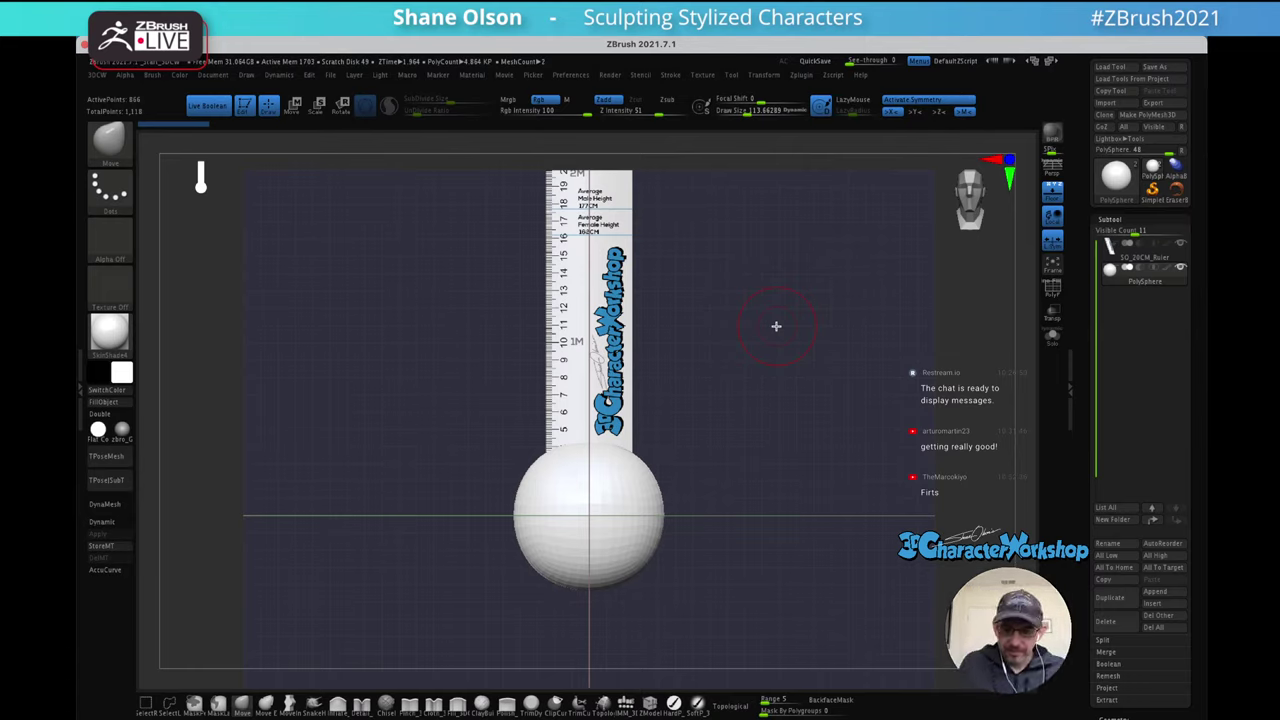
key("p")
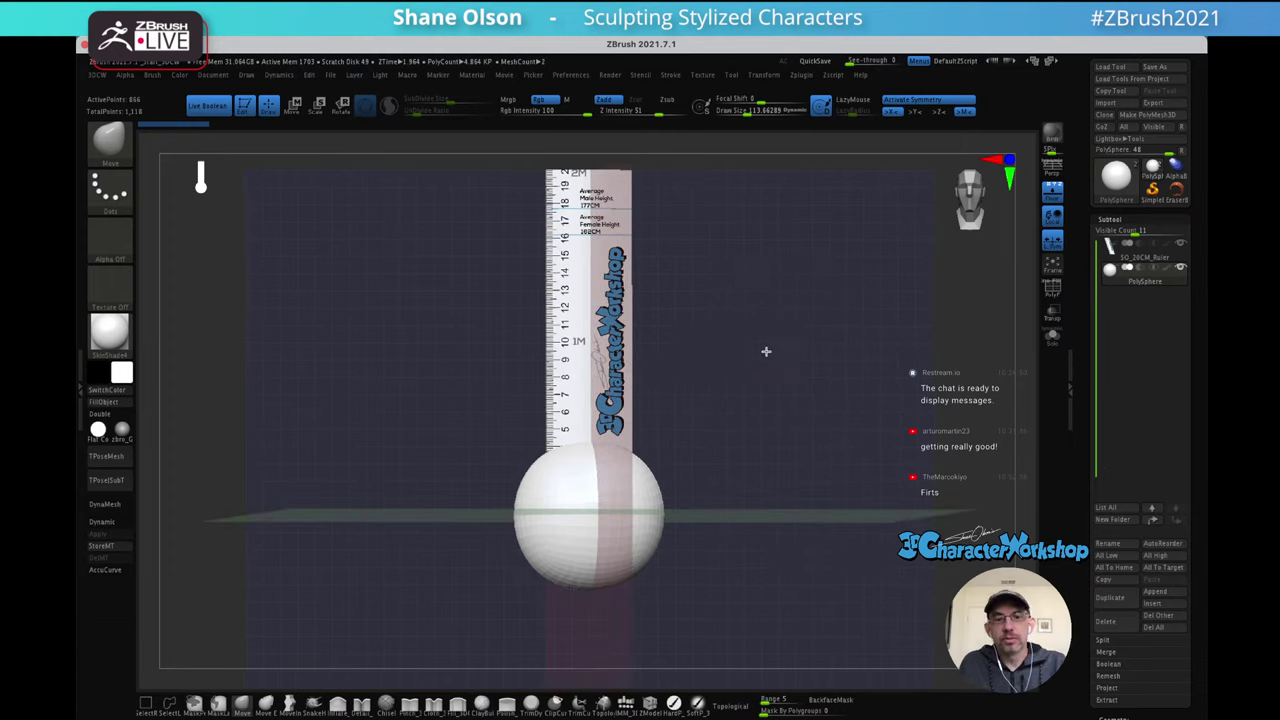
key("p")
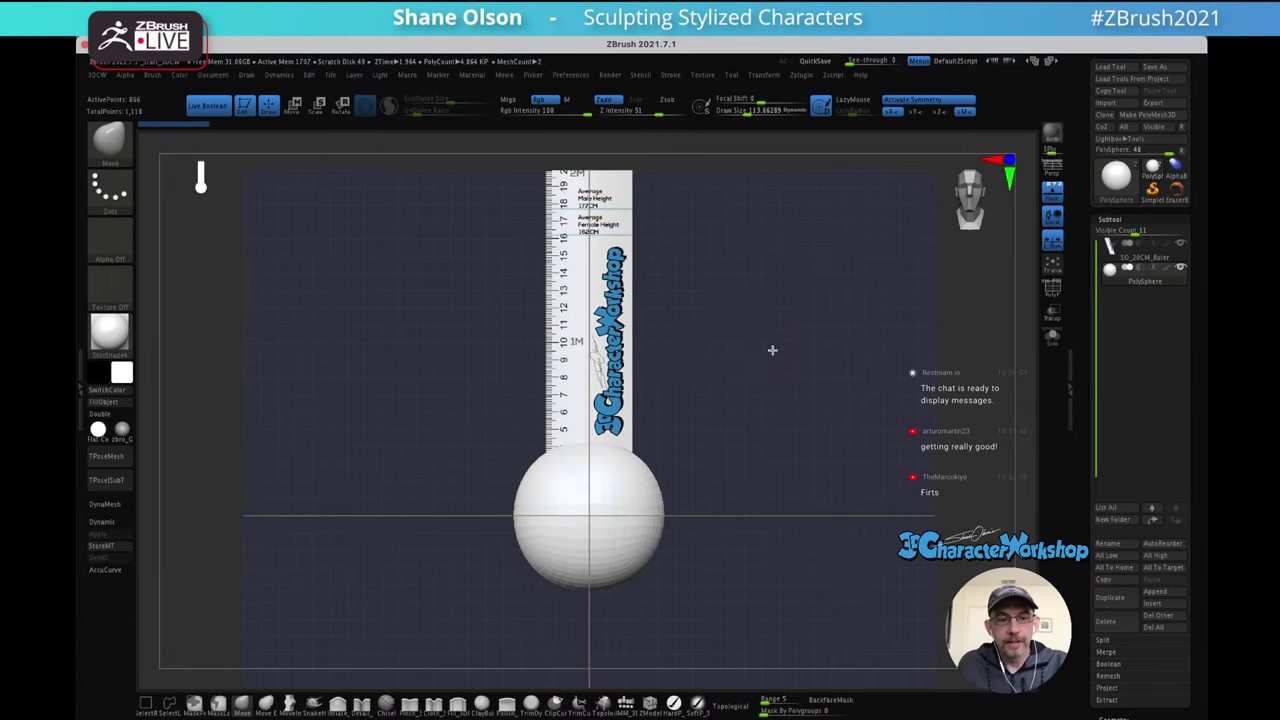
key("s")
left_click_drag(774, 344, 779, 358)
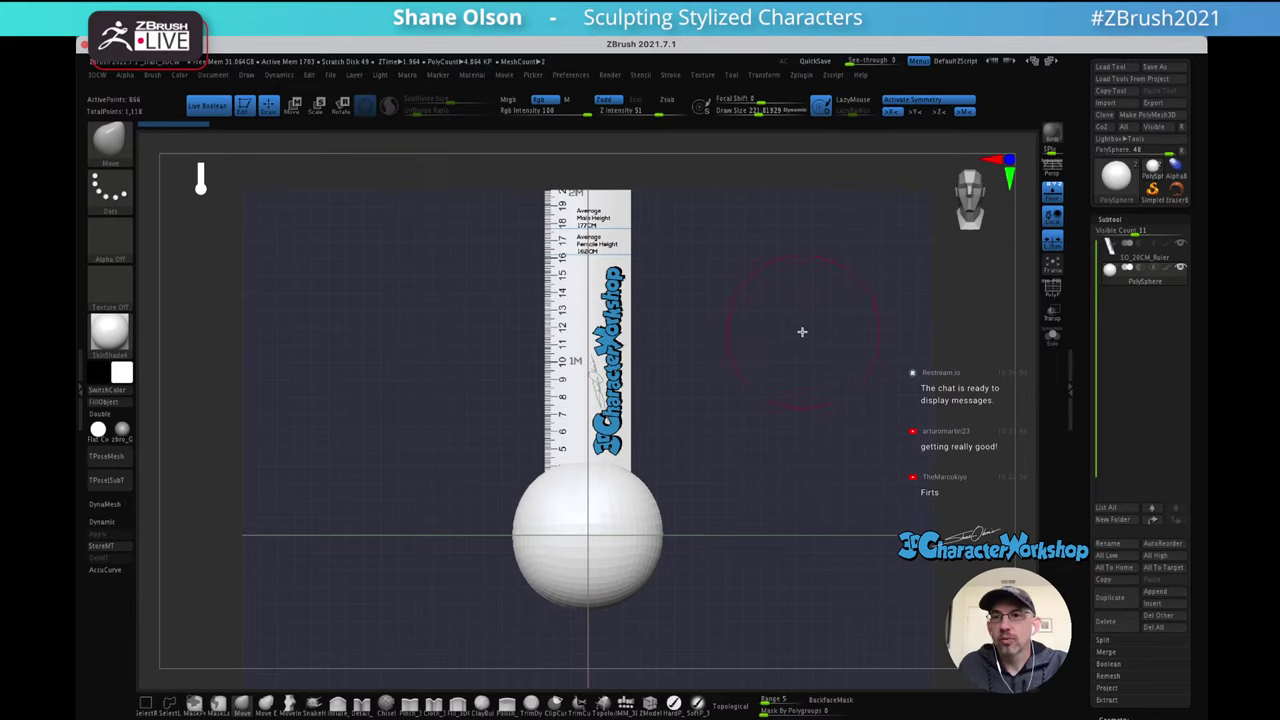
Hide the SO_20CM_Ruler subtool and turn off the floor grid so only the sphere remains in view
left_click(1181, 244)
mouse_move(835, 426)
left_mouse_down("alt")
mouse_move(834, 315)
mouse_move(830, 409)
left_mouse_up("alt")
right_click_drag(830, 376, 829, 386, "ctrl")
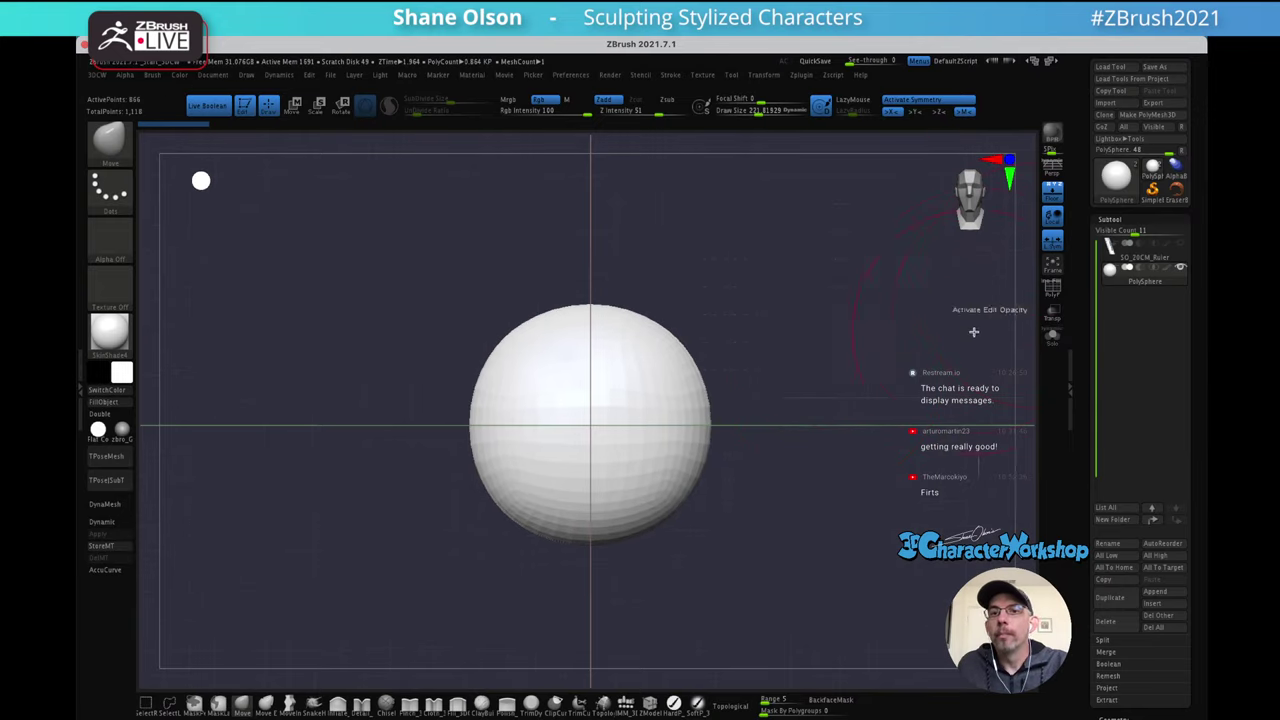
left_click(1058, 203)
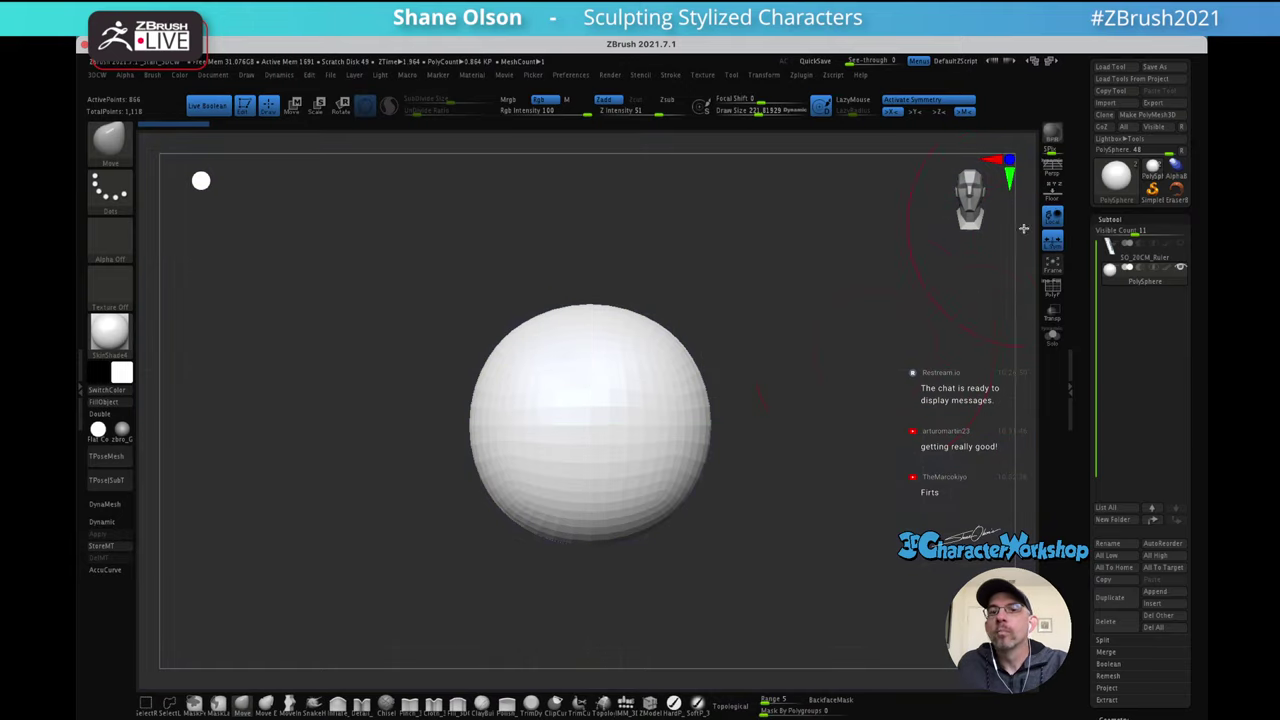
mouse_move(853, 361)
left_mouse_down("alt")
mouse_move(834, 337)
mouse_move(854, 359)
left_mouse_up("alt")
key("s")
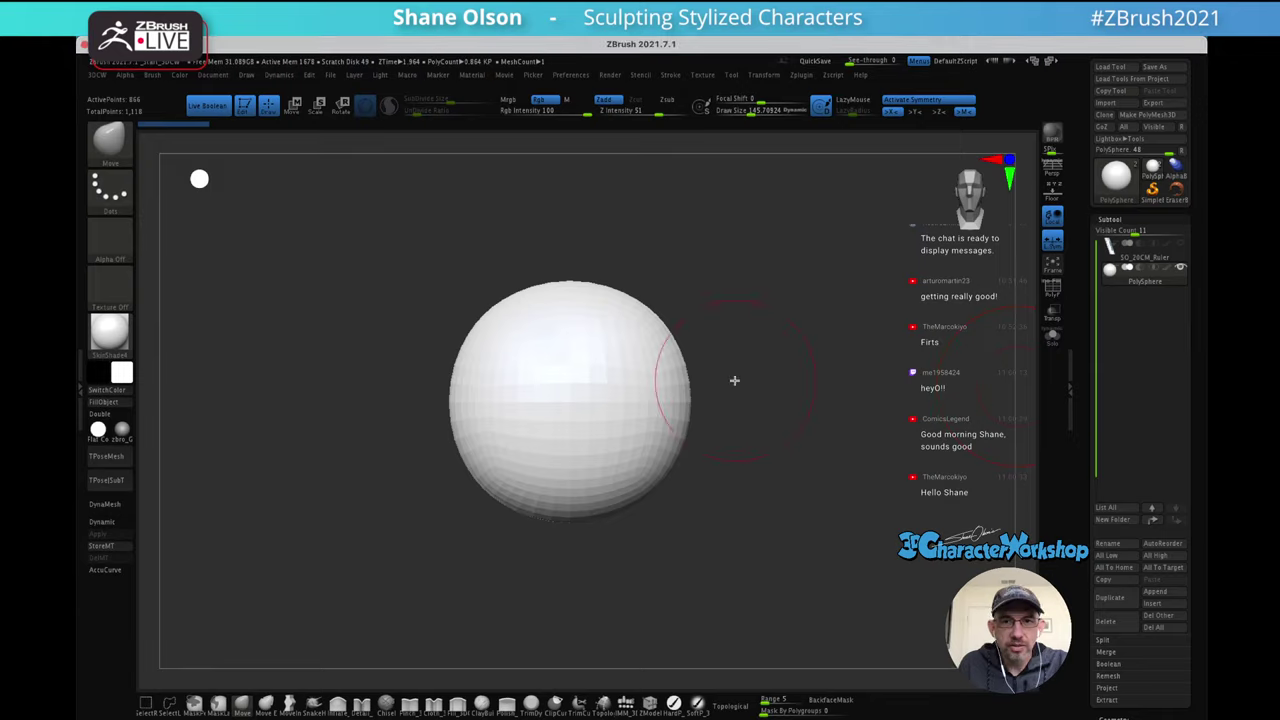
key("s")
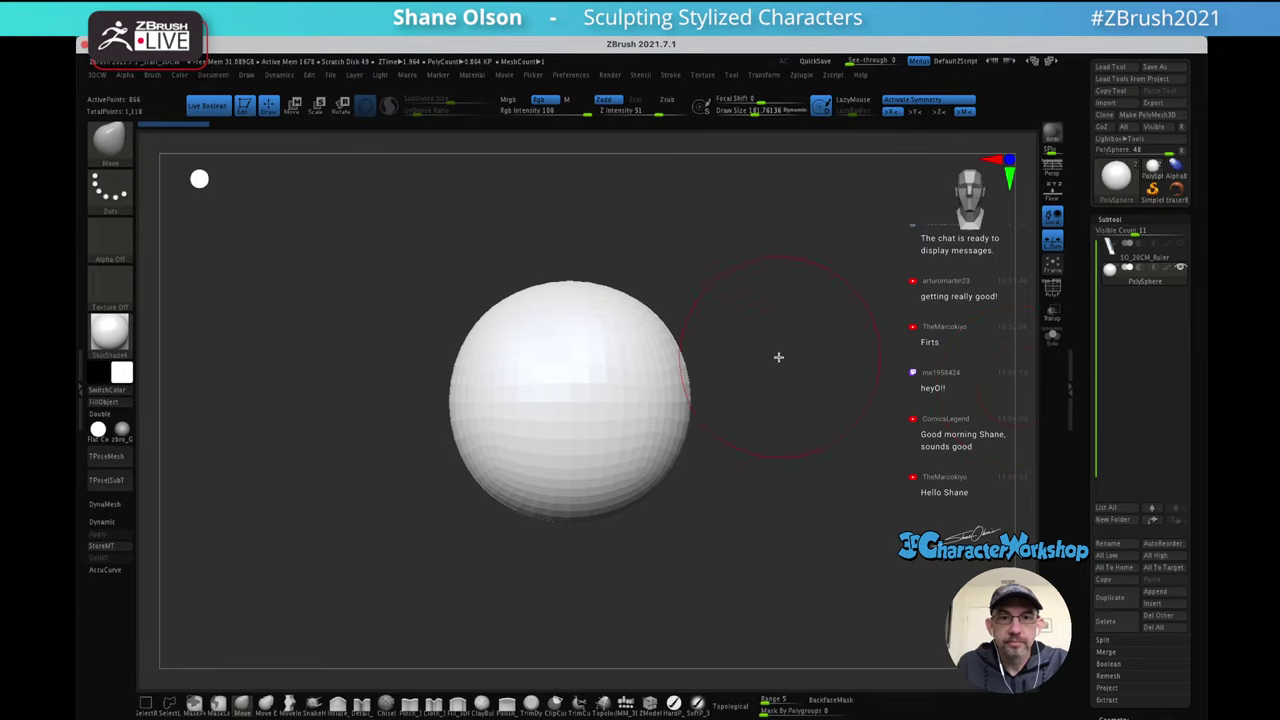
left_click_drag(777, 358, 782, 375, "alt")
key("s")
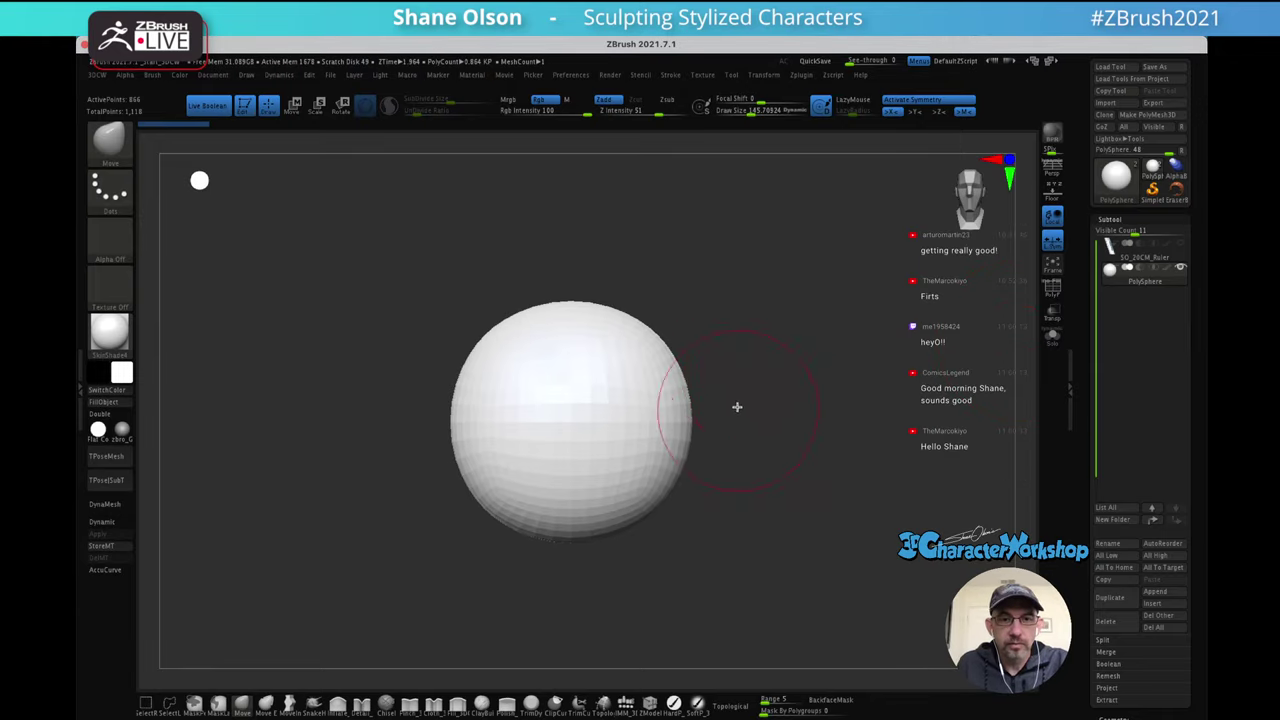
Switch the sphere's material from the flat white SkinShade to the zbro gray material
left_click(122, 430)
mouse_move(786, 351)
left_mouse_down("alt")
mouse_move(787, 370)
mouse_move(842, 345)
mouse_move(842, 360)
mouse_move(851, 322)
left_mouse_up("alt")
key("s")
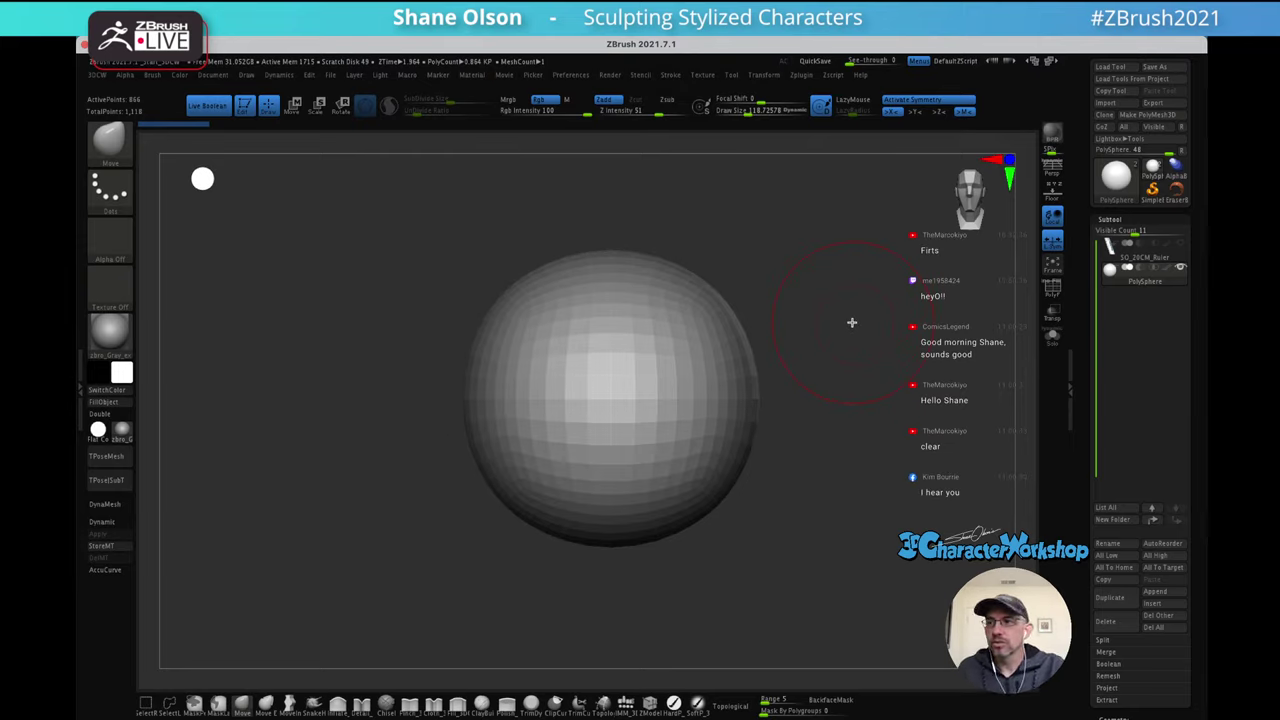
key("s")
left_click_drag(829, 345, 794, 334)
key("s")
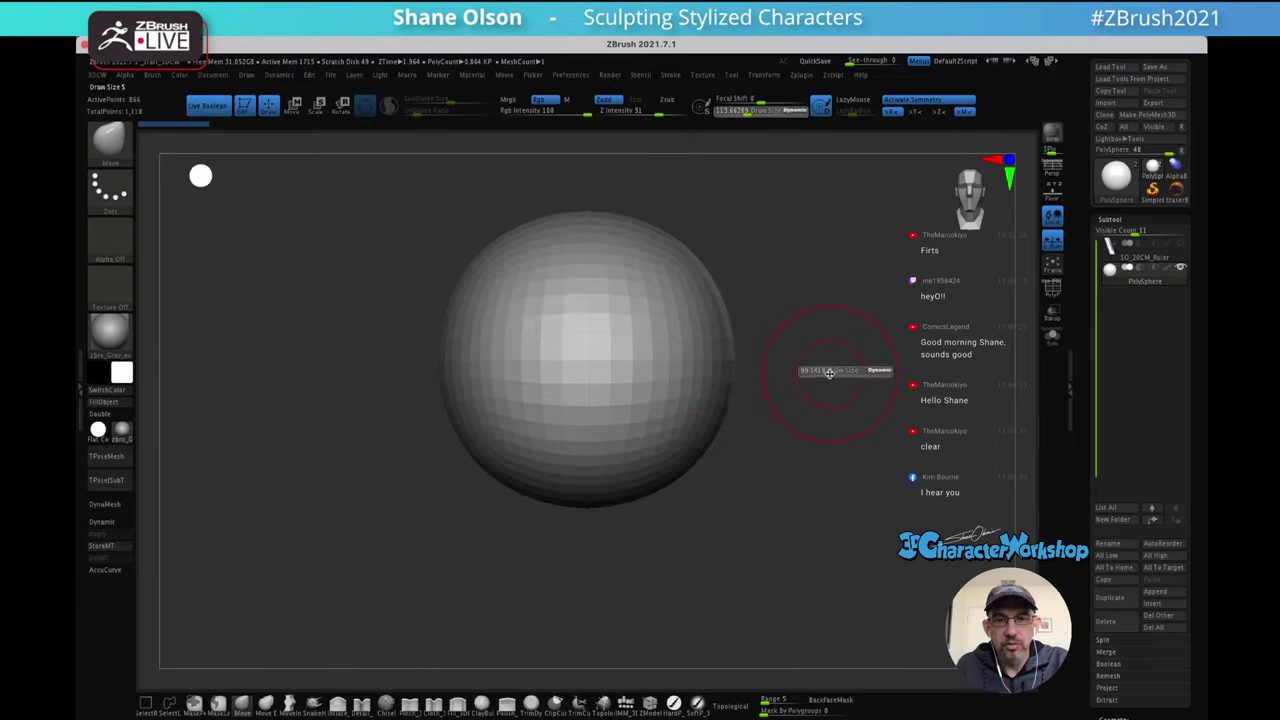
left_click_drag(829, 373, 827, 374)
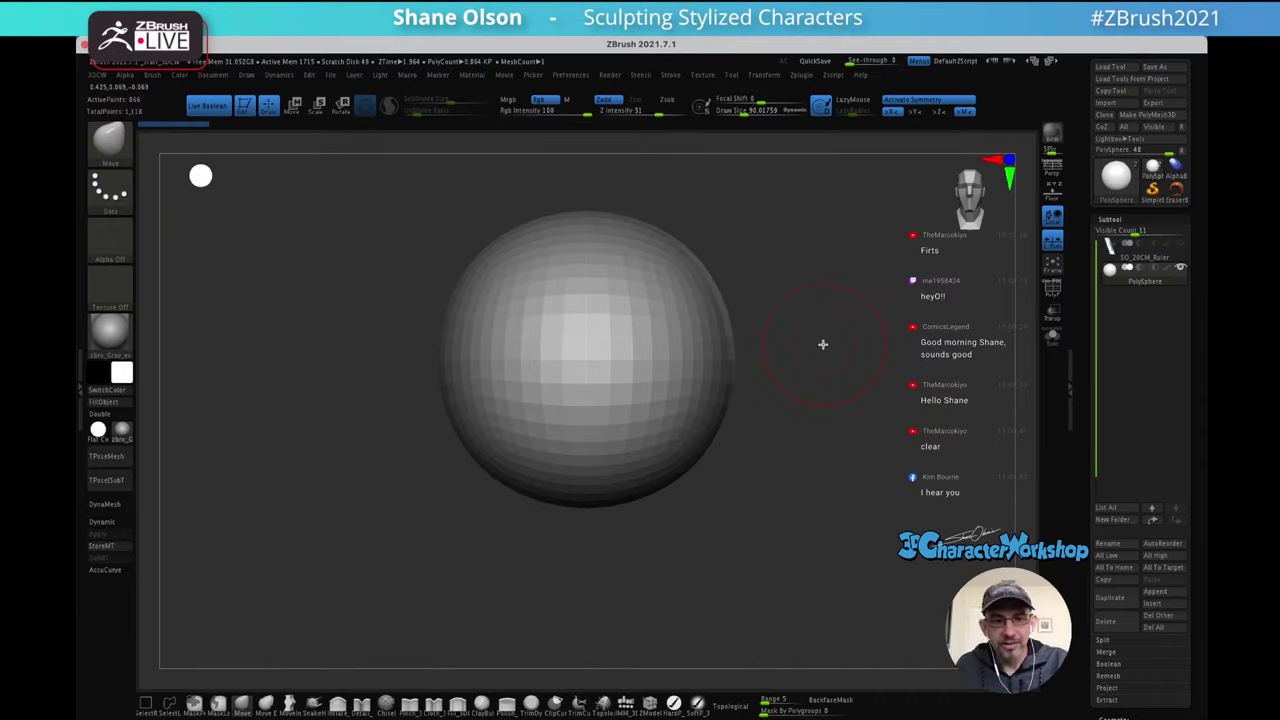
key("s")
left_click_drag(836, 377, 840, 377)
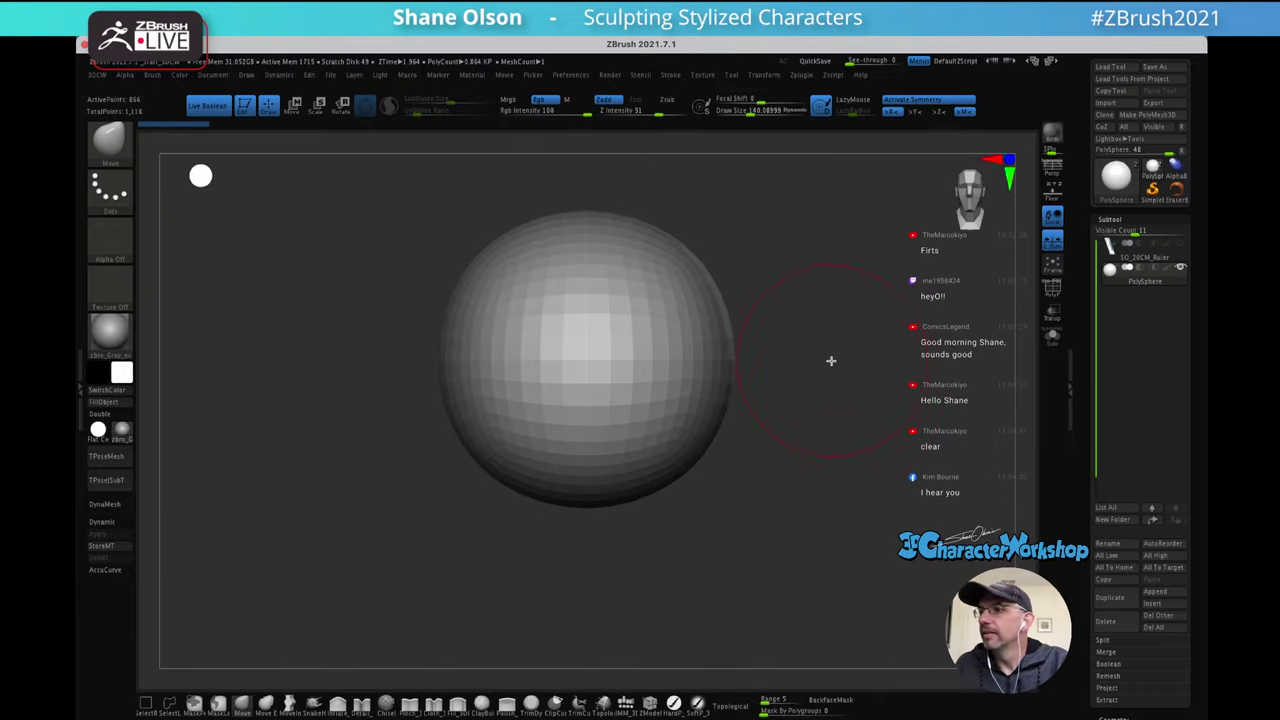
key("s")
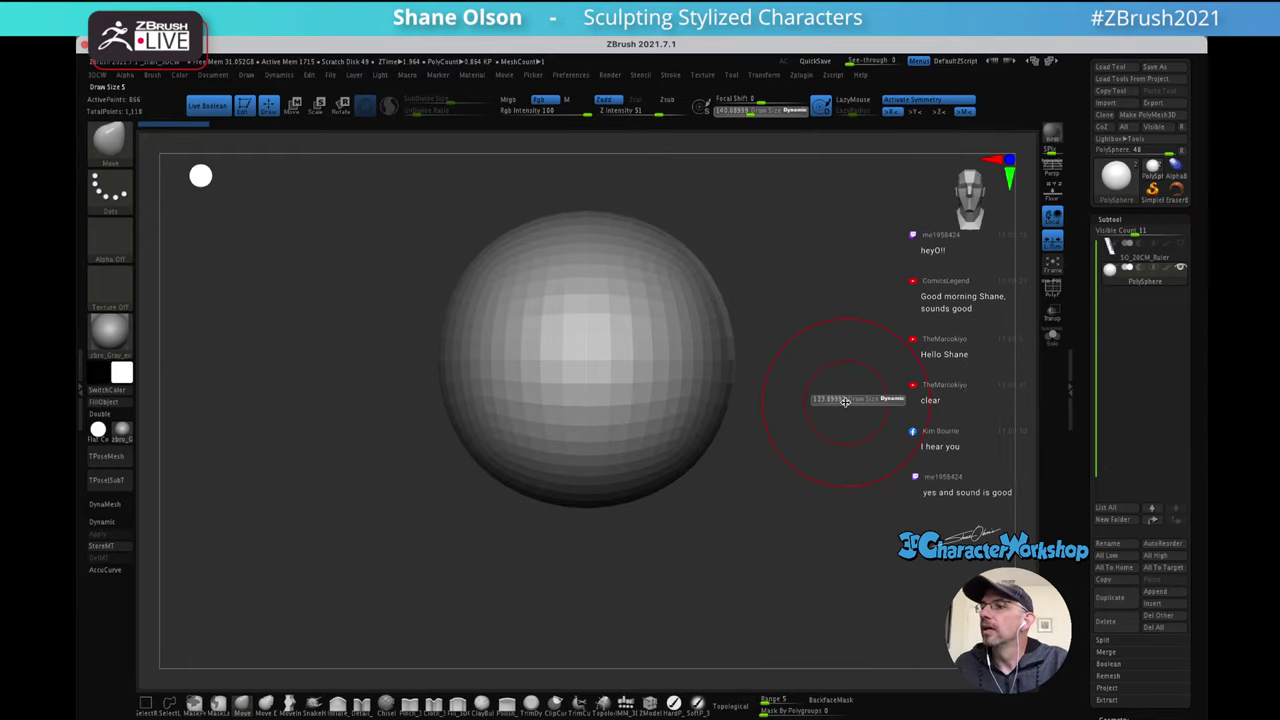
left_click(843, 402)
left_click_drag(833, 403, 831, 380, "alt")
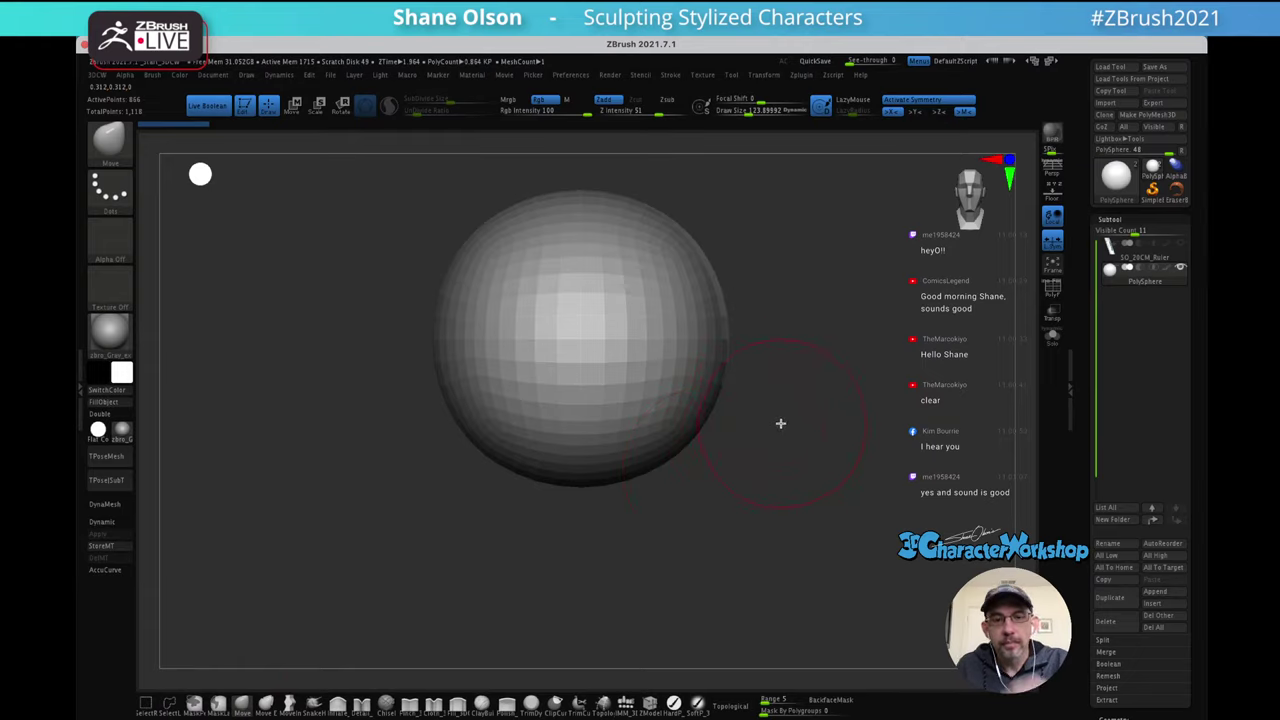
key("w")
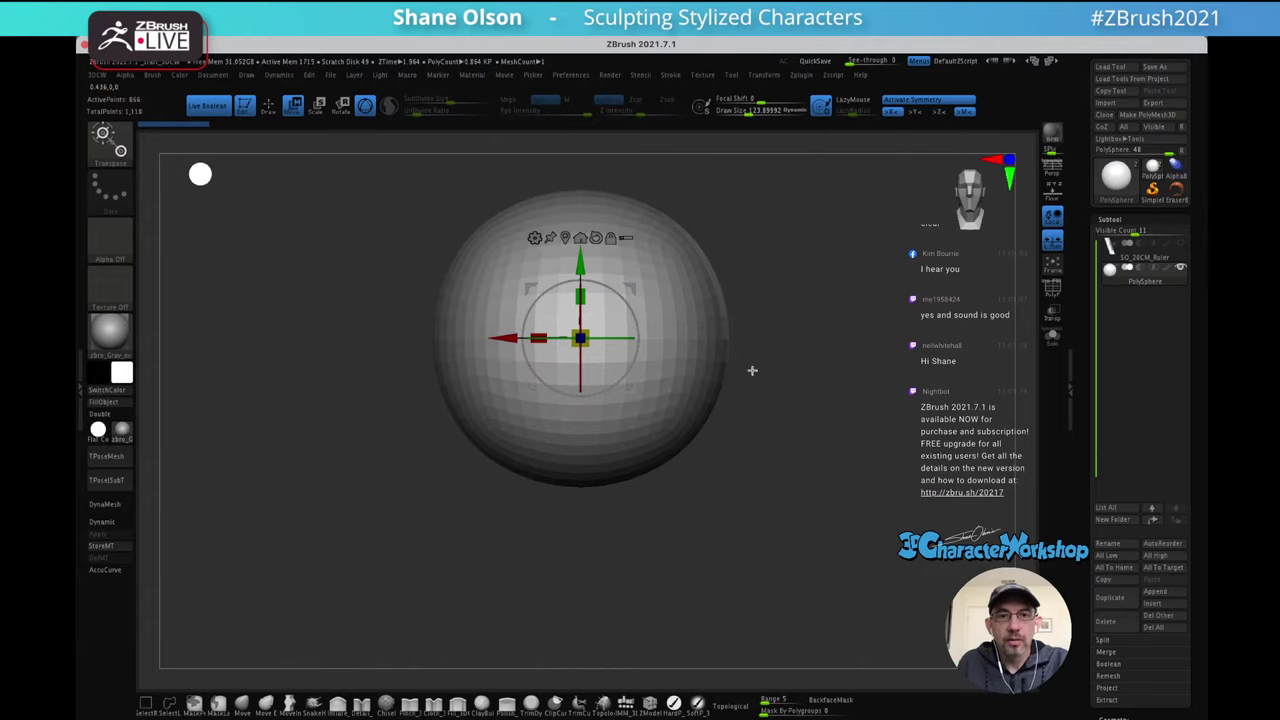
mouse_move(828, 372)
left_mouse_down("alt")
mouse_move(817, 357)
mouse_move(816, 405)
mouse_move(772, 396)
mouse_move(783, 397)
mouse_move(782, 363)
mouse_move(777, 384)
left_mouse_up("alt")
key("q")
key("s")
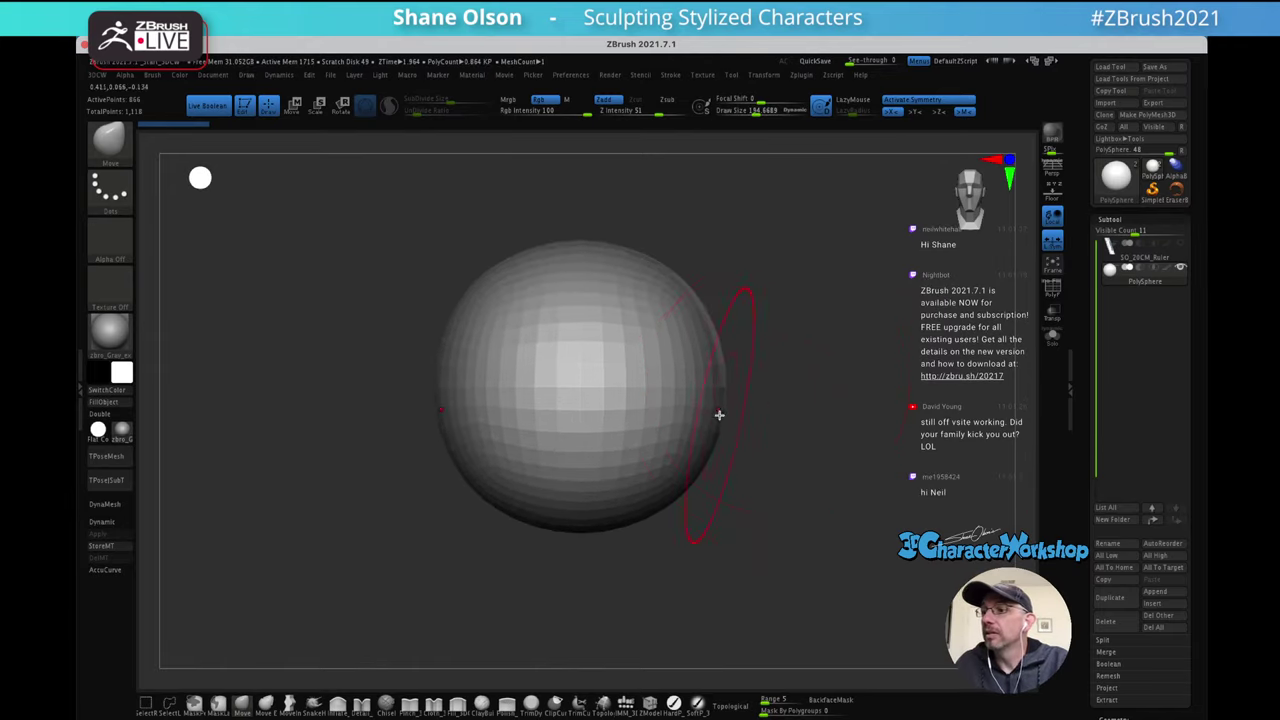
key("s")
left_click_drag(808, 411, 814, 411)
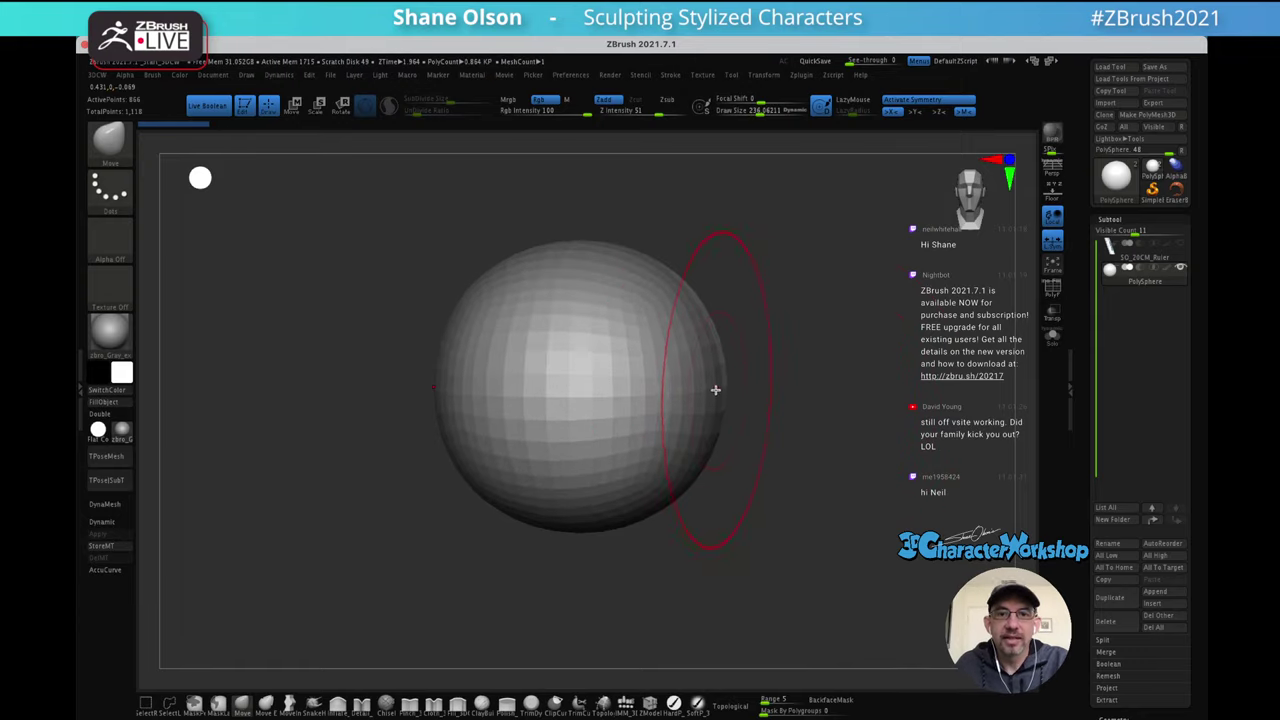
Push in both sides of the sphere symmetrically with the Move brush at a draw size of about 222, narrowing it into a cranium shape
key("s")
left_click_drag(696, 395, 731, 326)
key("ctrl+z")
key("ctrl+z")
key("ctrl+z")
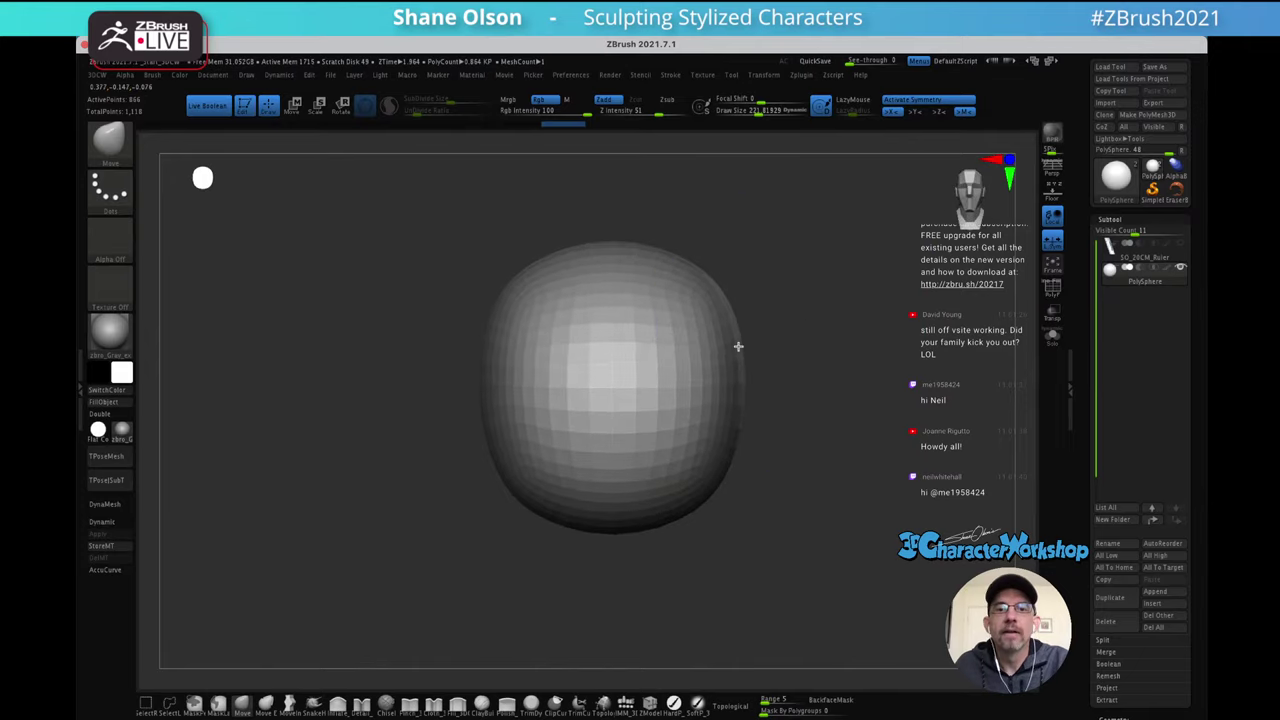
mouse_move(737, 346)
left_mouse_down()
mouse_move(774, 354)
mouse_move(777, 417)
mouse_move(721, 396)
left_mouse_up()
left_click_drag(725, 218, 730, 215)
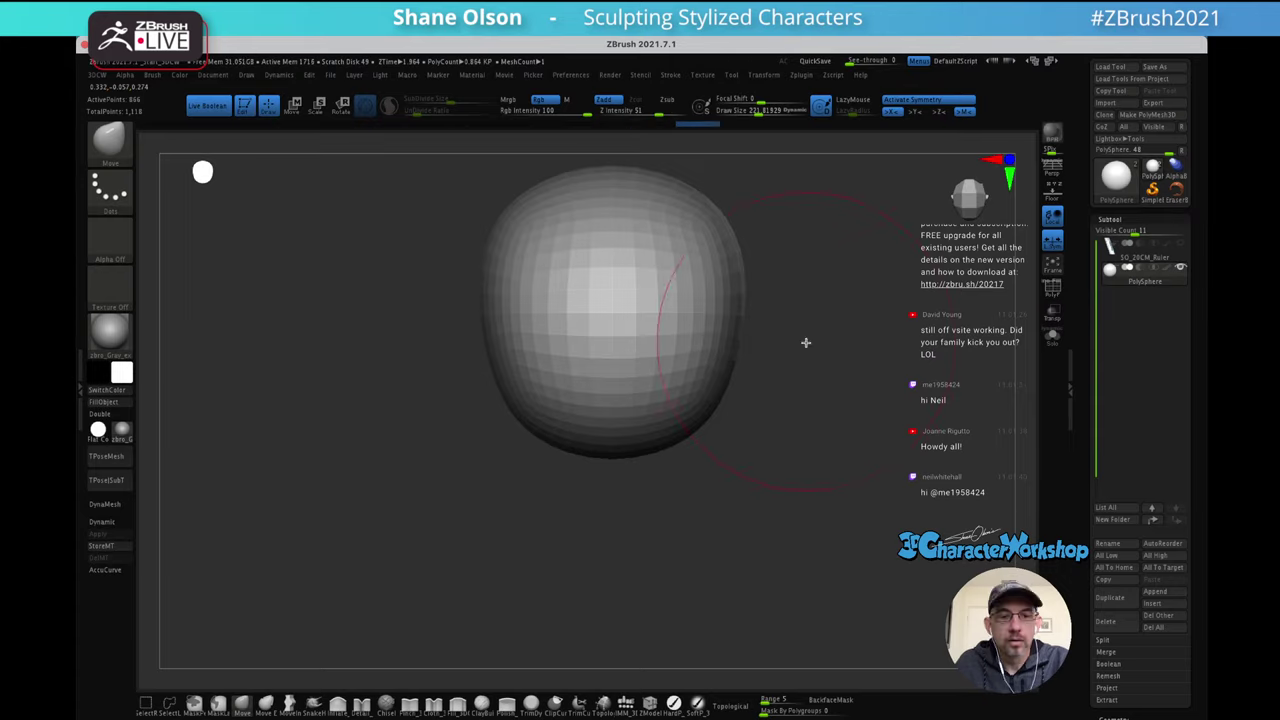
mouse_move(806, 343)
left_mouse_down()
mouse_move(800, 272)
mouse_move(811, 380)
mouse_move(823, 373)
mouse_move(790, 339)
mouse_move(810, 379)
left_mouse_up()
key("s")
key("s")
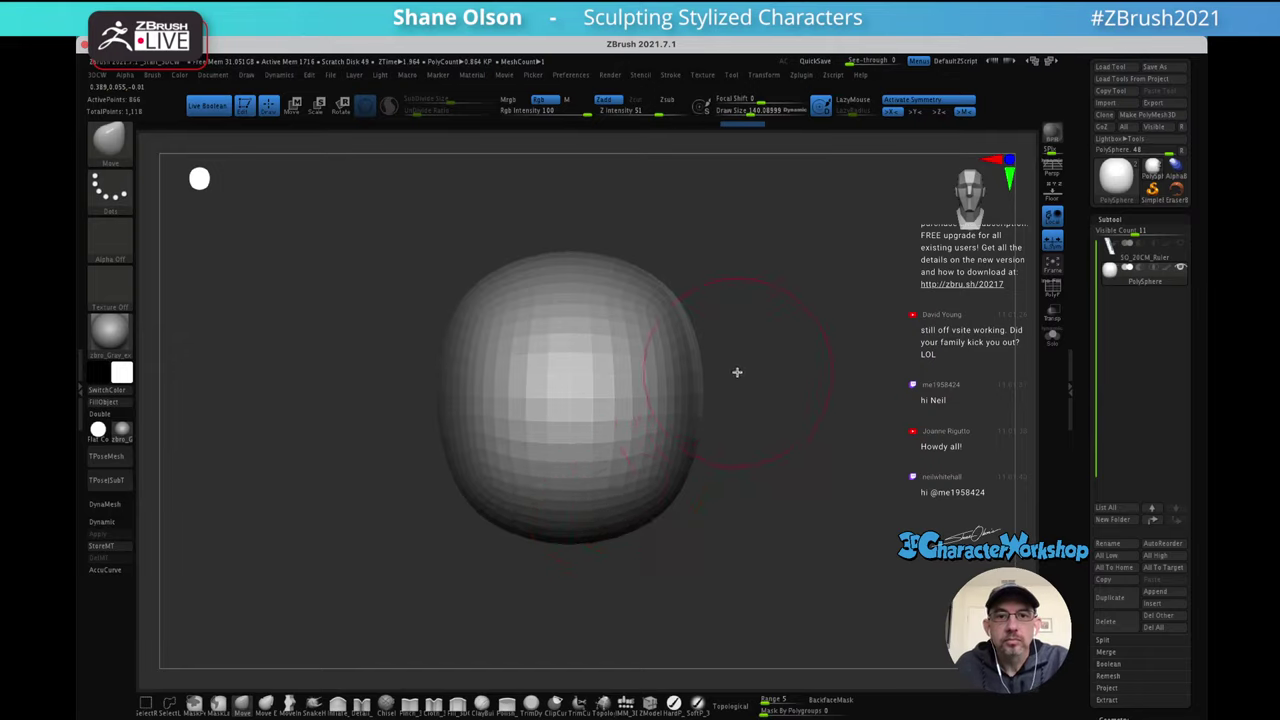
key("shift+d")
key("shift+d")
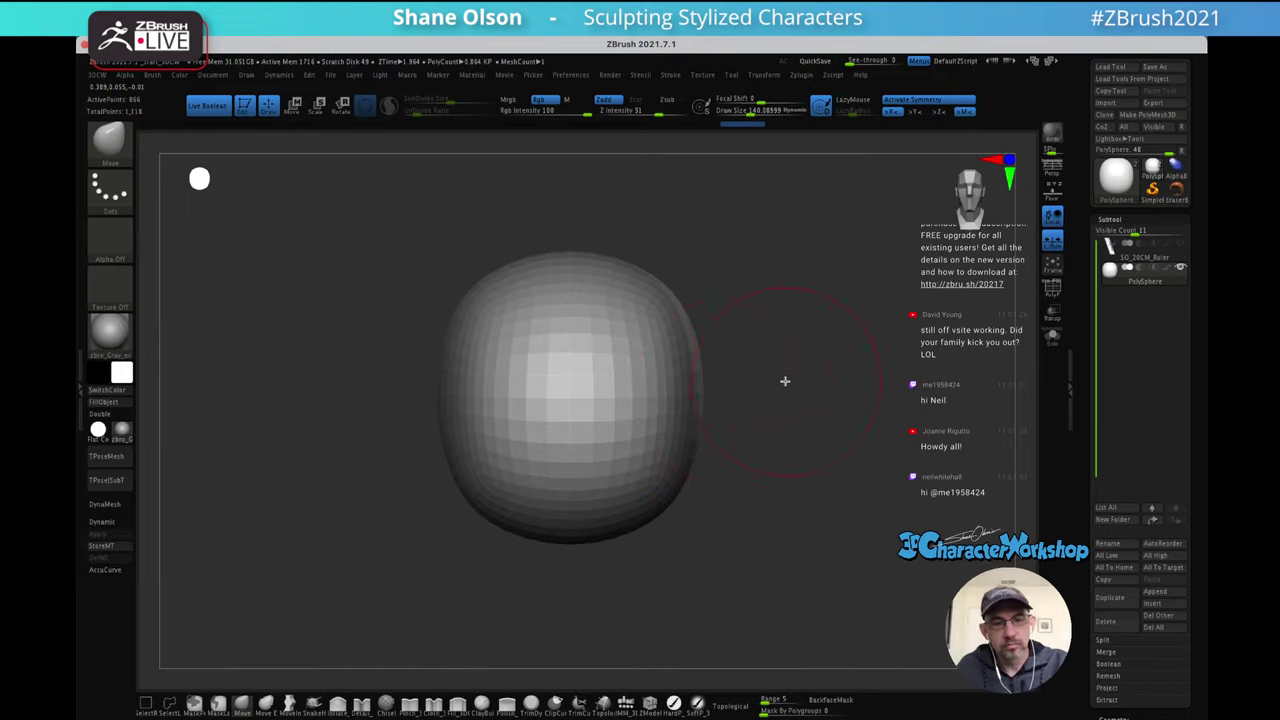
left_click_drag(786, 354, 760, 357, "alt")
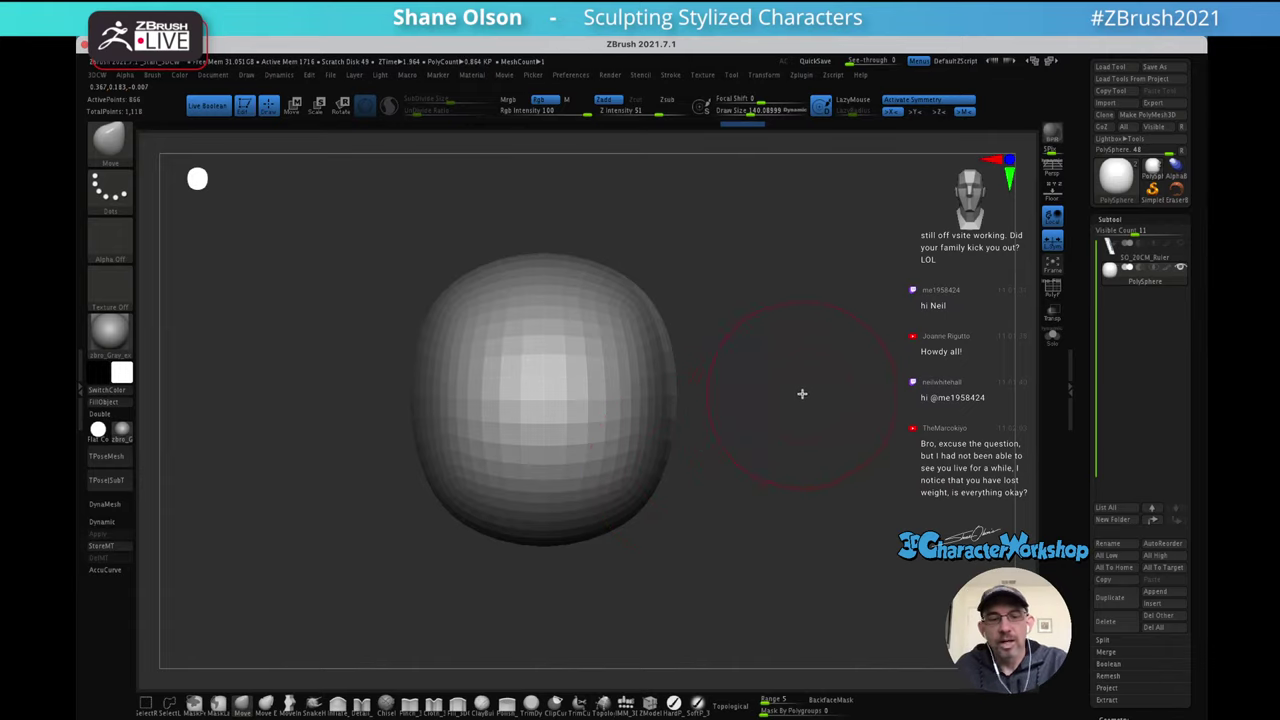
left_click_drag(765, 338, 757, 362, "alt")
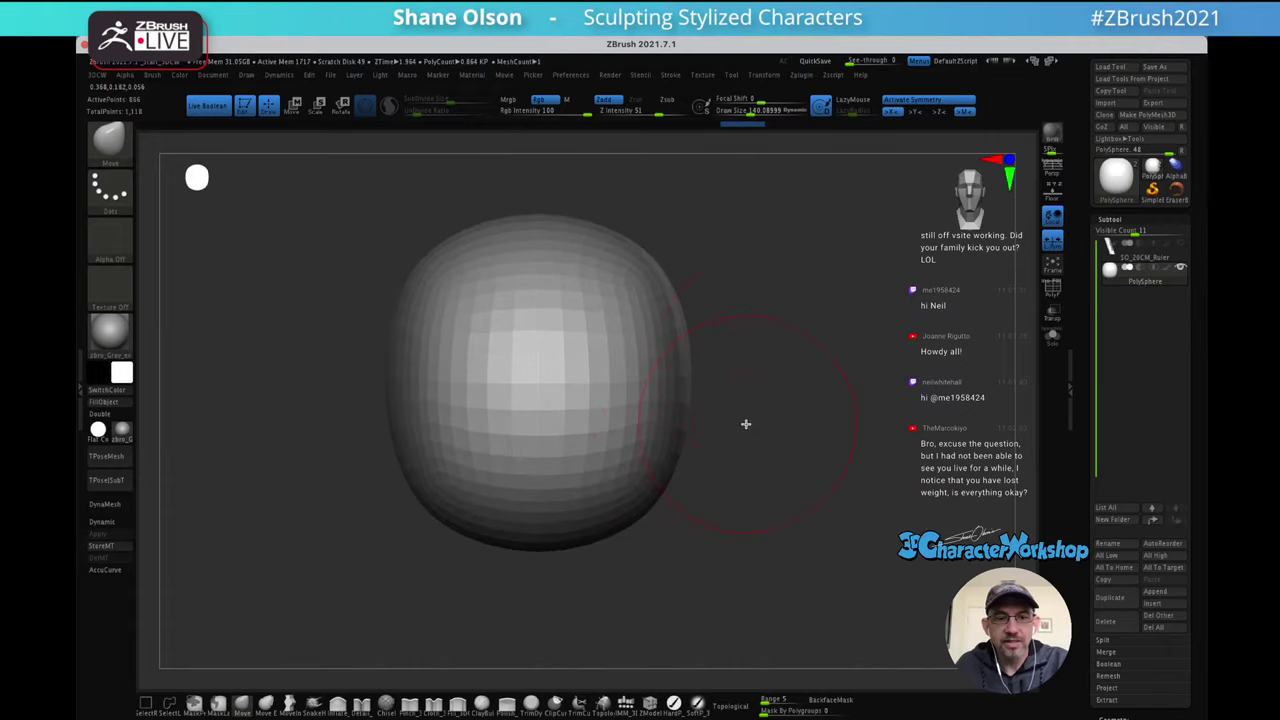
Flatten the underside of the cranium by pushing it upward with the Move brush at a draw size of about 201
key("s")
left_click_drag(746, 424, 754, 423)
left_click_drag(567, 532, 568, 520)
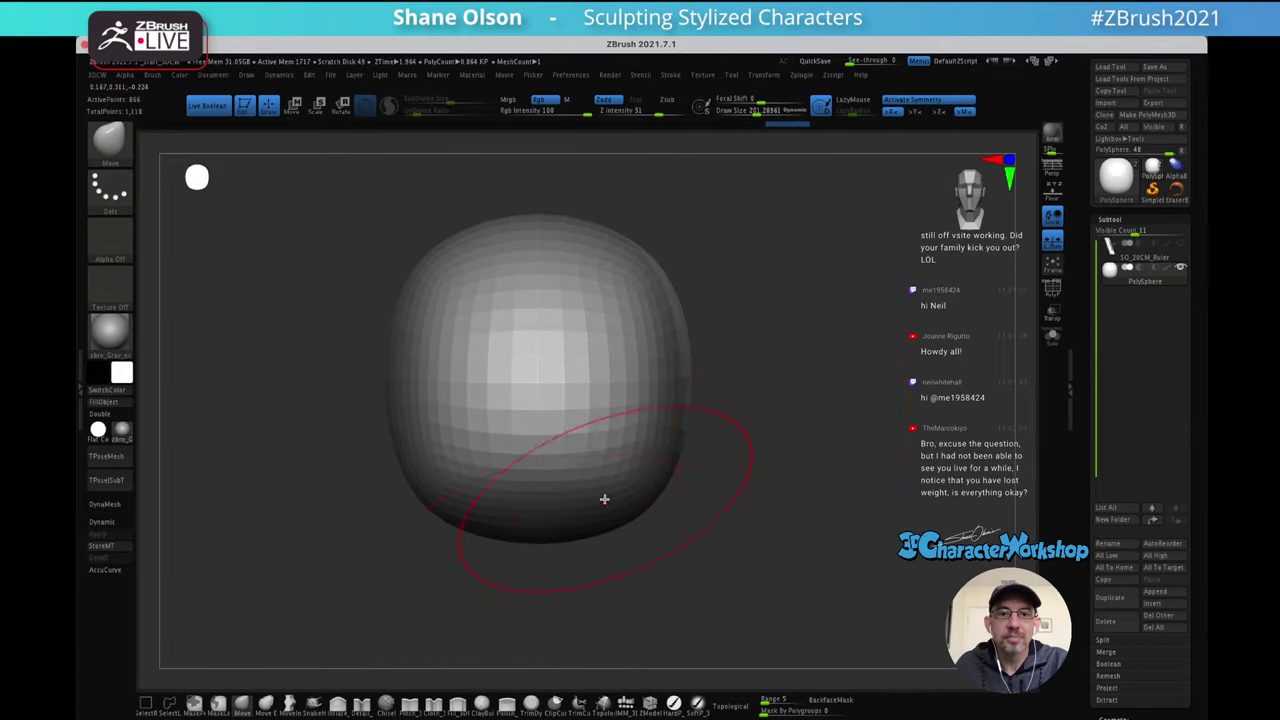
left_click_drag(778, 440, 680, 443)
mouse_move(794, 502)
left_mouse_down("alt")
mouse_move(765, 462)
mouse_move(770, 472)
left_mouse_up("alt")
mouse_move(643, 497)
left_mouse_down()
mouse_move(586, 477)
mouse_move(571, 455)
left_mouse_up()
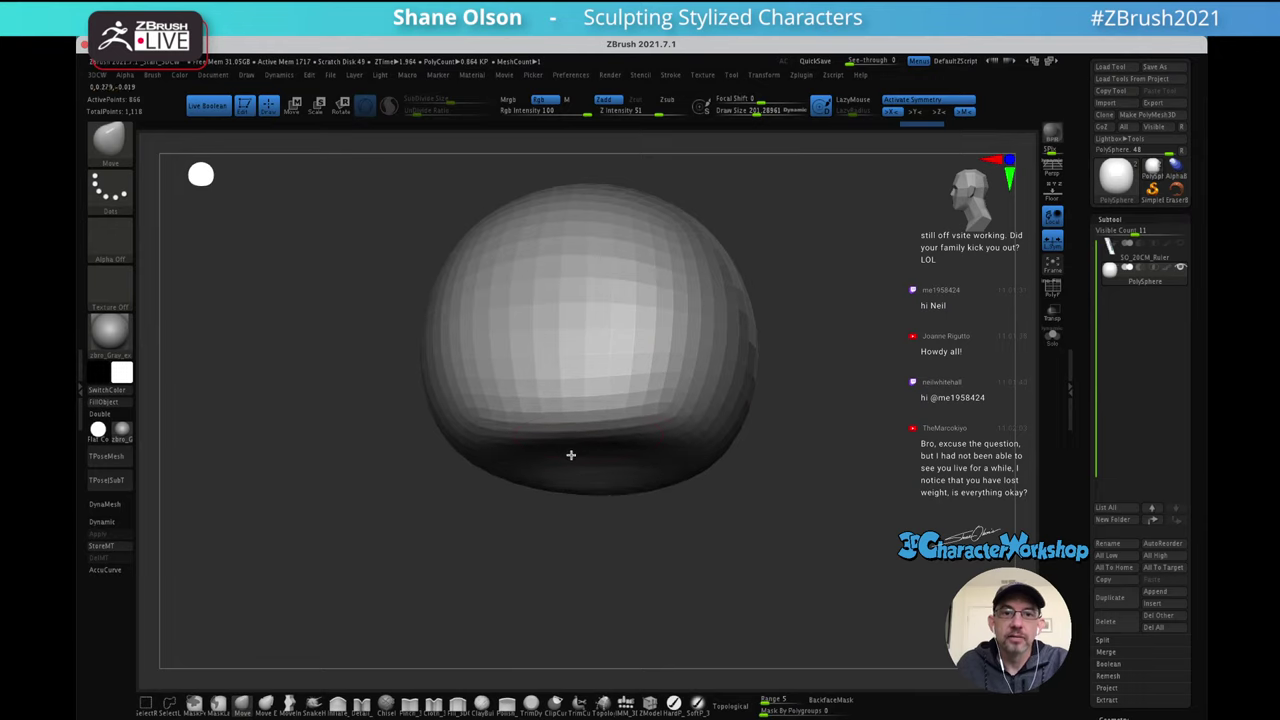
left_click_drag(502, 512, 563, 412)
left_click_drag(467, 466, 461, 460)
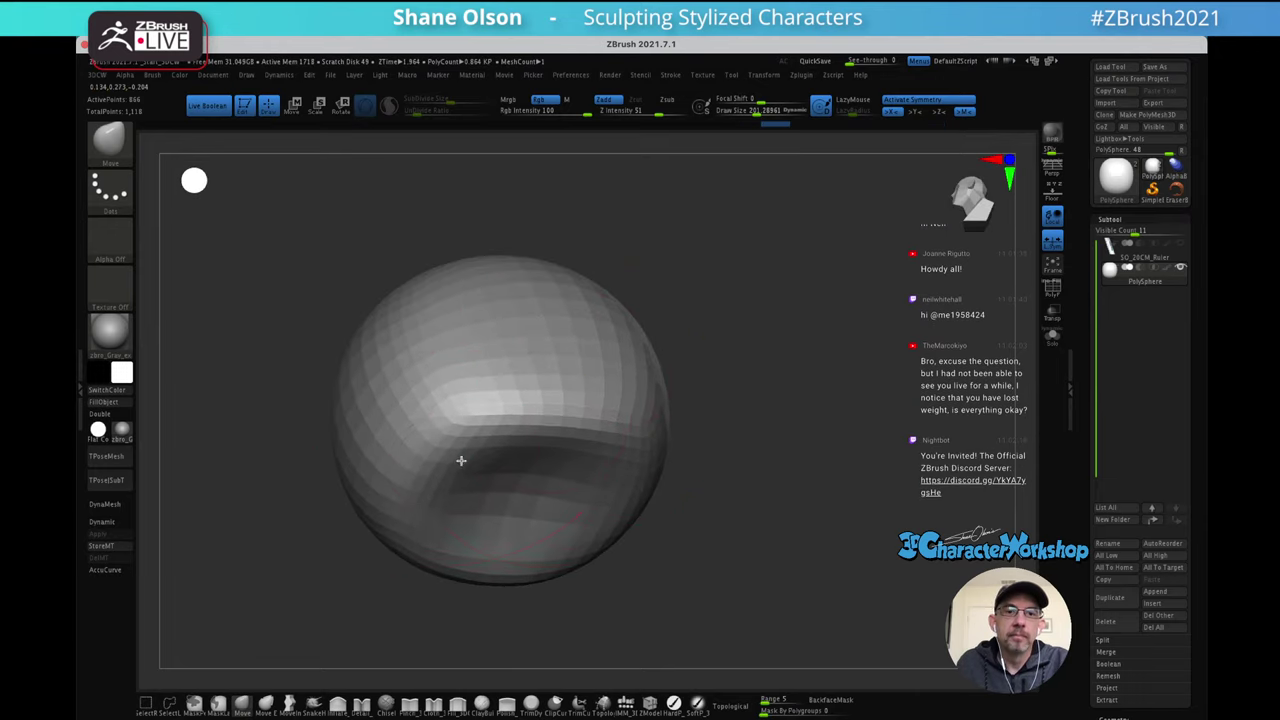
Reshape the lower front edge of the cranium with the Move brush at a draw size of about 163
right_click_drag(461, 460, 786, 437)
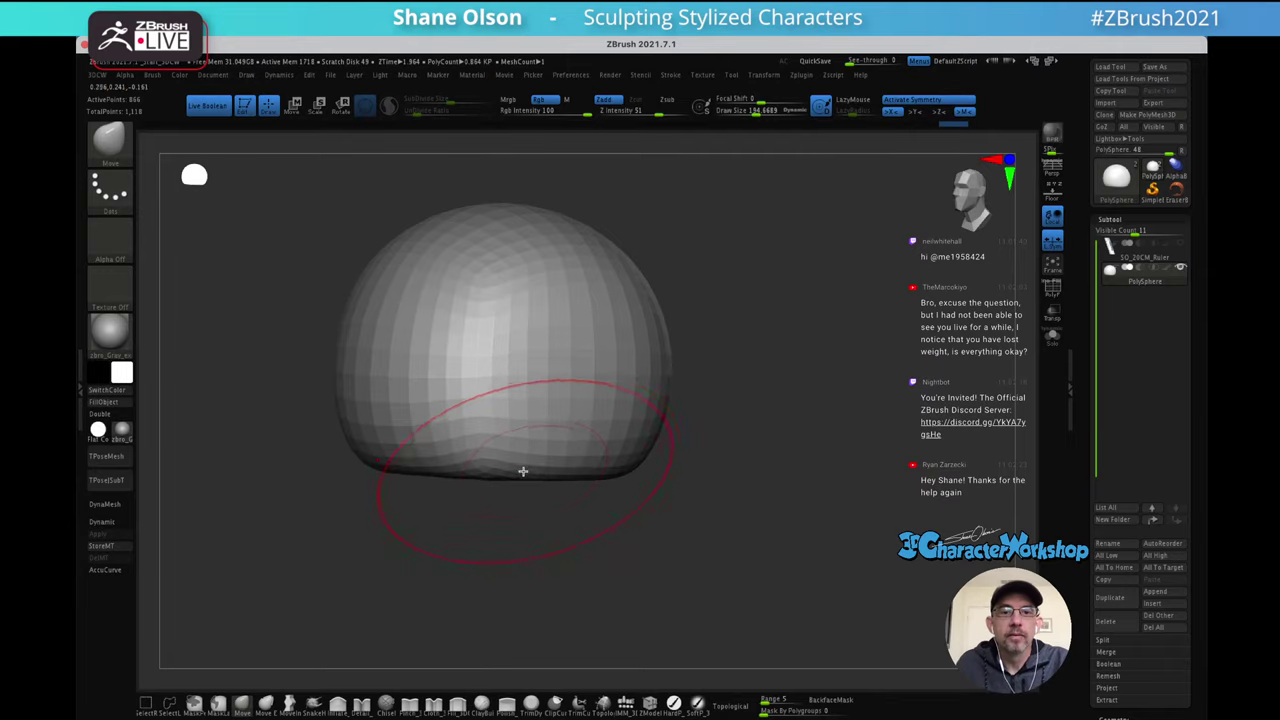
mouse_move(553, 466)
right_mouse_down()
mouse_move(514, 430)
mouse_move(555, 415)
right_mouse_up()
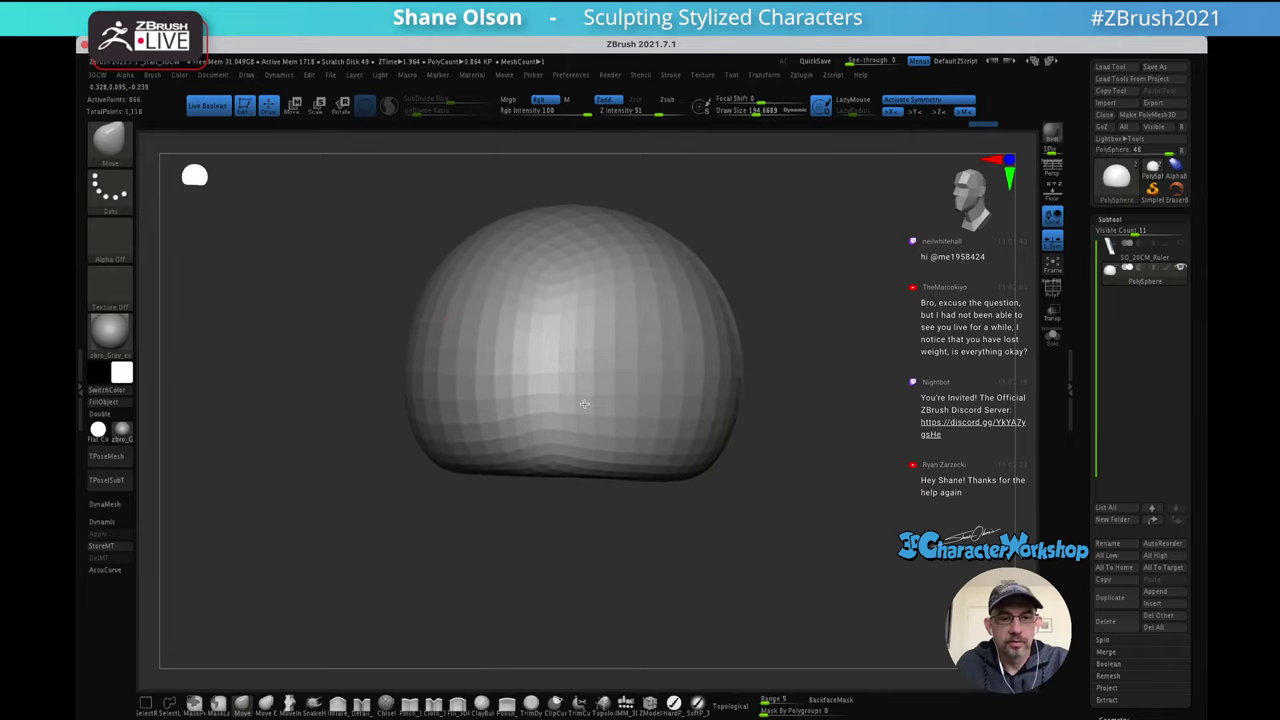
key("s")
left_click_drag(559, 412, 555, 412)
mouse_move(460, 464)
left_mouse_down()
mouse_move(451, 443)
mouse_move(466, 460)
mouse_move(517, 461)
left_mouse_up()
right_click_drag(560, 464, 549, 443)
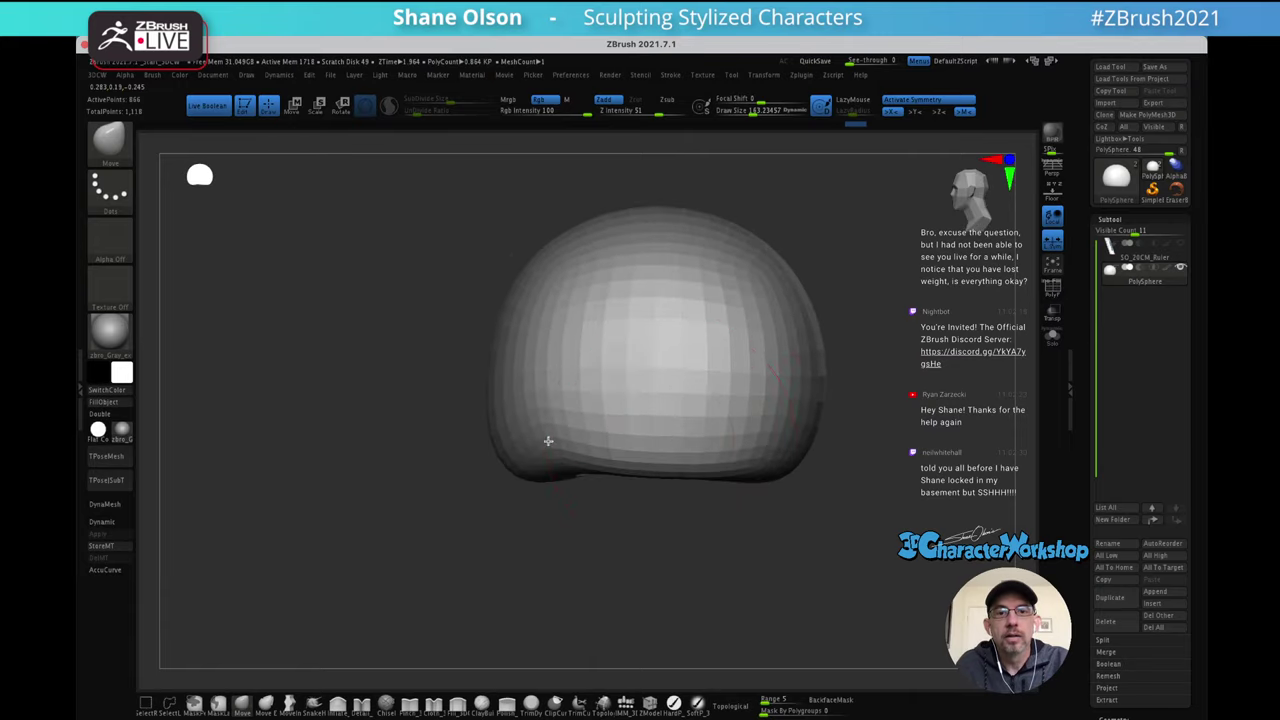
Push up the middle of the underside with the Move brush at a draw size of about 208 and smooth its surface
right_click_drag(723, 446, 750, 462)
key("s")
left_click_drag(761, 497, 790, 497)
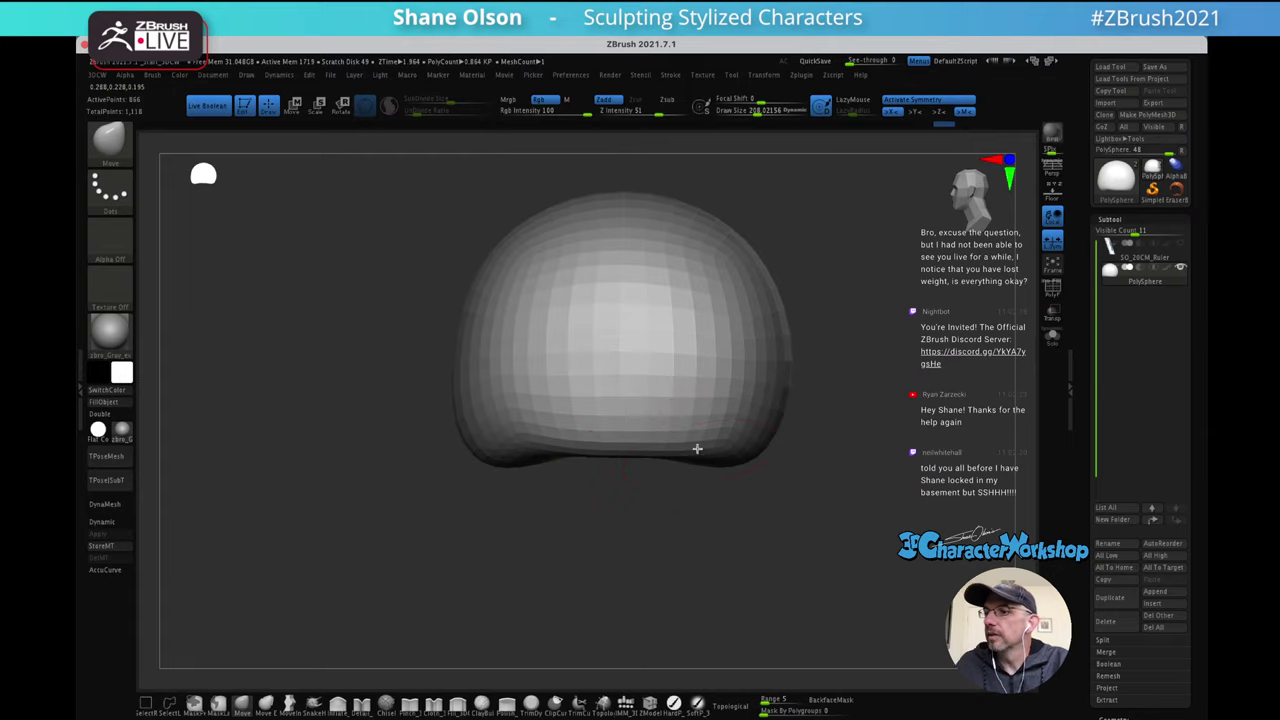
mouse_move(697, 449)
right_mouse_down()
mouse_move(697, 431)
mouse_move(719, 434)
mouse_move(626, 451)
right_mouse_up()
key("shift")
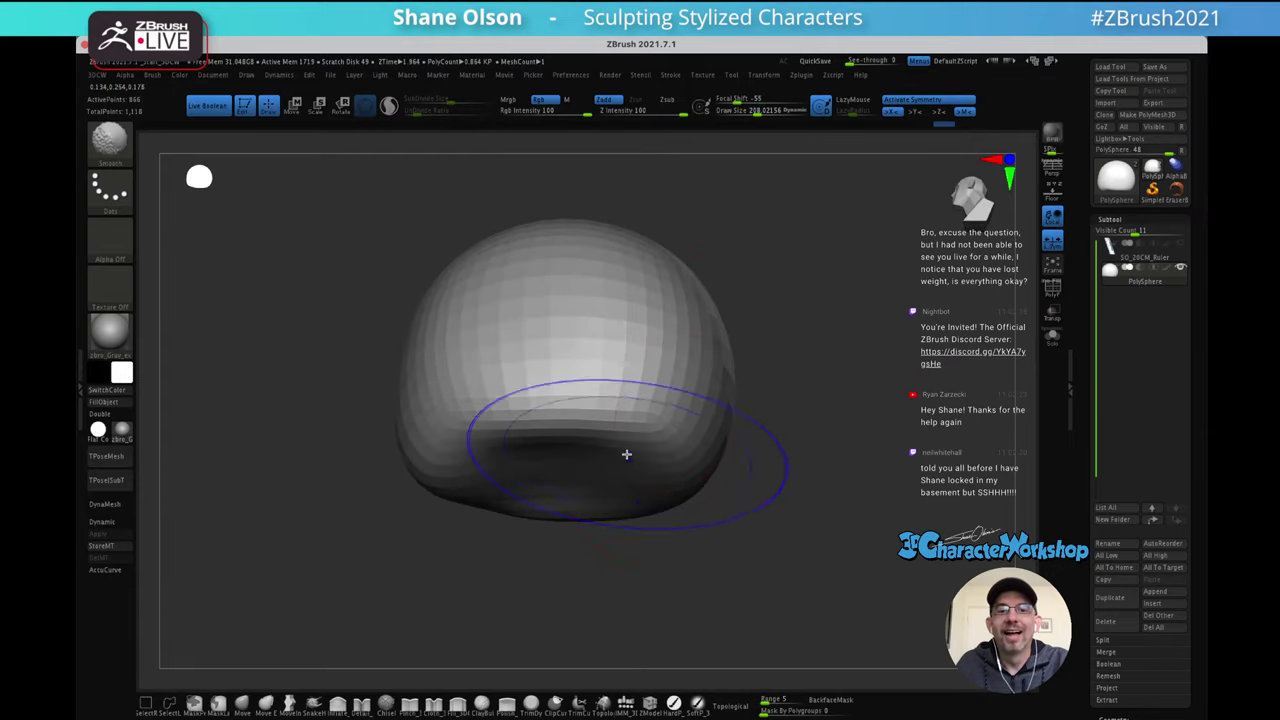
mouse_move(612, 447)
left_mouse_down("shift")
mouse_move(591, 437)
mouse_move(648, 402)
left_mouse_up("shift")
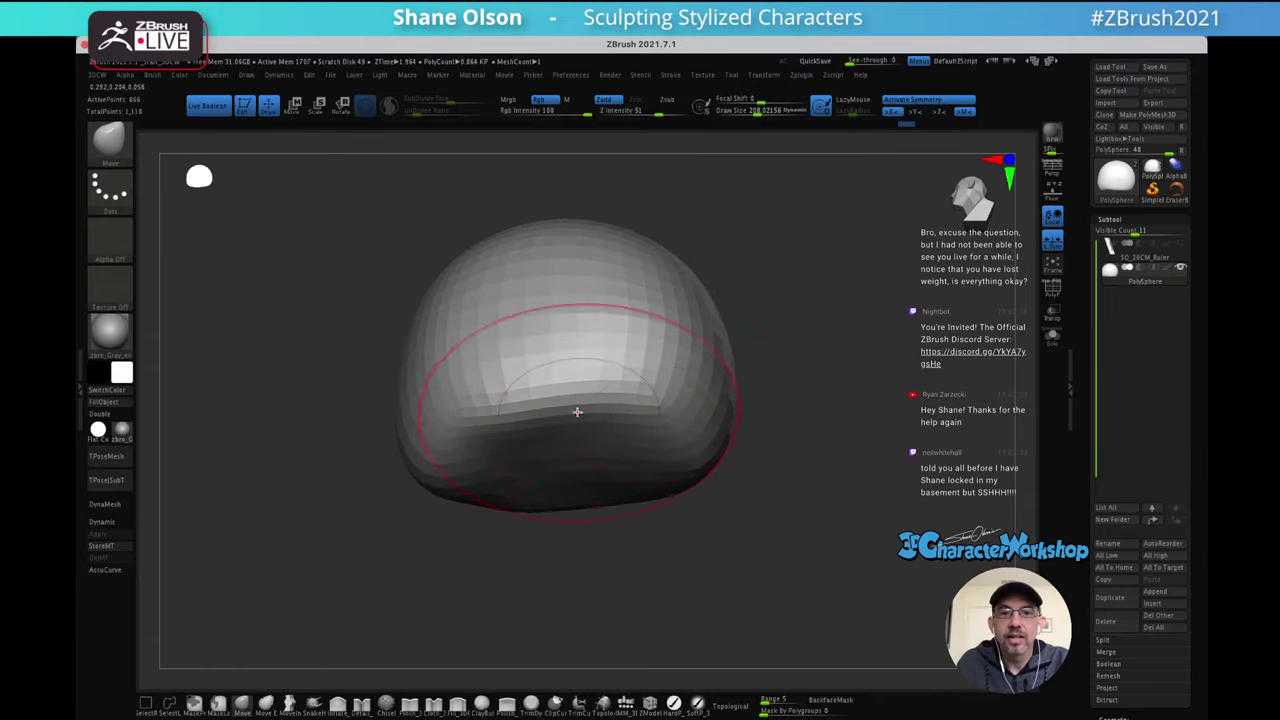
Pull the lower center of the face down into a tapered chin with the Move brush at a draw size of about 151
mouse_move(610, 421)
right_mouse_down()
mouse_move(663, 434)
mouse_move(734, 423)
mouse_move(776, 448)
right_mouse_up()
left_click_drag(776, 444, 770, 443)
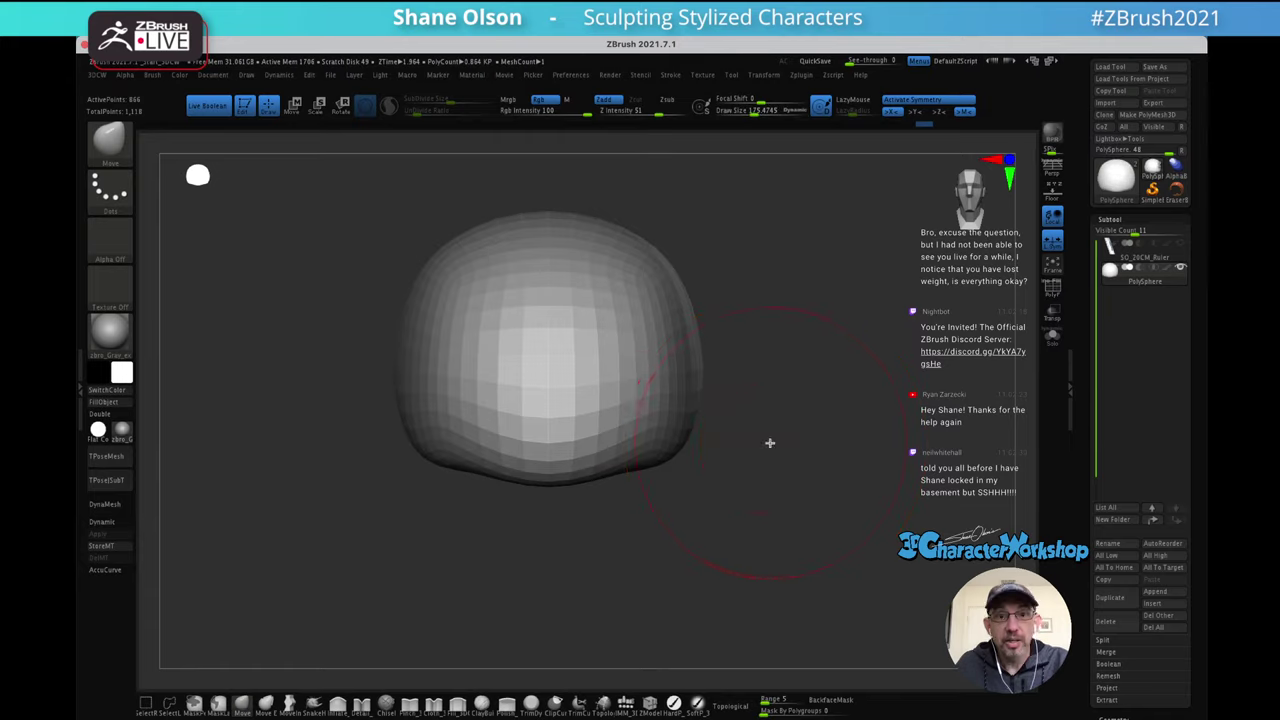
key("s")
mouse_move(627, 495)
left_mouse_down()
mouse_move(574, 488)
mouse_move(586, 492)
left_mouse_up()
left_click_drag(470, 482, 466, 463)
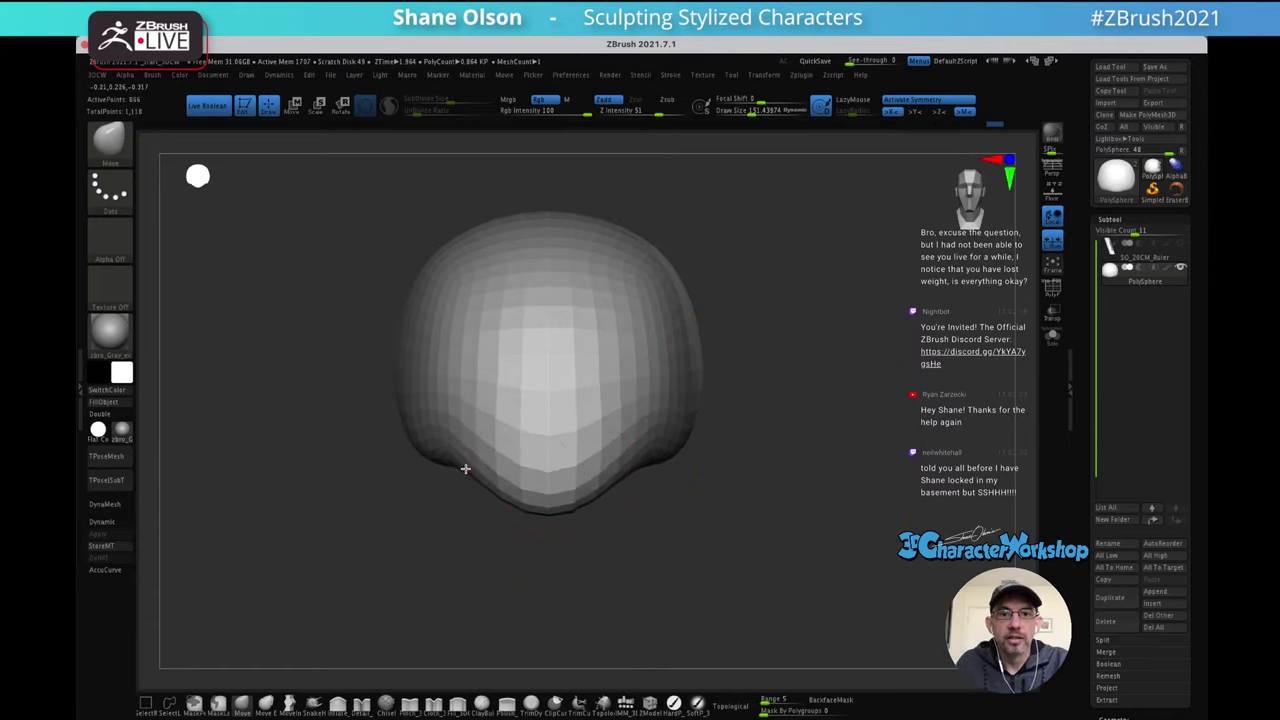
mouse_move(687, 488)
left_mouse_down()
mouse_move(680, 503)
mouse_move(731, 491)
left_mouse_up()
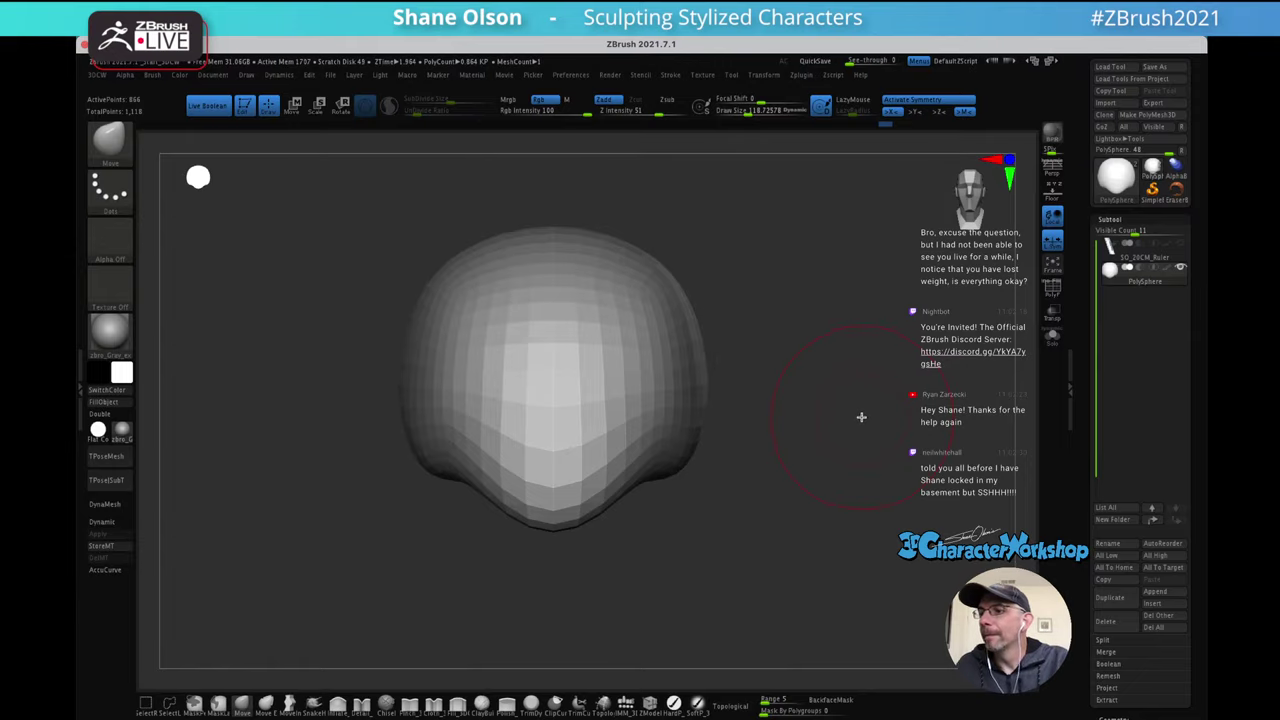
mouse_move(868, 343)
right_mouse_down("ctrl")
mouse_move(817, 359)
mouse_move(834, 348)
mouse_move(820, 326)
mouse_move(796, 388)
right_mouse_up("ctrl")
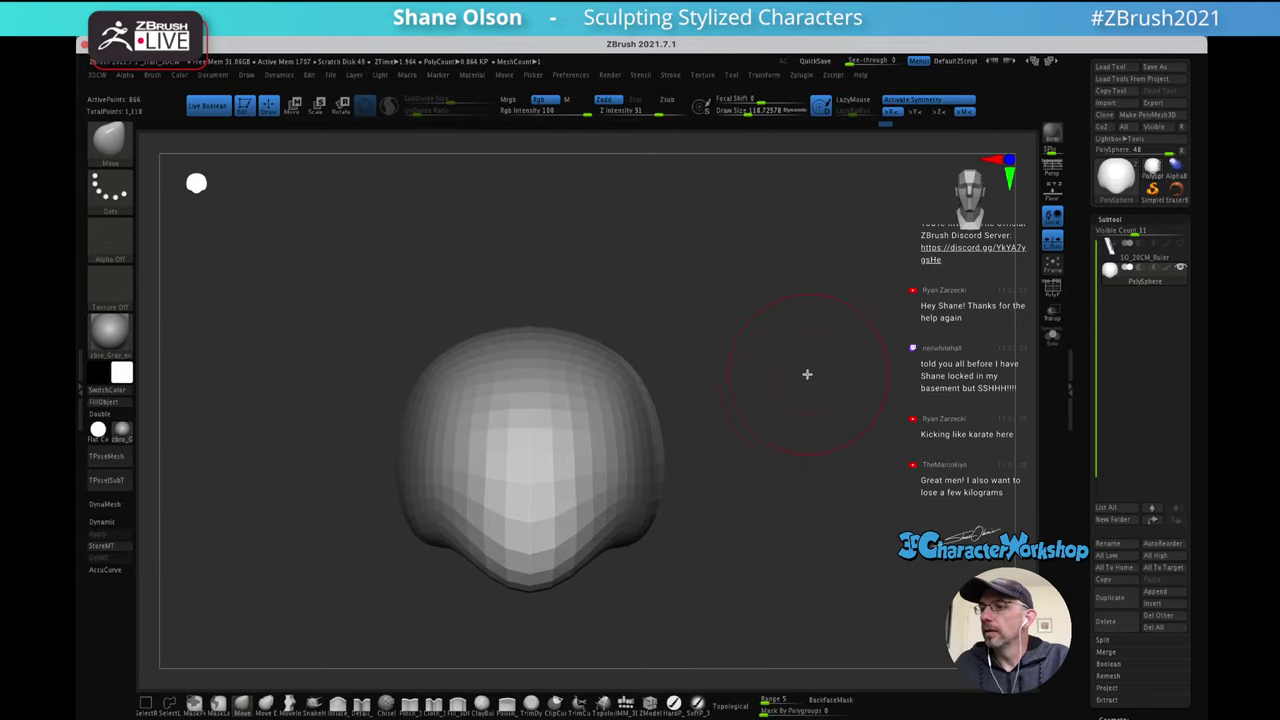
key("ctrl+z")
key("ctrl+z")
key("ctrl+z")
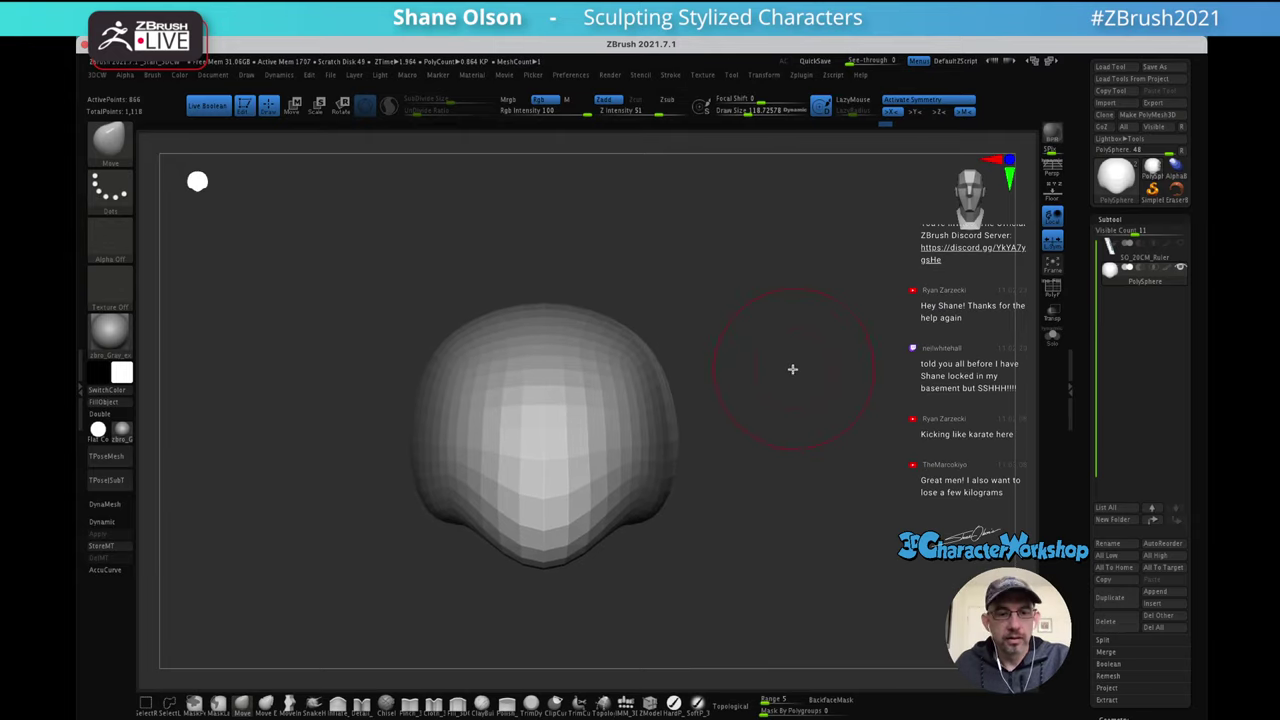
key("ctrl+z")
key("ctrl+z")
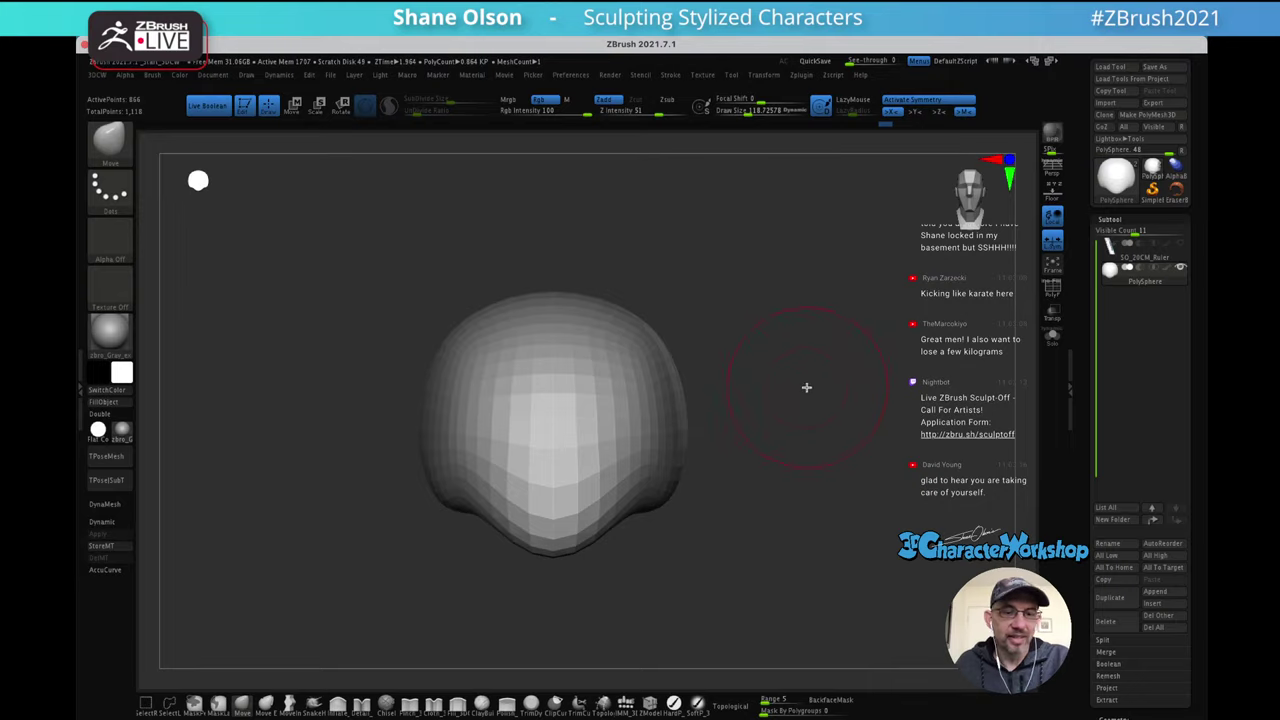
key("s")
left_click(803, 386)
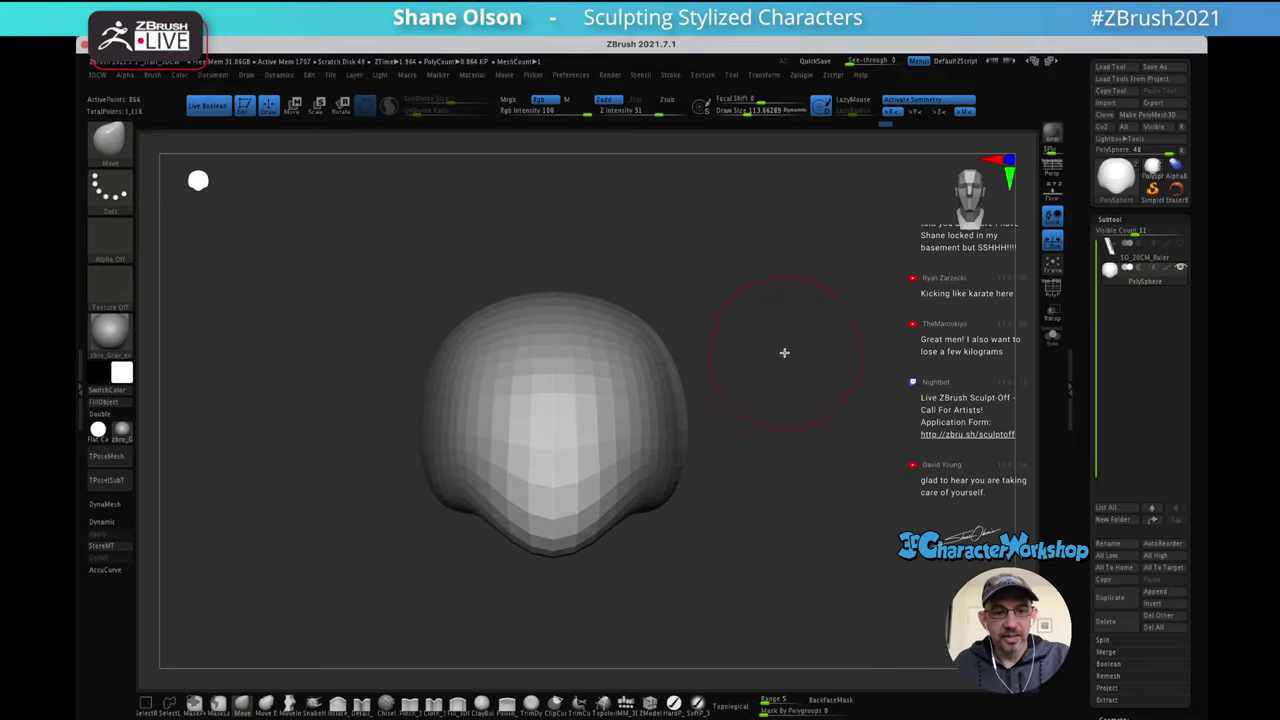
mouse_move(784, 353)
left_mouse_down()
mouse_move(772, 361)
mouse_move(813, 343)
mouse_move(789, 346)
left_mouse_up()
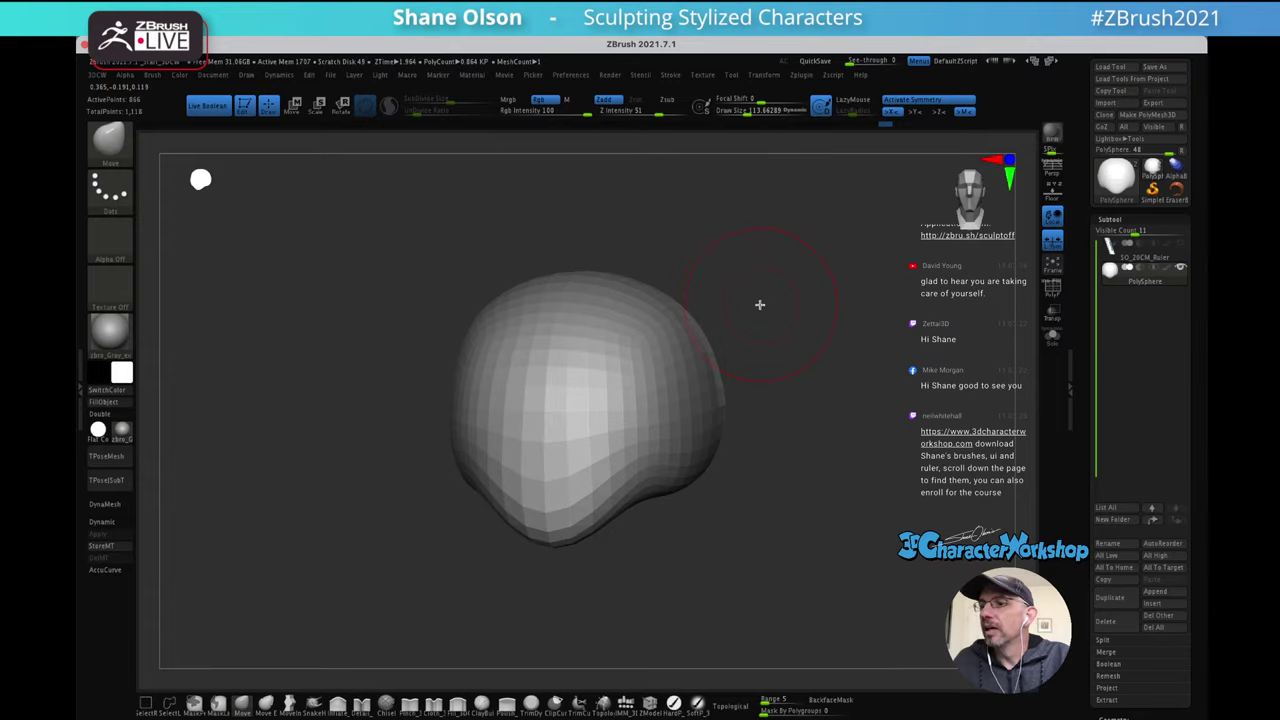
left_click_drag(758, 301, 732, 274, "alt")
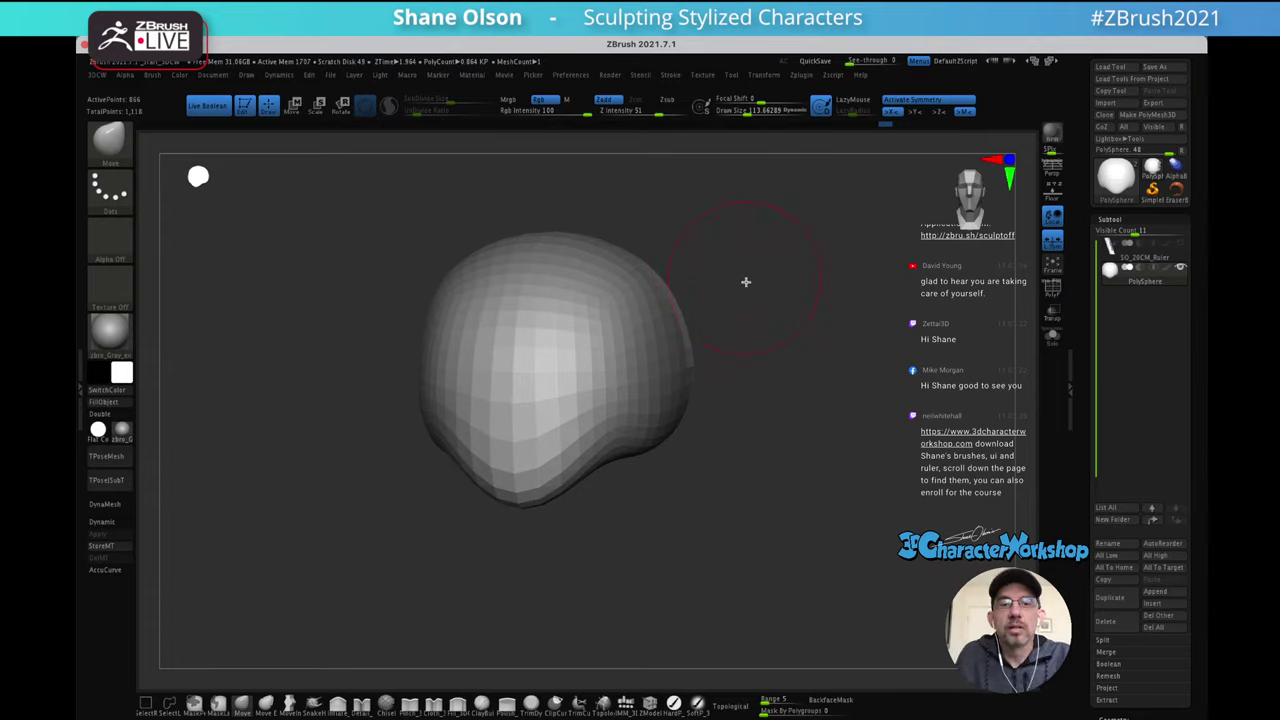
left_click_drag(776, 318, 789, 323)
Scale the head up uniformly to about three times its size and subdivide its mesh twice
left_click_drag(798, 380, 745, 286, "alt")
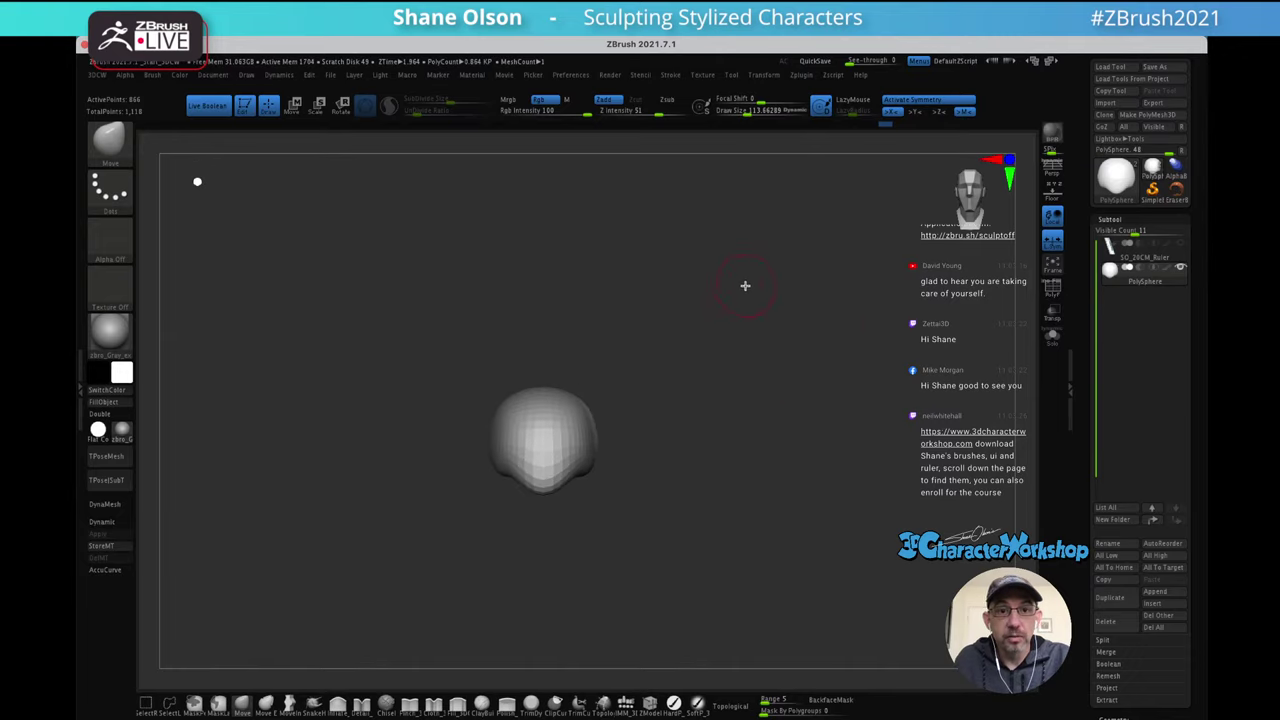
key("e")
left_click_drag(748, 361, 786, 323, "alt")
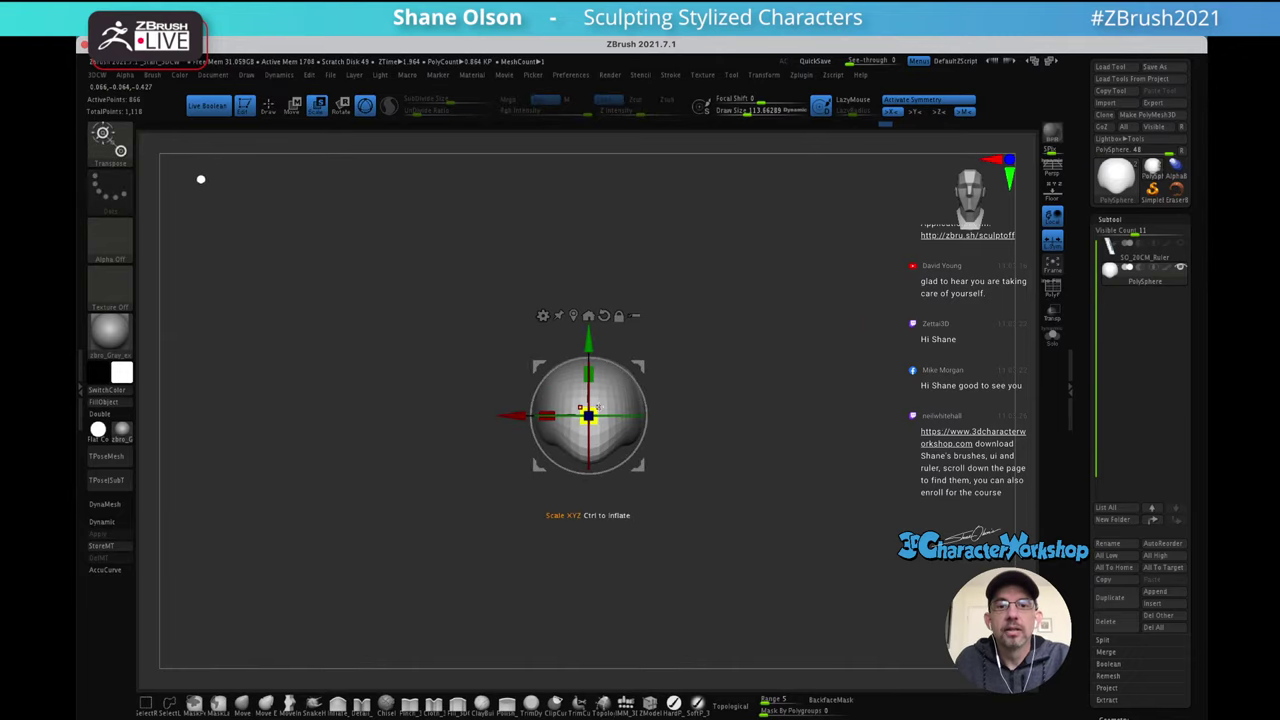
left_click_drag(597, 407, 738, 298)
key("ctrl+d")
key("ctrl+d")
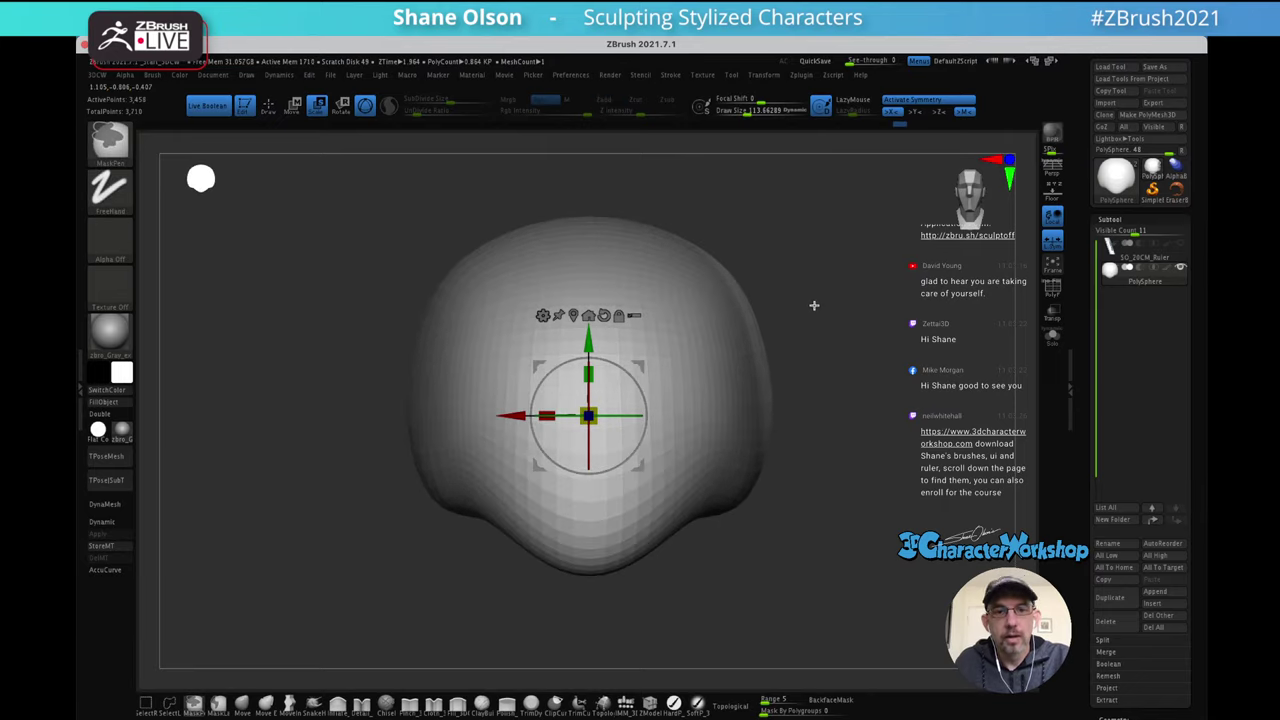
Delete the head's lower subdivision levels so only the densest mesh is kept
left_click_drag(866, 366, 814, 396, "alt")
left_click(1112, 601)
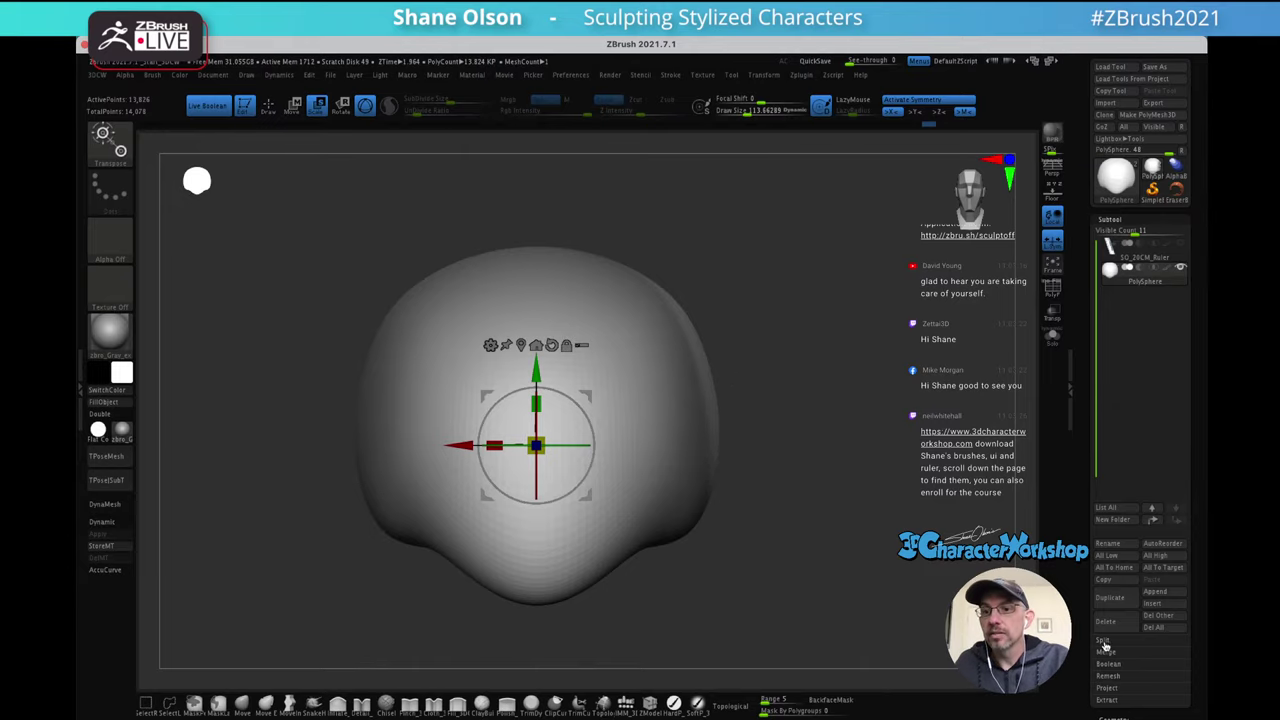
scroll(1115, 560, "down", 4)
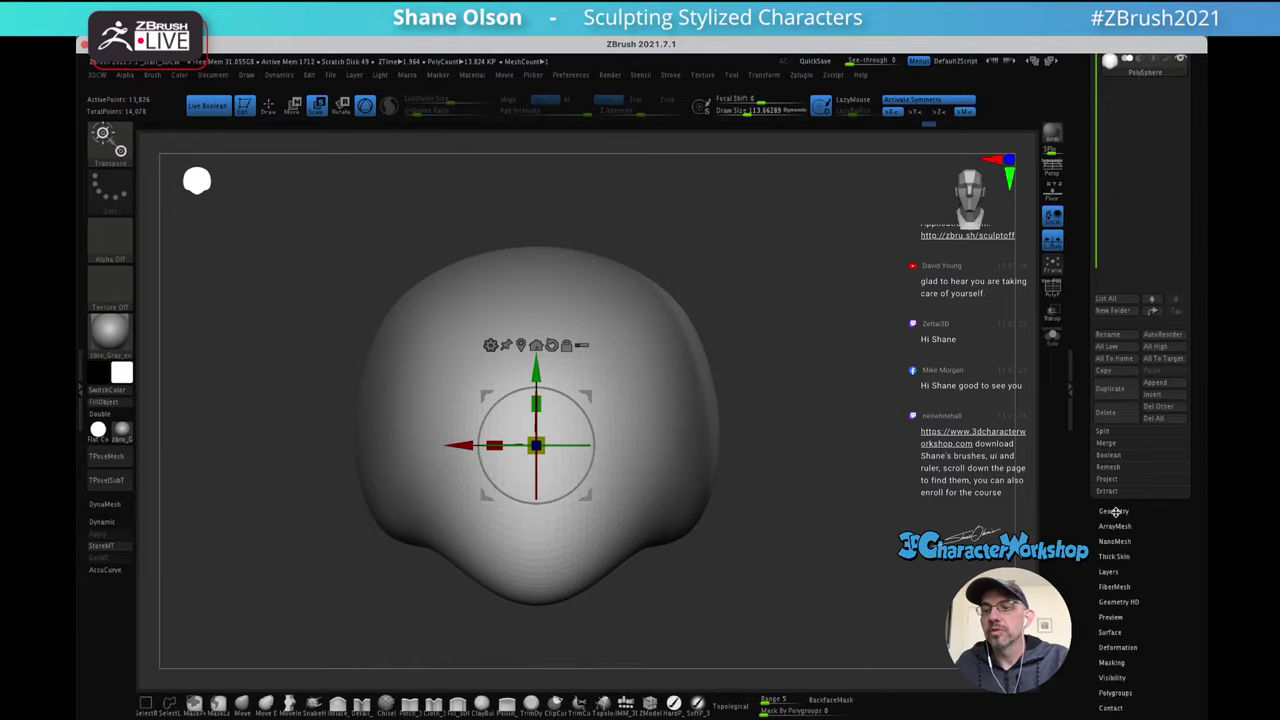
left_click(1114, 512)
left_click(1110, 112)
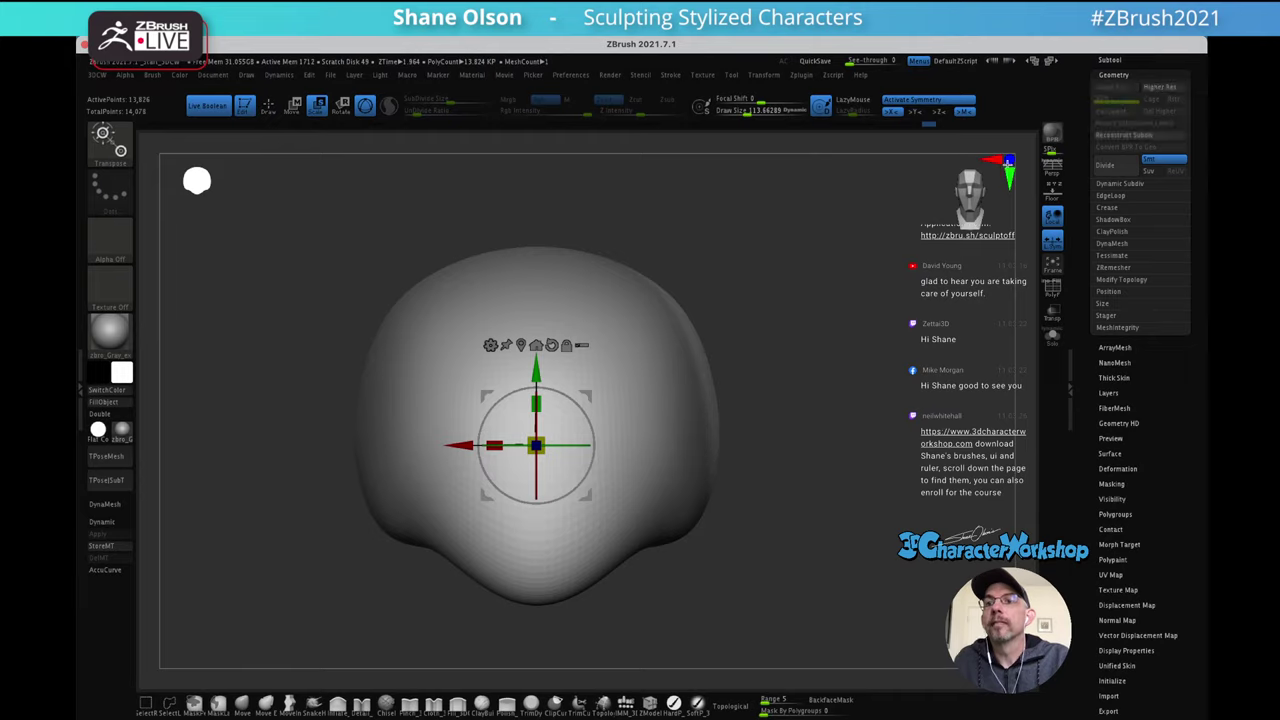
Choose the SnakeHook brush and activate Sculptris Pro mode for it
left_click(670, 76)
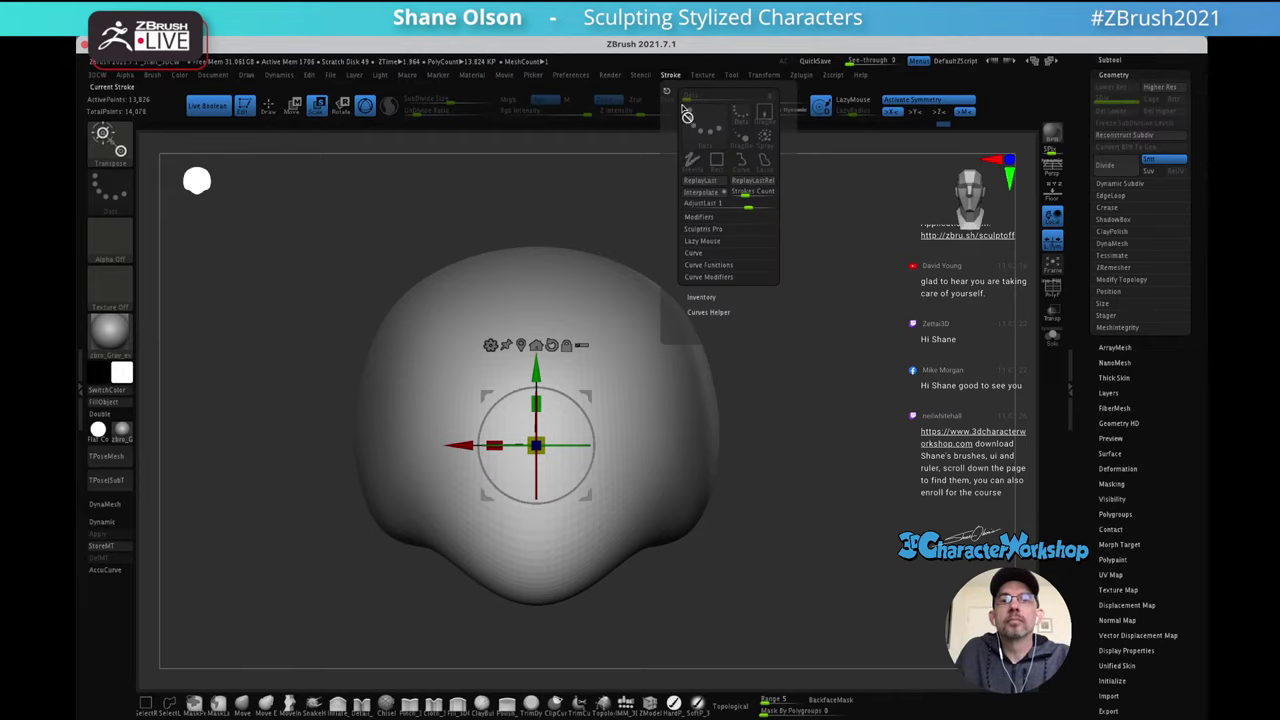
left_click(712, 229)
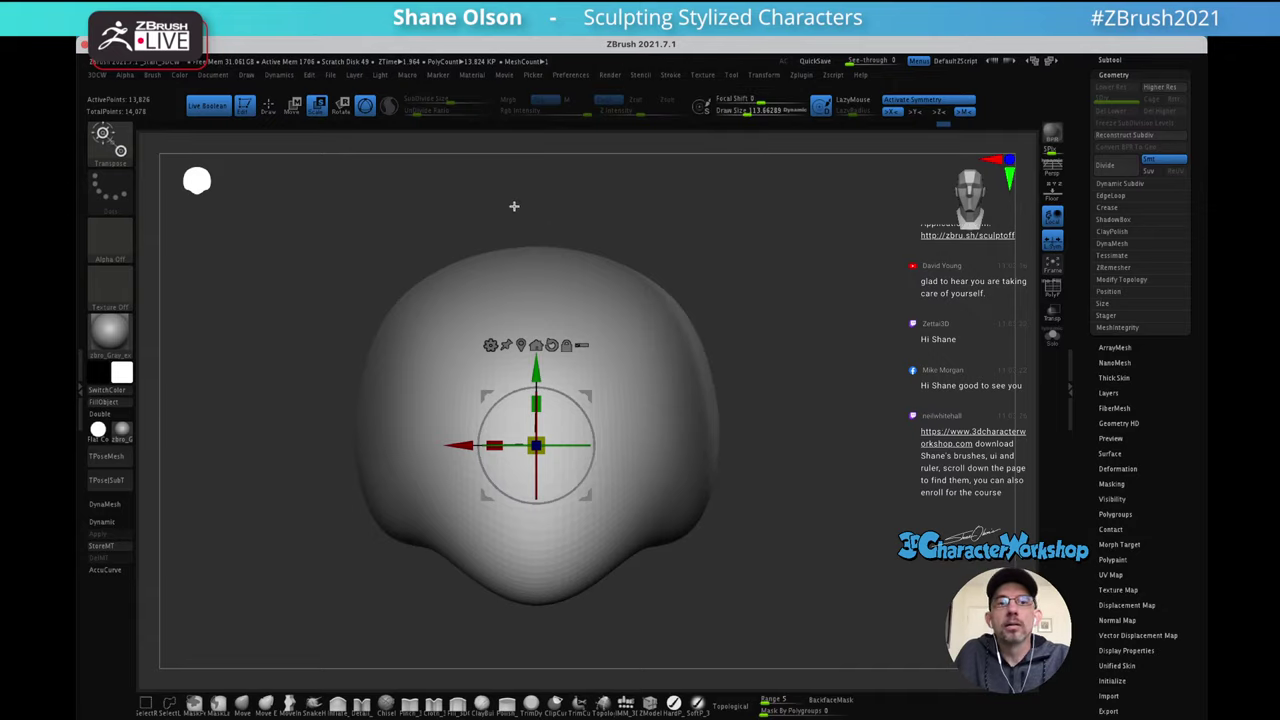
left_click(243, 708)
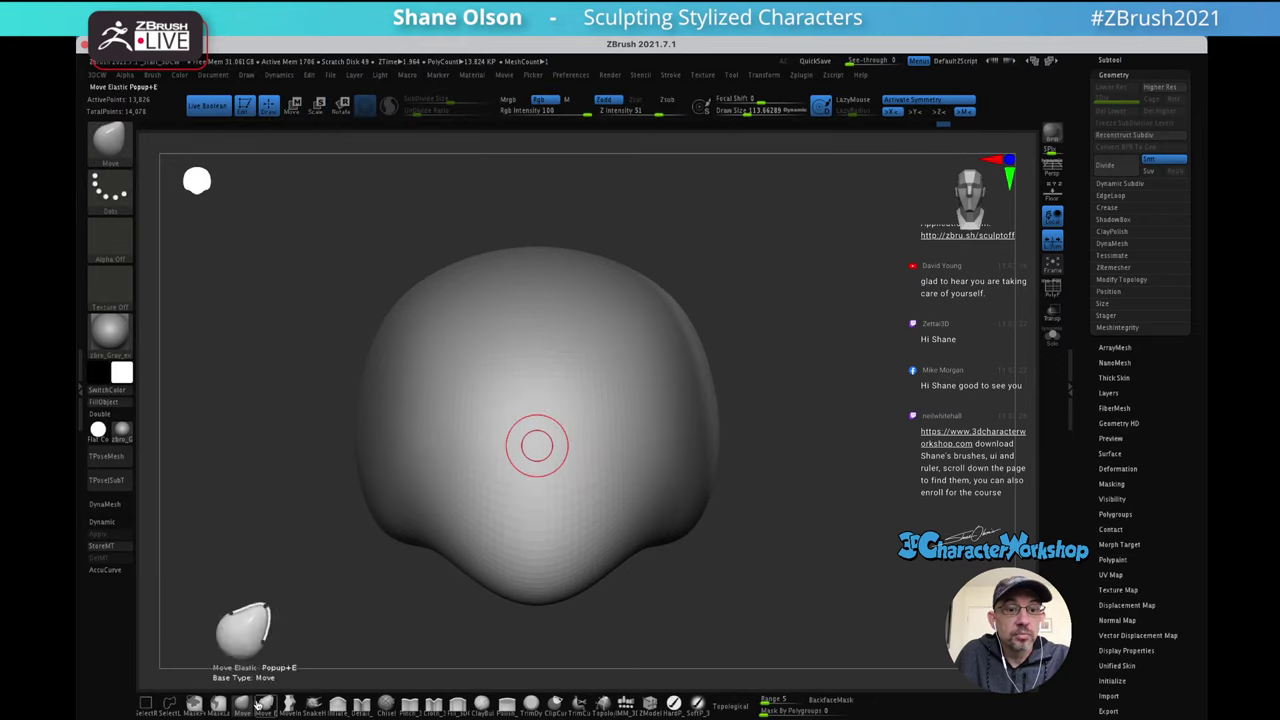
left_click(315, 705)
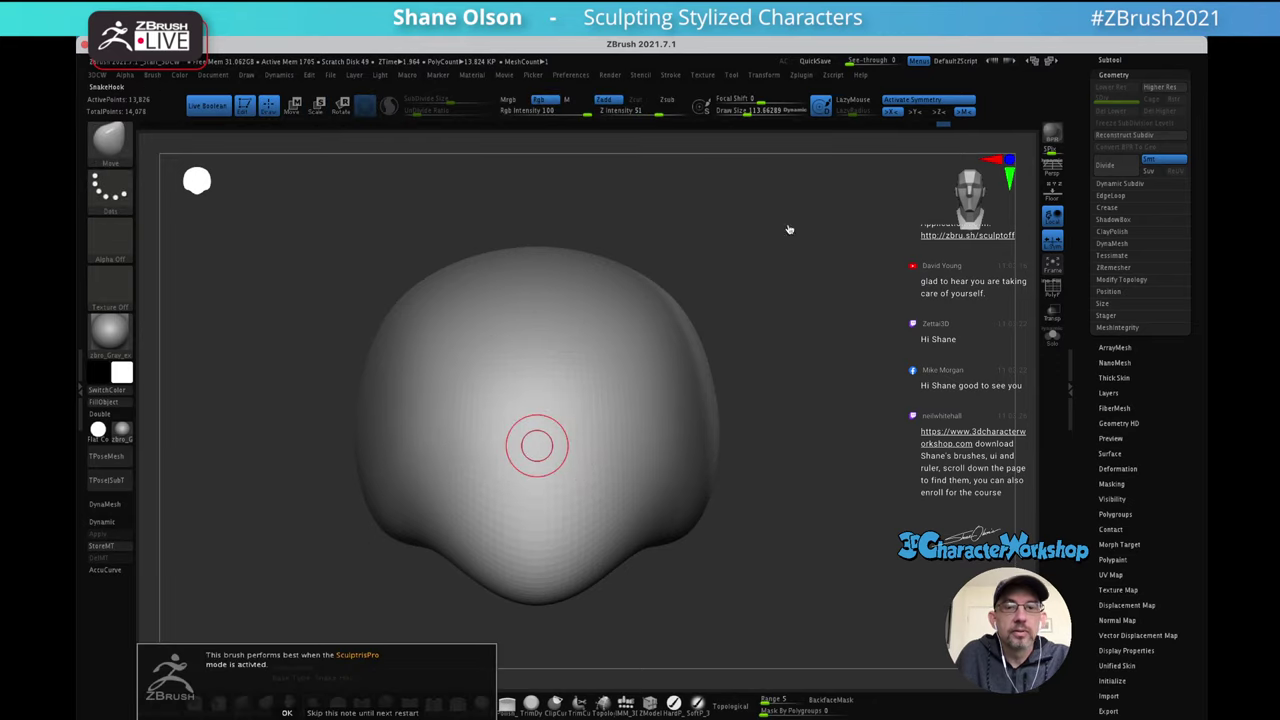
left_click(326, 714)
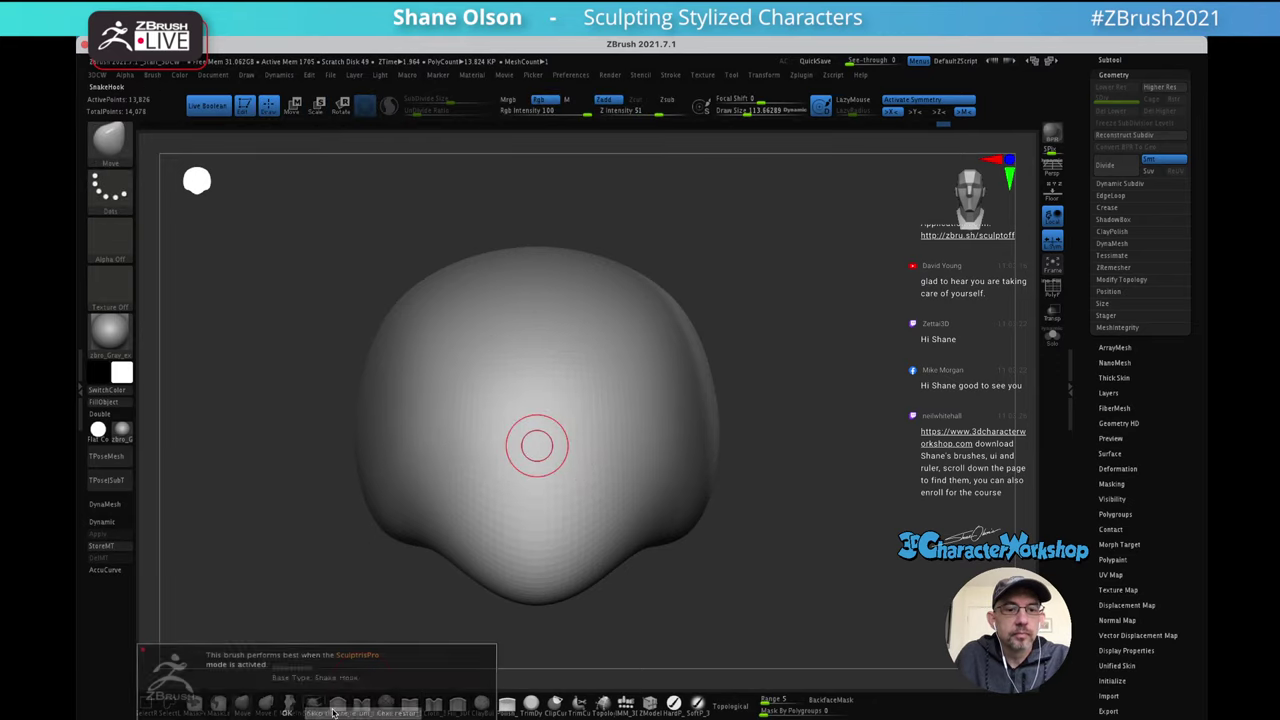
left_click(676, 76)
left_click(389, 105)
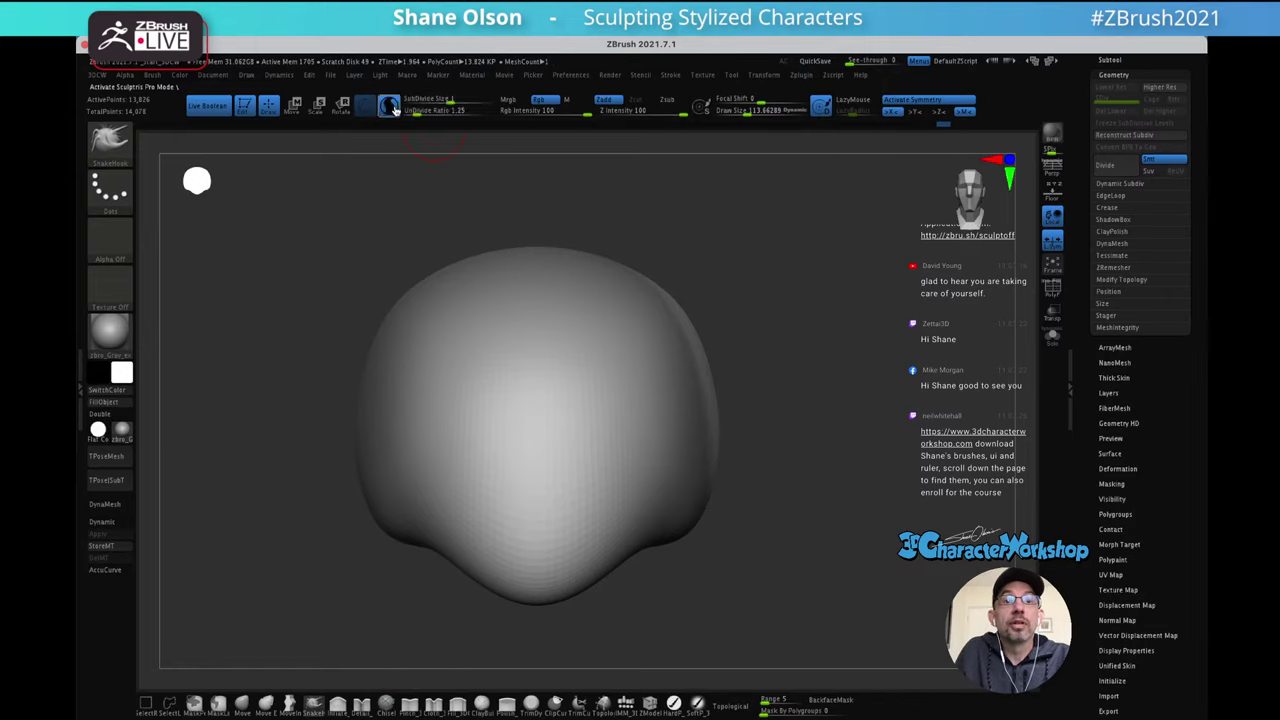
left_click(668, 76)
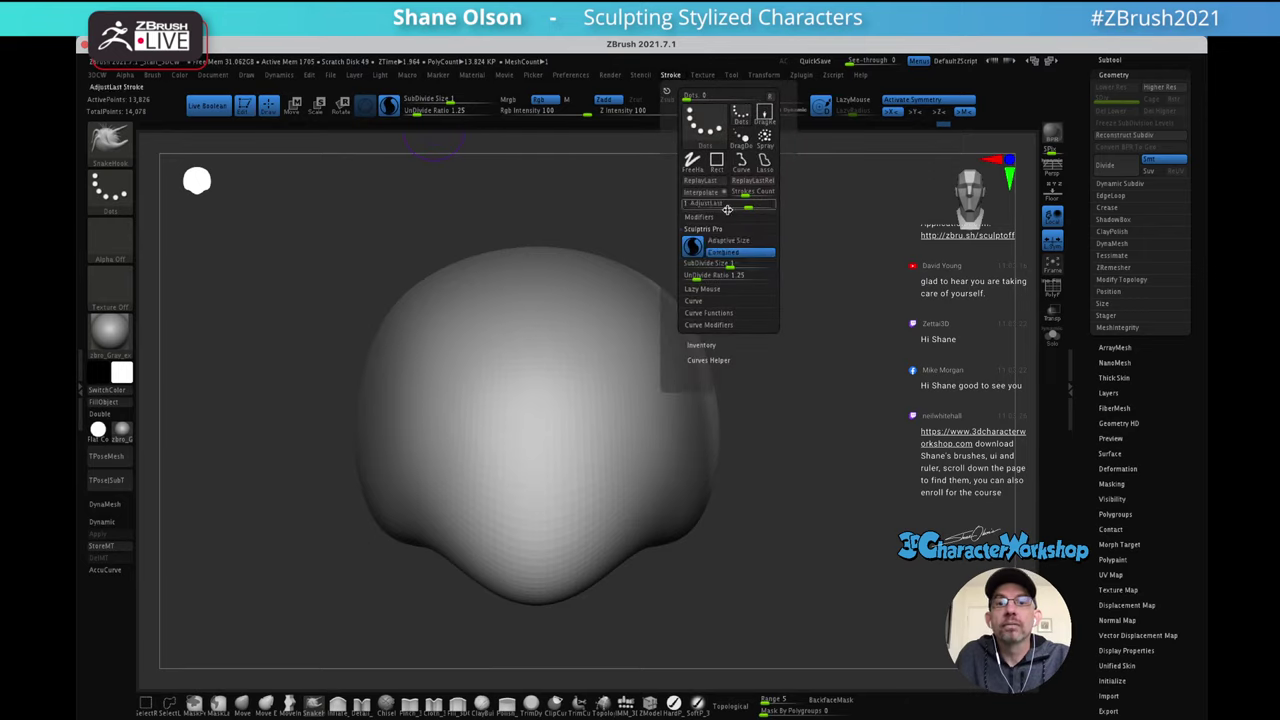
Show the polygon wireframe on the head and set the SnakeHook draw size to about 258
key("shift+f")
key("b")
key("s")
key("h")
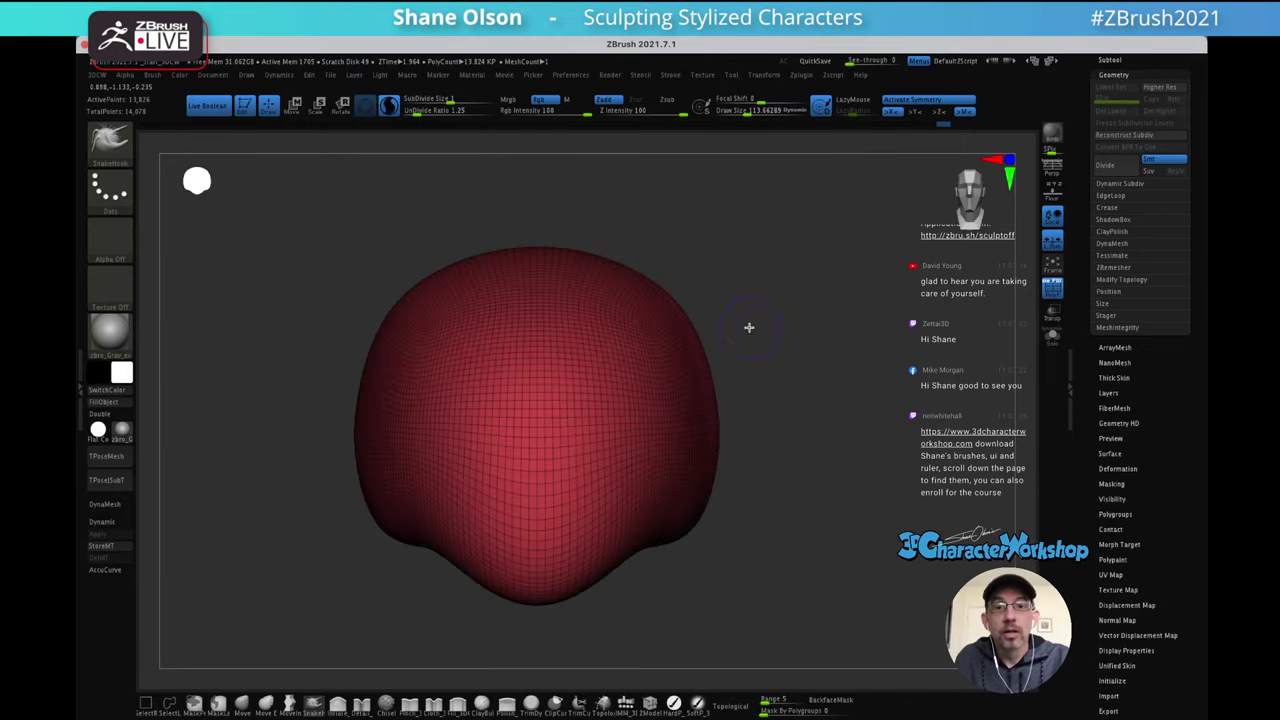
key("s")
left_click(784, 345)
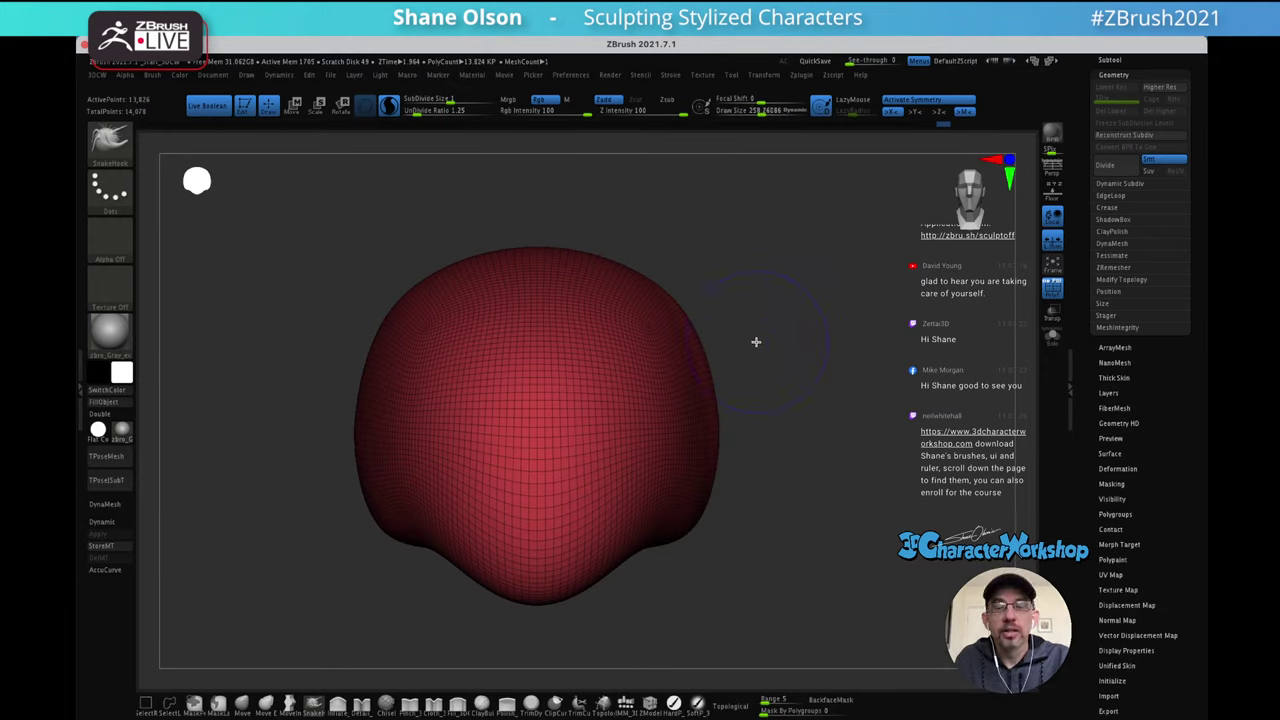
Smooth the front and side of the face with Sculptris Pro active to retessellate the surface there
left_click_drag(612, 380, 651, 376, "shift")
left_click_drag(732, 320, 640, 350)
mouse_move(632, 395)
left_mouse_down("shift")
mouse_move(606, 486)
mouse_move(706, 386)
left_mouse_up("shift")
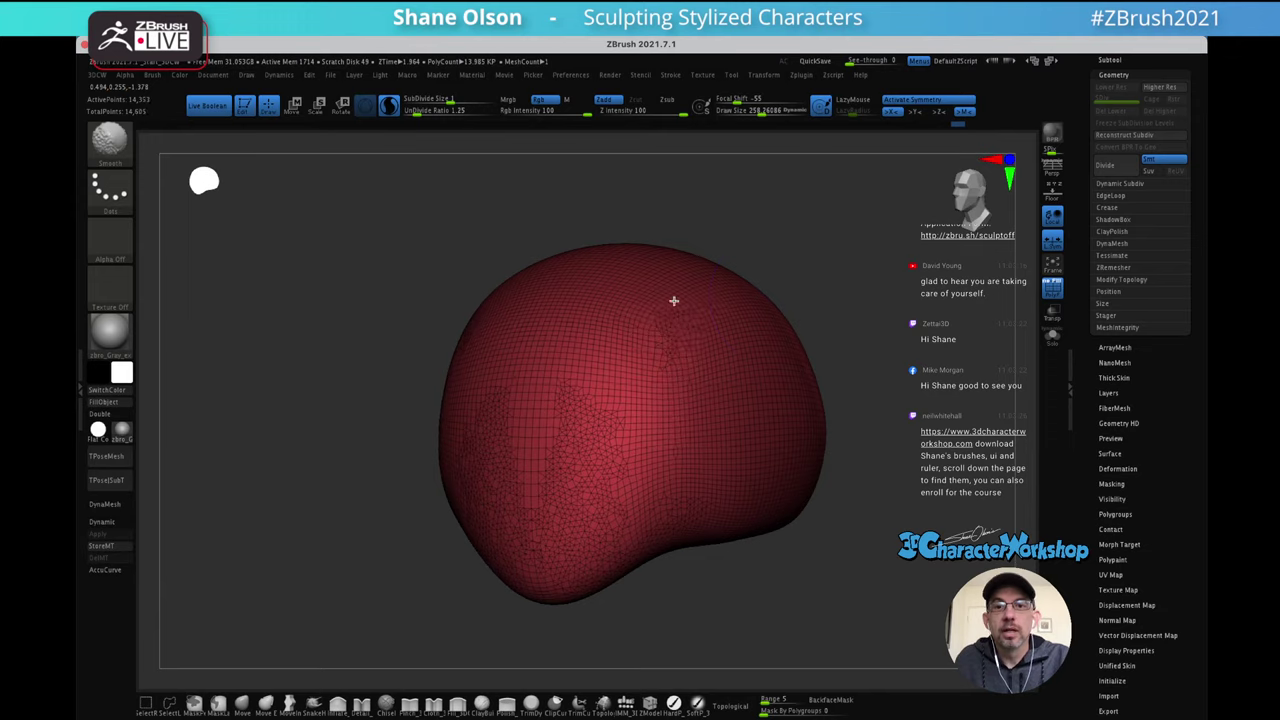
key("b")
key("s")
key("h")
right_click_drag(838, 295, 866, 271)
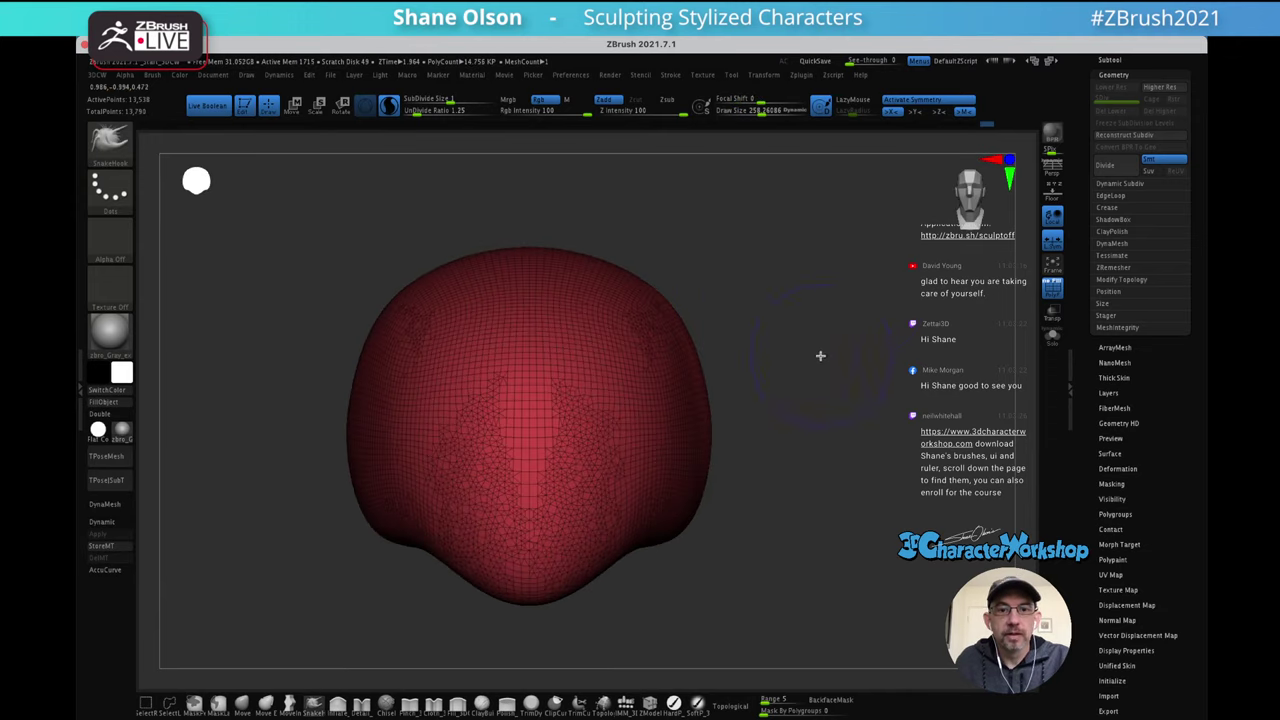
Set the SnakeHook draw size to about 169 and turn off Live Boolean
mouse_move(820, 357)
right_mouse_down("alt")
mouse_move(824, 327)
mouse_move(803, 346)
mouse_move(823, 365)
right_mouse_up("alt")
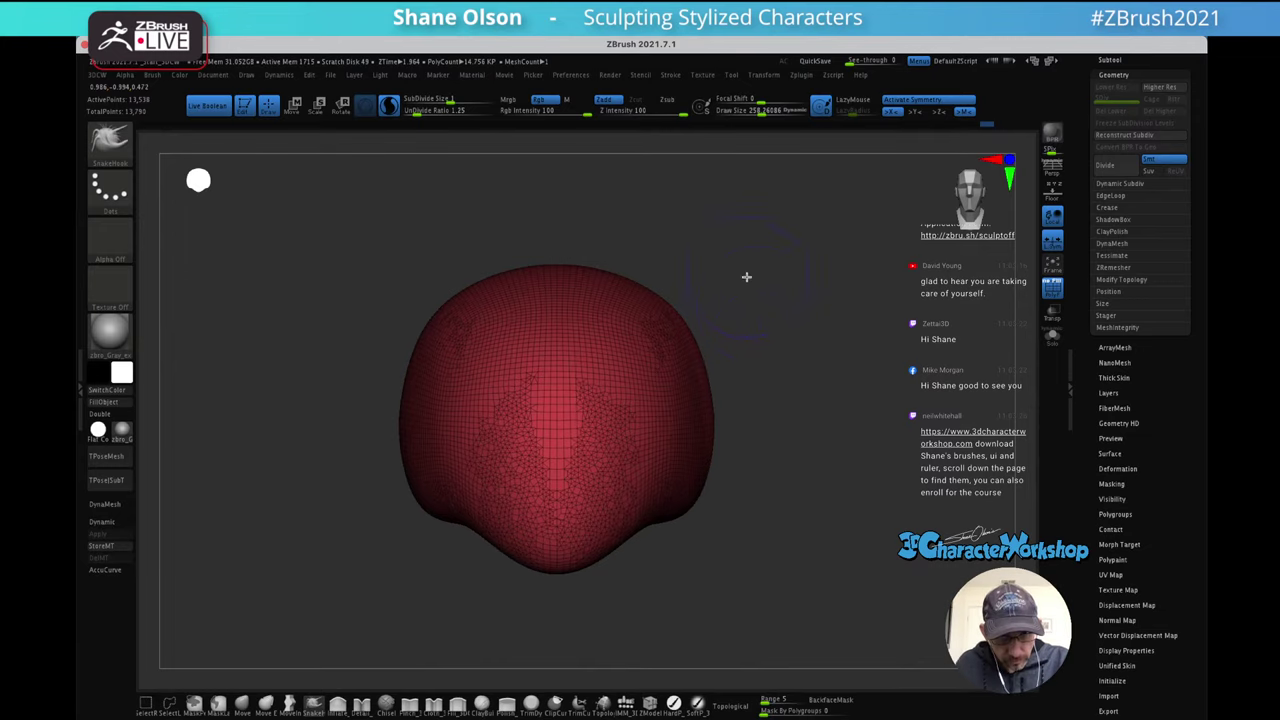
right_click_drag(795, 329, 816, 408, "ctrl")
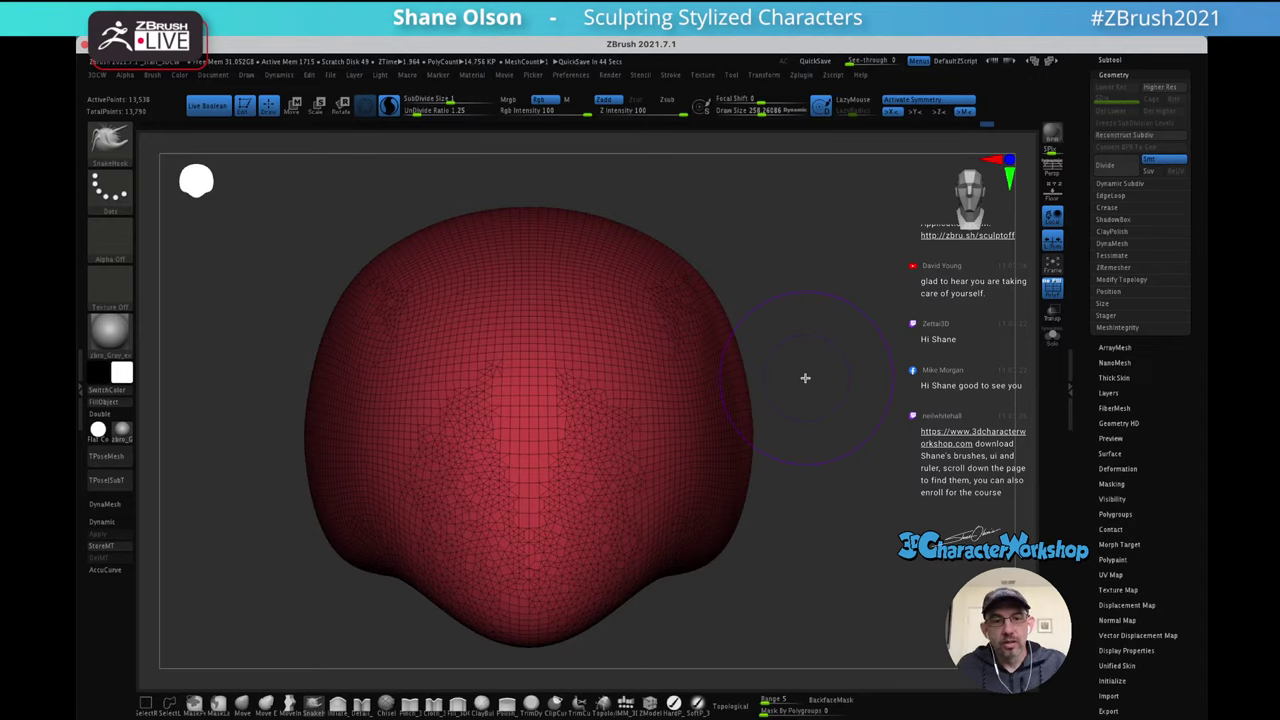
key("s")
left_click_drag(827, 341, 818, 350)
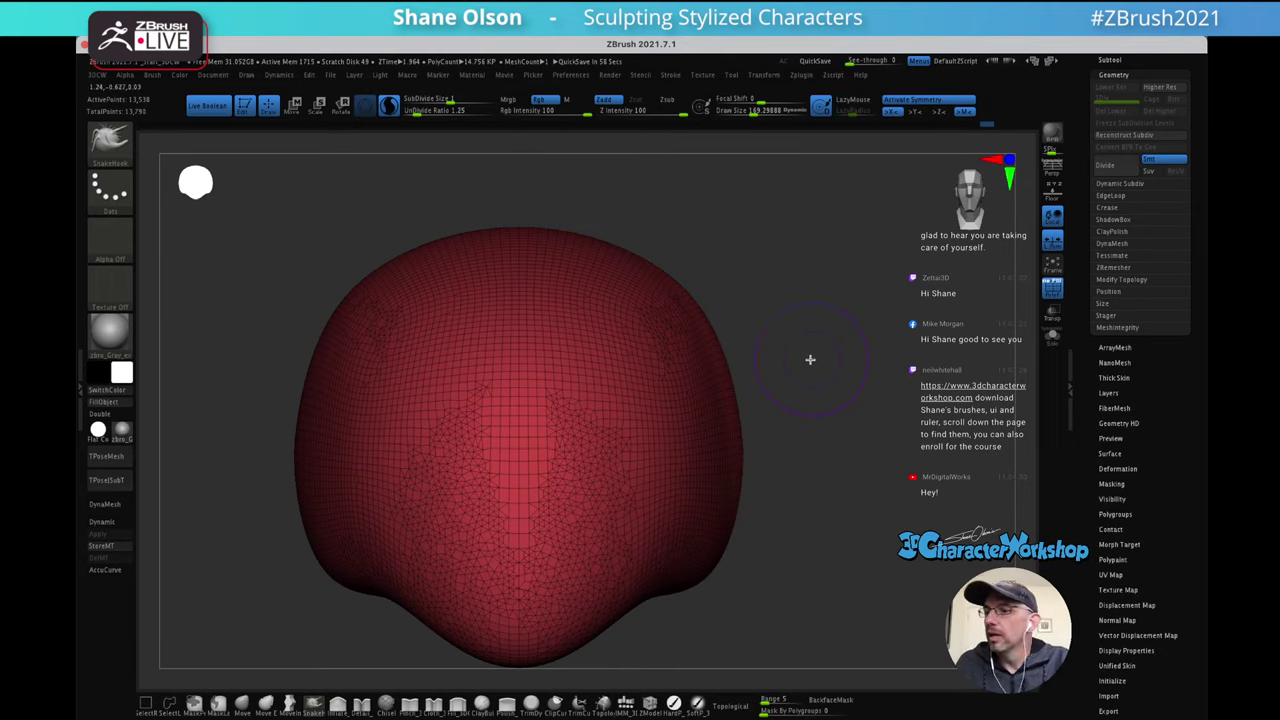
left_click_drag(831, 351, 842, 325)
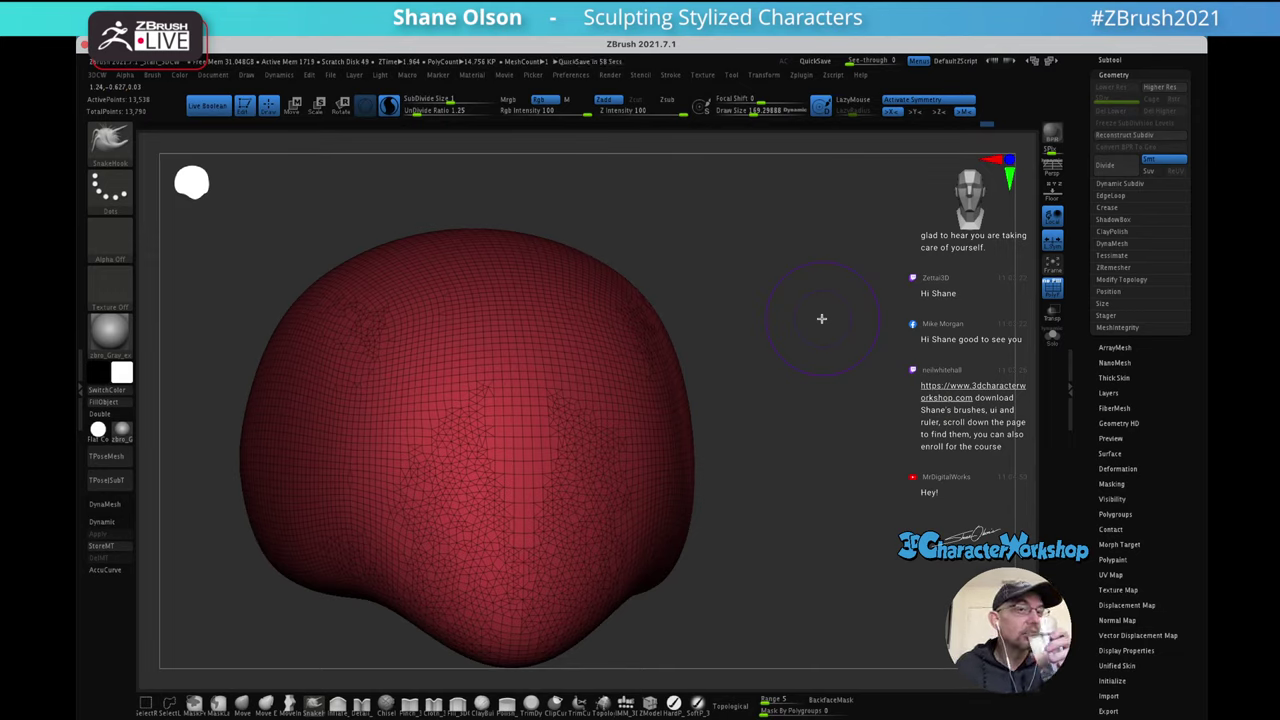
left_click(207, 105)
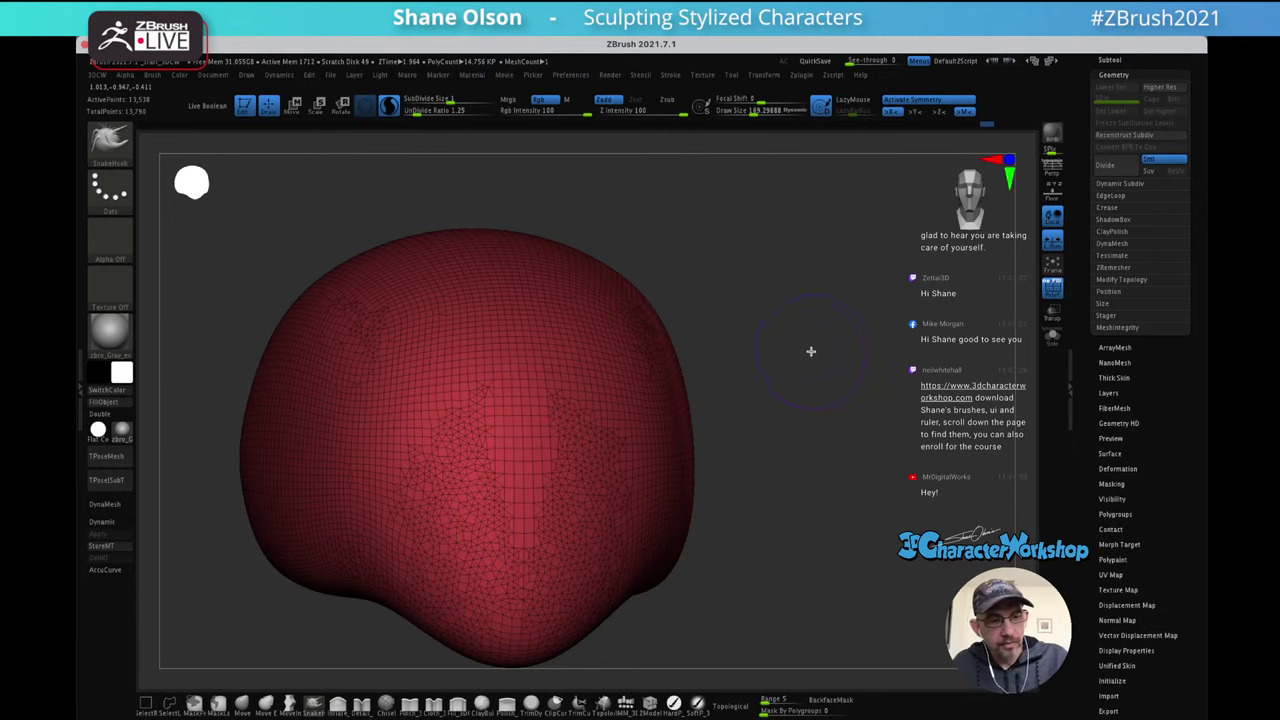
mouse_move(813, 328)
left_mouse_down()
mouse_move(797, 340)
mouse_move(837, 346)
mouse_move(816, 337)
mouse_move(774, 388)
mouse_move(783, 357)
mouse_move(800, 366)
mouse_move(857, 297)
mouse_move(814, 362)
left_mouse_up()
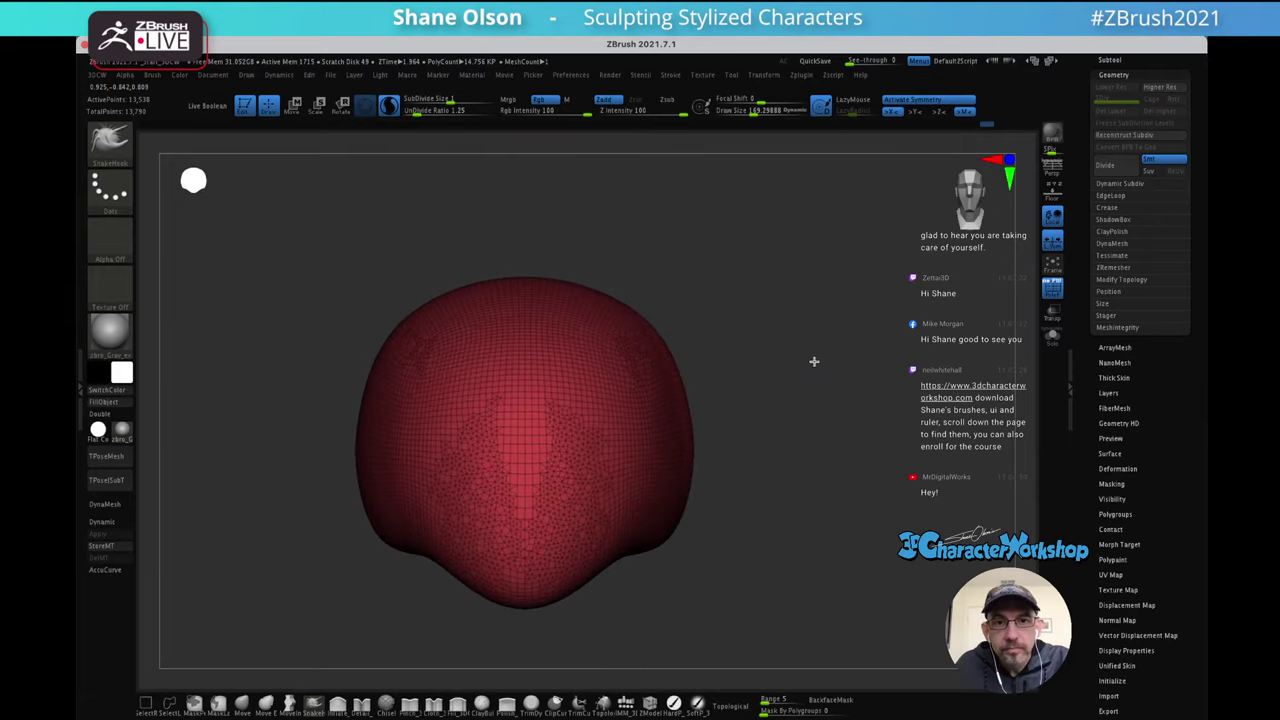
Push in symmetrical eye sockets on the front of the face with the Move brush at a draw size of about 266
left_click(242, 704)
key("s")
mouse_move(777, 321)
left_mouse_down()
mouse_move(789, 318)
mouse_move(783, 354)
mouse_move(829, 400)
mouse_move(671, 391)
mouse_move(665, 449)
left_mouse_up()
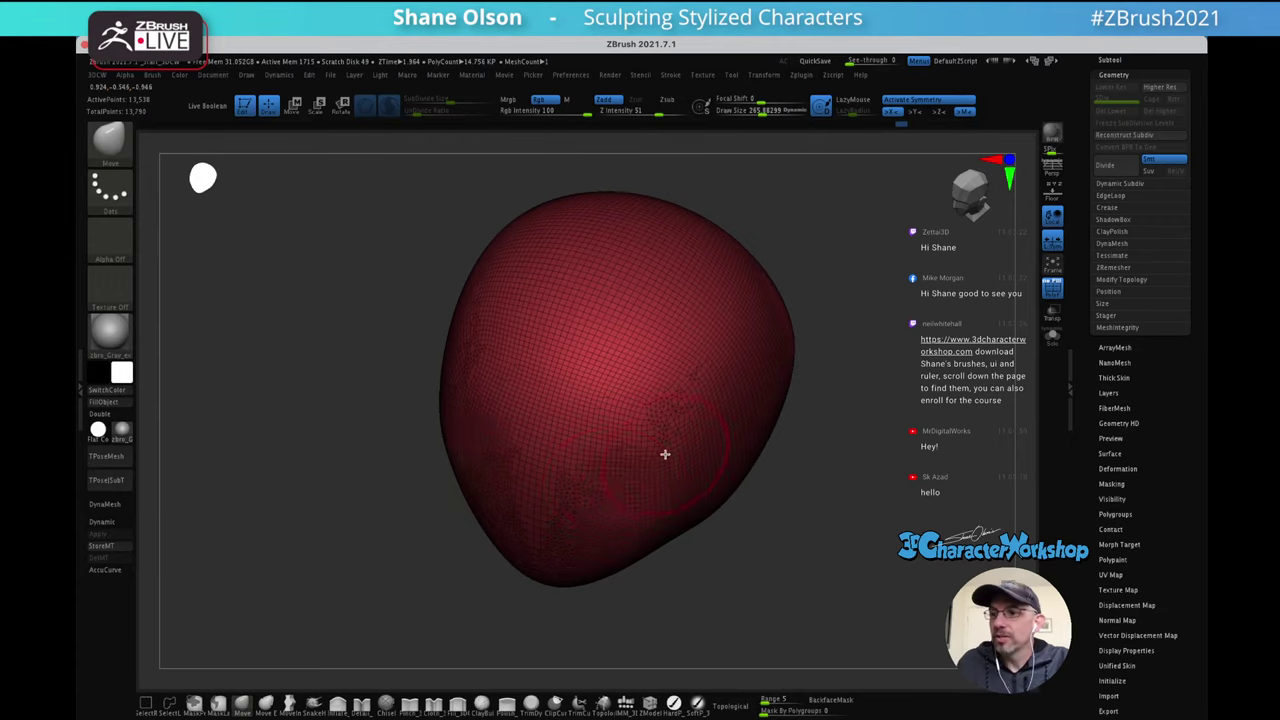
mouse_move(665, 454)
right_mouse_down()
mouse_move(635, 420)
mouse_move(667, 438)
mouse_move(630, 429)
mouse_move(650, 465)
right_mouse_up()
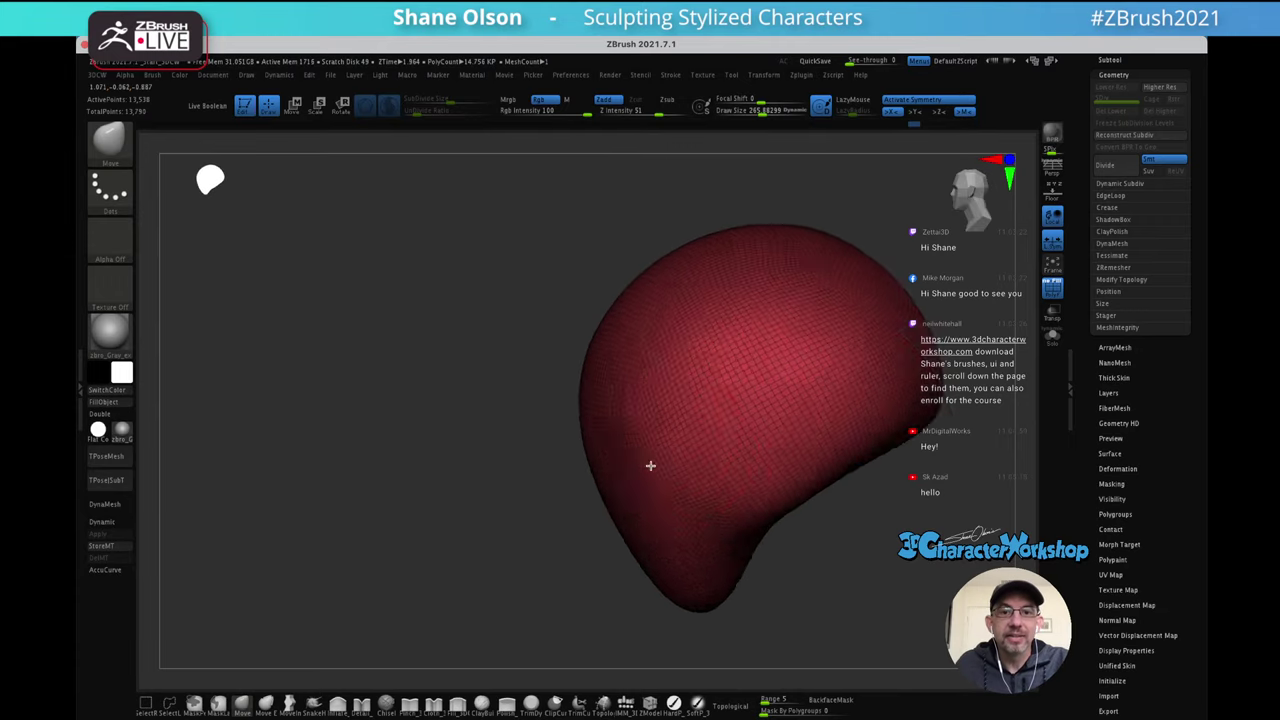
left_click_drag(650, 465, 660, 461)
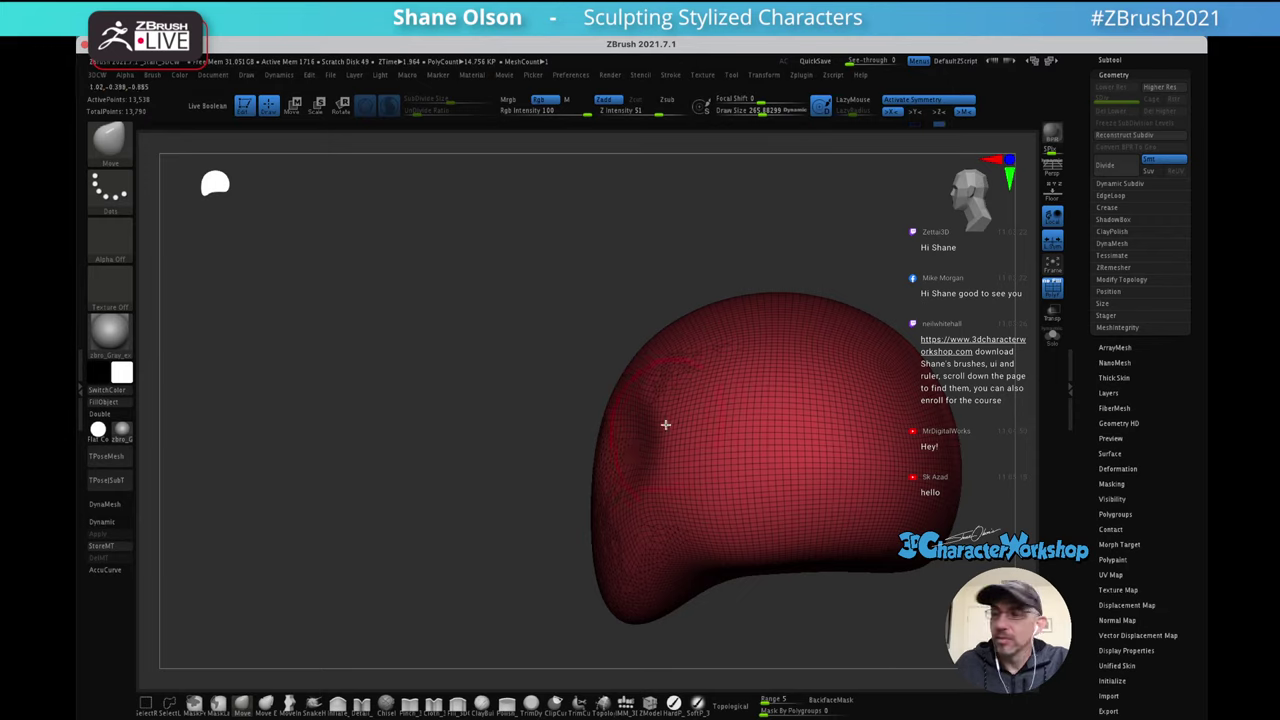
mouse_move(645, 437)
left_mouse_down()
mouse_move(623, 434)
mouse_move(657, 429)
mouse_move(629, 457)
left_mouse_up()
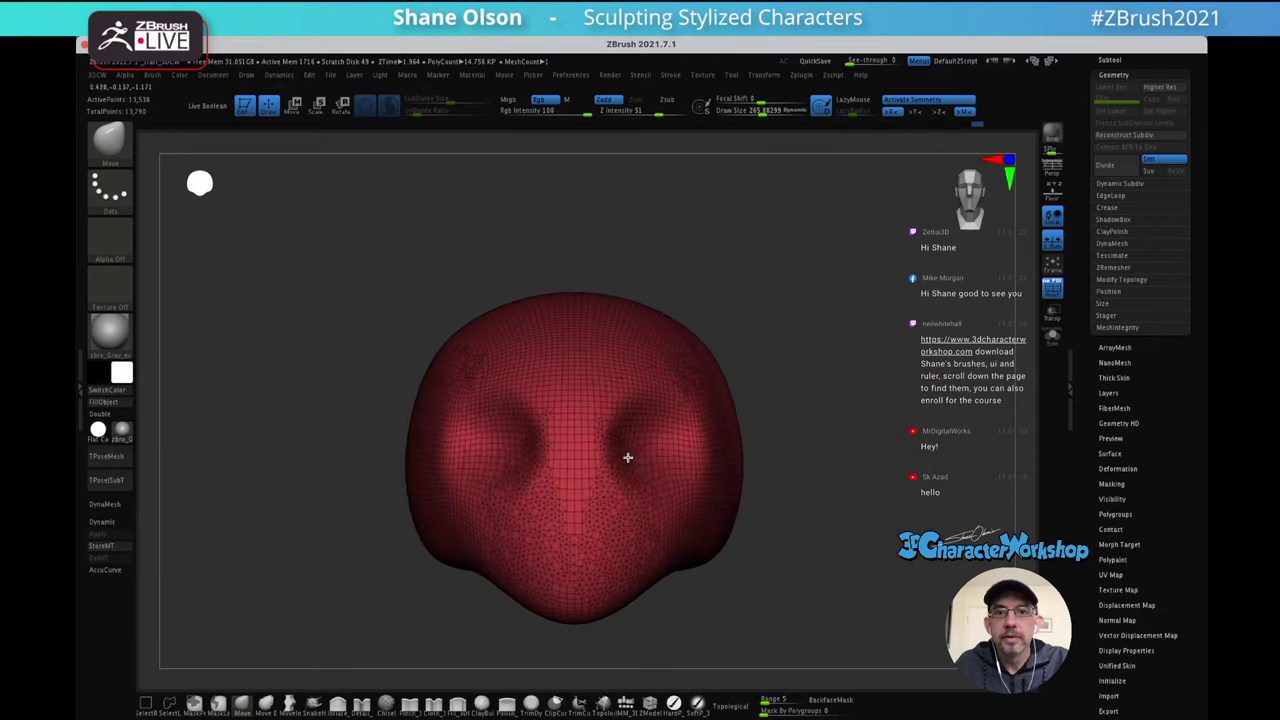
right_click_drag(663, 412, 688, 403, "alt")
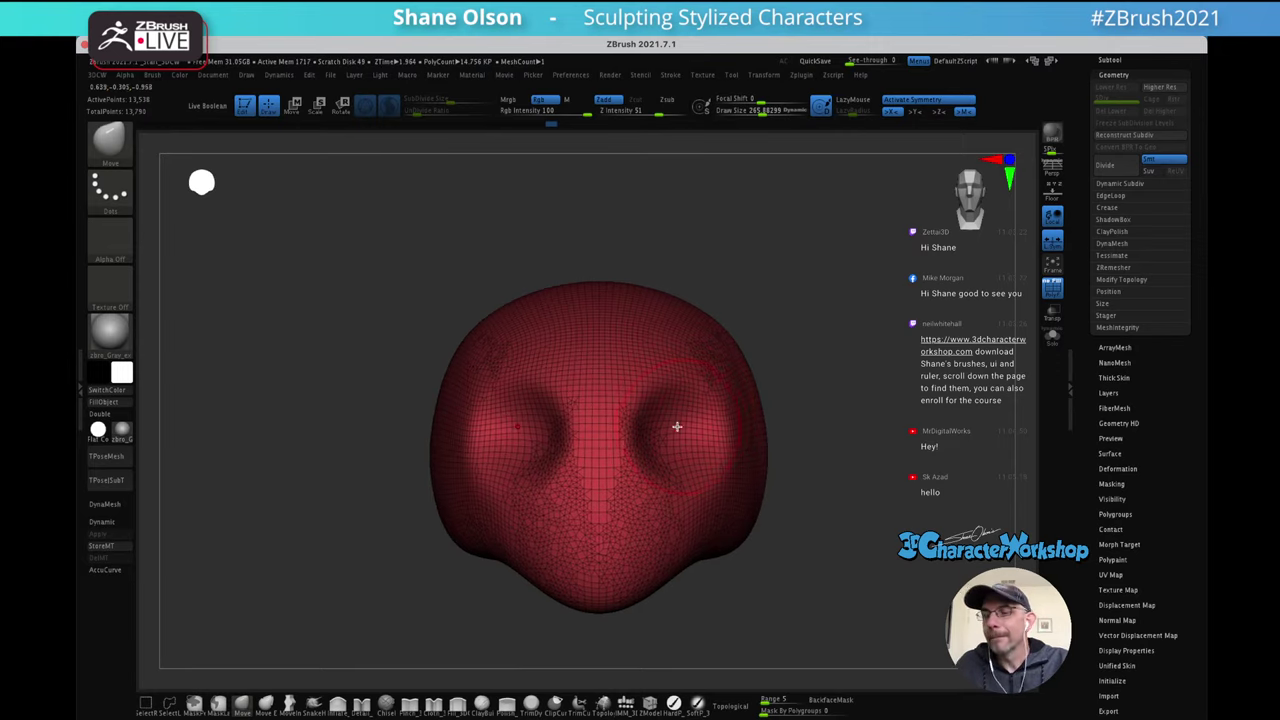
left_click_drag(700, 423, 689, 425)
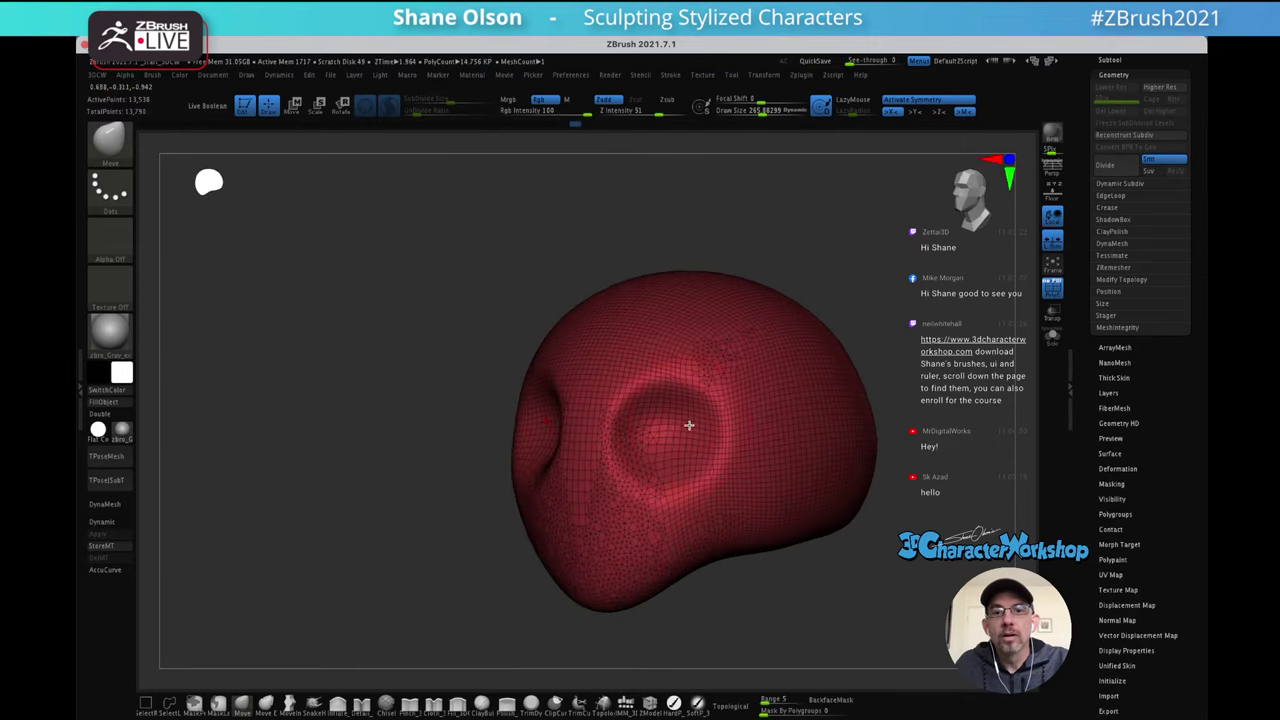
Reshape the eye sockets with the Move brush at a draw size of about 258
right_click_drag(680, 428, 686, 427)
key("s")
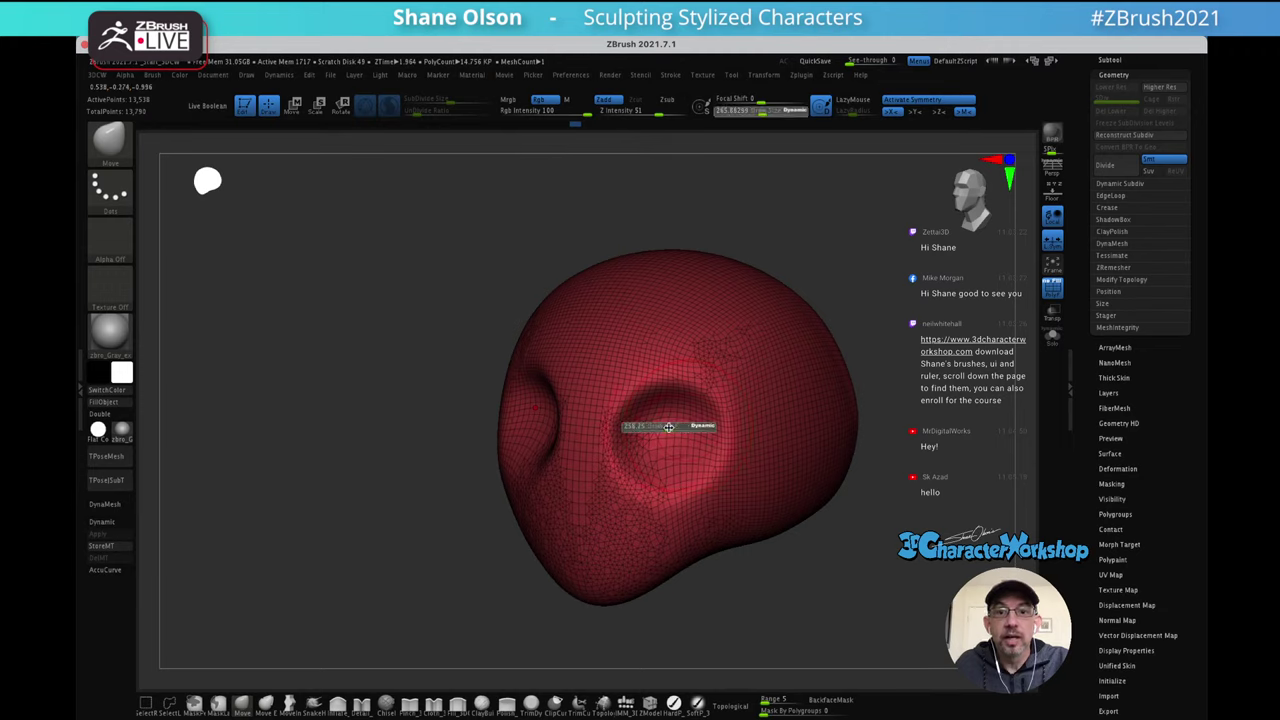
left_click(669, 429)
left_click_drag(691, 420, 691, 457)
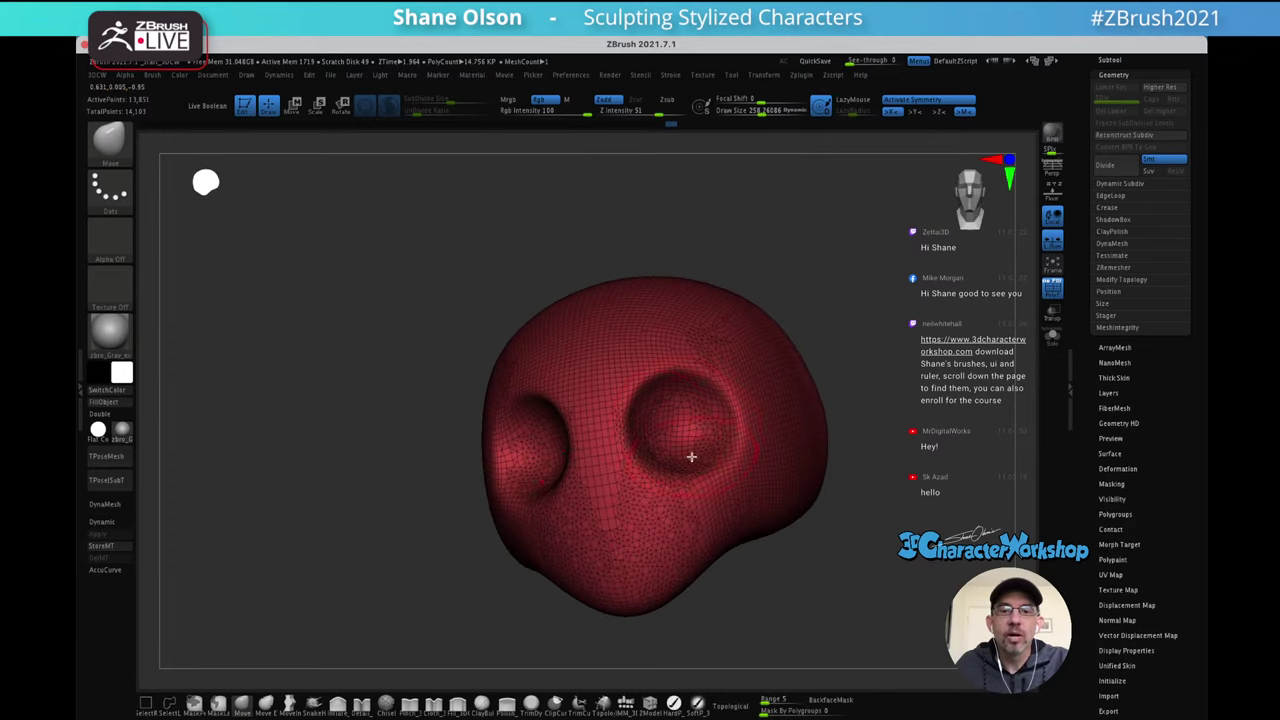
mouse_move(705, 407)
right_mouse_down()
mouse_move(691, 426)
mouse_move(705, 430)
right_mouse_up()
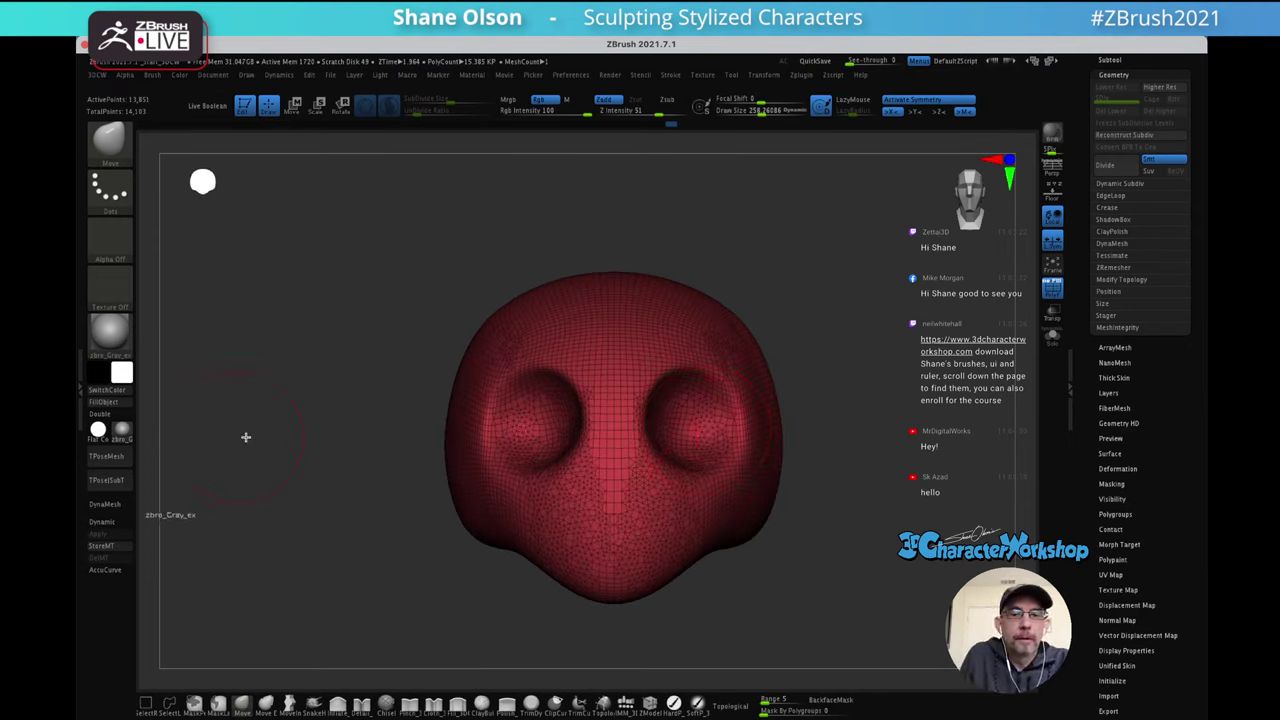
right_click_drag(701, 405, 718, 395)
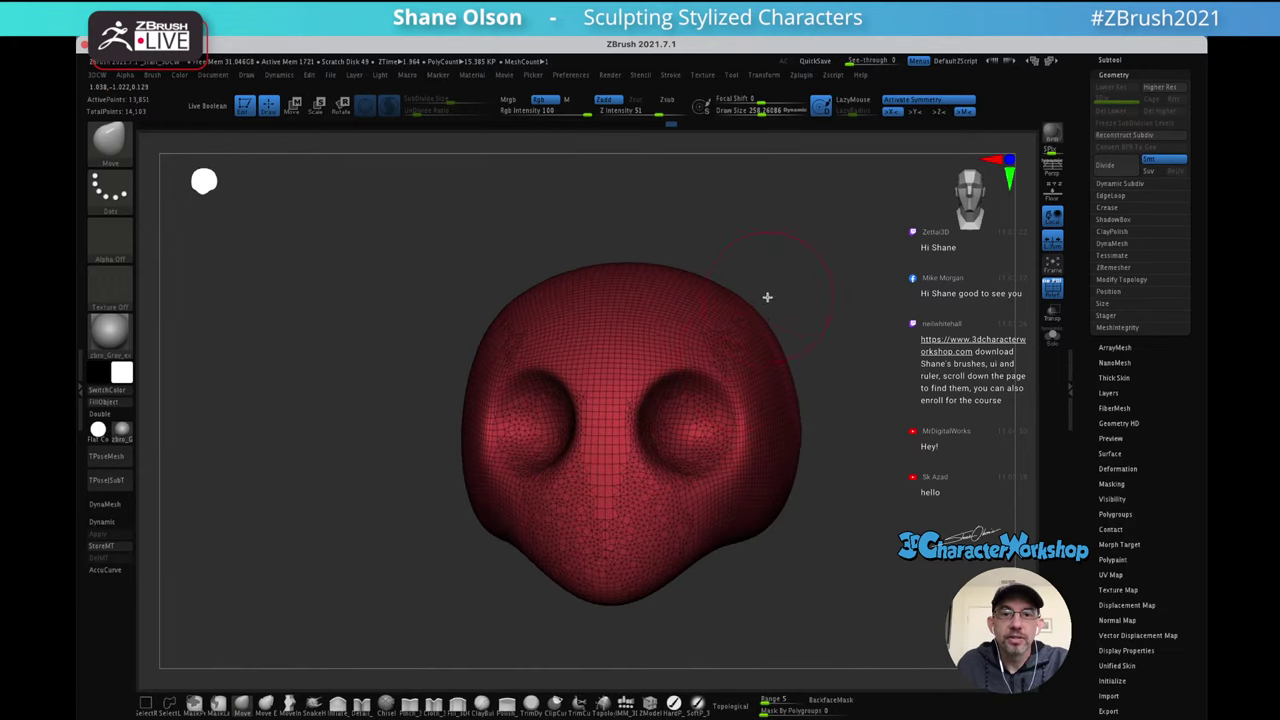
Try to pull the upper corners of the cranium outward with the Move brush at a draw size of about 366, and undo it
key("s")
left_click_drag(816, 274, 829, 278)
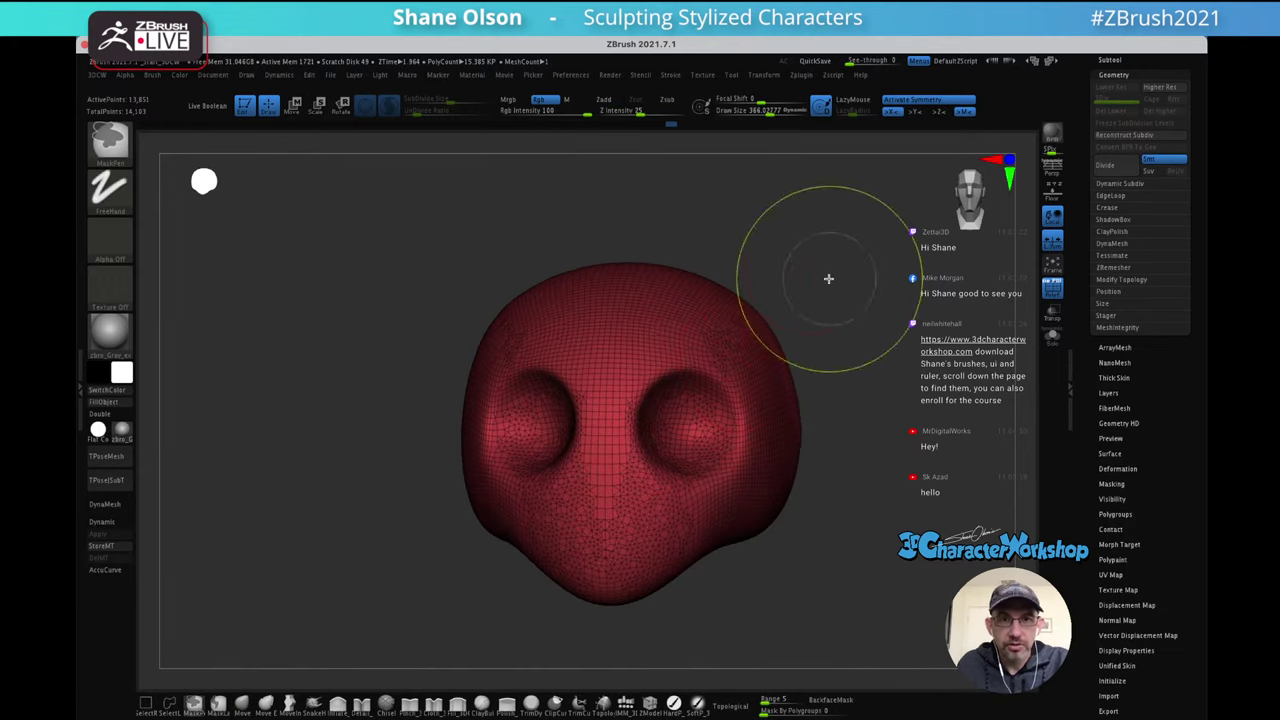
mouse_move(829, 278)
right_mouse_down("ctrl")
mouse_move(806, 314)
mouse_move(808, 301)
right_mouse_up("ctrl")
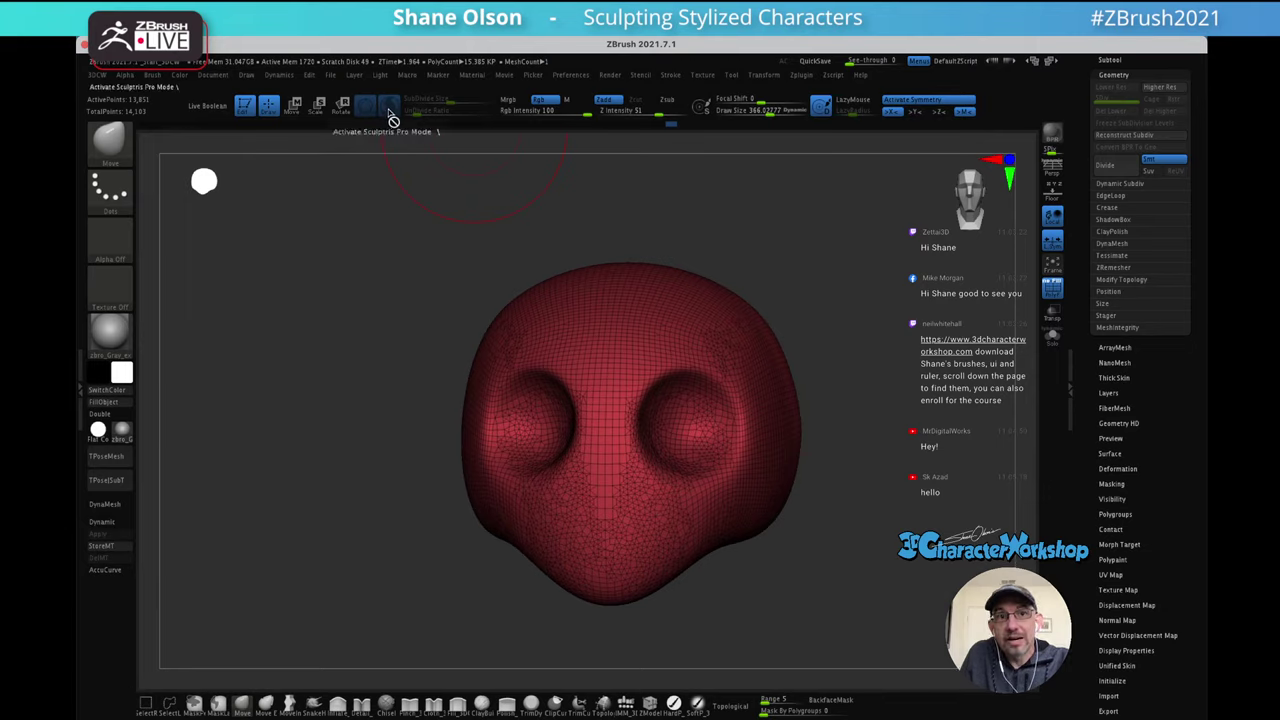
left_click_drag(741, 308, 764, 288)
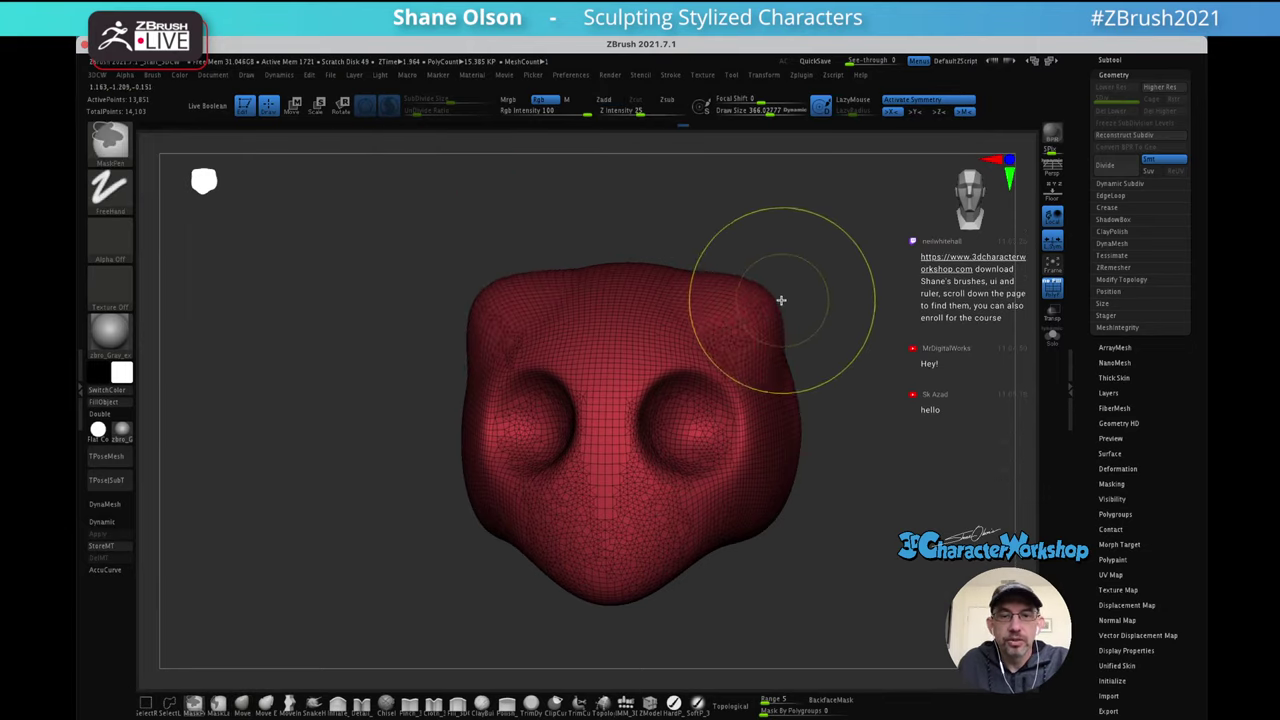
key("ctrl+z")
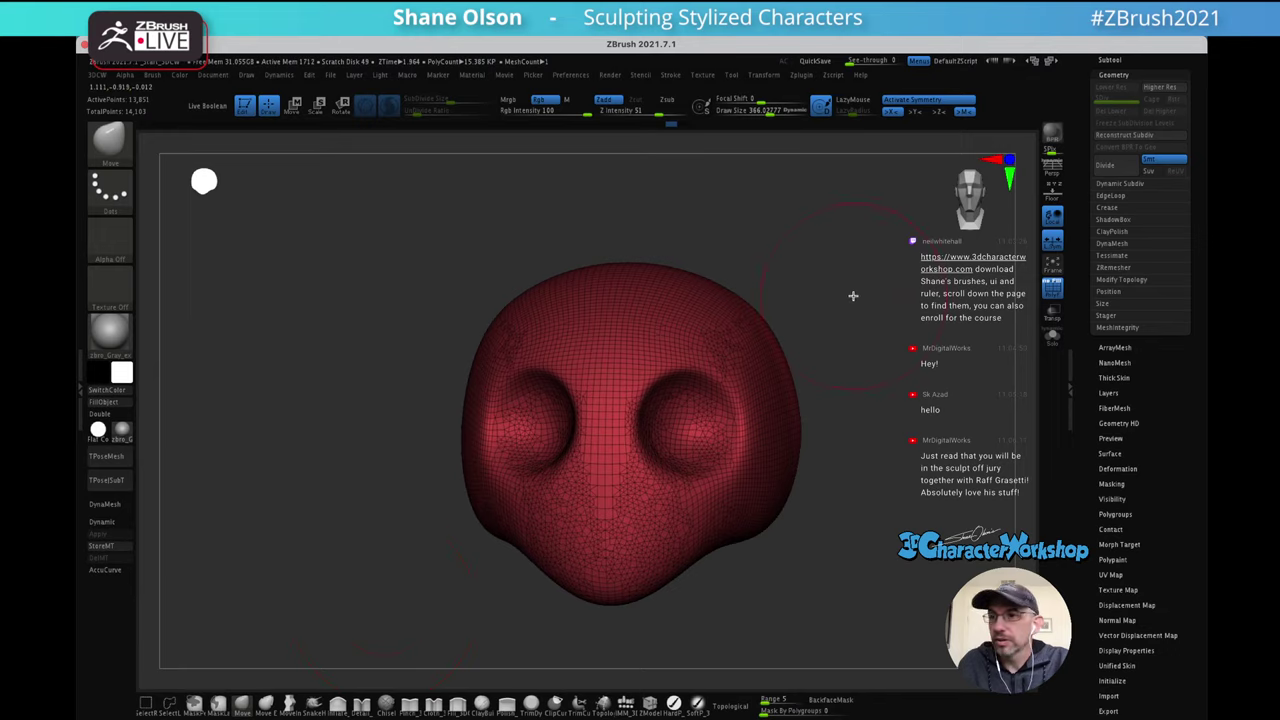
Reshape the sides of the cranium symmetrically with the Move brush at a draw size of about 442
left_click_drag(851, 294, 800, 301, "alt")
mouse_move(817, 354)
left_mouse_down("alt")
mouse_move(831, 311)
mouse_move(853, 297)
left_mouse_up("alt")
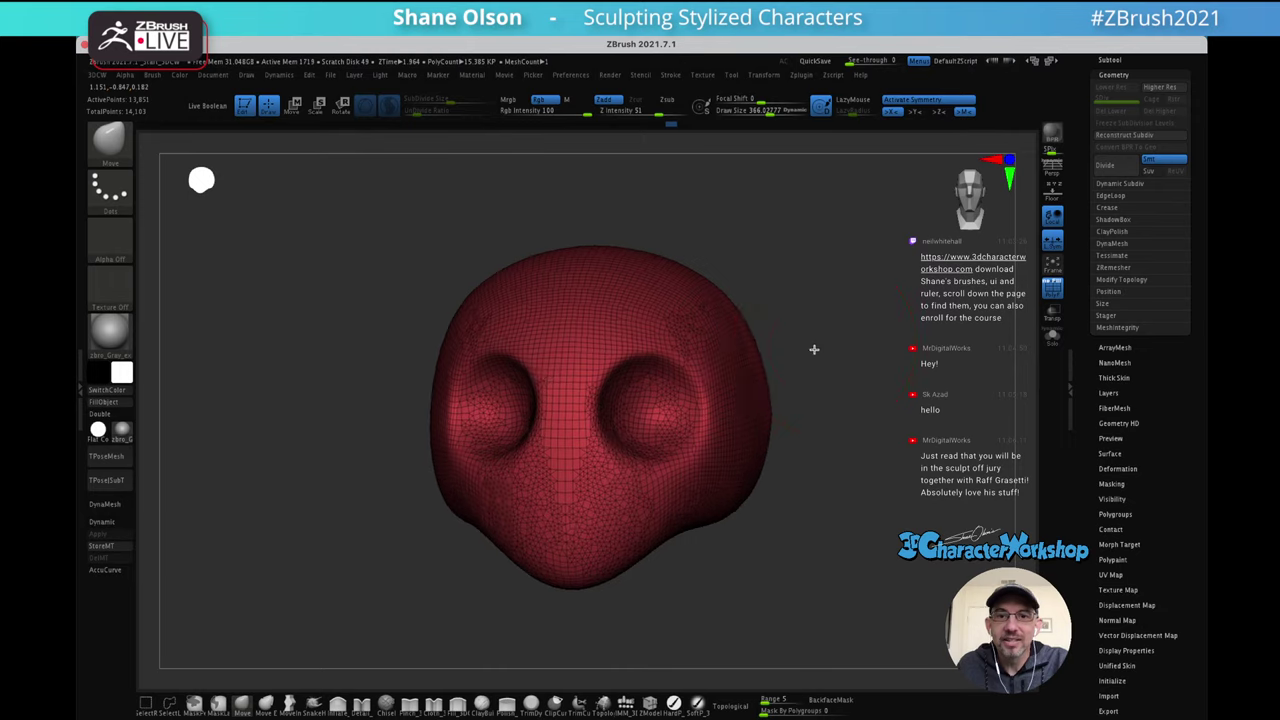
mouse_move(816, 349)
left_mouse_down()
mouse_move(796, 349)
mouse_move(859, 341)
left_mouse_up()
key("s")
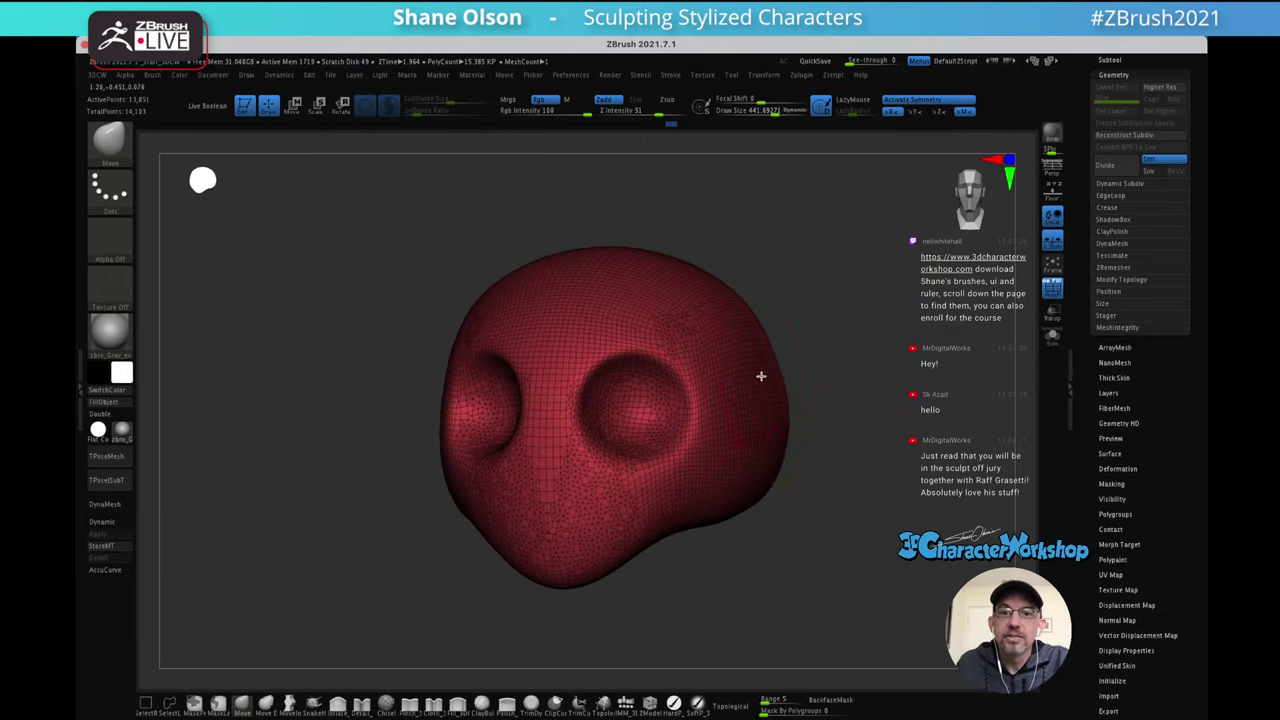
left_click_drag(841, 308, 840, 314, "shift")
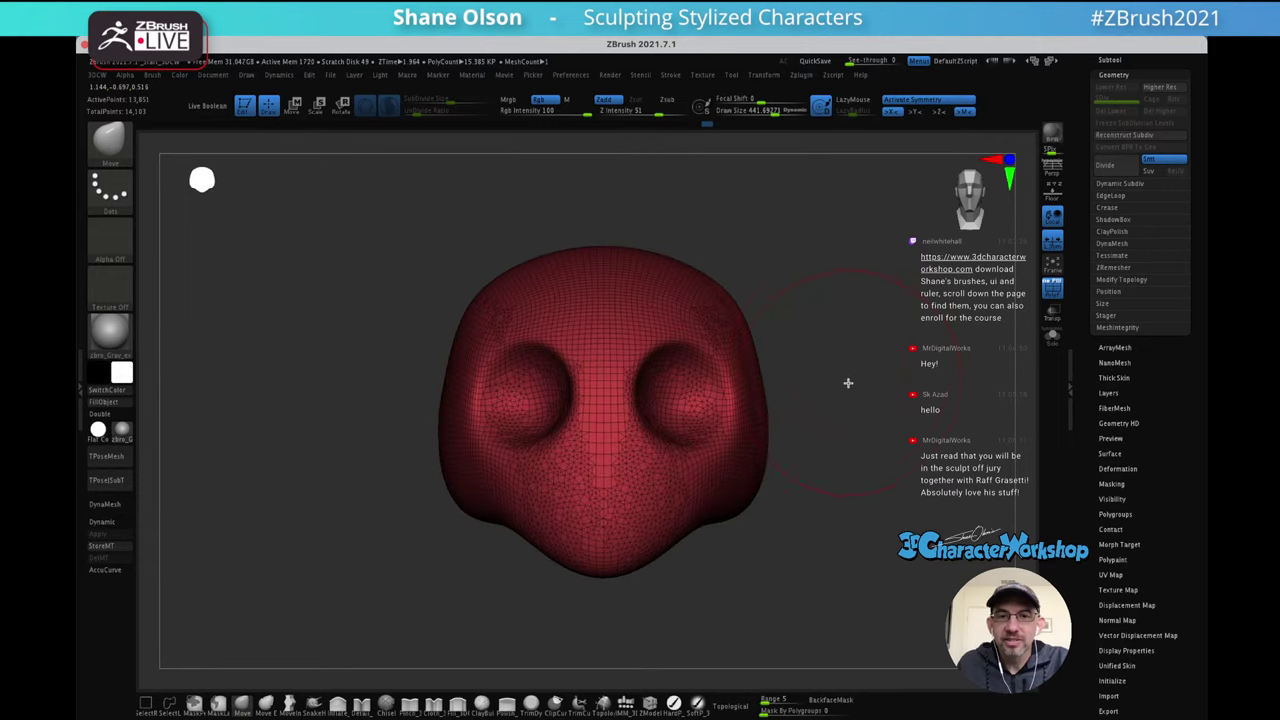
Examine the head's silhouette from the front, above and the side, reducing the Move brush's draw size to about 135
key("s")
left_click_drag(877, 396, 872, 395)
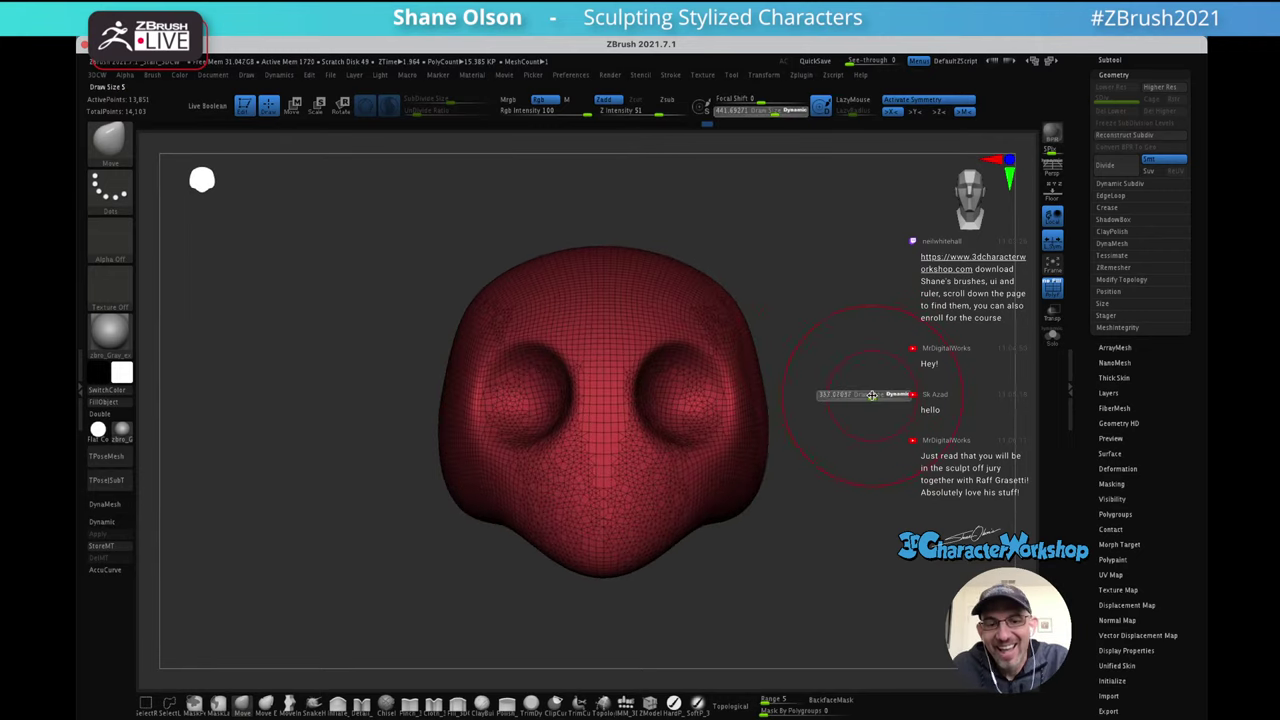
left_click_drag(879, 345, 838, 342, "alt")
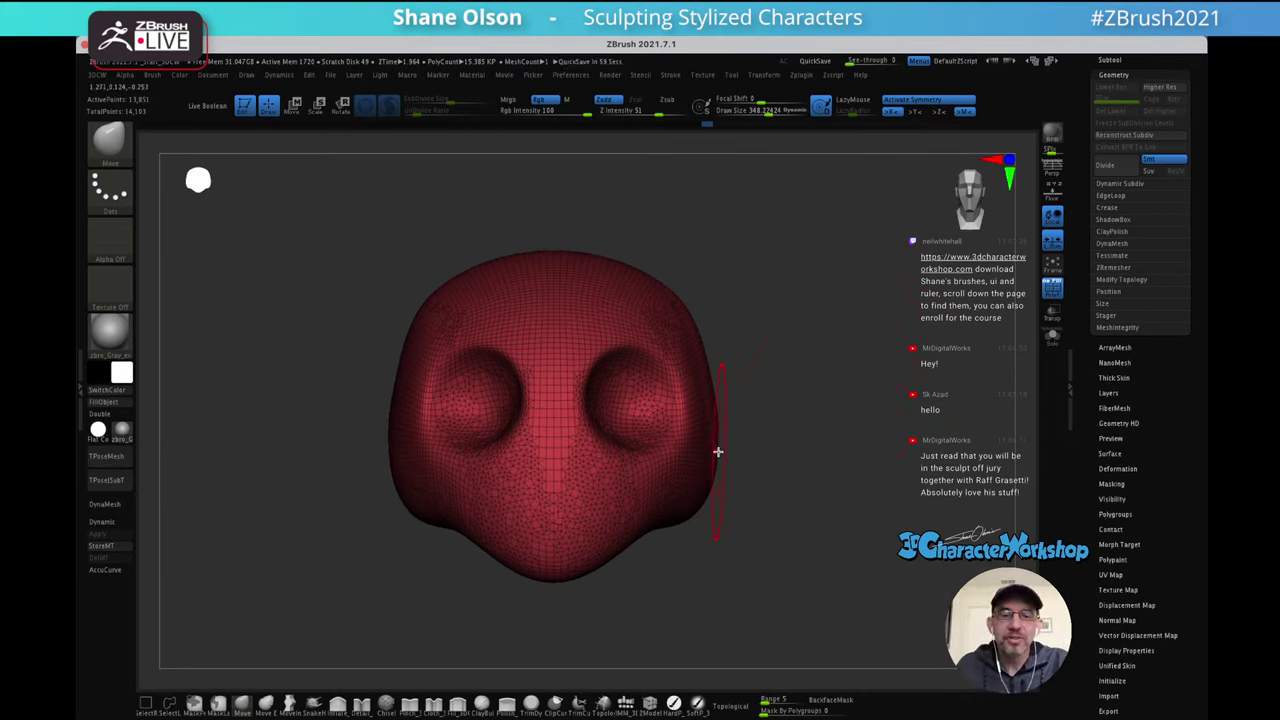
key("s")
left_click_drag(794, 493, 802, 425)
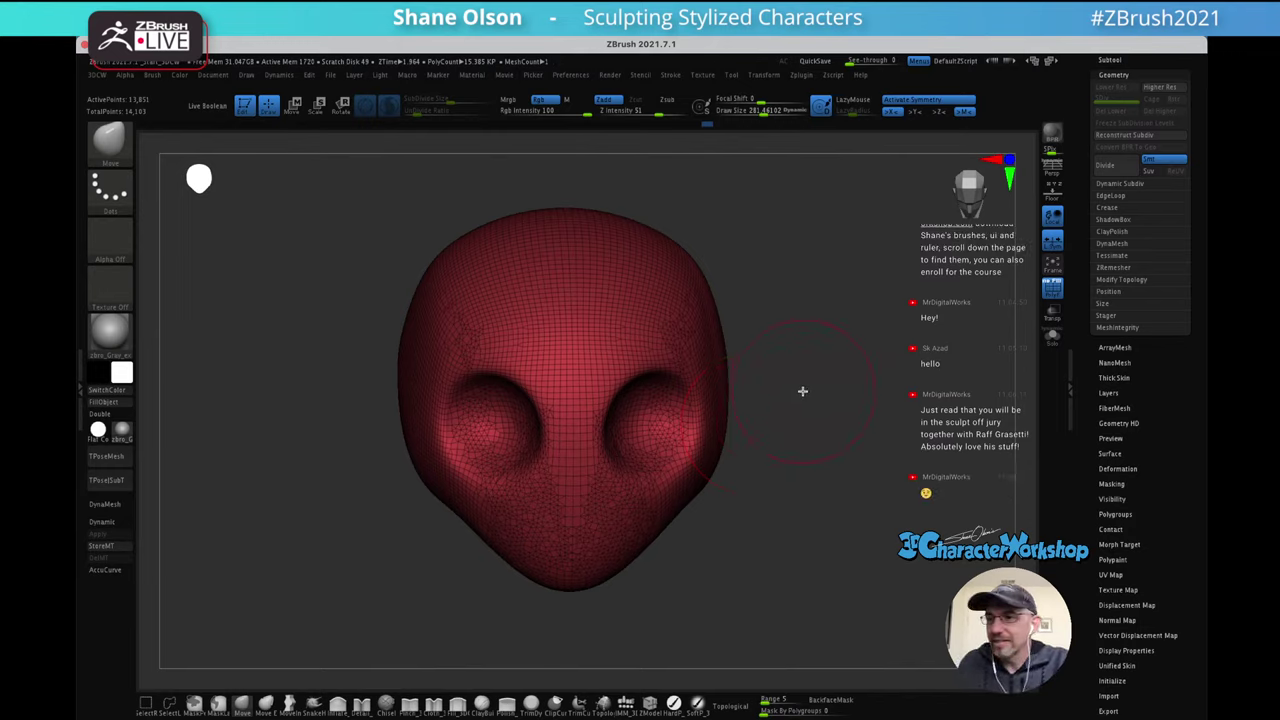
mouse_move(830, 426)
left_mouse_down()
mouse_move(820, 409)
mouse_move(831, 383)
mouse_move(784, 419)
mouse_move(796, 457)
left_mouse_up()
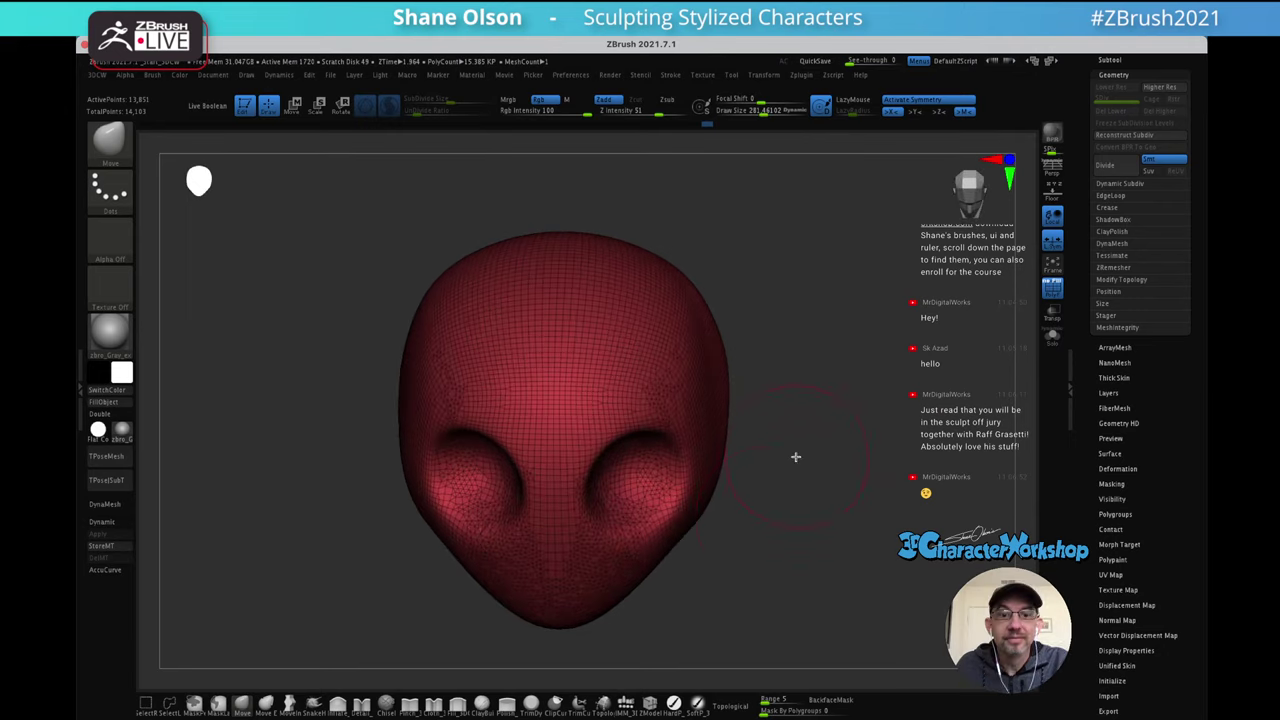
mouse_move(764, 520)
left_mouse_down()
mouse_move(757, 494)
mouse_move(791, 460)
mouse_move(791, 437)
mouse_move(818, 462)
mouse_move(830, 427)
left_mouse_up()
key("s")
key("s")
mouse_move(672, 389)
right_mouse_down()
mouse_move(677, 369)
mouse_move(707, 376)
right_mouse_up()
left_click_drag(707, 378, 891, 318)
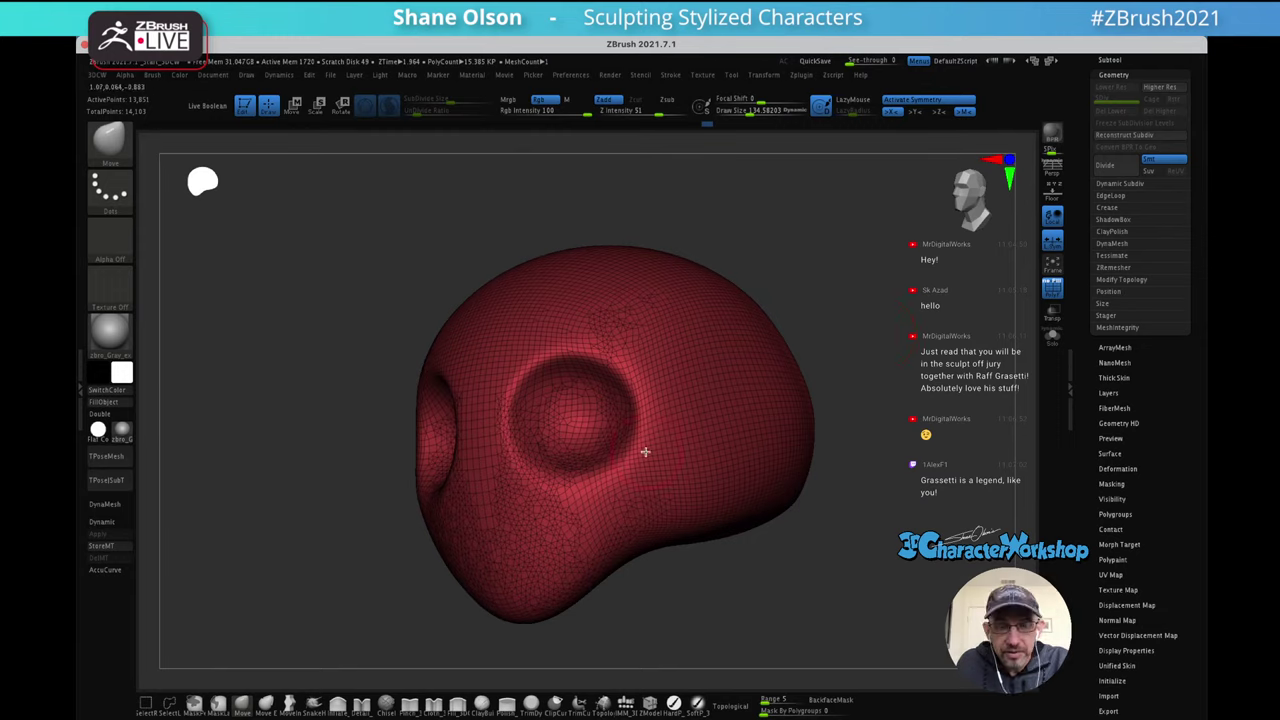
Build up a ridge along the outer rim of each eye socket with ClayBuildup at a draw size of about 114, and smooth it
left_click(457, 707)
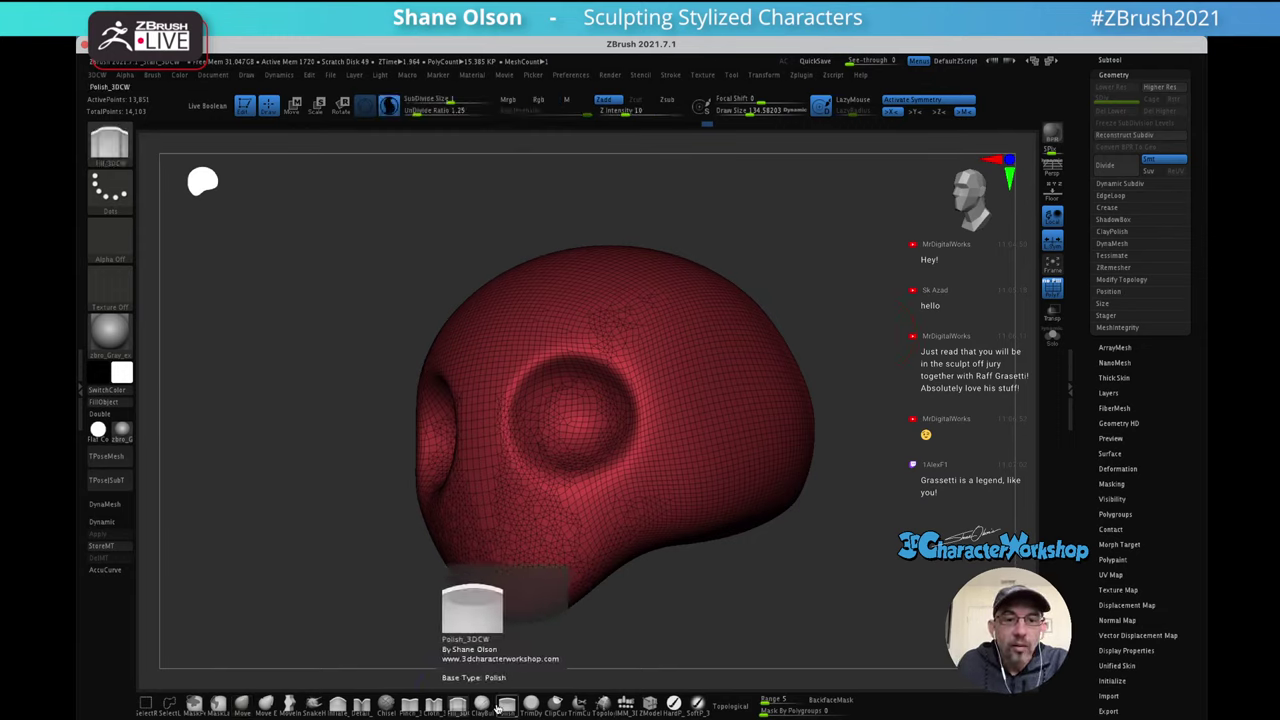
left_click(481, 706)
key("s")
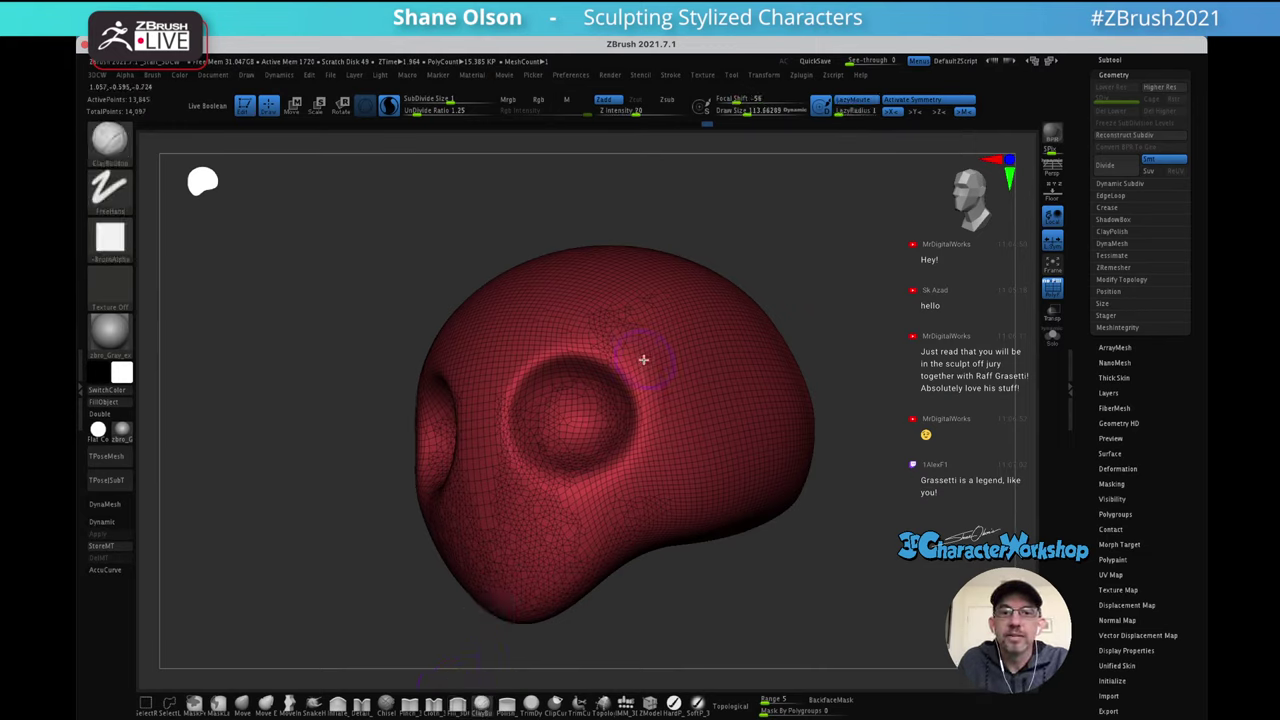
mouse_move(647, 380)
left_mouse_down()
mouse_move(640, 363)
mouse_move(649, 434)
mouse_move(629, 338)
left_mouse_up()
mouse_move(693, 370)
right_mouse_down()
mouse_move(694, 357)
mouse_move(723, 354)
mouse_move(678, 368)
right_mouse_up()
mouse_move(662, 410)
left_mouse_down("shift")
mouse_move(640, 369)
mouse_move(623, 451)
left_mouse_up("shift")
left_click_drag(637, 354, 646, 369)
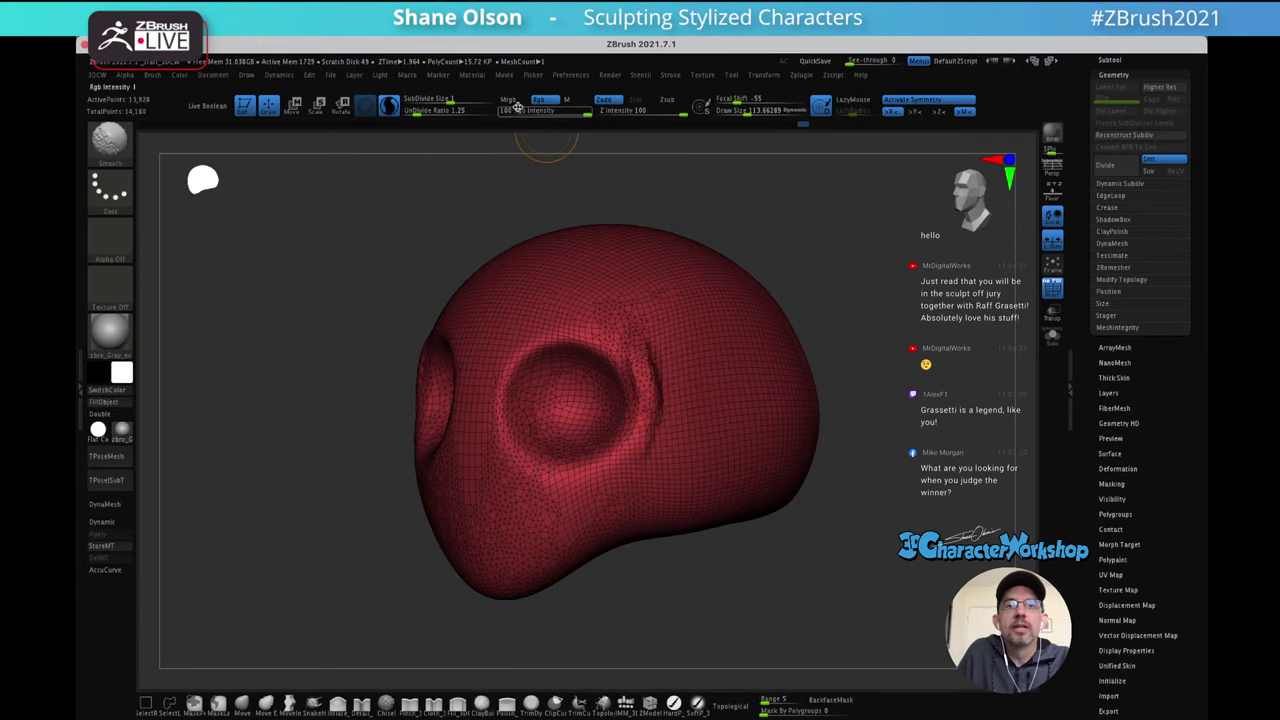
Lower the Smooth brush's Z intensity to 8 and set the ClayBuildup draw size to about 160
left_click(620, 111, "shift")
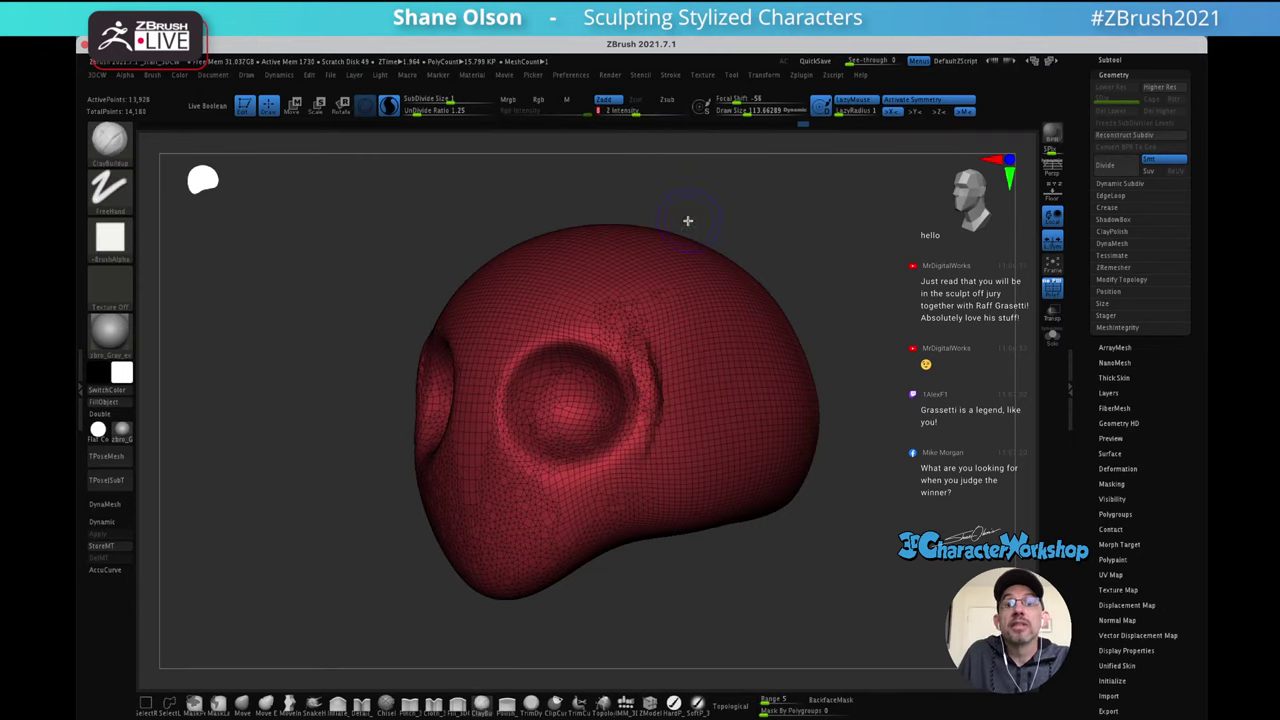
left_click_drag(810, 288, 806, 309, "alt")
key("s")
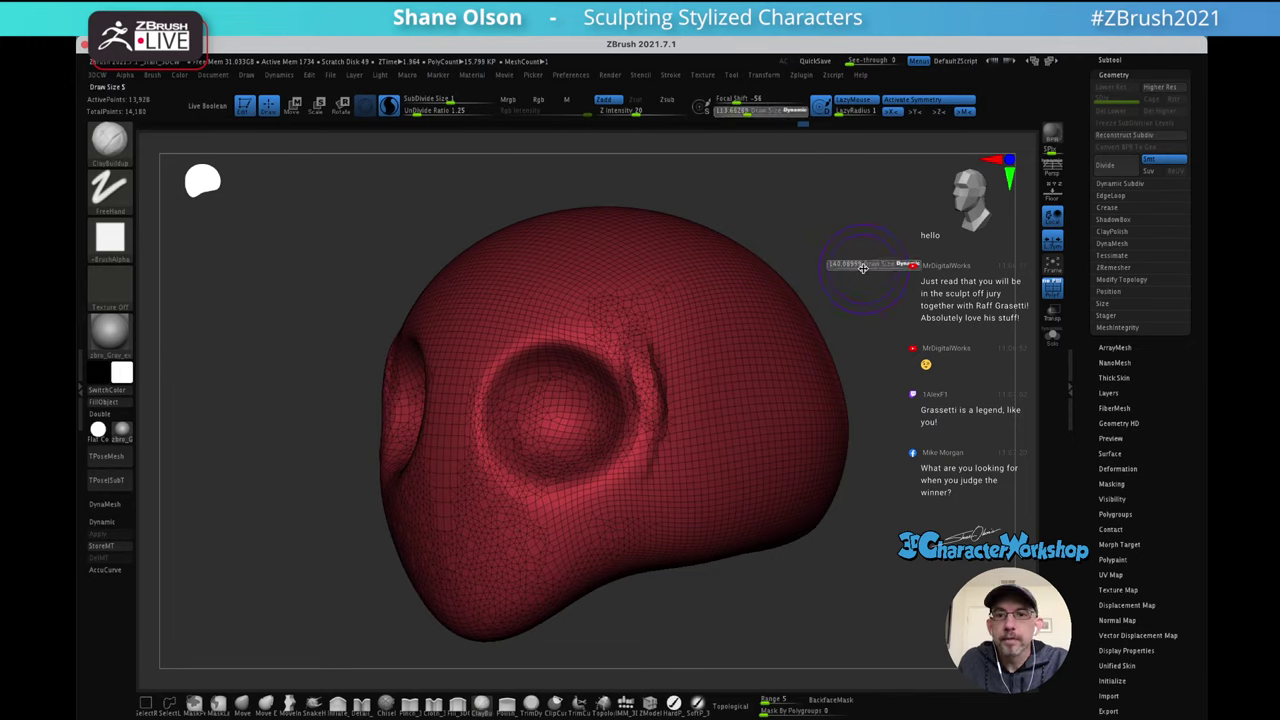
left_click(864, 267)
right_click_drag(601, 375, 652, 365)
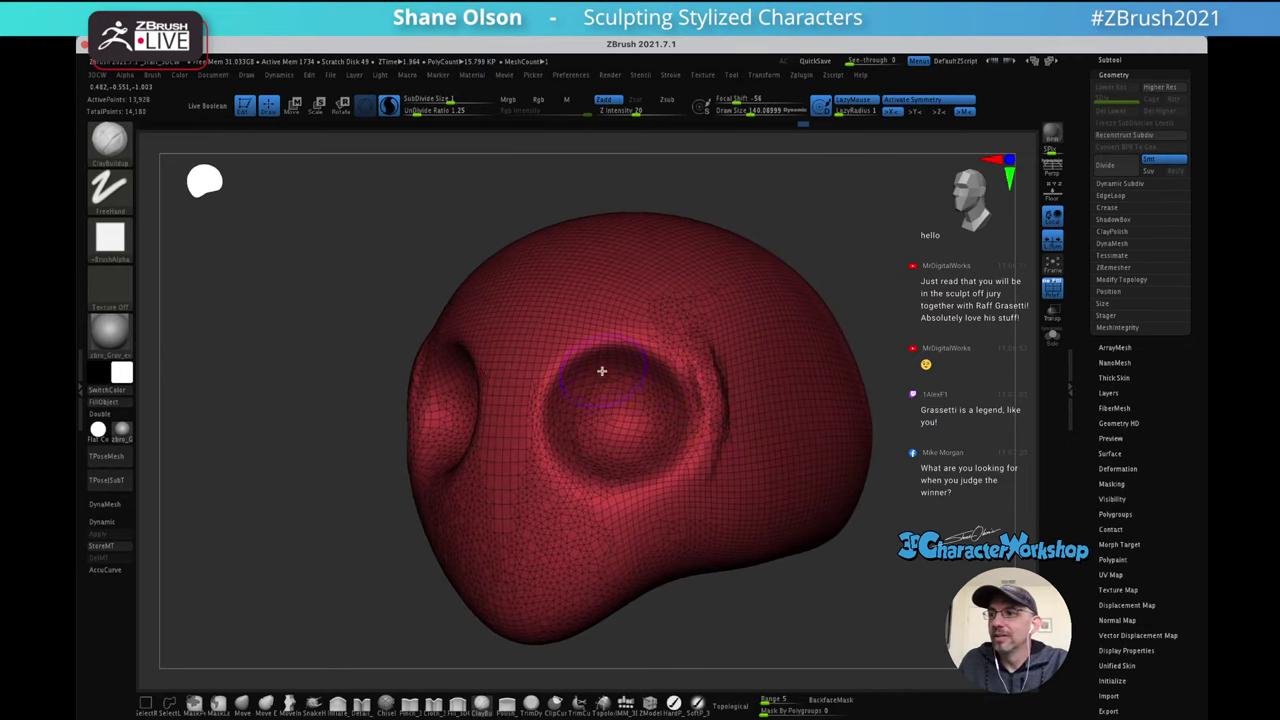
right_click_drag(589, 374, 637, 394)
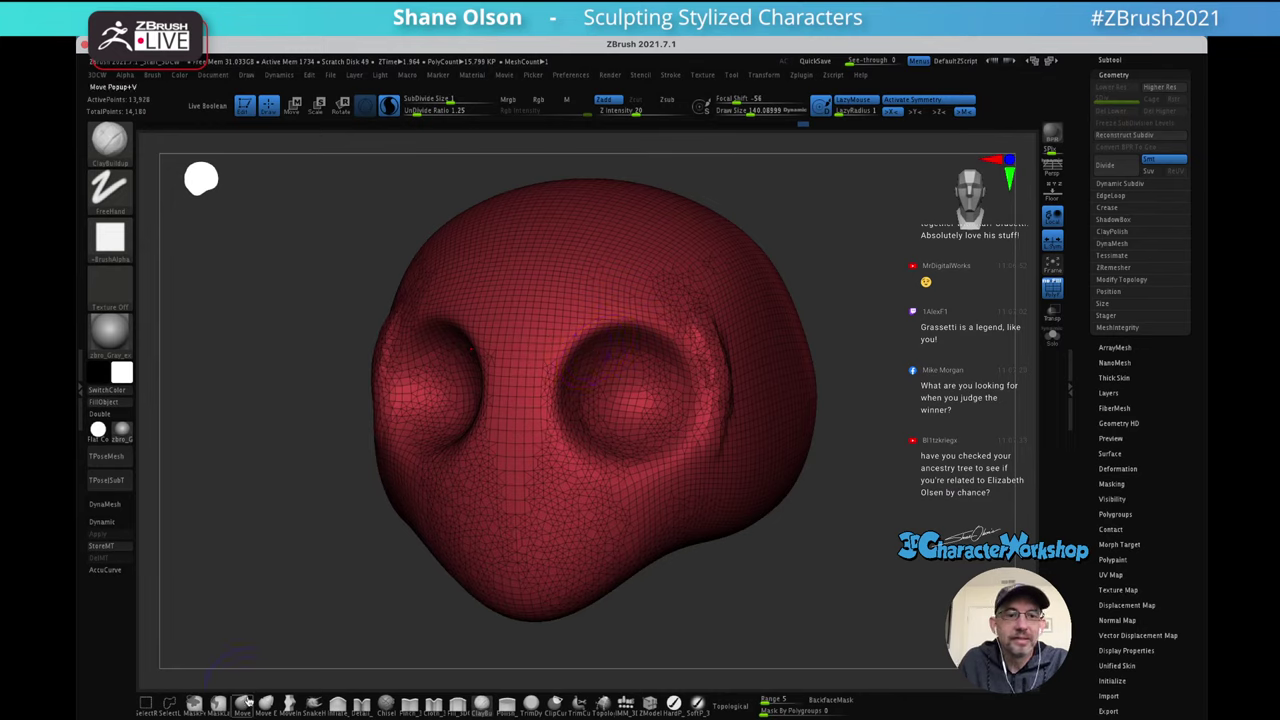
Pull the upper and outer rims of the eye sockets into shape with the Move brush at a draw size of about 201
key("b")
key("m")
key("v")
mouse_move(569, 347)
left_mouse_down()
mouse_move(583, 355)
mouse_move(572, 342)
mouse_move(631, 323)
mouse_move(657, 335)
mouse_move(632, 315)
left_mouse_up()
key("s")
mouse_move(694, 334)
right_mouse_down()
mouse_move(680, 331)
mouse_move(714, 309)
mouse_move(680, 363)
mouse_move(689, 346)
mouse_move(677, 352)
mouse_move(720, 340)
mouse_move(689, 366)
mouse_move(691, 347)
mouse_move(688, 363)
right_mouse_up()
key("s")
mouse_move(675, 365)
left_mouse_down()
mouse_move(685, 327)
mouse_move(714, 371)
mouse_move(720, 360)
mouse_move(689, 339)
mouse_move(749, 346)
mouse_move(729, 325)
left_mouse_up()
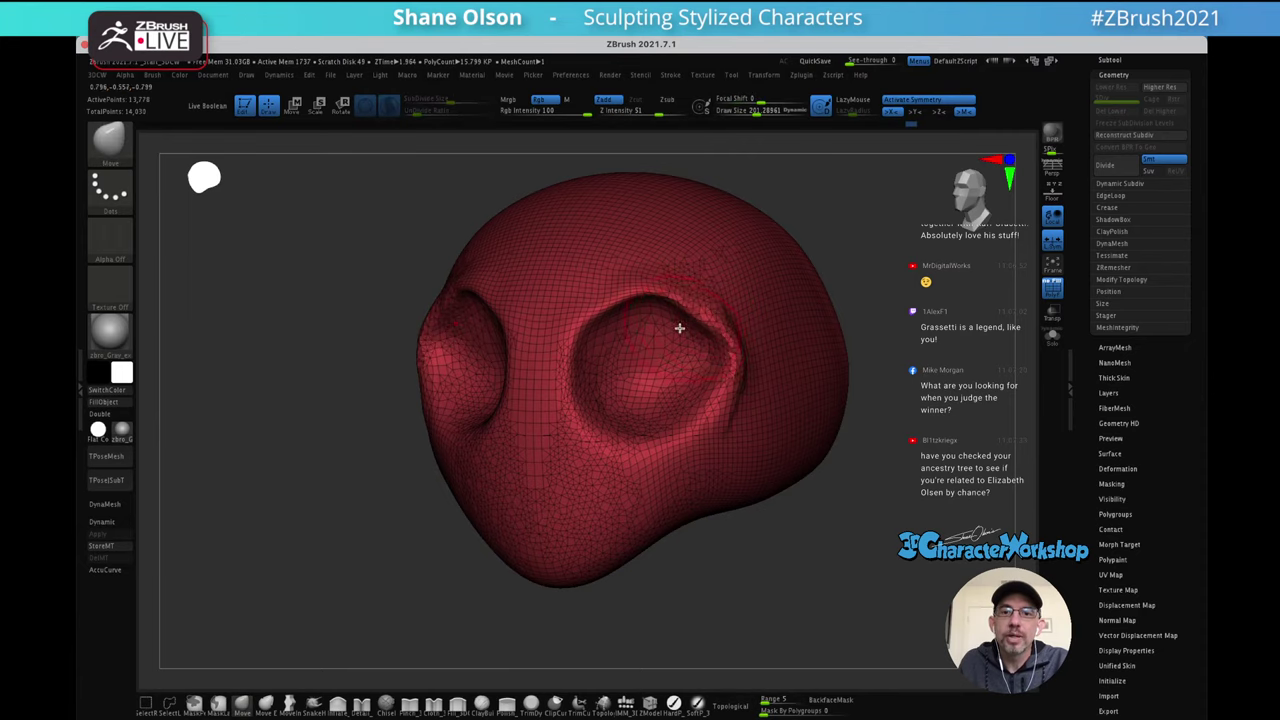
Smooth the eye sockets and reshape their lower edges with the Move brush
right_click_drag(680, 329, 674, 300, "shift")
key("b")
key("m")
key("v")
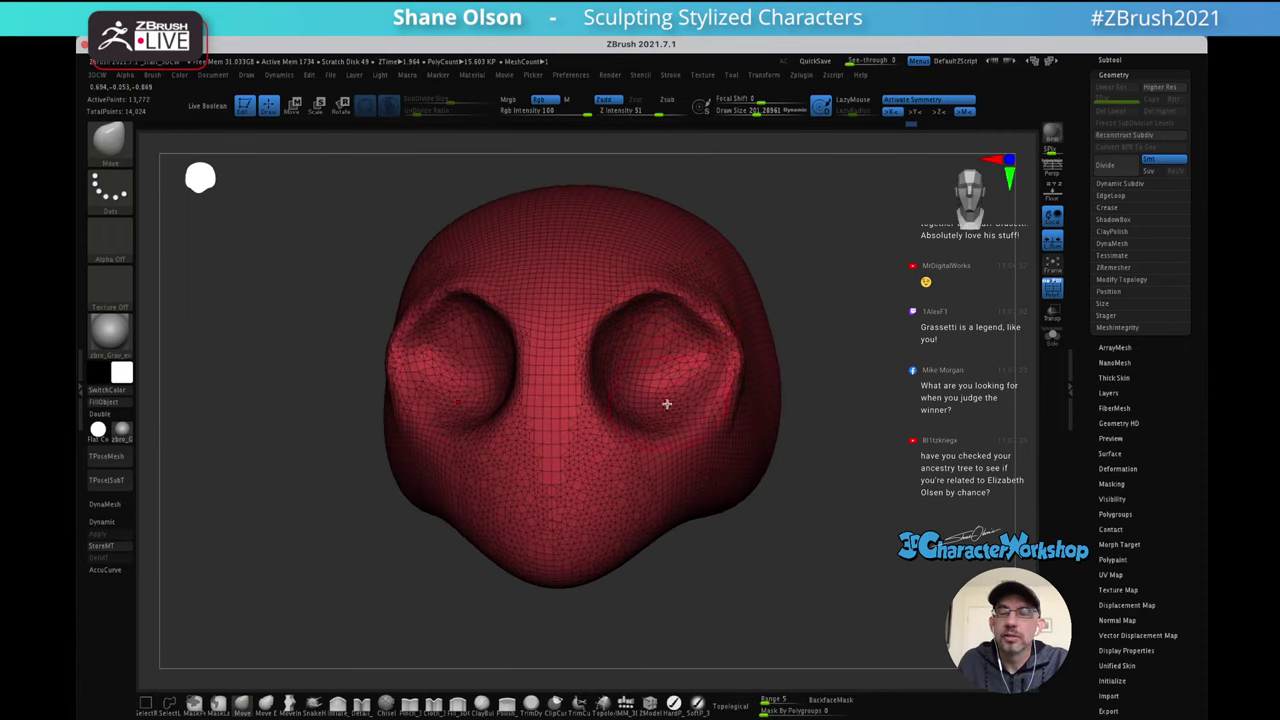
mouse_move(662, 388)
right_mouse_down()
mouse_move(671, 366)
mouse_move(631, 340)
mouse_move(623, 374)
mouse_move(634, 347)
mouse_move(603, 331)
mouse_move(669, 360)
mouse_move(643, 363)
mouse_move(654, 340)
mouse_move(651, 397)
right_mouse_up()
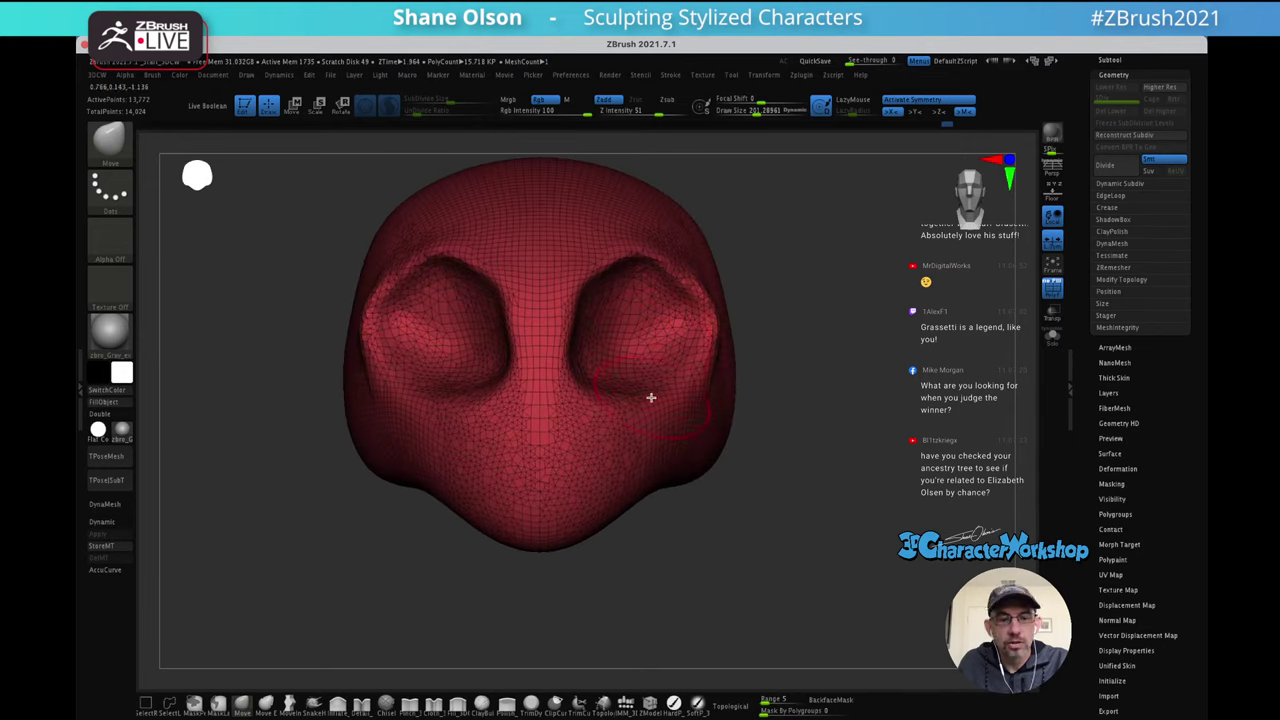
right_click_drag(639, 338, 614, 349)
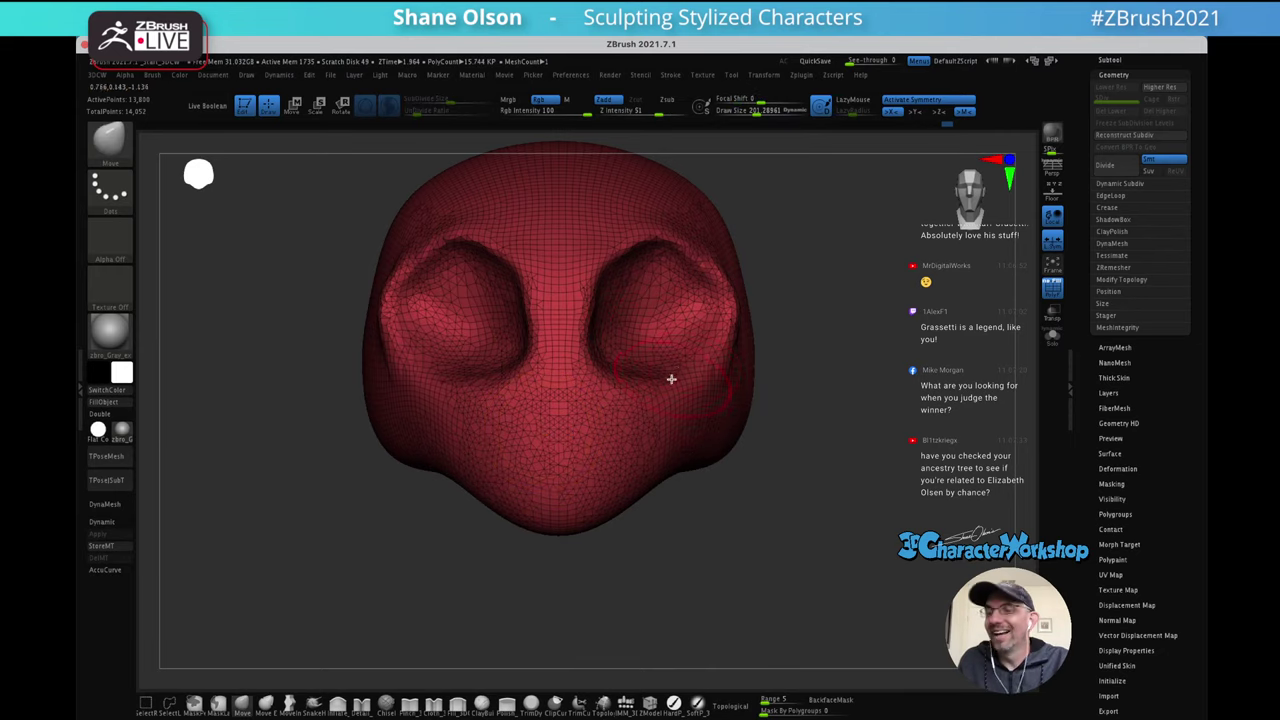
right_click_drag(736, 342, 714, 410)
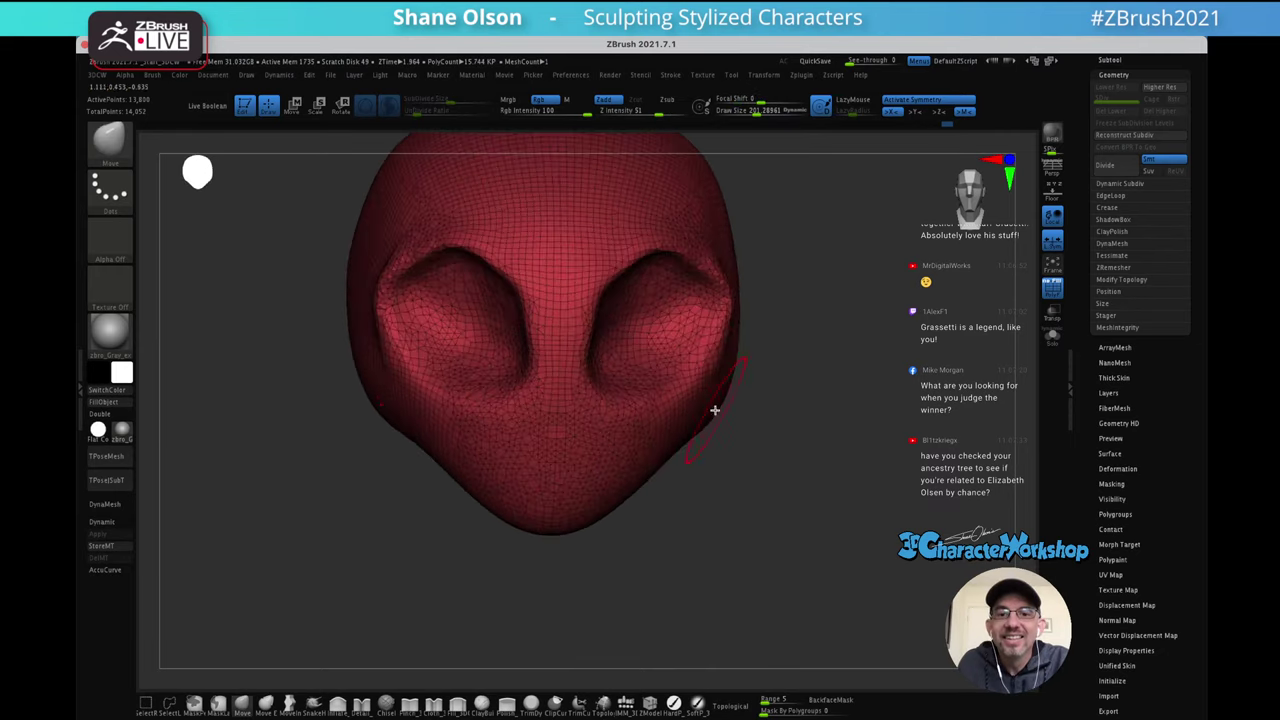
Pull rounded cheekbones outward below the eye sockets with the Move brush at a draw size of about 151, and smooth them
key("s")
left_click_drag(709, 401, 686, 404)
mouse_move(711, 357)
right_mouse_down()
mouse_move(716, 403)
mouse_move(726, 383)
mouse_move(711, 423)
mouse_move(745, 412)
mouse_move(743, 434)
mouse_move(769, 374)
mouse_move(743, 403)
mouse_move(758, 366)
mouse_move(751, 392)
right_mouse_up()
key("shift")
key("shift")
key("shift")
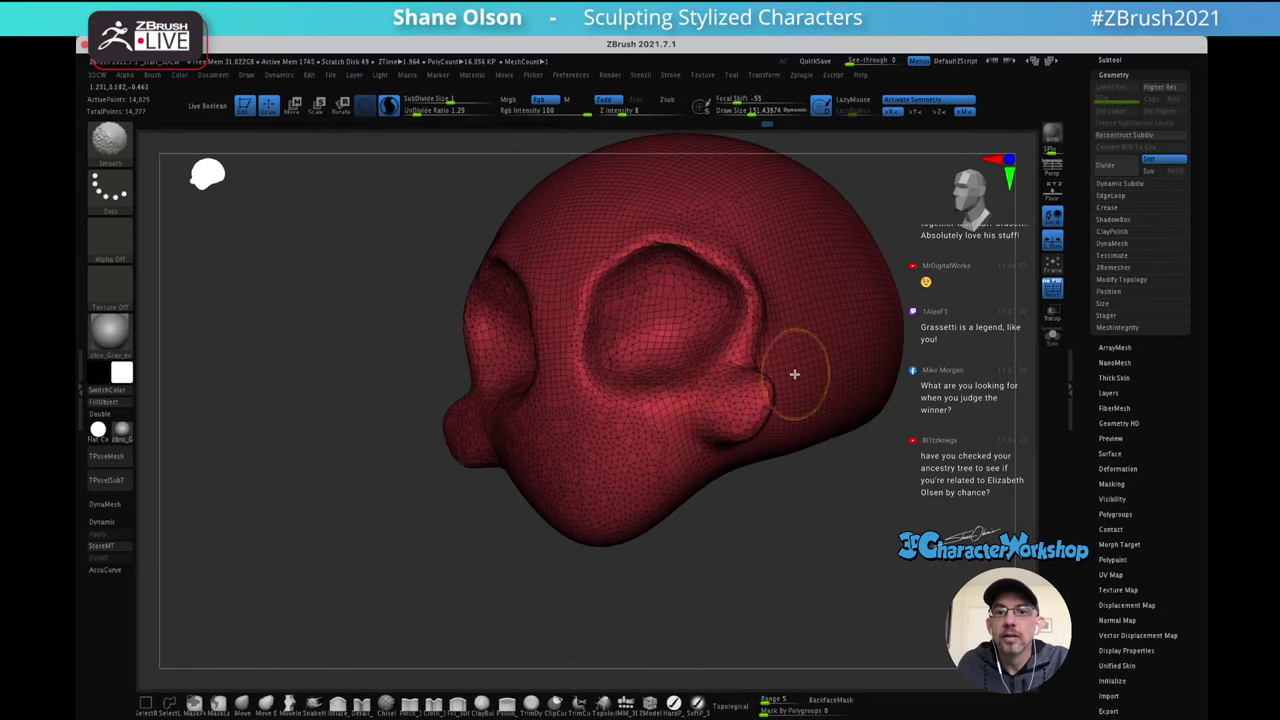
right_click_drag(737, 371, 766, 382)
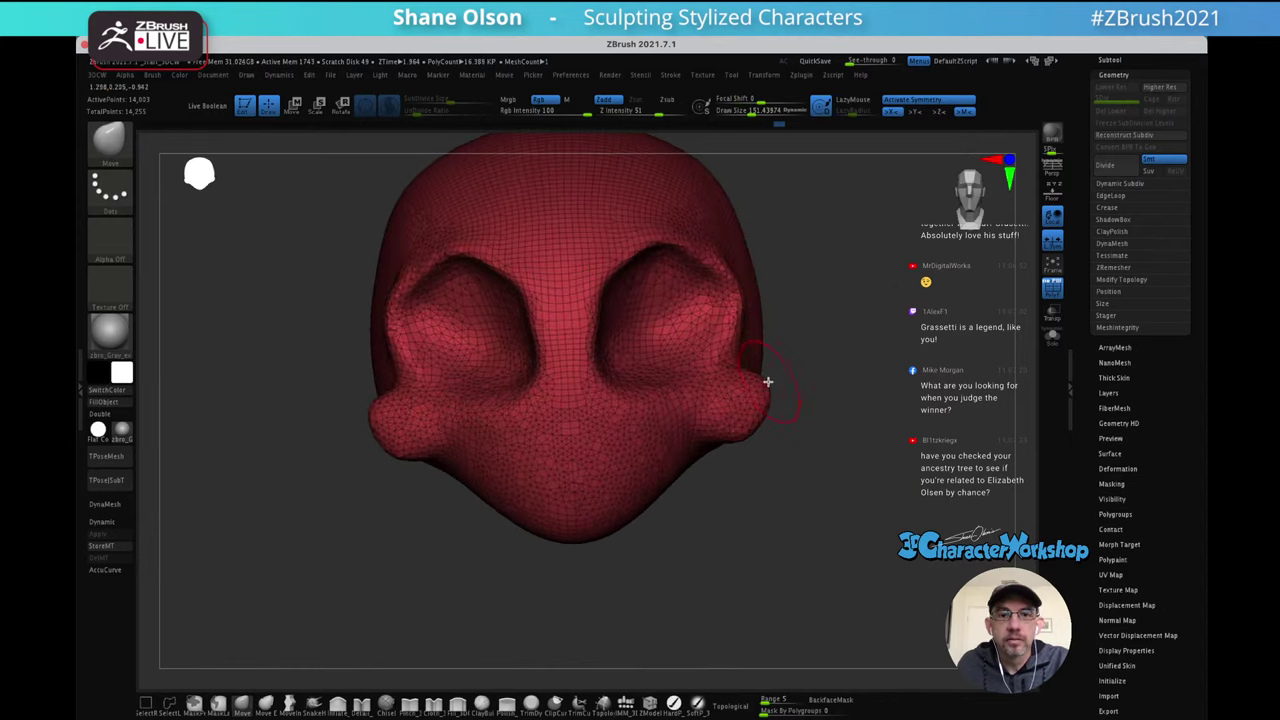
mouse_move(868, 360)
right_mouse_down("shift")
mouse_move(874, 379)
mouse_move(854, 323)
mouse_move(808, 365)
mouse_move(826, 390)
mouse_move(849, 358)
right_mouse_up("shift")
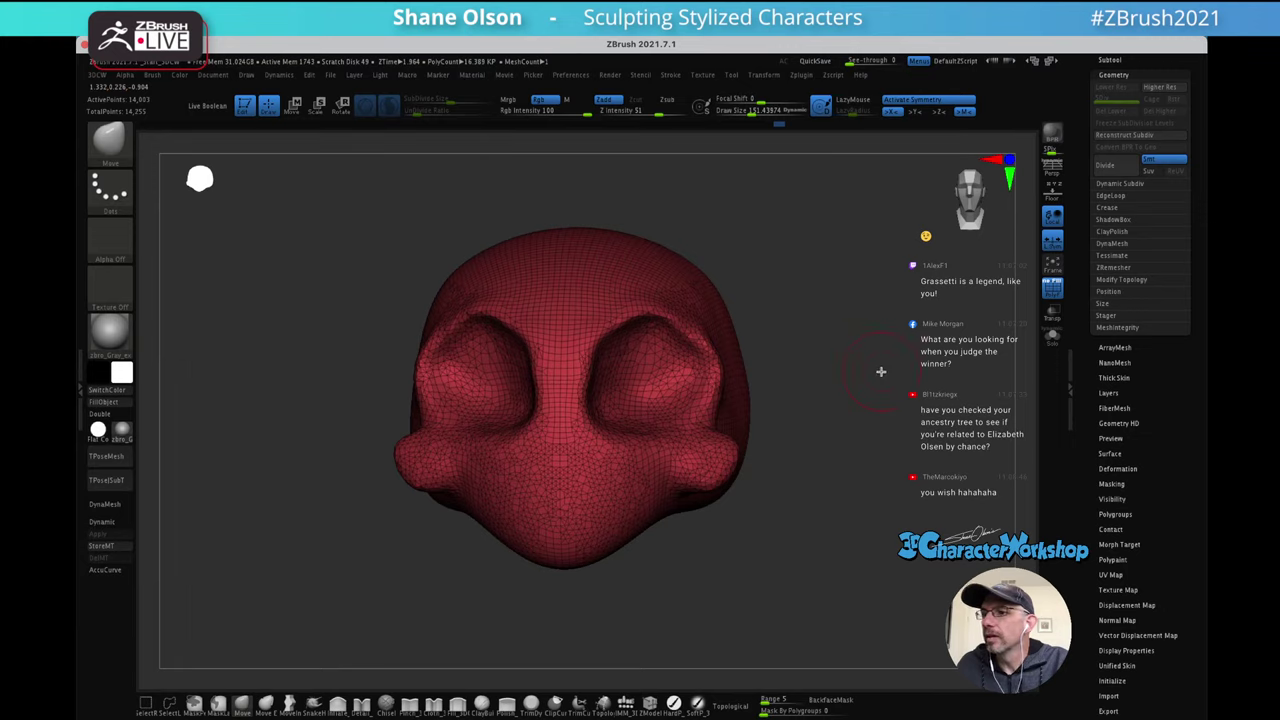
Build up the brow along the upper rim of the eye sockets with ClayBuildup at a draw size of about 114
key("s")
left_click_drag(873, 374, 868, 375)
mouse_move(862, 362)
right_mouse_down("alt")
mouse_move(846, 351)
mouse_move(854, 329)
mouse_move(861, 347)
mouse_move(709, 324)
right_mouse_up("alt")
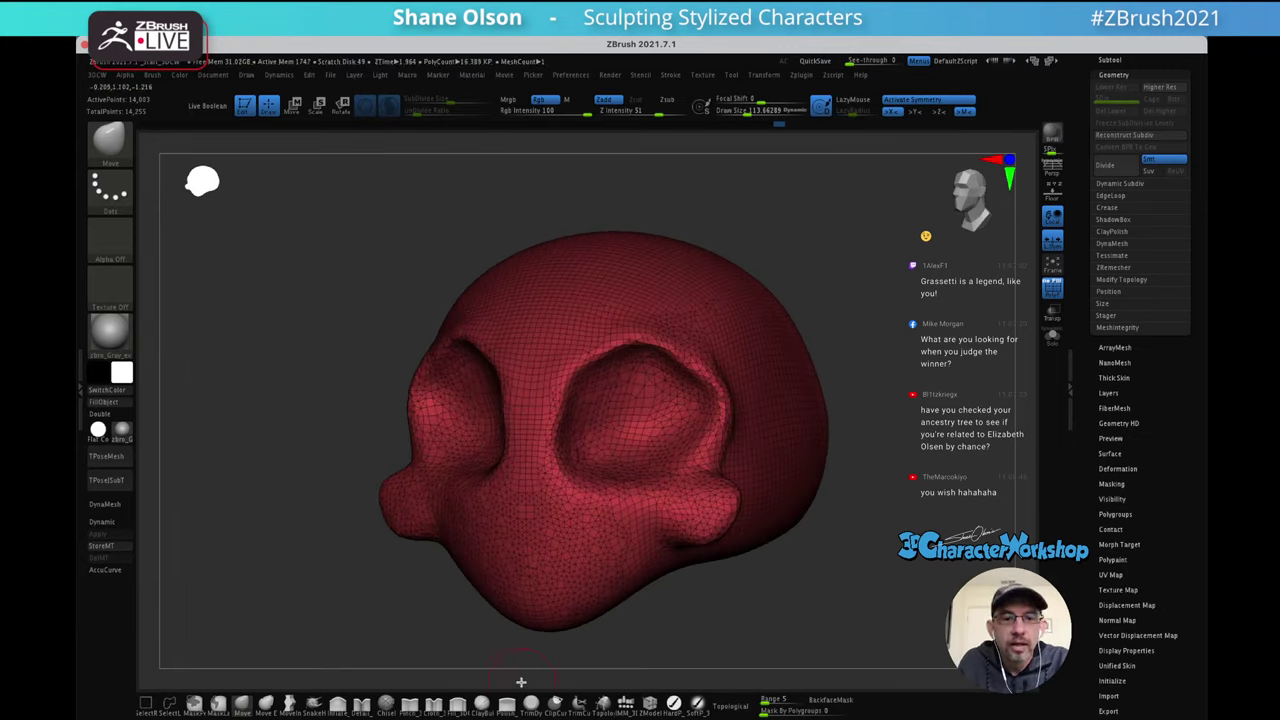
left_click(482, 703)
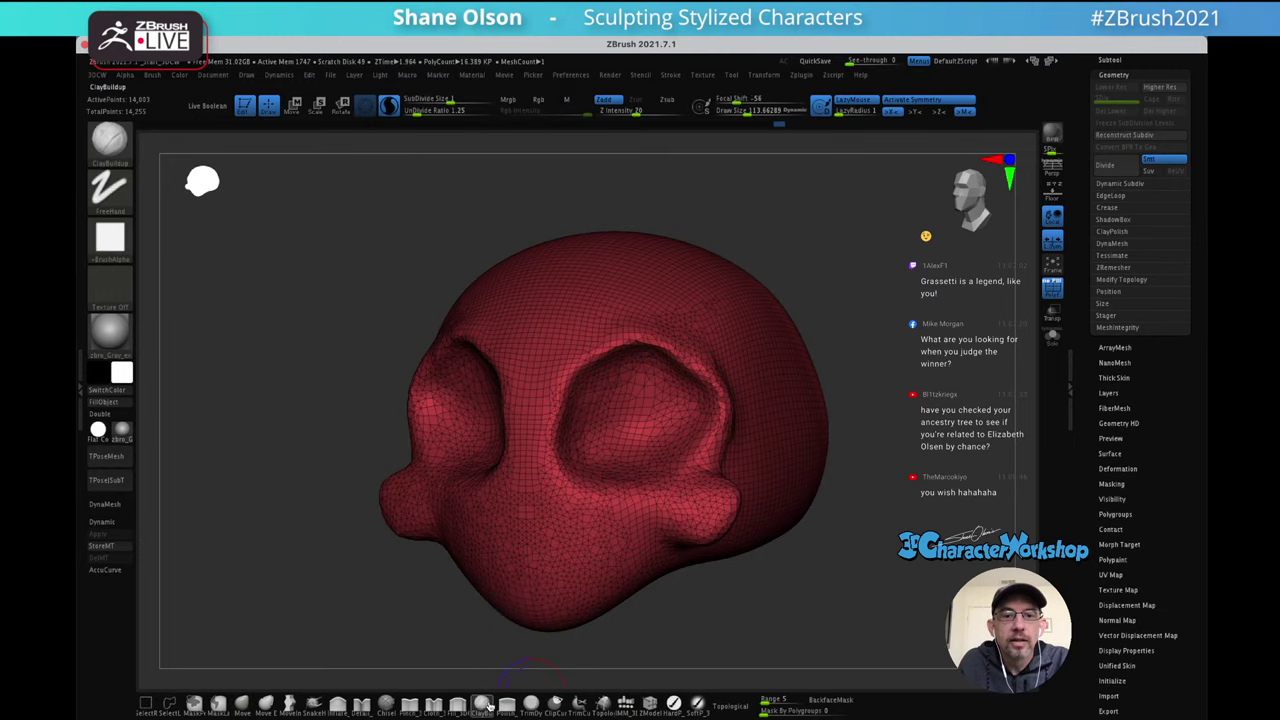
mouse_move(590, 354)
left_mouse_down()
mouse_move(580, 363)
mouse_move(671, 351)
left_mouse_up()
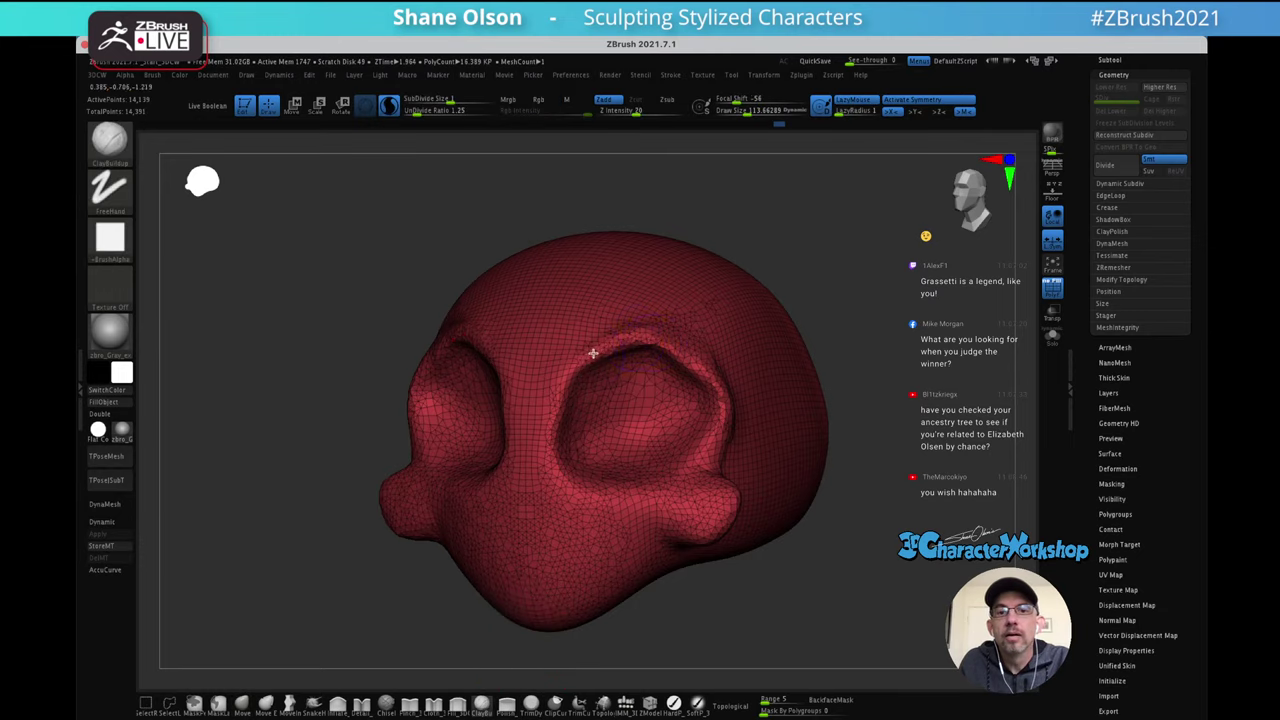
right_click_drag(731, 328, 737, 317, "alt")
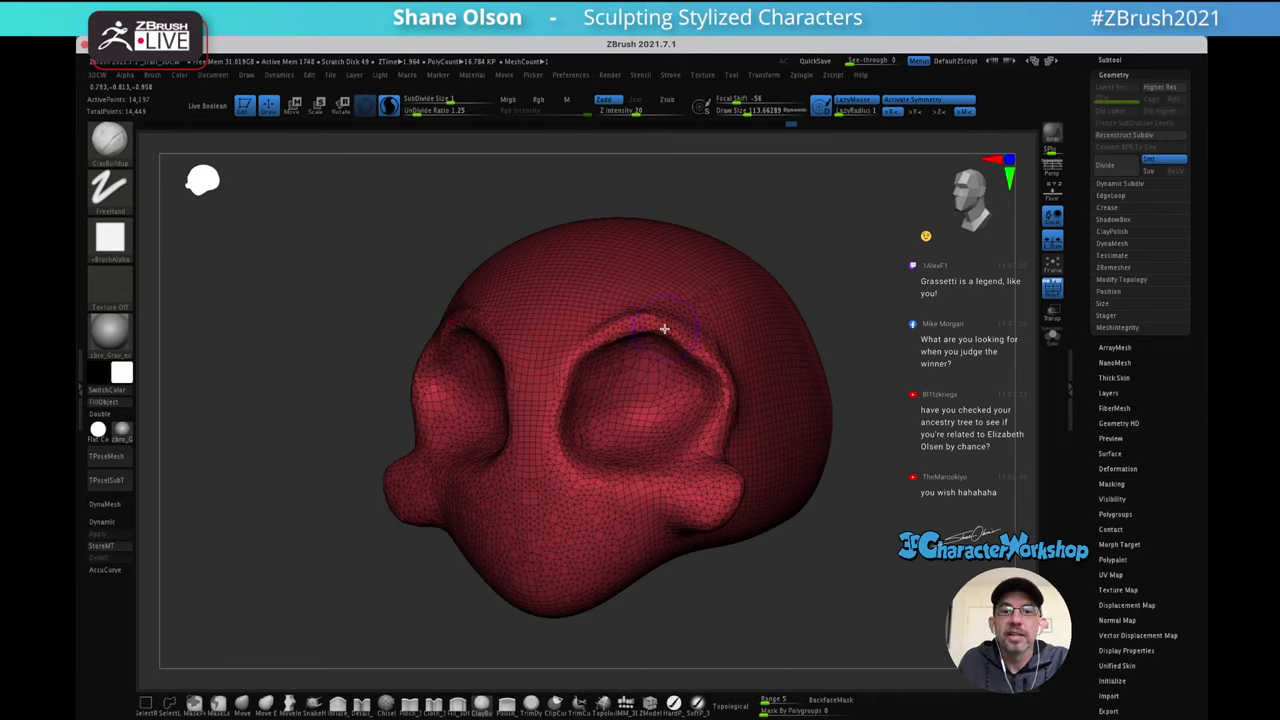
Build up the outer and upper rims of the eye sockets with ClayBuildup at a draw size of about 114
mouse_move(664, 327)
left_mouse_down()
mouse_move(711, 354)
mouse_move(737, 391)
left_mouse_up()
right_click_drag(736, 391, 733, 351)
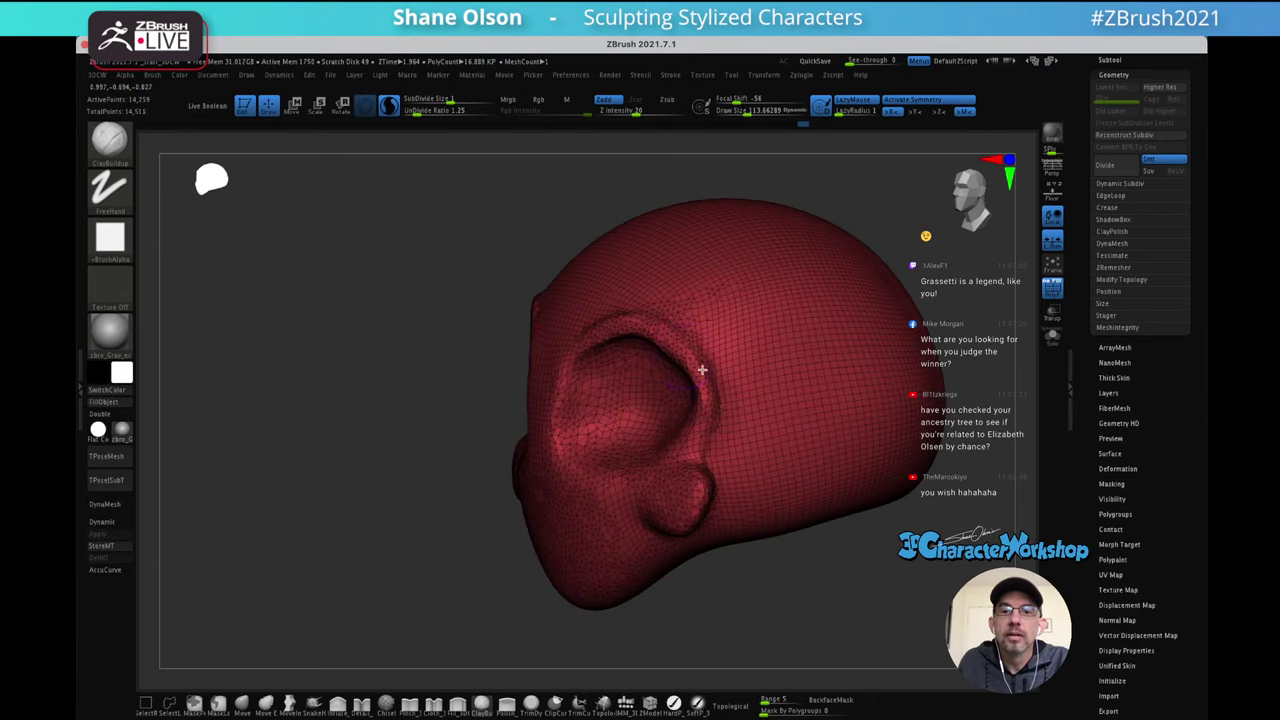
left_click_drag(702, 370, 698, 368)
right_click_drag(726, 377, 769, 288)
left_click_drag(619, 360, 617, 348)
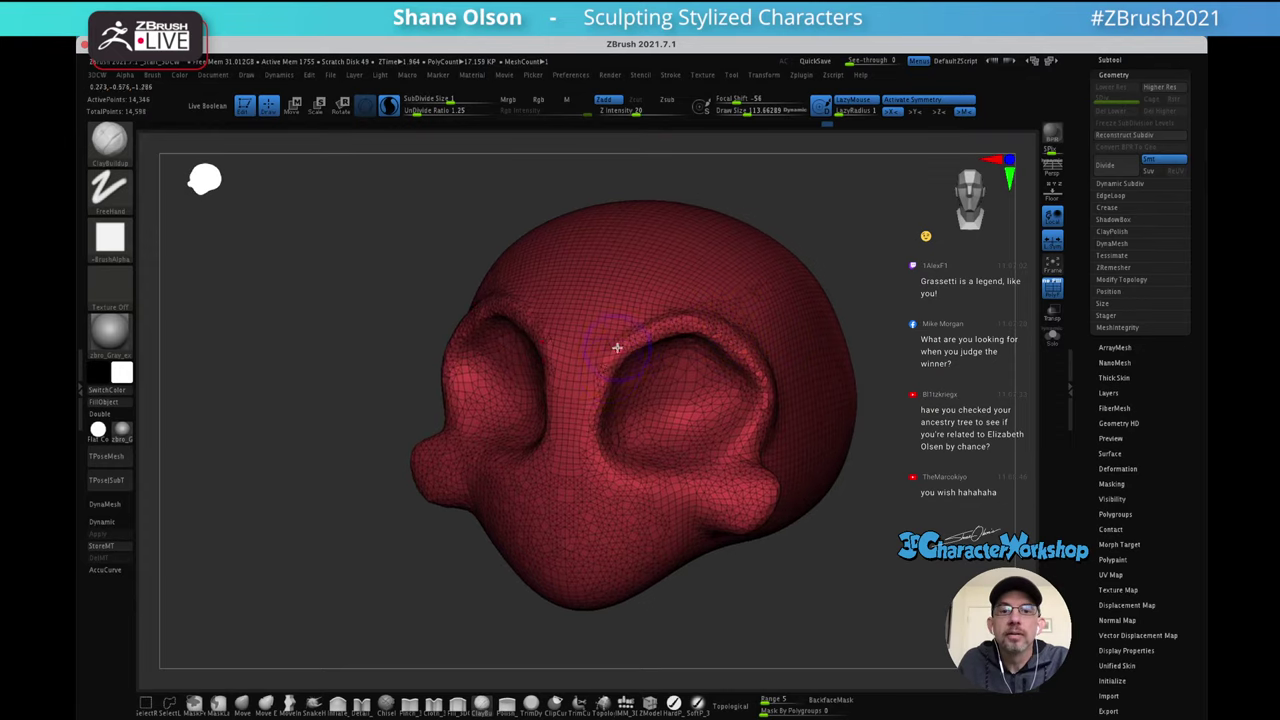
Build up the inner rims of the eye sockets beside the nose bridge with ClayBuildup and smooth the raised rims
left_click_drag(592, 429, 613, 362)
right_click_drag(615, 358, 604, 408)
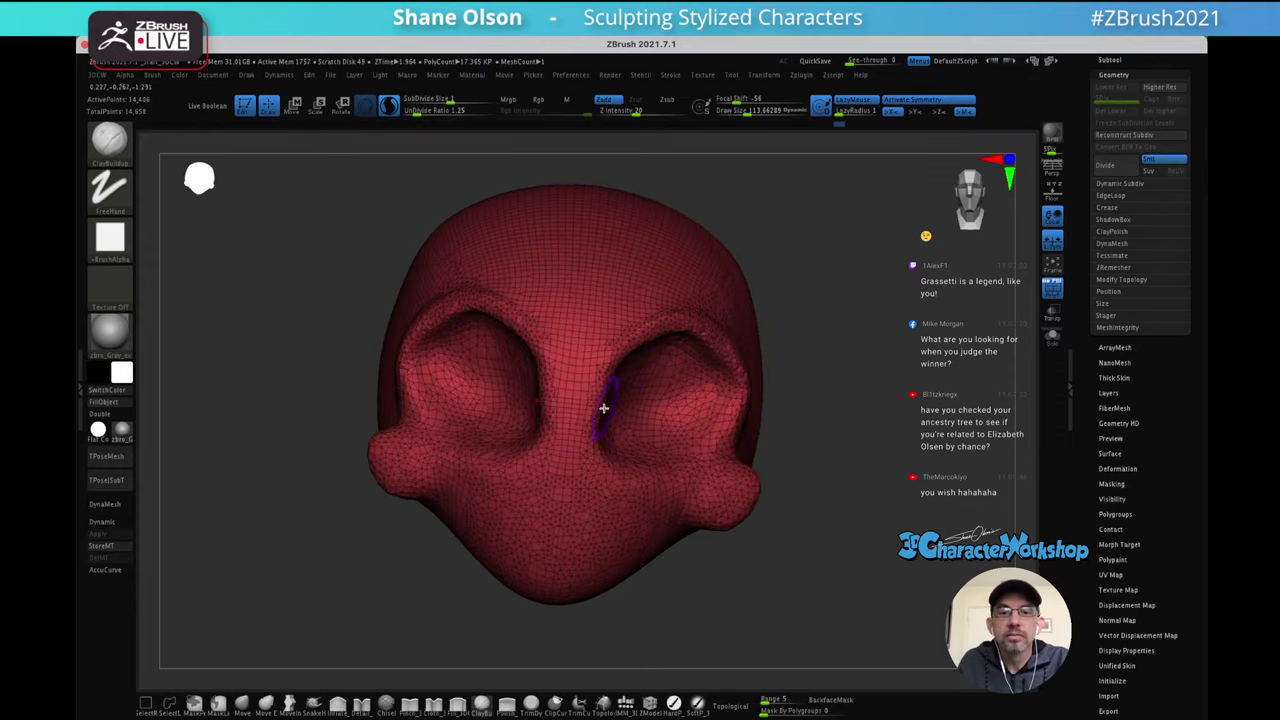
mouse_move(594, 396)
left_mouse_down()
mouse_move(591, 417)
mouse_move(613, 363)
mouse_move(670, 331)
left_mouse_up()
mouse_move(836, 297)
left_mouse_down()
mouse_move(803, 289)
mouse_move(750, 306)
left_mouse_up()
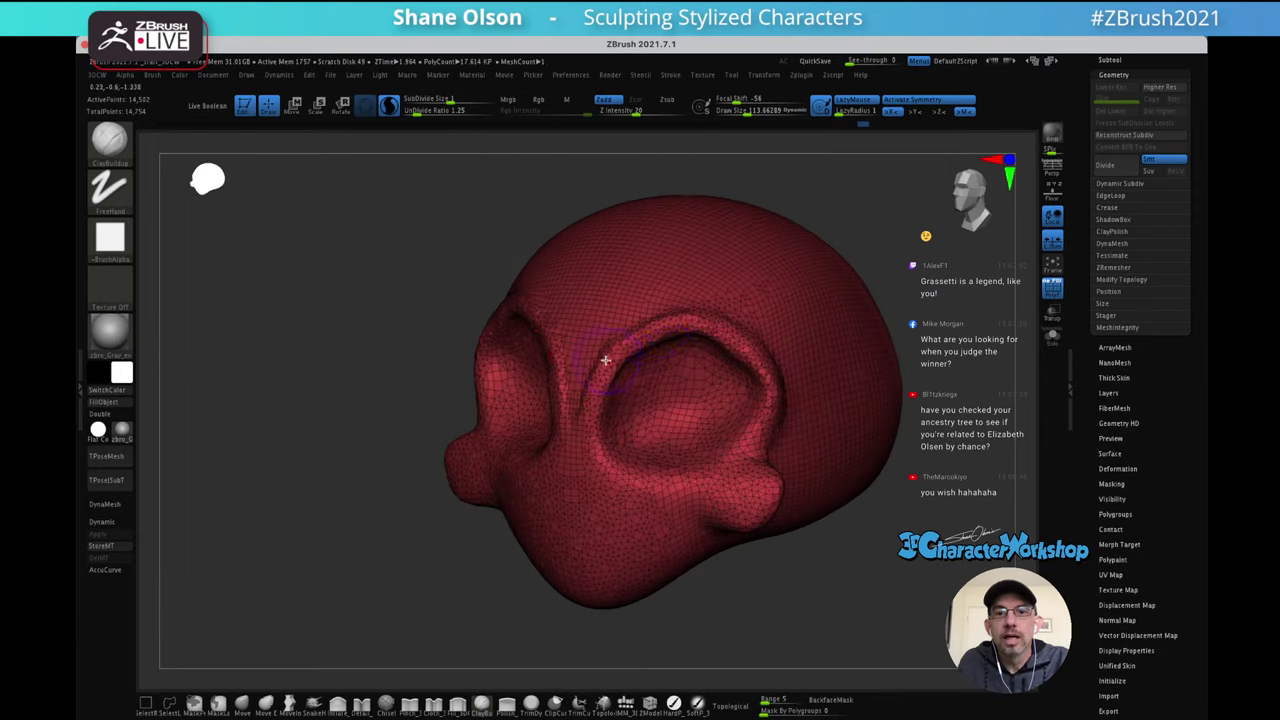
mouse_move(606, 360)
left_mouse_down()
mouse_move(686, 326)
mouse_move(726, 327)
mouse_move(655, 322)
mouse_move(603, 368)
left_mouse_up()
left_click_drag(647, 324, 591, 374, "shift")
mouse_move(749, 322)
left_mouse_down("shift")
mouse_move(757, 340)
mouse_move(809, 343)
left_mouse_up("shift")
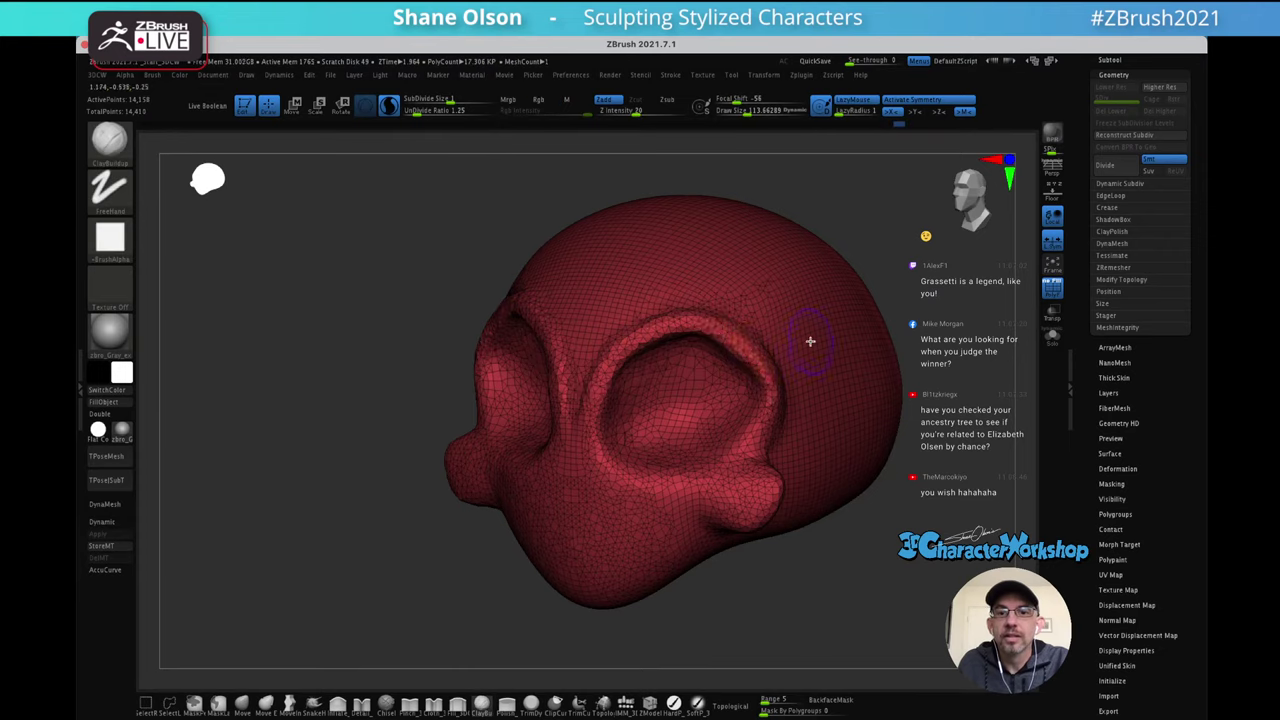
Add volume inside the eye sockets with ClayBuildup strokes
right_click_drag(809, 343, 734, 323)
mouse_move(631, 387)
left_mouse_down()
mouse_move(648, 344)
mouse_move(710, 381)
left_mouse_up()
right_click_drag(692, 344, 675, 372)
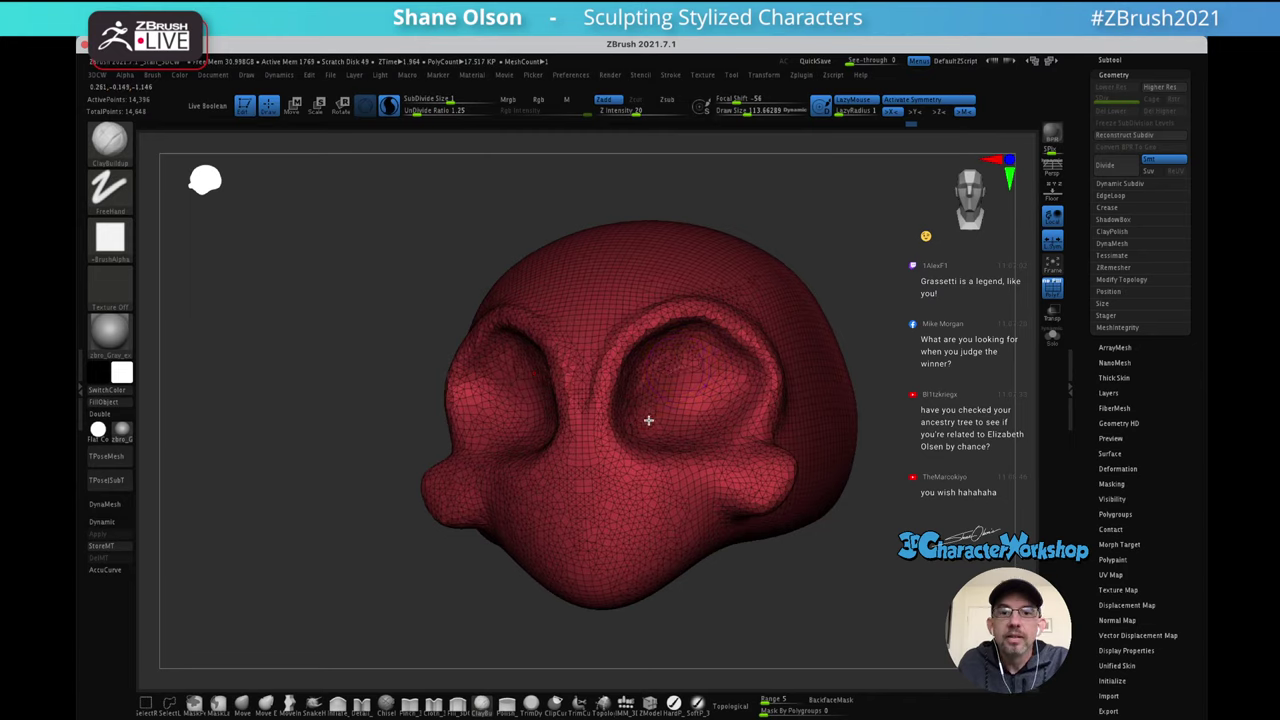
mouse_move(638, 402)
left_mouse_down()
mouse_move(680, 423)
mouse_move(691, 390)
mouse_move(720, 408)
mouse_move(714, 380)
left_mouse_up()
mouse_move(695, 396)
right_mouse_down()
mouse_move(708, 371)
mouse_move(723, 374)
mouse_move(680, 370)
right_mouse_up()
Hide the polygon wireframe and fill out the rounded forms and outer corners inside the eye sockets with ClayBuildup
key("shift+f")
mouse_move(660, 417)
left_mouse_down()
mouse_move(646, 386)
mouse_move(687, 422)
mouse_move(660, 372)
mouse_move(719, 414)
left_mouse_up()
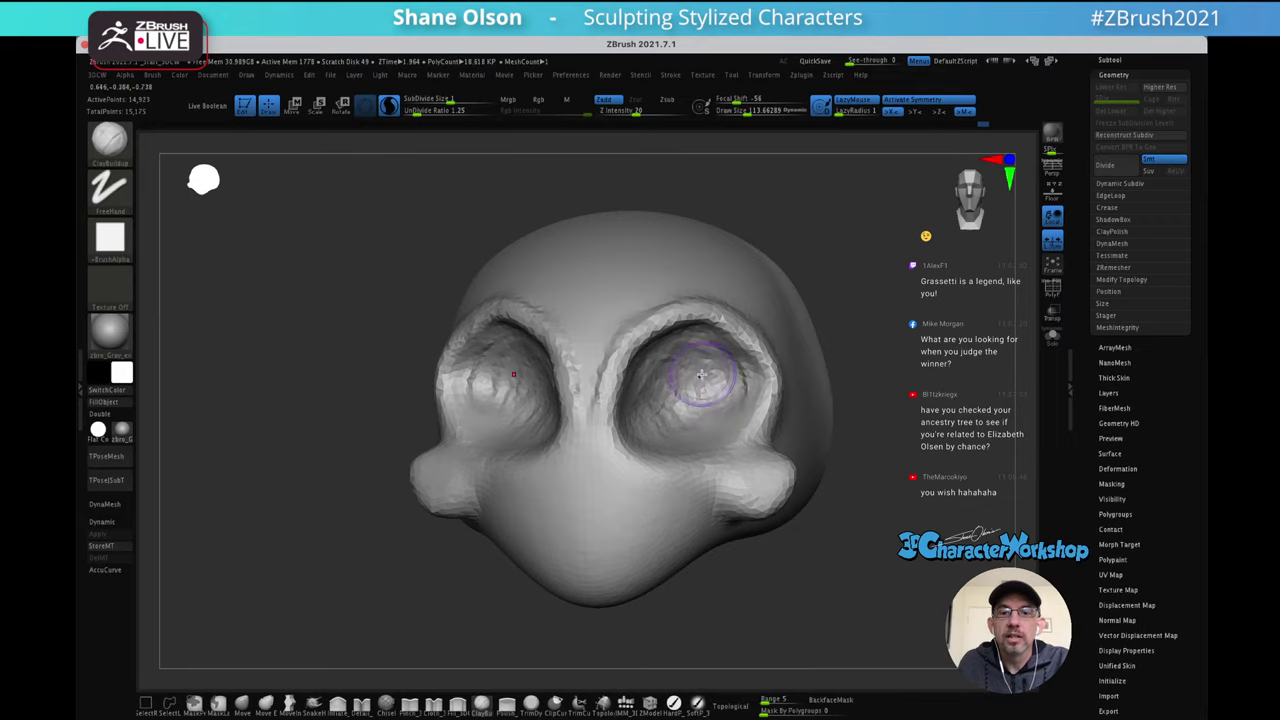
mouse_move(702, 375)
right_mouse_down()
mouse_move(672, 365)
mouse_move(711, 411)
right_mouse_up()
mouse_move(711, 411)
left_mouse_down()
mouse_move(720, 428)
mouse_move(702, 398)
mouse_move(660, 431)
mouse_move(678, 380)
mouse_move(662, 413)
mouse_move(674, 446)
mouse_move(708, 406)
mouse_move(733, 430)
left_mouse_up()
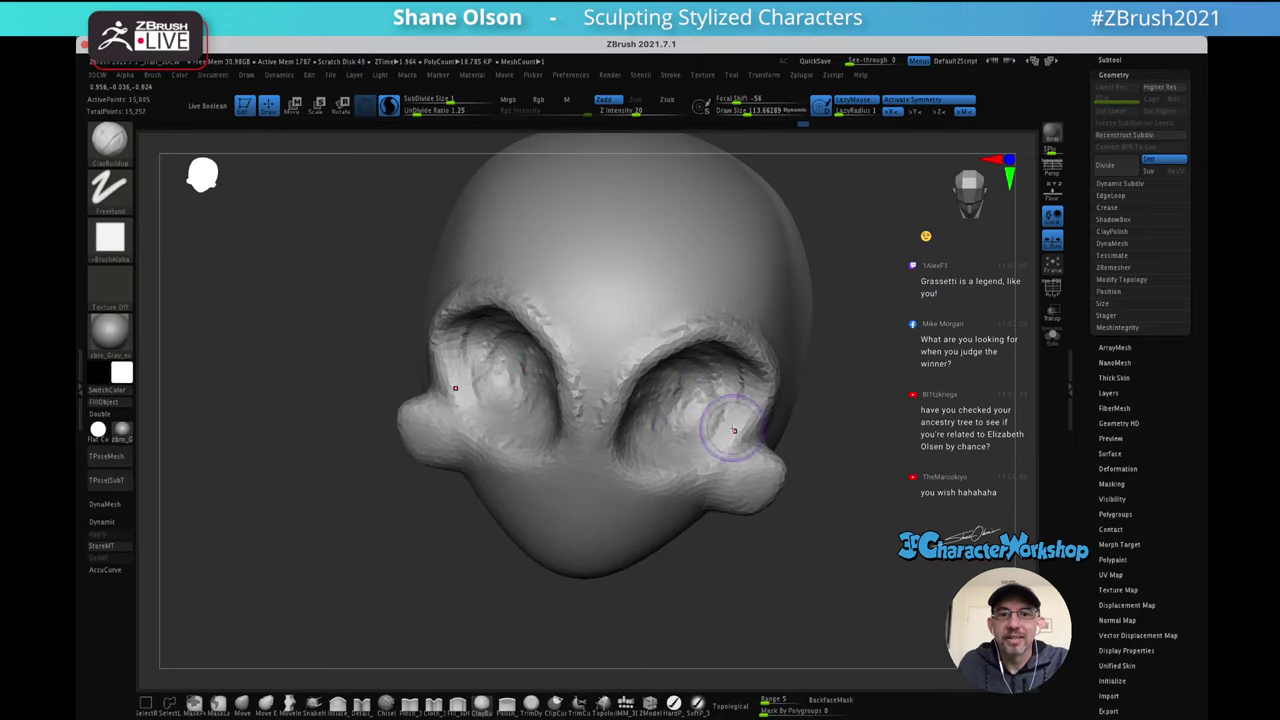
mouse_move(733, 430)
right_mouse_down()
mouse_move(714, 370)
mouse_move(791, 363)
mouse_move(759, 375)
right_mouse_up()
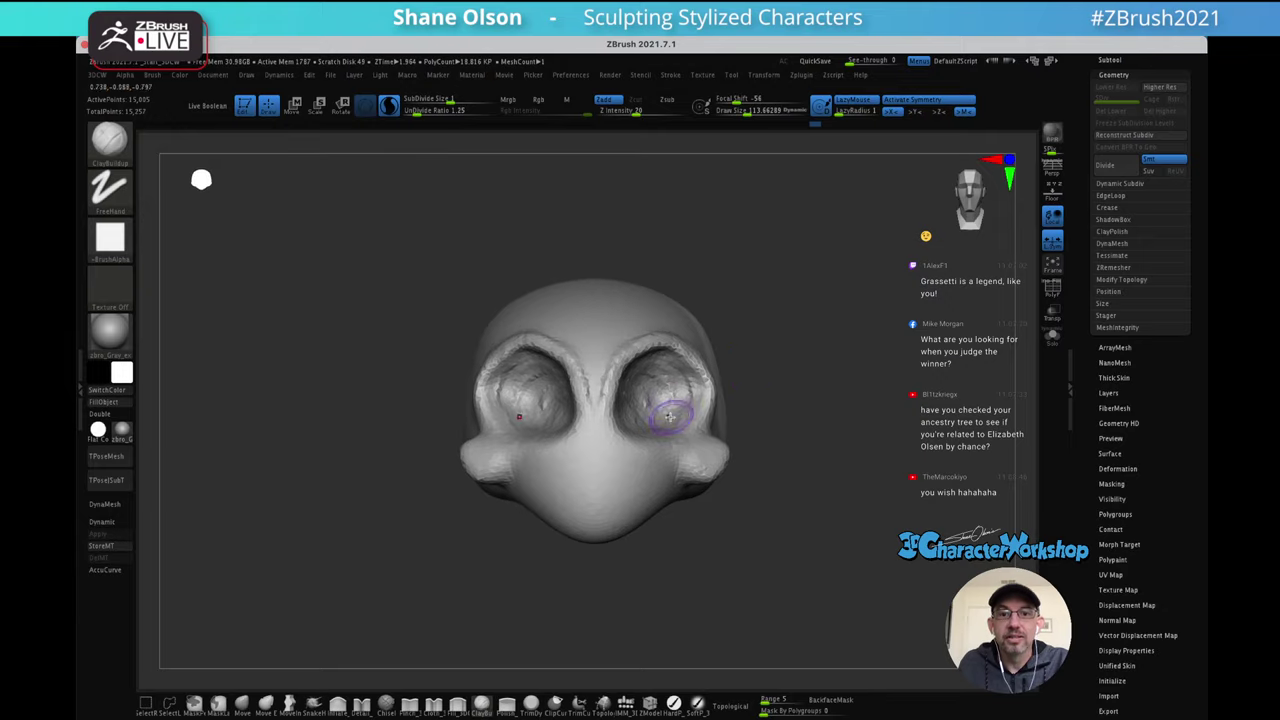
left_click_drag(659, 434, 691, 371)
Lower the ClayBuildup Z Intensity to 12 and build up the cheekbones into ridges running below the eye sockets toward the nose
mouse_move(780, 388)
right_mouse_down()
mouse_move(634, 429)
mouse_move(680, 400)
right_mouse_up()
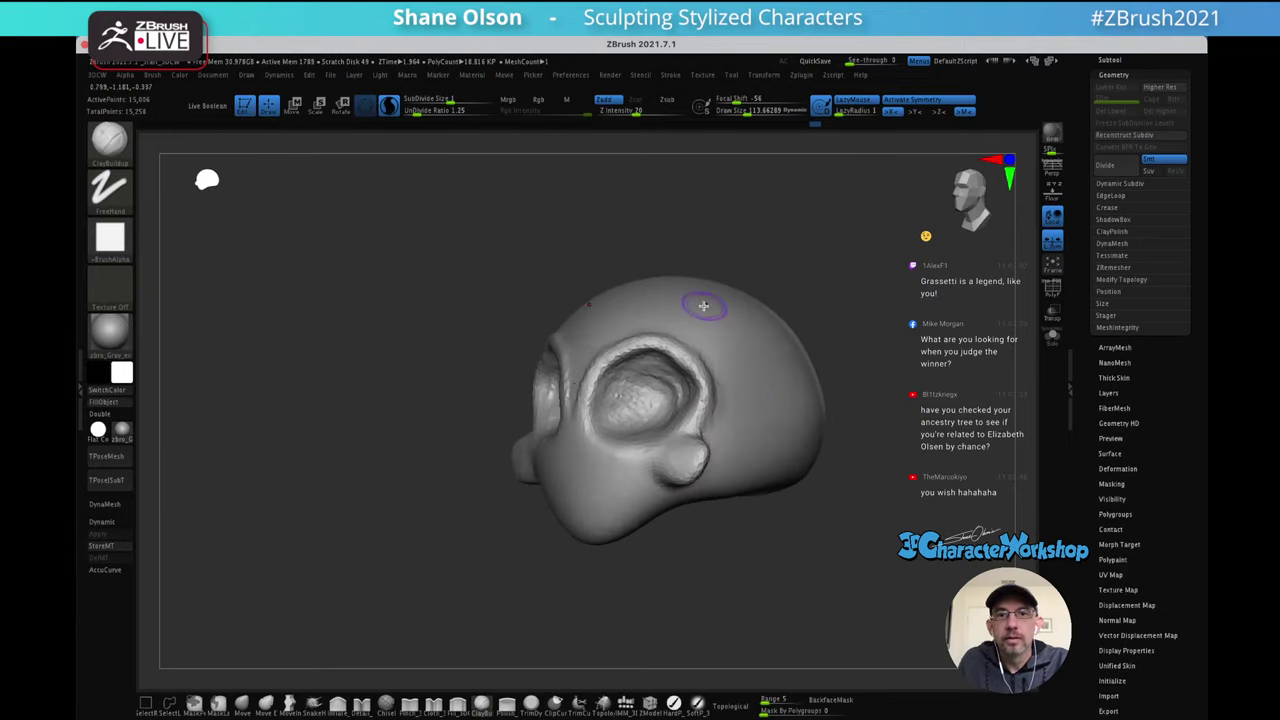
left_click_drag(632, 110, 625, 111)
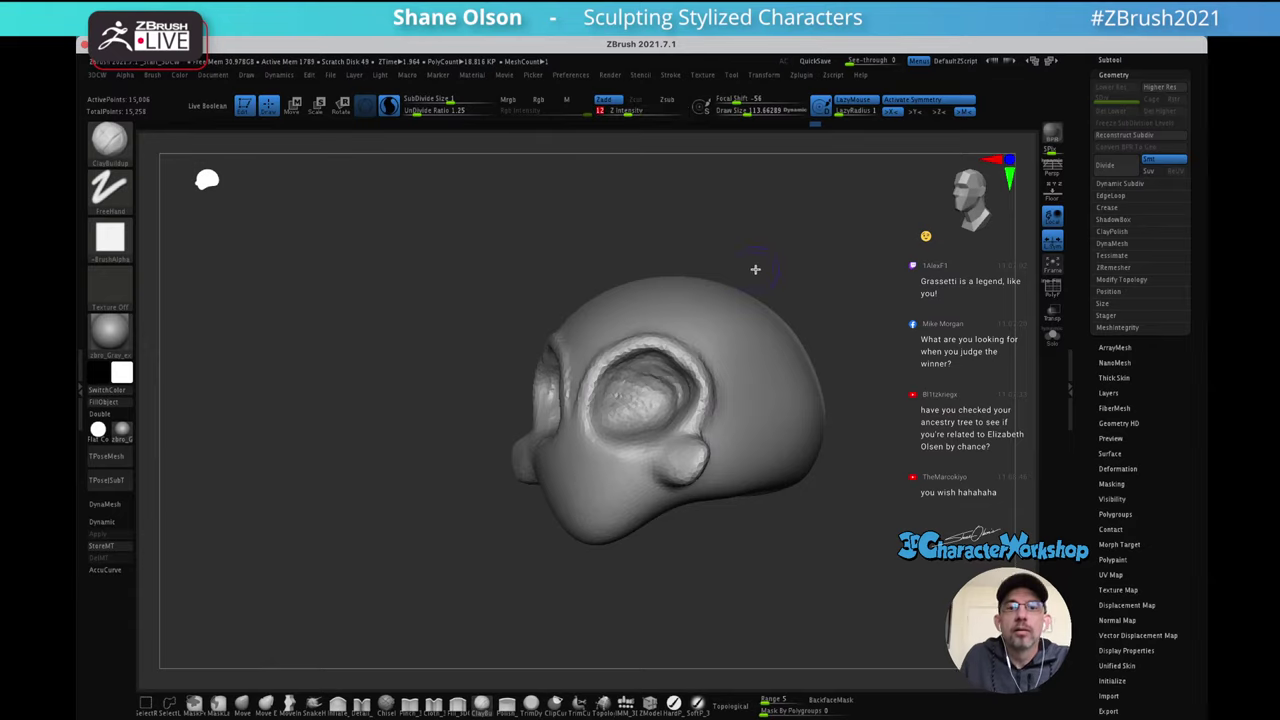
right_click_drag(762, 263, 737, 283, "alt")
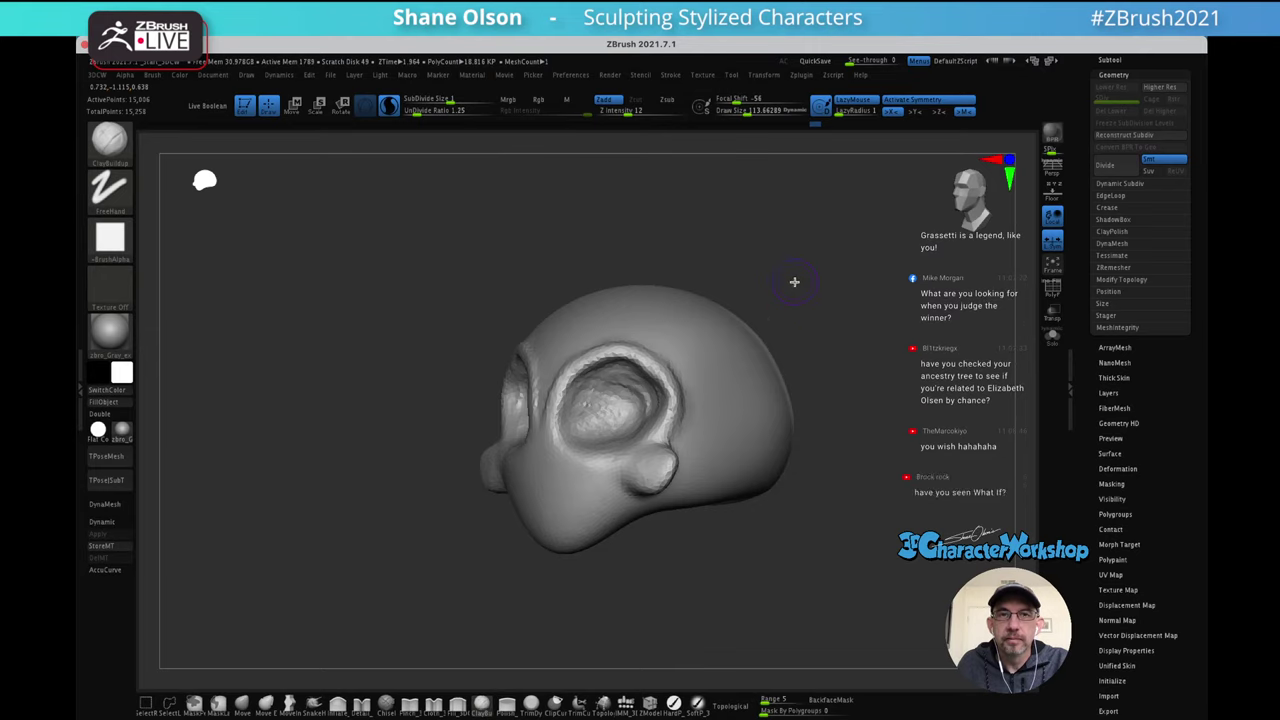
left_click_drag(791, 283, 763, 331)
left_click_drag(625, 457, 660, 449)
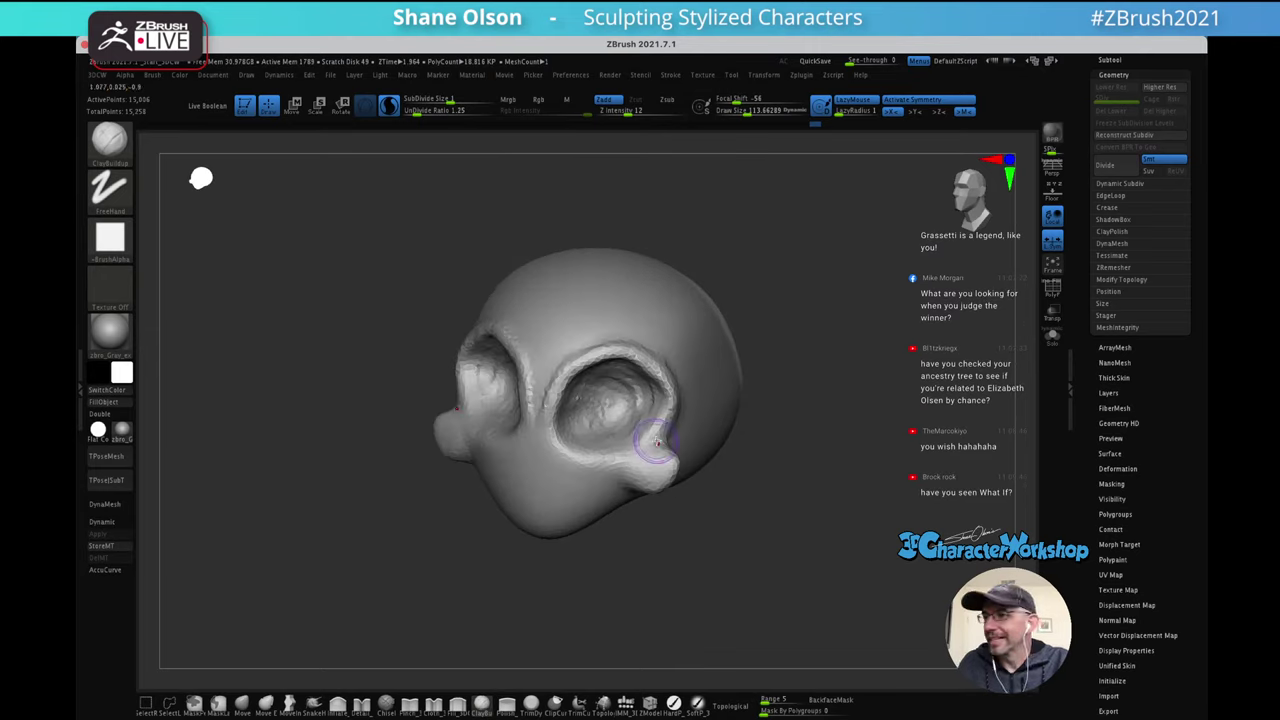
right_click_drag(670, 414, 711, 418, "alt")
mouse_move(601, 470)
left_mouse_down()
mouse_move(647, 479)
mouse_move(634, 469)
left_mouse_up()
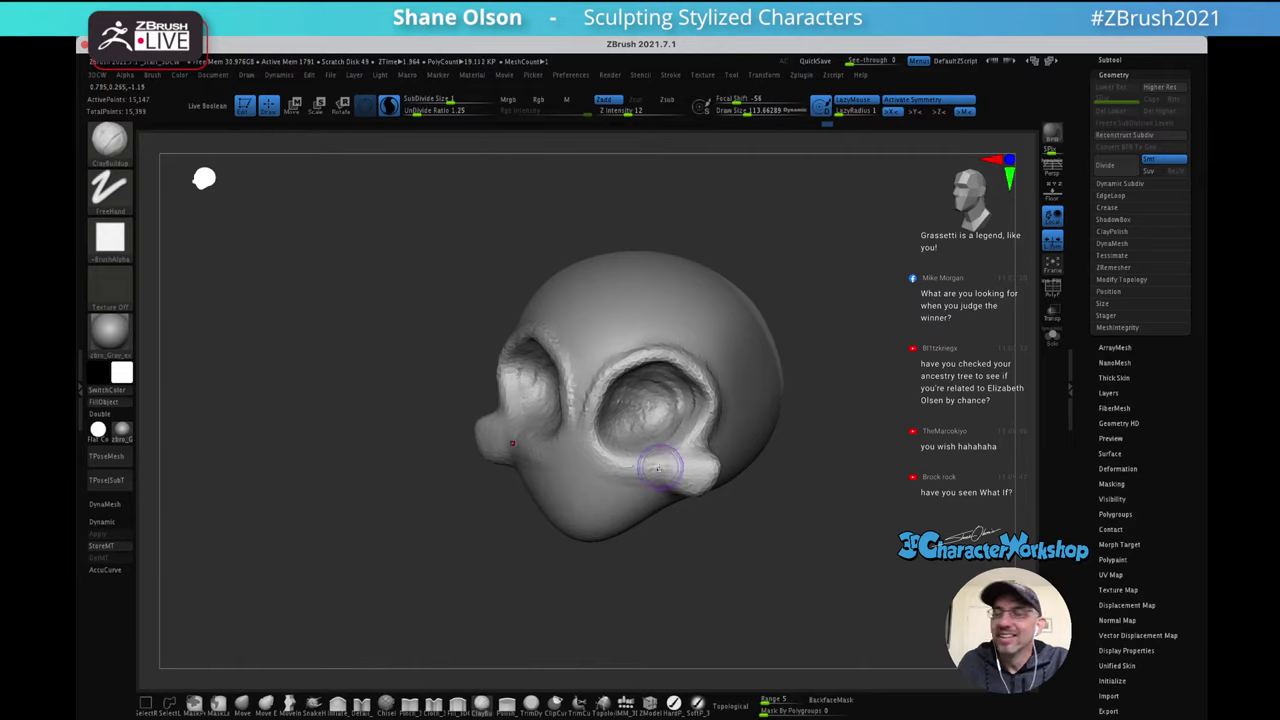
right_click_drag(651, 449, 647, 420, "alt")
mouse_move(605, 455)
left_mouse_down()
mouse_move(640, 457)
mouse_move(657, 438)
mouse_move(703, 449)
mouse_move(709, 424)
mouse_move(706, 434)
left_mouse_up()
mouse_move(690, 422)
right_mouse_down("shift")
mouse_move(738, 390)
mouse_move(693, 388)
mouse_move(709, 409)
mouse_move(705, 385)
mouse_move(700, 400)
right_mouse_up("shift")
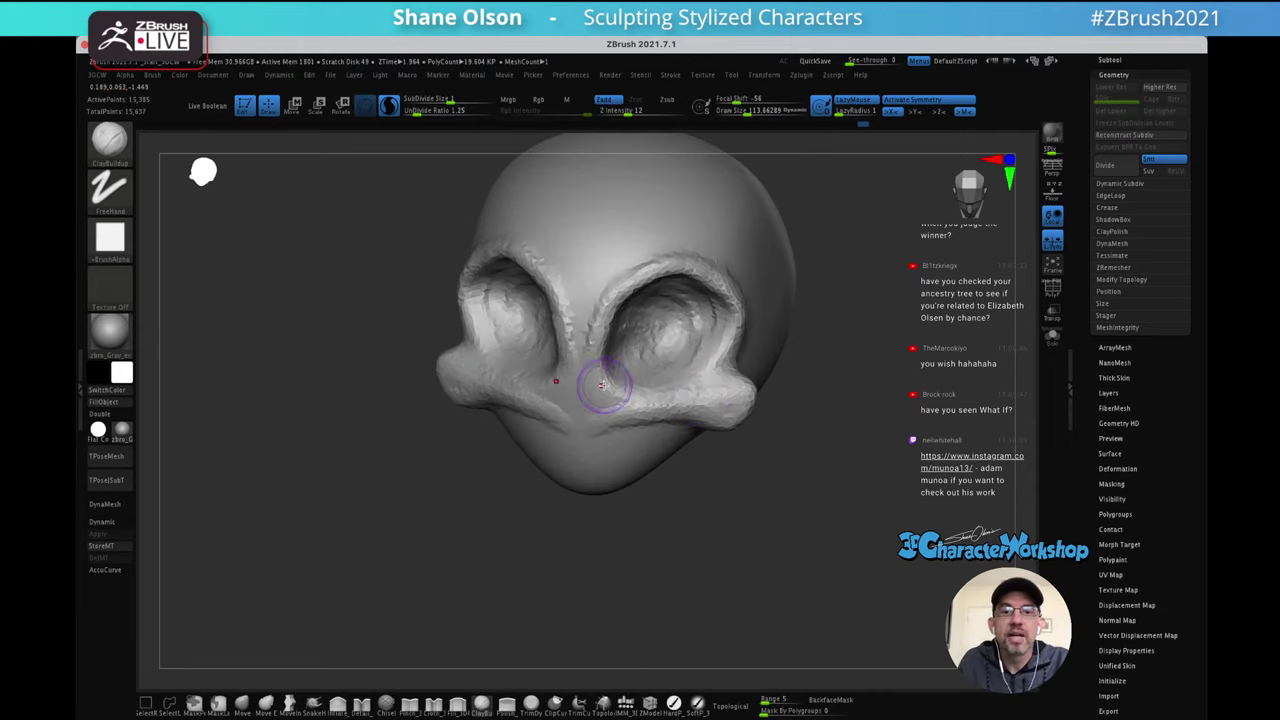
Build up the area between the cheekbones and sculpt the nose cavity with ClayBuildup at a draw size of about 77
mouse_move(603, 385)
left_mouse_down()
mouse_move(562, 363)
mouse_move(592, 314)
mouse_move(583, 363)
mouse_move(587, 331)
left_mouse_up()
key("s")
right_click_drag(587, 332, 618, 318)
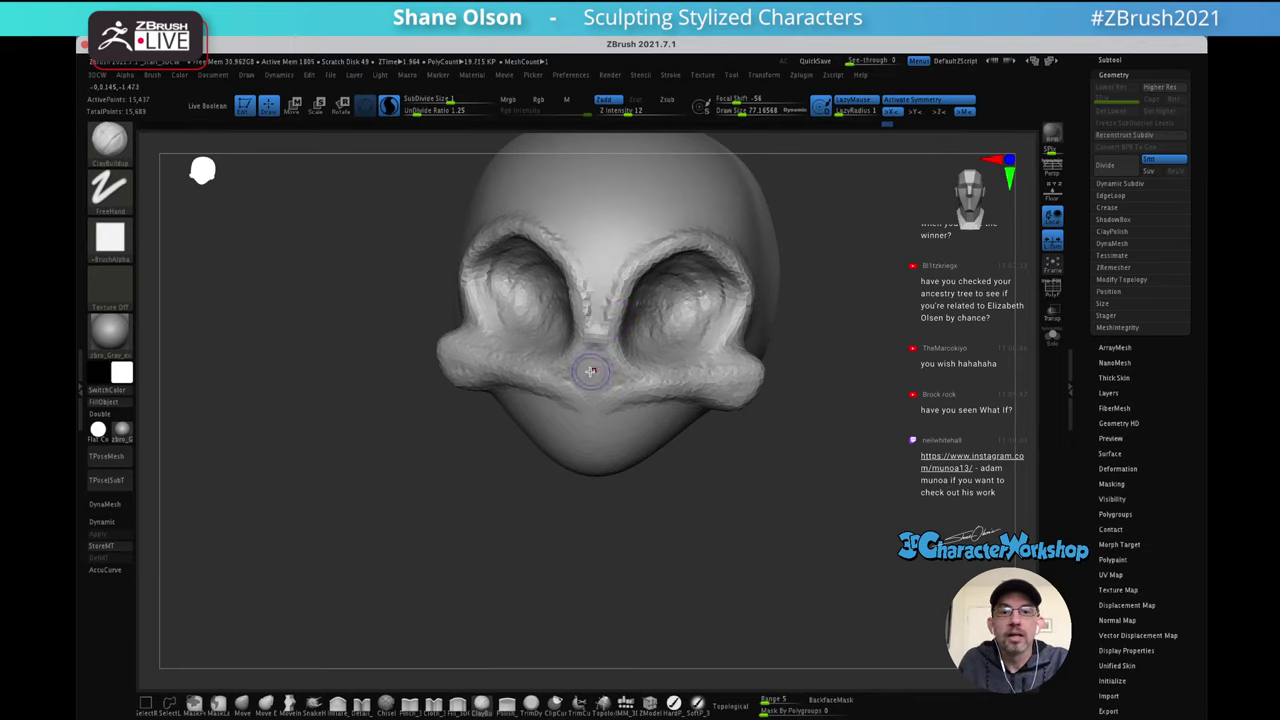
mouse_move(572, 392)
left_mouse_down()
mouse_move(579, 374)
mouse_move(573, 388)
left_mouse_up()
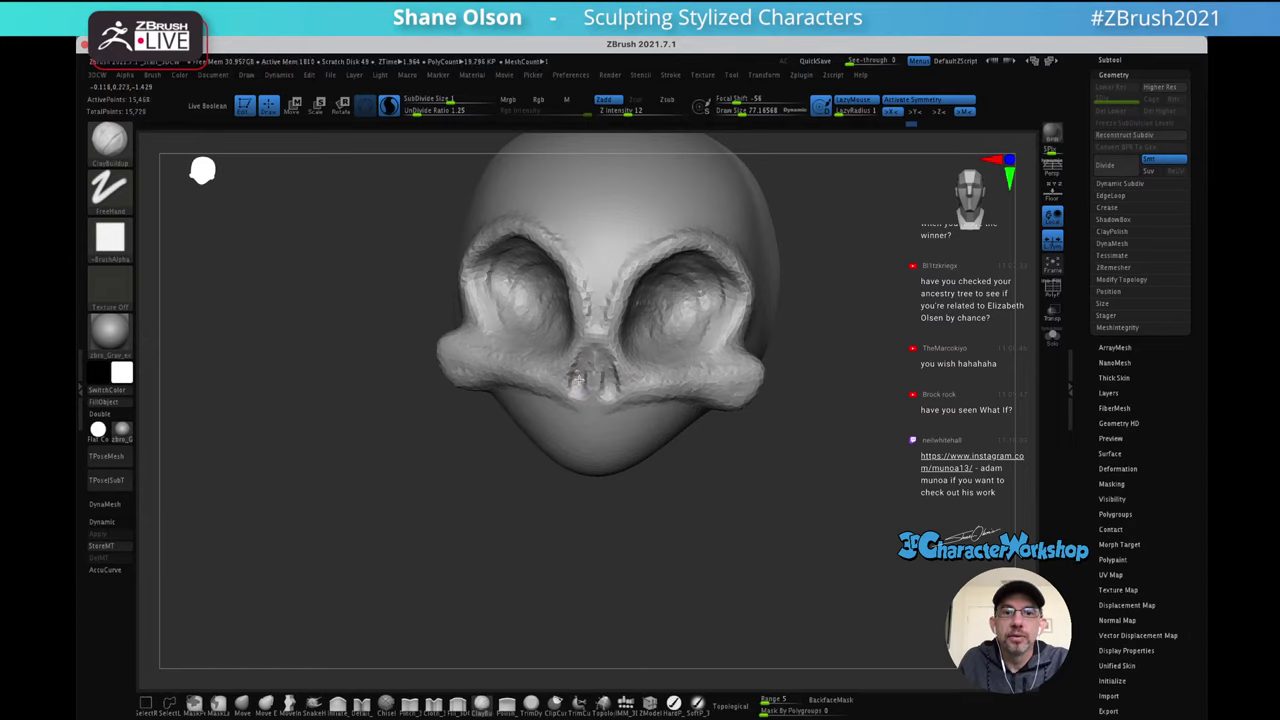
right_click_drag(583, 353, 589, 378)
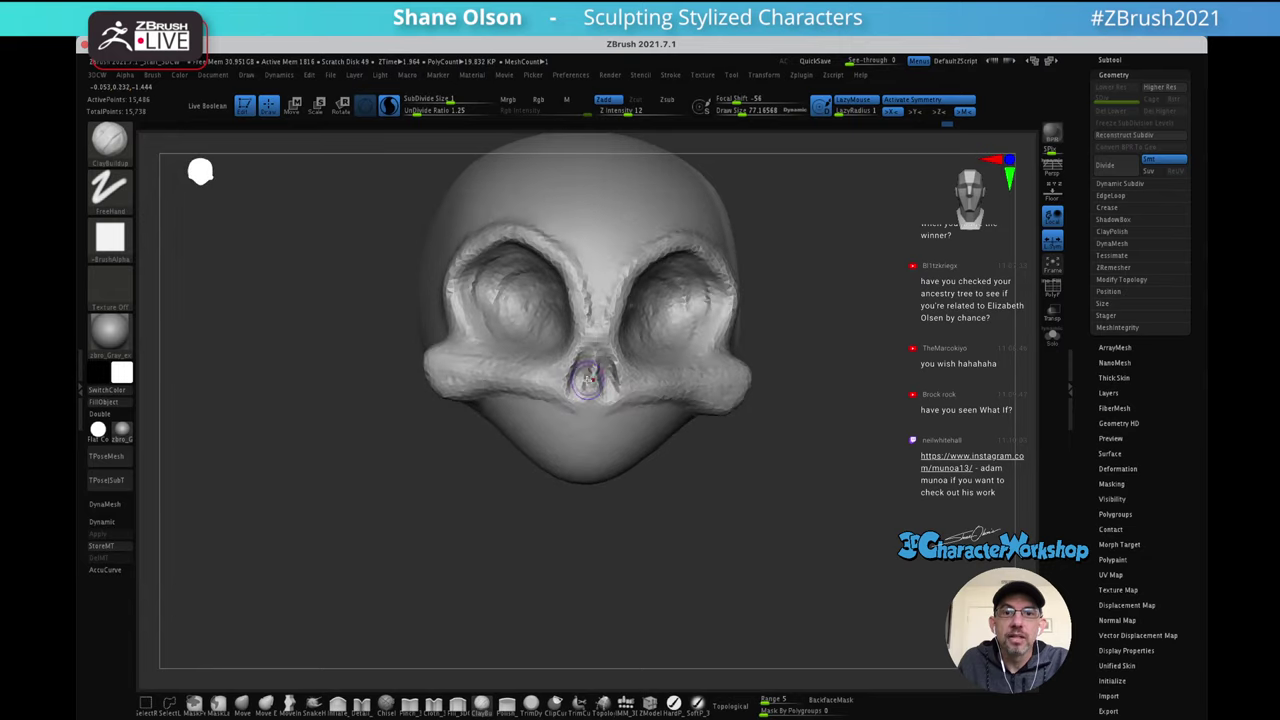
left_click_drag(578, 378, 582, 368)
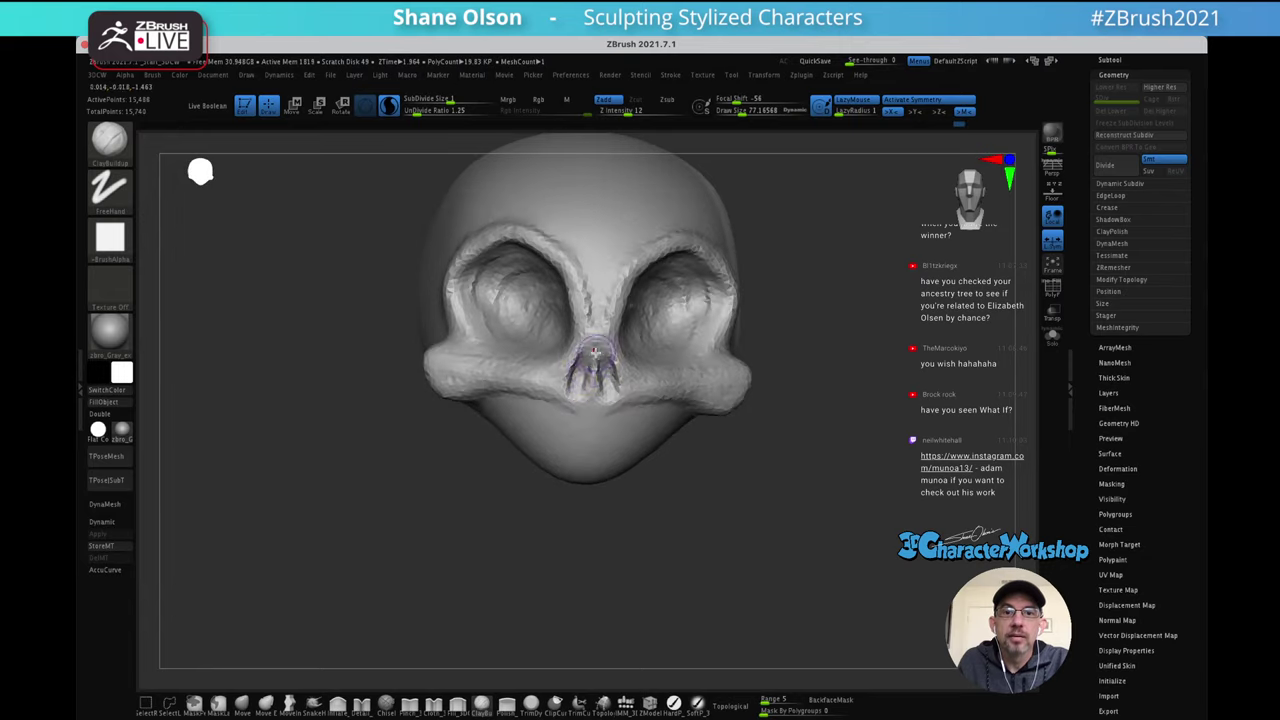
right_click_drag(595, 352, 590, 380)
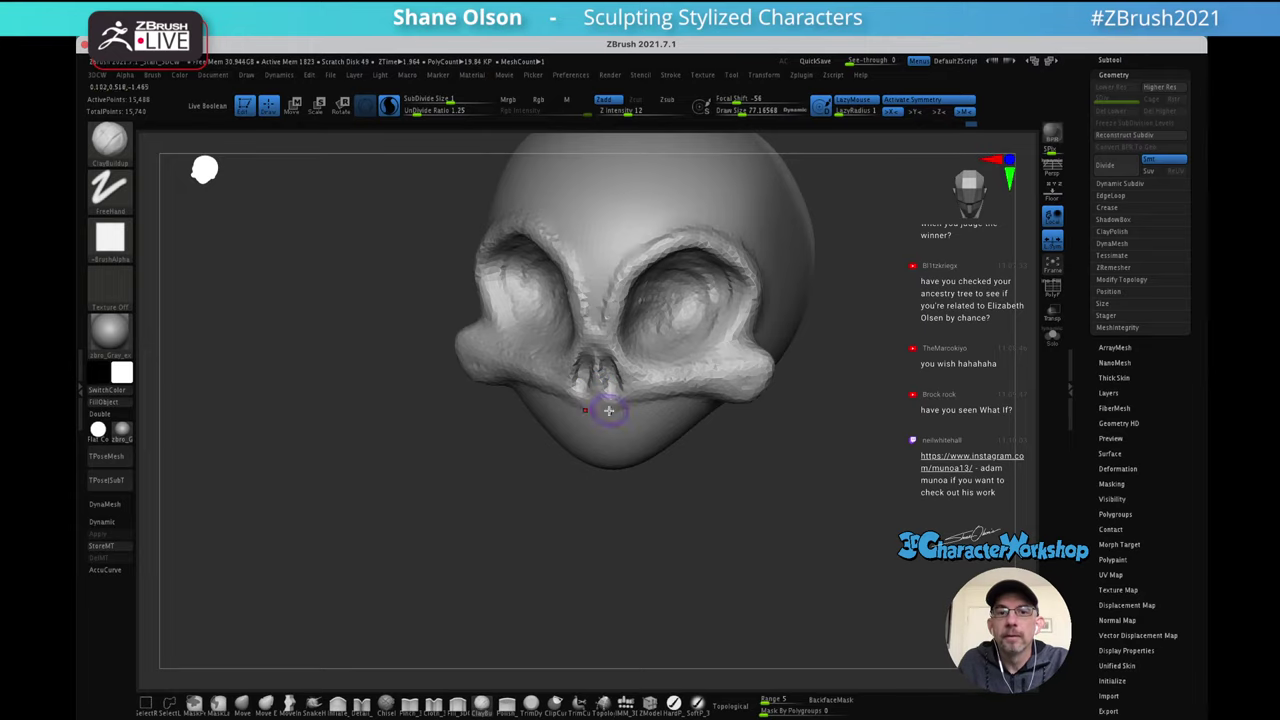
Build up the upper jaw below the nose cavity with ClayBuildup
right_click_drag(608, 410, 581, 397)
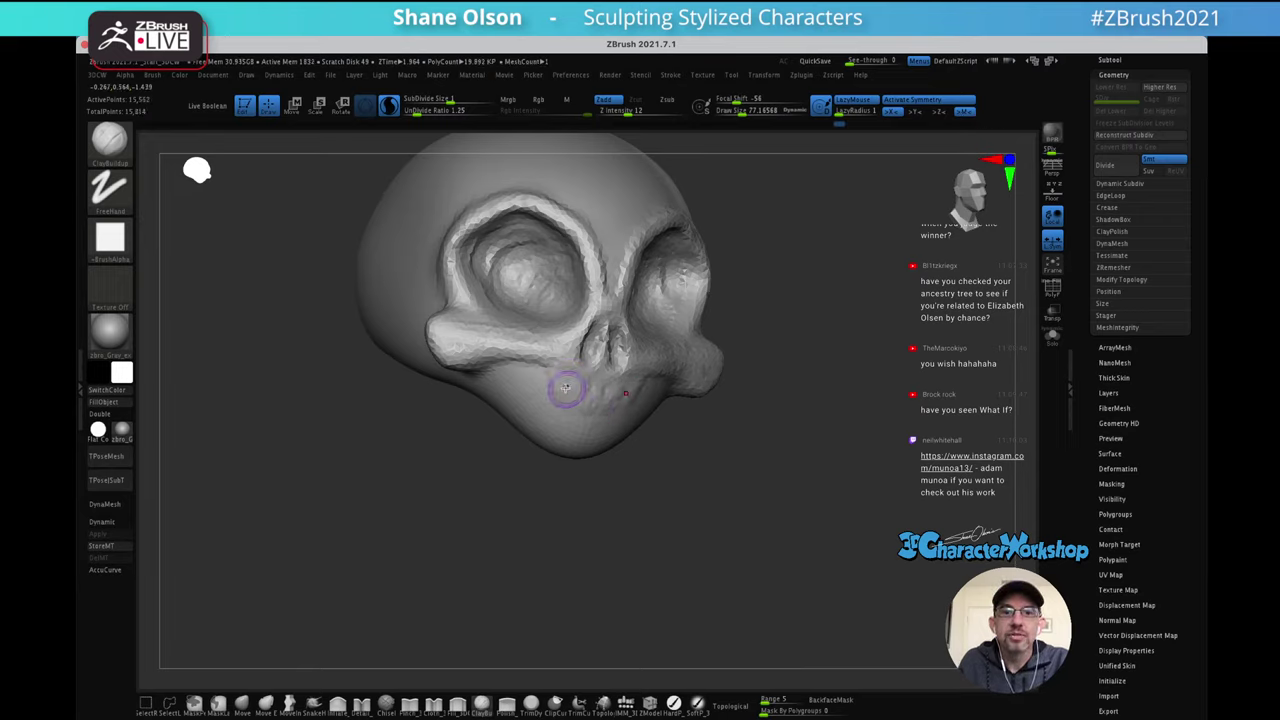
mouse_move(553, 405)
left_mouse_down()
mouse_move(566, 385)
mouse_move(621, 429)
mouse_move(707, 397)
mouse_move(657, 409)
mouse_move(680, 409)
left_mouse_up()
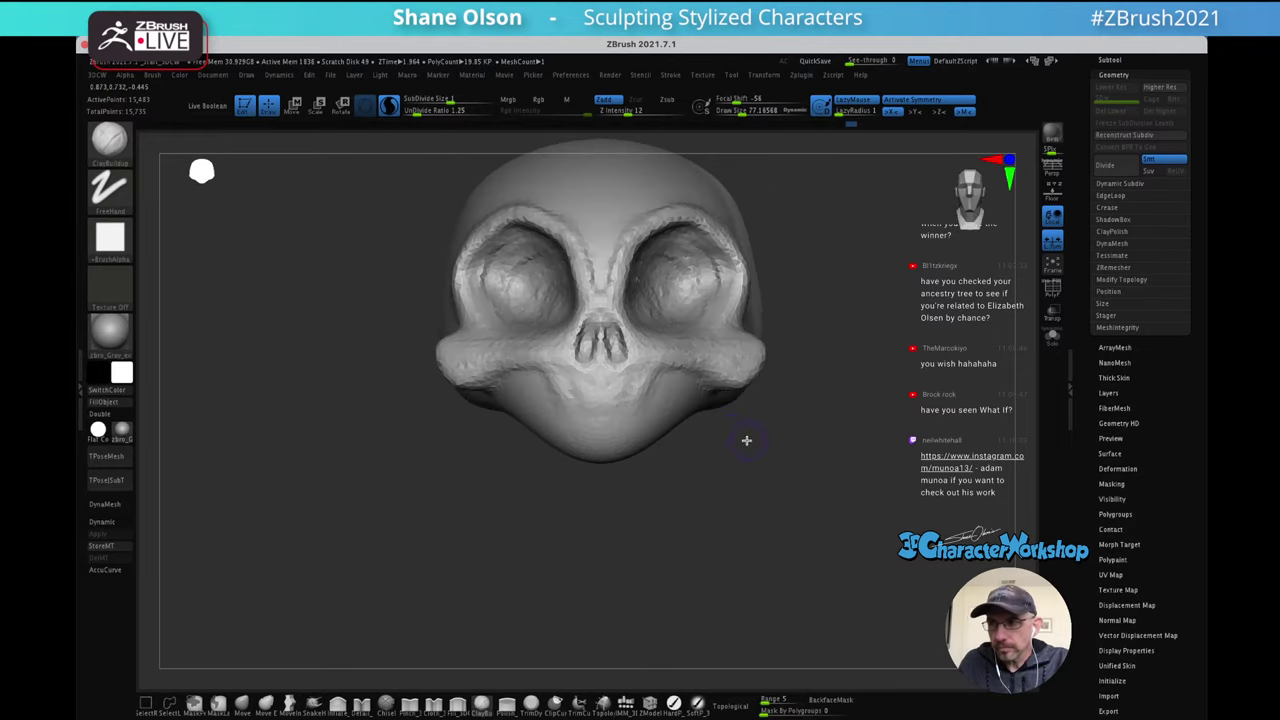
left_click_drag(747, 440, 760, 440, "alt")
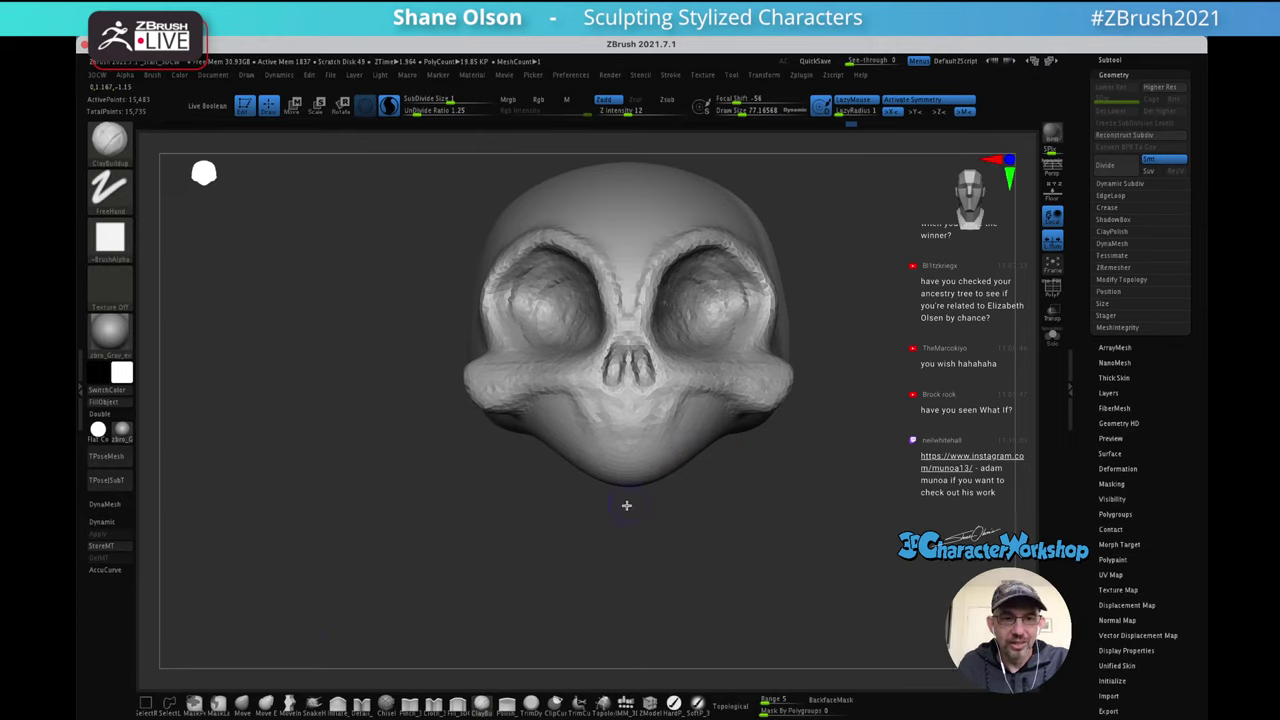
Push the chin and the areas beneath the cheekbones upward and inward with the Move brush at a draw size of about 215
left_click(244, 703)
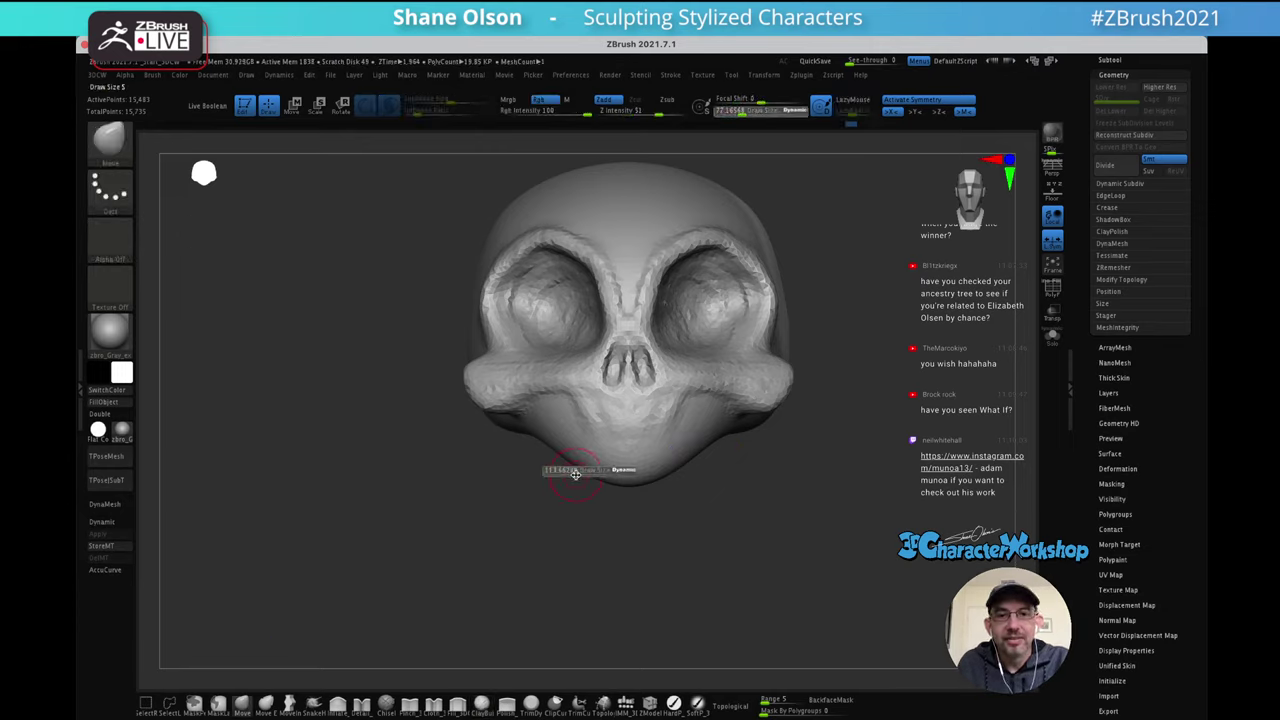
left_click_drag(627, 478, 636, 466)
left_click_drag(650, 510, 742, 500)
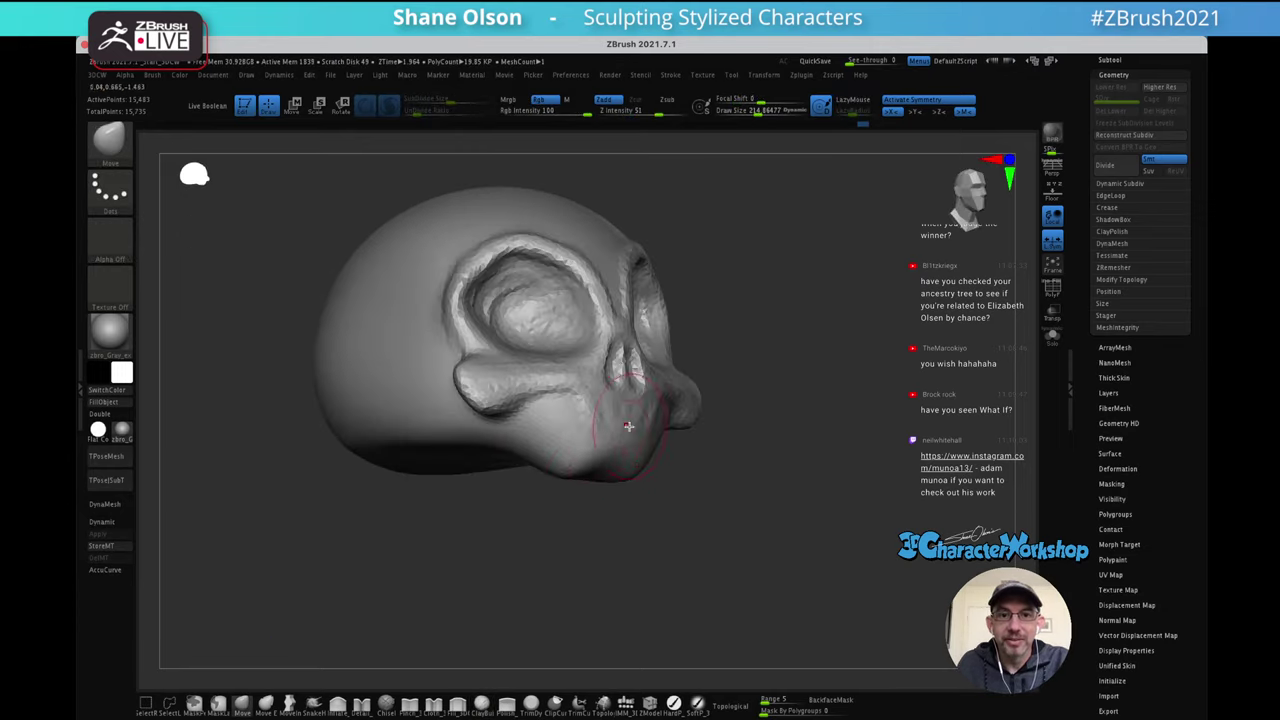
left_click_drag(602, 454, 546, 442)
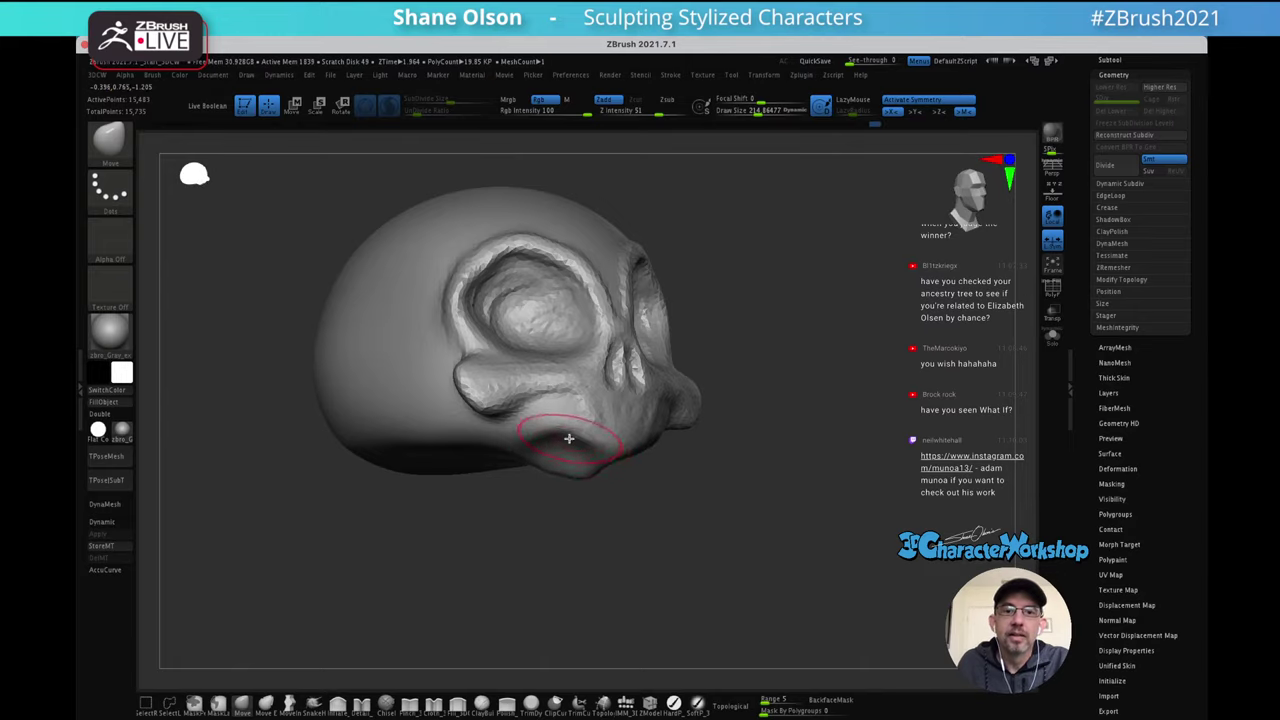
left_click_drag(590, 505, 660, 498)
left_click_drag(557, 437, 545, 422)
left_click_drag(540, 468, 557, 457)
Smooth the hollowed underside of the jaw and the recesses beneath the cheekbones
right_click_drag(557, 457, 557, 390)
mouse_move(549, 463)
left_mouse_down()
mouse_move(541, 421)
mouse_move(521, 457)
mouse_move(523, 431)
left_mouse_up()
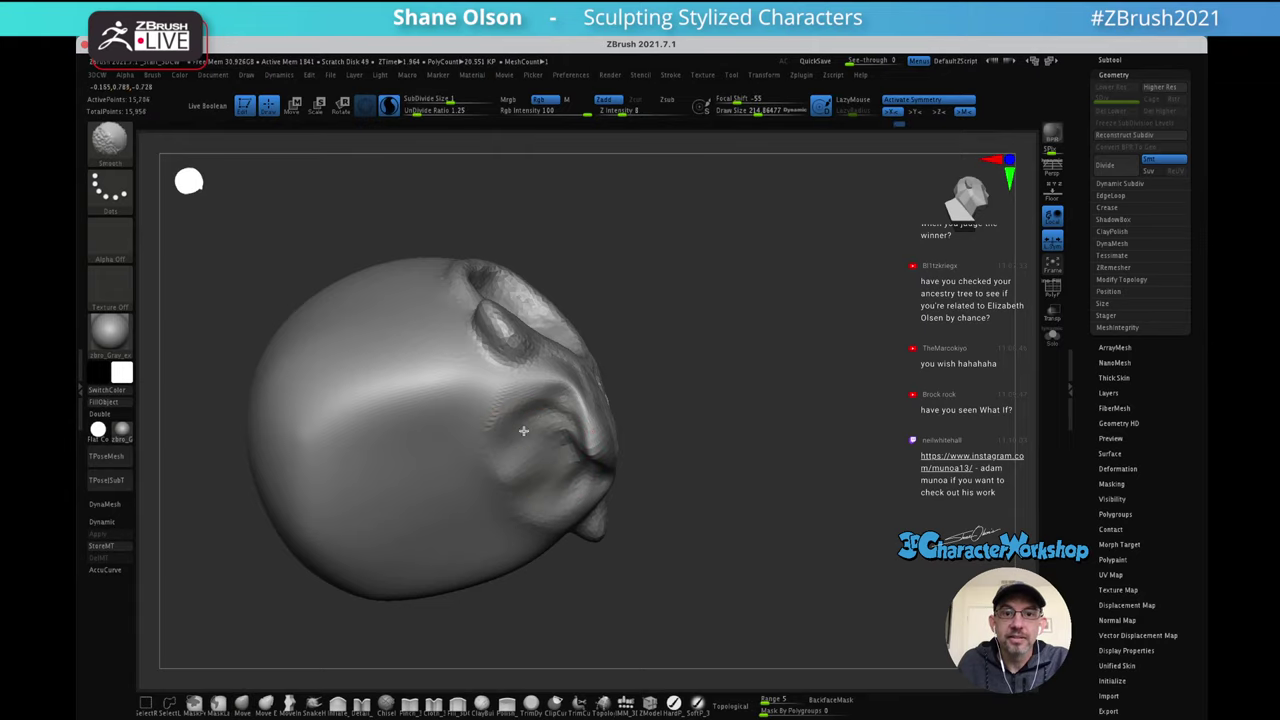
right_click_drag(531, 400, 531, 468)
left_click_drag(563, 421, 645, 485, "shift")
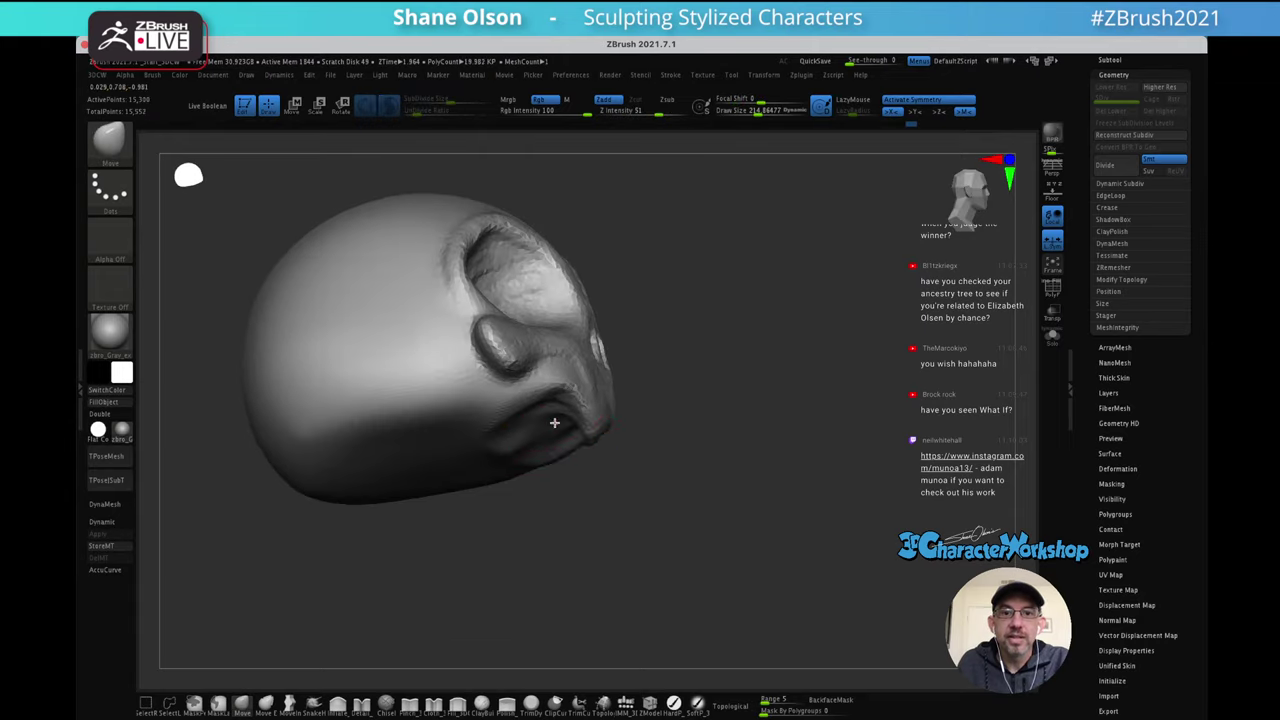
right_click_drag(556, 427, 505, 453)
Shape the hollows between the cheekbones and upper jaw with the Move brush at a draw size of about 169
right_click_drag(697, 428, 721, 448, "alt")
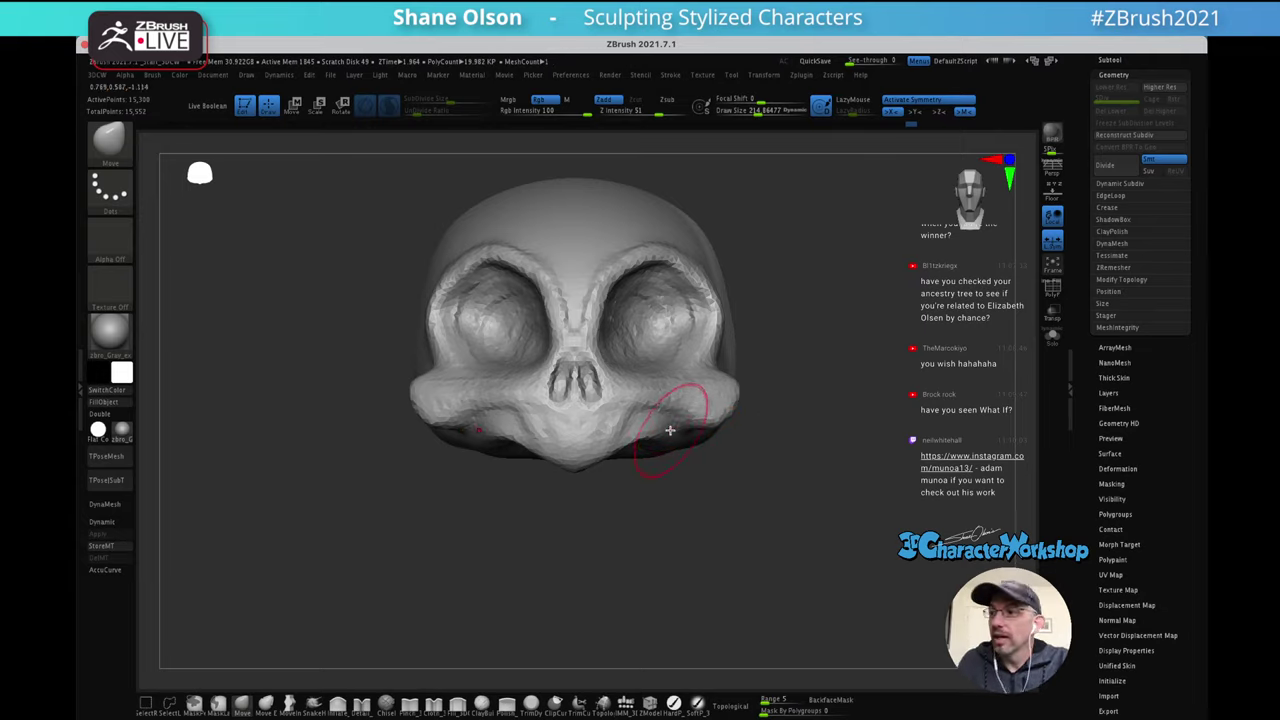
right_click_drag(658, 414, 633, 396)
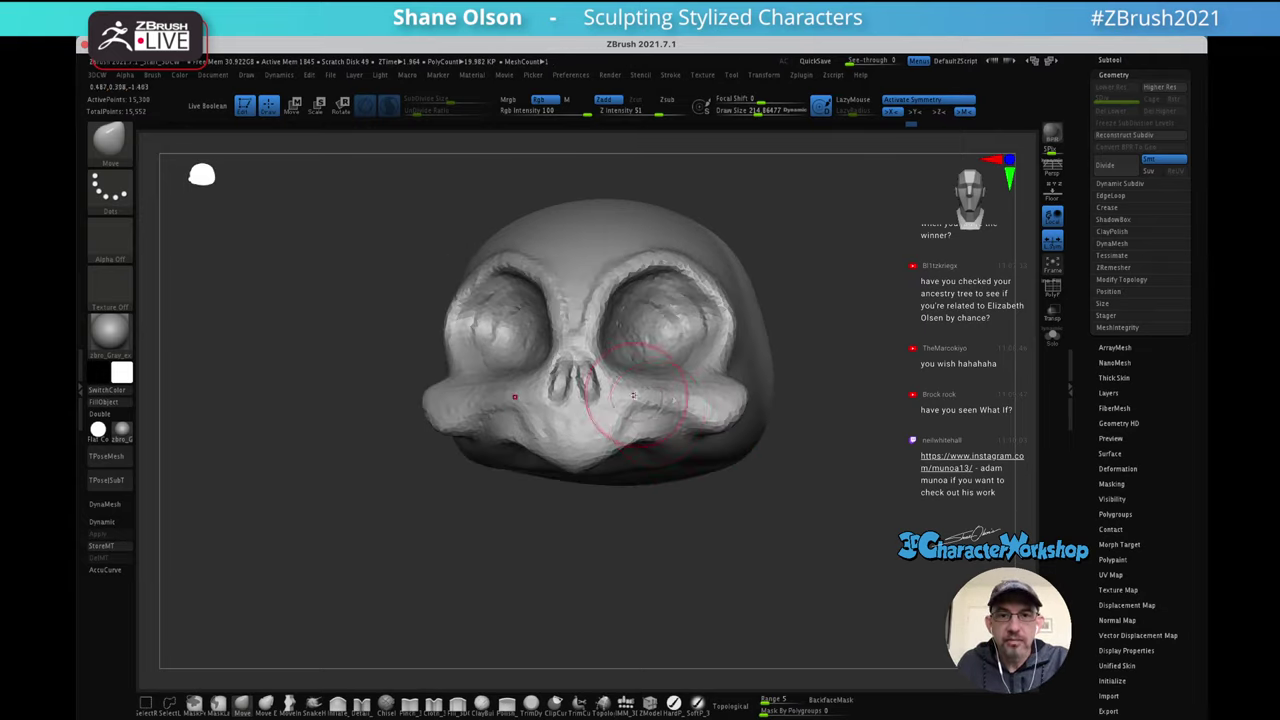
key("s")
mouse_move(655, 433)
left_mouse_down()
mouse_move(638, 427)
mouse_move(638, 409)
mouse_move(649, 434)
left_mouse_up()
key("s")
key("s")
left_click_drag(643, 433, 639, 427)
right_click_drag(655, 443, 672, 420)
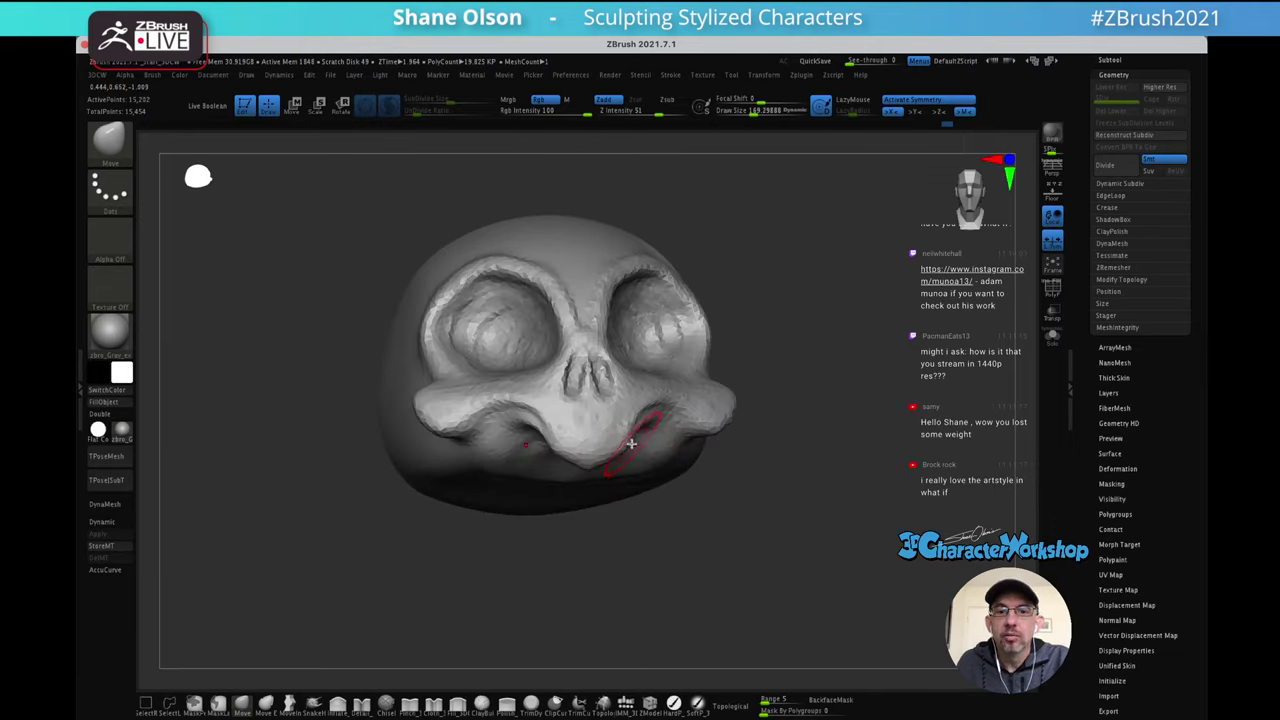
Refine the hollows between the cheekbones and upper jaw with the Move brush at a draw size of about 195, and smooth the jaw's underside
mouse_move(628, 438)
left_mouse_down()
mouse_move(580, 423)
mouse_move(591, 434)
mouse_move(748, 383)
left_mouse_up()
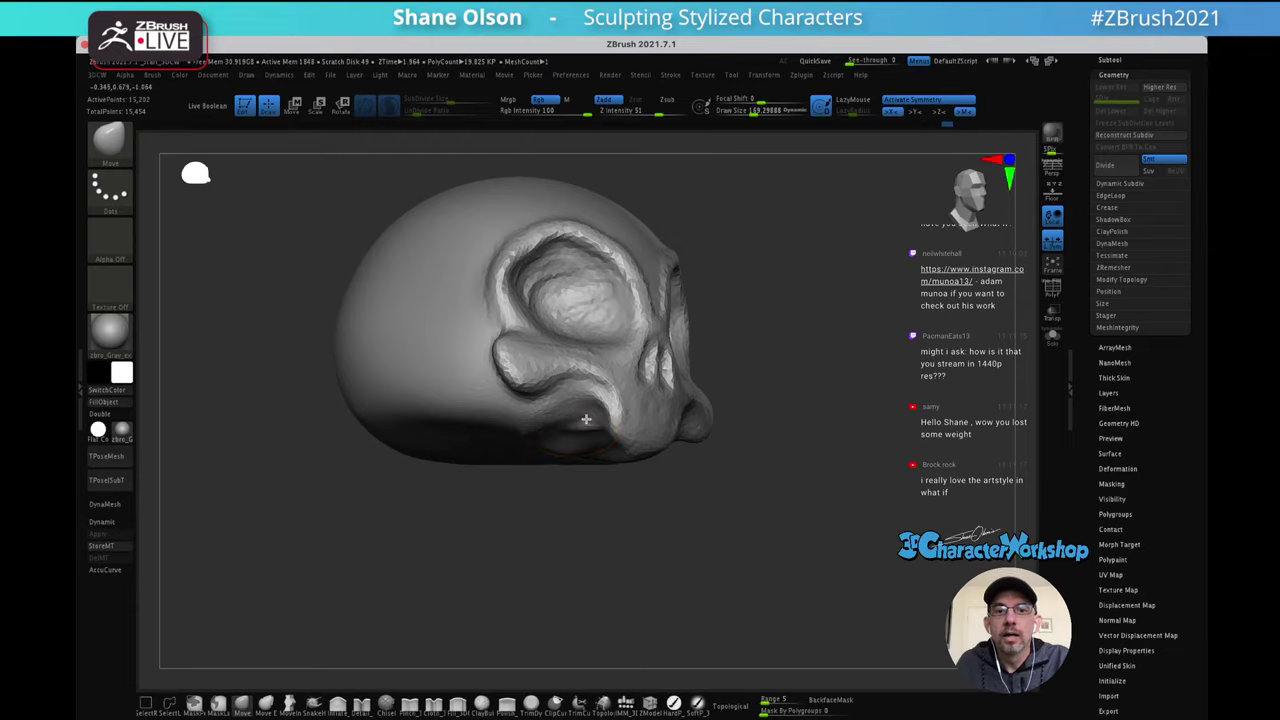
left_click_drag(594, 420, 597, 440)
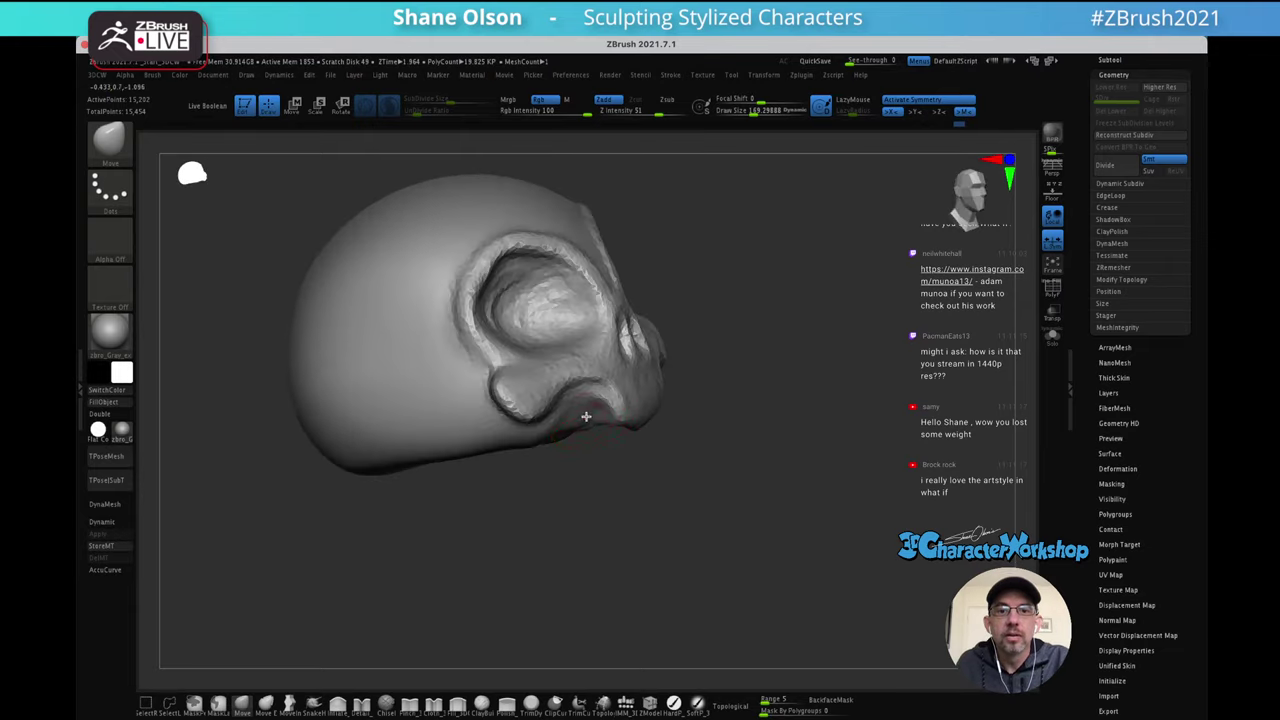
mouse_move(650, 408)
left_mouse_down()
mouse_move(528, 438)
mouse_move(550, 410)
mouse_move(608, 426)
mouse_move(591, 433)
mouse_move(568, 410)
left_mouse_up()
key("s")
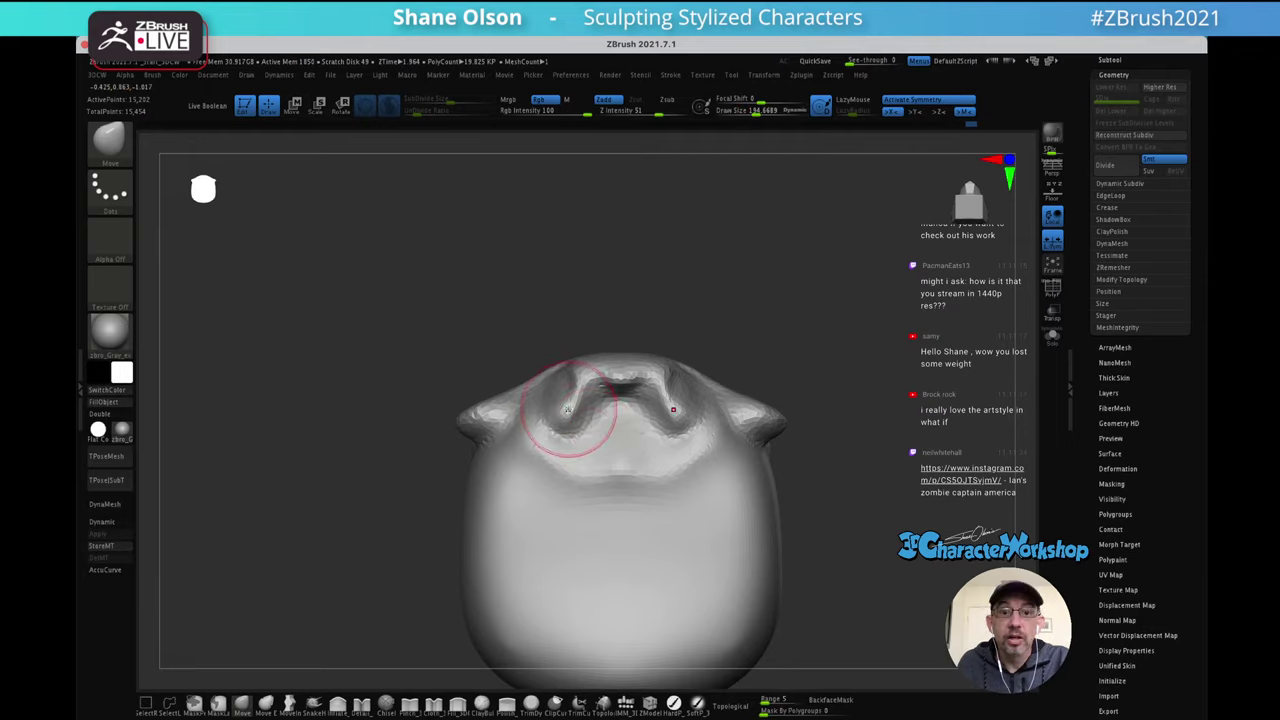
right_click_drag(589, 428, 603, 417)
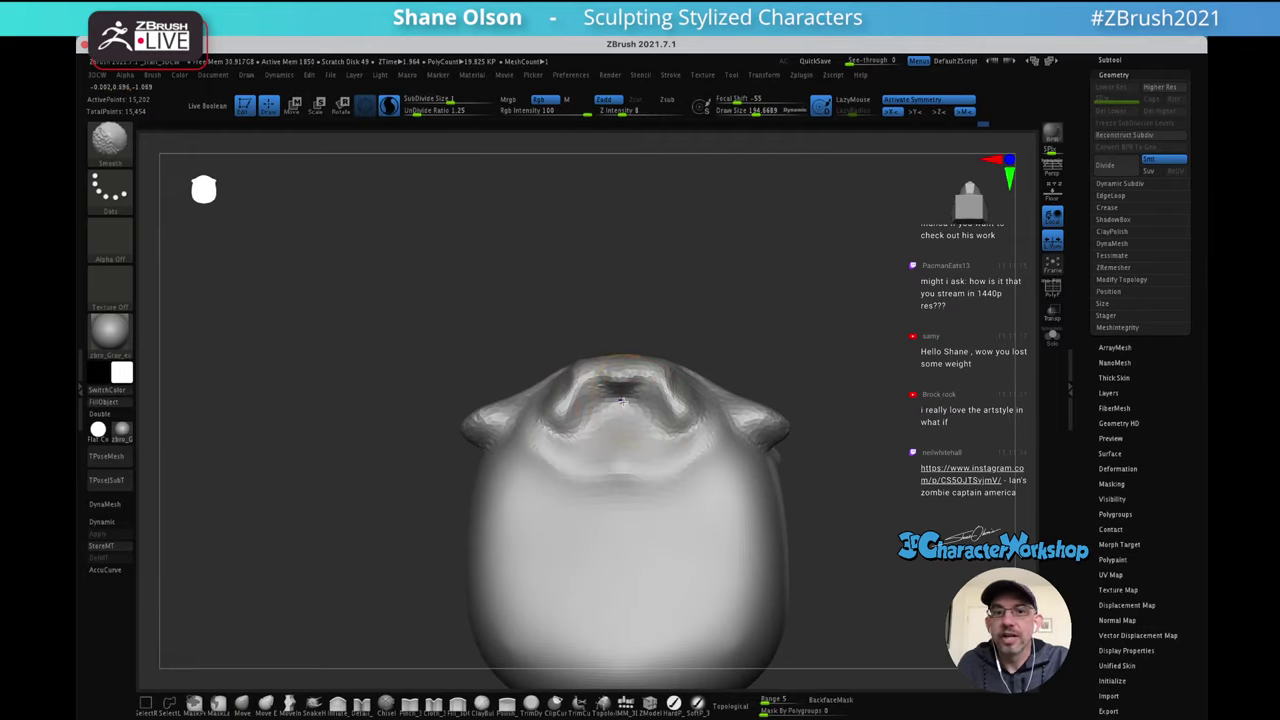
Reshape the underside of the upper jaw with the Move brush at a draw size of about 222
key("b")
key("m")
key("v")
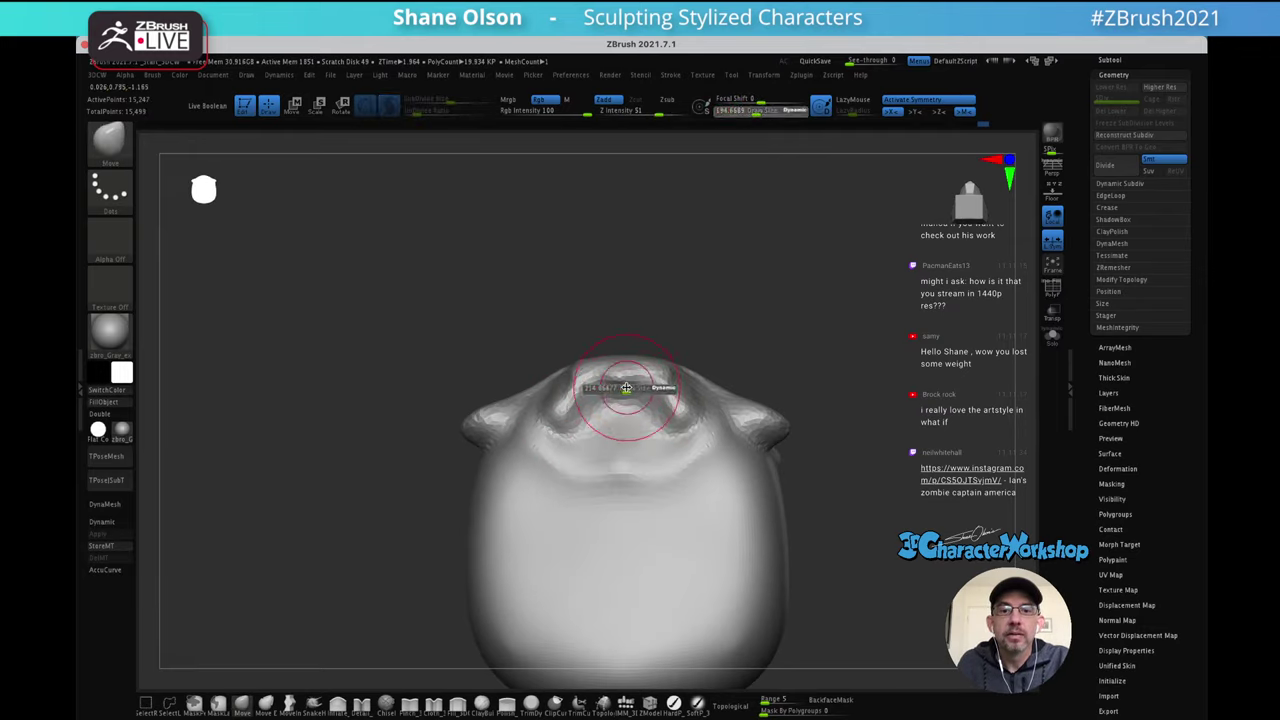
right_click_drag(631, 397, 601, 366)
left_click_drag(600, 366, 562, 395)
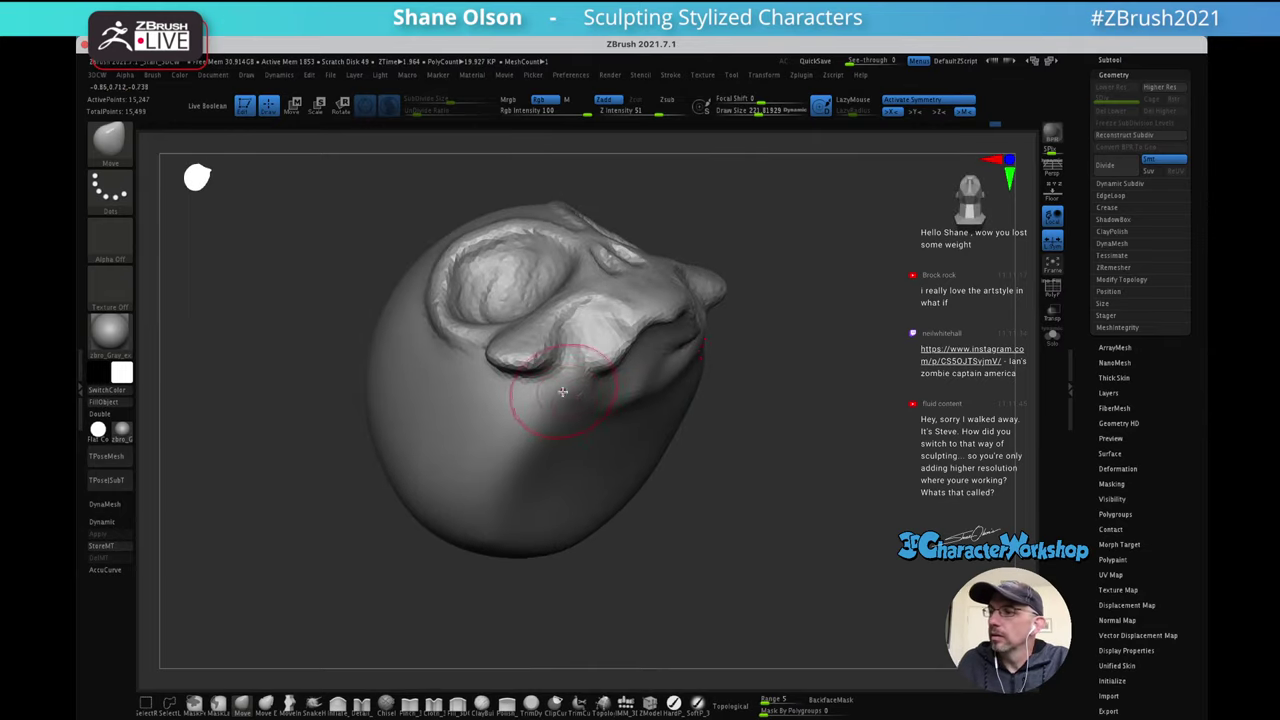
Push in the recesses below and behind the cheekbones with the Move brush
mouse_move(560, 396)
right_mouse_down()
mouse_move(541, 422)
mouse_move(513, 422)
right_mouse_up()
mouse_move(519, 427)
left_mouse_down()
mouse_move(503, 403)
mouse_move(509, 440)
left_mouse_up()
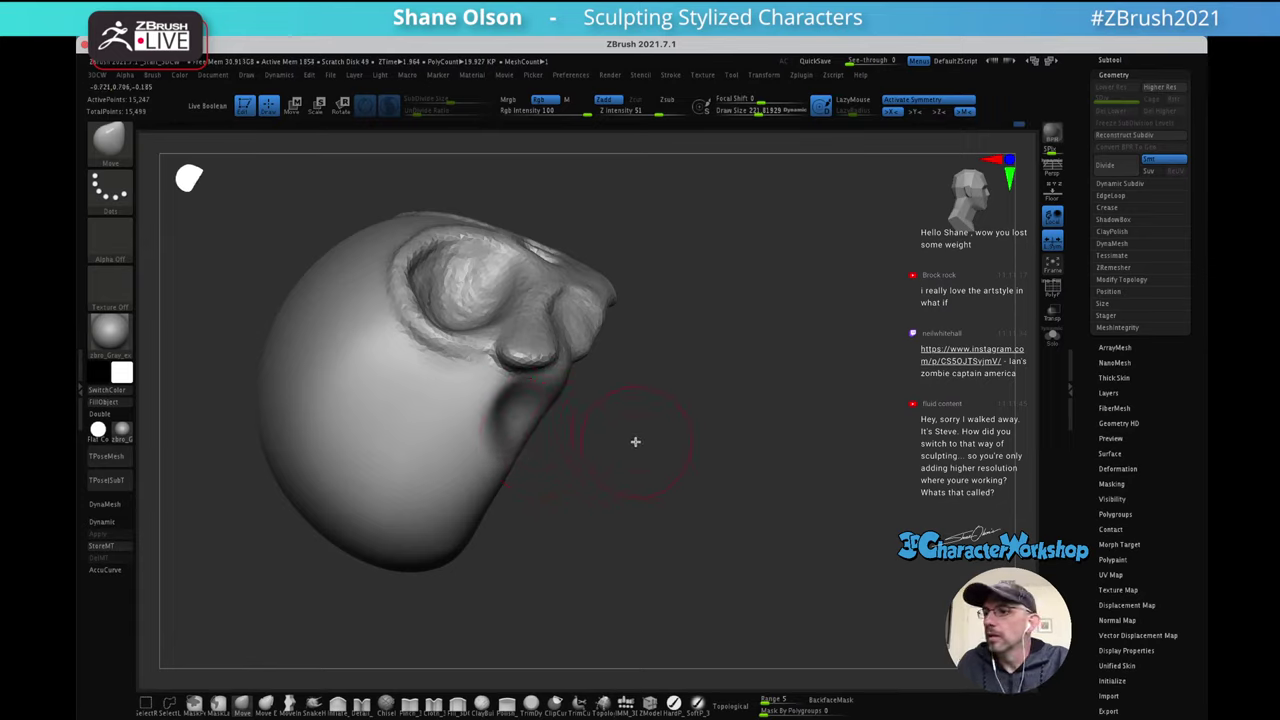
left_click_drag(635, 442, 642, 469, "alt")
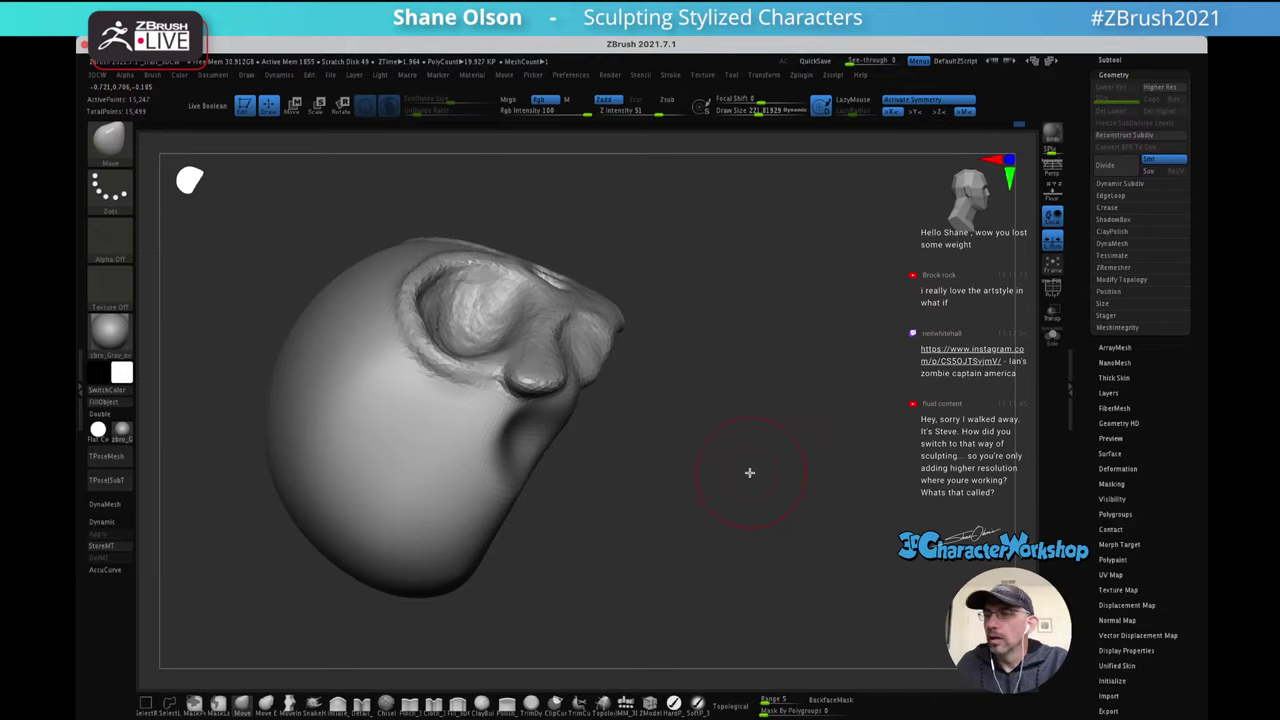
mouse_move(749, 472)
right_mouse_down()
mouse_move(800, 466)
mouse_move(762, 436)
right_mouse_up()
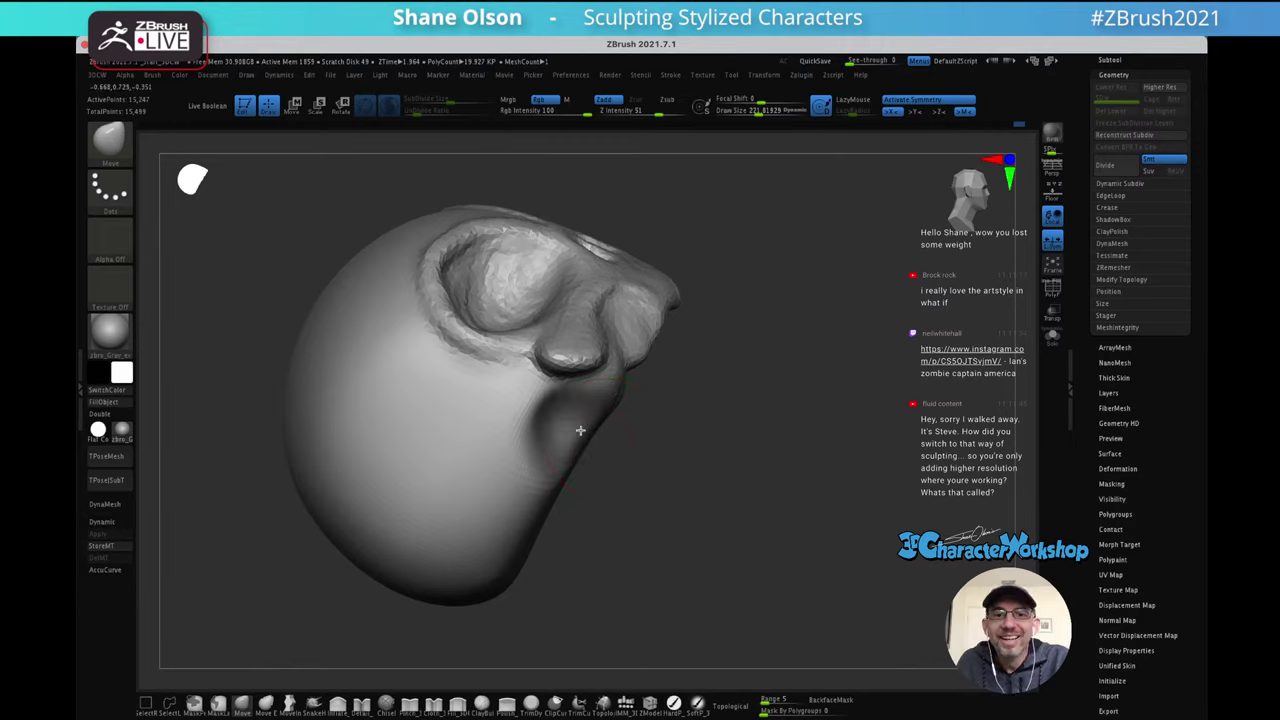
right_click_drag(680, 400, 597, 396)
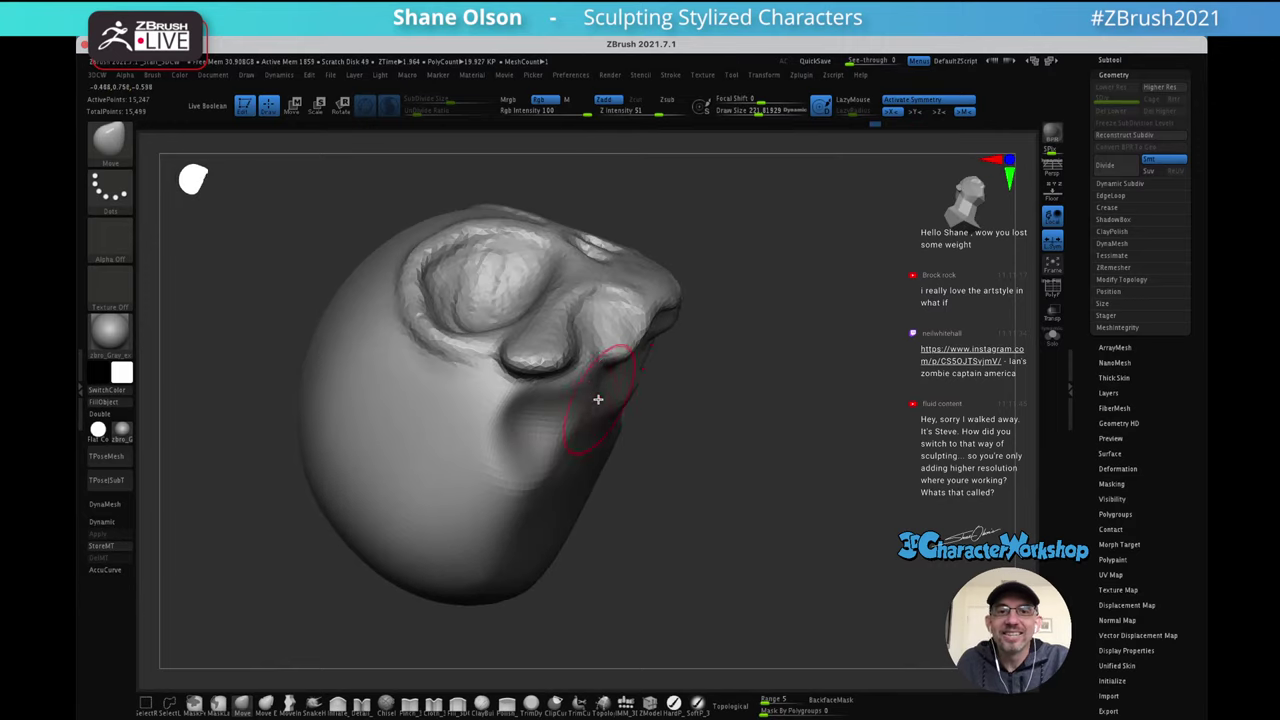
Smooth the underside of the skull behind the upper jaw and below the cheekbones
key("shift")
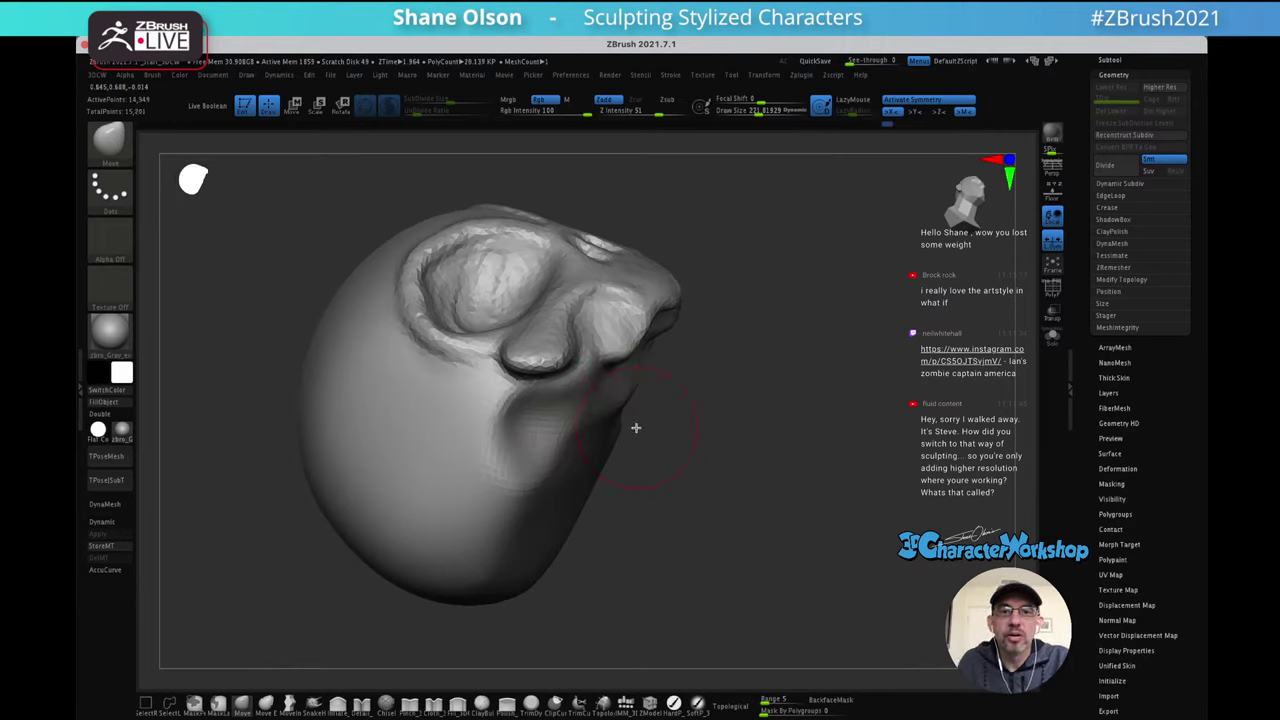
mouse_move(634, 428)
right_mouse_down()
mouse_move(634, 400)
mouse_move(594, 366)
right_mouse_up()
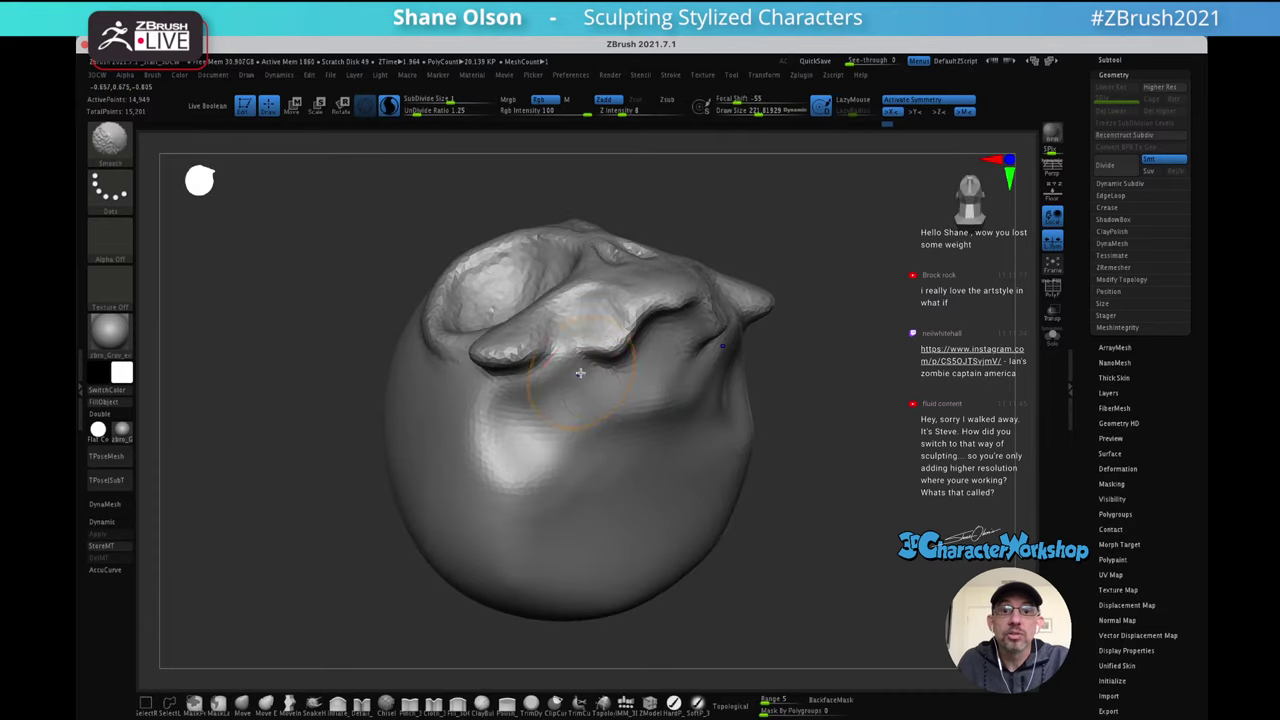
left_click_drag(580, 372, 560, 386, "shift")
key("shift")
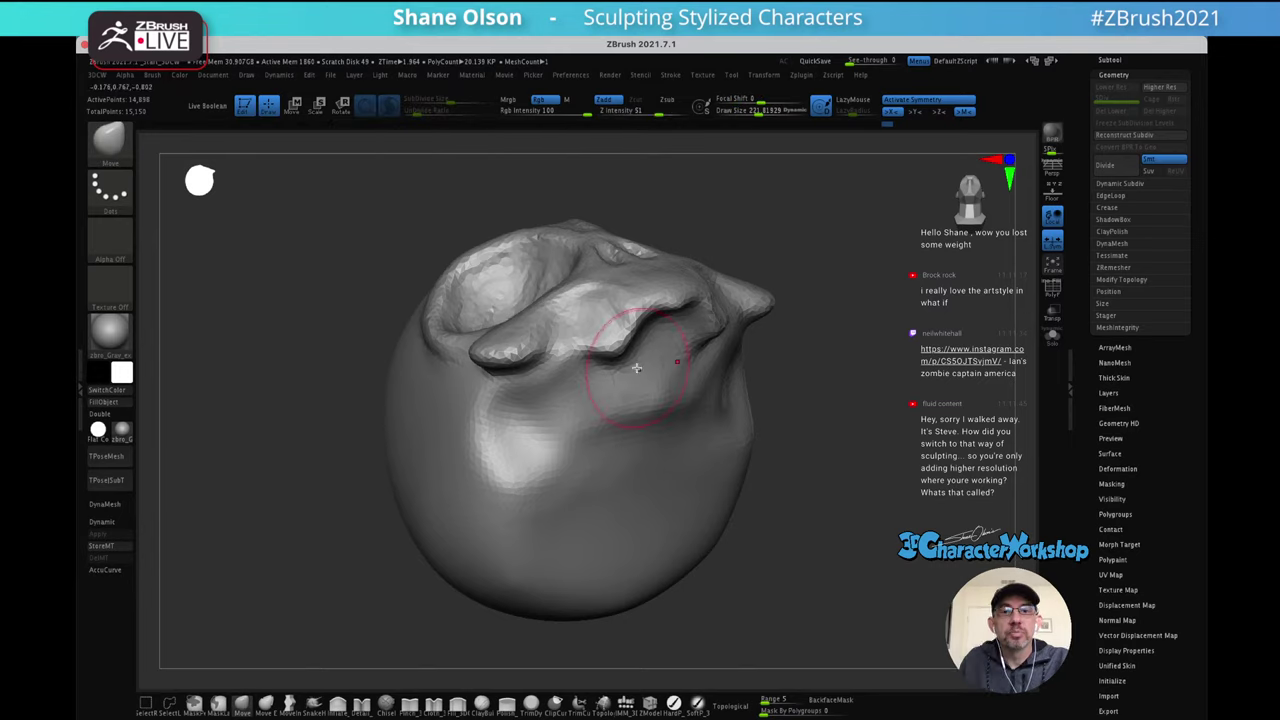
Smooth the area around the nose bridge at a draw size of about 119
mouse_move(609, 429)
right_mouse_down()
mouse_move(686, 417)
mouse_move(700, 437)
mouse_move(757, 420)
mouse_move(757, 385)
right_mouse_up()
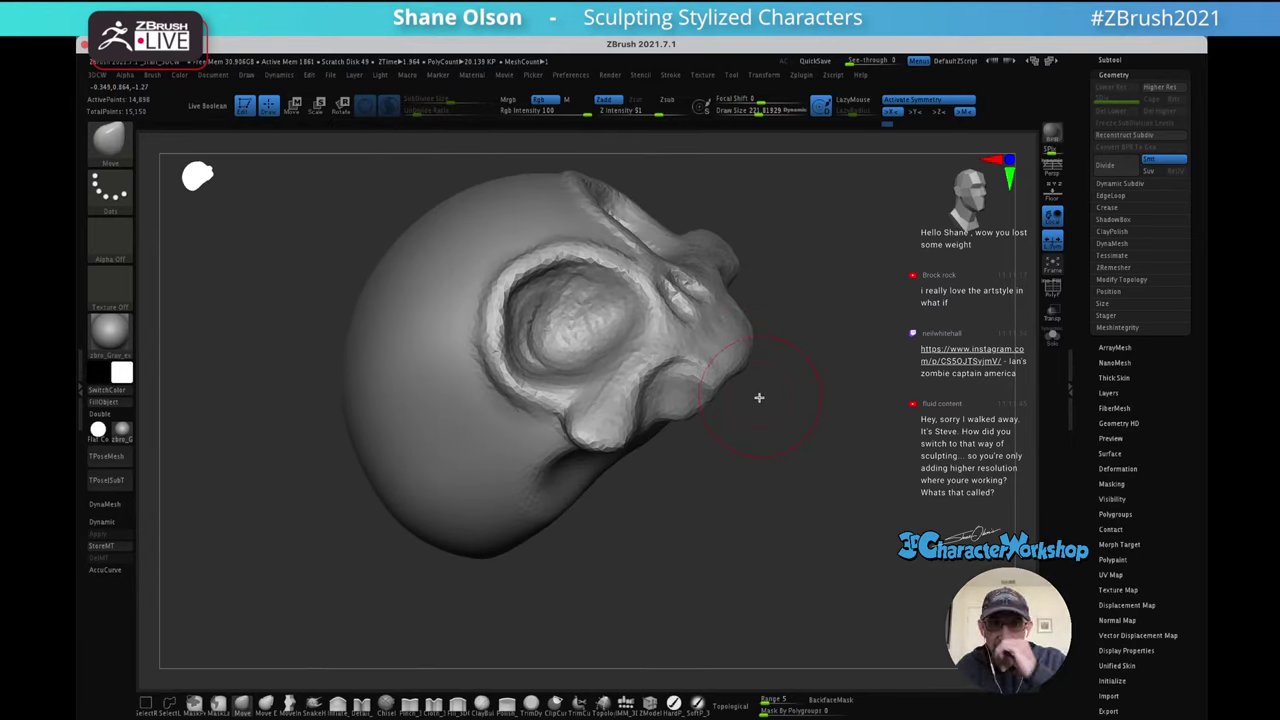
left_click_drag(801, 408, 746, 514)
mouse_move(762, 488)
right_mouse_down()
mouse_move(737, 426)
mouse_move(734, 477)
mouse_move(786, 483)
mouse_move(831, 412)
mouse_move(806, 334)
mouse_move(831, 406)
mouse_move(814, 376)
right_mouse_up()
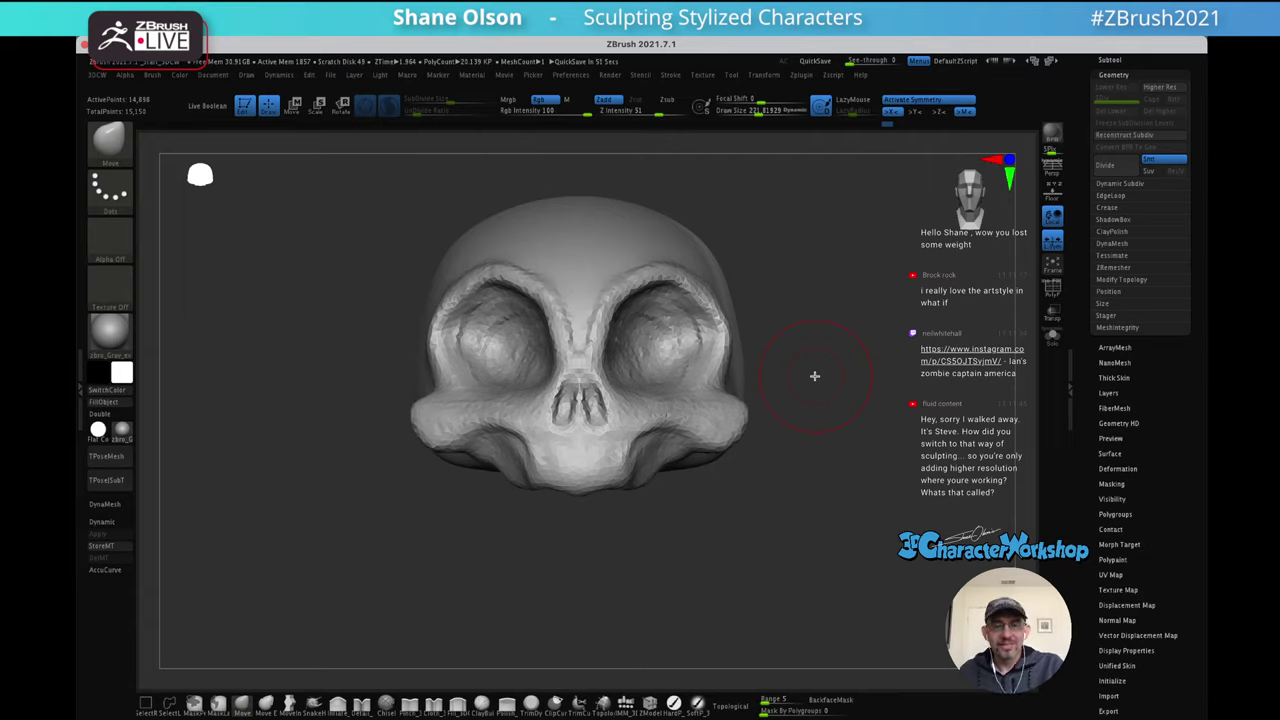
left_click_drag(737, 371, 814, 414)
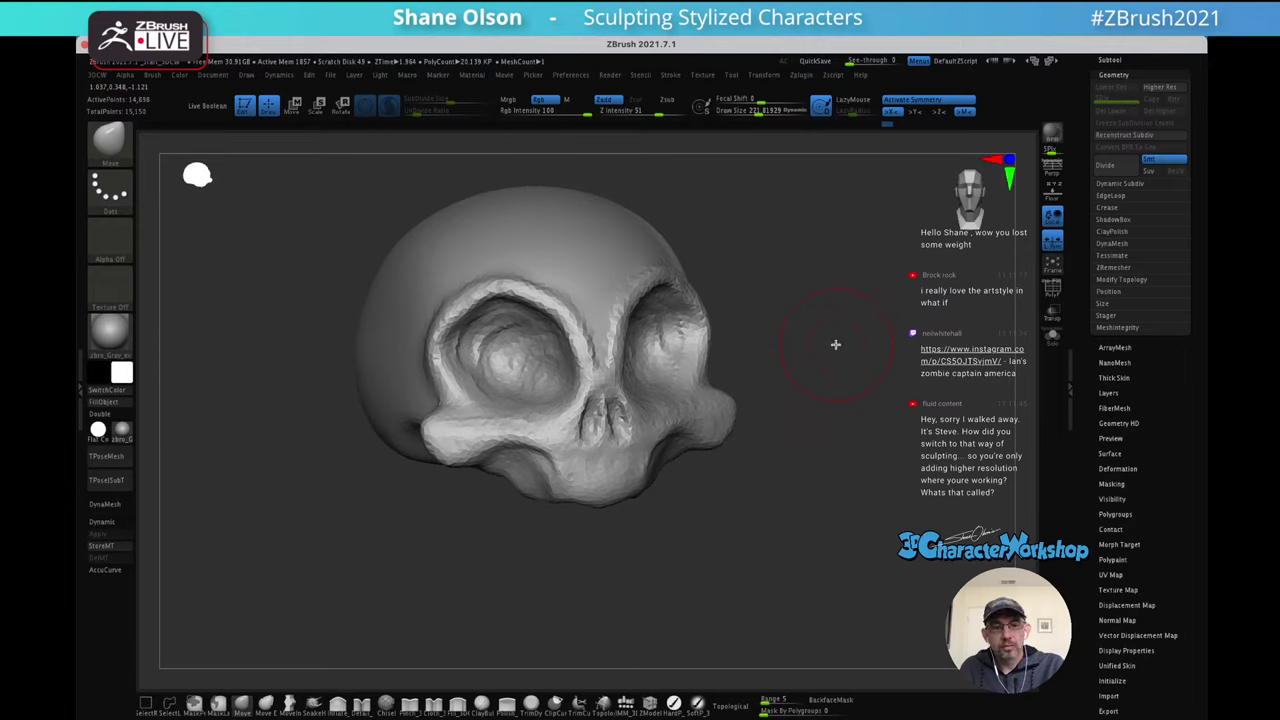
left_click_drag(835, 344, 773, 420, "alt")
key("s")
left_click_drag(600, 390, 609, 367, "shift")
mouse_move(857, 383)
left_mouse_down()
mouse_move(751, 380)
mouse_move(790, 393)
mouse_move(791, 354)
mouse_move(804, 375)
left_mouse_up()
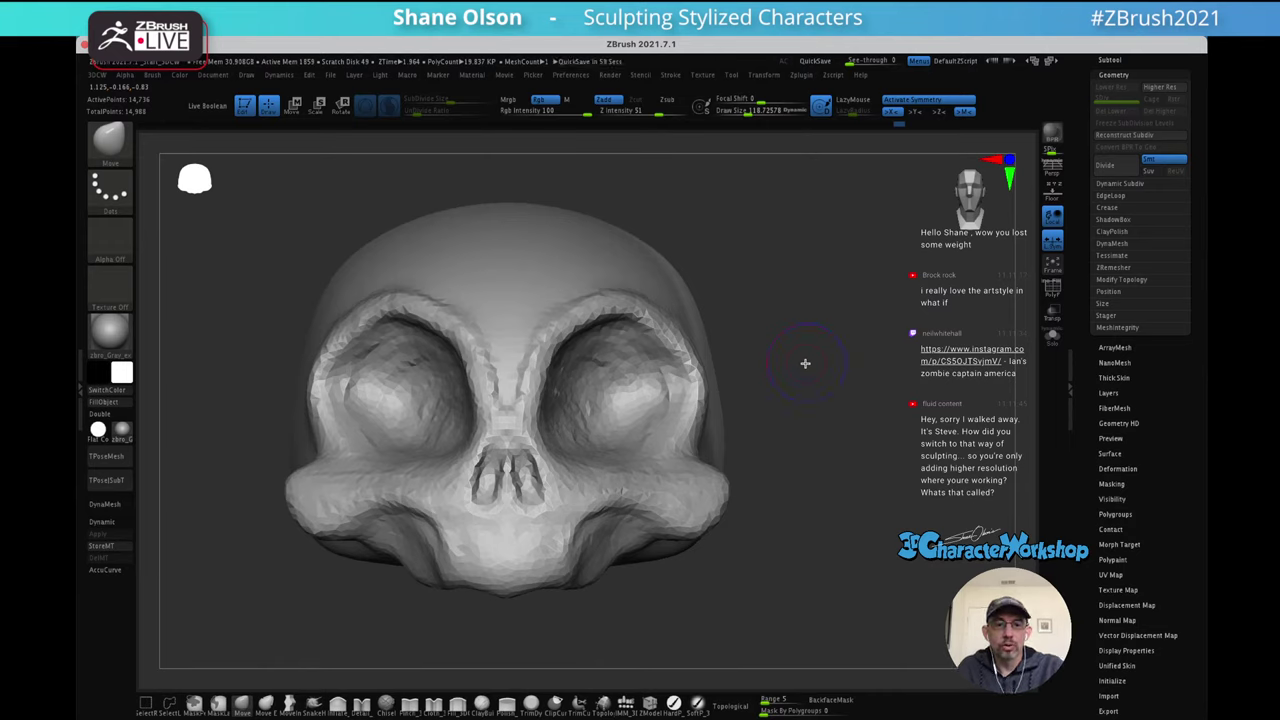
Display the polygon wireframe and examine the mesh density around the eye socket and cheekbone
key("shift+f")
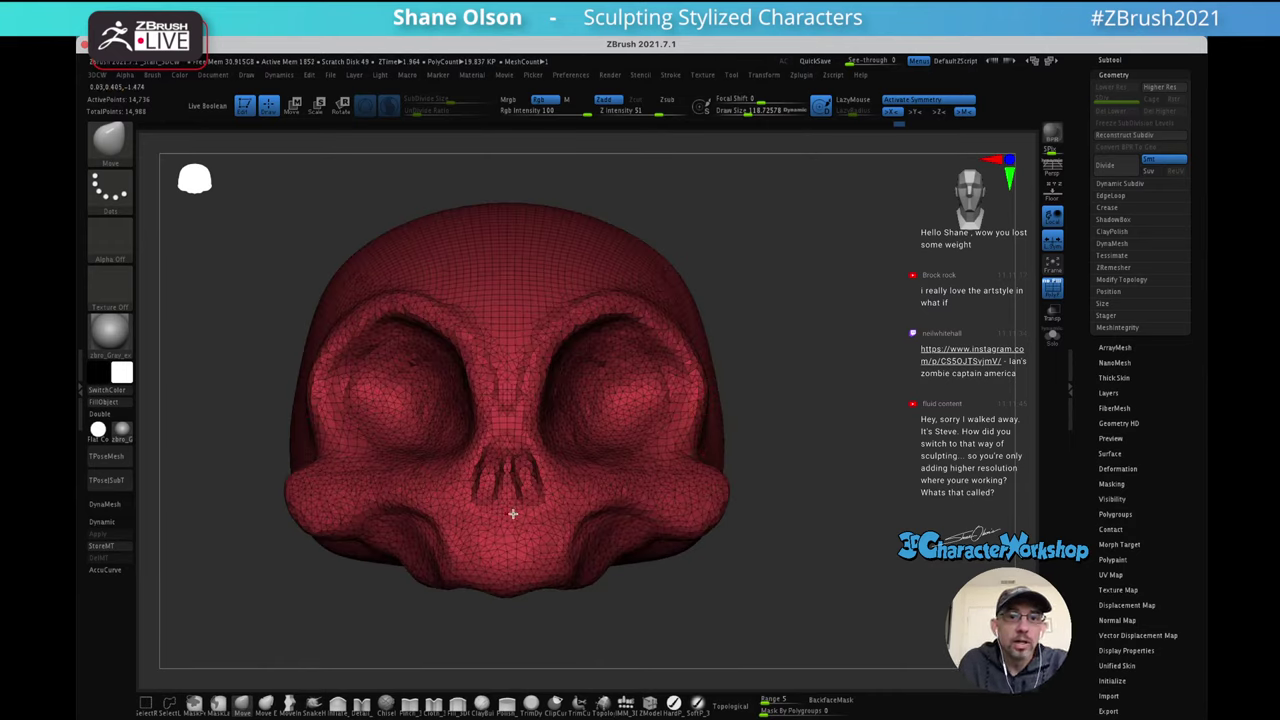
left_click_drag(760, 314, 826, 306)
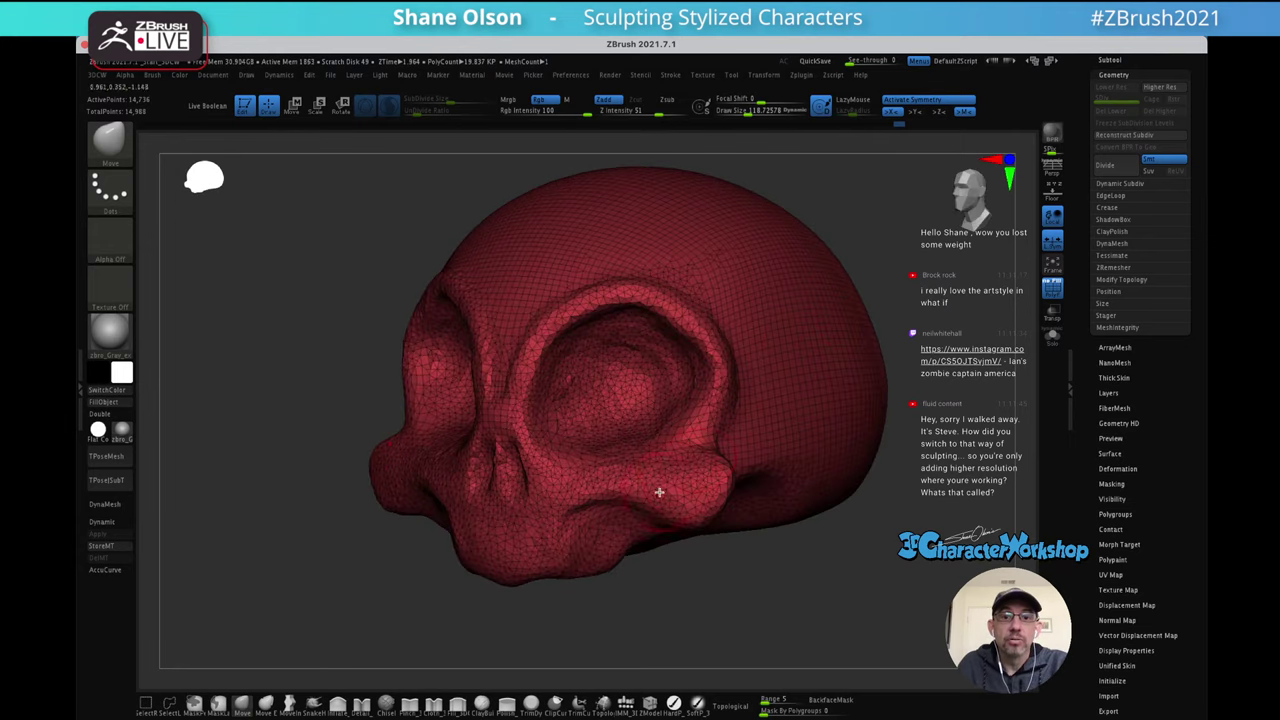
scroll(714, 479, "up", 5)
right_click_drag(715, 479, 741, 417, "alt")
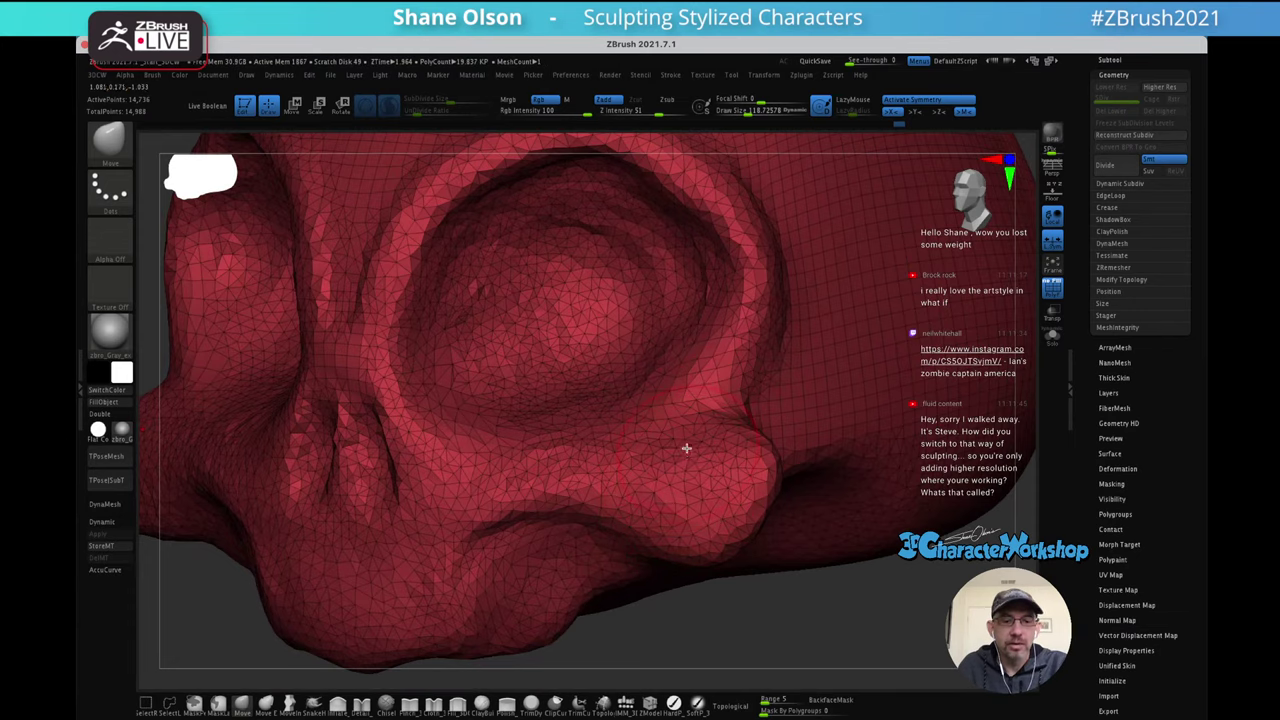
Smooth the inner surfaces of the eye sockets with the whole skull framed in view
key("f")
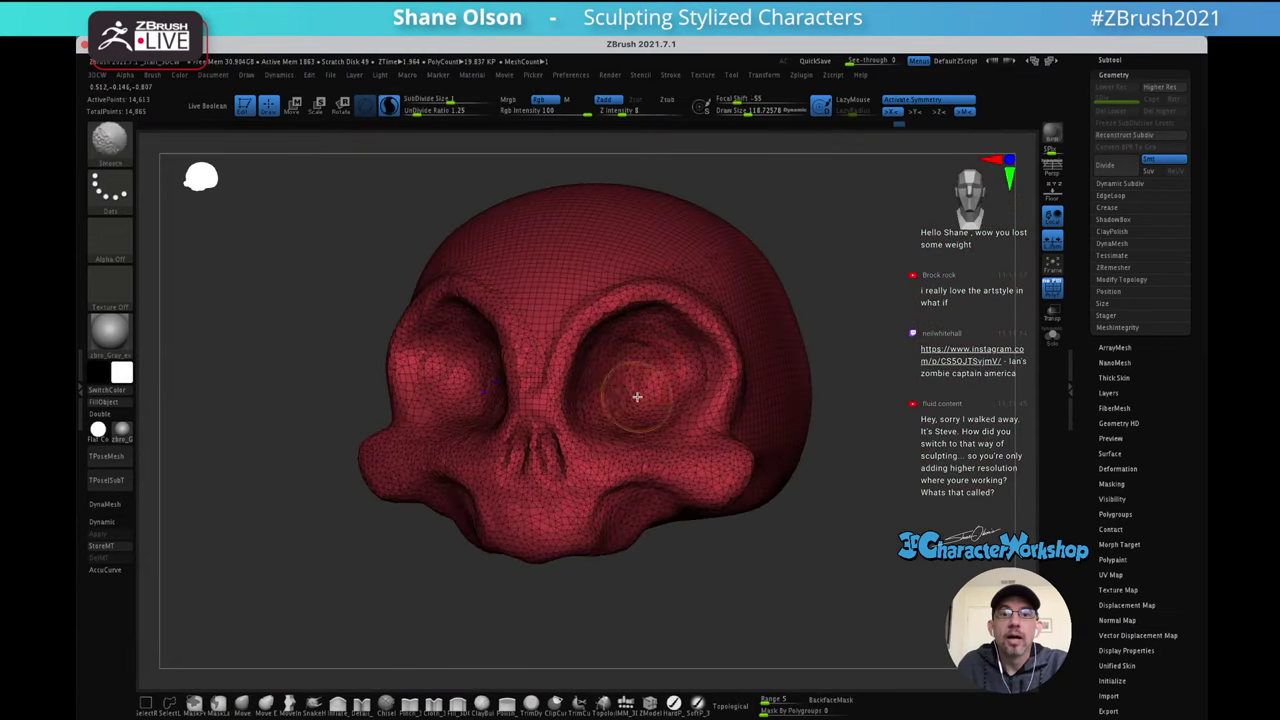
right_click_drag(655, 390, 684, 376)
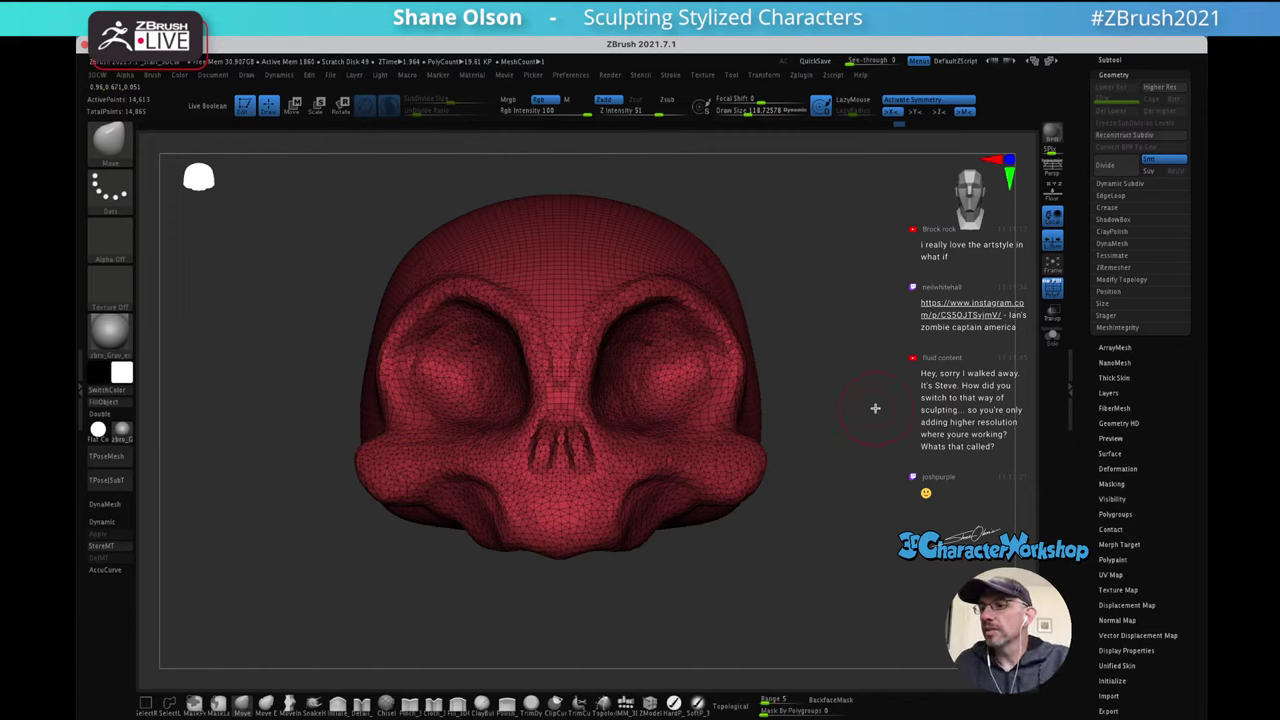
Shape the recesses beneath the cheekbones and jaw with the Move brush at a draw size of about 195
mouse_move(853, 397)
left_mouse_down()
mouse_move(846, 354)
mouse_move(857, 377)
mouse_move(857, 366)
mouse_move(809, 371)
left_mouse_up()
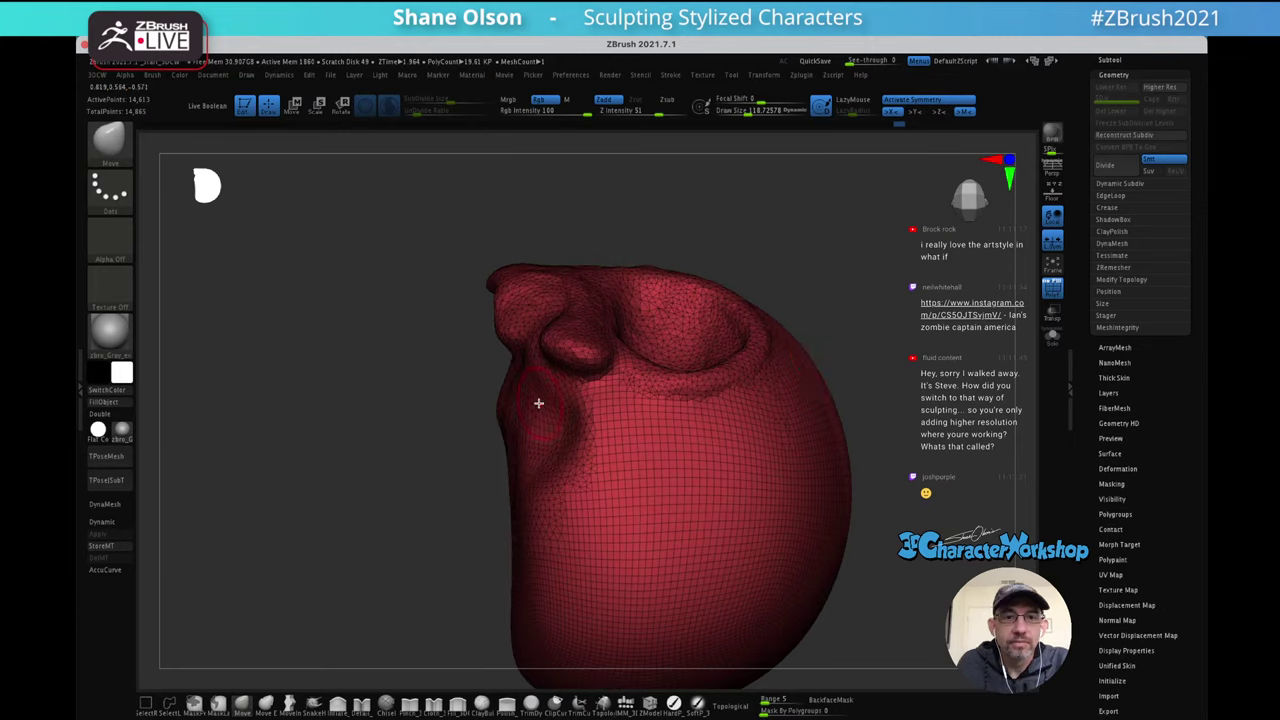
key("s")
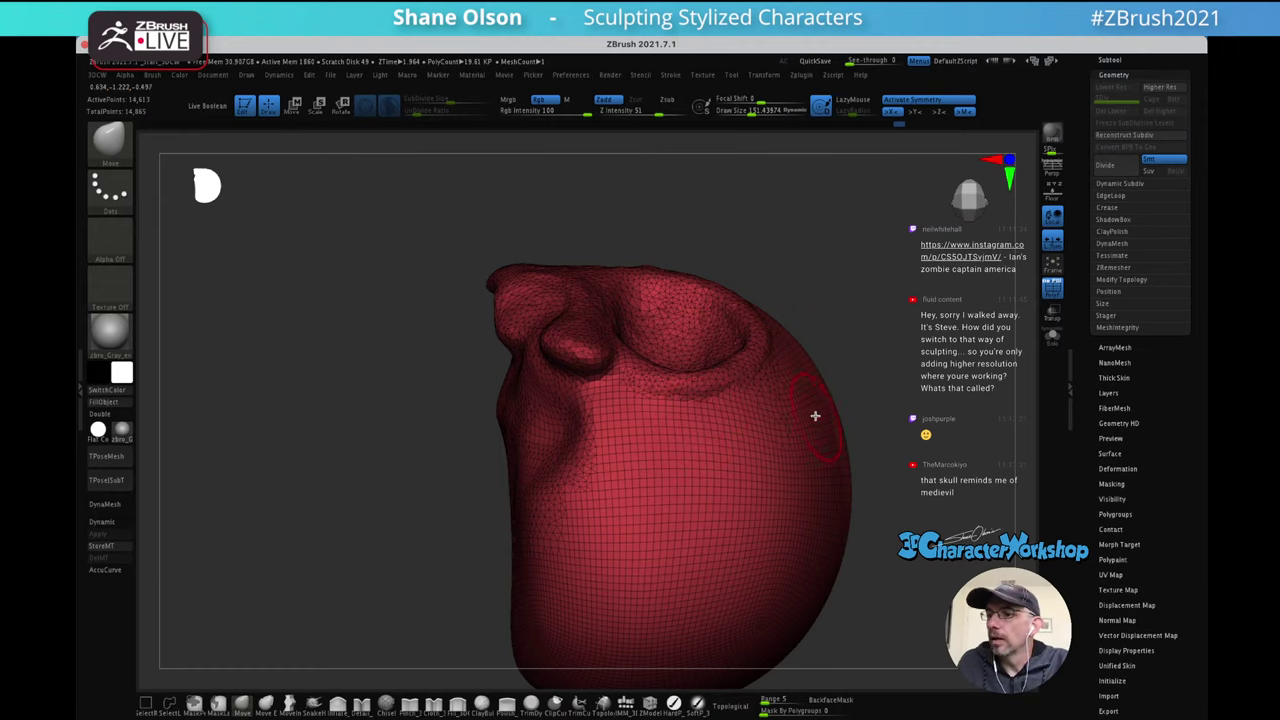
mouse_move(818, 386)
right_mouse_down()
mouse_move(826, 346)
mouse_move(806, 263)
right_mouse_up()
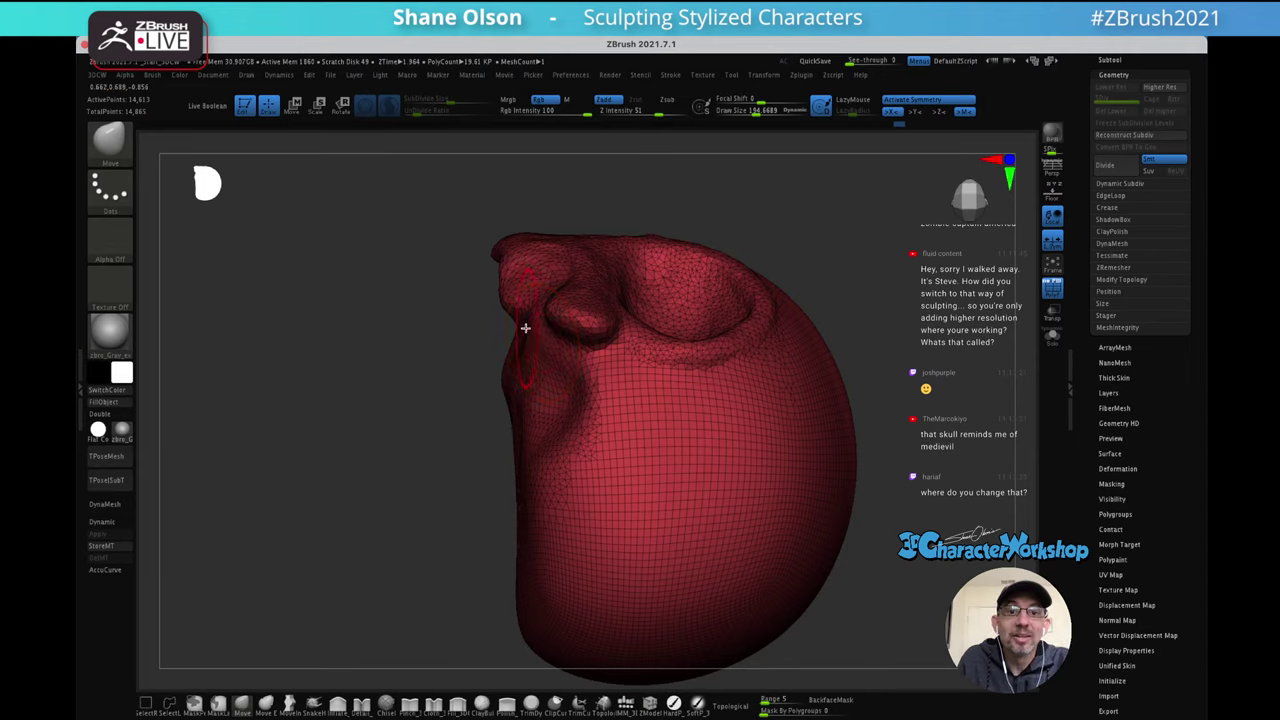
mouse_move(554, 347)
right_mouse_down()
mouse_move(586, 343)
mouse_move(543, 334)
mouse_move(567, 352)
mouse_move(508, 409)
mouse_move(508, 337)
right_mouse_up()
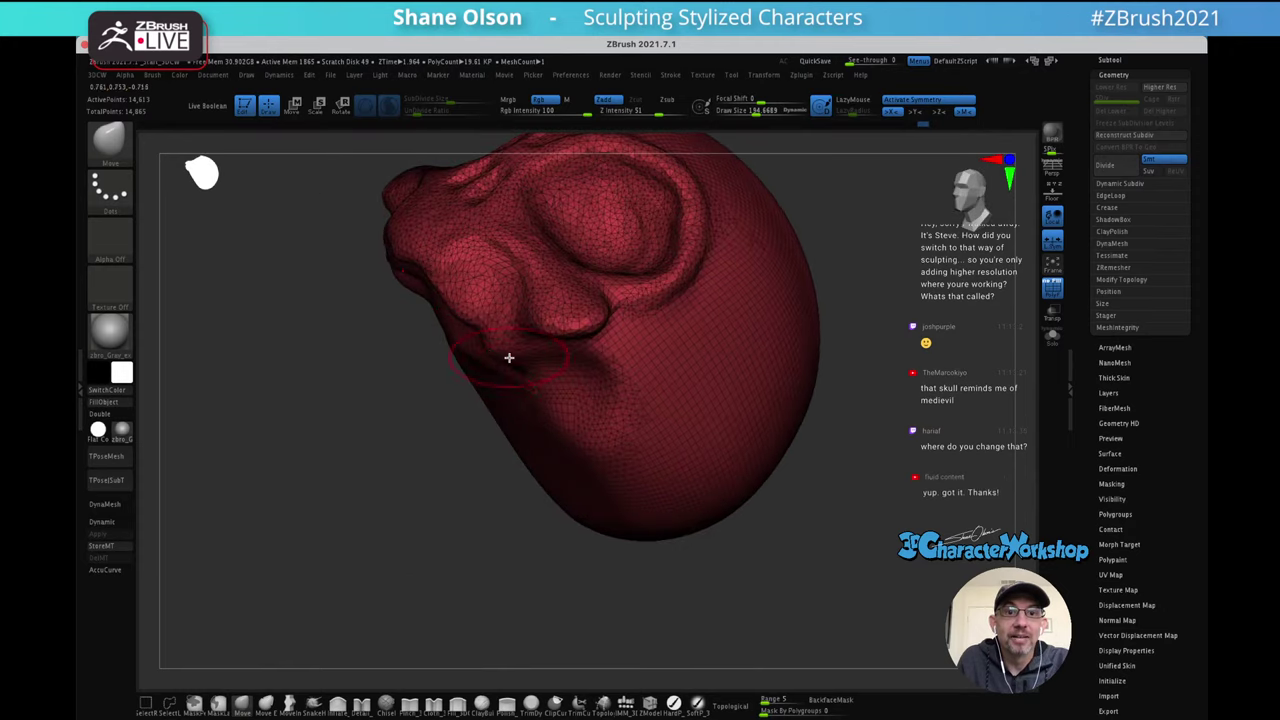
mouse_move(520, 386)
right_mouse_down()
mouse_move(601, 367)
mouse_move(660, 389)
mouse_move(614, 400)
mouse_move(579, 380)
right_mouse_up()
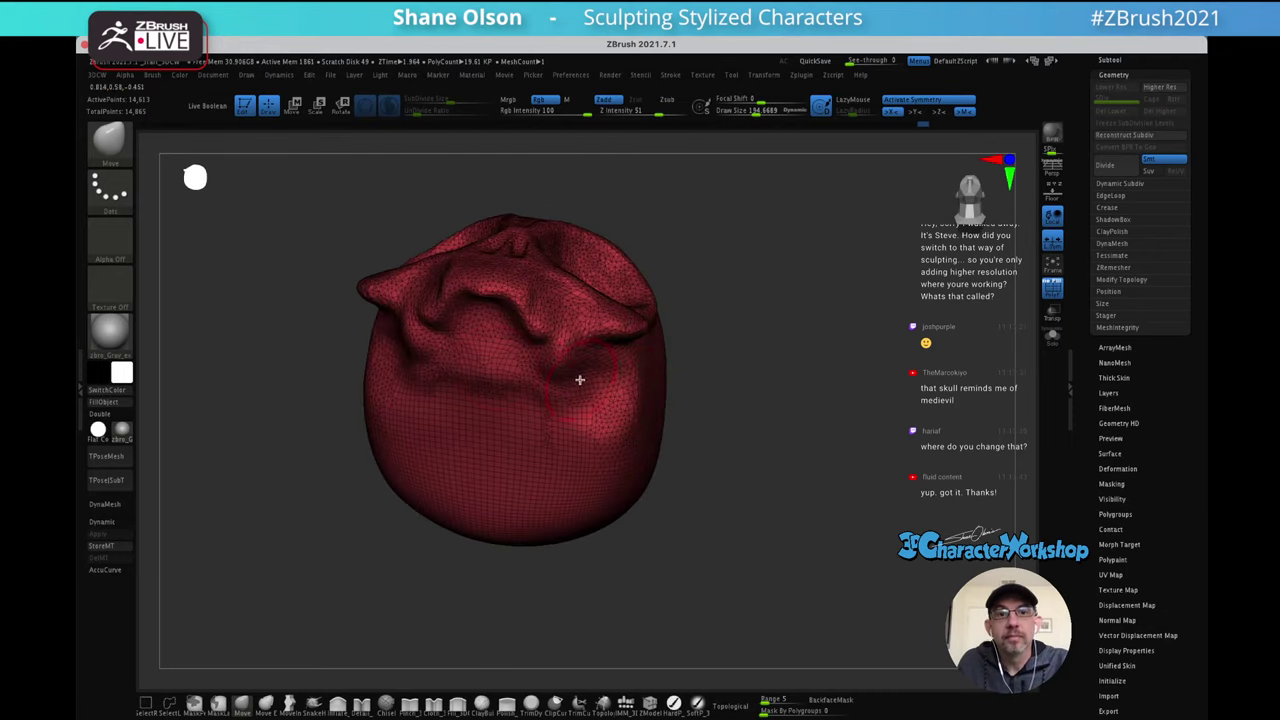
right_click_drag(493, 346, 494, 361)
Push the area beneath the upper jaw inward with the Move brush at a draw size of about 243
key("s")
left_click(492, 363)
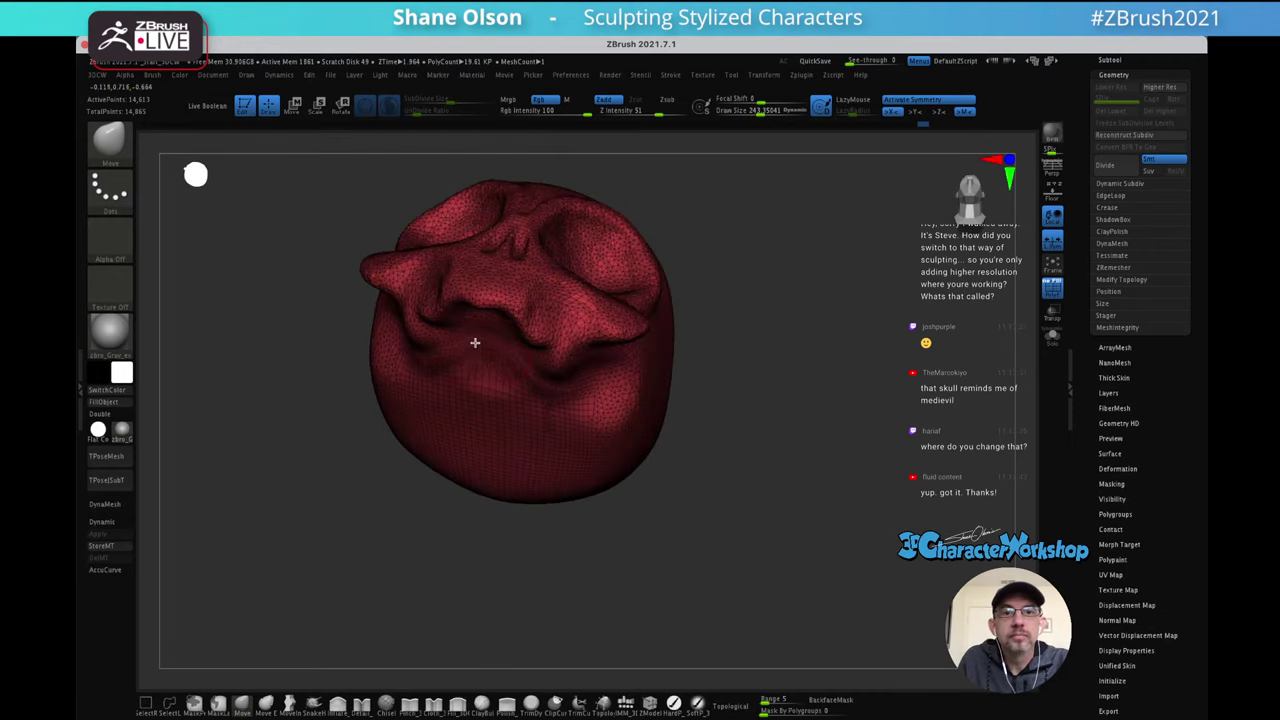
mouse_move(493, 352)
right_mouse_down()
mouse_move(490, 324)
mouse_move(514, 346)
right_mouse_up()
Smooth the hollowed surface behind the upper jaw and beneath the cheekbones
key("shift")
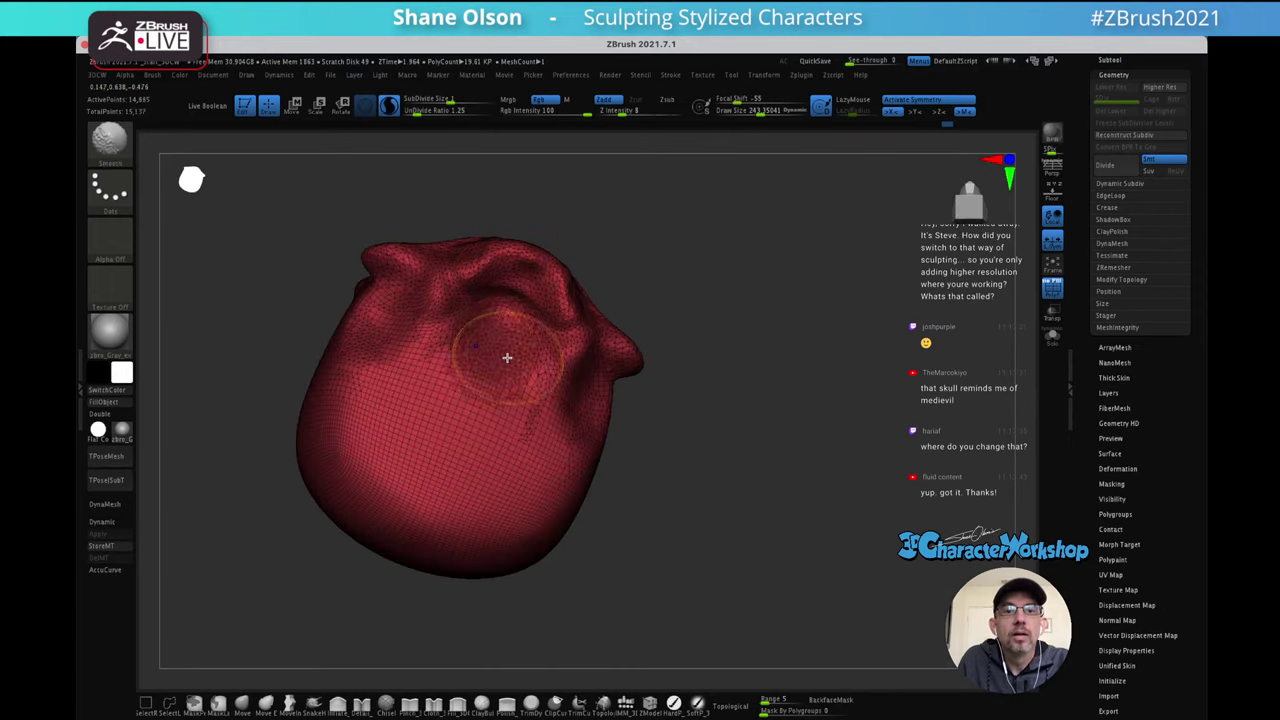
left_click_drag(507, 358, 497, 325, "shift")
right_click_drag(494, 311, 517, 290)
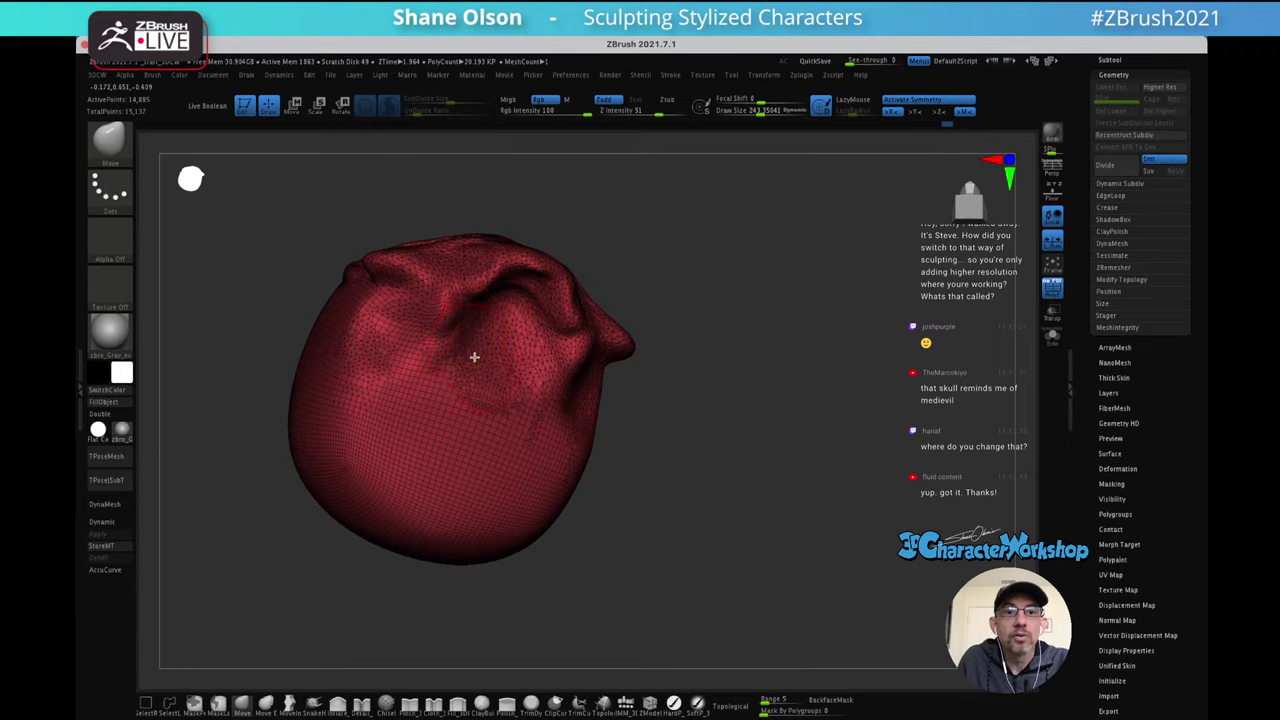
left_click_drag(508, 314, 529, 380, "shift")
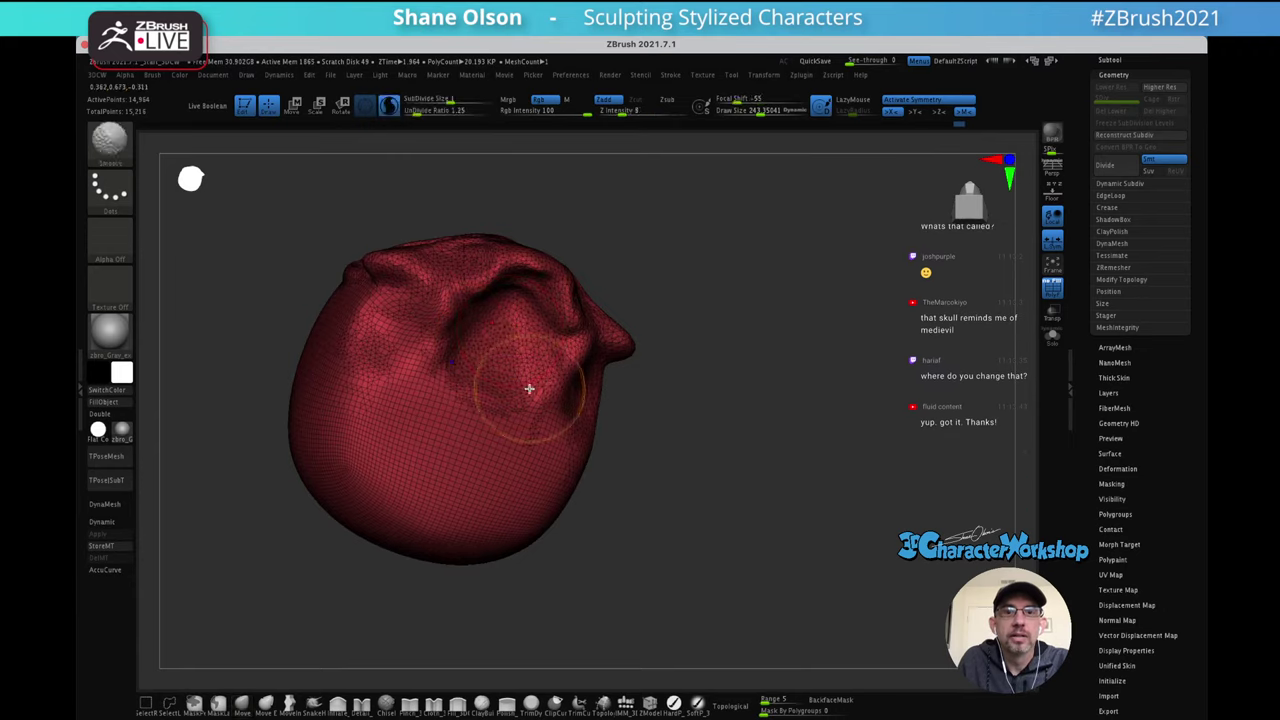
Choose the SnakeHook brush with a draw size of about 274 and change the material to SkinShade4
mouse_move(529, 386)
right_mouse_down()
mouse_move(494, 363)
mouse_move(509, 351)
mouse_move(534, 380)
mouse_move(543, 343)
mouse_move(581, 366)
mouse_move(612, 349)
mouse_move(560, 354)
mouse_move(614, 391)
mouse_move(674, 380)
right_mouse_up()
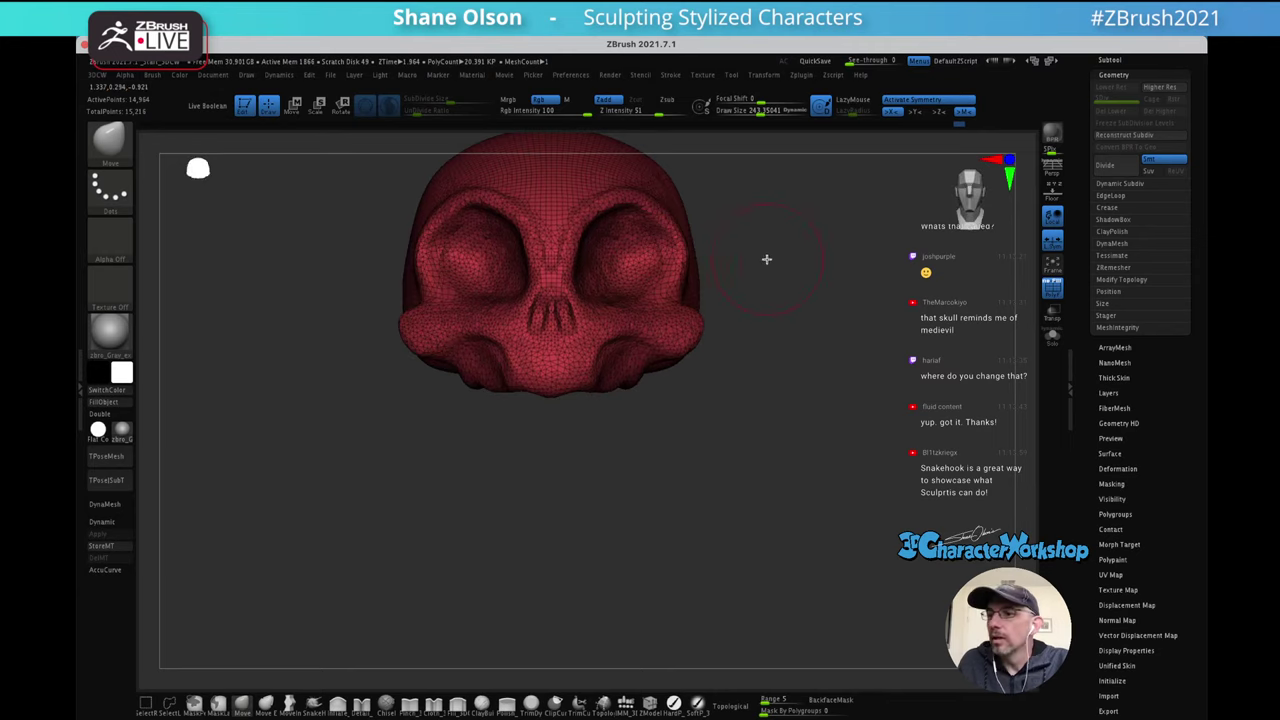
right_click_drag(766, 259, 793, 377)
left_click(313, 704)
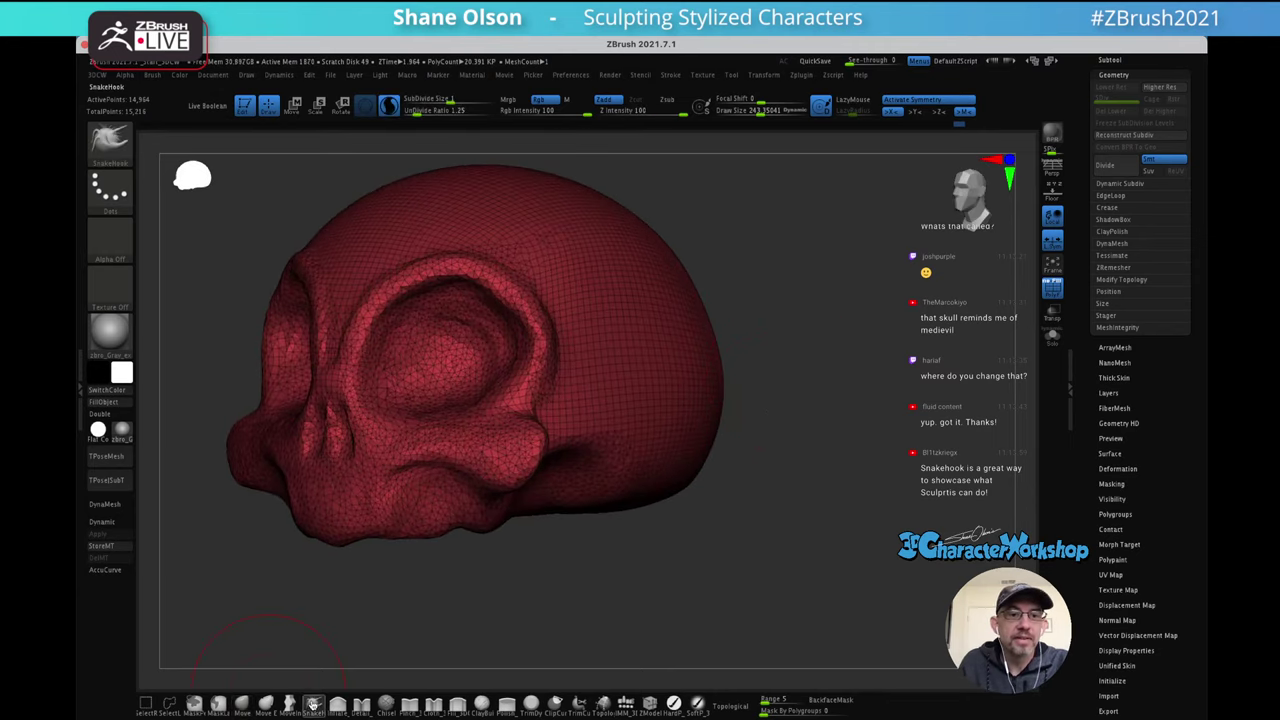
key("s")
left_click_drag(810, 329, 813, 329)
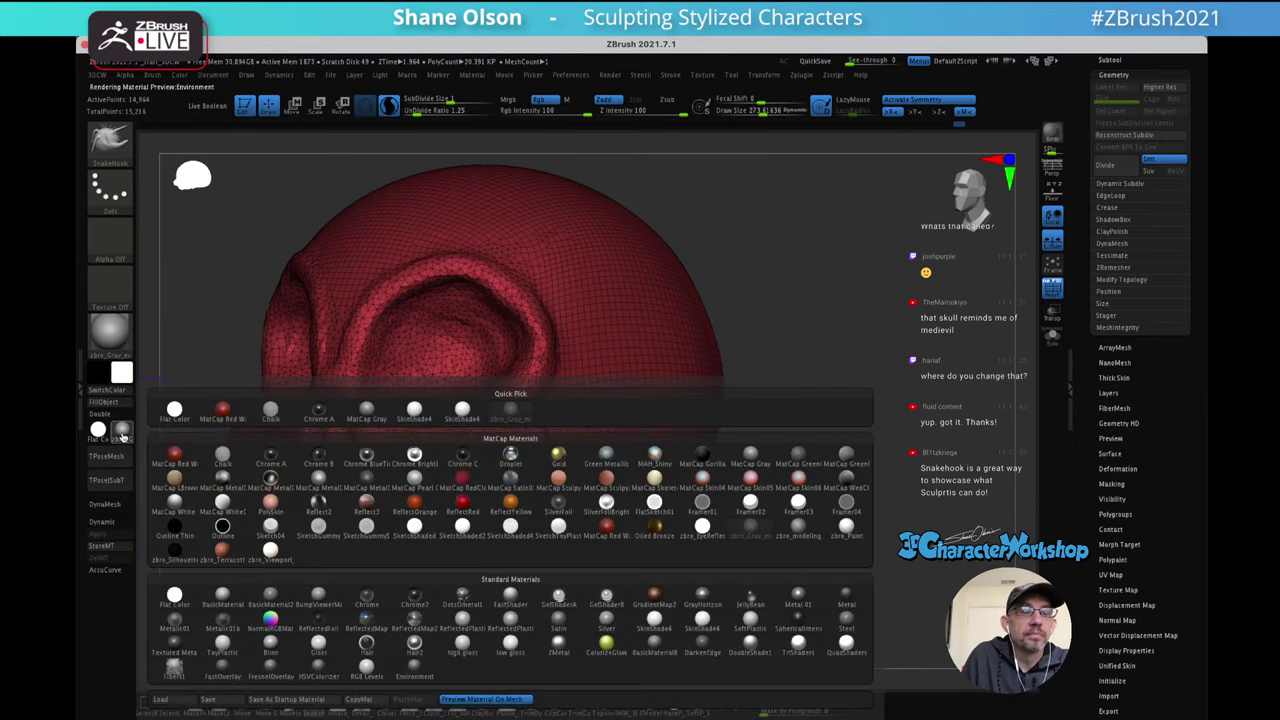
key("m")
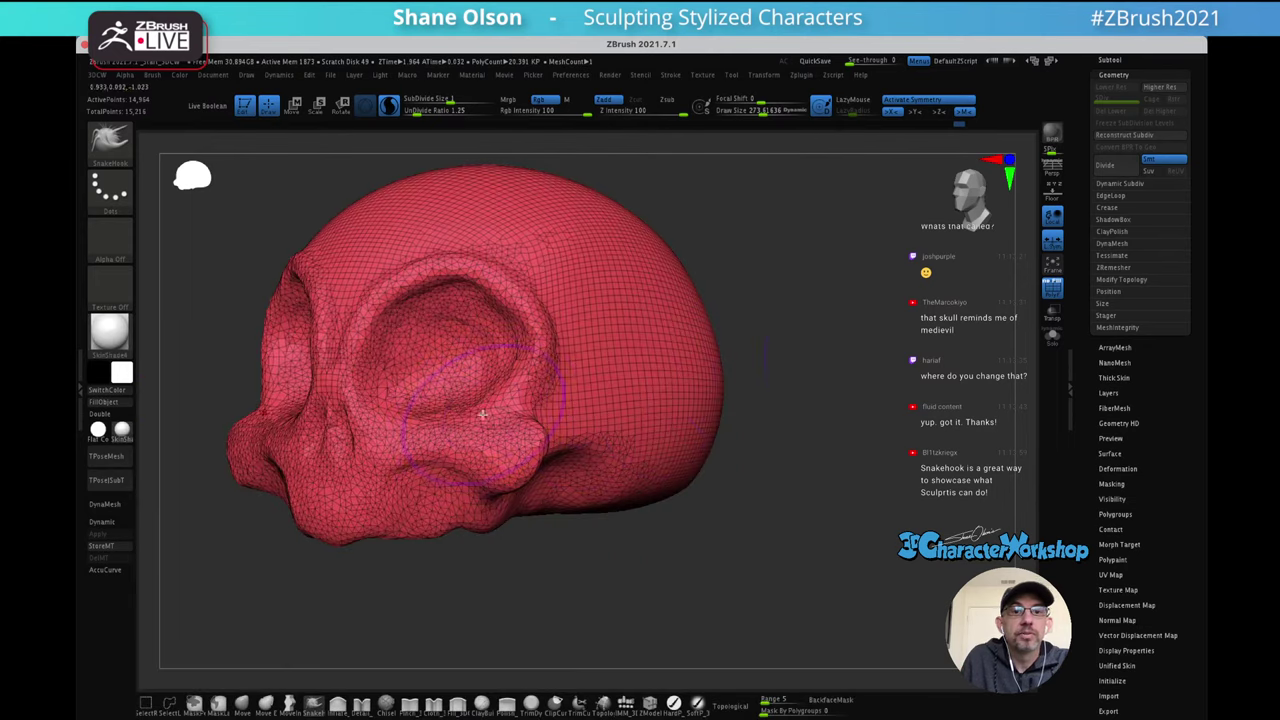
Try pulling long curved horns out of both sides of the skull with SnakeHook at a draw size of about 322
left_click(414, 410)
left_click_drag(858, 352, 821, 362)
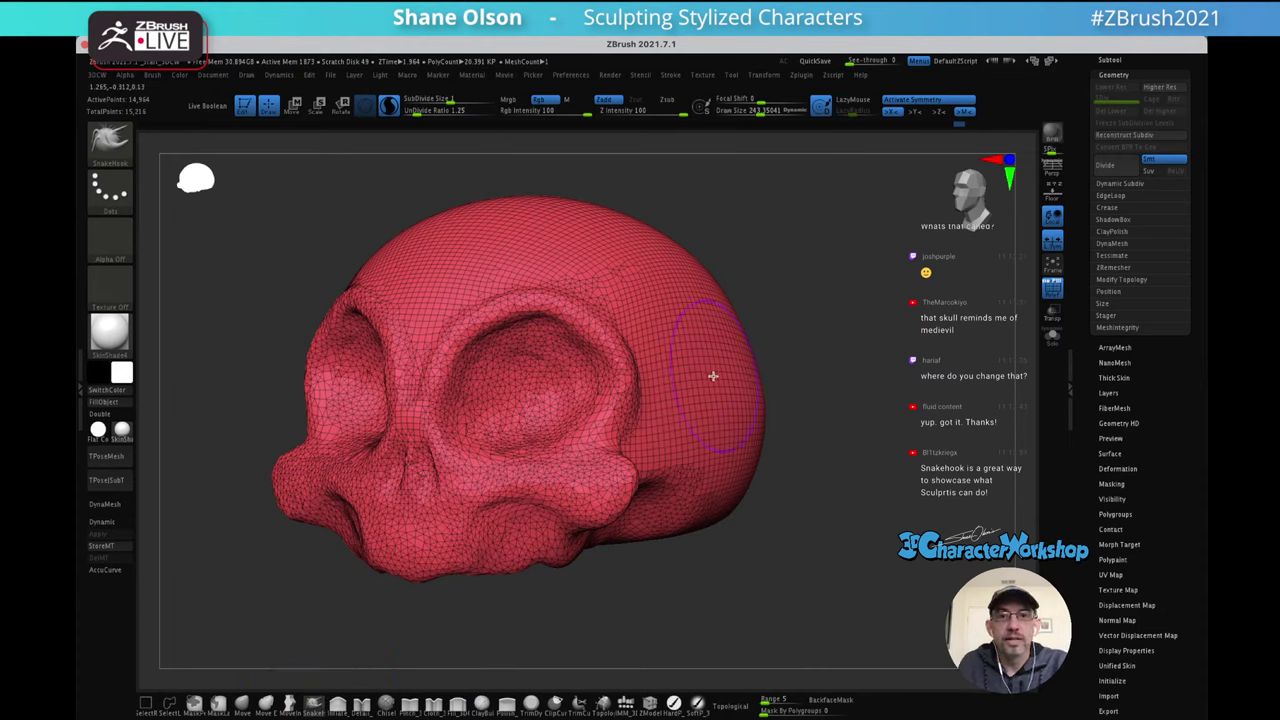
mouse_move(711, 366)
left_mouse_down()
mouse_move(771, 337)
mouse_move(905, 338)
mouse_move(895, 450)
mouse_move(981, 452)
mouse_move(990, 430)
left_mouse_up()
mouse_move(821, 463)
left_mouse_down()
mouse_move(851, 457)
mouse_move(821, 475)
mouse_move(739, 290)
mouse_move(756, 291)
left_mouse_up()
key("ctrl+z")
key("s")
mouse_move(678, 296)
left_mouse_down()
mouse_move(755, 209)
mouse_move(838, 288)
mouse_move(843, 325)
left_mouse_up()
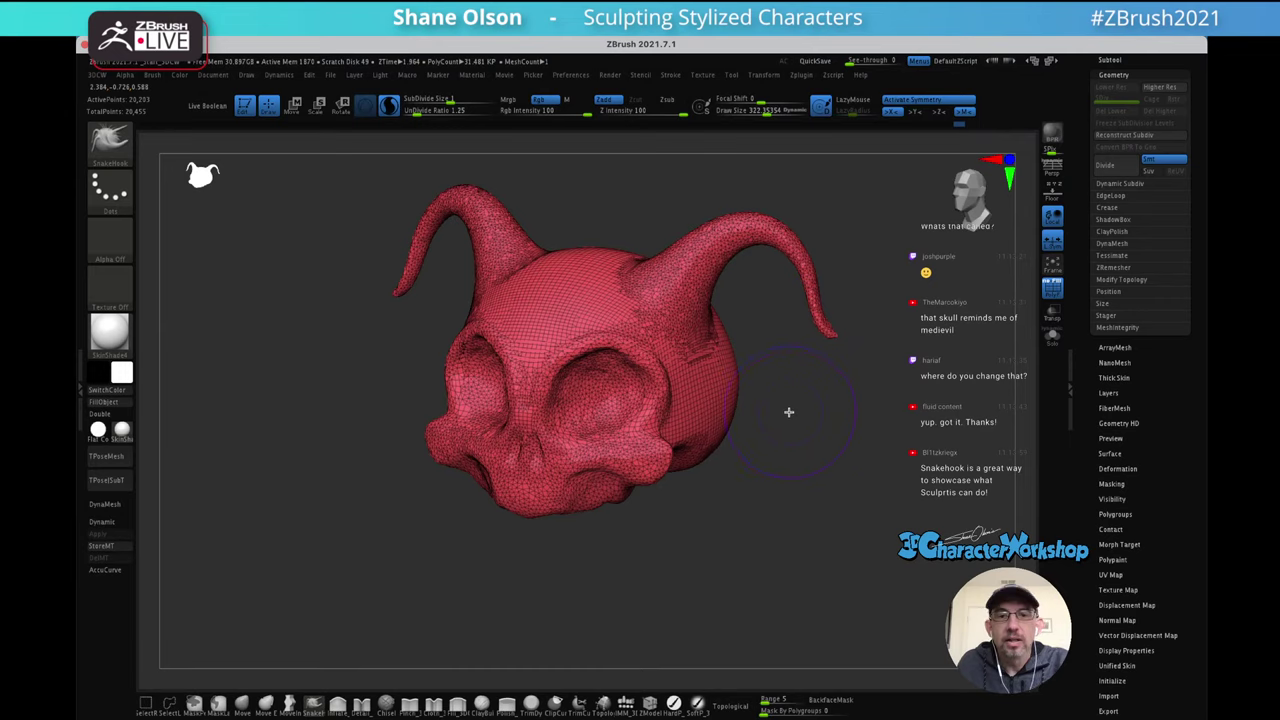
key("ctrl+z")
left_click_drag(786, 423, 429, 420)
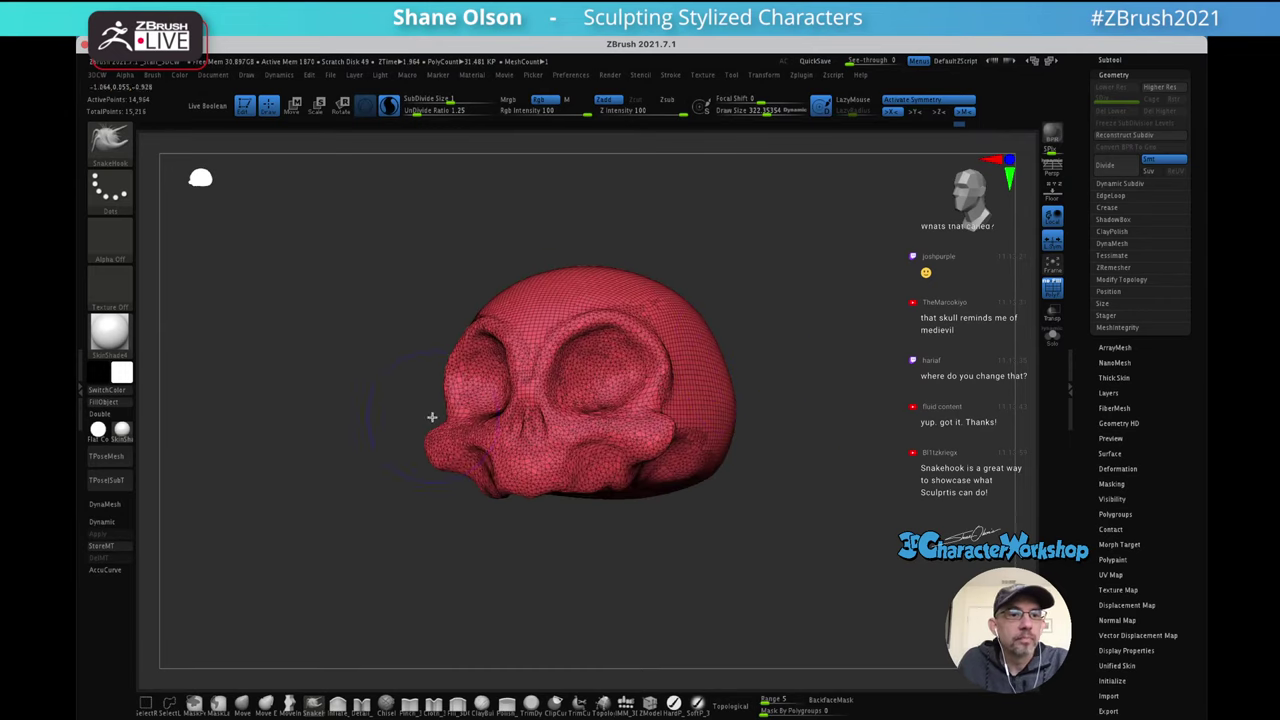
Try pulling sharp pointed horns from the sides of the skull with SnakeHook and AccuCurve enabled
left_click(109, 570)
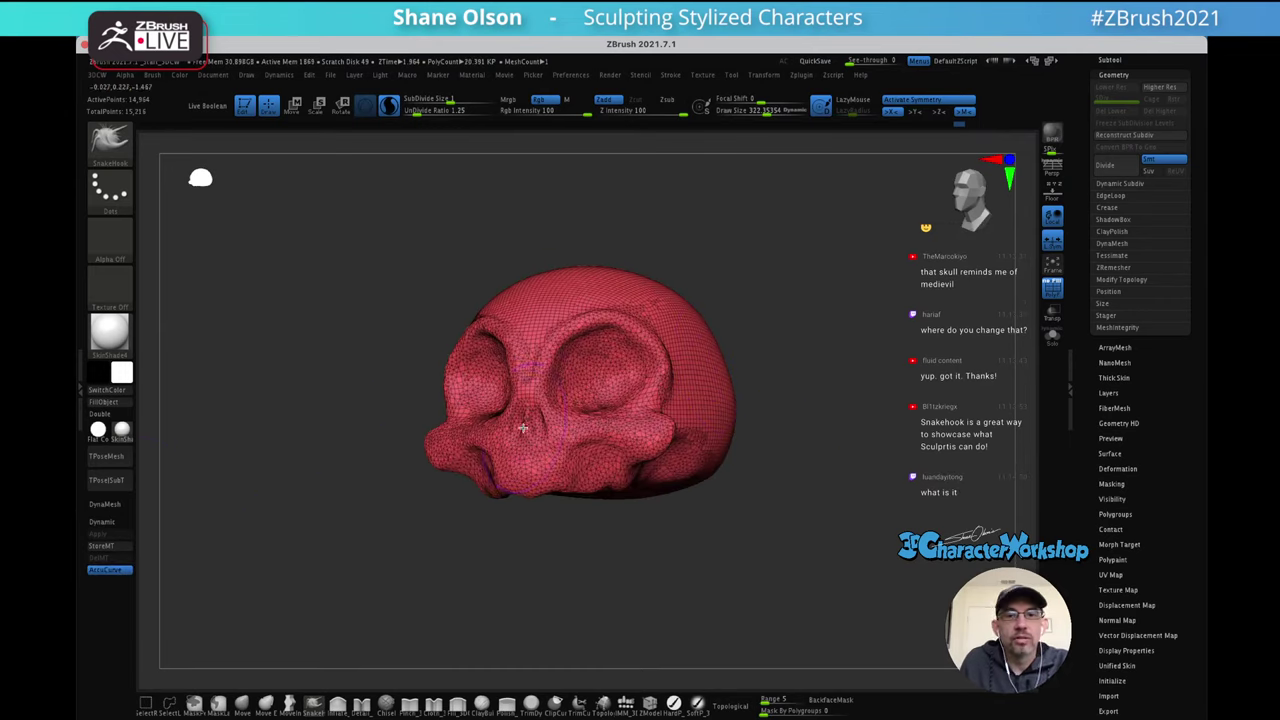
mouse_move(702, 339)
left_mouse_down()
mouse_move(760, 289)
mouse_move(809, 289)
left_mouse_up()
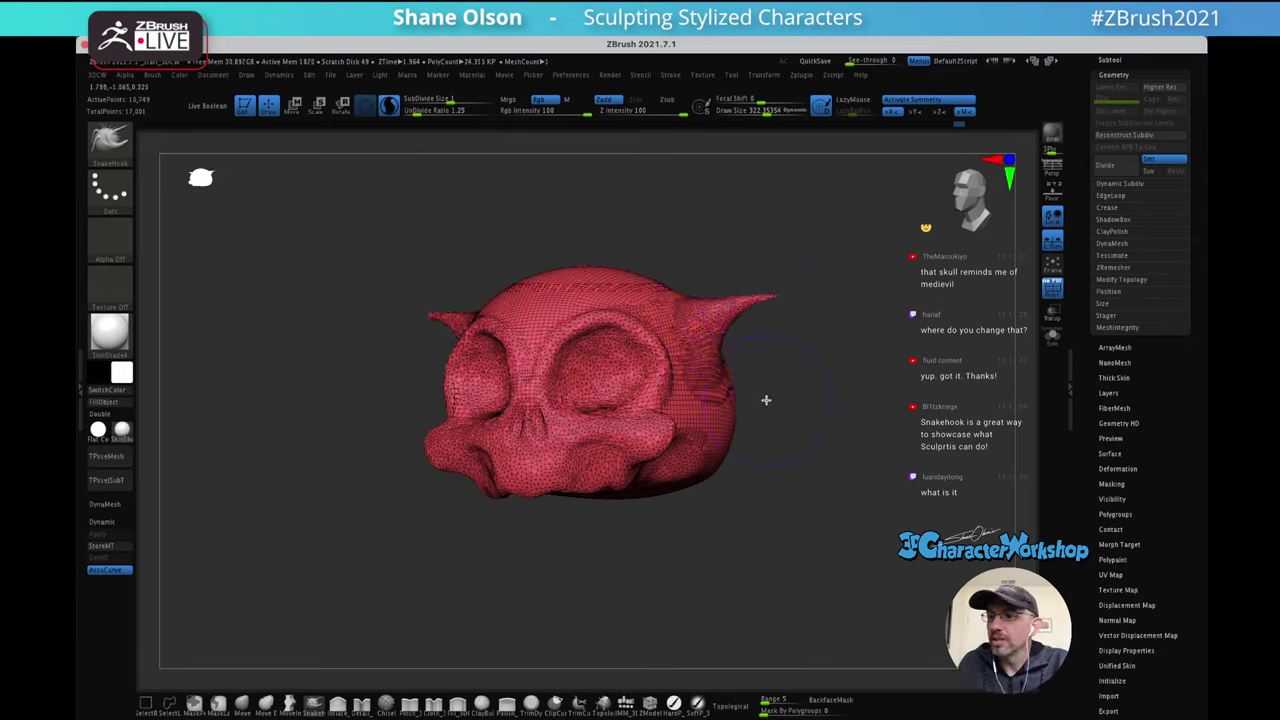
left_click_drag(821, 391, 818, 406)
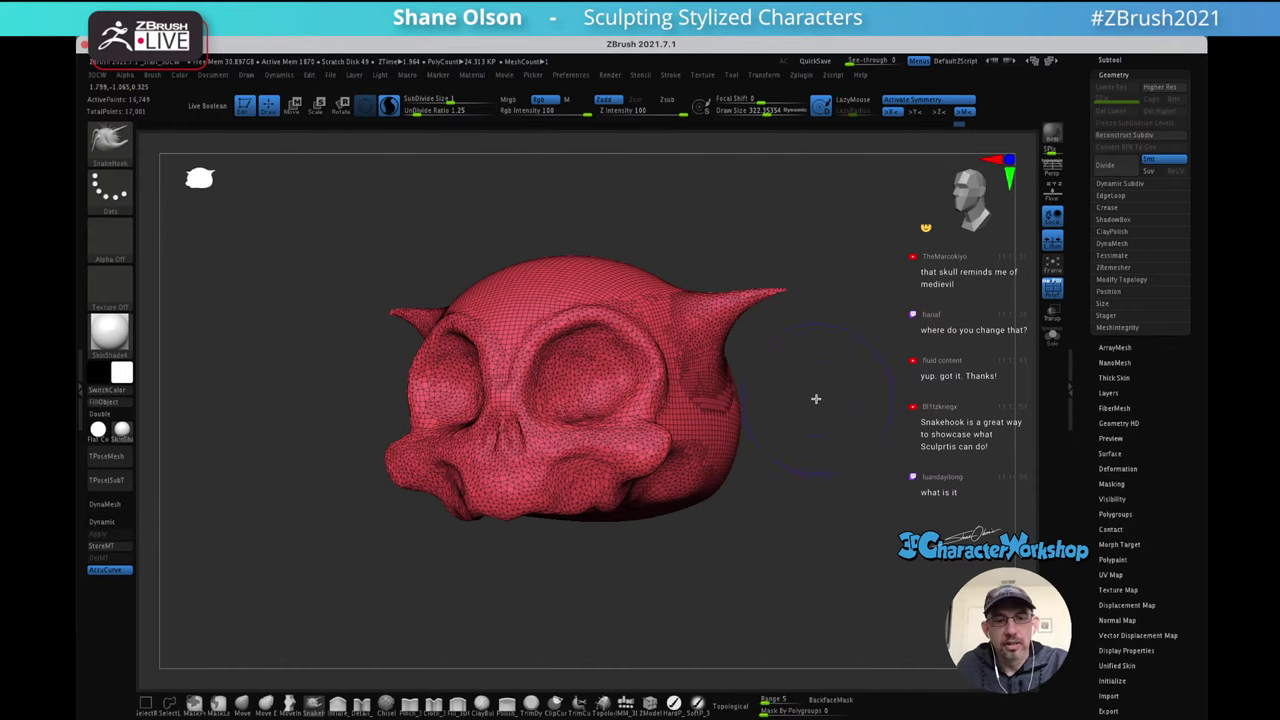
key("ctrl+z")
mouse_move(858, 342)
left_mouse_down()
mouse_move(825, 358)
mouse_move(849, 329)
mouse_move(854, 349)
mouse_move(883, 354)
mouse_move(843, 325)
left_mouse_up()
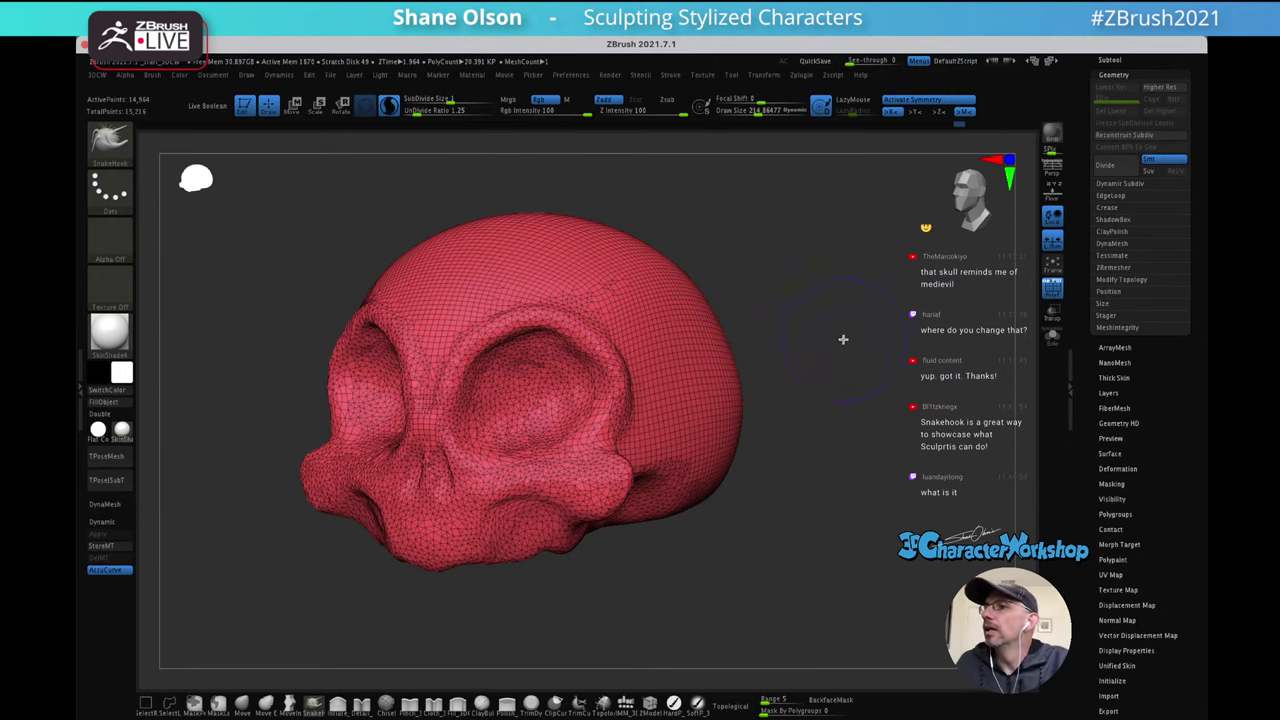
mouse_move(844, 329)
left_mouse_down()
mouse_move(854, 303)
mouse_move(840, 335)
left_mouse_up()
left_click(93, 573)
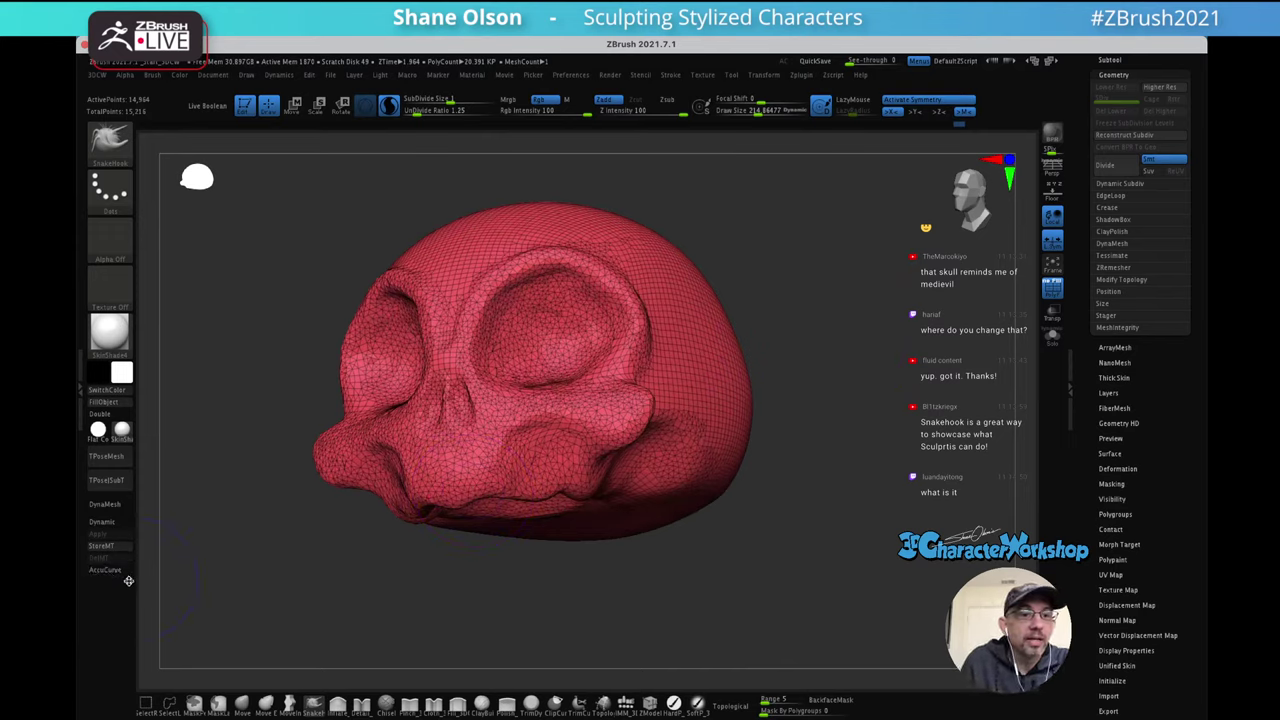
Reshape the side of the skull behind and beneath the cheekbones with the Move brush, reducing the draw size to about 157
left_click(242, 703)
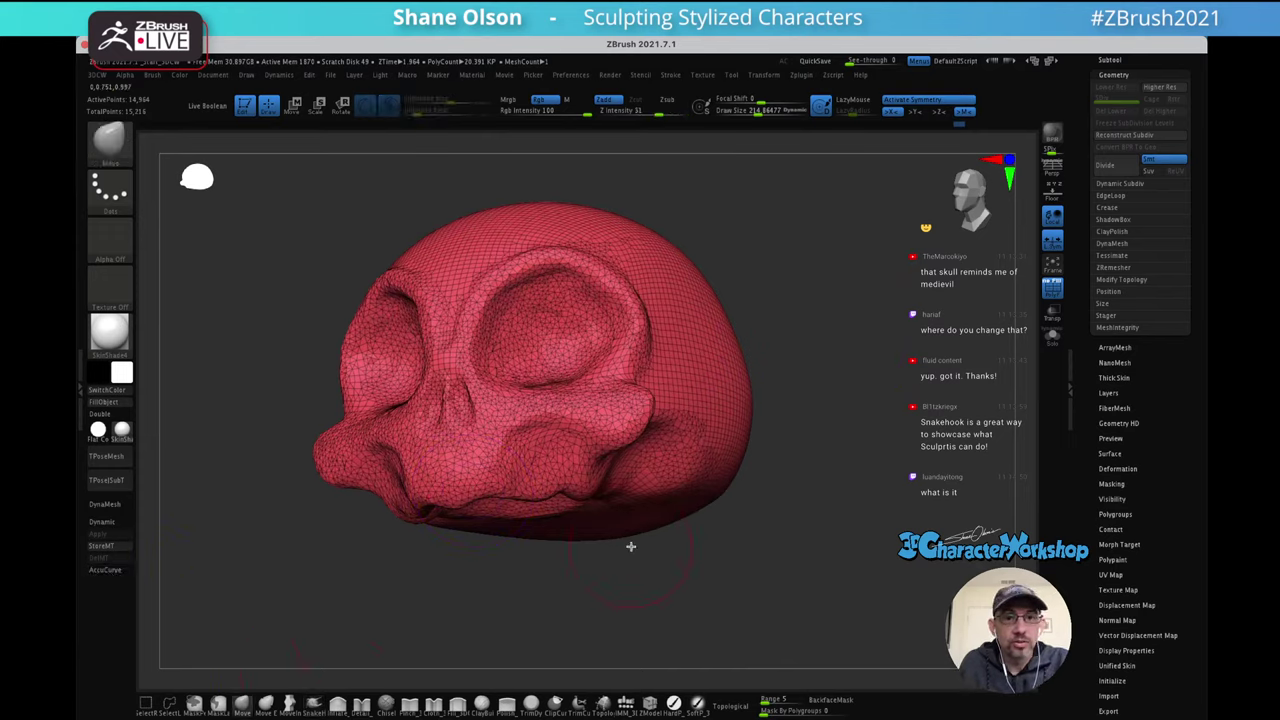
mouse_move(829, 434)
left_mouse_down()
mouse_move(814, 414)
mouse_move(840, 403)
mouse_move(817, 398)
mouse_move(840, 331)
mouse_move(837, 371)
left_mouse_up()
key("shift")
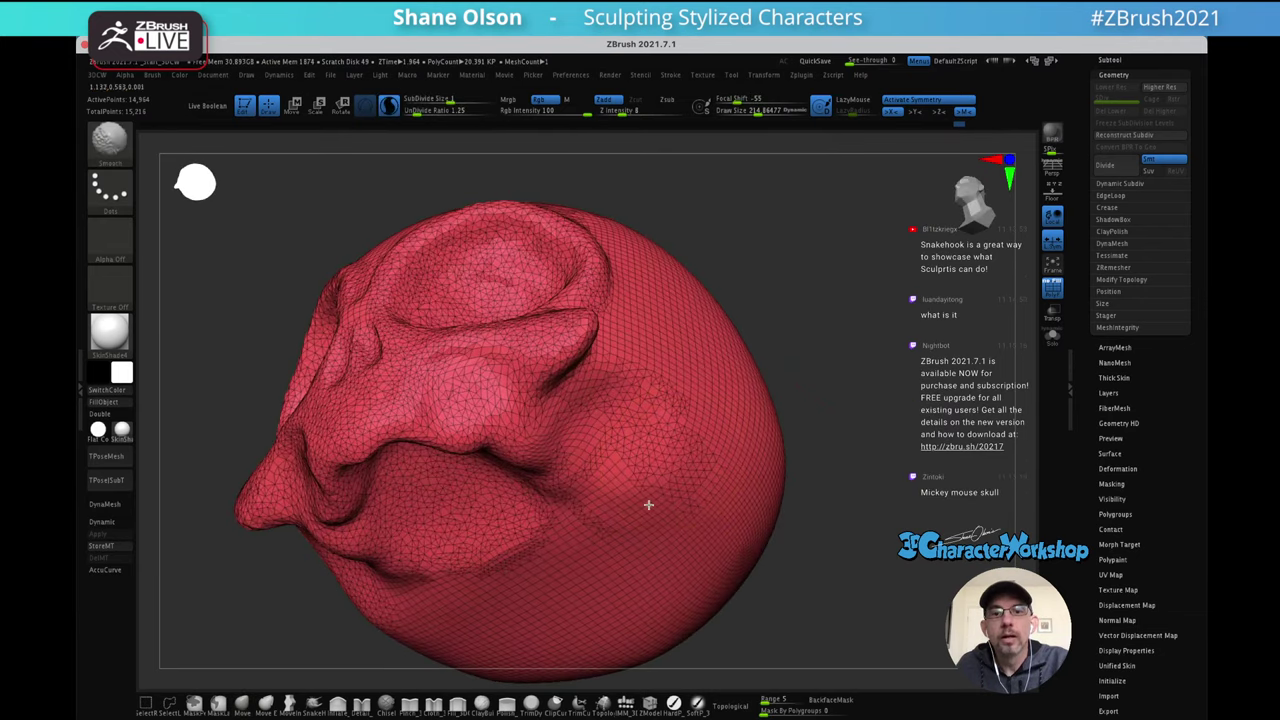
mouse_move(730, 443)
right_mouse_down()
mouse_move(770, 330)
mouse_move(674, 356)
mouse_move(640, 397)
mouse_move(637, 366)
mouse_move(657, 357)
mouse_move(674, 392)
right_mouse_up()
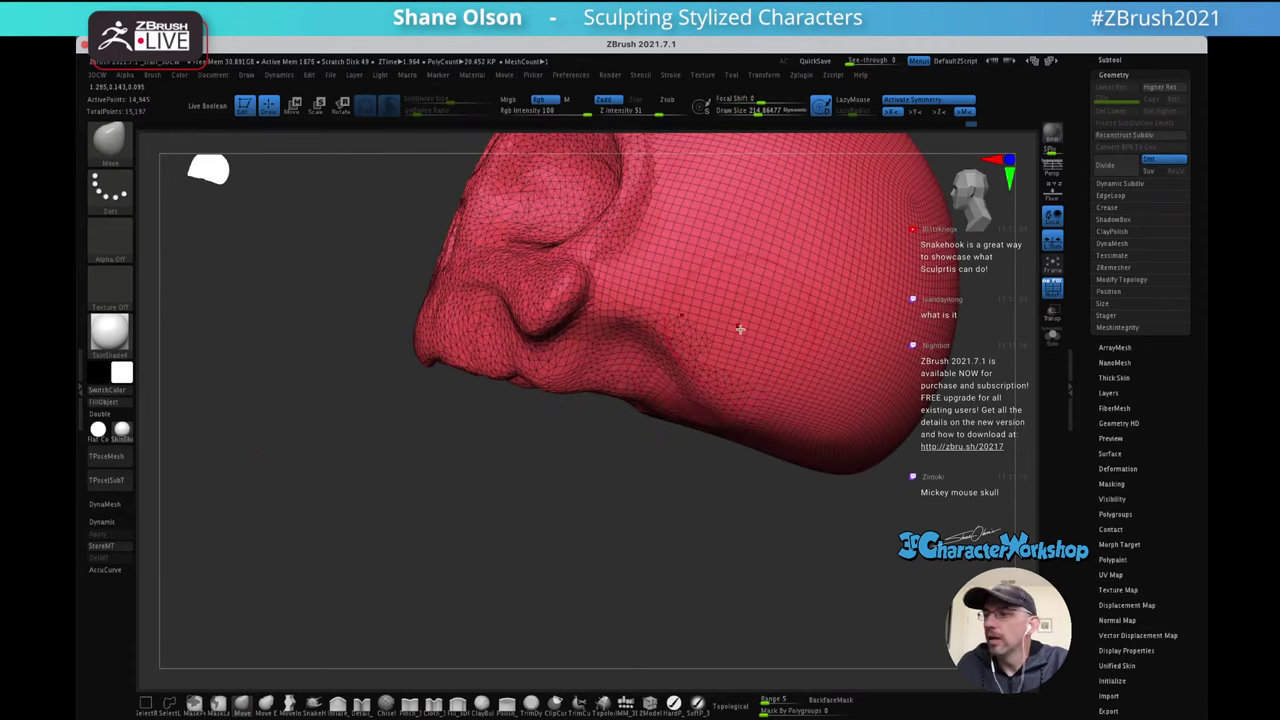
mouse_move(731, 310)
right_mouse_down()
mouse_move(731, 275)
mouse_move(706, 283)
mouse_move(666, 269)
mouse_move(677, 343)
right_mouse_up()
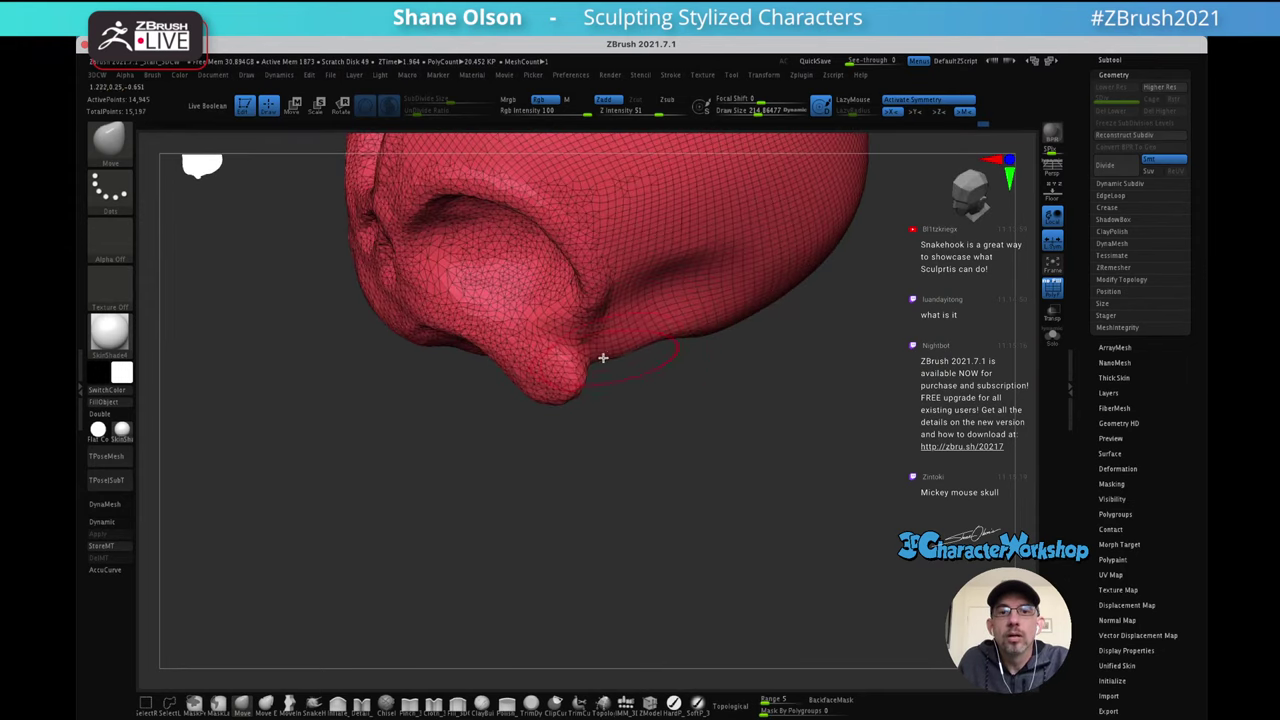
key("bracketleft")
left_click_drag(588, 352, 598, 369)
right_click_drag(690, 297, 675, 297)
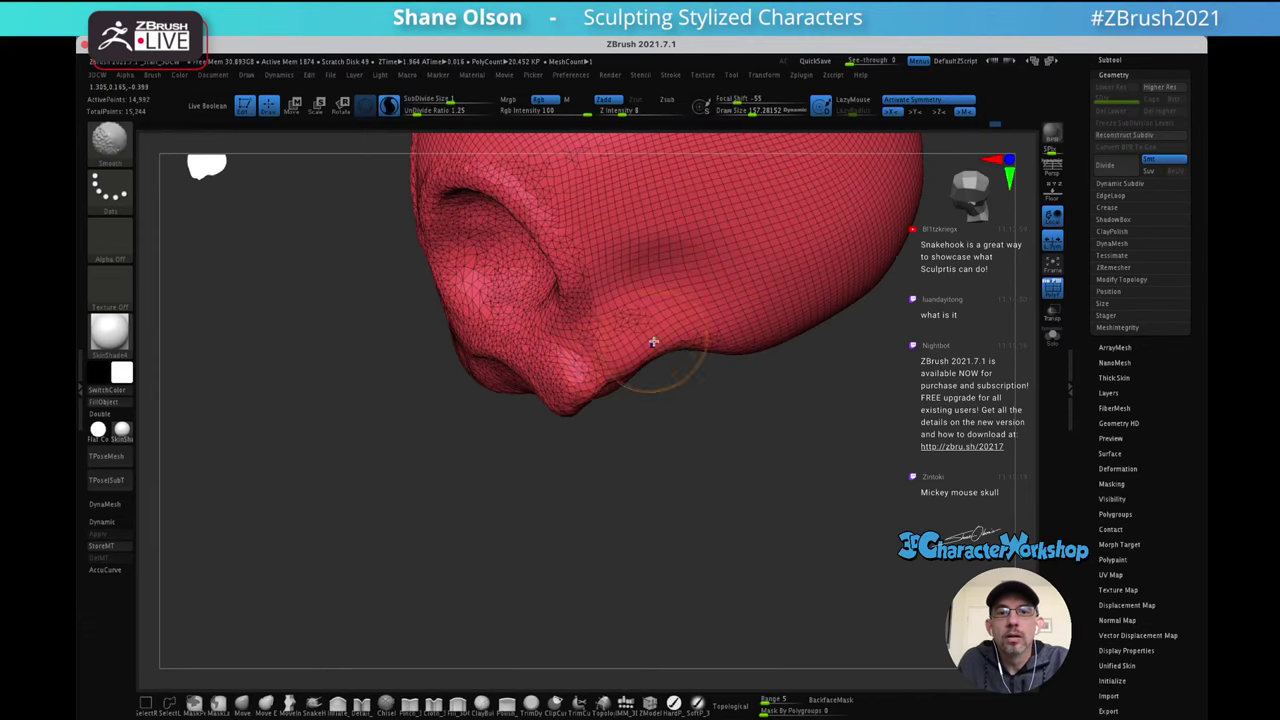
Smooth and refine the temples and the transition from the cheekbones into the sides of the cranium
left_click_drag(652, 341, 643, 346, "shift")
mouse_move(700, 300)
right_mouse_down()
mouse_move(628, 340)
mouse_move(632, 364)
right_mouse_up()
left_click_drag(632, 364, 652, 354, "shift")
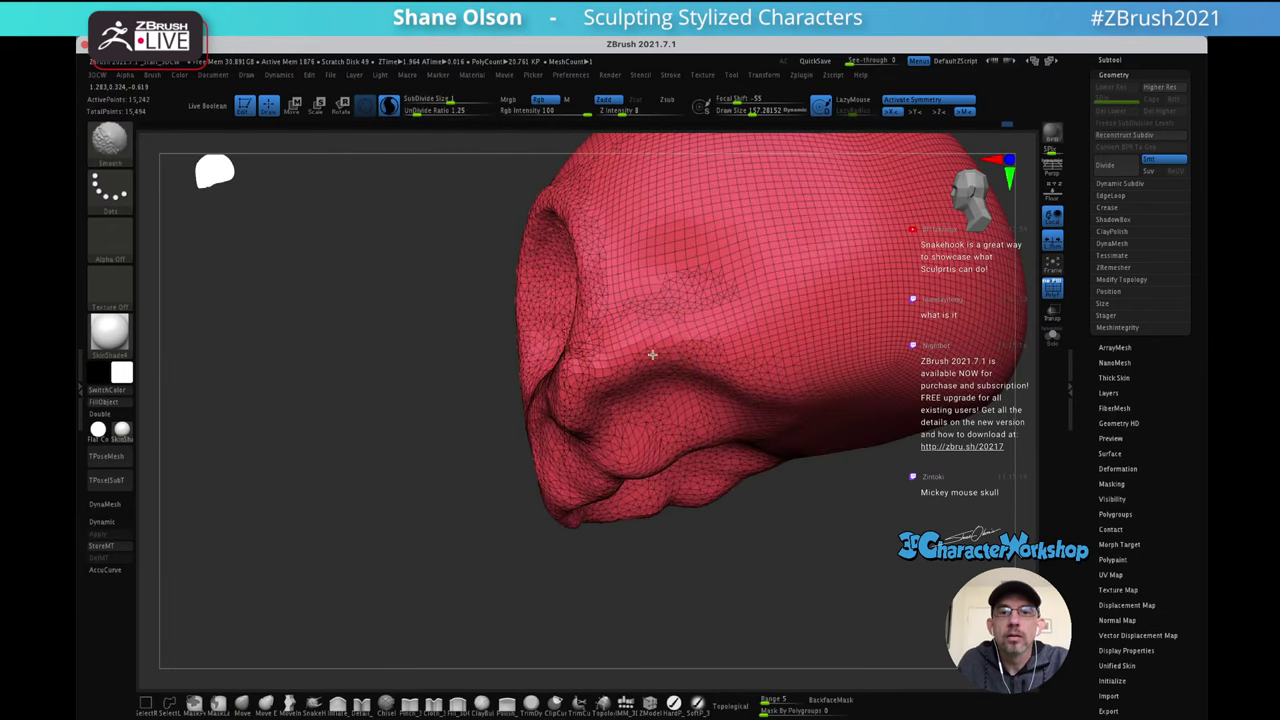
mouse_move(726, 340)
right_mouse_down()
mouse_move(760, 315)
mouse_move(740, 374)
right_mouse_up()
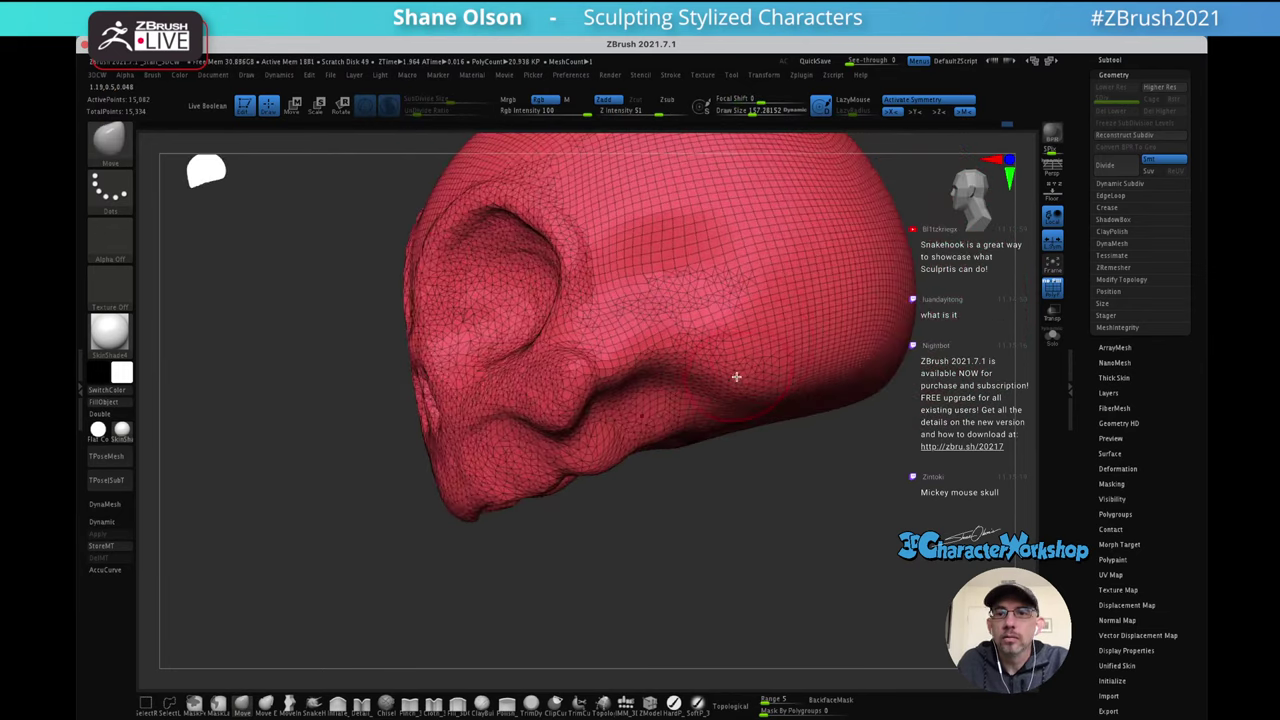
mouse_move(770, 325)
right_mouse_down()
mouse_move(729, 337)
mouse_move(720, 371)
right_mouse_up()
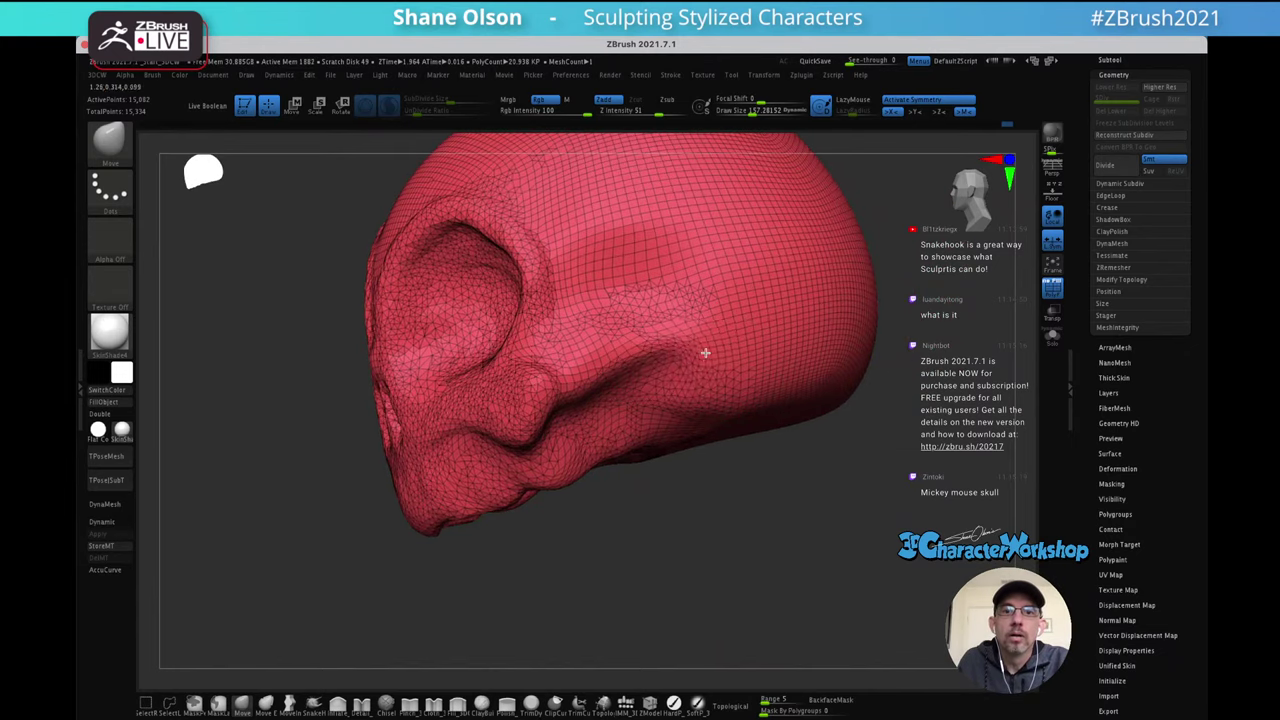
mouse_move(733, 342)
right_mouse_down()
mouse_move(700, 352)
mouse_move(766, 337)
right_mouse_up()
key("shift")
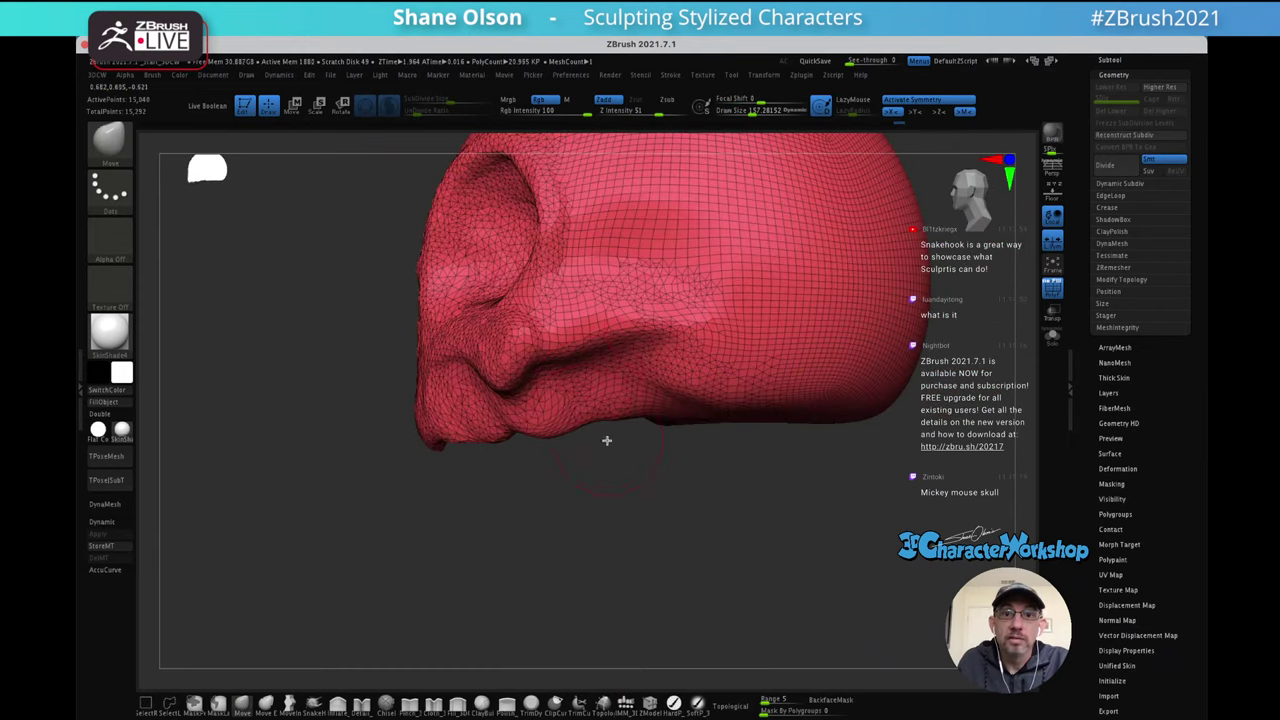
mouse_move(702, 312)
right_mouse_down()
mouse_move(684, 362)
mouse_move(660, 302)
right_mouse_up()
mouse_move(634, 263)
left_mouse_down("shift")
mouse_move(597, 316)
mouse_move(680, 251)
mouse_move(732, 371)
left_mouse_up("shift")
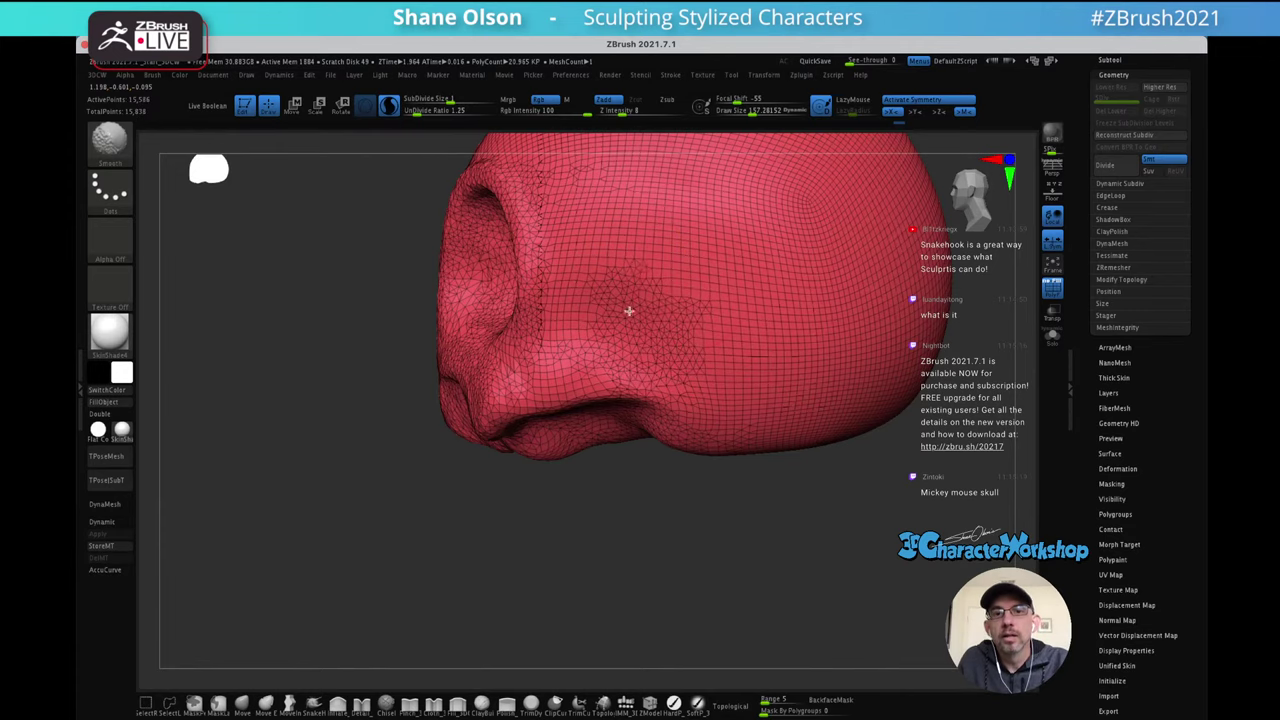
Adjust the sides of the cranium behind the eye sockets with the Move brush at a draw size of about 394
mouse_move(629, 306)
right_mouse_down()
mouse_move(686, 289)
mouse_move(757, 320)
mouse_move(739, 291)
mouse_move(811, 297)
mouse_move(807, 342)
mouse_move(784, 340)
right_mouse_up()
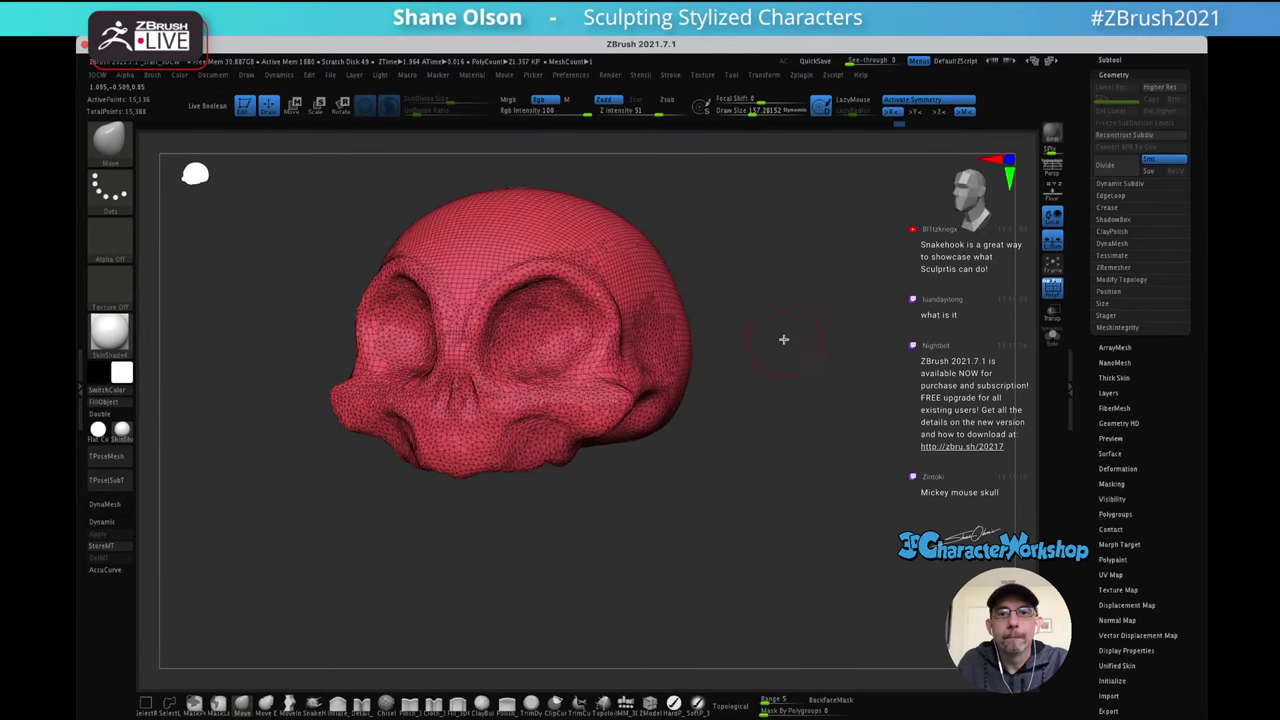
key("s")
left_click_drag(779, 347, 786, 346)
key("s")
mouse_move(694, 332)
left_mouse_down()
mouse_move(706, 332)
mouse_move(694, 356)
left_mouse_up()
key("s")
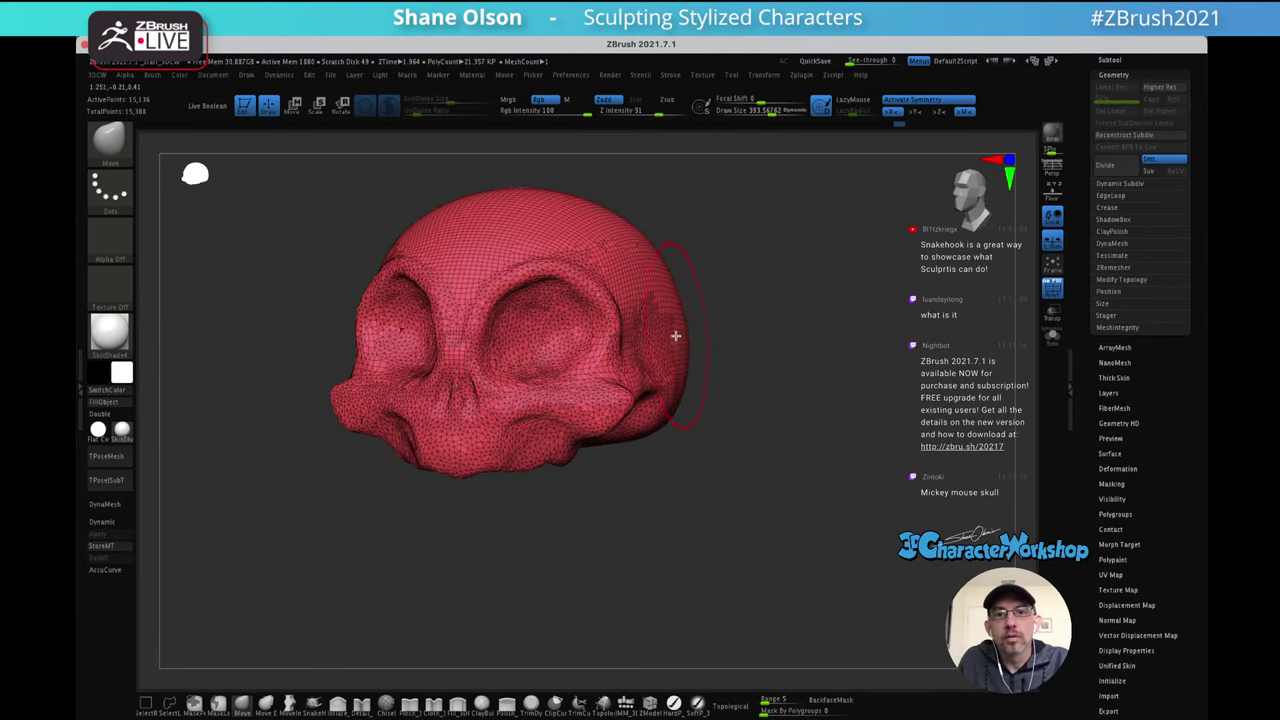
right_click_drag(677, 309, 796, 371)
Adjust the outer ends of the cheekbones with the Move brush at a draw size of about 109
key("s")
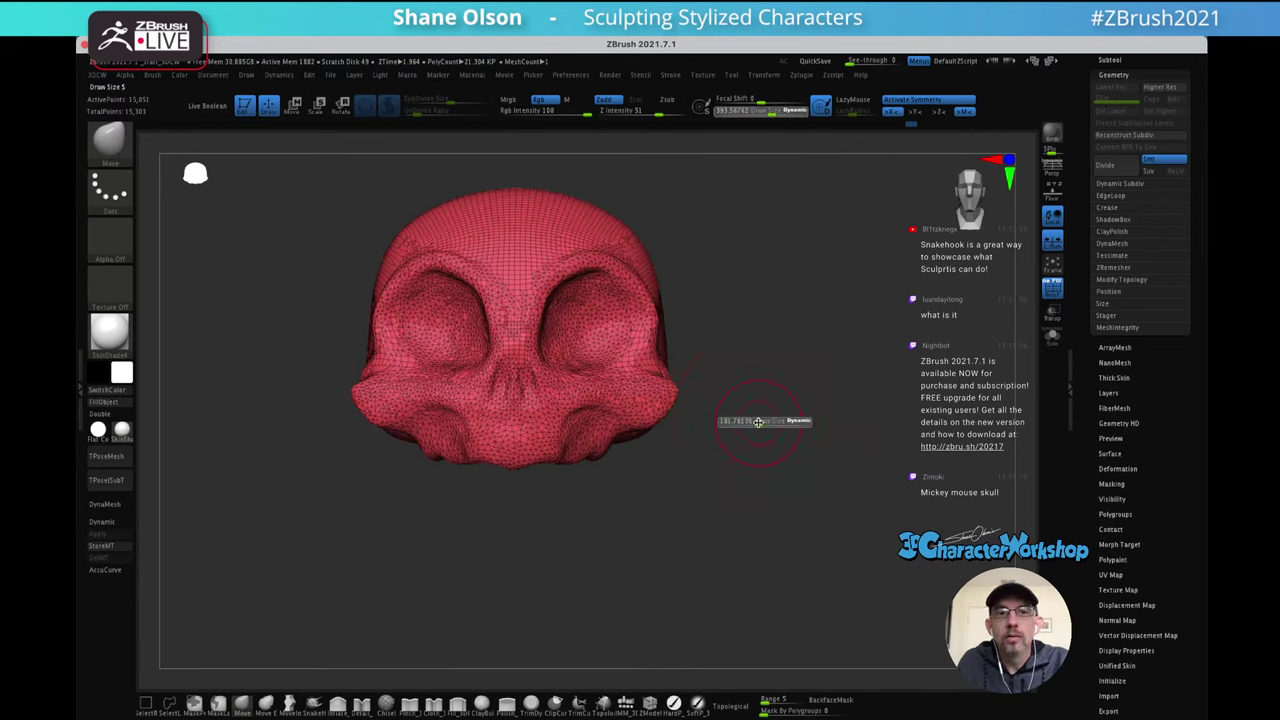
left_click_drag(758, 421, 740, 421)
mouse_move(670, 427)
left_mouse_down()
mouse_move(728, 397)
mouse_move(670, 423)
left_mouse_up()
left_click_drag(725, 462, 580, 411)
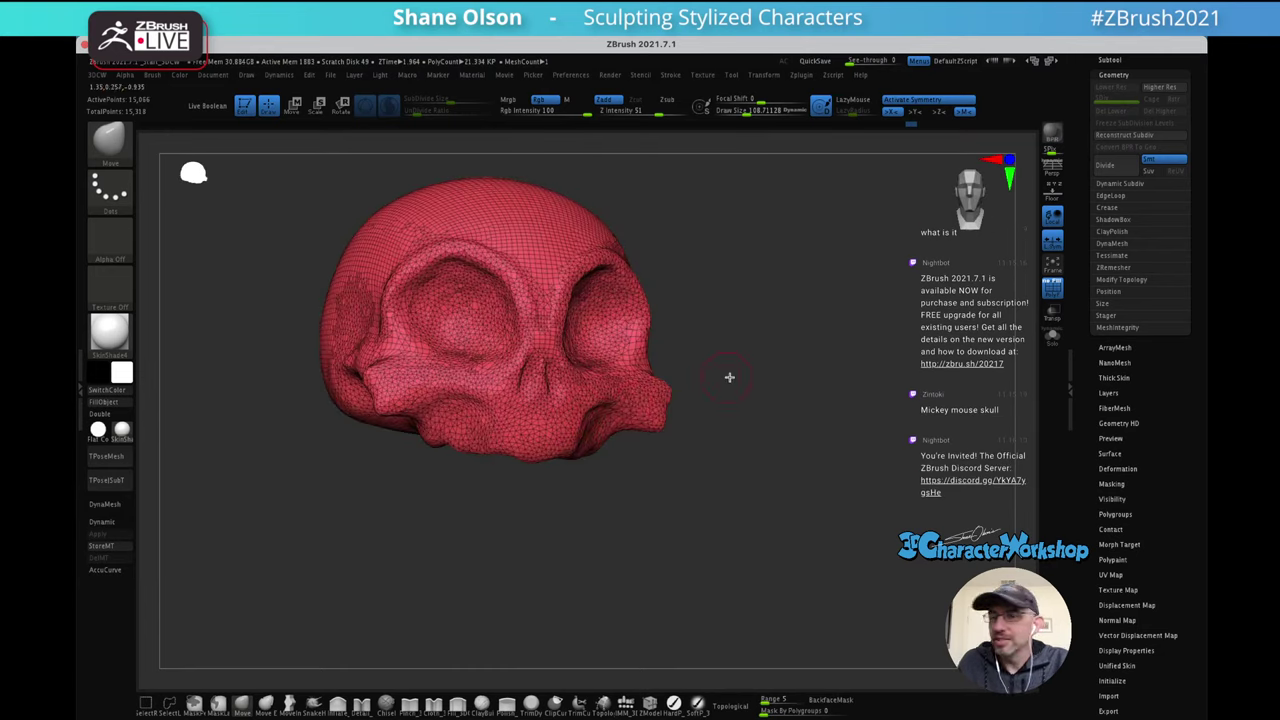
Pull a small point down at the centre of the upper jaw's lower edge with the Move brush at a small draw size
mouse_move(729, 377)
left_mouse_down()
mouse_move(797, 386)
mouse_move(845, 343)
mouse_move(771, 386)
mouse_move(694, 457)
mouse_move(709, 486)
mouse_move(735, 472)
mouse_move(726, 466)
mouse_move(743, 477)
mouse_move(726, 466)
mouse_move(731, 491)
mouse_move(657, 497)
left_mouse_up()
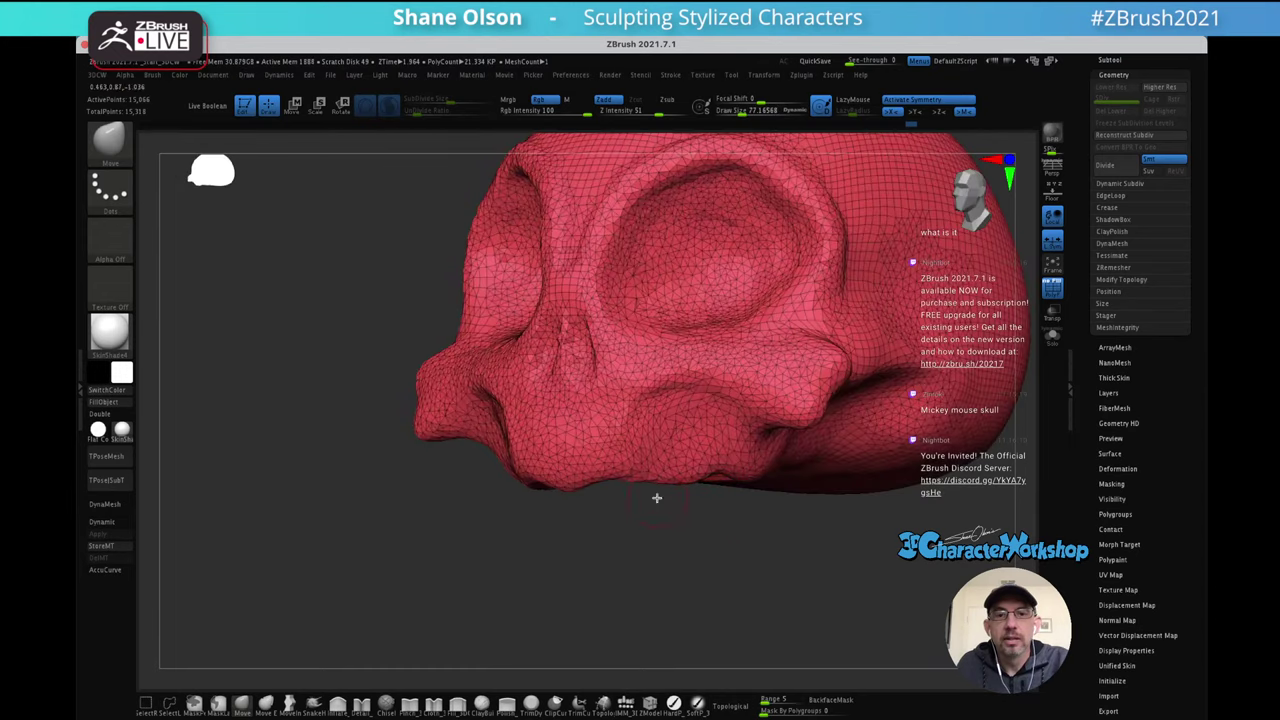
left_click_drag(591, 444, 584, 452)
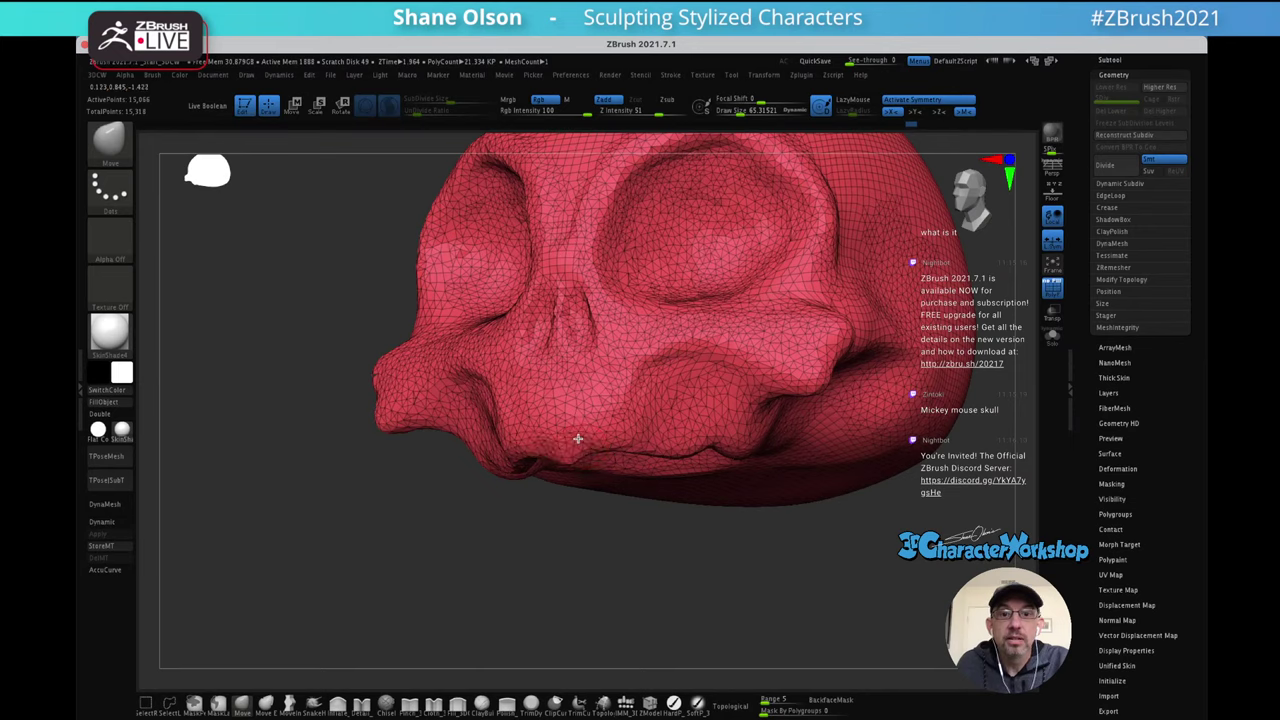
mouse_move(594, 412)
right_mouse_down()
mouse_move(594, 431)
mouse_move(577, 415)
mouse_move(617, 426)
mouse_move(619, 408)
right_mouse_up()
left_click_drag(618, 409, 620, 430)
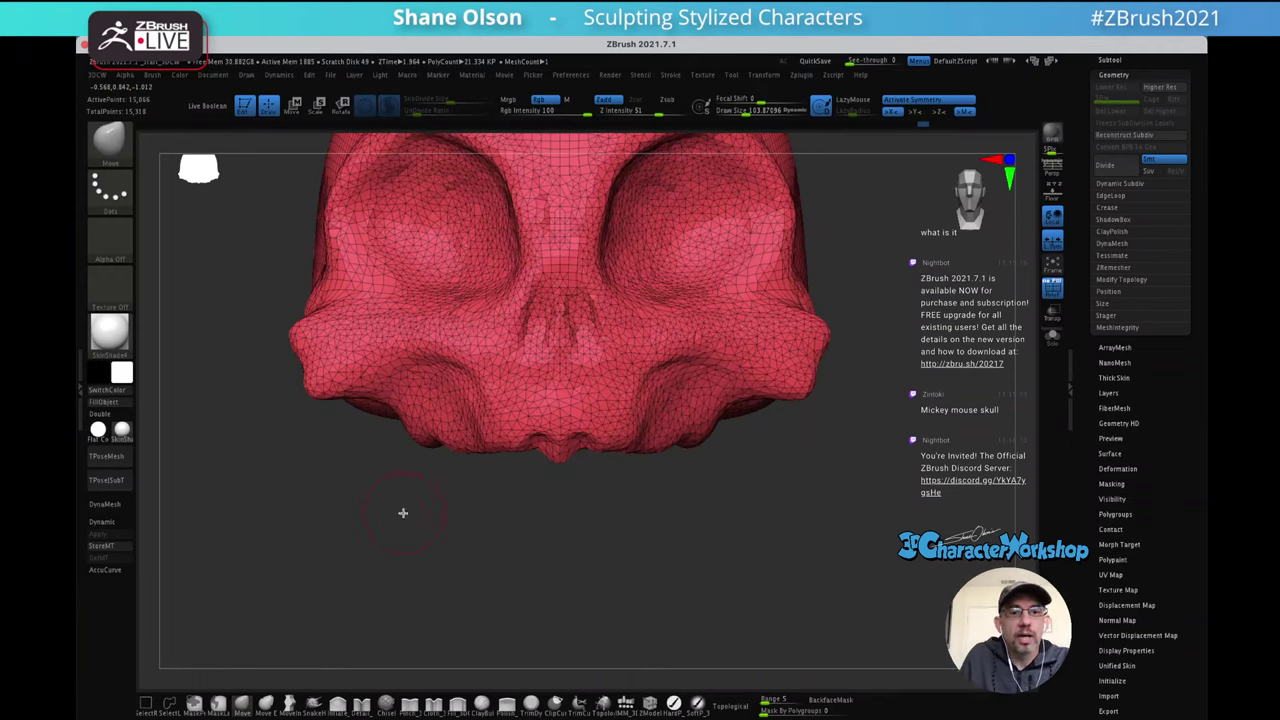
Rework the upper jaw's lower edge with SnakeHook at a draw size of about 124 and smooth the cheekbone ends
left_click(314, 706)
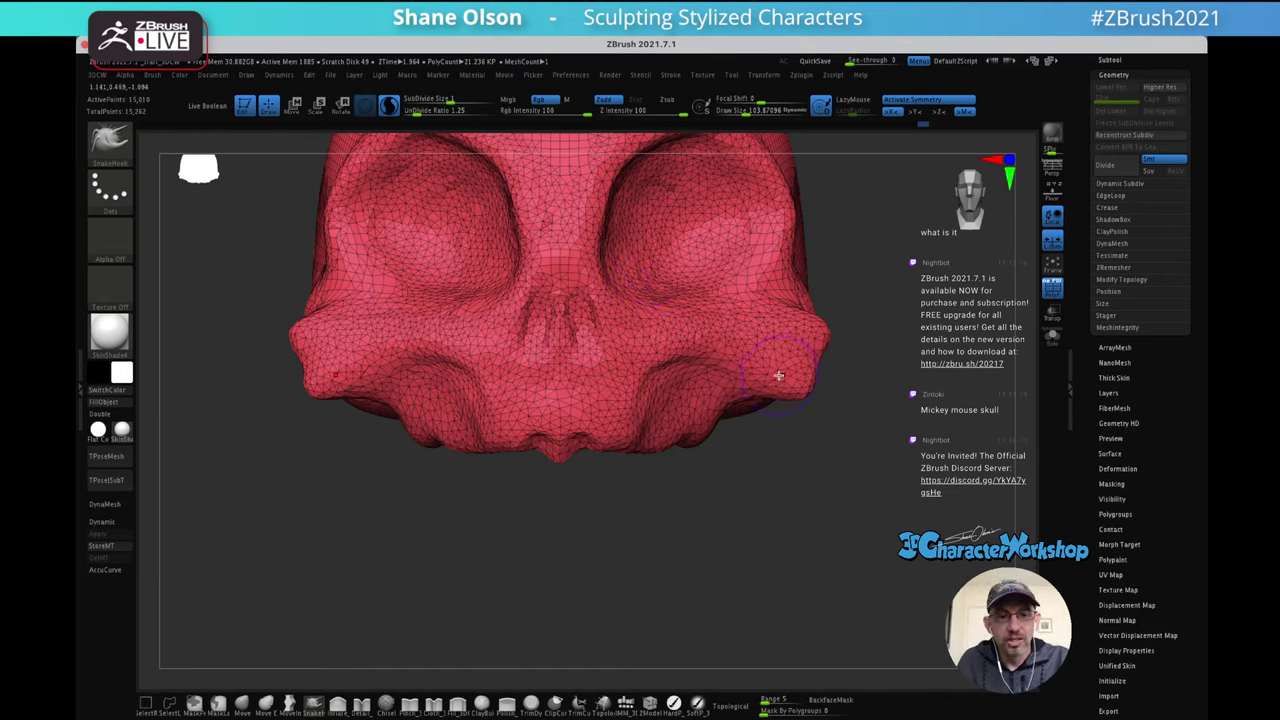
key("s")
left_click(777, 469)
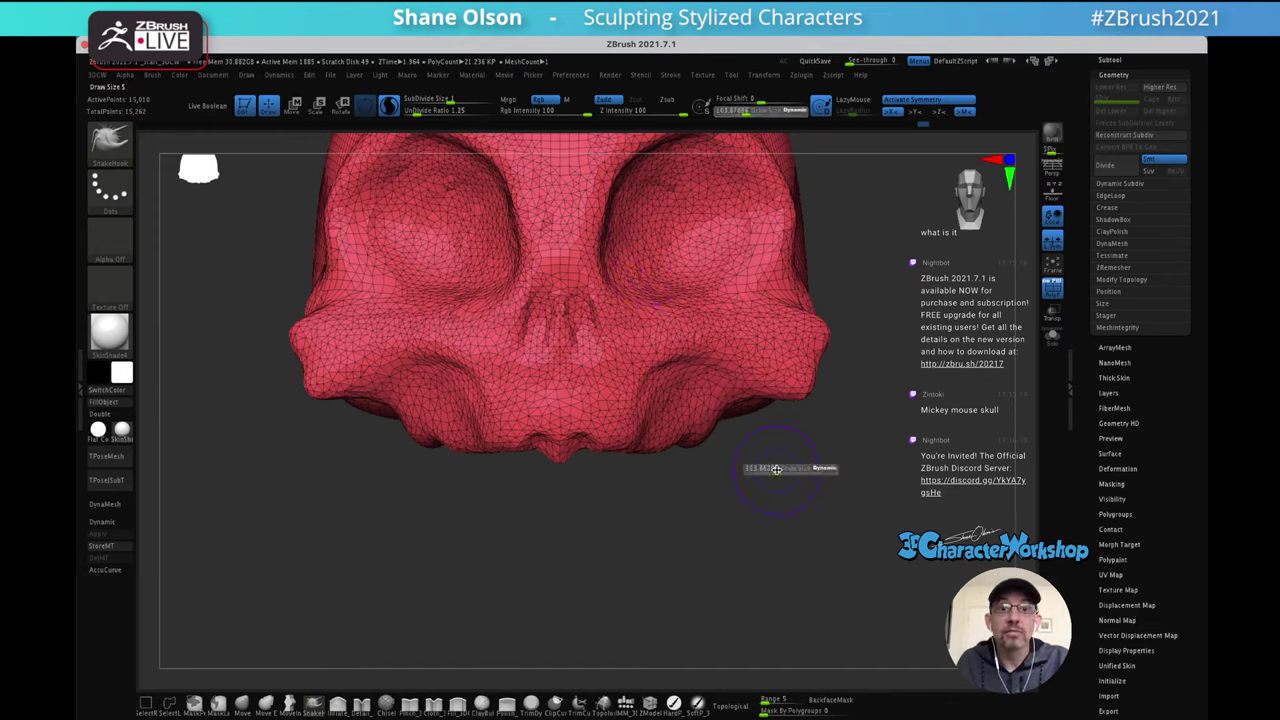
mouse_move(770, 448)
left_mouse_down()
mouse_move(746, 446)
mouse_move(768, 517)
left_mouse_up()
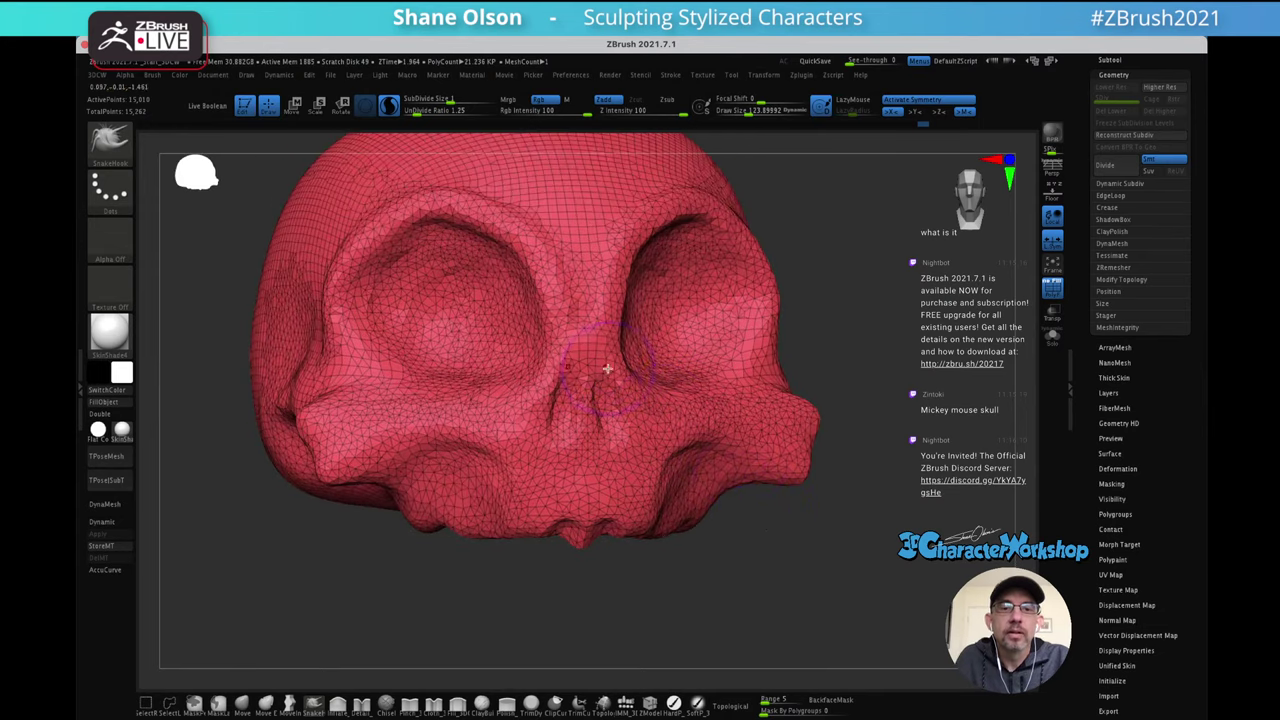
right_click_drag(600, 334, 624, 313, "alt")
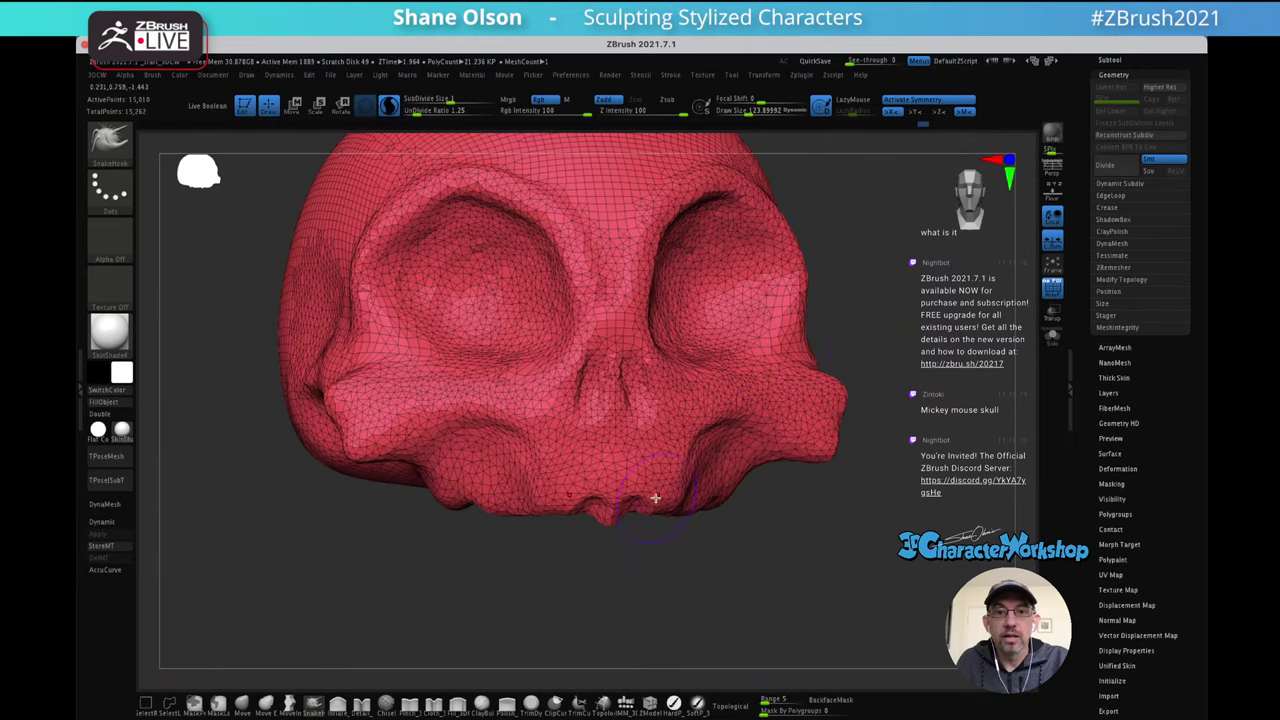
mouse_move(664, 530)
left_mouse_down()
mouse_move(653, 497)
mouse_move(606, 512)
left_mouse_up()
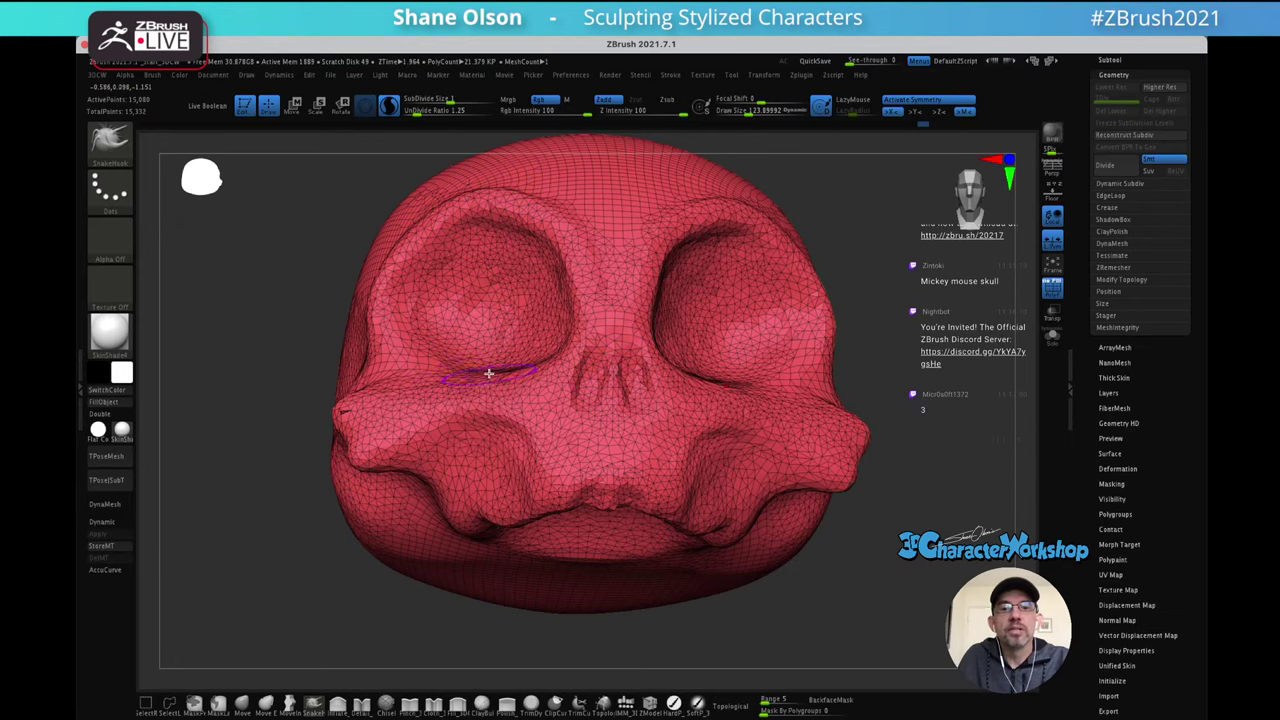
right_click_drag(484, 370, 504, 367)
left_click_drag(368, 411, 376, 407, "shift")
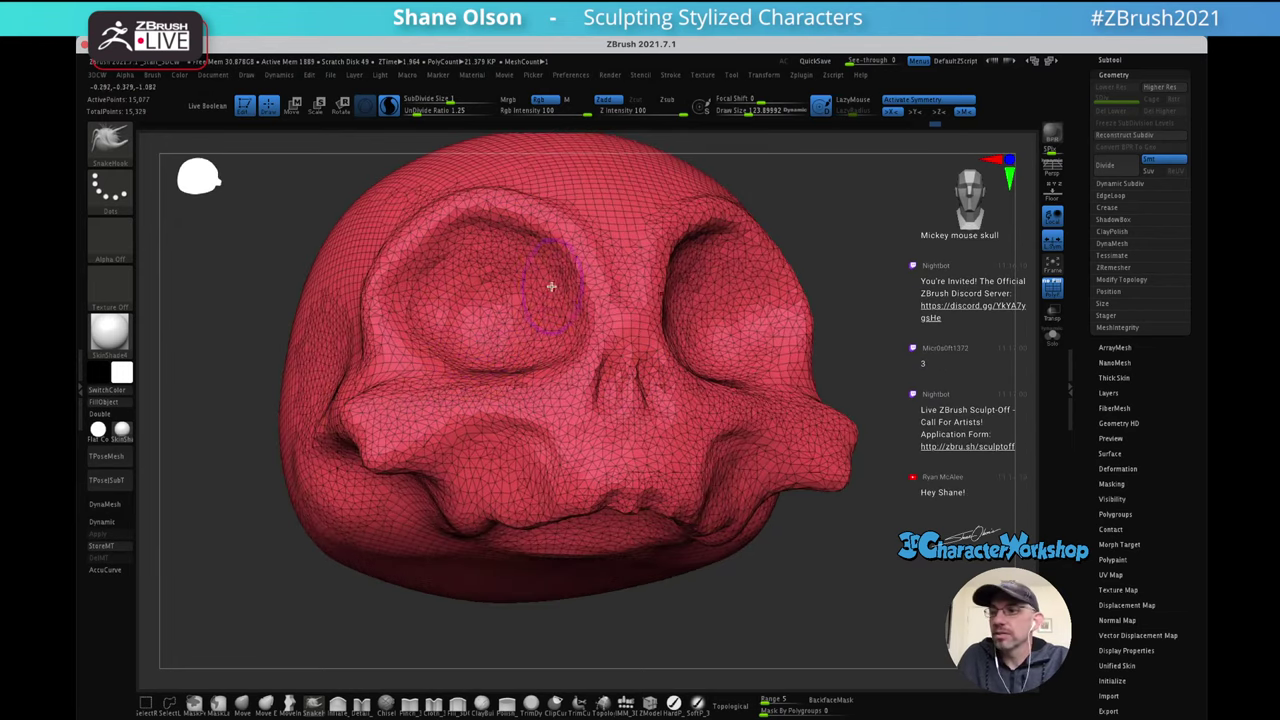
Set the SubDivide Size to 0.36804 and smooth the forehead between the eye sockets to make its mesh denser
right_click_drag(534, 284, 560, 280)
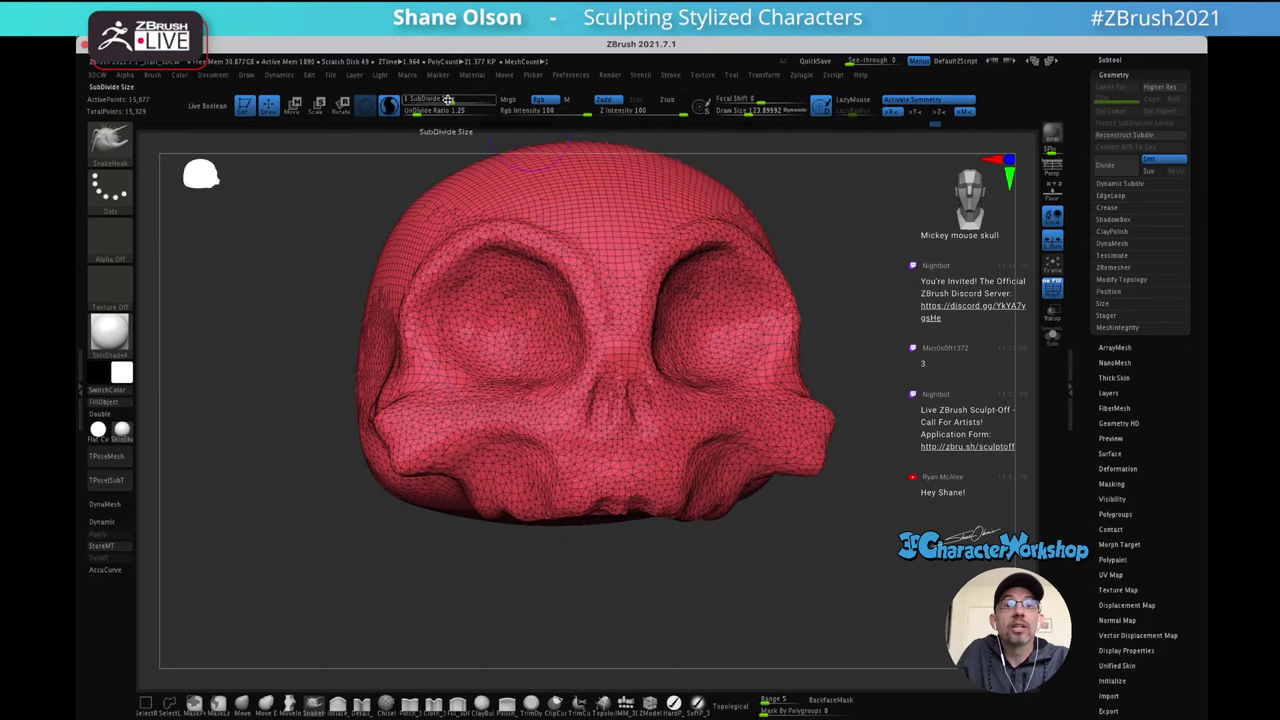
left_click_drag(442, 99, 443, 103)
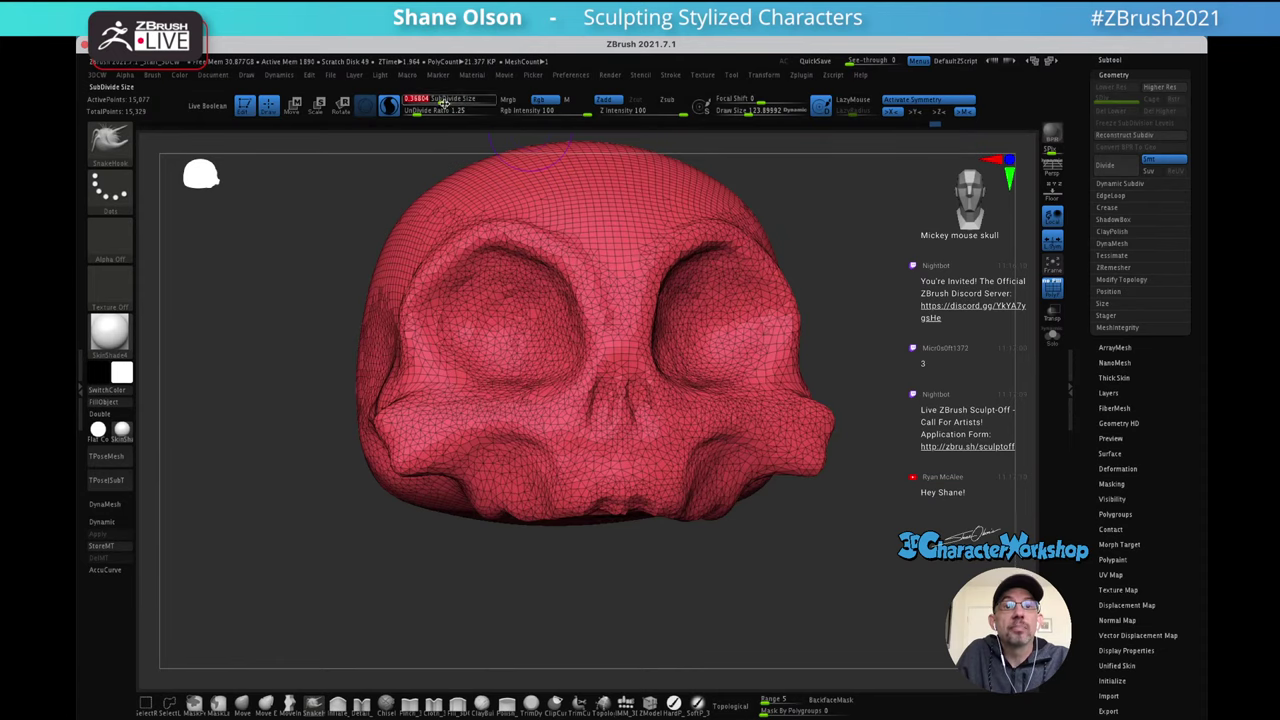
left_click_drag(614, 236, 620, 262, "shift")
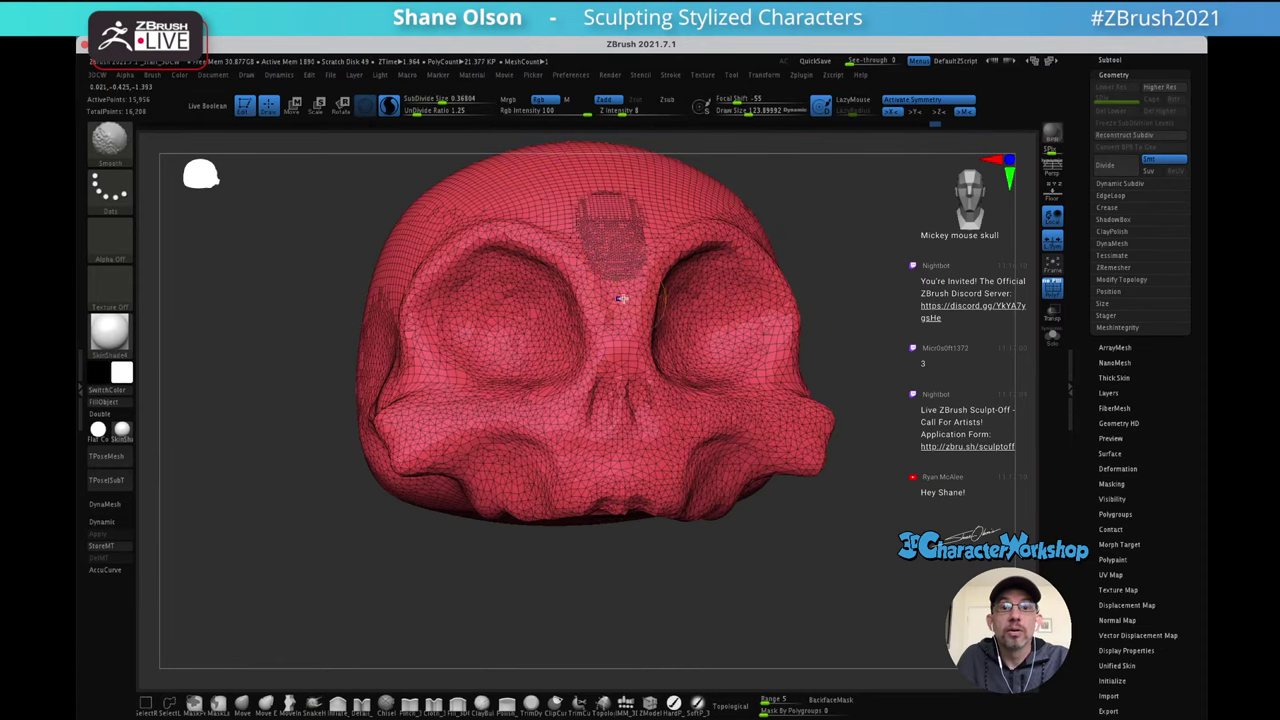
mouse_move(651, 194)
right_mouse_down()
mouse_move(657, 280)
mouse_move(645, 290)
right_mouse_up()
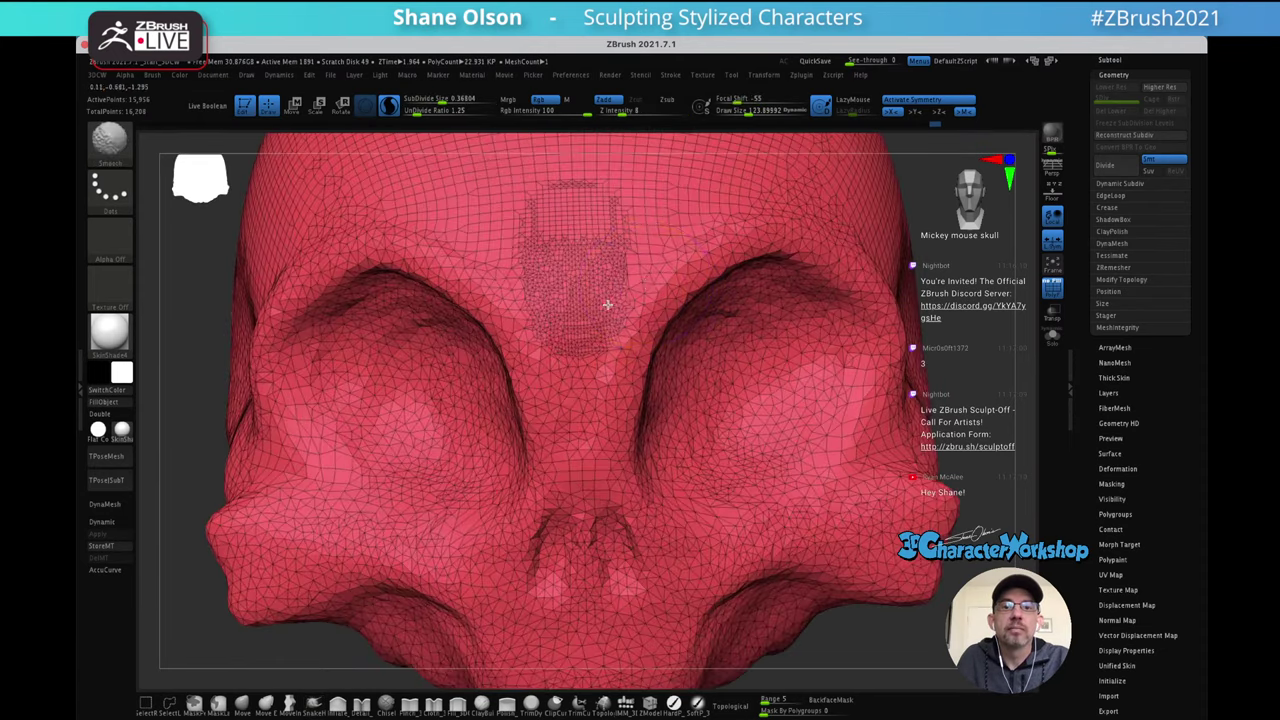
Smooth the forehead between the eye sockets and the side of the upper jaw to make their mesh denser
left_click_drag(608, 303, 663, 255, "shift")
right_click_drag(619, 260, 641, 251, "ctrl")
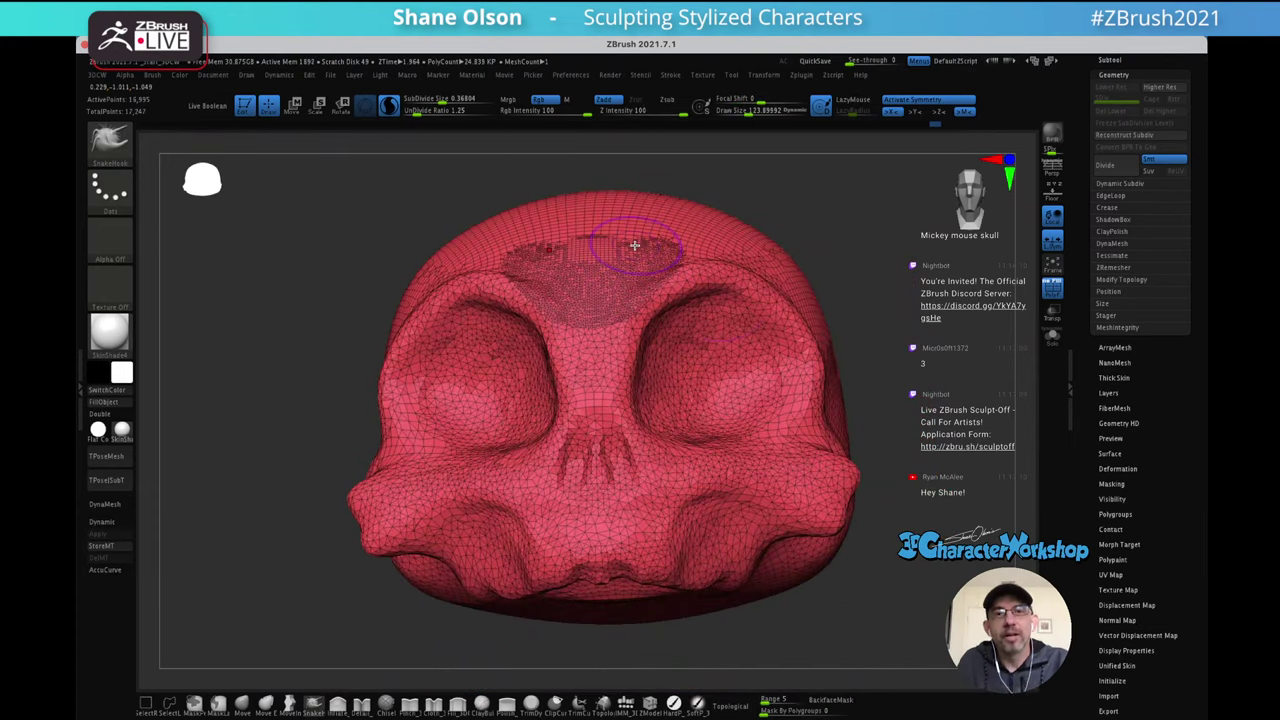
right_click_drag(730, 402, 722, 350, "ctrl")
mouse_move(537, 500)
left_mouse_down("shift")
mouse_move(554, 494)
mouse_move(463, 529)
mouse_move(531, 494)
mouse_move(694, 462)
left_mouse_up("shift")
mouse_move(713, 442)
right_mouse_down()
mouse_move(728, 466)
mouse_move(720, 417)
right_mouse_up()
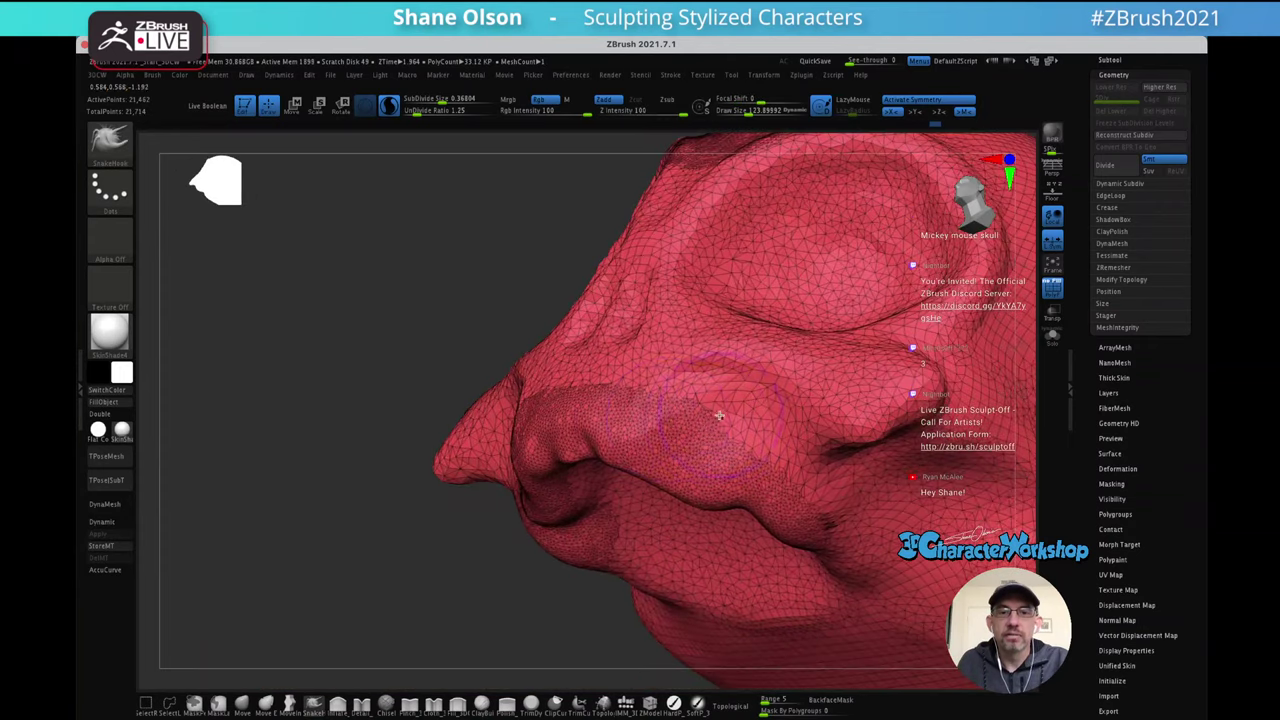
mouse_move(562, 428)
left_mouse_down("shift")
mouse_move(554, 409)
mouse_move(786, 494)
mouse_move(729, 449)
left_mouse_up("shift")
right_click_drag(731, 472, 734, 403)
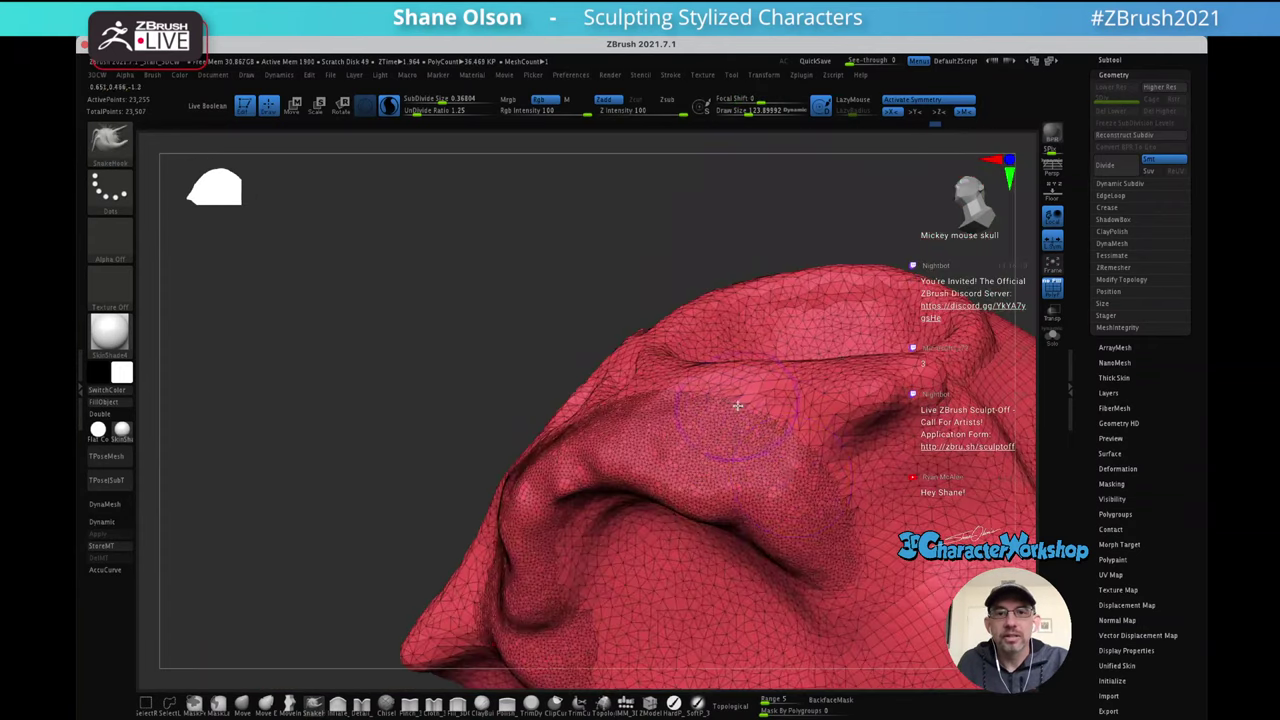
Smooth the upper jaw's underside and lower edge to even out the form and extend the denser mesh
right_click_drag(772, 444, 726, 375, "alt")
left_click_drag(570, 492, 643, 409, "shift")
right_click_drag(643, 412, 645, 325)
left_click_drag(586, 460, 691, 462, "shift")
mouse_move(691, 461)
right_mouse_down()
mouse_move(714, 457)
mouse_move(734, 506)
mouse_move(779, 476)
mouse_move(790, 412)
mouse_move(828, 396)
mouse_move(800, 352)
mouse_move(456, 474)
right_mouse_up()
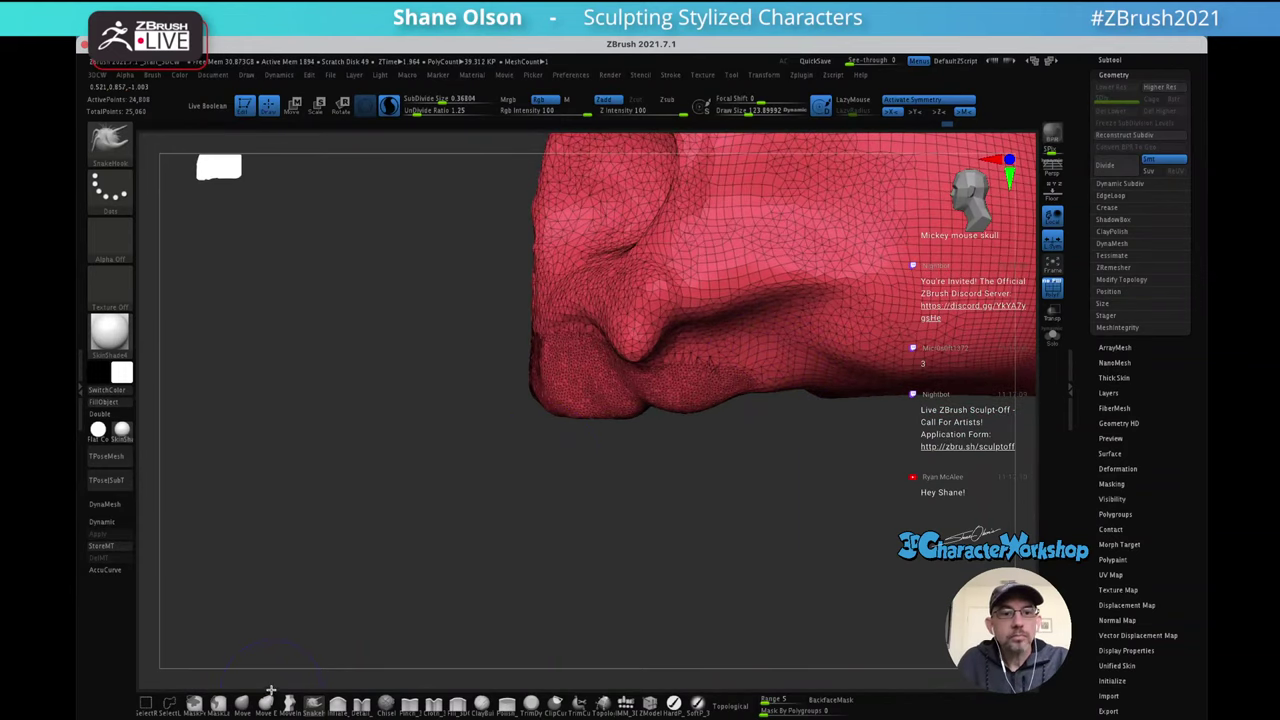
Reshape the side of the upper jaw beneath the cheekbone with the Move brush, enlarging the draw size from about 175 to 266
left_click(248, 707)
key("s")
left_click_drag(706, 475, 712, 475)
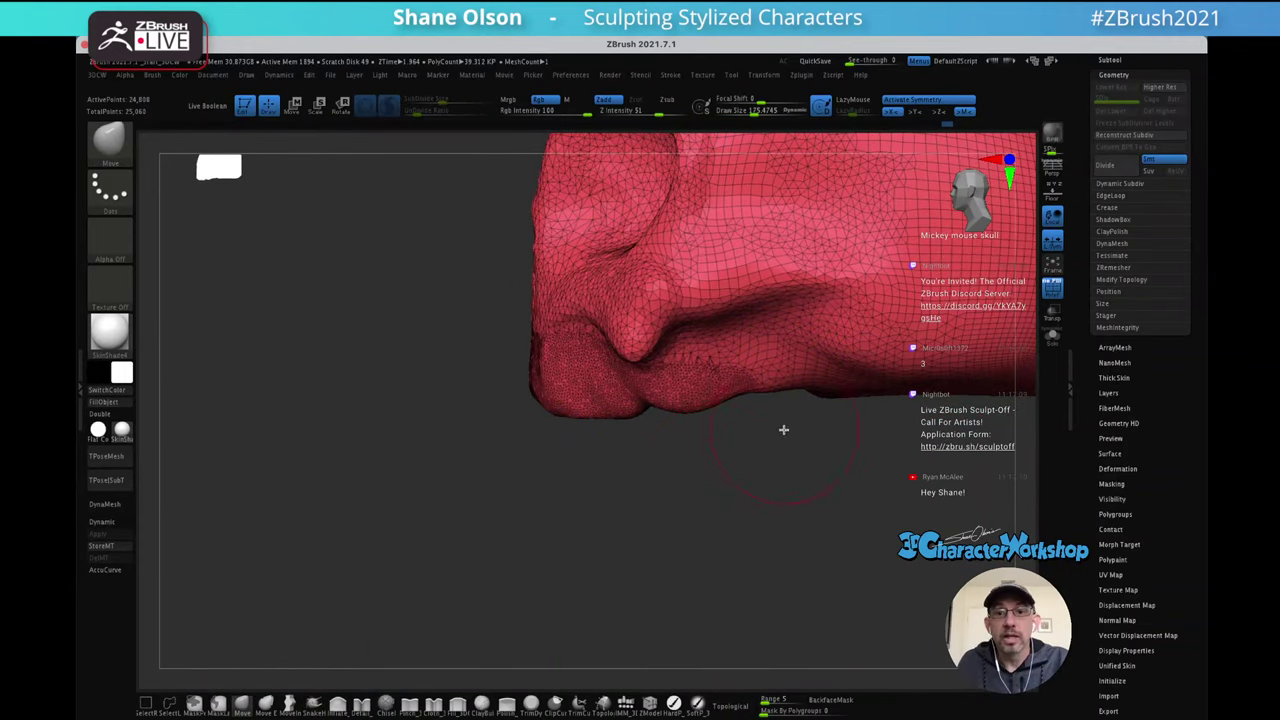
mouse_move(783, 431)
right_mouse_down("alt")
mouse_move(772, 450)
mouse_move(759, 403)
right_mouse_up("alt")
mouse_move(758, 414)
left_mouse_down()
mouse_move(767, 402)
mouse_move(752, 393)
left_mouse_up()
key("s")
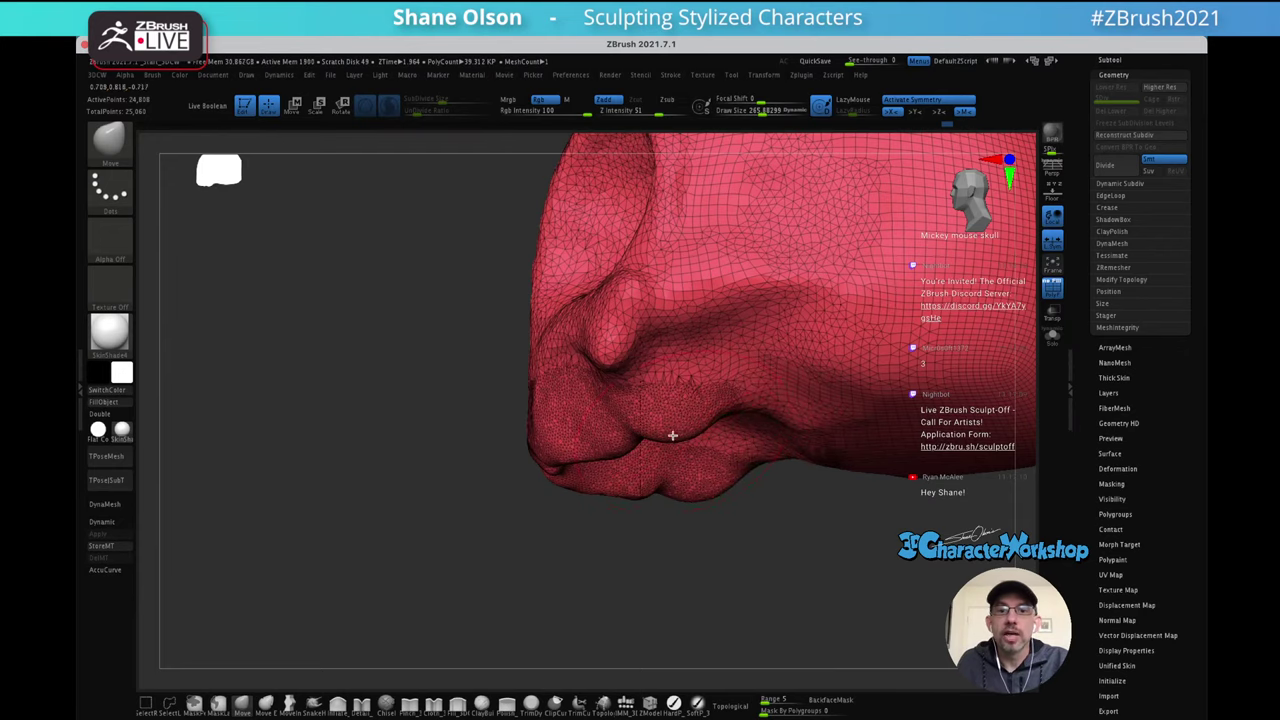
mouse_move(673, 435)
left_mouse_down()
mouse_move(626, 451)
mouse_move(634, 438)
left_mouse_up()
Reshape the rear corners of the upper jaw with the Move brush at a draw size of about 222
mouse_move(686, 409)
right_mouse_down()
mouse_move(696, 362)
mouse_move(727, 370)
right_mouse_up()
key("s")
left_click_drag(684, 430, 679, 432)
right_click_drag(680, 437, 677, 346)
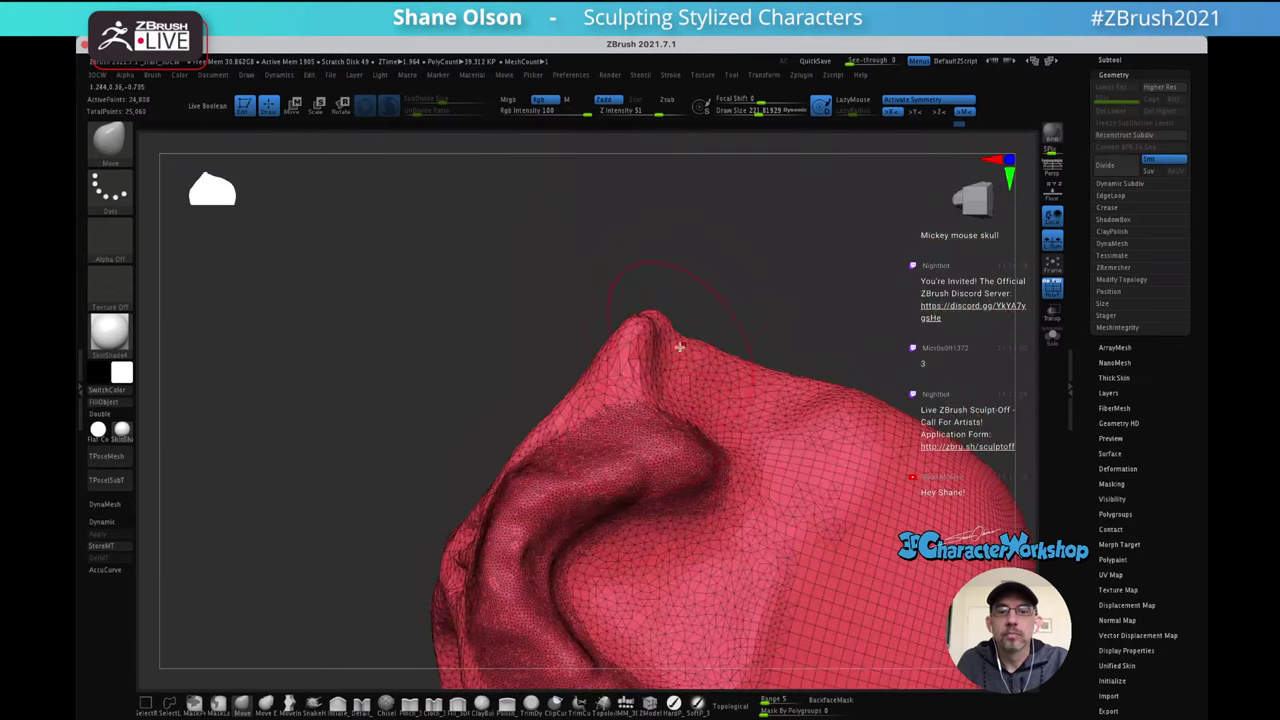
left_click_drag(630, 470, 602, 464)
mouse_move(711, 463)
left_mouse_down()
mouse_move(746, 486)
mouse_move(791, 429)
left_mouse_up()
mouse_move(791, 429)
right_mouse_down()
mouse_move(778, 411)
mouse_move(837, 371)
mouse_move(698, 430)
mouse_move(703, 406)
mouse_move(700, 500)
mouse_move(709, 437)
right_mouse_up()
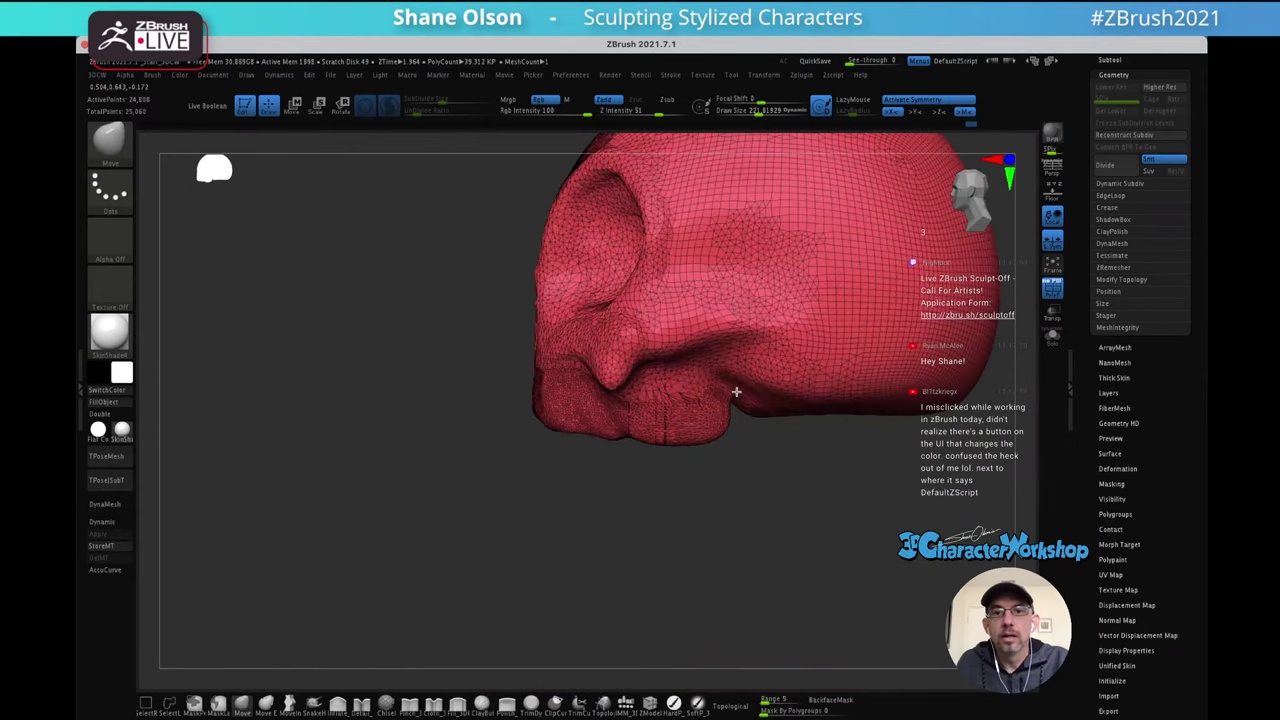
mouse_move(735, 390)
right_mouse_down()
mouse_move(720, 431)
mouse_move(698, 412)
mouse_move(672, 426)
right_mouse_up()
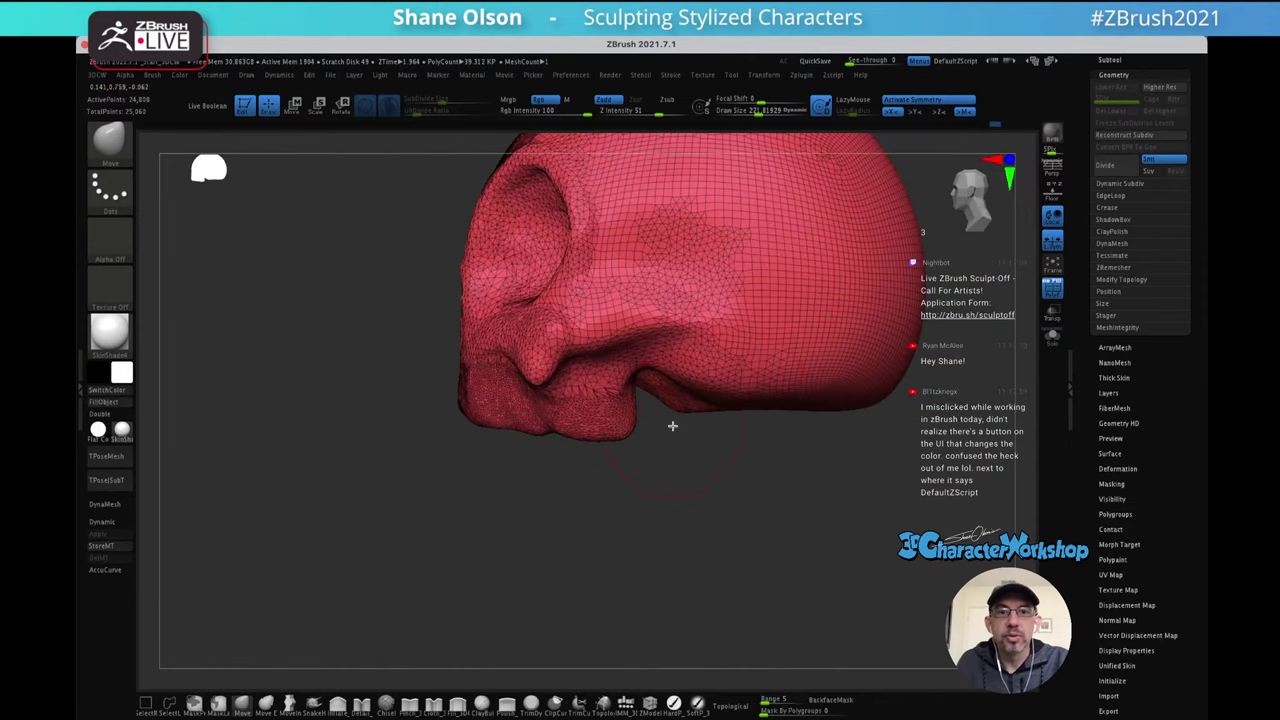
Smooth the upper jaw, nose area and cheekbones at a draw size of about 222 to give them a dense, even mesh
mouse_move(474, 421)
right_mouse_down()
mouse_move(706, 400)
mouse_move(616, 402)
mouse_move(659, 396)
right_mouse_up()
mouse_move(673, 349)
right_mouse_down()
mouse_move(668, 396)
mouse_move(657, 346)
mouse_move(701, 357)
mouse_move(714, 333)
mouse_move(644, 461)
right_mouse_up()
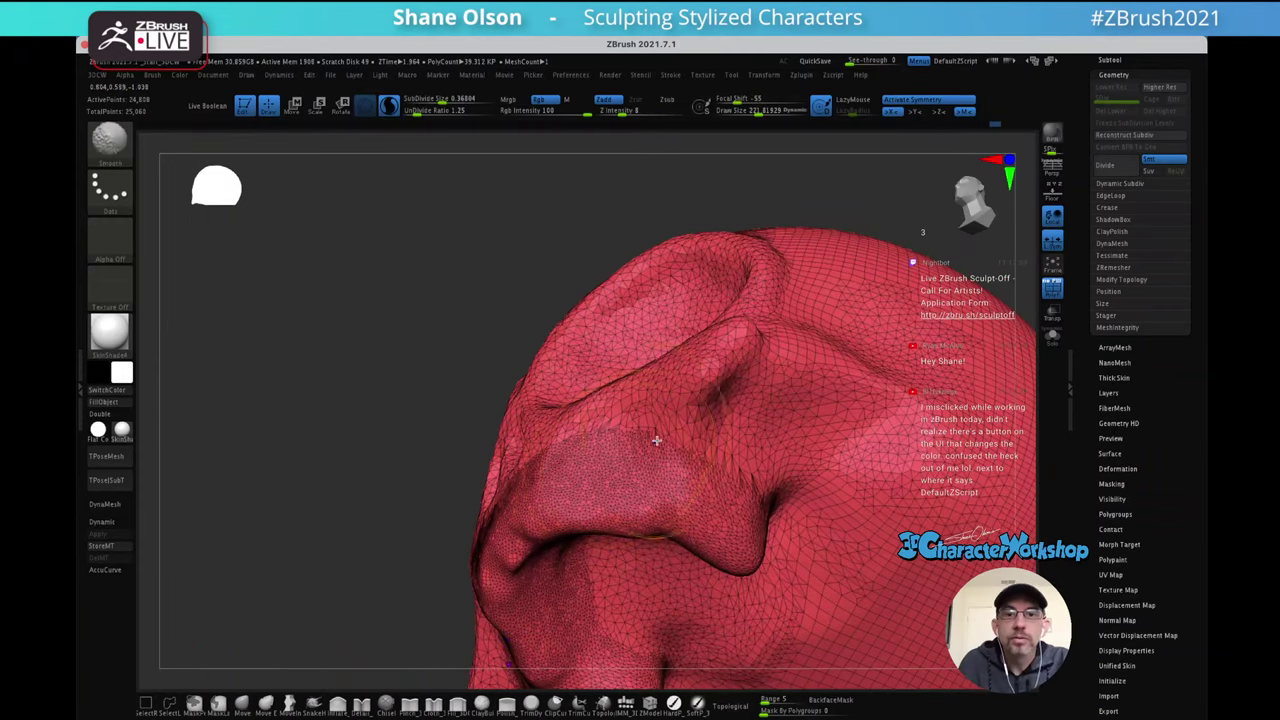
mouse_move(657, 437)
left_mouse_down("shift")
mouse_move(743, 451)
mouse_move(763, 433)
mouse_move(677, 423)
mouse_move(591, 443)
mouse_move(660, 397)
left_mouse_up("shift")
right_click_drag(660, 397, 724, 383)
mouse_move(708, 378)
left_mouse_down("shift")
mouse_move(667, 370)
mouse_move(634, 341)
mouse_move(510, 405)
mouse_move(424, 410)
left_mouse_up("shift")
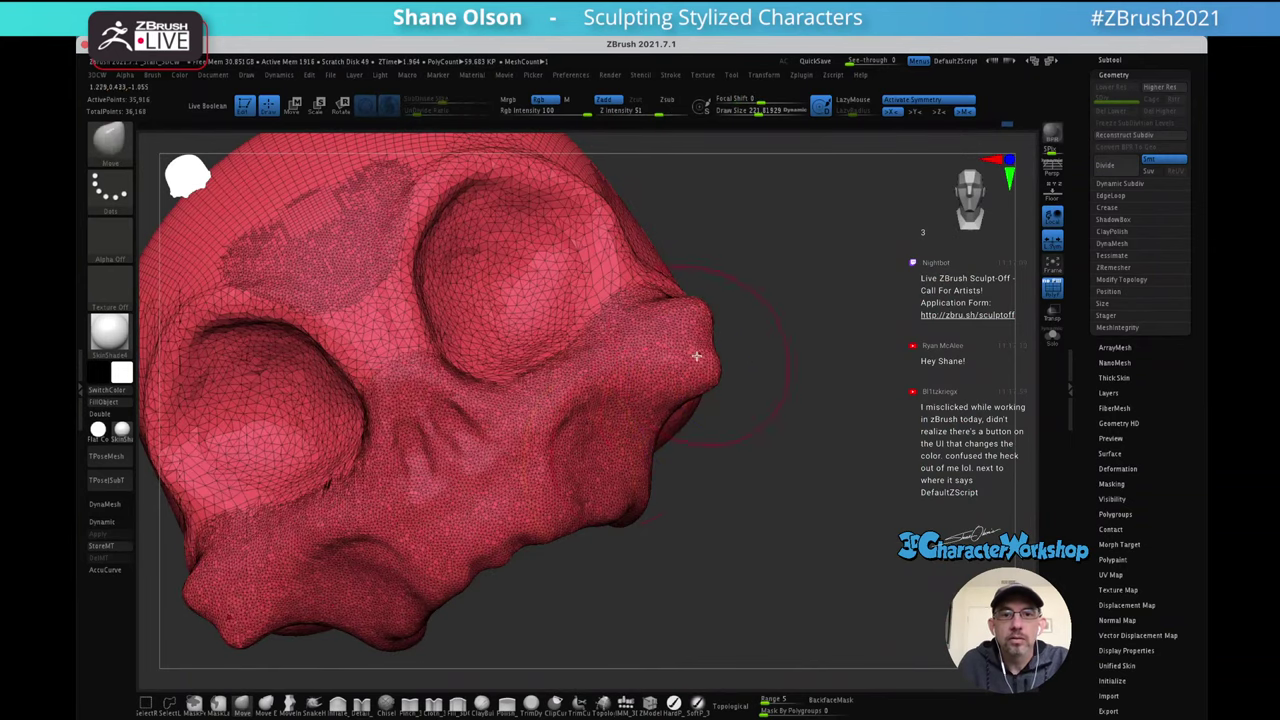
Sculpt beneath the cheekbone with the Detail_3DCW brush at a draw size of about 109 and hide the polyframe
right_click_drag(700, 357, 673, 350)
mouse_move(791, 373)
right_mouse_down()
mouse_move(757, 360)
mouse_move(528, 478)
right_mouse_up()
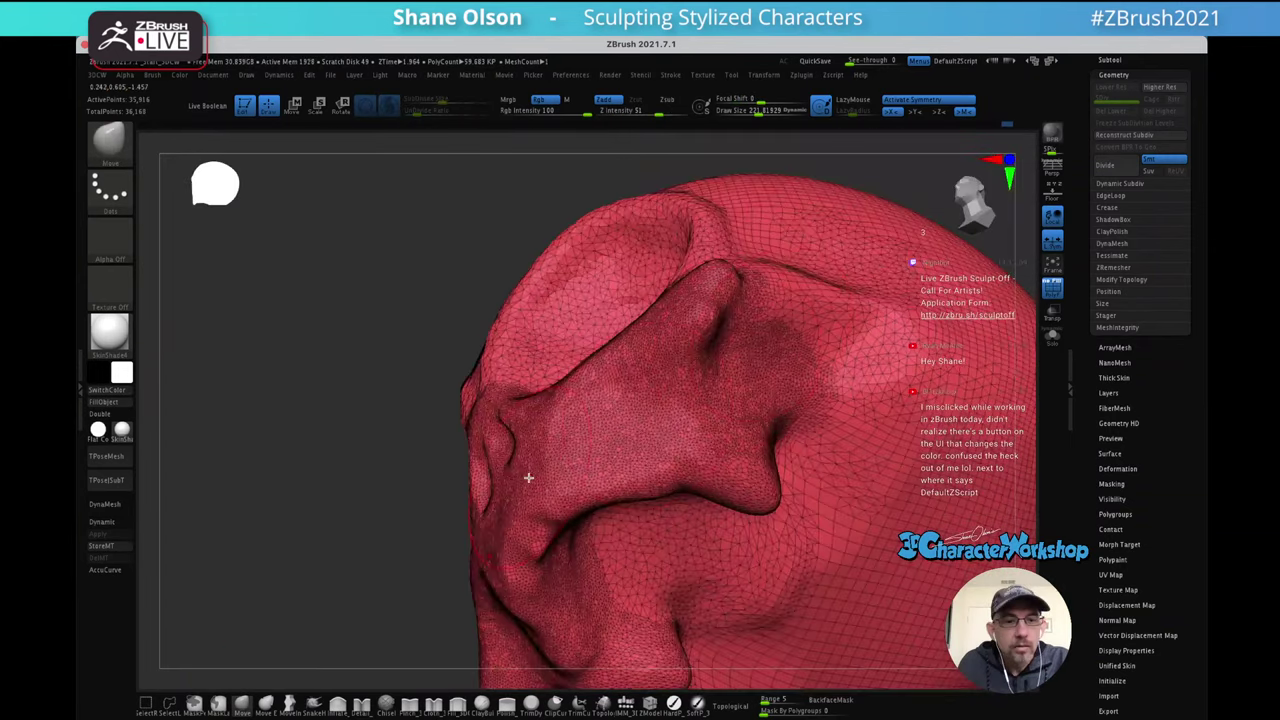
left_click(358, 705)
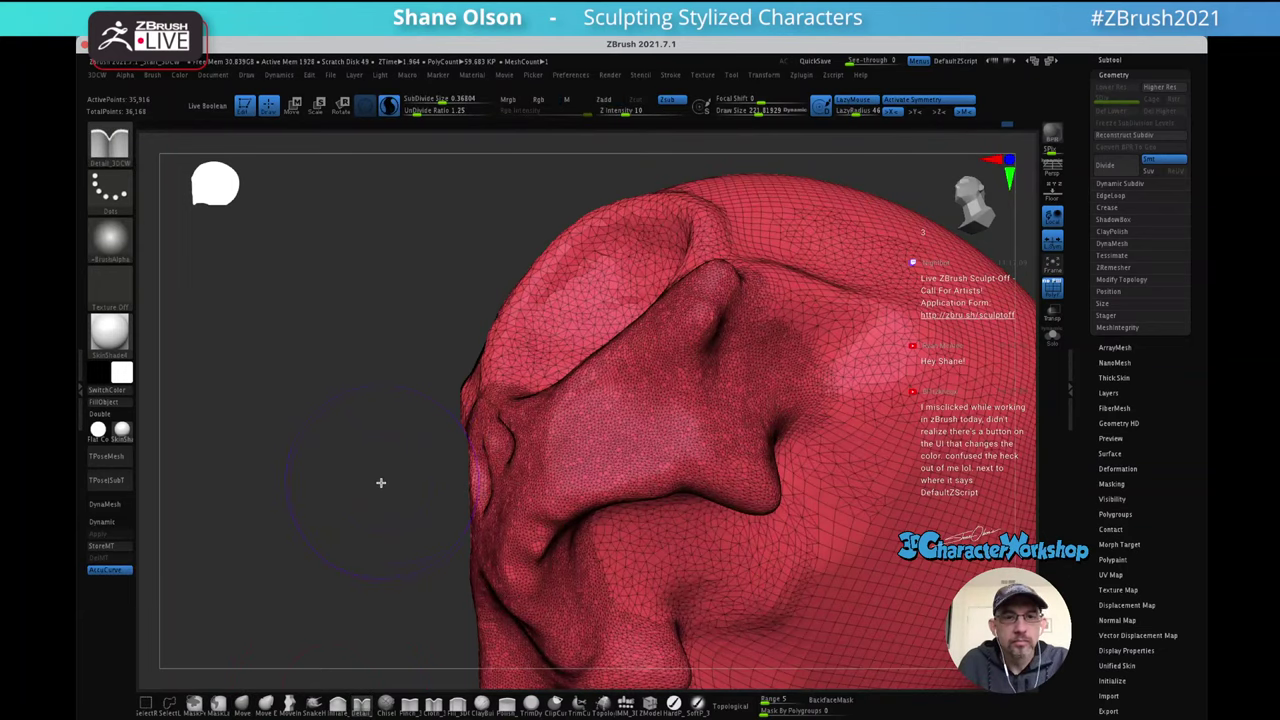
right_click_drag(381, 483, 387, 479)
key("s")
left_click_drag(387, 479, 374, 480)
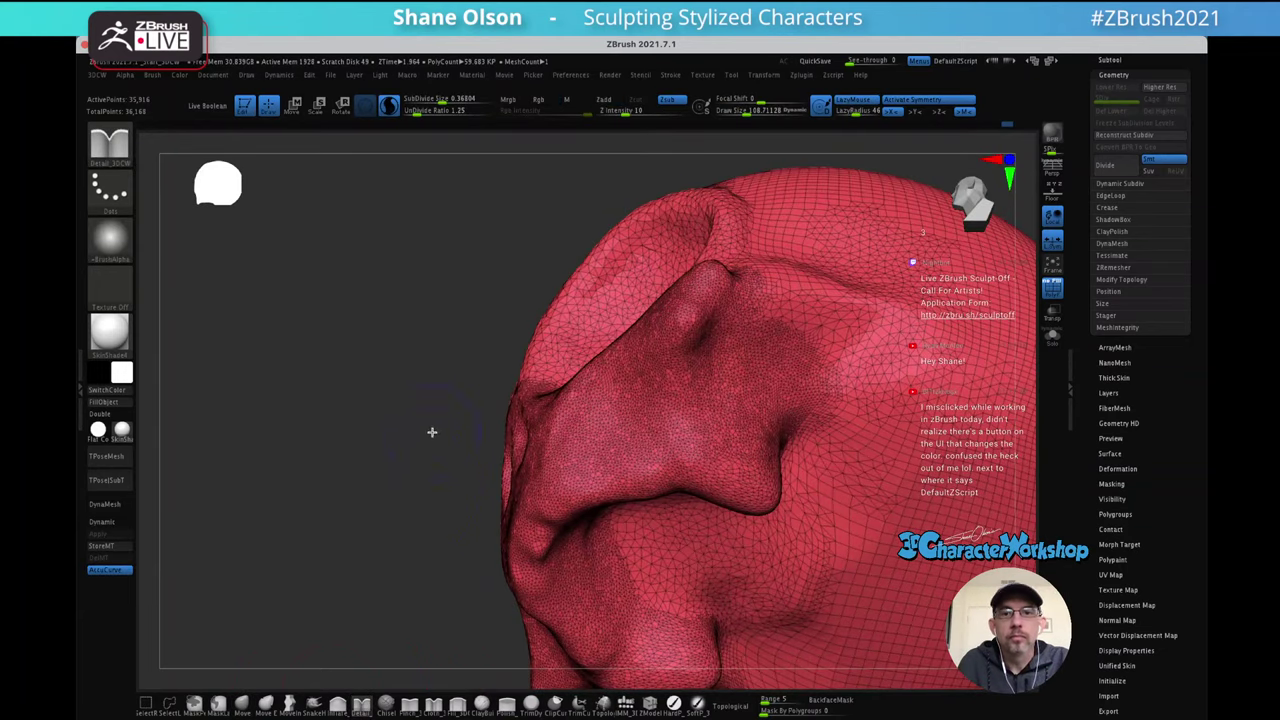
right_click_drag(432, 432, 677, 361)
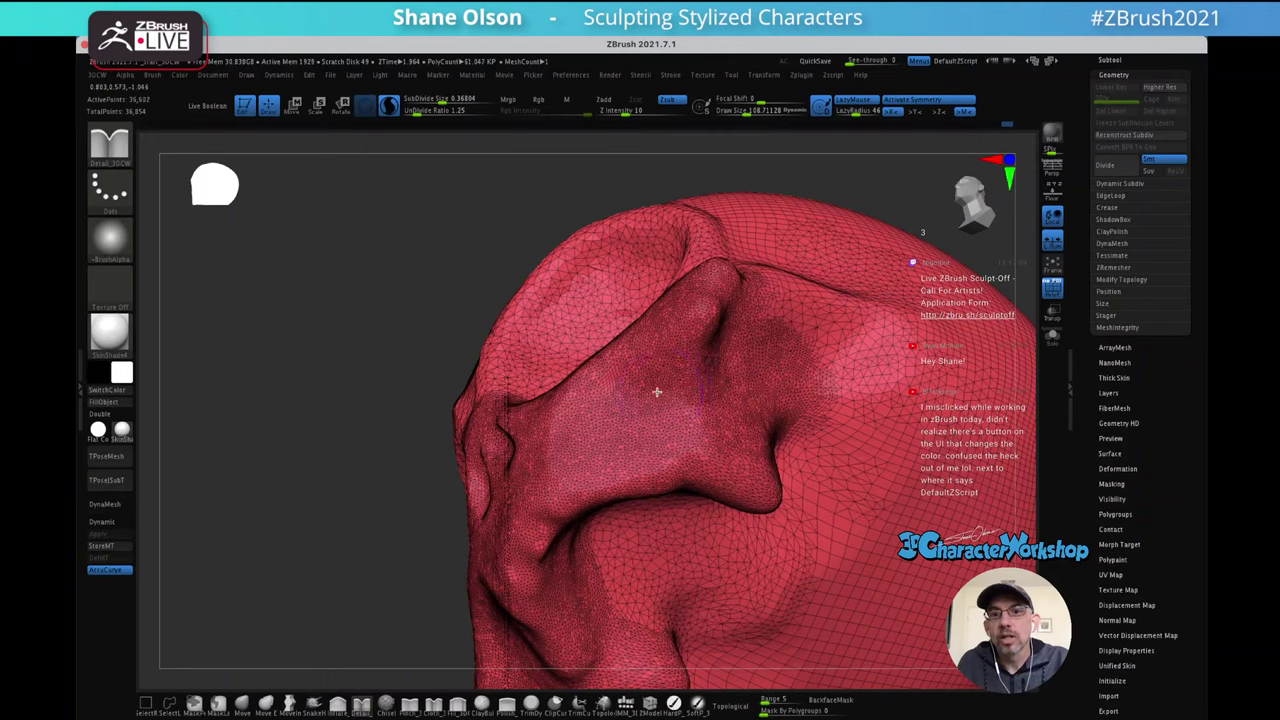
key("shift+f")
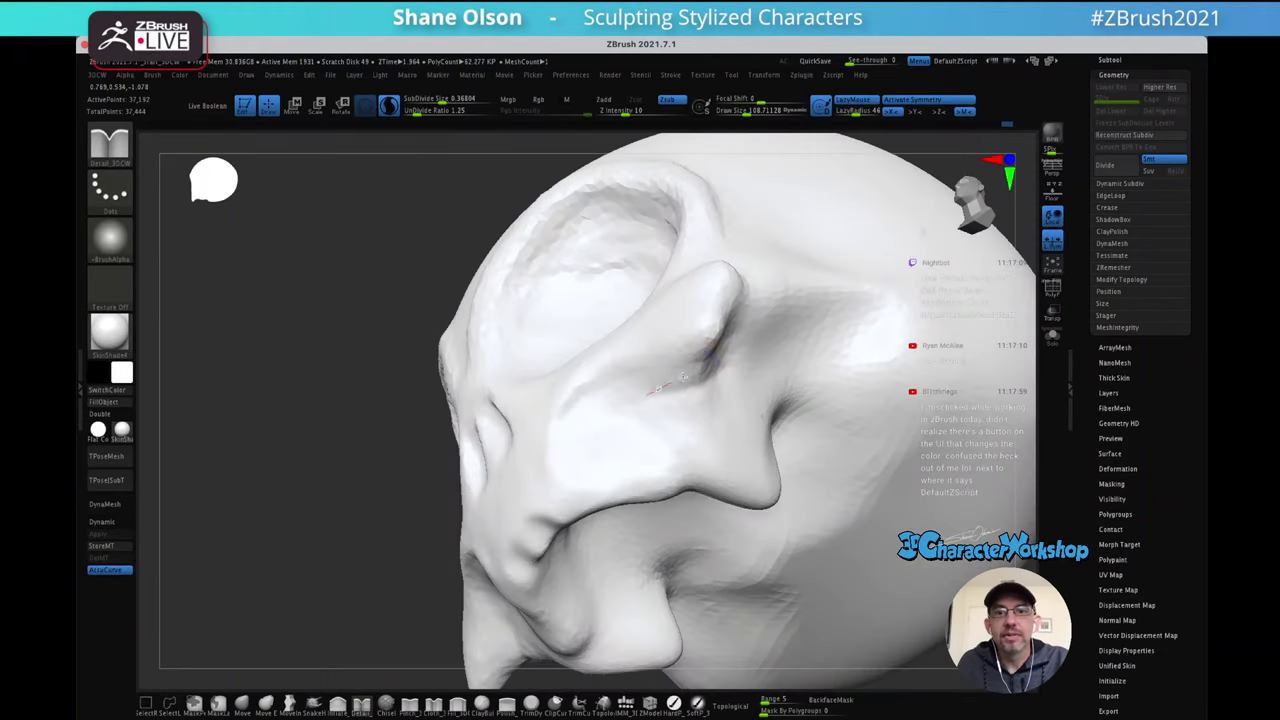
Enlarge the draw size to about 229 and smooth the undersides of the cheekbones and the hollows of the upper jaw
key("s")
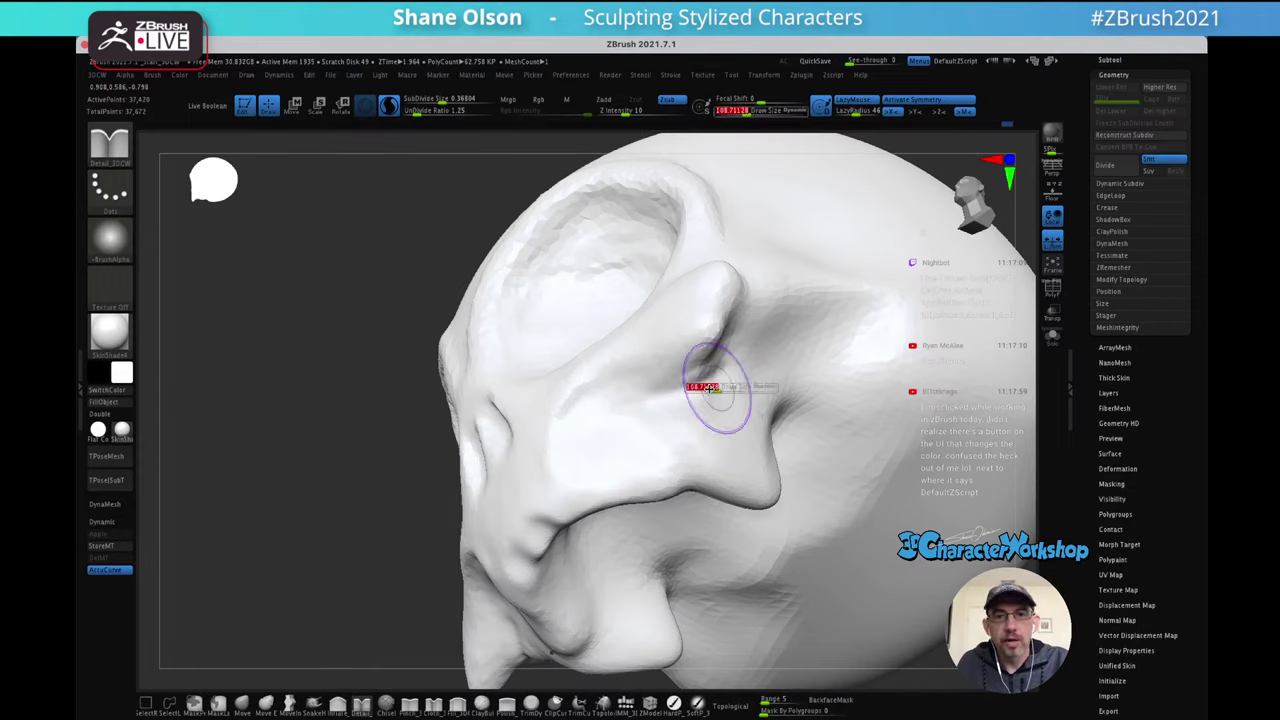
mouse_move(732, 392)
left_mouse_down()
mouse_move(714, 391)
mouse_move(745, 330)
left_mouse_up()
left_click_drag(679, 382, 755, 368, "shift")
mouse_move(783, 363)
right_mouse_down()
mouse_move(734, 380)
mouse_move(773, 391)
right_mouse_up()
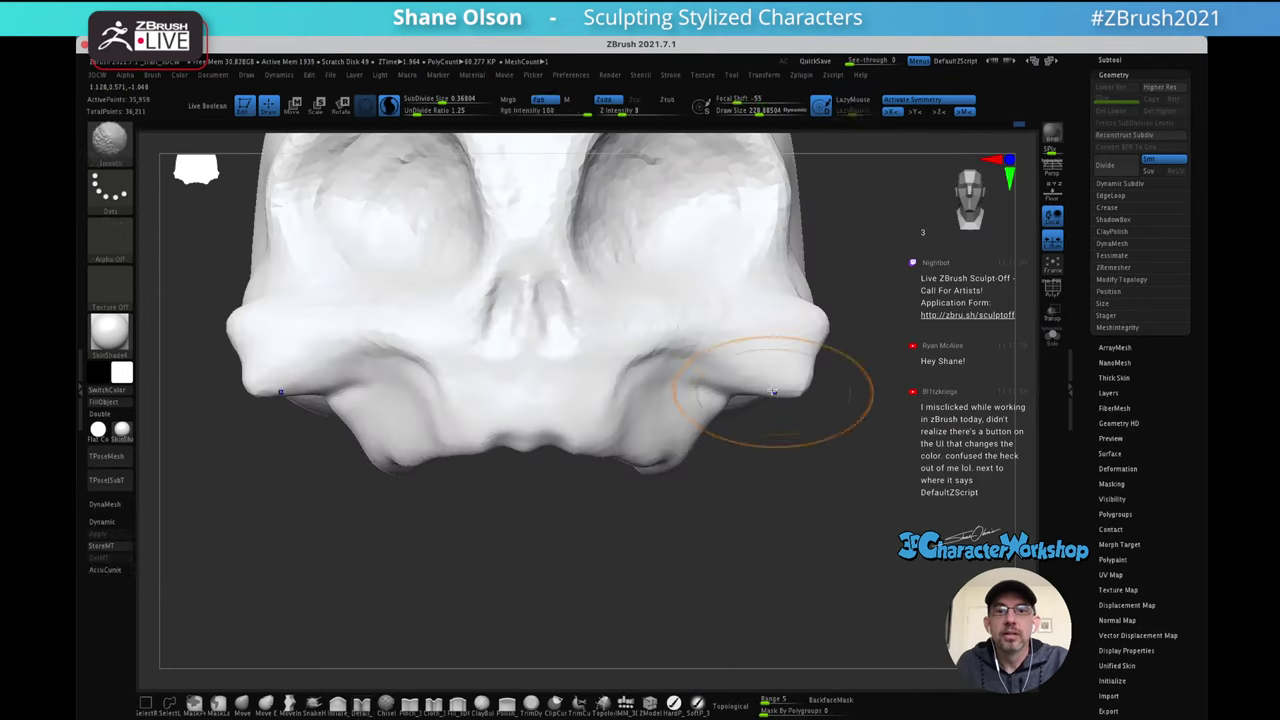
left_click_drag(686, 371, 674, 344, "shift")
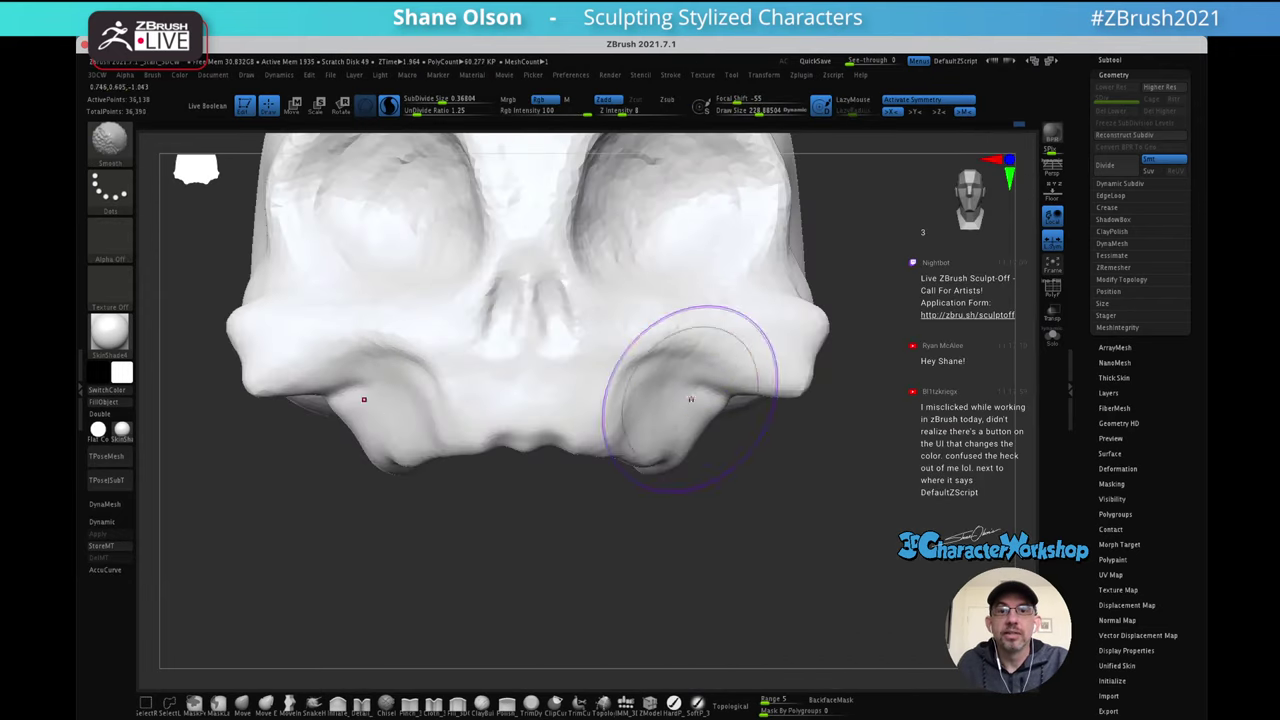
Raise the Smooth brush's Z Intensity to 73, reduce the draw size, and smooth the eye sockets and the area around the nose
left_click(633, 114, "shift")
mouse_move(682, 395)
right_mouse_down()
mouse_move(686, 363)
mouse_move(686, 420)
right_mouse_up()
key("s")
left_click_drag(691, 424, 684, 425)
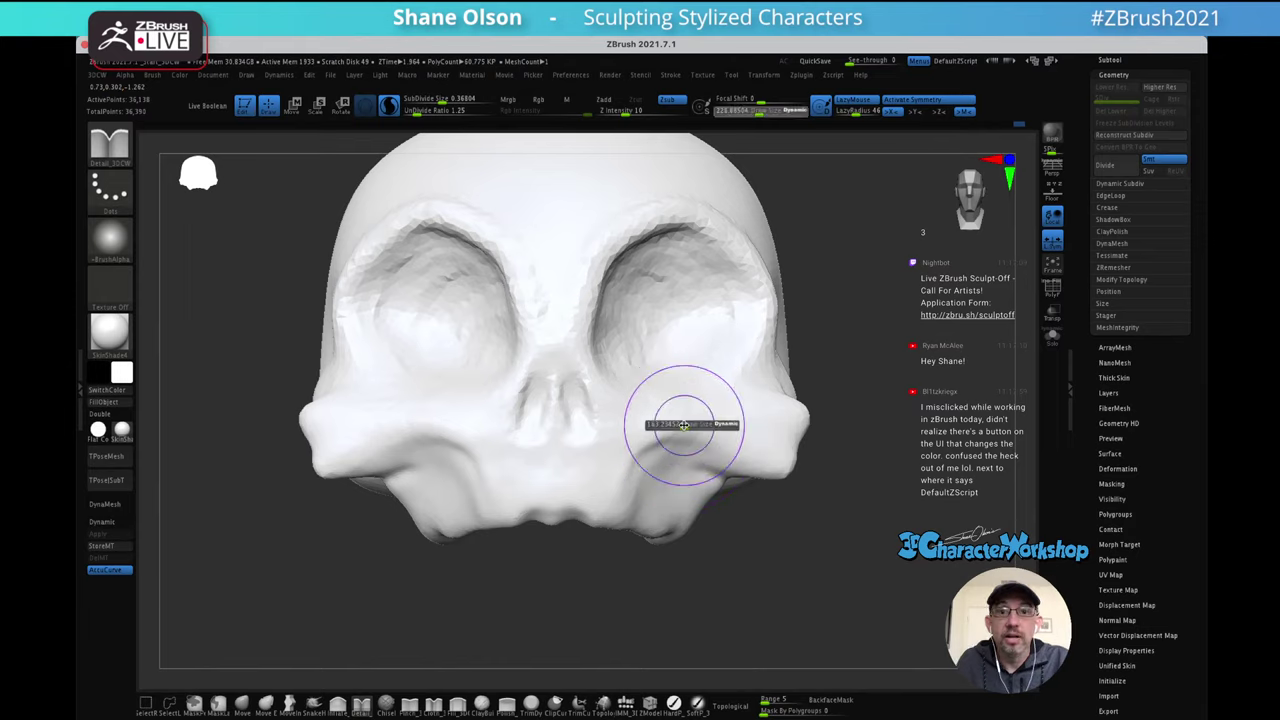
key("shift")
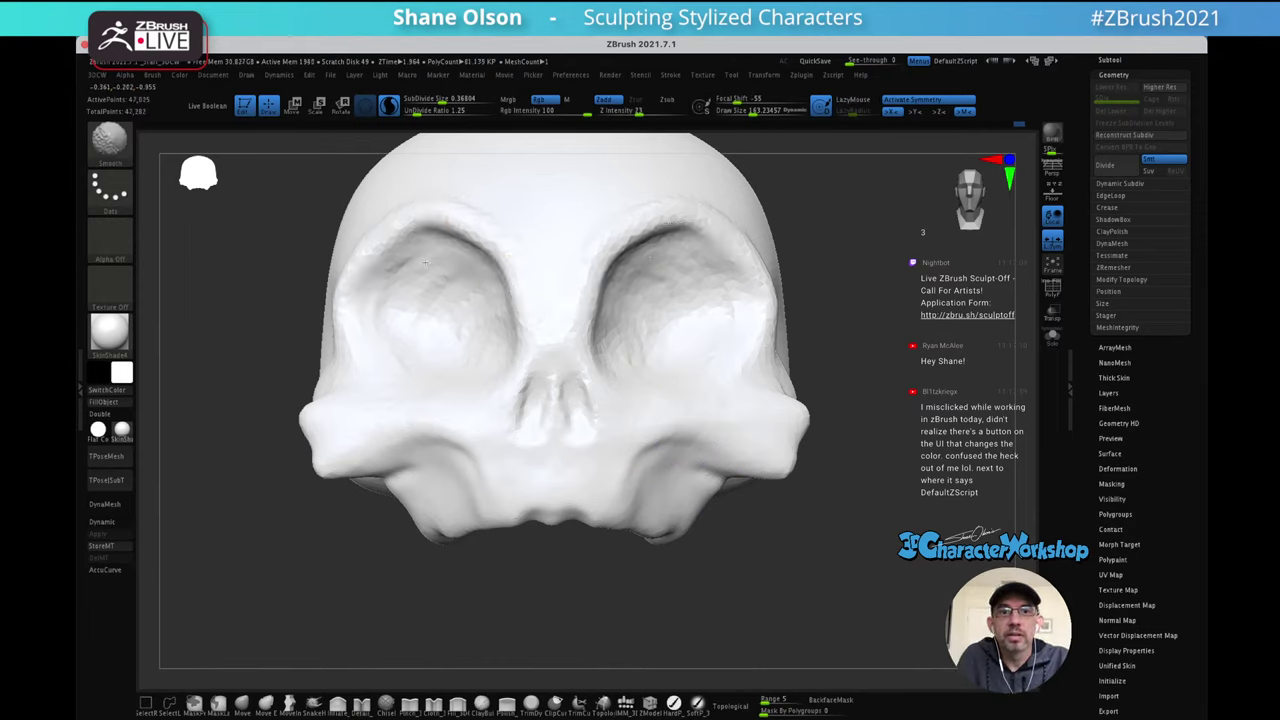
left_click_drag(621, 395, 571, 417, "shift")
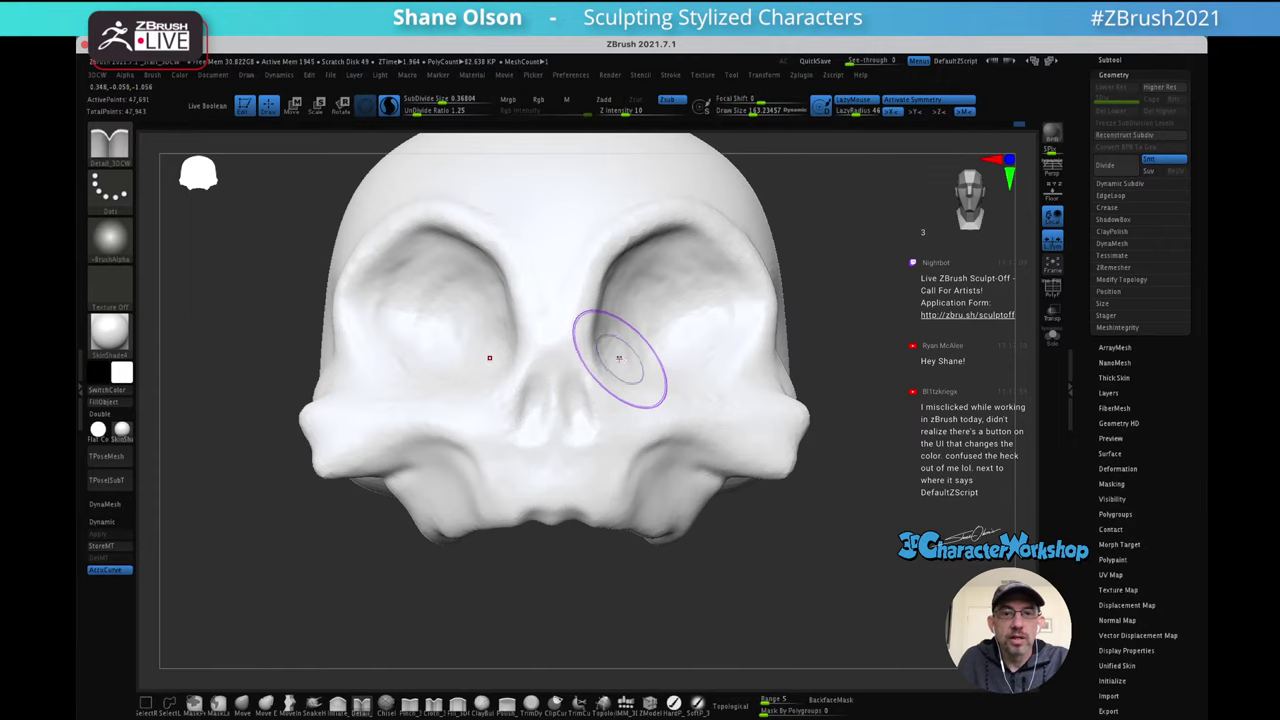
Smooth the inner upper rims of the eye sockets along the brow
right_click_drag(620, 357, 660, 350)
right_click_drag(712, 387, 730, 351, "alt")
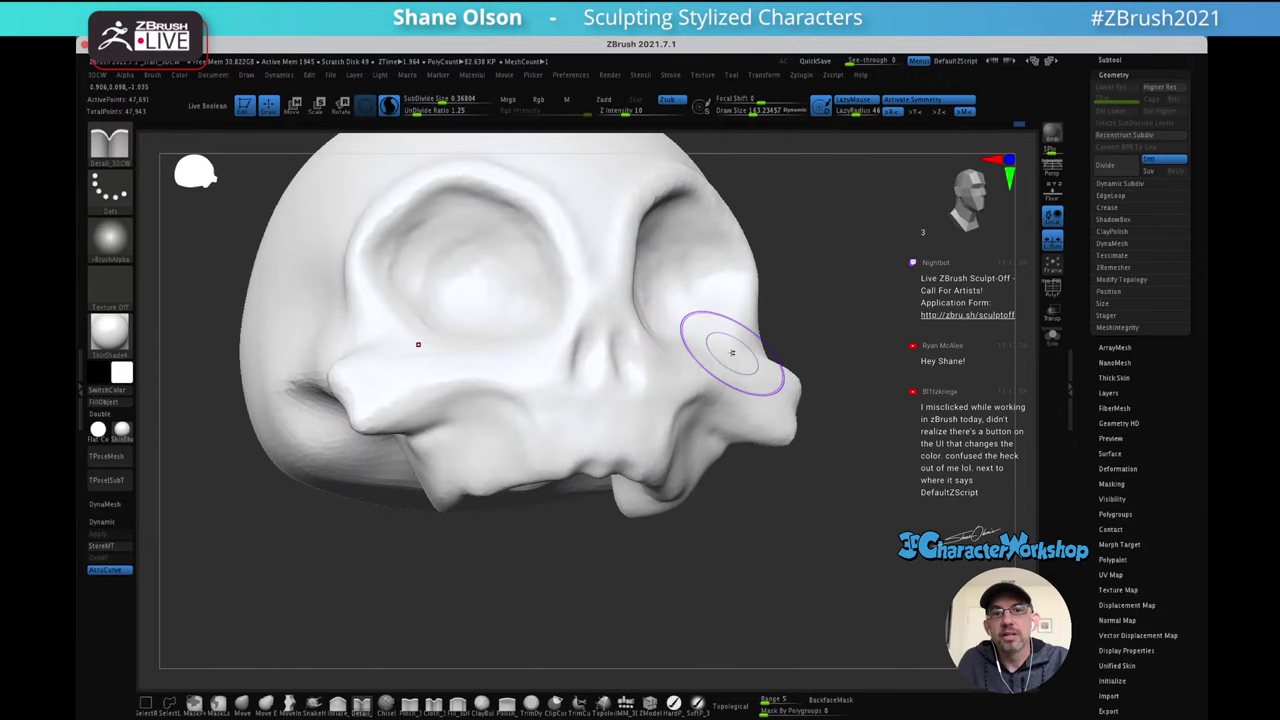
mouse_move(704, 305)
right_mouse_down("alt")
mouse_move(712, 350)
mouse_move(687, 286)
right_mouse_up("alt")
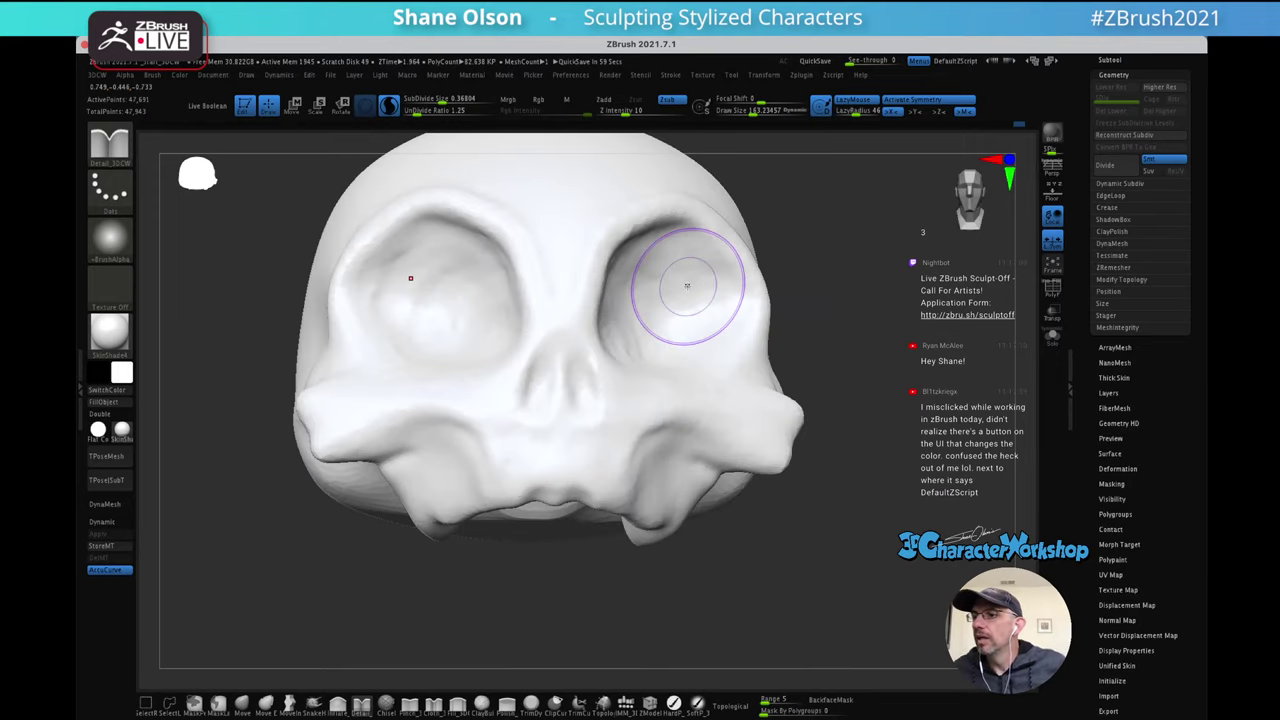
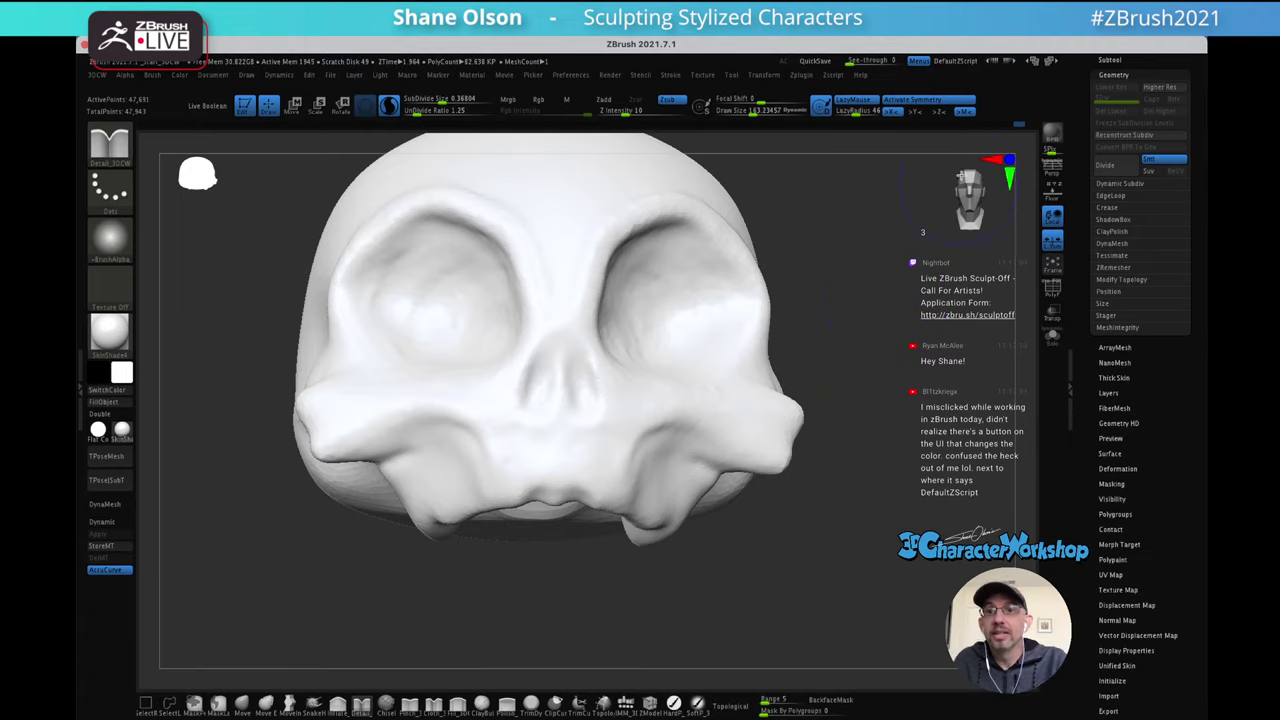
left_click_drag(892, 302, 884, 303)
left_click_drag(817, 234, 820, 280, "alt")
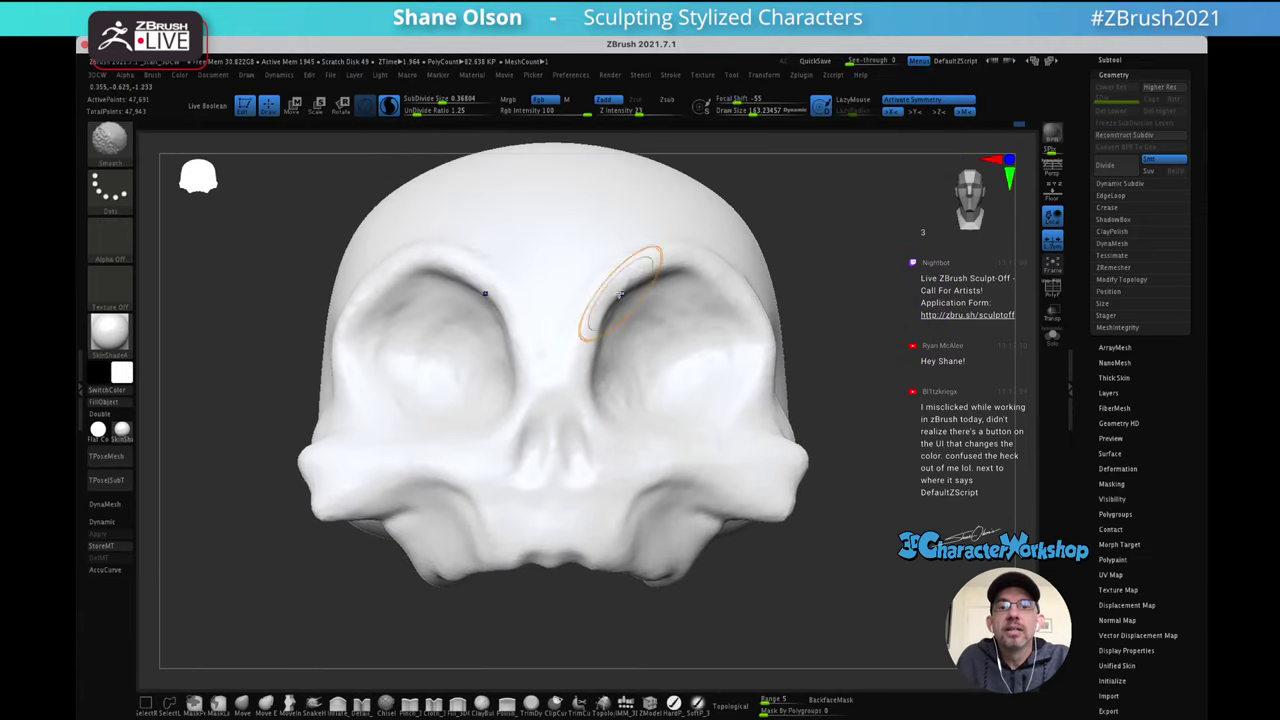
left_click_drag(620, 294, 655, 257, "shift")
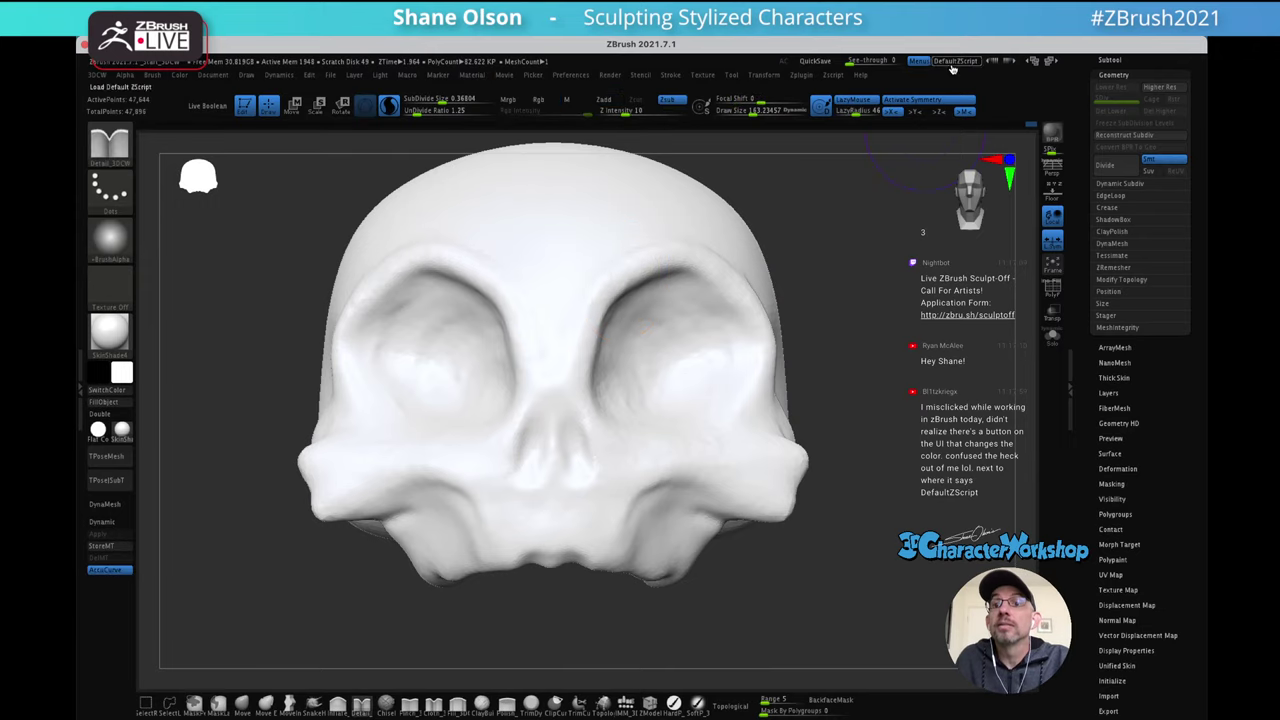
Adjust the upper jaw from below with the Move brush and smooth its front surface
left_click_drag(809, 385, 677, 468)
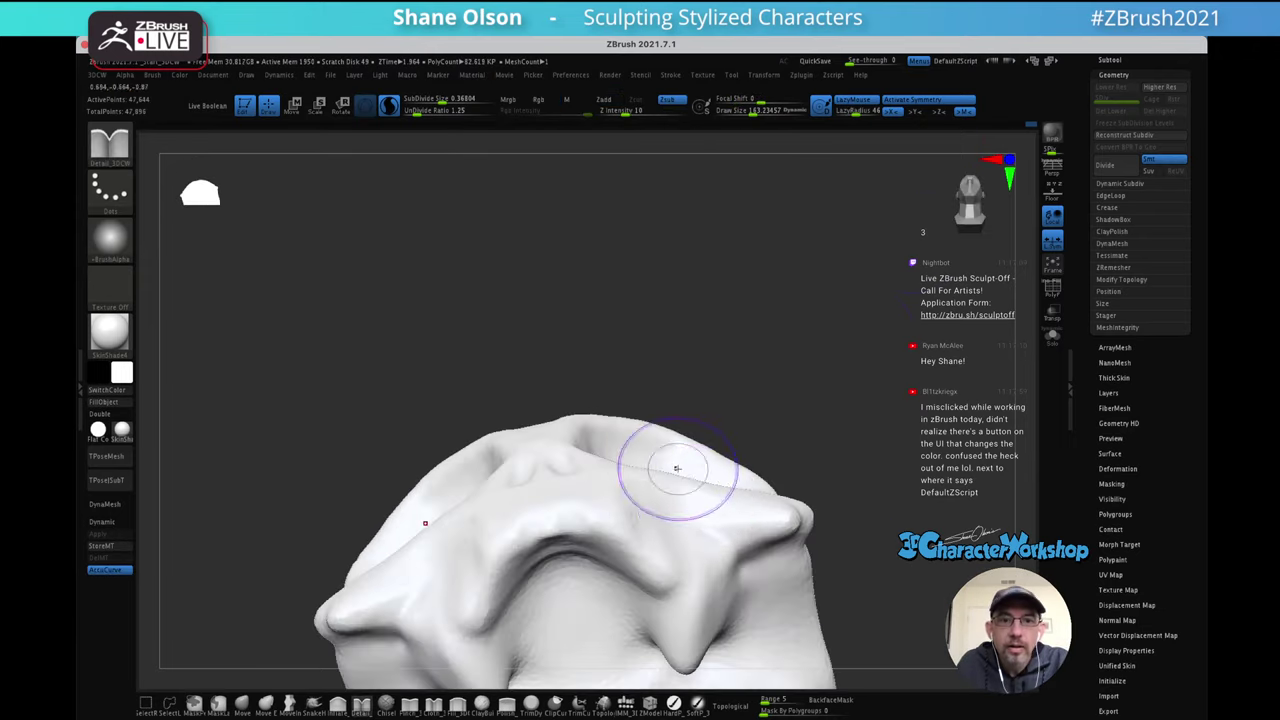
left_click(242, 704)
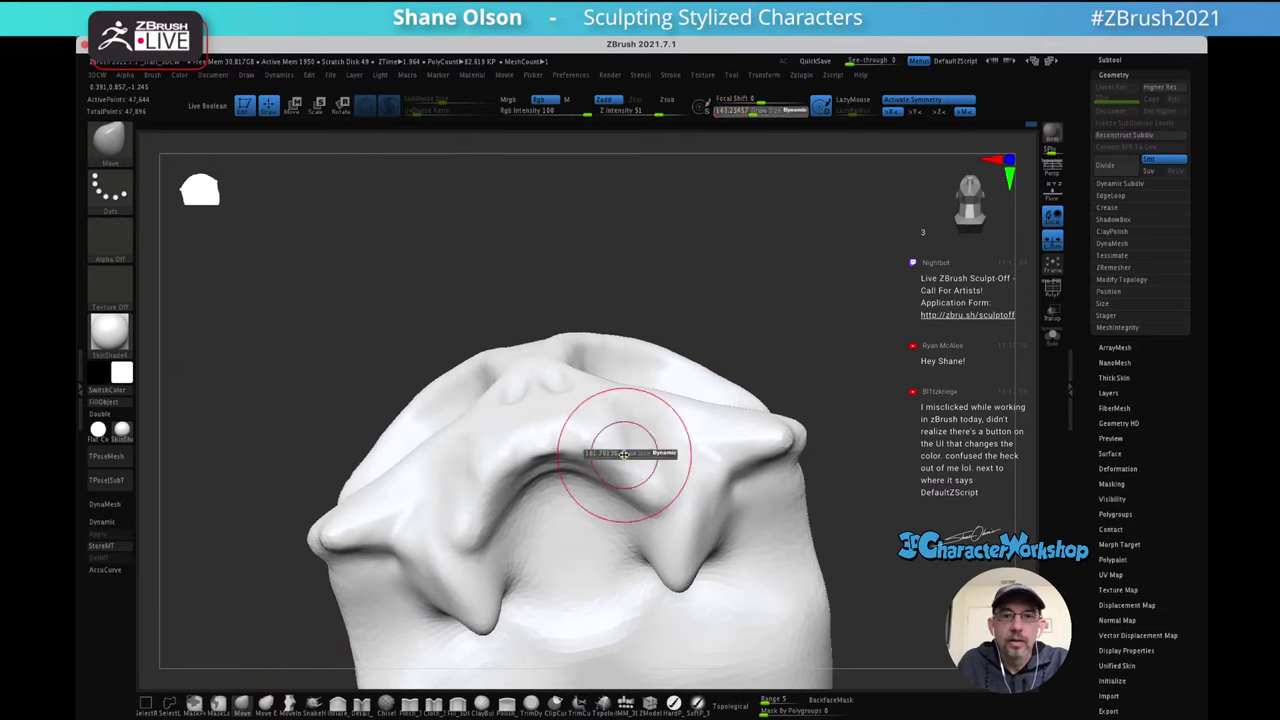
left_click_drag(609, 463, 620, 470)
mouse_move(660, 460)
right_mouse_down()
mouse_move(680, 457)
mouse_move(674, 383)
mouse_move(666, 457)
mouse_move(634, 435)
mouse_move(629, 368)
right_mouse_up()
mouse_move(629, 368)
left_mouse_down("shift")
mouse_move(625, 340)
mouse_move(643, 407)
left_mouse_up("shift")
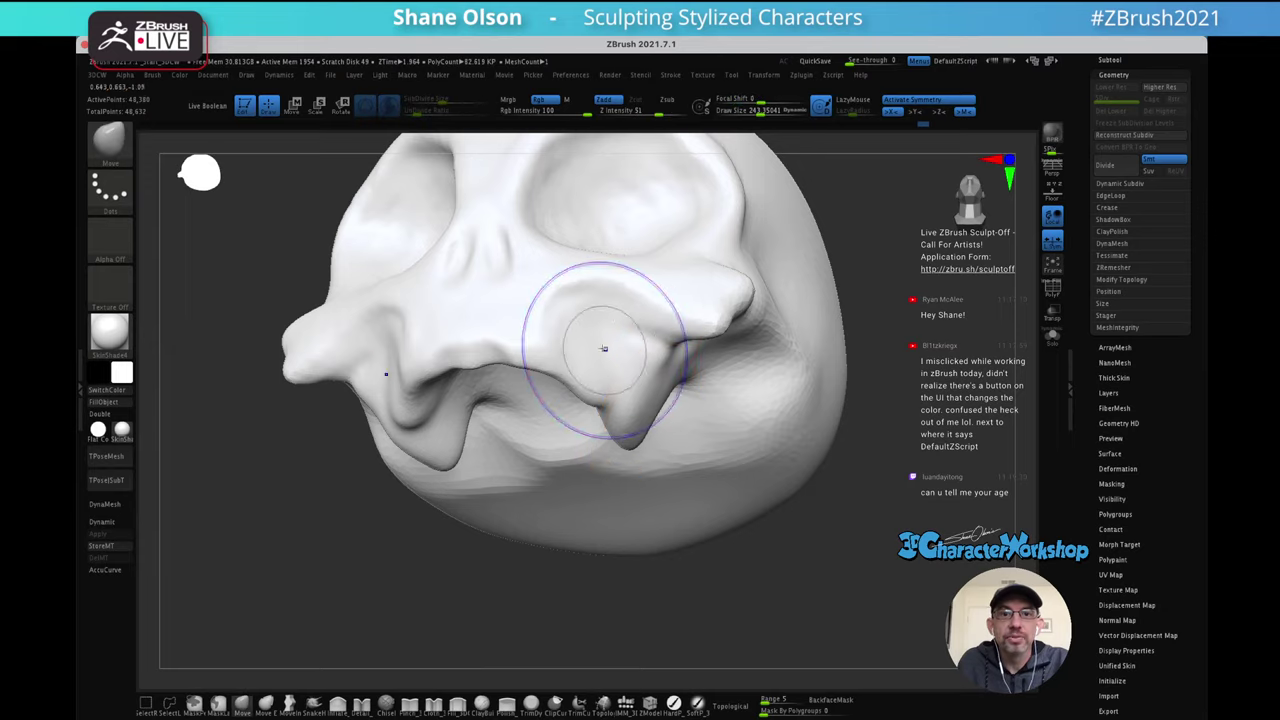
Smooth the hollows beneath the cheekbones and reshape them with the Move brush at a draw size of about 188
left_click_drag(603, 349, 615, 329, "shift")
right_click_drag(615, 329, 626, 363, "shift")
mouse_move(596, 325)
left_mouse_down("shift")
mouse_move(622, 332)
mouse_move(624, 312)
left_mouse_up("shift")
key("s")
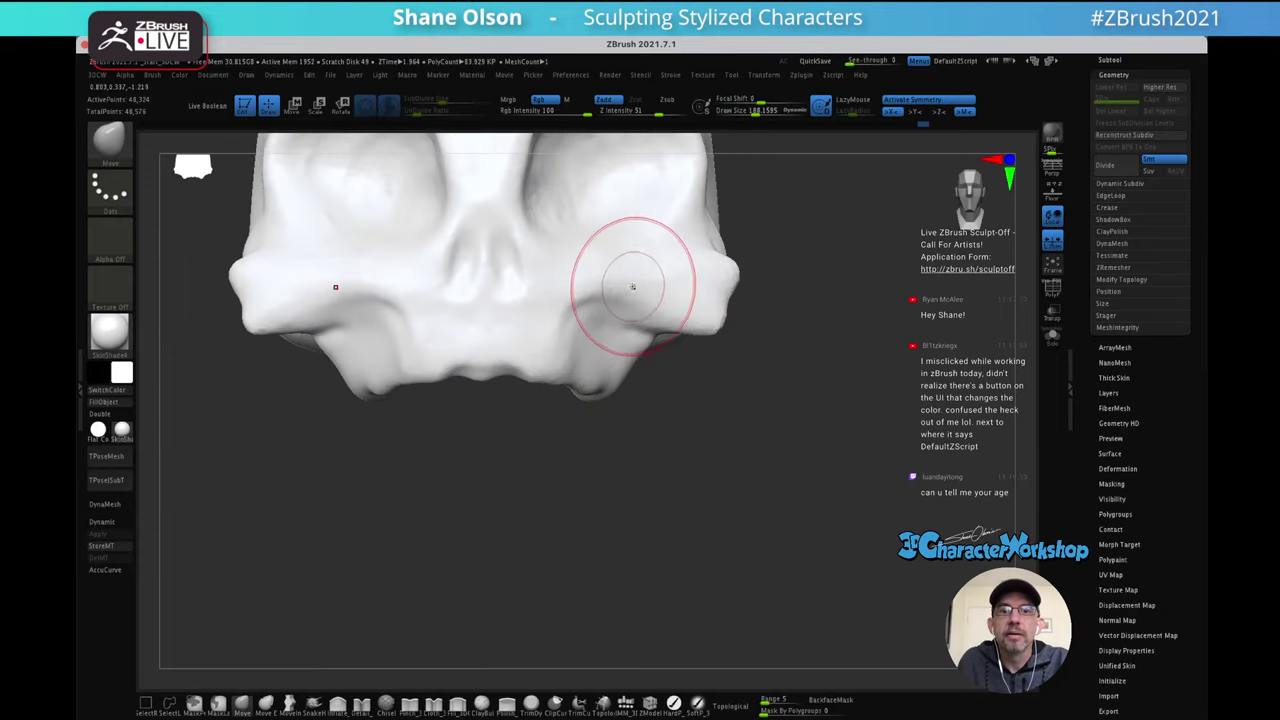
mouse_move(630, 265)
left_mouse_down()
mouse_move(628, 330)
mouse_move(628, 316)
mouse_move(612, 338)
mouse_move(590, 329)
left_mouse_up()
Set the draw size to about 146 and smooth the side of the upper jaw where it meets the cheekbone
key("s")
right_click_drag(656, 303, 756, 330)
left_click_drag(660, 470, 690, 500, "ctrl")
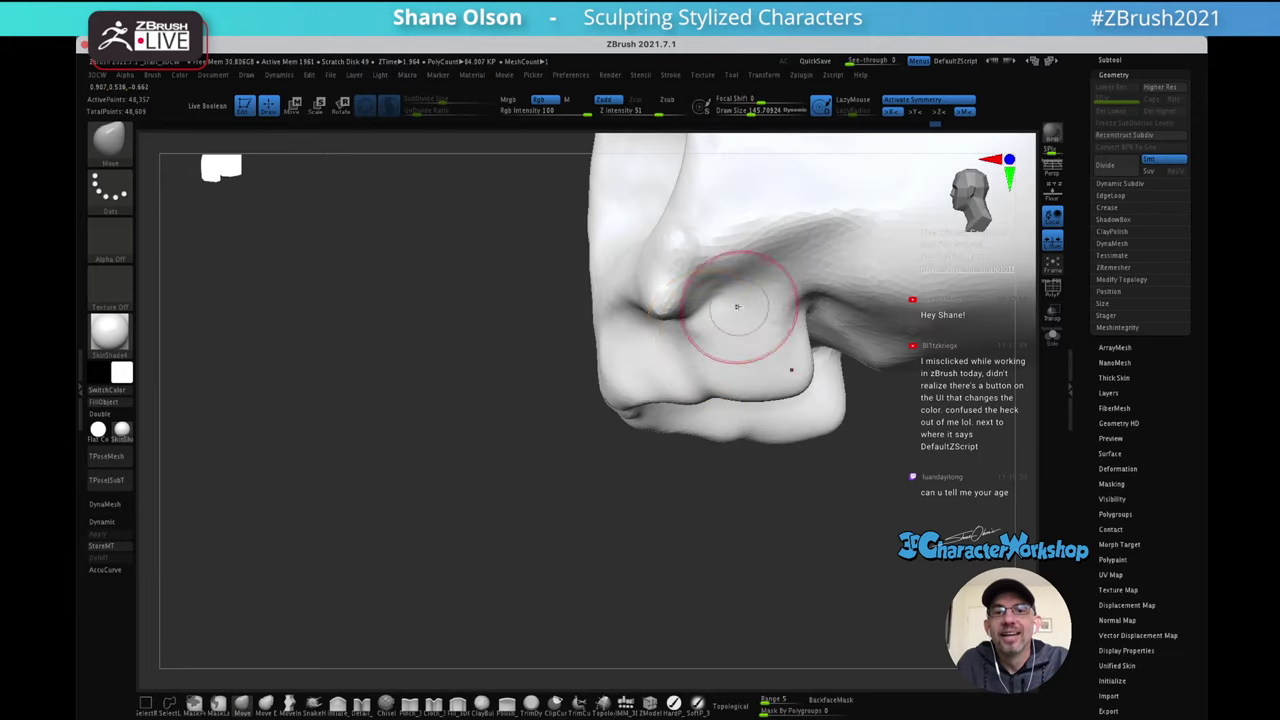
mouse_move(735, 303)
right_mouse_down()
mouse_move(716, 328)
mouse_move(760, 306)
right_mouse_up()
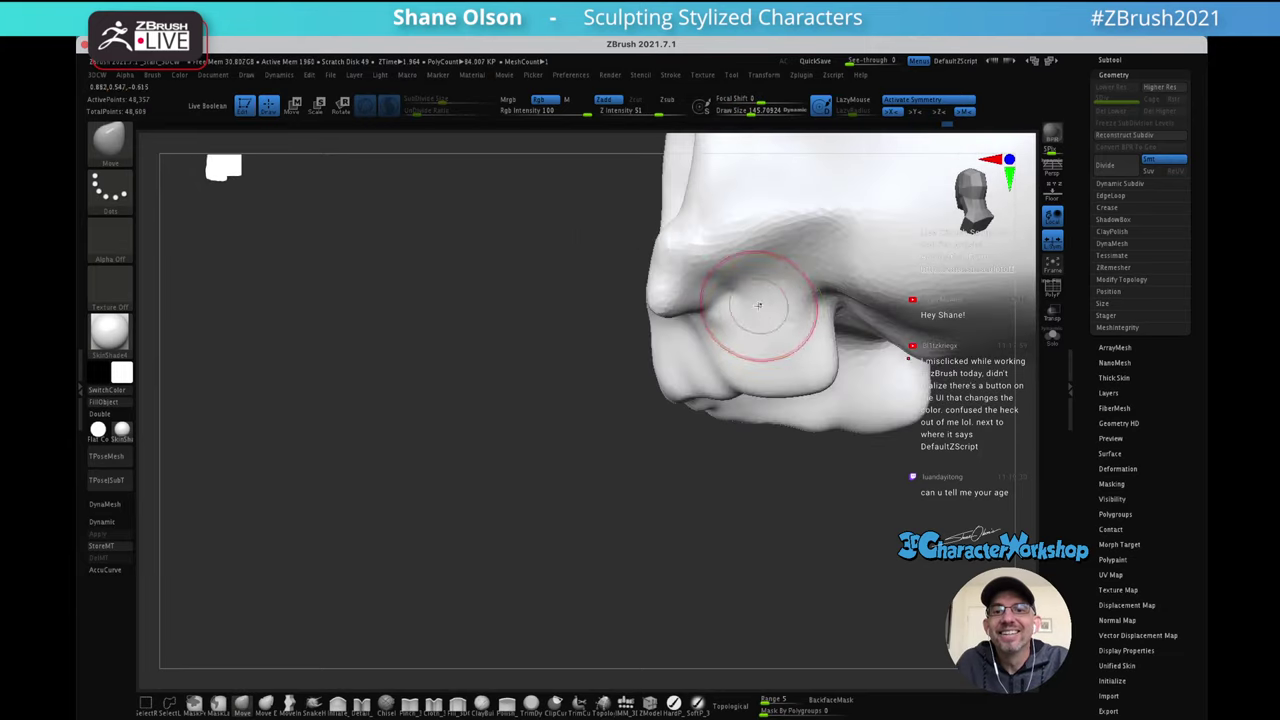
left_click_drag(760, 306, 780, 310, "shift")
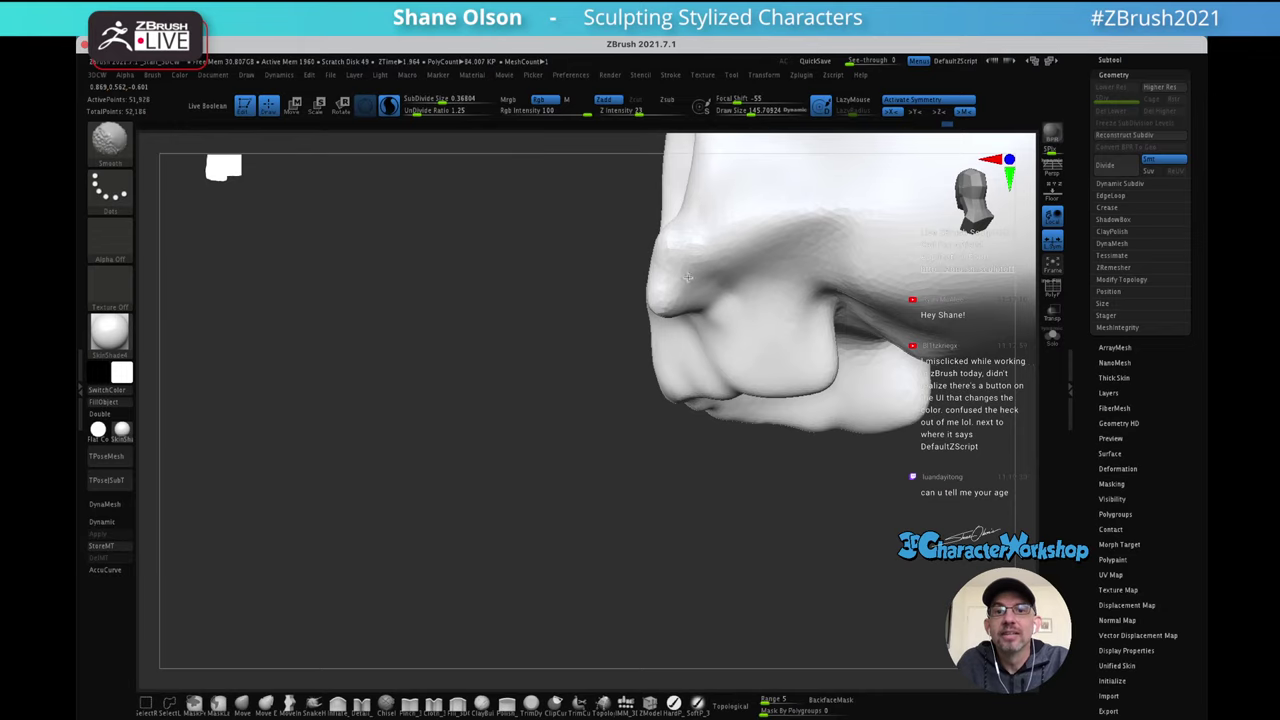
mouse_move(714, 294)
right_mouse_down()
mouse_move(720, 318)
mouse_move(666, 347)
mouse_move(700, 323)
mouse_move(689, 364)
mouse_move(700, 343)
mouse_move(719, 359)
right_mouse_up()
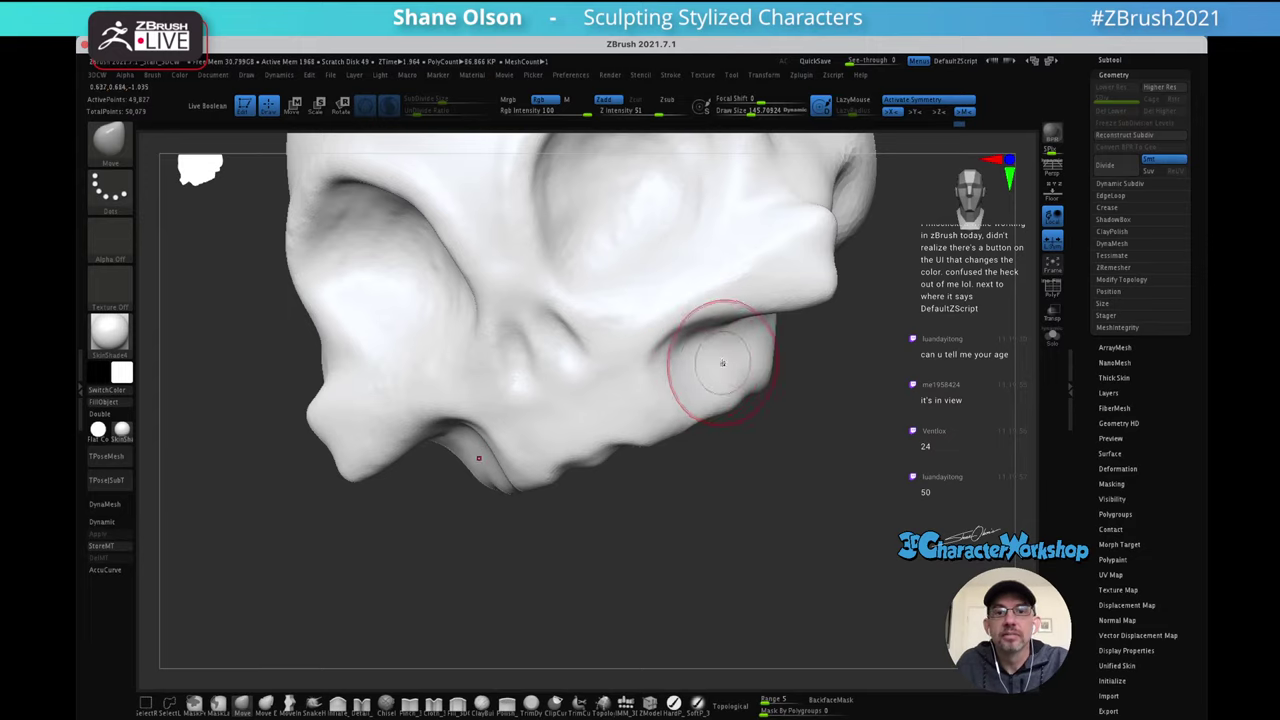
Set the draw size to about 69 and shape the tooth-root notches along the upper jaw's front edge with the Move brush
right_click_drag(722, 363, 617, 415)
key("s")
key("bracketleft")
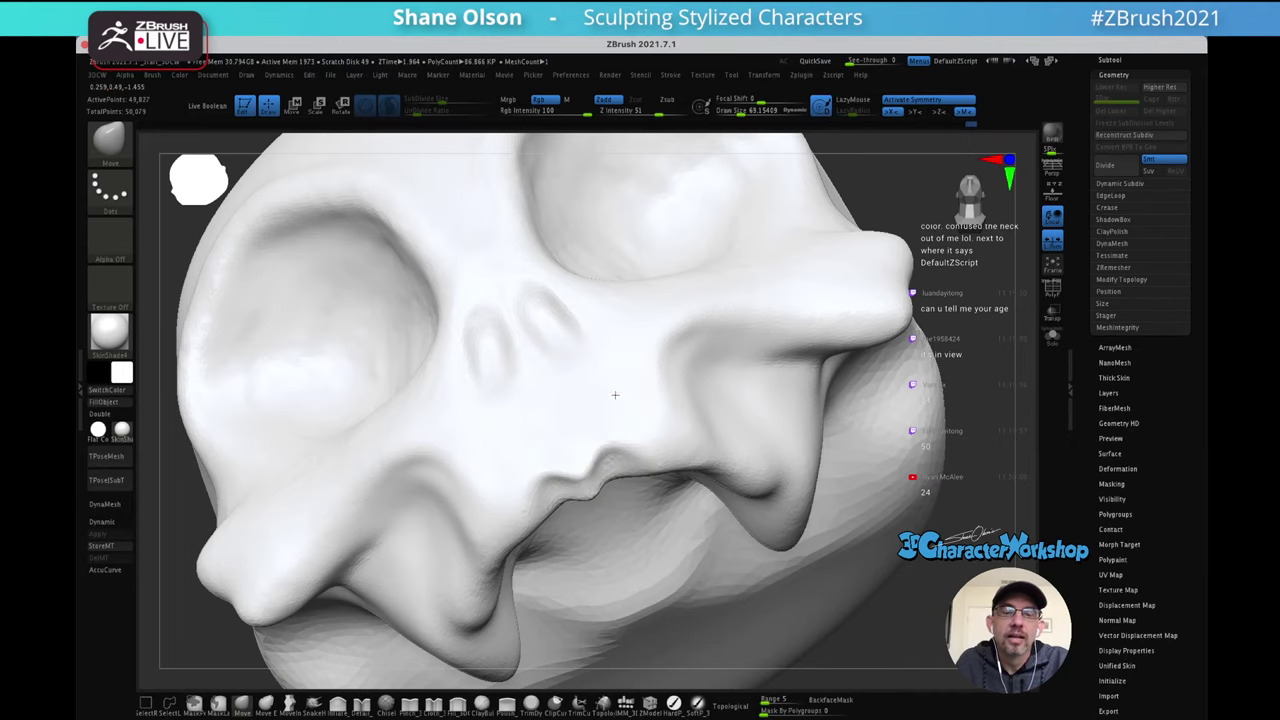
mouse_move(608, 389)
right_mouse_down()
mouse_move(608, 417)
mouse_move(640, 406)
mouse_move(651, 451)
mouse_move(640, 423)
mouse_move(700, 410)
mouse_move(651, 480)
right_mouse_up()
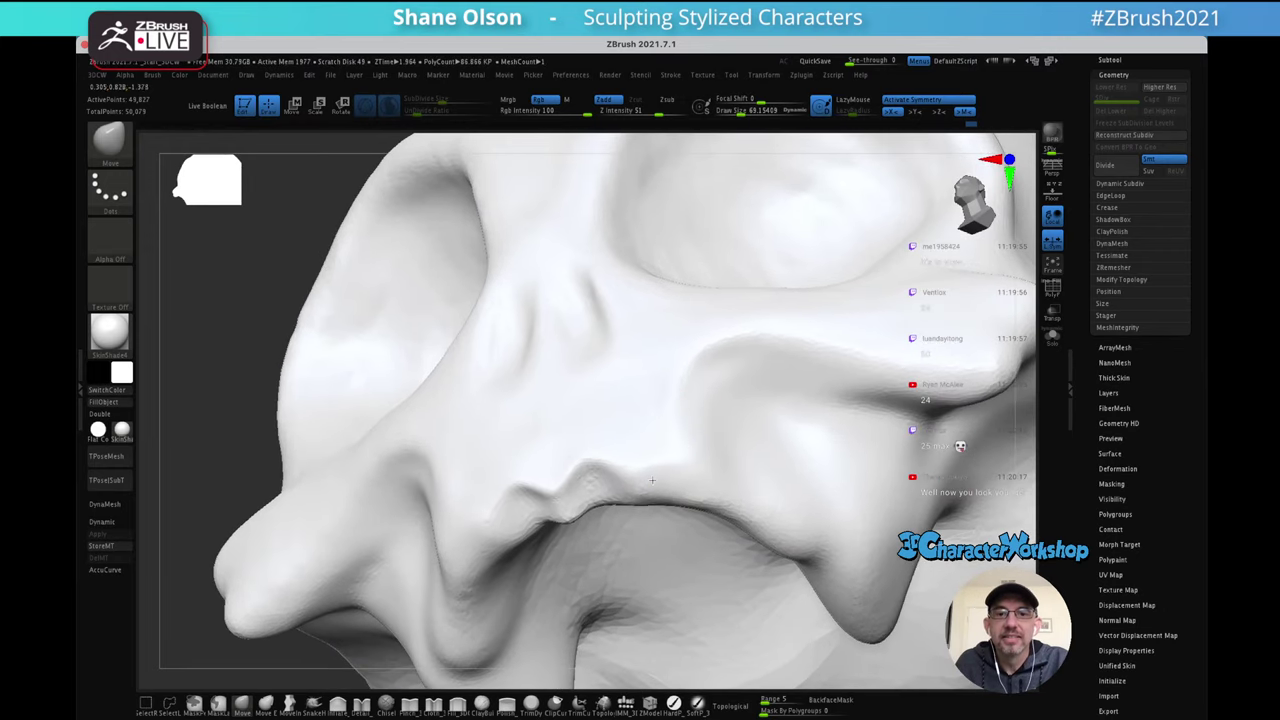
right_click_drag(654, 400, 666, 414)
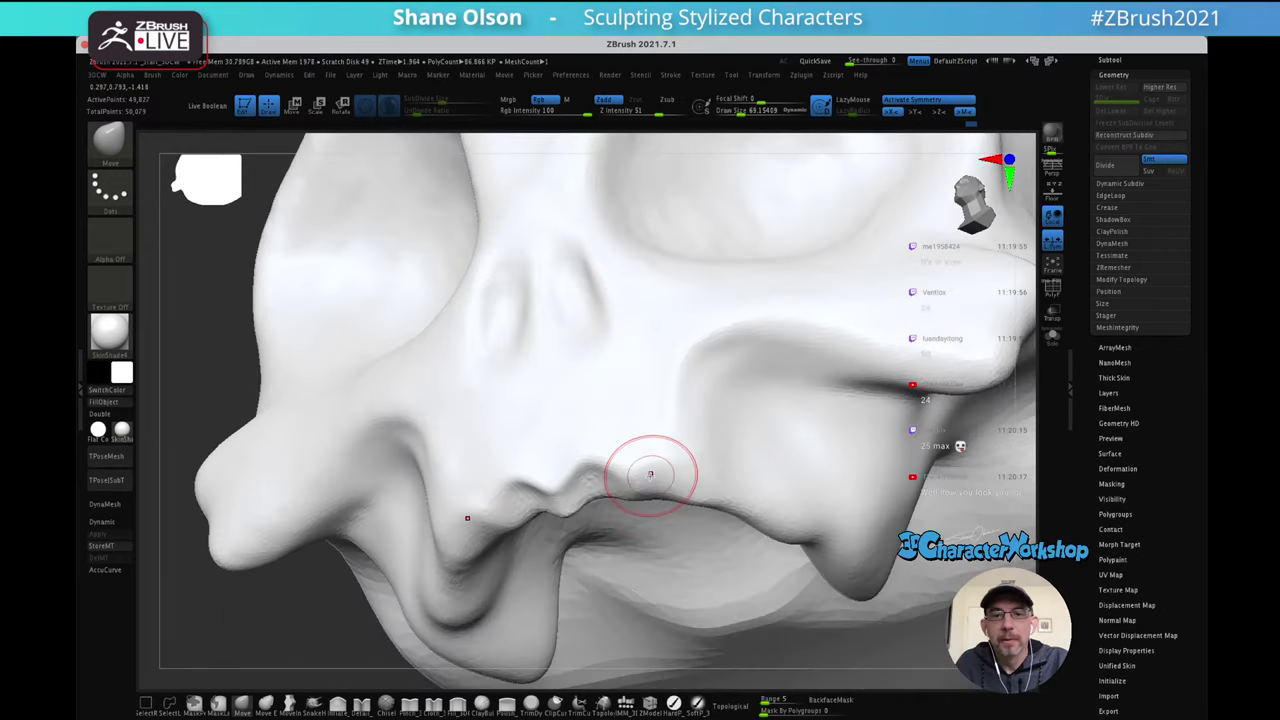
Set the draw size to about 51, add another notch on each side of the upper jaw's front edge and smooth the edge
key("s")
left_click_drag(660, 471, 654, 474)
right_click_drag(645, 441, 651, 467)
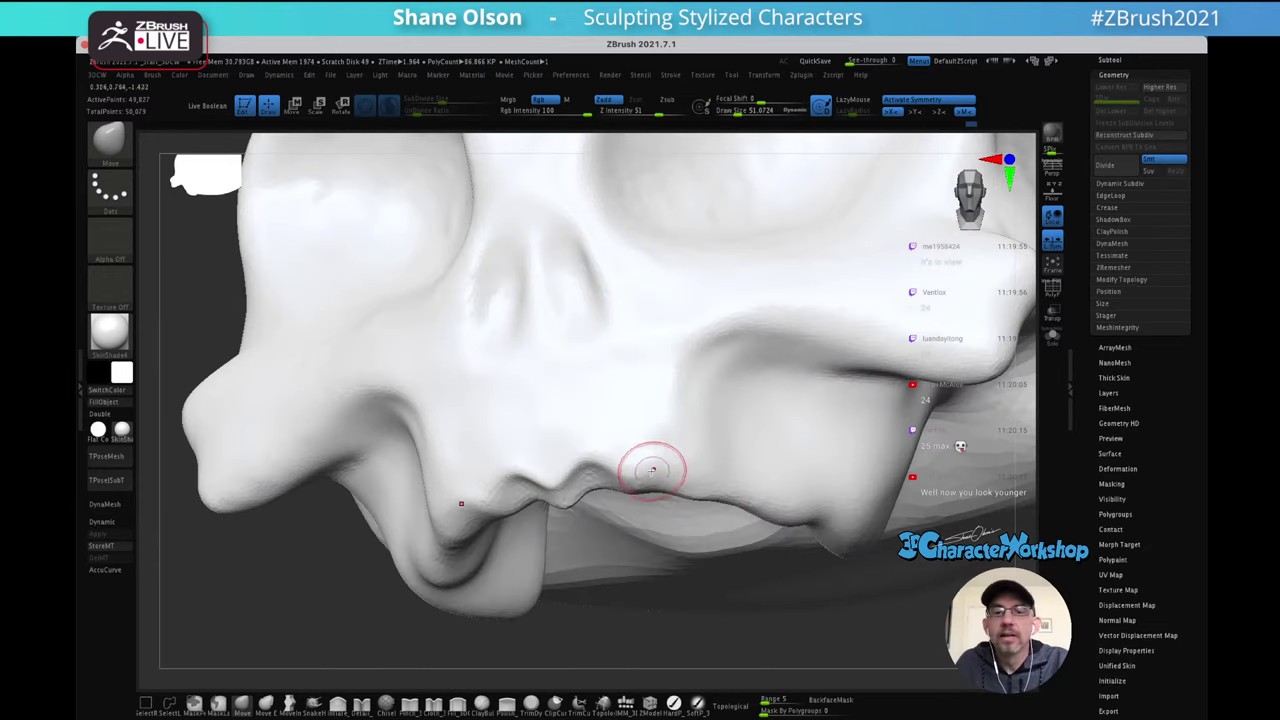
mouse_move(654, 408)
right_mouse_down()
mouse_move(657, 474)
mouse_move(611, 449)
right_mouse_up()
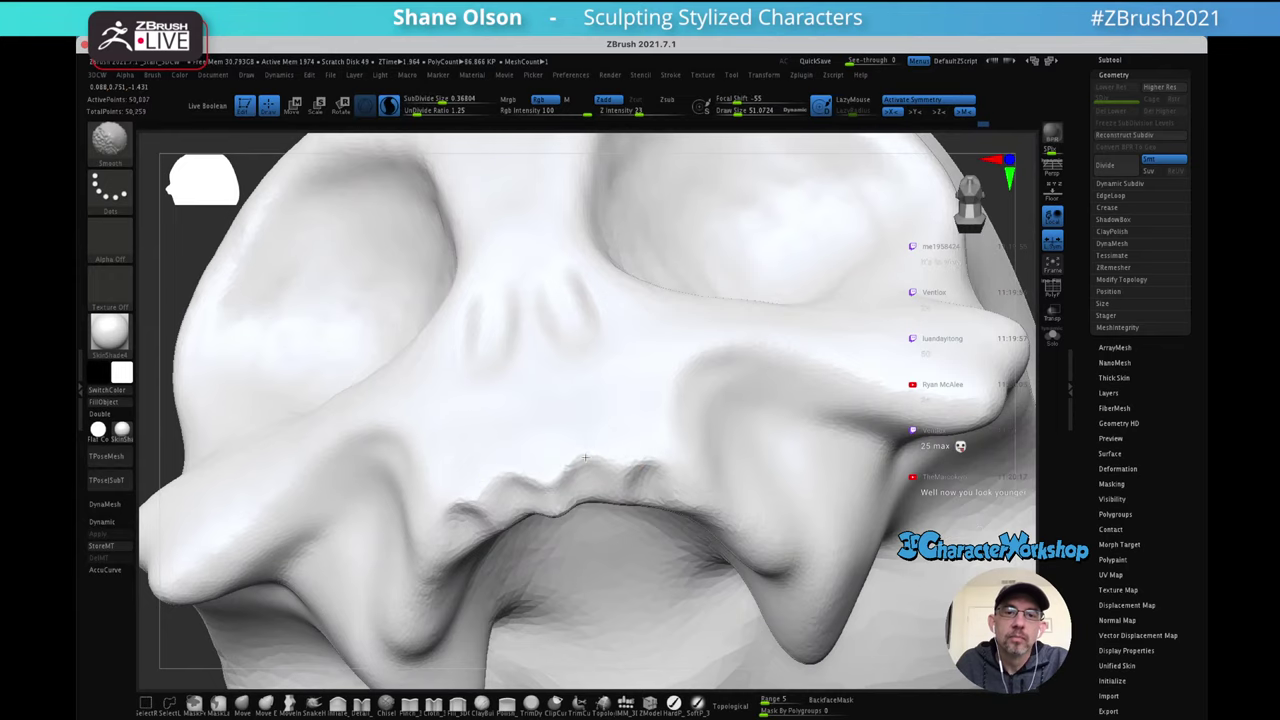
left_click_drag(532, 503, 568, 507, "shift")
right_click_drag(691, 443, 682, 470)
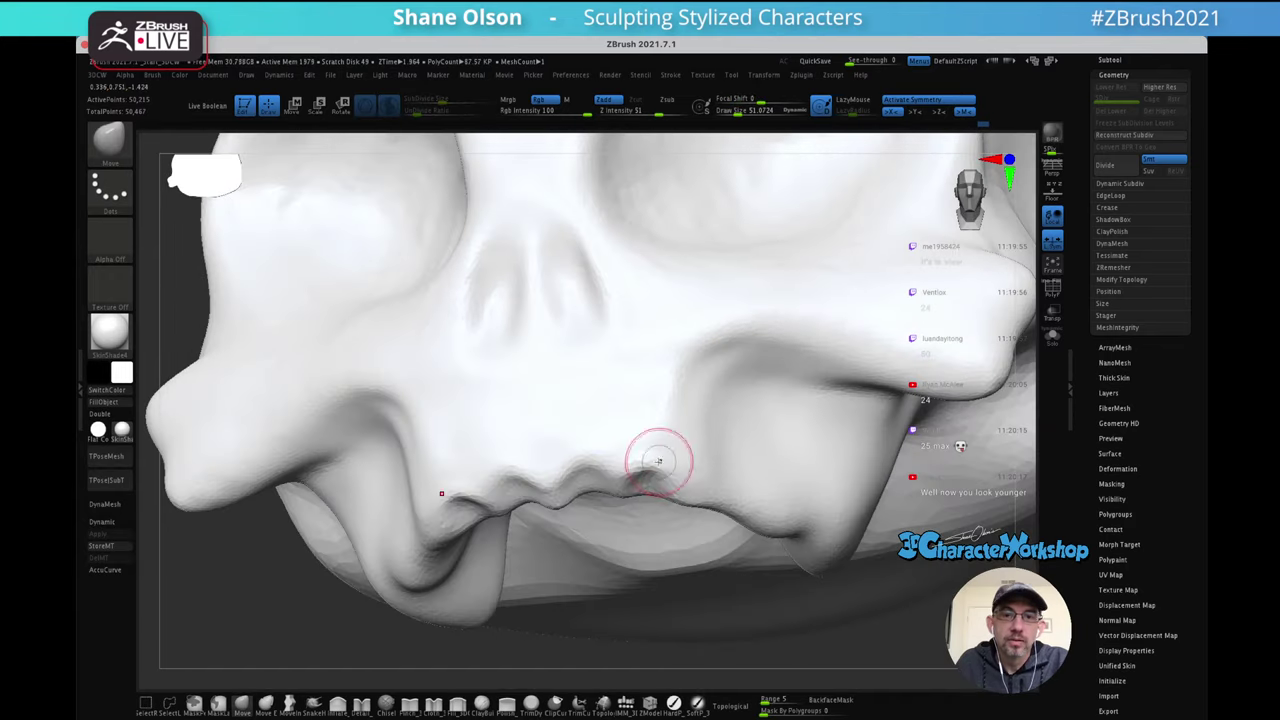
mouse_move(663, 403)
right_mouse_down()
mouse_move(694, 371)
mouse_move(664, 410)
mouse_move(543, 491)
right_mouse_up()
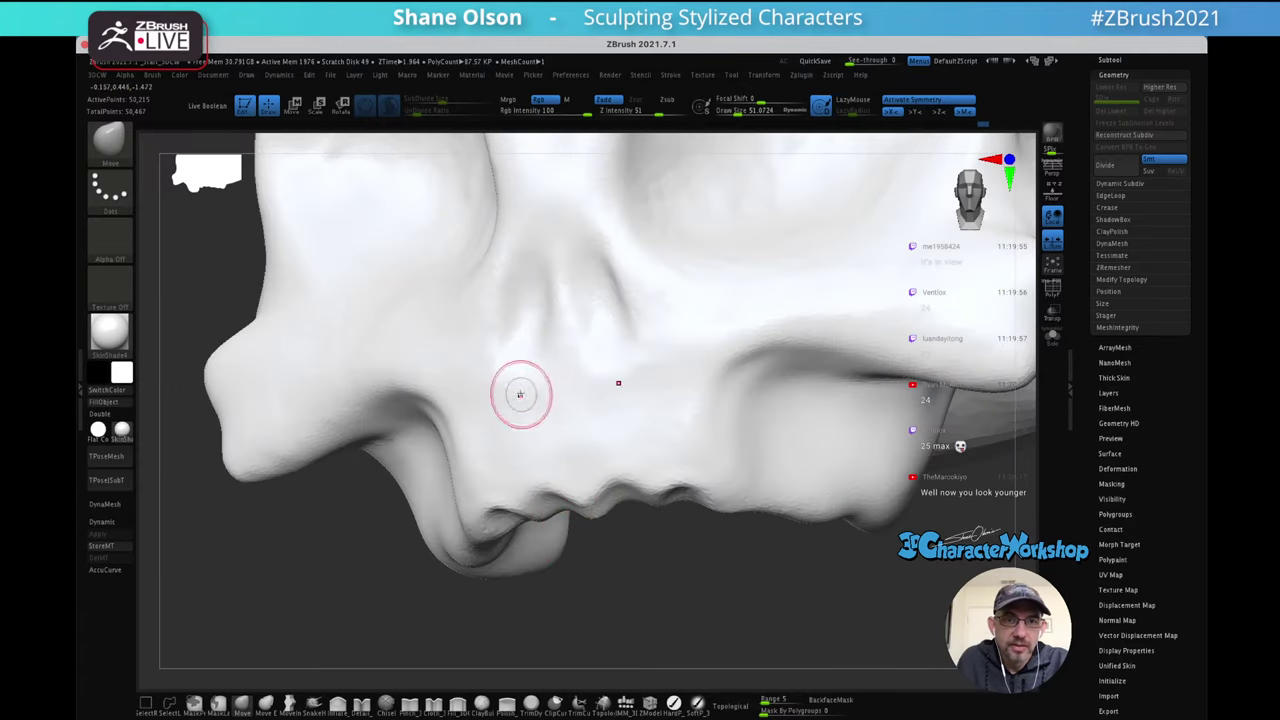
Set the draw size to about 90 and reshape the nasal openings and the bone around them with the Move brush
mouse_move(520, 394)
right_mouse_down()
mouse_move(555, 360)
mouse_move(529, 342)
right_mouse_up()
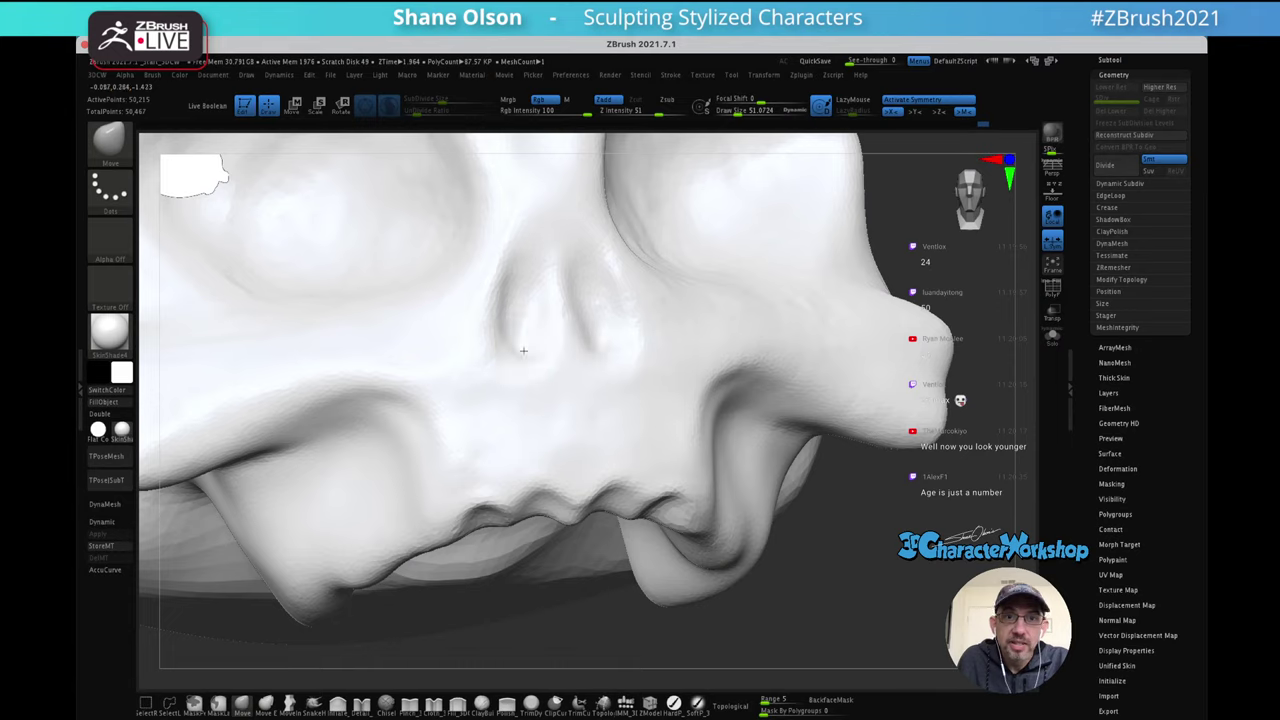
mouse_move(663, 343)
right_mouse_down()
mouse_move(652, 352)
mouse_move(674, 337)
mouse_move(691, 371)
mouse_move(650, 380)
mouse_move(637, 409)
mouse_move(600, 360)
mouse_move(634, 337)
mouse_move(617, 330)
mouse_move(643, 383)
right_mouse_up()
key("s")
left_click_drag(643, 386, 638, 381)
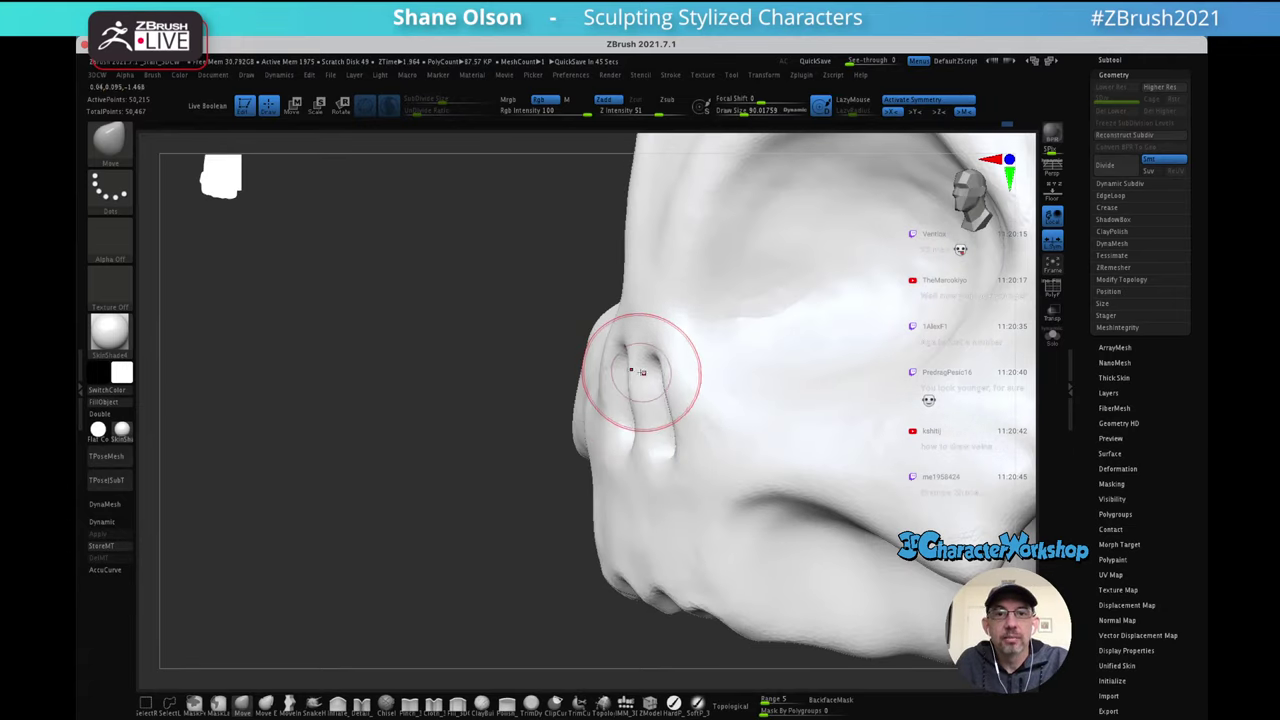
right_click_drag(657, 422, 585, 437)
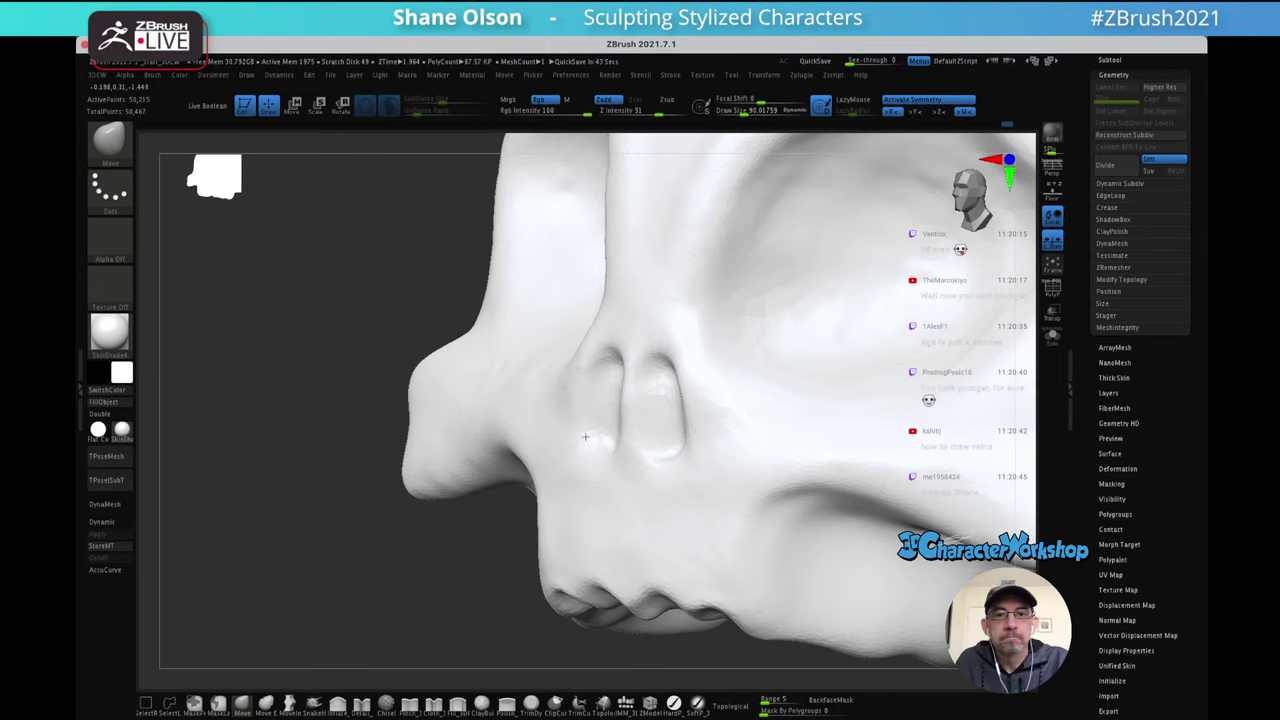
left_click_drag(614, 402, 616, 400)
right_click_drag(616, 400, 658, 366)
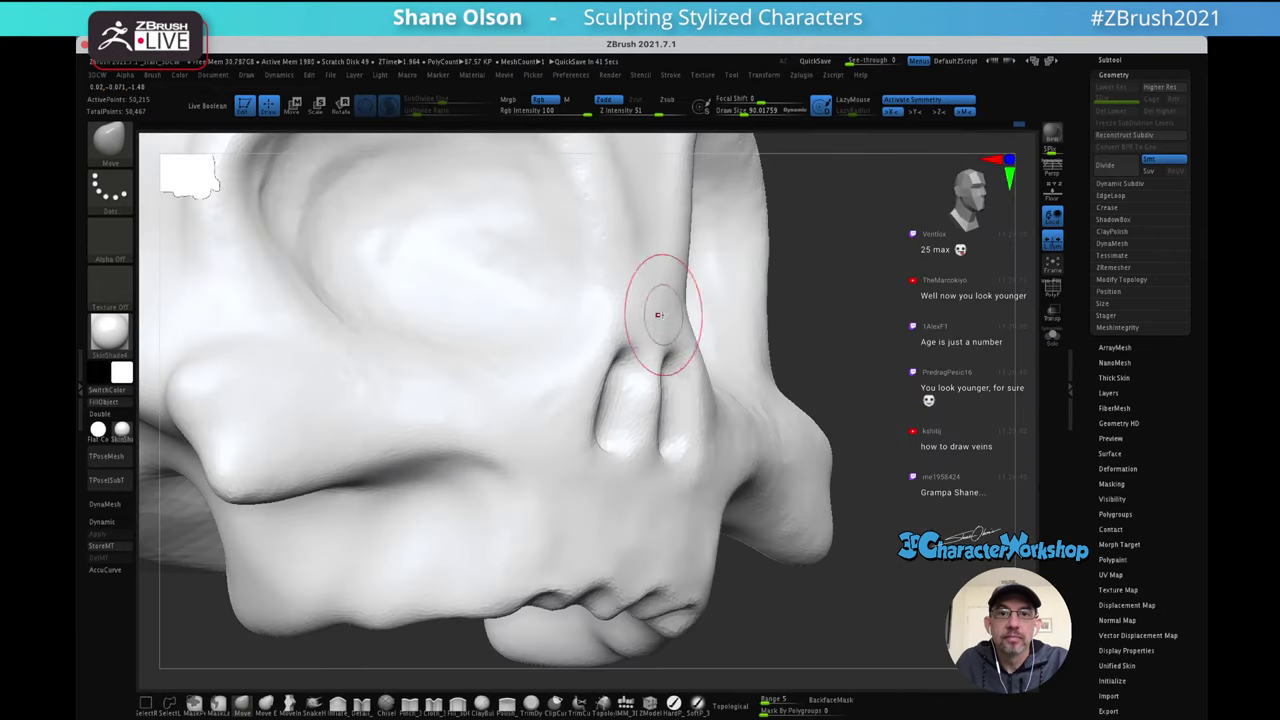
right_click_drag(657, 314, 688, 336)
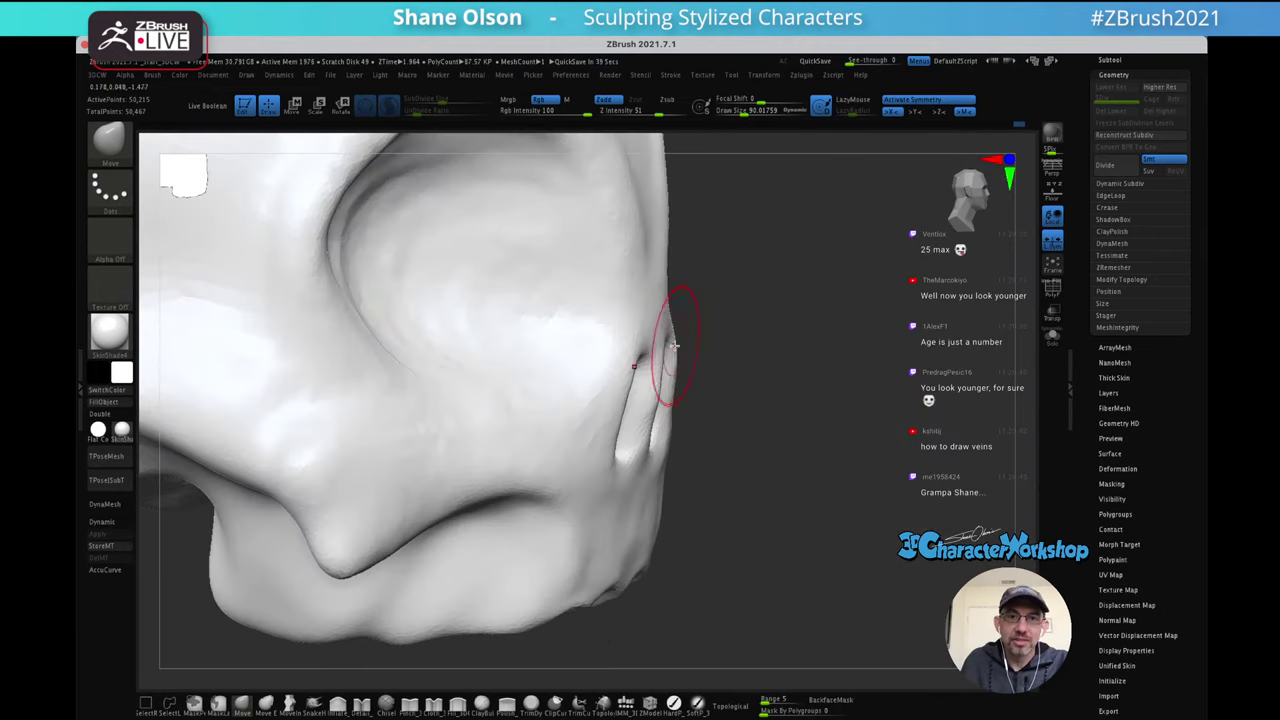
Pull the lower tip of the nasal bridge forward above the nasal openings, using the Move brush at a draw size of about 69
mouse_move(674, 329)
right_mouse_down()
mouse_move(671, 357)
mouse_move(689, 363)
mouse_move(667, 367)
mouse_move(669, 325)
right_mouse_up()
key("[")
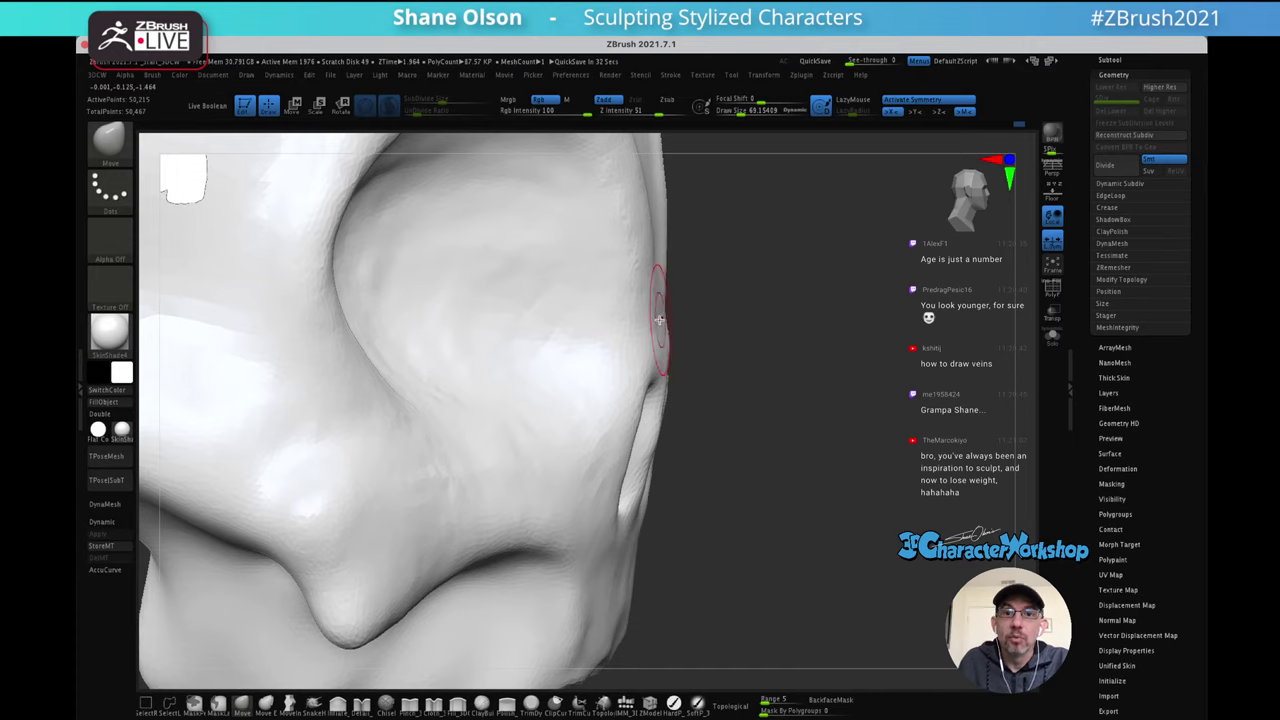
left_click_drag(648, 332, 637, 336)
left_click_drag(703, 289, 651, 354)
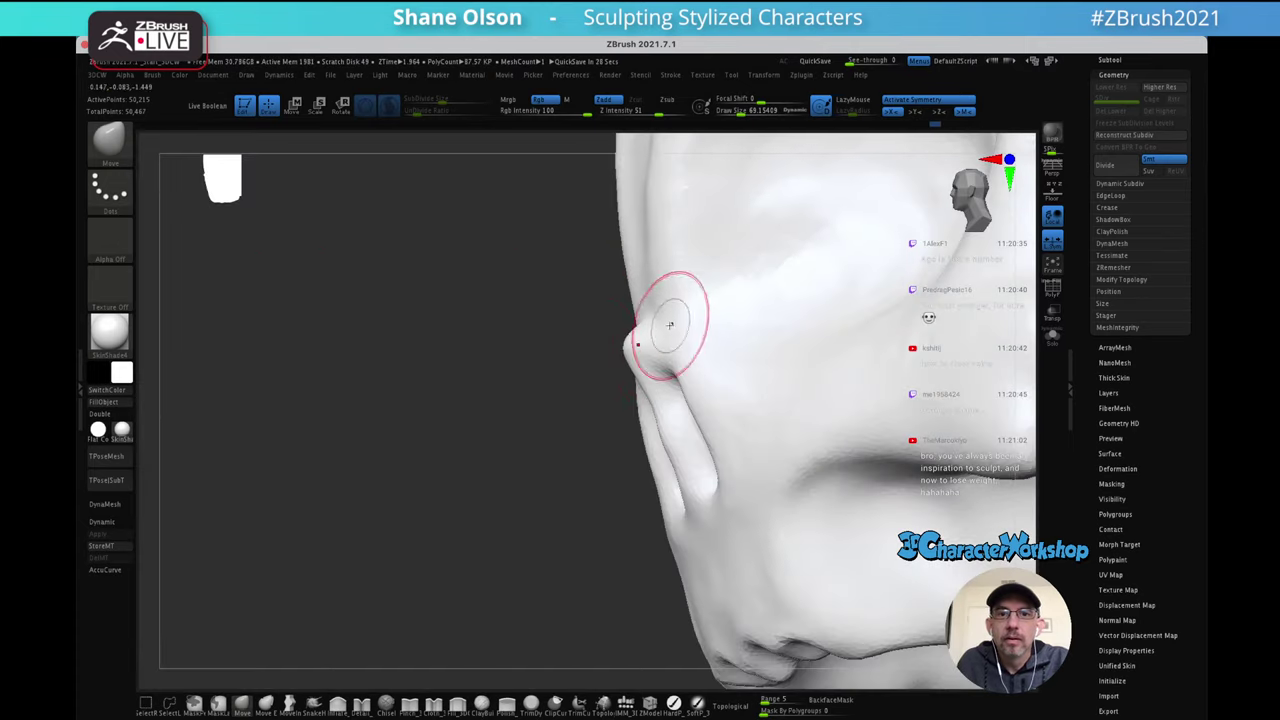
mouse_move(670, 325)
right_mouse_down()
mouse_move(663, 362)
mouse_move(672, 346)
mouse_move(694, 380)
mouse_move(738, 326)
mouse_move(663, 329)
mouse_move(663, 371)
mouse_move(683, 372)
mouse_move(607, 415)
mouse_move(643, 377)
mouse_move(642, 399)
mouse_move(659, 384)
mouse_move(655, 372)
mouse_move(612, 395)
mouse_move(674, 403)
right_mouse_up()
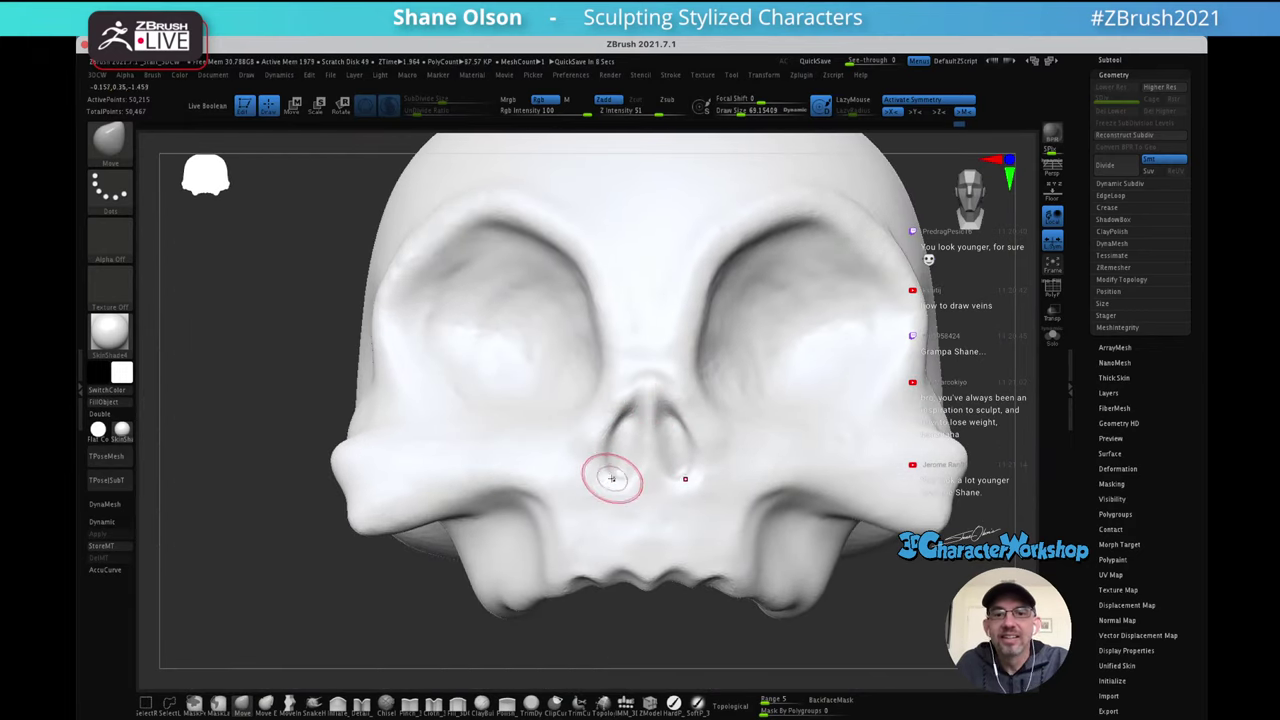
right_click_drag(627, 452, 682, 441)
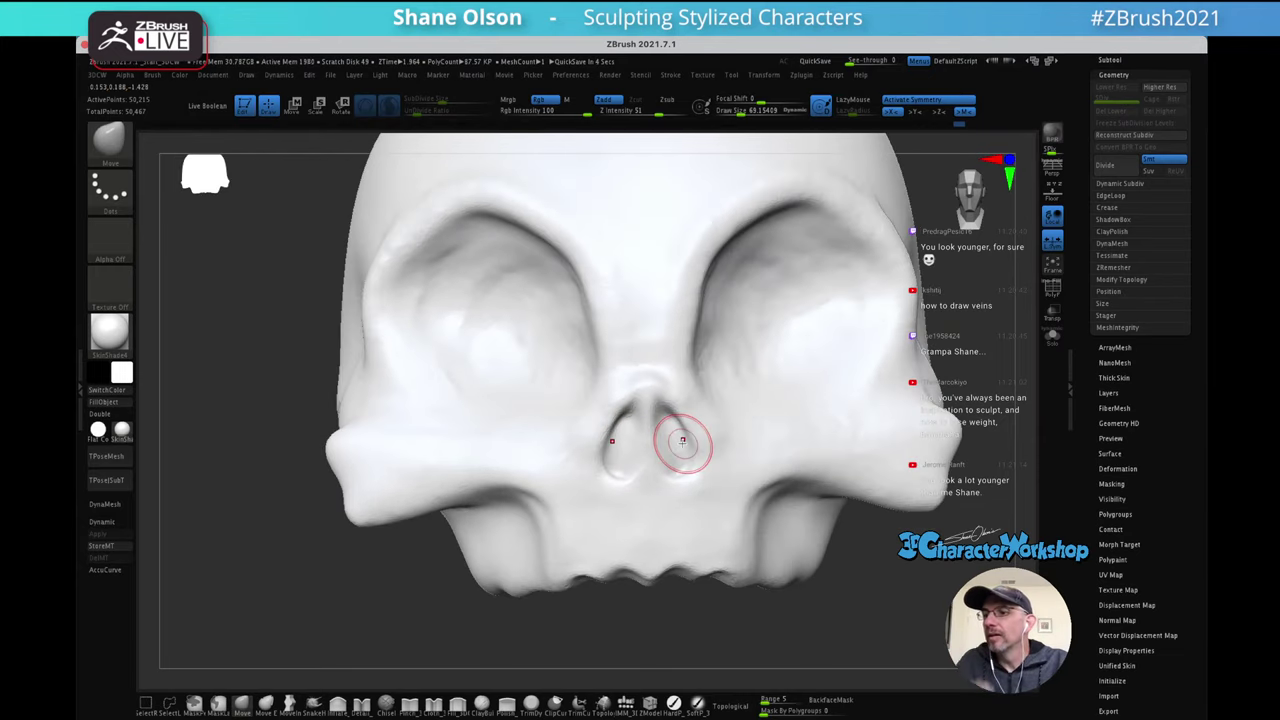
Set the draw size to about 42 and reshape the inside of the nasal openings with the Move brush
mouse_move(697, 370)
right_mouse_down()
mouse_move(666, 437)
mouse_move(636, 406)
right_mouse_up()
mouse_move(630, 466)
right_mouse_down("ctrl")
mouse_move(640, 494)
mouse_move(628, 474)
right_mouse_up("ctrl")
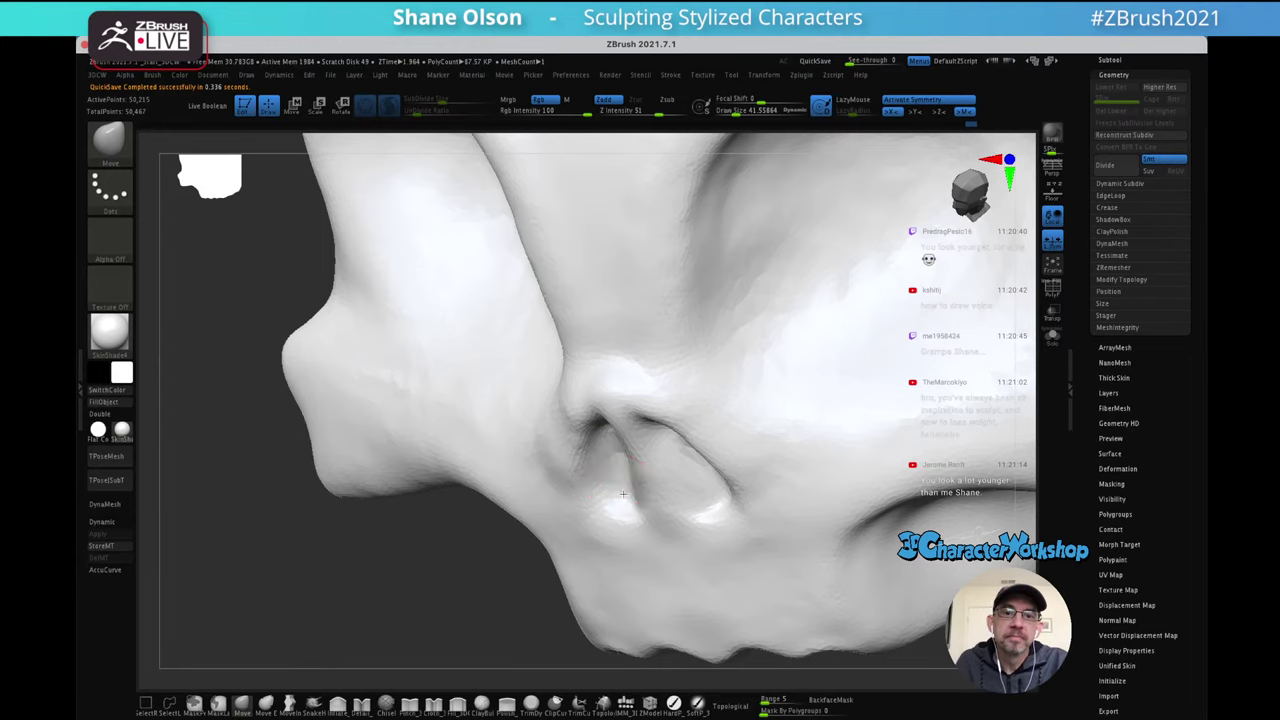
mouse_move(622, 494)
right_mouse_down()
mouse_move(646, 429)
mouse_move(646, 457)
right_mouse_up()
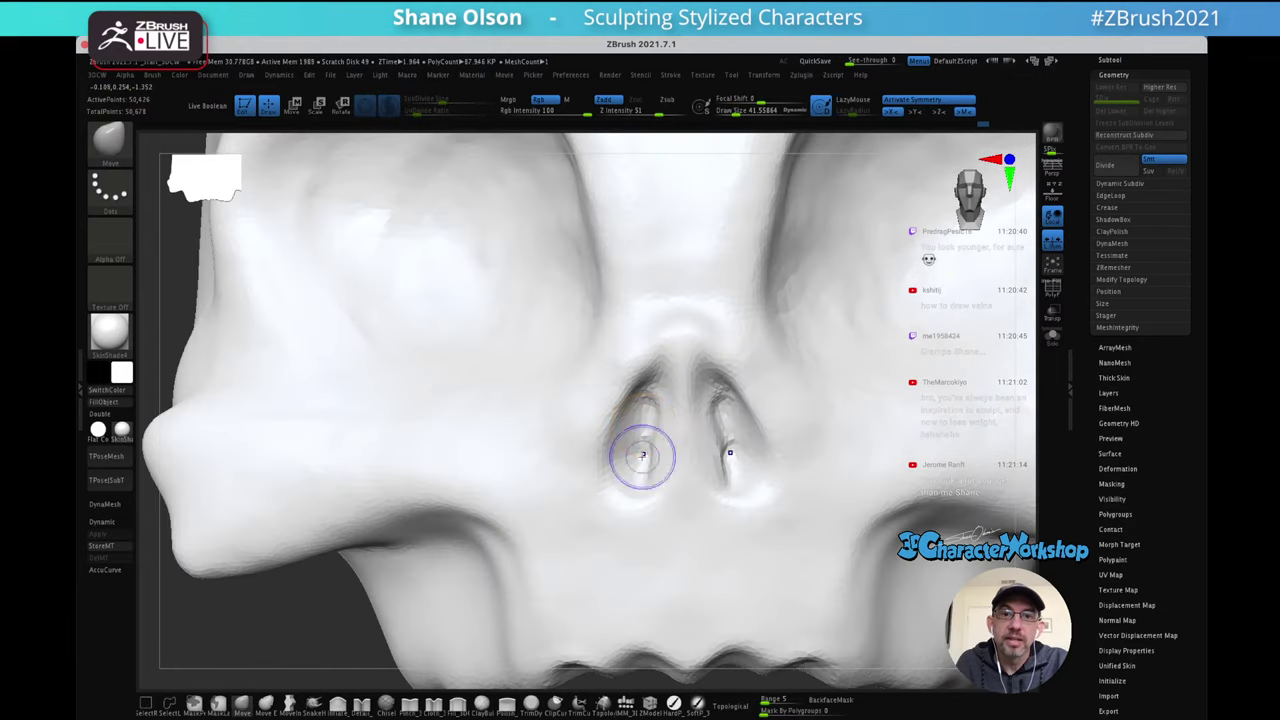
mouse_move(653, 408)
right_mouse_down()
mouse_move(651, 430)
mouse_move(680, 448)
right_mouse_up()
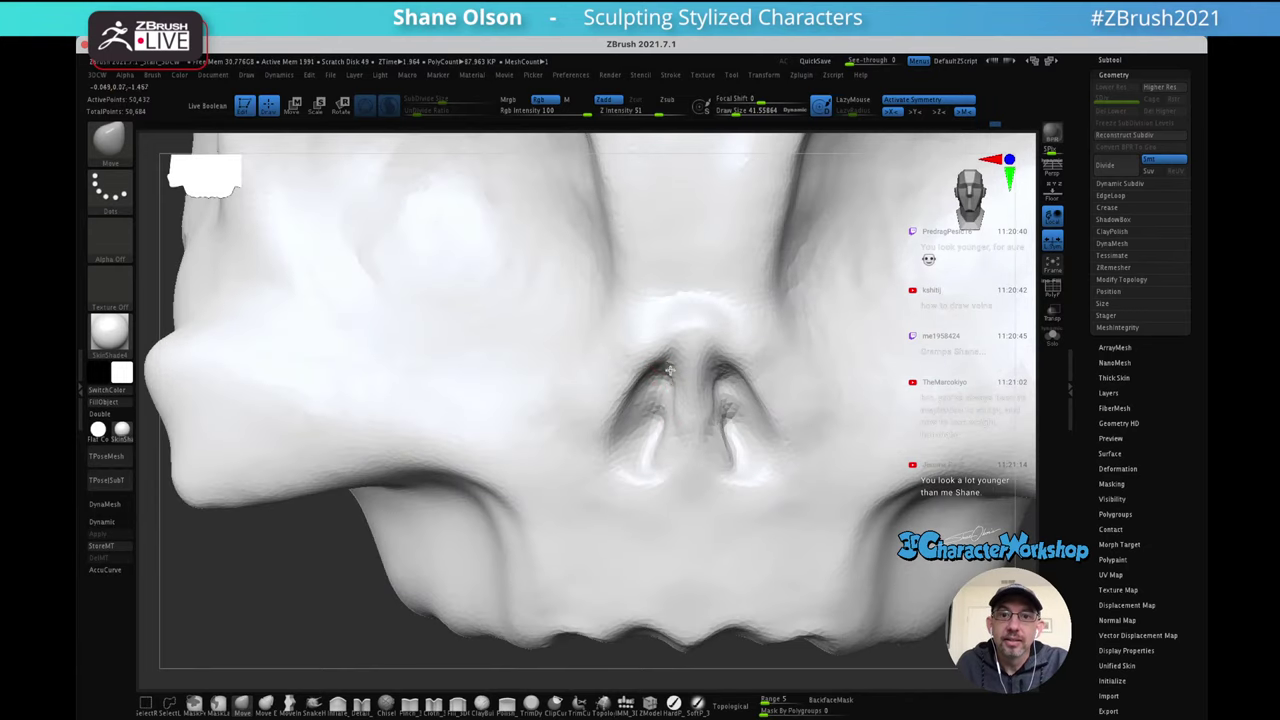
Smooth the inner walls of the nasal openings and refine their upper corners and central divider with the Move brush
key("shift")
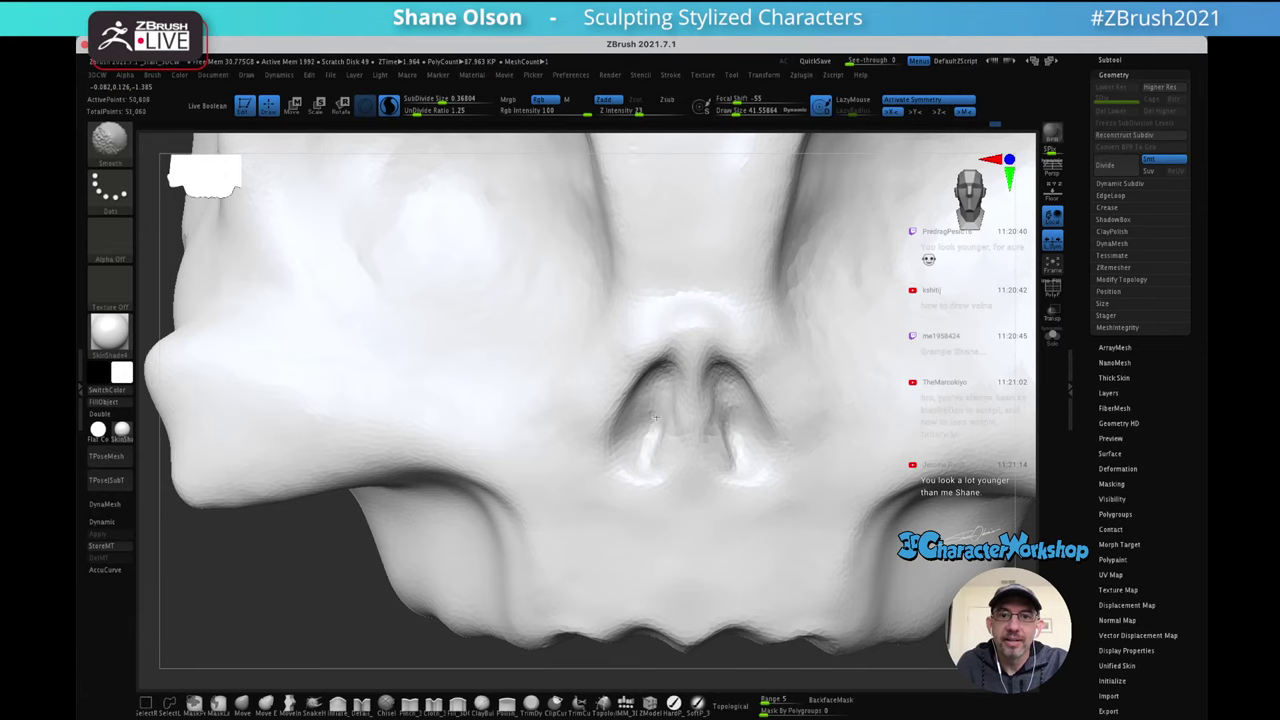
mouse_move(671, 424)
right_mouse_down()
mouse_move(667, 408)
mouse_move(662, 432)
mouse_move(666, 415)
right_mouse_up()
left_click_drag(667, 408, 670, 371, "shift")
right_click_drag(668, 407, 672, 366)
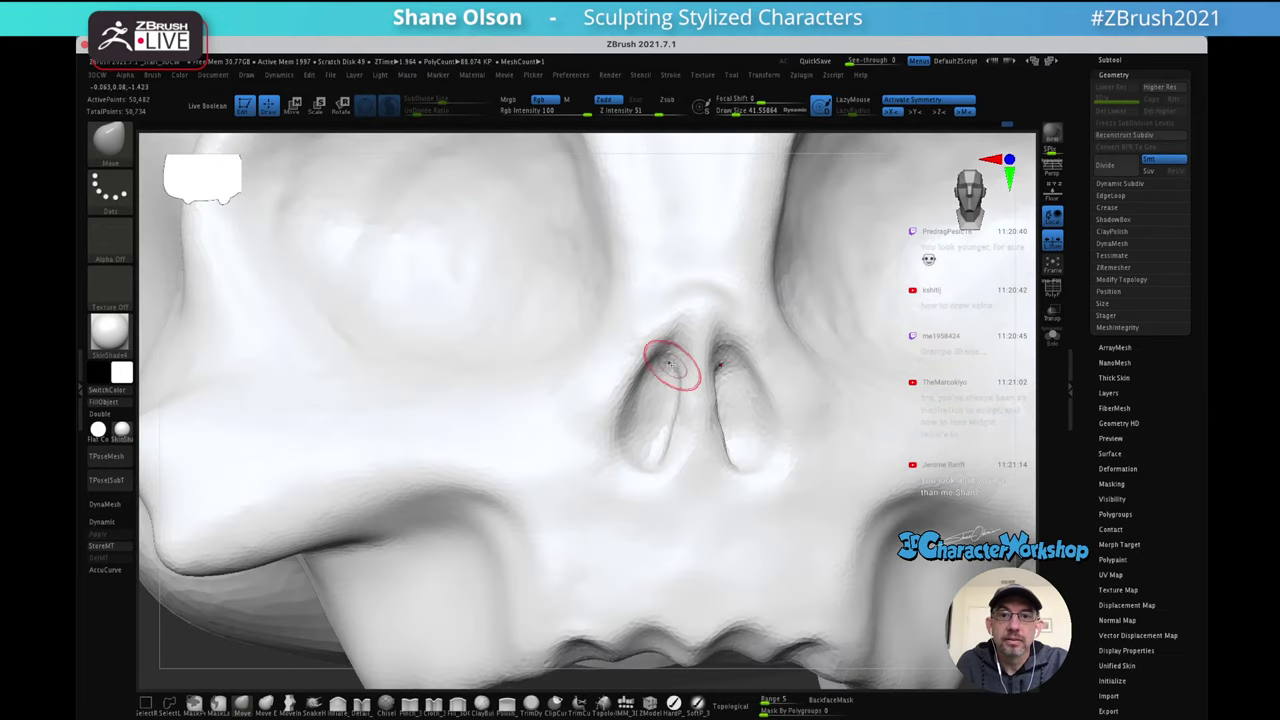
left_click_drag(678, 352, 674, 362)
right_click_drag(688, 370, 657, 396)
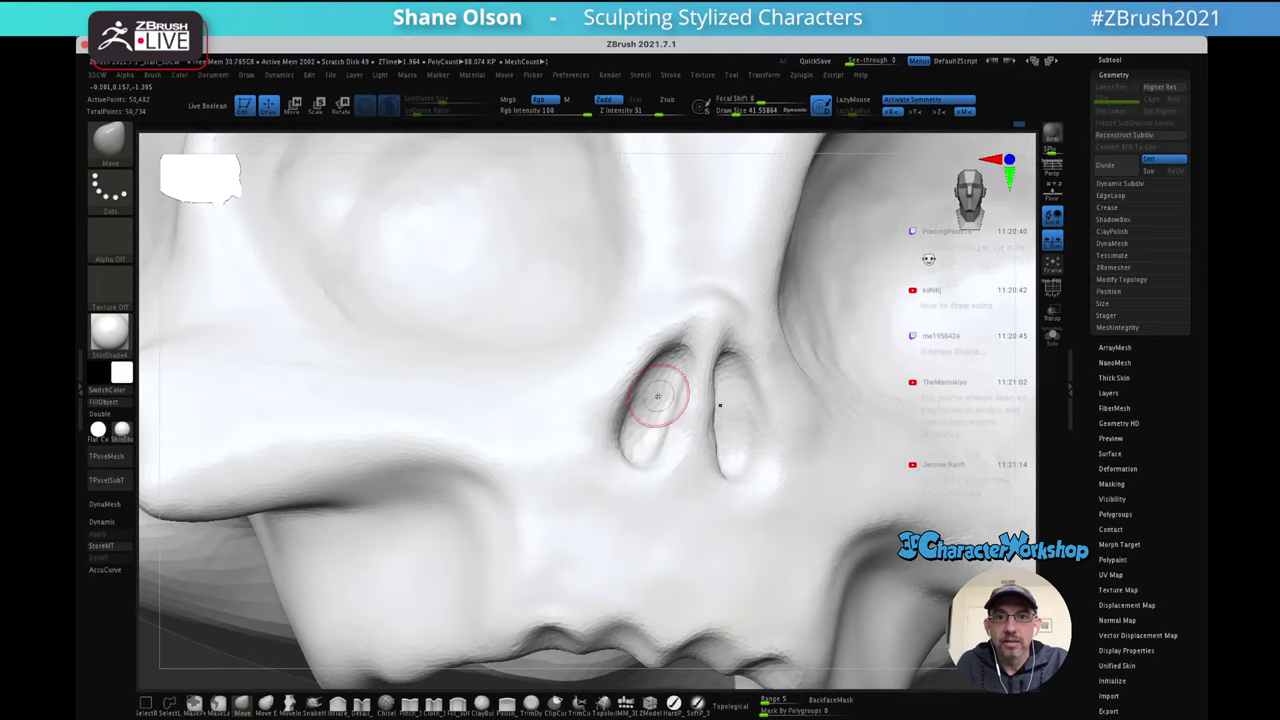
Set the draw size to about 62 and smooth the bone beside and above the nasal openings
mouse_move(648, 442)
right_mouse_down()
mouse_move(649, 391)
mouse_move(656, 413)
mouse_move(609, 449)
right_mouse_up()
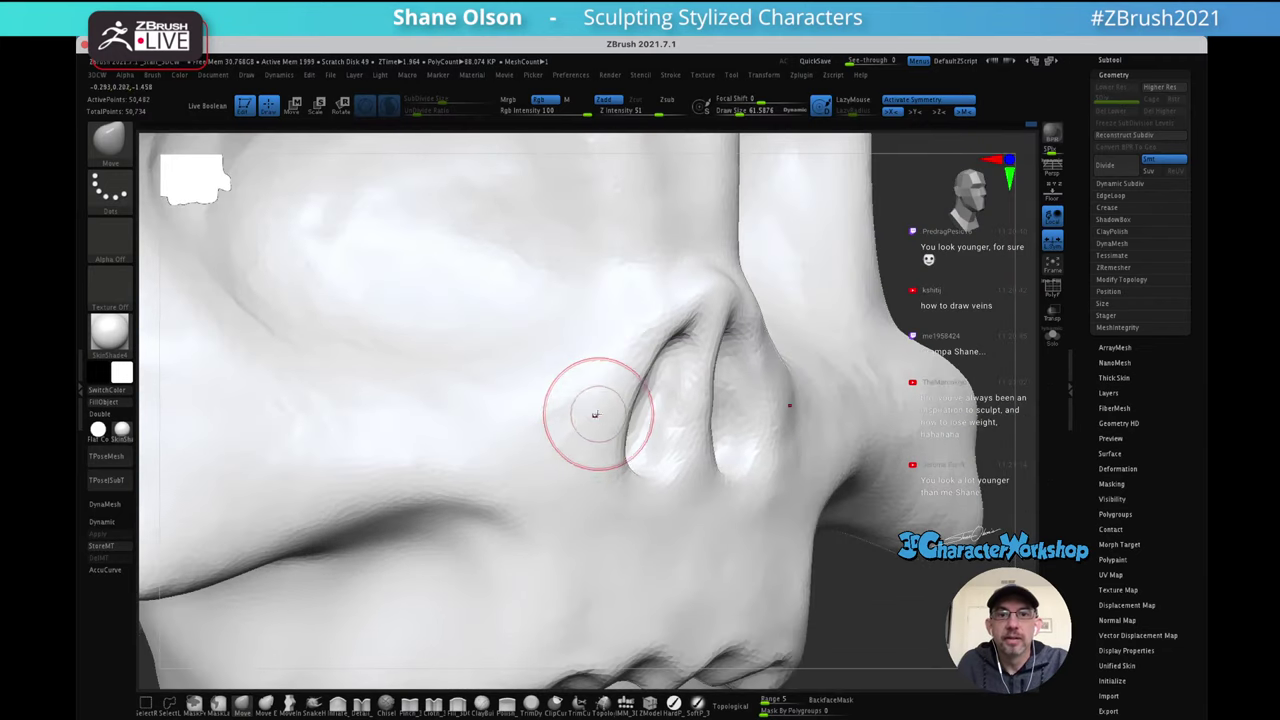
mouse_move(565, 450)
left_mouse_down("shift")
mouse_move(611, 320)
mouse_move(629, 346)
mouse_move(682, 288)
left_mouse_up("shift")
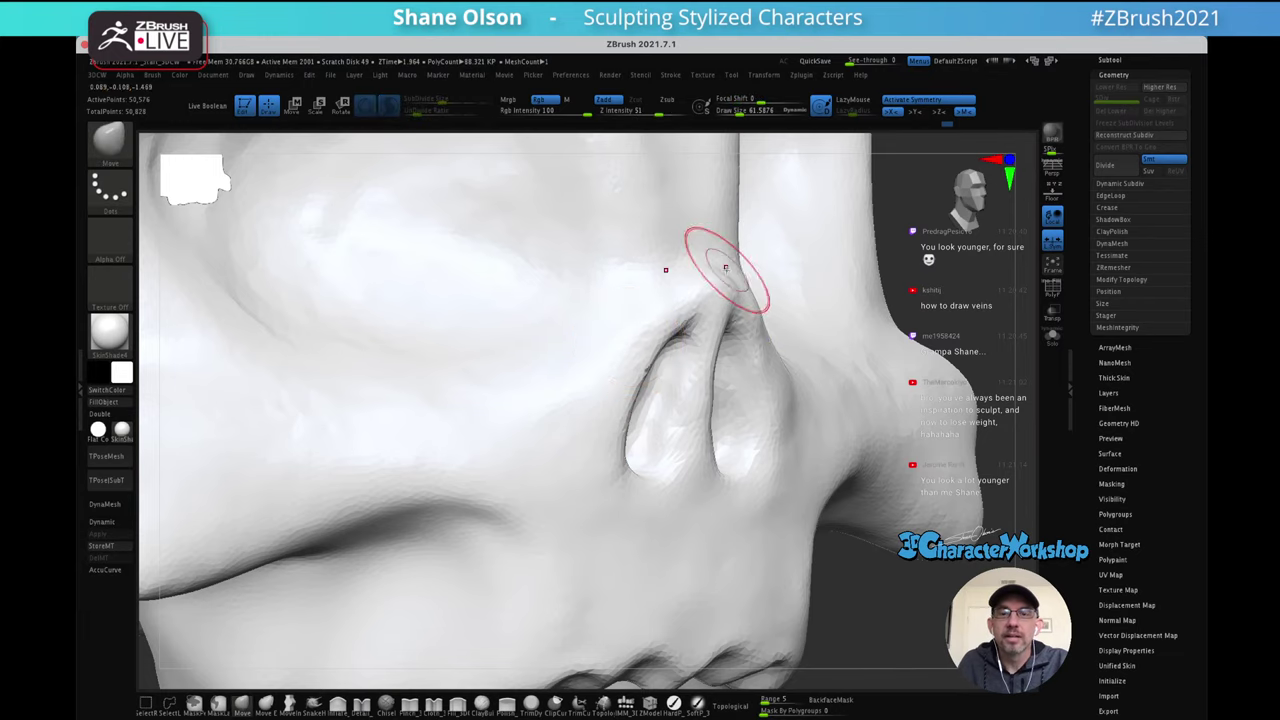
mouse_move(726, 268)
right_mouse_down()
mouse_move(791, 309)
mouse_move(731, 291)
mouse_move(688, 312)
right_mouse_up()
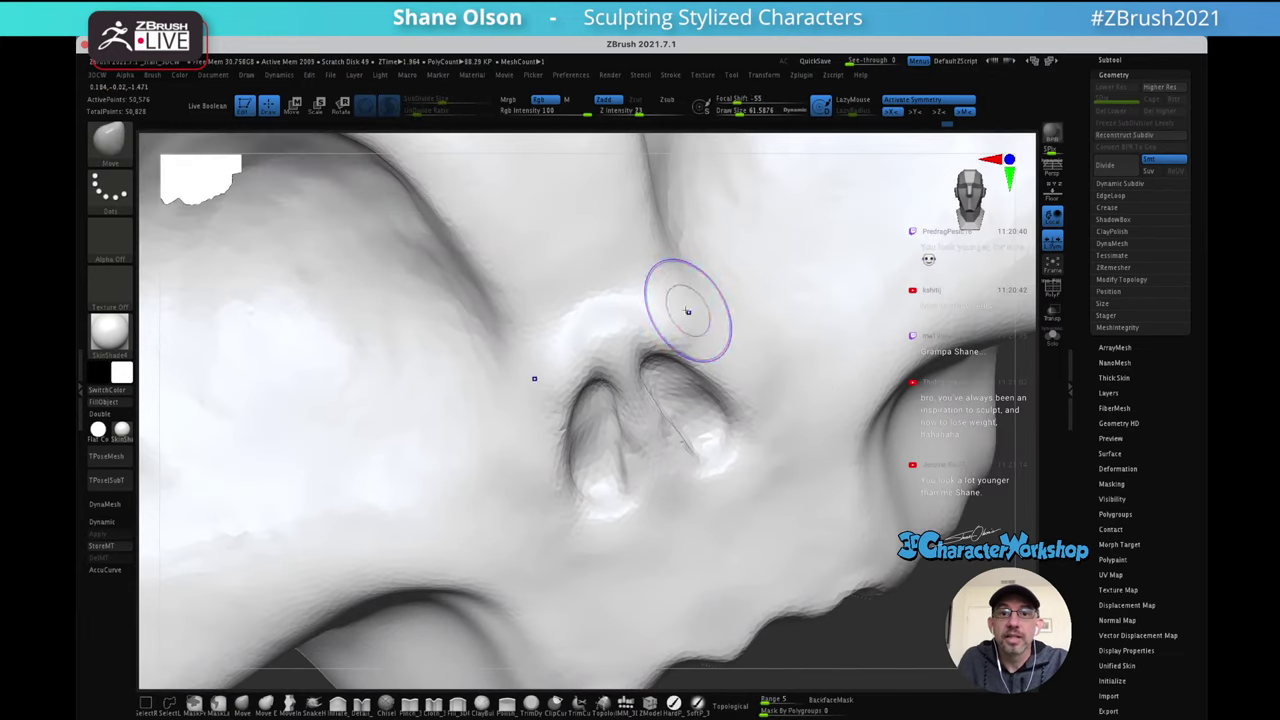
left_click_drag(688, 312, 734, 331, "shift")
Set the draw size to about 114 and adjust the profile beneath the nose and cheek with the Move brush
key("s")
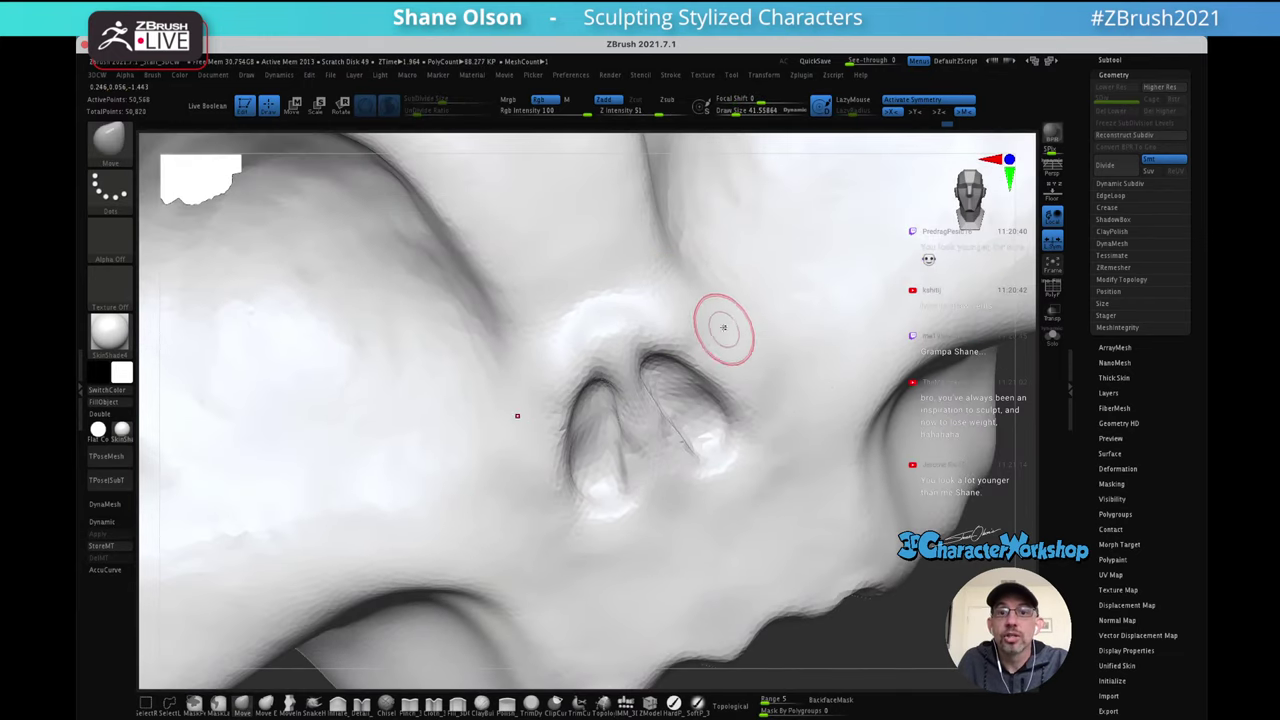
mouse_move(723, 327)
right_mouse_down()
mouse_move(727, 354)
mouse_move(701, 295)
mouse_move(741, 318)
mouse_move(728, 306)
mouse_move(741, 344)
mouse_move(725, 335)
mouse_move(740, 314)
mouse_move(732, 327)
mouse_move(745, 328)
right_mouse_up()
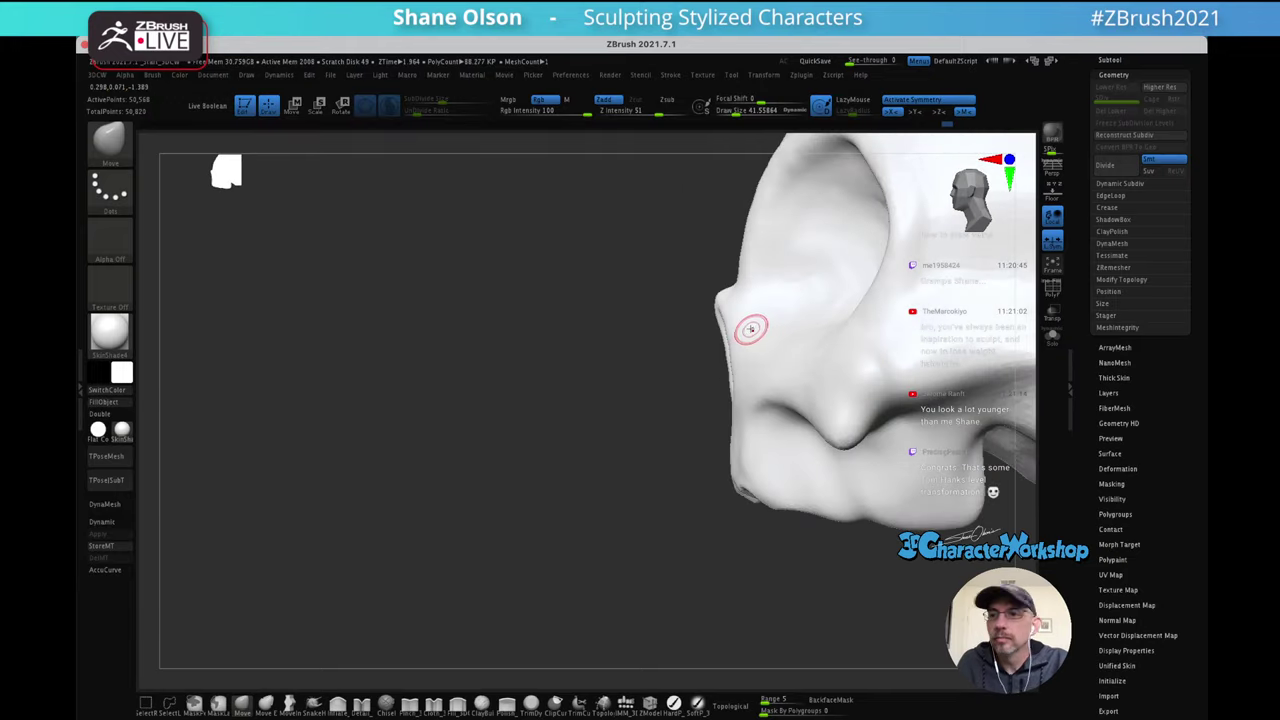
key("s")
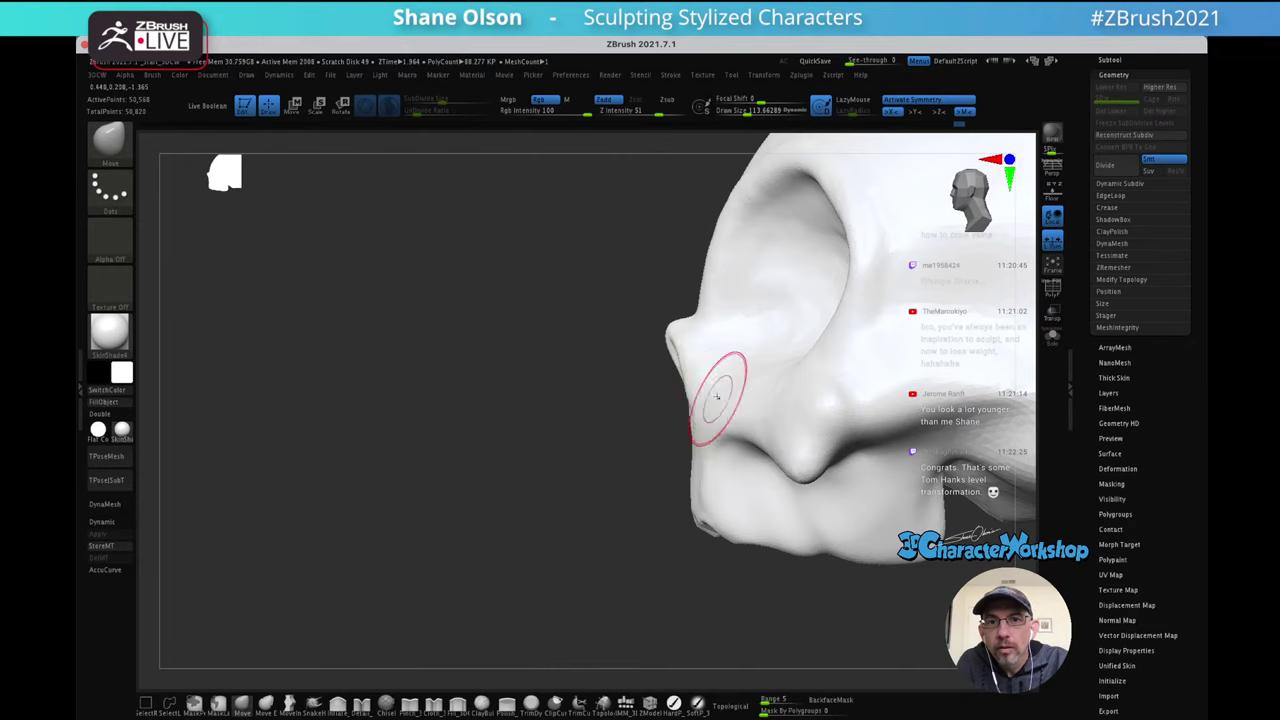
mouse_move(716, 397)
right_mouse_down()
mouse_move(718, 358)
mouse_move(732, 380)
mouse_move(741, 366)
right_mouse_up()
Set the draw size to about 58 and refine the surface between the nasal openings and the cheekbones
key("s")
left_click_drag(738, 427, 749, 403)
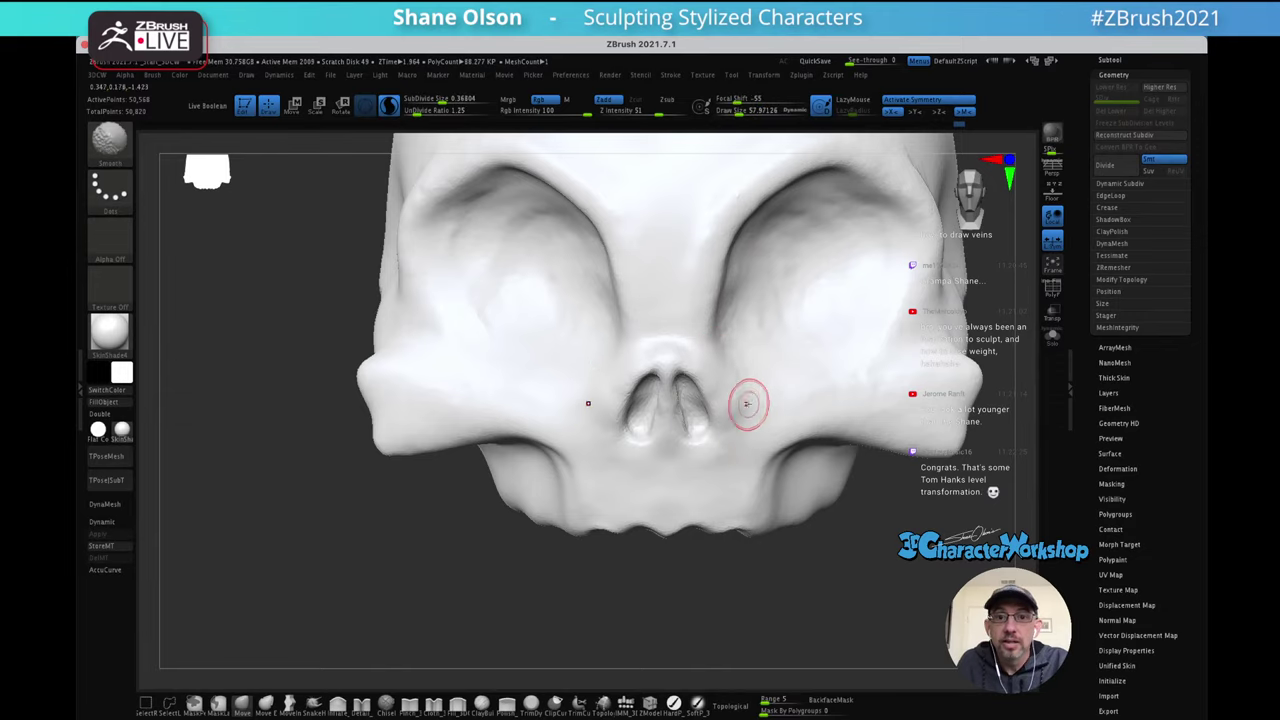
right_click_drag(764, 397, 724, 443)
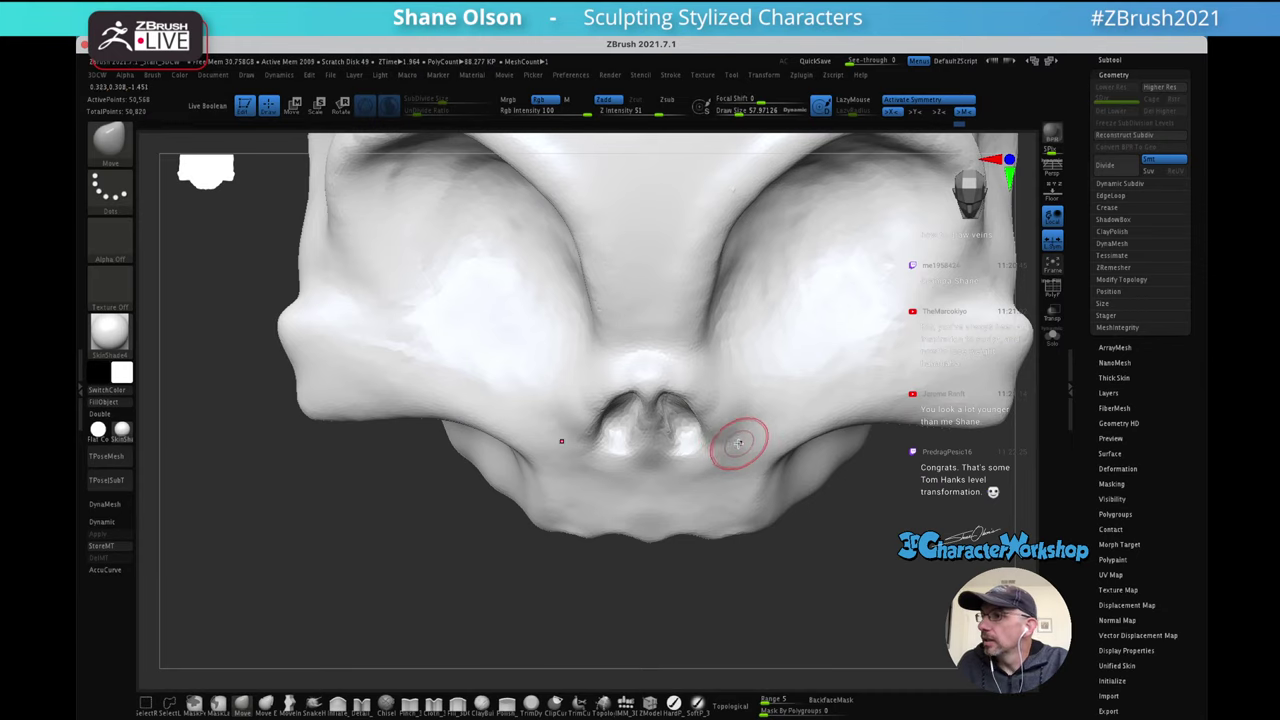
right_click_drag(739, 443, 756, 362)
right_click_drag(800, 429, 720, 408, "alt")
Push the outer sides of the upper jaw inward with the Move brush, raising the draw size from about 163 to about 348
right_click_drag(728, 515, 674, 472)
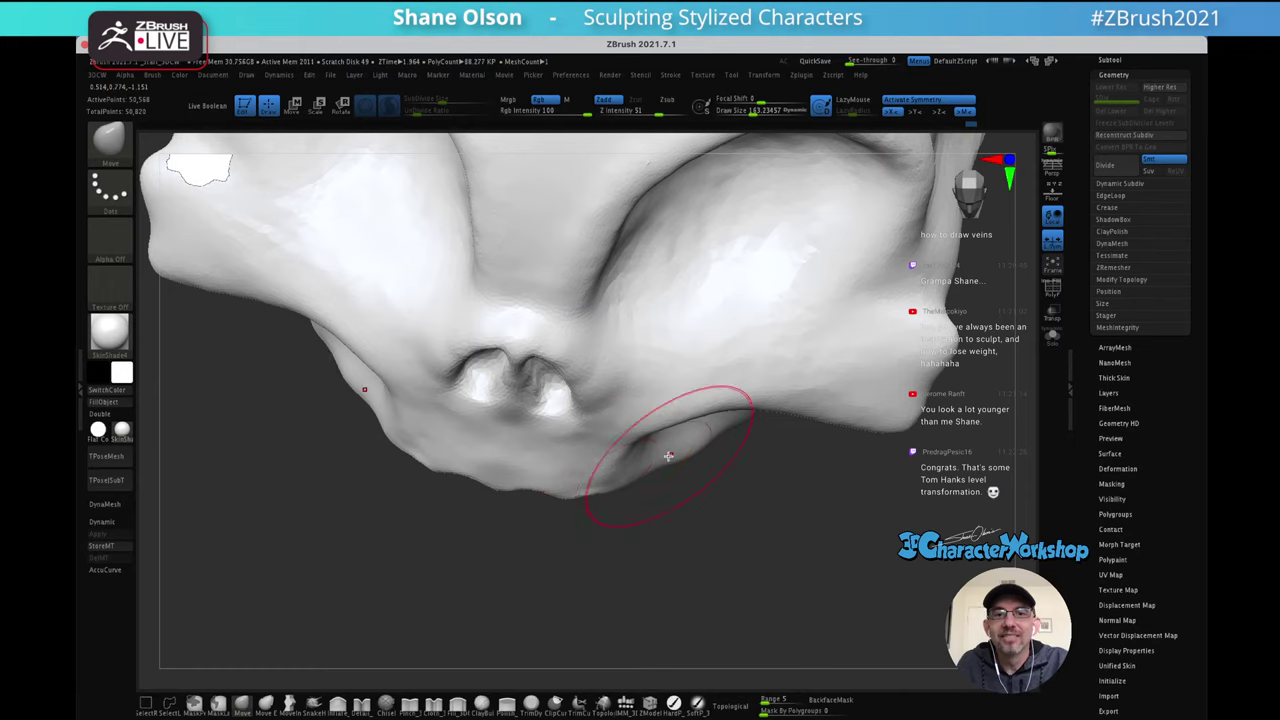
mouse_move(757, 435)
right_mouse_down()
mouse_move(709, 414)
mouse_move(764, 436)
right_mouse_up()
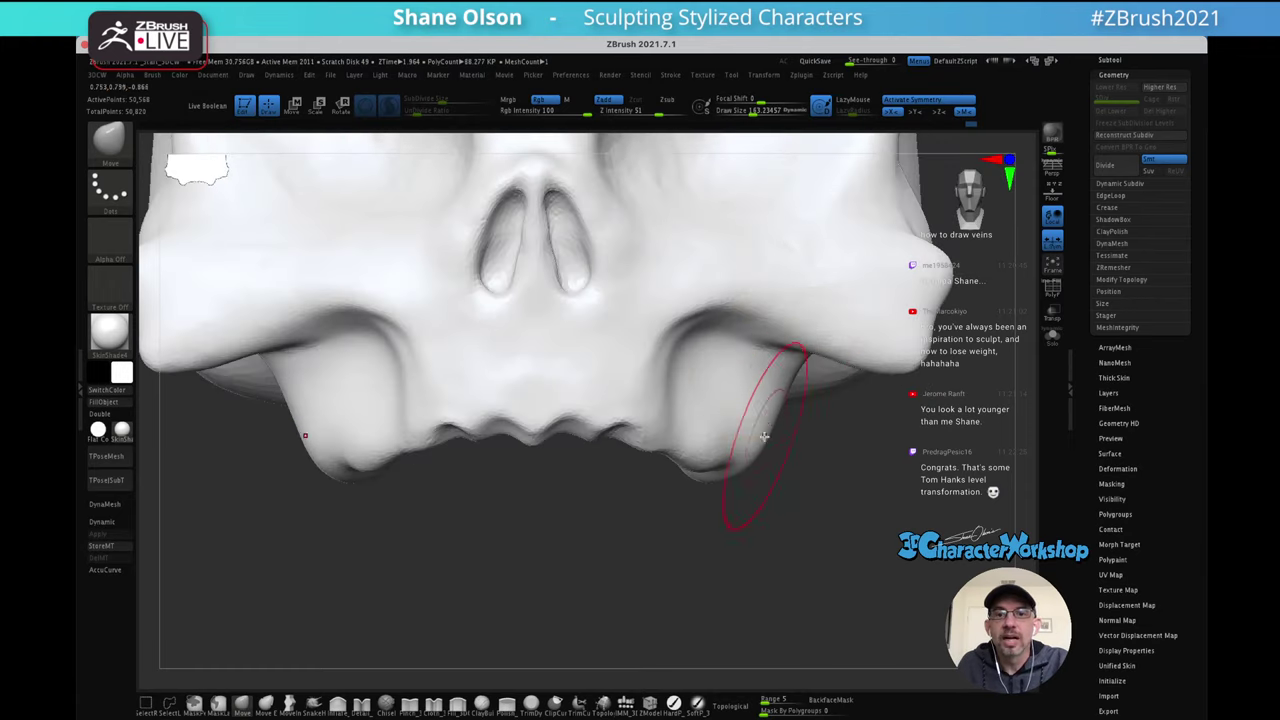
mouse_move(763, 387)
left_mouse_down()
mouse_move(779, 387)
mouse_move(771, 369)
mouse_move(733, 370)
left_mouse_up()
right_click_drag(755, 395, 765, 340)
mouse_move(757, 411)
left_mouse_down()
mouse_move(729, 417)
mouse_move(760, 386)
left_mouse_up()
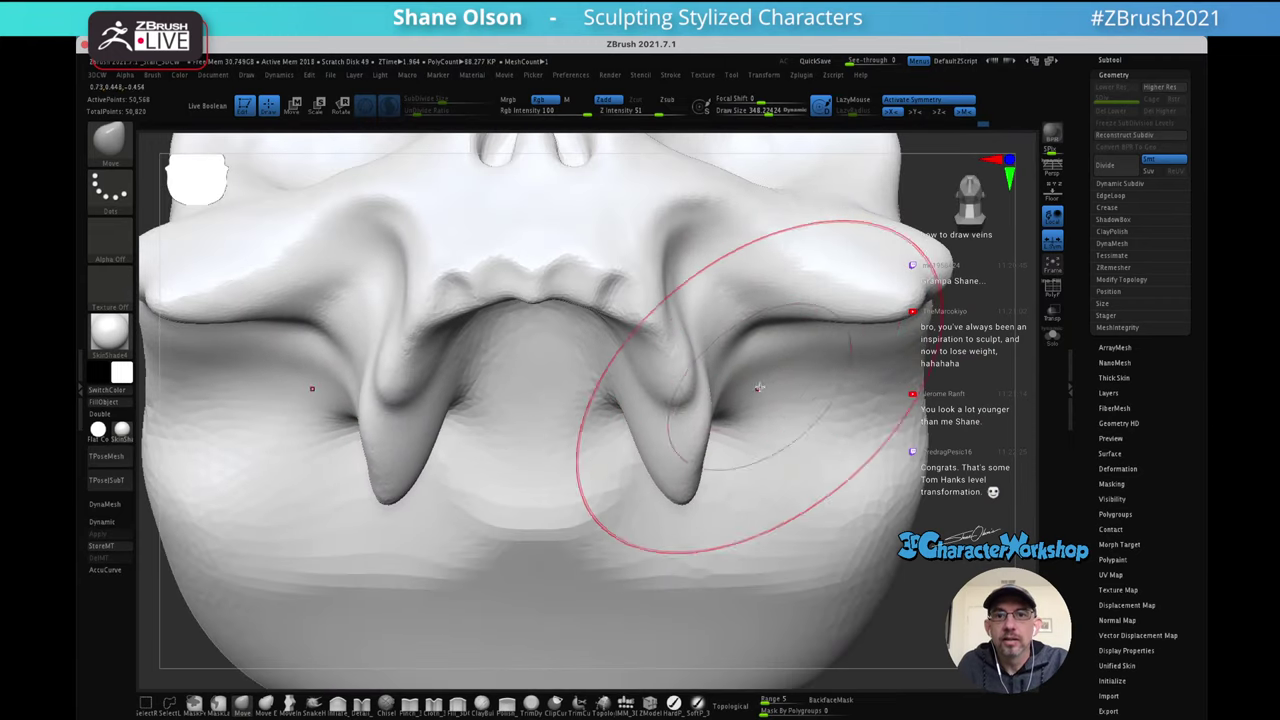
Set the draw size to about 195 and push in the temple behind the eye socket with the Move brush
mouse_move(760, 386)
right_mouse_down()
mouse_move(757, 426)
mouse_move(740, 332)
mouse_move(743, 370)
mouse_move(803, 360)
mouse_move(790, 370)
mouse_move(760, 360)
mouse_move(792, 352)
mouse_move(843, 408)
mouse_move(914, 371)
mouse_move(900, 343)
mouse_move(822, 382)
right_mouse_up()
key("s")
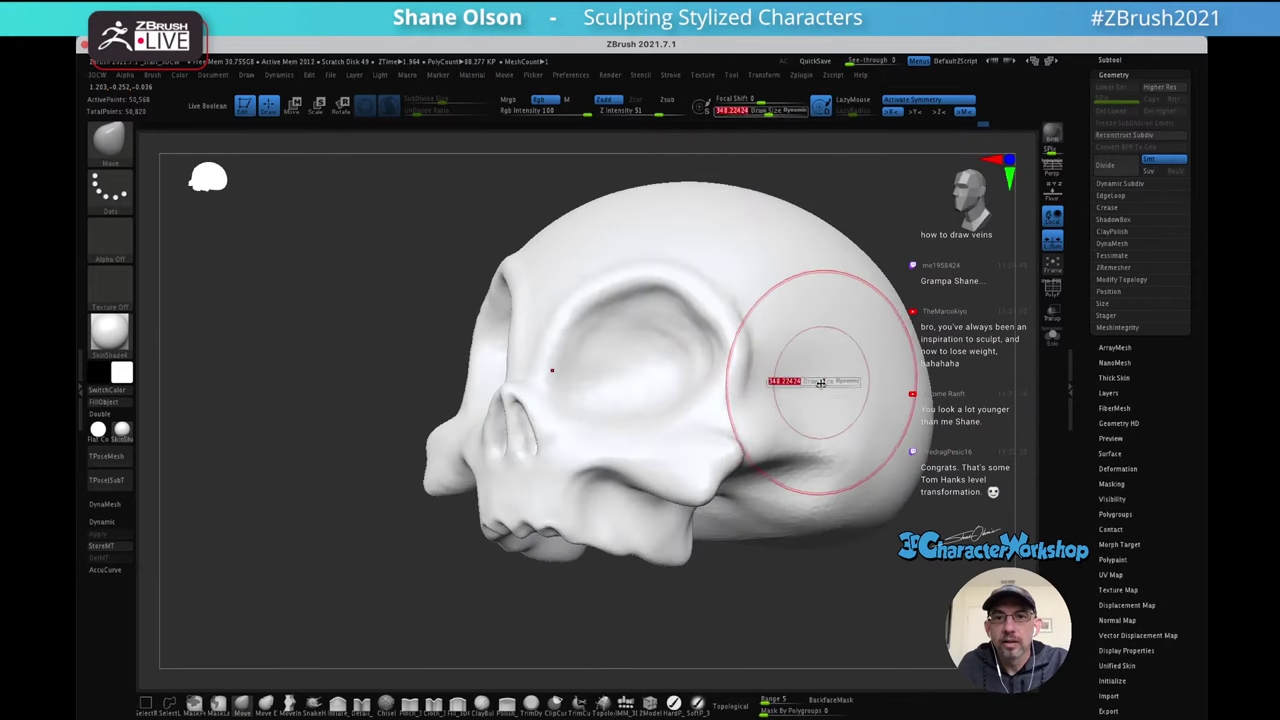
left_click_drag(822, 382, 809, 383)
mouse_move(809, 383)
right_mouse_down()
mouse_move(838, 372)
mouse_move(832, 352)
mouse_move(781, 399)
right_mouse_up()
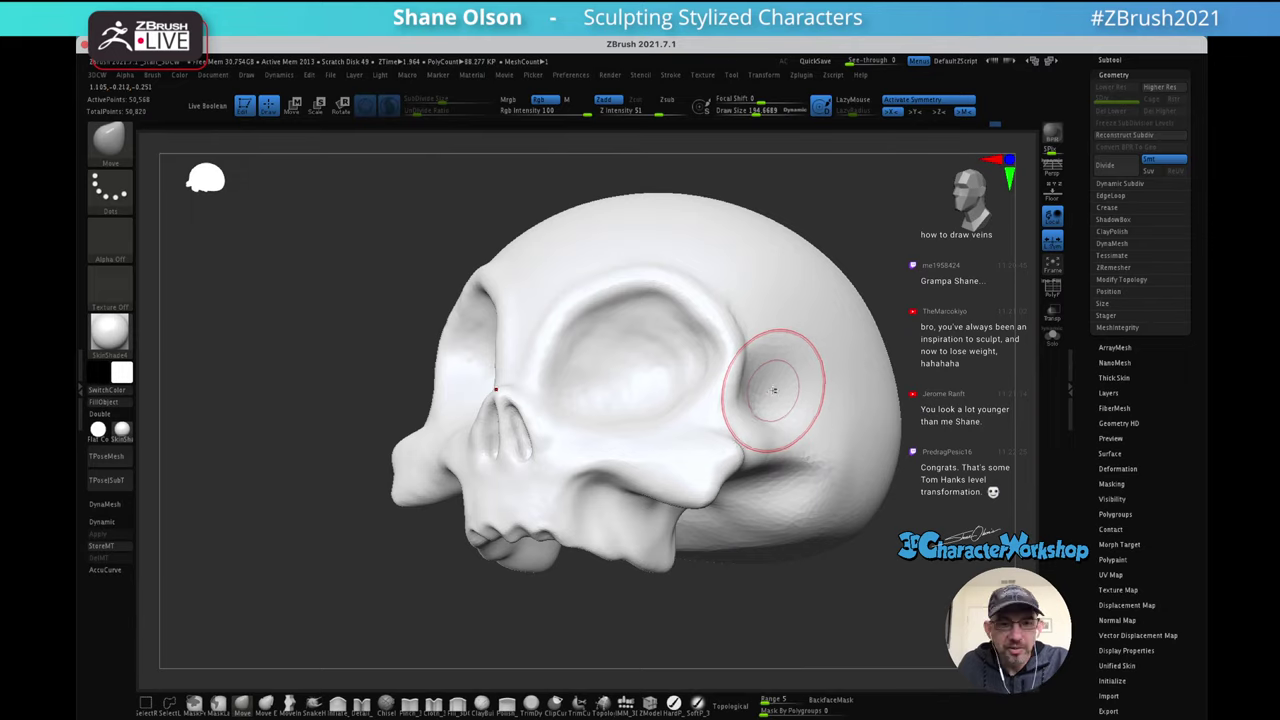
Smooth the hollow of the temple behind the eye socket and its transition into the side of the cranium
right_click_drag(817, 348, 735, 417)
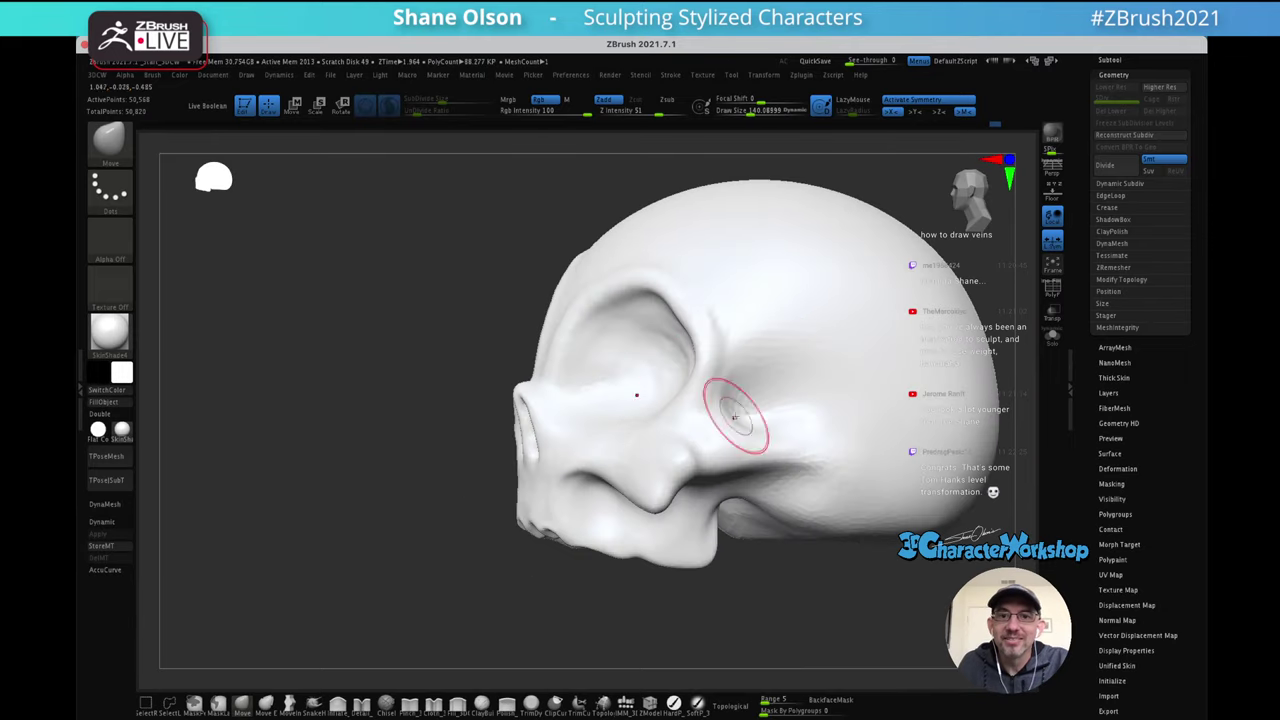
left_click_drag(751, 388, 735, 400, "shift")
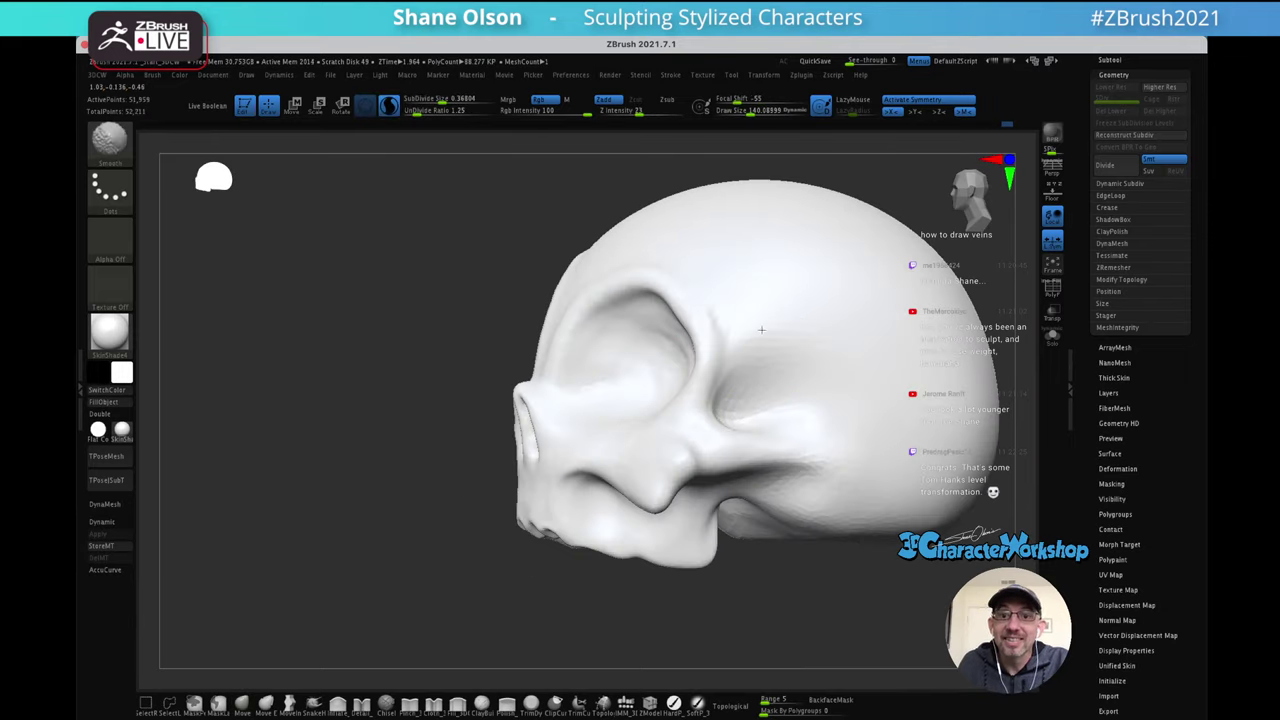
mouse_move(846, 337)
right_mouse_down()
mouse_move(761, 375)
mouse_move(806, 343)
mouse_move(812, 367)
right_mouse_up()
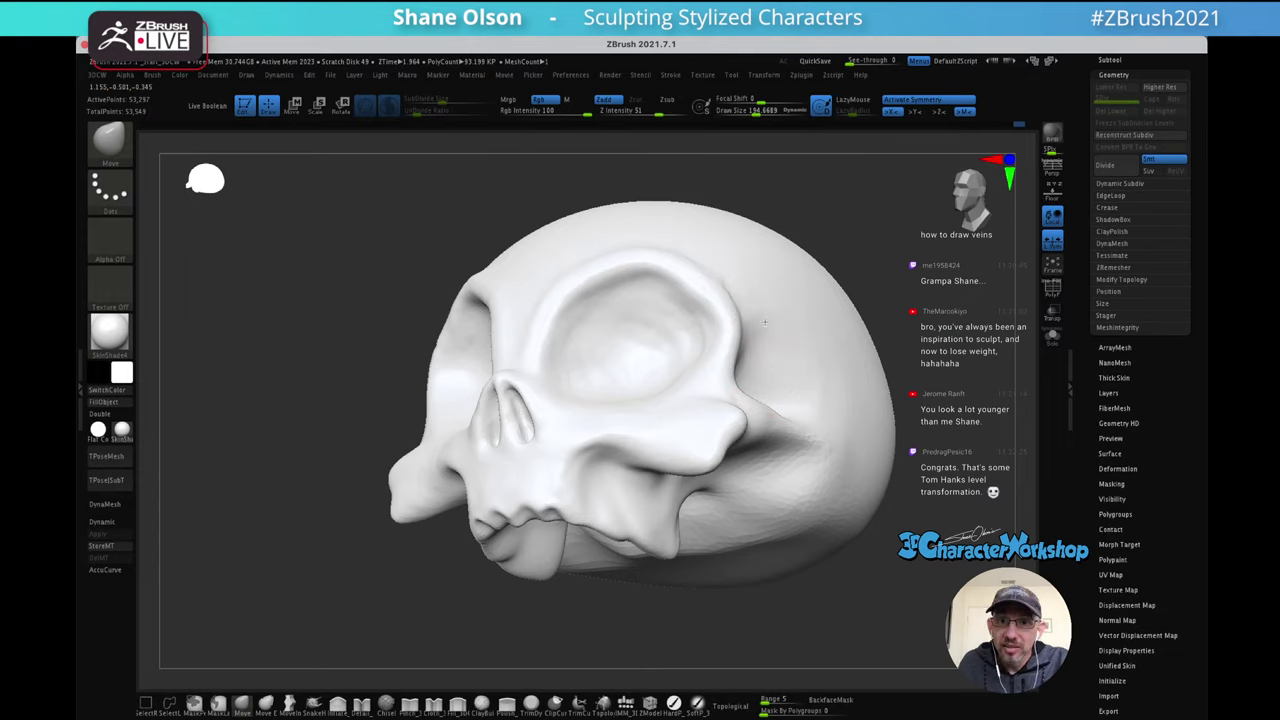
right_click_drag(798, 258, 789, 330)
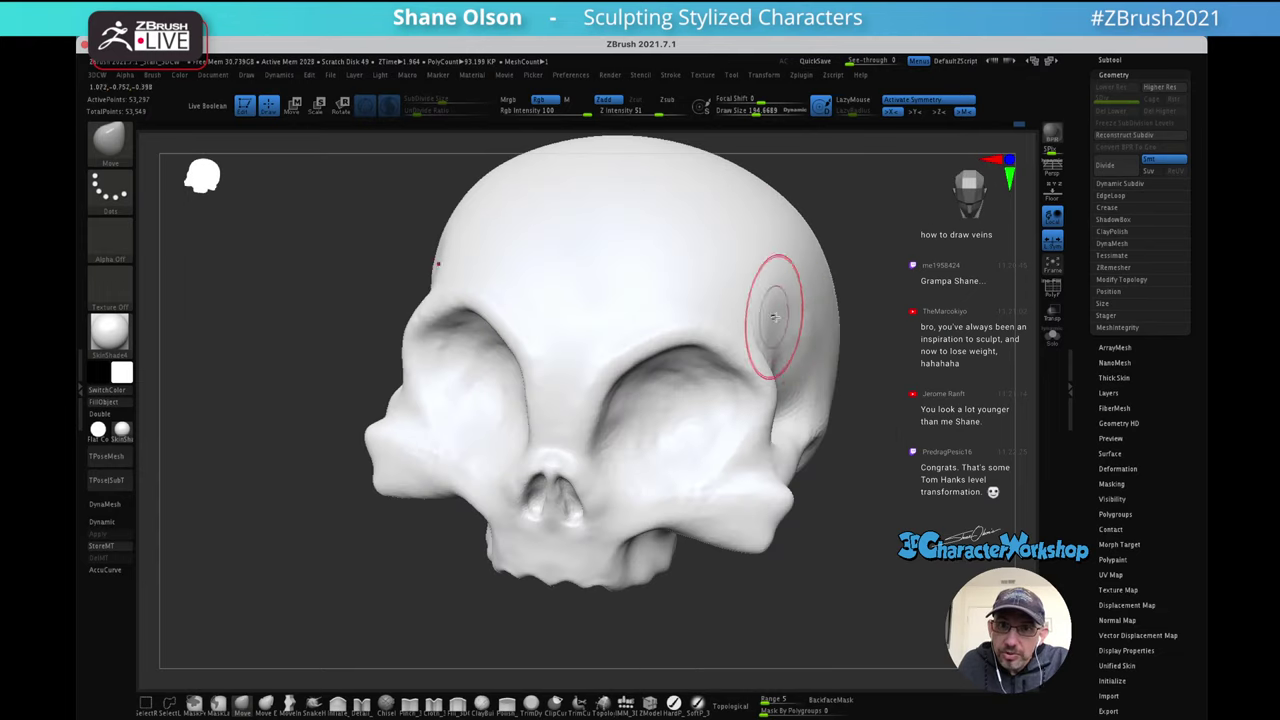
left_click_drag(818, 338, 813, 344, "shift")
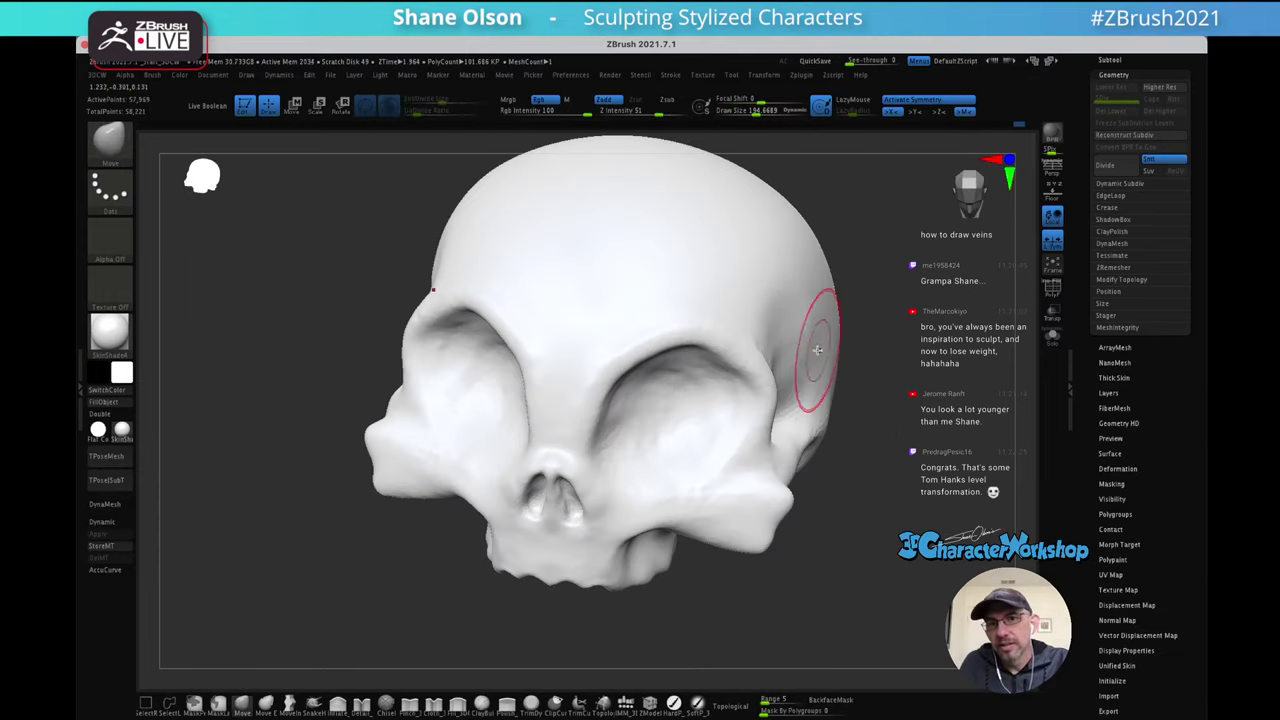
mouse_move(814, 349)
right_mouse_down("shift")
mouse_move(826, 311)
mouse_move(809, 289)
mouse_move(805, 302)
right_mouse_up("shift")
mouse_move(726, 316)
right_mouse_down()
mouse_move(672, 372)
mouse_move(698, 350)
mouse_move(749, 363)
mouse_move(730, 340)
mouse_move(725, 369)
right_mouse_up()
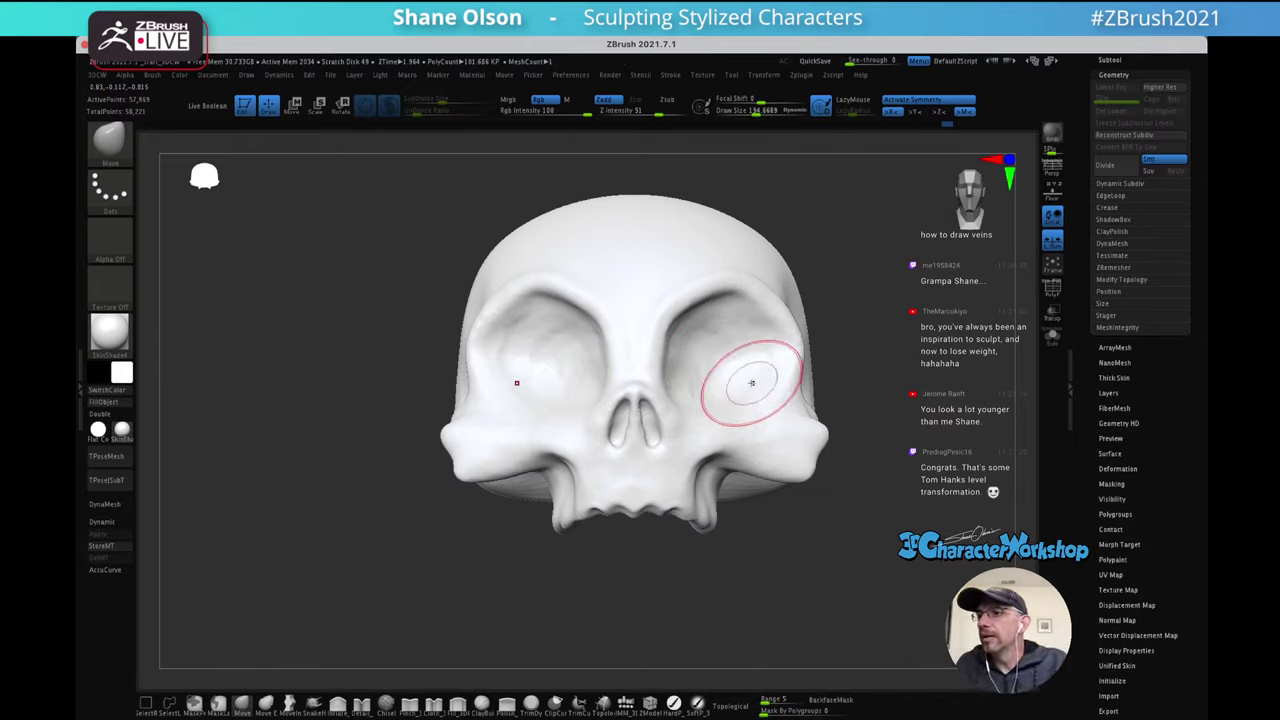
Set the draw size to about 114 and smooth the inside of the eye socket, especially the wall beside the nose
mouse_move(887, 286)
right_mouse_down()
mouse_move(829, 329)
mouse_move(823, 386)
right_mouse_up()
mouse_move(786, 338)
right_mouse_down("ctrl")
mouse_move(734, 403)
mouse_move(691, 366)
mouse_move(714, 435)
right_mouse_up("ctrl")
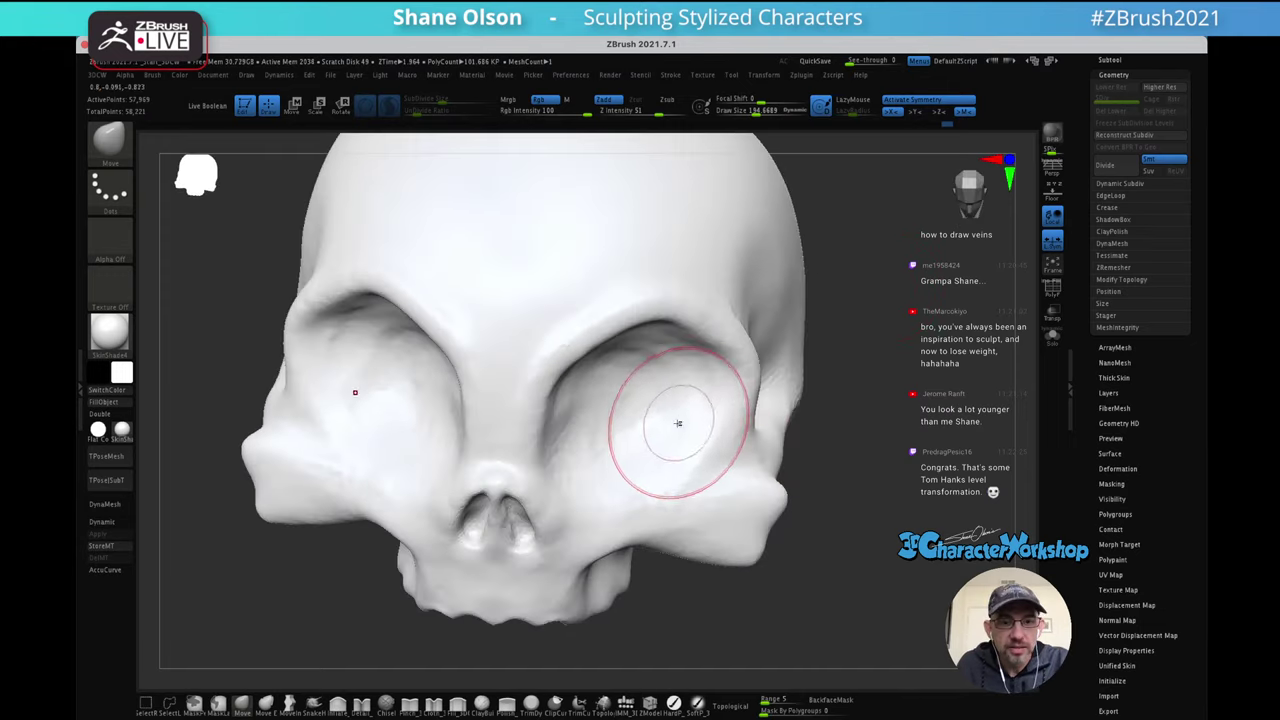
key("s")
left_click_drag(676, 431, 660, 431)
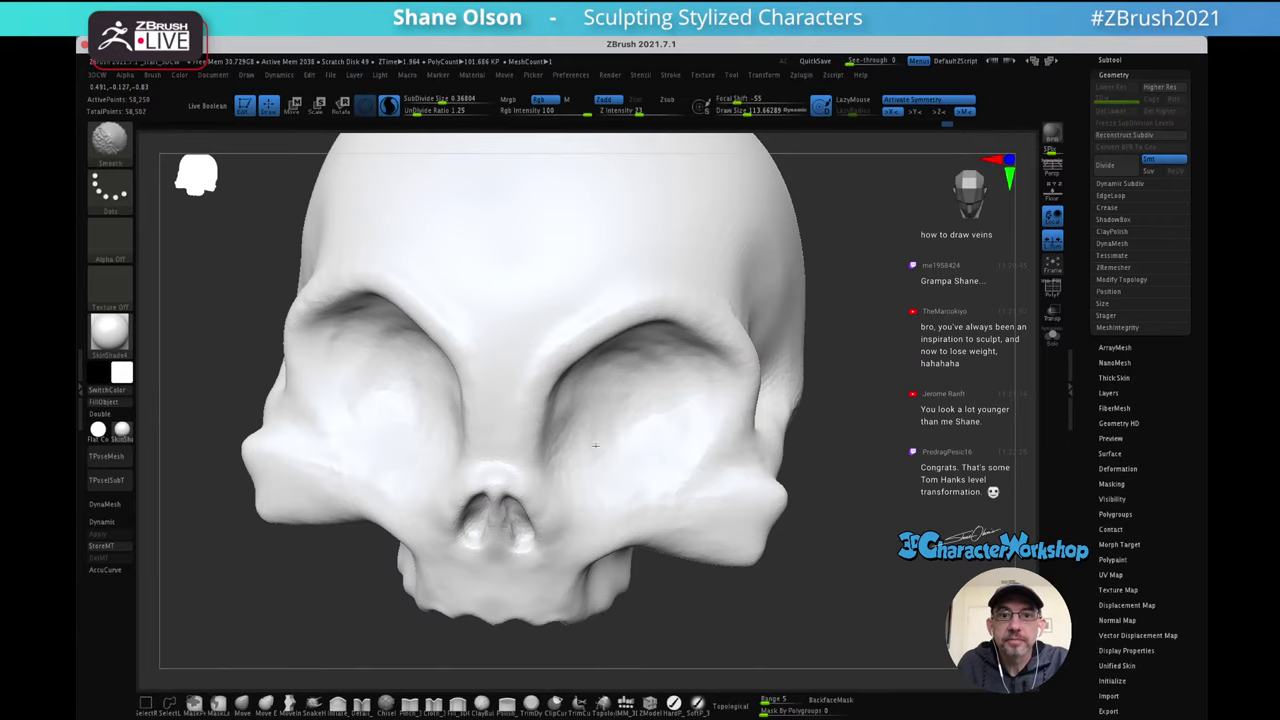
mouse_move(640, 428)
right_mouse_down()
mouse_move(654, 354)
mouse_move(583, 423)
mouse_move(591, 369)
mouse_move(568, 441)
right_mouse_up()
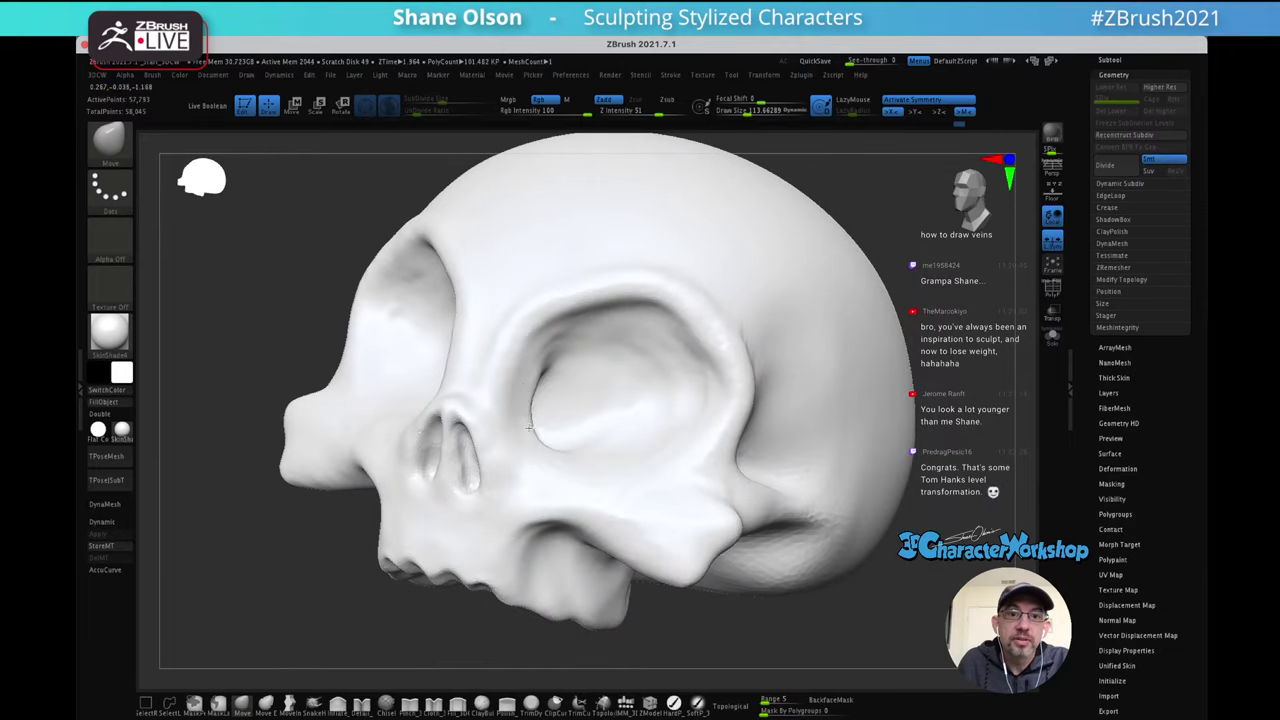
right_click_drag(586, 374, 543, 371)
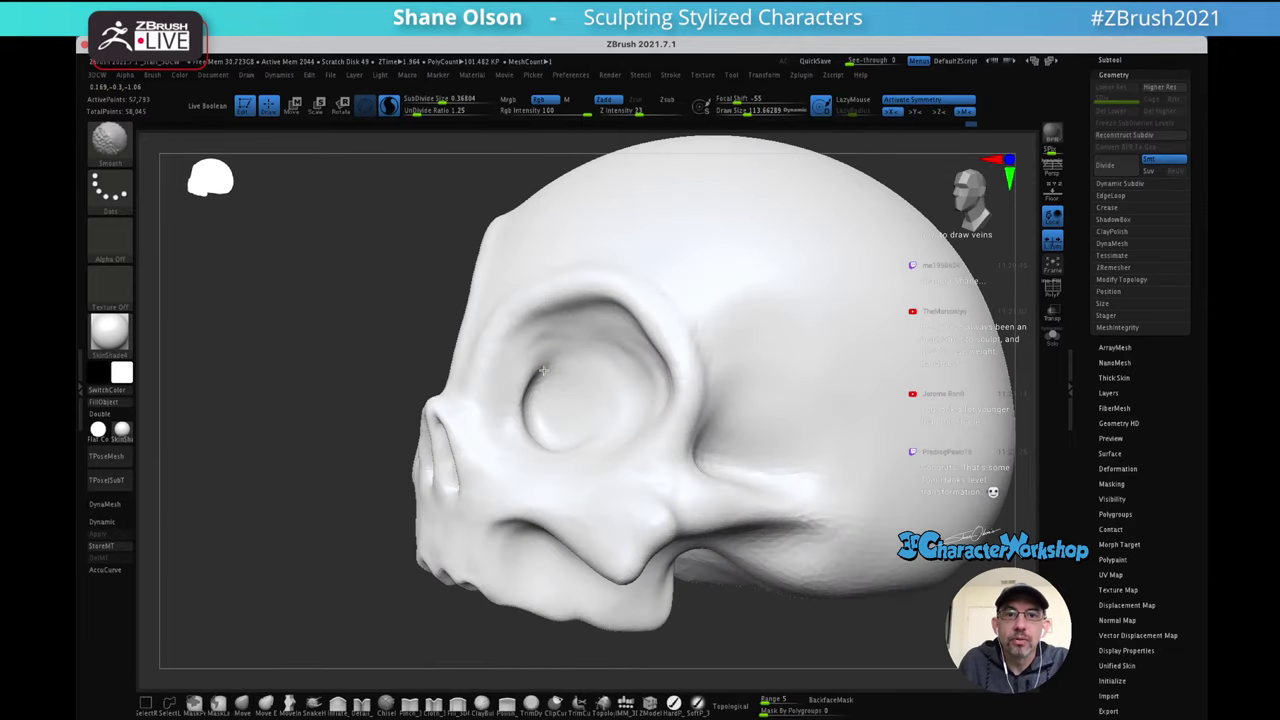
mouse_move(541, 429)
left_mouse_down("shift")
mouse_move(545, 366)
mouse_move(568, 394)
left_mouse_up("shift")
right_click_drag(543, 376, 552, 429)
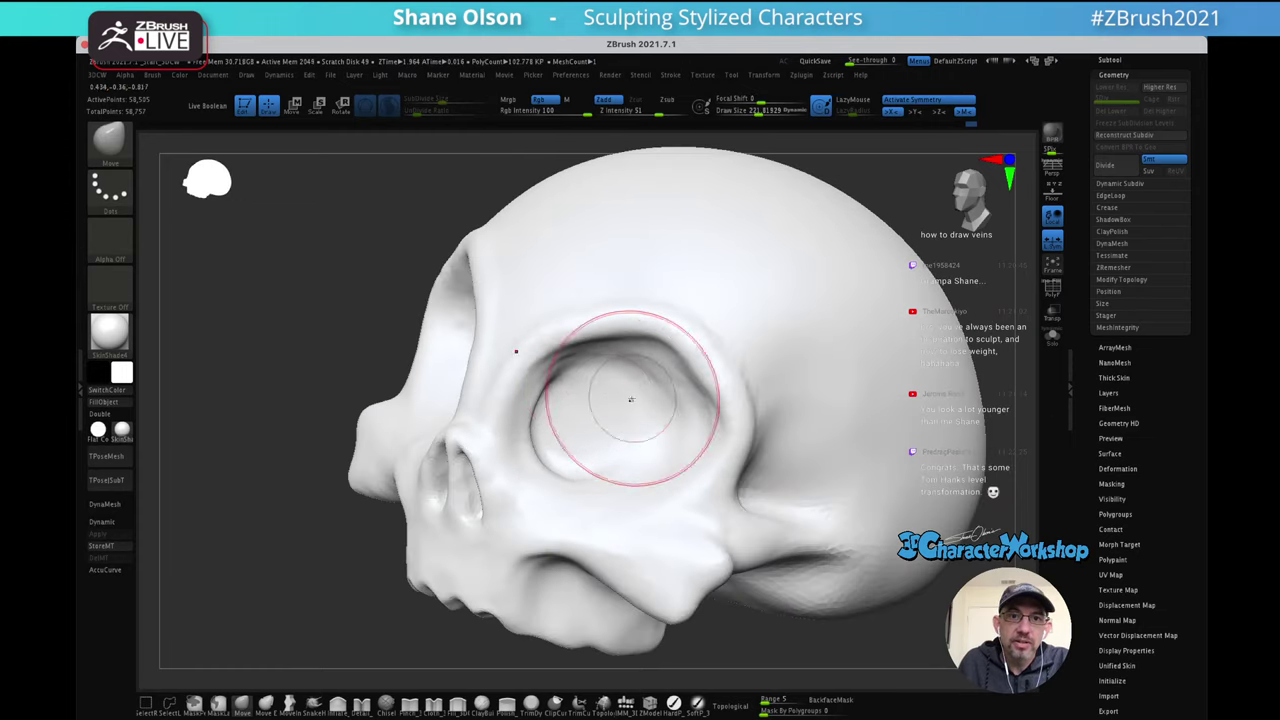
Reshape the eye socket's interior with the Move brush and smooth its lower inner edge, reducing the draw size from about 222 to about 157
mouse_move(631, 399)
right_mouse_down()
mouse_move(628, 374)
mouse_move(625, 455)
mouse_move(646, 436)
right_mouse_up()
left_click_drag(649, 446, 645, 446)
left_click_drag(640, 450, 629, 457)
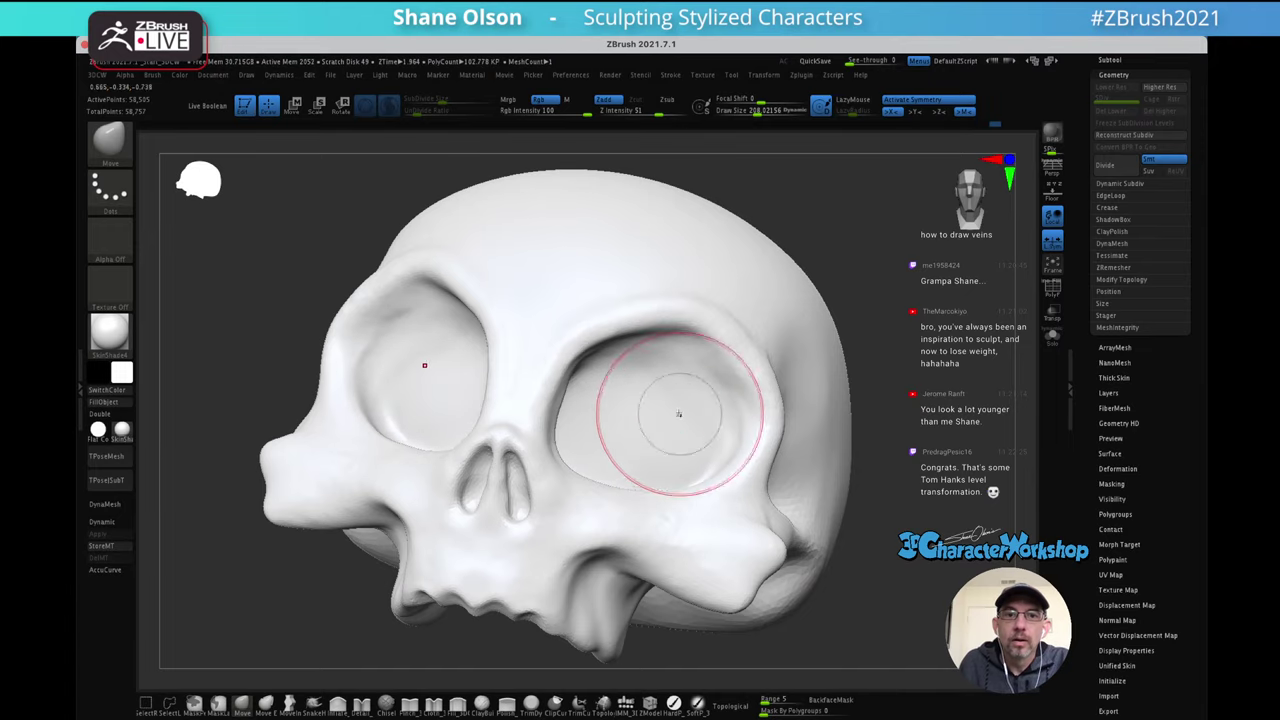
mouse_move(677, 409)
right_mouse_down()
mouse_move(704, 405)
mouse_move(663, 363)
mouse_move(697, 410)
mouse_move(700, 400)
mouse_move(700, 379)
mouse_move(677, 371)
mouse_move(654, 443)
mouse_move(583, 407)
mouse_move(585, 381)
right_mouse_up()
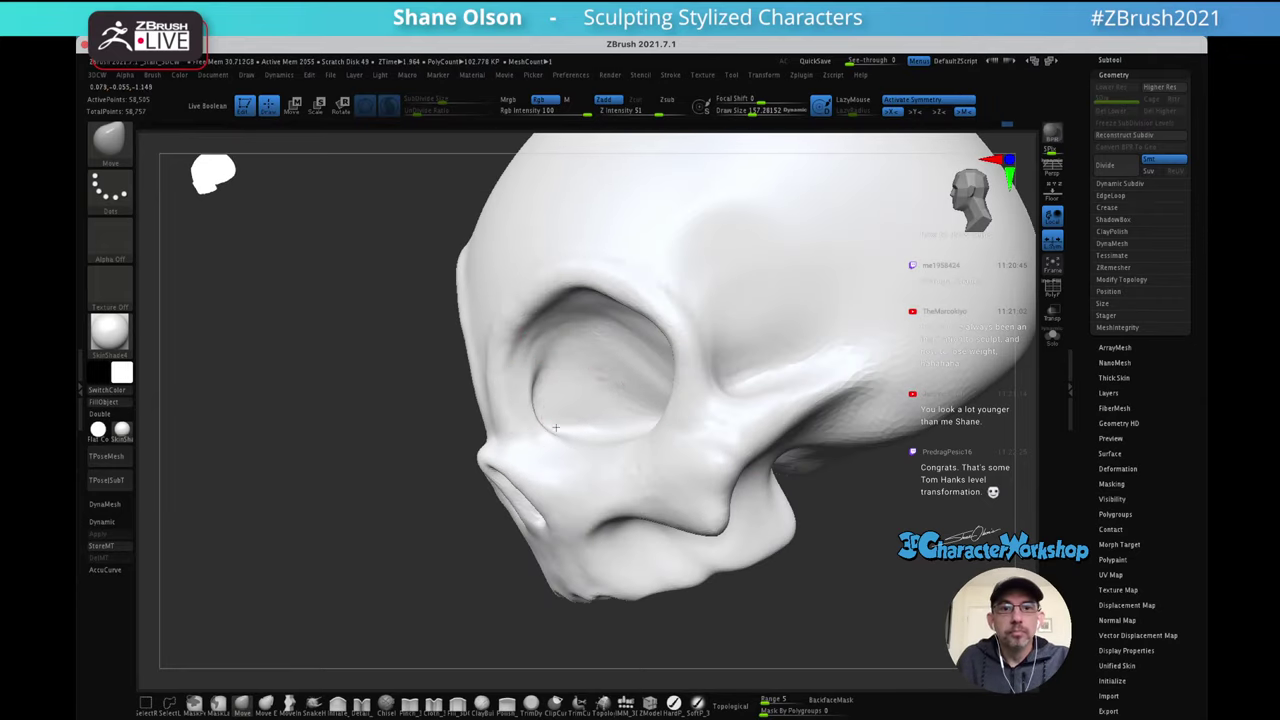
left_click_drag(597, 396, 549, 420, "shift")
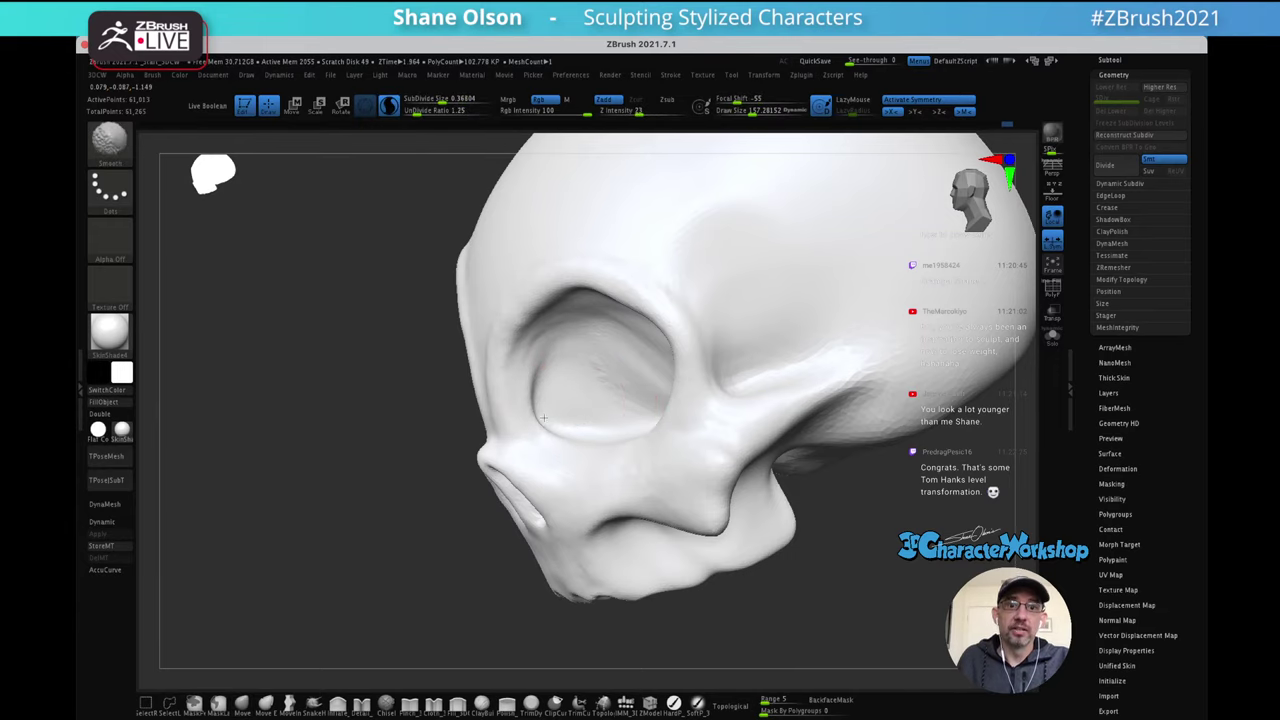
right_click_drag(565, 424, 567, 445)
mouse_move(626, 392)
right_mouse_down()
mouse_move(614, 429)
mouse_move(628, 471)
mouse_move(749, 471)
mouse_move(764, 496)
right_mouse_up()
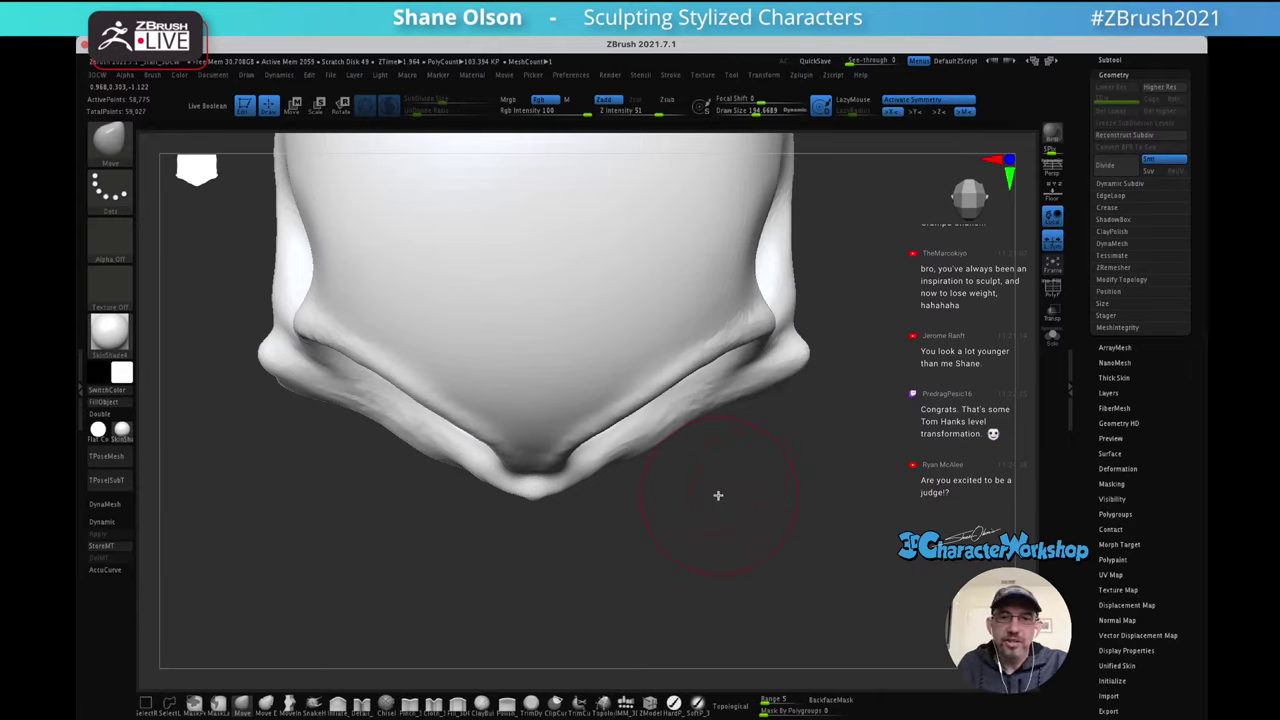
Round the brow ridge outward in the top view with the Move brush, using draw sizes of about 482 and about 357
key("s")
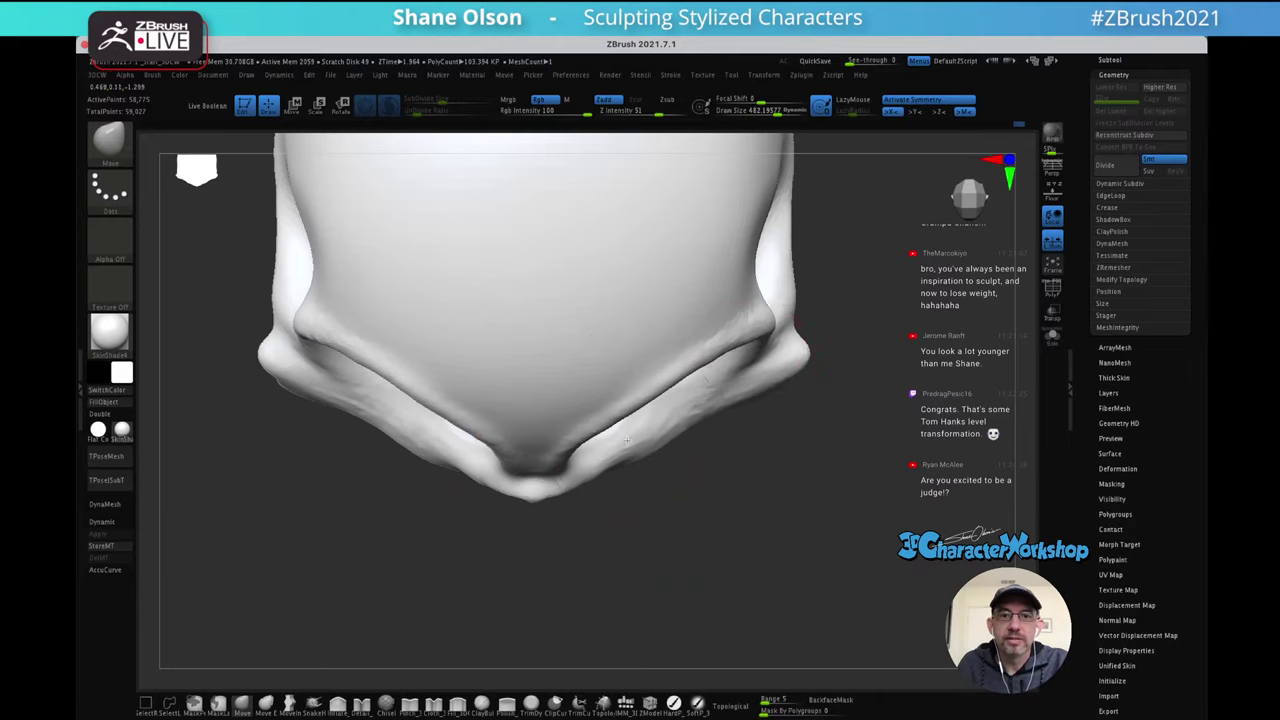
mouse_move(651, 382)
left_mouse_down()
mouse_move(664, 393)
mouse_move(697, 376)
left_mouse_up()
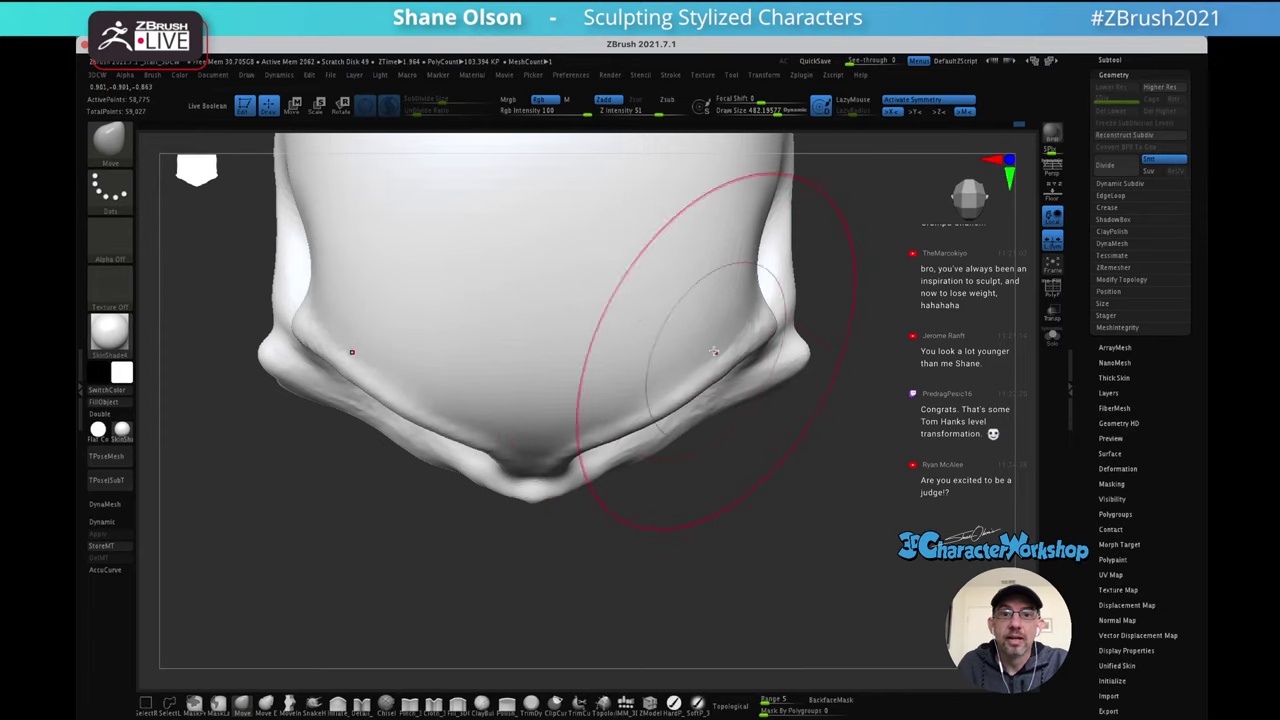
key("s")
left_click_drag(621, 434, 619, 438)
left_click_drag(694, 356, 703, 366)
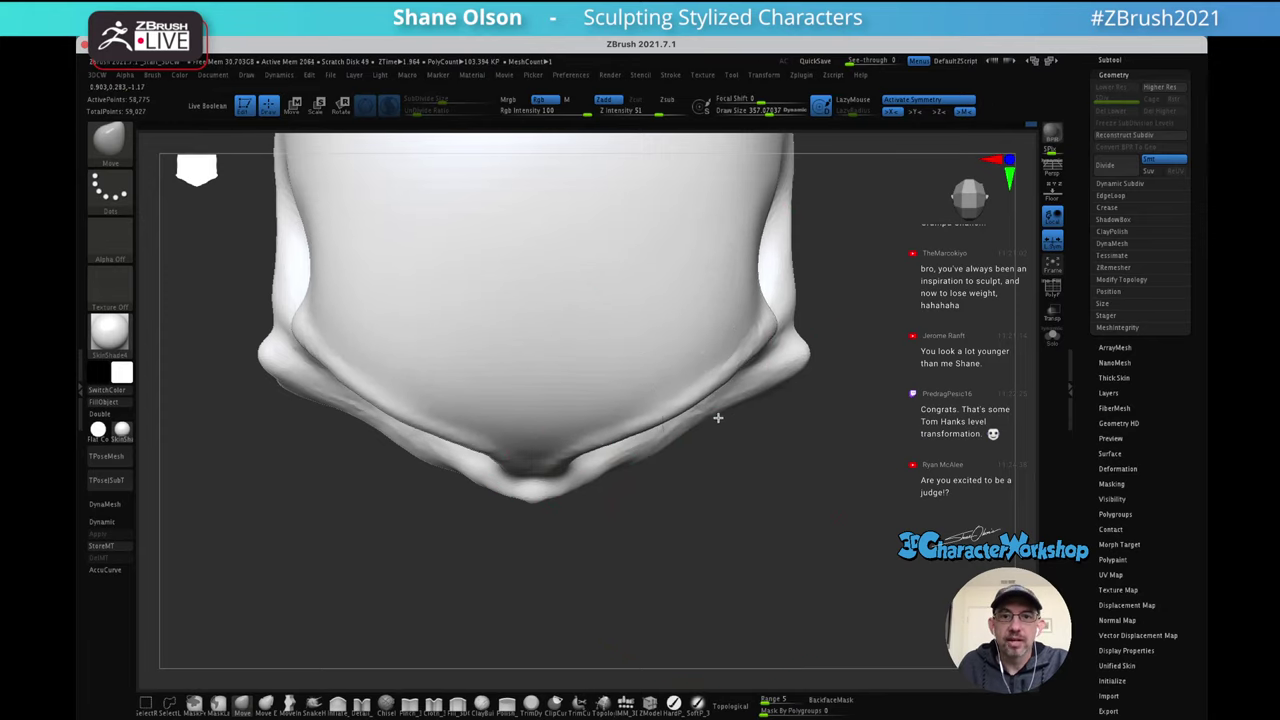
Bulge the front of the cheekbones and pull their outer corners outward with the Move brush, reducing the draw size to about 258 for the corners
left_click_drag(720, 417, 704, 437)
left_click_drag(608, 478, 553, 490)
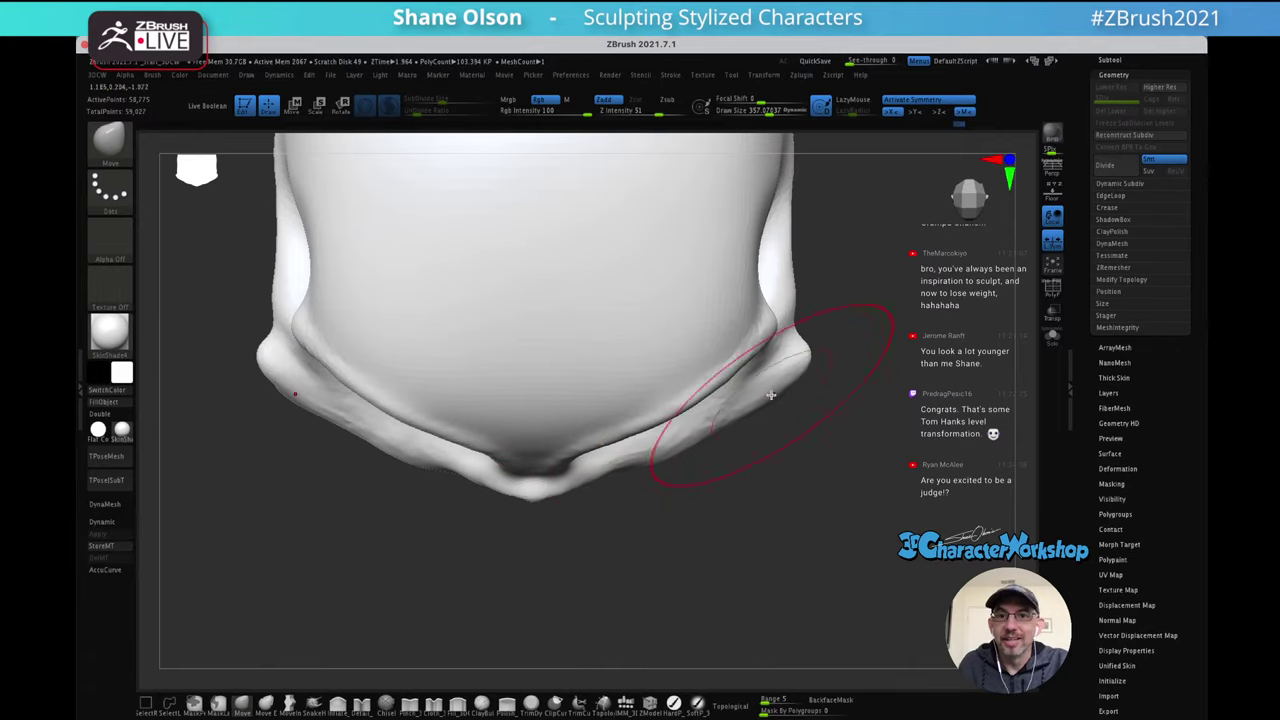
key("s")
left_click_drag(799, 431, 791, 432)
left_click_drag(803, 350, 811, 354)
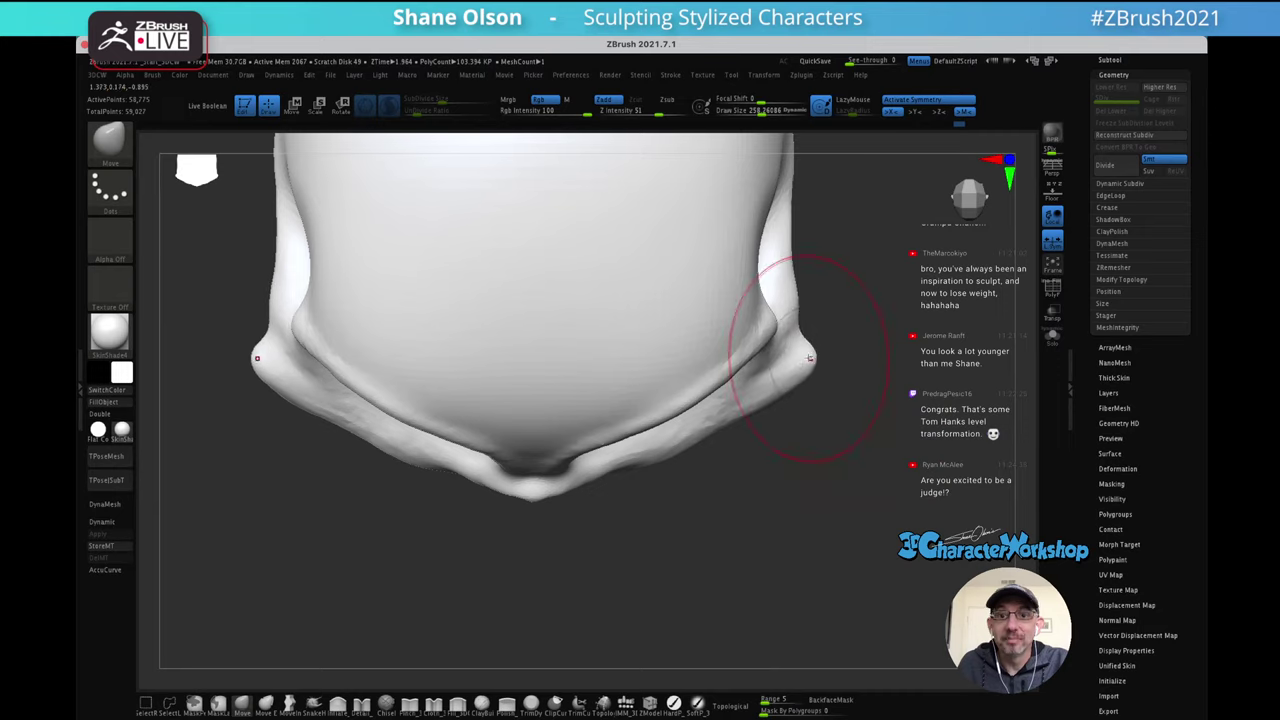
mouse_move(810, 479)
left_mouse_down()
mouse_move(871, 334)
mouse_move(881, 354)
mouse_move(846, 360)
left_mouse_up()
key("s")
key("s")
mouse_move(814, 301)
left_mouse_down()
mouse_move(799, 297)
mouse_move(900, 290)
mouse_move(875, 300)
mouse_move(869, 271)
mouse_move(858, 350)
left_mouse_up()
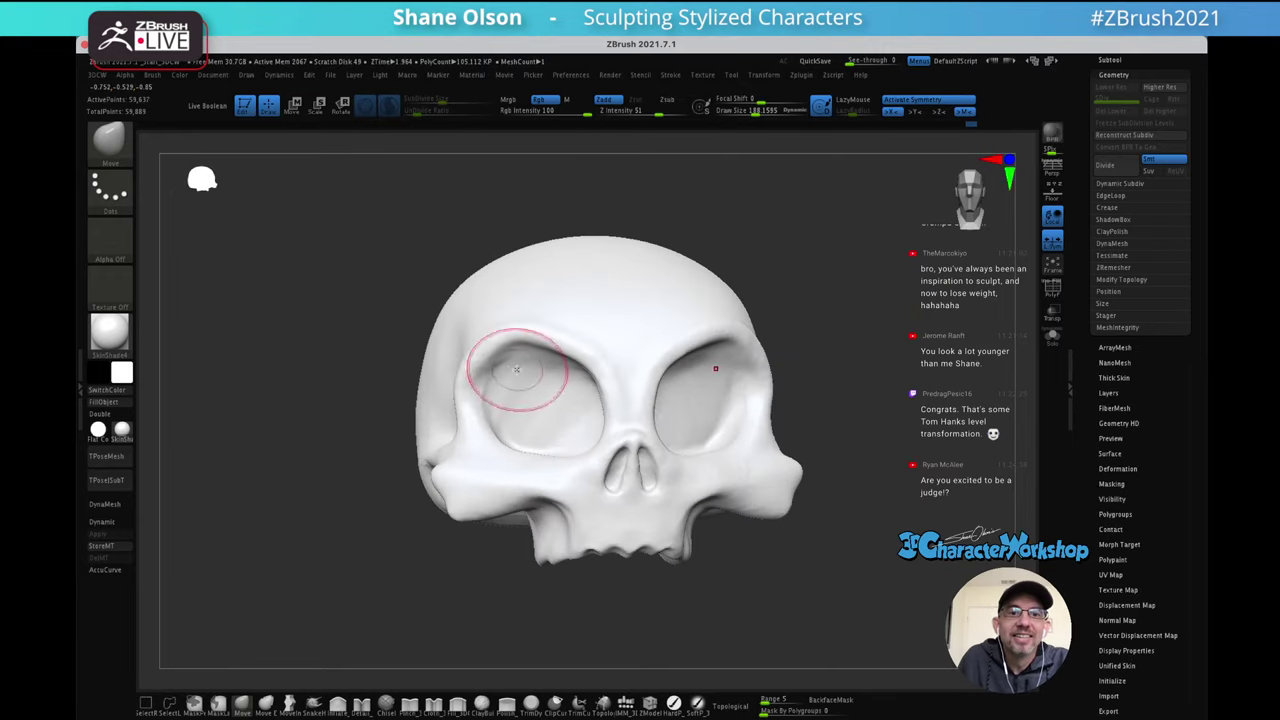
Rework the inner surface of the eye sockets using the ClayBuildup brush with a draw size of about 81, smoothing between strokes
mouse_move(573, 403)
right_mouse_down()
mouse_move(529, 406)
mouse_move(535, 380)
mouse_move(601, 383)
mouse_move(600, 356)
mouse_move(577, 371)
right_mouse_up()
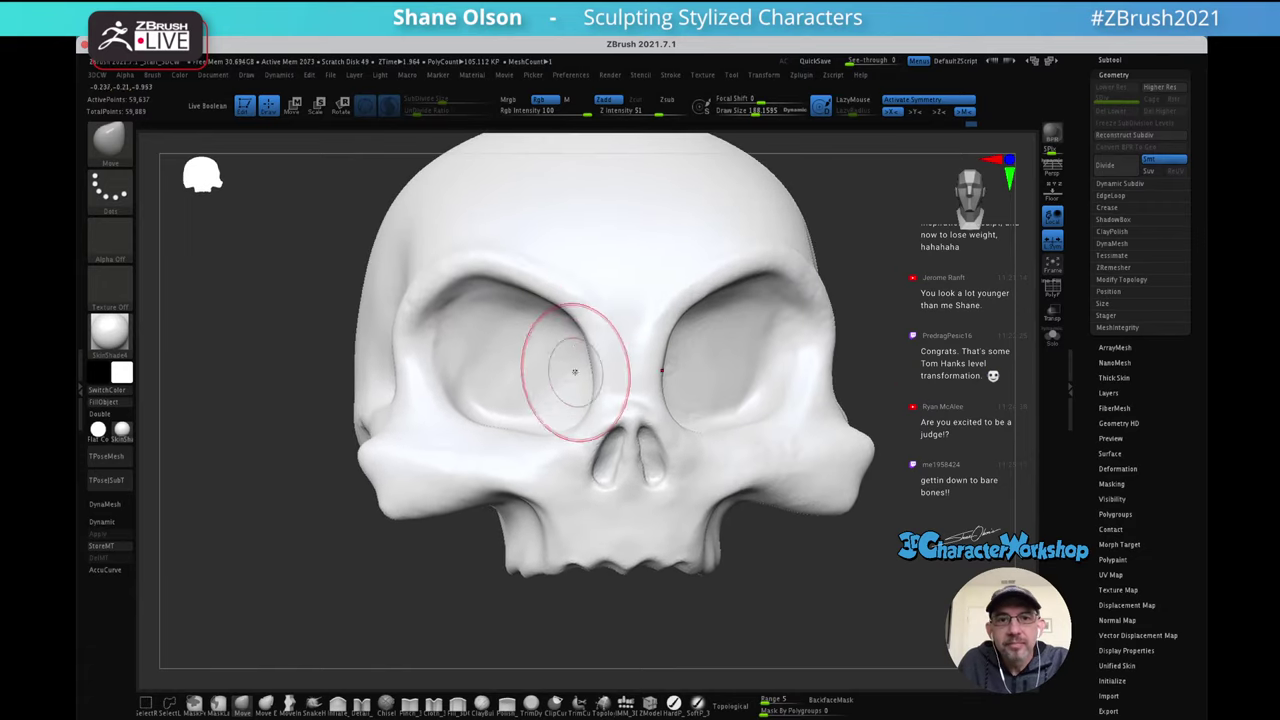
left_click(481, 703)
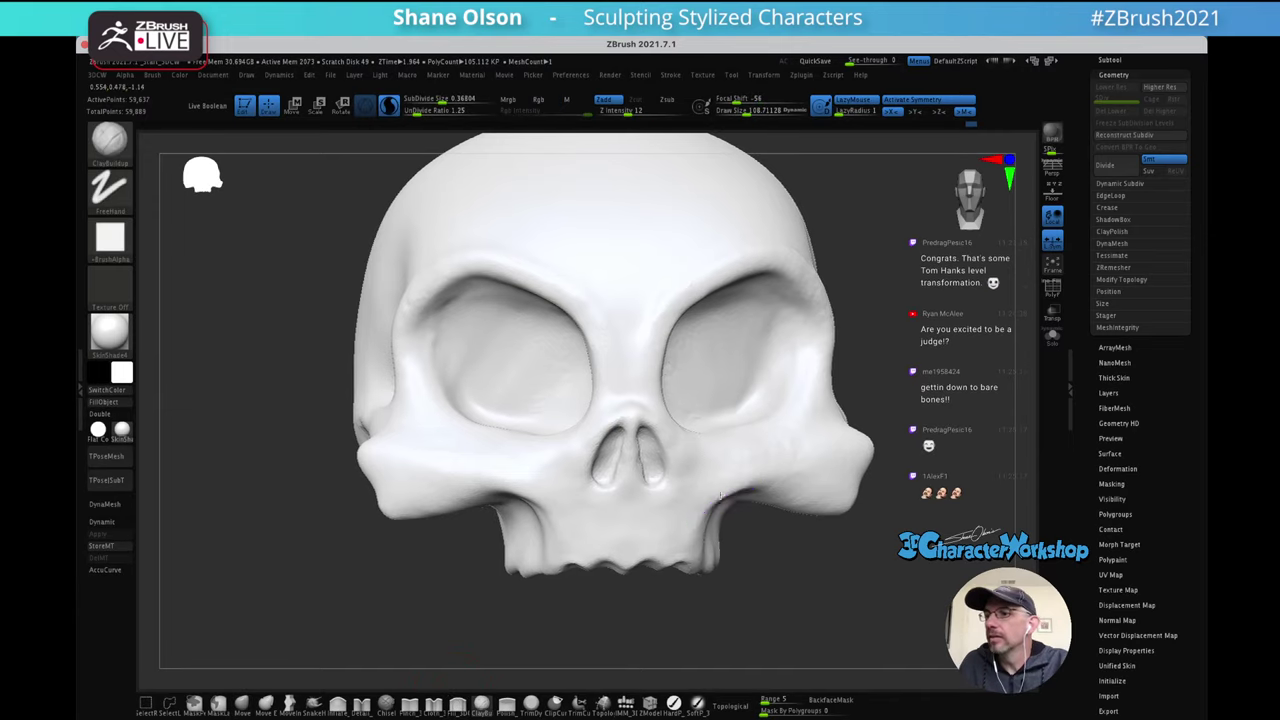
right_click_drag(720, 496, 634, 551)
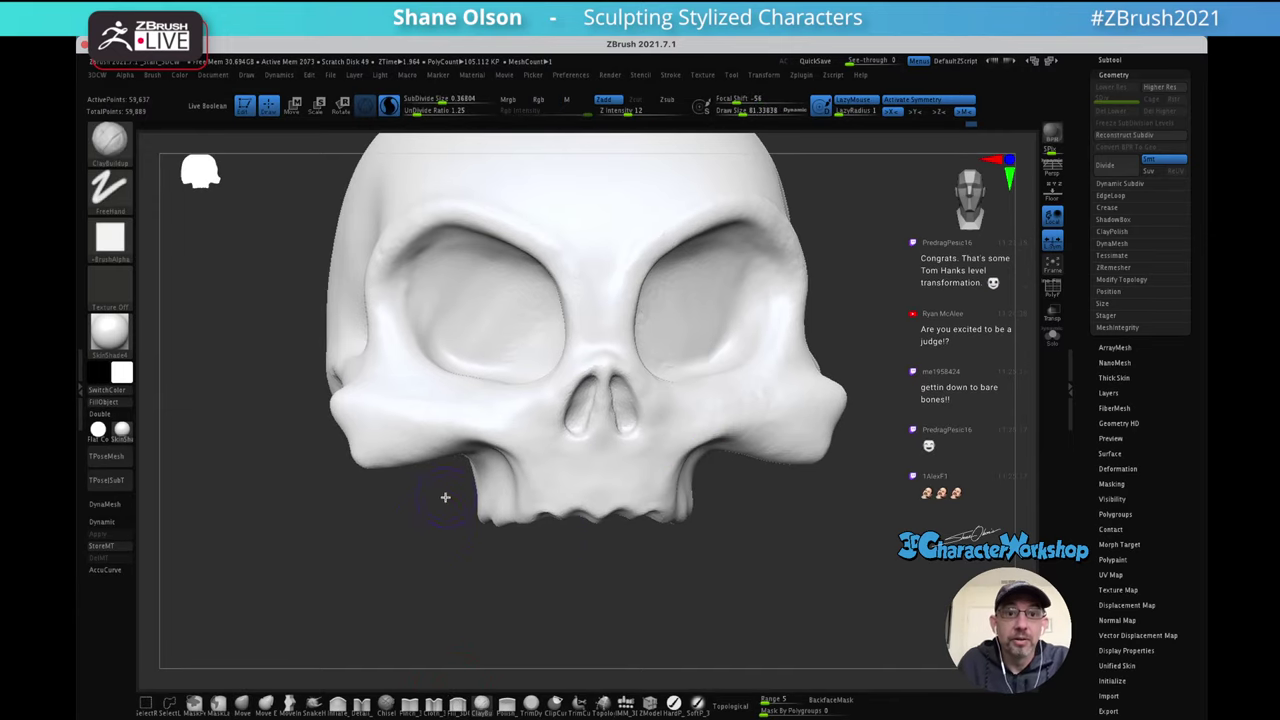
left_click_drag(455, 287, 464, 318)
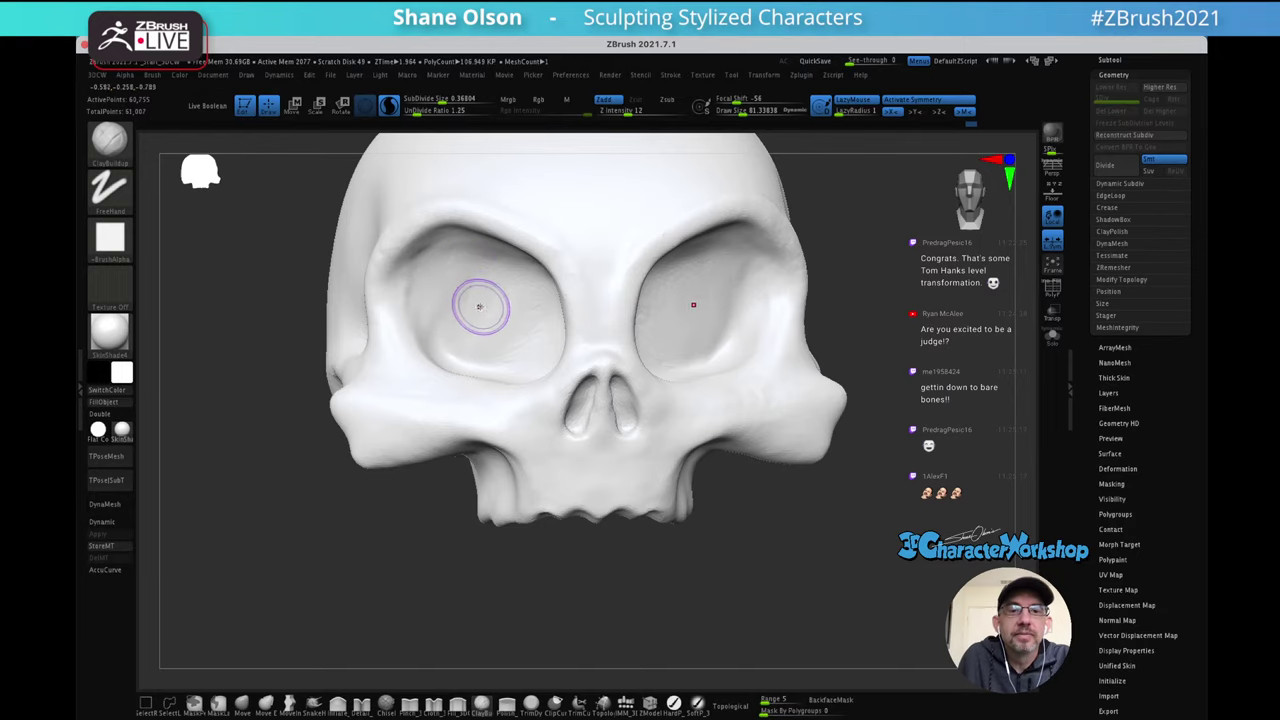
mouse_move(480, 306)
right_mouse_down()
mouse_move(580, 300)
mouse_move(512, 294)
right_mouse_up()
left_click_drag(538, 335, 525, 323, "shift")
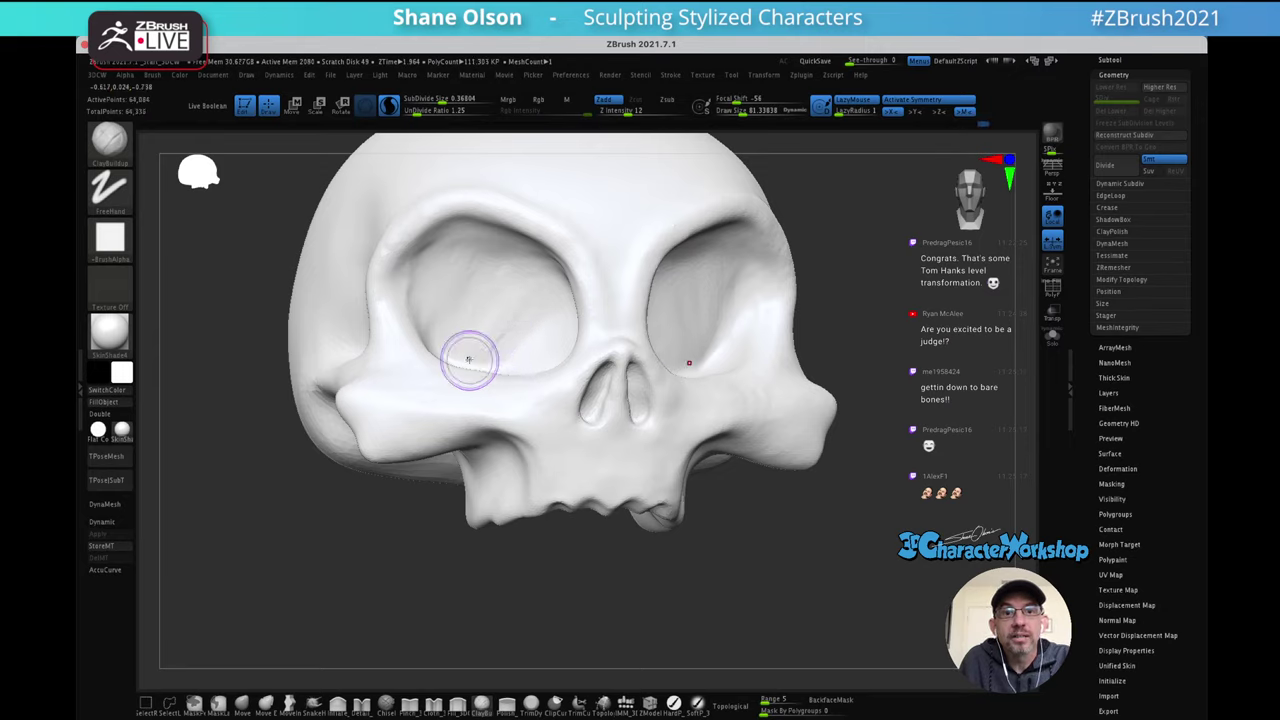
mouse_move(500, 309)
left_mouse_down()
mouse_move(465, 321)
mouse_move(508, 273)
mouse_move(441, 325)
left_mouse_up()
right_click_drag(513, 275, 558, 299)
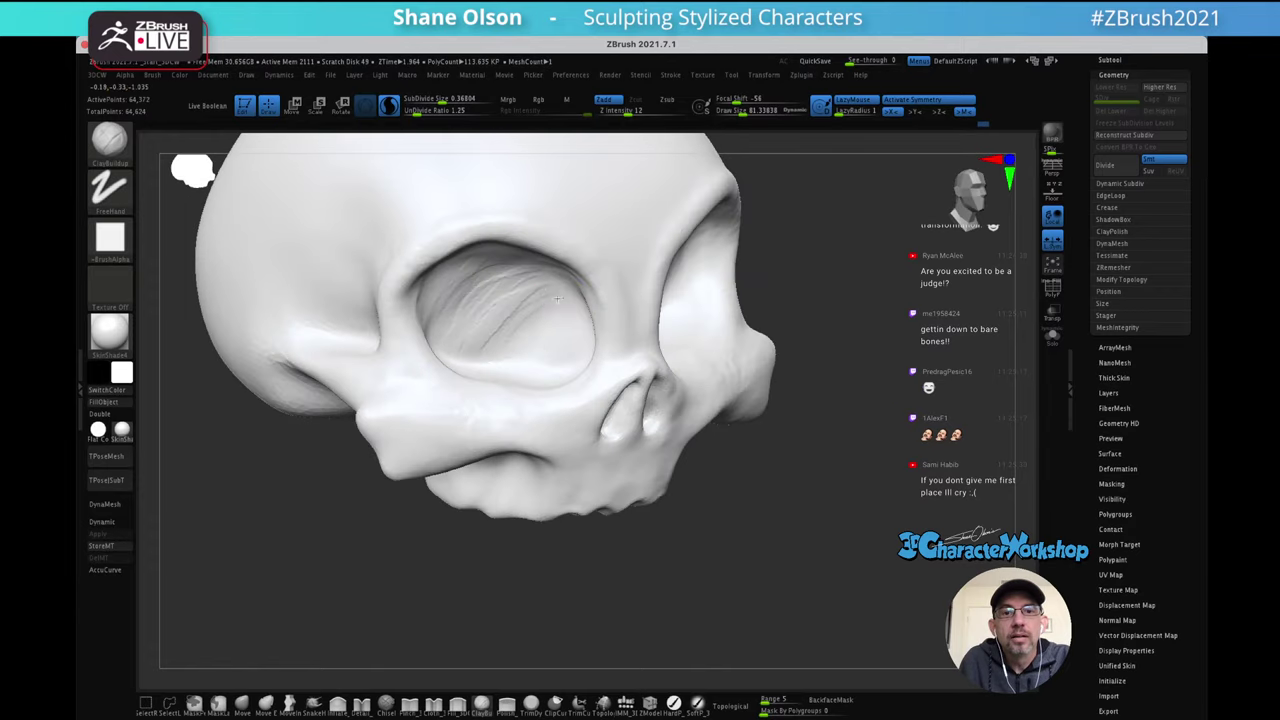
right_click_drag(519, 342, 477, 363)
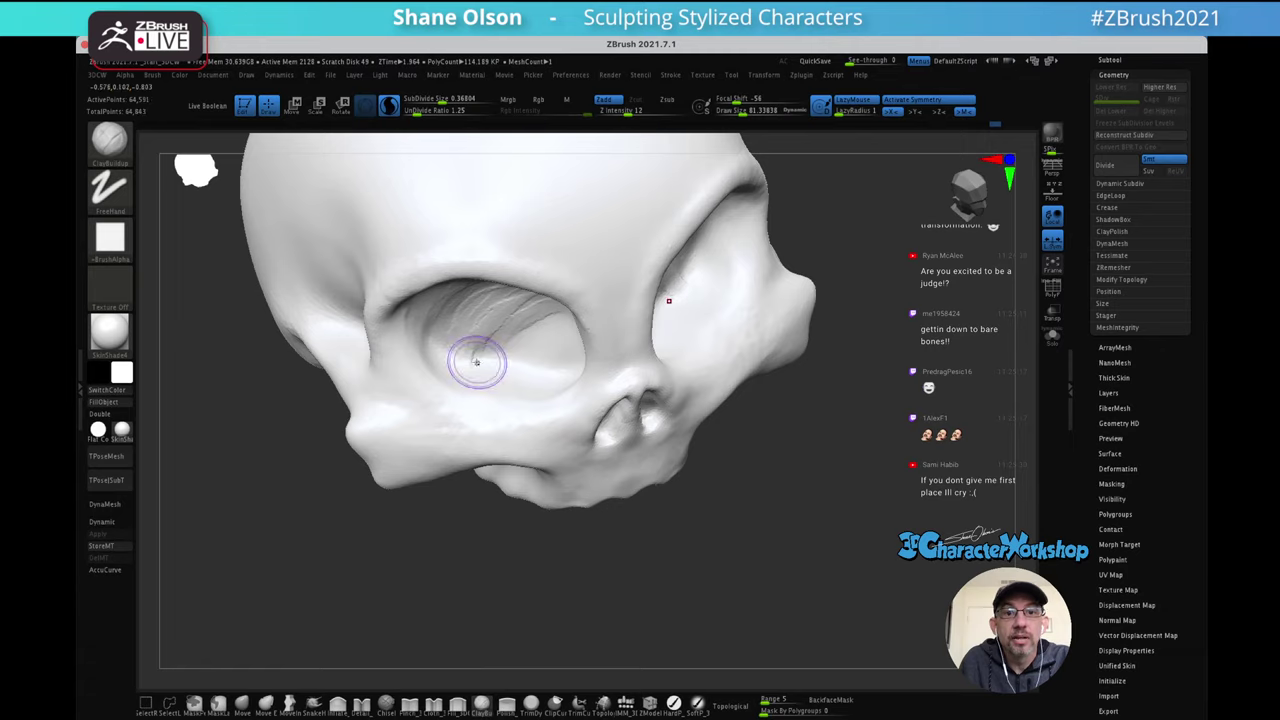
mouse_move(508, 358)
right_mouse_down()
mouse_move(480, 330)
mouse_move(500, 314)
mouse_move(583, 330)
mouse_move(601, 316)
mouse_move(571, 307)
mouse_move(580, 297)
mouse_move(576, 314)
mouse_move(540, 330)
right_mouse_up()
Adjust the rim and depth of the eye socket with the Move brush, reducing the draw size from about 281 to about 140
left_click(242, 702)
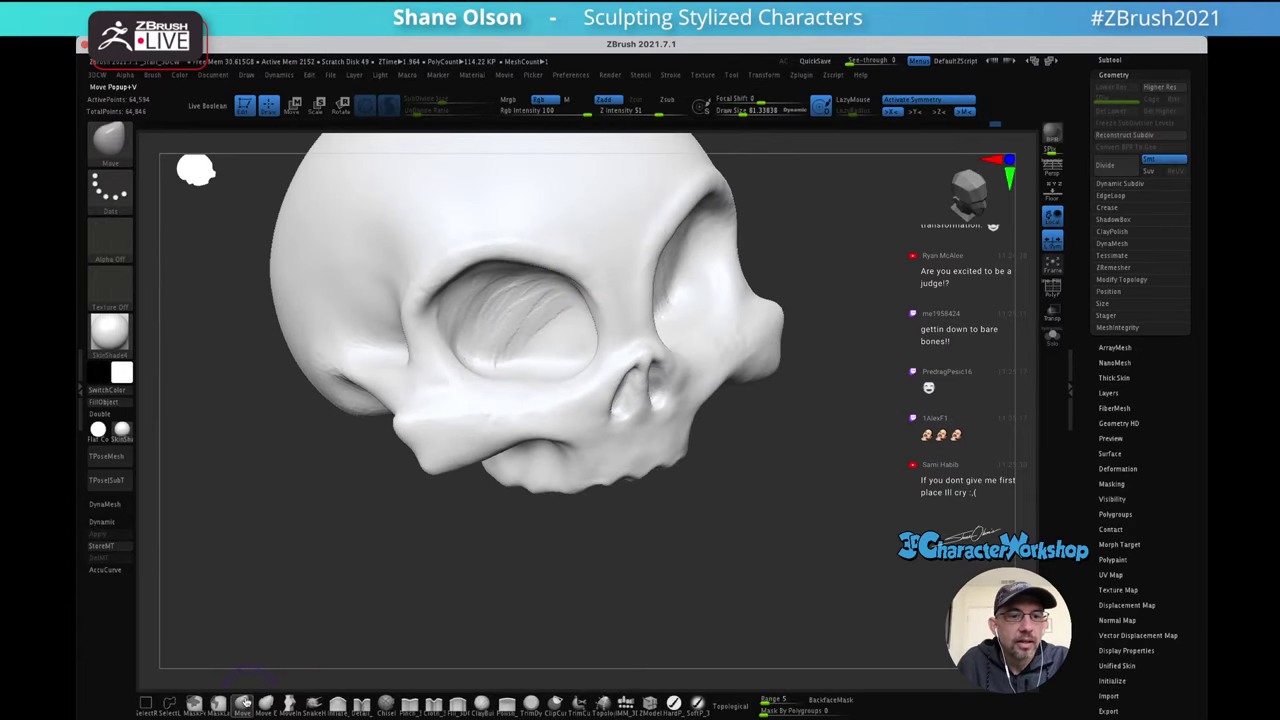
key("s")
left_click_drag(362, 521, 379, 521)
right_click_drag(363, 508, 445, 512)
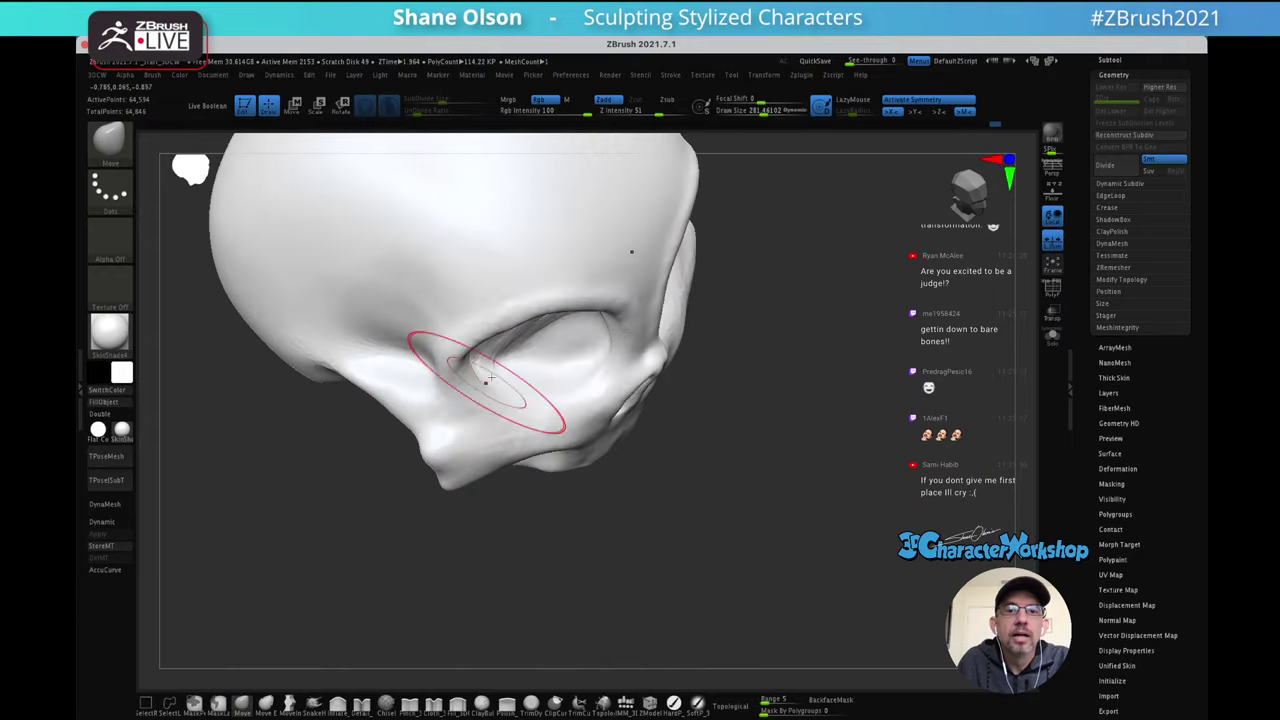
mouse_move(530, 358)
right_mouse_down()
mouse_move(561, 313)
mouse_move(550, 327)
mouse_move(524, 324)
mouse_move(530, 359)
mouse_move(540, 345)
mouse_move(538, 405)
mouse_move(545, 350)
mouse_move(543, 371)
mouse_move(514, 323)
mouse_move(565, 373)
mouse_move(558, 325)
right_mouse_up()
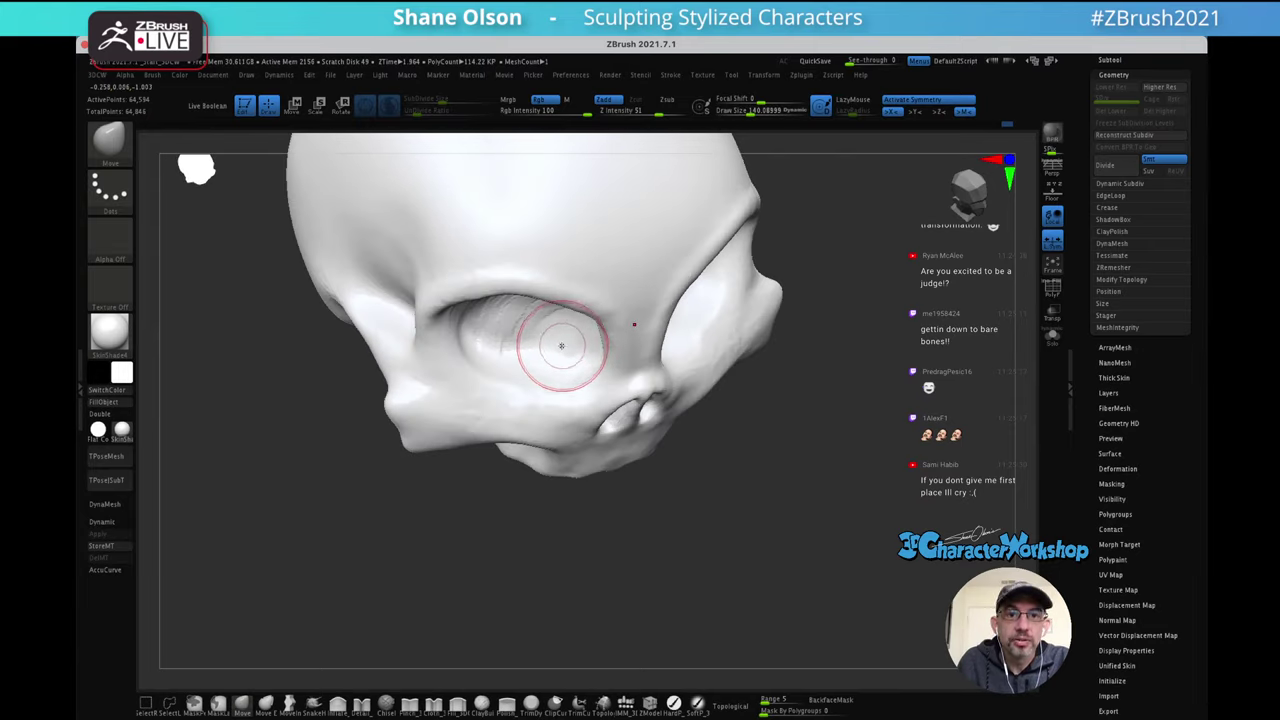
left_click_drag(552, 346, 551, 346)
mouse_move(590, 346)
right_mouse_down()
mouse_move(534, 320)
mouse_move(513, 283)
mouse_move(534, 291)
mouse_move(526, 306)
right_mouse_up()
Set the draw size to about 146 and reshape the outer rim and upper outer corner of the eye socket with the Move brush
key("s")
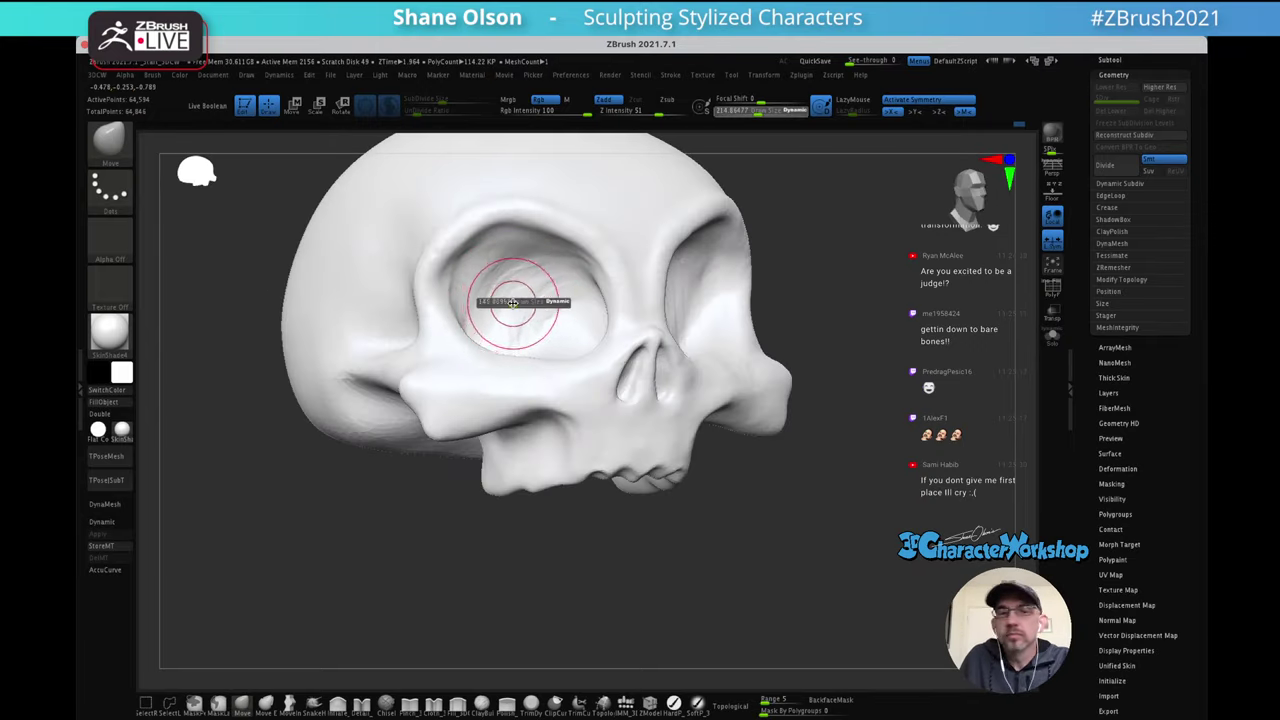
left_click_drag(519, 302, 423, 313)
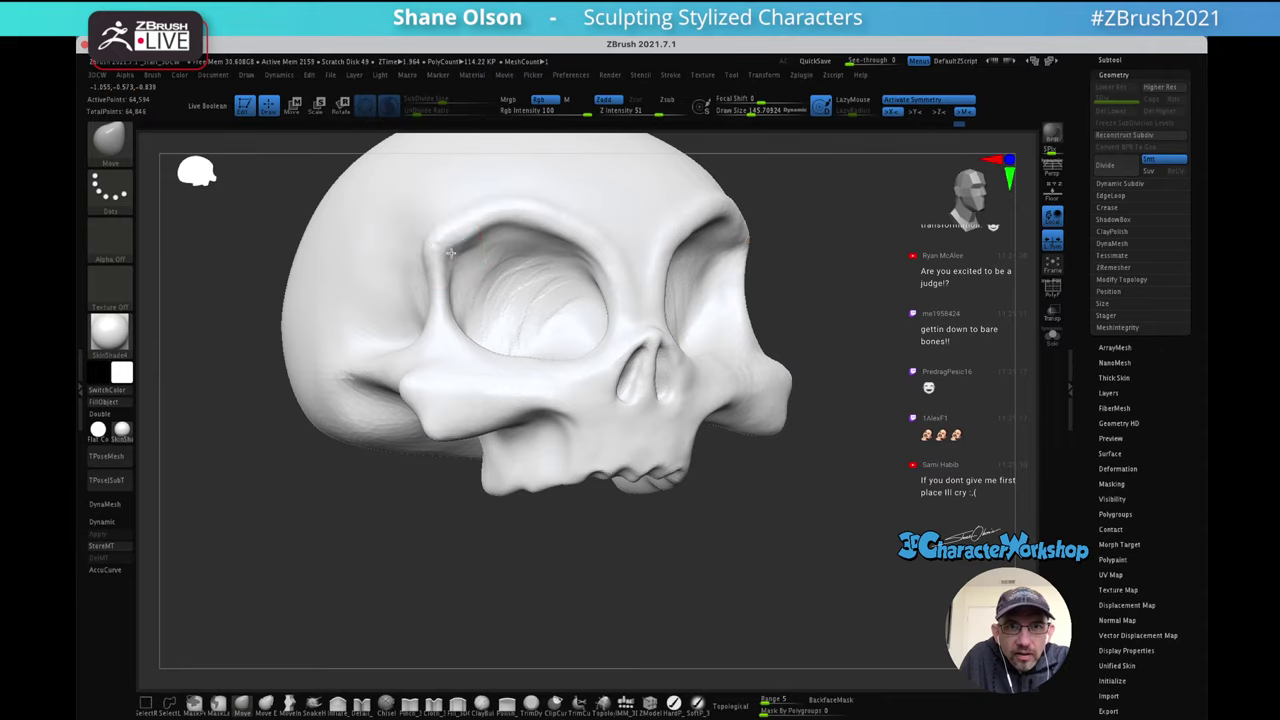
mouse_move(519, 296)
right_mouse_down()
mouse_move(486, 278)
mouse_move(511, 278)
mouse_move(491, 329)
mouse_move(451, 337)
right_mouse_up()
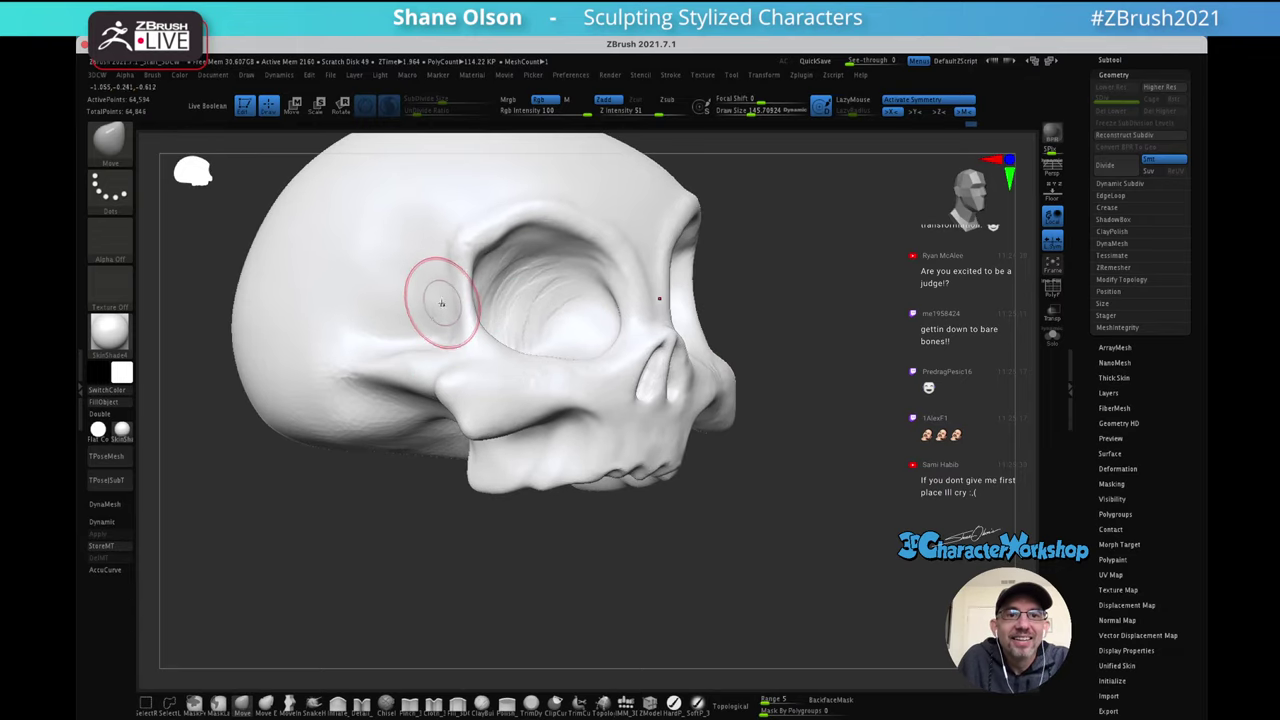
mouse_move(436, 284)
right_mouse_down()
mouse_move(423, 272)
mouse_move(478, 275)
right_mouse_up()
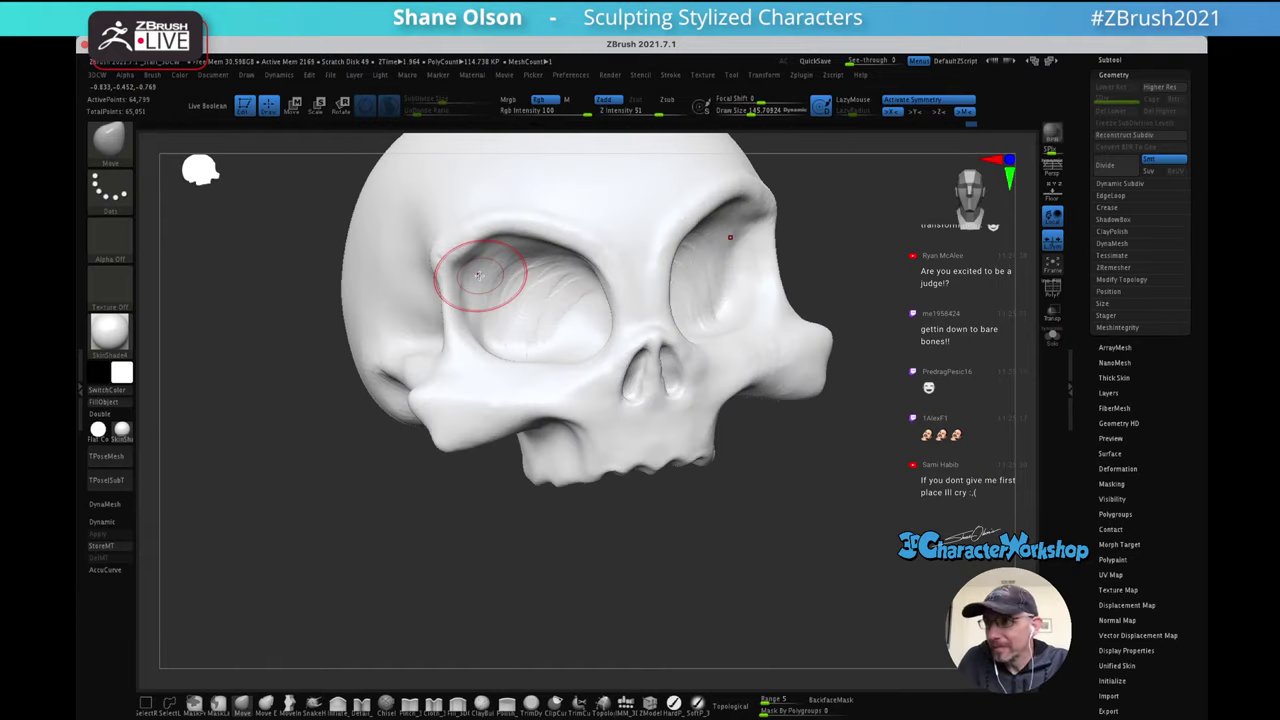
Reshape the brow ridge and upper rim of the eye sockets with the Move brush at a draw size of about 109
right_click_drag(651, 280, 609, 292)
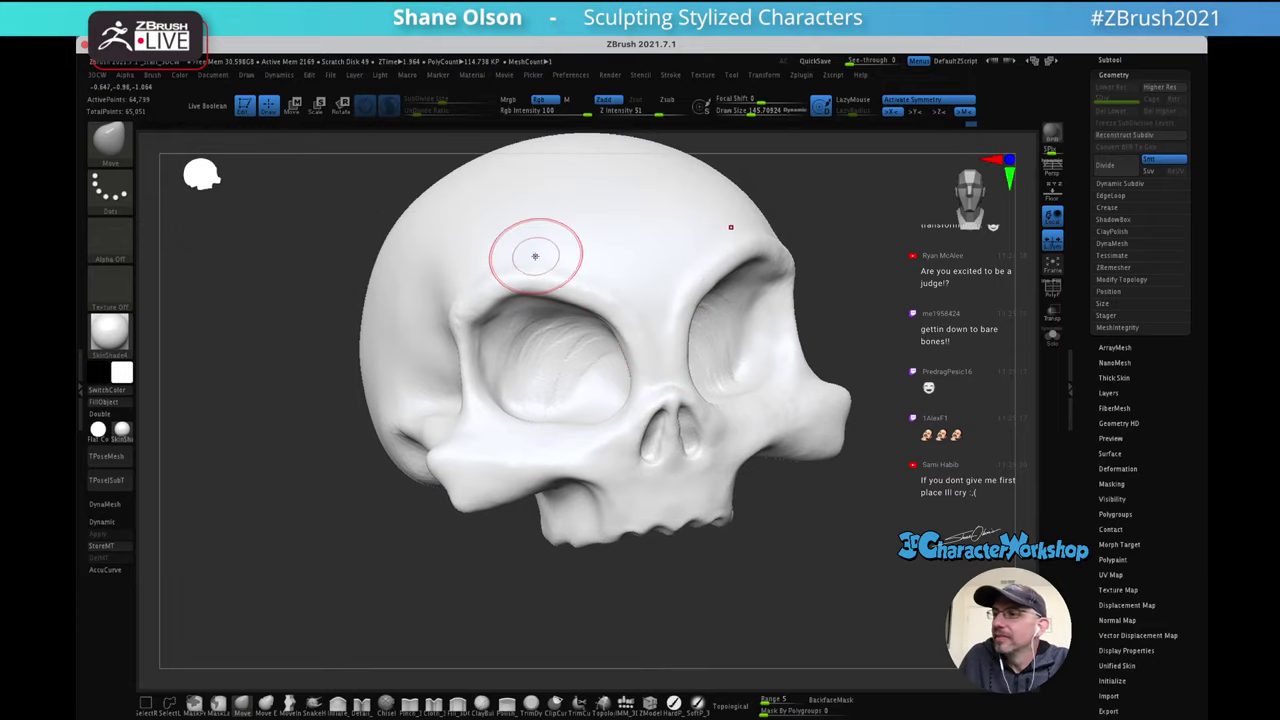
right_click_drag(535, 256, 538, 263)
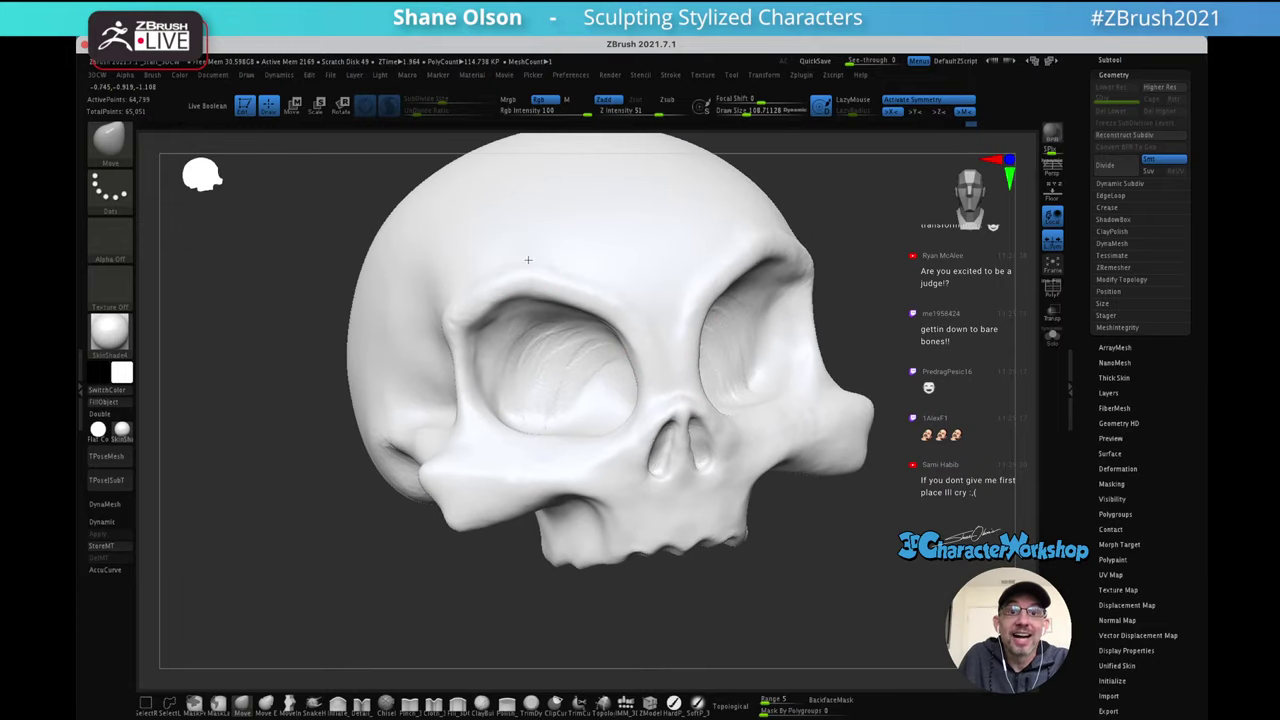
mouse_move(583, 252)
right_mouse_down()
mouse_move(563, 243)
mouse_move(571, 229)
mouse_move(598, 240)
right_mouse_up()
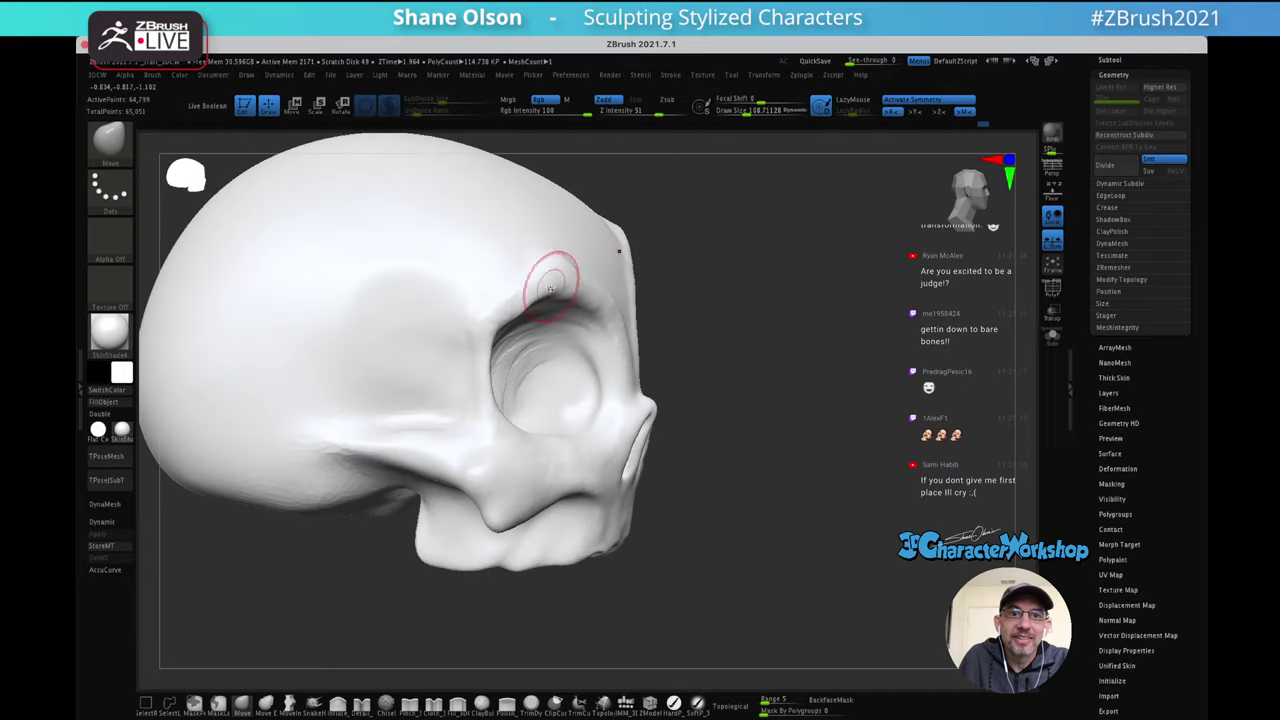
mouse_move(533, 291)
right_mouse_down()
mouse_move(557, 286)
mouse_move(551, 273)
mouse_move(543, 284)
mouse_move(560, 223)
right_mouse_up()
mouse_move(556, 310)
right_mouse_down()
mouse_move(586, 291)
mouse_move(596, 224)
right_mouse_up()
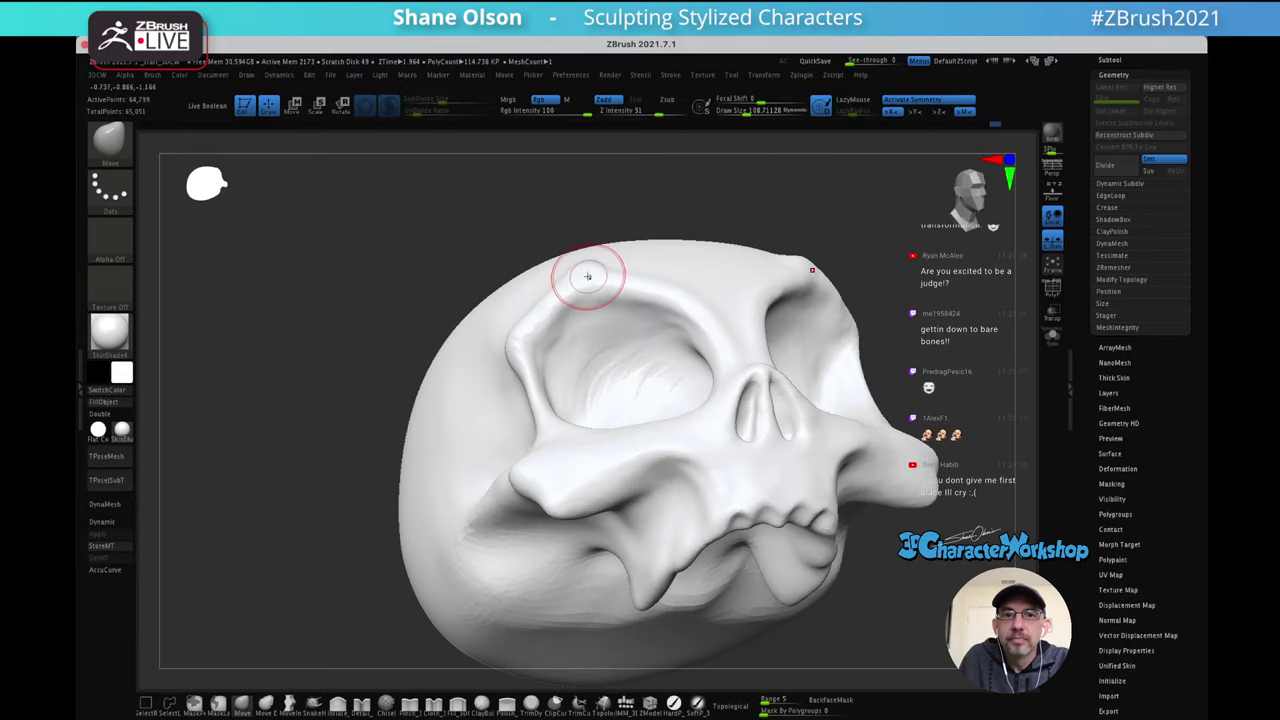
right_click_drag(660, 269, 659, 254)
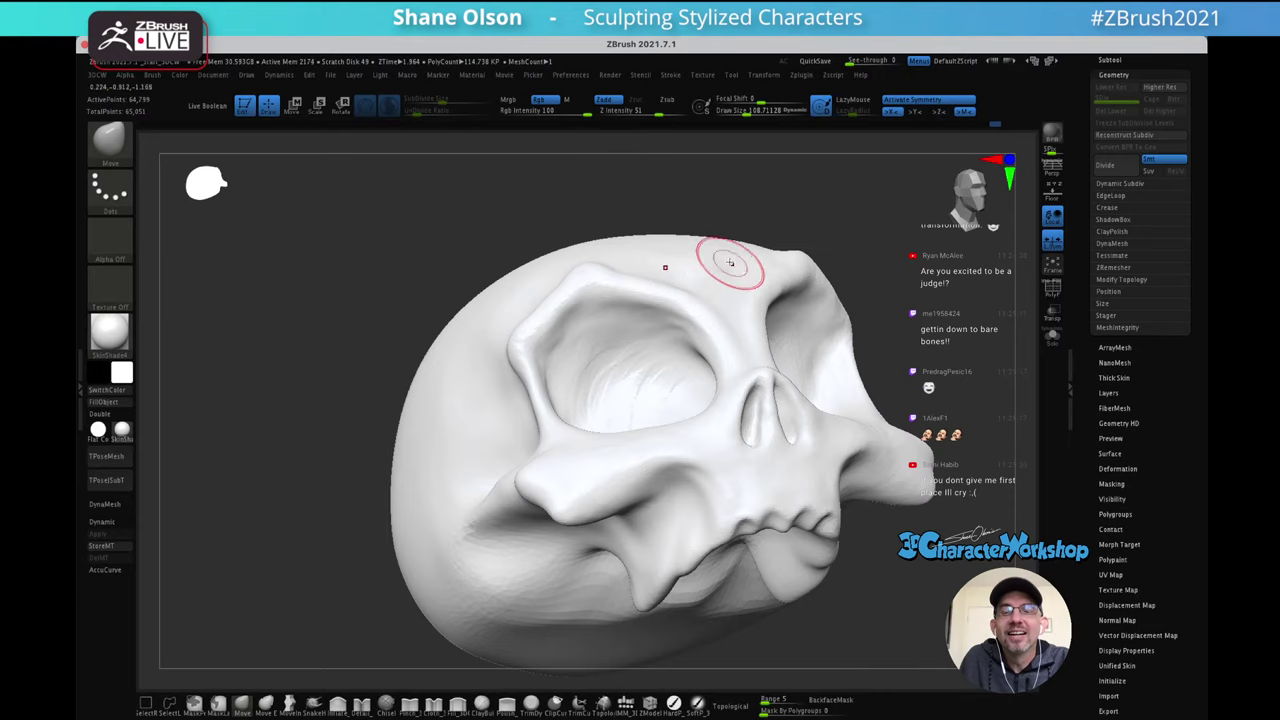
right_click_drag(729, 266, 714, 294)
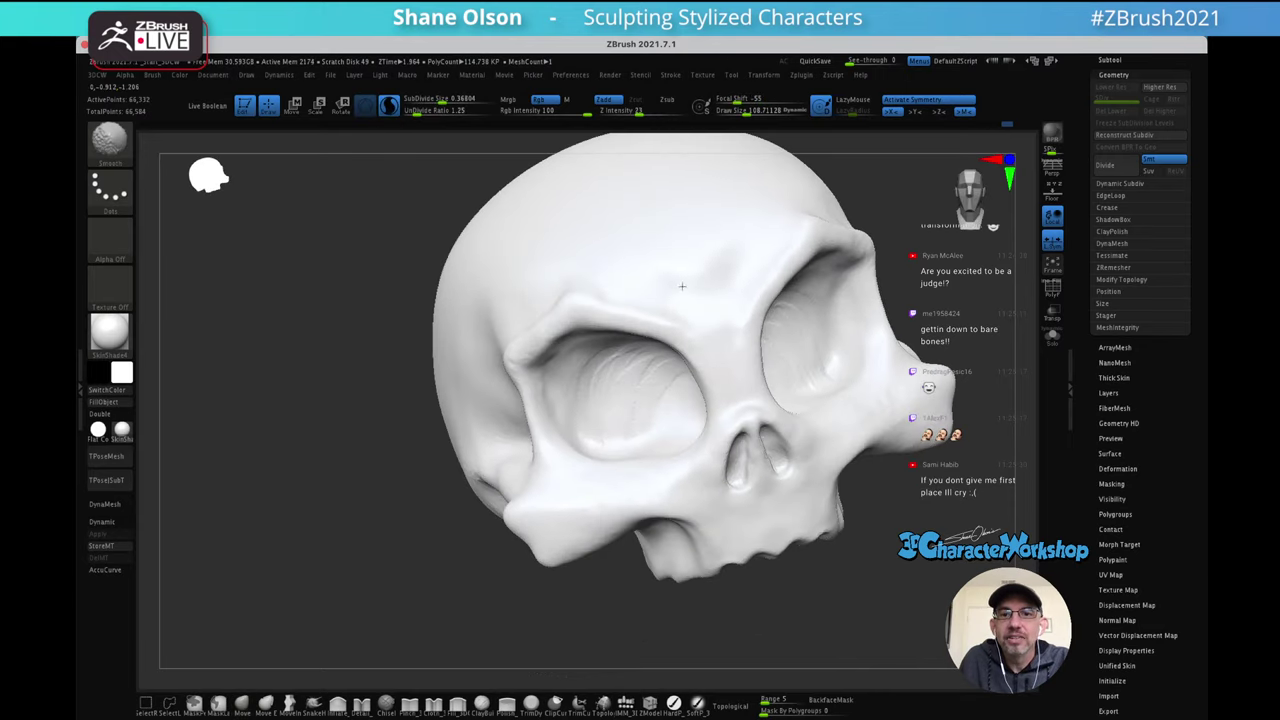
Smooth the lower forehead between the brow ridges above the nasal bridge
left_click_drag(682, 286, 721, 254, "shift")
mouse_move(721, 256)
right_mouse_down()
mouse_move(711, 286)
mouse_move(726, 297)
mouse_move(700, 290)
mouse_move(726, 297)
mouse_move(697, 223)
right_mouse_up()
mouse_move(757, 266)
right_mouse_down()
mouse_move(773, 291)
mouse_move(734, 291)
mouse_move(757, 306)
mouse_move(777, 297)
mouse_move(663, 334)
right_mouse_up()
Reshape the inner wall and rim of the eye sockets with the Move brush, varying the draw size between about 135 and 201
key("s")
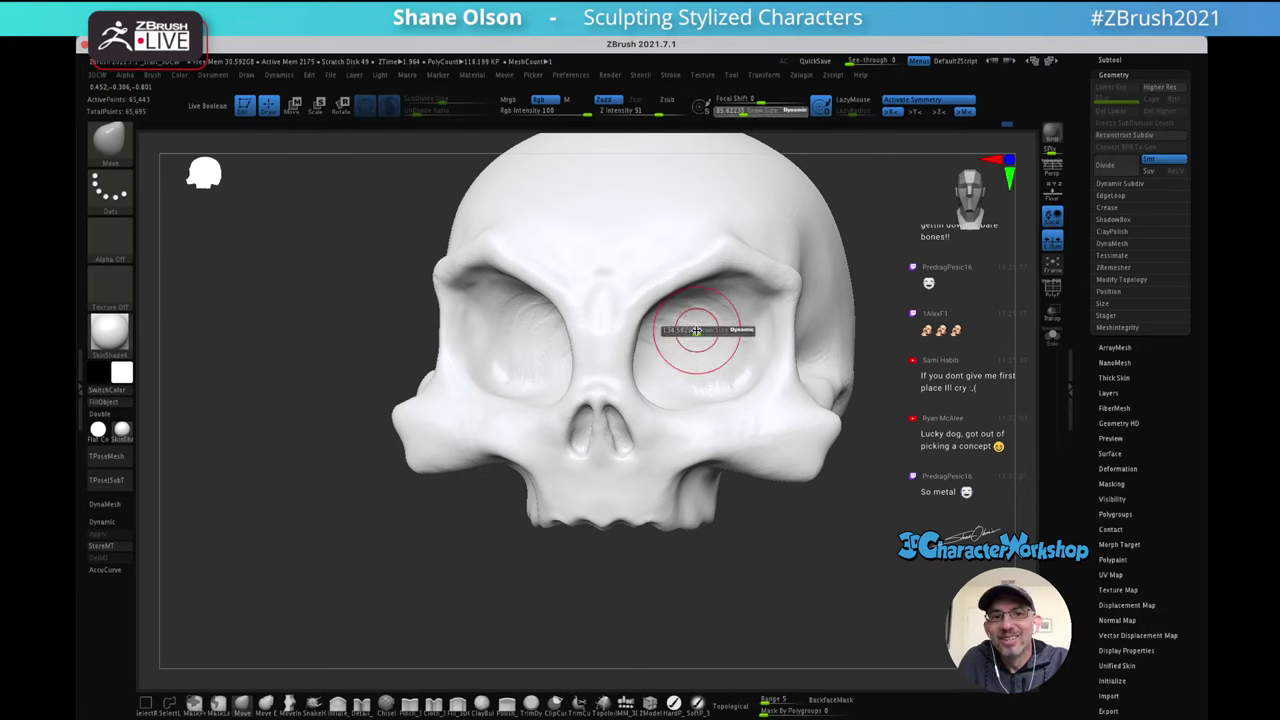
right_click_drag(609, 300, 465, 330)
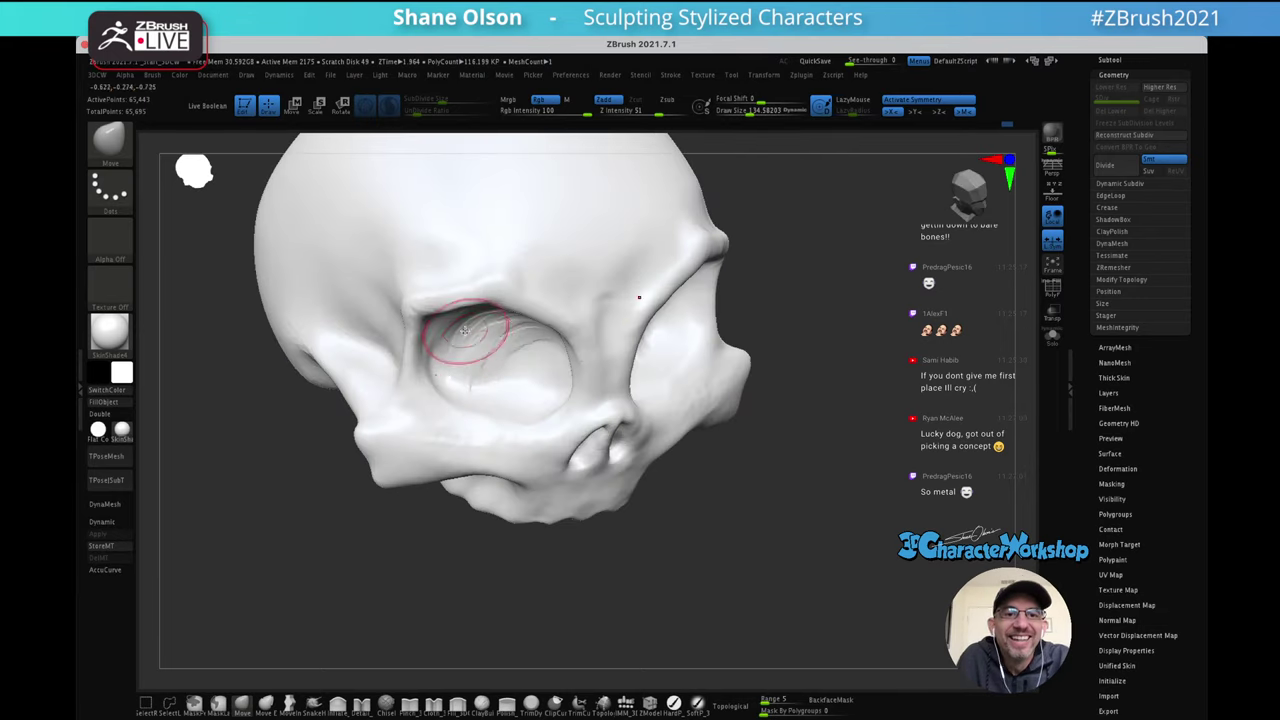
key("s")
key("s")
left_click_drag(451, 331, 458, 331)
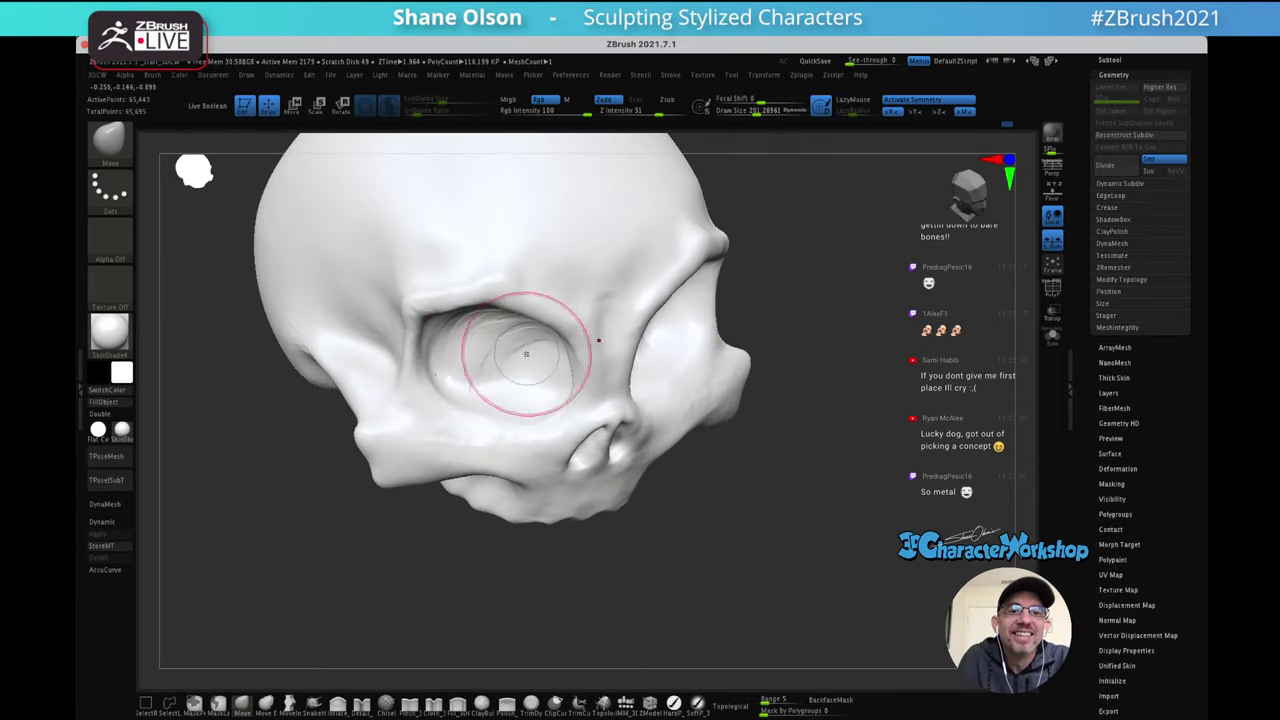
mouse_move(526, 354)
right_mouse_down()
mouse_move(529, 391)
mouse_move(543, 364)
right_mouse_up()
key("s")
left_click_drag(544, 370, 538, 372)
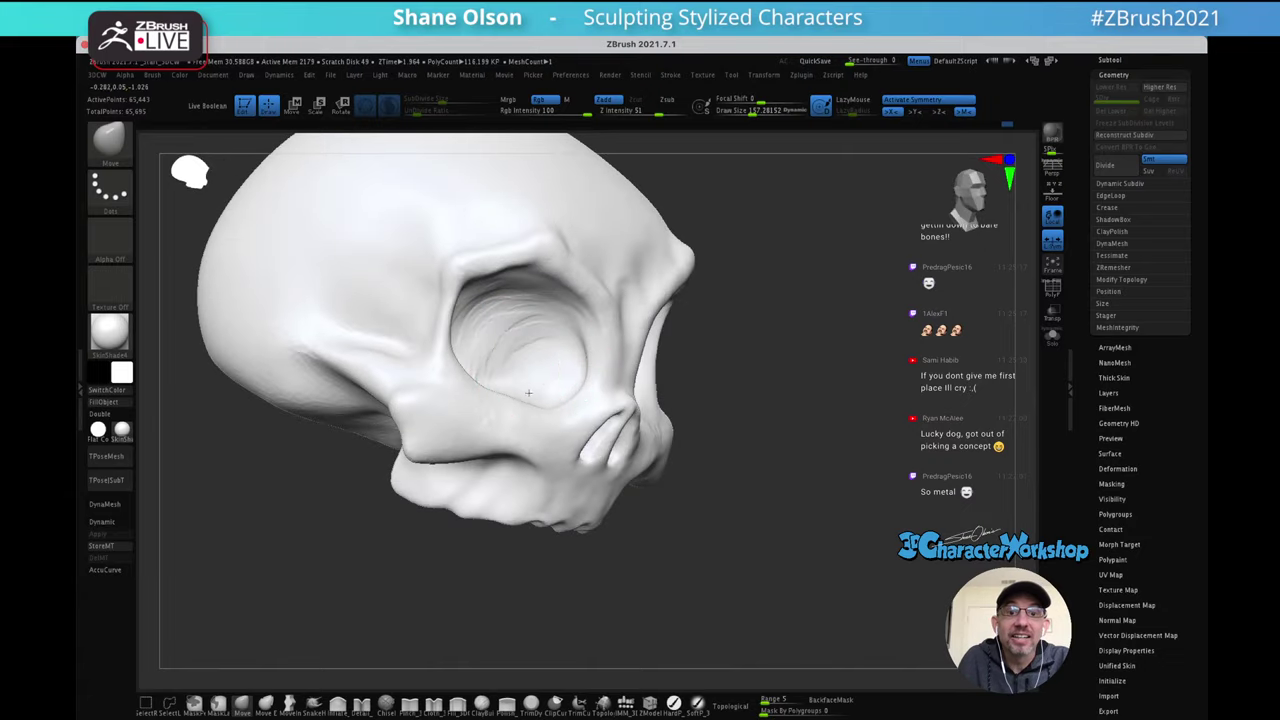
Build up tooth-root bulges across the front of the upper jaw with the Inflate_3DCW brush at a draw size of about 81
right_click_drag(632, 370, 609, 346, "shift")
mouse_move(734, 364)
right_mouse_down("ctrl")
mouse_move(733, 346)
mouse_move(702, 326)
mouse_move(633, 466)
right_mouse_up("ctrl")
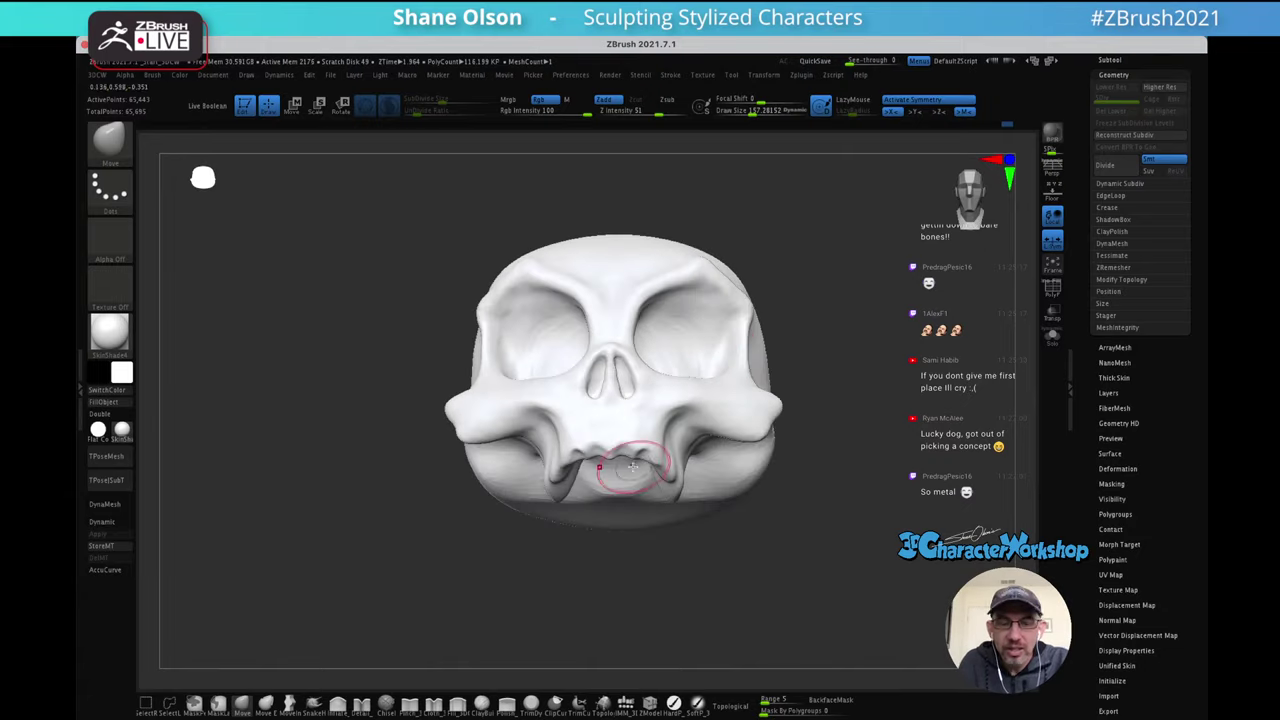
left_click(358, 704)
key("s")
left_click_drag(538, 520, 528, 520)
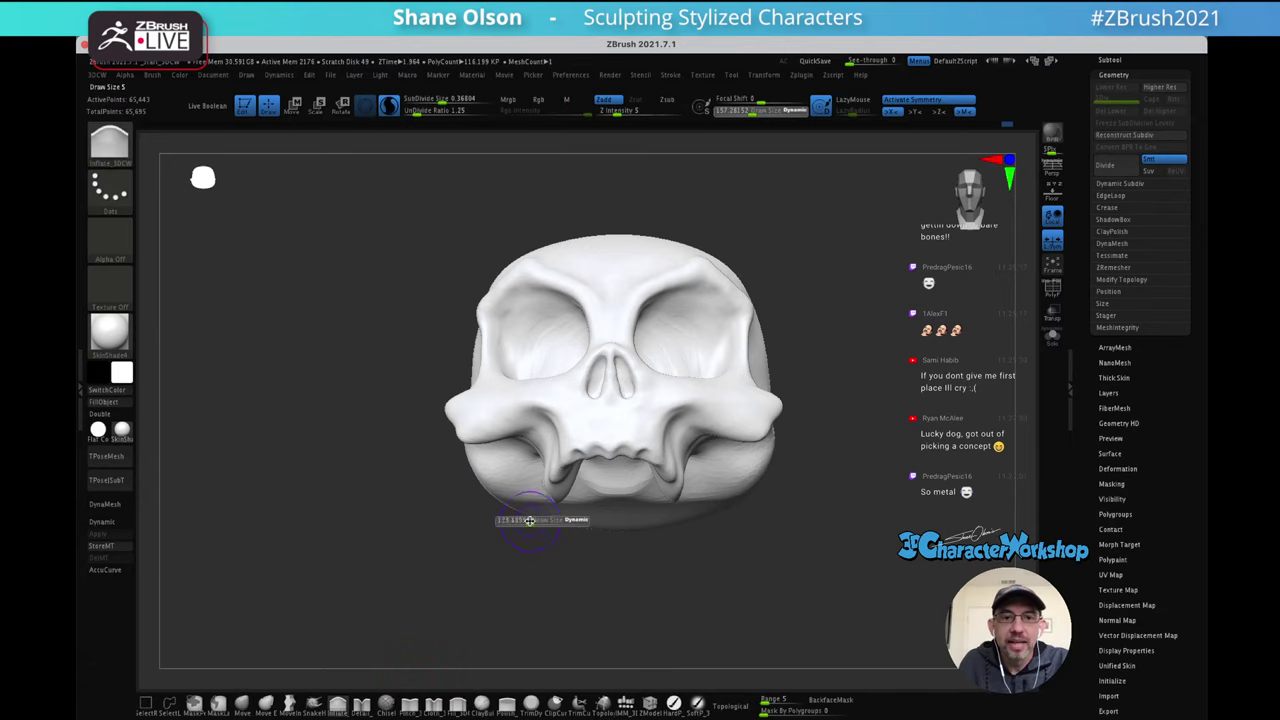
mouse_move(637, 496)
right_mouse_down("ctrl")
mouse_move(644, 538)
mouse_move(708, 560)
right_mouse_up("ctrl")
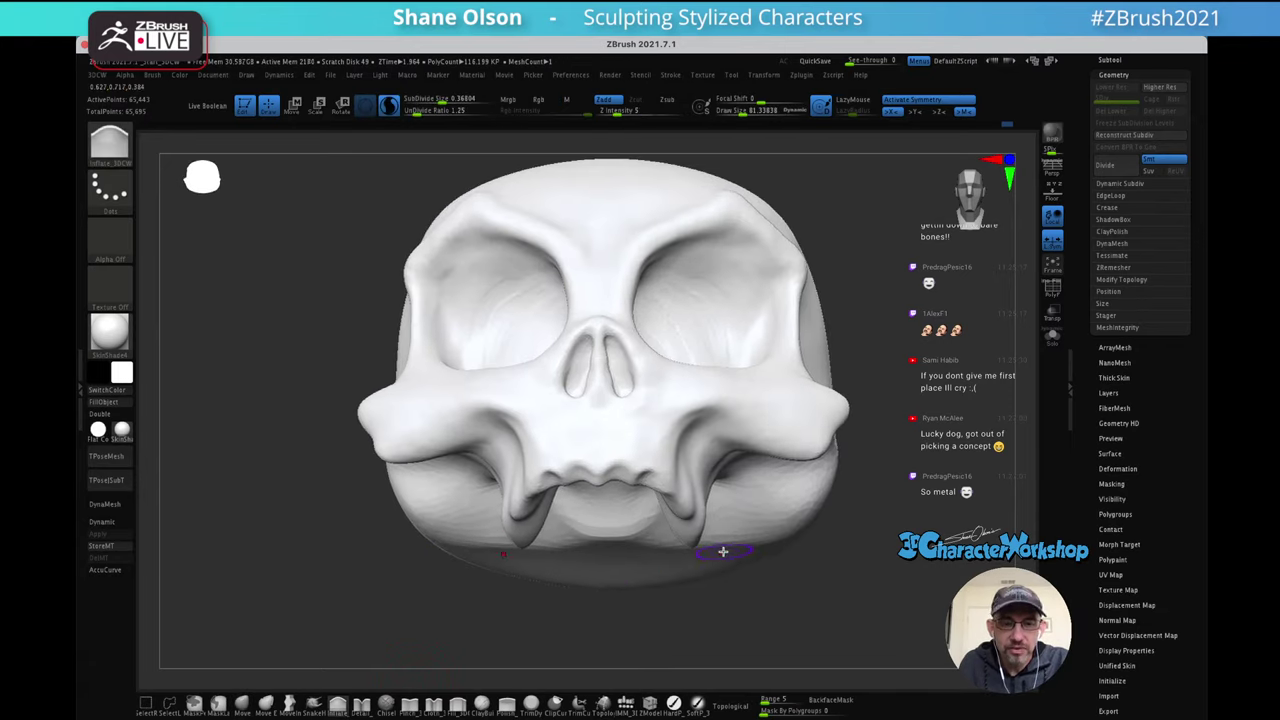
key("s")
left_click_drag(727, 552, 723, 552)
right_click_drag(735, 456, 722, 500, "ctrl")
right_click_drag(642, 418, 614, 409)
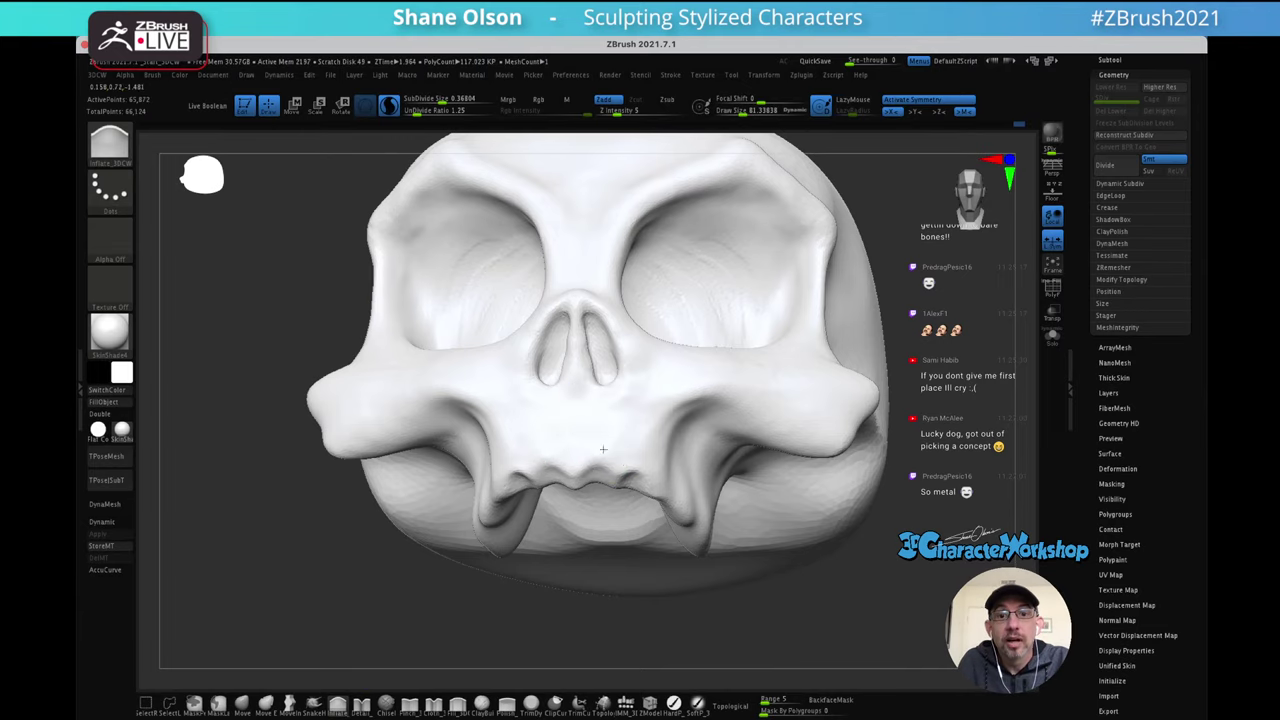
mouse_move(622, 430)
right_mouse_down()
mouse_move(596, 463)
mouse_move(663, 406)
mouse_move(651, 391)
right_mouse_up()
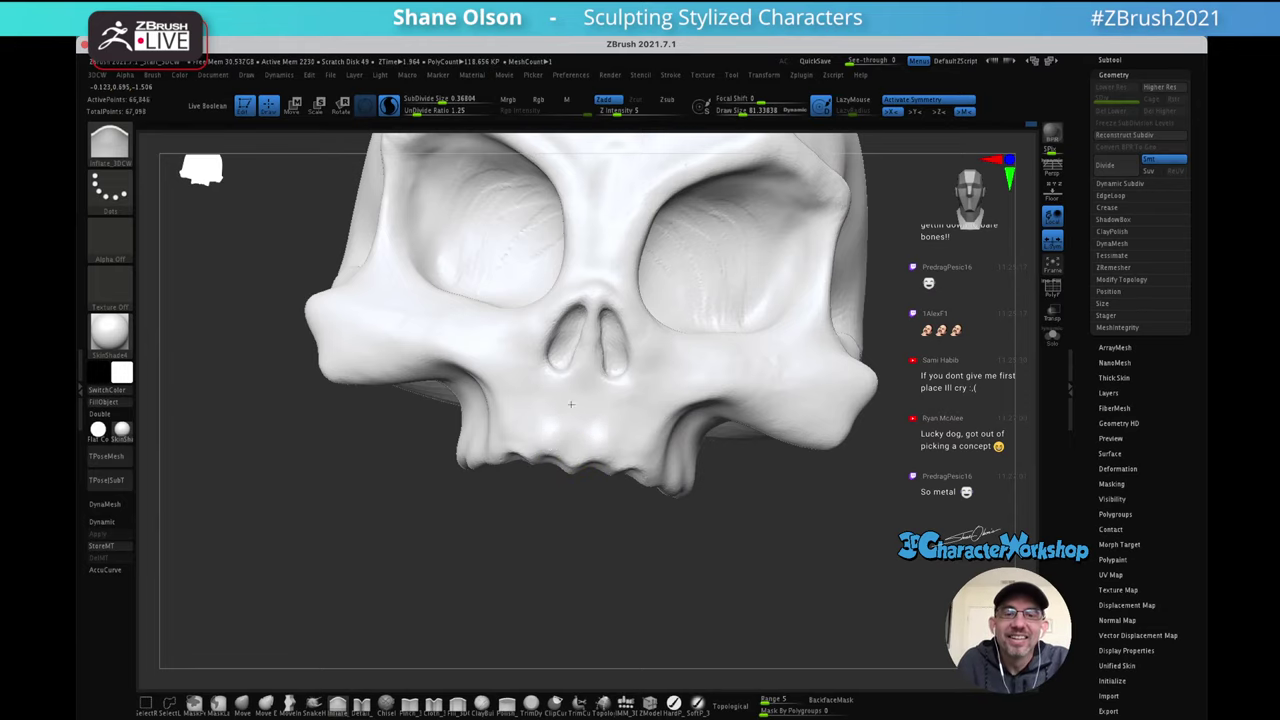
right_click_drag(571, 404, 529, 421)
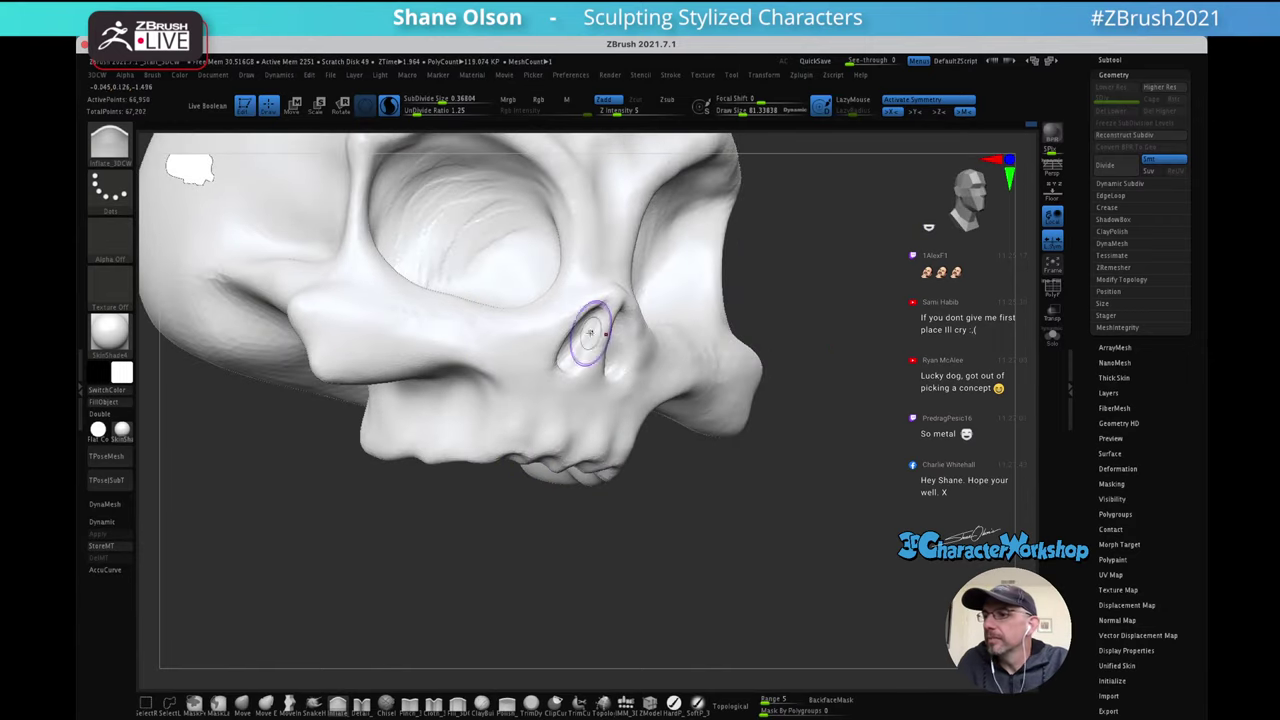
Carve vertical grooves between the front tooth roots with the Detail_3DCW brush at a draw size of about 86, including one along the centerline
right_click_drag(686, 386, 624, 400)
left_click(374, 708)
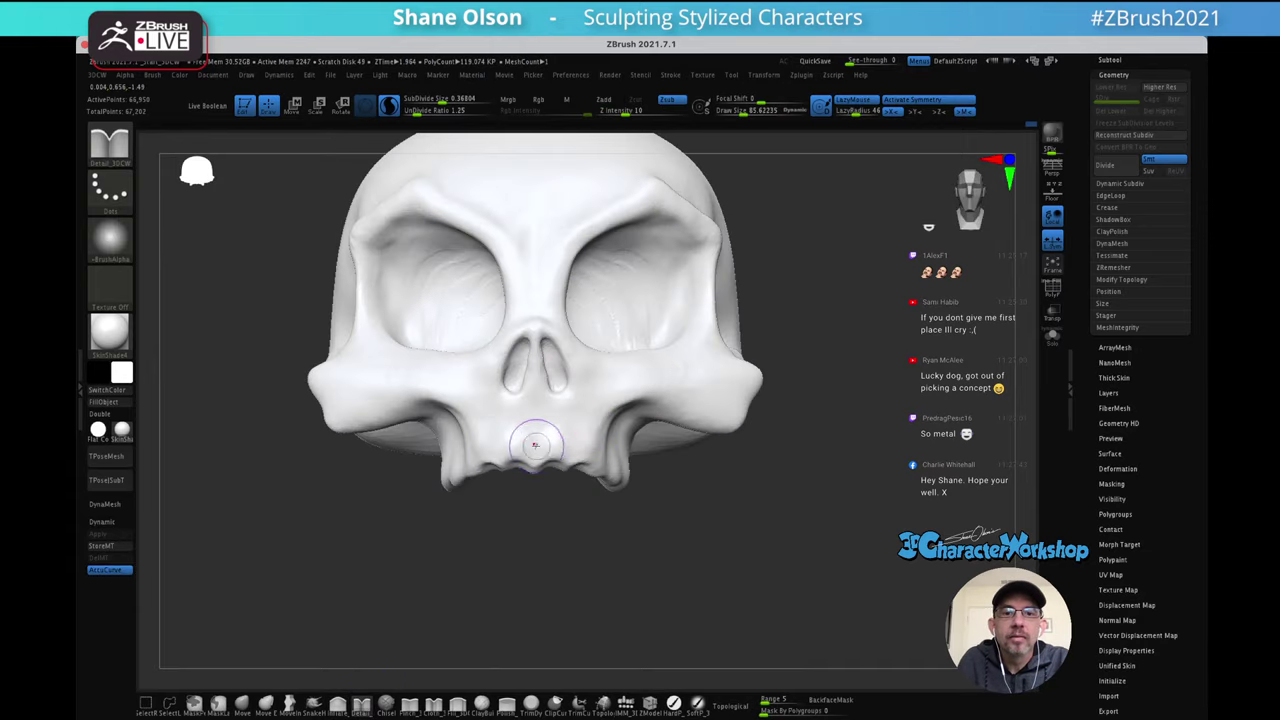
left_click_drag(536, 445, 536, 375)
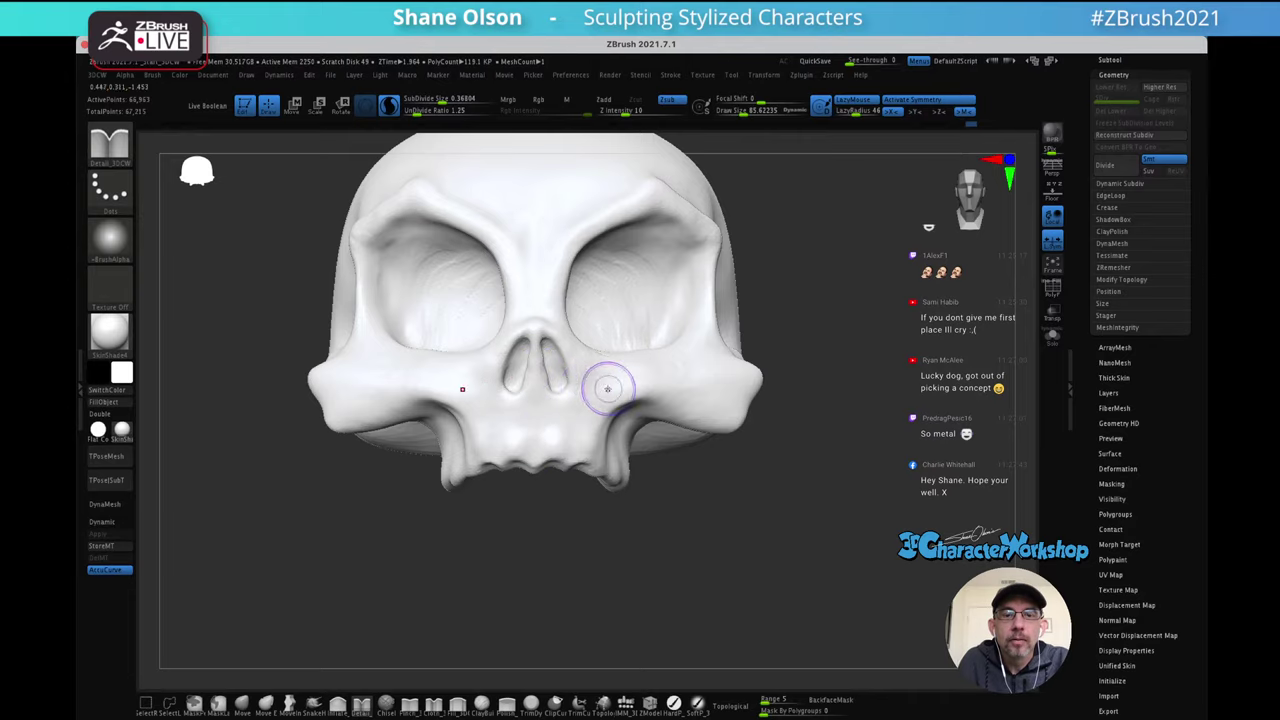
right_click_drag(609, 380, 597, 407)
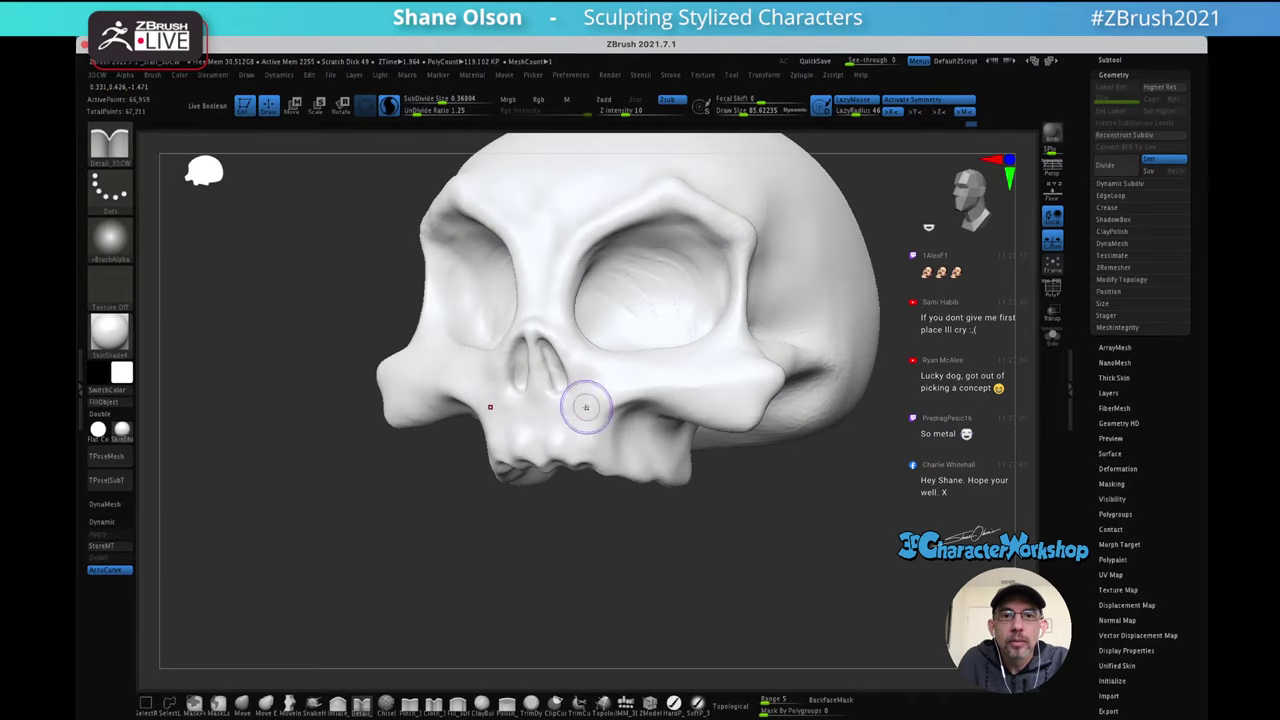
mouse_move(602, 408)
right_mouse_down("ctrl")
mouse_move(611, 443)
mouse_move(557, 463)
right_mouse_up("ctrl")
left_click_drag(545, 502, 538, 448)
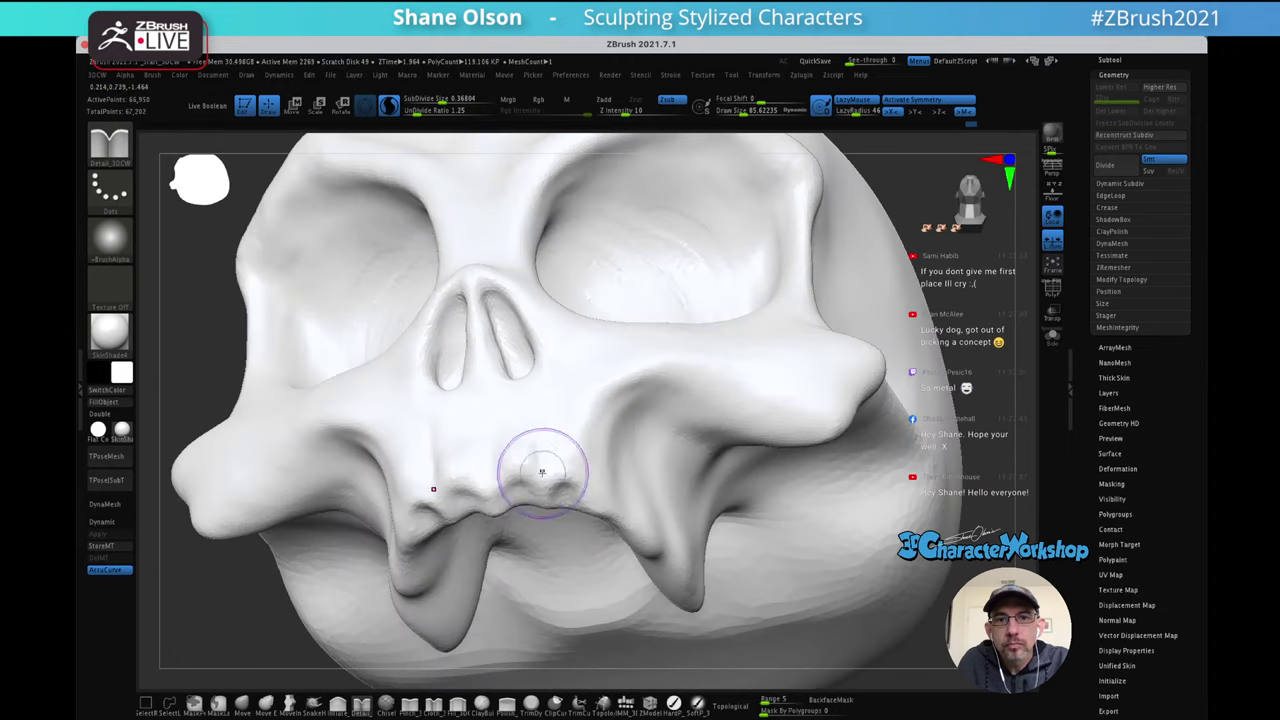
Deepen the grooves up from the notched front edge of the upper jaw and smooth the surface between the tooth roots
right_click_drag(568, 407, 690, 387)
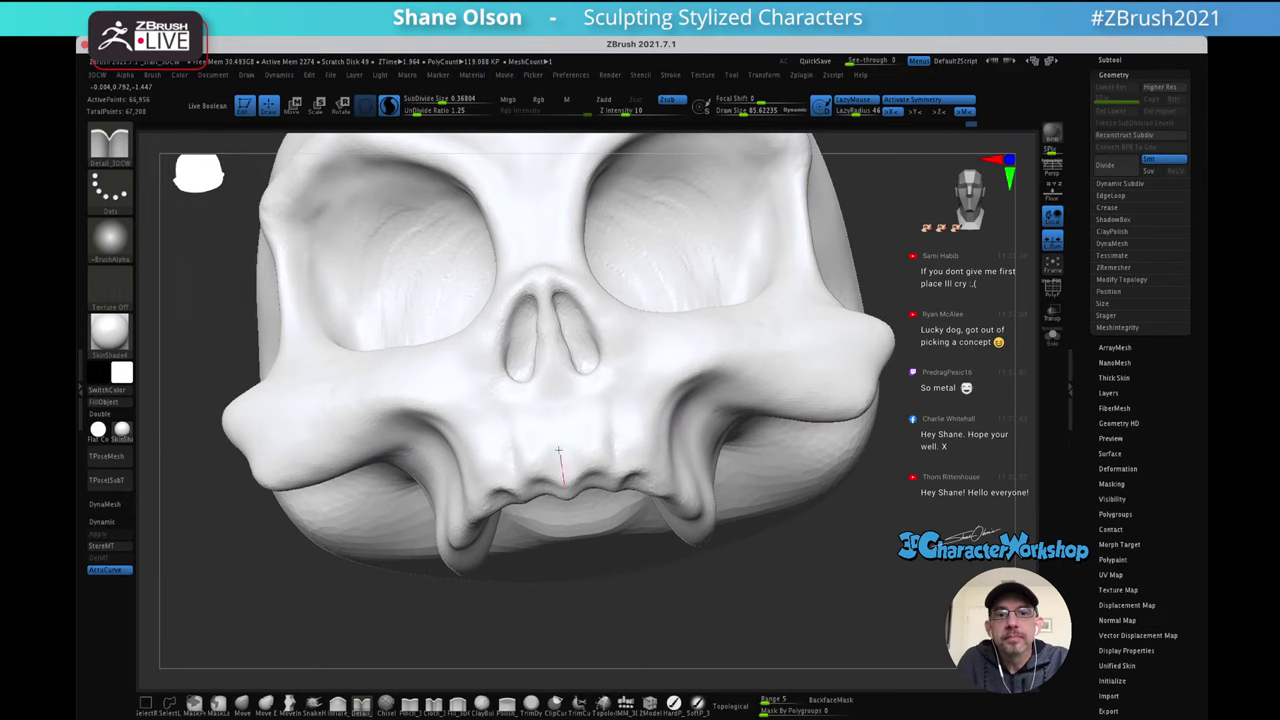
right_click_drag(582, 447, 618, 418)
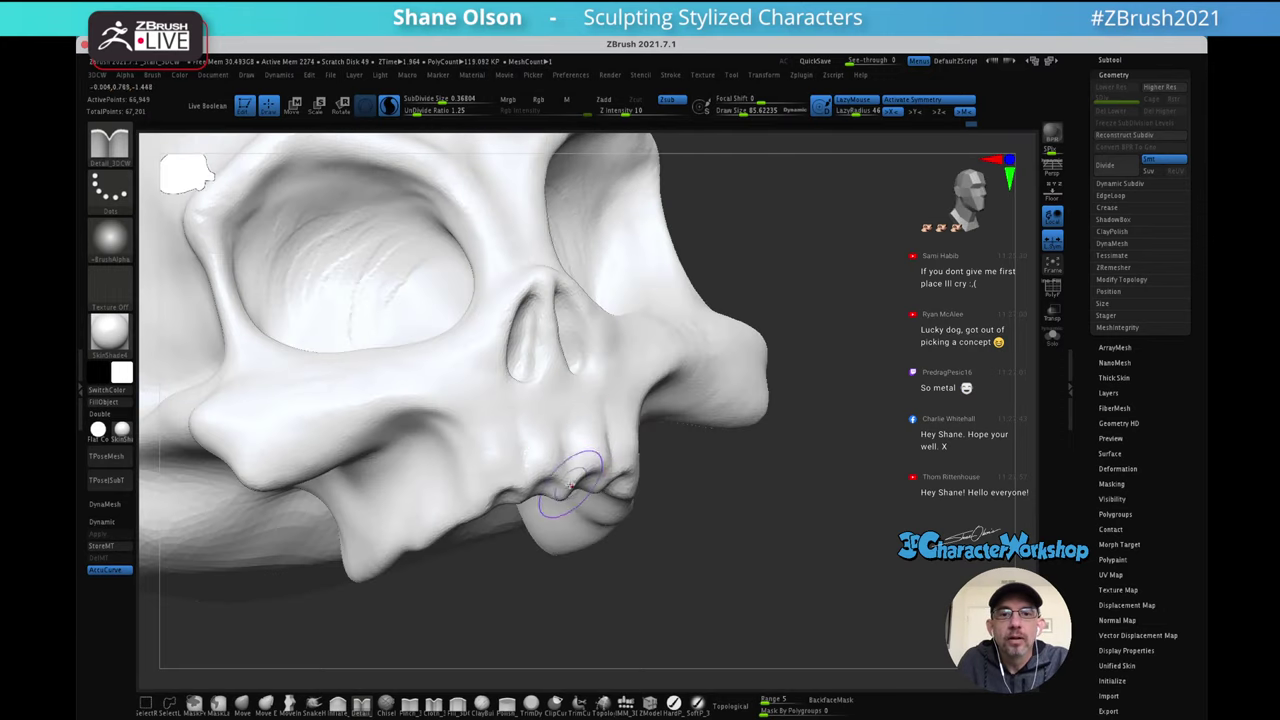
right_click_drag(586, 458, 591, 403)
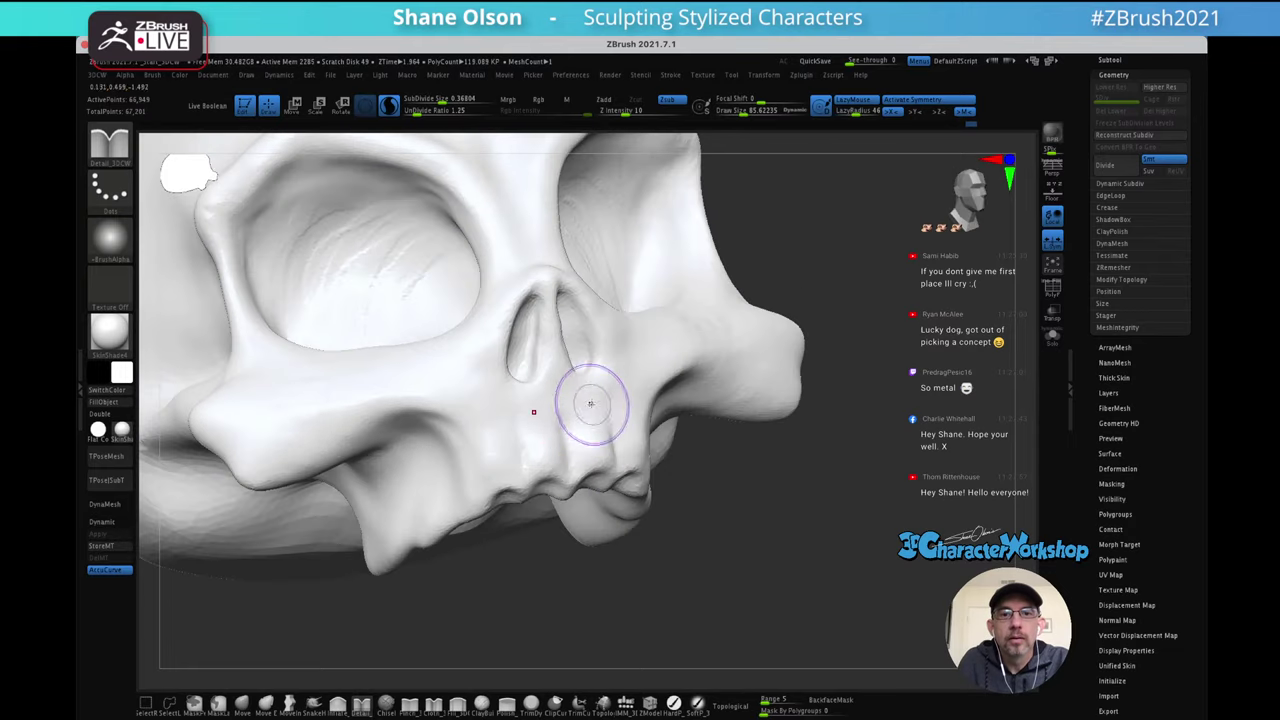
key("shift")
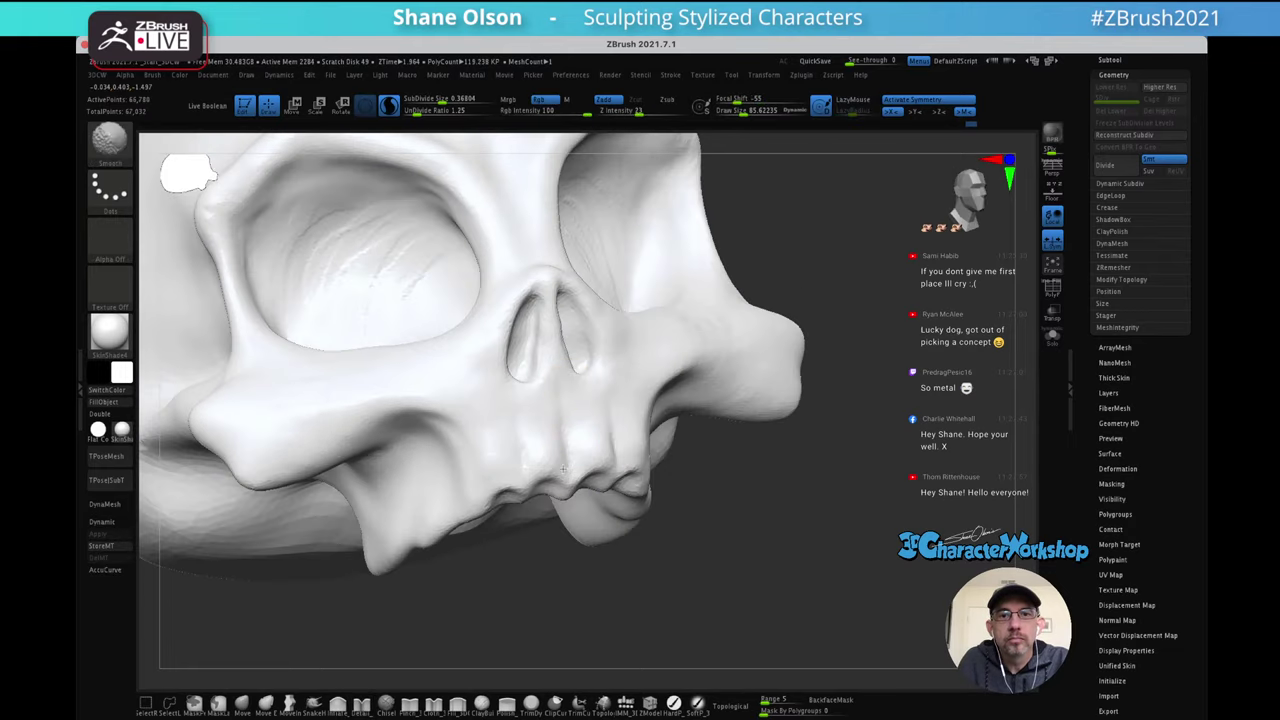
right_click_drag(557, 409, 540, 434)
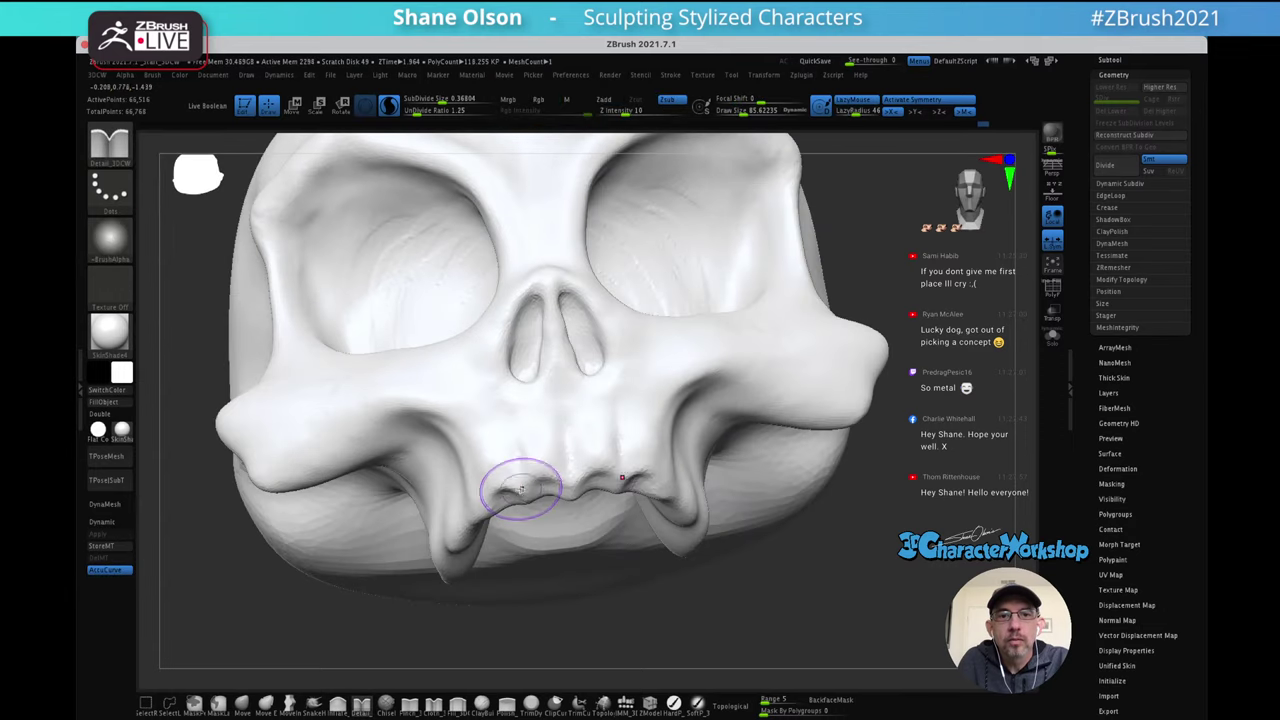
Carve additional grooves beside the outer tooth roots, running from the jaw edge up toward the cheekbone
right_click_drag(500, 384, 472, 505)
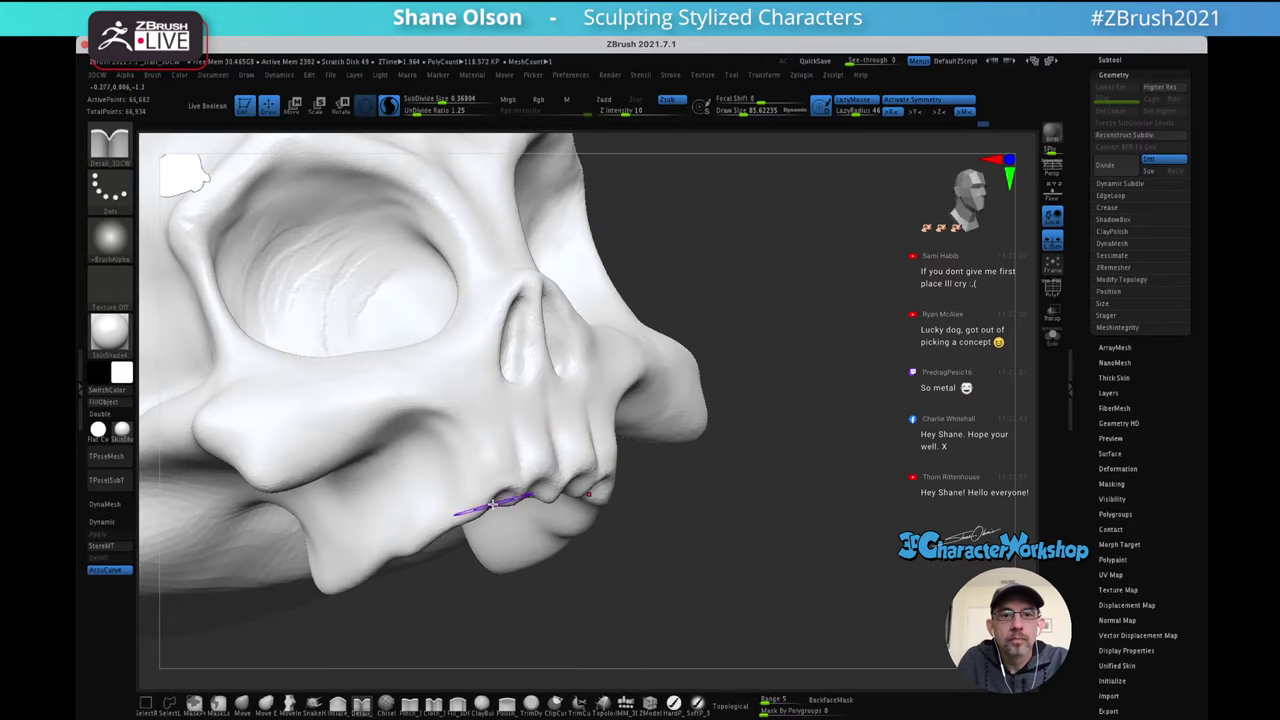
left_click_drag(480, 483, 438, 412)
left_click_drag(503, 458, 488, 402)
right_click_drag(475, 430, 500, 412)
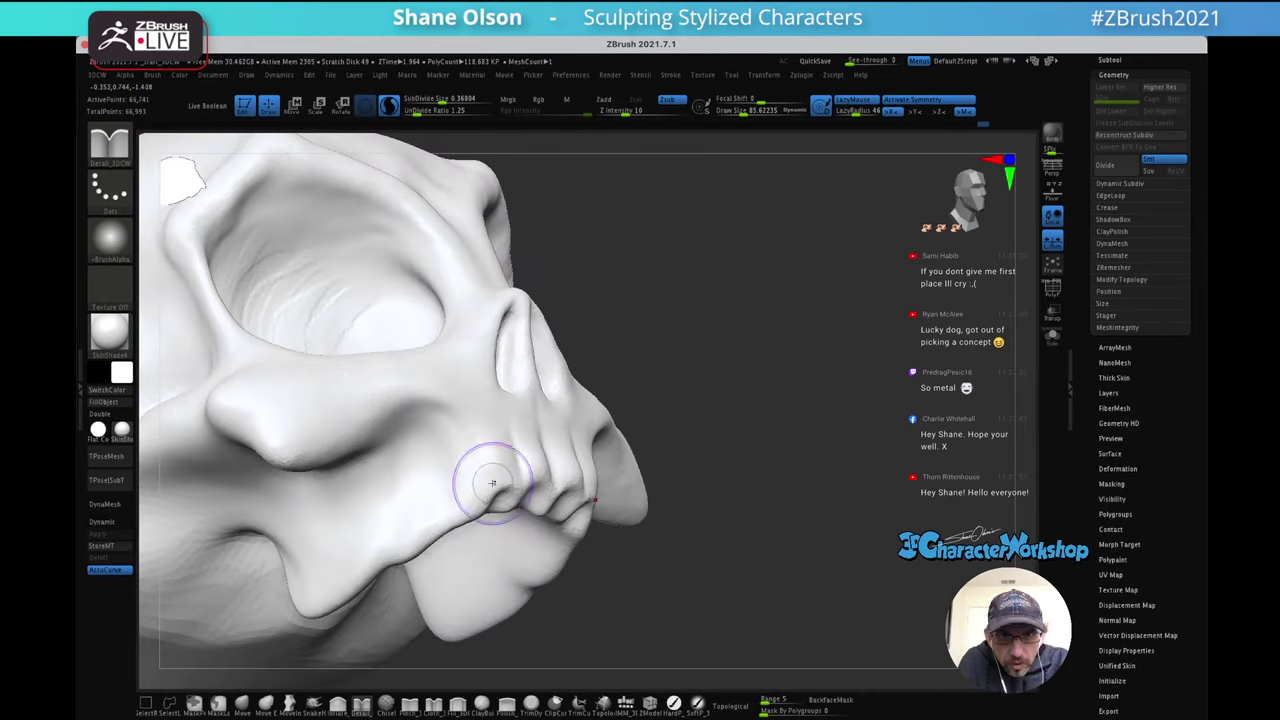
left_click_drag(484, 492, 471, 448)
Ready the Inflate_3DCW brush for the side of the upper jaw with a Z intensity of 11 and a draw size of about 73
right_click_drag(471, 437, 777, 367)
right_click_drag(777, 367, 806, 335)
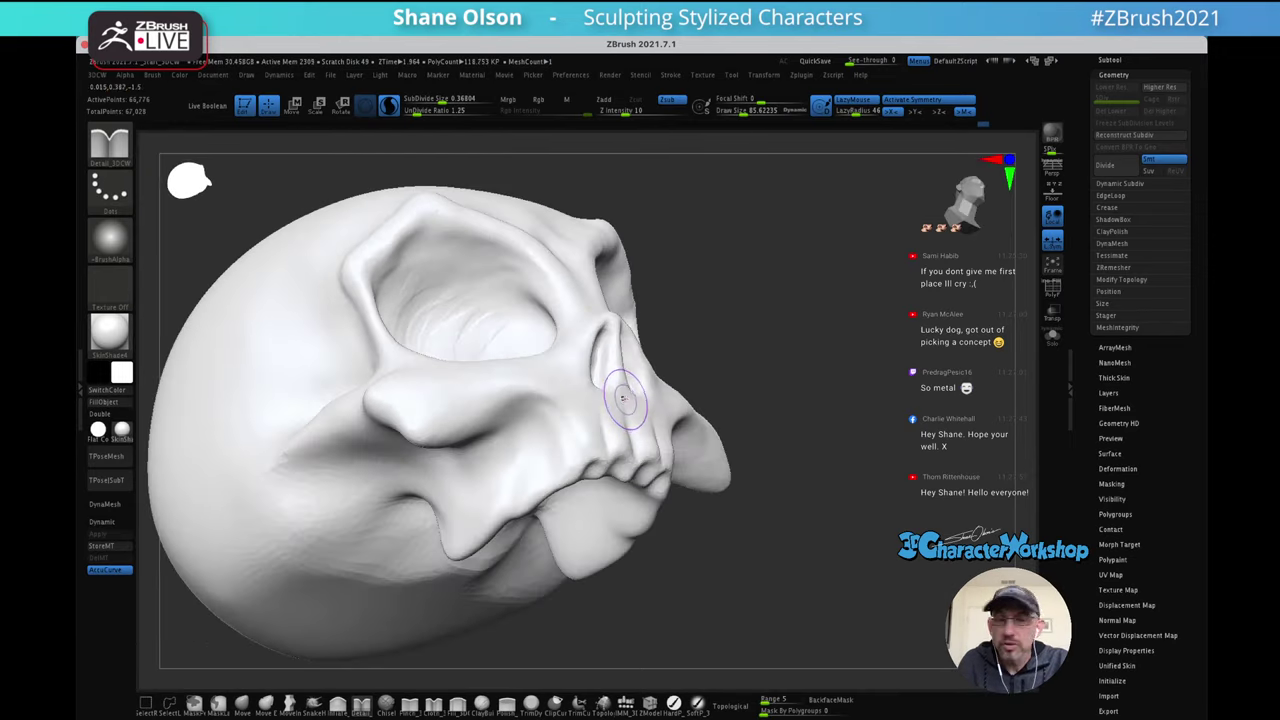
mouse_move(624, 400)
right_mouse_down("ctrl")
mouse_move(628, 426)
mouse_move(683, 358)
right_mouse_up("ctrl")
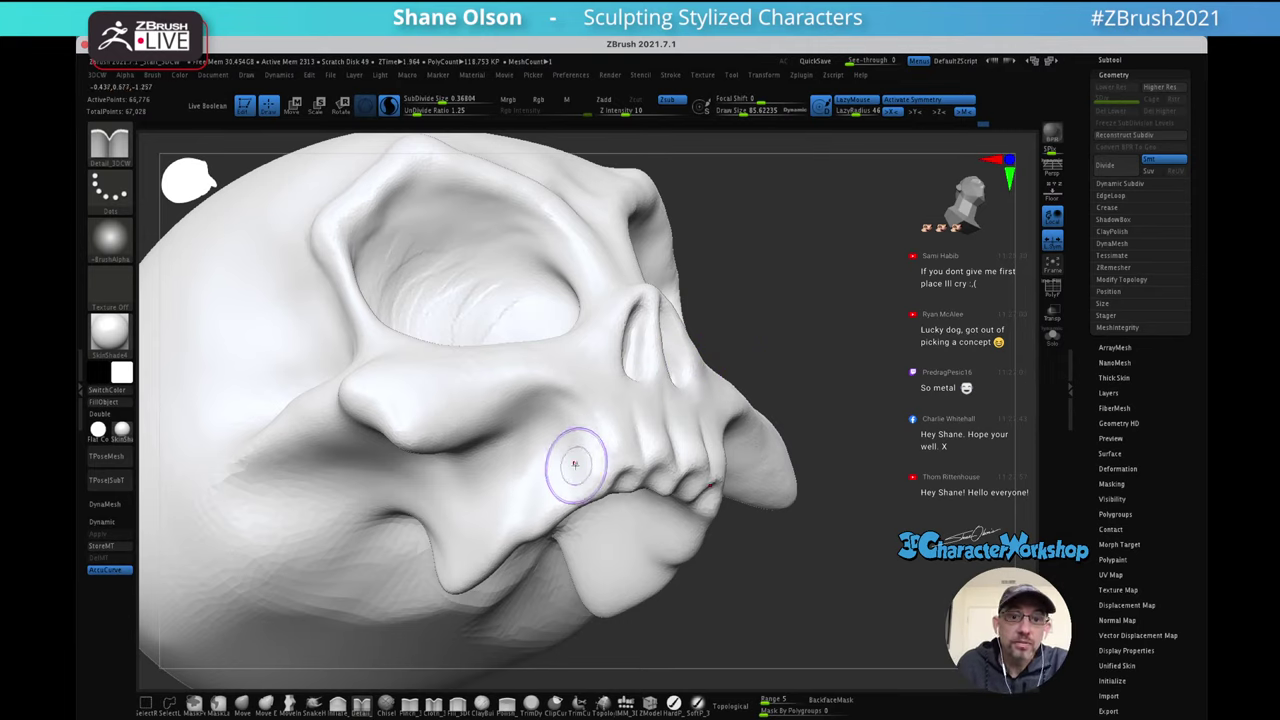
left_click(336, 704)
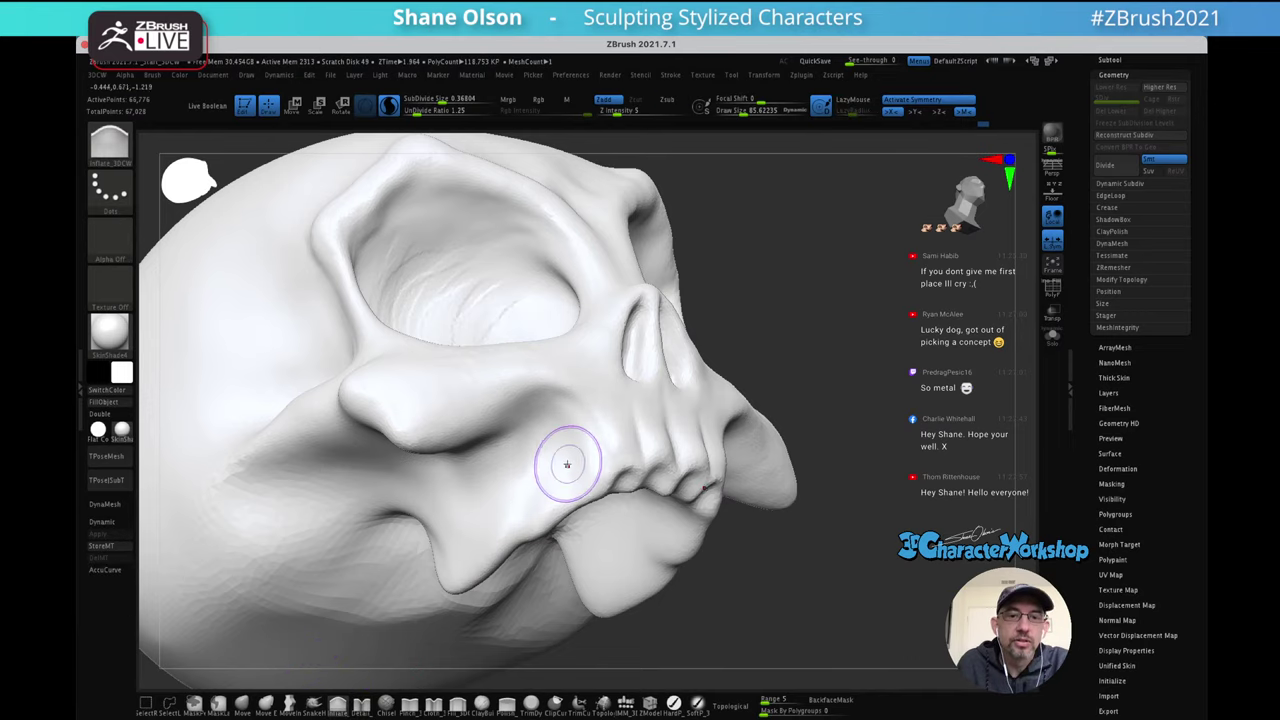
left_click(619, 112)
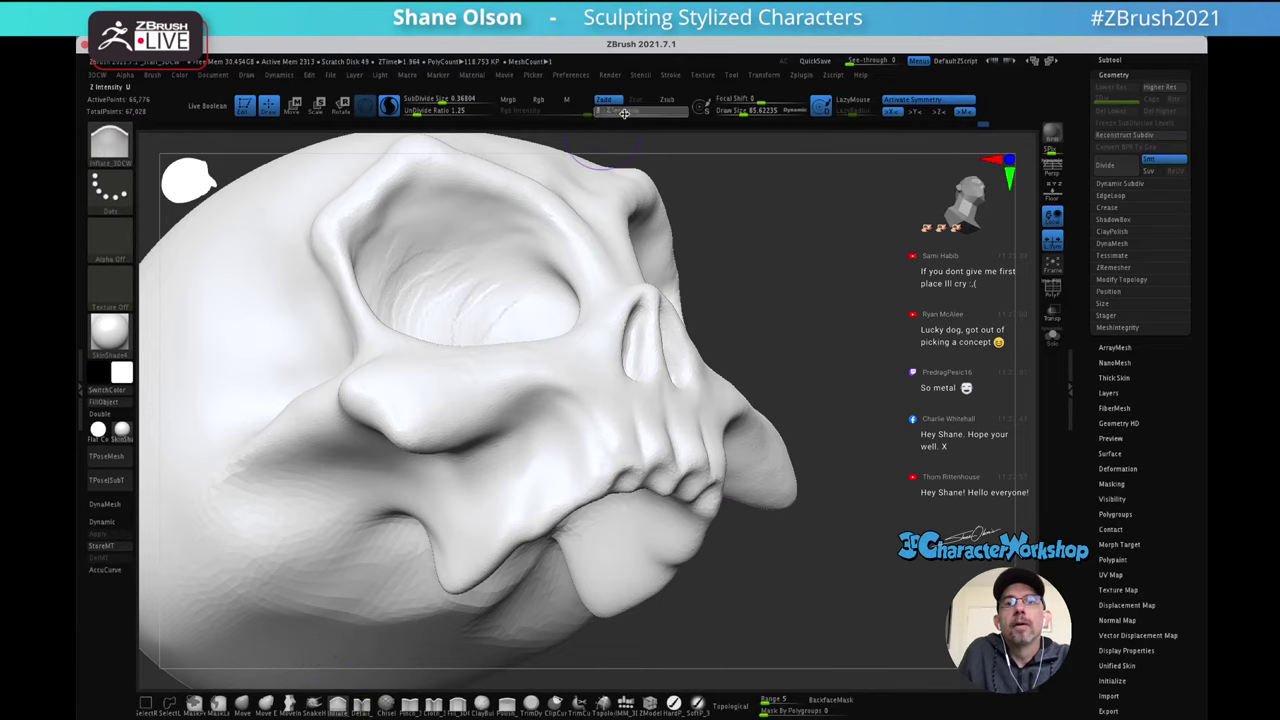
type("11")
key("Return")
key("s")
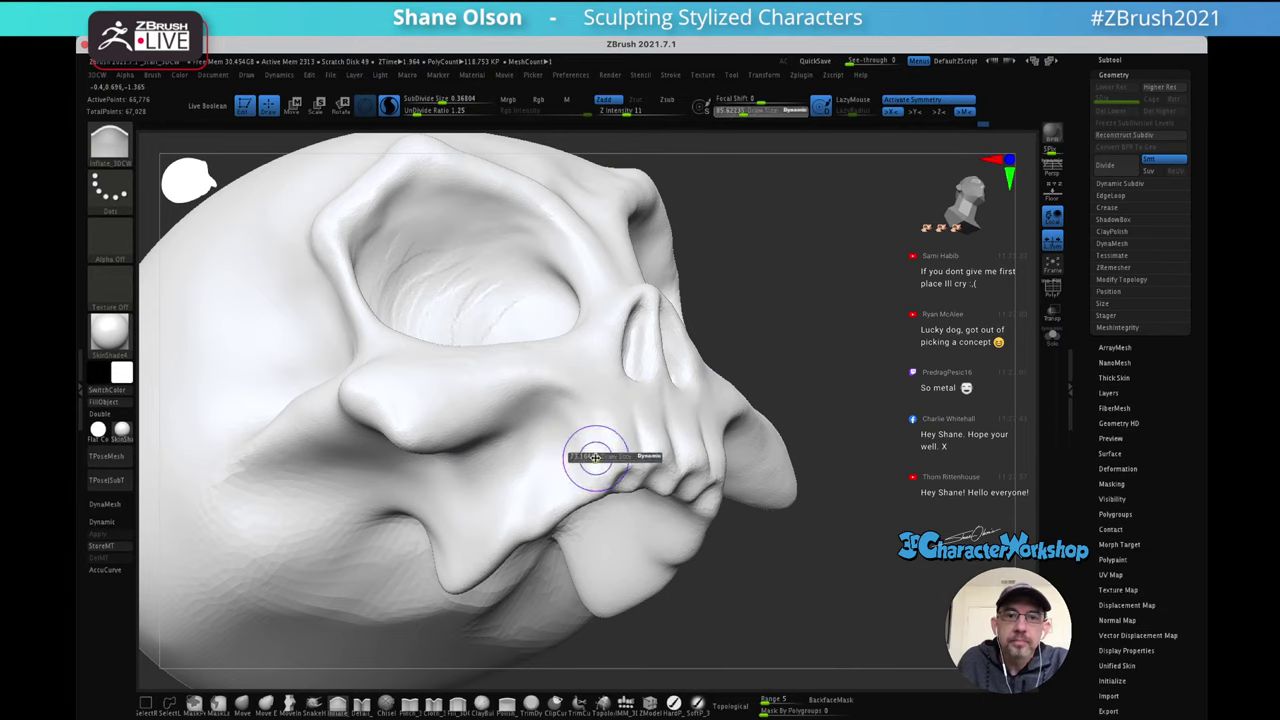
Build up tooth-root ridges on the side of the skull's upper jaw with the Inflate brush at draw size about 73
right_click_drag(604, 410, 578, 462)
mouse_move(543, 517)
left_mouse_down()
mouse_move(543, 467)
mouse_move(537, 486)
mouse_move(545, 469)
mouse_move(595, 471)
mouse_move(587, 425)
mouse_move(600, 422)
left_mouse_up()
mouse_move(602, 440)
right_mouse_down()
mouse_move(548, 470)
mouse_move(585, 482)
right_mouse_up()
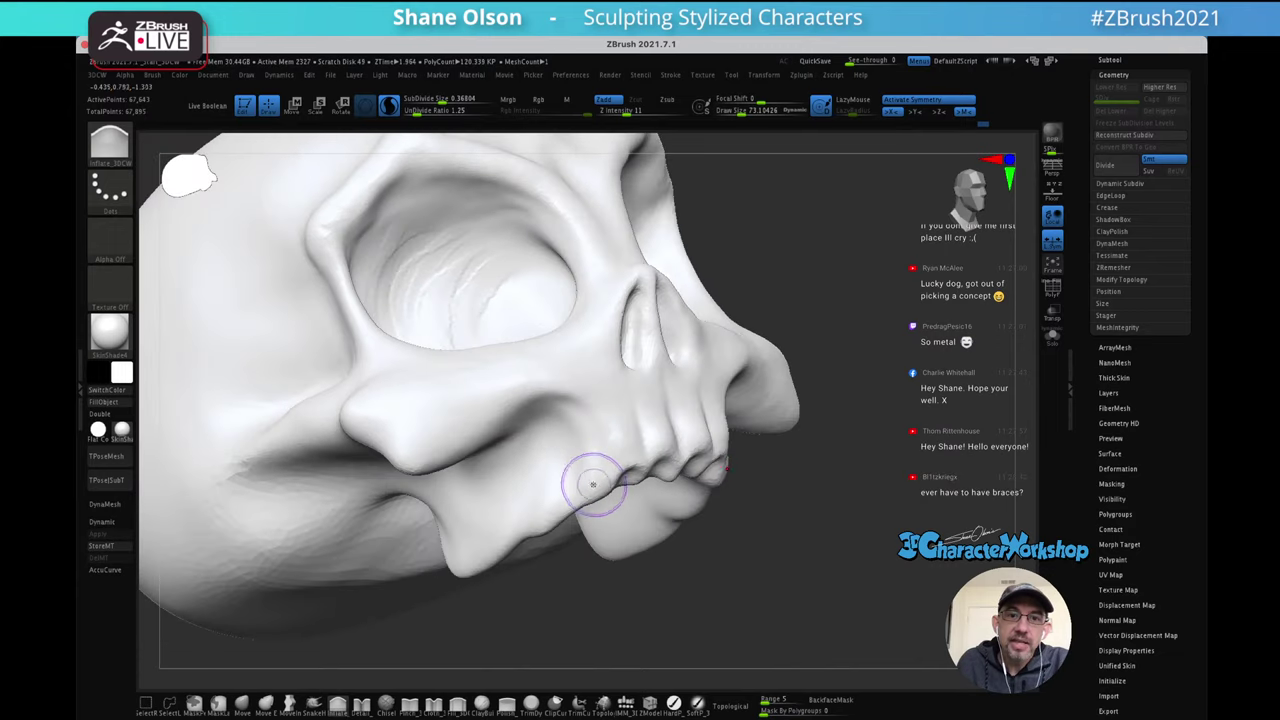
left_click_drag(593, 484, 606, 443)
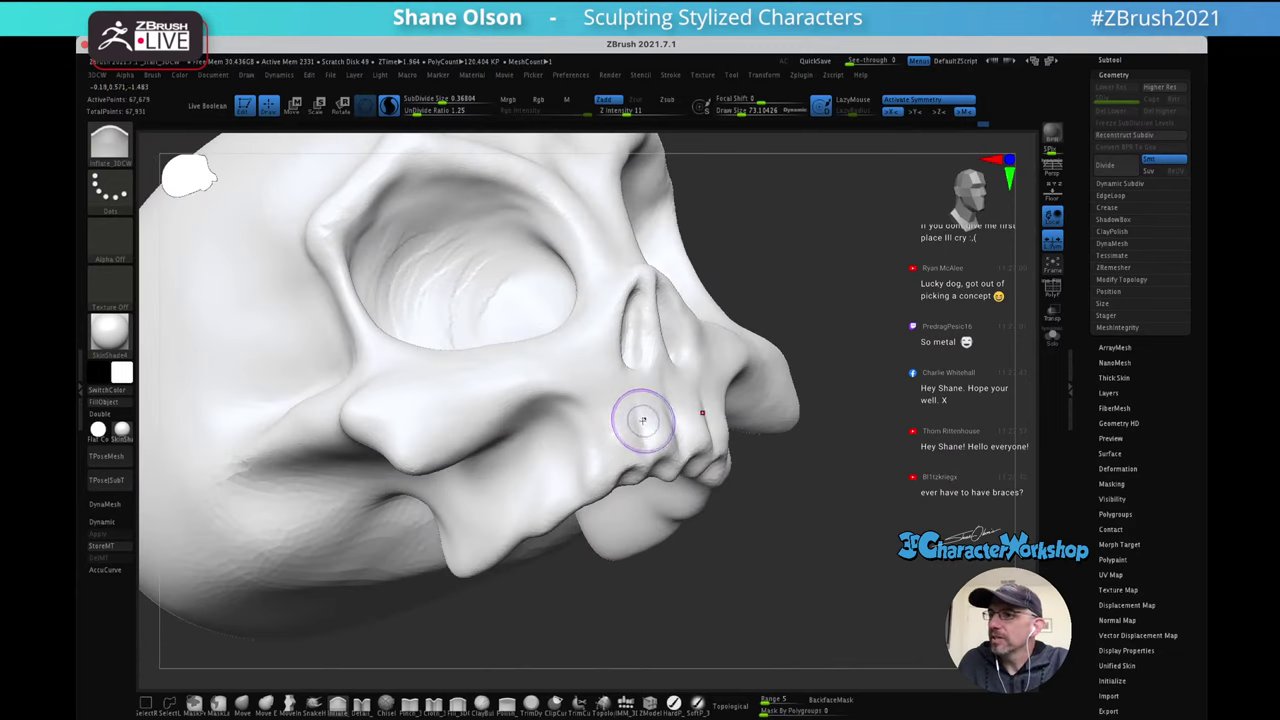
mouse_move(633, 401)
right_mouse_down()
mouse_move(633, 388)
mouse_move(632, 420)
mouse_move(645, 420)
right_mouse_up()
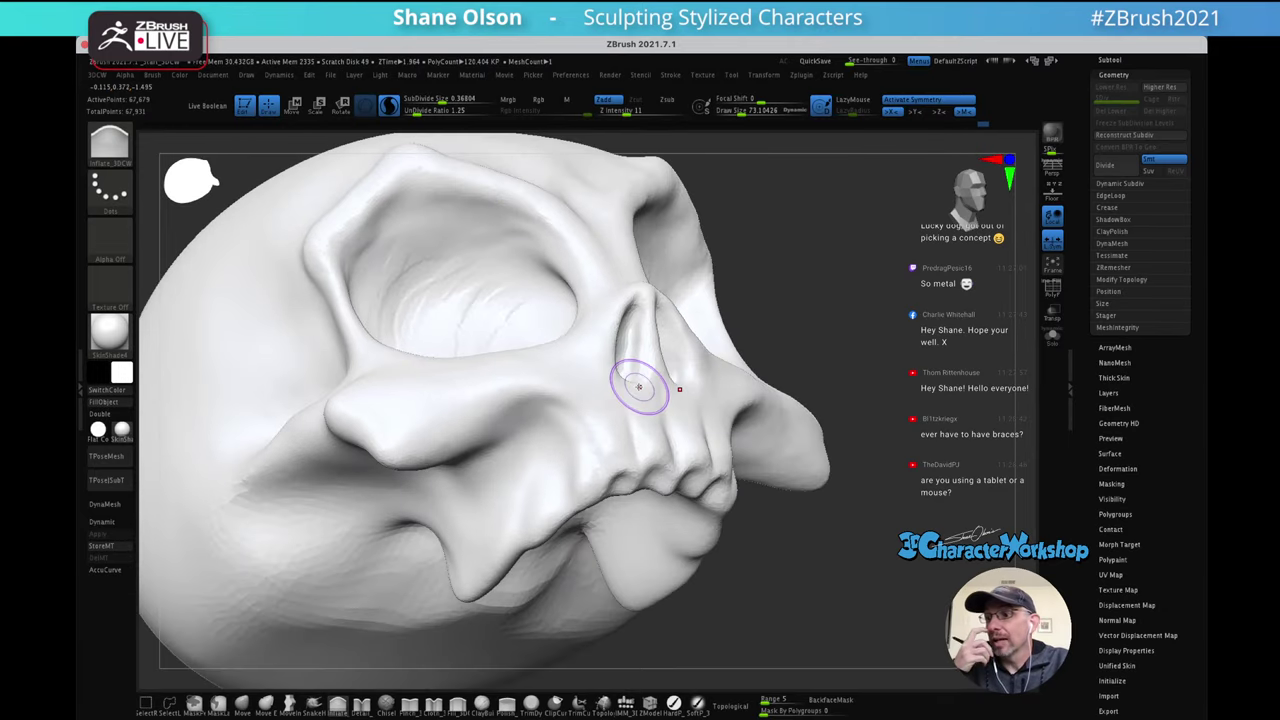
Sculpt small tooth bumps along the front edge of the upper jaw with the Inflate brush at draw size about 58
mouse_move(617, 391)
left_mouse_down()
mouse_move(654, 366)
mouse_move(645, 424)
mouse_move(610, 450)
left_mouse_up()
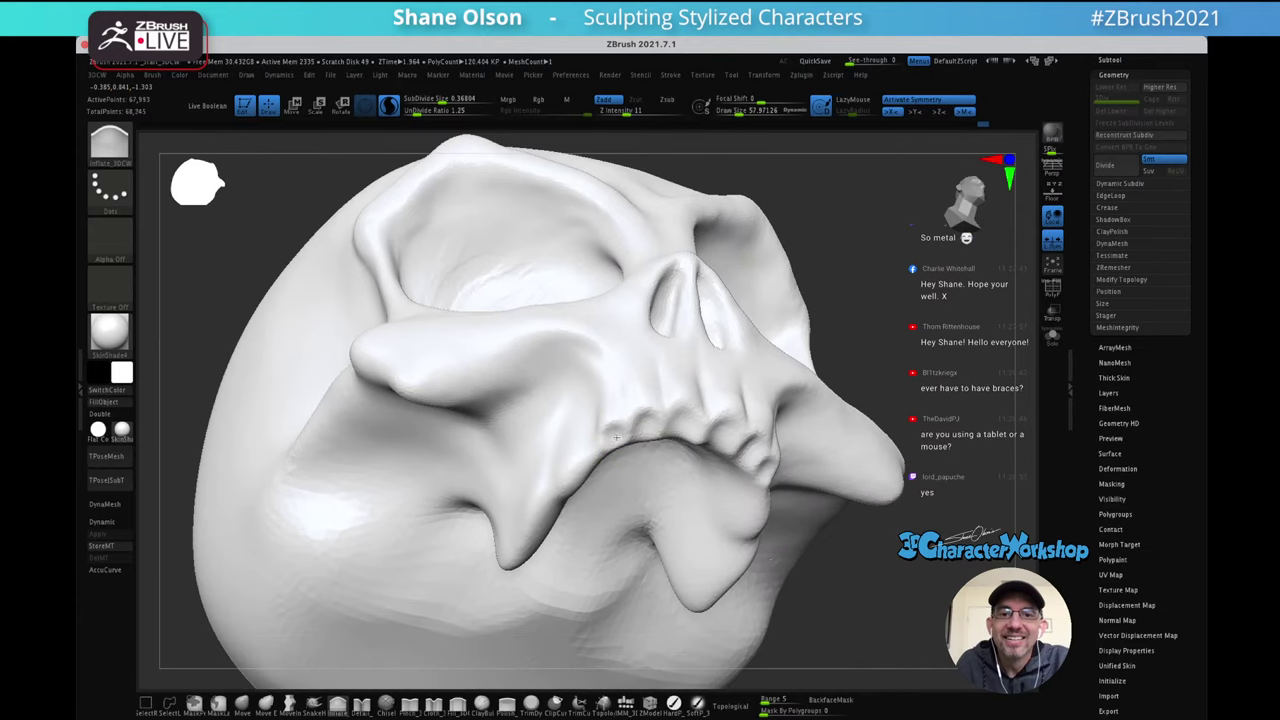
mouse_move(638, 417)
left_mouse_down()
mouse_move(640, 432)
mouse_move(678, 430)
mouse_move(663, 454)
mouse_move(586, 369)
mouse_move(593, 470)
left_mouse_up()
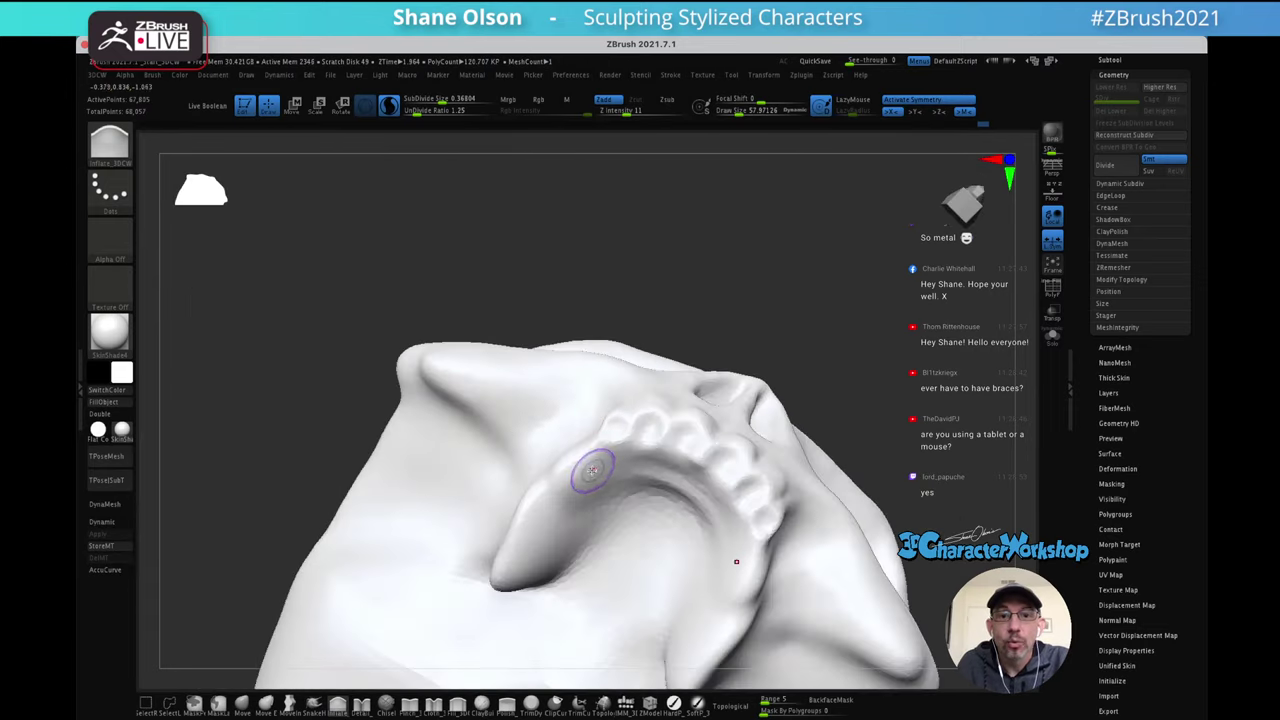
mouse_move(590, 427)
right_mouse_down()
mouse_move(611, 457)
mouse_move(605, 445)
mouse_move(627, 431)
right_mouse_up()
Continue the row of tooth bumps backward along the side of the upper jaw at draw size about 77
key("s")
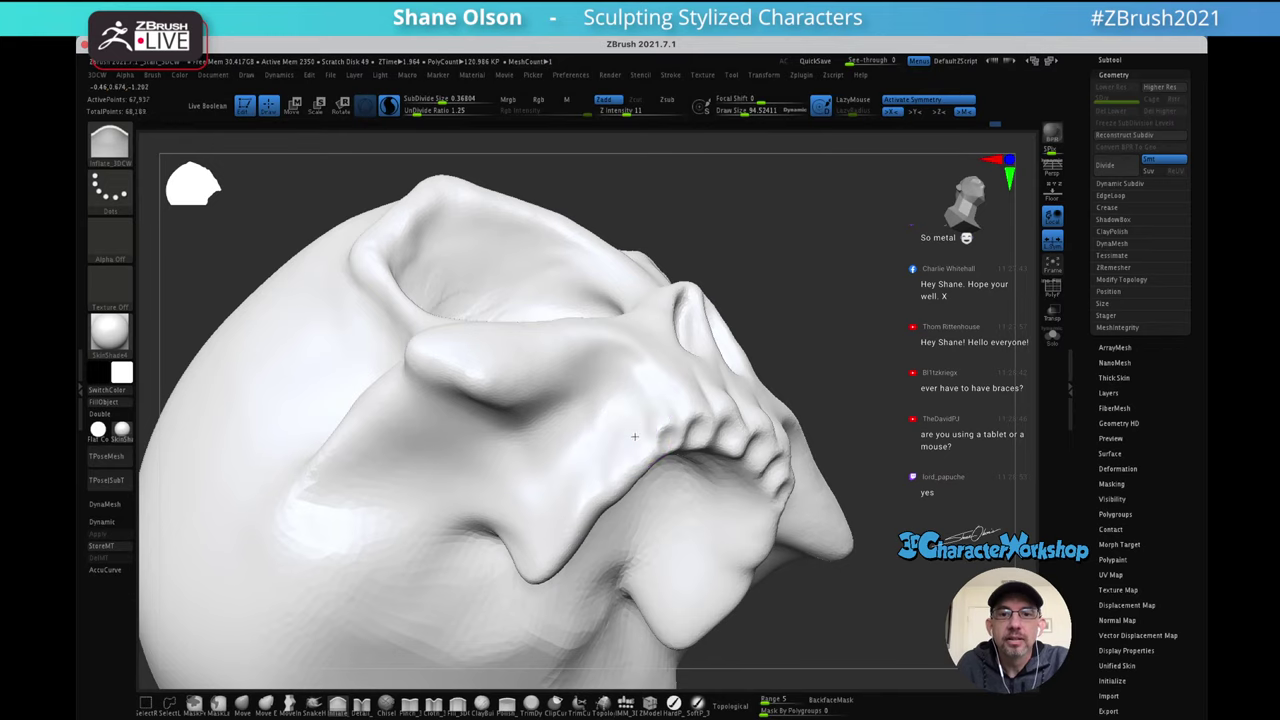
right_click_drag(625, 503, 622, 455)
key("bracketleft")
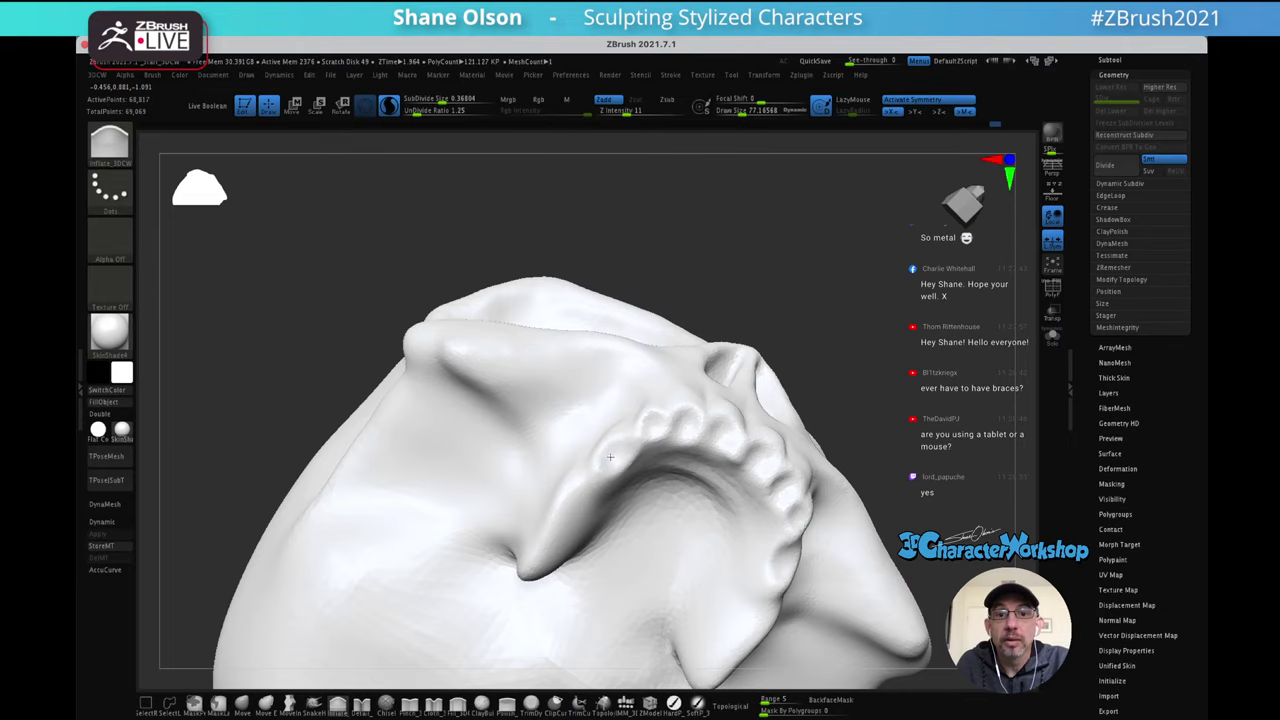
right_click_drag(620, 418, 599, 497)
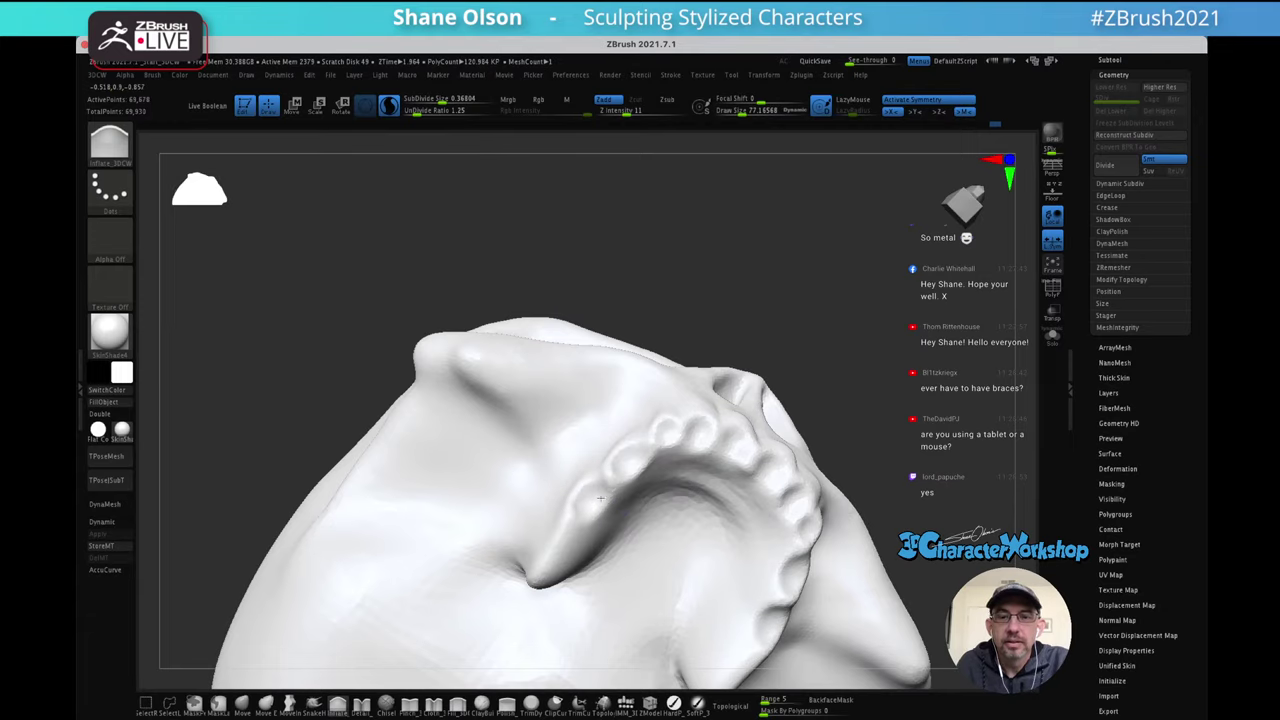
mouse_move(613, 412)
right_mouse_down()
mouse_move(660, 455)
mouse_move(592, 501)
right_mouse_up()
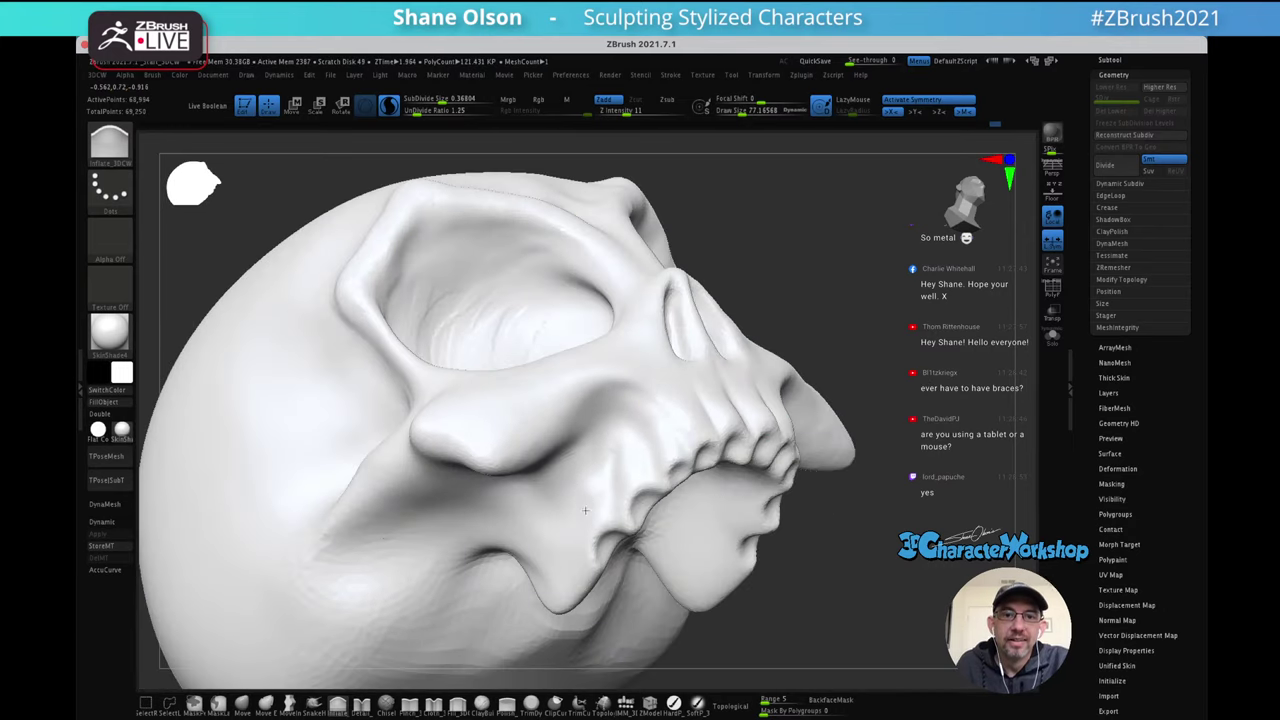
Extend the tooth ridges to the rear tip of the upper jaw, inflating the last bumps on its outer face
right_click_drag(664, 434, 690, 420)
right_click_drag(573, 536, 651, 395)
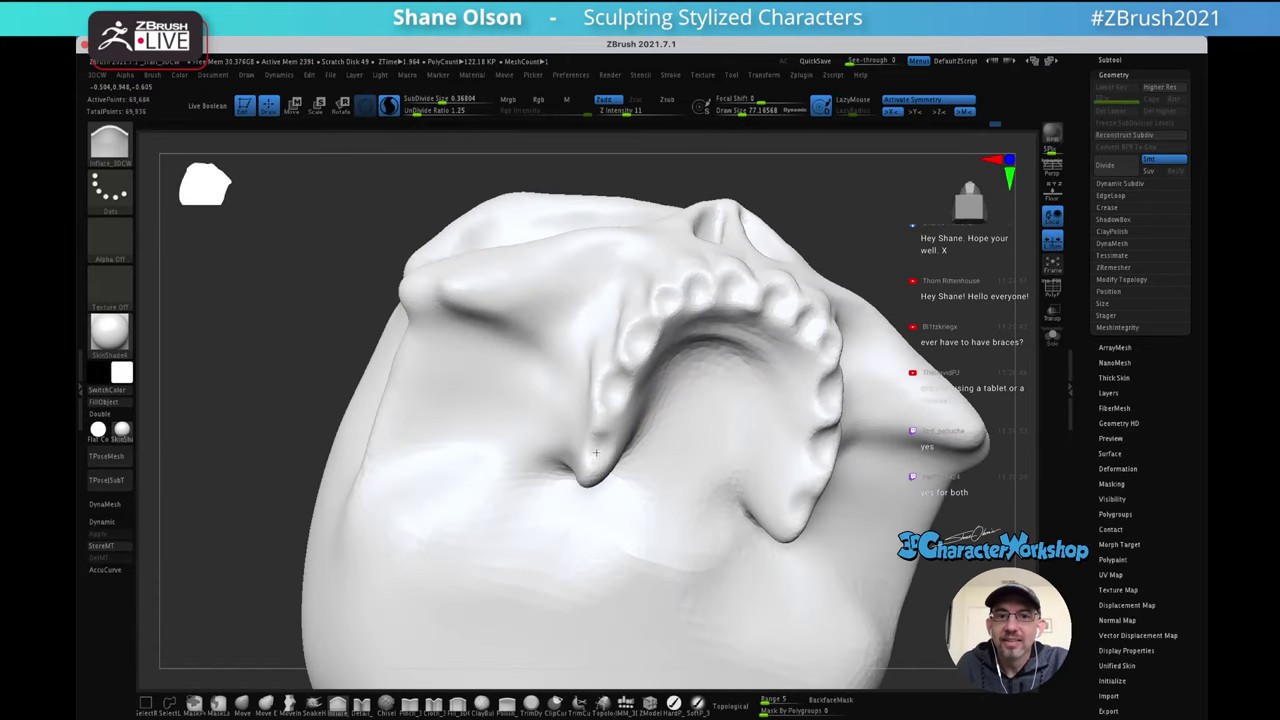
mouse_move(605, 440)
right_mouse_down()
mouse_move(590, 450)
mouse_move(591, 429)
right_mouse_up()
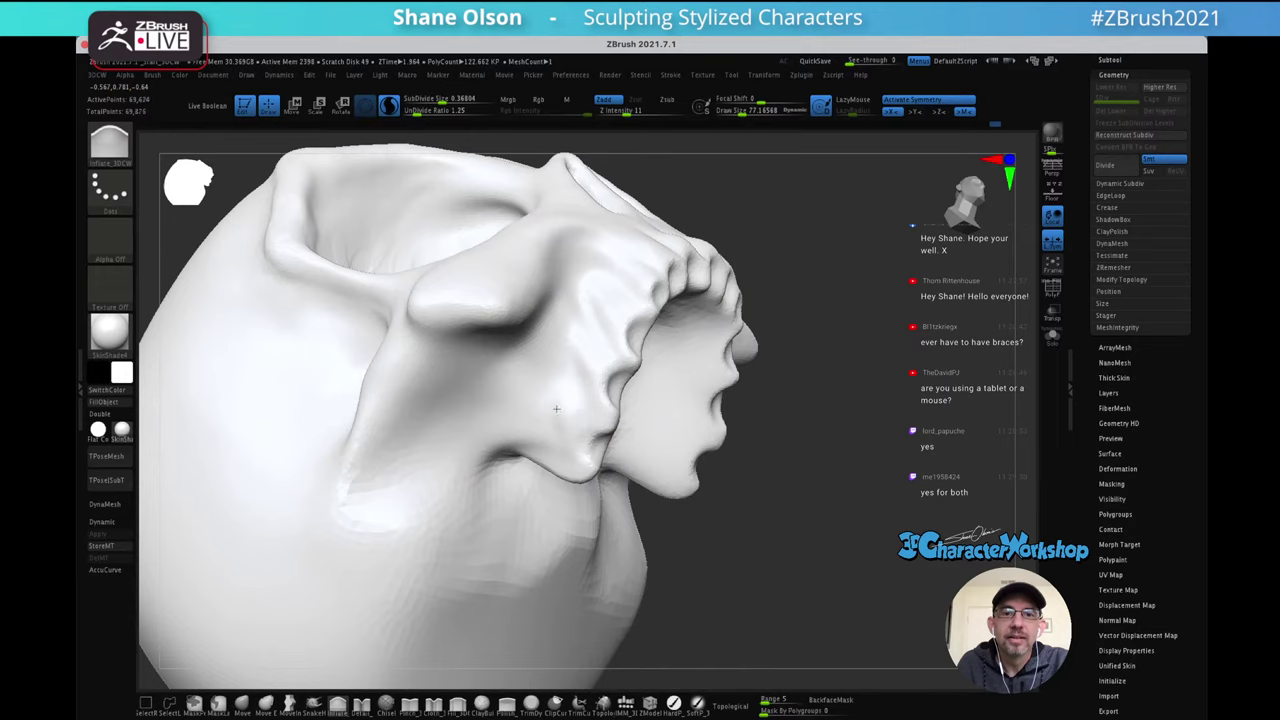
mouse_move(618, 422)
right_mouse_down()
mouse_move(646, 380)
mouse_move(778, 415)
mouse_move(774, 357)
mouse_move(718, 393)
right_mouse_up()
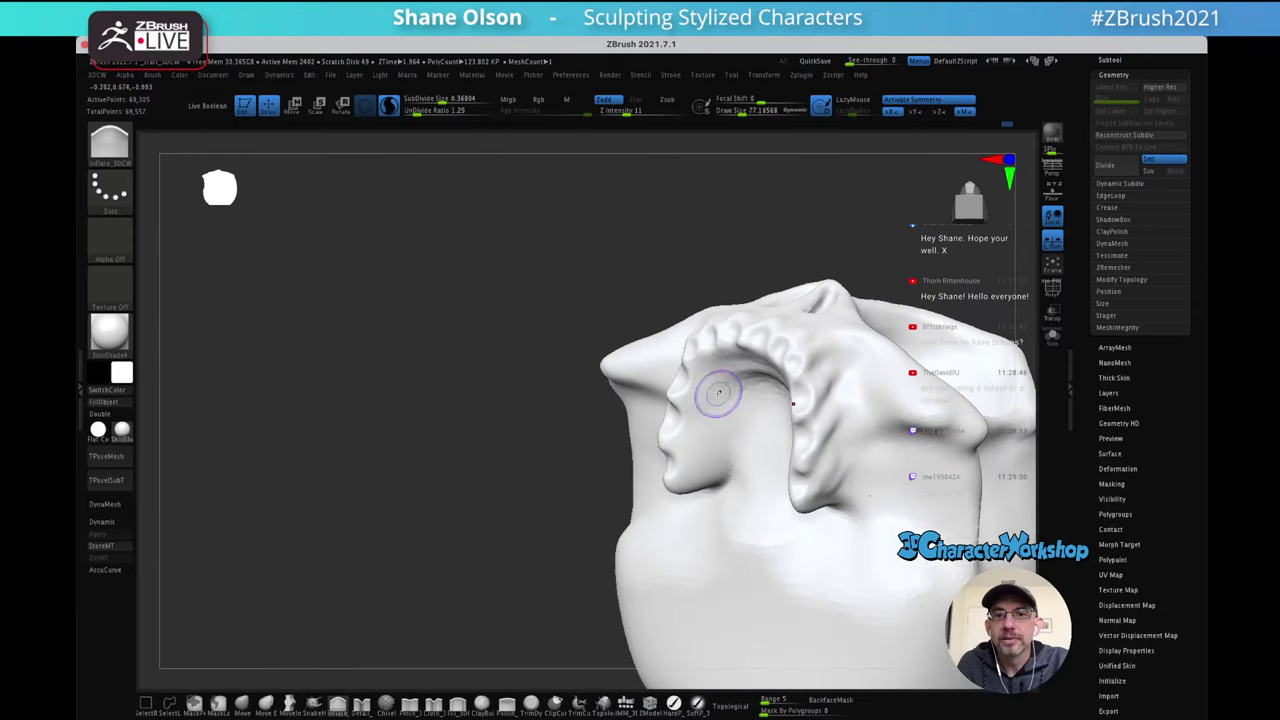
Smooth the inner face of the upper jaw and inflate matching tooth bumps along its inside edge
mouse_move(700, 394)
left_mouse_down()
mouse_move(710, 391)
mouse_move(708, 420)
mouse_move(707, 399)
left_mouse_up()
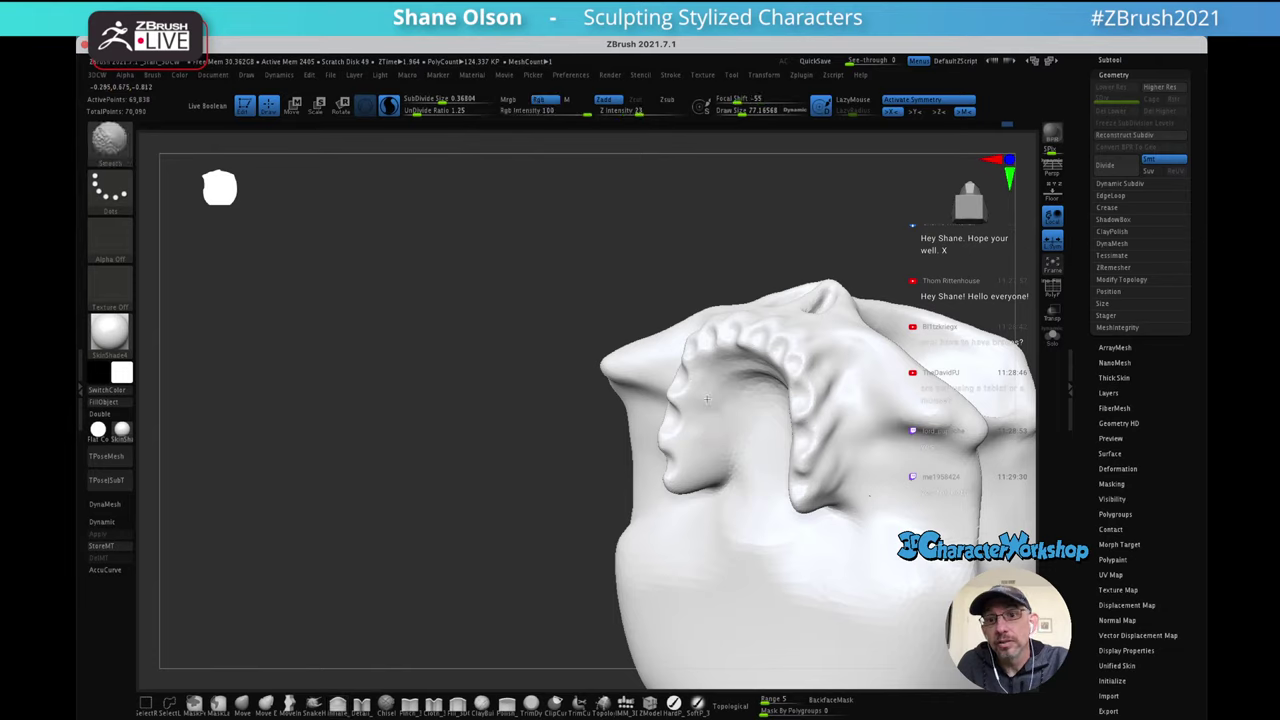
right_click_drag(727, 395, 714, 434)
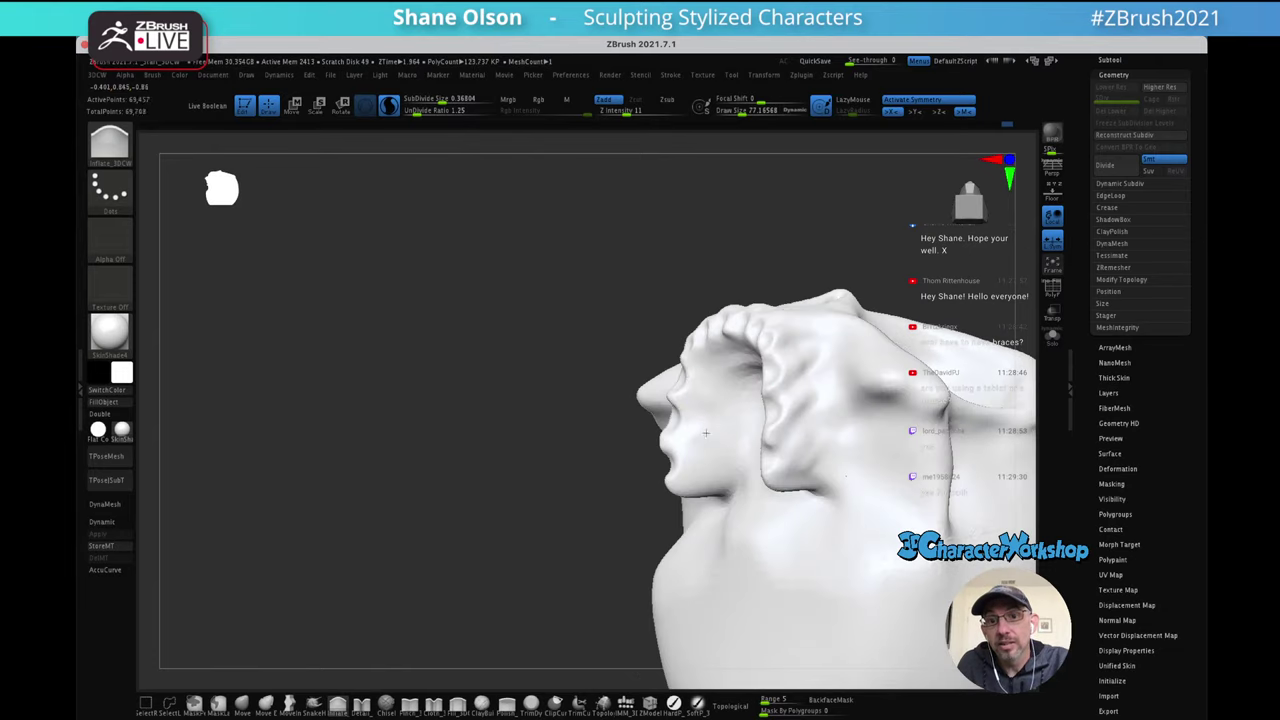
left_click_drag(724, 467, 710, 471)
mouse_move(697, 472)
left_mouse_down()
mouse_move(706, 386)
mouse_move(726, 421)
mouse_move(681, 491)
left_mouse_up()
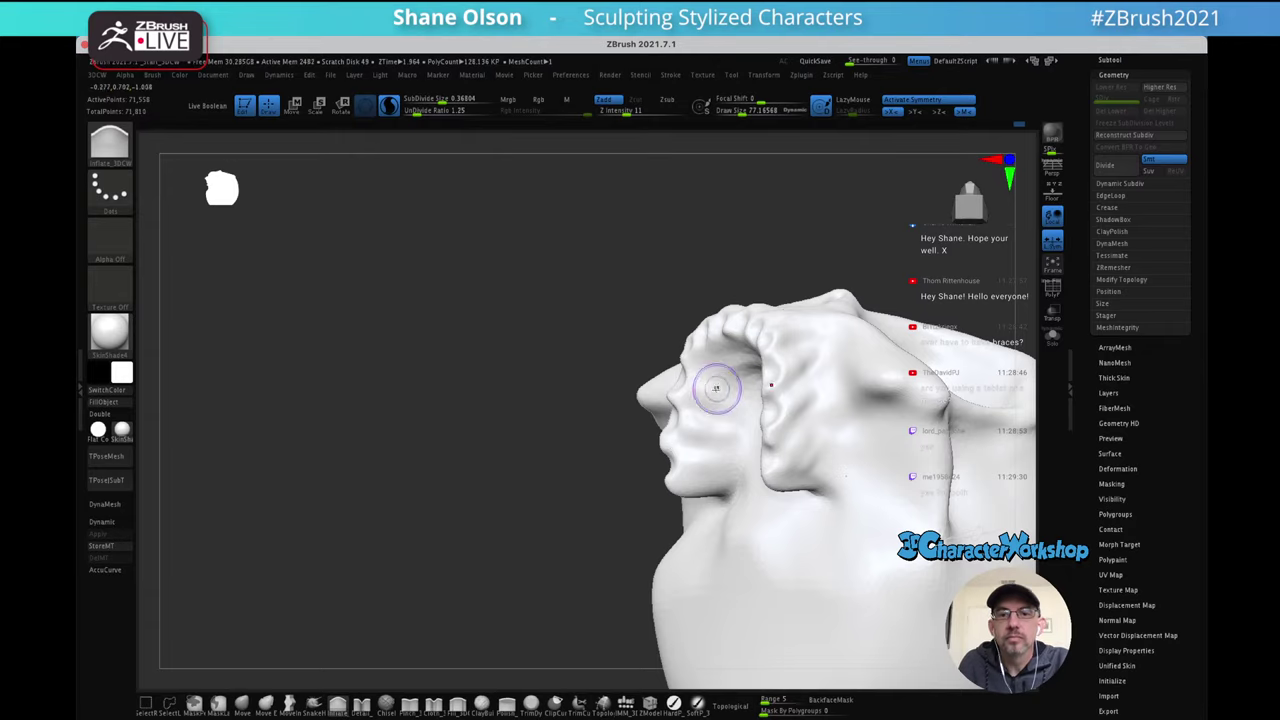
right_click_drag(716, 388, 743, 366)
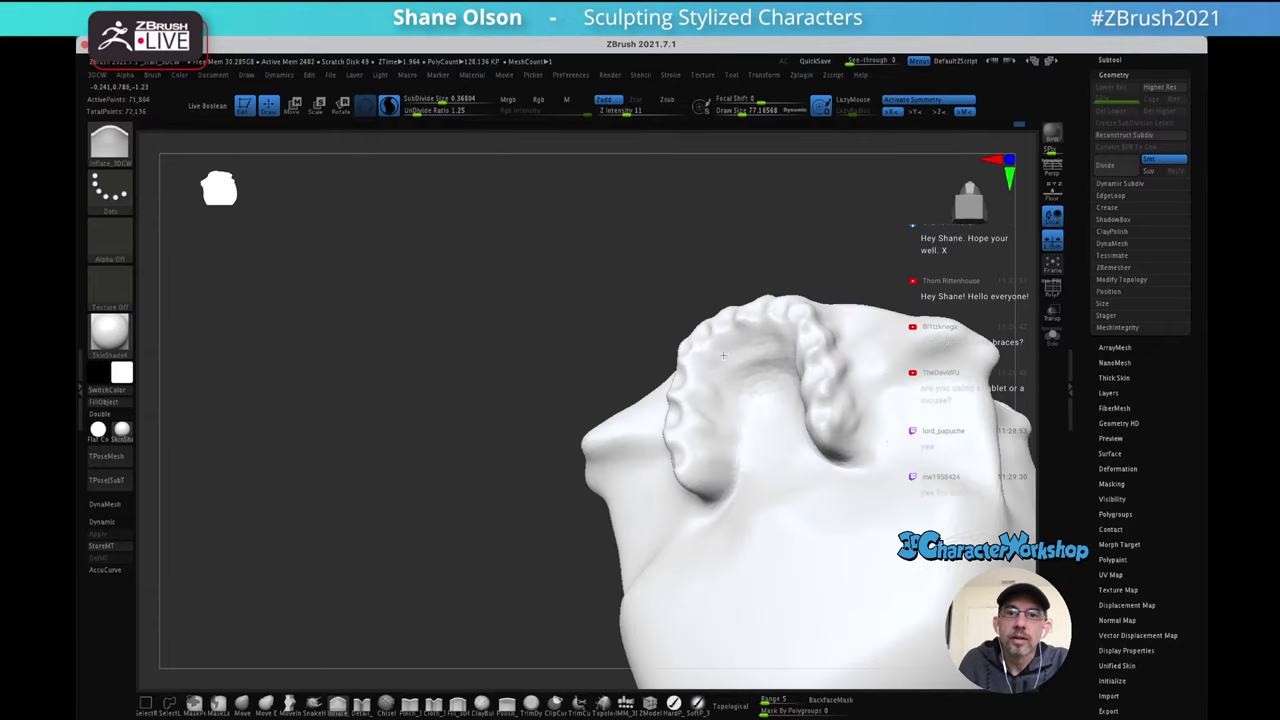
mouse_move(745, 350)
right_mouse_down()
mouse_move(735, 365)
mouse_move(727, 350)
mouse_move(772, 413)
mouse_move(790, 376)
mouse_move(800, 394)
mouse_move(808, 377)
mouse_move(737, 386)
mouse_move(782, 399)
mouse_move(700, 357)
mouse_move(760, 353)
mouse_move(760, 334)
mouse_move(787, 372)
mouse_move(725, 393)
mouse_move(754, 332)
mouse_move(700, 335)
mouse_move(745, 375)
mouse_move(788, 357)
mouse_move(741, 354)
right_mouse_up()
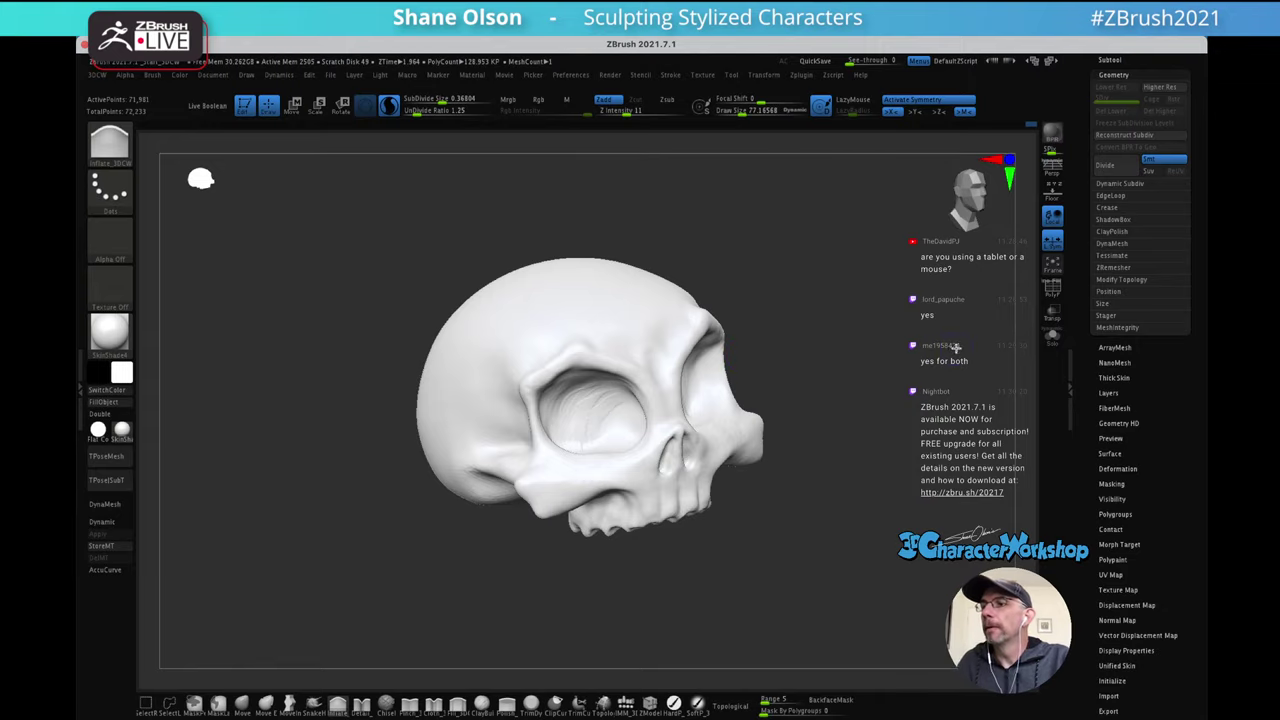
Stroke between the brows and up the forehead with the Detail brush at draw size about 81, and raise its Z Intensity to 30
left_click_drag(956, 347, 860, 357)
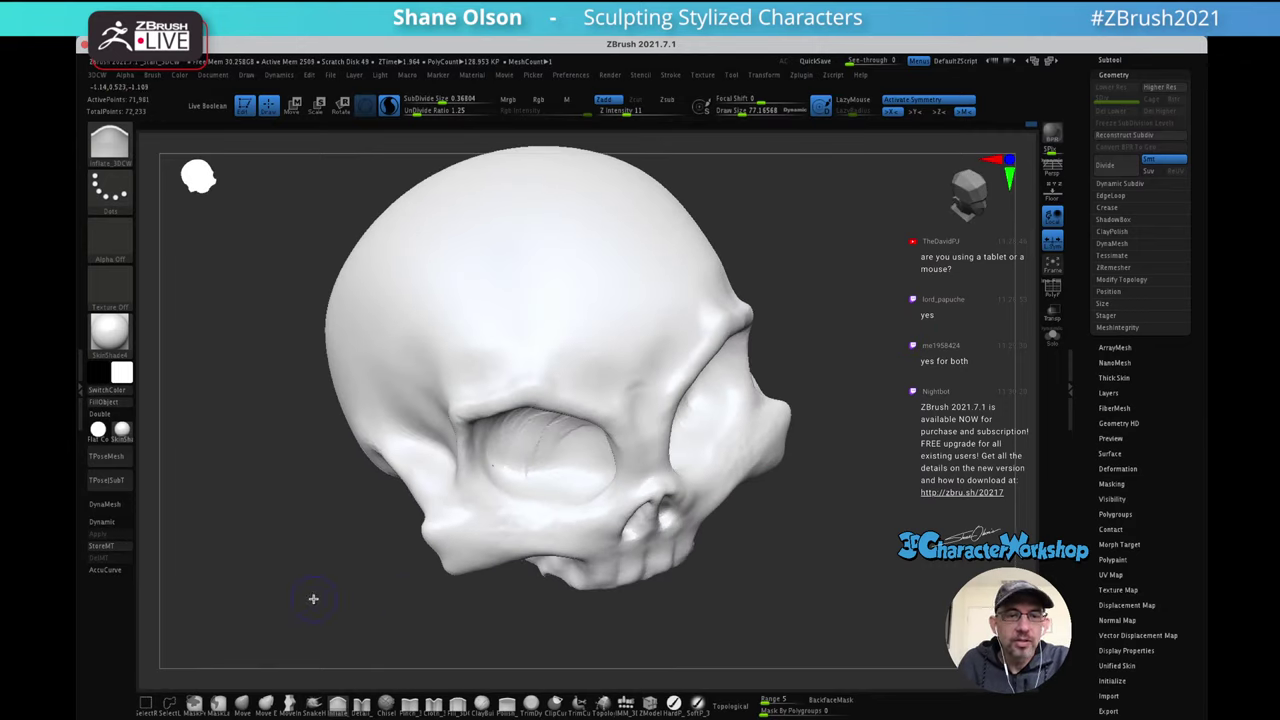
left_click(376, 704)
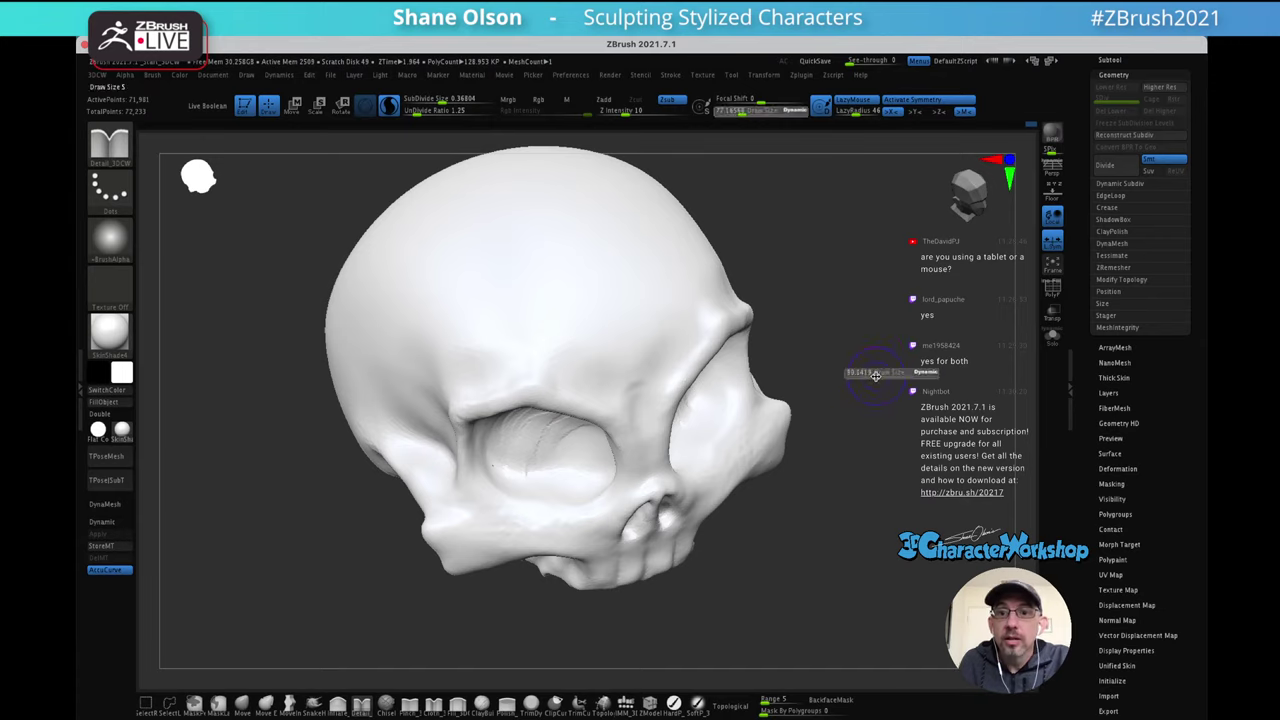
mouse_move(865, 347)
left_mouse_down("alt")
mouse_move(857, 374)
mouse_move(889, 346)
mouse_move(873, 337)
mouse_move(868, 292)
left_mouse_up("alt")
left_click_drag(672, 467, 666, 432)
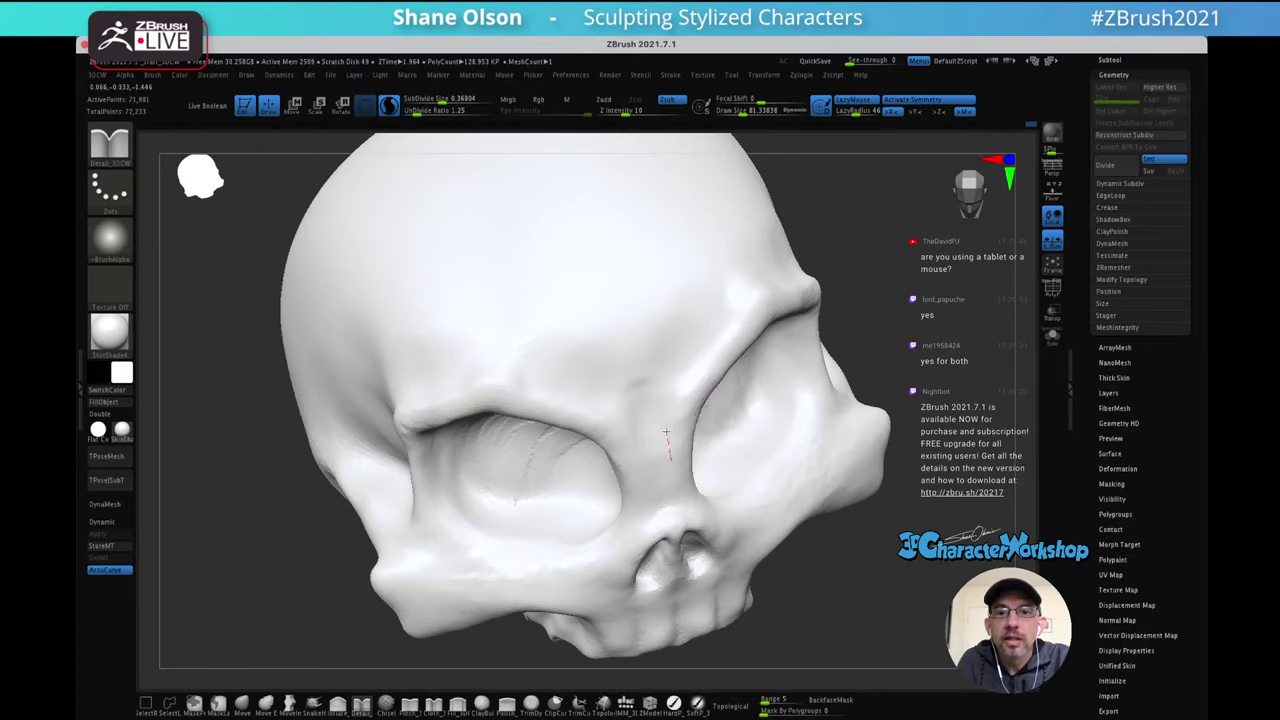
left_click_drag(677, 367, 678, 332)
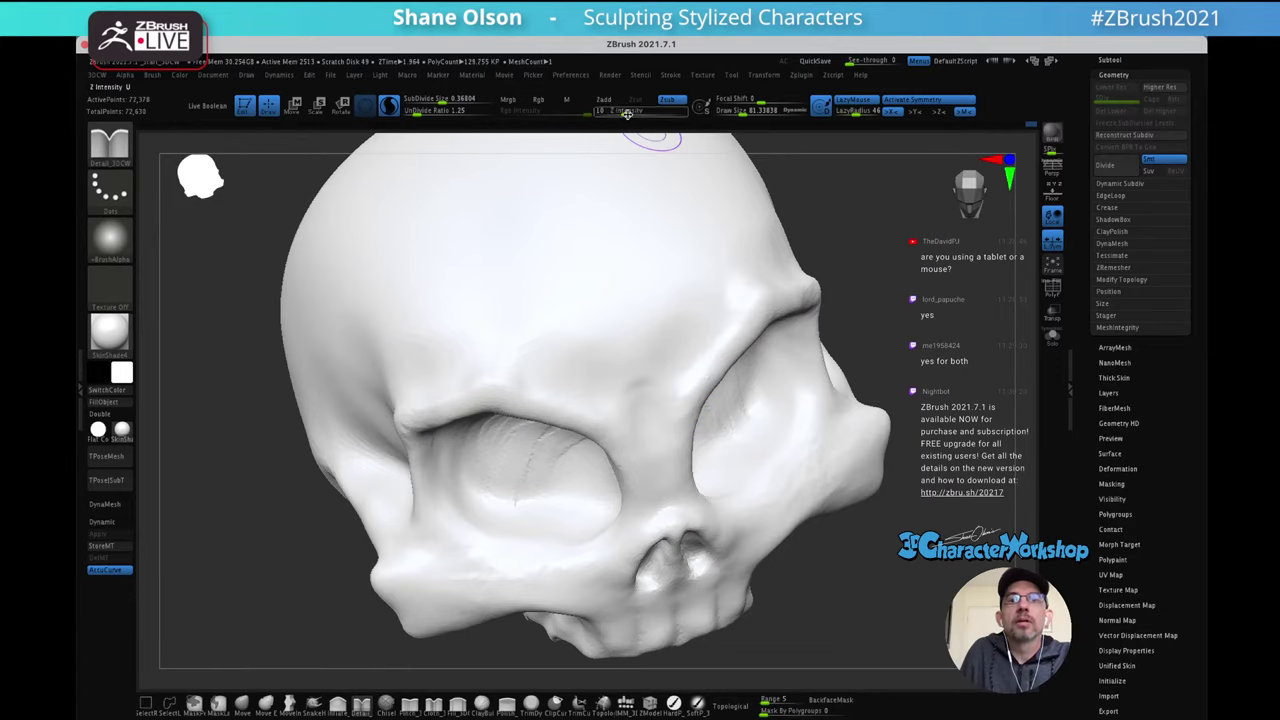
left_click_drag(627, 112, 645, 111)
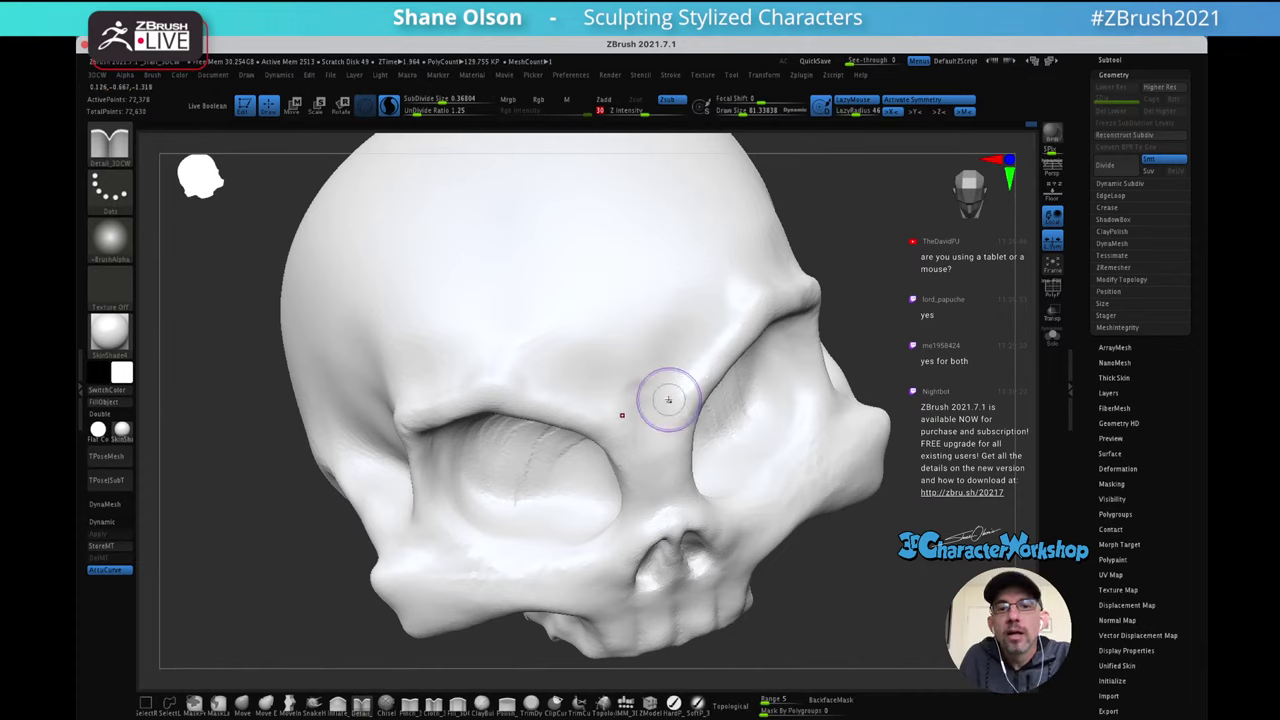
left_click_drag(669, 402, 722, 312)
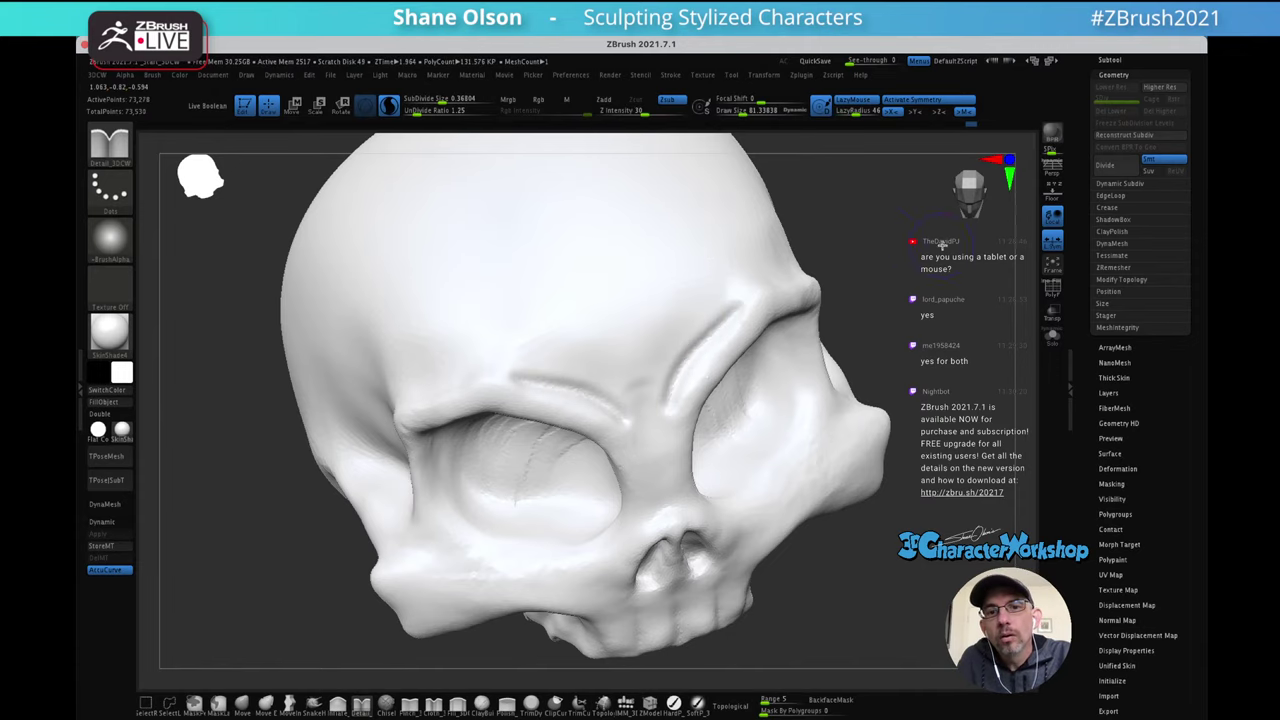
left_click_drag(940, 246, 954, 229)
key("ctrl+z")
Carve narrow grooves above the brow ridges and down toward the nose bridge at draw size about 48, and smooth them
mouse_move(740, 266)
right_mouse_down()
mouse_move(729, 280)
mouse_move(739, 302)
right_mouse_up()
key("s")
left_click_drag(732, 318, 726, 319)
right_click_drag(711, 374, 729, 379)
left_click_drag(743, 322, 732, 340)
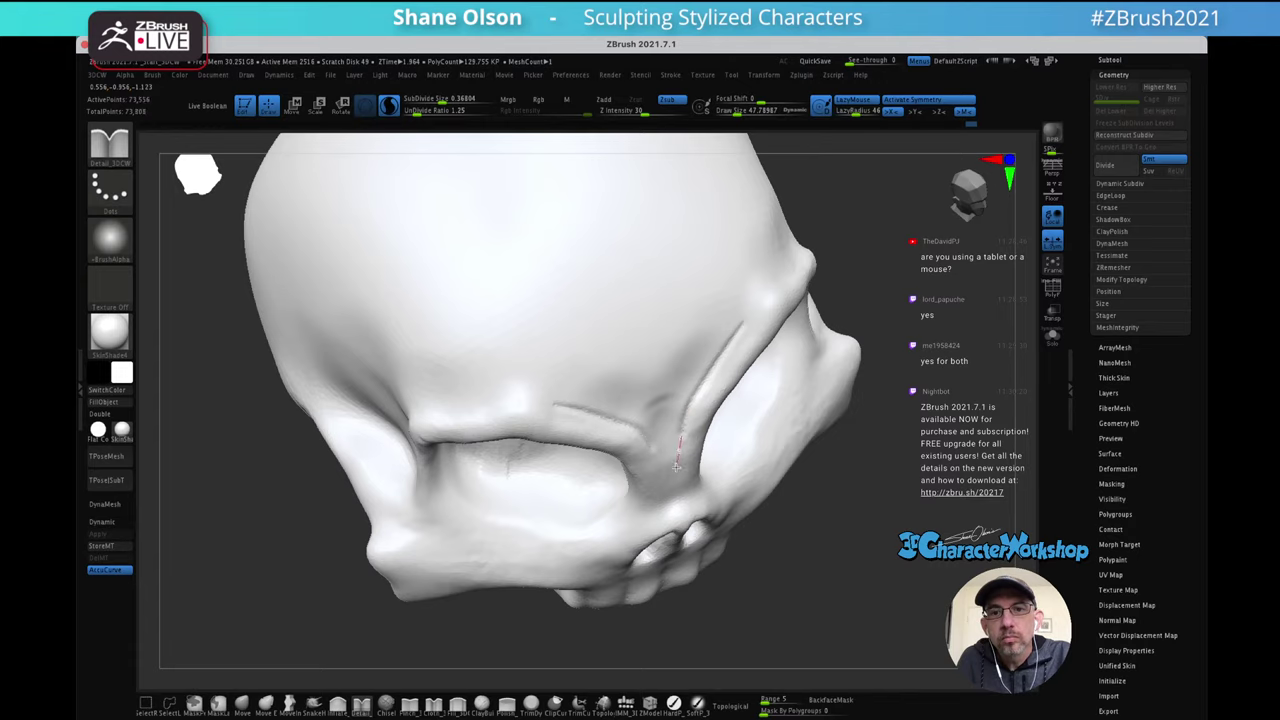
left_click_drag(676, 467, 675, 474)
mouse_move(750, 453)
right_mouse_down()
mouse_move(777, 360)
mouse_move(698, 445)
mouse_move(776, 392)
right_mouse_up()
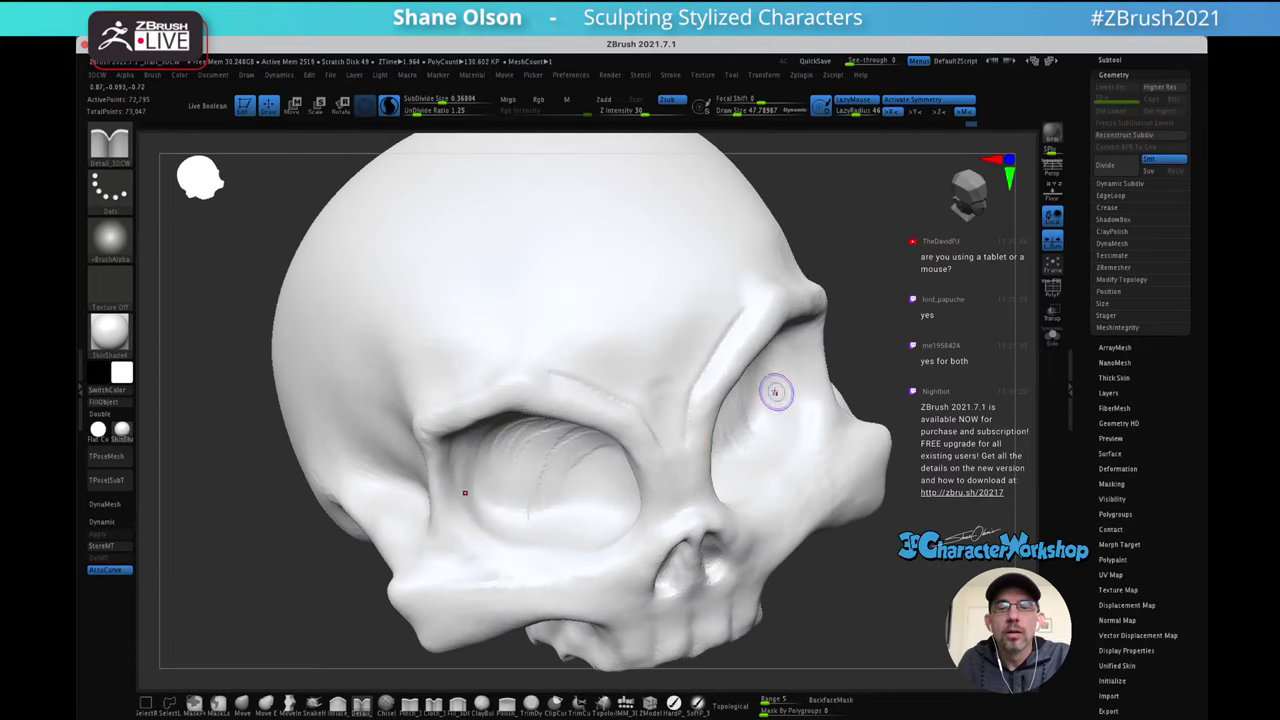
key("shift")
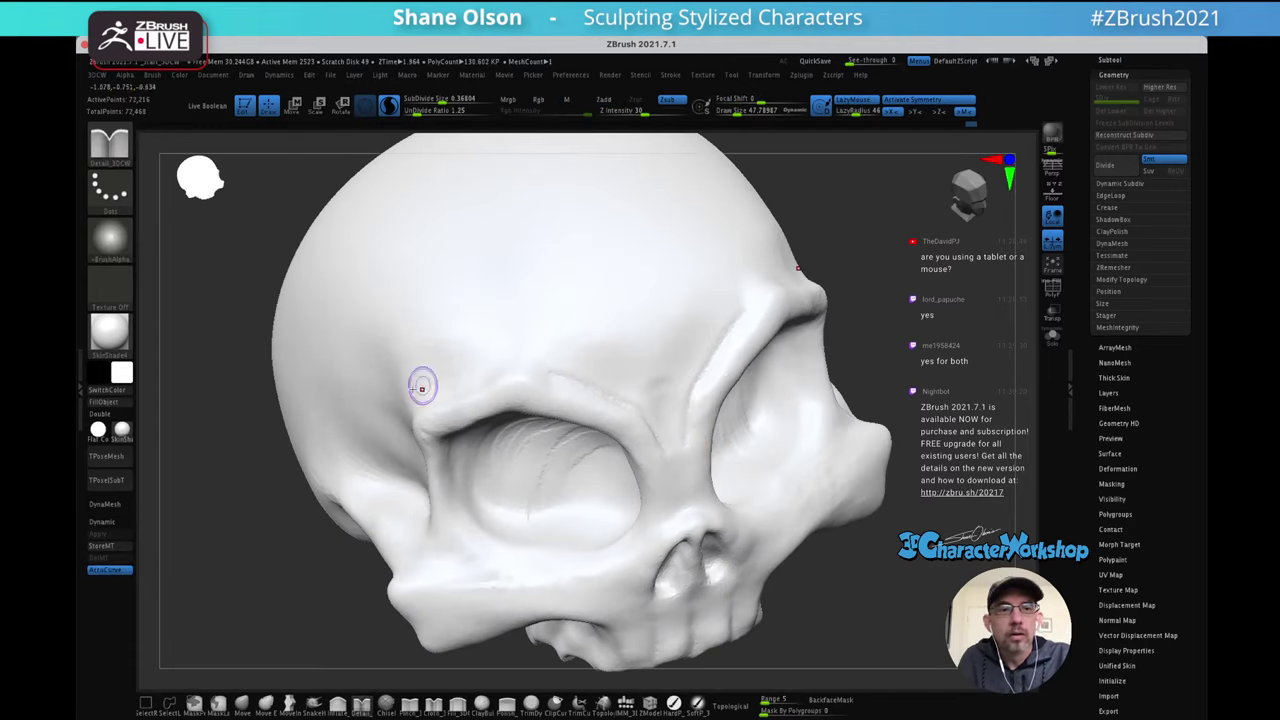
Change the skull's material to zbro_Terracotta and inspect the forms around the brows and eye sockets
key("m")
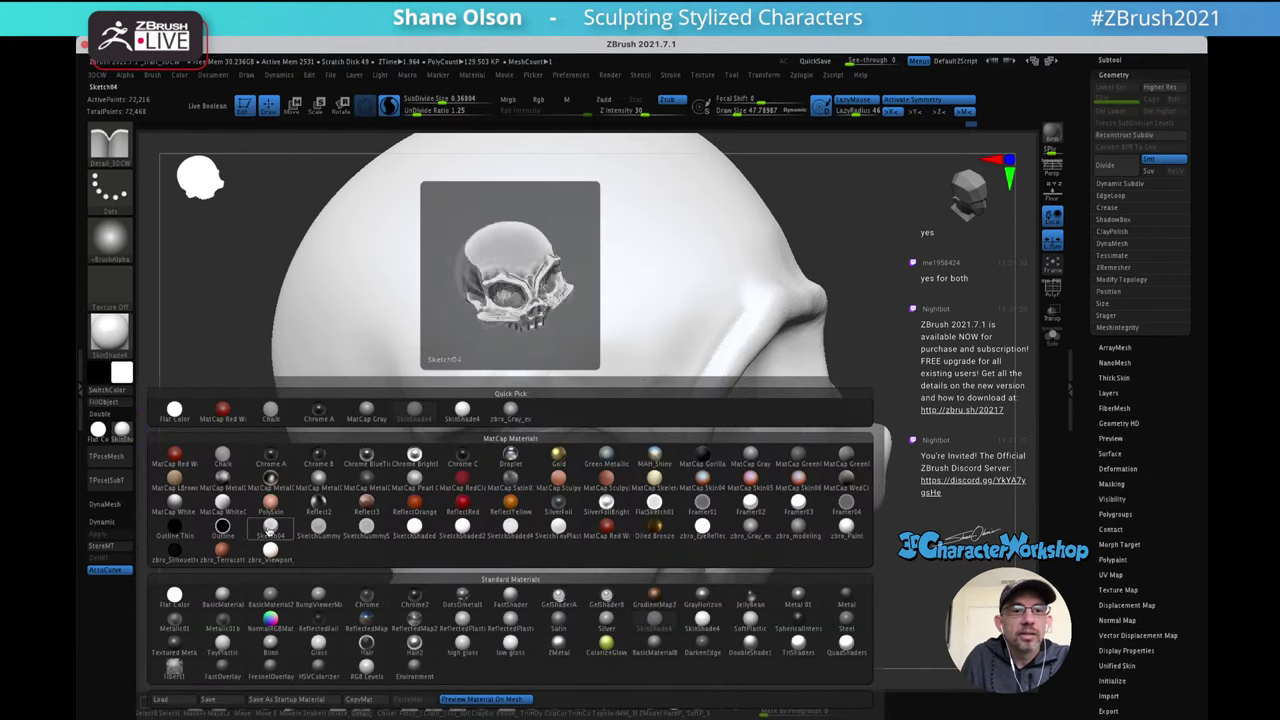
left_click(228, 556)
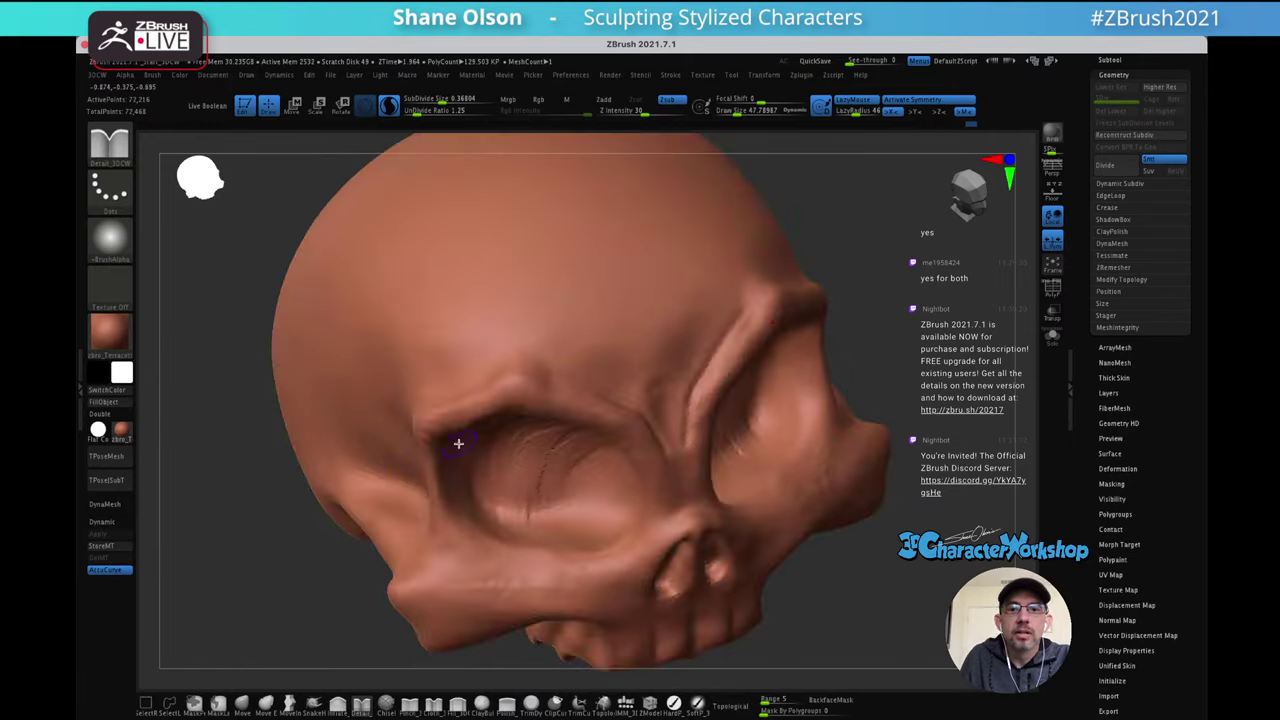
right_click_drag(457, 443, 778, 352)
right_click_drag(734, 314, 743, 329)
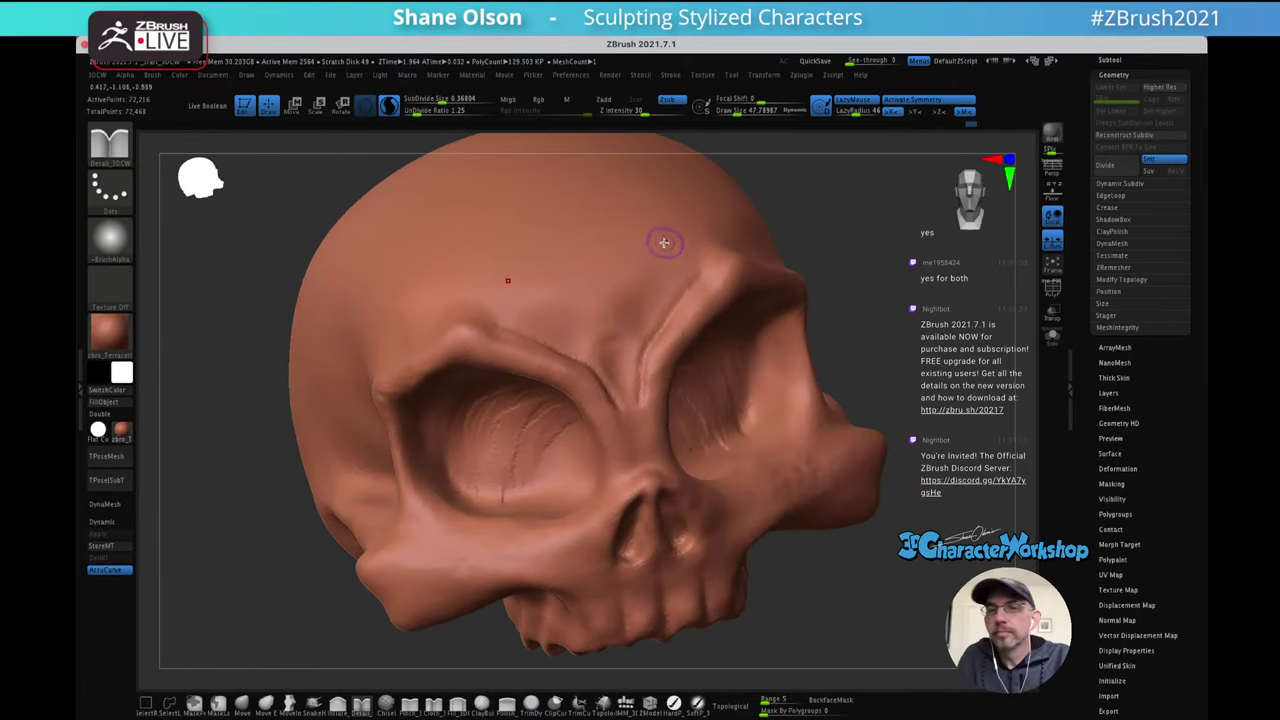
Extend the brow grooves outward and around the side of the brow ridges at draw size about 69, smoothing their edges
key("s")
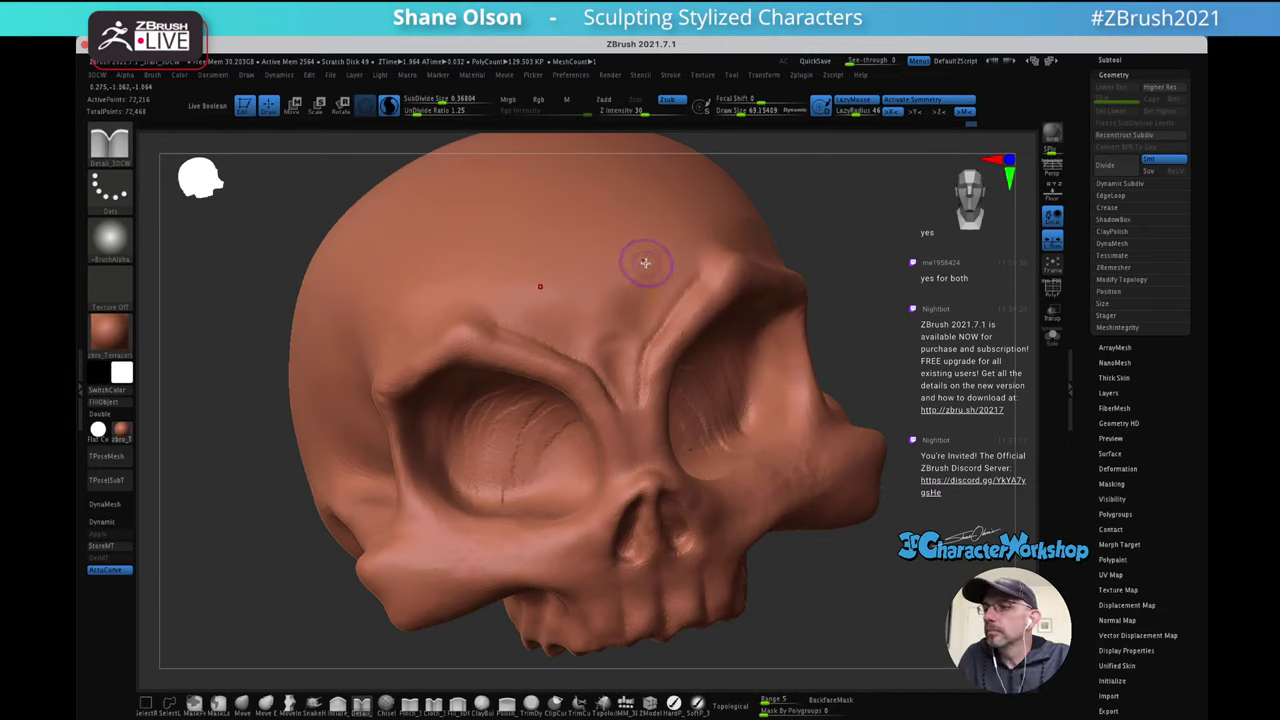
key("shift")
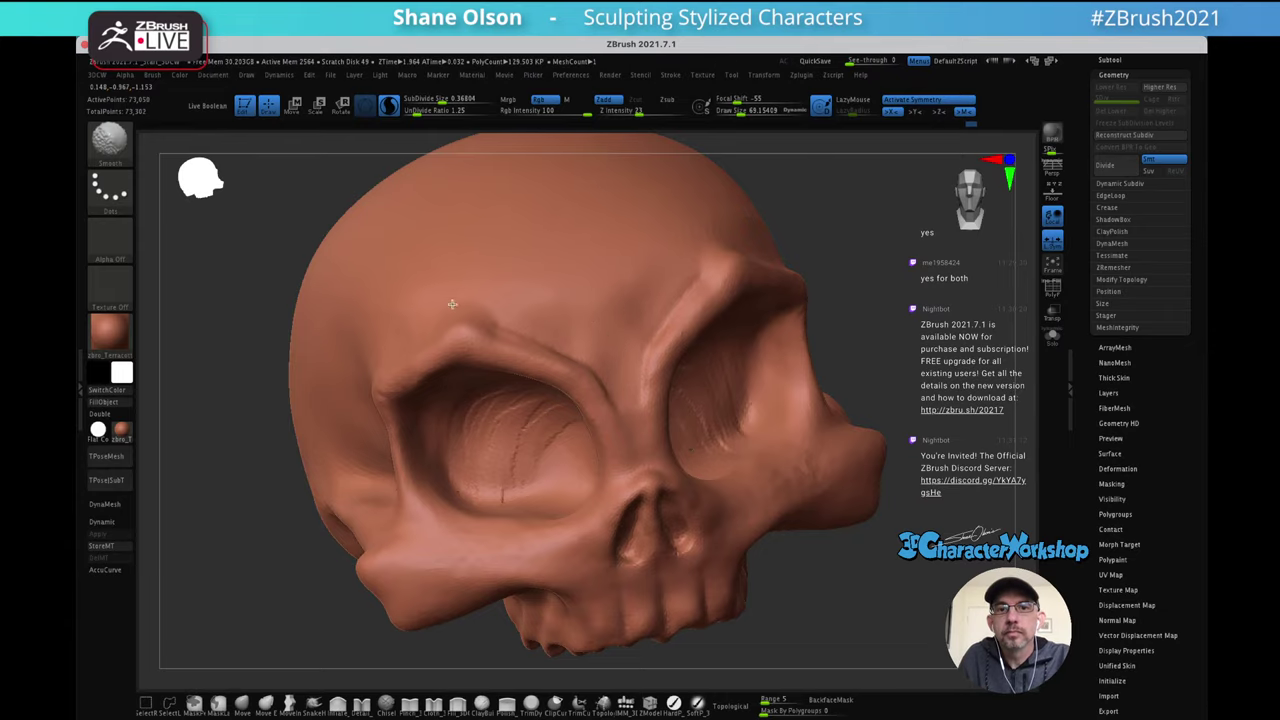
mouse_move(561, 287)
right_mouse_down()
mouse_move(600, 305)
mouse_move(713, 278)
right_mouse_up()
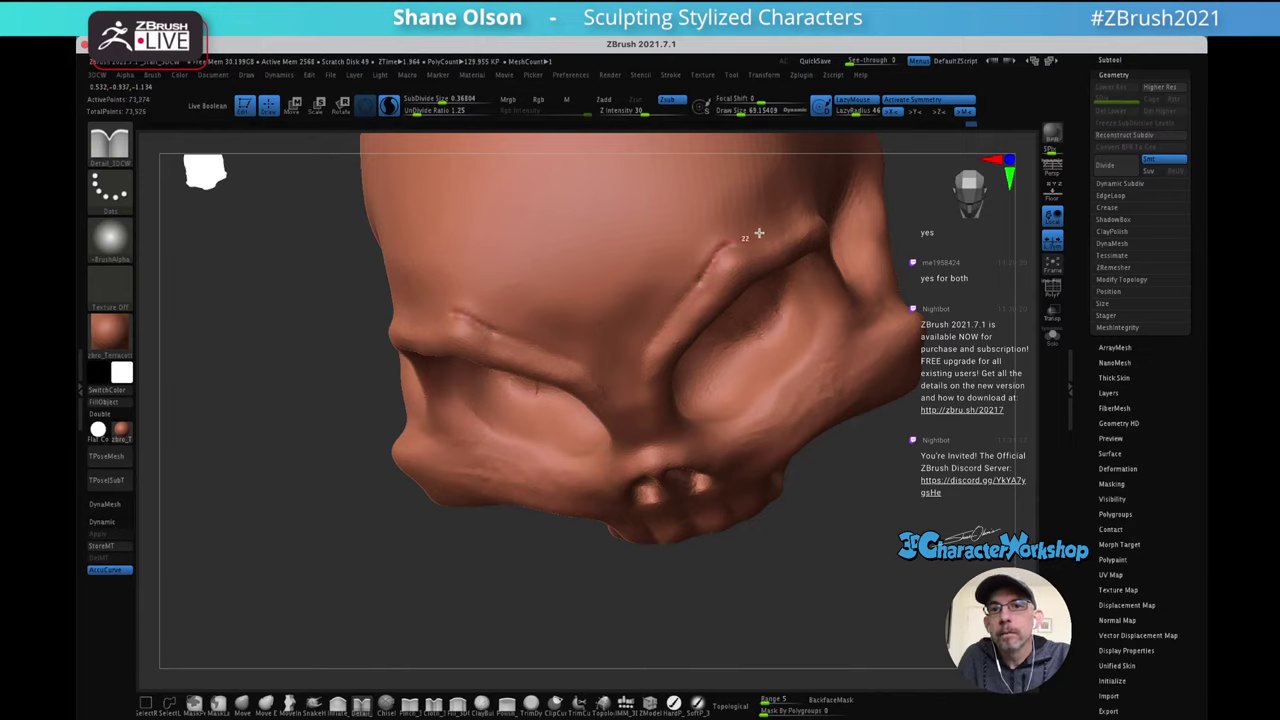
left_click_drag(759, 233, 803, 208)
key("shift")
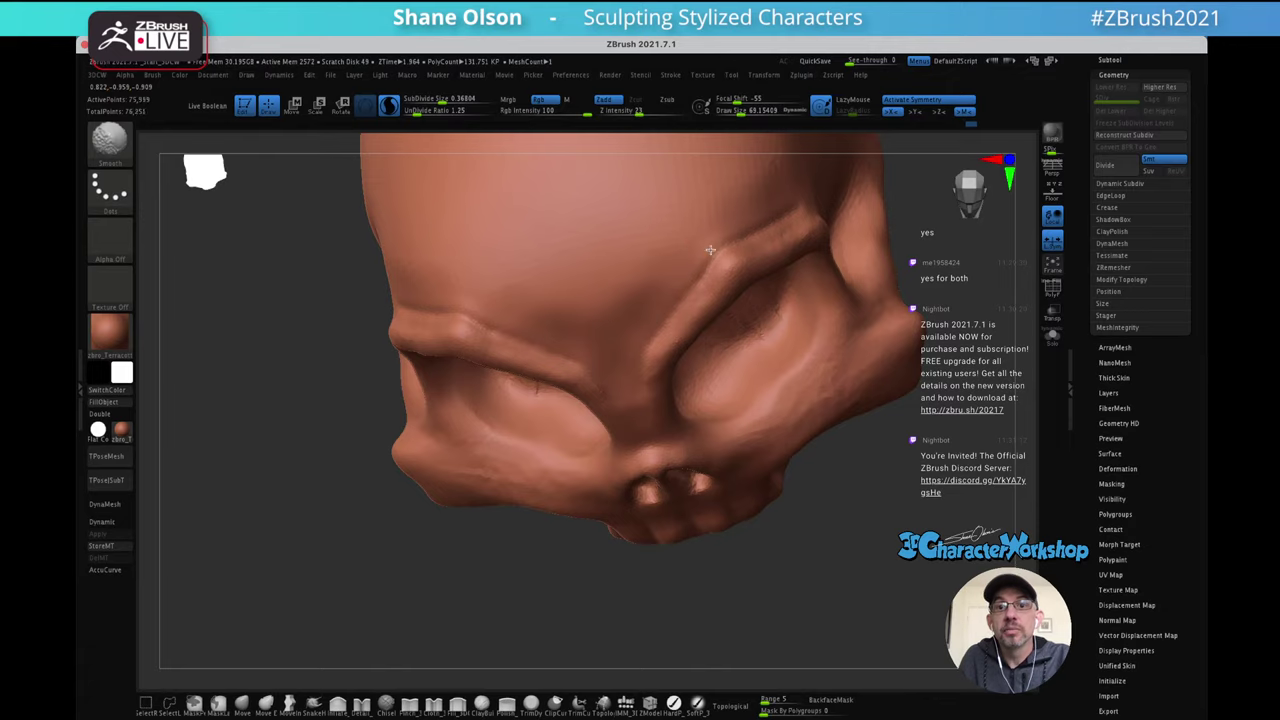
mouse_move(829, 277)
right_mouse_down()
mouse_move(857, 263)
mouse_move(829, 266)
mouse_move(750, 222)
right_mouse_up()
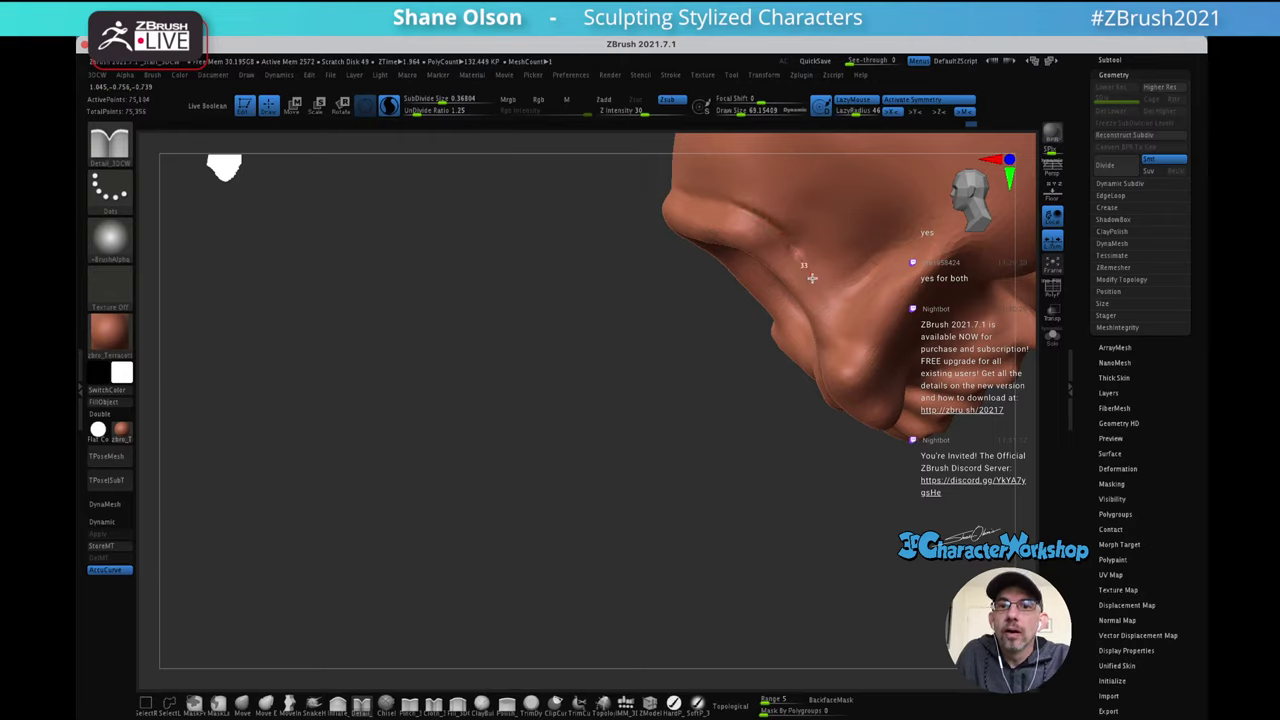
left_click_drag(812, 278, 824, 296)
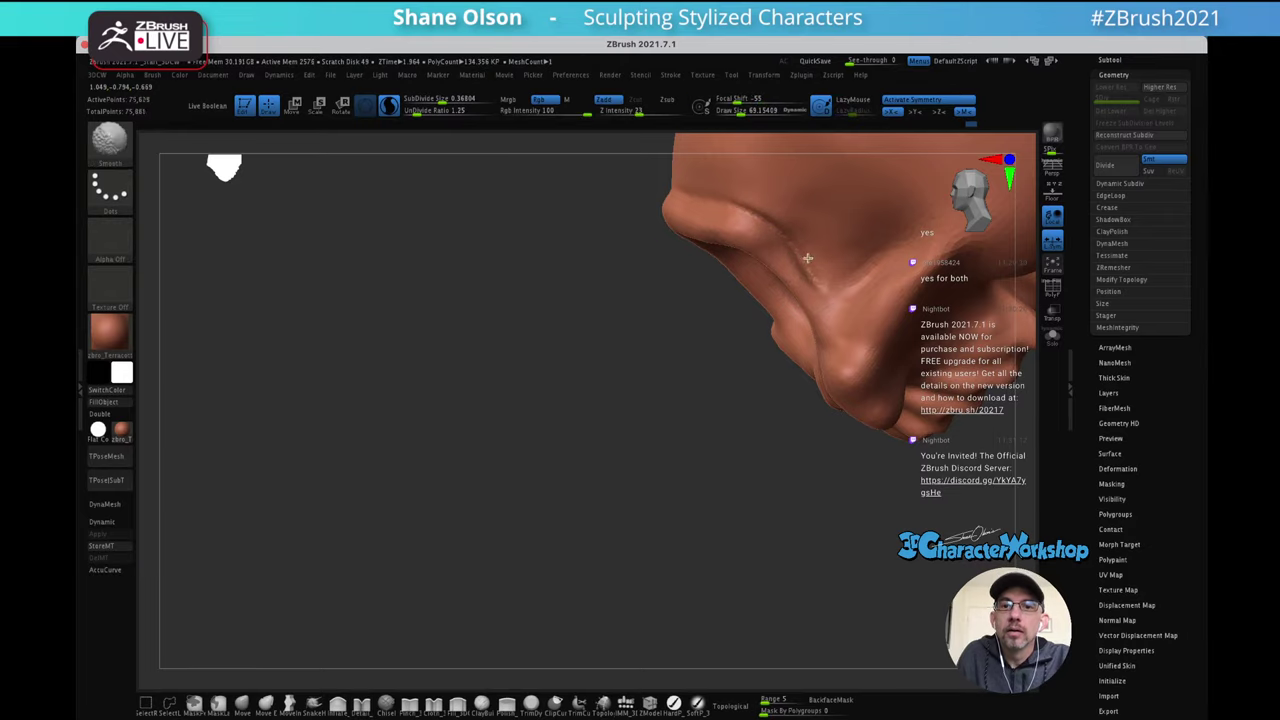
Reshape the outer part of the brow ridges with the Move brush at draw size about 274
mouse_move(781, 204)
right_mouse_down()
mouse_move(820, 229)
mouse_move(811, 273)
mouse_move(826, 237)
mouse_move(820, 274)
mouse_move(740, 297)
mouse_move(794, 294)
mouse_move(769, 286)
mouse_move(794, 252)
right_mouse_up()
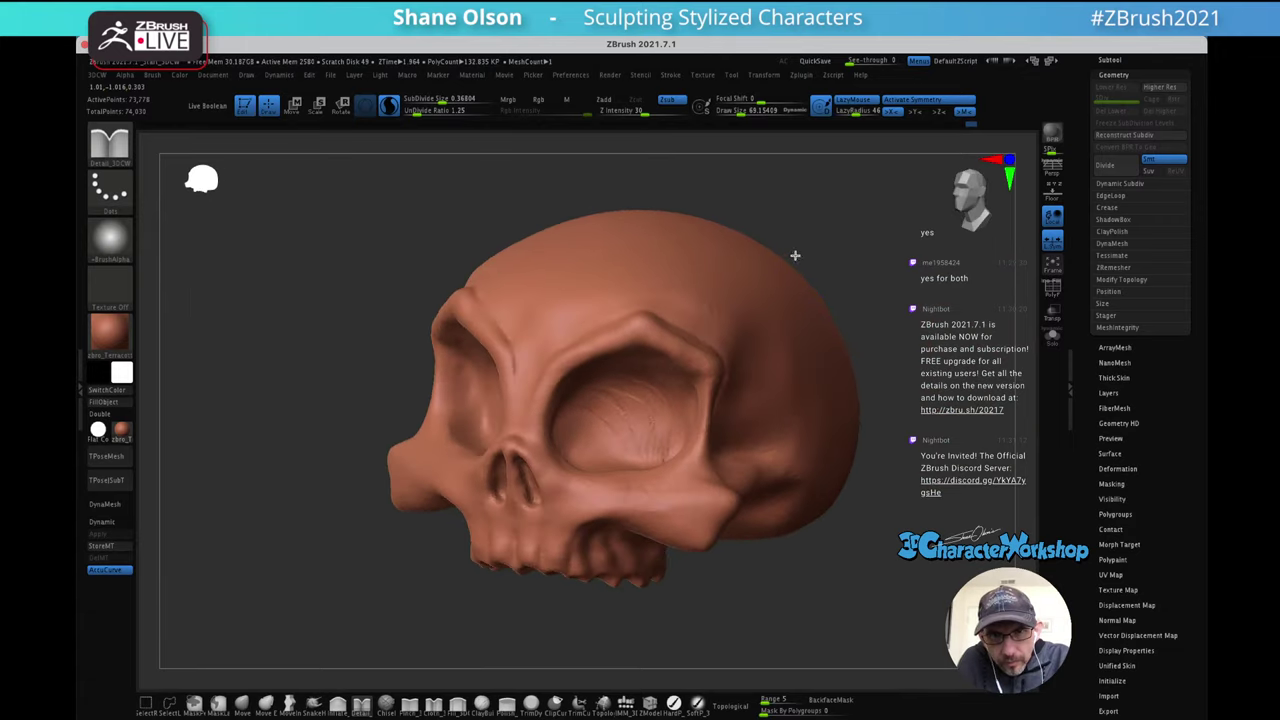
left_click(242, 705)
key("s")
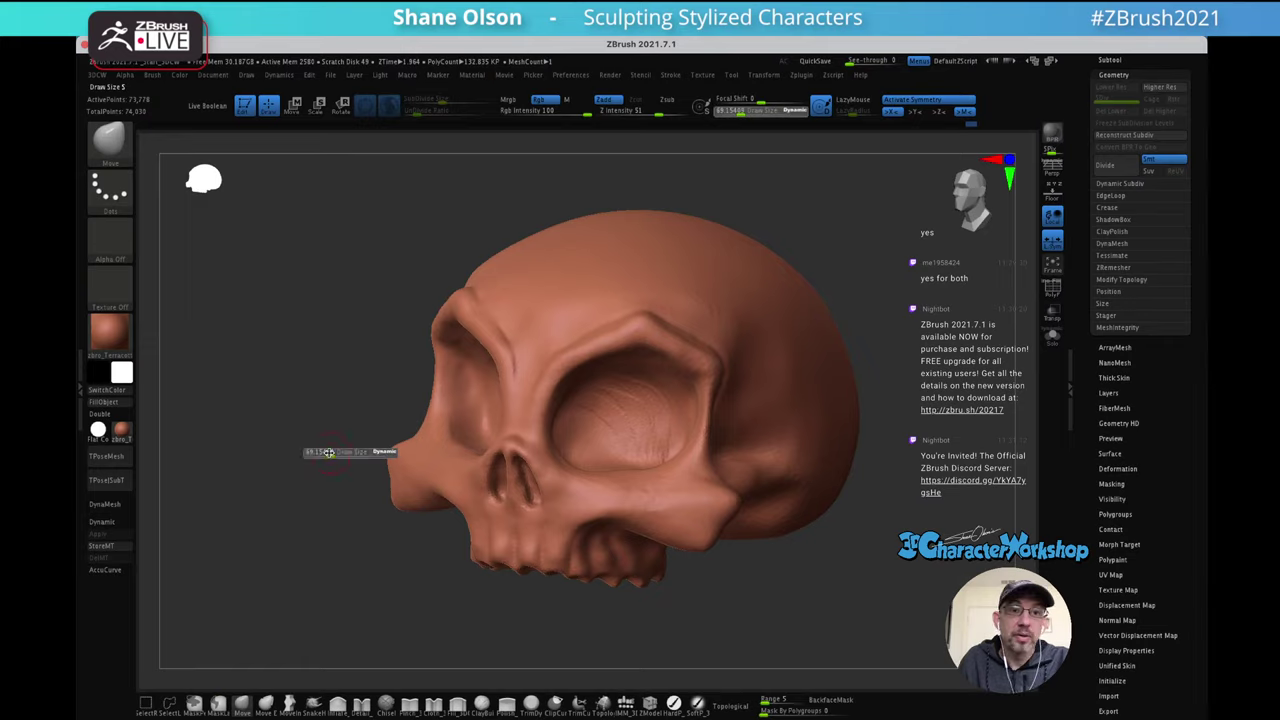
right_click_drag(680, 322, 708, 340, "alt")
key("s")
left_click_drag(683, 340, 688, 340)
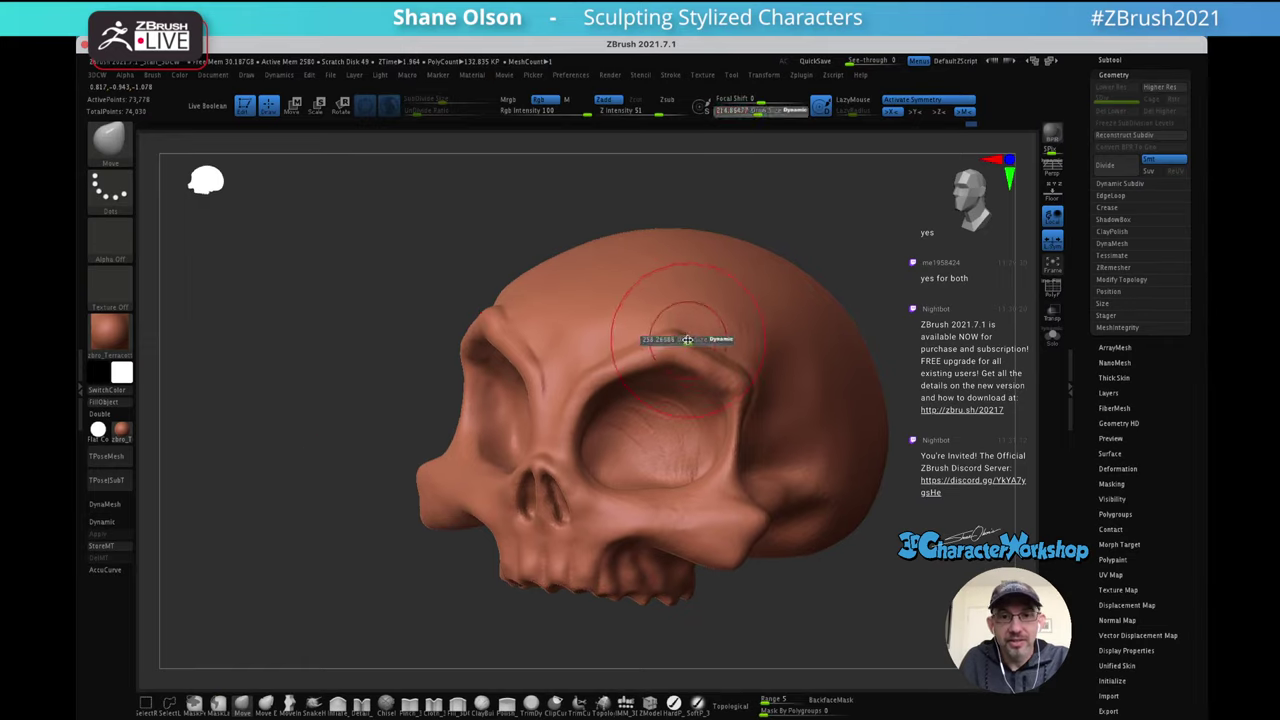
mouse_move(657, 348)
right_mouse_down()
mouse_move(766, 321)
mouse_move(714, 371)
right_mouse_up()
left_click_drag(714, 371, 738, 347)
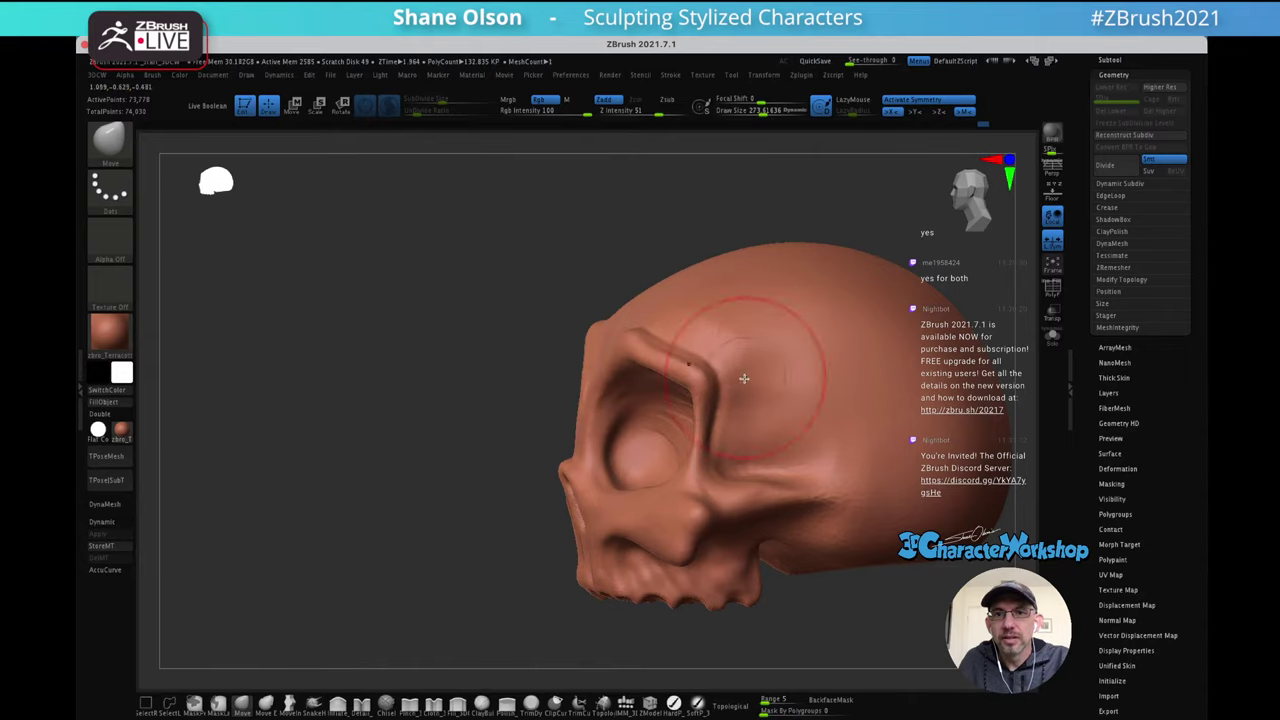
Adjust the outer corner of the eye sockets with the Move brush at draw size about 195
mouse_move(750, 257)
right_mouse_down()
mouse_move(794, 266)
mouse_move(790, 300)
right_mouse_up()
key("s")
left_click_drag(783, 381, 699, 407)
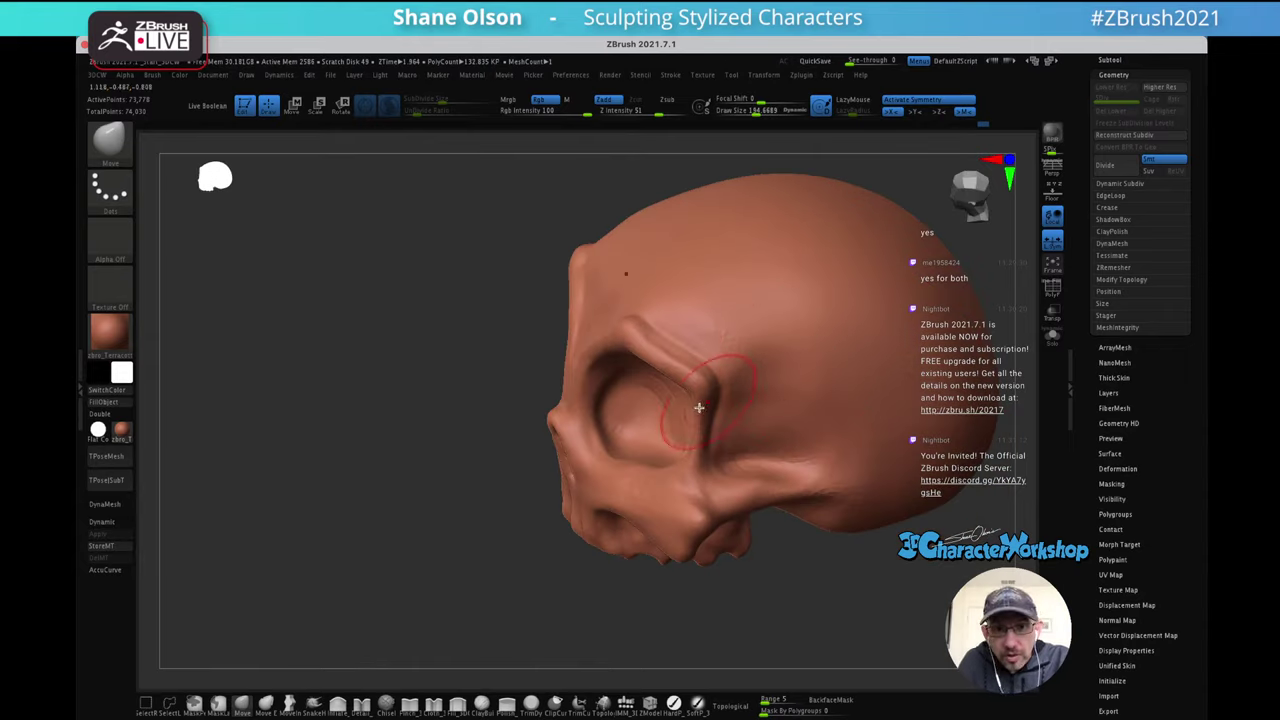
Smooth the temple behind the eye socket and the surface above the outer brow
left_click(449, 701)
right_click_drag(804, 405, 800, 420)
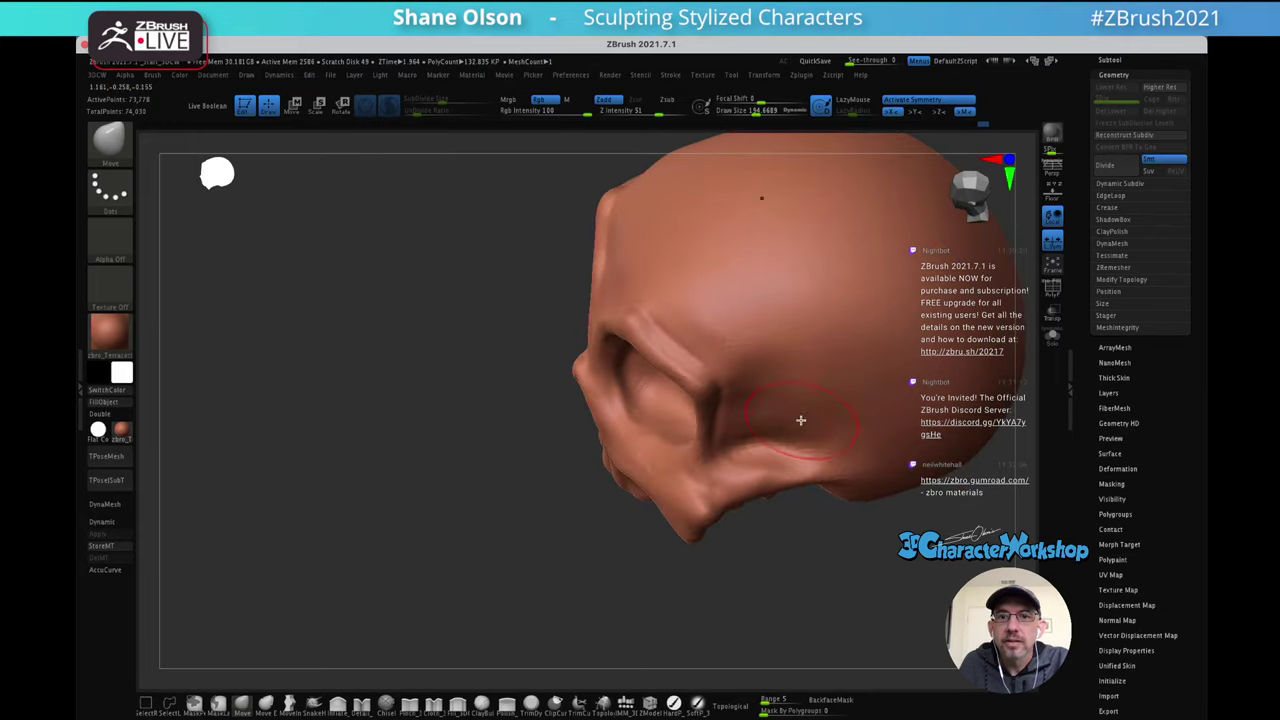
left_click_drag(765, 426, 770, 398, "shift")
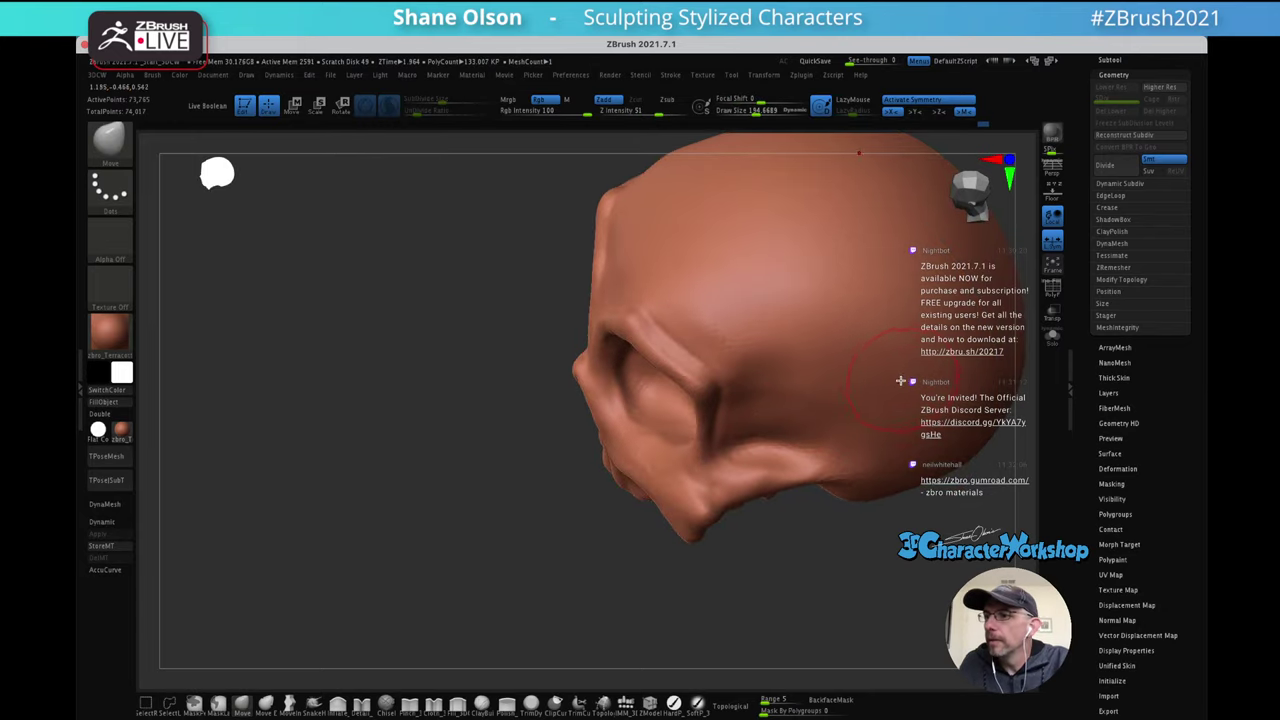
mouse_move(800, 410)
right_mouse_down()
mouse_move(851, 366)
mouse_move(842, 346)
mouse_move(786, 374)
mouse_move(723, 366)
mouse_move(700, 325)
right_mouse_up()
left_click_drag(671, 329, 643, 326, "shift")
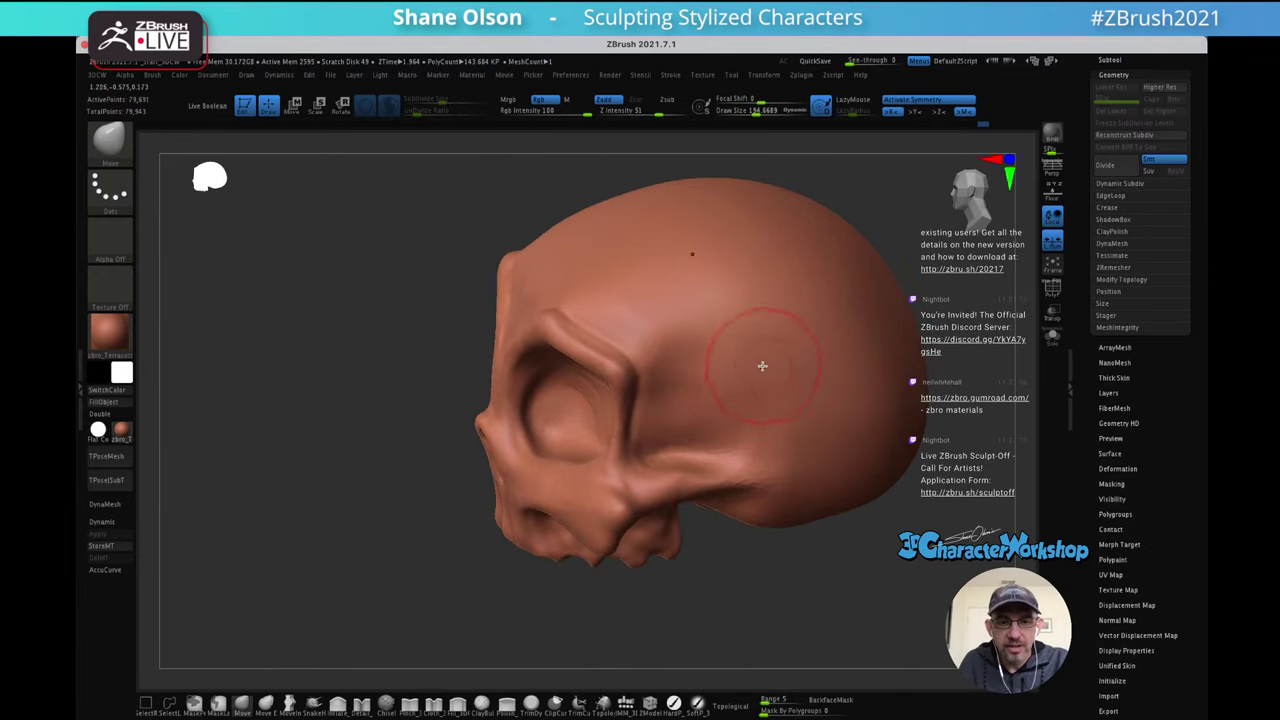
Switch to the ClayBuildup brush with a draw size of about 169
key("s")
left_click_drag(778, 382, 774, 382)
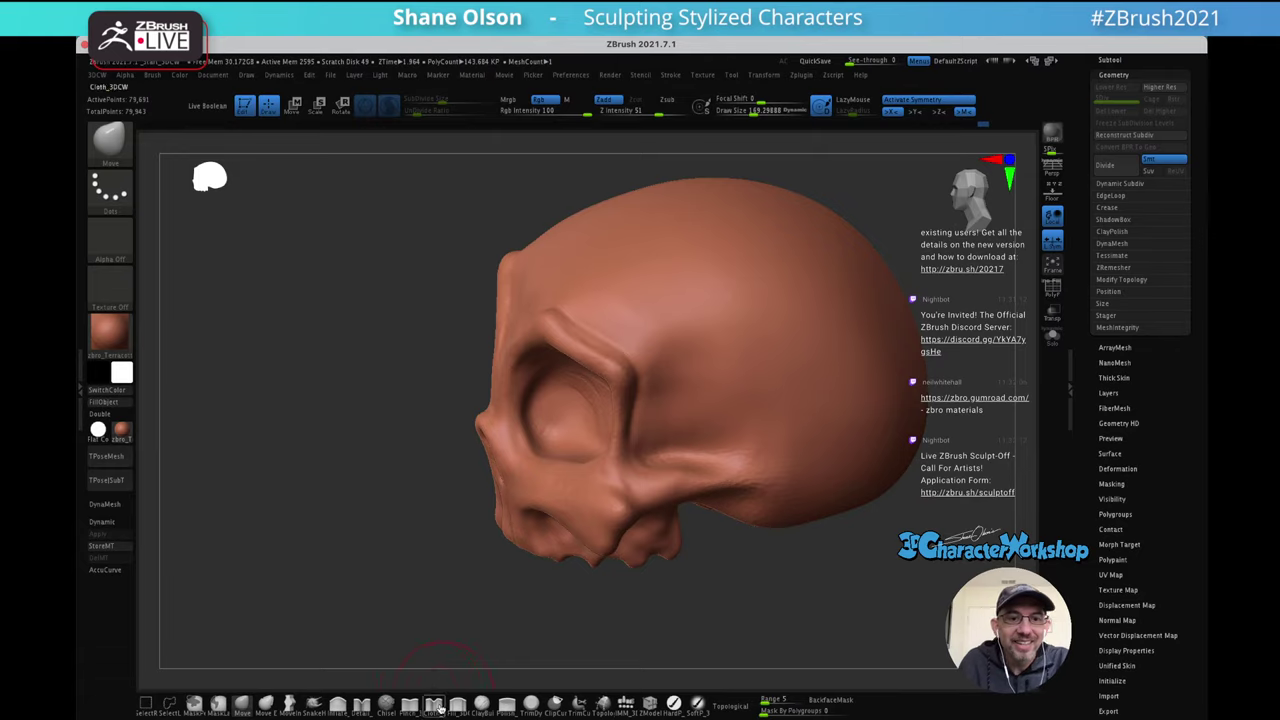
left_click(482, 704)
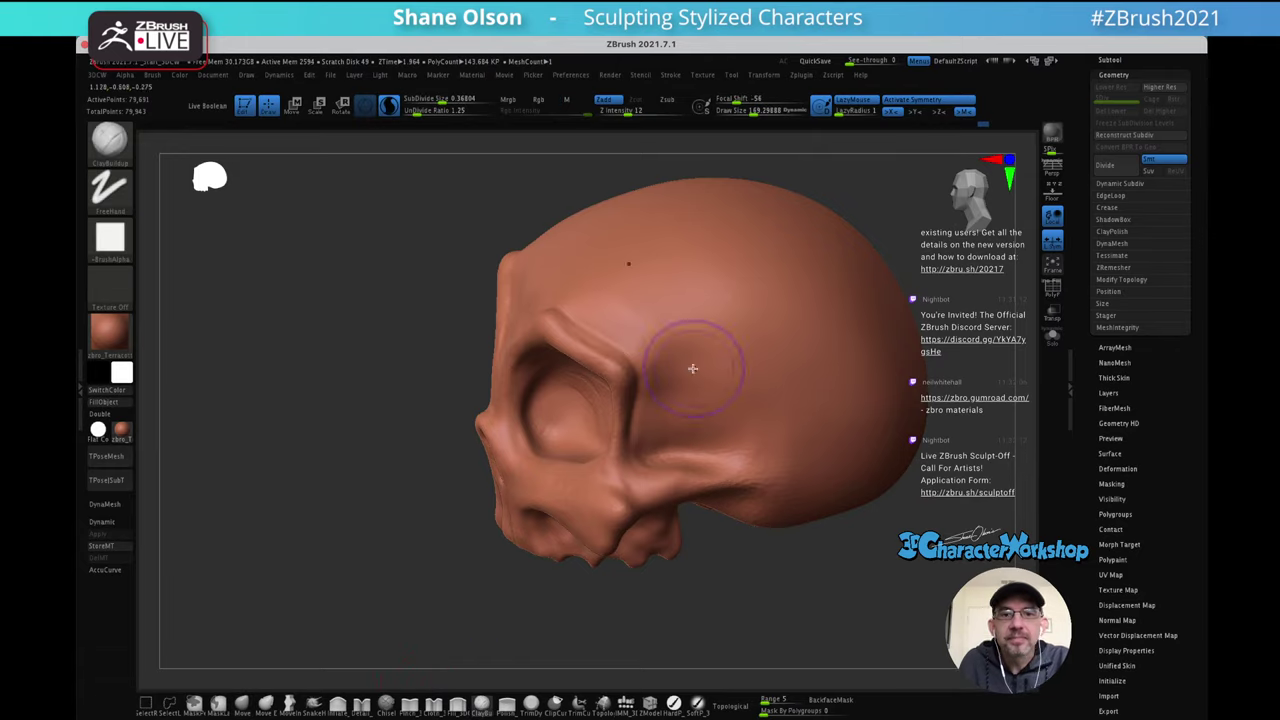
mouse_move(718, 332)
right_mouse_down()
mouse_move(760, 360)
mouse_move(766, 295)
mouse_move(829, 294)
mouse_move(699, 376)
mouse_move(663, 366)
right_mouse_up()
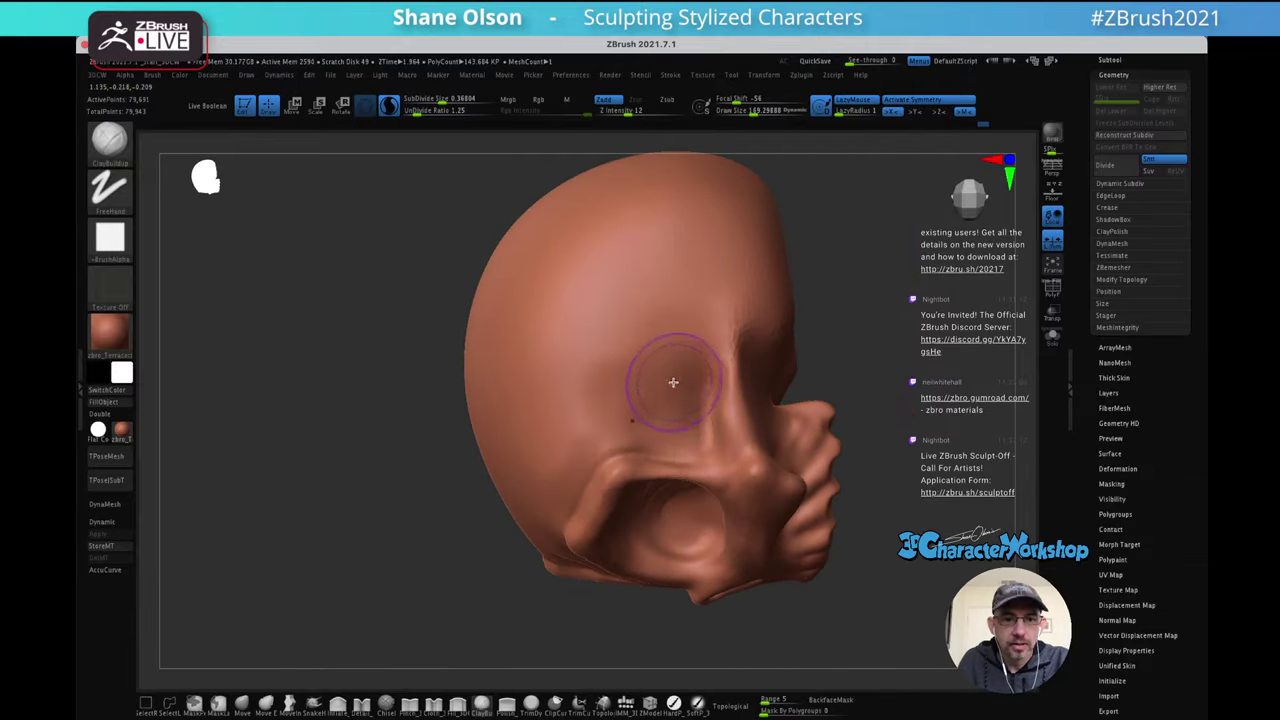
key("s")
mouse_move(612, 431)
left_mouse_down()
mouse_move(606, 281)
mouse_move(617, 416)
mouse_move(602, 415)
left_mouse_up()
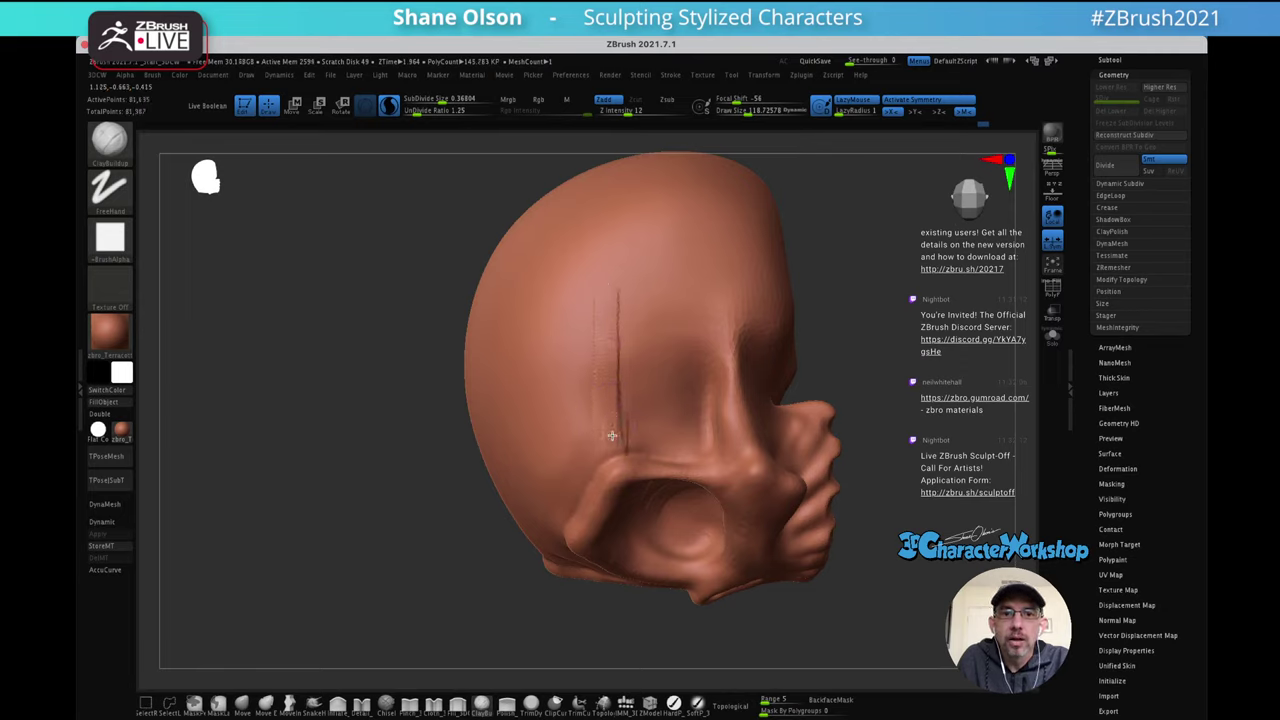
key("ctrl+z")
key("ctrl+z")
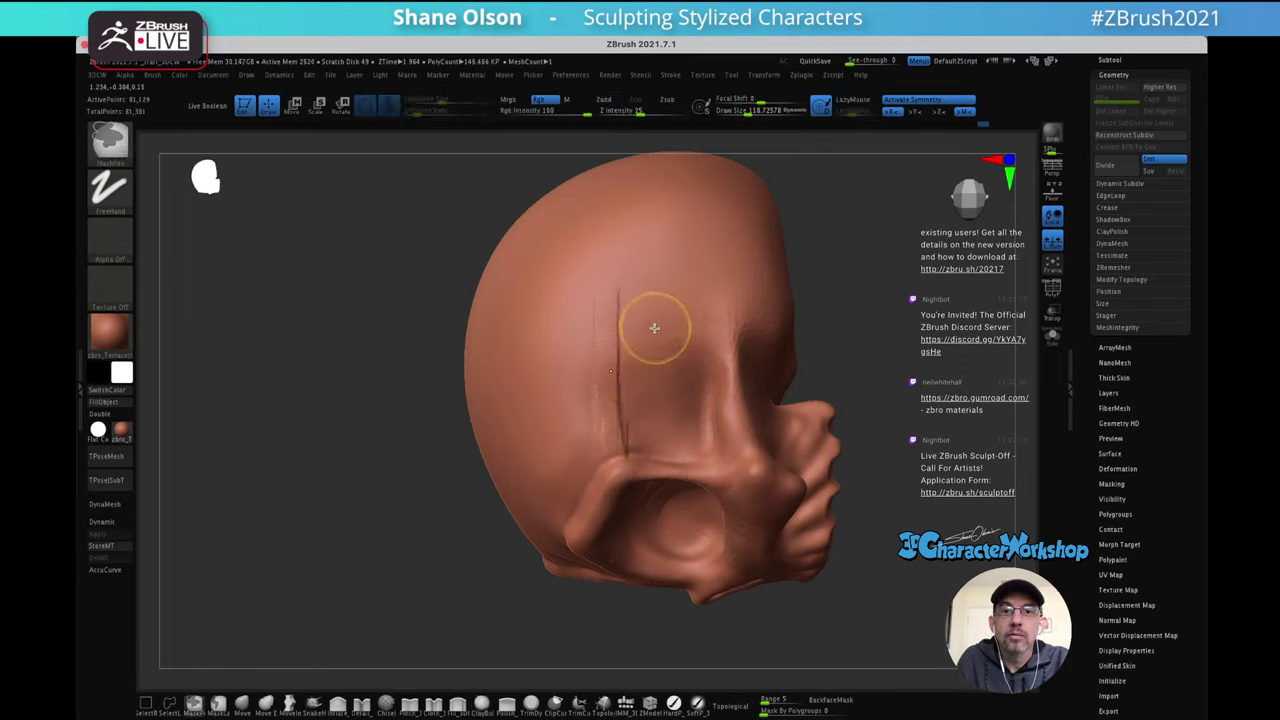
key("ctrl+z")
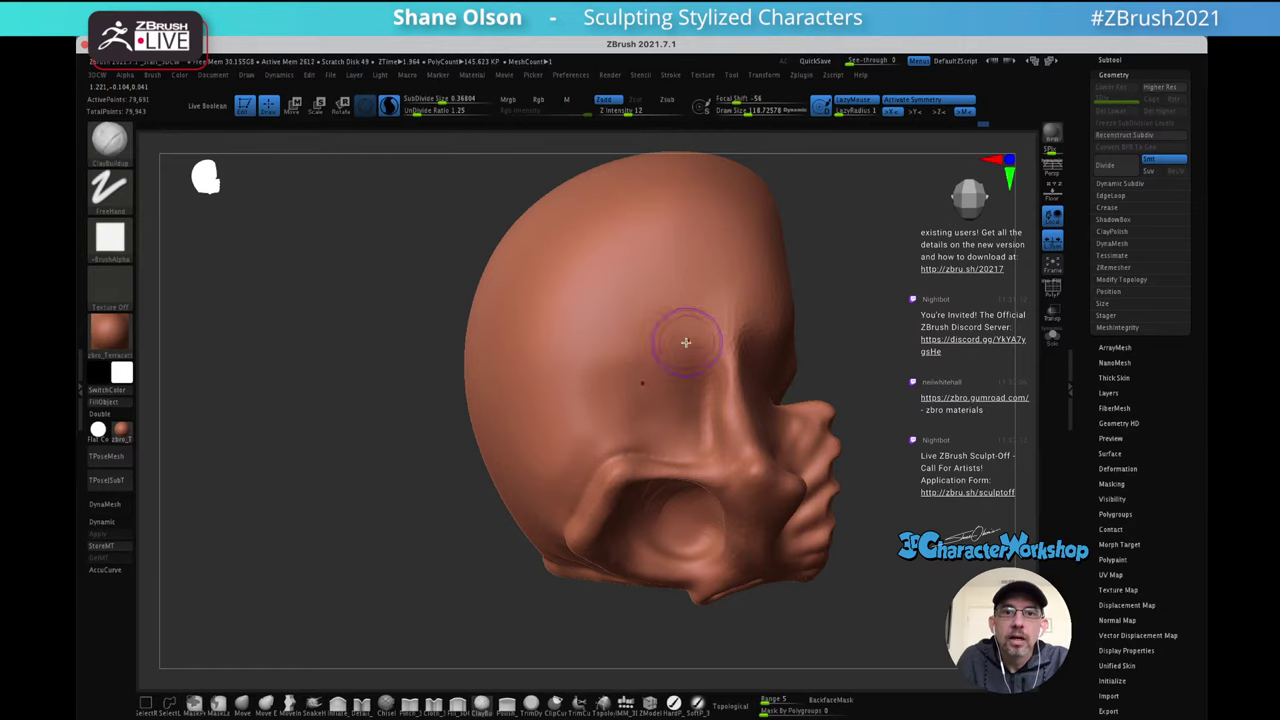
Sculpt a curved ridge from the outer brow corner back over the temple with ClayBuildup at draw size about 77
right_click_drag(684, 343, 722, 340)
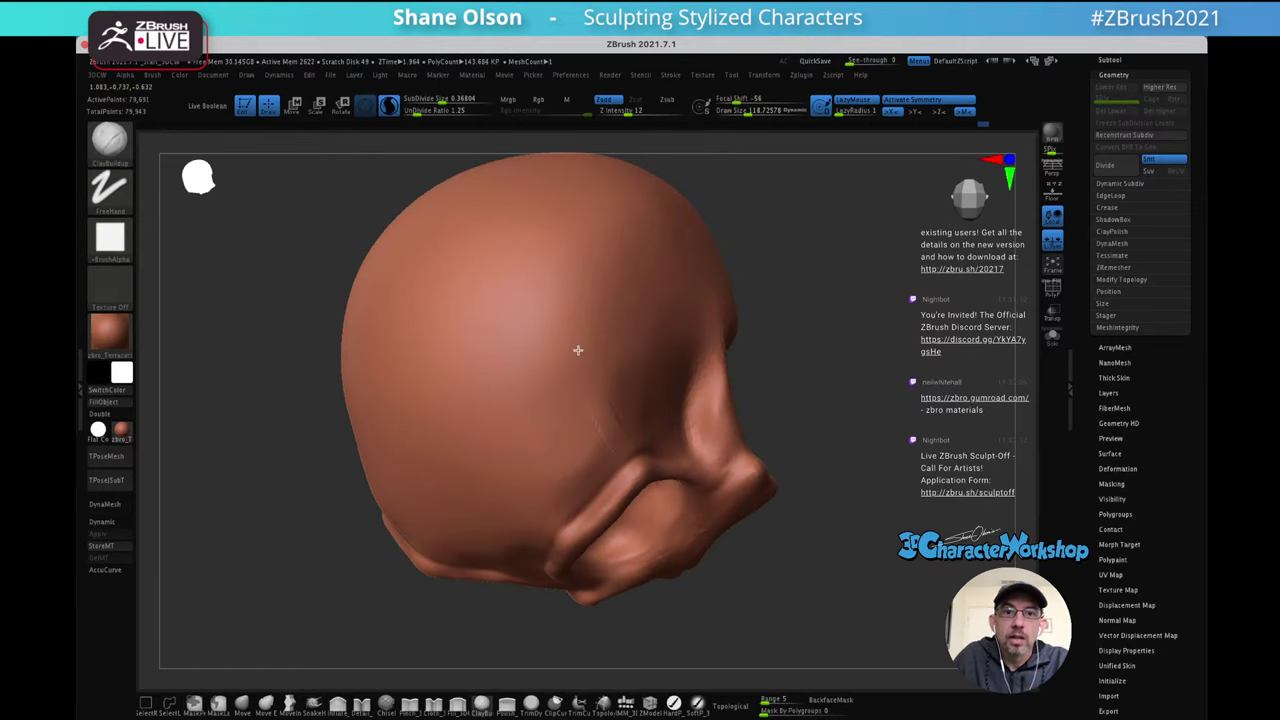
left_click_drag(582, 300, 619, 395)
mouse_move(571, 246)
right_mouse_down()
mouse_move(711, 331)
mouse_move(704, 305)
mouse_move(708, 326)
mouse_move(631, 340)
mouse_move(662, 266)
mouse_move(737, 277)
mouse_move(737, 297)
mouse_move(700, 288)
right_mouse_up()
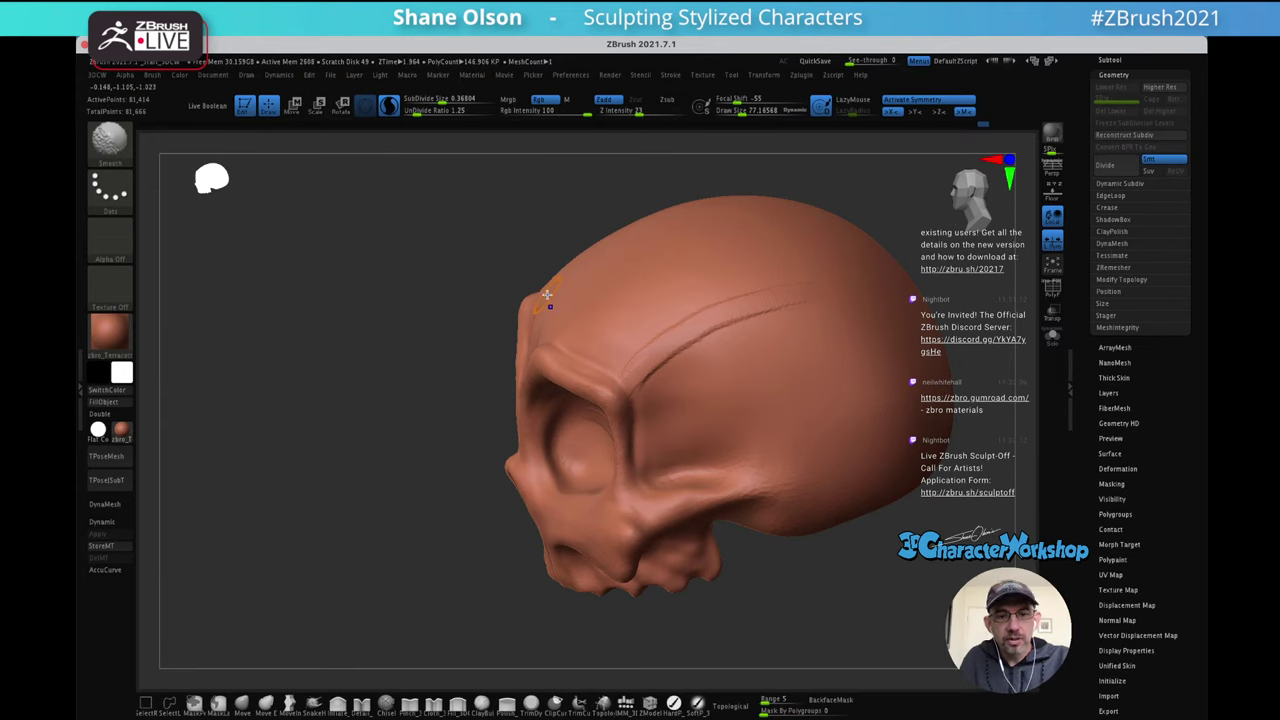
Check the mesh density around the temple ridge in wireframe and set SubDivide Size to about 0.579
key("shift+f")
right_click_drag(723, 306, 710, 354, "ctrl")
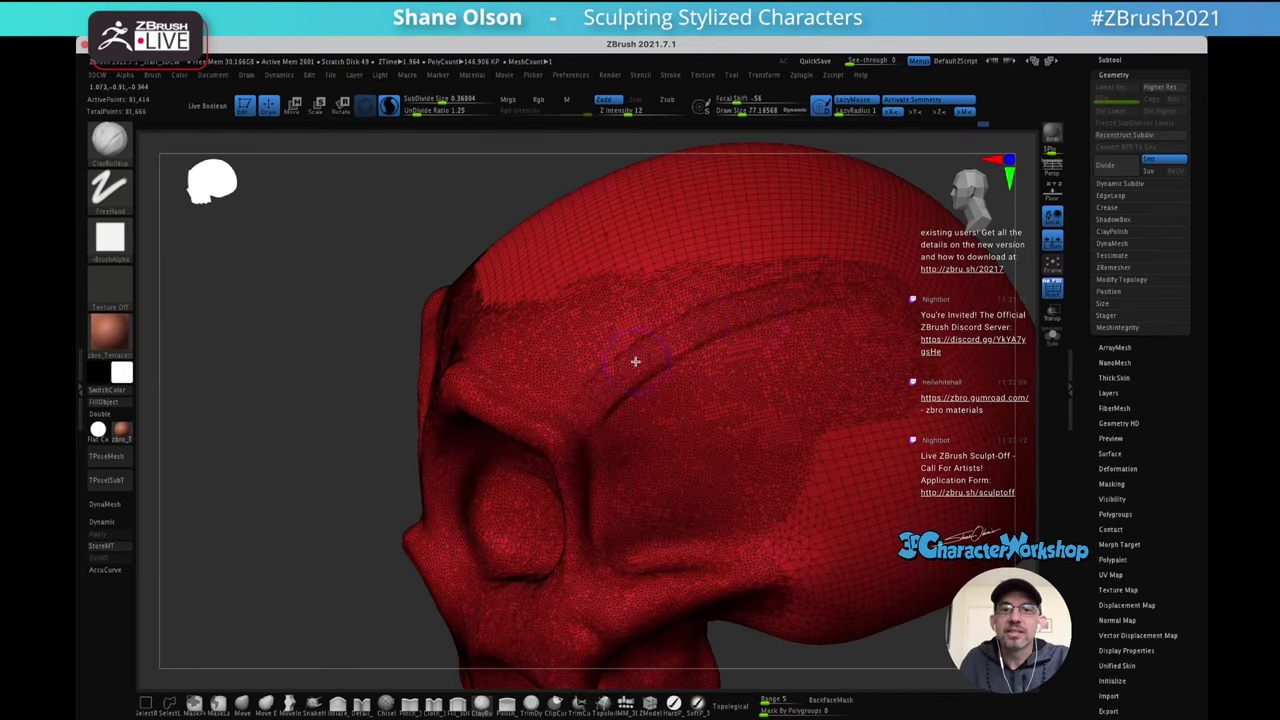
left_click(441, 100)
left_click_drag(445, 101, 605, 244)
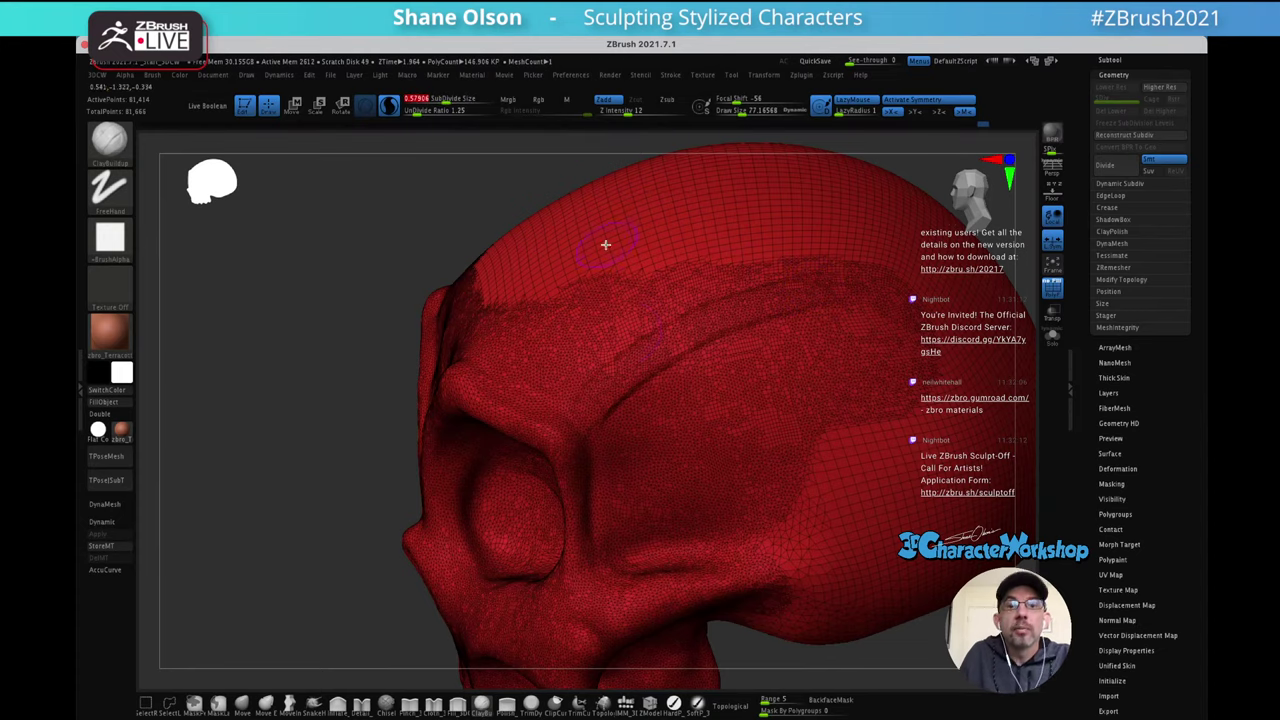
key("shift+f")
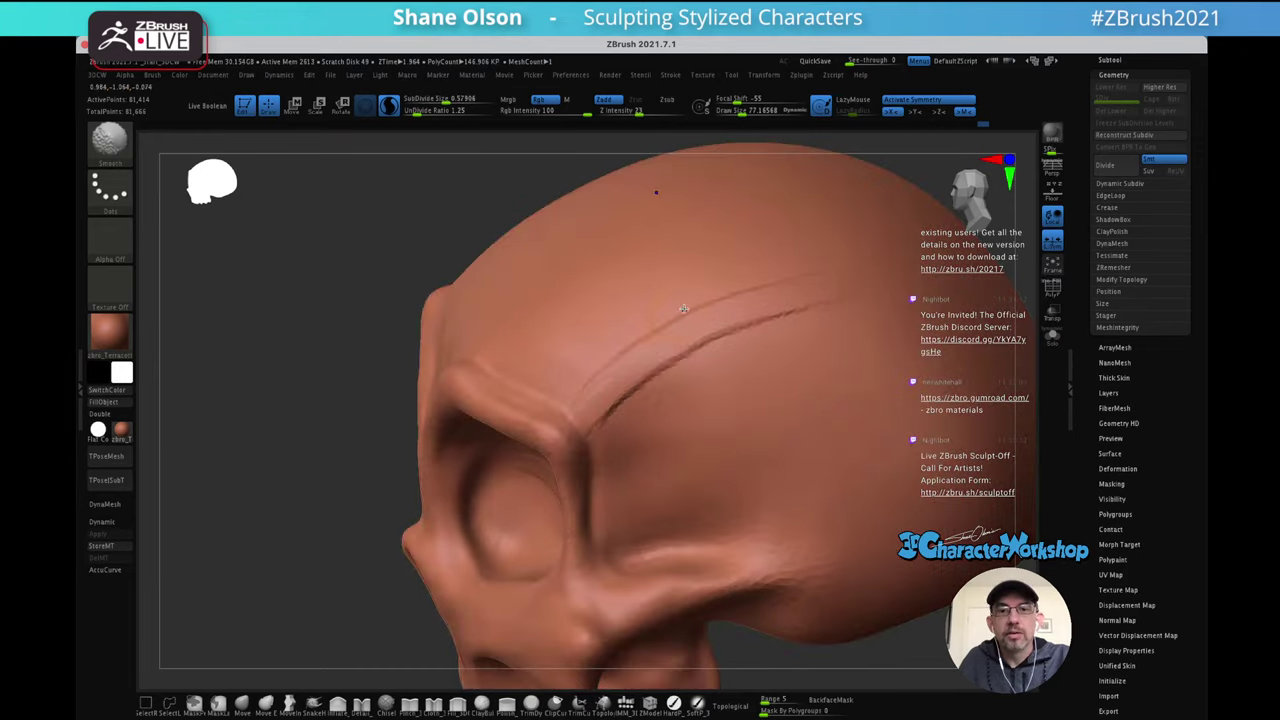
Build up and define the temple ridge from the outer brow corner toward the back of the skull
mouse_move(572, 428)
left_mouse_down()
mouse_move(623, 362)
mouse_move(688, 324)
left_mouse_up()
mouse_move(577, 404)
left_mouse_down()
mouse_move(665, 355)
mouse_move(617, 362)
mouse_move(734, 314)
mouse_move(651, 363)
left_mouse_up()
mouse_move(642, 363)
right_mouse_down()
mouse_move(611, 372)
mouse_move(685, 331)
mouse_move(668, 370)
right_mouse_up()
mouse_move(598, 370)
left_mouse_down()
mouse_move(558, 423)
mouse_move(720, 279)
mouse_move(766, 258)
left_mouse_up()
mouse_move(732, 293)
right_mouse_down()
mouse_move(683, 360)
mouse_move(655, 372)
right_mouse_up()
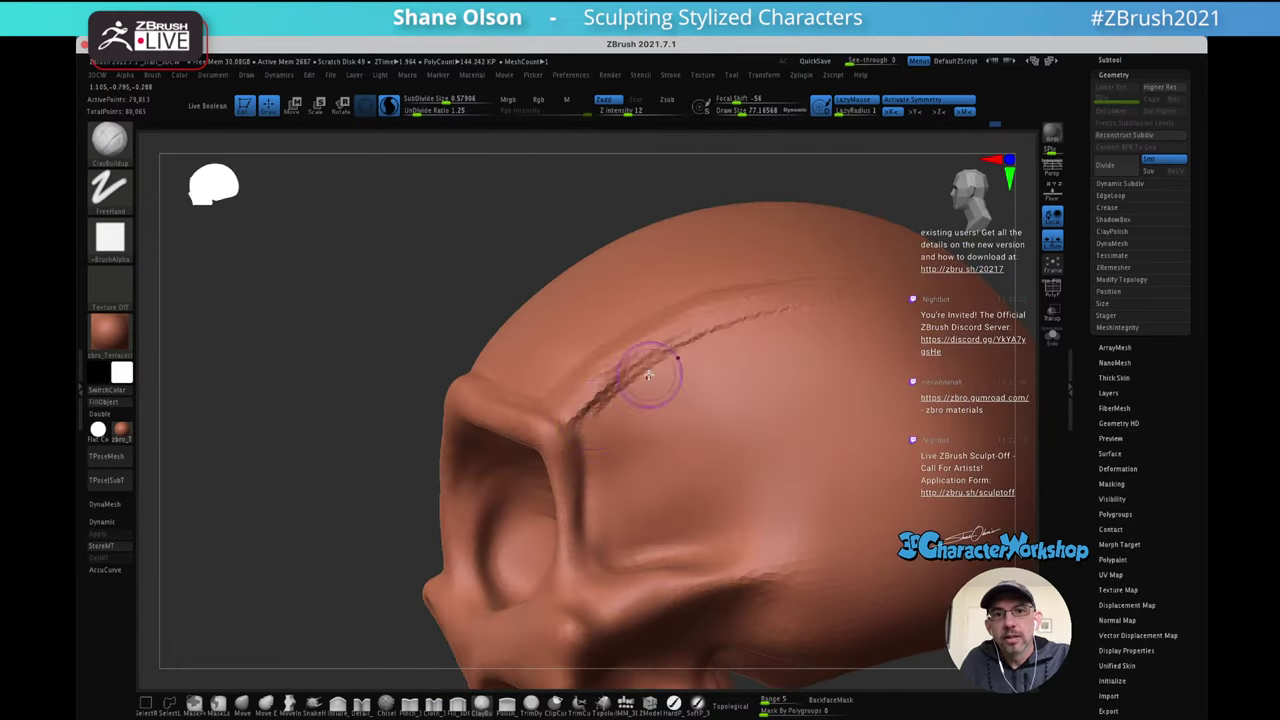
Stroke along the underside of the temple ridge and smooth the groove and the area beside the eye socket
left_click_drag(578, 429, 671, 363)
left_click_drag(603, 397, 646, 369, "shift")
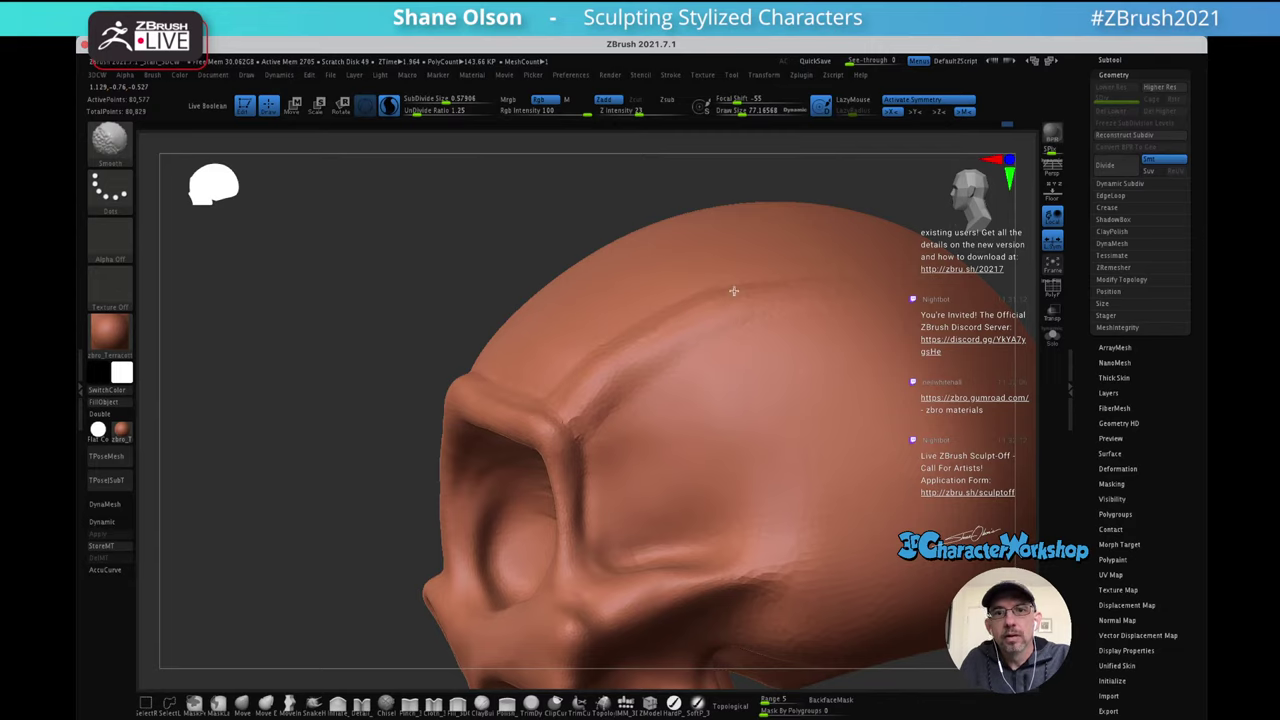
left_click_drag(602, 520, 606, 508, "shift")
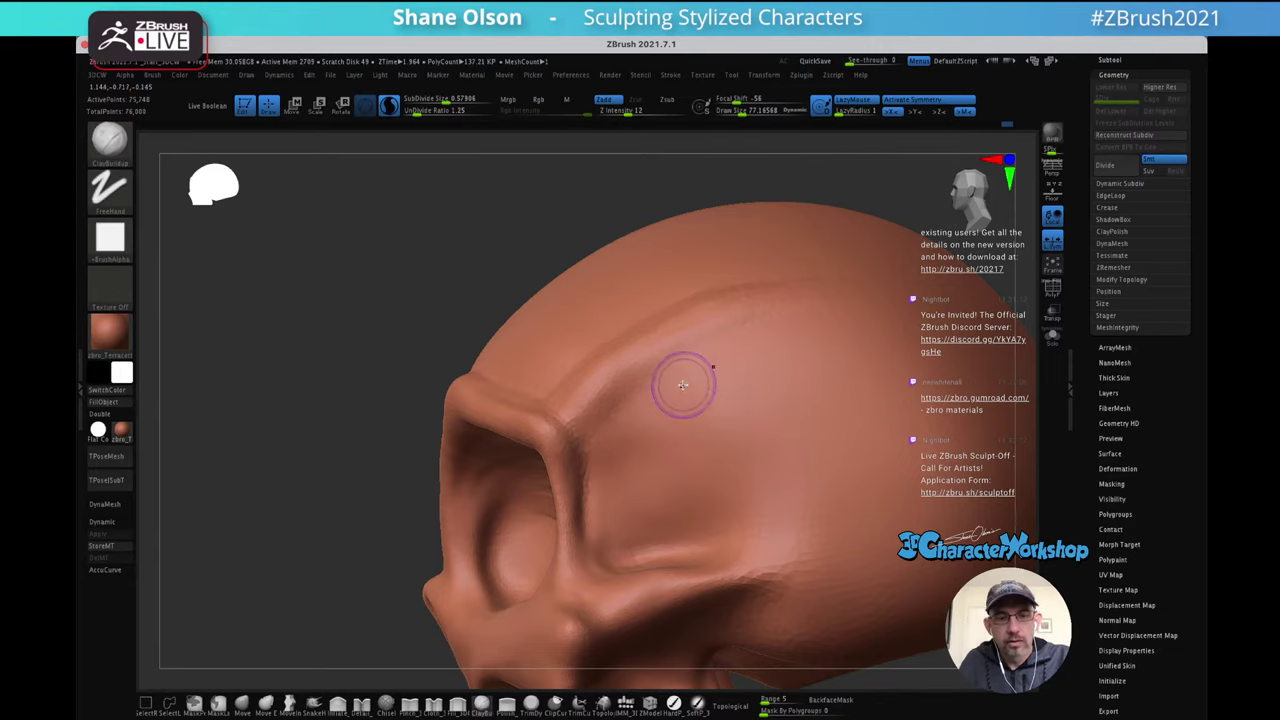
Fill the lower forehead between the brow ridges with ClayBuildup strokes and smooth them into the surface
right_click_drag(711, 408, 668, 336, "ctrl")
mouse_move(668, 336)
right_mouse_down()
mouse_move(743, 367)
mouse_move(777, 360)
mouse_move(739, 409)
right_mouse_up()
right_click_drag(753, 360, 797, 366, "ctrl")
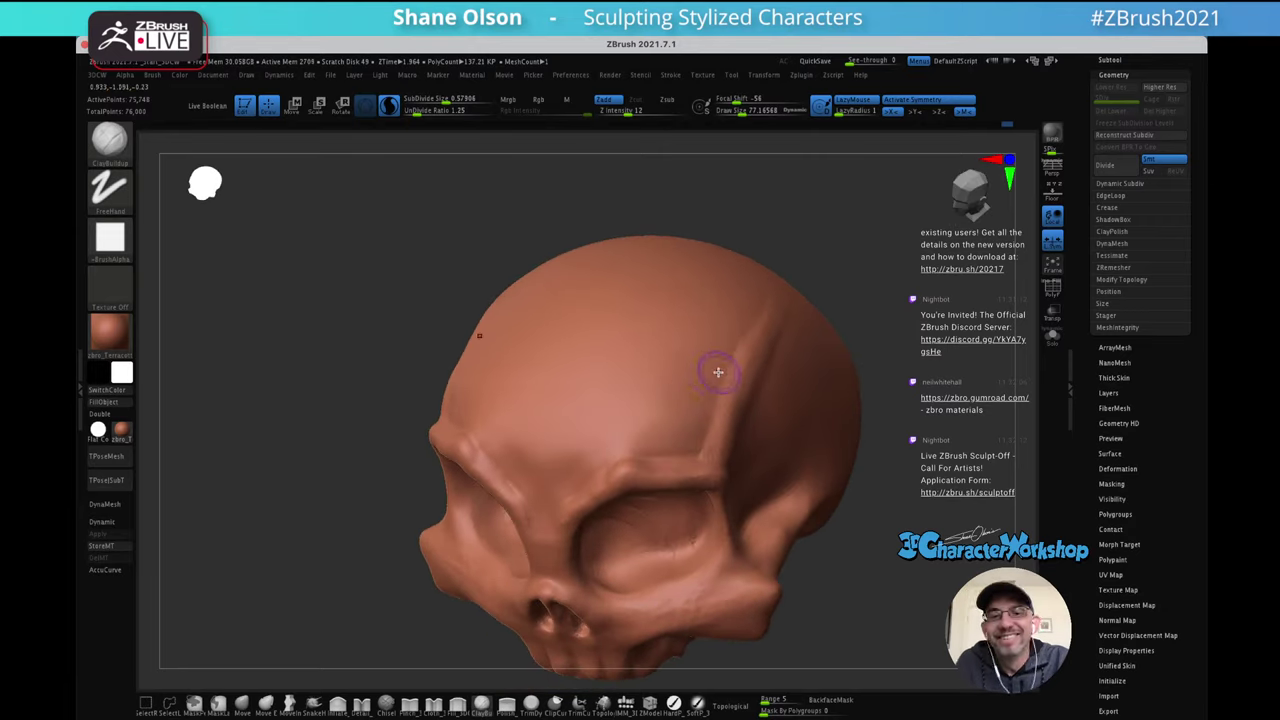
right_click_drag(651, 366, 640, 401)
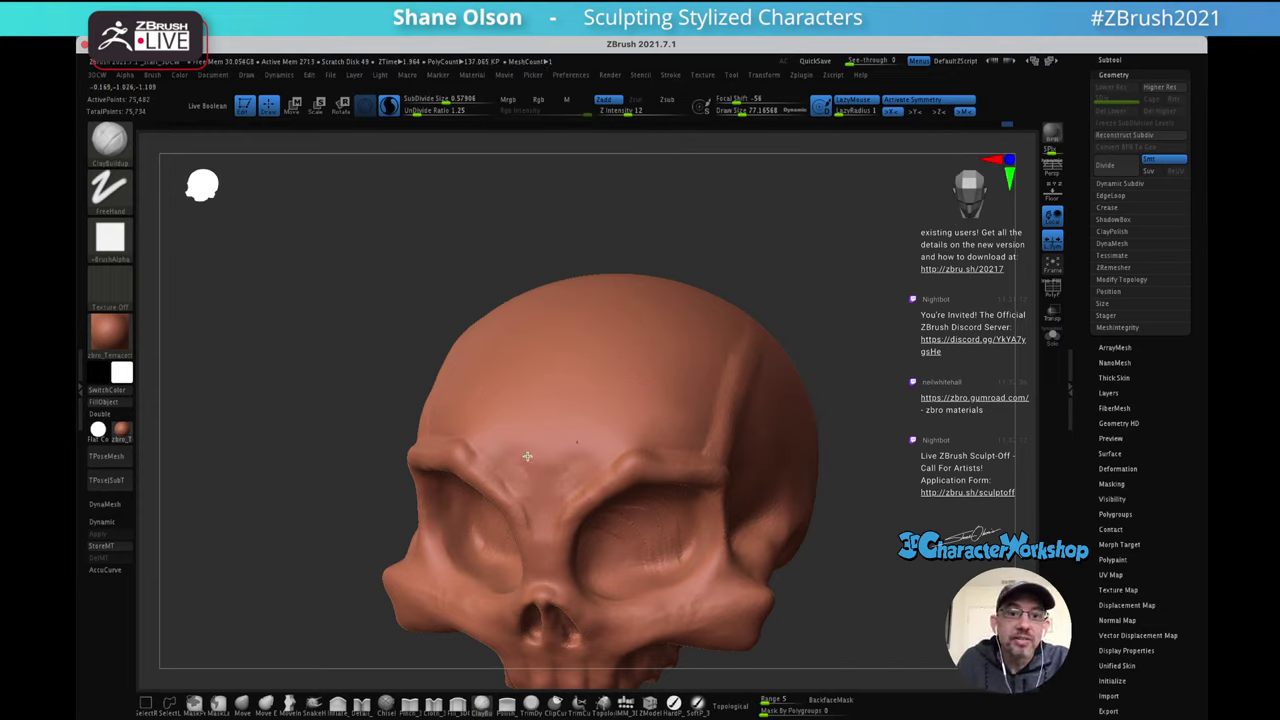
key("shift")
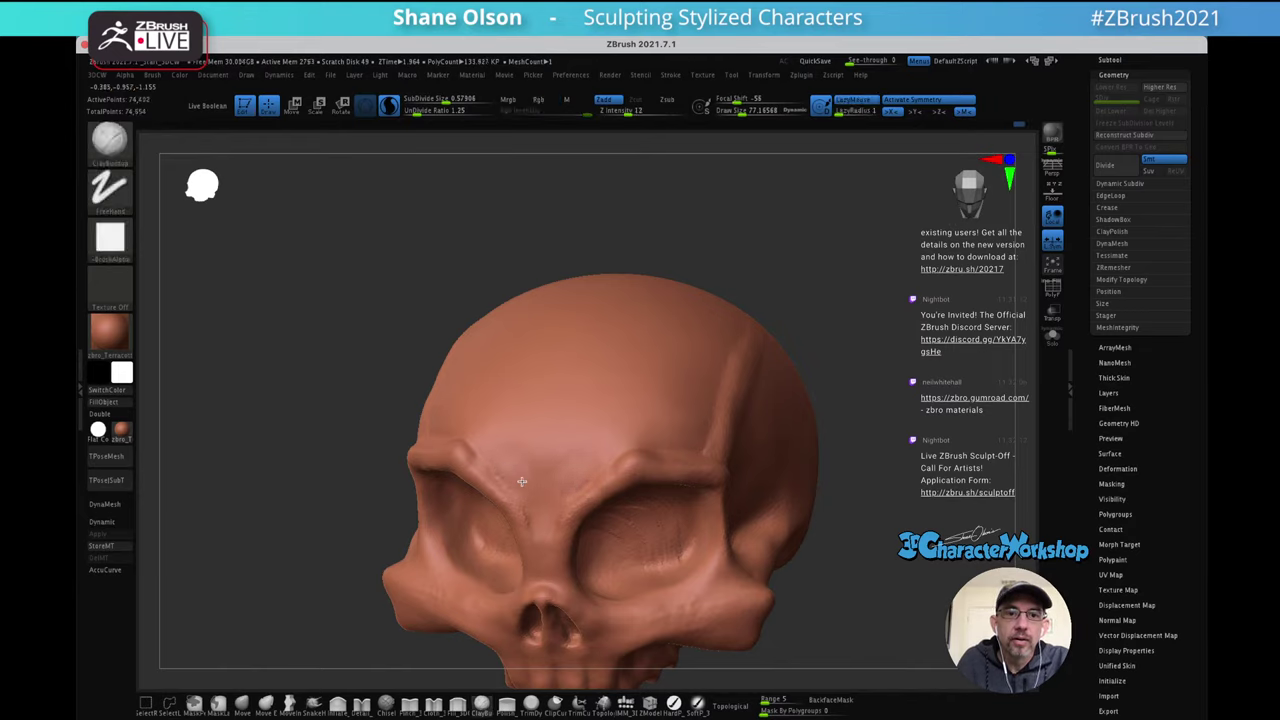
key("shift")
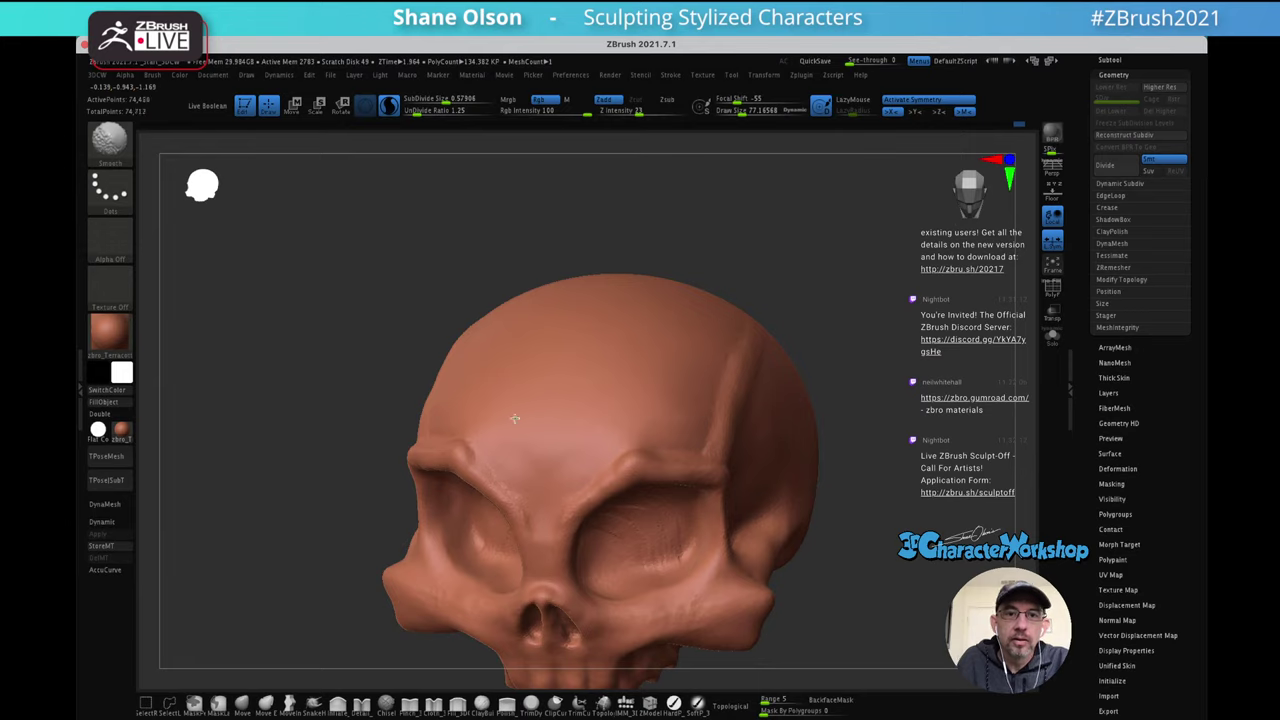
mouse_move(590, 418)
right_mouse_down()
mouse_move(643, 367)
mouse_move(672, 374)
right_mouse_up()
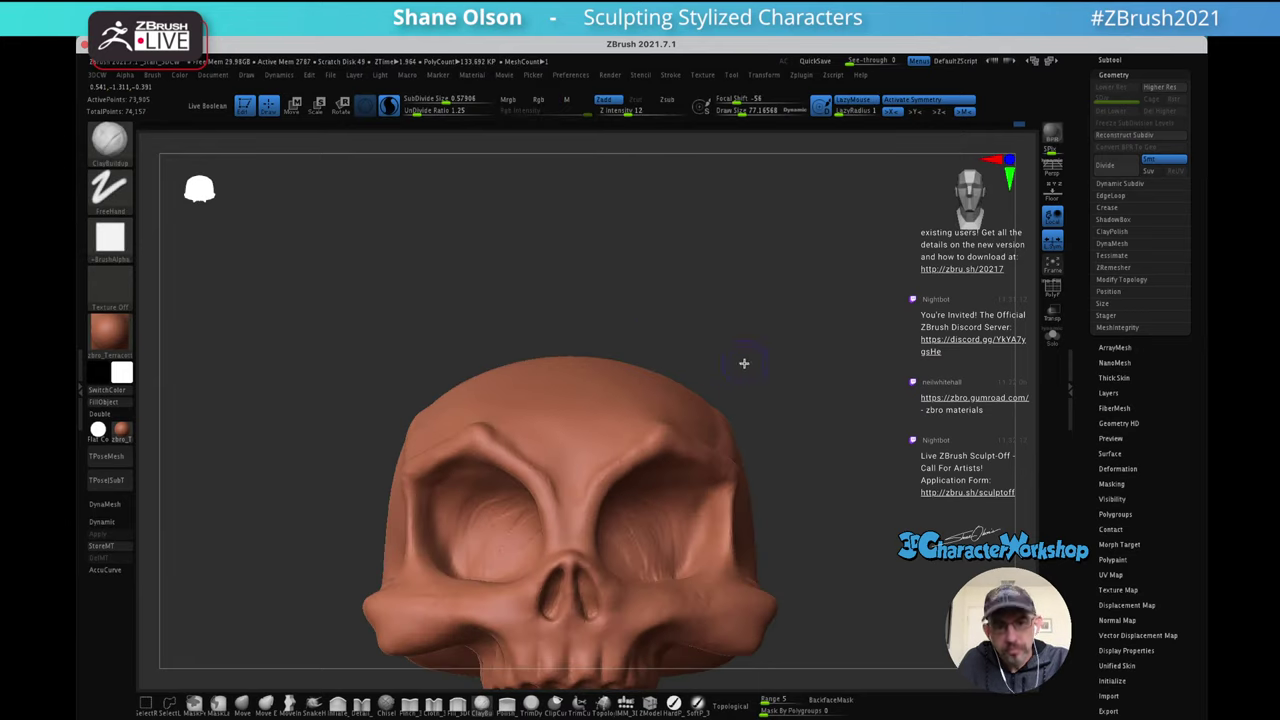
Push the underside of the cranium behind the jaw upward with the Move brush at draw size about 412
right_click_drag(857, 378, 743, 346, "ctrl")
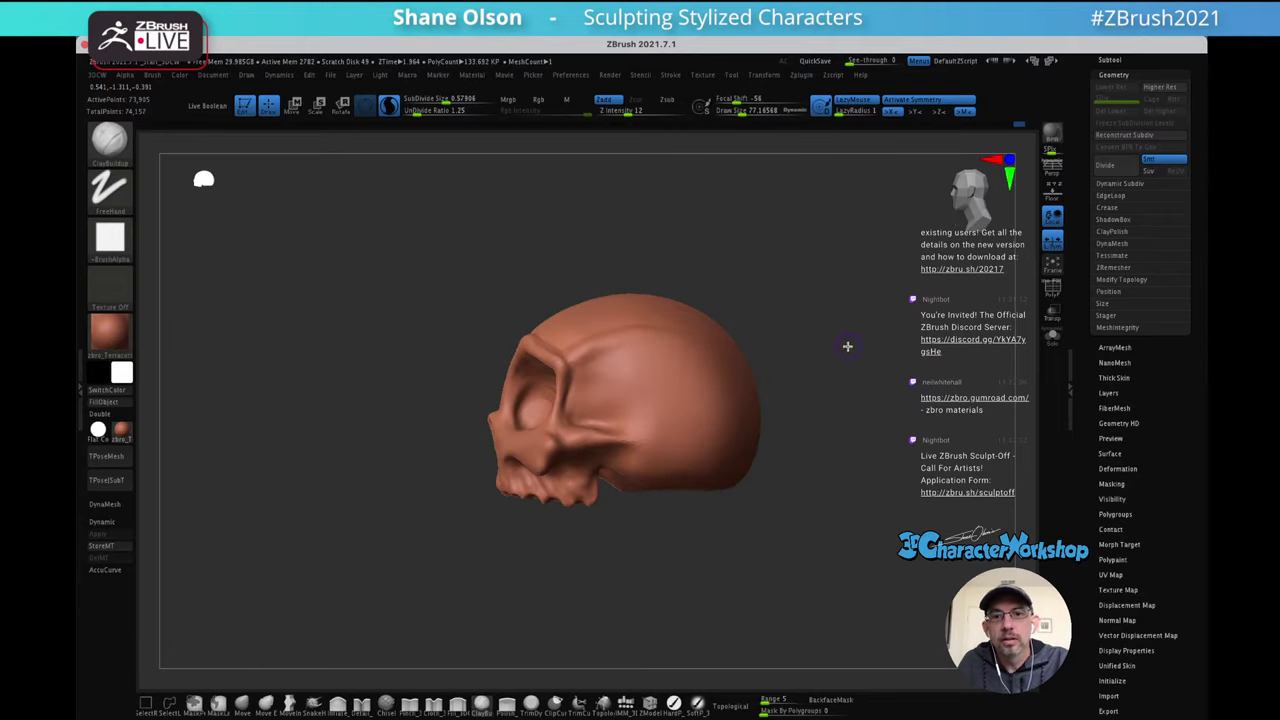
right_click_drag(847, 346, 835, 307)
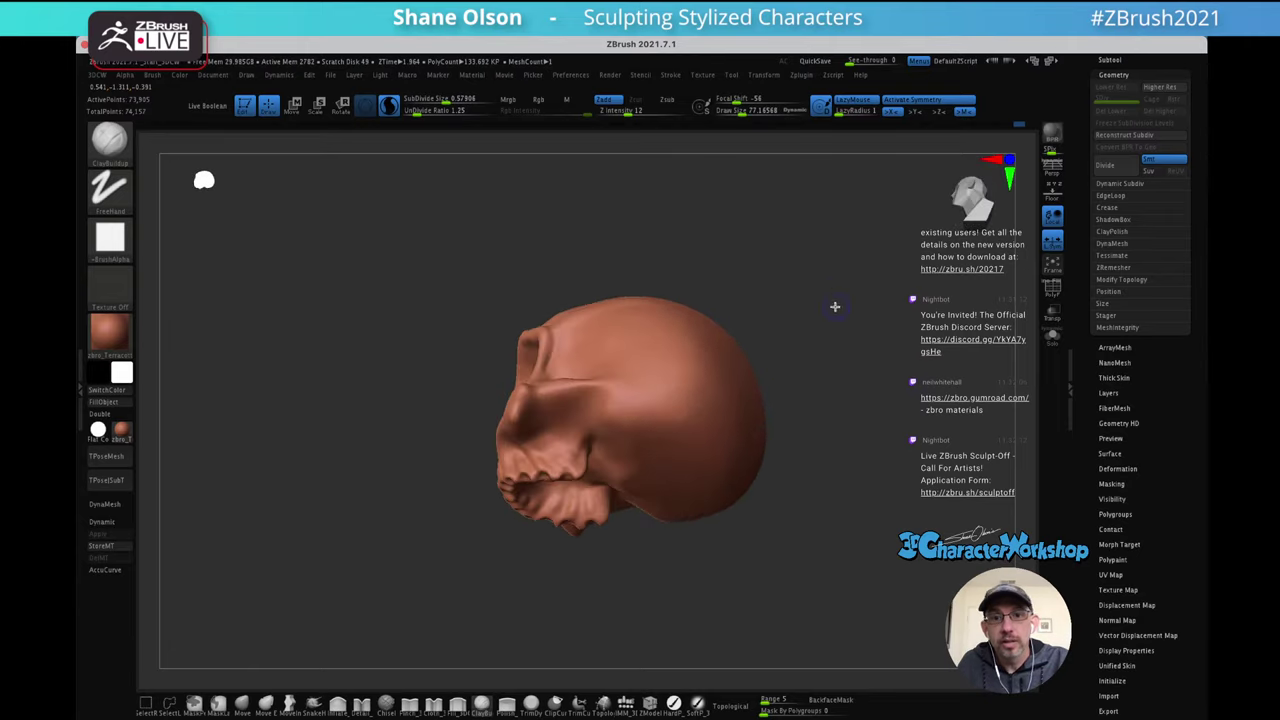
left_click(253, 693)
key("s")
left_click_drag(416, 518, 427, 518)
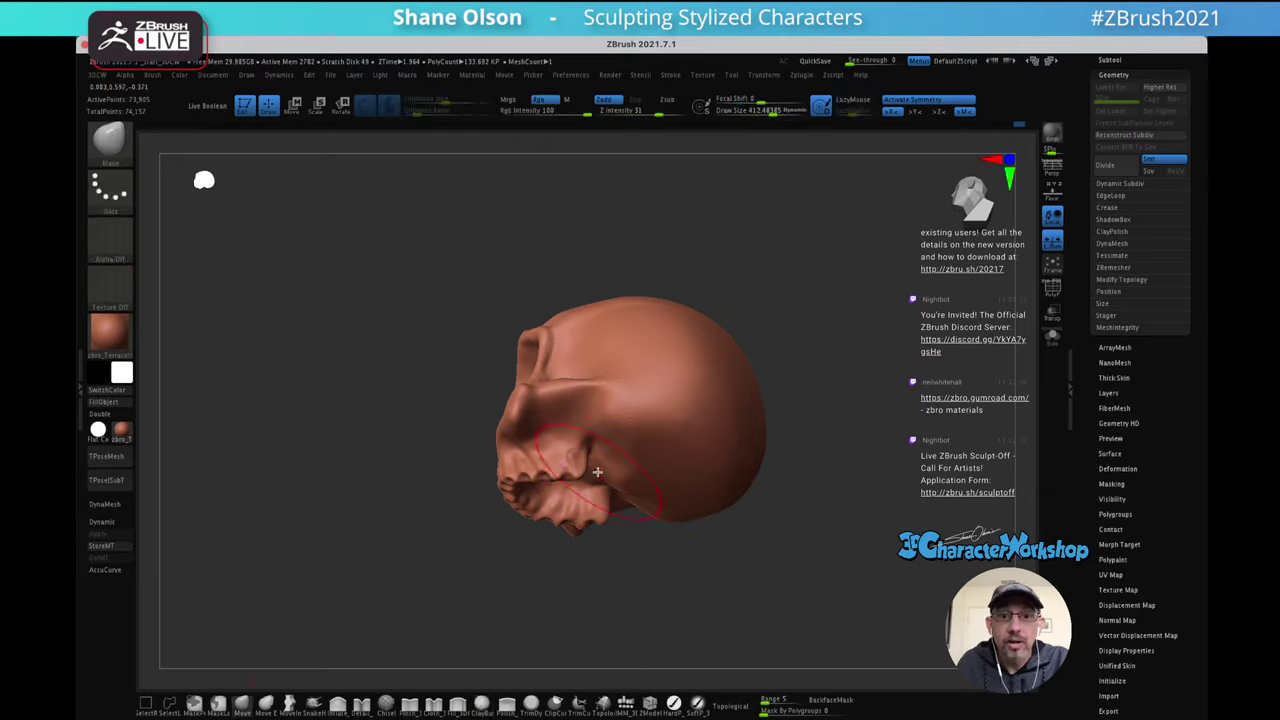
left_click_drag(646, 483, 688, 451)
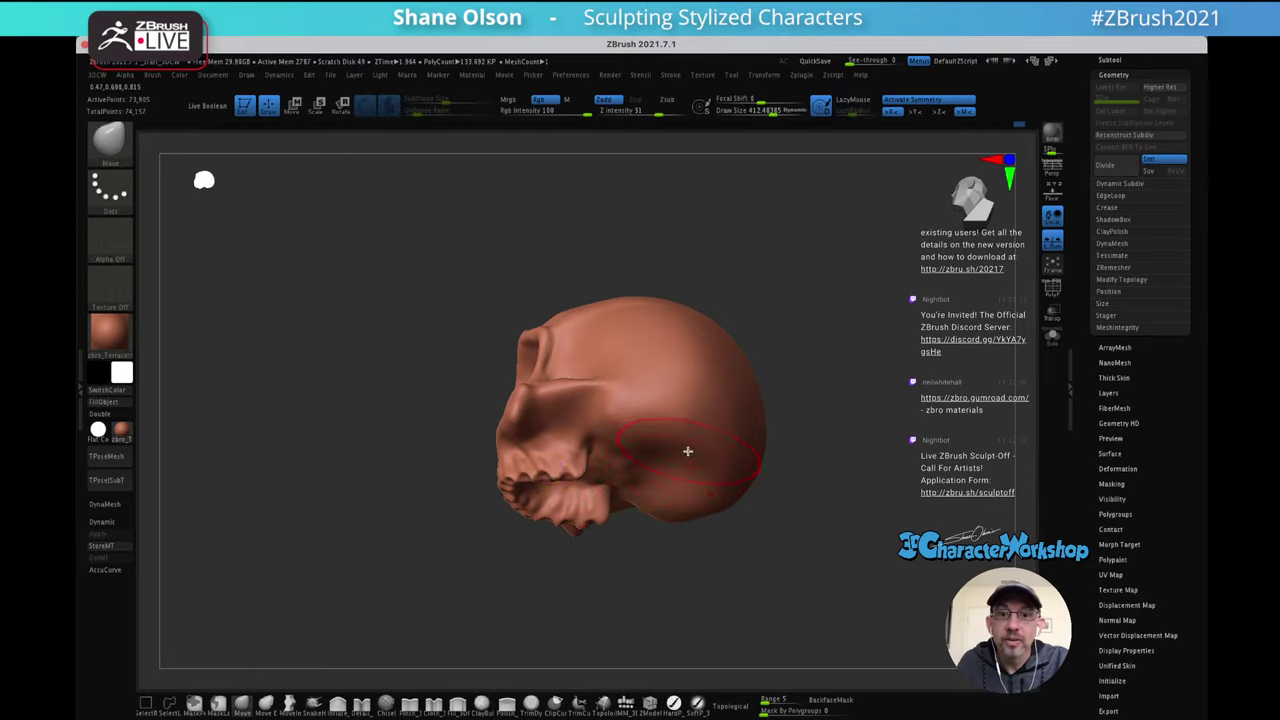
mouse_move(688, 451)
right_mouse_down()
mouse_move(669, 457)
mouse_move(680, 451)
mouse_move(669, 490)
mouse_move(671, 457)
mouse_move(751, 494)
mouse_move(734, 443)
mouse_move(682, 464)
mouse_move(771, 411)
mouse_move(758, 360)
right_mouse_up()
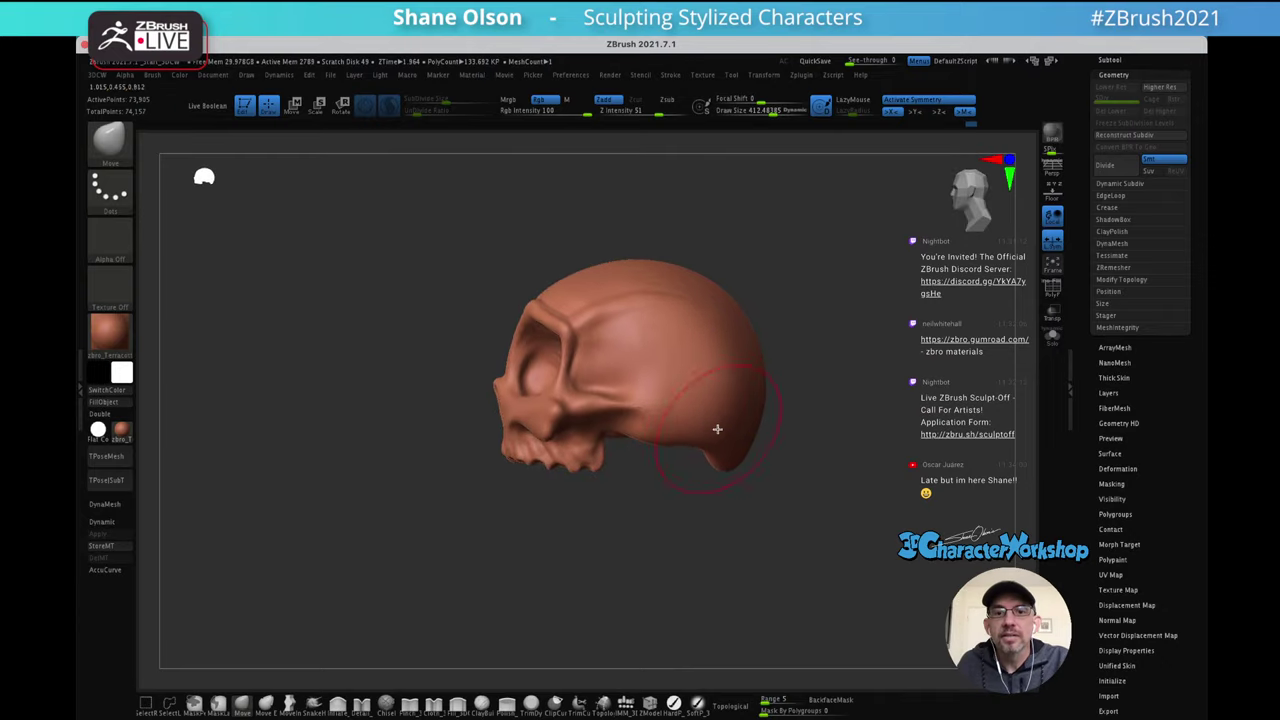
right_click_drag(746, 420, 760, 373)
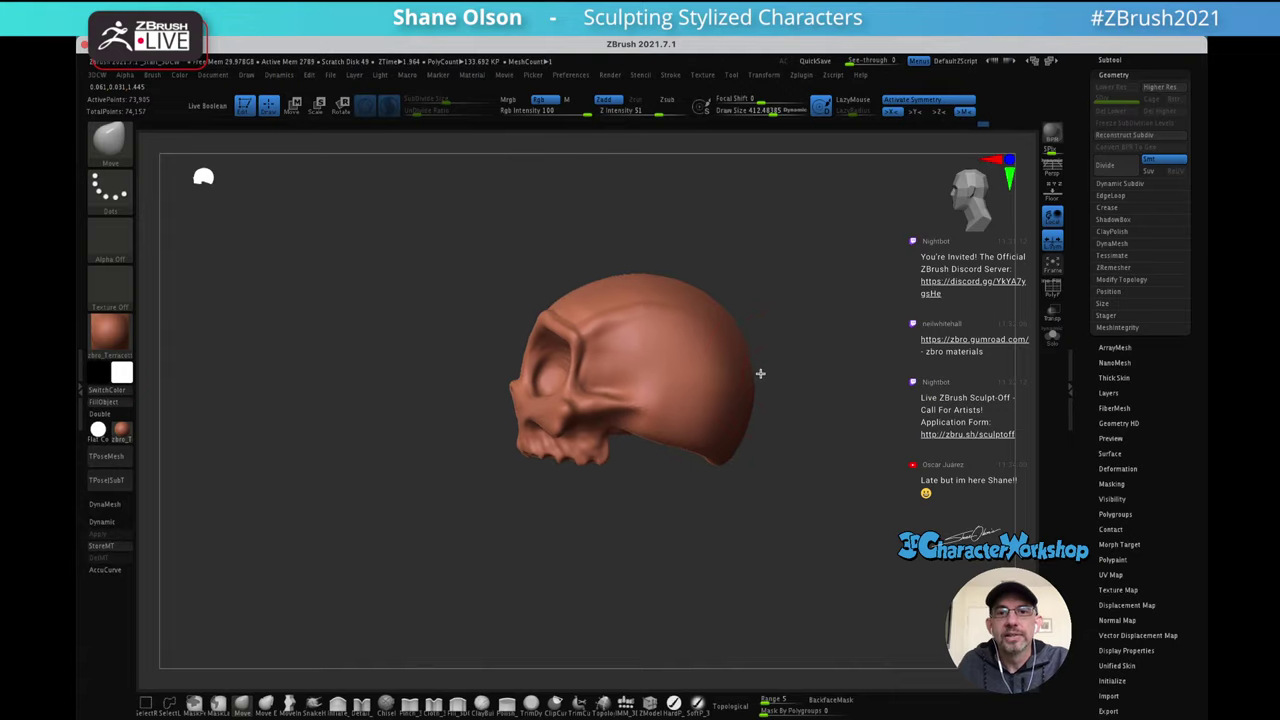
Pull the upper back of the cranium outward with the Move brush at draw size about 662
right_click_drag(785, 327, 766, 359, "alt")
key("s")
left_click_drag(800, 338, 814, 345)
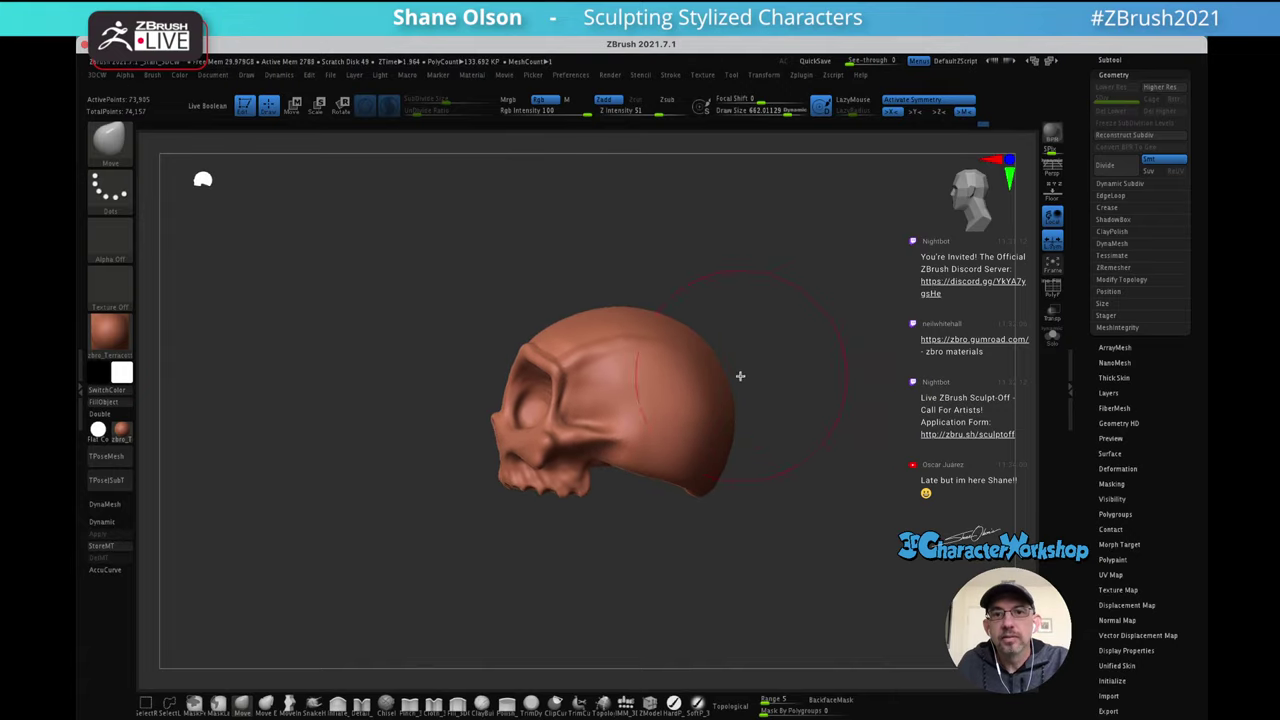
left_click_drag(740, 376, 735, 362)
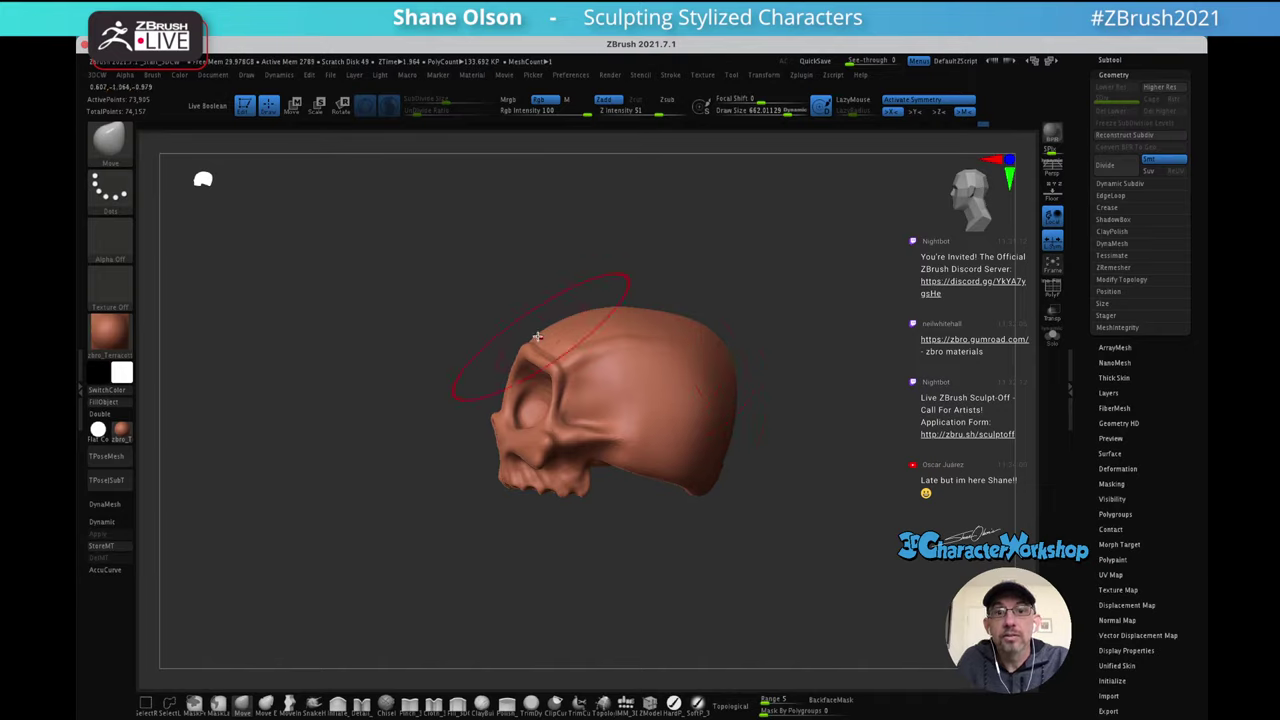
Pull the forehead and the upper sides of the cranium outward with the Move brush at draw size about 662
left_click_drag(536, 338, 530, 328)
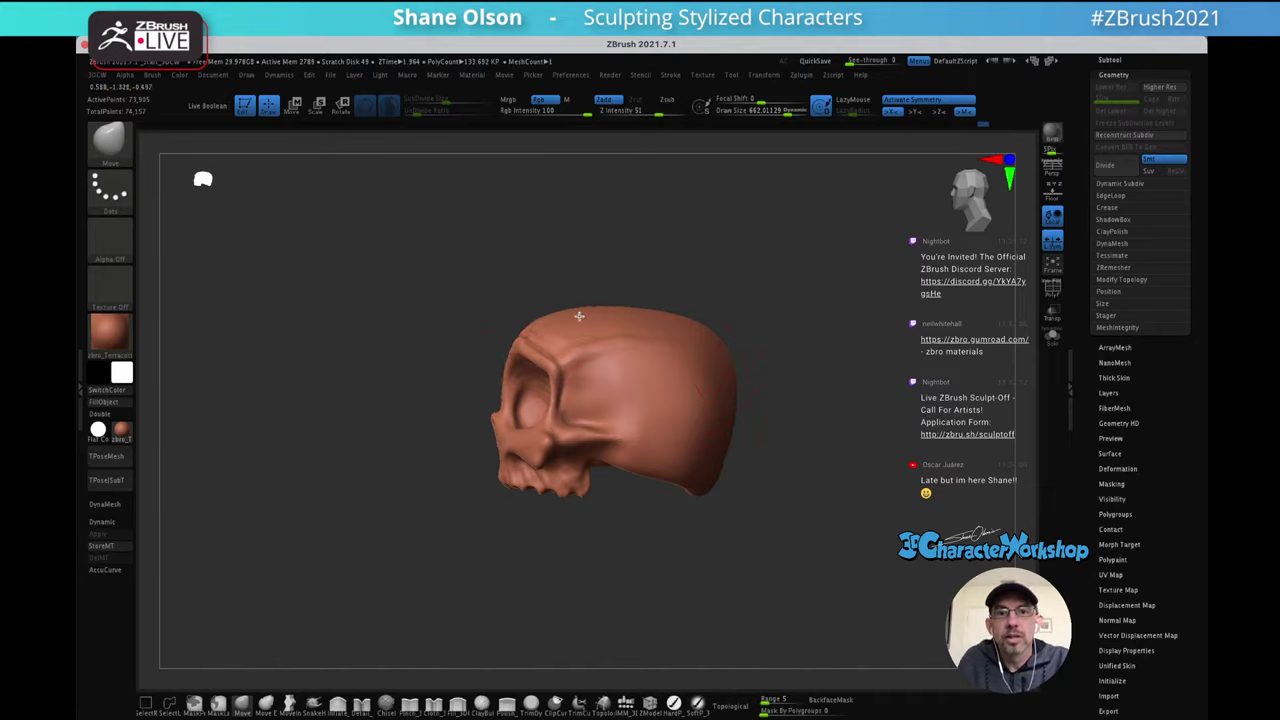
right_click_drag(651, 309, 760, 315)
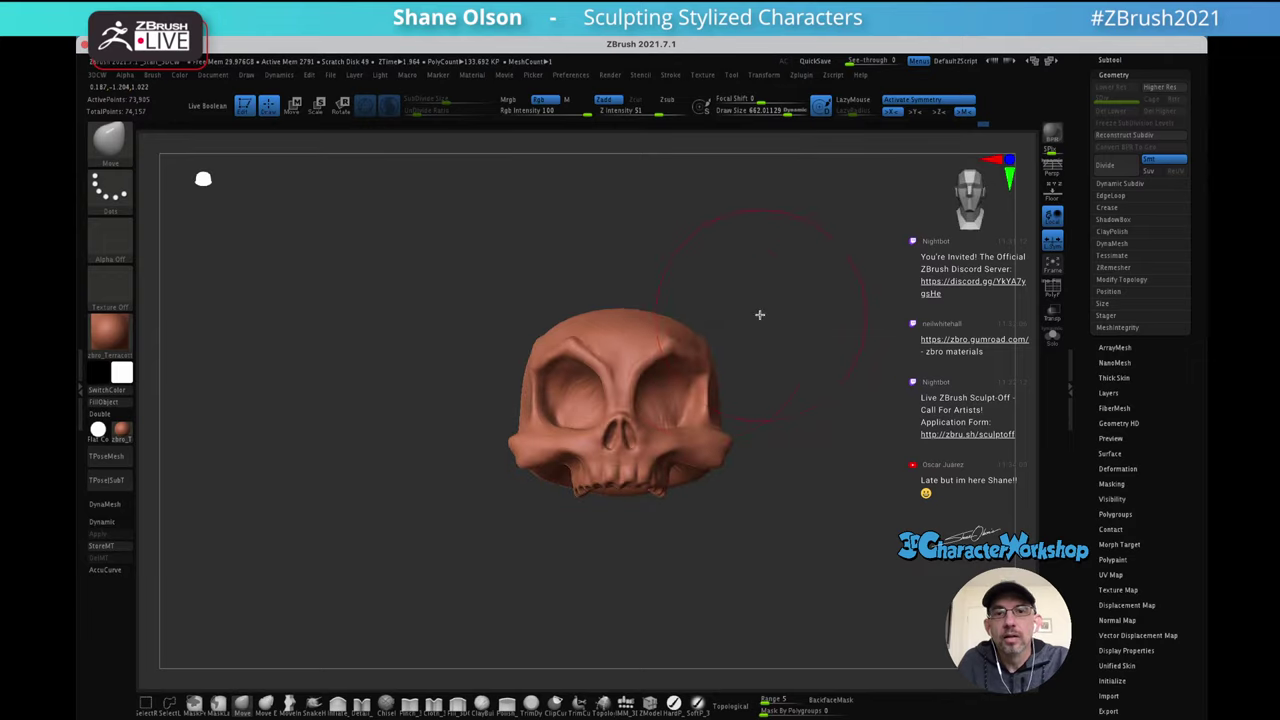
left_click_drag(703, 333, 706, 330, "ctrl+shift")
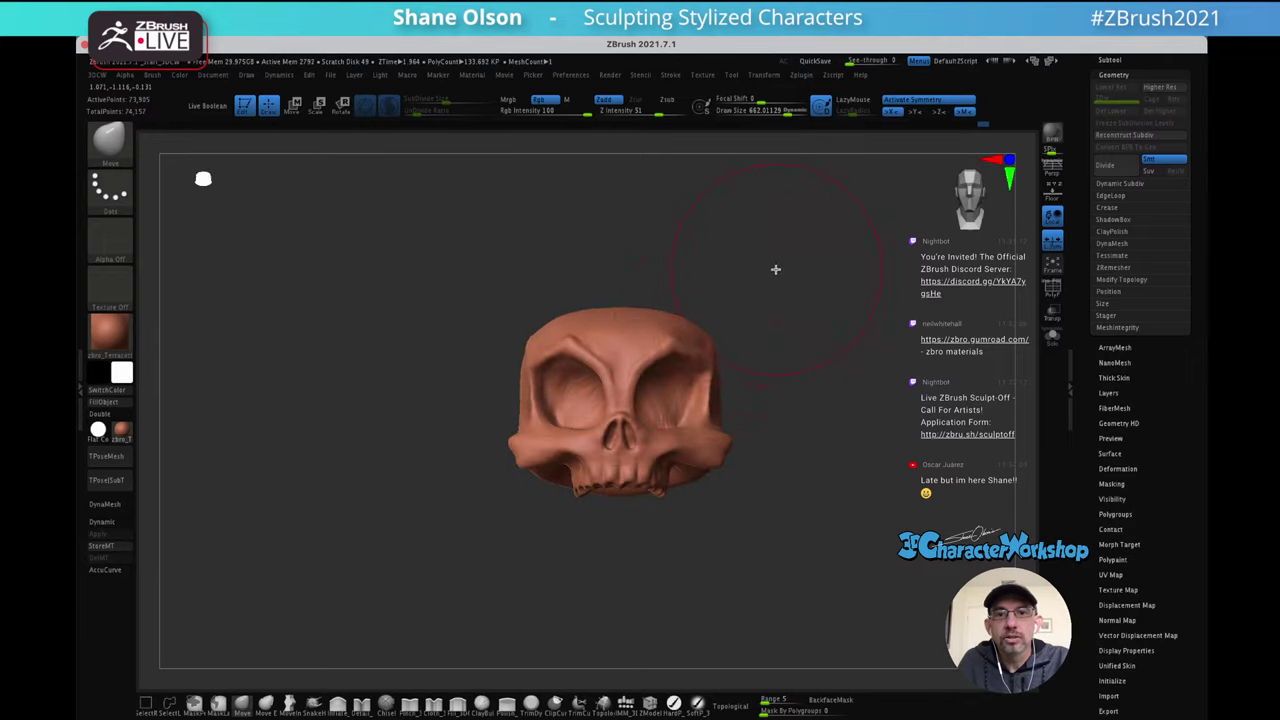
key("ctrl+z")
right_click_drag(749, 277, 692, 270)
mouse_move(834, 341)
right_mouse_down()
mouse_move(827, 296)
mouse_move(850, 334)
mouse_move(851, 354)
mouse_move(838, 348)
right_mouse_up()
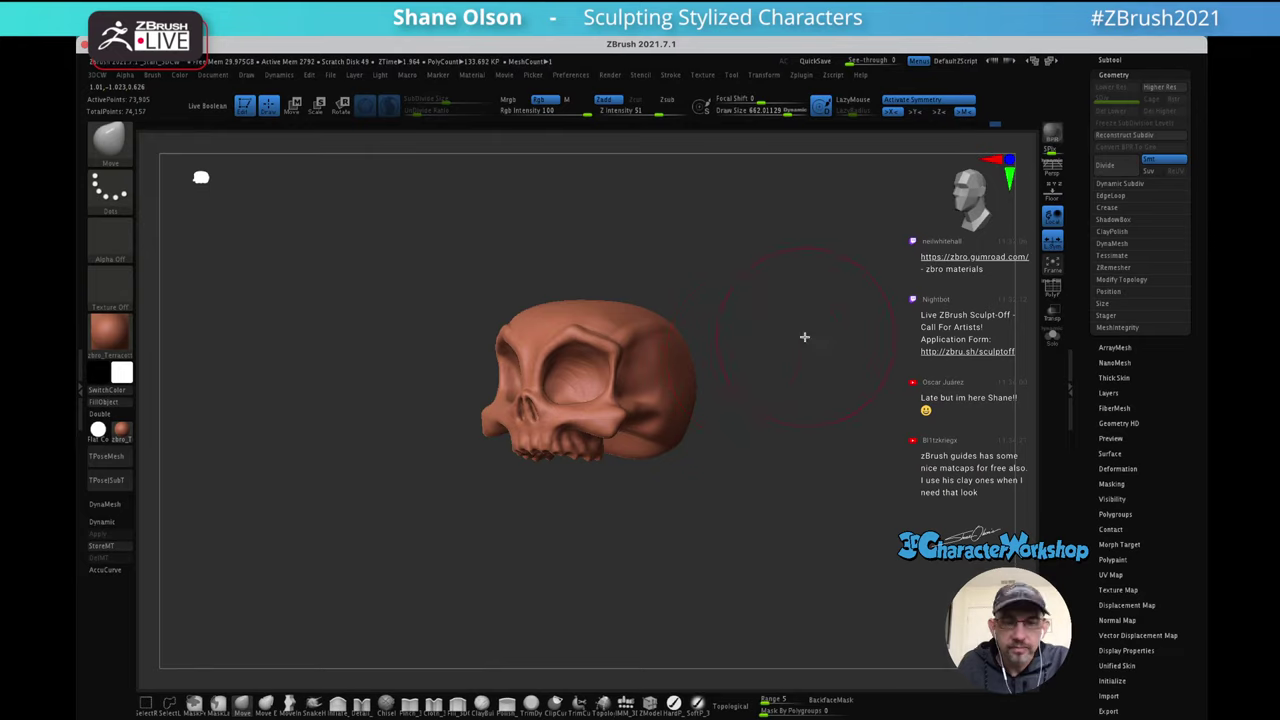
Reduce the Move brush's draw size to about 201 for closer work on the front of the skull
mouse_move(804, 337)
right_mouse_down("alt")
mouse_move(806, 386)
mouse_move(858, 290)
right_mouse_up("alt")
key("s")
left_click_drag(829, 369, 817, 372)
mouse_move(834, 347)
right_mouse_down()
mouse_move(811, 329)
mouse_move(828, 316)
right_mouse_up()
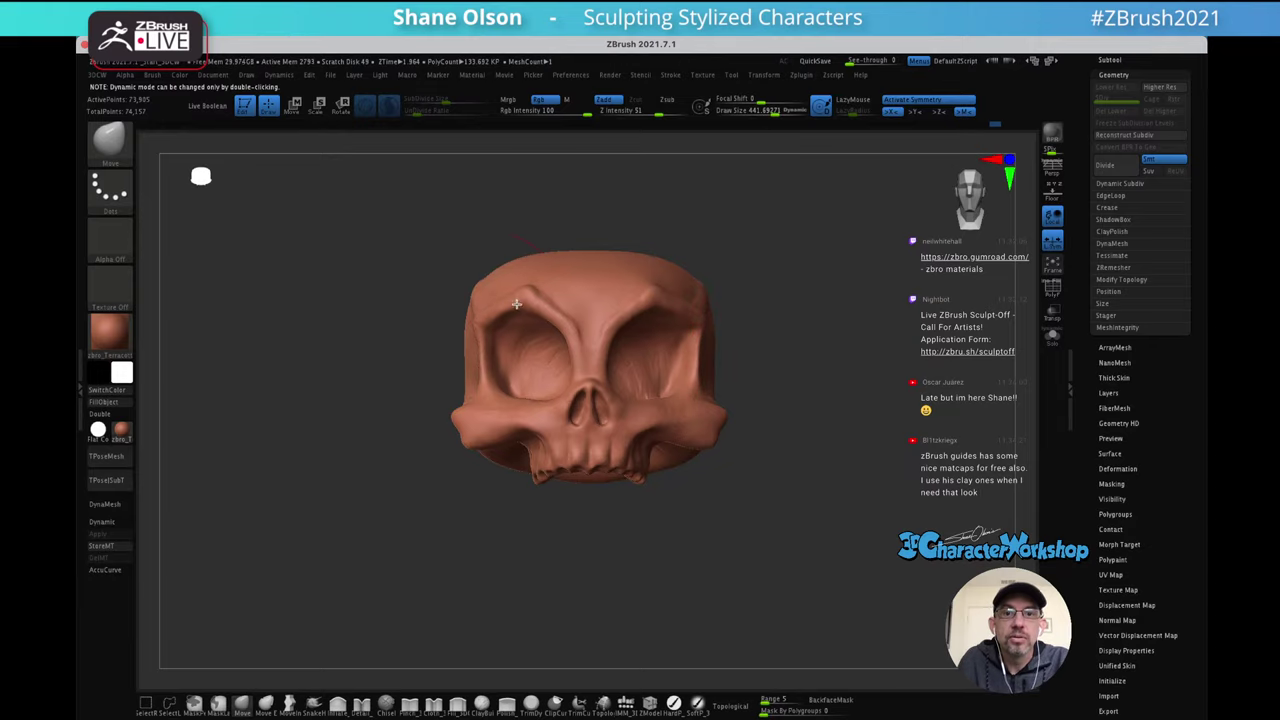
key("s")
left_click_drag(836, 358, 833, 358)
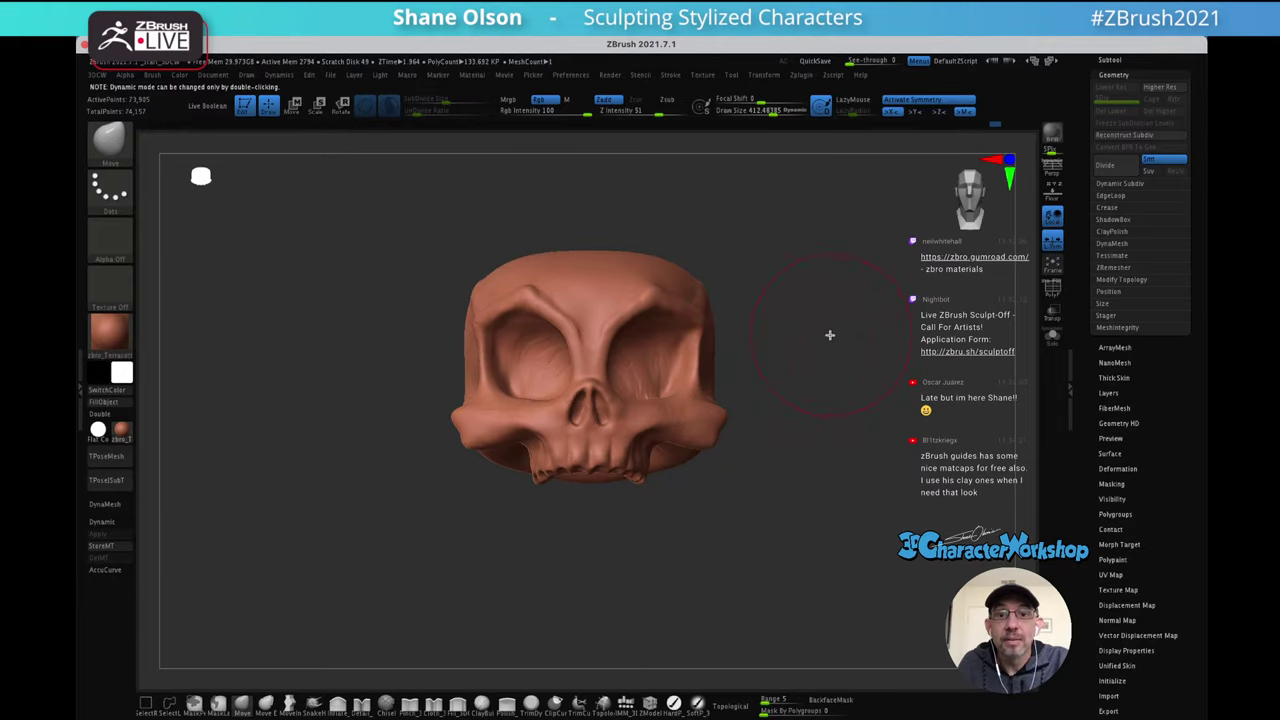
mouse_move(831, 335)
right_mouse_down("ctrl")
mouse_move(866, 366)
mouse_move(860, 349)
right_mouse_up("ctrl")
mouse_move(860, 349)
left_mouse_down()
mouse_move(884, 394)
mouse_move(876, 341)
mouse_move(858, 334)
left_mouse_up()
key("s")
mouse_move(878, 382)
left_mouse_down()
mouse_move(840, 349)
mouse_move(868, 366)
mouse_move(857, 381)
left_mouse_up()
key("s")
Switch to the Detail_3DCW brush at draw size about 163 and set its SubDivide Size to about 0.77
left_click(338, 705)
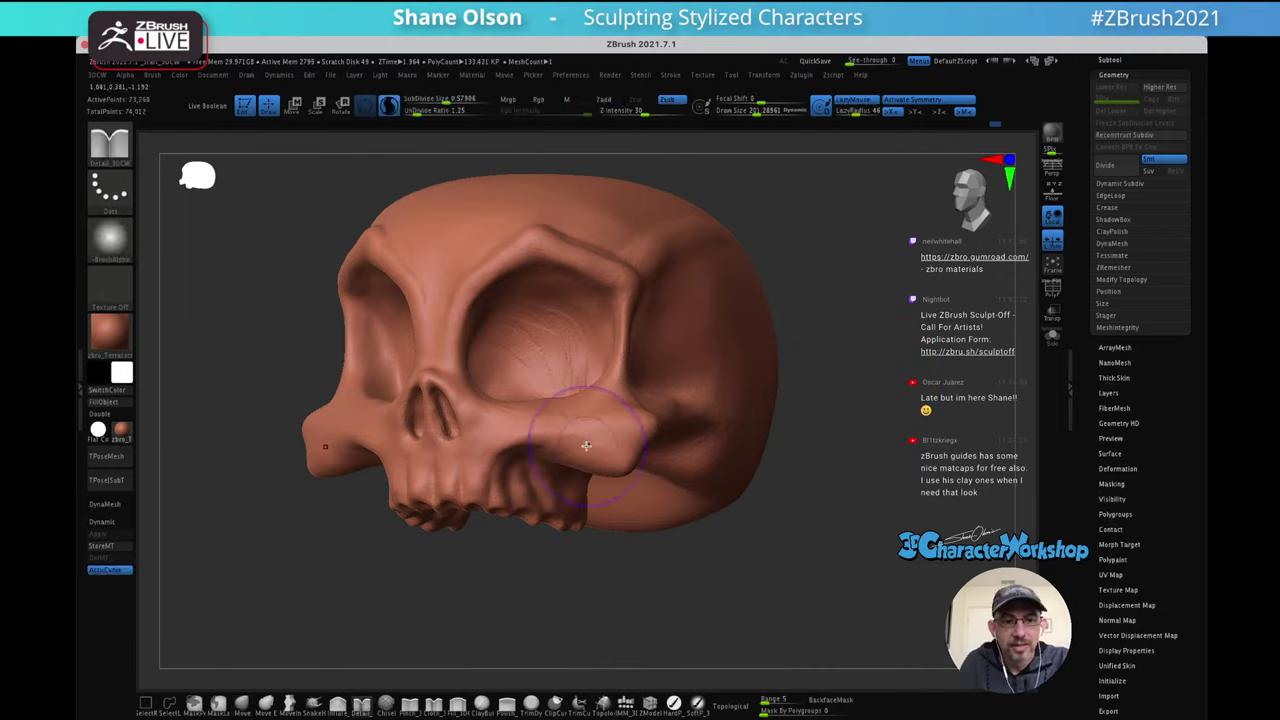
key("s")
left_click_drag(591, 446, 586, 446)
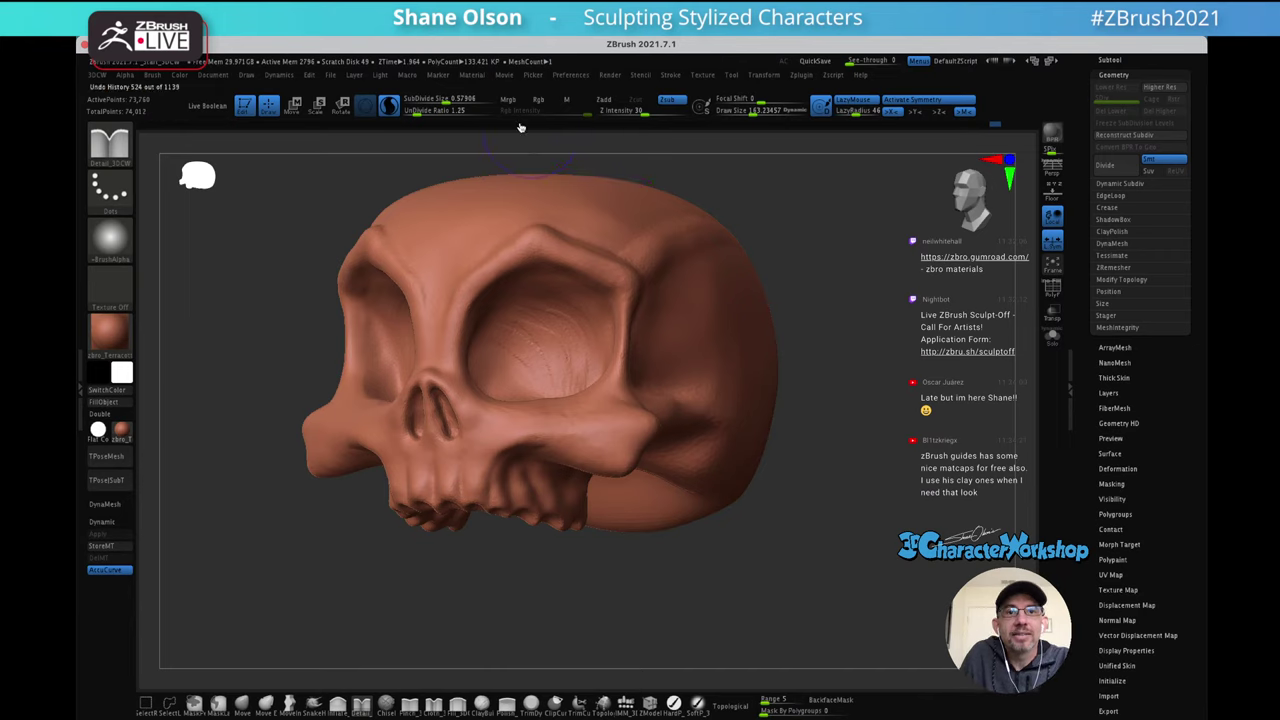
key("shift+f")
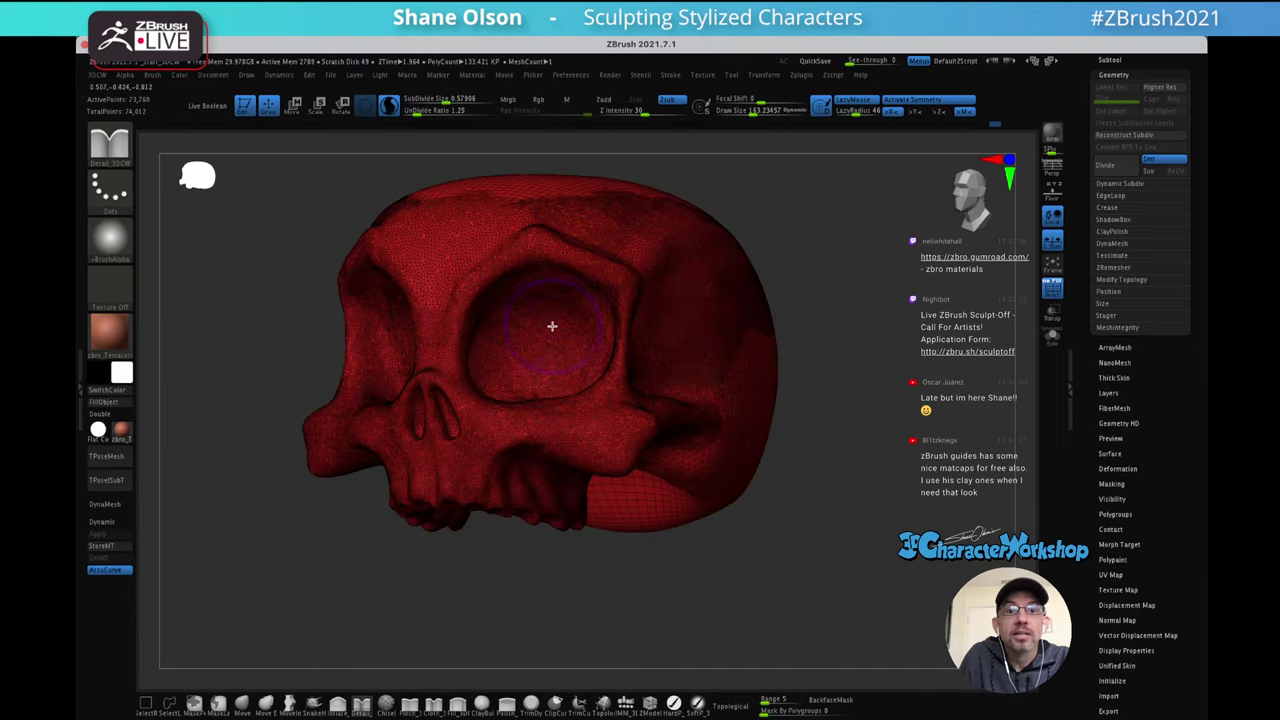
left_click(447, 99)
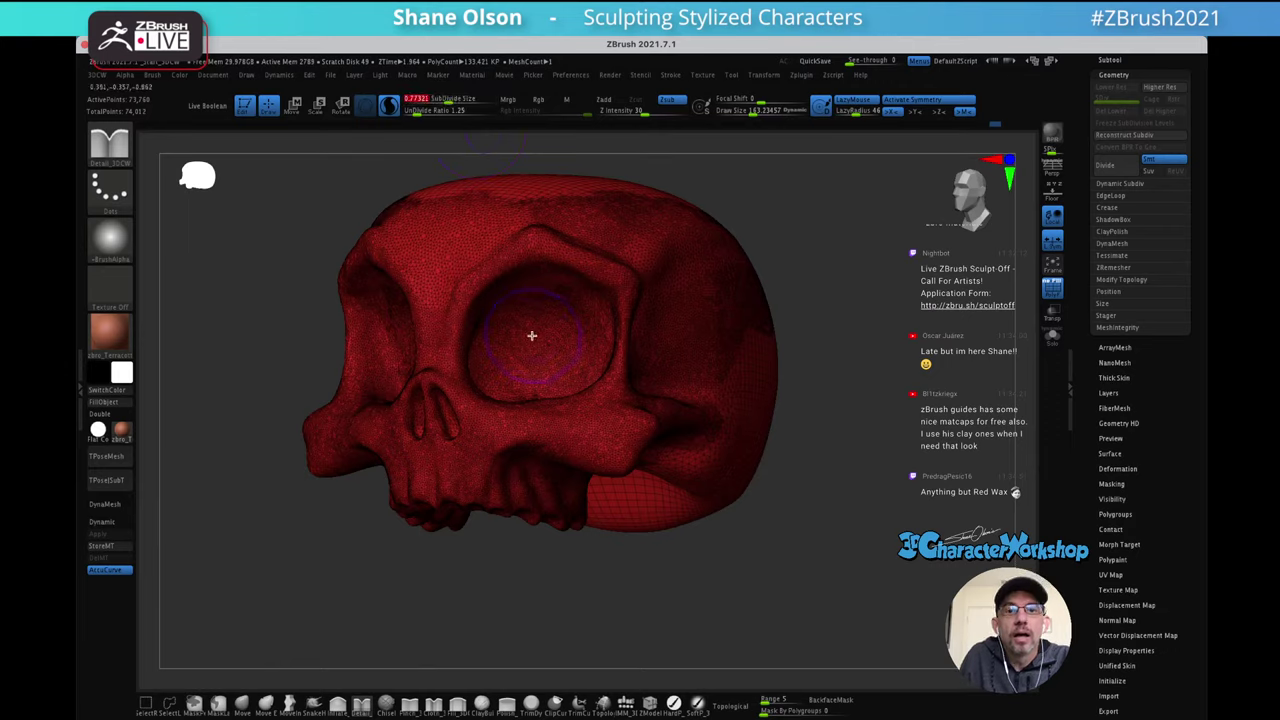
key("shift+f")
Lower the detail brush's Z Intensity to 8 and stroke along the lower part of the cheekbone out to its end
left_click_drag(521, 448, 635, 441)
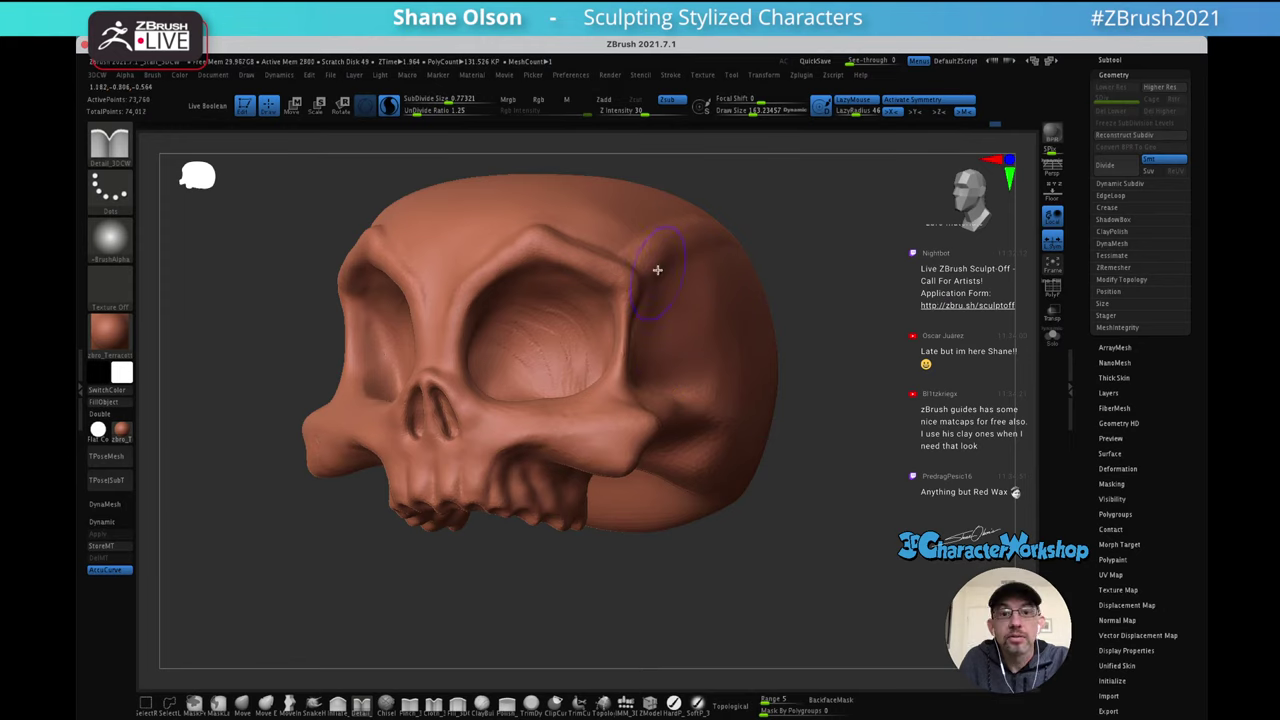
left_click_drag(637, 112, 625, 112)
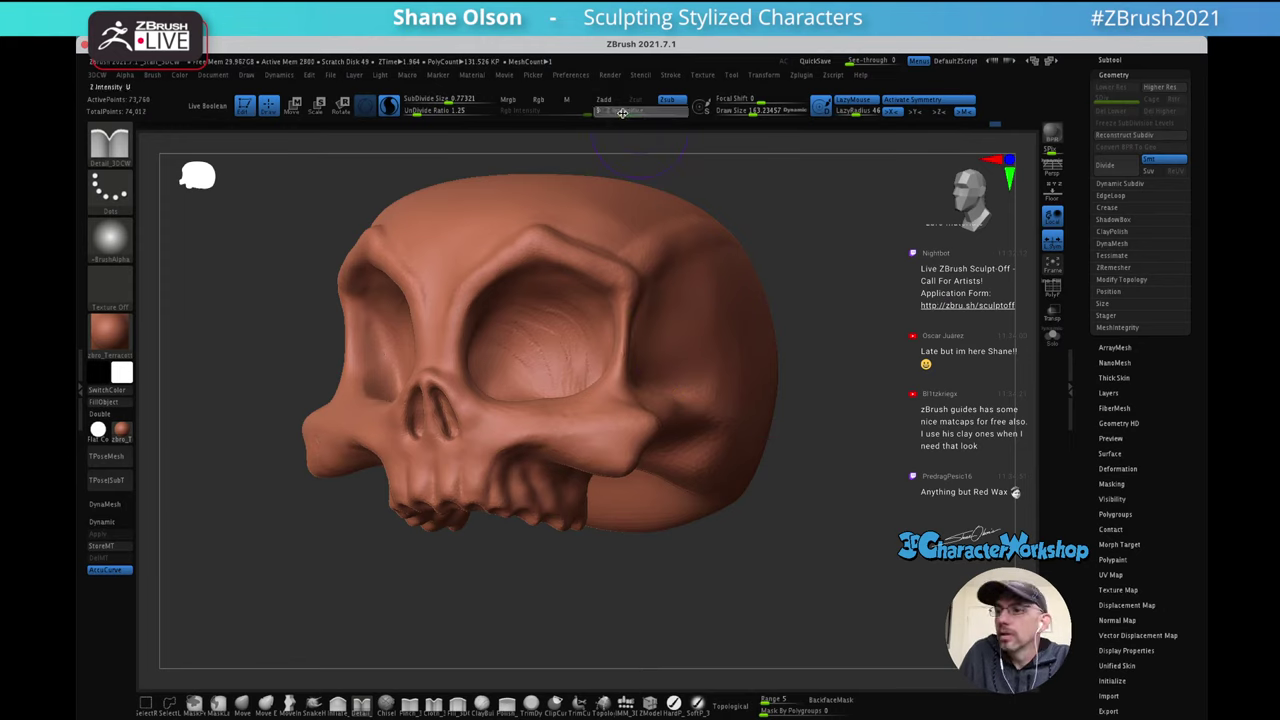
right_click_drag(753, 394, 735, 380)
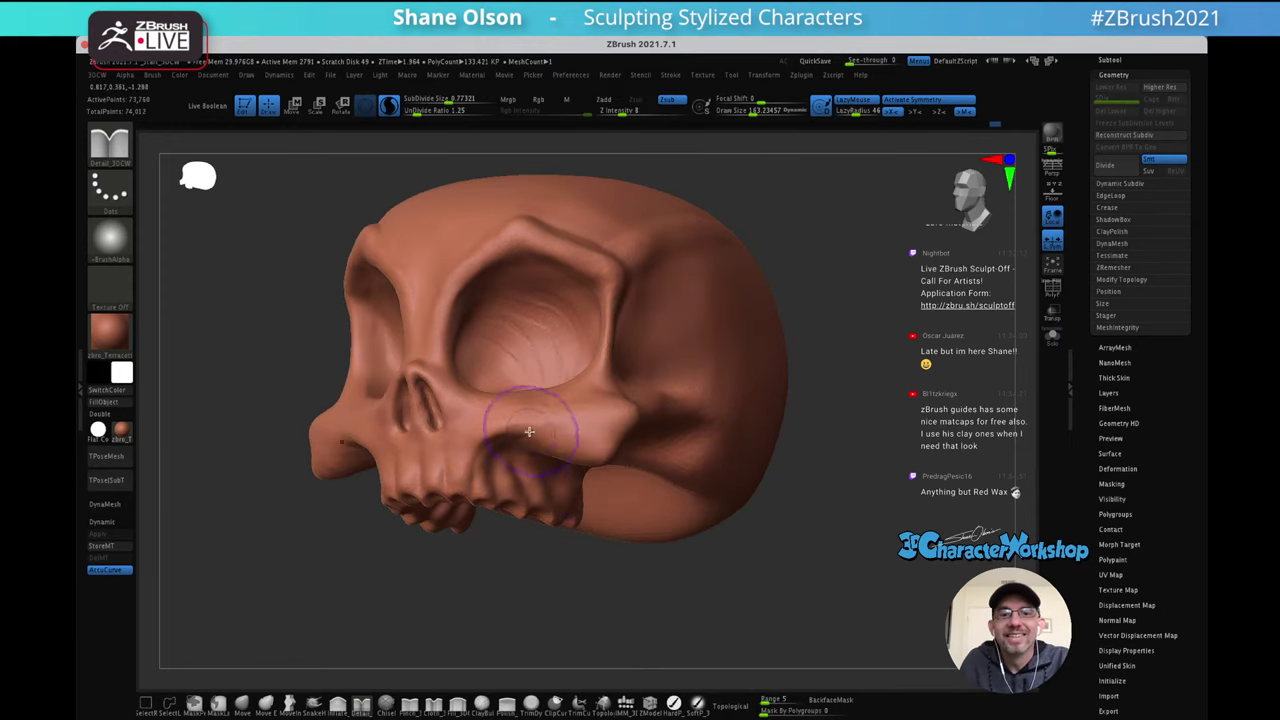
left_click_drag(529, 431, 578, 420)
right_click_drag(576, 418, 584, 412)
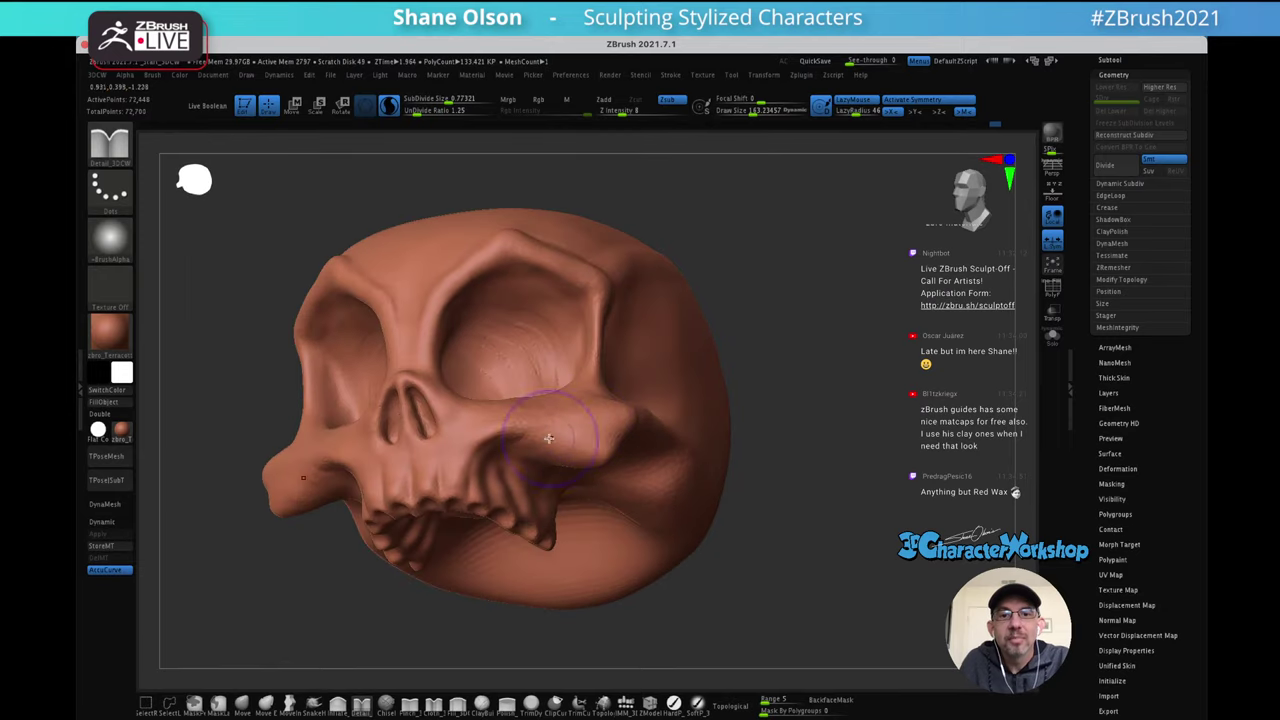
left_click_drag(512, 432, 656, 410)
mouse_move(639, 378)
right_mouse_down()
mouse_move(556, 408)
mouse_move(600, 429)
mouse_move(583, 414)
mouse_move(651, 385)
mouse_move(744, 409)
right_mouse_up()
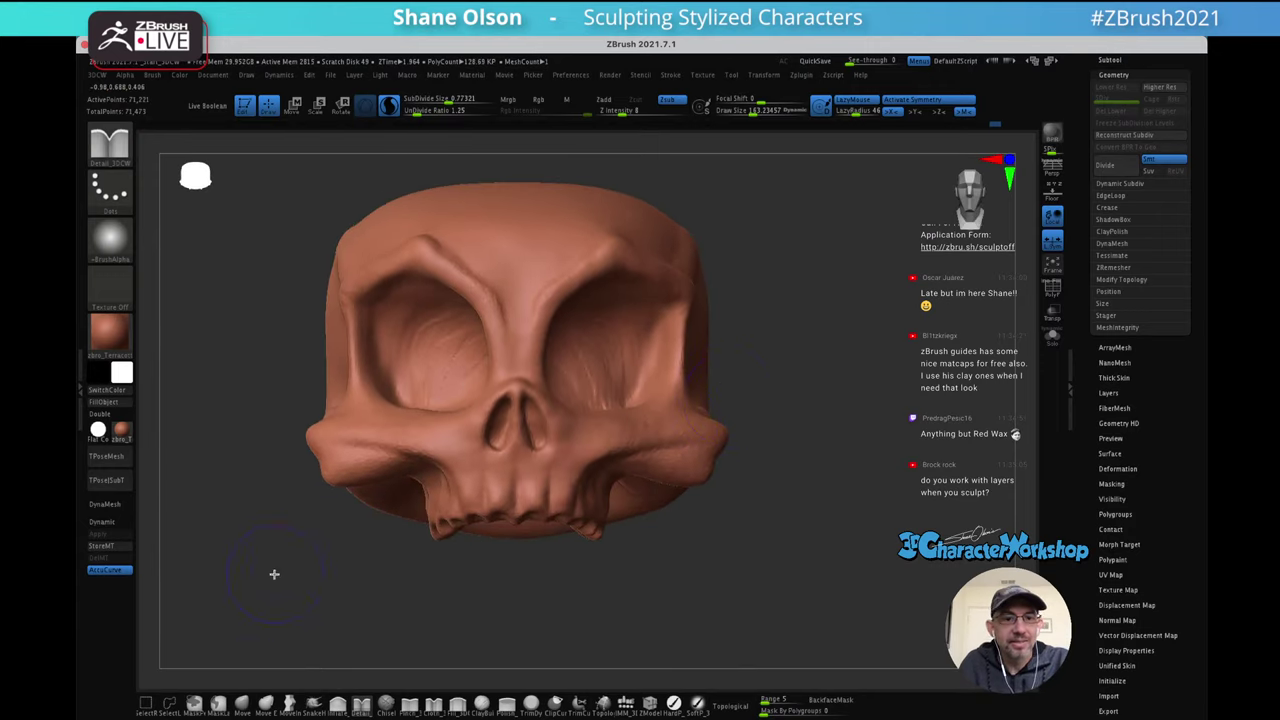
Push the underside of the cheekbones up and nudge the back teeth outward with the Move brush at draw size about 195
left_click(245, 705)
right_click_drag(798, 518, 791, 510)
left_click_drag(646, 465, 657, 439)
right_click_drag(675, 410, 689, 402, "shift")
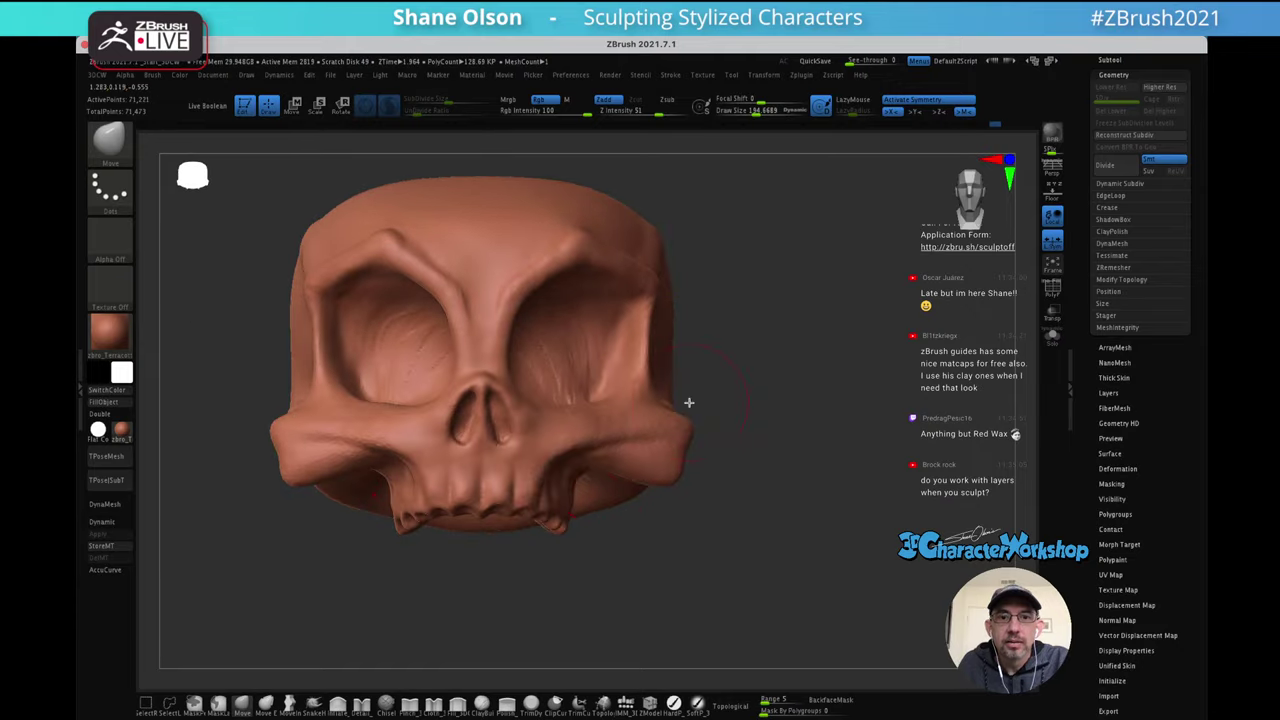
right_click_drag(588, 494, 594, 458)
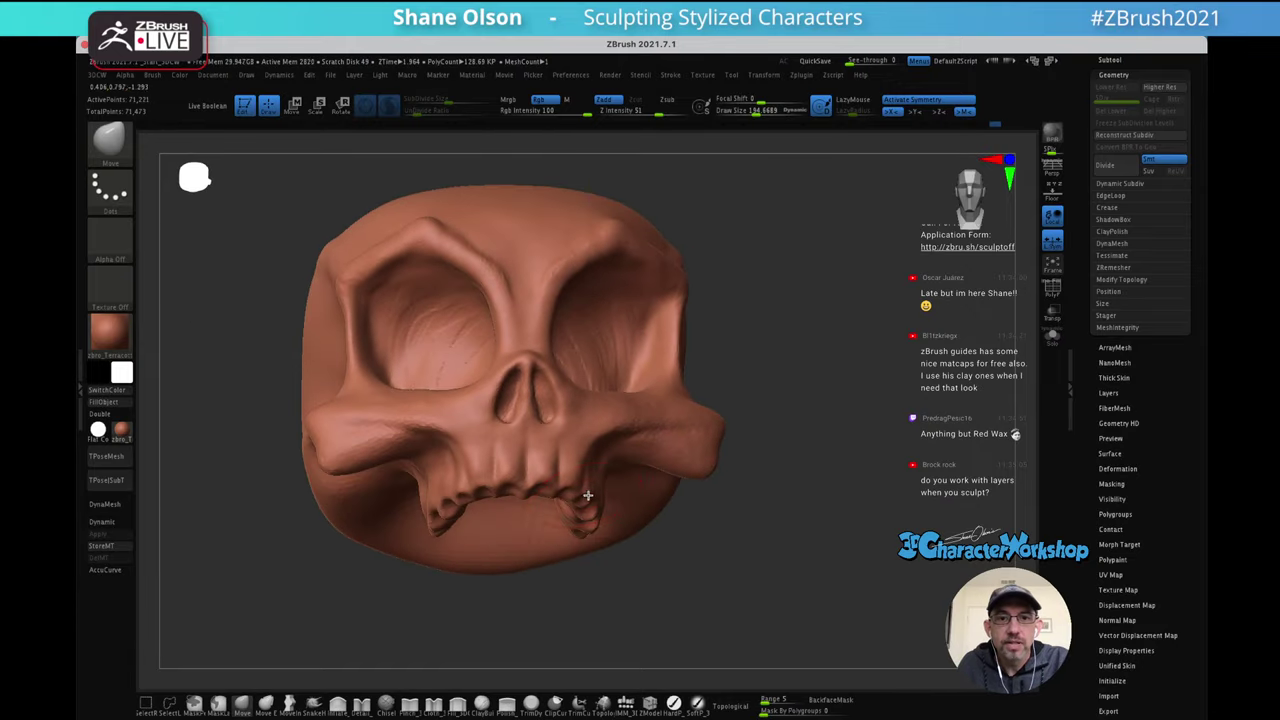
left_click_drag(588, 495, 596, 492)
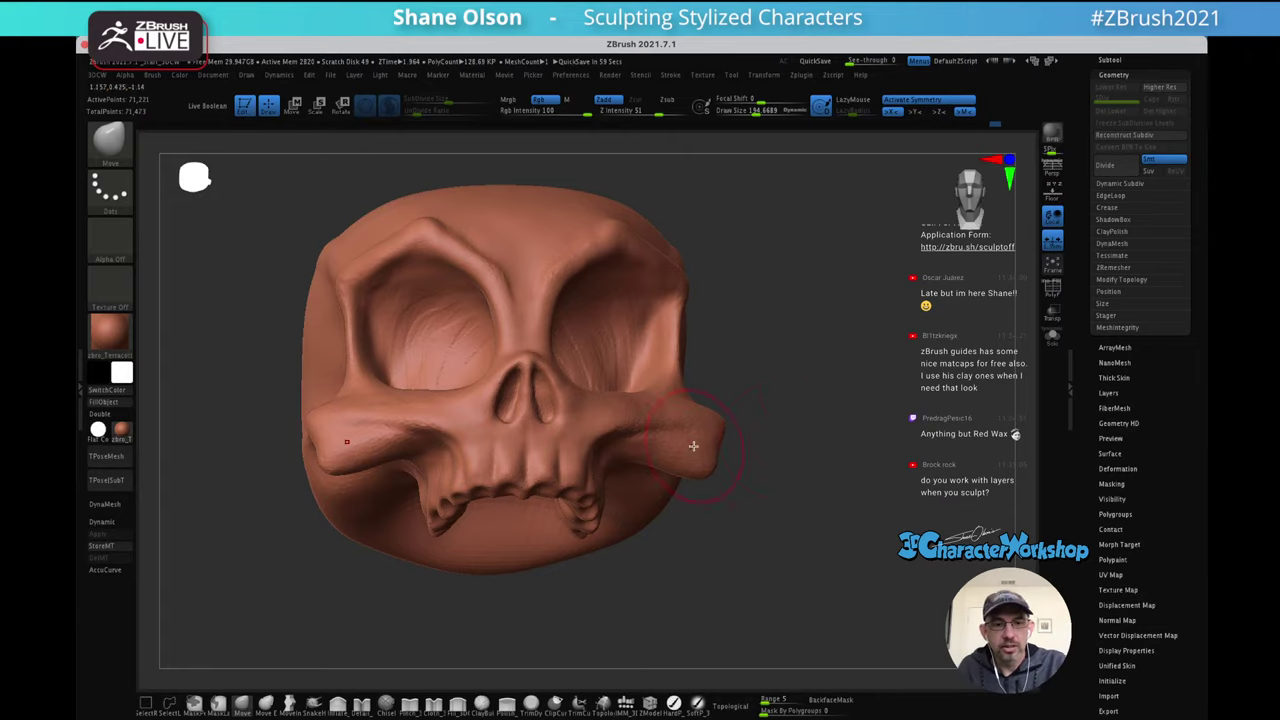
right_click_drag(815, 372, 832, 342)
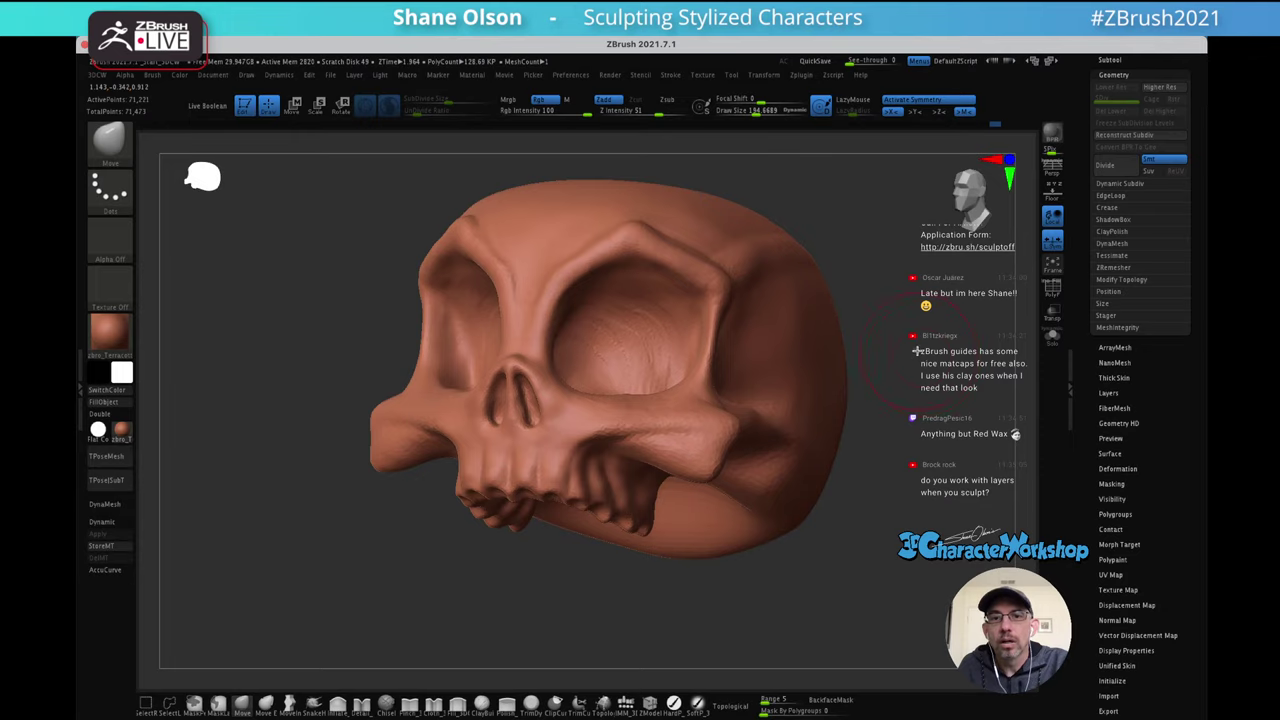
Smooth the forehead surface above the outer brow ridge
mouse_move(915, 350)
right_mouse_down()
mouse_move(871, 360)
mouse_move(865, 335)
right_mouse_up()
left_click_drag(656, 216, 649, 252, "shift")
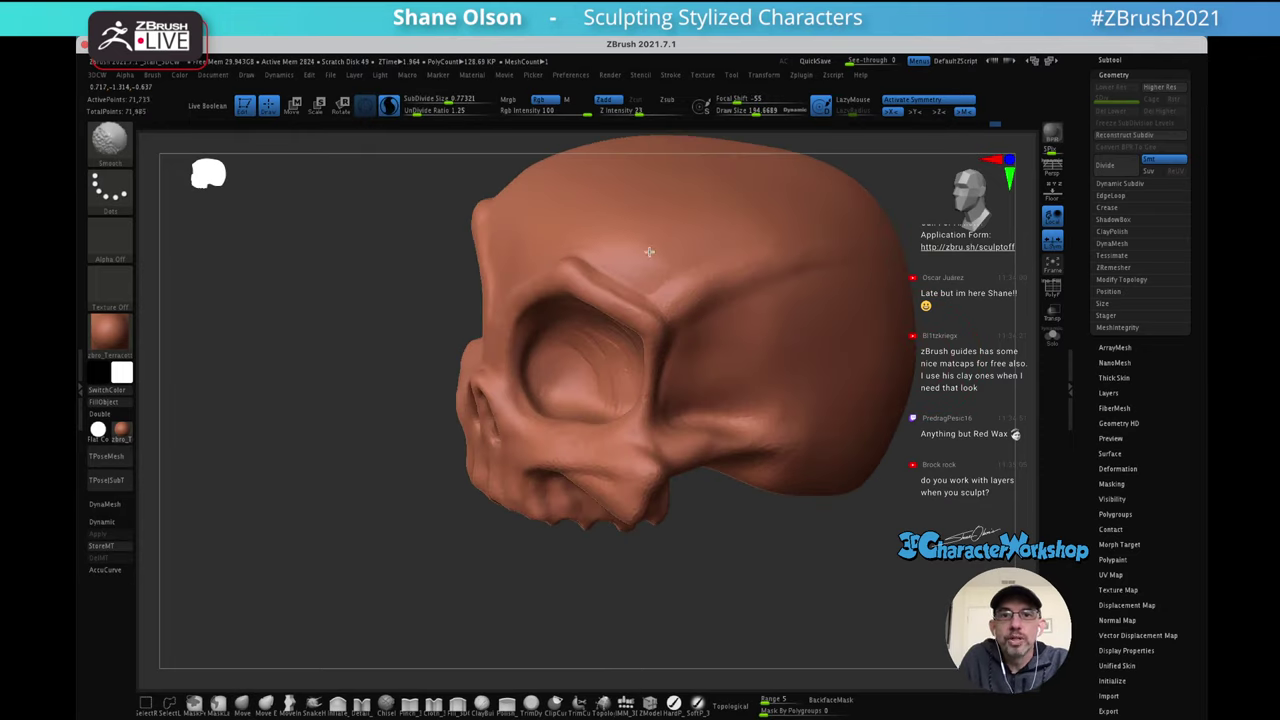
mouse_move(720, 229)
right_mouse_down()
mouse_move(737, 223)
mouse_move(918, 376)
right_mouse_up()
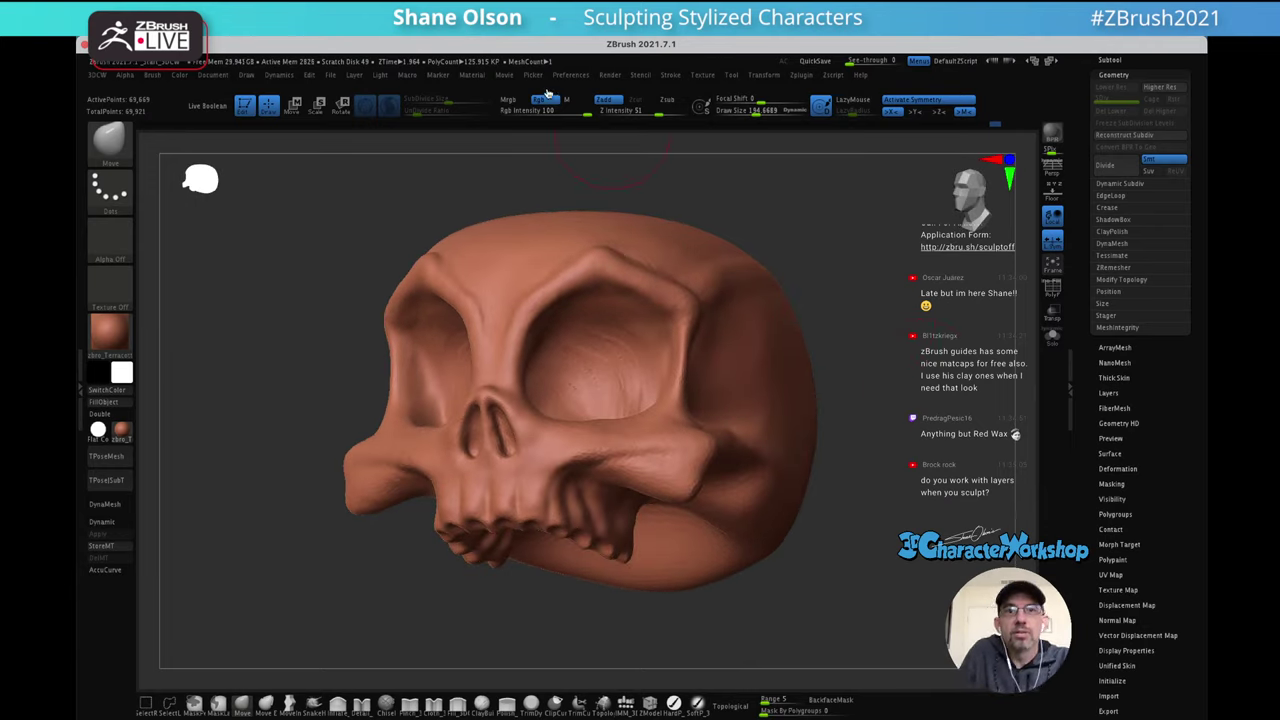
Set the Smooth brush's SubDivide Size to about 0.46
key("shift")
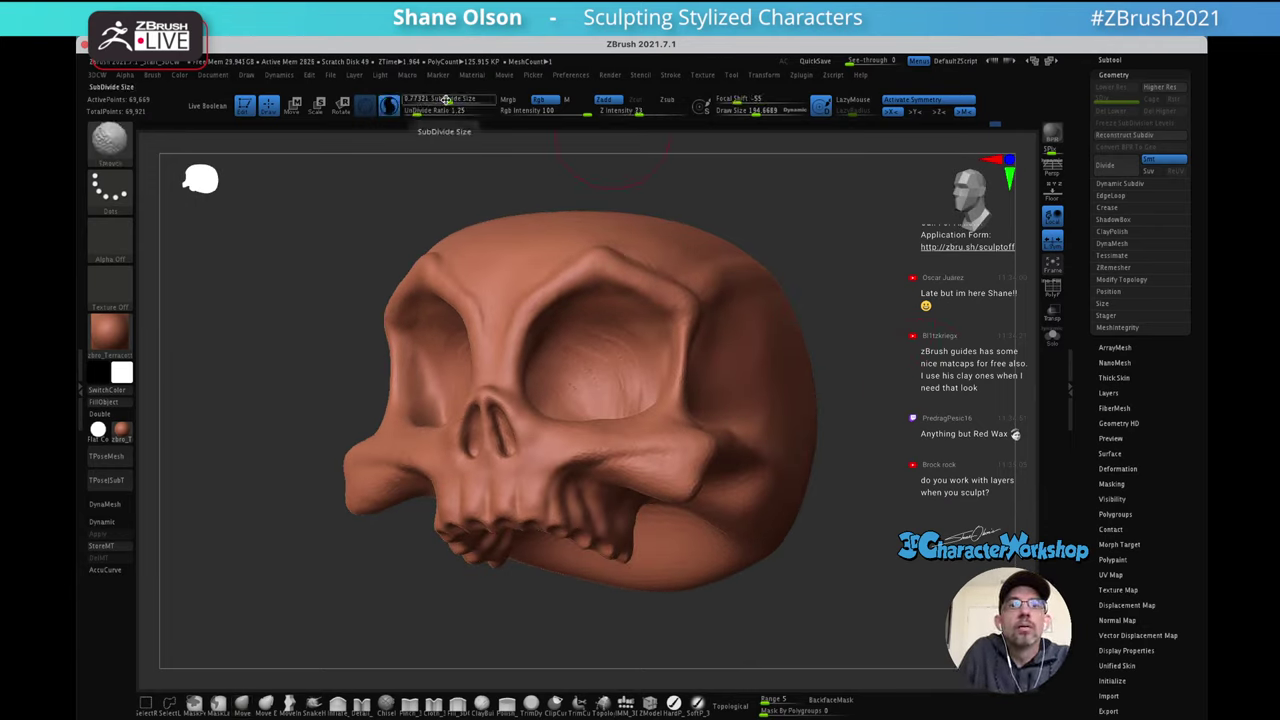
left_click_drag(446, 99, 448, 101)
left_click(443, 102, "shift")
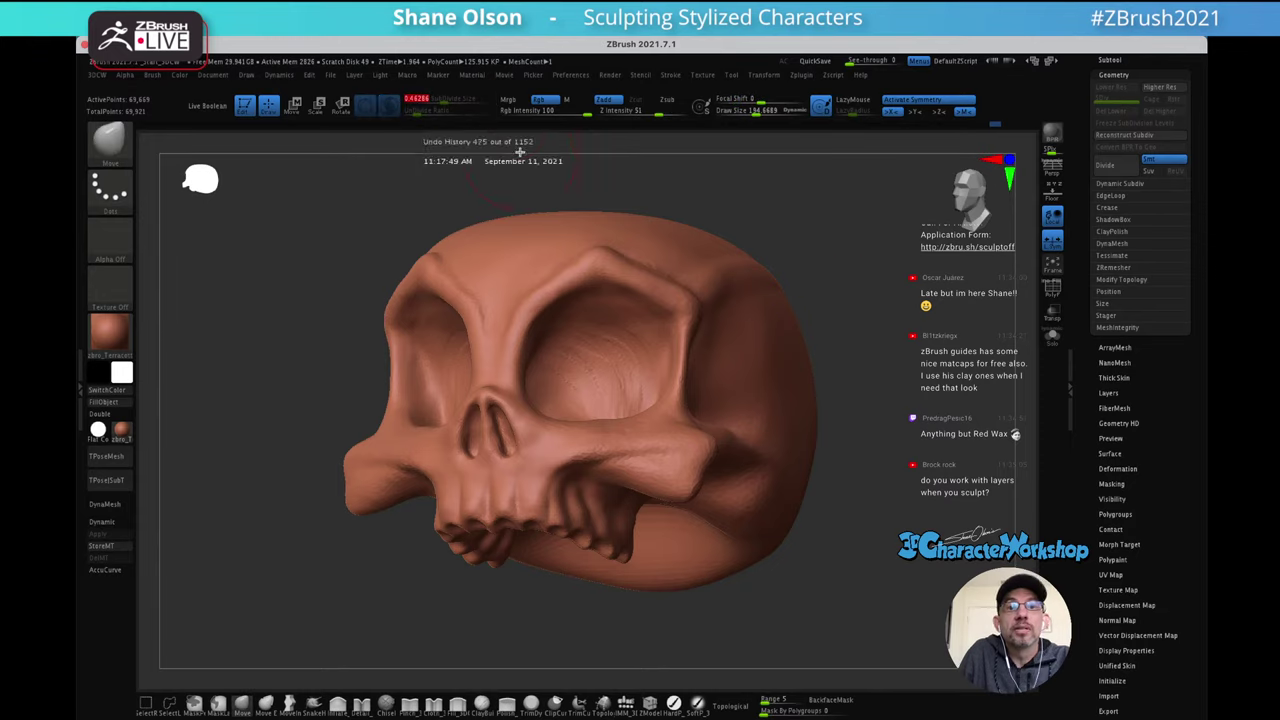
Smooth the rough inner surface of the eye sockets with the Smooth brush at draw size about 146
mouse_move(903, 333)
left_mouse_down()
mouse_move(714, 357)
mouse_move(703, 380)
mouse_move(678, 362)
mouse_move(641, 370)
left_mouse_up()
key("s")
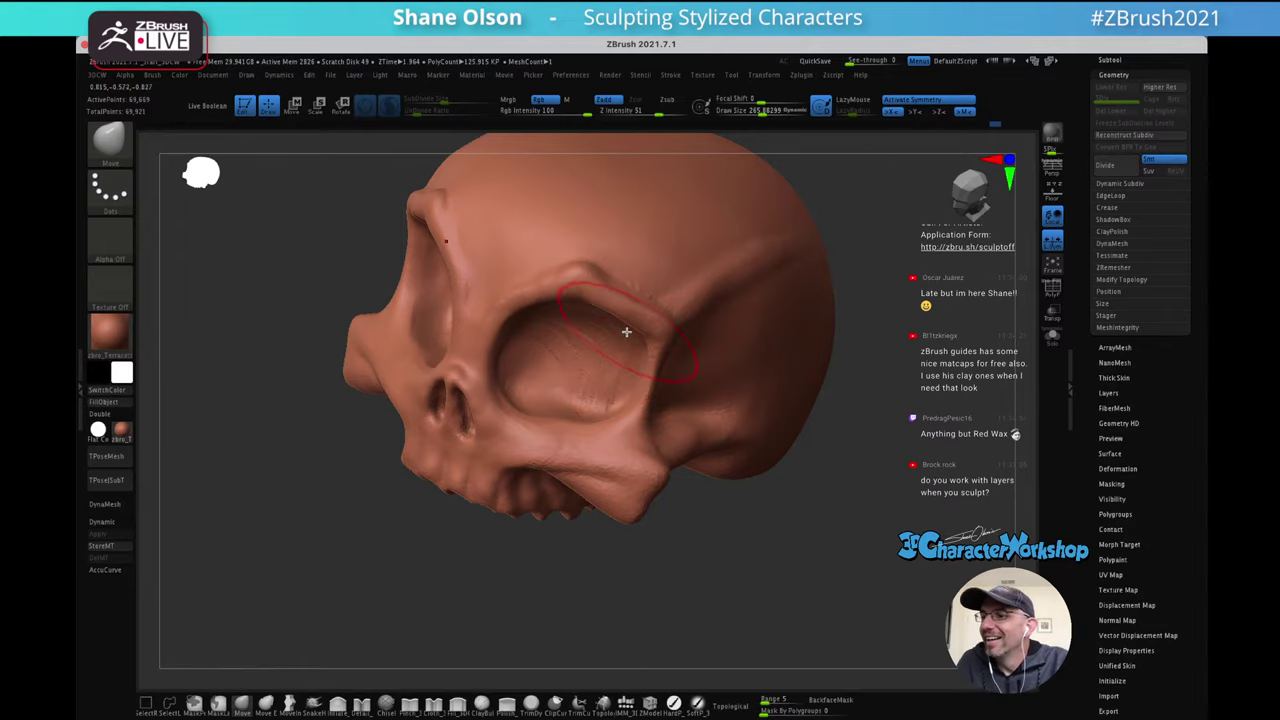
right_click_drag(620, 335, 626, 382, "ctrl")
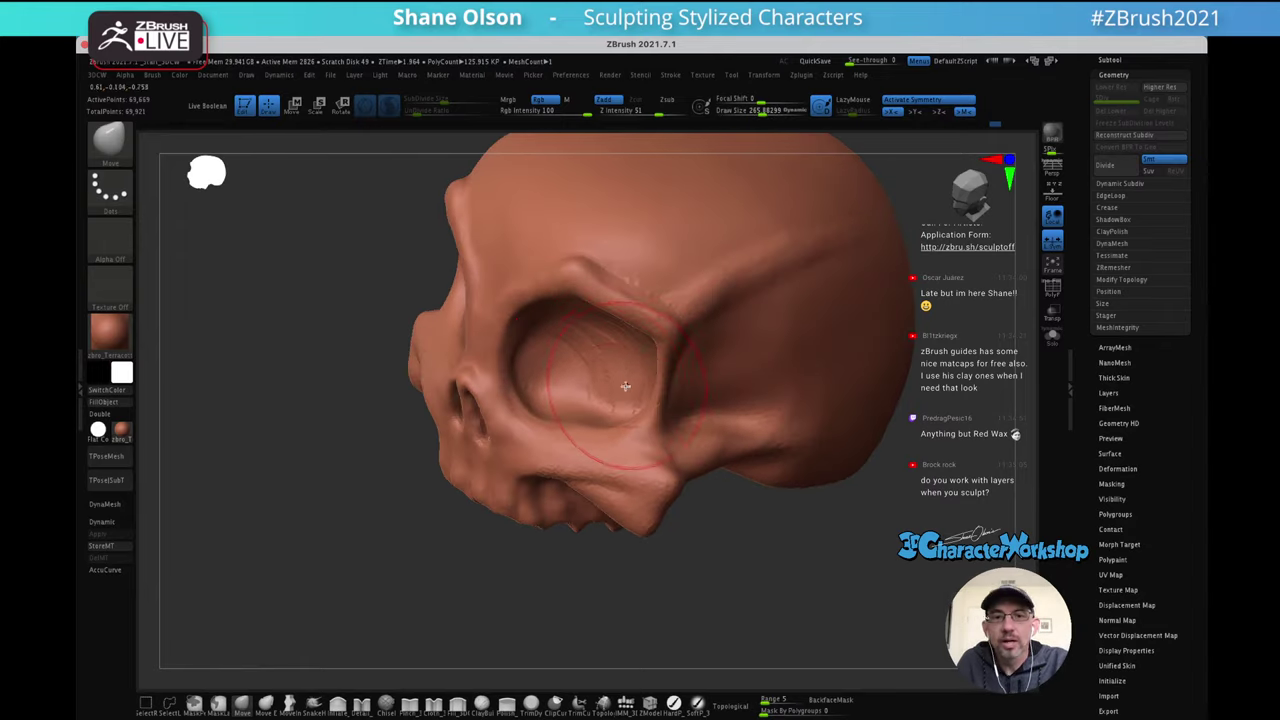
key("s")
left_click_drag(614, 383, 607, 381)
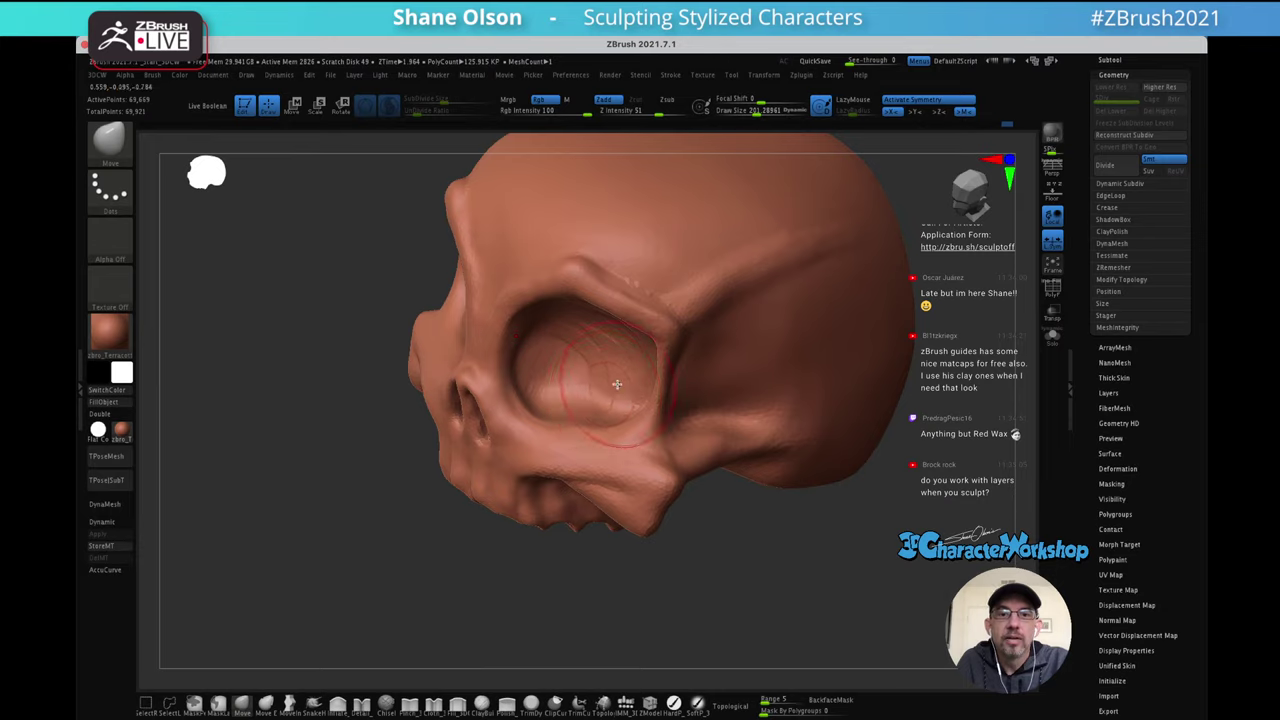
mouse_move(617, 384)
right_mouse_down()
mouse_move(632, 394)
mouse_move(638, 359)
mouse_move(570, 380)
right_mouse_up()
mouse_move(636, 342)
right_mouse_down()
mouse_move(605, 373)
mouse_move(656, 367)
right_mouse_up()
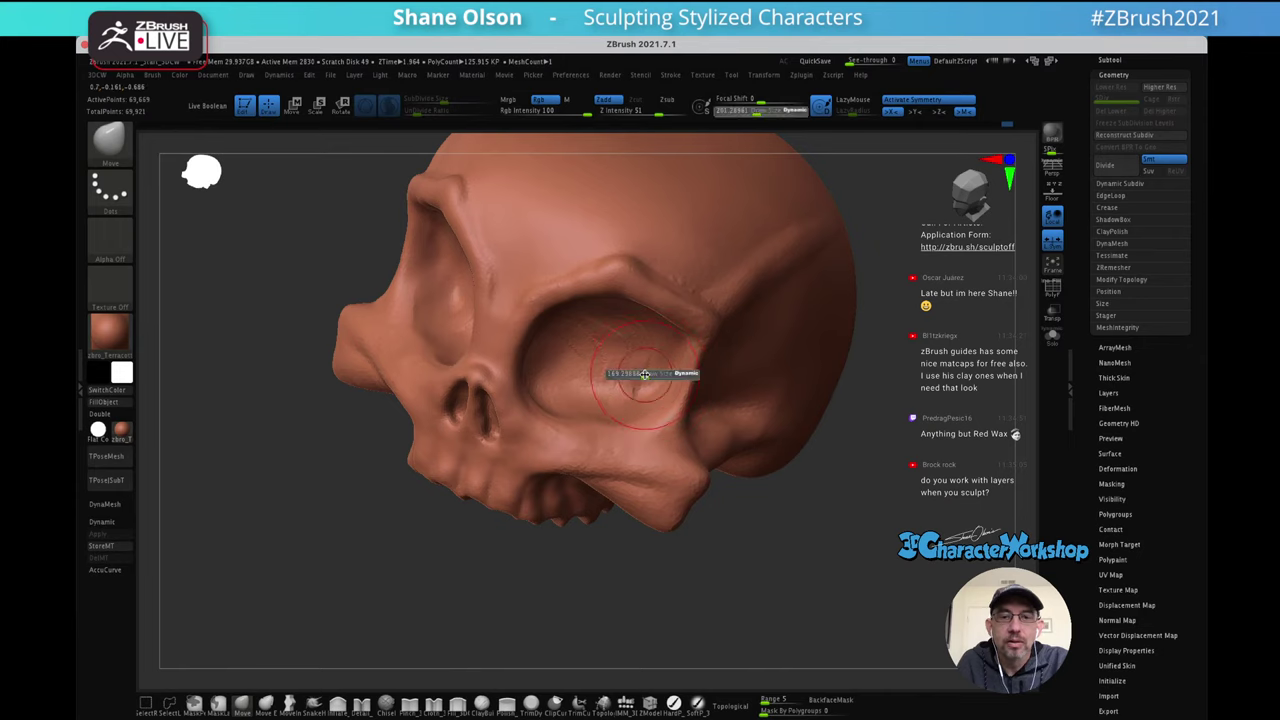
key("shift")
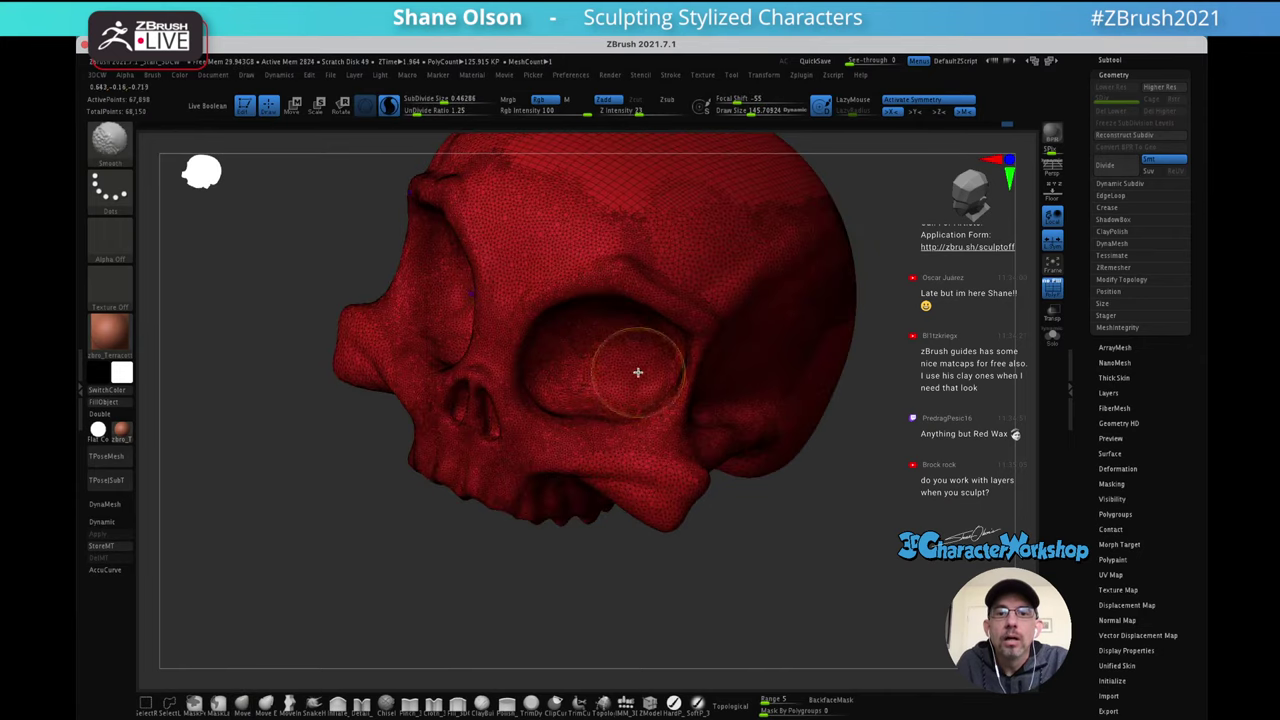
right_click_drag(707, 336, 720, 314)
key("shift")
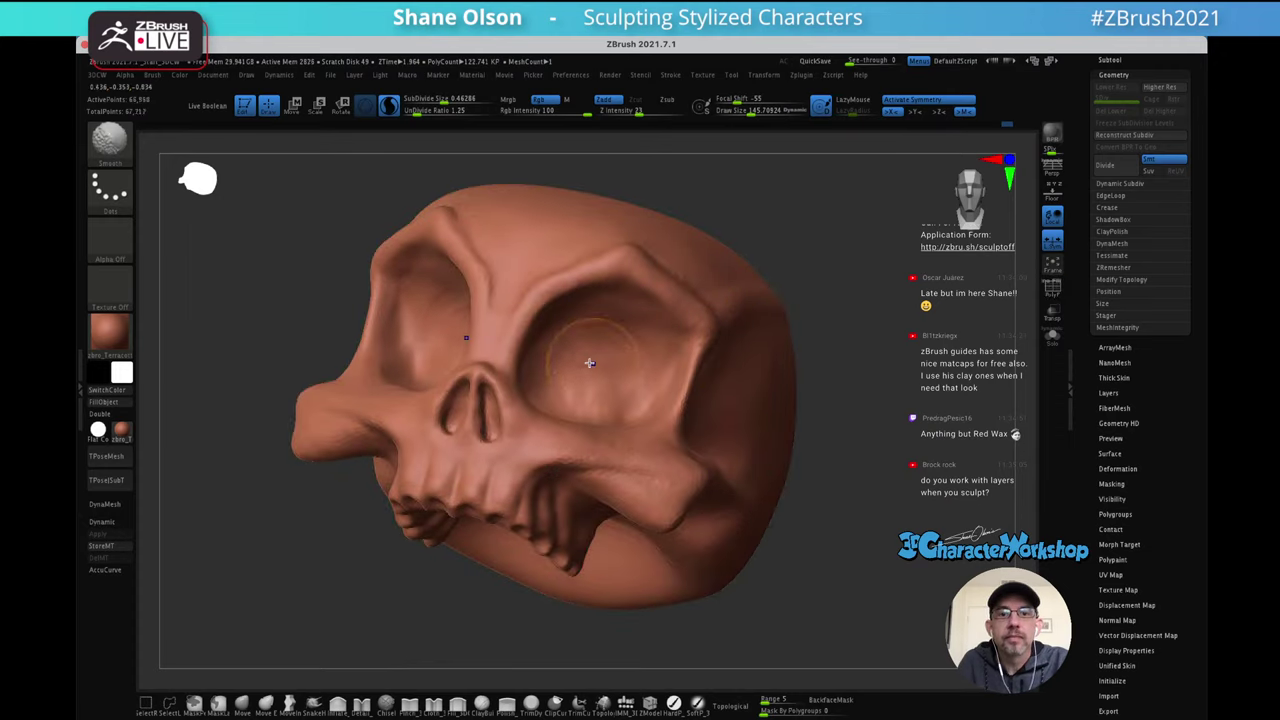
right_click_drag(651, 343, 714, 357, "shift")
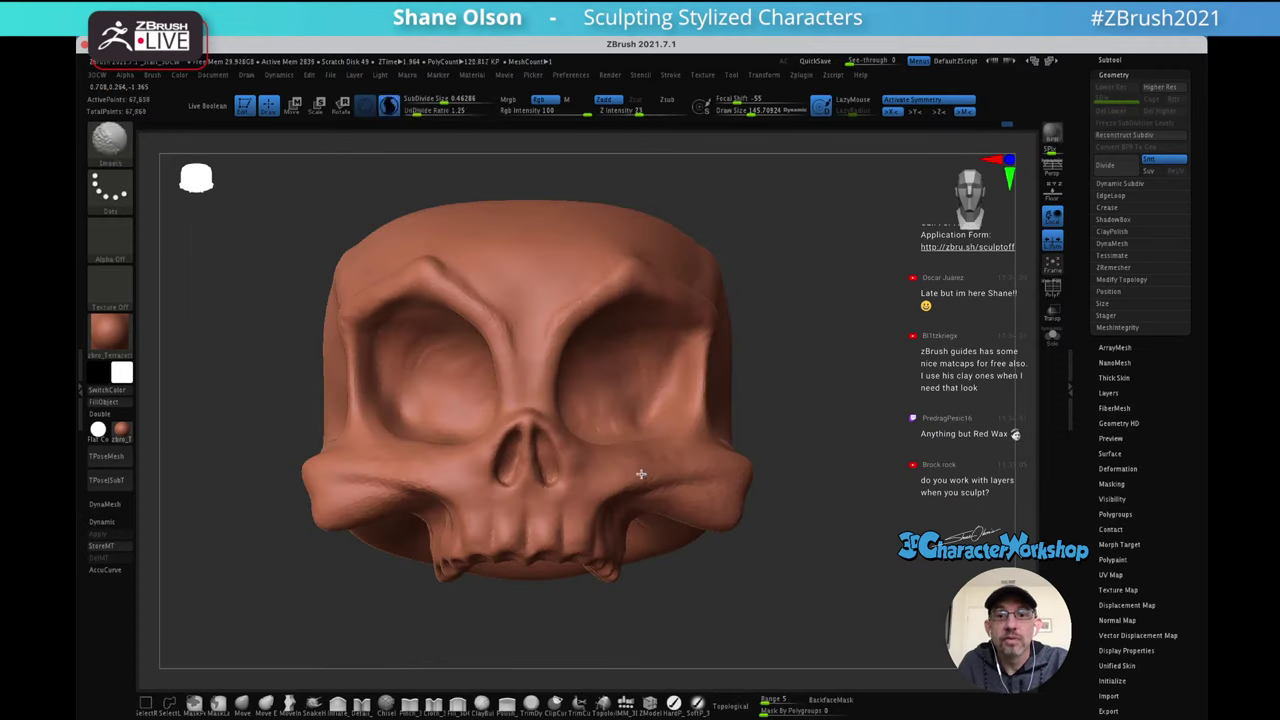
Reshape the outer ends of the cheekbones with the Move brush at draw size about 266
right_click_drag(811, 417, 842, 384)
mouse_move(903, 404)
left_mouse_down()
mouse_move(874, 346)
mouse_move(864, 384)
left_mouse_up()
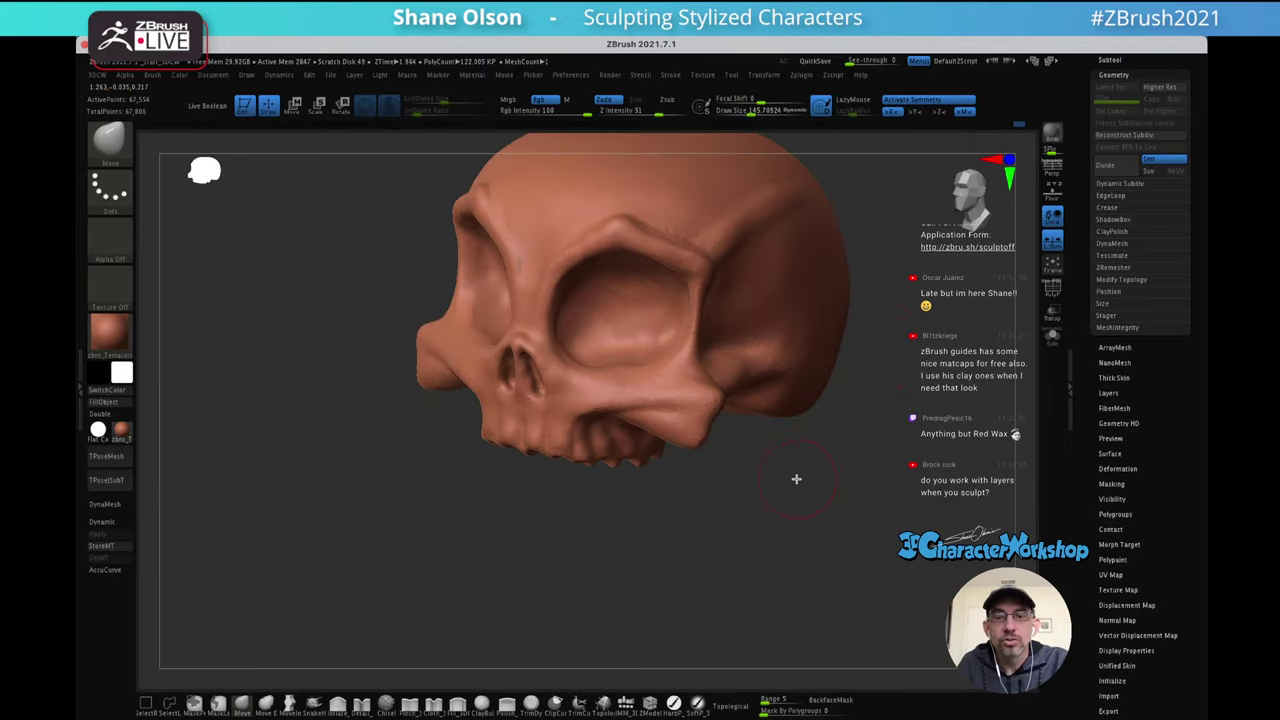
key("s")
left_click_drag(782, 487, 793, 487)
left_click_drag(710, 399, 706, 412)
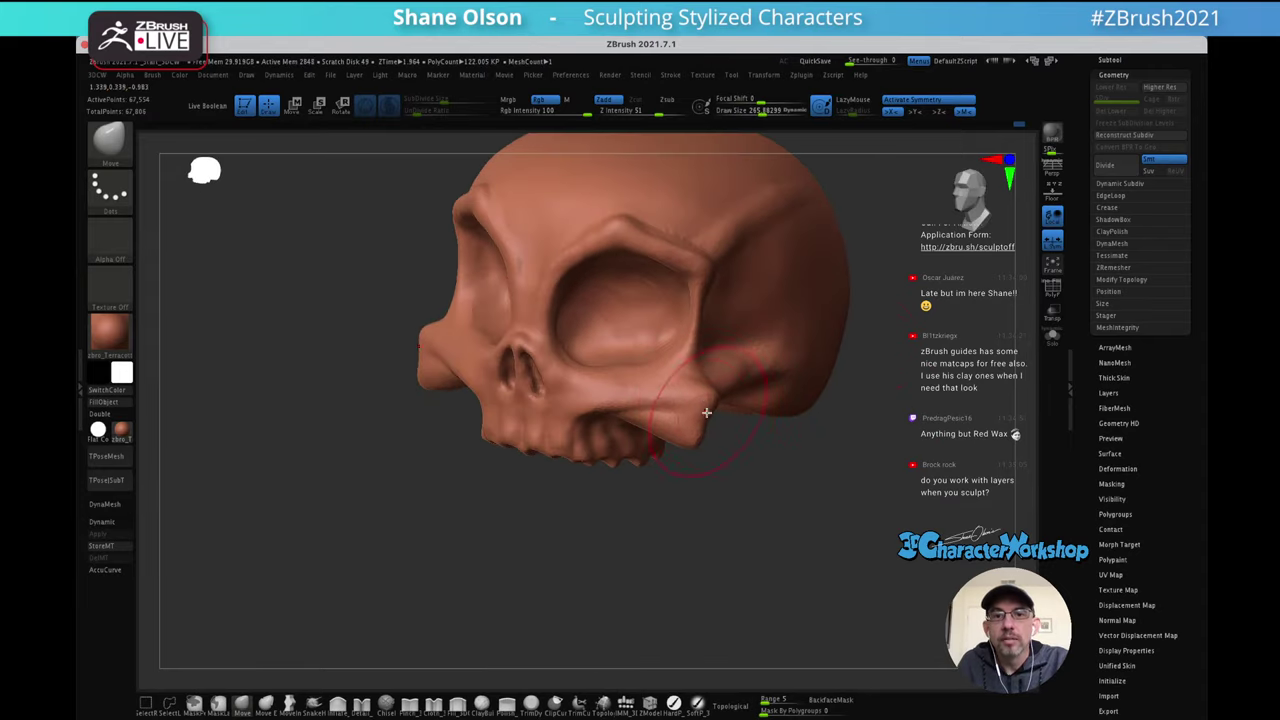
left_click_drag(757, 466, 809, 426)
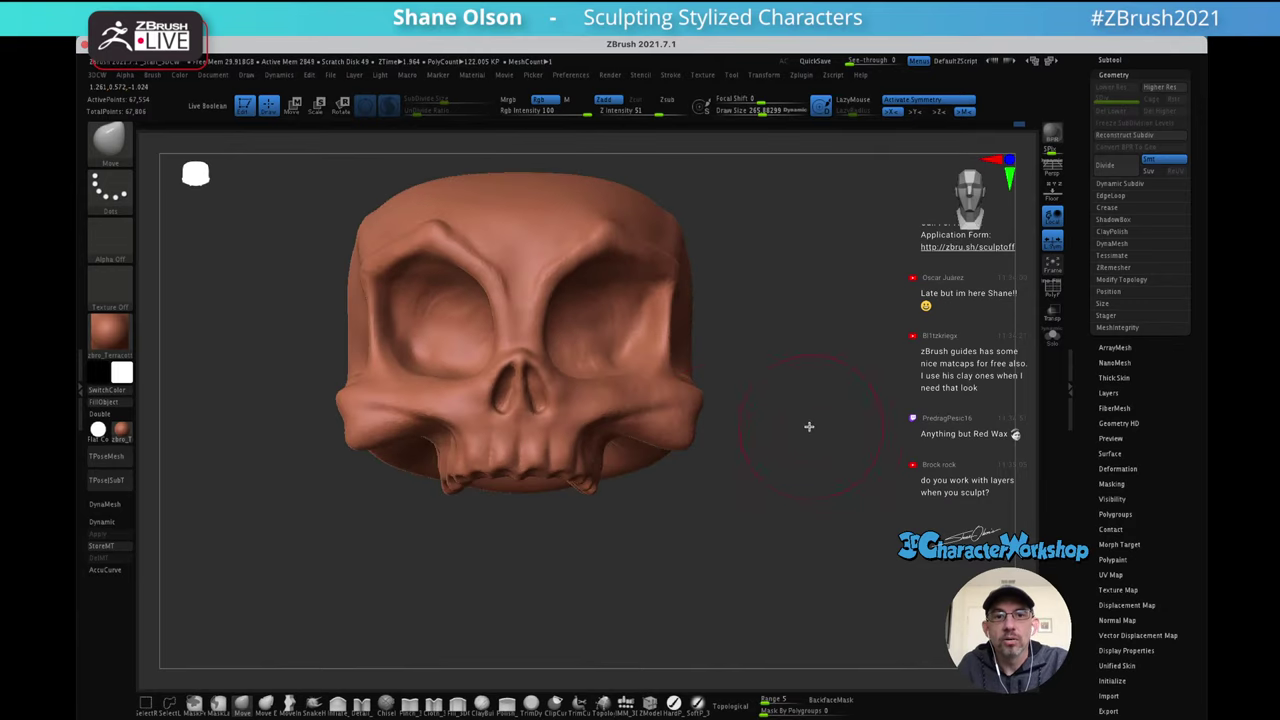
left_click_drag(690, 436, 706, 406)
Refine the temple ridge above the outer brow with the Move brush at draw size about 119, and smooth it
mouse_move(800, 386)
left_mouse_down()
mouse_move(716, 273)
mouse_move(814, 274)
mouse_move(823, 357)
mouse_move(651, 280)
mouse_move(623, 290)
mouse_move(686, 312)
mouse_move(624, 350)
left_mouse_up()
key("s")
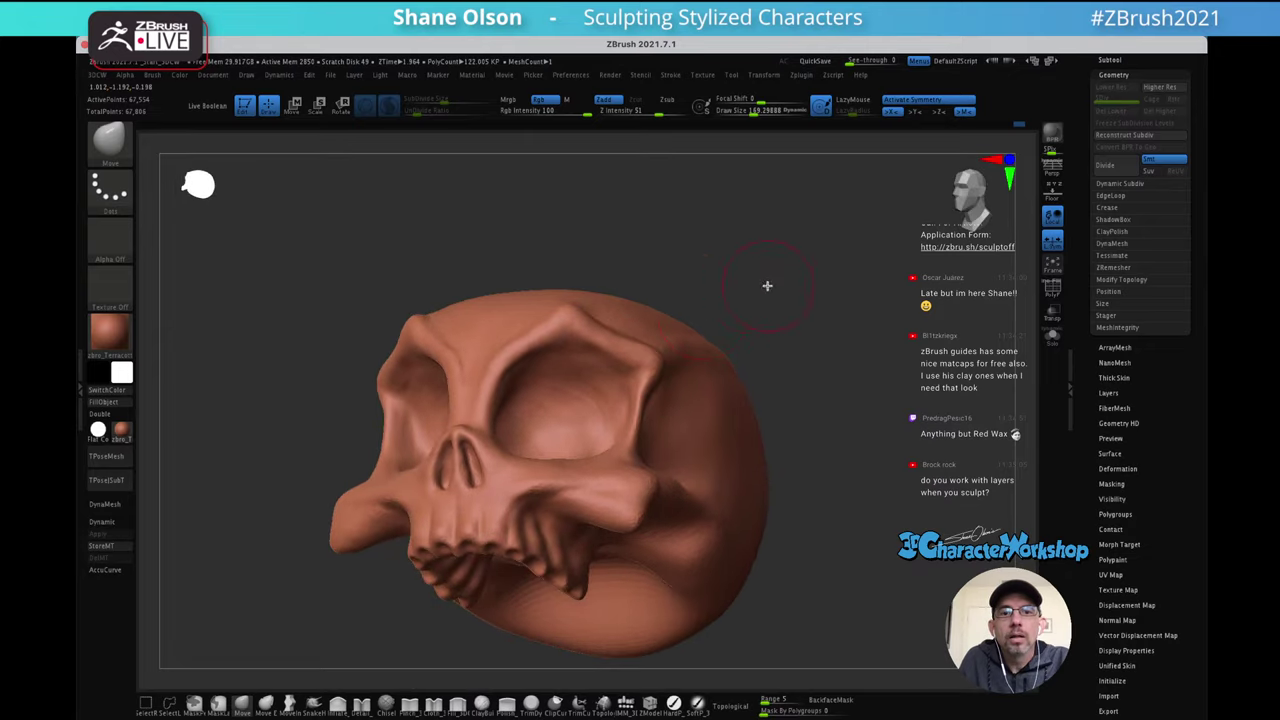
left_click_drag(767, 286, 682, 358)
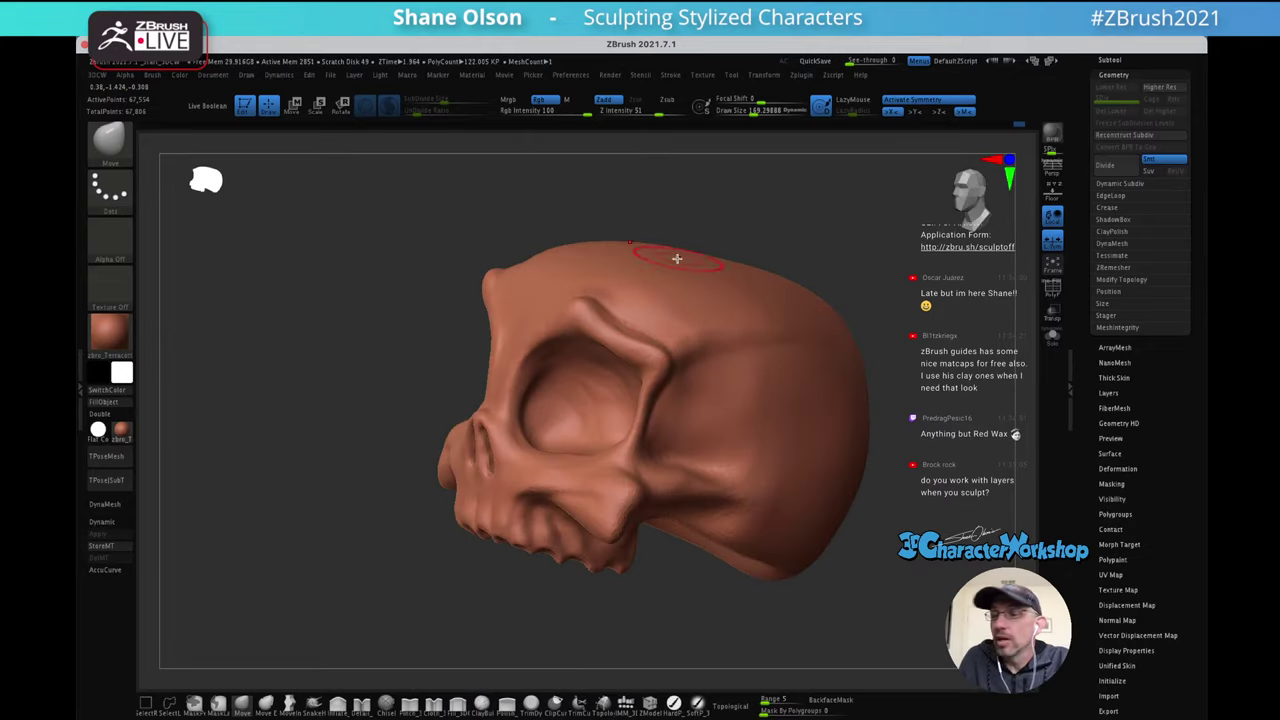
right_click_drag(641, 255, 677, 291)
key("shift")
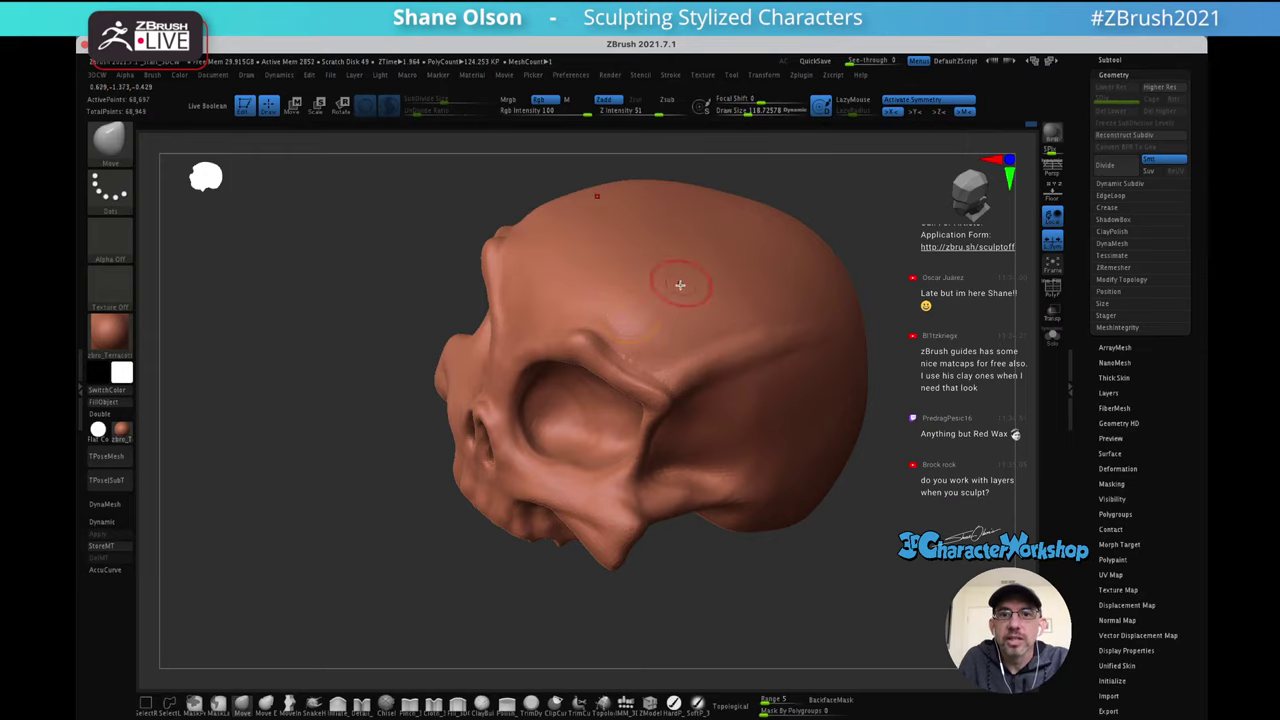
right_click_drag(677, 280, 690, 349)
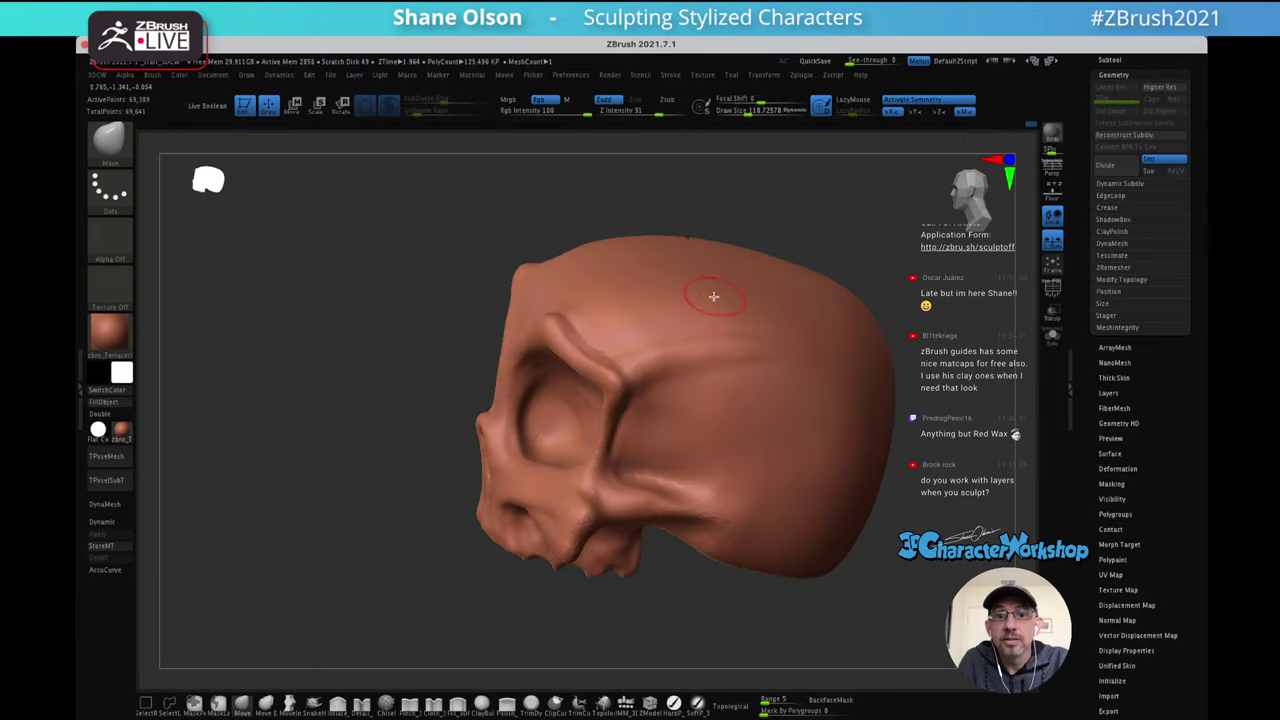
mouse_move(714, 294)
right_mouse_down()
mouse_move(726, 300)
mouse_move(714, 324)
right_mouse_up()
Reshape the ridge along the side of the cranium with the Move brush at draw size about 157, and smooth it
key("s")
left_click_drag(680, 362, 701, 362)
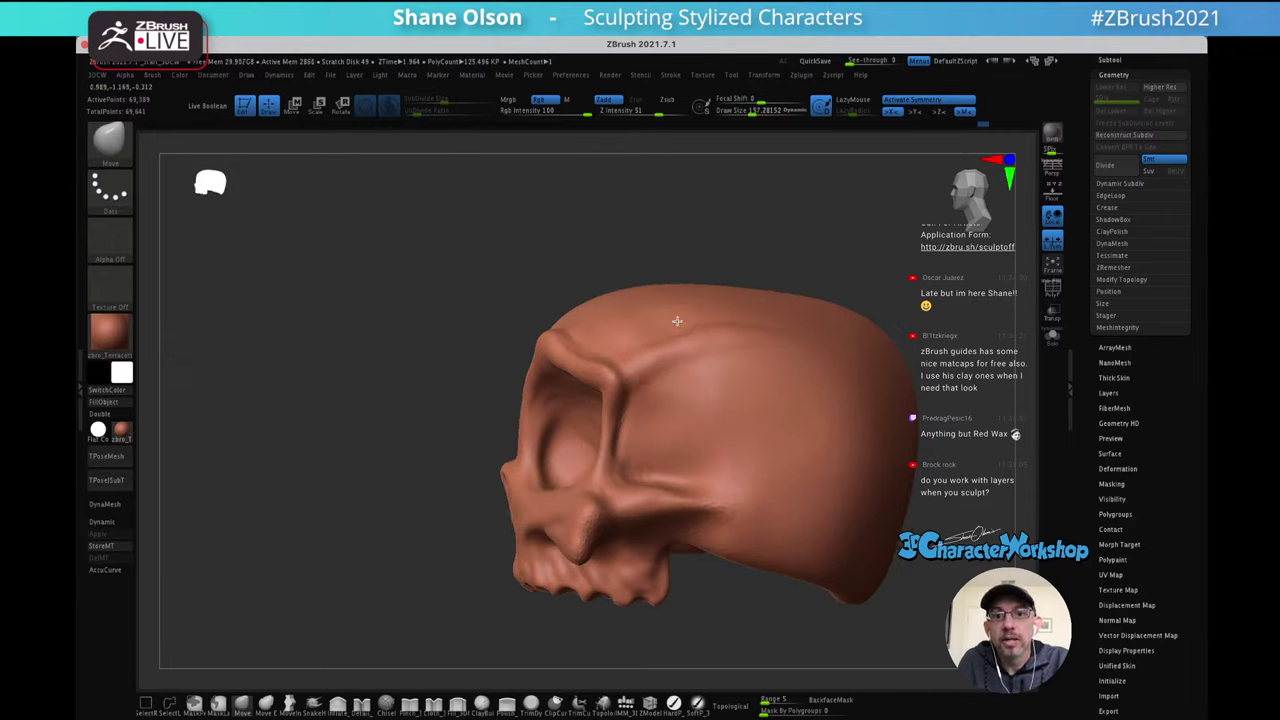
right_click_drag(726, 284, 720, 326)
key("shift")
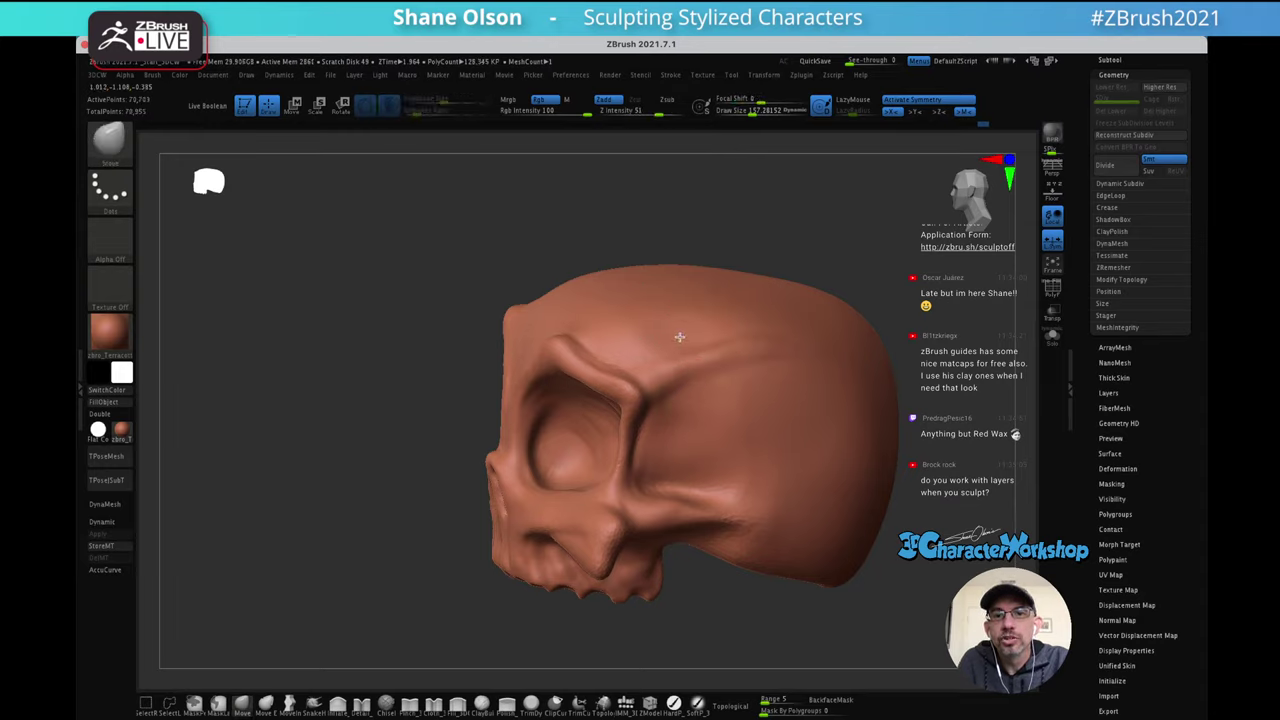
Even out the upper temple and side of the cranium with the Move and Smooth brushes at draw size about 229
mouse_move(766, 353)
right_mouse_down()
mouse_move(723, 386)
mouse_move(740, 366)
mouse_move(742, 394)
right_mouse_up()
key("s")
left_click_drag(742, 394, 746, 394)
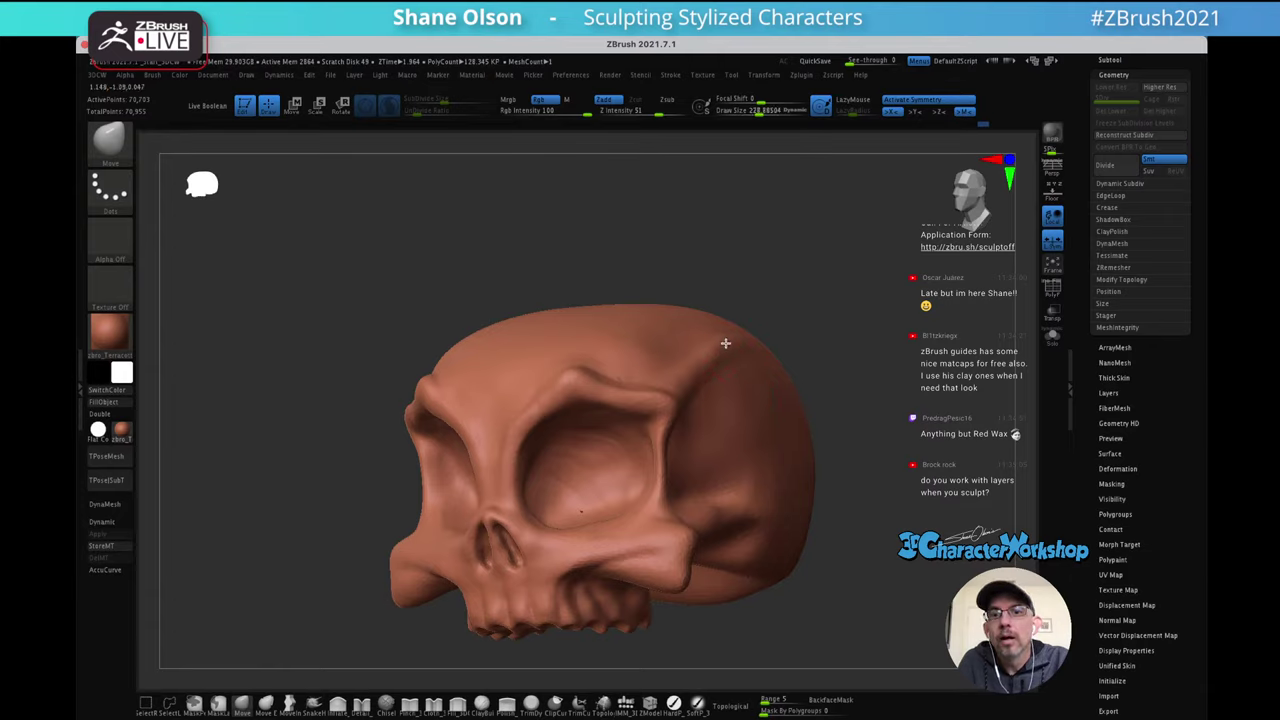
mouse_move(770, 336)
right_mouse_down()
mouse_move(869, 369)
mouse_move(866, 351)
mouse_move(757, 366)
mouse_move(803, 351)
right_mouse_up()
left_click_drag(616, 364, 636, 331, "shift")
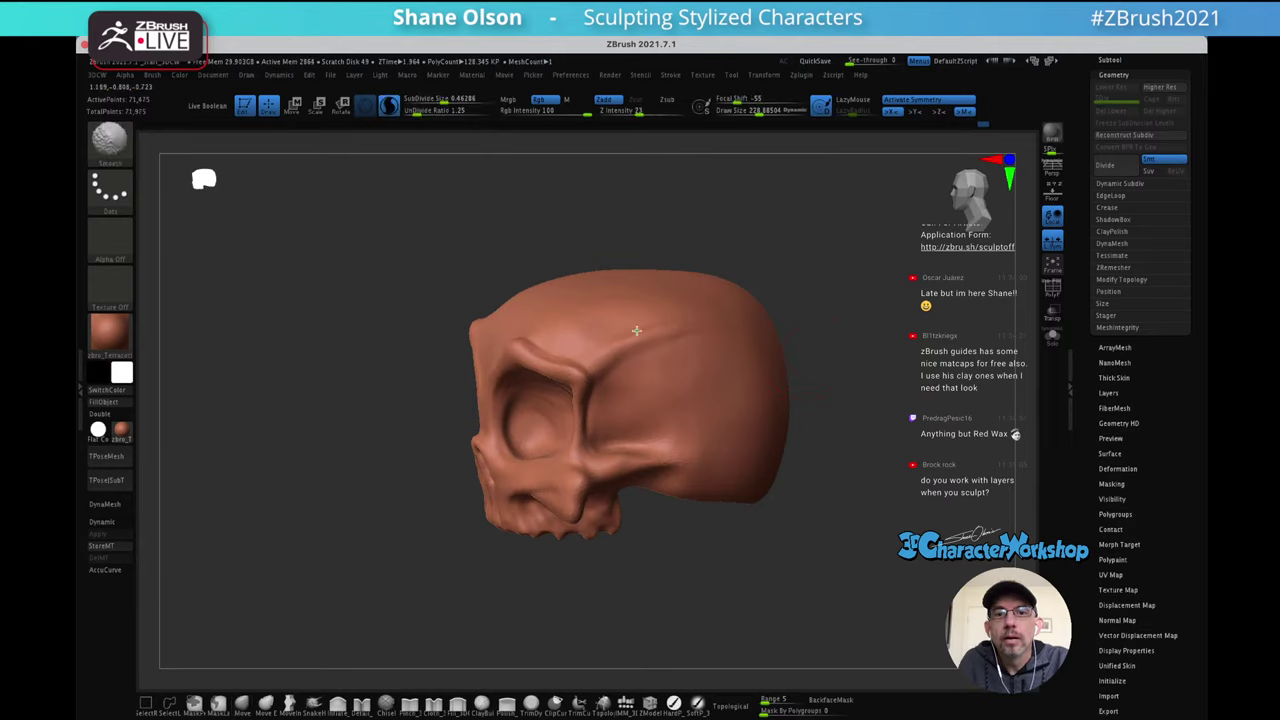
mouse_move(662, 322)
right_mouse_down()
mouse_move(723, 371)
mouse_move(749, 360)
right_mouse_up()
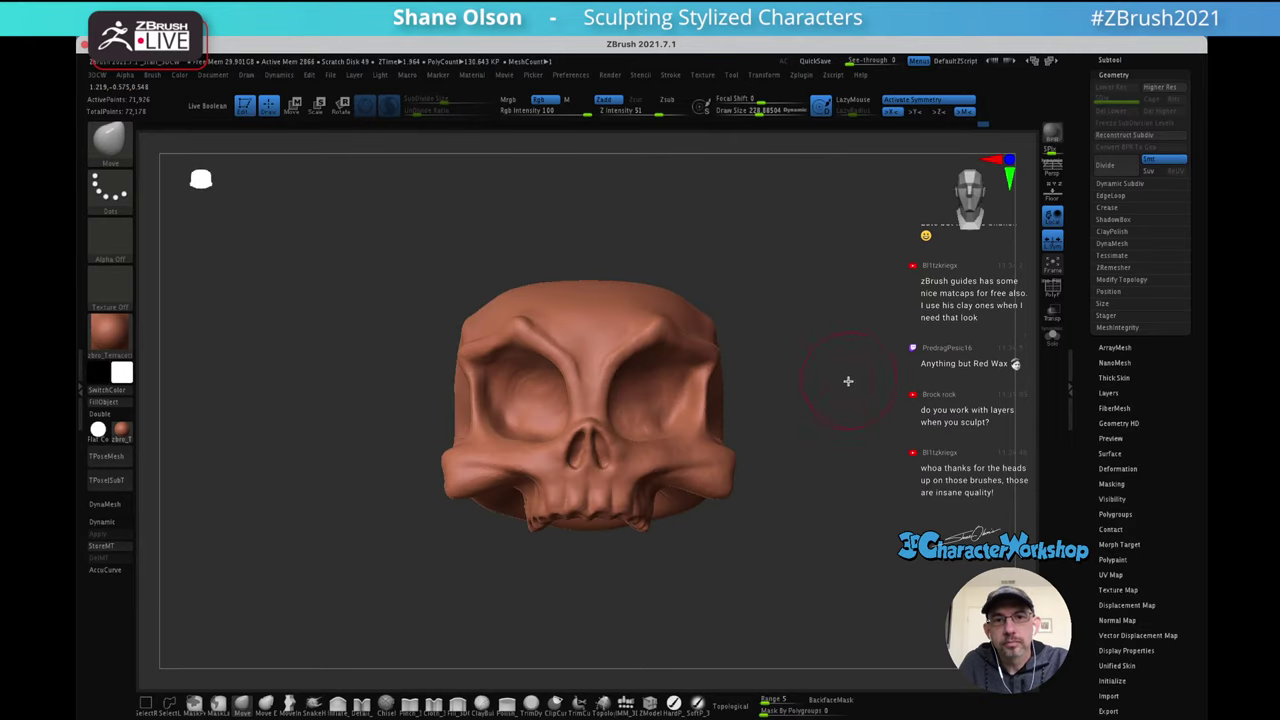
Turn on perspective for the skull view and apply the 50 focal length preset
right_click_drag(843, 411, 880, 494, "alt")
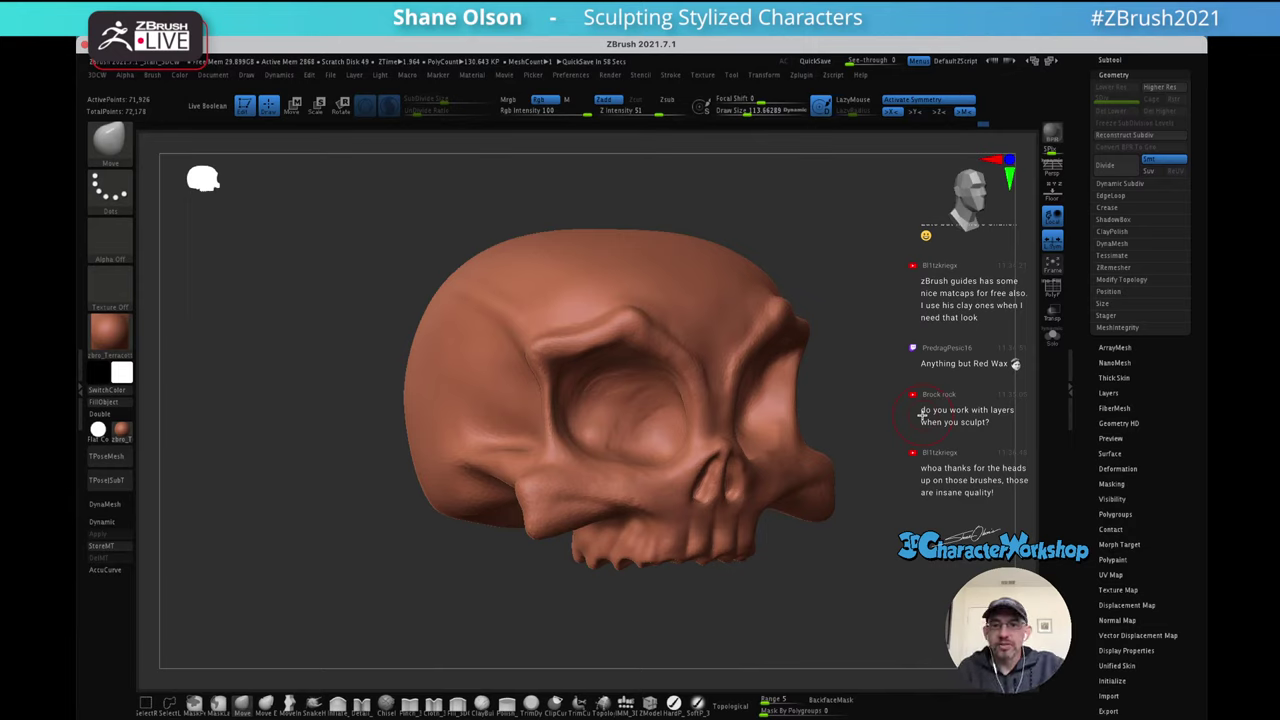
right_click_drag(922, 413, 813, 384)
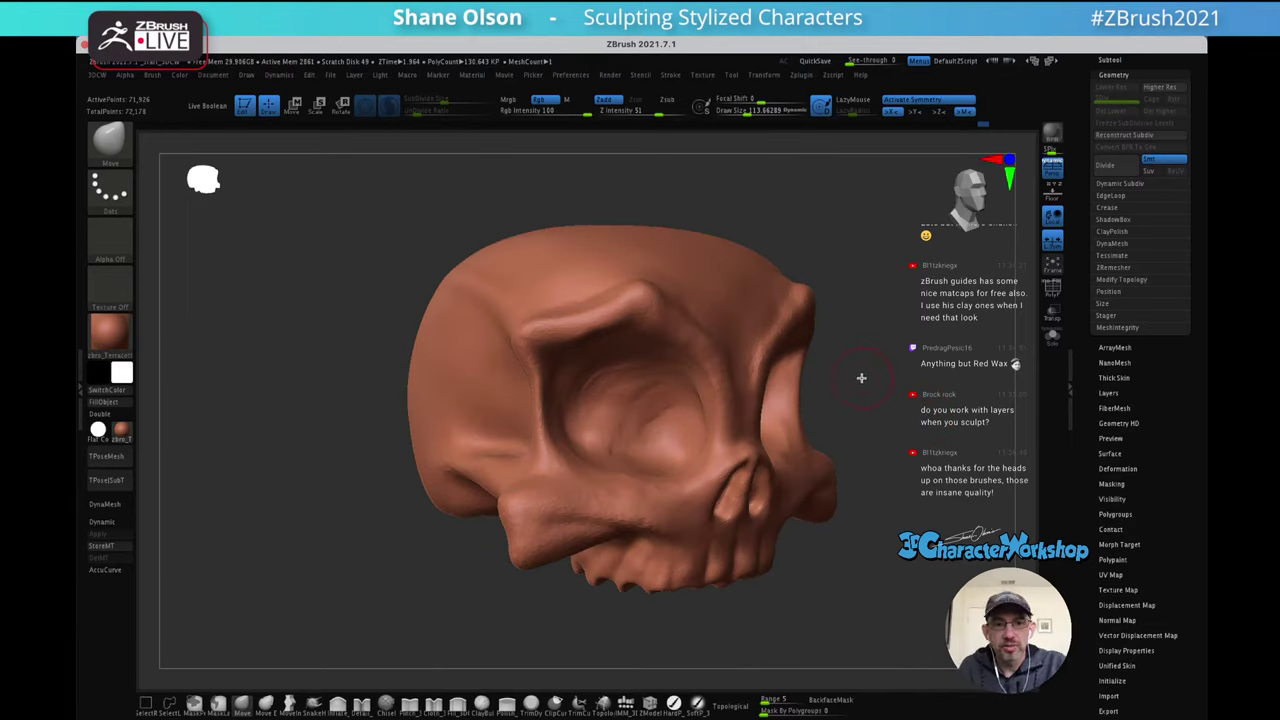
key("3")
left_click(843, 609)
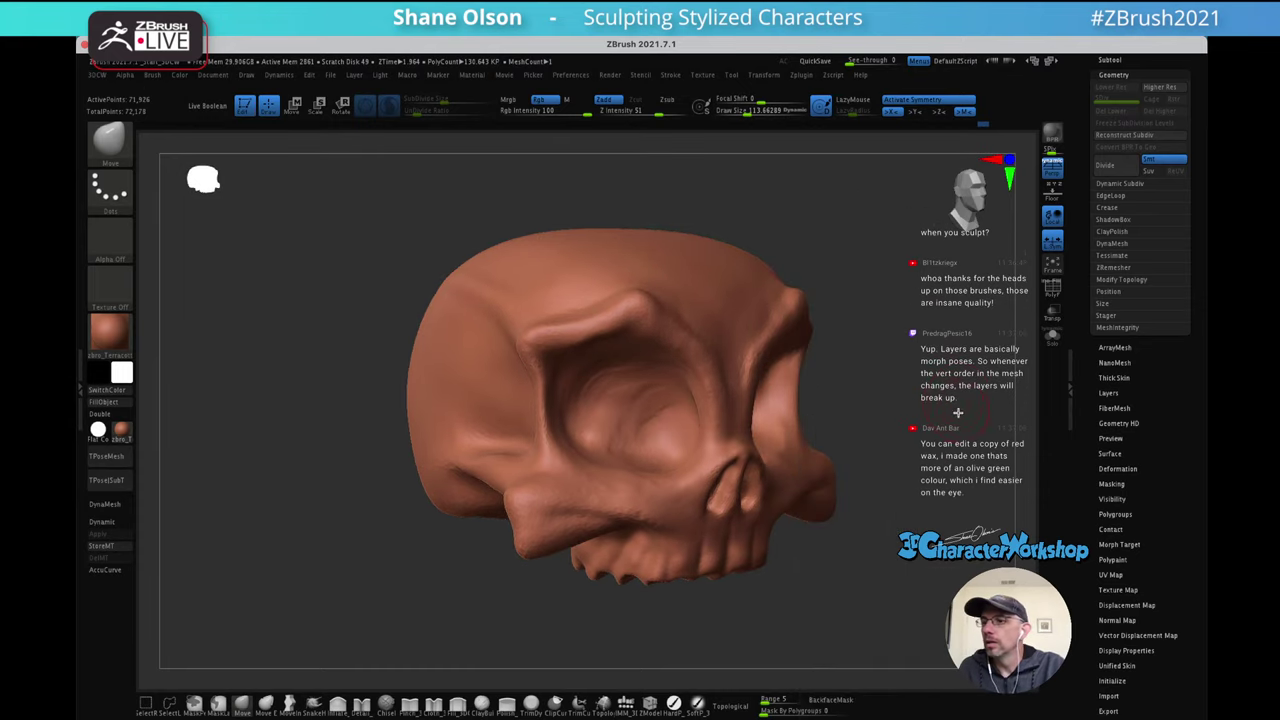
right_click_drag(978, 423, 940, 397)
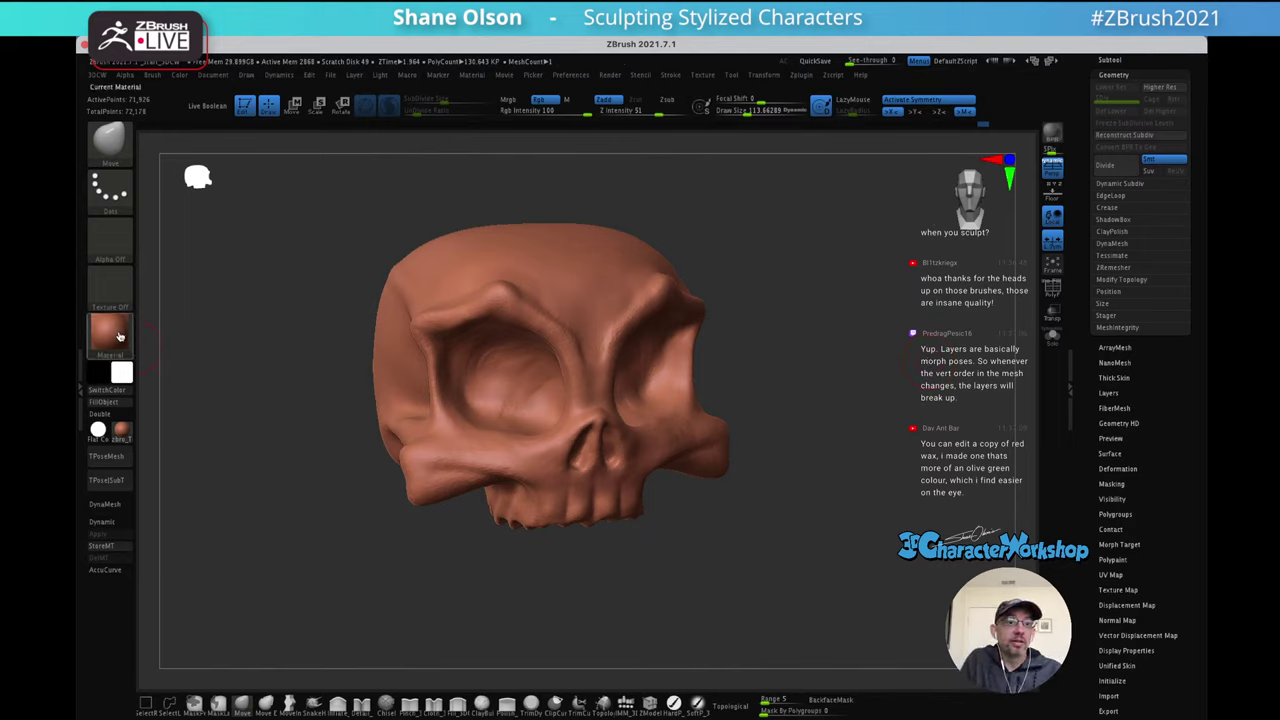
Examine the zbro_Terracotta material's Modifiers, Mixer, Environment and Matcap Maker settings for controls that change its colour
mouse_move(113, 342)
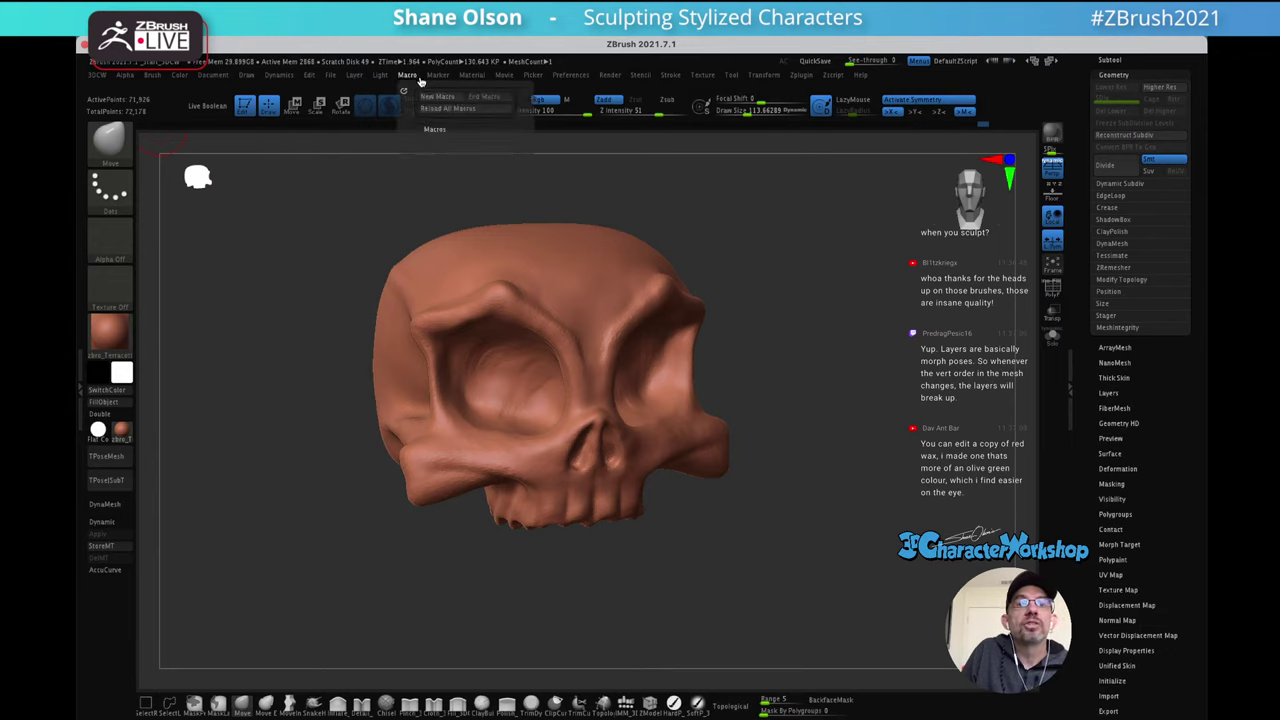
left_click(471, 77)
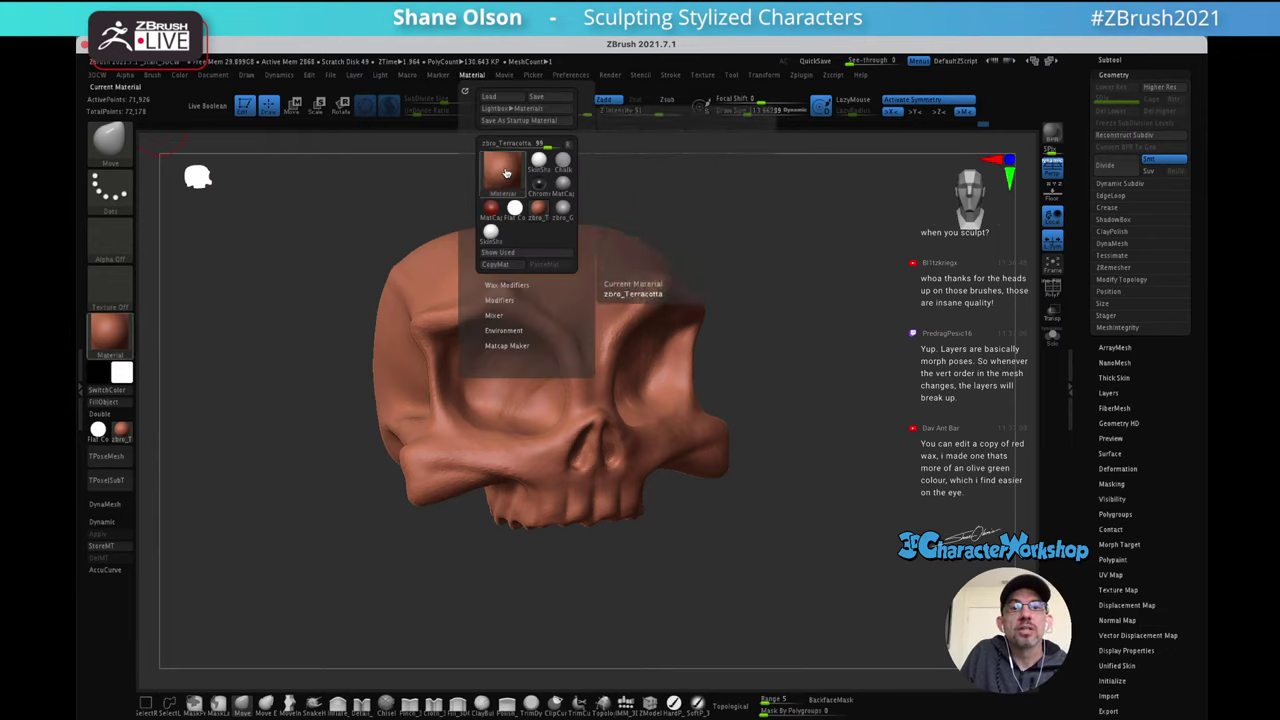
left_click(505, 170)
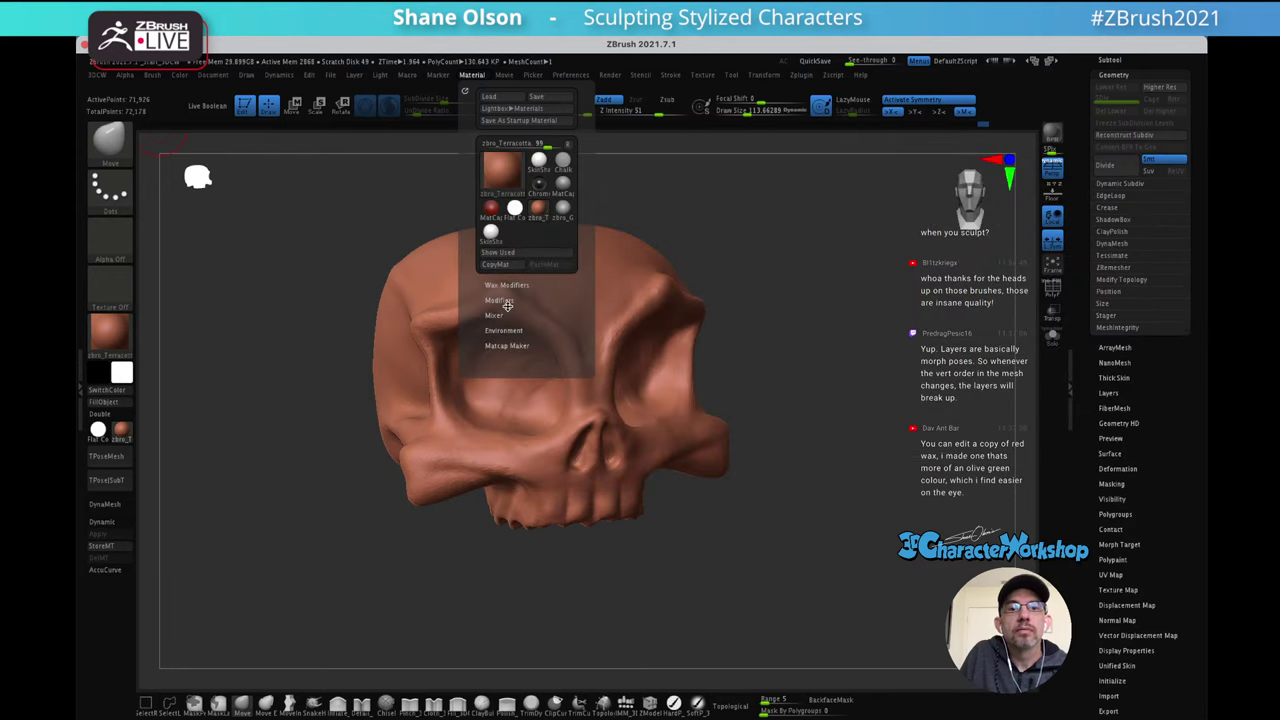
left_click(499, 300)
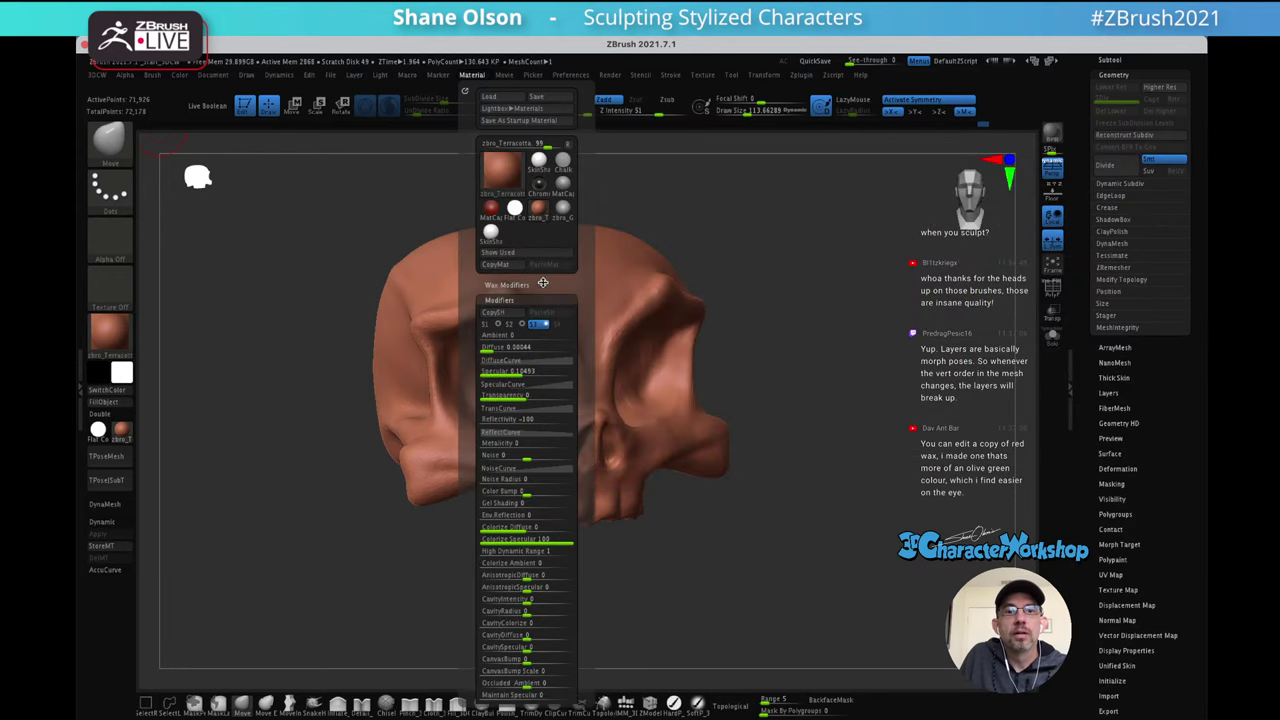
left_click_drag(543, 282, 543, 193)
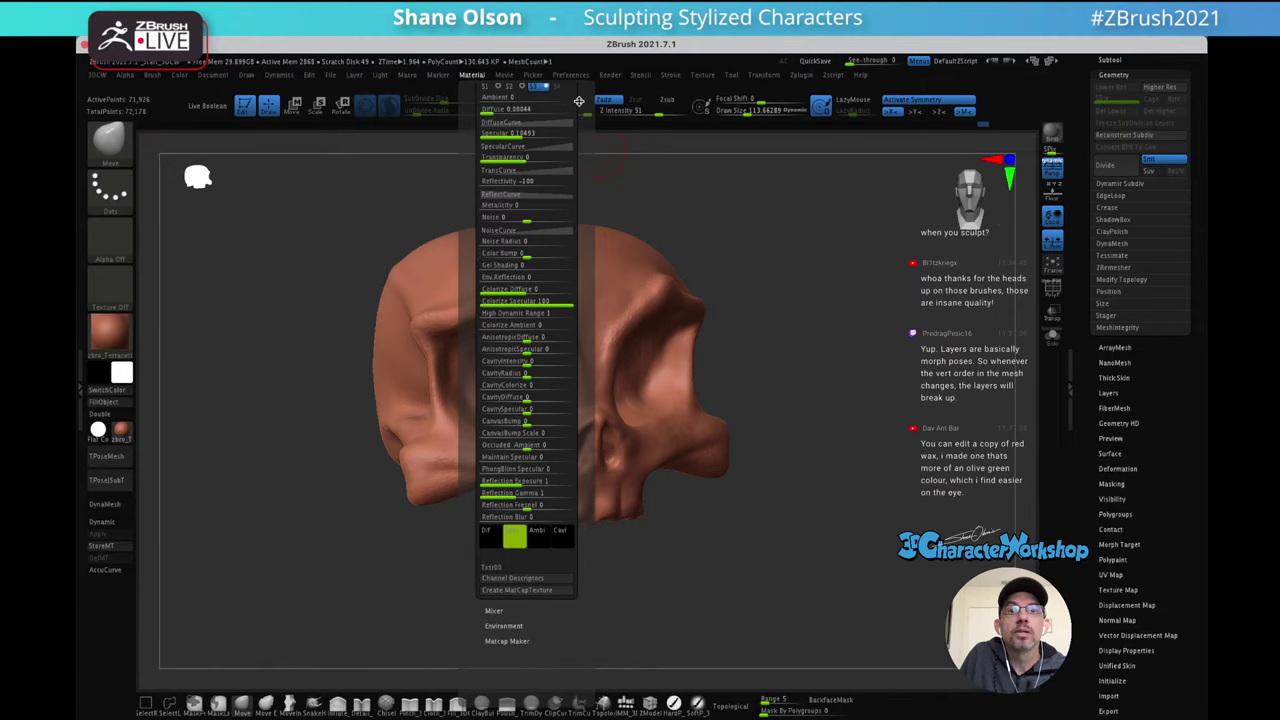
scroll(579, 110, "up", 1)
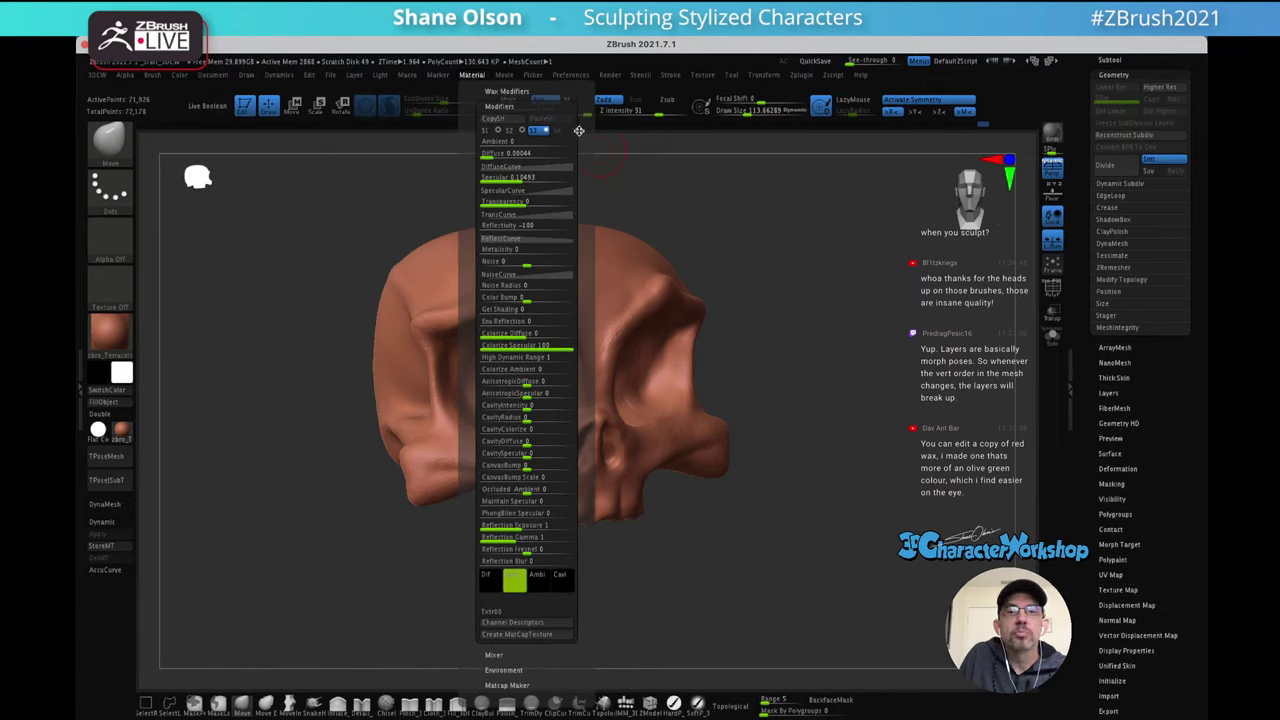
scroll(570, 136, "up", 1)
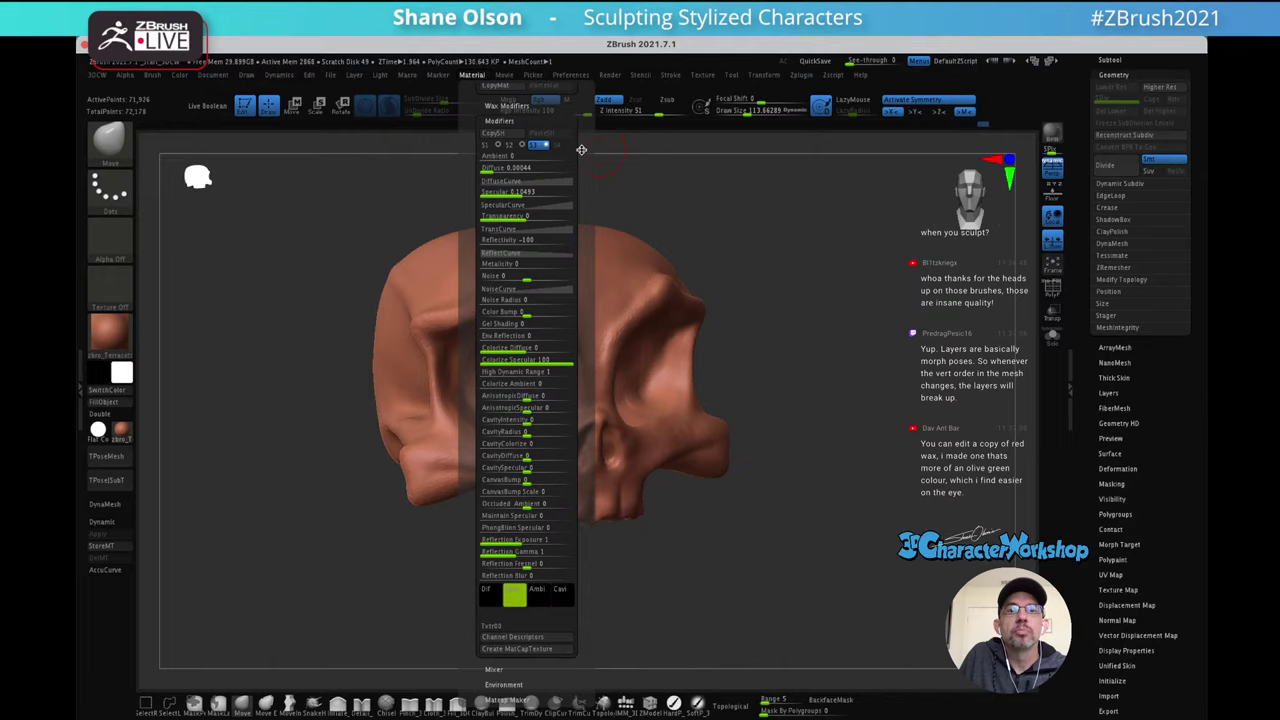
left_click(512, 121)
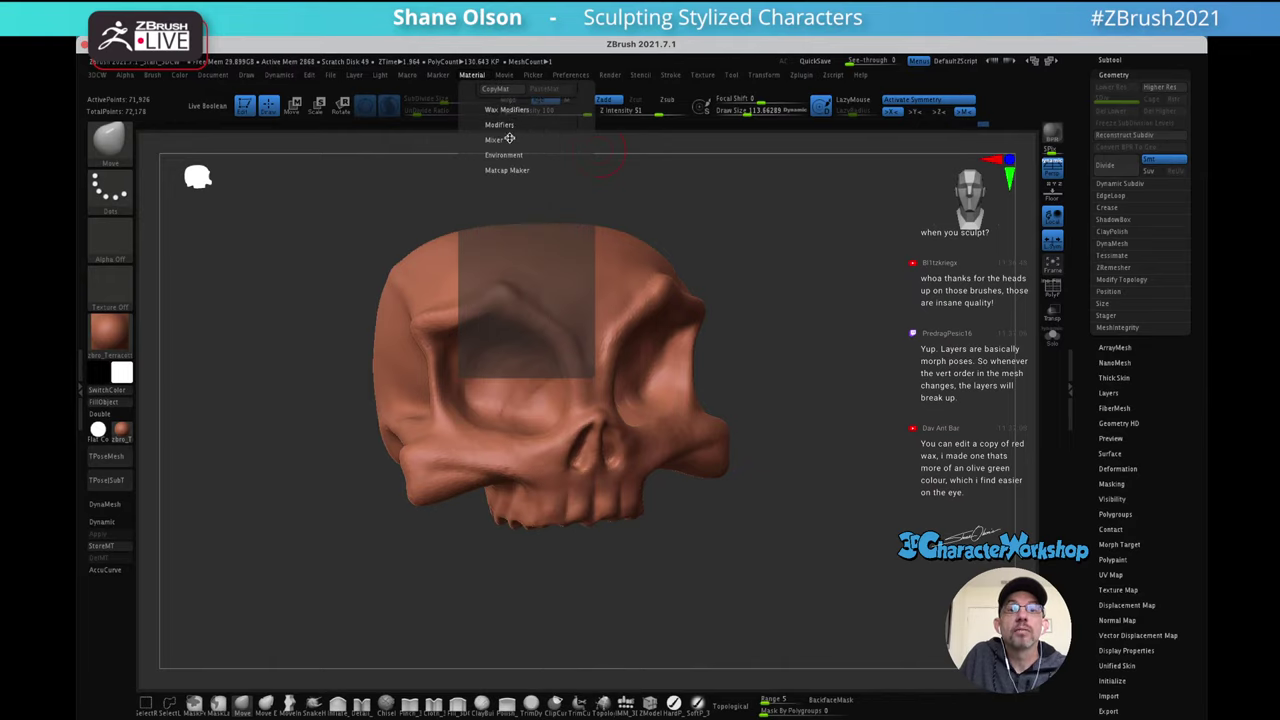
left_click(509, 139)
left_click(509, 139)
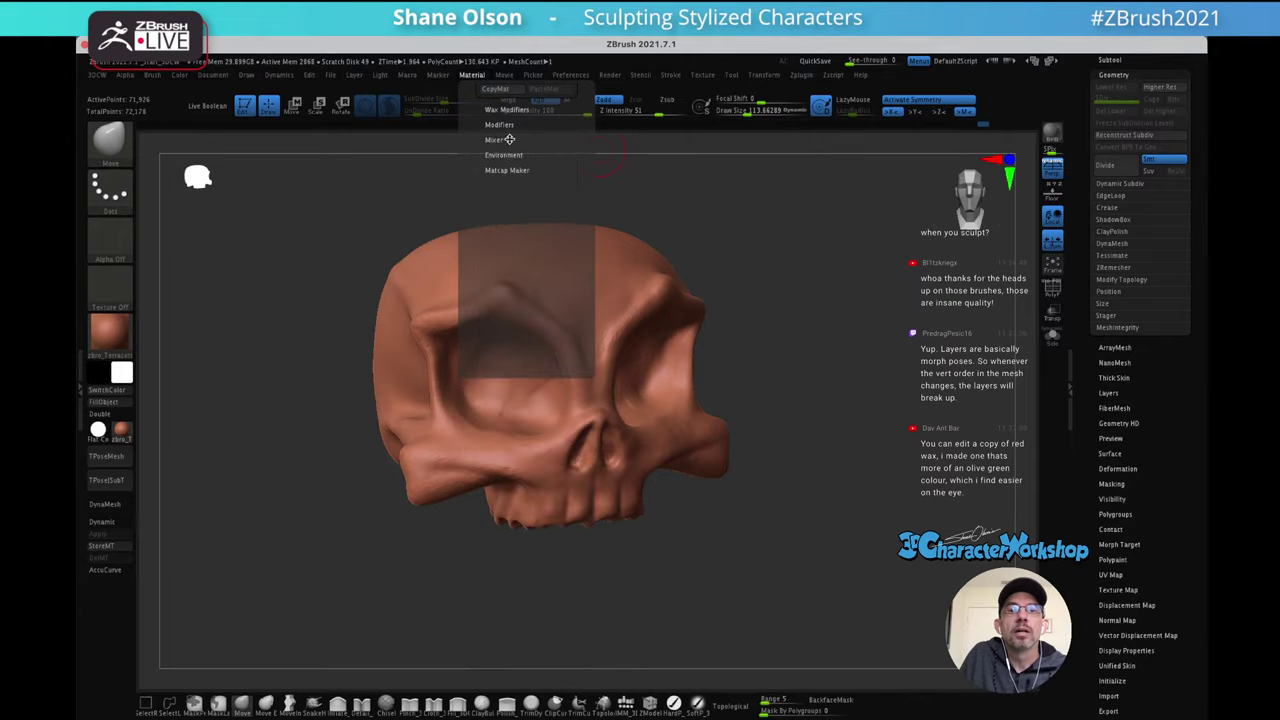
left_click(510, 155)
left_click(510, 155)
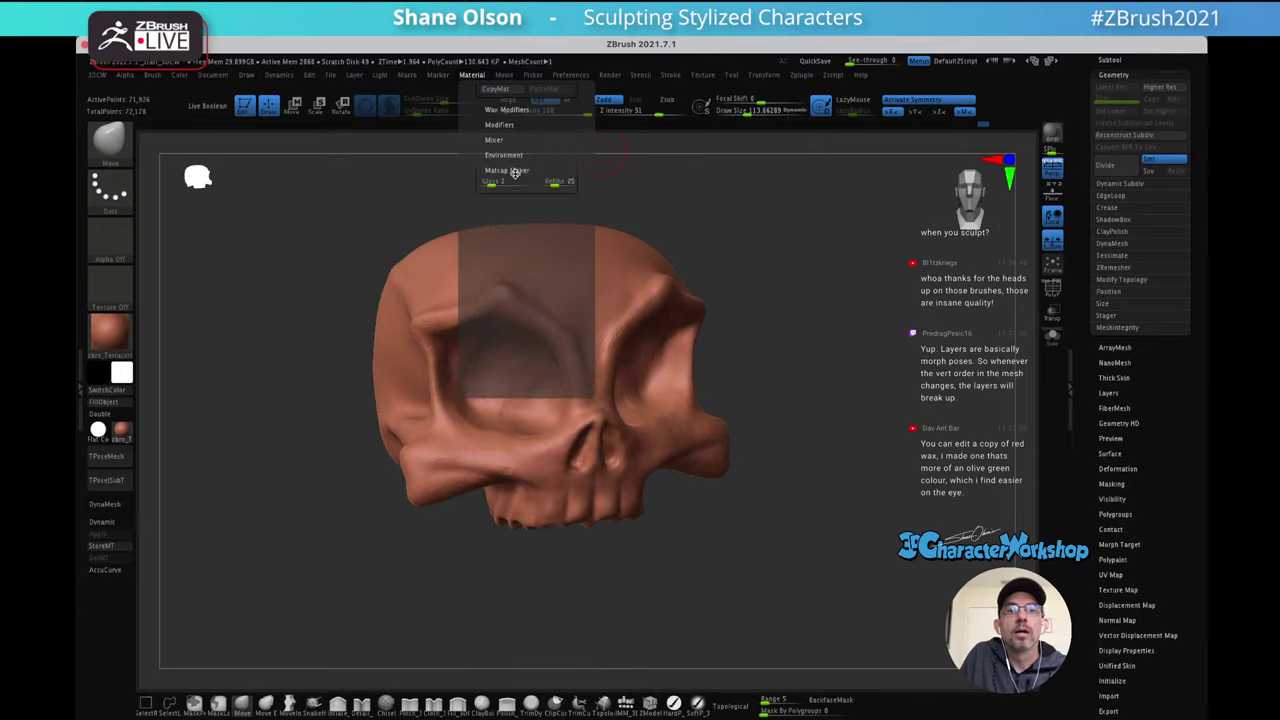
left_click(510, 171)
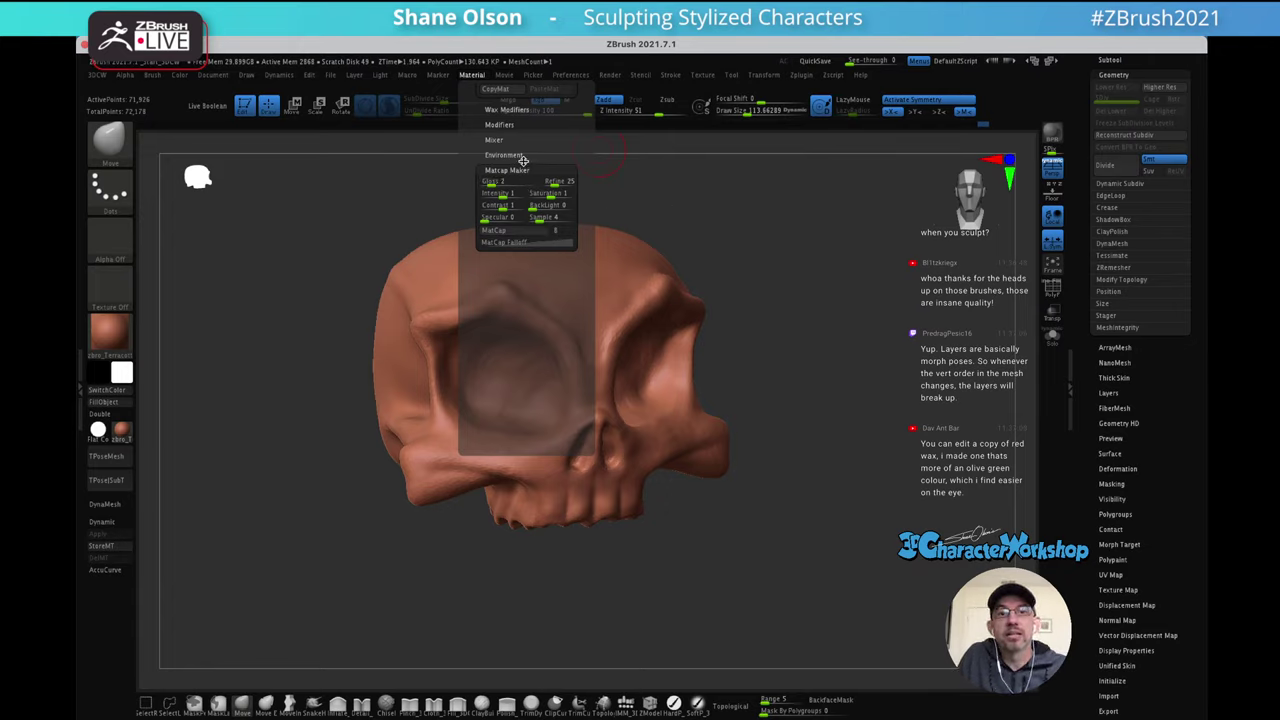
left_click(522, 171)
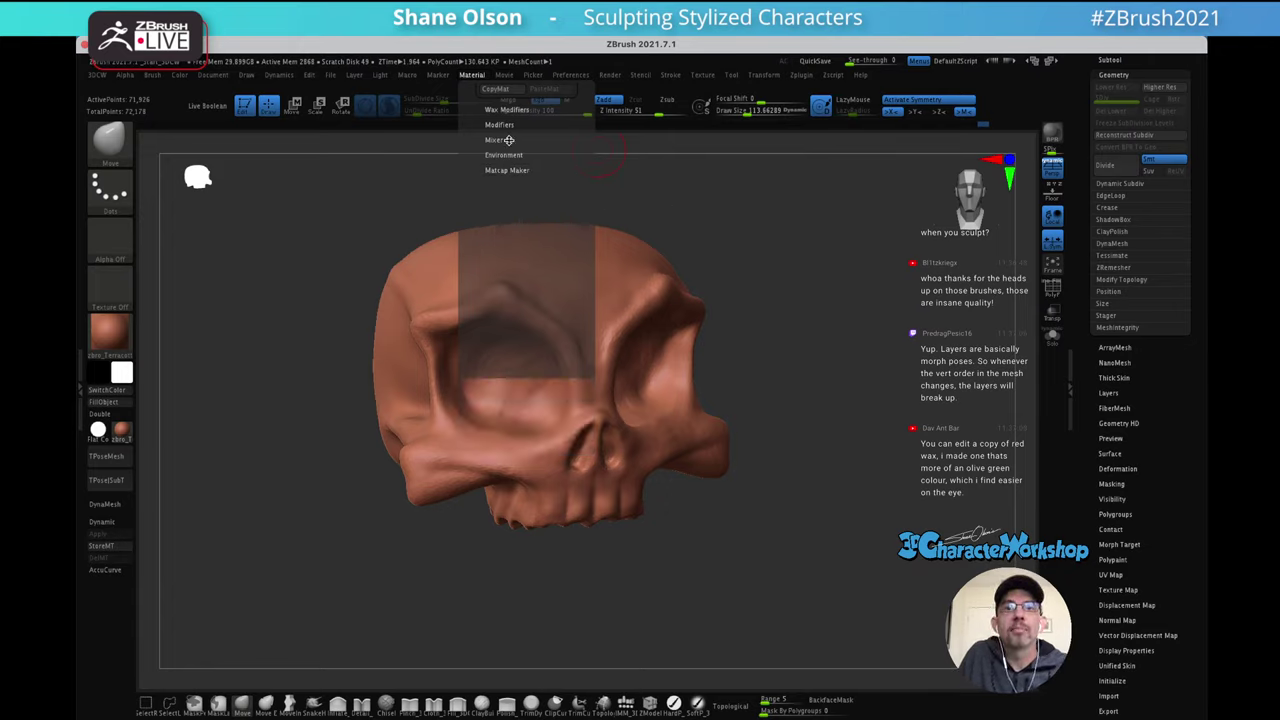
left_click(500, 125)
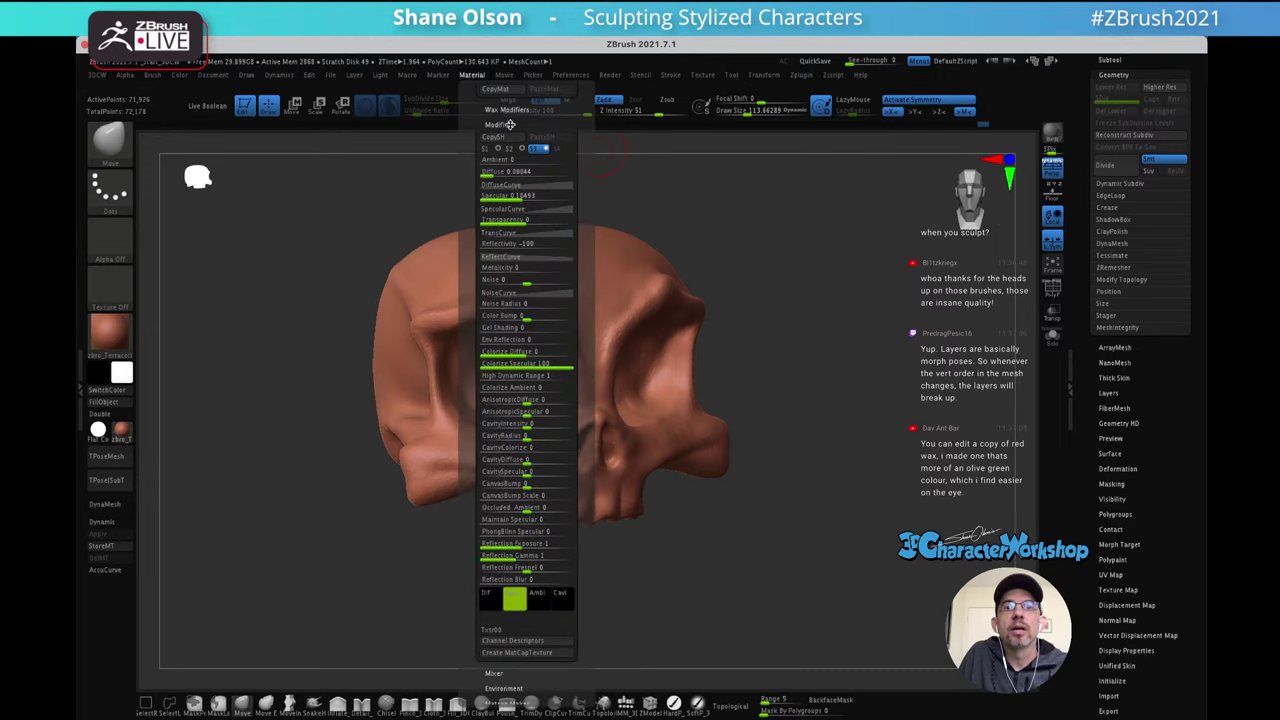
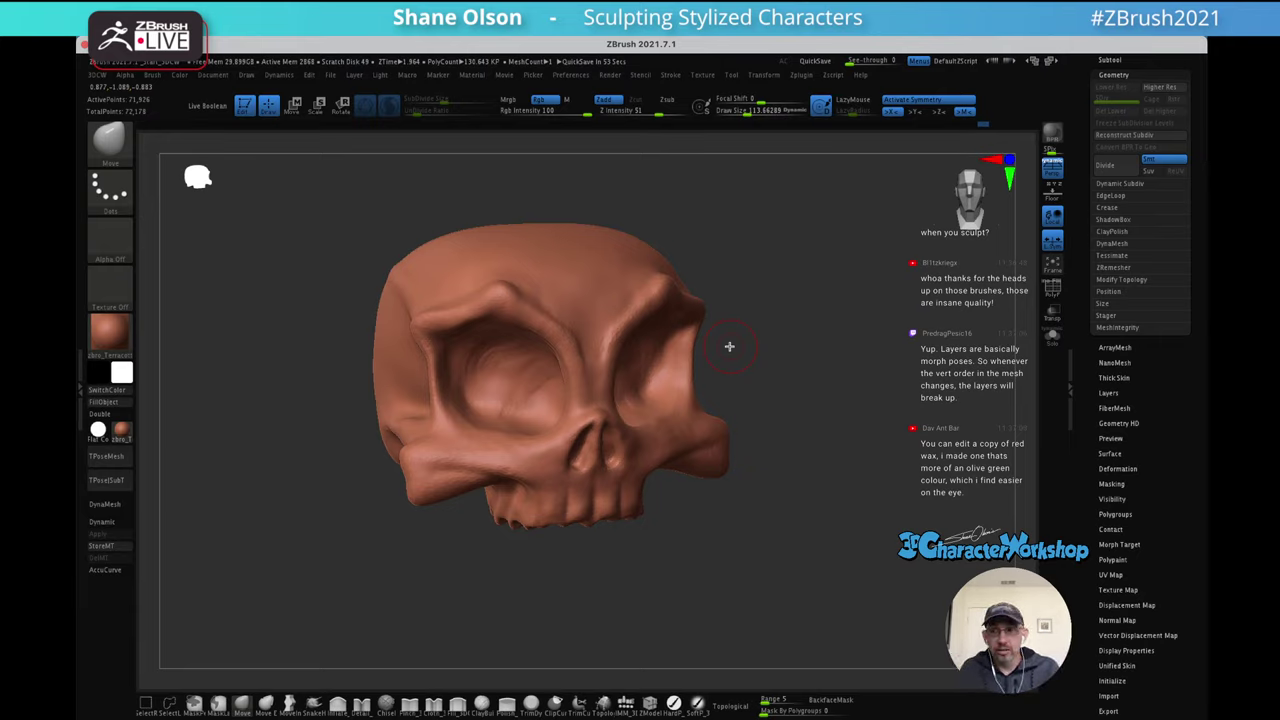
Smooth the inner surface of the eye sockets with the Smooth brush at draw size about 114
left_click_drag(834, 428, 806, 420)
left_click_drag(604, 338, 592, 345, "shift")
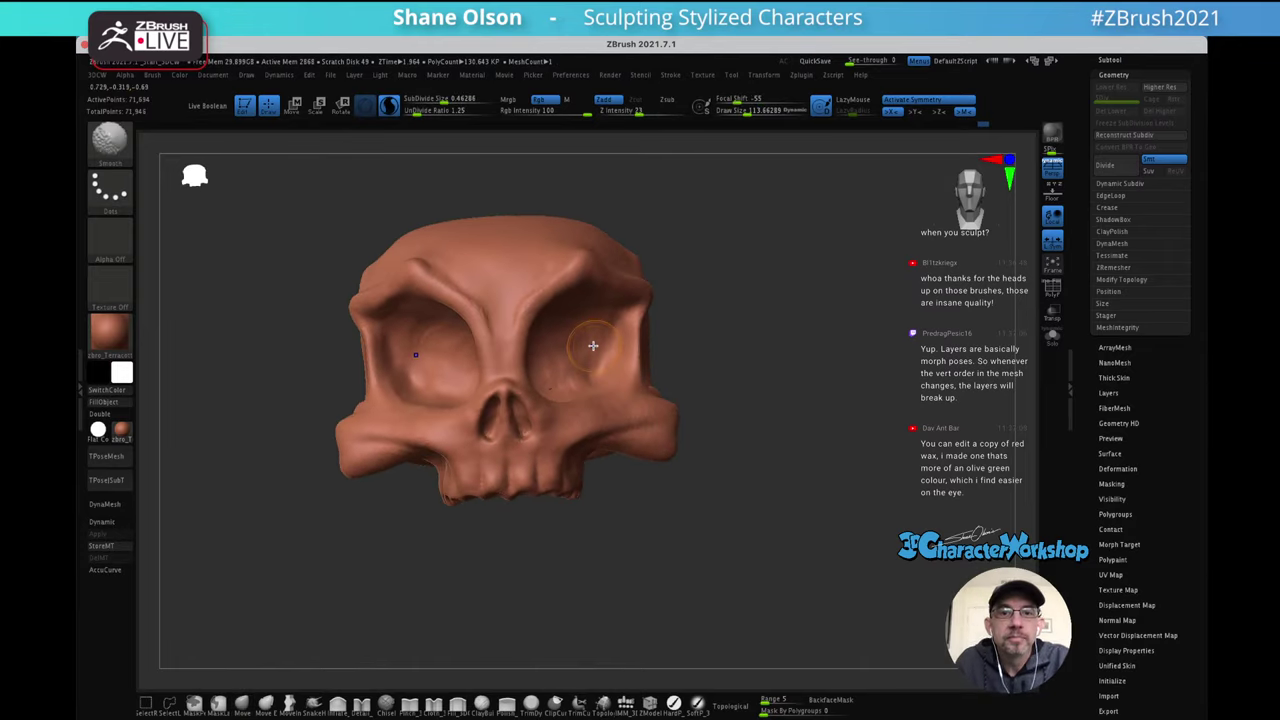
Insert a symmetrical pair of QuadSphere meshes at the upper teeth with the IMM_3DCW brush
mouse_move(792, 325)
left_mouse_down()
mouse_move(727, 331)
mouse_move(770, 314)
mouse_move(780, 397)
mouse_move(843, 334)
mouse_move(842, 297)
mouse_move(877, 403)
mouse_move(810, 401)
left_mouse_up()
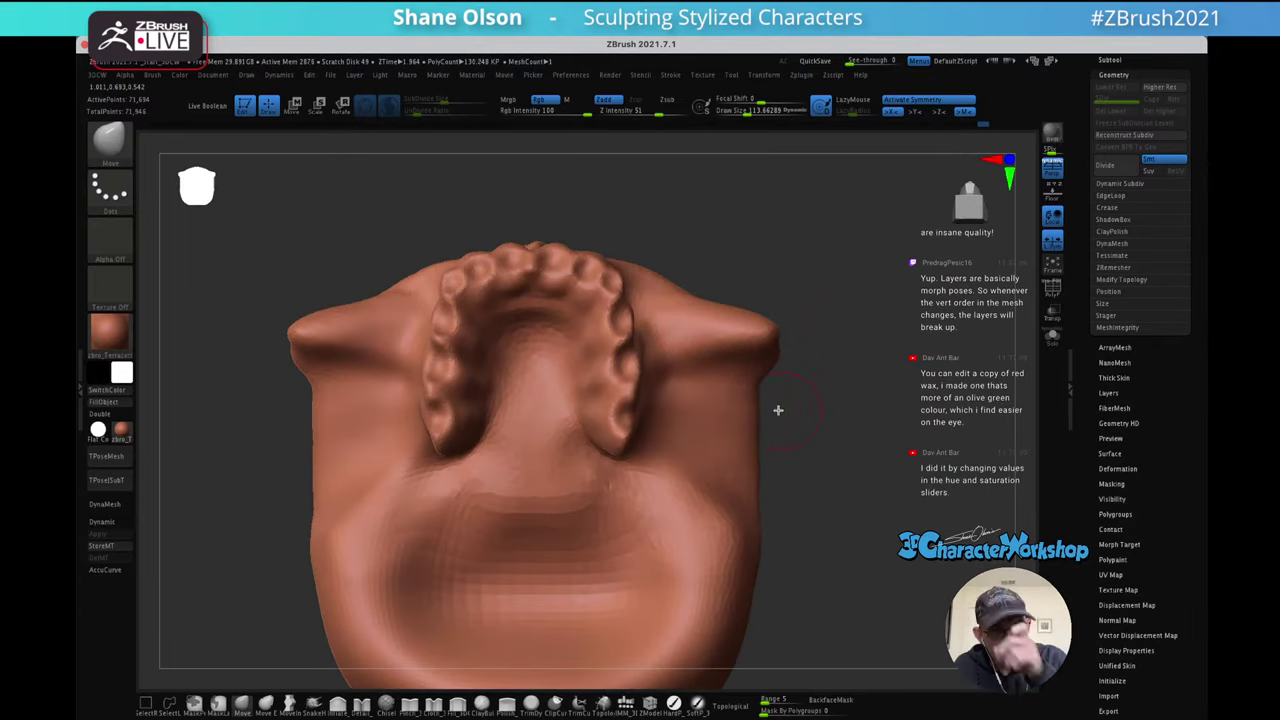
left_click(626, 704)
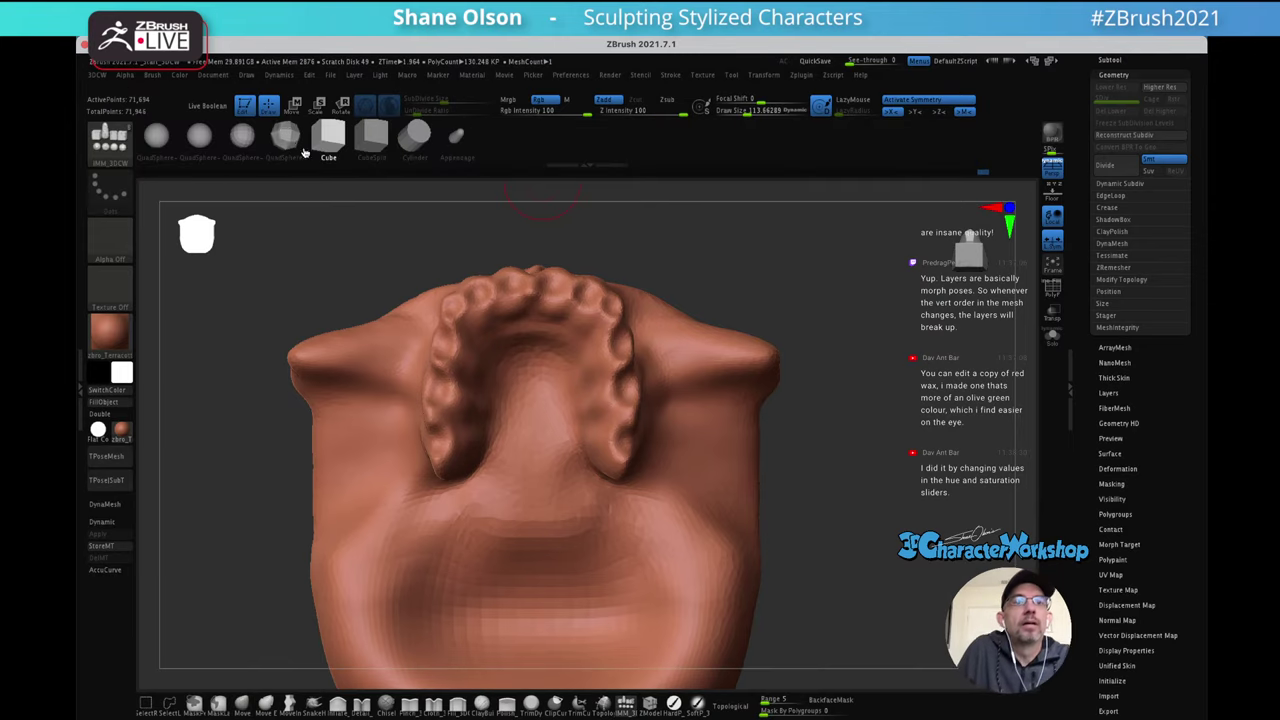
left_click(200, 138)
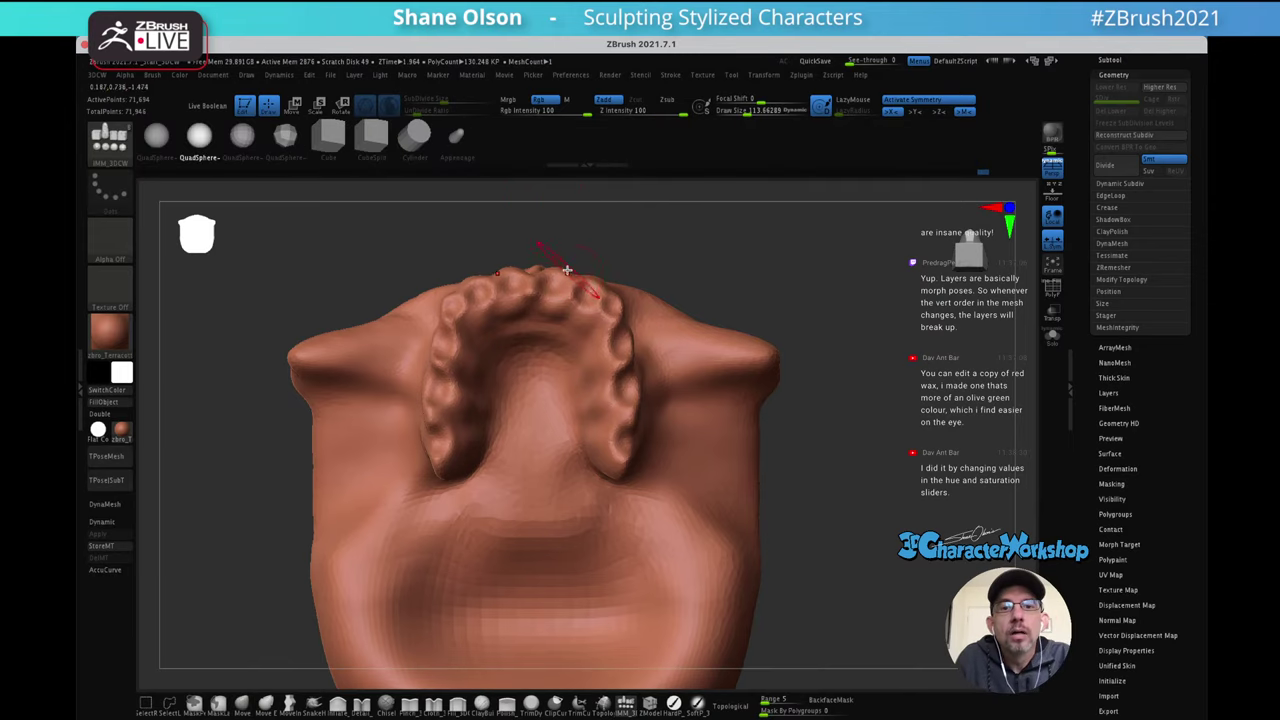
left_click_drag(553, 281, 662, 307)
key("ctrl+z")
left_click_drag(768, 327, 769, 403)
left_click_drag(791, 349, 776, 440, "alt")
Split the unmasked spheres into their own subtool and make that subtool active
key("space")
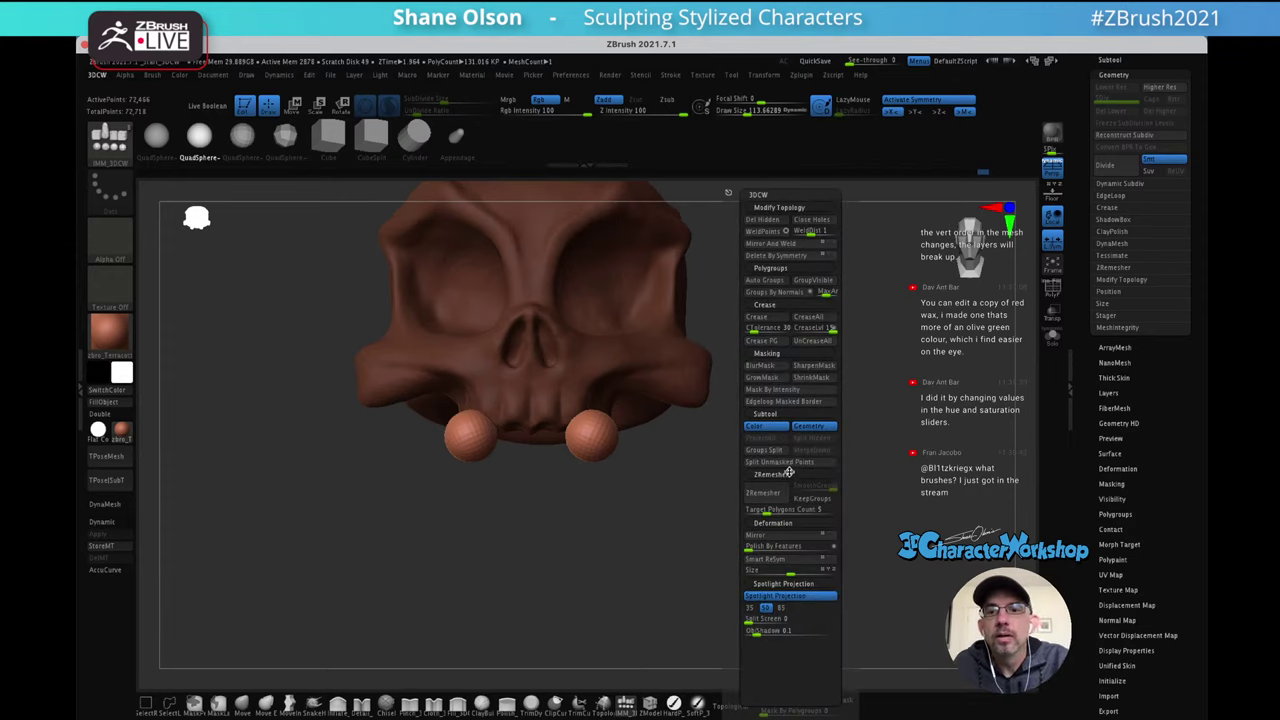
left_click(785, 462)
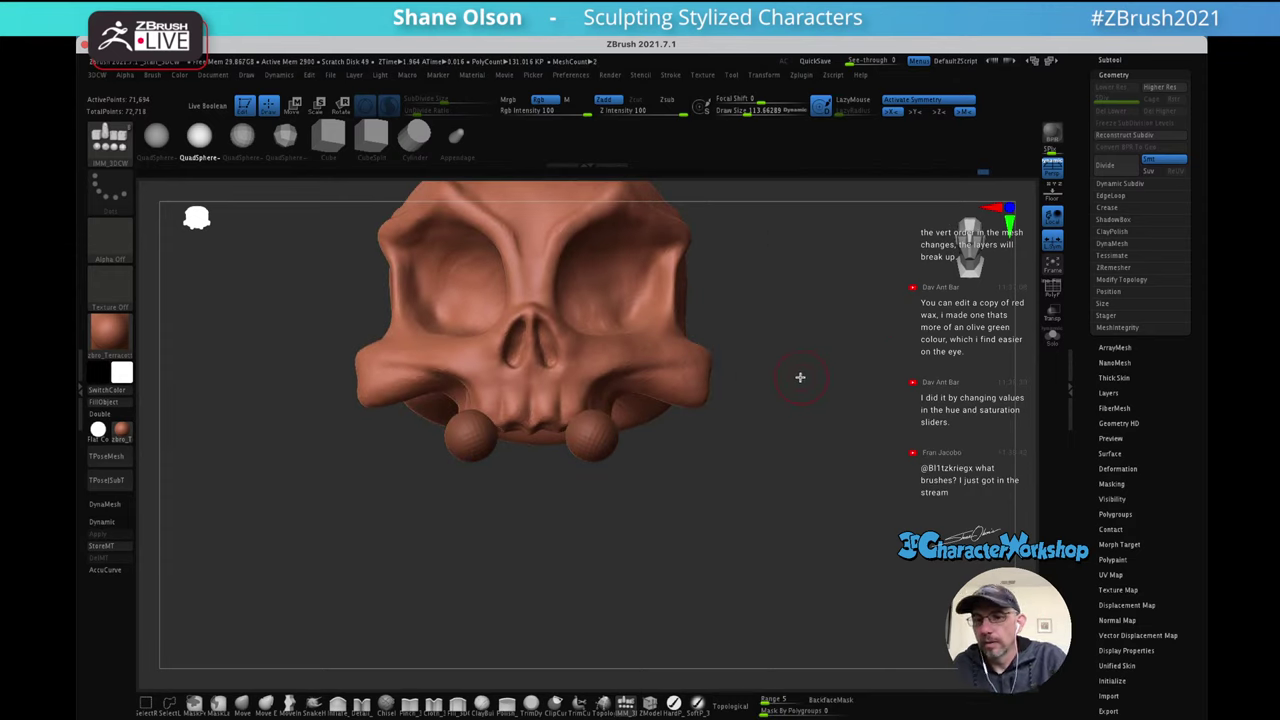
key("Down")
Move the mirrored tooth spheres downward and inward beneath the upper jaw
key("w")
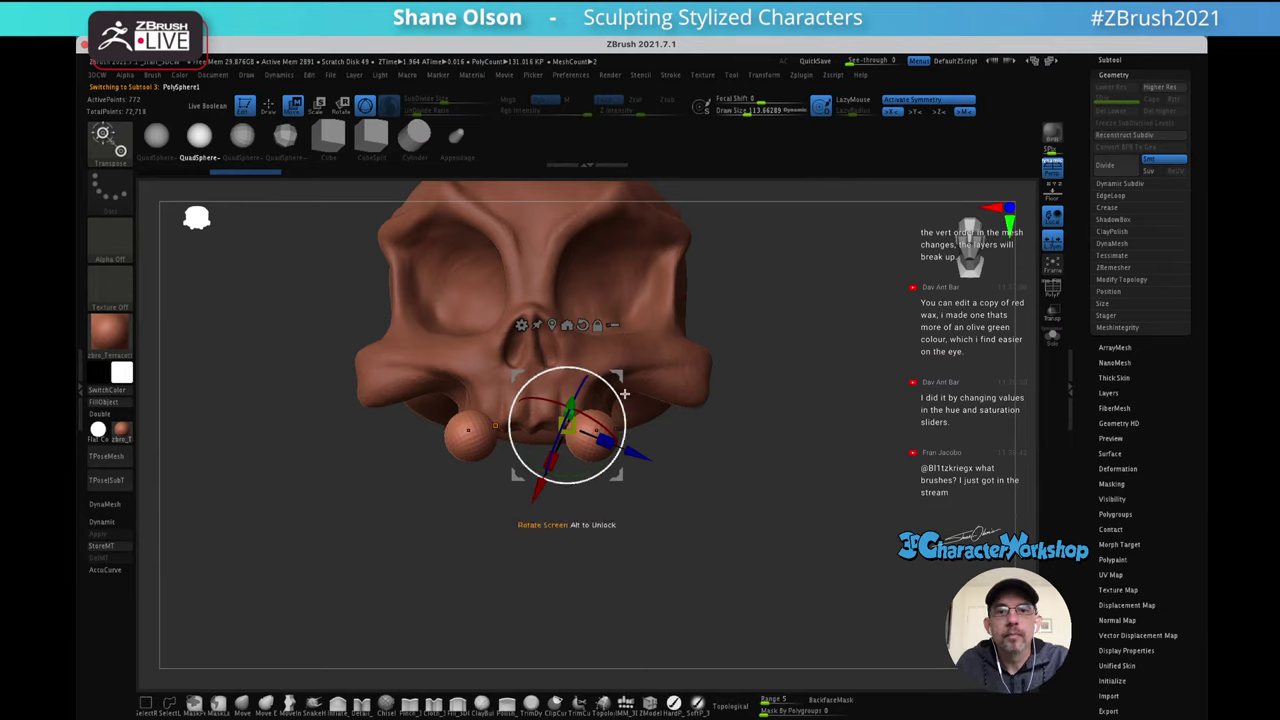
left_click_drag(620, 397, 612, 456)
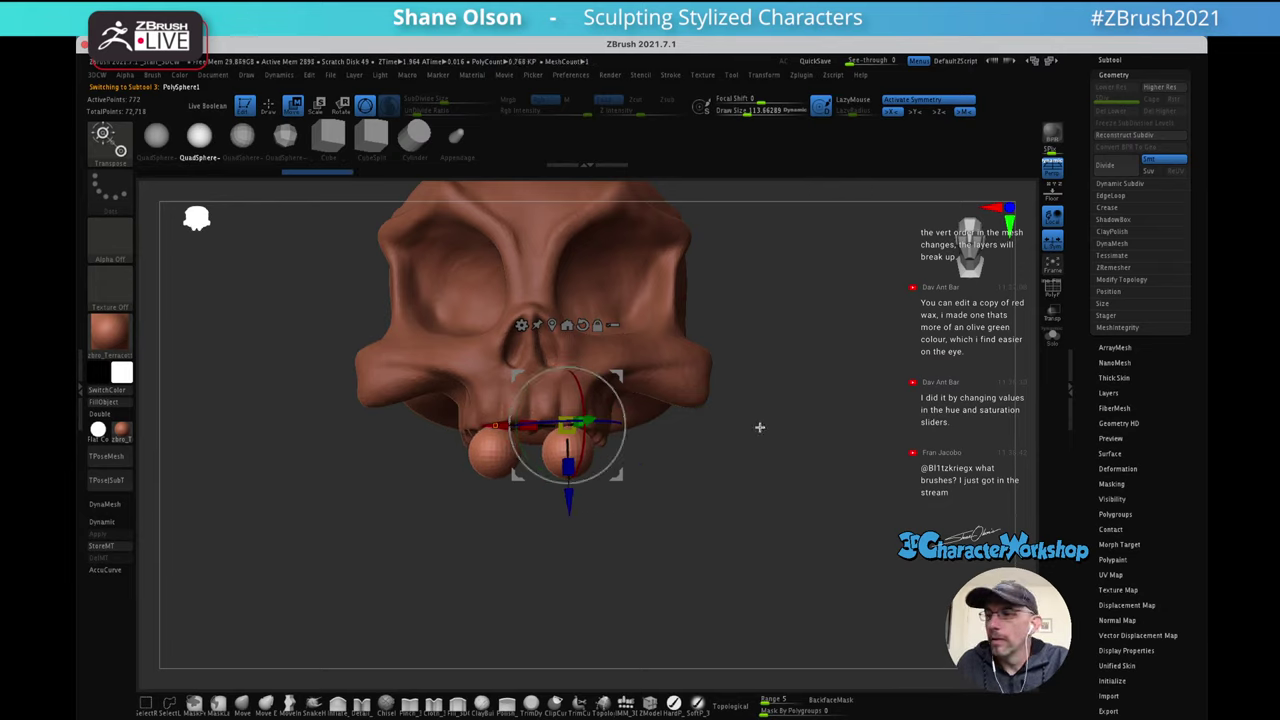
left_click_drag(783, 434, 782, 467)
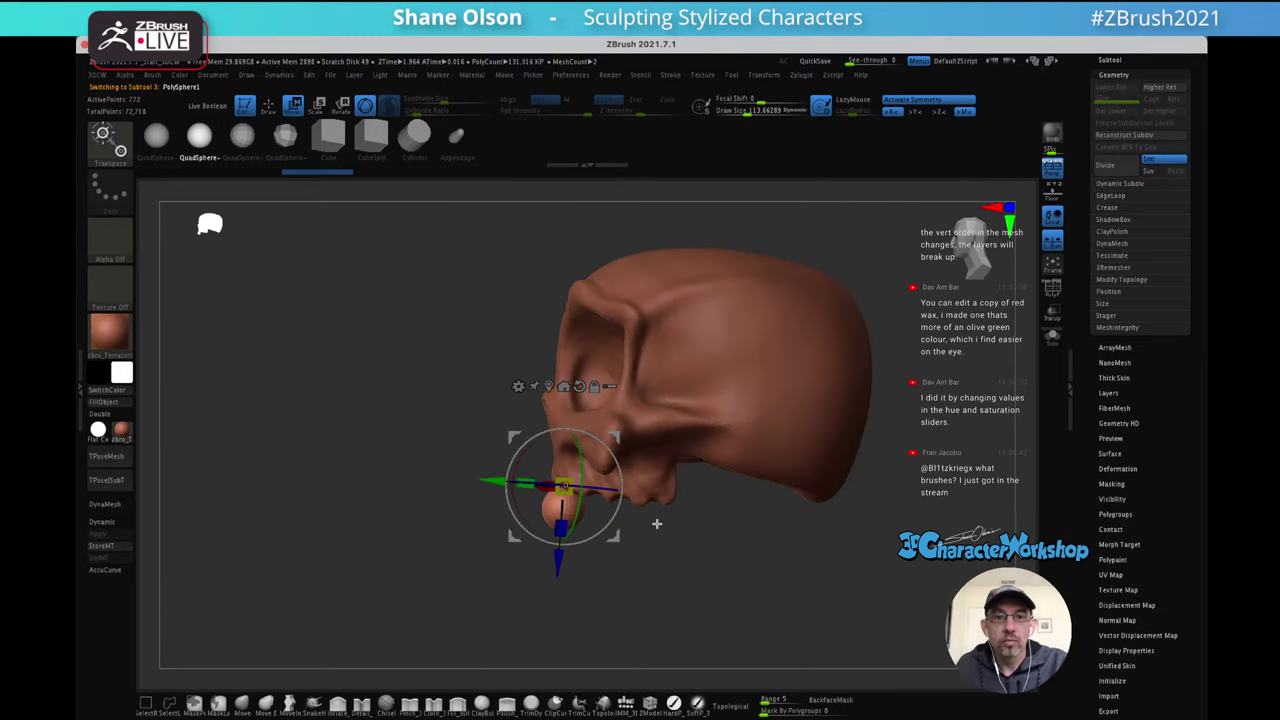
Flatten the tooth spheres front to back into thin ovals and shorten them vertically
left_click_drag(691, 490, 718, 497, "alt")
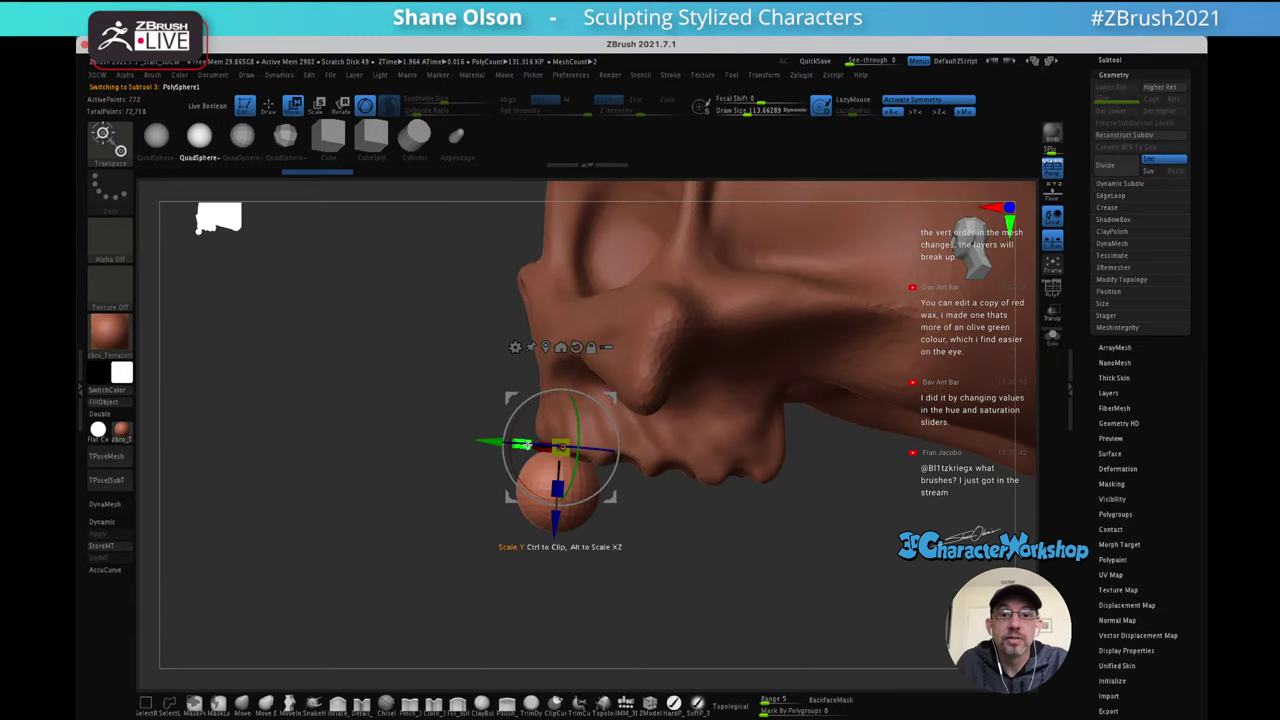
left_click_drag(560, 447, 570, 453)
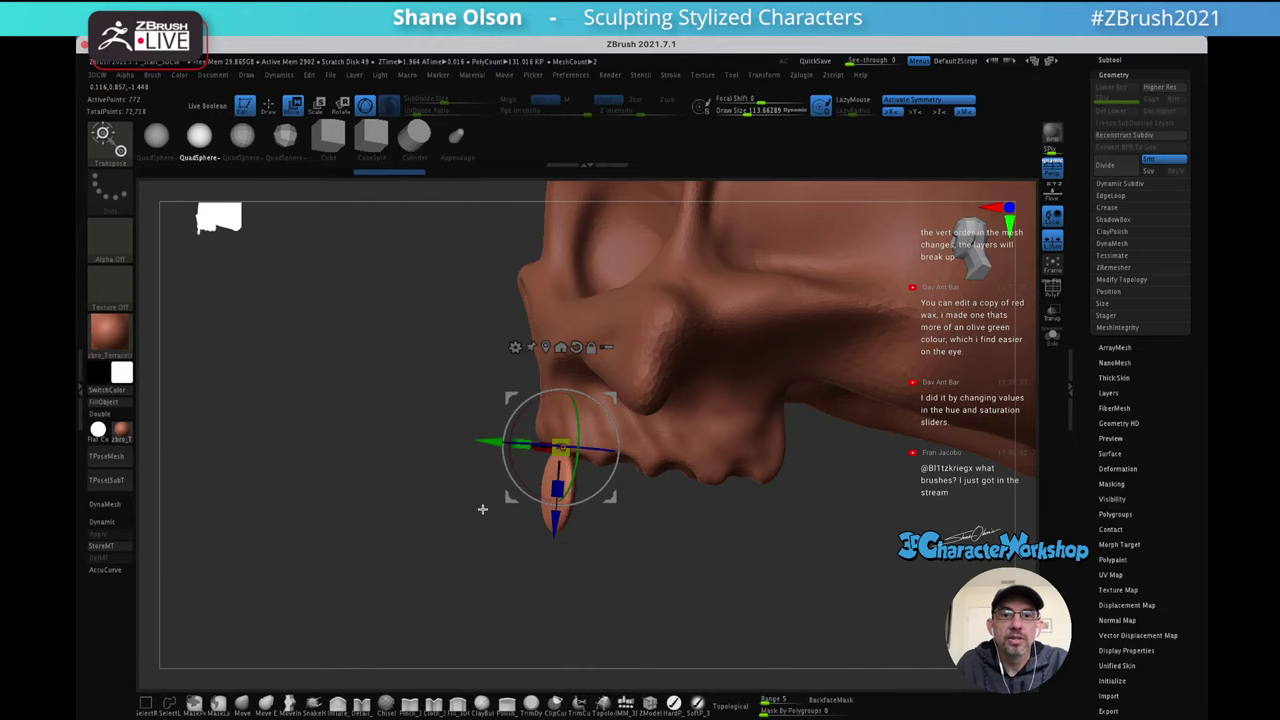
left_click_drag(483, 510, 520, 518)
left_click_drag(520, 448, 540, 450)
left_click_drag(732, 477, 646, 506)
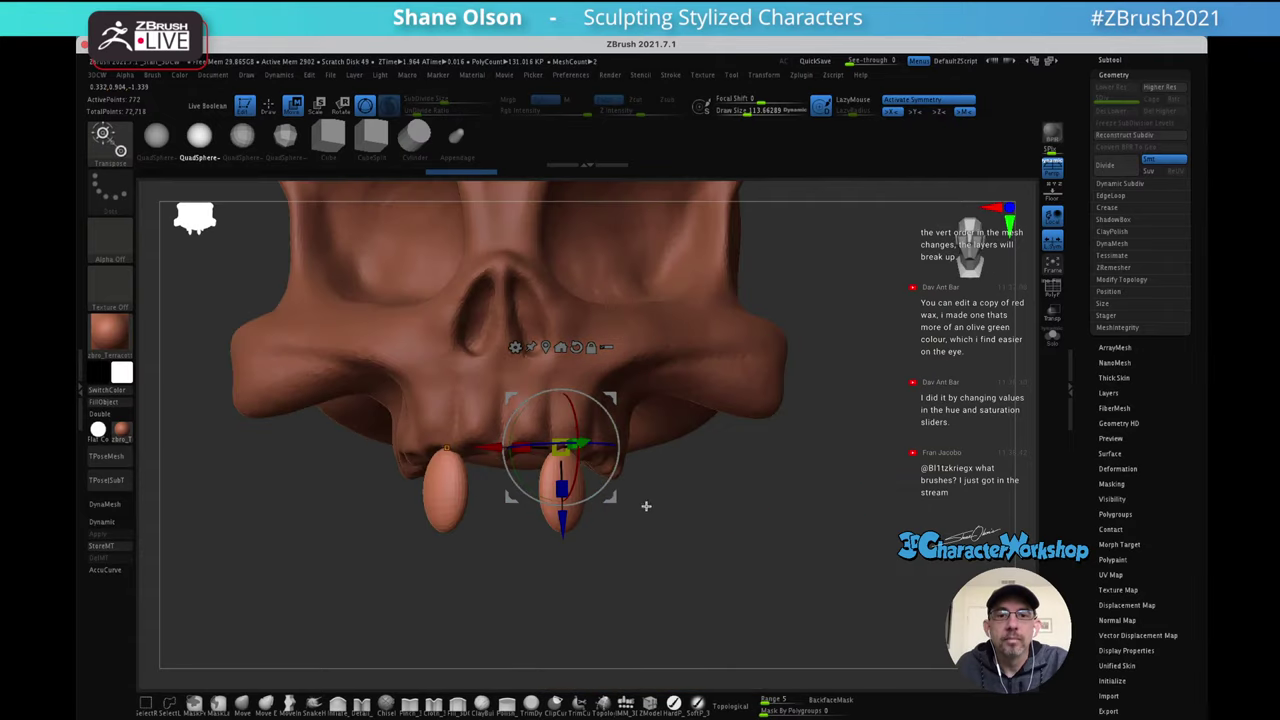
left_click_drag(562, 489, 555, 481)
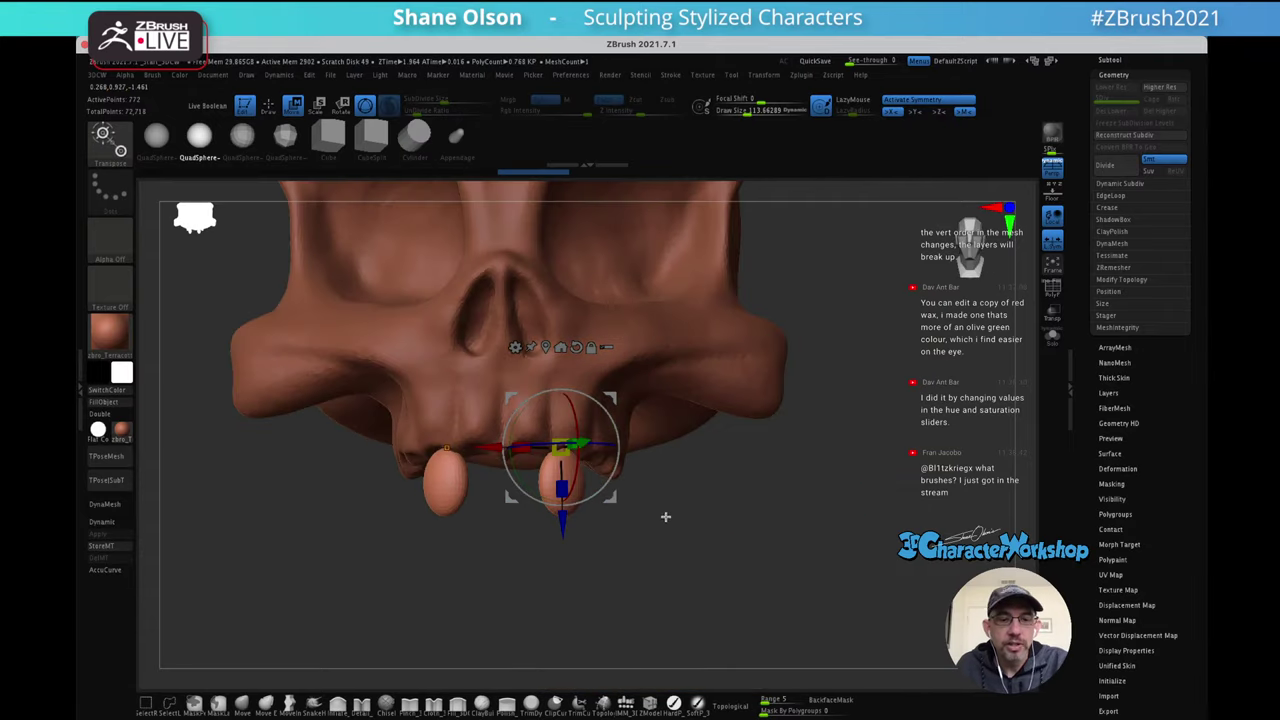
Tilt the flattened ovals and seat their upper ends against the front of the gum line
left_click_drag(616, 394, 621, 376)
left_click_drag(757, 471, 595, 356)
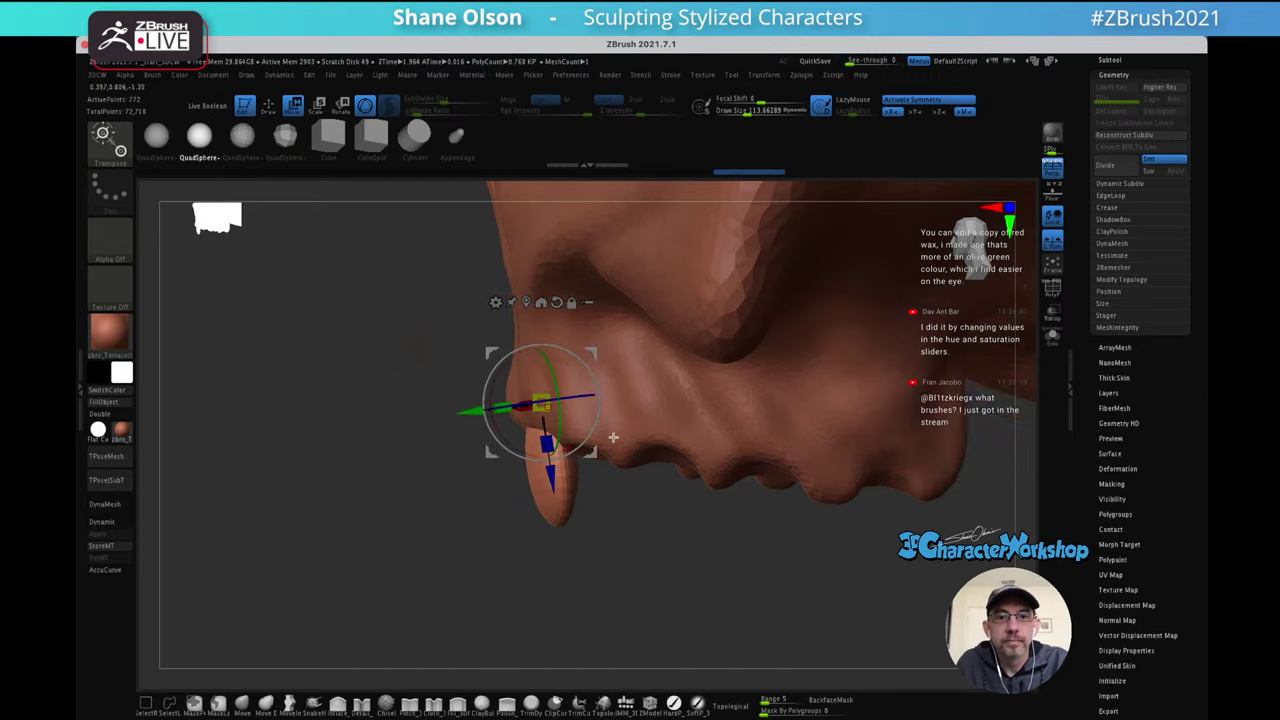
left_click_drag(612, 445, 601, 407)
left_click_drag(529, 426, 555, 423)
left_click_drag(708, 432, 808, 425)
Try to smooth the low-resolution tooth ovals with the Smooth brush at draw size about 135
key("q")
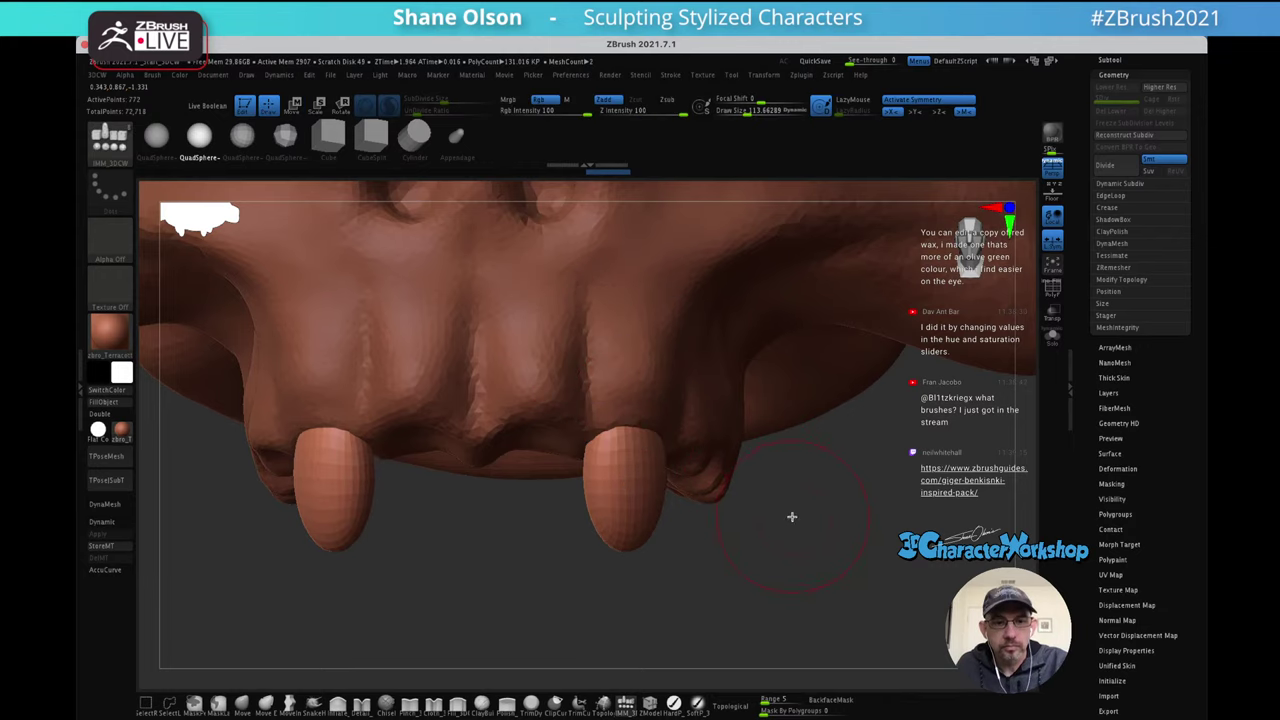
key("s")
left_click_drag(792, 517, 799, 517)
left_click_drag(638, 486, 649, 434, "shift")
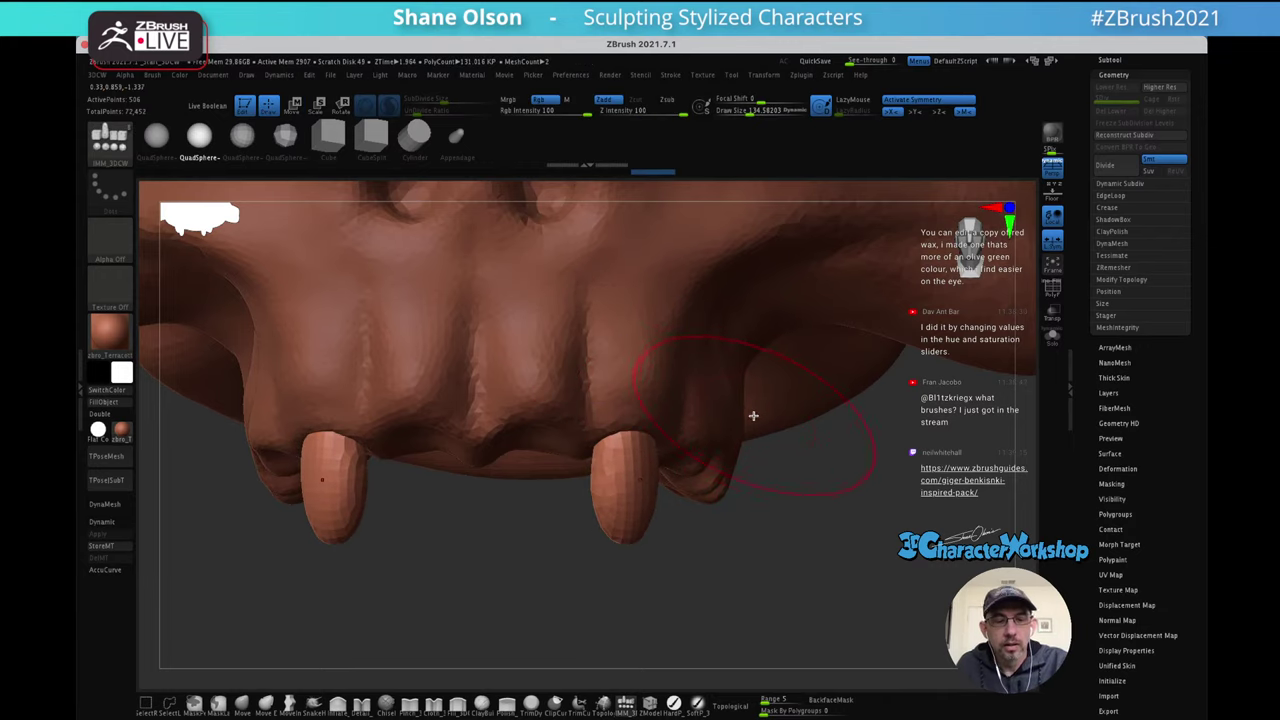
key("ctrl+z")
Turn on the polygon wireframe and smooth the teeth into denser meshes with SubDivide Size 0.21312 and Z Intensity 12
key("shift+f")
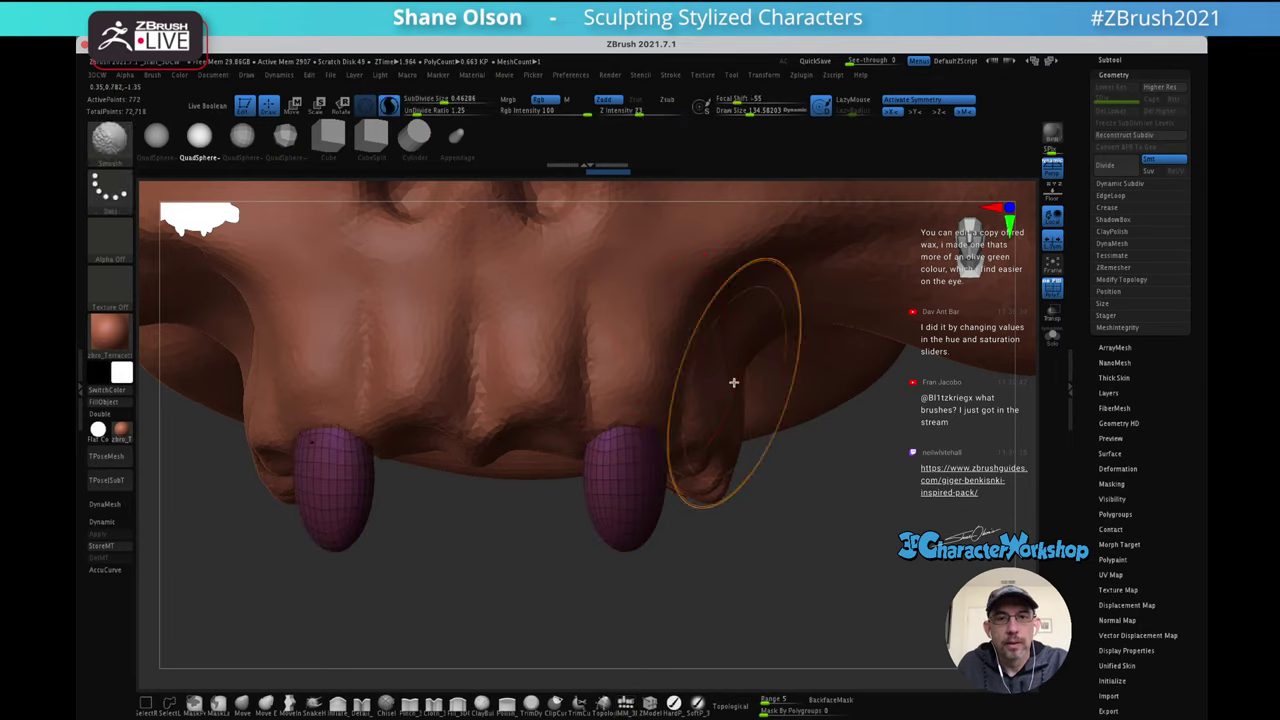
key("shift")
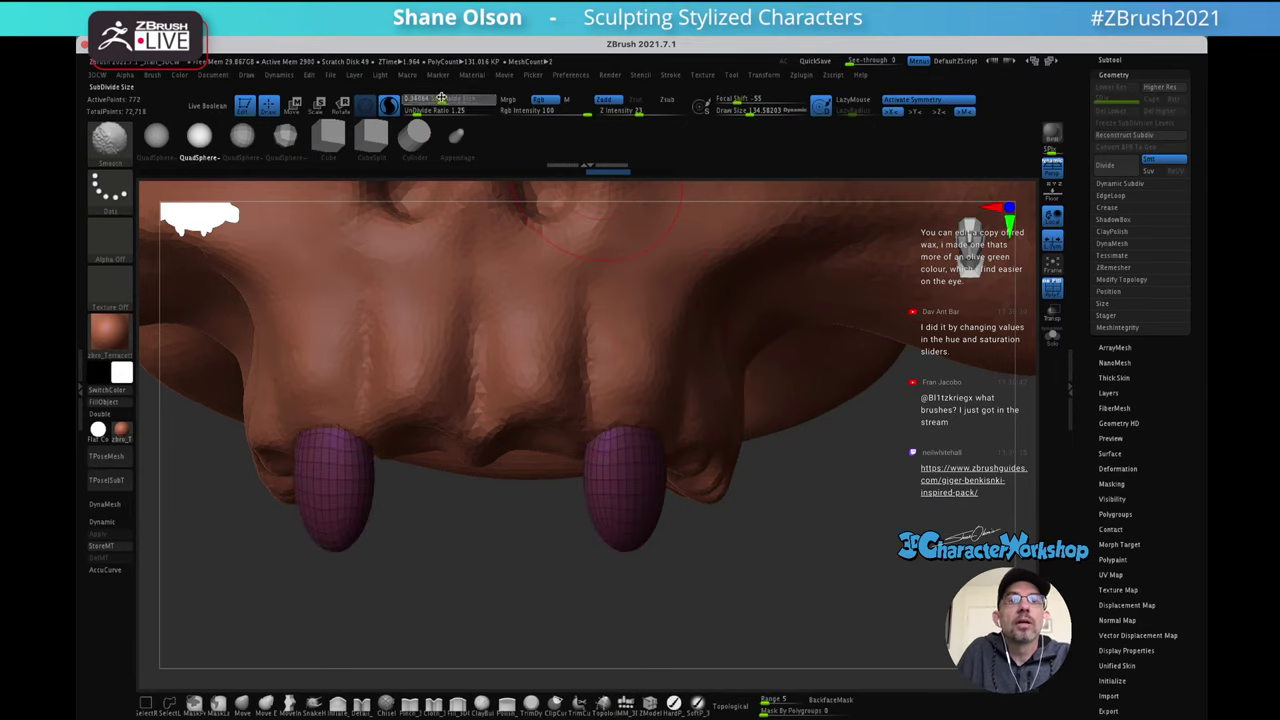
left_click(438, 96)
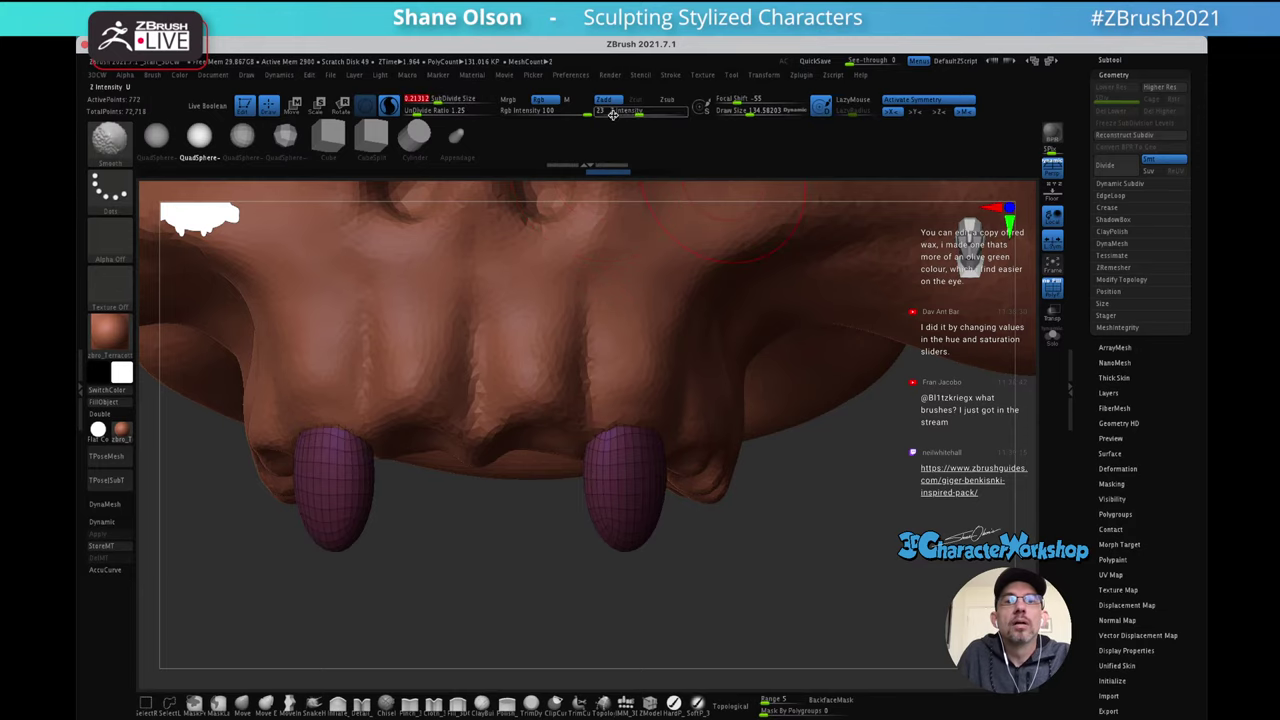
left_click_drag(634, 111, 626, 111)
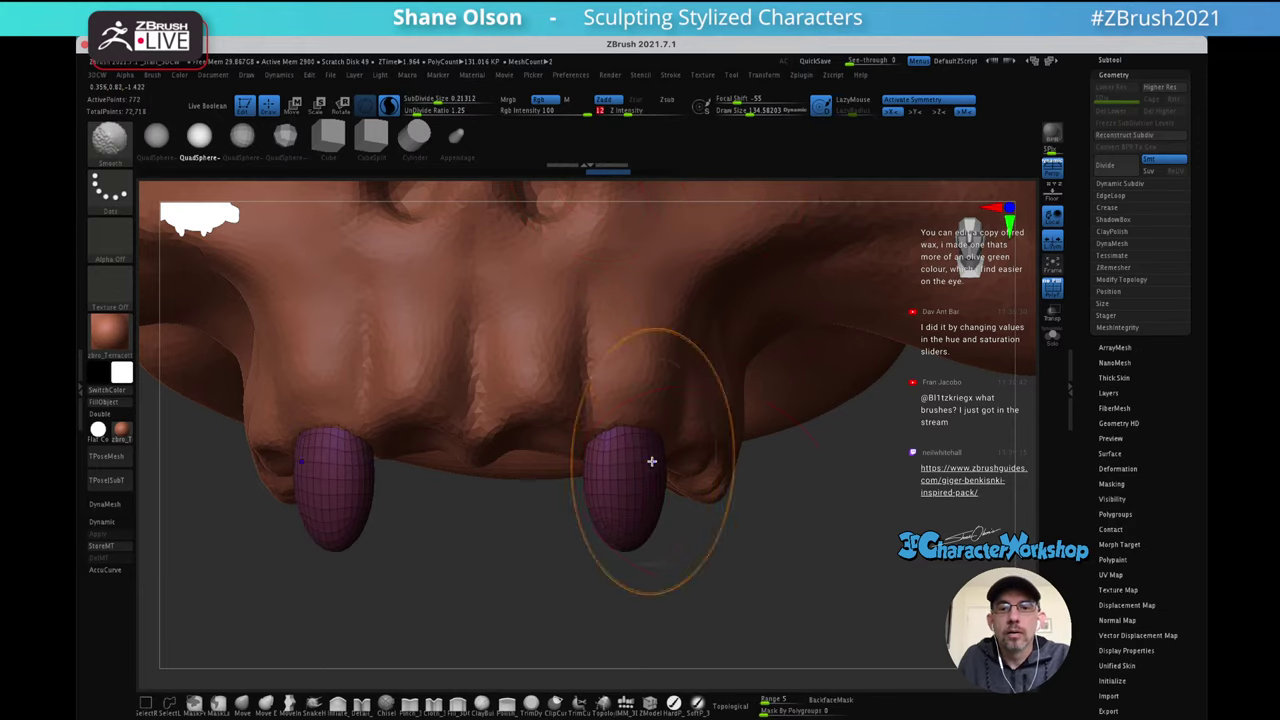
mouse_move(829, 474)
left_mouse_down()
mouse_move(694, 451)
mouse_move(703, 367)
left_mouse_up()
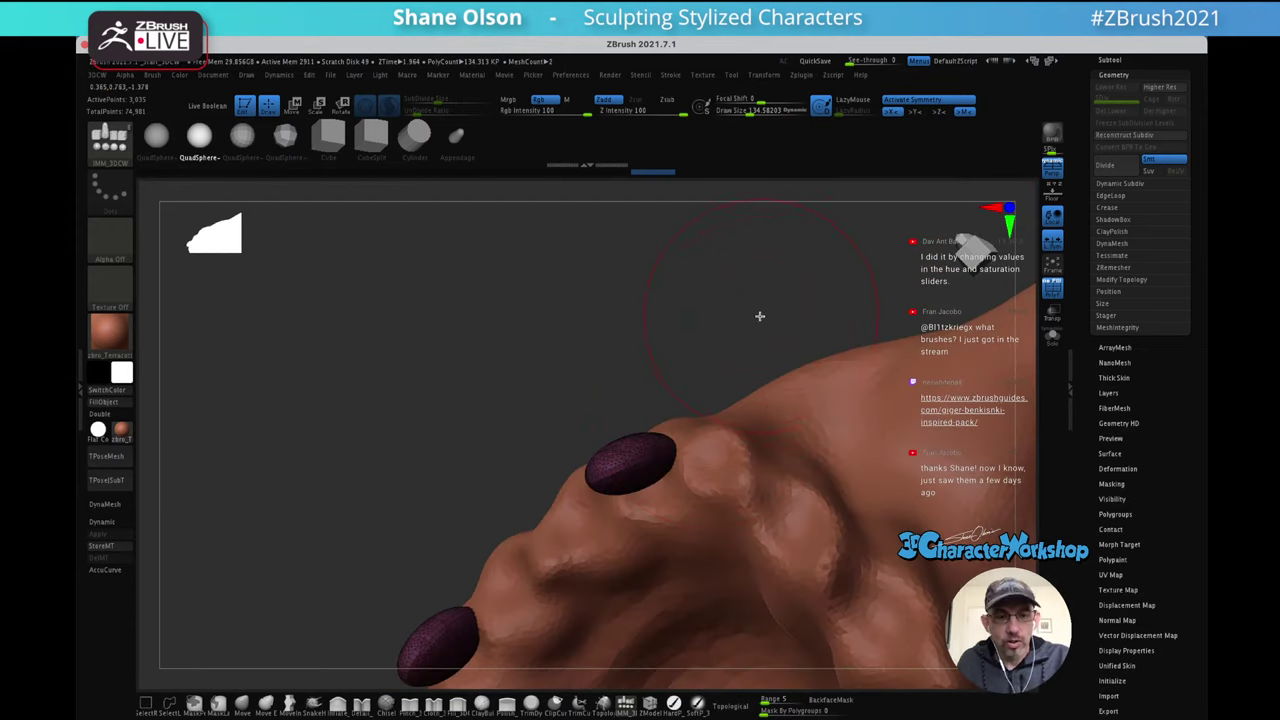
Change the model's material to SkinShade4
mouse_move(722, 296)
left_mouse_down("alt")
mouse_move(631, 261)
mouse_move(642, 271)
left_mouse_up("alt")
left_click(120, 432)
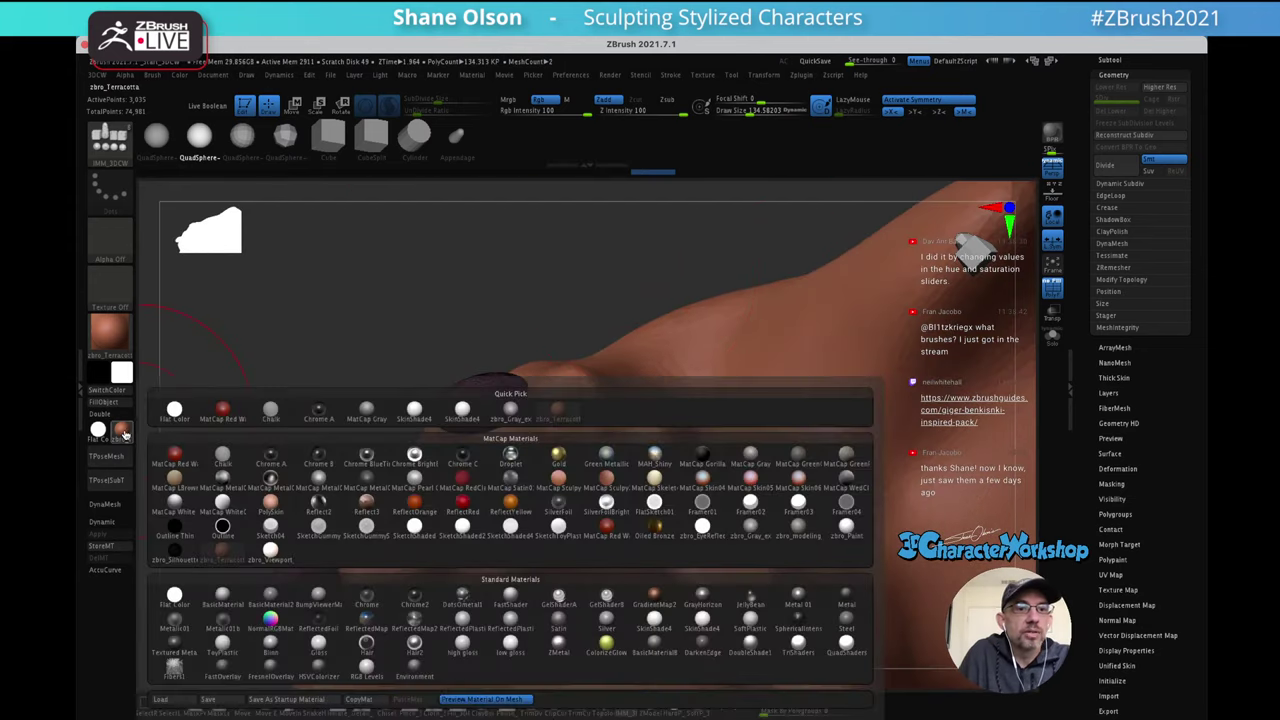
left_click(474, 416)
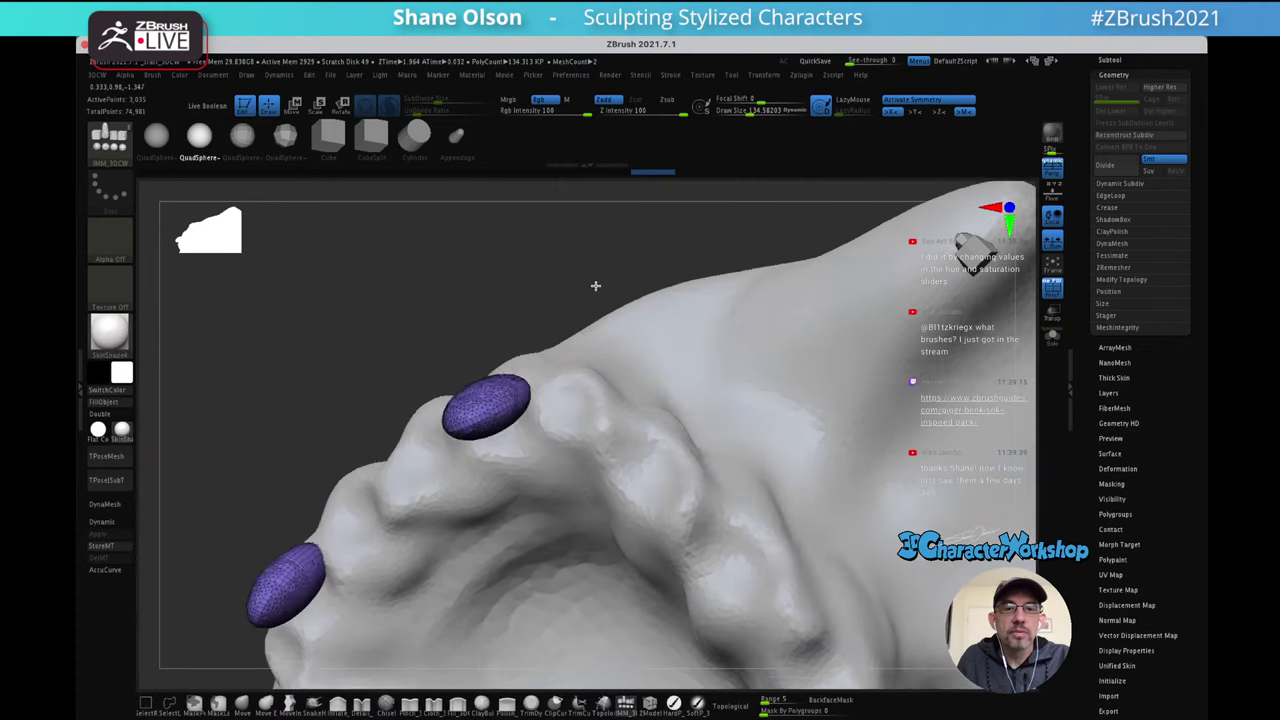
Widen the lower end of the mirrored front teeth with the Move brush at draw size about 54
left_click_drag(618, 398, 611, 394)
mouse_move(621, 376)
right_mouse_down()
mouse_move(617, 331)
mouse_move(644, 356)
right_mouse_up()
left_click(240, 701)
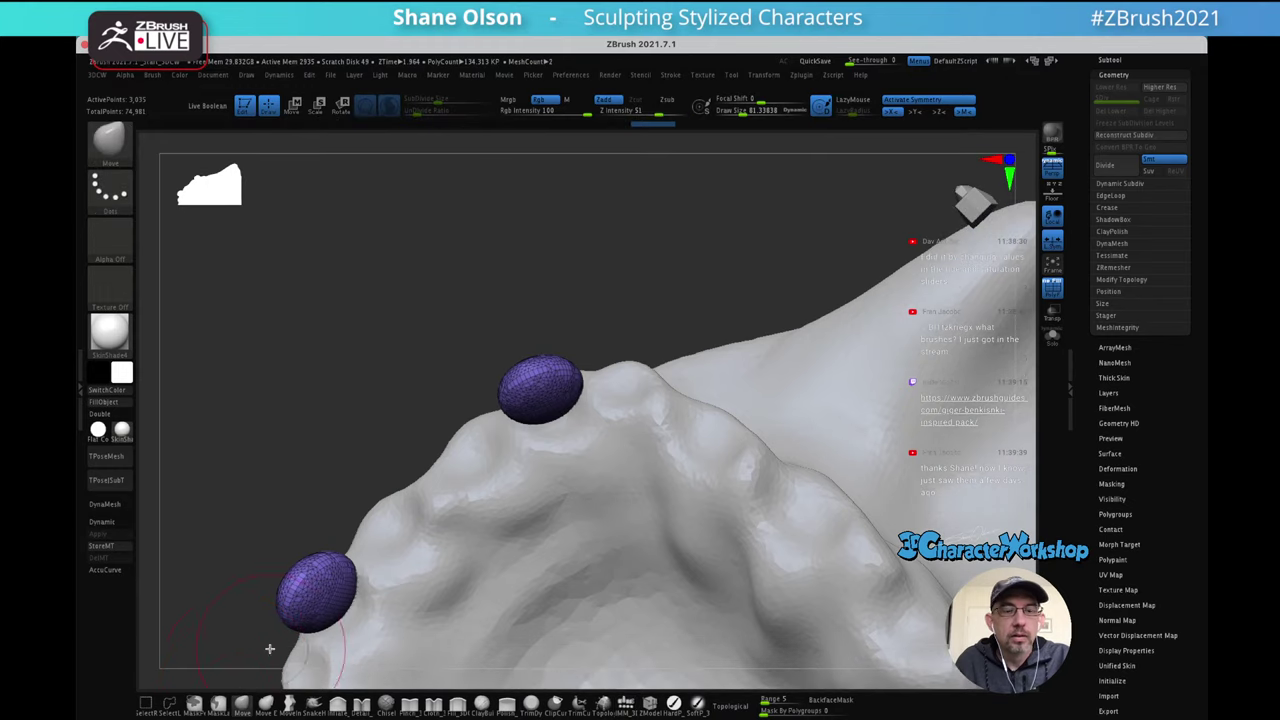
key("s")
left_click_drag(545, 391, 539, 391)
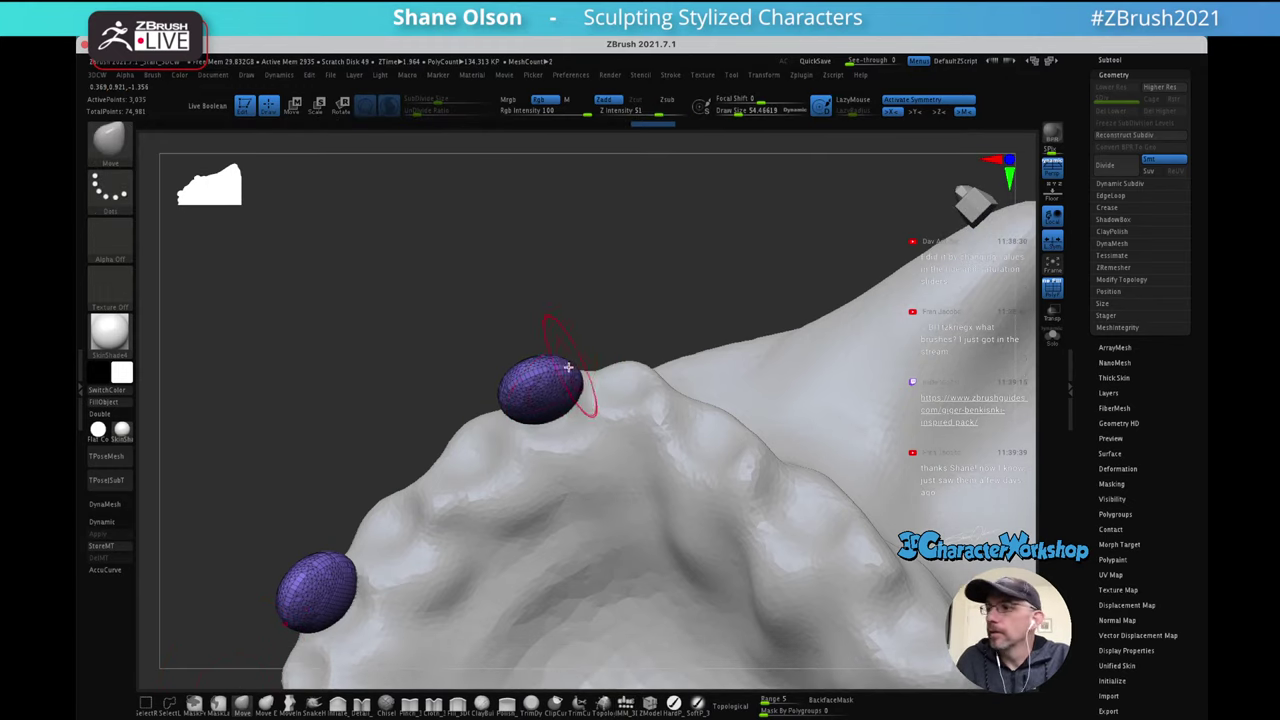
right_click_drag(572, 345, 573, 383)
left_click_drag(573, 383, 543, 423)
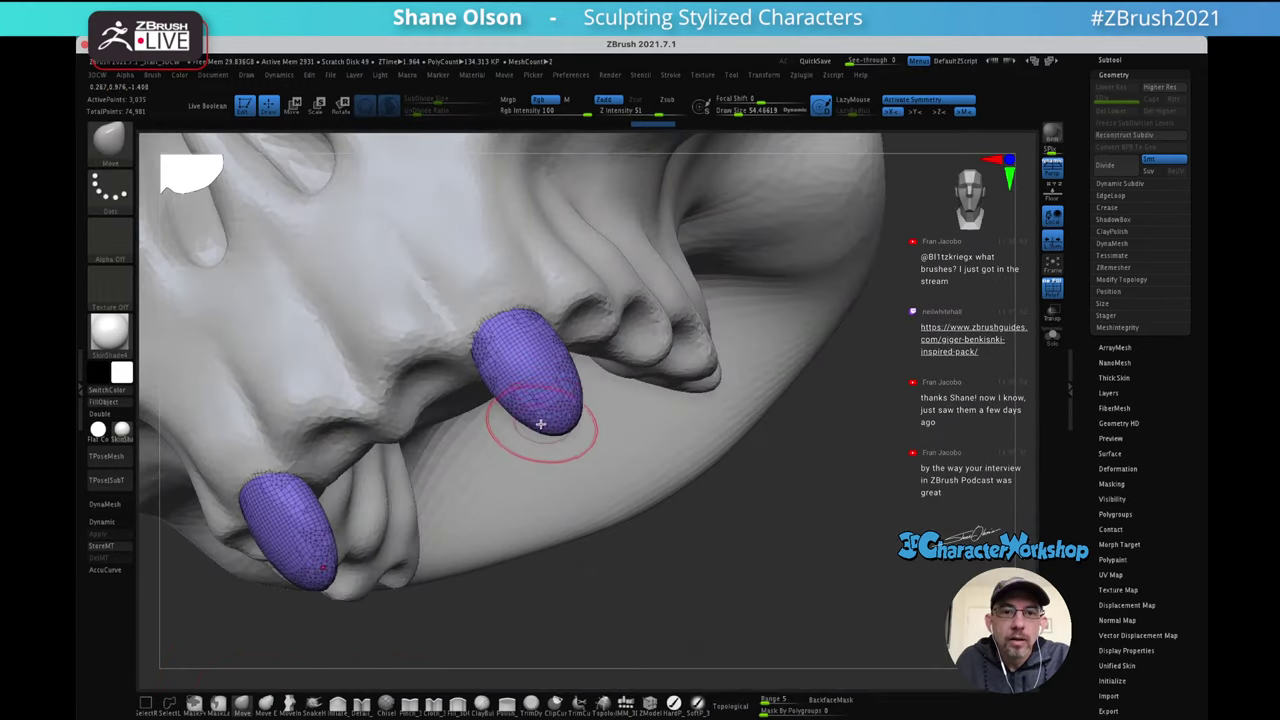
mouse_move(596, 364)
left_mouse_down()
mouse_move(617, 338)
mouse_move(617, 371)
left_mouse_up()
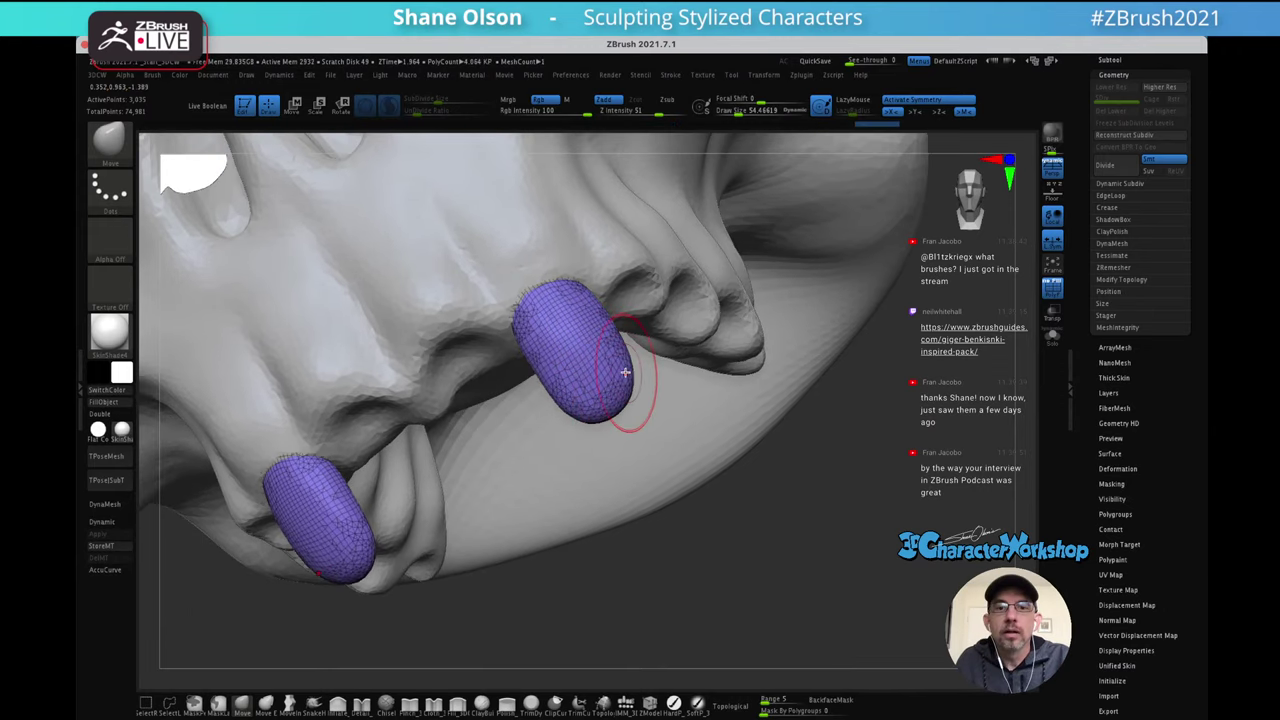
mouse_move(639, 308)
left_mouse_down()
mouse_move(570, 286)
mouse_move(519, 294)
left_mouse_up()
Adjust the upper front of the teeth against the gum with the Move brush at draw size about 124
key("bracketright")
key("bracketright")
mouse_move(590, 250)
right_mouse_down()
mouse_move(562, 259)
mouse_move(574, 271)
right_mouse_up()
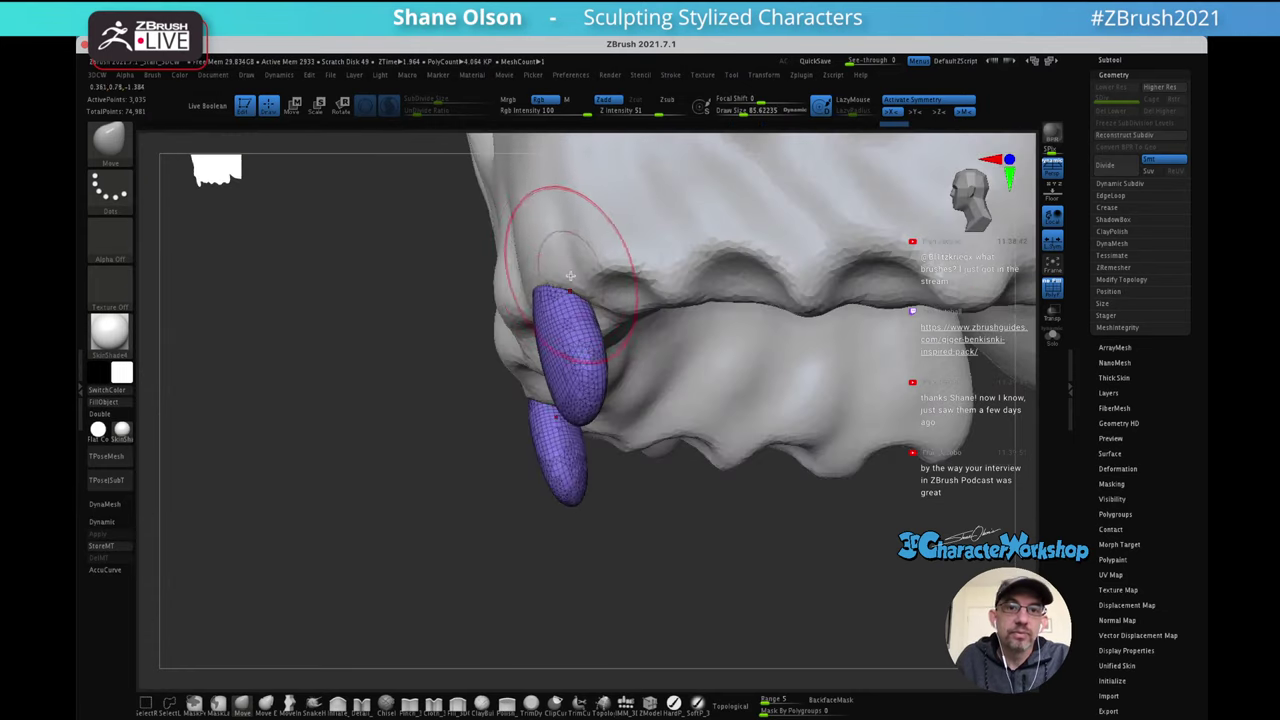
key("s")
left_click_drag(570, 331, 574, 331)
left_click_drag(543, 272, 541, 253)
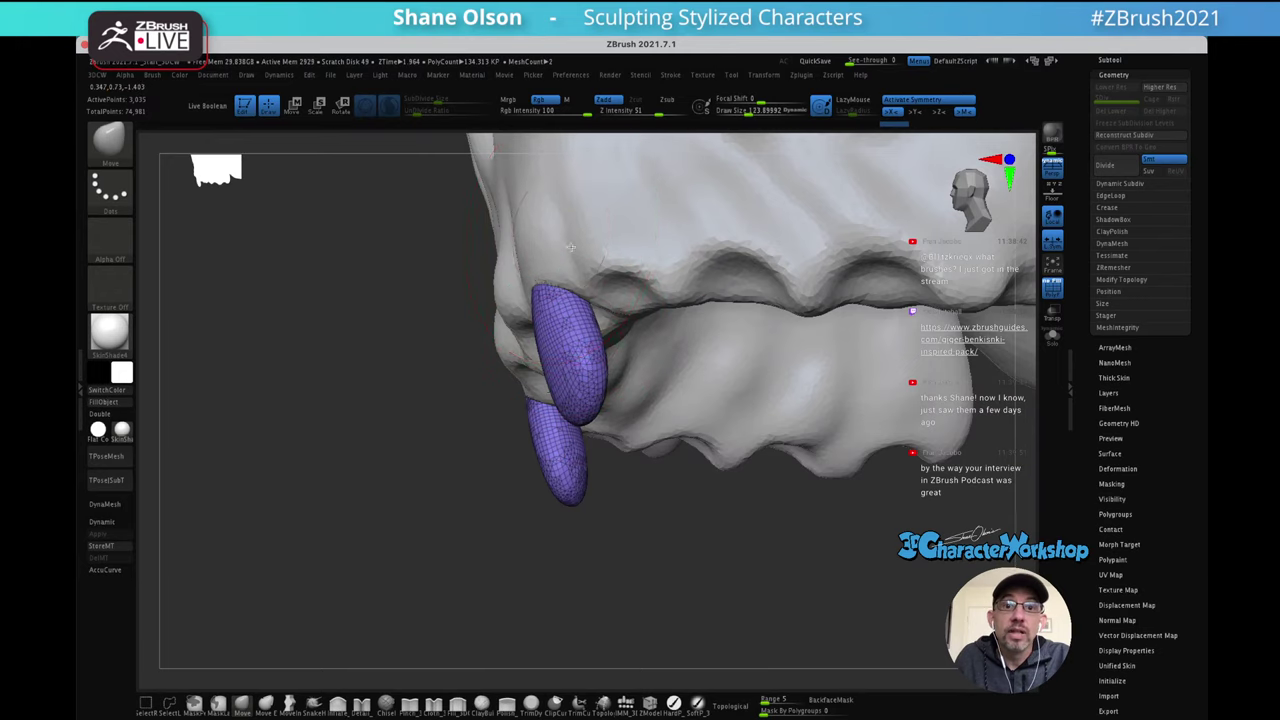
Taper the upper end of the teeth into the gum with the Move brush at draw size about 109
mouse_move(571, 247)
right_mouse_down()
mouse_move(594, 240)
mouse_move(585, 261)
right_mouse_up()
key("s")
left_click_drag(585, 261, 577, 261)
right_click_drag(574, 261, 560, 259)
left_click_drag(499, 288, 555, 271)
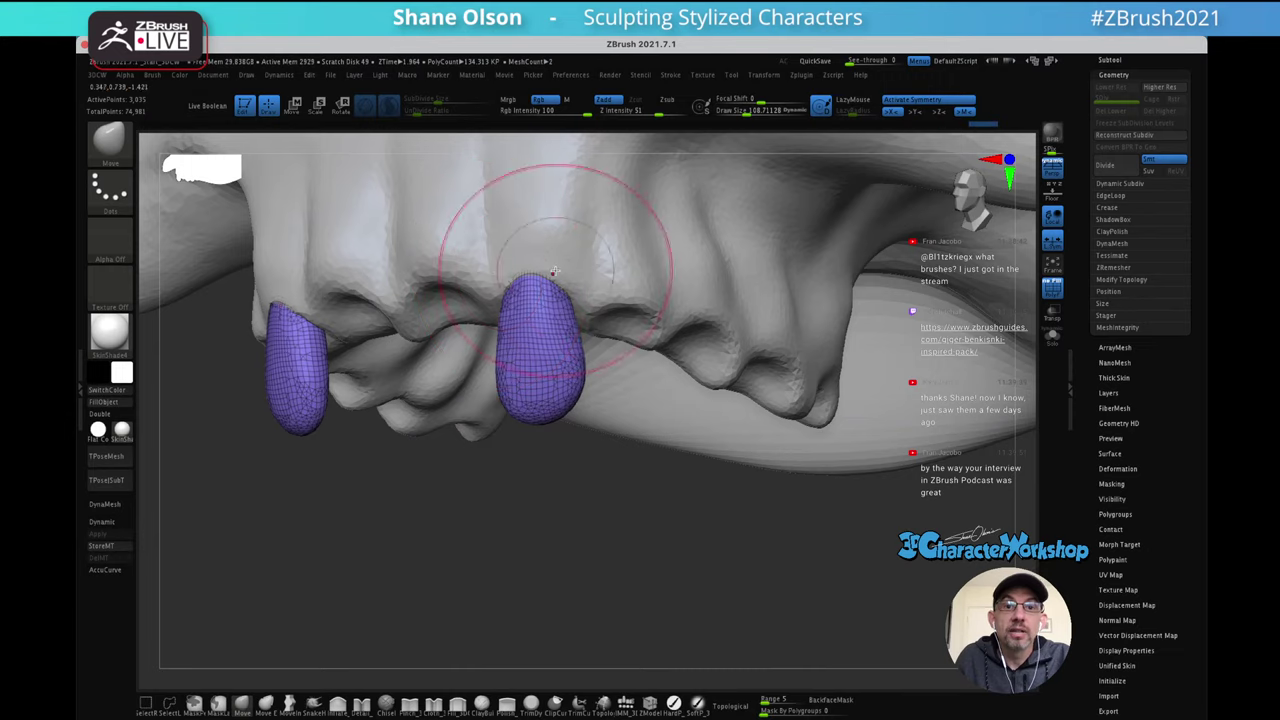
right_click_drag(635, 250, 577, 260)
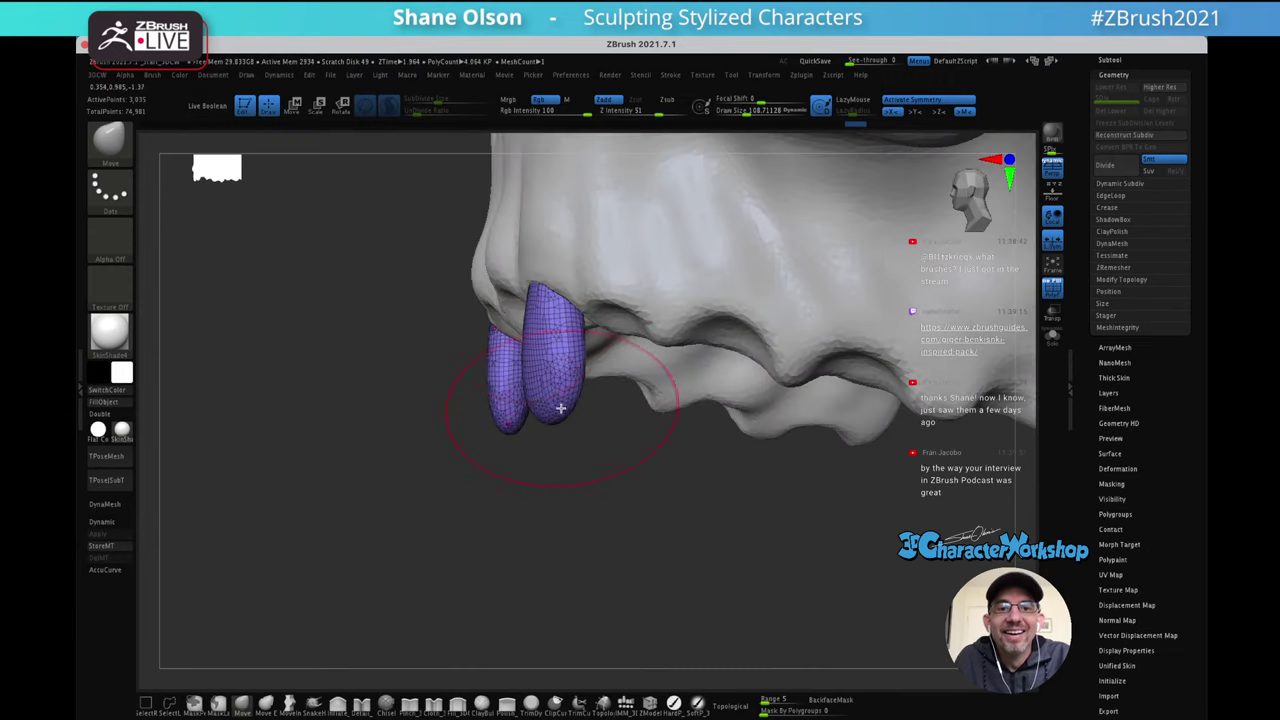
mouse_move(584, 348)
left_mouse_down()
mouse_move(619, 344)
mouse_move(631, 311)
left_mouse_up()
Square off the lower corners of the teeth with the Move brush at draw size about 65
right_click_drag(646, 306, 628, 312)
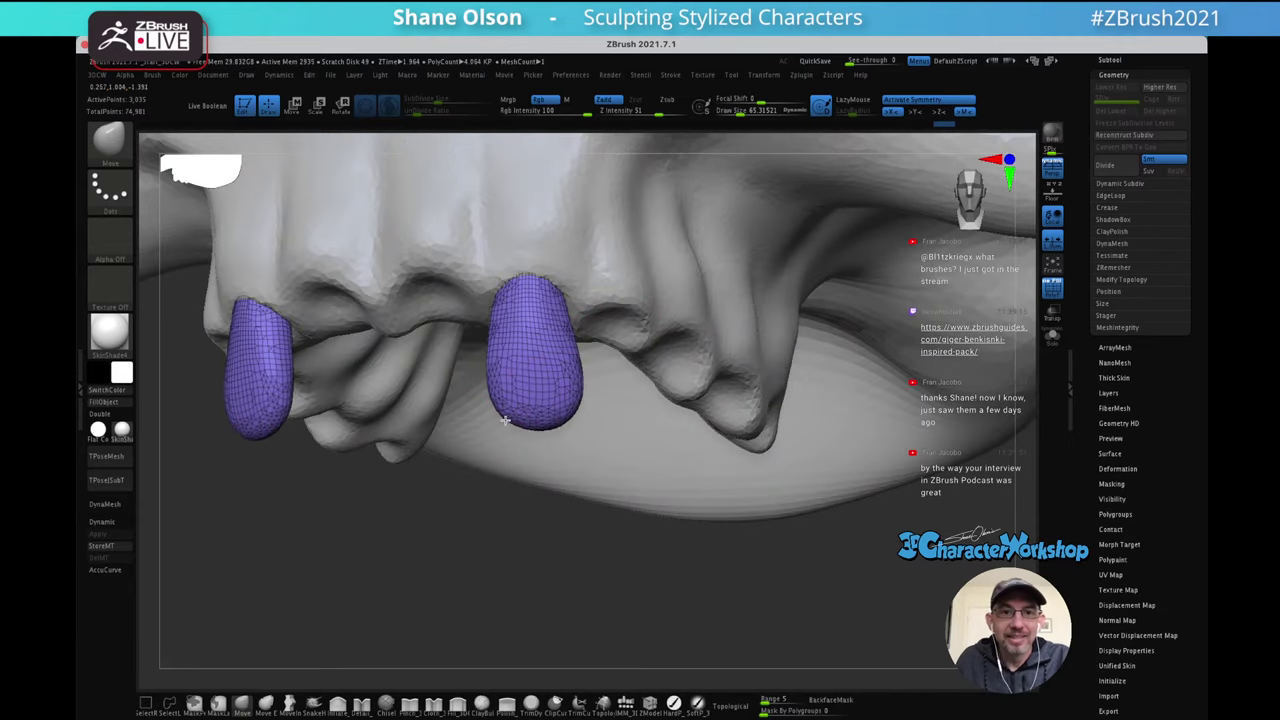
left_click_drag(505, 420, 507, 423)
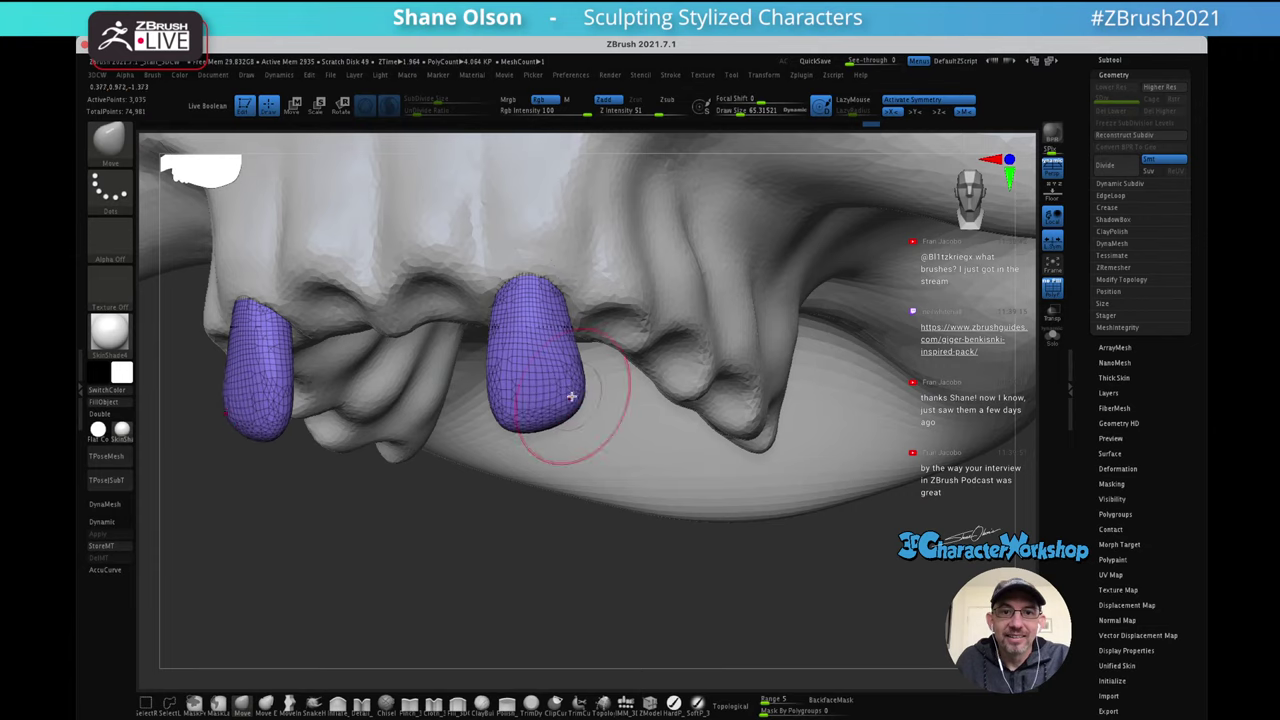
mouse_move(571, 396)
left_mouse_down()
mouse_move(588, 403)
mouse_move(568, 386)
left_mouse_up()
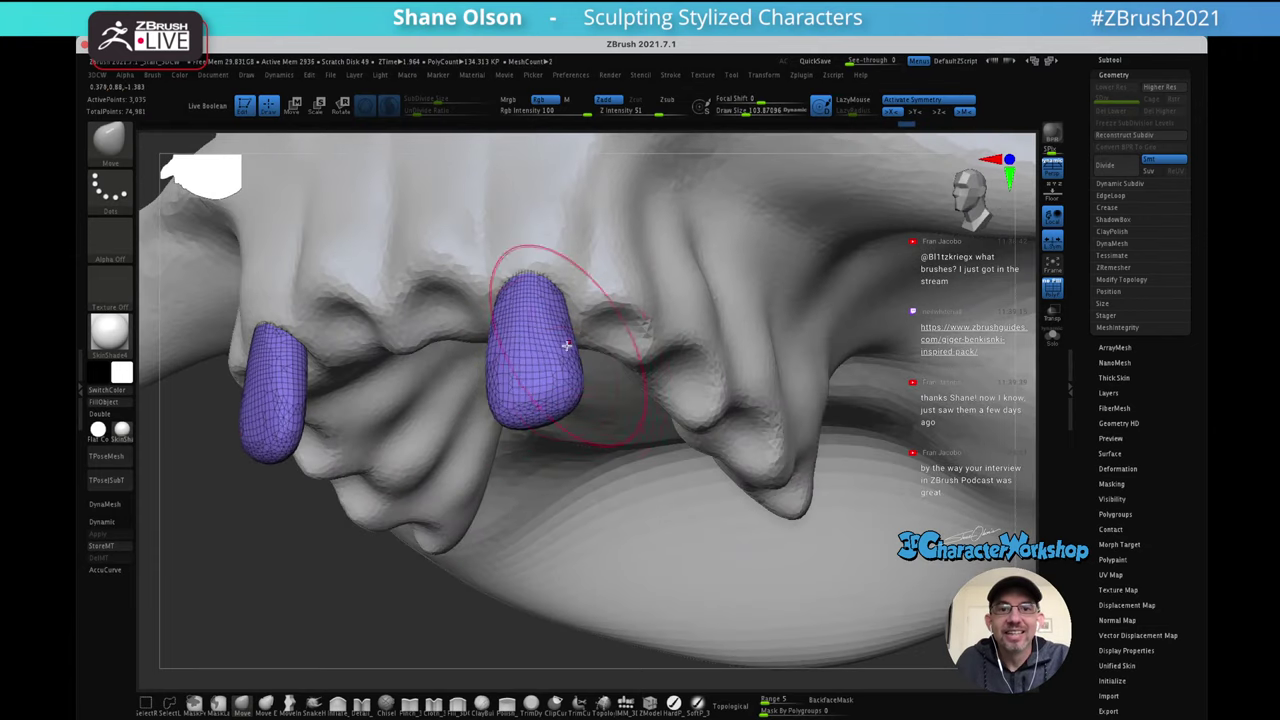
mouse_move(566, 346)
right_mouse_down()
mouse_move(563, 289)
mouse_move(594, 289)
right_mouse_up()
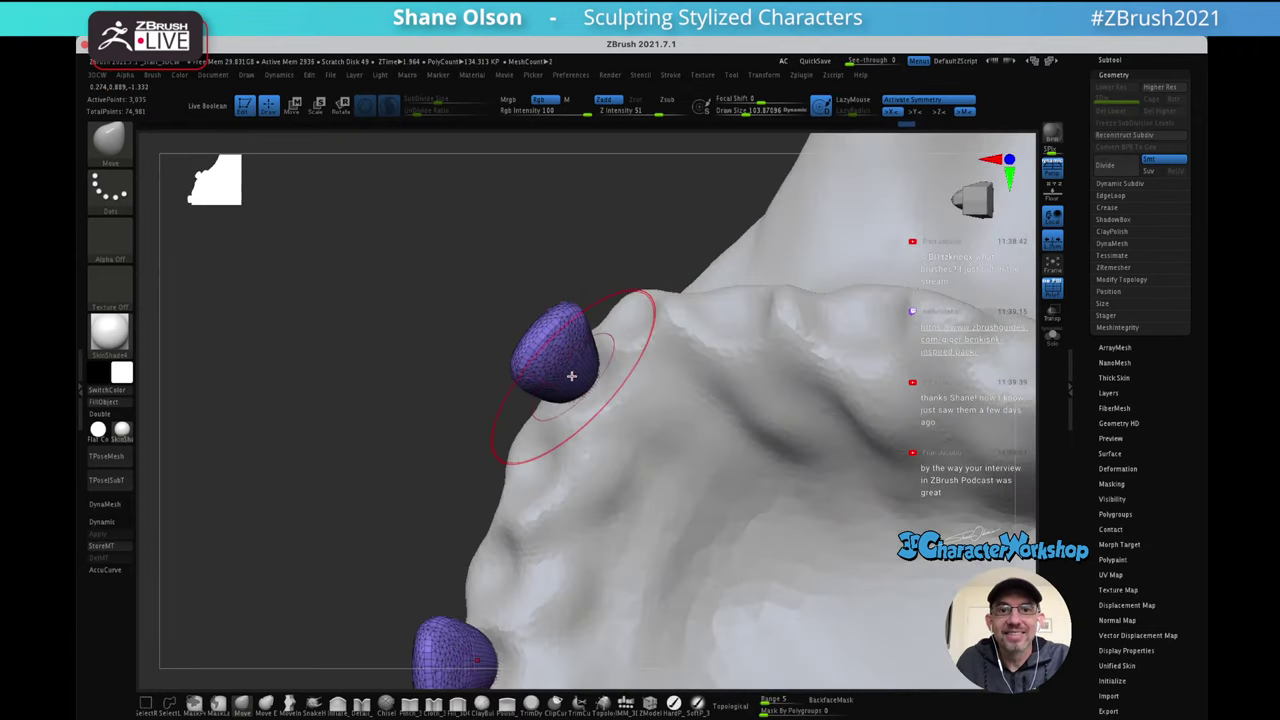
Reshape the thickness of the teeth from below to follow the jaw's arc with the Move brush at draw size about 73
mouse_move(571, 376)
left_mouse_down()
mouse_move(540, 354)
mouse_move(561, 328)
mouse_move(529, 356)
mouse_move(557, 363)
left_mouse_up()
key("s")
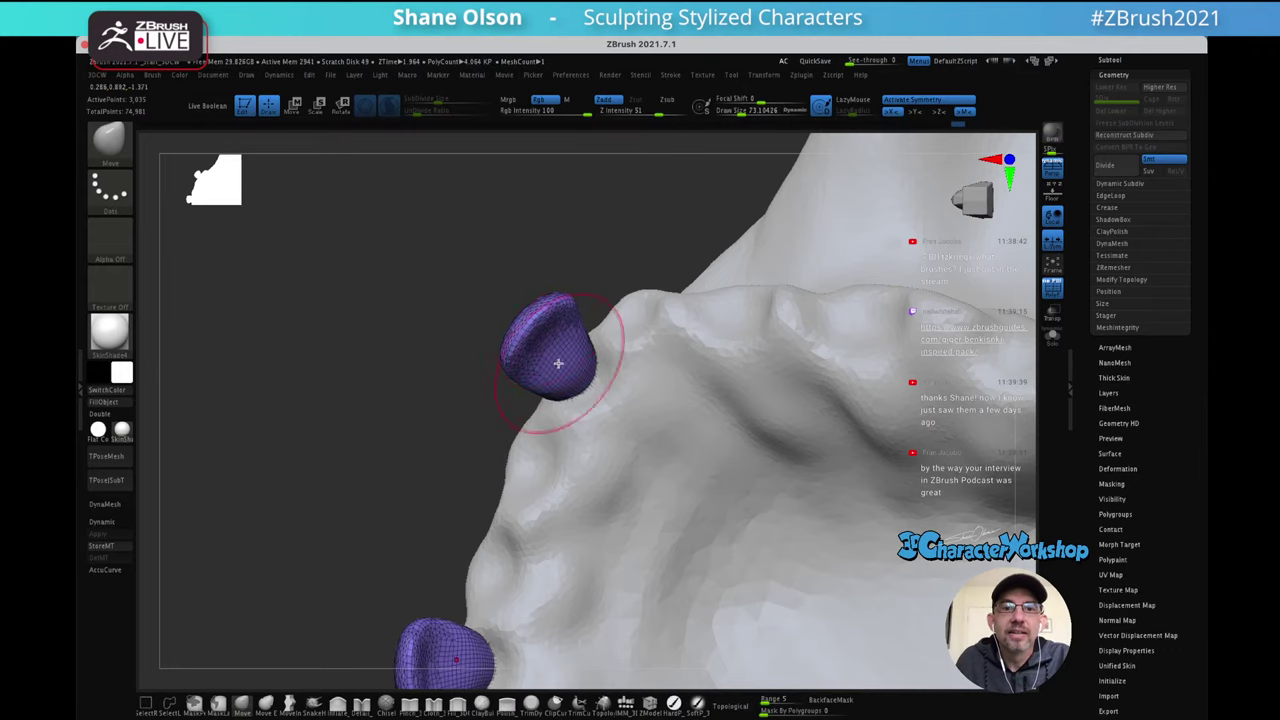
right_click_drag(559, 362, 584, 343)
left_click_drag(531, 338, 545, 308)
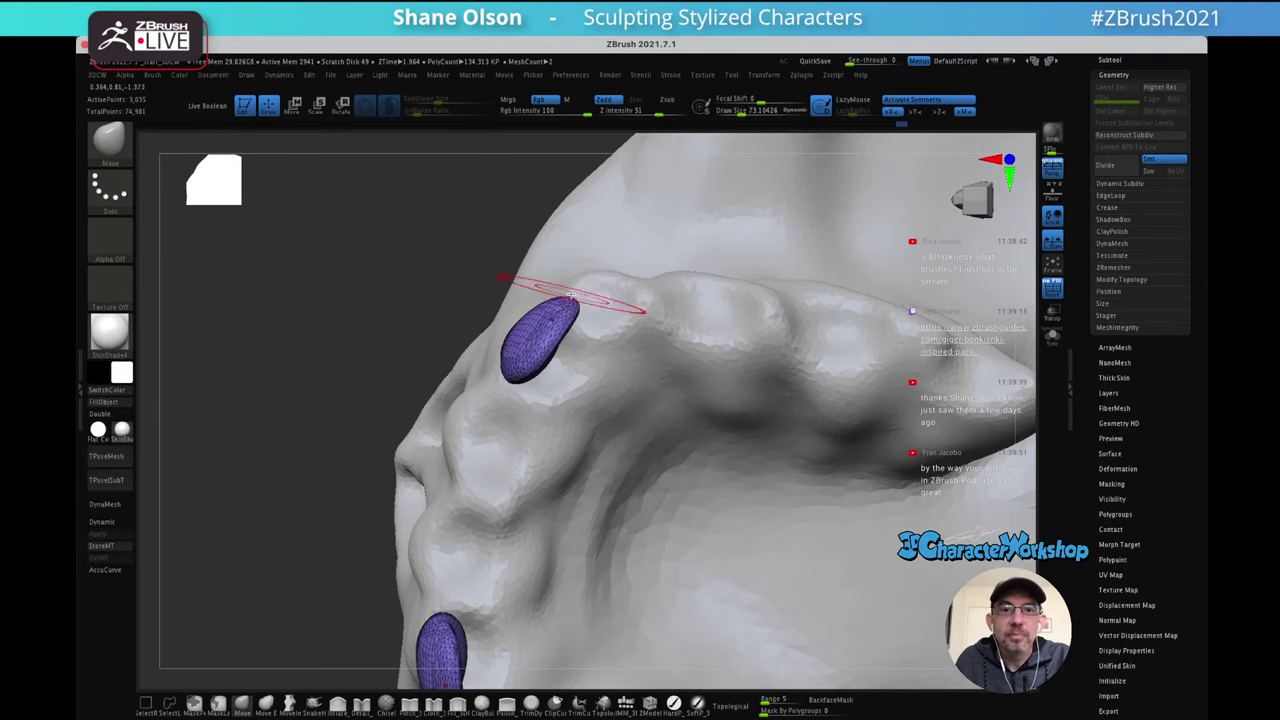
right_click_drag(583, 257, 579, 388)
left_click_drag(590, 418, 542, 432)
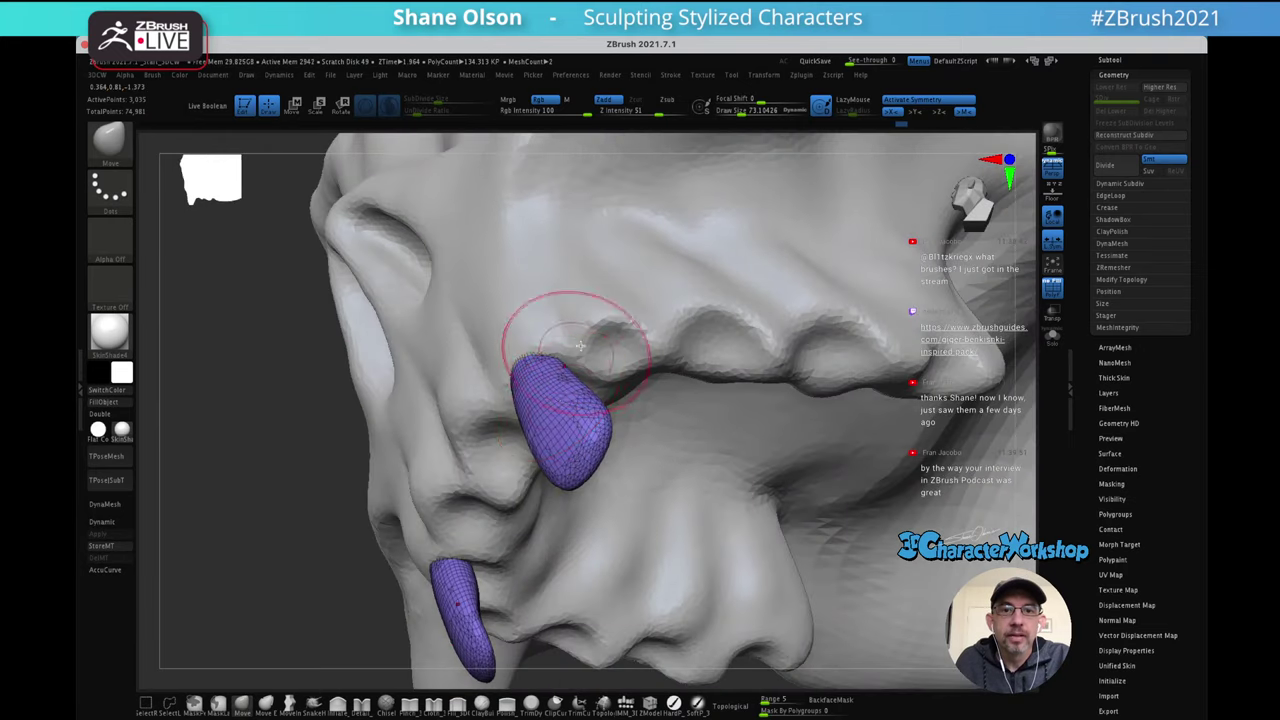
Broaden and flatten the biting edge of the teeth with the Move brush, reducing the draw size from about 77 to 39
right_click_drag(577, 350, 640, 354)
key("s")
mouse_move(633, 385)
left_mouse_down()
mouse_move(703, 384)
mouse_move(677, 389)
mouse_move(674, 405)
mouse_move(709, 383)
mouse_move(682, 384)
left_mouse_up()
key("s")
key("s")
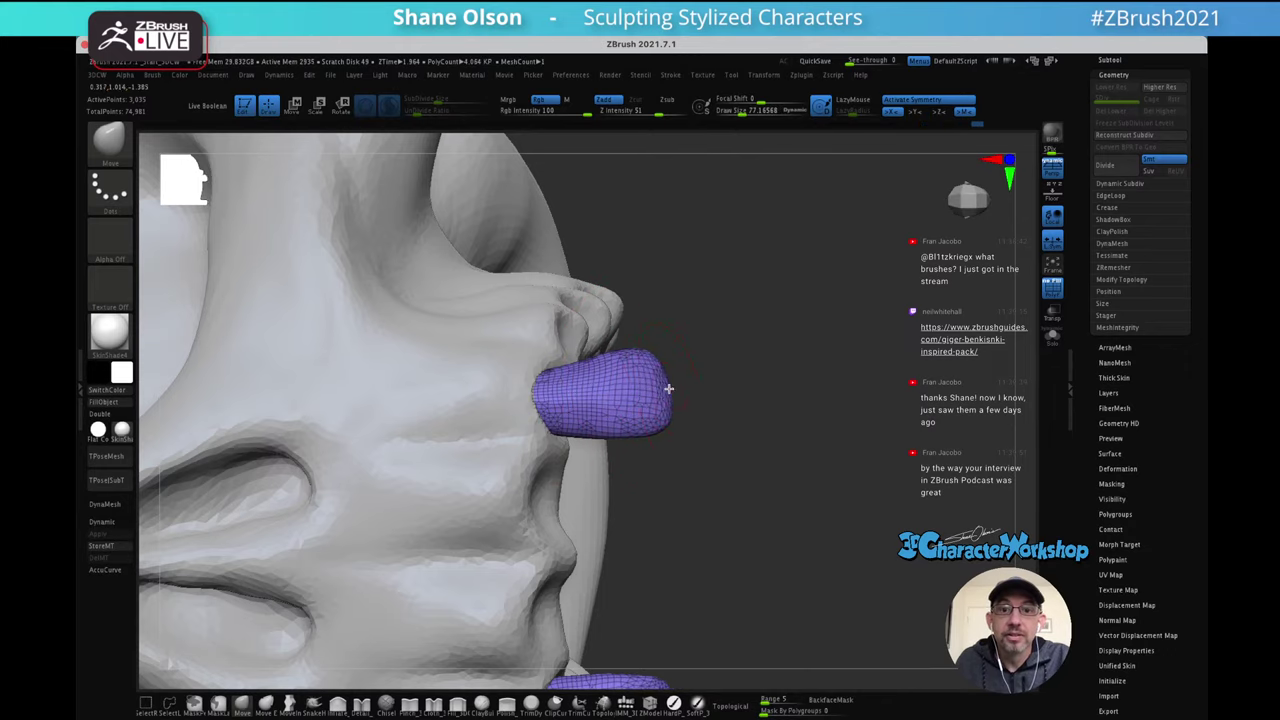
mouse_move(722, 313)
left_mouse_down()
mouse_move(666, 249)
mouse_move(708, 440)
left_mouse_up()
key("s")
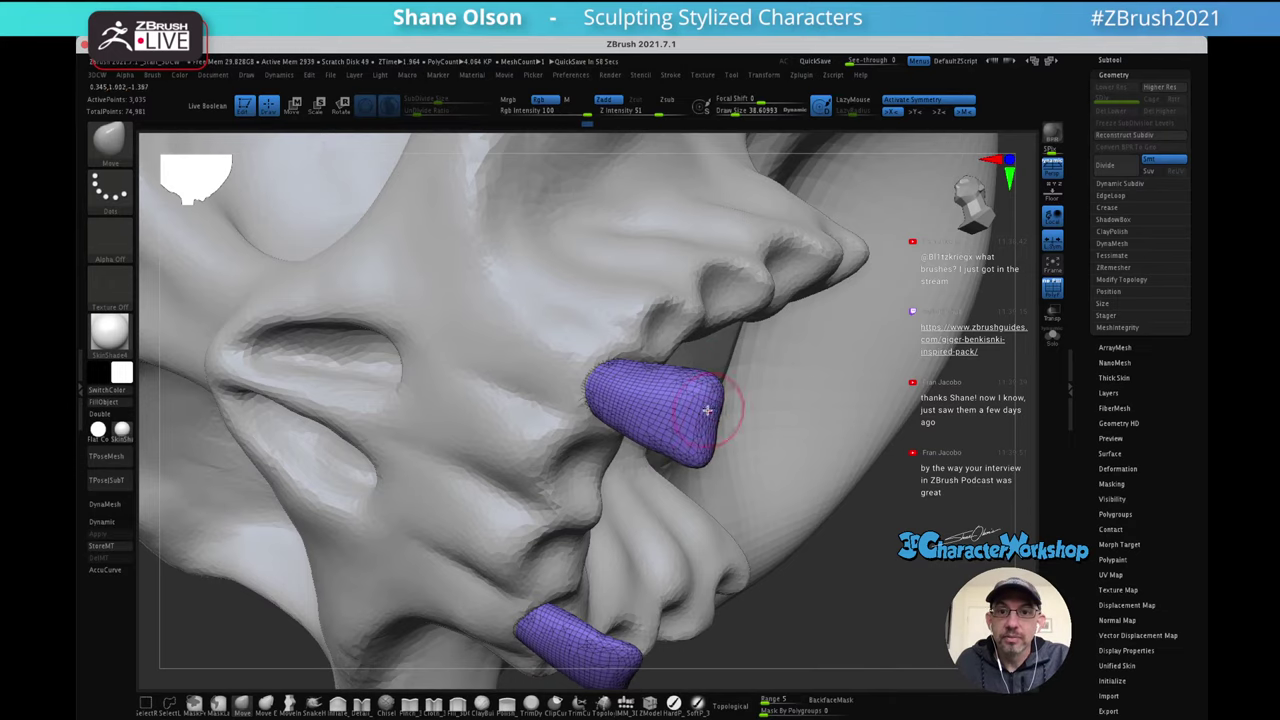
Rotate the teeth slightly with the gizmo in side view so their lower ends tilt back toward the jaw
mouse_move(714, 375)
left_mouse_down()
mouse_move(737, 303)
mouse_move(790, 310)
mouse_move(803, 271)
mouse_move(718, 300)
mouse_move(766, 316)
mouse_move(729, 286)
mouse_move(845, 304)
mouse_move(748, 305)
left_mouse_up()
key("w")
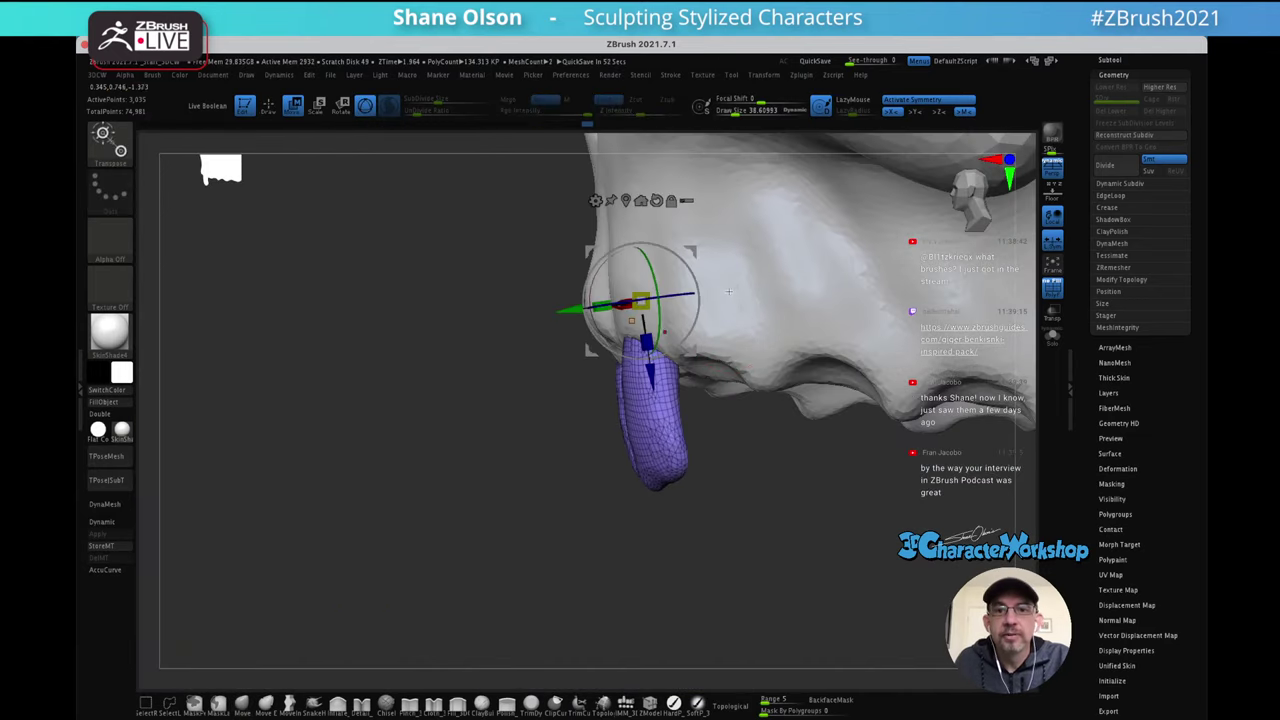
left_click_drag(694, 270, 703, 243)
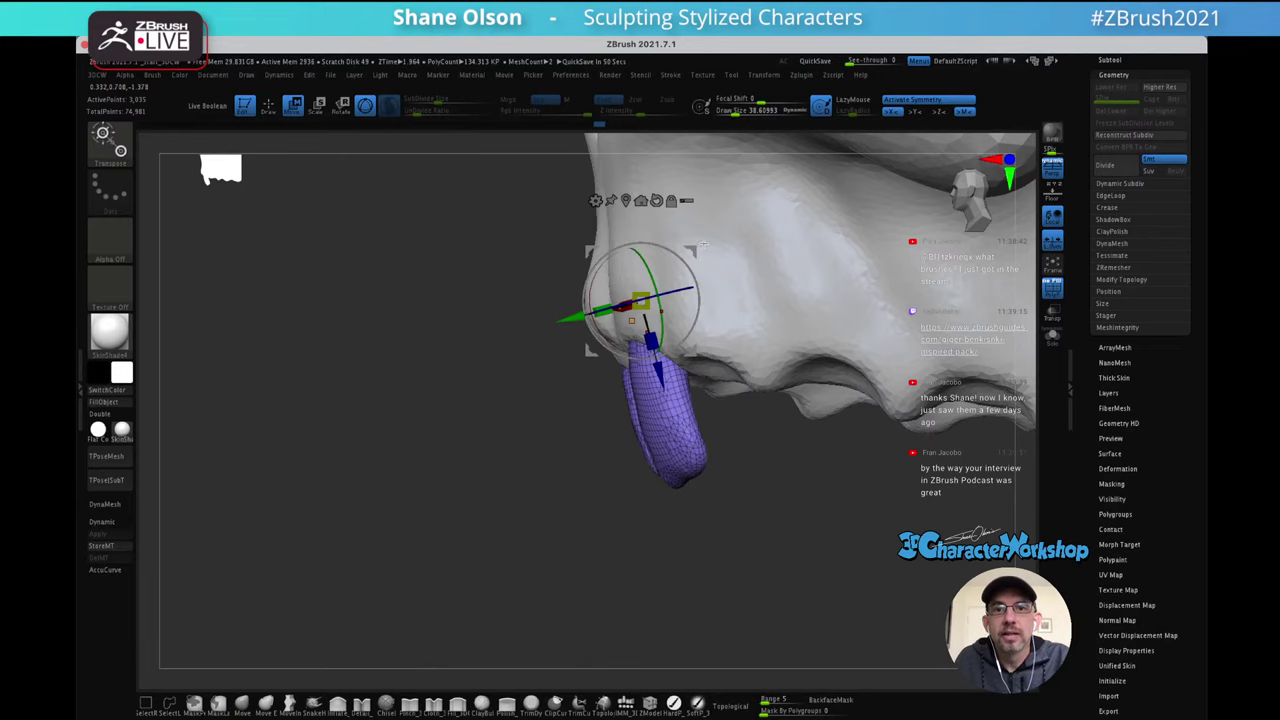
key("q")
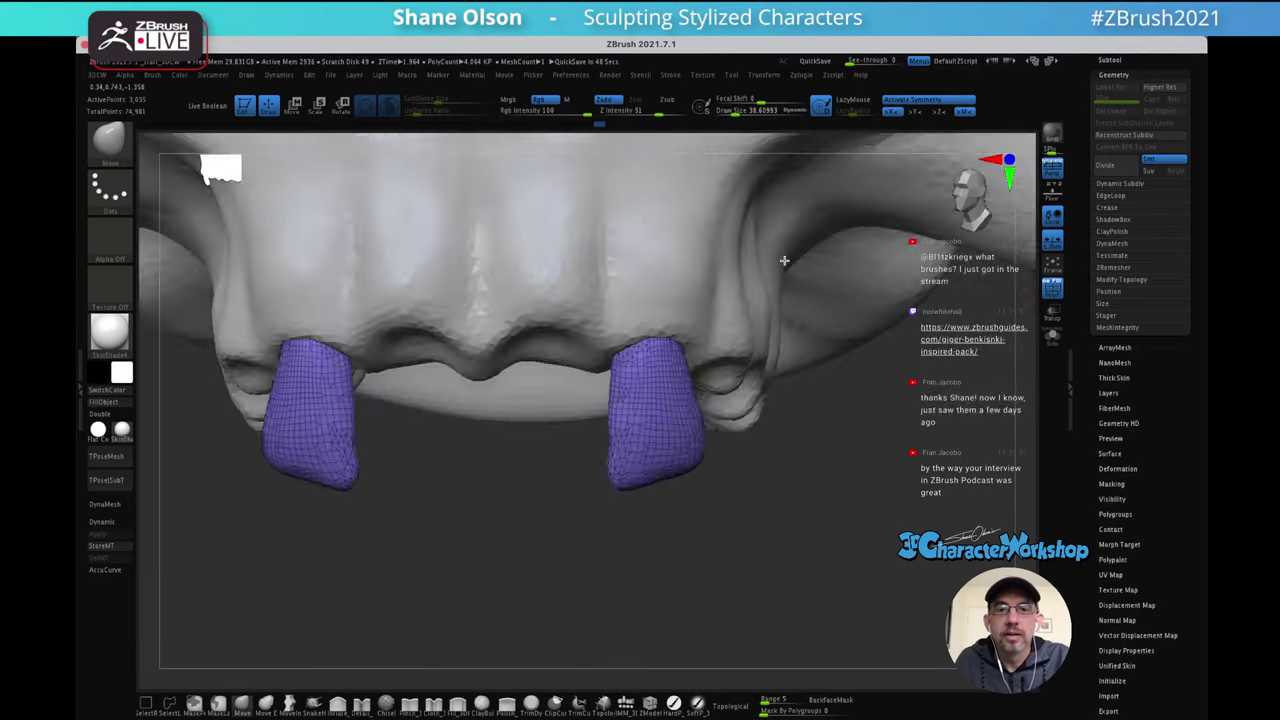
Straighten the outer edge of the teeth with the Move brush at draw size about 104
mouse_move(747, 313)
right_mouse_down()
mouse_move(783, 283)
mouse_move(740, 304)
mouse_move(721, 284)
mouse_move(734, 280)
right_mouse_up()
key("s")
left_click_drag(733, 279, 765, 287)
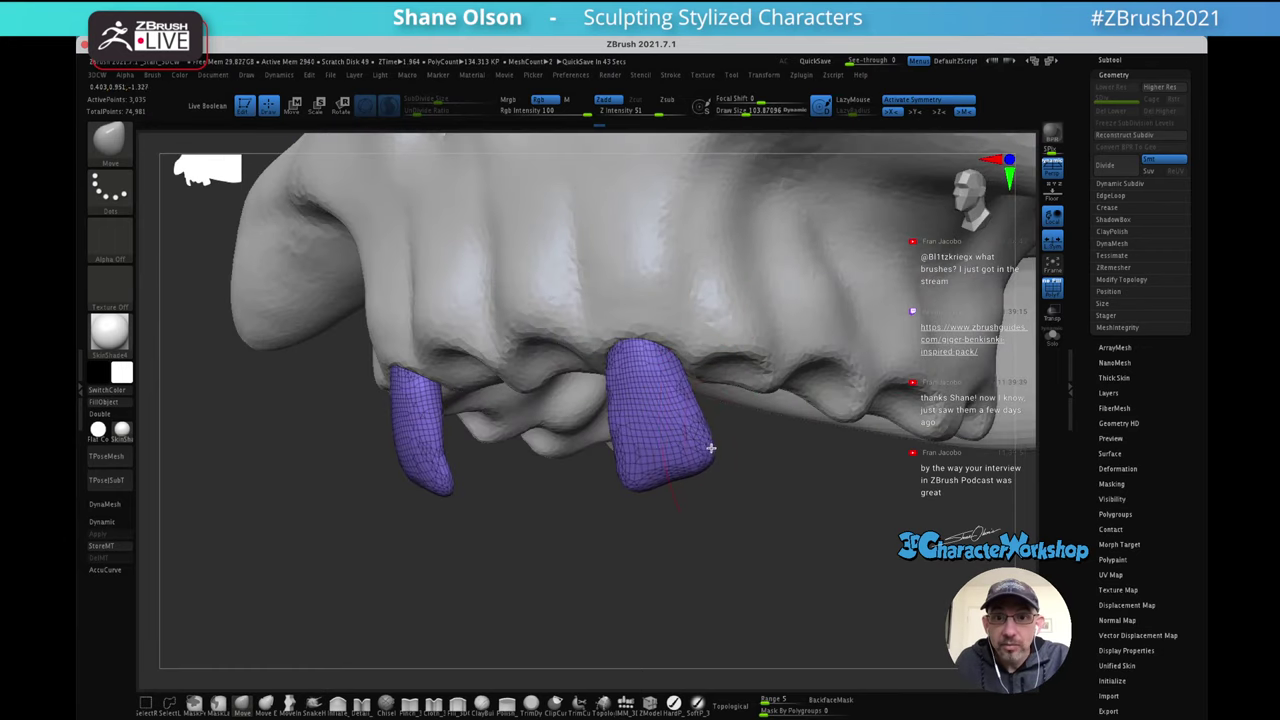
left_click_drag(705, 460, 699, 457)
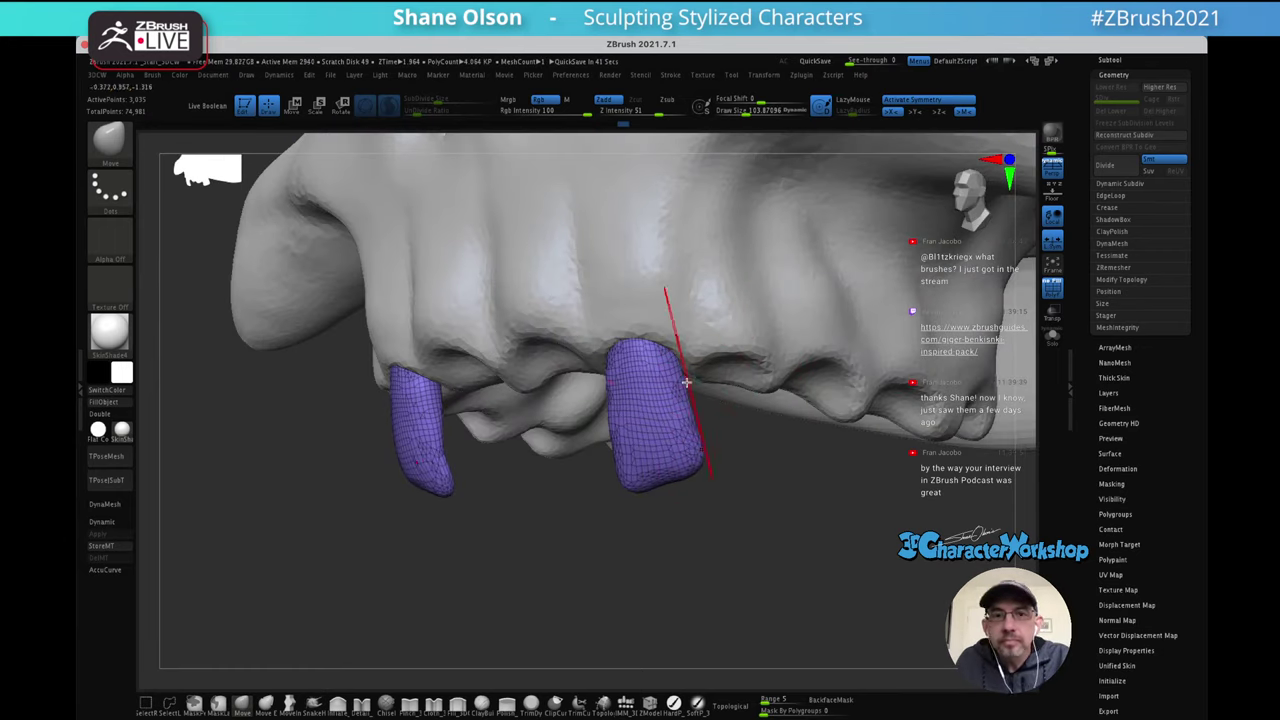
left_click_drag(678, 380, 671, 383)
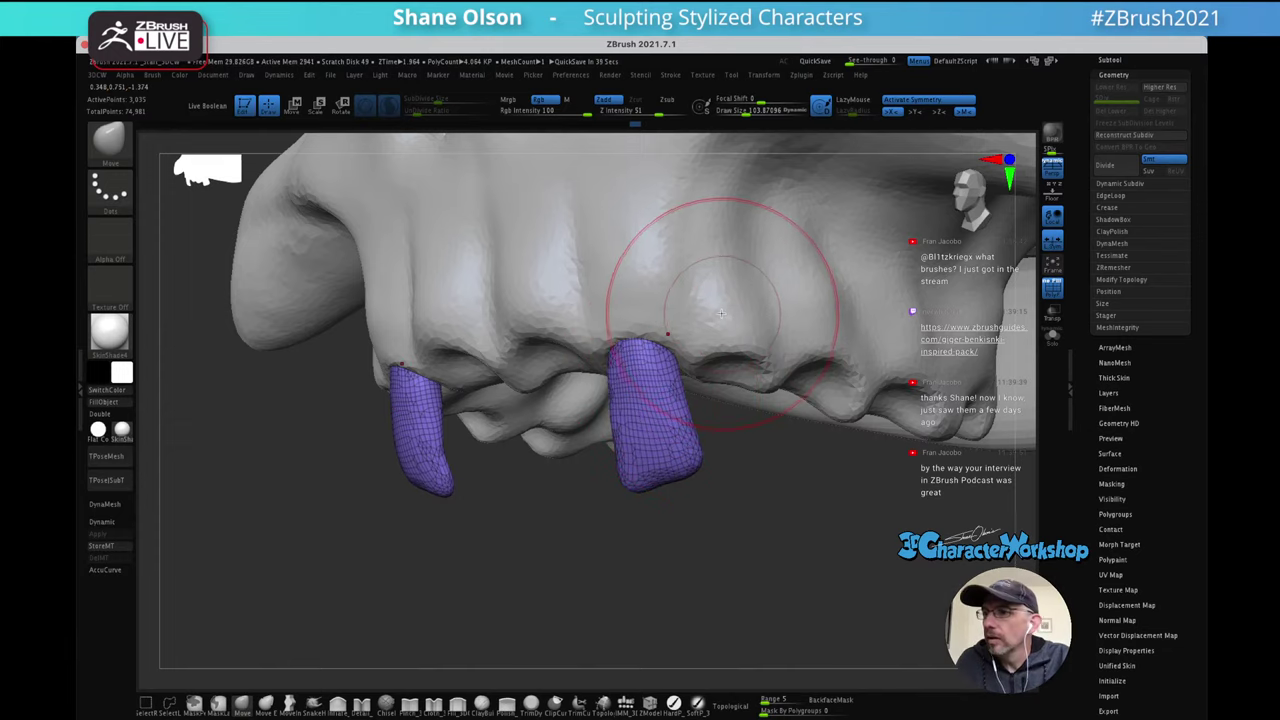
Refine the upper part of the teeth along the gum line with the Move brush at draw size about 51
mouse_move(723, 314)
right_mouse_down()
mouse_move(748, 292)
mouse_move(724, 300)
right_mouse_up()
key("s")
left_click_drag(724, 299, 695, 292)
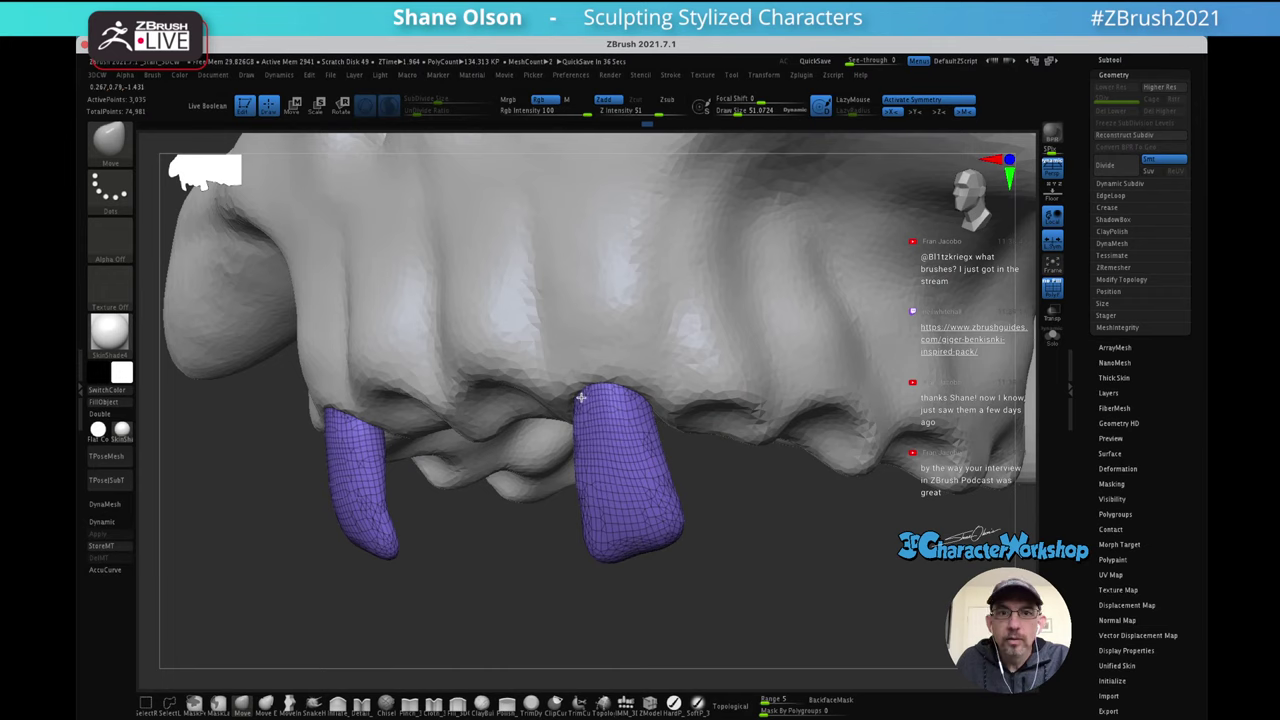
right_click_drag(594, 397, 586, 428)
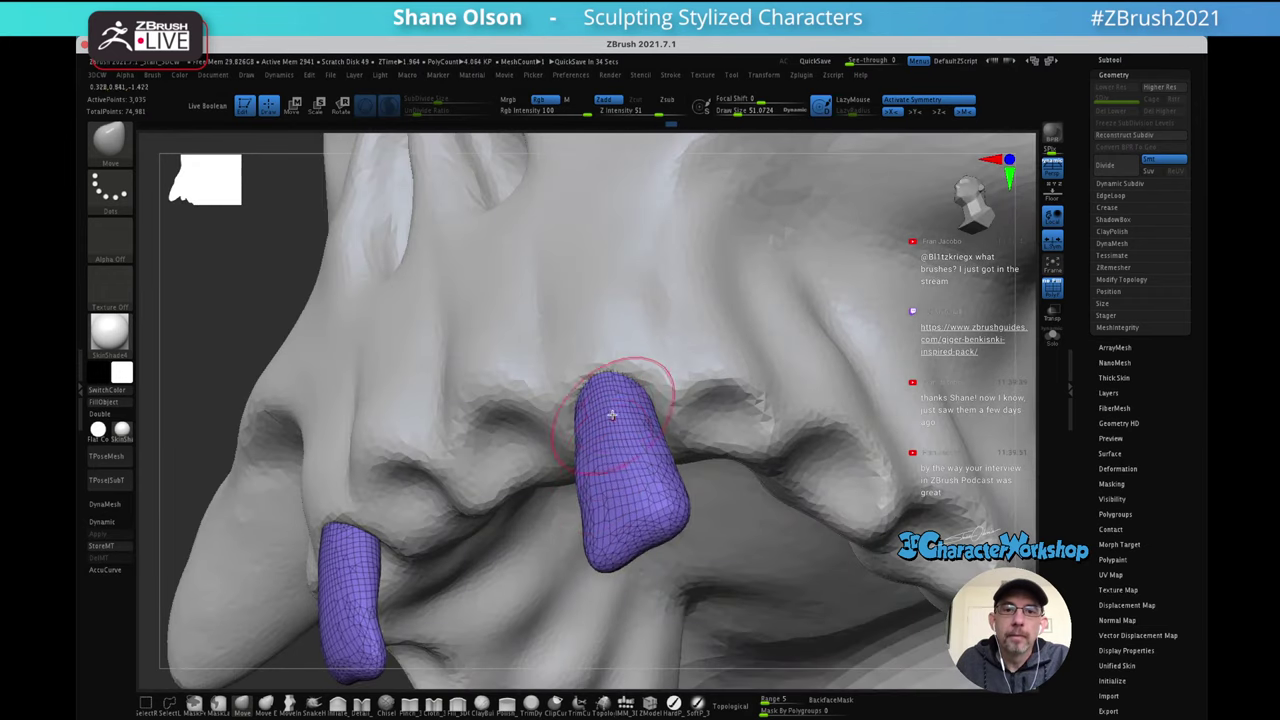
mouse_move(606, 377)
right_mouse_down()
mouse_move(578, 463)
mouse_move(616, 425)
right_mouse_up()
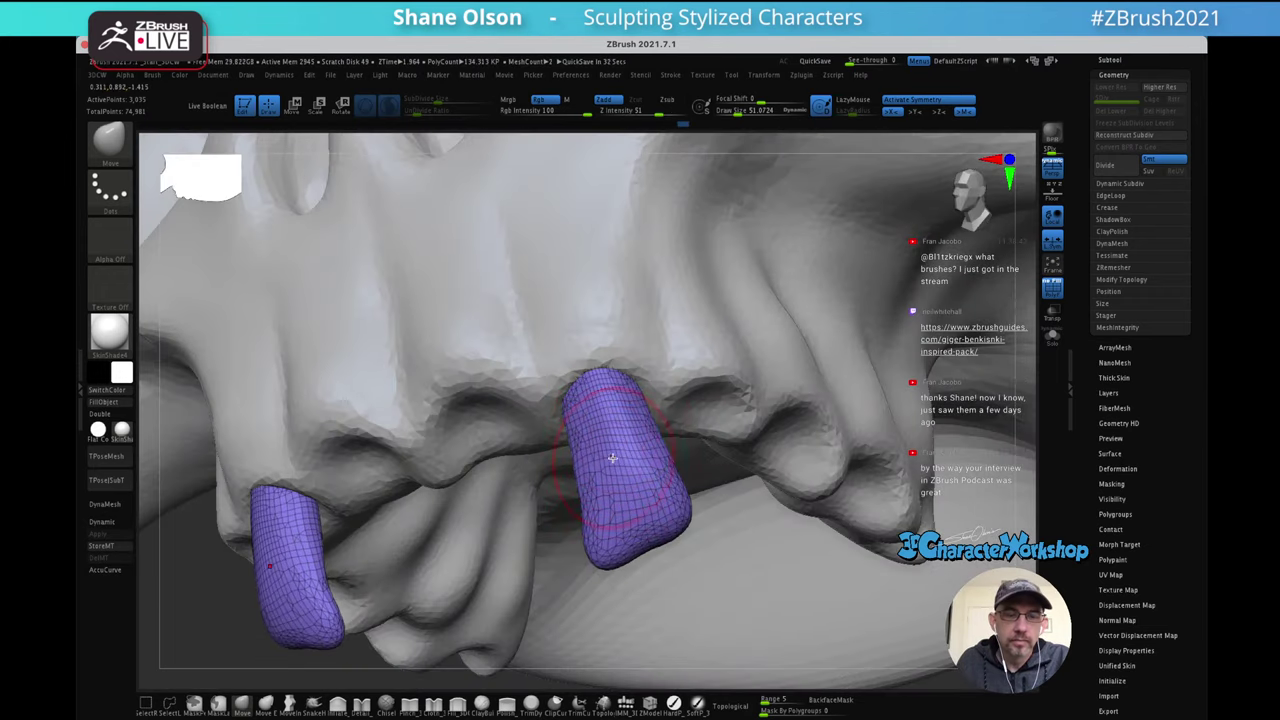
Set the subdivide size to 0.09575 and smooth over the teeth at draw size about 69 to refine their mesh
key("s")
mouse_move(603, 456)
left_mouse_down()
mouse_move(598, 497)
mouse_move(623, 438)
left_mouse_up()
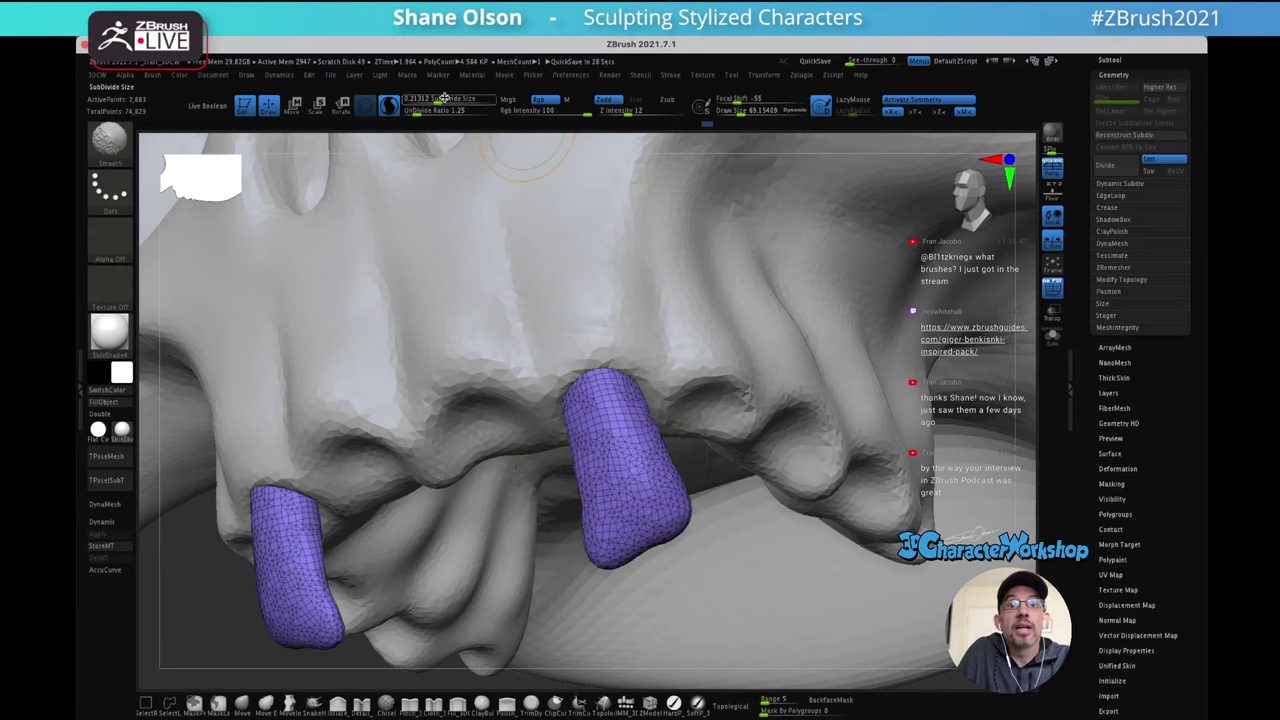
left_click_drag(433, 101, 430, 101)
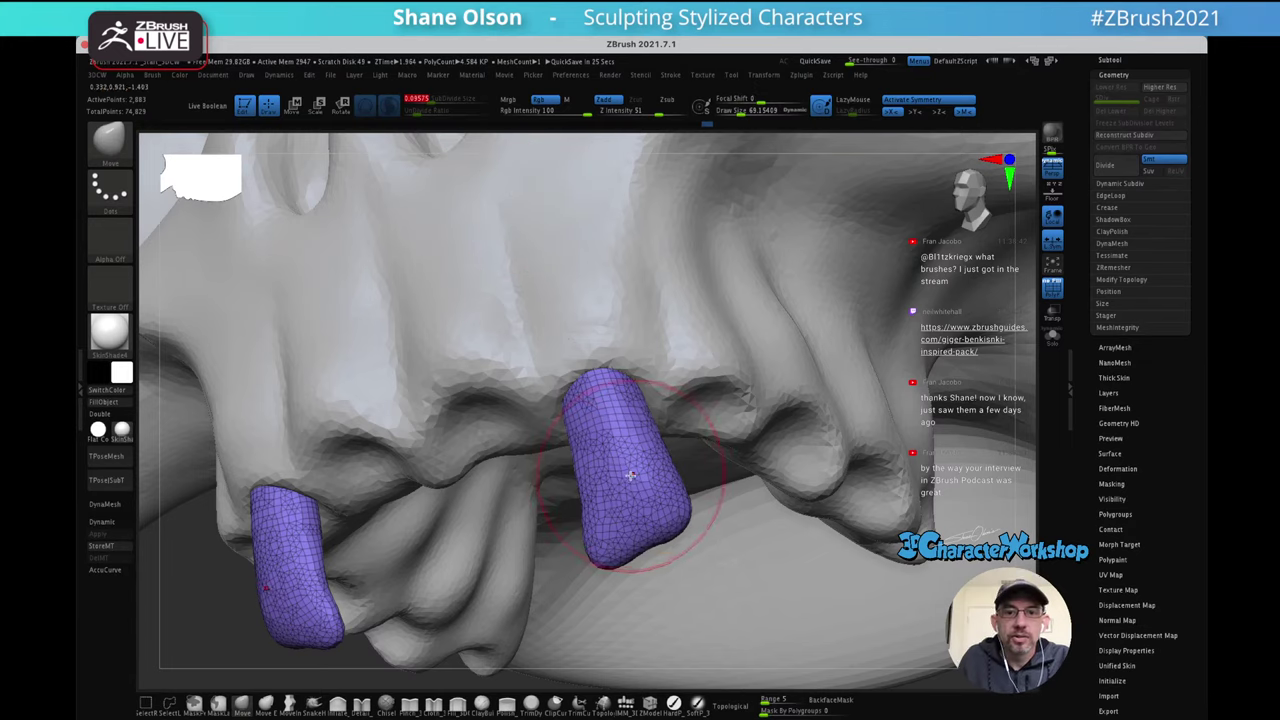
mouse_move(629, 474)
left_mouse_down("shift")
mouse_move(620, 486)
mouse_move(620, 425)
mouse_move(636, 440)
left_mouse_up("shift")
Carve into the underside of the teeth with the Detail_3DCW brush, reducing the draw size to about 21
key("b")
key("m")
key("v")
mouse_move(651, 438)
right_mouse_down()
mouse_move(676, 408)
mouse_move(658, 382)
right_mouse_up()
key("s")
left_click(362, 704)
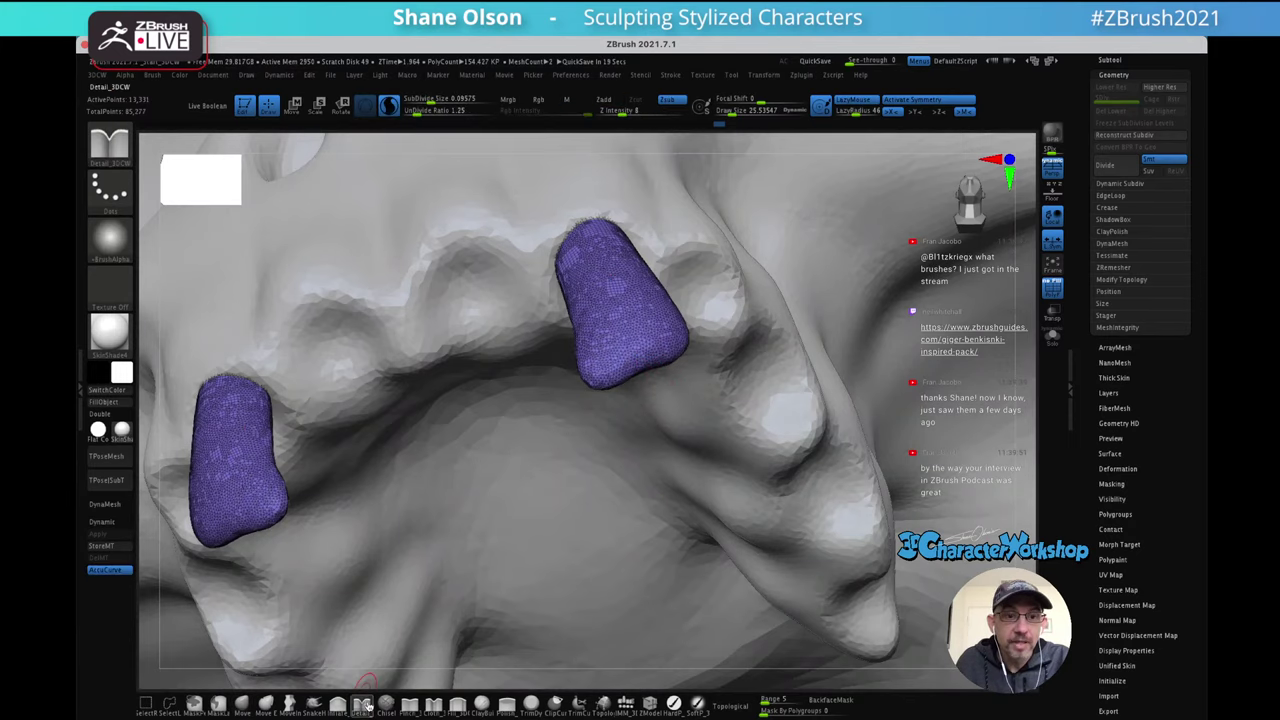
right_click_drag(663, 400, 645, 335)
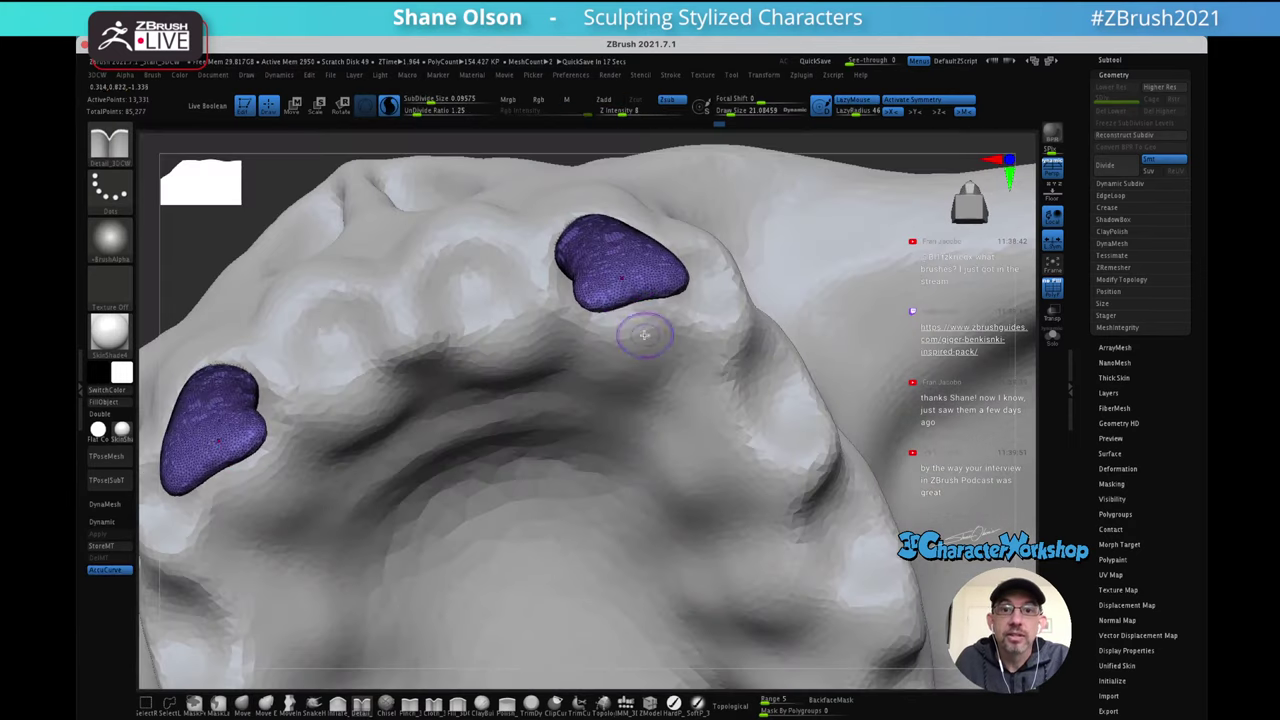
left_click_drag(606, 268, 632, 331)
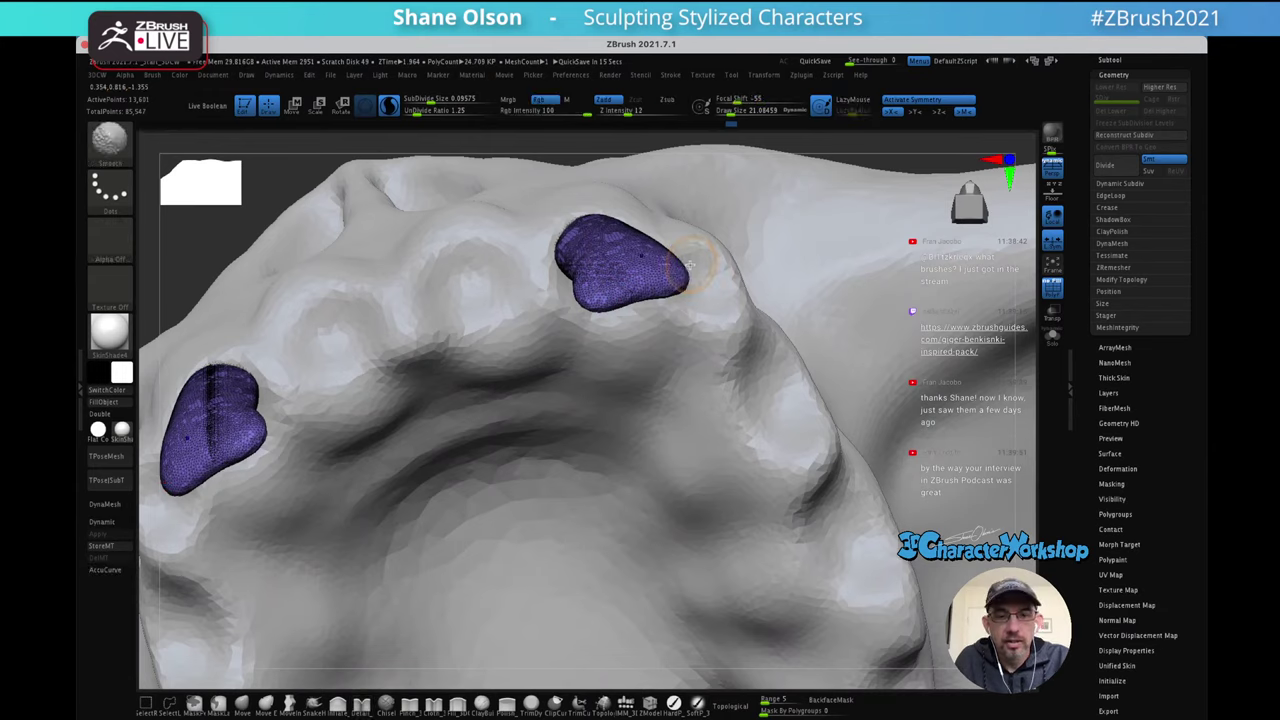
Hide the wireframe and cut small notches into the biting edge of the teeth with the Detail_3DCW brush
key("shift+f")
right_click_drag(665, 232, 663, 257)
left_click(634, 314, "alt")
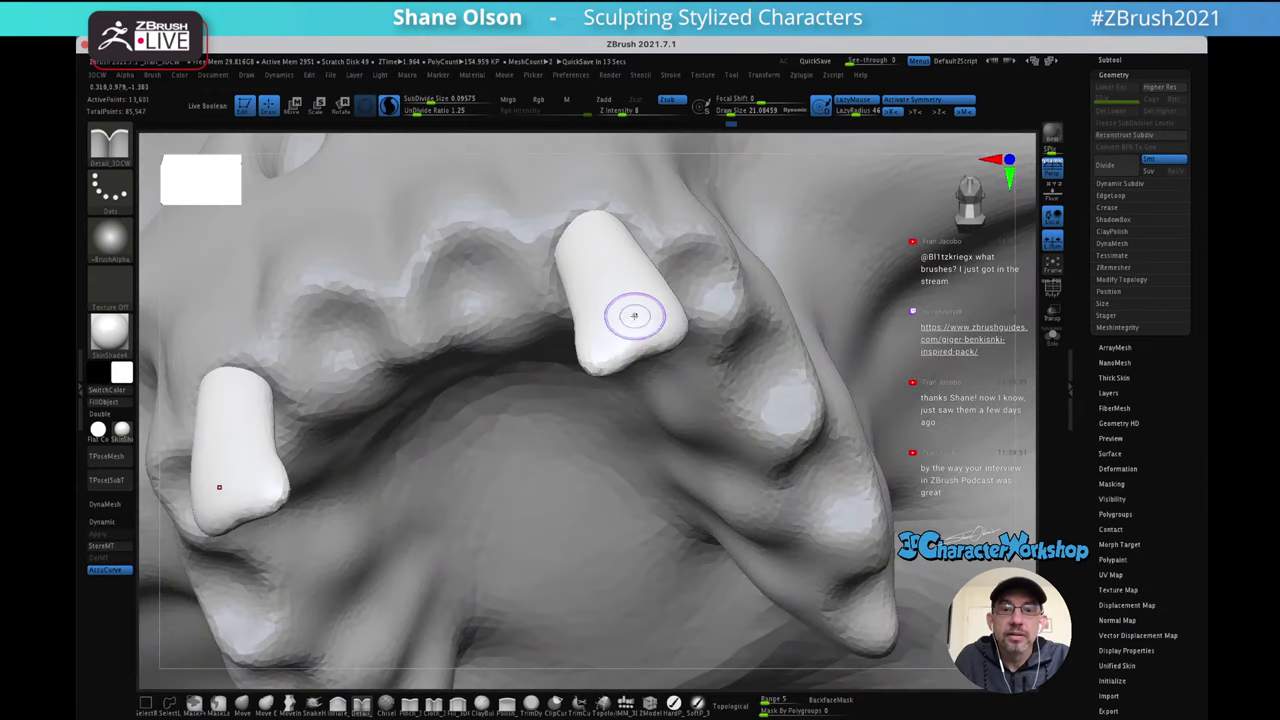
right_click_drag(634, 314, 626, 259)
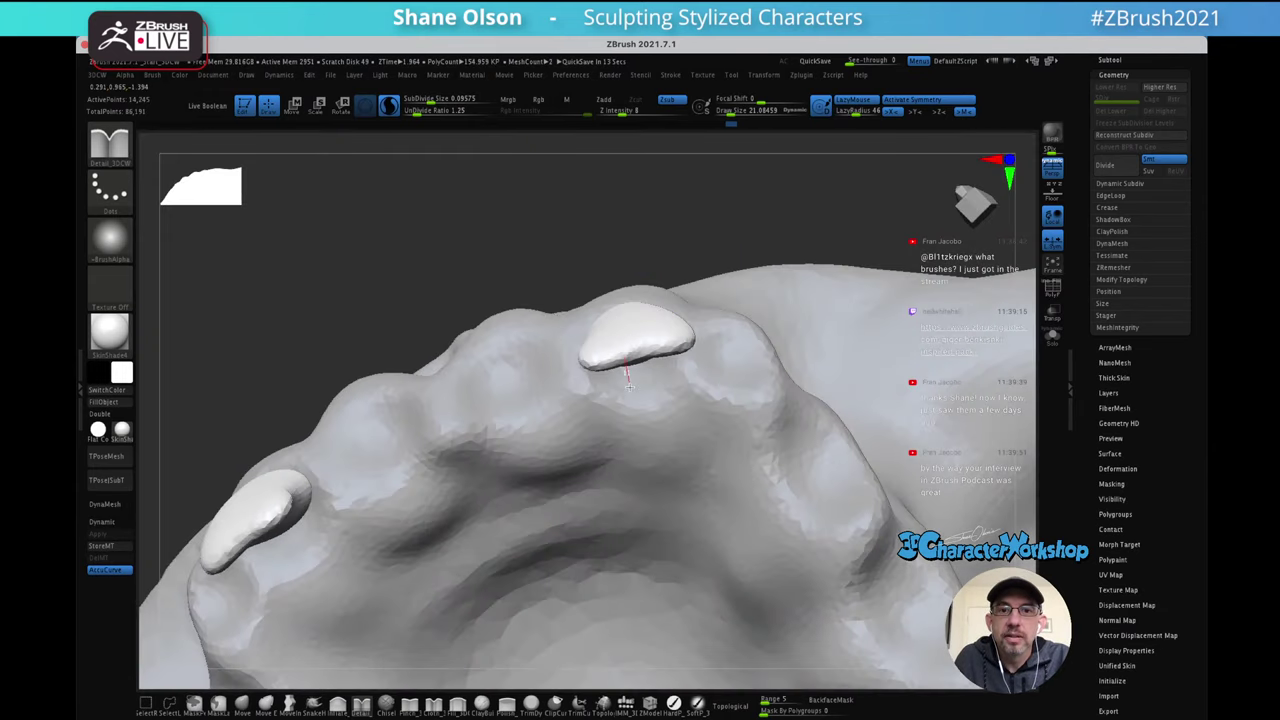
left_click_drag(629, 387, 630, 391)
Set the Z intensity to 15, deepen the notches along the biting edge of the teeth and quick-save the project
mouse_move(691, 288)
right_mouse_down()
mouse_move(688, 325)
mouse_move(691, 310)
right_mouse_up()
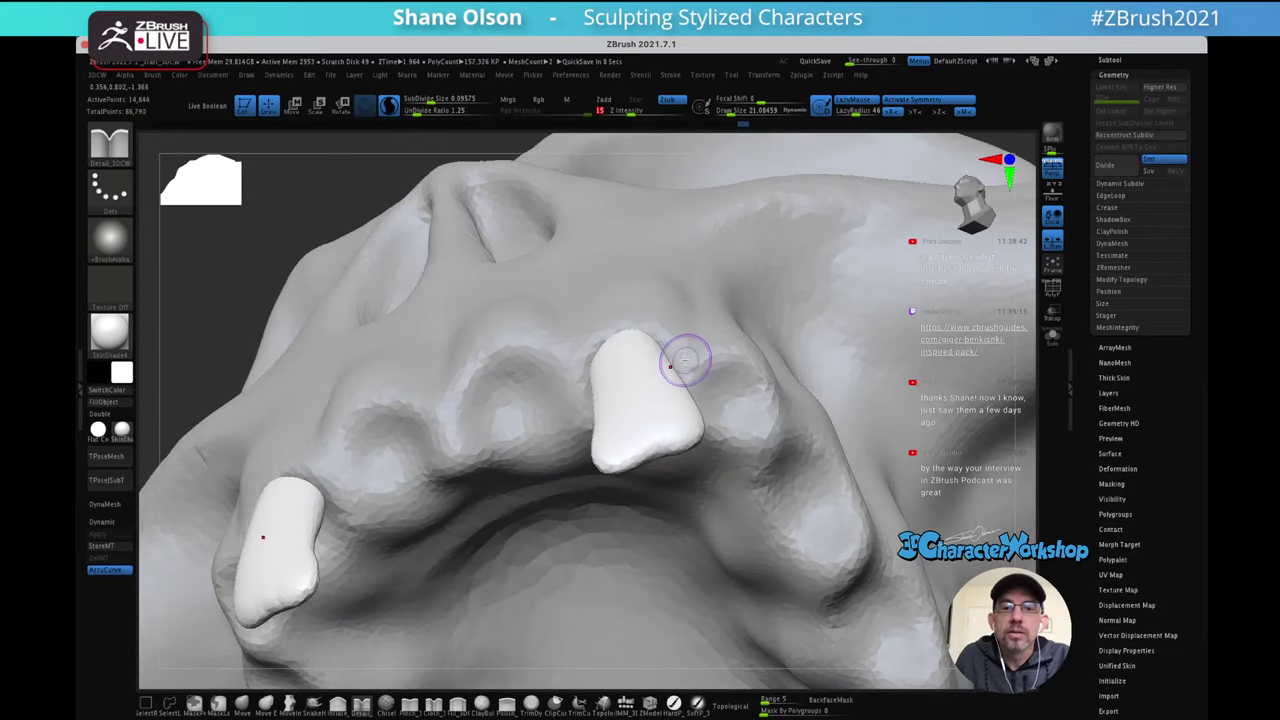
right_click_drag(686, 357, 653, 378)
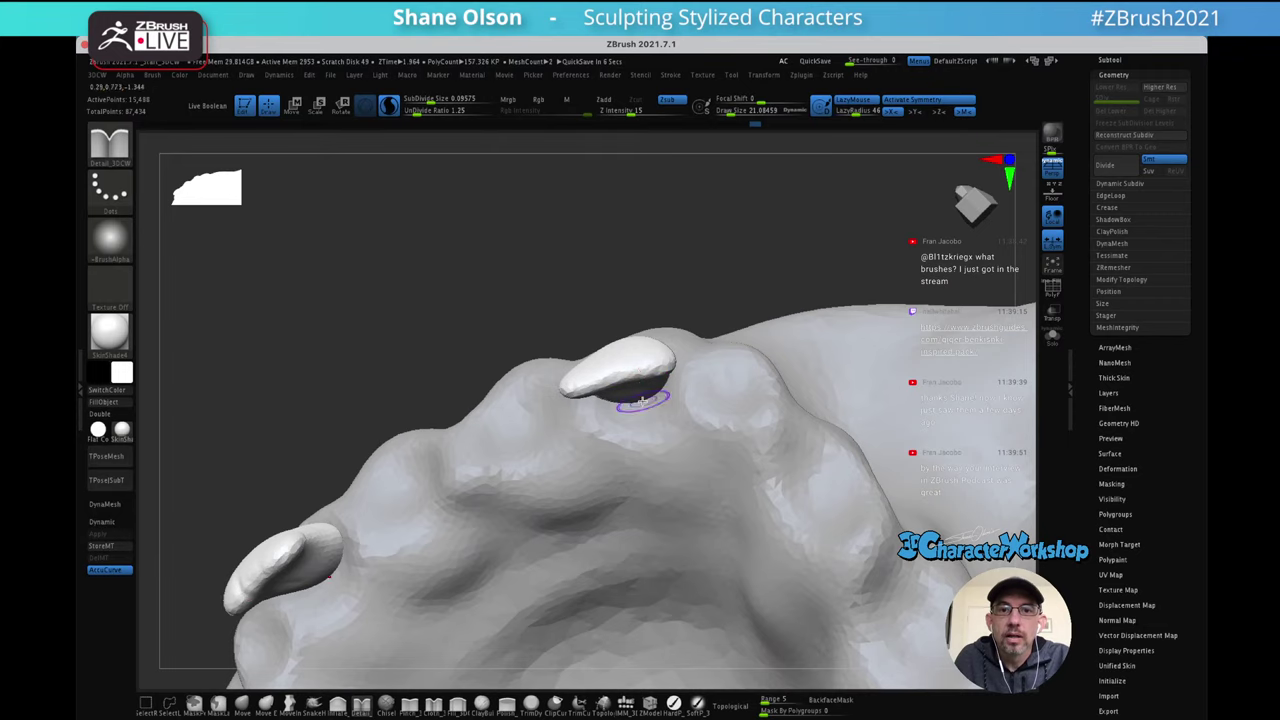
left_click_drag(654, 403, 660, 392)
mouse_move(654, 311)
right_mouse_down()
mouse_move(673, 372)
mouse_move(649, 349)
mouse_move(642, 306)
right_mouse_up()
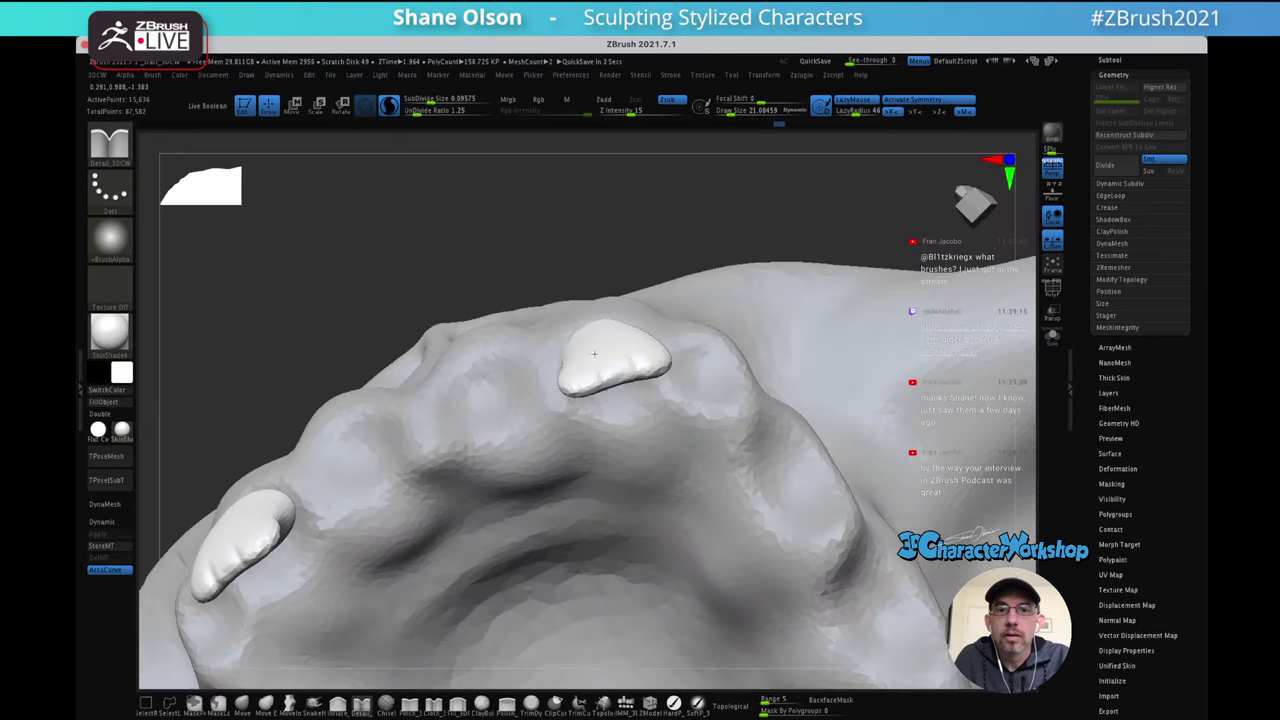
right_click_drag(694, 257, 706, 383)
key("ctrl")
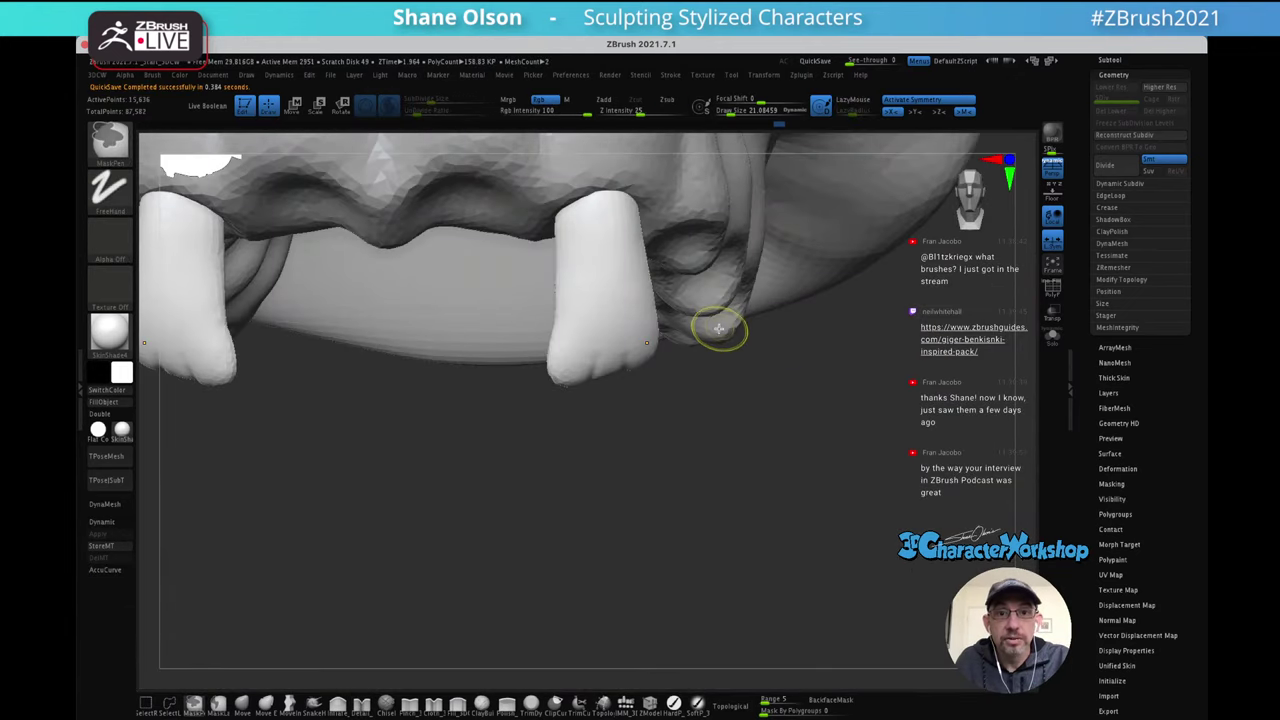
Pull the lower inner corners of the teeth outward with the Move brush at draw size about 73
mouse_move(700, 357)
right_mouse_down()
mouse_move(696, 333)
mouse_move(579, 380)
right_mouse_up()
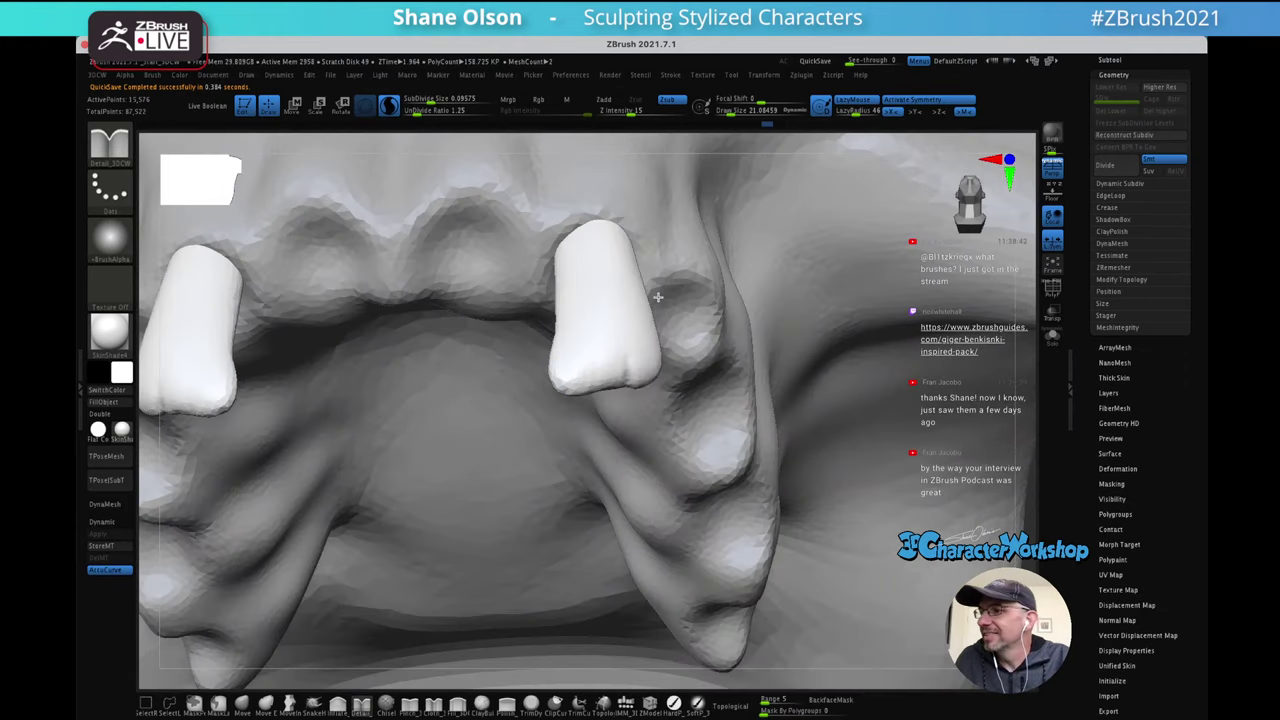
right_click_drag(657, 297, 313, 632)
left_click(267, 703)
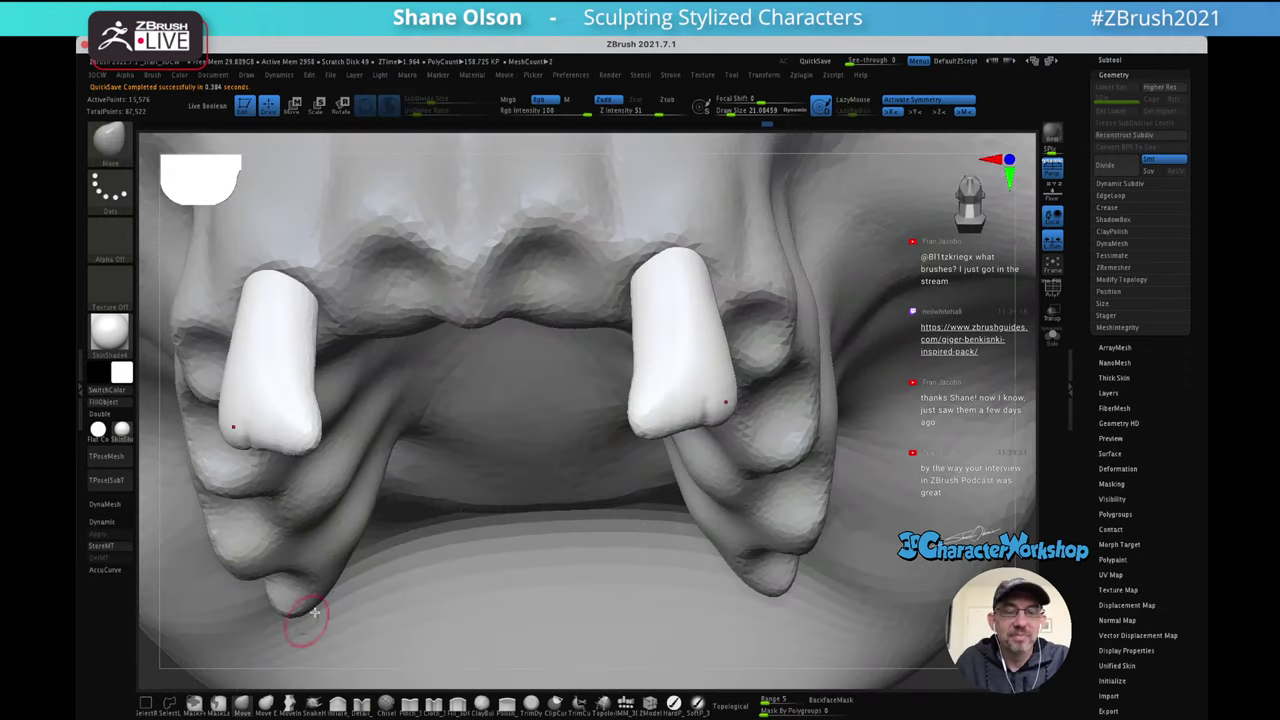
left_click_drag(650, 316, 661, 317)
left_click_drag(642, 378, 634, 379)
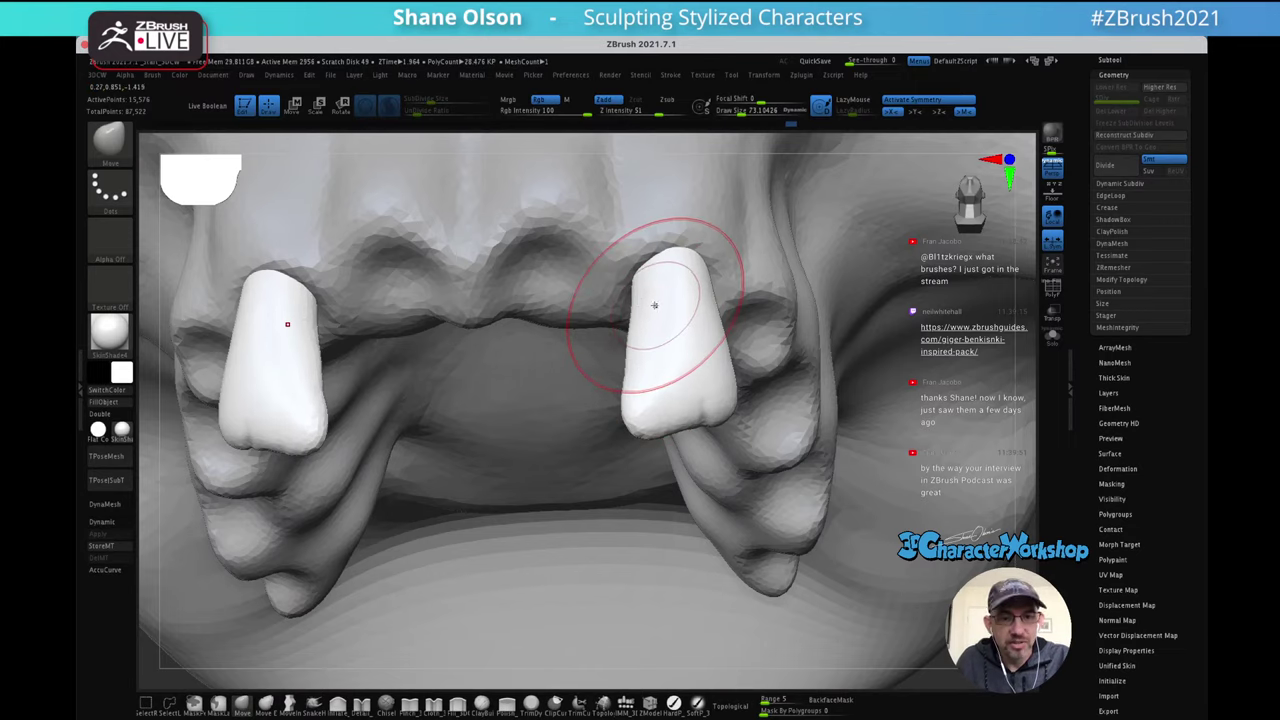
Smooth the front surface and edges of the teeth at draw size about 54
right_click_drag(655, 305, 653, 357)
key("s")
left_click_drag(659, 359, 628, 368)
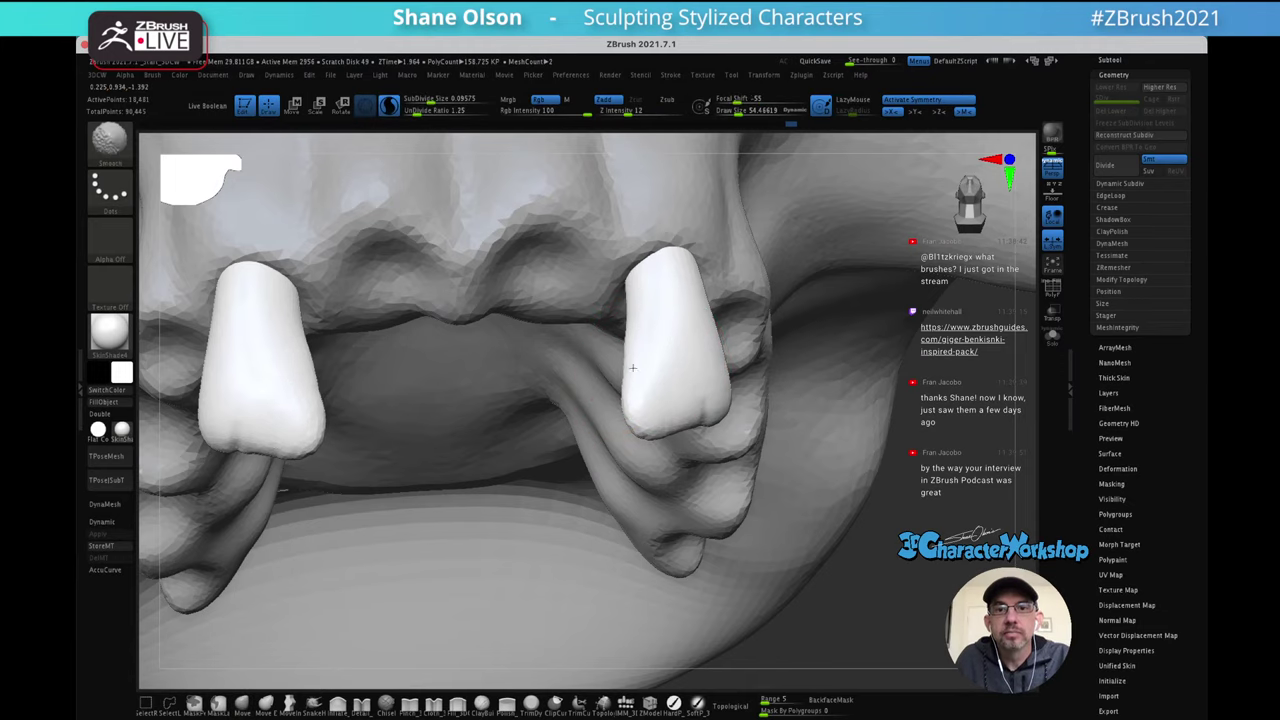
Rotate the teeth with the gizmo from below to align them with the curve of the jaw
mouse_move(650, 378)
right_mouse_down()
mouse_move(687, 371)
mouse_move(650, 258)
mouse_move(700, 240)
mouse_move(709, 277)
mouse_move(771, 251)
right_mouse_up()
key("w")
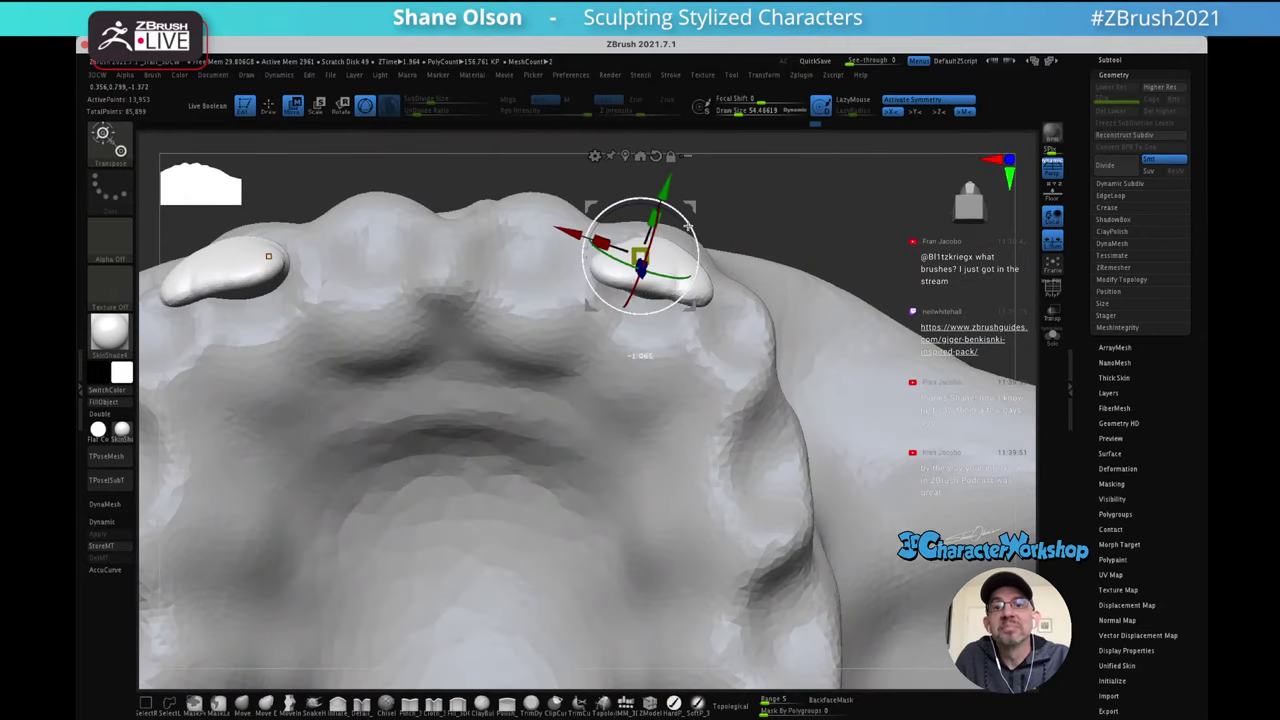
mouse_move(688, 226)
left_mouse_down()
mouse_move(694, 236)
mouse_move(688, 209)
left_mouse_up()
mouse_move(754, 170)
right_mouse_down()
mouse_move(777, 274)
mouse_move(751, 262)
mouse_move(731, 284)
right_mouse_up()
key("q")
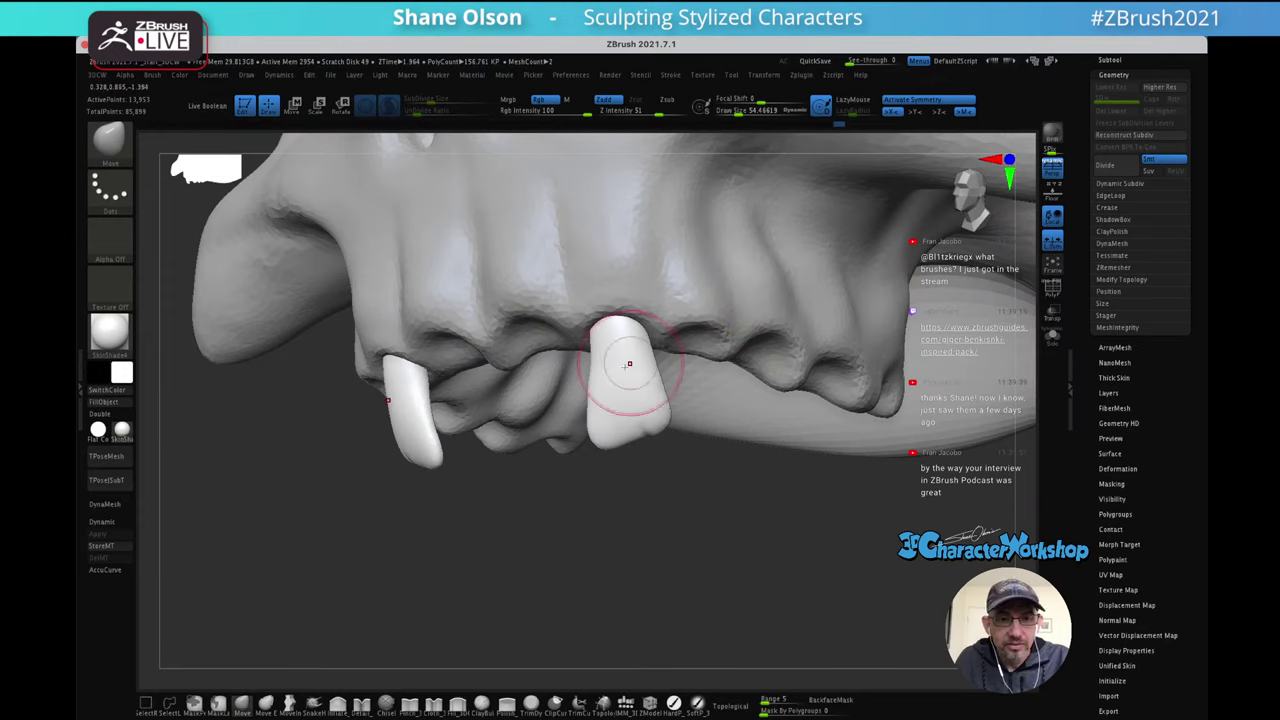
Try carving the outer edge and front face of the teeth with the Detail_3DCW brush at draw size about 45 to 36
left_click(362, 705)
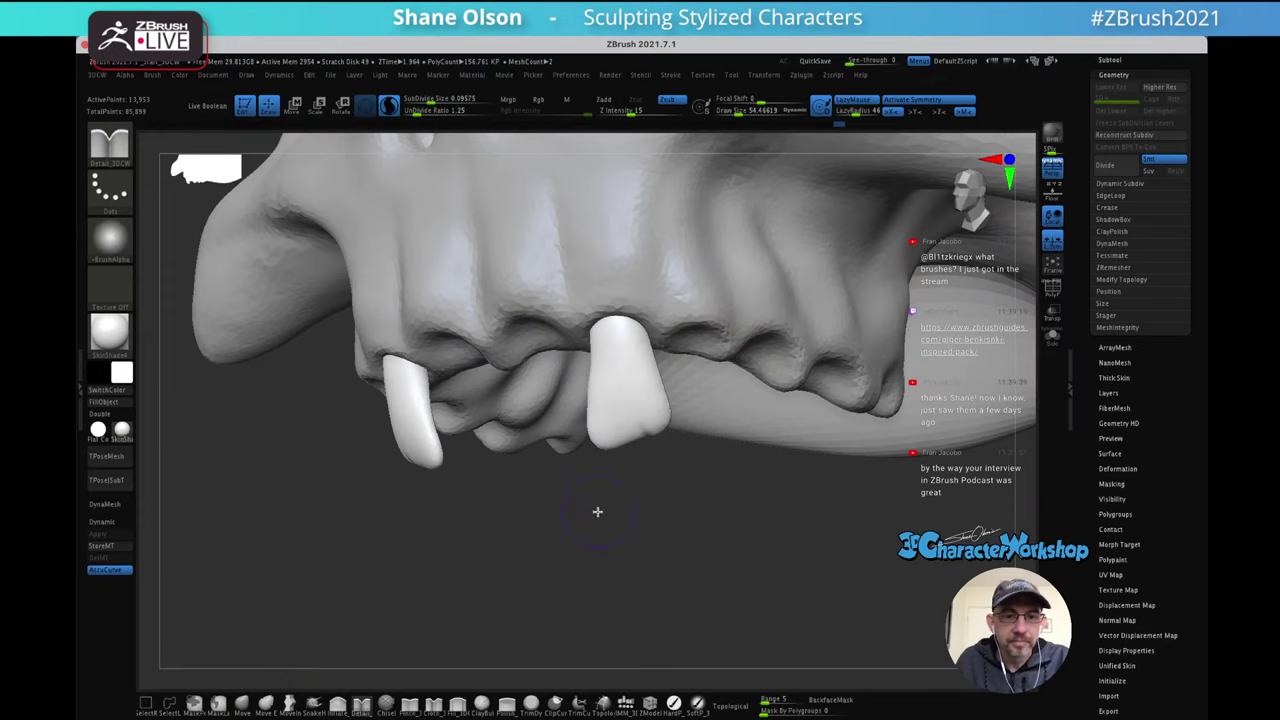
right_click_drag(634, 531, 646, 480)
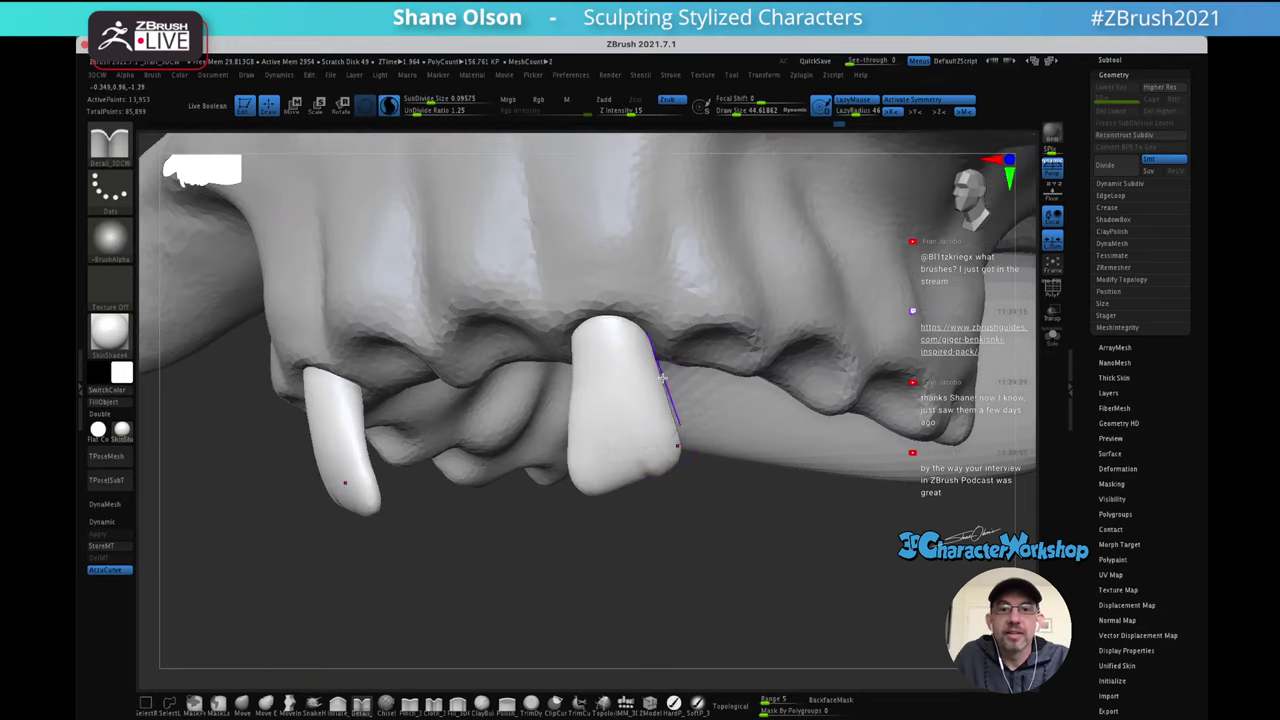
key("s")
left_click_drag(645, 452, 642, 454)
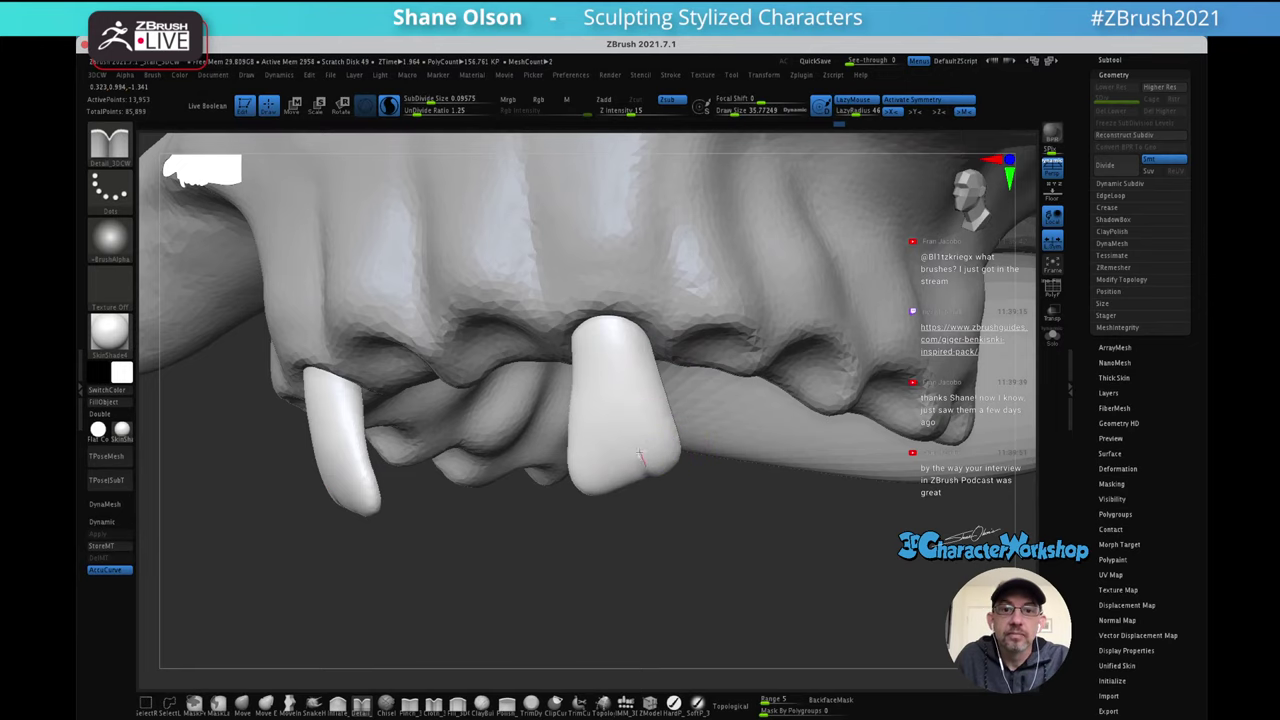
left_click_drag(616, 342, 615, 325)
Set the Z intensity to 10 and carve soft vertical grooves from the biting edge up the front of the teeth
mouse_move(712, 279)
right_mouse_down()
mouse_move(690, 287)
mouse_move(690, 145)
right_mouse_up()
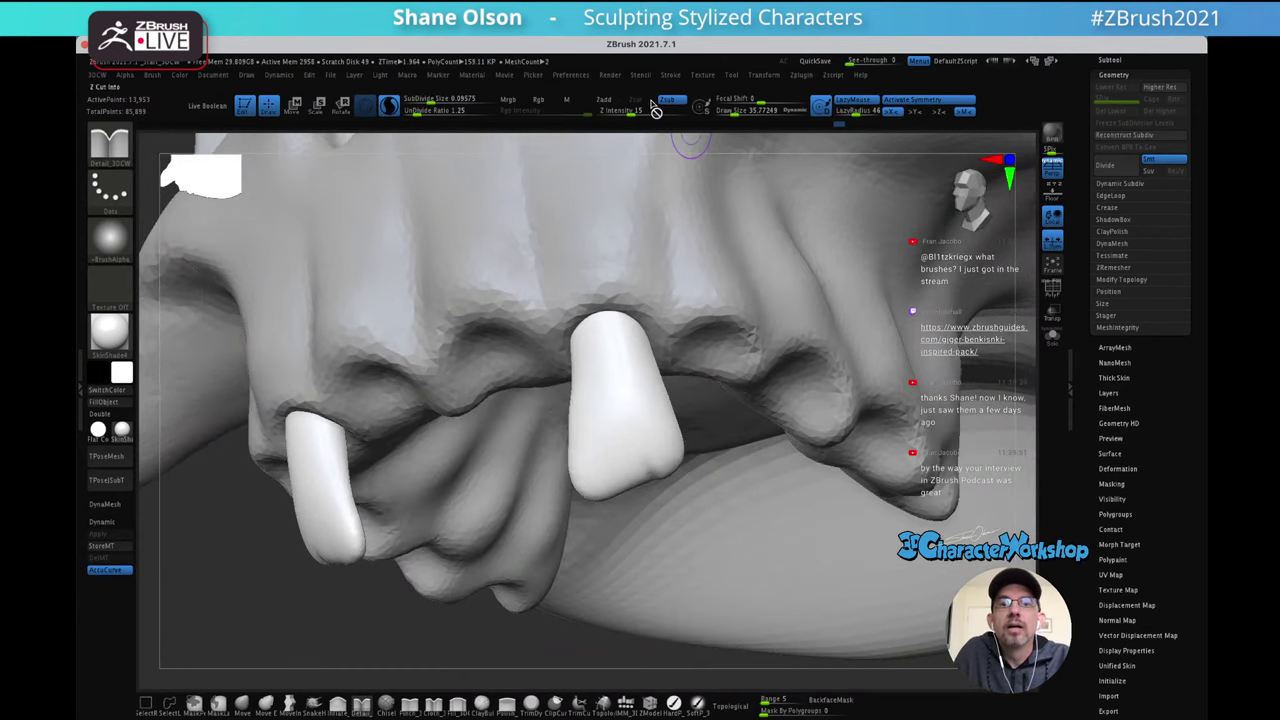
left_click(627, 114)
key("Return")
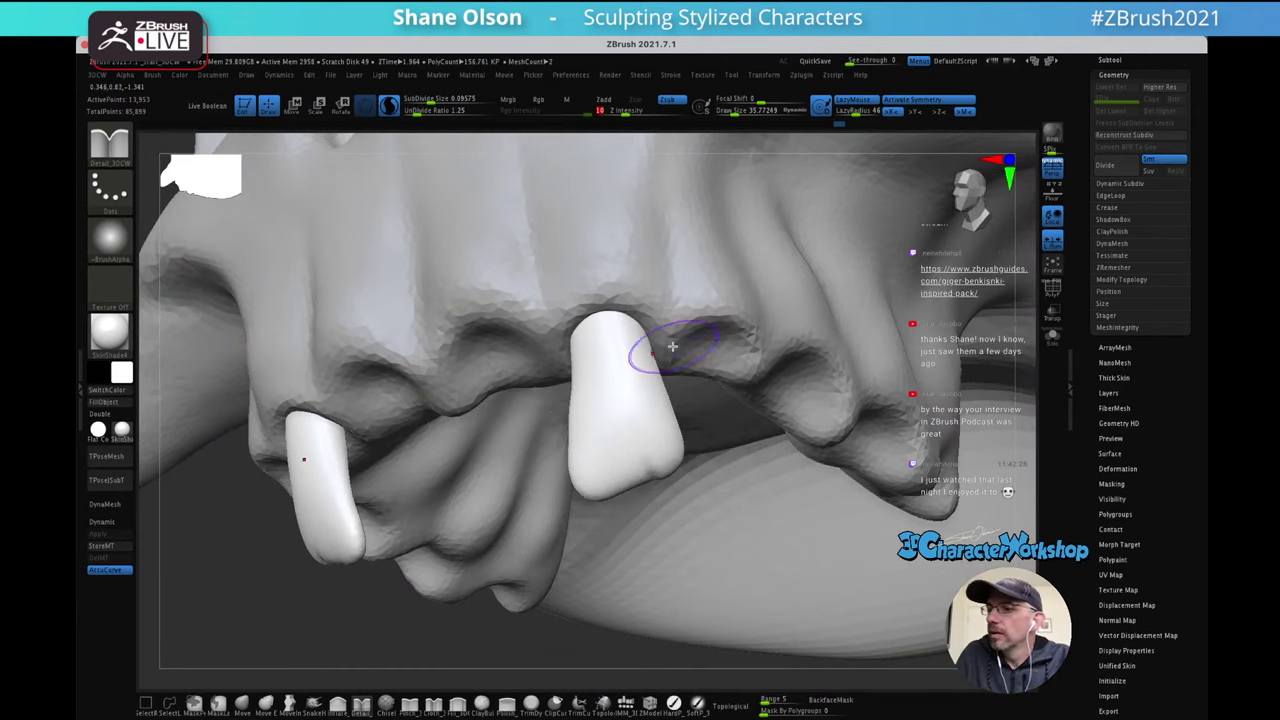
right_click_drag(699, 345, 623, 434)
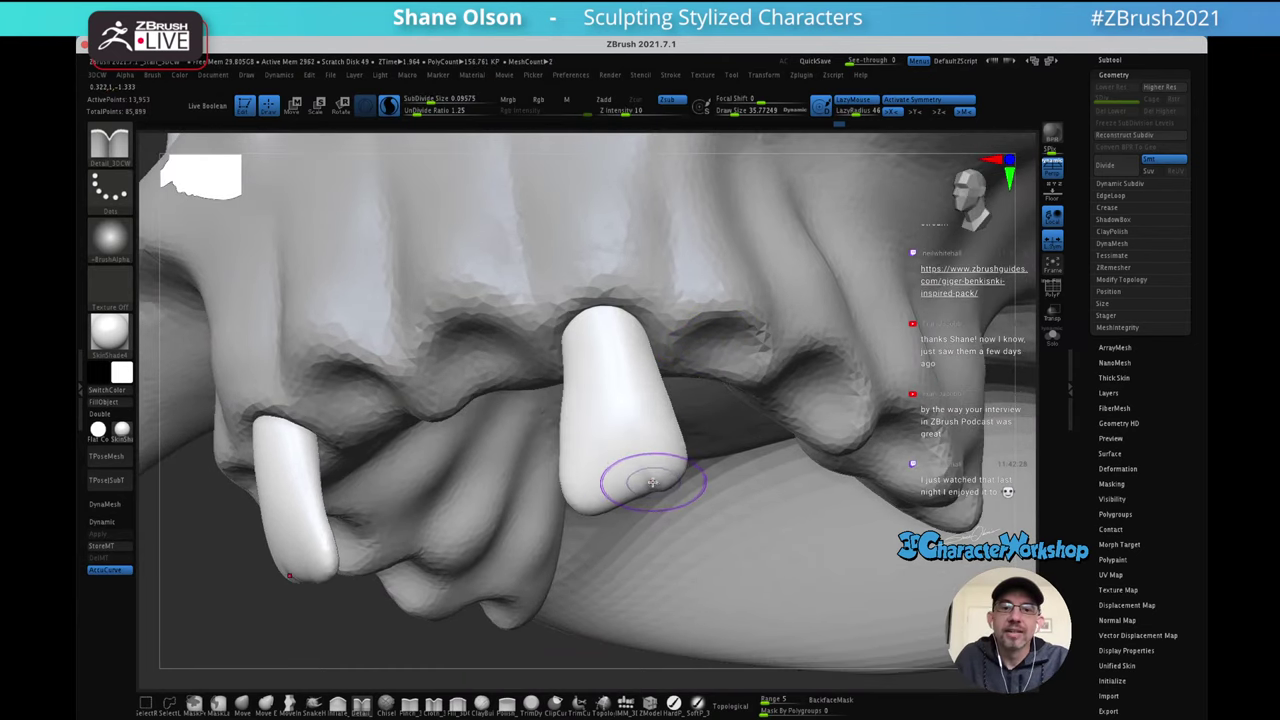
left_click_drag(612, 345, 609, 300)
mouse_move(682, 384)
right_mouse_down()
mouse_move(671, 366)
mouse_move(660, 374)
right_mouse_up()
left_click_drag(625, 487, 604, 352)
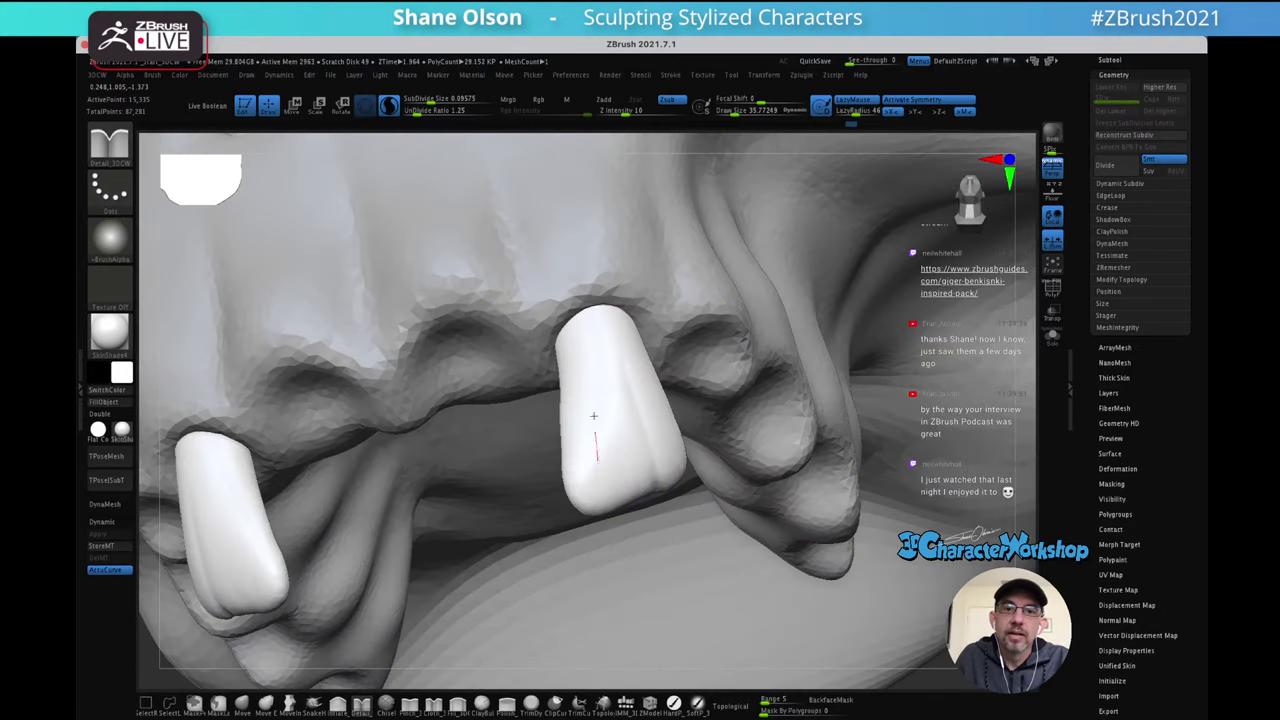
right_click_drag(663, 249, 700, 337)
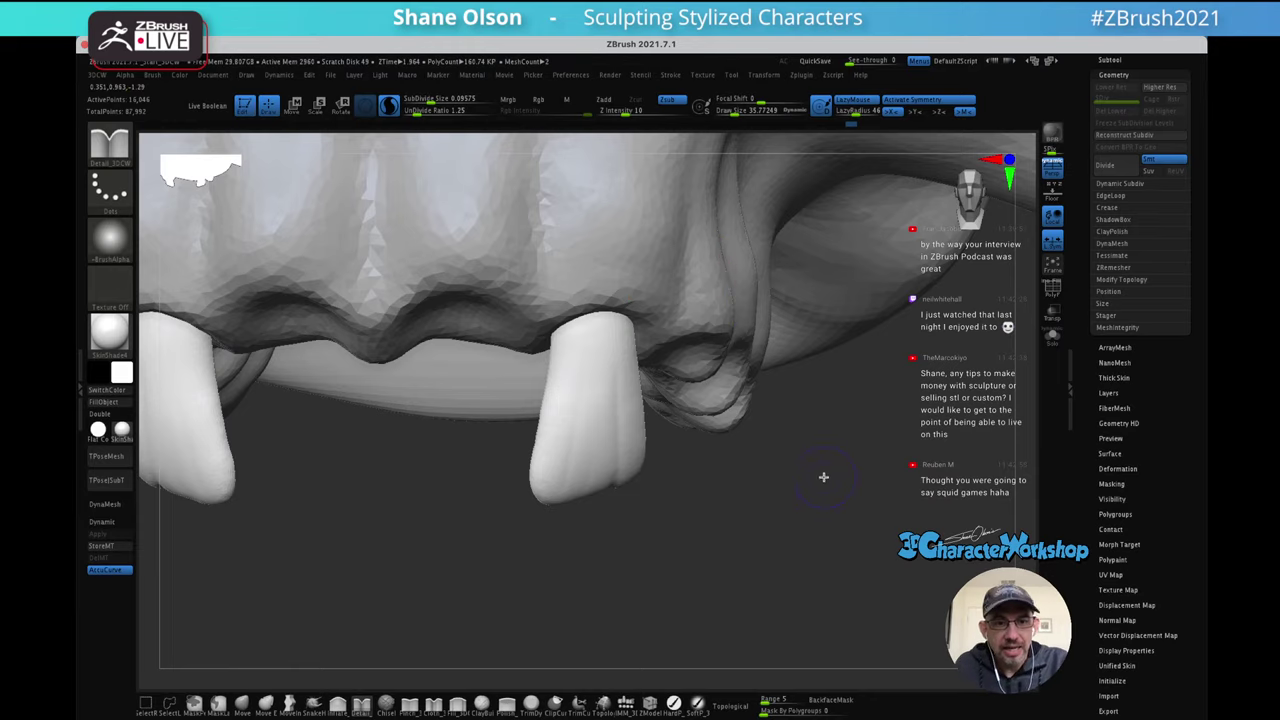
mouse_move(798, 454)
left_mouse_down()
mouse_move(811, 423)
mouse_move(809, 463)
mouse_move(828, 490)
mouse_move(727, 580)
left_mouse_up()
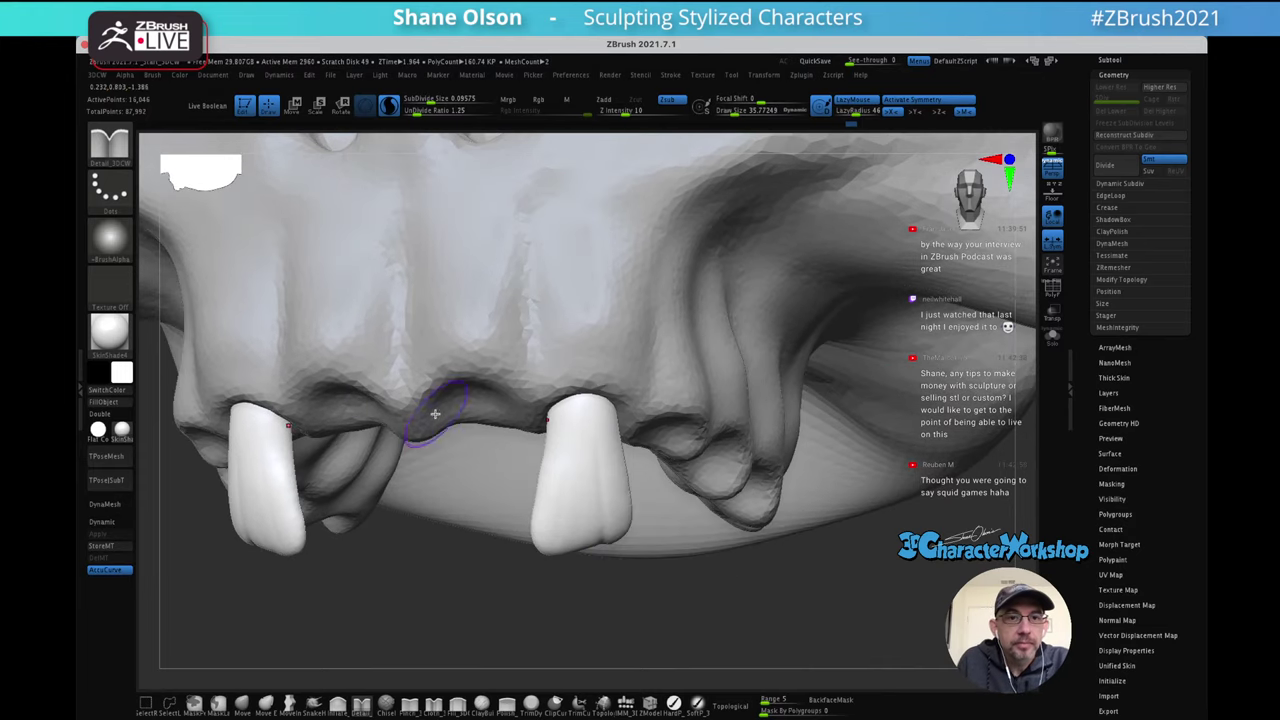
Switch to the skull subtool and smooth the bone and socket edges above the front teeth at draw size about 81
left_click(430, 400, "alt")
left_click_drag(238, 687, 254, 658, "alt")
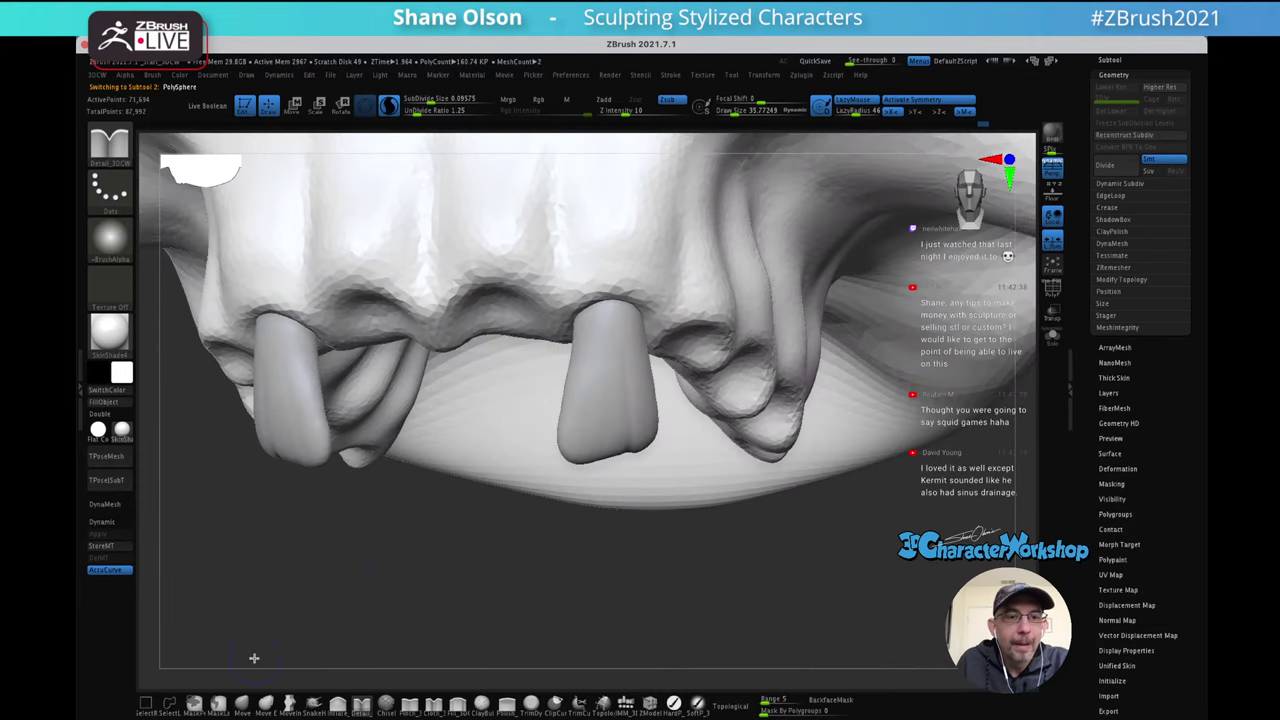
key("s")
left_click_drag(470, 575, 473, 575)
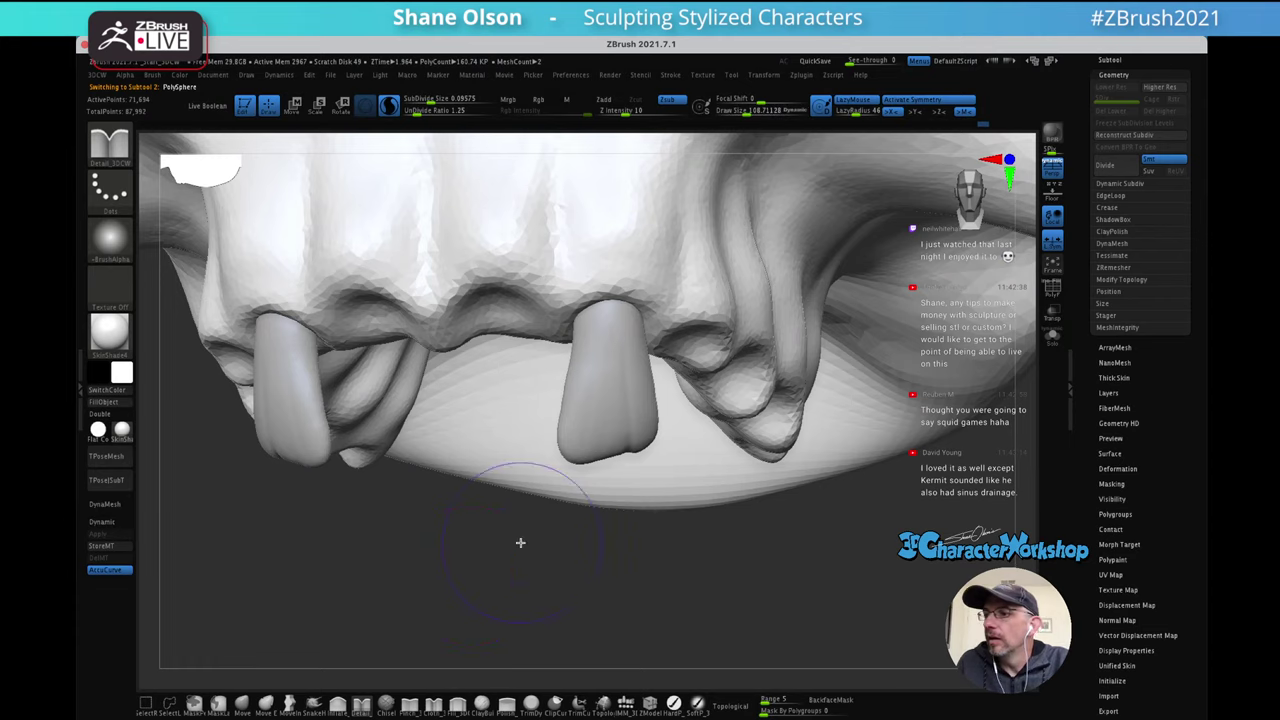
right_click_drag(520, 543, 526, 535)
right_click_drag(570, 400, 557, 466)
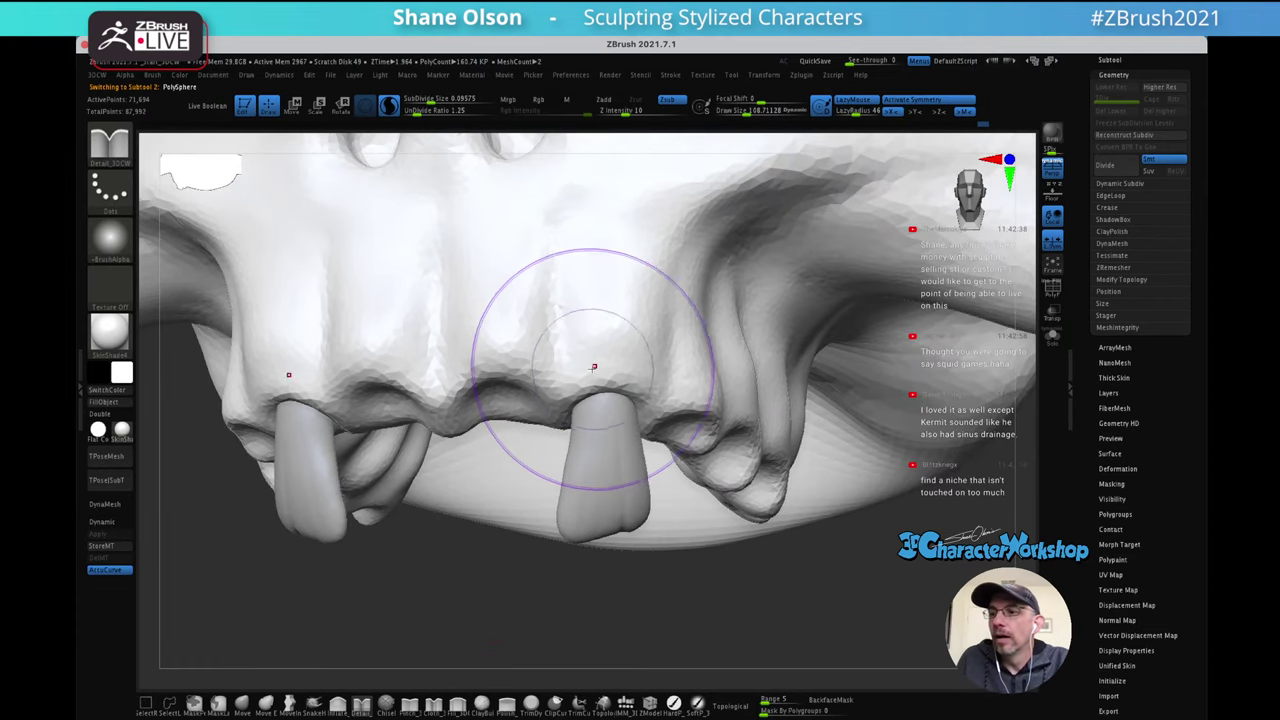
right_click_drag(588, 340, 591, 360)
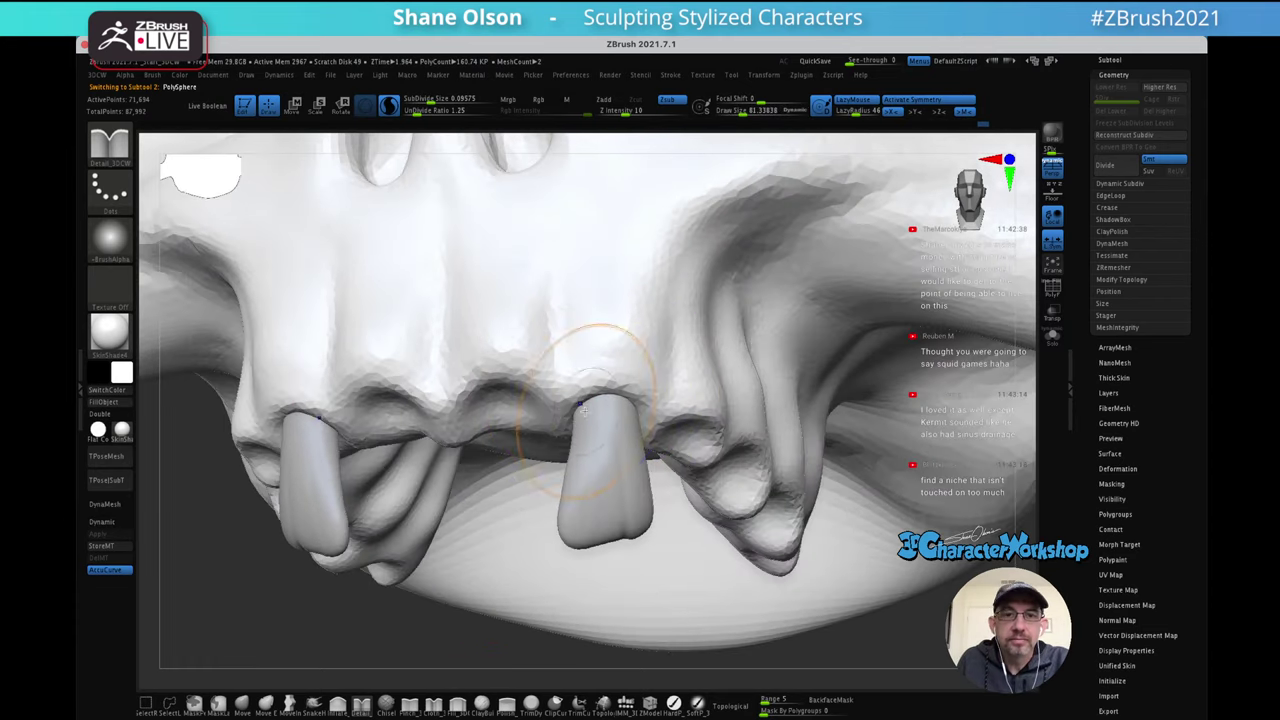
key("shift")
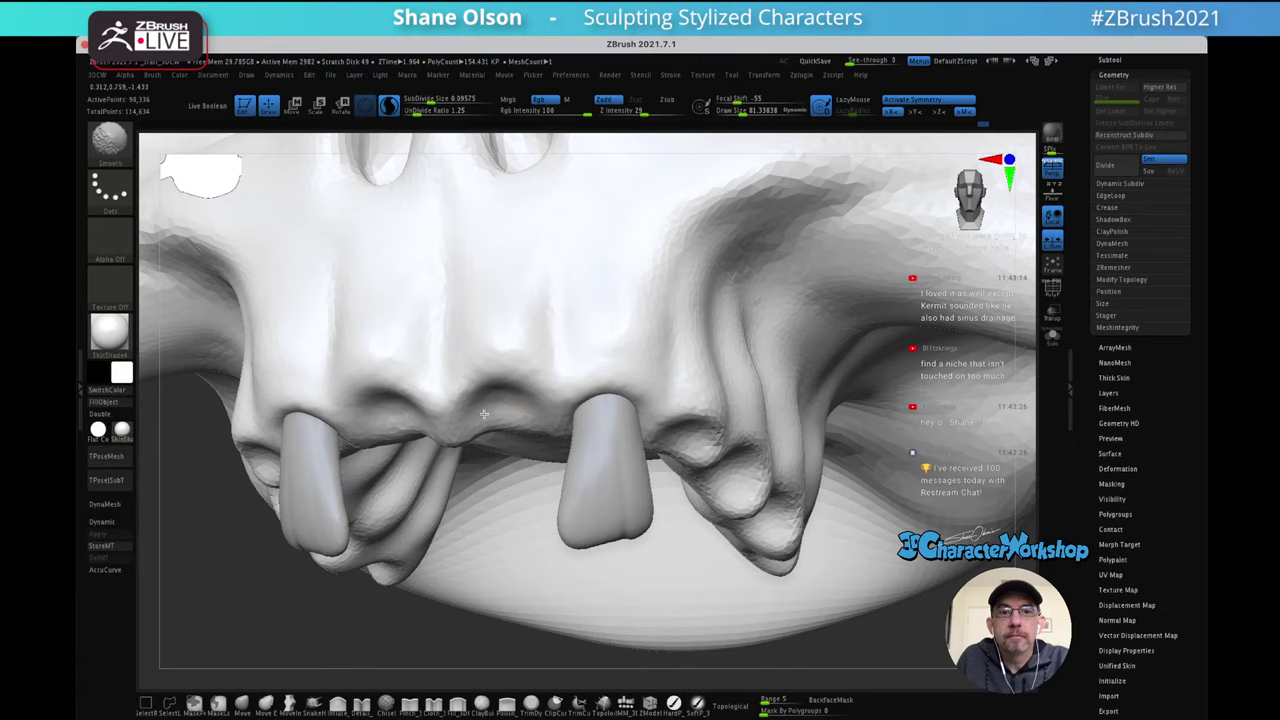
left_click_drag(582, 395, 609, 395, "shift")
Pull the bone edge beside the tooth downward with the Move brush at draw size about 45, and smooth it
key("s")
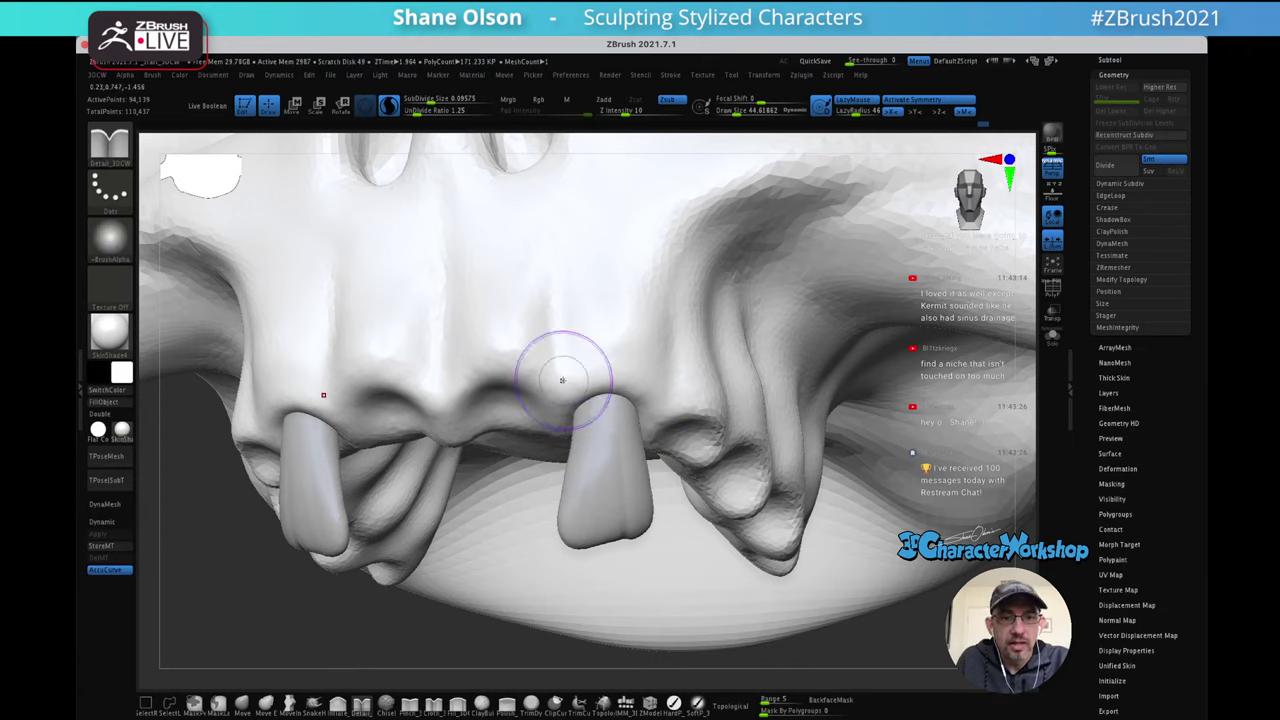
left_click(245, 703)
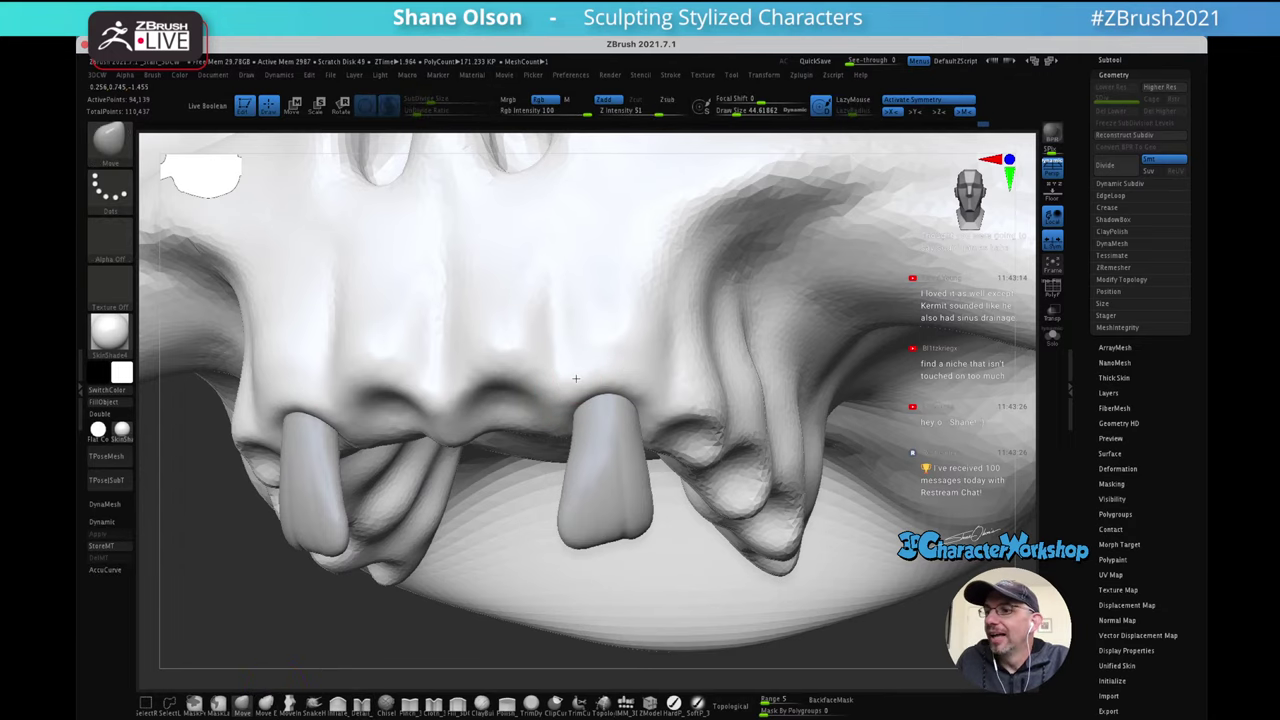
right_click_drag(577, 377, 564, 391)
left_click_drag(557, 418, 564, 434)
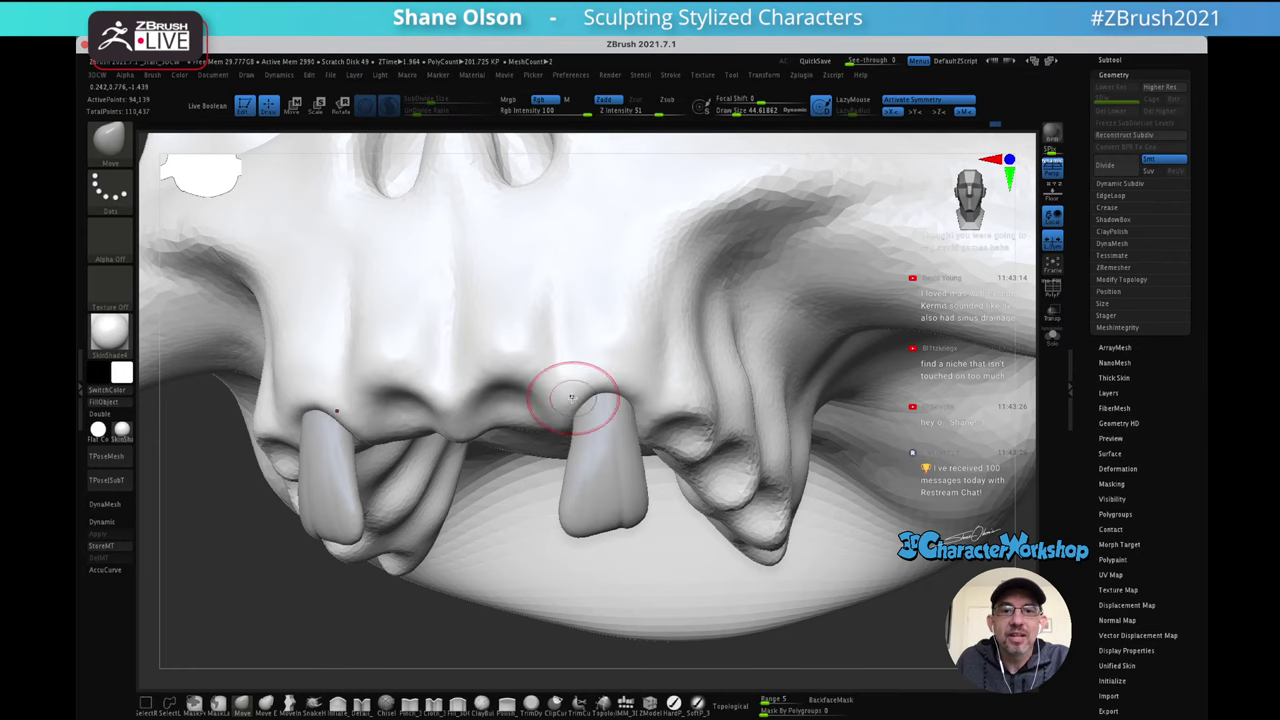
right_click_drag(572, 400, 586, 426)
left_click_drag(570, 400, 560, 416)
right_click_drag(572, 366, 566, 351)
left_click_drag(550, 398, 547, 412)
left_click_drag(541, 380, 530, 373, "shift")
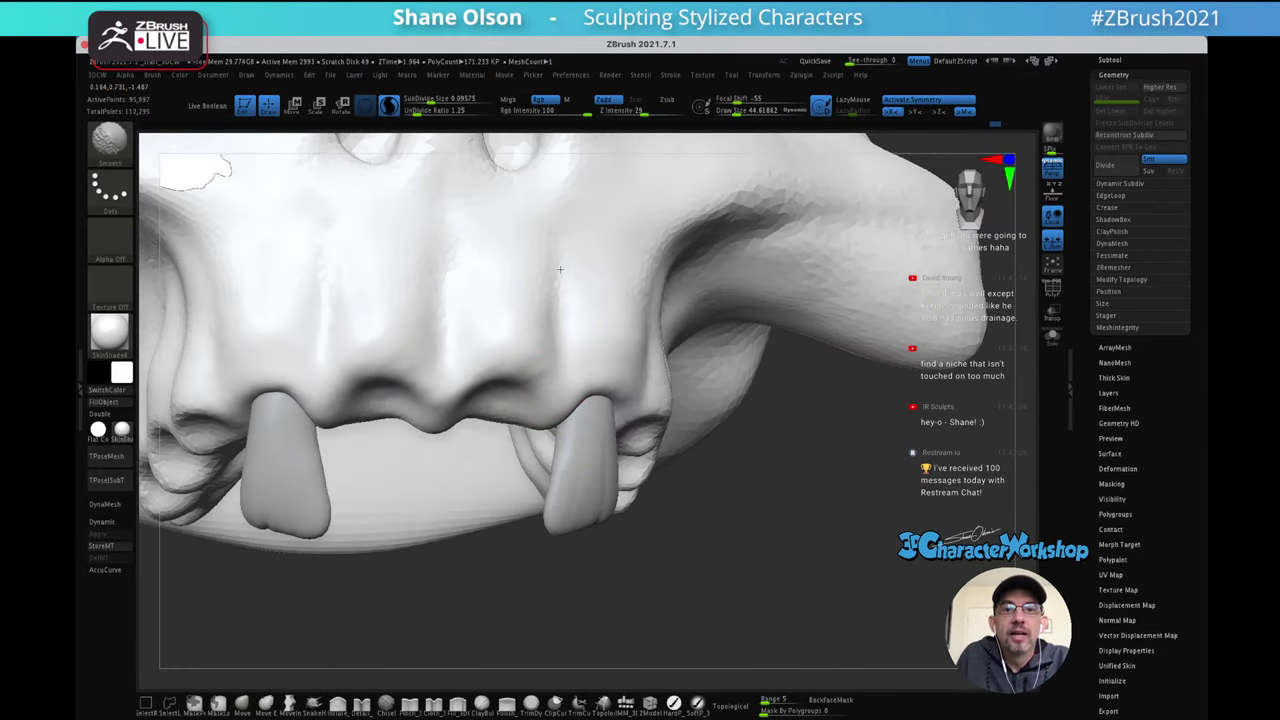
Smooth the root ridges behind the front tooth and the edge of the hollow under the cheekbone
right_click_drag(662, 303, 668, 326)
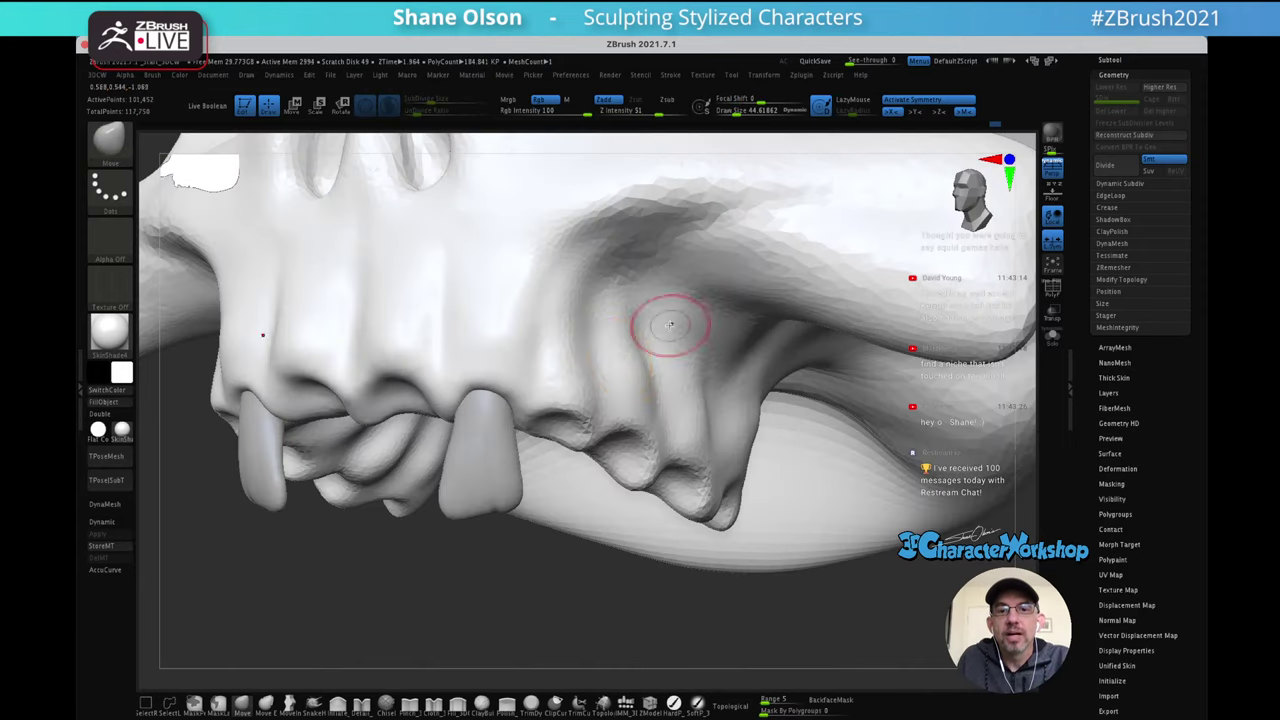
left_click_drag(632, 340, 599, 380, "shift")
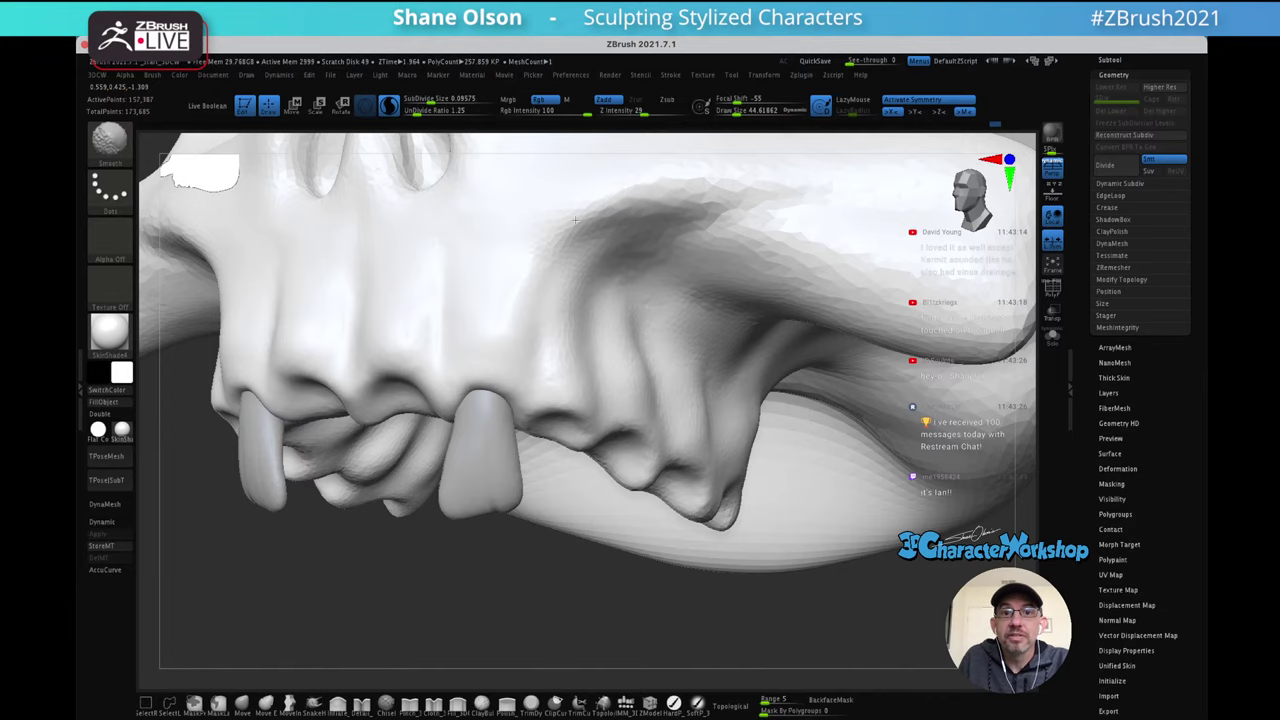
left_click_drag(575, 220, 630, 211, "shift")
right_click_drag(602, 298, 578, 275, "ctrl")
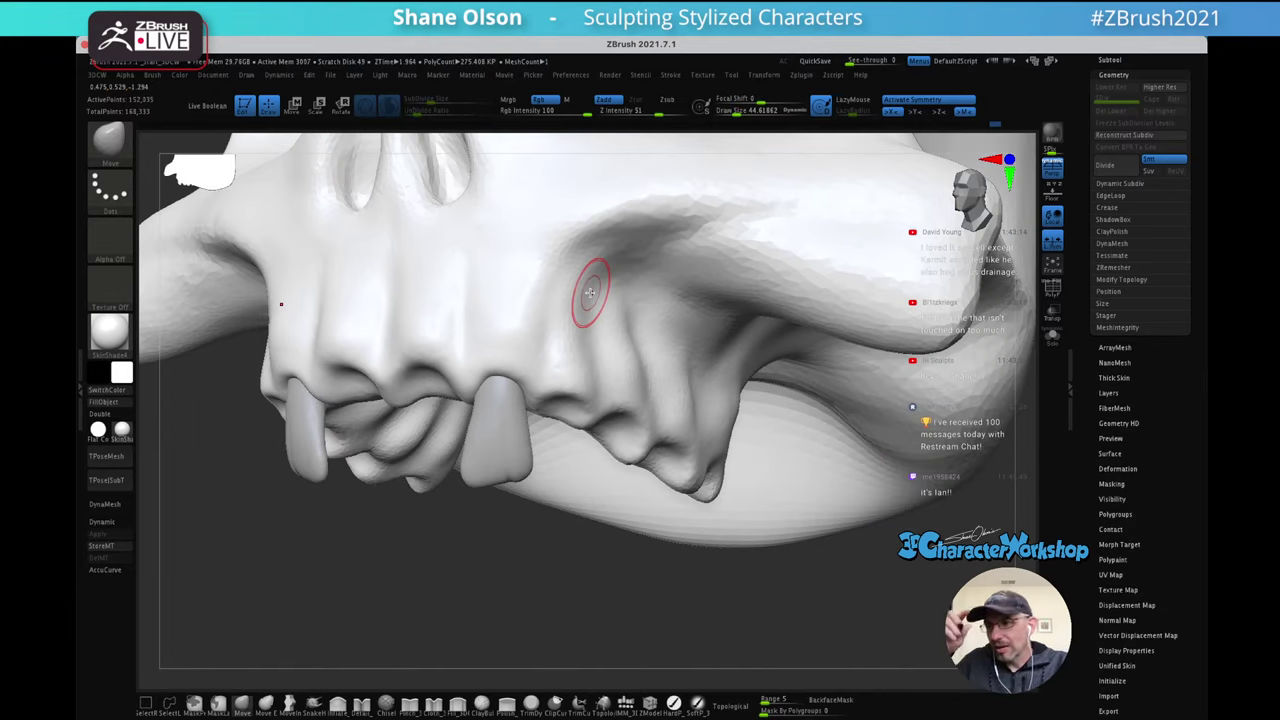
right_click_drag(684, 426, 720, 416)
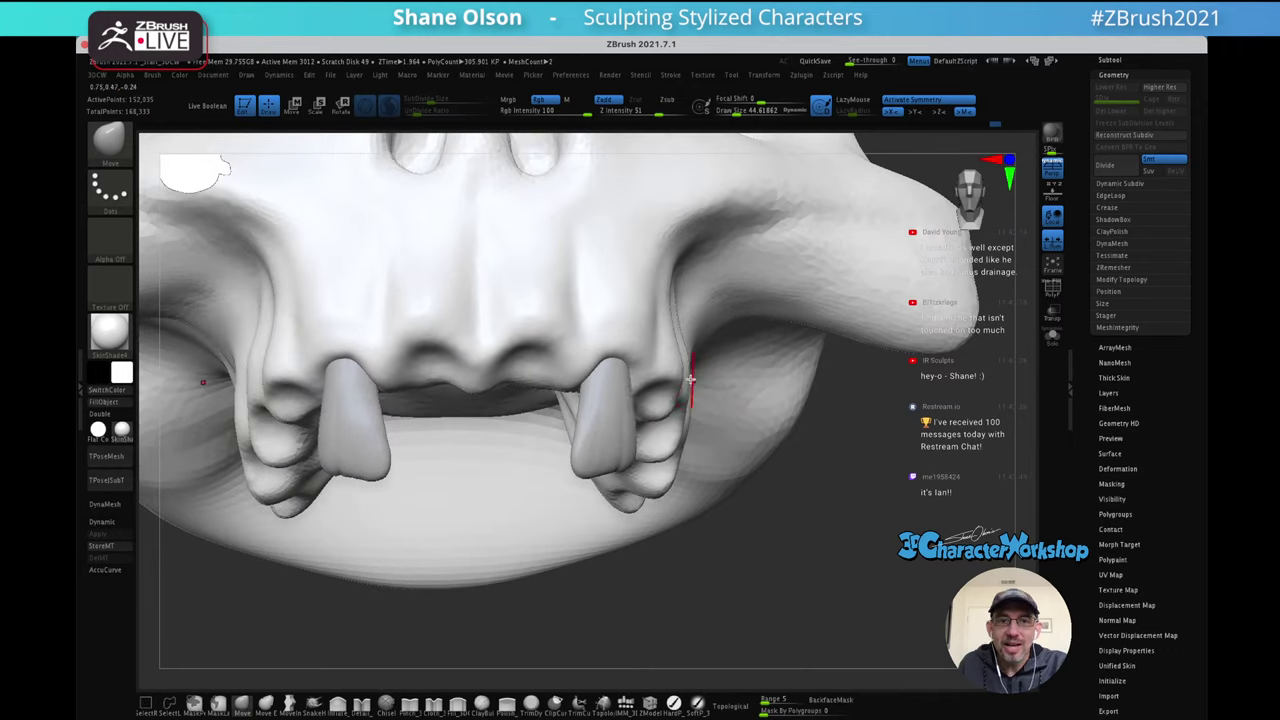
Push the socket rim over the tooth with the Move brush at draw size about 54, and smooth it at about 36 to 45
mouse_move(641, 349)
right_mouse_down()
mouse_move(589, 412)
mouse_move(600, 394)
mouse_move(651, 394)
mouse_move(636, 395)
right_mouse_up()
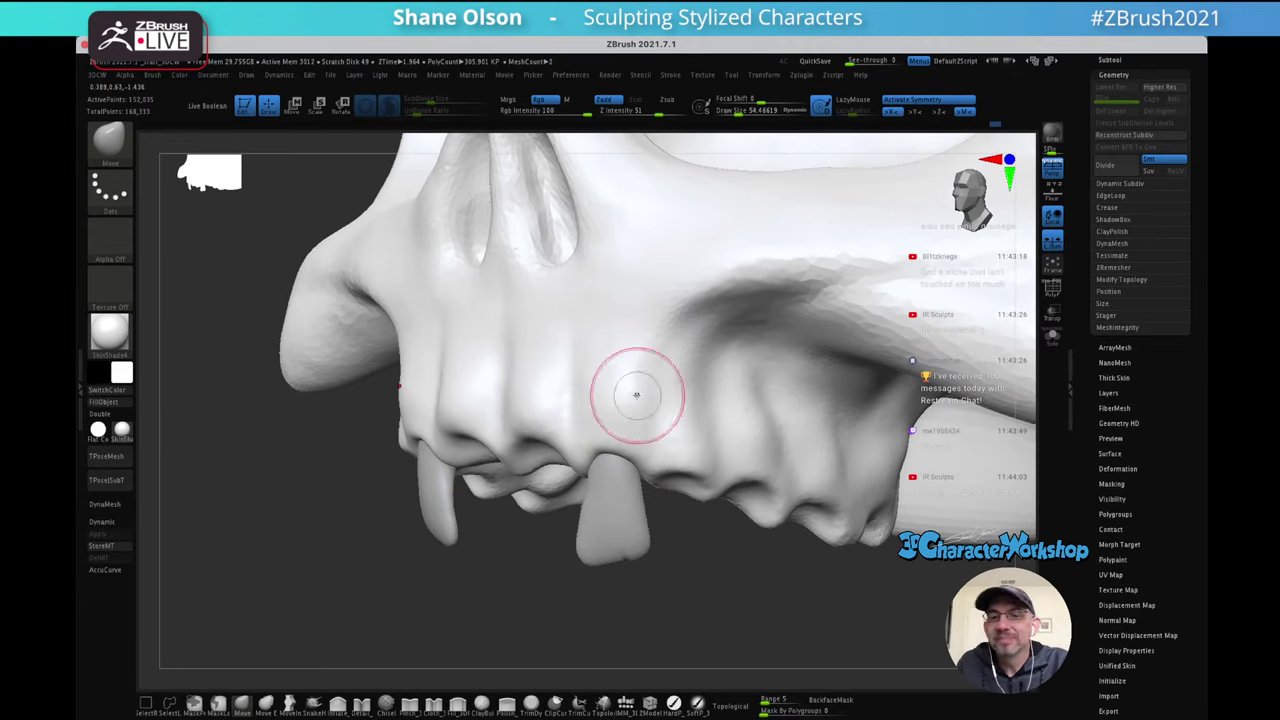
left_click_drag(612, 450, 629, 435)
key("s")
mouse_move(606, 420)
right_mouse_down()
mouse_move(612, 446)
mouse_move(649, 334)
mouse_move(634, 406)
right_mouse_up()
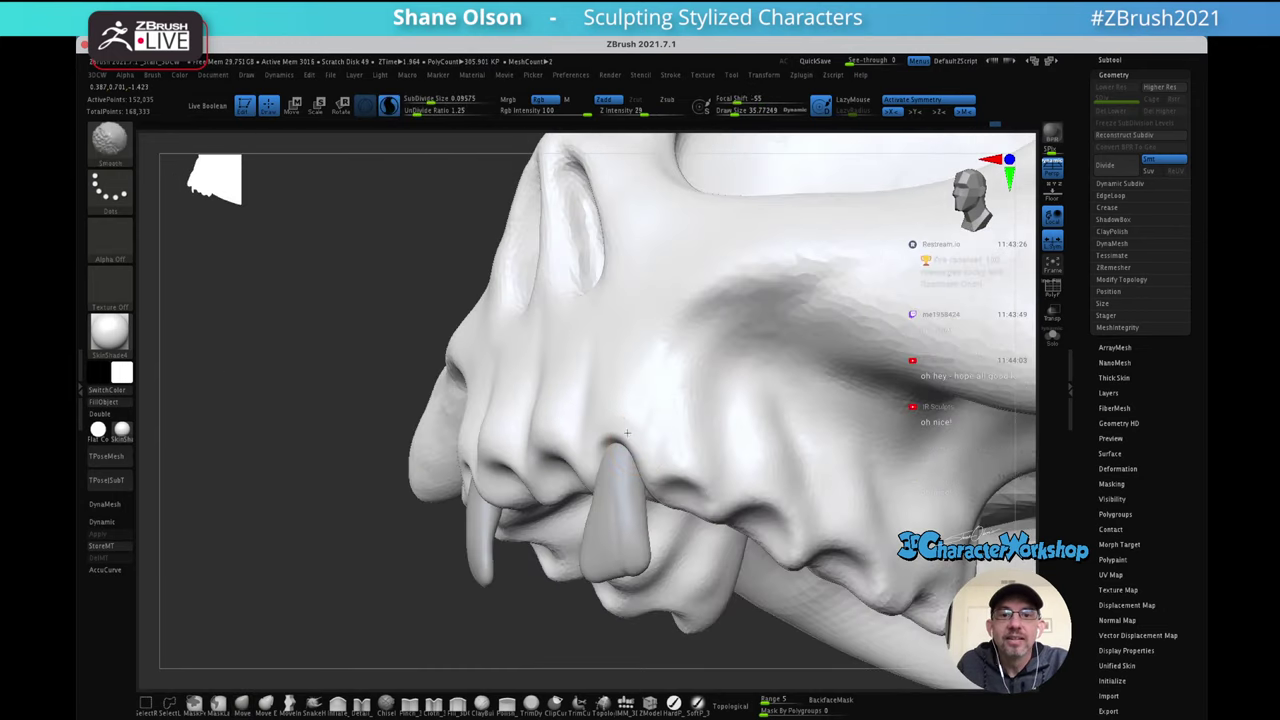
left_click_drag(627, 433, 635, 408, "shift")
key("s")
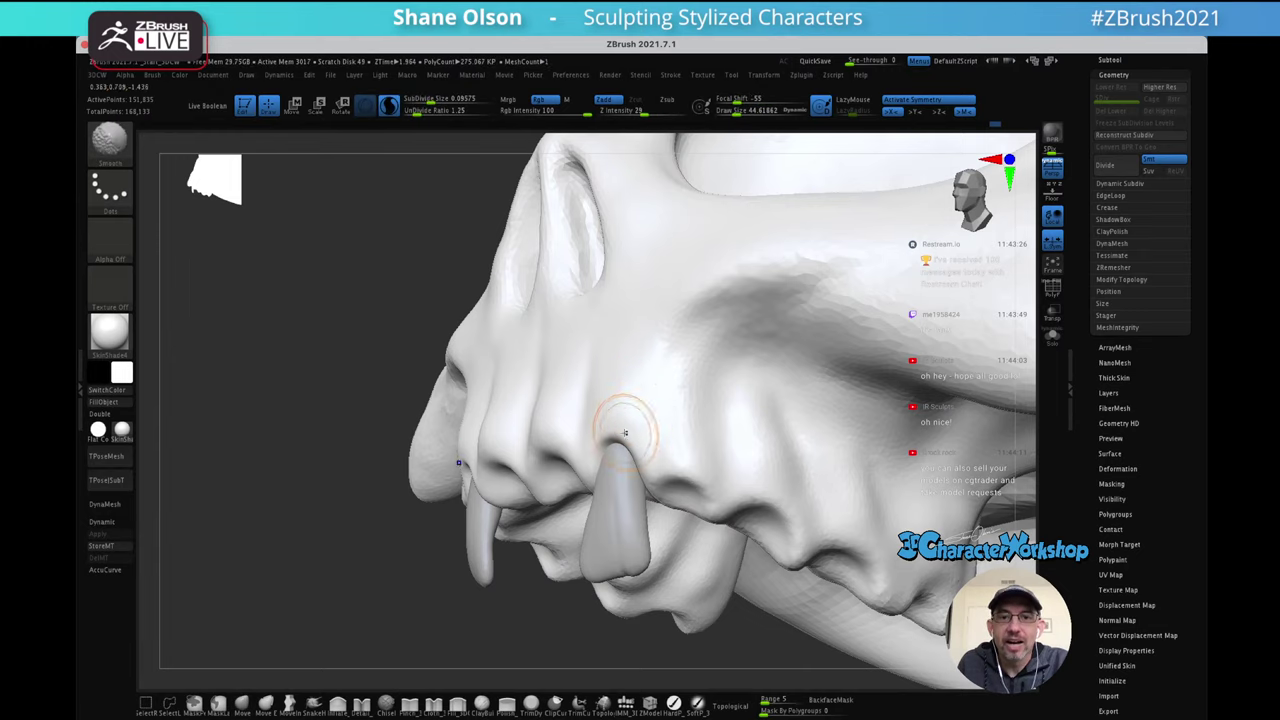
Adjust the bone over the tooth root with the Move brush at draw size about 65 to 104, checking it from below
mouse_move(631, 400)
right_mouse_down()
mouse_move(661, 395)
mouse_move(683, 355)
right_mouse_up()
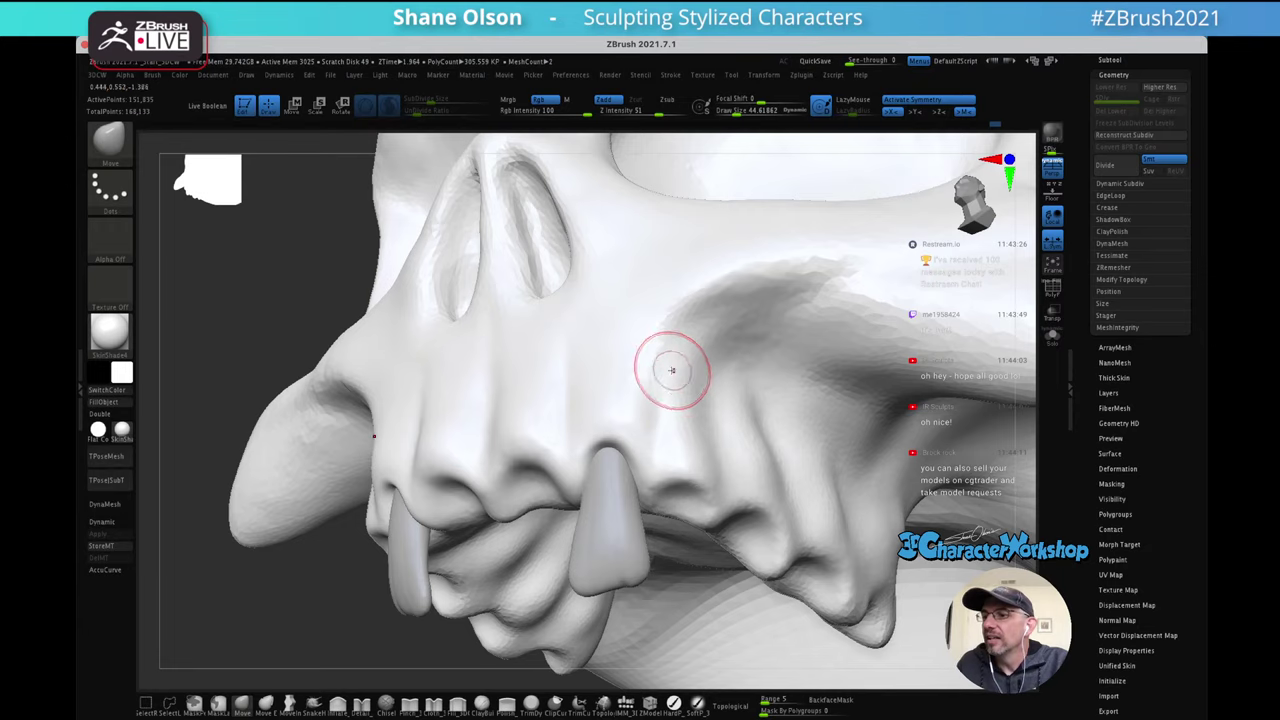
key("s")
left_click_drag(636, 402, 640, 402)
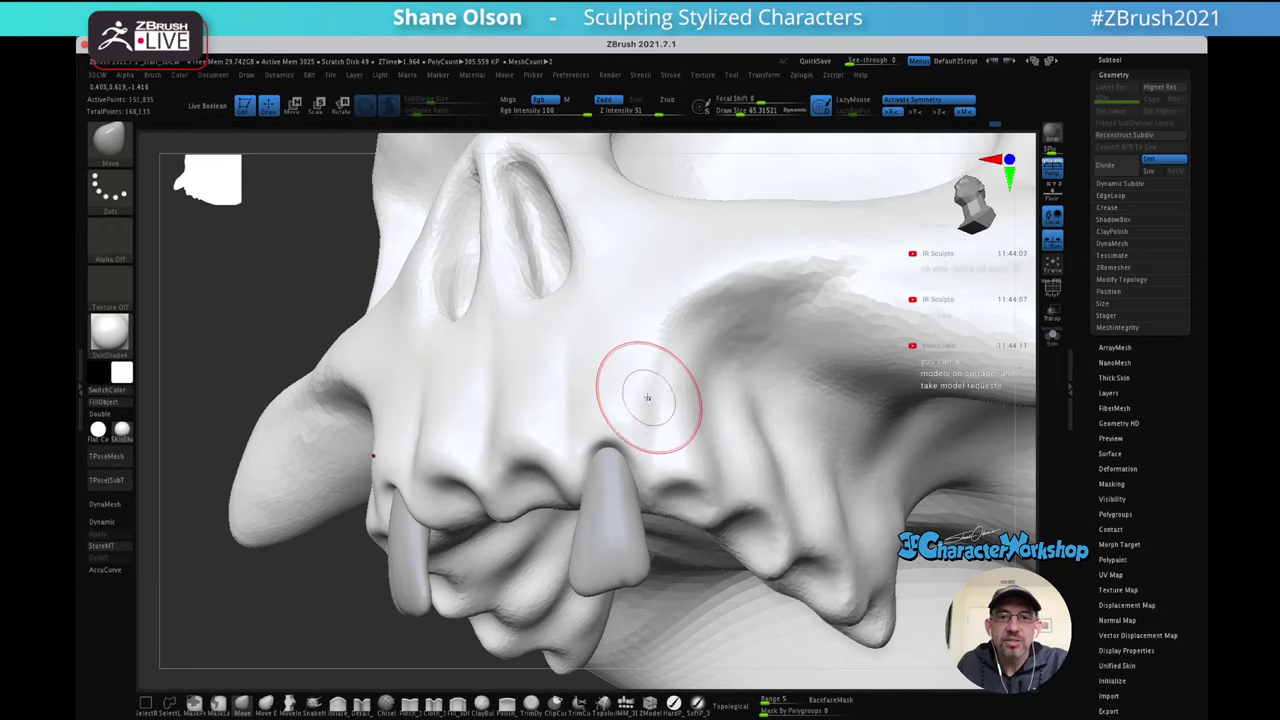
right_click_drag(649, 399, 646, 326)
key("s")
left_click_drag(622, 444, 645, 444)
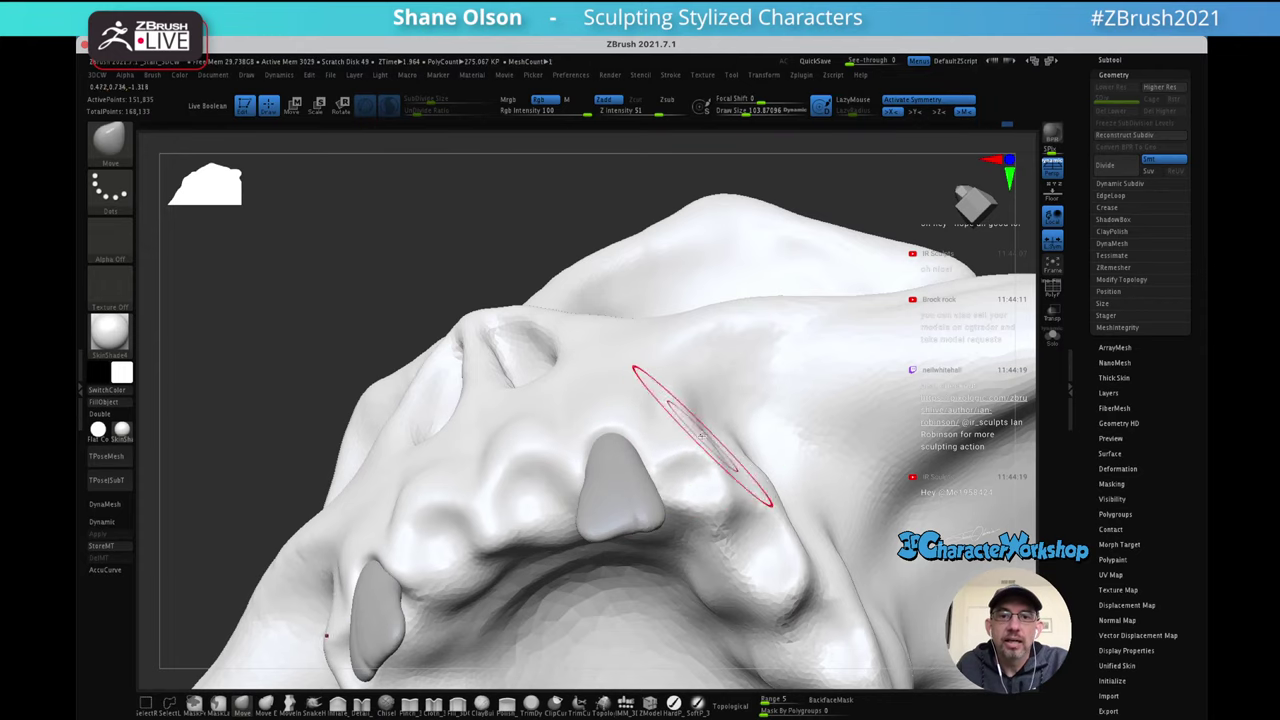
right_click_drag(663, 429, 533, 482)
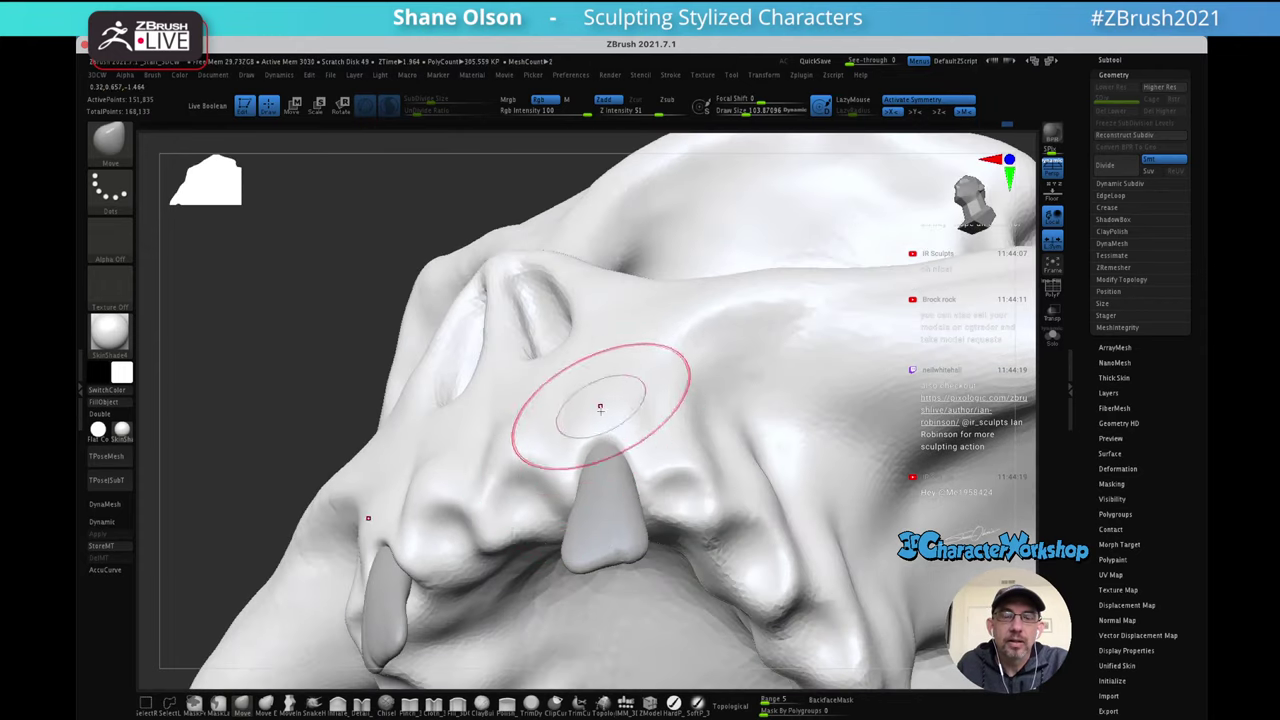
right_click_drag(600, 405, 682, 420)
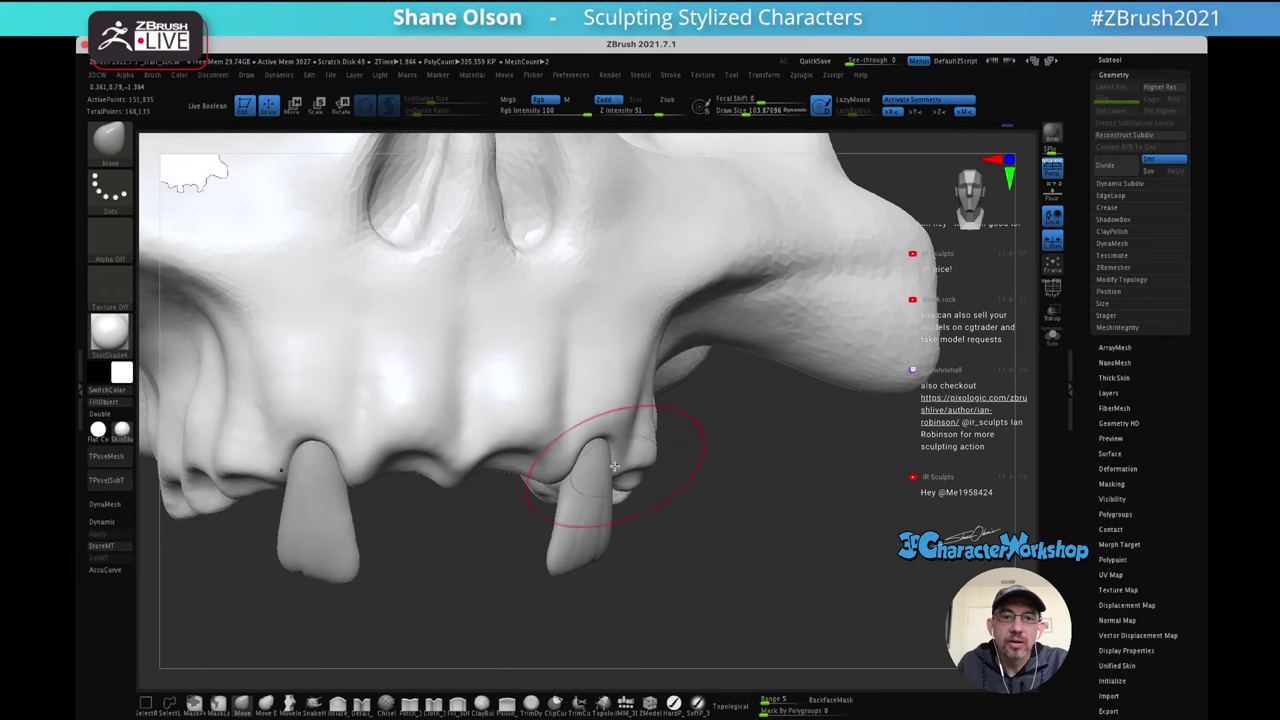
Refine the socket edge behind the front tooth with the Move brush at draw size about 58 to 45, and smooth it
right_click_drag(625, 465, 582, 440)
key("s")
left_click_drag(586, 483, 541, 459)
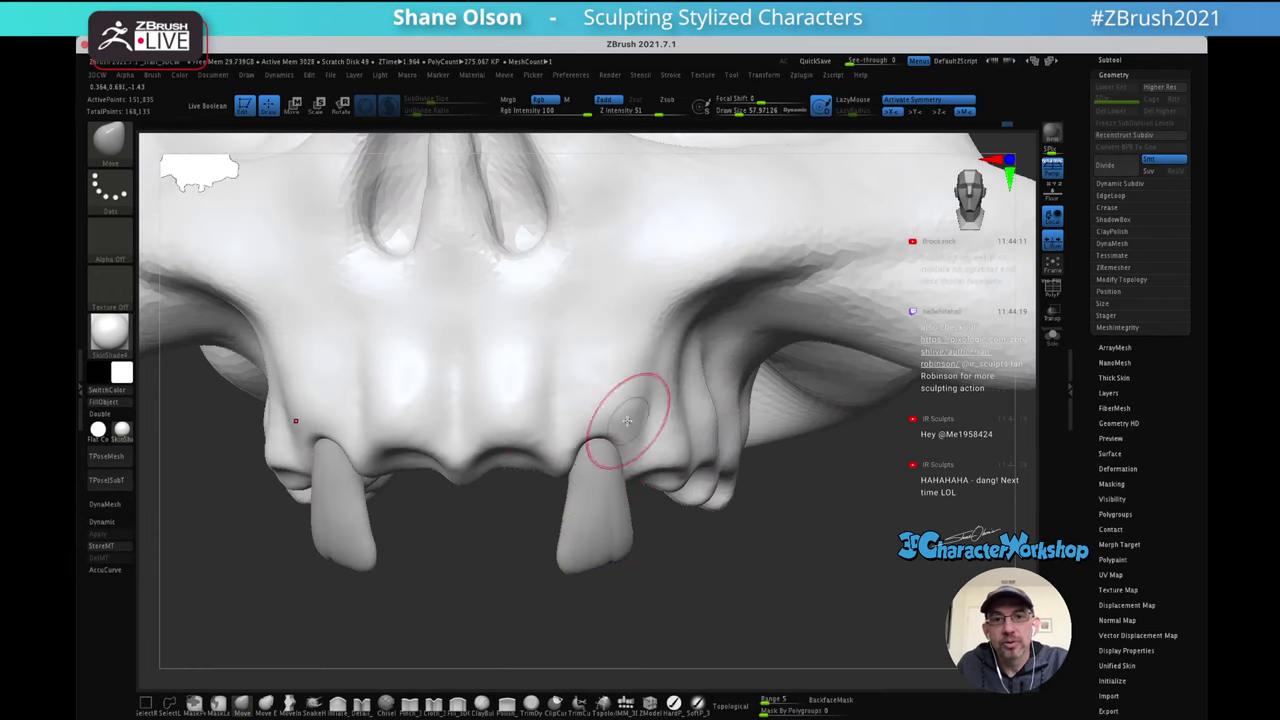
mouse_move(627, 420)
right_mouse_down()
mouse_move(634, 449)
mouse_move(686, 463)
right_mouse_up()
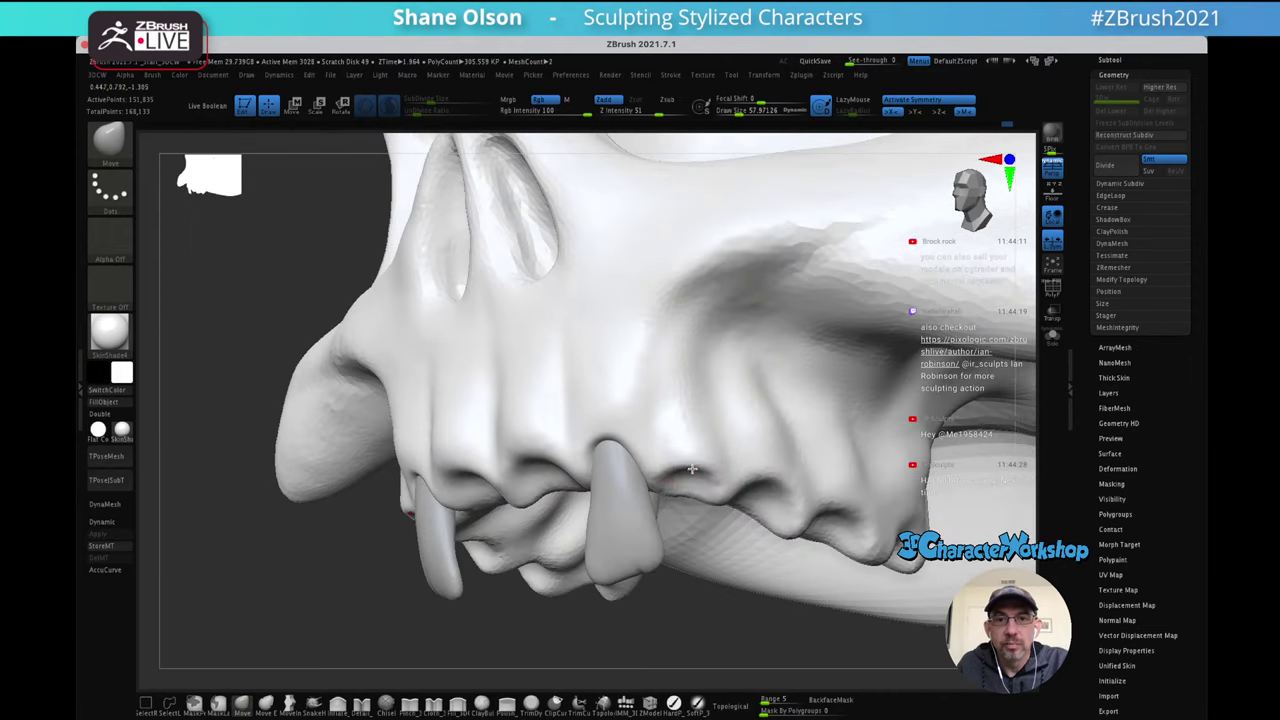
key("bracketleft")
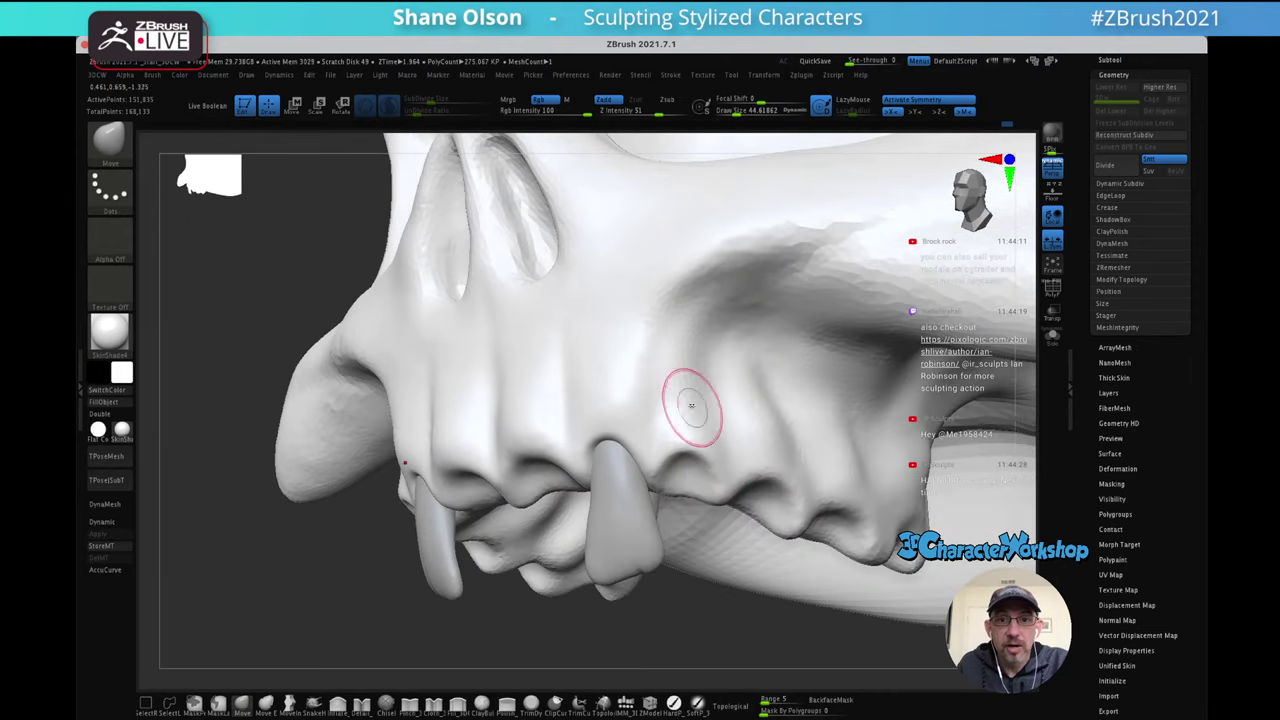
right_click_drag(692, 406, 691, 434)
left_click_drag(694, 400, 683, 421, "shift")
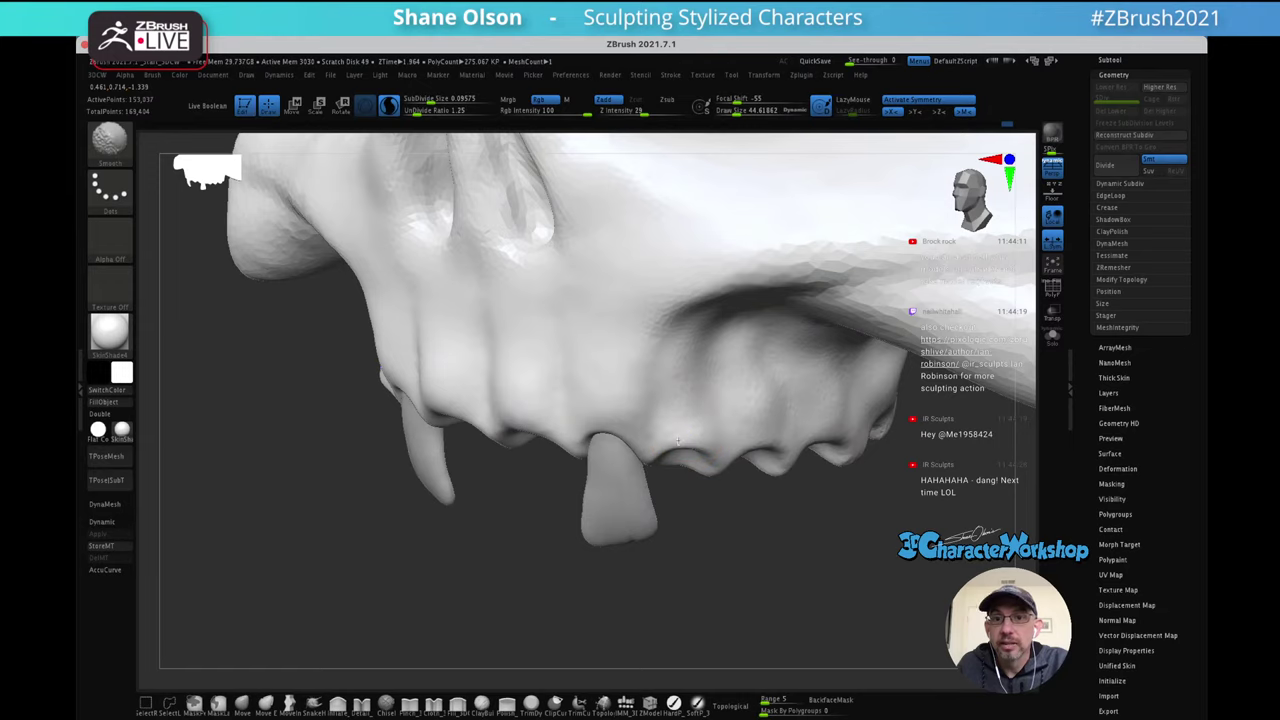
mouse_move(713, 432)
right_mouse_down()
mouse_move(706, 386)
mouse_move(671, 377)
right_mouse_up()
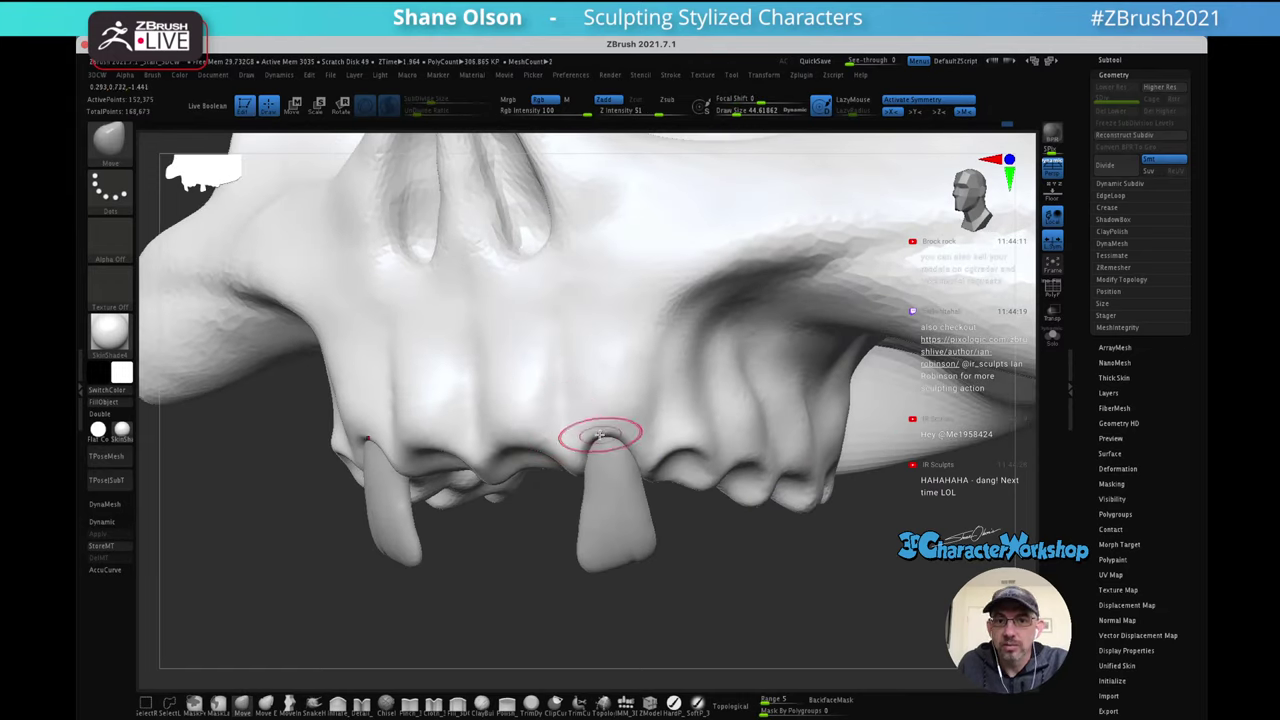
mouse_move(600, 434)
right_mouse_down()
mouse_move(636, 421)
mouse_move(618, 394)
right_mouse_up()
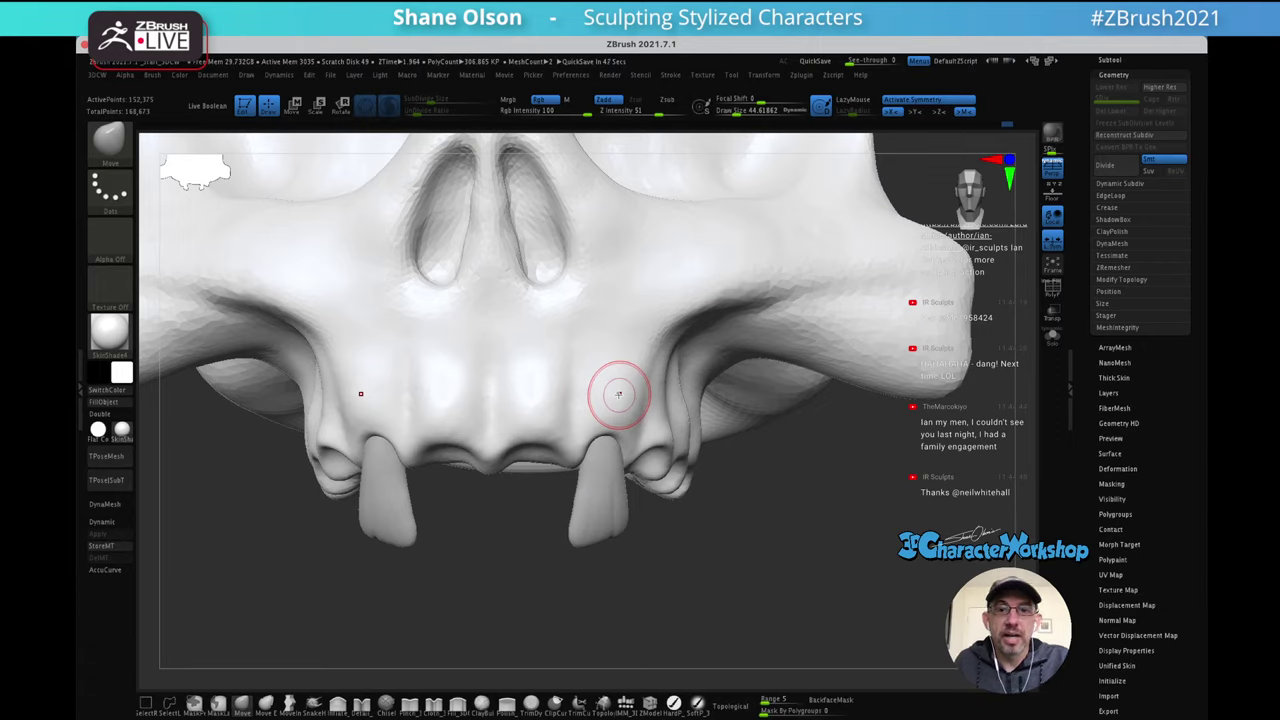
Switch to the teeth subtool and scale the mirrored teeth up slightly with the gizmo
mouse_move(767, 449)
left_mouse_down()
mouse_move(785, 413)
mouse_move(777, 423)
mouse_move(757, 400)
mouse_move(791, 460)
mouse_move(770, 432)
mouse_move(771, 523)
left_mouse_up()
key("w")
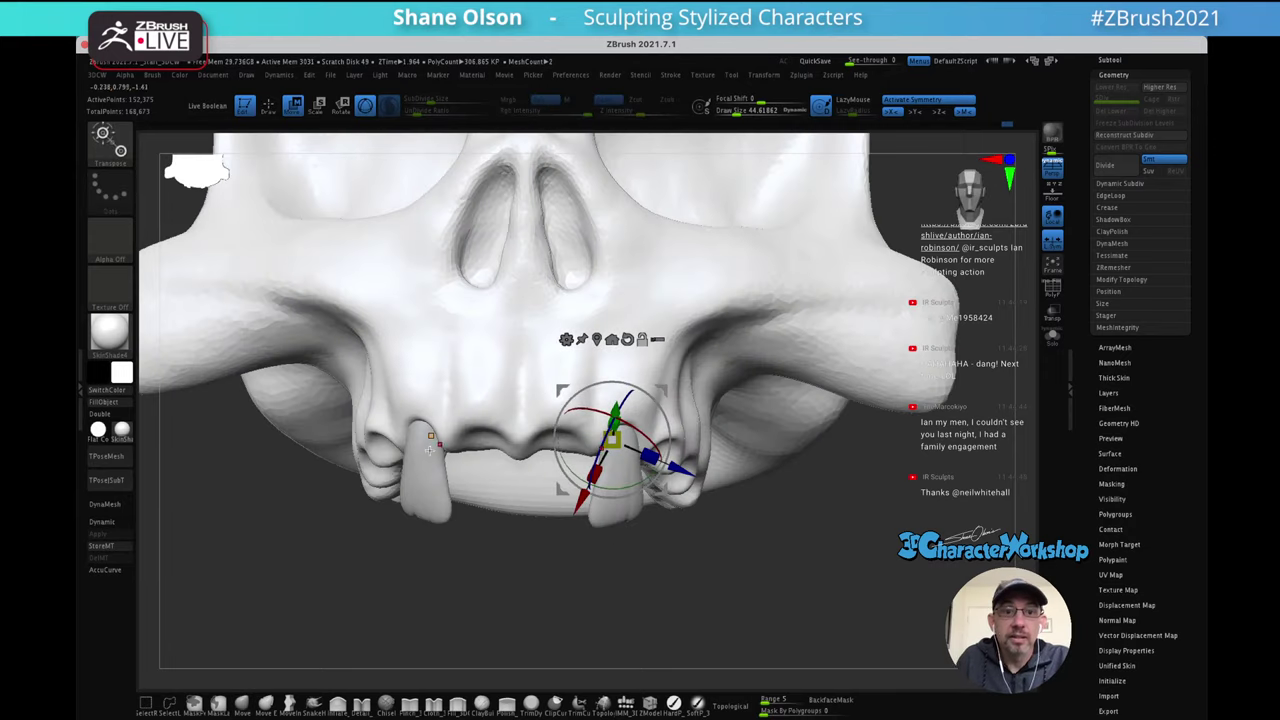
left_click(430, 449, "alt")
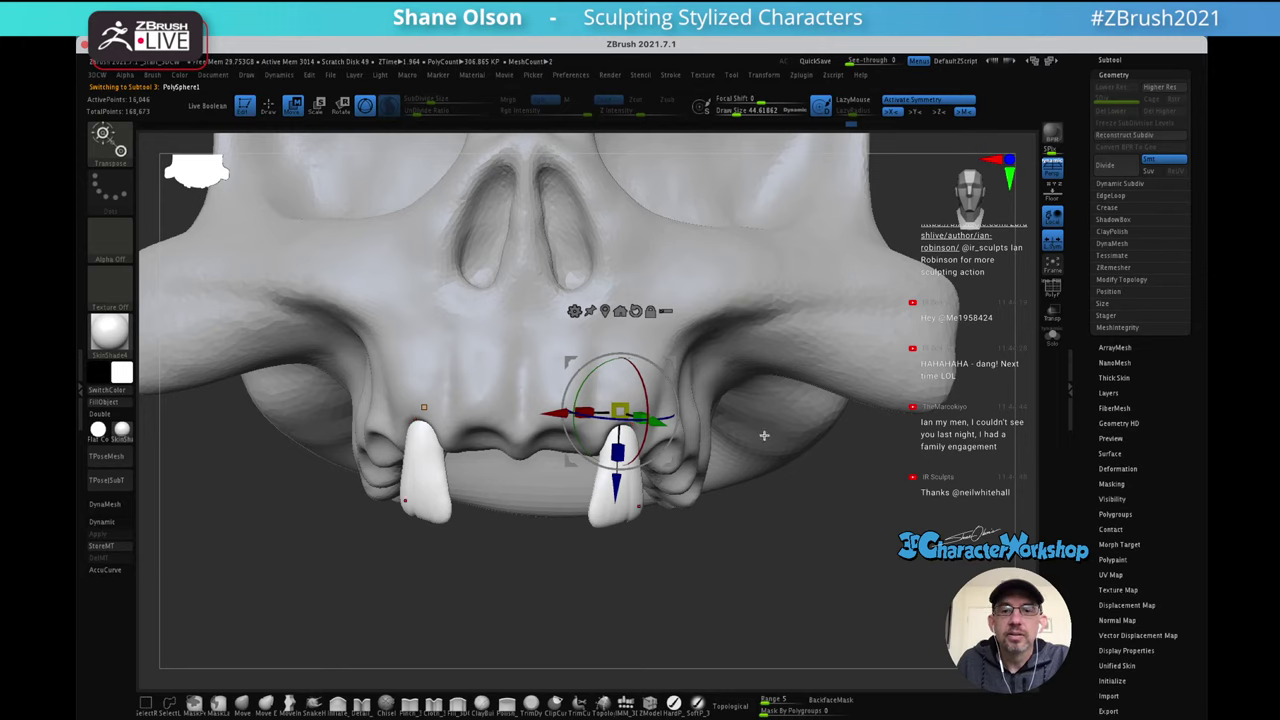
left_click_drag(764, 435, 790, 440)
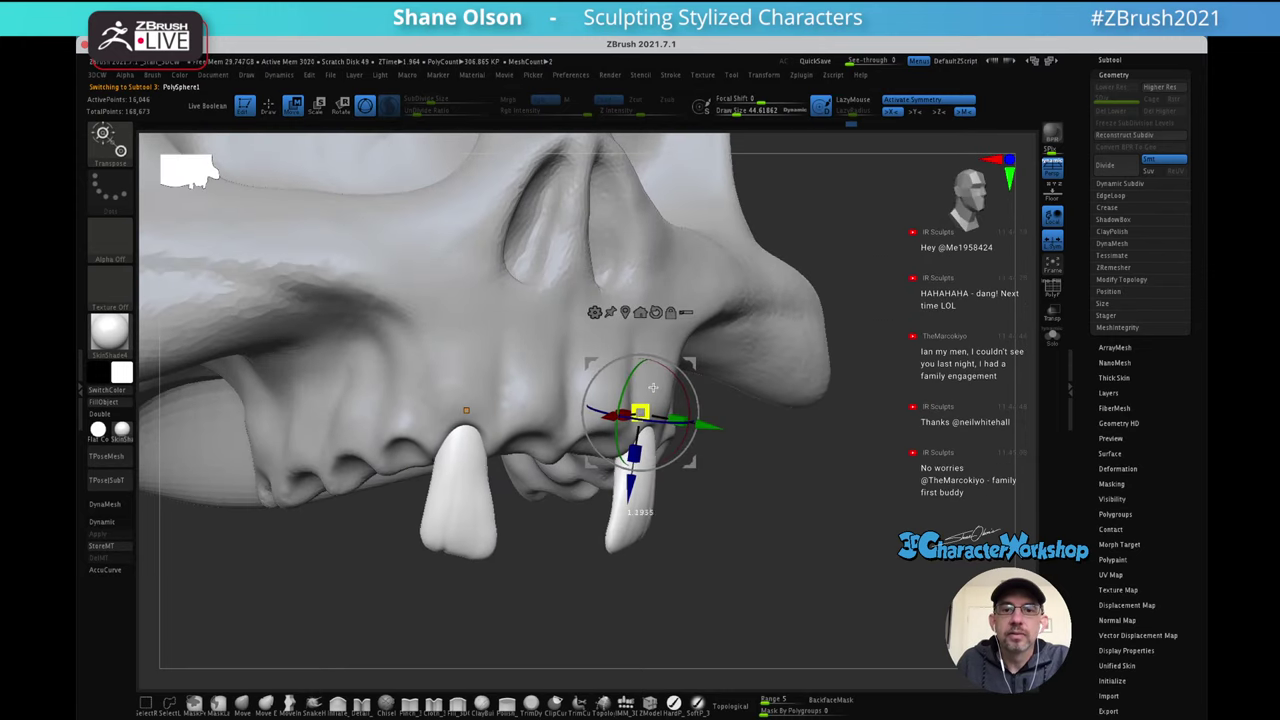
left_click_drag(802, 447, 733, 367)
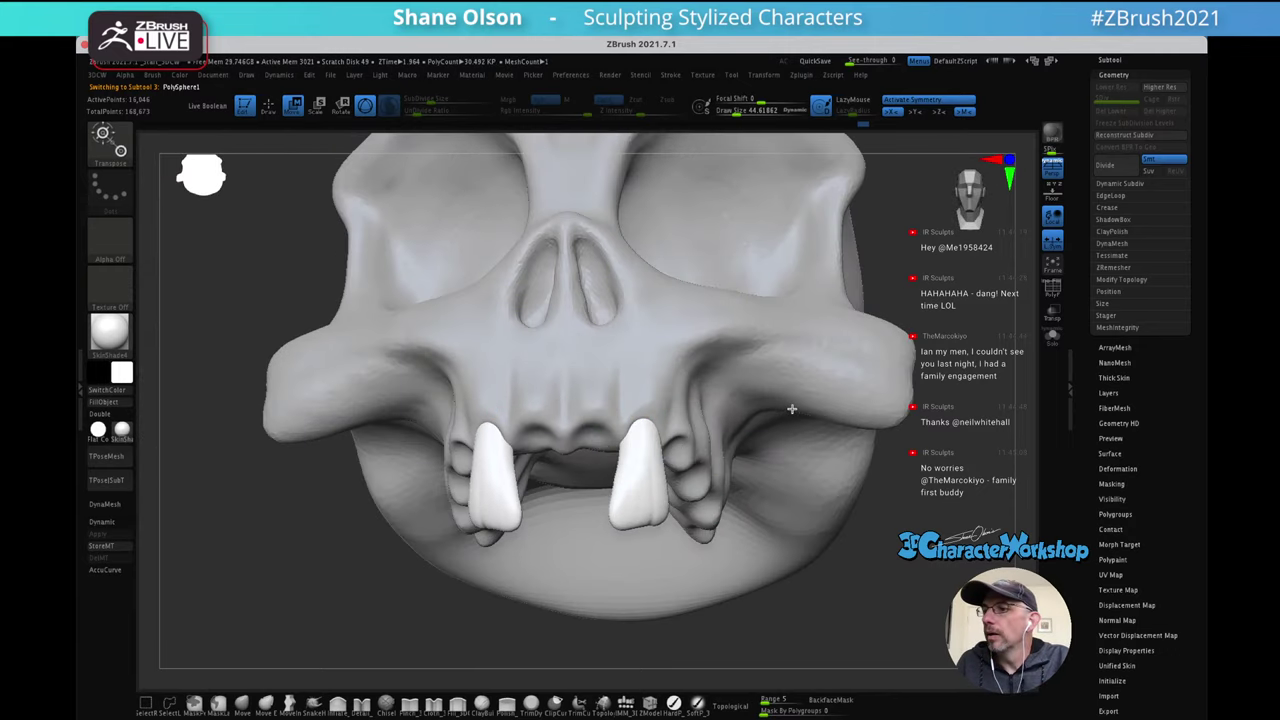
Duplicate the mirrored teeth with the gizmo and place the copies near the midline as central incisors, keeping the originals masked
left_click_drag(791, 331, 822, 403)
key("q")
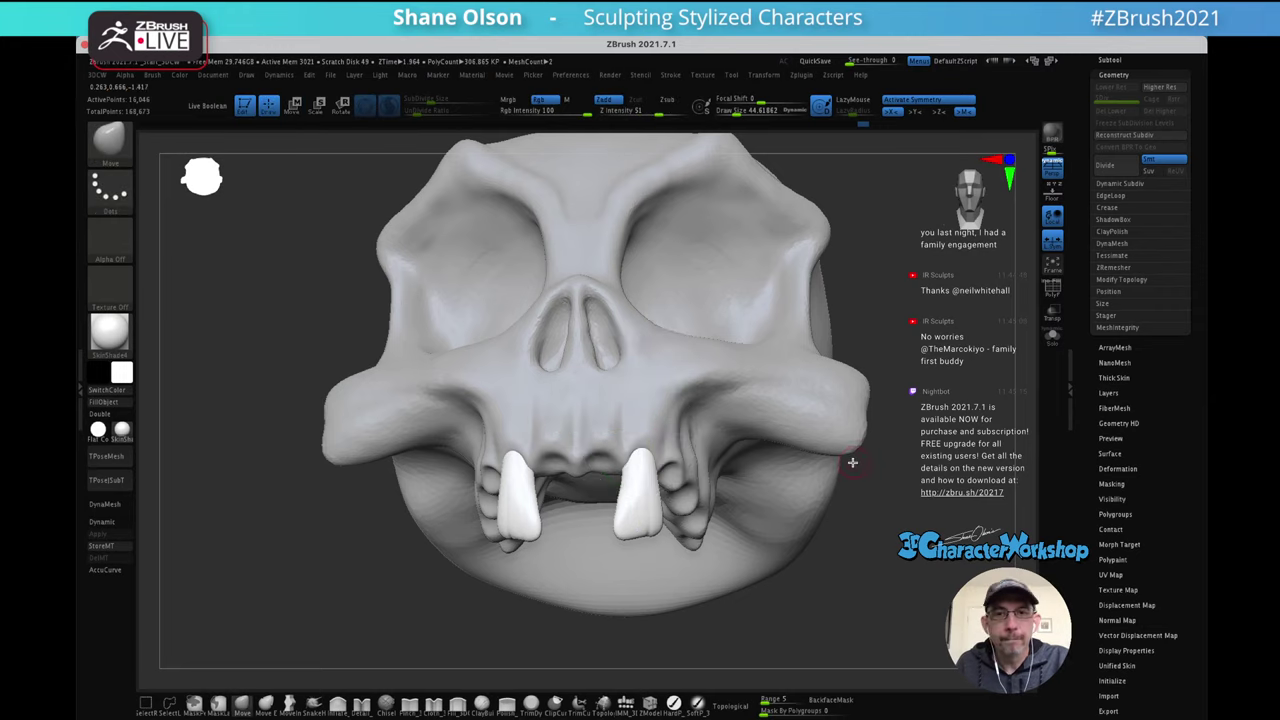
mouse_move(855, 482)
left_mouse_down()
mouse_move(831, 486)
mouse_move(848, 486)
mouse_move(822, 470)
mouse_move(771, 480)
left_mouse_up()
key("w")
left_click_drag(690, 389, 658, 386, "alt")
left_click_drag(604, 437, 584, 438)
left_click_drag(760, 370, 806, 477)
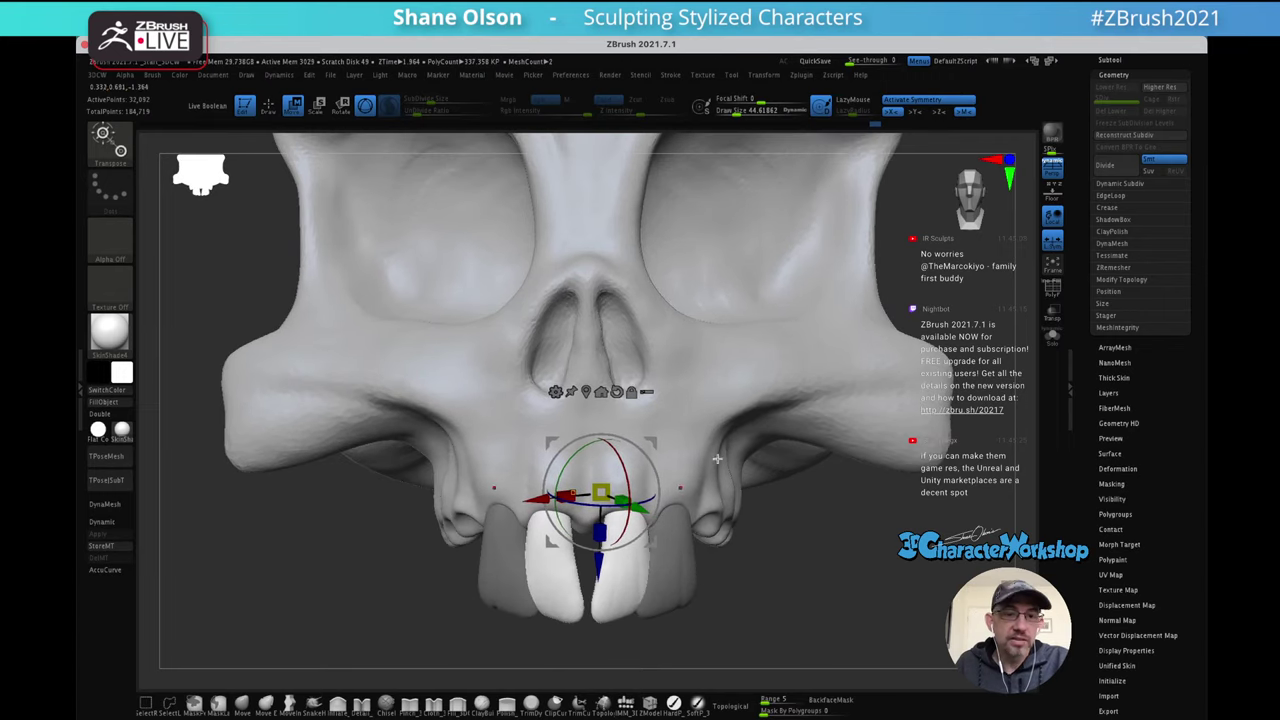
Straighten and widen the central incisors with the Move brush at draw sizes from about 95 to 135, shaping them from the front and below
key("q")
mouse_move(755, 490)
right_mouse_down()
mouse_move(692, 482)
mouse_move(678, 434)
right_mouse_up()
key("s")
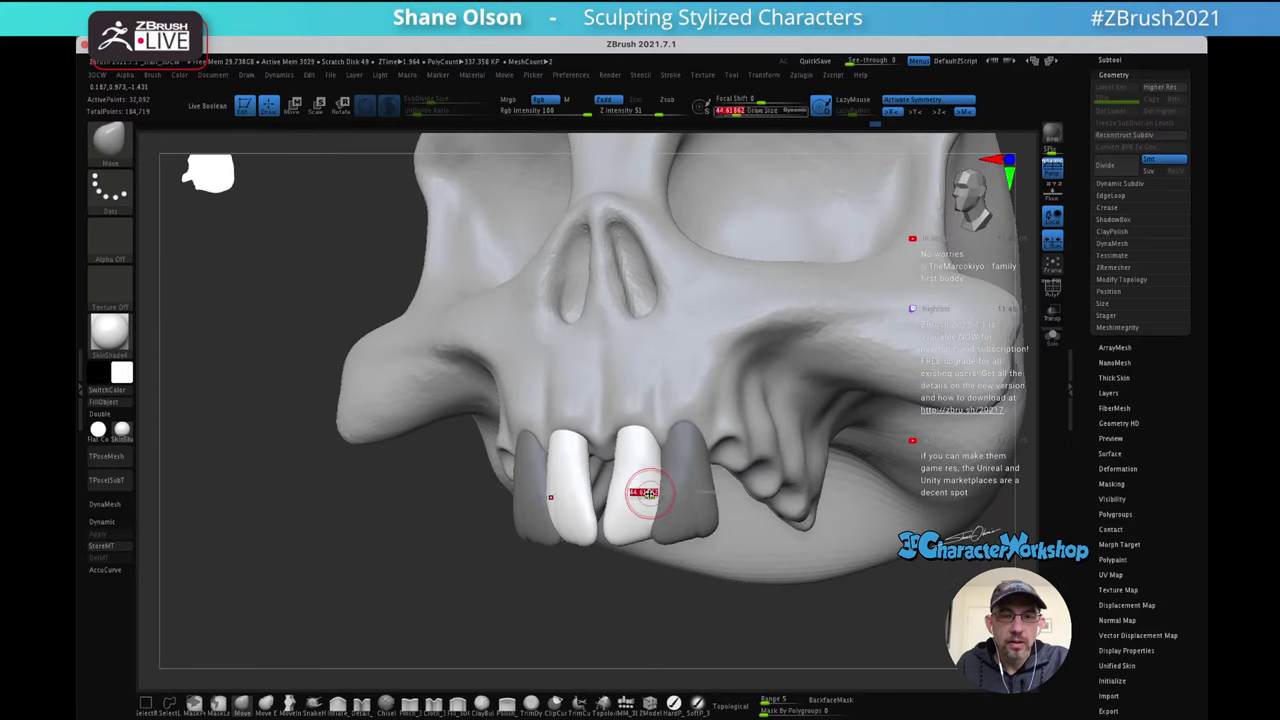
left_click_drag(643, 492, 654, 494)
right_click_drag(649, 416, 523, 582)
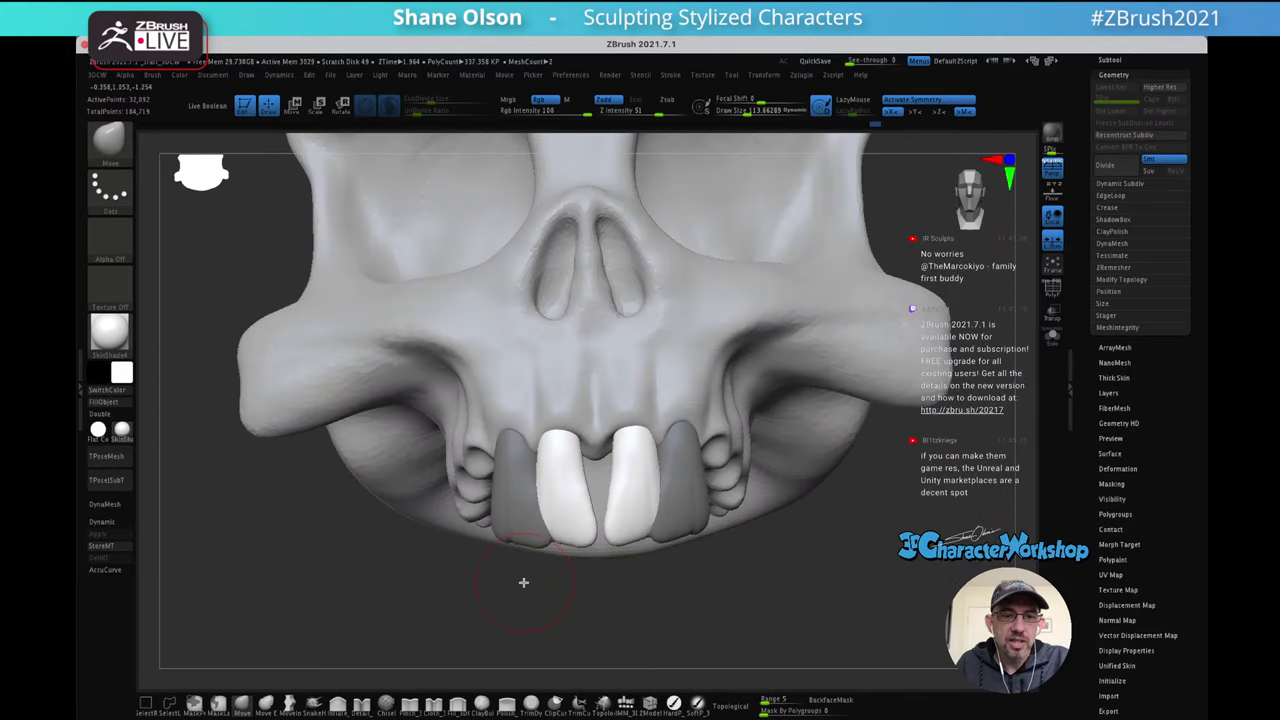
key("s")
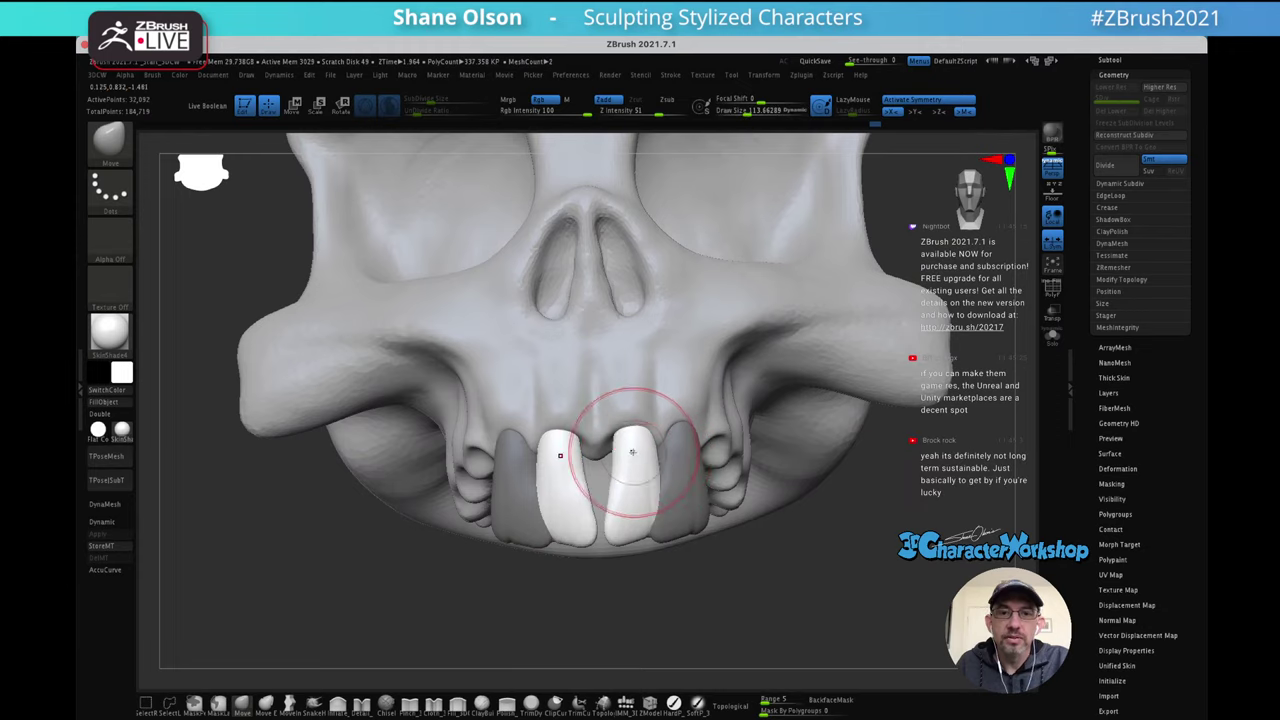
key("s")
left_click_drag(631, 450, 608, 444)
mouse_move(652, 540)
right_mouse_down()
mouse_move(635, 427)
mouse_move(694, 329)
mouse_move(711, 385)
right_mouse_up()
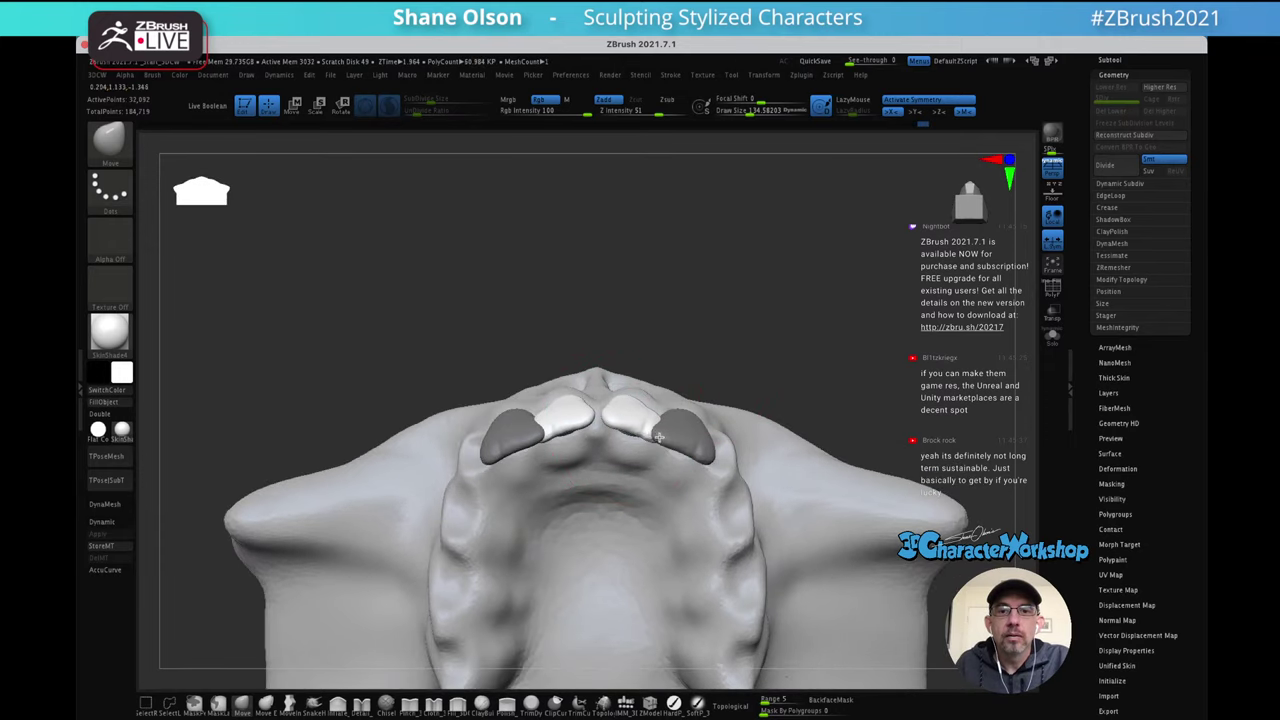
right_click_drag(691, 337, 641, 432)
key("bracketleft")
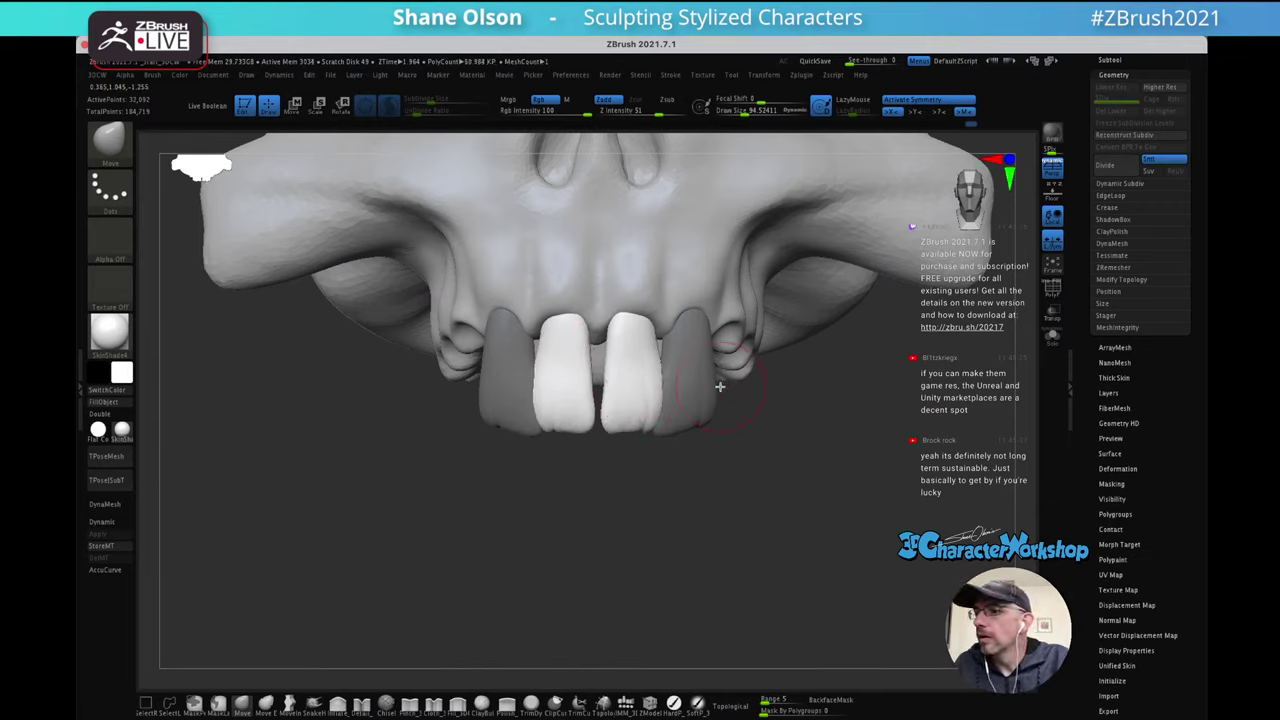
right_click_drag(696, 371, 708, 385, "ctrl")
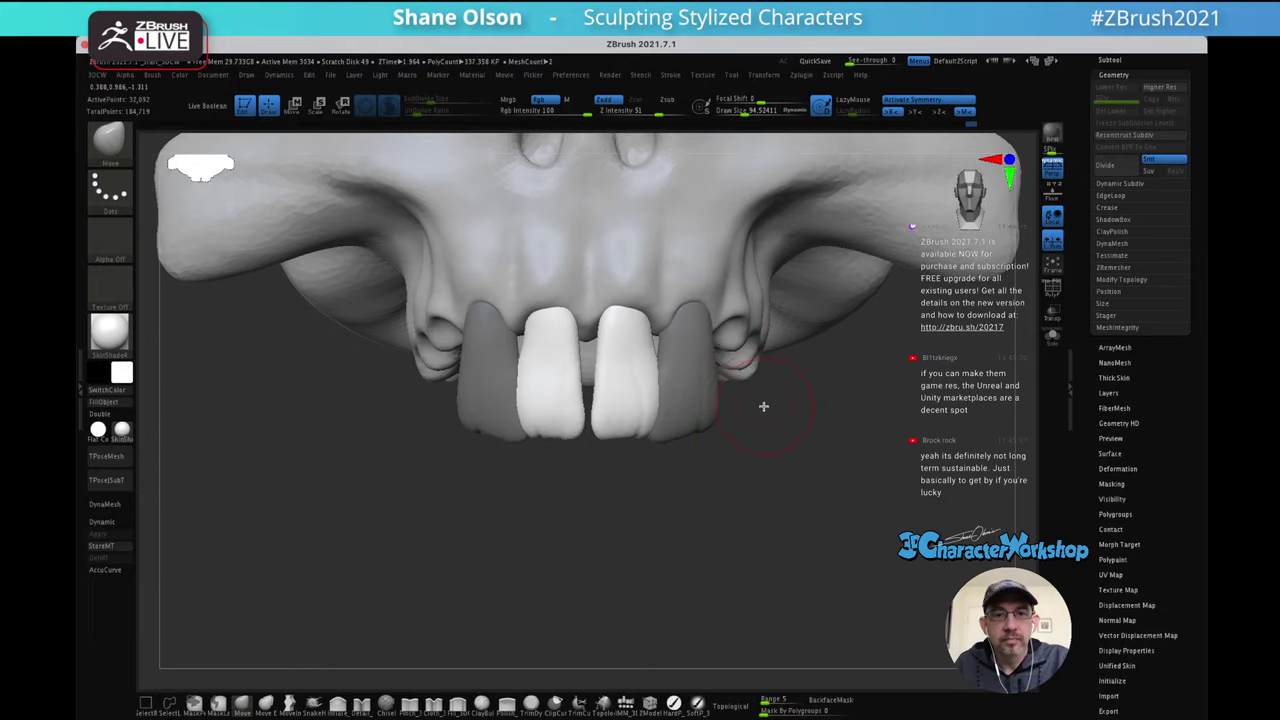
Clear the mask from the teeth and display their polygroups
key("shift+f")
key("shift+f")
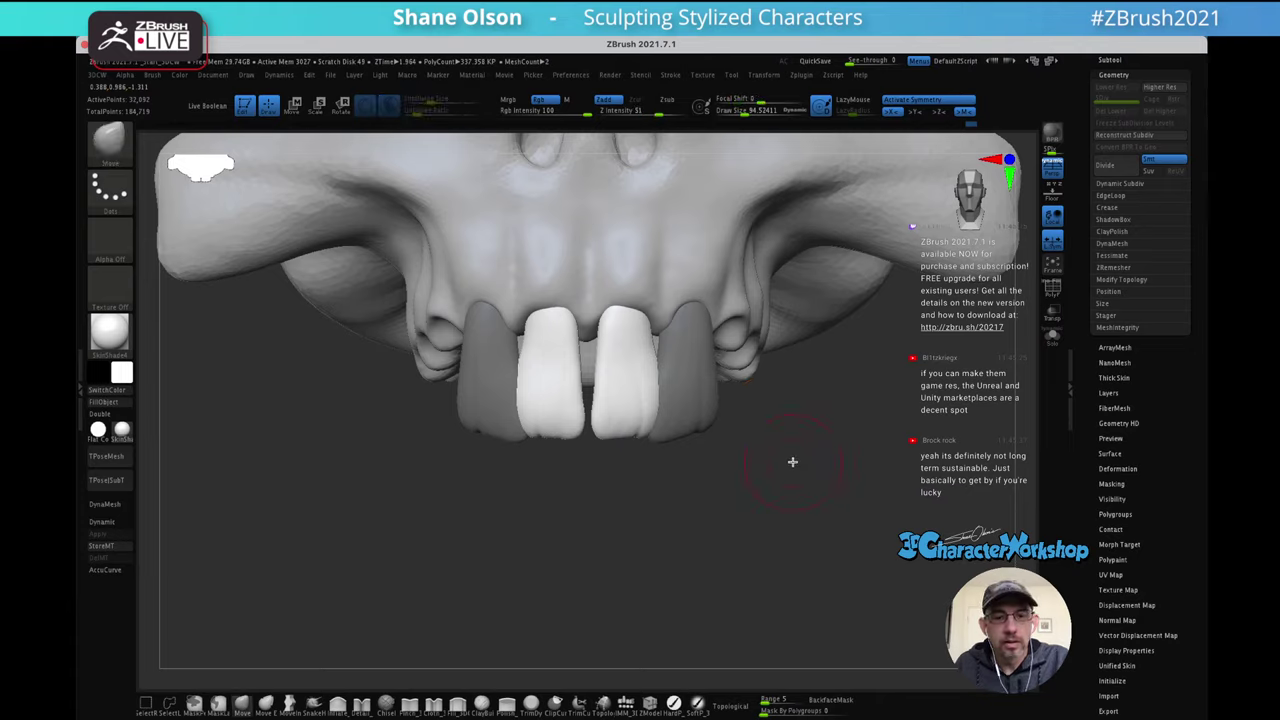
left_click_drag(791, 459, 797, 460, "ctrl")
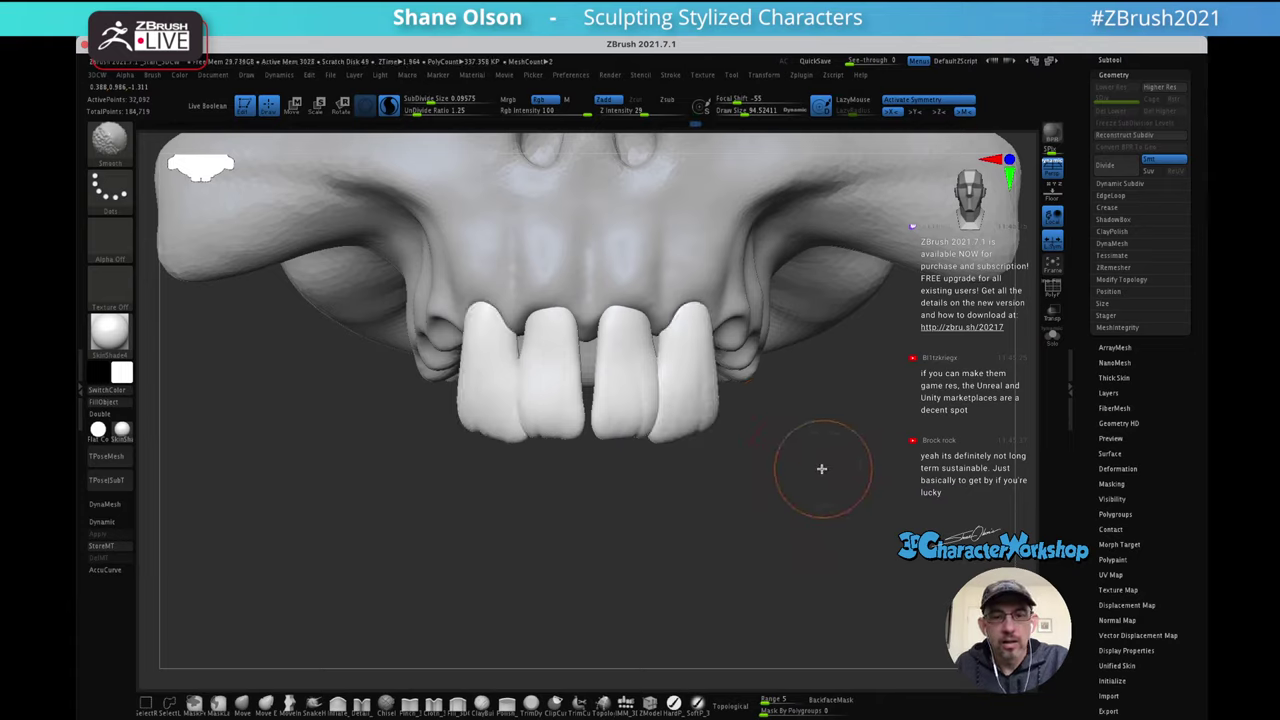
key("shift+f")
right_click_drag(826, 455, 757, 414)
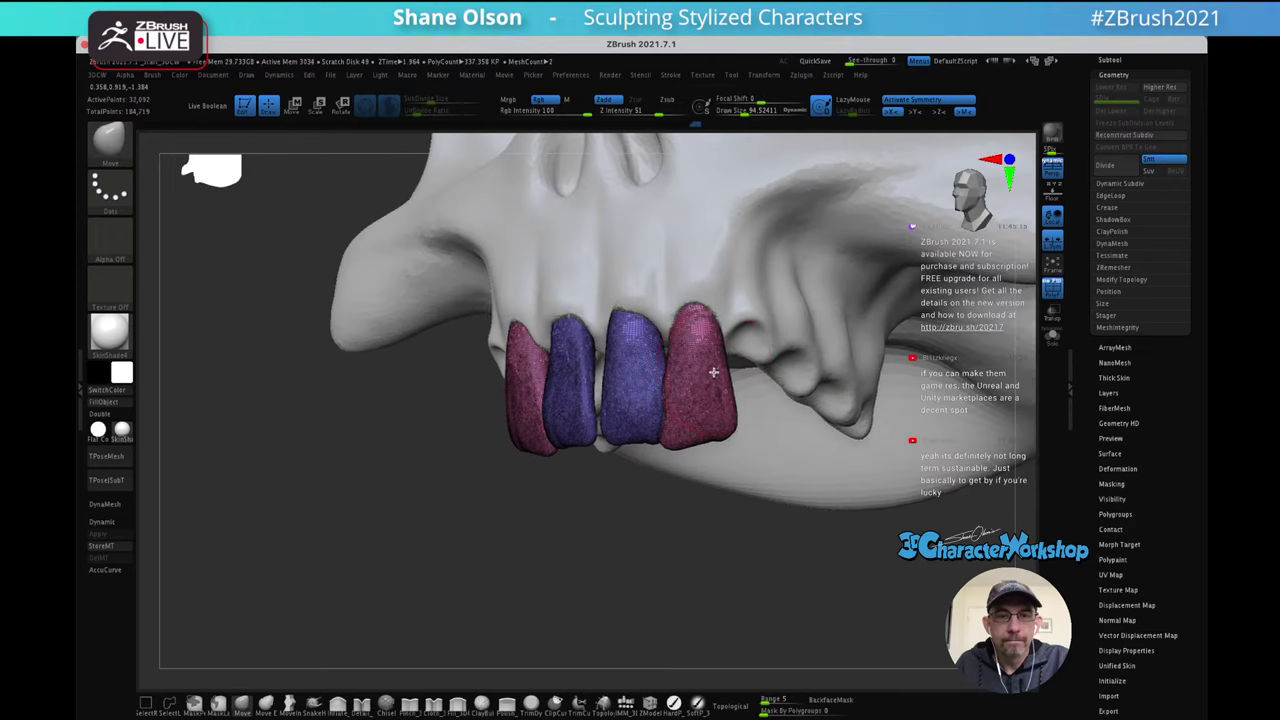
mouse_move(714, 371)
right_mouse_down("ctrl")
mouse_move(691, 384)
mouse_move(716, 364)
right_mouse_up("ctrl")
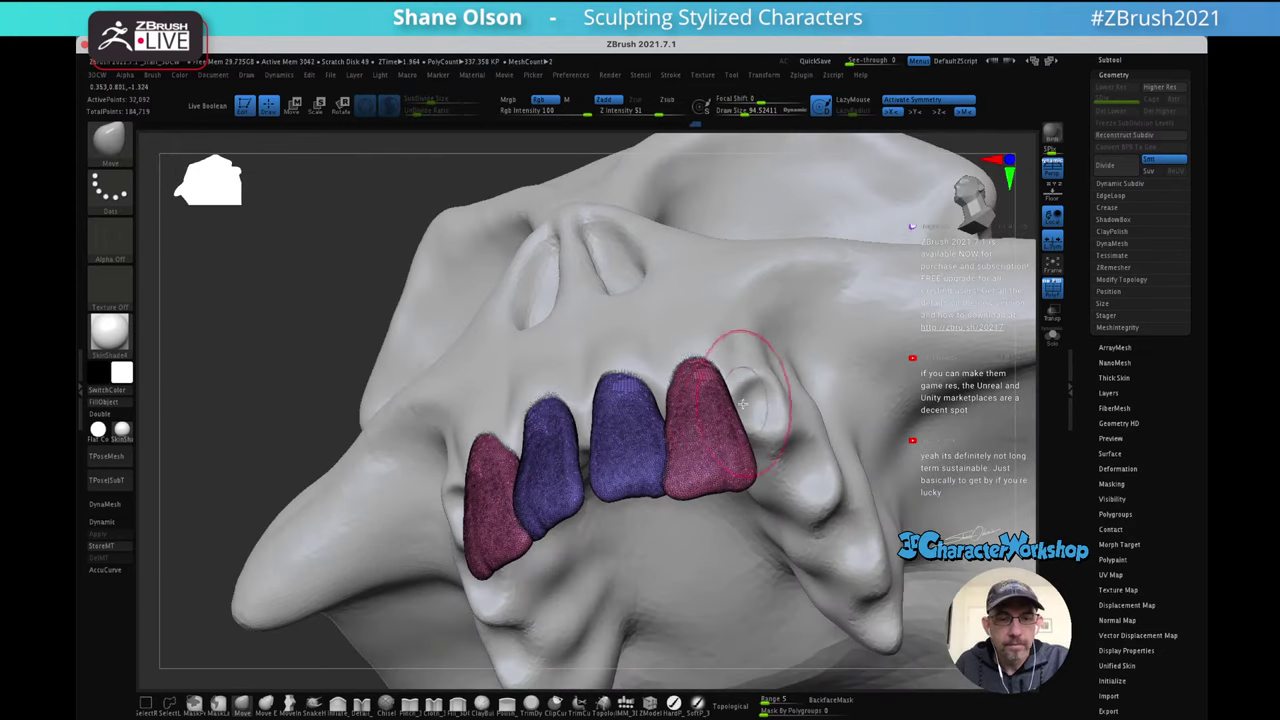
Mask all but the outer teeth, relocate the gizmo pivot to their roots, and scale them down slightly
key("w")
left_click(724, 444)
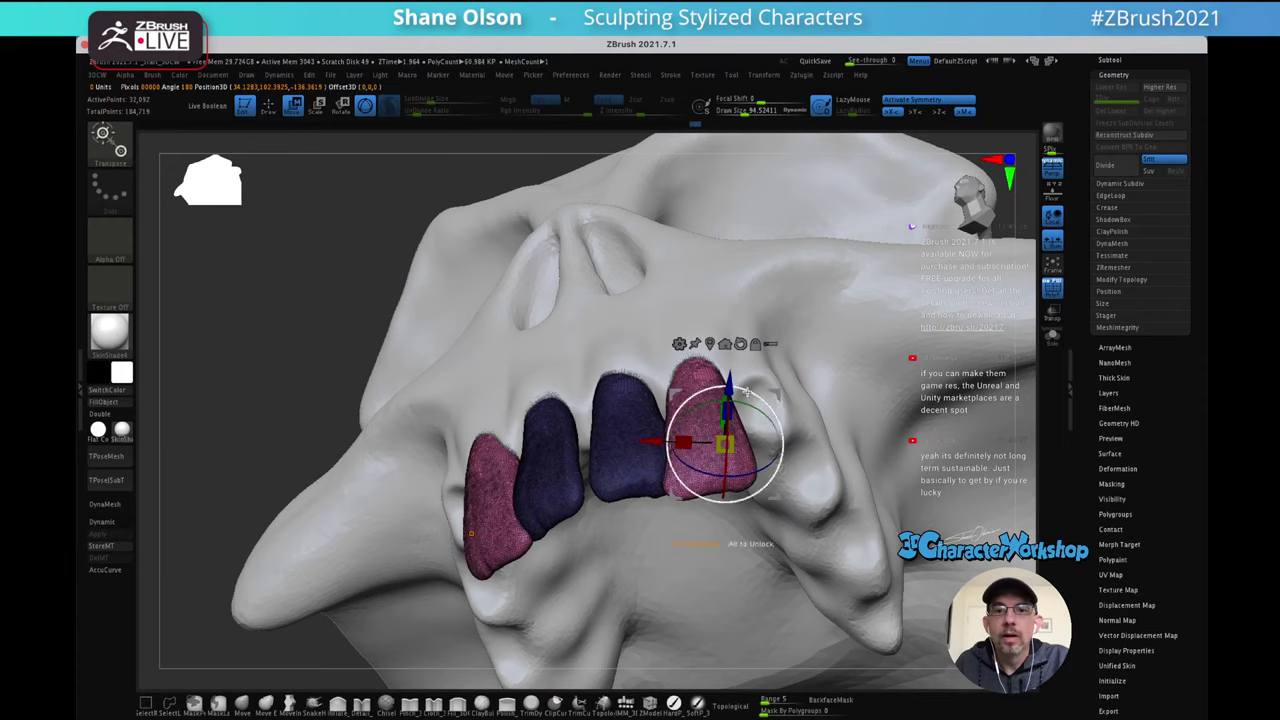
left_click_drag(787, 468, 797, 363)
left_click_drag(812, 292, 807, 382)
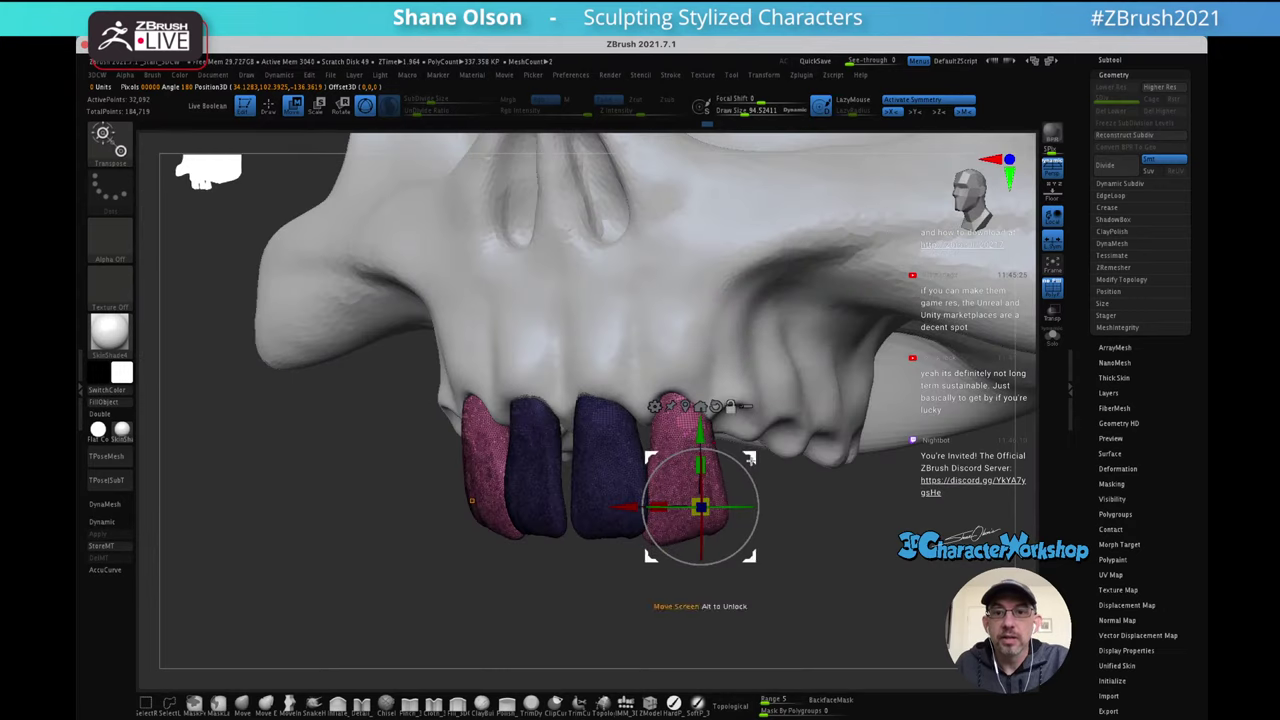
left_click_drag(751, 459, 732, 343, "alt")
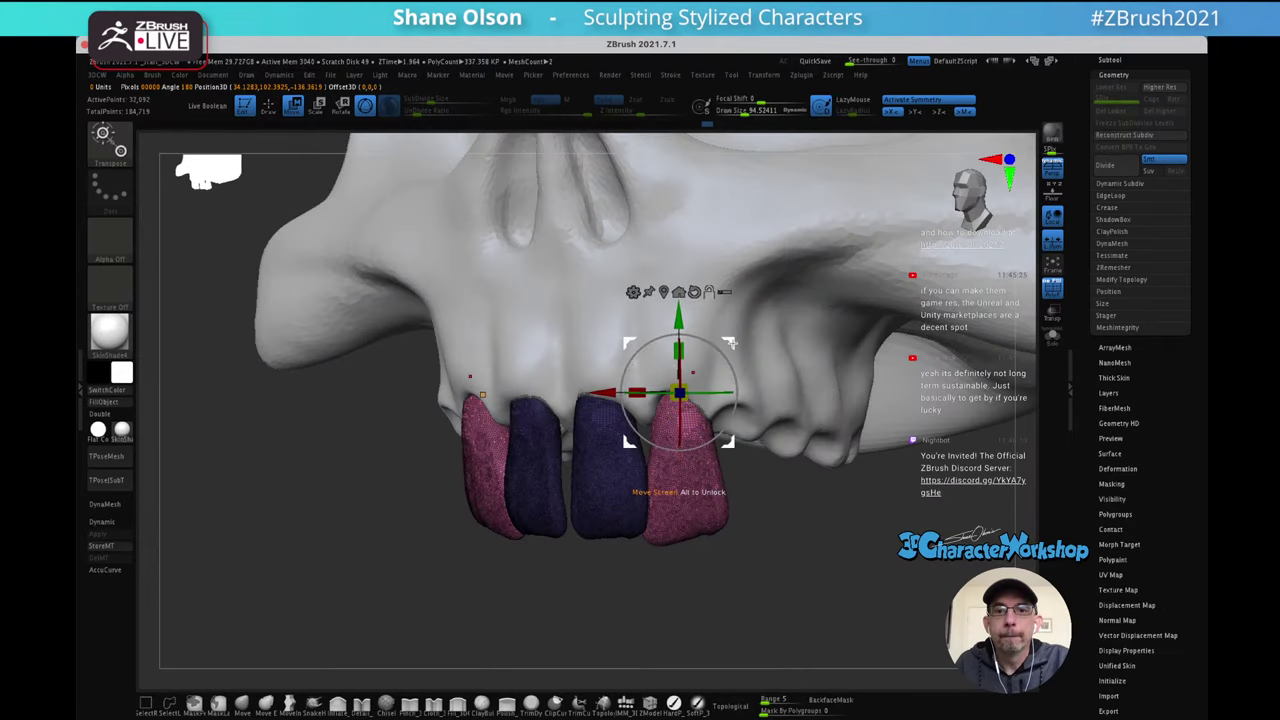
left_click_drag(679, 393, 674, 398)
right_click_drag(804, 369, 847, 384)
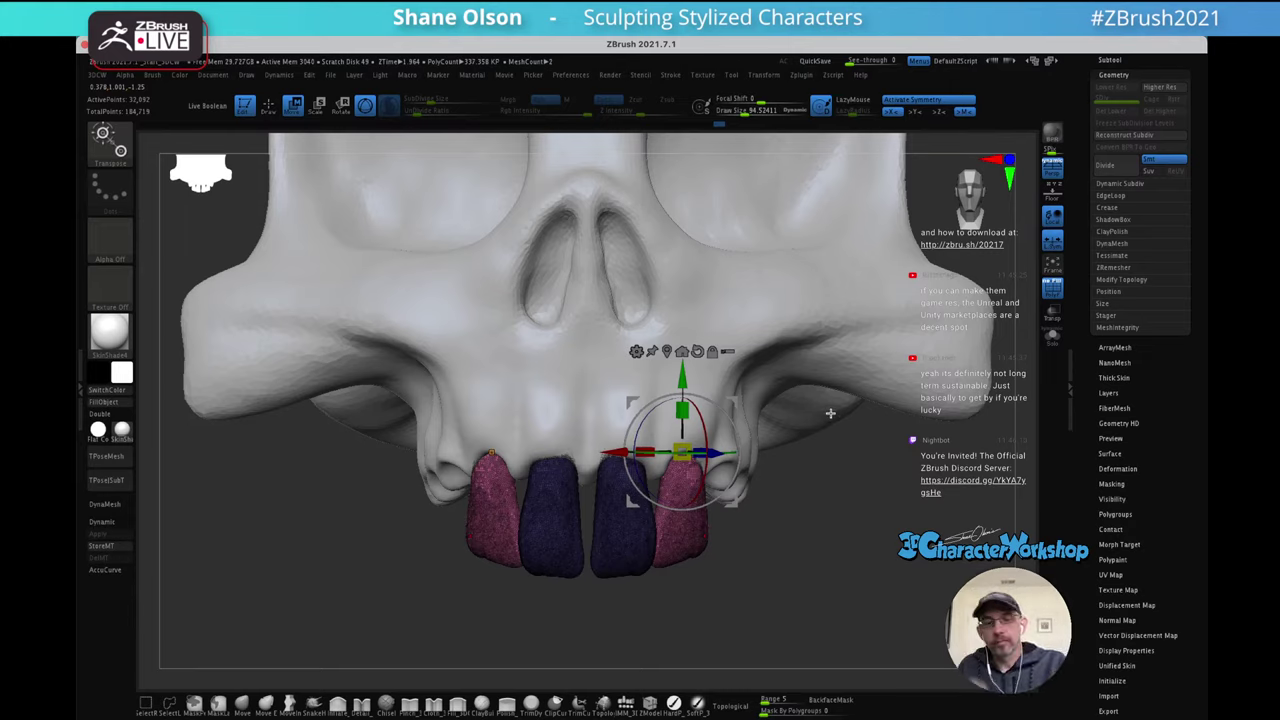
key("q")
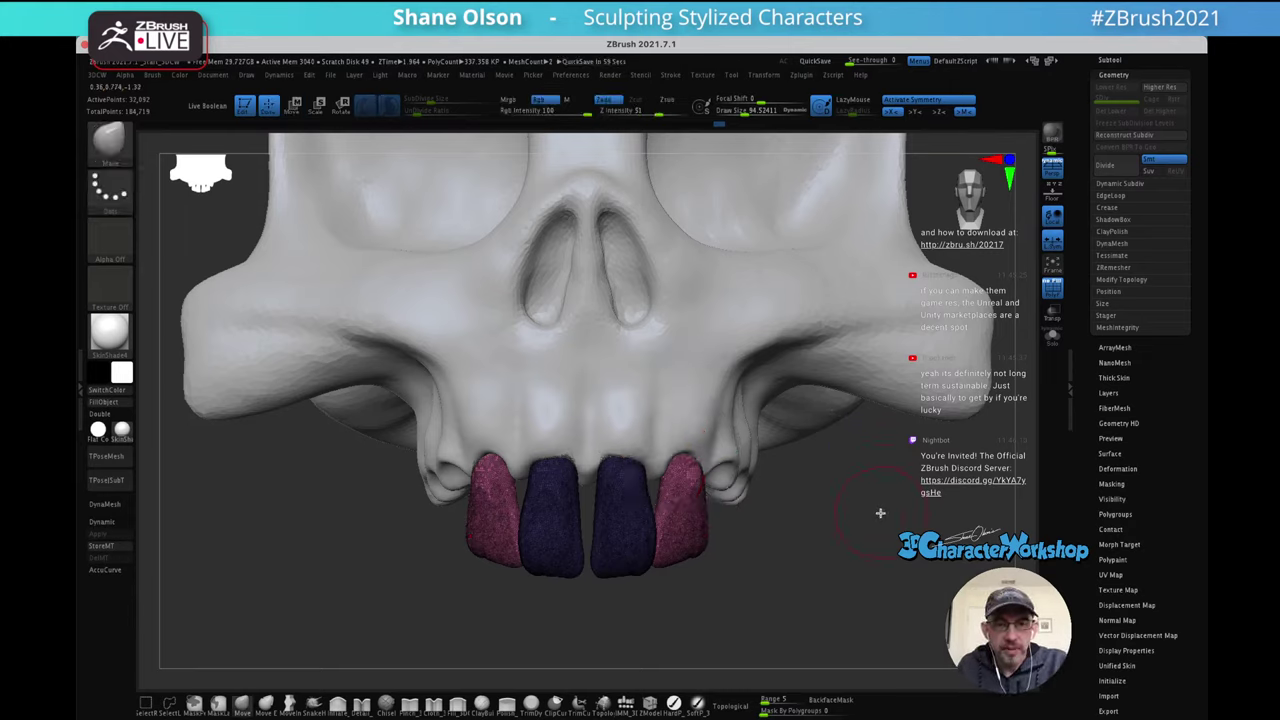
right_click_drag(855, 519, 877, 549, "alt")
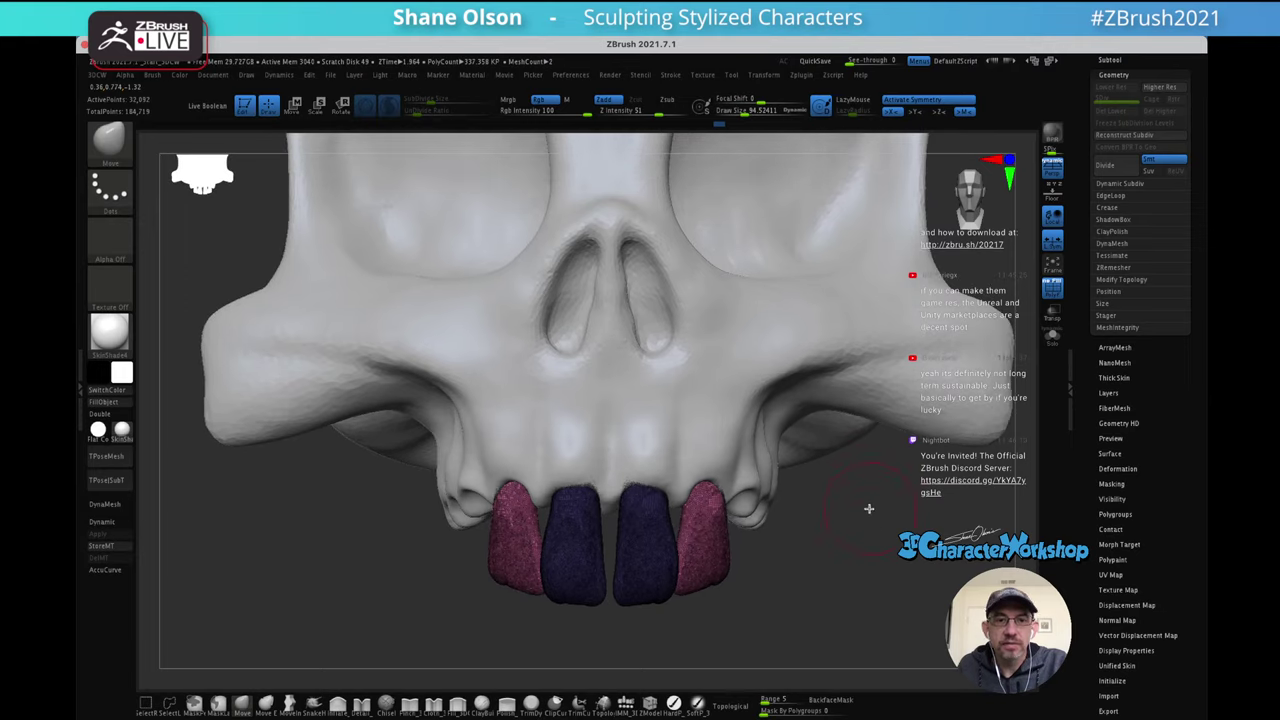
Hide the polygroup display and fine-tune the placement of the mirrored outer teeth in their sockets with the gizmo
mouse_move(863, 512)
left_mouse_down()
mouse_move(887, 532)
mouse_move(843, 526)
mouse_move(763, 414)
mouse_move(745, 428)
mouse_move(700, 410)
mouse_move(708, 390)
left_mouse_up()
key("w")
left_click_drag(734, 307, 757, 426)
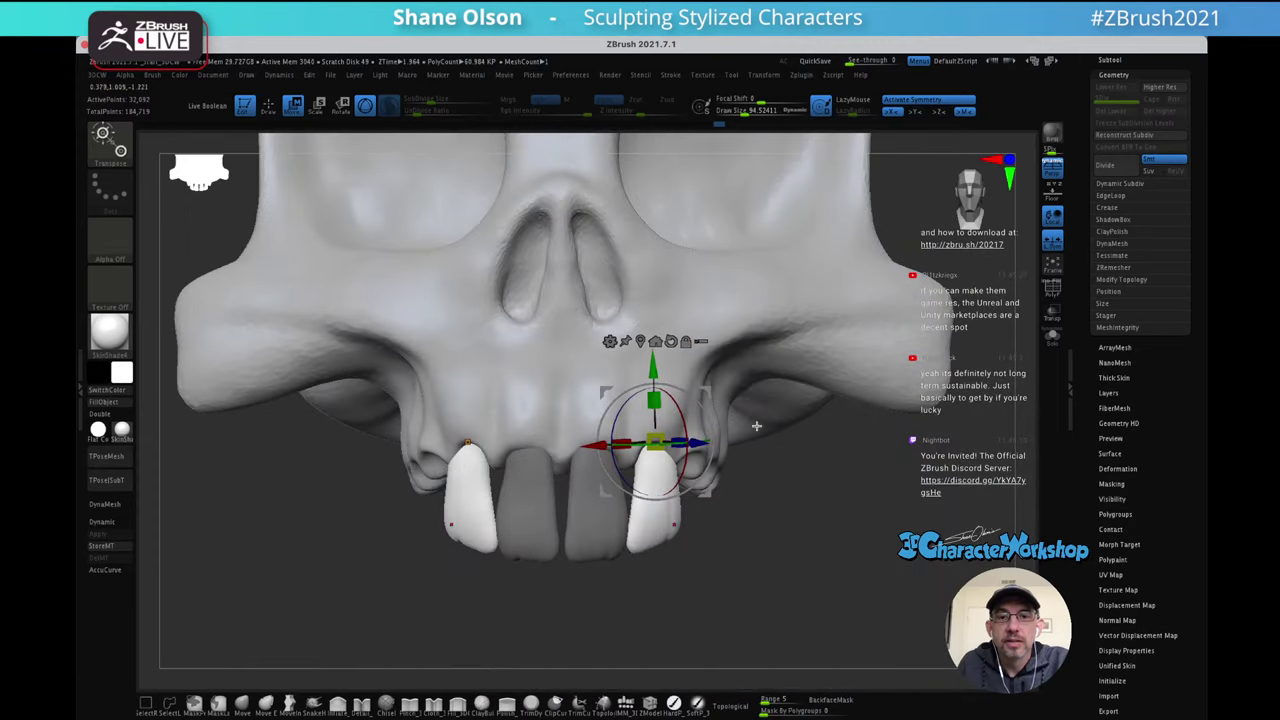
left_click_drag(750, 381, 726, 386)
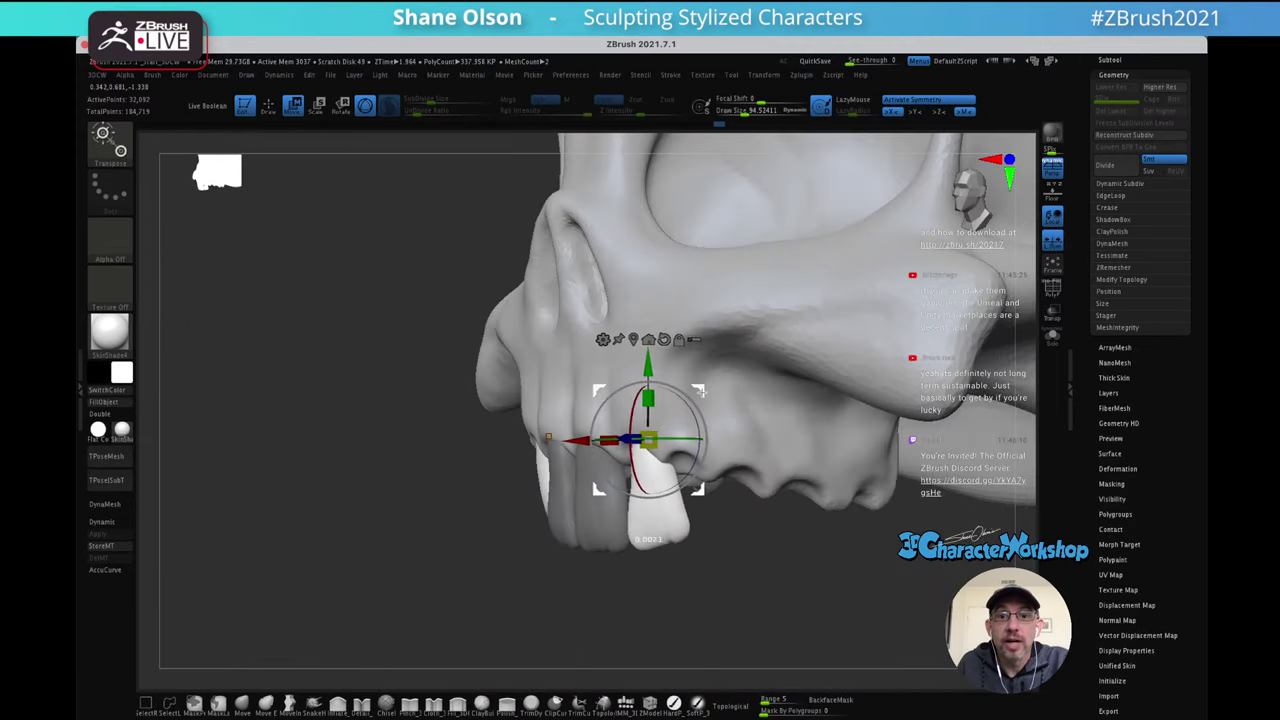
Switch to the skull subtool and reshape the bone around the outer teeth's roots with the Move brush at draw size about 157
left_click_drag(760, 440, 770, 406)
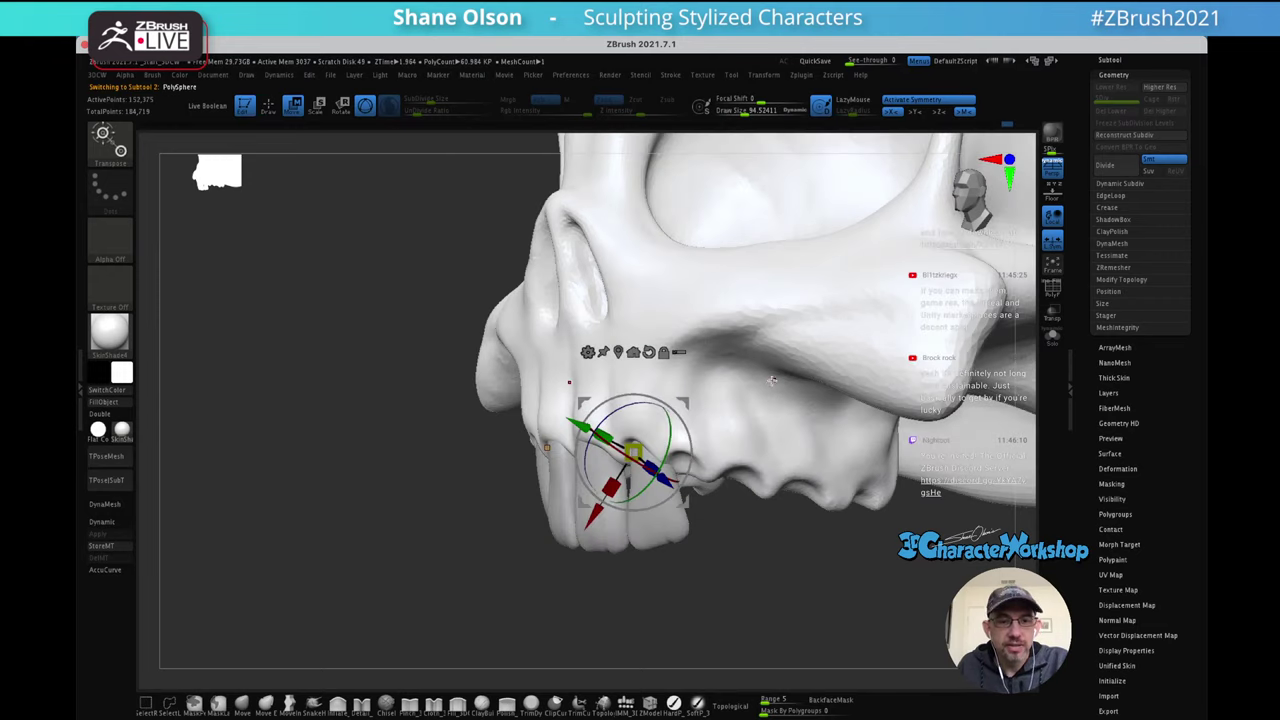
key("q")
mouse_move(772, 380)
right_mouse_down()
mouse_move(772, 356)
mouse_move(717, 356)
right_mouse_up()
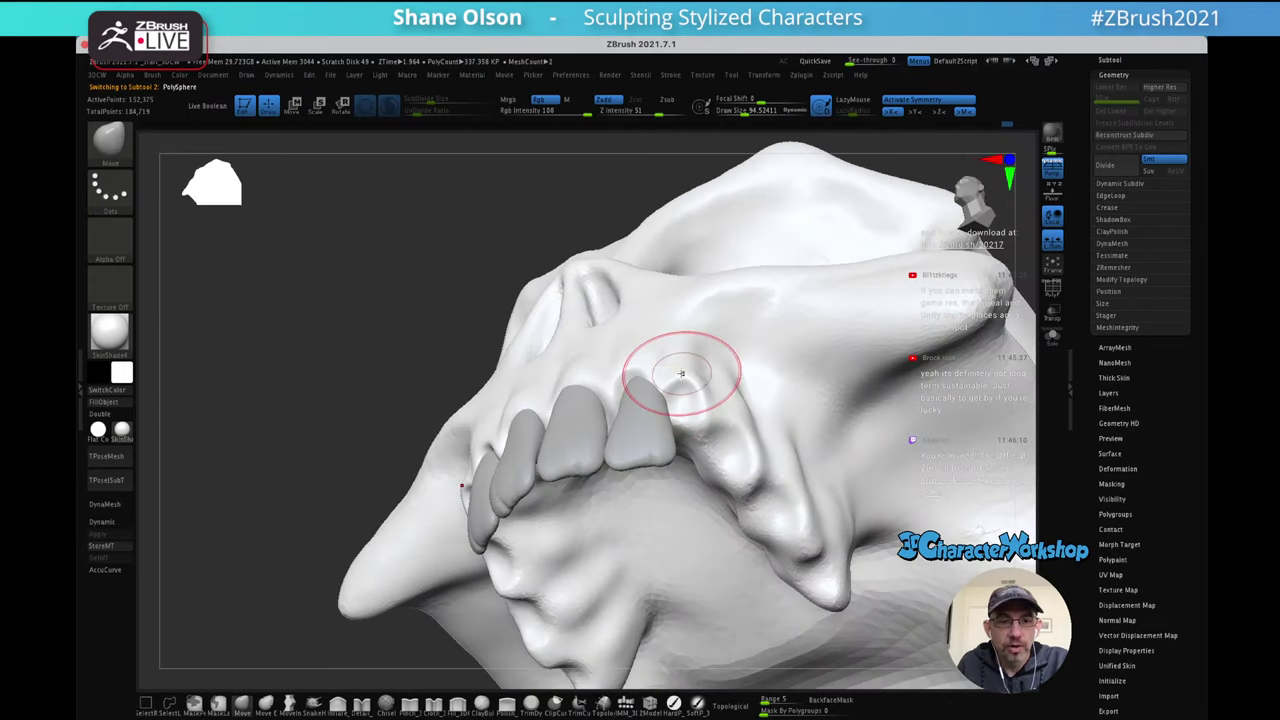
key("bracketright")
left_click_drag(650, 379, 657, 369)
right_click_drag(740, 352, 722, 295)
left_click_drag(680, 402, 692, 384)
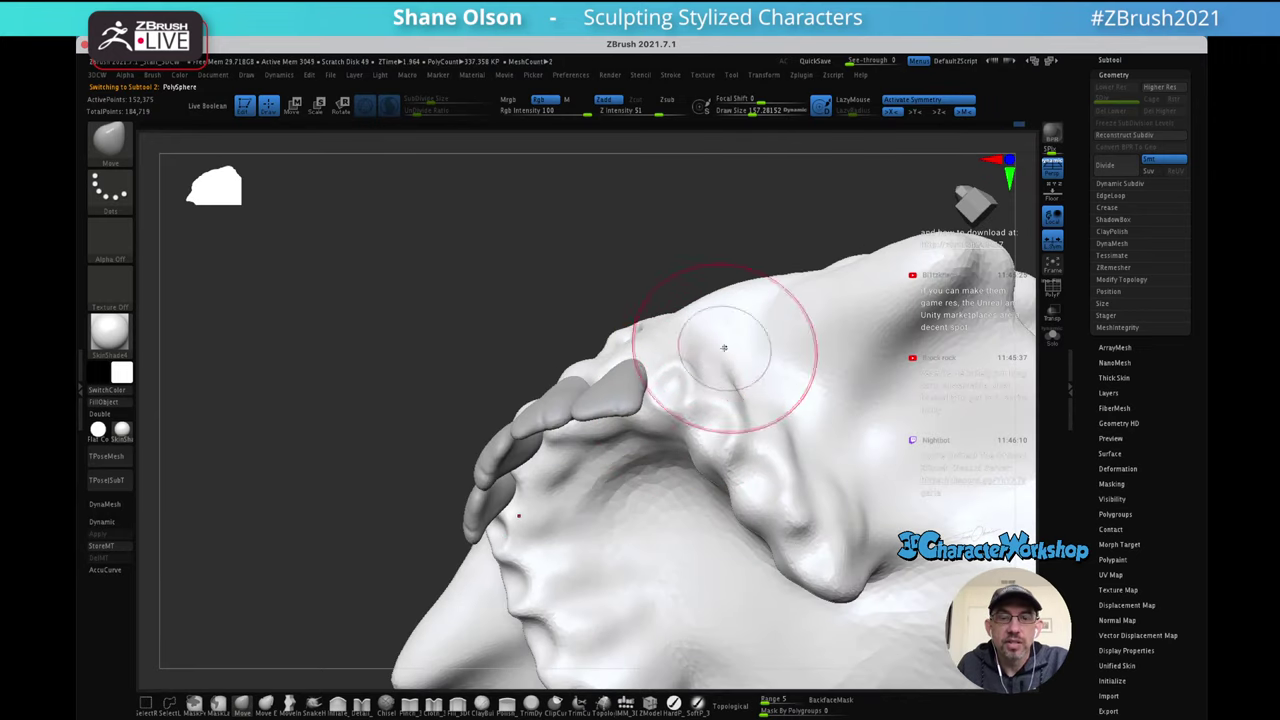
right_click_drag(724, 347, 771, 401)
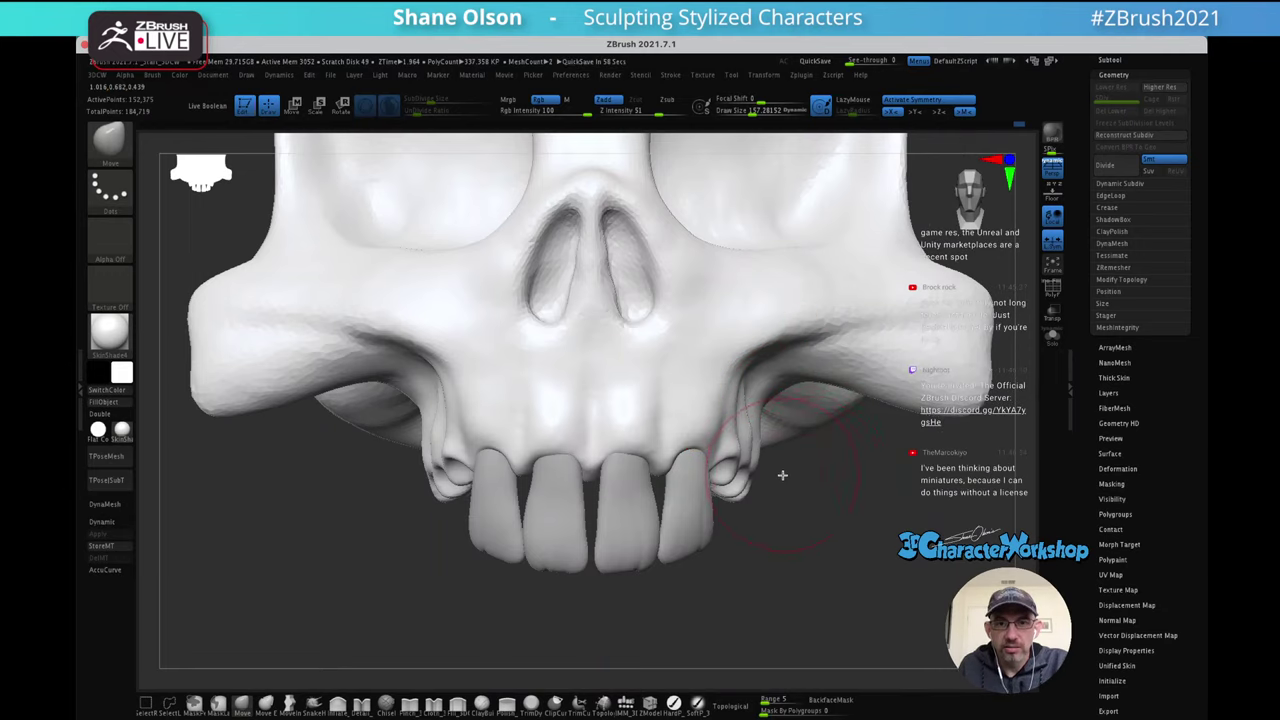
Return to the teeth subtool, clear its mask, and refine the four teeth with the Move brush at draw size about 135
key("s")
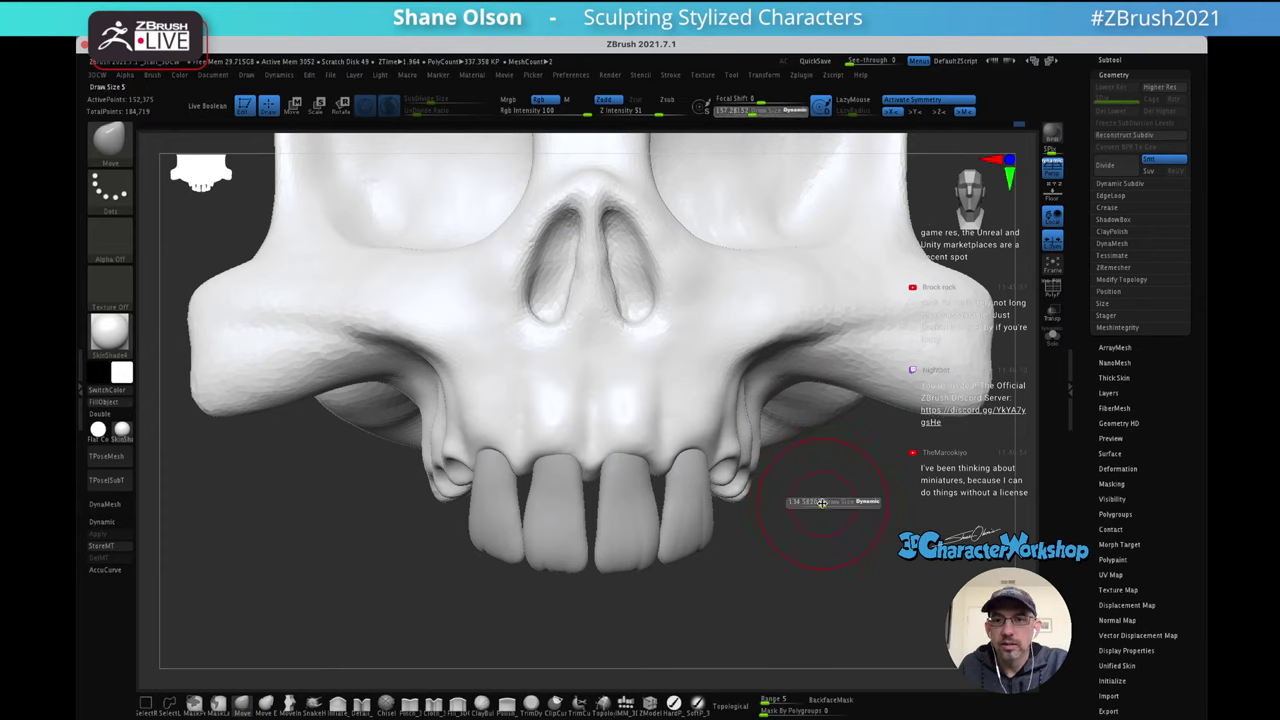
left_click_drag(824, 503, 821, 503)
right_click_drag(820, 466, 825, 458)
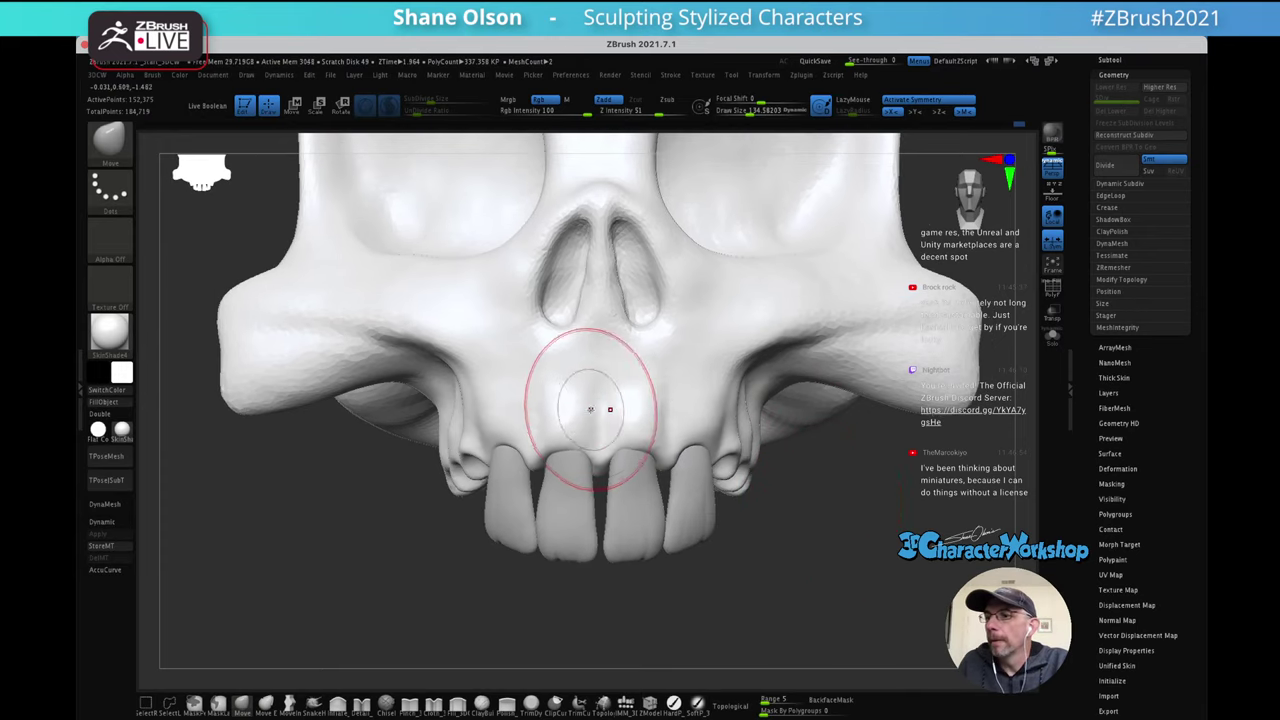
left_click(617, 487, "alt")
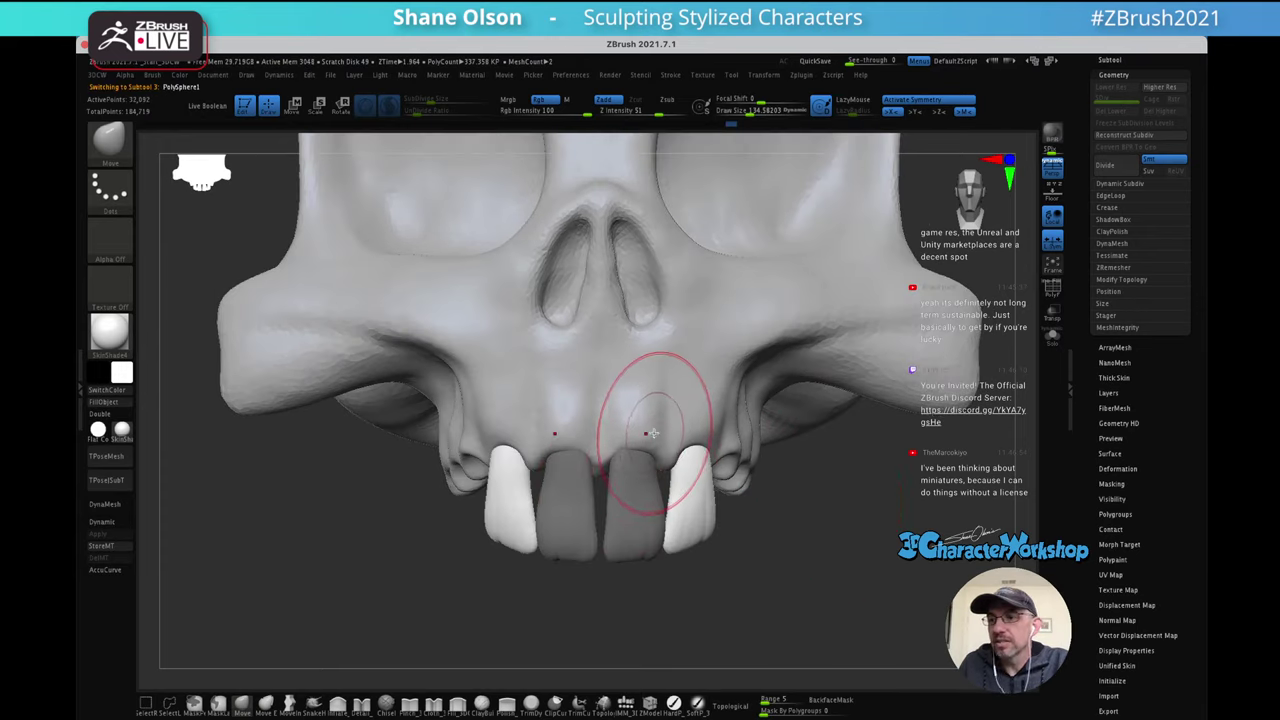
right_click_drag(794, 503, 755, 458)
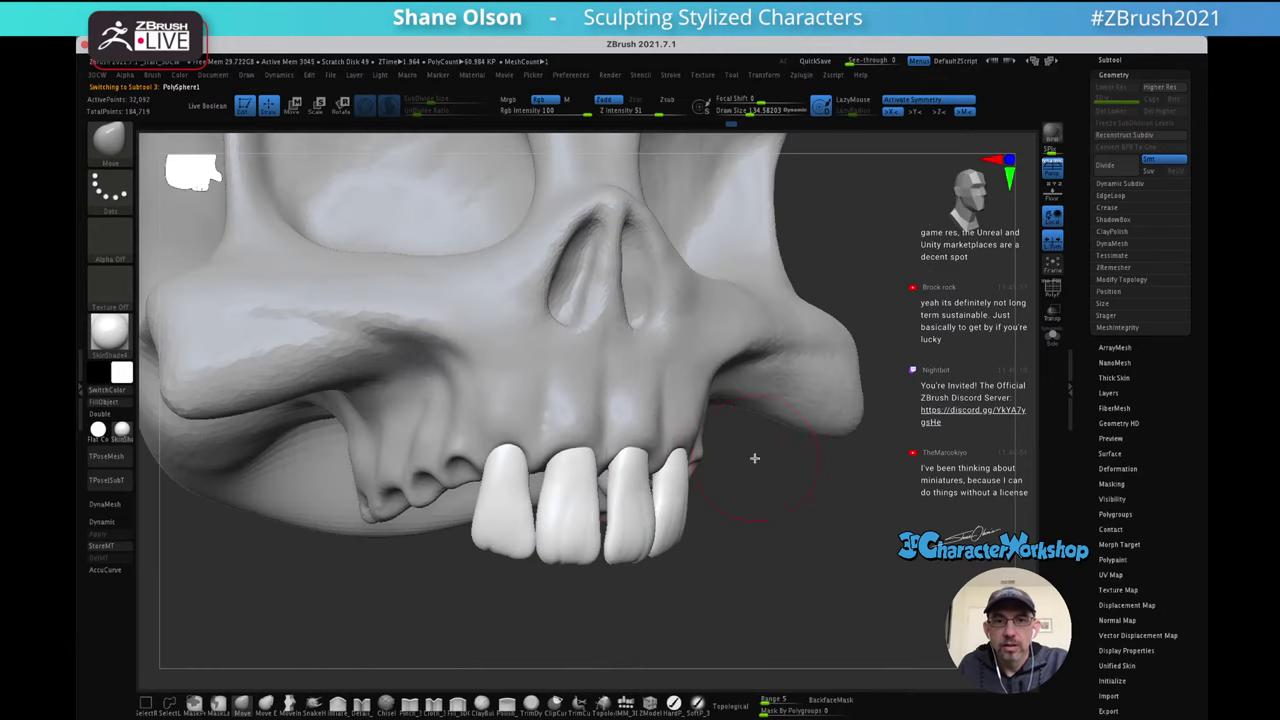
right_click_drag(668, 457, 604, 470)
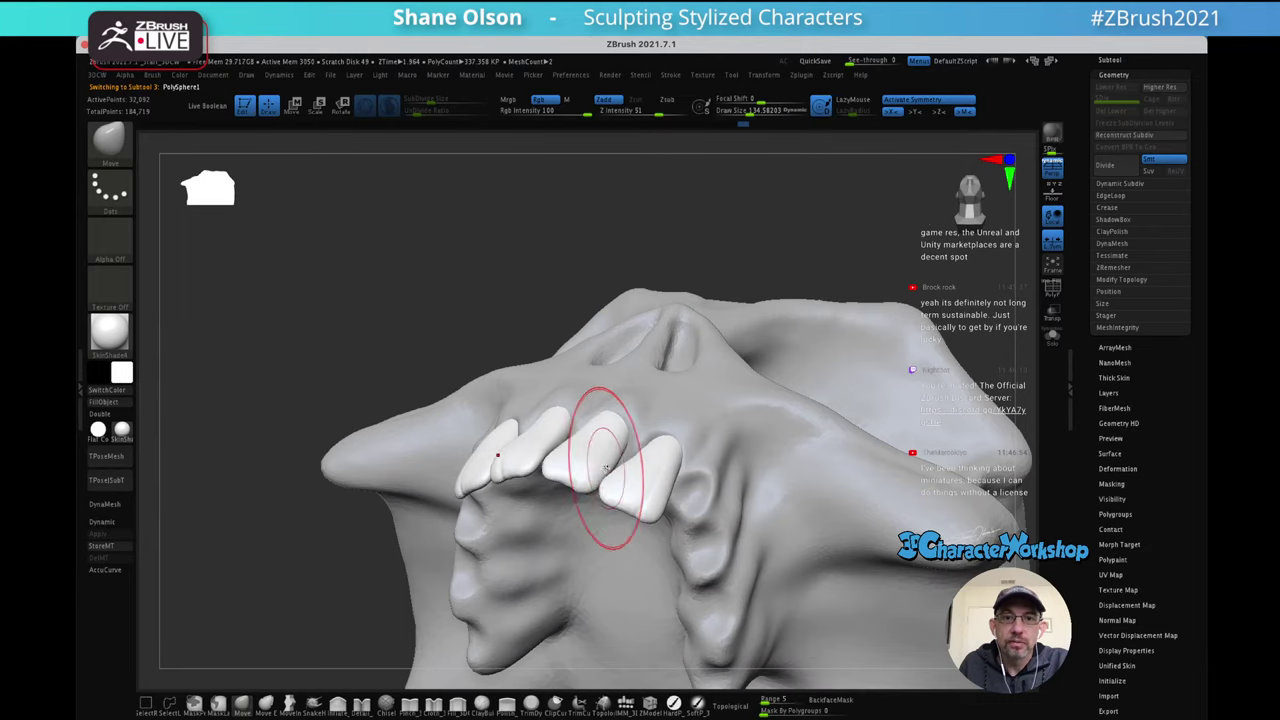
right_click_drag(662, 436, 690, 470)
right_click_drag(742, 398, 857, 423)
Mask all but the outer teeth and duplicate them with the gizmo toward the next sockets back
key("w")
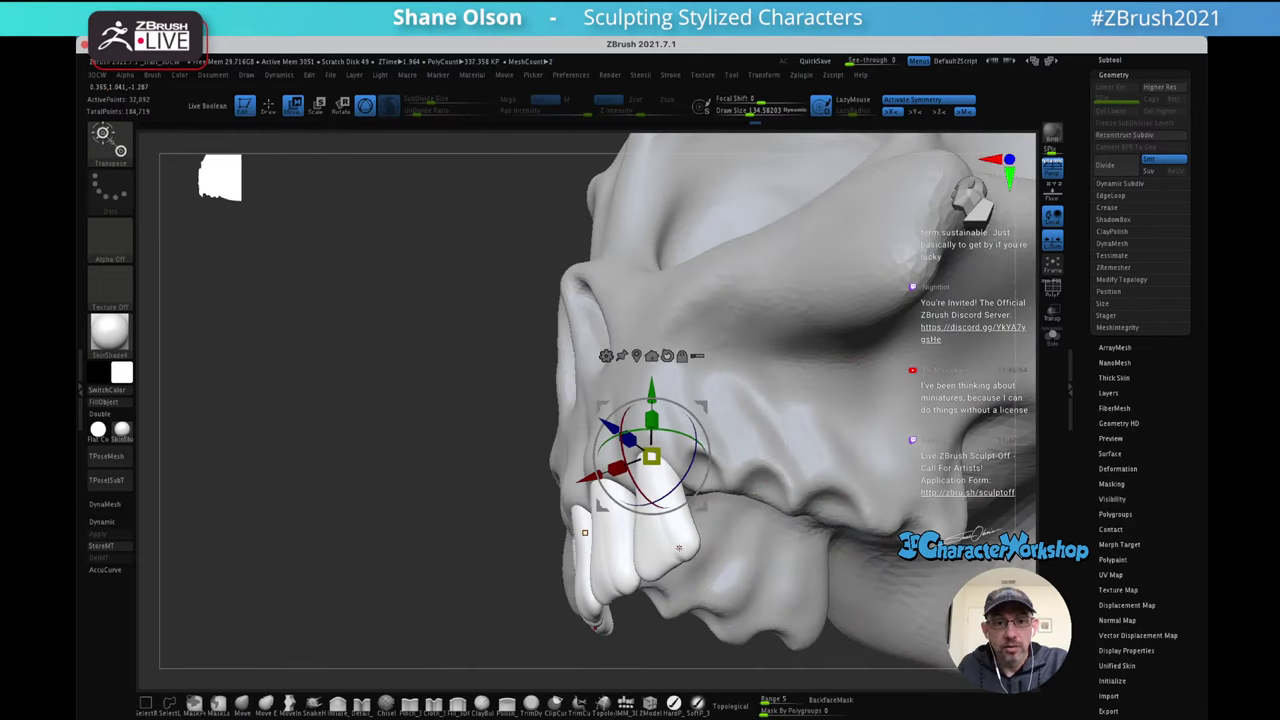
left_click(680, 546, "ctrl")
right_click_drag(768, 410, 786, 462)
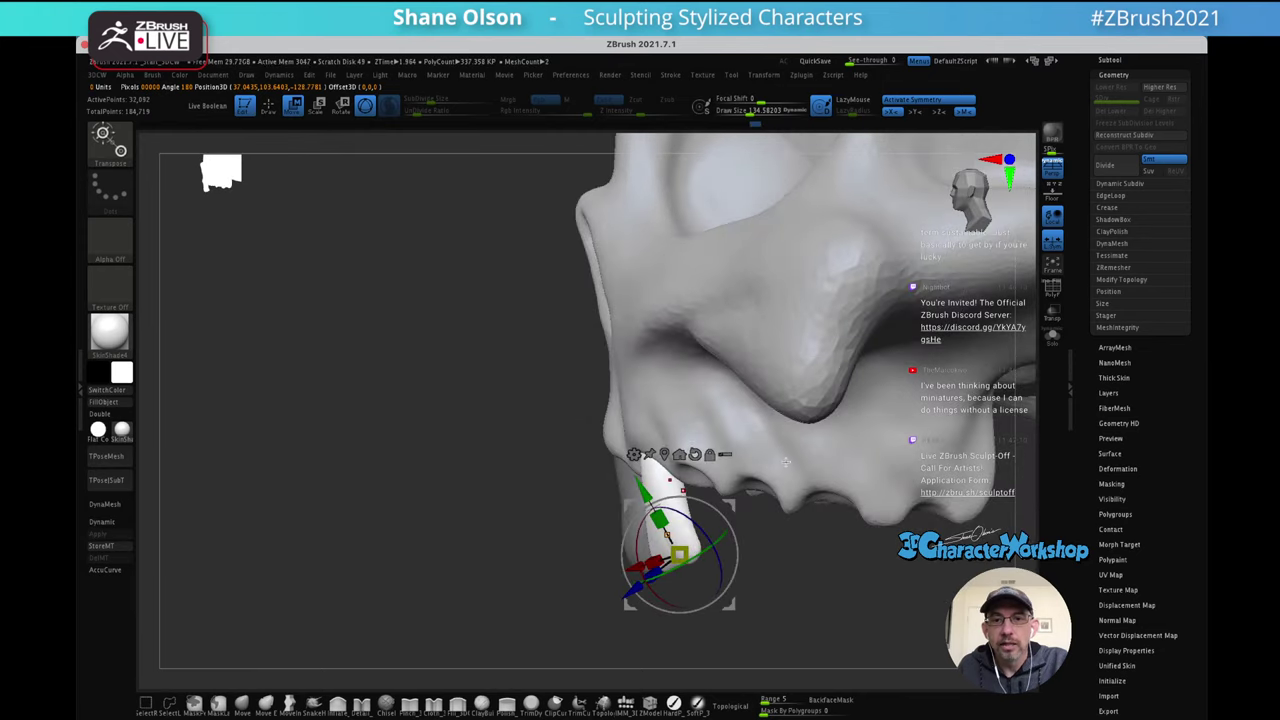
left_click_drag(680, 553, 681, 537)
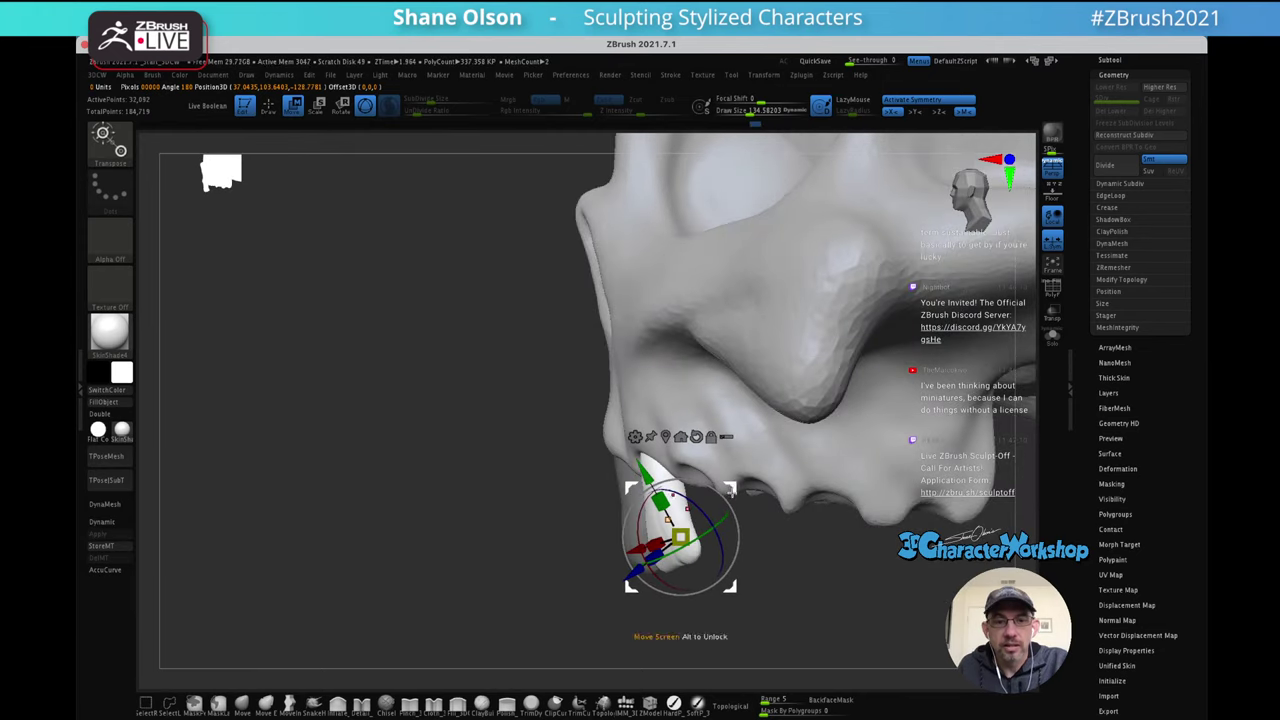
left_click_drag(734, 488, 779, 507, "ctrl")
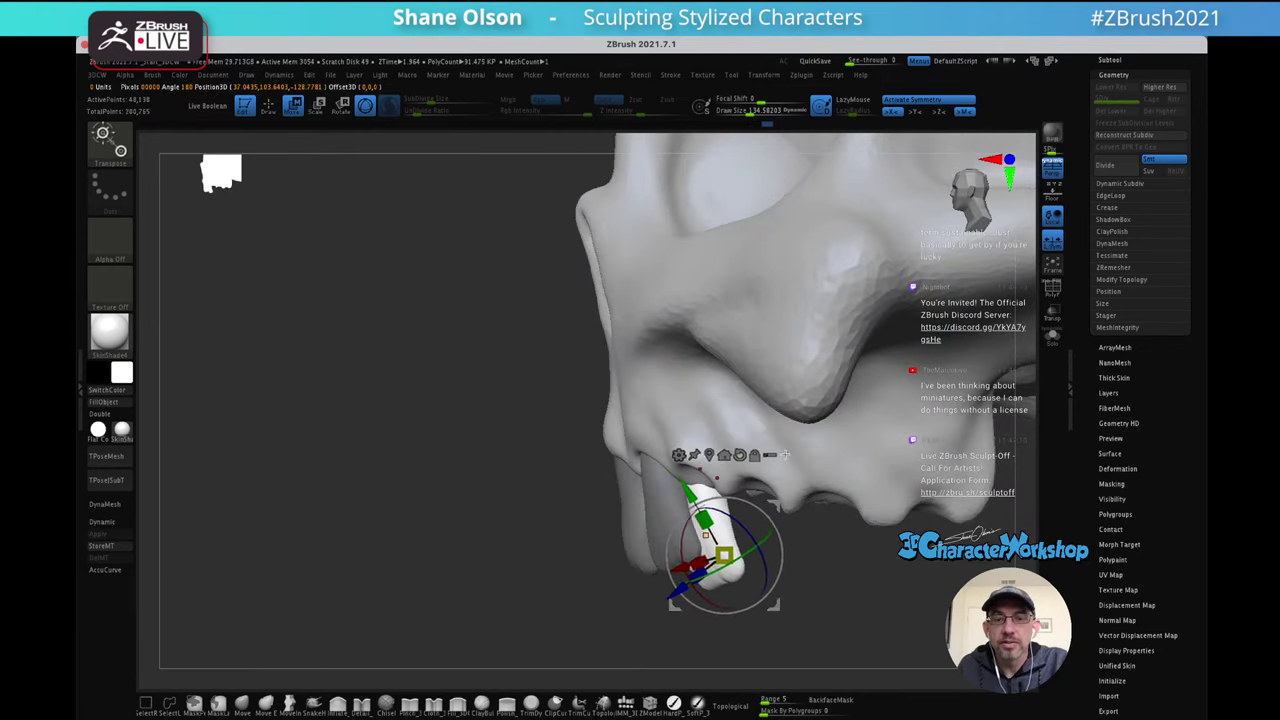
Rotate and position the duplicated teeth in the sockets directly behind the outer incisors
right_click_drag(785, 492, 796, 413)
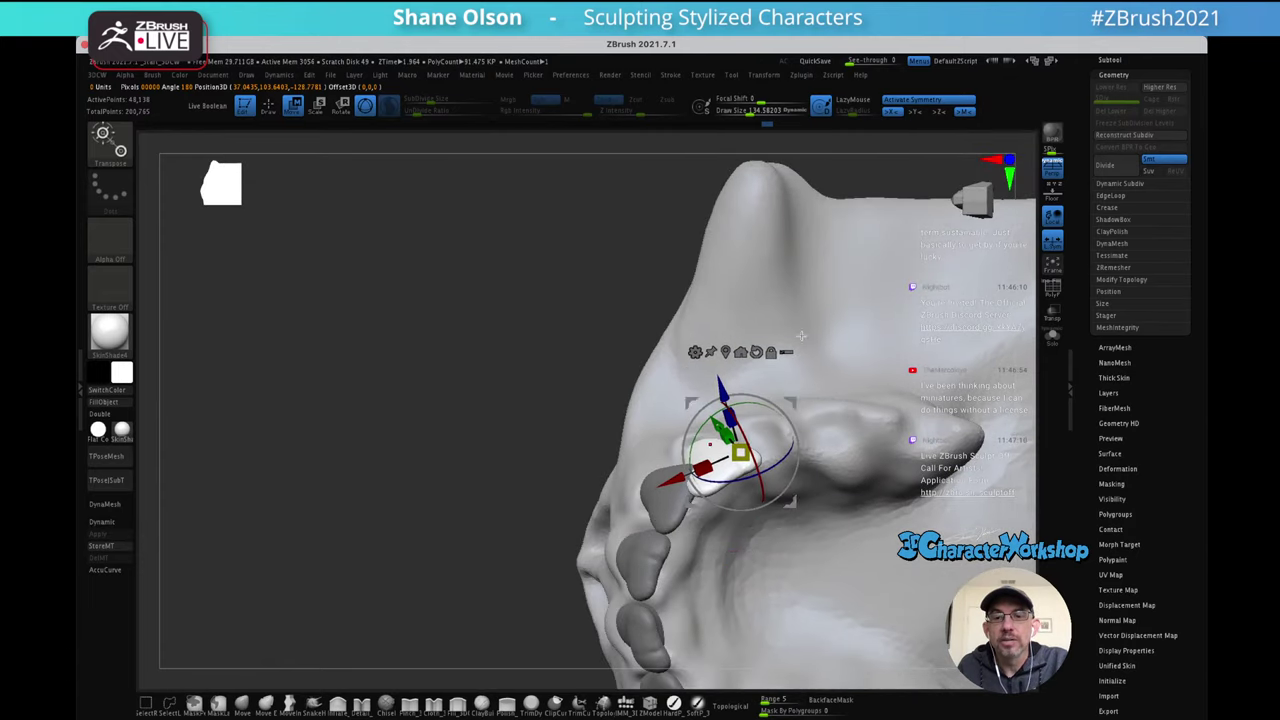
right_click_drag(801, 336, 818, 388)
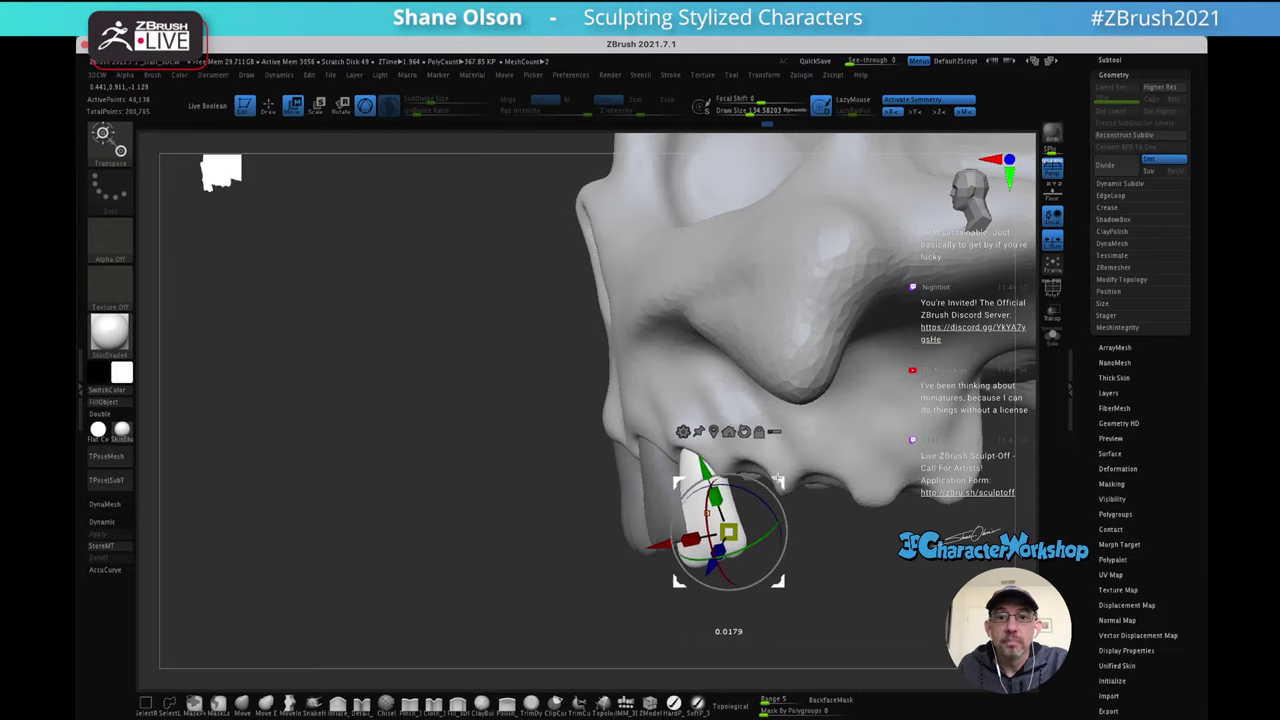
right_click_drag(771, 470, 818, 418)
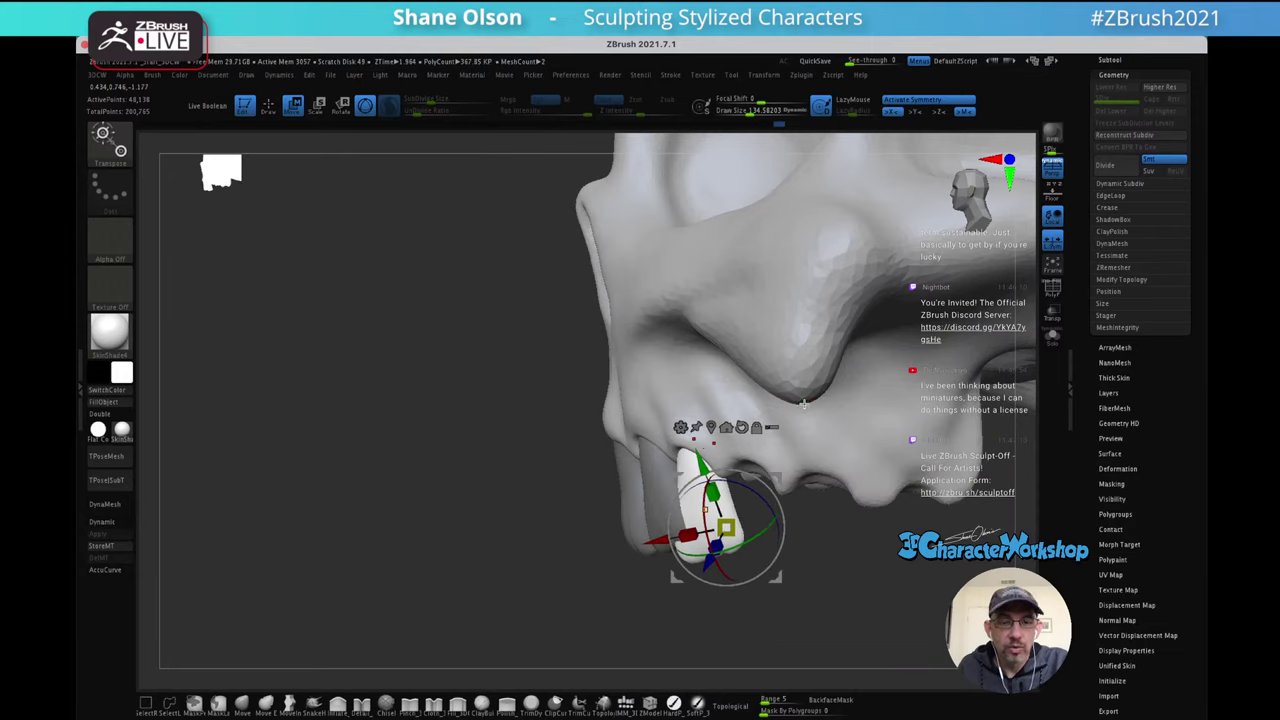
key("q")
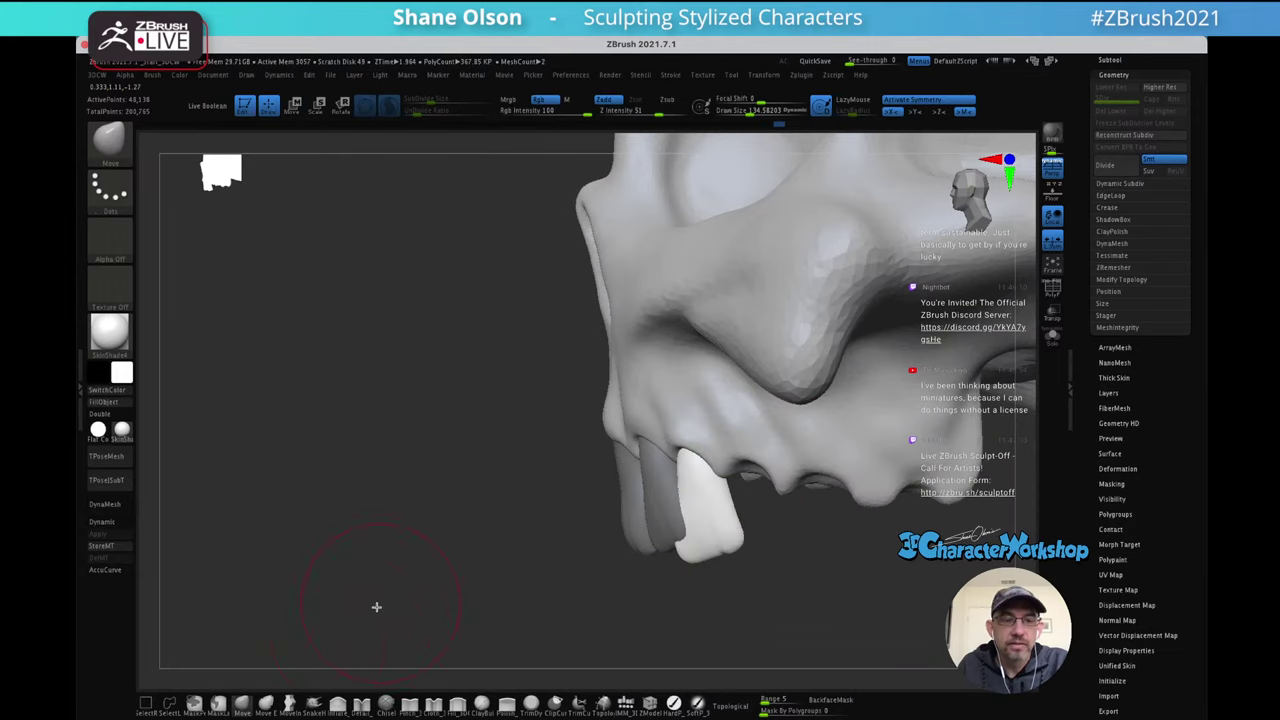
Reshape the duplicated teeth behind the outer incisors with the Move brush at draw size about 146 to seat them in their sockets
key("s")
left_click_drag(548, 533, 552, 538)
mouse_move(552, 536)
right_mouse_down("ctrl")
mouse_move(566, 560)
mouse_move(672, 566)
right_mouse_up("ctrl")
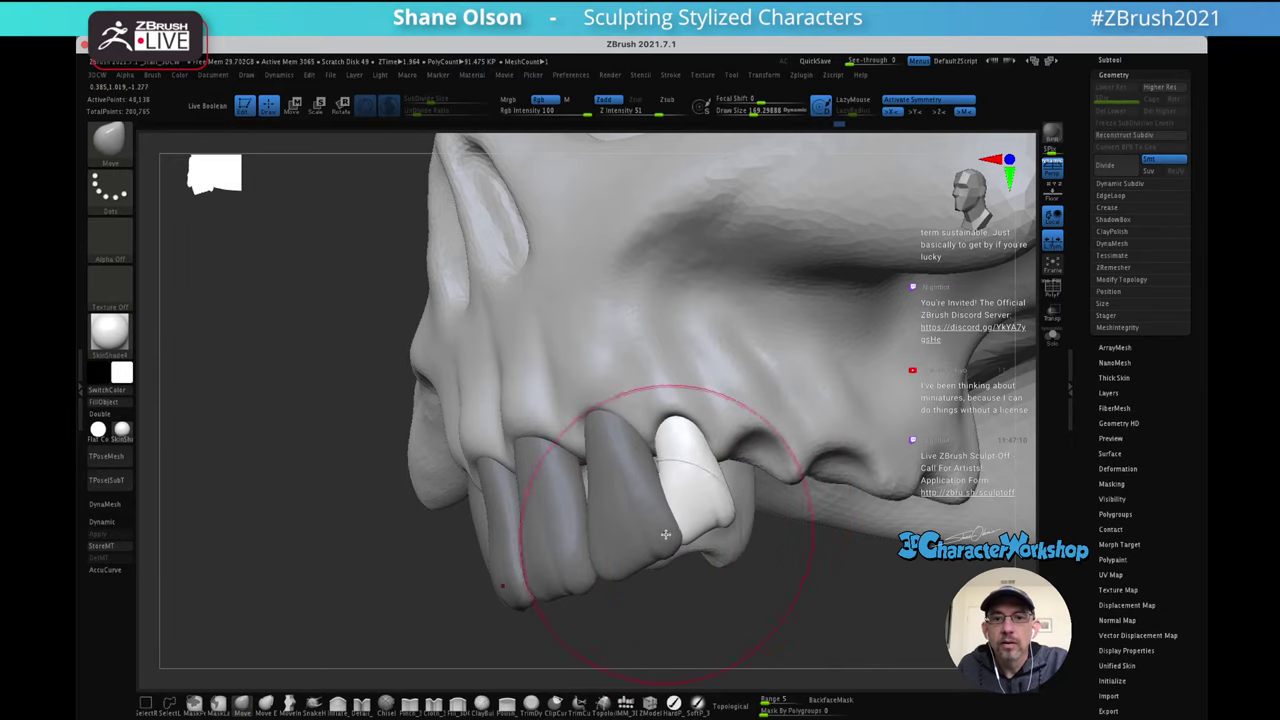
left_click_drag(692, 468, 706, 478)
key("s")
mouse_move(706, 477)
right_mouse_down()
mouse_move(683, 403)
mouse_move(681, 471)
right_mouse_up()
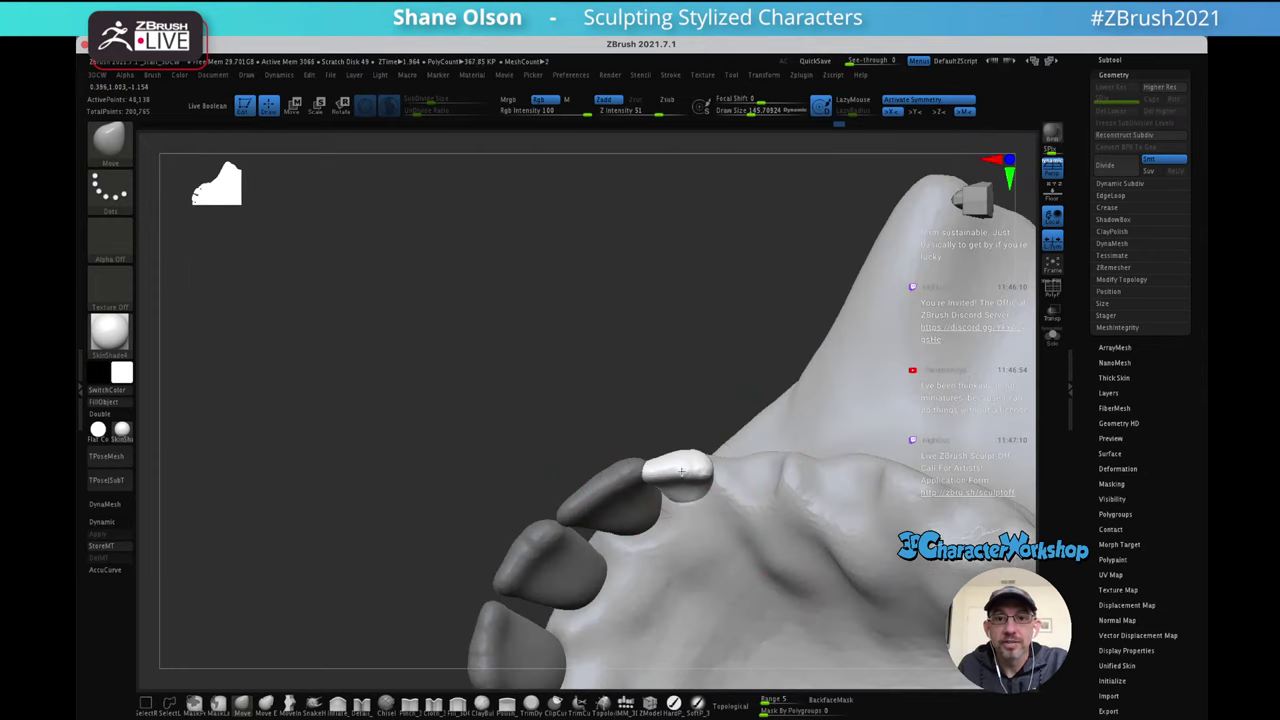
left_click_drag(701, 461, 706, 460)
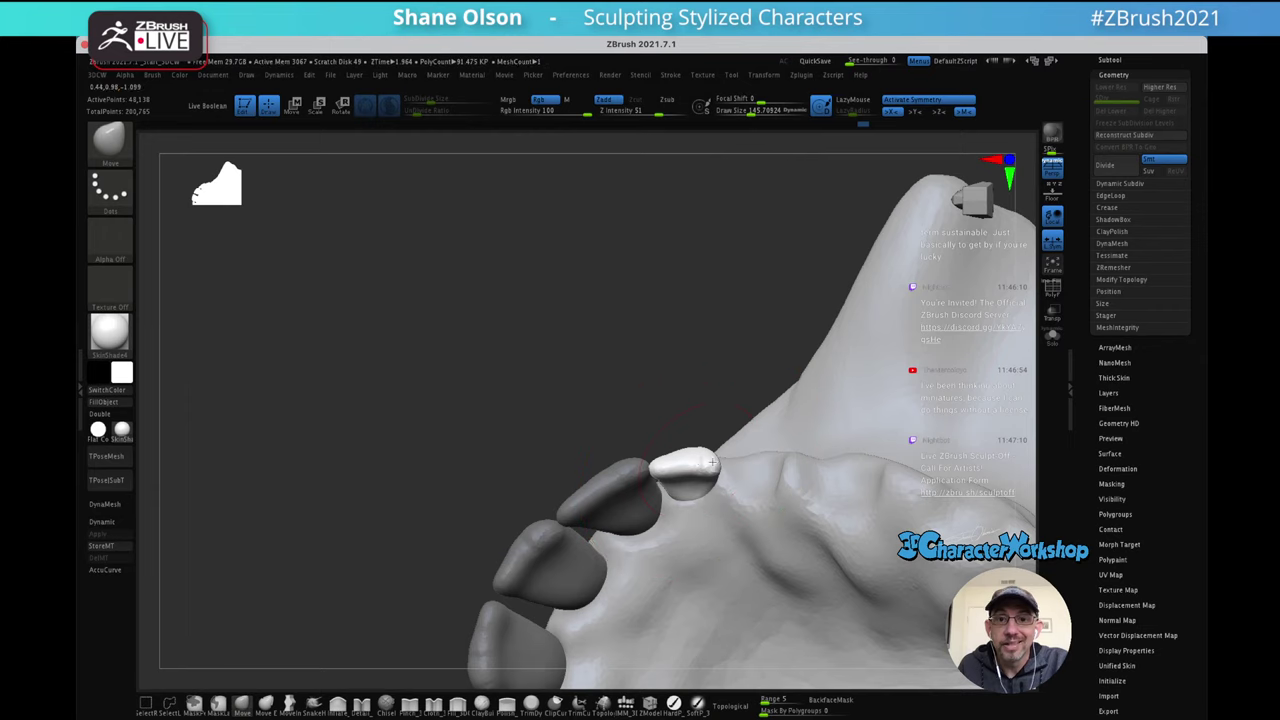
right_click_drag(719, 374, 700, 429)
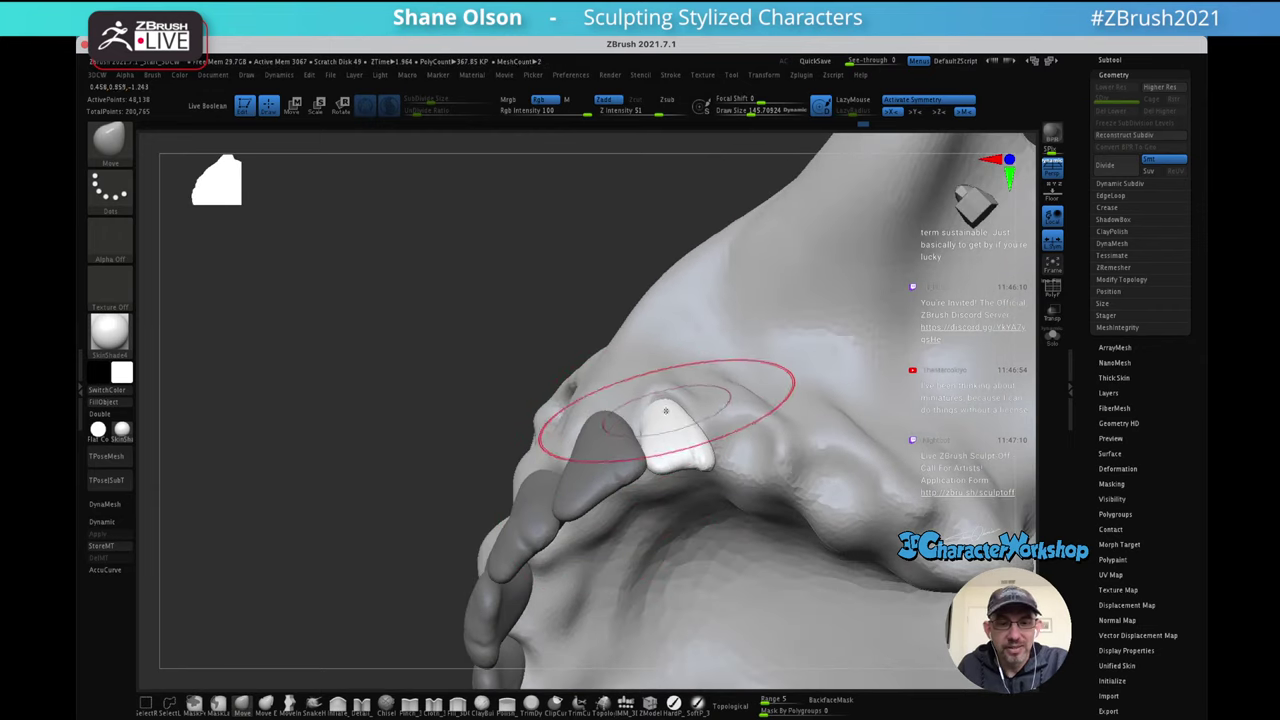
Clear the teeth's mask and enable the topological Move option with the polygroup wireframe displayed
left_click(531, 346, "ctrl")
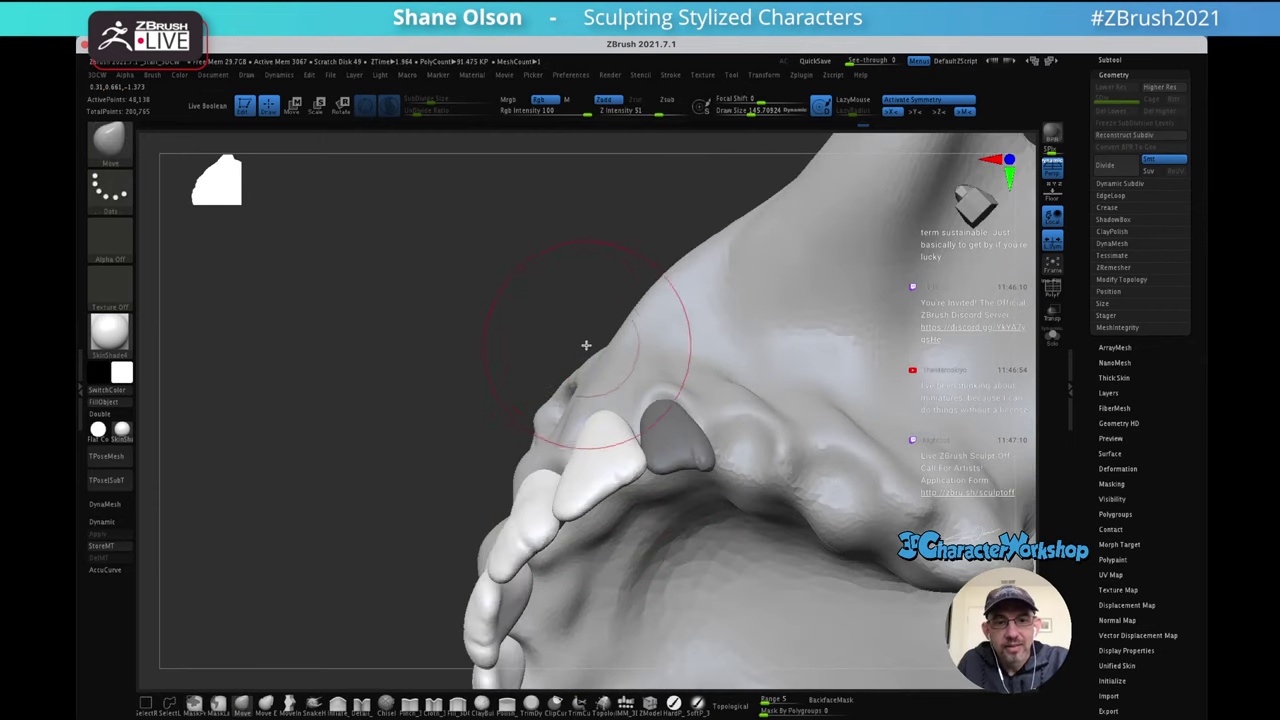
left_click_drag(594, 346, 600, 352, "ctrl")
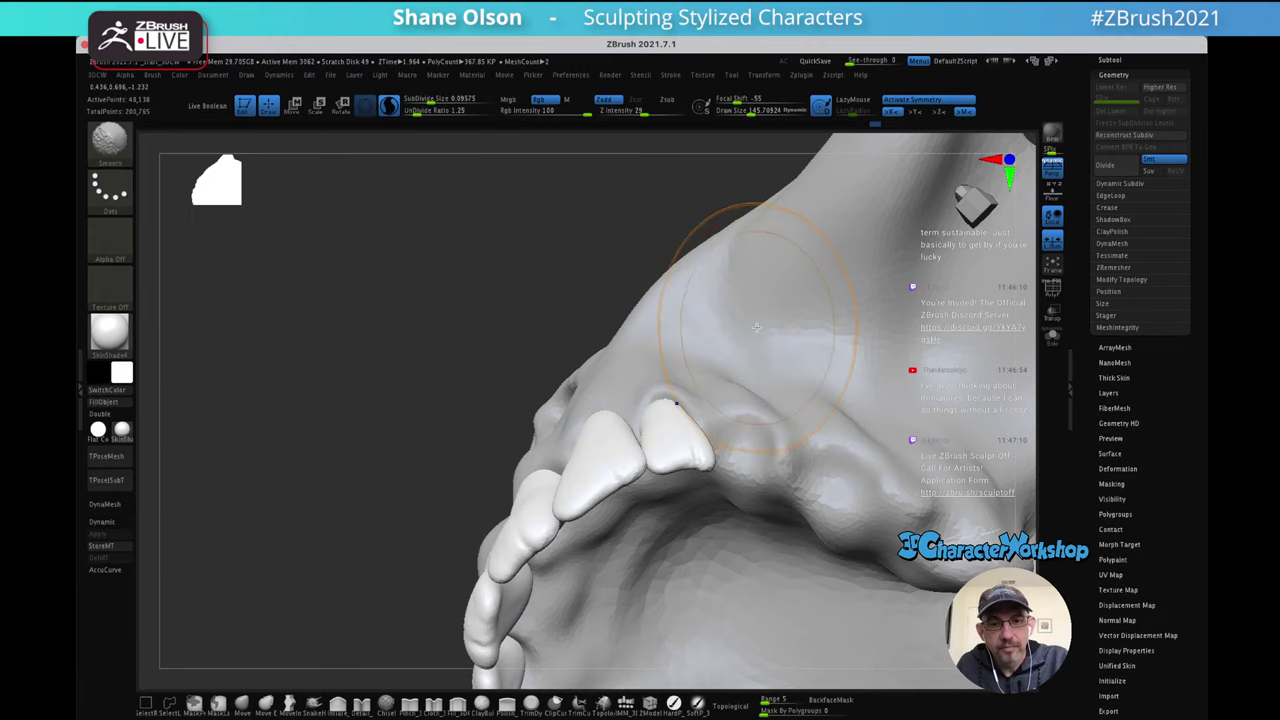
key("shift+f")
right_click_drag(769, 329, 697, 383)
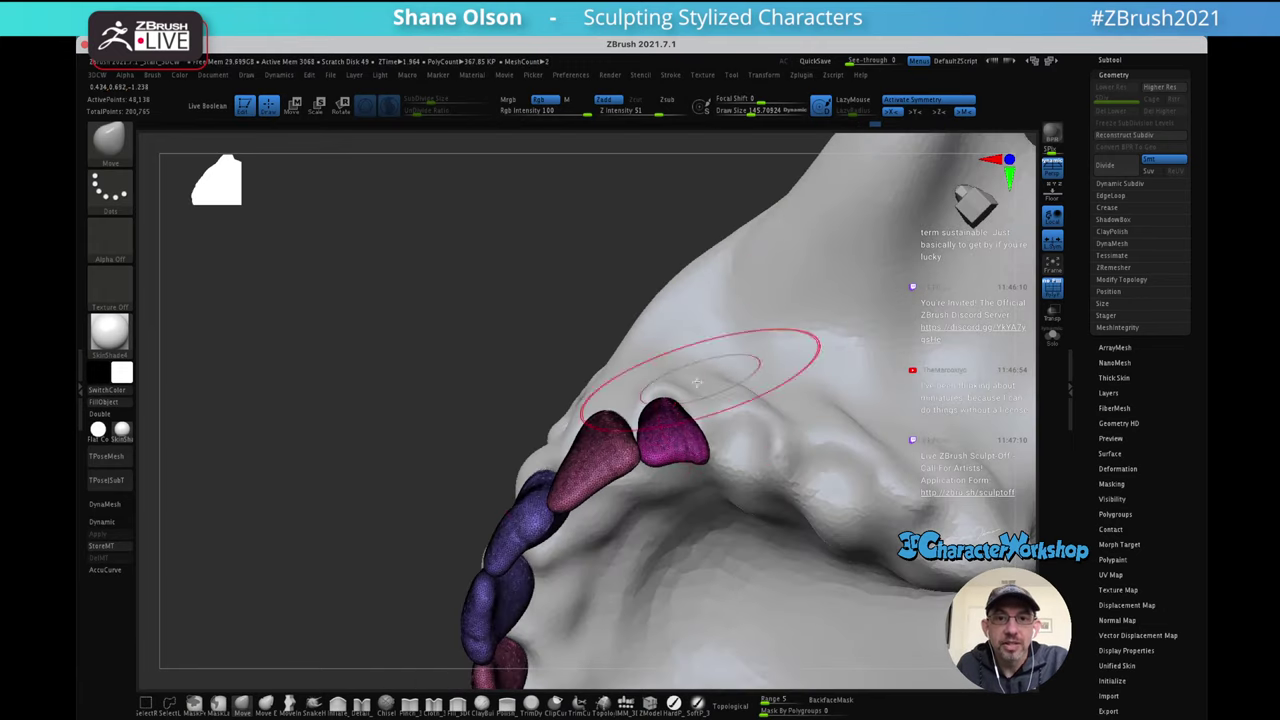
left_click(730, 699)
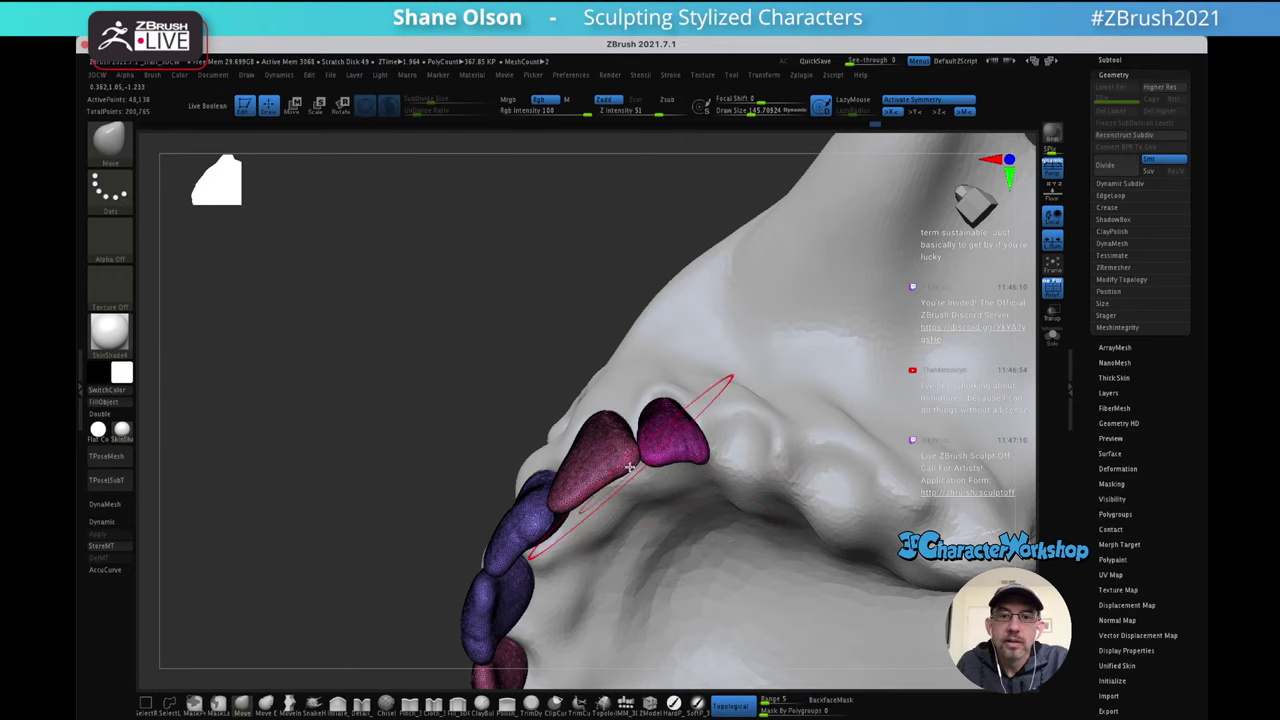
Refine the shape and spacing of all the teeth with the topological Move brush, reducing the draw size to about 109
right_click_drag(630, 450, 575, 650)
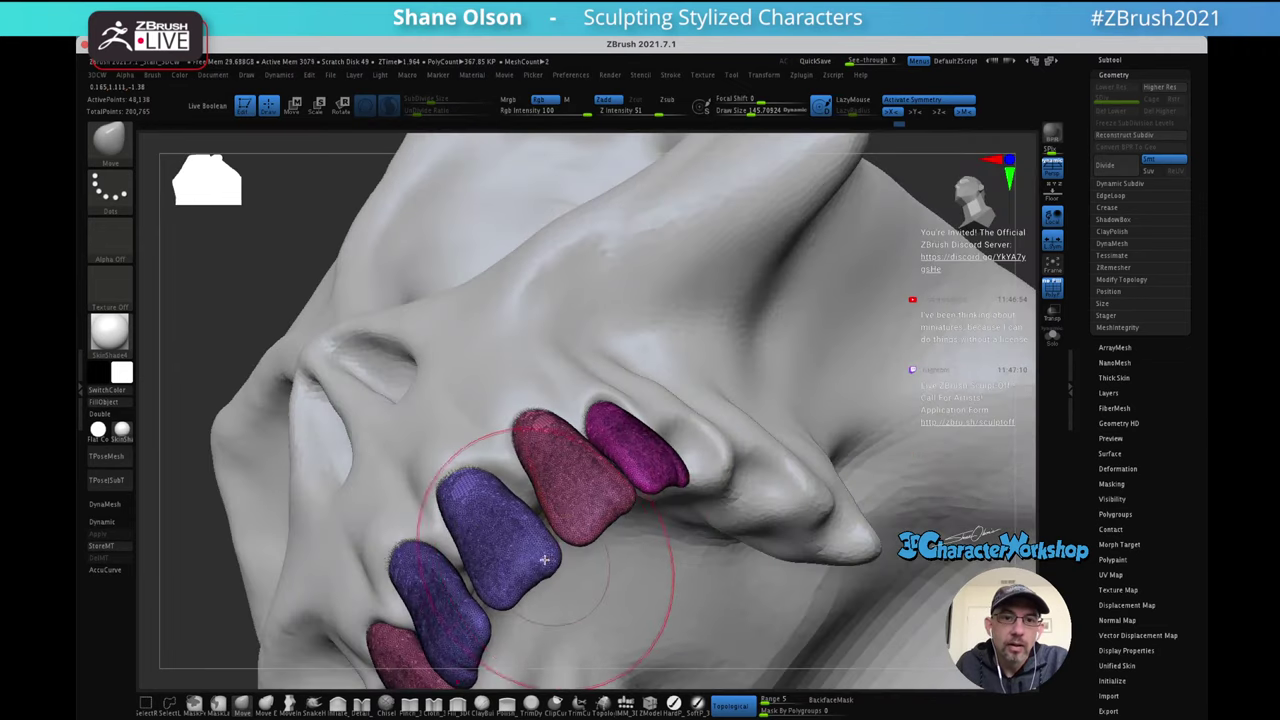
right_click_drag(672, 427, 730, 391)
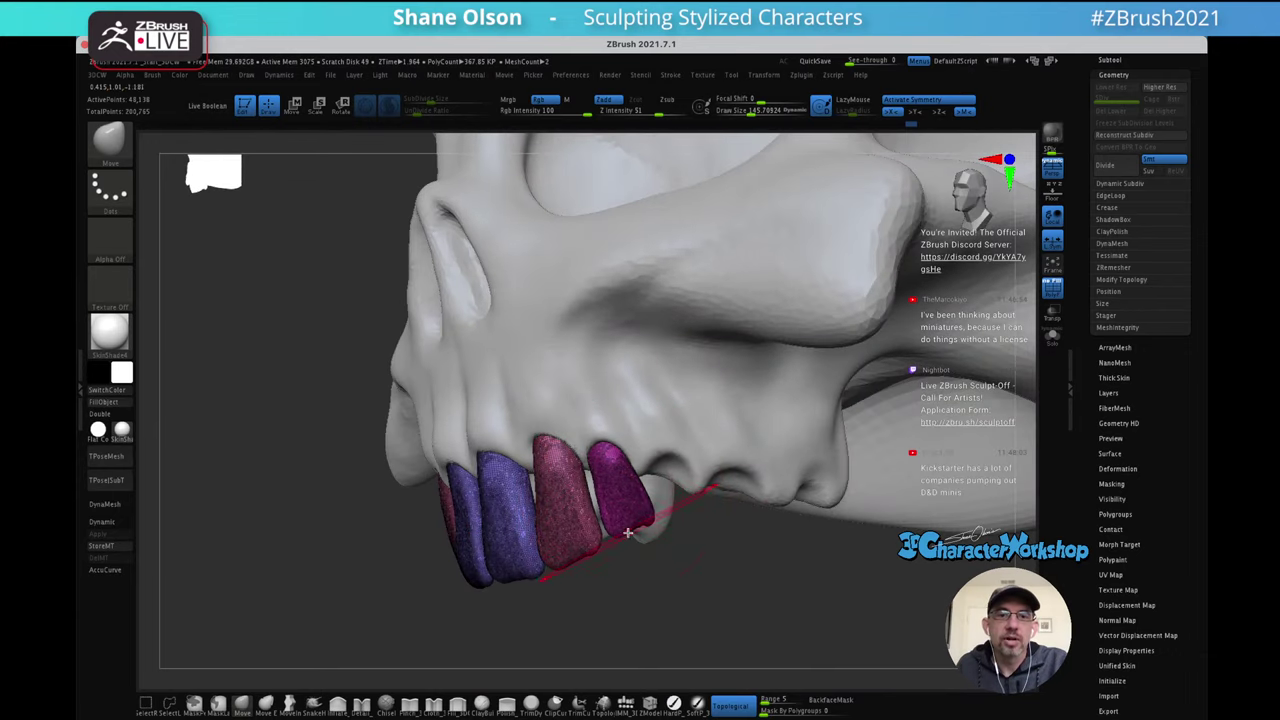
right_click_drag(635, 517, 597, 517)
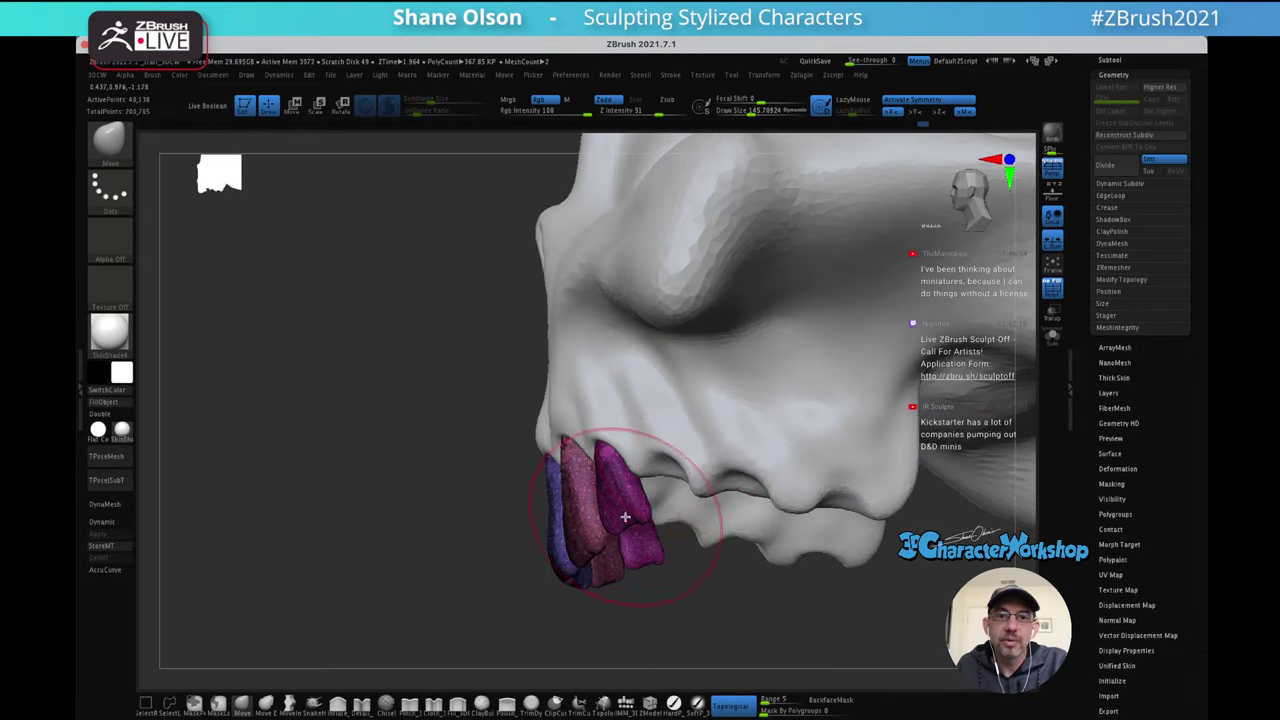
right_click_drag(680, 446, 703, 346)
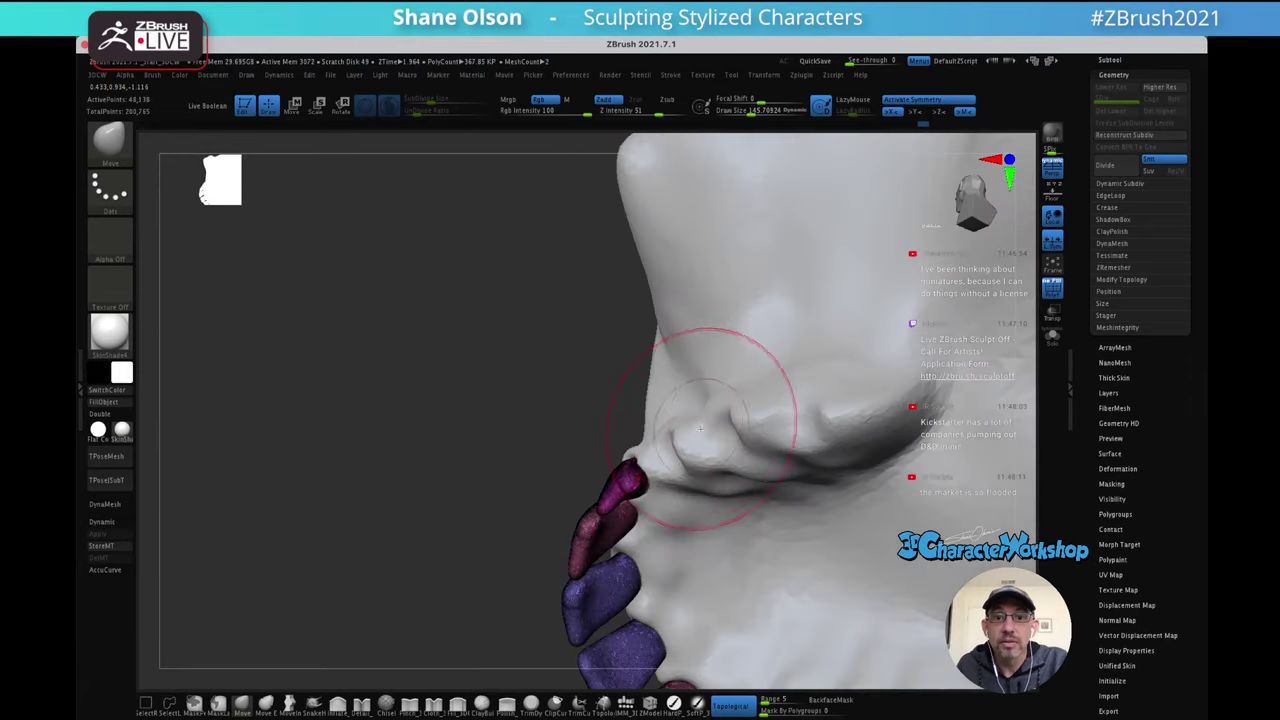
right_click_drag(700, 505, 660, 486)
key("bracketleft")
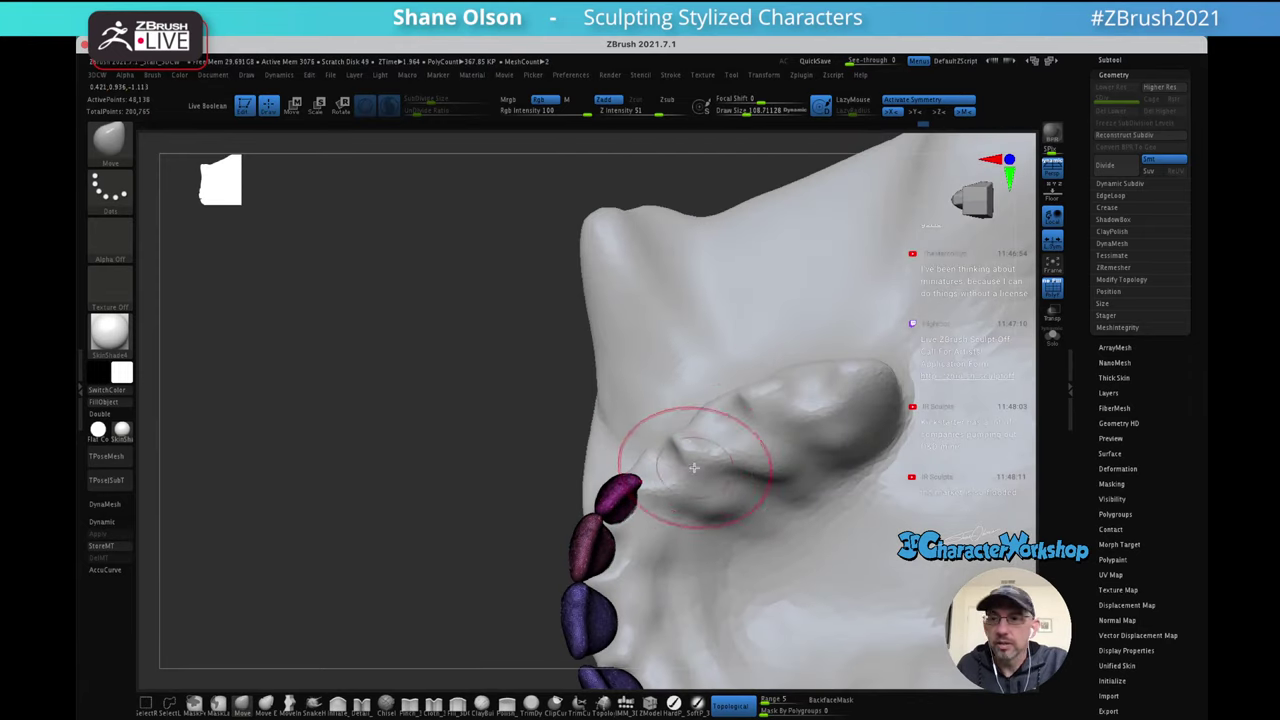
mouse_move(712, 402)
right_mouse_down()
mouse_move(731, 436)
mouse_move(734, 388)
right_mouse_up()
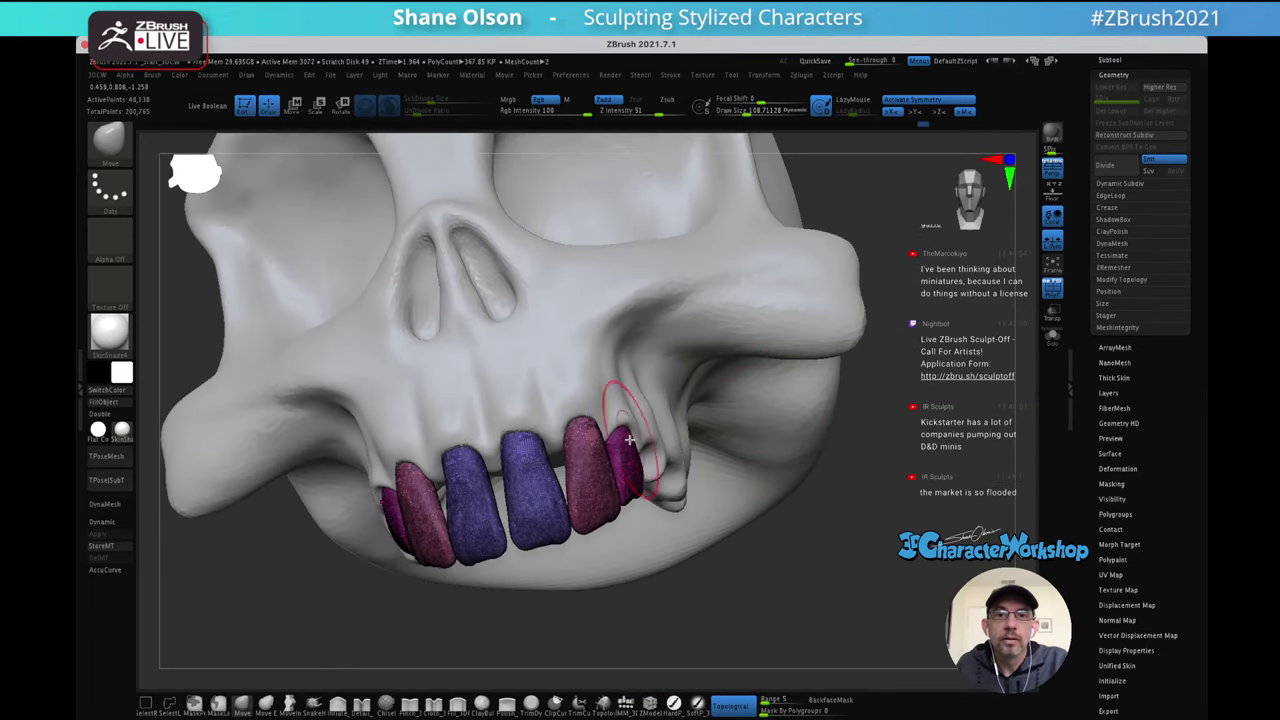
right_click_drag(684, 422, 699, 398, "shift")
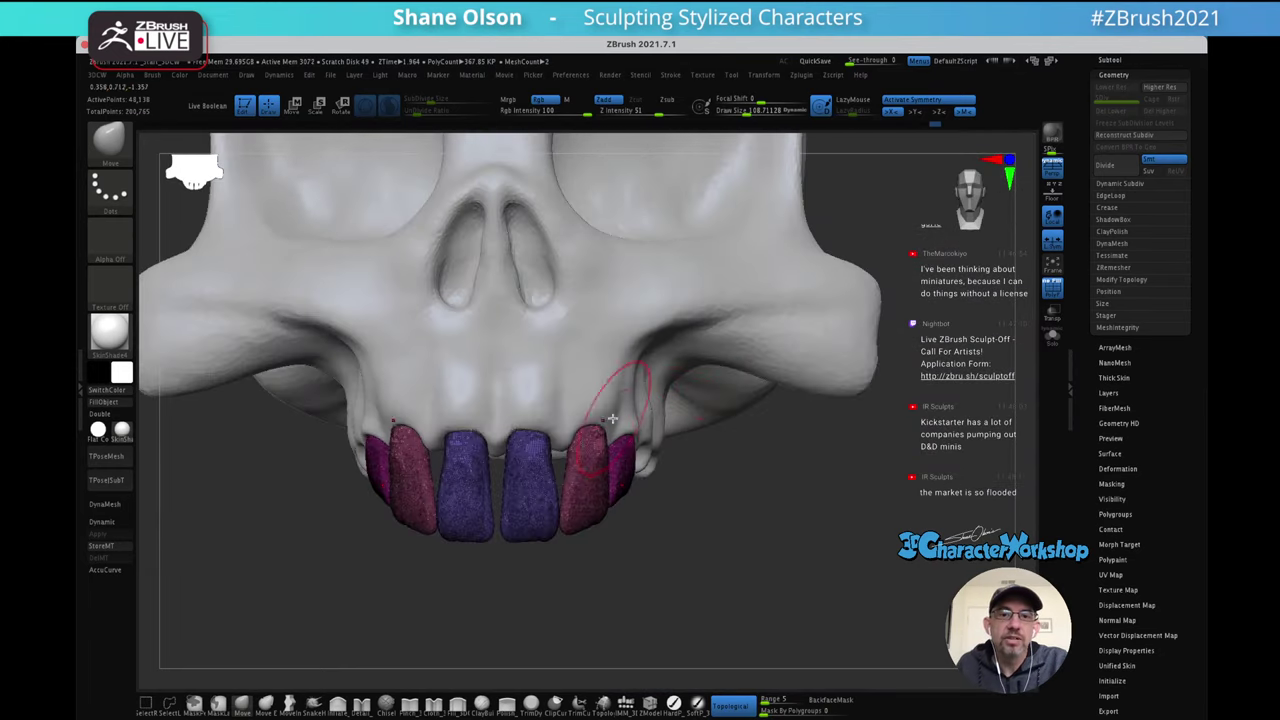
right_click_drag(616, 382, 628, 428, "ctrl")
left_click_drag(537, 468, 522, 469)
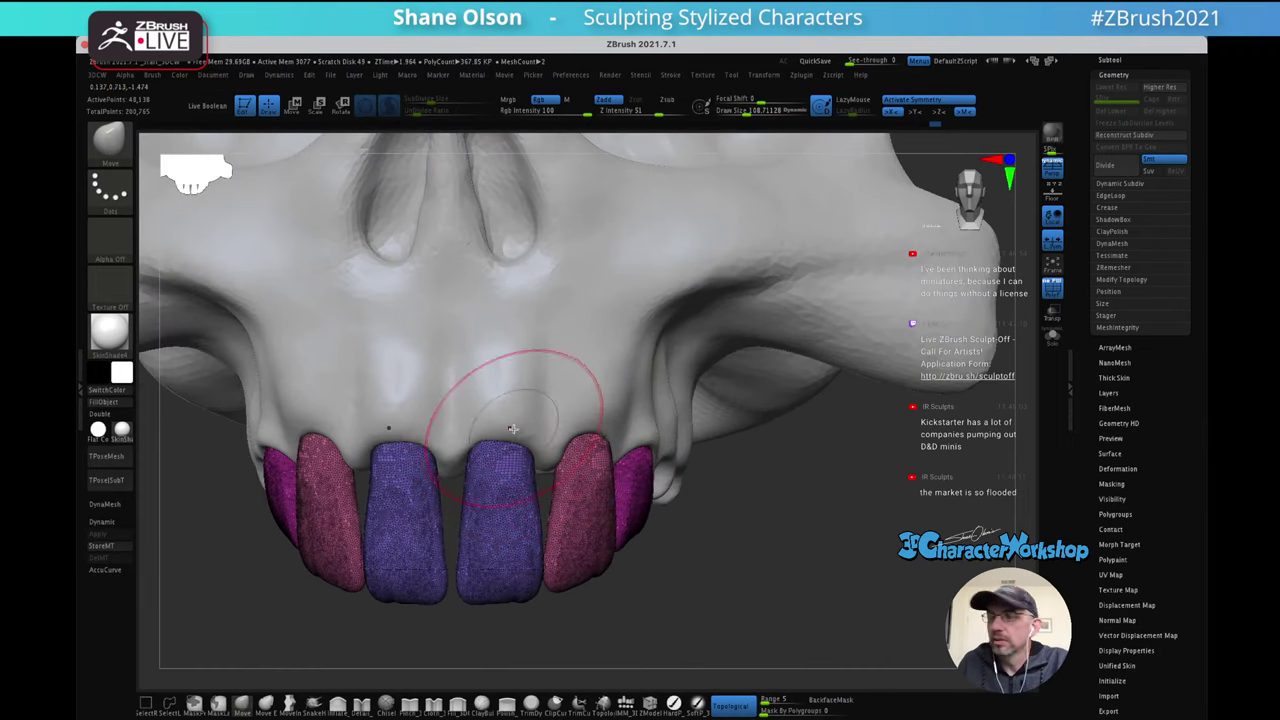
mouse_move(514, 434)
right_mouse_down()
mouse_move(536, 394)
mouse_move(506, 402)
right_mouse_up()
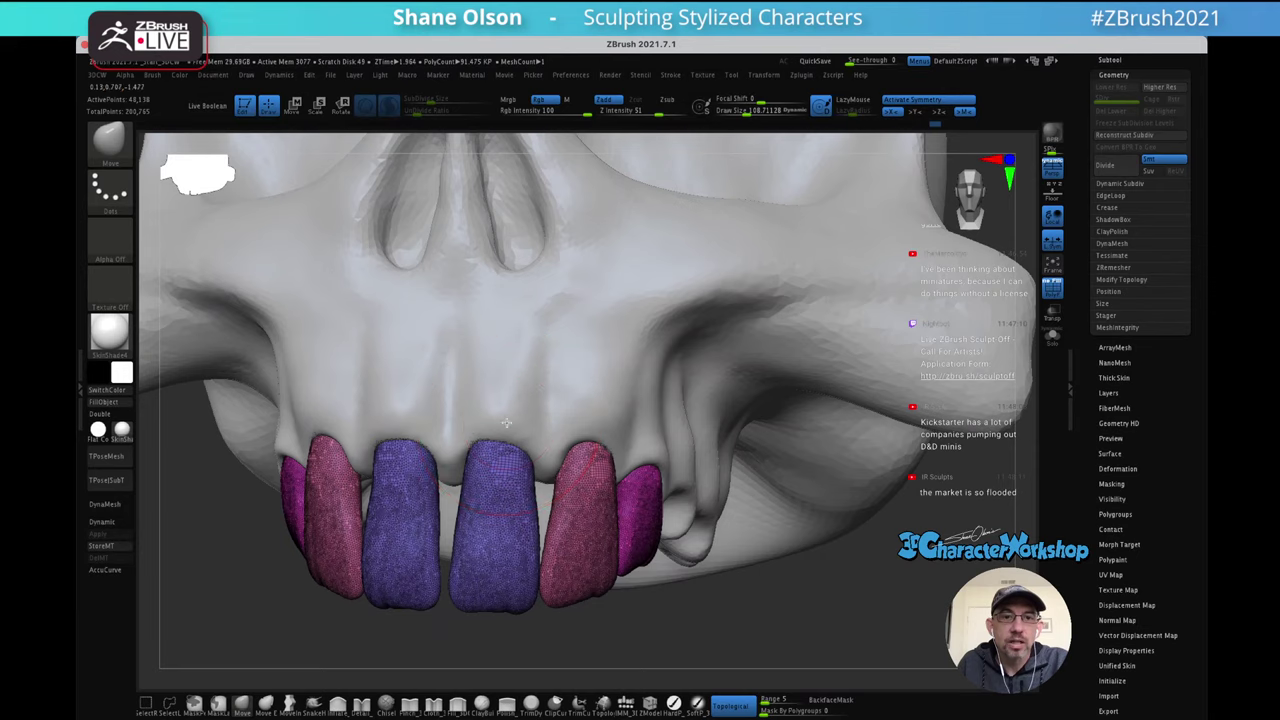
Switch to the skull subtool and reshape the socket edges and bone points between the front teeth with the Move brush at draw size about 65
left_click(508, 424, "alt")
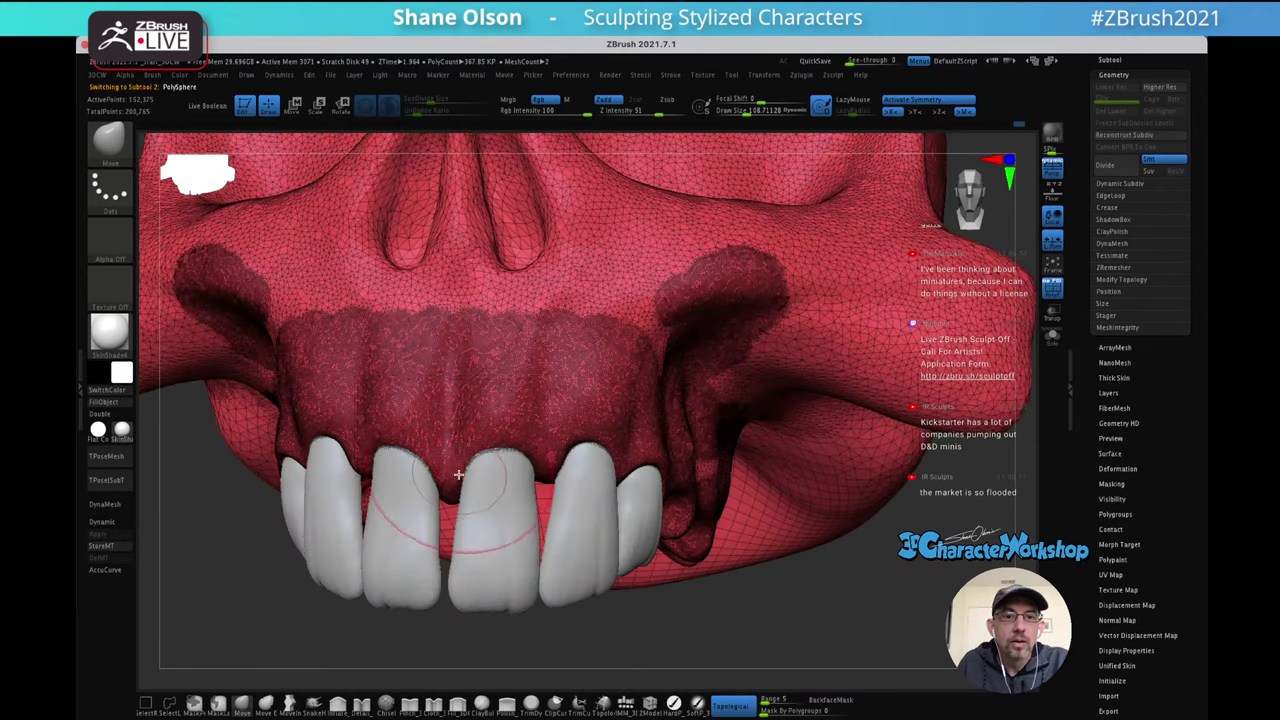
left_click_drag(457, 474, 451, 484)
key("s")
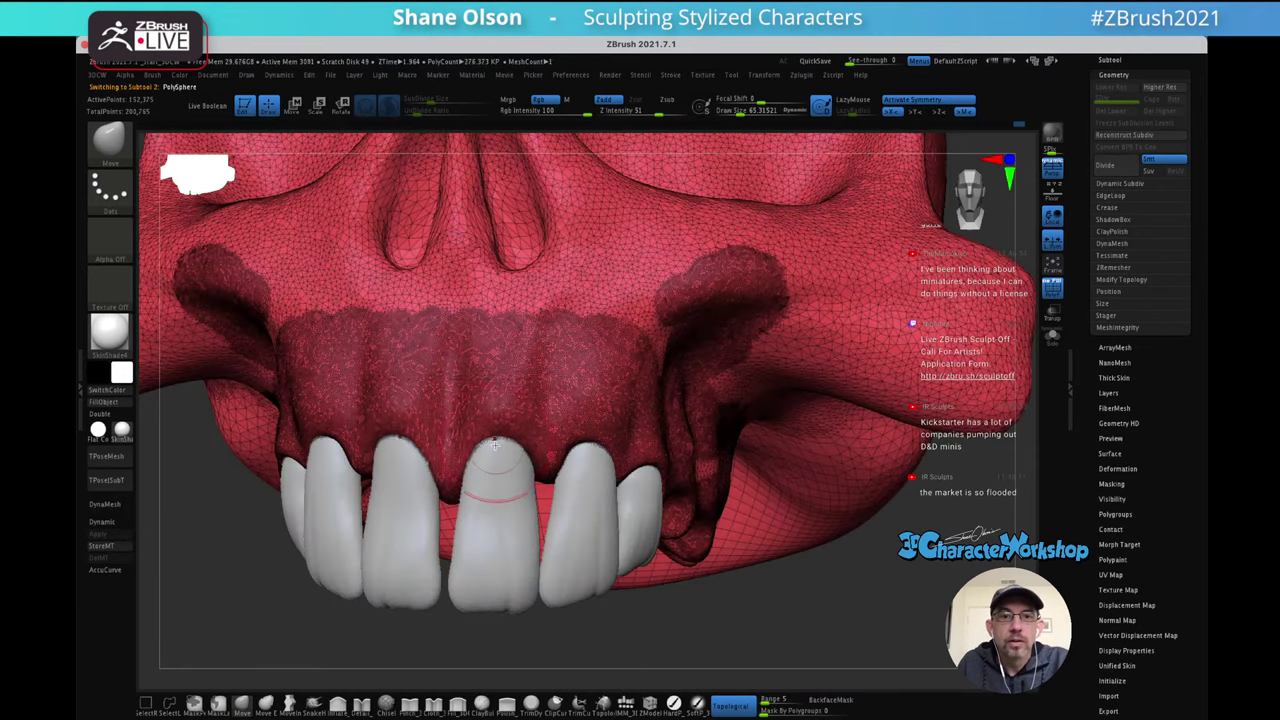
left_click_drag(495, 444, 494, 418)
mouse_move(475, 470)
right_mouse_down()
mouse_move(553, 478)
mouse_move(620, 455)
mouse_move(666, 485)
mouse_move(606, 484)
mouse_move(658, 480)
mouse_move(606, 410)
mouse_move(626, 400)
mouse_move(621, 322)
mouse_move(588, 460)
mouse_move(594, 397)
mouse_move(592, 520)
mouse_move(598, 425)
right_mouse_up()
left_click_drag(600, 428, 606, 424)
mouse_move(606, 424)
right_mouse_down()
mouse_move(611, 475)
mouse_move(603, 420)
right_mouse_up()
right_click_drag(608, 490, 641, 455)
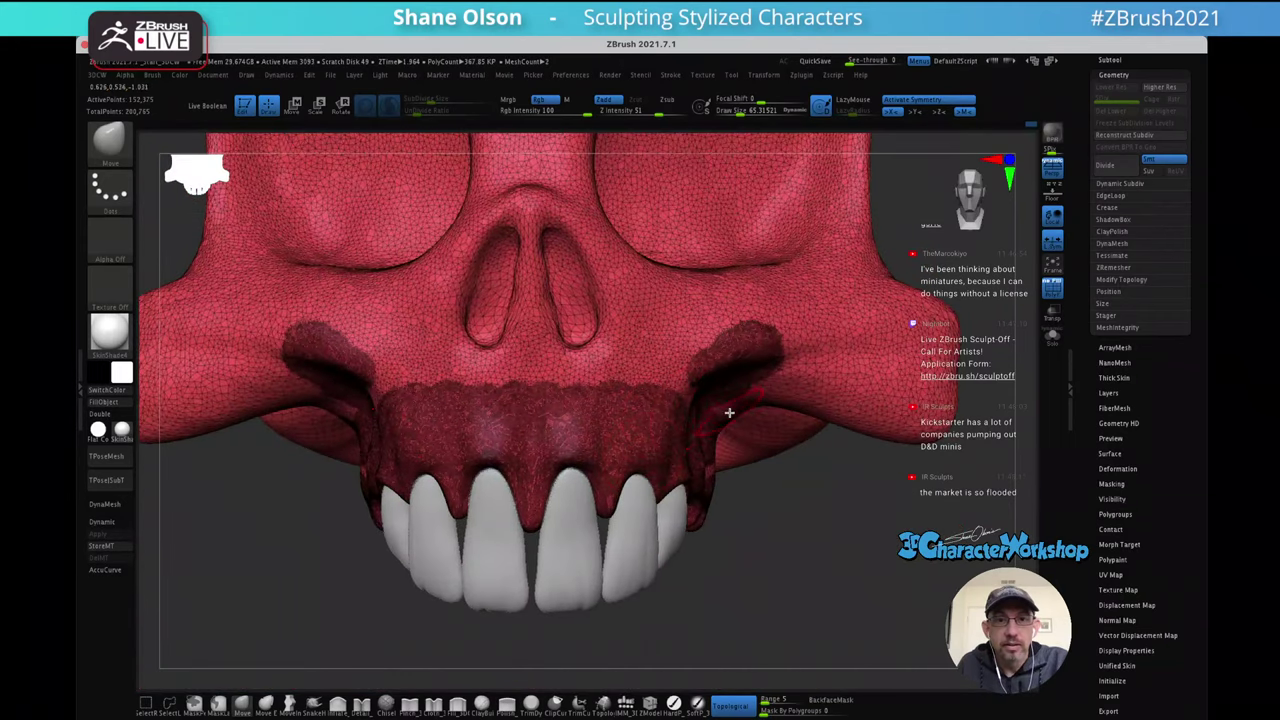
Hide the wireframe and adjust the eye sockets' form with the Move brush at draw size about 215
right_click_drag(729, 412, 745, 501)
key("shift+f")
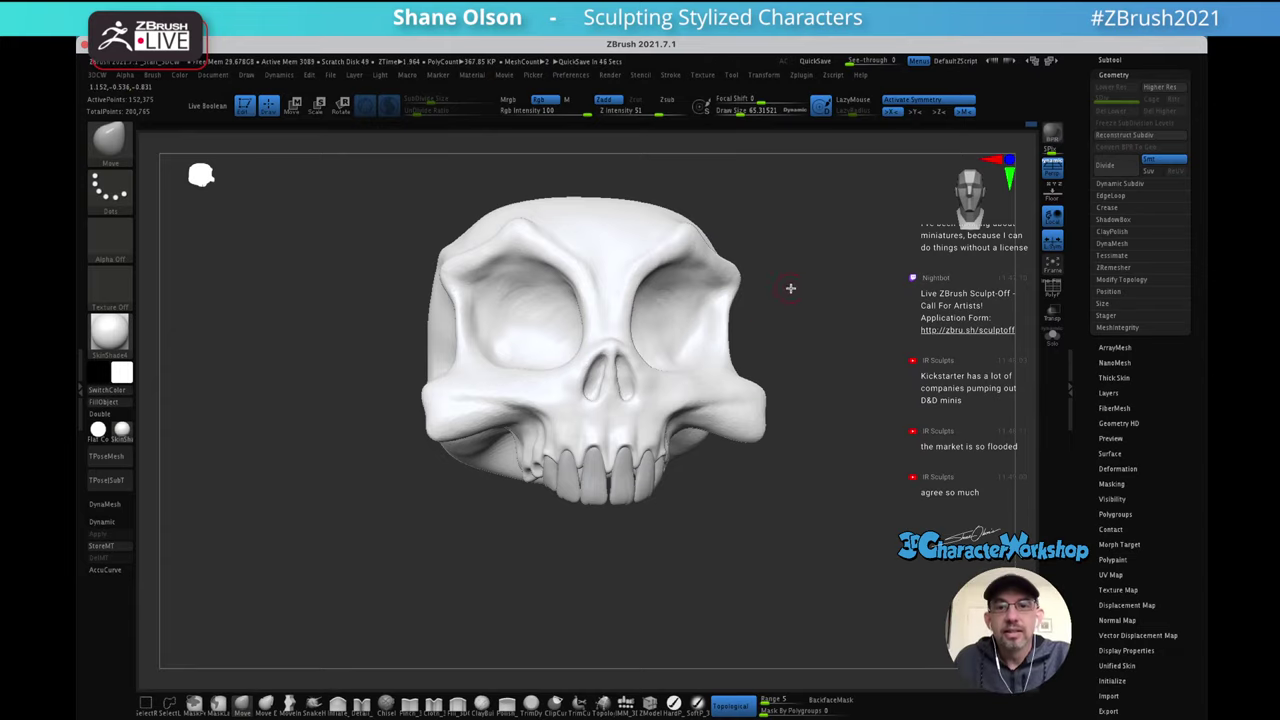
mouse_move(814, 320)
left_mouse_down("alt")
mouse_move(797, 369)
mouse_move(815, 376)
mouse_move(763, 357)
left_mouse_up("alt")
key("s")
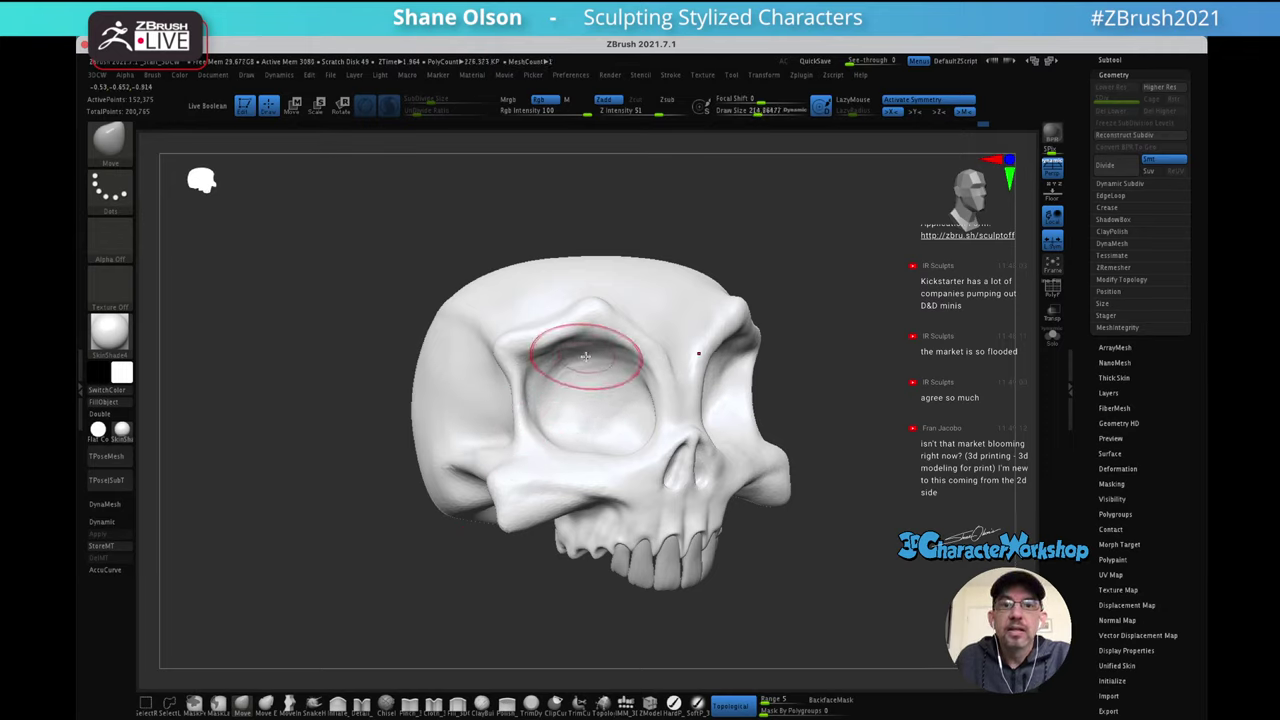
mouse_move(623, 393)
right_mouse_down()
mouse_move(640, 395)
mouse_move(602, 410)
mouse_move(611, 403)
right_mouse_up()
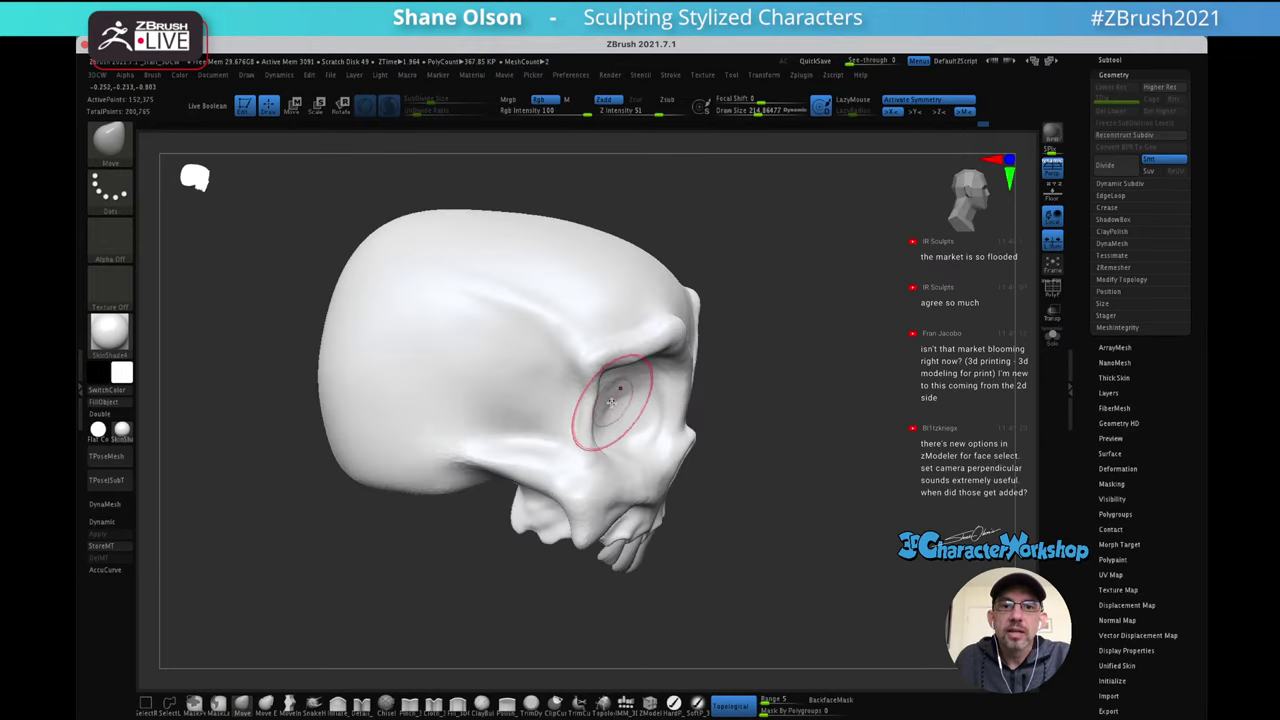
left_click_drag(598, 400, 597, 392)
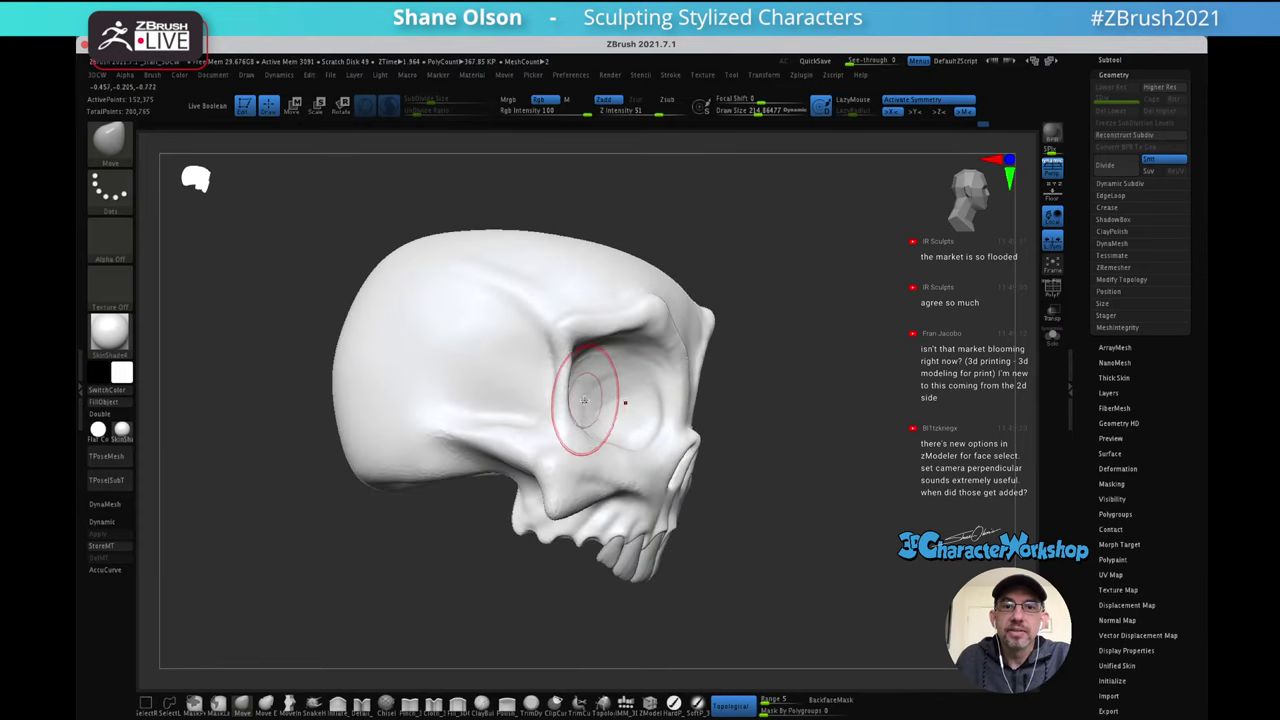
mouse_move(646, 382)
right_mouse_down()
mouse_move(606, 412)
mouse_move(646, 387)
mouse_move(606, 386)
mouse_move(621, 382)
right_mouse_up()
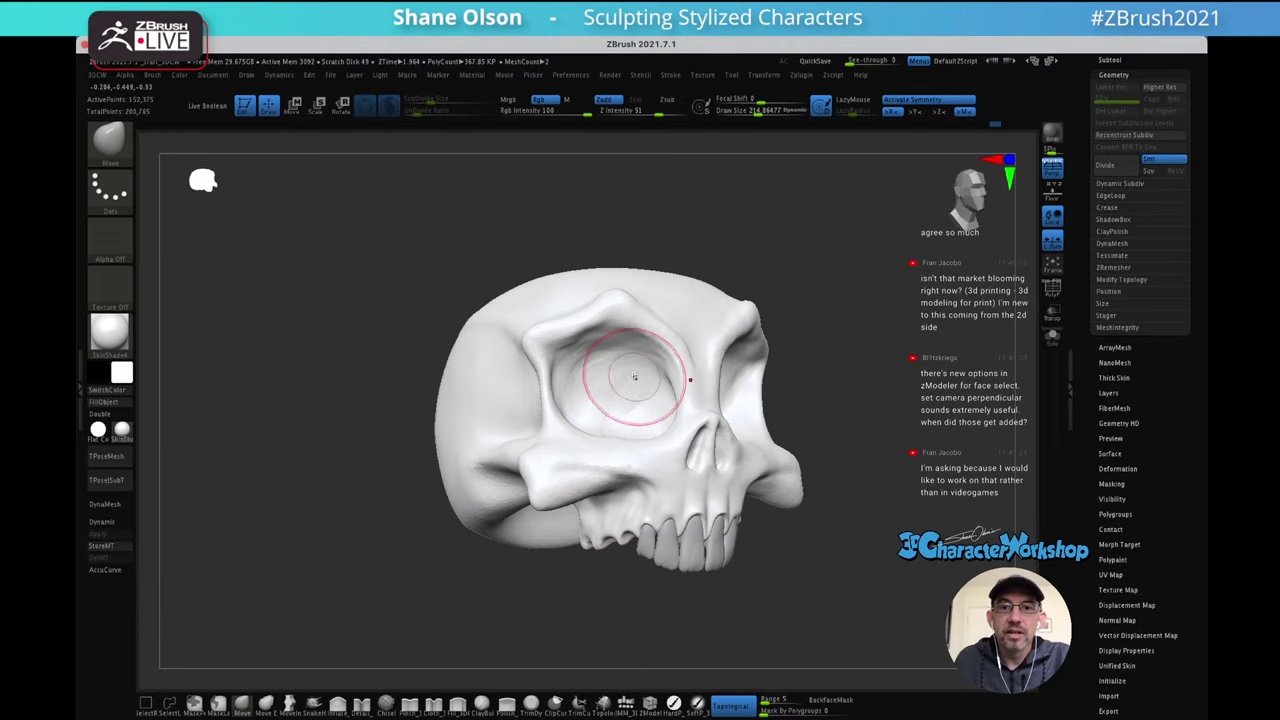
mouse_move(619, 388)
right_mouse_down()
mouse_move(630, 396)
mouse_move(621, 376)
right_mouse_up()
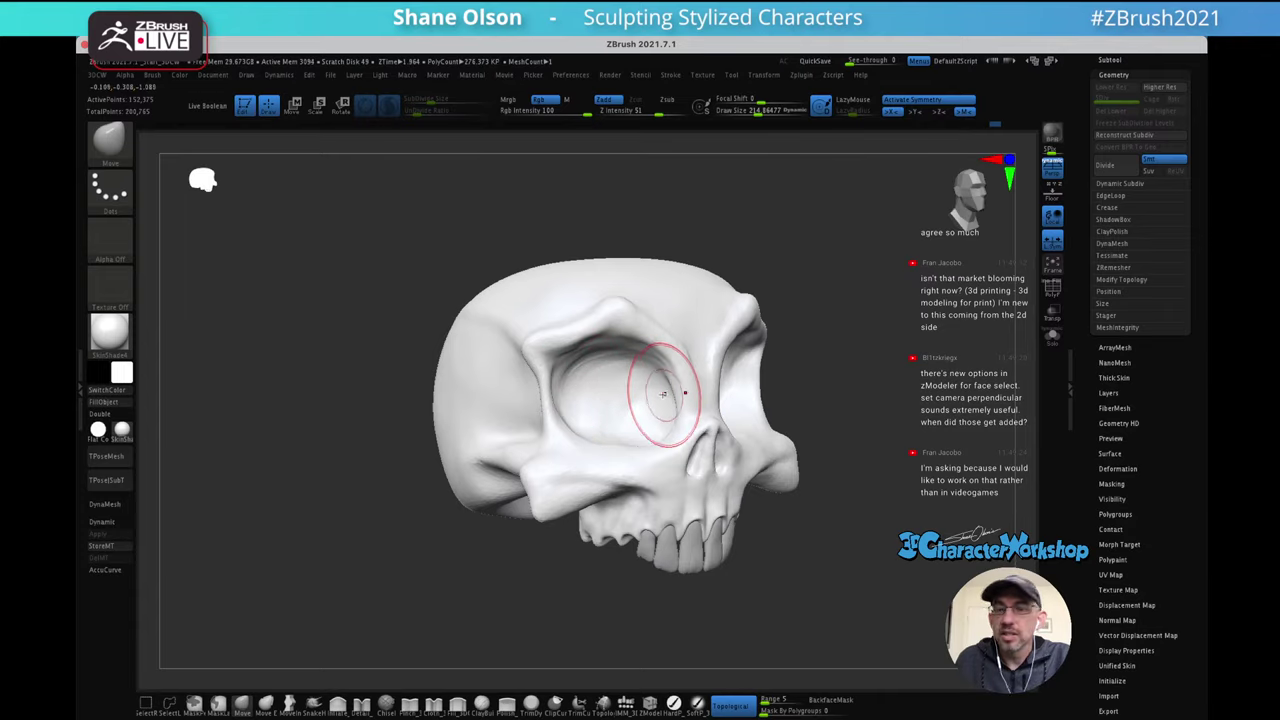
mouse_move(675, 377)
right_mouse_down()
mouse_move(671, 357)
mouse_move(690, 484)
mouse_move(714, 418)
right_mouse_up()
right_click_drag(605, 415, 604, 385)
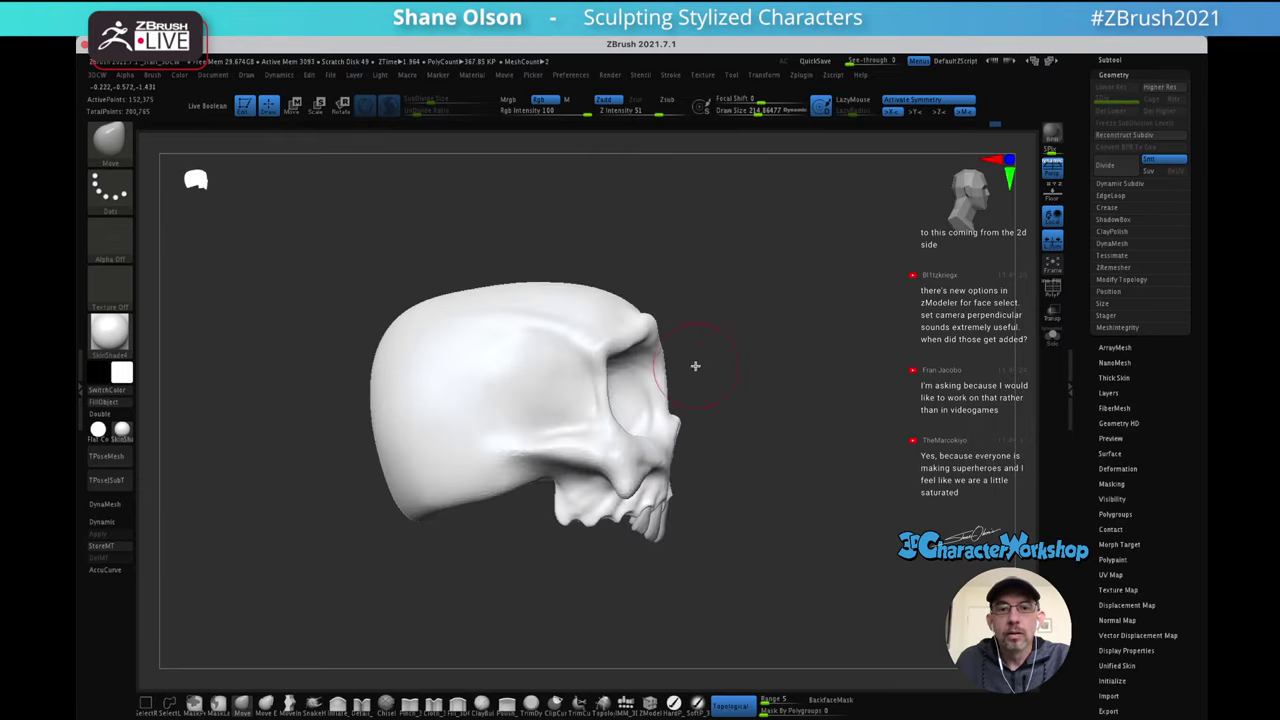
Examine the skull's overall proportions and tooth placement from the front, side and three-quarter views
right_click_drag(784, 376, 680, 374, "ctrl")
mouse_move(836, 325)
right_mouse_down("alt")
mouse_move(778, 312)
mouse_move(831, 301)
mouse_move(842, 330)
right_mouse_up("alt")
right_click_drag(848, 388, 820, 374, "alt")
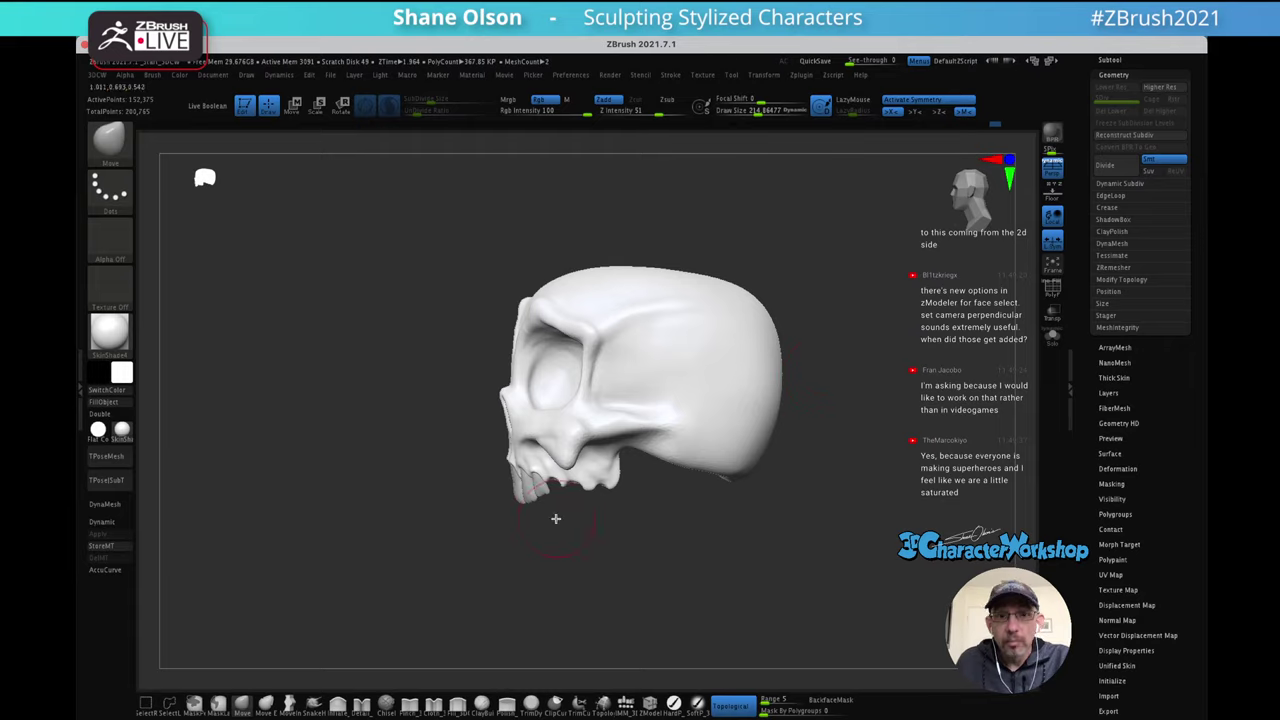
mouse_move(609, 537)
right_mouse_down()
mouse_move(660, 514)
mouse_move(611, 537)
right_mouse_up()
right_click_drag(594, 494, 703, 491)
right_click_drag(753, 457, 775, 466, "alt")
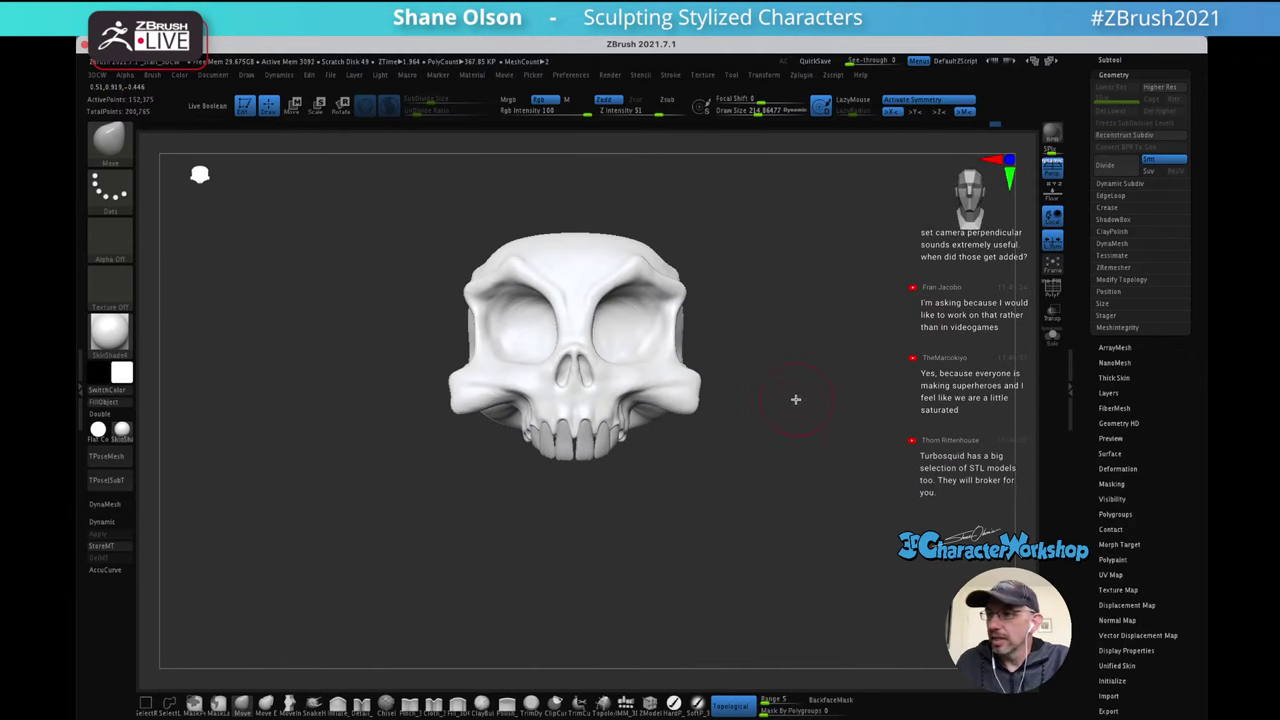
right_click_drag(795, 400, 802, 425, "ctrl")
right_click_drag(813, 400, 804, 432, "alt")
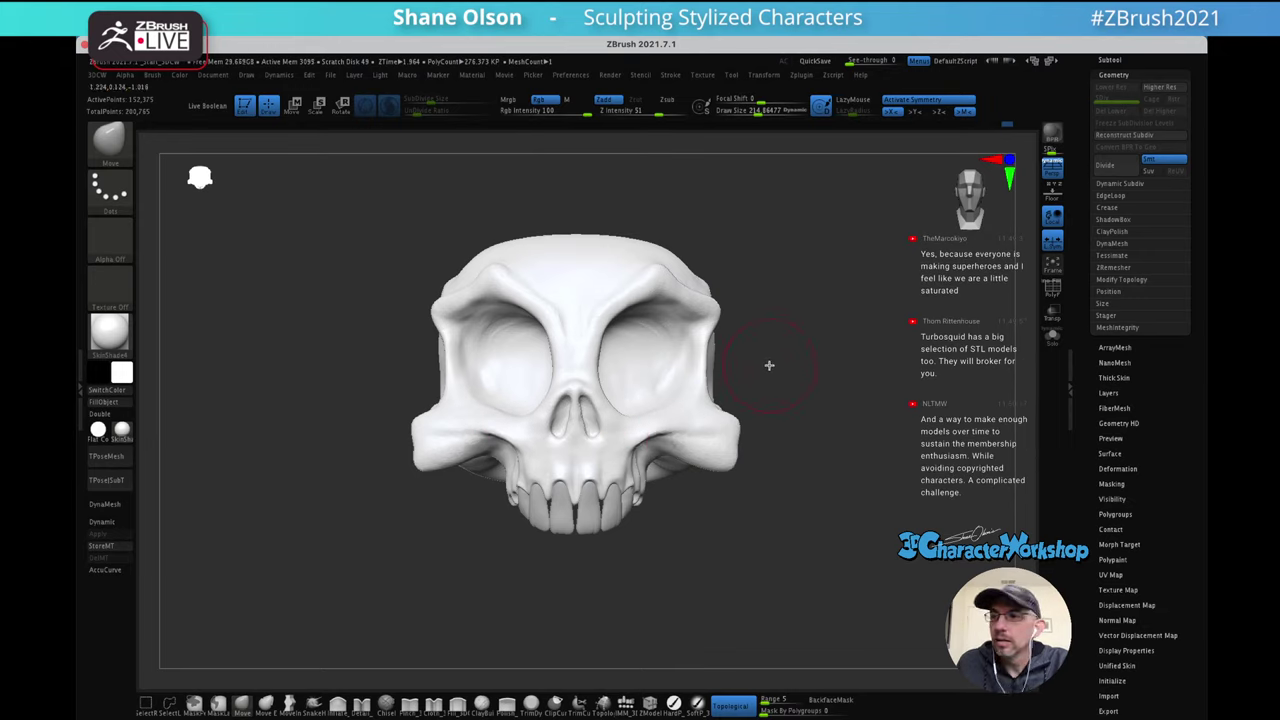
mouse_move(811, 346)
left_mouse_down()
mouse_move(808, 357)
mouse_move(858, 361)
mouse_move(706, 442)
left_mouse_up()
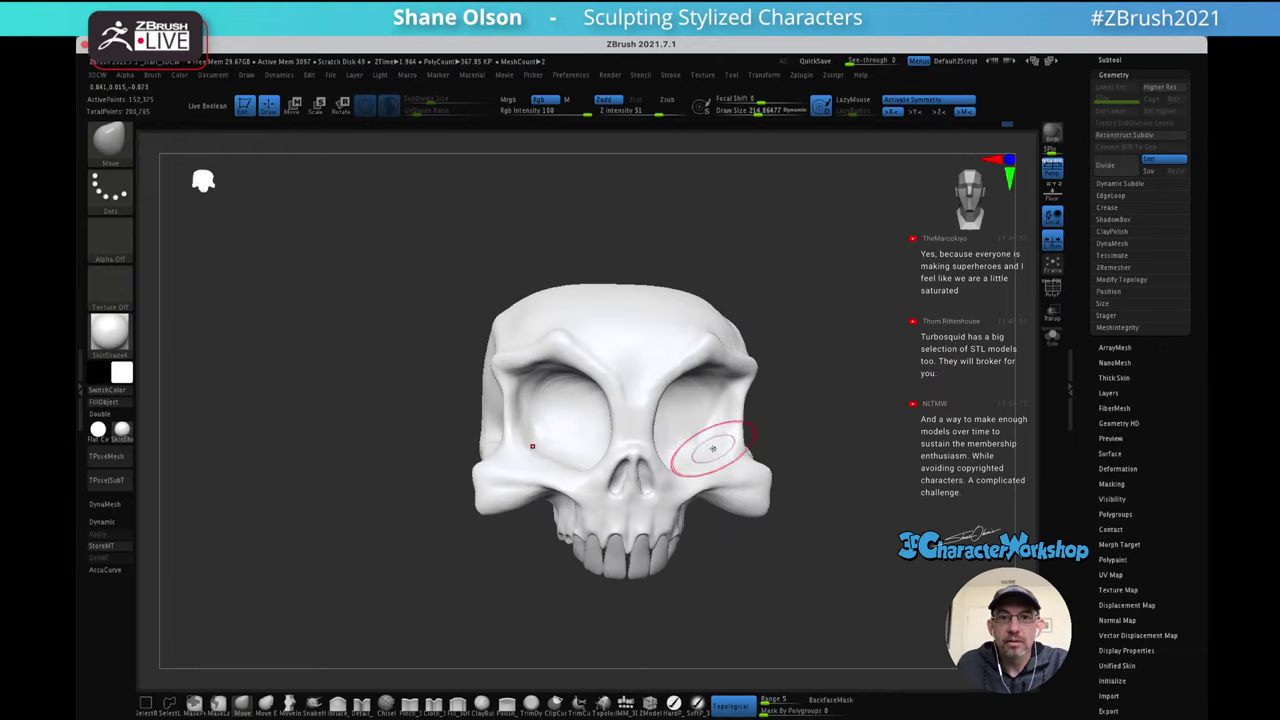
mouse_move(842, 377)
left_mouse_down()
mouse_move(837, 337)
mouse_move(784, 431)
mouse_move(729, 414)
mouse_move(735, 431)
left_mouse_up()
key("s")
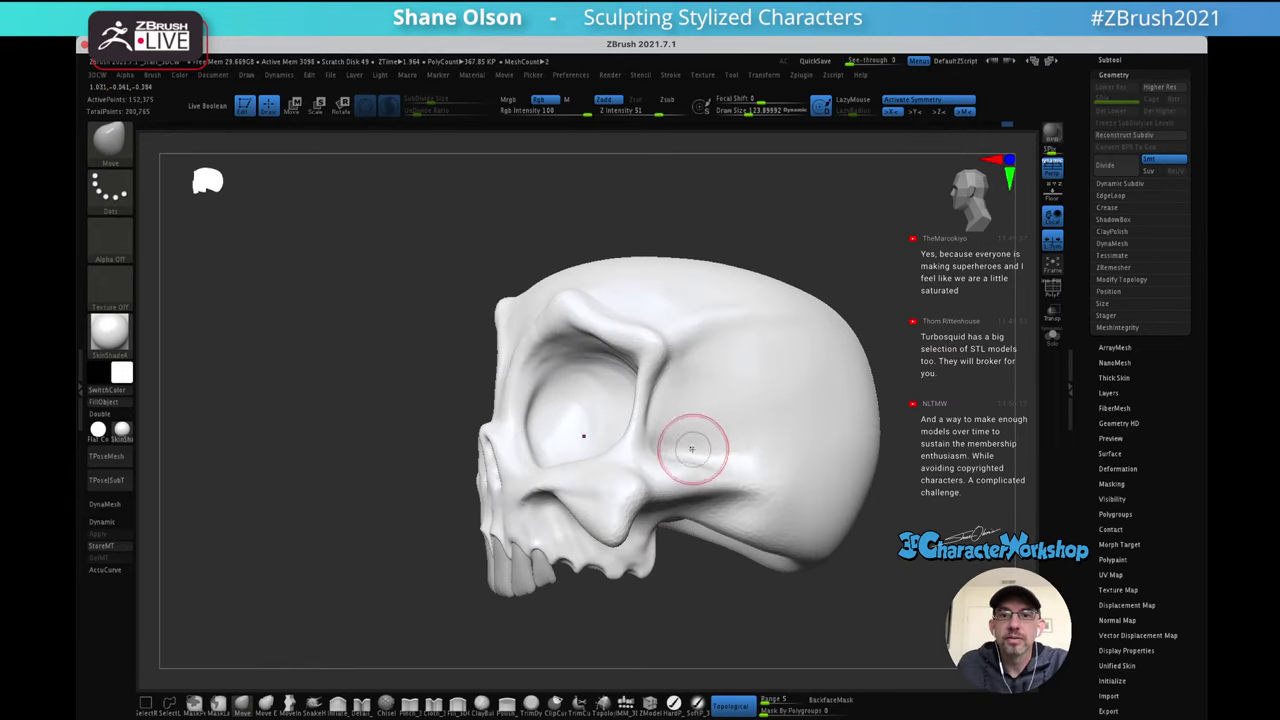
mouse_move(678, 433)
right_mouse_down()
mouse_move(676, 417)
mouse_move(704, 413)
mouse_move(665, 459)
right_mouse_up()
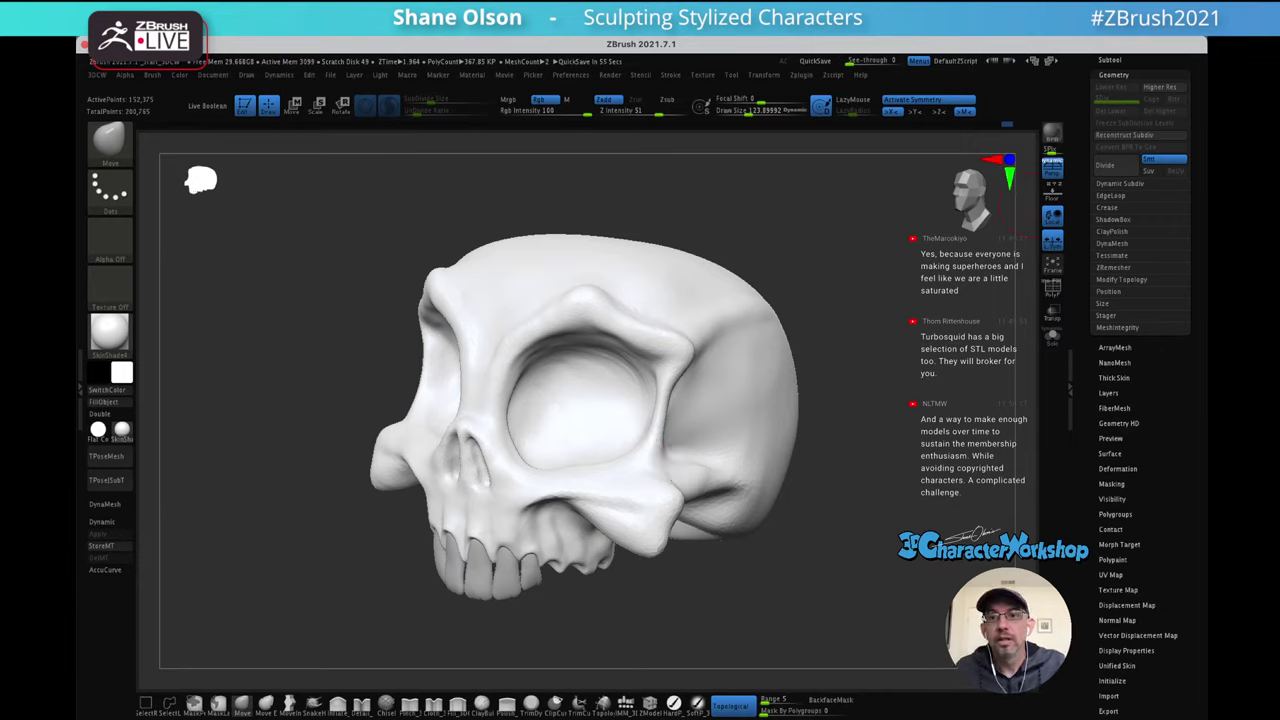
Save the tool as Adam_Skull_01 in the ZTLs folder inside Google Drive's My Drive/Twitch folder
scroll(1082, 82, "up", 3)
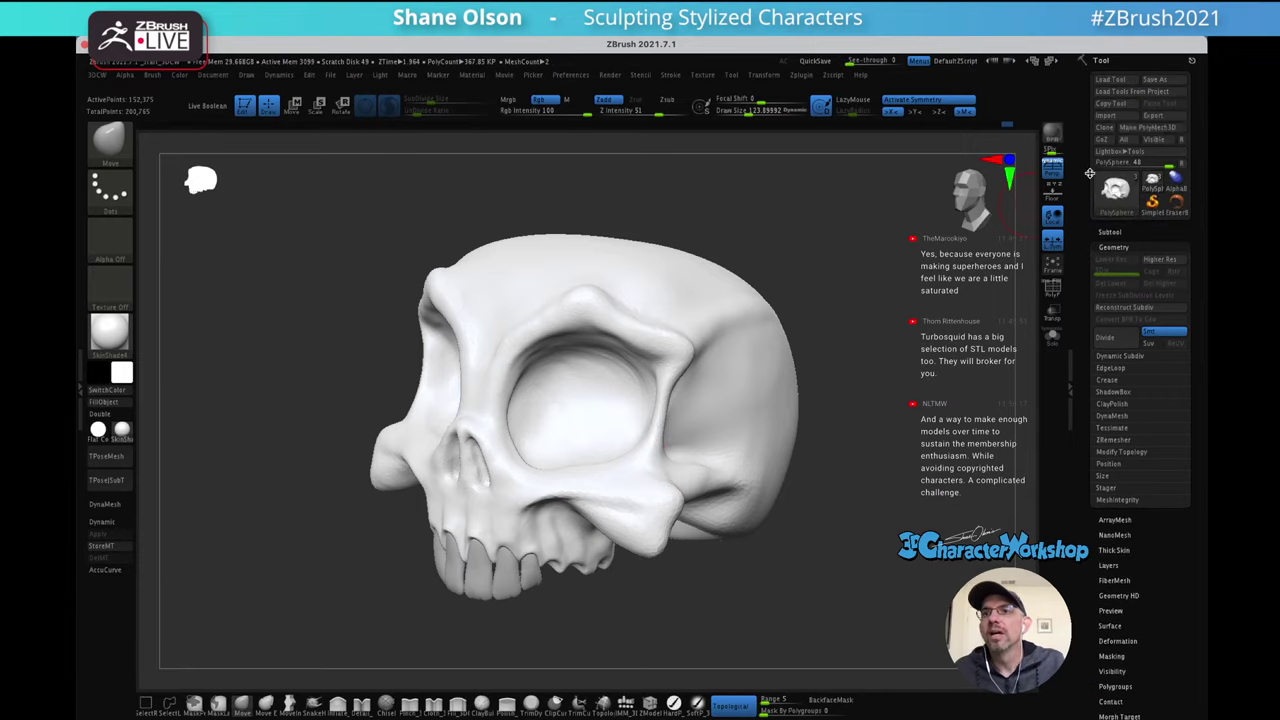
left_click(1163, 81)
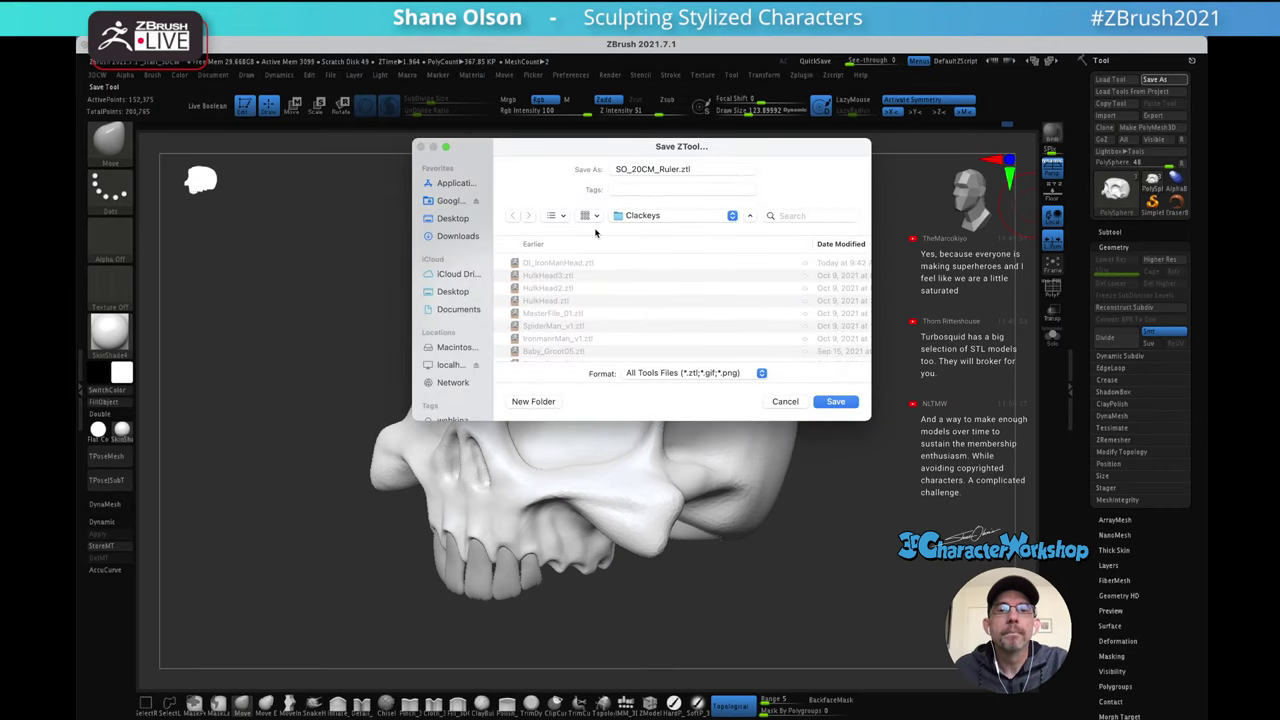
left_click(455, 203)
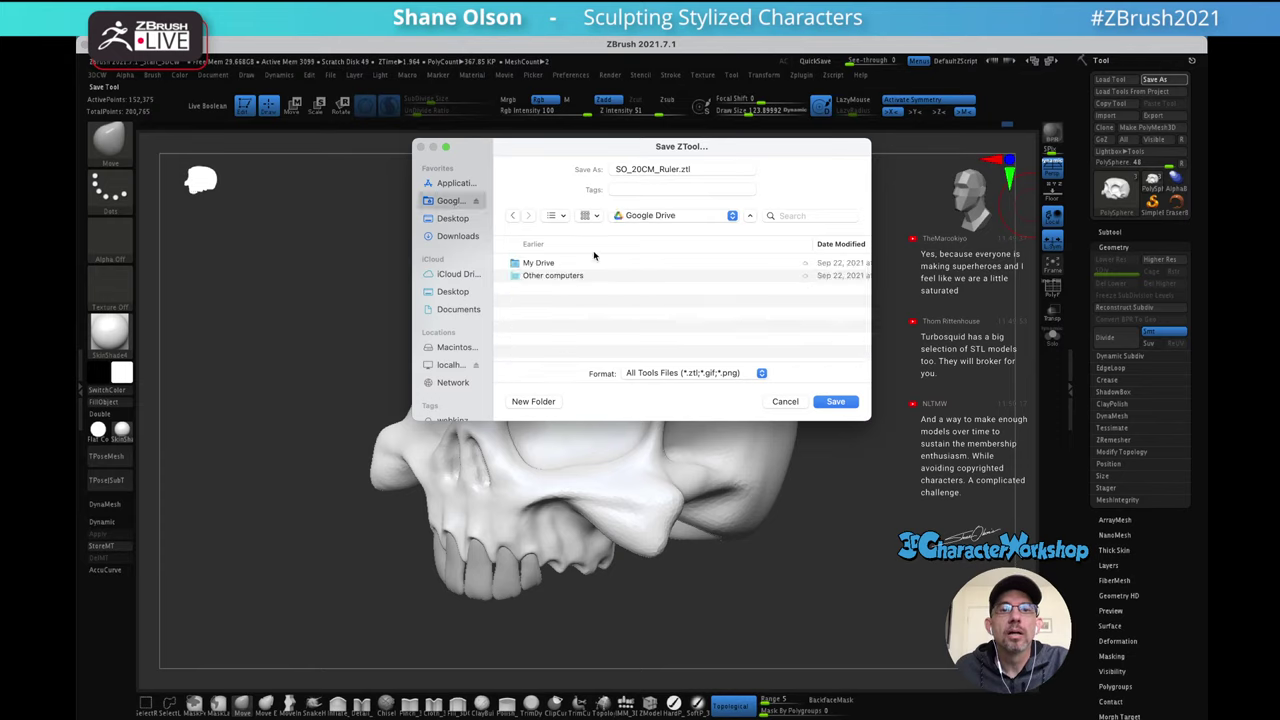
double_click(564, 265)
scroll(565, 268, "down", 1)
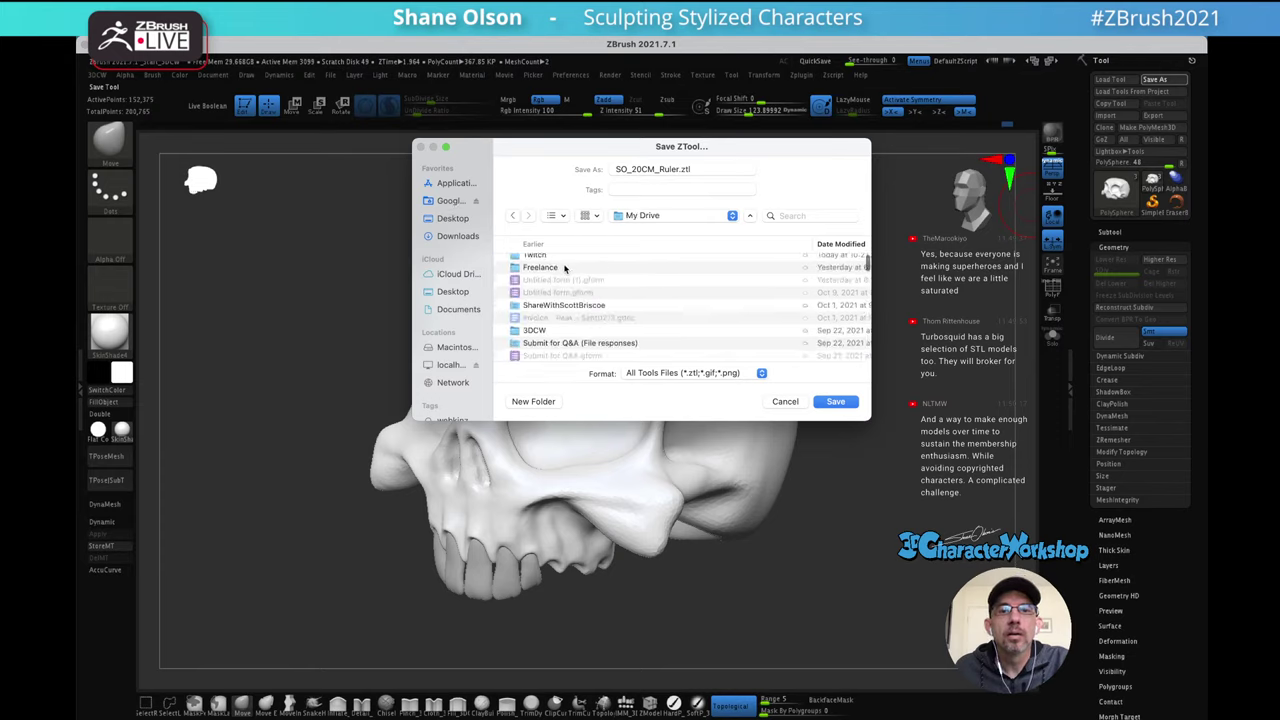
double_click(563, 258)
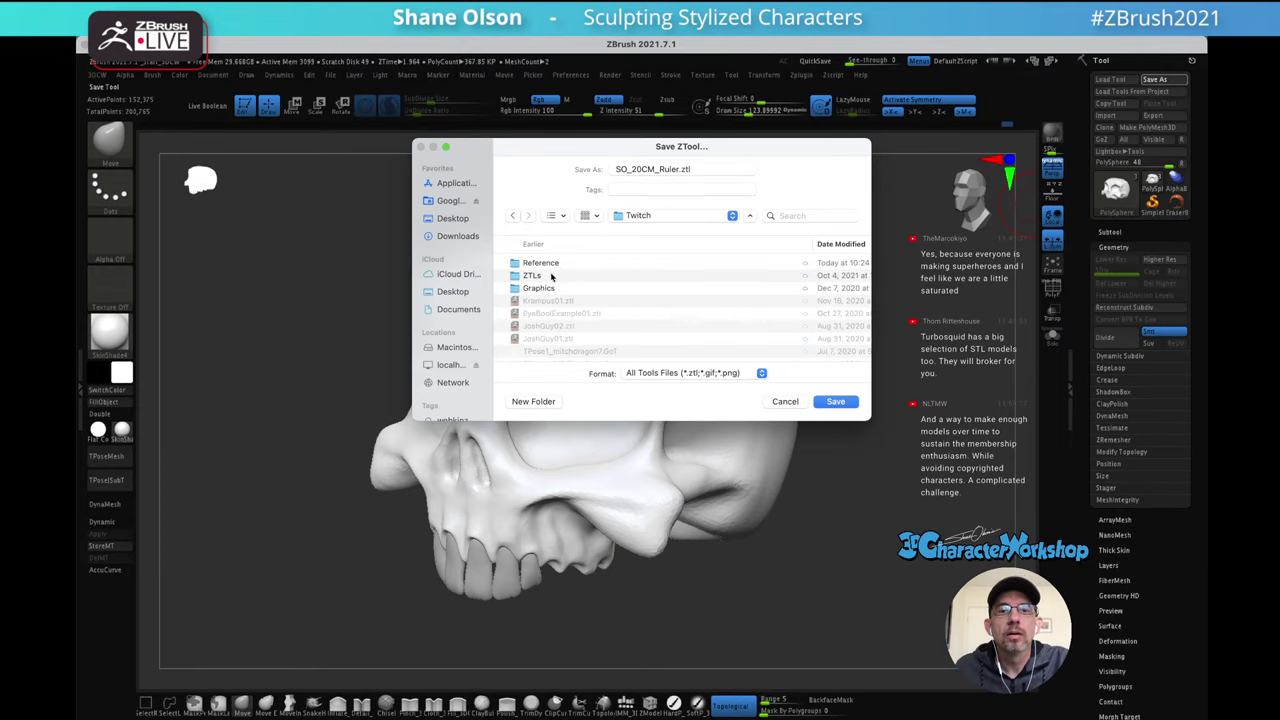
double_click(550, 276)
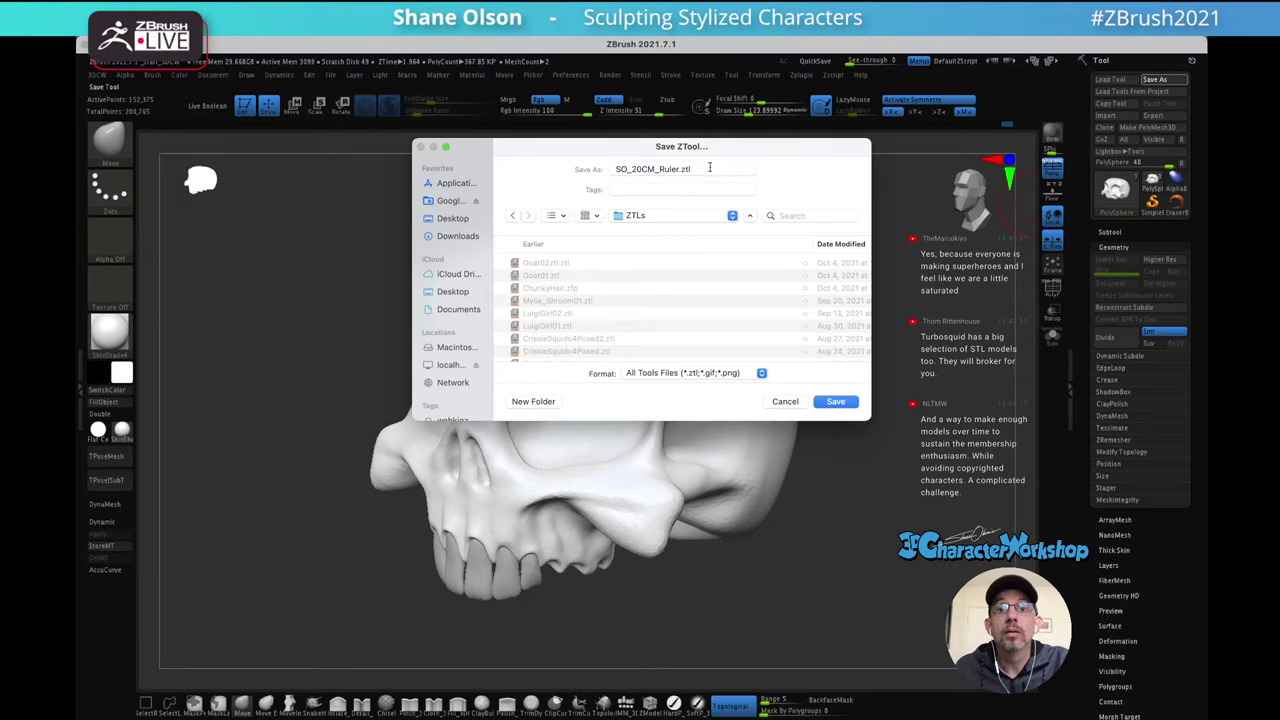
left_click(710, 168)
type("Ac")
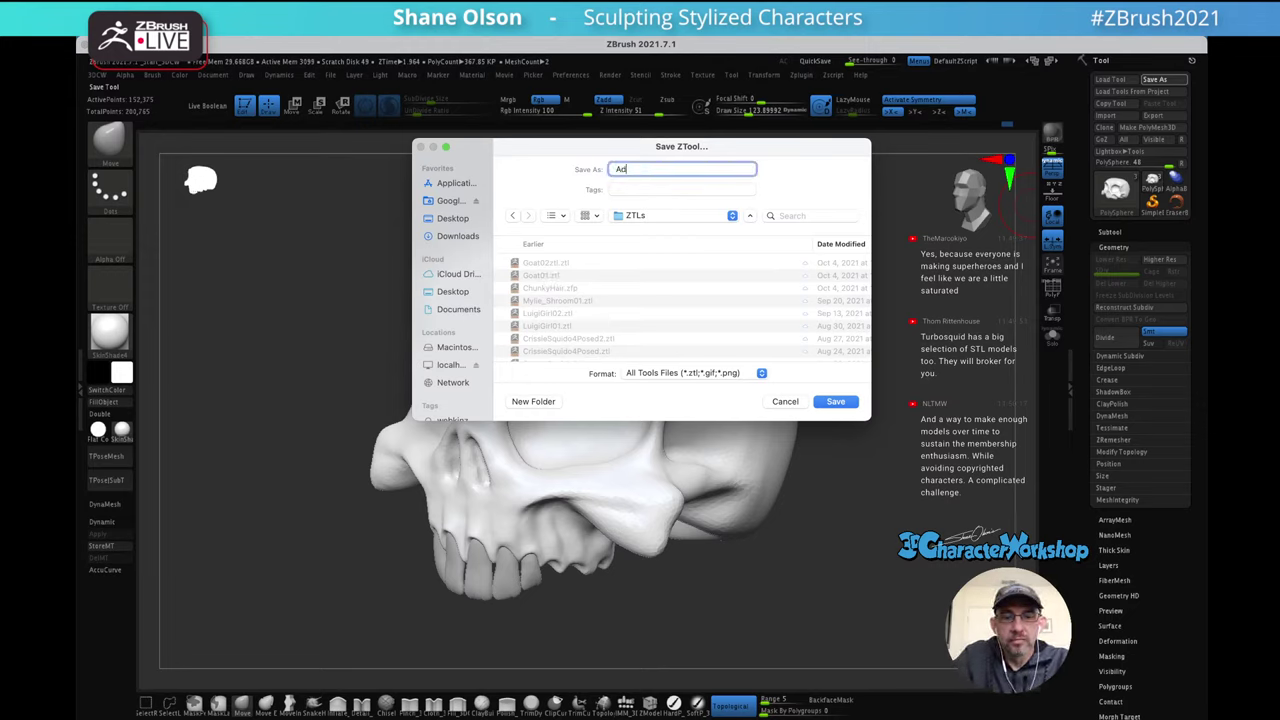
type("am_Sk")
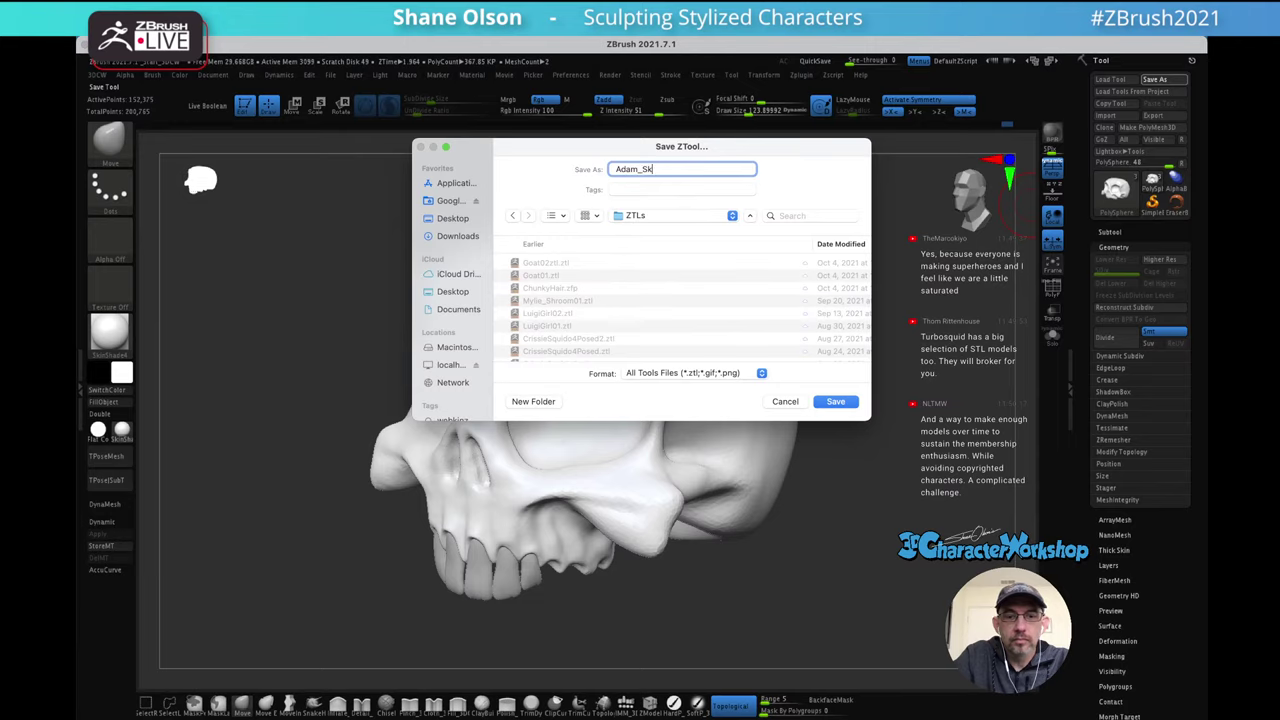
type("ull_01")
key("Return")
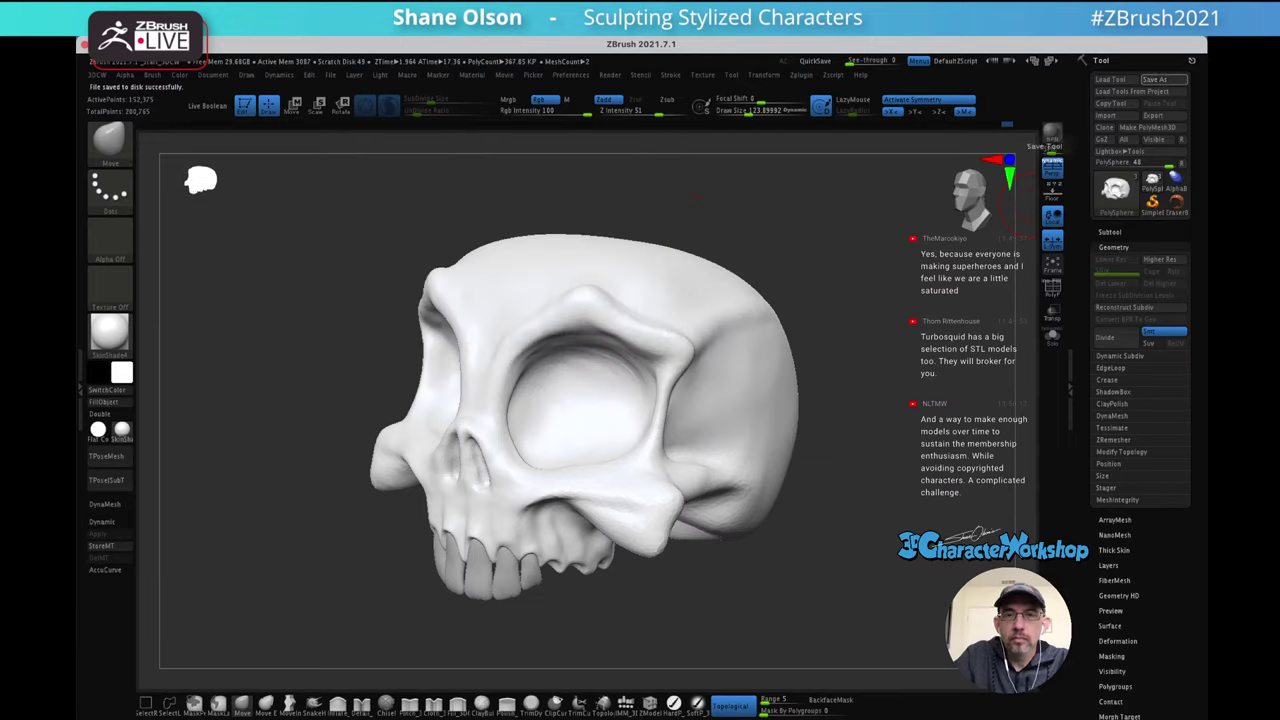
Examine the skull and its fitted teeth from the side, the front and a zoomed-out view
mouse_move(854, 357)
left_mouse_down()
mouse_move(760, 266)
mouse_move(688, 272)
mouse_move(718, 280)
left_mouse_up()
key("b")
key("m")
key("t")
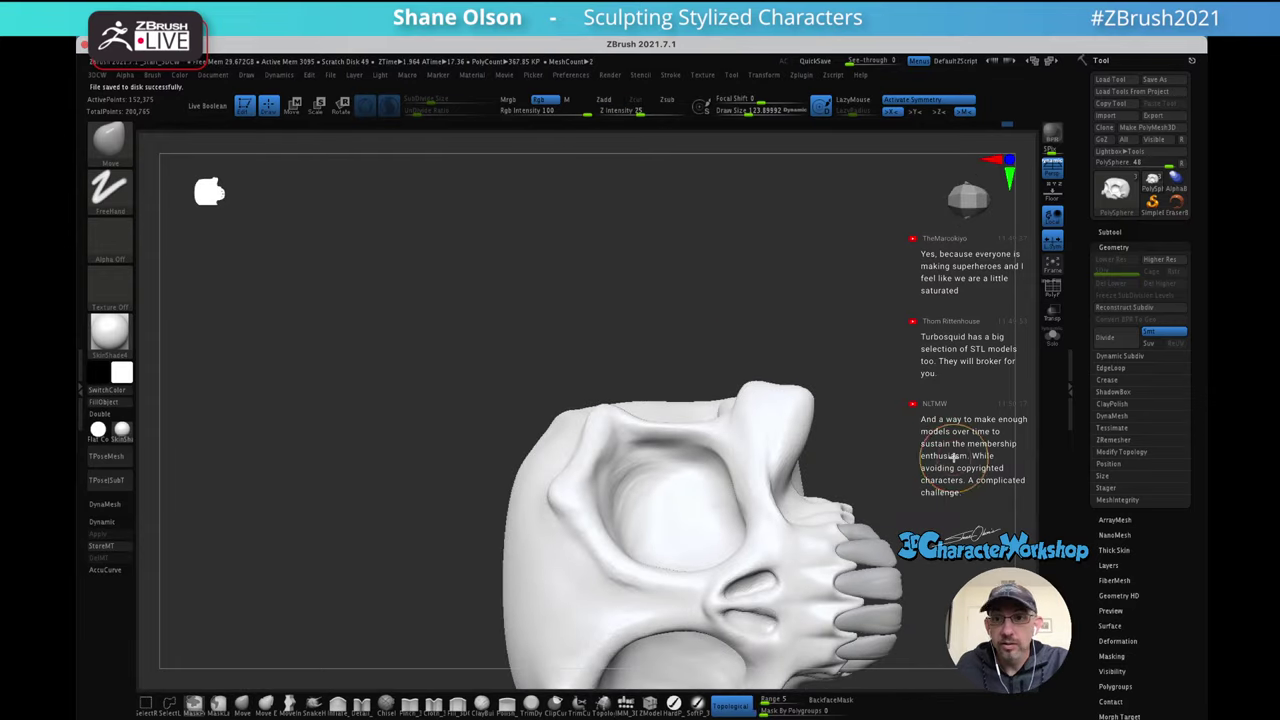
left_click_drag(930, 421, 700, 470)
left_click_drag(290, 400, 430, 397)
mouse_move(851, 438)
left_mouse_down()
mouse_move(829, 406)
mouse_move(843, 431)
mouse_move(828, 517)
mouse_move(875, 507)
mouse_move(866, 424)
left_mouse_up()
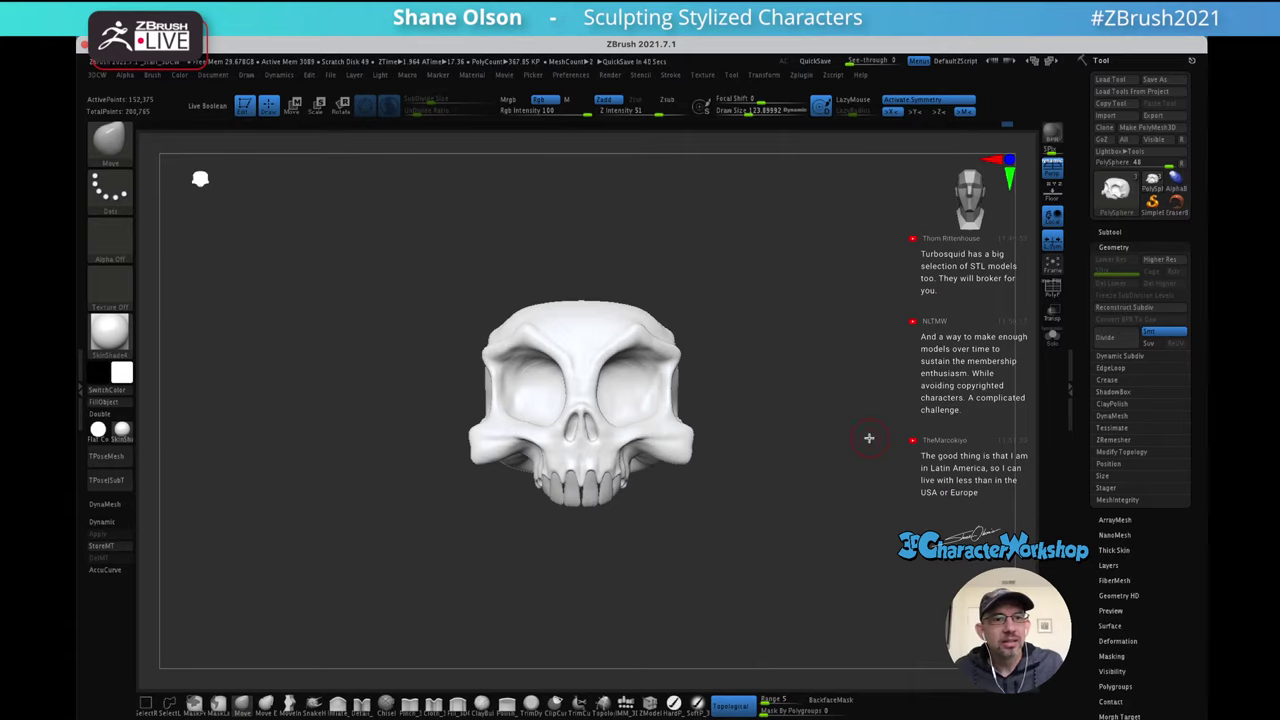
left_click_drag(809, 477, 815, 477)
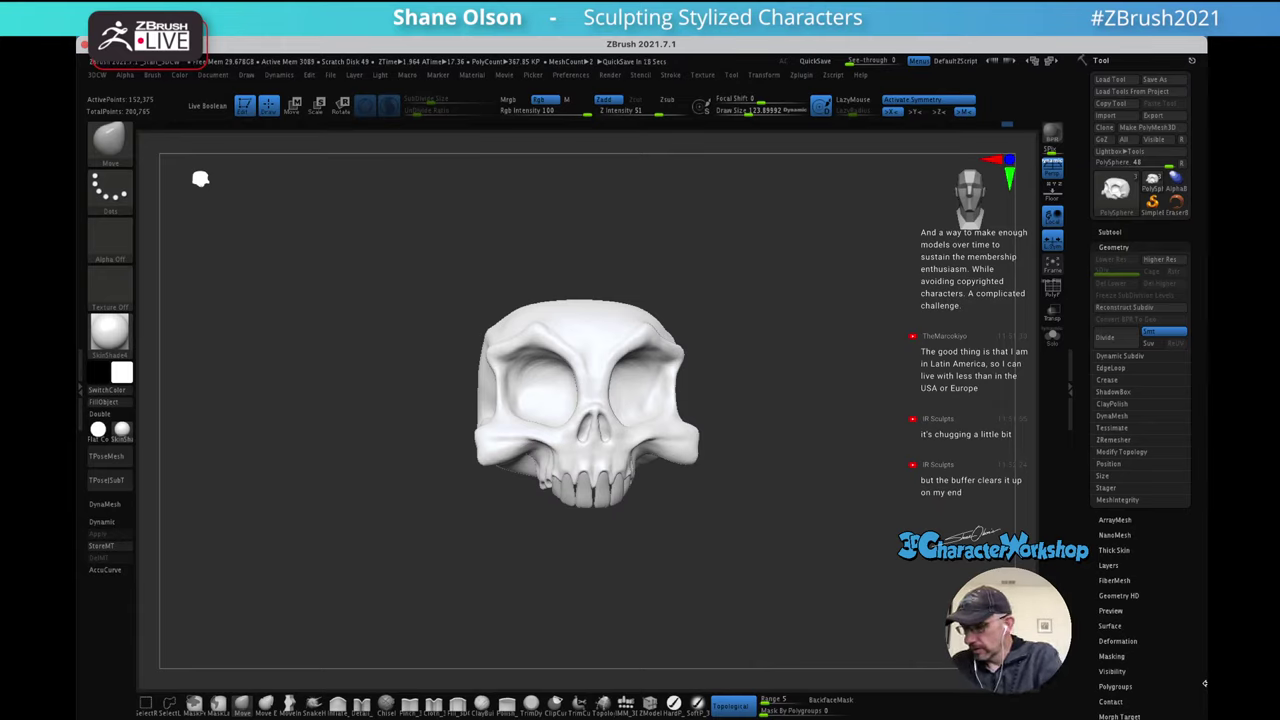
mouse_move(1203, 718)
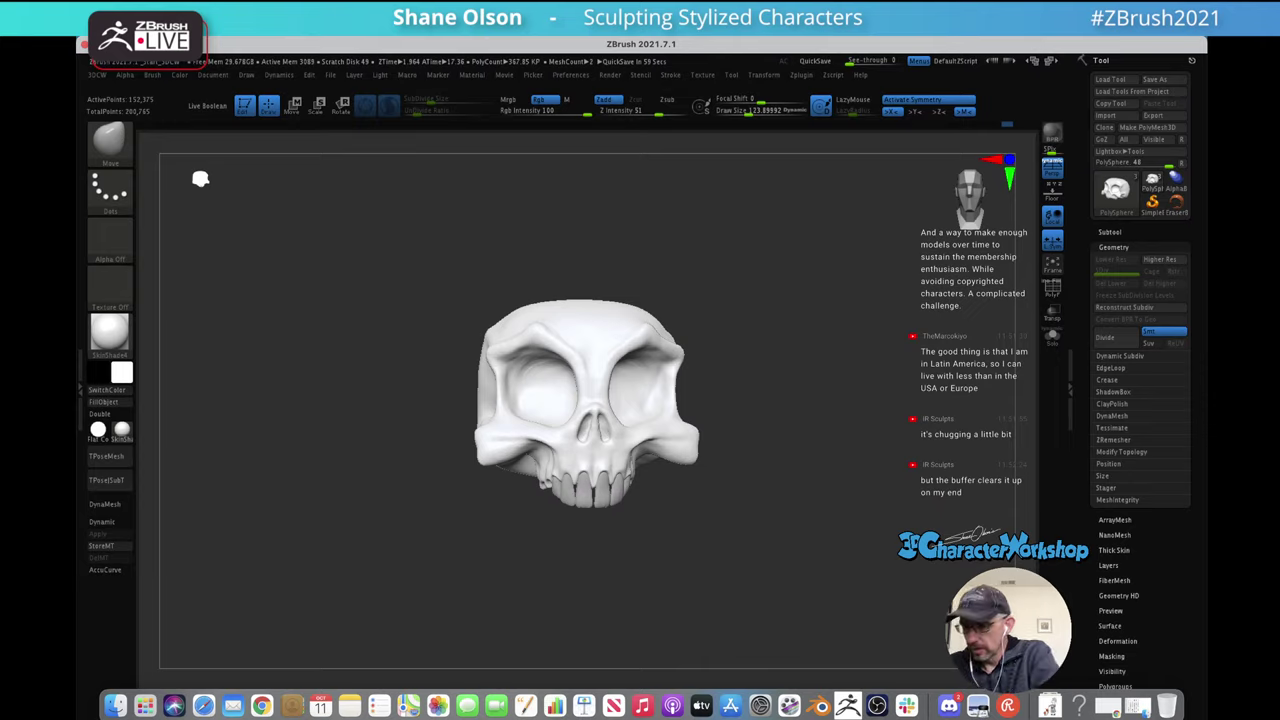
right_click(1166, 705)
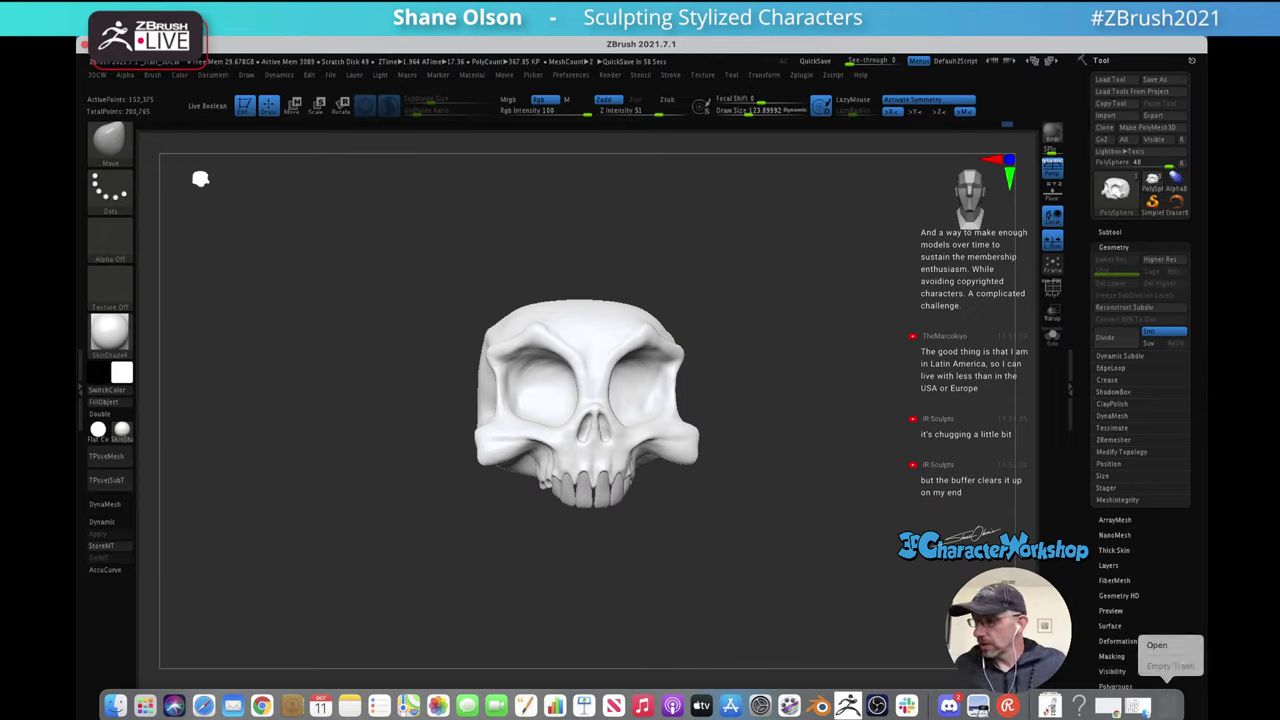
left_click(860, 544)
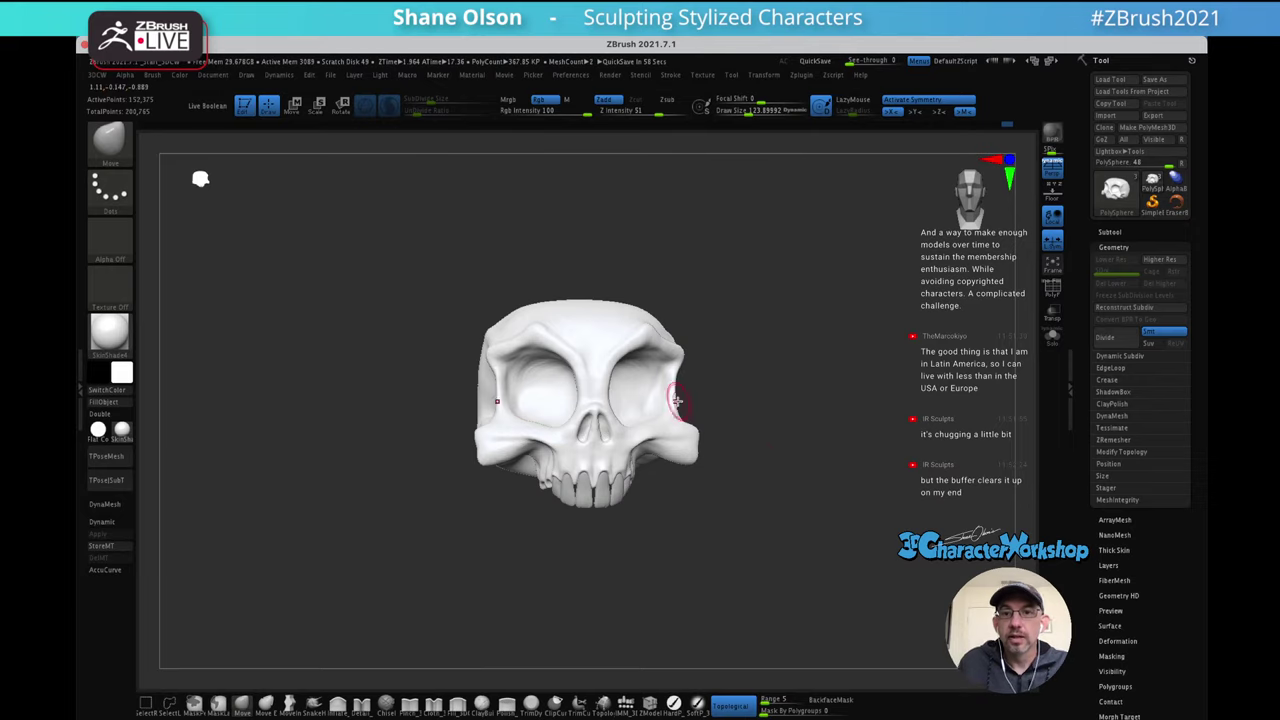
Turn the skull to a straight view from below and activate the IMM_3DCW insert brush with a QuadSphere
left_click_drag(684, 400, 776, 345)
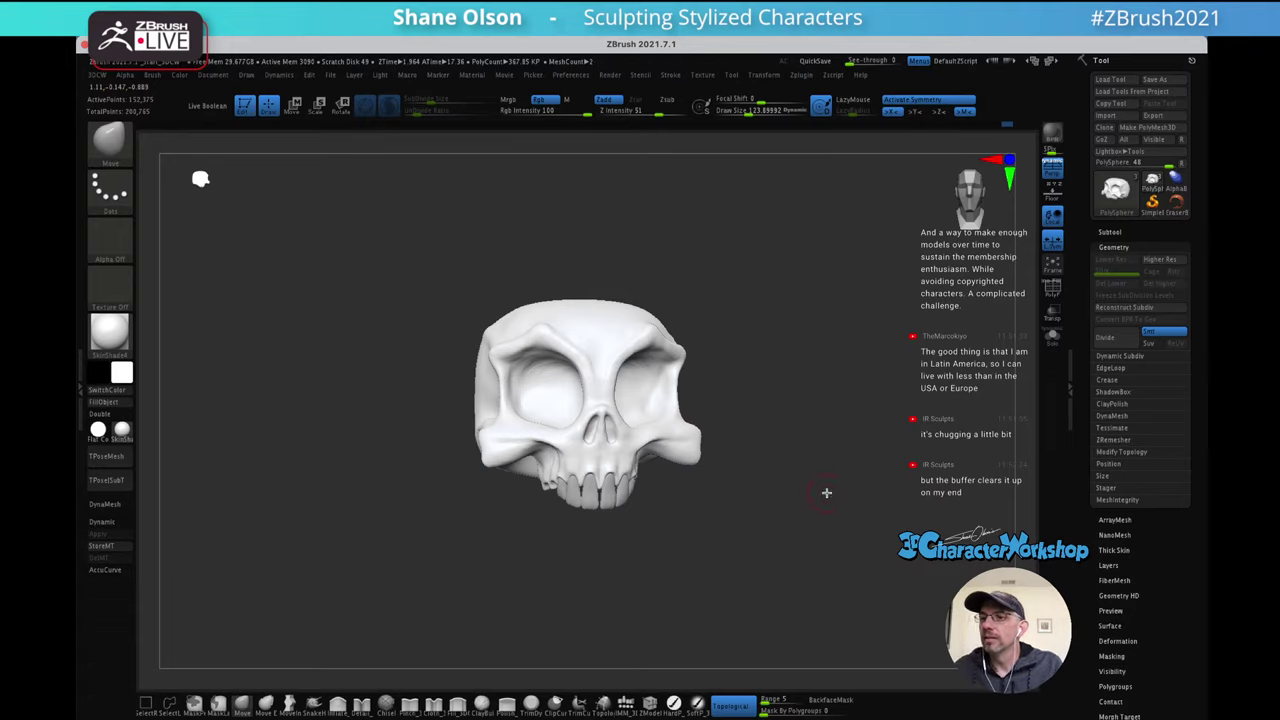
right_click_drag(795, 431, 823, 455)
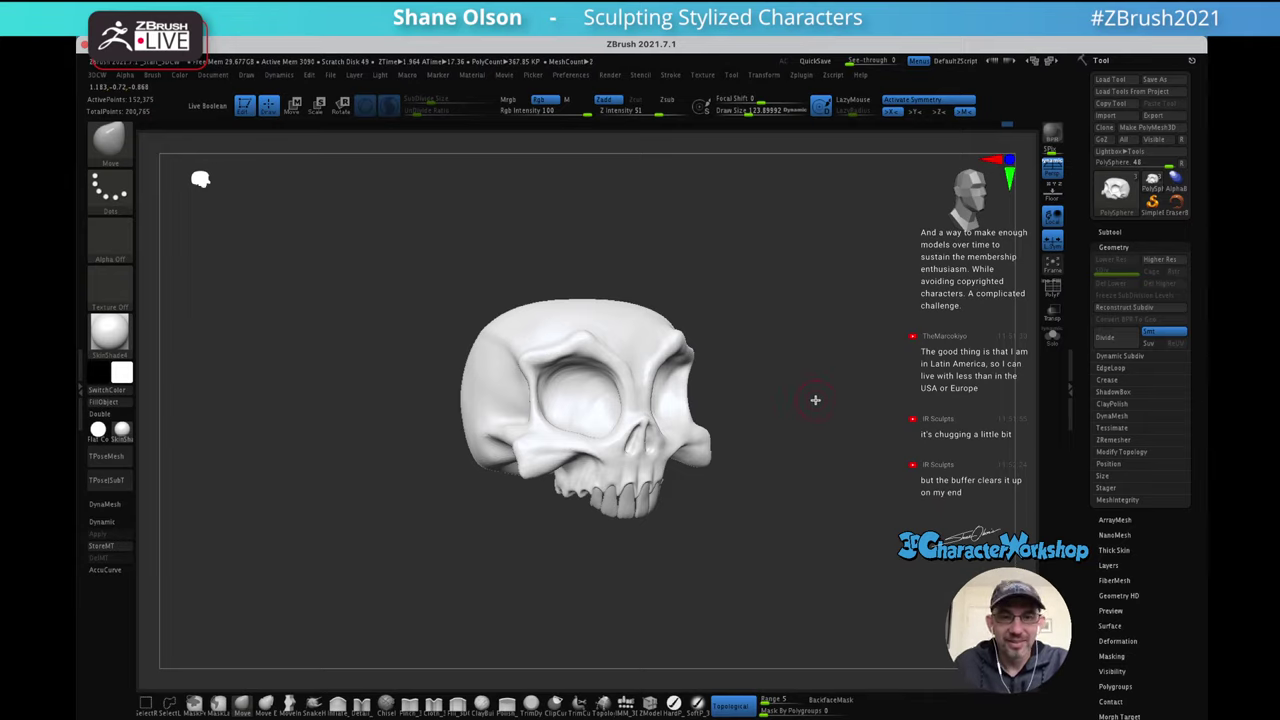
left_click_drag(815, 400, 808, 413, "shift")
mouse_move(817, 376)
right_mouse_down("shift")
mouse_move(814, 409)
mouse_move(794, 383)
mouse_move(797, 329)
mouse_move(818, 415)
right_mouse_up("shift")
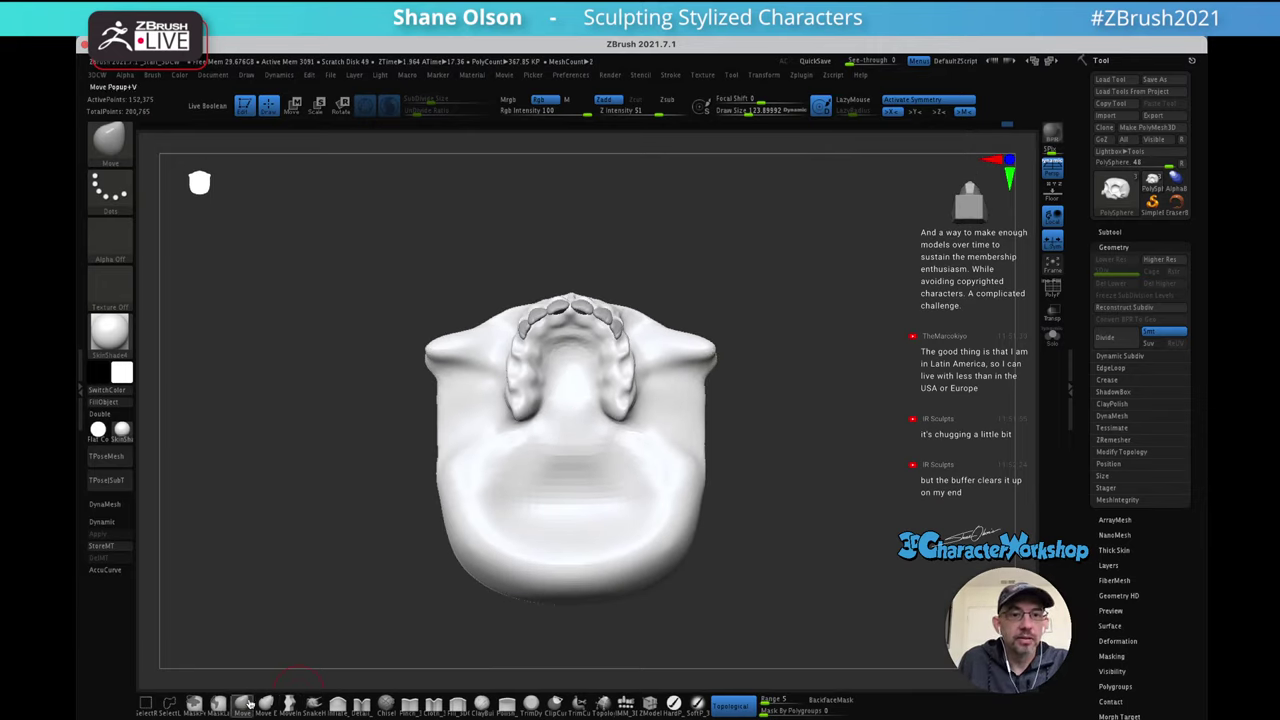
left_click(622, 703)
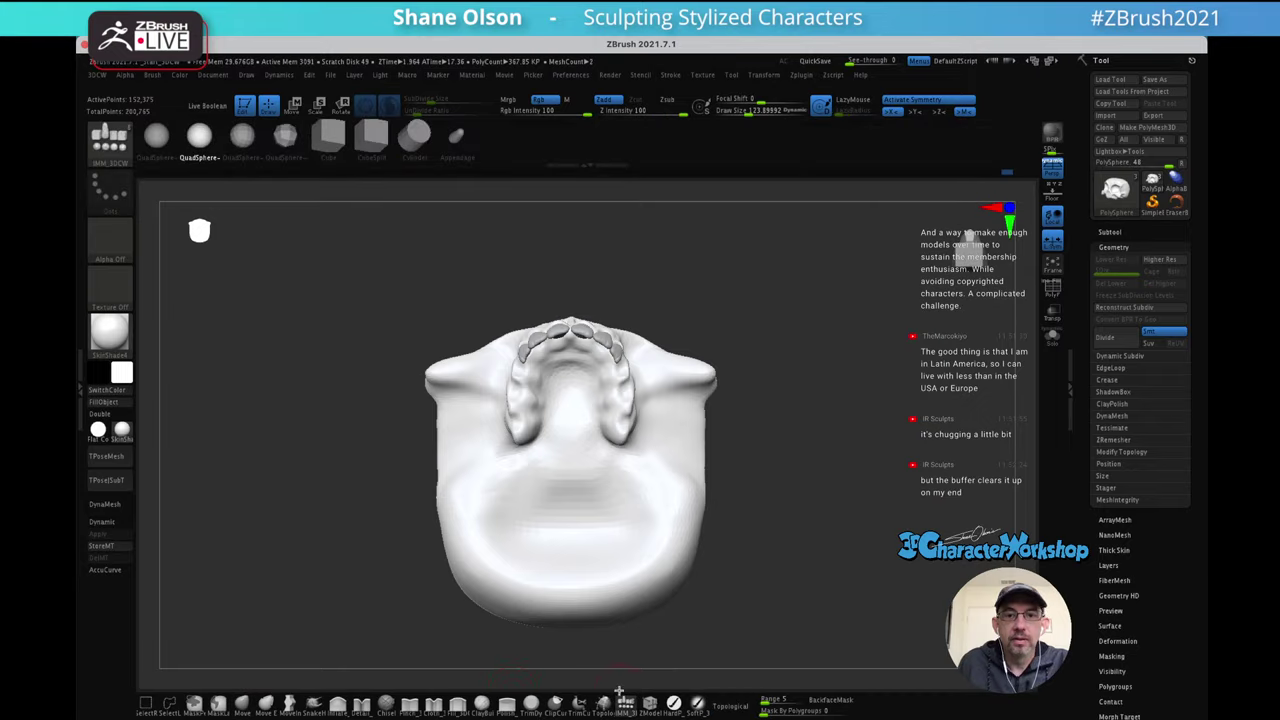
Reset the transform gizmo's orientation and insert a QuadSphere at the centre of the skull's underside
left_click_drag(569, 402, 576, 466)
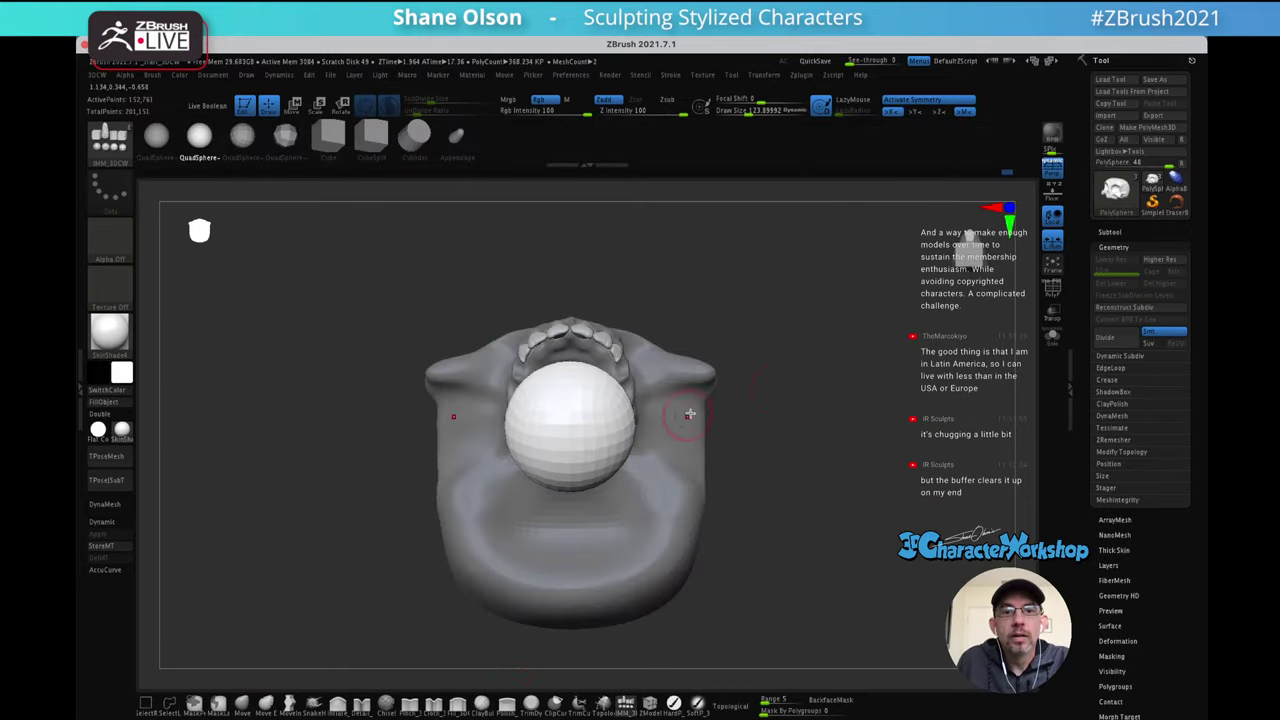
key("ctrl+z")
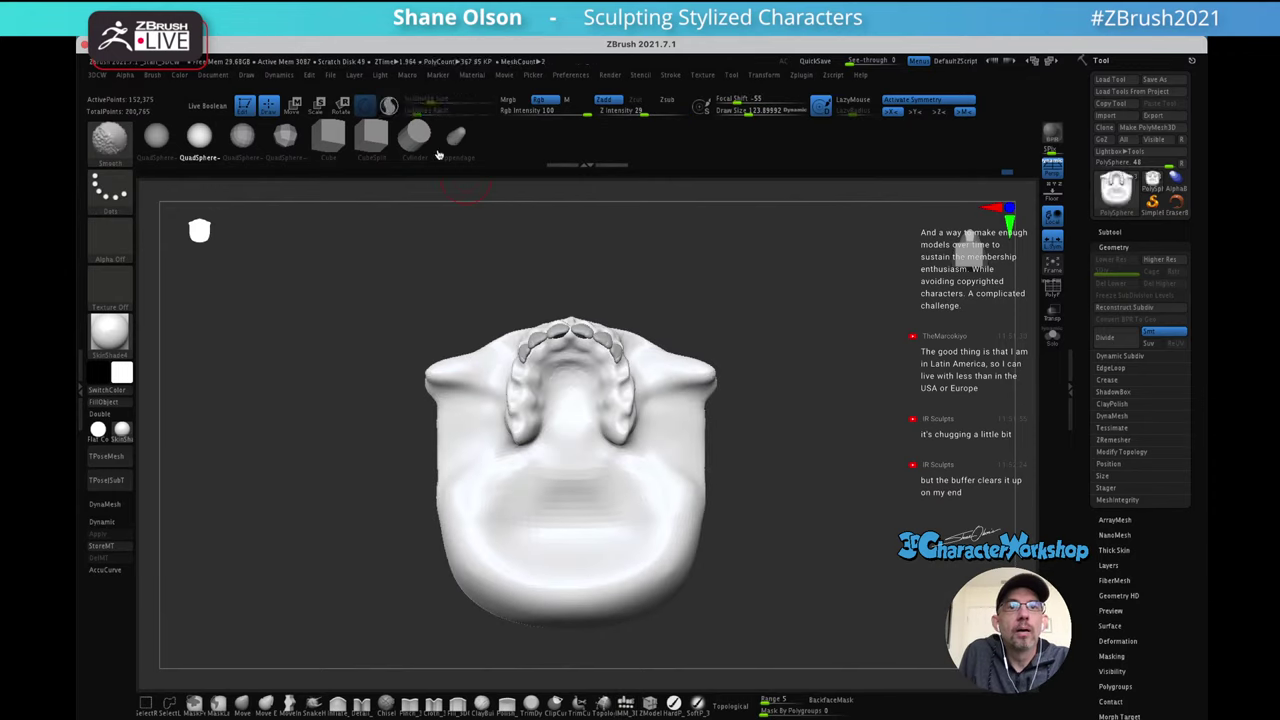
key("w")
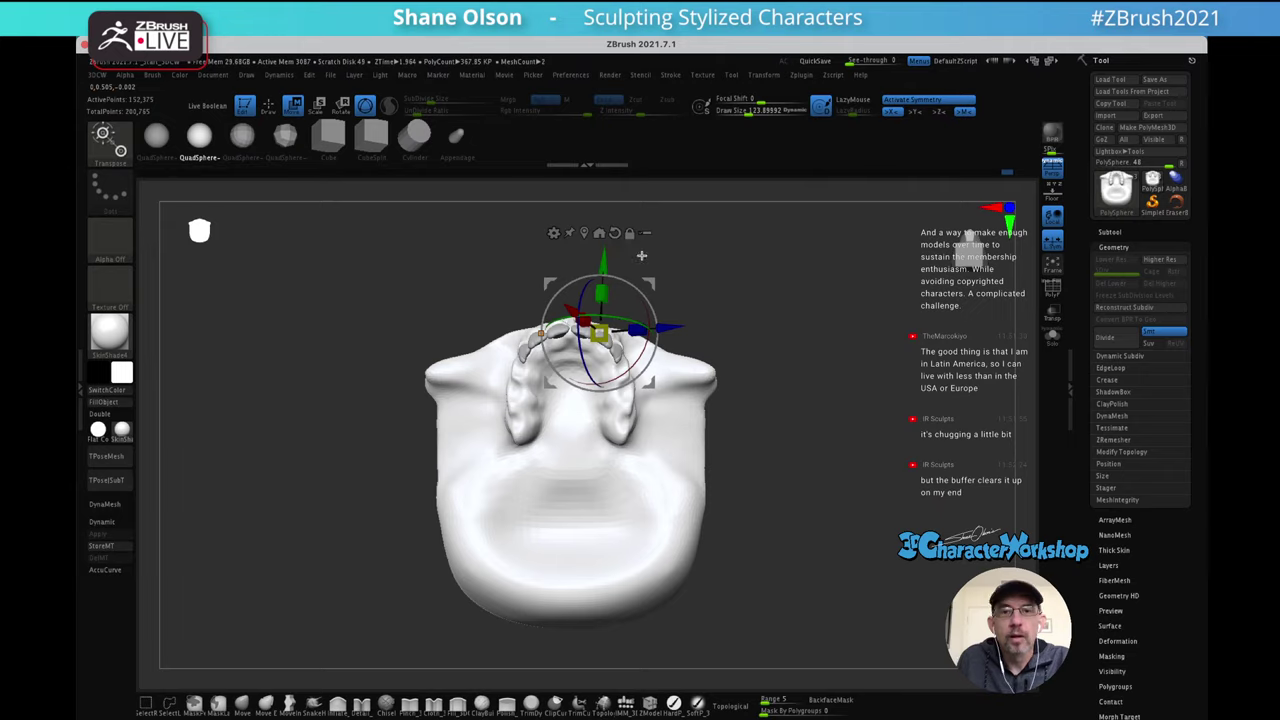
left_click(615, 233)
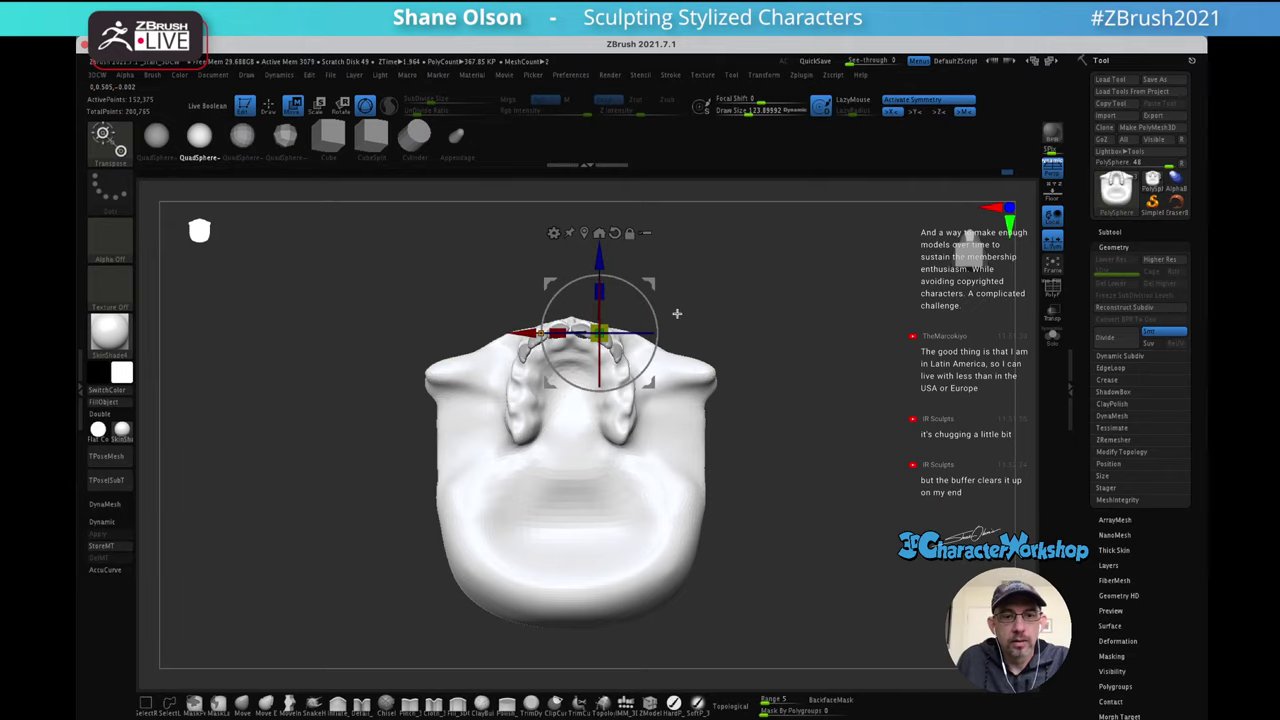
key("q")
left_click_drag(571, 441, 573, 519)
Enlarge the inserted sphere with the gizmo and position it beneath the skull behind the upper teeth
left_click_drag(760, 336, 784, 374)
key("w")
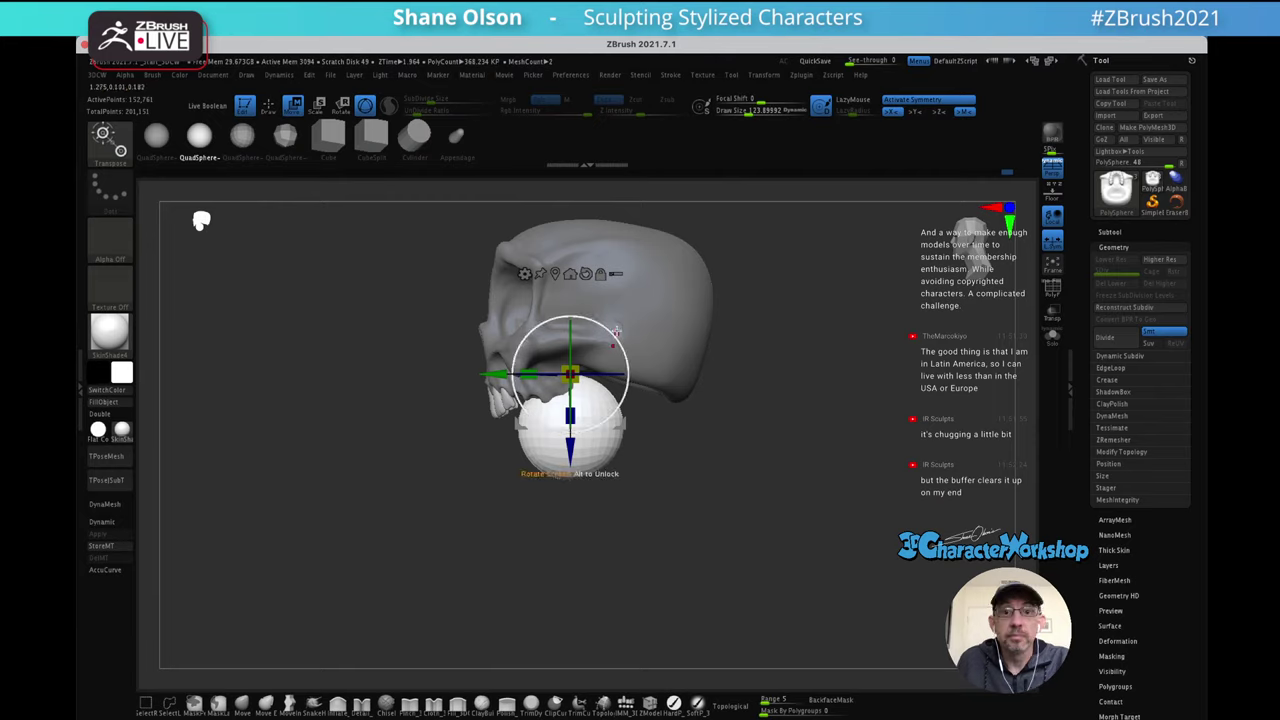
left_click_drag(617, 331, 621, 366)
left_click_drag(576, 408, 642, 307)
left_click_drag(737, 354, 774, 365)
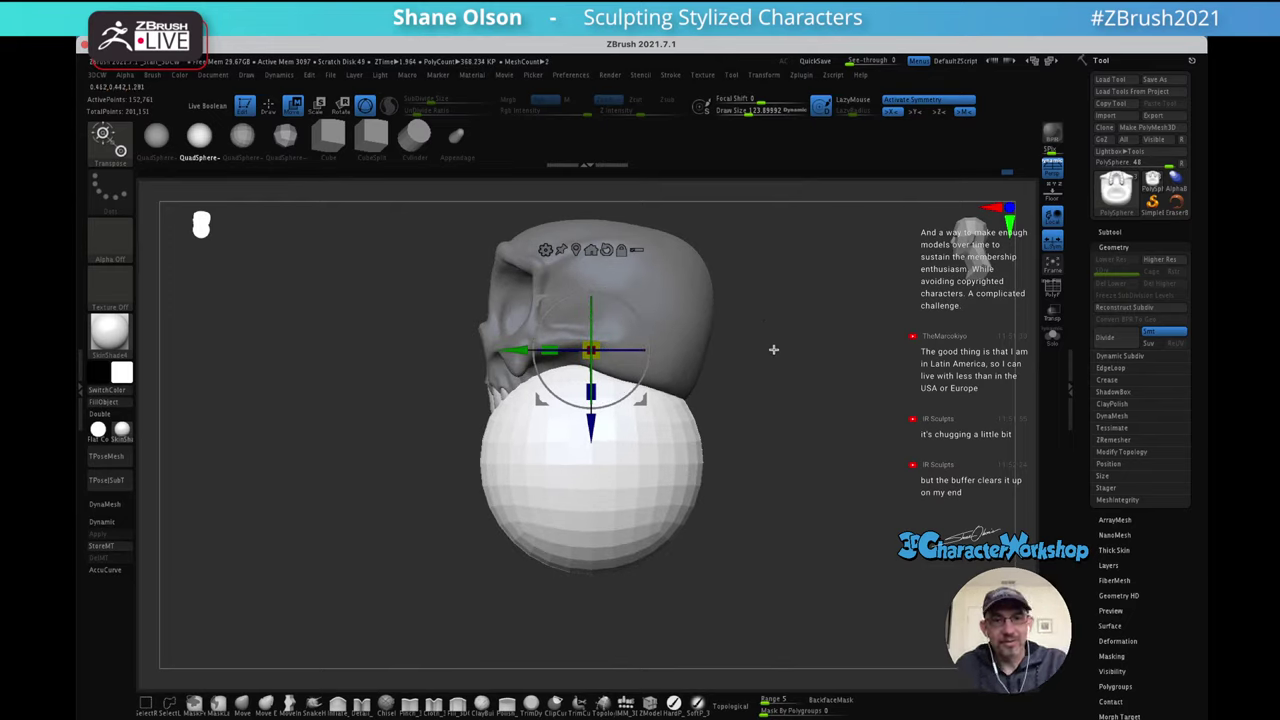
mouse_move(786, 350)
left_mouse_down()
mouse_move(811, 349)
mouse_move(797, 351)
left_mouse_up()
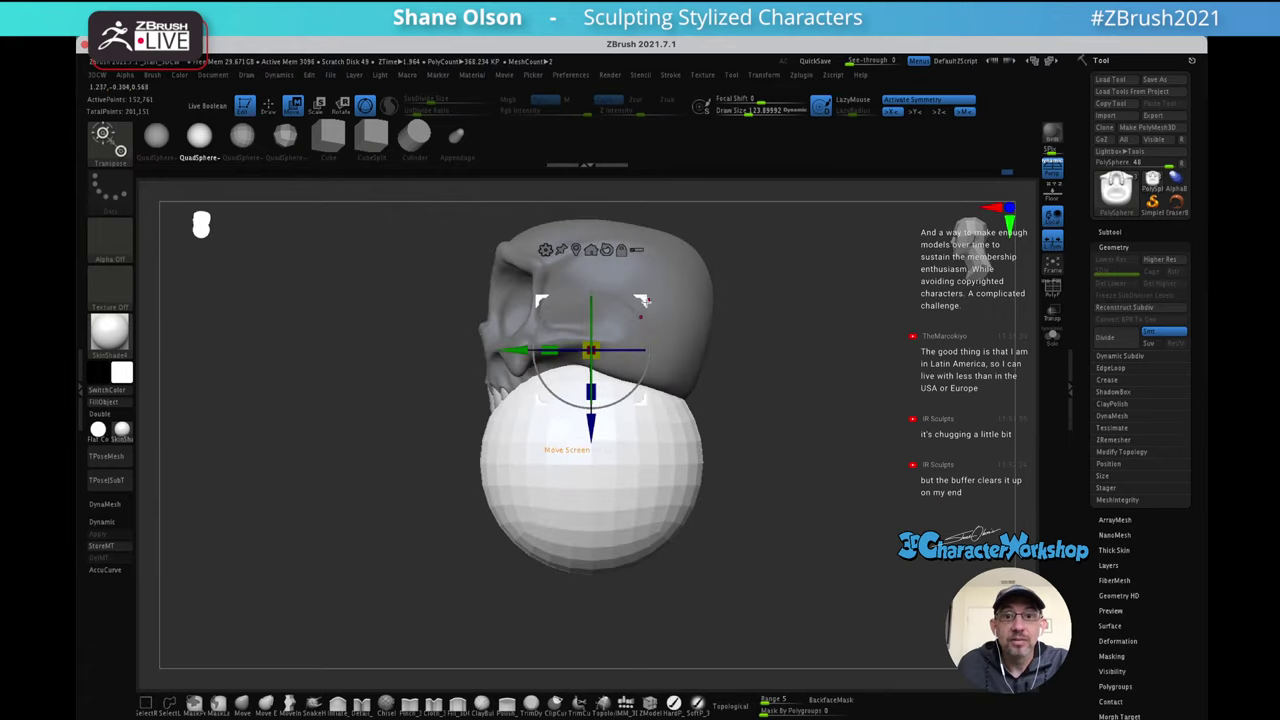
left_click_drag(641, 304, 639, 305)
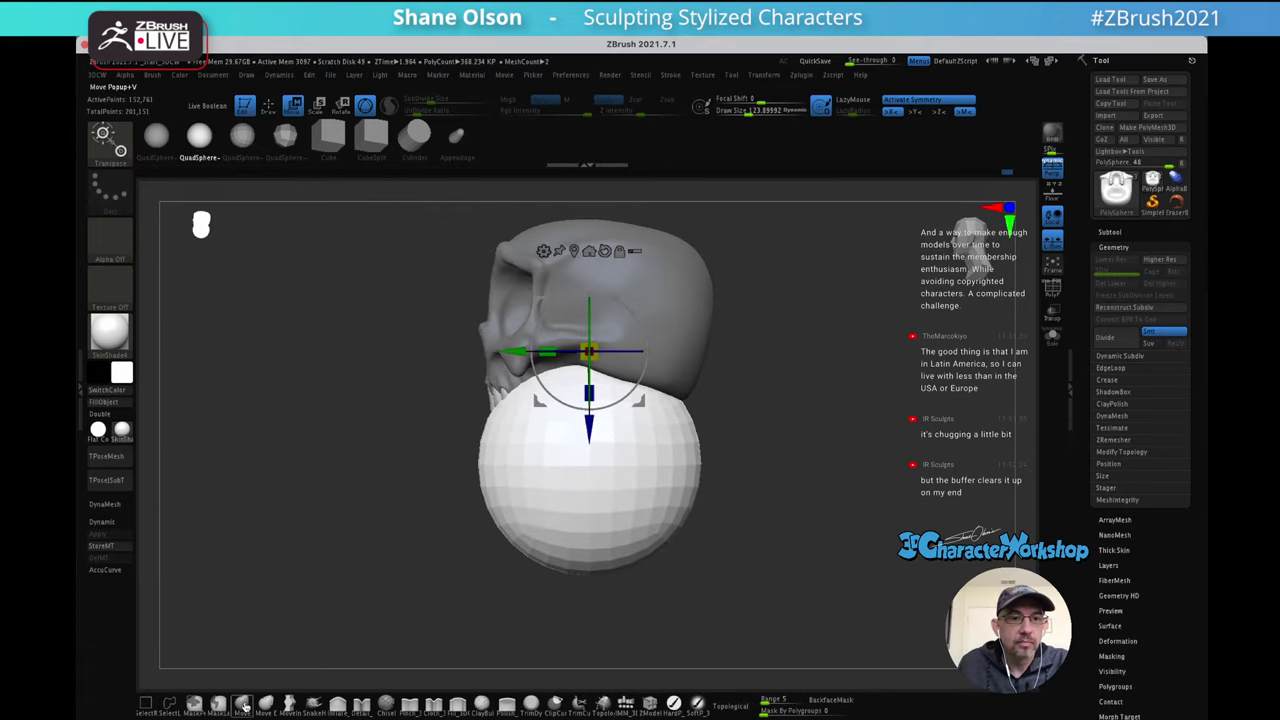
Flatten the back of the sphere inward with the Move brush, enlarging the draw size to about 650
left_click(243, 705)
key("s")
left_click_drag(386, 491, 394, 491)
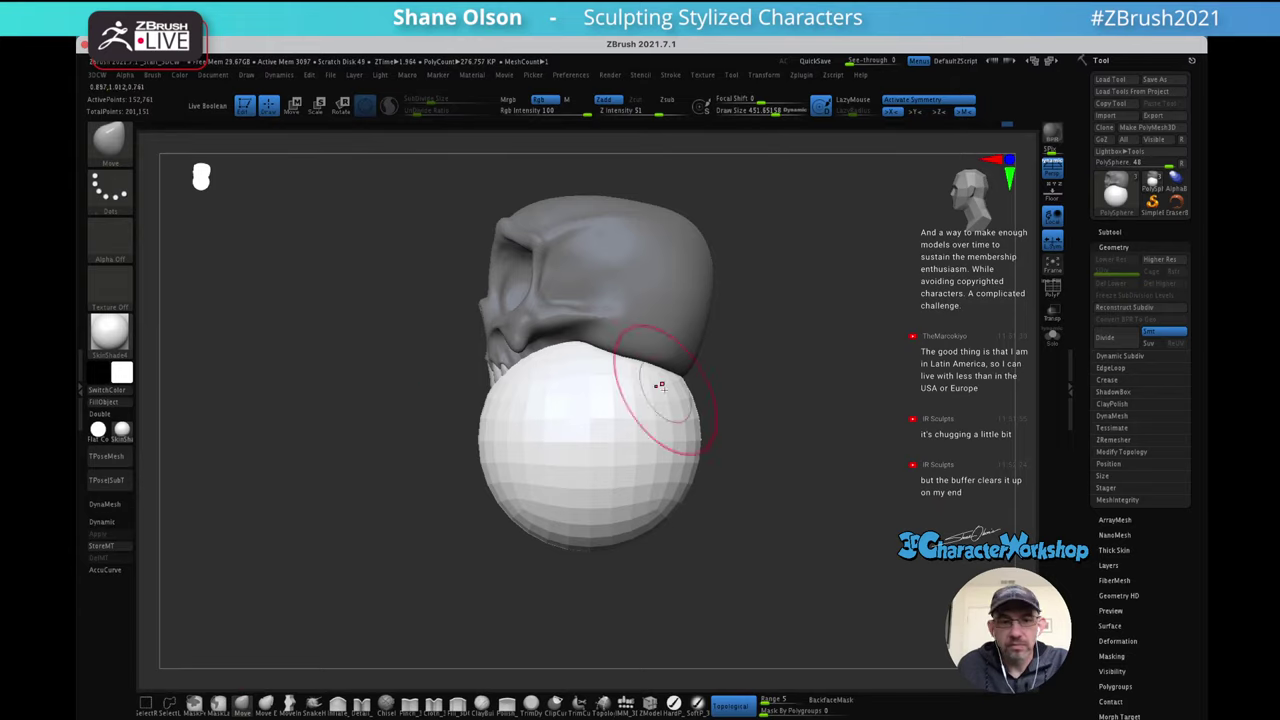
left_click_drag(851, 337, 848, 376, "alt")
key("s")
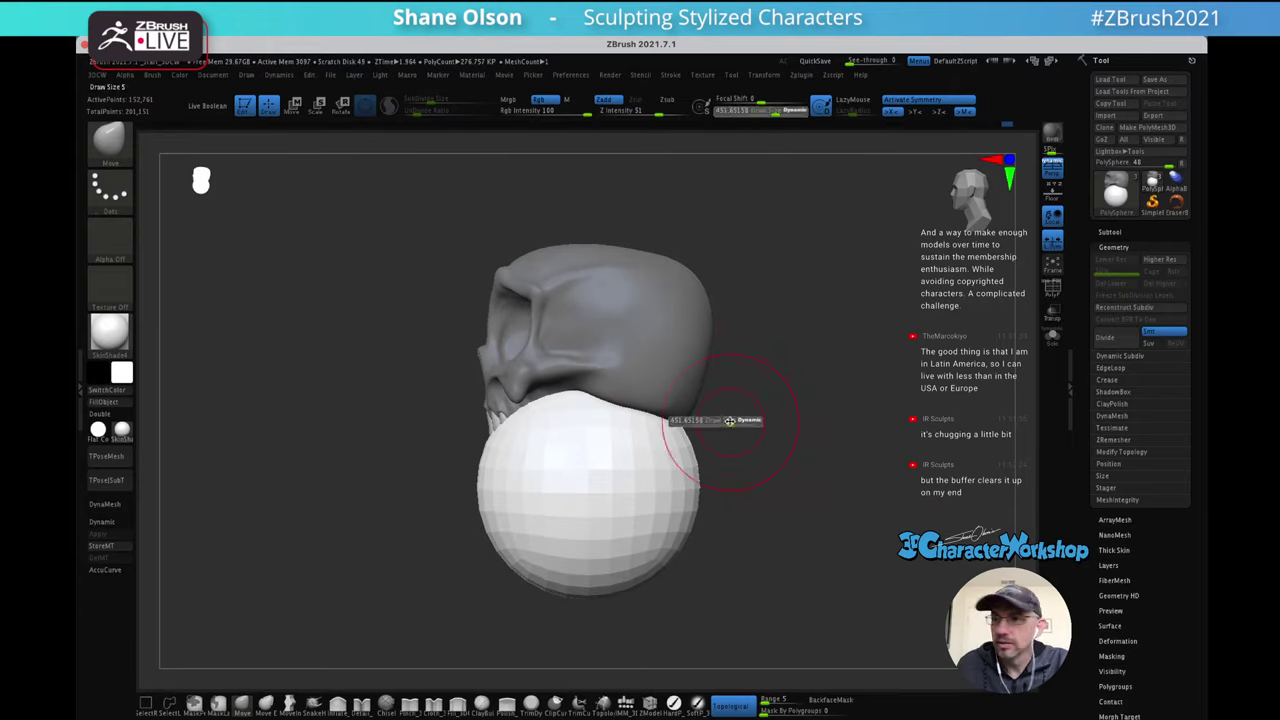
left_click(741, 423)
left_click_drag(692, 488, 666, 477)
mouse_move(757, 462)
left_mouse_down()
mouse_move(720, 460)
mouse_move(716, 424)
left_mouse_up()
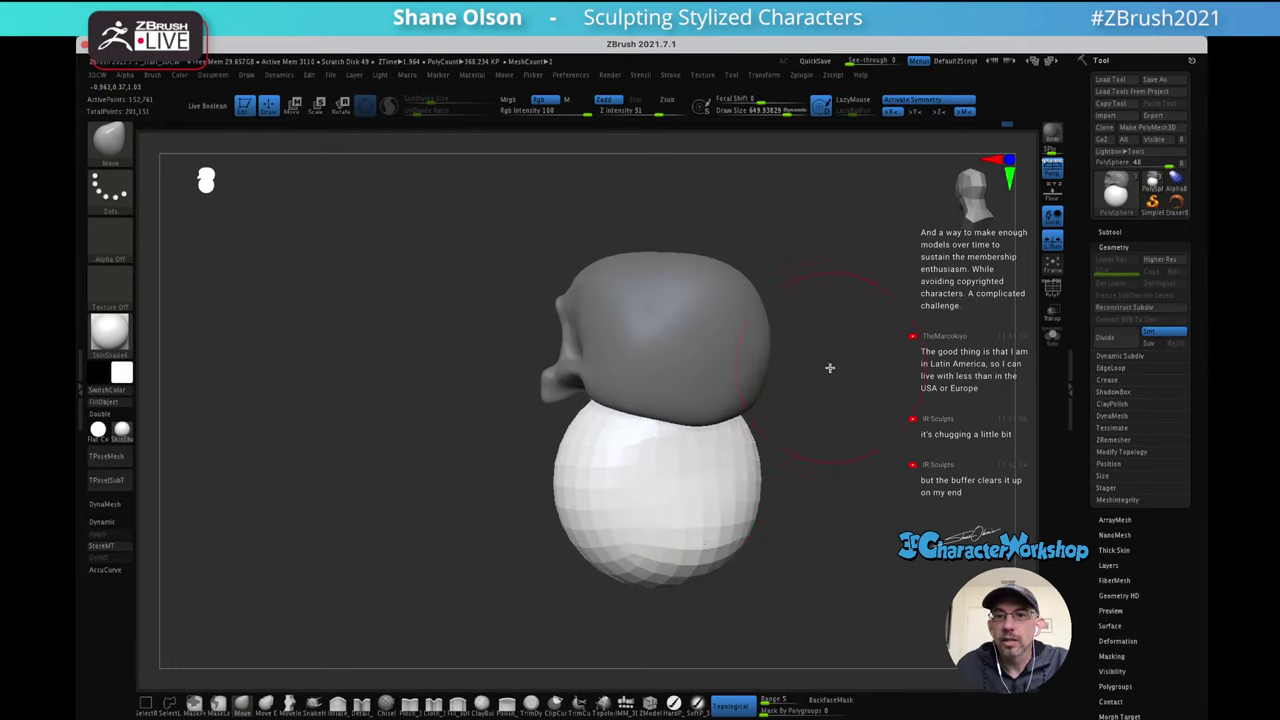
left_click_drag(829, 366, 868, 381)
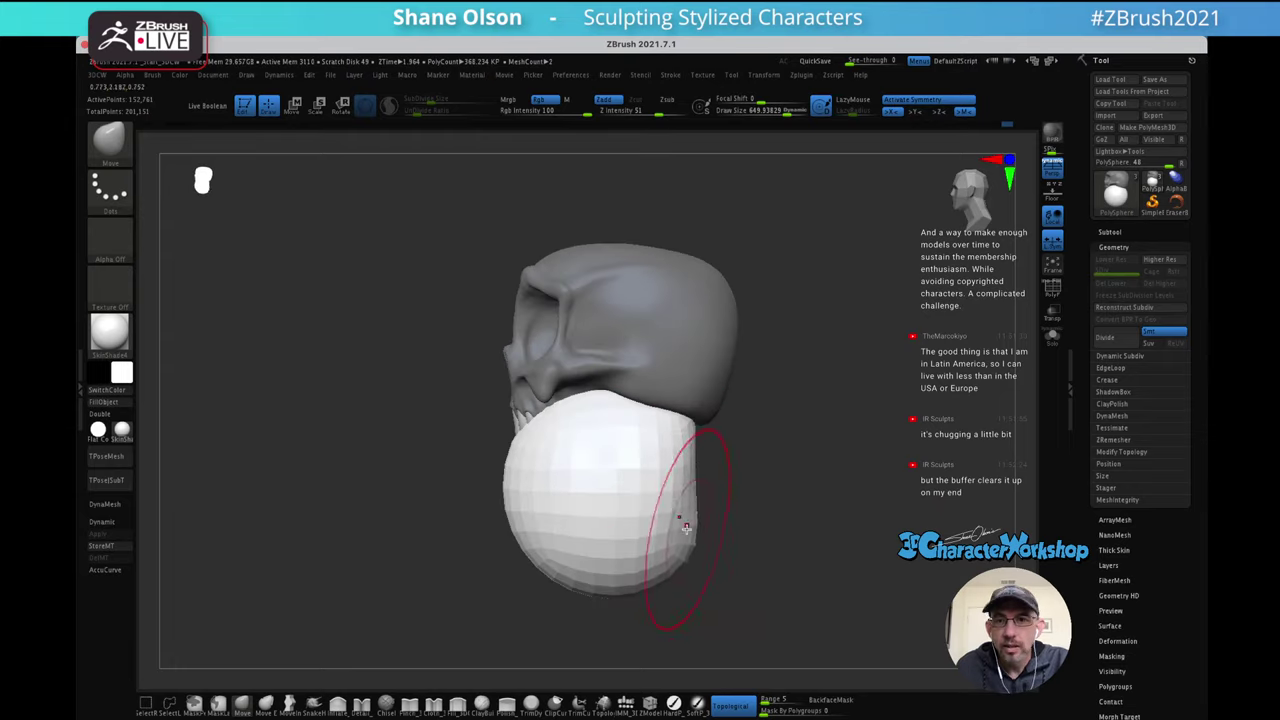
Push the sphere's underside up into a jaw-like slope with the Move brush at draw size about 816
left_click_drag(616, 585, 614, 573)
key("s")
left_click(779, 464)
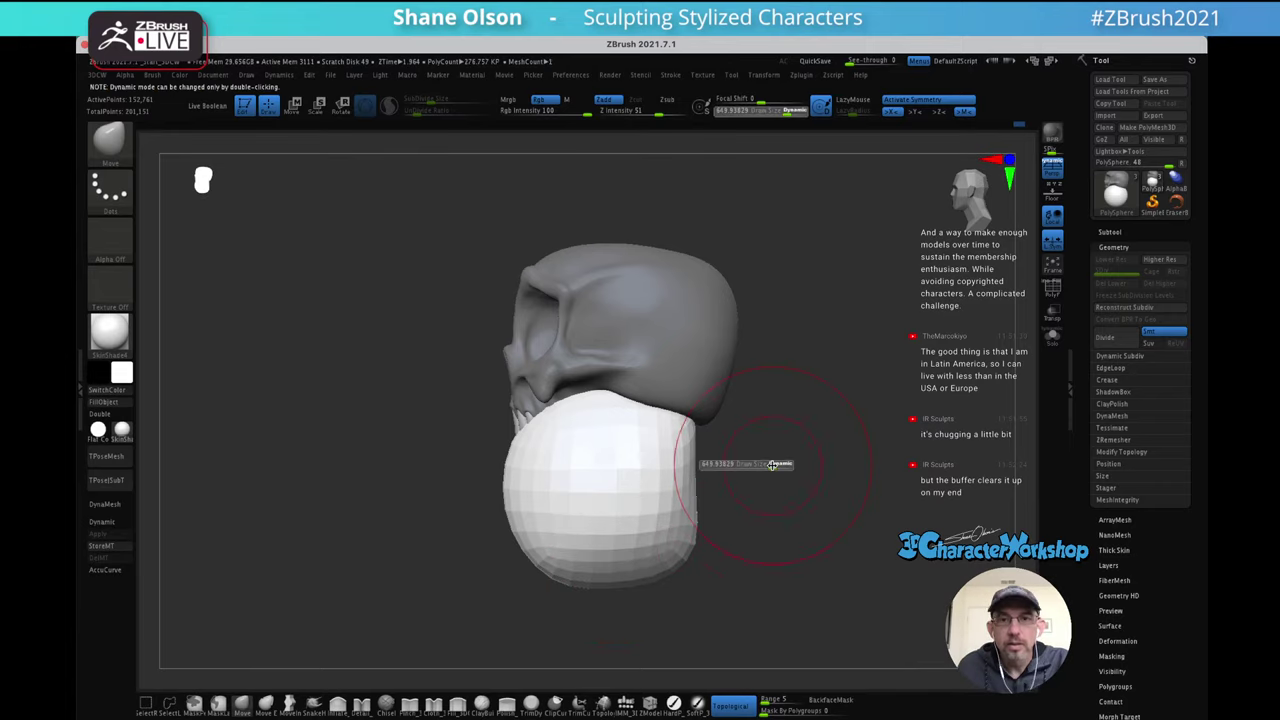
left_click_drag(793, 448, 780, 426)
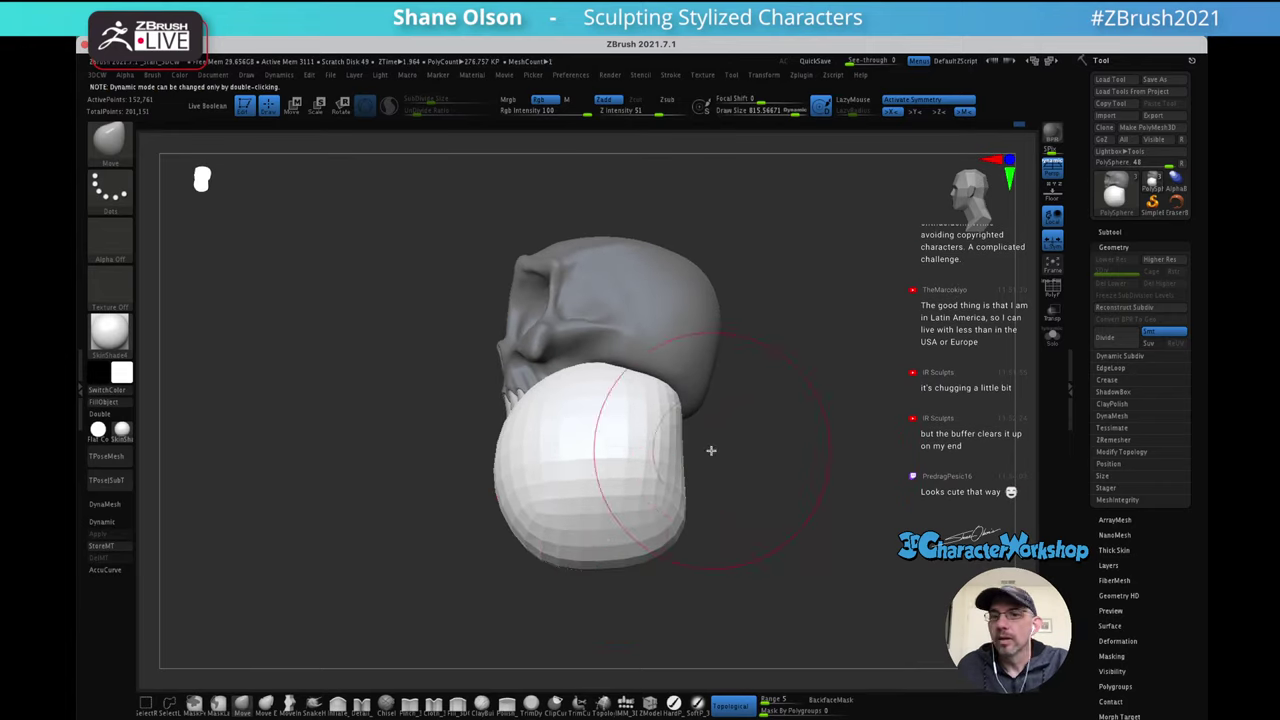
mouse_move(587, 545)
left_mouse_down()
mouse_move(595, 517)
mouse_move(632, 508)
left_mouse_up()
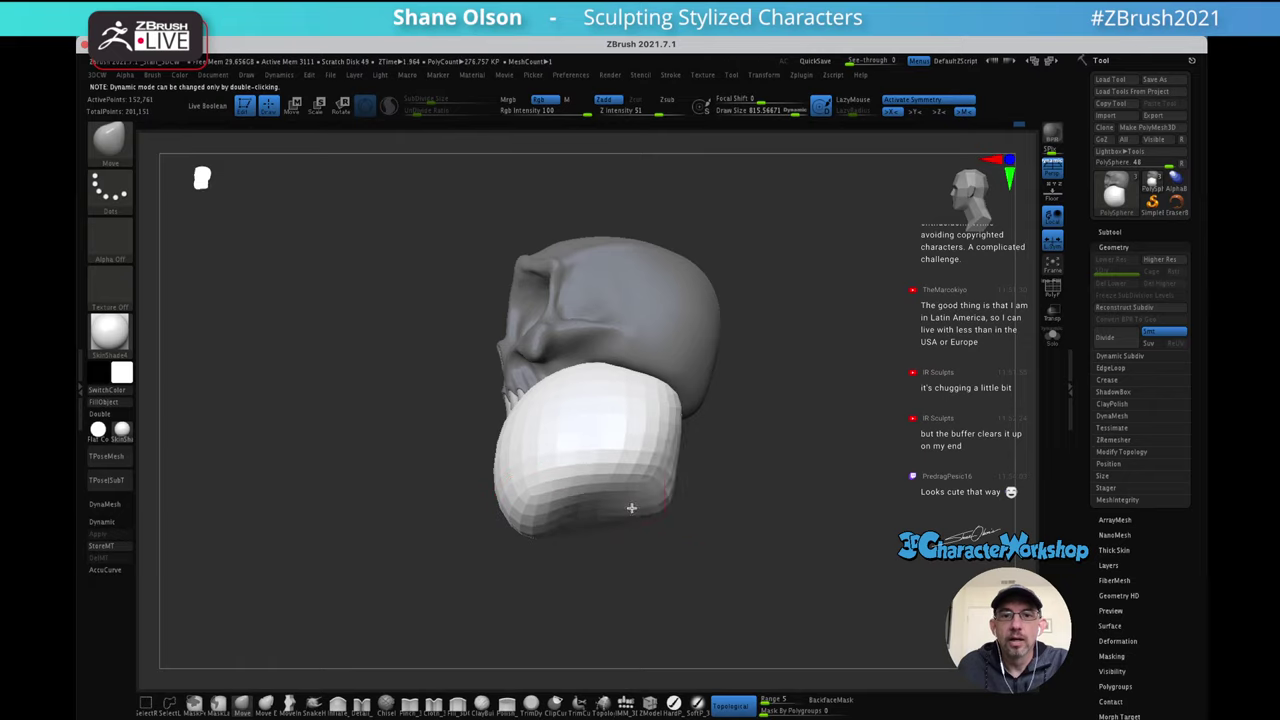
mouse_move(708, 446)
left_mouse_down()
mouse_move(655, 452)
mouse_move(709, 467)
mouse_move(638, 431)
left_mouse_up()
left_click_drag(694, 438, 734, 431)
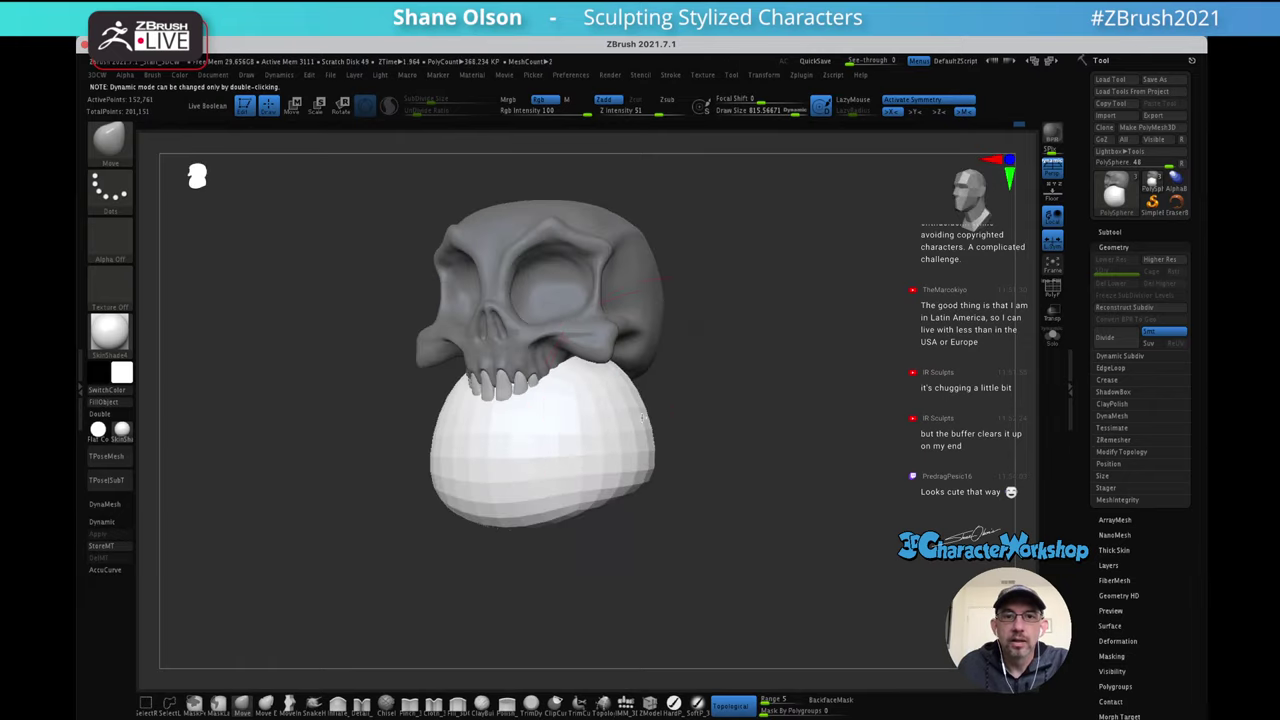
Reshape the sides and rear corners of the jaw form with the Move brush, reducing the draw size to about 699
left_click_drag(645, 418, 694, 371)
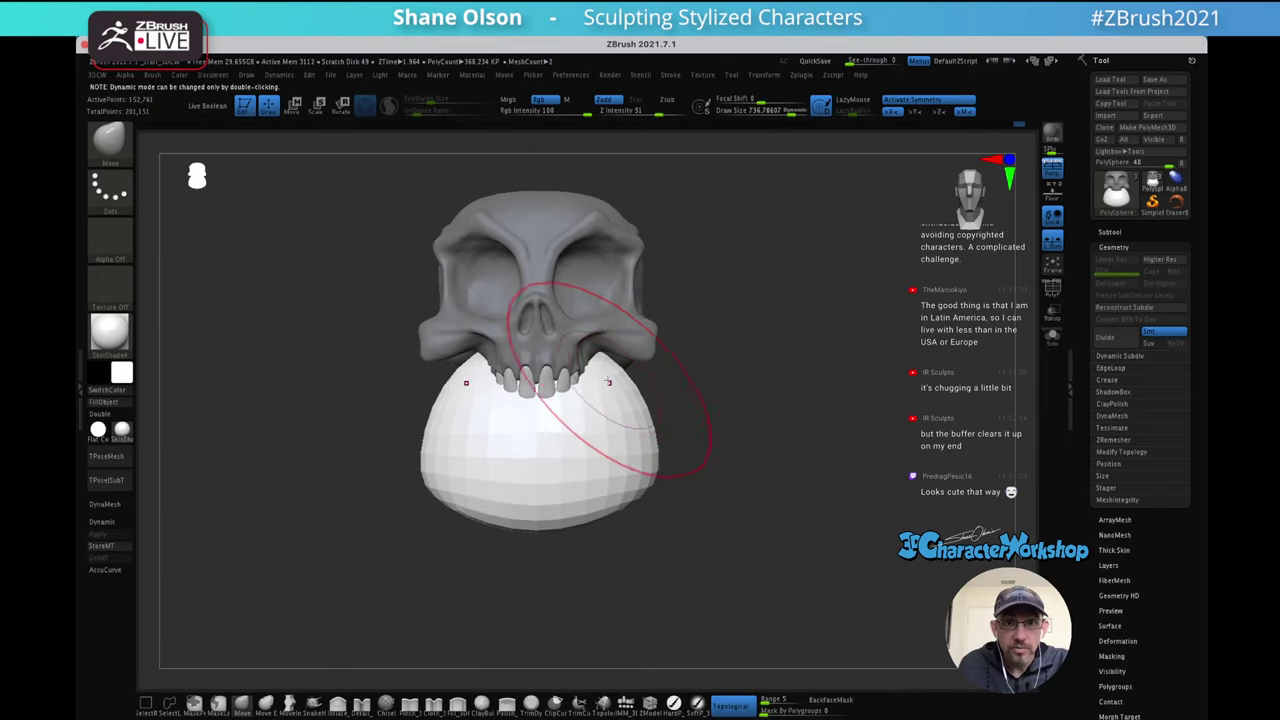
mouse_move(608, 381)
left_mouse_down()
mouse_move(629, 377)
mouse_move(624, 422)
left_mouse_up()
key("s")
left_click(701, 430)
left_click_drag(704, 430, 677, 427)
mouse_move(640, 421)
left_mouse_down()
mouse_move(629, 422)
mouse_move(646, 386)
left_mouse_up()
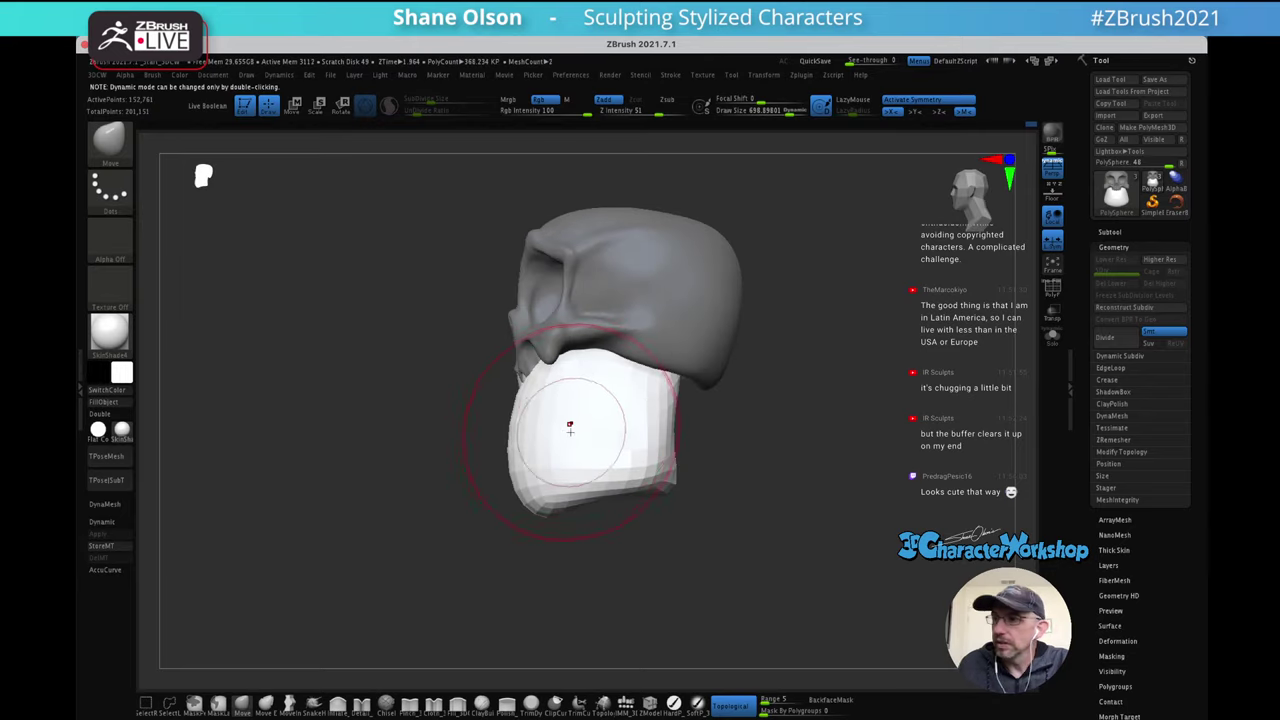
Pull the chin of the blocky jaw form down and forward and taper its lower end with the Move brush
mouse_move(571, 429)
left_mouse_down()
mouse_move(587, 410)
mouse_move(615, 431)
left_mouse_up()
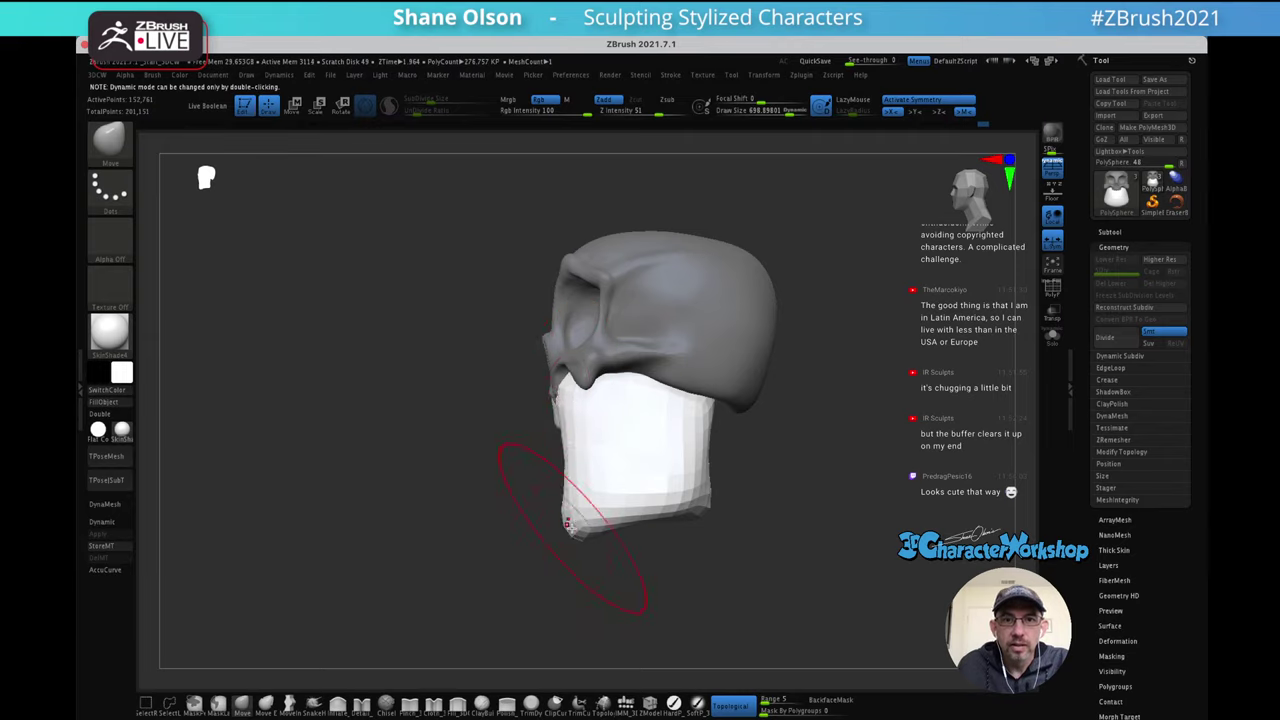
mouse_move(566, 550)
left_mouse_down()
mouse_move(640, 502)
mouse_move(729, 398)
mouse_move(729, 503)
left_mouse_up()
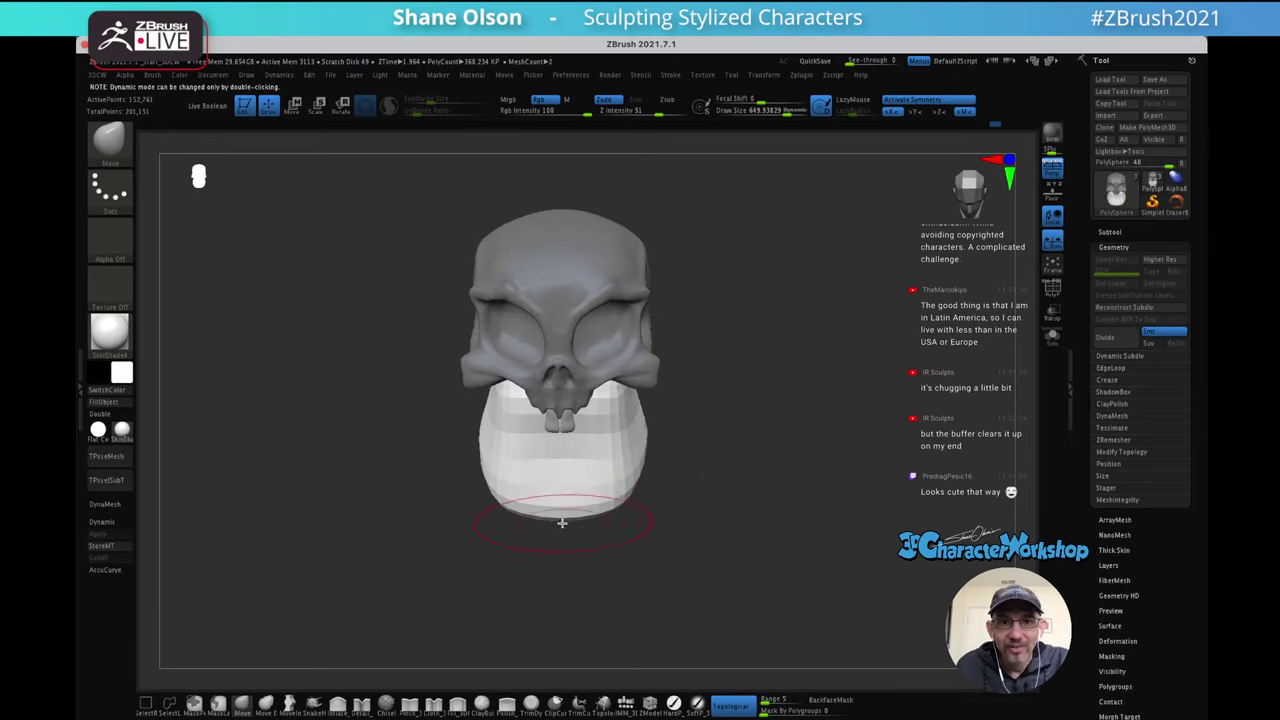
left_click_drag(568, 525, 560, 551)
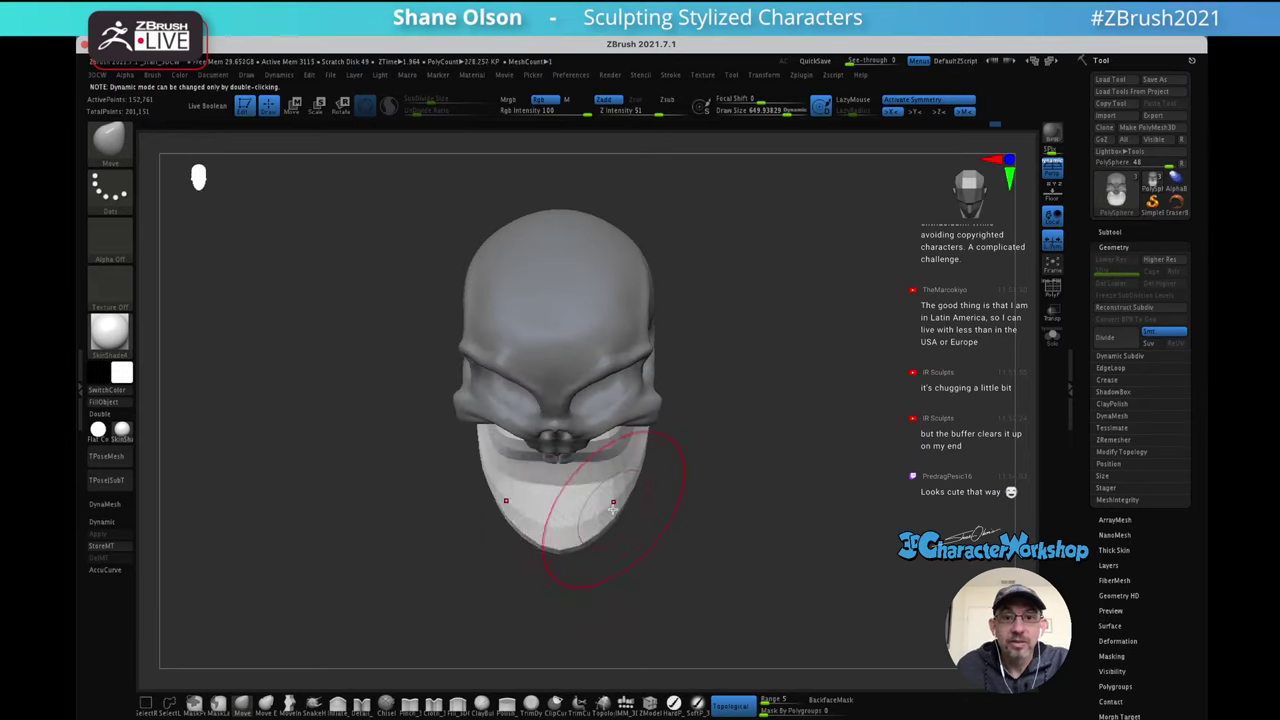
left_click_drag(713, 508, 686, 465)
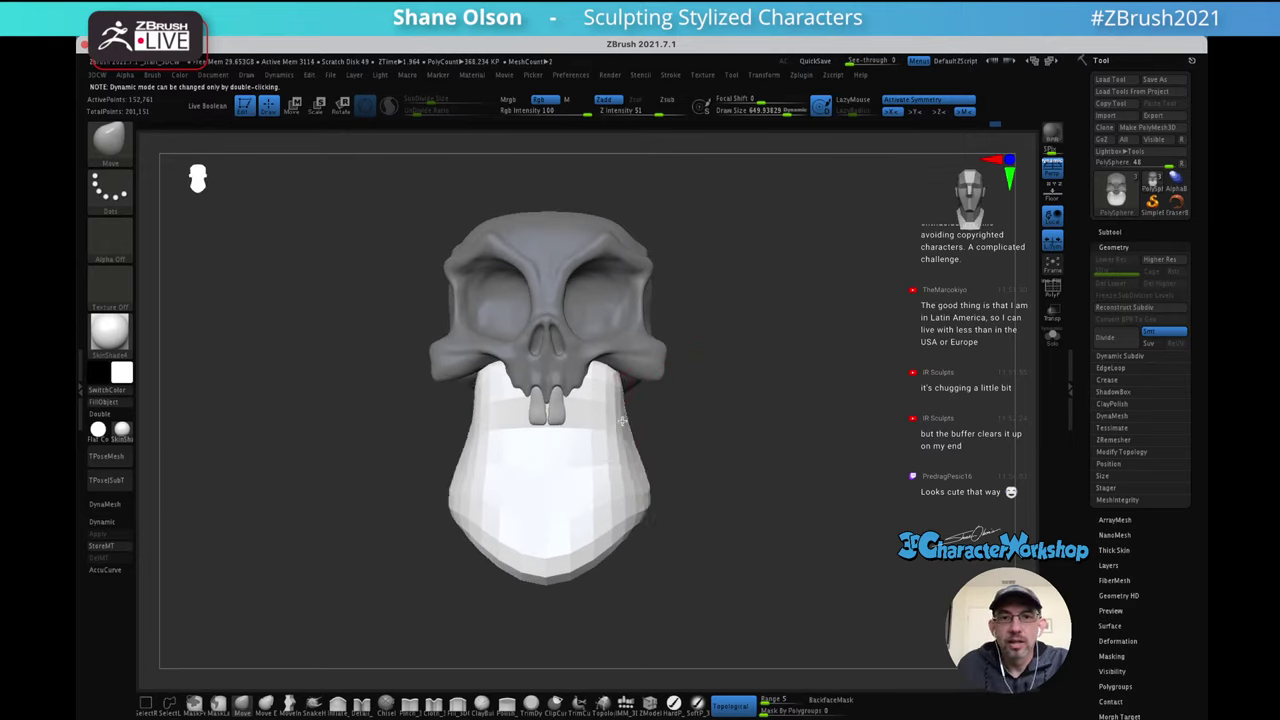
left_click_drag(723, 409, 677, 410)
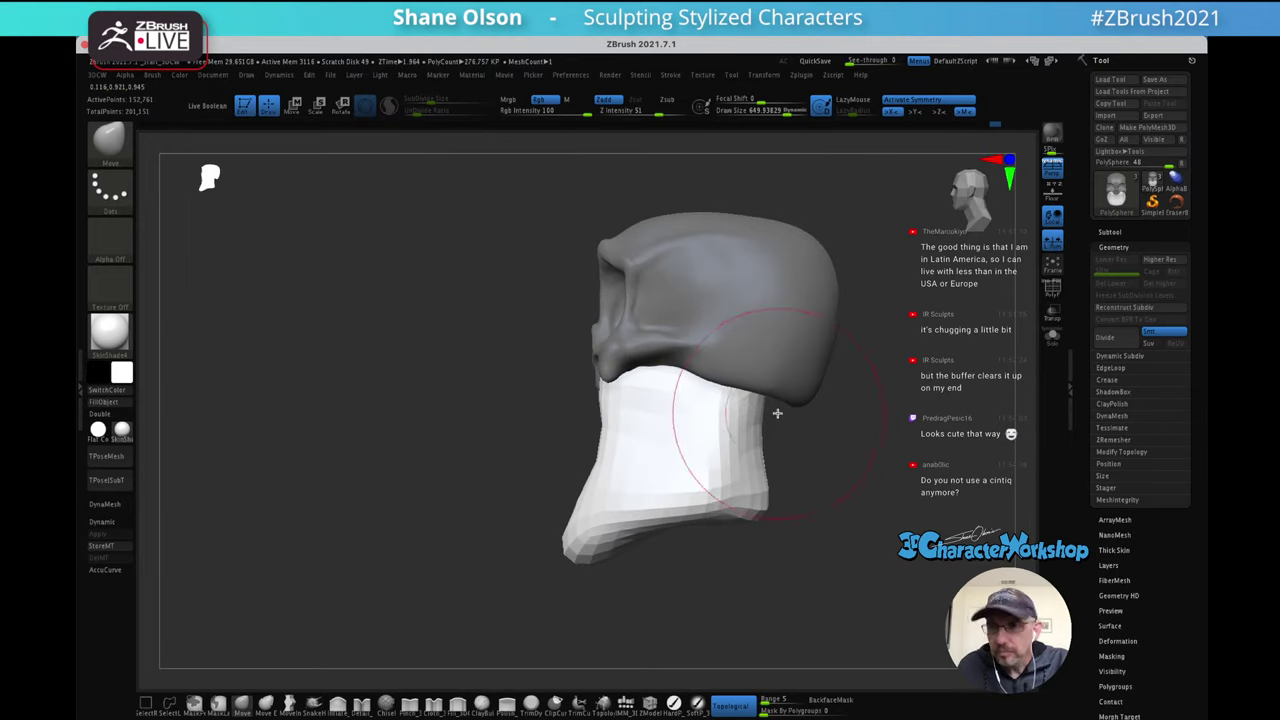
Push the rear edge of the jaw block inward below the skull with the Move brush at a draw size of about 856
mouse_move(777, 411)
left_mouse_down()
mouse_move(724, 403)
mouse_move(702, 437)
mouse_move(670, 393)
left_mouse_up()
key("s")
left_click(719, 423)
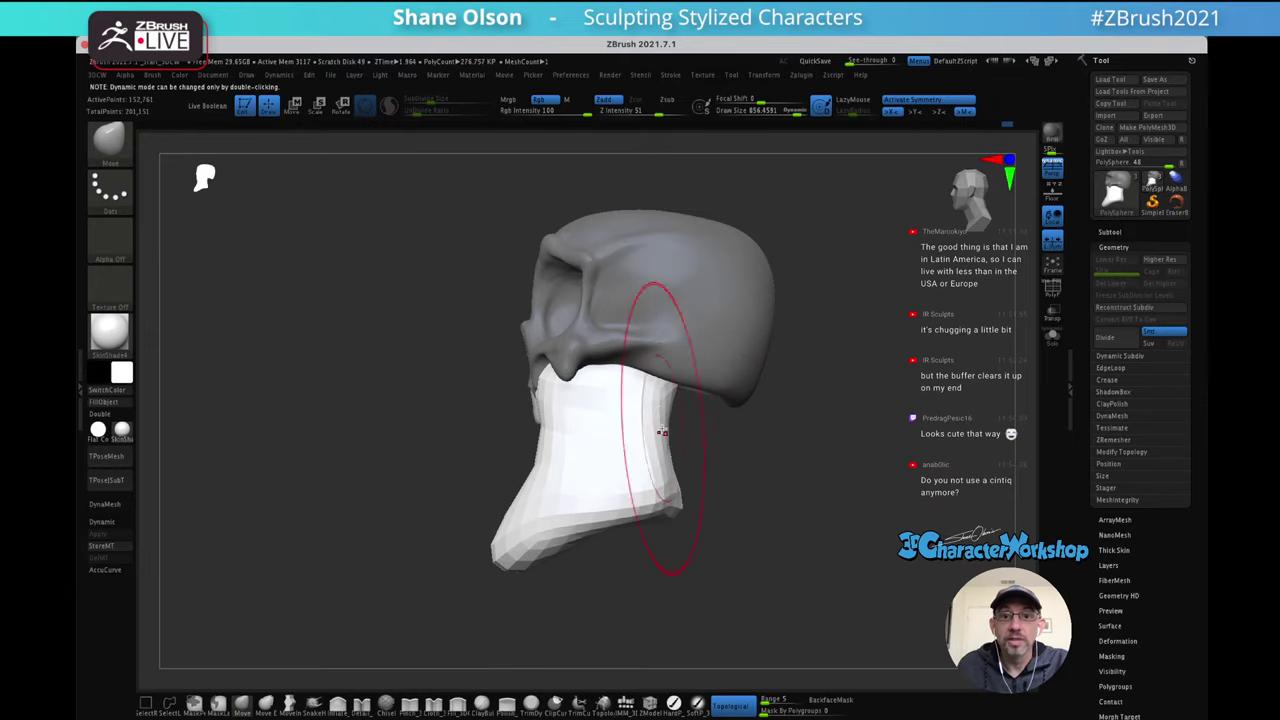
left_click_drag(711, 381, 650, 394)
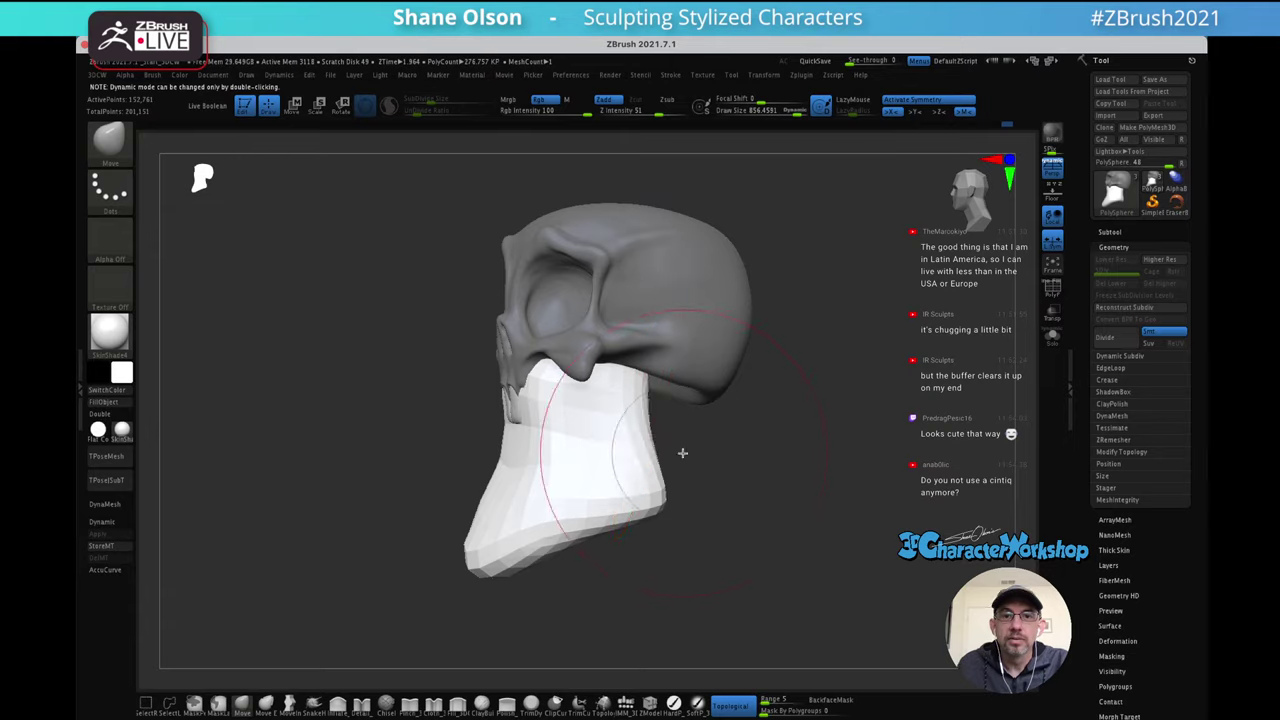
left_click_drag(714, 478, 694, 438)
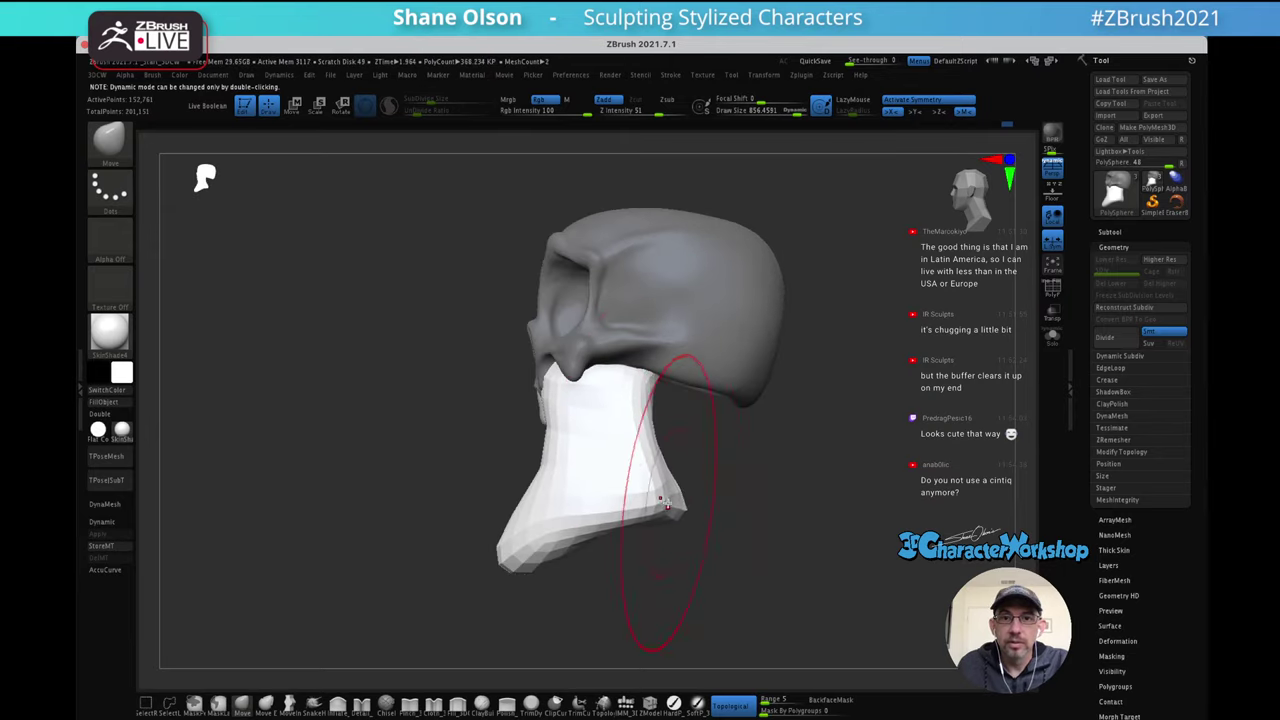
mouse_move(652, 434)
left_mouse_down()
mouse_move(809, 406)
mouse_move(694, 417)
mouse_move(713, 405)
mouse_move(643, 300)
mouse_move(634, 340)
mouse_move(631, 322)
mouse_move(691, 423)
mouse_move(712, 393)
mouse_move(654, 380)
mouse_move(665, 402)
left_mouse_up()
Push the underside and back of the jaw block inward to hollow it out, using a smaller Move brush of about 442 to 614
key("s")
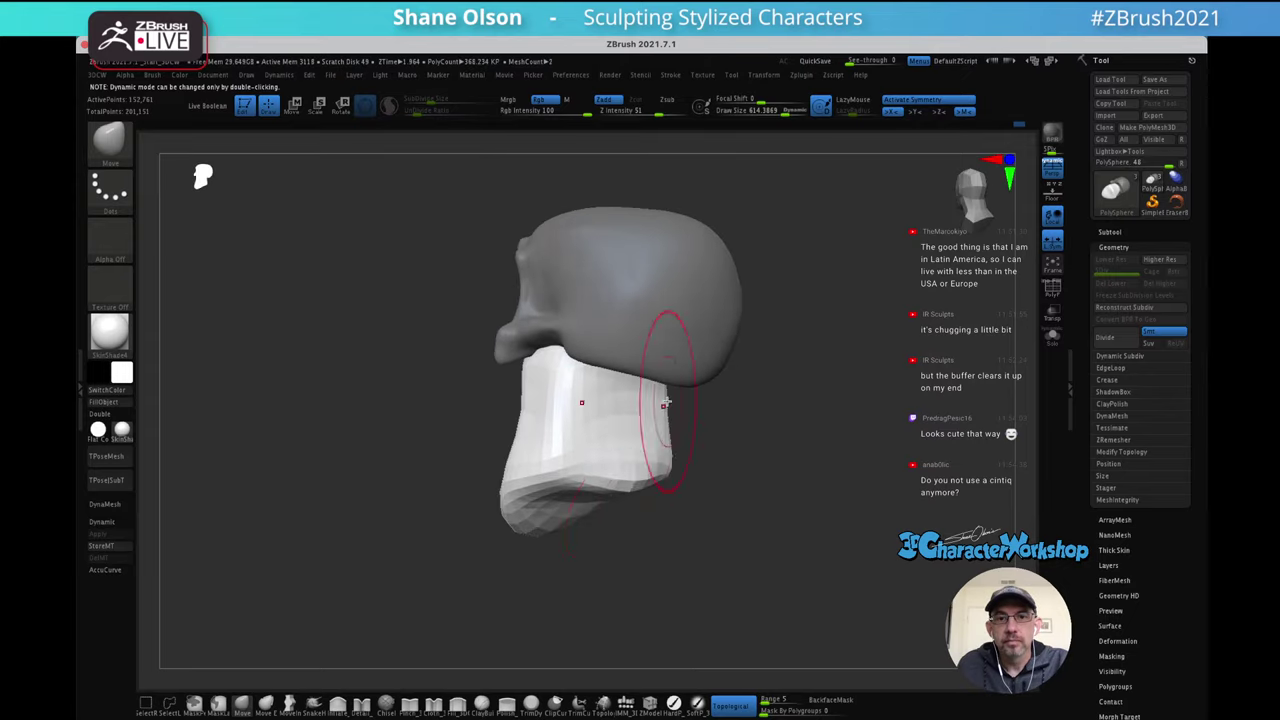
mouse_move(633, 464)
left_mouse_down()
mouse_move(648, 443)
mouse_move(634, 393)
left_mouse_up()
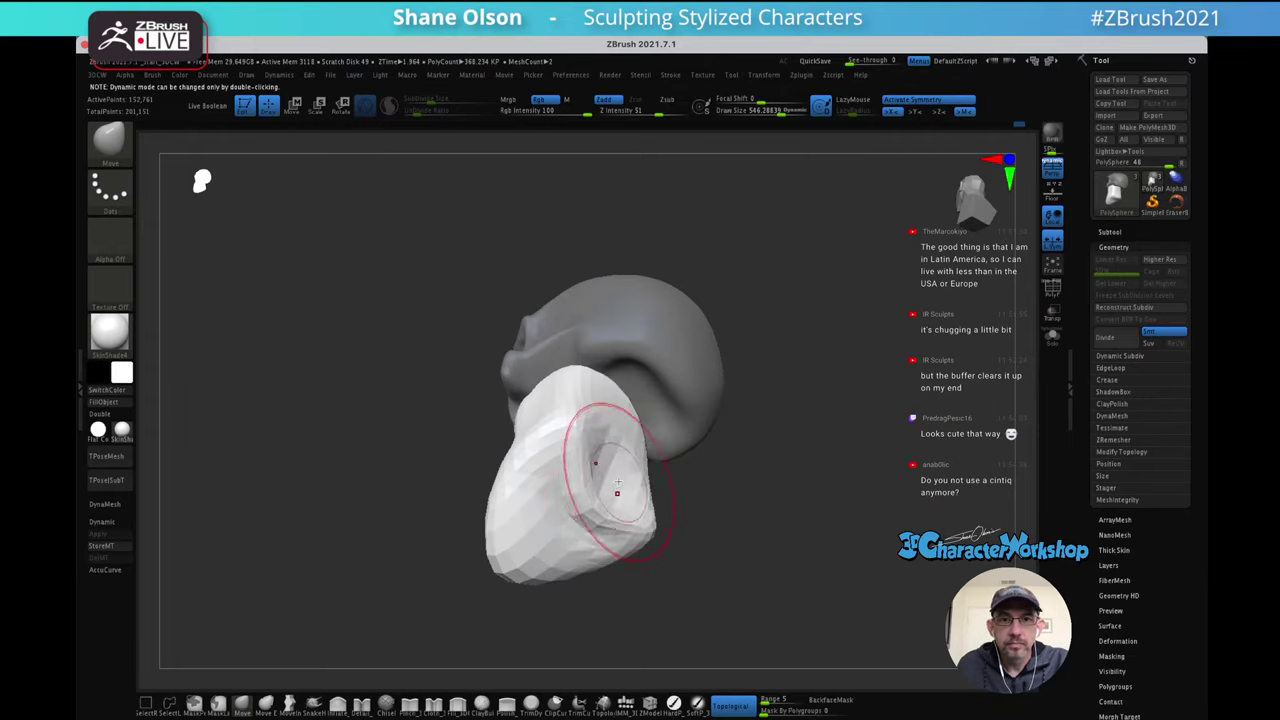
mouse_move(617, 483)
left_mouse_down()
mouse_move(595, 530)
mouse_move(587, 516)
left_mouse_up()
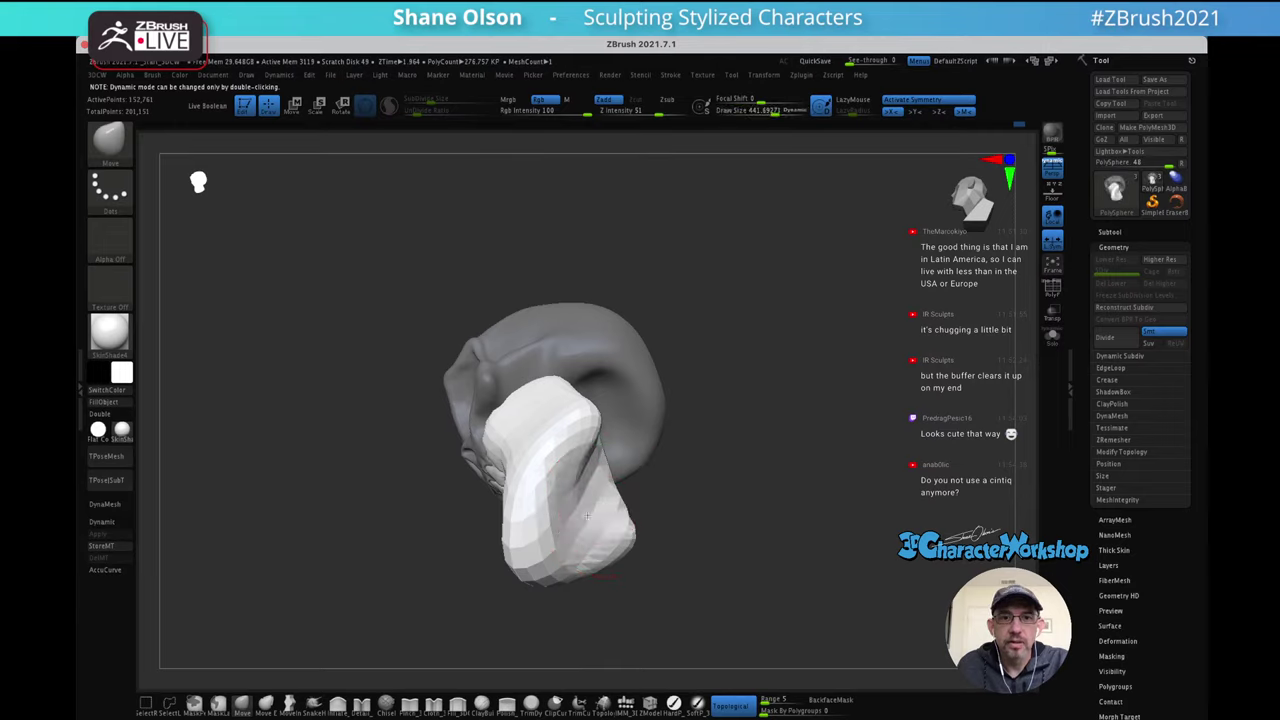
right_click_drag(607, 482, 577, 520)
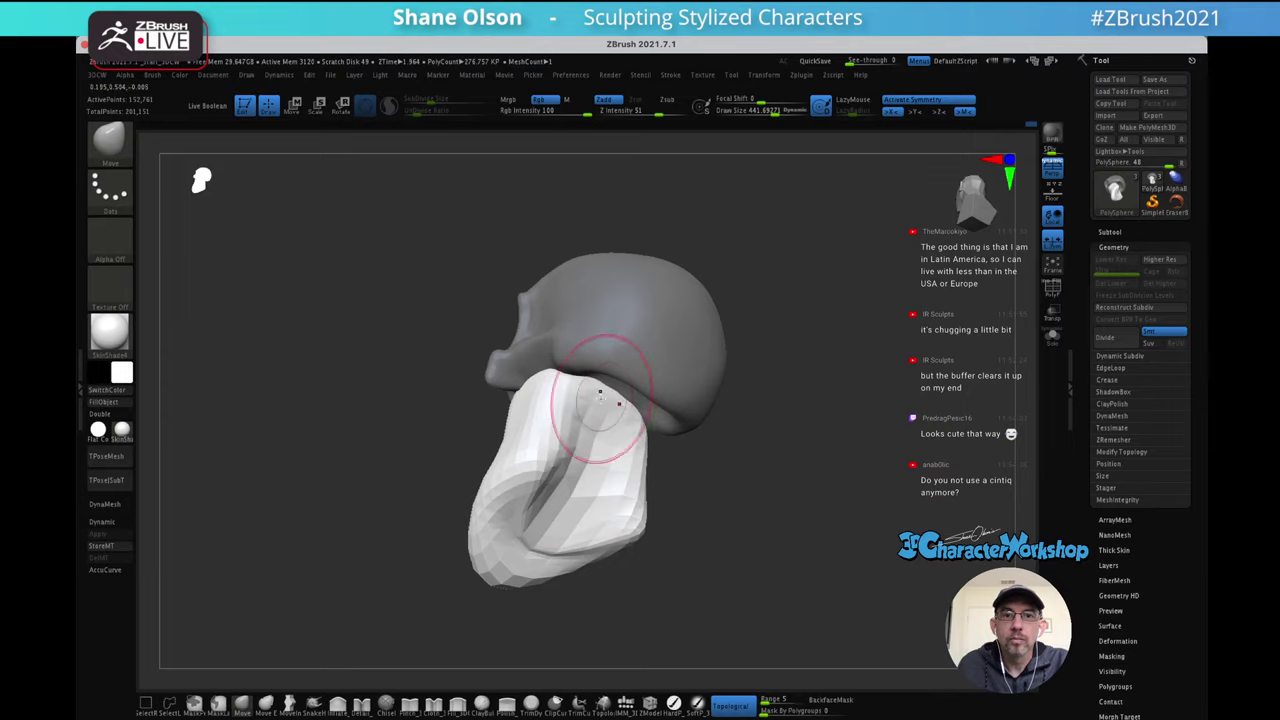
right_click_drag(617, 403, 626, 350)
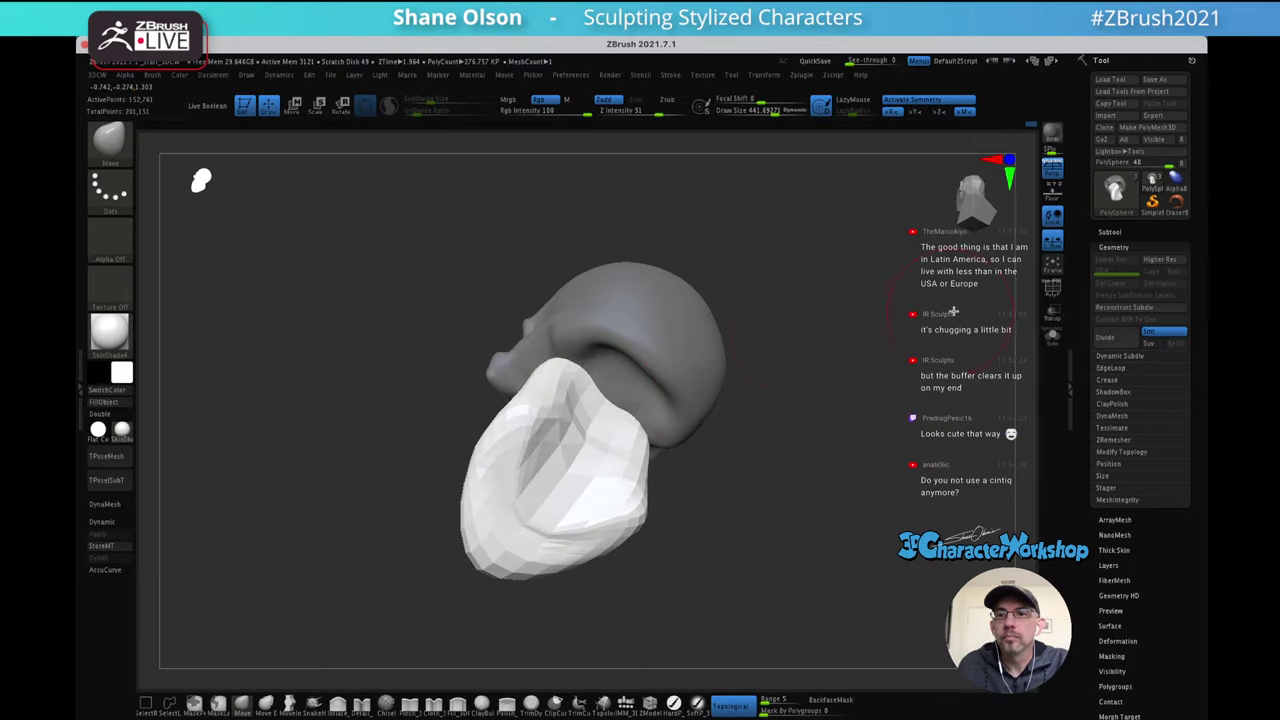
left_click_drag(823, 346, 955, 326)
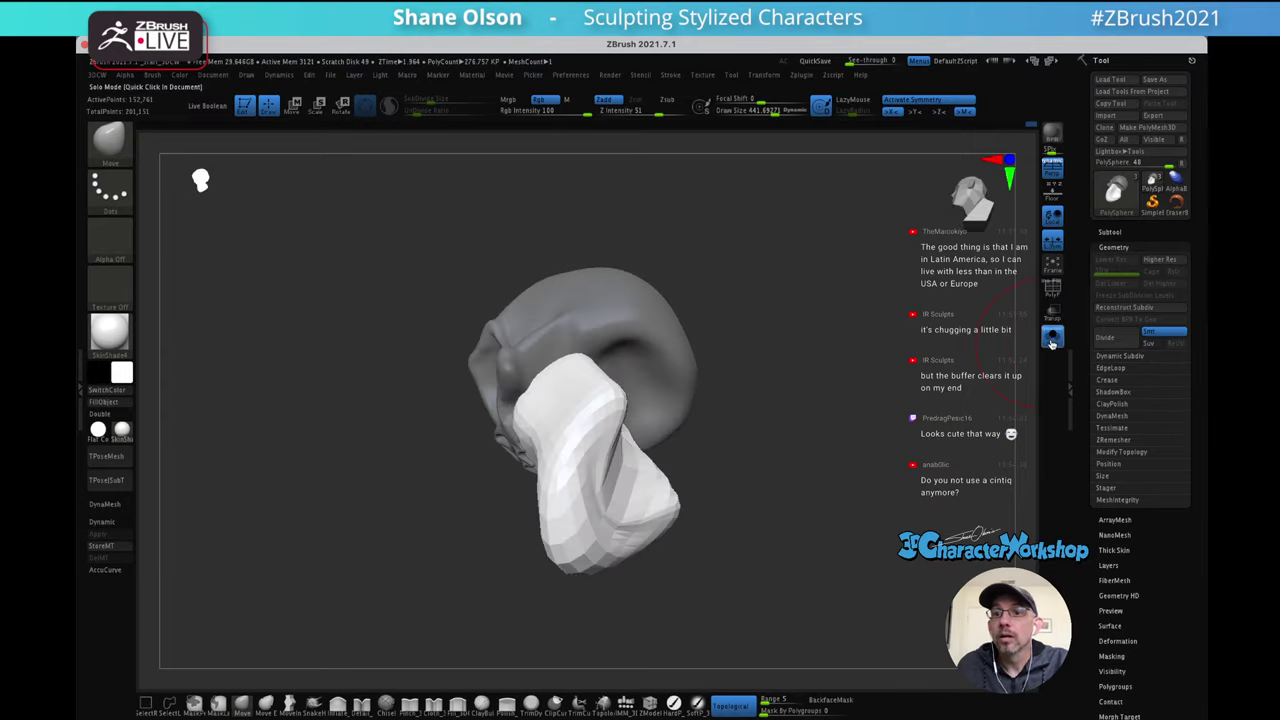
Split the unmasked jaw block off the skull into its own subtool and make it the active subtool
left_click_drag(903, 386, 886, 400)
key("grave")
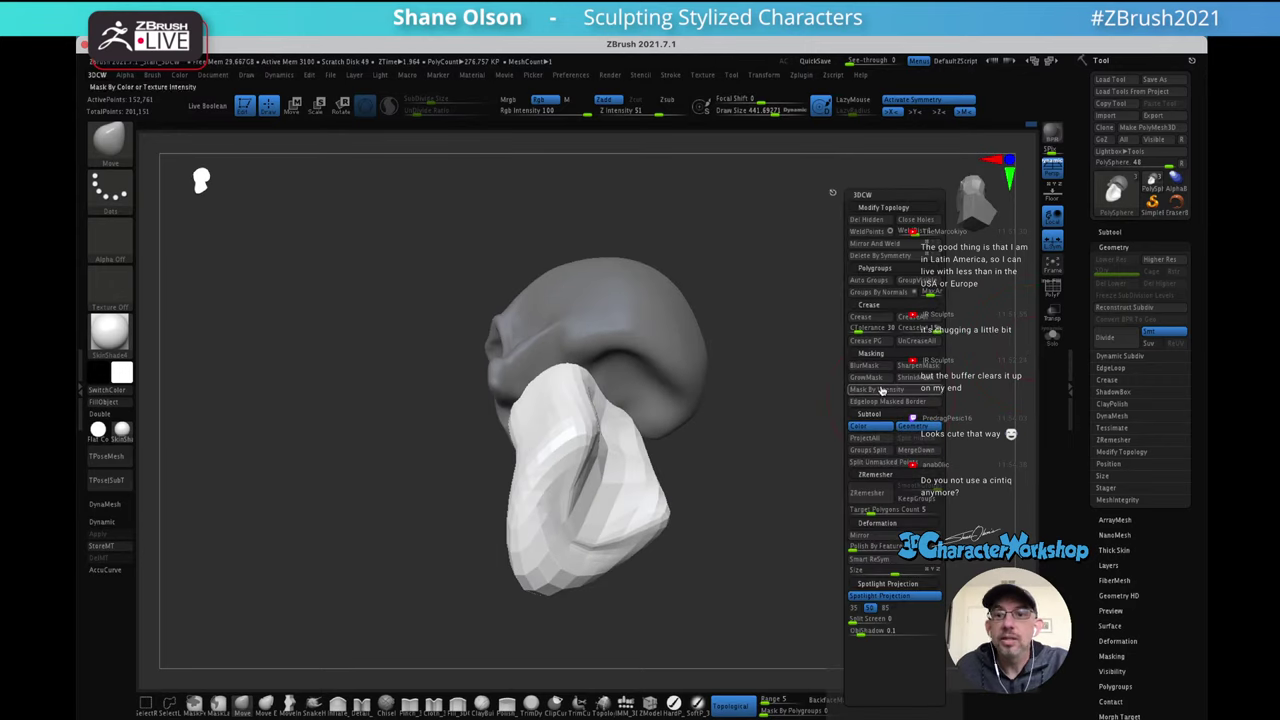
left_click(886, 463)
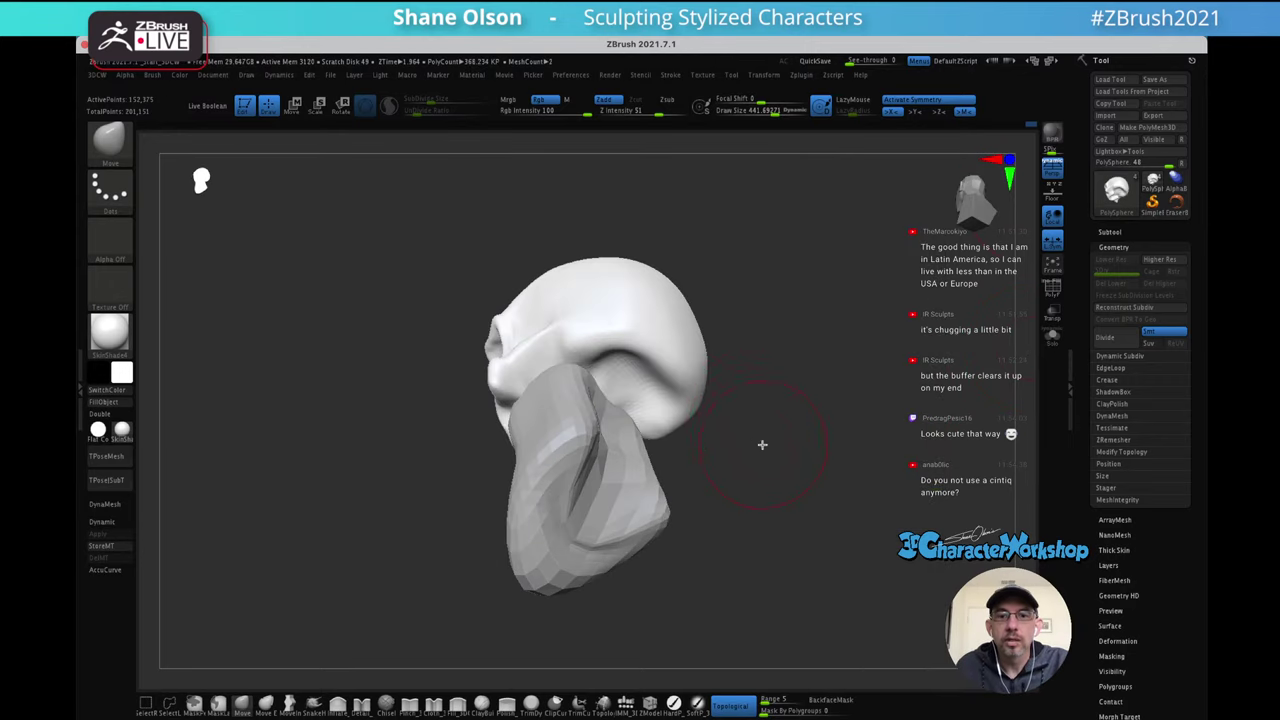
left_click_drag(762, 444, 712, 426)
key("Down")
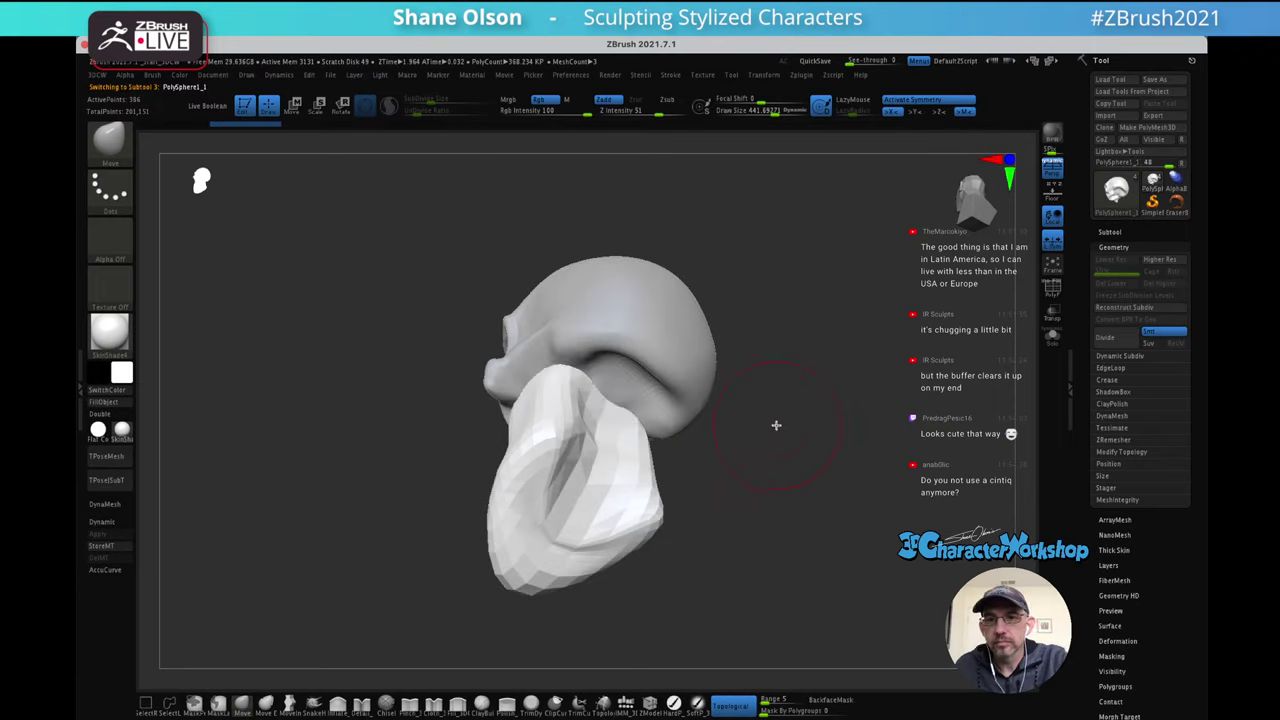
Deepen the hollow behind the jaw and push down its upper edge to separate the two upright side arms
left_click_drag(599, 414, 610, 440)
right_click_drag(636, 420, 587, 433)
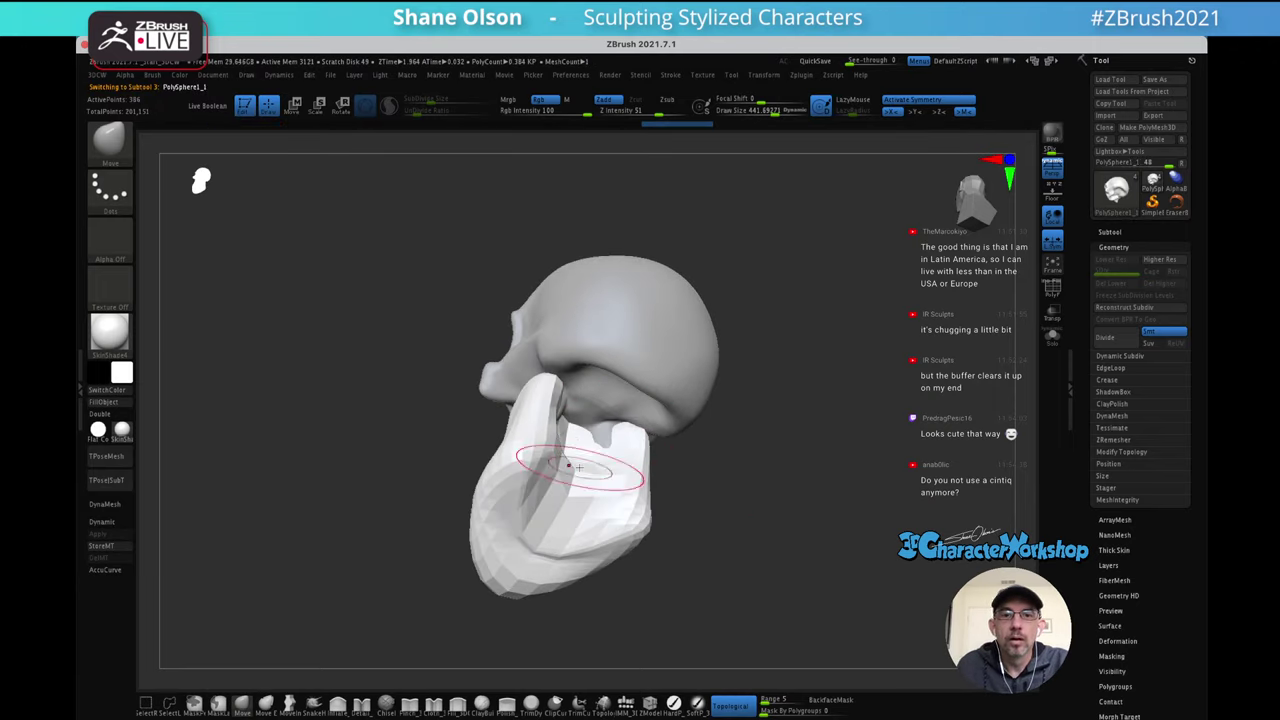
left_click_drag(581, 467, 550, 492)
mouse_move(576, 463)
right_mouse_down()
mouse_move(543, 465)
mouse_move(520, 330)
right_mouse_up()
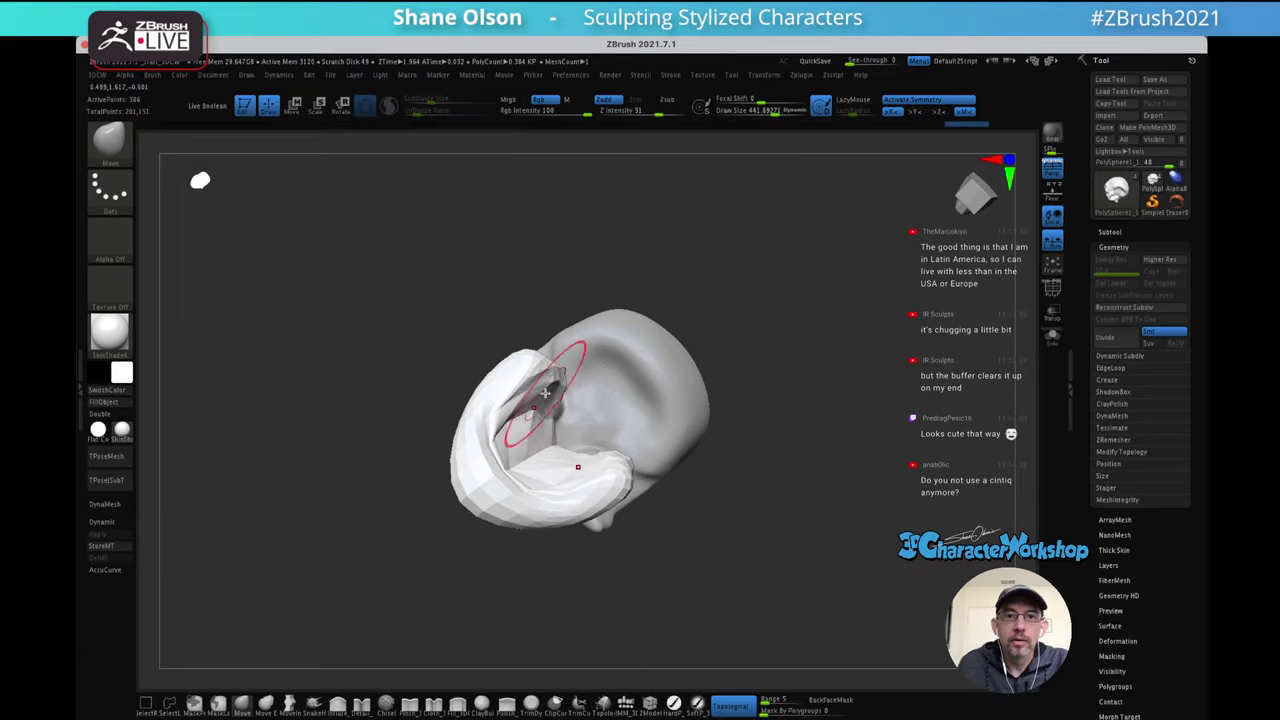
right_click_drag(781, 366, 735, 437)
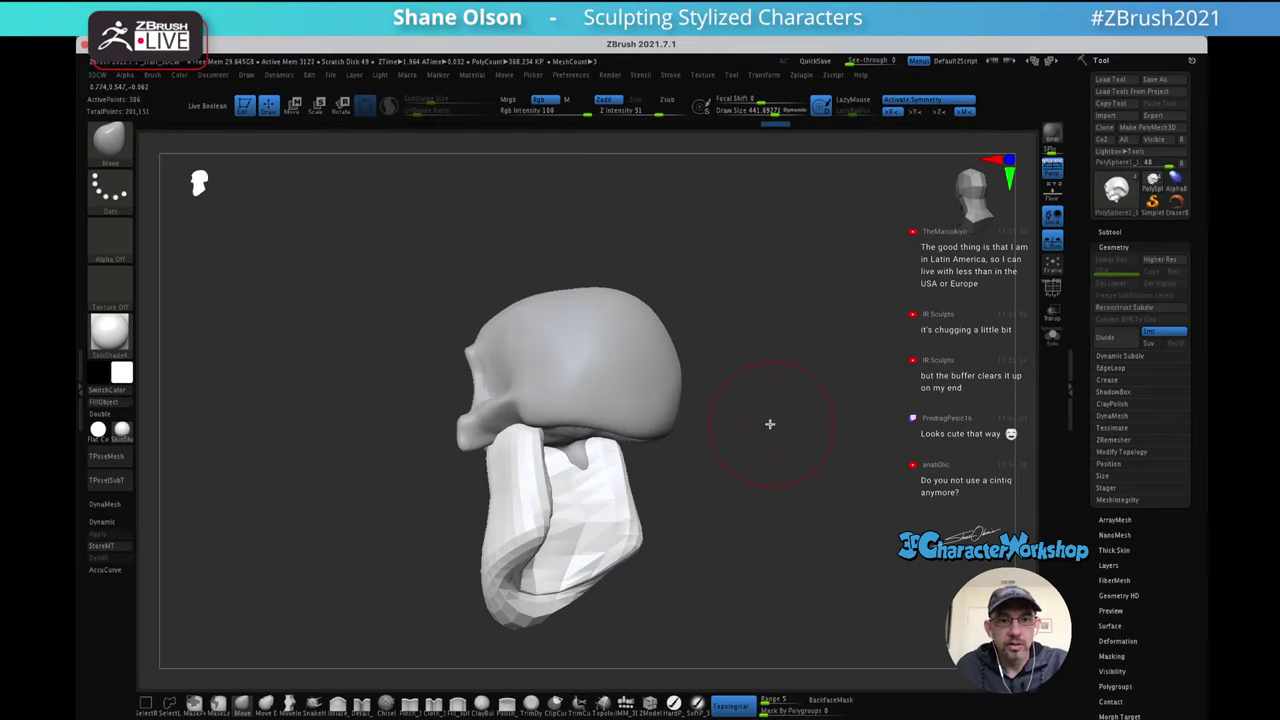
Display the polygon wireframe on the jaw subtool
key("3")
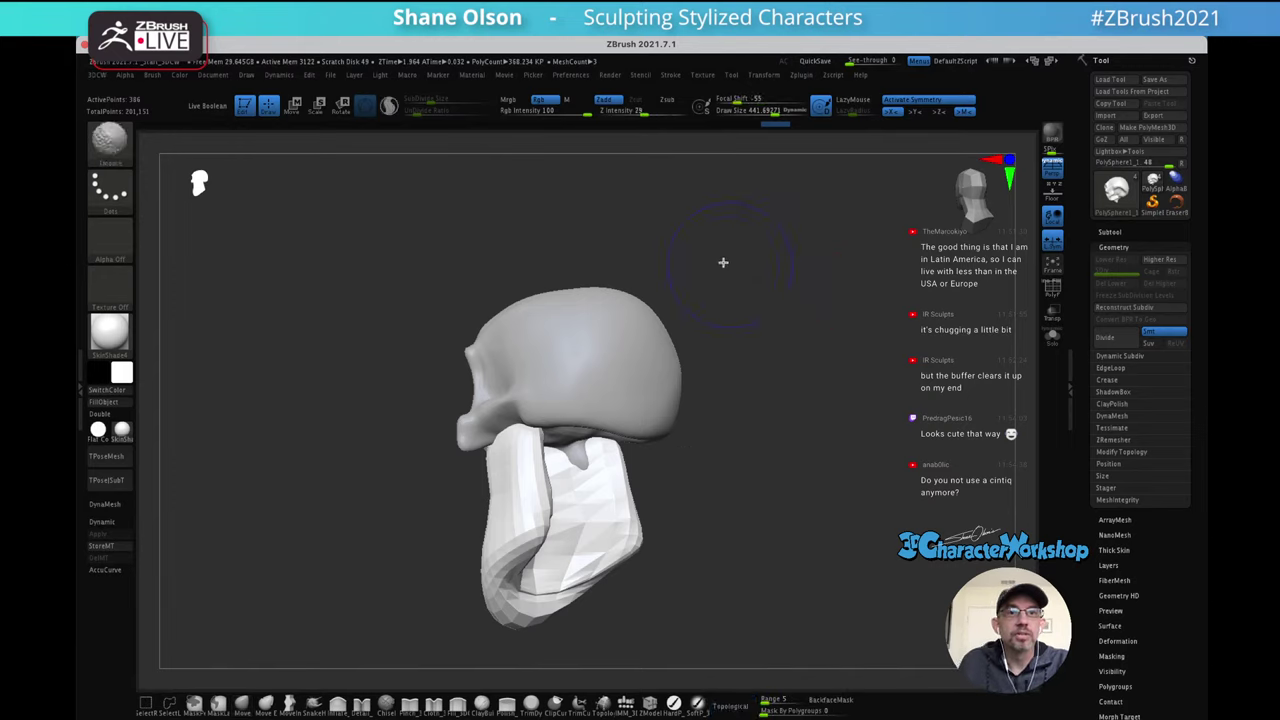
key("shift+f")
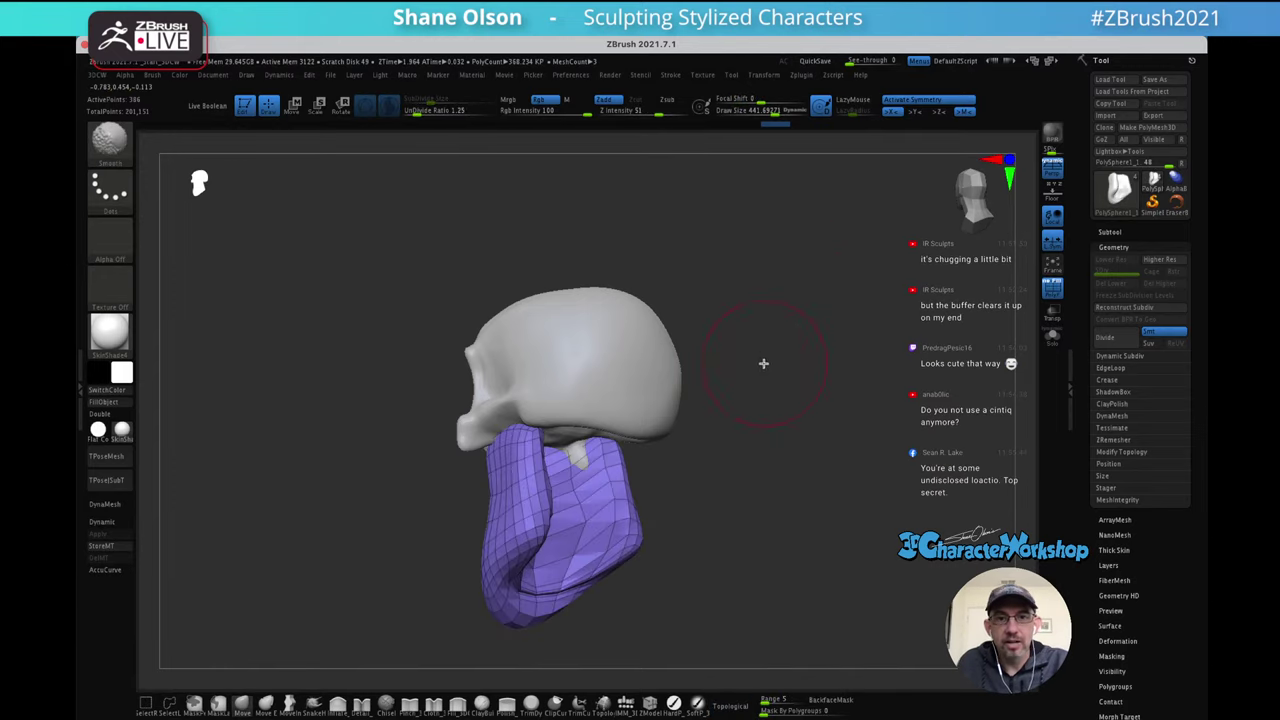
mouse_move(763, 363)
right_mouse_down()
mouse_move(751, 420)
mouse_move(771, 434)
right_mouse_up()
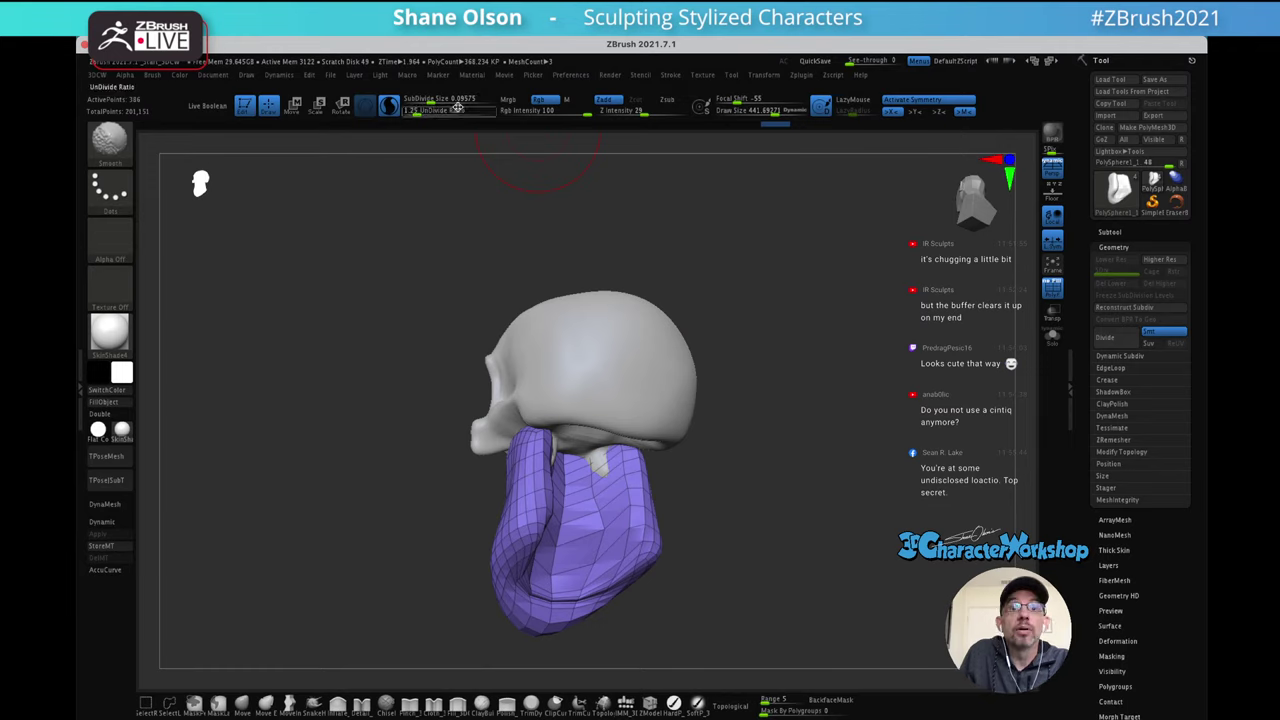
Smooth the jaw inside and out in Sculptris Pro mode with a SubDivide Size of about 0.72 to build a dense mesh
left_click(432, 101)
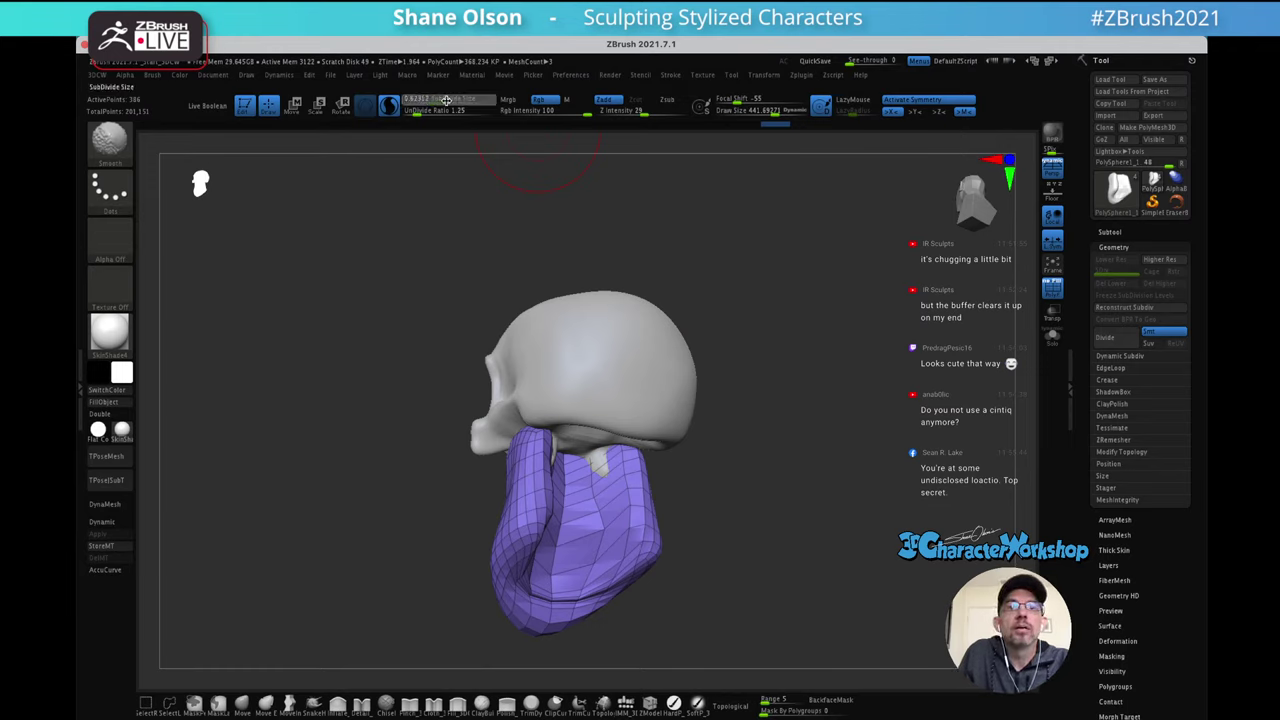
left_click_drag(446, 100, 448, 100)
mouse_move(612, 475)
left_mouse_down("shift")
mouse_move(591, 526)
mouse_move(580, 510)
mouse_move(530, 528)
mouse_move(590, 408)
left_mouse_up("shift")
left_click_drag(618, 507, 632, 502, "shift")
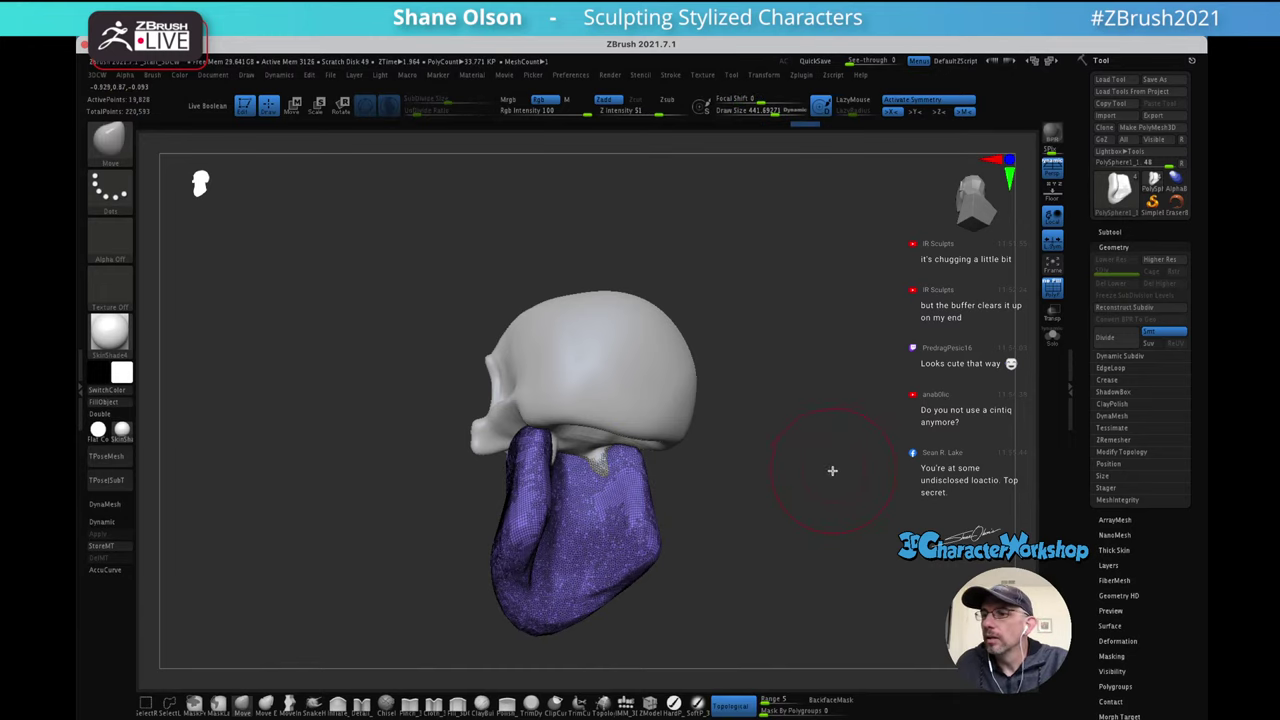
mouse_move(819, 455)
left_mouse_down()
mouse_move(834, 371)
mouse_move(860, 371)
mouse_move(645, 468)
mouse_move(577, 477)
left_mouse_up()
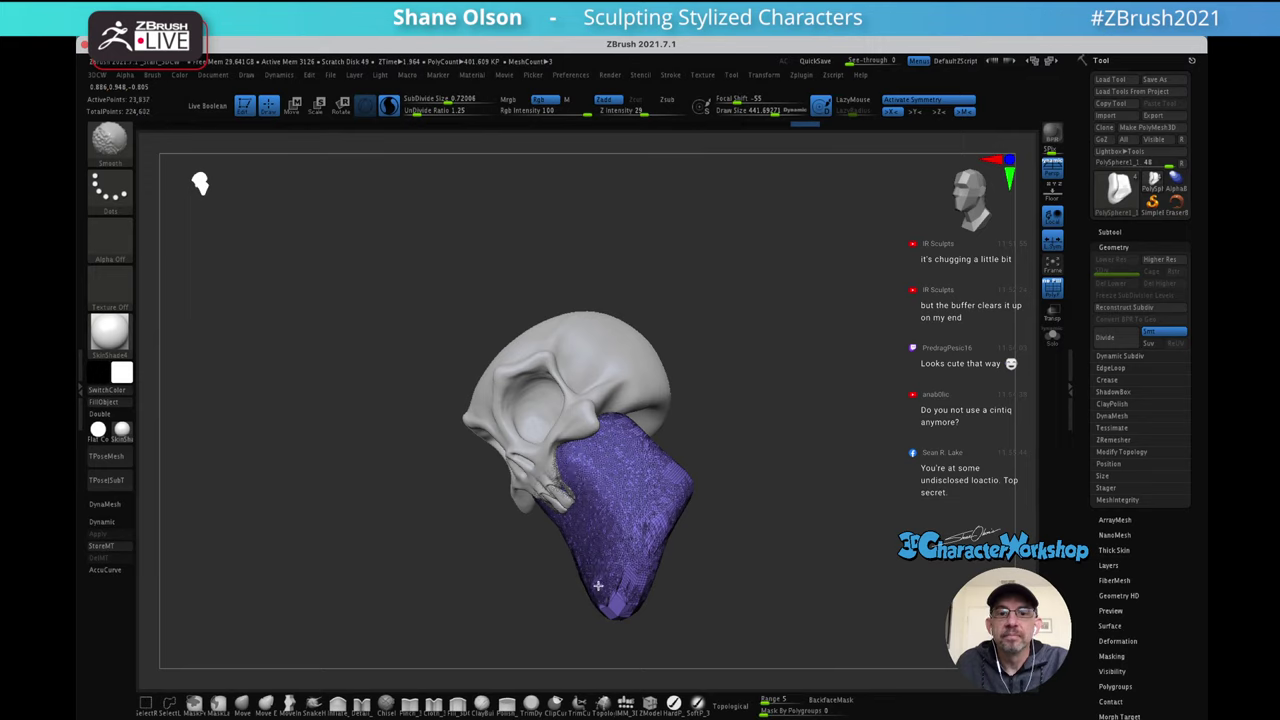
left_click_drag(597, 586, 636, 472, "shift")
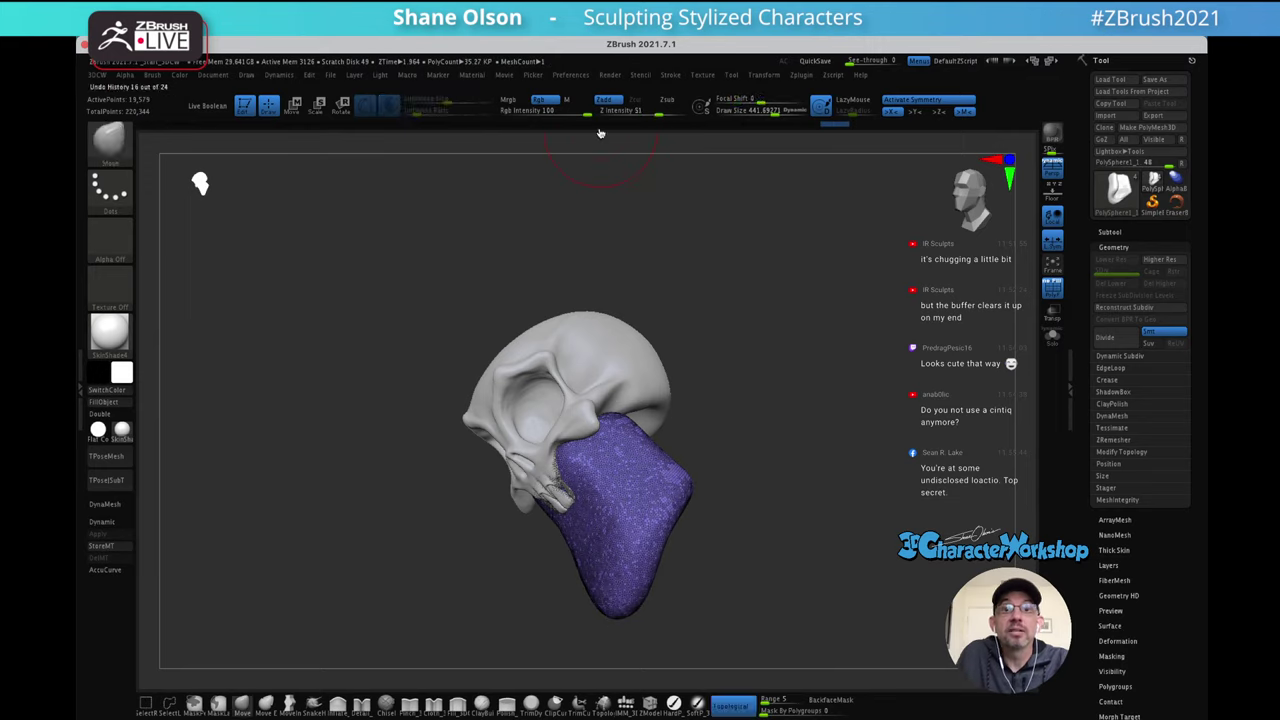
Try smoothing the jaw into a much coarser mesh with a SubDivide Size of about 2.9
key("shift")
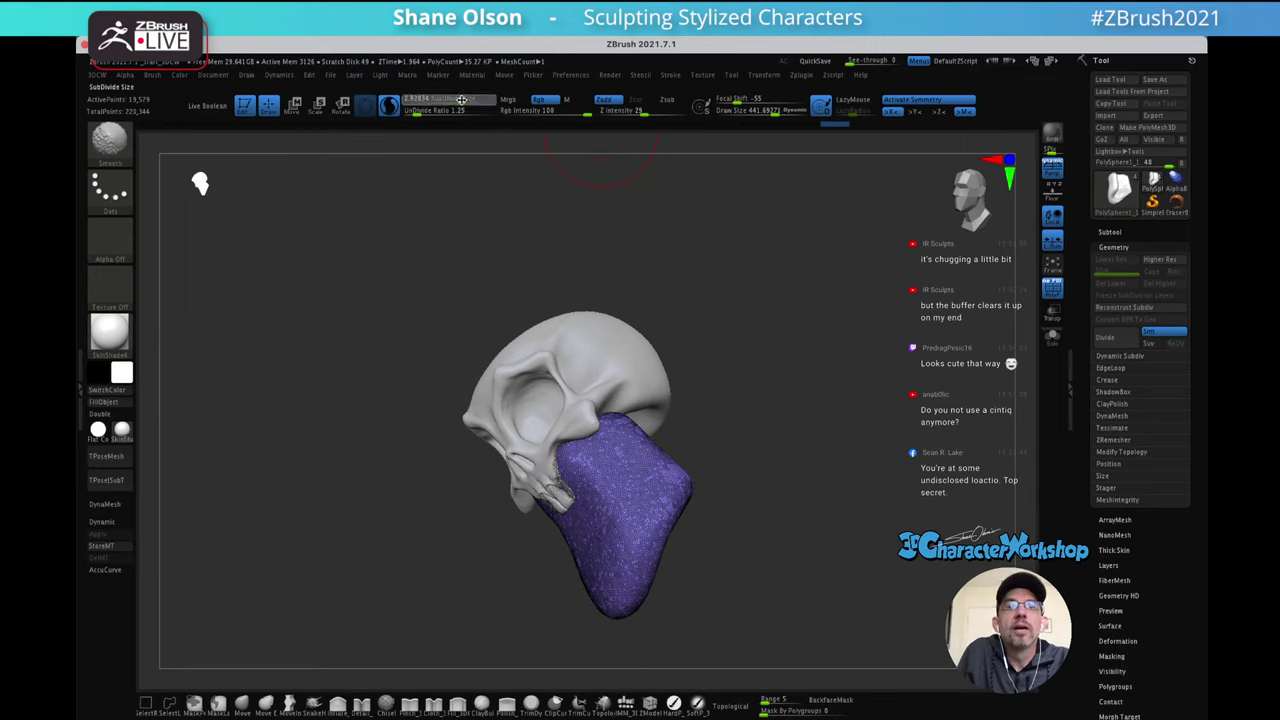
mouse_move(595, 468)
left_mouse_down("shift")
mouse_move(601, 530)
mouse_move(642, 496)
left_mouse_up("shift")
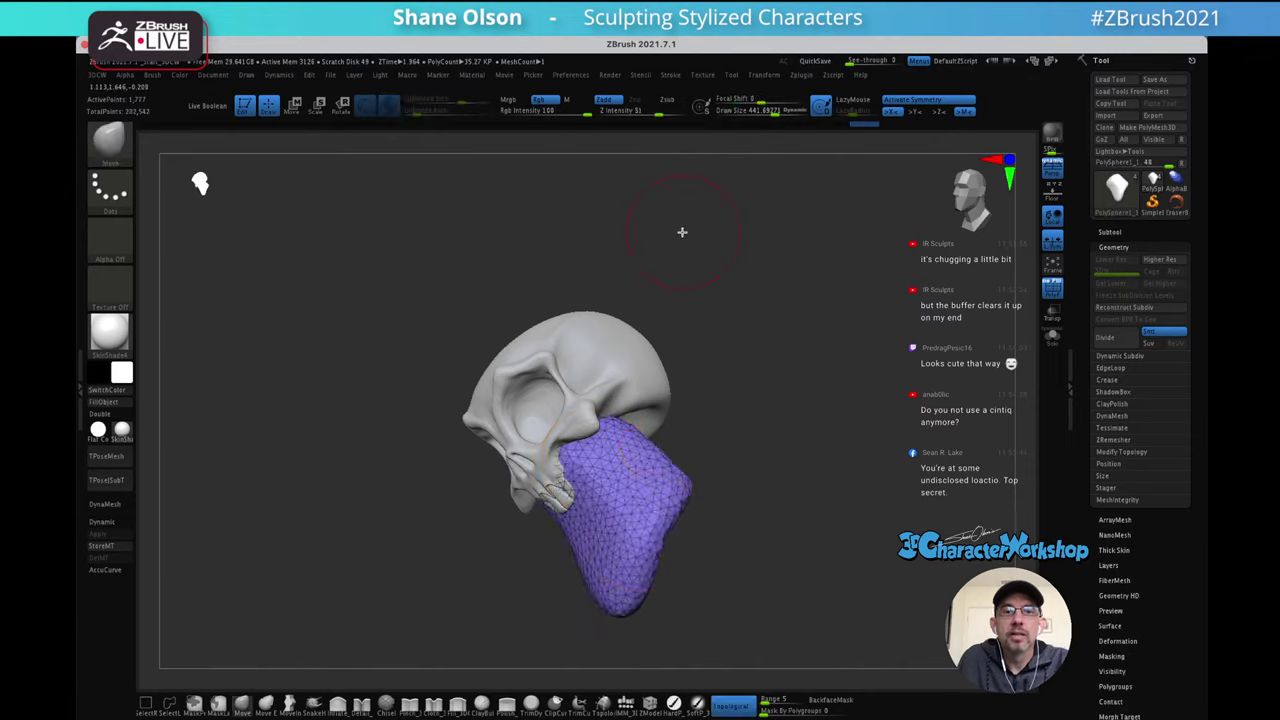
left_click_drag(740, 329, 657, 337)
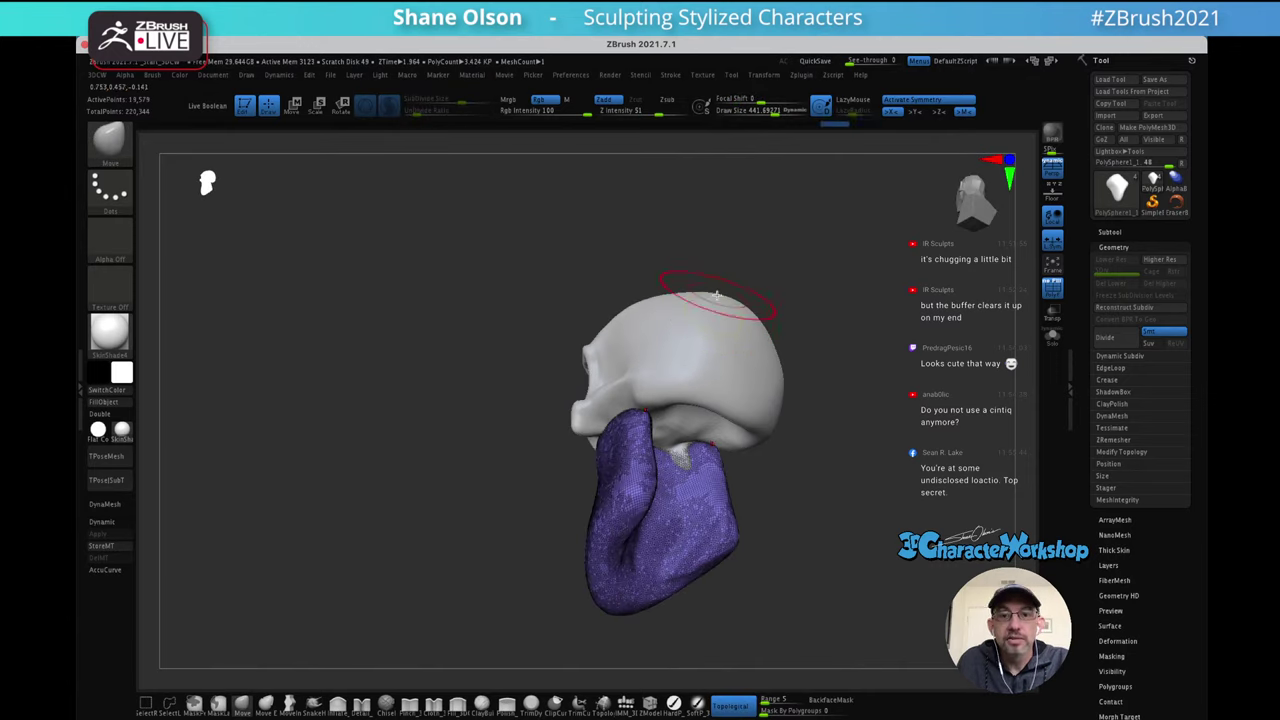
Set the SubDivide Size to about 1.94 and smooth the whole jaw on all sides to even out its triangles
key("shift")
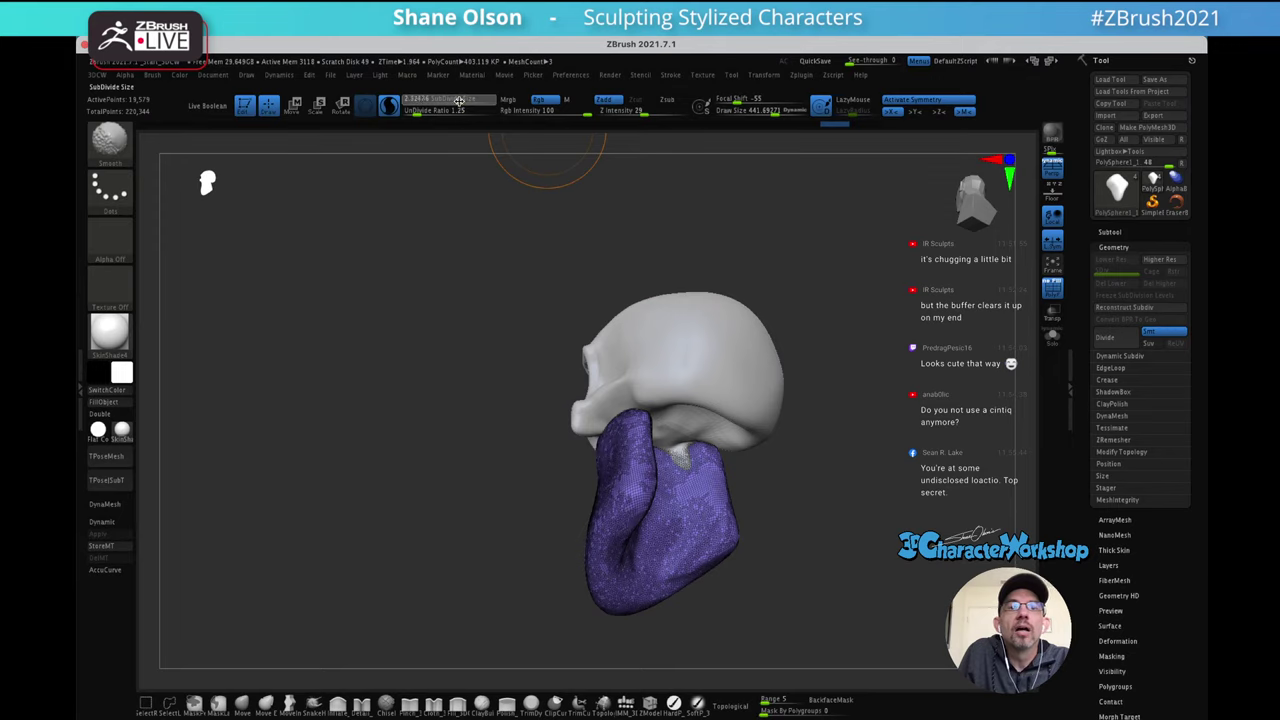
mouse_move(664, 524)
left_mouse_down("shift")
mouse_move(651, 509)
mouse_move(670, 446)
left_mouse_up("shift")
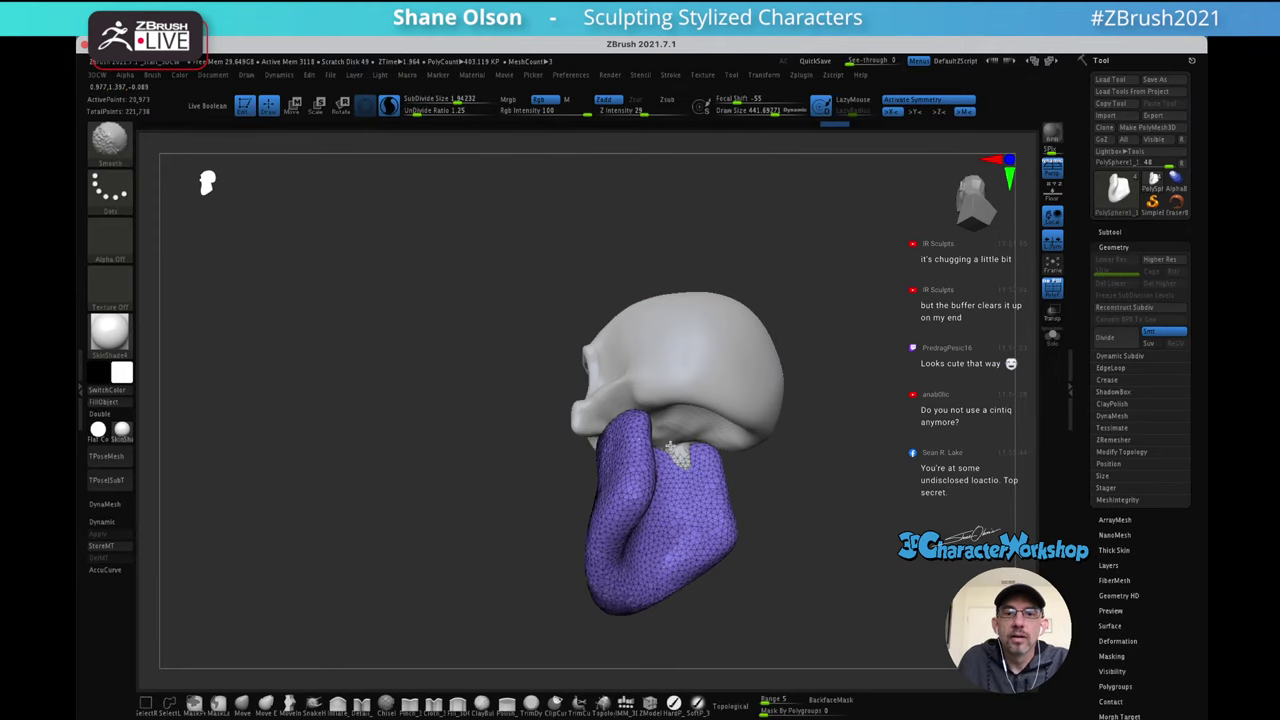
left_click_drag(800, 455, 868, 390)
left_click_drag(552, 512, 623, 434, "shift")
left_click_drag(735, 445, 800, 420)
left_click_drag(590, 535, 645, 590, "shift")
Lower the middle of the jaw's upper edge to open a gap between its arms, using the Move brush at a draw size of about 357
left_click_drag(717, 417, 700, 430)
left_click_drag(787, 449, 754, 398, "alt")
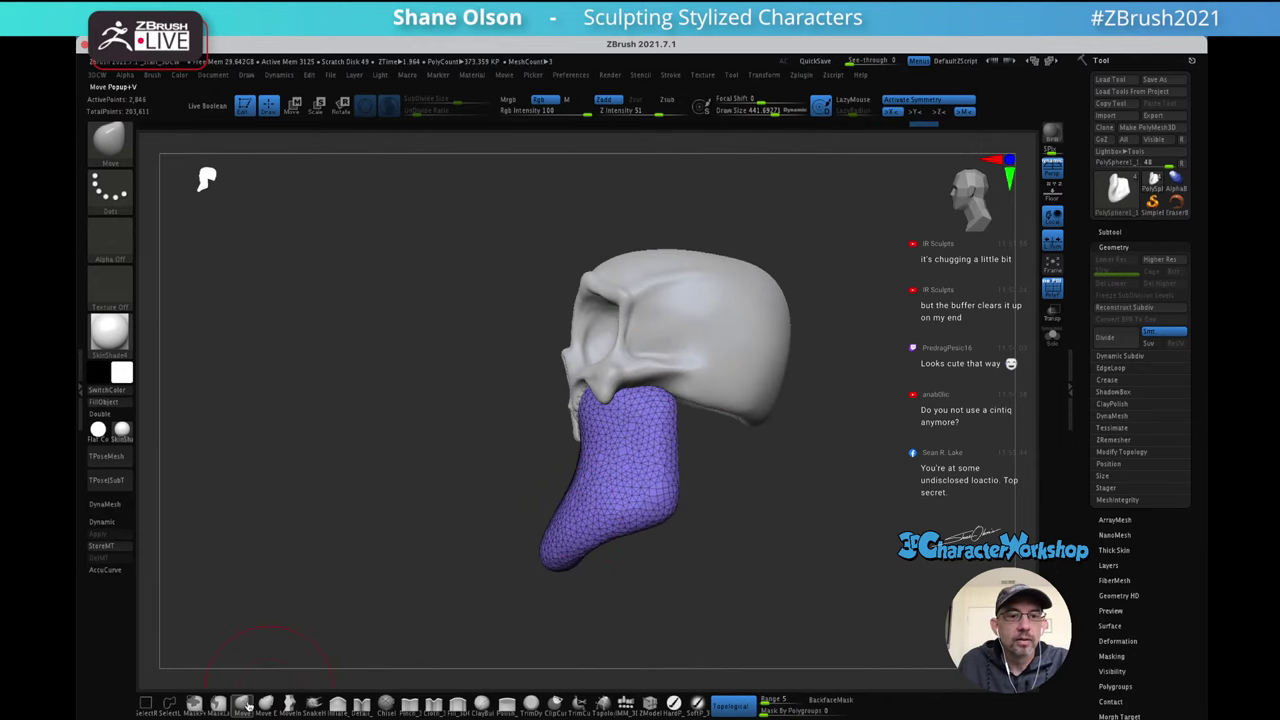
left_click(246, 705)
left_click(452, 403)
mouse_move(849, 409)
left_mouse_down()
mouse_move(824, 475)
mouse_move(828, 455)
mouse_move(797, 428)
left_mouse_up()
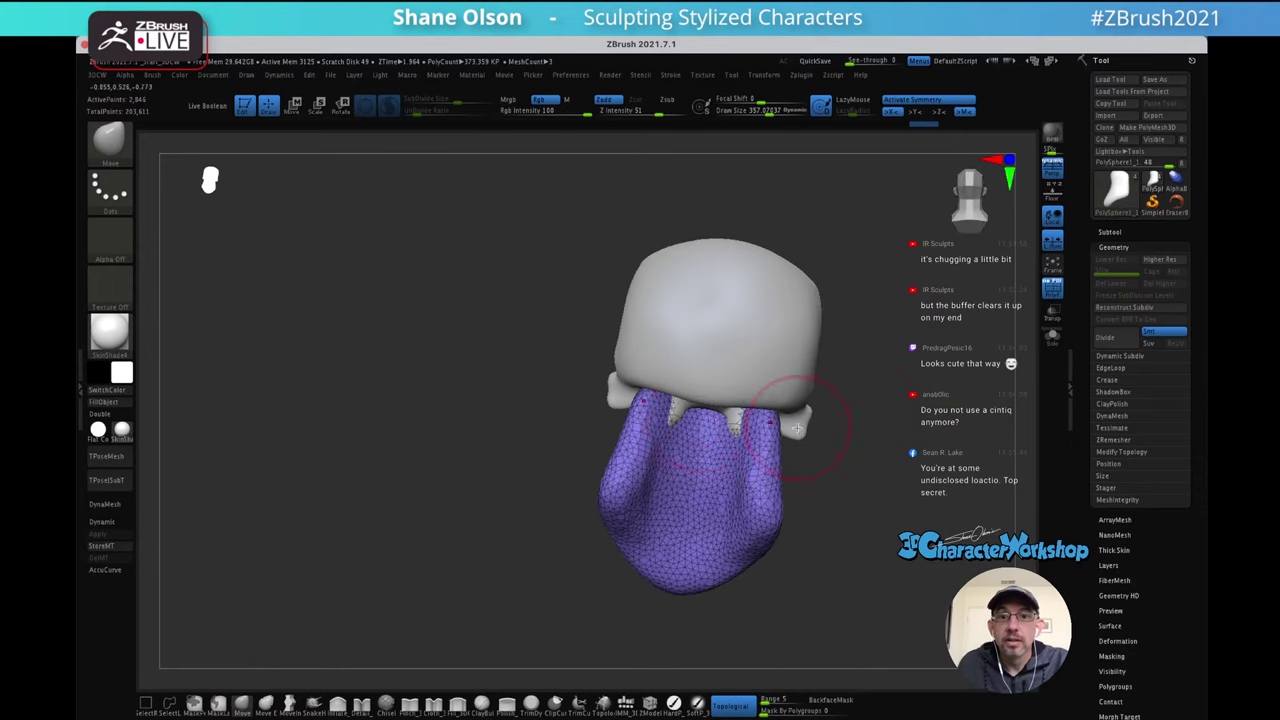
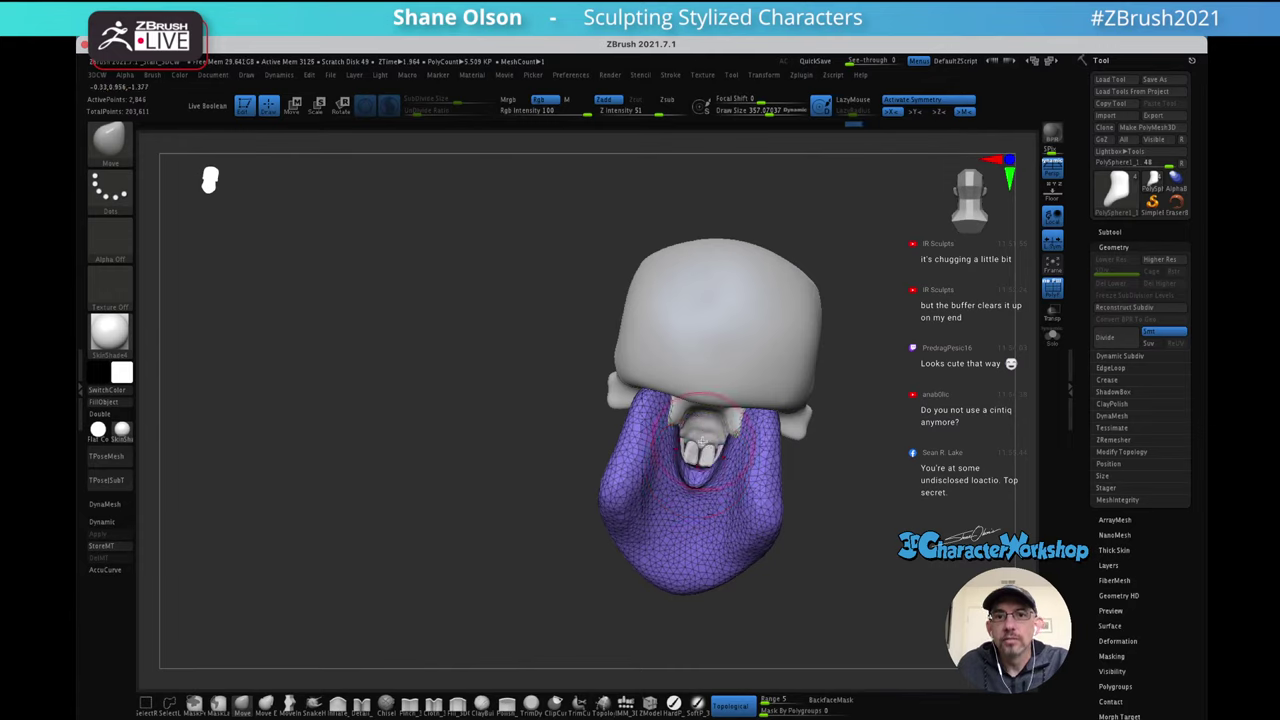
left_click_drag(850, 445, 822, 453)
left_click_drag(675, 438, 662, 430)
mouse_move(570, 440)
left_mouse_down()
mouse_move(690, 420)
mouse_move(734, 397)
left_mouse_up()
Push back the front edge of the jaw's upright arms below the cheekbones and smooth the transition into the jaw body
mouse_move(650, 485)
left_mouse_down("shift")
mouse_move(638, 498)
mouse_move(649, 491)
left_mouse_up("shift")
right_click_drag(649, 491, 619, 489)
mouse_move(618, 488)
left_mouse_down()
mouse_move(728, 428)
mouse_move(703, 455)
left_mouse_up()
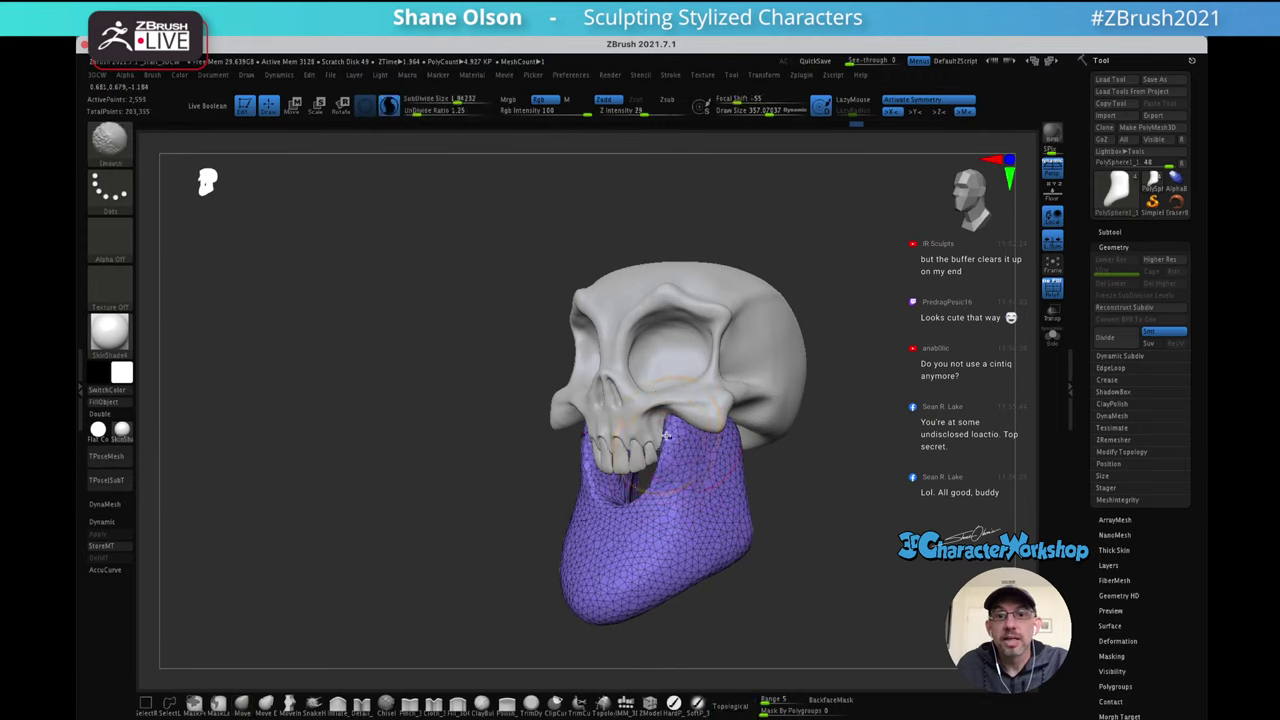
left_click_drag(666, 443, 680, 443)
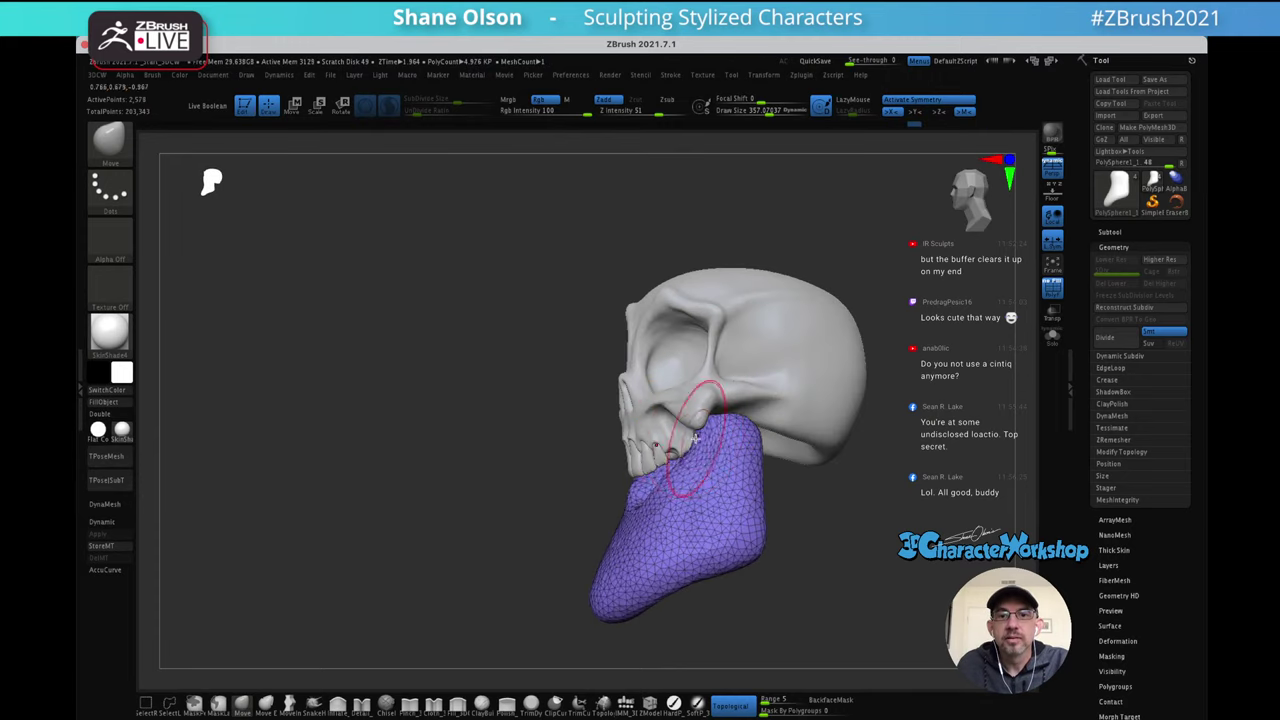
left_click_drag(697, 479, 708, 455, "shift")
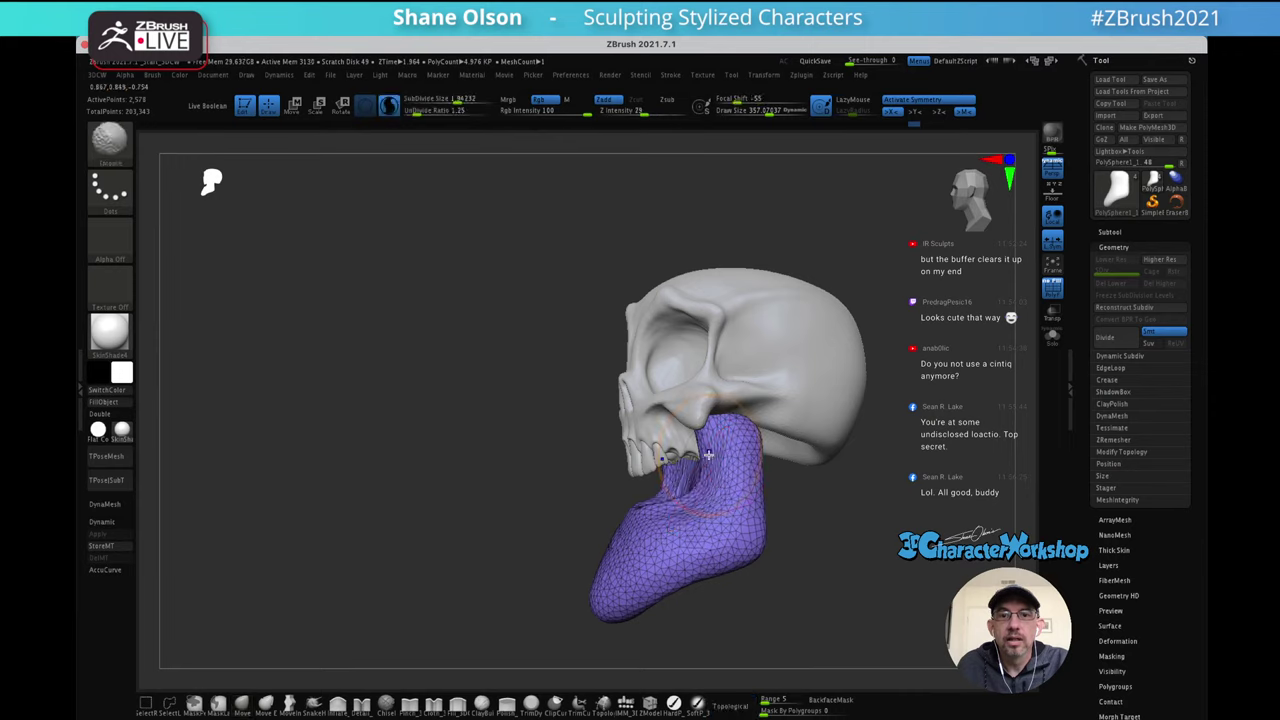
mouse_move(714, 409)
left_mouse_down("shift")
mouse_move(659, 512)
mouse_move(640, 507)
left_mouse_up("shift")
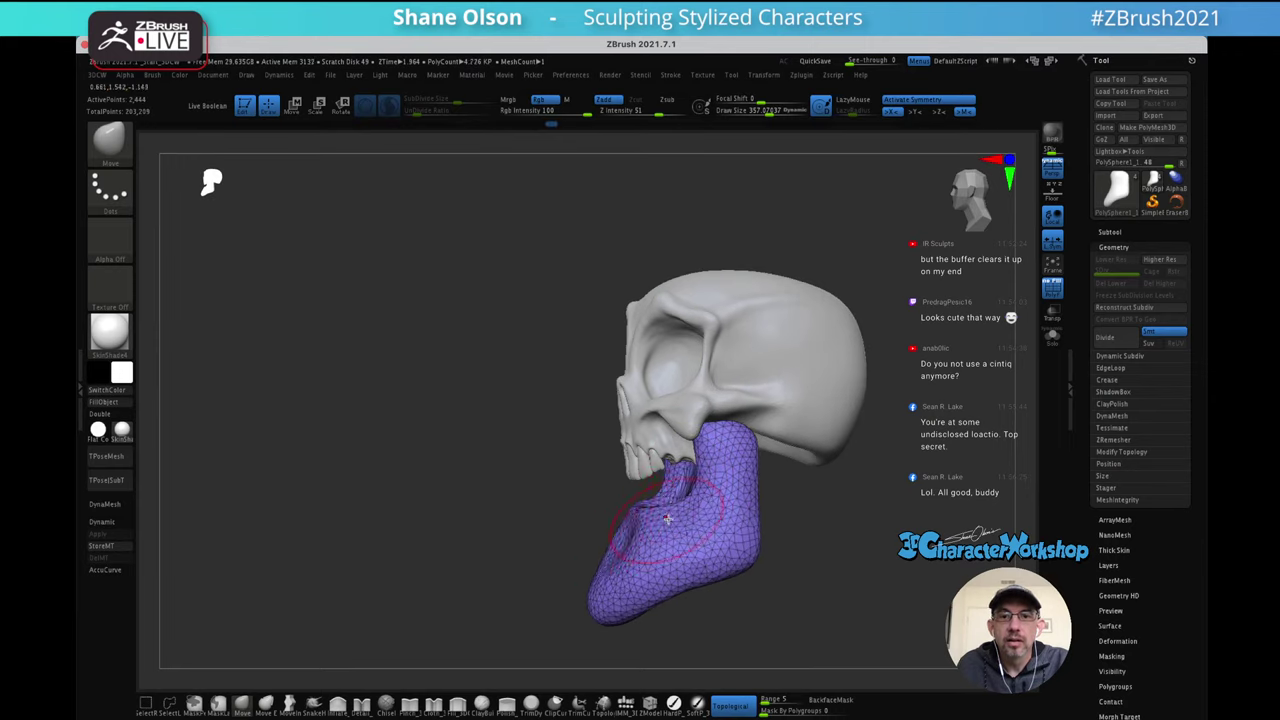
right_click_drag(668, 519, 735, 500)
left_click_drag(691, 487, 686, 485, "shift")
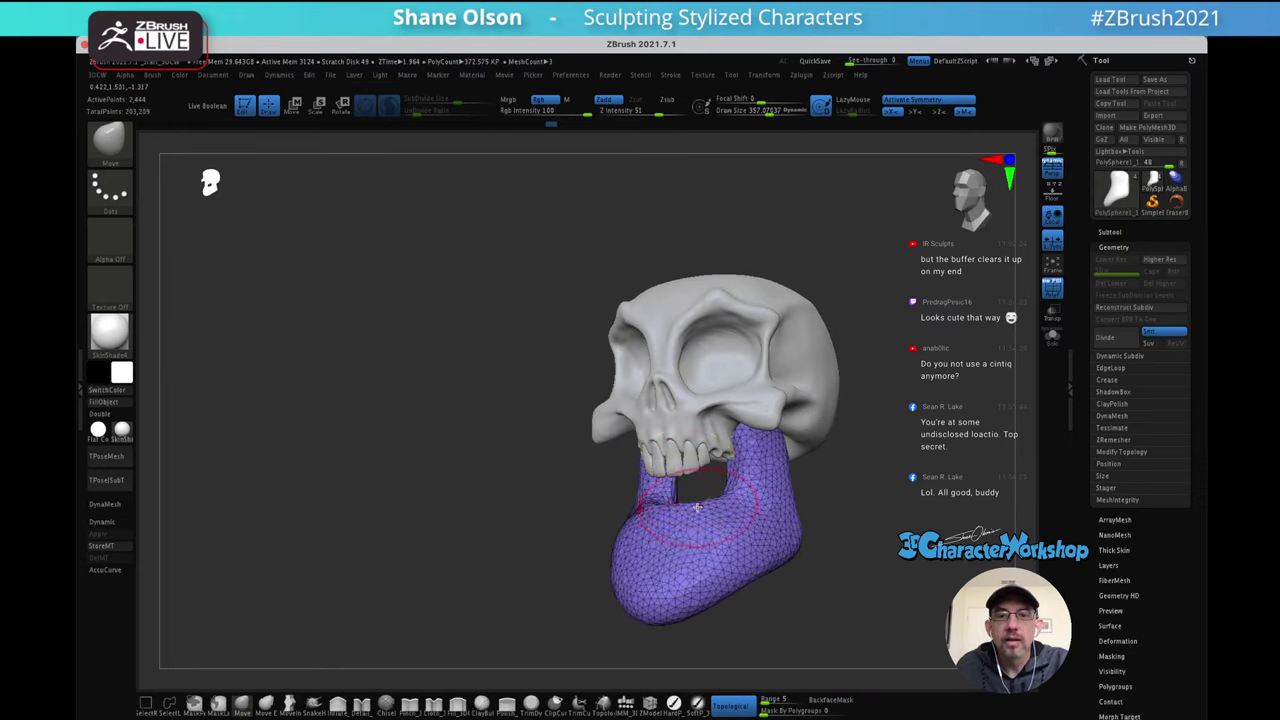
right_click_drag(697, 507, 648, 503)
Slim the jaw's upright arms beneath the cheekbones with the Move brush, reducing the draw size to about 322
right_click_drag(790, 455, 738, 455)
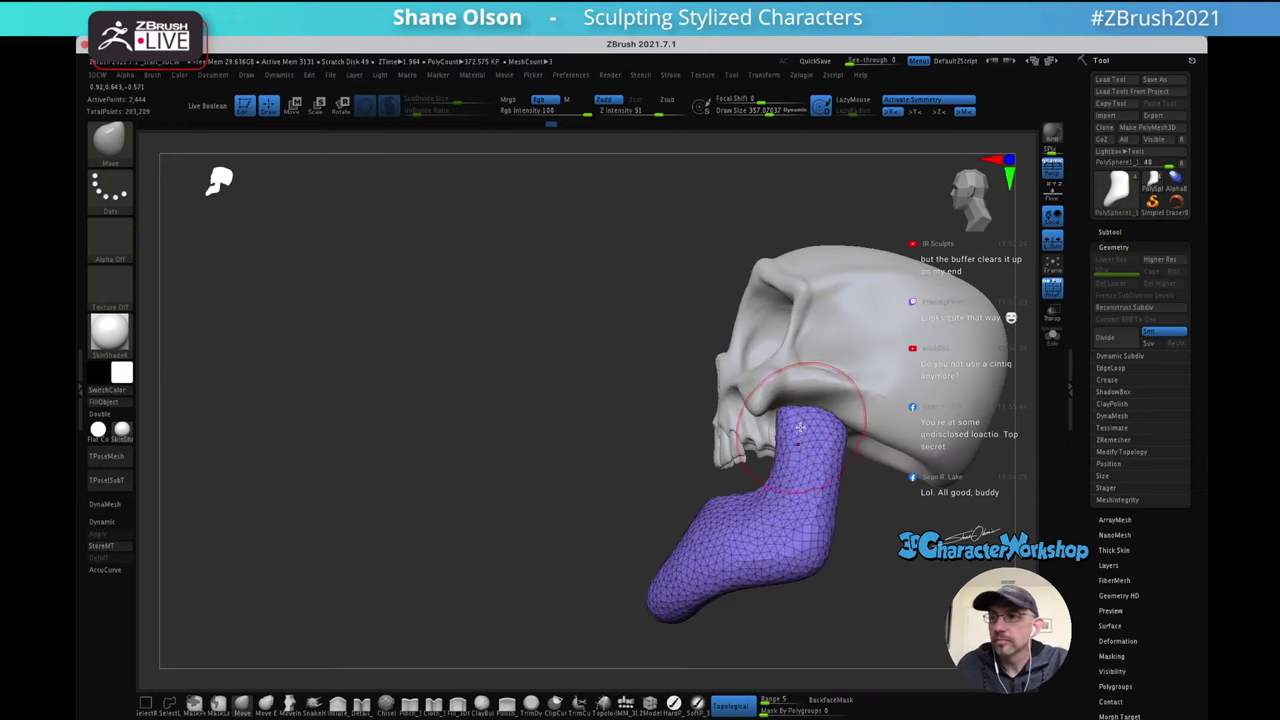
mouse_move(800, 428)
right_mouse_down()
mouse_move(826, 440)
mouse_move(826, 470)
right_mouse_up()
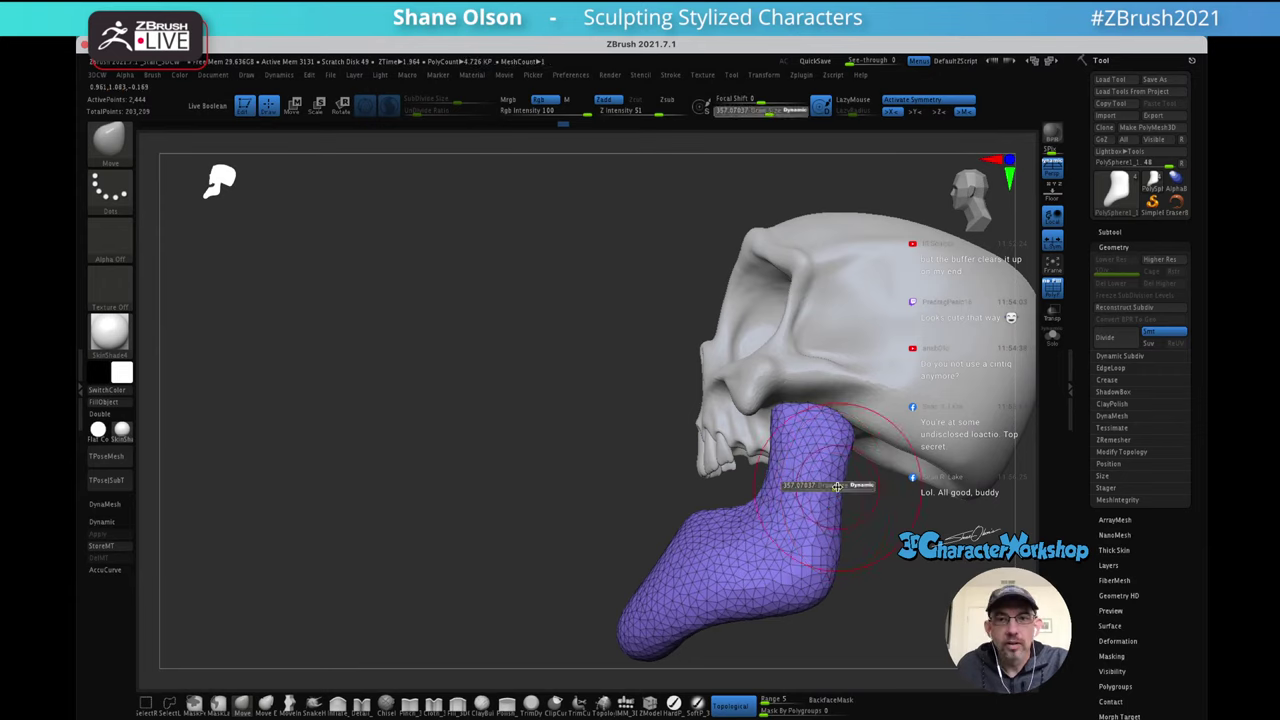
left_click_drag(837, 487, 837, 478)
mouse_move(862, 416)
right_mouse_down()
mouse_move(866, 394)
mouse_move(855, 425)
mouse_move(805, 381)
right_mouse_up()
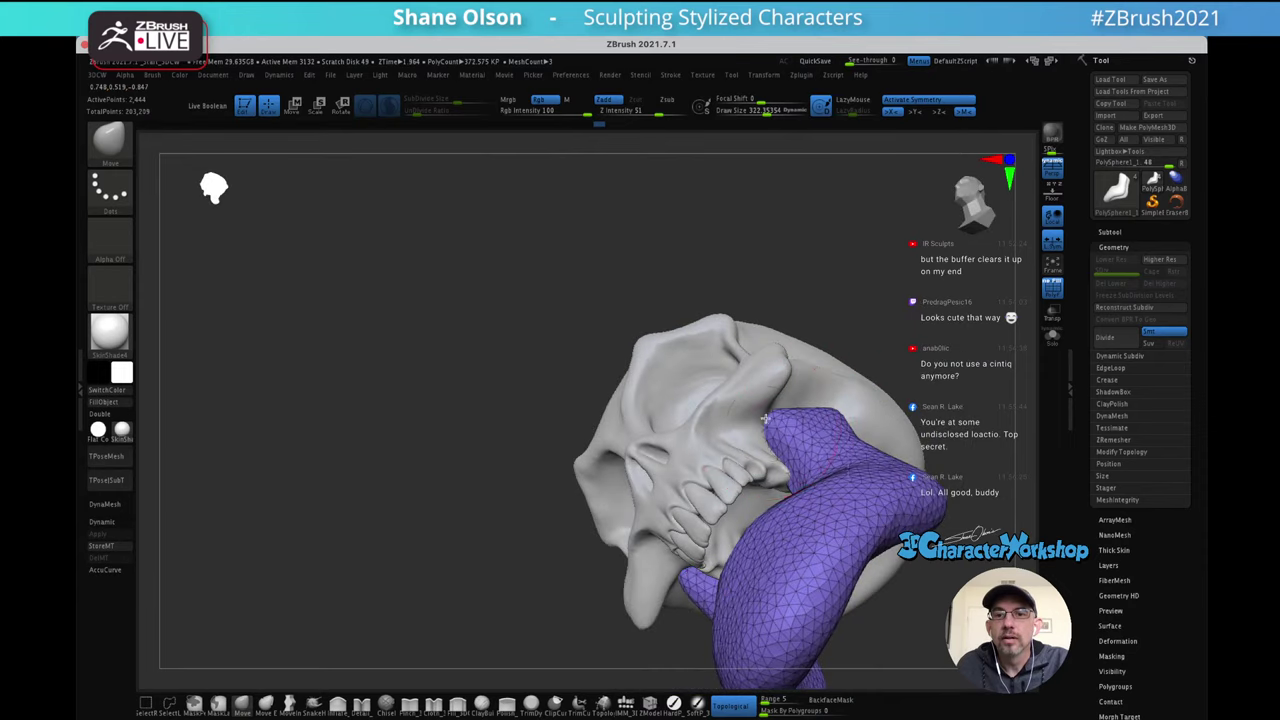
mouse_move(765, 430)
right_mouse_down()
mouse_move(763, 408)
mouse_move(789, 418)
right_mouse_up()
Shape a notch into the top of each upright arm with the Move brush at a draw size of about 182, isolating the jaw for access
key("s")
left_click_drag(805, 408, 788, 405)
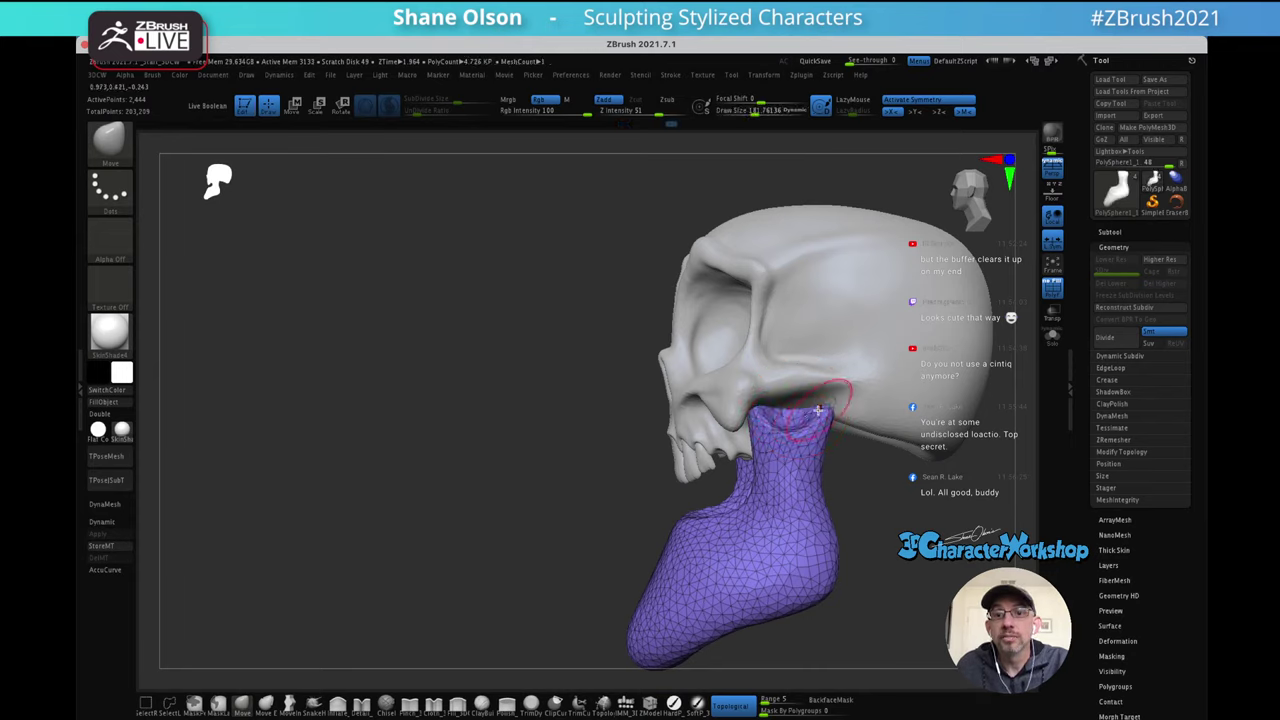
left_click_drag(815, 403, 787, 413, "shift")
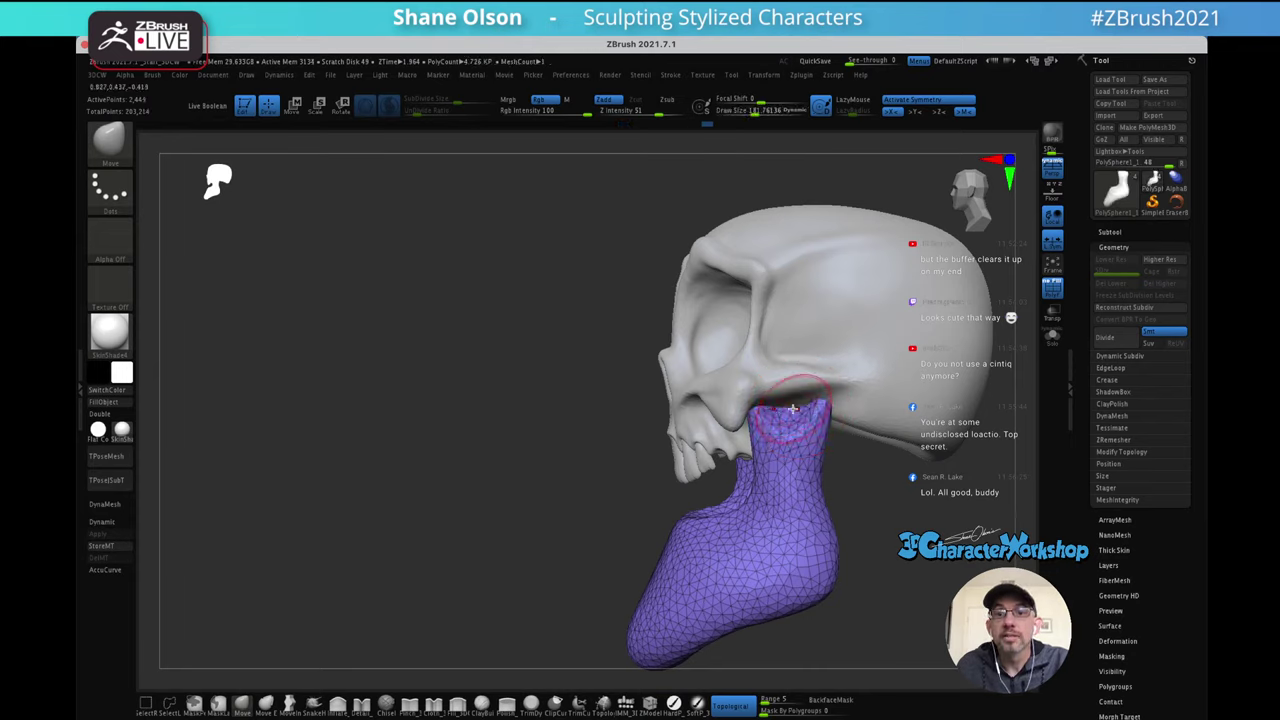
left_click(1052, 336)
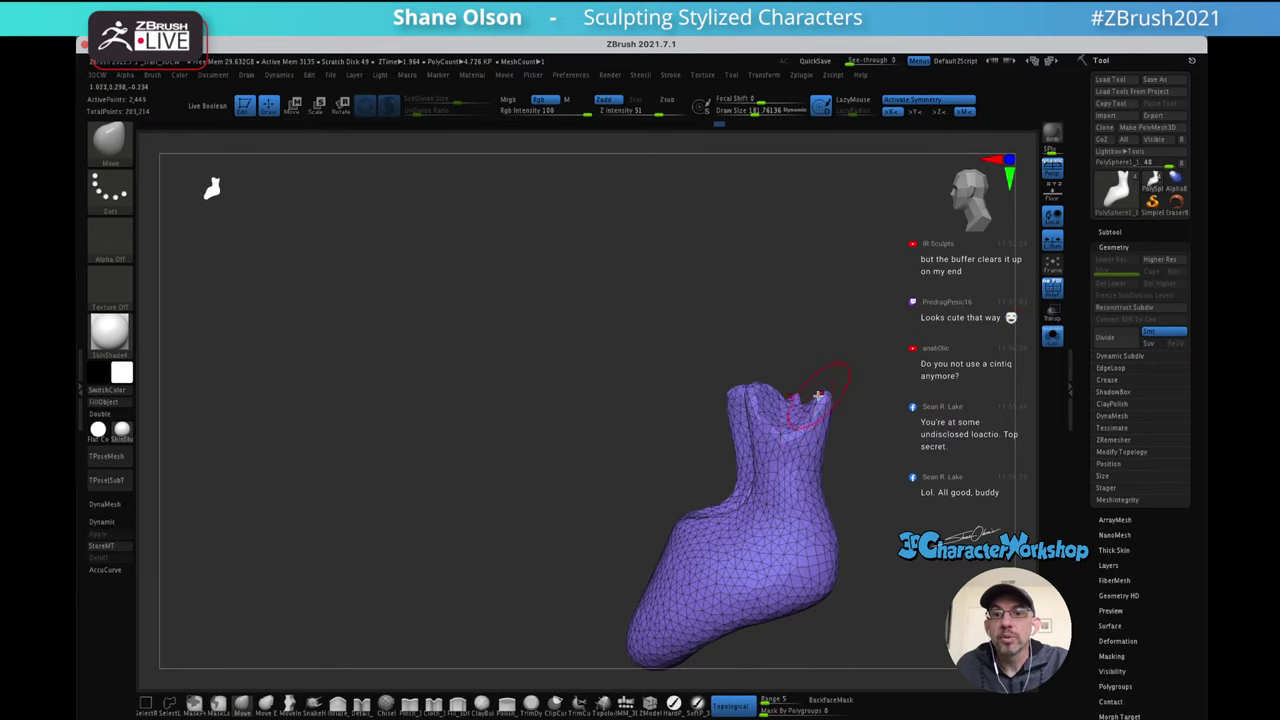
left_click_drag(836, 352, 808, 395)
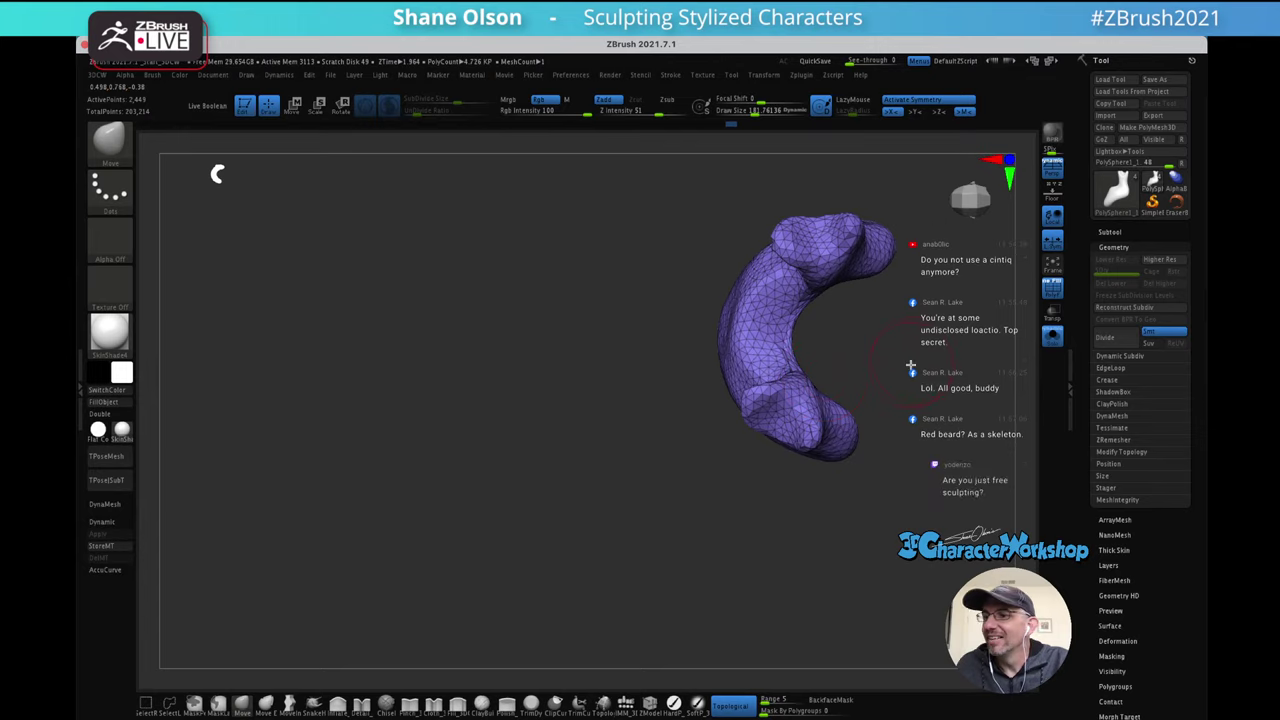
Adjust the isolated jaw's arms with the Move brush at a draw size of about 236 and smooth the inner walls
mouse_move(911, 360)
left_mouse_down("alt")
mouse_move(884, 377)
mouse_move(903, 410)
left_mouse_up("alt")
key("s")
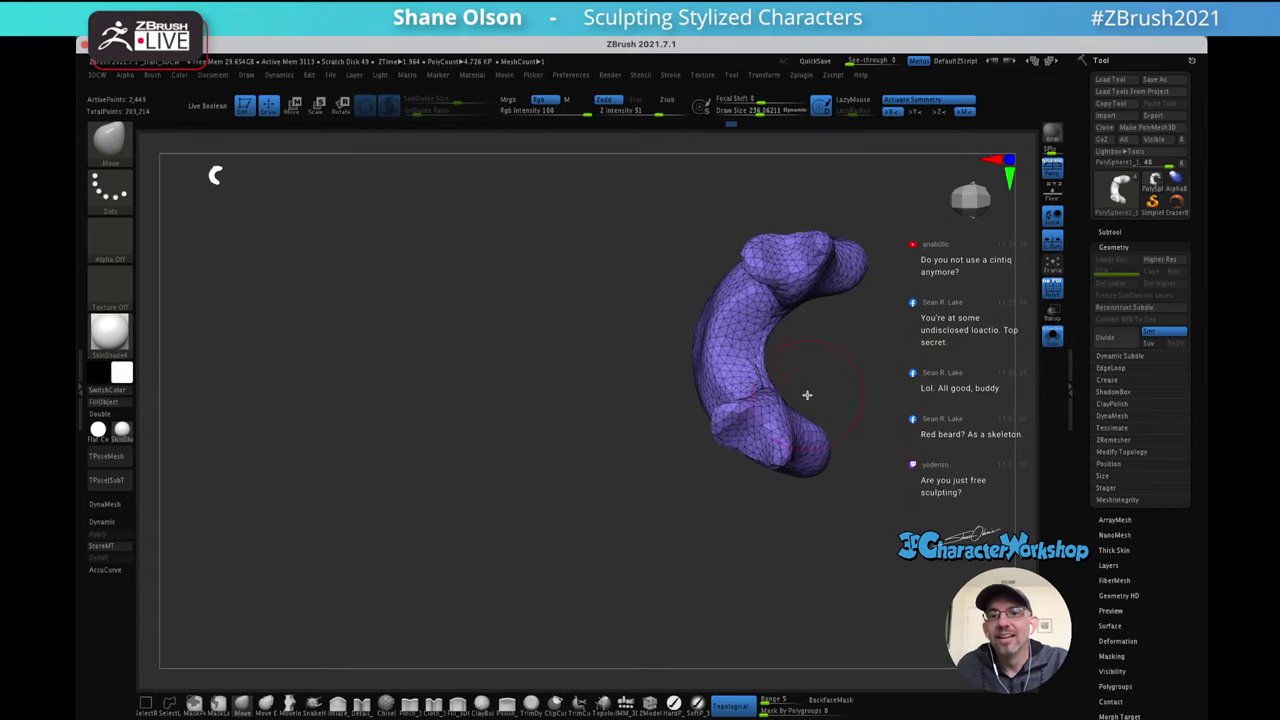
left_click_drag(790, 408, 777, 376)
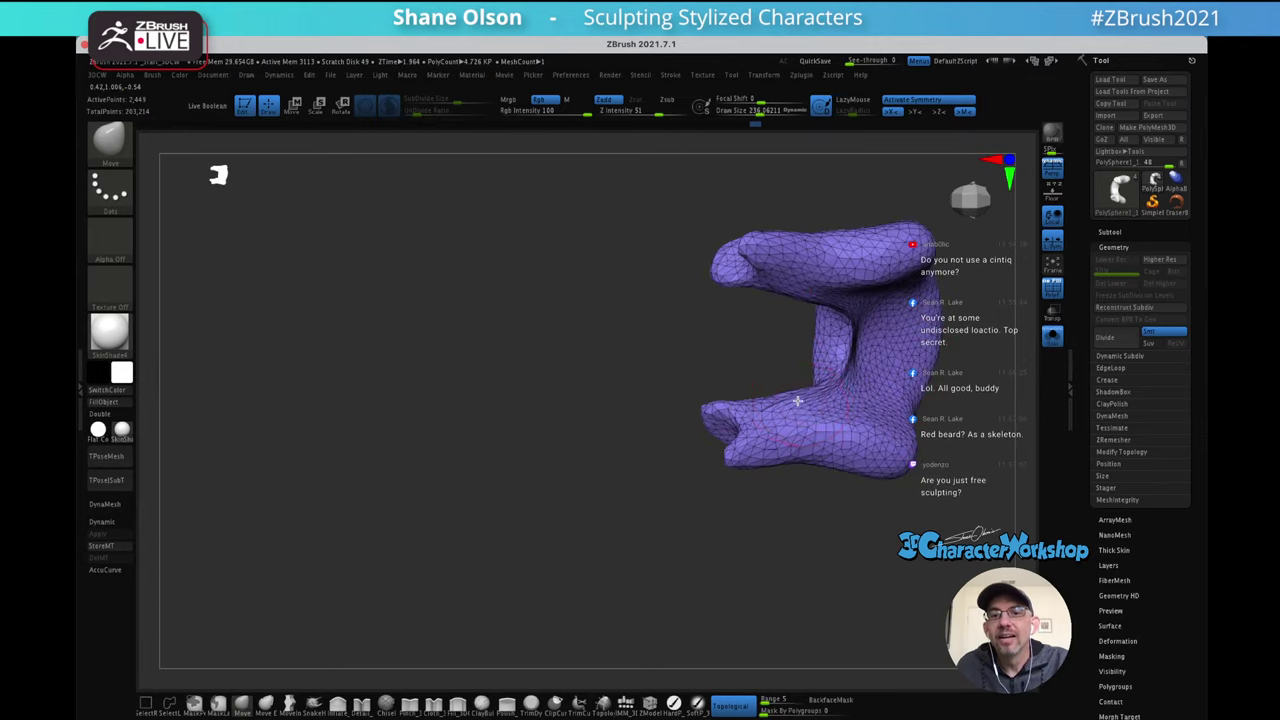
key("shift")
right_click_drag(849, 366, 854, 386)
left_click_drag(854, 386, 848, 371, "shift")
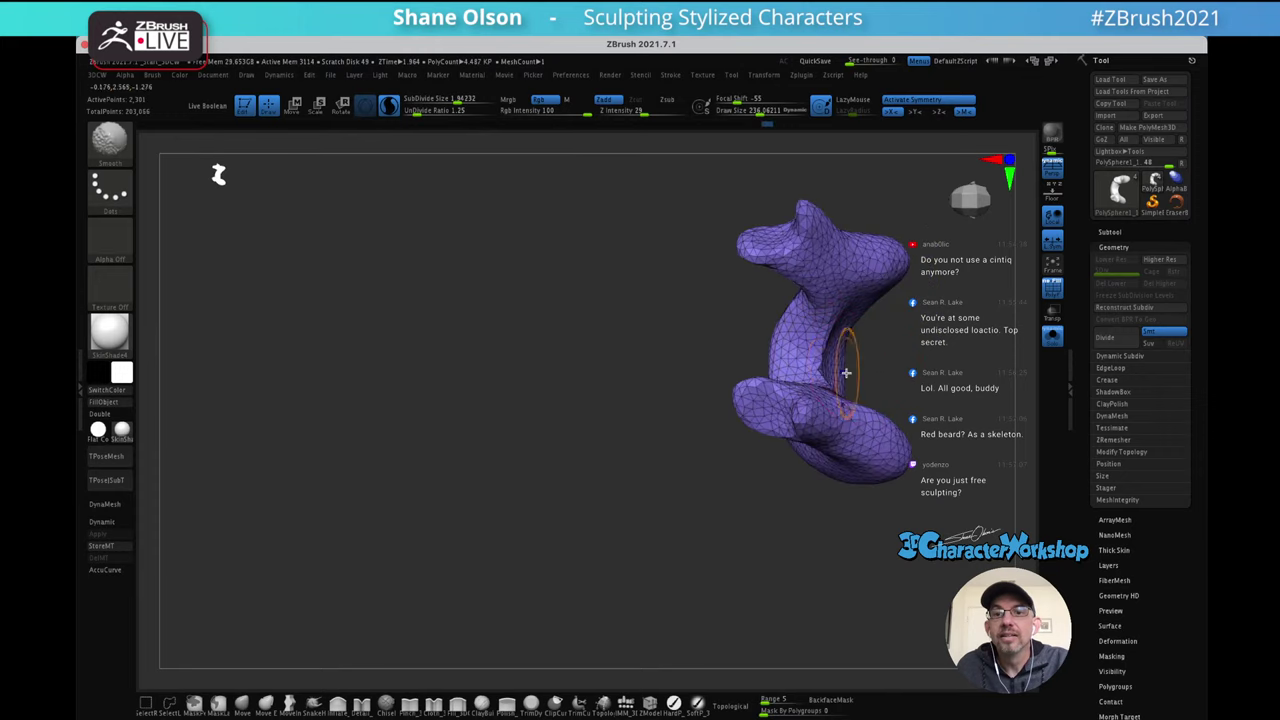
right_click_drag(848, 371, 808, 355)
mouse_move(790, 380)
left_mouse_down("shift")
mouse_move(796, 403)
mouse_move(772, 312)
left_mouse_up("shift")
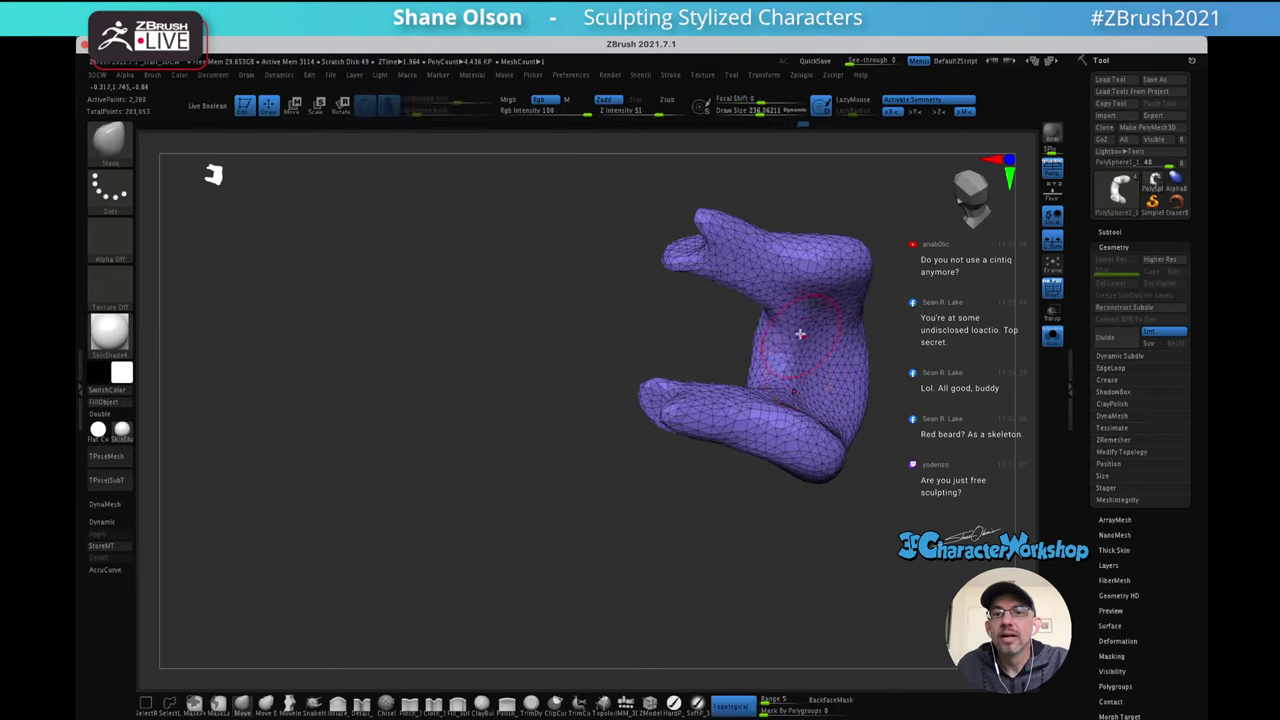
right_click_drag(800, 334, 804, 349)
mouse_move(818, 349)
left_mouse_down()
mouse_move(820, 323)
mouse_move(758, 421)
mouse_move(803, 374)
left_mouse_up()
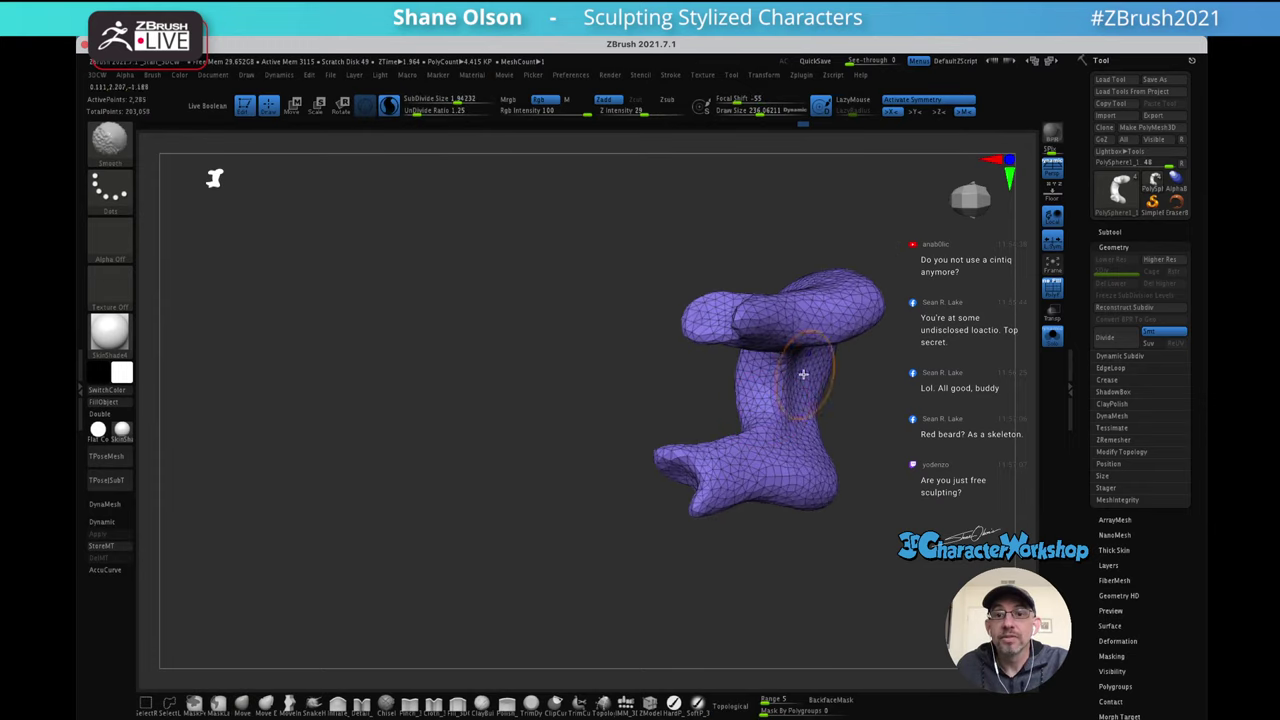
right_click_drag(803, 374, 752, 402)
mouse_move(686, 434)
left_mouse_down("shift")
mouse_move(707, 450)
mouse_move(749, 397)
mouse_move(786, 429)
mouse_move(789, 397)
mouse_move(801, 409)
mouse_move(749, 423)
mouse_move(749, 402)
mouse_move(750, 424)
left_mouse_up("shift")
Reshape the two upright arms from the front and outside with the Move brush at a draw size of about 297
key("s")
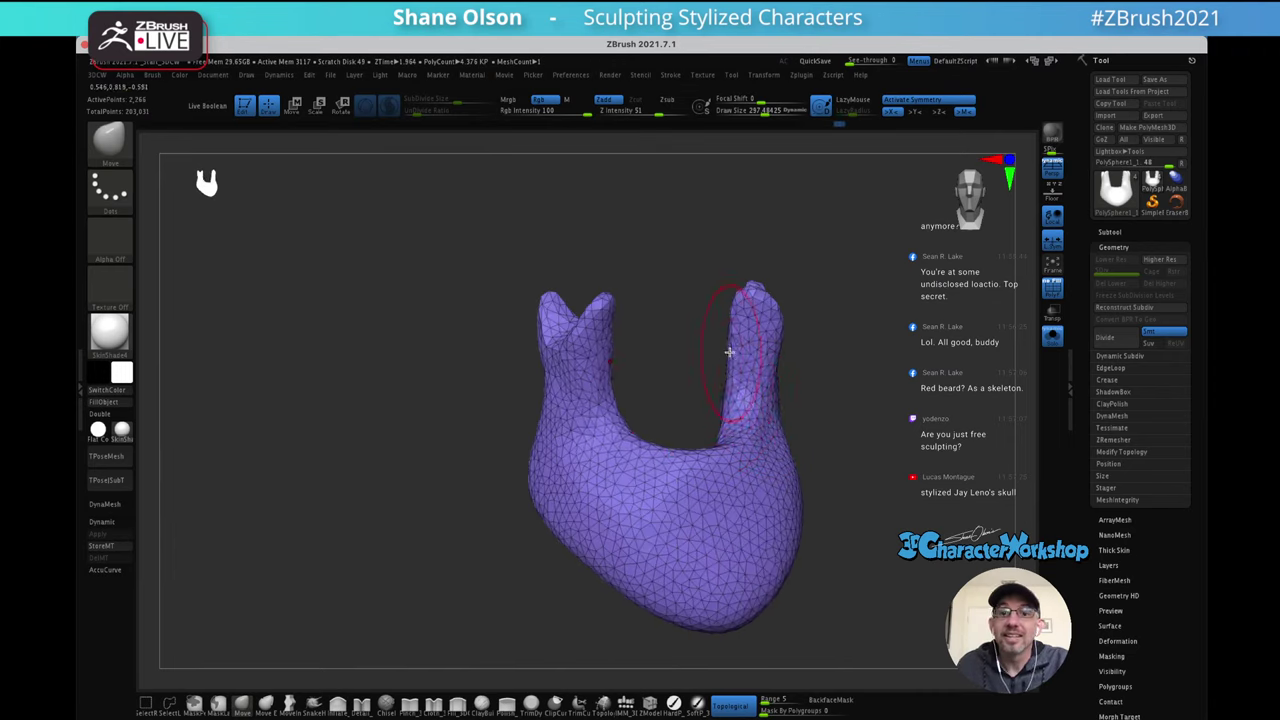
left_click_drag(826, 349, 791, 349)
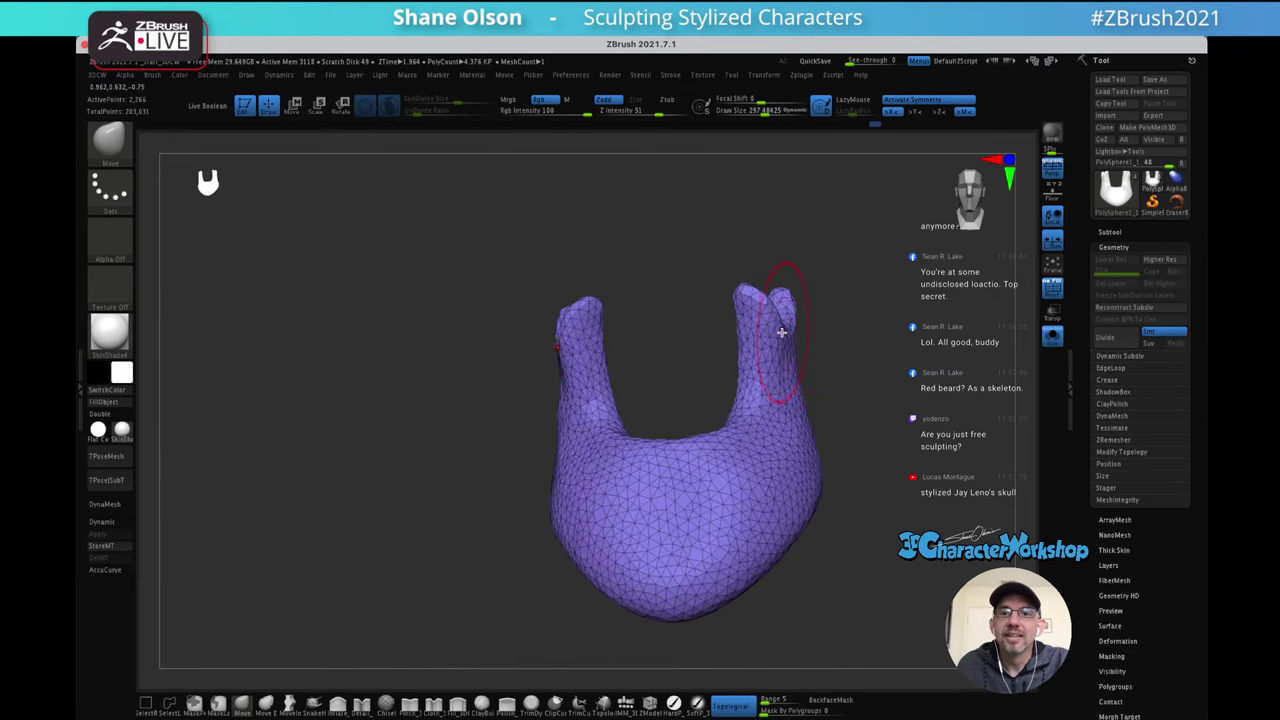
left_click_drag(868, 367, 797, 377)
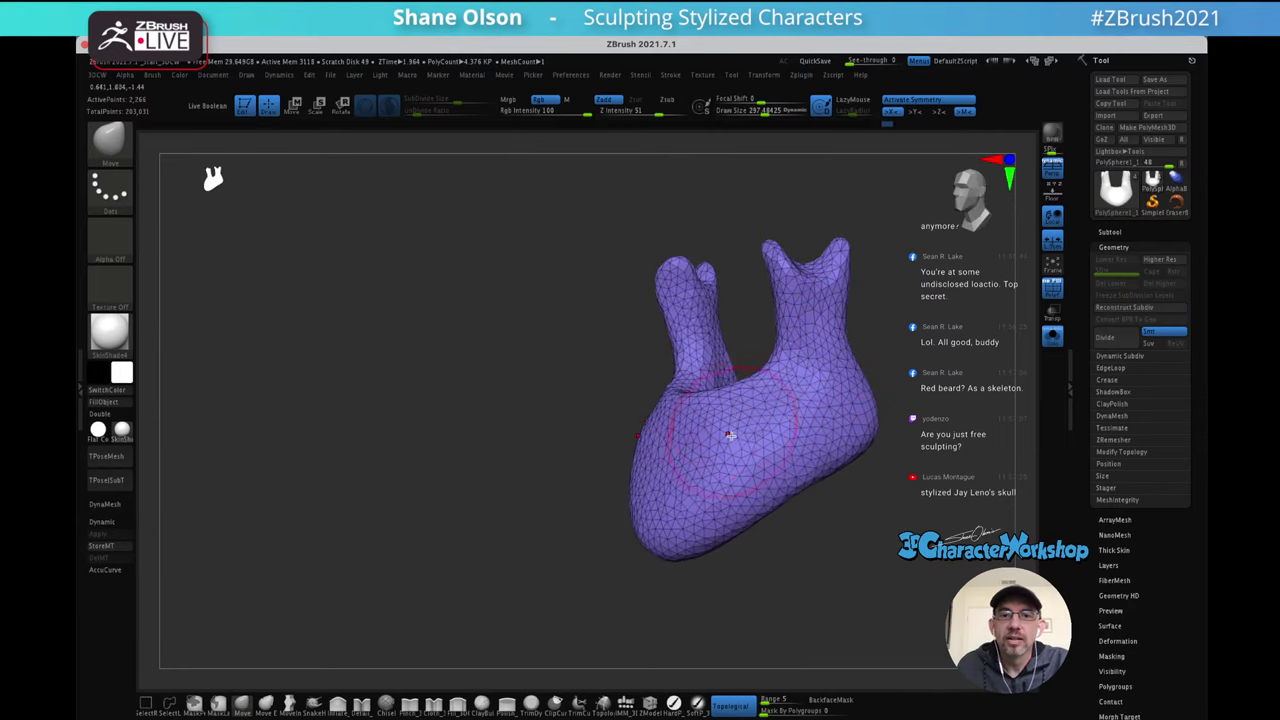
Carve subtle strokes along the jaw's outer side and up the upright arm with the subtractive Detail_3DCW brush at Z Intensity 8
left_click_drag(408, 622, 486, 614)
left_click(362, 704)
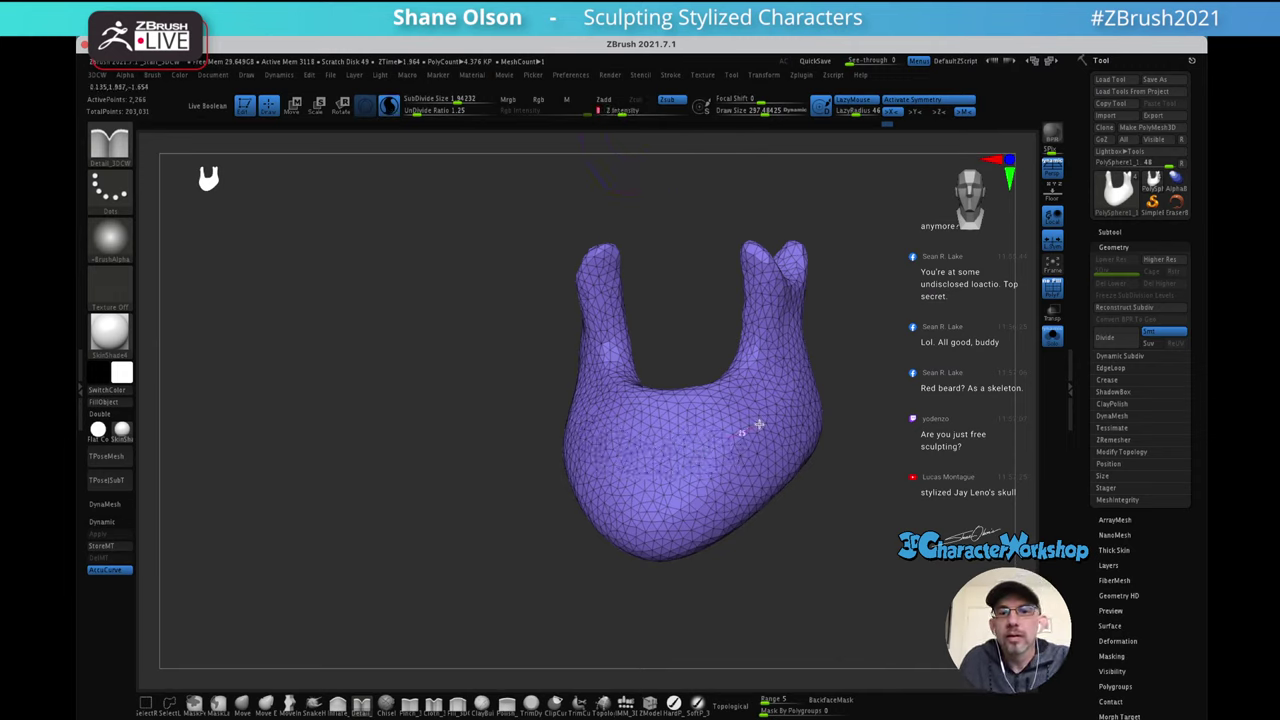
mouse_move(677, 452)
left_mouse_down()
mouse_move(690, 440)
mouse_move(651, 458)
left_mouse_up()
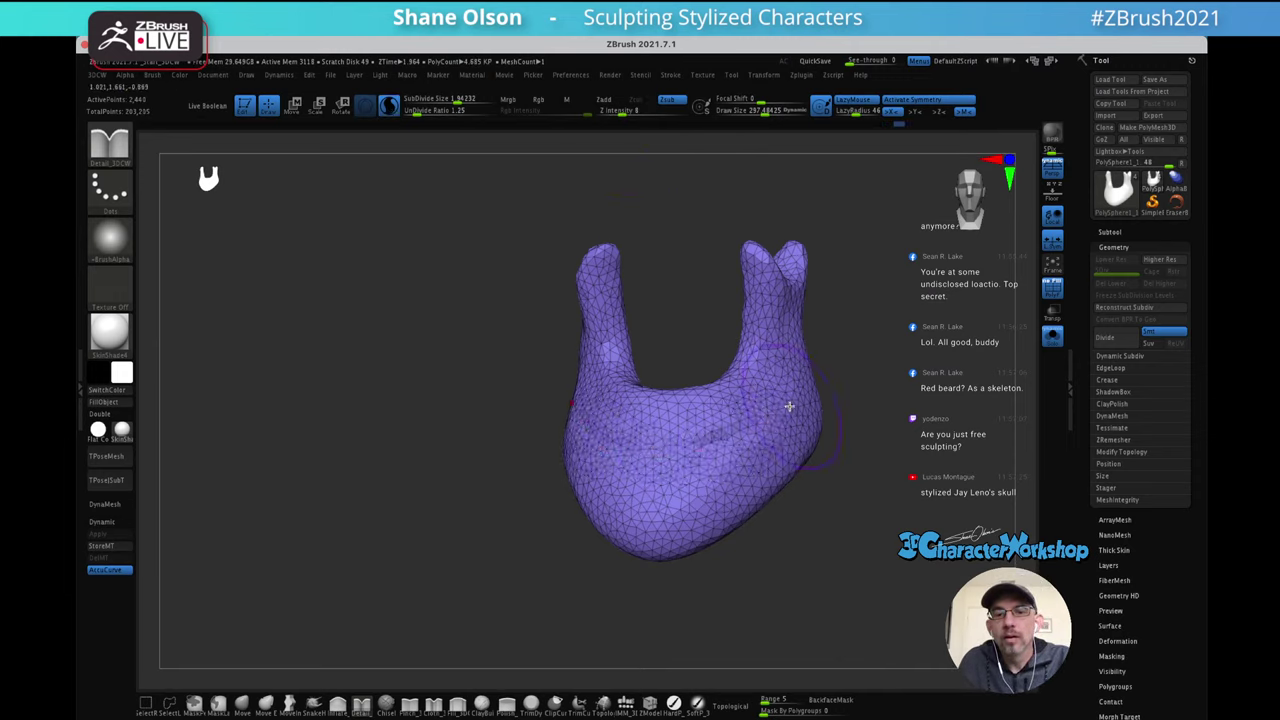
mouse_move(789, 406)
right_mouse_down()
mouse_move(731, 417)
mouse_move(718, 436)
right_mouse_up()
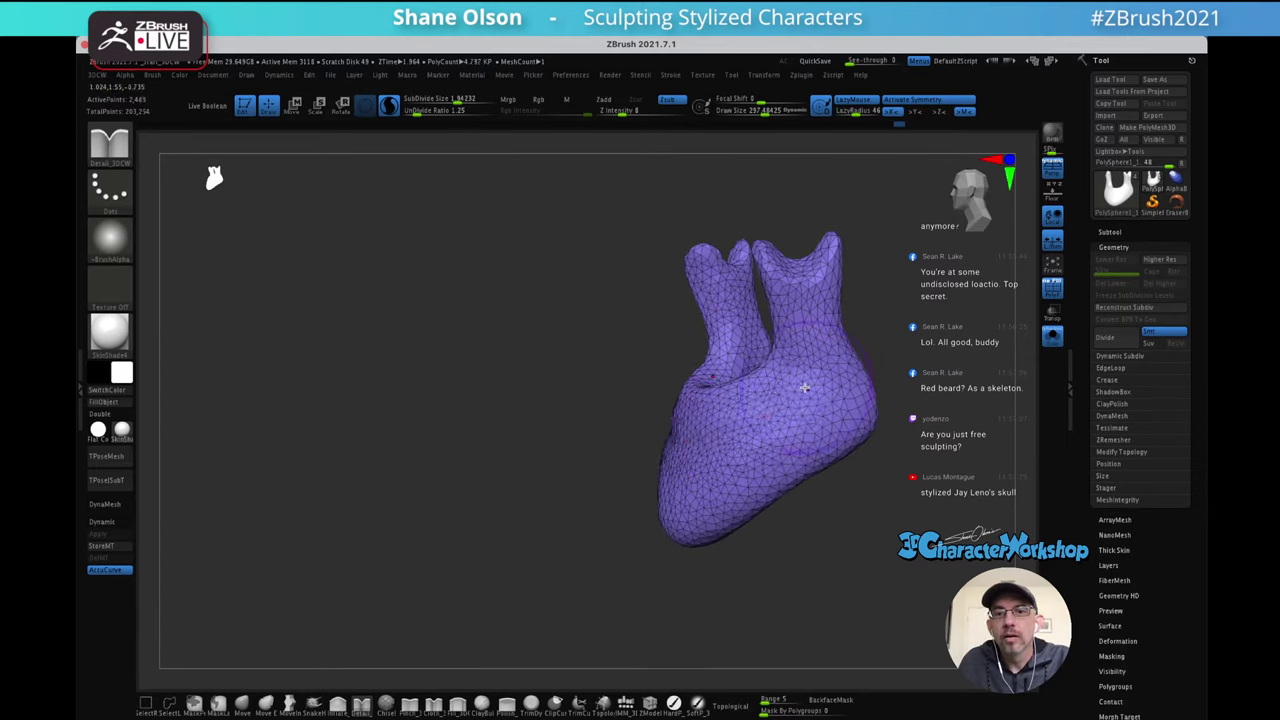
mouse_move(811, 290)
left_mouse_down()
mouse_move(820, 350)
mouse_move(826, 339)
left_mouse_up()
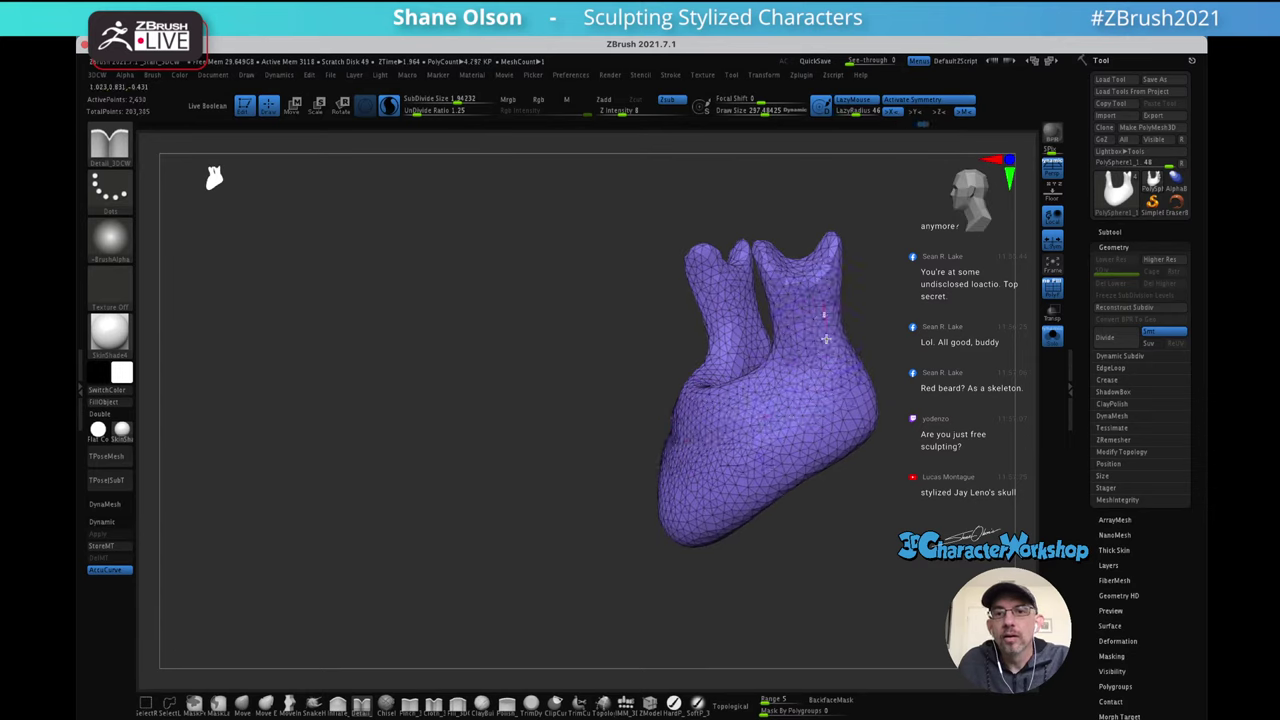
Hide the polygon wireframe and smooth the carved areas on the jaw's outer side
key("shift+f")
right_click_drag(869, 503, 703, 479)
mouse_move(703, 479)
left_mouse_down("shift")
mouse_move(680, 471)
mouse_move(800, 448)
mouse_move(757, 337)
mouse_move(779, 424)
left_mouse_up("shift")
key("shift")
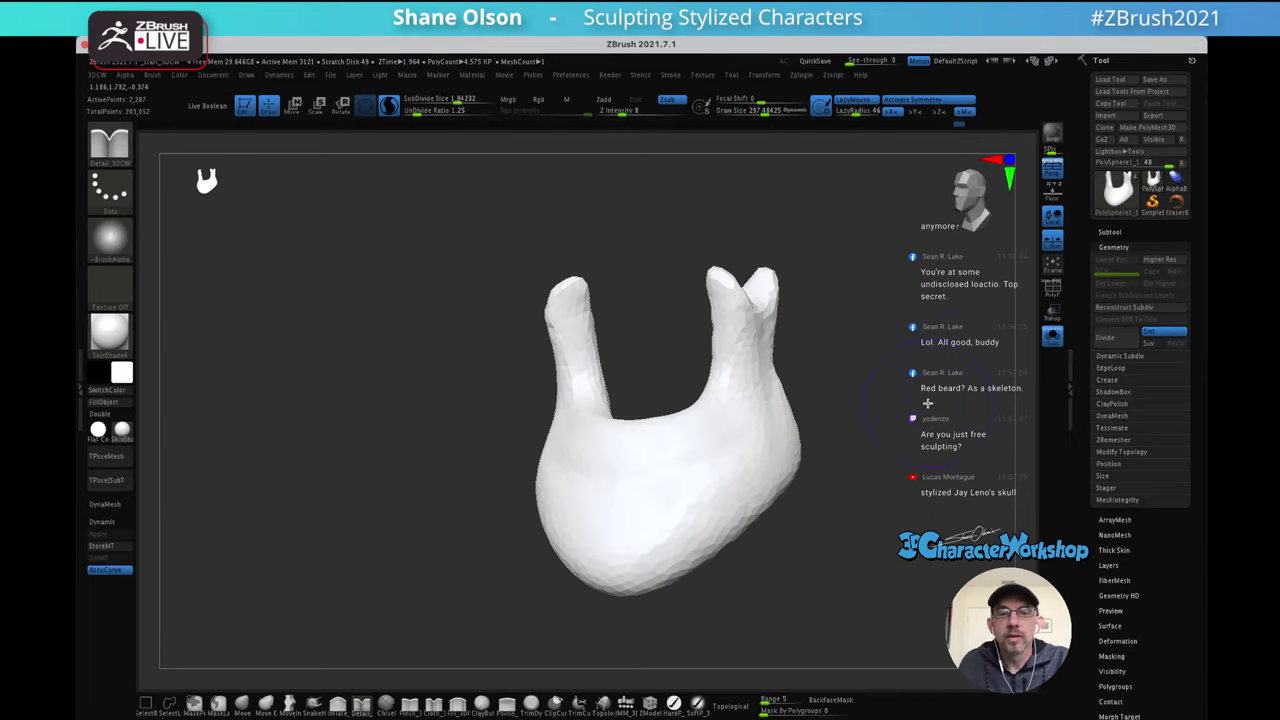
Show the whole skull again and pull in the jaw's sides toward the chin with the Move brush at a draw size of about 394
left_click(1050, 337)
left_click_drag(886, 440, 851, 408)
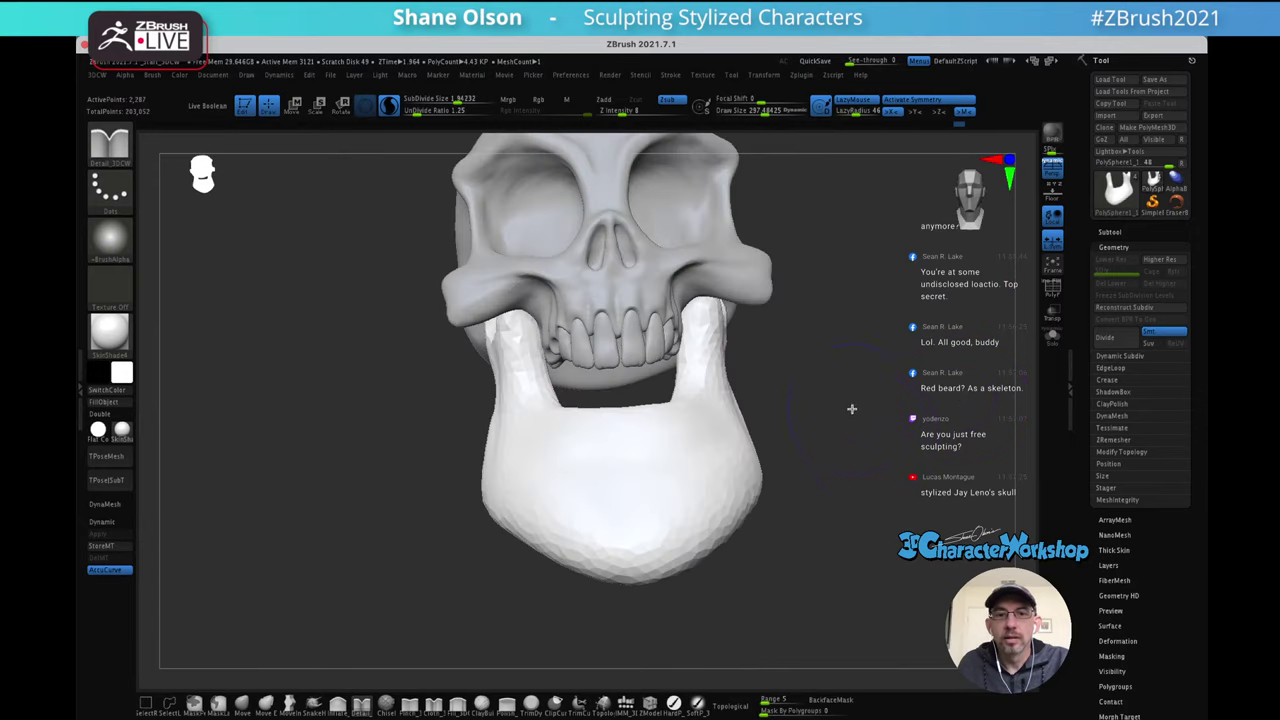
left_click(245, 703)
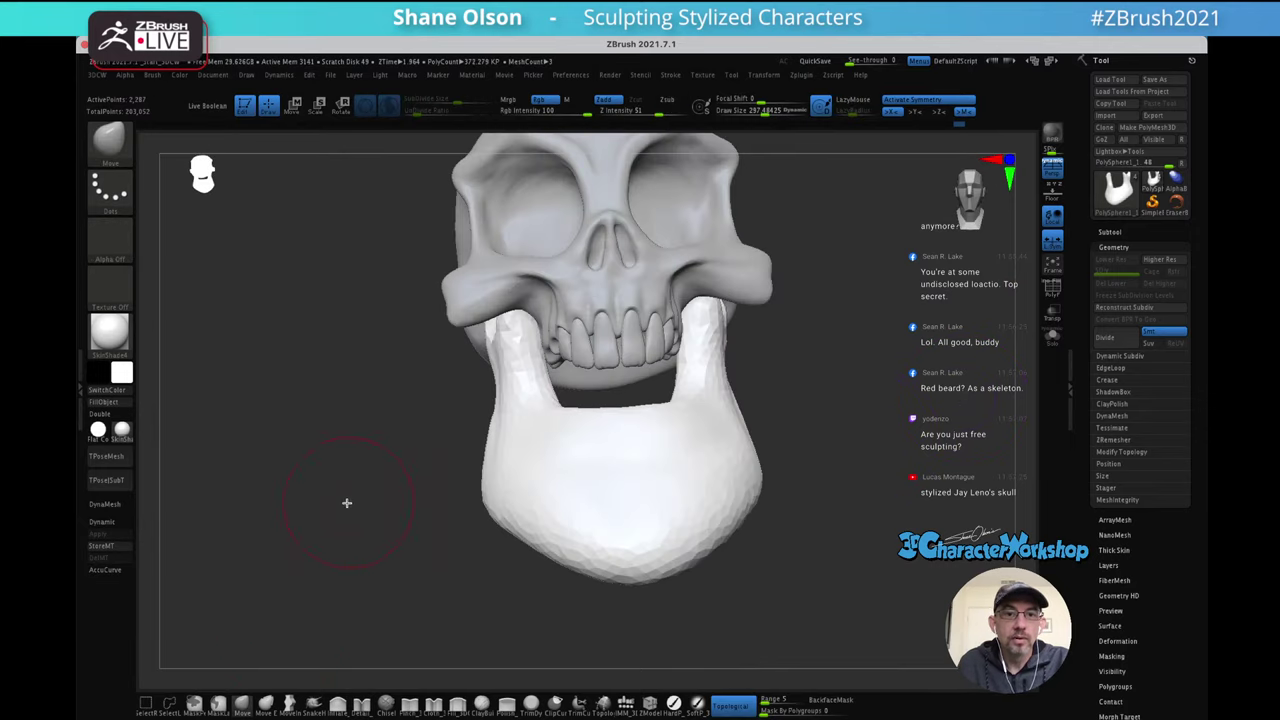
mouse_move(347, 503)
left_mouse_down()
mouse_move(366, 506)
mouse_move(374, 487)
mouse_move(361, 489)
mouse_move(413, 520)
mouse_move(543, 466)
mouse_move(831, 434)
left_mouse_up()
key("s")
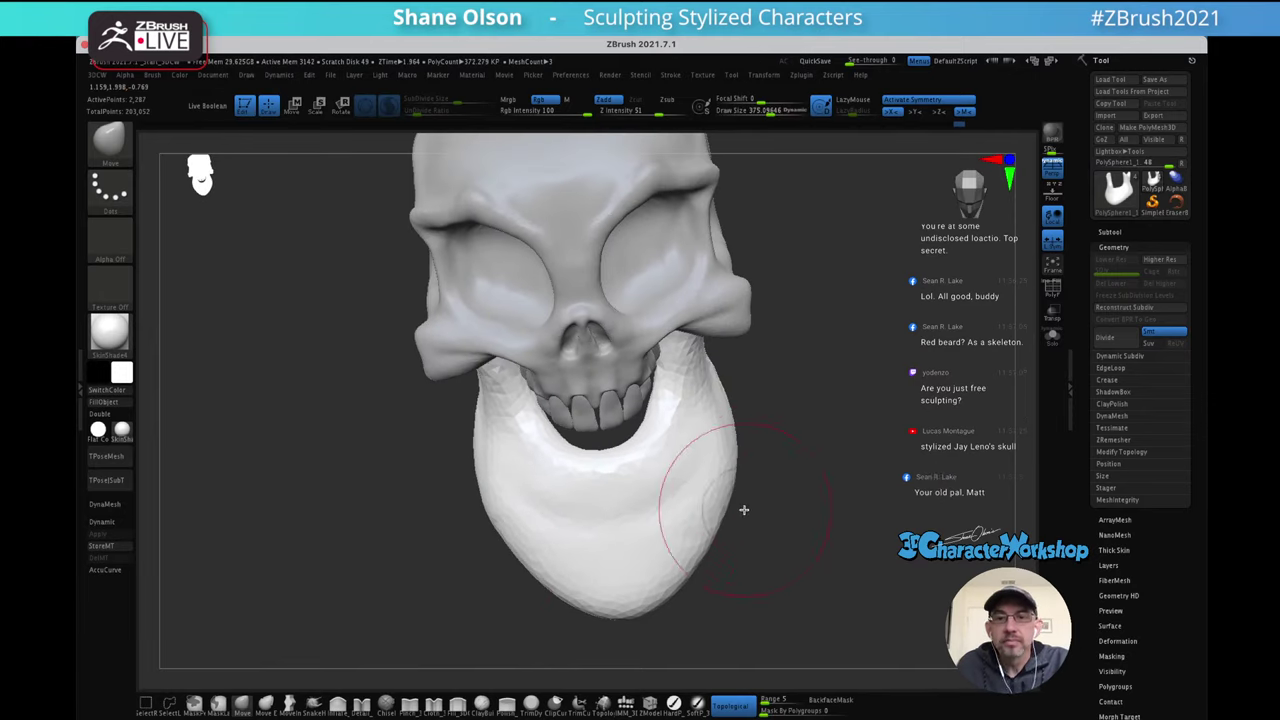
mouse_move(786, 491)
left_mouse_down()
mouse_move(768, 469)
mouse_move(764, 487)
mouse_move(721, 491)
mouse_move(711, 469)
mouse_move(742, 473)
left_mouse_up()
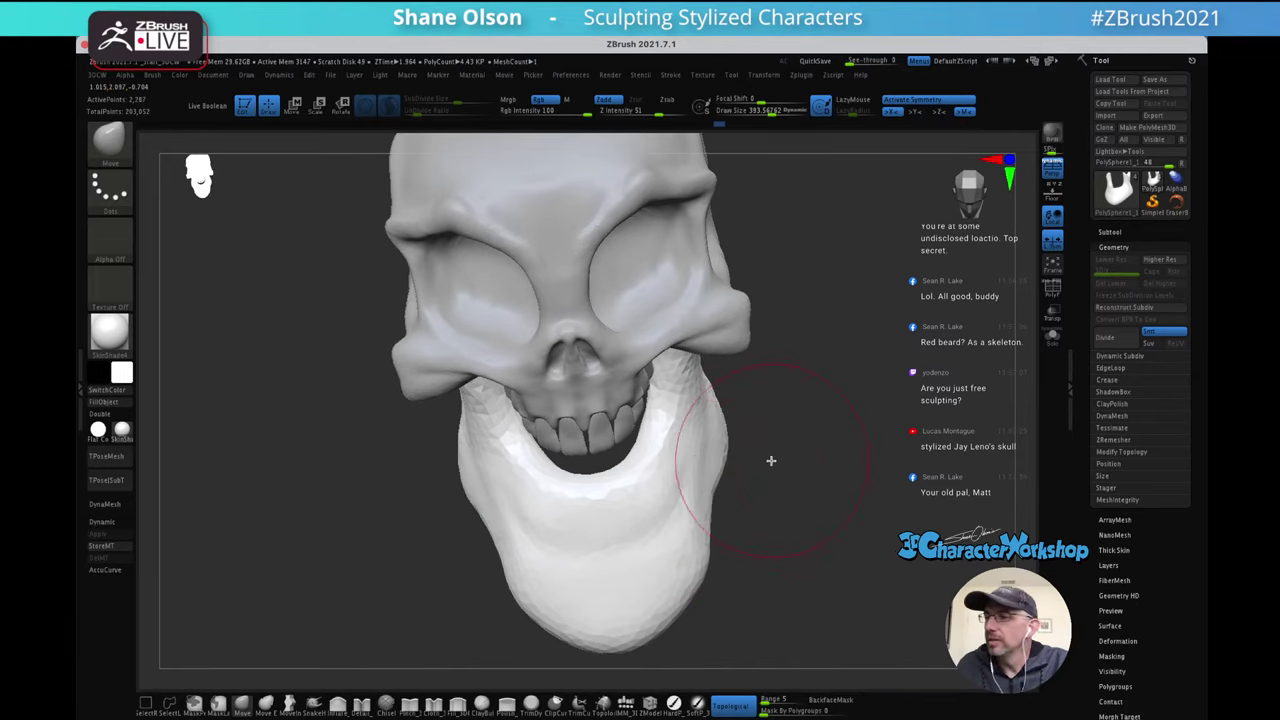
left_click_drag(705, 560, 679, 562)
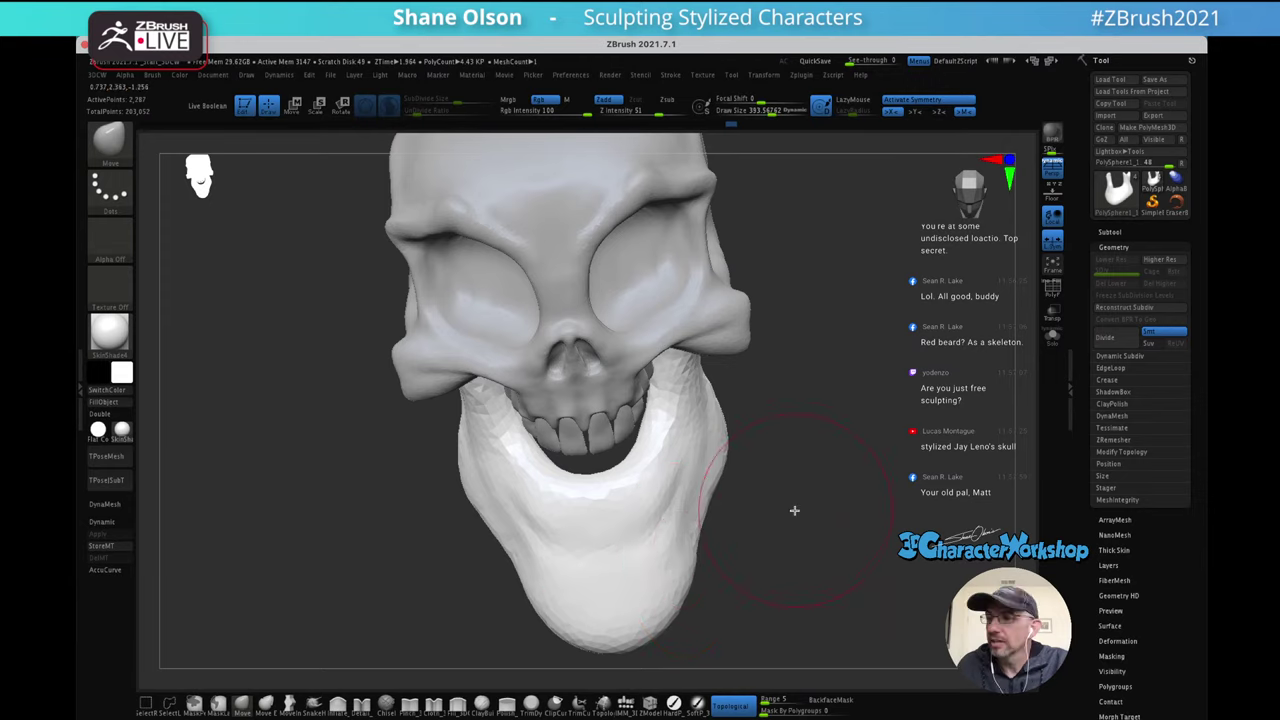
Push up the middle of the chin's underside and refine the jaw's sides with the Move brush at a draw size of about 331
mouse_move(794, 510)
left_mouse_down("alt")
mouse_move(775, 472)
mouse_move(785, 509)
left_mouse_up("alt")
key("s")
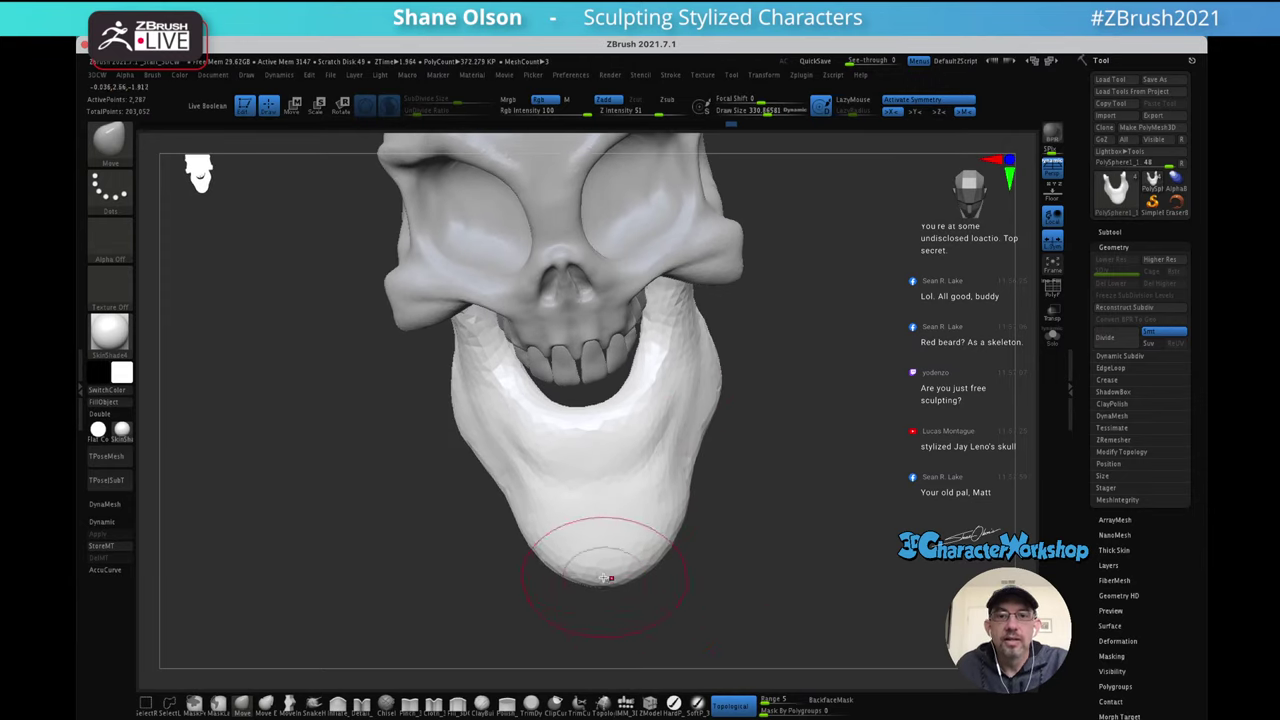
left_click_drag(605, 584, 606, 572)
left_click_drag(607, 596, 603, 562)
mouse_move(605, 574)
left_mouse_down()
mouse_move(609, 562)
mouse_move(551, 557)
mouse_move(543, 534)
left_mouse_up()
mouse_move(782, 497)
left_mouse_down()
mouse_move(698, 491)
mouse_move(700, 471)
left_mouse_up()
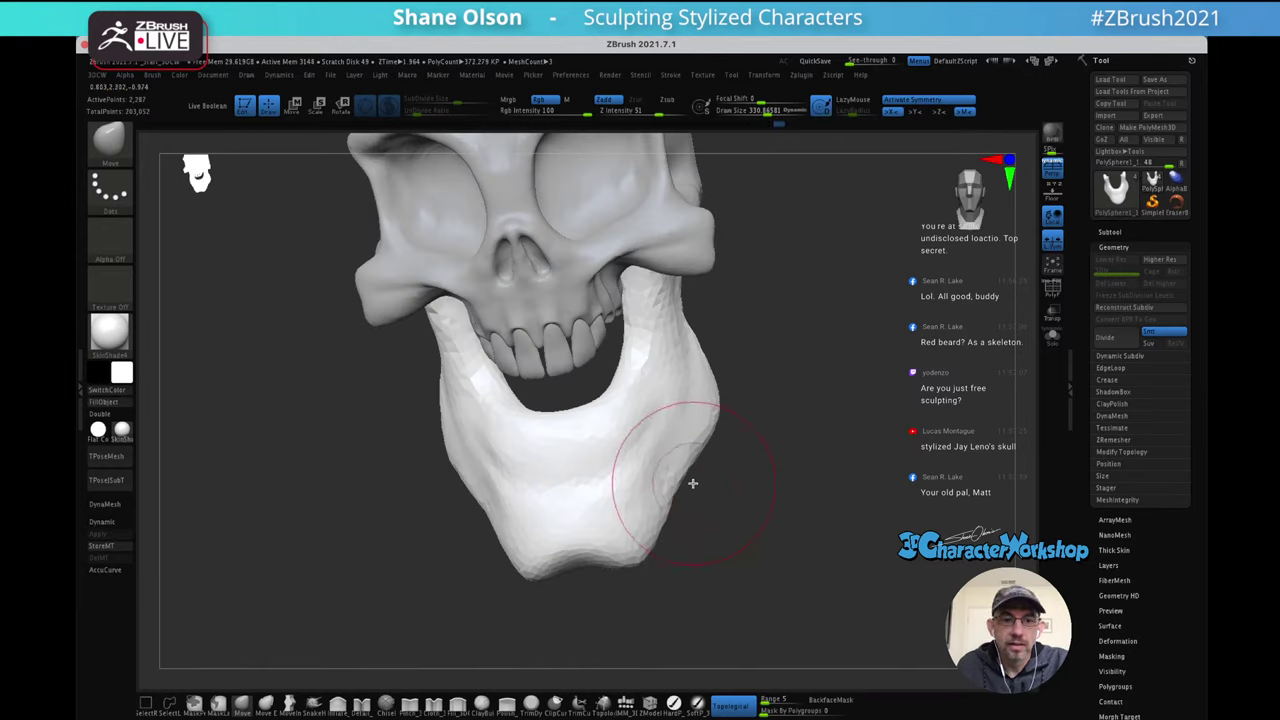
Reshape the outline of the jaw's sides with the Move brush at a draw size of about 289
mouse_move(705, 345)
left_mouse_down()
mouse_move(743, 429)
mouse_move(774, 453)
mouse_move(740, 446)
left_mouse_up()
key("s")
left_click_drag(771, 354, 756, 346)
mouse_move(732, 398)
left_mouse_down()
mouse_move(740, 386)
mouse_move(678, 364)
mouse_move(641, 298)
mouse_move(670, 330)
left_mouse_up()
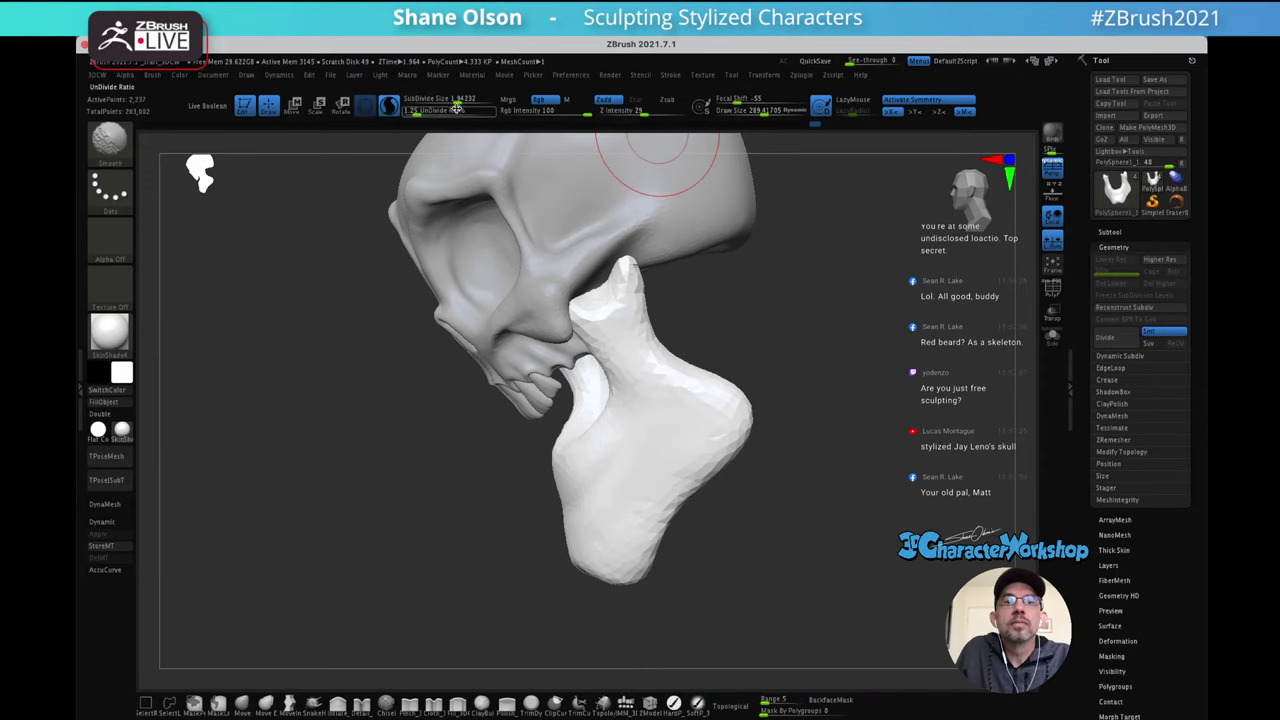
Set the Smooth brush's SubDivide Size to about 0.95 and smooth the jaw's sides and upright arms
left_click_drag(455, 103, 440, 103)
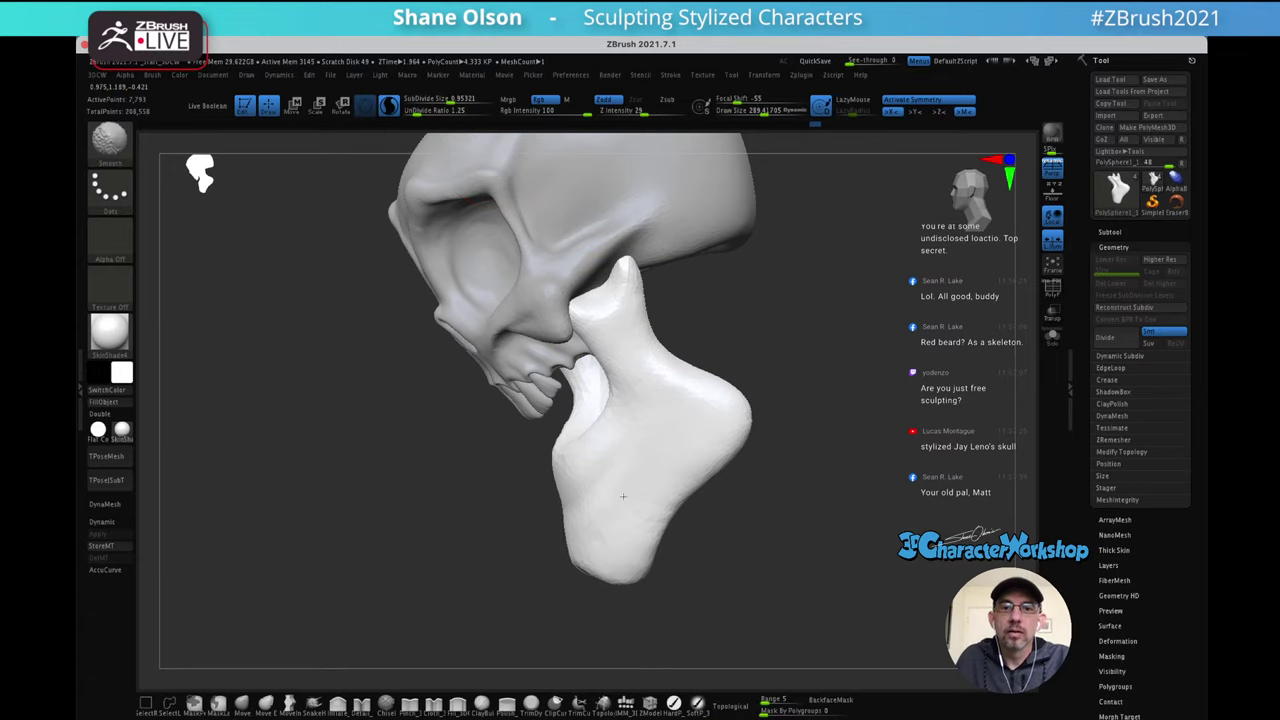
mouse_move(642, 485)
left_mouse_down()
mouse_move(689, 363)
mouse_move(783, 383)
mouse_move(803, 334)
mouse_move(857, 277)
mouse_move(851, 297)
mouse_move(756, 301)
mouse_move(774, 328)
left_mouse_up()
left_click_drag(645, 335, 668, 283, "shift")
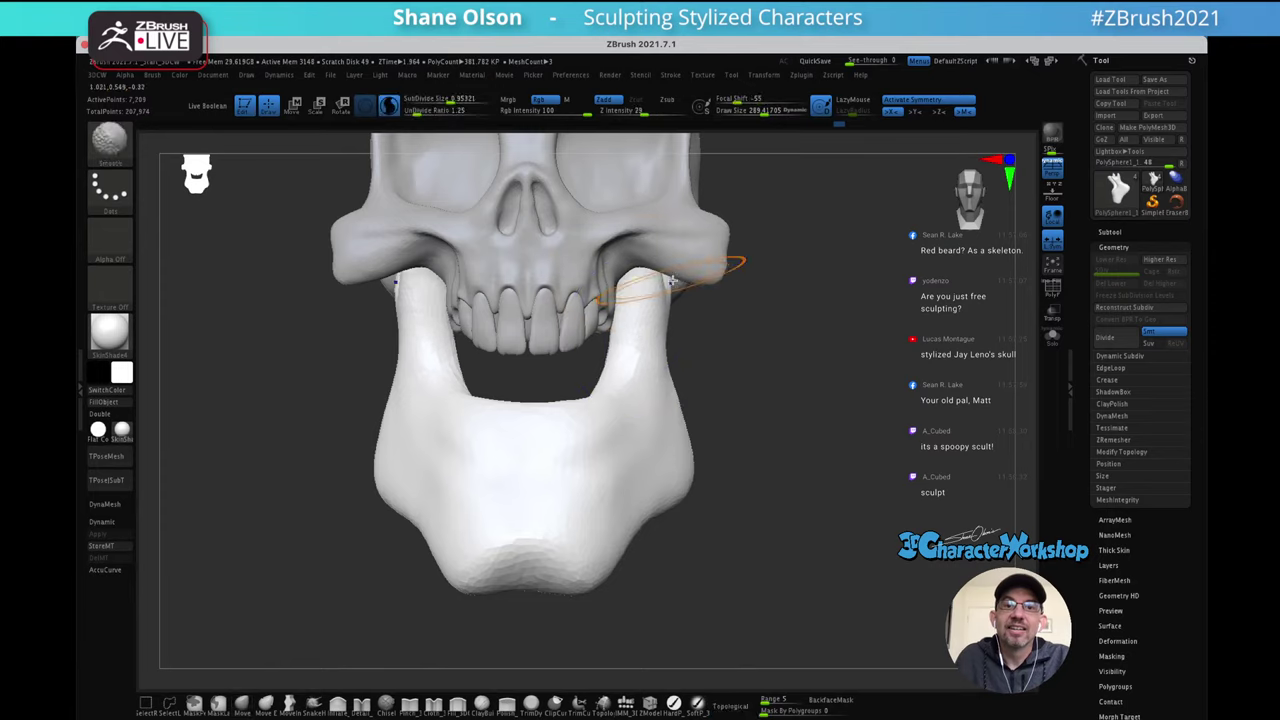
mouse_move(730, 318)
left_mouse_down("alt")
mouse_move(674, 304)
mouse_move(743, 357)
mouse_move(743, 383)
mouse_move(680, 372)
mouse_move(738, 382)
left_mouse_up("alt")
left_click_drag(689, 420, 708, 420)
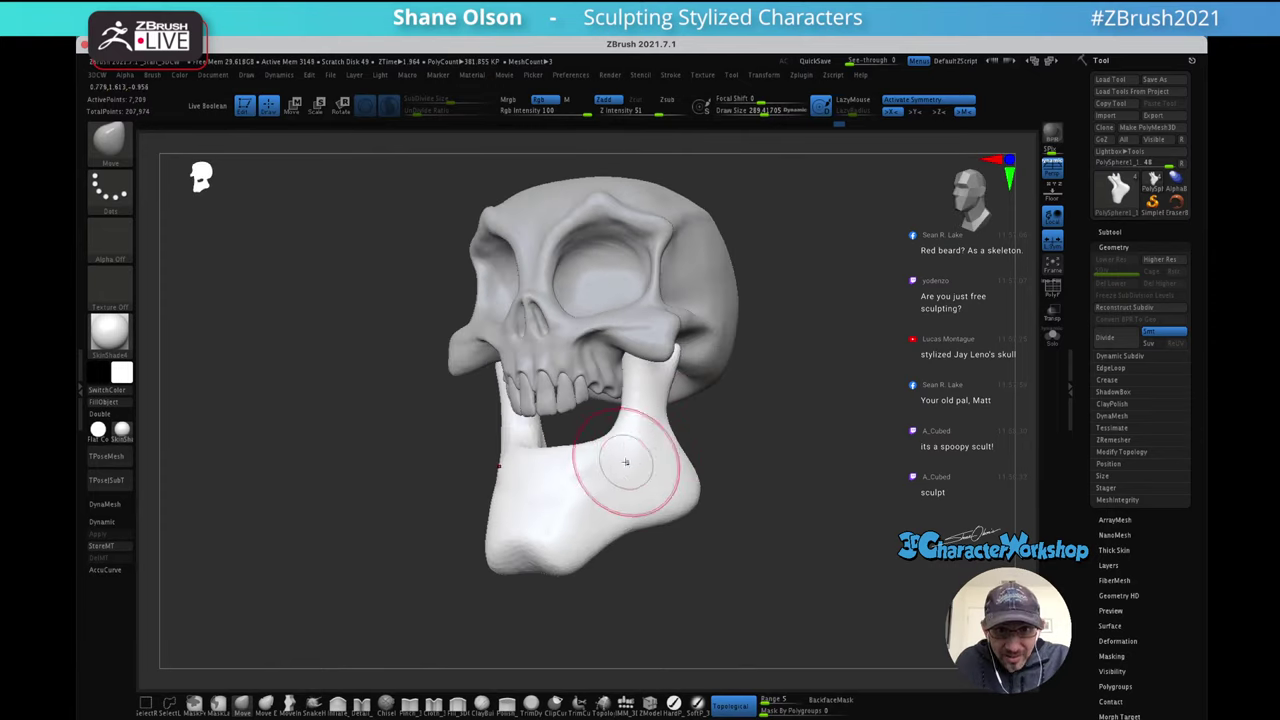
Push in the jaw's front profile above the chin with the Move brush at draw sizes of about 236 and 306
mouse_move(574, 497)
right_mouse_down()
mouse_move(648, 486)
mouse_move(574, 507)
mouse_move(609, 486)
right_mouse_up()
key("s")
left_click_drag(609, 486, 605, 487)
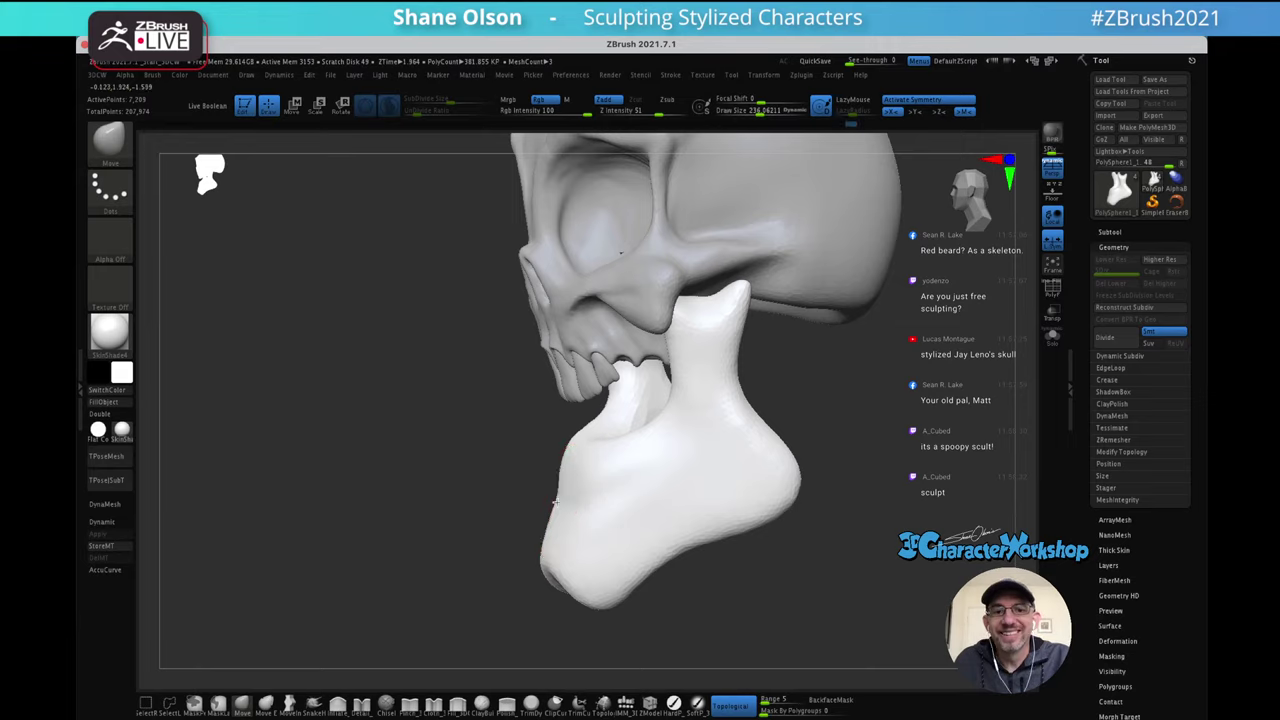
key("s")
left_click(588, 513)
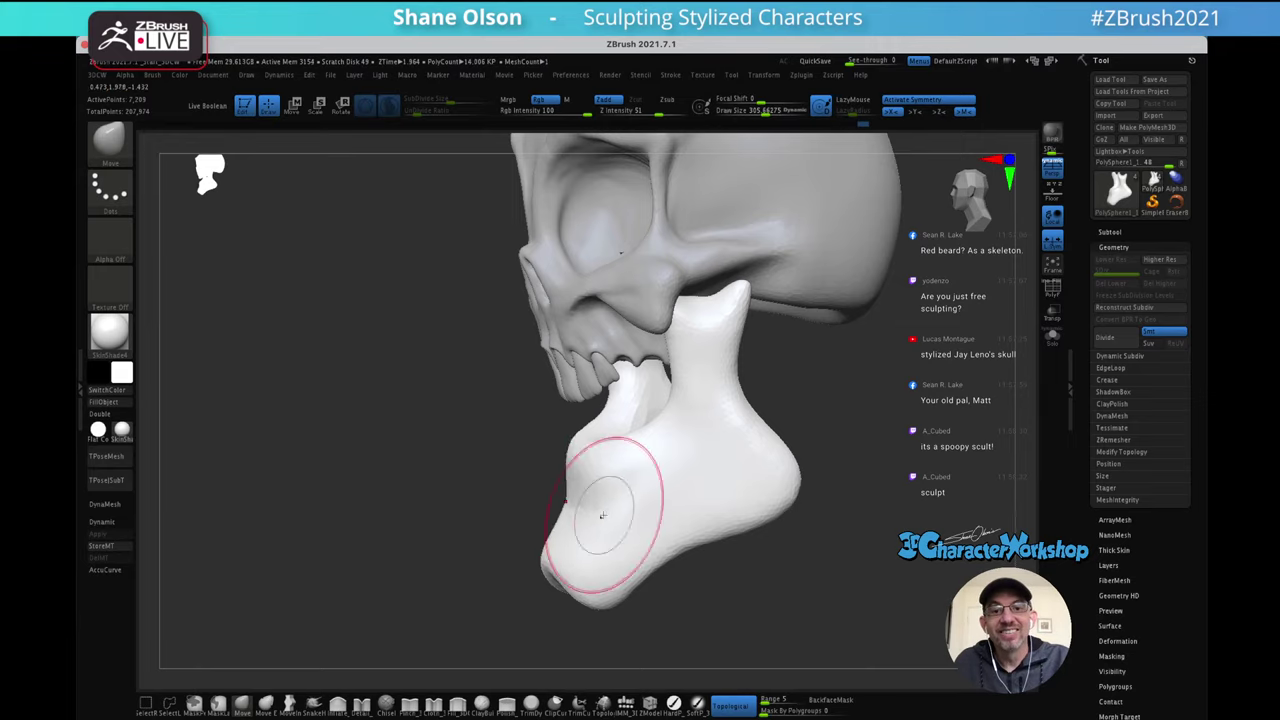
right_click_drag(620, 508, 658, 443)
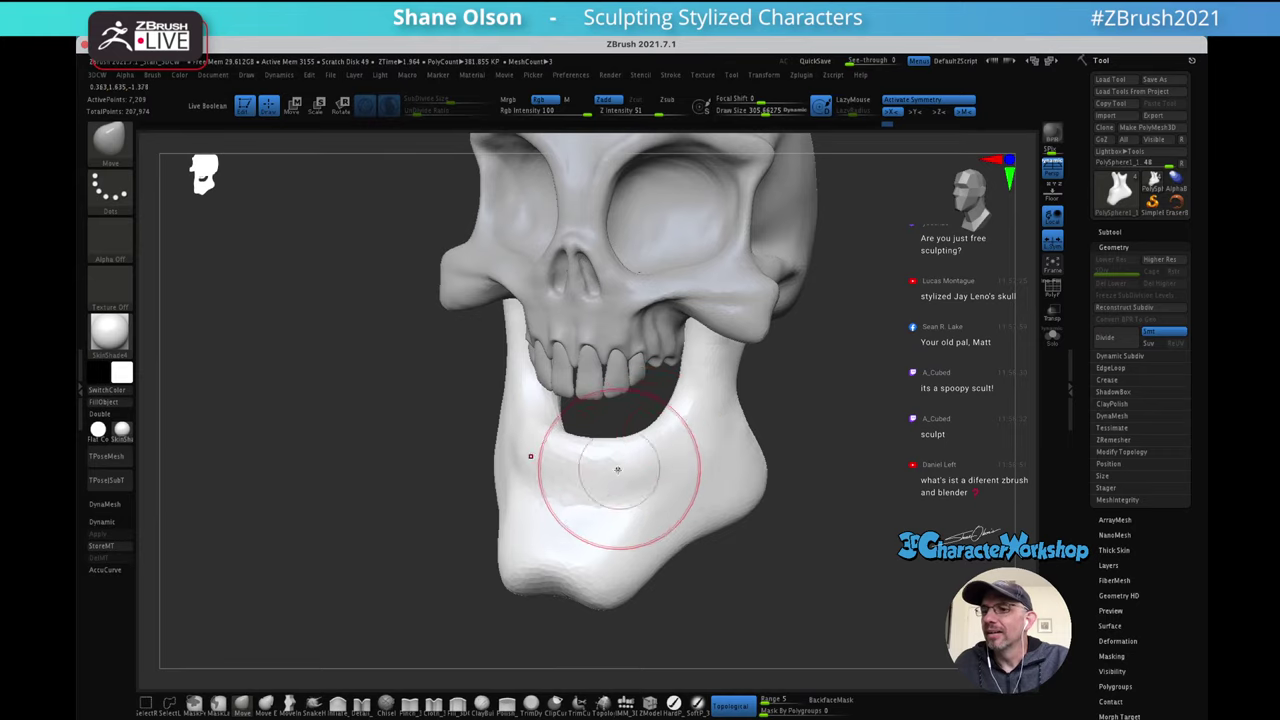
Smooth the front of the jaw and adjust its upright arms with the Move brush at draw sizes of about 258 and 208
key("s")
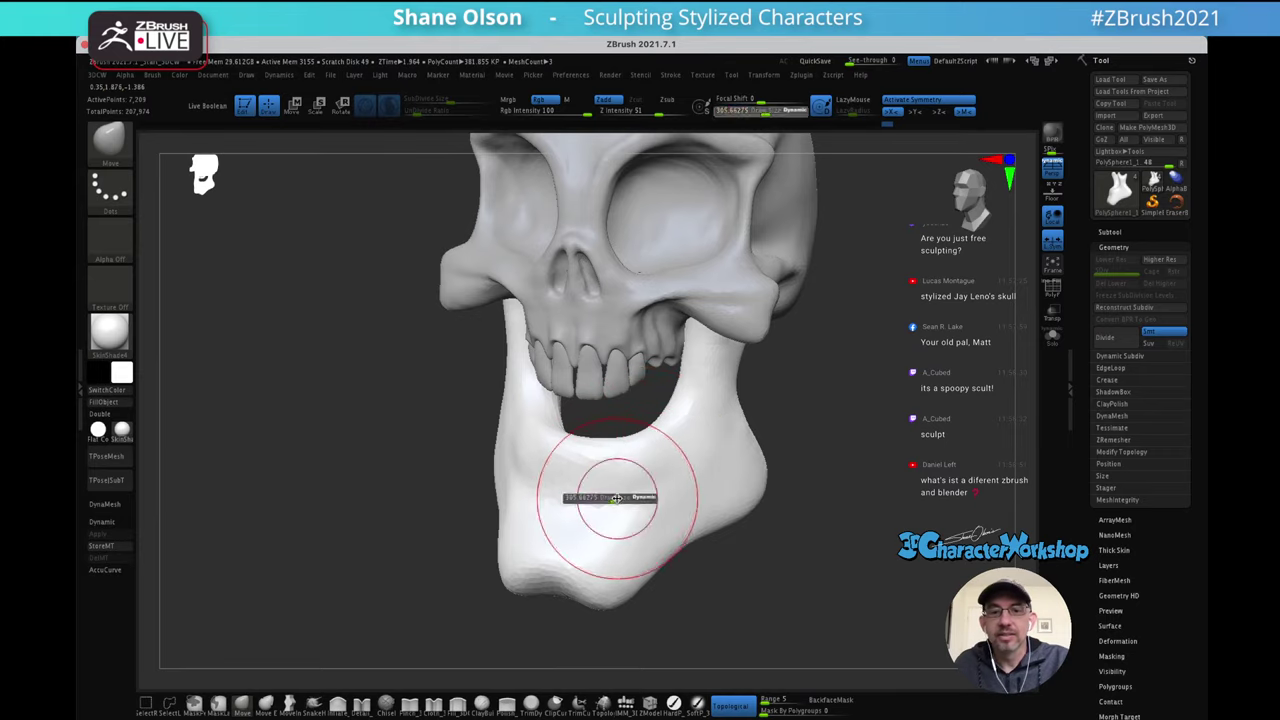
left_click_drag(616, 496, 611, 496)
left_click_drag(592, 480, 569, 492, "shift")
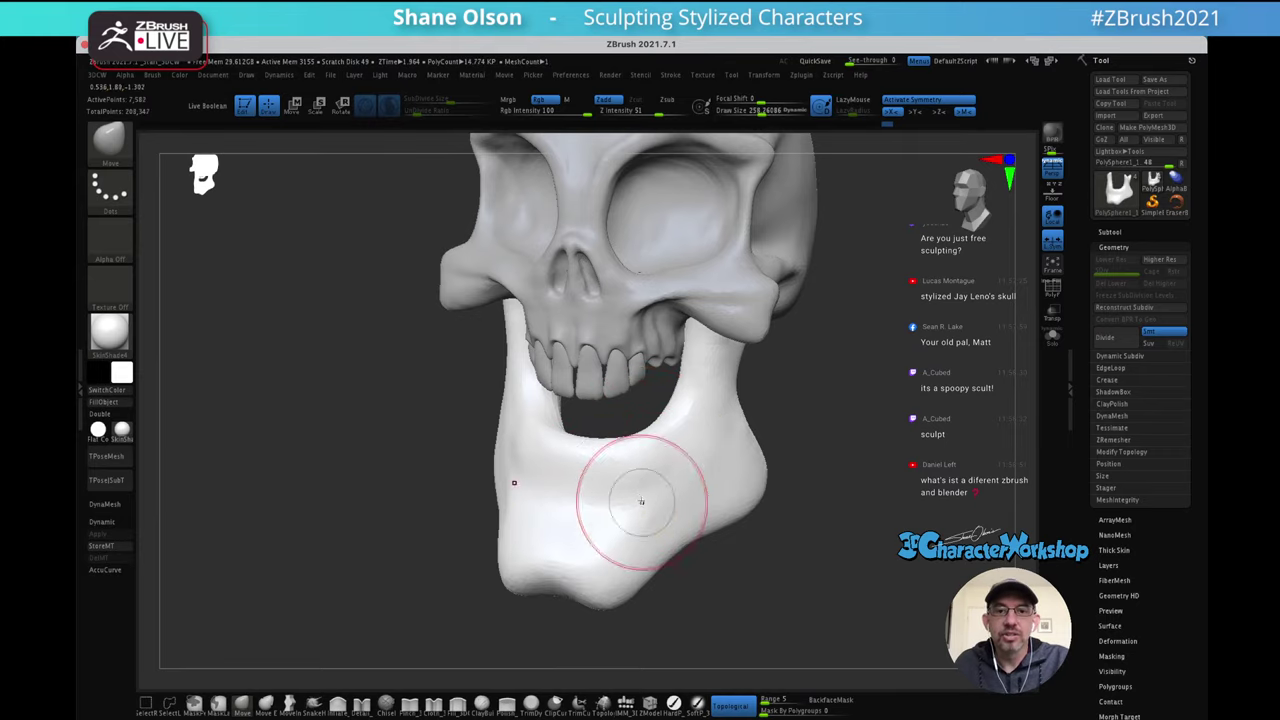
mouse_move(643, 500)
right_mouse_down()
mouse_move(740, 437)
mouse_move(693, 426)
mouse_move(664, 440)
mouse_move(714, 426)
mouse_move(690, 432)
right_mouse_up()
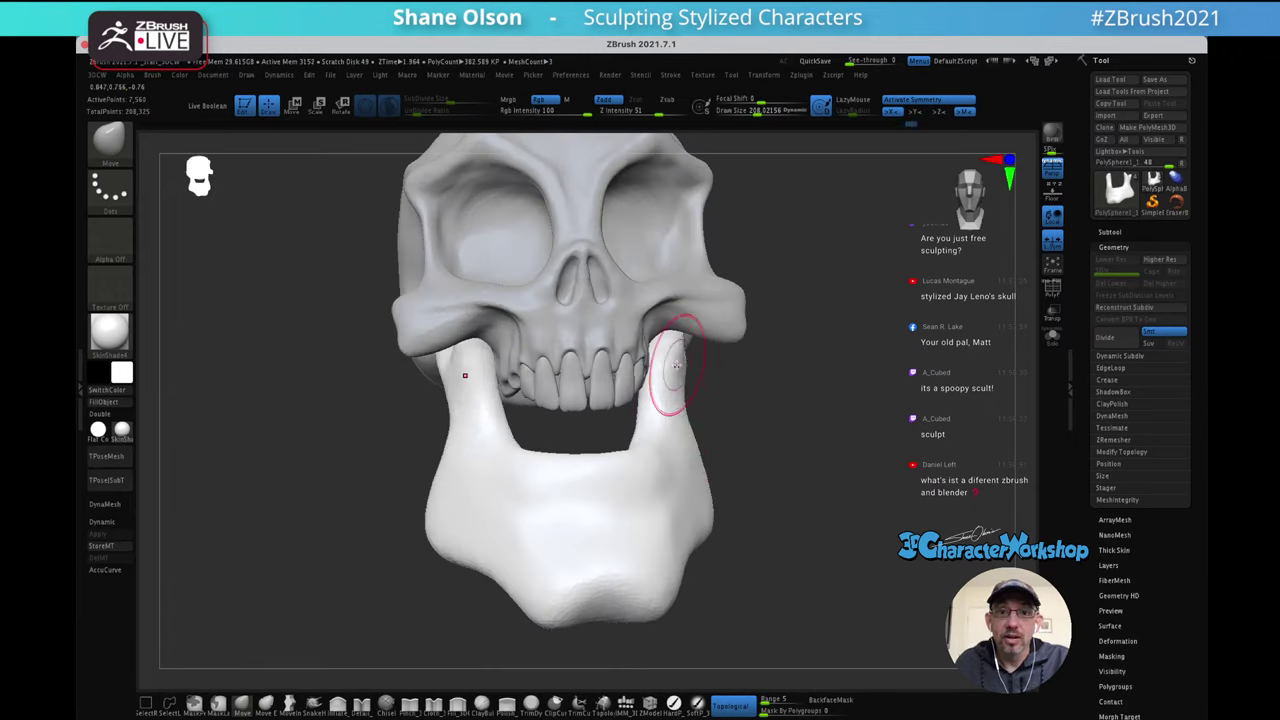
right_click_drag(677, 357, 609, 481)
left_click_drag(601, 478, 641, 468, "shift")
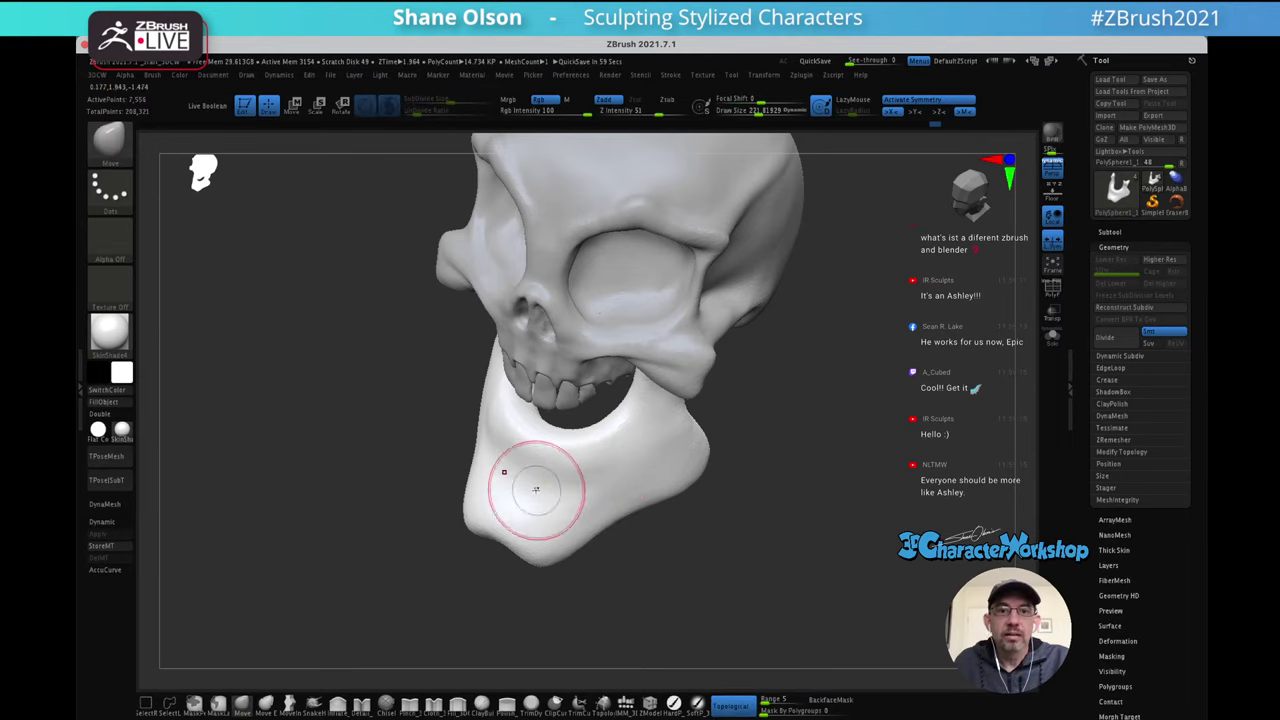
Refine the hollow above the chin with the Move brush at a draw size of about 222 and smooth the jaw's front and underside
mouse_move(523, 486)
right_mouse_down()
mouse_move(606, 476)
mouse_move(581, 491)
right_mouse_up()
left_click_drag(538, 479, 575, 450, "shift")
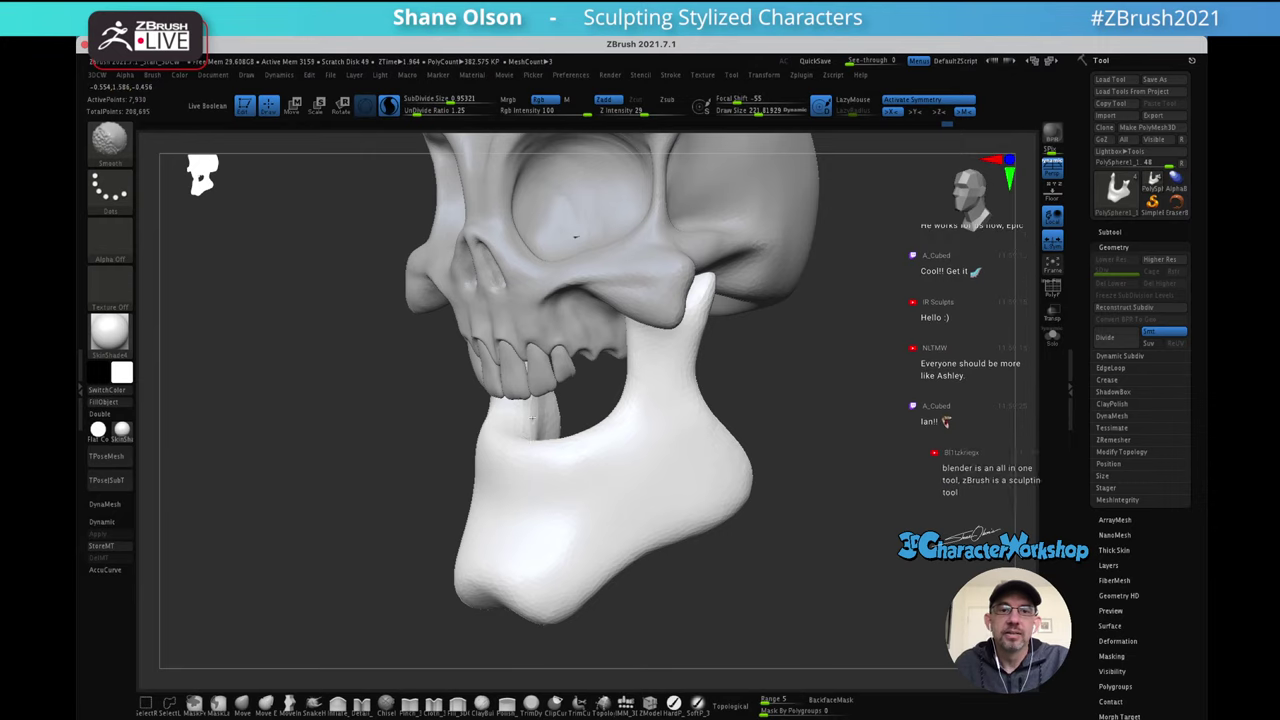
key("b")
key("m")
key("v")
mouse_move(608, 497)
right_mouse_down()
mouse_move(577, 477)
mouse_move(613, 441)
mouse_move(602, 448)
right_mouse_up()
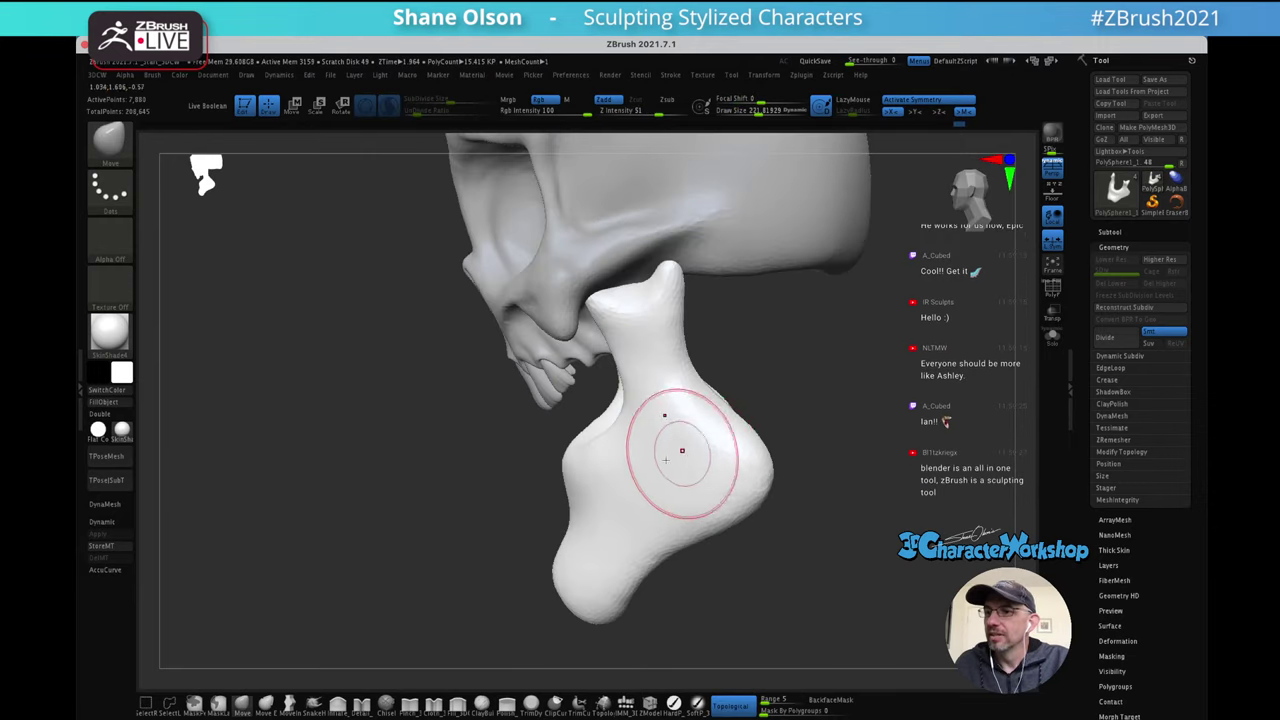
right_click_drag(683, 449, 604, 463)
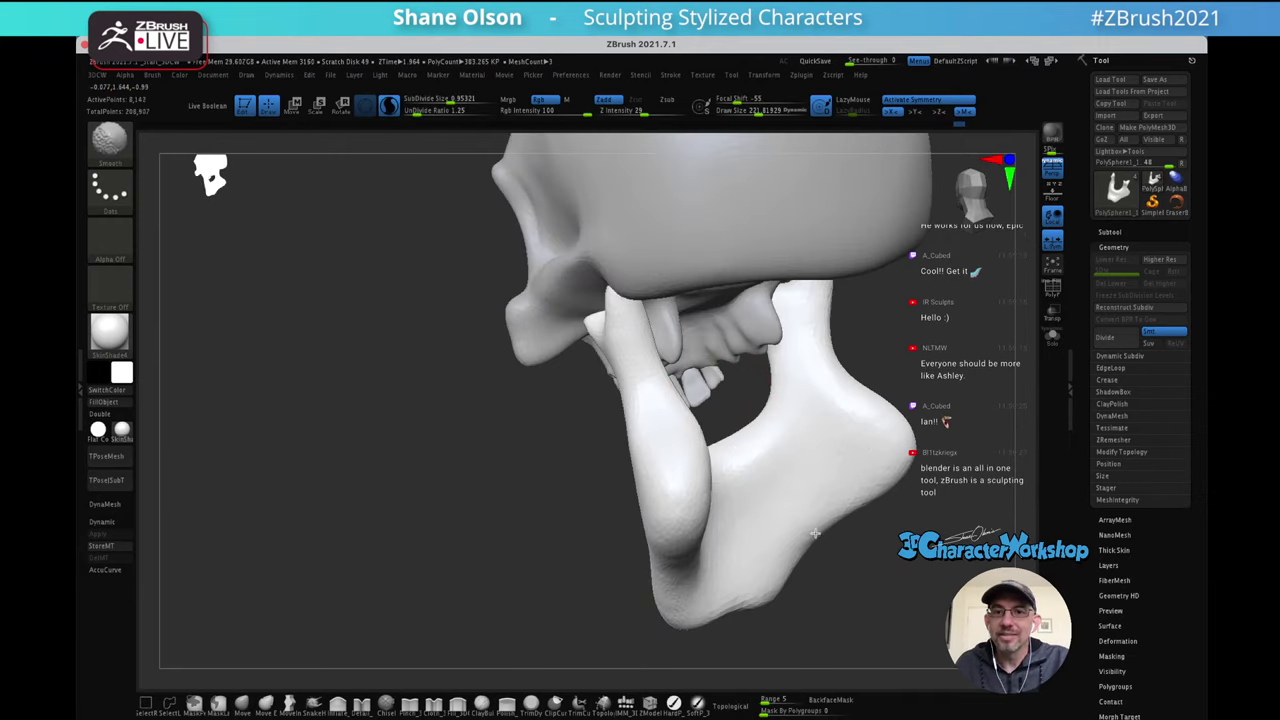
left_click_drag(725, 507, 742, 502, "shift")
Check the jaw from the front and below and adjust its front upper rim with the Move brush at a draw size of about 222
mouse_move(714, 394)
right_mouse_down()
mouse_move(790, 374)
mouse_move(823, 340)
mouse_move(783, 368)
mouse_move(795, 340)
mouse_move(798, 355)
mouse_move(758, 378)
right_mouse_up()
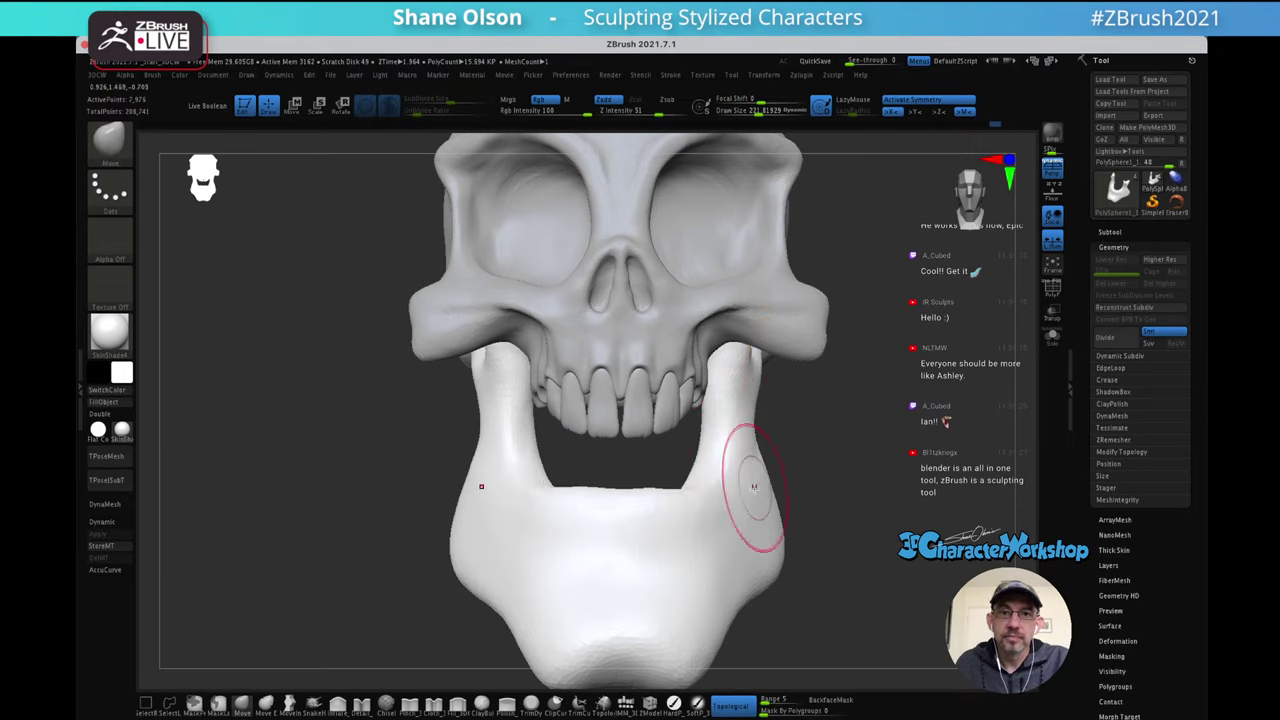
right_click_drag(754, 487, 723, 451)
right_click_drag(686, 400, 528, 373)
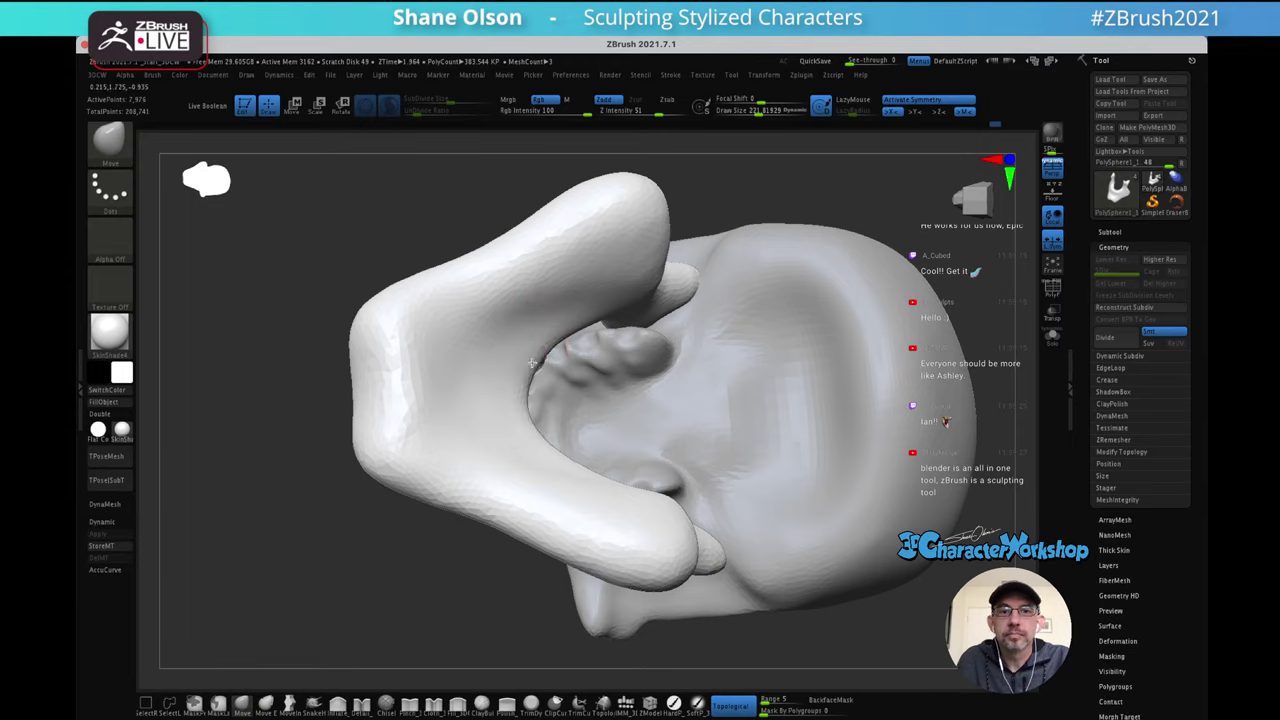
right_click_drag(625, 350, 534, 356)
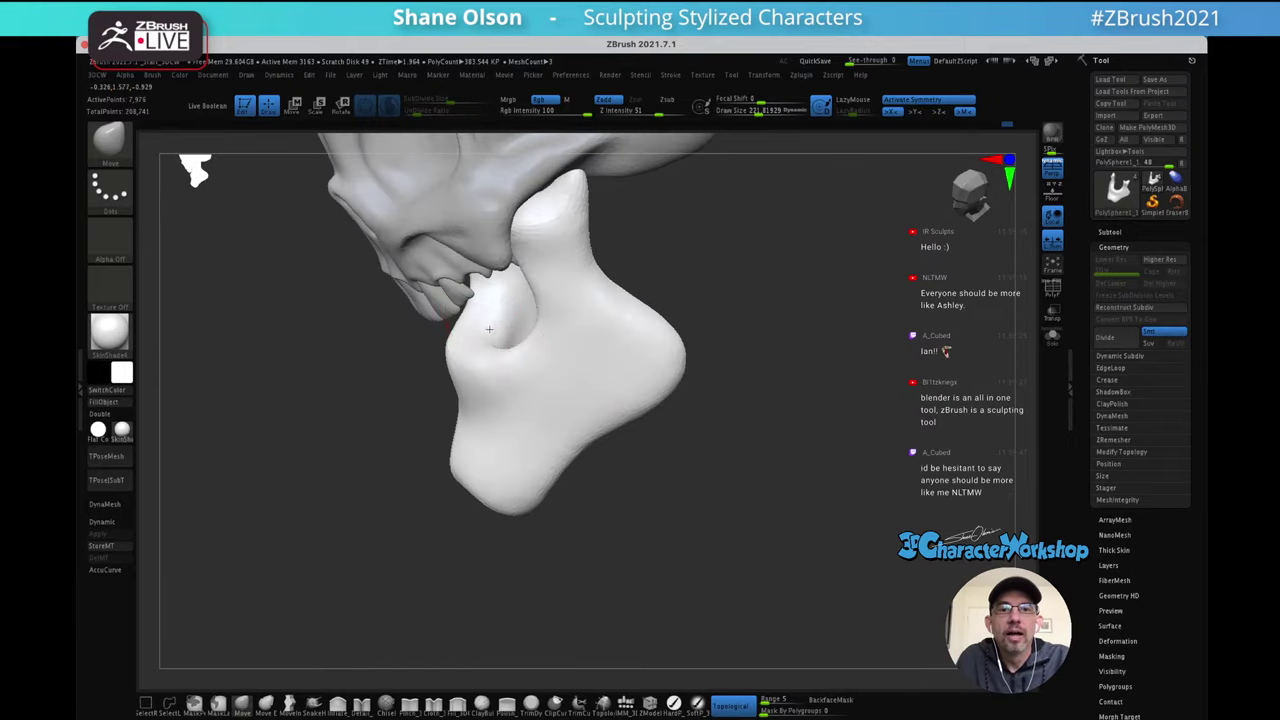
left_click_drag(489, 329, 488, 308)
mouse_move(546, 343)
right_mouse_down("ctrl")
mouse_move(519, 362)
mouse_move(490, 360)
mouse_move(500, 380)
mouse_move(643, 314)
right_mouse_up("ctrl")
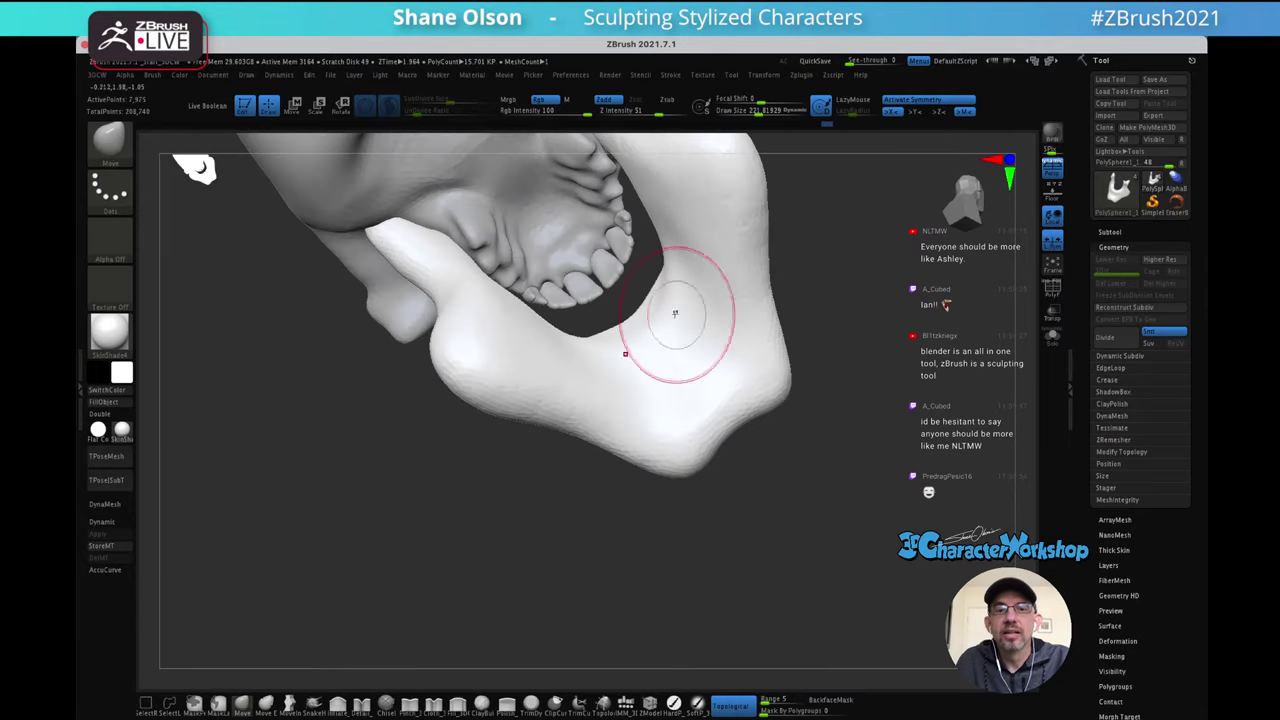
Refine the jaw's upper rim and the outer edges of its upright arms with the Move brush at a draw size of about 266
mouse_move(678, 316)
right_mouse_down()
mouse_move(668, 371)
mouse_move(591, 391)
mouse_move(694, 294)
mouse_move(686, 400)
mouse_move(657, 412)
mouse_move(662, 456)
right_mouse_up()
key("s")
left_click_drag(662, 456, 659, 443)
mouse_move(708, 403)
right_mouse_down()
mouse_move(670, 409)
mouse_move(678, 434)
right_mouse_up()
left_click_drag(677, 411, 669, 416)
mouse_move(680, 408)
right_mouse_down()
mouse_move(714, 437)
mouse_move(709, 448)
mouse_move(690, 393)
right_mouse_up()
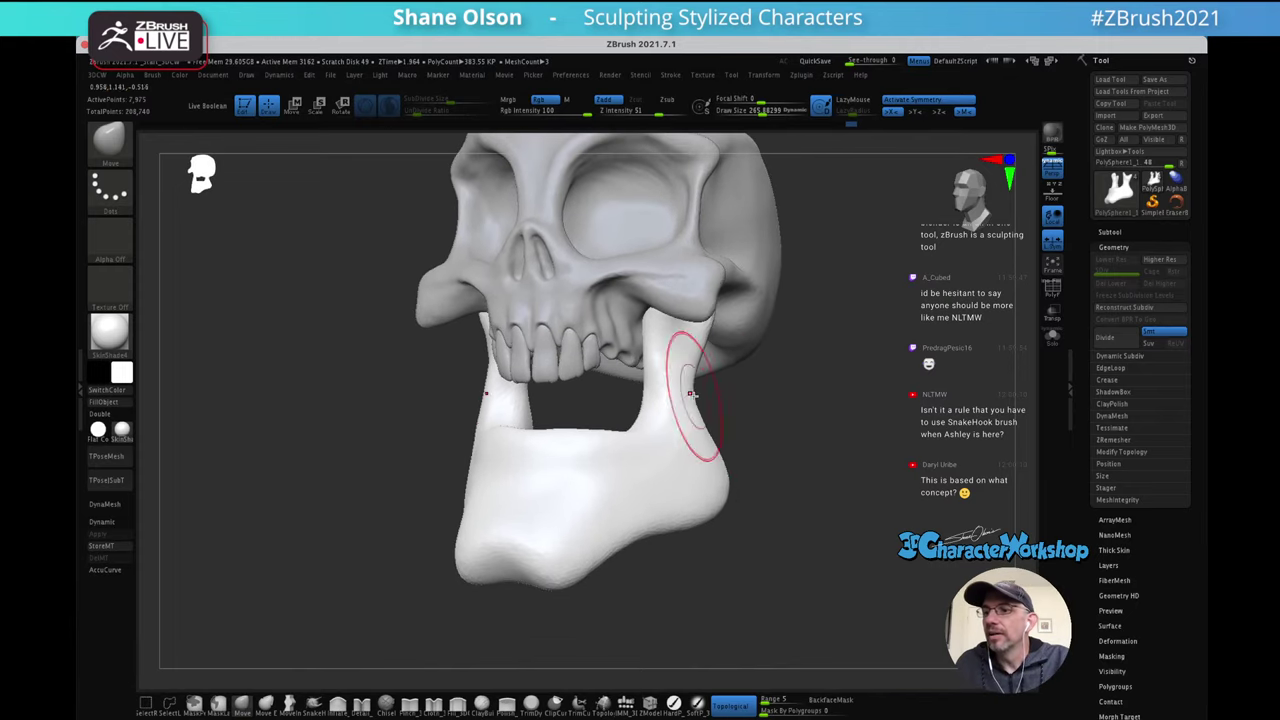
Shape the jaw's rear corners with the Move brush at draw sizes of about 274 and 258, and smooth them
right_click_drag(850, 424, 821, 425)
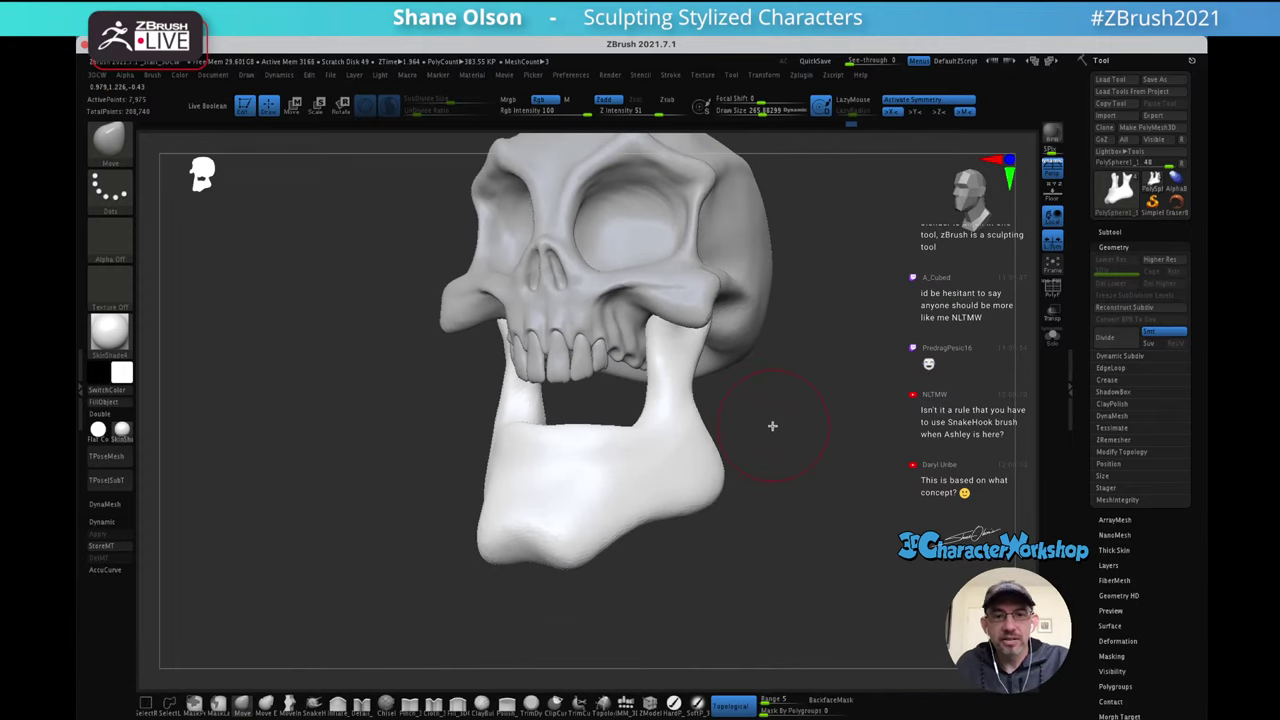
key("s")
key("s")
left_click(782, 418)
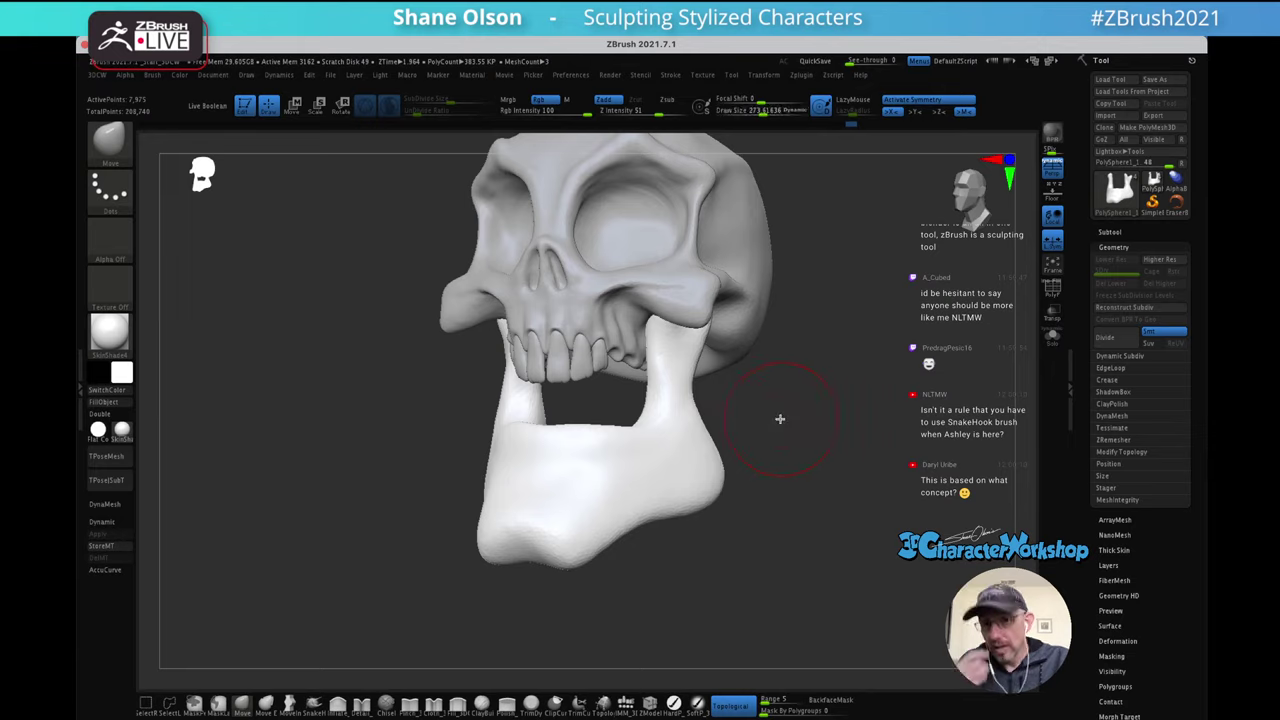
right_click_drag(760, 385, 769, 386)
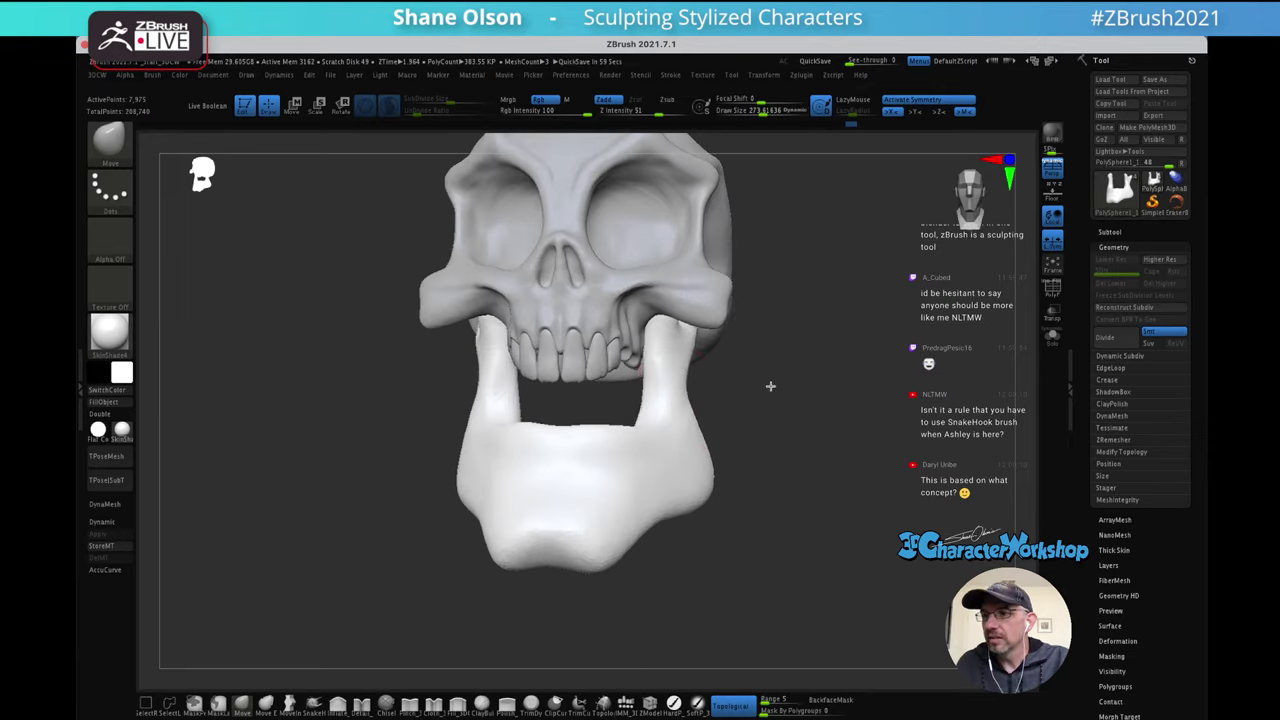
right_click_drag(630, 462, 690, 447)
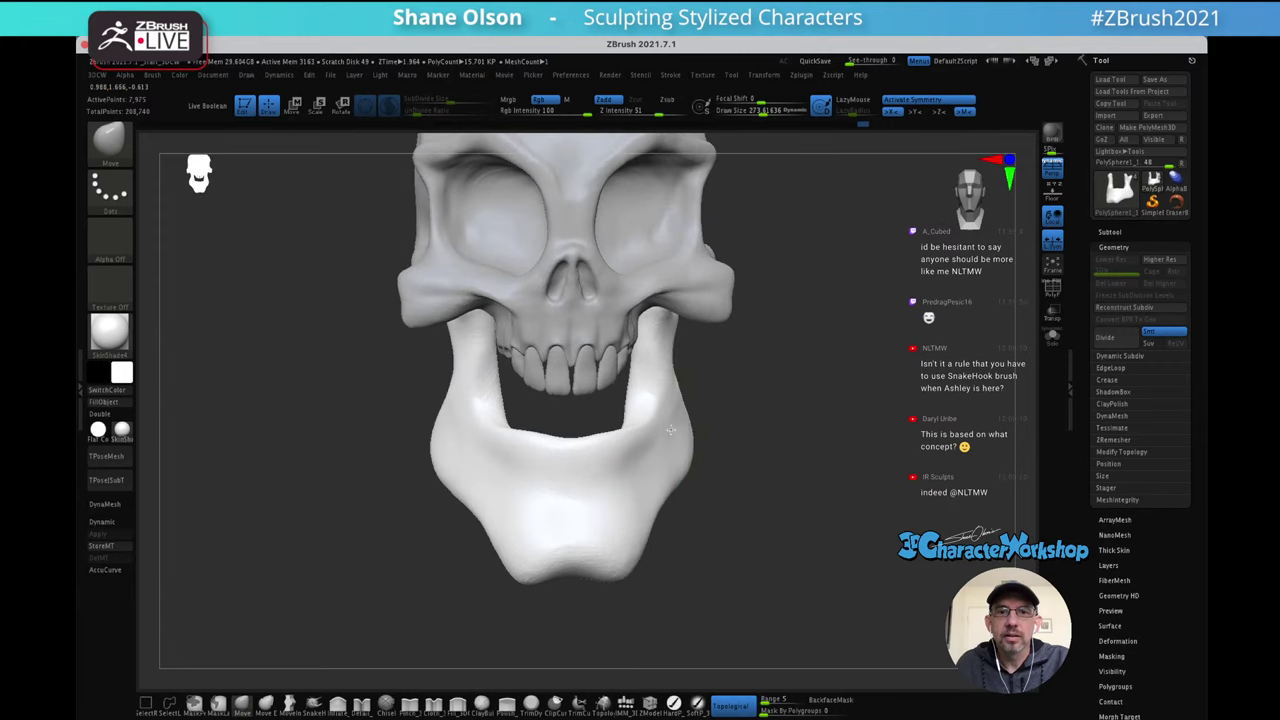
mouse_move(651, 406)
right_mouse_down()
mouse_move(622, 500)
mouse_move(548, 498)
right_mouse_up()
key("s")
mouse_move(669, 427)
left_mouse_down()
mouse_move(667, 388)
mouse_move(669, 402)
left_mouse_up()
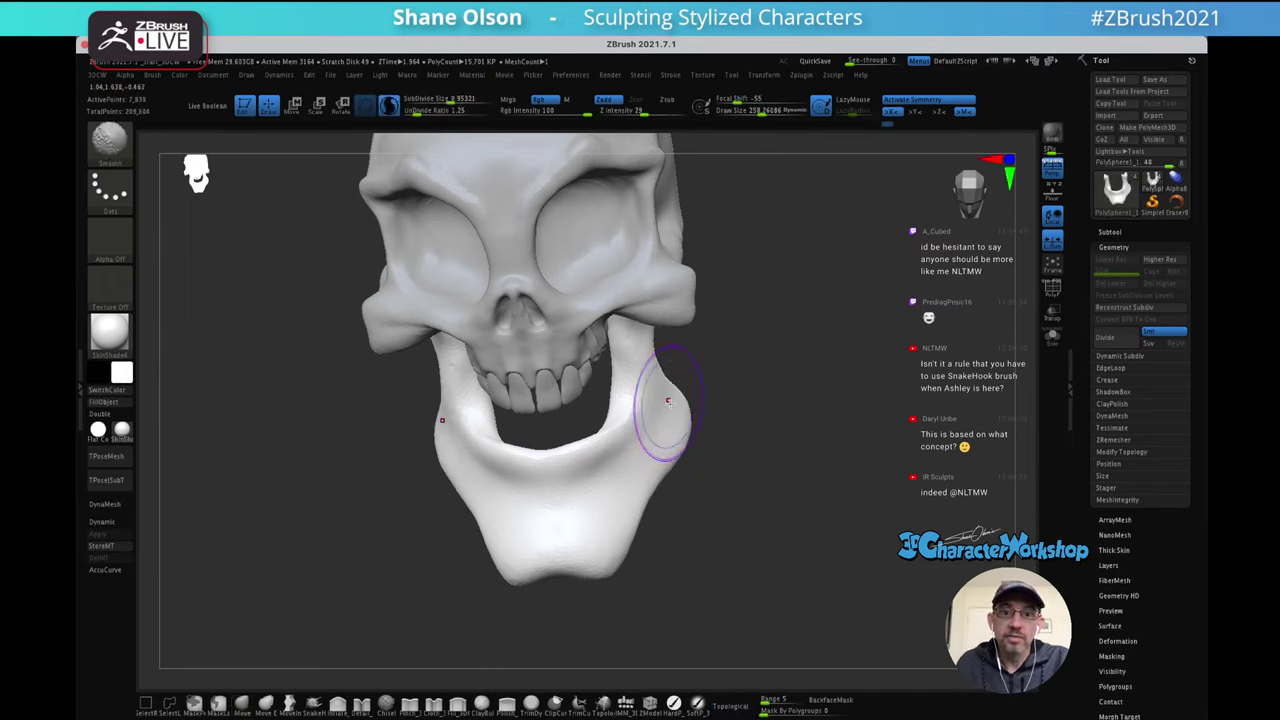
mouse_move(654, 434)
right_mouse_down()
mouse_move(571, 486)
mouse_move(576, 463)
mouse_move(821, 263)
right_mouse_up()
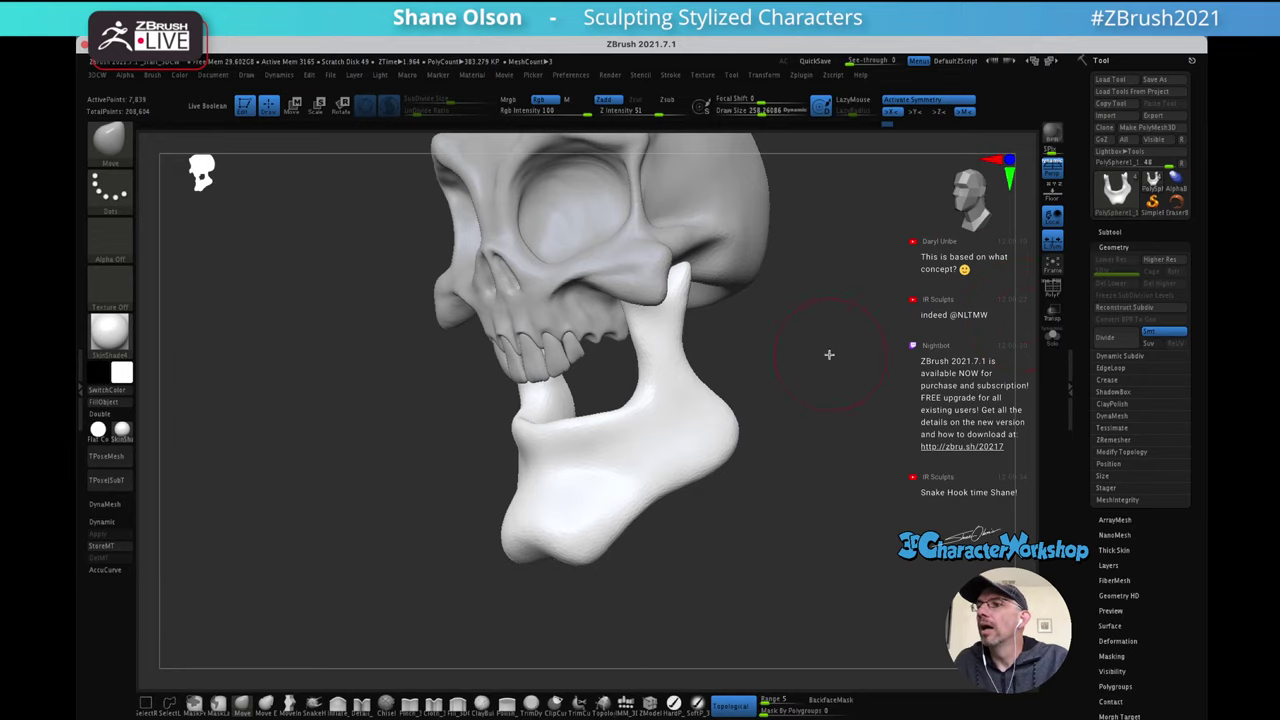
Pull out the jaw's rear corner in side view with the Move brush at a draw size of about 188
right_click_drag(829, 328, 792, 453)
key("s")
left_click_drag(793, 452, 788, 448)
mouse_move(788, 448)
right_mouse_down()
mouse_move(783, 420)
mouse_move(716, 447)
right_mouse_up()
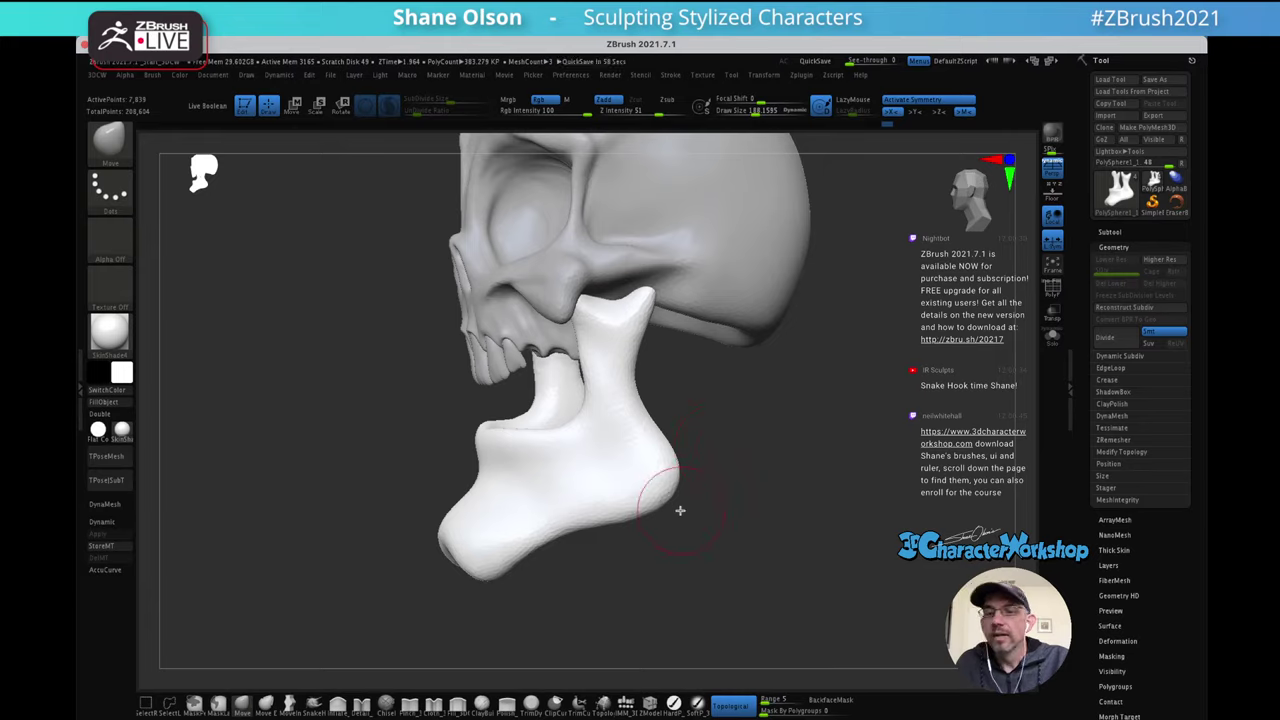
left_click_drag(661, 475, 674, 482)
right_click_drag(740, 472, 729, 440, "alt")
Push up the jaw's lower edge between chin and rear corner with the Move brush at a draw size of about 289
mouse_move(641, 521)
right_mouse_down()
mouse_move(547, 520)
mouse_move(589, 525)
right_mouse_up()
key("s")
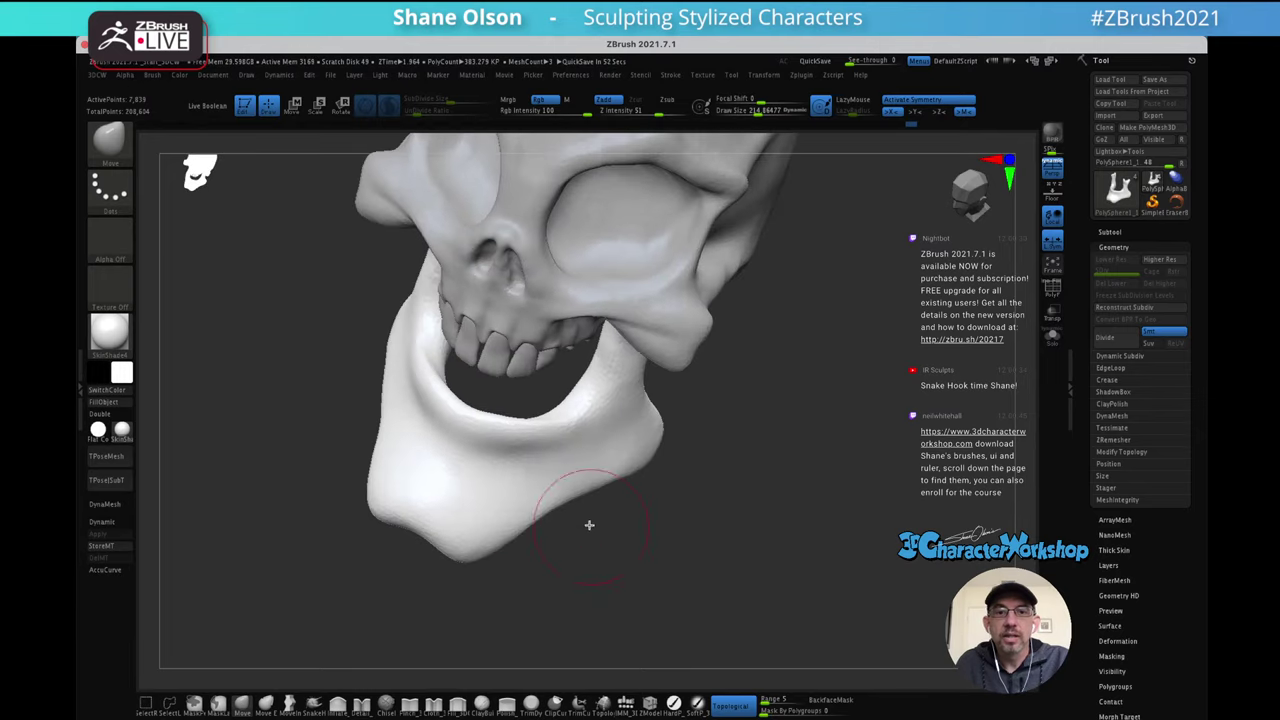
key("s")
left_click_drag(574, 511, 583, 511)
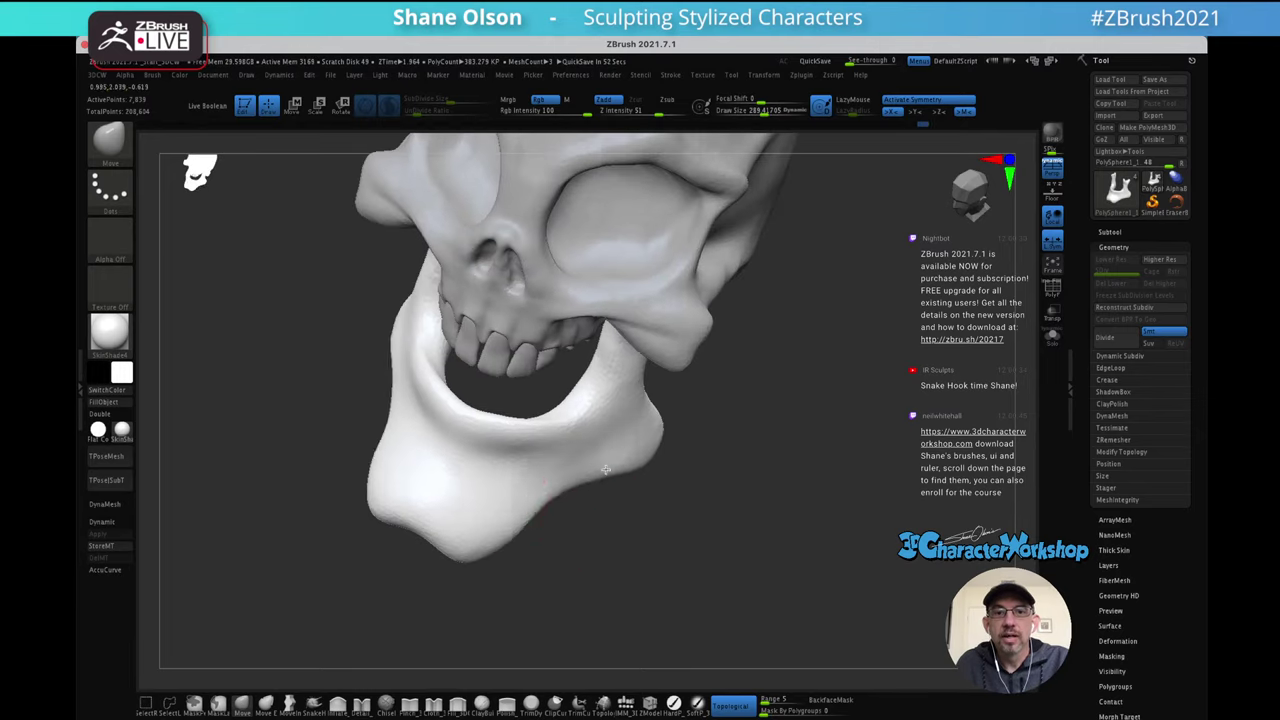
mouse_move(576, 523)
right_mouse_down()
mouse_move(680, 510)
mouse_move(766, 477)
mouse_move(771, 440)
mouse_move(823, 431)
mouse_move(751, 443)
mouse_move(820, 447)
mouse_move(784, 436)
mouse_move(797, 437)
right_mouse_up()
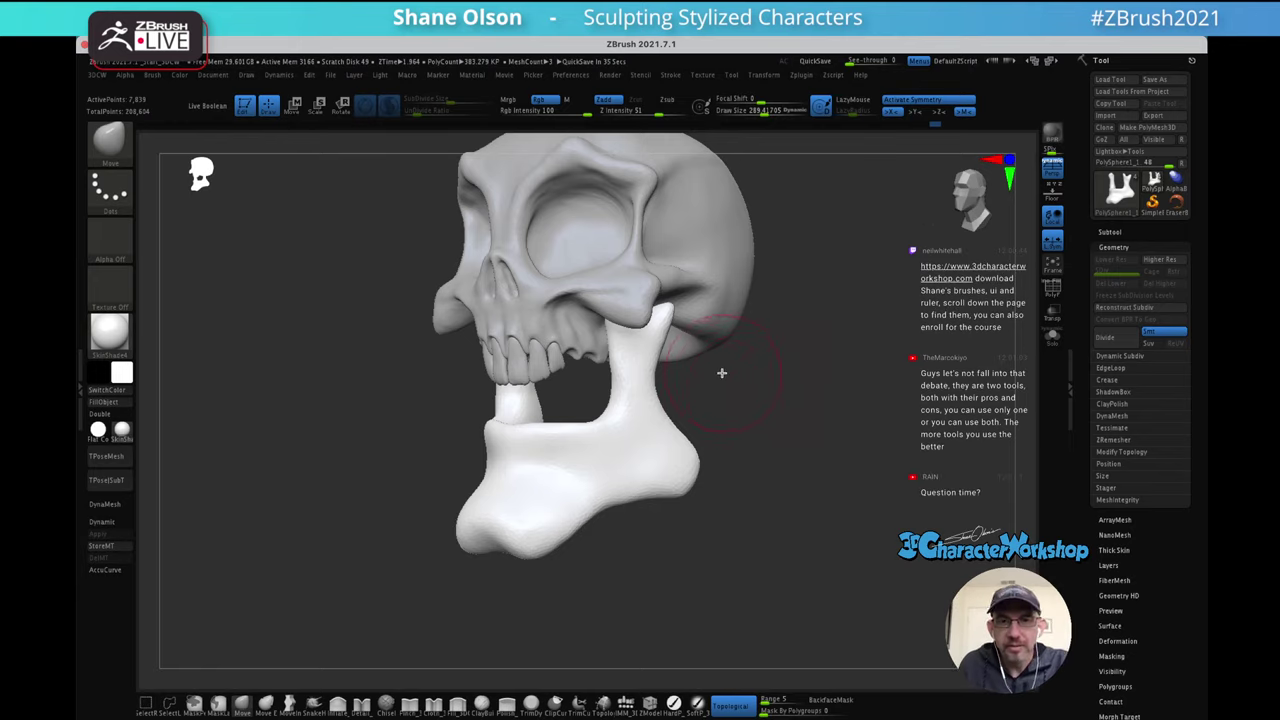
Start small tooth-socket bumps along the front of the jaw's upper rim, reducing the Move brush's draw size to about 45
mouse_move(762, 414)
left_mouse_down()
mouse_move(780, 432)
mouse_move(774, 374)
mouse_move(791, 427)
left_mouse_up()
key("s")
mouse_move(775, 375)
left_mouse_down("alt")
mouse_move(803, 414)
mouse_move(795, 429)
mouse_move(806, 402)
mouse_move(822, 403)
left_mouse_up("alt")
key("s")
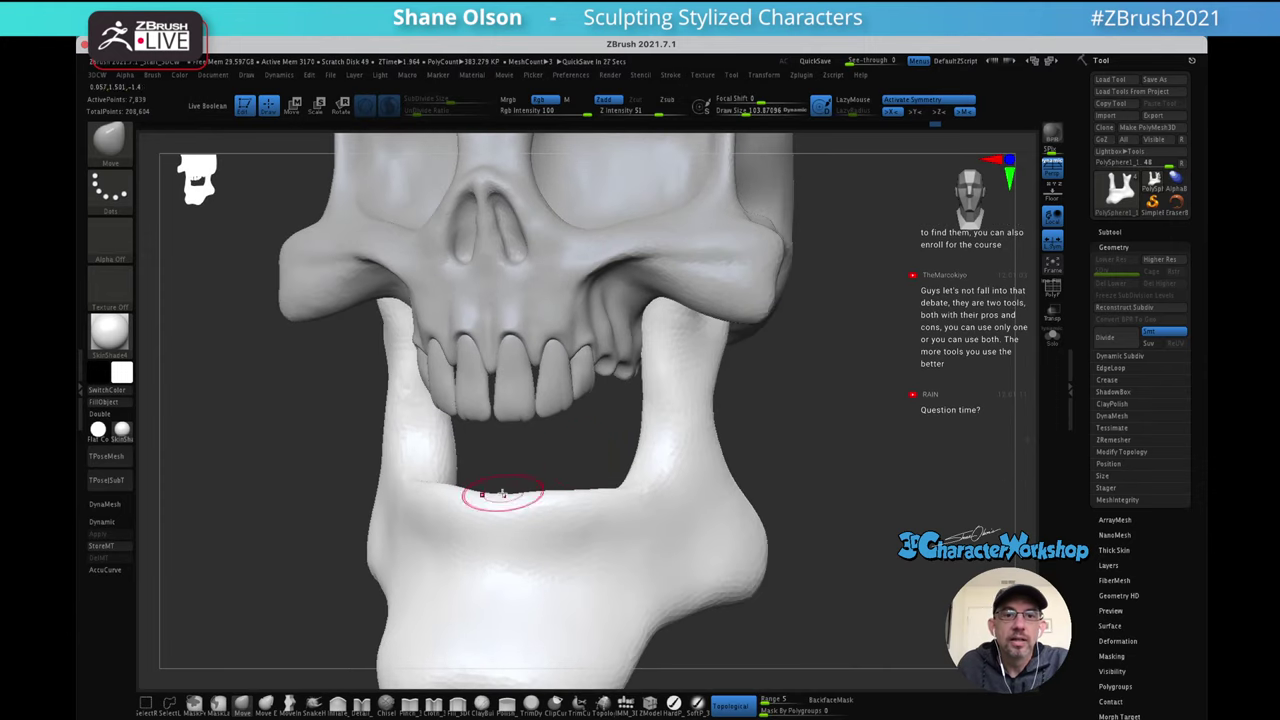
mouse_move(556, 466)
left_mouse_down("alt")
mouse_move(554, 477)
mouse_move(577, 454)
mouse_move(566, 460)
left_mouse_up("alt")
right_click_drag(566, 460, 557, 471)
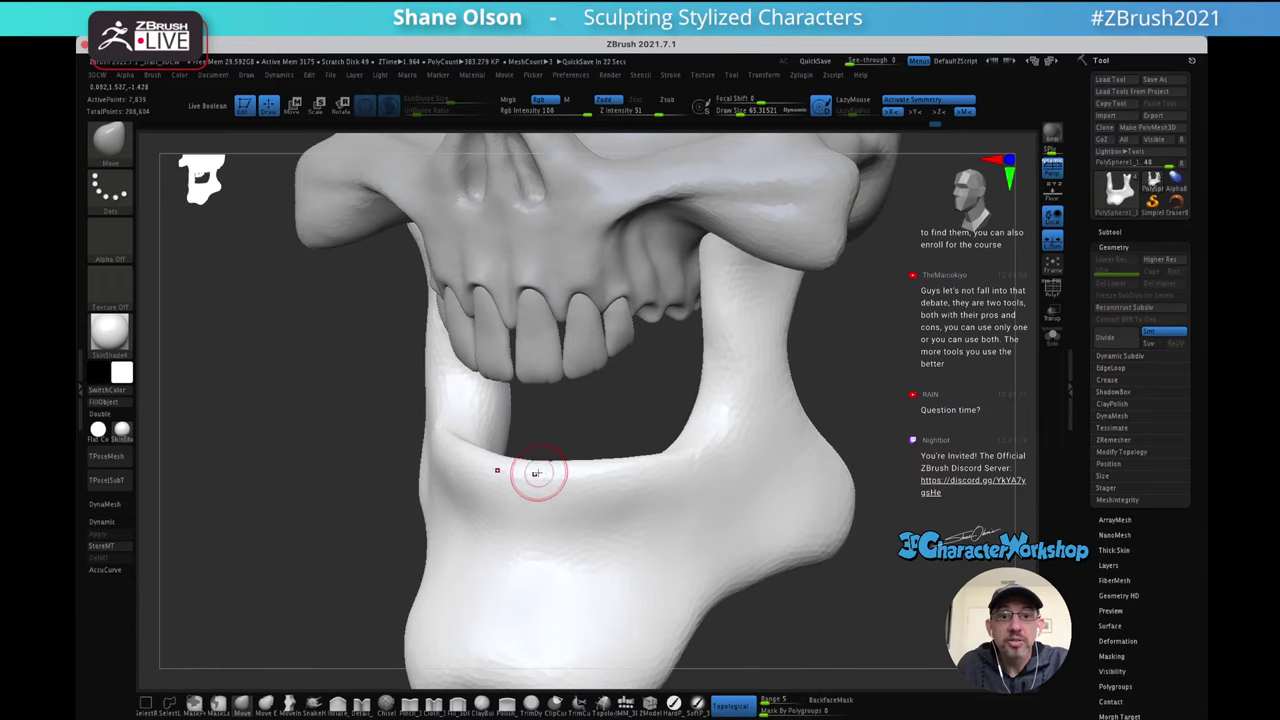
mouse_move(560, 474)
right_mouse_down()
mouse_move(563, 457)
mouse_move(572, 470)
right_mouse_up()
key("s")
left_click_drag(549, 474, 543, 474)
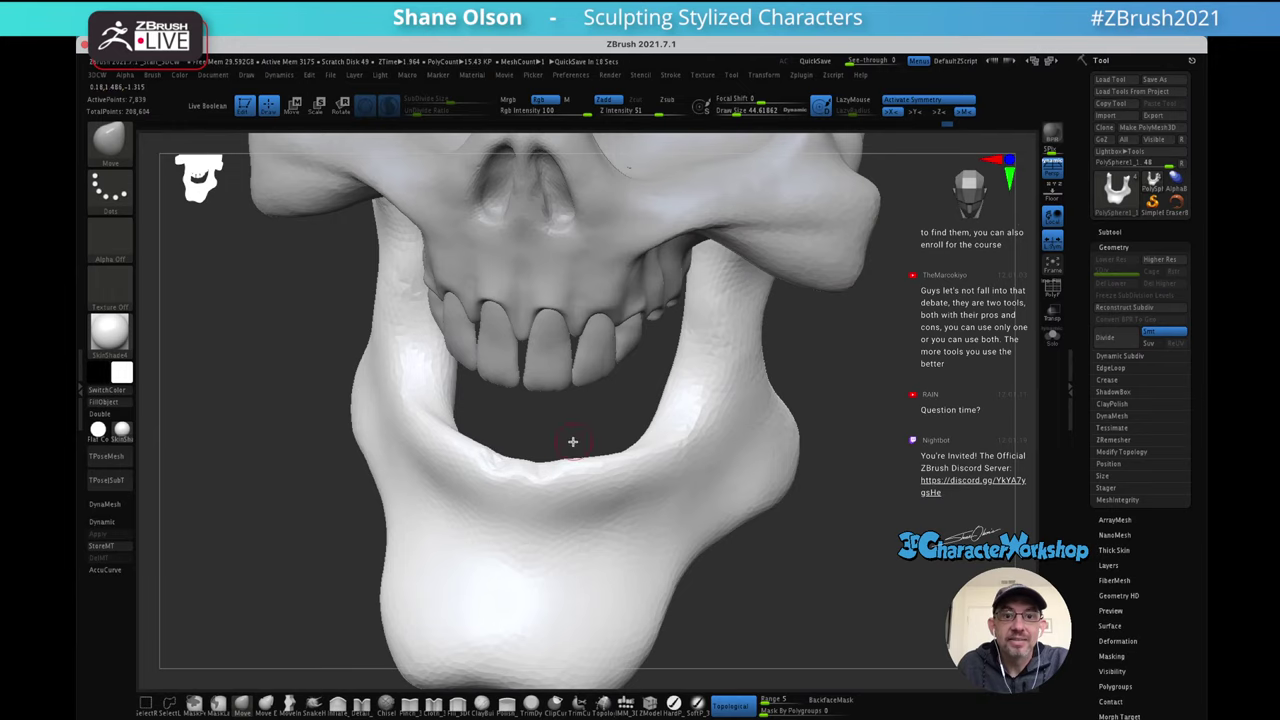
Extend the uneven socket bumps along the rim toward the upright arms with the Move brush at a draw size of about 54
right_click_drag(573, 441, 703, 523)
left_click_drag(749, 514, 783, 489, "ctrl")
right_click_drag(783, 489, 689, 491, "alt")
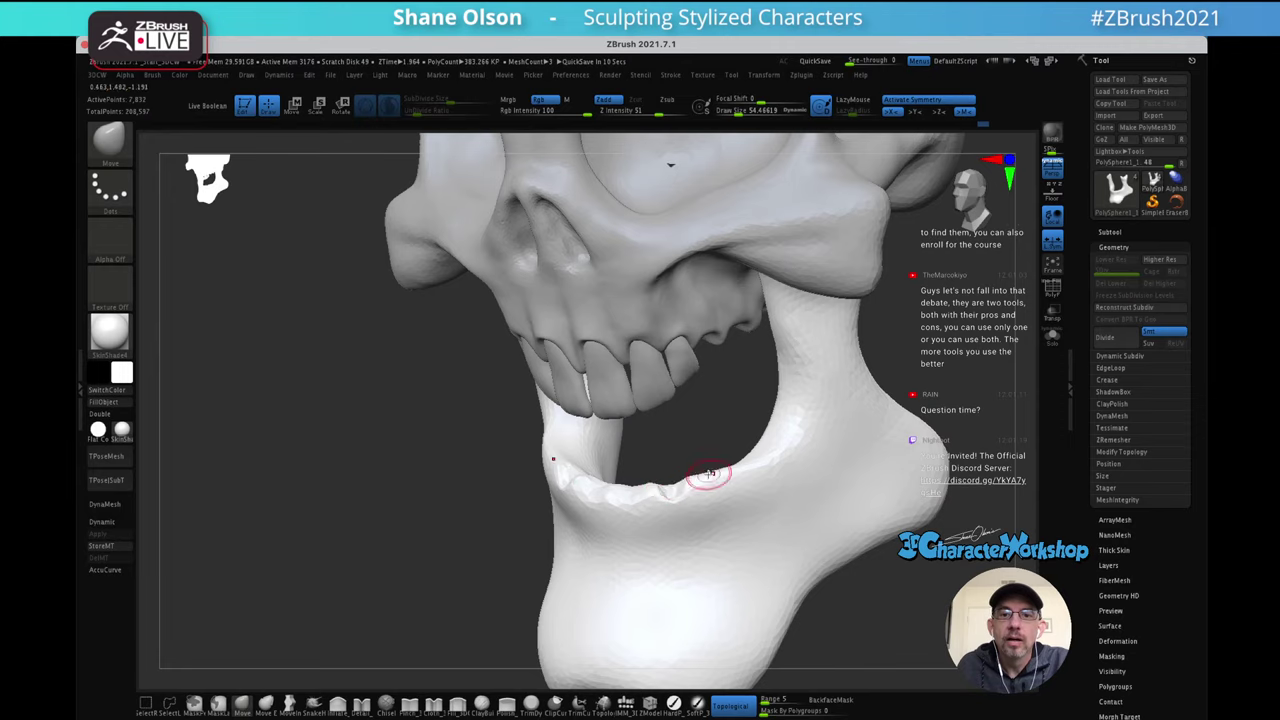
right_click_drag(709, 474, 712, 482)
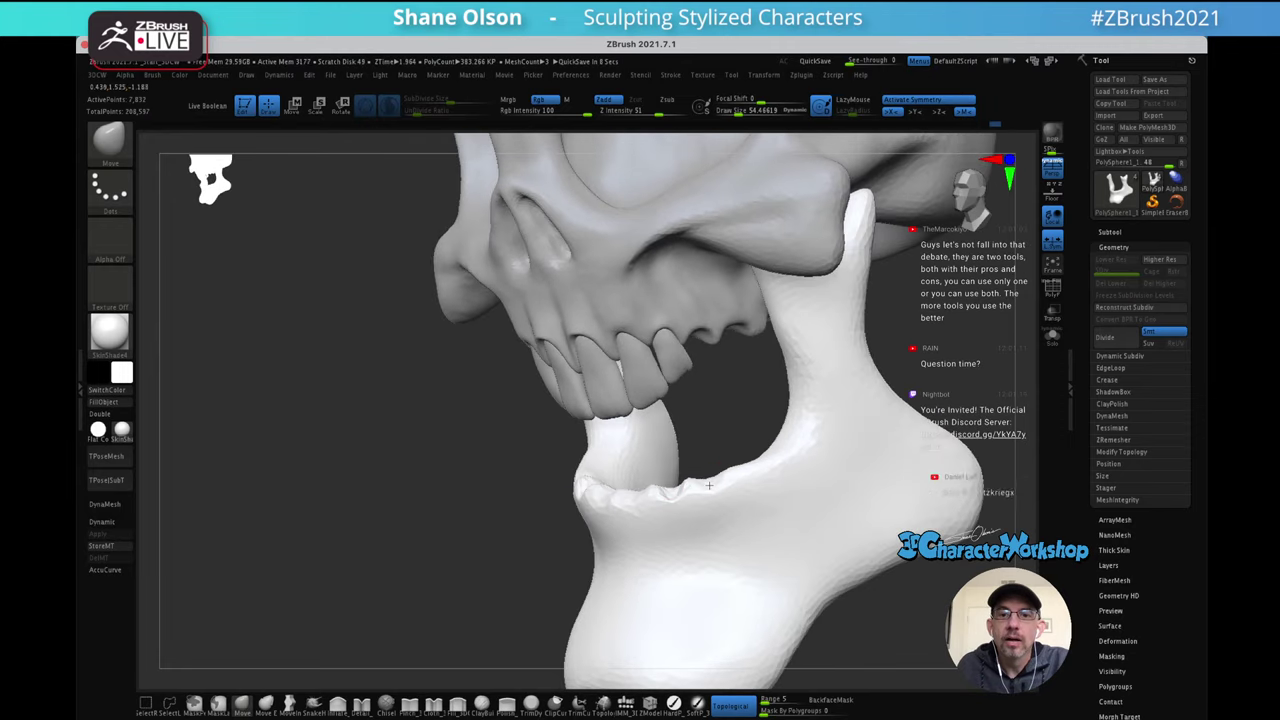
right_click_drag(751, 494, 660, 491)
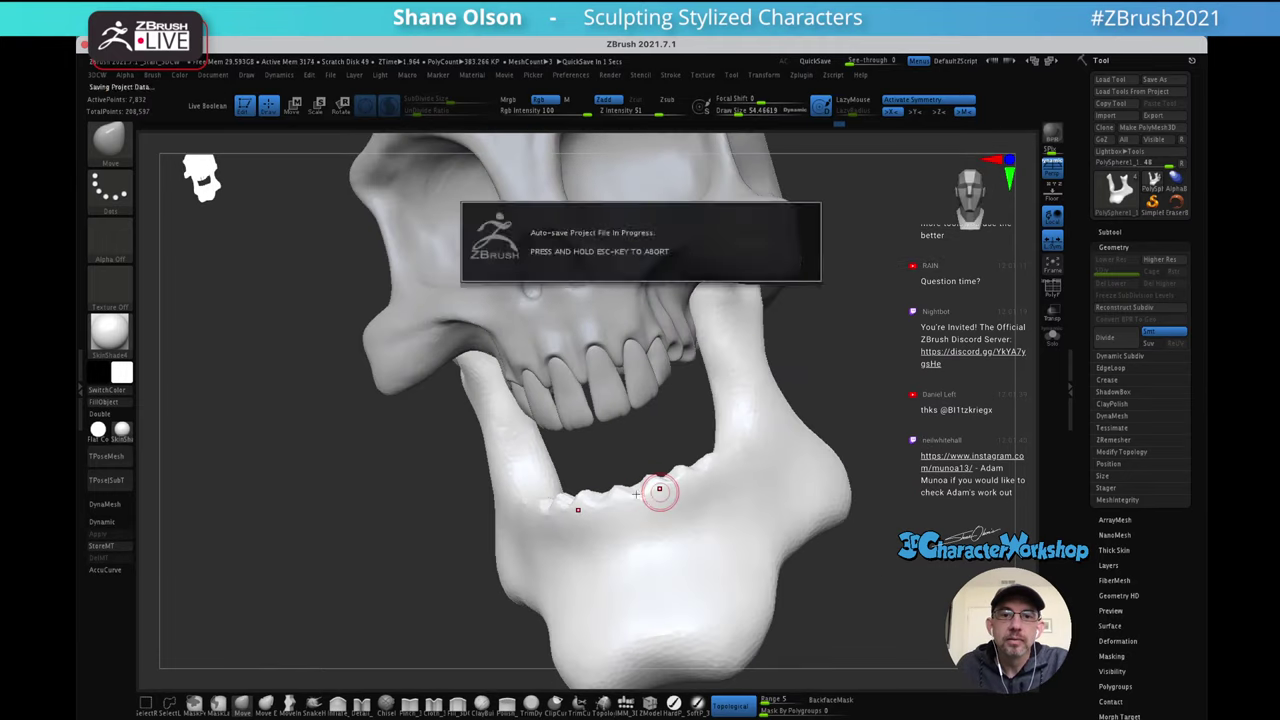
Carve the jaw's upright arm in three-quarter view with the Detail_3DCW brush at a draw size of about 146
right_click_drag(775, 474, 743, 398)
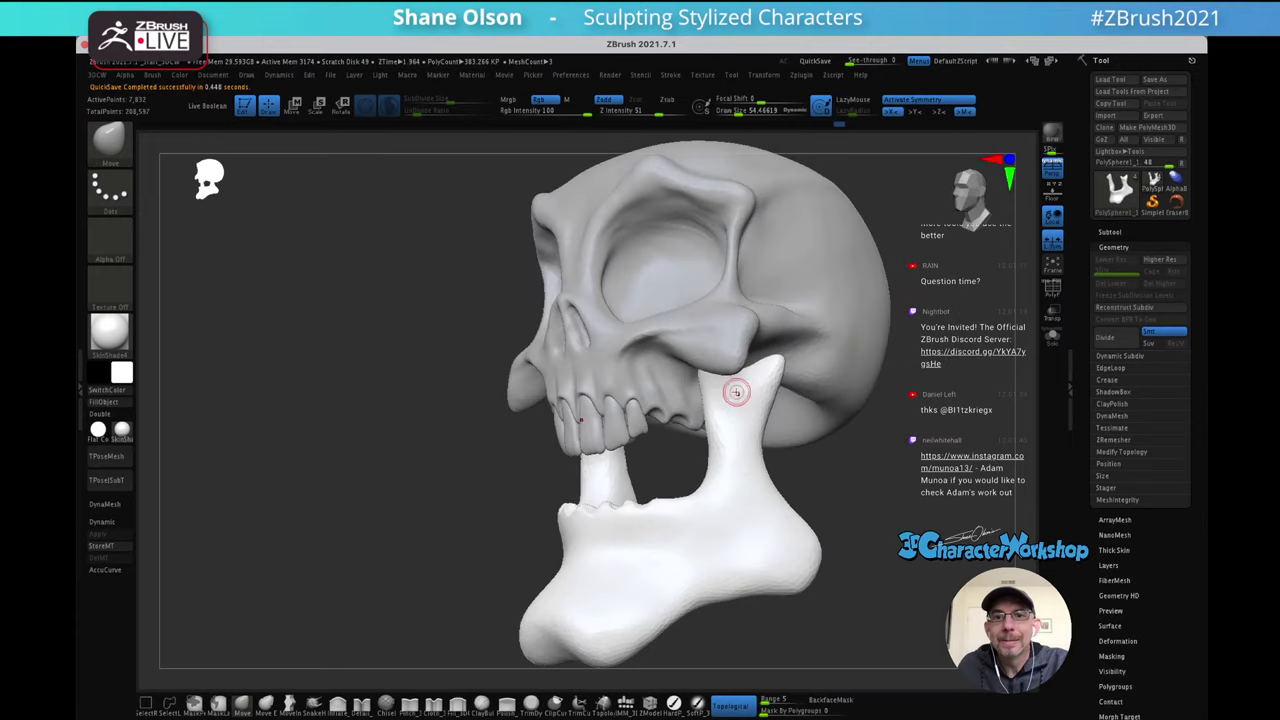
left_click(362, 705)
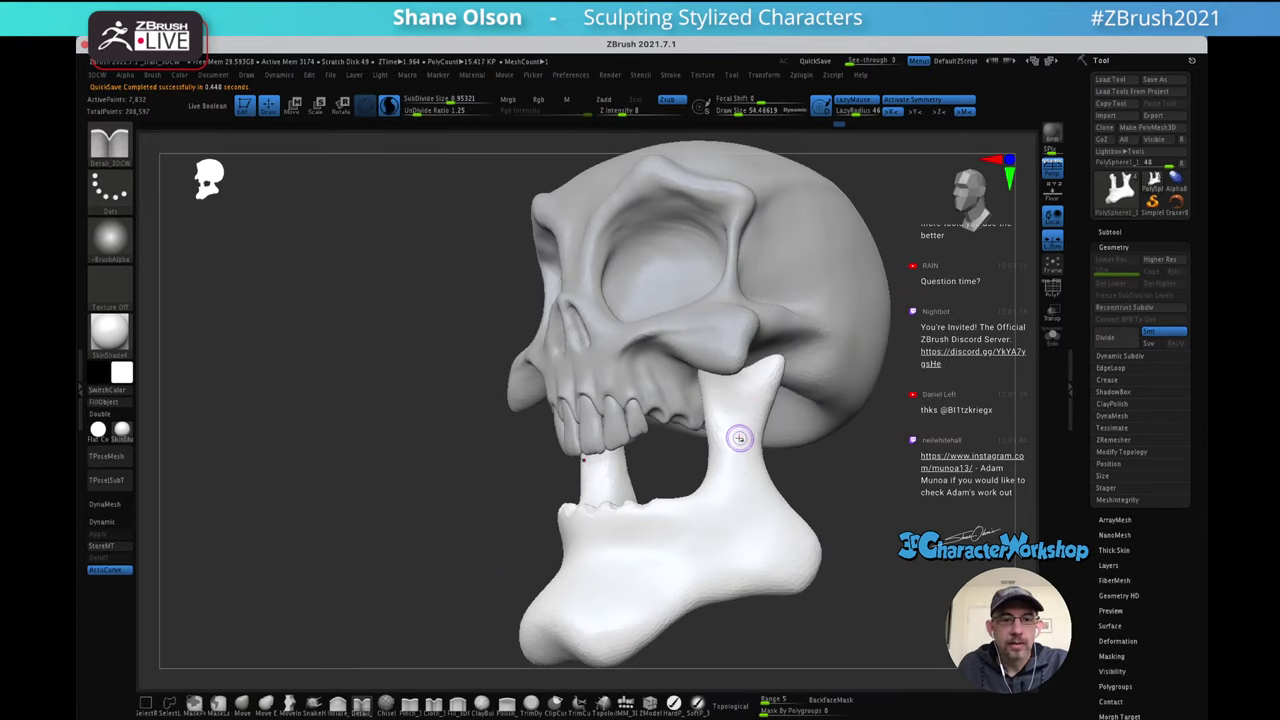
key("bracketright")
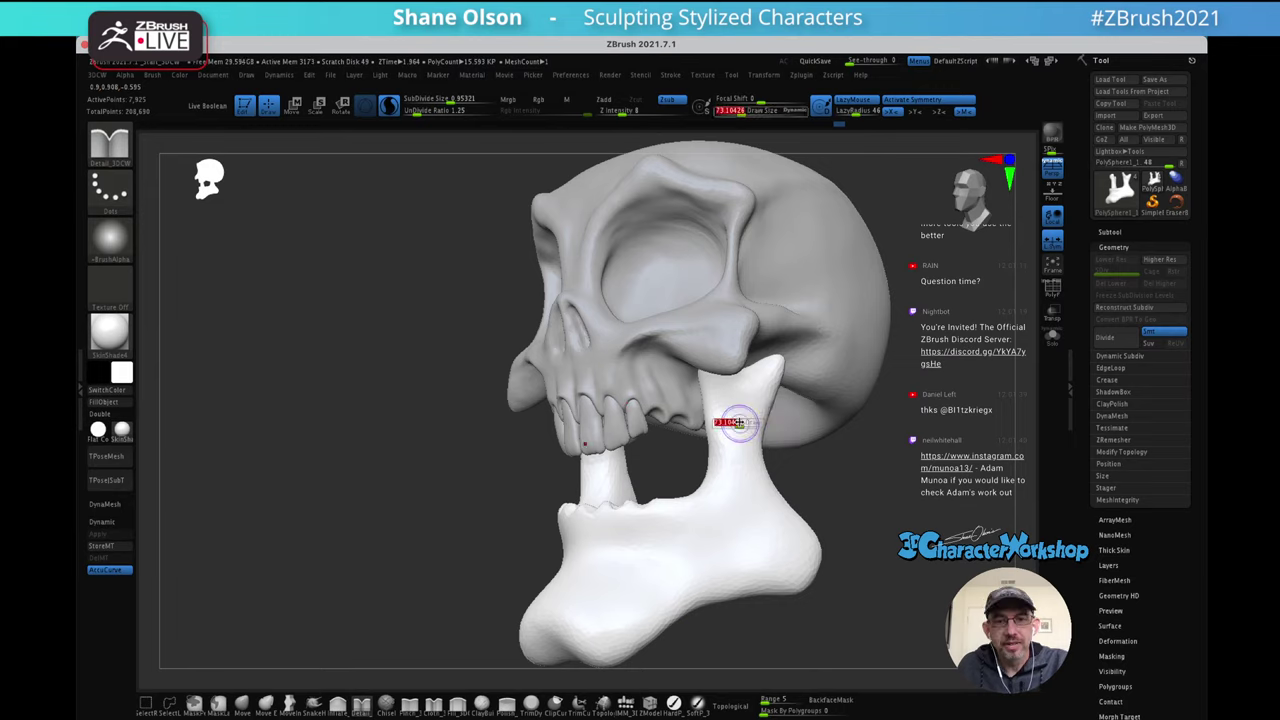
key("bracketright")
key("bracketright")
left_click_drag(746, 508, 750, 532)
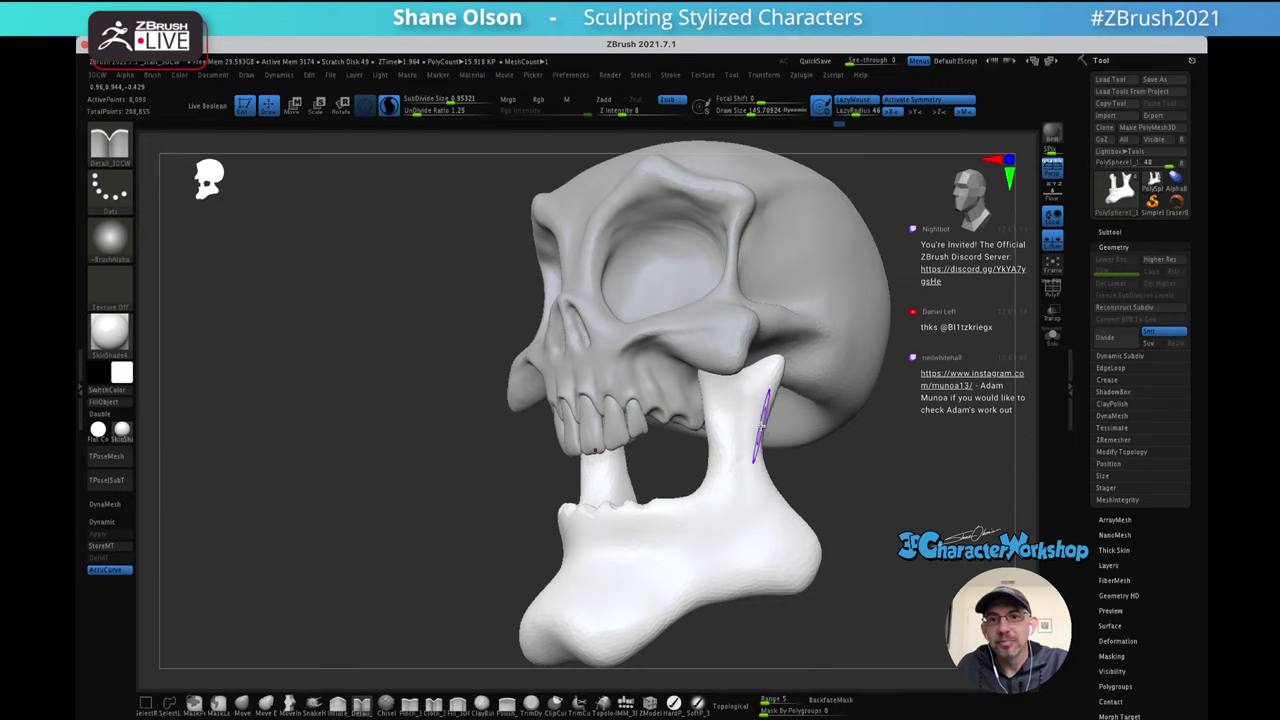
Refine and smooth the upright arm down to where it meets the jaw body with the Detail_3DCW brush
mouse_move(762, 422)
right_mouse_down()
mouse_move(746, 428)
mouse_move(762, 420)
right_mouse_up()
mouse_move(746, 465)
left_mouse_down("shift")
mouse_move(763, 421)
mouse_move(742, 468)
left_mouse_up("shift")
right_click_drag(757, 423, 746, 464)
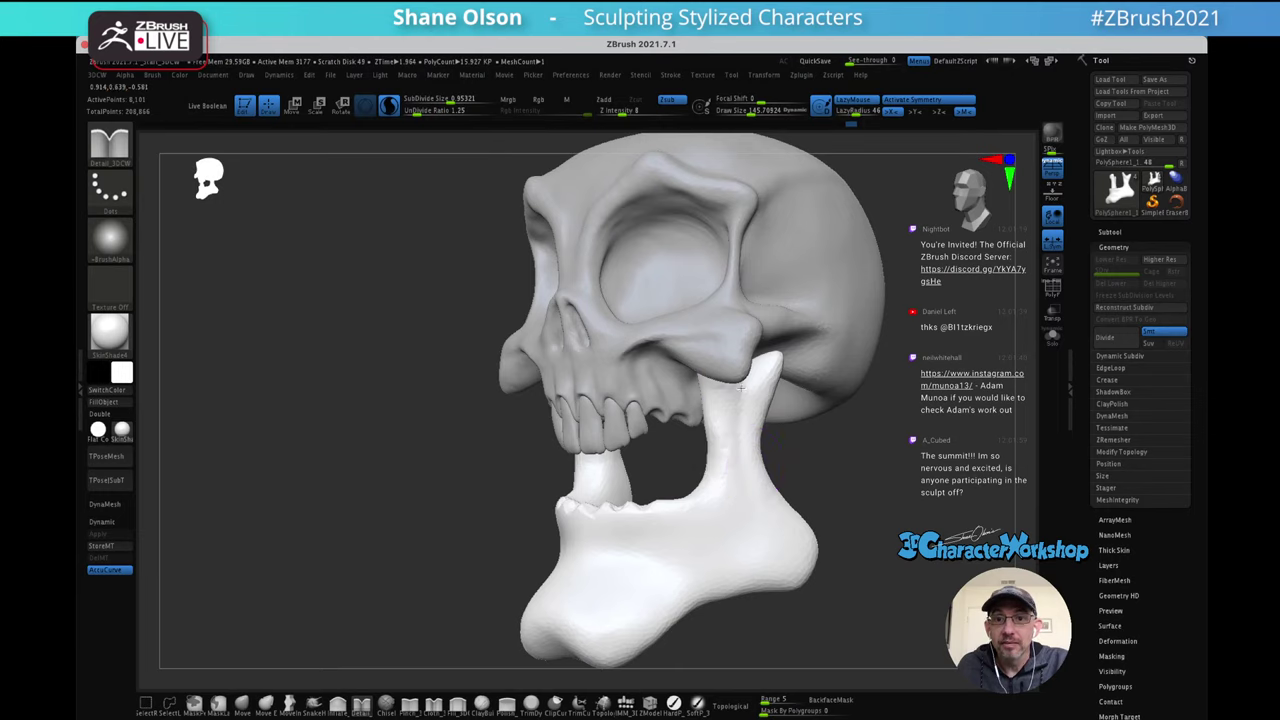
left_click_drag(763, 463, 745, 456)
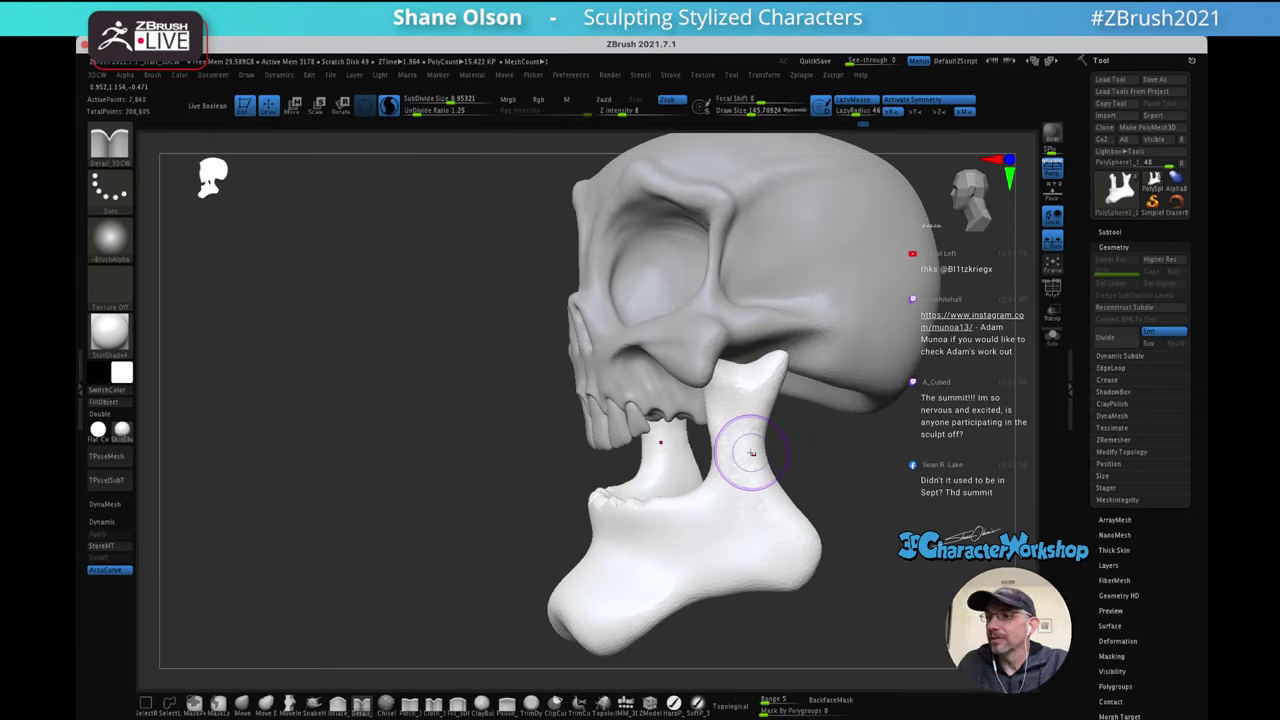
left_click_drag(751, 453, 735, 508)
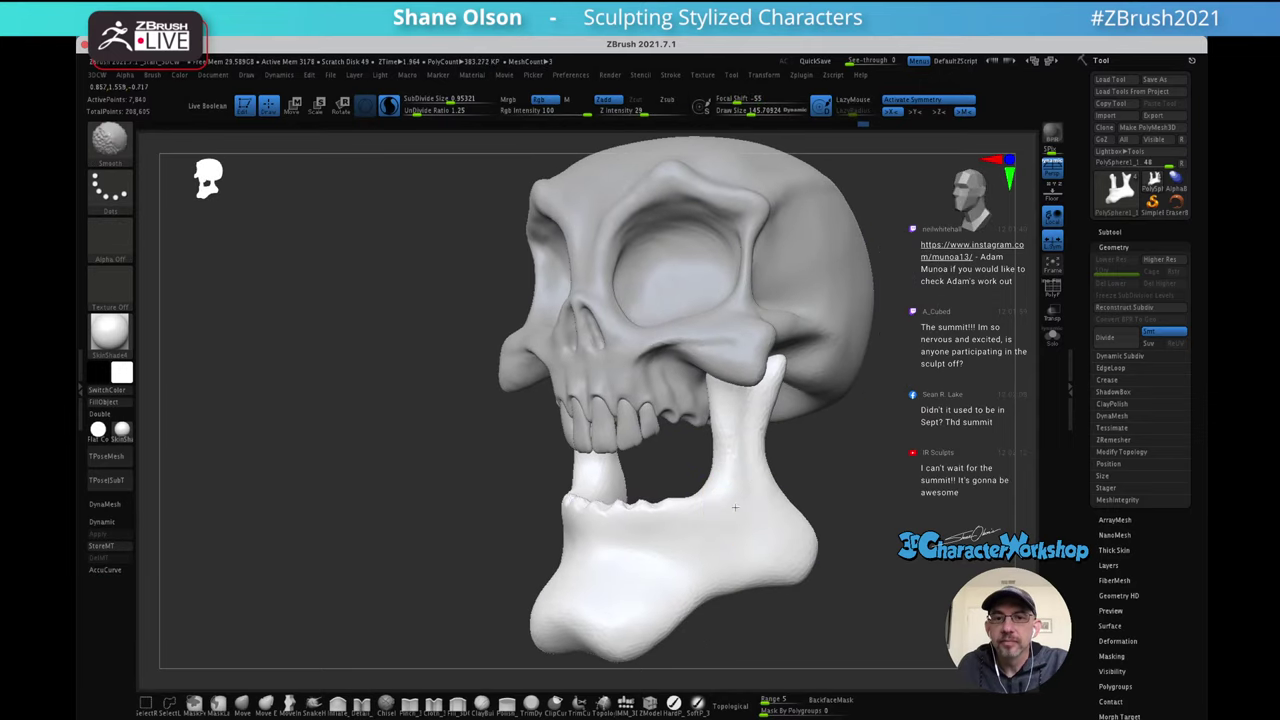
Build up tooth-root bulges below the rim's socket bumps with the Inflate_3DCW brush at a draw size of about 95
mouse_move(717, 517)
right_mouse_down()
mouse_move(754, 508)
mouse_move(710, 466)
mouse_move(672, 474)
mouse_move(657, 494)
mouse_move(675, 448)
right_mouse_up()
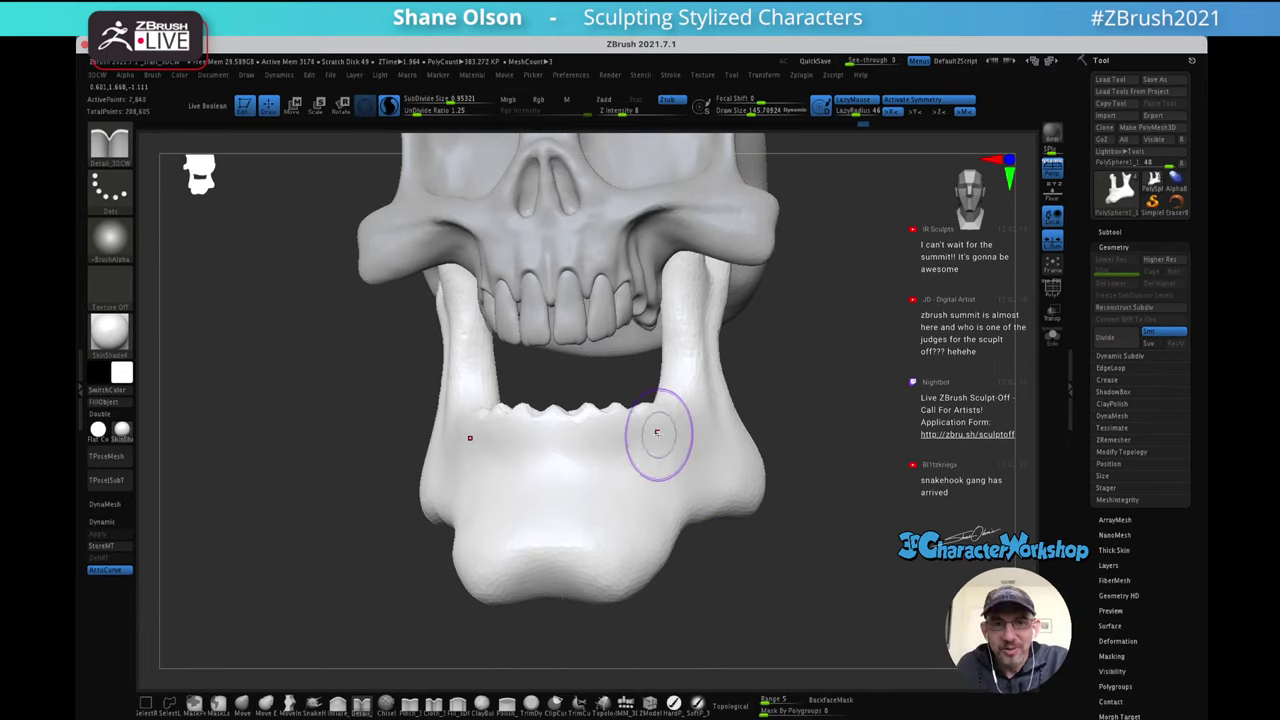
right_click_drag(657, 433, 628, 435)
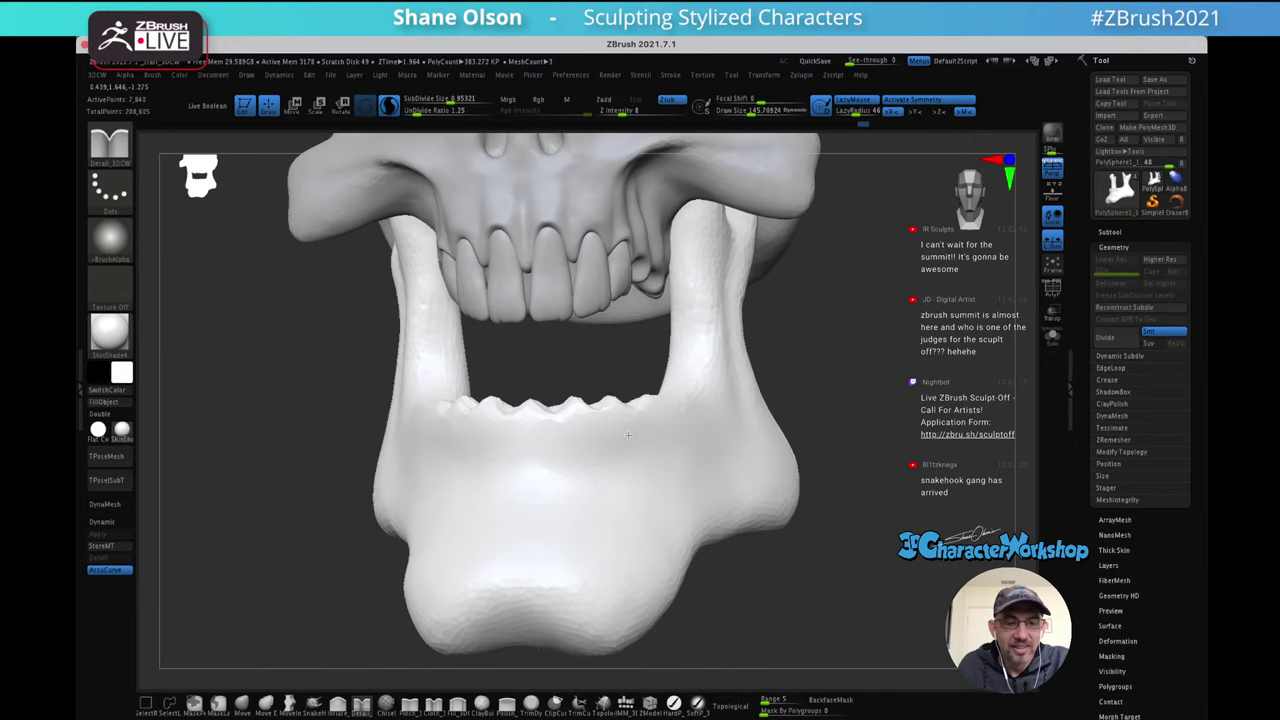
left_click(344, 698)
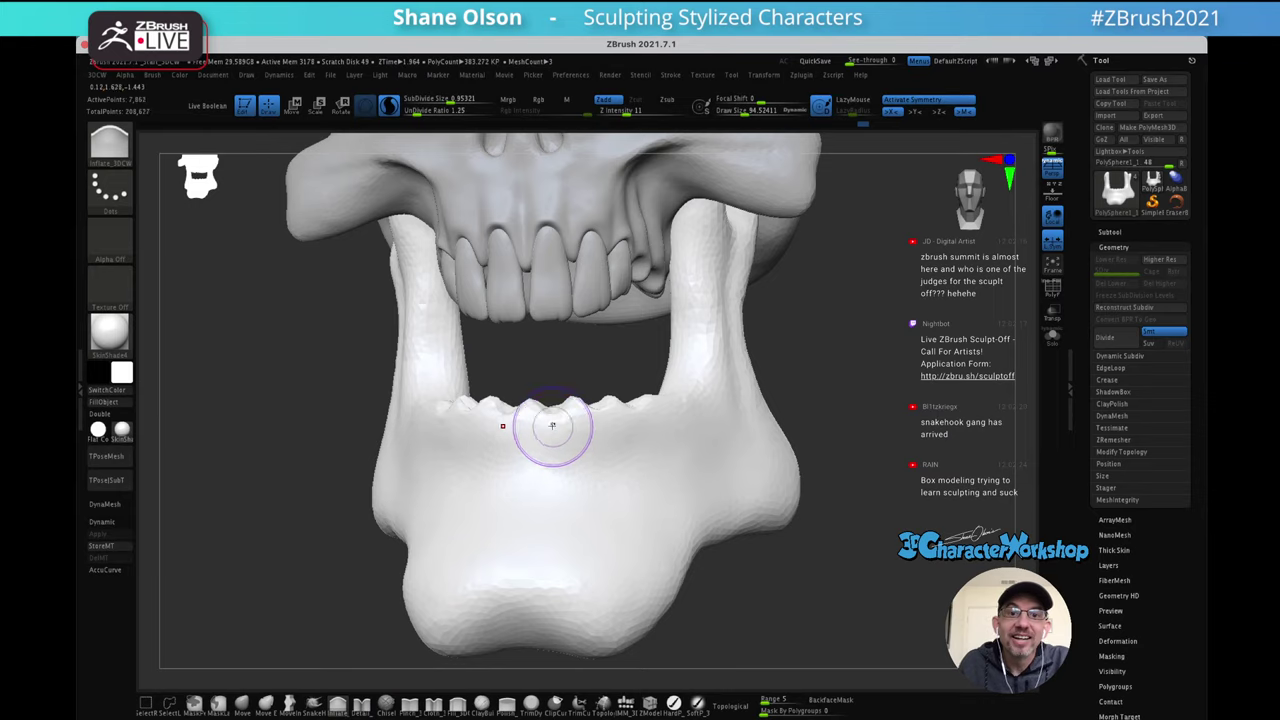
left_click_drag(552, 434, 554, 418)
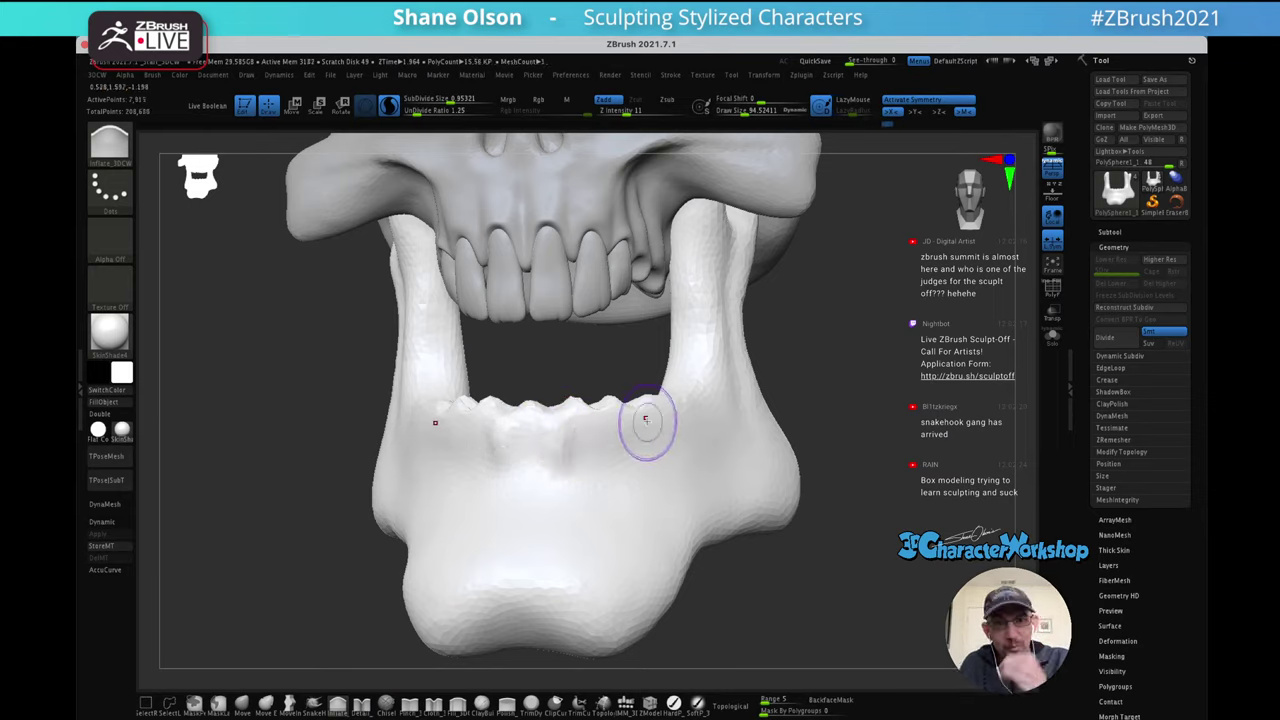
right_click_drag(645, 418, 626, 437)
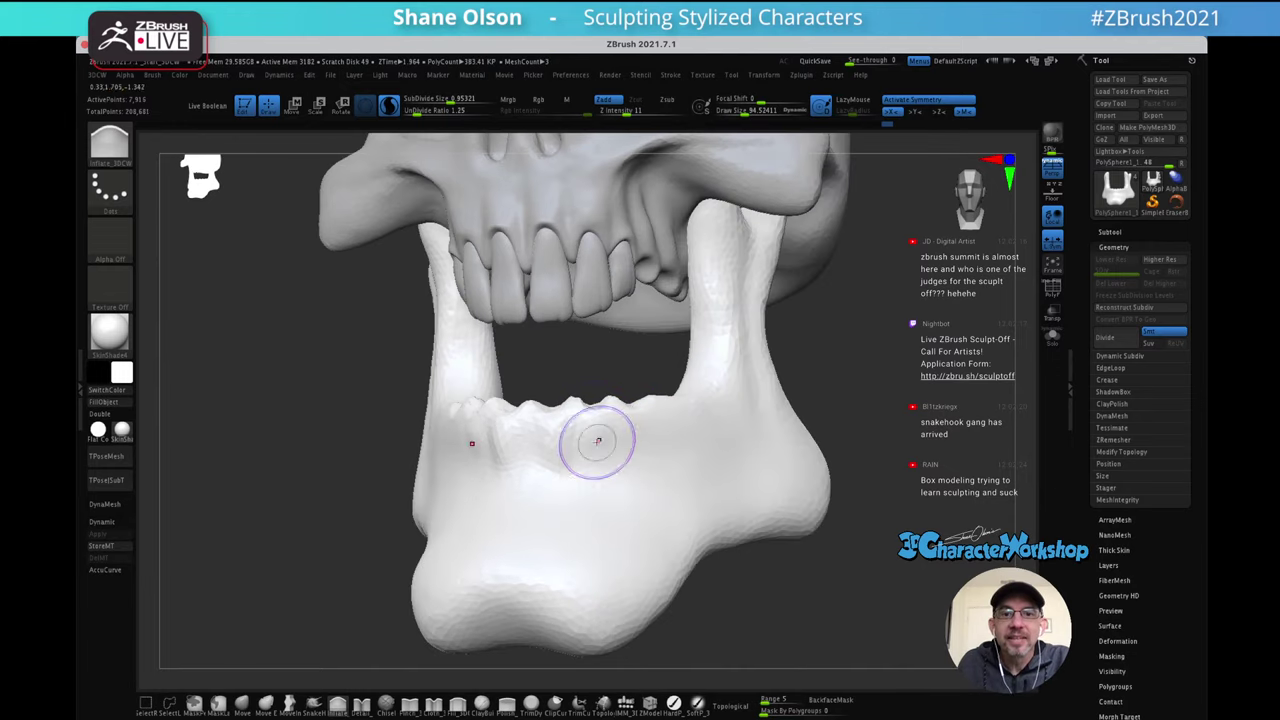
right_click_drag(620, 421, 567, 410)
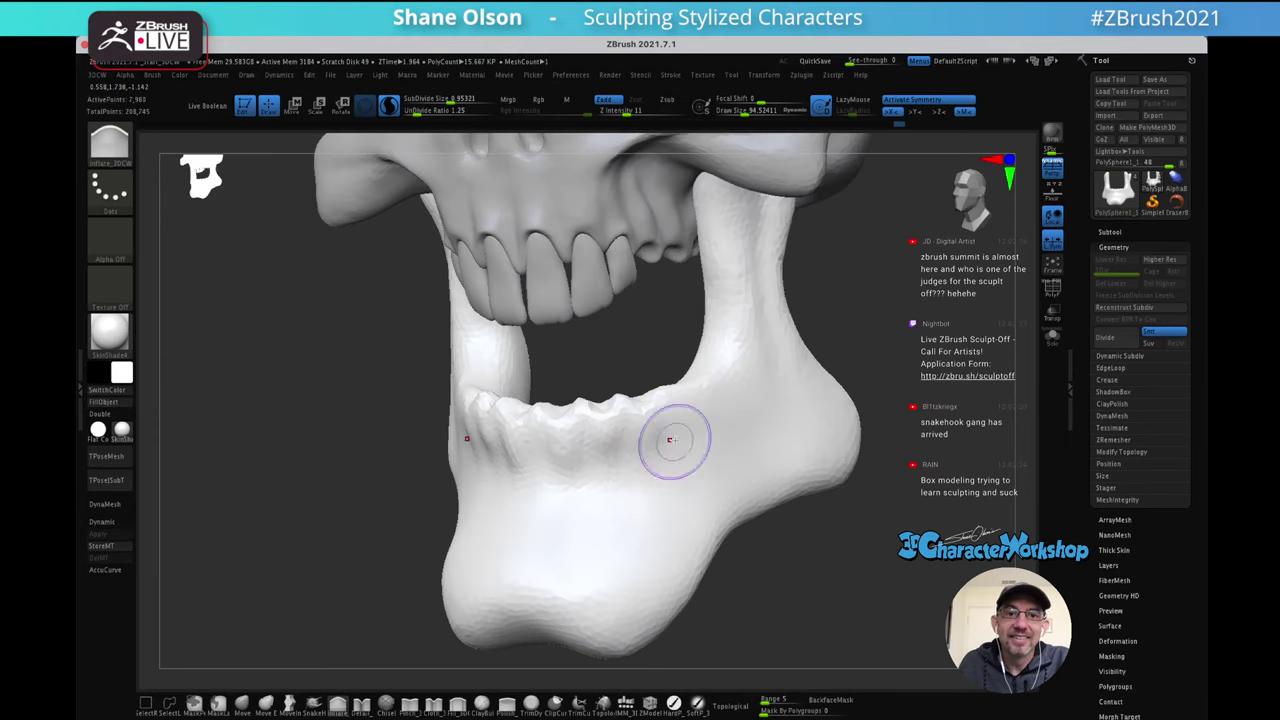
right_click_drag(671, 440, 630, 449)
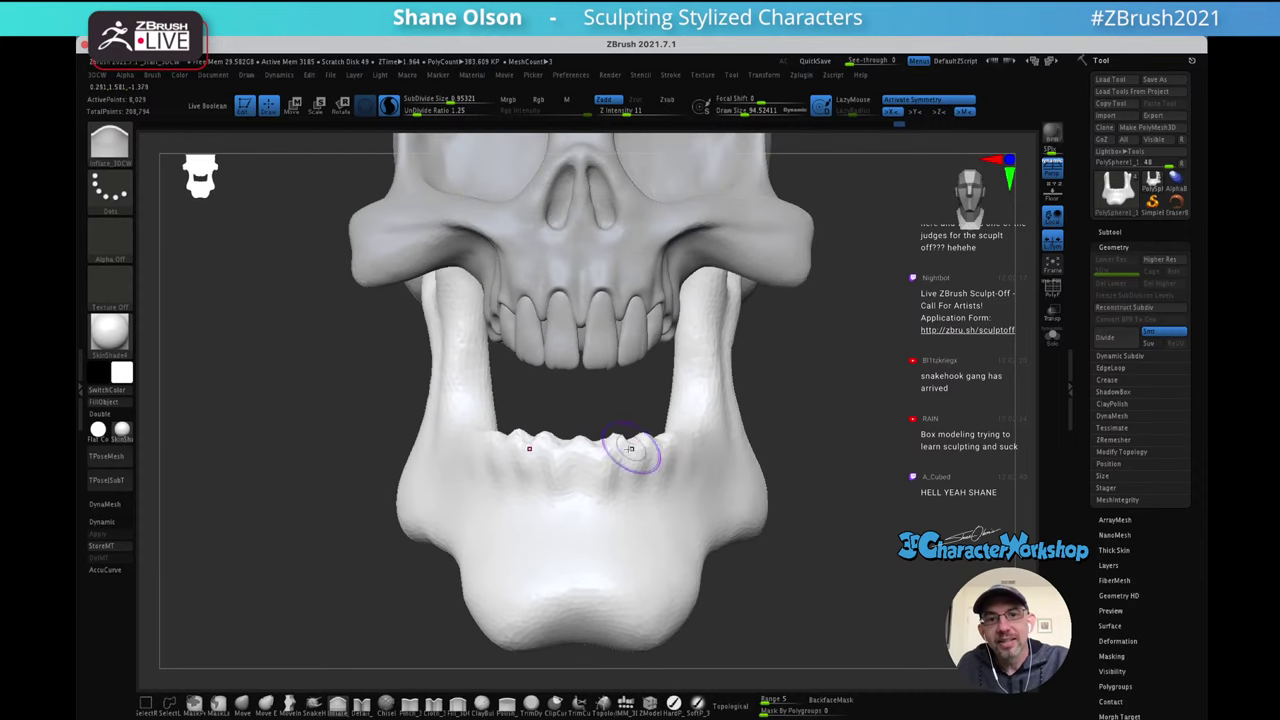
right_click_drag(632, 510, 598, 496)
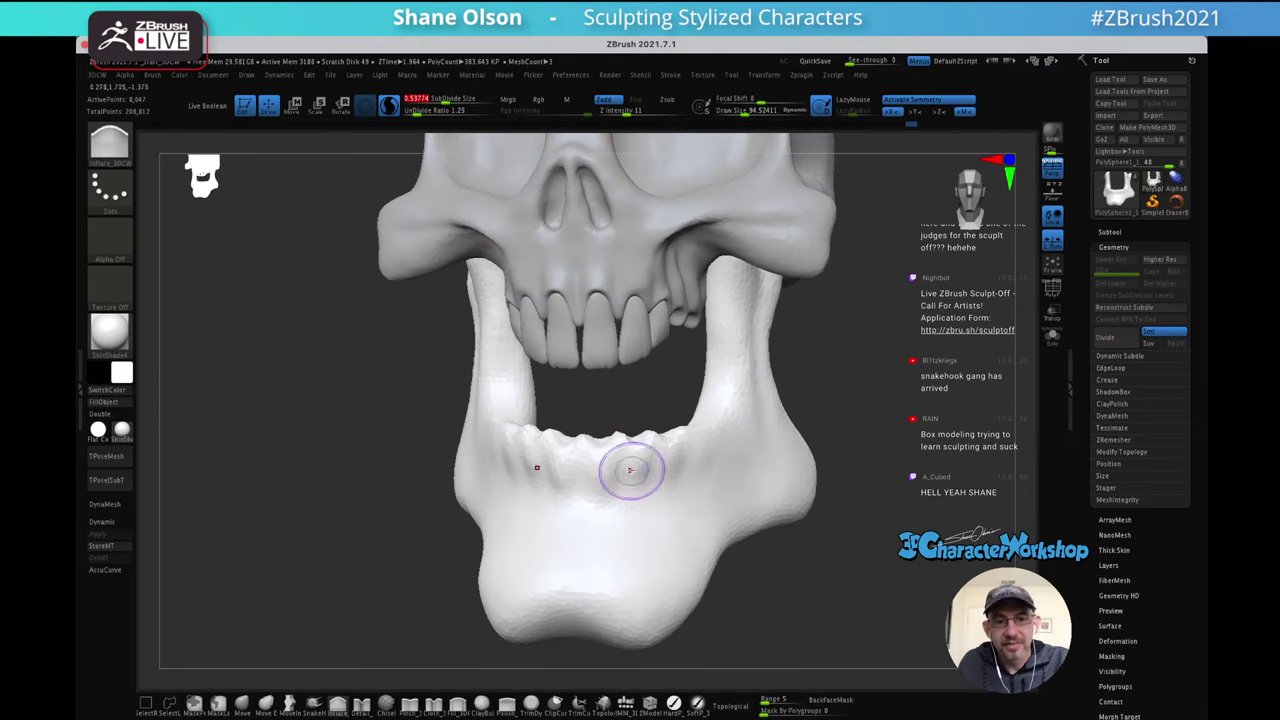
Lower the subdivide size to about 0.54 and rework the socket bumps along the rim at a draw size of about 169
key("shift+f")
key("shift+f")
key("s")
left_click_drag(597, 466, 680, 431)
key("shift")
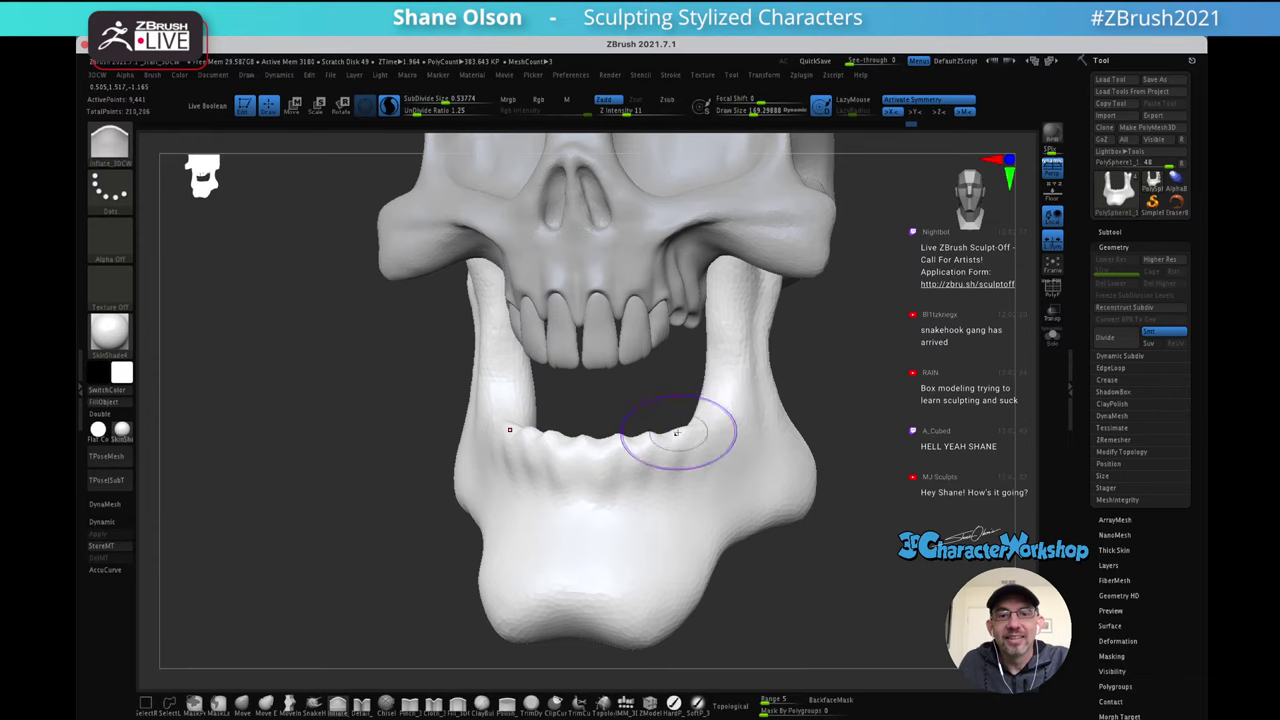
mouse_move(680, 431)
right_mouse_down()
mouse_move(688, 391)
mouse_move(668, 428)
right_mouse_up()
right_click_drag(602, 476, 640, 445)
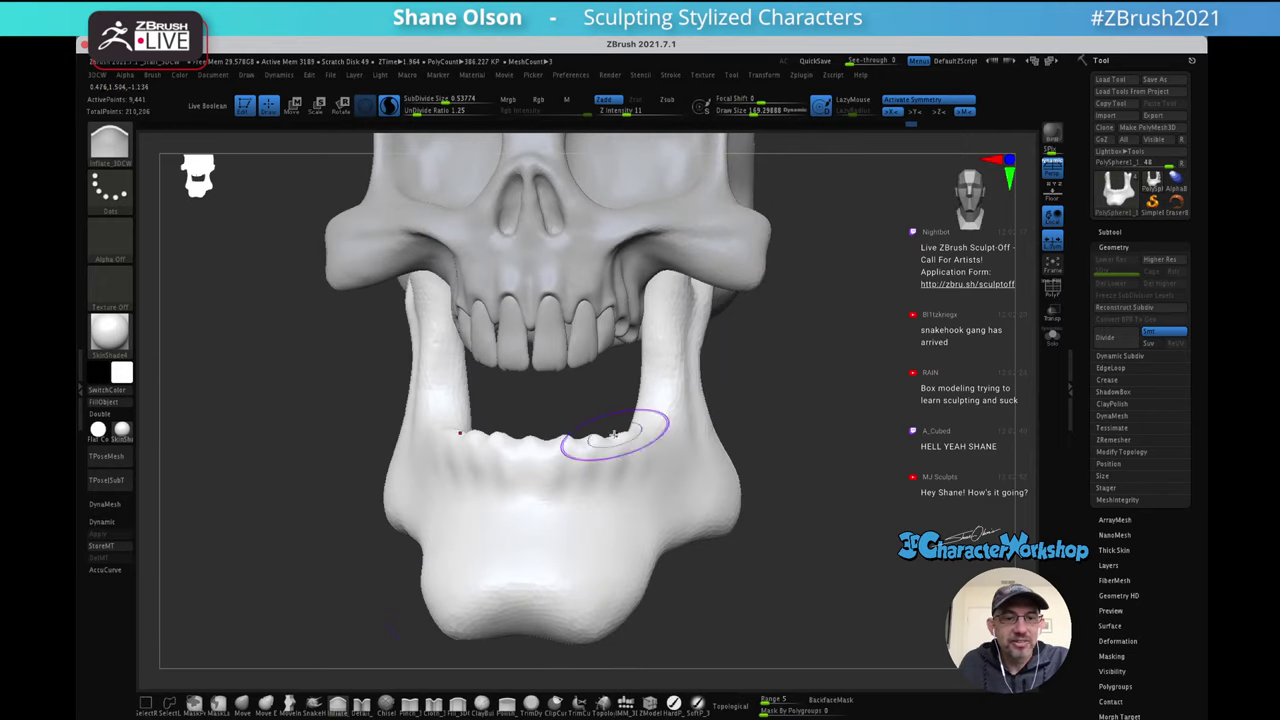
Cut grooves between the front tooth roots with the Detail_3DCW brush, reducing the draw size to about 86
left_click(361, 705)
key("s")
left_click_drag(643, 489, 635, 491)
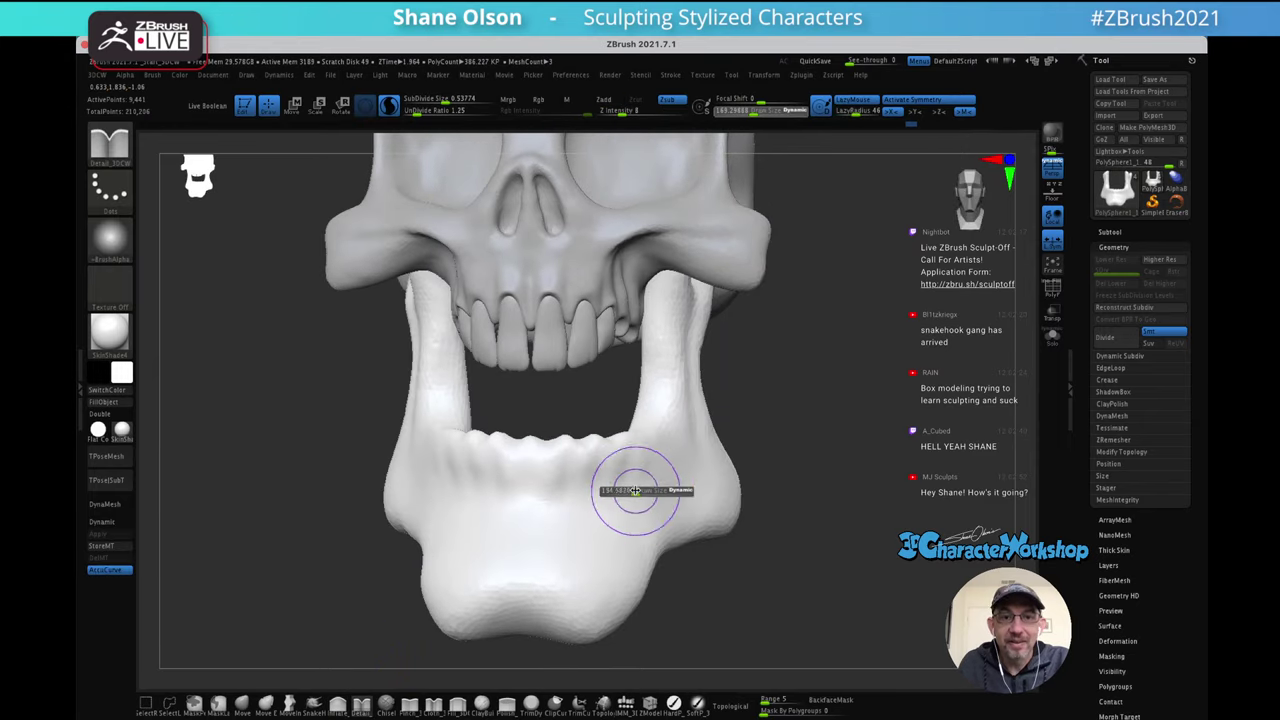
right_click_drag(651, 450, 709, 429, "alt")
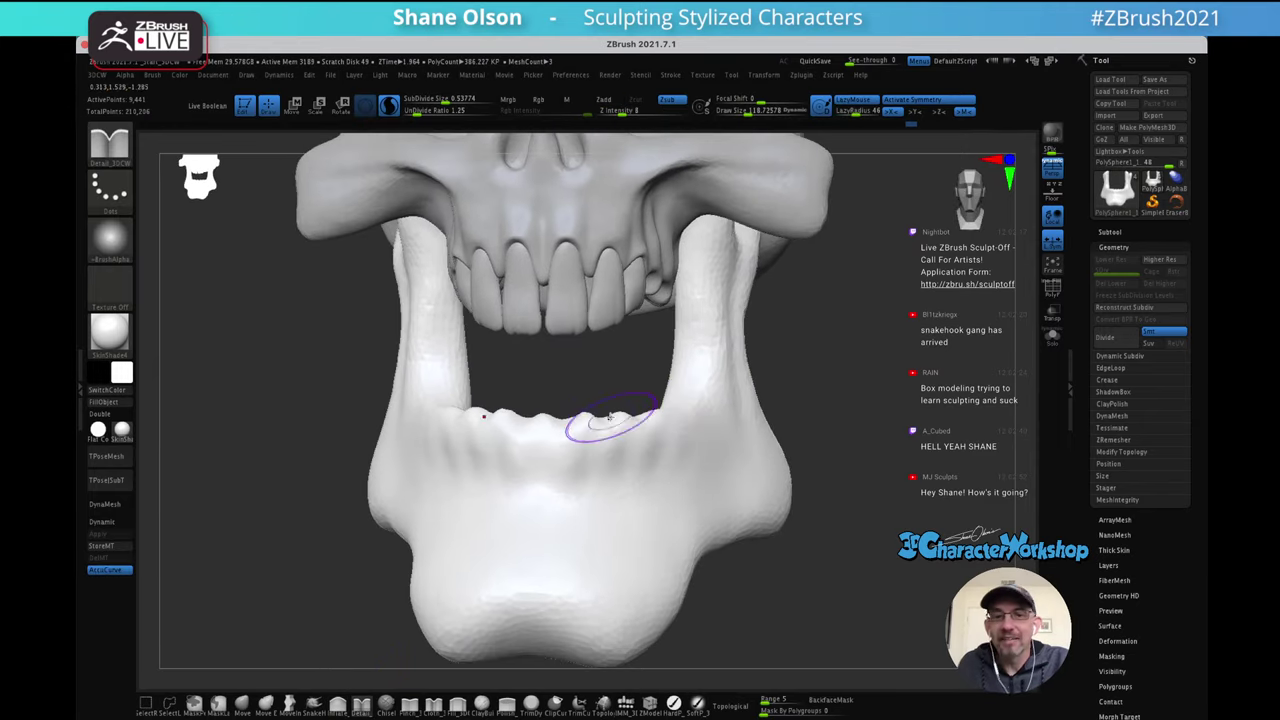
key("s")
left_click_drag(592, 462, 586, 463)
right_click_drag(603, 445, 600, 412)
left_click_drag(543, 424, 538, 548)
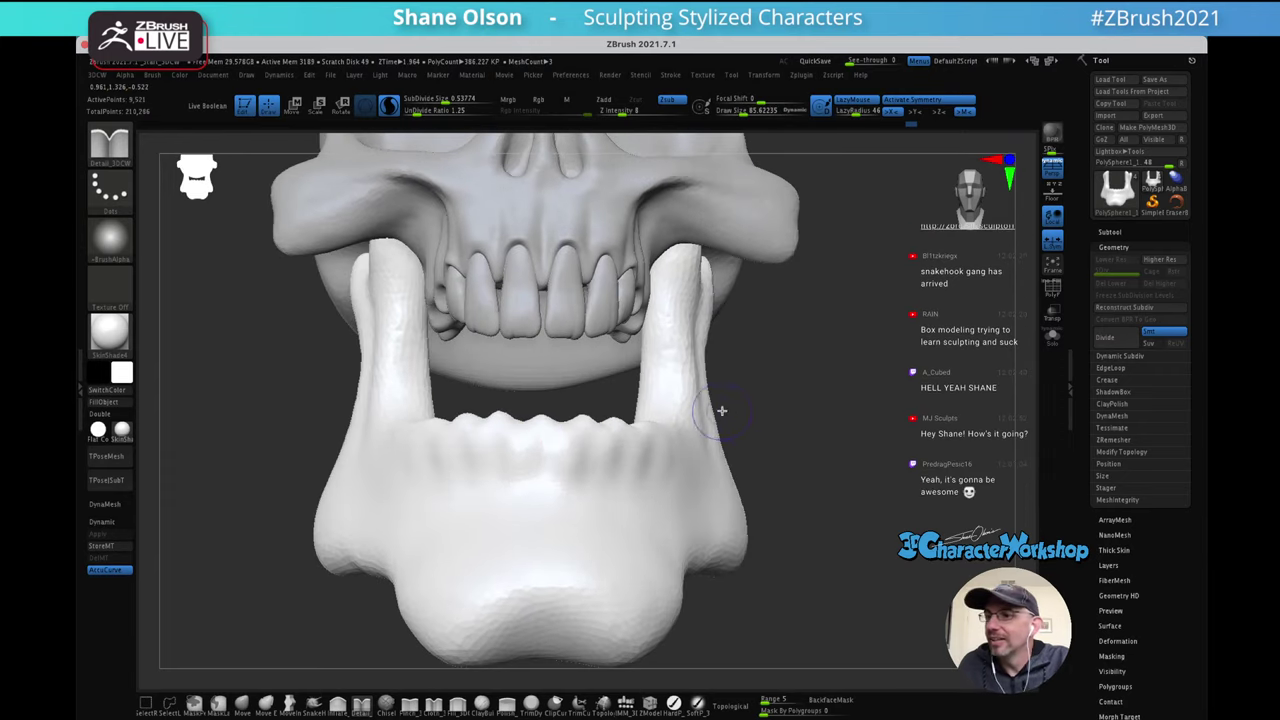
Change the material to the zbro_Gray one in Quick Pick and check the whole skull from the front
mouse_move(736, 419)
right_mouse_down("ctrl")
mouse_move(723, 403)
mouse_move(749, 426)
mouse_move(714, 420)
mouse_move(723, 409)
right_mouse_up("ctrl")
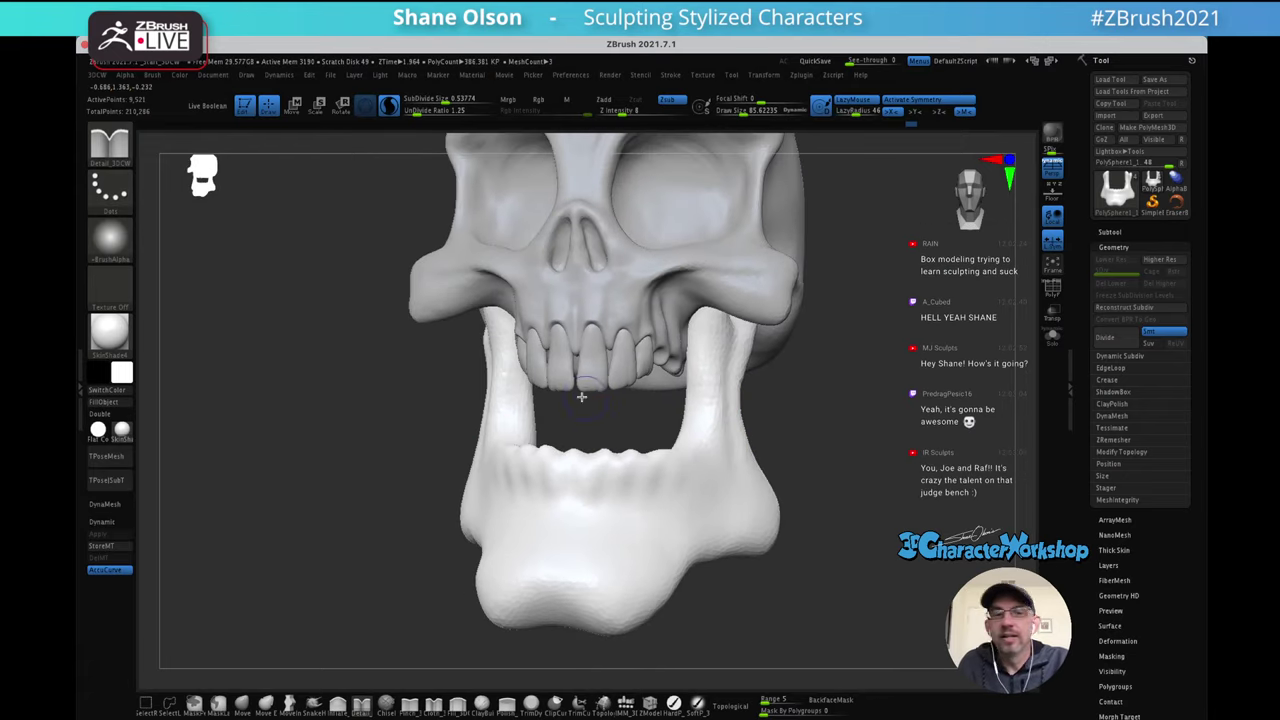
left_click(121, 430)
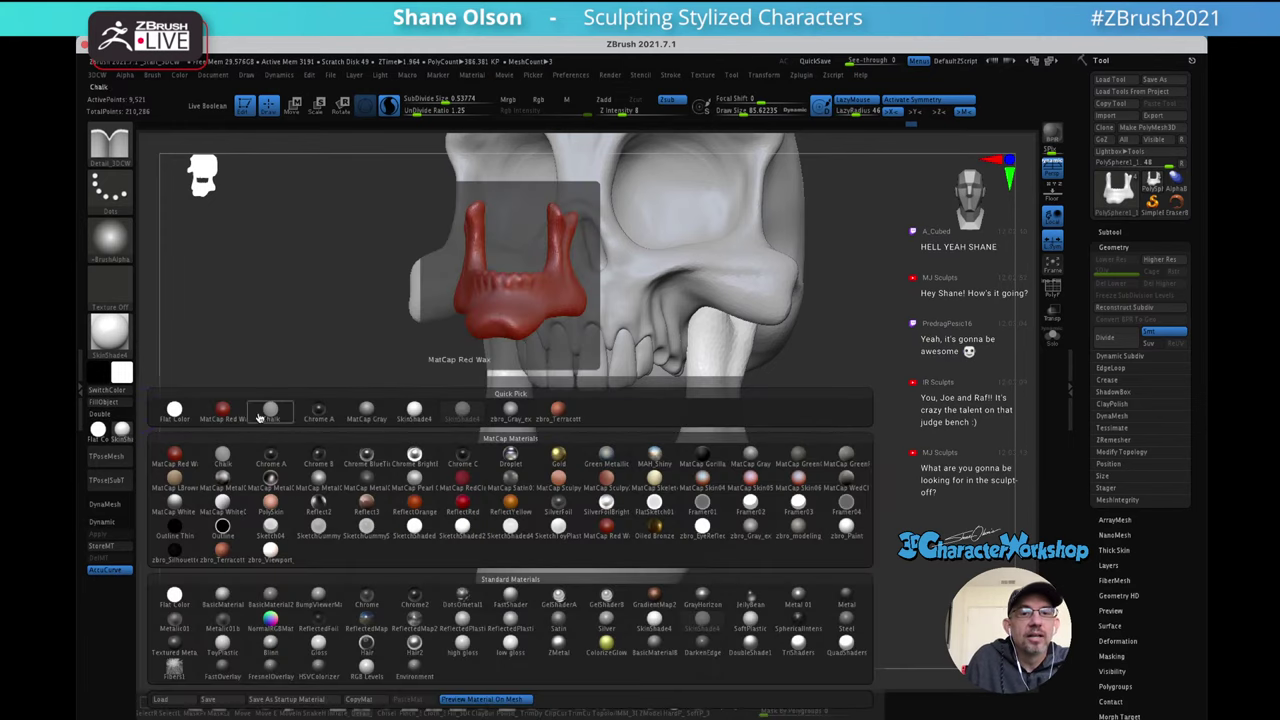
left_click(509, 412)
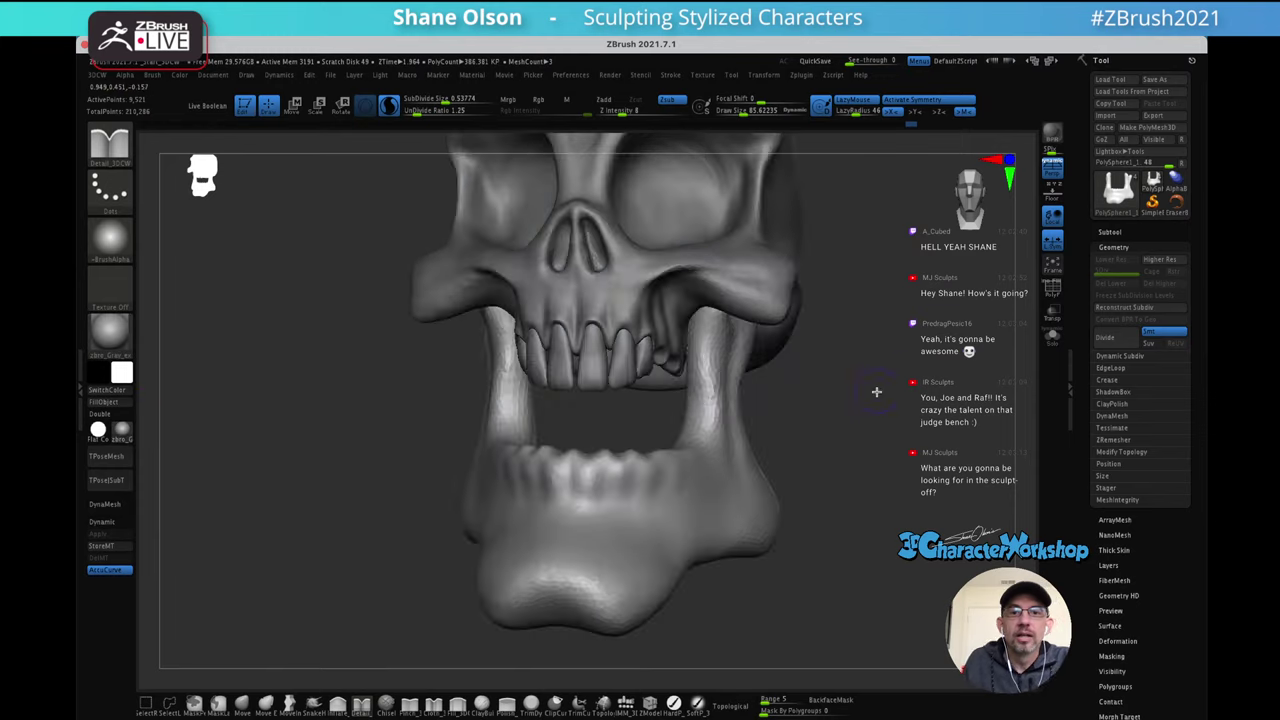
mouse_move(874, 406)
left_mouse_down()
mouse_move(884, 412)
mouse_move(863, 386)
mouse_move(862, 421)
mouse_move(864, 400)
left_mouse_up()
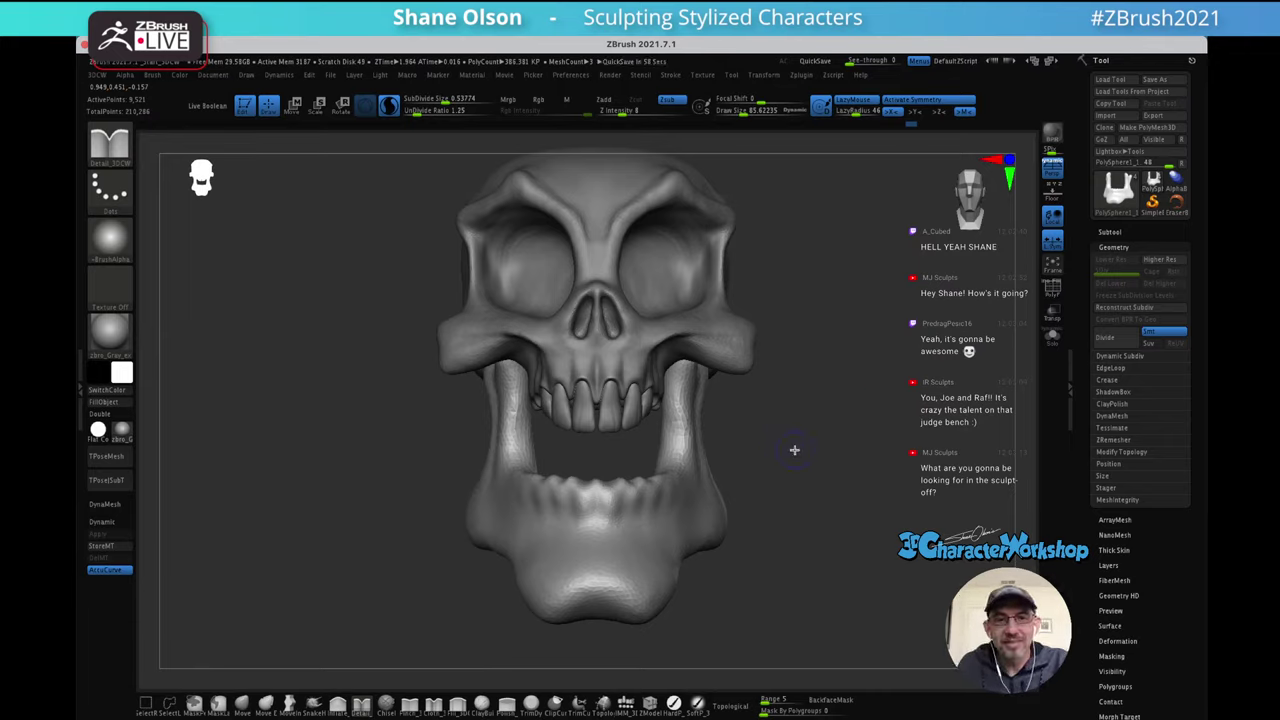
mouse_move(790, 431)
left_mouse_down()
mouse_move(760, 431)
mouse_move(772, 449)
left_mouse_up()
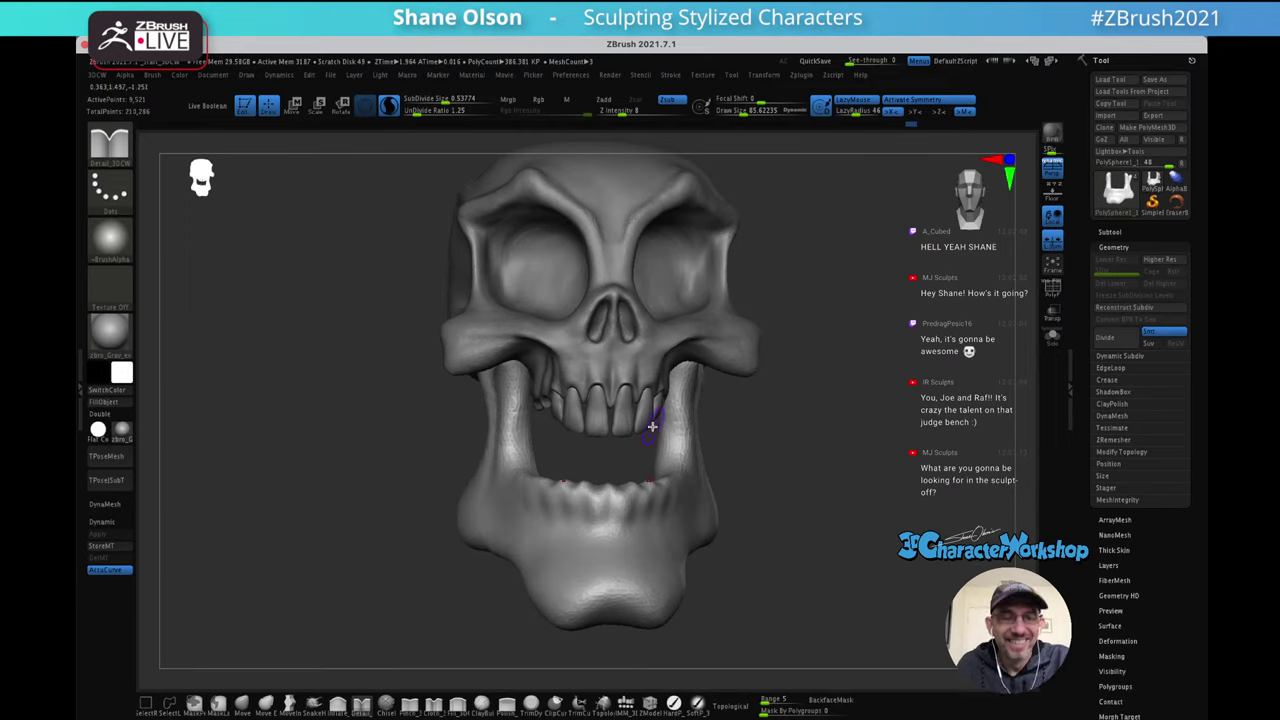
left_click_drag(634, 452, 643, 427)
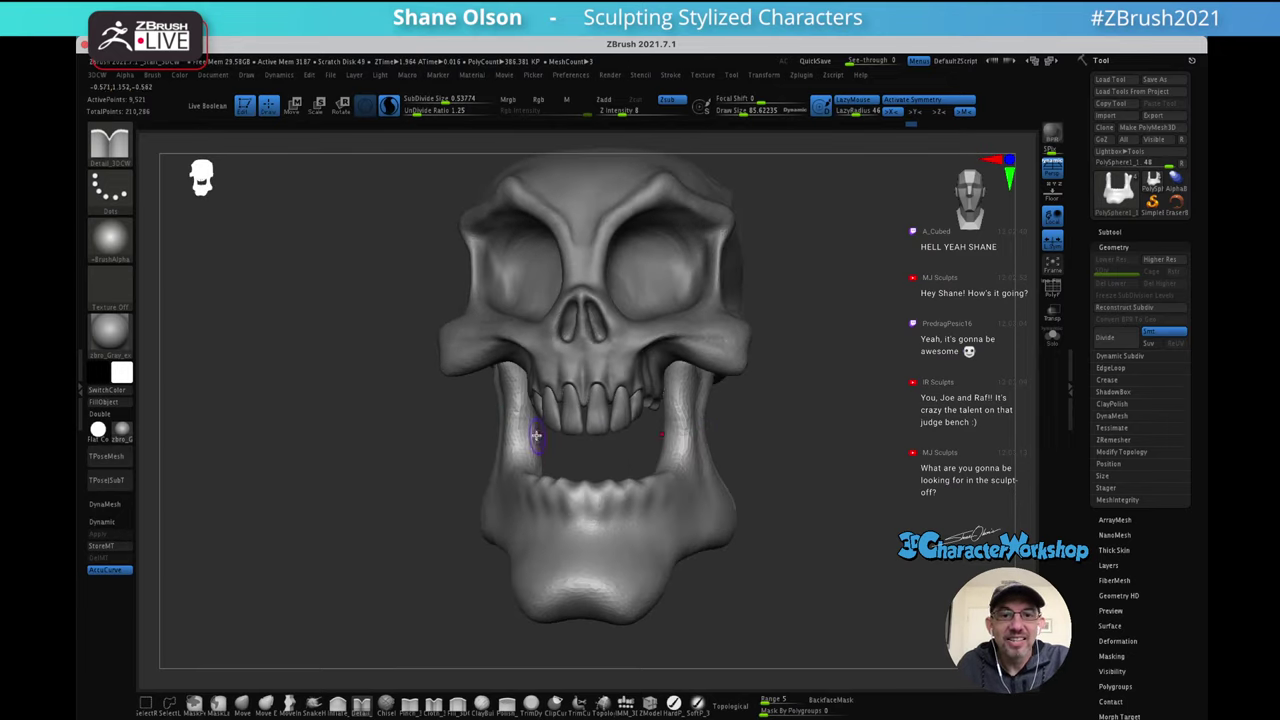
Smooth the upright arms and sharpen the front tooth-root grooves from the rim down toward the chin
left_click_drag(536, 435, 520, 433, "shift")
mouse_move(612, 446)
left_mouse_down()
mouse_move(583, 417)
mouse_move(606, 423)
left_mouse_up()
mouse_move(580, 488)
left_mouse_down()
mouse_move(581, 467)
mouse_move(600, 472)
mouse_move(604, 492)
mouse_move(648, 450)
mouse_move(586, 444)
left_mouse_up()
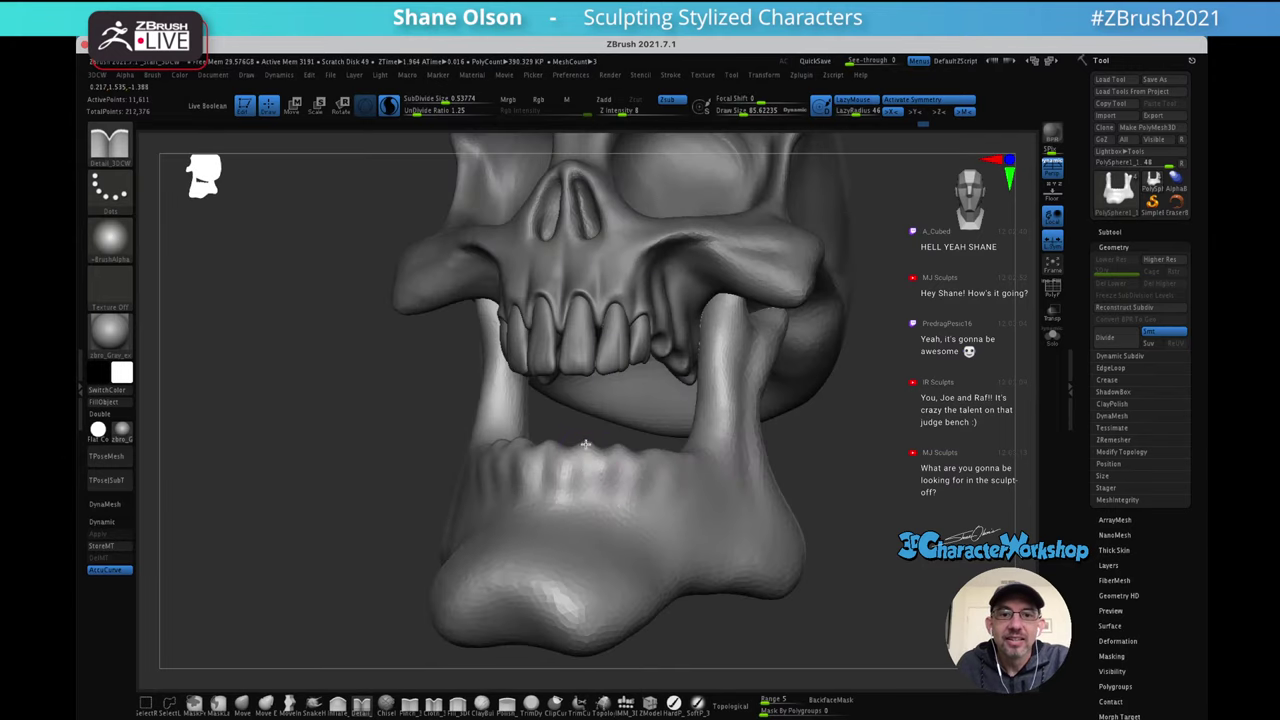
left_click_drag(577, 532, 572, 555)
Extend the tooth-root grooves around the side of the jaw body with the Detail_3DCW brush at a draw size of about 86
right_click_drag(656, 475, 634, 481)
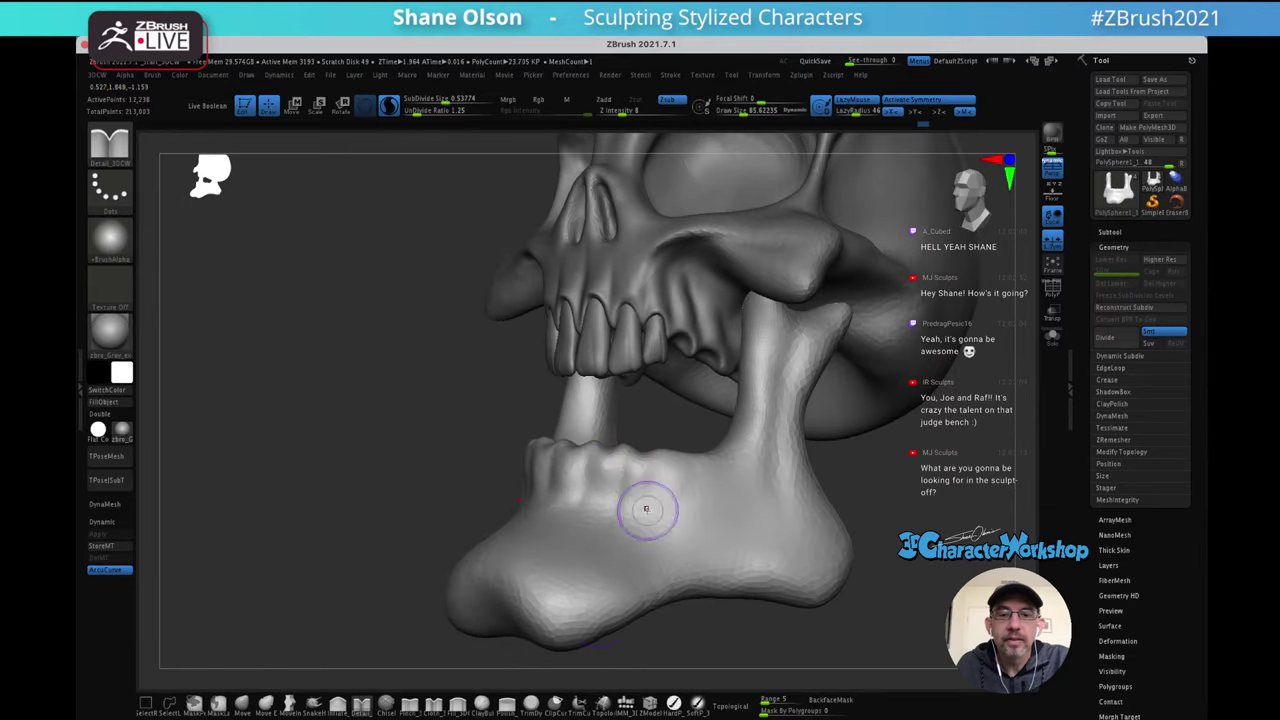
left_click_drag(646, 506, 657, 491)
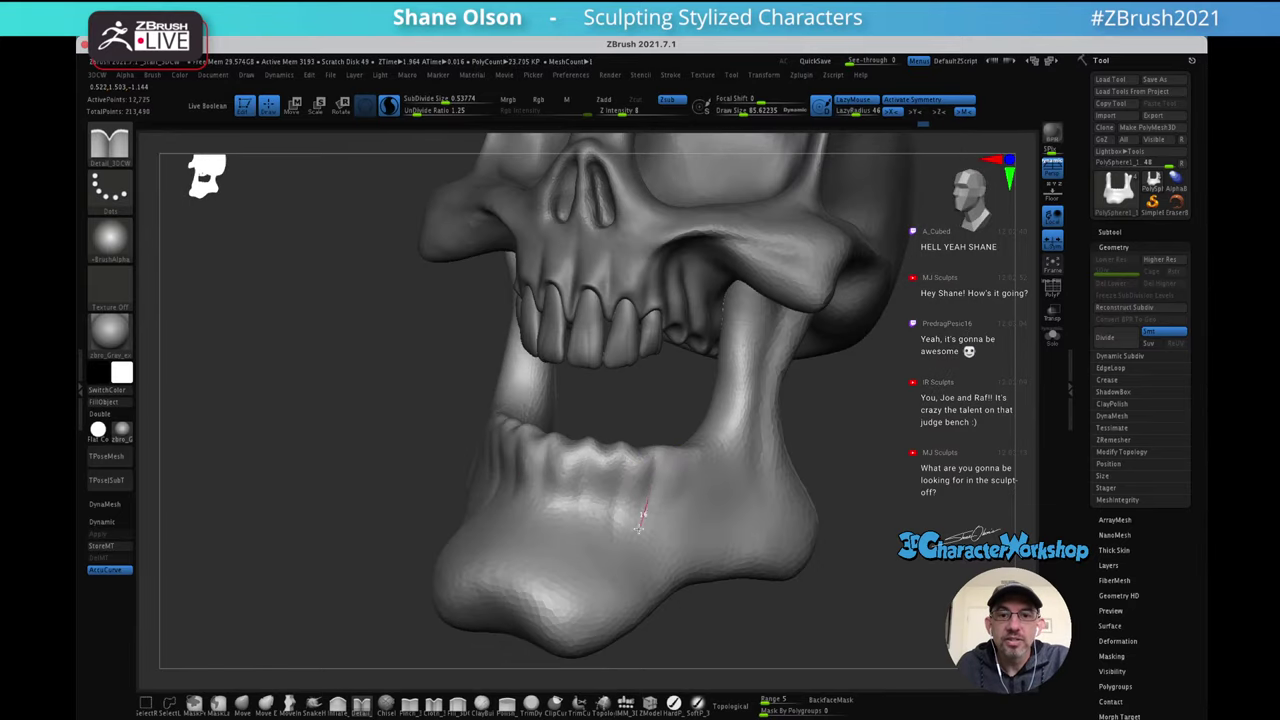
left_click_drag(650, 620, 557, 452)
left_click_drag(554, 601, 561, 600)
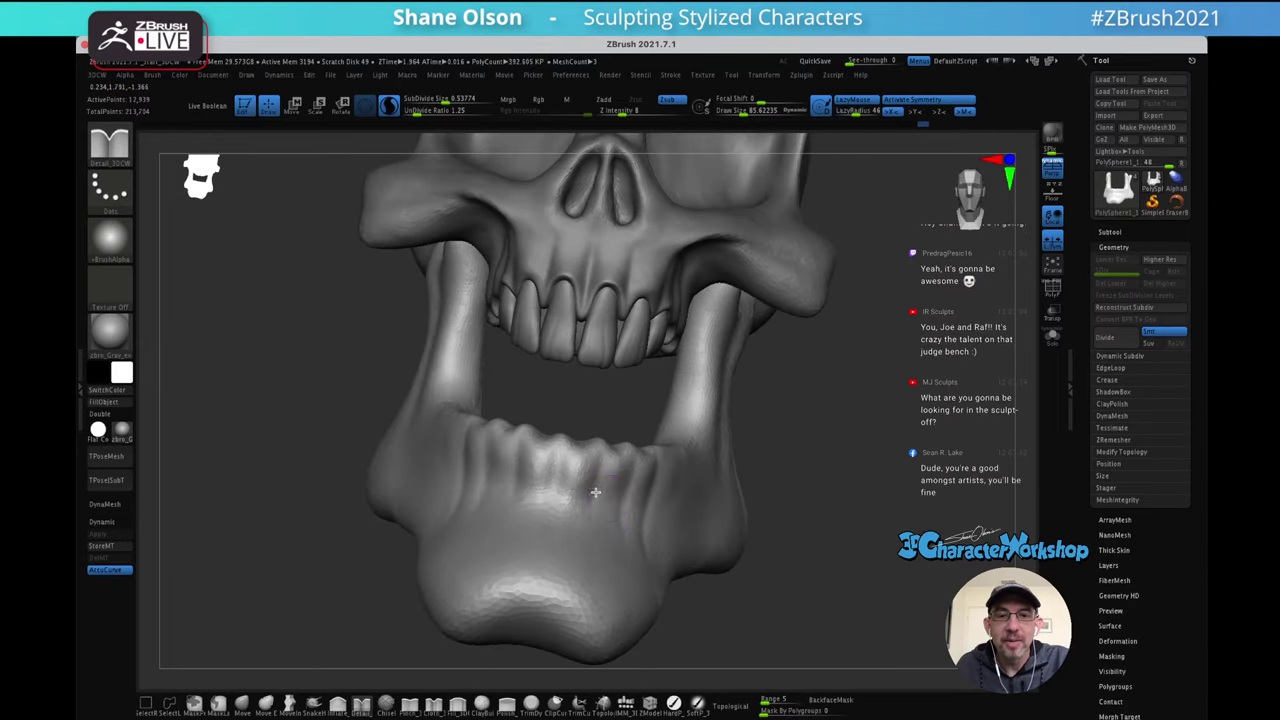
right_click_drag(595, 491, 594, 510)
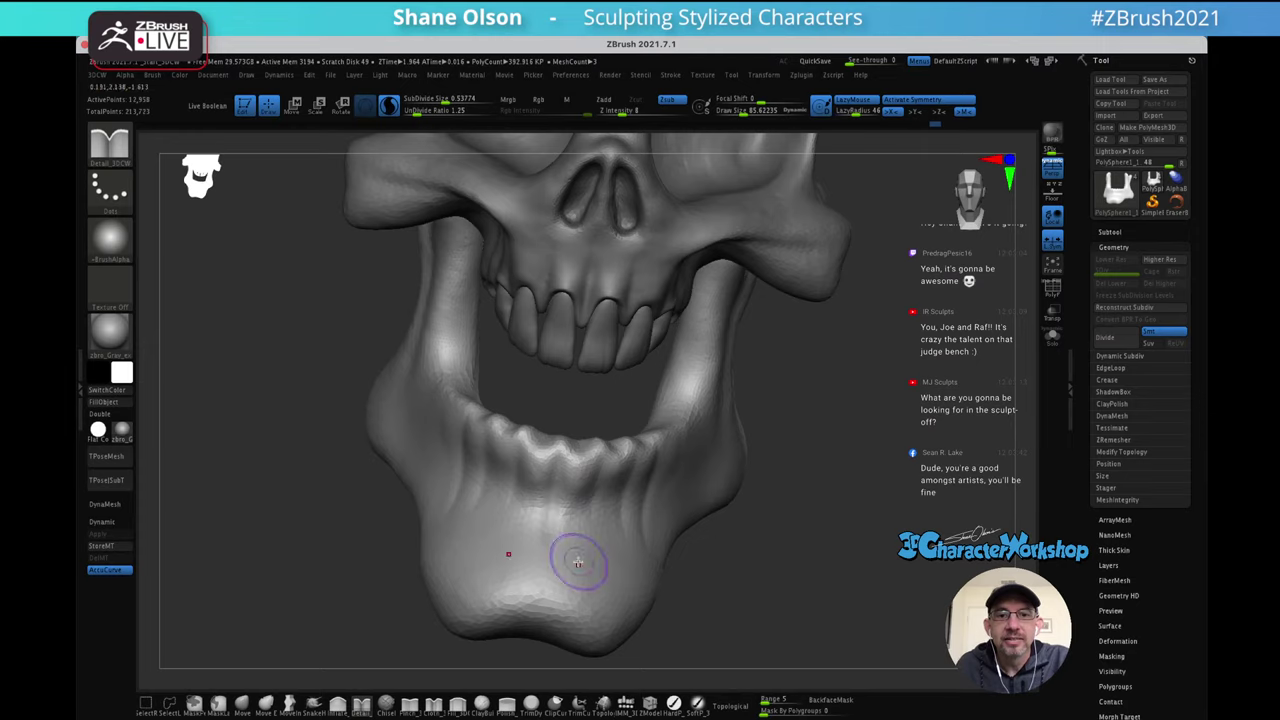
Deepen the side root grooves toward the upright arm and smooth the surface below and behind them
mouse_move(578, 562)
right_mouse_down()
mouse_move(593, 481)
mouse_move(665, 487)
mouse_move(640, 443)
mouse_move(590, 499)
right_mouse_up()
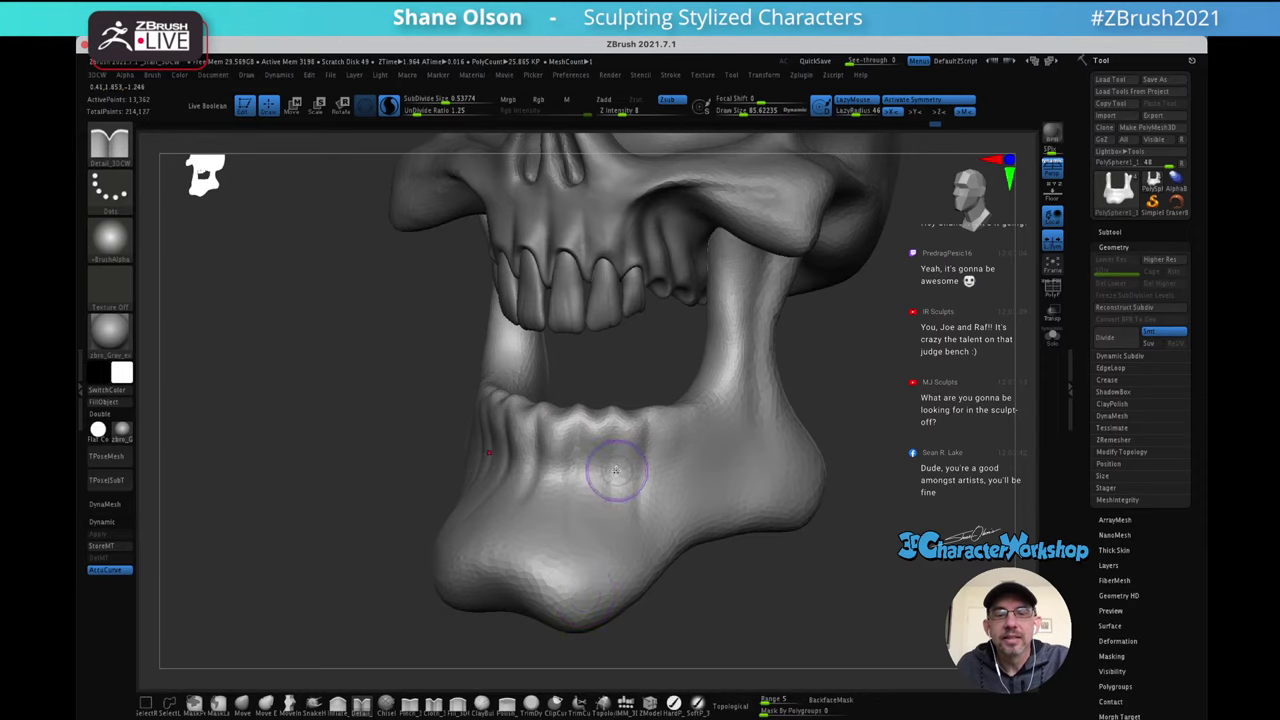
mouse_move(611, 471)
right_mouse_down()
mouse_move(621, 456)
mouse_move(566, 478)
right_mouse_up()
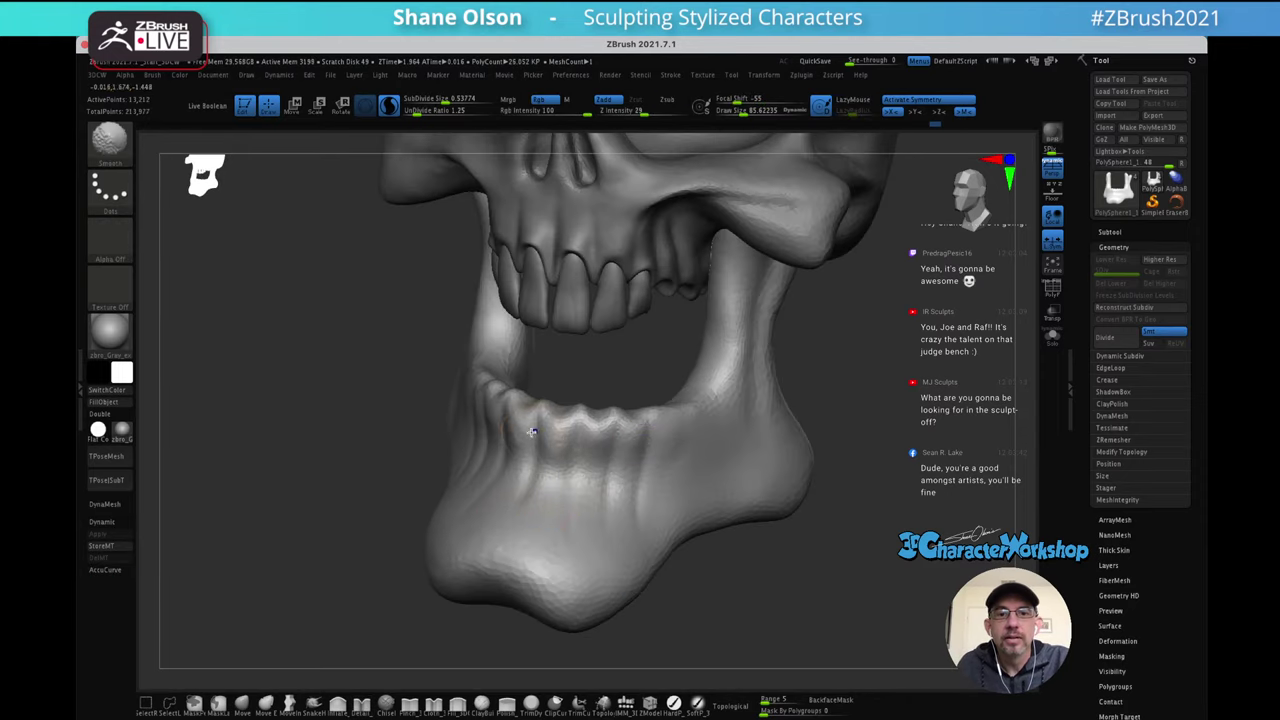
left_click_drag(643, 548, 692, 531, "shift")
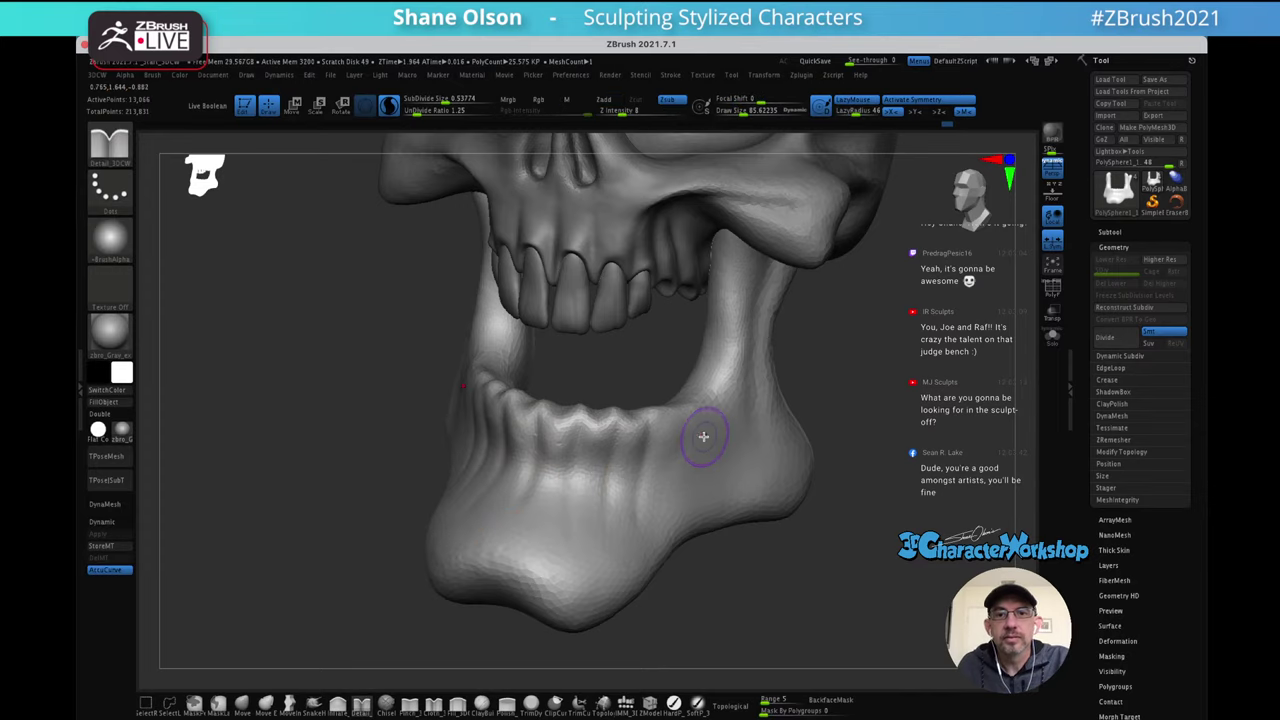
right_click_drag(703, 437, 692, 440)
mouse_move(676, 416)
left_mouse_down()
mouse_move(694, 480)
mouse_move(680, 514)
left_mouse_up()
mouse_move(726, 417)
right_mouse_down()
mouse_move(749, 403)
mouse_move(729, 429)
mouse_move(720, 420)
mouse_move(720, 440)
mouse_move(780, 429)
mouse_move(766, 434)
mouse_move(749, 400)
mouse_move(740, 408)
mouse_move(746, 396)
right_mouse_up()
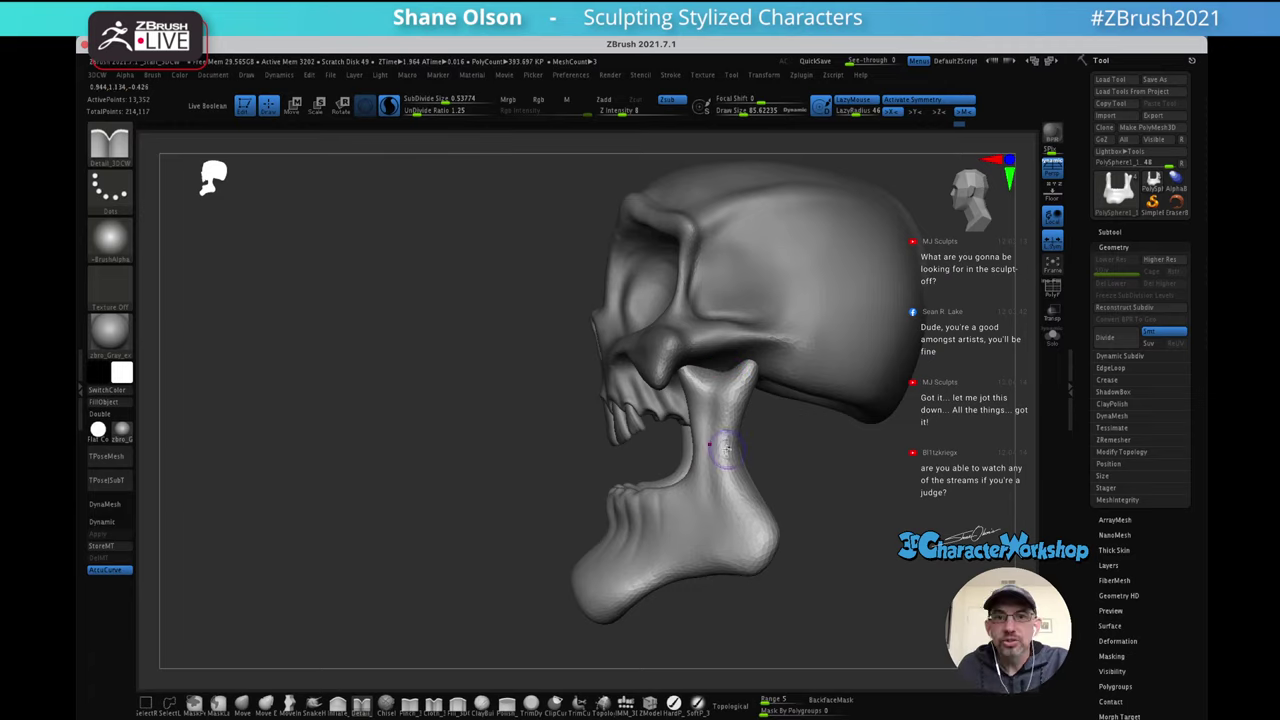
Adjust the lower jaw's upright arms from the front with the Move brush at a draw size of about 208
right_click_drag(727, 440, 775, 400)
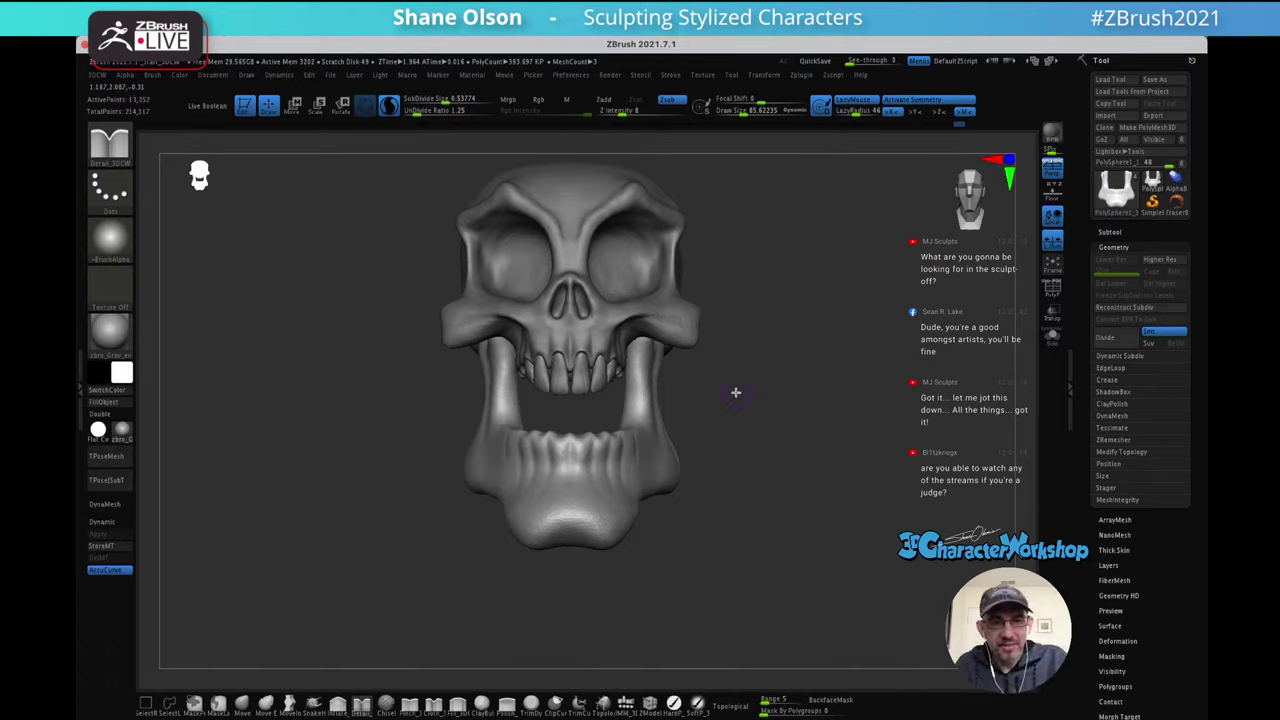
left_click_drag(737, 360, 746, 384, "alt")
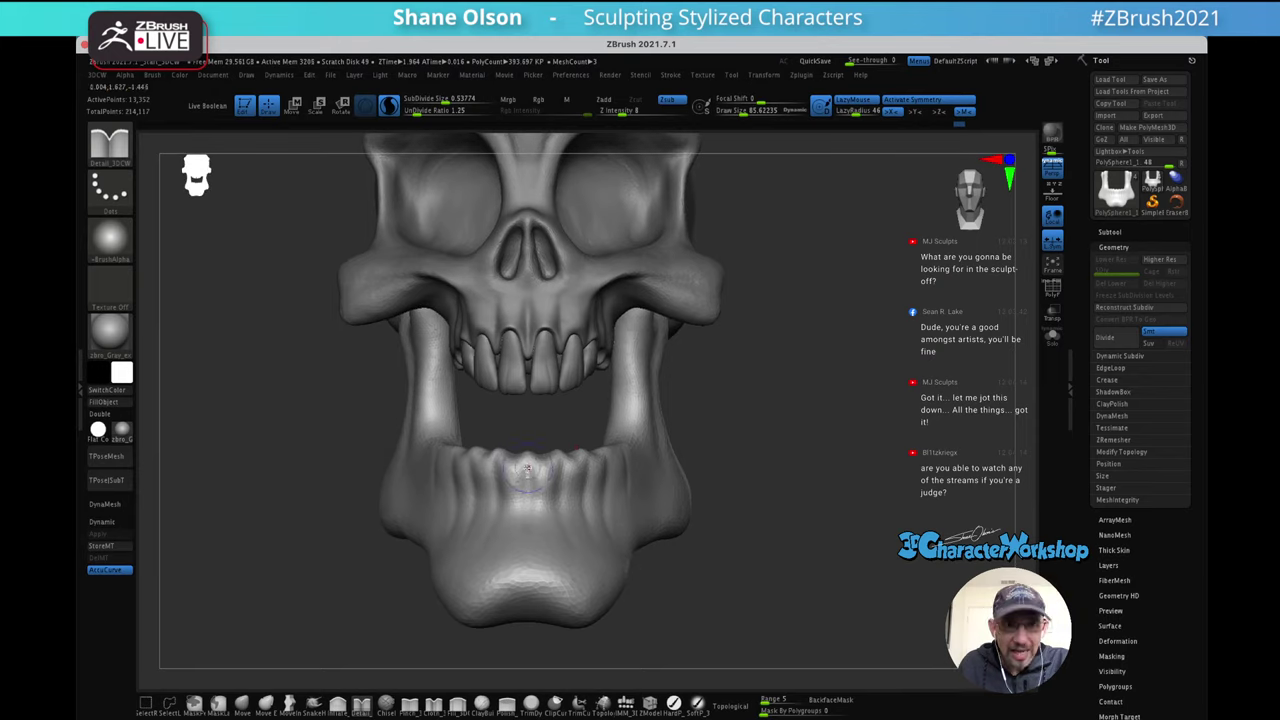
left_click(248, 710)
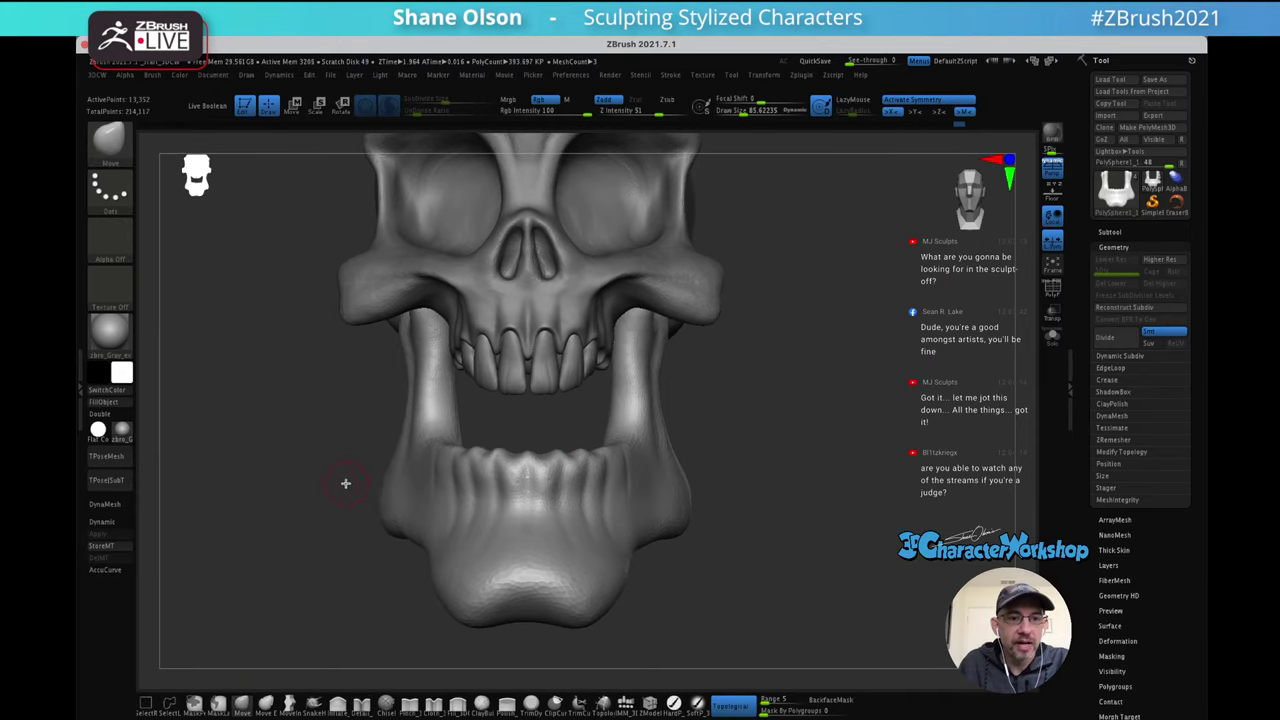
key("s")
left_click_drag(306, 491, 316, 490)
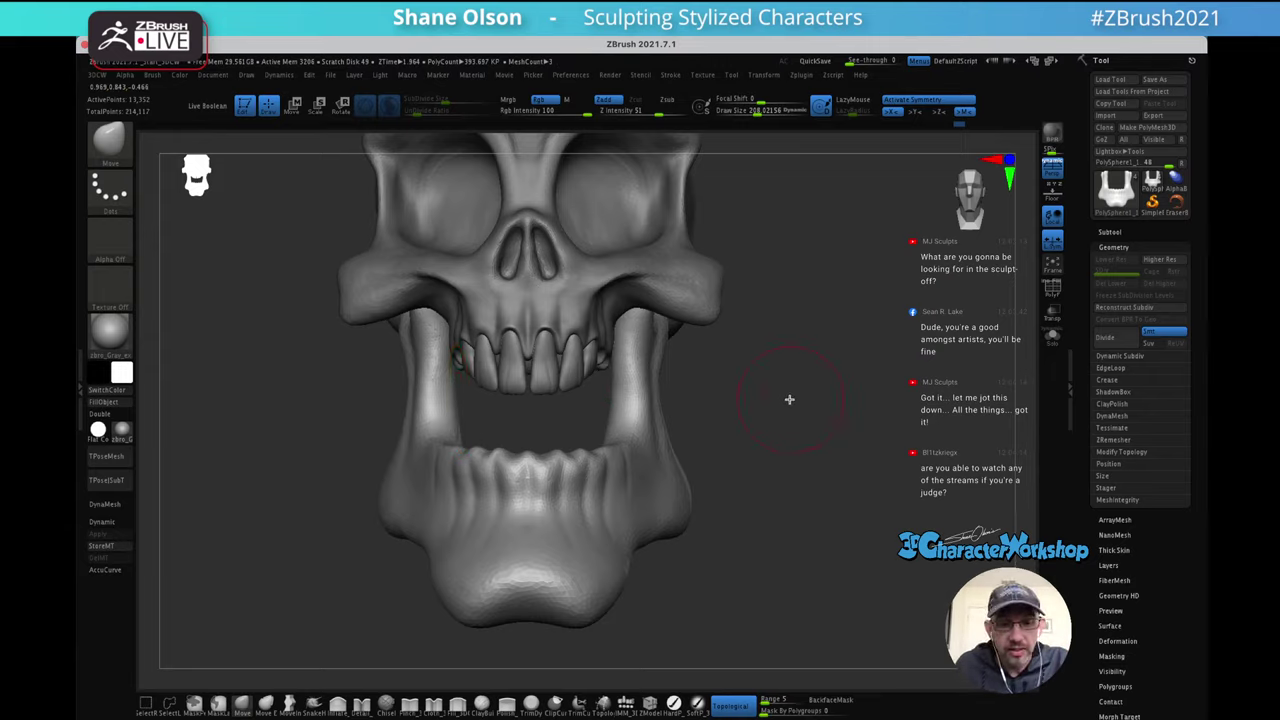
left_click_drag(789, 399, 798, 394)
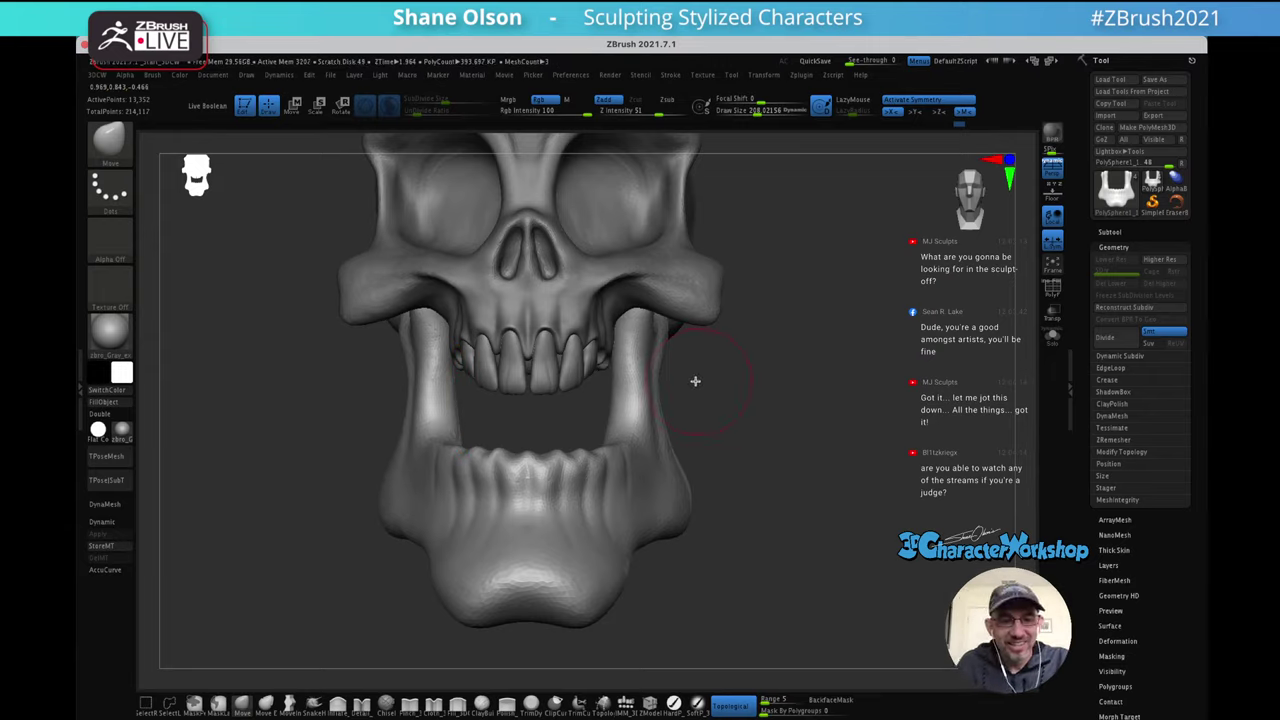
mouse_move(520, 353)
left_mouse_down("alt")
mouse_move(509, 383)
mouse_move(429, 357)
mouse_move(426, 304)
left_mouse_up("alt")
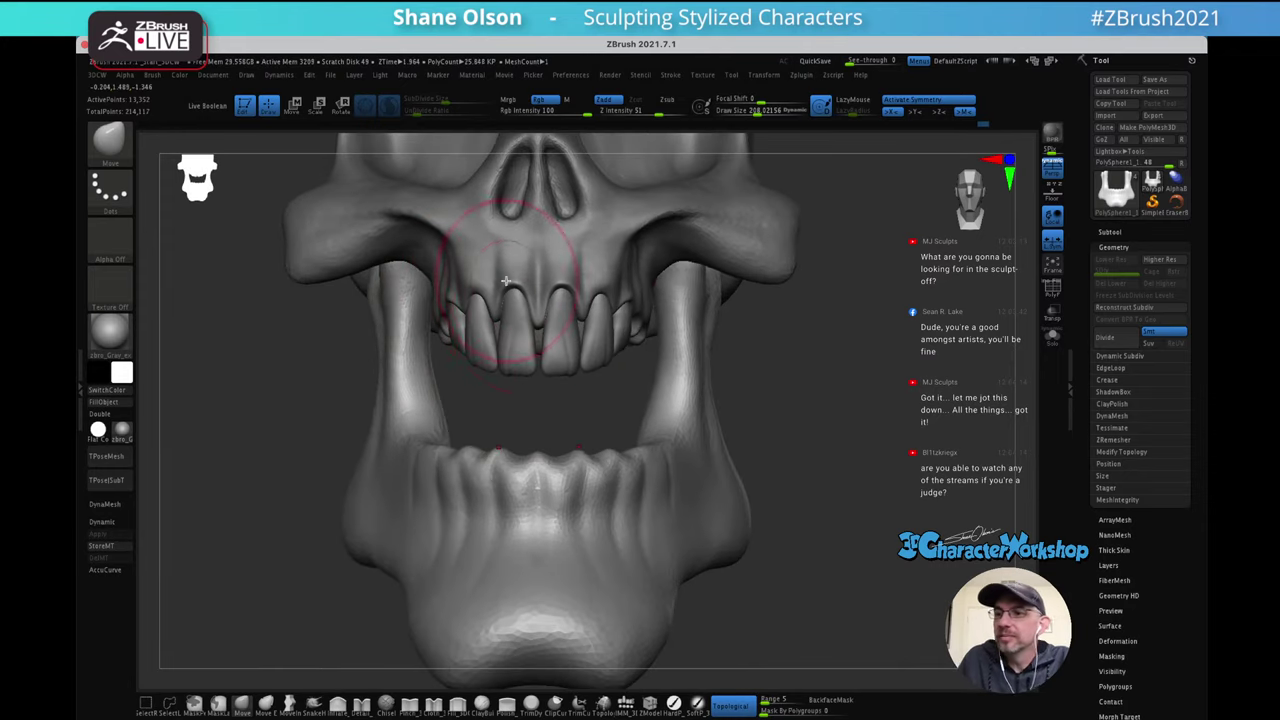
right_click_drag(538, 308, 537, 328, "ctrl")
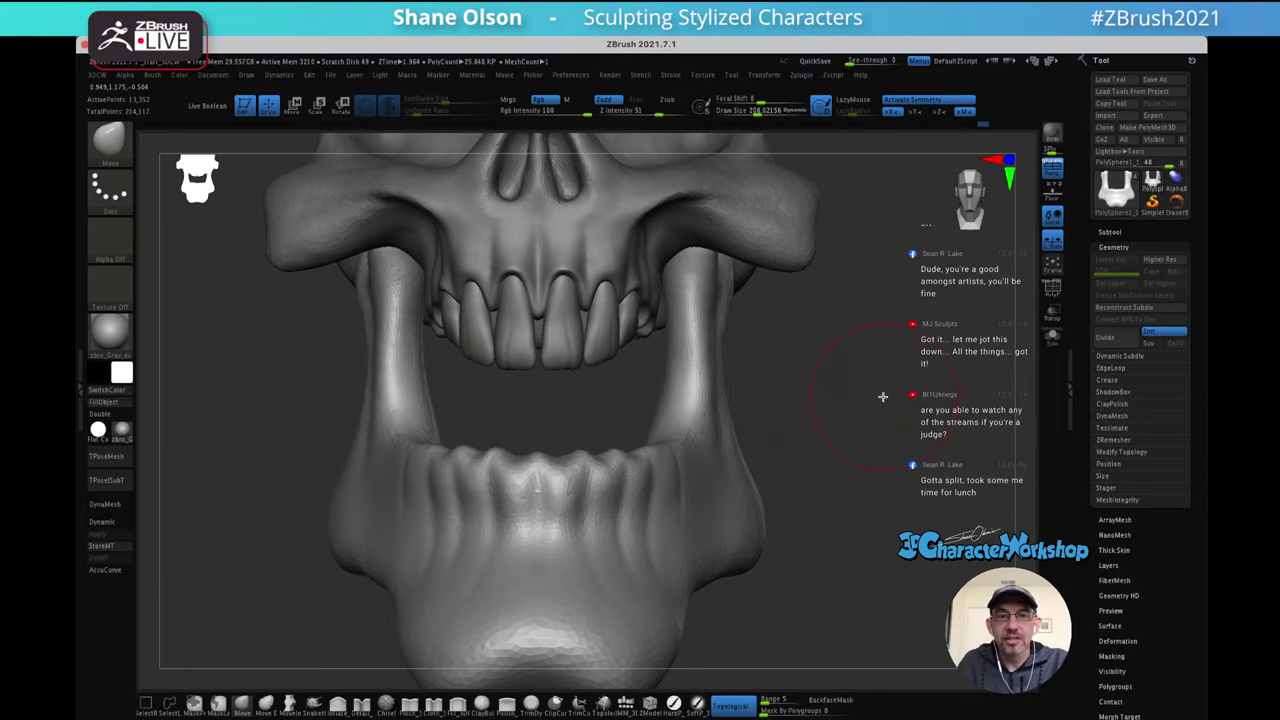
Reshape the upright arm from behind with the Move brush at a draw size of about 281 and smooth its inner surface
mouse_move(883, 397)
left_mouse_down()
mouse_move(837, 366)
mouse_move(758, 361)
mouse_move(560, 383)
left_mouse_up()
key("s")
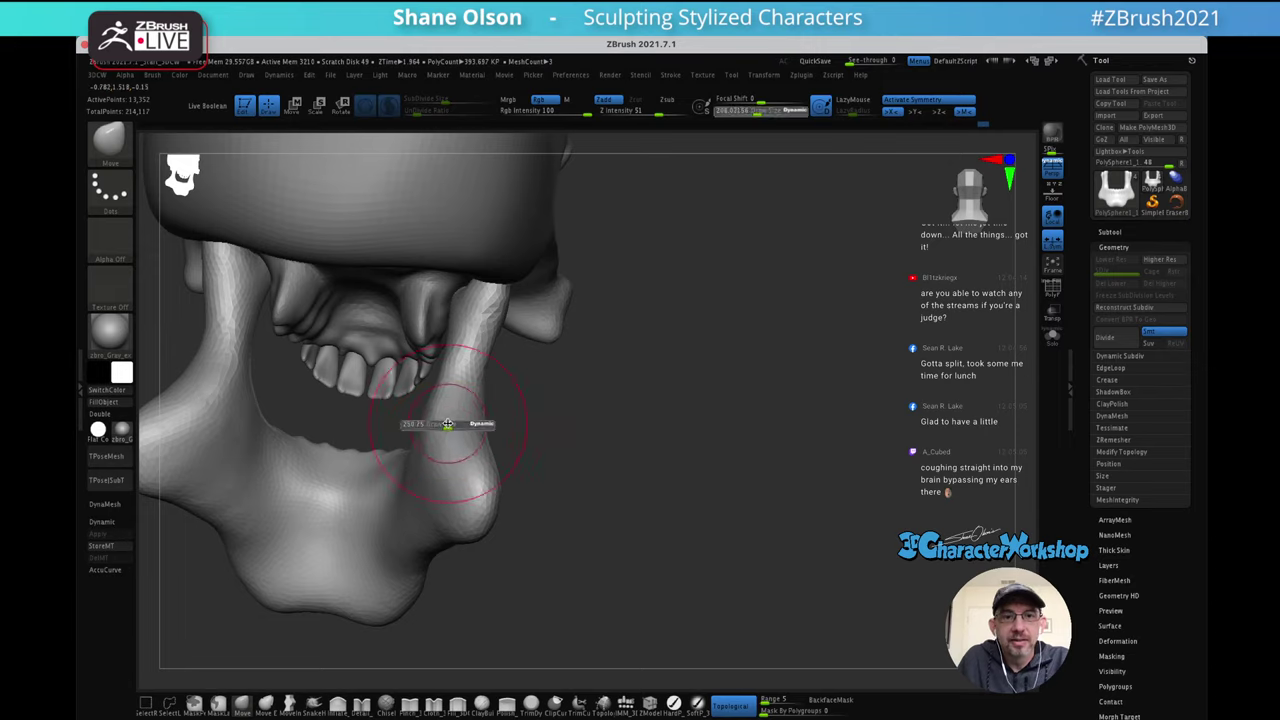
left_click_drag(447, 424, 452, 424)
left_click_drag(430, 425, 447, 404)
left_click_drag(455, 325, 494, 305)
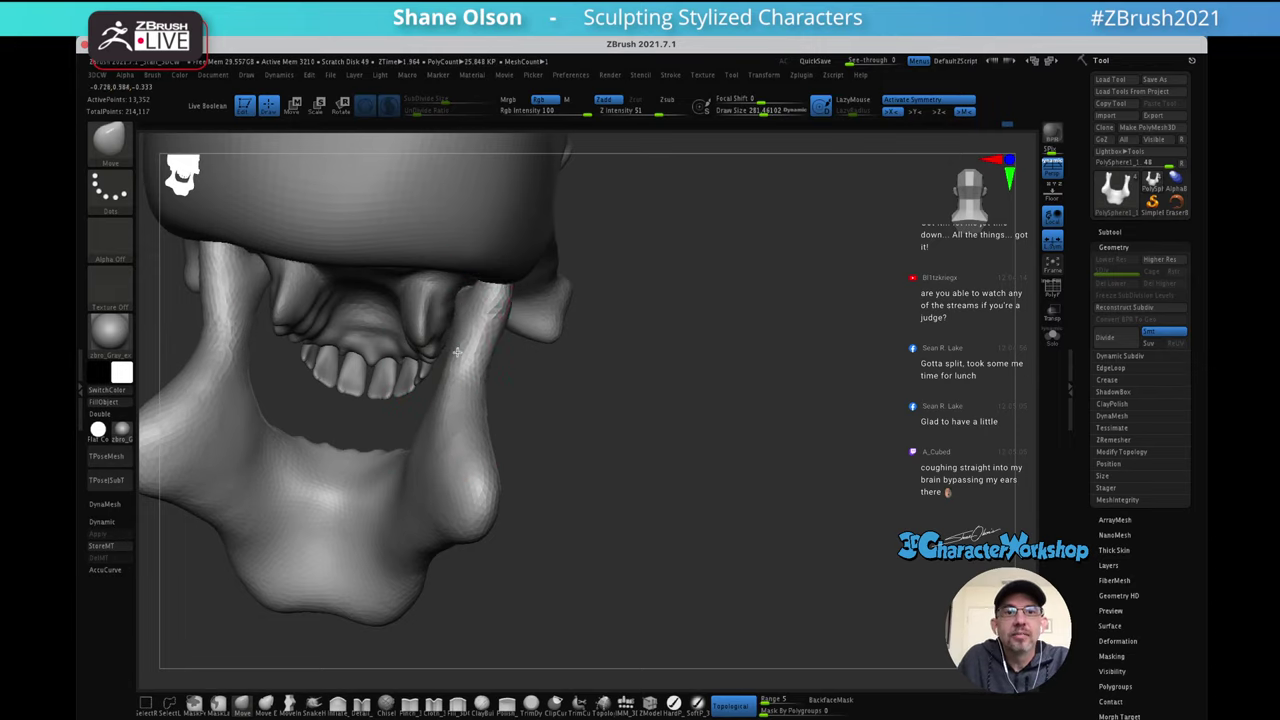
left_click_drag(457, 352, 463, 352)
left_click_drag(440, 432, 431, 467)
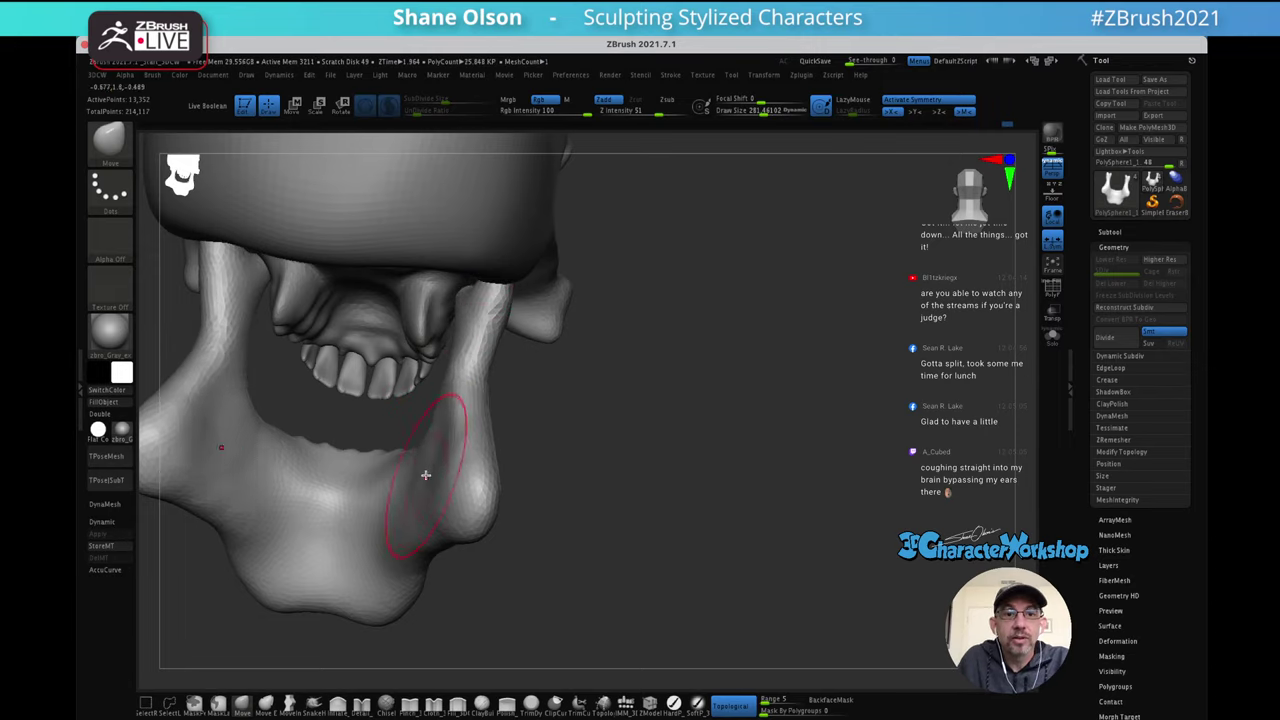
right_click_drag(427, 474, 469, 429)
left_click_drag(433, 487, 454, 411, "shift")
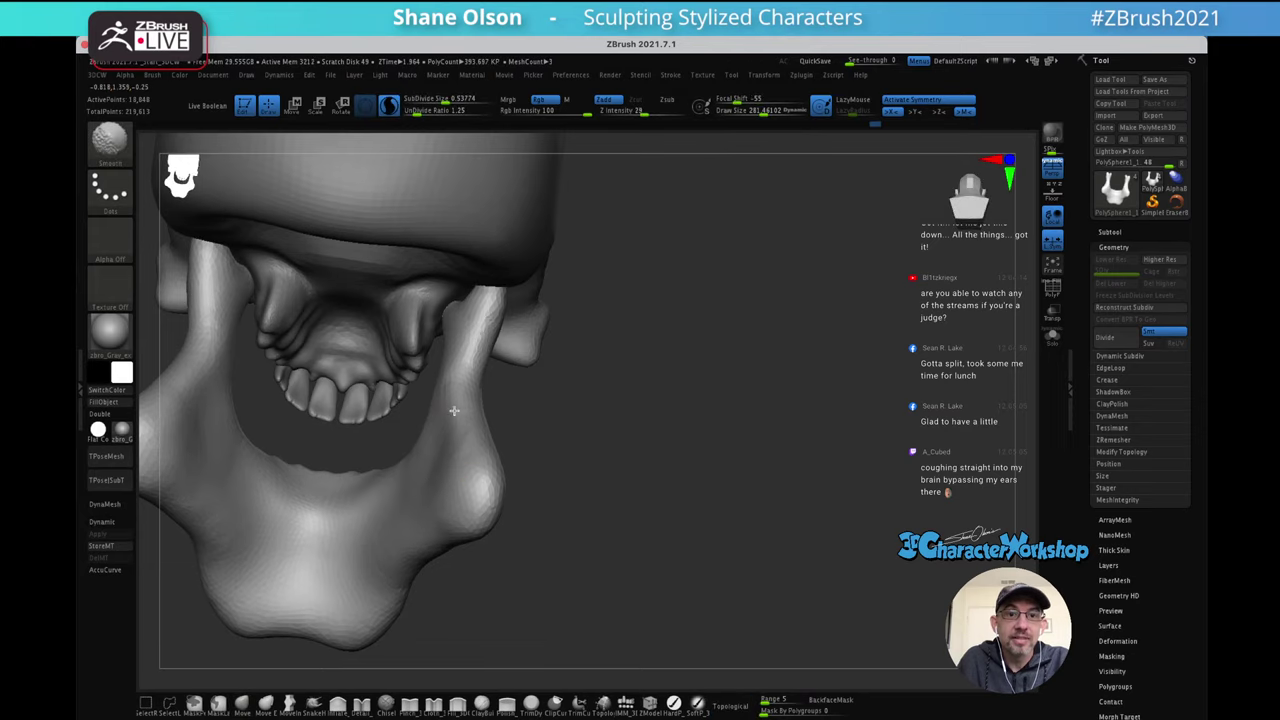
Smooth the chin and the lower edge of the jaw body at a draw size of about 163
mouse_move(580, 437)
left_mouse_down()
mouse_move(617, 471)
mouse_move(679, 444)
mouse_move(666, 420)
mouse_move(774, 414)
mouse_move(818, 395)
mouse_move(800, 384)
mouse_move(771, 423)
mouse_move(810, 407)
mouse_move(677, 469)
mouse_move(679, 488)
left_mouse_up()
key("s")
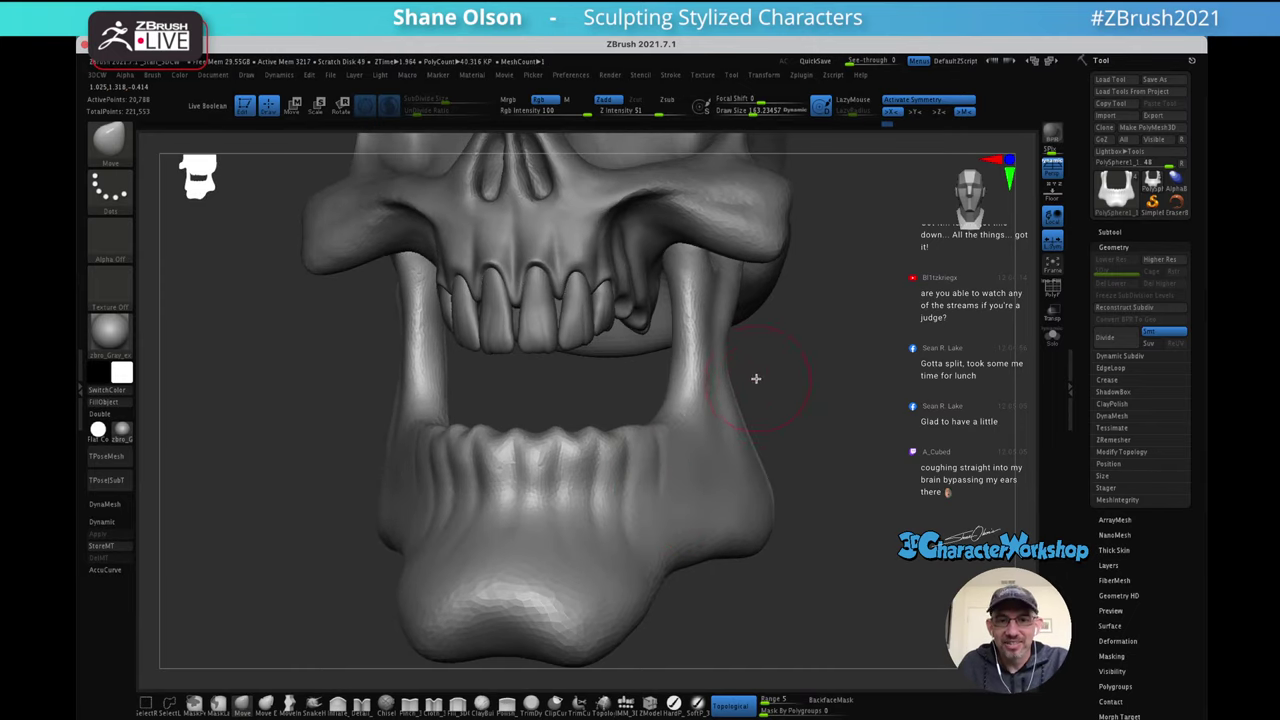
left_click_drag(553, 565, 570, 586, "shift")
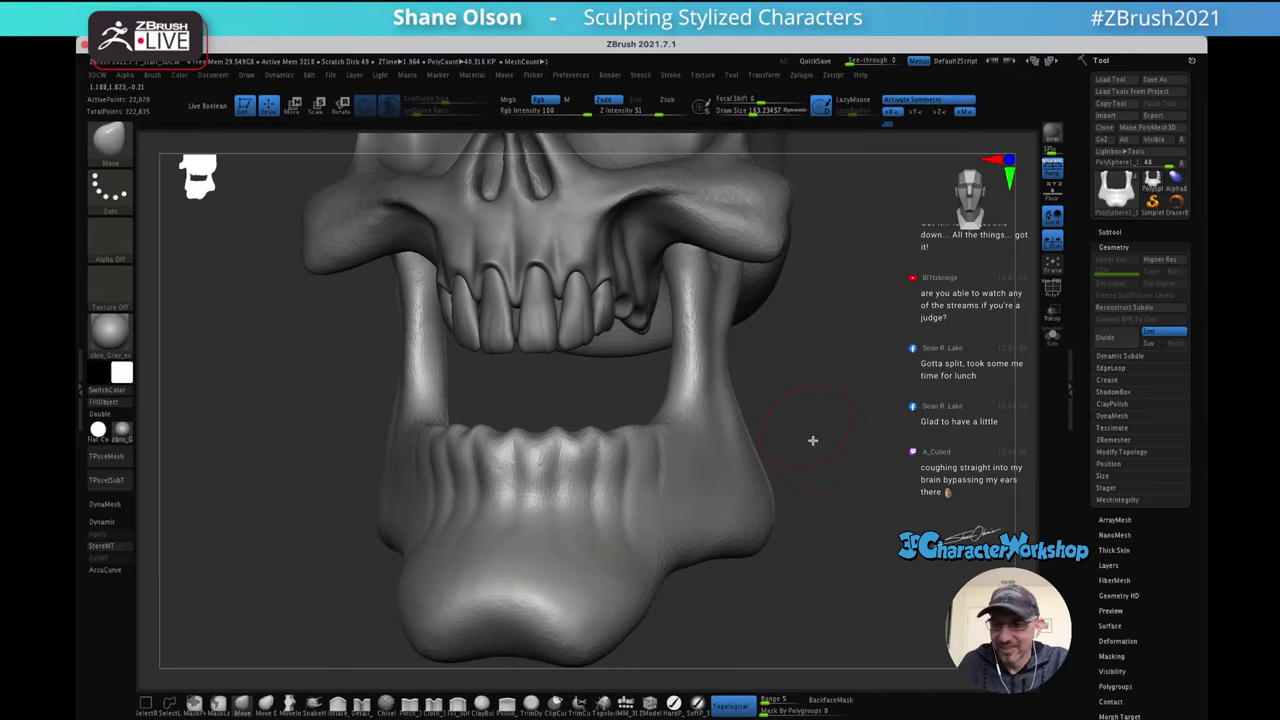
mouse_move(819, 412)
left_mouse_down()
mouse_move(866, 392)
mouse_move(832, 385)
mouse_move(766, 457)
left_mouse_up()
key("shift")
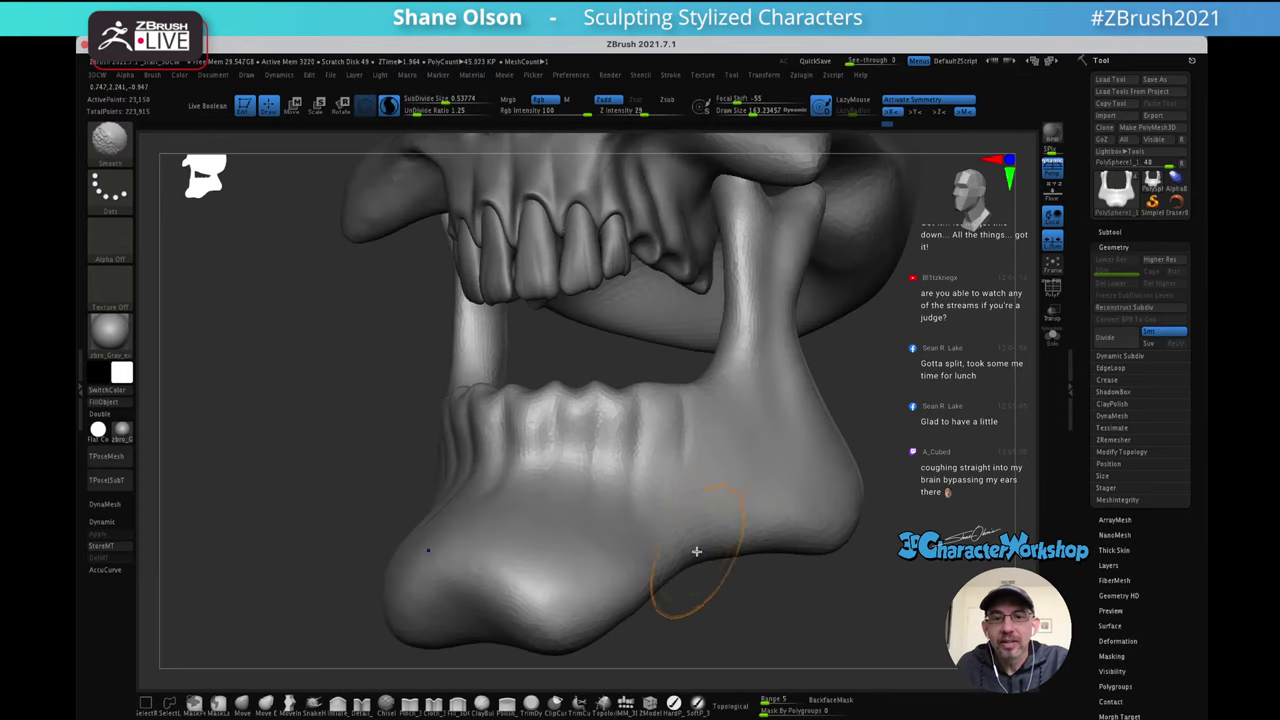
mouse_move(692, 574)
left_mouse_down()
mouse_move(689, 480)
mouse_move(750, 411)
left_mouse_up()
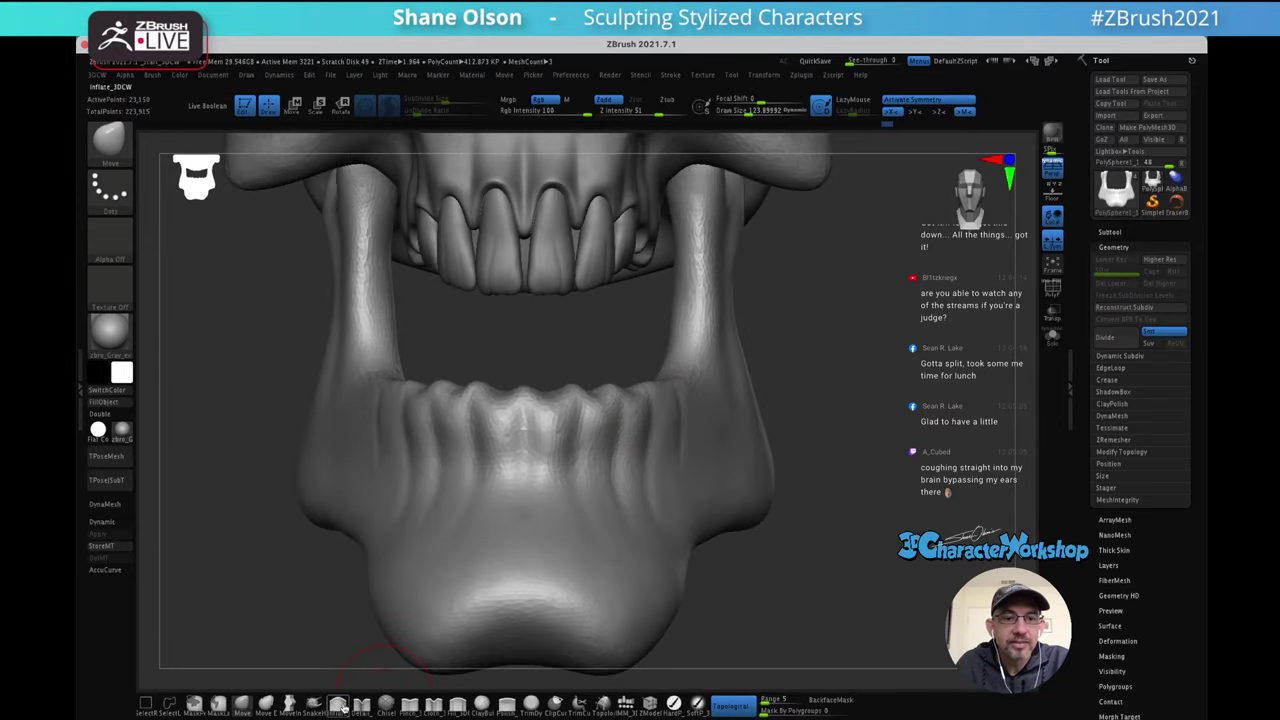
Build up the tooth-root ridges along the jaw body with the Inflate_3DCW brush at a draw size of about 91
left_click(338, 705)
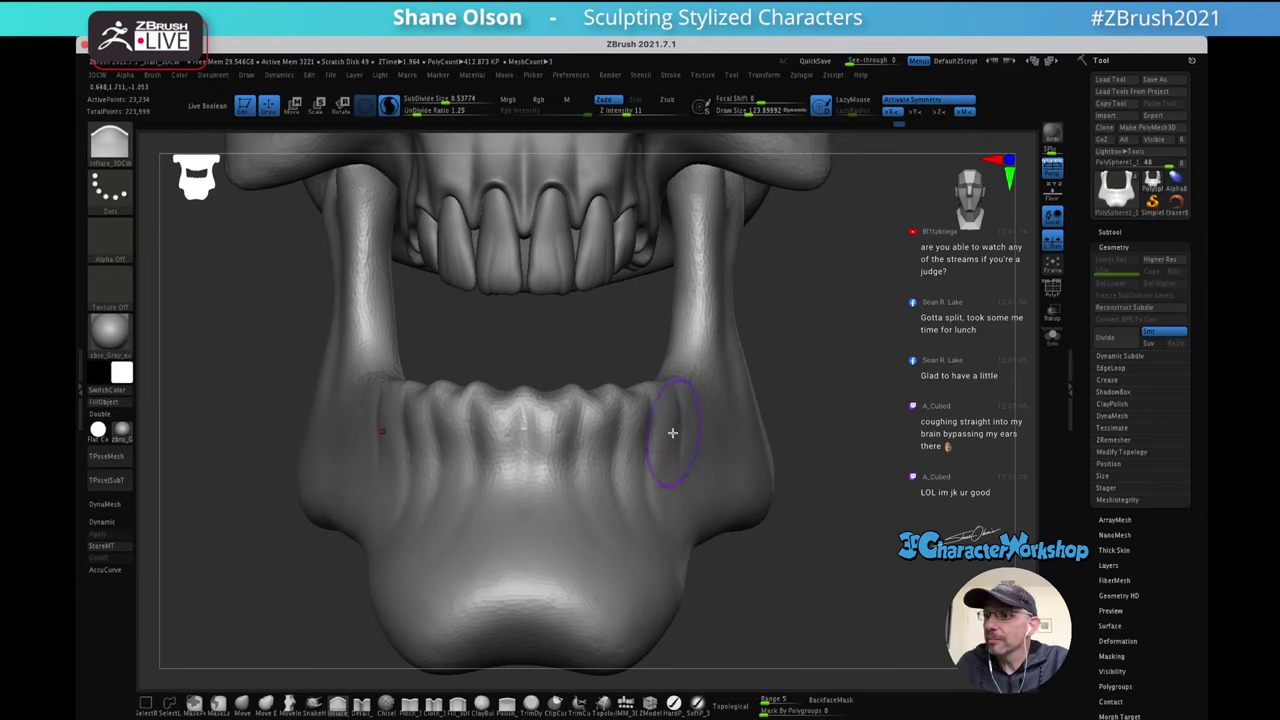
right_click_drag(657, 426, 663, 423)
key("s")
left_click_drag(657, 438, 637, 428)
right_click_drag(688, 430, 647, 438)
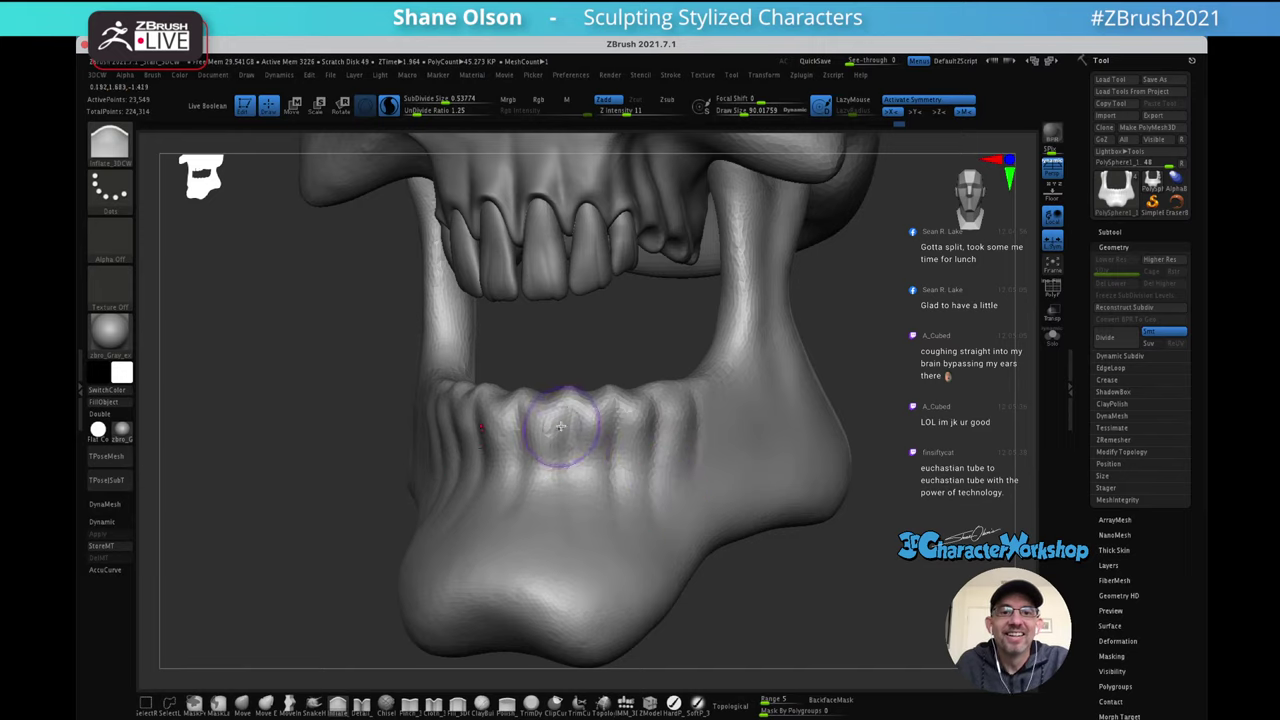
right_click_drag(651, 423, 711, 413)
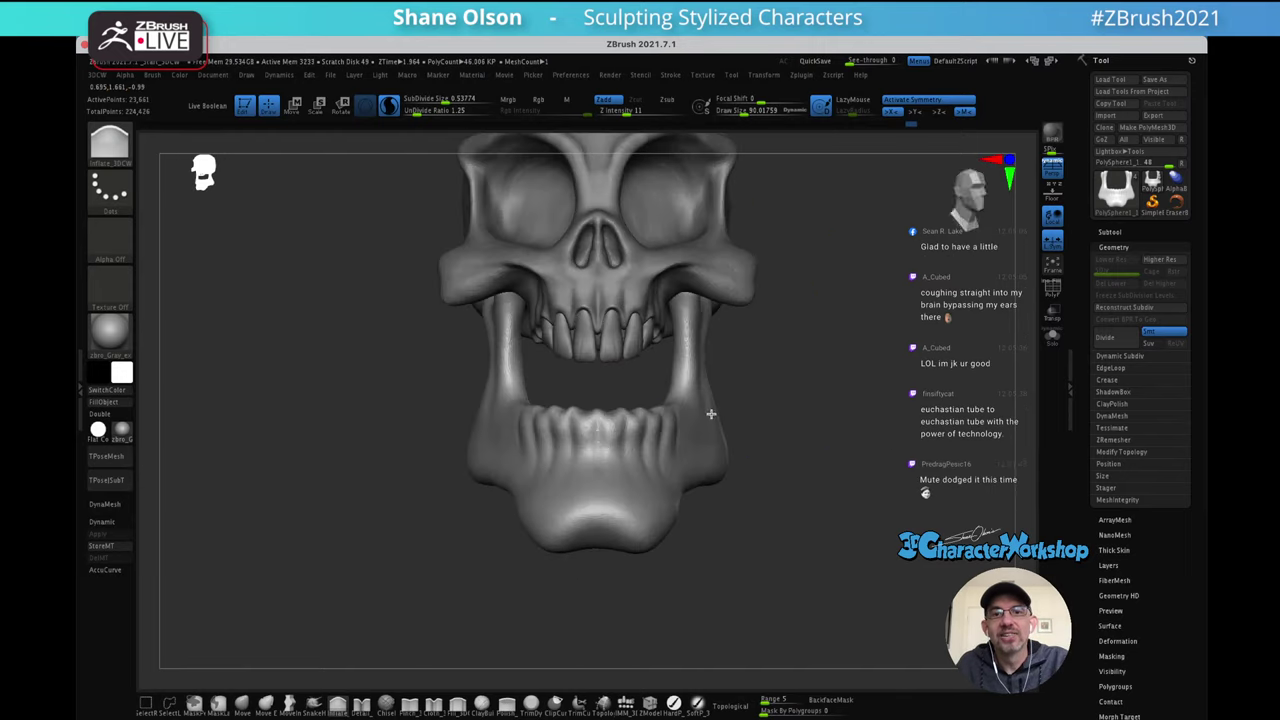
Push the upper ends of the upright arms inward with the Move brush at a draw size of about 524
right_click_drag(801, 389, 763, 400, "ctrl")
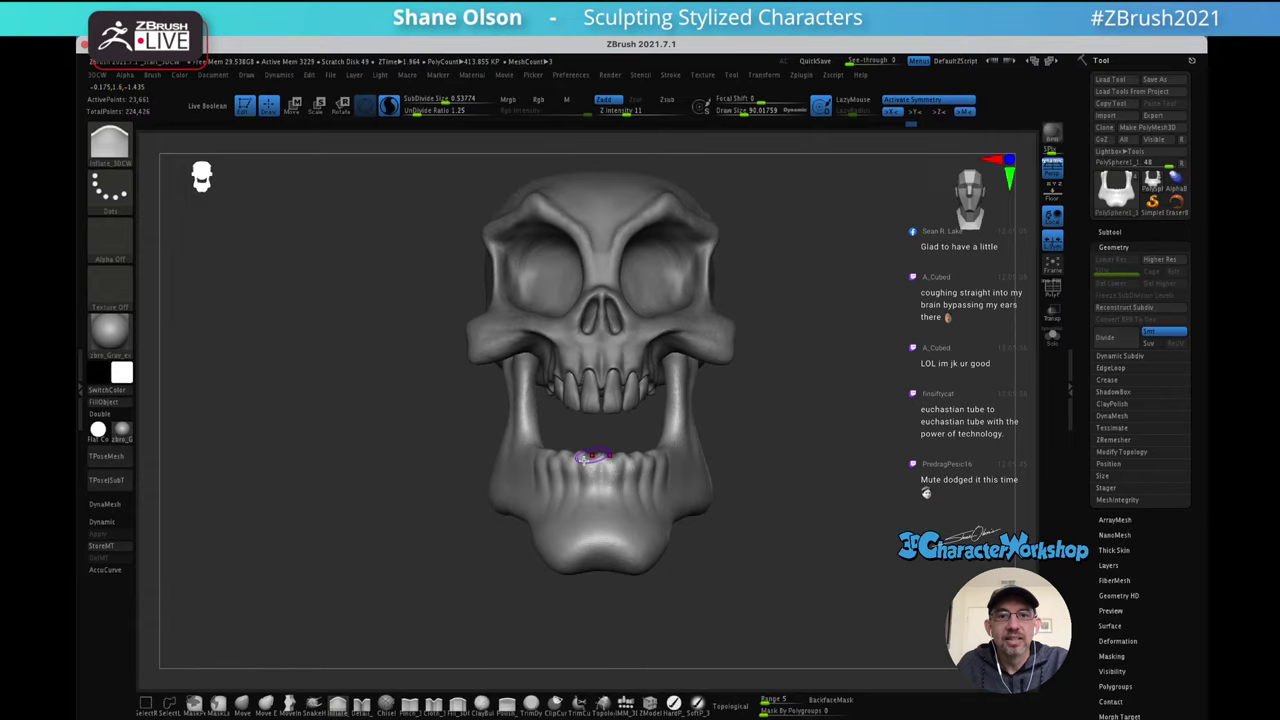
left_click(241, 703)
key("s")
left_click_drag(430, 412, 448, 416)
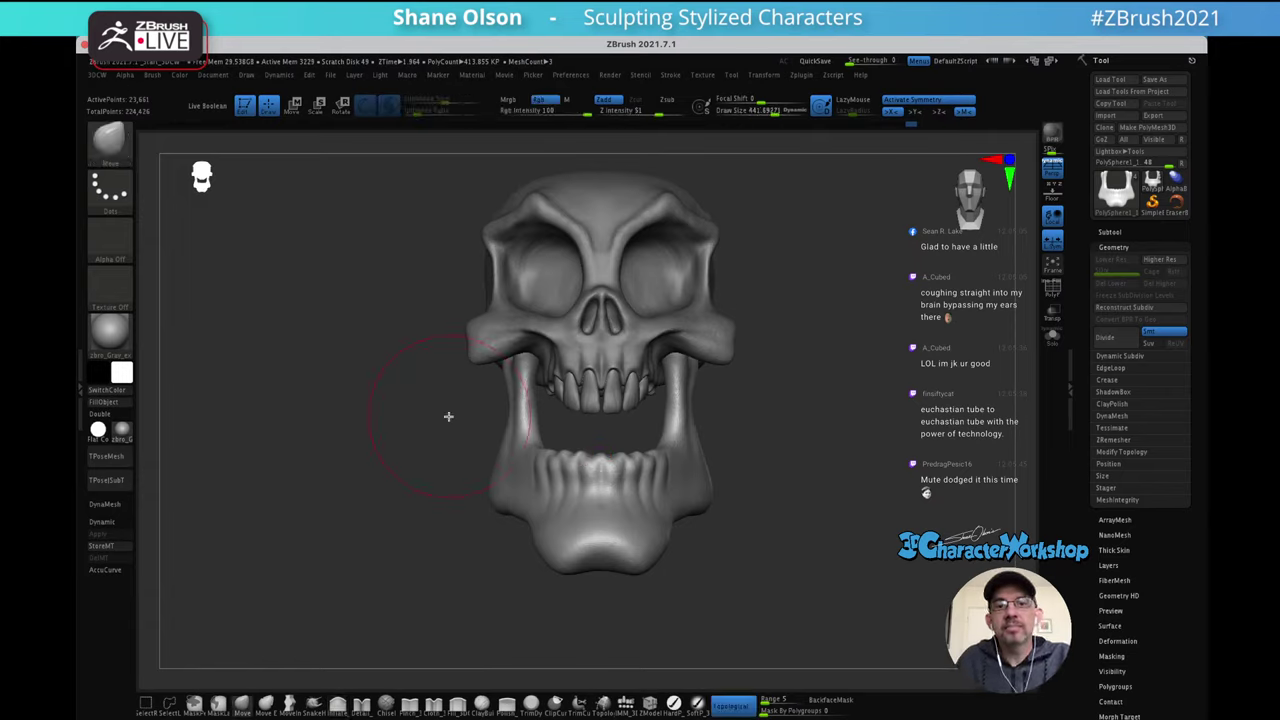
key("s")
left_click_drag(721, 391, 730, 389)
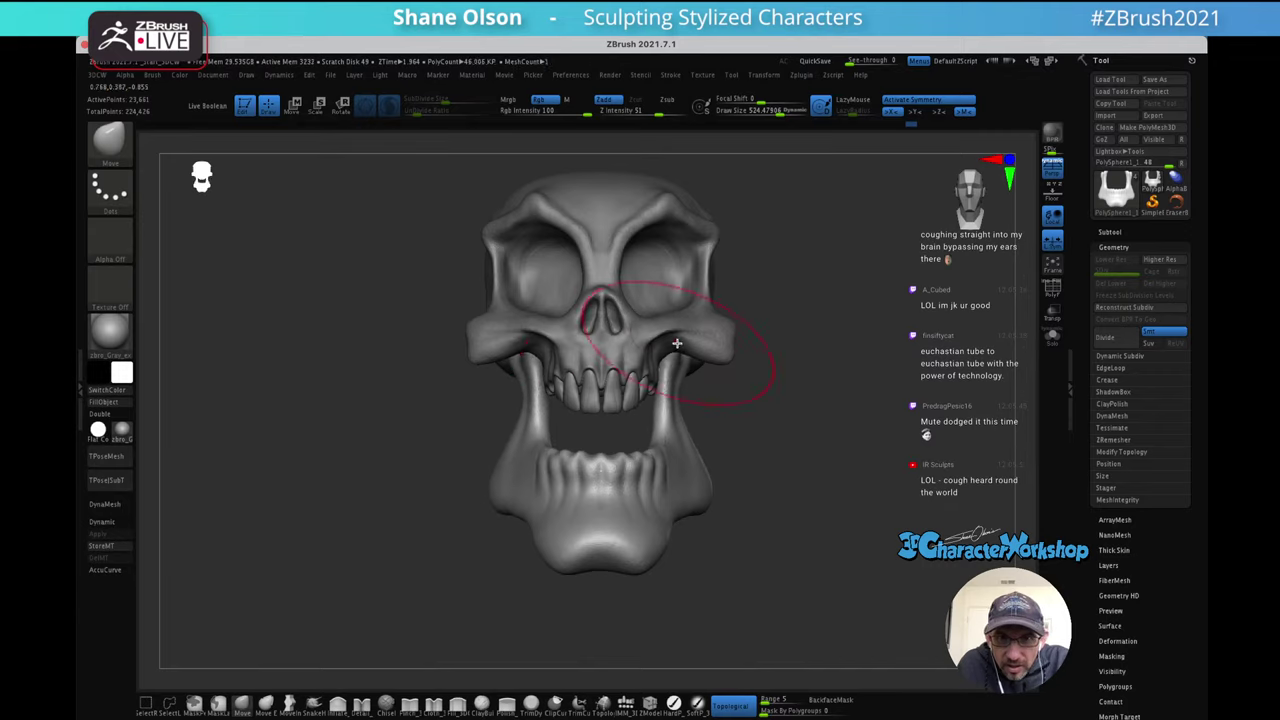
left_click_drag(678, 349, 686, 346)
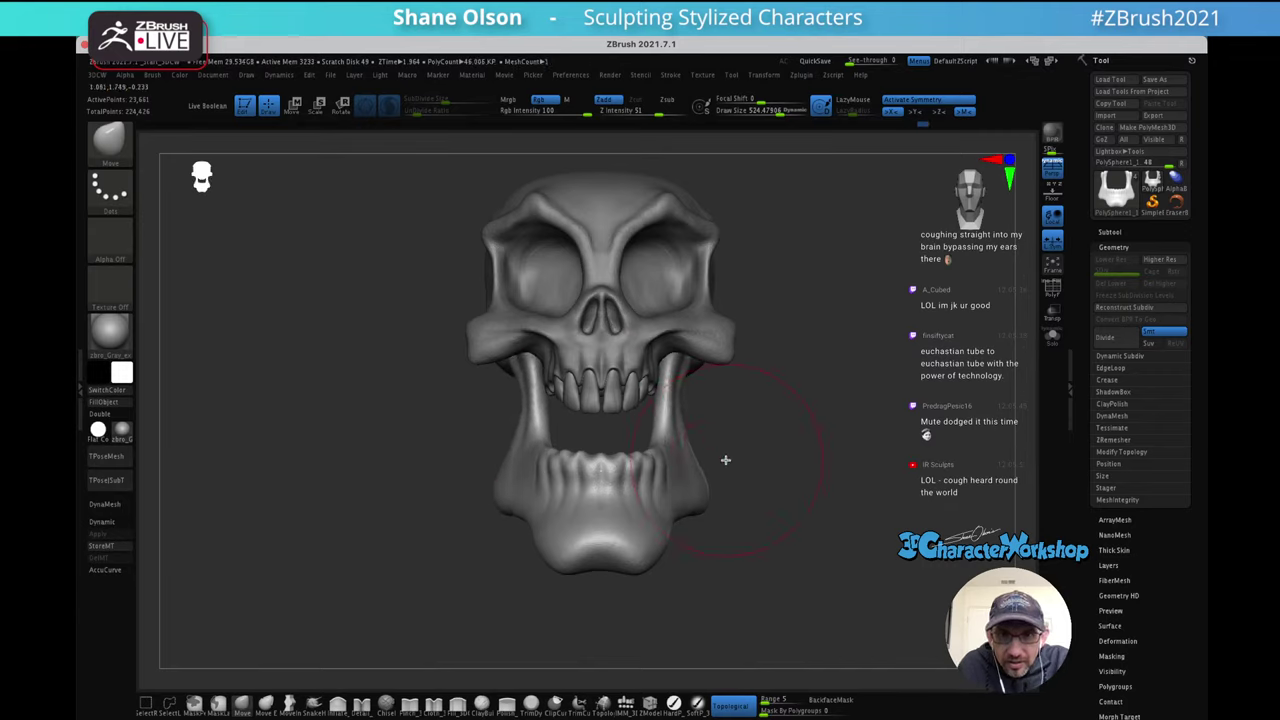
Pull the rear corner of the jaw backward from the side with the Move brush at a draw size of about 603
mouse_move(723, 457)
left_mouse_down()
mouse_move(757, 420)
mouse_move(743, 403)
mouse_move(722, 409)
mouse_move(724, 431)
mouse_move(774, 451)
mouse_move(780, 436)
left_mouse_up()
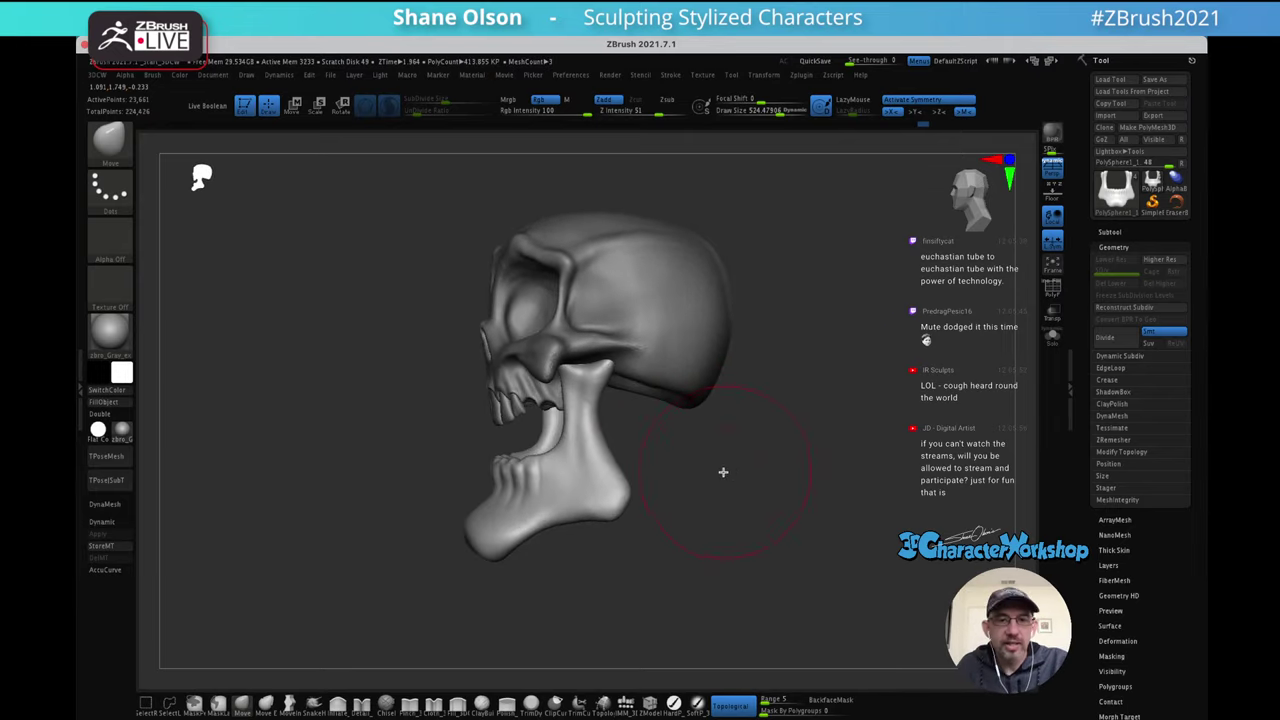
left_click_drag(723, 471, 746, 469)
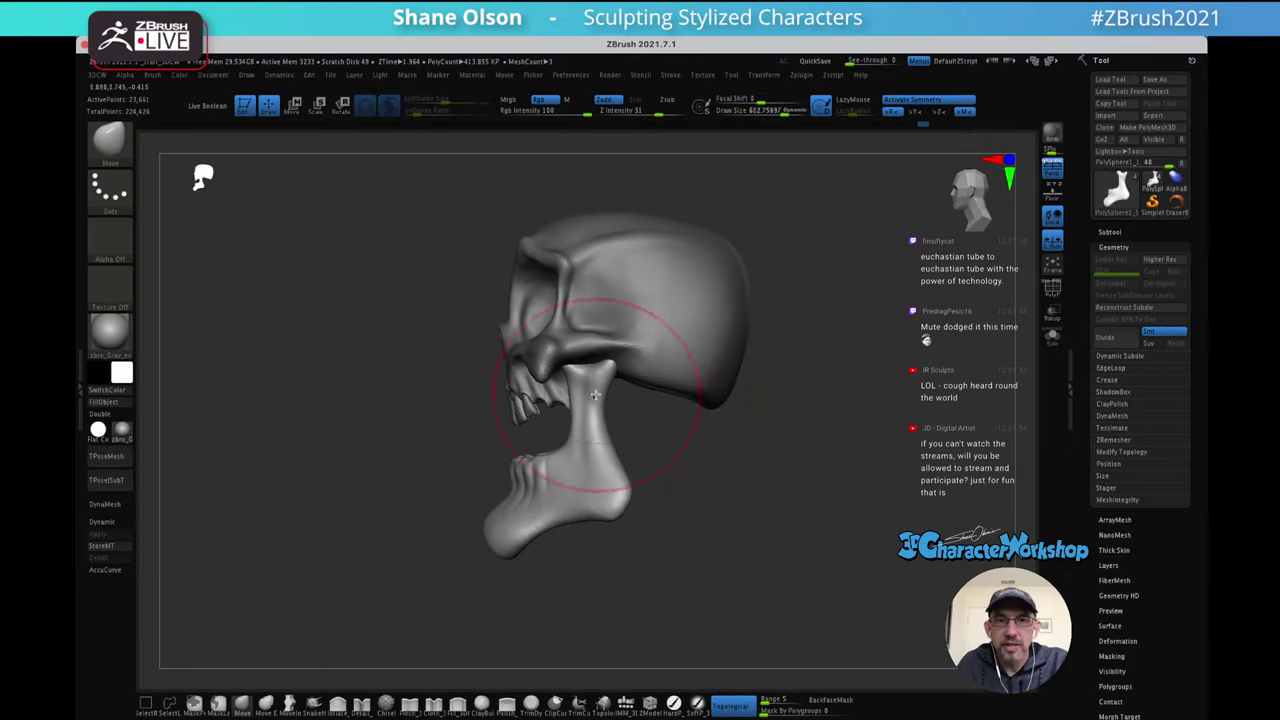
left_click_drag(668, 438, 712, 430)
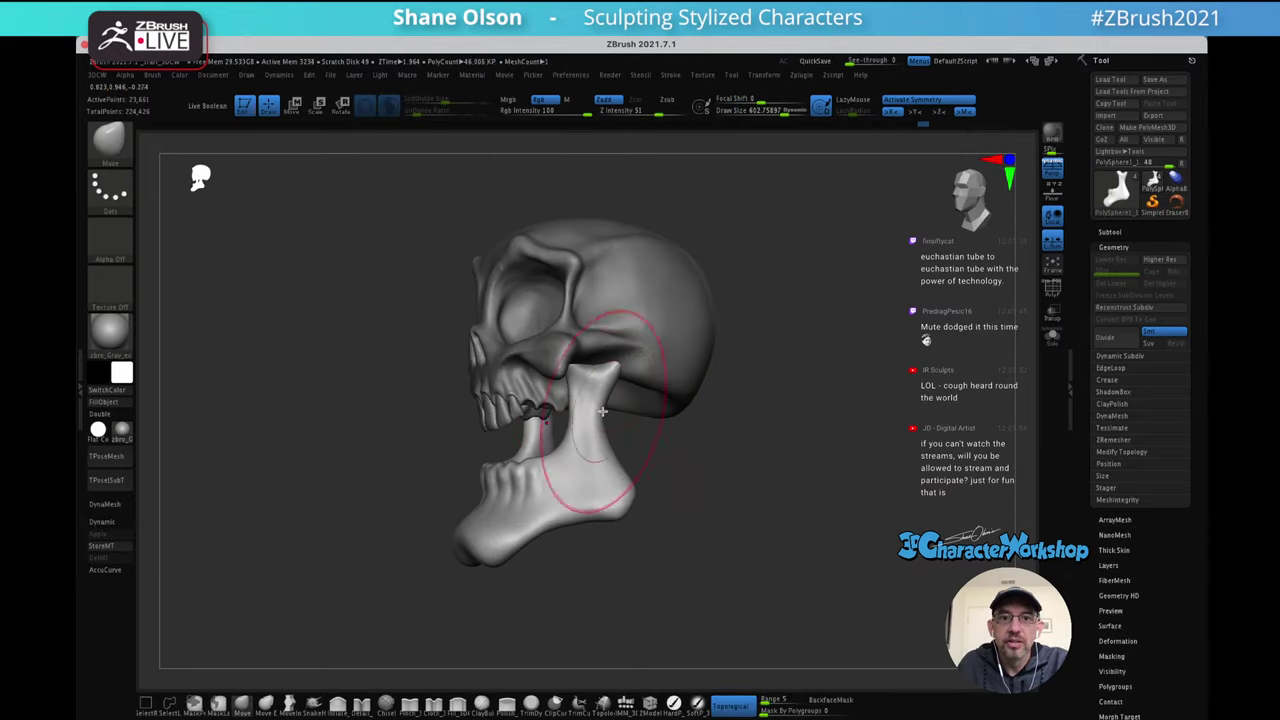
mouse_move(602, 411)
left_mouse_down()
mouse_move(590, 480)
mouse_move(612, 512)
left_mouse_up()
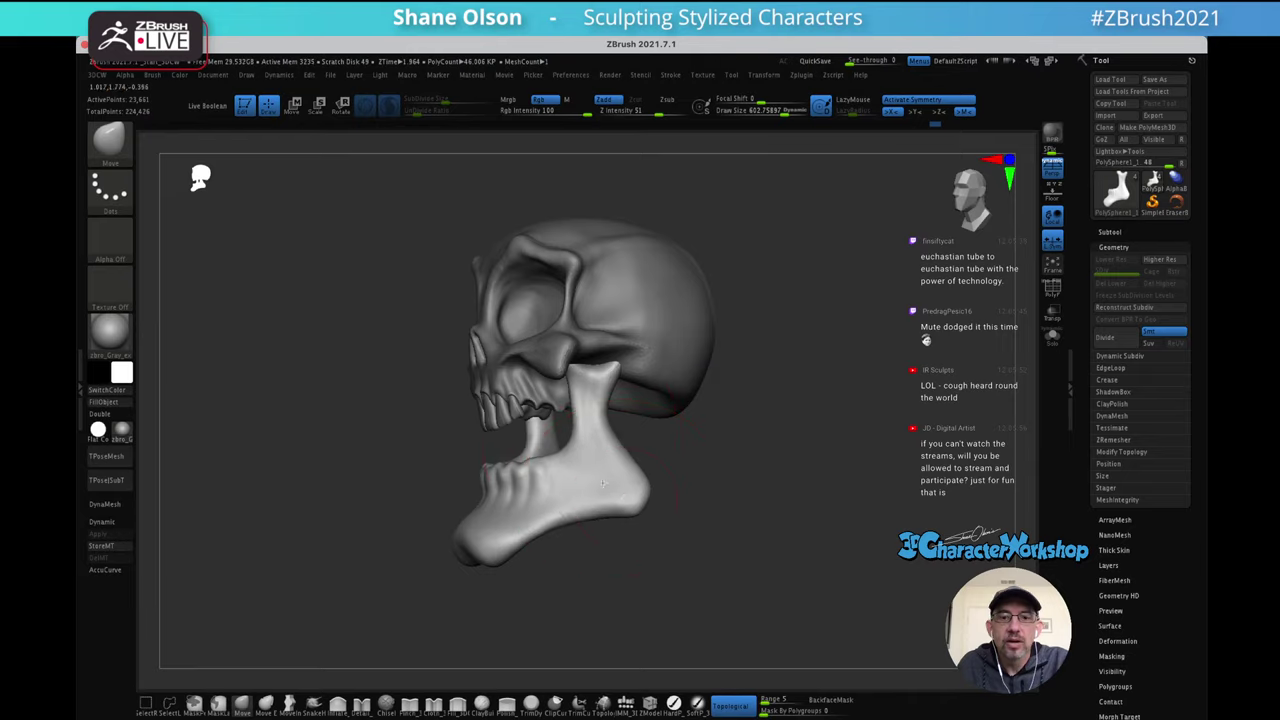
Refine the rear jaw corners from behind and from the front with the Move brush at a draw size of about 493
mouse_move(686, 449)
left_mouse_down()
mouse_move(643, 459)
mouse_move(714, 443)
mouse_move(714, 429)
mouse_move(671, 443)
left_mouse_up()
key("s")
mouse_move(577, 430)
left_mouse_down()
mouse_move(594, 385)
mouse_move(689, 406)
mouse_move(655, 422)
mouse_move(635, 484)
left_mouse_up()
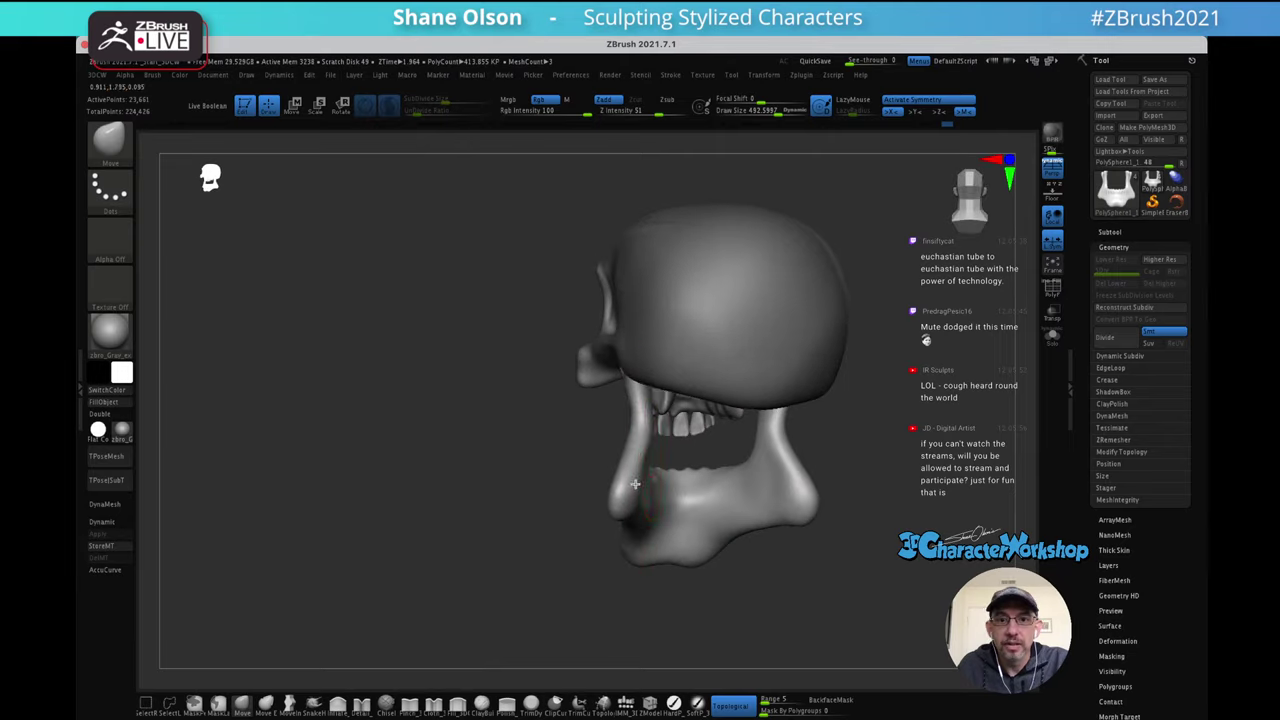
left_click_drag(648, 432, 672, 492)
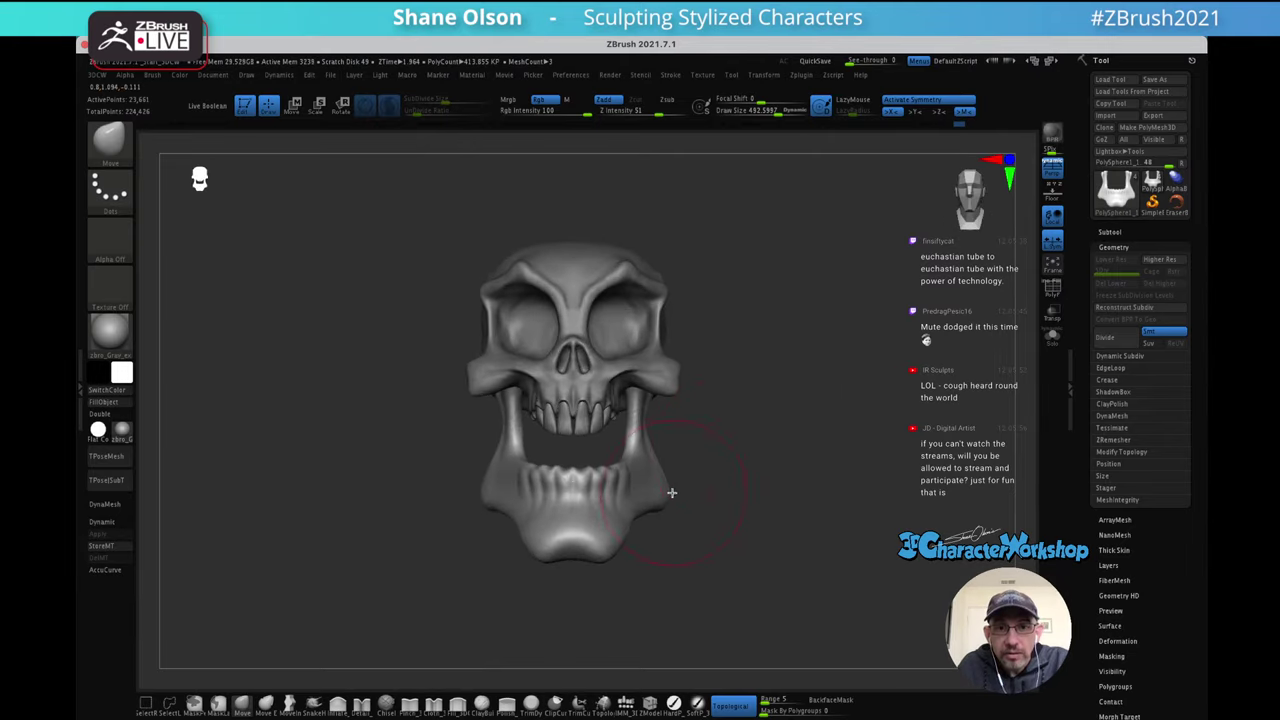
left_click_drag(738, 450, 727, 444, "alt")
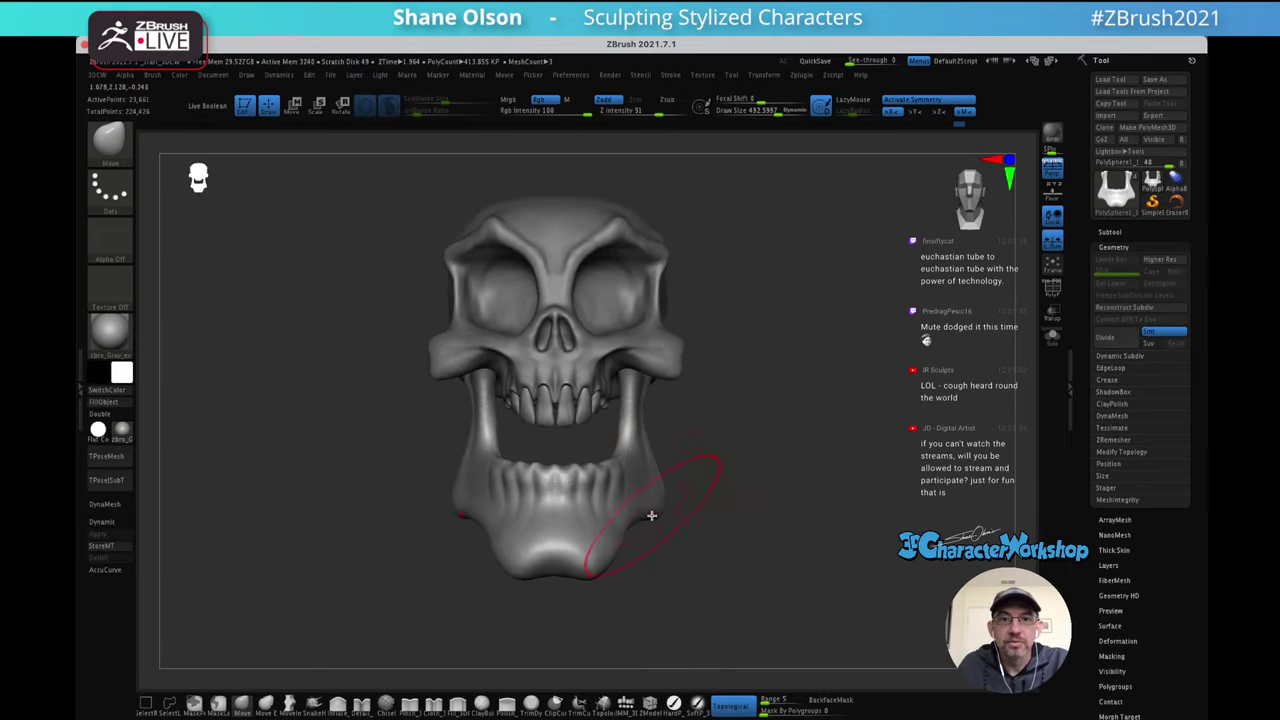
mouse_move(633, 548)
left_mouse_down()
mouse_move(623, 569)
mouse_move(658, 481)
mouse_move(700, 449)
mouse_move(777, 423)
mouse_move(792, 378)
mouse_move(825, 413)
mouse_move(809, 371)
mouse_move(703, 511)
mouse_move(687, 511)
left_mouse_up()
key("s")
key("w")
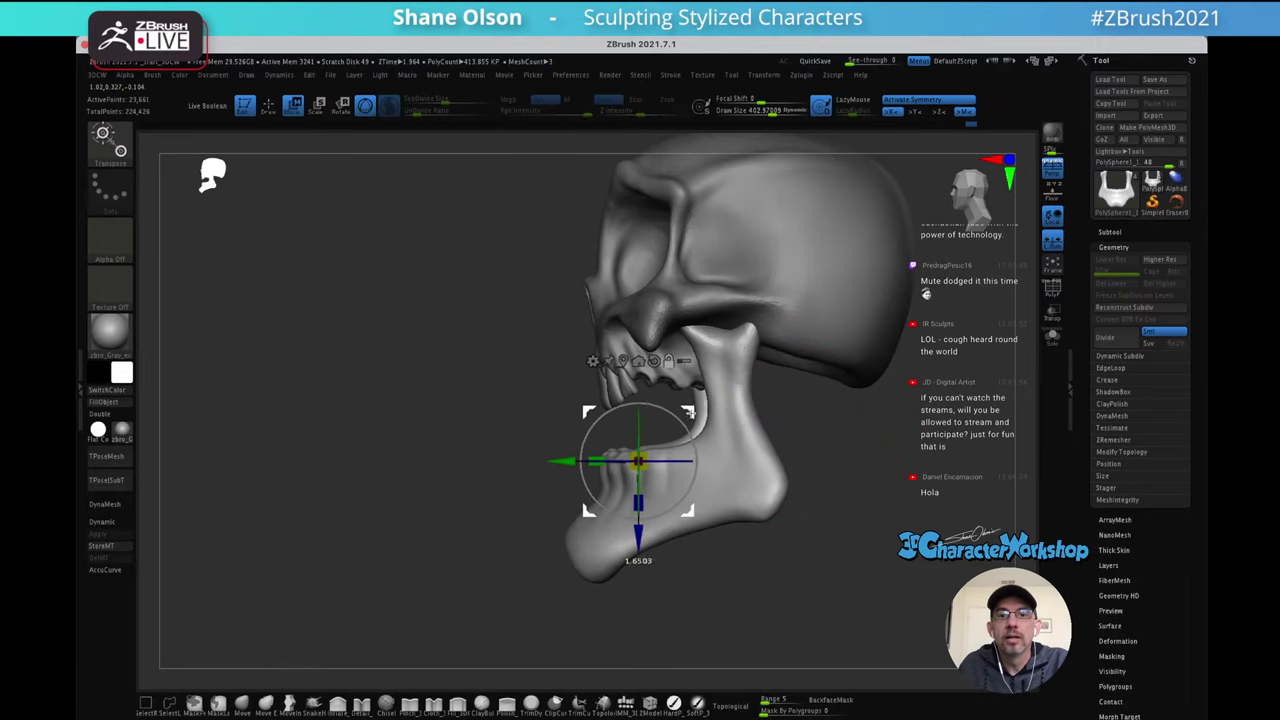
left_click_drag(690, 427, 645, 458)
left_click_drag(565, 469, 556, 470)
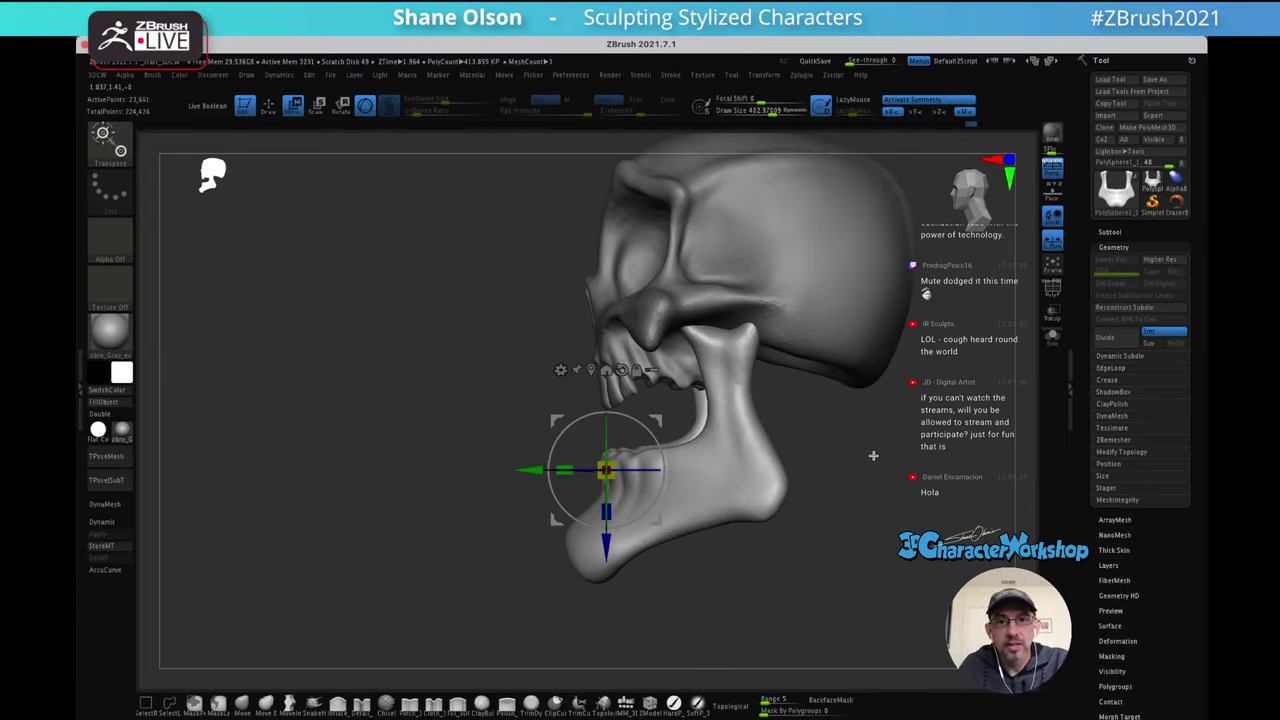
key("q")
Examine the side silhouette of the whole skull at a very small display size
left_click_drag(877, 466, 815, 373, "alt")
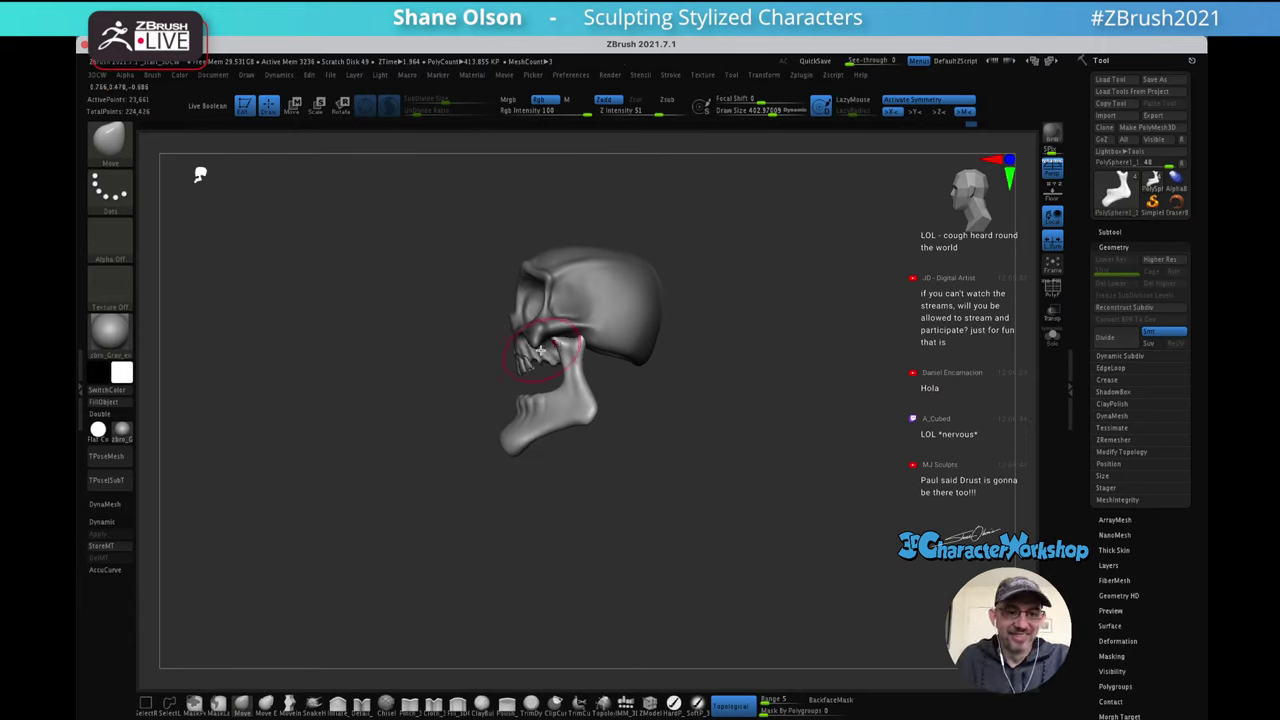
mouse_move(770, 392)
right_mouse_down("ctrl")
mouse_move(777, 409)
mouse_move(657, 224)
right_mouse_up("ctrl")
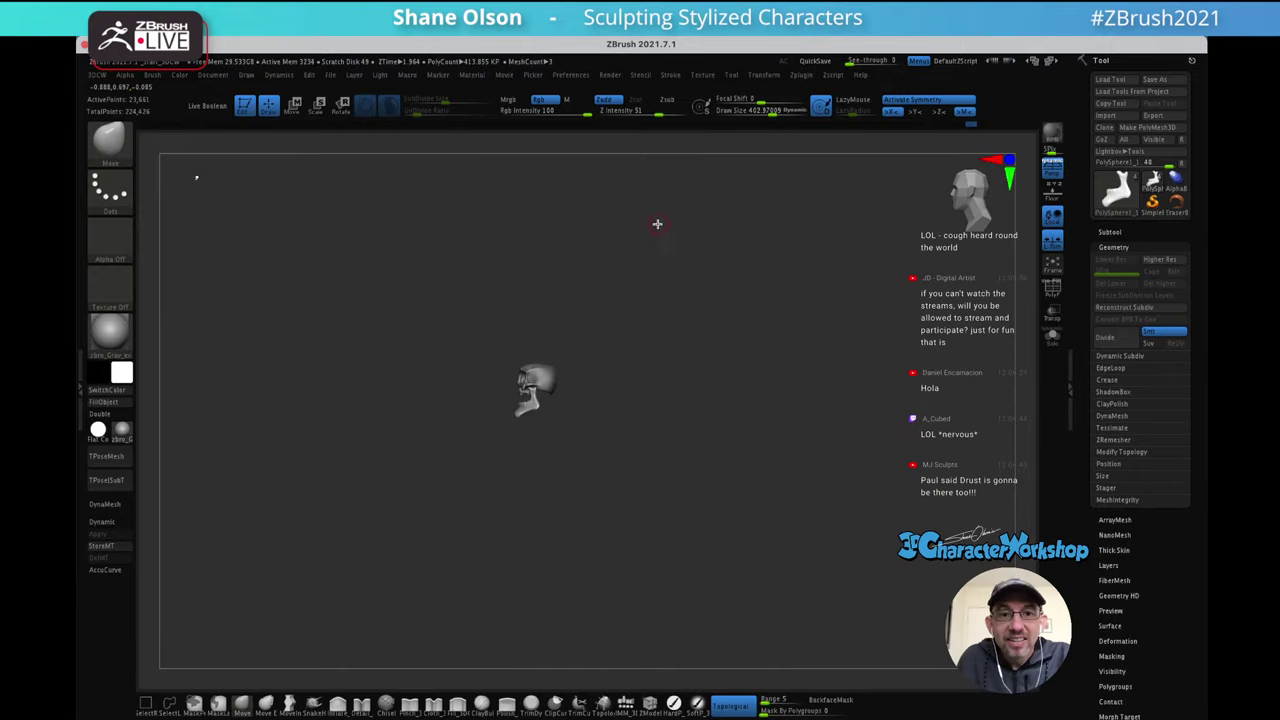
right_click_drag(727, 399, 730, 360, "alt")
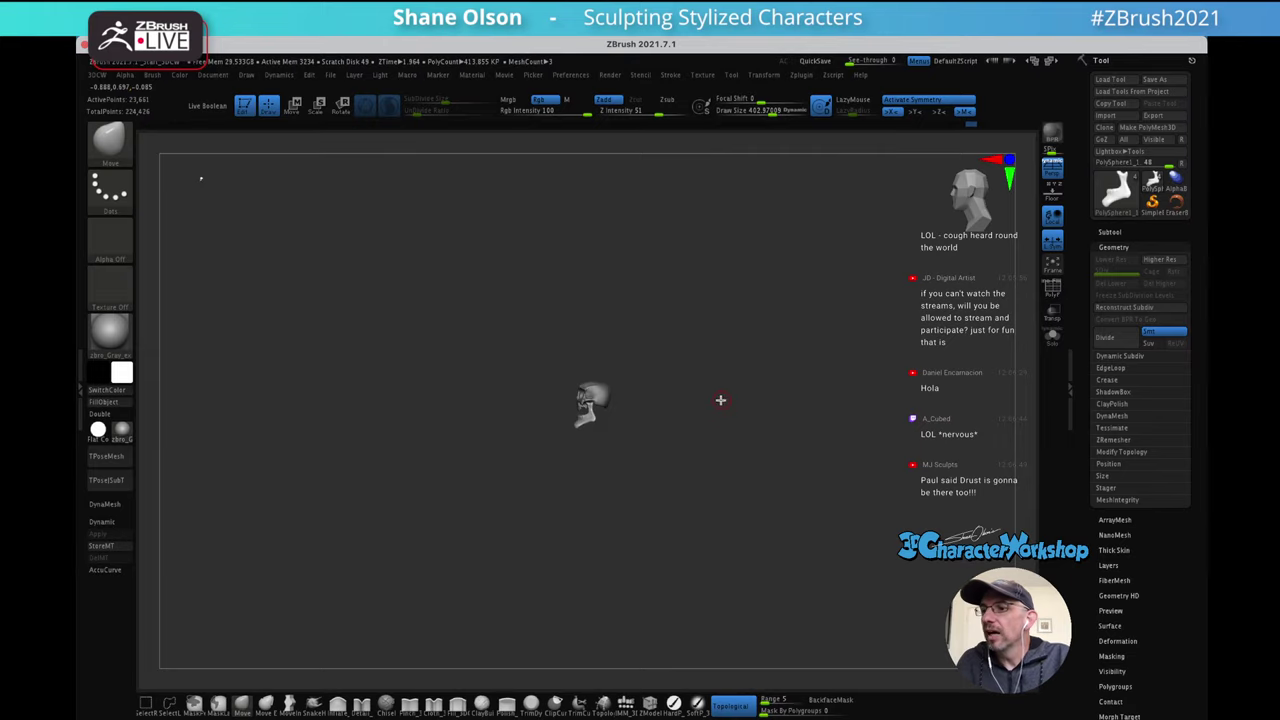
mouse_move(720, 406)
right_mouse_down("alt")
mouse_move(737, 388)
mouse_move(711, 391)
mouse_move(686, 349)
right_mouse_up("alt")
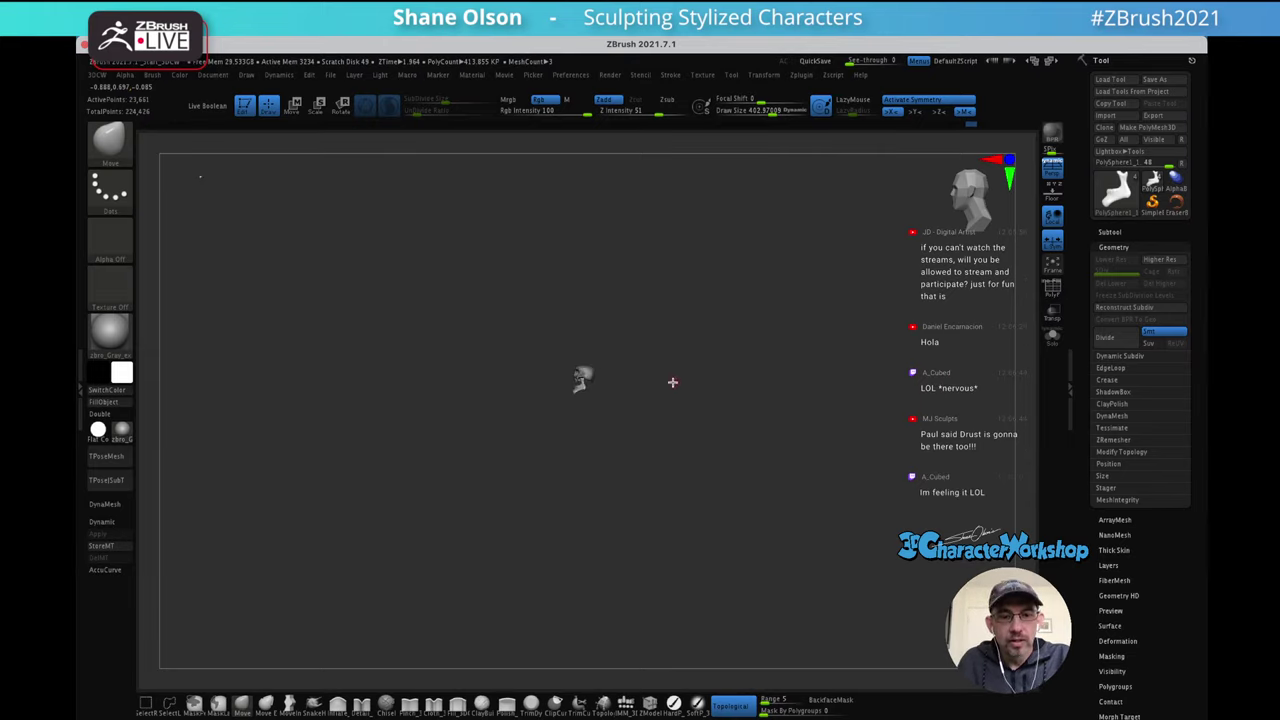
left_click_drag(474, 290, 585, 460, "ctrl")
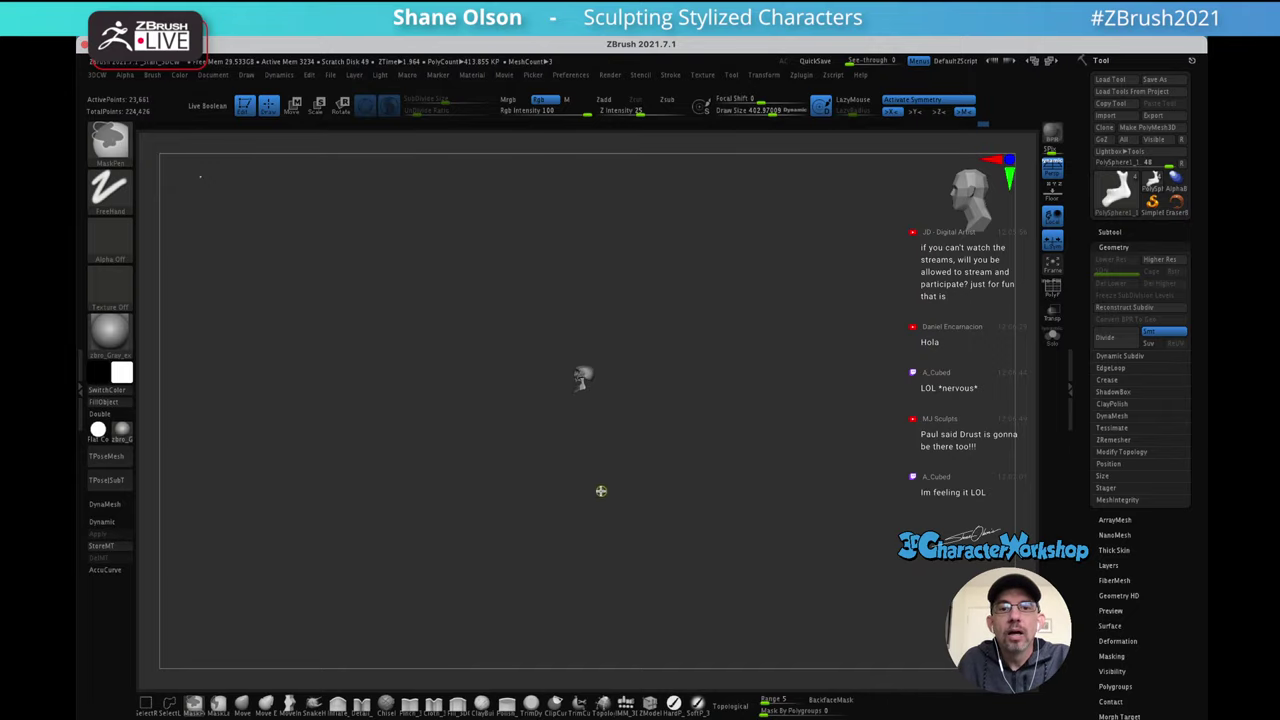
right_click_drag(722, 335, 748, 567, "ctrl")
right_click_drag(754, 371, 774, 530, "ctrl")
right_click_drag(813, 371, 811, 443, "ctrl")
key("s")
left_click(851, 441)
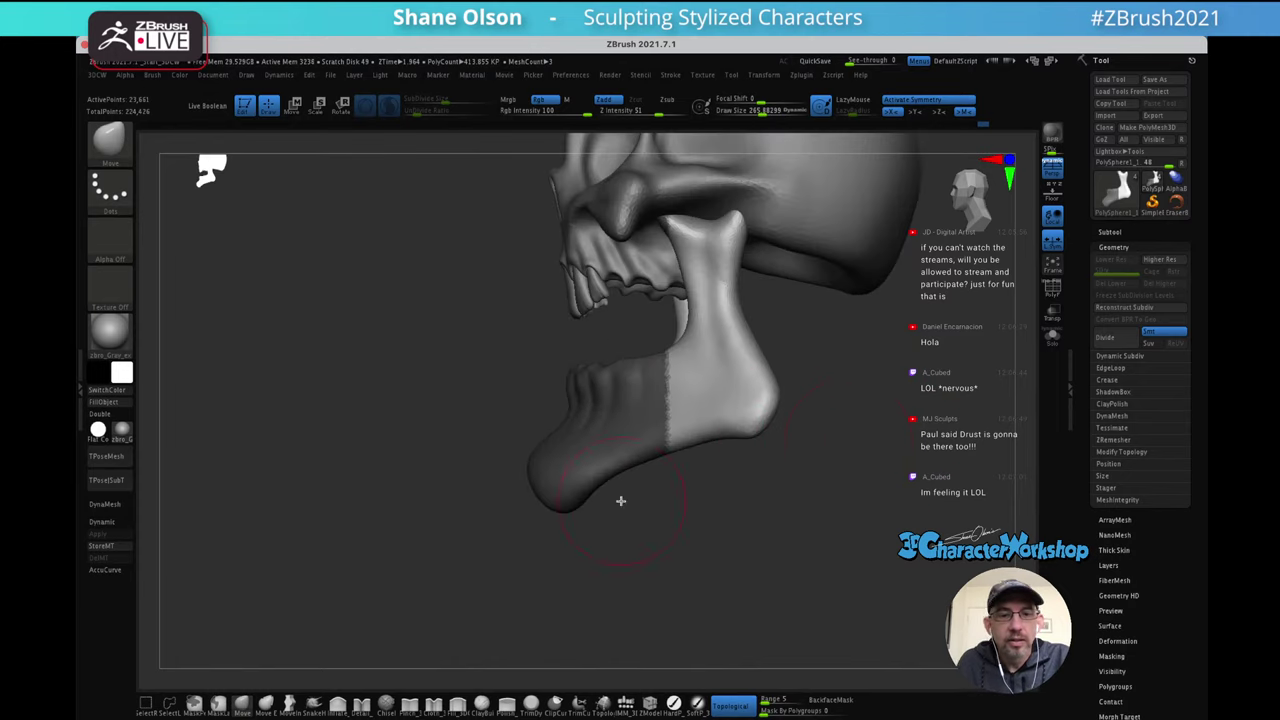
left_click(244, 704)
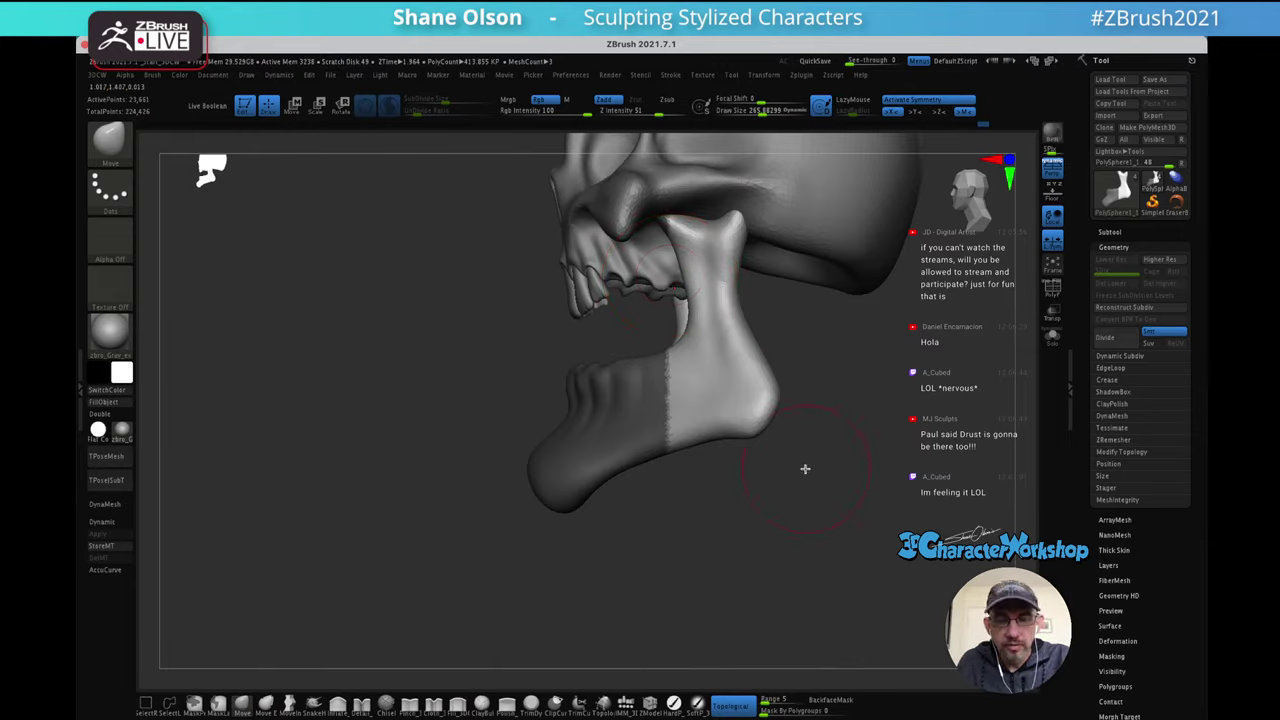
mouse_move(817, 465)
left_mouse_down("ctrl")
mouse_move(800, 437)
mouse_move(727, 448)
left_mouse_up("ctrl")
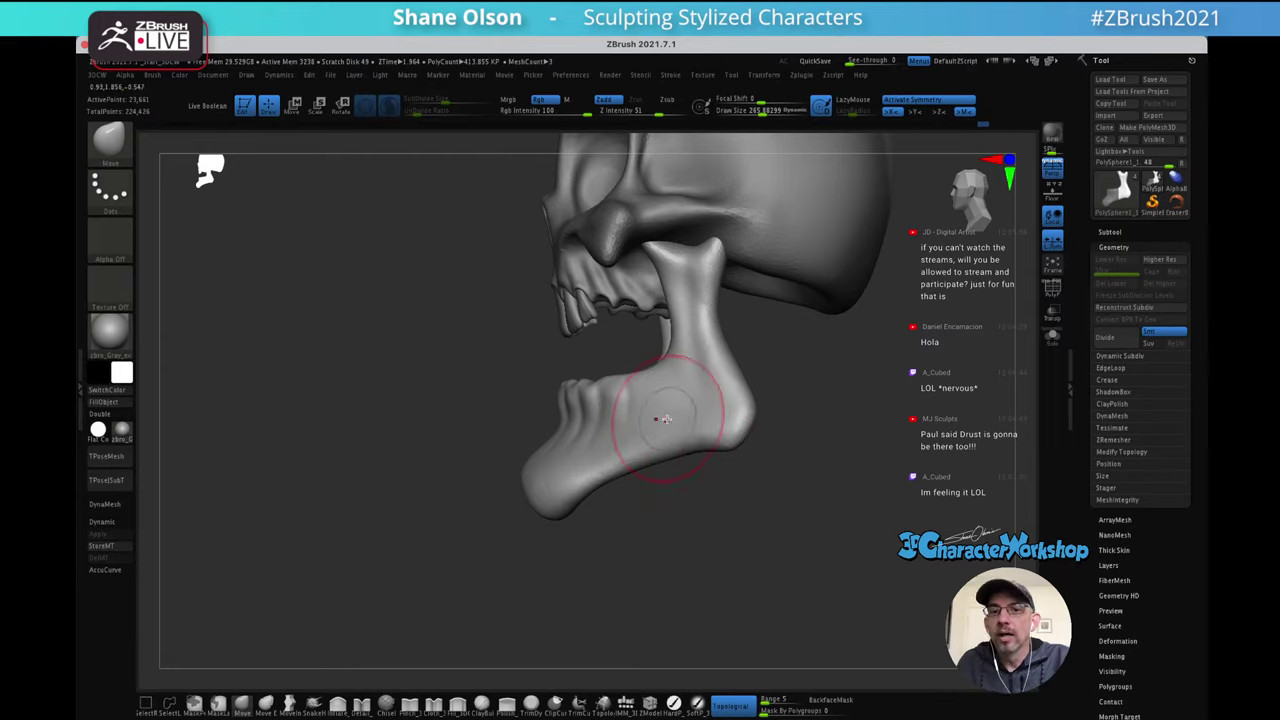
Mask the front half of the jaw with the MaskLasso brush and blur the mask's edge, leaving the rear part unmasked
left_click_drag(577, 585, 560, 545, "alt")
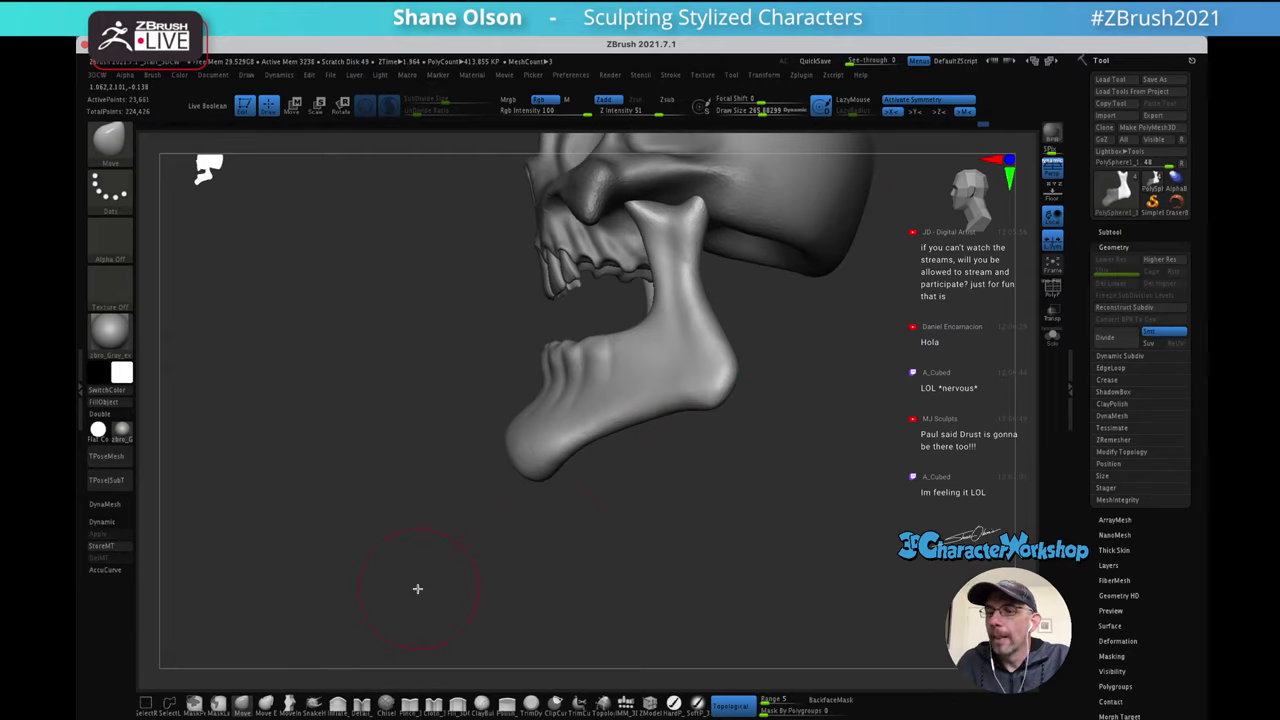
left_click(219, 706)
left_click(228, 713)
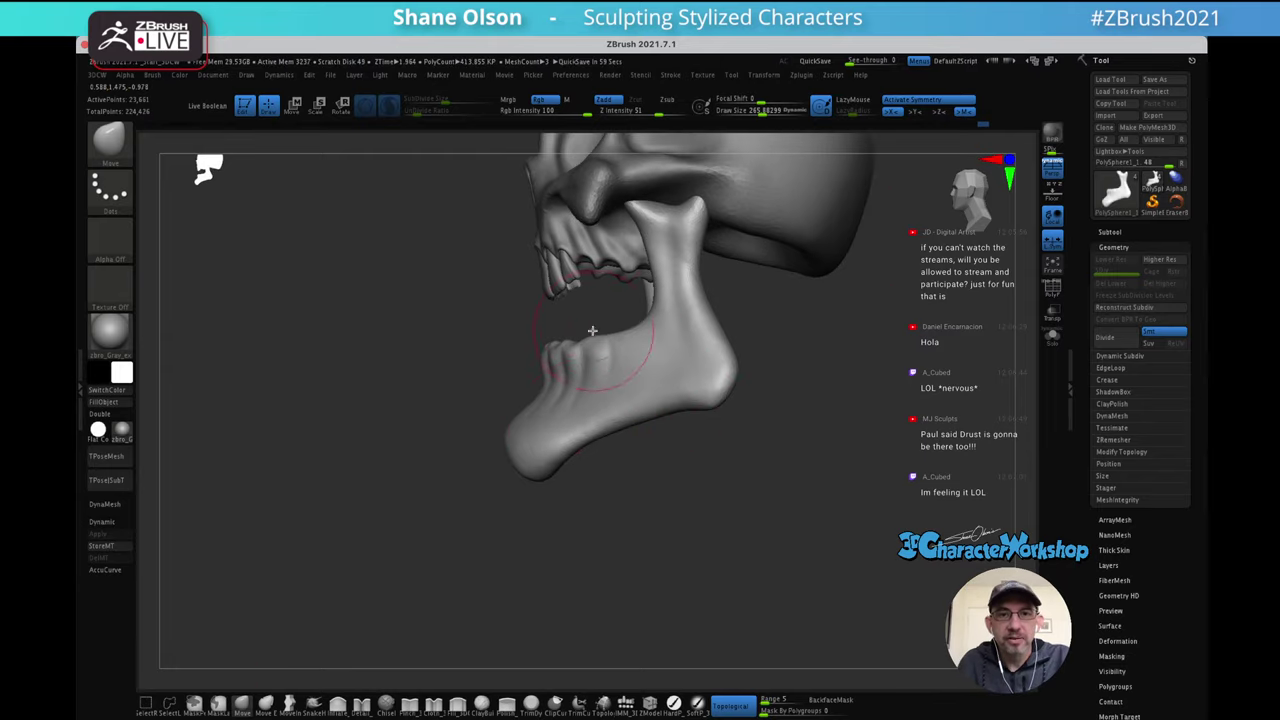
mouse_move(609, 306)
left_mouse_down("ctrl")
mouse_move(526, 497)
mouse_move(666, 479)
left_mouse_up("ctrl")
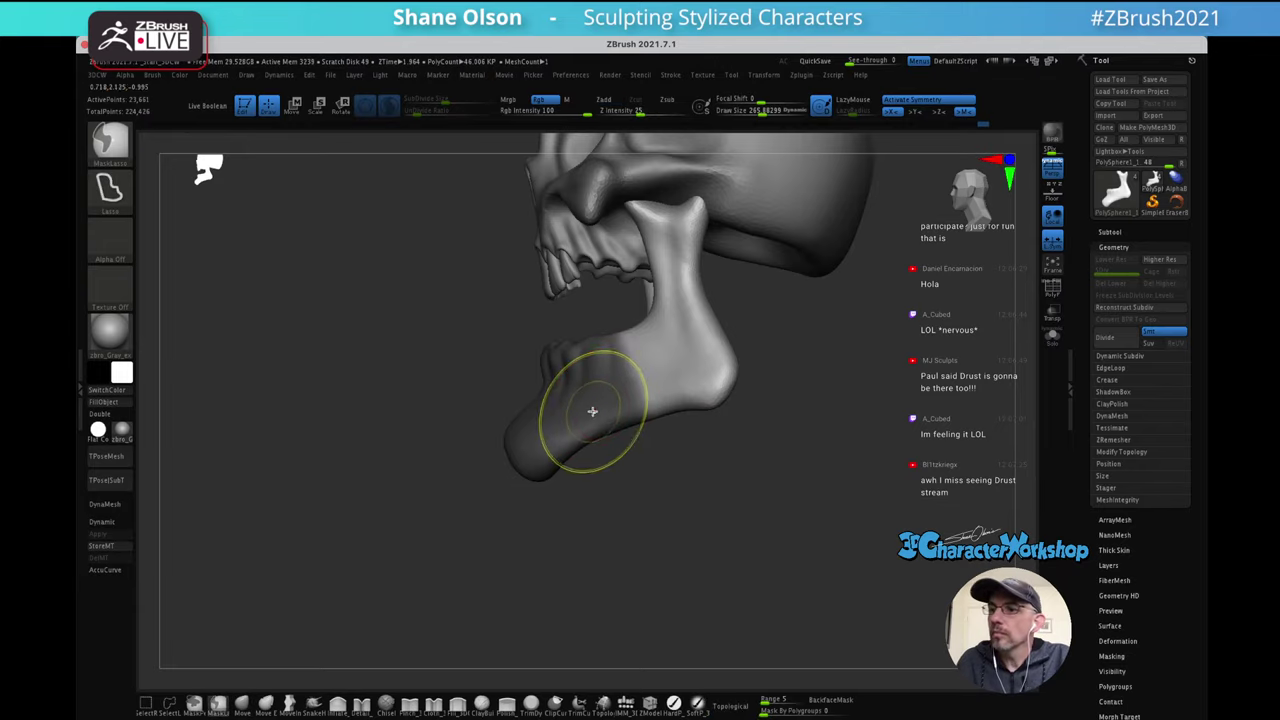
left_click(551, 443, "ctrl")
left_click(623, 489, "ctrl")
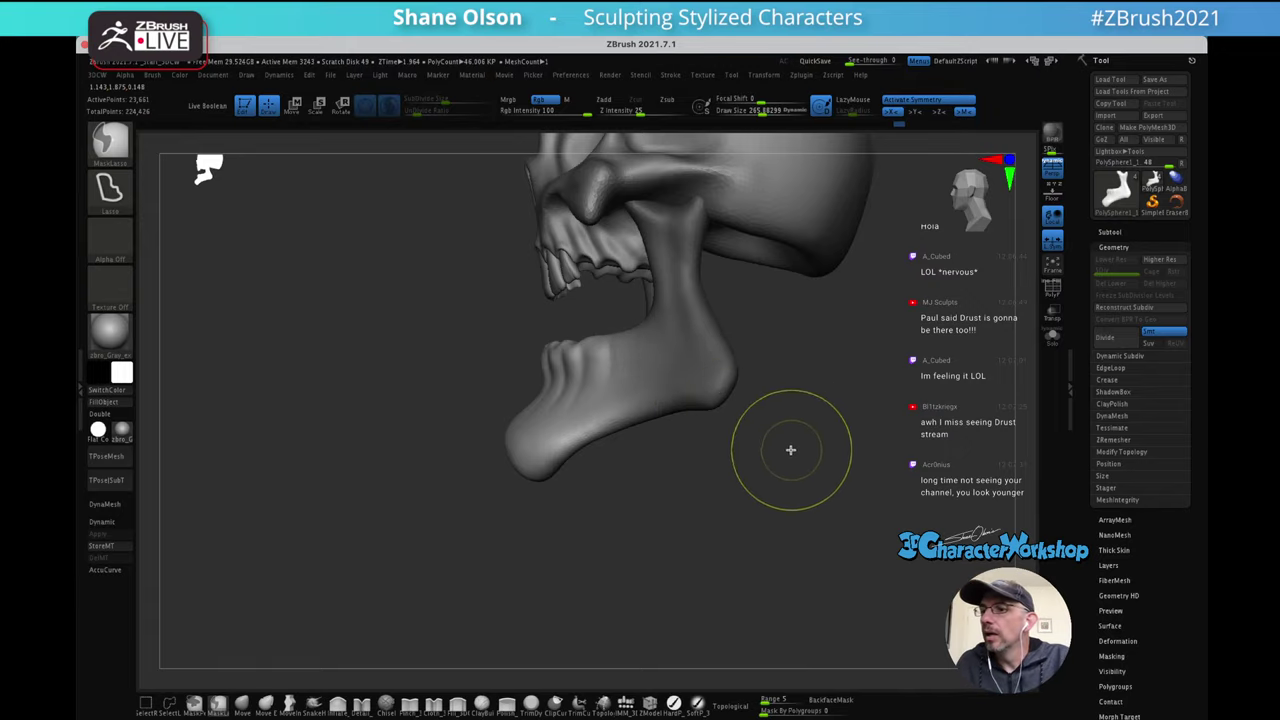
left_click_drag(737, 392, 713, 348)
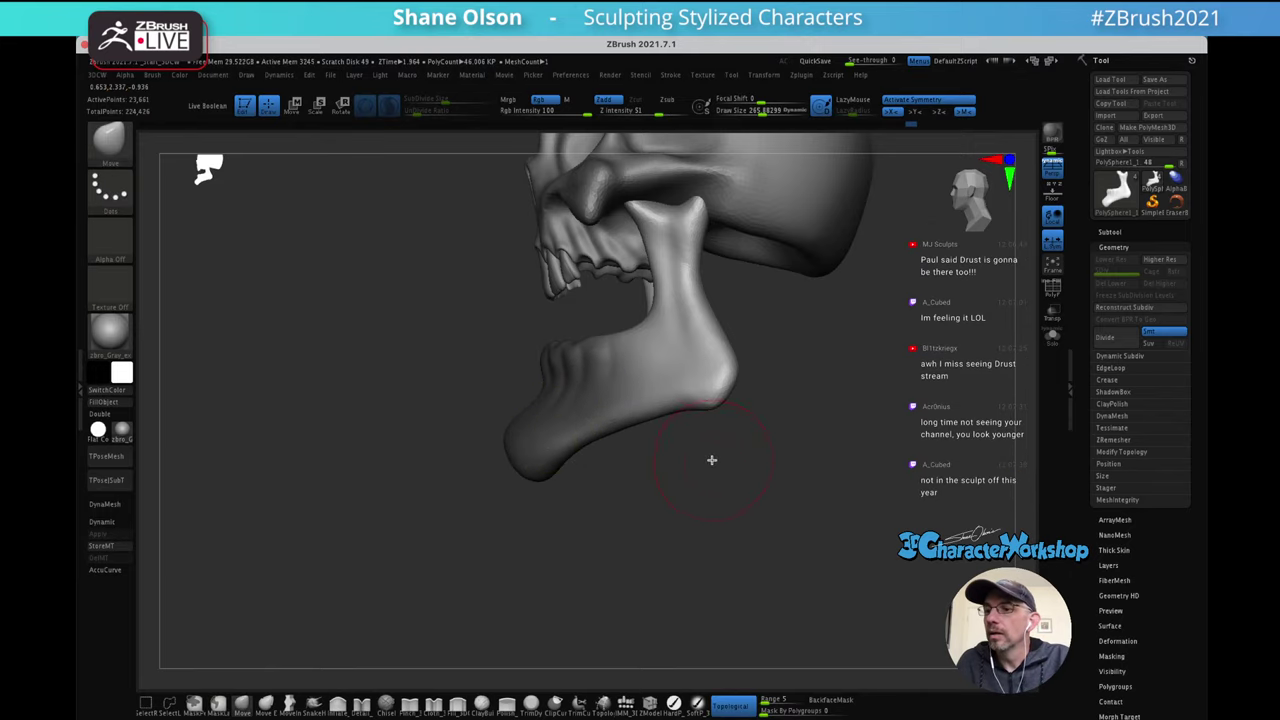
Stretch the unmasked rear part of the jaw from front to back with the gizmo and return to the Move brush
left_click_drag(711, 460, 697, 449)
left_click_drag(612, 408, 551, 449)
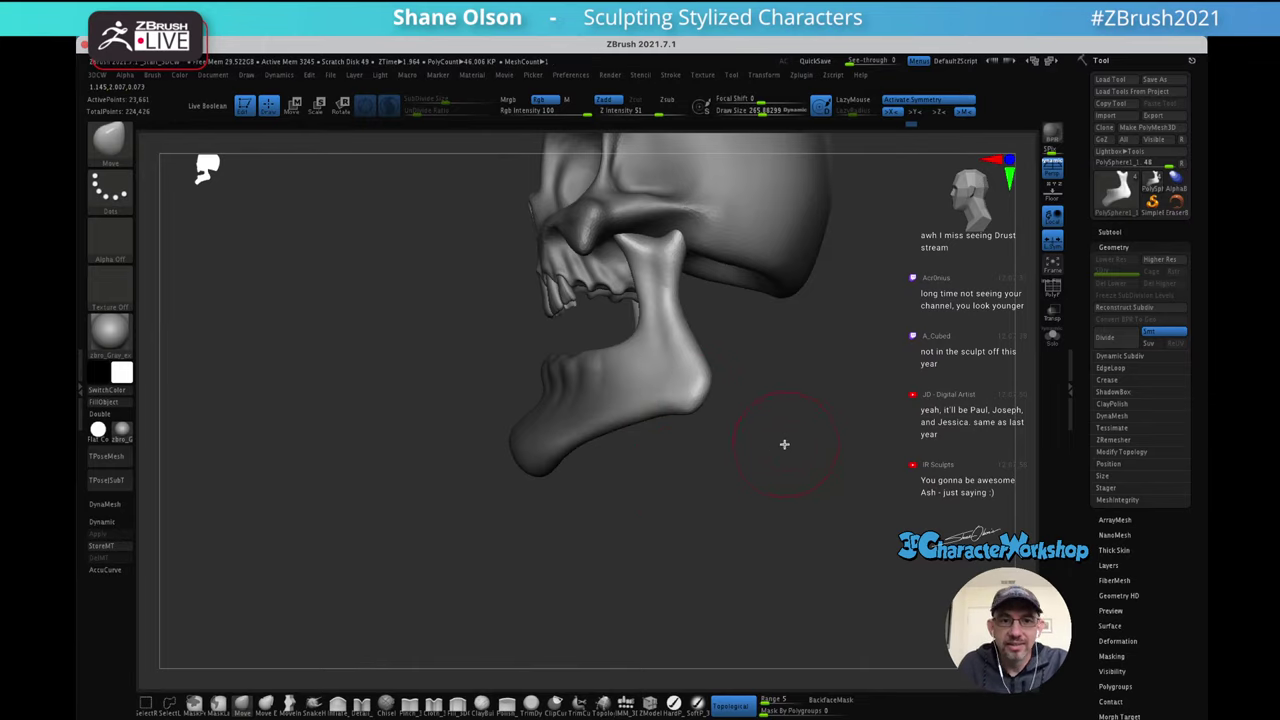
mouse_move(800, 448)
left_mouse_down()
mouse_move(814, 446)
mouse_move(808, 406)
left_mouse_up()
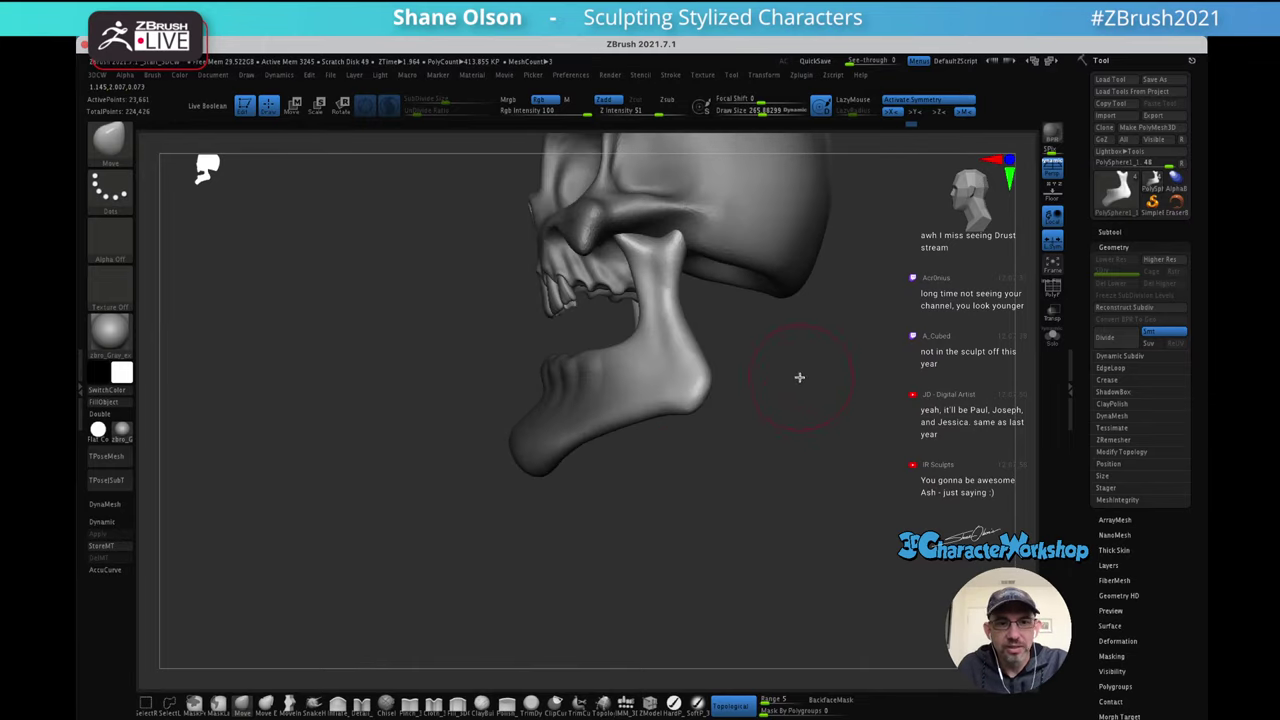
key("w")
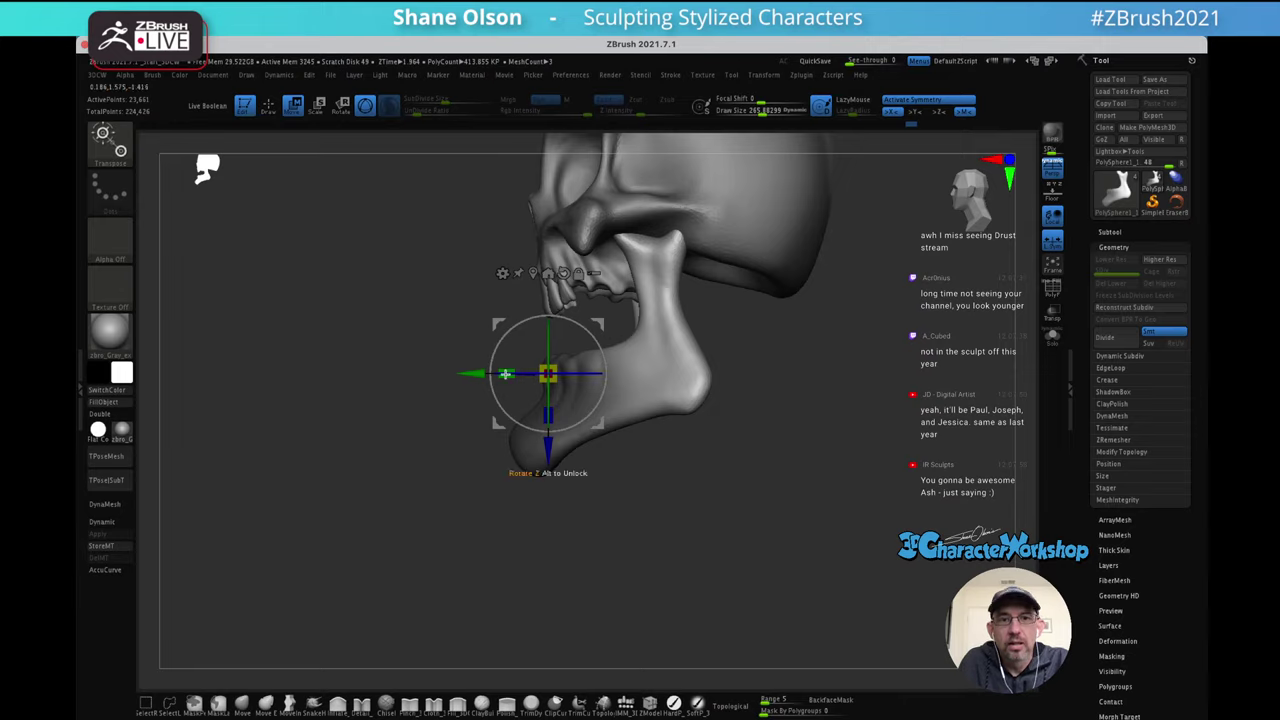
left_click_drag(505, 374, 489, 374)
key("q")
mouse_move(850, 346)
left_mouse_down("alt")
mouse_move(840, 391)
mouse_move(863, 383)
mouse_move(846, 386)
left_mouse_up("alt")
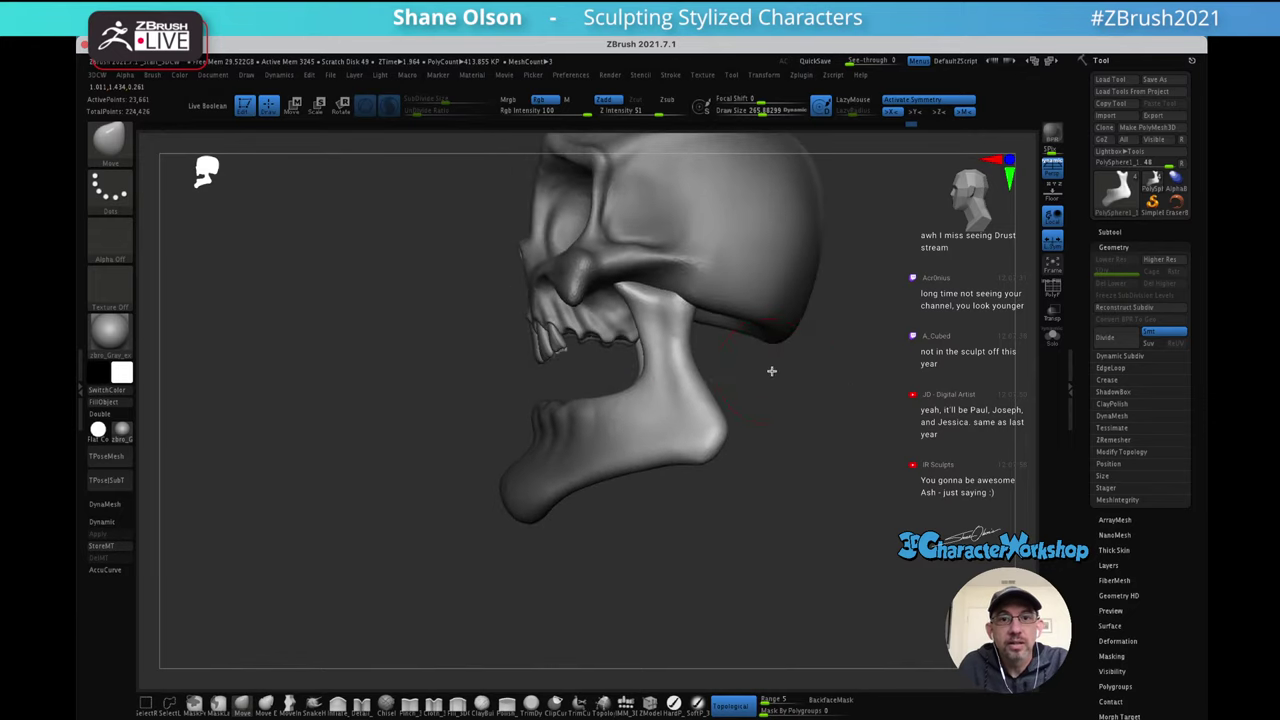
Push the front edge at the base of the upright arm backward with the Move brush at a draw size of about 104
left_click_drag(771, 371, 800, 398)
key("s")
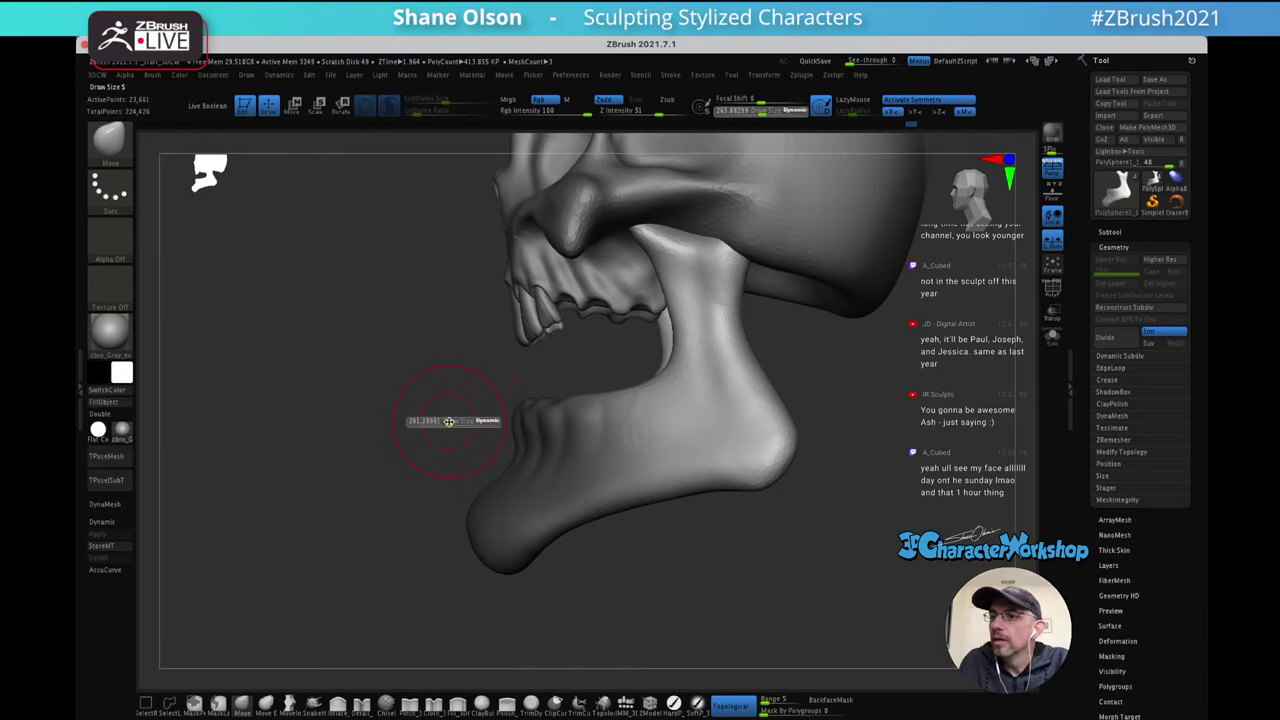
left_click(443, 423)
left_click_drag(463, 398, 460, 420, "alt")
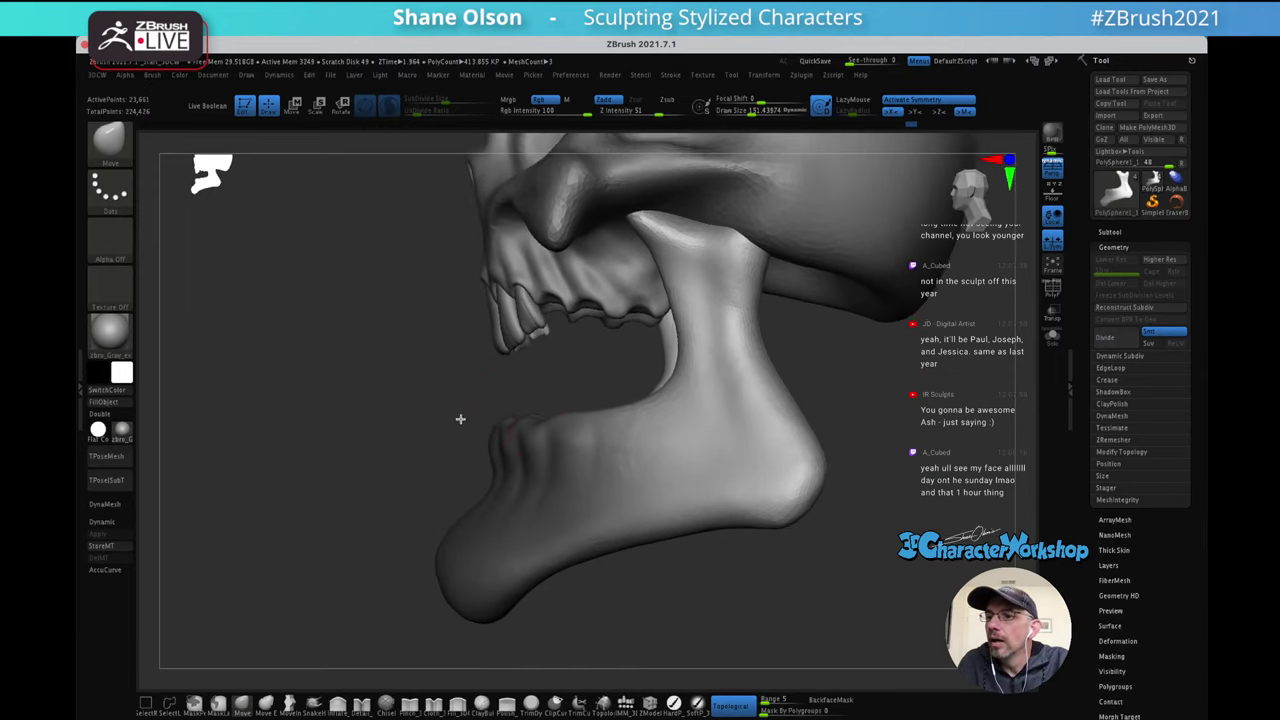
key("s")
left_click_drag(708, 418, 702, 419)
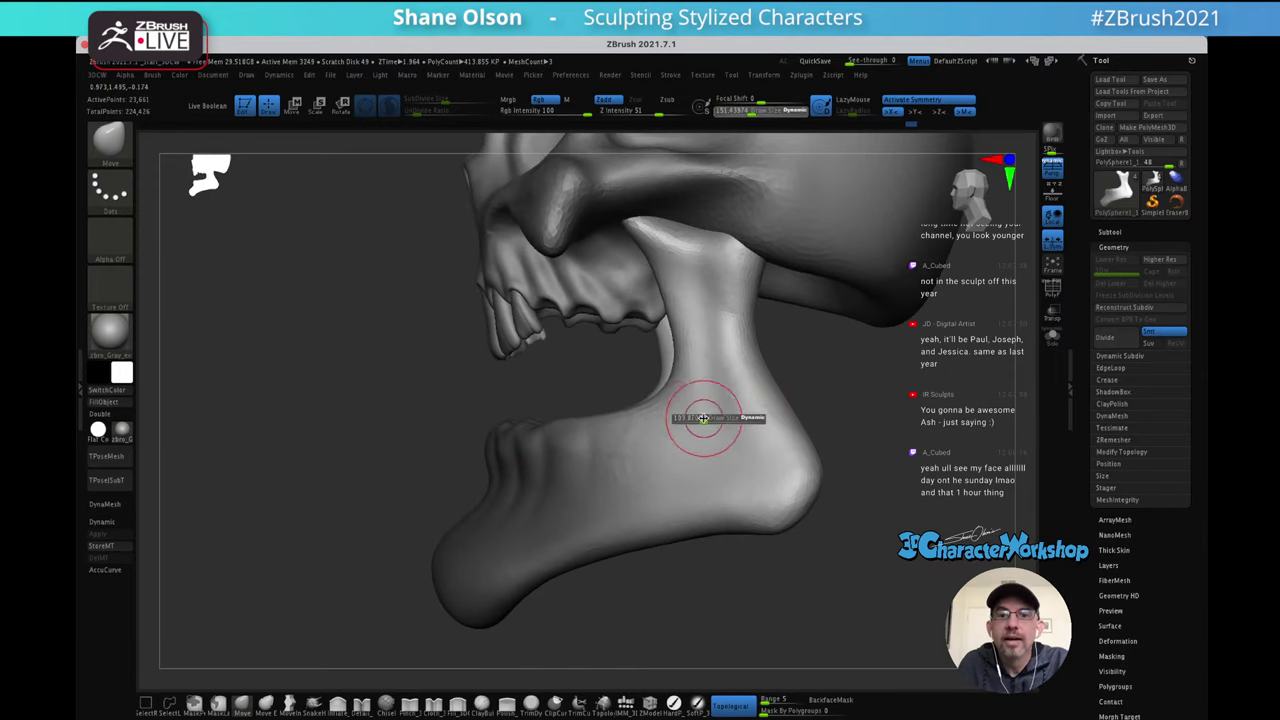
mouse_move(643, 366)
left_mouse_down()
mouse_move(698, 384)
mouse_move(687, 376)
left_mouse_up()
right_click_drag(696, 381, 664, 409)
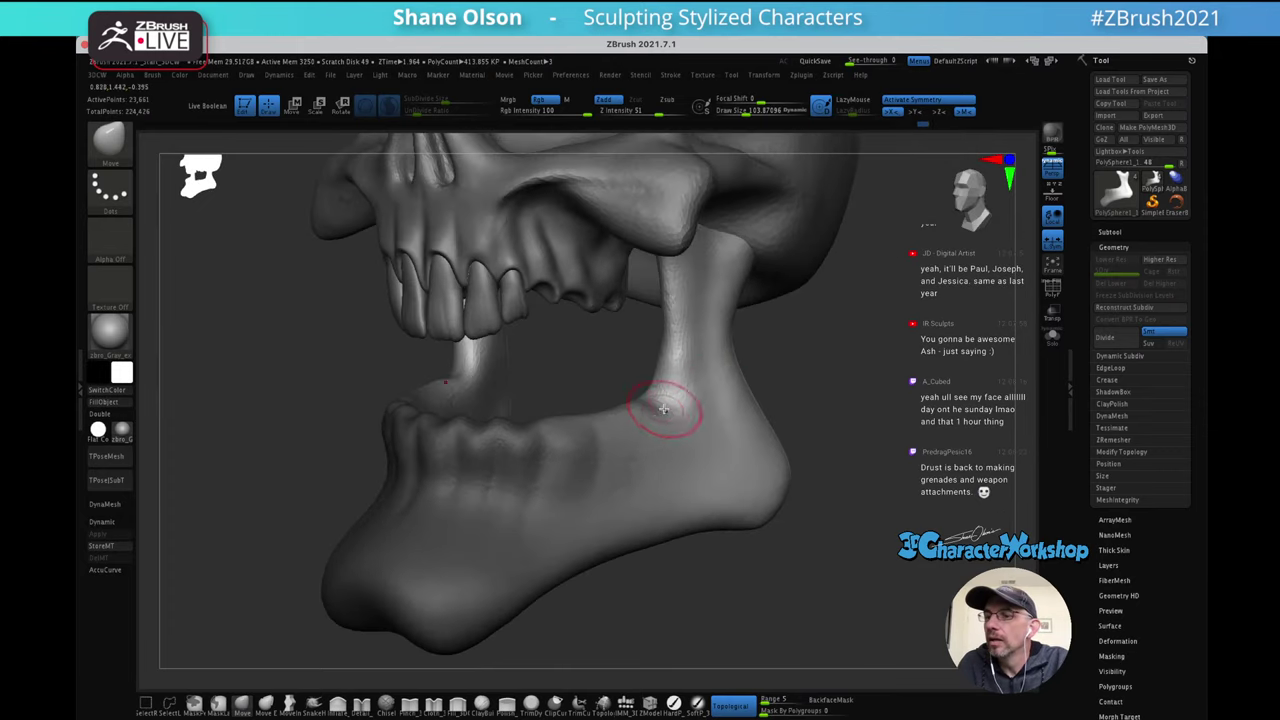
mouse_move(908, 370)
left_mouse_down()
mouse_move(714, 409)
mouse_move(721, 418)
mouse_move(707, 386)
left_mouse_up()
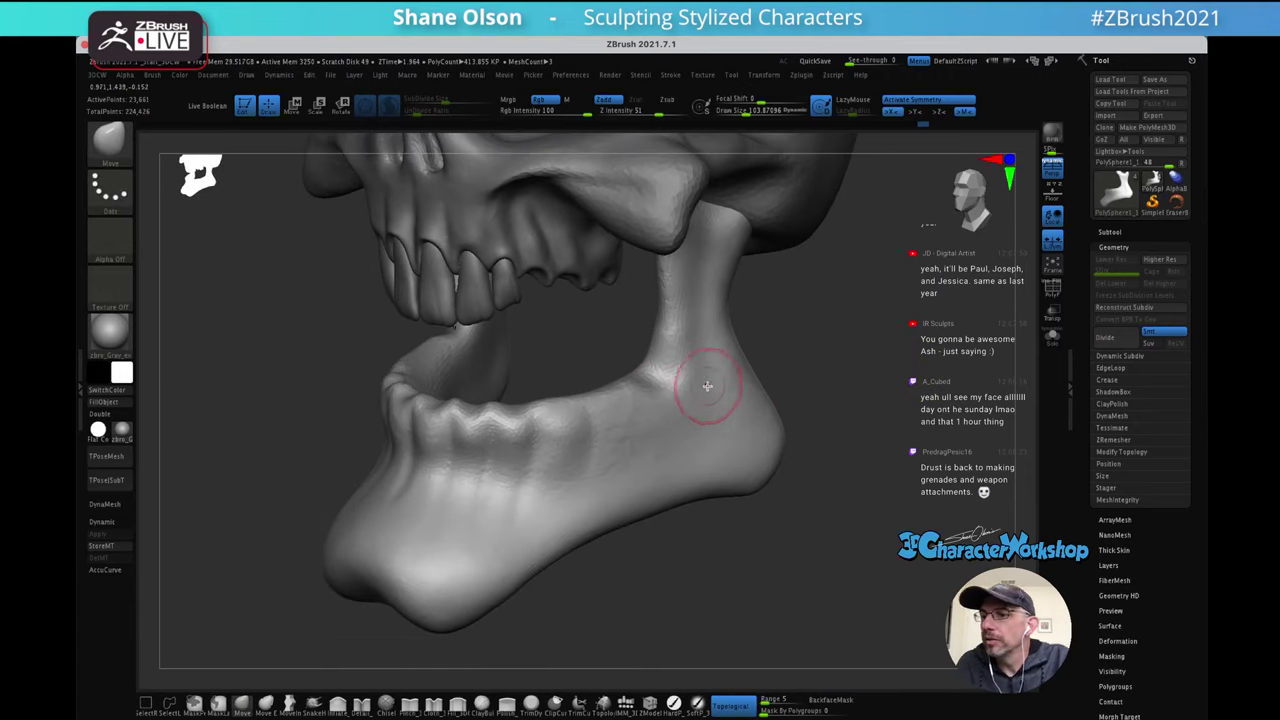
Smooth the junction between the upright arms and the tooth ridge on the outer and inner sides of the jaw
key("shift")
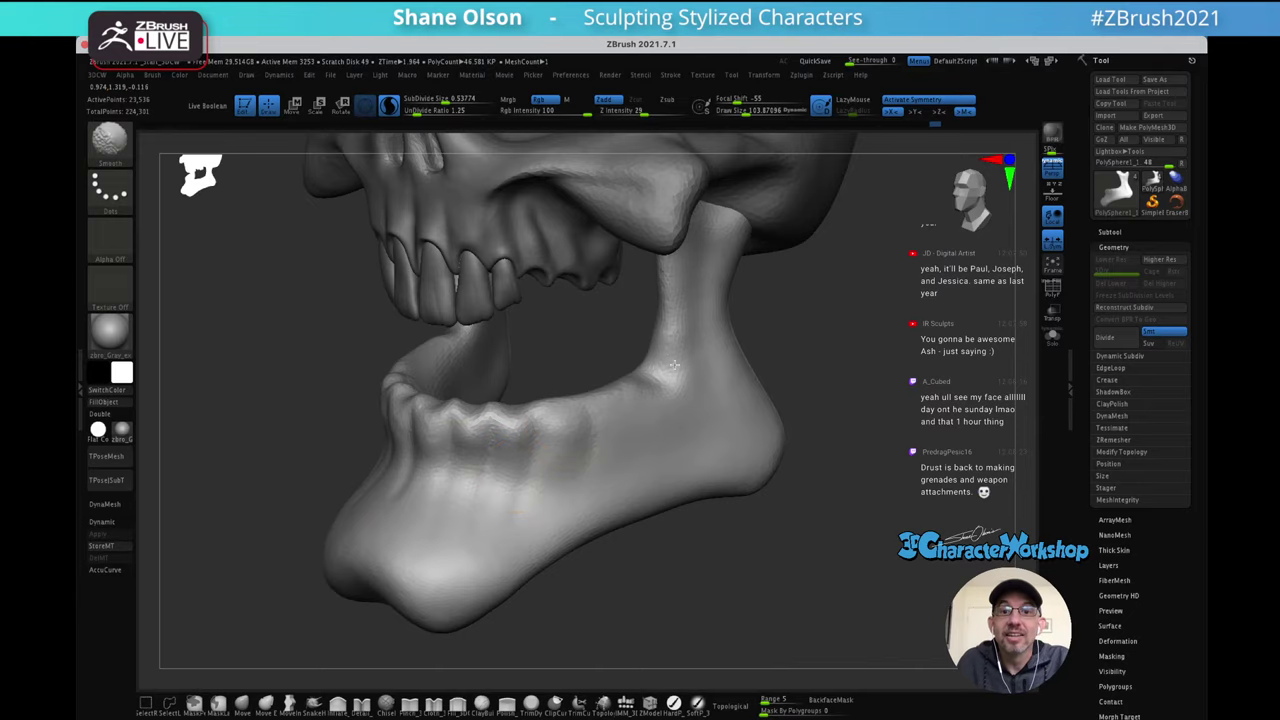
mouse_move(716, 354)
right_mouse_down()
mouse_move(674, 388)
mouse_move(686, 363)
mouse_move(687, 398)
mouse_move(650, 377)
mouse_move(722, 352)
mouse_move(766, 383)
mouse_move(674, 414)
right_mouse_up()
key("shift")
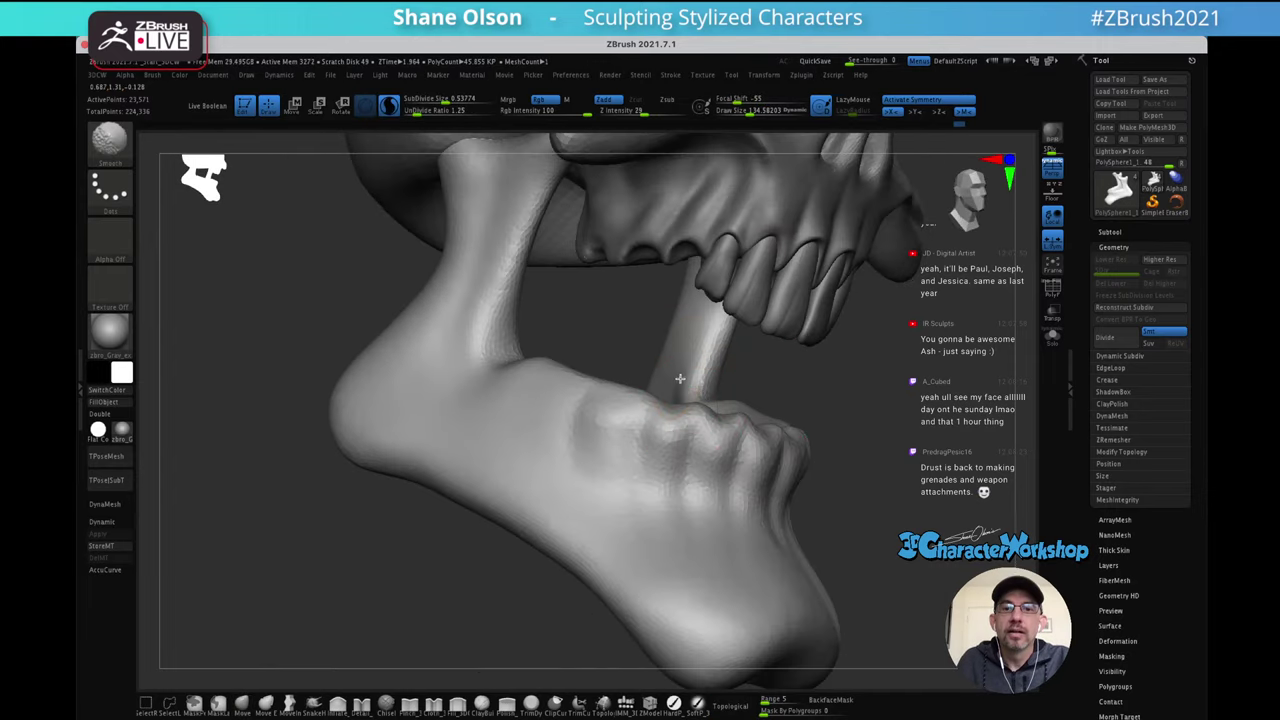
right_click_drag(734, 356, 714, 397)
left_click_drag(714, 397, 677, 386, "shift")
mouse_move(800, 422)
right_mouse_down()
mouse_move(704, 381)
mouse_move(660, 424)
mouse_move(640, 414)
mouse_move(663, 414)
mouse_move(651, 410)
right_mouse_up()
Shape small bumps along the rear upper edge of the tooth ridge with the Move brush at a draw size of about 77
key("bracketleft")
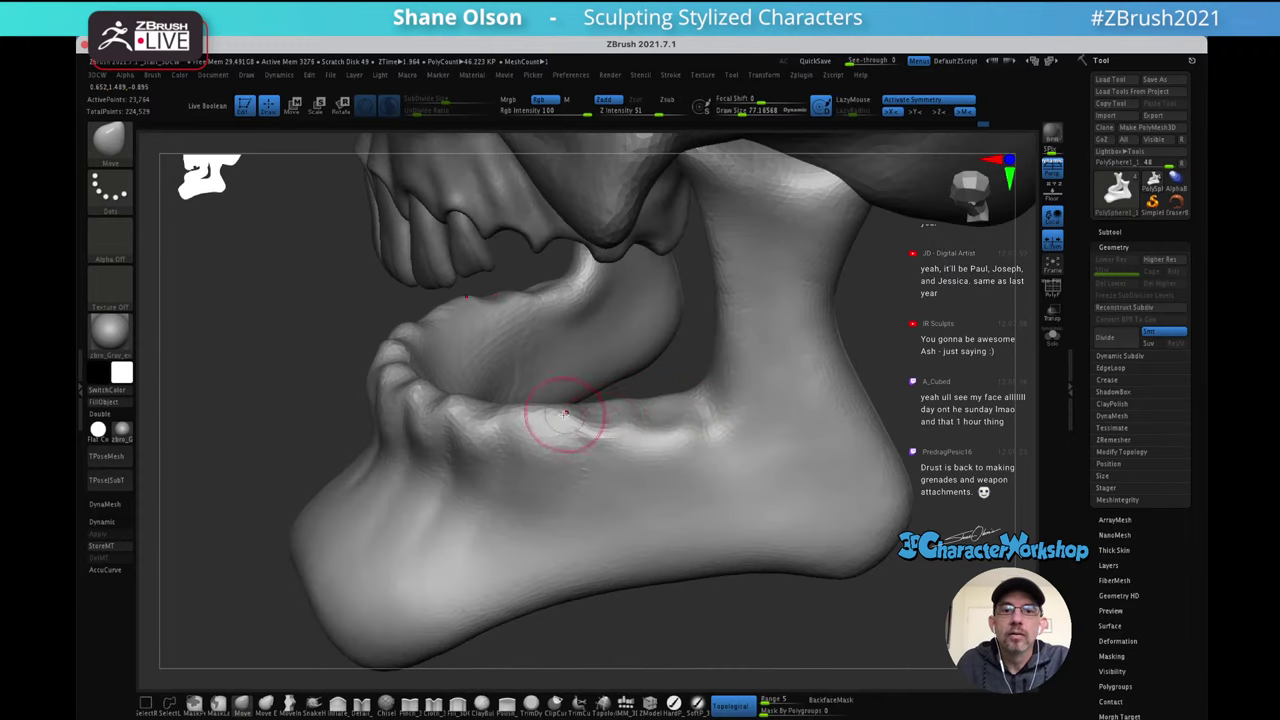
right_click_drag(557, 414, 537, 414)
left_click_drag(535, 413, 665, 411)
right_click_drag(661, 407, 691, 415)
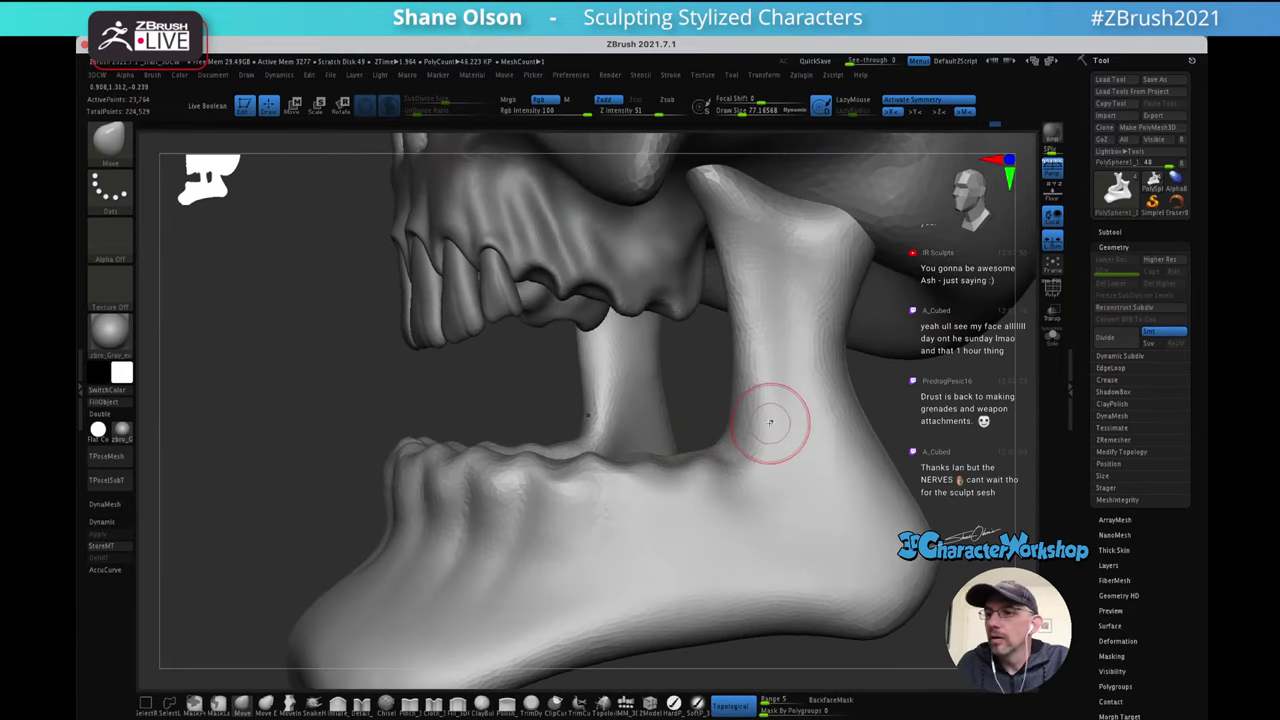
mouse_move(760, 418)
right_mouse_down()
mouse_move(757, 391)
mouse_move(728, 366)
mouse_move(705, 394)
right_mouse_up()
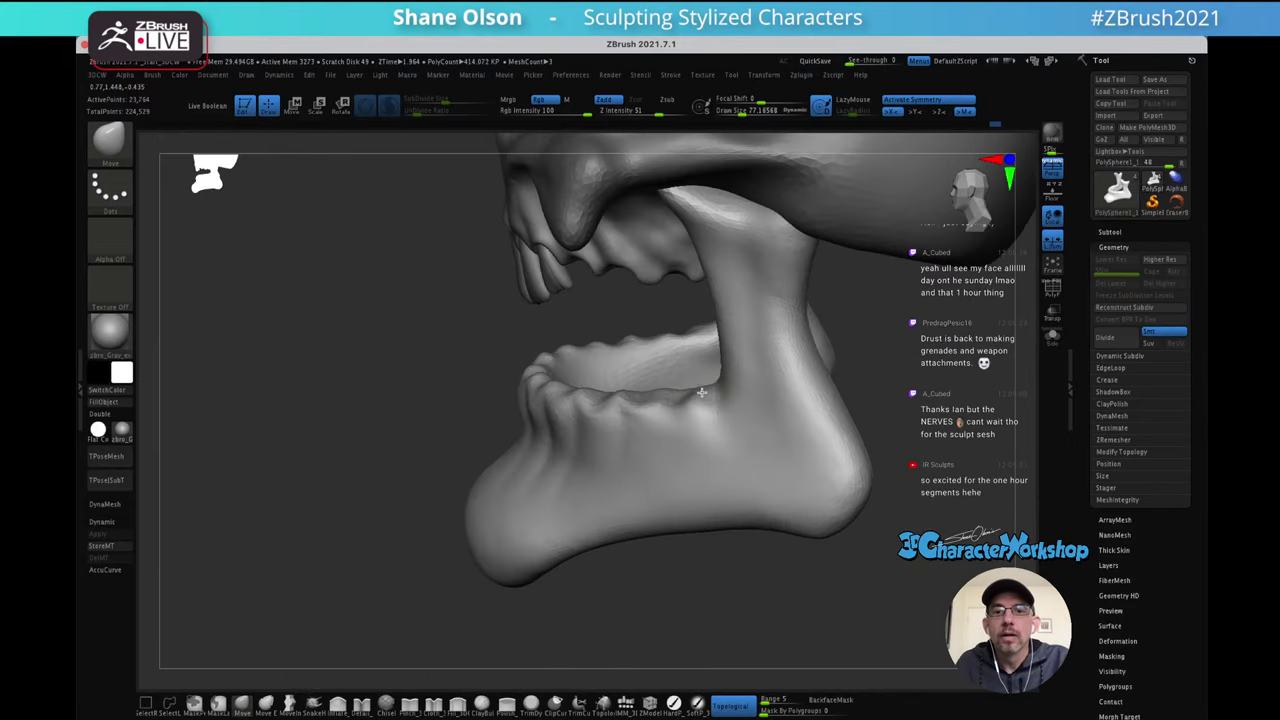
Push the corner between the tooth ridge and upright arm backward with the Move brush at draw sizes of about 140 and 175
key("s")
left_click_drag(722, 398, 732, 400)
right_click_drag(745, 402, 735, 391)
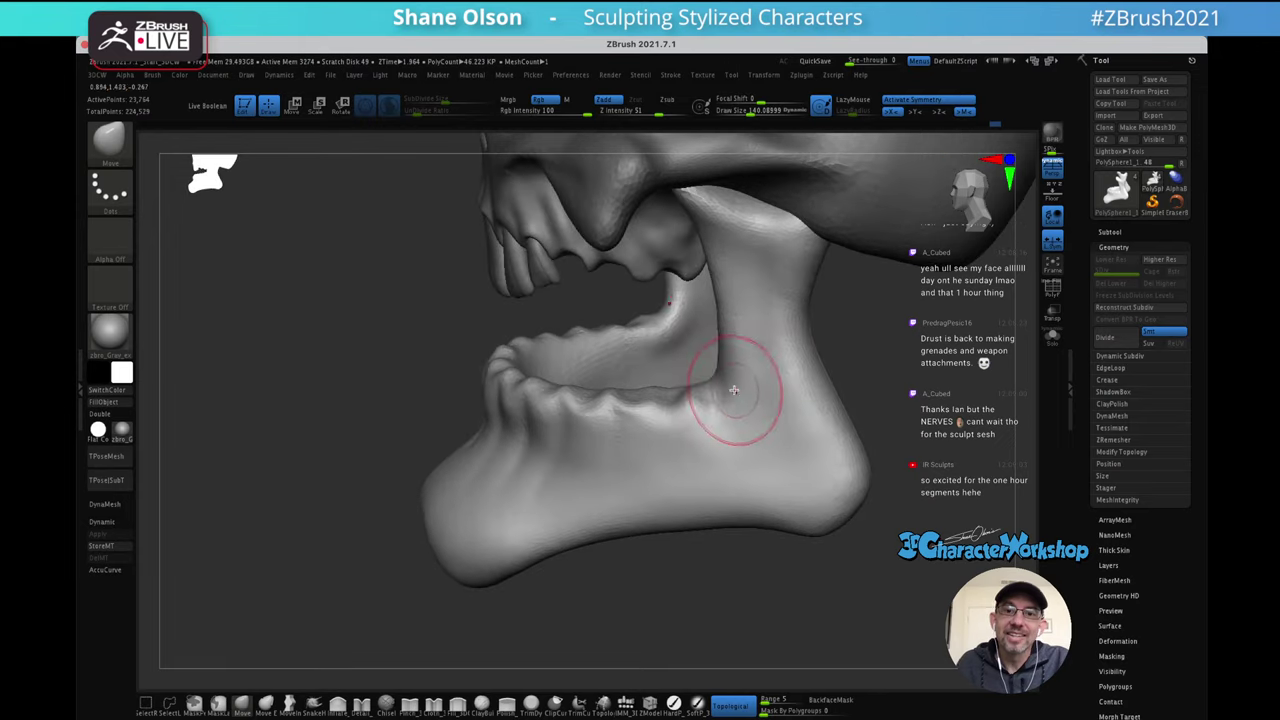
mouse_move(717, 395)
left_mouse_down()
mouse_move(743, 404)
mouse_move(734, 423)
mouse_move(741, 398)
left_mouse_up()
key("s")
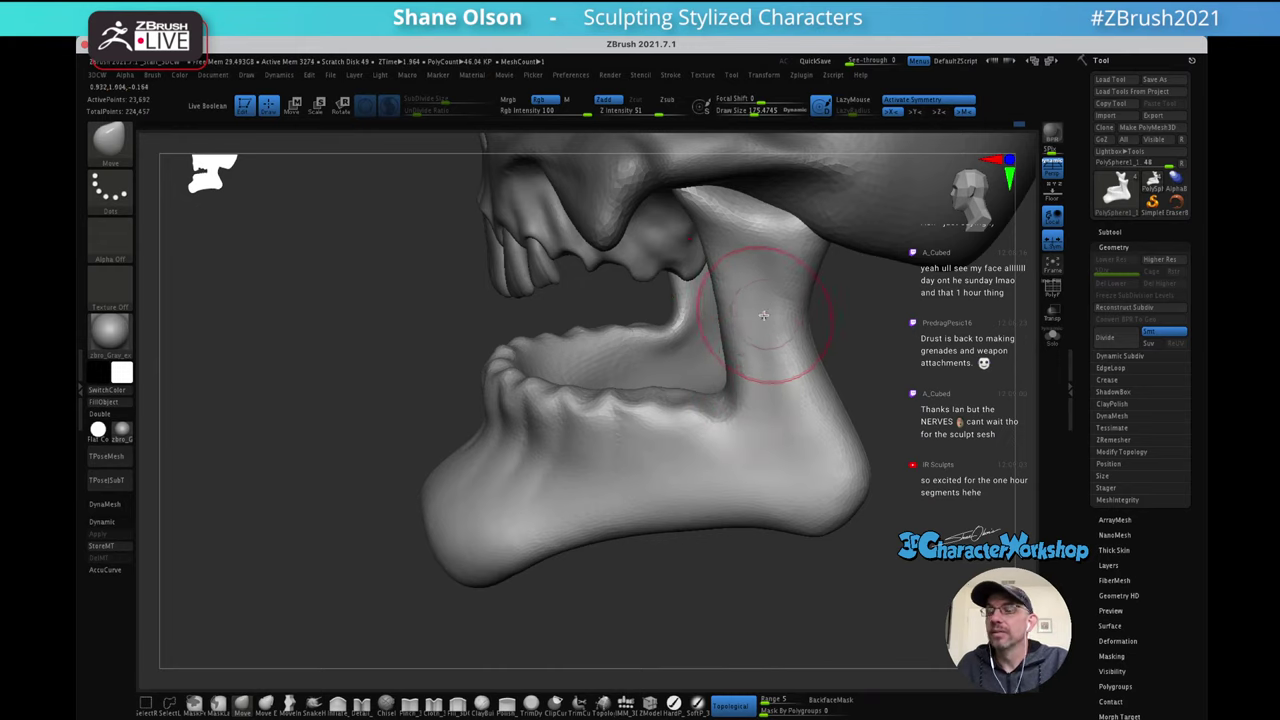
Deepen the notch behind the tooth ridge with the Move brush at a draw size of about 163 and smooth it
right_click_drag(752, 364, 757, 402)
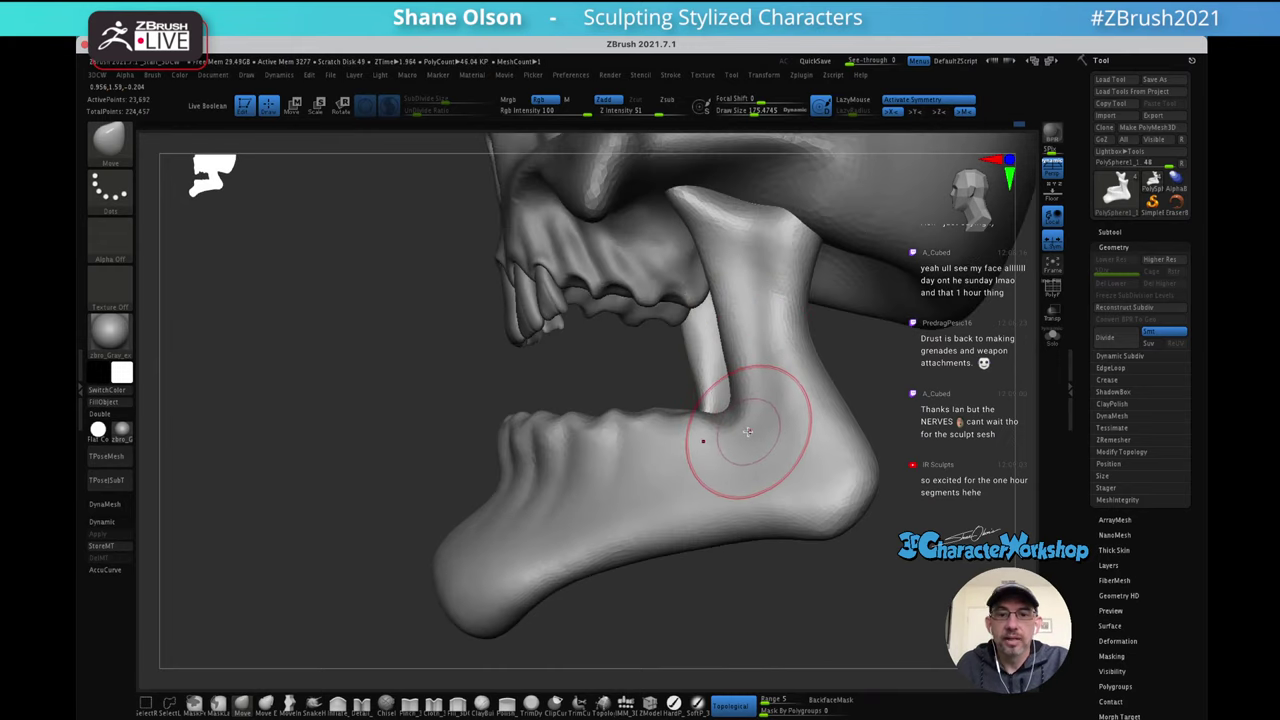
key("s")
left_click_drag(752, 431, 749, 431)
left_click_drag(744, 424, 731, 428)
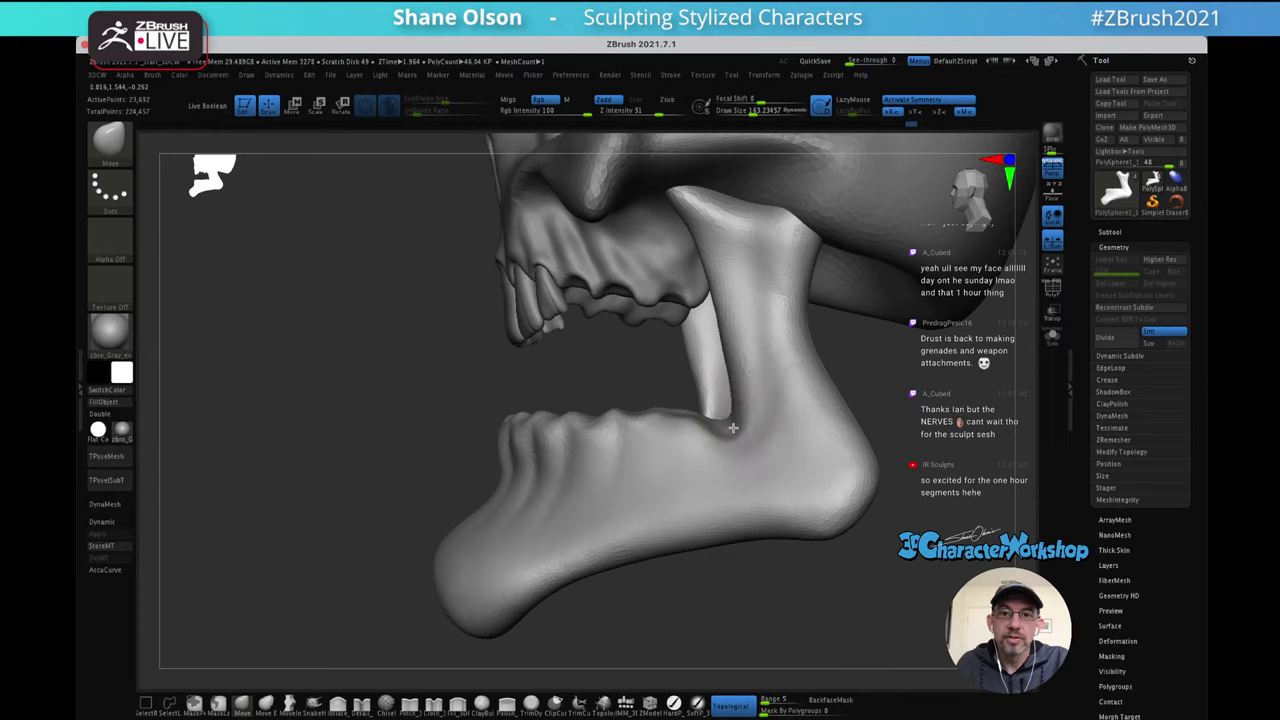
right_click_drag(738, 428, 758, 436)
left_click_drag(740, 430, 738, 446, "shift")
Refine the rear end of the tooth ridge with the Move brush at draw sizes of about 129 and 109
mouse_move(765, 402)
right_mouse_down()
mouse_move(766, 423)
mouse_move(725, 424)
mouse_move(752, 444)
mouse_move(736, 414)
right_mouse_up()
key("s")
left_click_drag(737, 412, 731, 411)
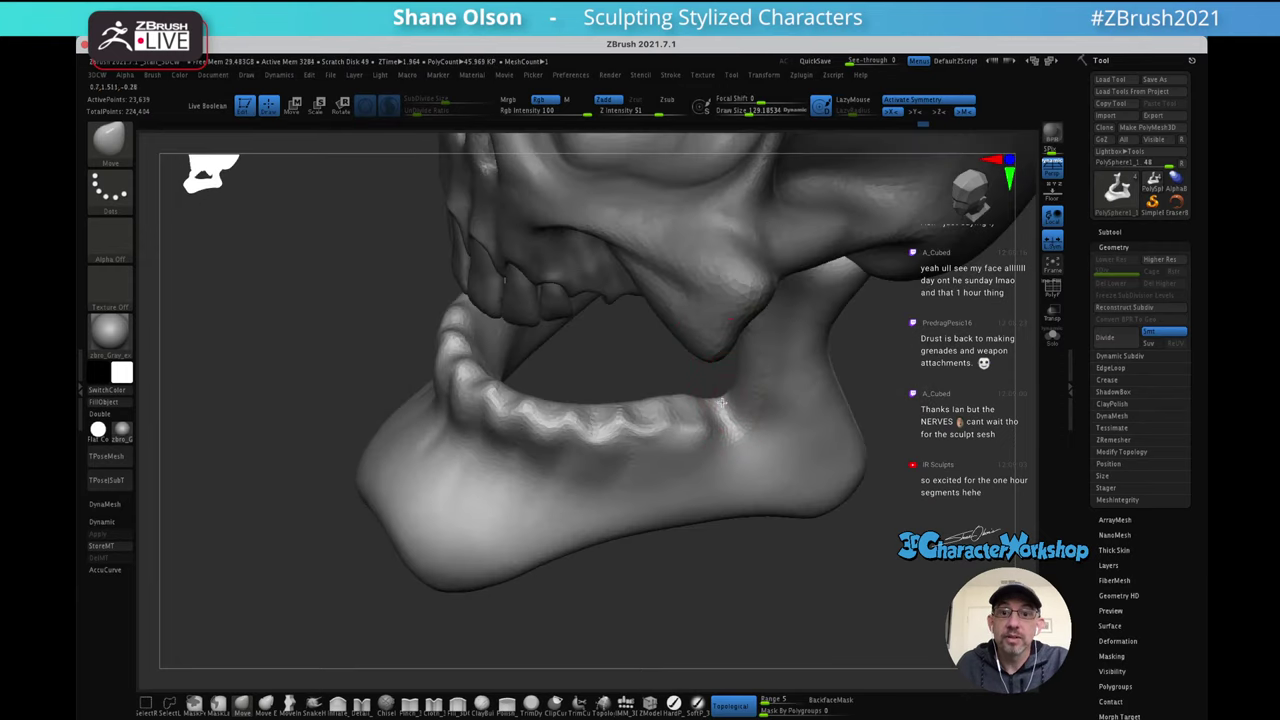
right_click_drag(722, 411, 764, 369)
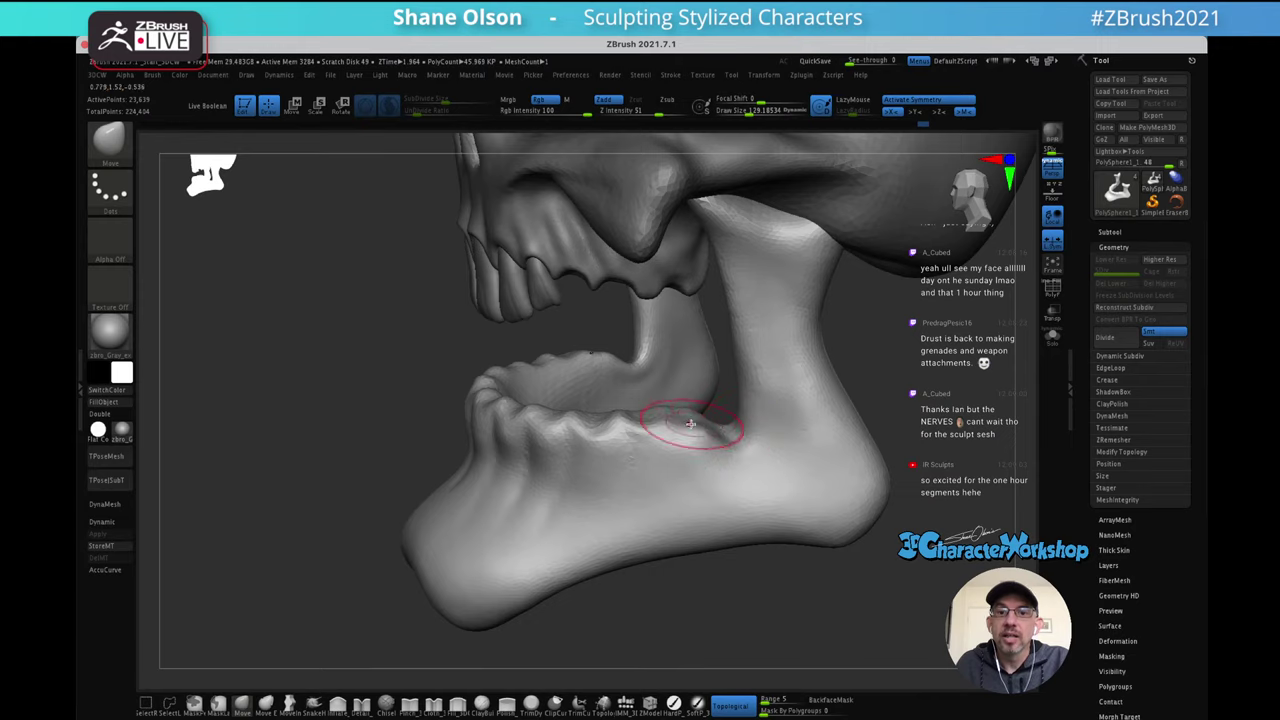
left_click_drag(692, 425, 712, 424)
right_click_drag(725, 427, 720, 381)
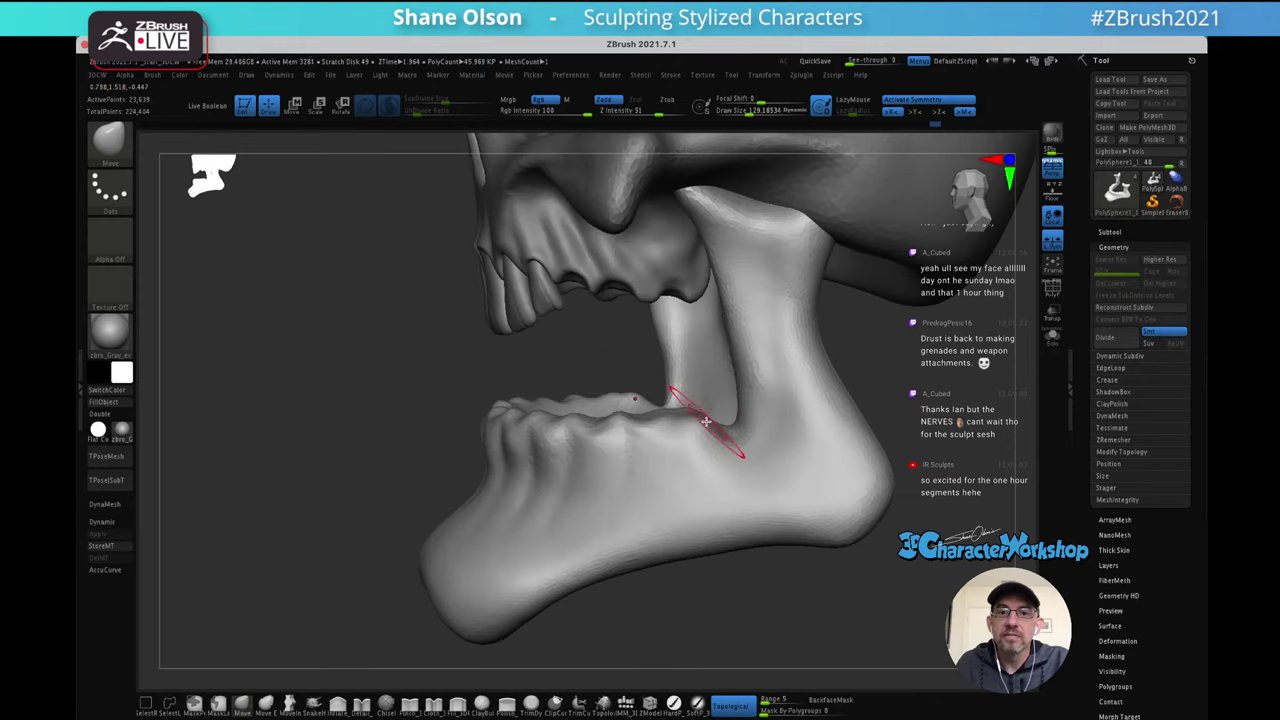
key("bracketleft")
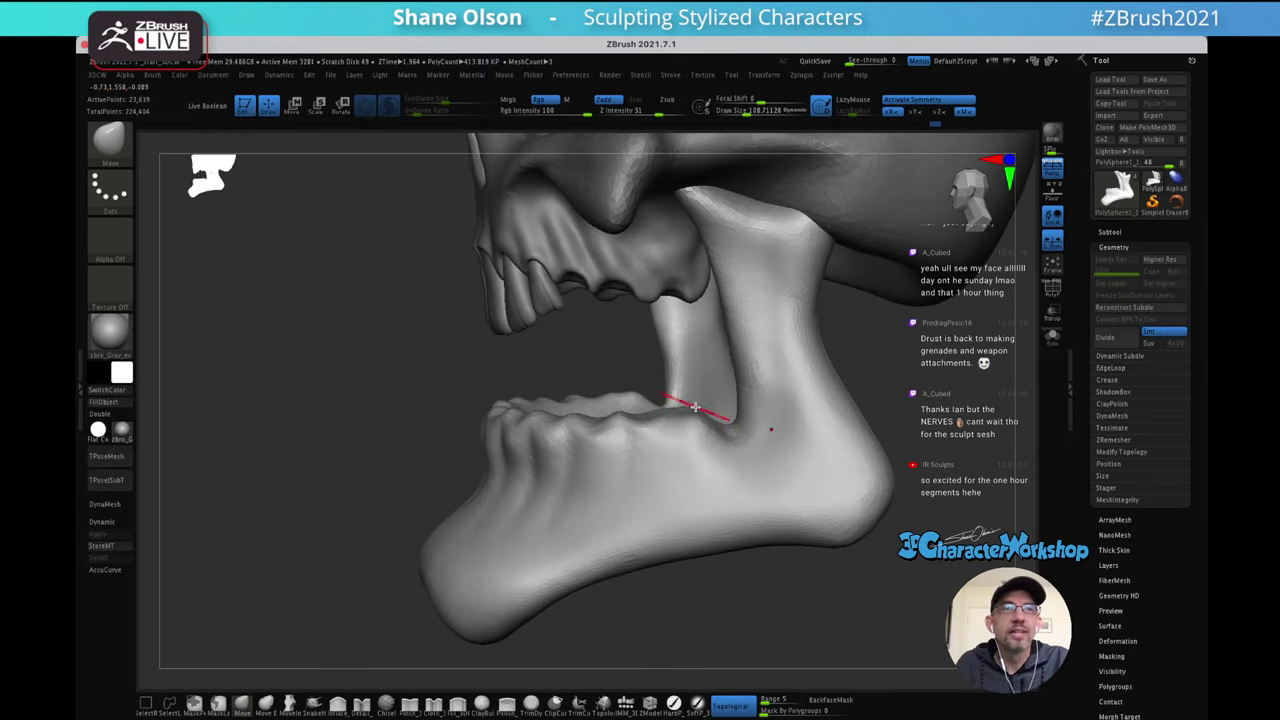
right_click_drag(700, 425, 706, 413)
mouse_move(748, 480)
left_mouse_down()
mouse_move(760, 495)
mouse_move(707, 500)
left_mouse_up()
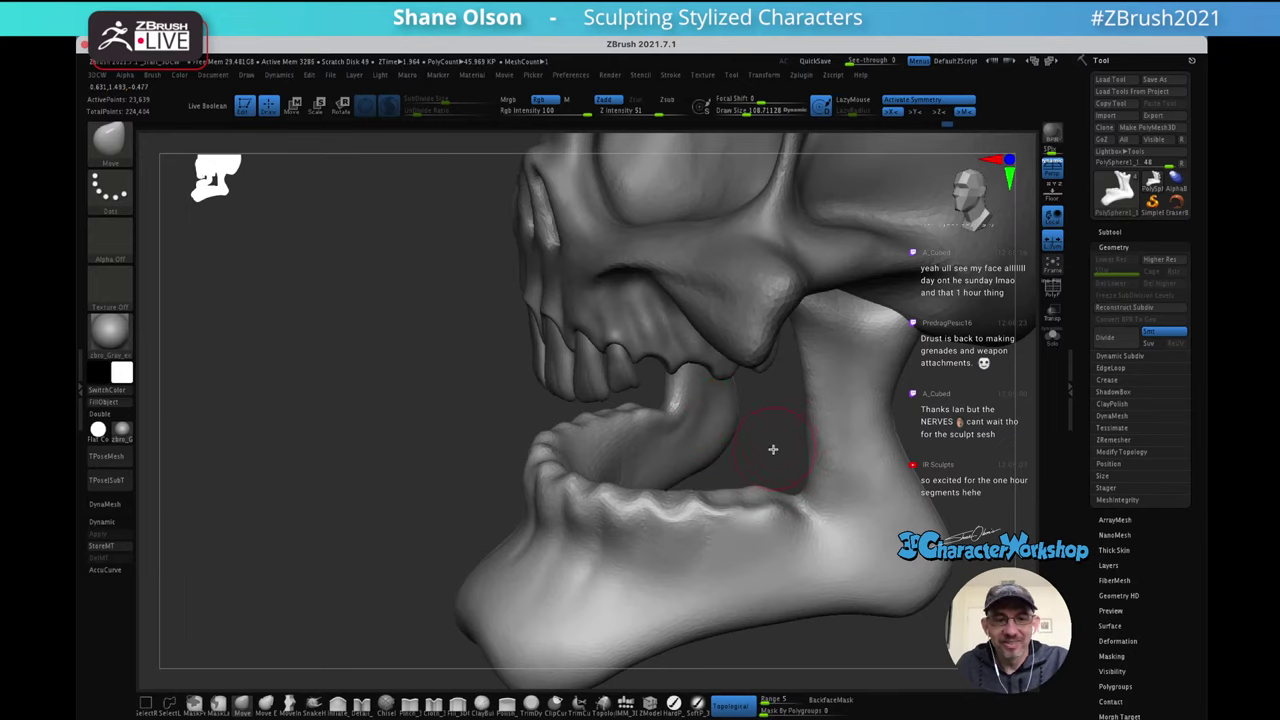
Refine the curve of the lower jaw's upright arms with the Move brush at a draw size of about 314
mouse_move(773, 449)
right_mouse_down()
mouse_move(777, 400)
mouse_move(823, 445)
right_mouse_up()
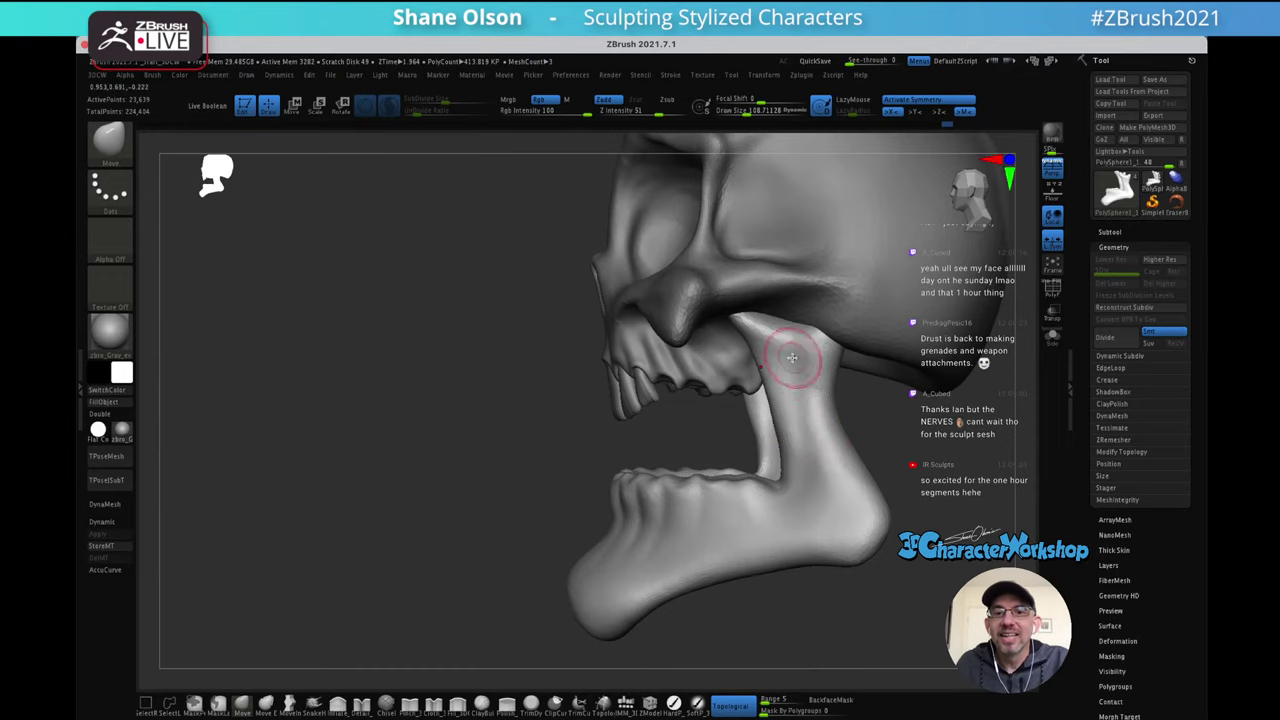
right_click_drag(791, 357, 788, 330)
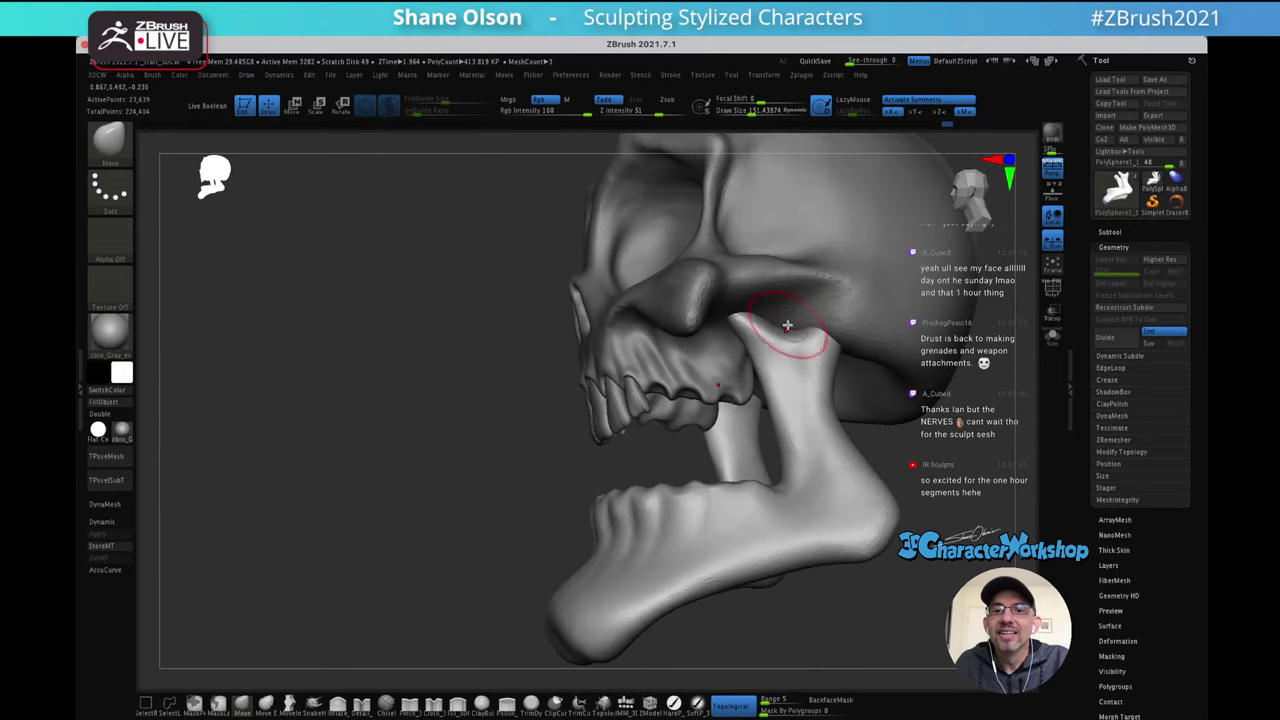
mouse_move(786, 395)
right_mouse_down()
mouse_move(788, 366)
mouse_move(777, 420)
right_mouse_up()
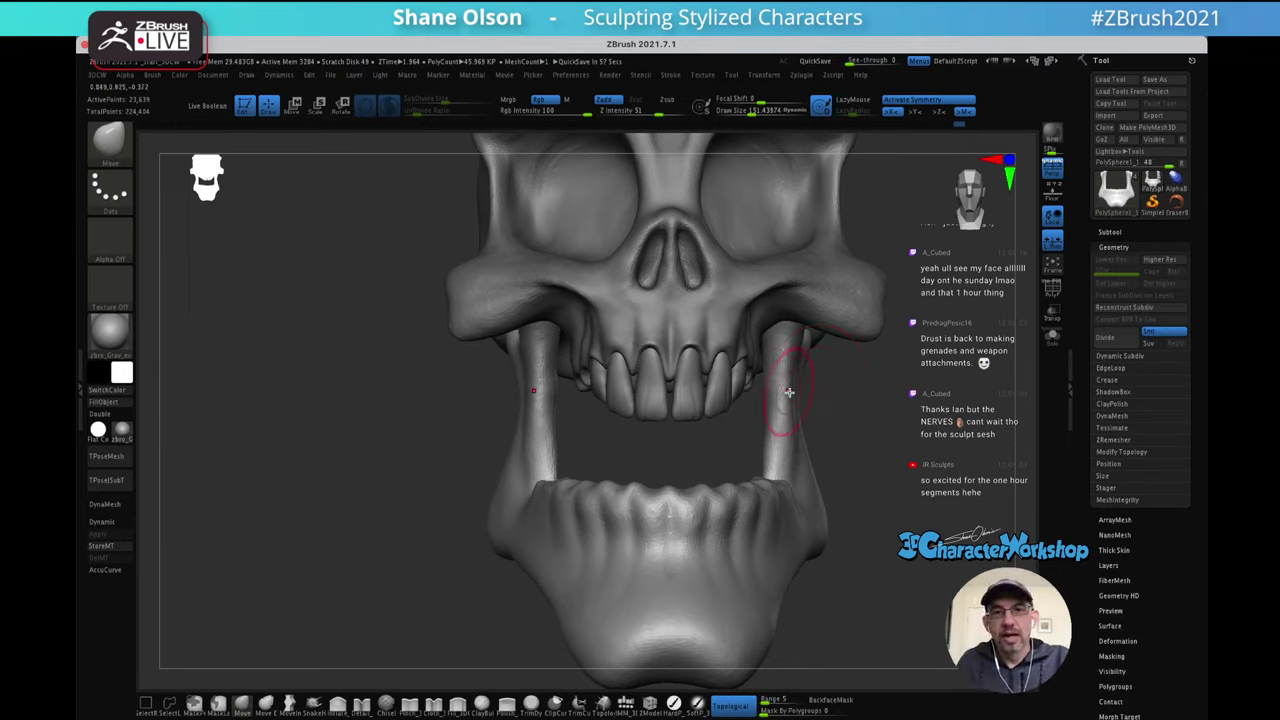
key("s")
left_click_drag(859, 429, 887, 368)
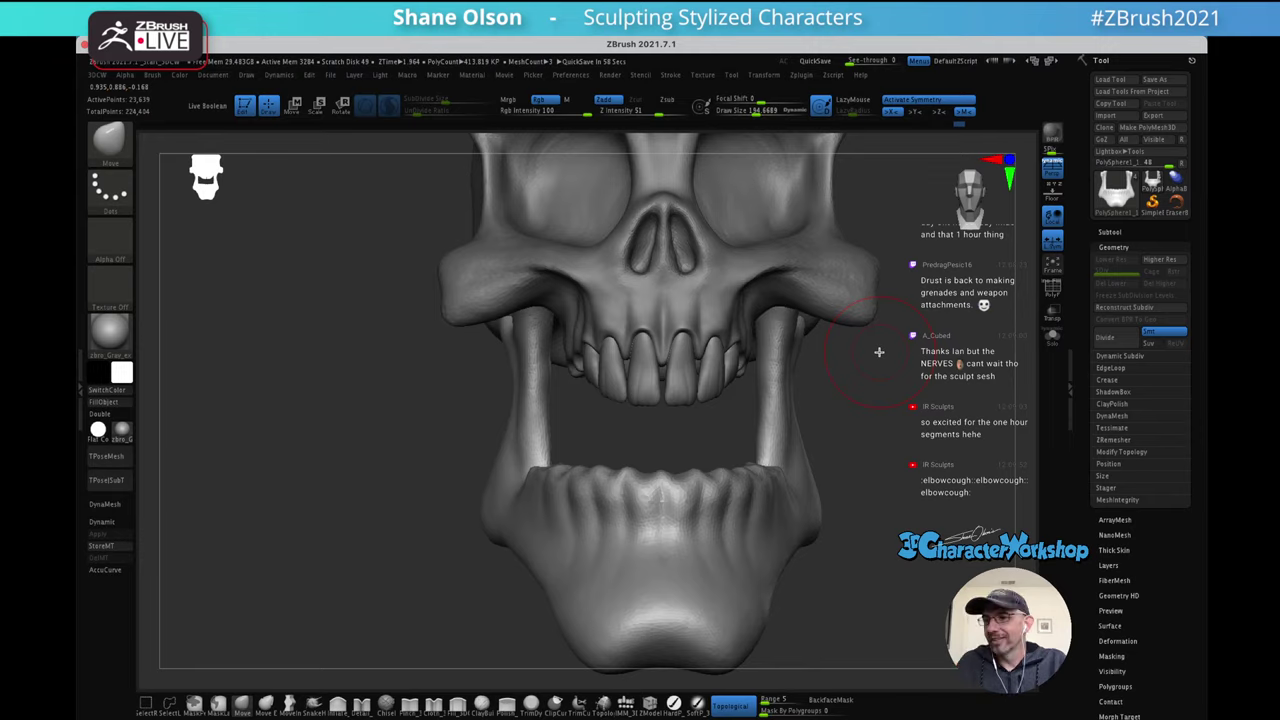
mouse_move(852, 408)
left_mouse_down()
mouse_move(837, 394)
mouse_move(894, 388)
left_mouse_up()
key("s")
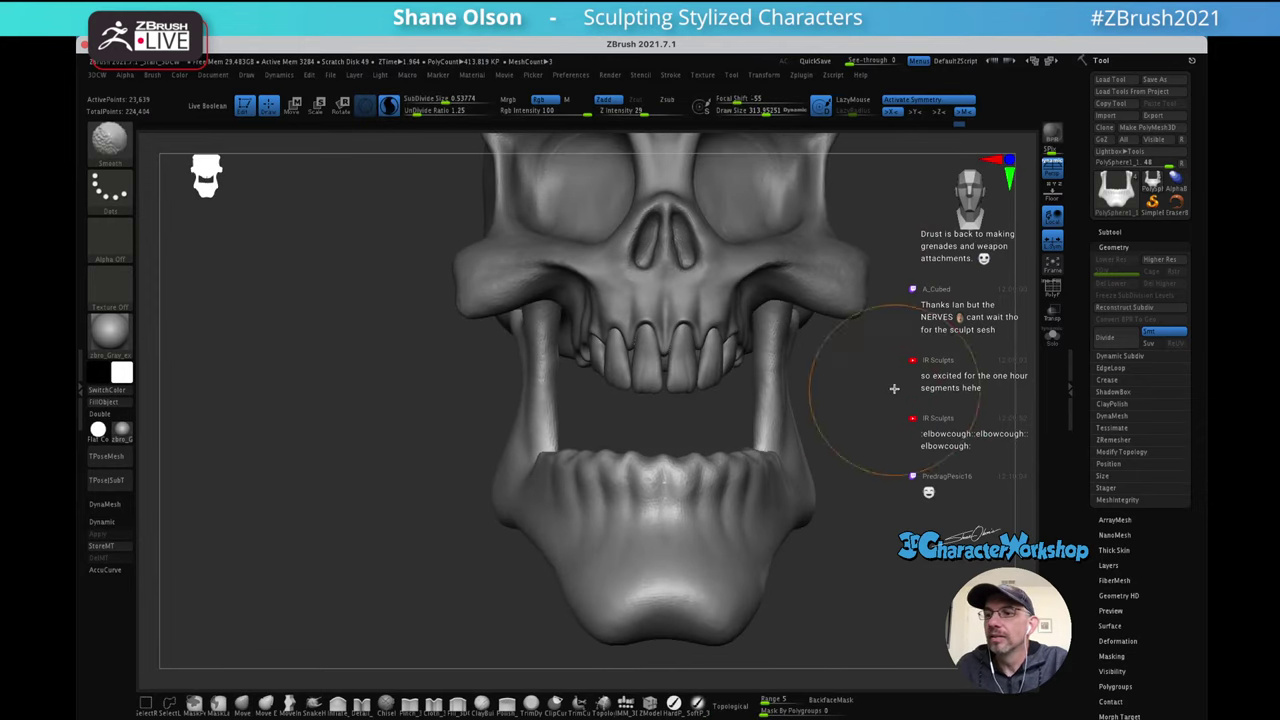
key("b")
key("m")
key("t")
mouse_move(780, 377)
left_mouse_down()
mouse_move(787, 414)
mouse_move(772, 402)
mouse_move(839, 387)
mouse_move(777, 371)
left_mouse_up()
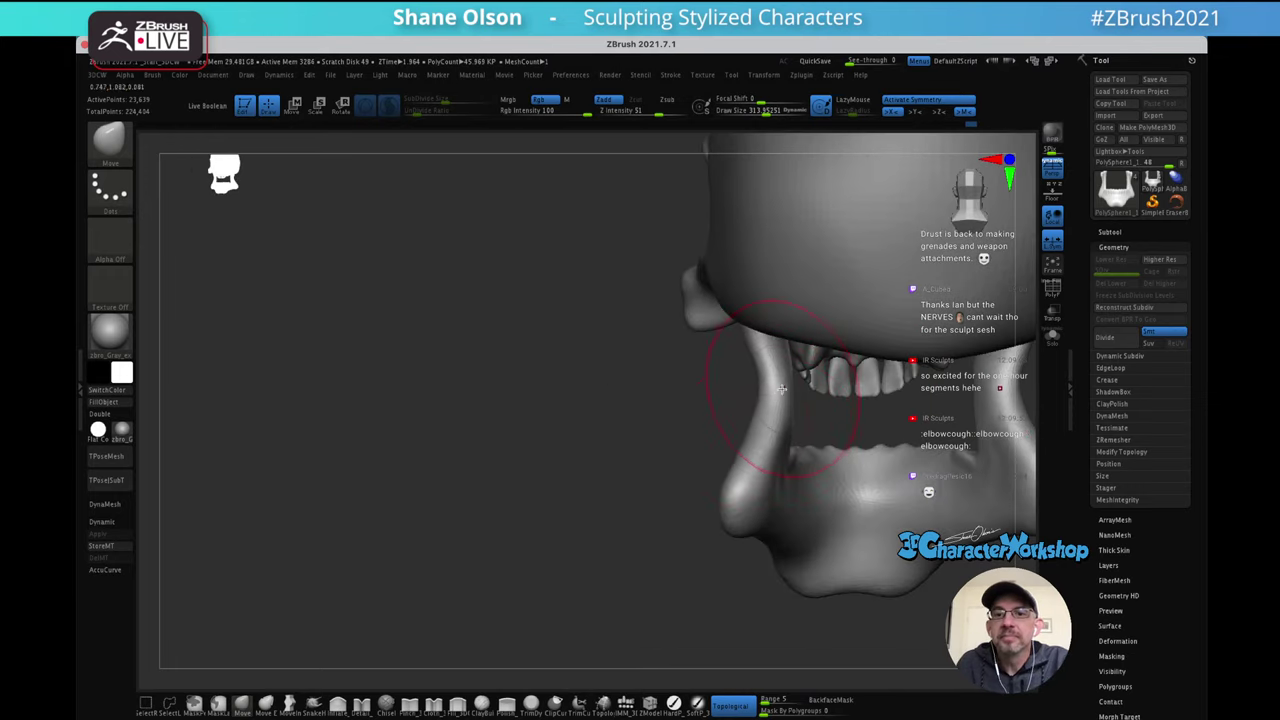
Examine the skull and lower jaw proportions from the back, front and three-quarter views
left_click_drag(666, 420, 833, 378)
mouse_move(836, 379)
right_mouse_down("ctrl")
mouse_move(851, 357)
mouse_move(846, 326)
right_mouse_up("ctrl")
left_click_drag(817, 332, 809, 329)
right_click_drag(885, 410, 851, 409, "ctrl")
right_click_drag(908, 360, 863, 427, "ctrl")
key("s")
left_click_drag(863, 428, 870, 429)
right_click_drag(884, 430, 873, 431)
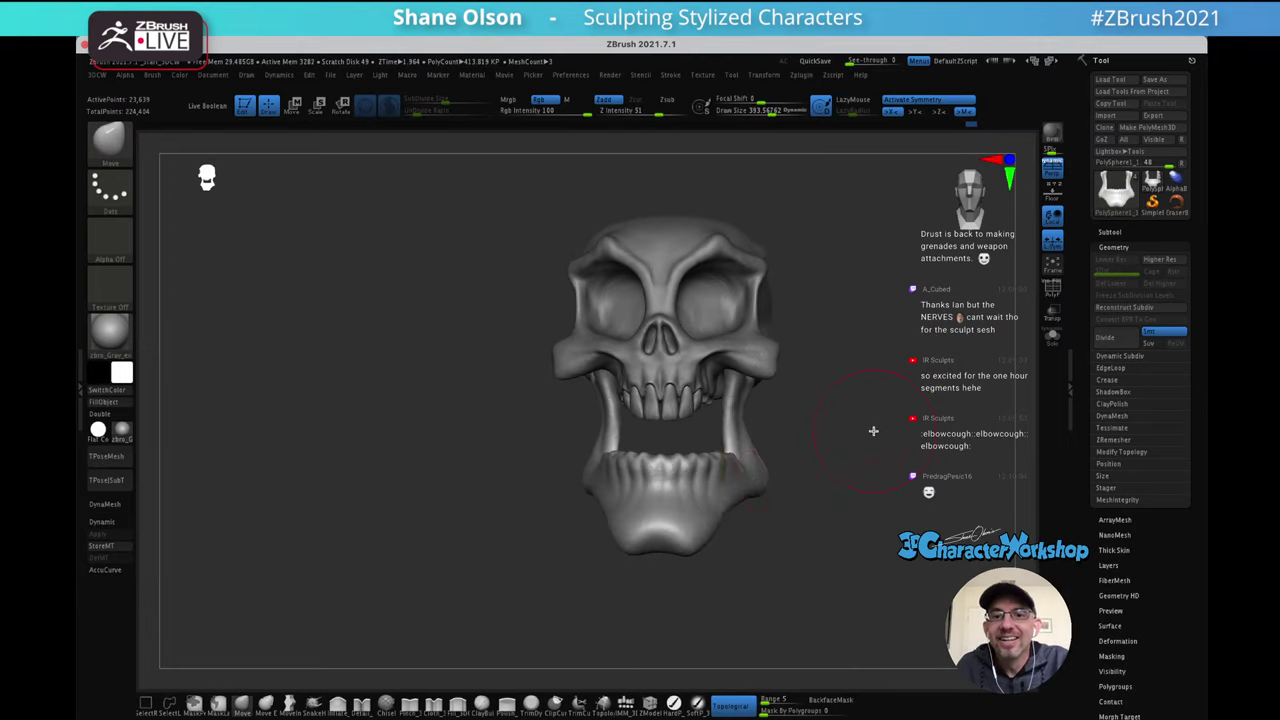
left_click_drag(823, 429, 864, 366)
mouse_move(866, 406)
right_mouse_down("ctrl")
mouse_move(877, 366)
mouse_move(857, 457)
mouse_move(853, 372)
mouse_move(871, 371)
mouse_move(868, 420)
right_mouse_up("ctrl")
left_click_drag(867, 419, 874, 415)
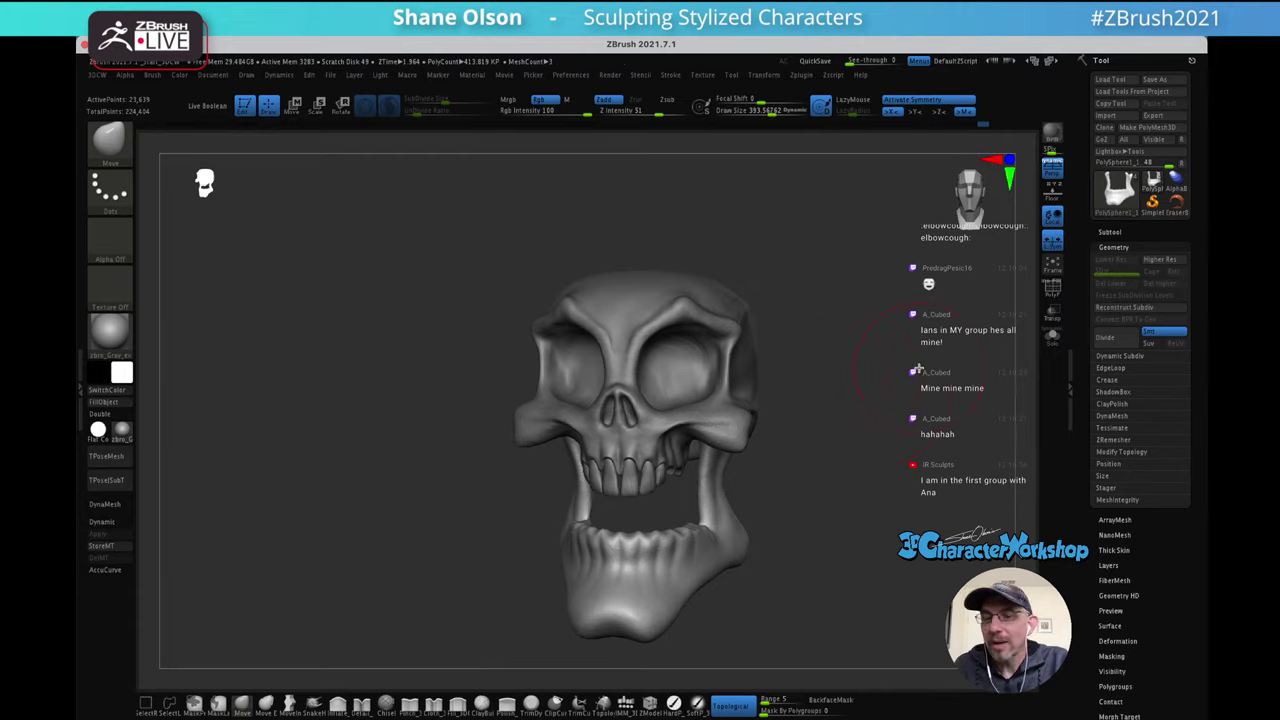
mouse_move(858, 365)
left_mouse_down()
mouse_move(845, 351)
mouse_move(857, 340)
mouse_move(868, 375)
left_mouse_up()
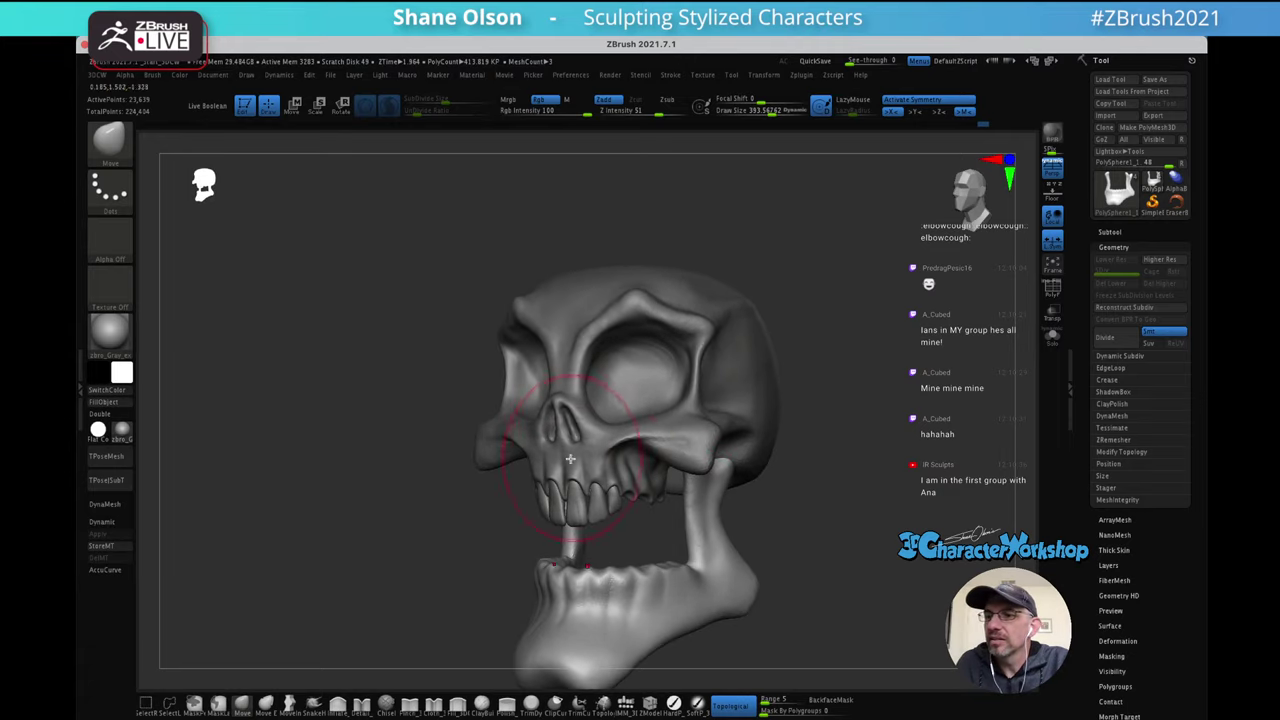
mouse_move(514, 486)
left_mouse_down()
mouse_move(491, 491)
mouse_move(491, 480)
left_mouse_up()
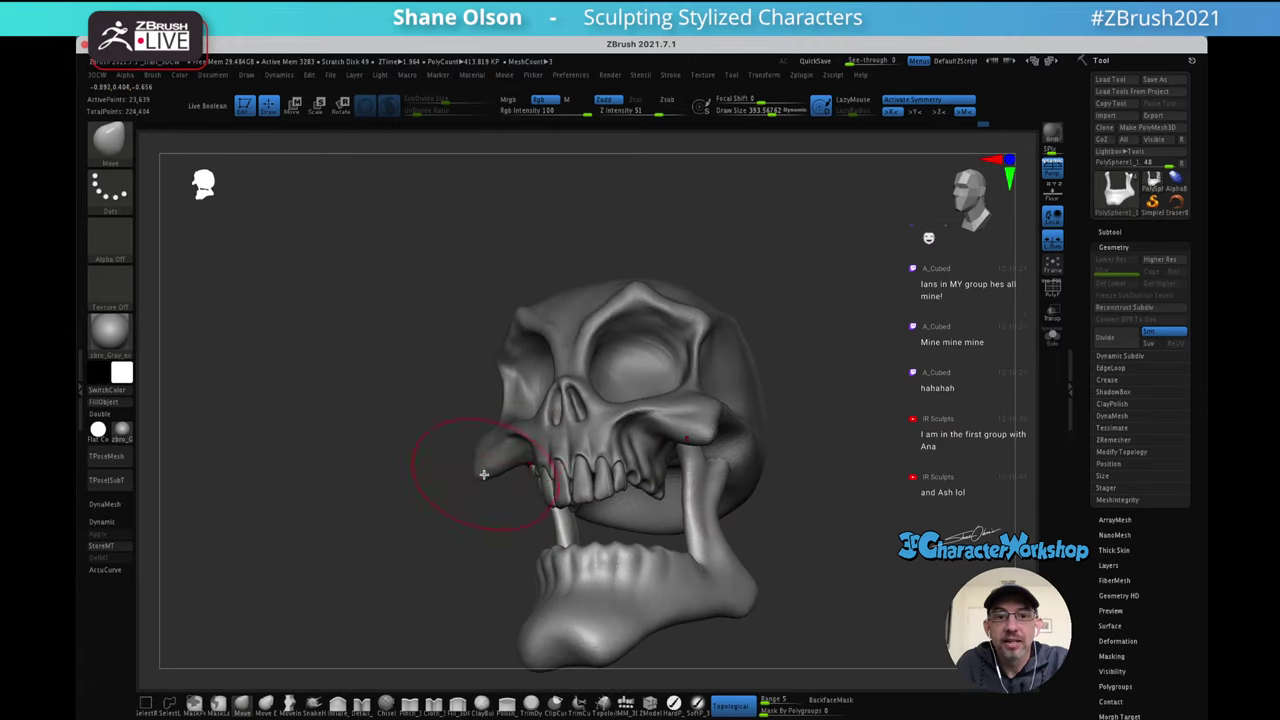
Select the skull and adjust the cheekbone ends from the front with the Move brush
left_click(709, 414, "alt")
left_click_drag(821, 384, 603, 400)
mouse_move(498, 430)
left_mouse_down()
mouse_move(533, 368)
mouse_move(514, 391)
mouse_move(532, 394)
mouse_move(505, 391)
mouse_move(526, 392)
mouse_move(509, 480)
mouse_move(536, 434)
left_mouse_up()
key("s")
left_click_drag(894, 290, 907, 318)
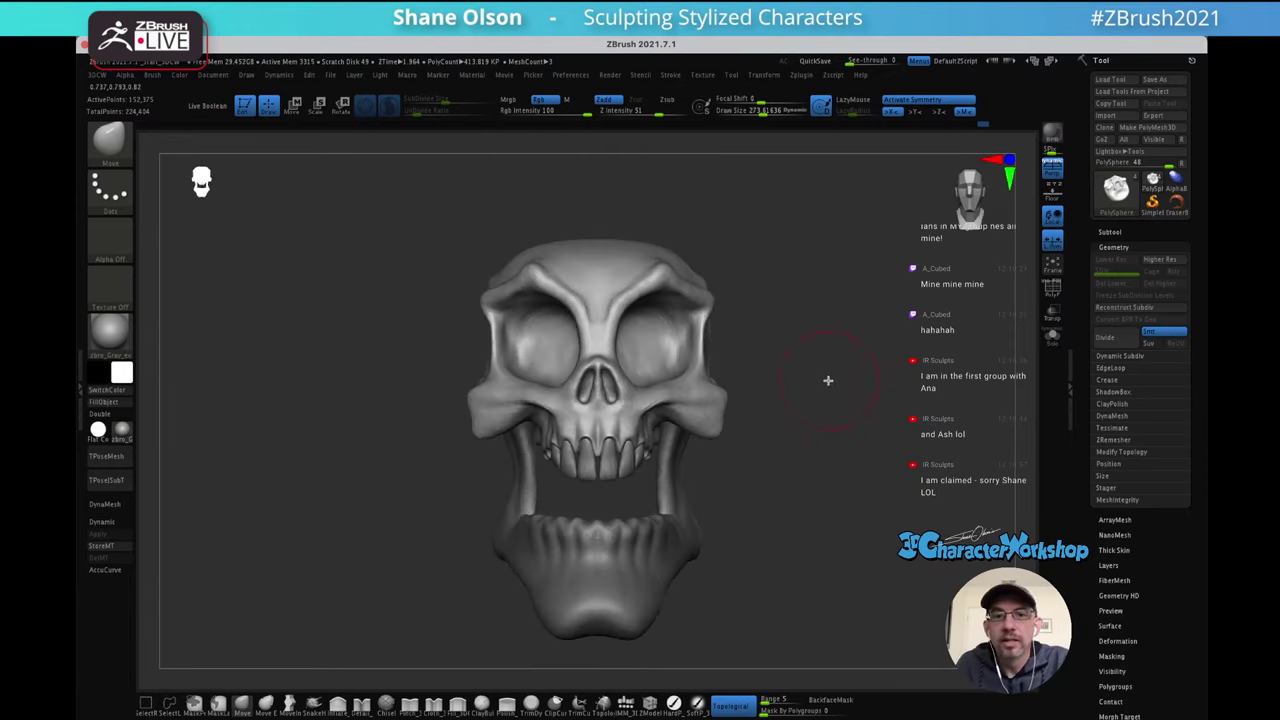
Reshape the cheekbone tip from the side with the Move brush at a draw size of about 274
mouse_move(826, 377)
left_mouse_down()
mouse_move(846, 337)
mouse_move(811, 317)
left_mouse_up()
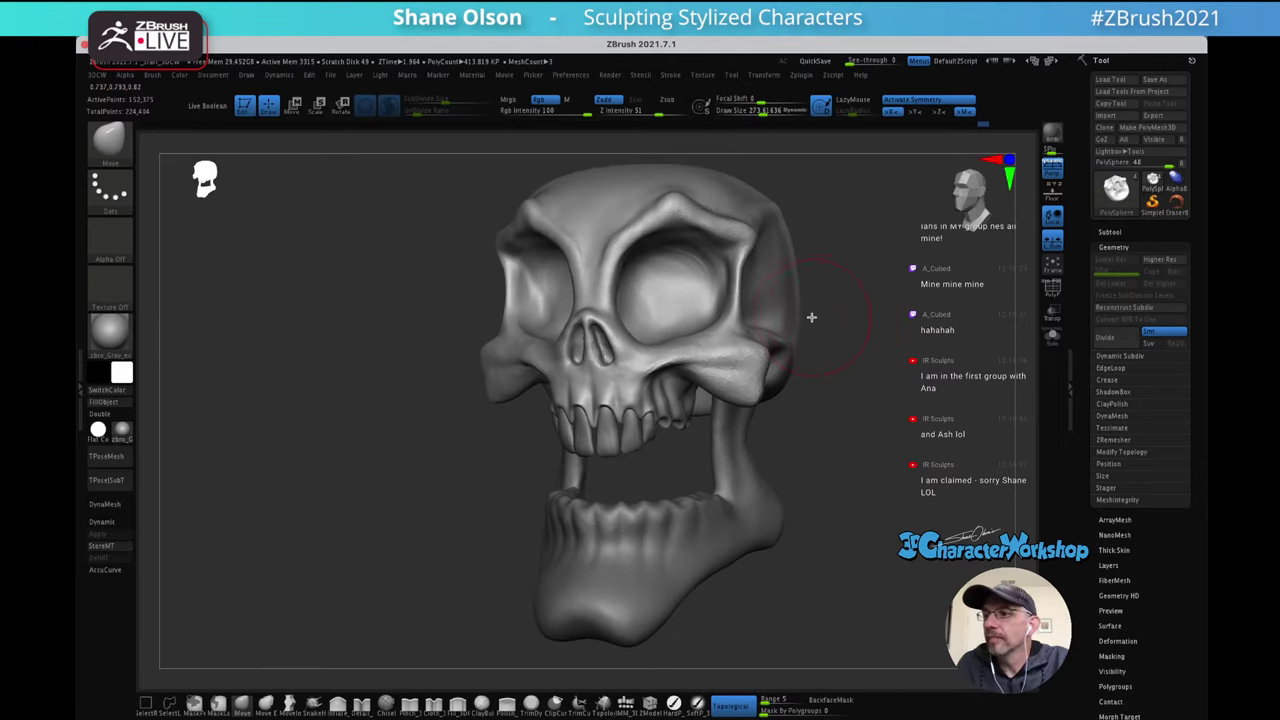
right_click_drag(802, 299, 738, 305)
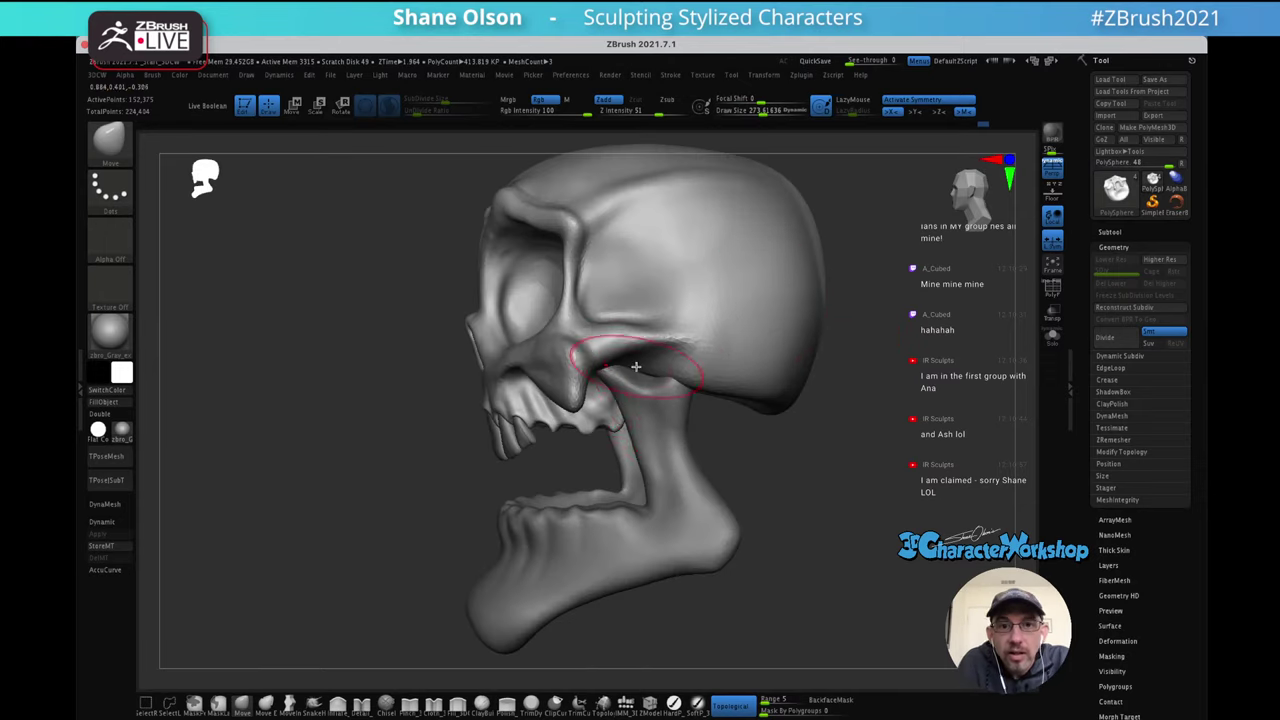
right_click_drag(638, 366, 625, 336)
left_click_drag(625, 337, 572, 393)
key("s")
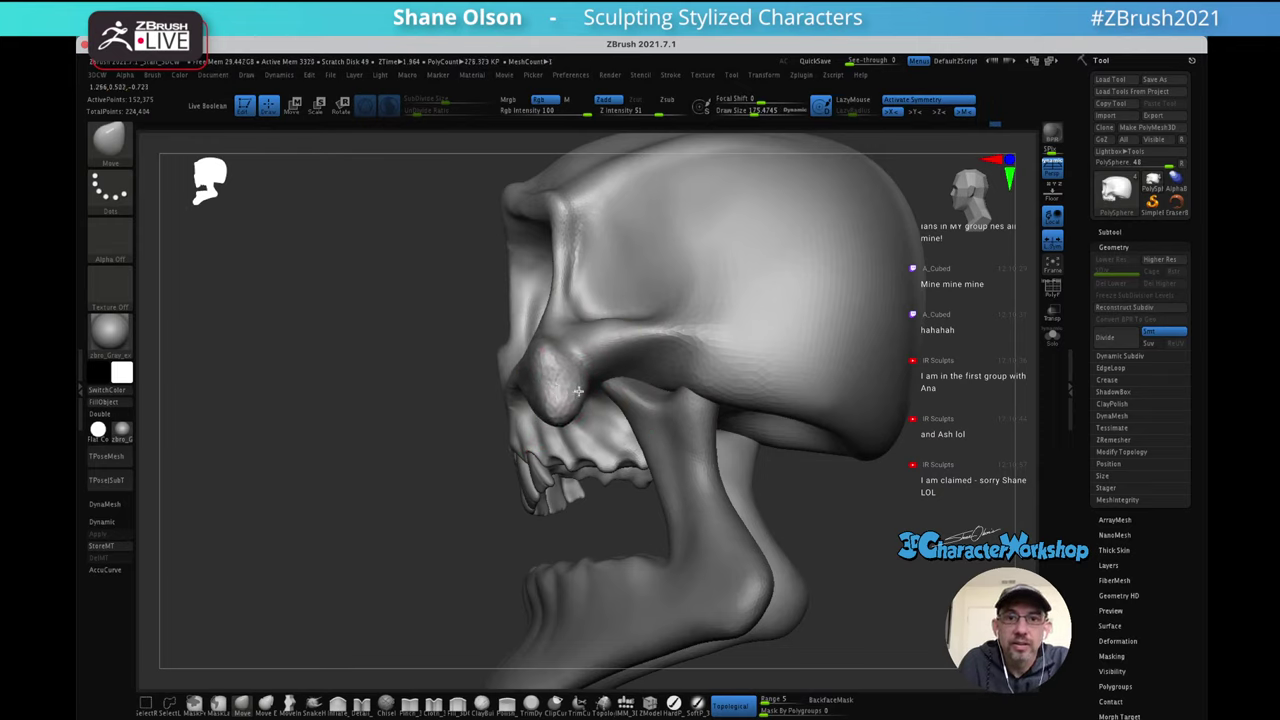
Smooth the cheekbone's outer end and refine its front silhouette with the Move brush at a draw size of about 215
right_click_drag(608, 335, 640, 335)
key("s")
mouse_move(614, 381)
left_mouse_down()
mouse_move(660, 405)
mouse_move(609, 386)
left_mouse_up()
key("s")
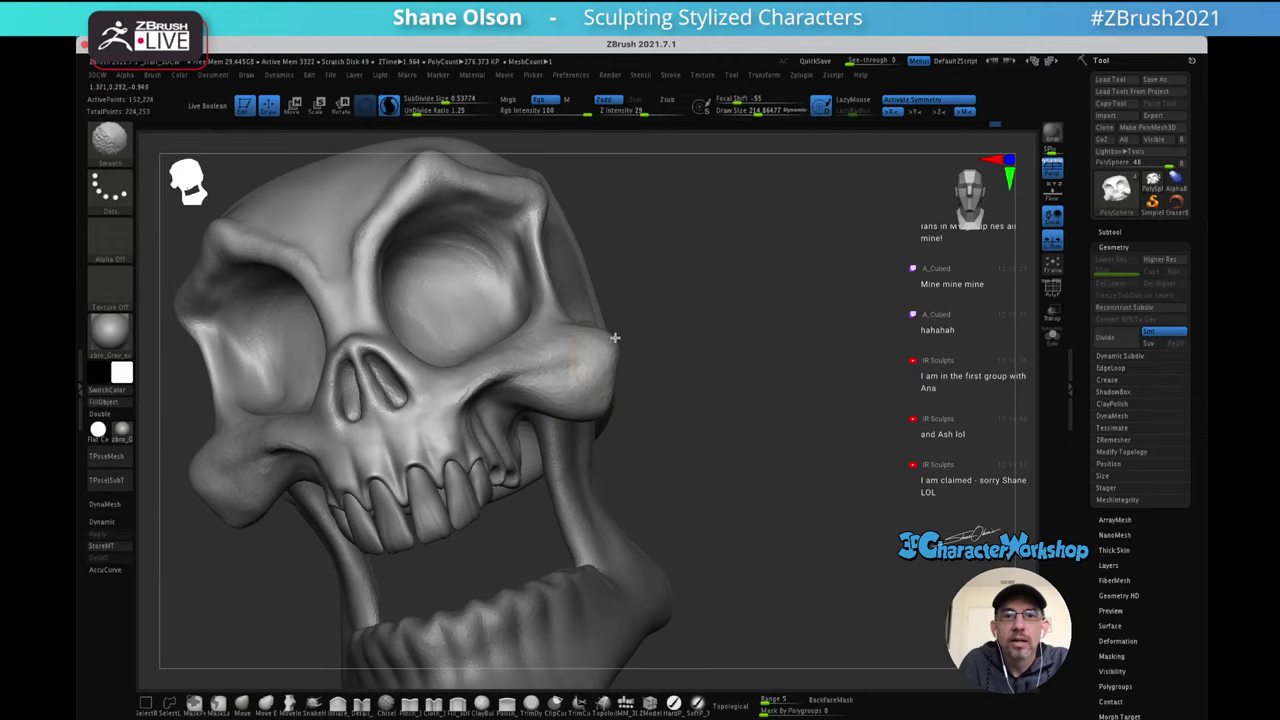
left_click_drag(615, 338, 618, 334, "shift")
mouse_move(718, 331)
left_mouse_down("shift")
mouse_move(610, 319)
mouse_move(604, 340)
left_mouse_up("shift")
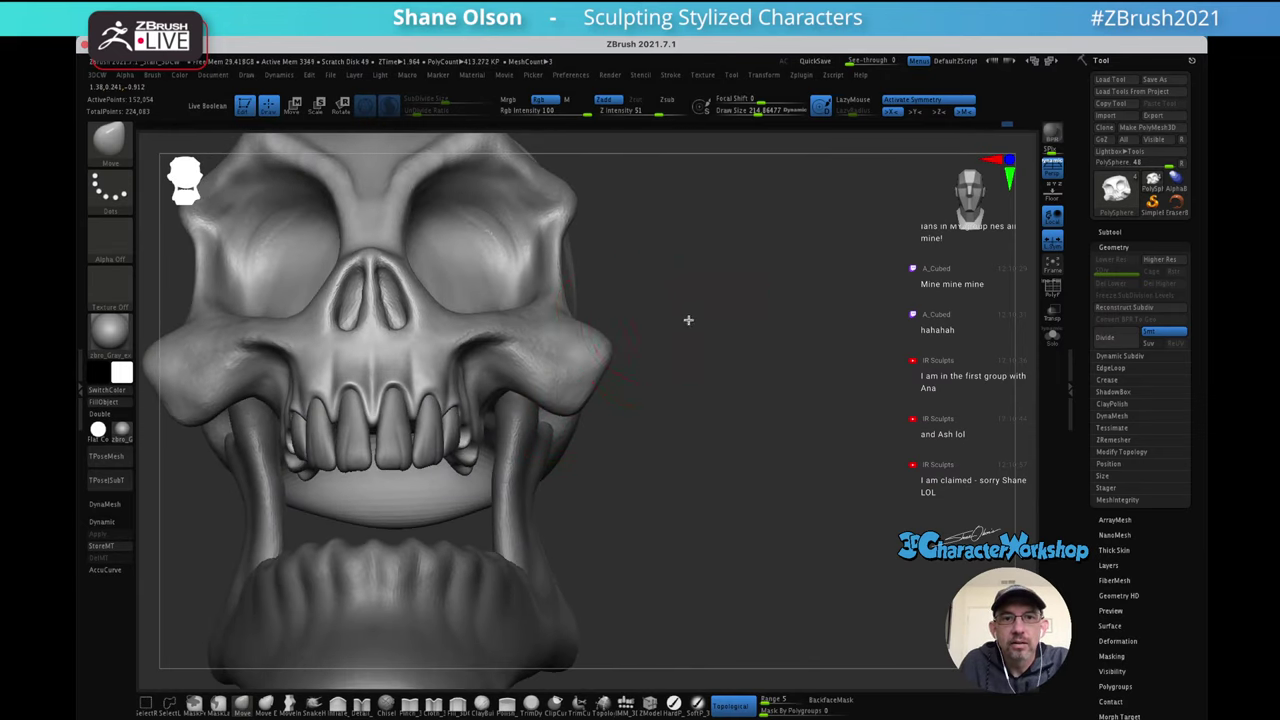
left_click_drag(686, 317, 607, 344)
mouse_move(607, 344)
right_mouse_down()
mouse_move(651, 357)
mouse_move(756, 345)
mouse_move(745, 322)
right_mouse_up()
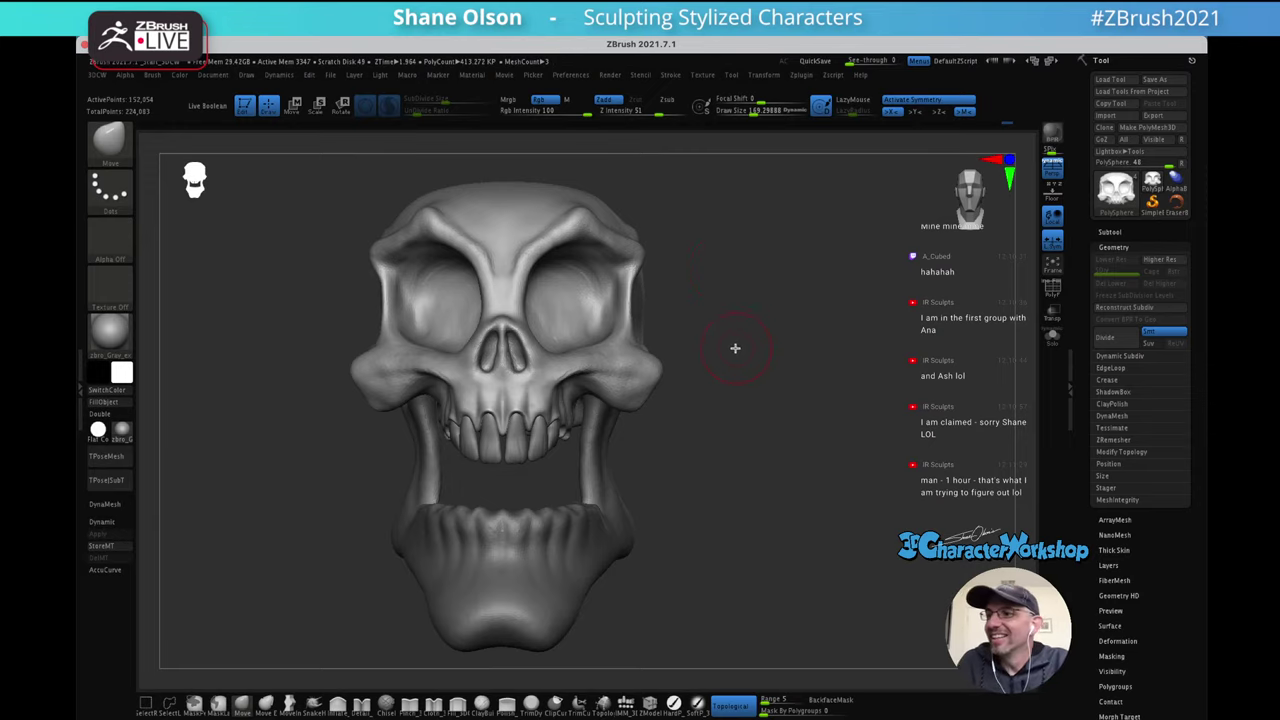
Select the lower jaw and choose the IMM_3DCW insert brush with its QuadSphere mesh
mouse_move(746, 325)
left_mouse_down("alt")
mouse_move(741, 356)
mouse_move(758, 298)
left_mouse_up("alt")
left_click(587, 496, "alt")
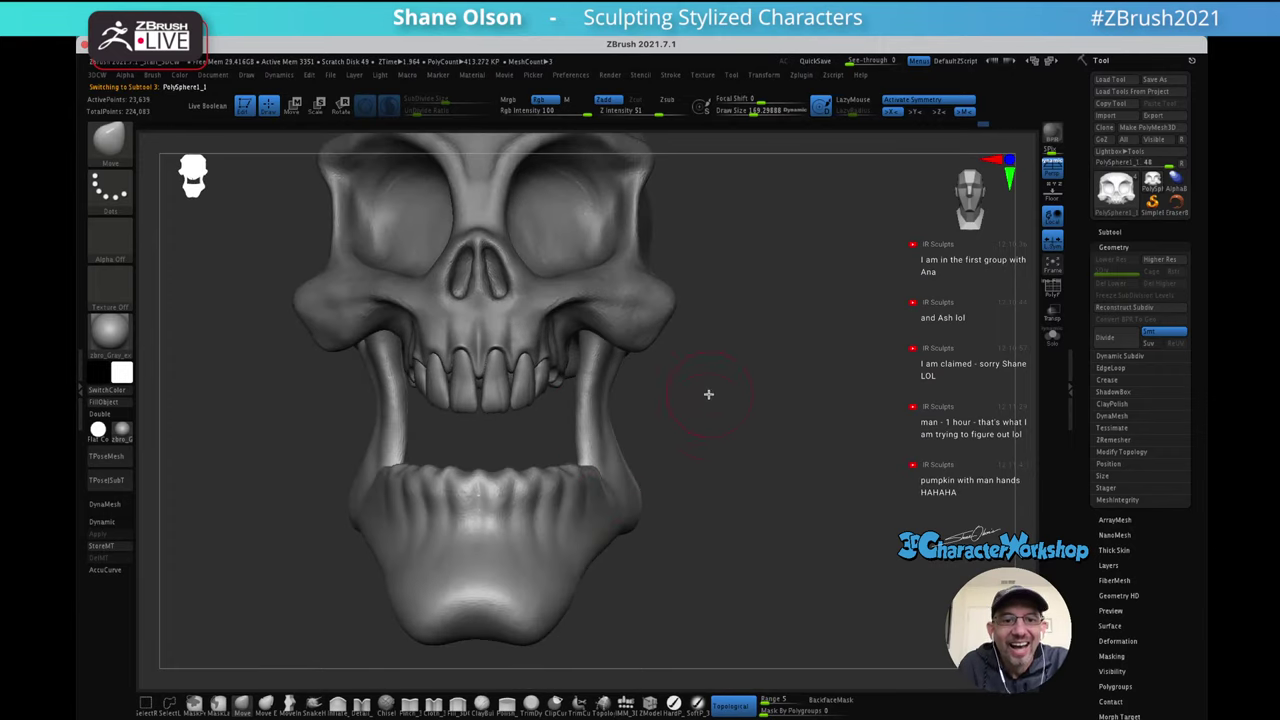
left_click(614, 705)
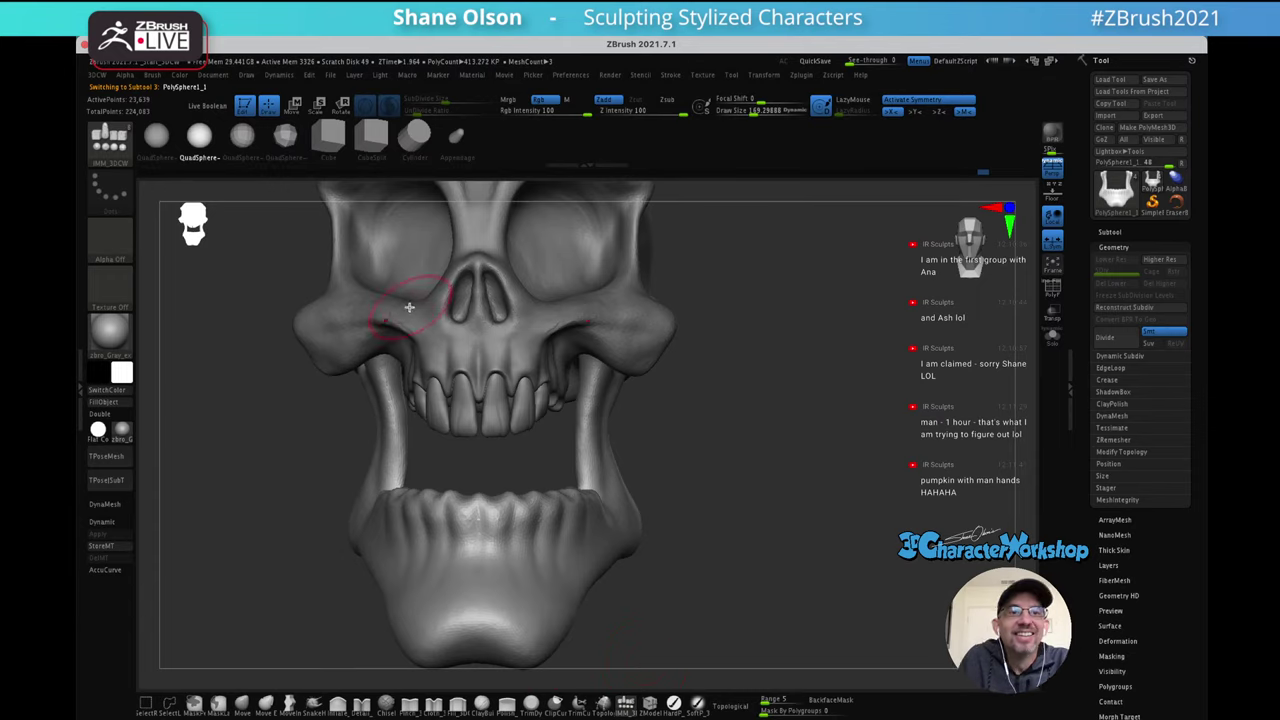
left_click_drag(680, 395, 774, 424)
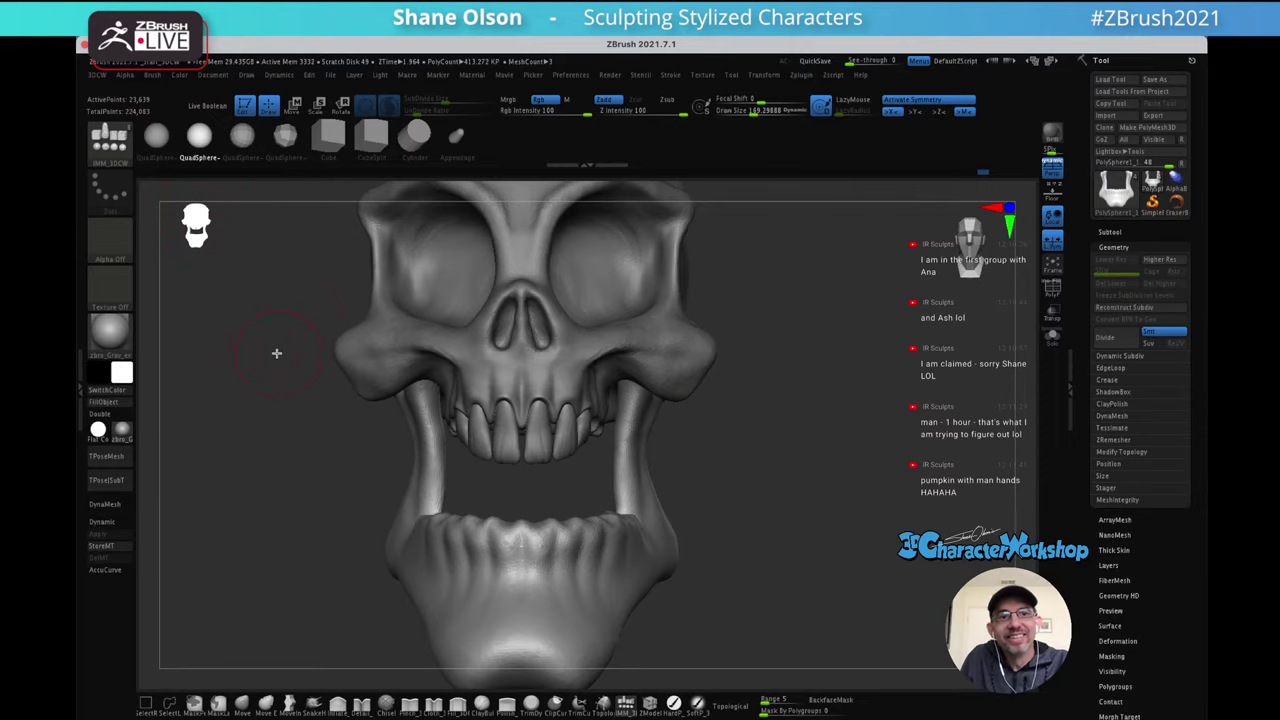
left_click_drag(277, 353, 264, 335)
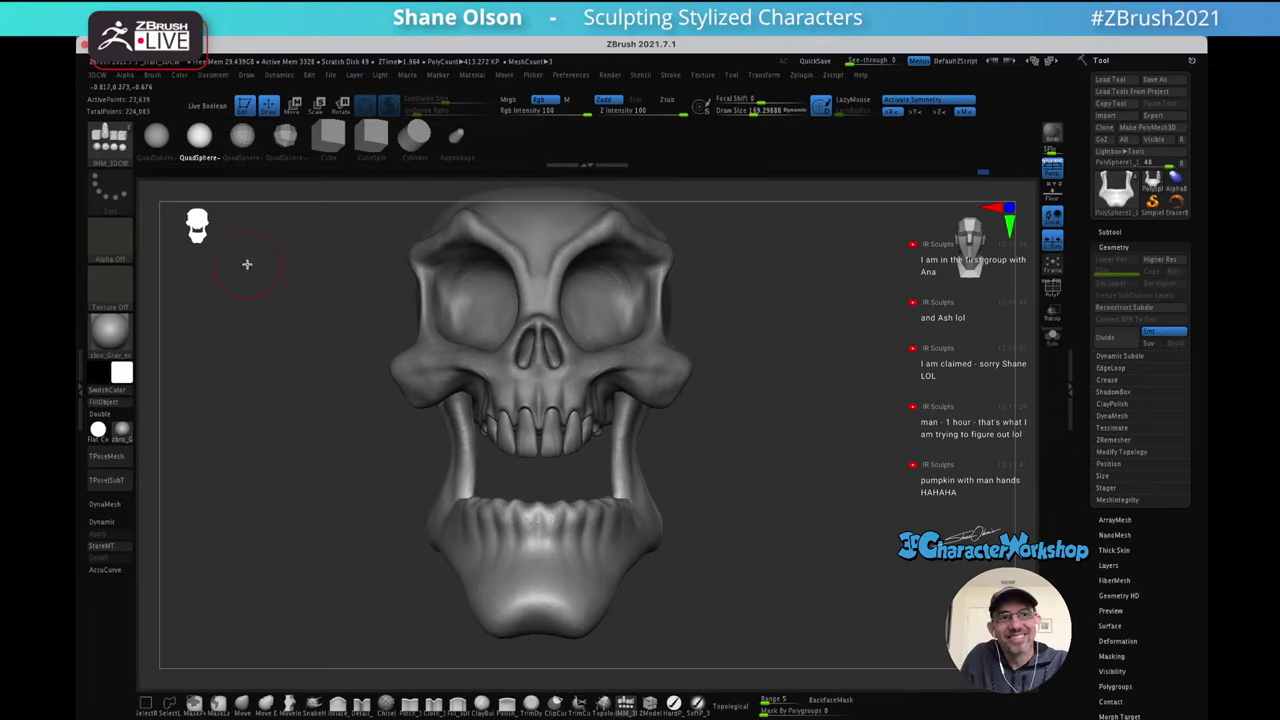
Insert a mirrored pair of QuadSphere meshes on the front of the lower tooth ridge
mouse_move(823, 319)
left_mouse_down()
mouse_move(817, 357)
mouse_move(837, 363)
mouse_move(796, 389)
mouse_move(843, 386)
mouse_move(838, 417)
mouse_move(829, 400)
mouse_move(852, 398)
mouse_move(848, 381)
left_mouse_up()
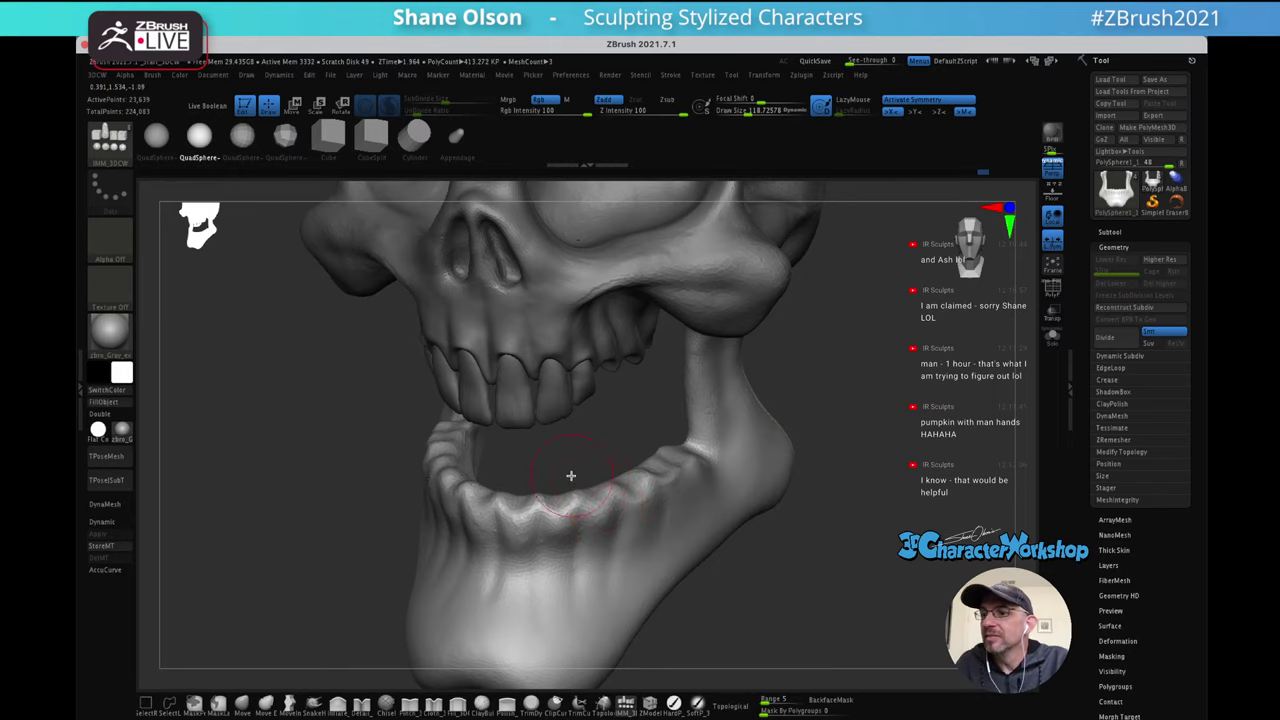
mouse_move(580, 477)
left_mouse_down()
mouse_move(600, 494)
mouse_move(536, 516)
left_mouse_up()
key("s")
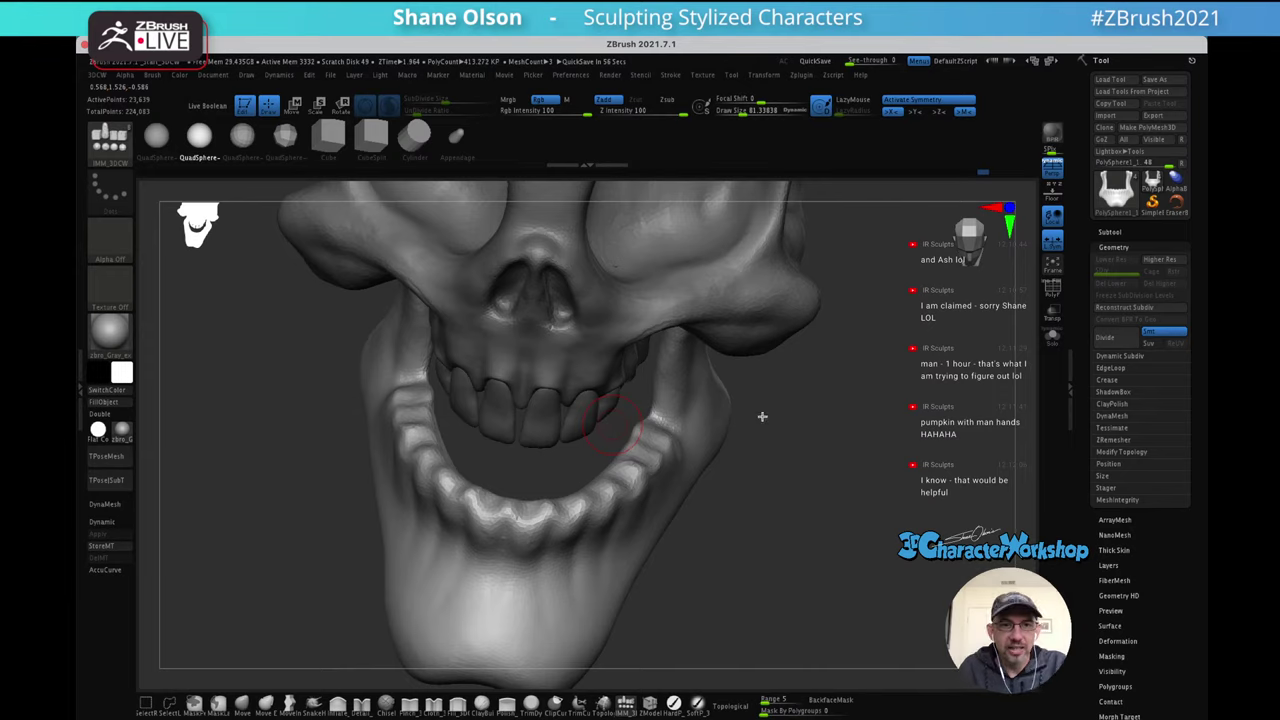
right_click_drag(697, 412, 700, 424)
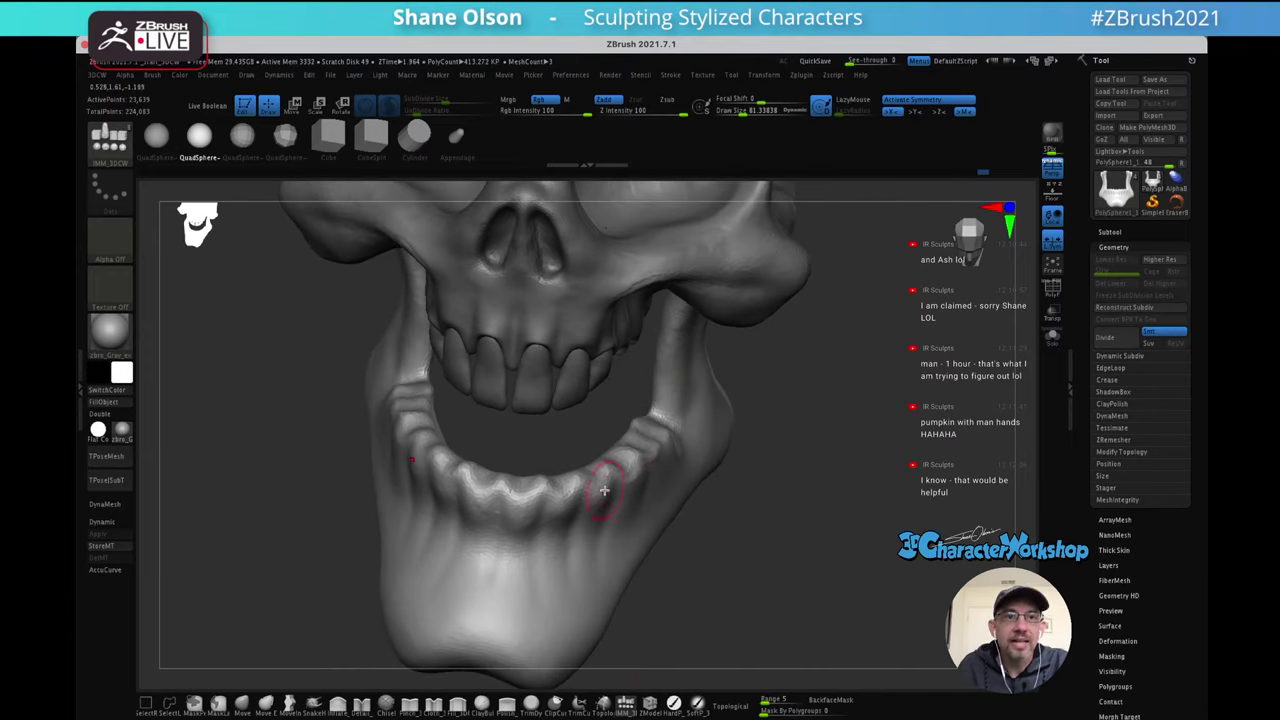
left_click_drag(562, 476, 571, 514)
right_click_drag(571, 514, 817, 457)
Split the inserted spheres into their own subtool and lower them slightly onto the tooth ridge
key("w")
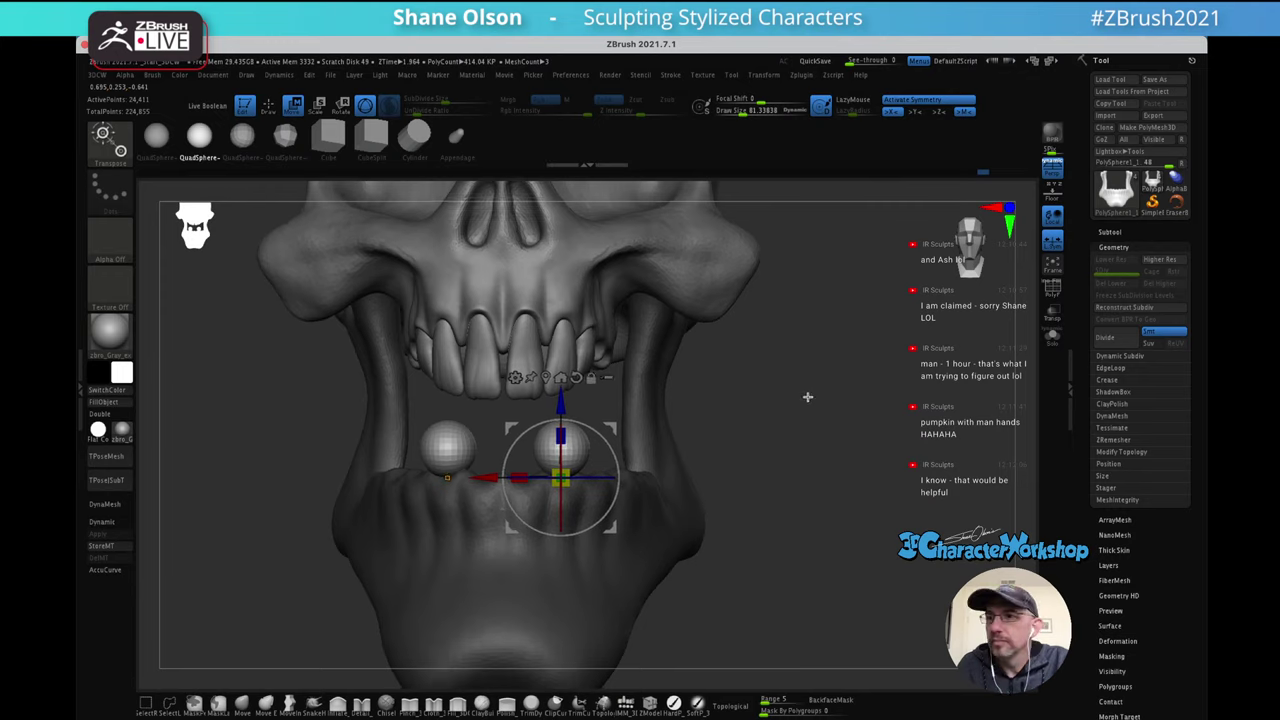
right_click_drag(806, 397, 734, 367, "alt")
key("grave")
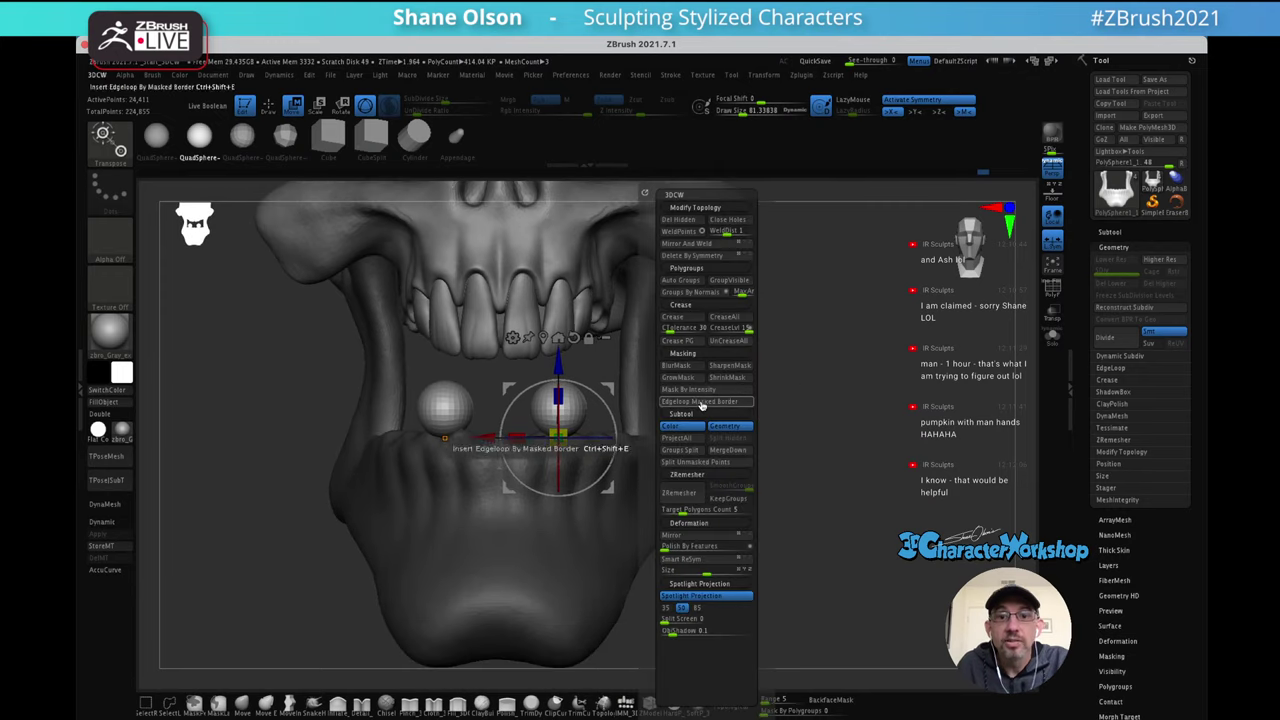
left_click(704, 462)
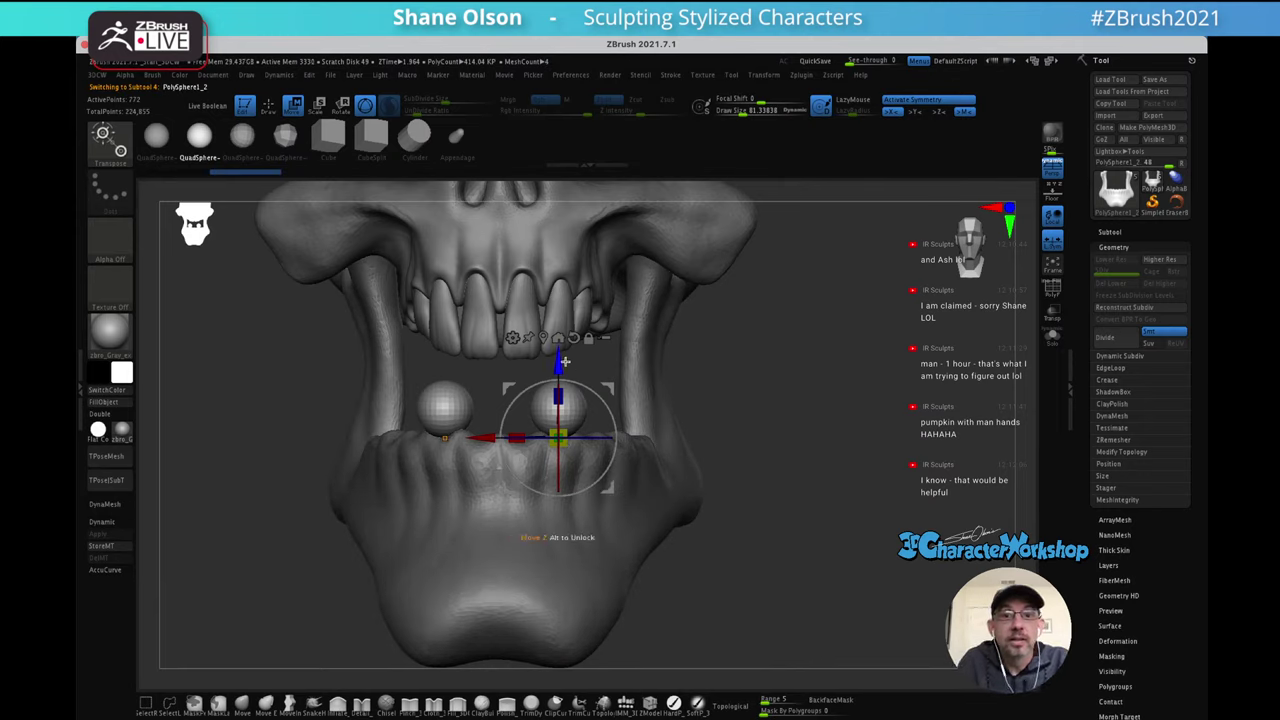
left_click_drag(782, 360, 755, 363)
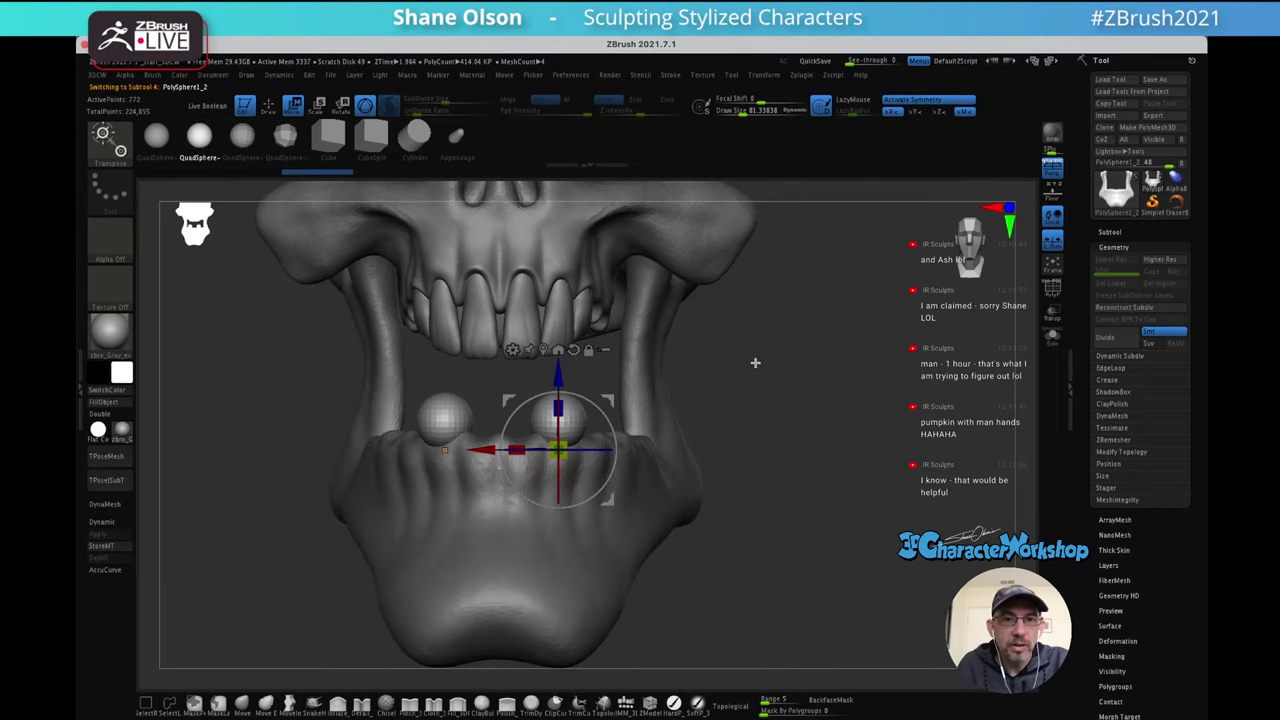
Stretch the two spheres vertically and scale them down to about 0.59
key("q")
left_click_drag(810, 331, 797, 365, "alt")
key("w")
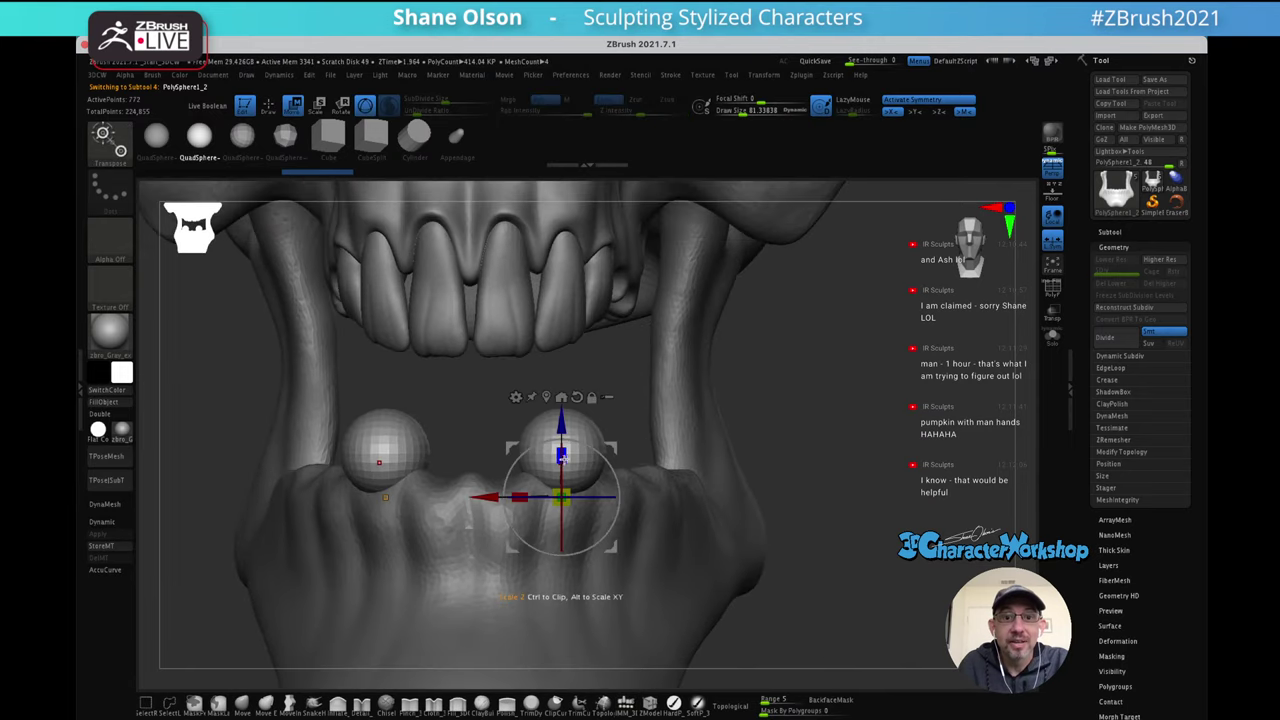
left_click_drag(562, 457, 562, 438)
left_click_drag(561, 497, 545, 507)
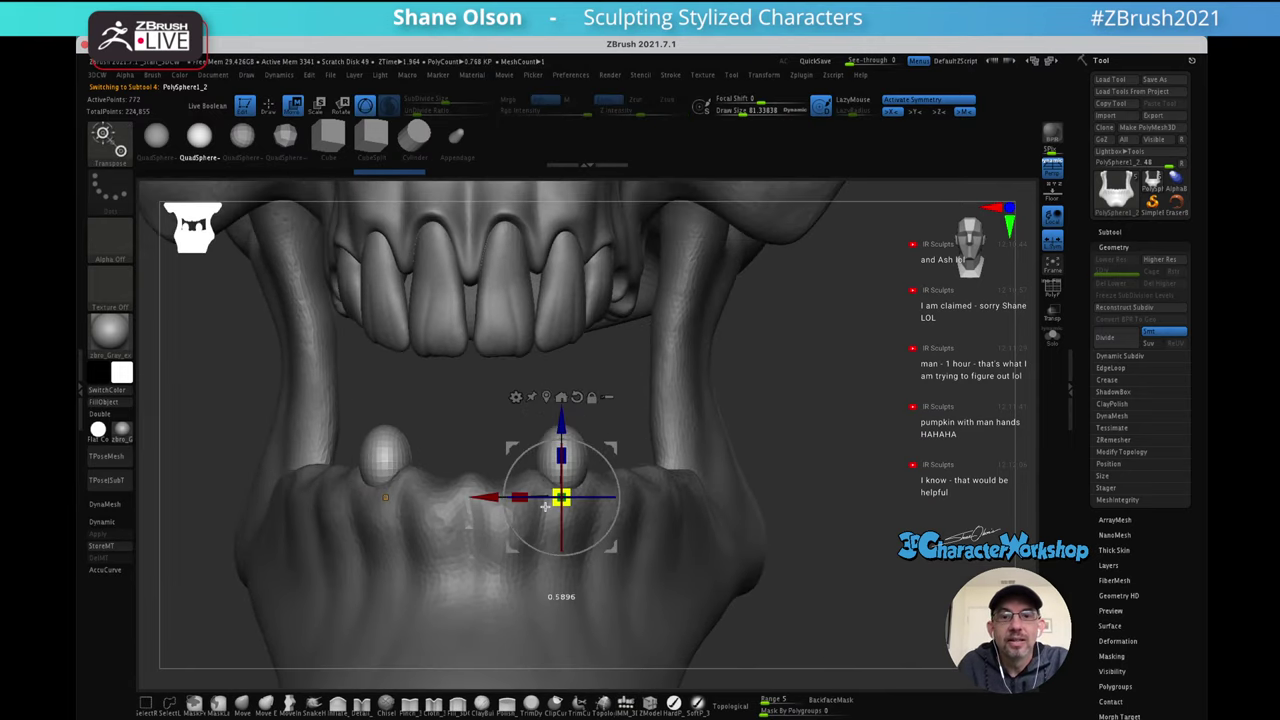
Tilt the two oval tooth shapes in the side view to follow the lower tooth ridge
left_click_drag(790, 382, 763, 366)
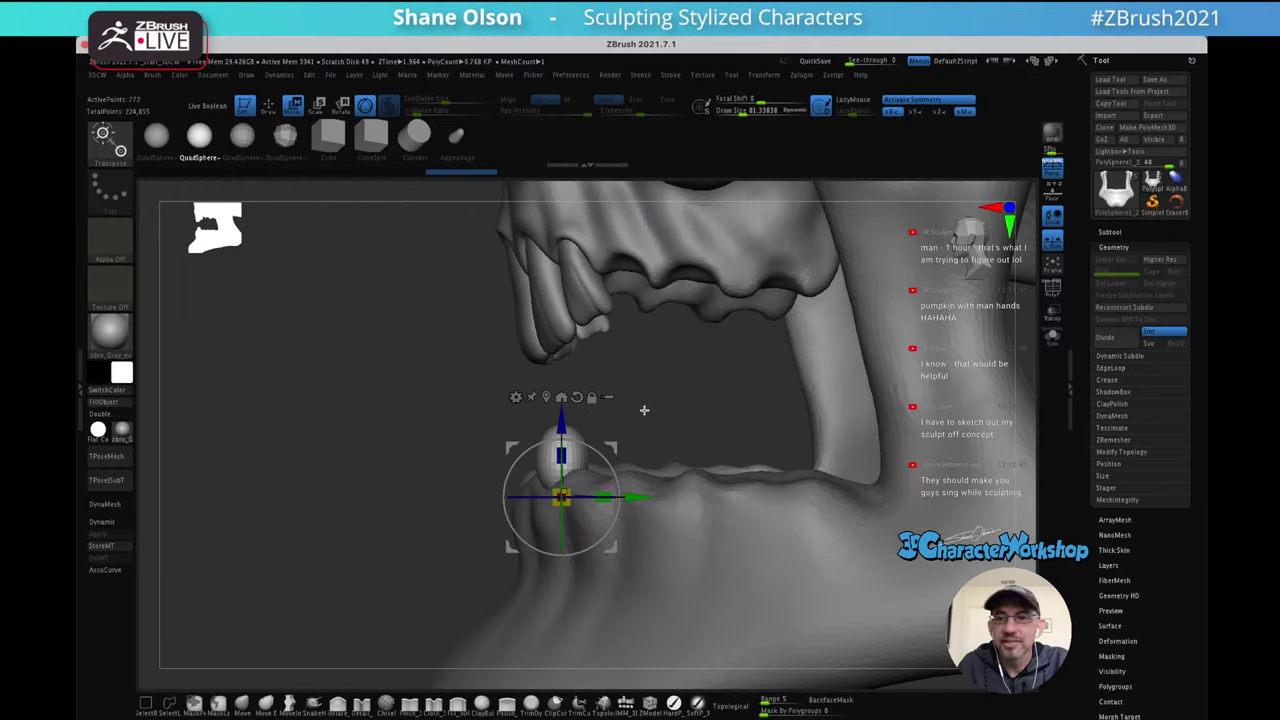
left_click_drag(654, 391, 652, 384)
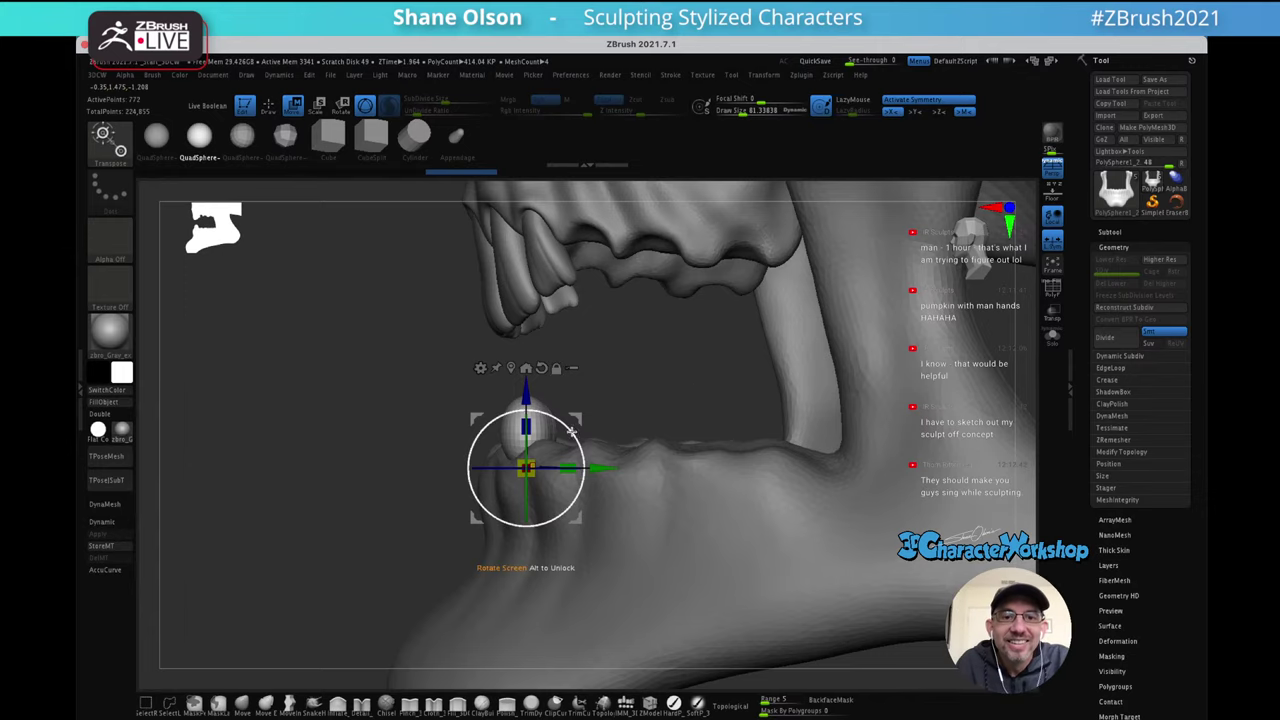
left_click_drag(576, 437, 656, 365)
key("q")
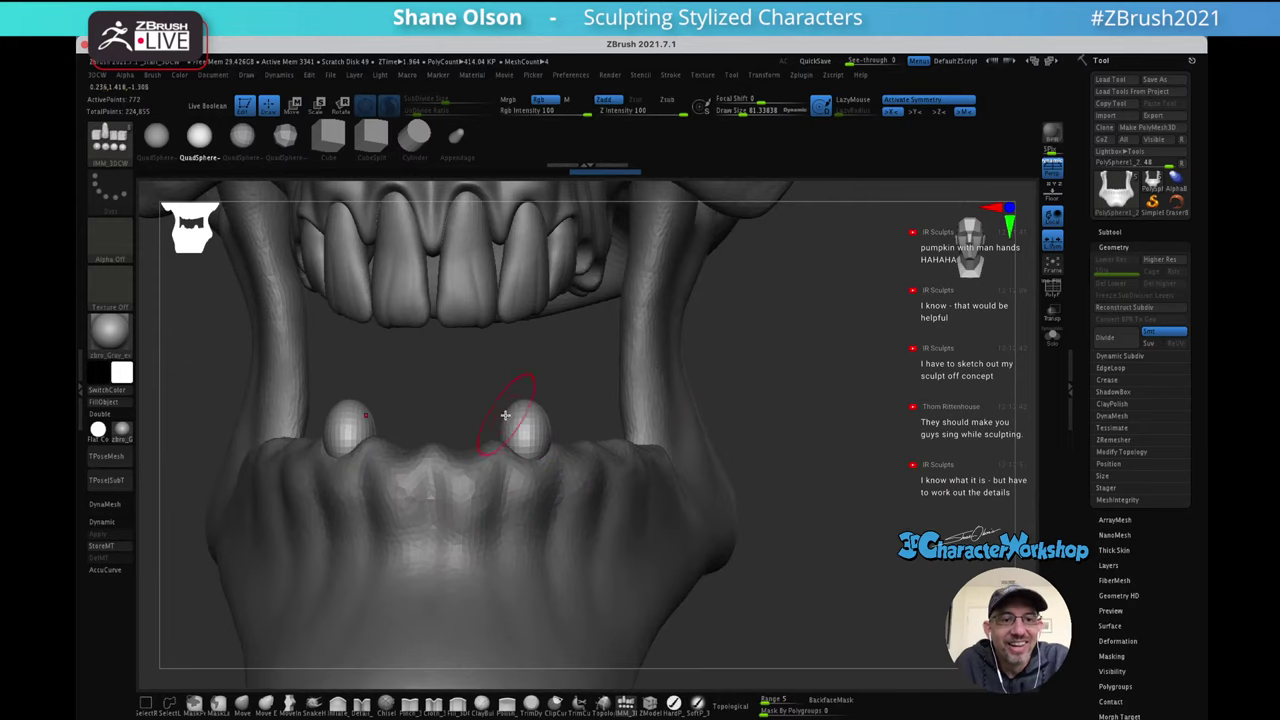
Pull the oval shapes into tall peg-like lower teeth with the Move brush at a draw size of about 129
left_click(249, 705)
mouse_move(612, 382)
left_mouse_down()
mouse_move(600, 398)
mouse_move(594, 380)
left_mouse_up()
key("s")
left_click_drag(594, 361, 602, 361)
left_click_drag(528, 378, 527, 352)
left_click_drag(528, 422, 529, 438)
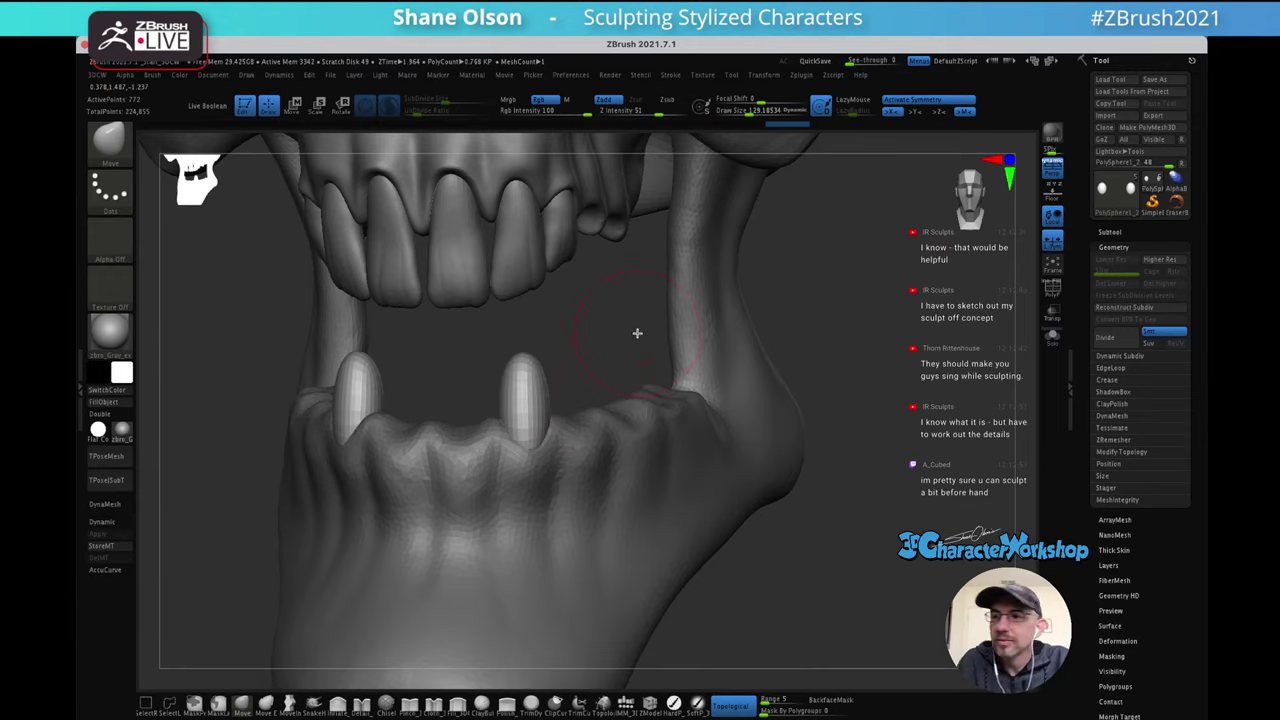
left_click_drag(636, 393, 492, 362)
mouse_move(552, 335)
left_mouse_down()
mouse_move(600, 337)
mouse_move(423, 423)
mouse_move(446, 418)
mouse_move(444, 398)
left_mouse_up()
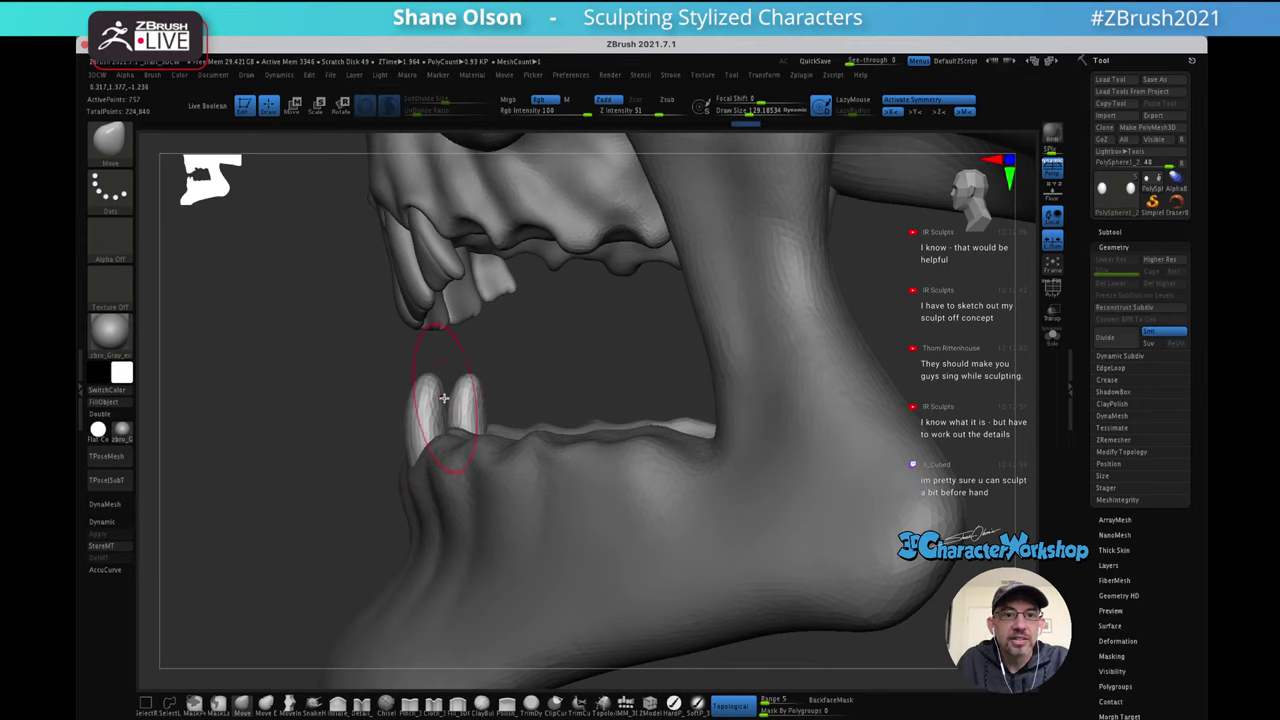
Reshape the two lower teeth where they meet the gum ridge with the Move brush at a draw size of about 99
left_click_drag(509, 373, 390, 412)
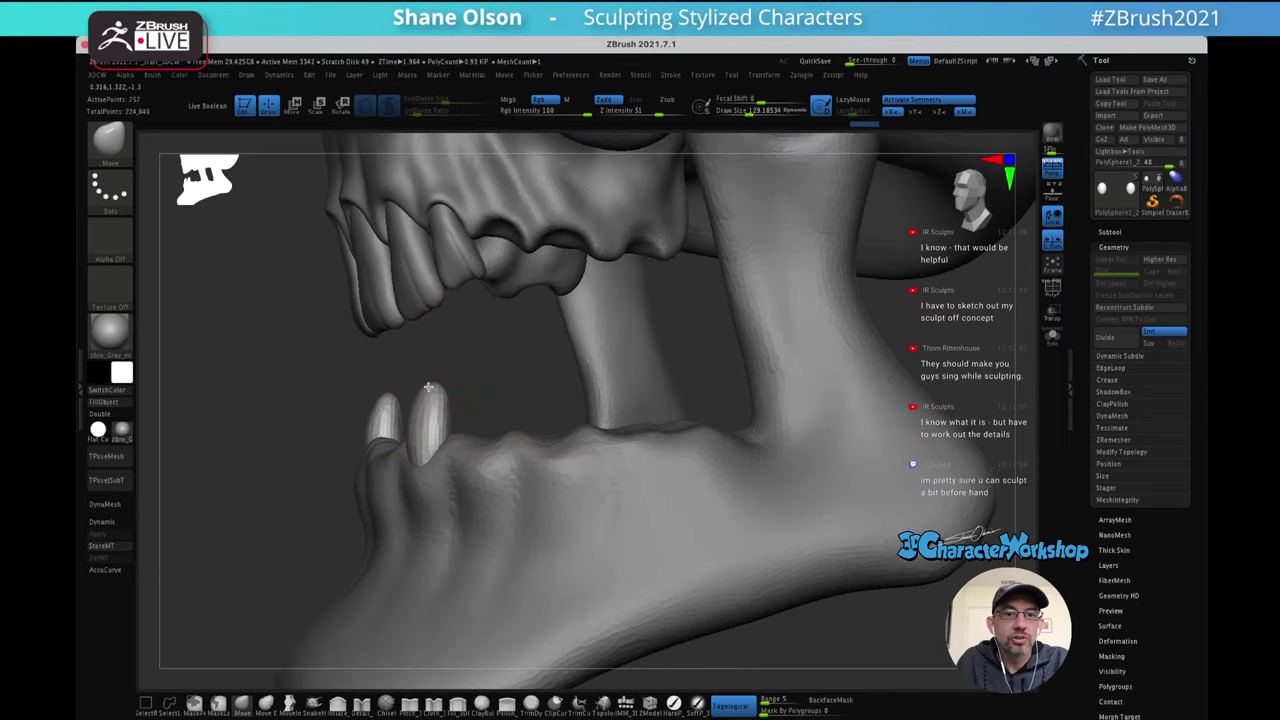
mouse_move(505, 360)
left_mouse_down()
mouse_move(626, 323)
mouse_move(646, 357)
mouse_move(540, 376)
mouse_move(523, 366)
mouse_move(575, 372)
left_mouse_up()
mouse_move(607, 321)
left_mouse_down()
mouse_move(594, 423)
mouse_move(615, 445)
mouse_move(587, 458)
left_mouse_up()
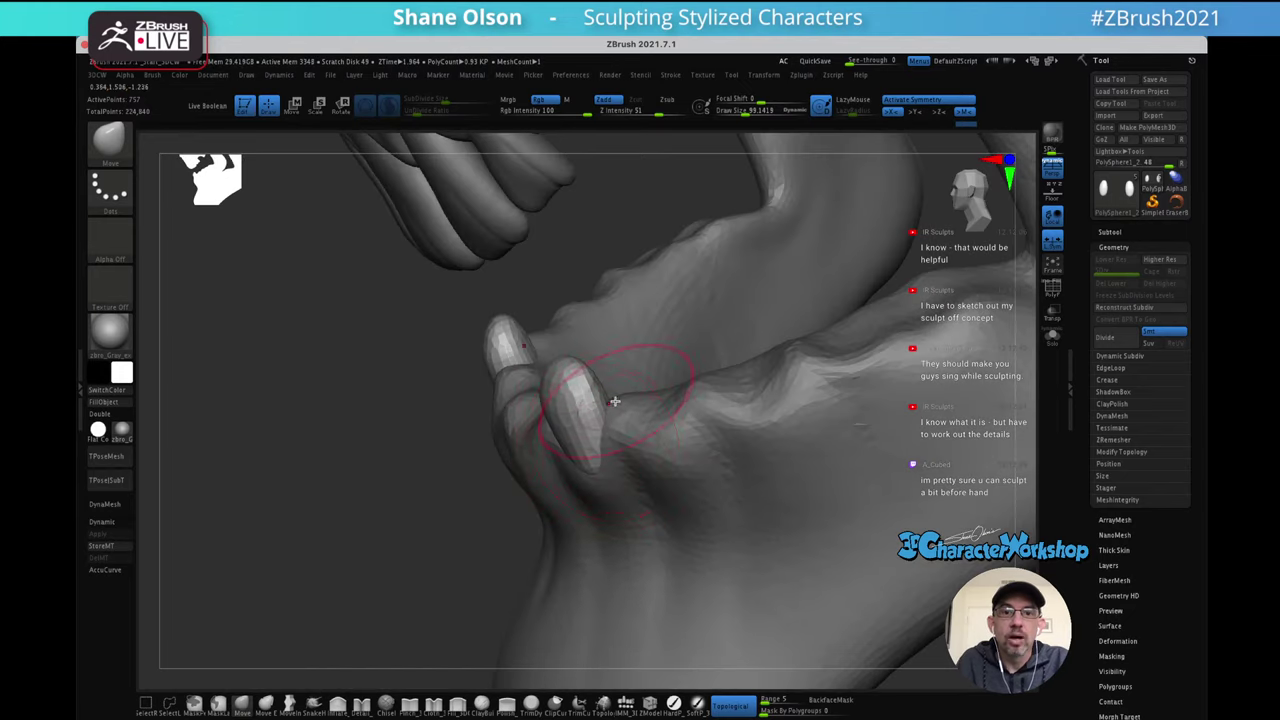
right_click_drag(615, 401, 602, 440)
left_click_drag(600, 449, 592, 427)
right_click_drag(607, 372, 636, 423)
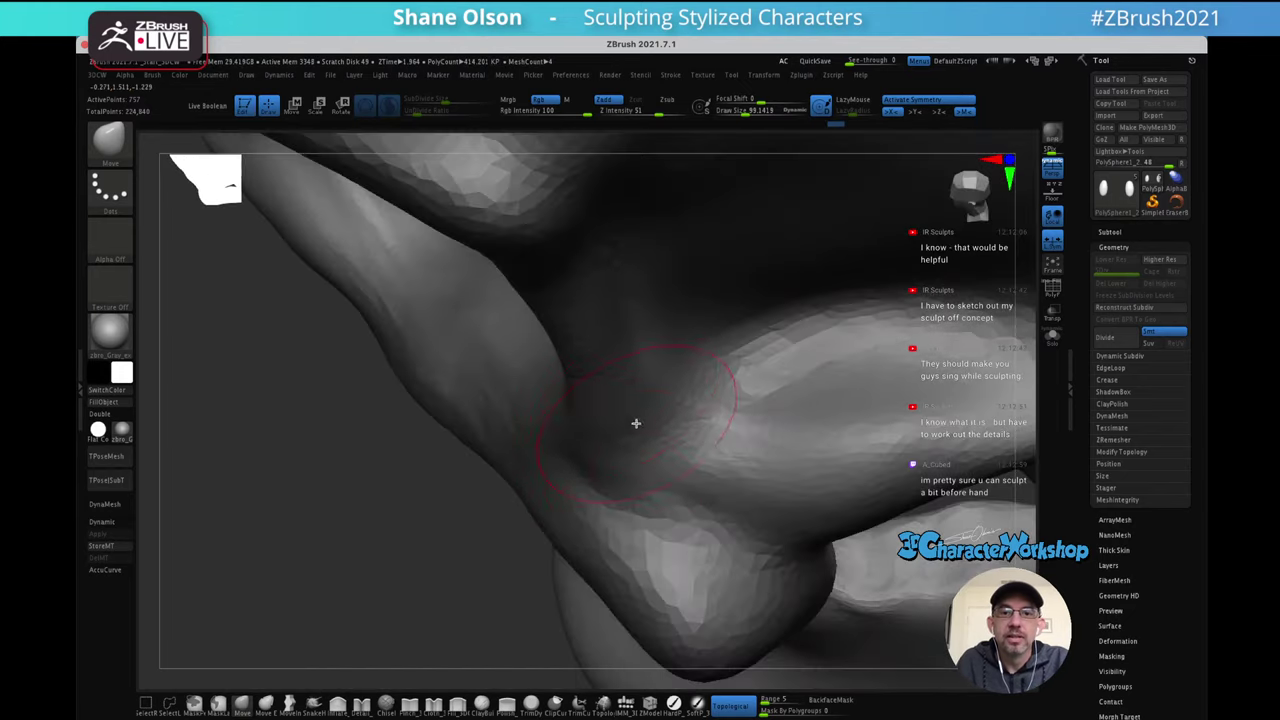
Isolate the two lower teeth and square off their tips with the Move brush at a draw size of about 42
left_click(1052, 338)
mouse_move(751, 380)
left_mouse_down()
mouse_move(694, 351)
mouse_move(691, 397)
mouse_move(714, 434)
mouse_move(657, 394)
mouse_move(621, 519)
mouse_move(674, 517)
mouse_move(662, 502)
left_mouse_up()
key("s")
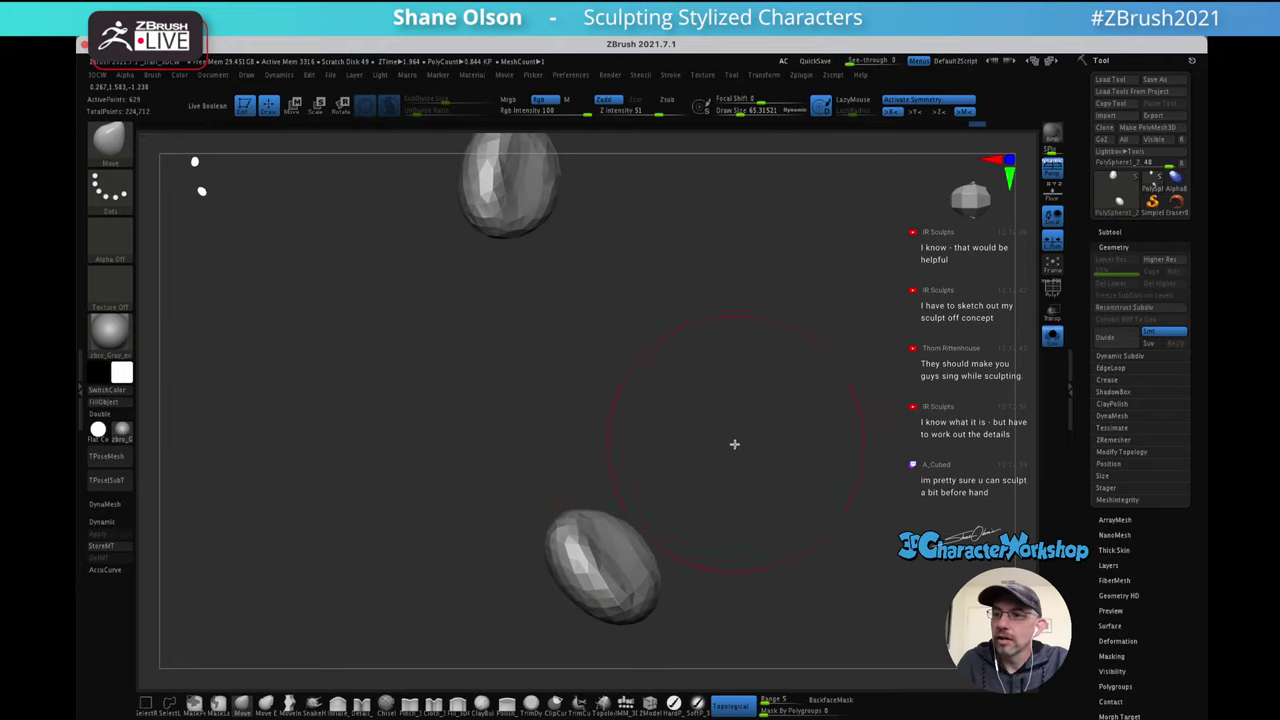
mouse_move(734, 444)
left_mouse_down()
mouse_move(720, 391)
mouse_move(689, 386)
mouse_move(605, 490)
mouse_move(581, 467)
mouse_move(609, 494)
mouse_move(660, 484)
mouse_move(548, 508)
mouse_move(535, 480)
mouse_move(545, 460)
mouse_move(597, 457)
mouse_move(643, 378)
mouse_move(537, 392)
mouse_move(605, 355)
left_mouse_up()
key("s")
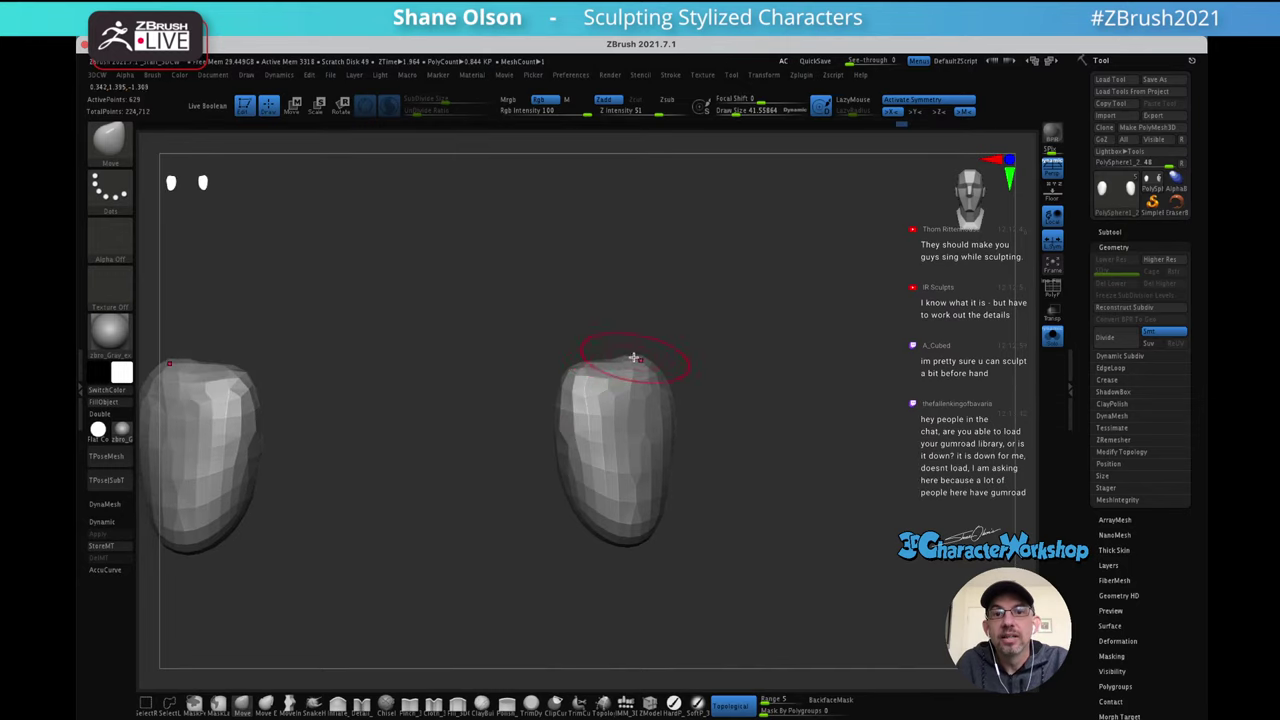
left_click_drag(729, 343, 677, 360)
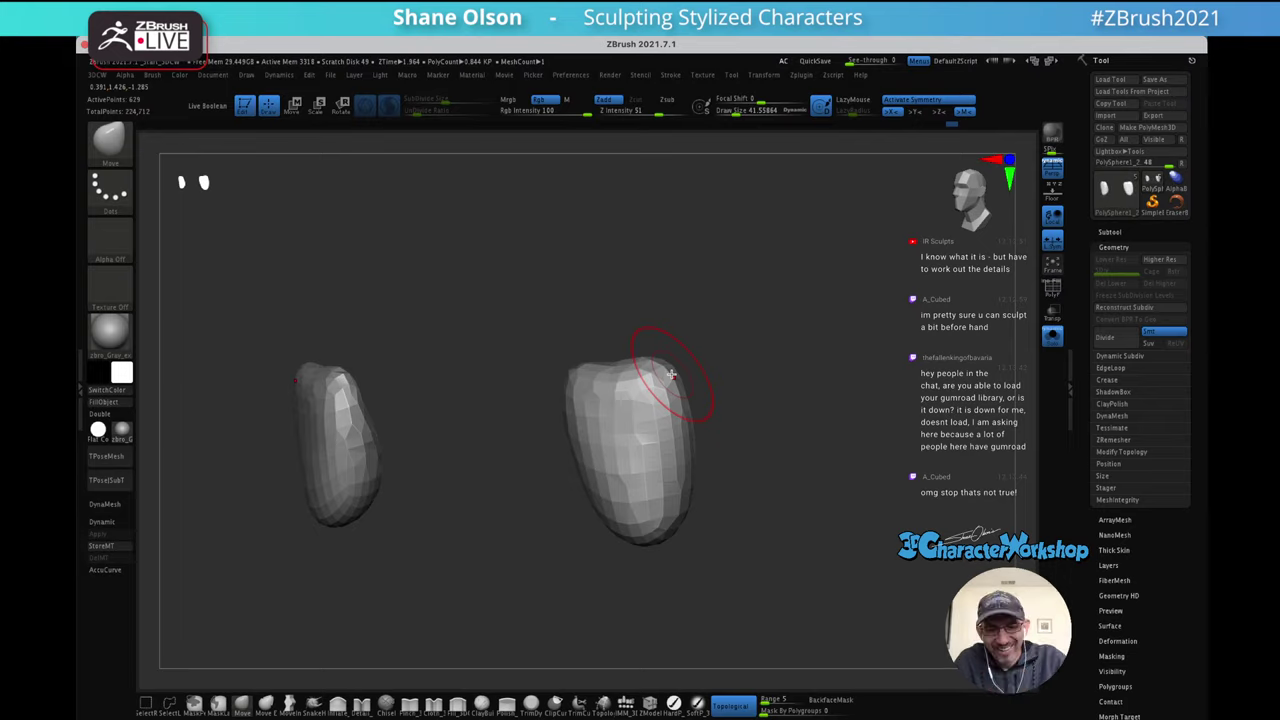
Lower the Smooth brush's Z Intensity to 13
mouse_move(664, 386)
left_mouse_down("shift")
mouse_move(632, 398)
mouse_move(664, 464)
left_mouse_up("shift")
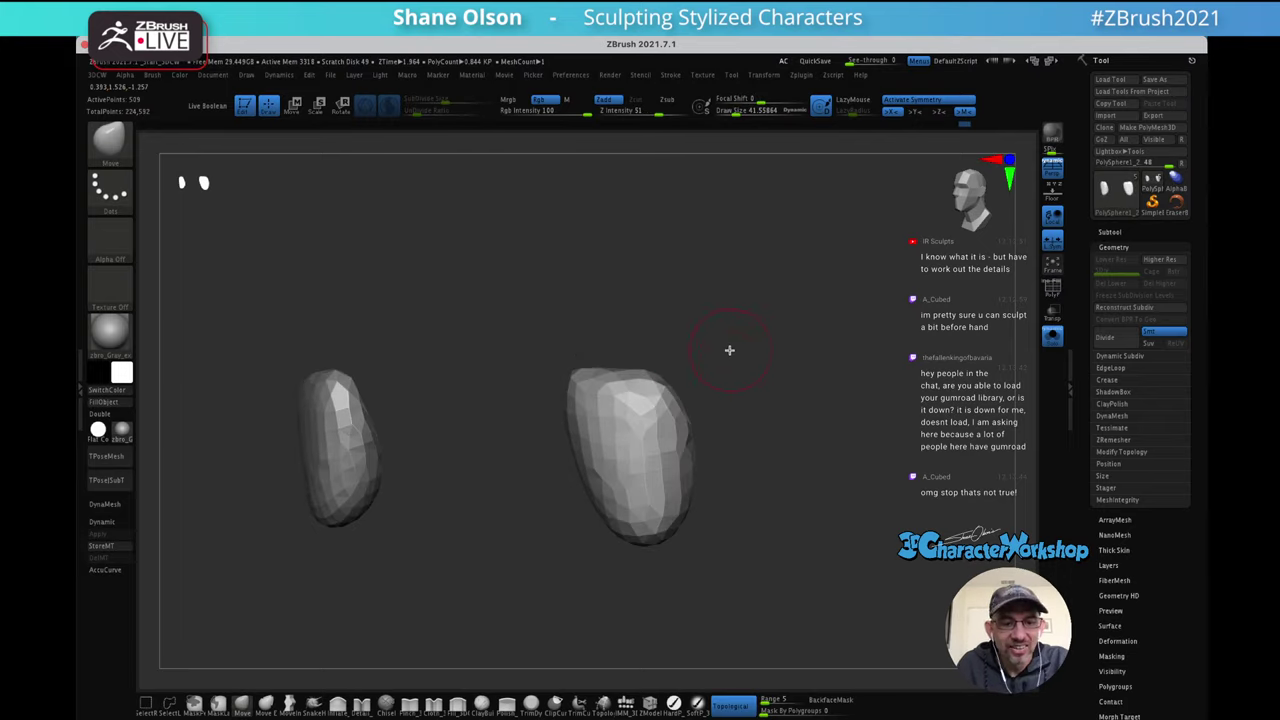
left_click_drag(723, 329, 766, 310)
key("shift")
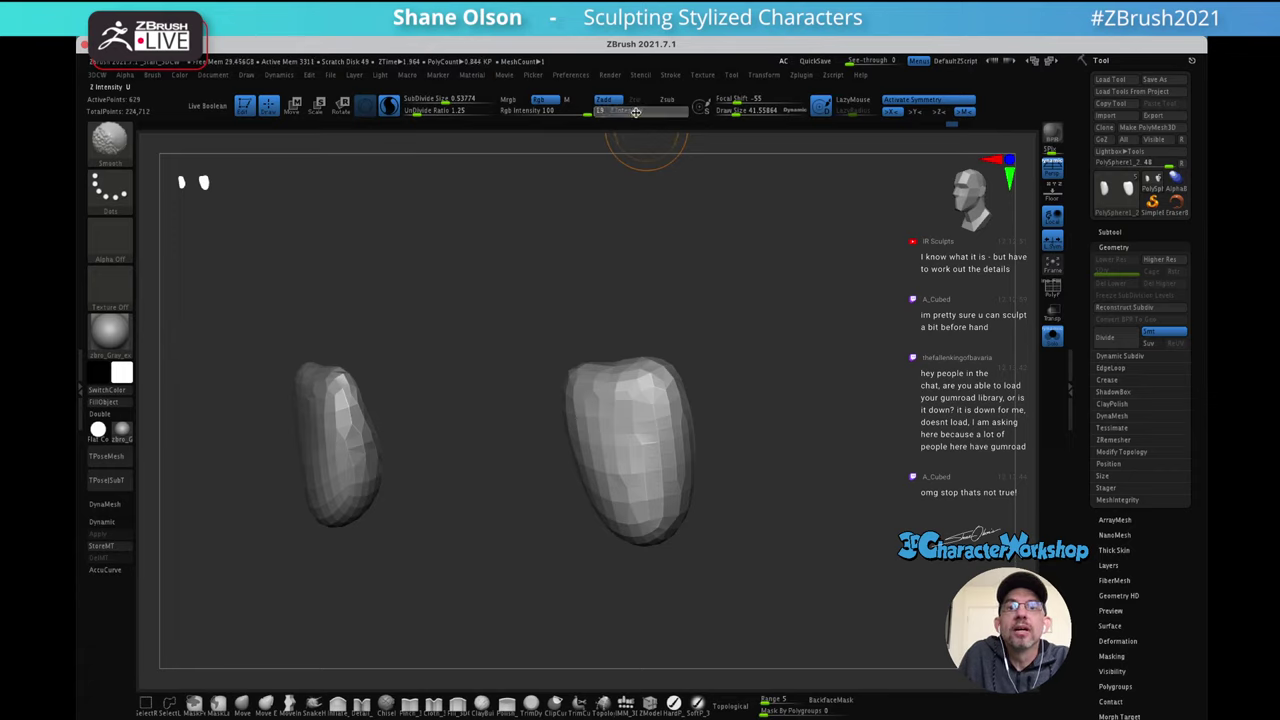
left_click(629, 115, "shift")
key("shift")
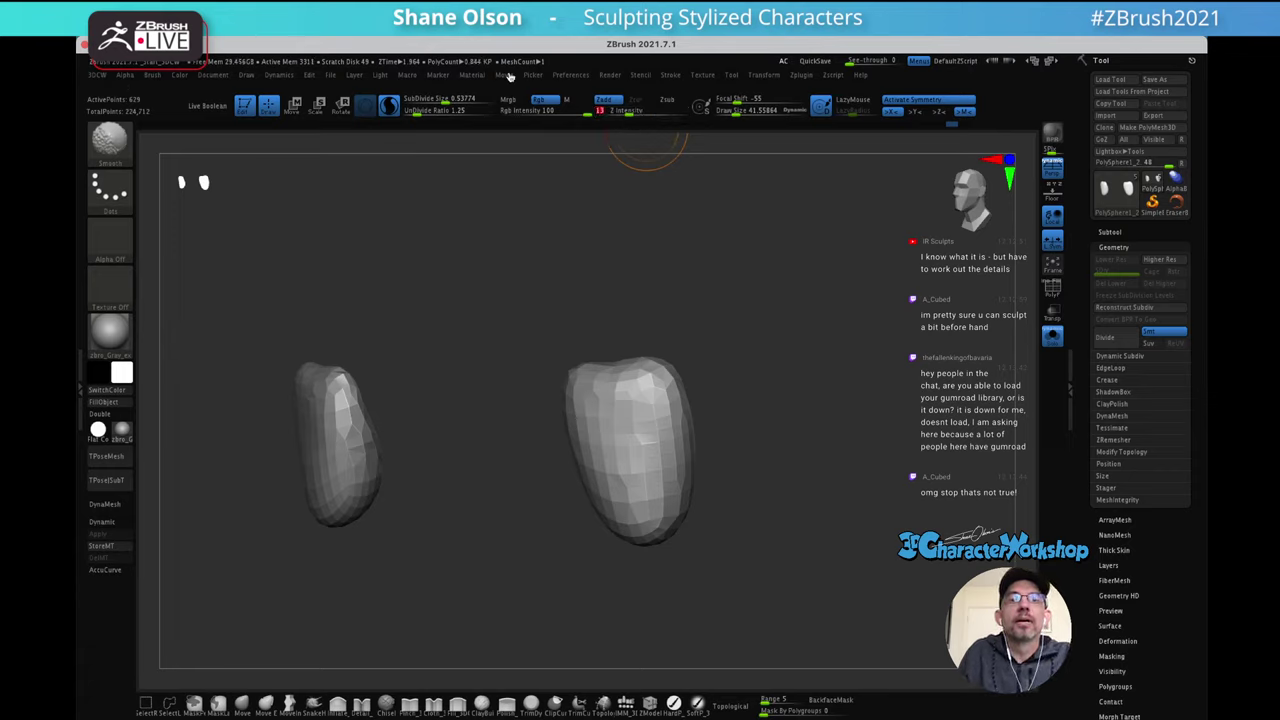
Try smoothing a tooth with the subdivide size at about 0.89 and a draw size of about 104
key("shift")
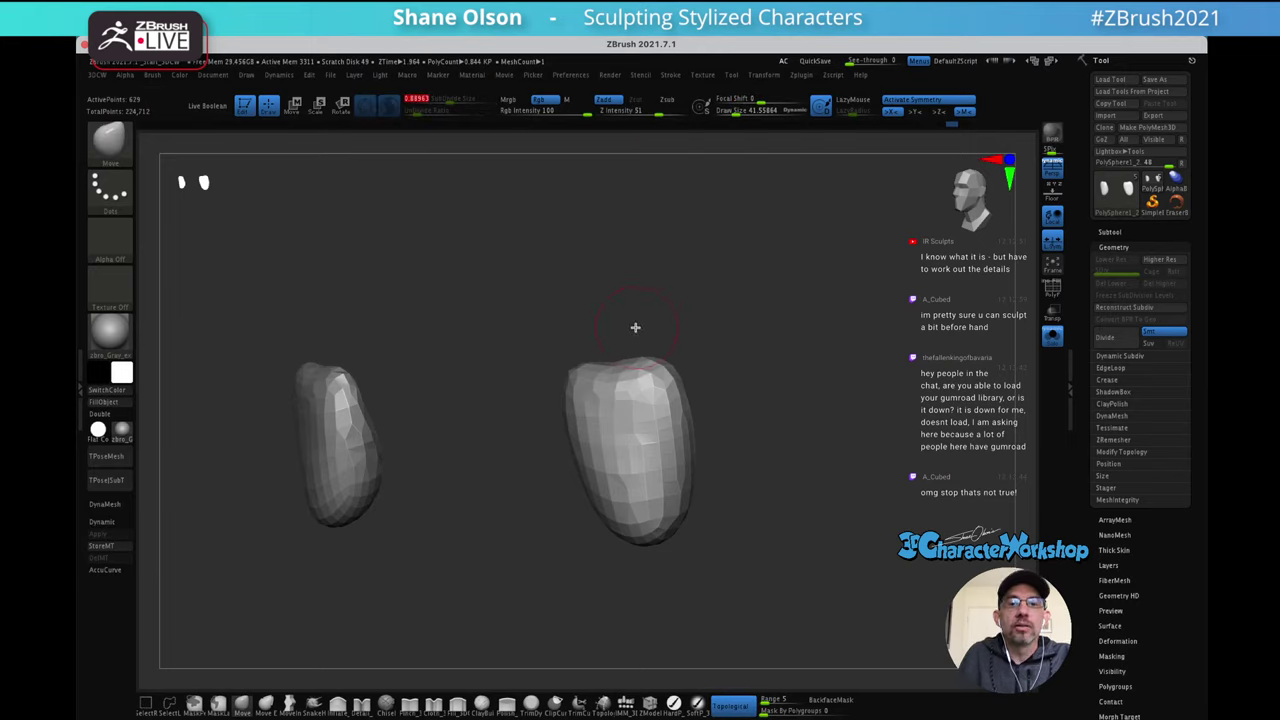
key("s")
left_click_drag(743, 361, 752, 361)
left_click_drag(631, 423, 681, 395, "shift")
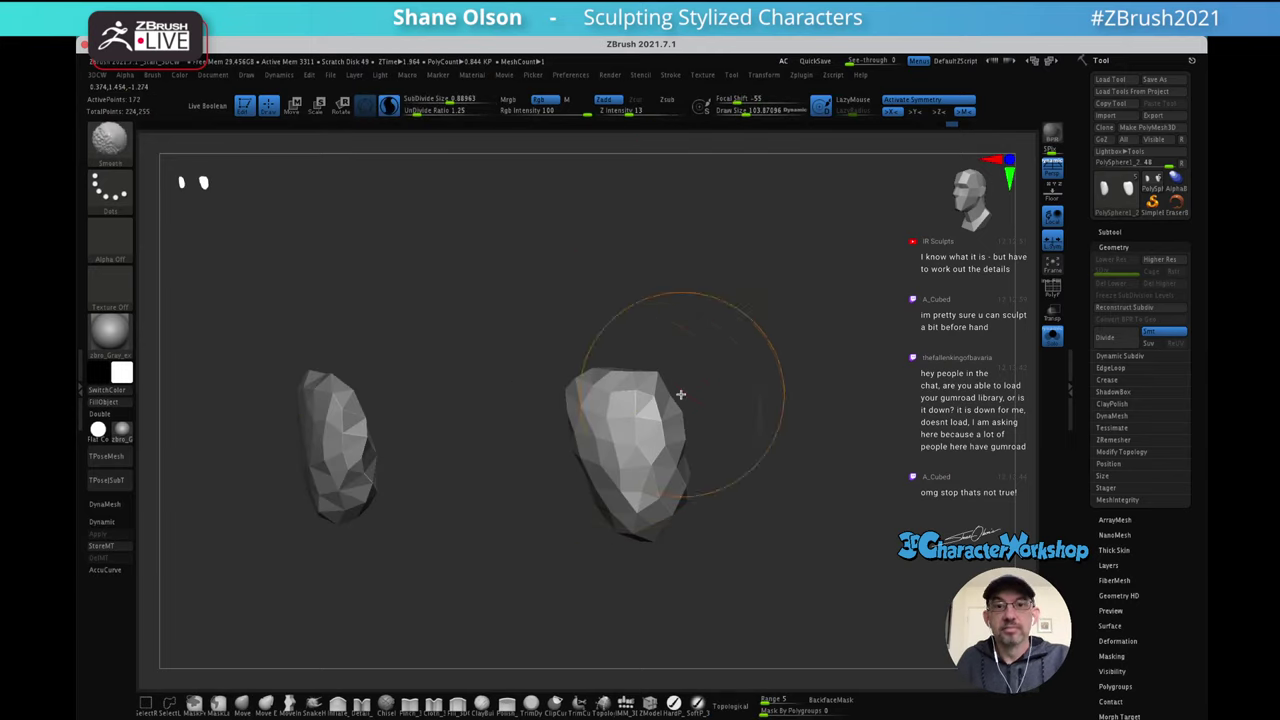
key("ctrl+z")
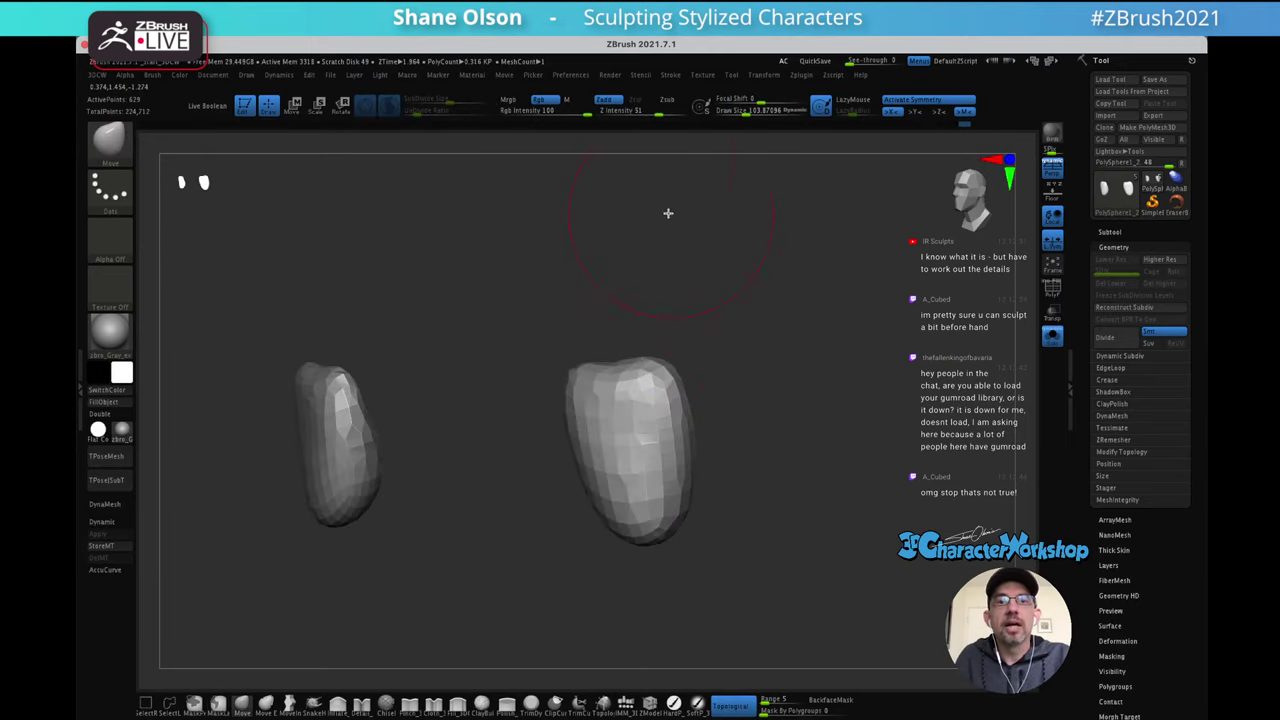
Show the wireframe and even out the teeth's outlines with the Move brush at a draw size of about 65
key("shift+f")
key("s")
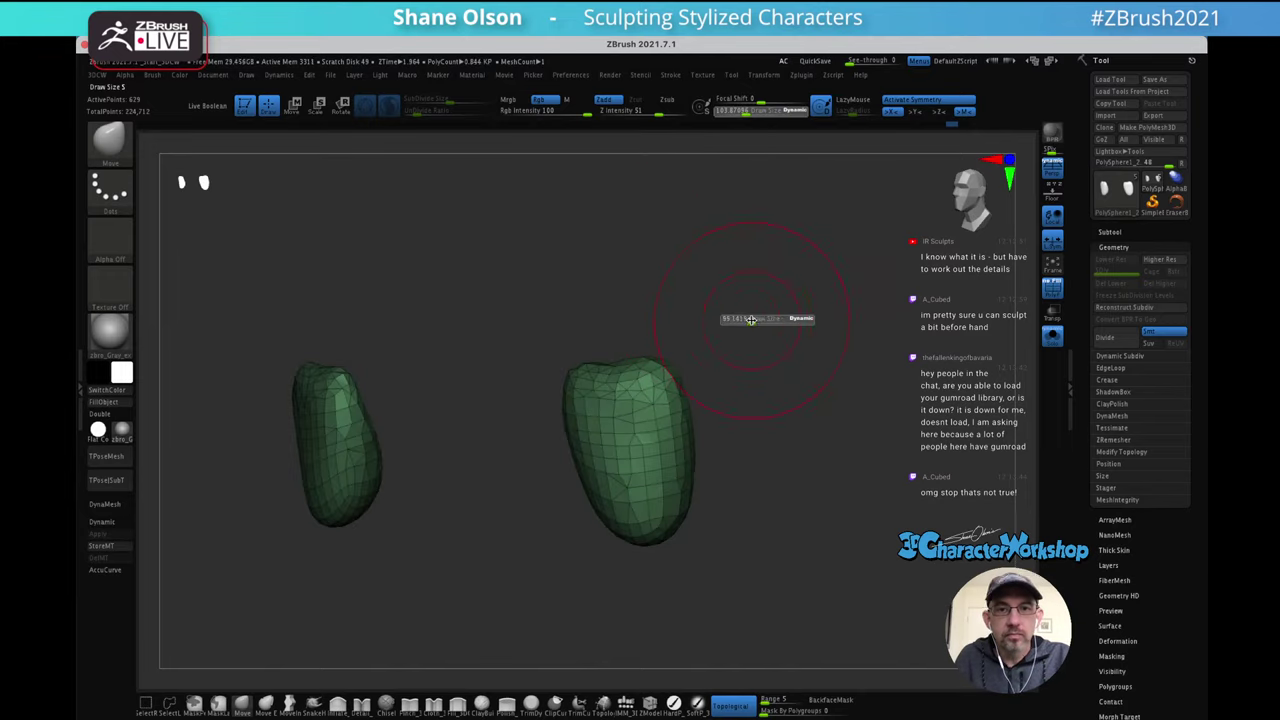
left_click_drag(751, 321, 746, 320)
left_click_drag(653, 218, 704, 240)
mouse_move(753, 301)
left_mouse_down()
mouse_move(778, 300)
mouse_move(735, 294)
left_mouse_up()
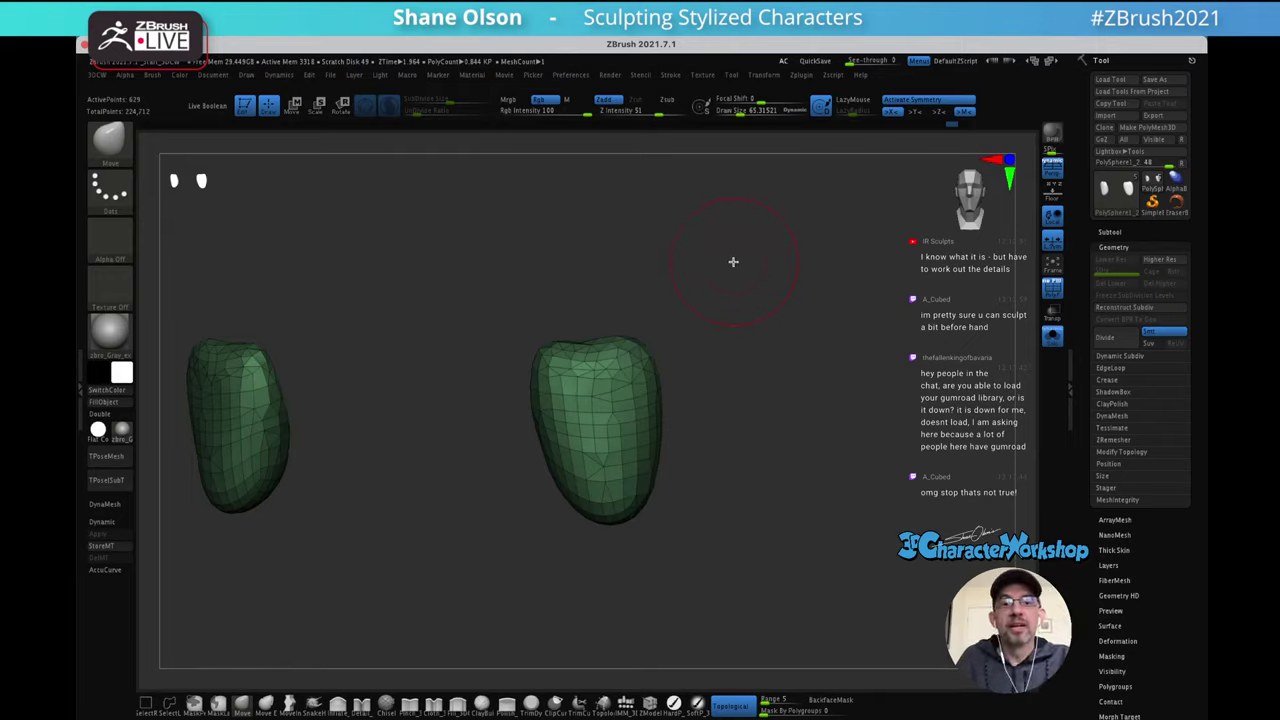
left_click_drag(762, 288, 742, 286)
Set the Smooth brush's subdivide size to about 0.21 and smooth the teeth into a denser mesh on several sides
key("shift")
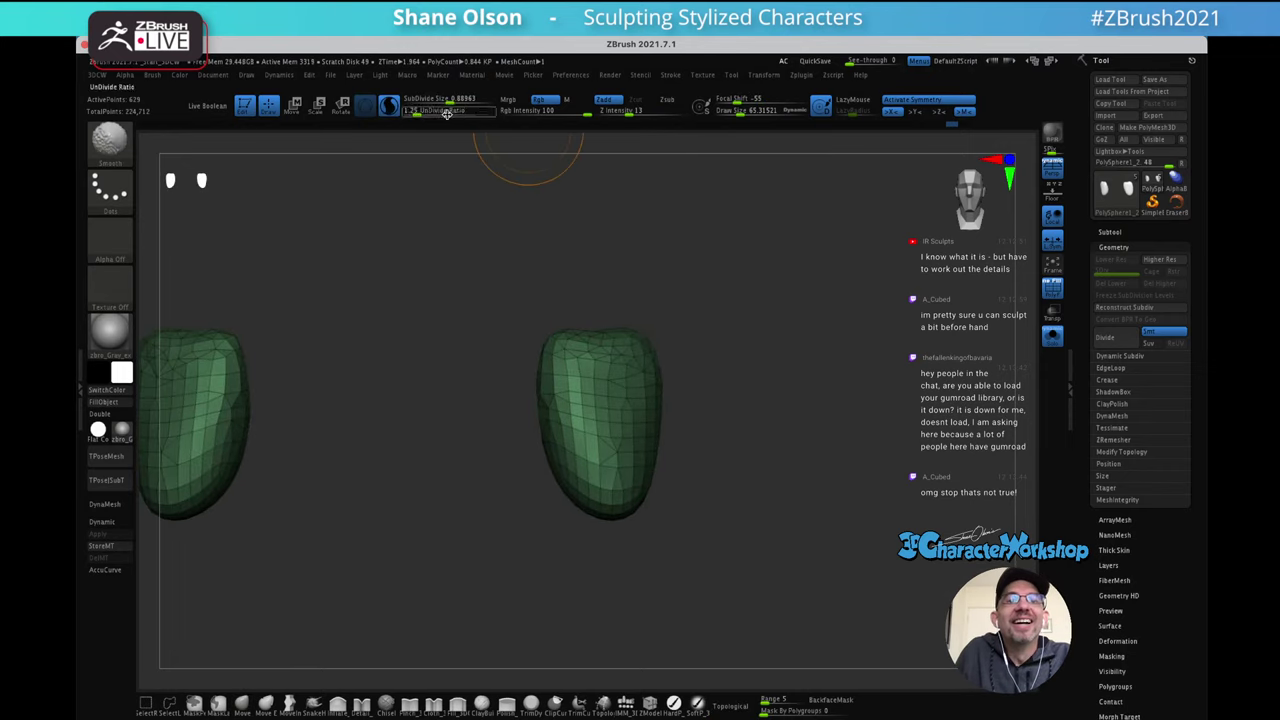
left_click_drag(439, 101, 431, 99)
mouse_move(603, 386)
left_mouse_down("shift")
mouse_move(627, 449)
mouse_move(636, 384)
left_mouse_up("shift")
key("ctrl+z")
left_click_drag(743, 366, 731, 351, "alt")
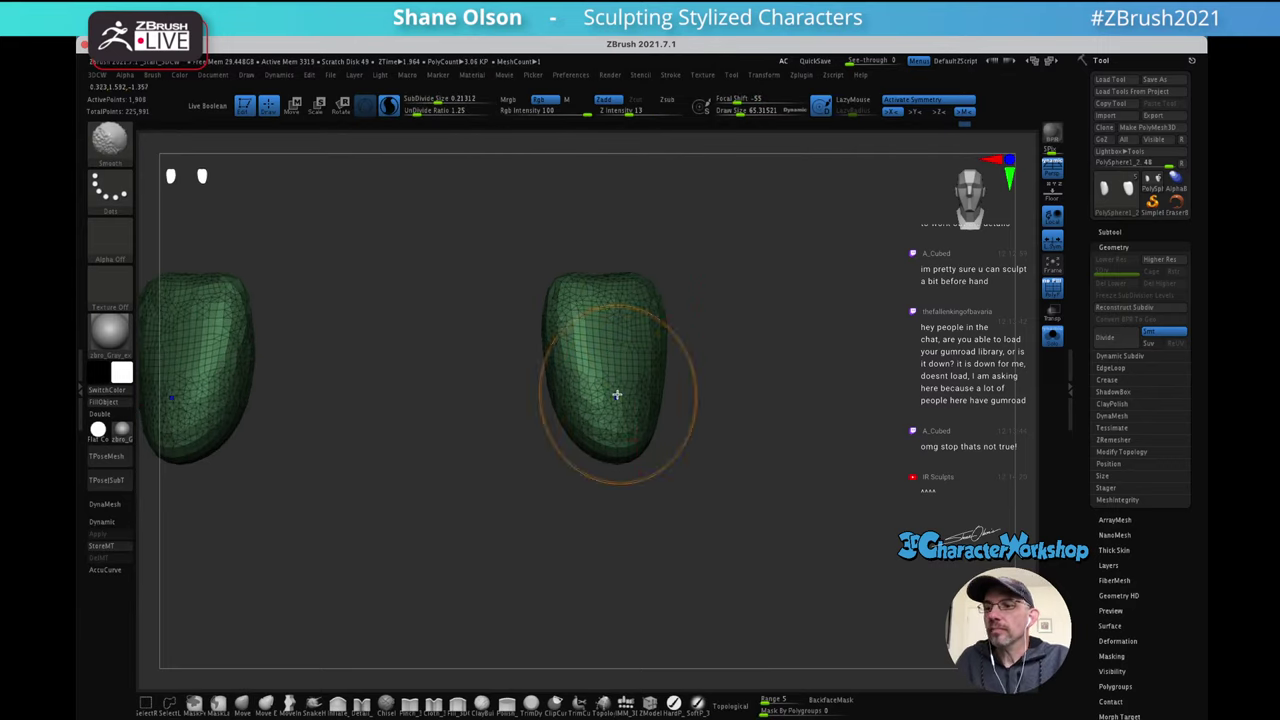
left_click_drag(617, 394, 637, 342, "shift")
mouse_move(783, 357)
left_mouse_down()
mouse_move(726, 351)
mouse_move(760, 409)
mouse_move(743, 407)
left_mouse_up()
left_click_drag(625, 403, 638, 472, "shift")
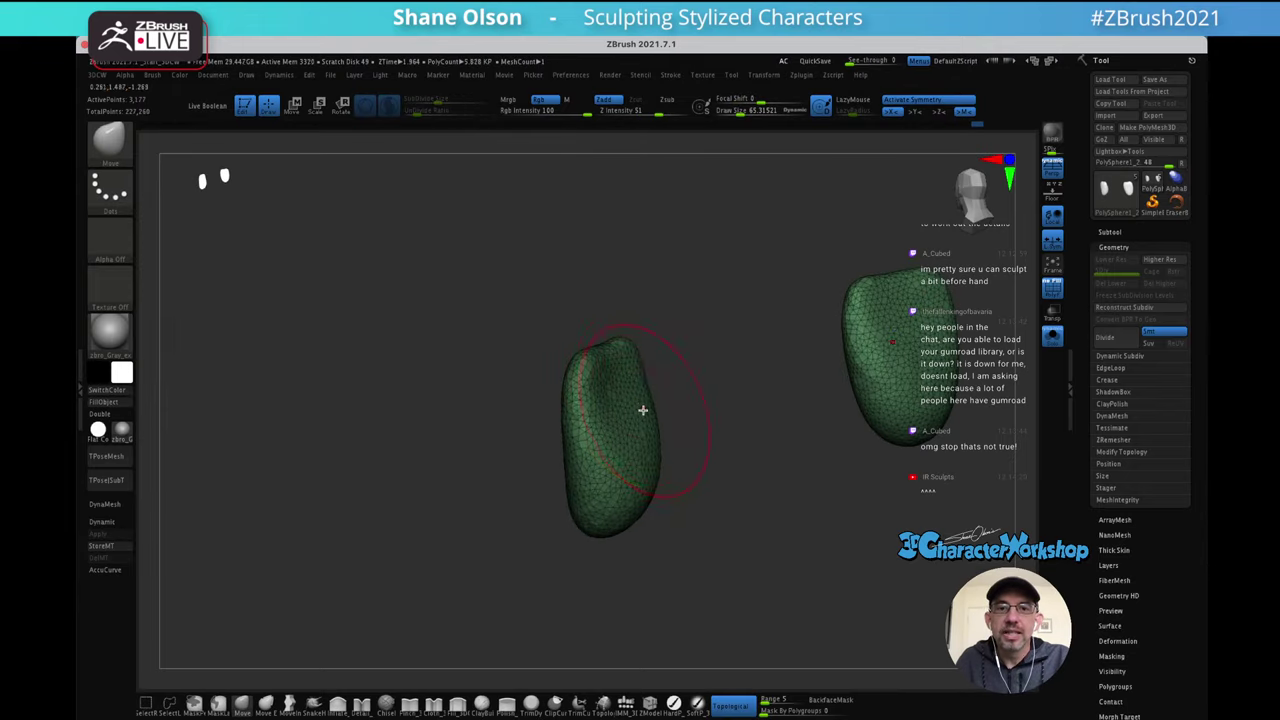
Shape the teeth's inner faces and biting edges with the Move brush, reducing the draw size to about 42
mouse_move(634, 396)
right_mouse_down()
mouse_move(648, 417)
mouse_move(638, 403)
mouse_move(651, 391)
mouse_move(641, 412)
mouse_move(622, 398)
mouse_move(666, 446)
mouse_move(658, 459)
right_mouse_up()
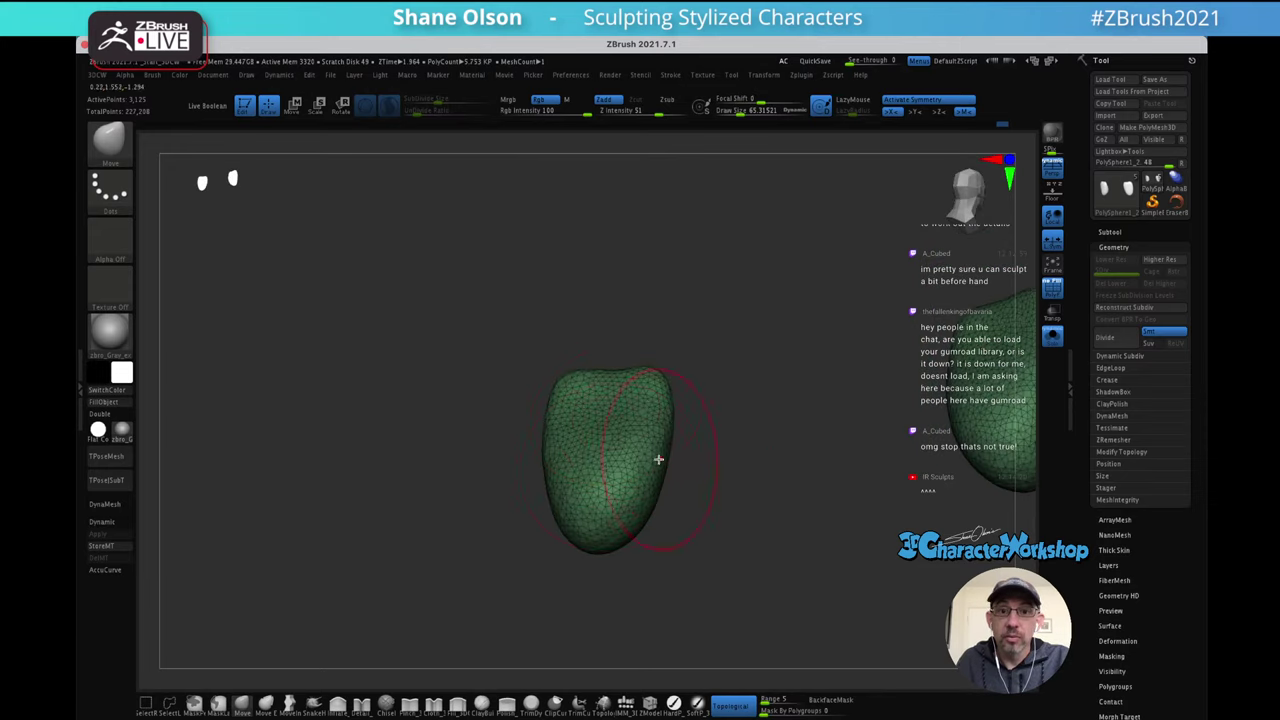
mouse_move(599, 500)
right_mouse_down()
mouse_move(680, 423)
mouse_move(608, 537)
mouse_move(606, 471)
mouse_move(653, 432)
mouse_move(603, 414)
right_mouse_up()
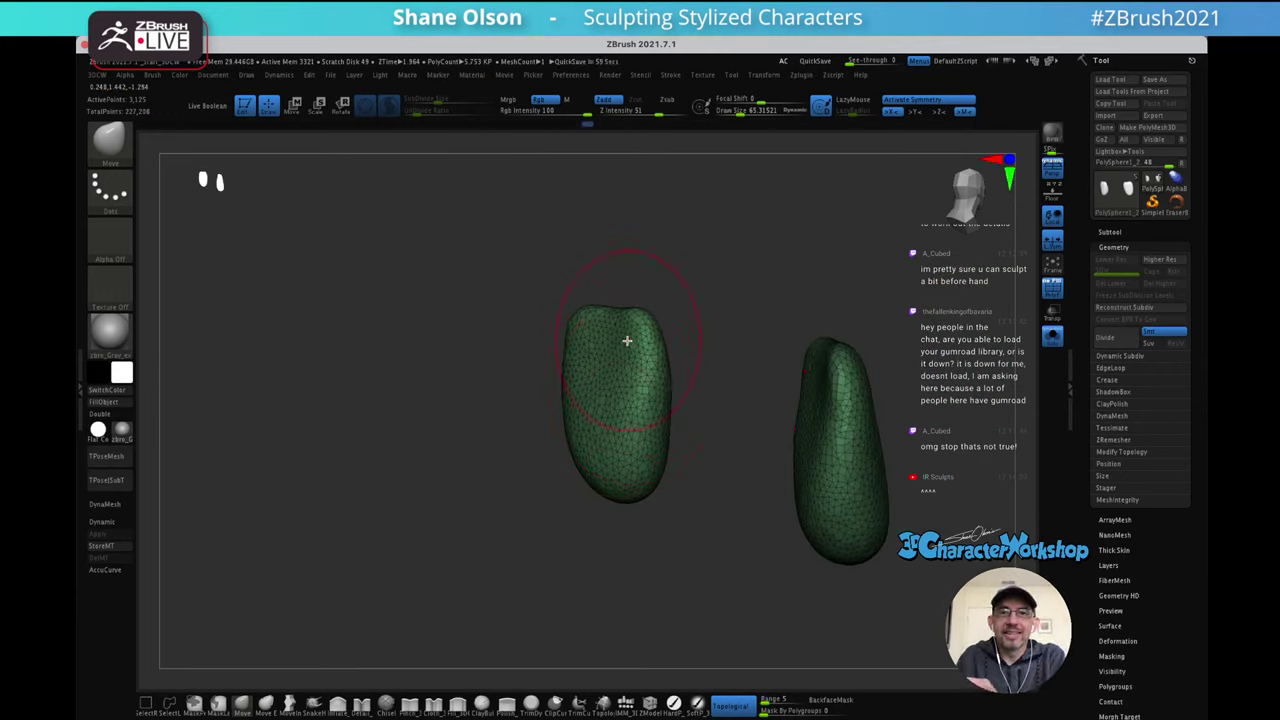
right_click_drag(701, 351, 714, 358)
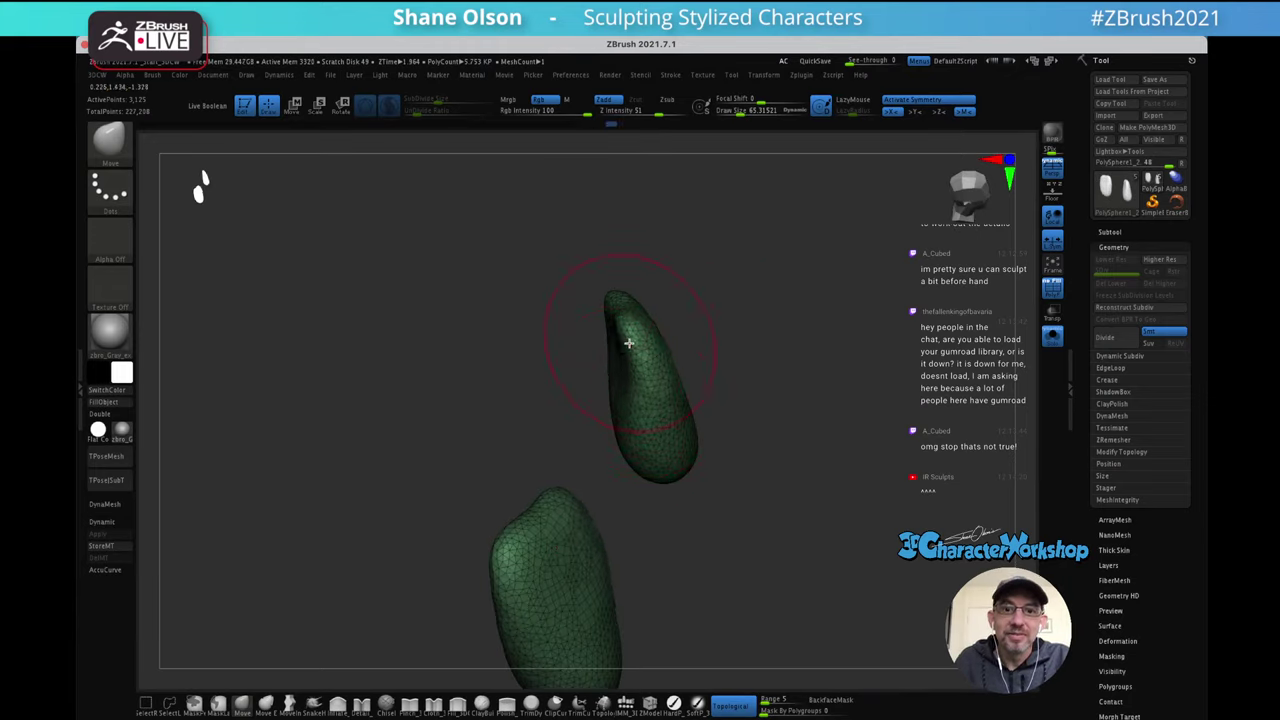
key("s")
left_click_drag(747, 341, 741, 343)
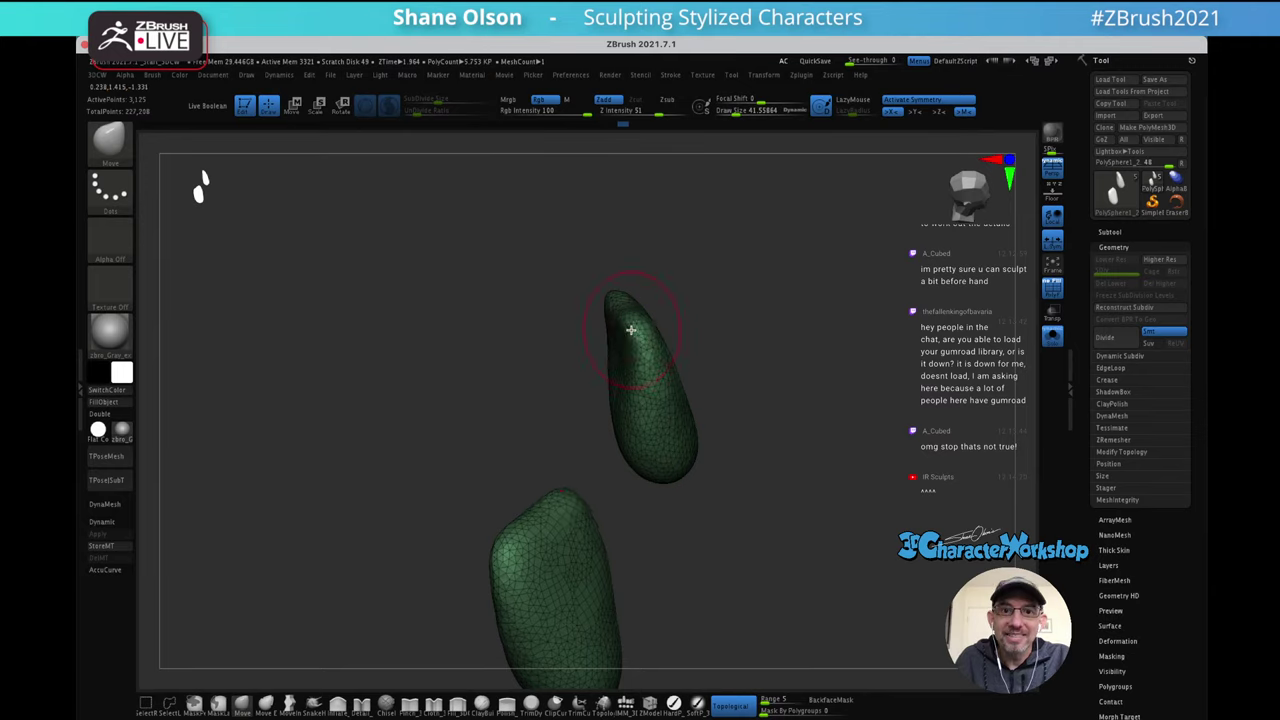
mouse_move(620, 337)
right_mouse_down()
mouse_move(720, 366)
mouse_move(717, 329)
mouse_move(811, 260)
mouse_move(808, 283)
mouse_move(728, 308)
right_mouse_up()
left_click_drag(625, 361, 625, 354)
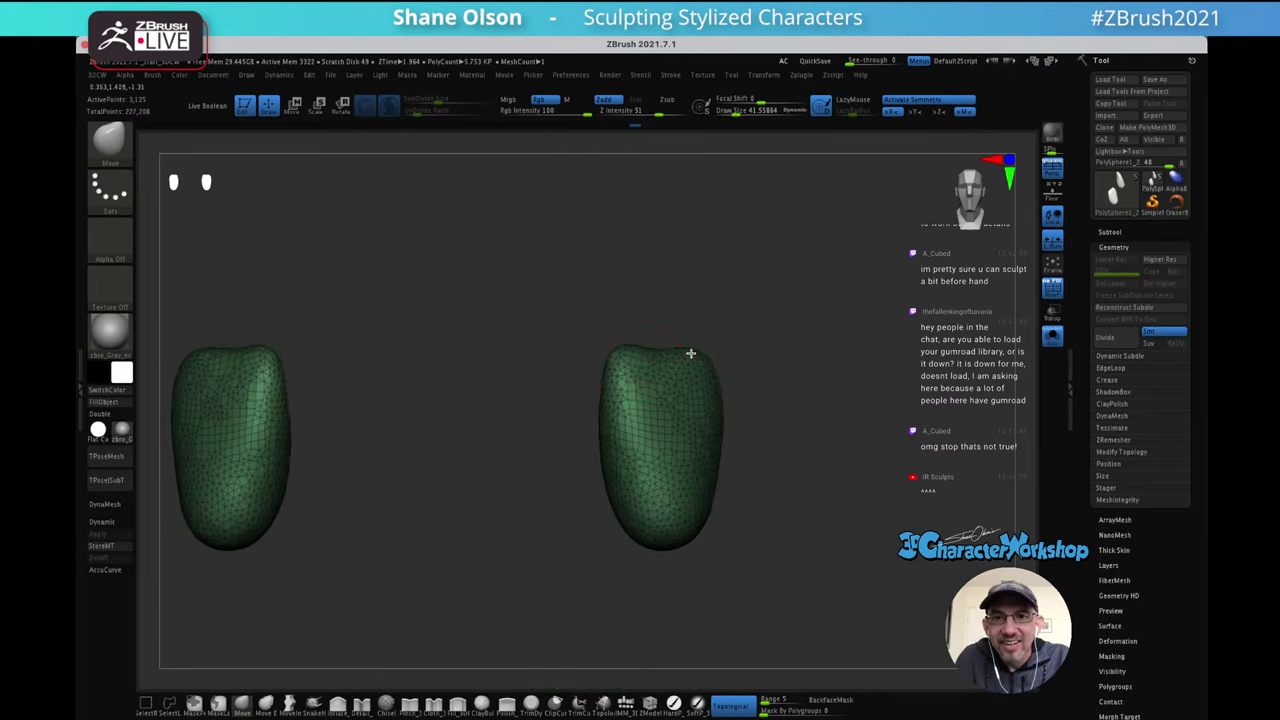
Slim and curve the tooth bodies with the Move brush at a draw size of about 77 and refine their corners
key("s")
left_click_drag(764, 341, 772, 342)
right_click_drag(786, 346, 726, 349)
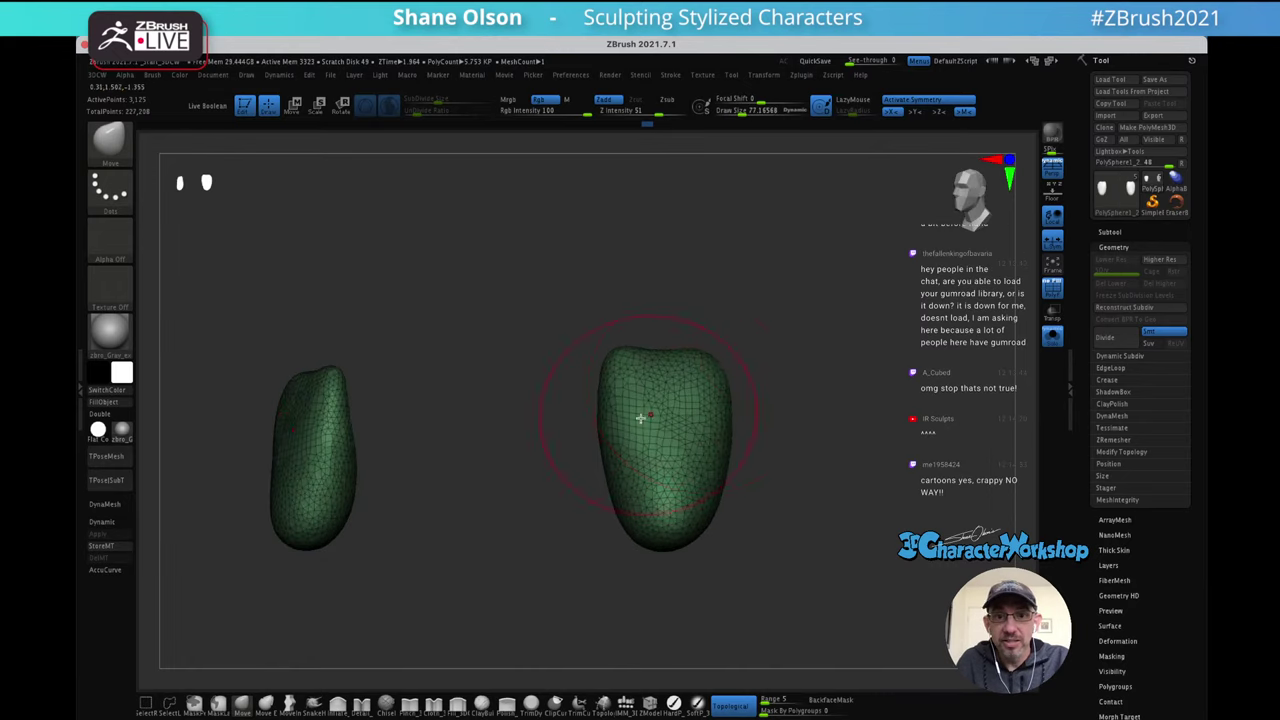
left_click_drag(602, 420, 617, 429)
mouse_move(655, 386)
right_mouse_down()
mouse_move(667, 392)
mouse_move(647, 400)
mouse_move(666, 403)
right_mouse_up()
left_click_drag(595, 407, 604, 425)
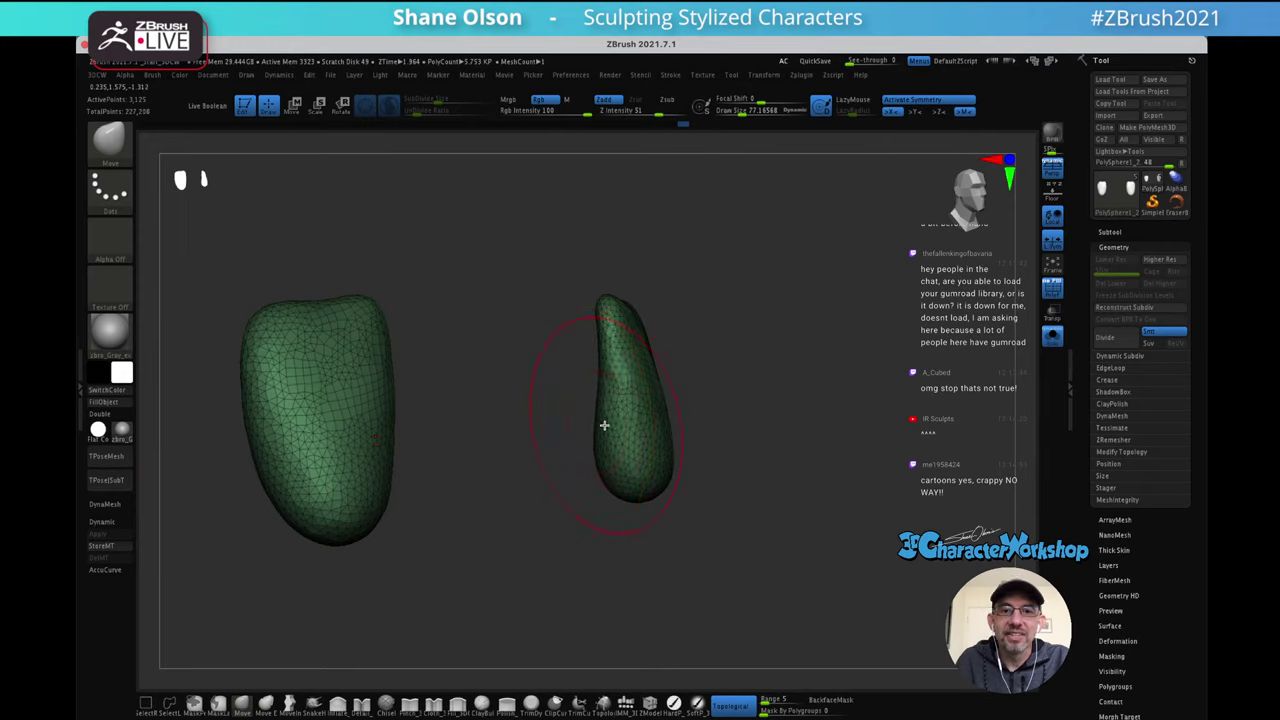
right_click_drag(604, 425, 615, 440)
left_click_drag(583, 406, 591, 409)
right_click_drag(556, 415, 596, 410)
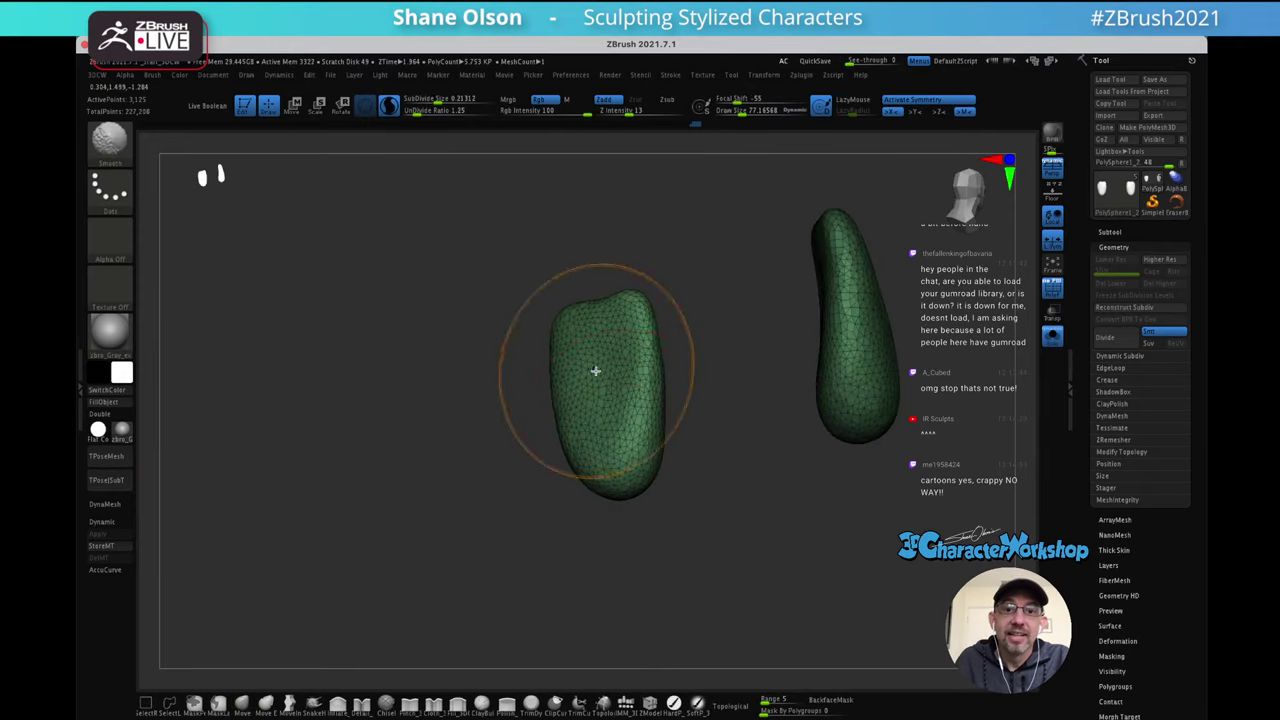
mouse_move(614, 366)
right_mouse_down()
mouse_move(754, 341)
mouse_move(760, 377)
right_mouse_up()
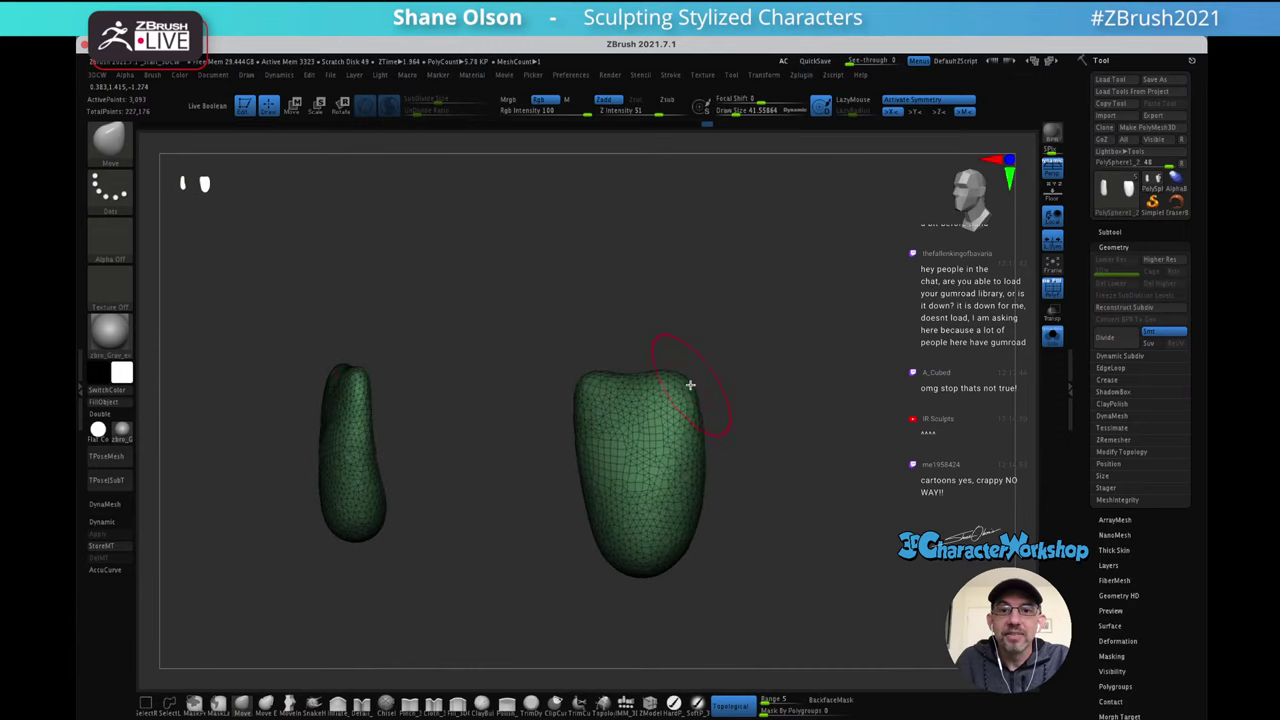
Bring back the full skull, select the lower jaw and reshape its gum around the teeth at a draw size of about 73
left_click(1051, 337)
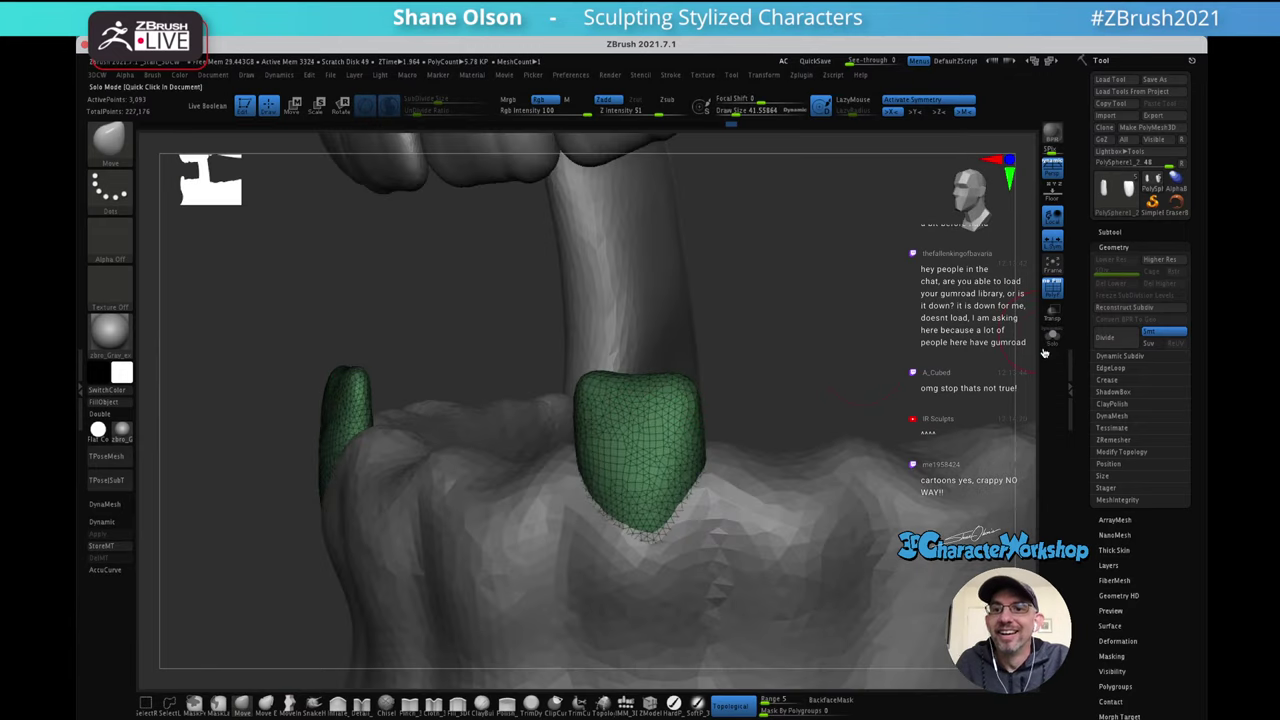
right_click_drag(830, 355, 723, 470)
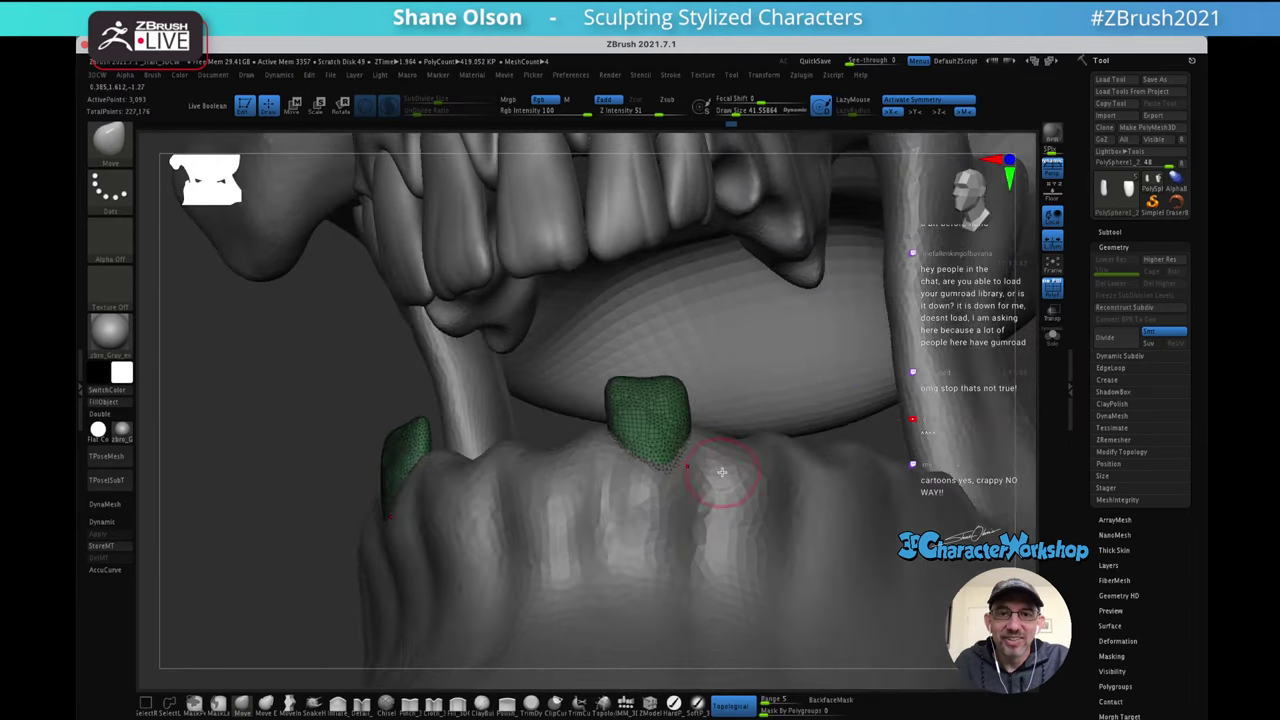
left_click(774, 415, "alt")
right_click_drag(766, 426, 734, 352)
key("s")
left_click_drag(679, 397, 687, 396)
right_click_drag(677, 360, 673, 395)
mouse_move(668, 395)
left_mouse_down()
mouse_move(677, 371)
mouse_move(694, 371)
left_mouse_up()
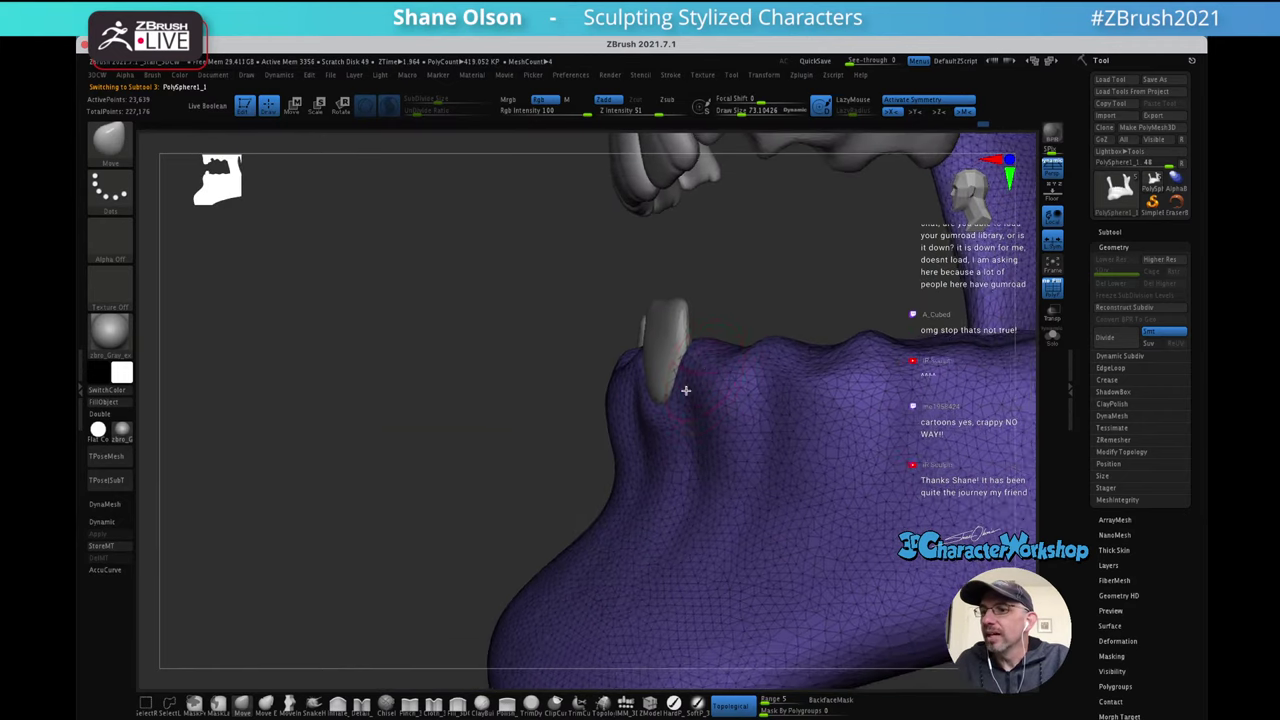
right_click_drag(683, 389, 677, 357)
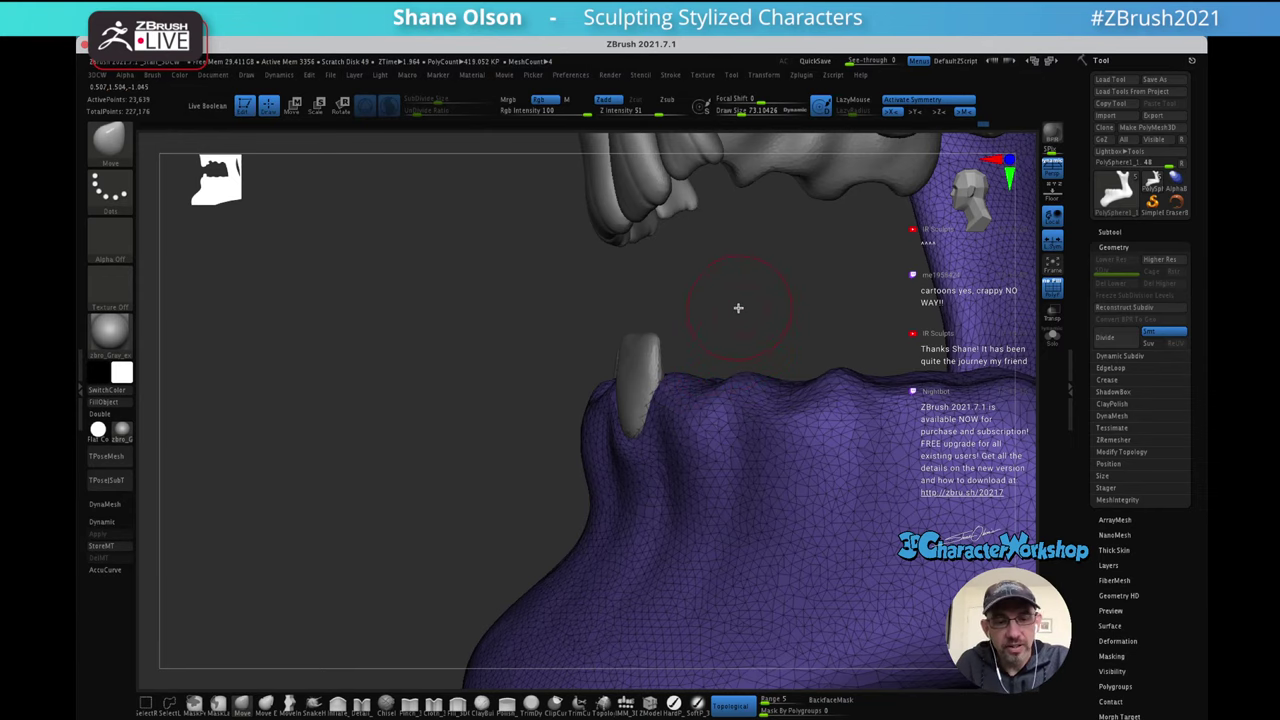
Try to raise the lower jaw slightly with the Move gizmo
mouse_move(743, 314)
right_mouse_down("ctrl")
mouse_move(706, 357)
mouse_move(703, 307)
mouse_move(717, 353)
mouse_move(748, 361)
mouse_move(721, 370)
right_mouse_up("ctrl")
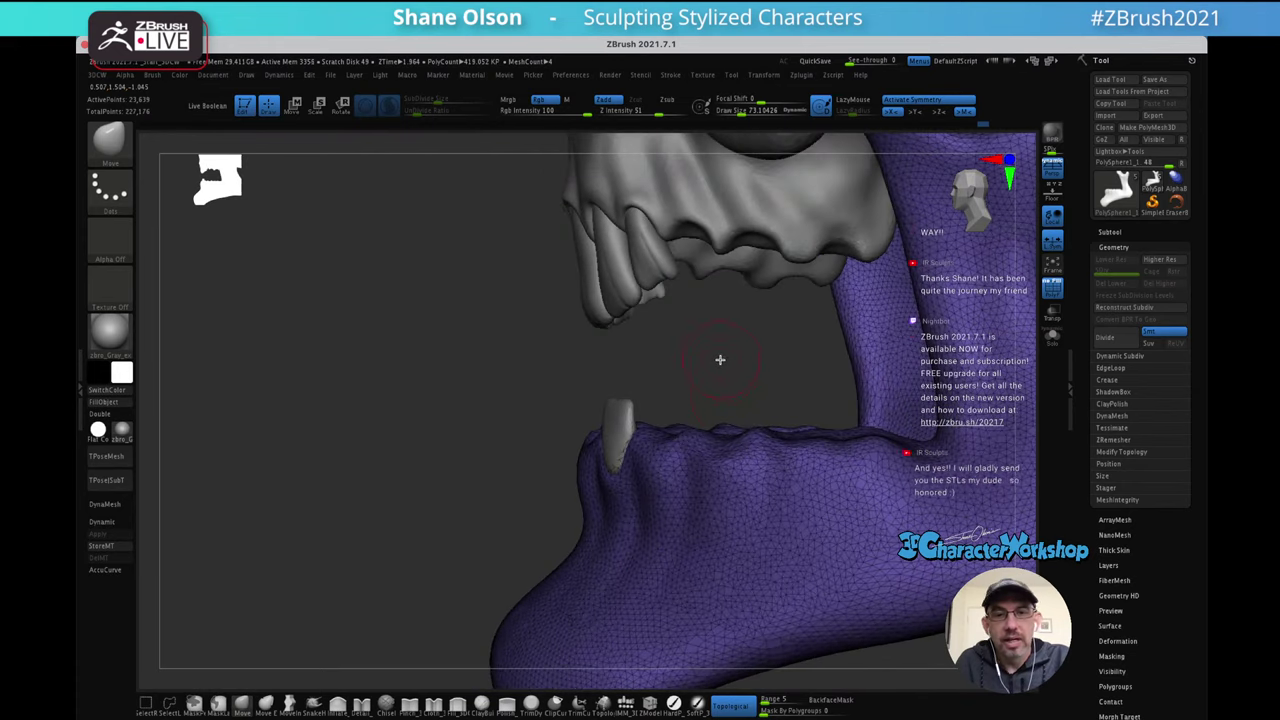
key("w")
left_click_drag(631, 367, 630, 352)
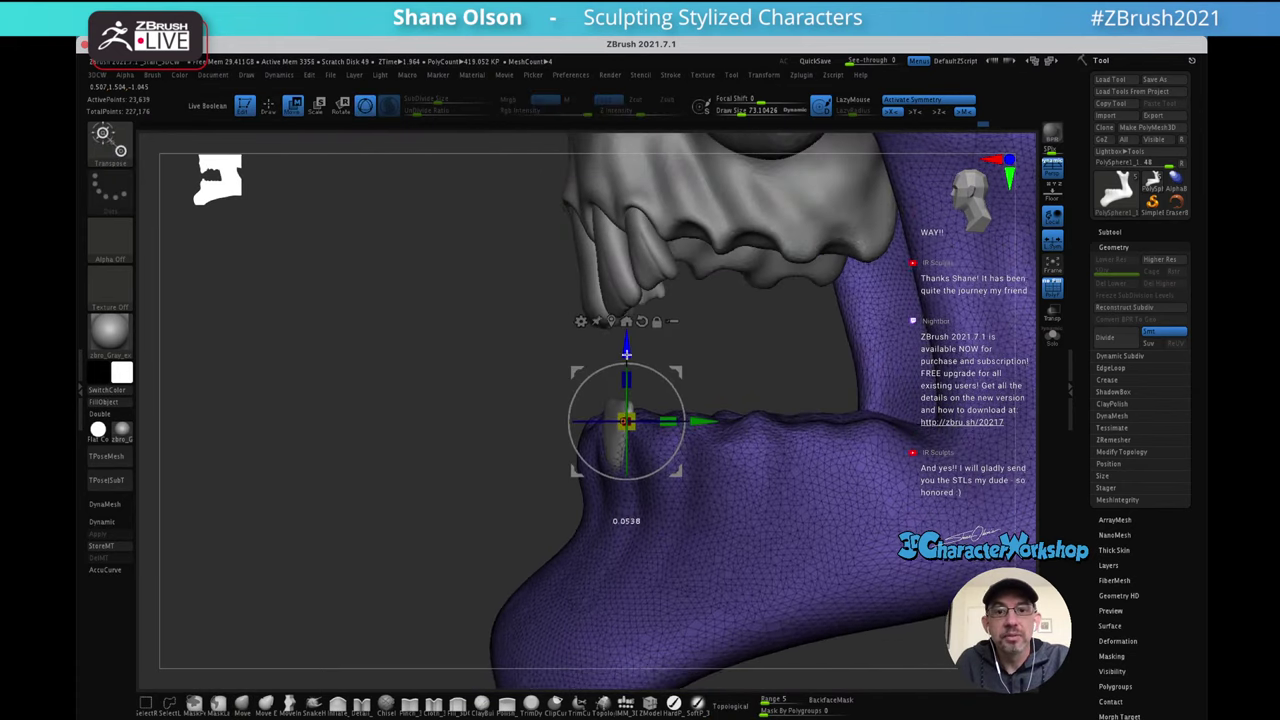
key("ctrl+z")
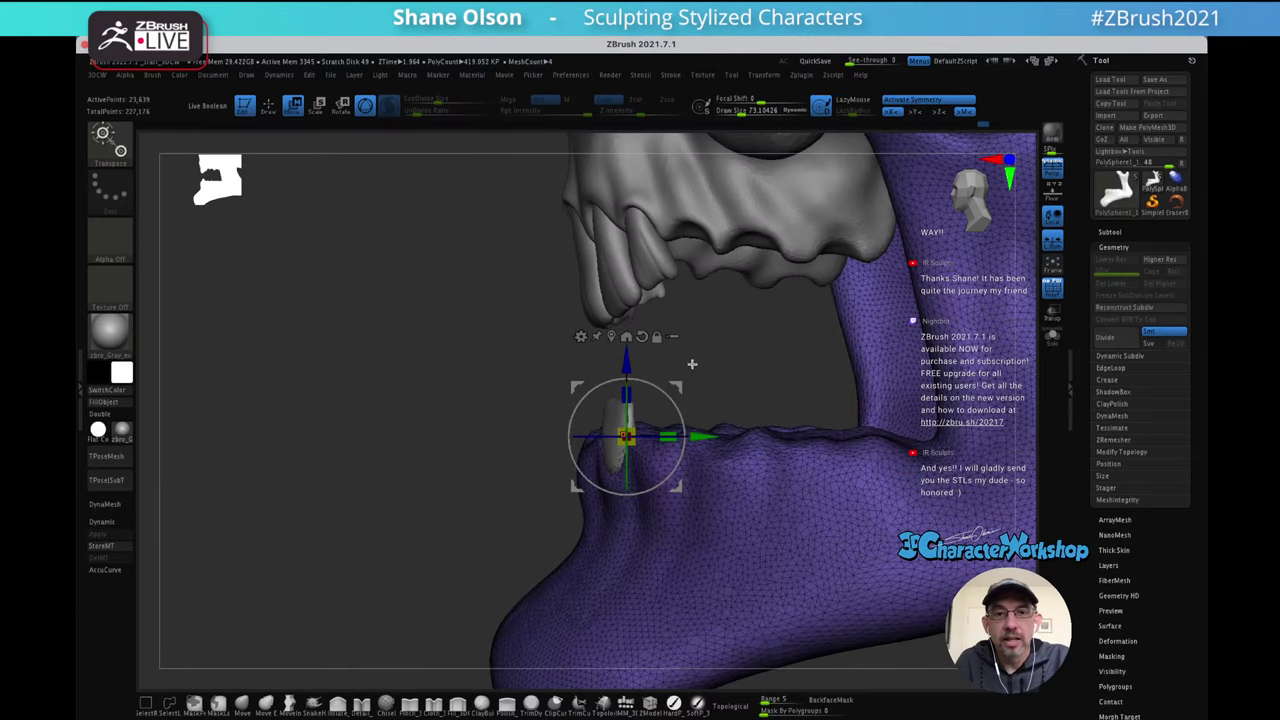
Switch from the jaw to the lower teeth subtool and recenter the Move gizmo on the tooth
right_click_drag(721, 348, 714, 360)
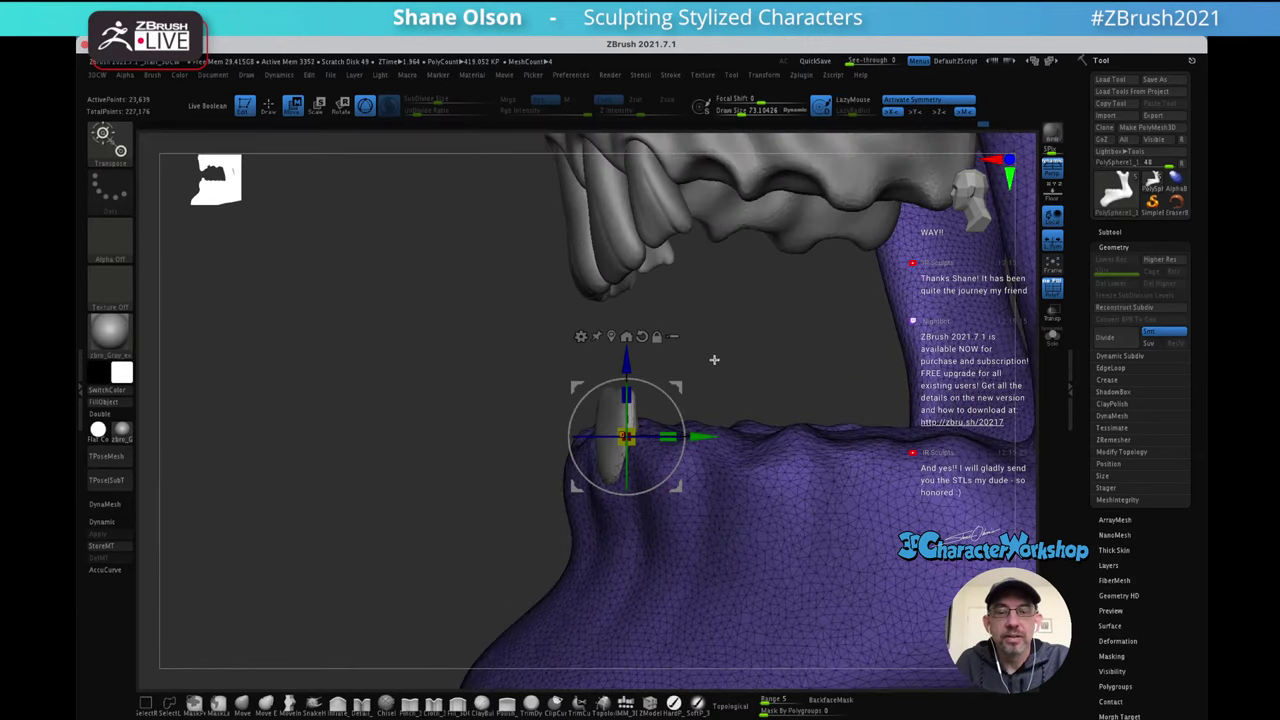
left_click(620, 434, "alt")
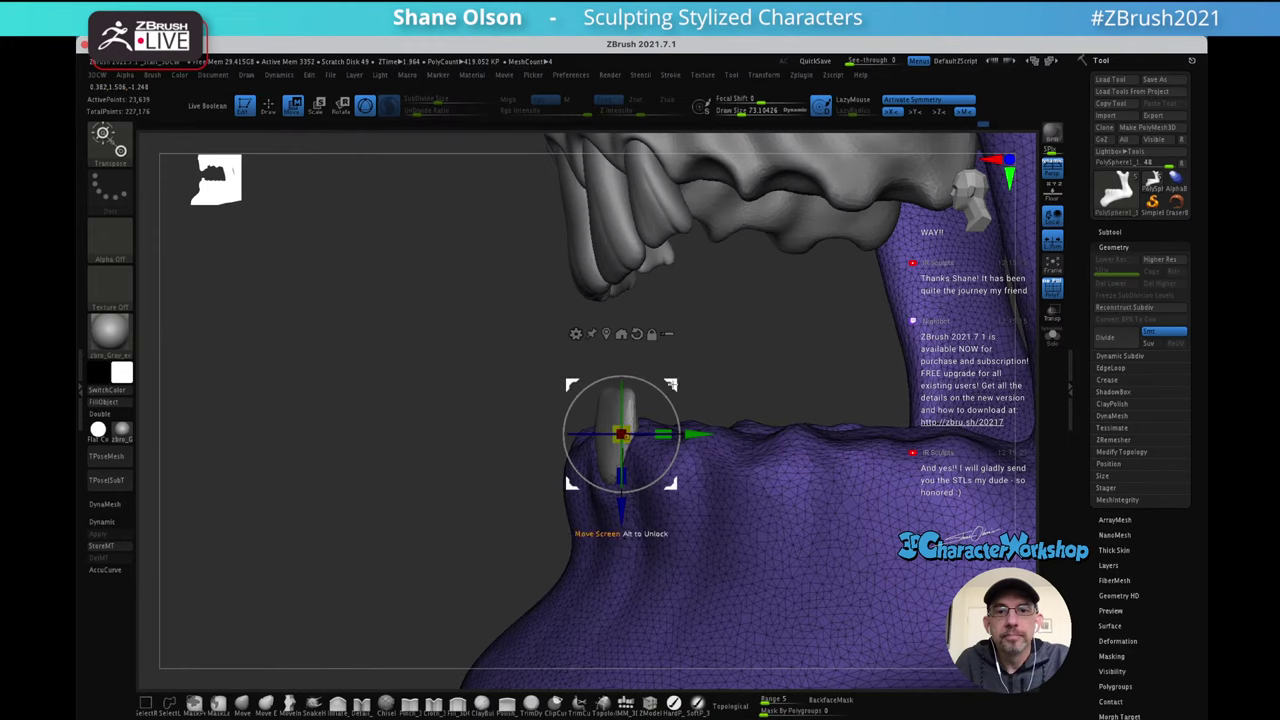
left_click_drag(675, 382, 736, 290, "alt")
left_click(617, 431, "alt")
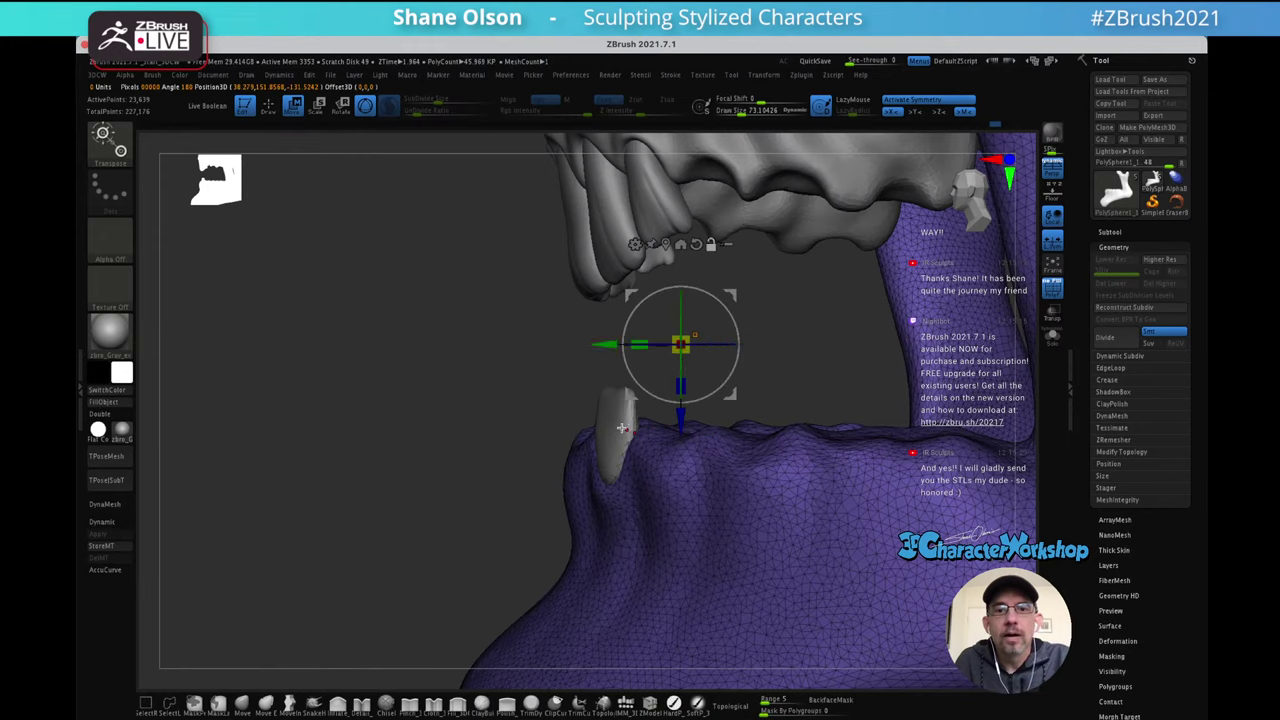
left_click(622, 428, "alt")
left_click(656, 364)
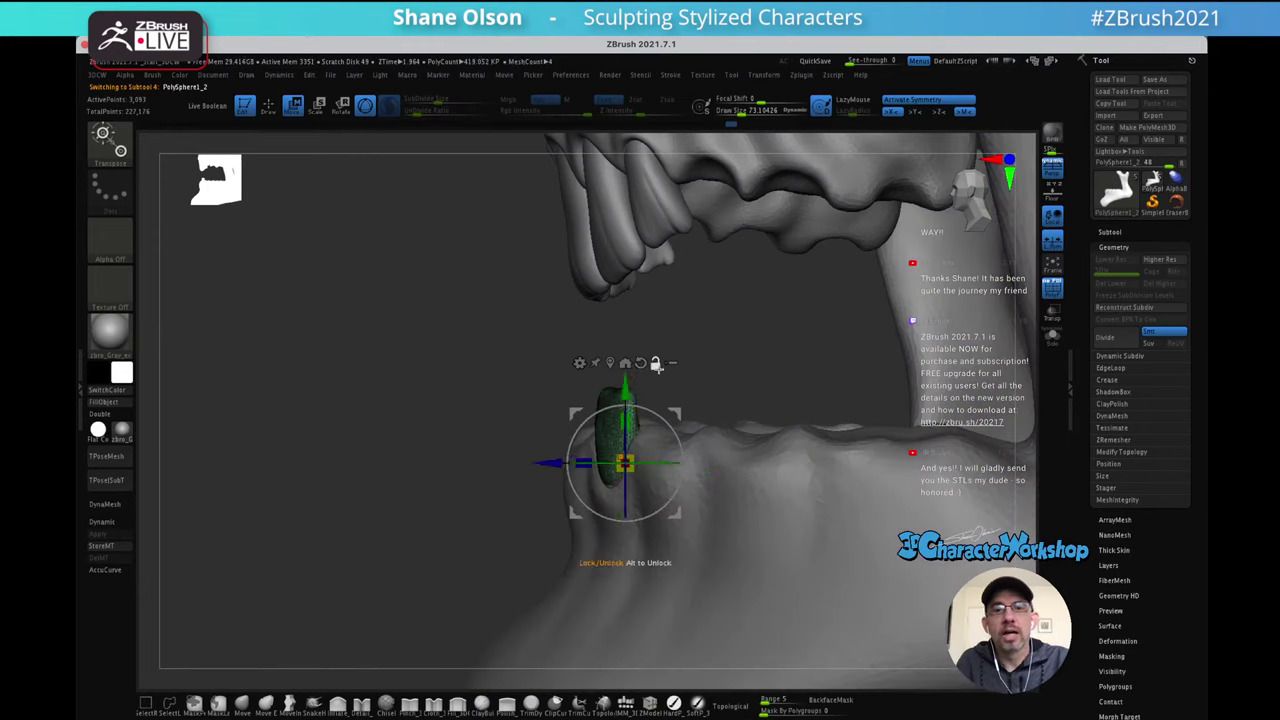
Reshape the lower tooth's body with the Move brush at a draw size of about 109
left_click_drag(740, 356, 763, 344)
left_click(241, 704)
left_click_drag(591, 417, 659, 433)
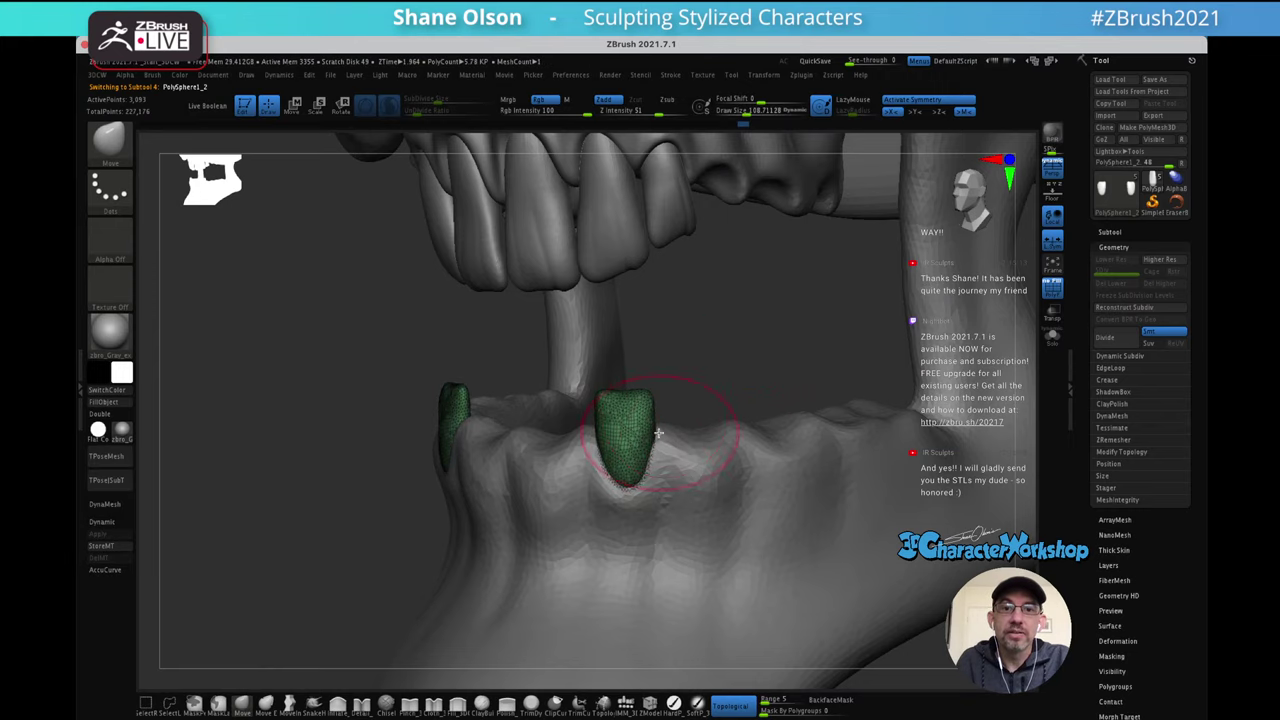
mouse_move(737, 337)
left_mouse_down()
mouse_move(694, 274)
mouse_move(697, 400)
mouse_move(723, 374)
mouse_move(705, 367)
mouse_move(735, 357)
left_mouse_up()
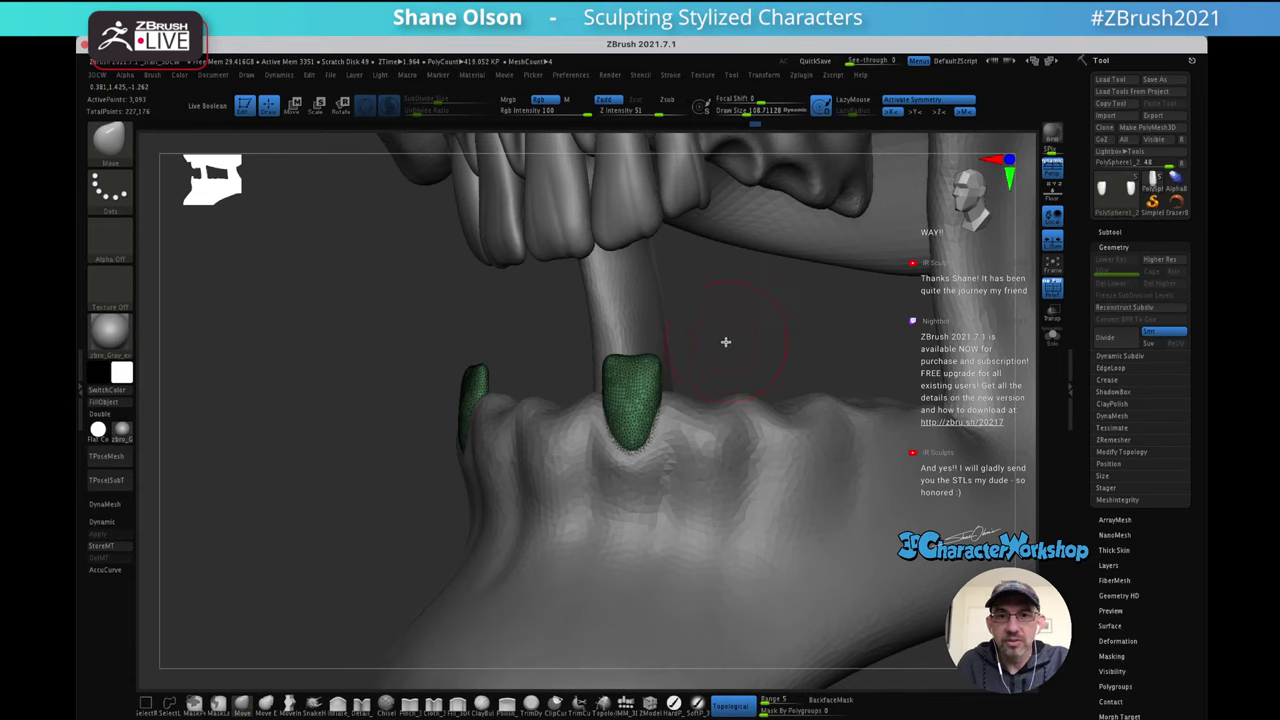
left_click_drag(749, 357, 727, 341)
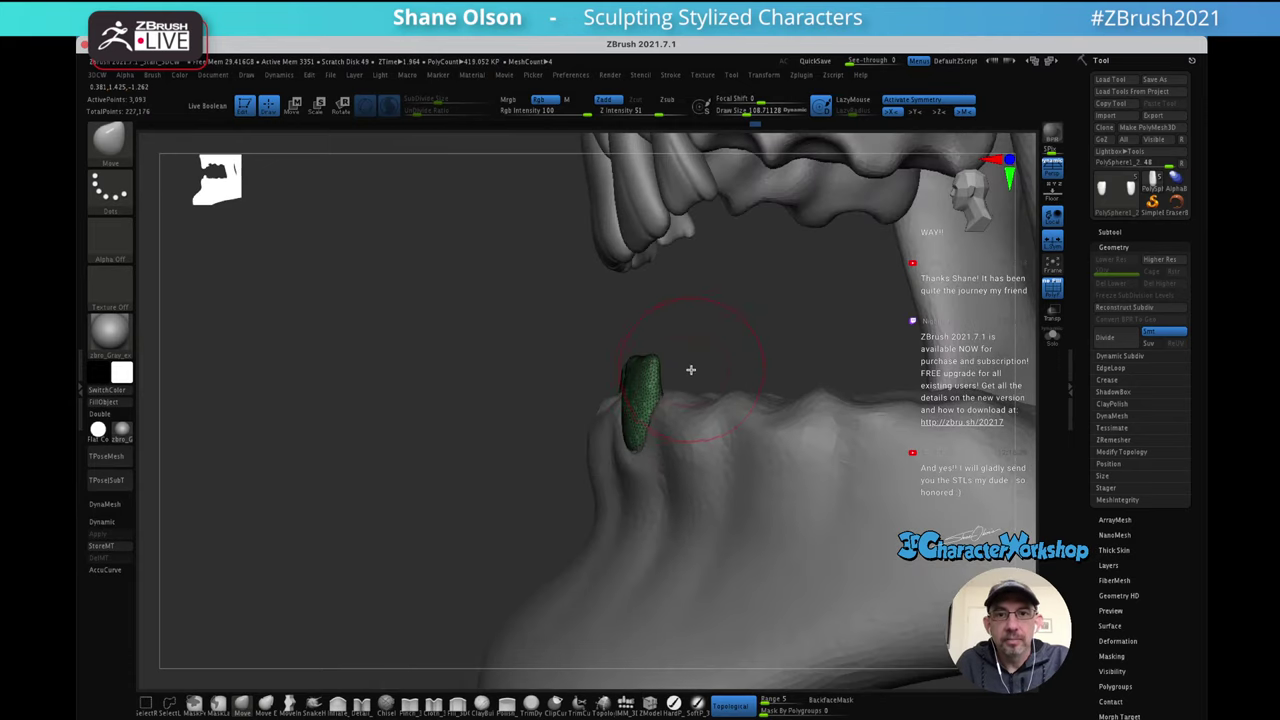
Tilt the lower tooth slightly with the gizmo to adjust its lean in the gum
key("w")
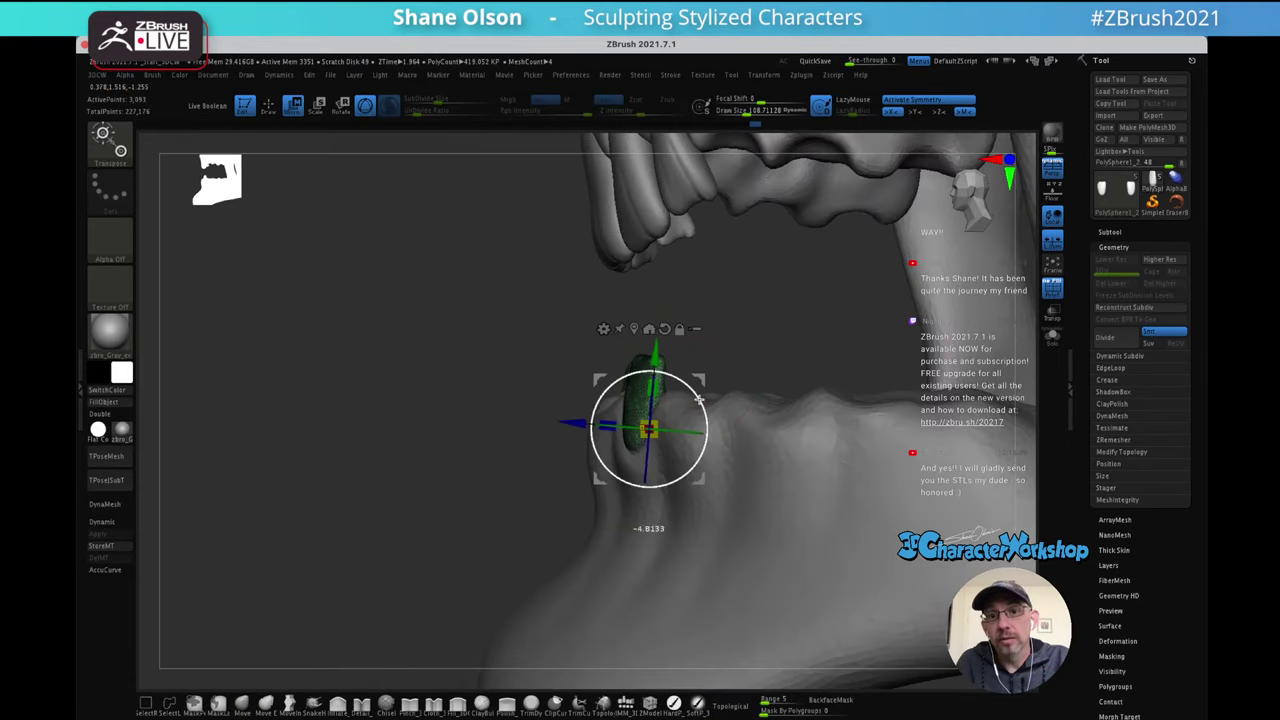
left_click_drag(697, 380, 700, 378)
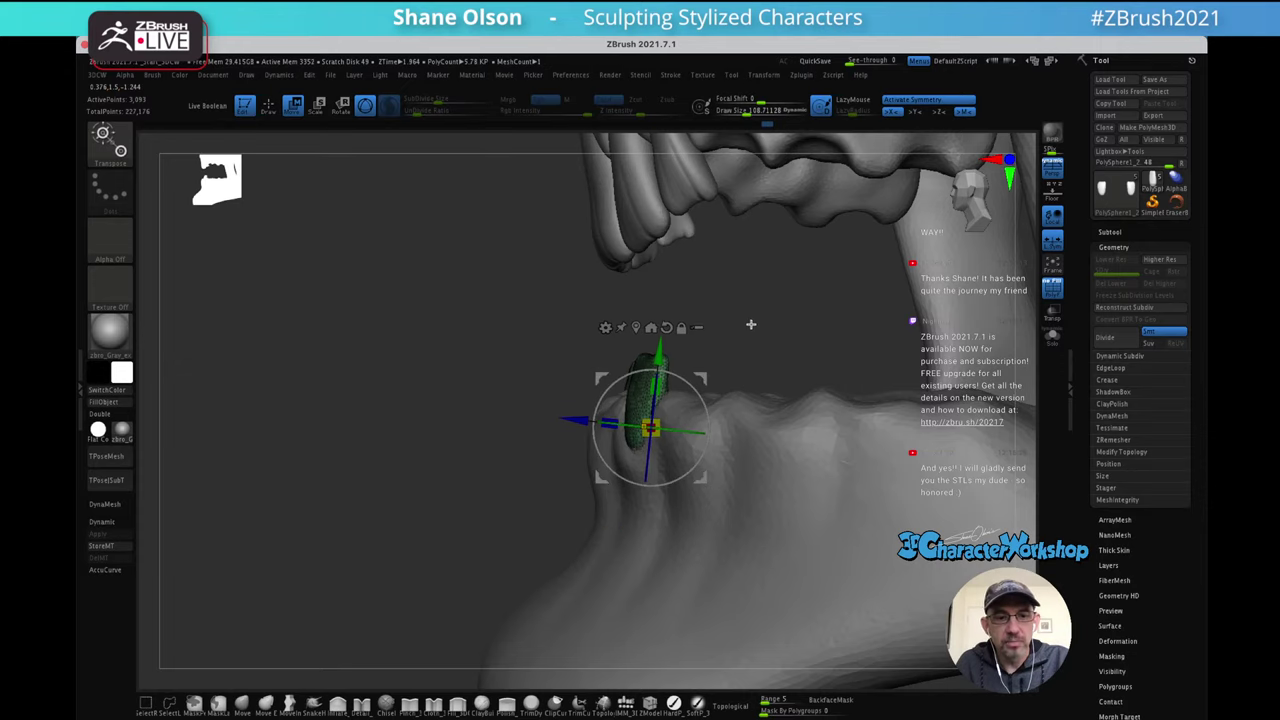
key("q")
mouse_move(750, 325)
left_mouse_down()
mouse_move(760, 346)
mouse_move(771, 334)
mouse_move(752, 335)
left_mouse_up()
Refine the lower tooth's sides and corners with the Move brush, reducing the draw size to about 77 and further to about 45
key("s")
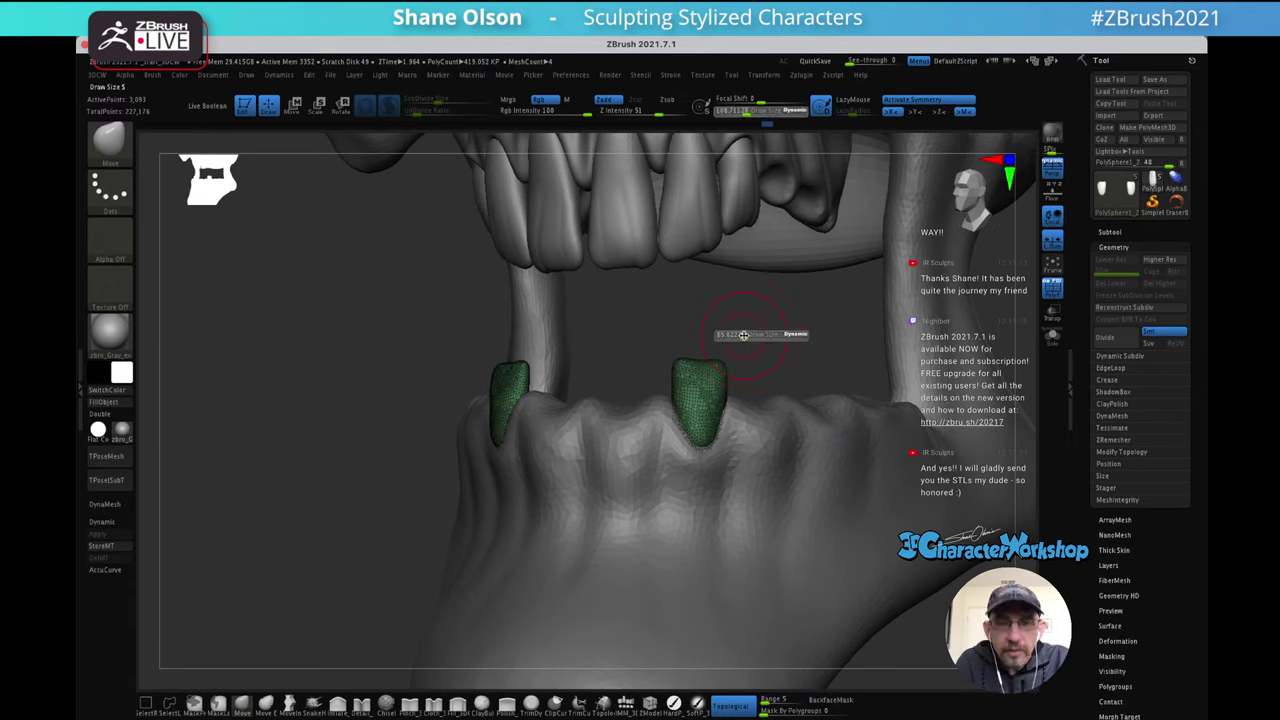
mouse_move(743, 336)
left_mouse_down()
mouse_move(690, 391)
mouse_move(663, 380)
left_mouse_up()
key("s")
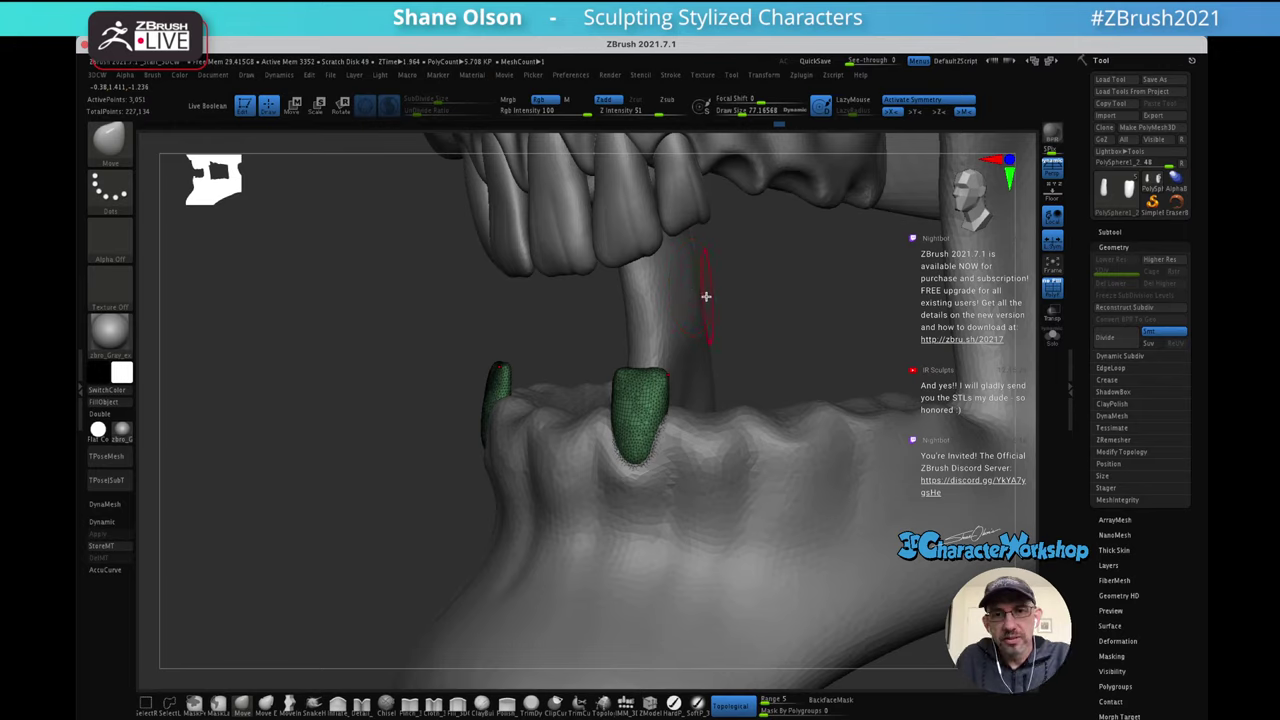
key("s")
mouse_move(756, 333)
left_mouse_down()
mouse_move(730, 332)
mouse_move(757, 315)
mouse_move(751, 325)
left_mouse_up()
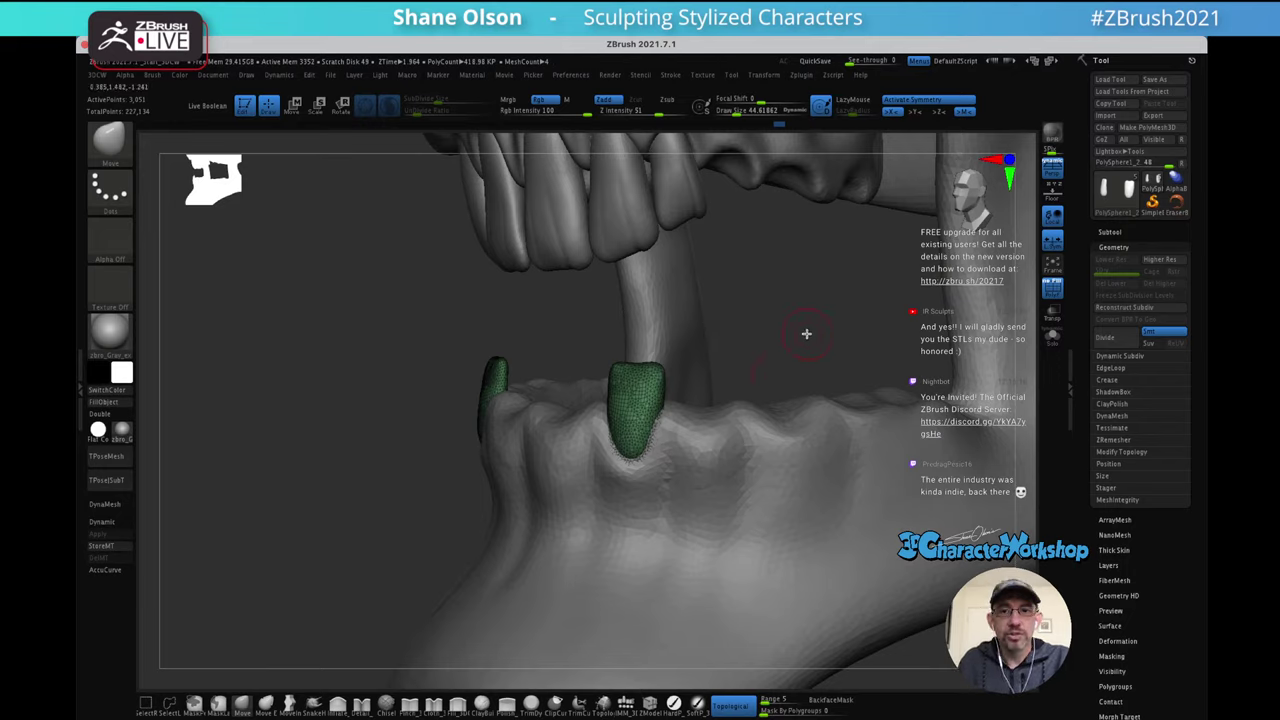
Adjust the tooth's overall profile with the Move brush at draw sizes of about 119 and 95
key("s")
left_click_drag(790, 323, 799, 329)
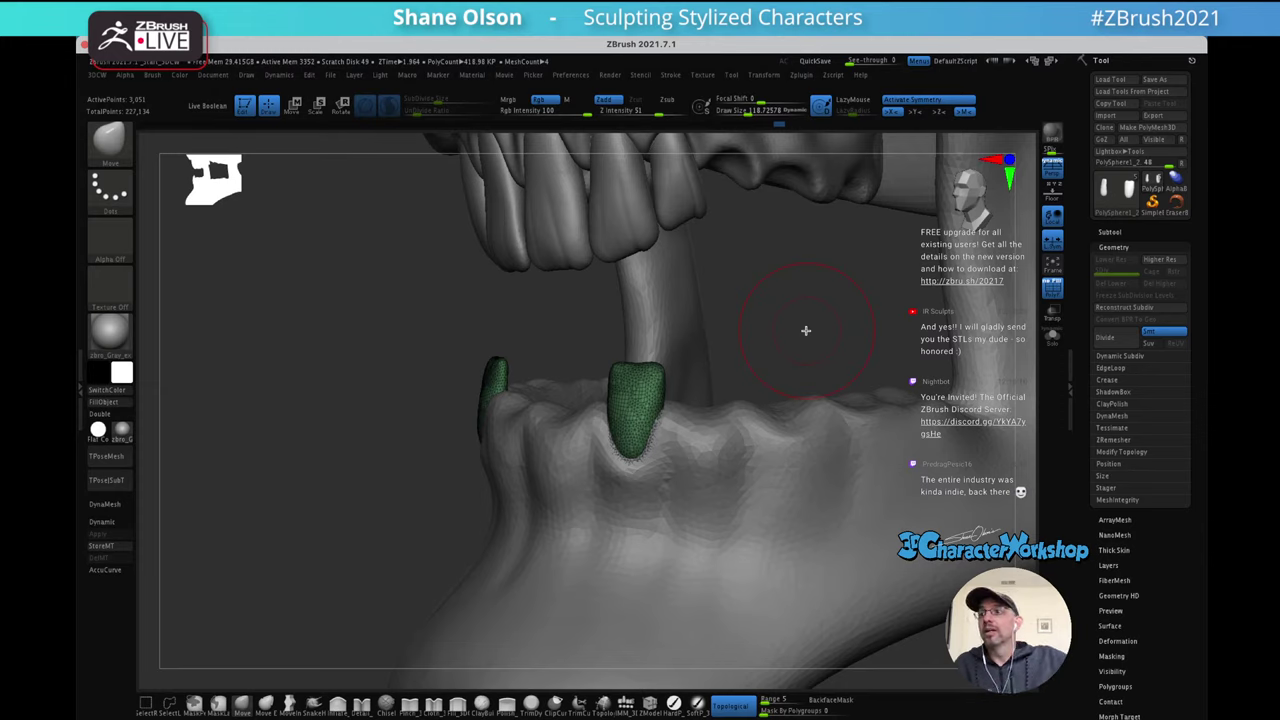
left_click_drag(783, 344, 772, 346)
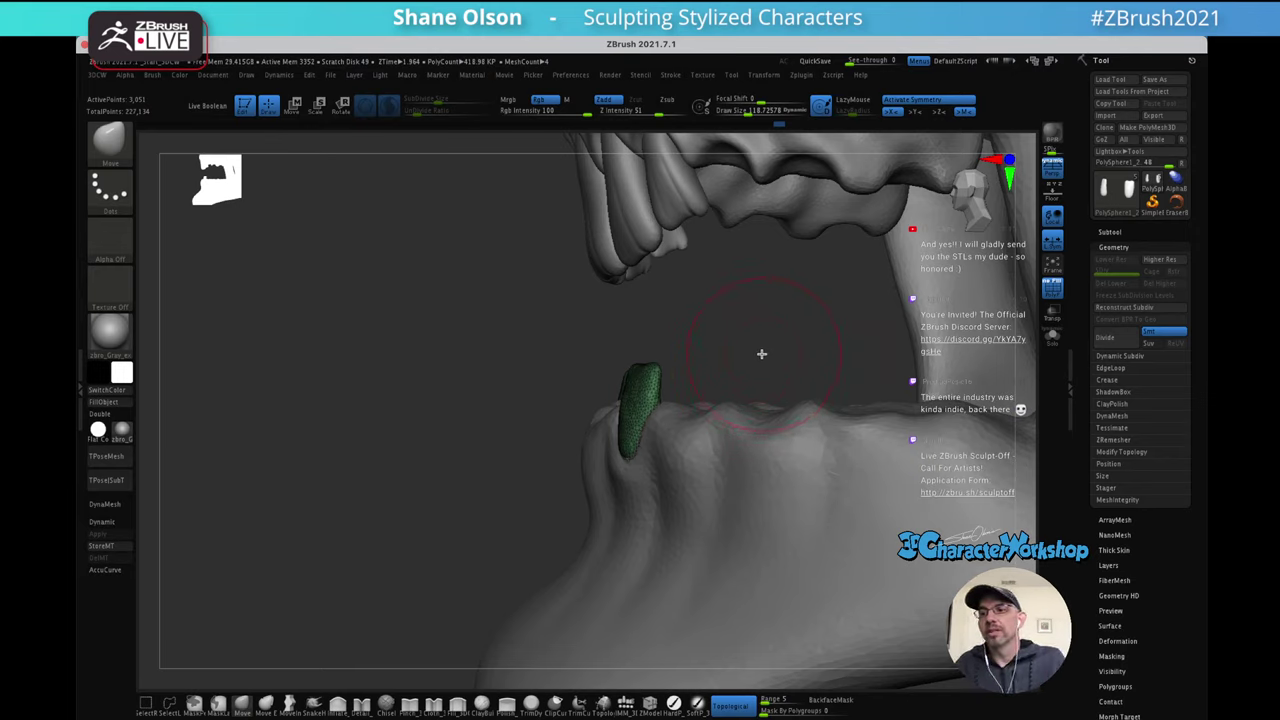
key("s")
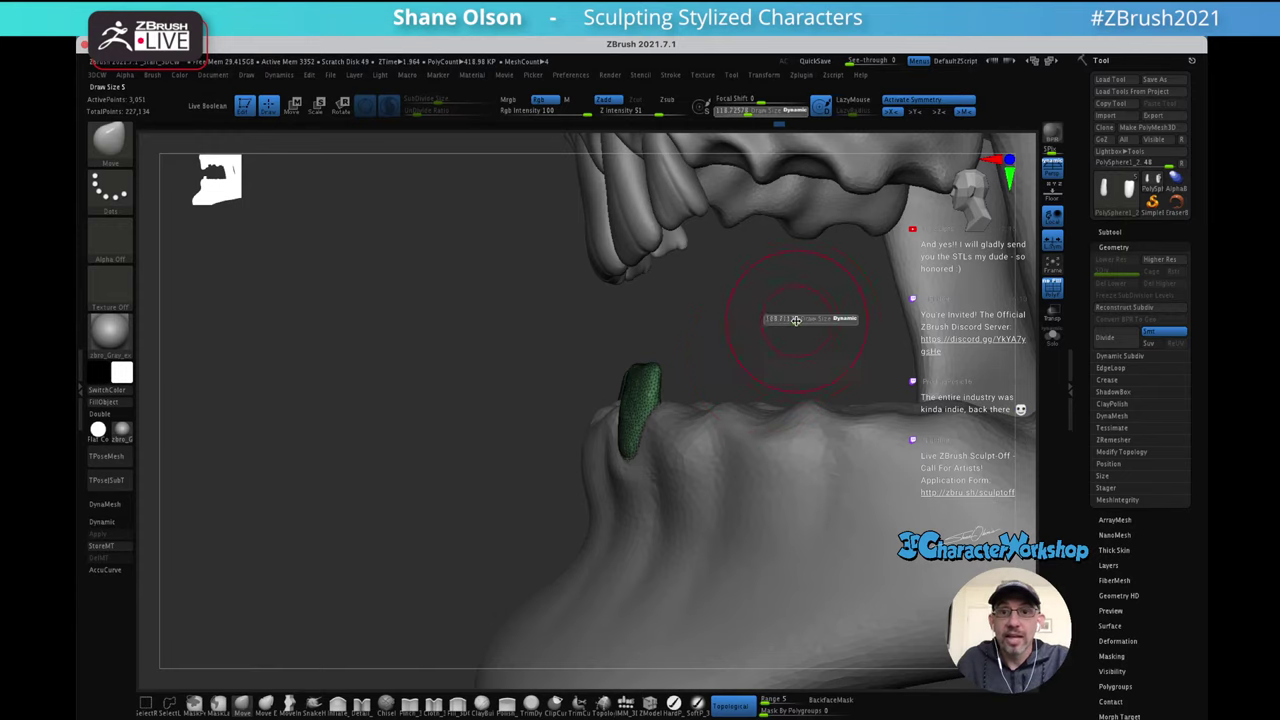
mouse_move(813, 326)
left_mouse_down()
mouse_move(792, 312)
mouse_move(751, 329)
mouse_move(780, 329)
mouse_move(751, 320)
left_mouse_up()
Duplicate the lower tooth toward the back of the jaw and assign separate polygroups to the original and the copy
key("w")
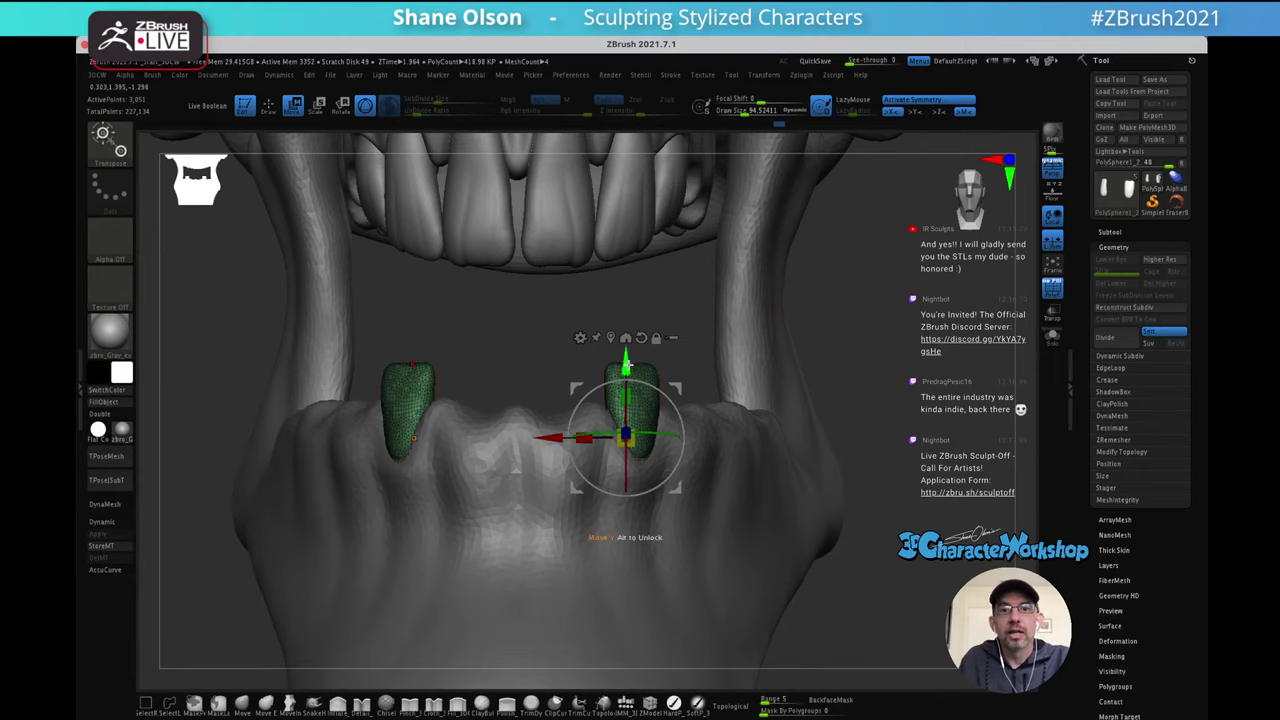
left_click_drag(624, 366, 620, 290)
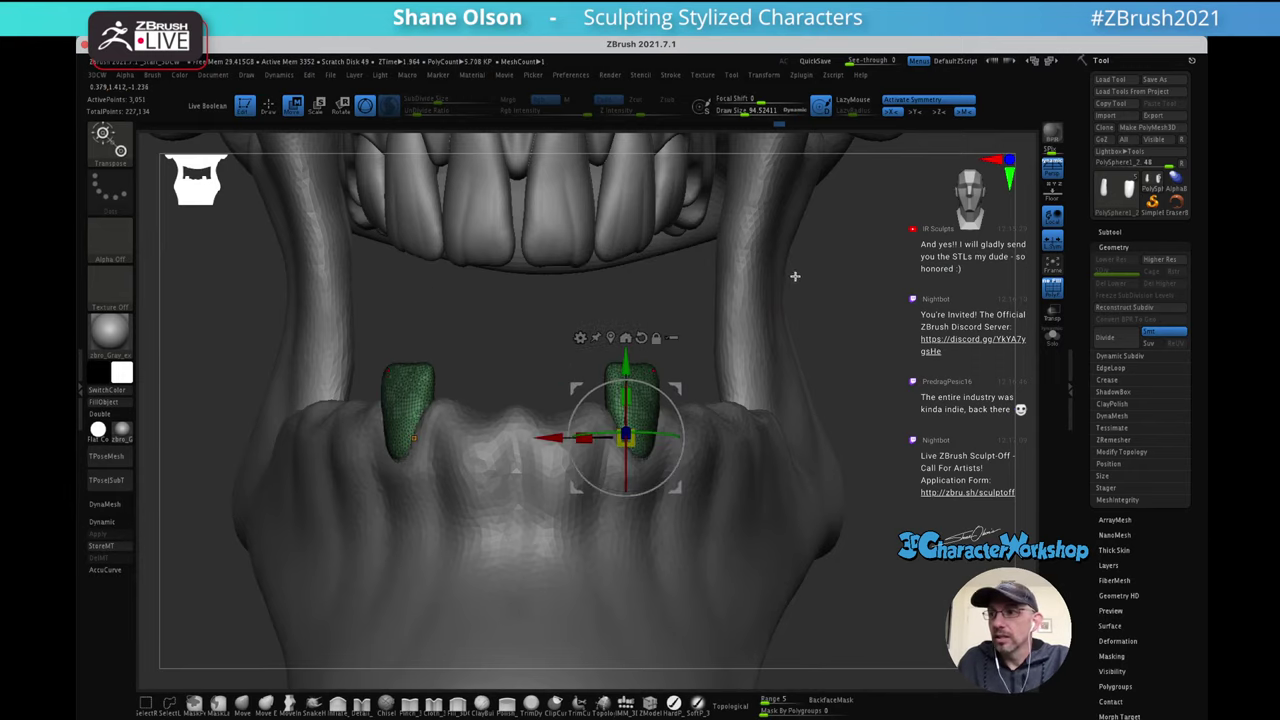
left_click_drag(789, 256, 752, 288)
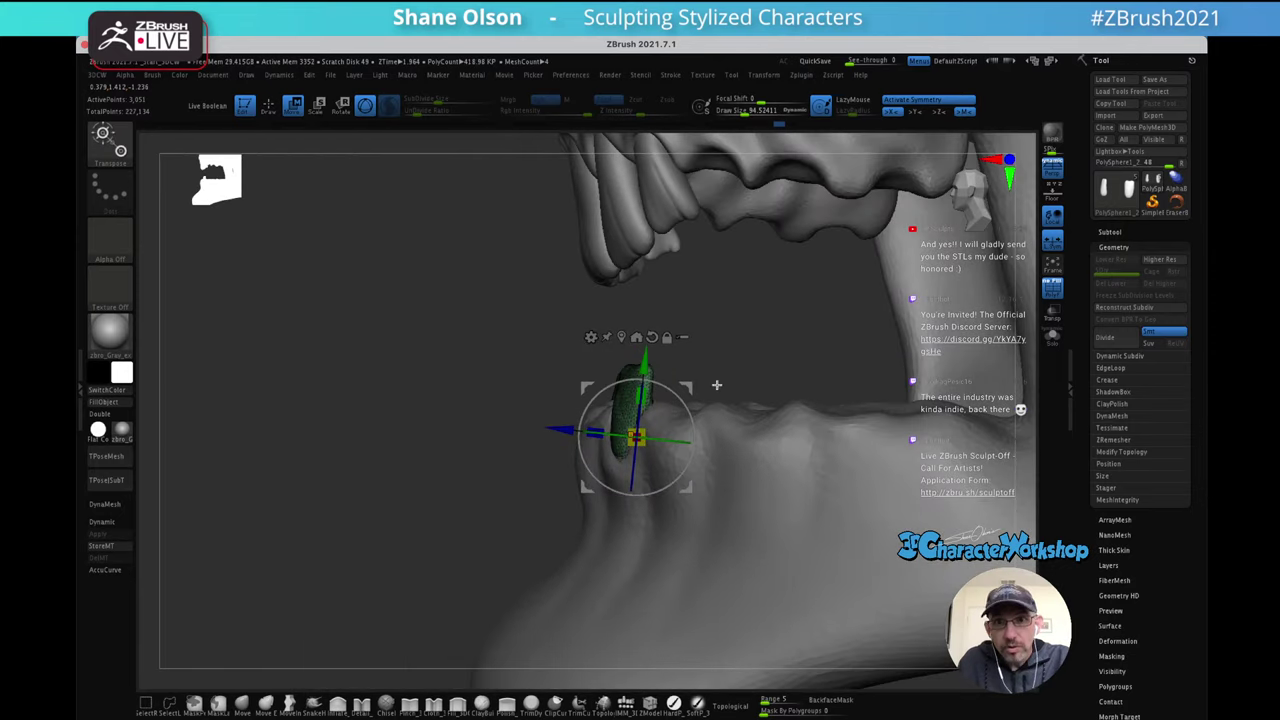
mouse_move(742, 335)
left_mouse_down()
mouse_move(774, 337)
mouse_move(753, 347)
left_mouse_up()
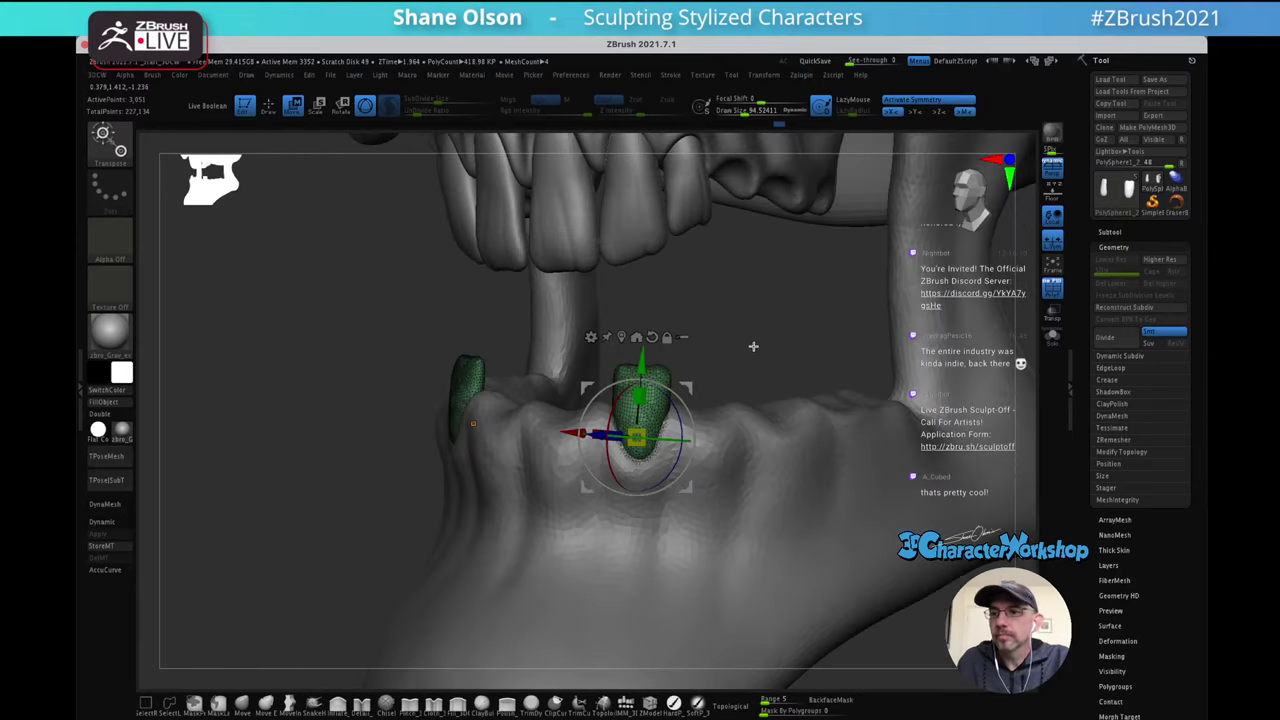
left_click_drag(689, 388, 762, 371, "alt")
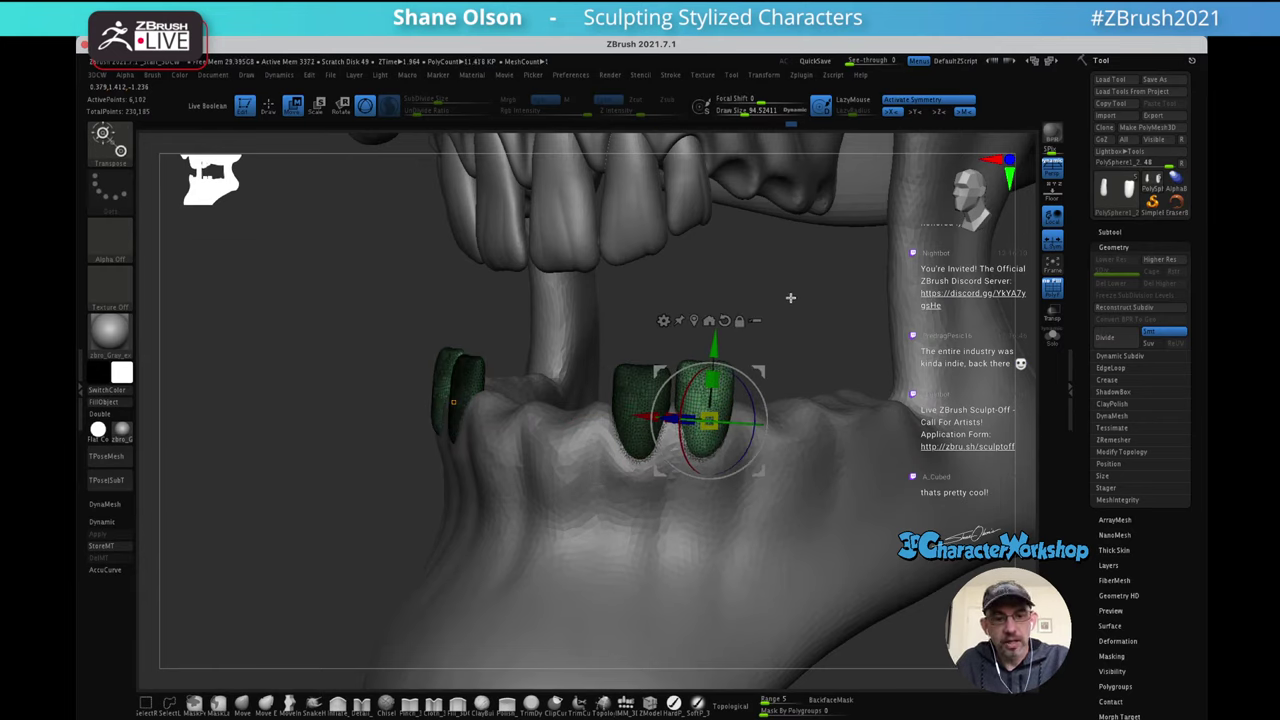
key("ctrl+w")
Undo the extra tooth duplication, mask the original tooth and center the gizmo on the second tooth
left_click_drag(800, 306, 838, 318)
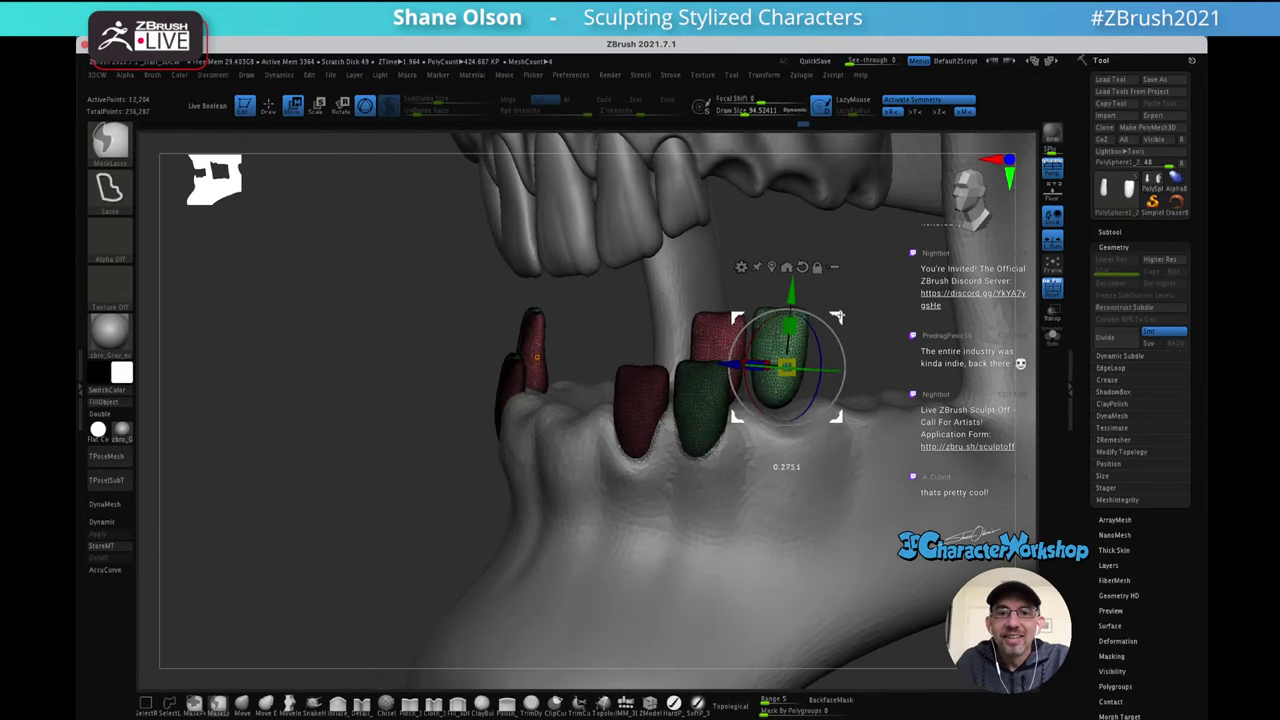
key("ctrl+z")
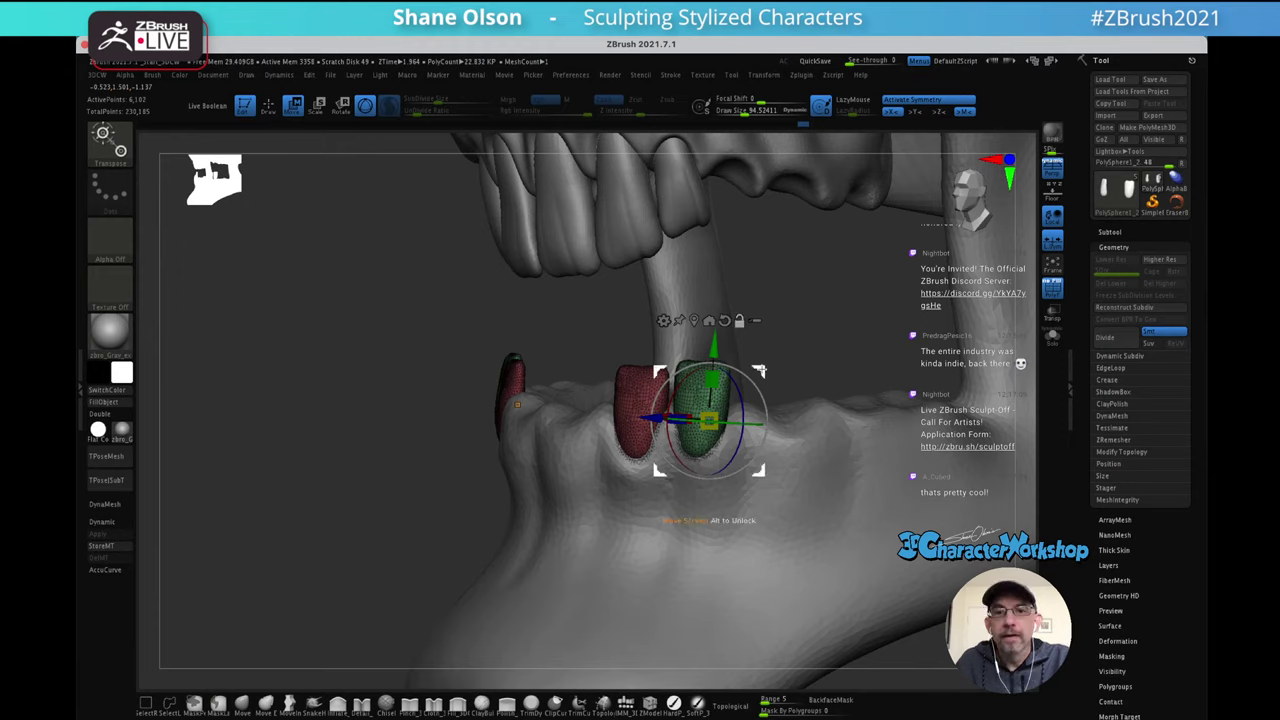
left_click_drag(760, 370, 841, 271, "alt")
left_click(709, 414, "ctrl")
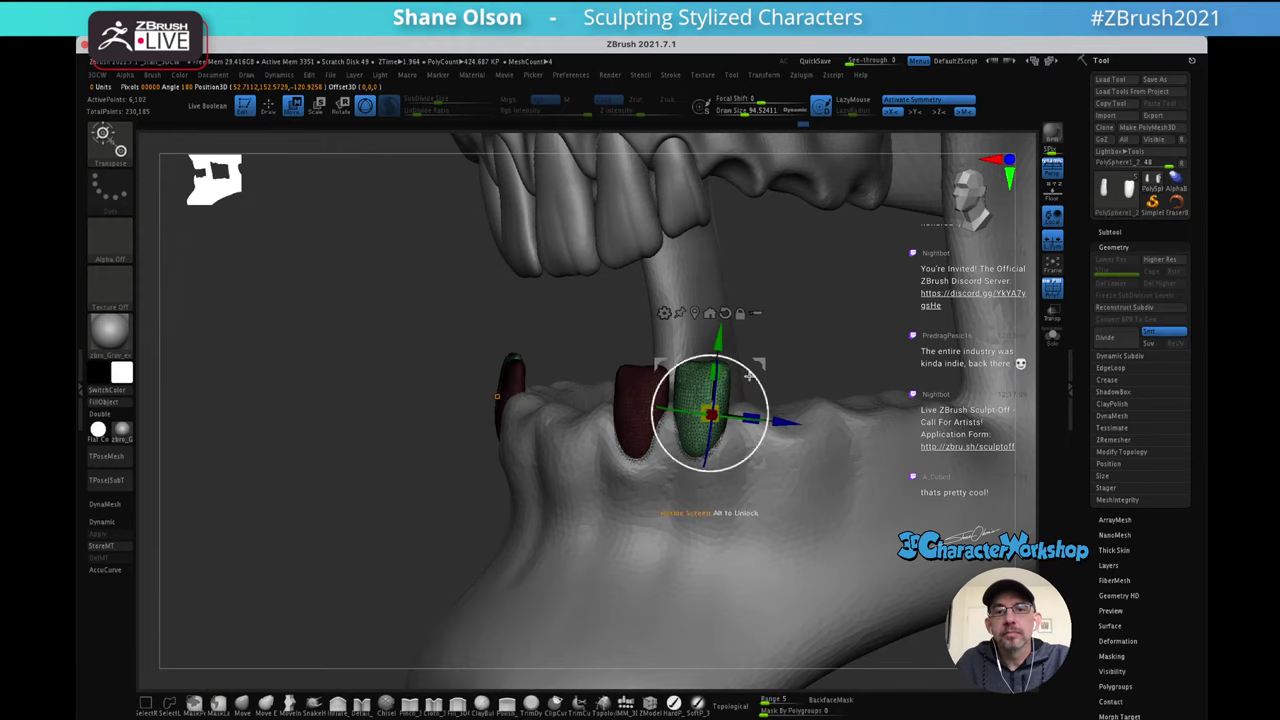
Rotate and reposition the second tooth so it follows the curve of the lower jaw
left_click_drag(786, 354, 796, 341)
mouse_move(738, 452)
left_mouse_down()
mouse_move(757, 431)
mouse_move(756, 463)
mouse_move(766, 447)
left_mouse_up()
left_click_drag(785, 392, 803, 360)
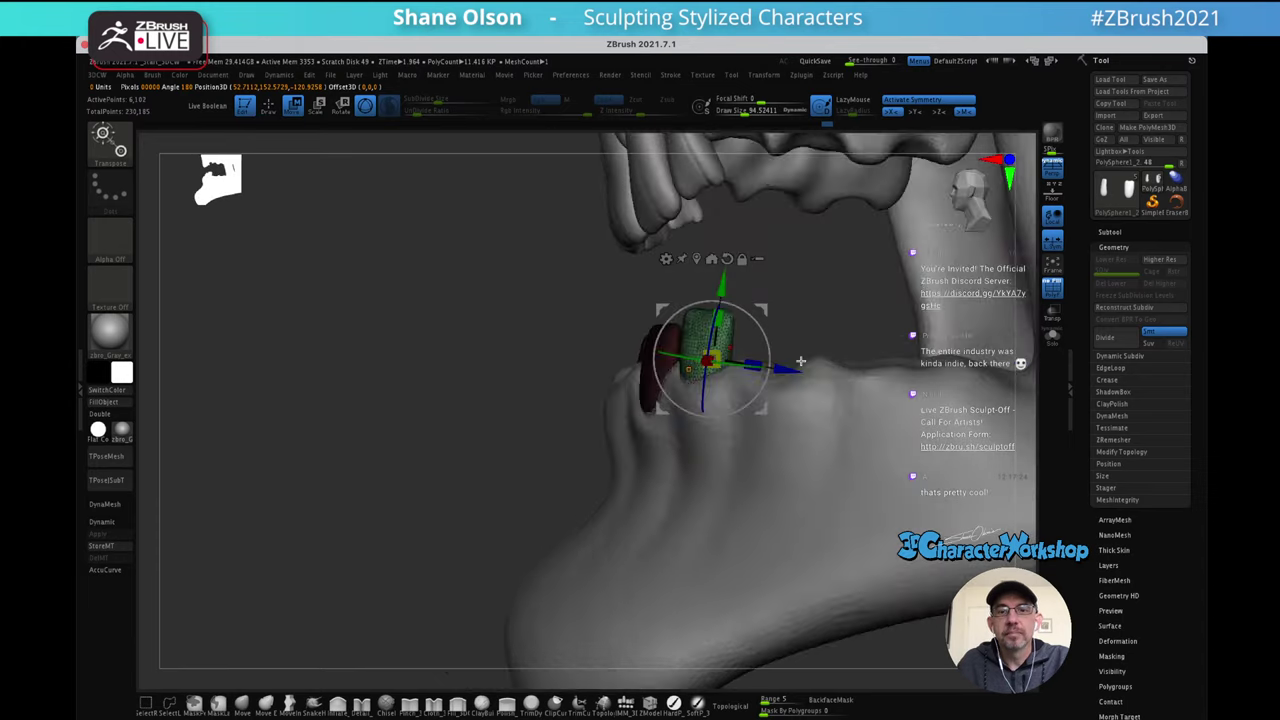
left_click_drag(797, 310, 824, 313)
Select the lower jaw and reshape the gum below the second tooth with the Move brush at a draw size of about 124
key("q")
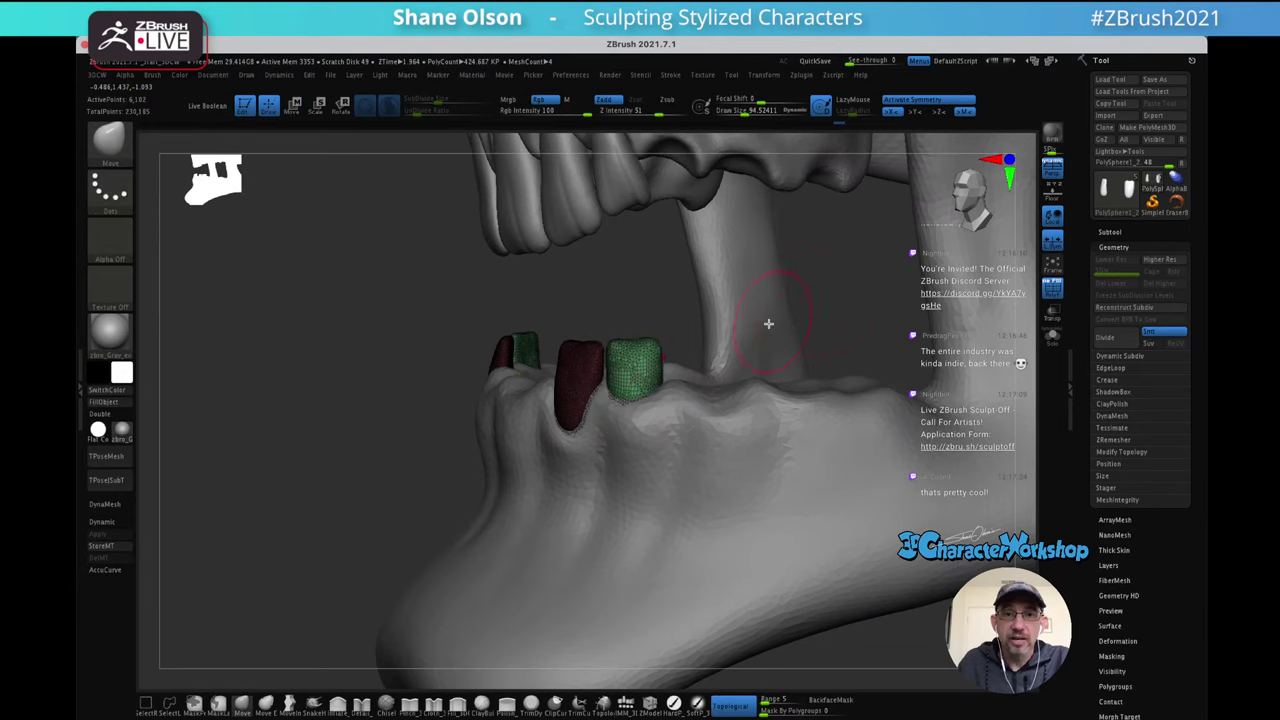
left_click(686, 409, "alt")
mouse_move(686, 409)
left_mouse_down()
mouse_move(737, 357)
mouse_move(653, 372)
mouse_move(729, 377)
mouse_move(323, 603)
left_mouse_up()
key("s")
left_click_drag(380, 500, 383, 499)
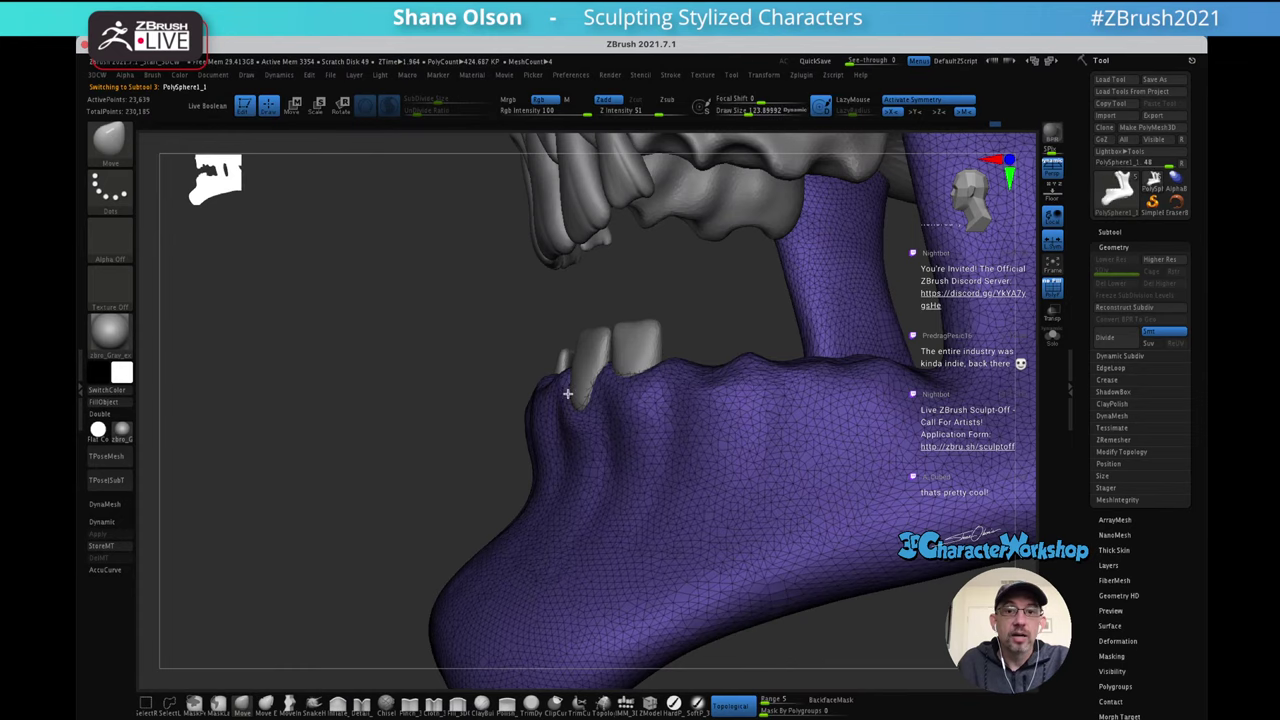
right_click_drag(568, 394, 636, 368)
left_click_drag(631, 406, 629, 394)
mouse_move(630, 400)
right_mouse_down()
mouse_move(651, 395)
mouse_move(637, 400)
right_mouse_up()
Shape and smooth the gum ridge around and behind the second tooth at a draw size of about 91, enlarging the brush to about 135
key("s")
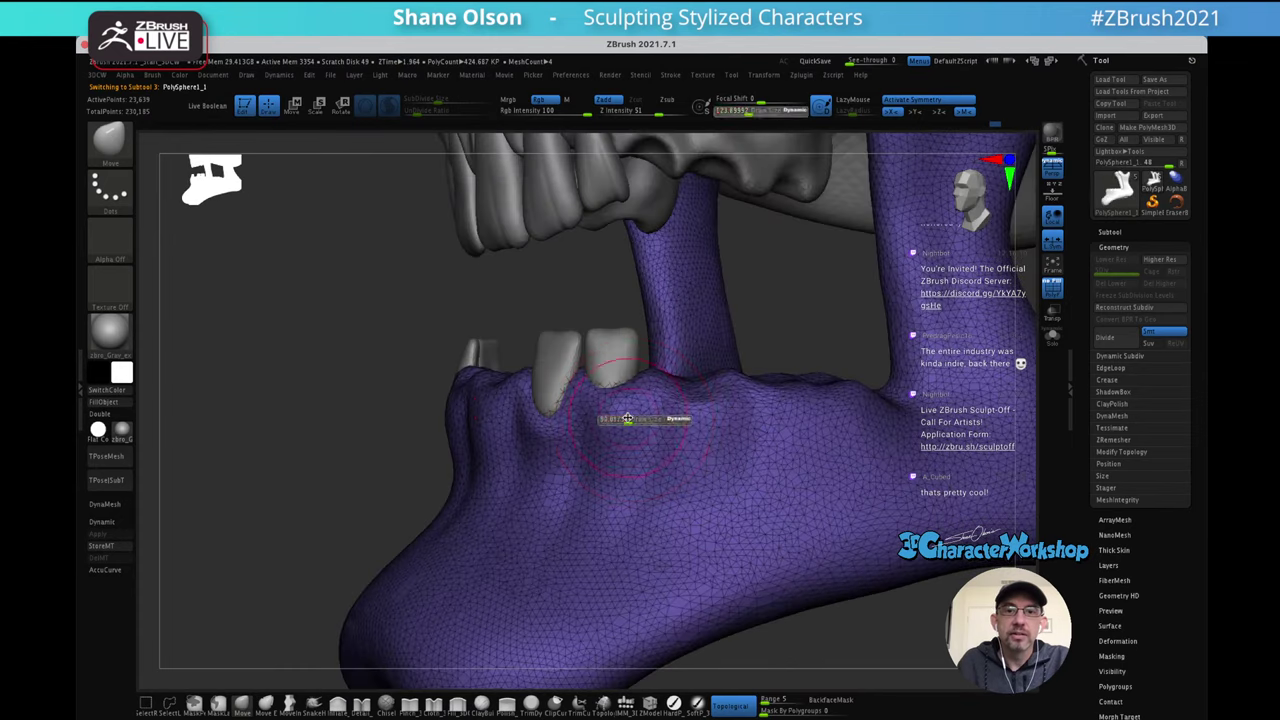
mouse_move(632, 420)
left_mouse_down()
mouse_move(620, 393)
mouse_move(625, 410)
mouse_move(606, 429)
mouse_move(657, 380)
mouse_move(657, 409)
mouse_move(645, 410)
mouse_move(656, 462)
mouse_move(638, 378)
mouse_move(632, 416)
mouse_move(680, 393)
mouse_move(643, 371)
mouse_move(686, 373)
mouse_move(702, 414)
mouse_move(676, 398)
left_mouse_up()
left_click_drag(580, 442, 663, 373)
mouse_move(663, 373)
right_mouse_down()
mouse_move(677, 394)
mouse_move(651, 429)
right_mouse_up()
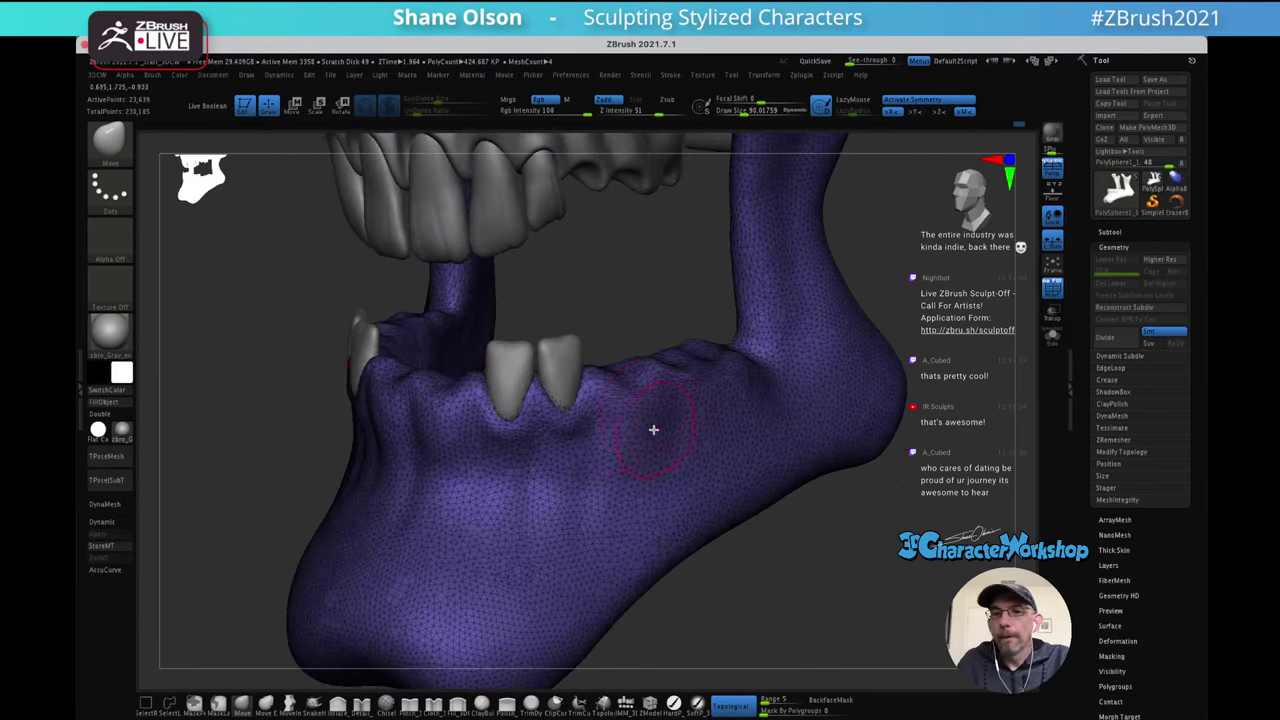
mouse_move(637, 409)
left_mouse_down("shift")
mouse_move(614, 402)
mouse_move(608, 340)
mouse_move(514, 405)
mouse_move(649, 406)
mouse_move(766, 371)
mouse_move(731, 368)
left_mouse_up("shift")
mouse_move(649, 363)
right_mouse_down()
mouse_move(622, 382)
mouse_move(643, 352)
mouse_move(591, 374)
right_mouse_up()
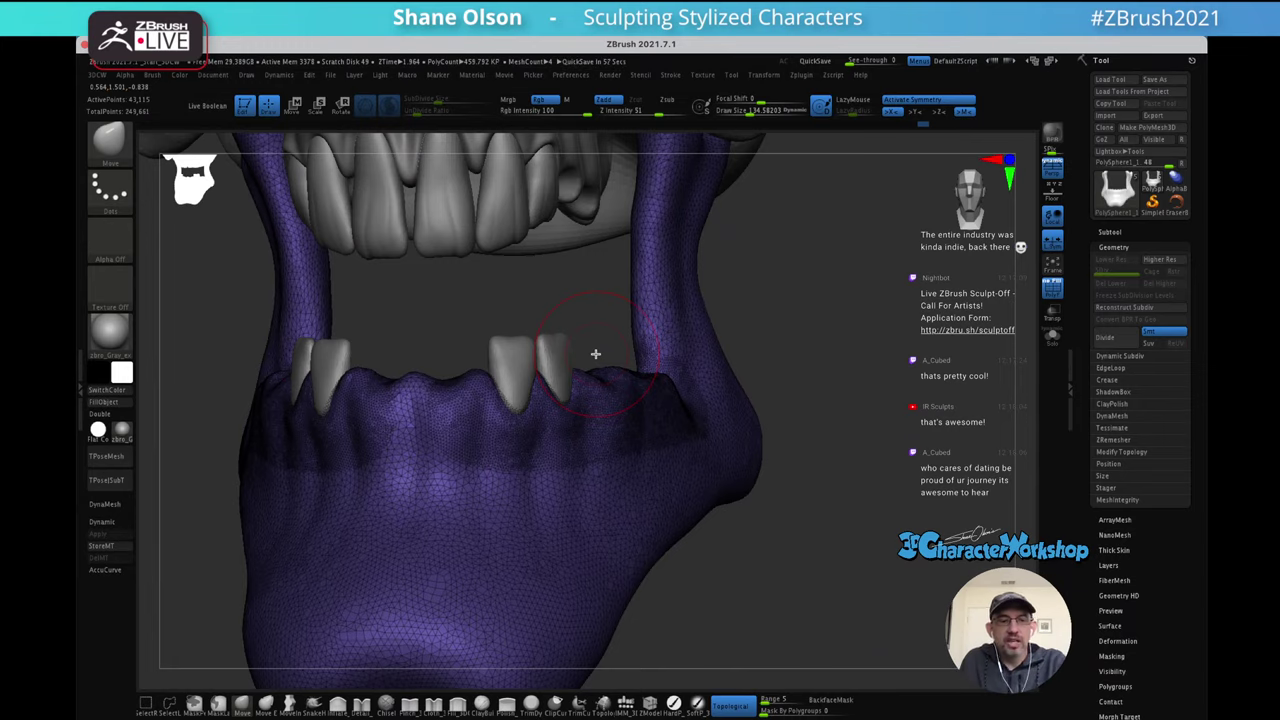
right_click_drag(792, 303, 756, 291)
right_click_drag(587, 361, 590, 350)
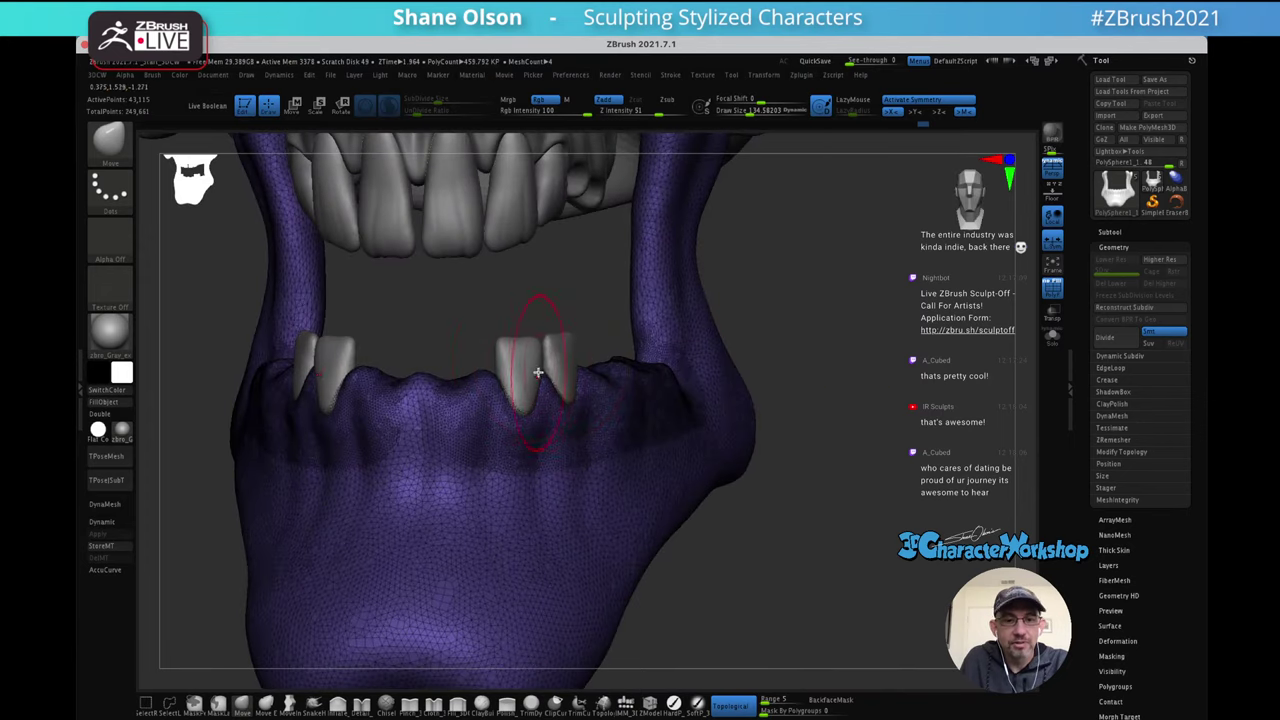
Select the lower teeth, isolate the first tooth with a mask and duplicate it toward the front of the jaw
key("ctrl")
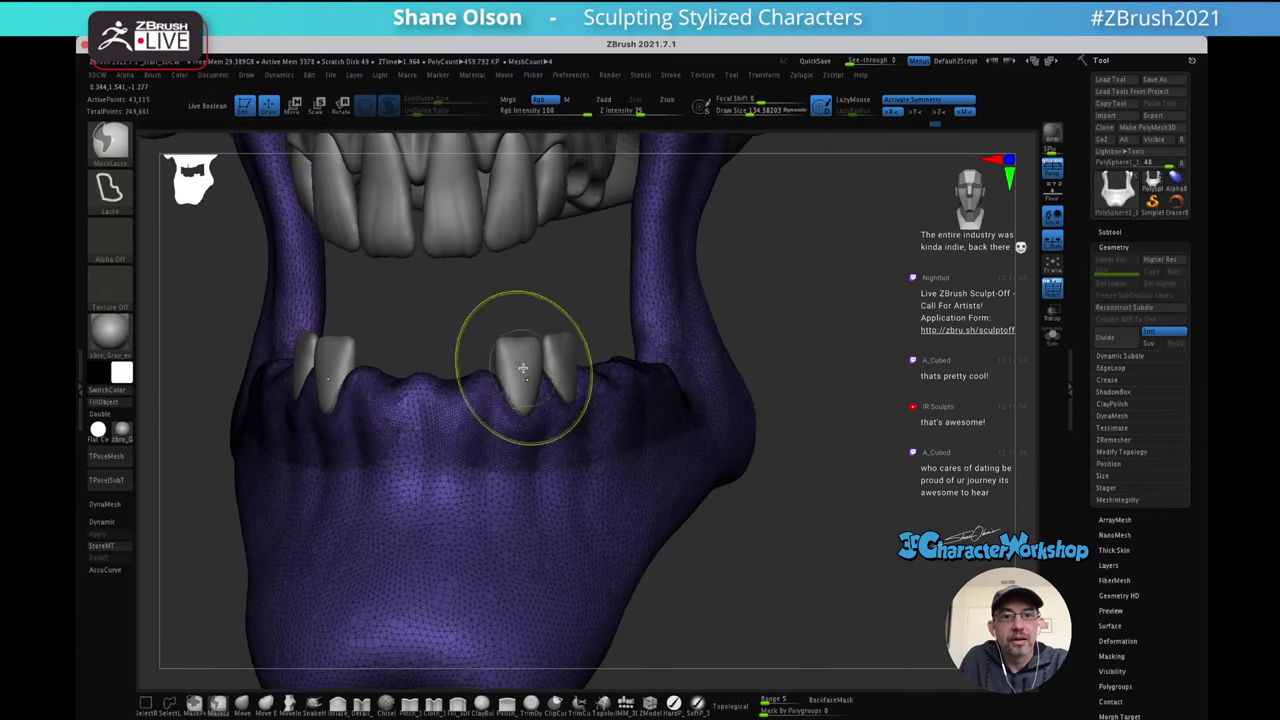
key("w")
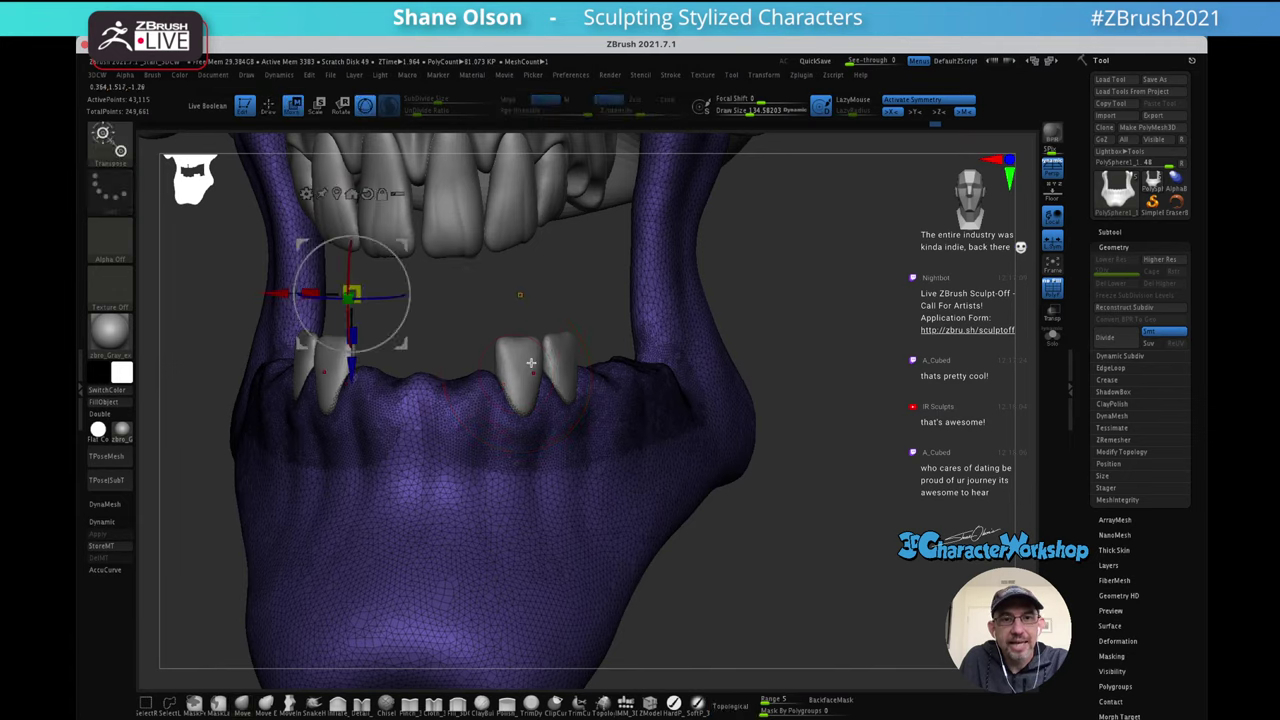
left_click(527, 362, "alt")
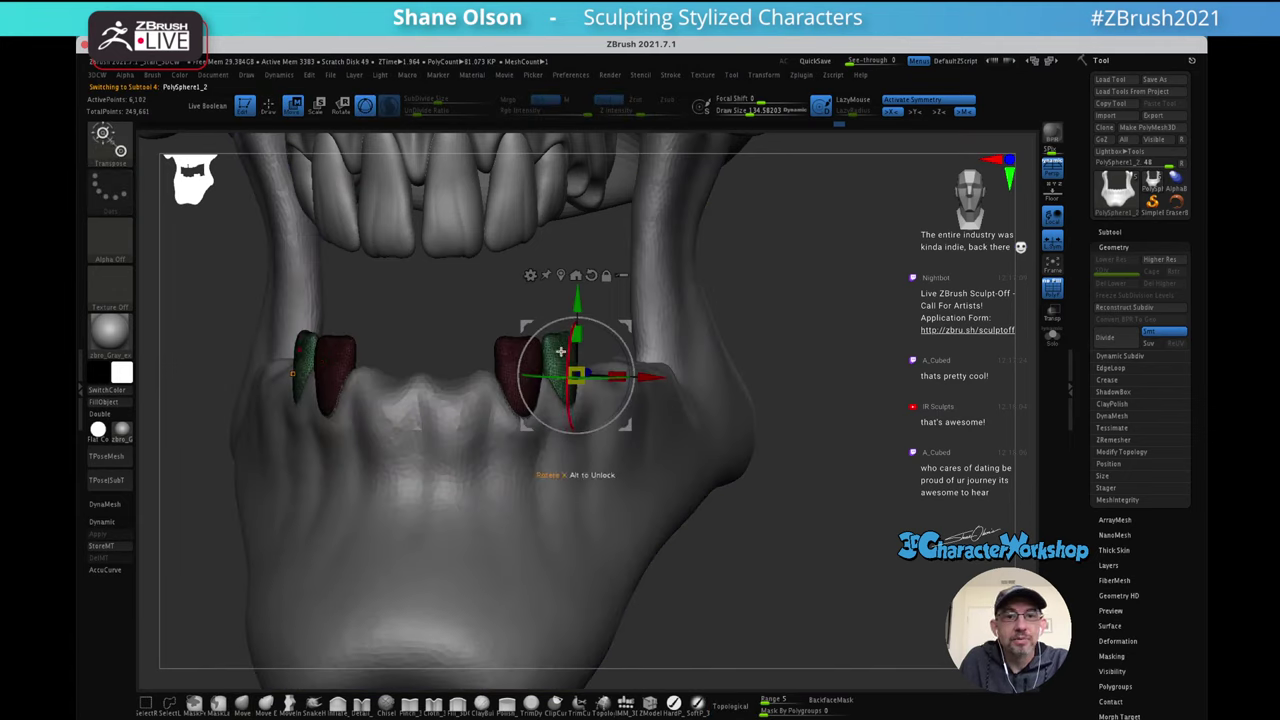
left_click(777, 309, "ctrl")
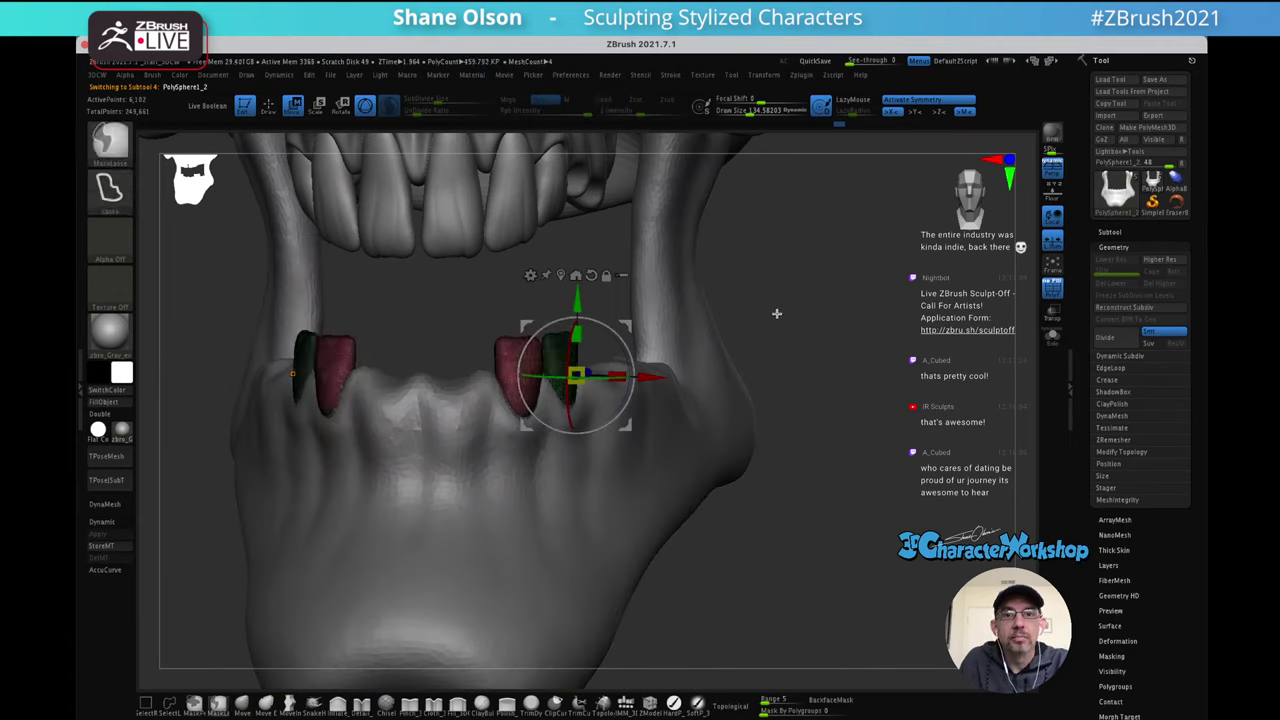
left_click(508, 350)
left_click_drag(842, 277, 735, 286)
mouse_move(624, 326)
left_mouse_down("alt")
mouse_move(548, 319)
mouse_move(678, 283)
mouse_move(662, 318)
left_mouse_up("alt")
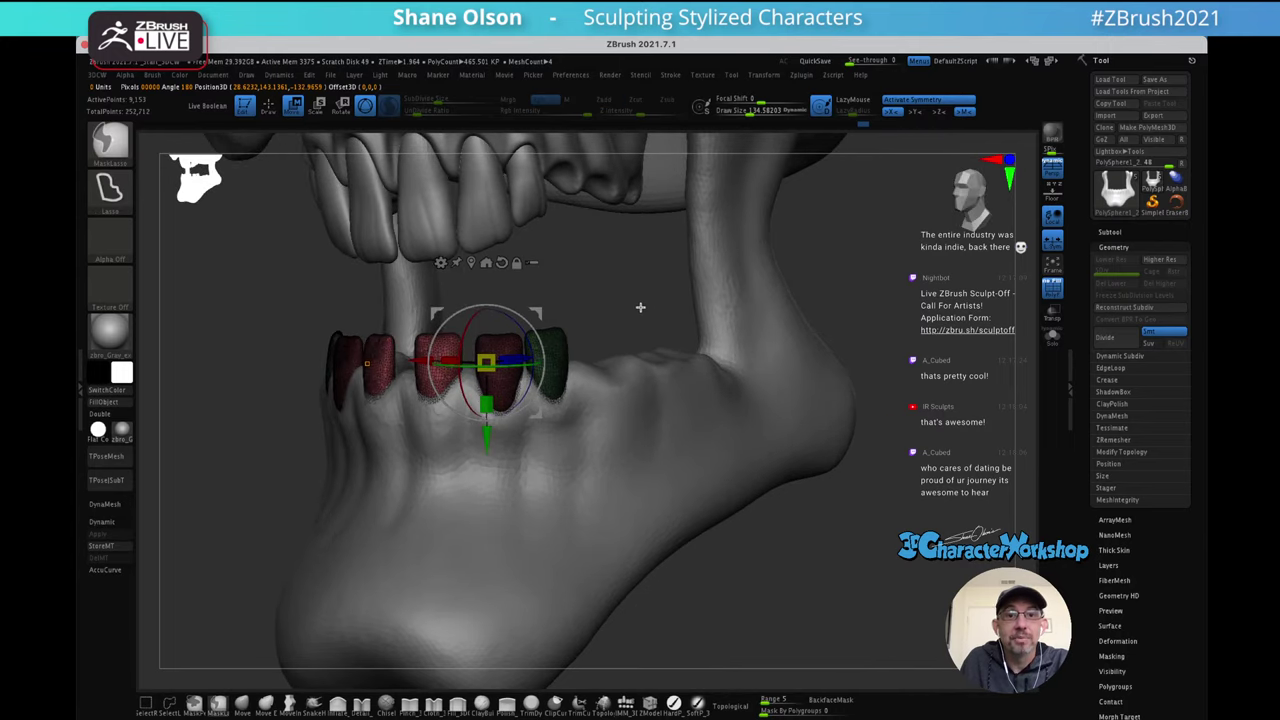
Give the unmasked duplicate front tooth its own polygroup and undo the trial adjustment made to it
left_click(641, 304, "ctrl")
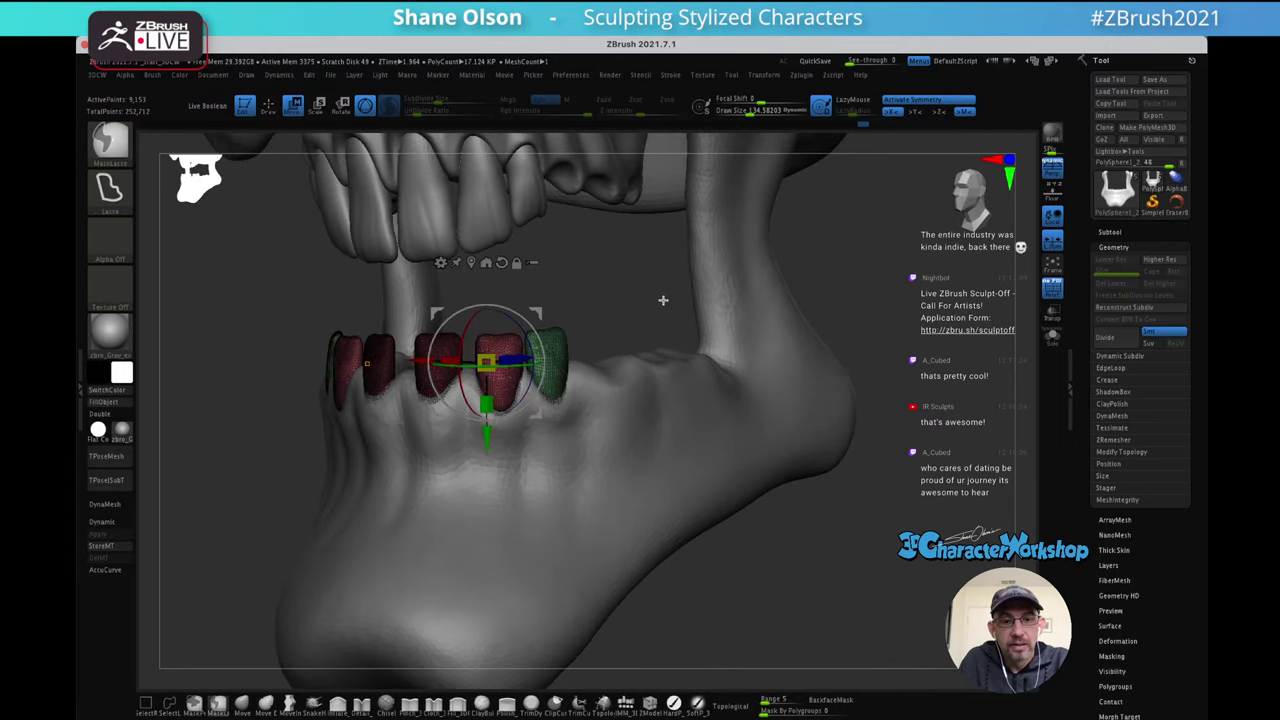
key("ctrl+w")
left_click_drag(610, 292, 498, 318)
left_click_drag(488, 385, 468, 388)
key("ctrl+z")
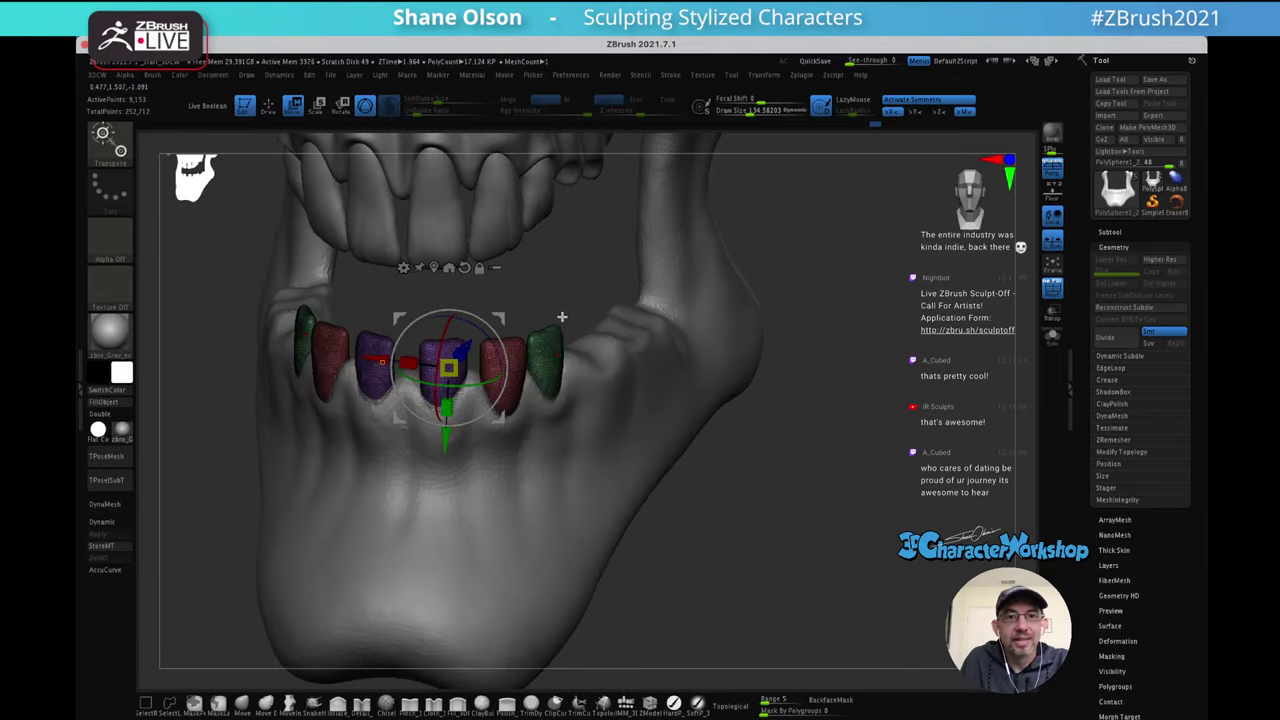
Isolate the purple front tooth by its polygroup, then move and rotate it beside the jaw's centre line
left_click_drag(503, 317, 671, 280, "alt")
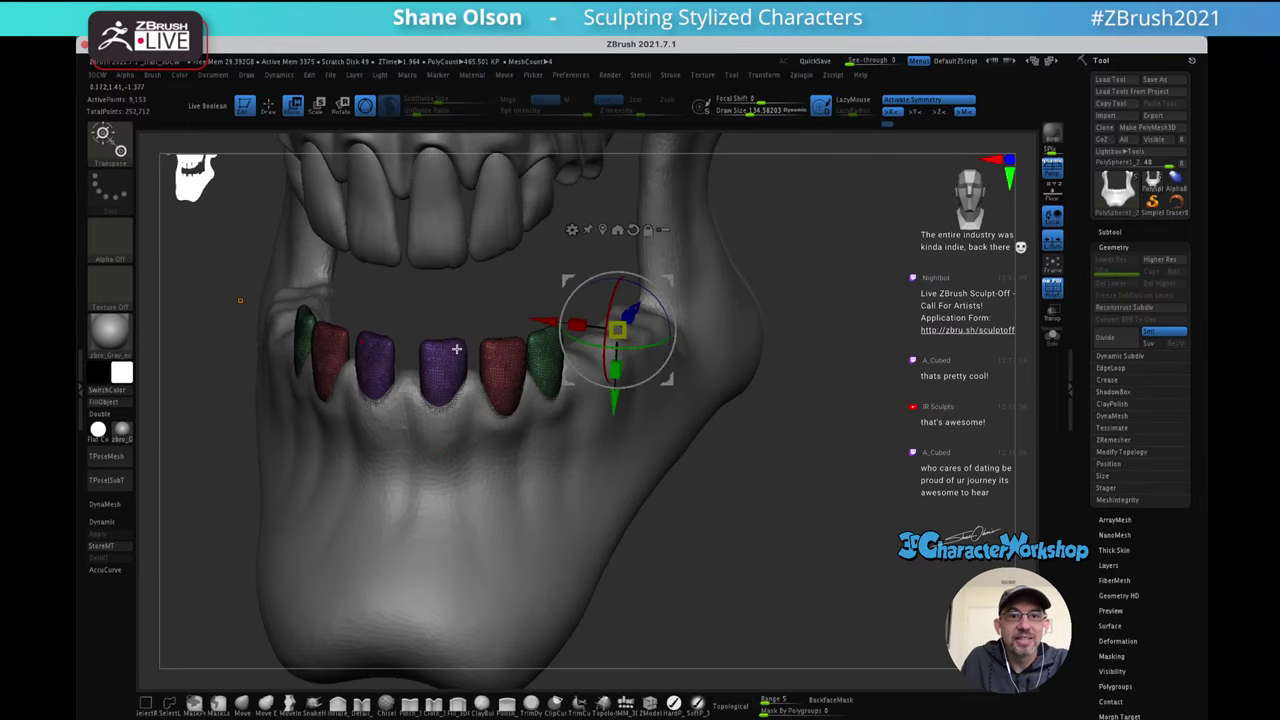
left_click(447, 372, "ctrl")
left_click_drag(497, 375, 478, 376)
left_click_drag(499, 323, 491, 328)
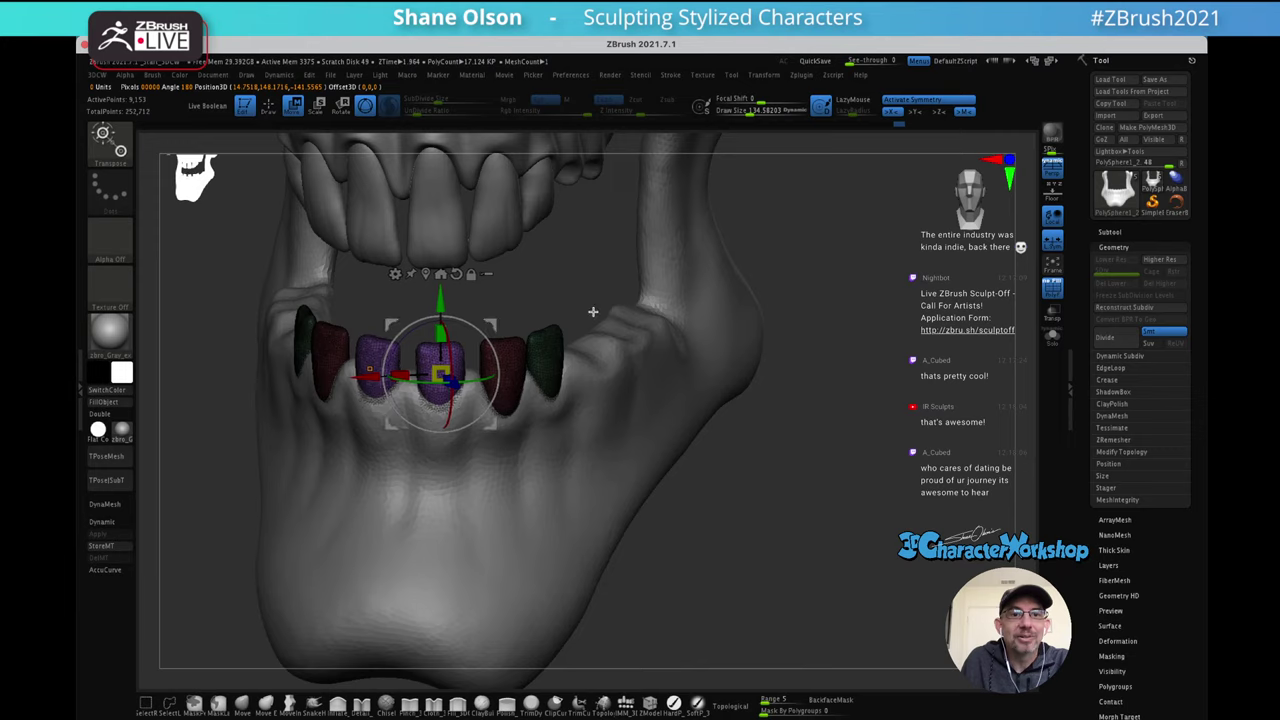
left_click_drag(591, 311, 603, 292)
left_click_drag(506, 298, 500, 300)
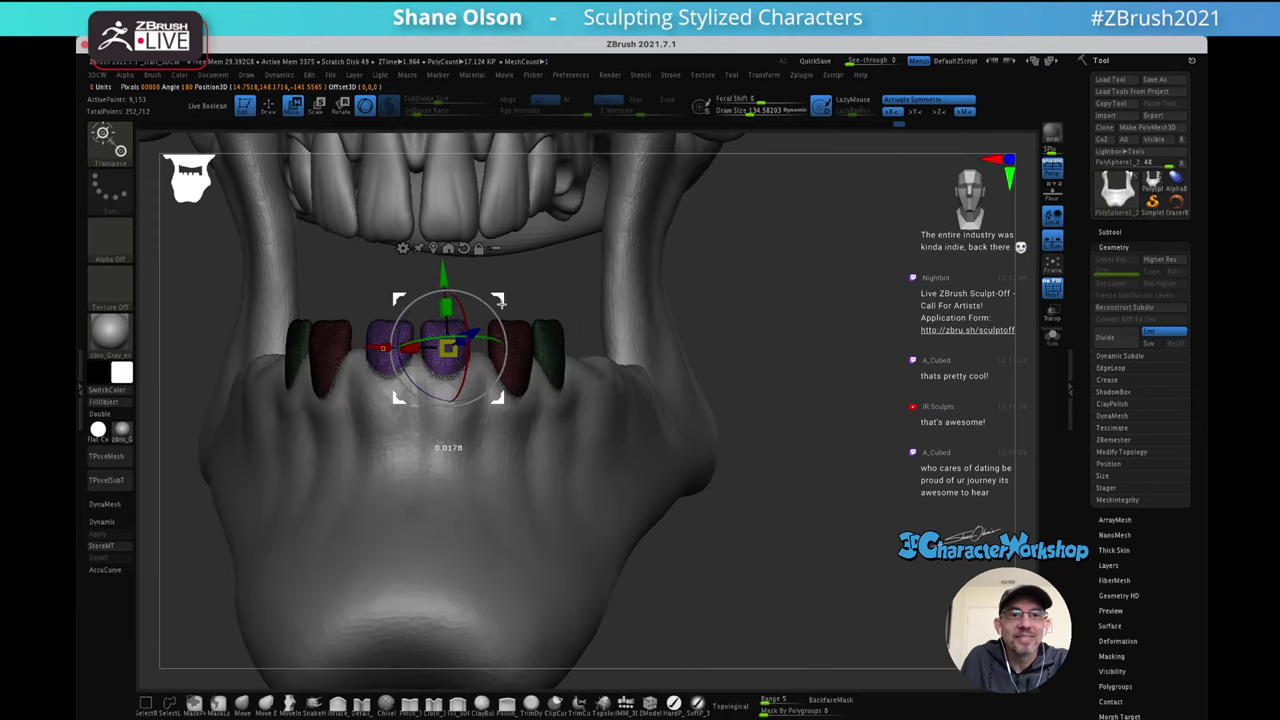
mouse_move(617, 281)
left_mouse_down()
mouse_move(524, 307)
mouse_move(631, 272)
mouse_move(596, 271)
left_mouse_up()
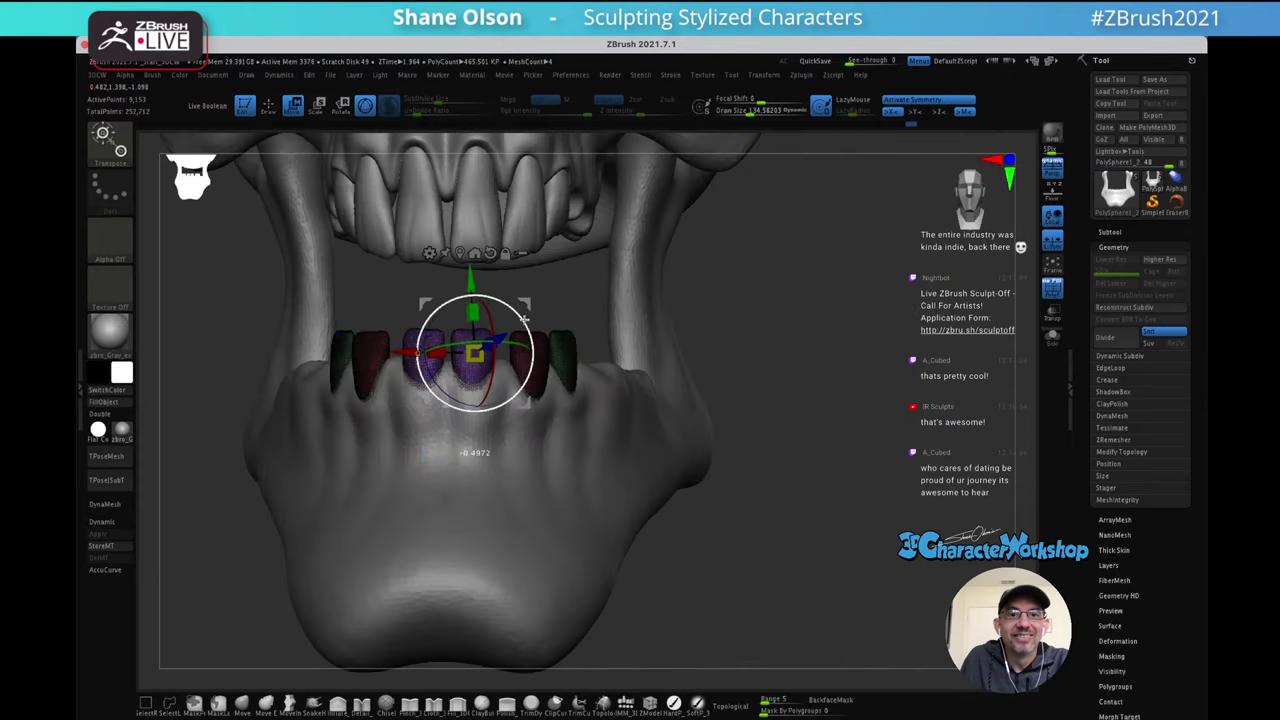
left_click_drag(527, 303, 525, 305)
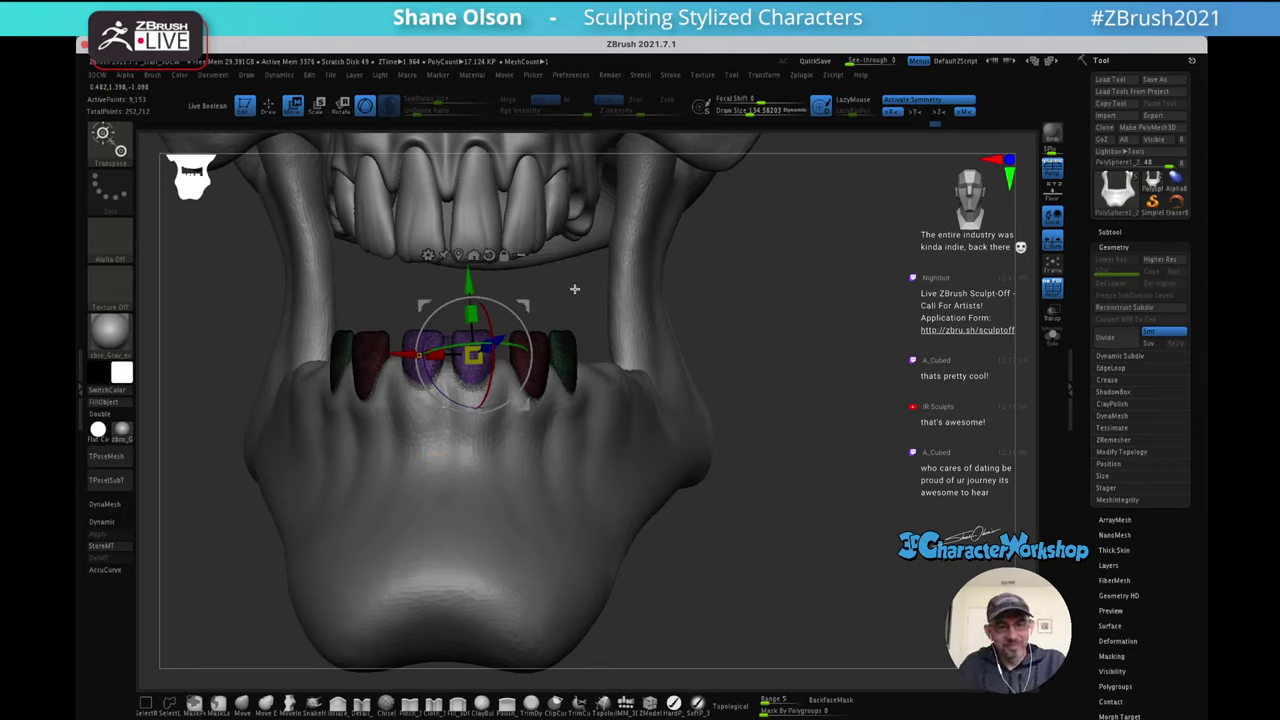
key("q")
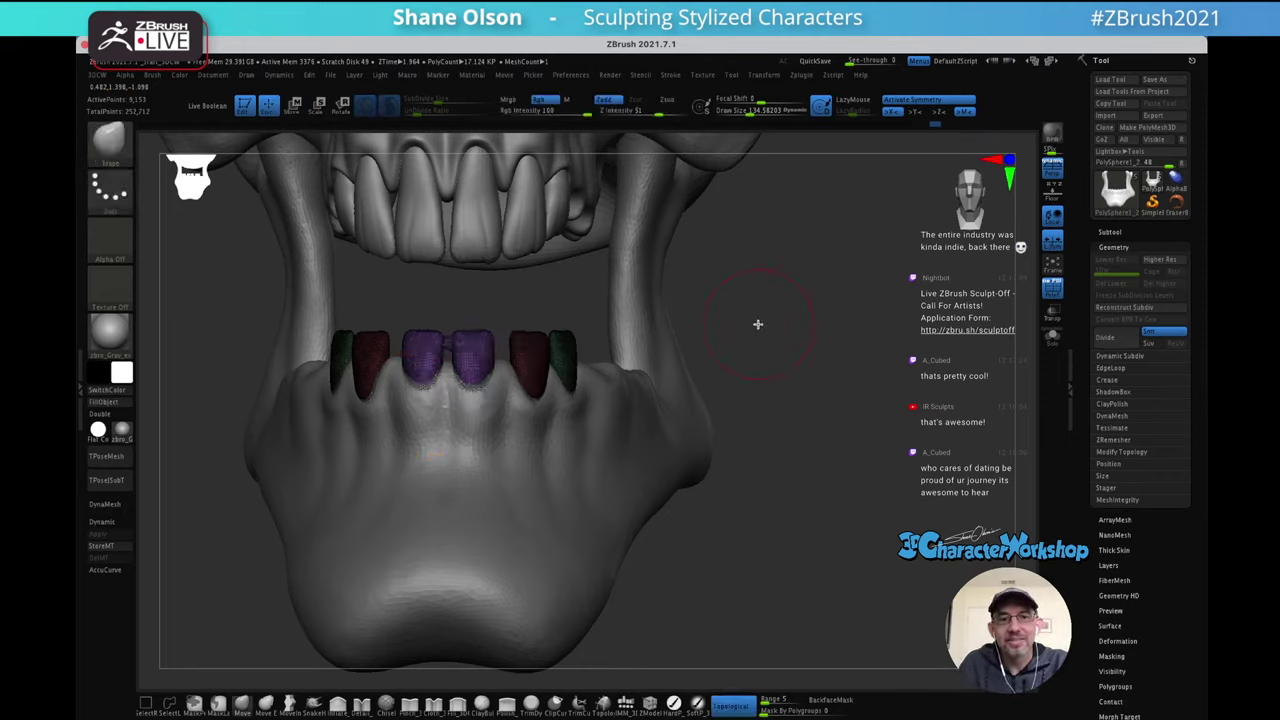
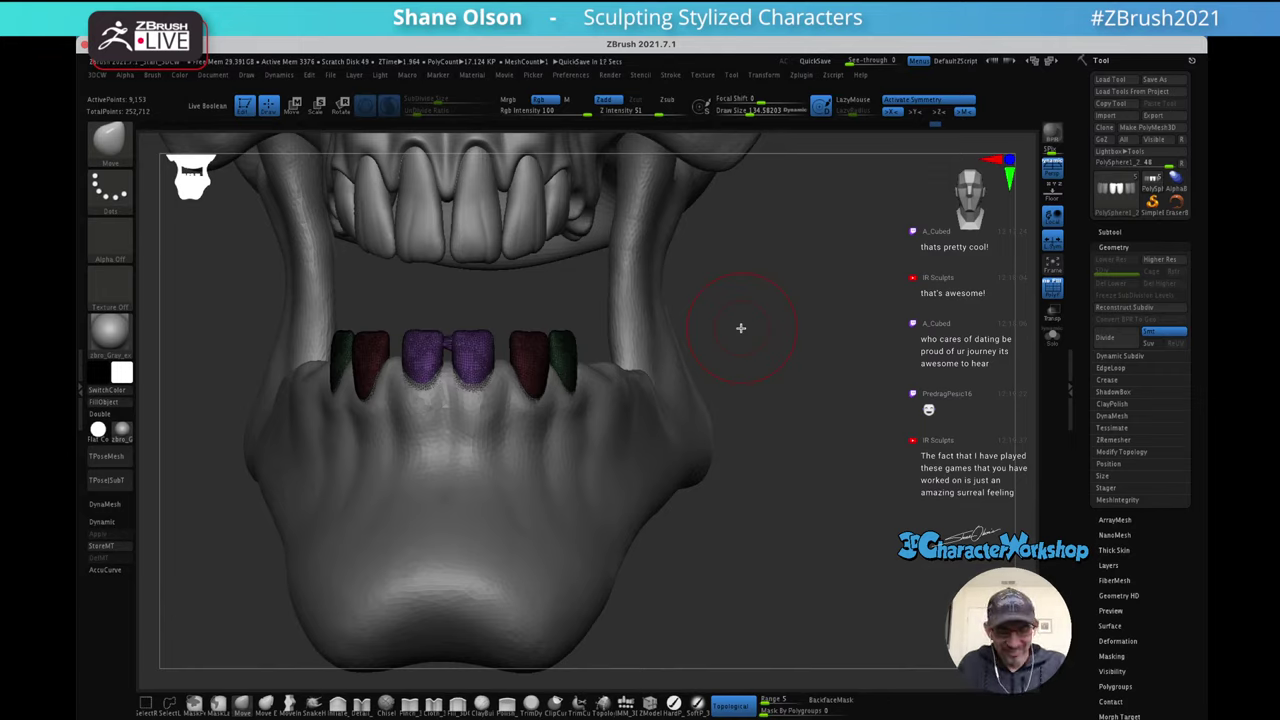
Isolate the red tooth by its polygroup and reposition it along the curve of the jaw
left_click_drag(770, 337, 811, 325)
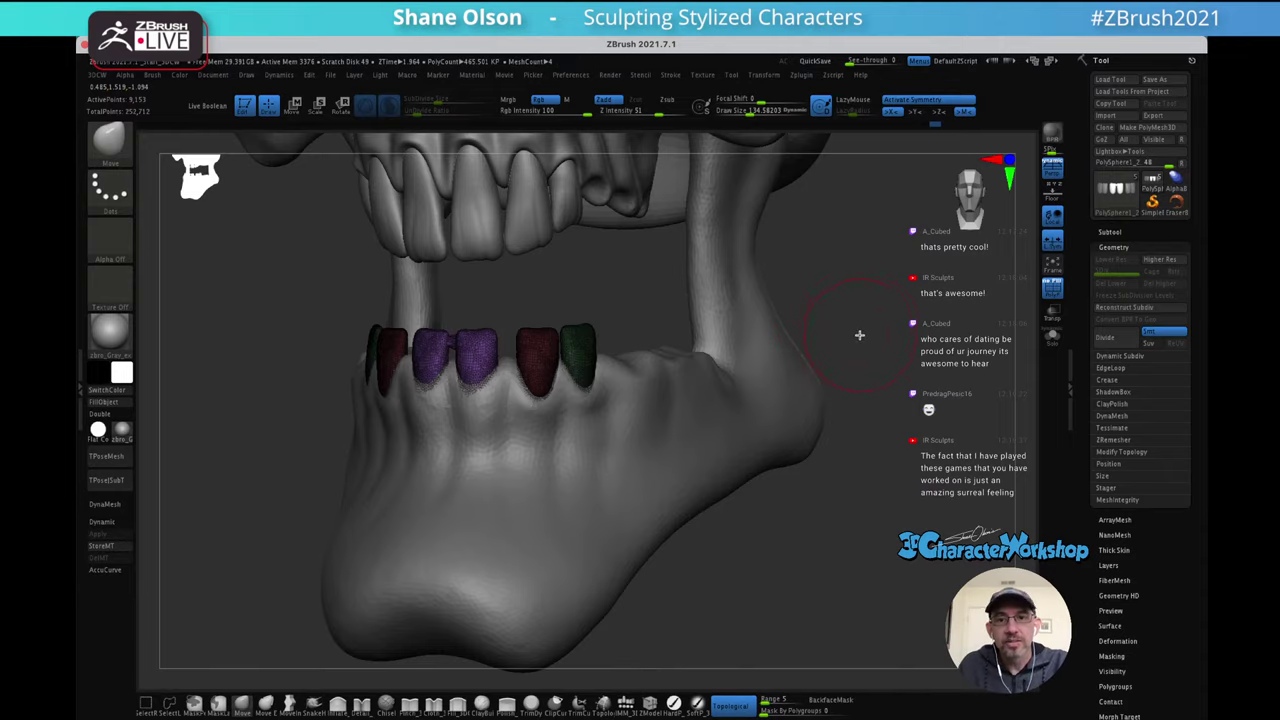
mouse_move(857, 333)
left_mouse_down()
mouse_move(902, 296)
mouse_move(858, 327)
left_mouse_up()
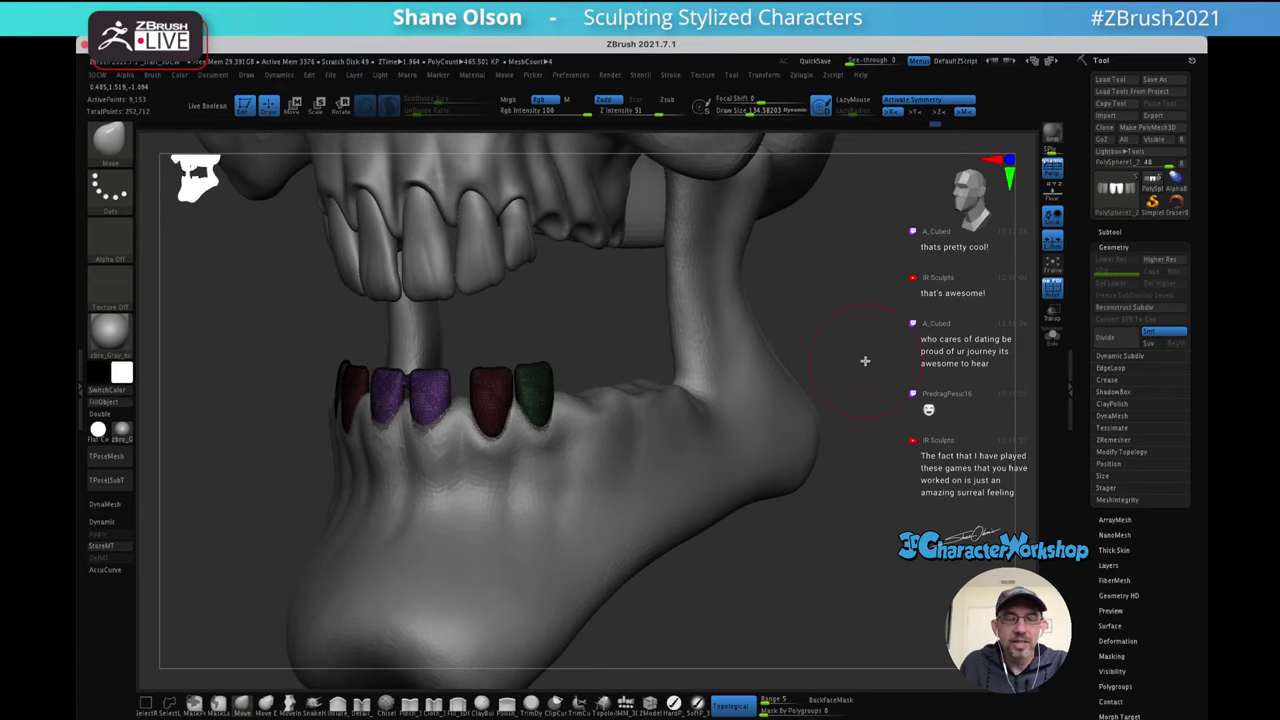
key("w")
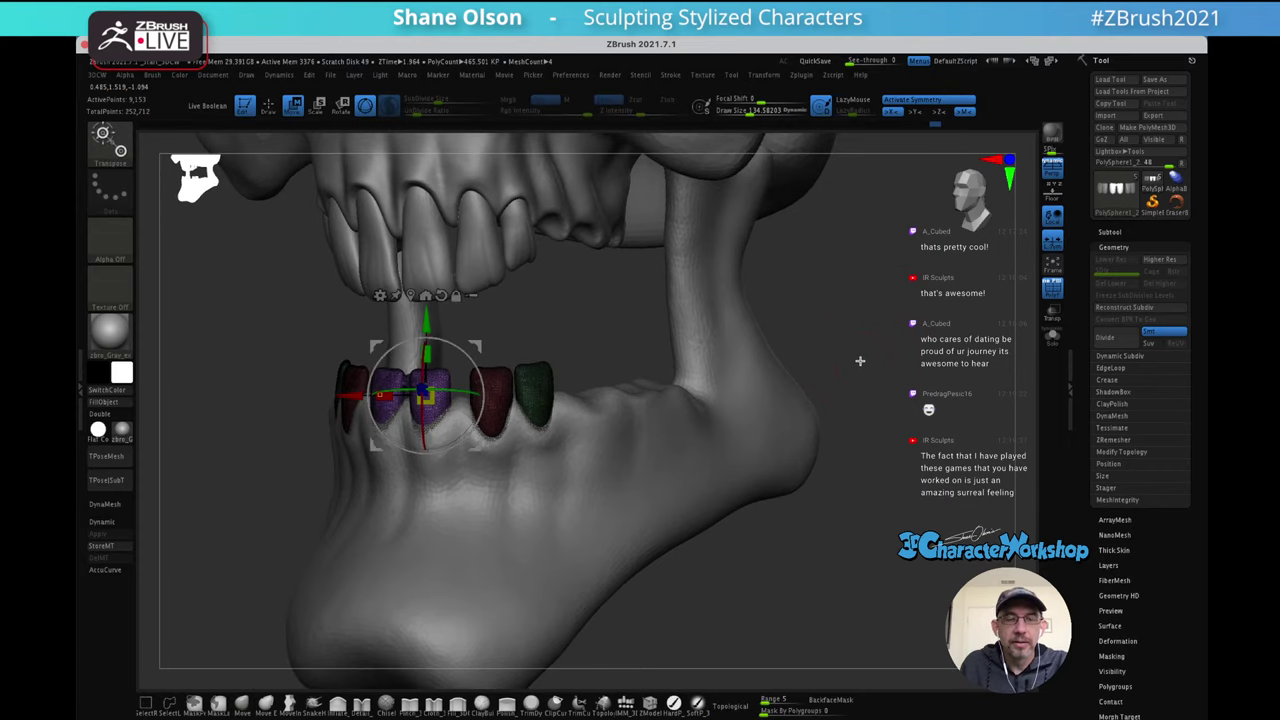
left_click(505, 393, "ctrl")
mouse_move(554, 342)
left_mouse_down()
mouse_move(569, 331)
mouse_move(546, 357)
mouse_move(541, 347)
left_mouse_up()
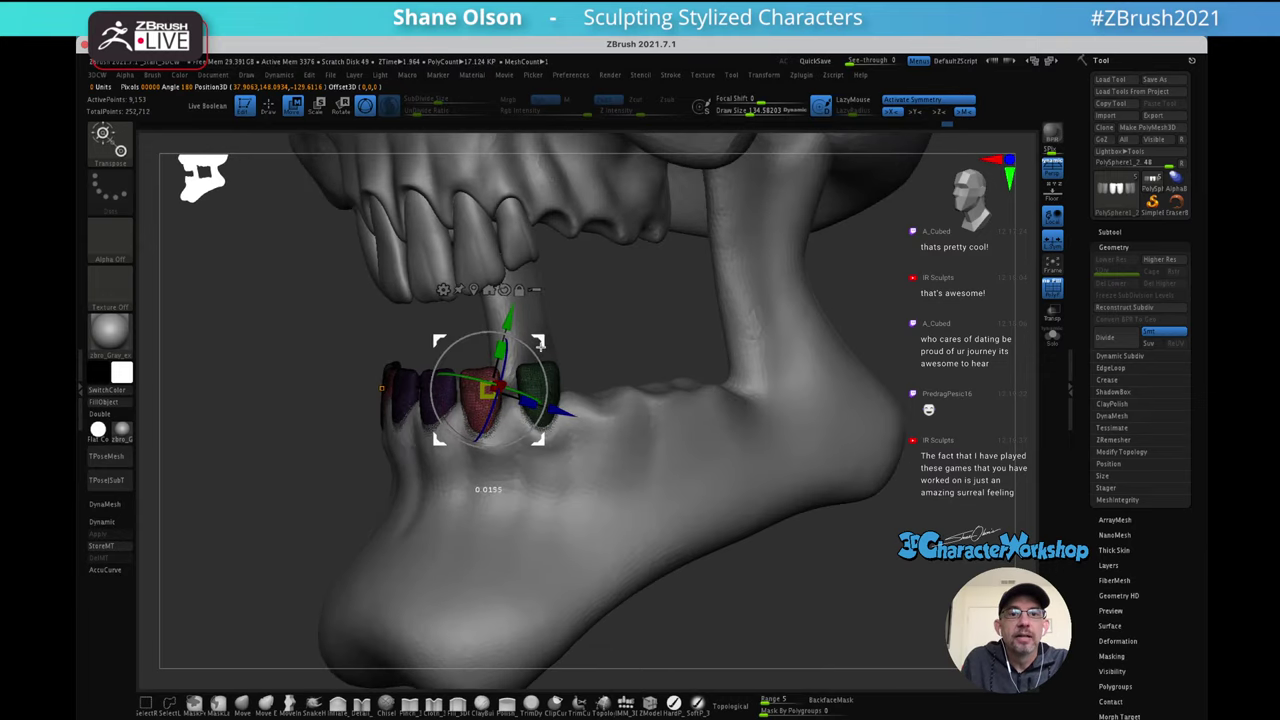
left_click_drag(609, 323, 654, 305)
Isolate the green tooth behind the red one, then move and rotate it to fit the gum line
left_click(526, 388, "ctrl")
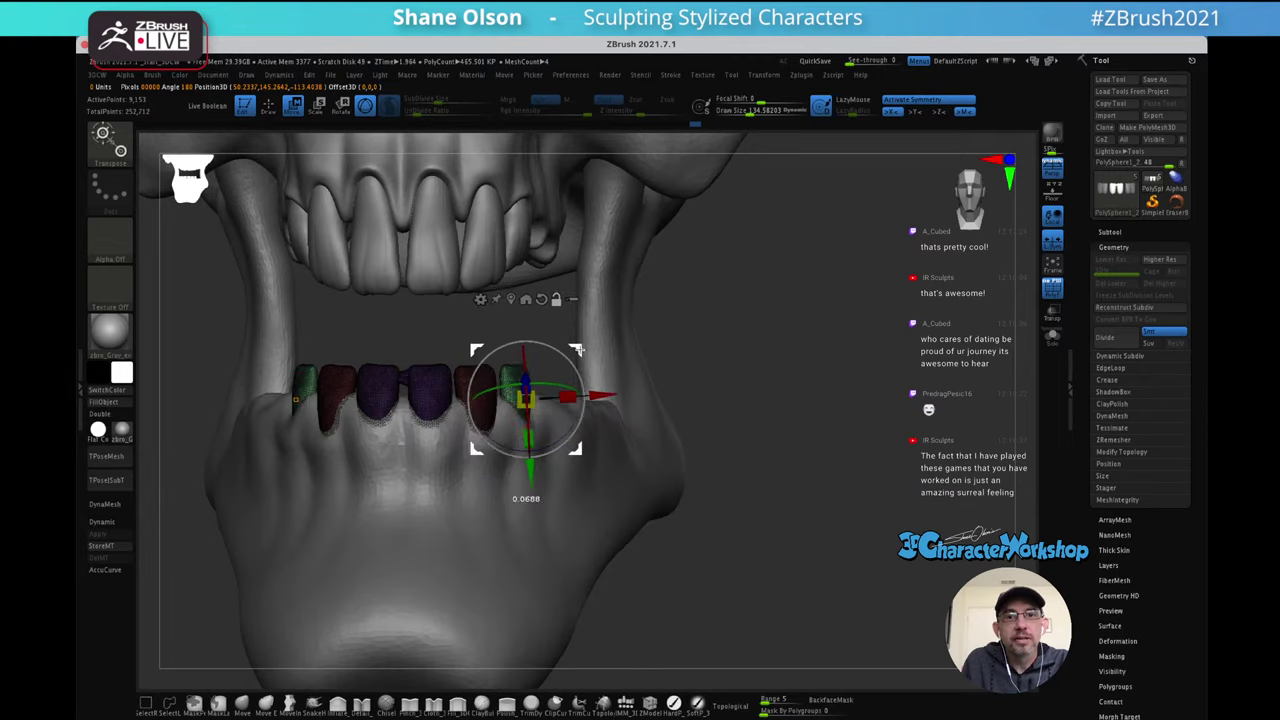
left_click_drag(580, 350, 560, 365)
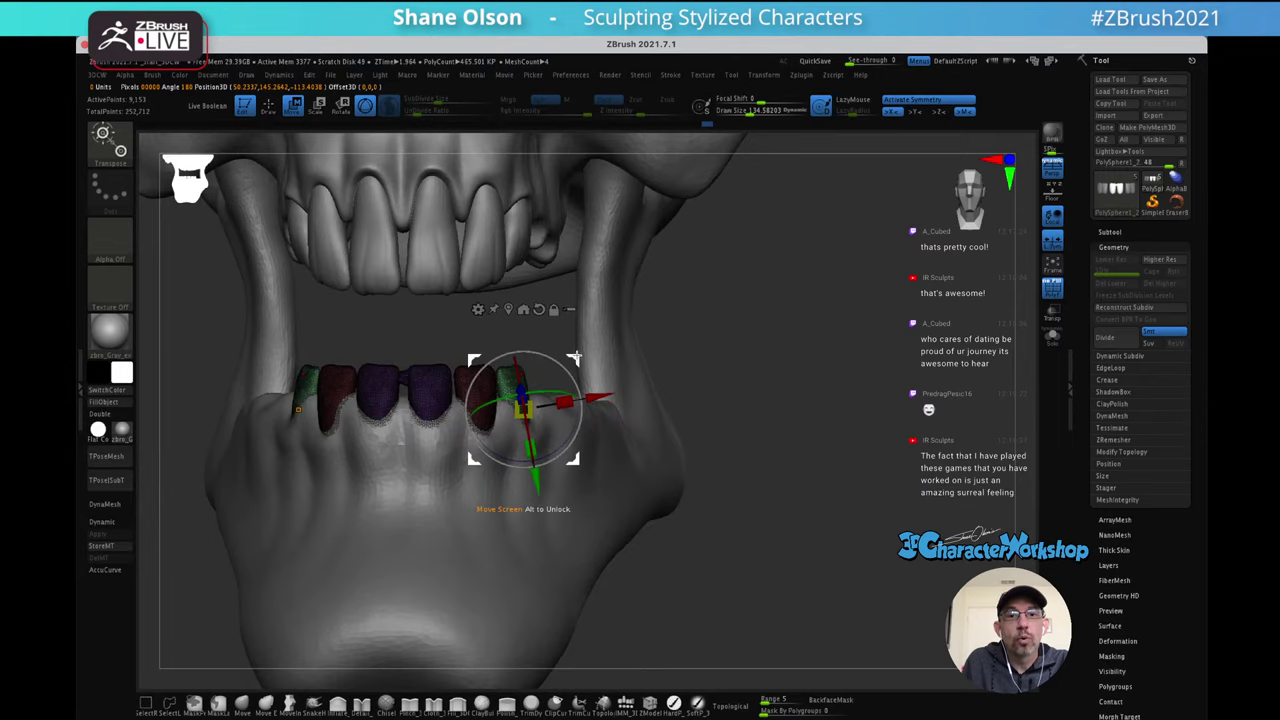
mouse_move(700, 329)
left_mouse_down()
mouse_move(579, 368)
mouse_move(643, 337)
mouse_move(678, 338)
left_mouse_up()
key("q")
Adjust the lower teeth's shape in side view with the Move brush at a draw size of about 175
mouse_move(586, 363)
left_mouse_down()
mouse_move(610, 353)
mouse_move(600, 331)
mouse_move(502, 384)
mouse_move(481, 377)
left_mouse_up()
key("s")
key("s")
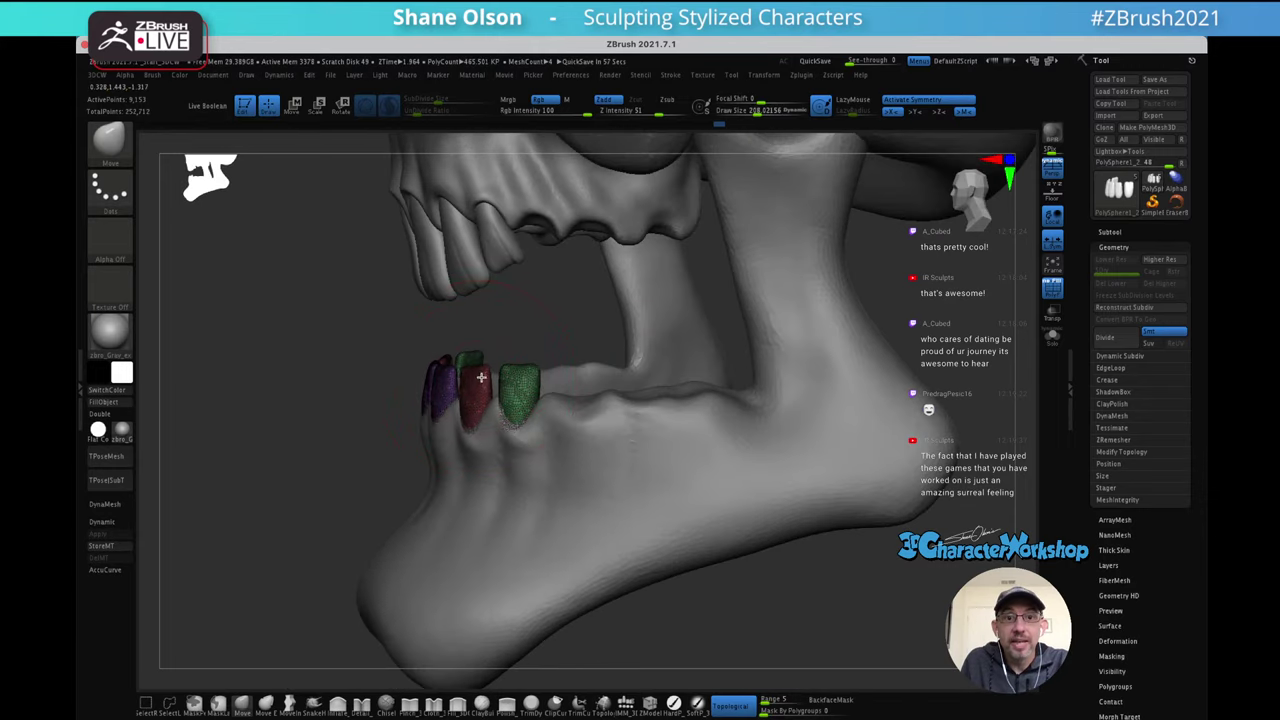
key("bracketleft")
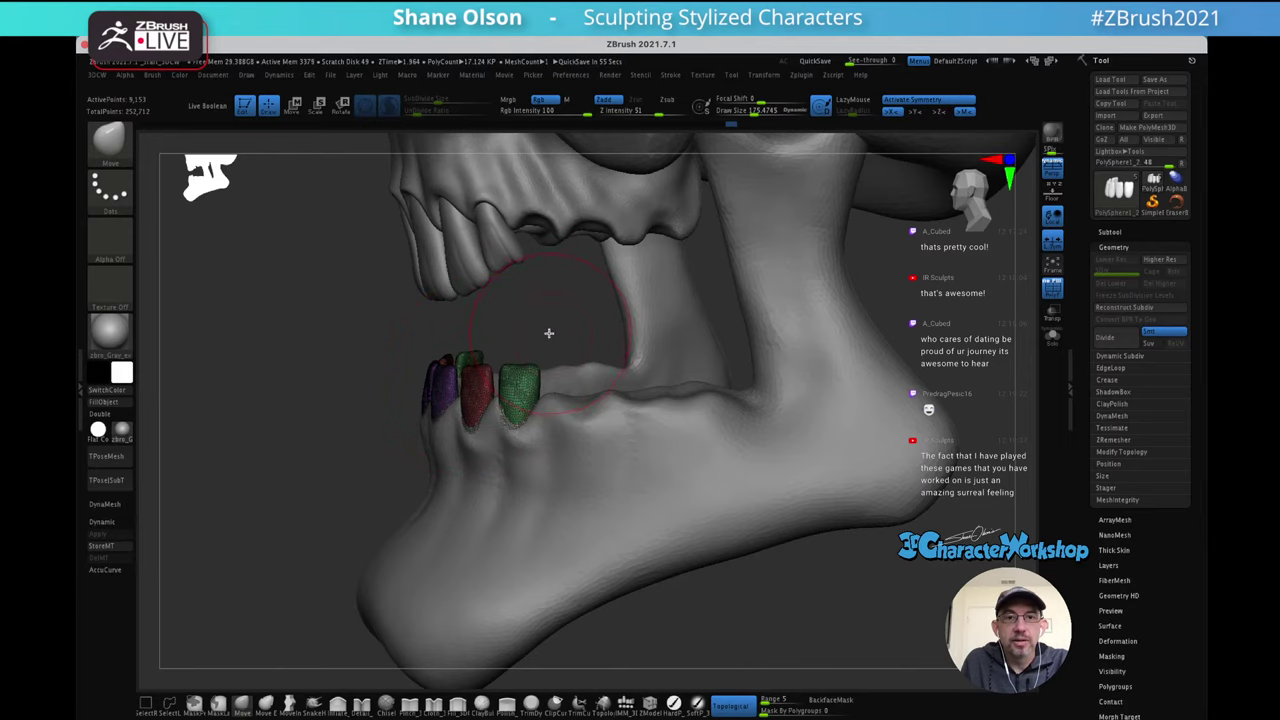
left_click_drag(549, 333, 554, 322)
left_click_drag(484, 382, 488, 375)
mouse_move(500, 330)
left_mouse_down()
mouse_move(543, 374)
mouse_move(534, 359)
mouse_move(490, 361)
mouse_move(514, 346)
mouse_move(508, 382)
mouse_move(308, 416)
mouse_move(494, 361)
left_mouse_up()
Remove the stray bridge between the two purple front teeth, reducing the draw size to about 51 and then 36
key("s")
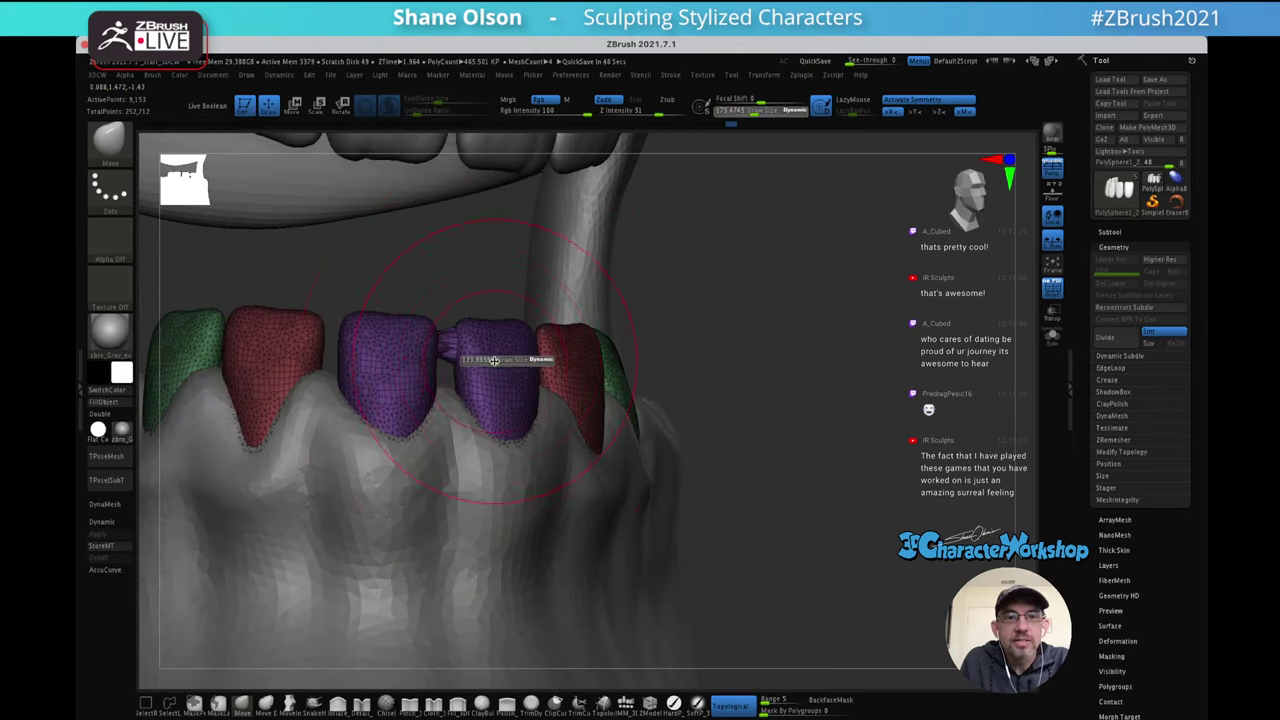
right_click_drag(494, 363, 489, 346, "shift")
mouse_move(477, 351)
left_mouse_down("shift")
mouse_move(495, 354)
mouse_move(484, 357)
left_mouse_up("shift")
key("s")
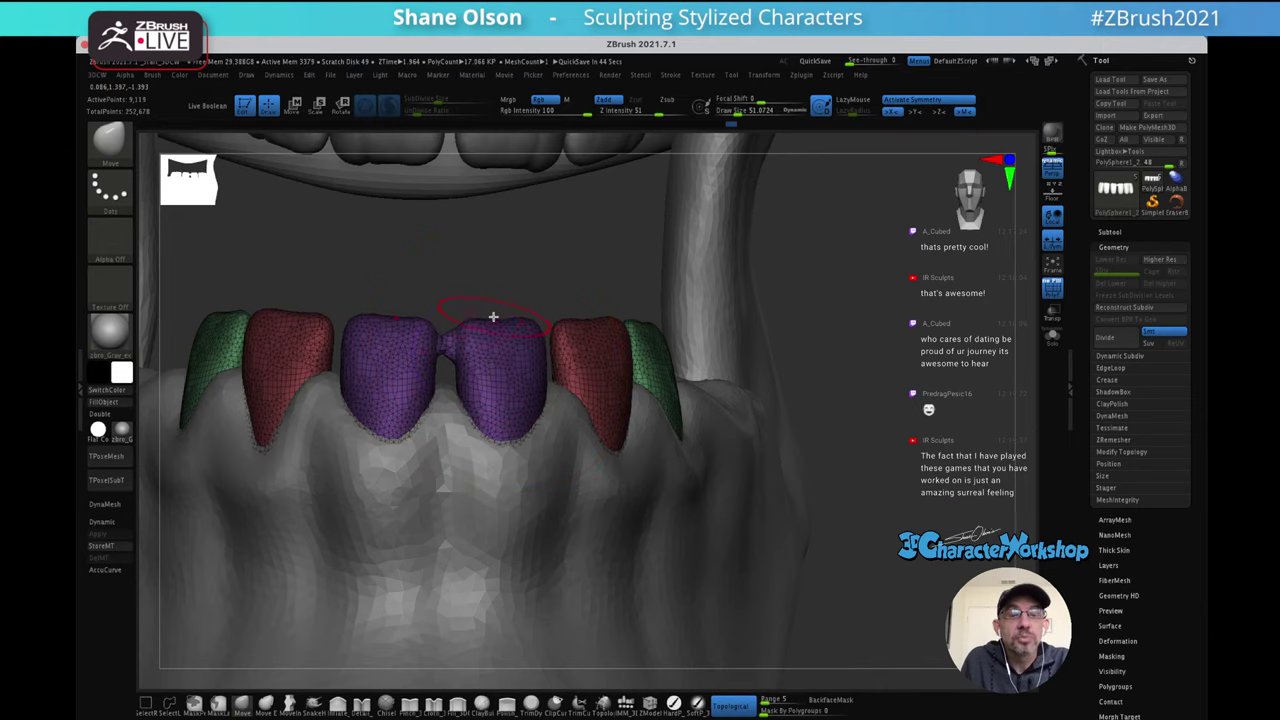
left_click_drag(484, 308, 488, 420, "alt")
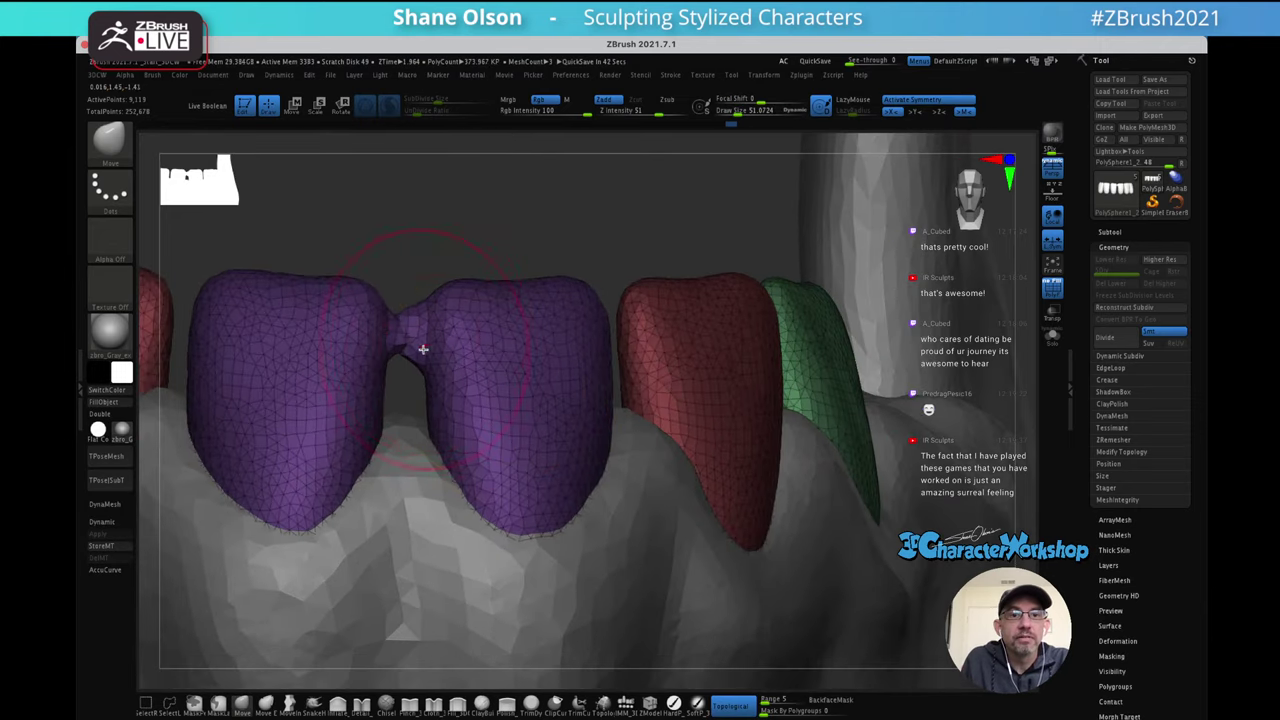
left_click_drag(511, 251, 500, 243)
key("s")
left_click_drag(447, 341, 427, 330)
mouse_move(574, 242)
left_mouse_down("alt")
mouse_move(571, 212)
mouse_move(648, 350)
left_mouse_up("alt")
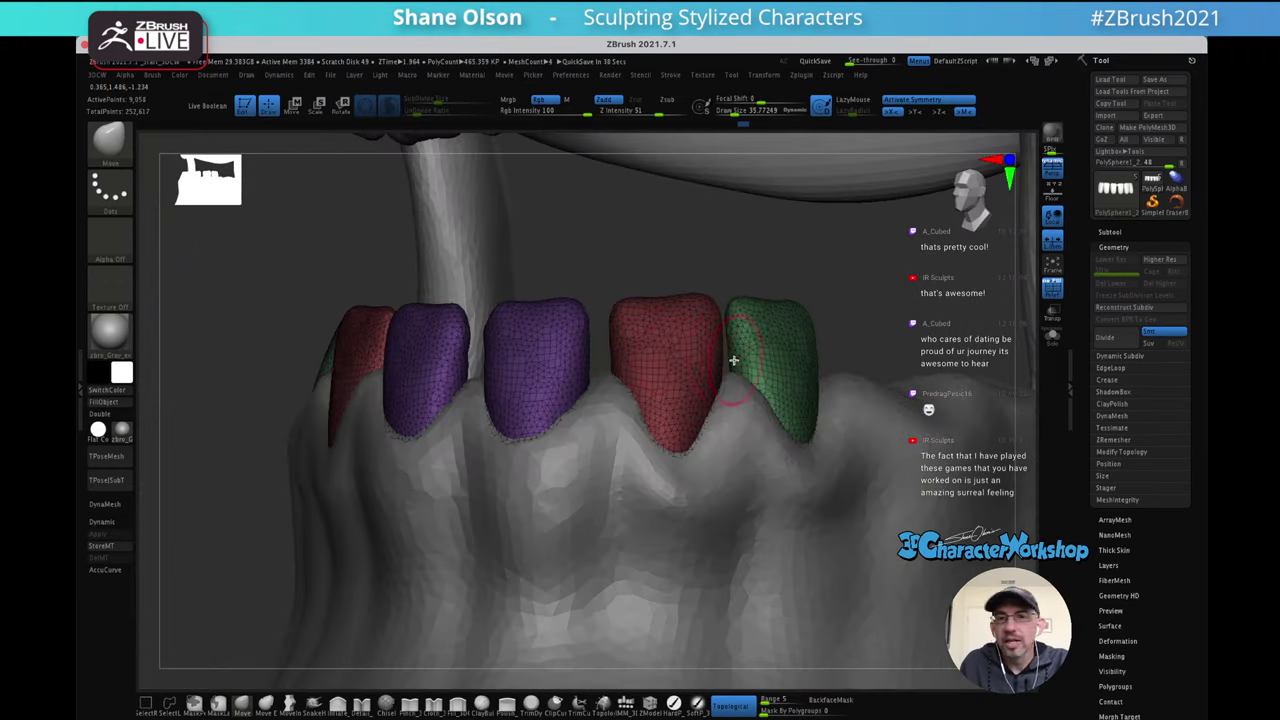
Refine the shapes of the red and green teeth at a draw size of about 36
left_click_drag(752, 402, 706, 352, "alt")
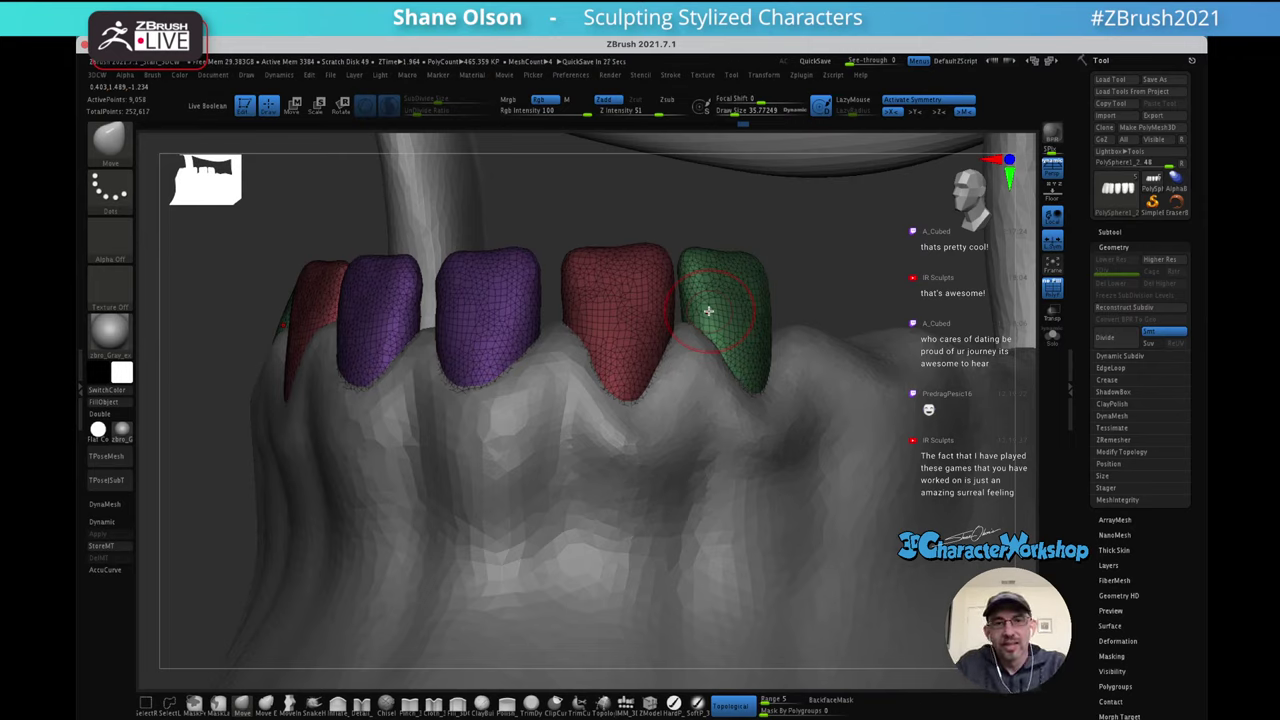
right_click_drag(730, 452, 680, 454)
key("b")
key("m")
key("t")
mouse_move(766, 431)
right_mouse_down()
mouse_move(808, 420)
mouse_move(734, 427)
mouse_move(683, 451)
right_mouse_up()
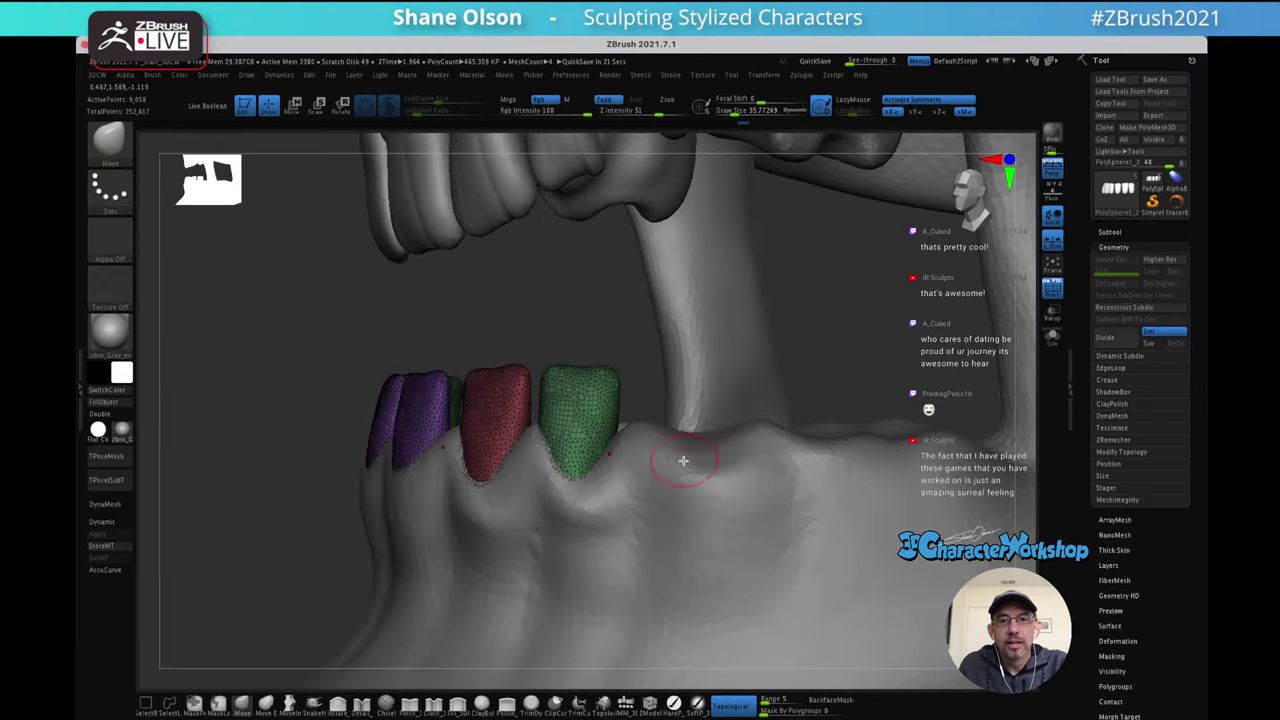
Select the lower jaw and shape the gum just behind the last tooth with the Move brush at a draw size of about 65
left_click(686, 469, "alt")
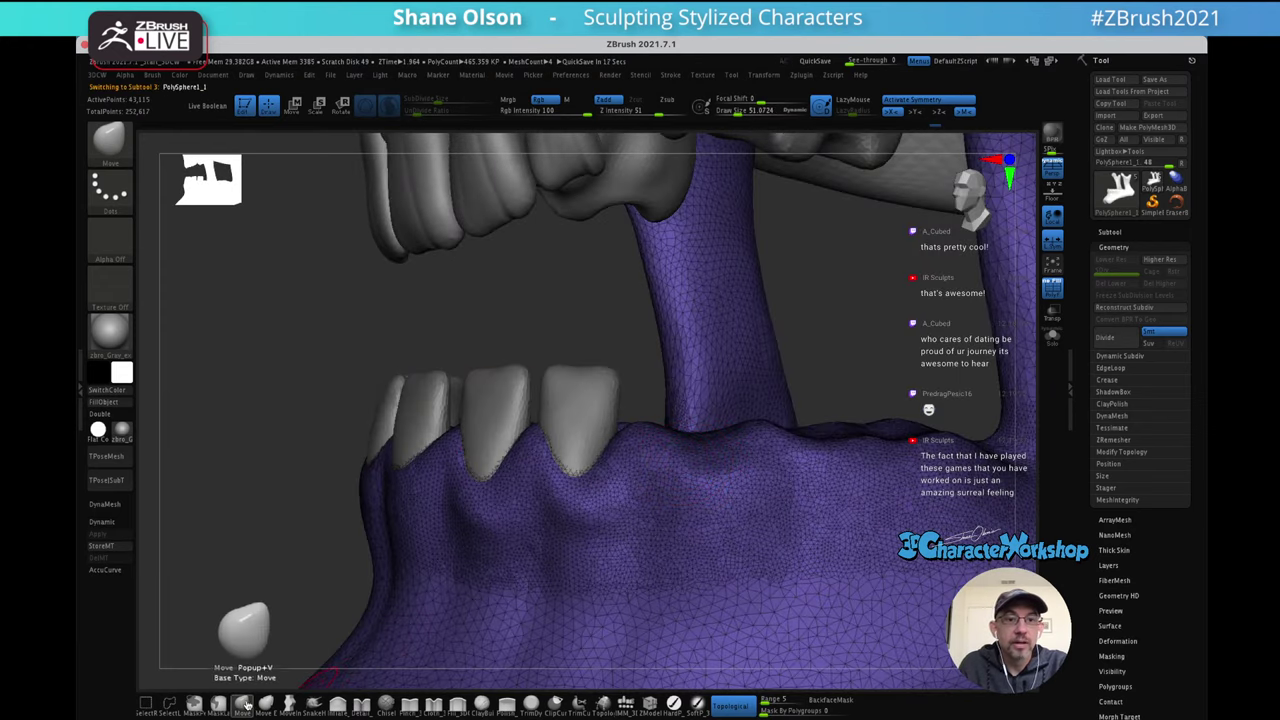
key("s")
left_click_drag(631, 454, 634, 454)
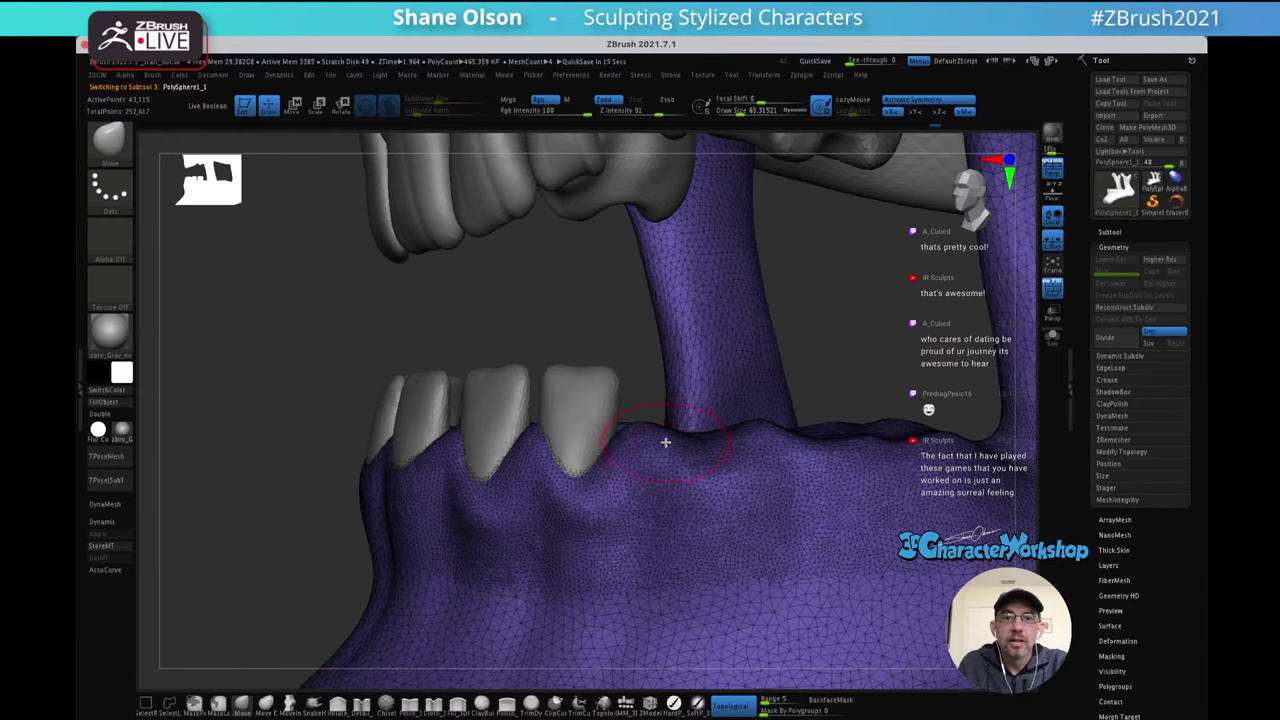
right_click_drag(703, 431, 677, 443)
left_click_drag(677, 443, 669, 445)
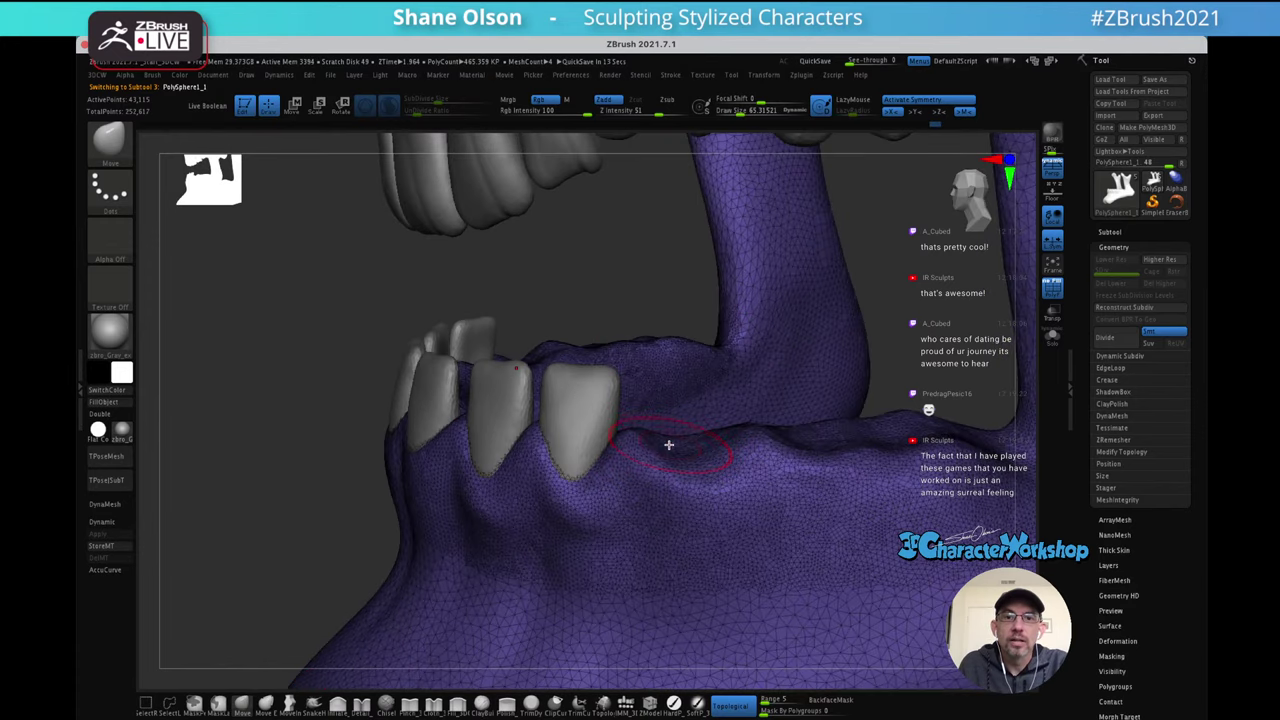
Enlarge the brush to about 104 and reshape the gum ridge beside and behind the last tooth
right_click_drag(669, 444, 694, 485)
key("bracketright")
key("bracketright")
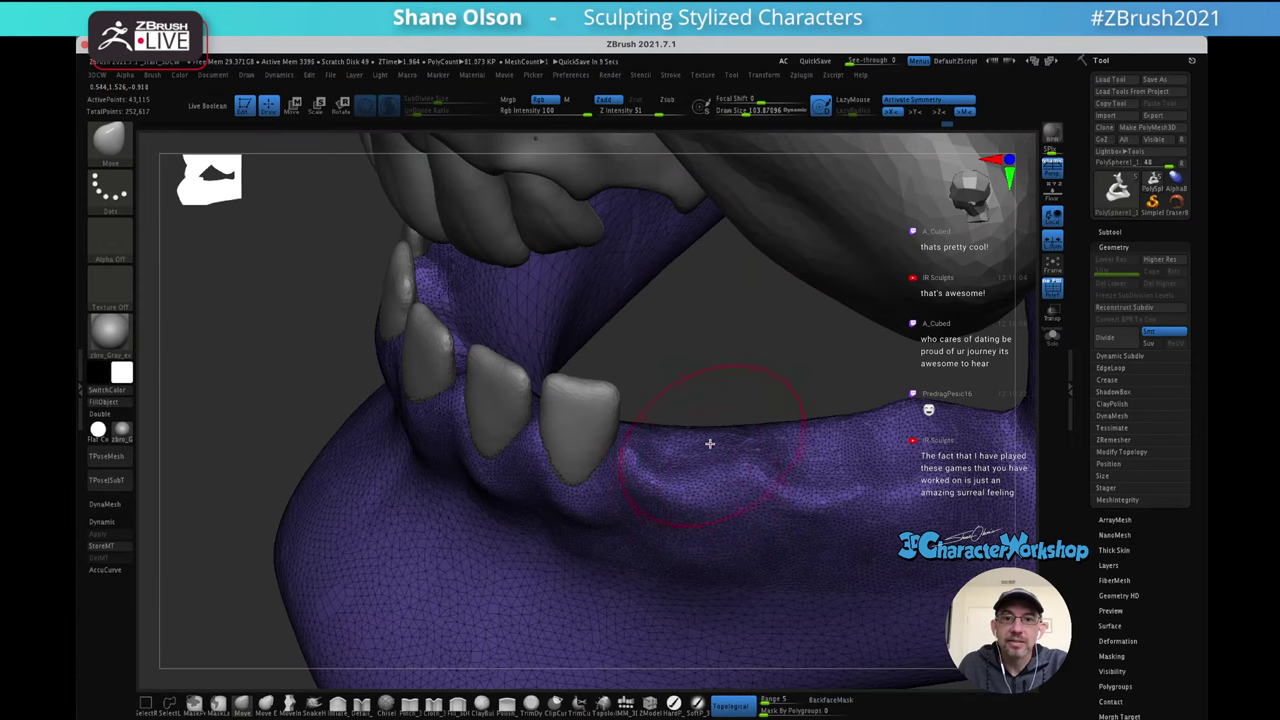
right_click_drag(703, 434, 646, 468)
mouse_move(566, 446)
right_mouse_down()
mouse_move(586, 474)
mouse_move(569, 492)
right_mouse_up()
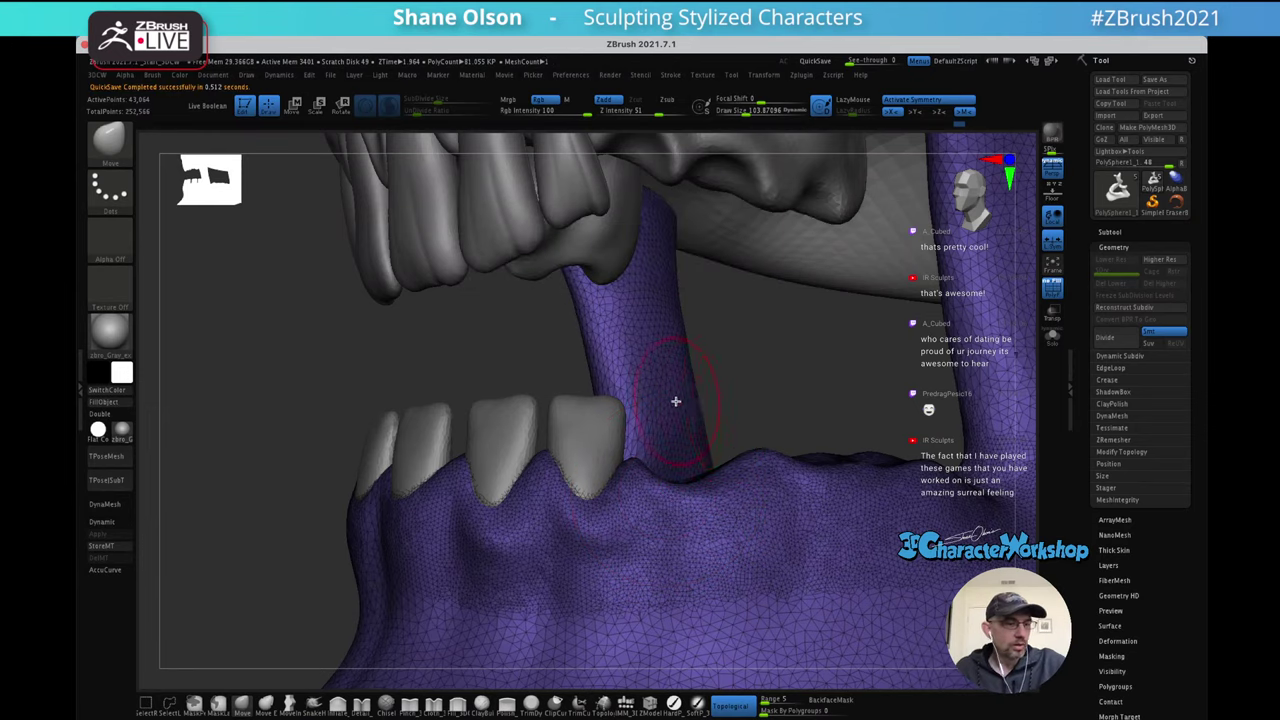
Refine the gum contour along the side teeth with the draw size reduced to about 51
right_click_drag(691, 489, 691, 416)
key("s")
left_click_drag(714, 401, 709, 386)
right_click_drag(738, 418, 636, 454)
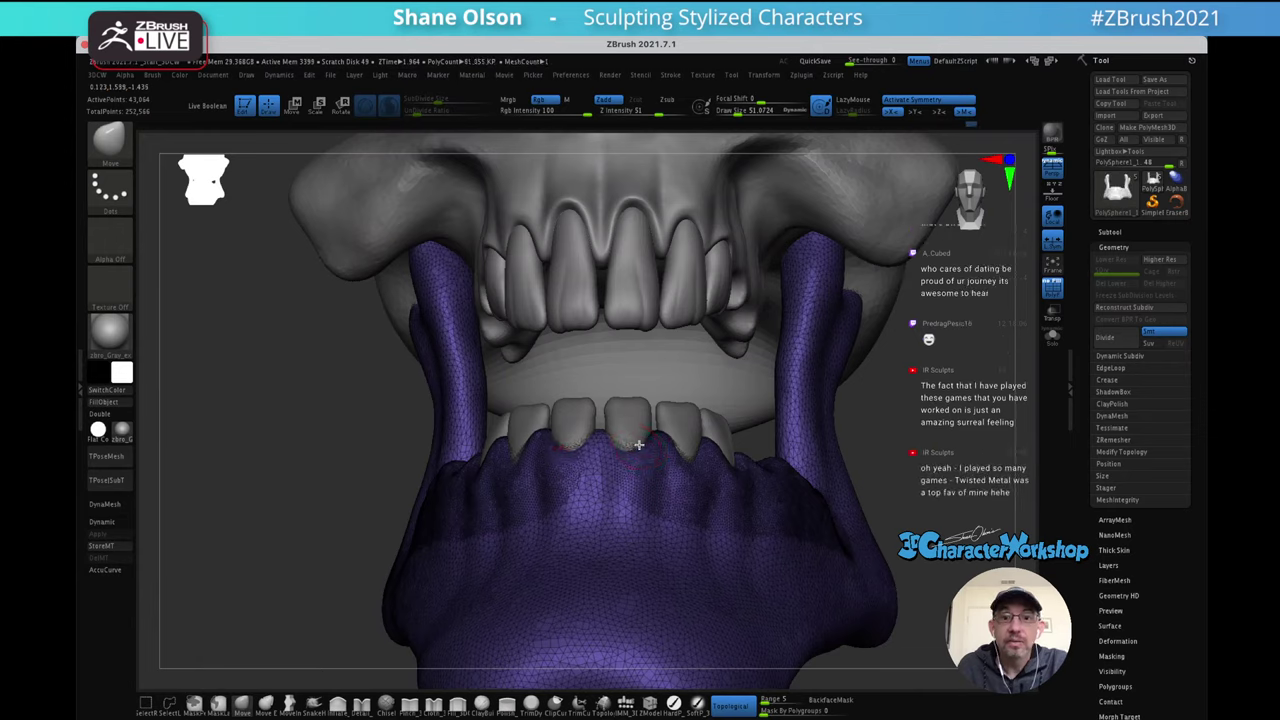
Shape and smooth the gum between the front teeth and toward the back ridge at a draw size of about 73
key("s")
mouse_move(628, 443)
left_mouse_down()
mouse_move(642, 443)
mouse_move(631, 456)
left_mouse_up()
mouse_move(636, 447)
right_mouse_down()
mouse_move(640, 469)
mouse_move(620, 474)
right_mouse_up()
mouse_move(606, 460)
left_mouse_down("shift")
mouse_move(602, 440)
mouse_move(617, 441)
mouse_move(583, 491)
mouse_move(609, 502)
mouse_move(815, 498)
left_mouse_up("shift")
mouse_move(712, 423)
right_mouse_down()
mouse_move(647, 410)
mouse_move(633, 458)
mouse_move(650, 452)
mouse_move(628, 445)
mouse_move(725, 452)
right_mouse_up()
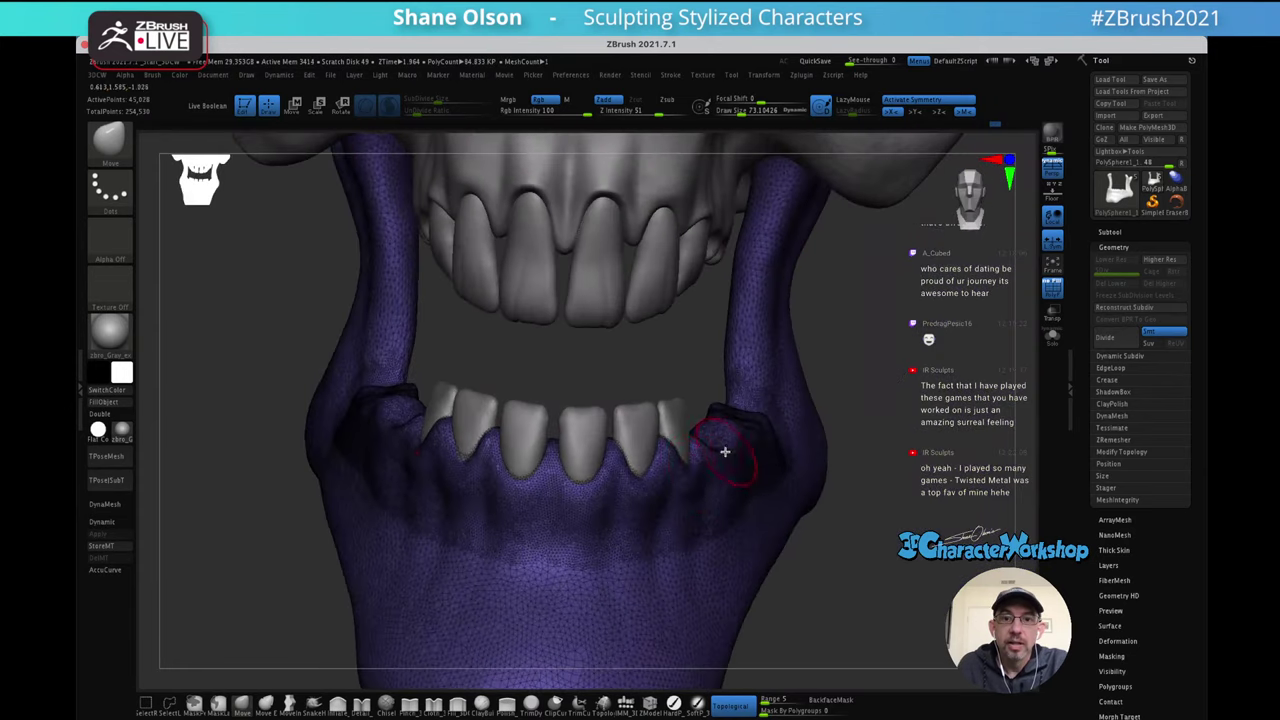
Turn off the polygon wireframe display, then reshape and smooth the gum ridge behind the last tooth
right_click_drag(645, 453, 614, 520)
key("shift+f")
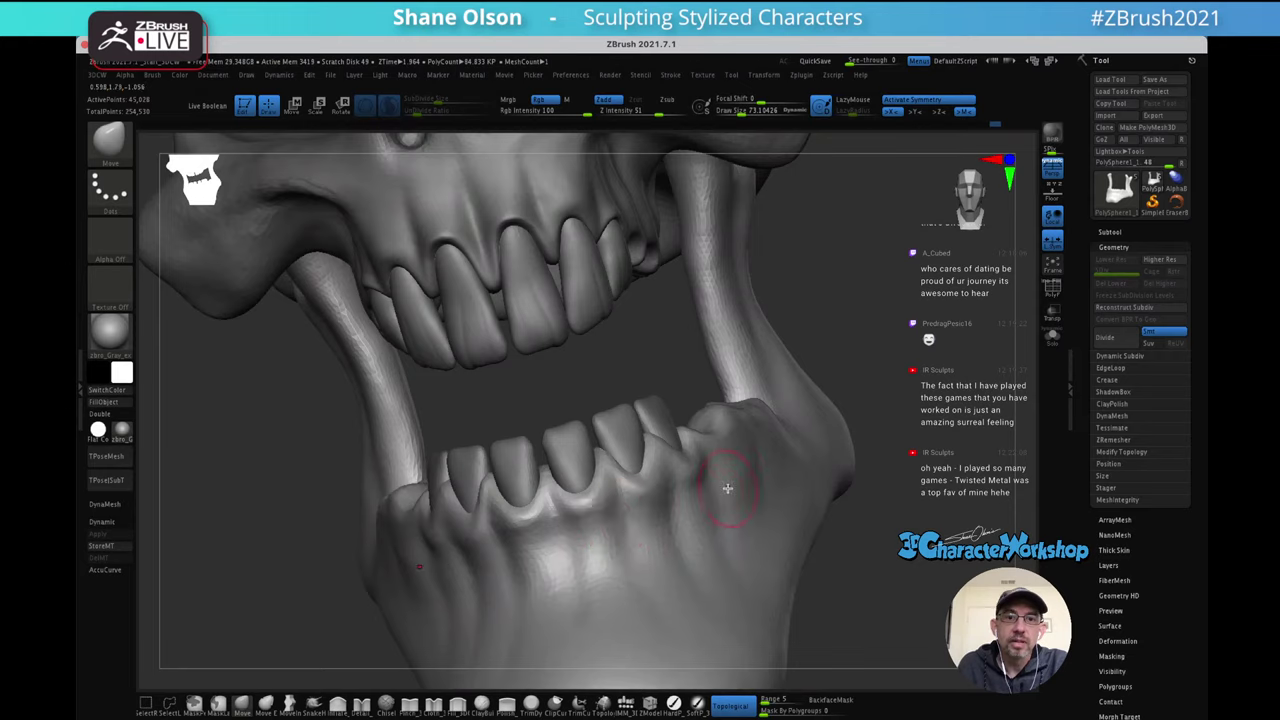
mouse_move(728, 488)
right_mouse_down()
mouse_move(740, 500)
mouse_move(731, 491)
mouse_move(633, 531)
mouse_move(709, 486)
right_mouse_up()
key("shift")
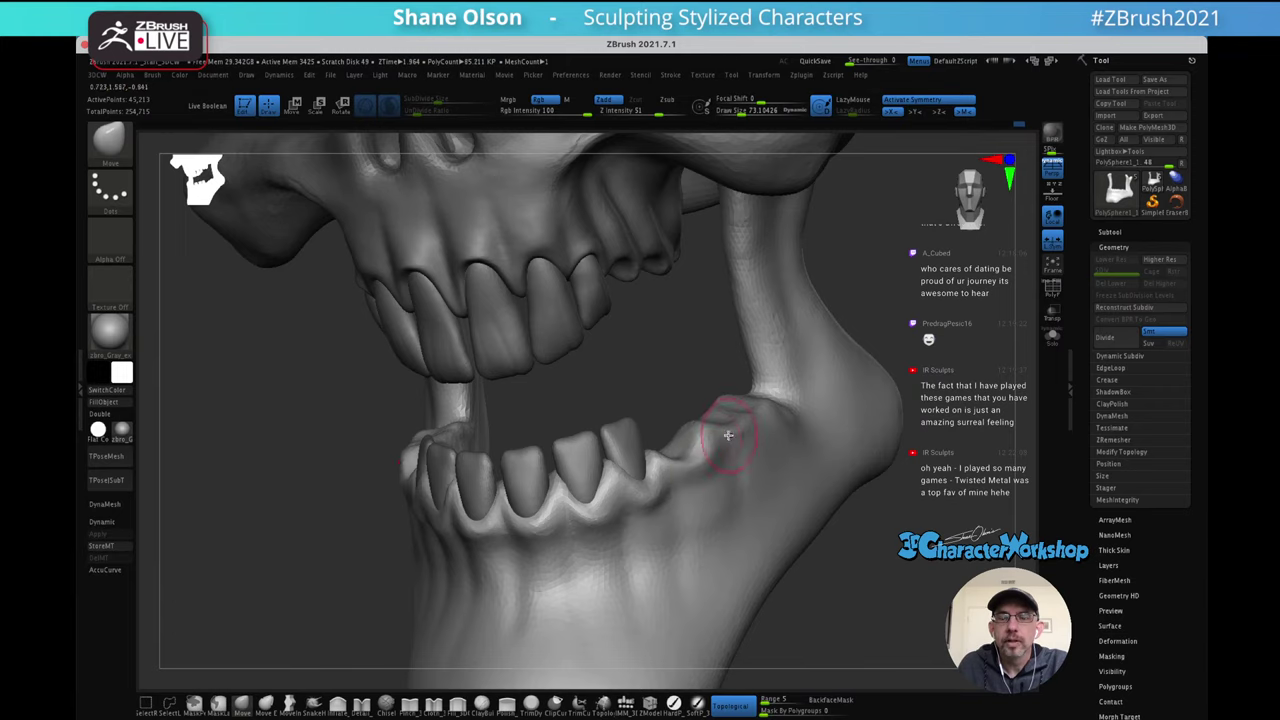
mouse_move(730, 436)
right_mouse_down()
mouse_move(700, 425)
mouse_move(761, 442)
mouse_move(745, 430)
mouse_move(749, 403)
right_mouse_up()
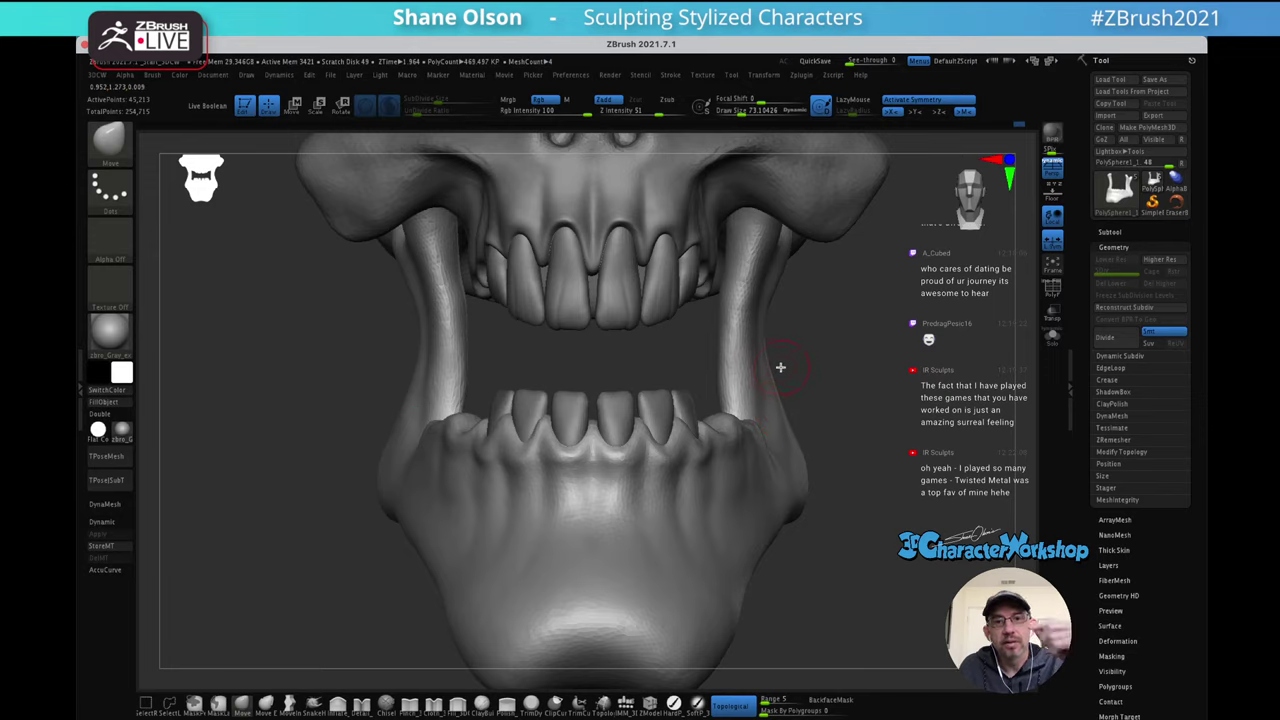
Smooth the vertical rear branch of the lower jaw below the cheekbone
left_click_drag(854, 375, 832, 405)
key("shift")
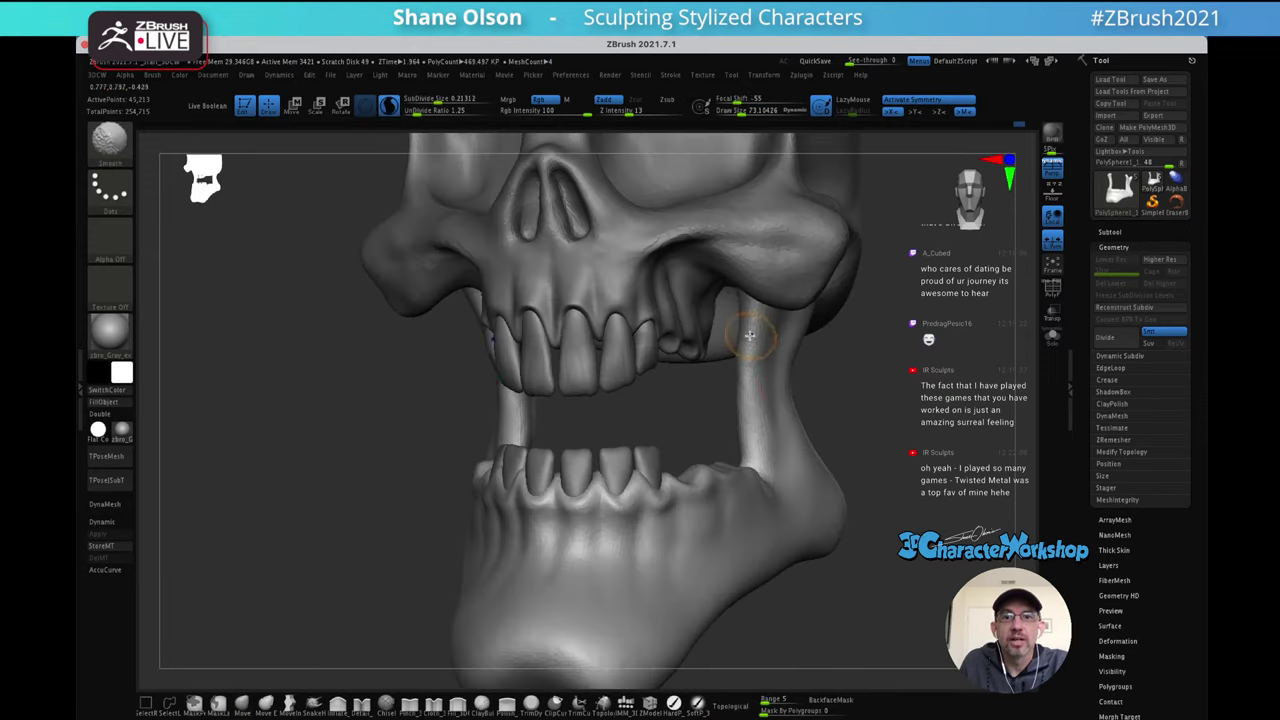
left_click_drag(834, 394, 823, 400)
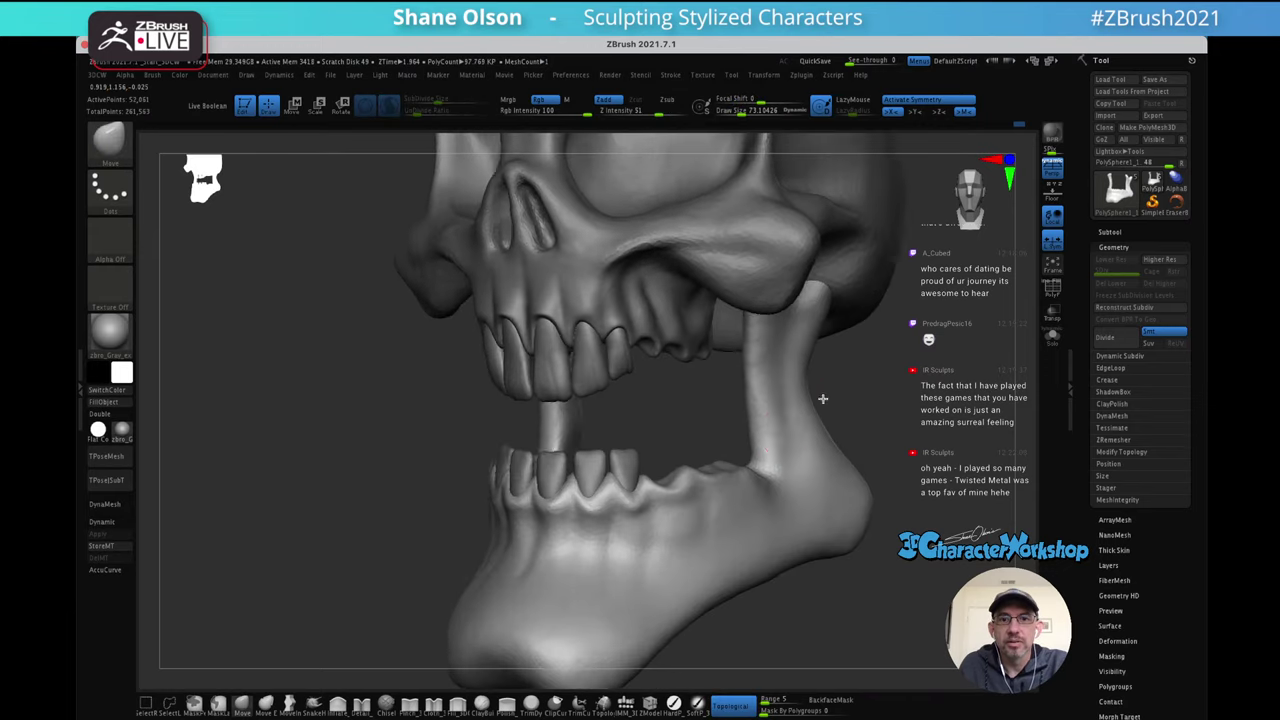
Select the lower teeth subtool for transforming and place the gizmo on one of its teeth
right_click_drag(729, 471, 739, 462, "alt")
left_click_drag(739, 462, 736, 462)
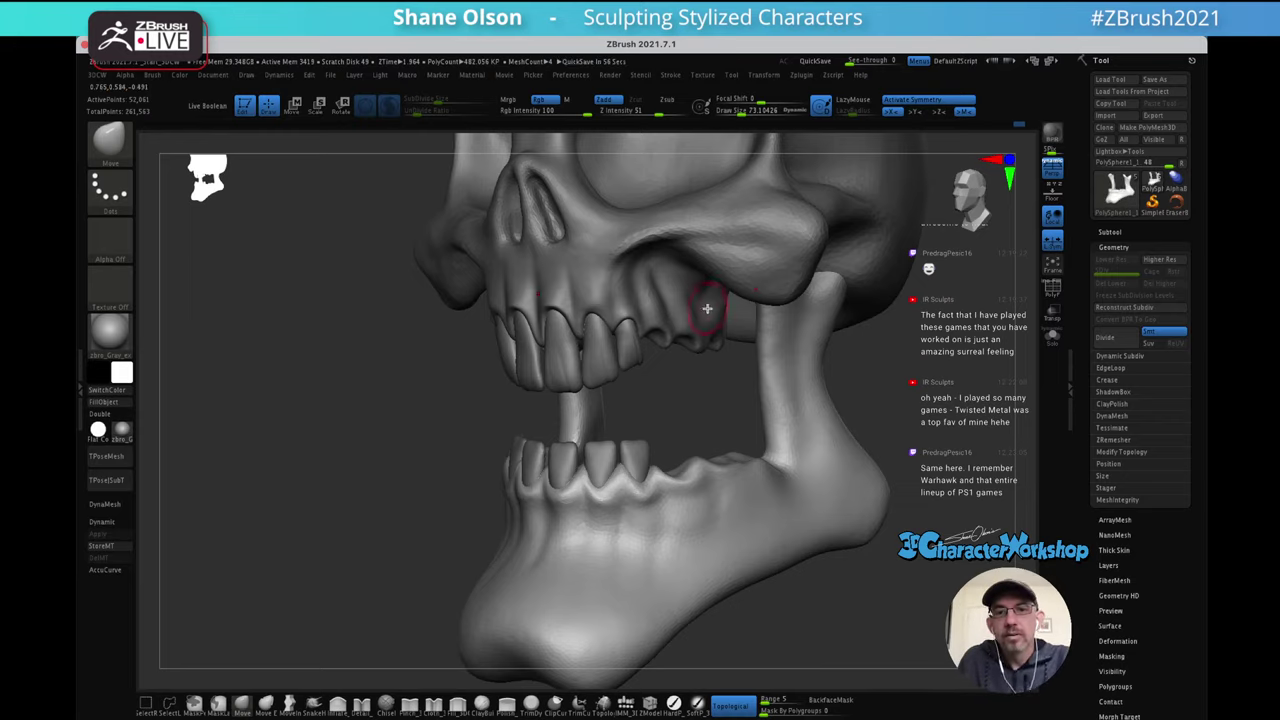
mouse_move(690, 380)
left_mouse_down()
mouse_move(677, 374)
mouse_move(711, 386)
mouse_move(681, 391)
left_mouse_up()
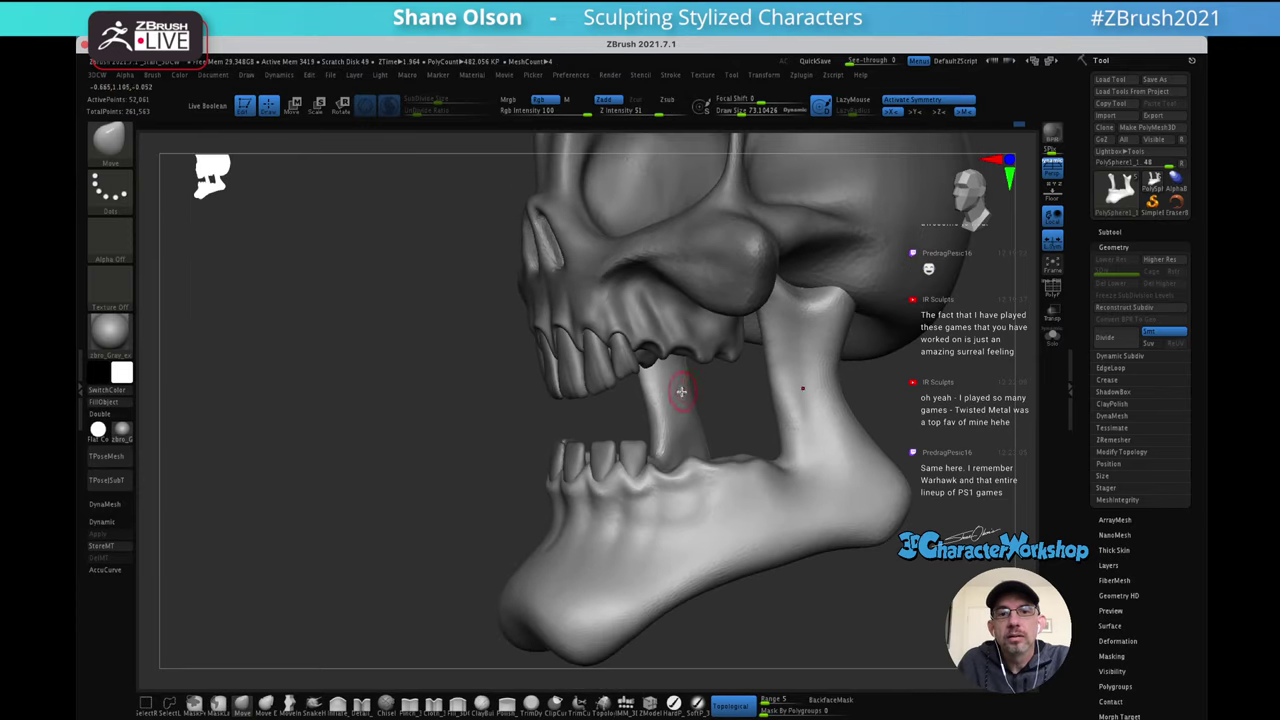
right_click_drag(691, 390, 687, 396, "ctrl")
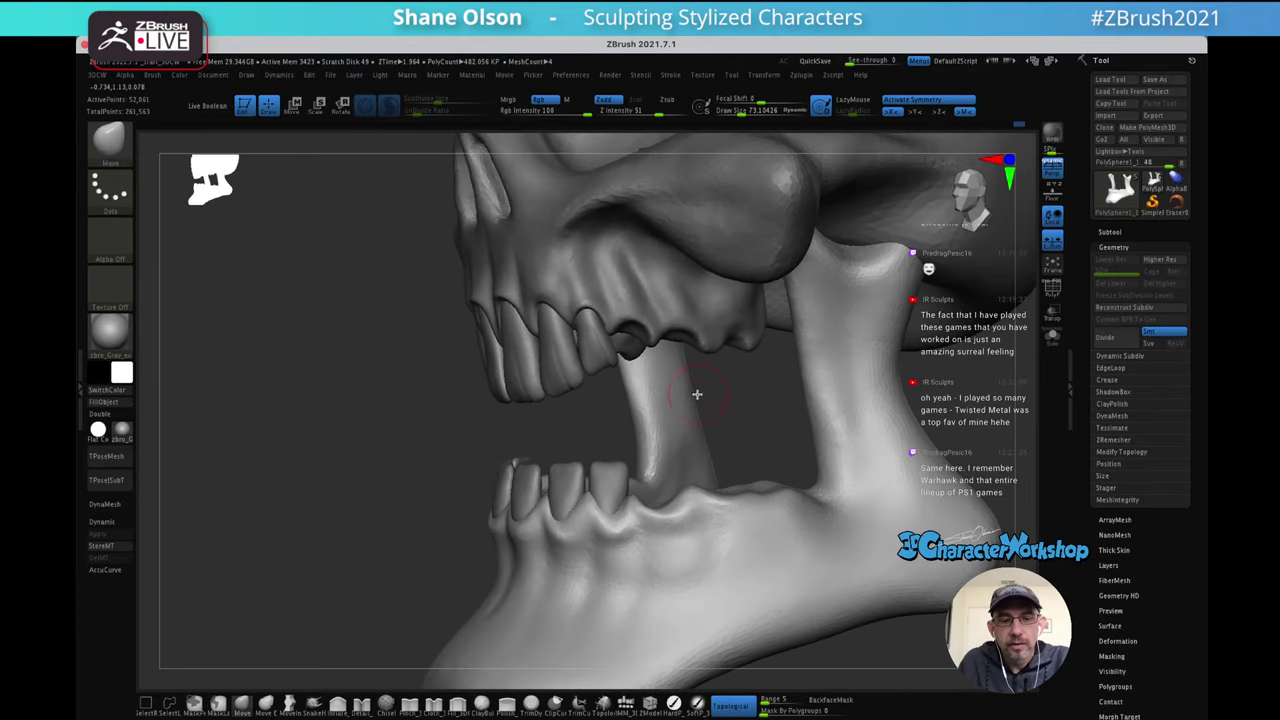
left_click_drag(697, 394, 643, 403)
key("w")
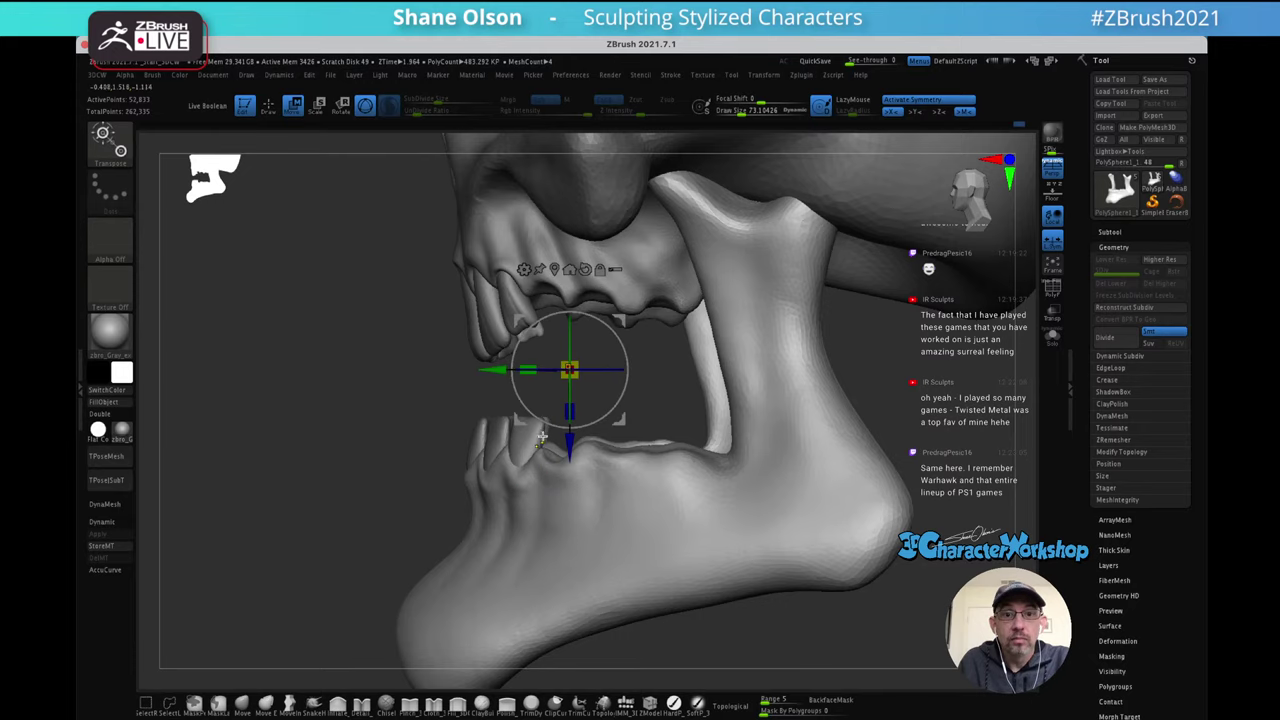
left_click(590, 430, "alt")
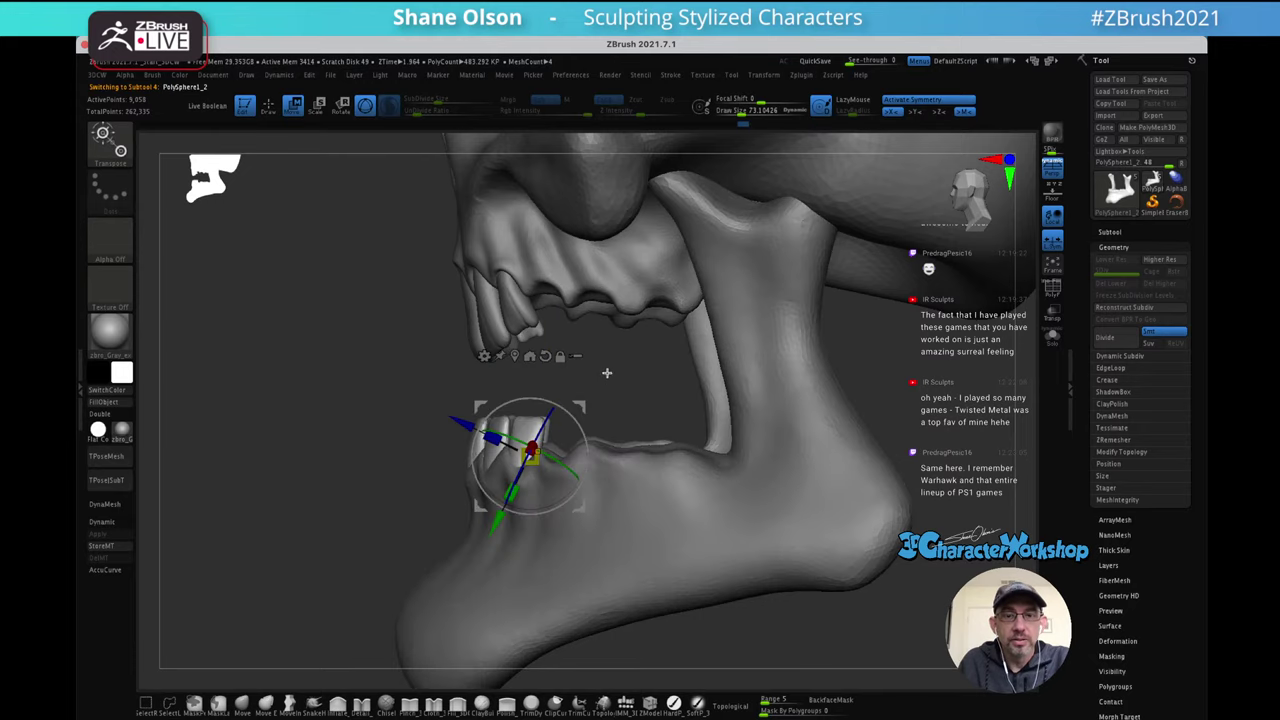
left_click_drag(607, 372, 635, 376)
left_click(453, 444, "alt")
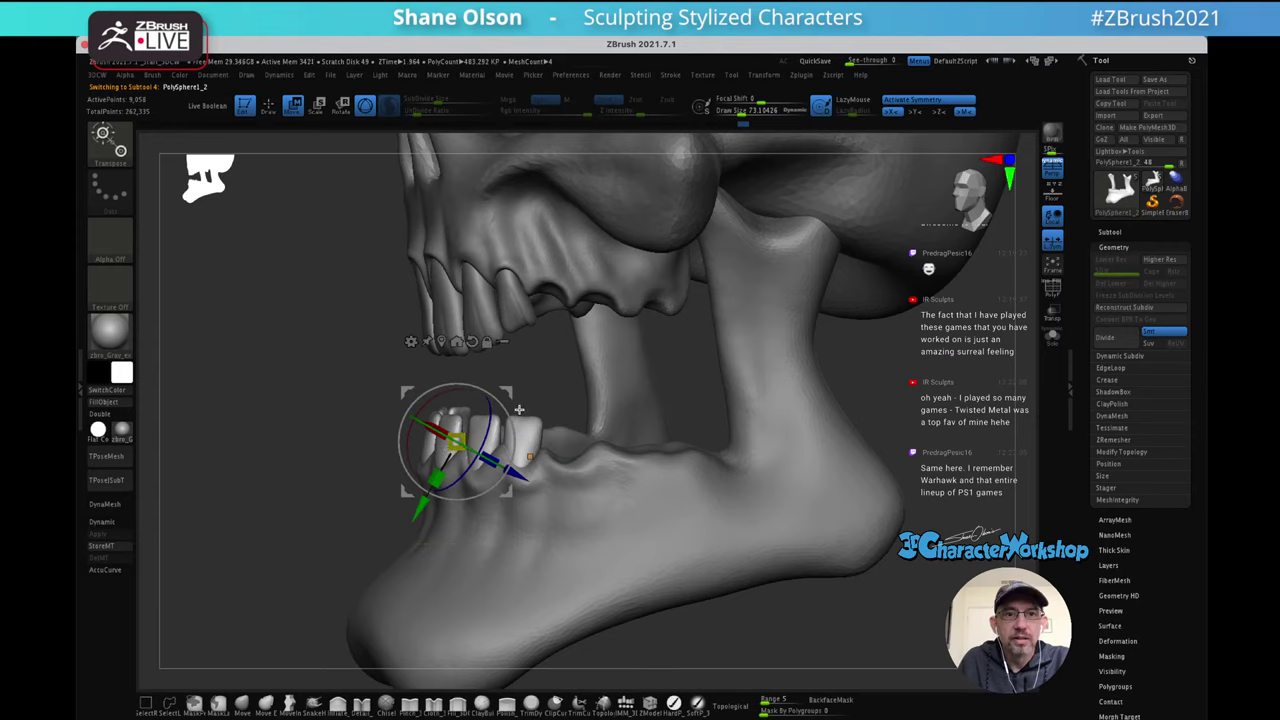
Mask all the lower teeth except the rearmost tooth on each side and set the gizmo on that tooth
left_click_drag(455, 441, 345, 422, "ctrl")
key("ctrl+z")
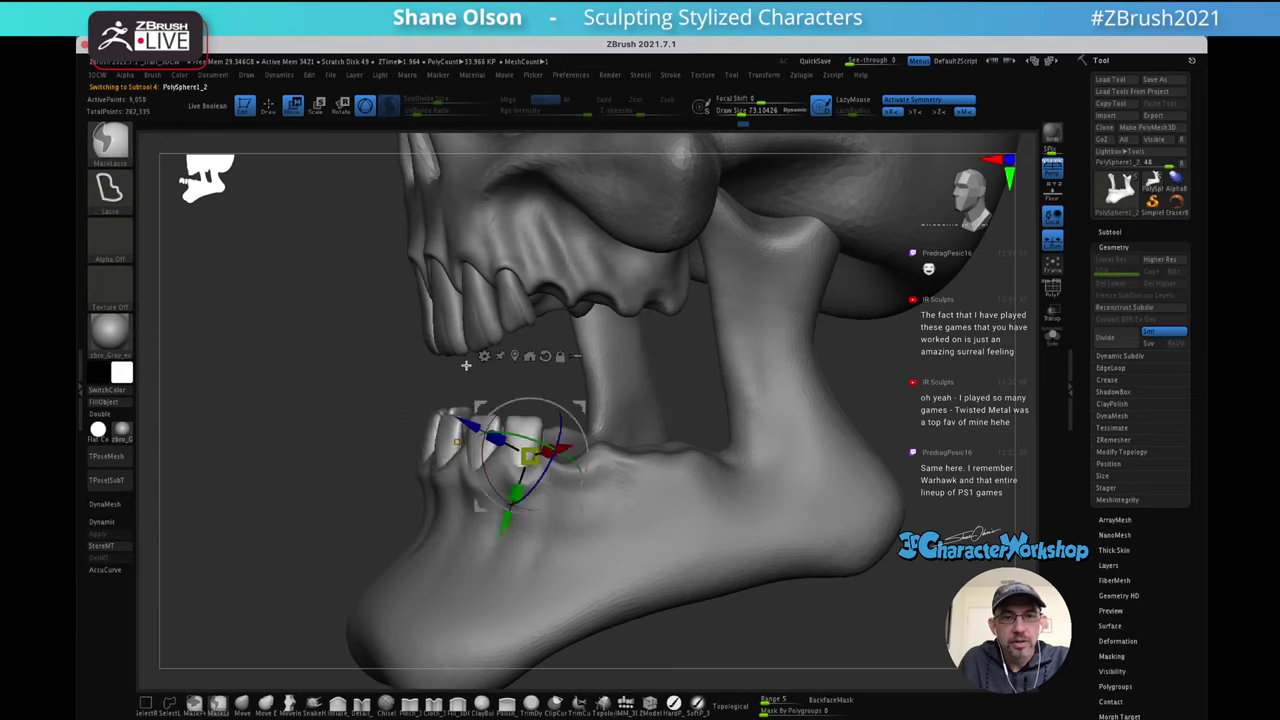
left_click_drag(591, 396, 704, 292, "alt")
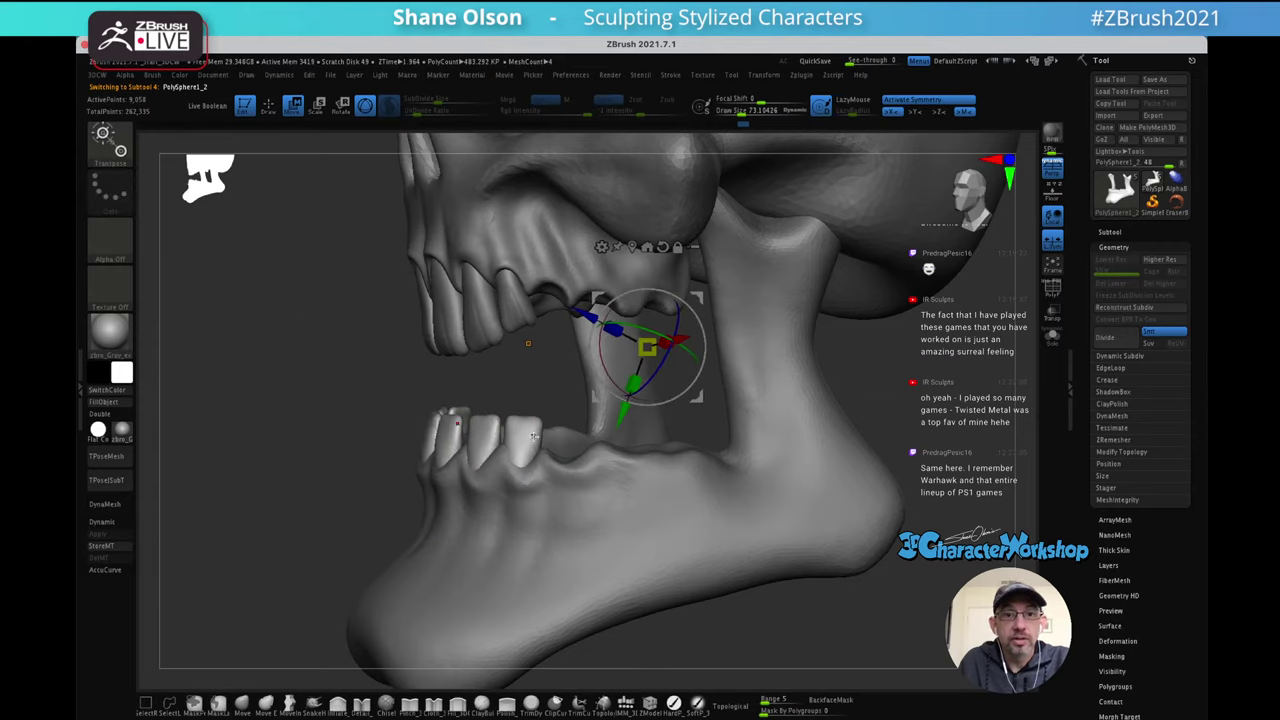
key("shift+f")
key("shift+f")
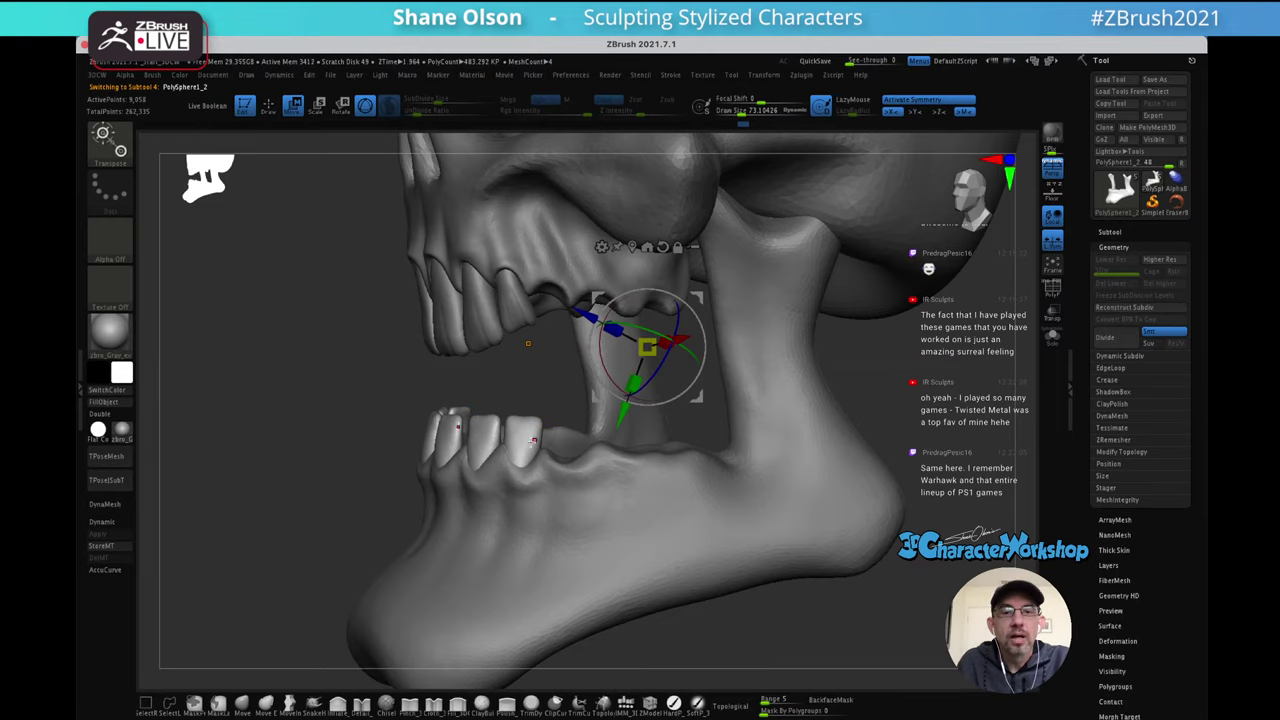
left_click(517, 440, "ctrl")
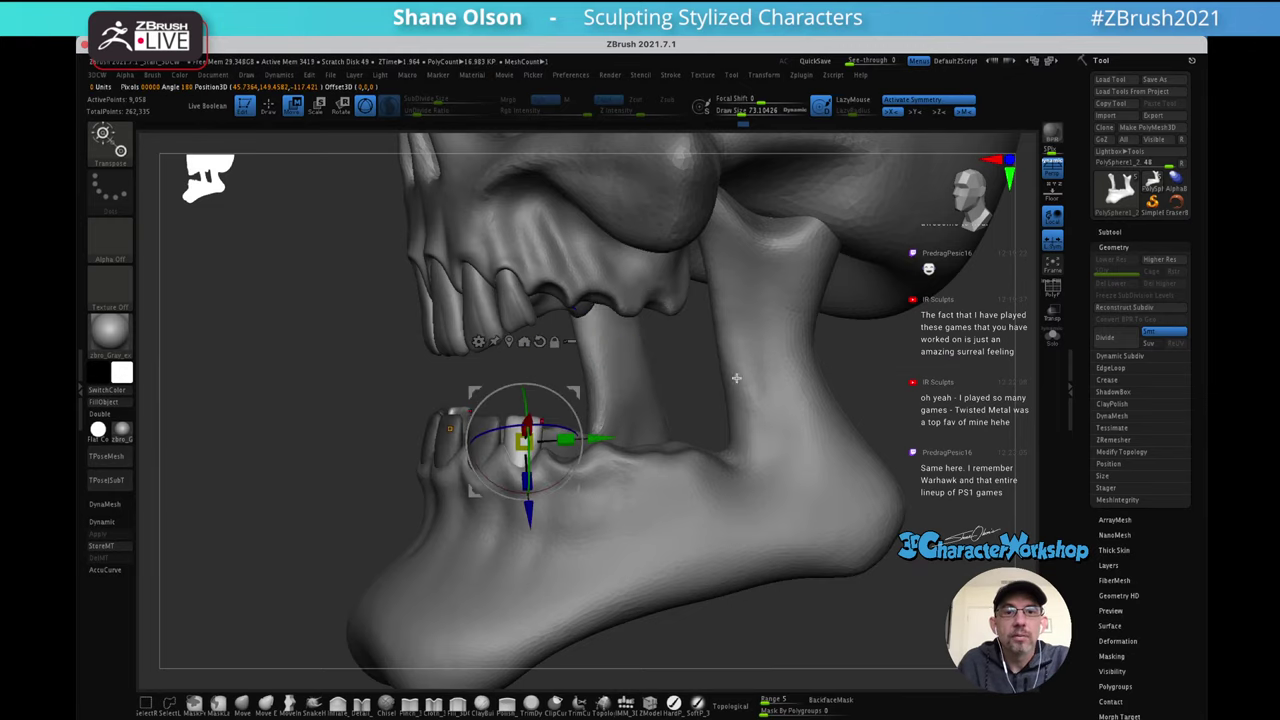
Duplicate the unmasked rear lower tooth and place the copy behind it along the jaw, mirrored on both sides
left_click_drag(733, 377, 673, 510)
left_click_drag(705, 448, 731, 403)
left_click_drag(673, 462, 681, 461)
key("q")
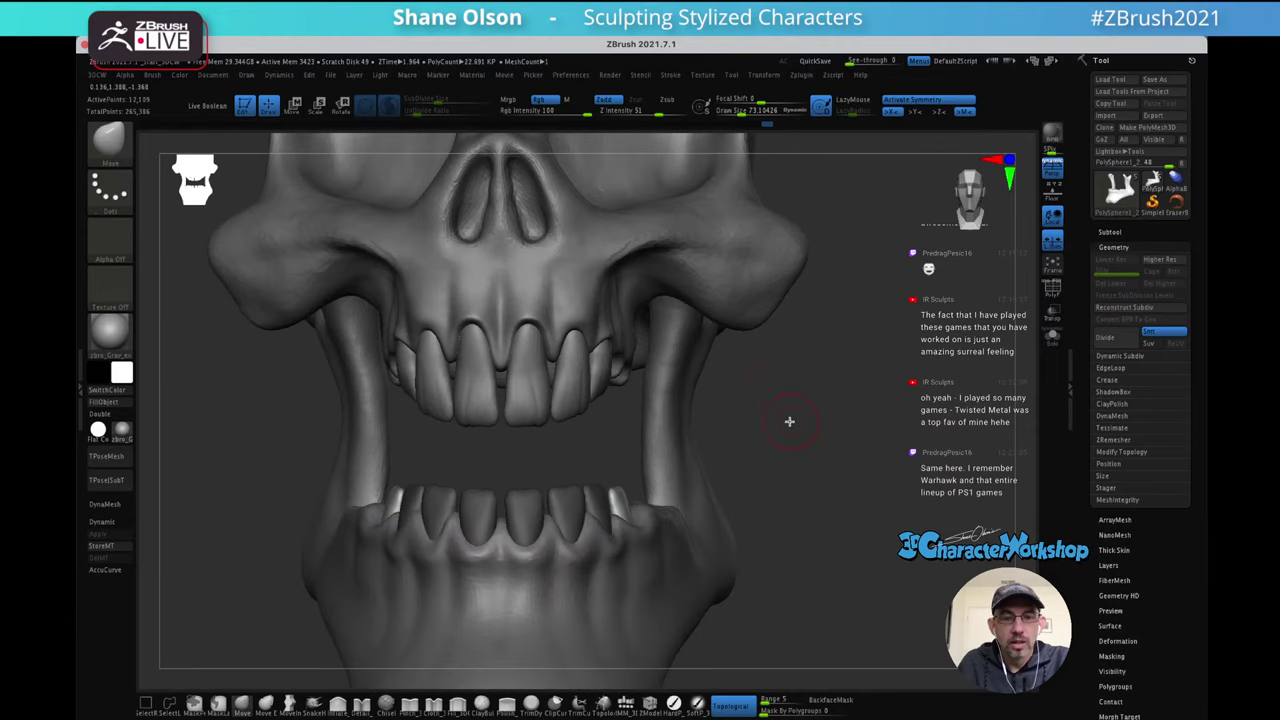
Isolate the lower teeth and reshape the new rear tooth using the Move brush at a draw size of about 81
left_click_drag(793, 422, 810, 396)
left_click(1052, 336)
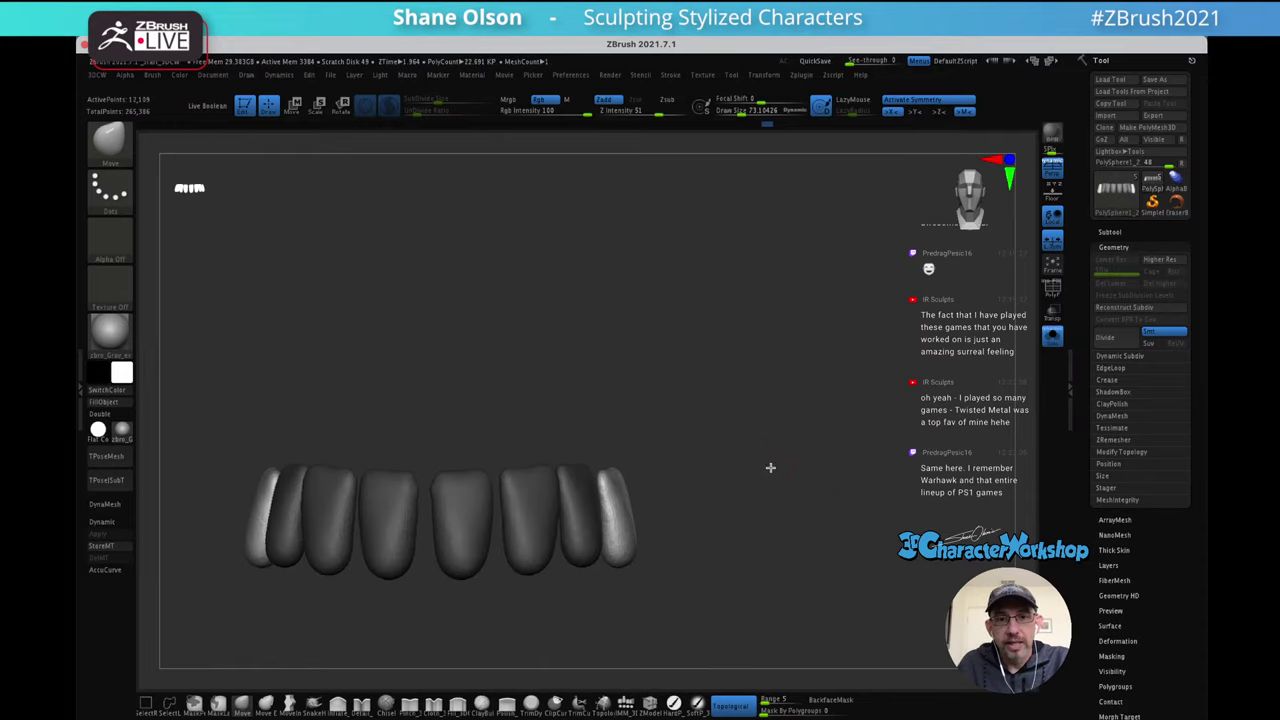
mouse_move(794, 431)
left_mouse_down()
mouse_move(760, 434)
mouse_move(766, 514)
mouse_move(759, 444)
mouse_move(776, 394)
mouse_move(809, 383)
mouse_move(771, 391)
mouse_move(756, 454)
mouse_move(745, 439)
left_mouse_up()
key("s")
key("s")
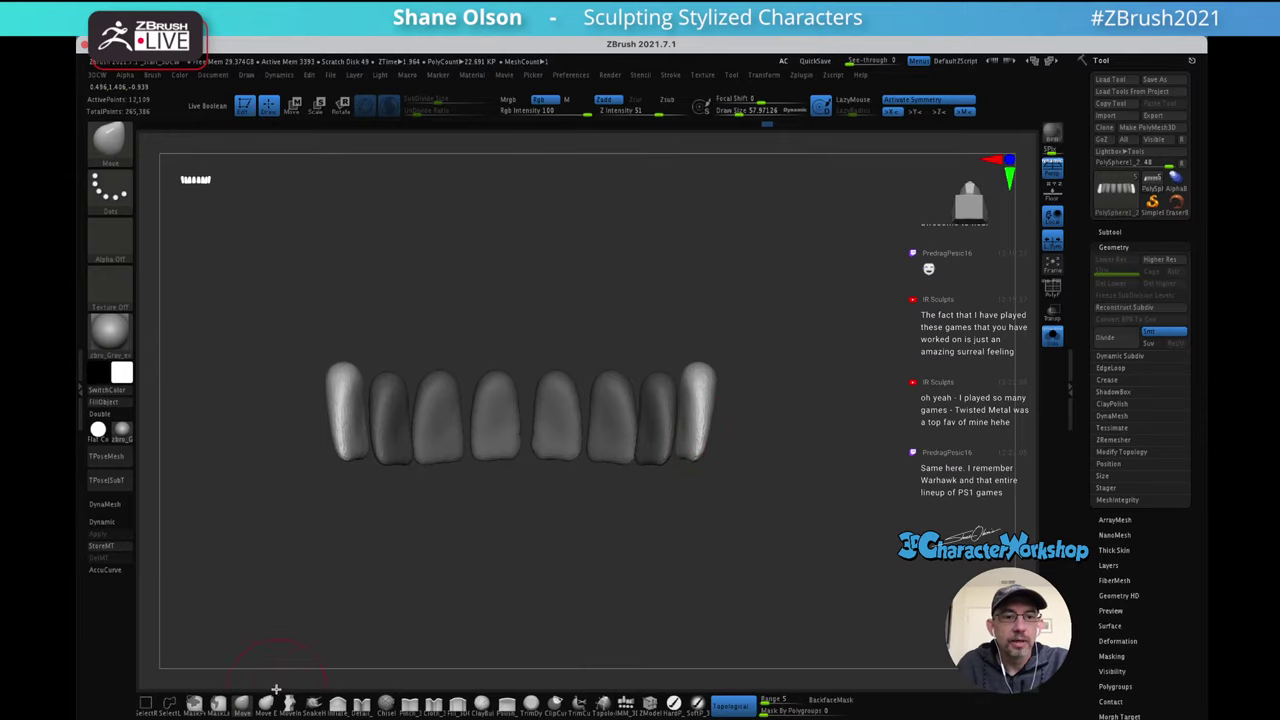
key("s")
left_click_drag(669, 484, 700, 484)
mouse_move(686, 428)
left_mouse_down()
mouse_move(703, 424)
mouse_move(685, 398)
left_mouse_up()
left_click_drag(772, 402, 764, 341)
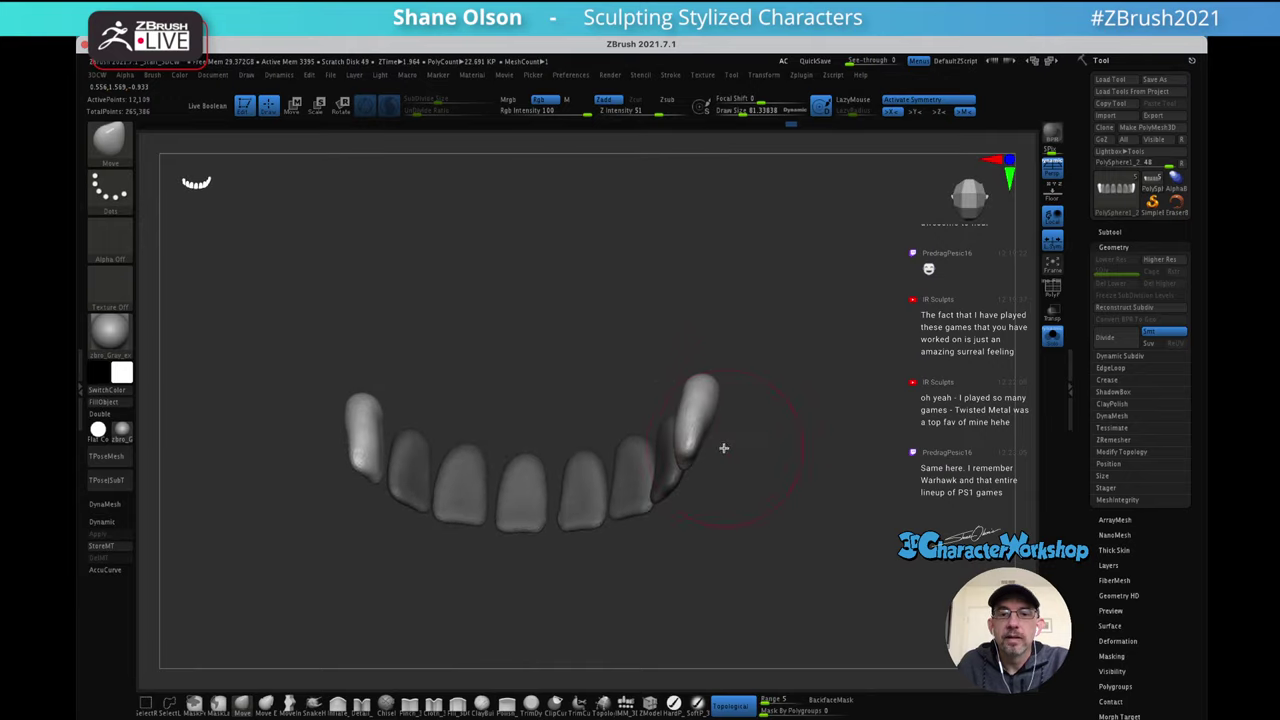
mouse_move(724, 448)
left_mouse_down()
mouse_move(764, 386)
mouse_move(706, 435)
mouse_move(716, 438)
left_mouse_up()
mouse_move(735, 395)
left_mouse_down()
mouse_move(737, 374)
mouse_move(700, 393)
mouse_move(766, 357)
mouse_move(780, 394)
mouse_move(770, 337)
left_mouse_up()
Refine the rear tooth's outline and smooth its surface with a draw size of about 48
mouse_move(781, 415)
left_mouse_down("alt")
mouse_move(777, 460)
mouse_move(760, 370)
mouse_move(749, 420)
mouse_move(705, 408)
left_mouse_up("alt")
key("s")
left_click_drag(651, 443, 743, 357, "shift")
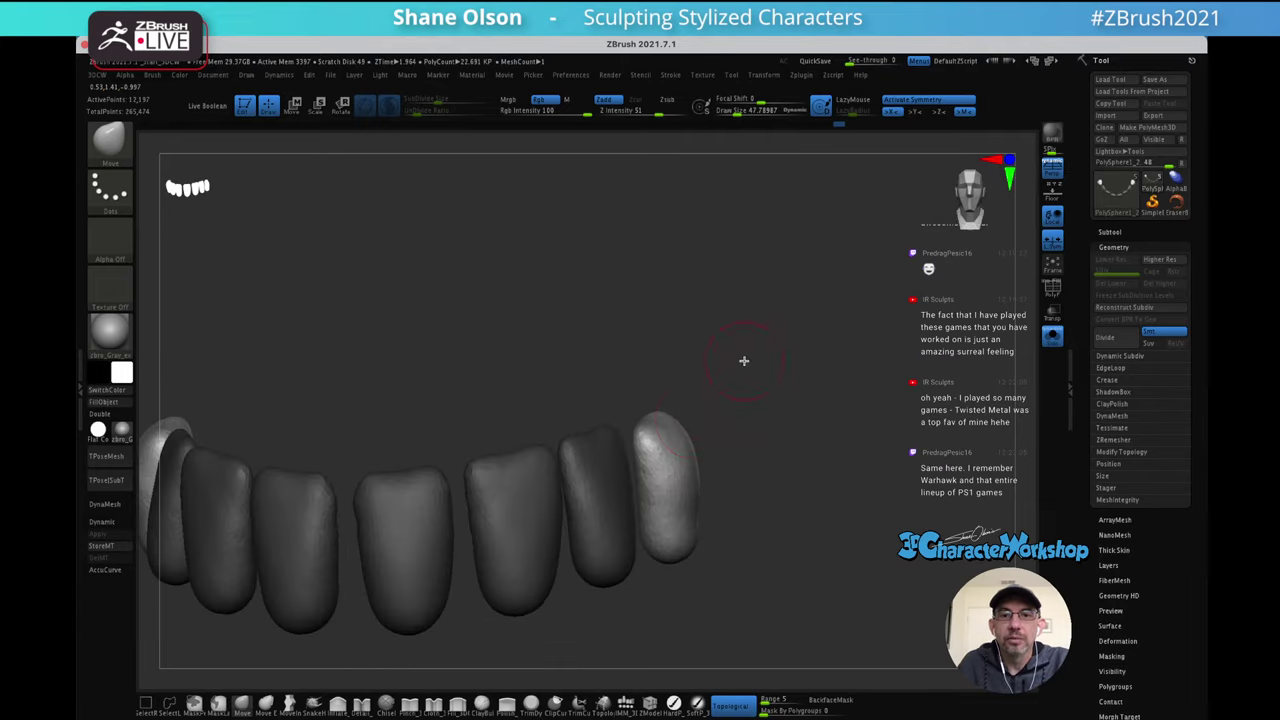
mouse_move(704, 447)
left_mouse_down()
mouse_move(708, 428)
mouse_move(675, 441)
left_mouse_up()
left_click_drag(731, 410, 709, 463)
key("shift")
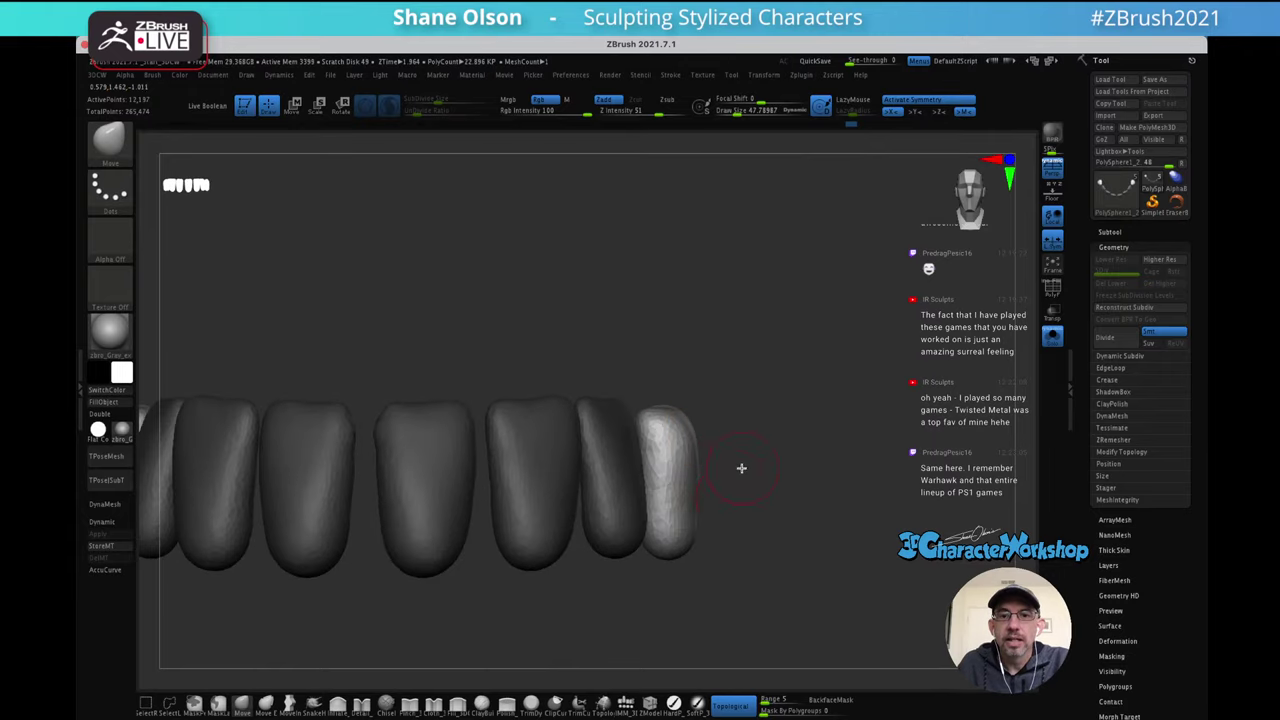
left_click_drag(667, 527, 658, 543, "shift")
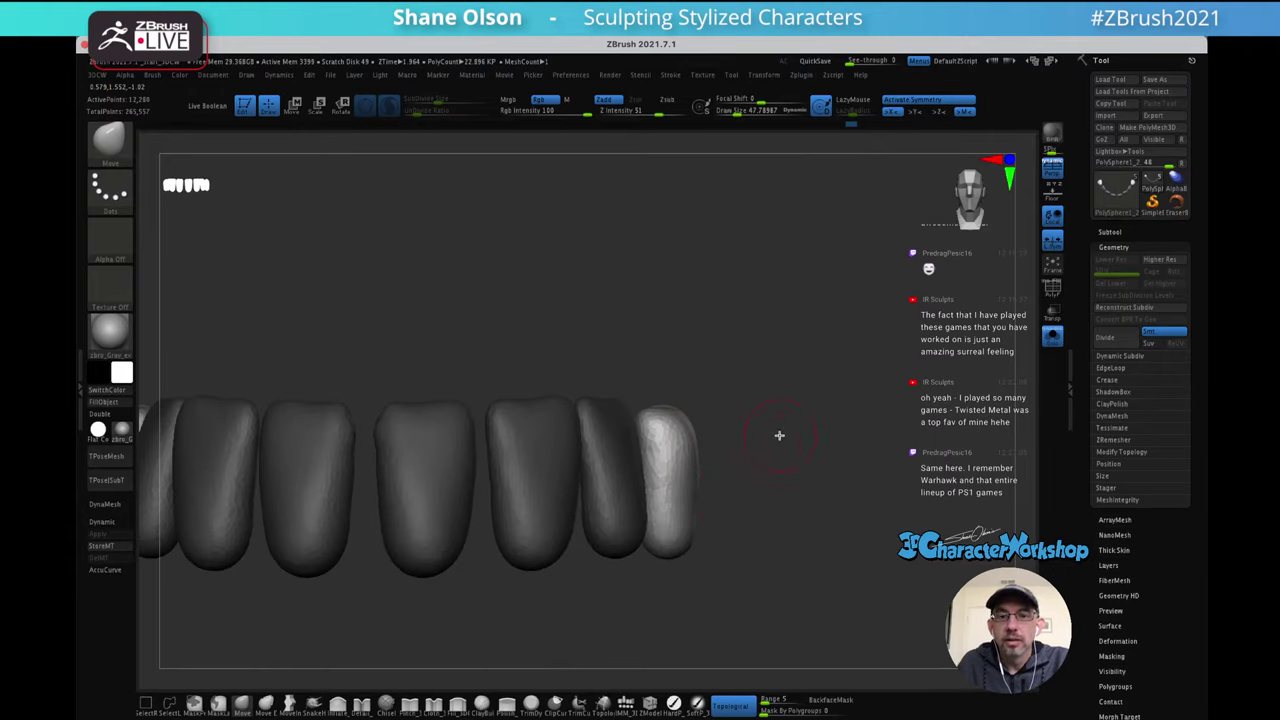
Adjust the rear tooth's size and placement with the gizmo so it lines up with the arch of lower teeth
left_click_drag(780, 437, 740, 428)
key("w")
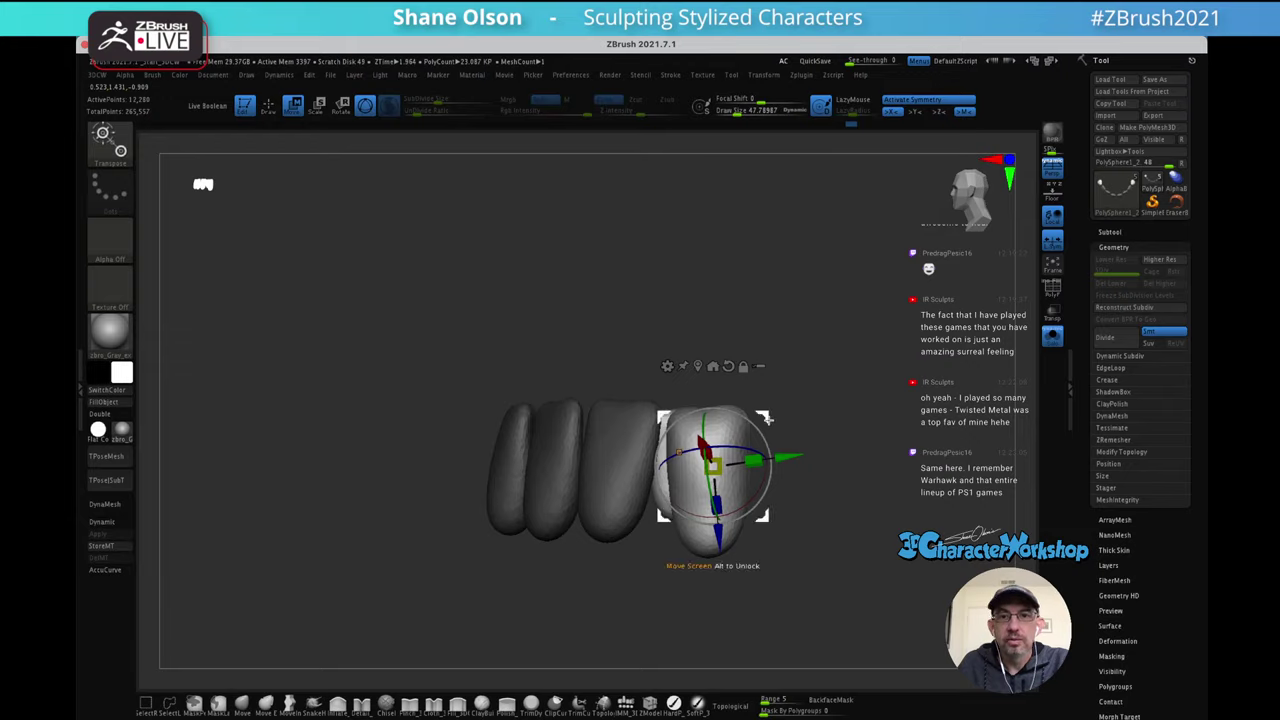
mouse_move(730, 383)
left_mouse_down("alt")
mouse_move(762, 409)
mouse_move(754, 389)
left_mouse_up("alt")
left_click_drag(826, 371, 872, 373, "shift")
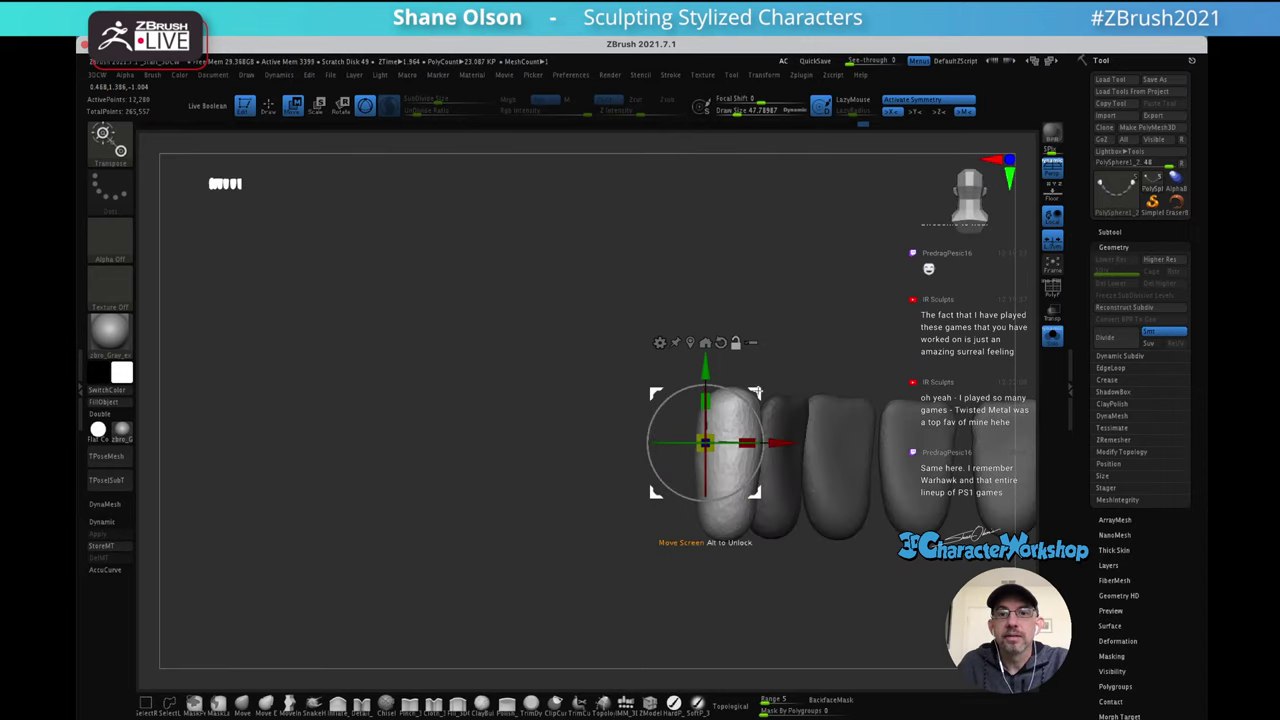
left_click_drag(757, 391, 874, 334, "alt")
key("q")
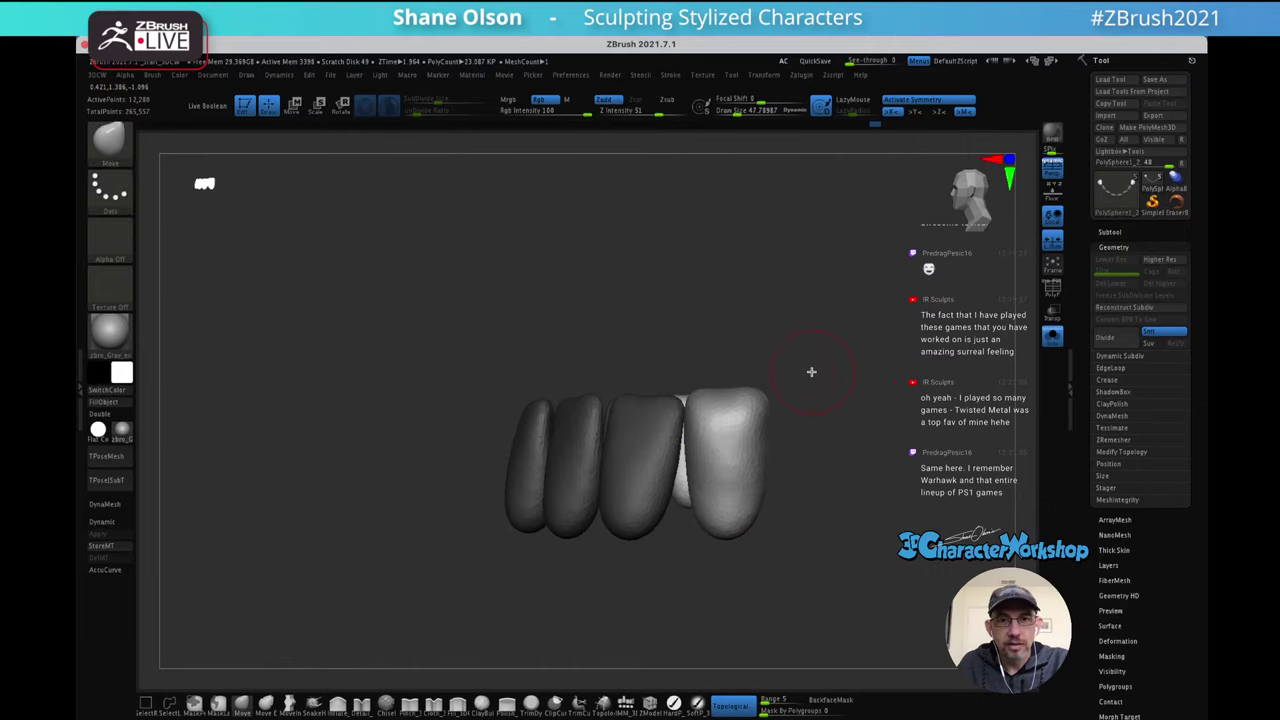
key("w")
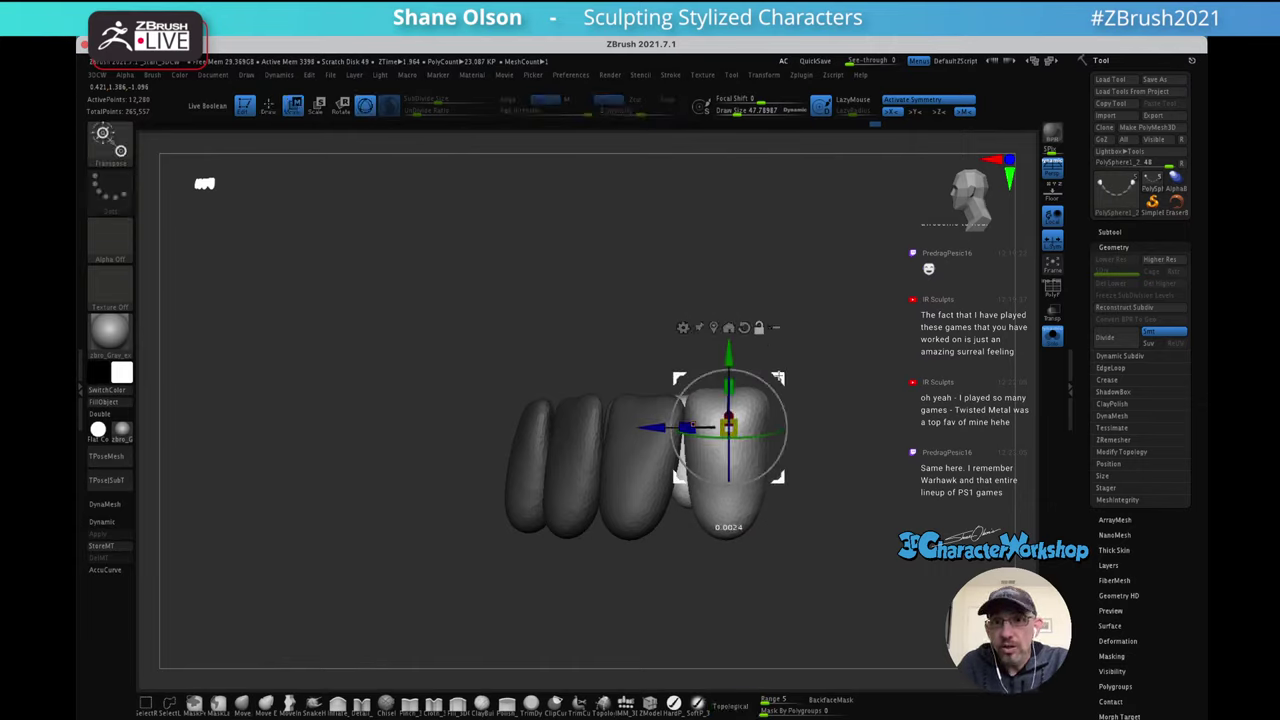
left_click_drag(781, 387, 753, 401, "alt")
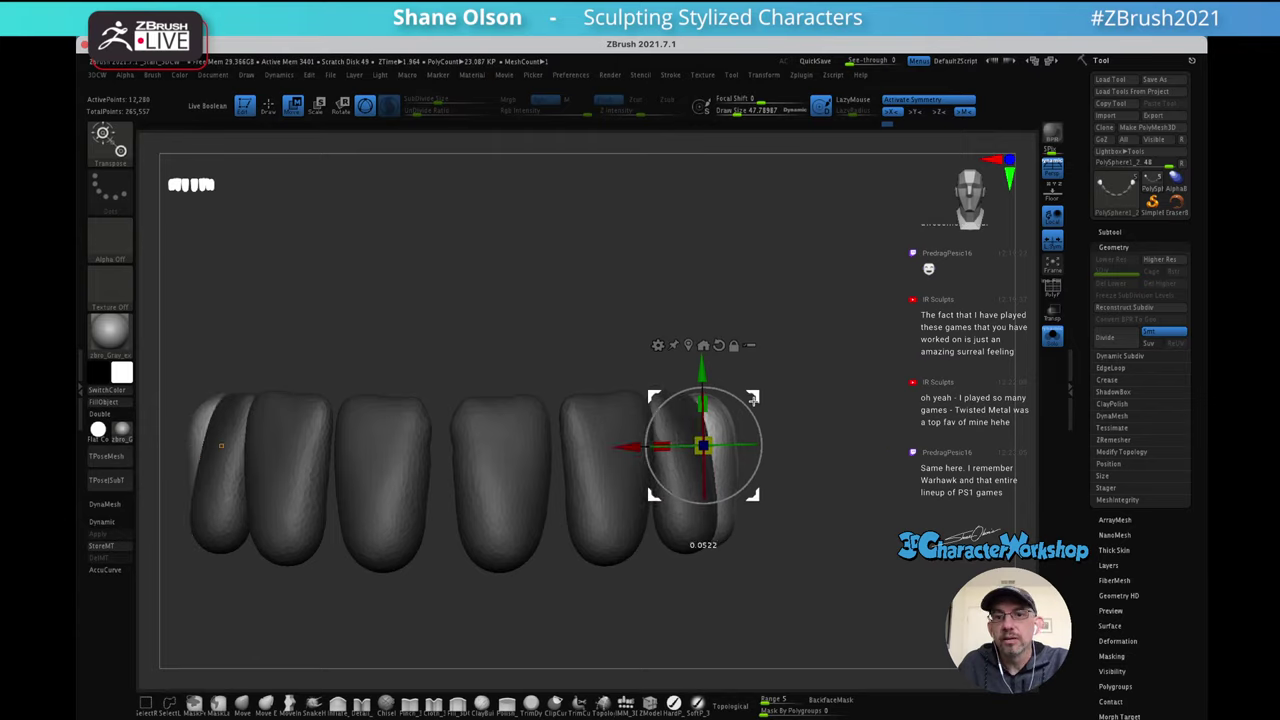
left_click_drag(806, 363, 804, 478)
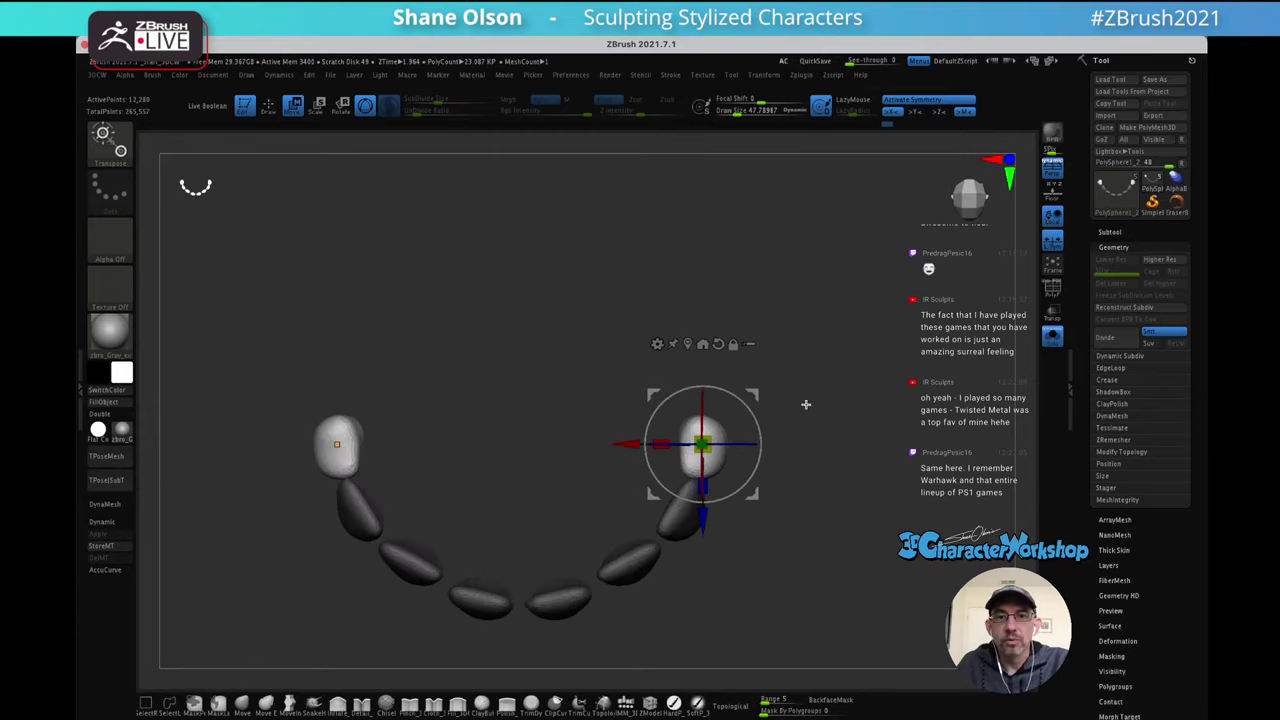
mouse_move(806, 404)
left_mouse_down()
mouse_move(797, 377)
mouse_move(758, 419)
left_mouse_up()
Smooth the side of the rear tooth and adjust its shape with the Move Topological brush
key("q")
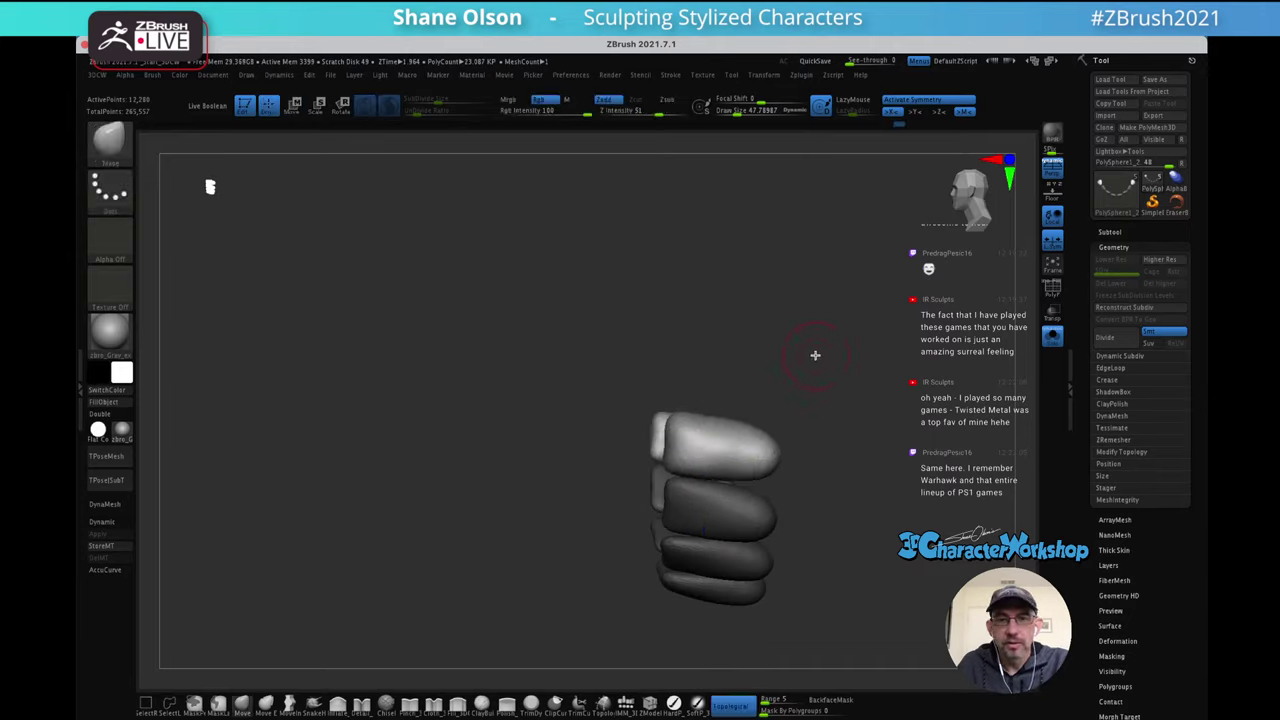
mouse_move(815, 355)
left_mouse_down()
mouse_move(817, 397)
mouse_move(760, 429)
left_mouse_up()
key("shift")
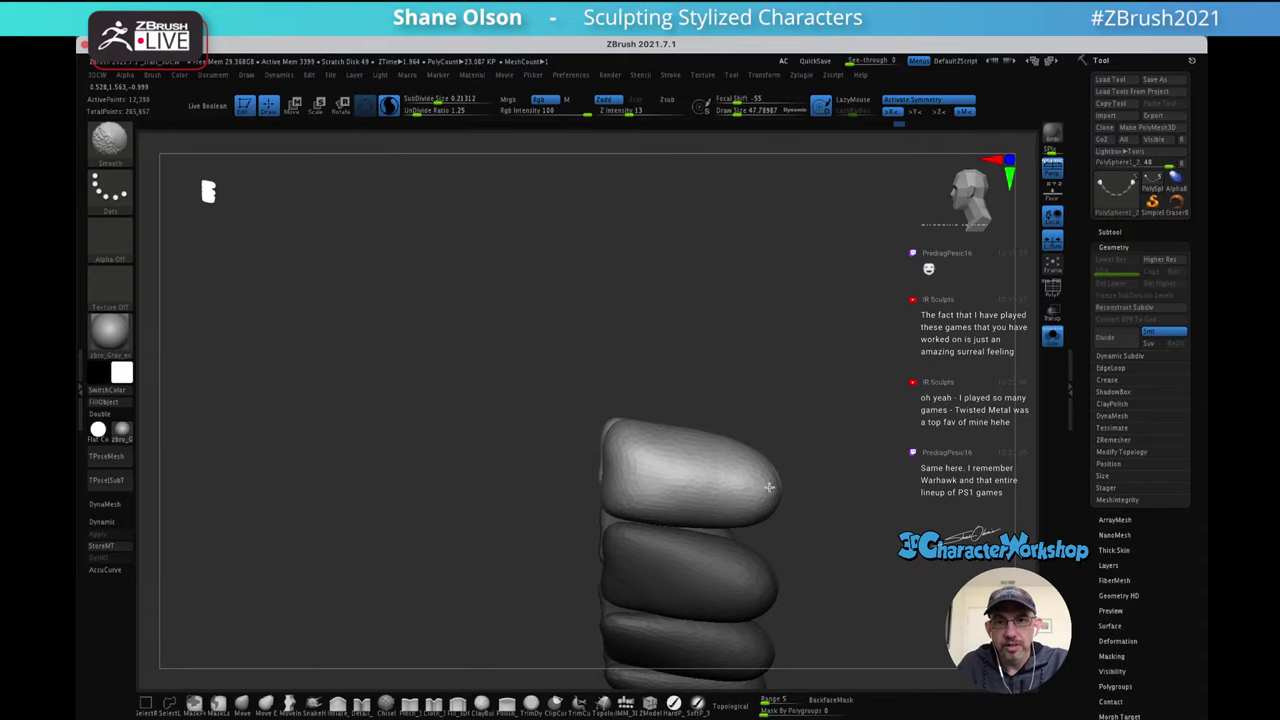
key("b")
key("m")
key("t")
mouse_move(767, 381)
left_mouse_down()
mouse_move(831, 340)
mouse_move(787, 378)
mouse_move(763, 377)
left_mouse_up()
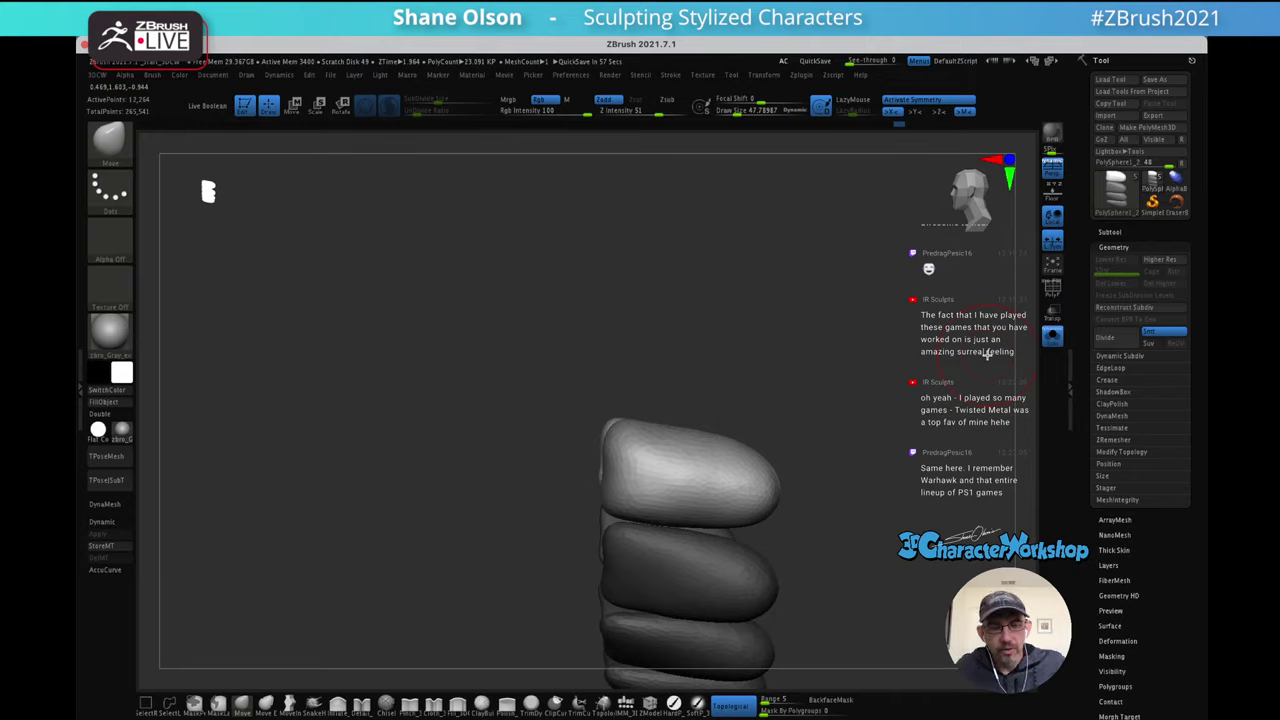
Set the draw size to about 73, then round and smooth the rear tooth's body with the Move Topological brush
key("s")
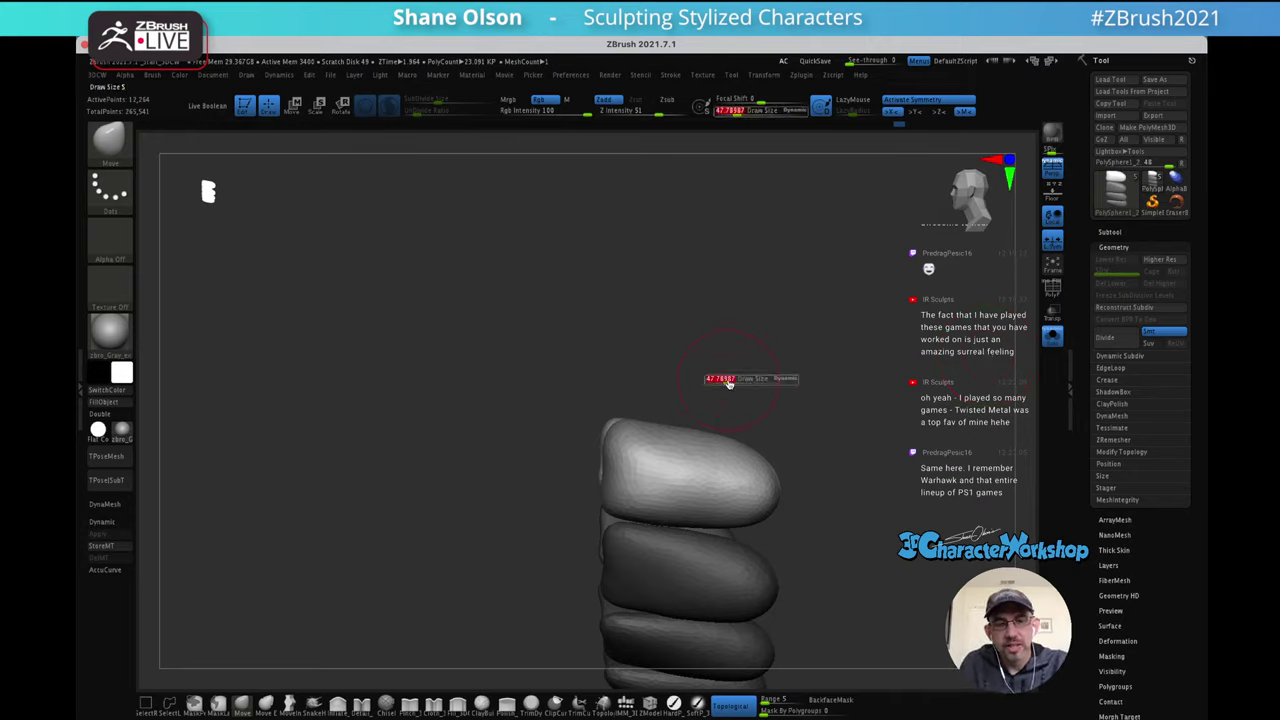
left_click_drag(727, 383, 731, 381)
mouse_move(724, 380)
right_mouse_down("ctrl")
mouse_move(753, 376)
mouse_move(759, 357)
mouse_move(764, 367)
right_mouse_up("ctrl")
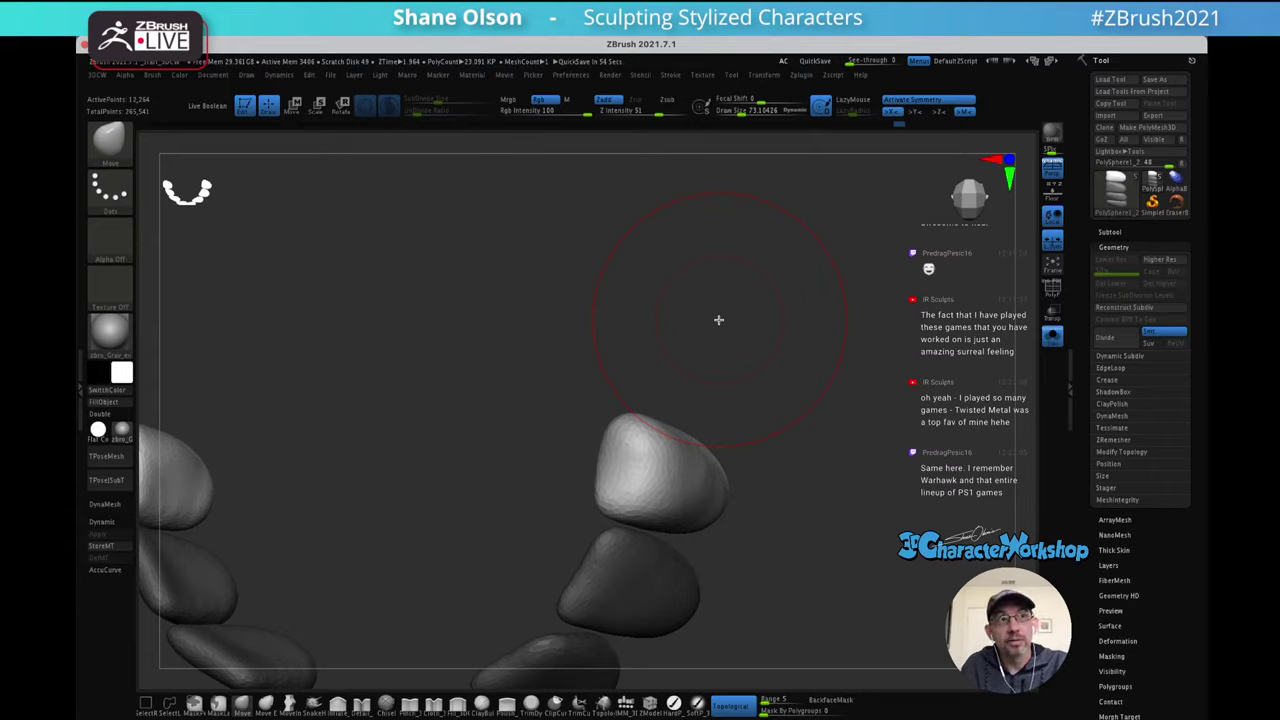
left_click_drag(754, 395, 760, 421)
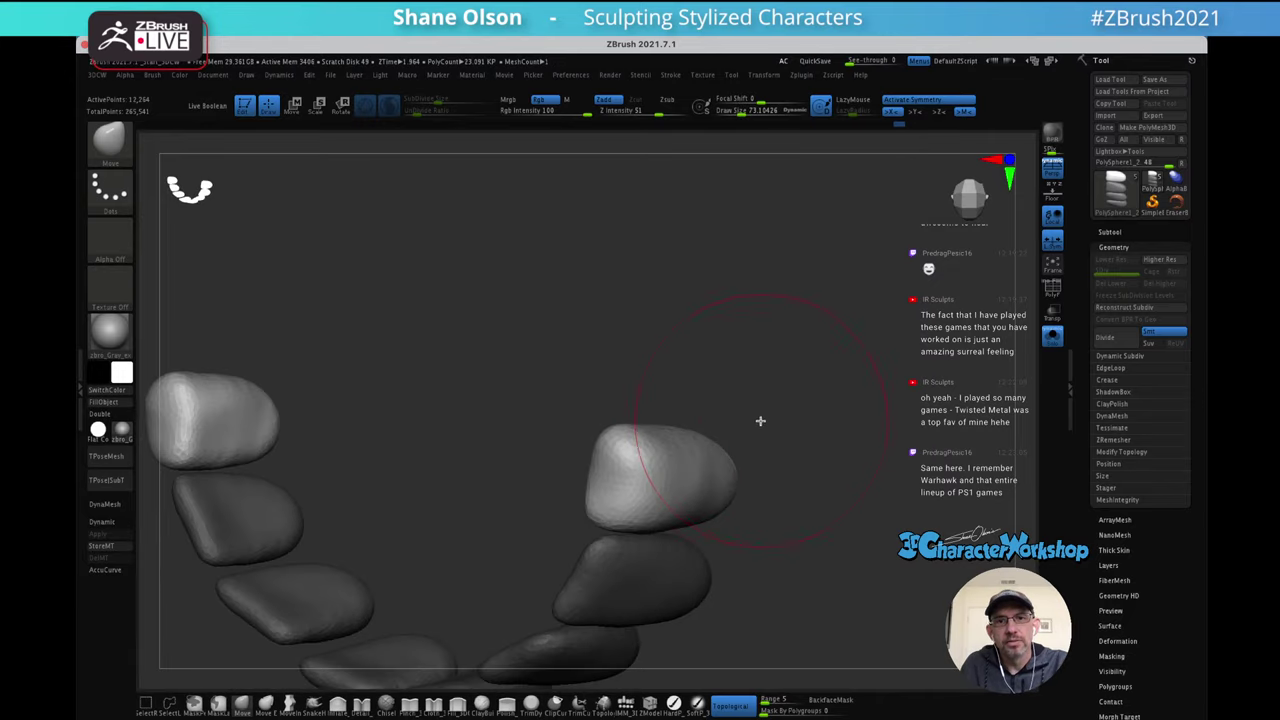
left_click_drag(723, 480, 690, 478, "shift")
key("b")
key("m")
key("t")
mouse_move(743, 366)
left_mouse_down()
mouse_move(741, 398)
mouse_move(823, 354)
mouse_move(789, 408)
left_mouse_up()
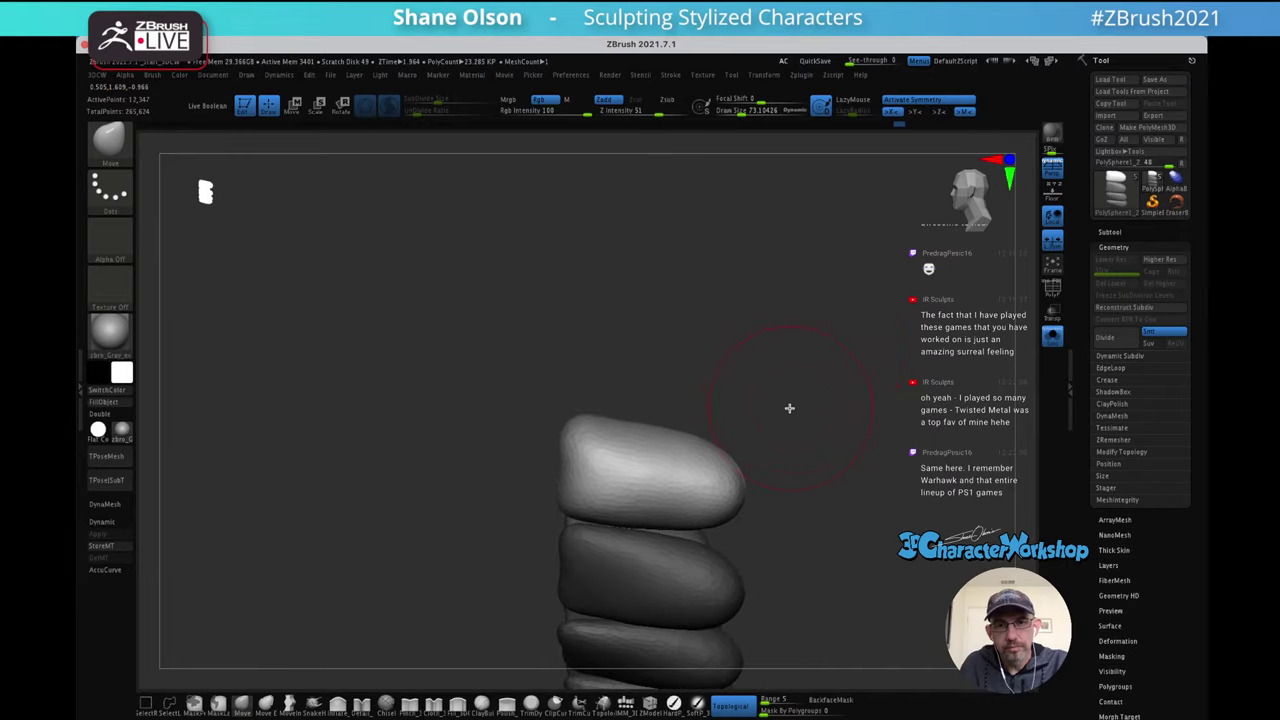
Reset the gizmo's orientation on the rear tooth and show the rest of the skull again
key("w")
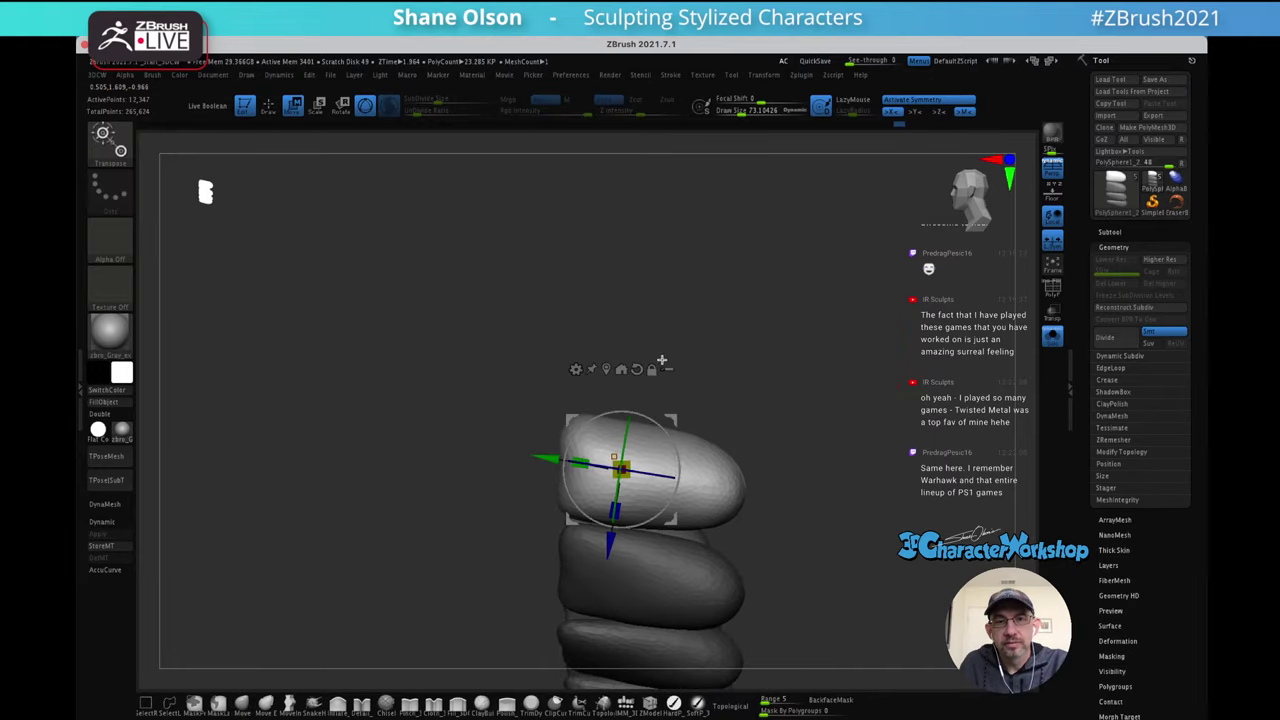
left_click(636, 371)
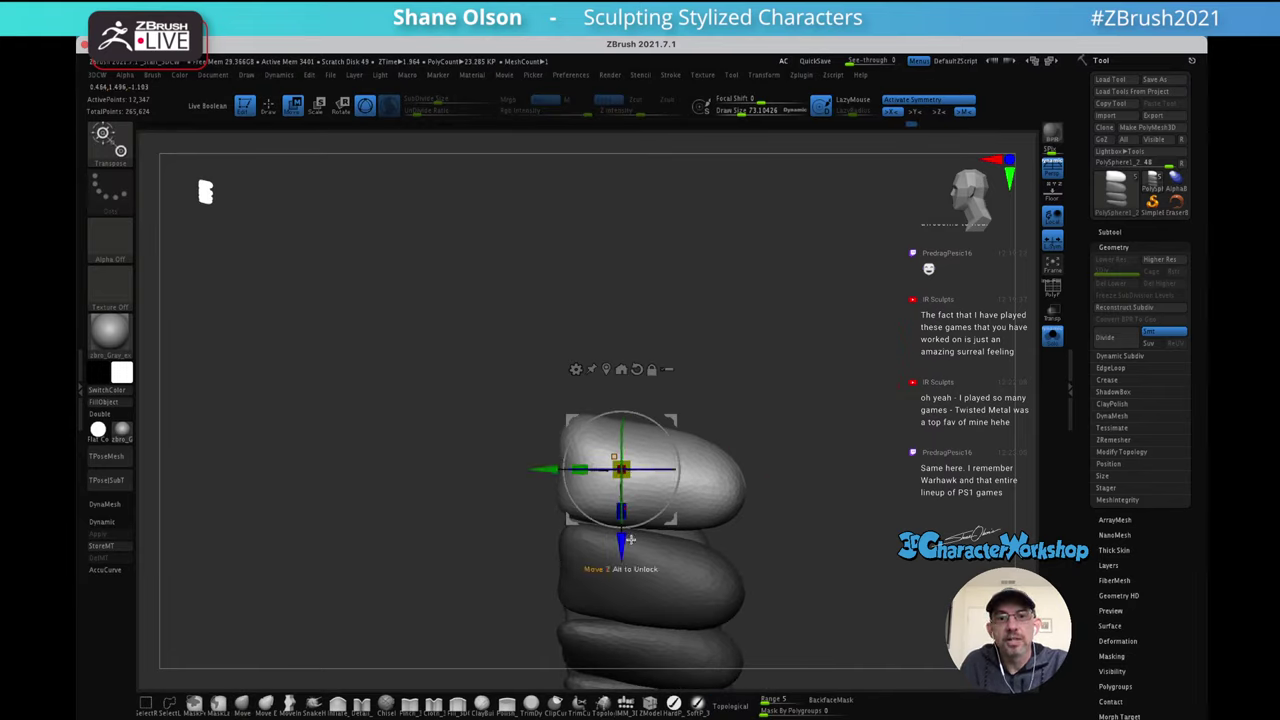
left_click_drag(750, 365, 780, 339)
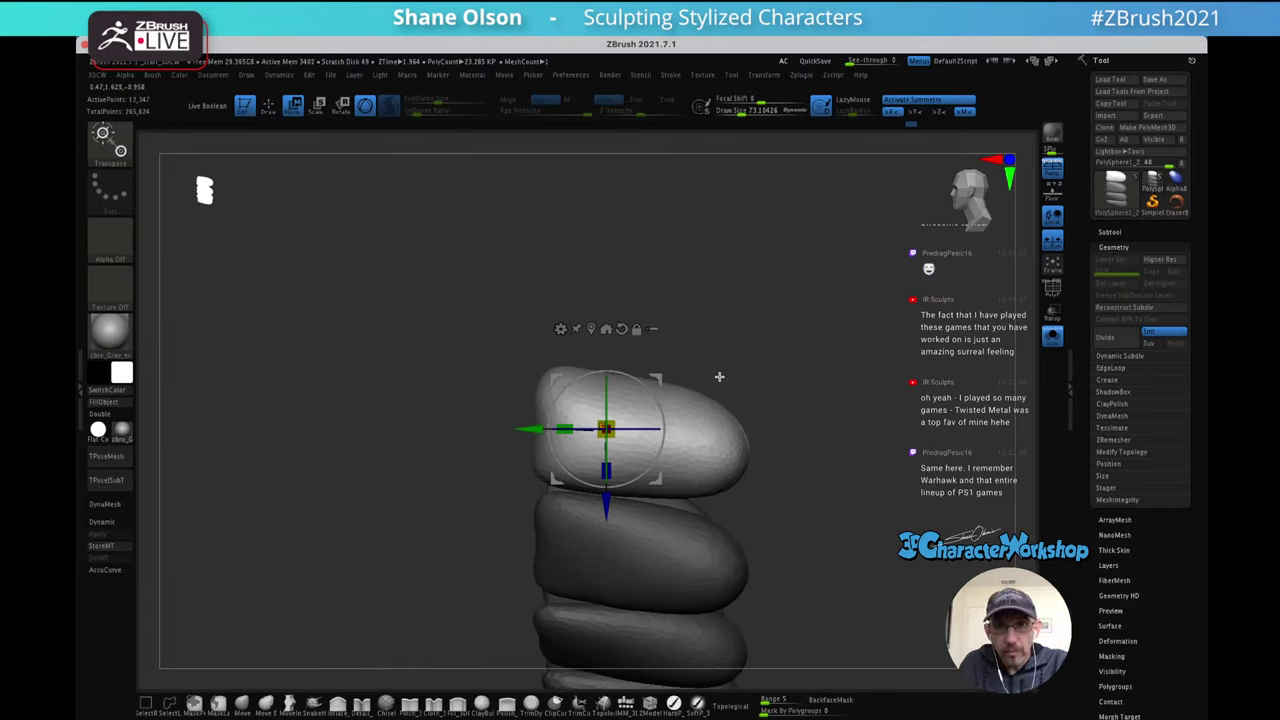
left_click_drag(720, 376, 658, 290)
mouse_move(741, 287)
left_mouse_down()
mouse_move(777, 289)
mouse_move(746, 304)
left_mouse_up()
left_click(1055, 343)
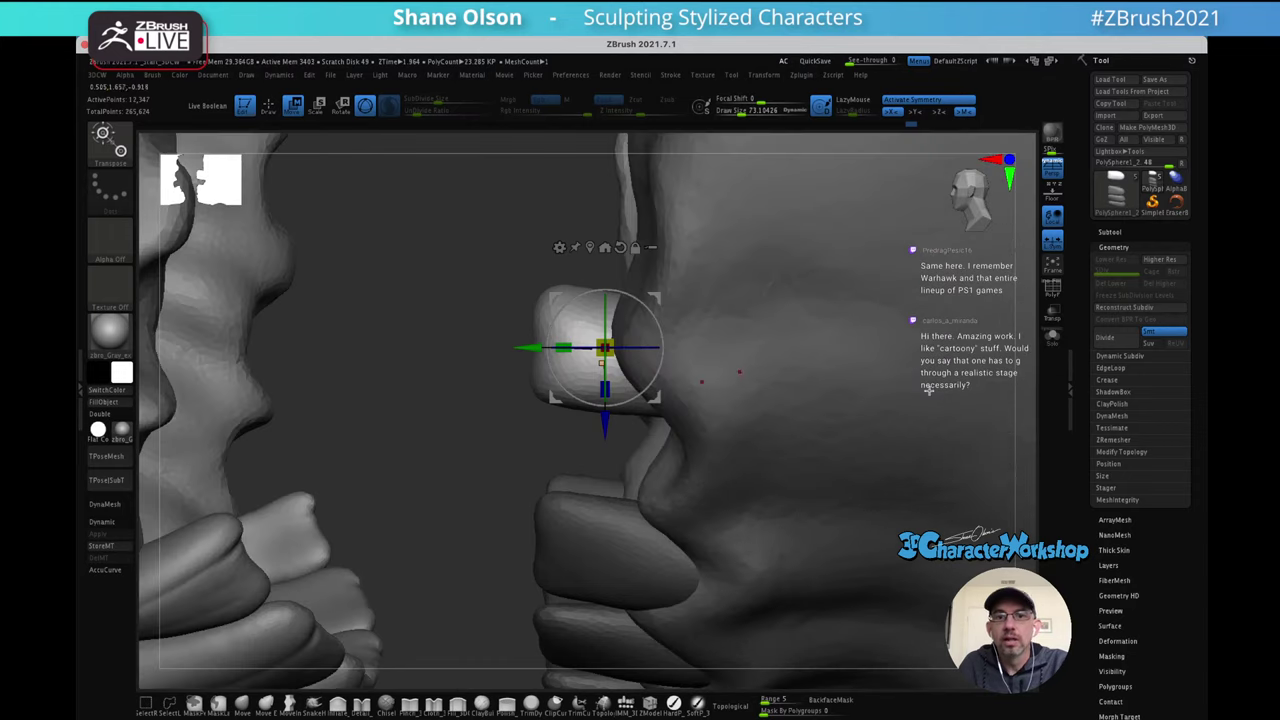
Move the rear lower tooth with the gizmo so it lines up with the gum and neighbouring teeth in side view
left_click_drag(506, 457, 536, 452)
left_click_drag(814, 379, 695, 293)
left_click_drag(606, 393, 601, 340)
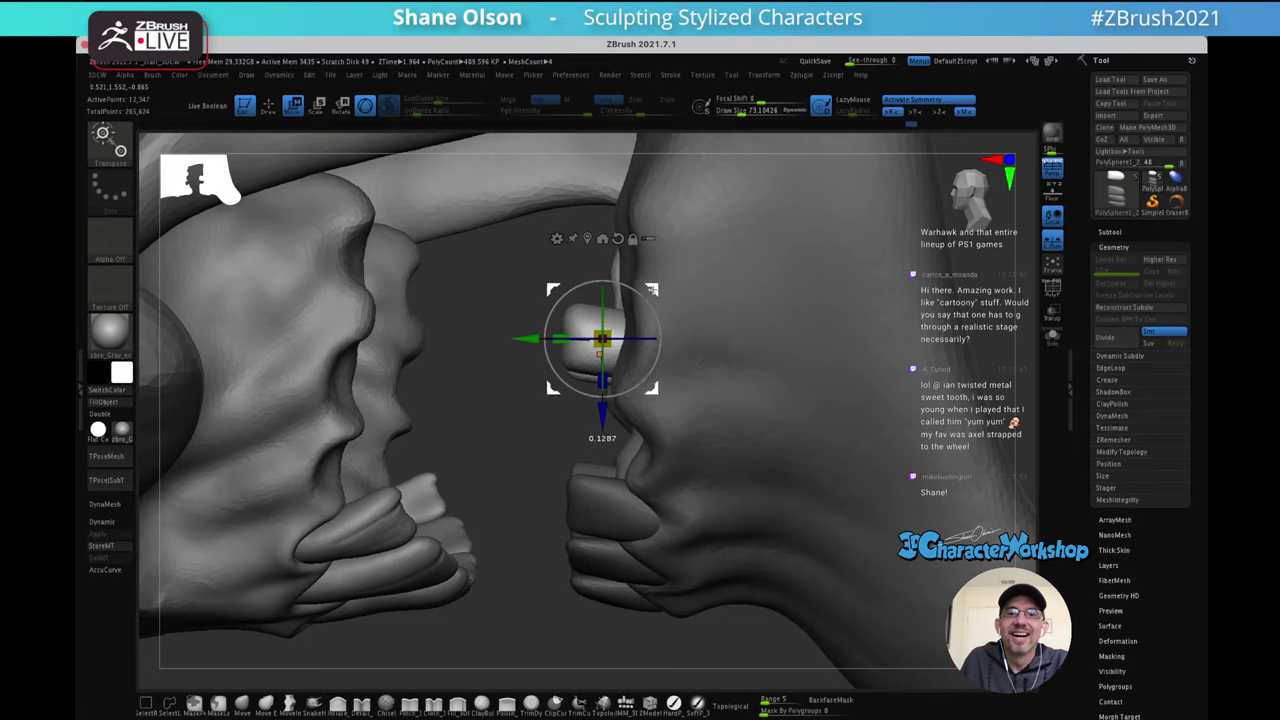
left_click_drag(715, 321, 708, 172)
left_click_drag(654, 311, 655, 261)
left_click_drag(601, 380, 599, 374)
left_click_drag(733, 237, 760, 317)
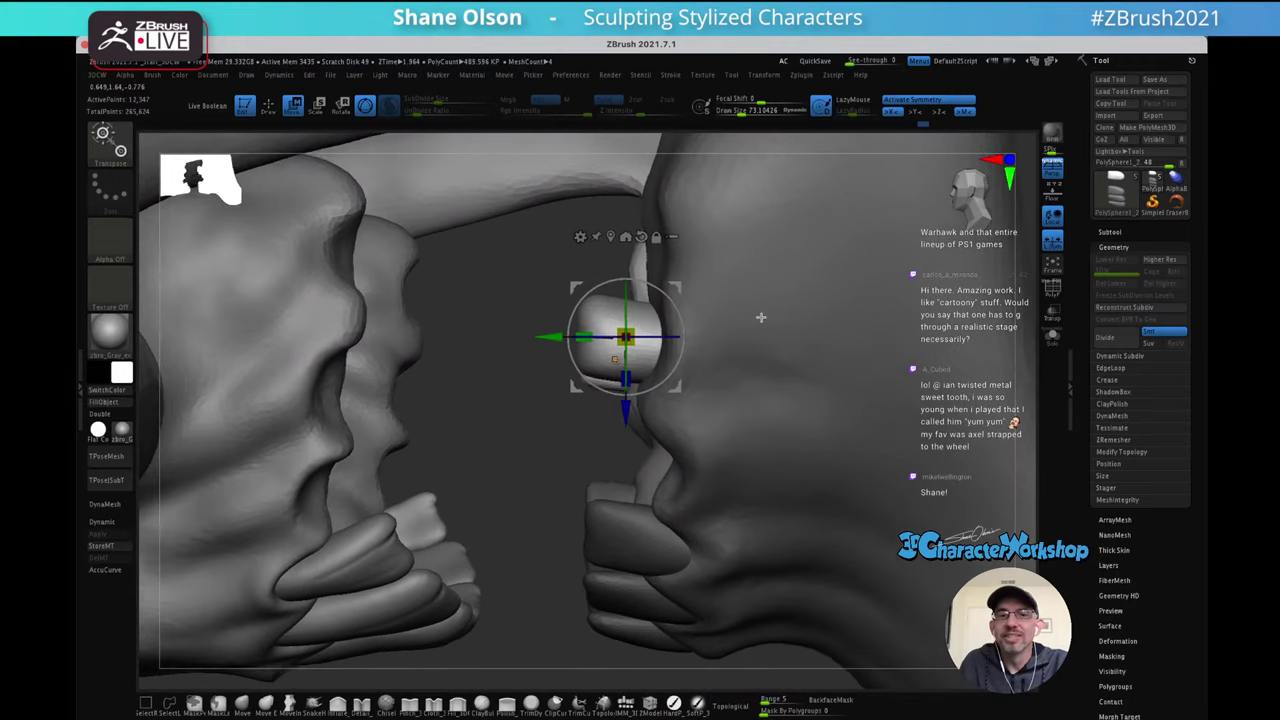
Adjust the rear tooth's rotation and placement with the gizmo to follow the curve of the jaw
left_click_drag(620, 339, 724, 292)
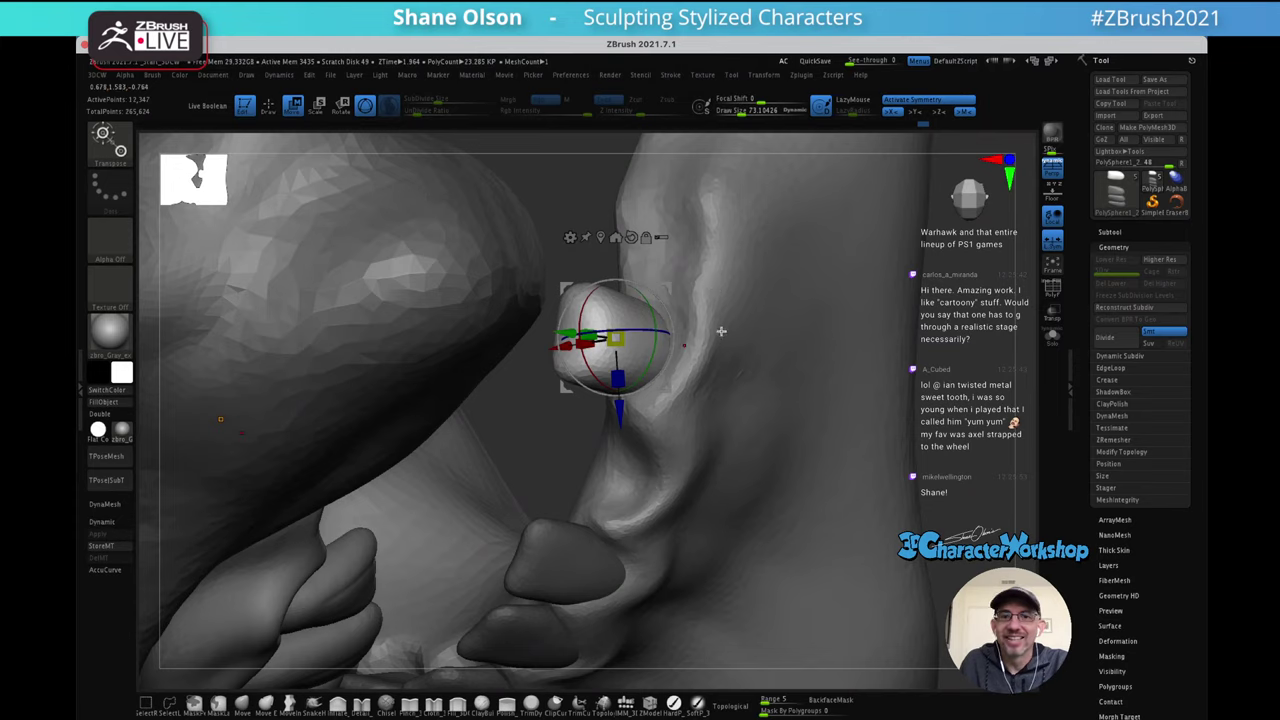
left_click_drag(721, 331, 628, 340)
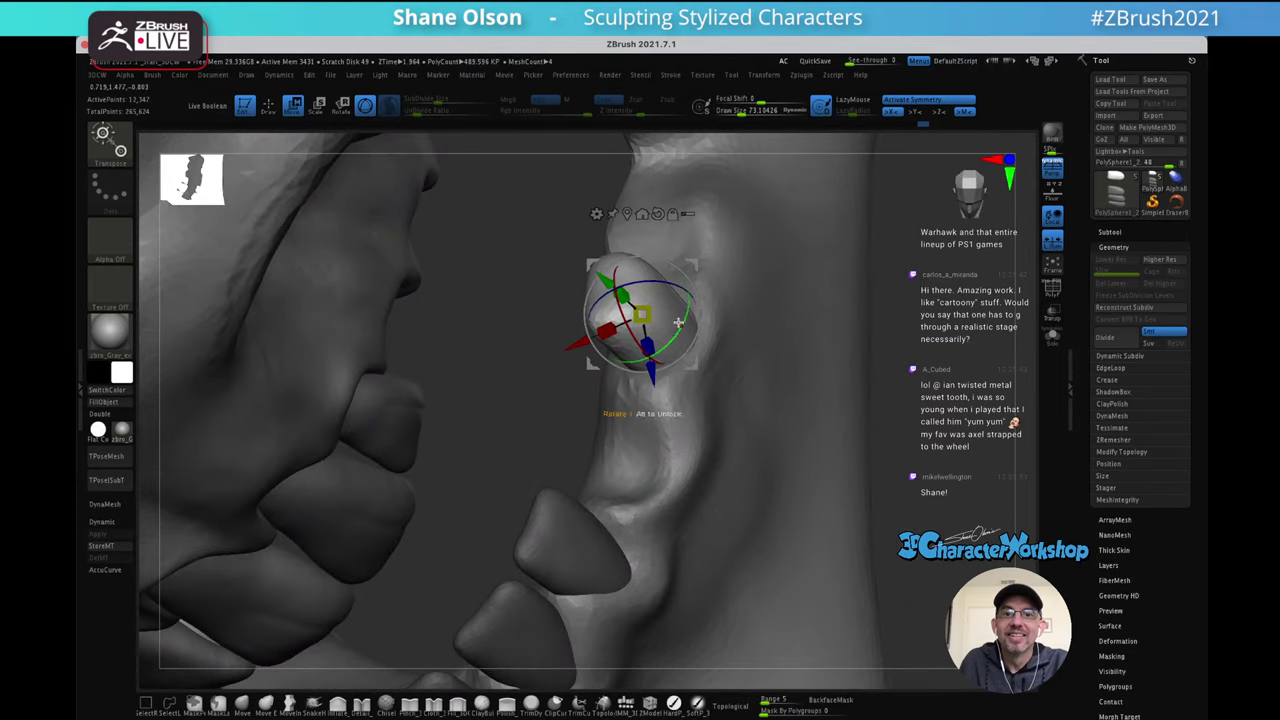
left_click_drag(806, 290, 600, 310)
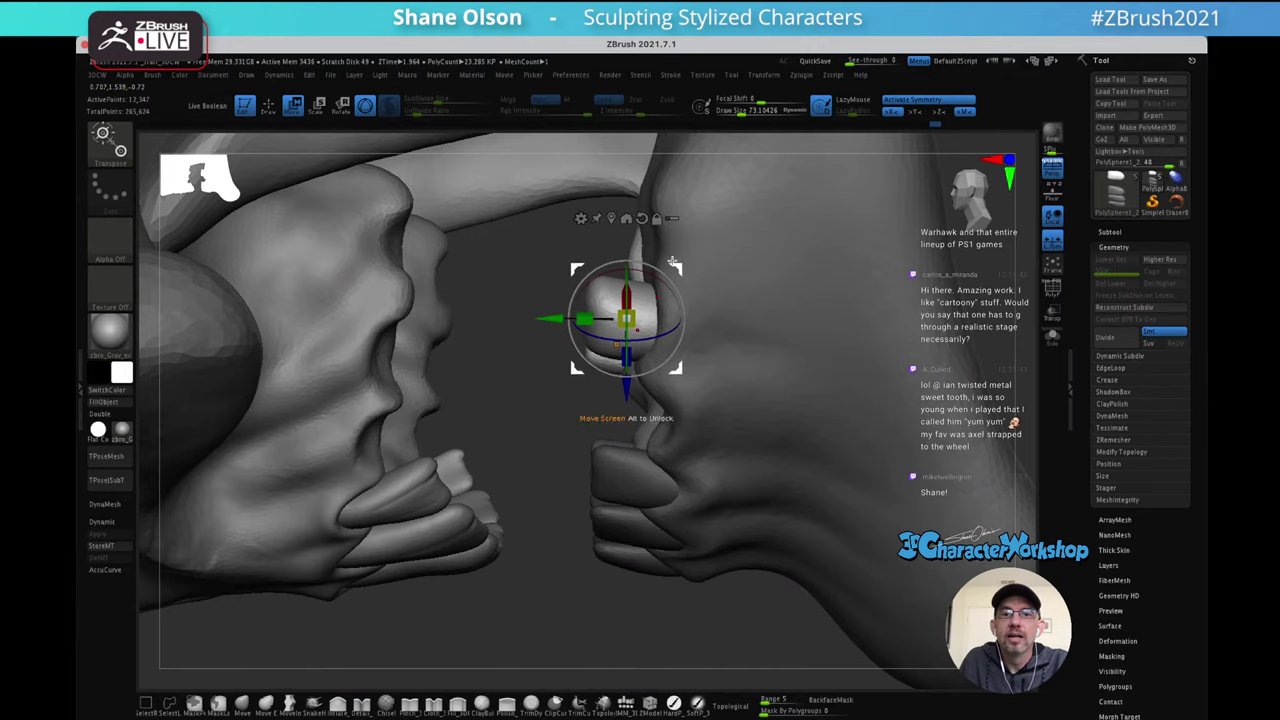
left_click_drag(672, 266, 717, 334)
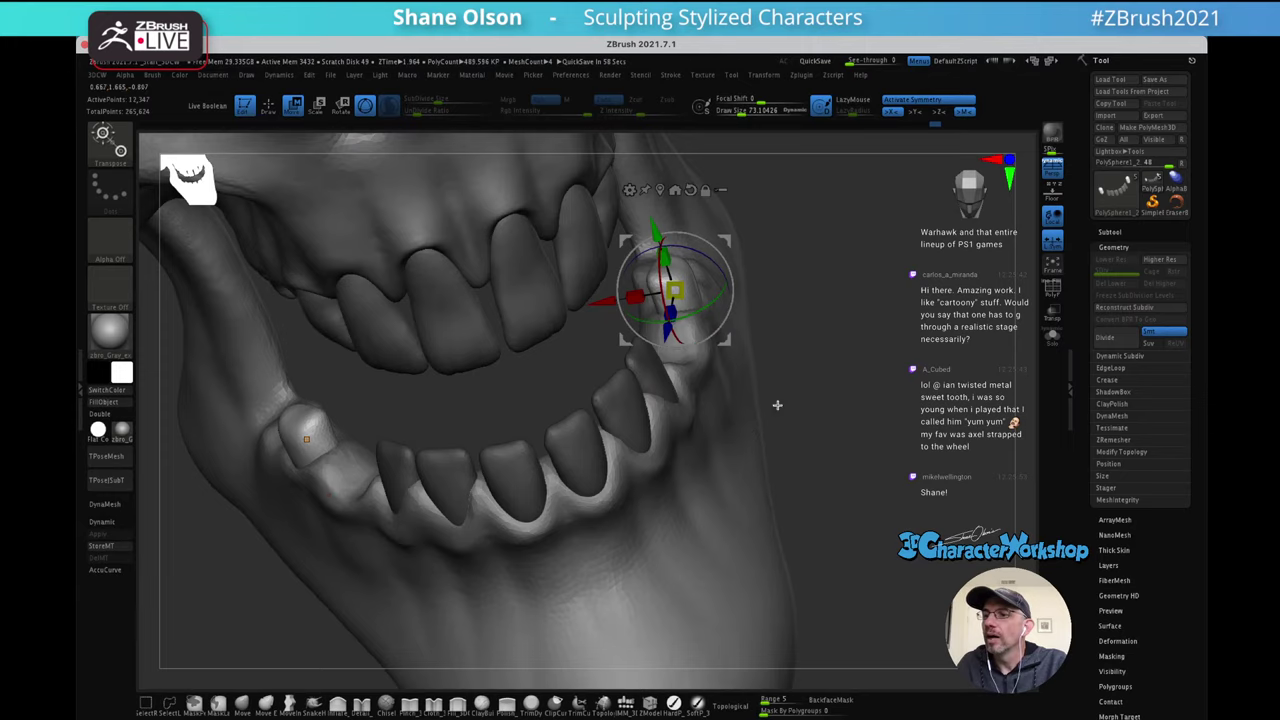
Widen the rear tooth across the jaw by scaling it along the gizmo's X axis
mouse_move(777, 405)
left_mouse_down()
mouse_move(780, 434)
mouse_move(784, 410)
left_mouse_up()
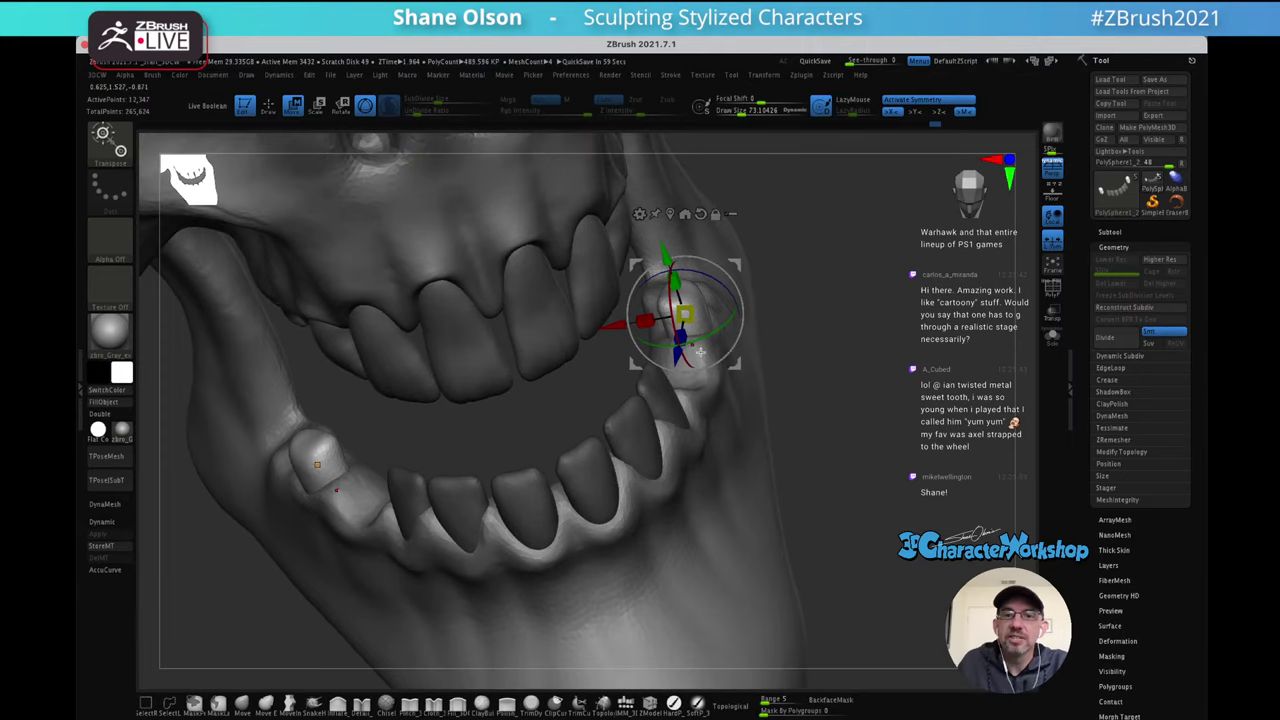
mouse_move(820, 331)
left_mouse_down()
mouse_move(823, 357)
mouse_move(815, 345)
left_mouse_up()
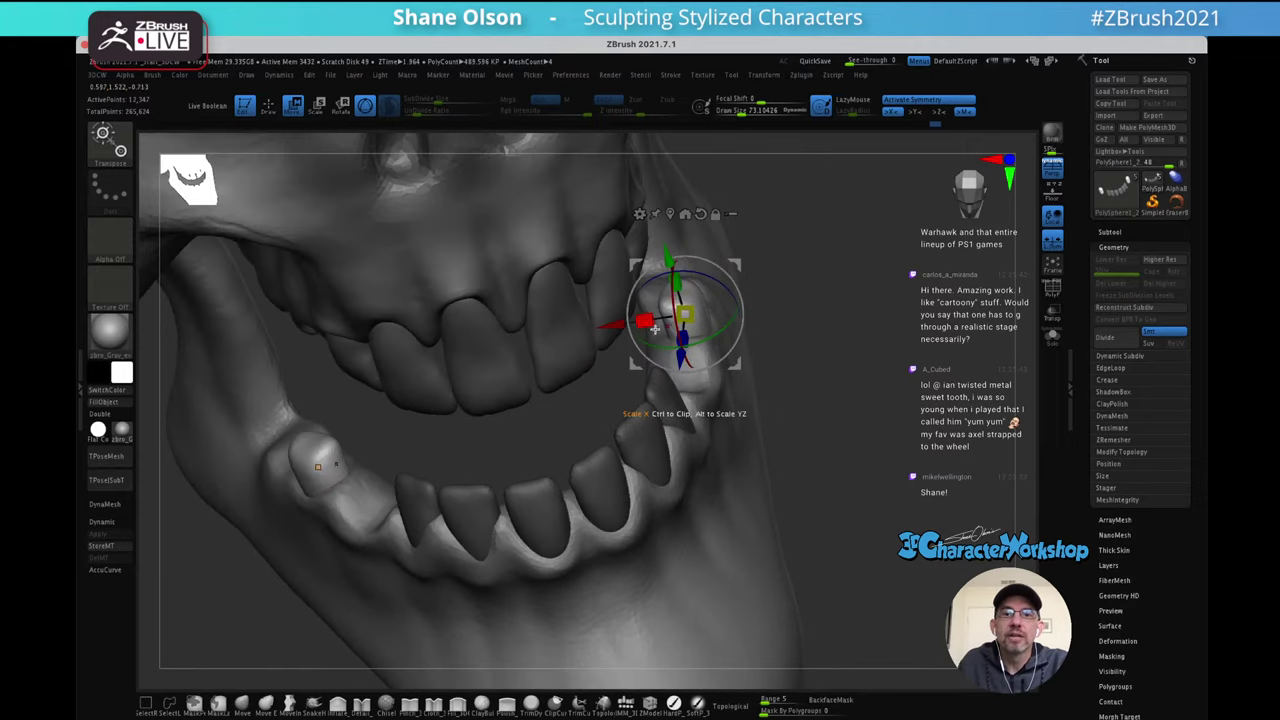
left_click_drag(655, 328, 562, 347)
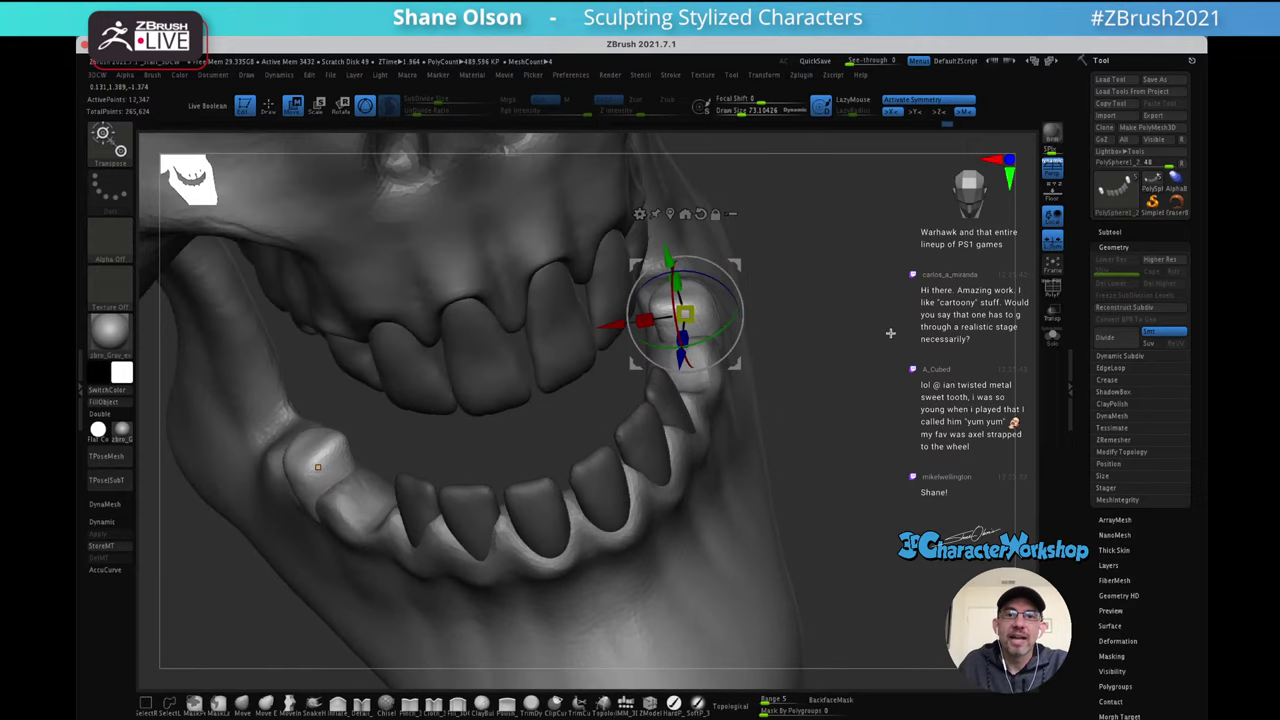
mouse_move(890, 333)
left_mouse_down()
mouse_move(863, 343)
mouse_move(886, 329)
mouse_move(863, 330)
left_mouse_up()
Reshape the rear tooth's crown and sides with the Move Topological brush
key("q")
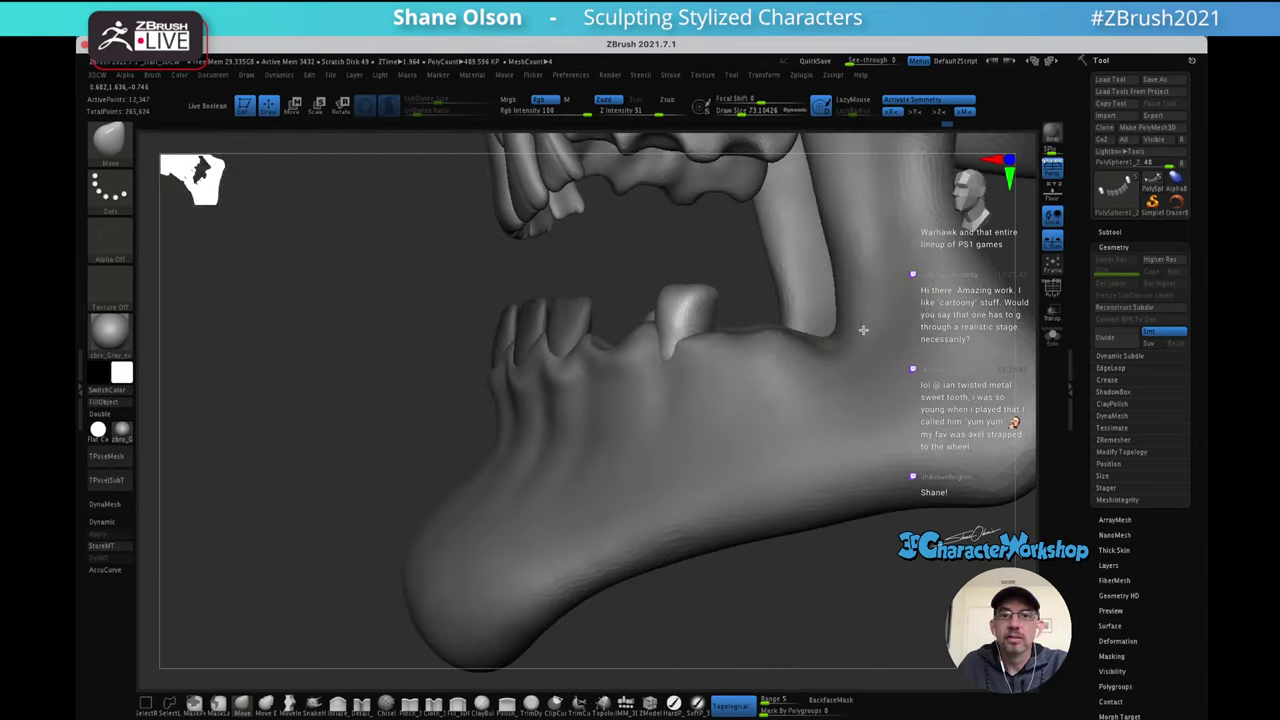
right_click_drag(728, 336, 732, 381)
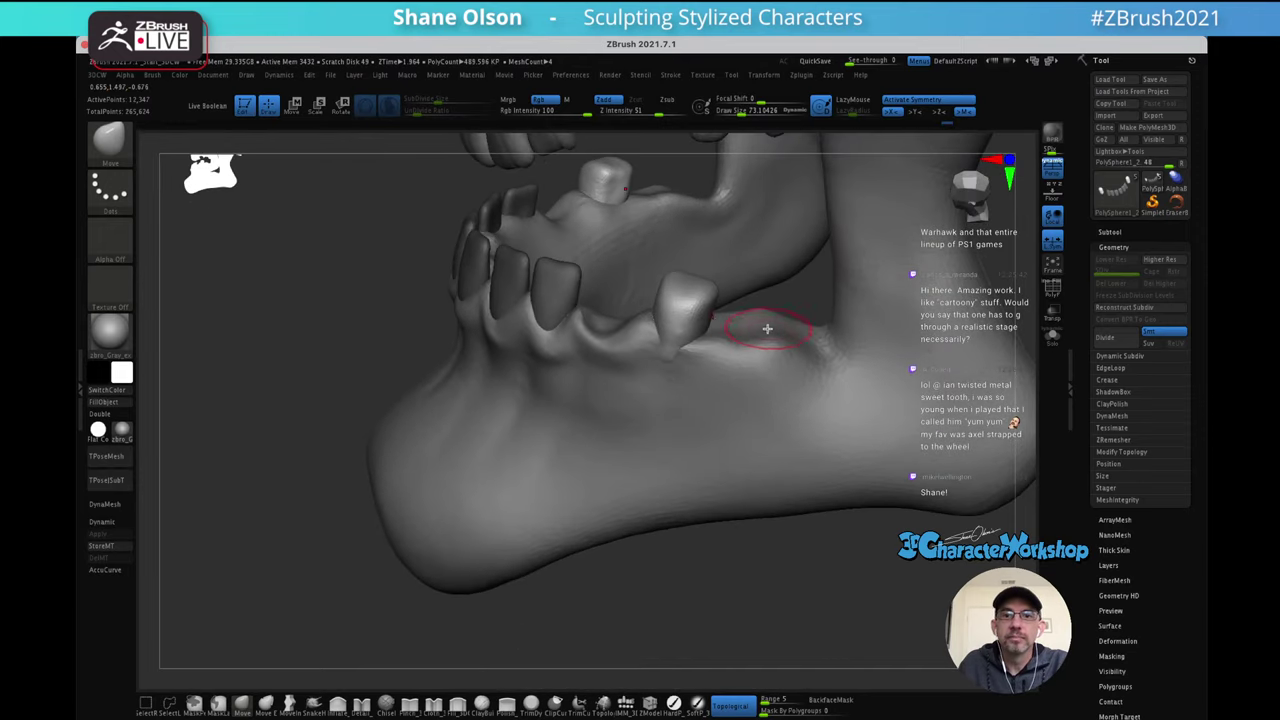
key("w")
mouse_move(772, 312)
left_mouse_down()
mouse_move(771, 291)
mouse_move(735, 268)
mouse_move(766, 271)
mouse_move(739, 301)
left_mouse_up()
key("q")
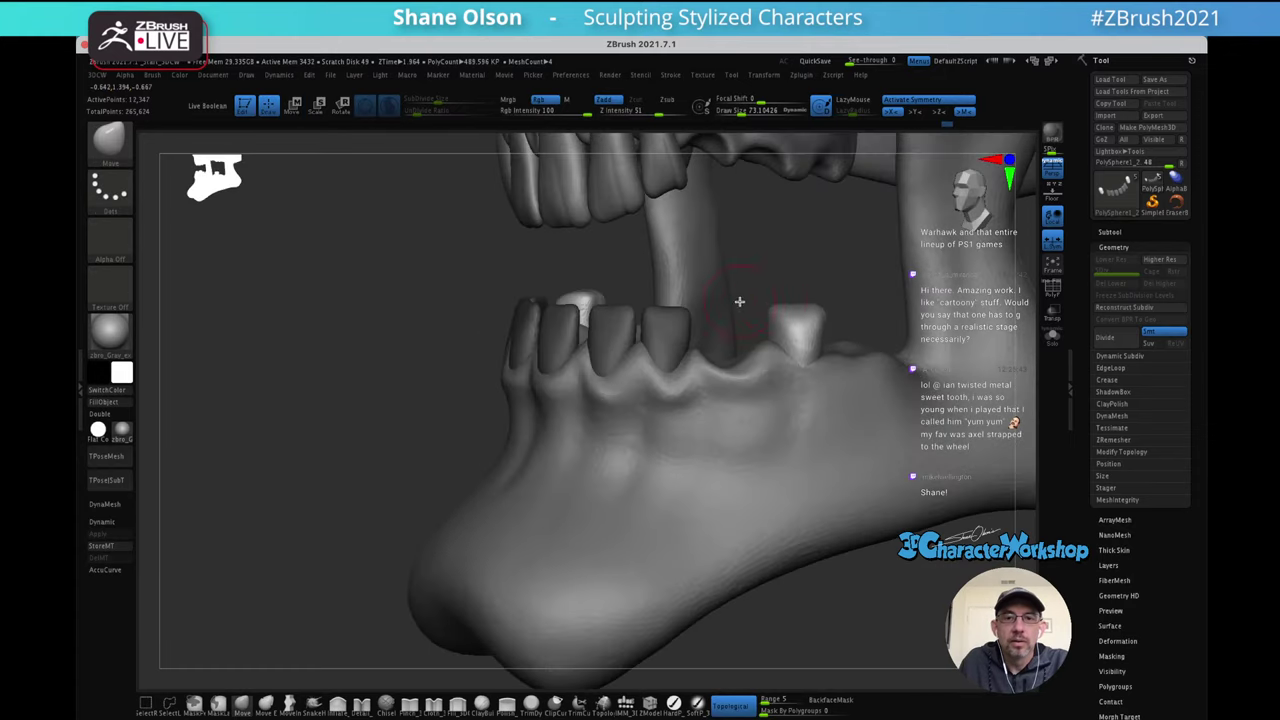
left_click_drag(846, 294, 545, 496)
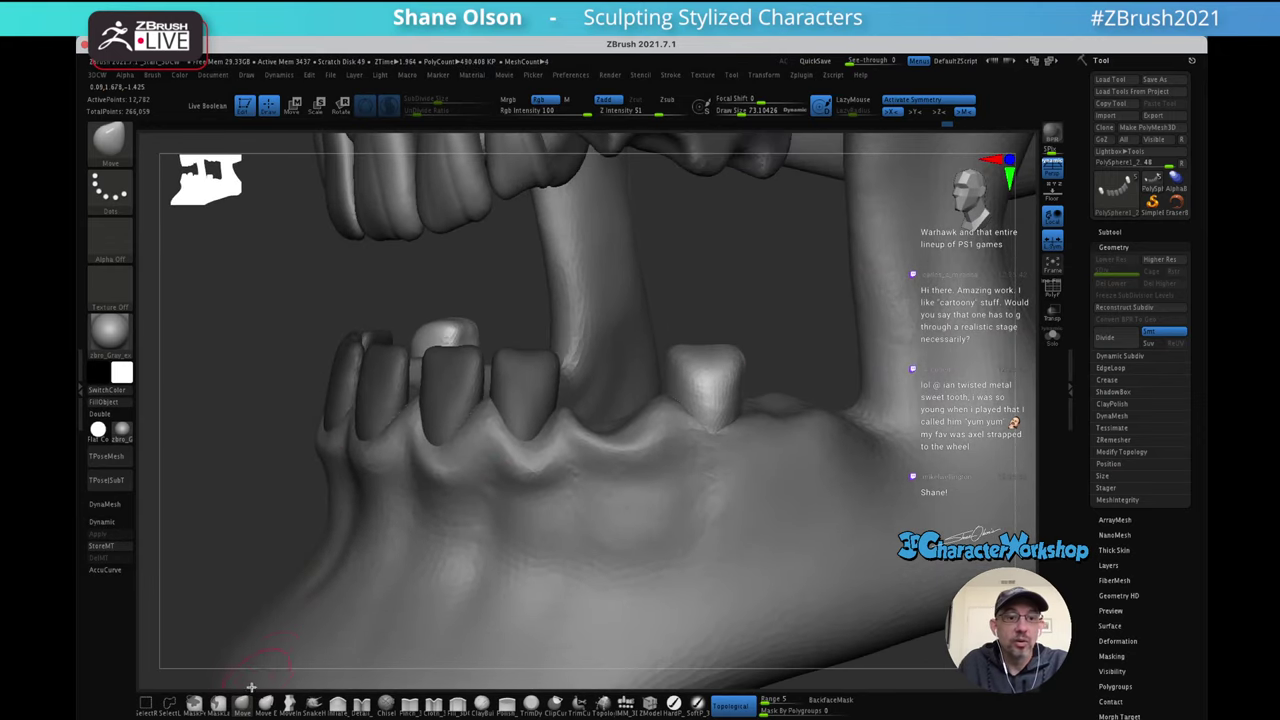
mouse_move(756, 340)
left_mouse_down()
mouse_move(772, 327)
mouse_move(741, 326)
mouse_move(733, 348)
mouse_move(697, 363)
left_mouse_up()
Refine the rear tooth's crown into cusps with the Move Topological brush, using draw sizes from about 42 to 62
key("s")
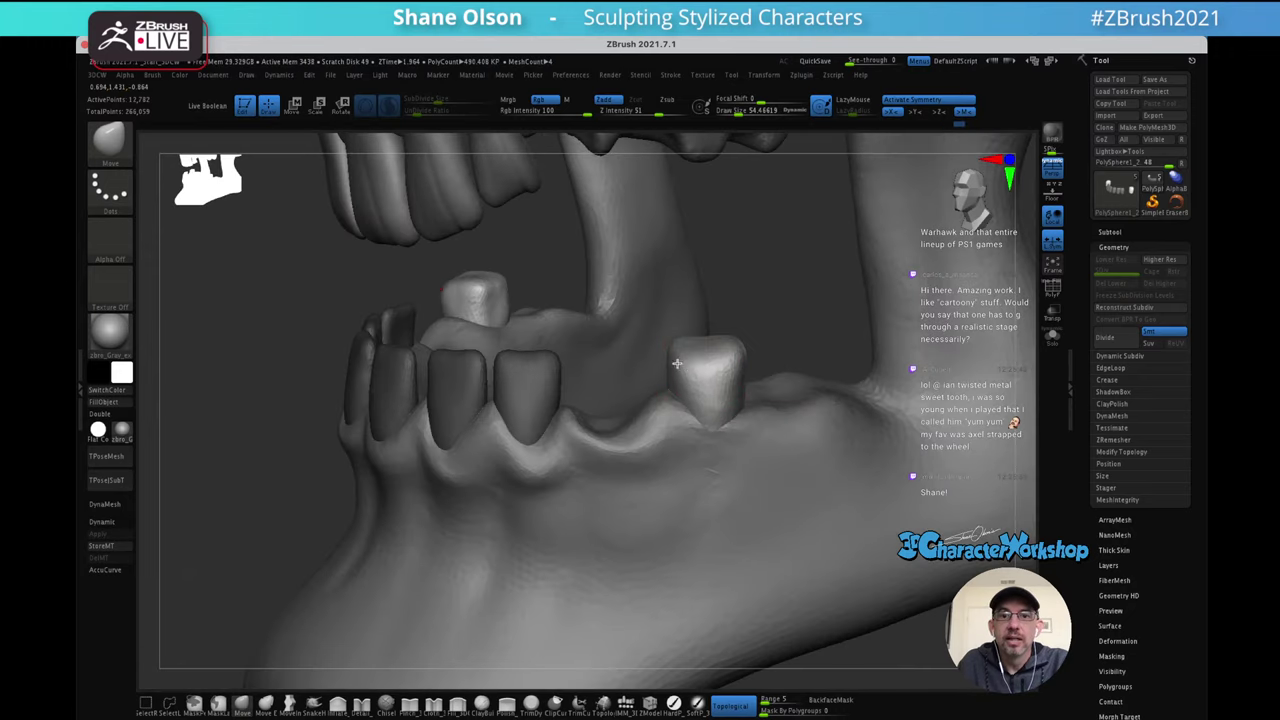
mouse_move(734, 320)
left_mouse_down()
mouse_move(703, 337)
mouse_move(729, 284)
mouse_move(694, 323)
mouse_move(757, 269)
left_mouse_up()
key("s")
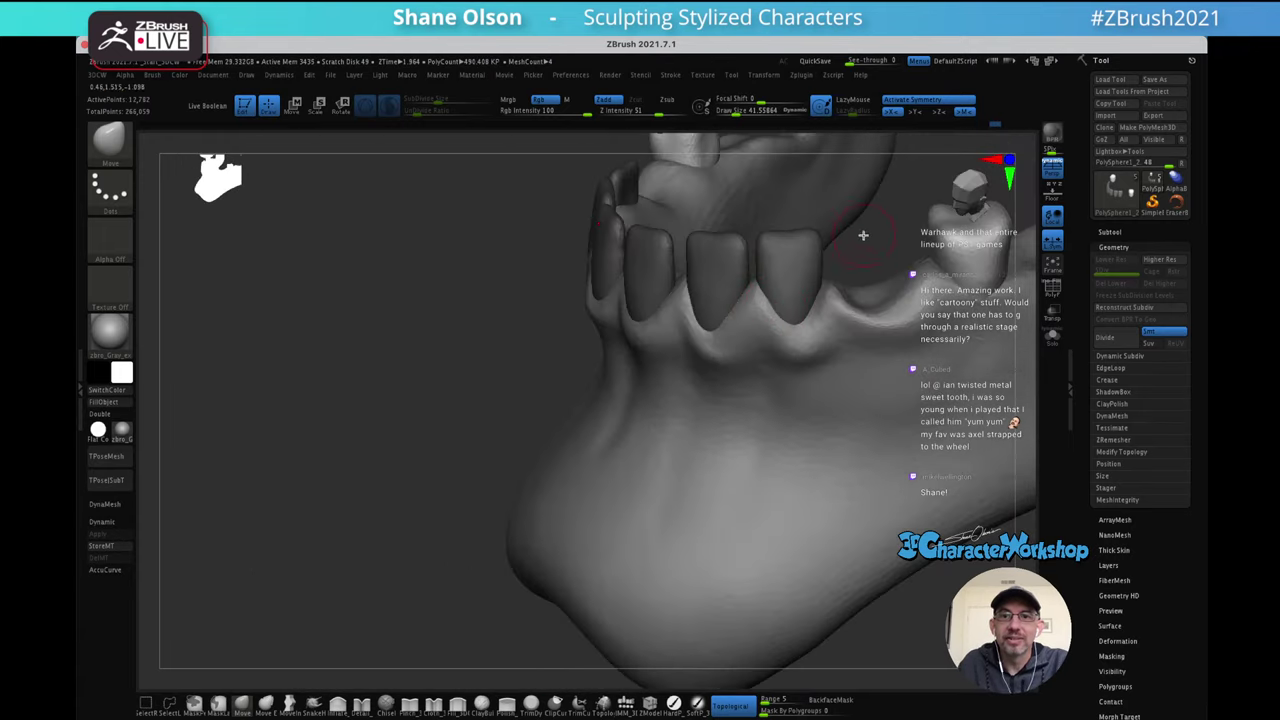
left_click_drag(863, 235, 790, 395)
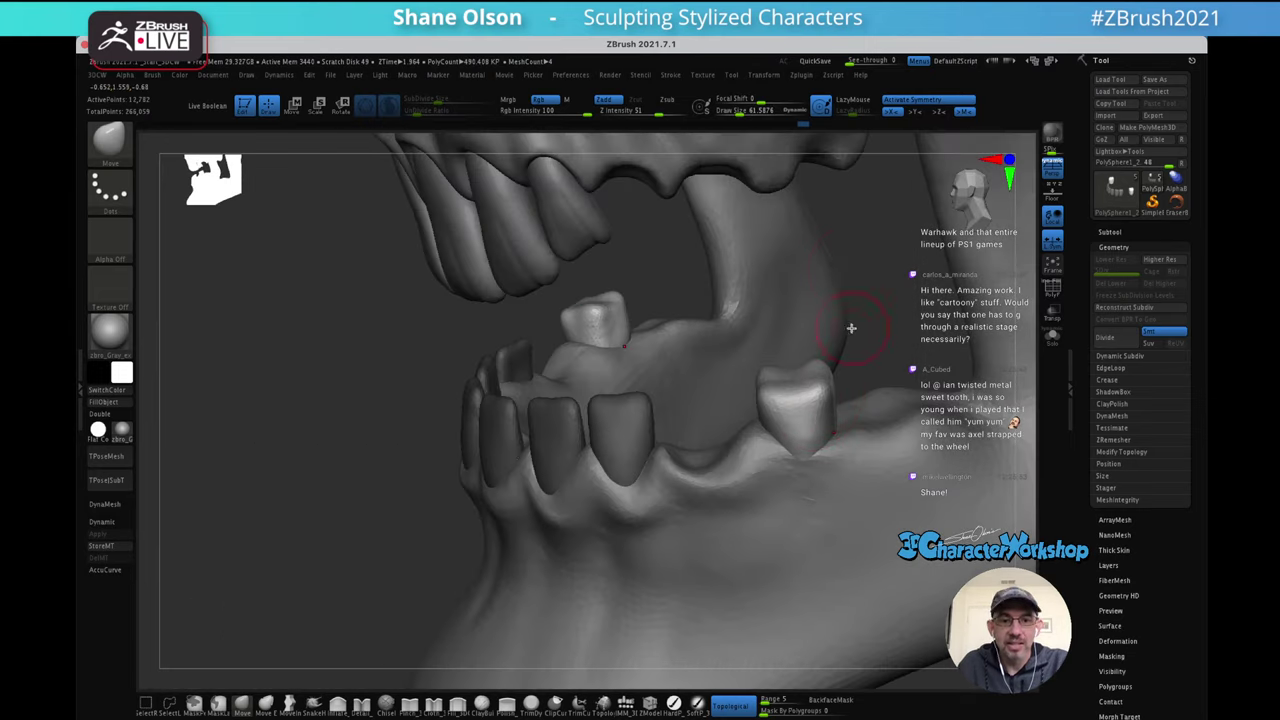
left_click_drag(843, 291, 786, 309)
Reposition the rear tooth with the gizmo so it sits on the gum, shifting it slightly toward the inside of the mouth
key("w")
left_click_drag(789, 449, 795, 439)
left_click_drag(798, 387, 811, 395)
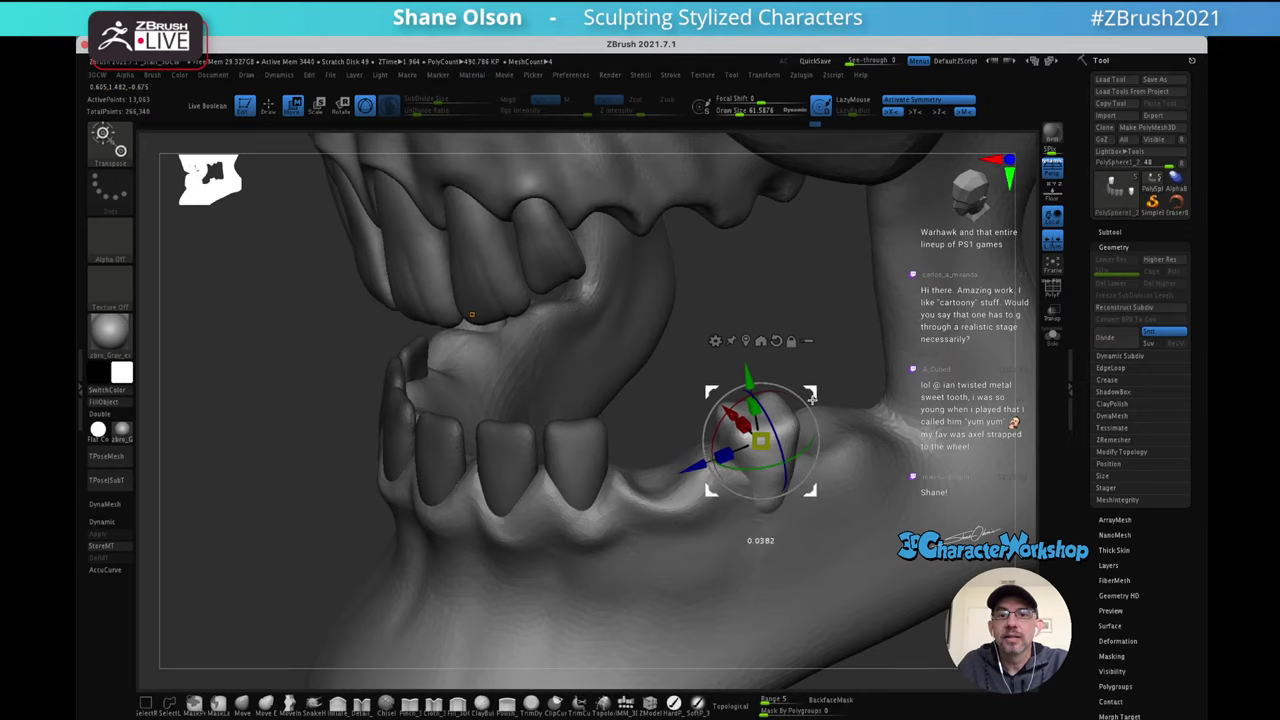
left_click_drag(826, 339, 806, 402)
left_click_drag(794, 353, 816, 348)
left_click_drag(759, 548, 741, 459)
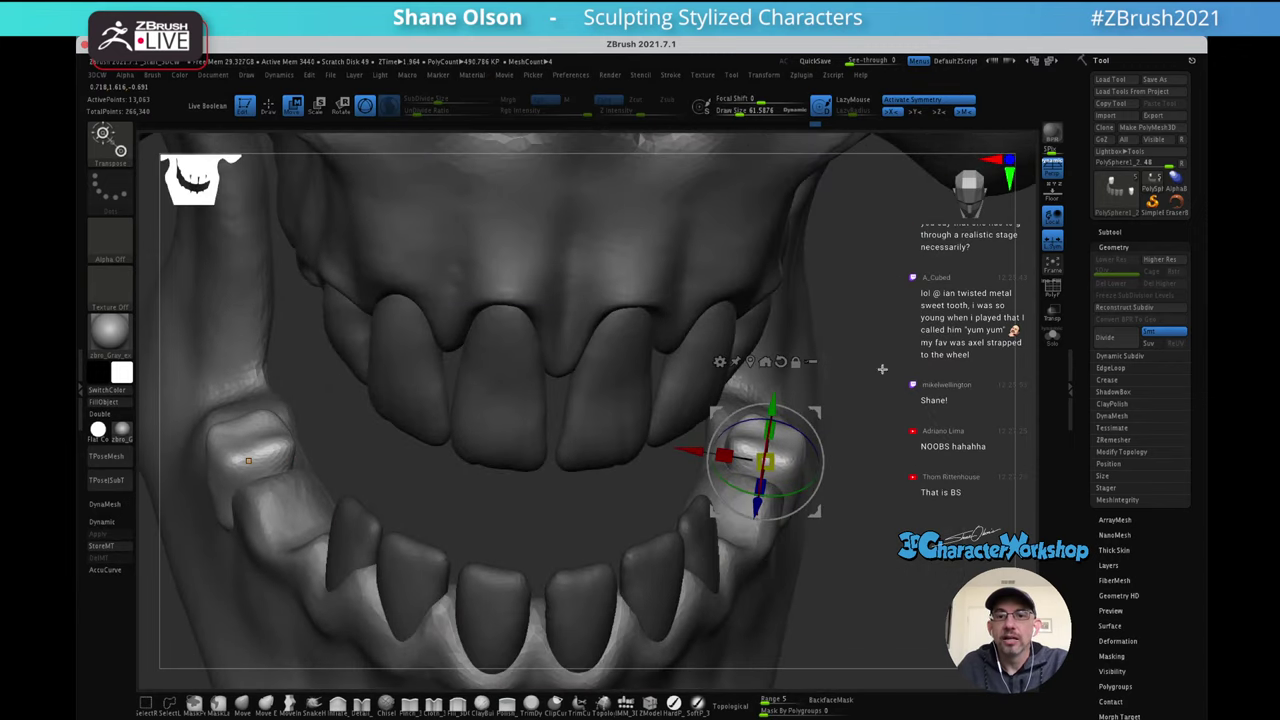
left_click_drag(691, 451, 682, 450)
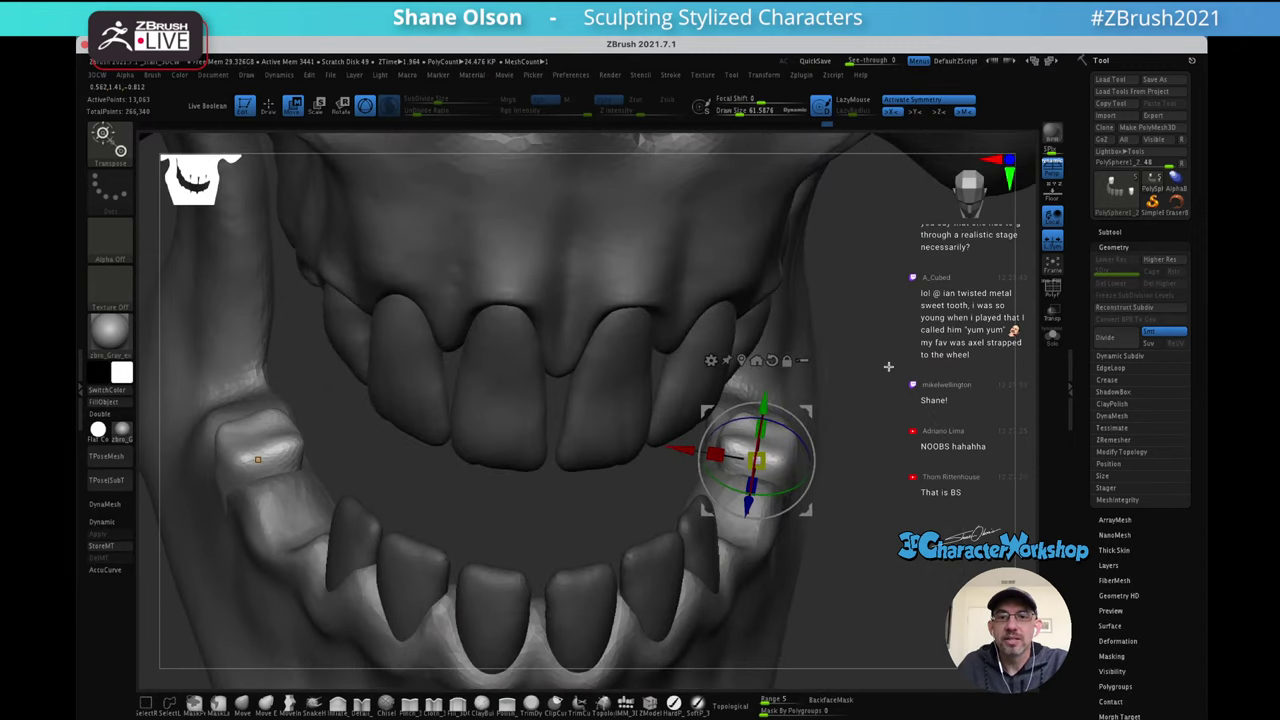
left_click_drag(888, 367, 857, 376)
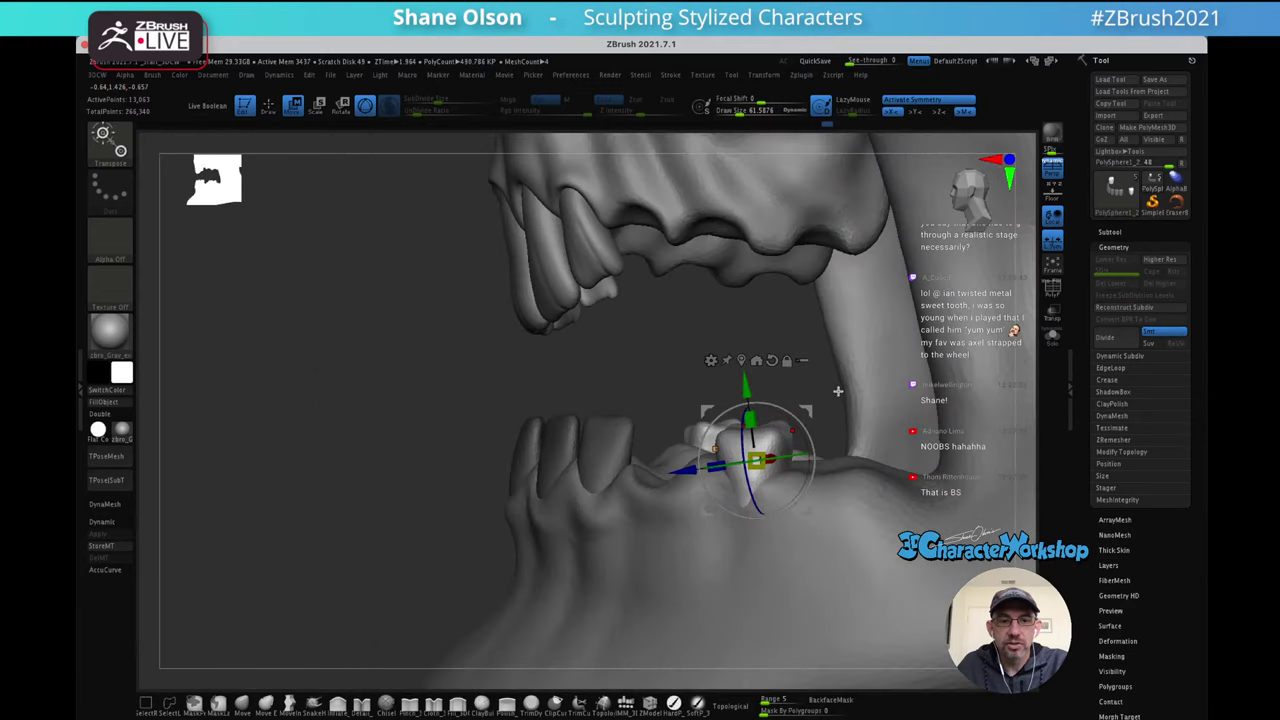
Adjust the rear tooth's tapered root with the Move Topological brush and undo the last stroke
key("q")
left_click_drag(768, 367, 748, 324)
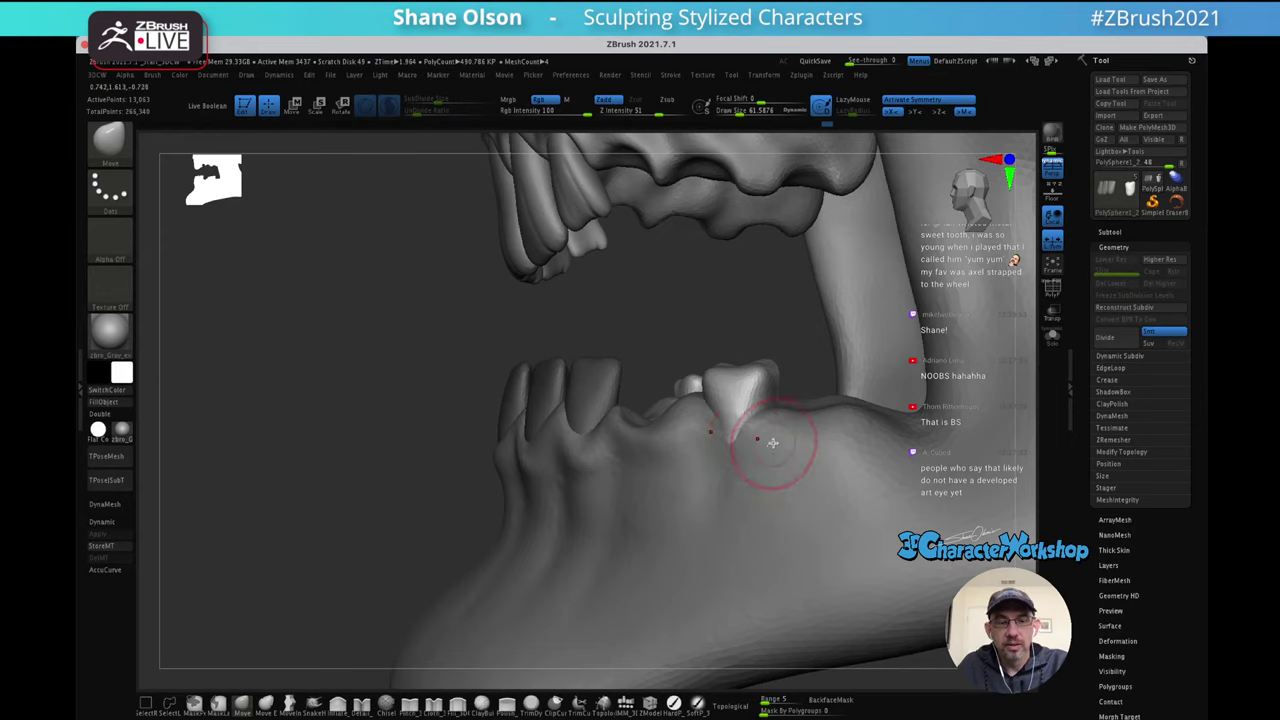
left_click_drag(751, 420, 716, 421)
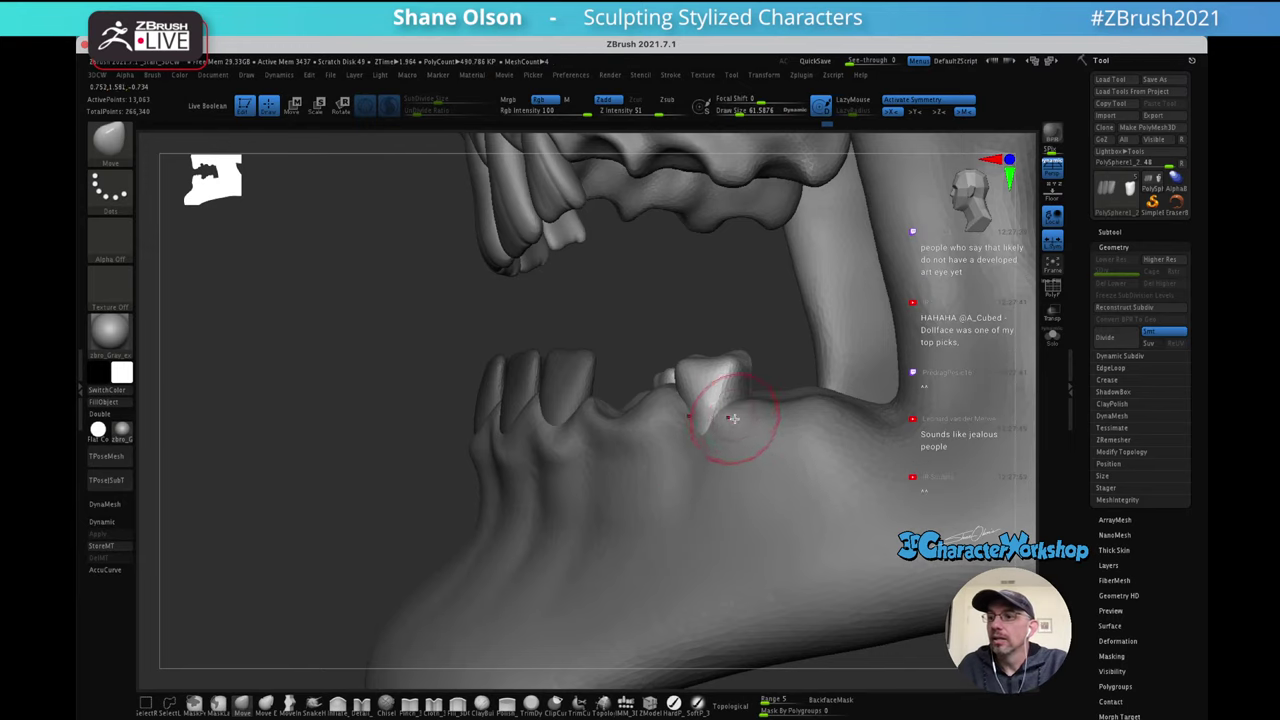
right_click_drag(737, 402, 665, 418)
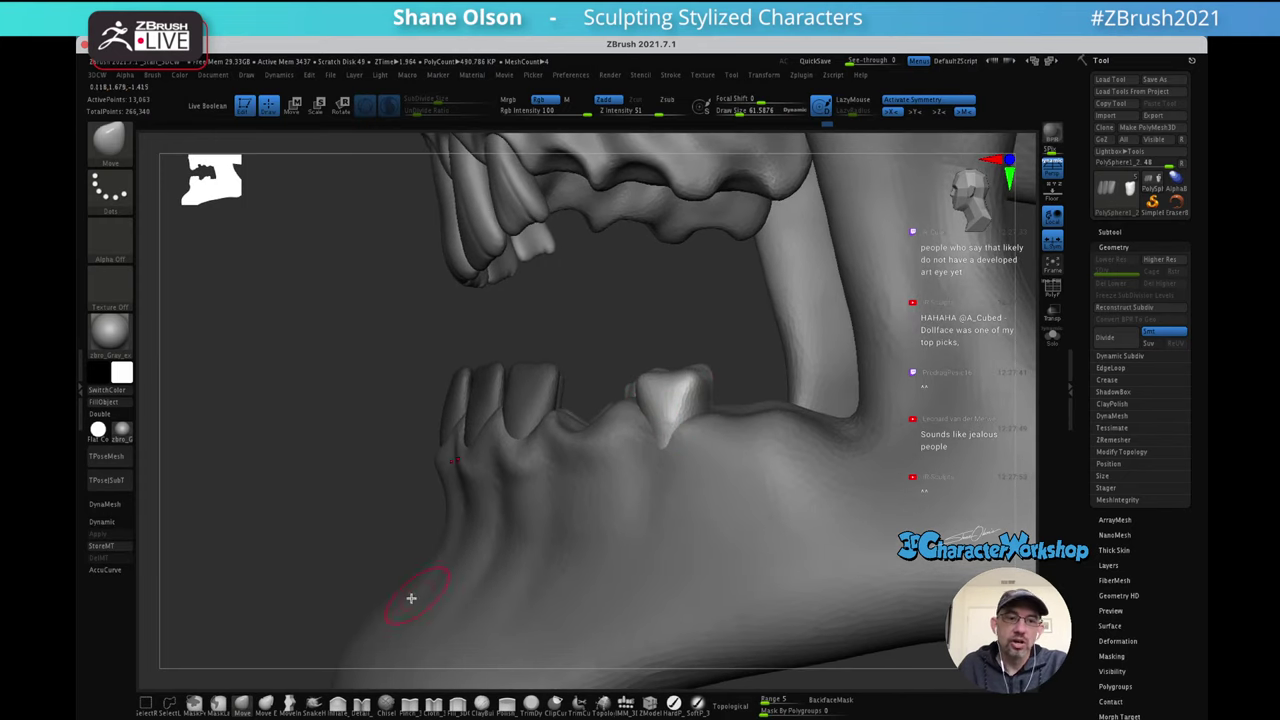
right_click_drag(683, 437, 649, 429)
key("ctrl+z")
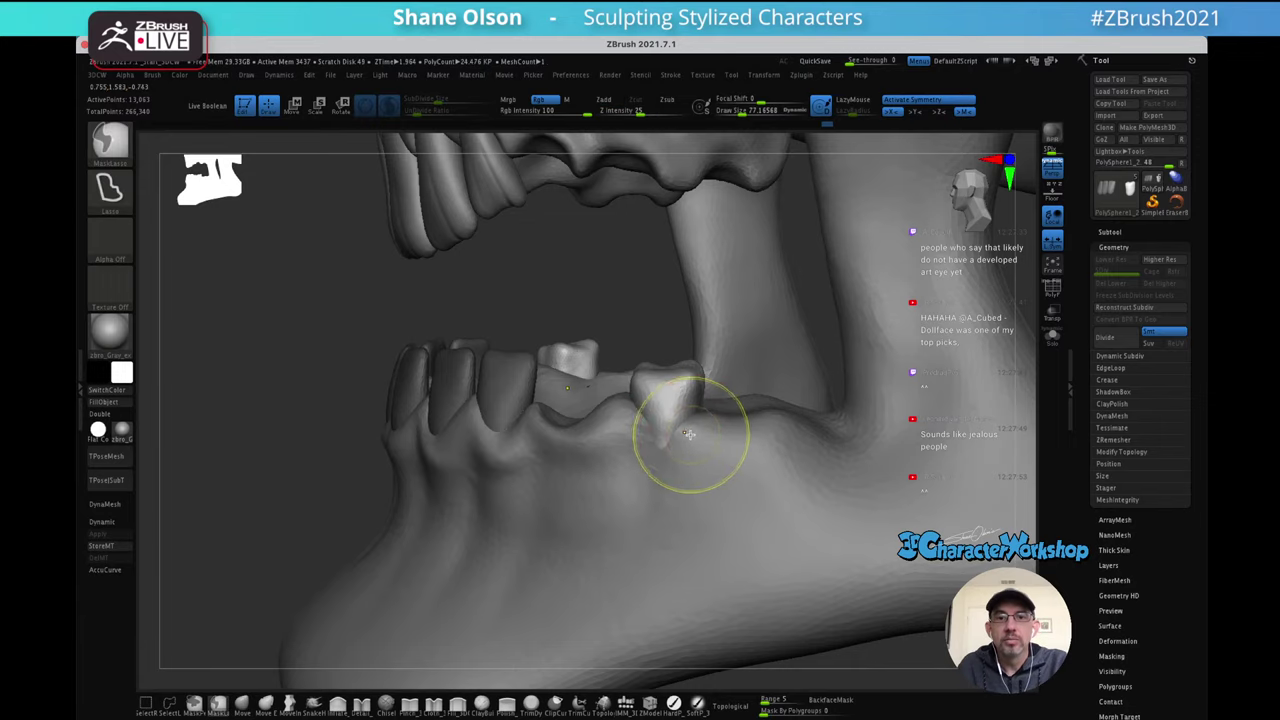
Make the lower jaw the active subtool and smooth the gum surface below and behind the rear tooth
mouse_move(727, 456)
right_mouse_down()
mouse_move(714, 450)
mouse_move(700, 509)
mouse_move(736, 449)
mouse_move(667, 476)
right_mouse_up()
left_click(733, 491, "alt")
left_click_drag(682, 467, 656, 472, "shift")
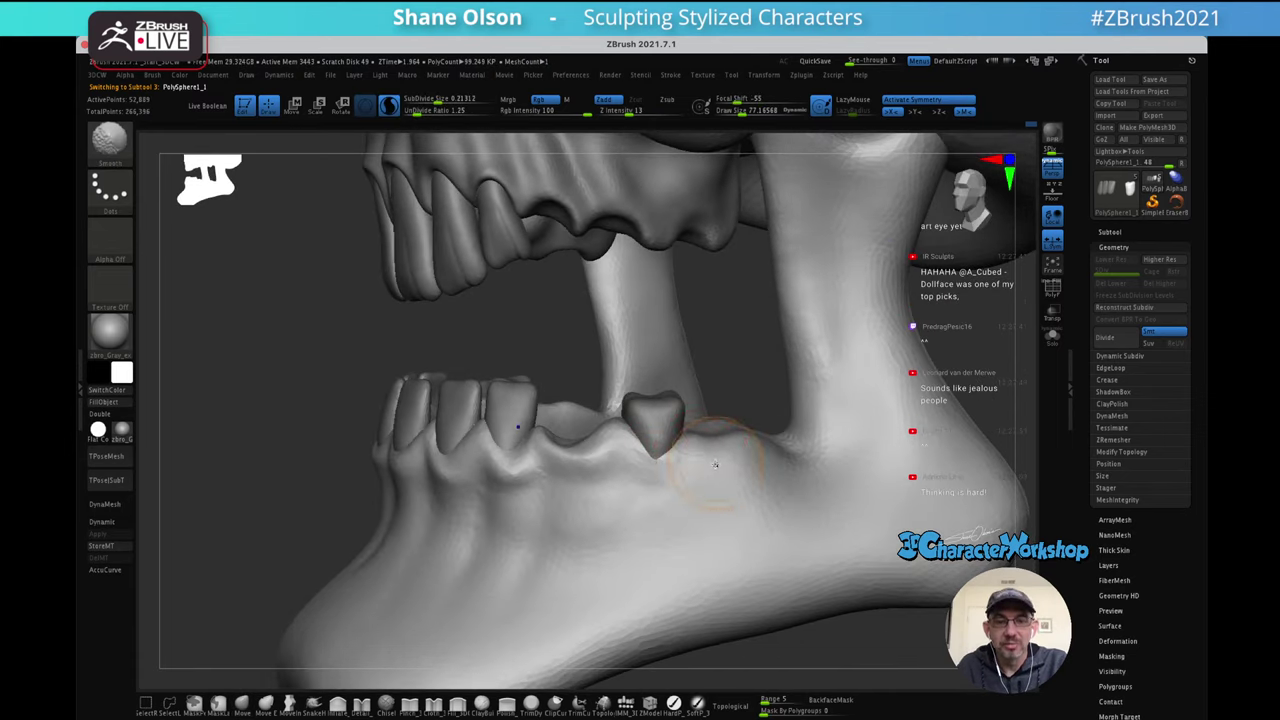
Display the jaw's polyframe, then shape and smooth the gum around the rear tooth with the Move brush
key("shift+f")
mouse_move(714, 469)
right_mouse_down()
mouse_move(666, 466)
mouse_move(684, 452)
mouse_move(695, 471)
mouse_move(729, 443)
mouse_move(704, 453)
right_mouse_up()
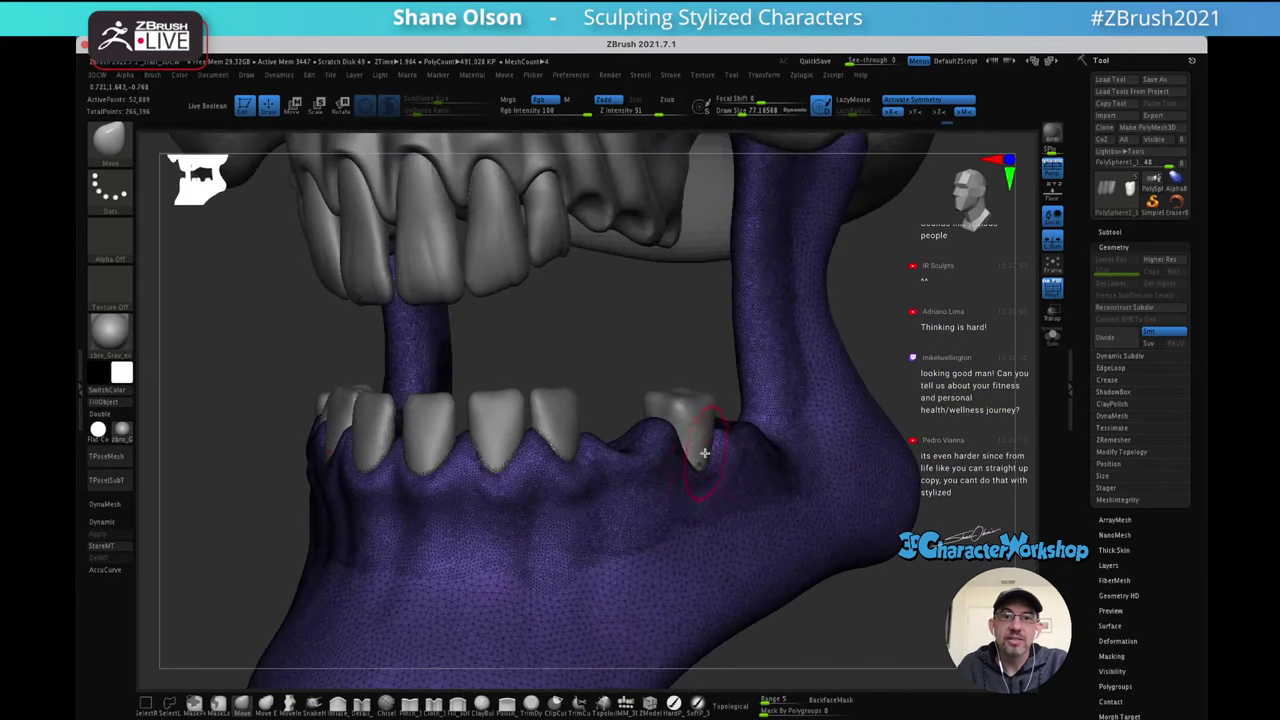
mouse_move(668, 412)
right_mouse_down()
mouse_move(777, 441)
mouse_move(766, 386)
mouse_move(786, 380)
mouse_move(746, 427)
mouse_move(715, 399)
mouse_move(728, 424)
right_mouse_up()
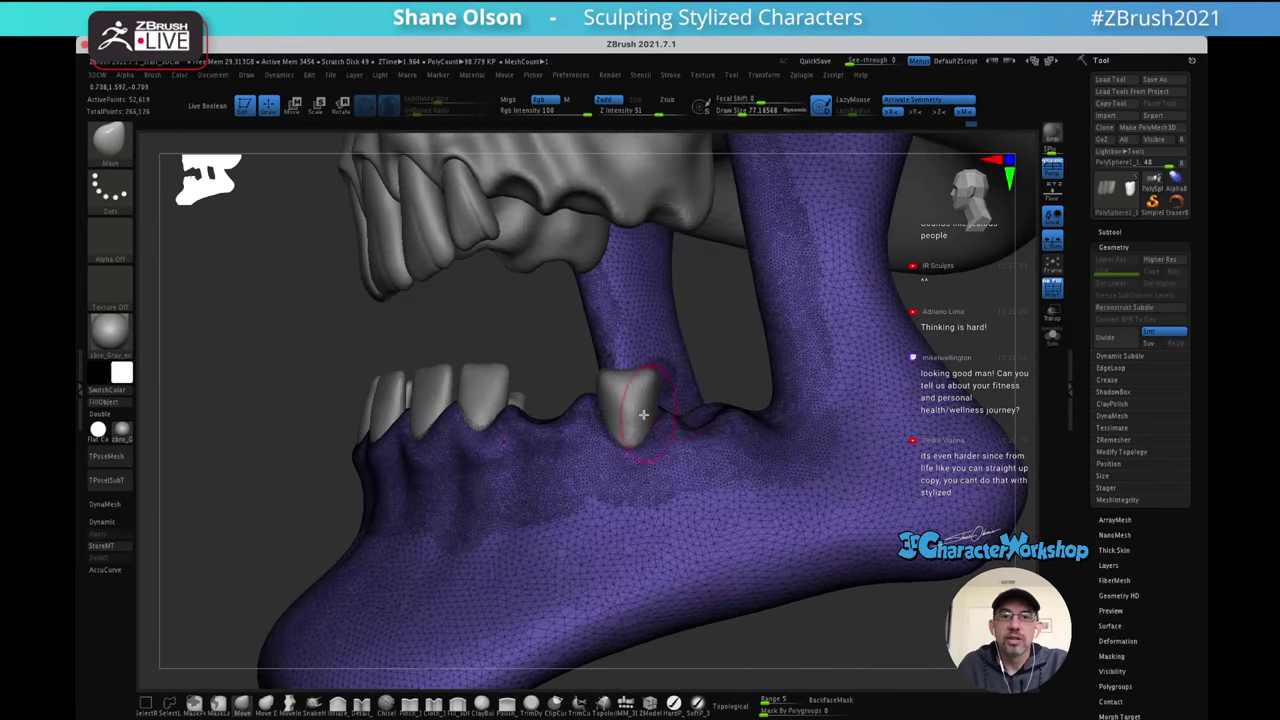
mouse_move(643, 414)
left_mouse_down("shift")
mouse_move(624, 416)
mouse_move(672, 411)
left_mouse_up("shift")
mouse_move(677, 409)
right_mouse_down()
mouse_move(795, 472)
mouse_move(700, 452)
mouse_move(717, 460)
right_mouse_up()
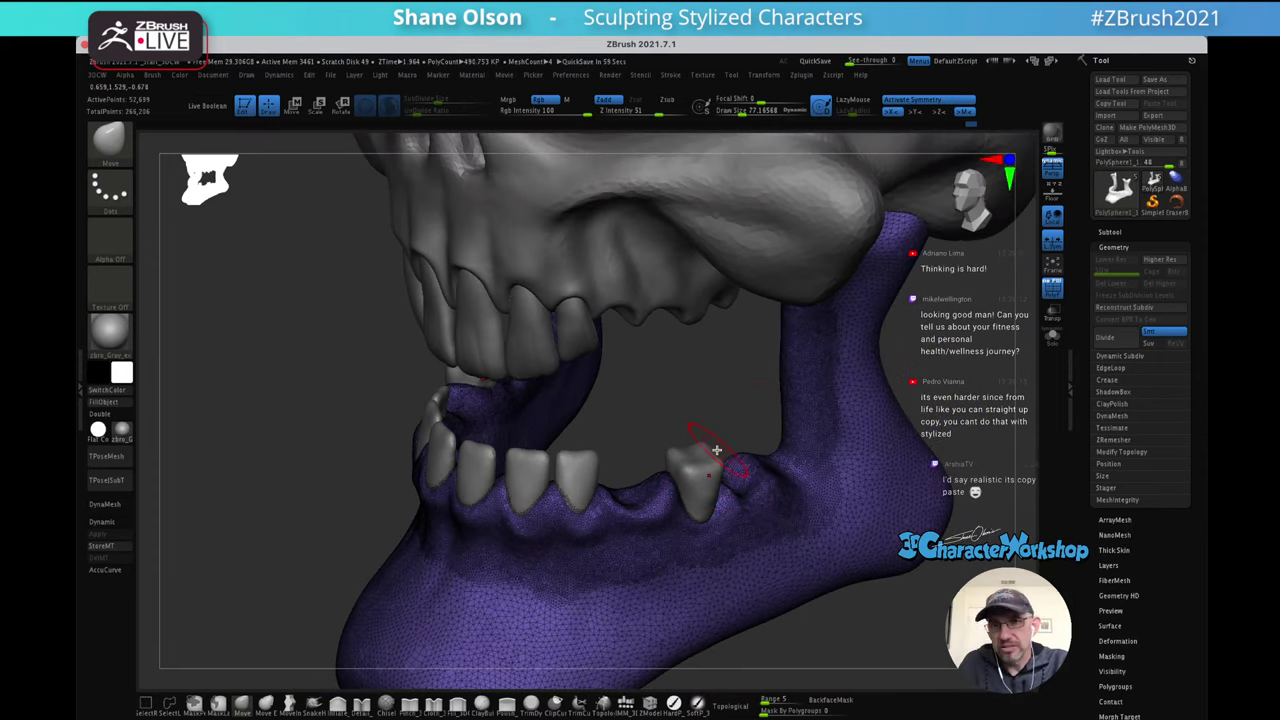
Make the lower teeth the active subtool, mask the rear tooth and assign it its own polygroup
right_click_drag(712, 468, 713, 438)
key("w")
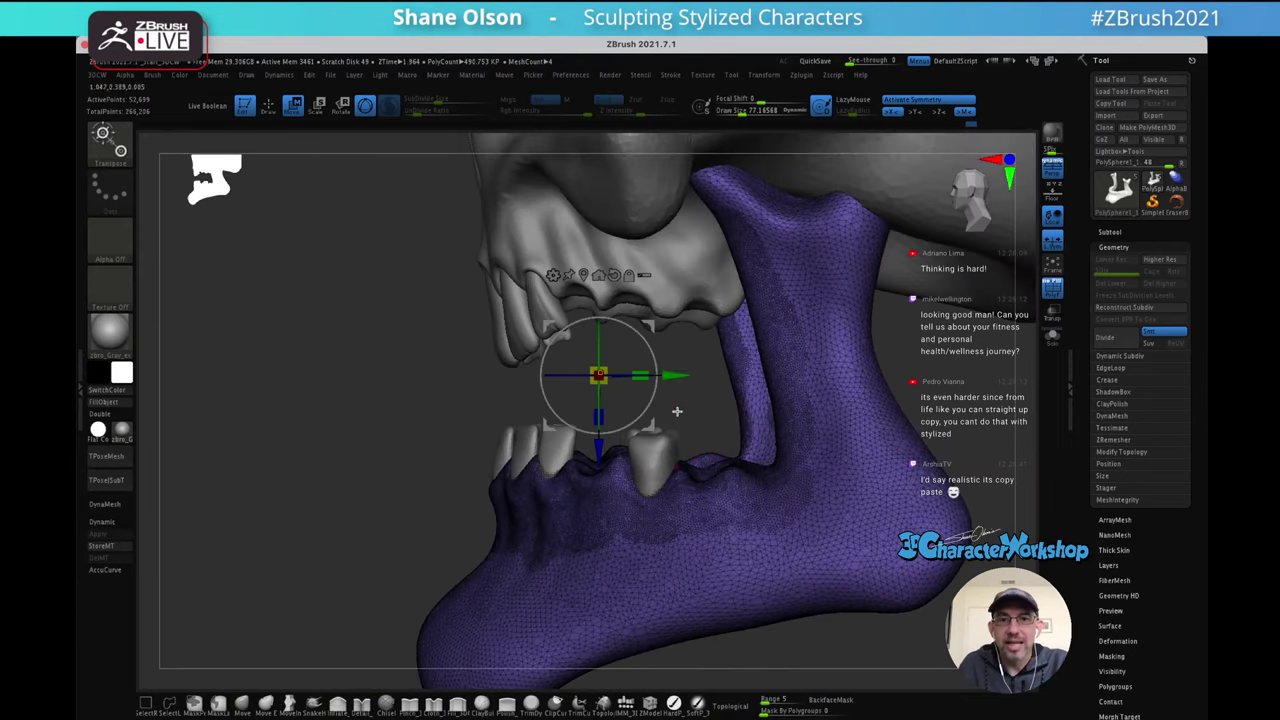
left_click(648, 464)
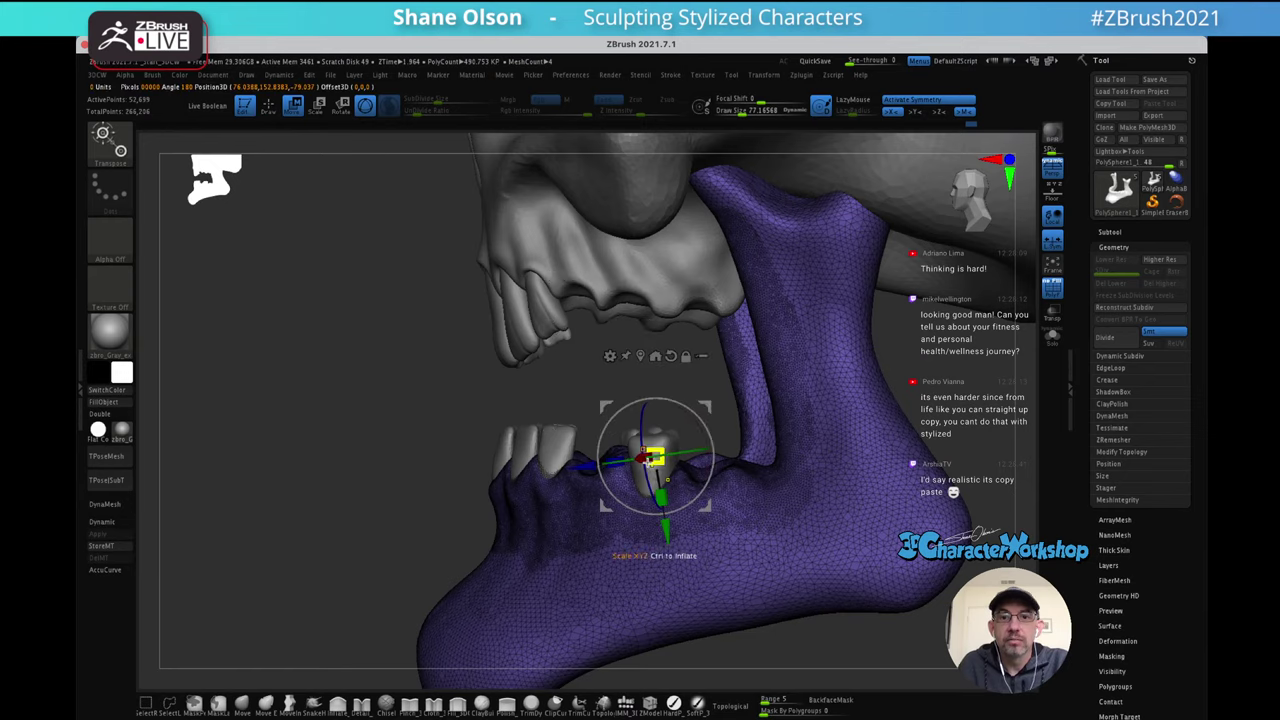
left_click(635, 430, "alt")
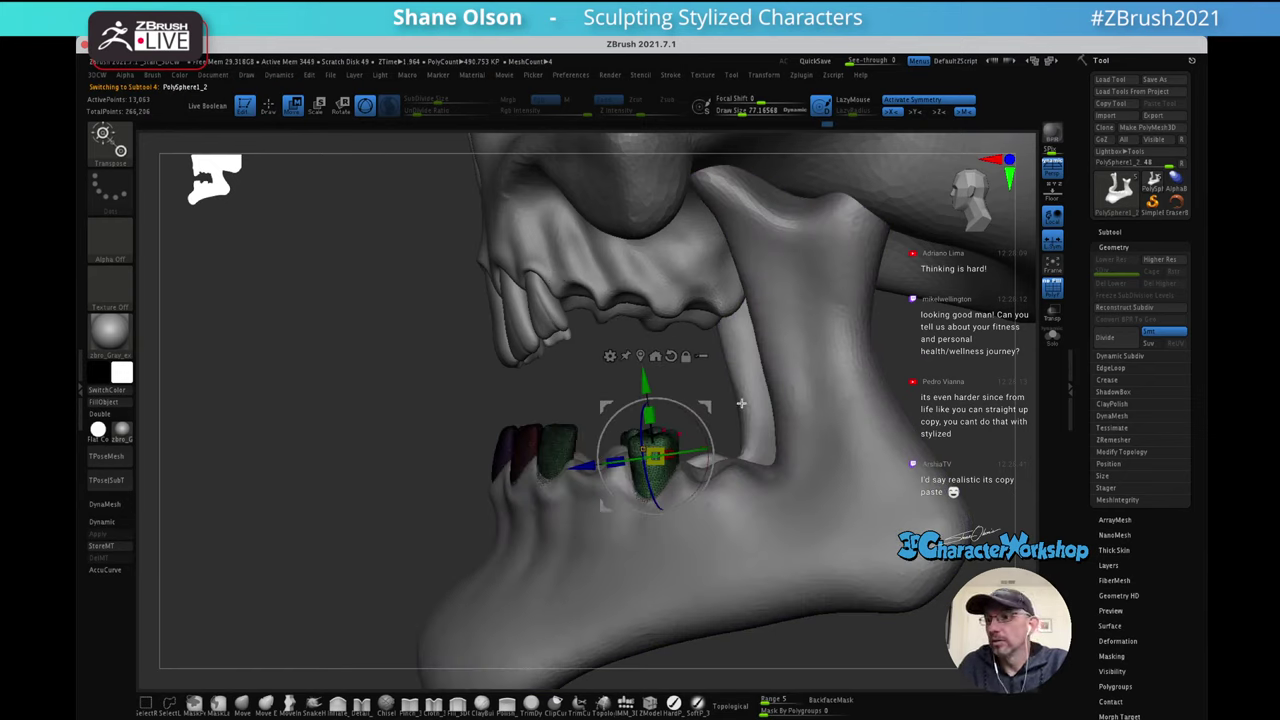
mouse_move(752, 395)
right_mouse_down("ctrl")
mouse_move(769, 364)
mouse_move(720, 405)
mouse_move(702, 396)
right_mouse_up("ctrl")
key("q")
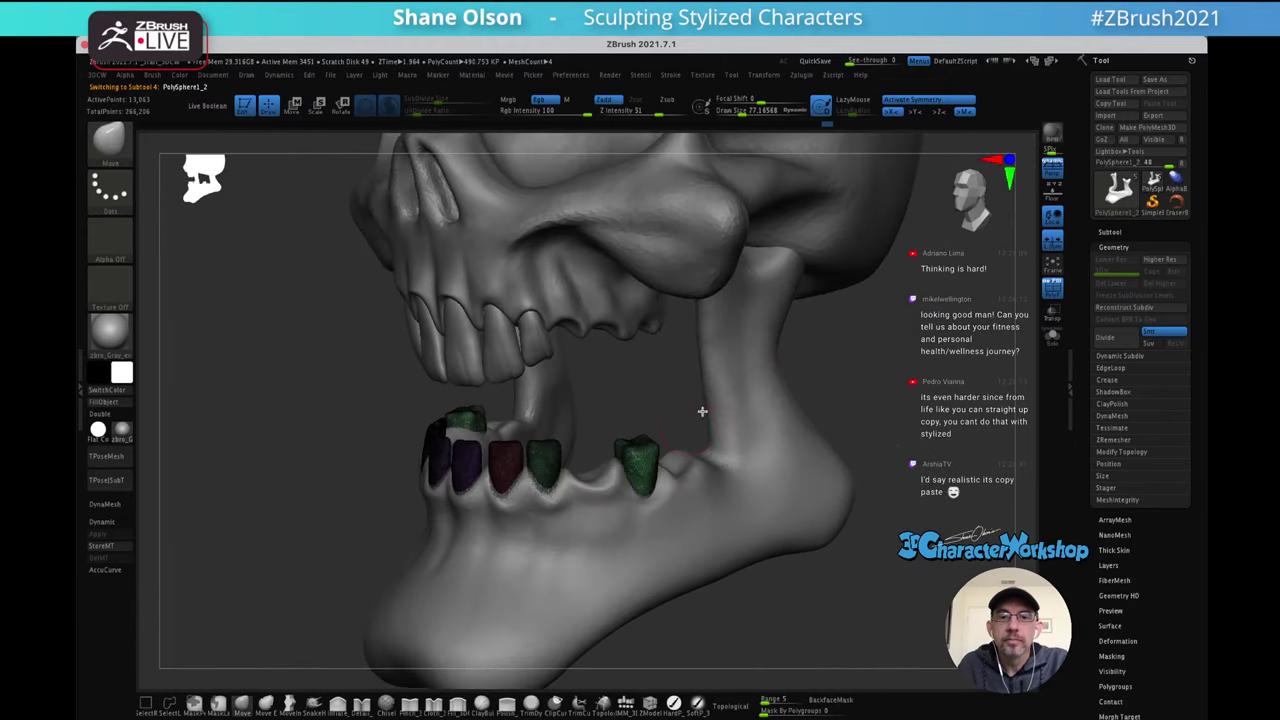
mouse_move(680, 380)
left_mouse_down("ctrl")
mouse_move(604, 380)
mouse_move(612, 516)
mouse_move(750, 542)
left_mouse_up("ctrl")
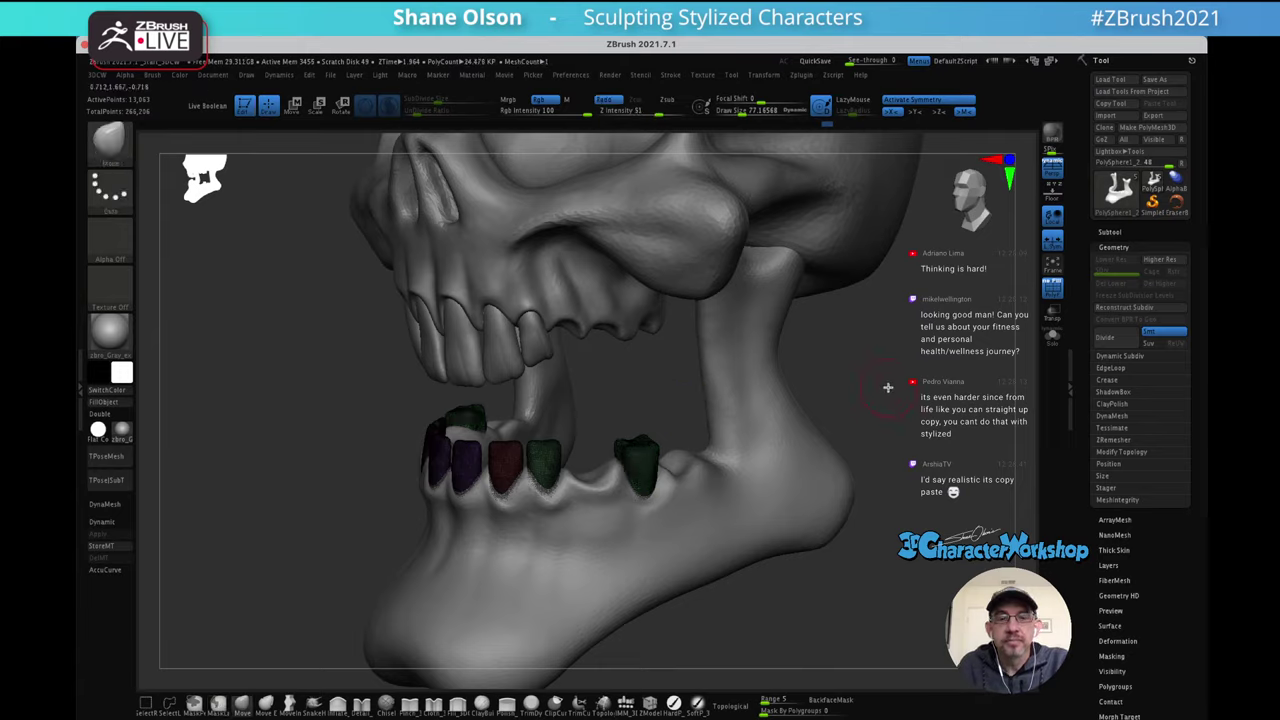
mouse_move(672, 388)
left_mouse_down("ctrl")
mouse_move(598, 480)
mouse_move(756, 560)
left_mouse_up("ctrl")
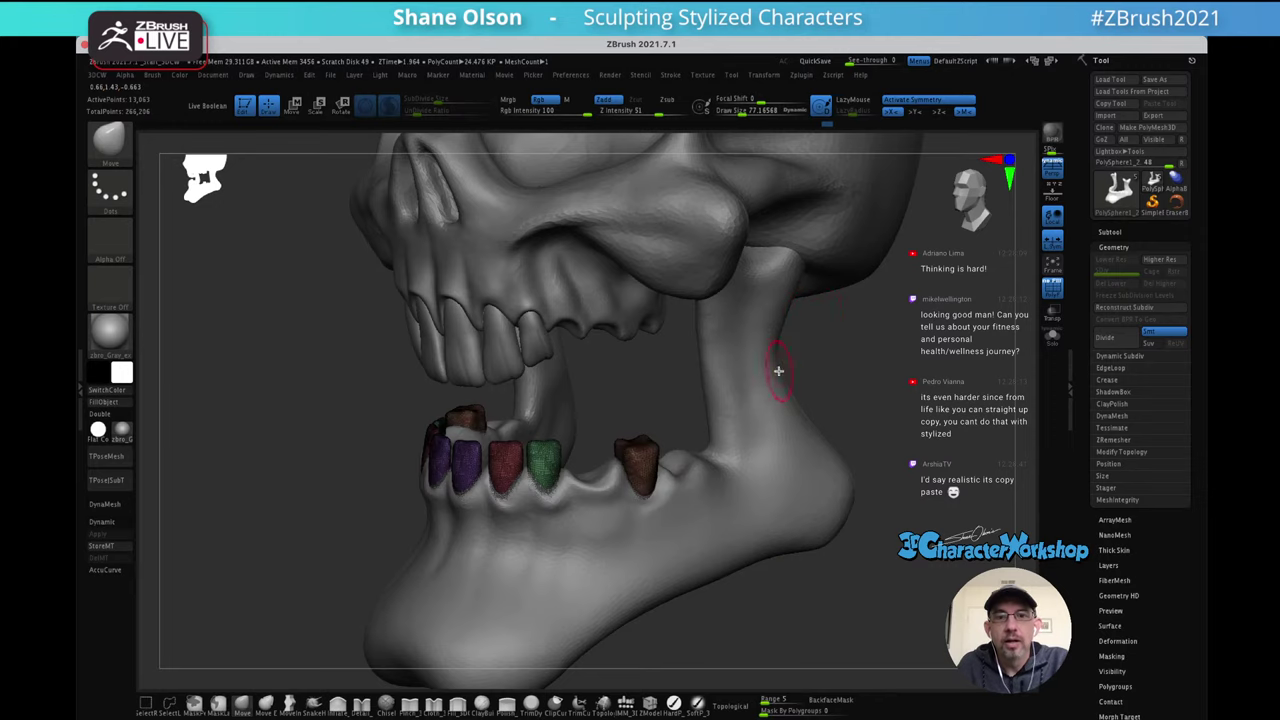
Center and realign the gizmo on the isolated rear lower tooth, duplicate it directly behind the original and clear the mask
mouse_move(869, 380)
left_mouse_down()
mouse_move(679, 396)
mouse_move(611, 427)
left_mouse_up()
key("w")
key("ctrl+z")
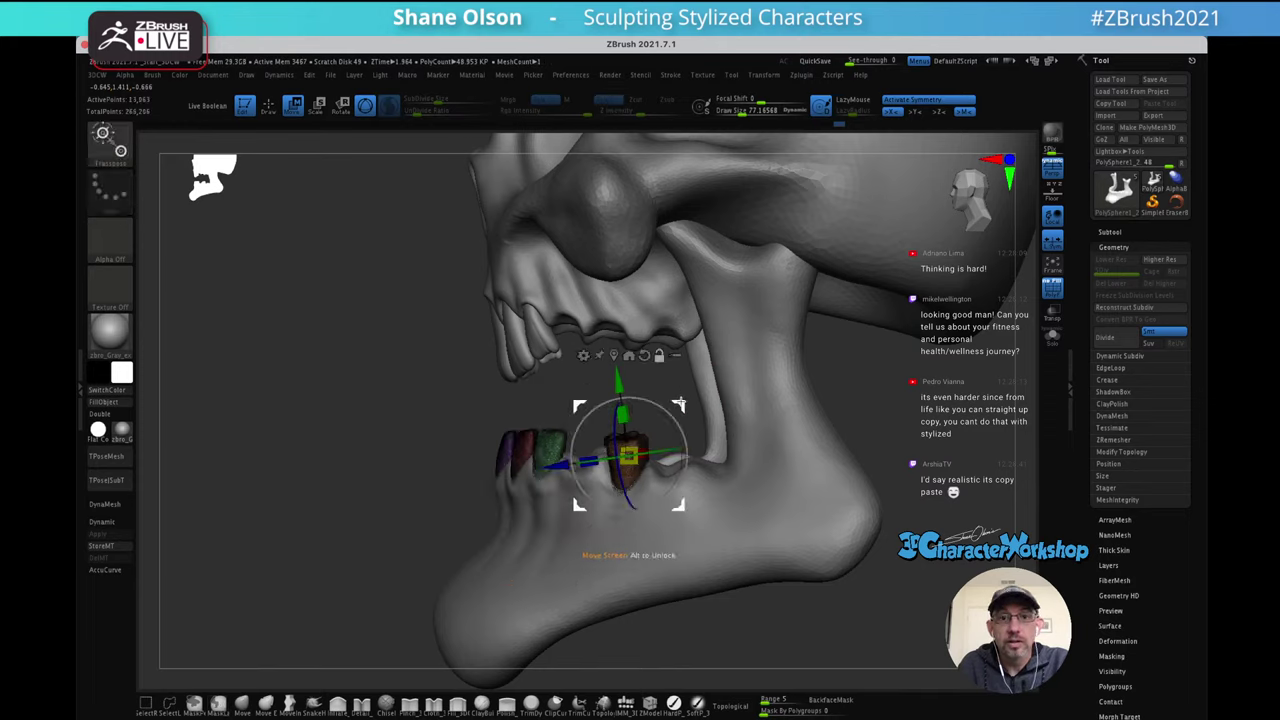
left_click_drag(679, 405, 588, 503, "ctrl")
left_click(631, 457, "ctrl")
left_click(631, 457)
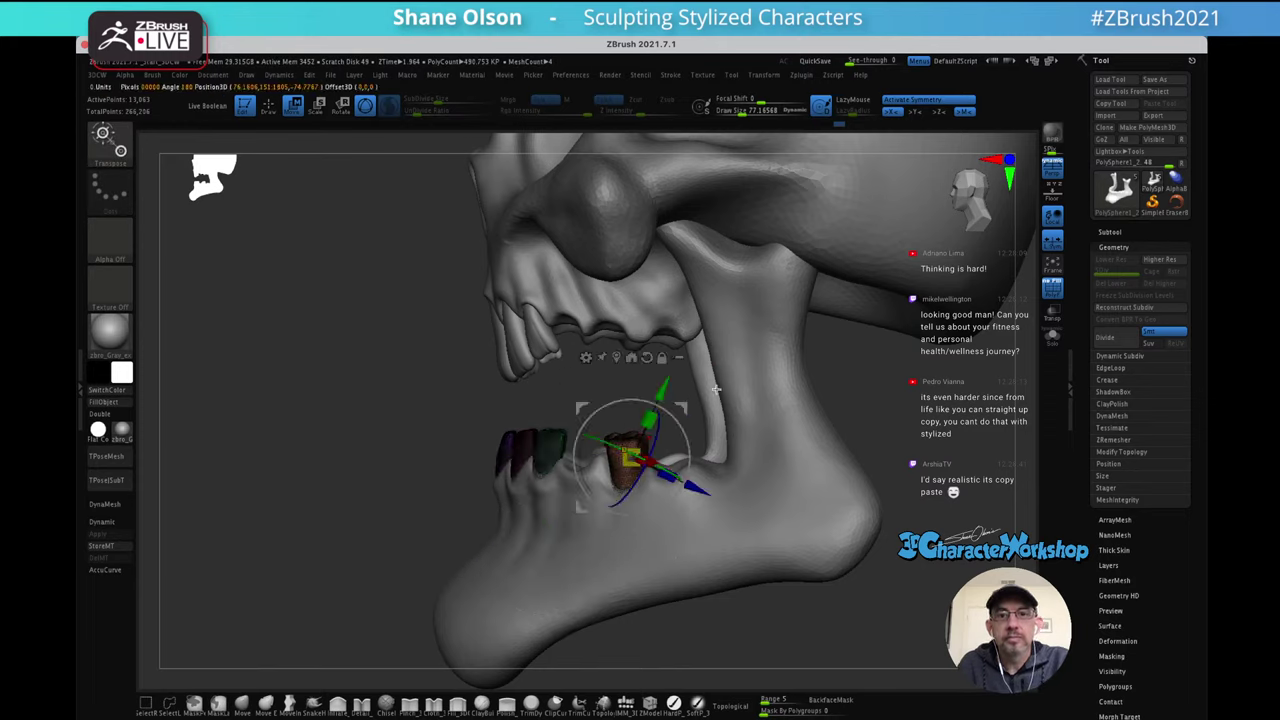
left_click(646, 357)
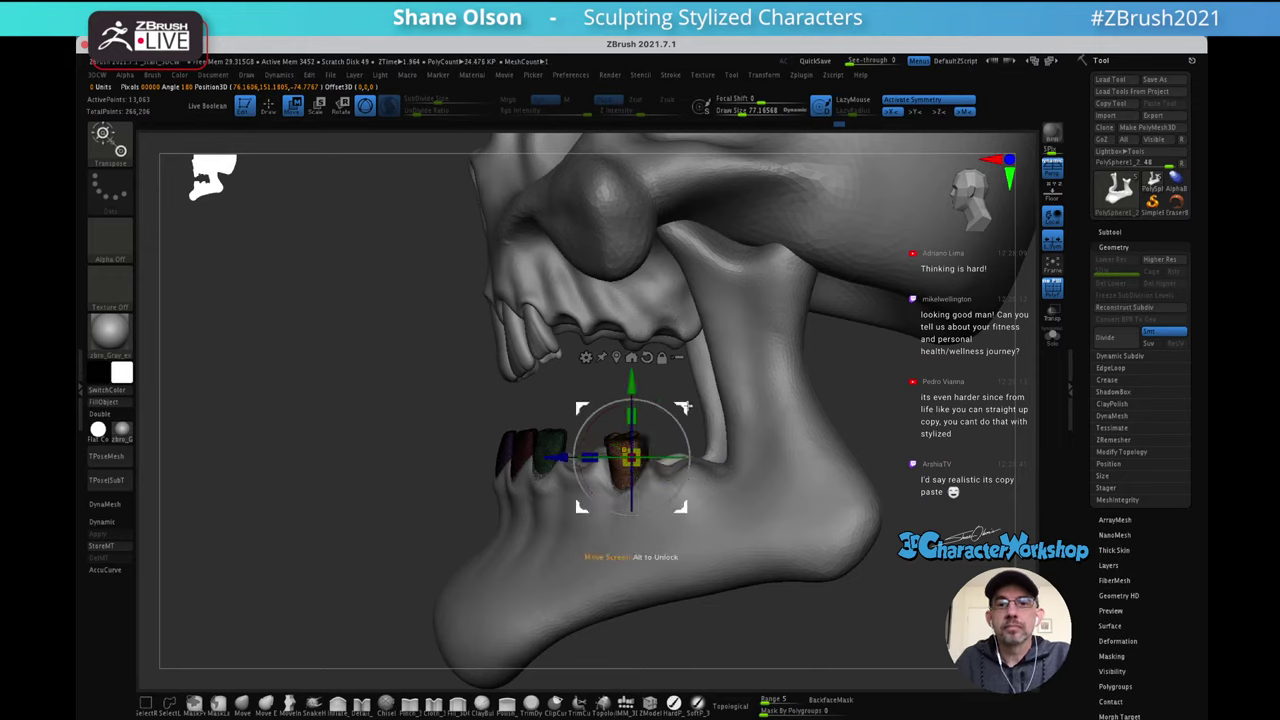
left_click_drag(631, 457, 670, 455)
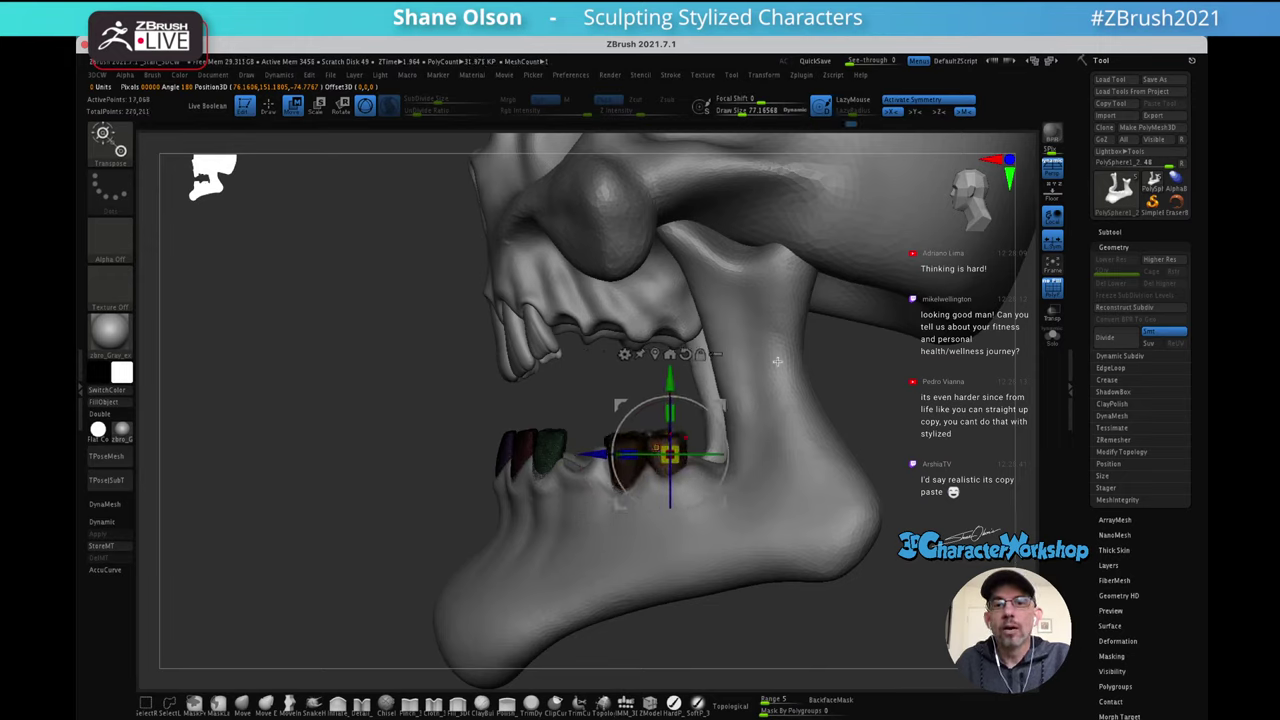
left_click_drag(788, 356, 868, 283)
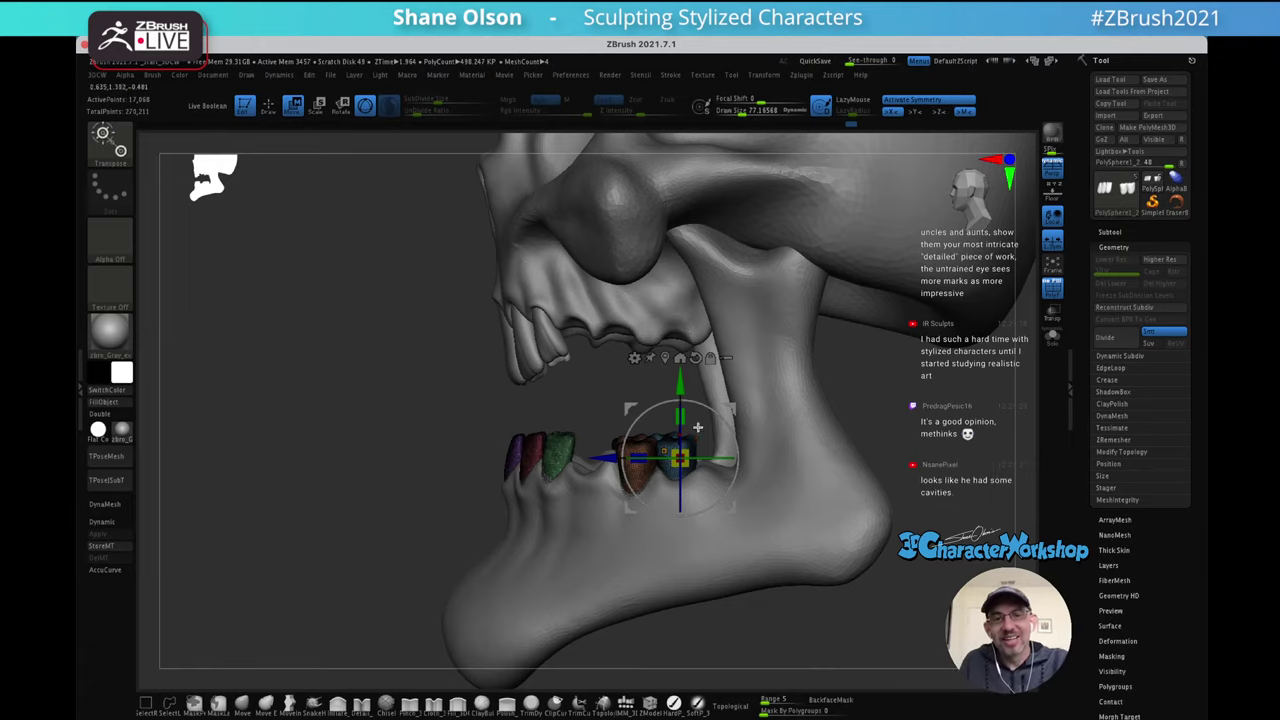
left_click_drag(733, 408, 540, 447)
key("ctrl+z")
key("q")
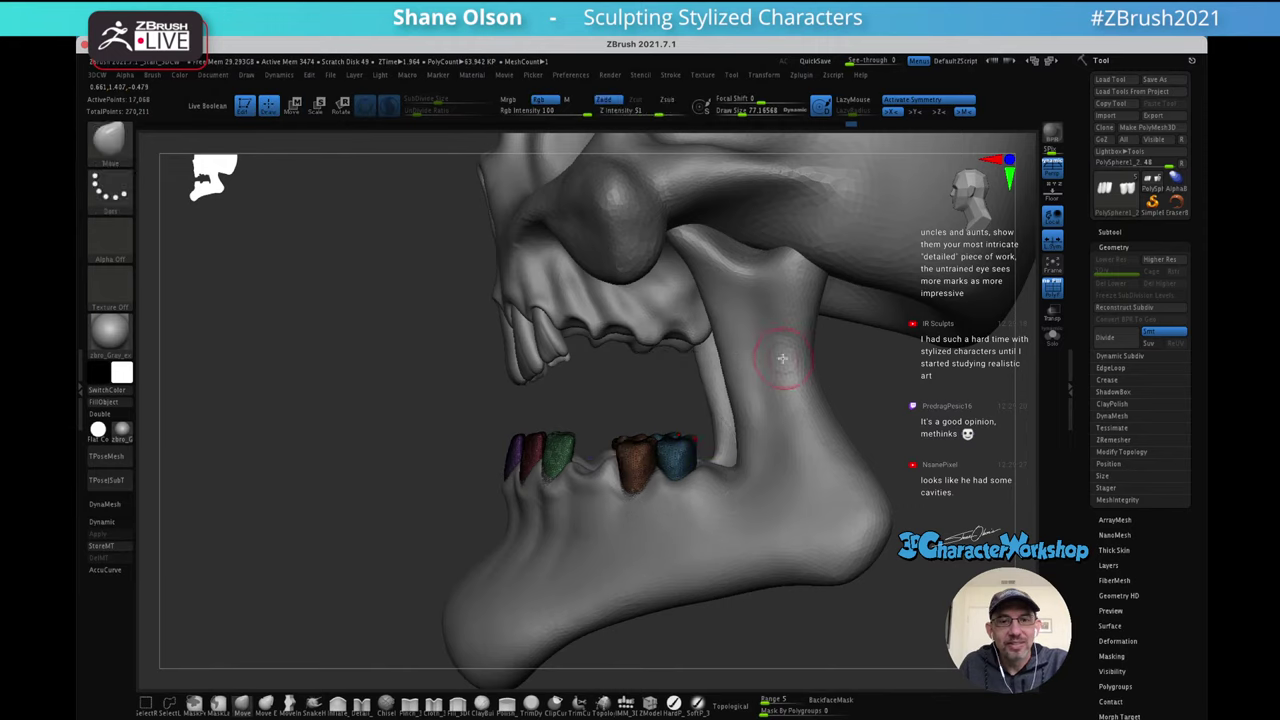
Mask all lower teeth except the duplicated rear tooth so that only this copy can be transformed
mouse_move(777, 362)
right_mouse_down()
mouse_move(784, 449)
mouse_move(694, 351)
mouse_move(717, 446)
mouse_move(755, 487)
right_mouse_up()
mouse_move(876, 532)
right_mouse_down("ctrl")
mouse_move(874, 549)
mouse_move(908, 518)
mouse_move(870, 475)
mouse_move(729, 377)
mouse_move(771, 426)
mouse_move(837, 354)
mouse_move(843, 380)
mouse_move(828, 365)
mouse_move(871, 329)
mouse_move(866, 306)
mouse_move(846, 380)
right_mouse_up("ctrl")
key("w")
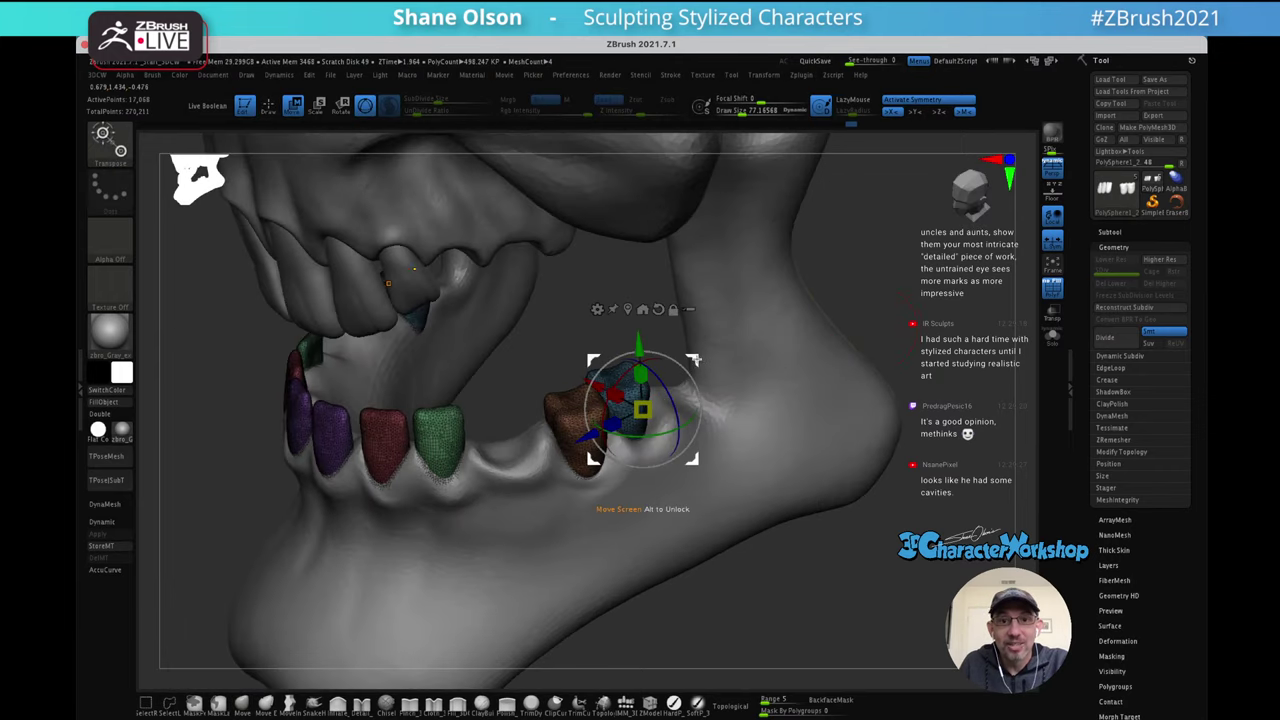
left_click_drag(693, 361, 806, 346, "ctrl")
key("ctrl+z")
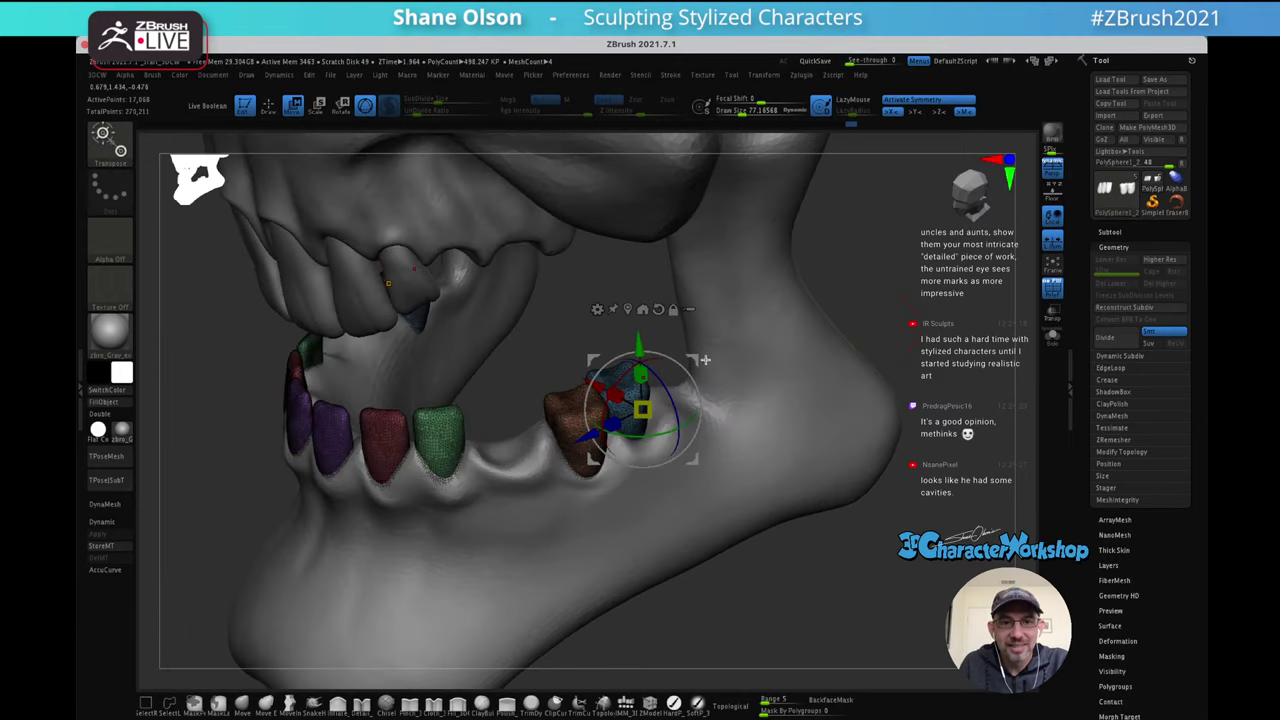
left_click_drag(694, 361, 850, 387, "alt")
left_click(640, 399, "ctrl")
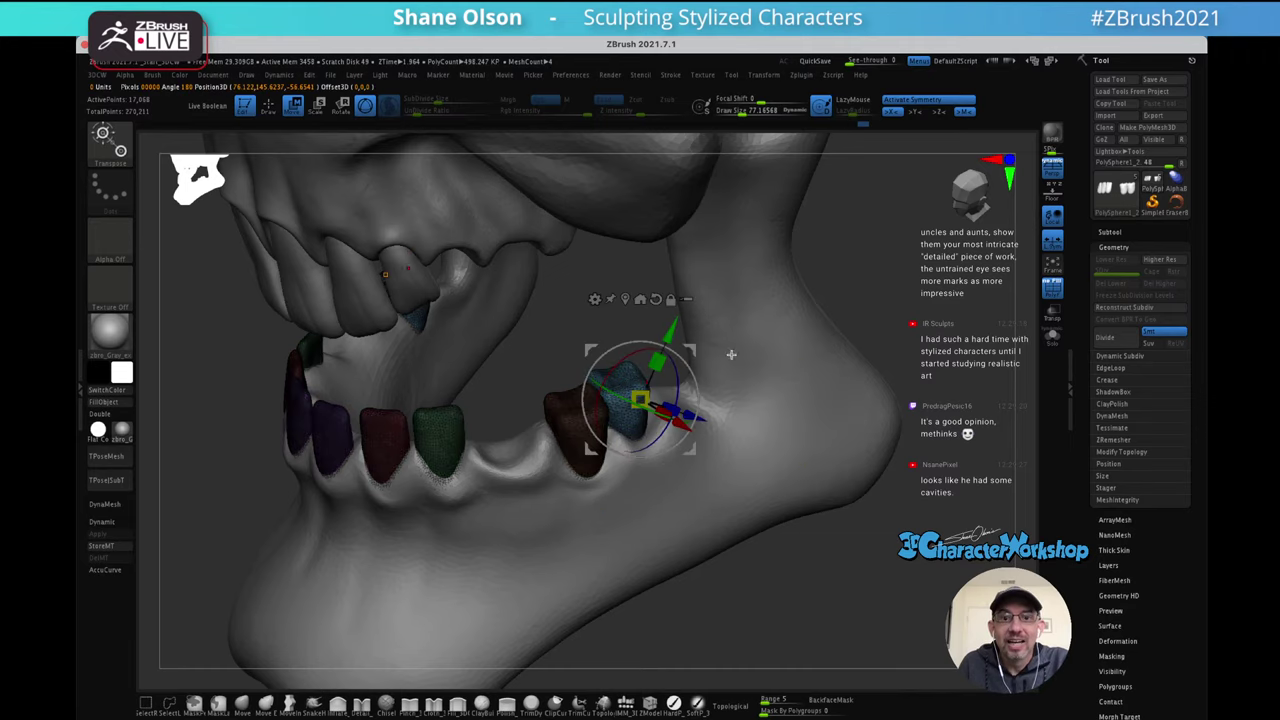
Recenter the gizmo on the duplicated tooth, rotate it slightly about its vertical axis and nudge it into line along the jaw
right_click_drag(752, 328, 763, 330)
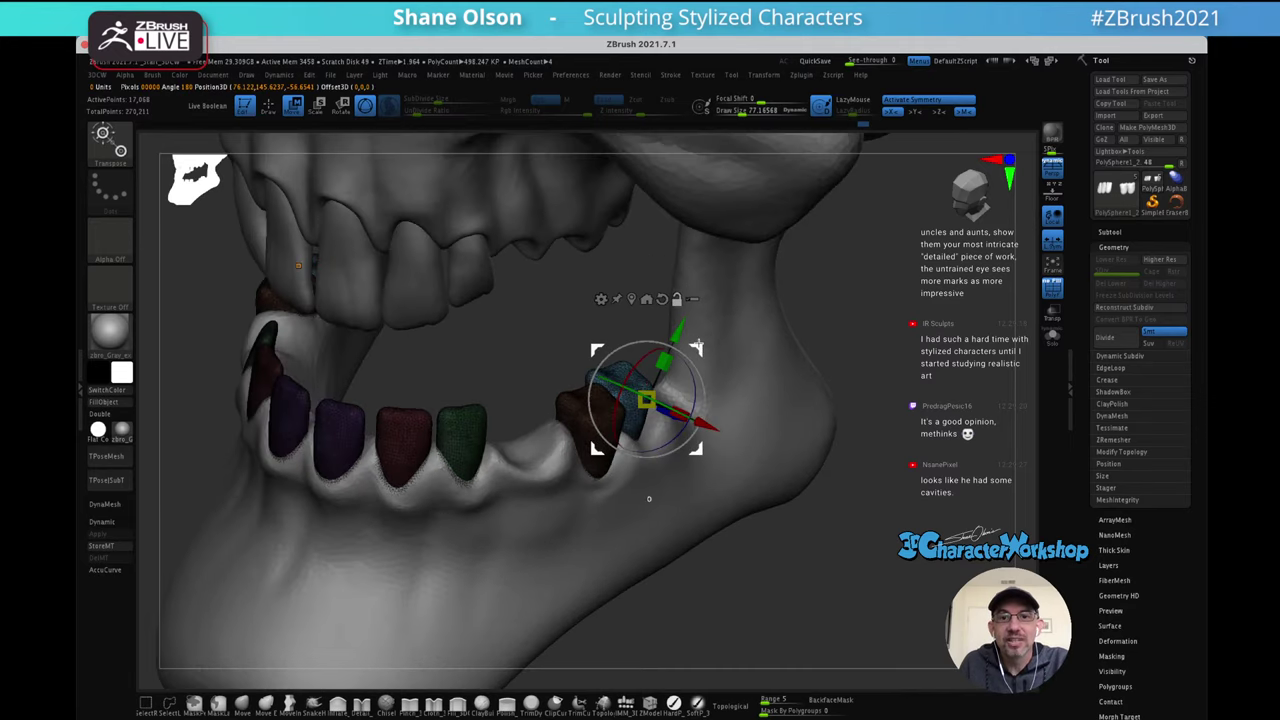
left_click_drag(698, 344, 774, 441, "alt")
left_click(629, 377, "ctrl")
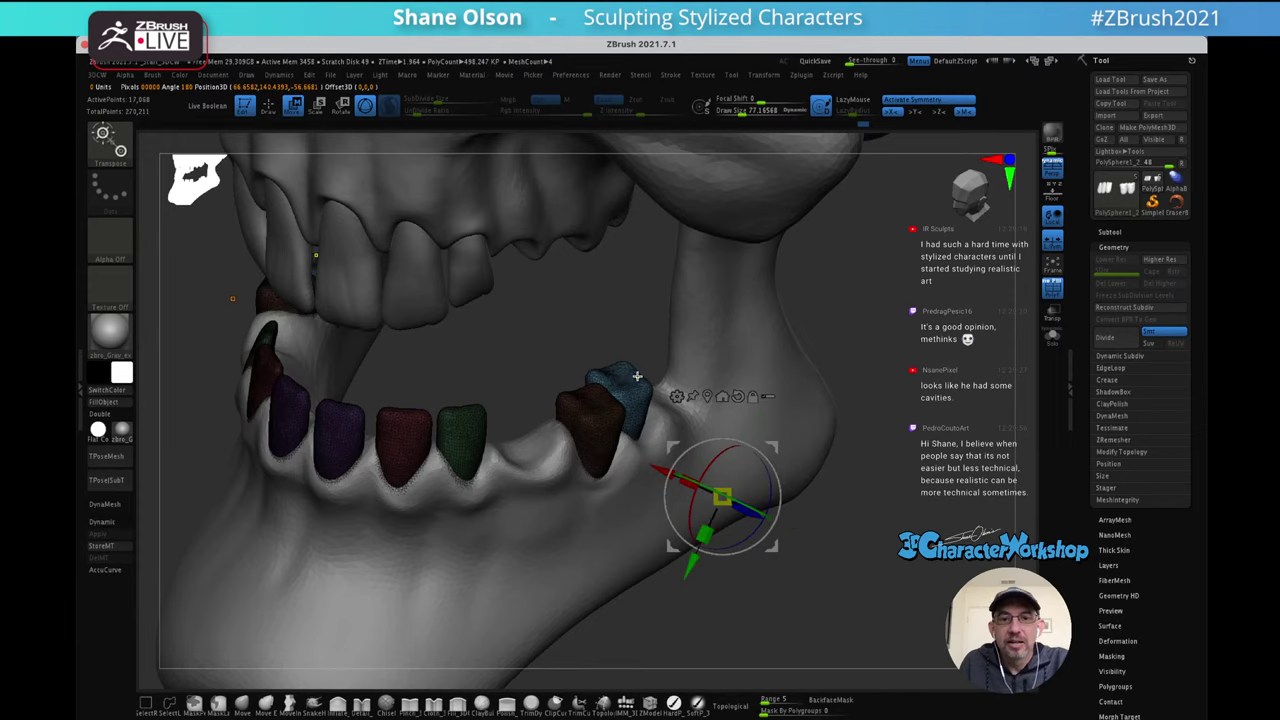
left_click(622, 381, "alt")
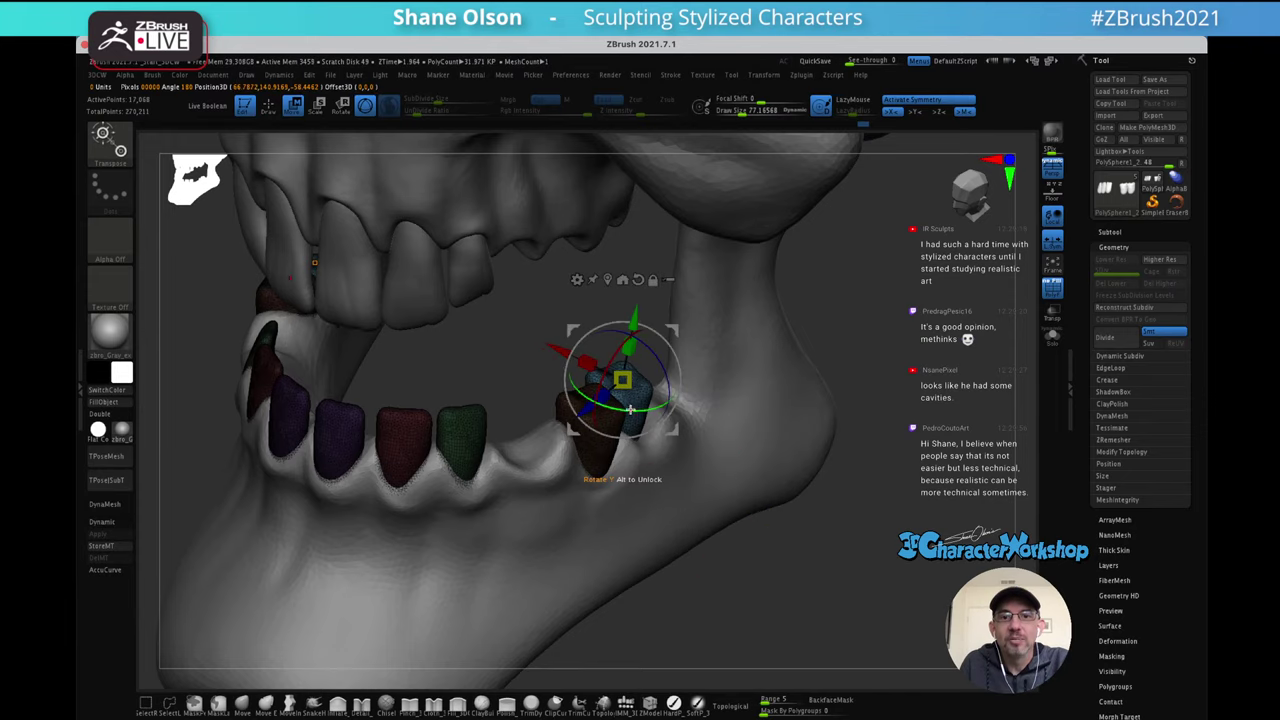
left_click_drag(666, 402, 647, 403)
left_click_drag(674, 331, 682, 333)
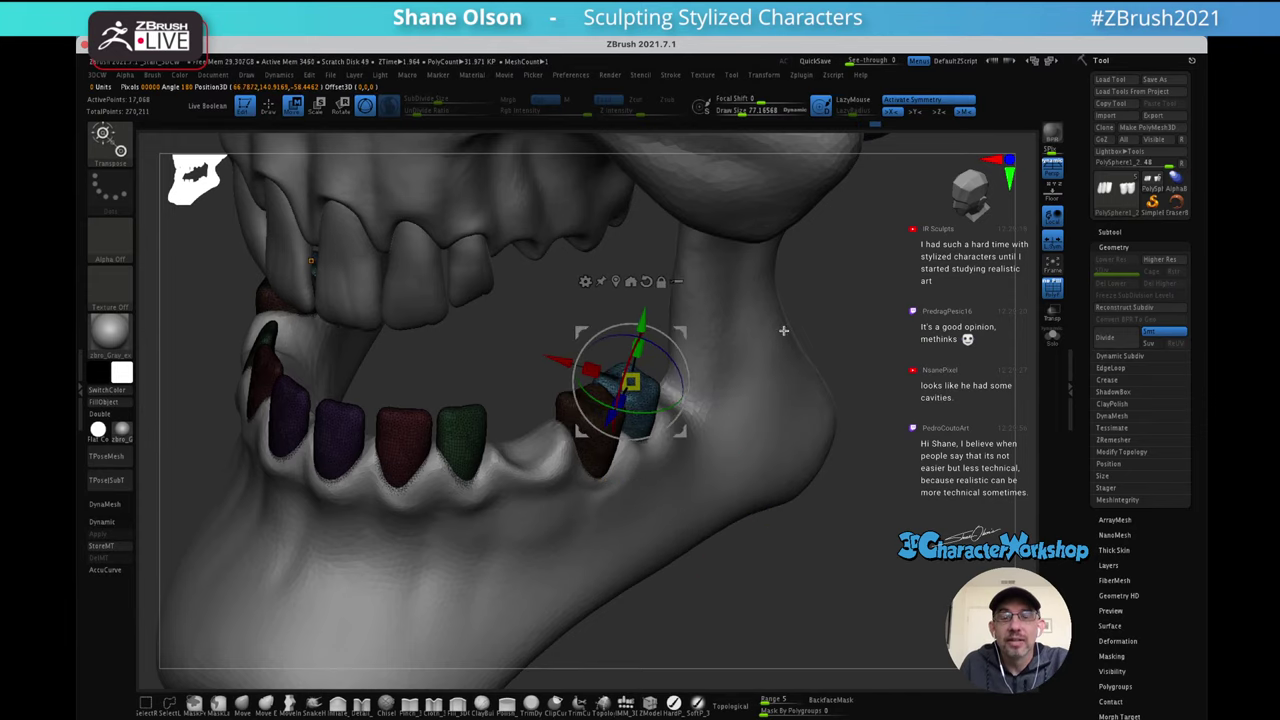
right_click_drag(803, 318, 748, 280)
left_click_drag(685, 334, 686, 331)
mouse_move(752, 362)
right_mouse_down("ctrl")
mouse_move(737, 357)
mouse_move(715, 405)
right_mouse_up("ctrl")
key("q")
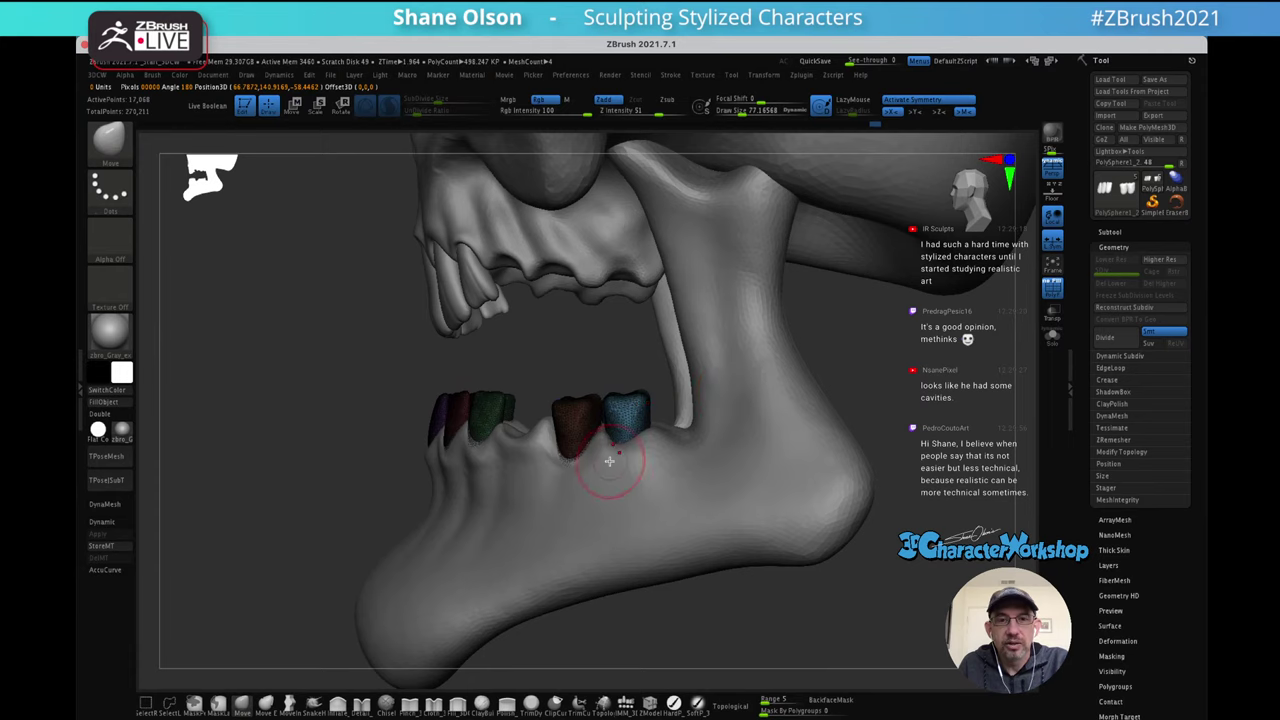
Make the lower jaw the active subtool and shape the gum below the duplicated tooth with the Move brush at varying sizes
right_click_drag(643, 455, 657, 481)
left_click(658, 442, "alt")
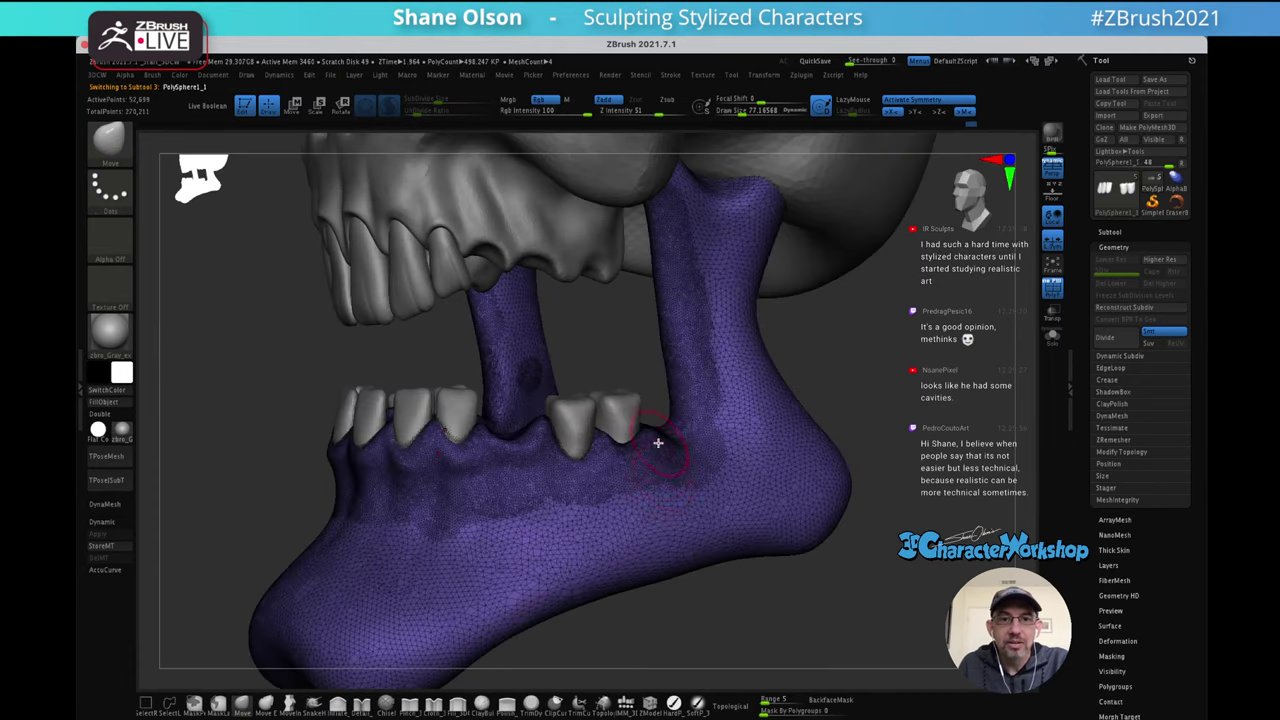
key("s")
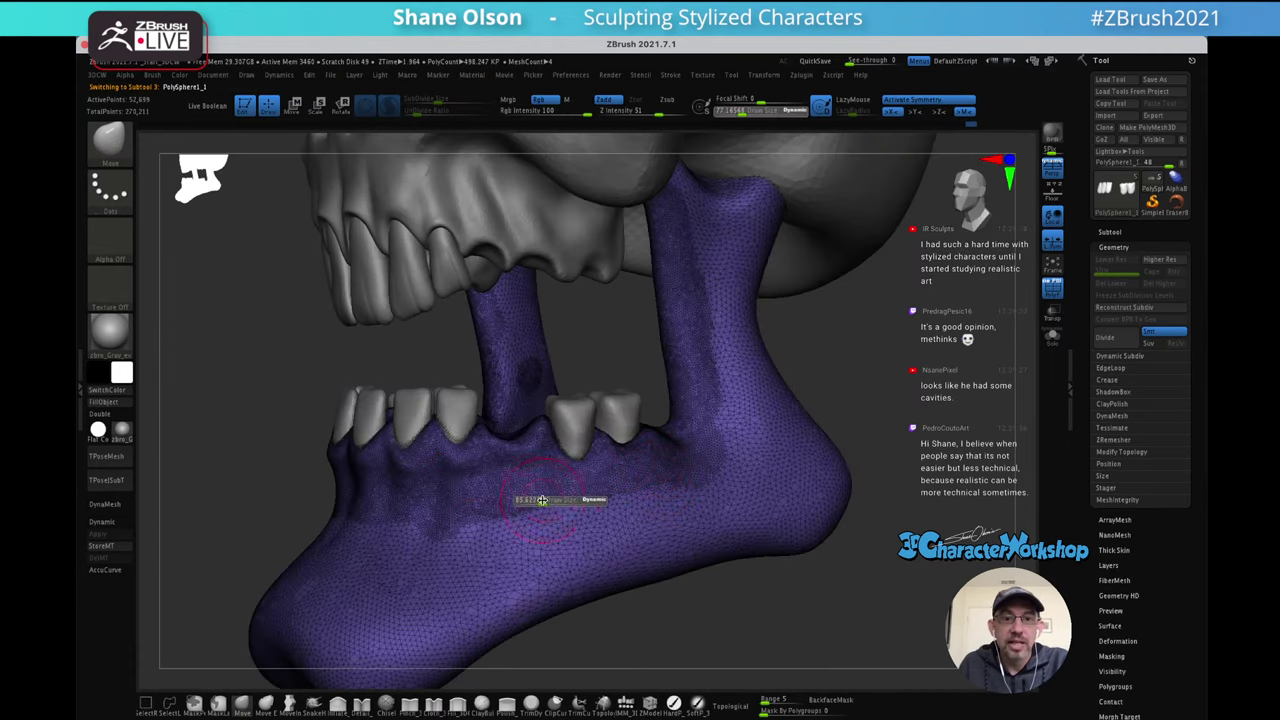
left_click_drag(543, 502, 552, 502)
right_click_drag(635, 451, 625, 472)
key("s")
left_click_drag(626, 467, 617, 467)
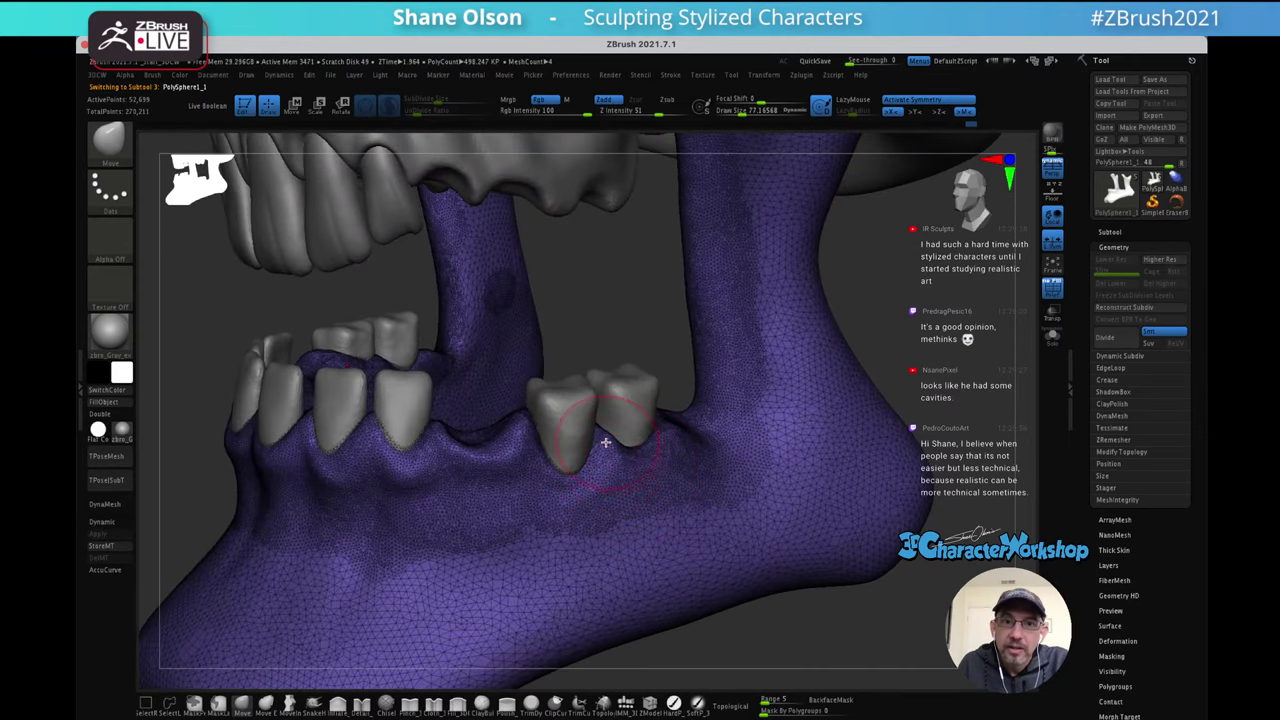
mouse_move(598, 429)
right_mouse_down()
mouse_move(629, 457)
mouse_move(620, 476)
right_mouse_up()
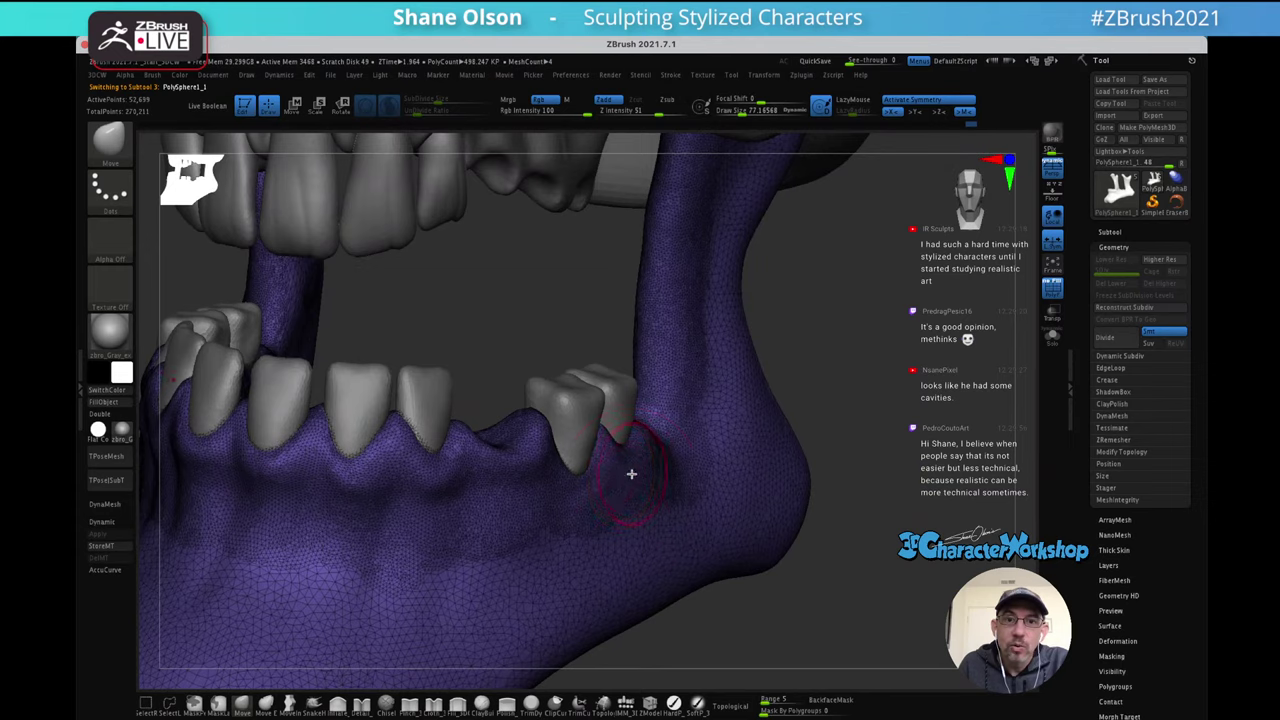
key("s")
left_click_drag(631, 474, 623, 457)
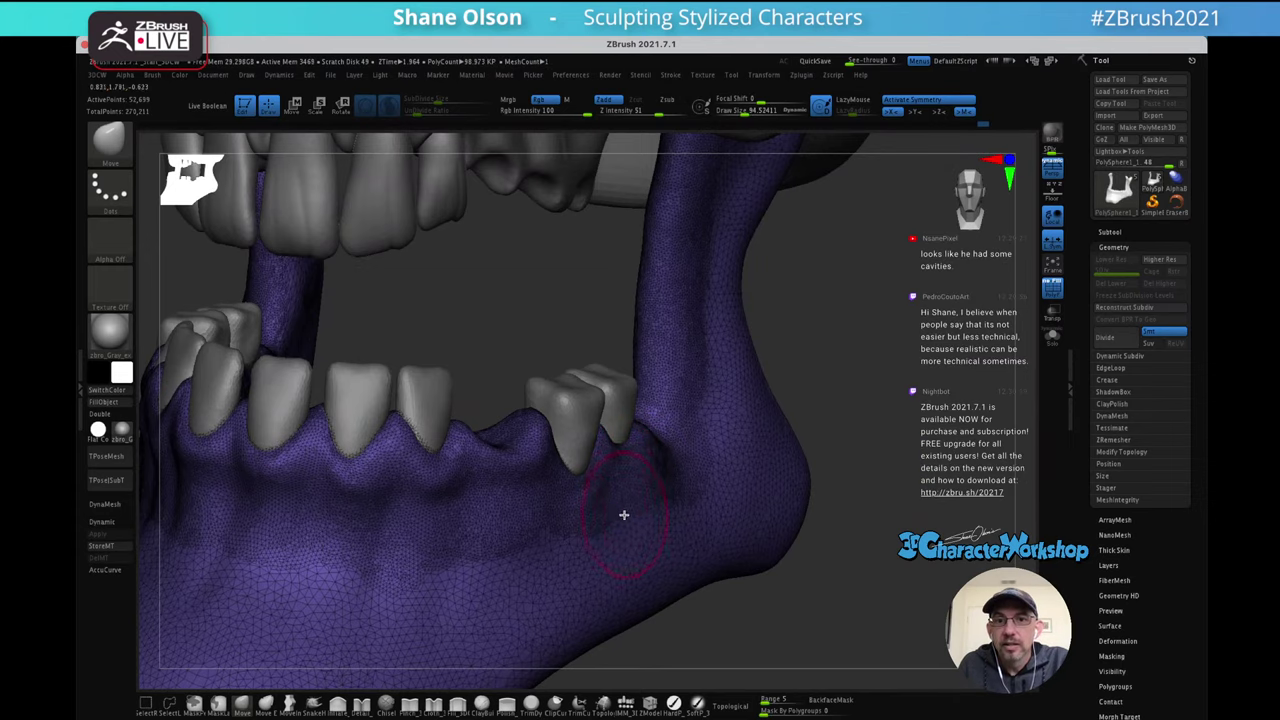
Refine the gum line between and behind the two rear teeth with the Move brush, varying its draw size
right_click_drag(684, 450, 628, 430)
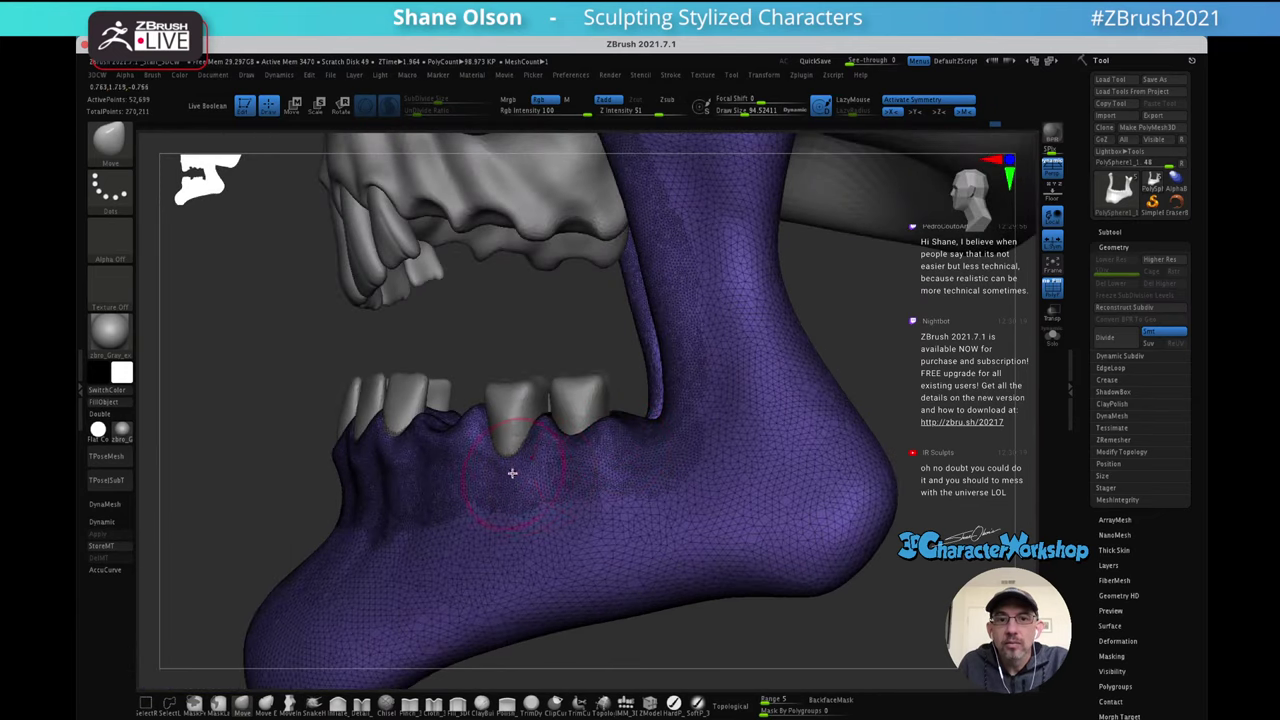
key("s")
left_click_drag(582, 453, 562, 440)
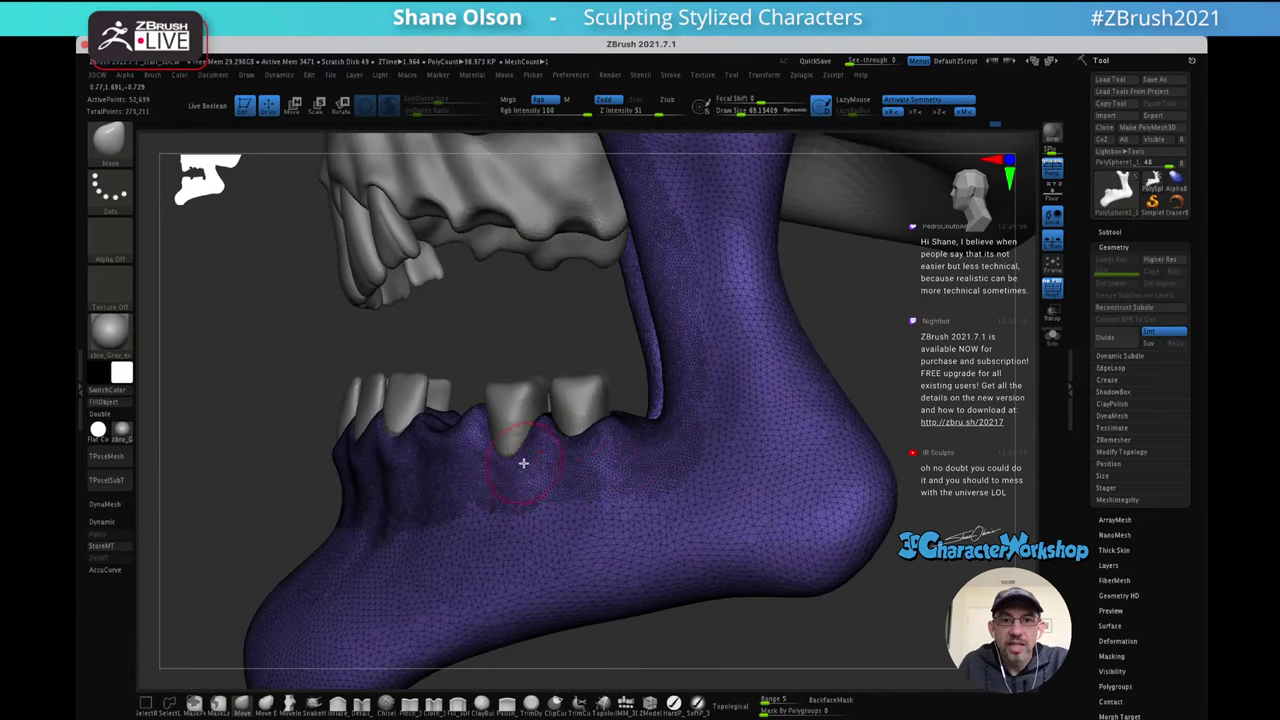
right_click_drag(523, 463, 537, 457)
key("s")
mouse_move(537, 457)
left_mouse_down()
mouse_move(553, 459)
mouse_move(506, 457)
left_mouse_up()
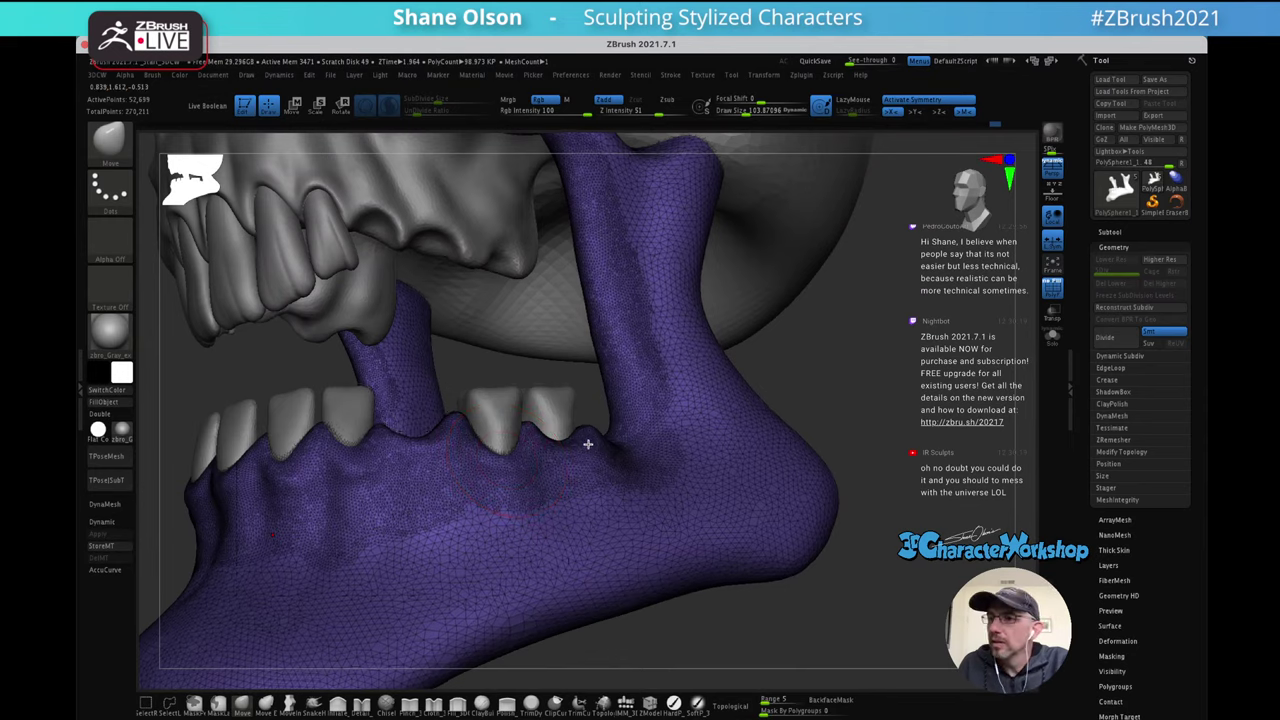
mouse_move(588, 444)
right_mouse_down()
mouse_move(580, 451)
mouse_move(626, 446)
mouse_move(656, 386)
mouse_move(694, 414)
mouse_move(686, 443)
mouse_move(663, 457)
mouse_move(655, 440)
mouse_move(636, 452)
mouse_move(624, 414)
right_mouse_up()
Hide the polyframe and smooth the gum and jaw surface around and behind the rear teeth
key("shift+f")
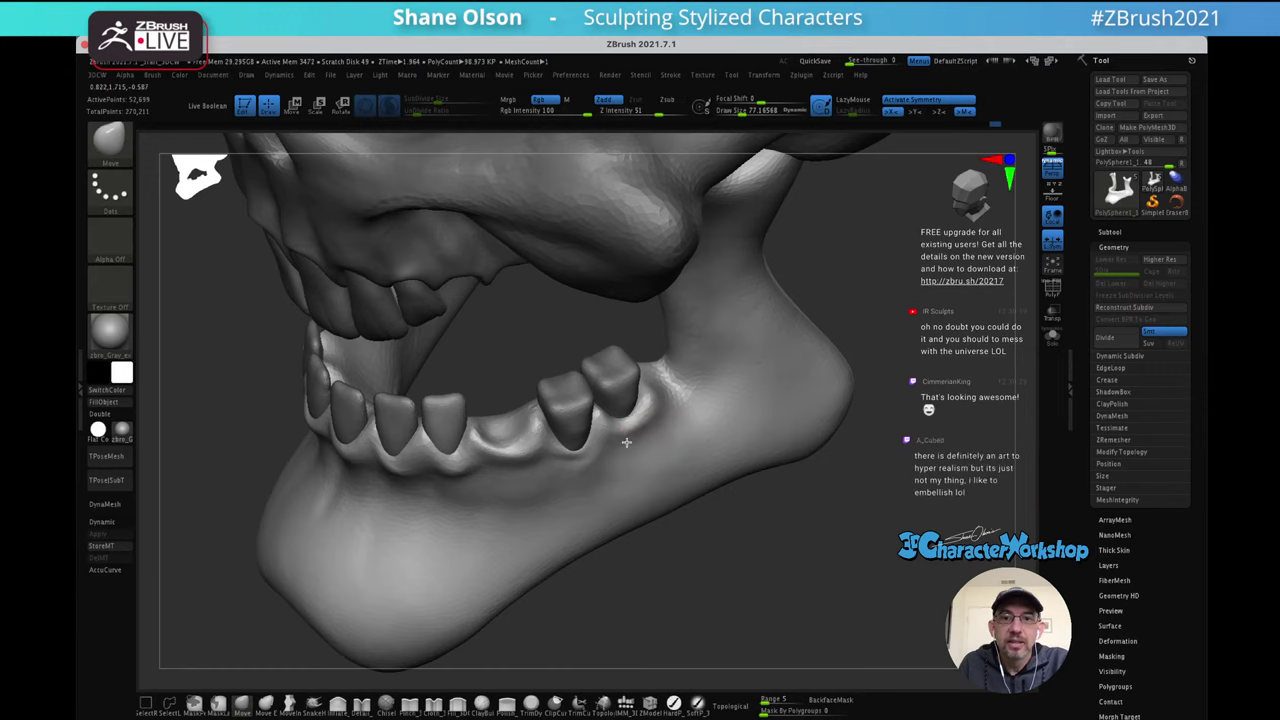
right_click_drag(681, 411, 668, 367)
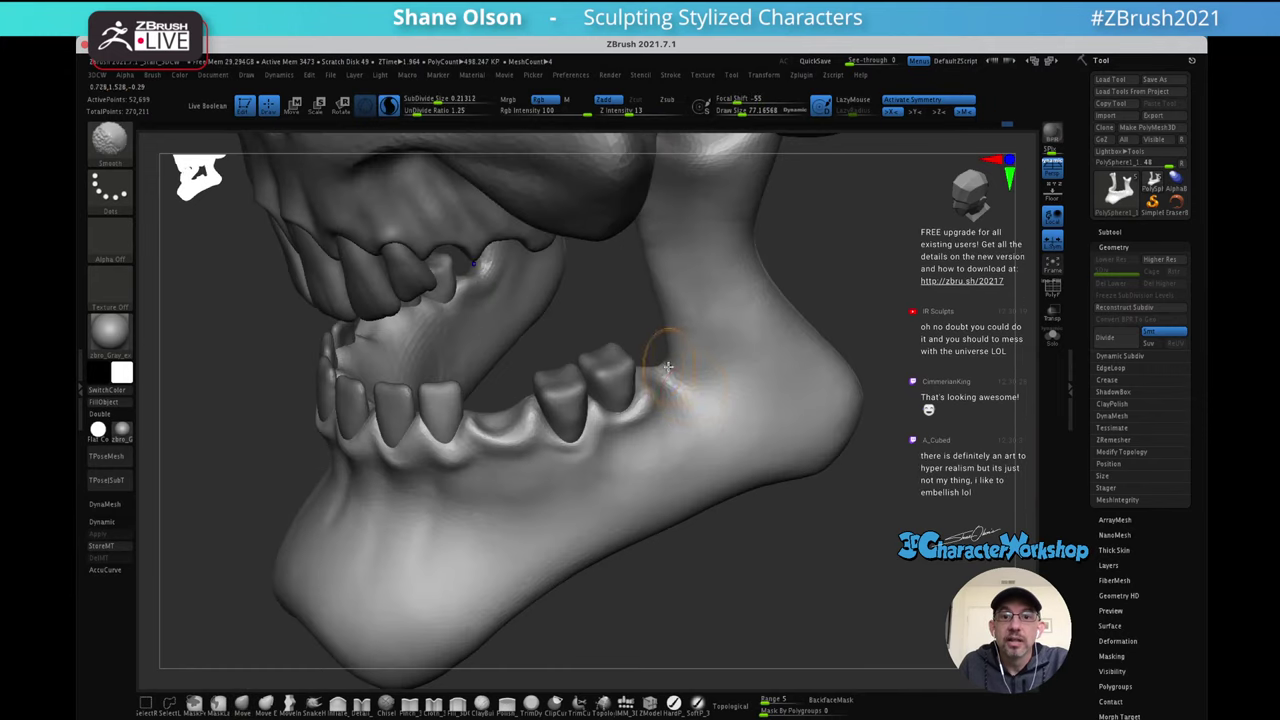
right_click_drag(687, 427, 571, 457)
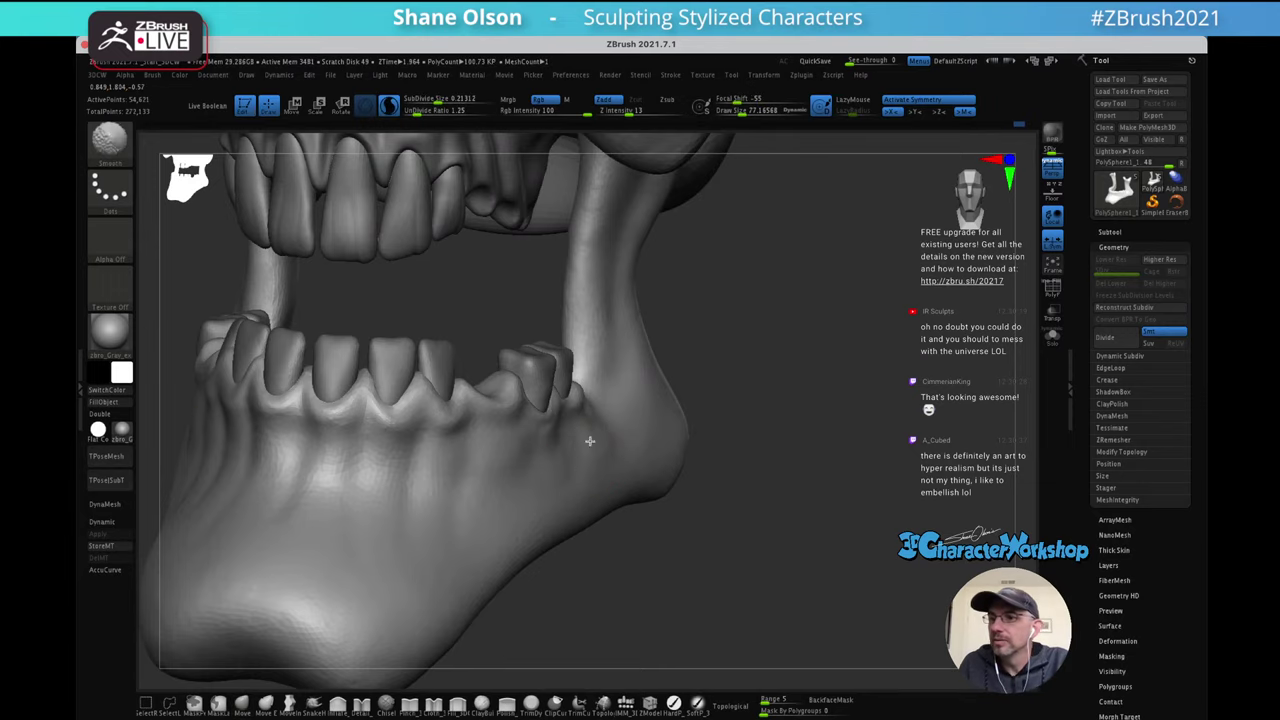
right_click_drag(671, 429, 650, 414)
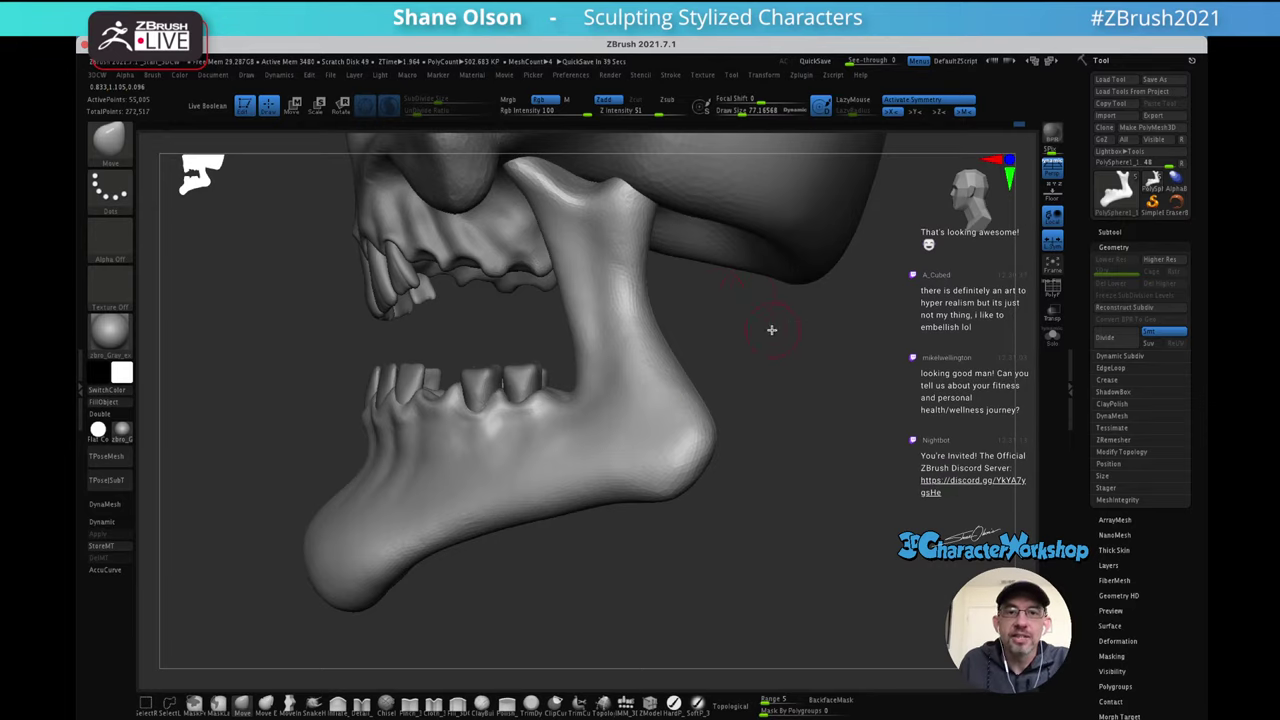
Enlarge the Move brush to a draw size of about 503 and push both rear sides of the jaw inward in front view
mouse_move(761, 300)
left_mouse_down()
mouse_move(760, 354)
mouse_move(794, 374)
mouse_move(820, 366)
mouse_move(788, 381)
mouse_move(774, 370)
left_mouse_up()
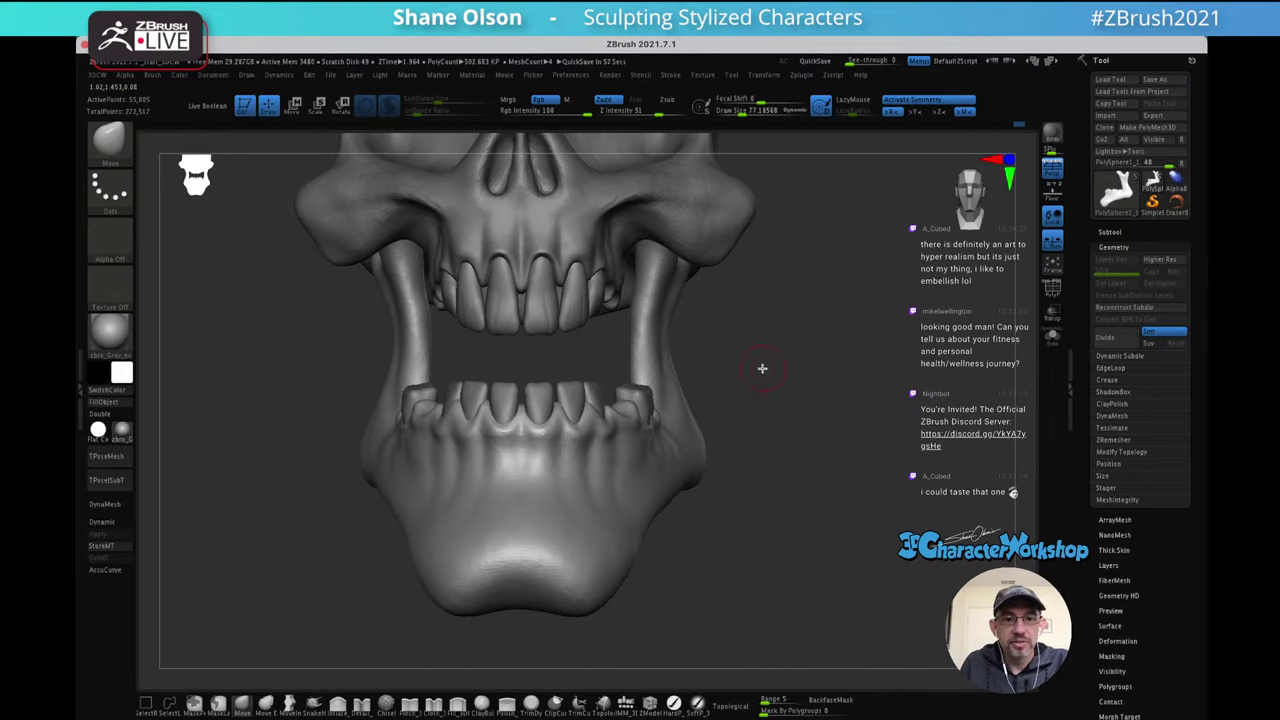
key("s")
left_click_drag(763, 367, 785, 366)
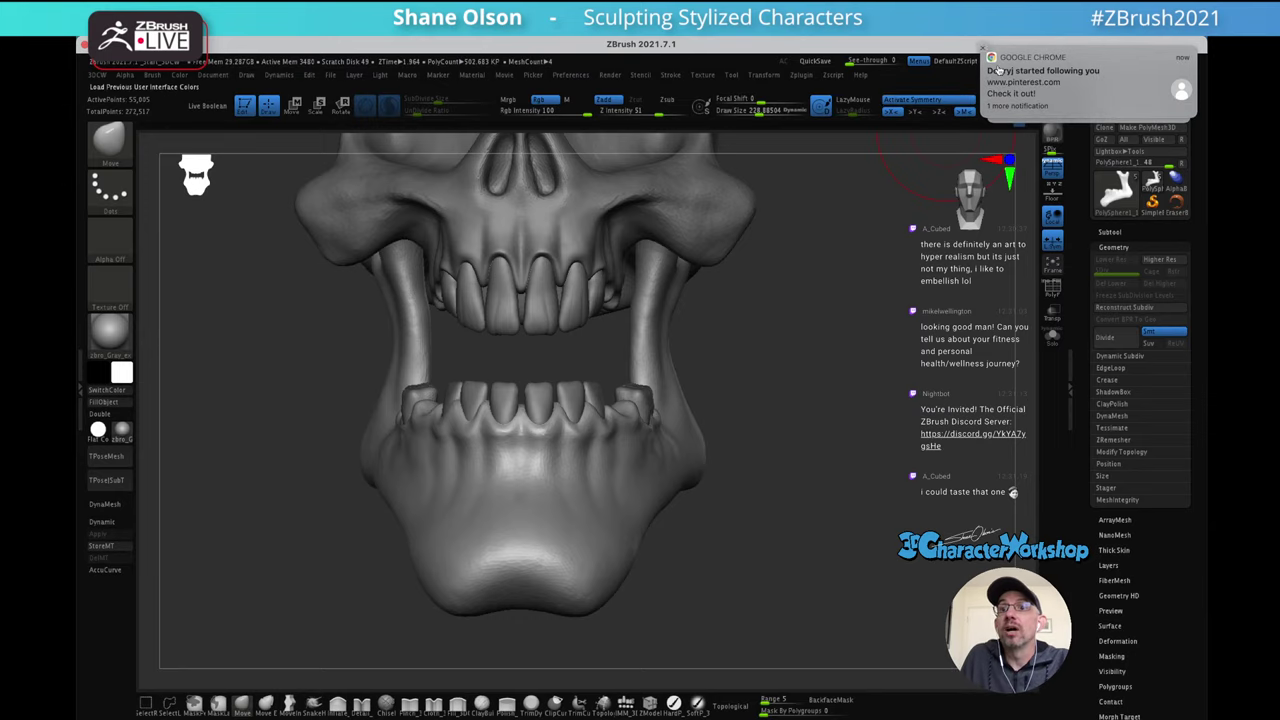
left_click(985, 50)
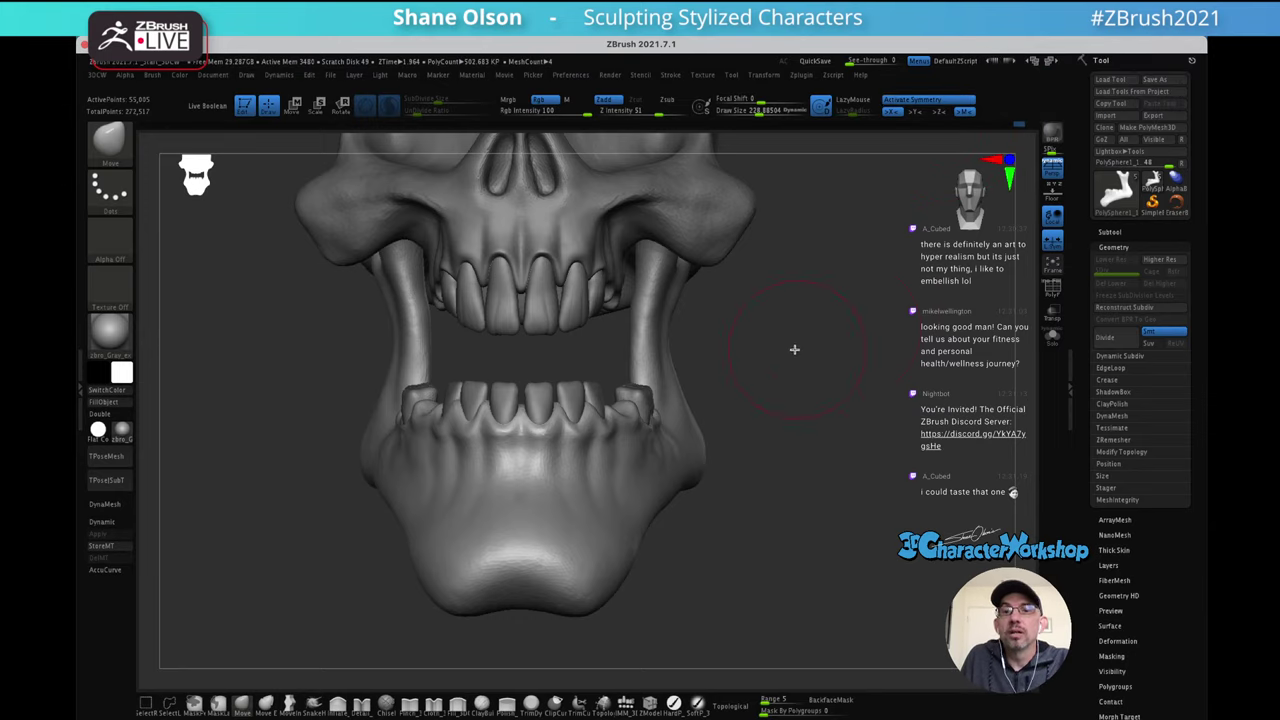
left_click_drag(797, 350, 797, 340)
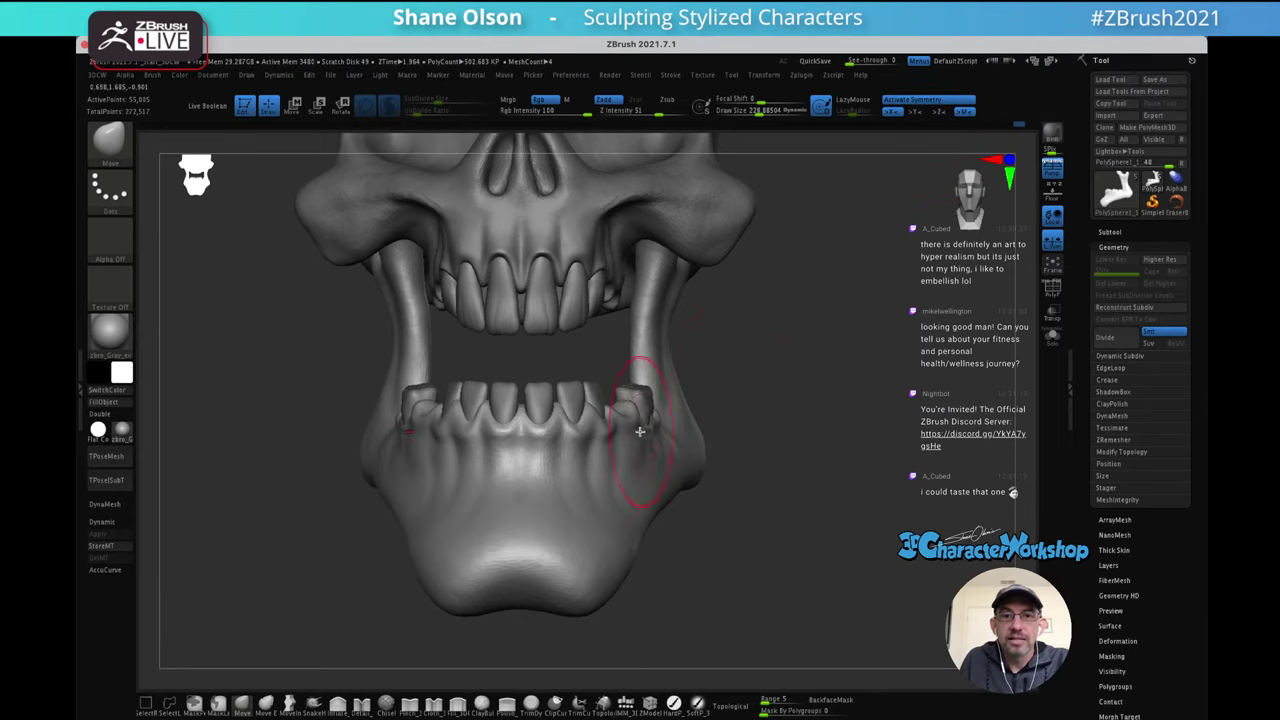
key("s")
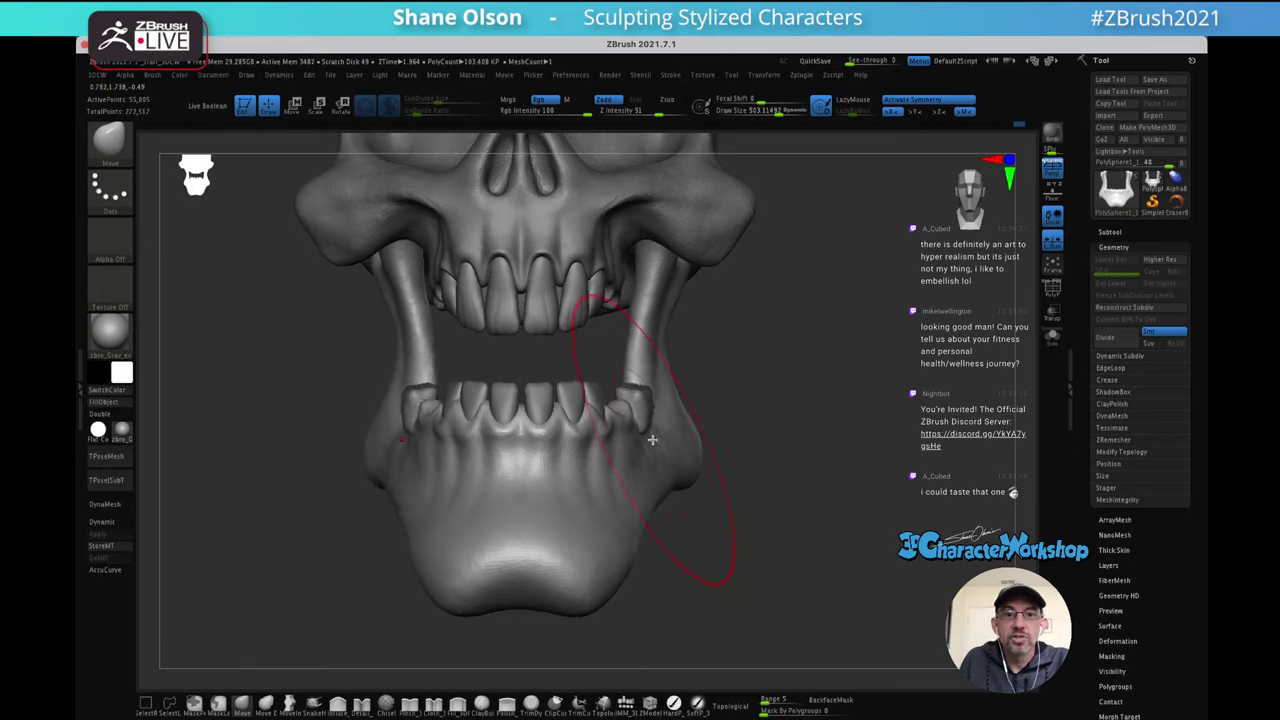
mouse_move(730, 365)
left_mouse_down()
mouse_move(700, 369)
mouse_move(732, 368)
left_mouse_up()
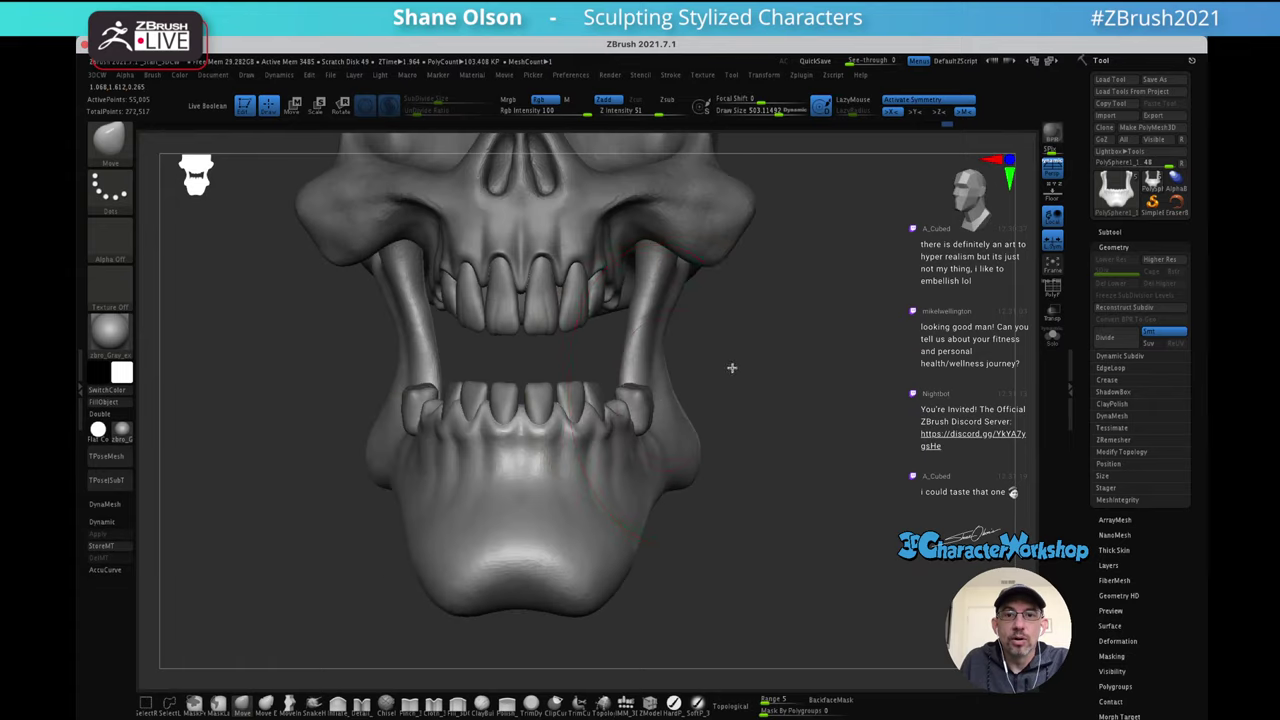
Make the lower teeth the active subtool, move the rear teeth inward to follow the jaw, and reduce the draw size to about 339
left_click(660, 405, "alt")
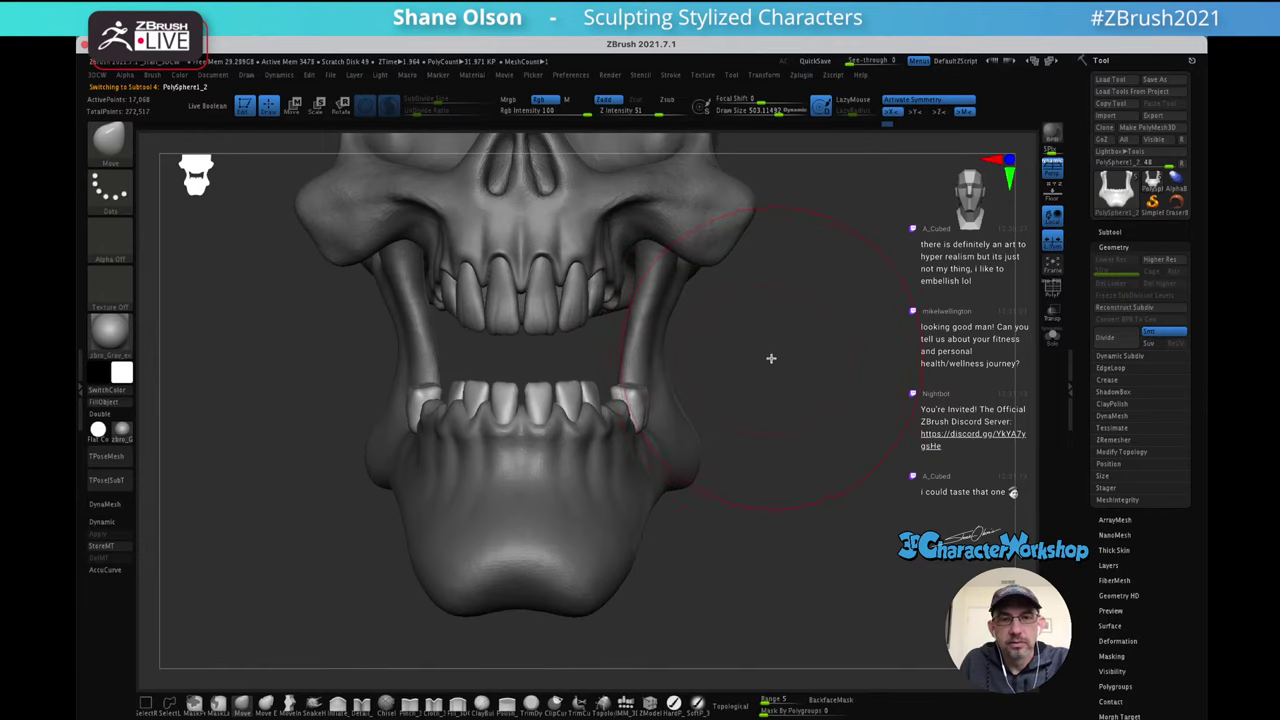
mouse_move(811, 375)
left_mouse_down()
mouse_move(797, 363)
mouse_move(808, 406)
mouse_move(820, 380)
mouse_move(798, 402)
mouse_move(806, 486)
mouse_move(812, 442)
mouse_move(766, 466)
mouse_move(777, 531)
mouse_move(760, 526)
left_mouse_up()
key("s")
left_click_drag(694, 452, 685, 452)
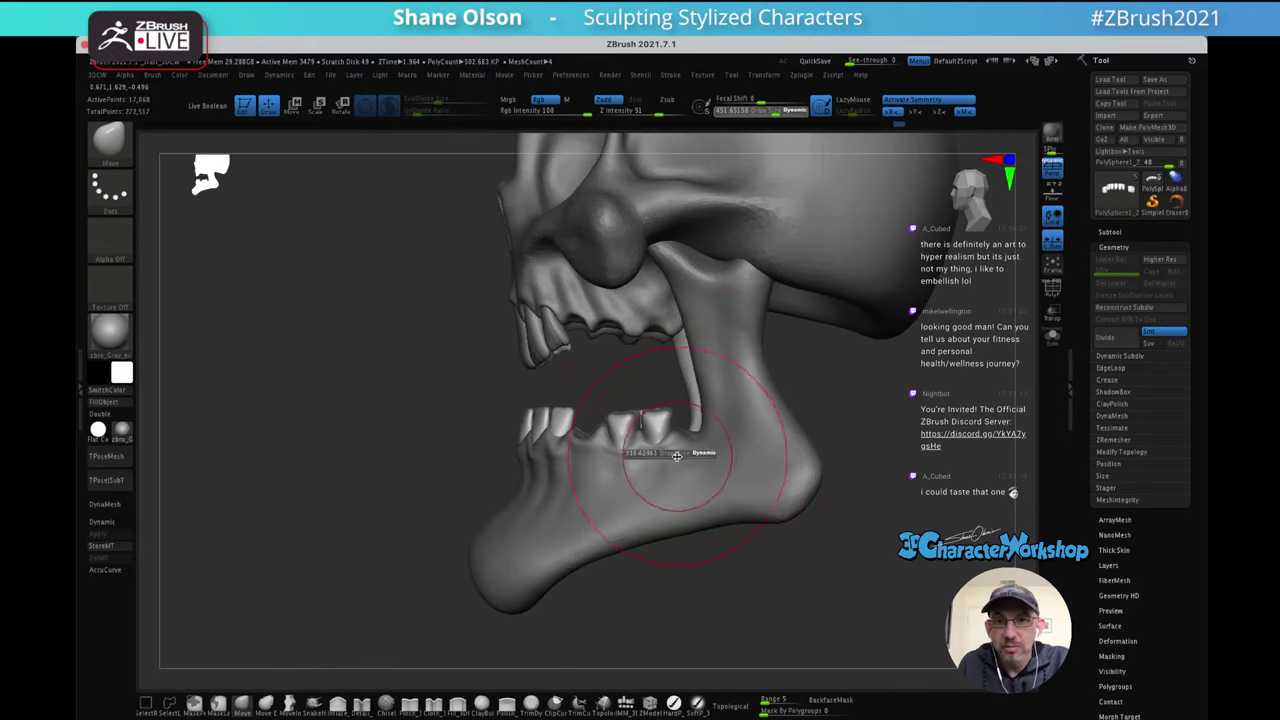
right_click_drag(711, 429, 697, 386, "alt")
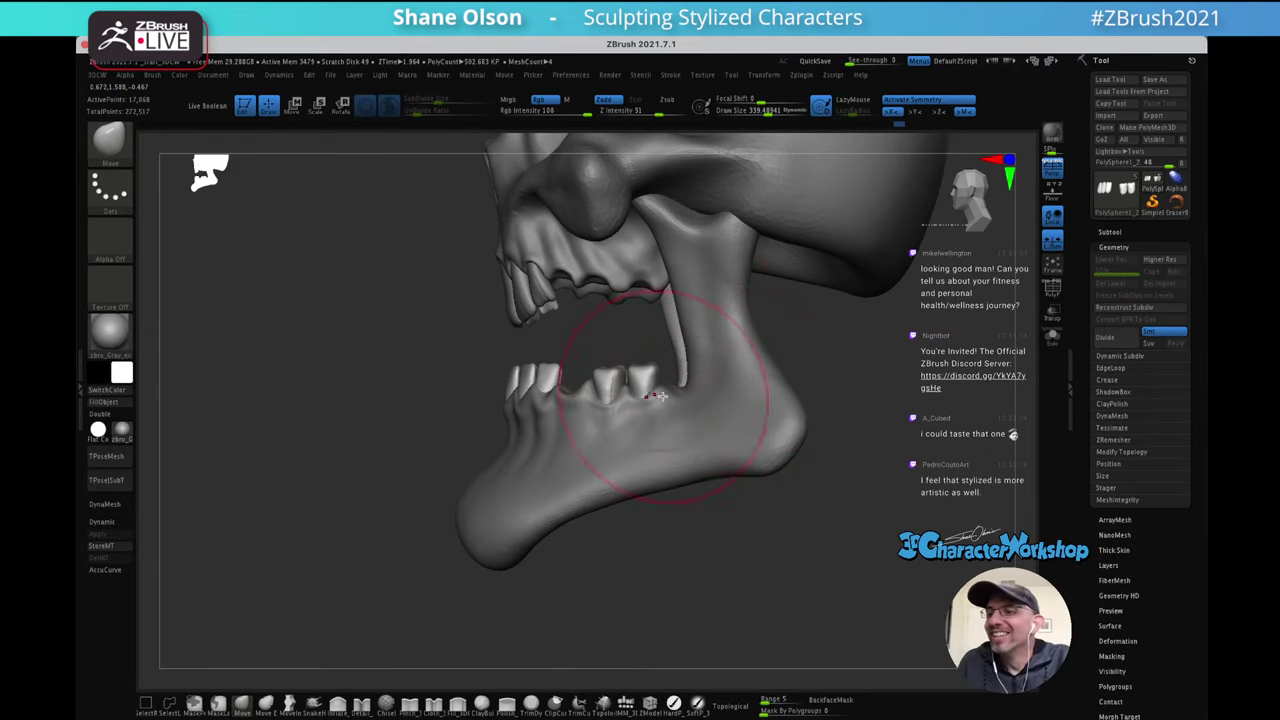
Isolate the rearmost lower tooth with a mask, place the transform gizmo on it and nudge it slightly toward the front teeth
right_click_drag(669, 398, 920, 371, "ctrl")
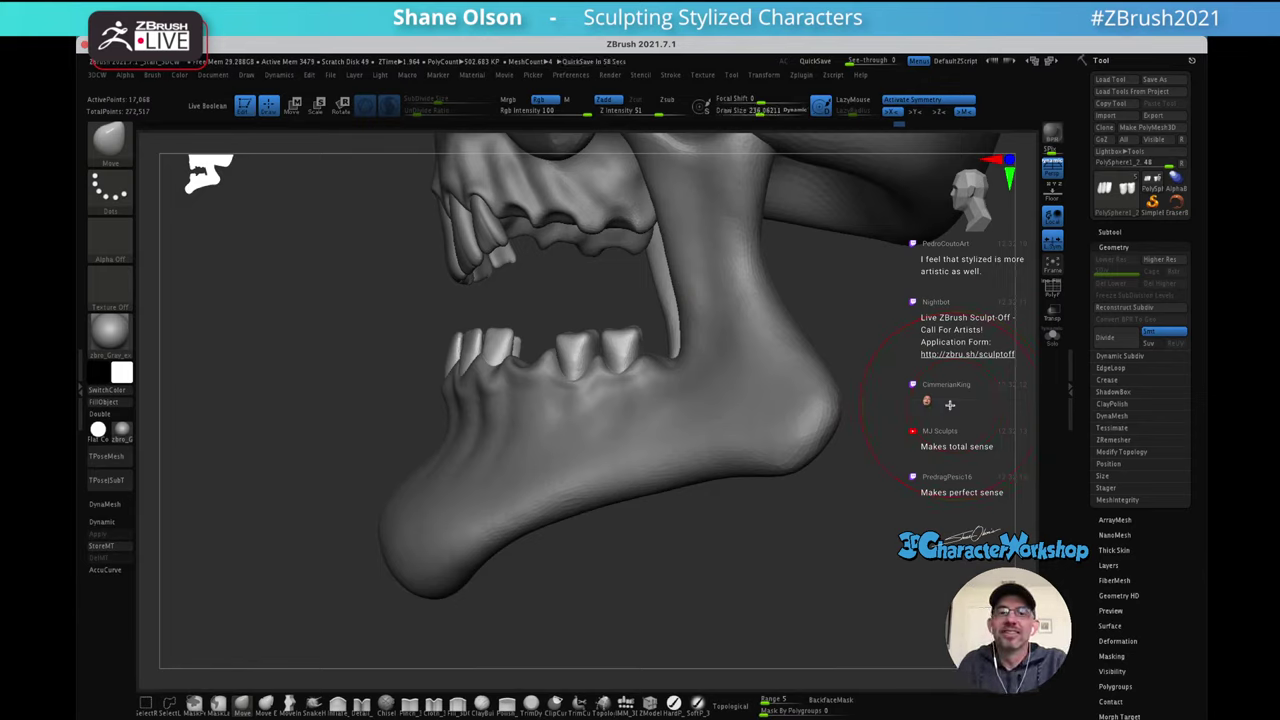
left_click_drag(888, 335, 888, 341)
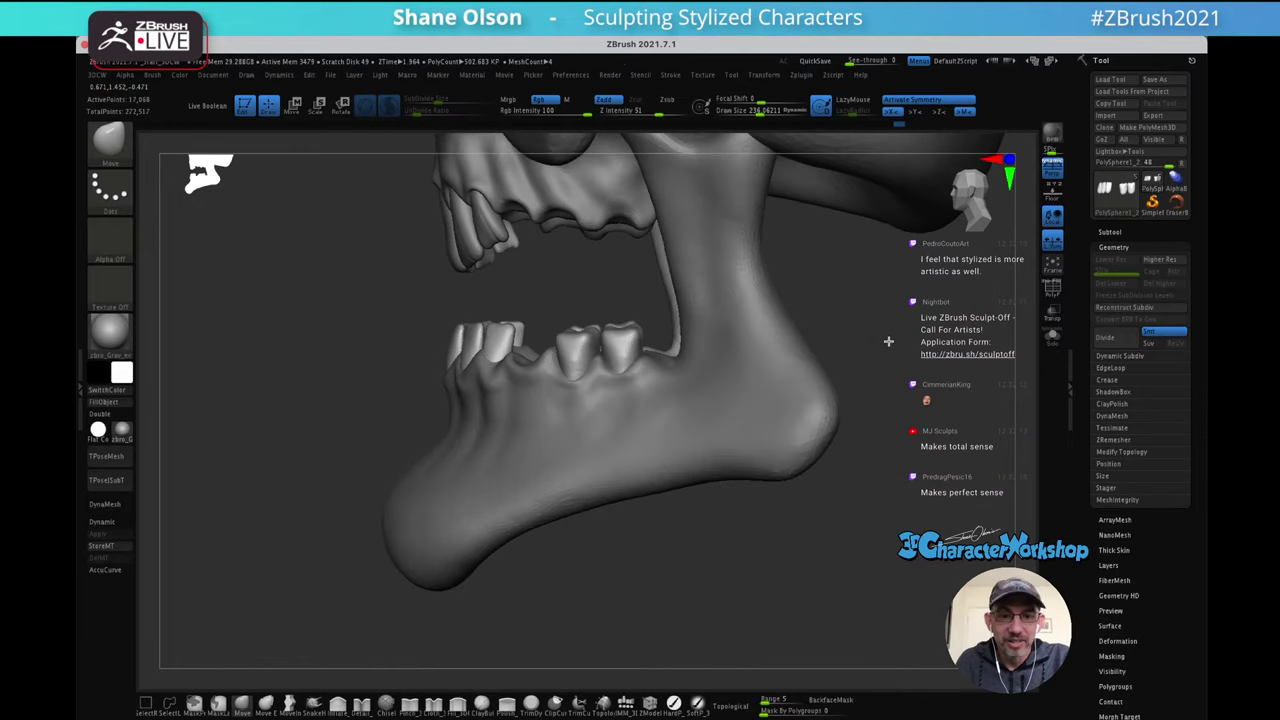
right_click_drag(838, 302, 869, 297)
key("shift")
mouse_move(837, 414)
right_mouse_down()
mouse_move(808, 506)
mouse_move(829, 466)
right_mouse_up()
key("w")
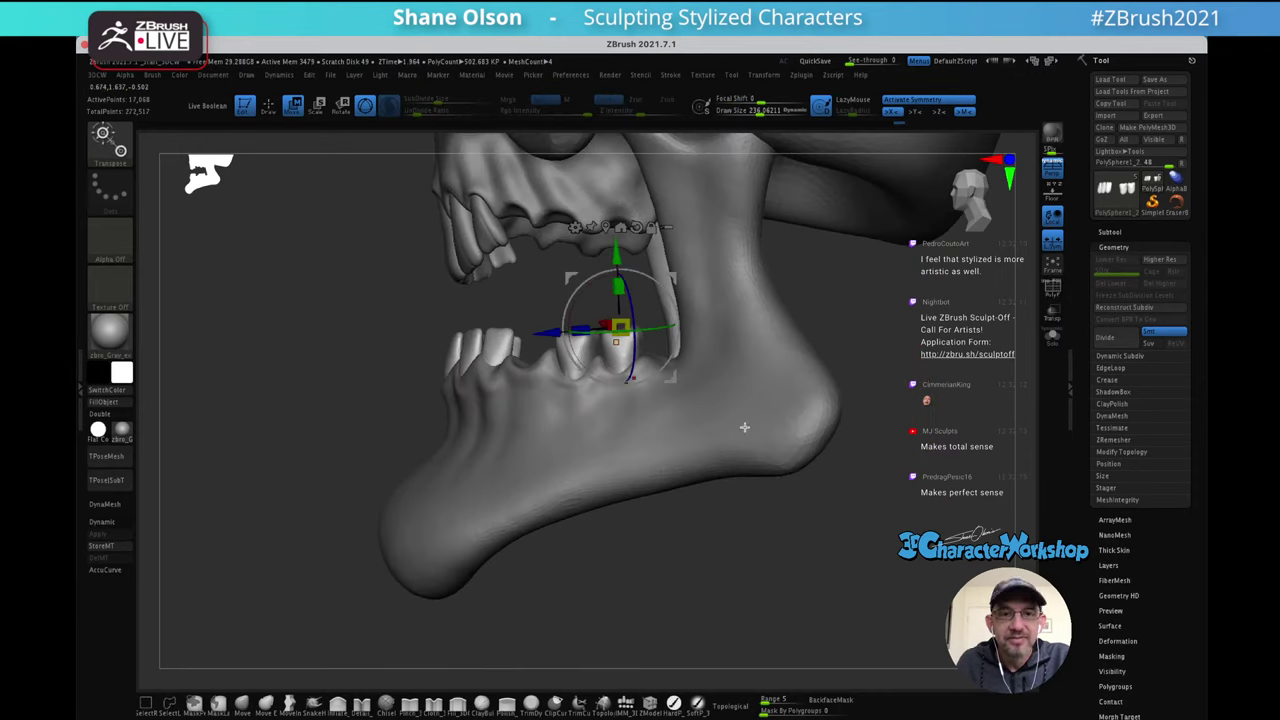
left_click_drag(679, 296, 689, 470, "alt")
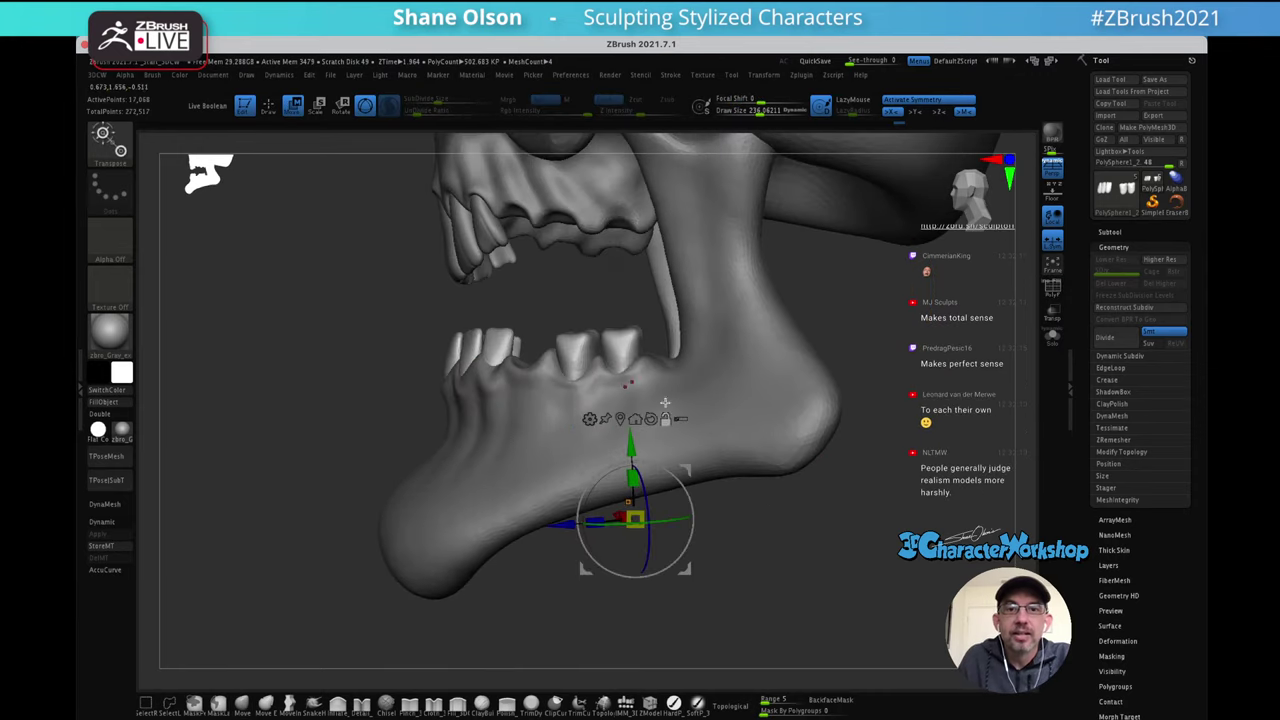
left_click(625, 341, "alt")
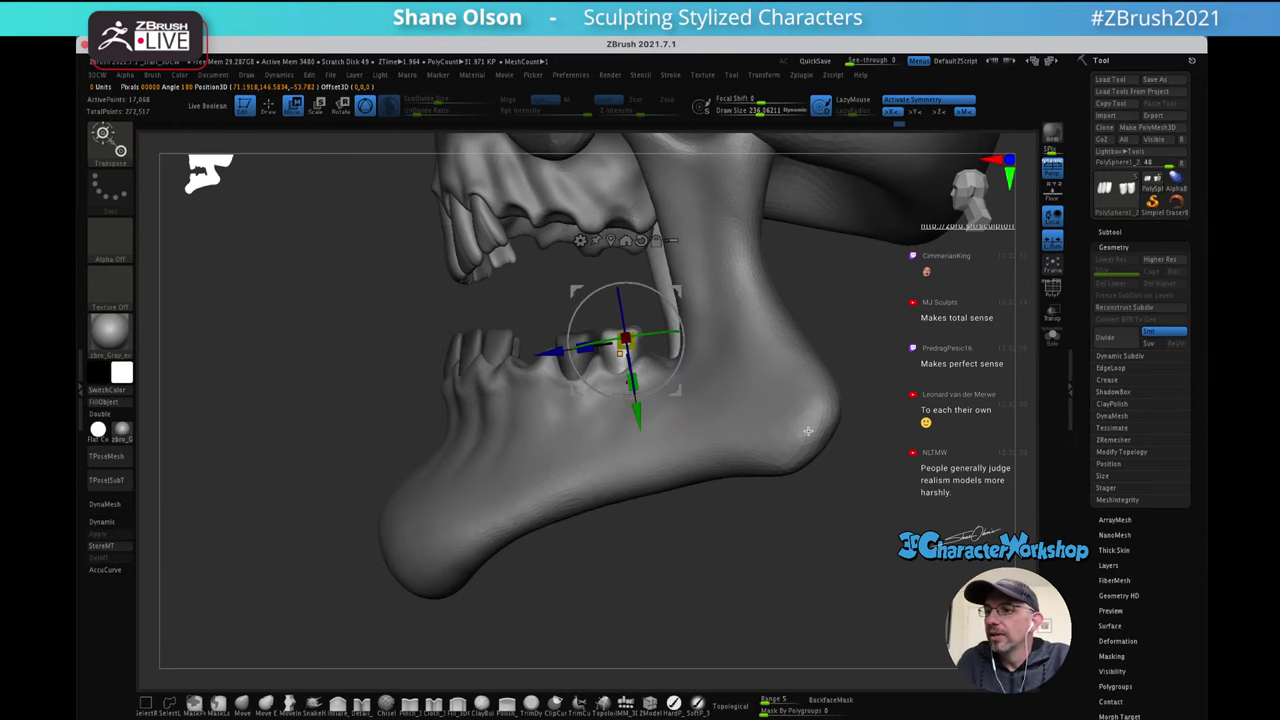
left_click_drag(799, 425, 840, 382)
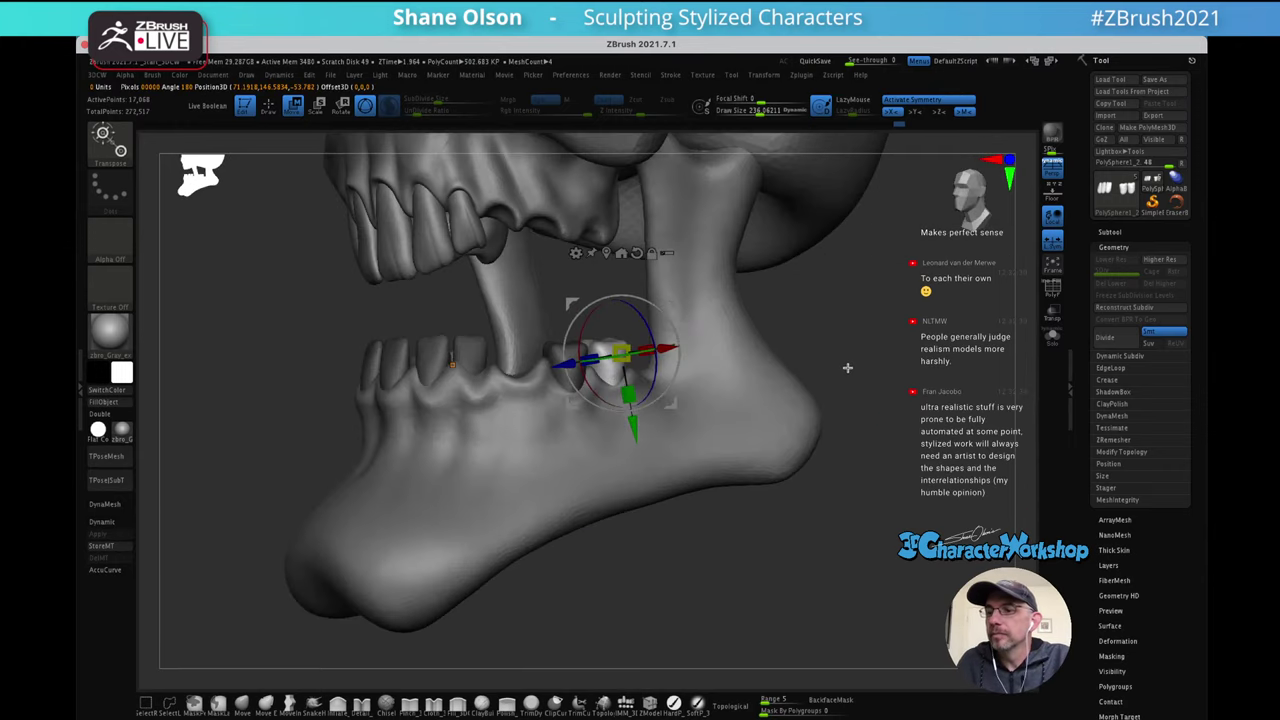
right_click_drag(847, 368, 822, 345)
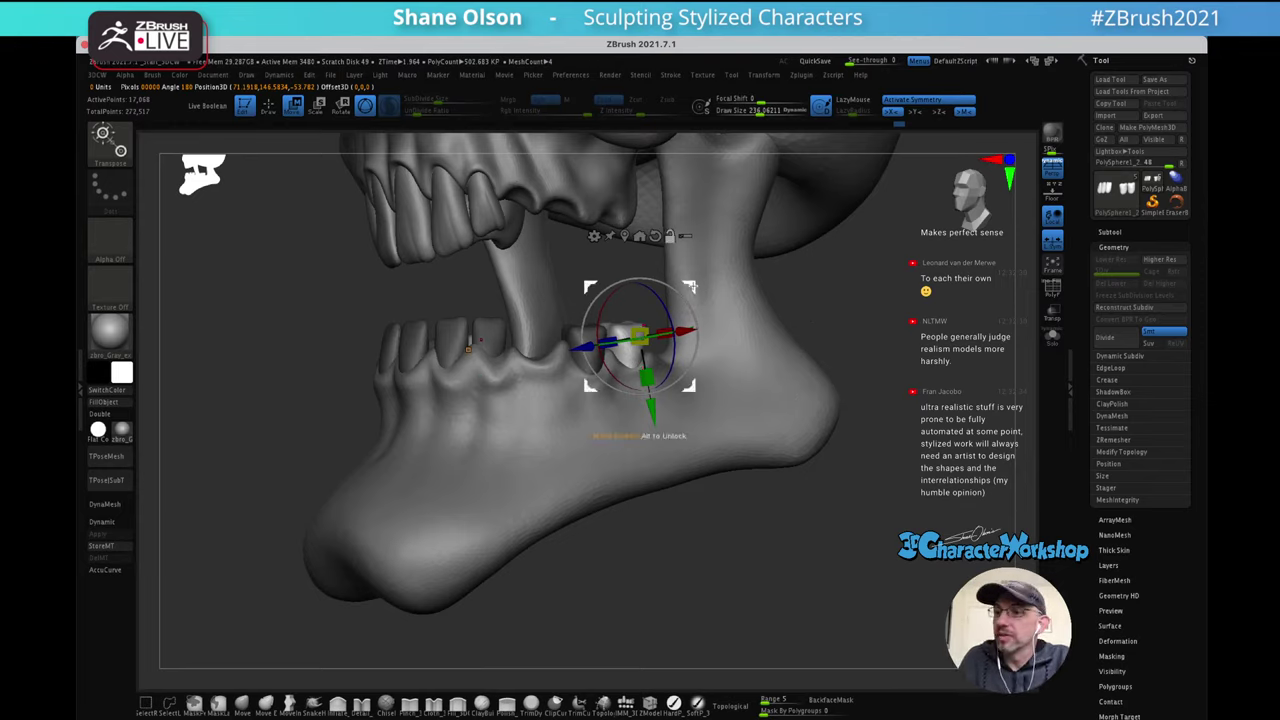
mouse_move(690, 287)
left_mouse_down()
mouse_move(714, 414)
mouse_move(680, 283)
left_mouse_up()
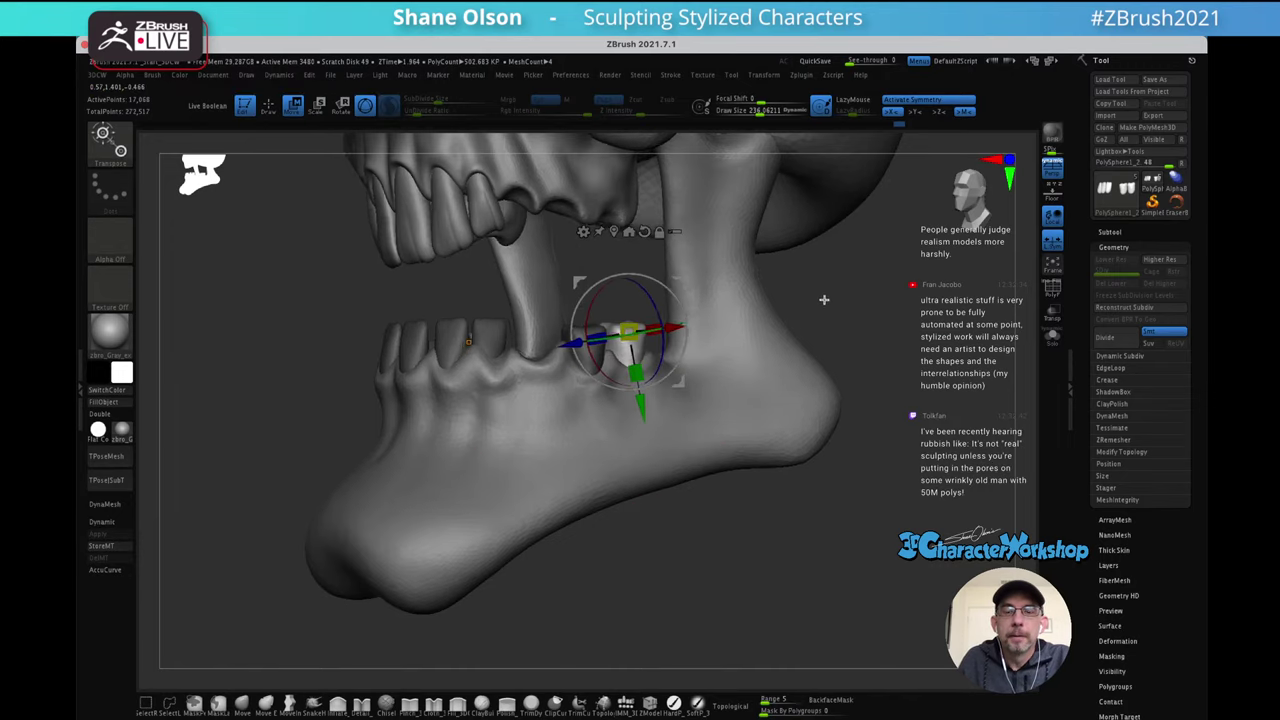
Center the gizmo on the rearmost lower tooth and fine-tune the tooth's position on the gum in three-quarter, front and side views
left_click_drag(824, 299, 816, 312)
left_click(614, 231, "alt")
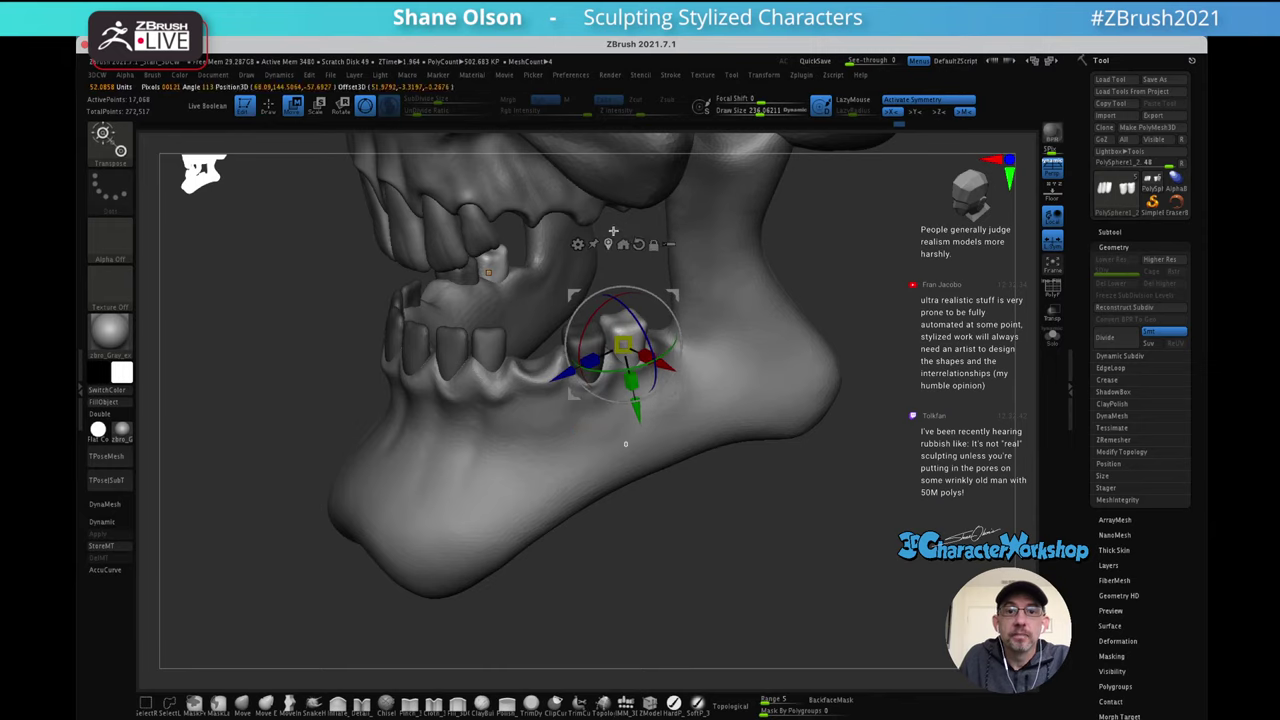
left_click_drag(624, 344, 682, 297)
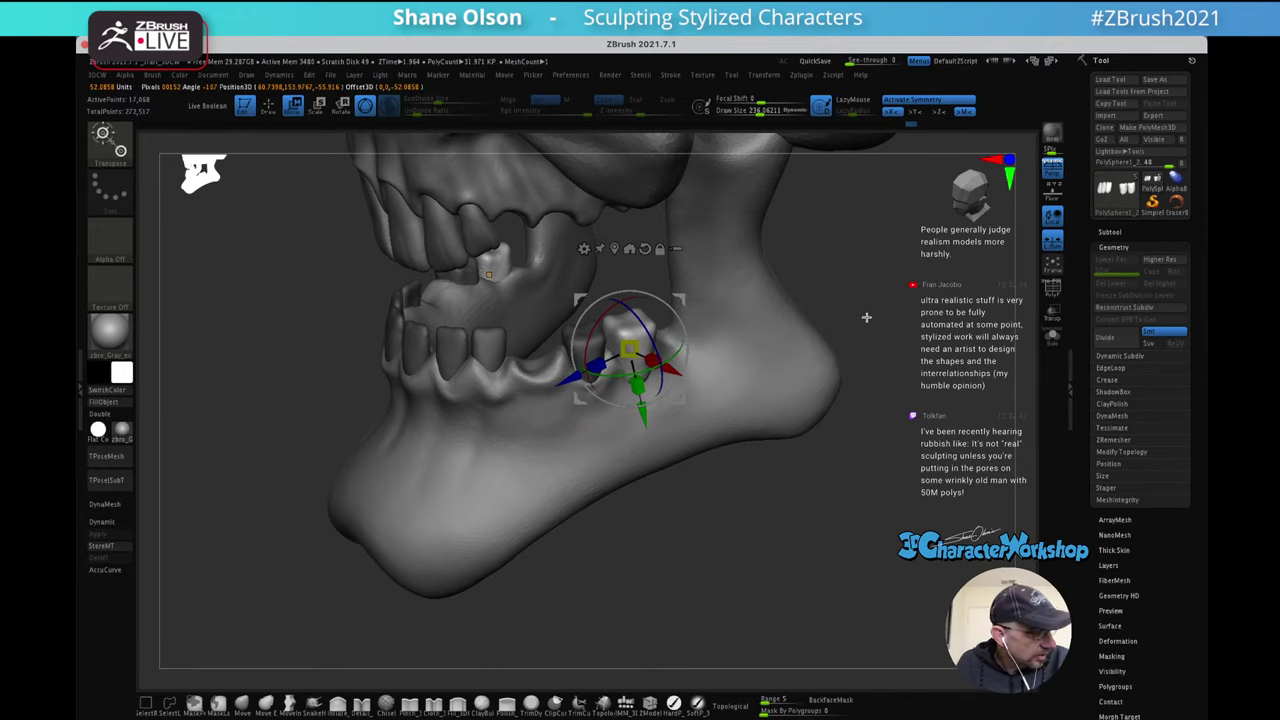
left_click_drag(858, 293, 764, 316)
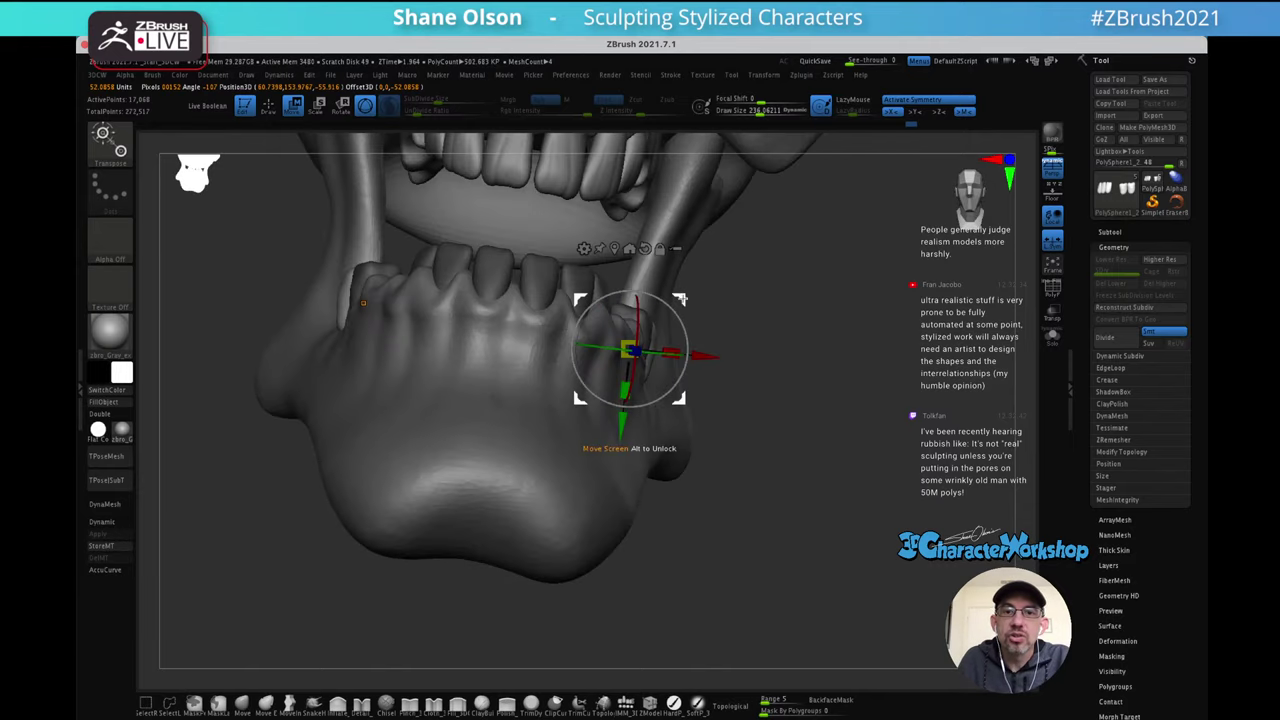
left_click_drag(683, 298, 677, 296)
left_click_drag(788, 311, 824, 312)
left_click_drag(878, 358, 799, 324)
left_click_drag(678, 298, 685, 299)
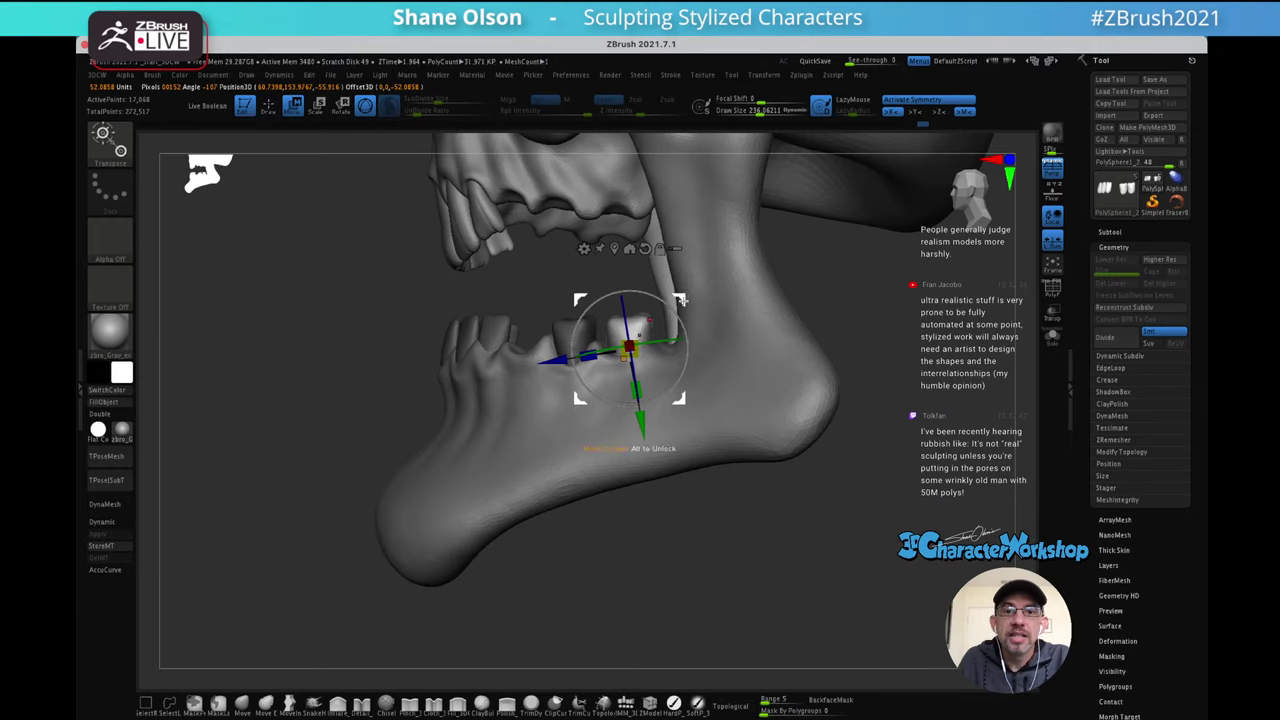
left_click_drag(637, 351, 647, 352)
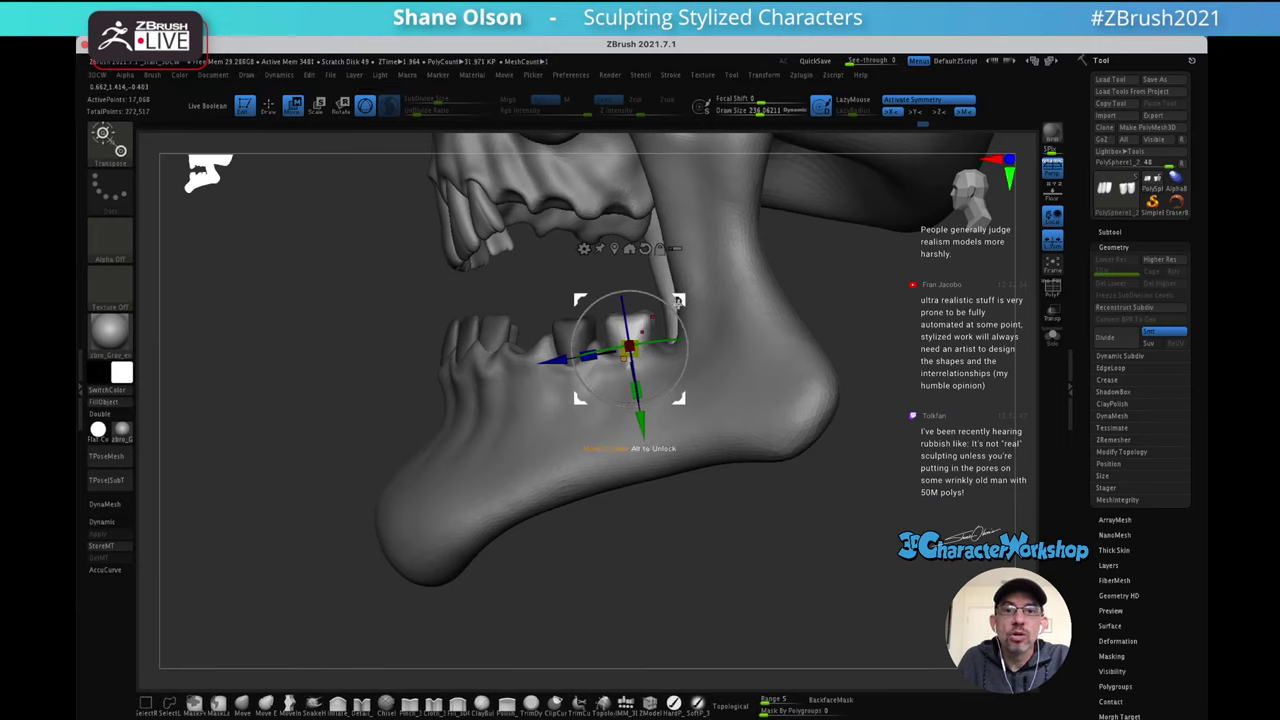
left_click_drag(682, 299, 678, 300)
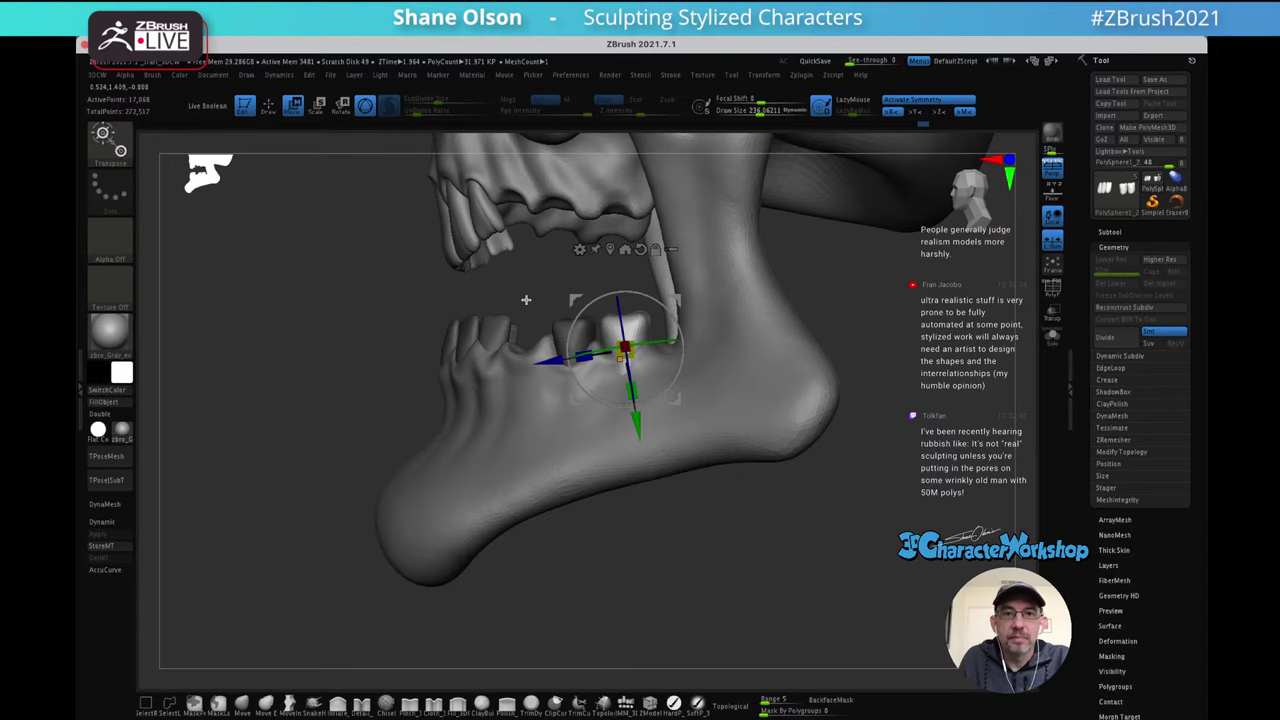
Isolate the forward one of the two rear lower teeth, center the gizmo on it and reposition it beside the rearmost tooth
left_click_drag(566, 312, 534, 301)
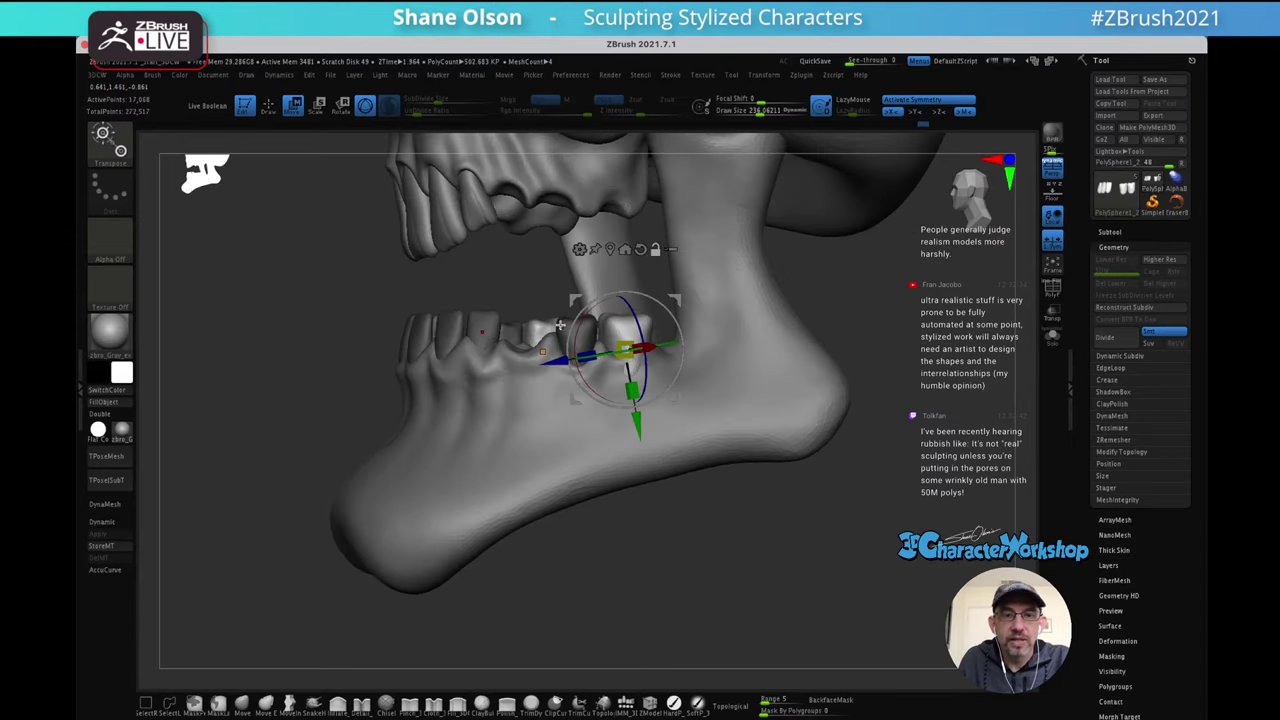
left_click(560, 324, "alt")
left_click(582, 347, "ctrl")
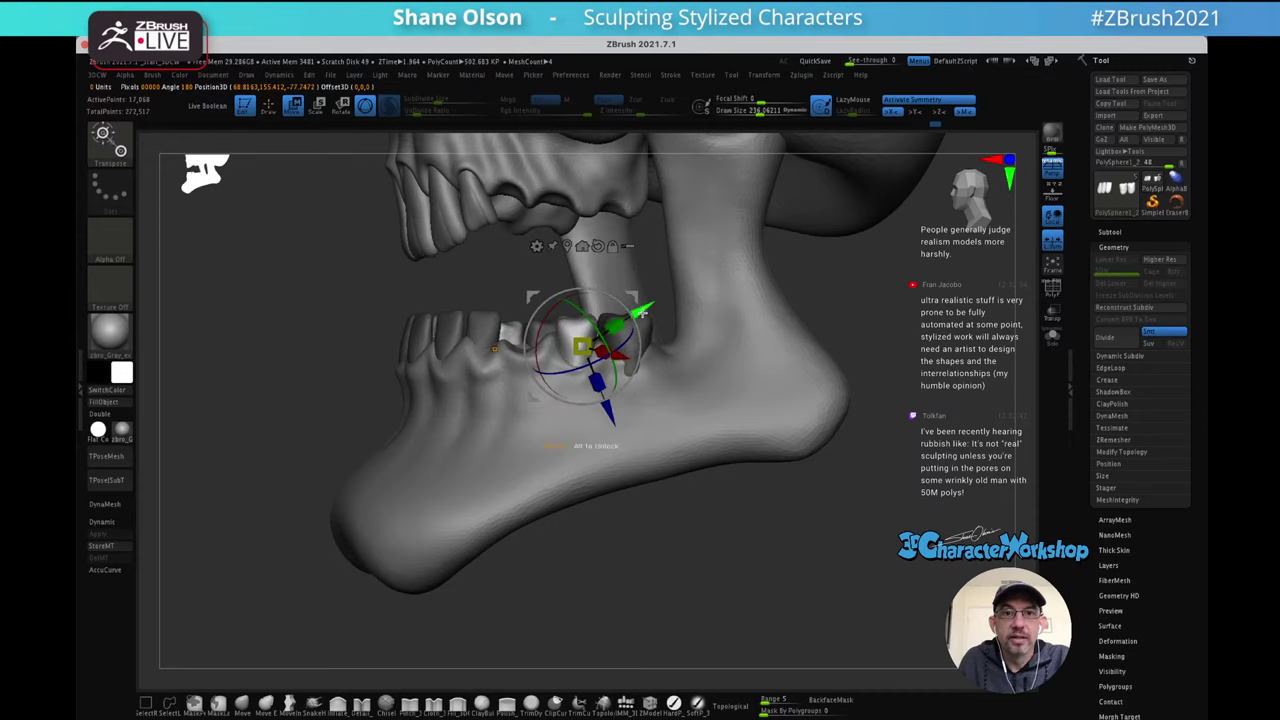
left_click(565, 245)
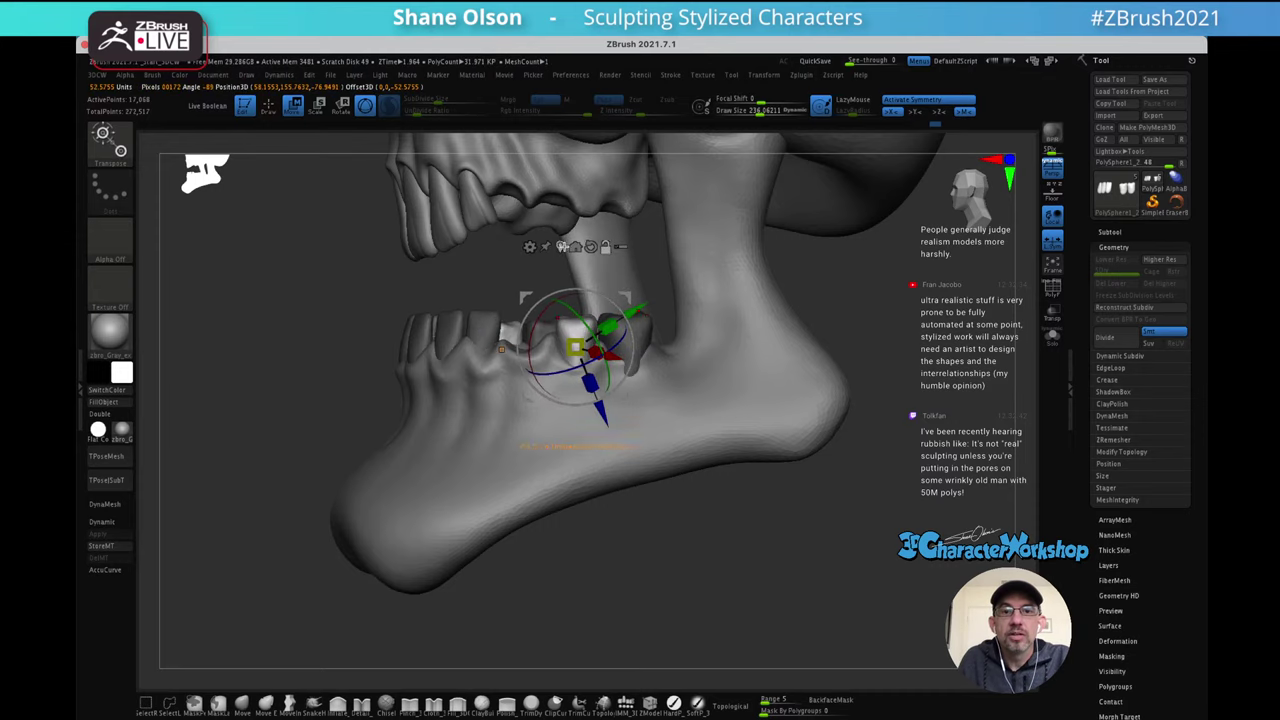
left_click_drag(796, 291, 862, 291)
left_click_drag(576, 347, 589, 341)
left_click_drag(780, 281, 725, 338)
left_click_drag(621, 389, 643, 378)
left_click_drag(848, 305, 805, 302)
left_click_drag(681, 332, 748, 300)
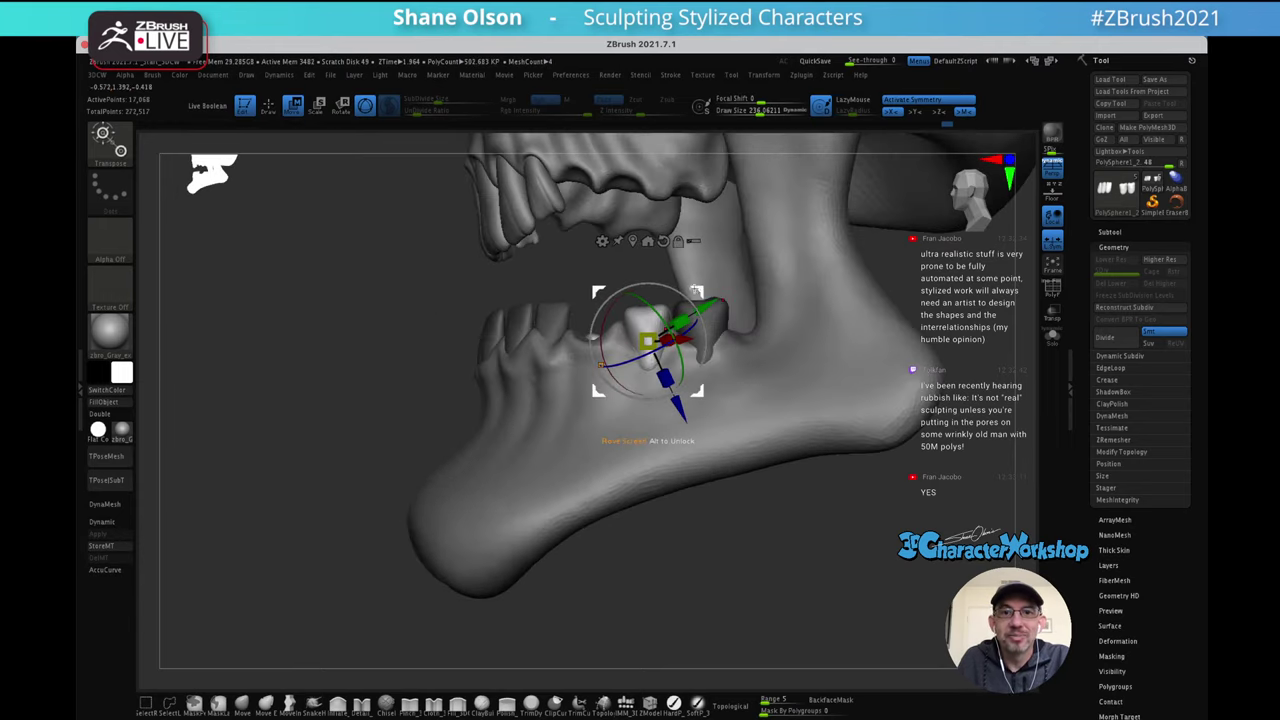
Make the jaw the active subtool and fit the gum around the two rear teeth with the Move brush at a draw size of about 182
key("q")
right_click_drag(808, 300, 700, 352)
left_click(644, 423, "alt")
right_click_drag(613, 410, 654, 406)
key("s")
mouse_move(612, 420)
left_mouse_down()
mouse_move(579, 407)
mouse_move(581, 395)
mouse_move(632, 388)
left_mouse_up()
right_click_drag(676, 368, 622, 368)
left_click_drag(629, 380, 635, 371)
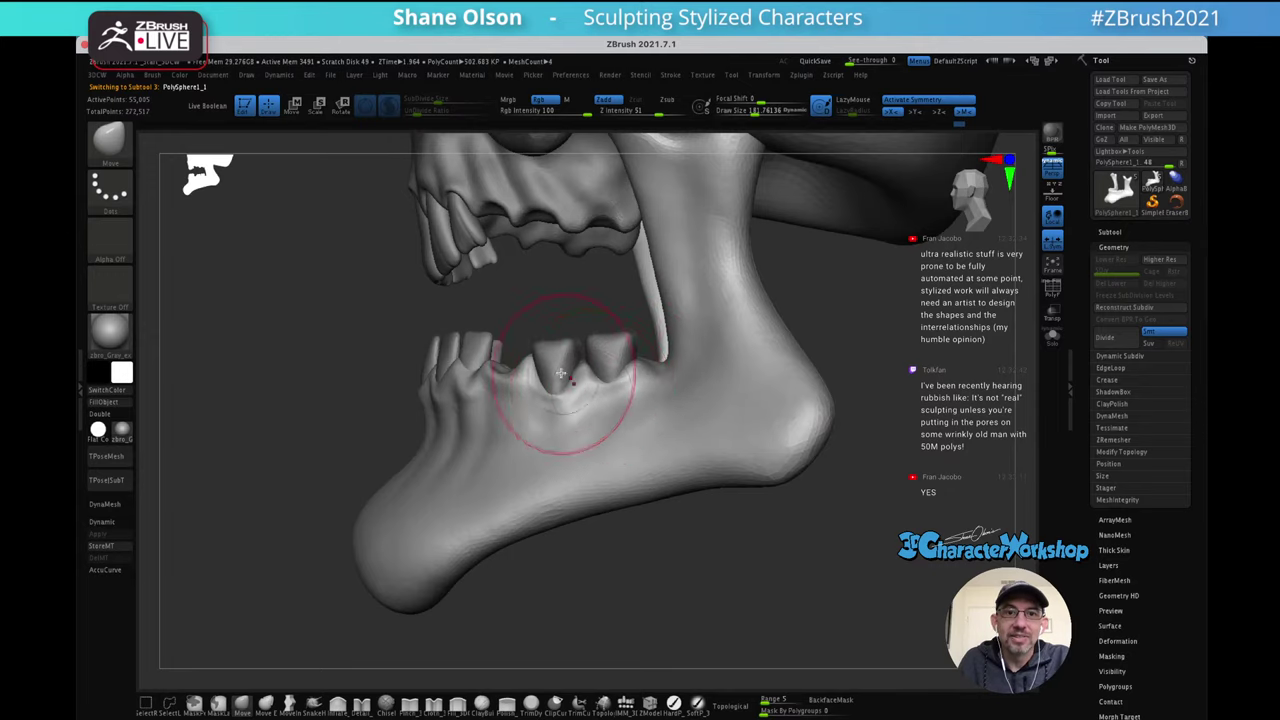
Reduce the draw size to about 169 and adjust the gum line ahead of the rear teeth
mouse_move(529, 386)
right_mouse_down()
mouse_move(523, 414)
mouse_move(474, 380)
mouse_move(524, 418)
right_mouse_up()
left_click_drag(476, 400, 466, 384)
right_click_drag(520, 401, 563, 360)
mouse_move(563, 360)
right_mouse_down("alt")
mouse_move(794, 343)
mouse_move(814, 374)
mouse_move(797, 366)
mouse_move(816, 360)
mouse_move(811, 334)
mouse_move(804, 380)
mouse_move(731, 323)
mouse_move(744, 309)
mouse_move(781, 415)
right_mouse_up("alt")
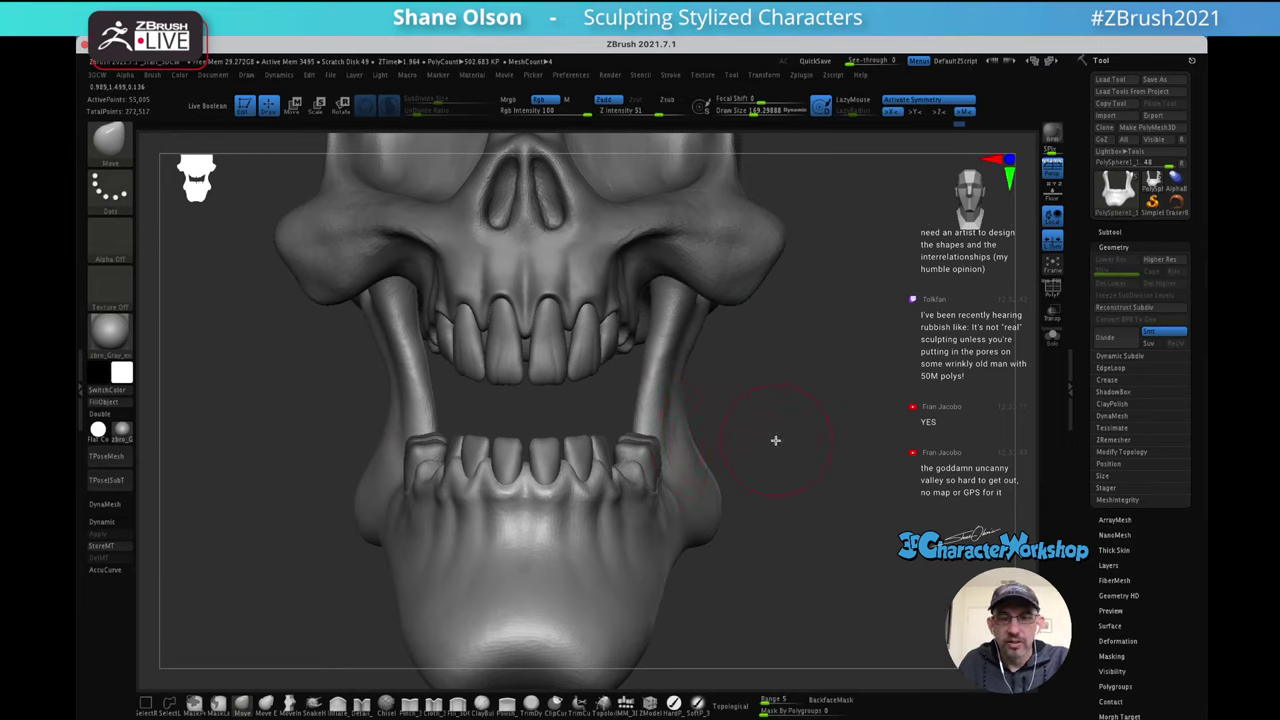
Enlarge the Move brush to a draw size of about 403 and make the lower teeth the active subtool
key("s")
left_click_drag(776, 440, 786, 441)
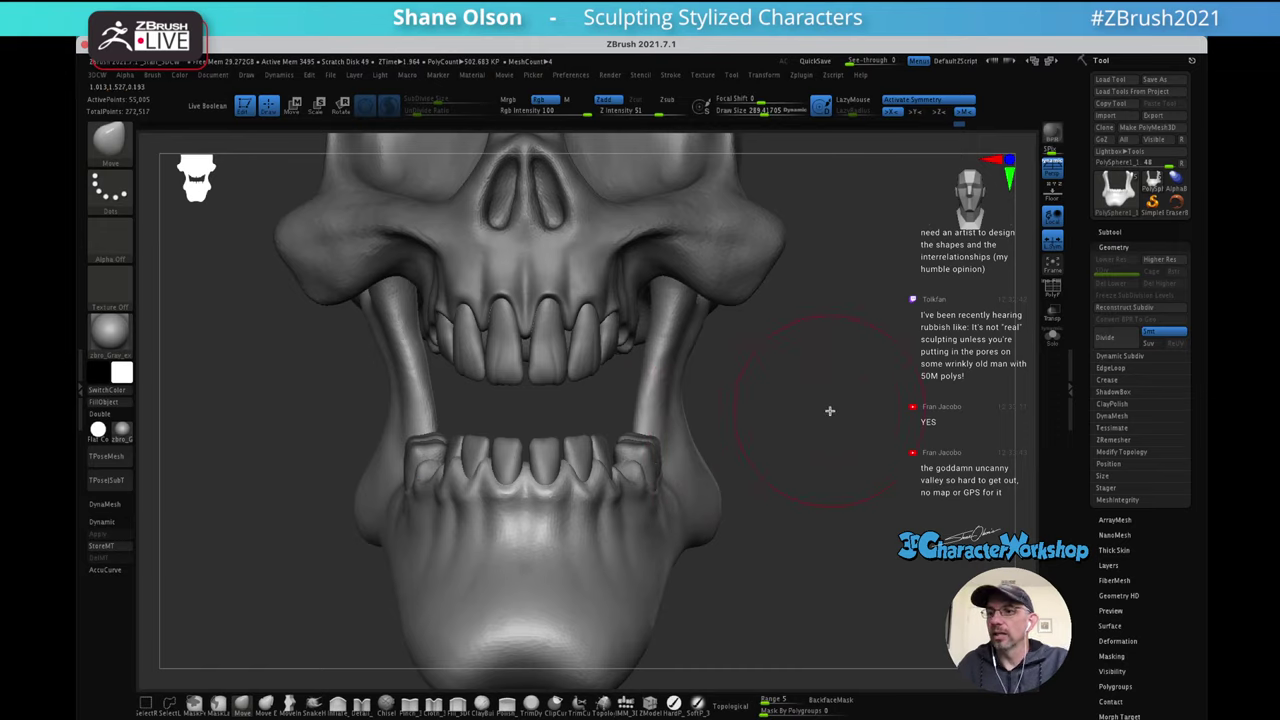
key("s")
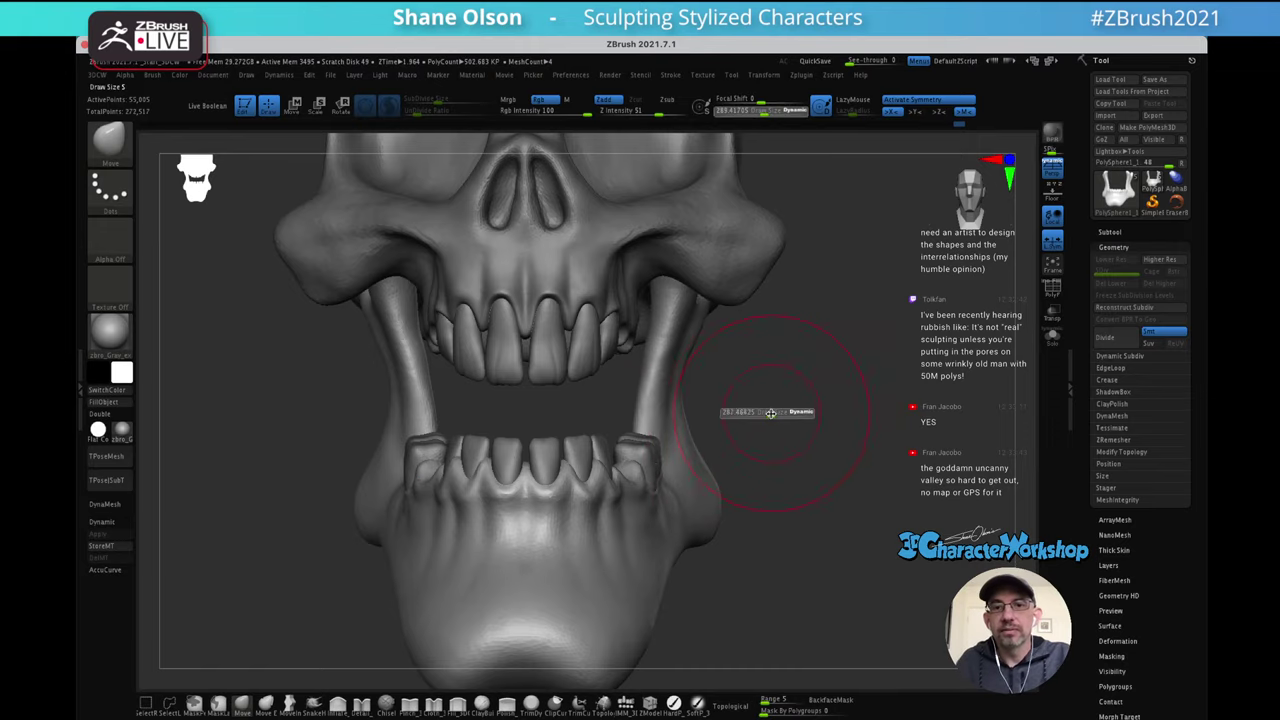
mouse_move(777, 415)
left_mouse_down()
mouse_move(751, 477)
mouse_move(776, 322)
mouse_move(686, 271)
left_mouse_up()
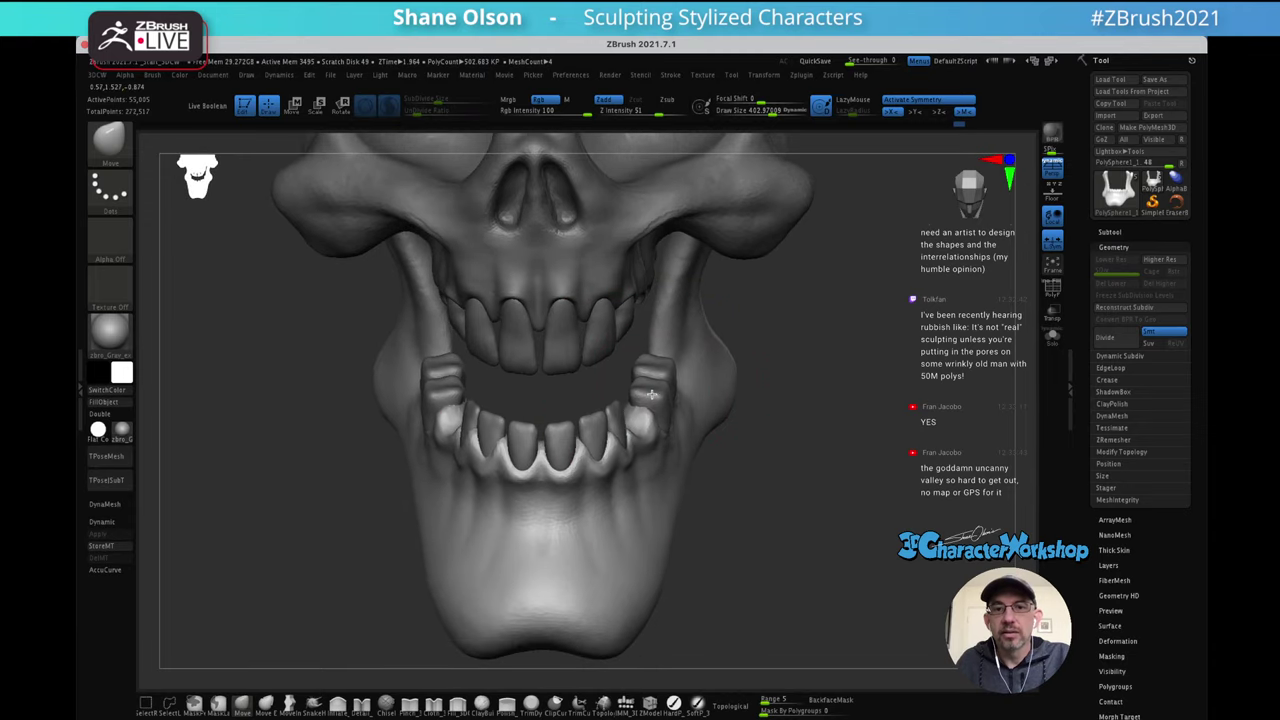
left_click_drag(774, 417, 780, 380)
left_click(665, 390, "alt")
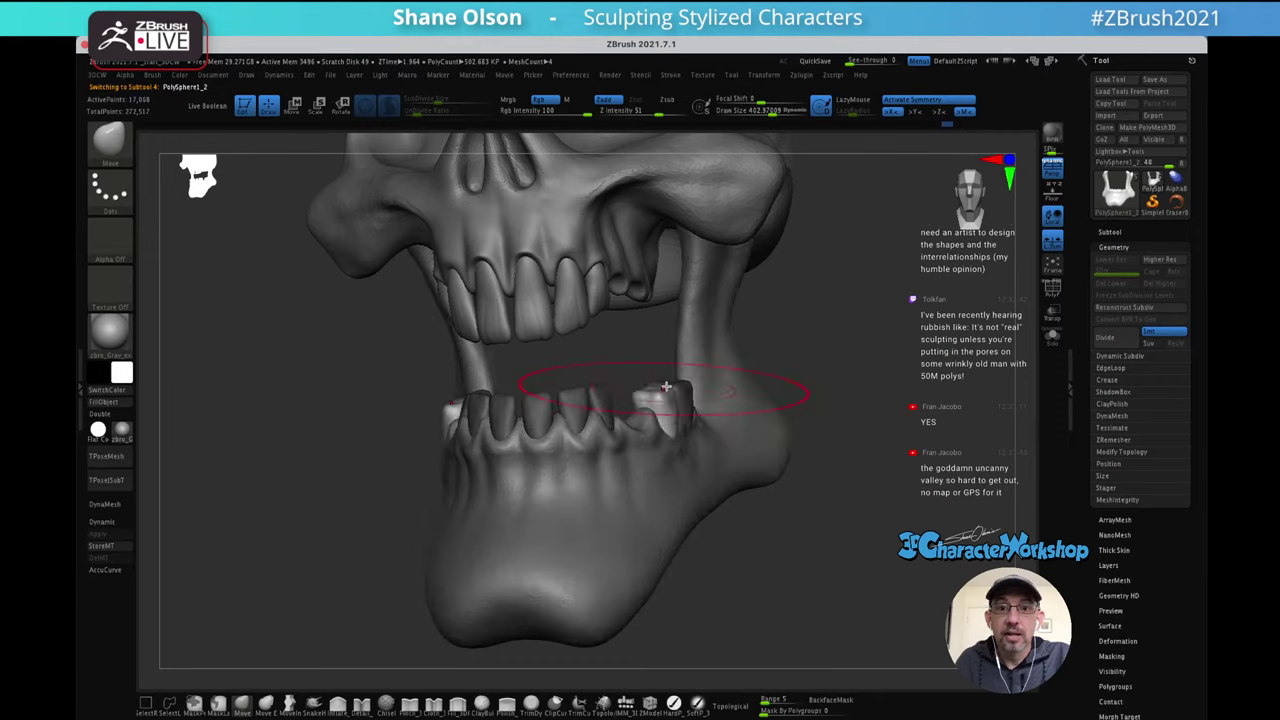
left_click_drag(648, 374, 687, 404)
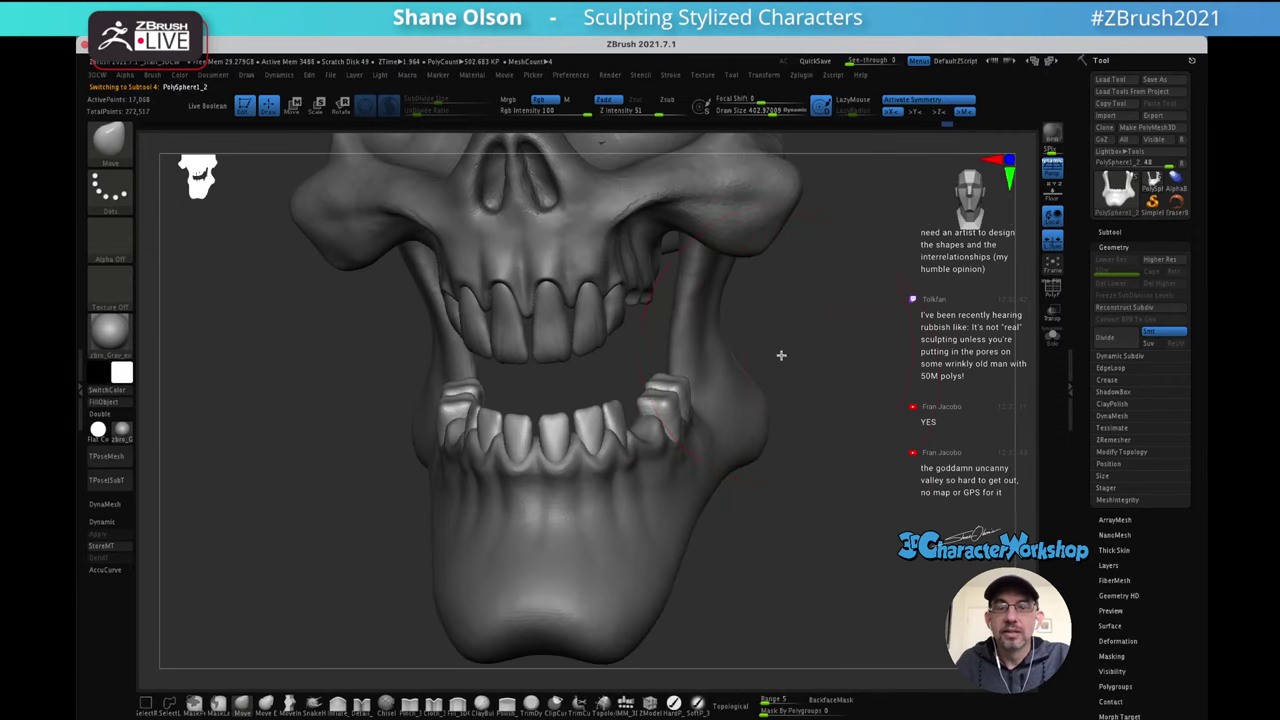
mouse_move(780, 354)
left_mouse_down("shift")
mouse_move(811, 406)
mouse_move(803, 366)
mouse_move(764, 357)
mouse_move(794, 343)
left_mouse_up("shift")
Set the draw size to about 348 and pull the rear lower teeth outward on both sides
key("s")
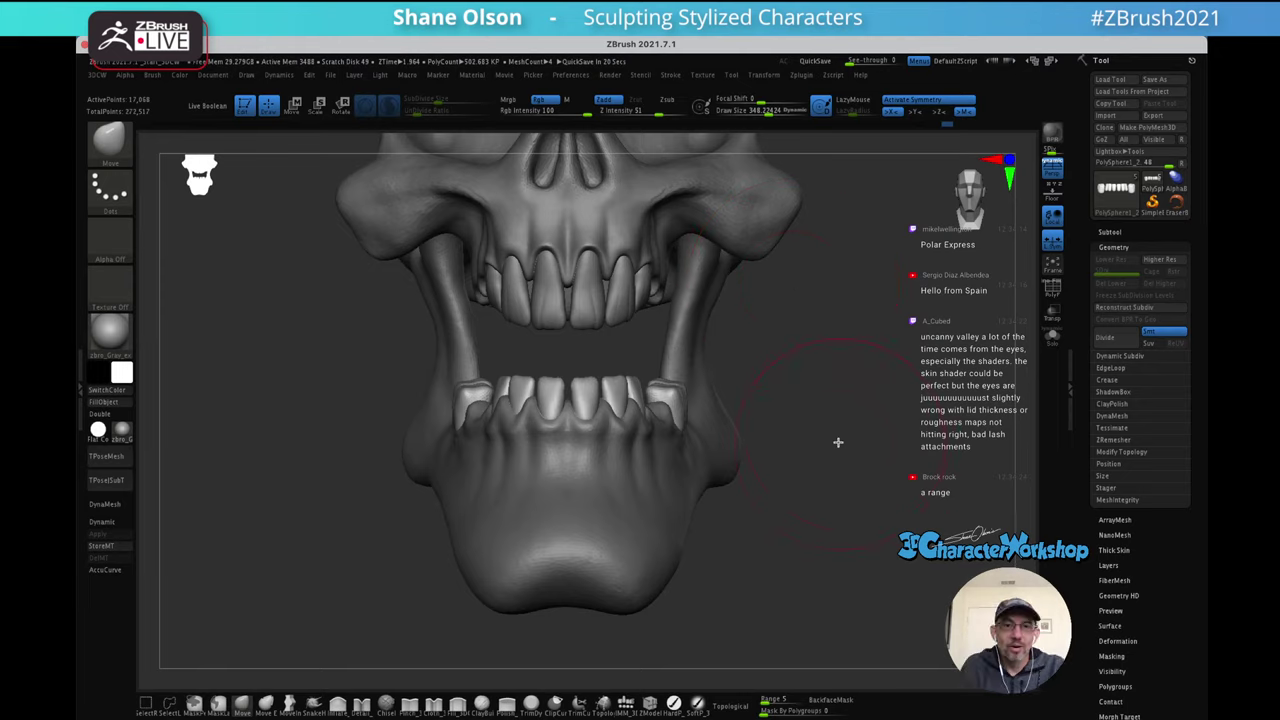
left_click_drag(848, 428, 787, 378)
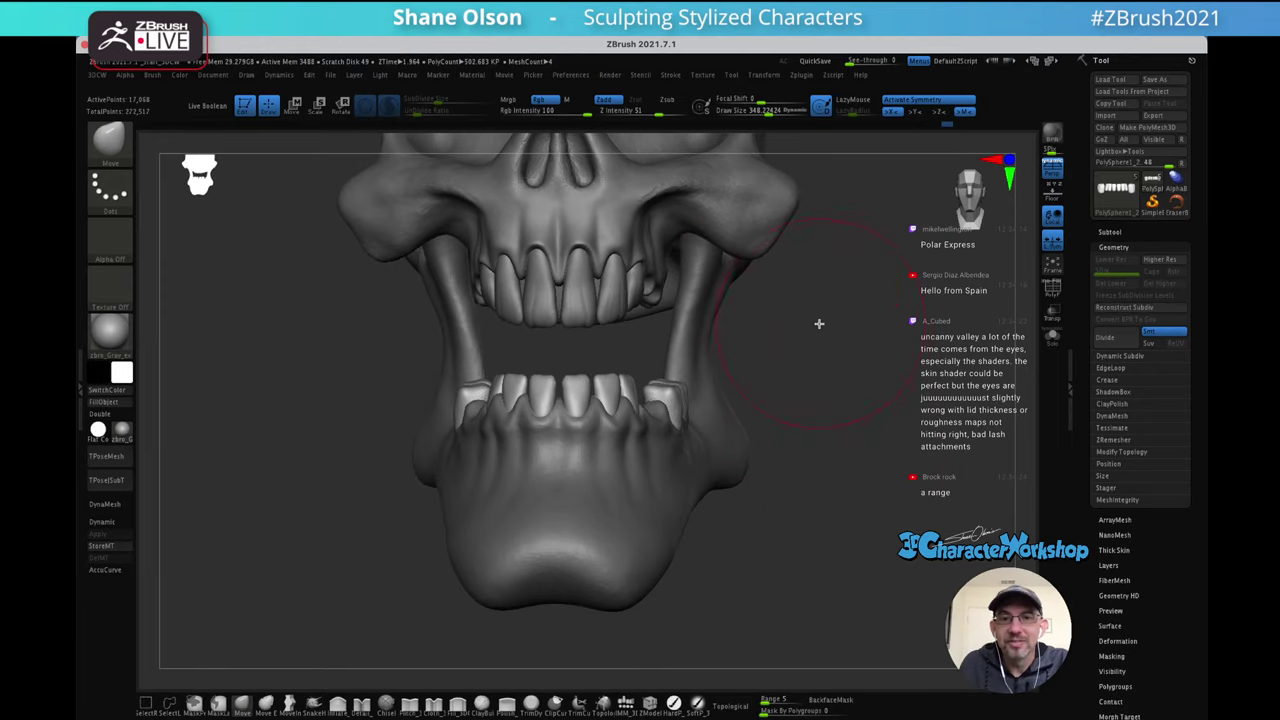
left_click_drag(819, 323, 821, 352)
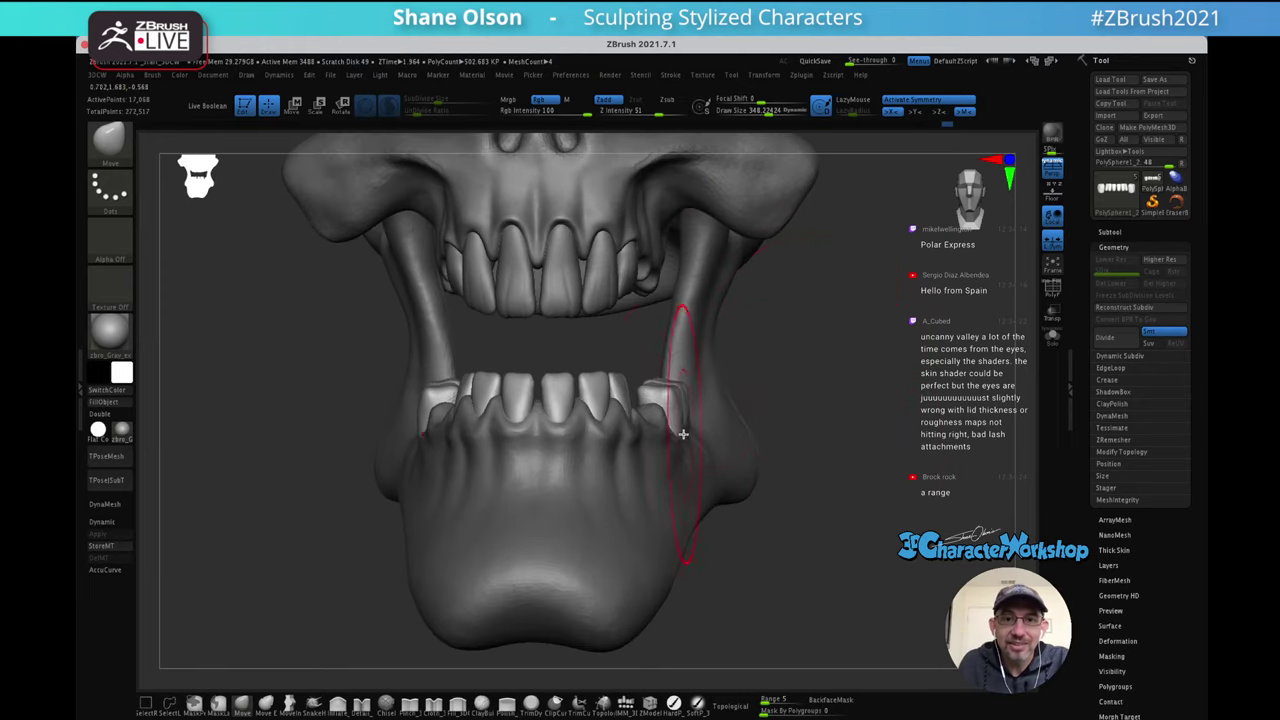
mouse_move(683, 433)
left_mouse_down()
mouse_move(669, 407)
mouse_move(710, 428)
left_mouse_up()
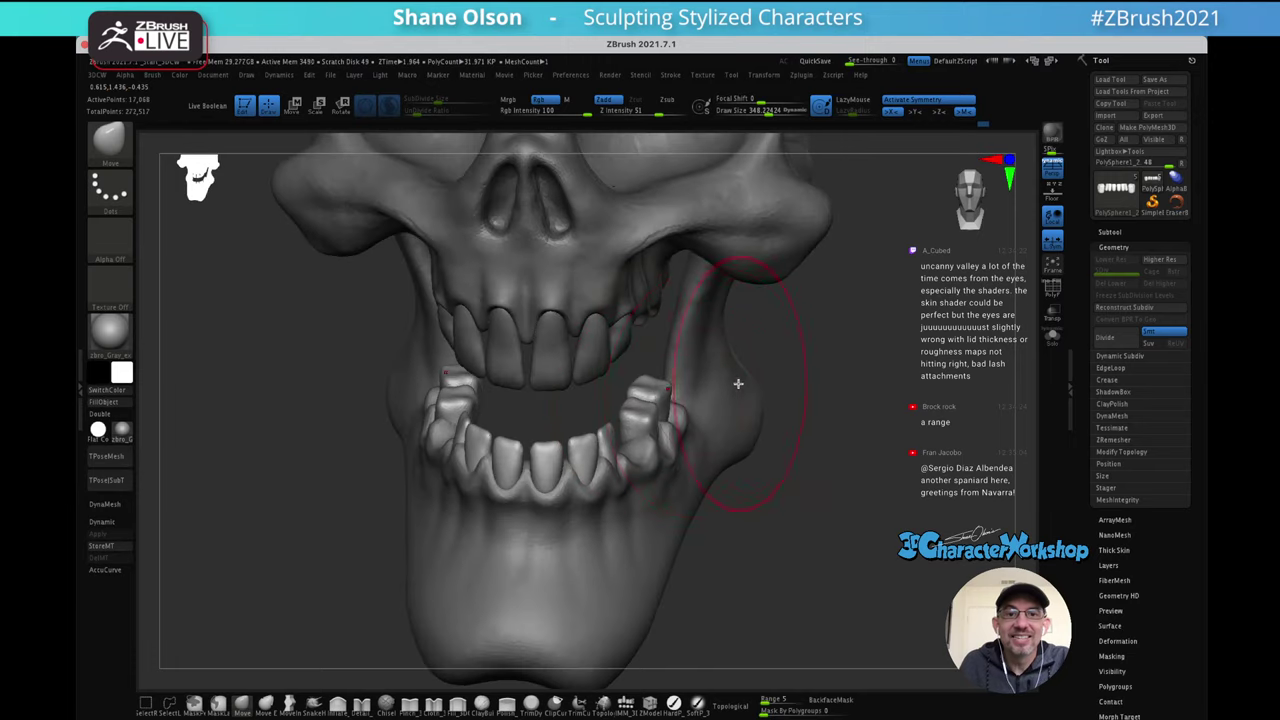
mouse_move(737, 383)
left_mouse_down()
mouse_move(731, 346)
mouse_move(696, 416)
left_mouse_up()
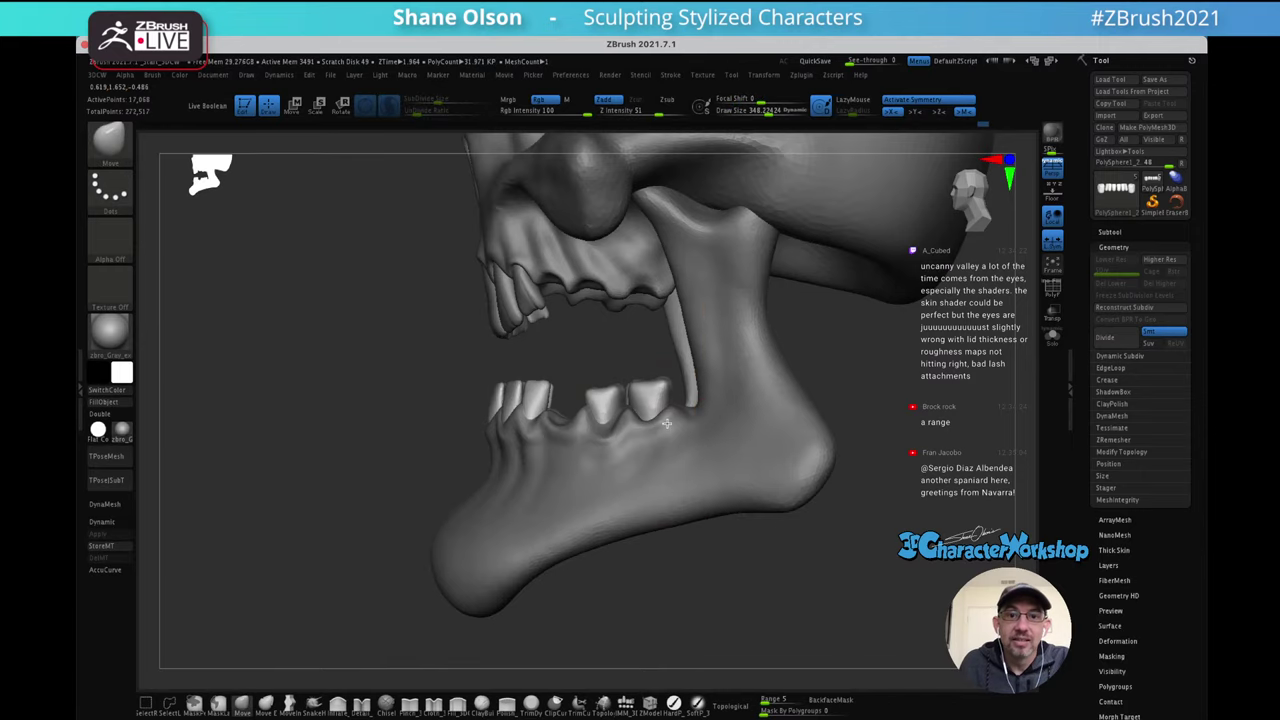
Make the jaw active again and reshape the gum beside the rear teeth at a draw size of about 297
mouse_move(617, 430)
left_mouse_down()
mouse_move(689, 406)
mouse_move(634, 442)
mouse_move(614, 424)
mouse_move(604, 432)
left_mouse_up()
mouse_move(700, 430)
left_mouse_down()
mouse_move(622, 430)
mouse_move(583, 453)
left_mouse_up()
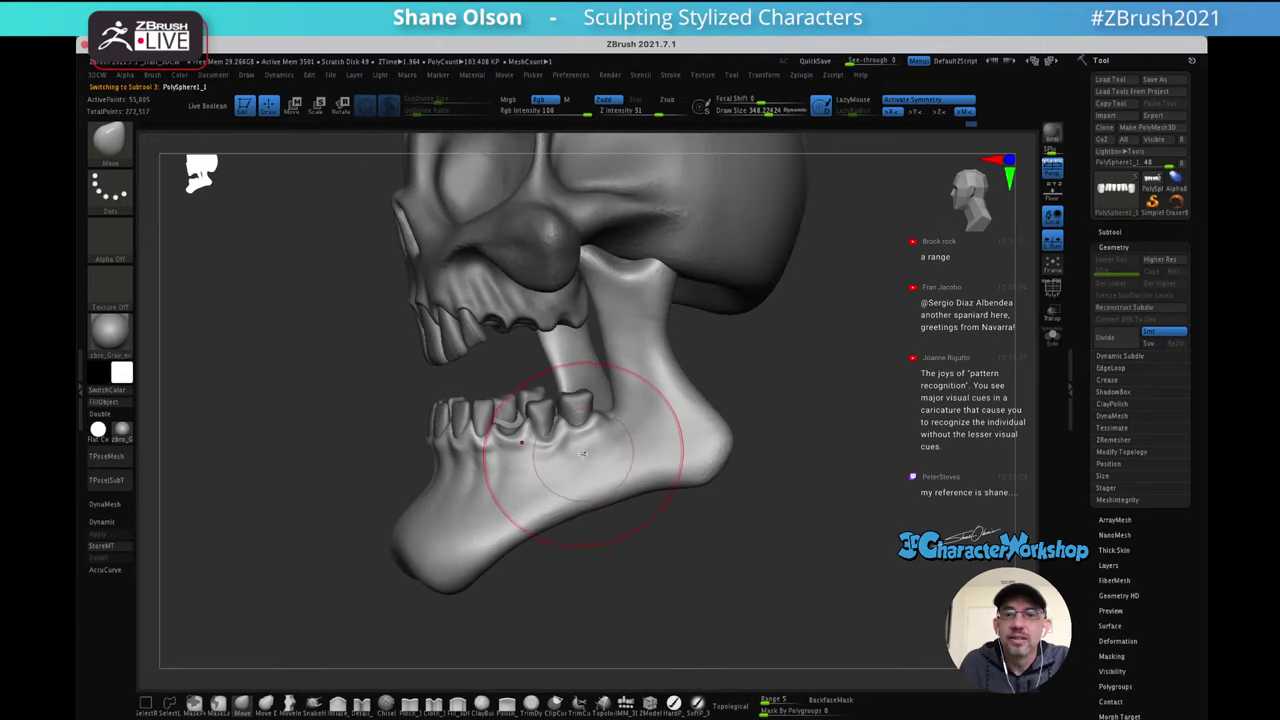
mouse_move(610, 448)
right_mouse_down()
mouse_move(675, 442)
mouse_move(640, 440)
mouse_move(614, 471)
right_mouse_up()
left_click_drag(633, 440, 640, 435)
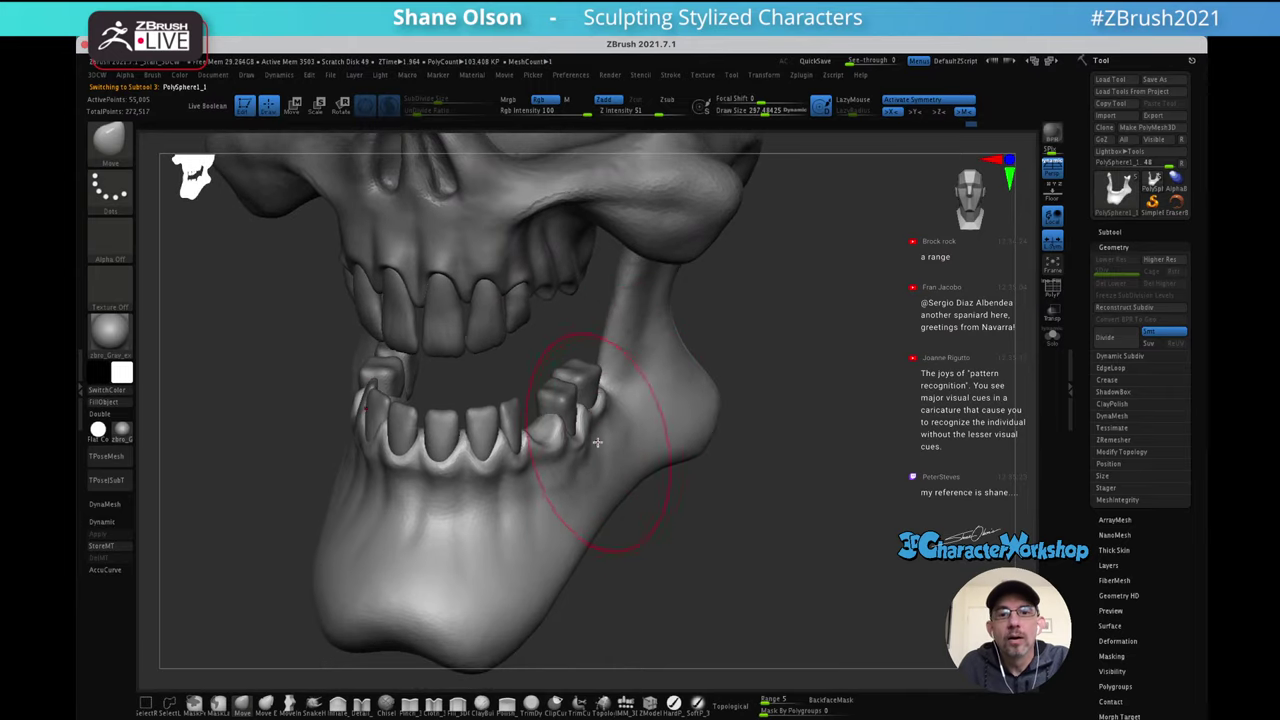
right_click_drag(597, 442, 558, 442)
mouse_move(652, 392)
right_mouse_down()
mouse_move(628, 404)
mouse_move(667, 413)
right_mouse_up()
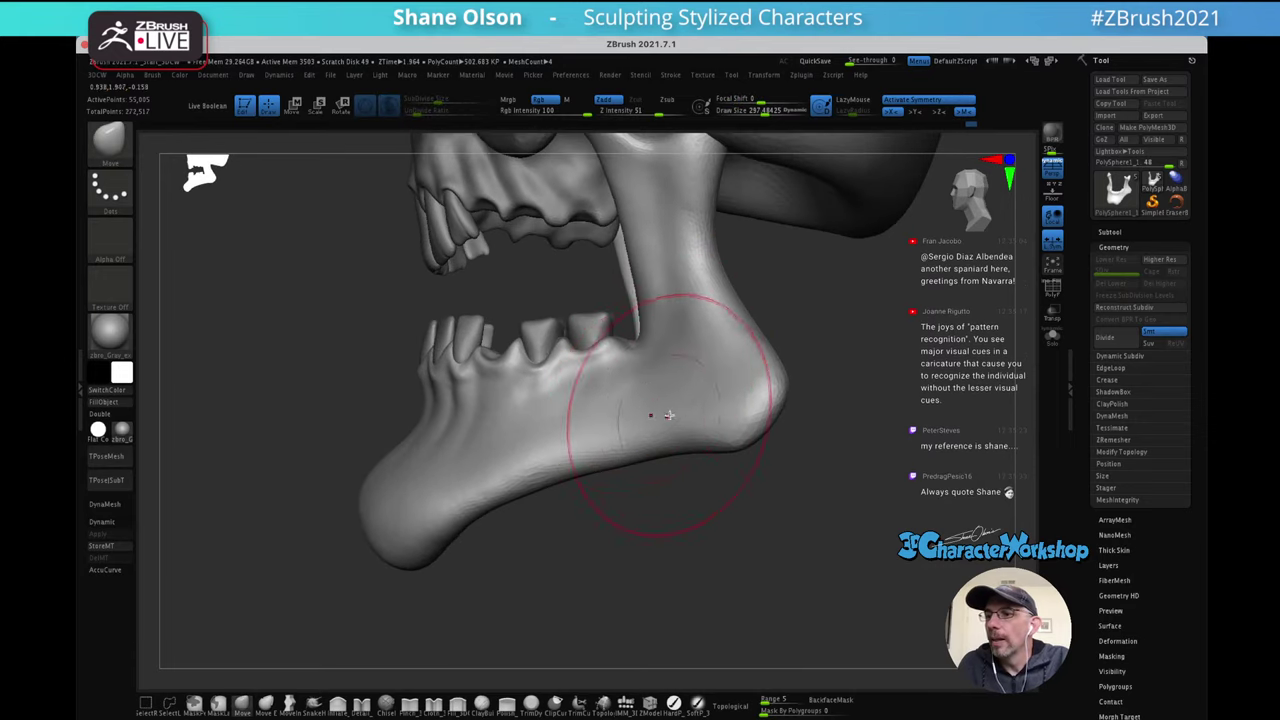
Reduce the Move brush size and refine the jaw surface behind and below the rear teeth
key("s")
left_click_drag(650, 418, 646, 418)
right_click_drag(647, 387, 661, 382)
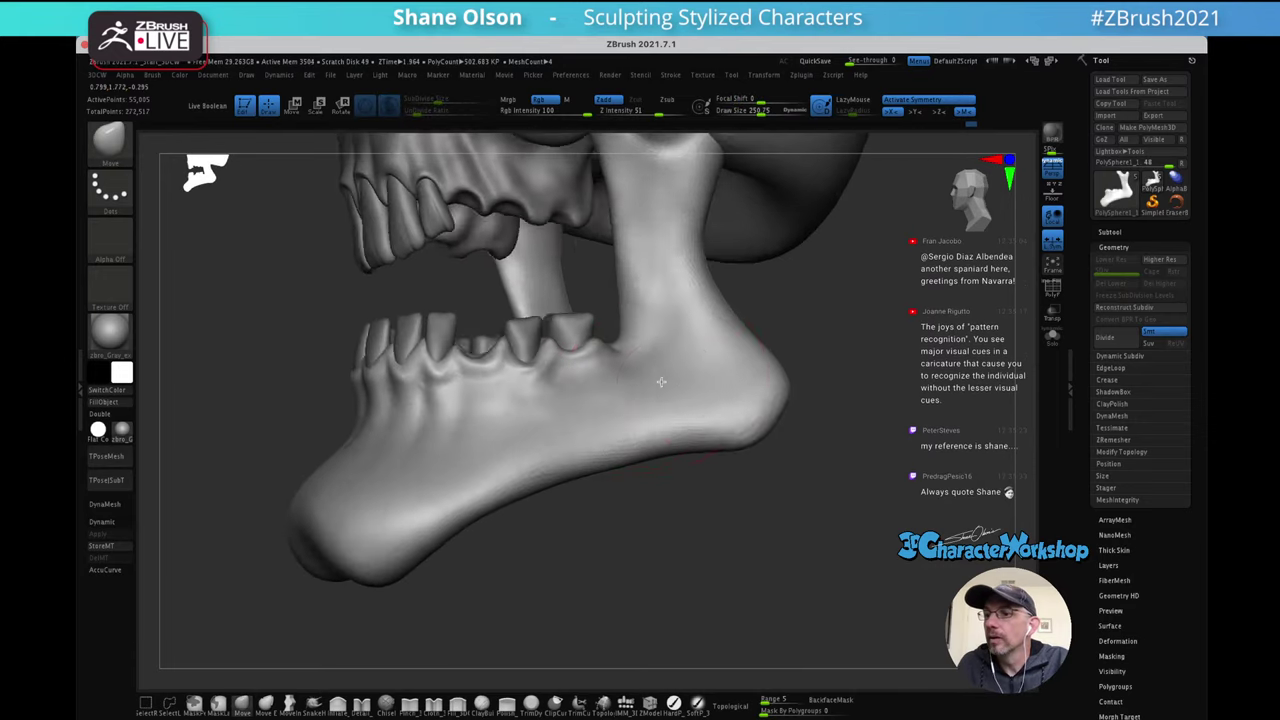
left_click_drag(661, 382, 648, 339)
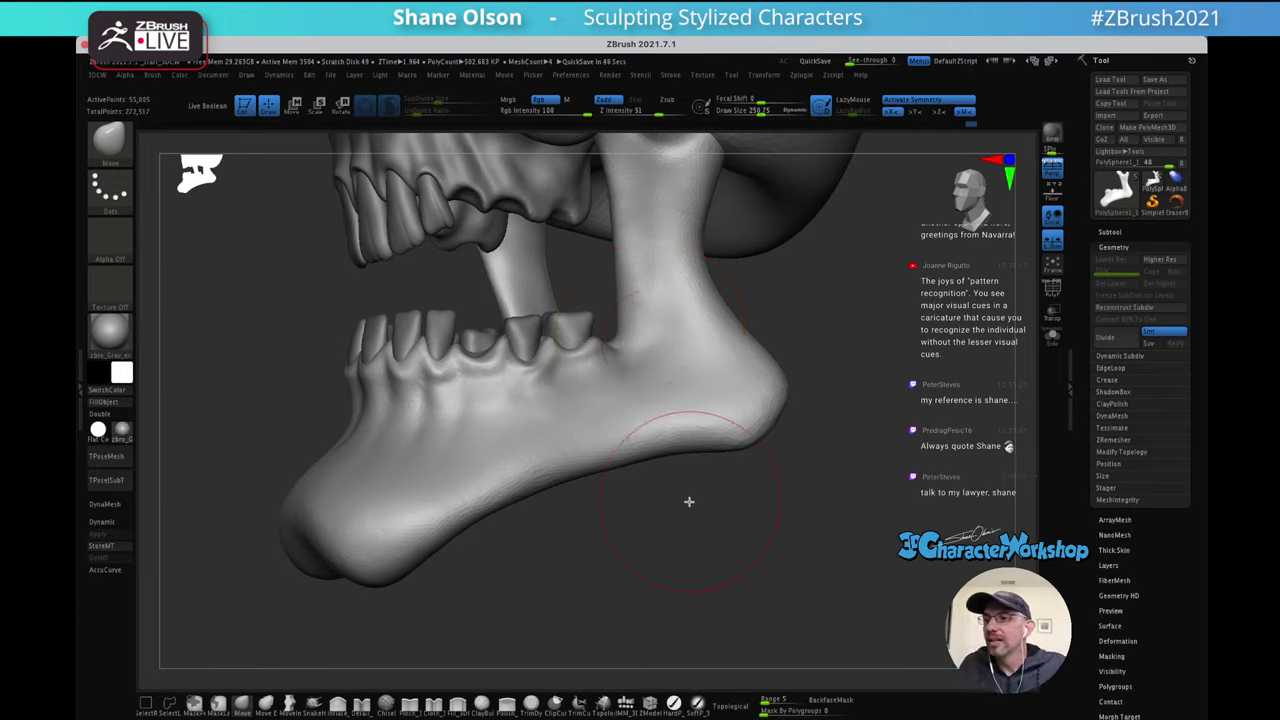
Set the Move brush draw size to about 175 and refine the gum line below the rear lower teeth
mouse_move(735, 496)
left_mouse_down()
mouse_move(667, 498)
mouse_move(646, 528)
mouse_move(630, 492)
left_mouse_up()
key("s")
left_click_drag(573, 386, 560, 406)
mouse_move(632, 520)
left_mouse_down()
mouse_move(705, 512)
mouse_move(684, 480)
mouse_move(594, 474)
left_mouse_up()
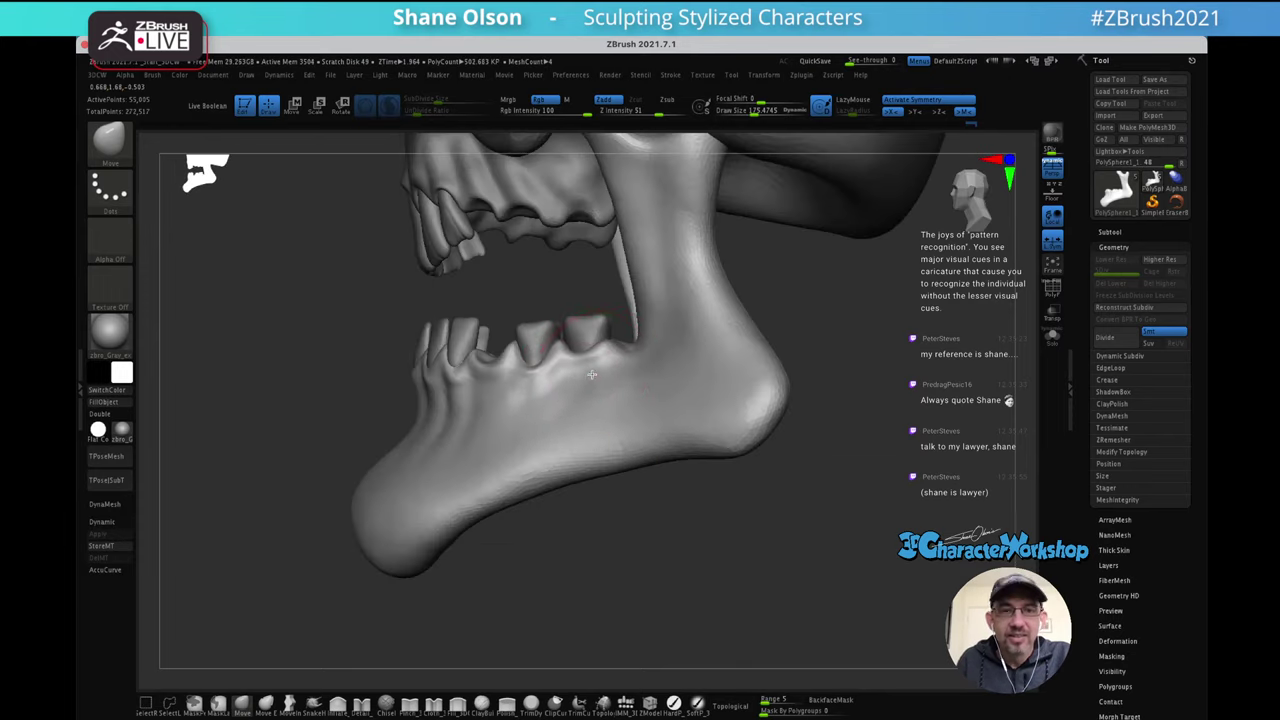
mouse_move(595, 385)
left_mouse_down()
mouse_move(571, 371)
mouse_move(757, 392)
mouse_move(771, 329)
mouse_move(767, 365)
left_mouse_up()
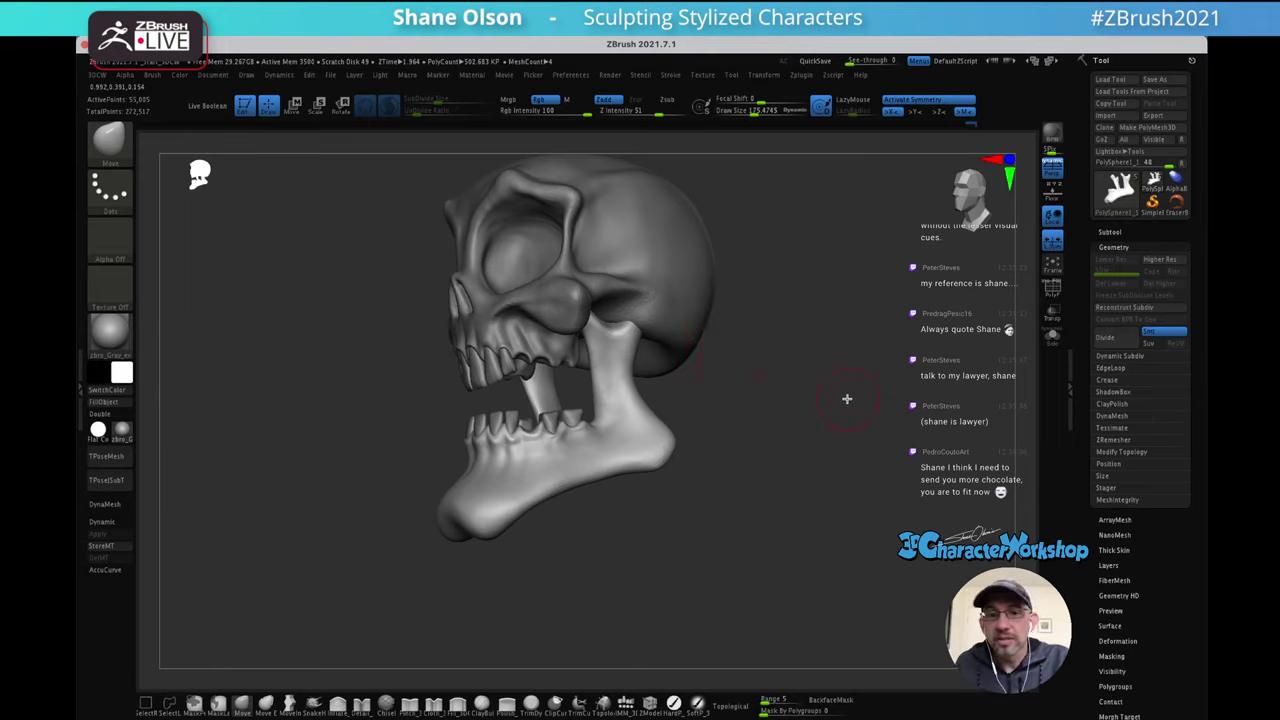
Set the Move brush draw size to about 215 and reshape the upper end of the jaw's vertical branch beneath the cheekbone
left_click_drag(847, 399, 806, 388)
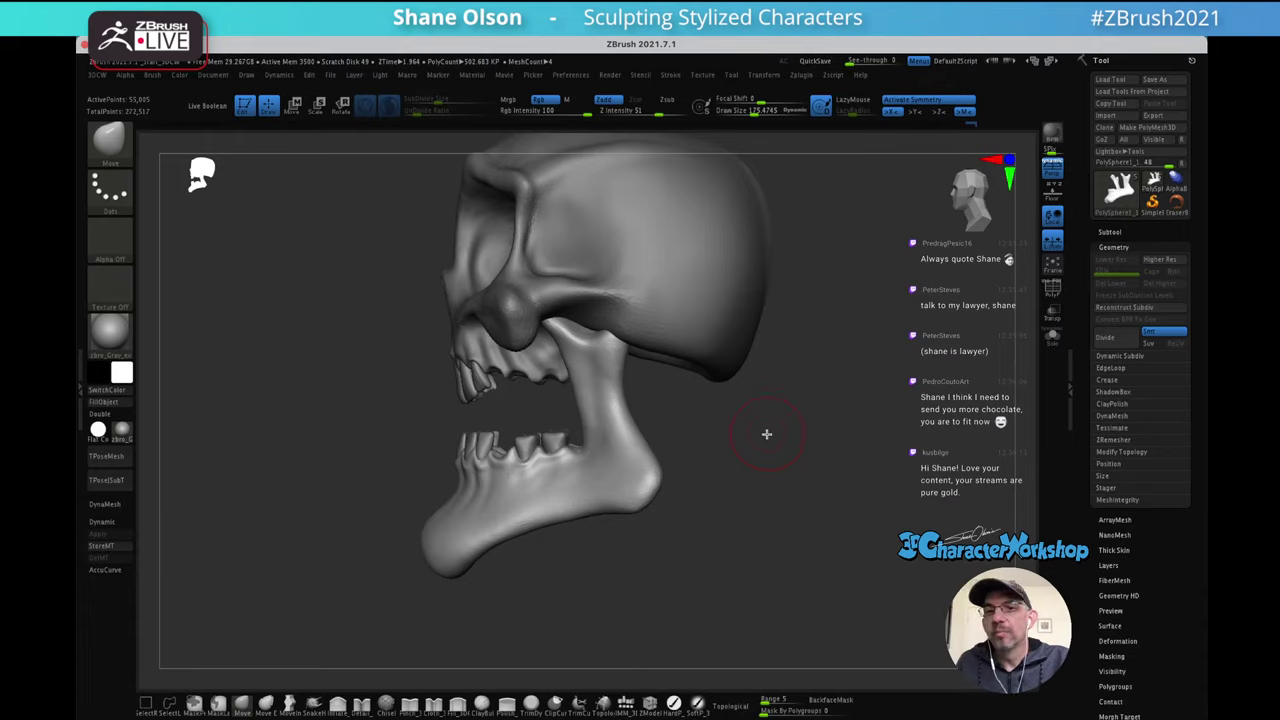
key("s")
left_click_drag(759, 445, 763, 444)
left_click_drag(730, 398, 723, 375)
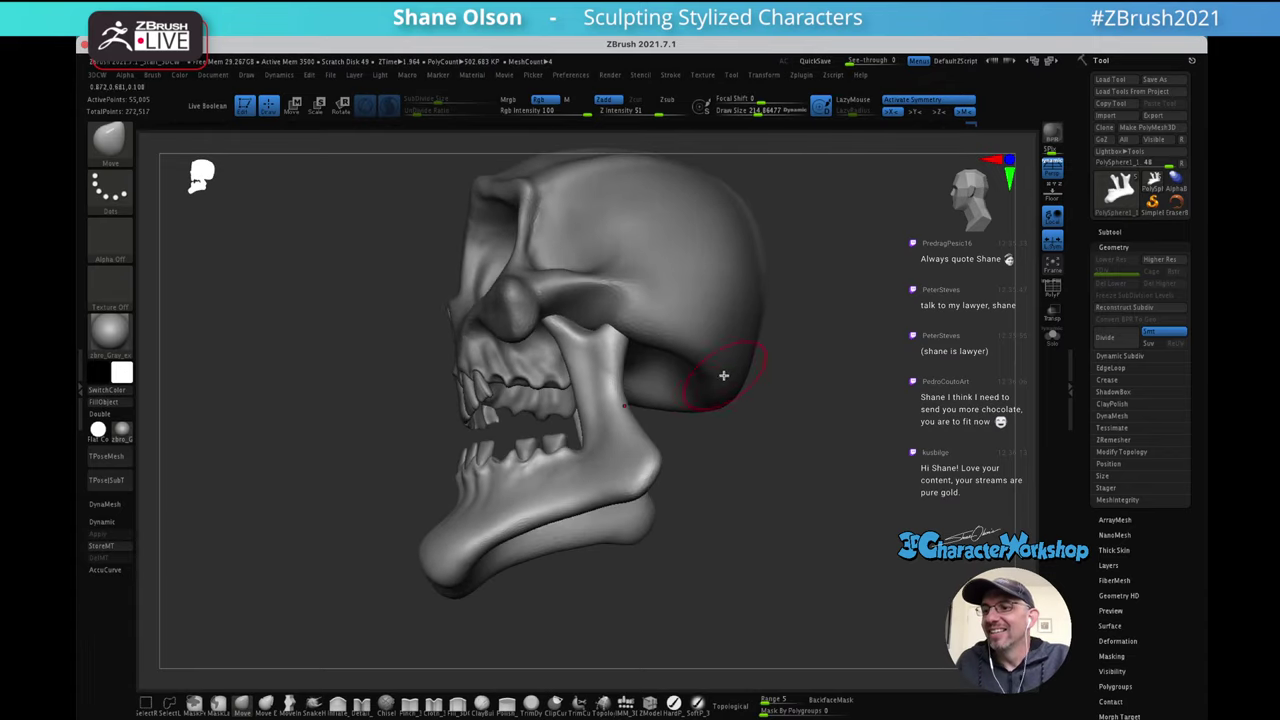
left_click_drag(743, 436, 757, 441, "alt")
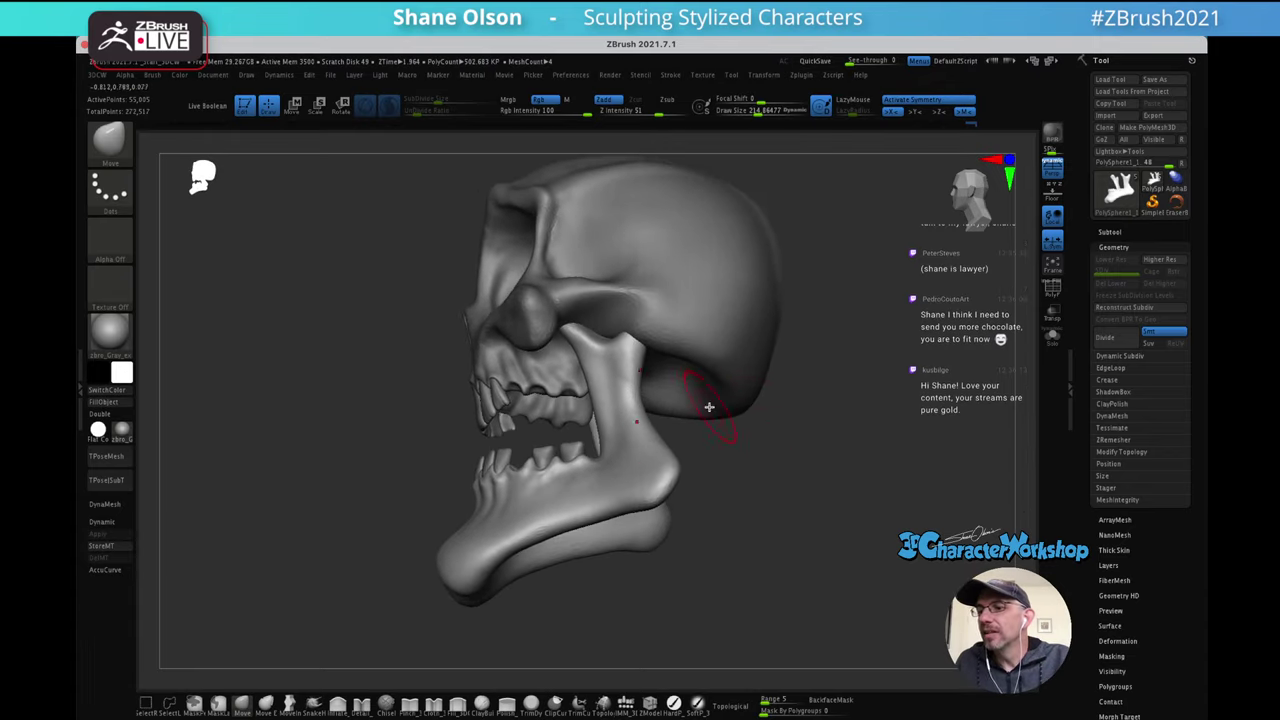
left_click_drag(640, 370, 613, 327)
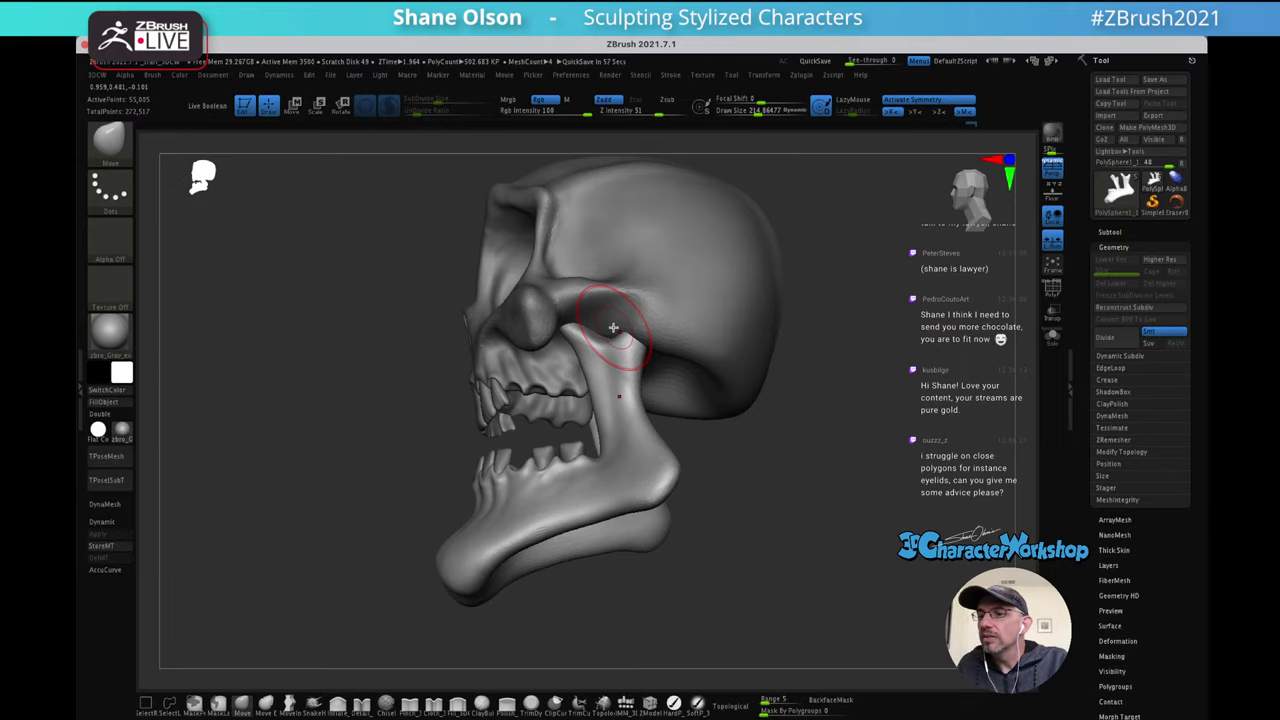
mouse_move(755, 498)
left_mouse_down()
mouse_move(767, 505)
mouse_move(749, 455)
left_mouse_up()
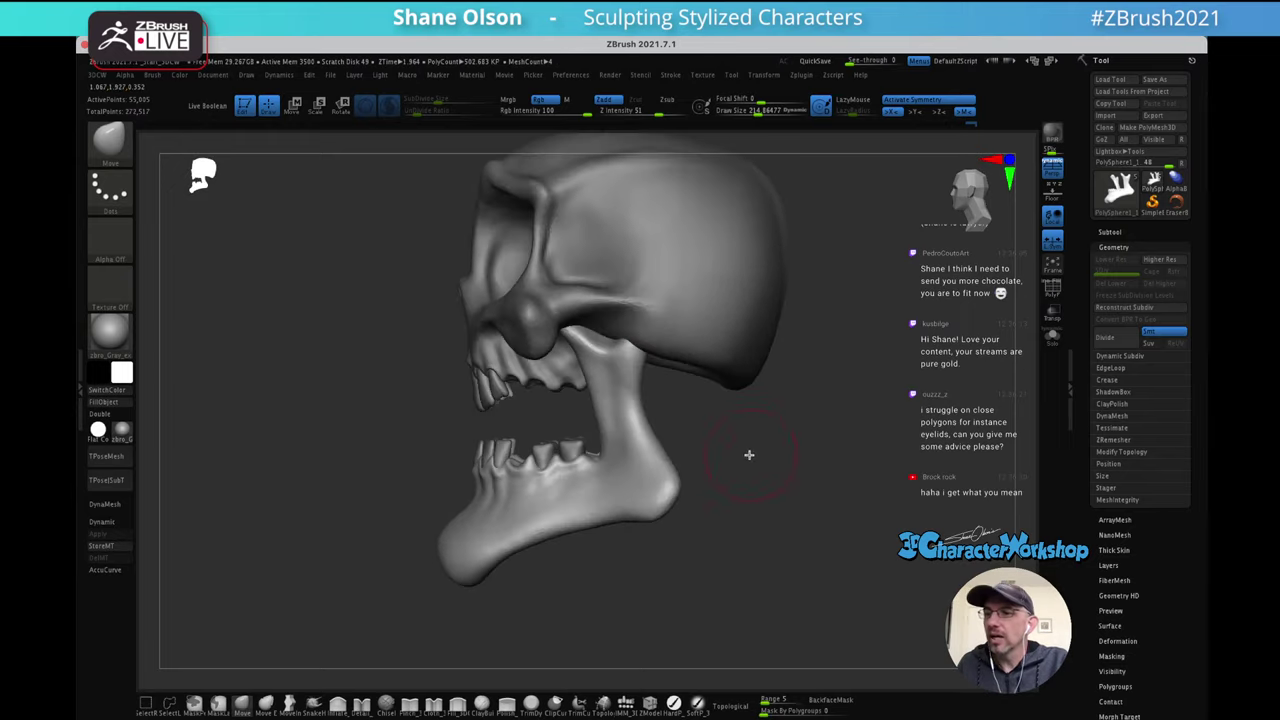
left_click_drag(738, 405, 734, 440, "alt")
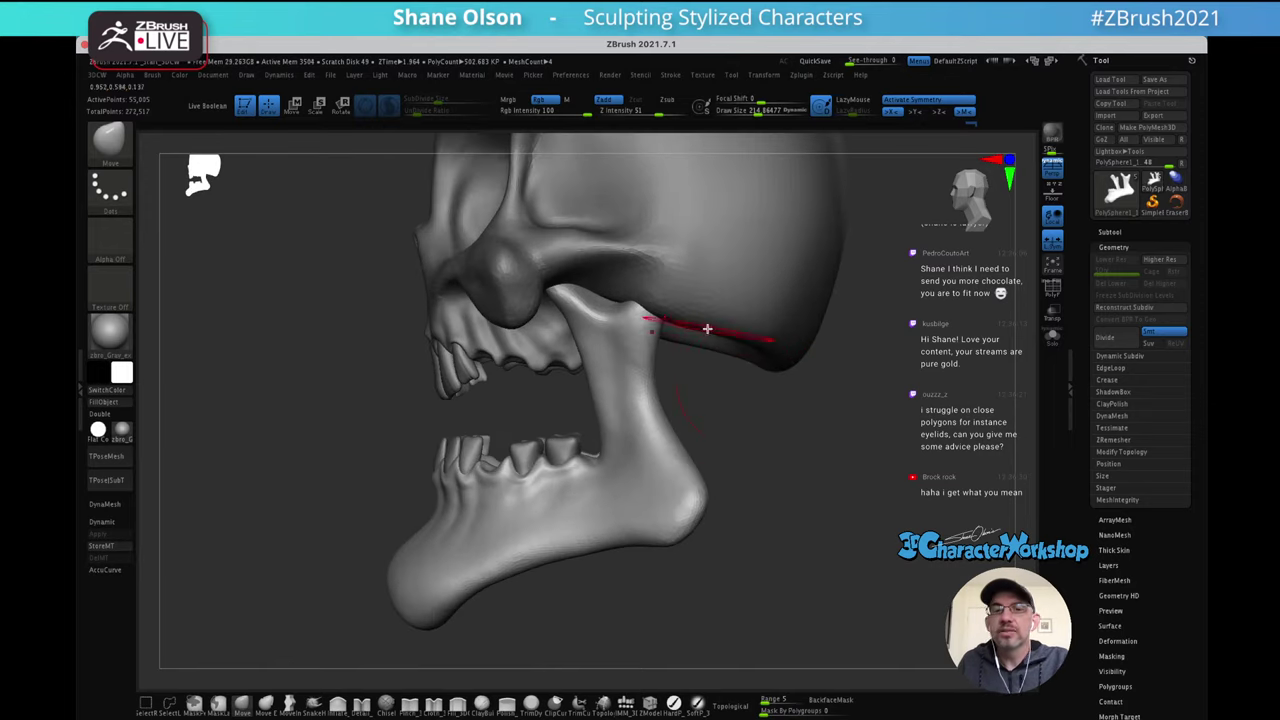
mouse_move(669, 340)
left_mouse_down()
mouse_move(671, 306)
mouse_move(686, 343)
left_mouse_up()
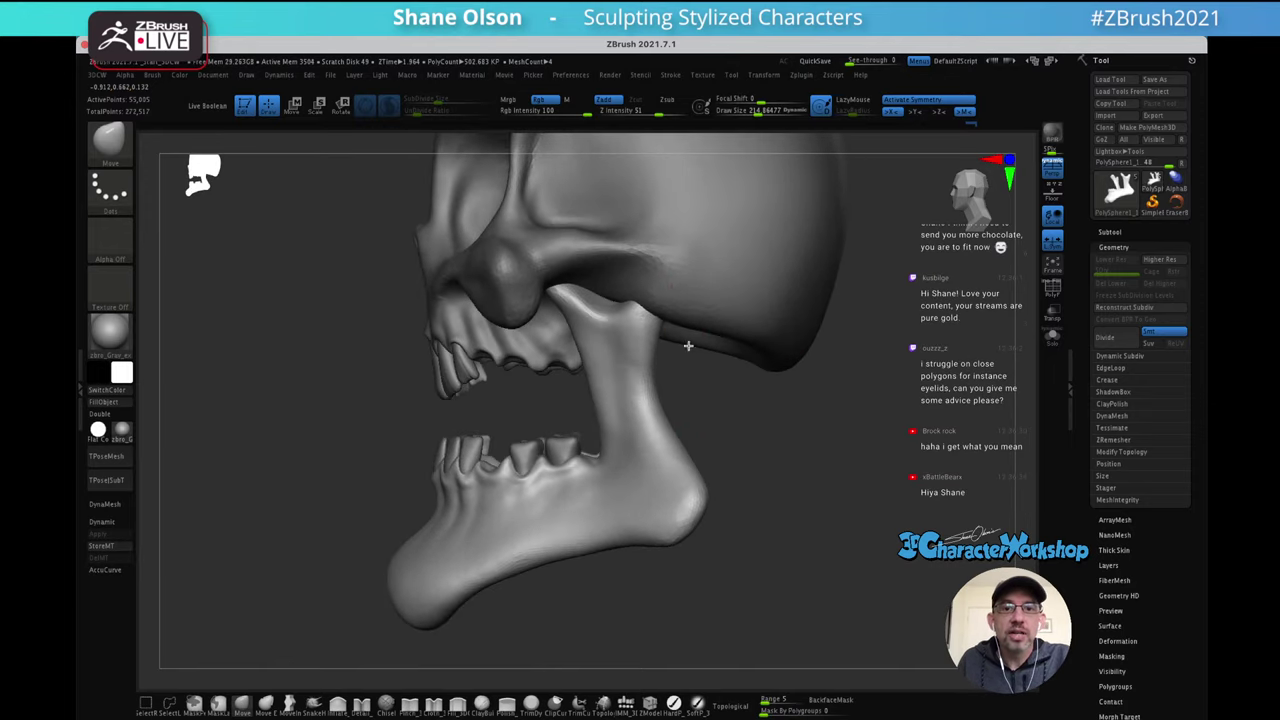
Reduce the Move brush draw size to about 119 and refine the gum edge around the lower side teeth
right_click_drag(543, 486, 594, 457)
key("s")
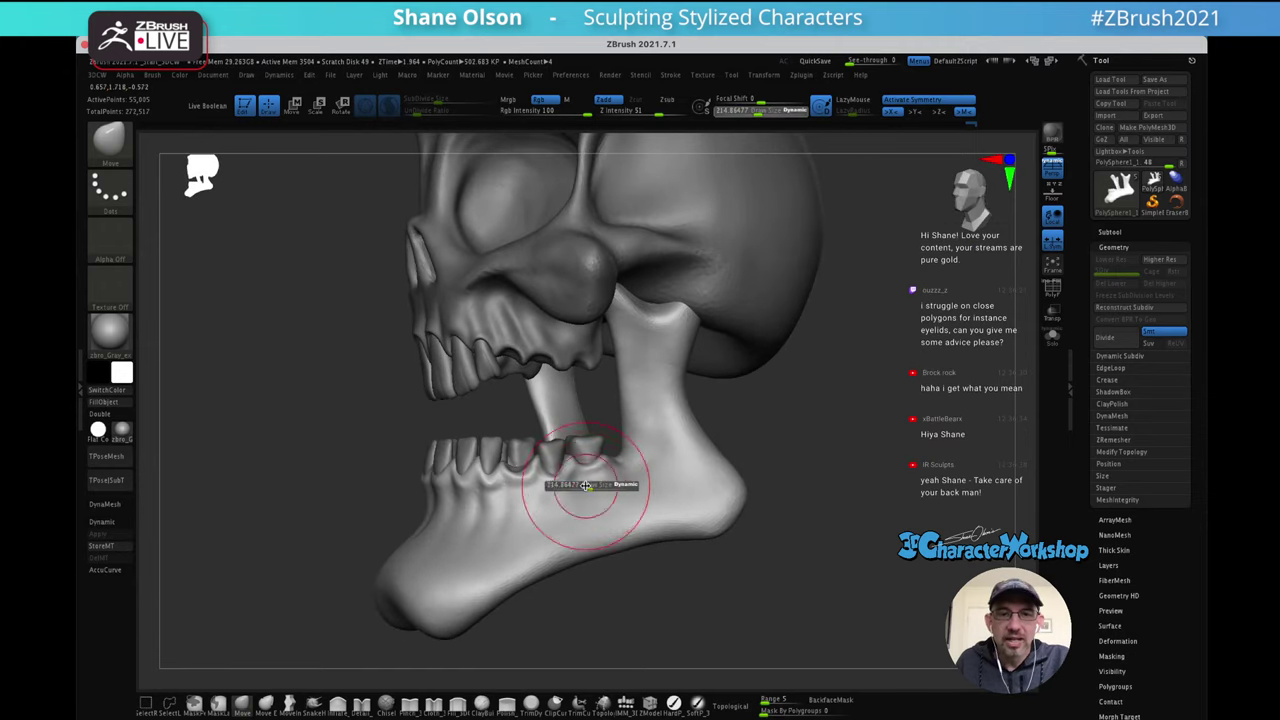
left_click_drag(595, 485, 590, 488)
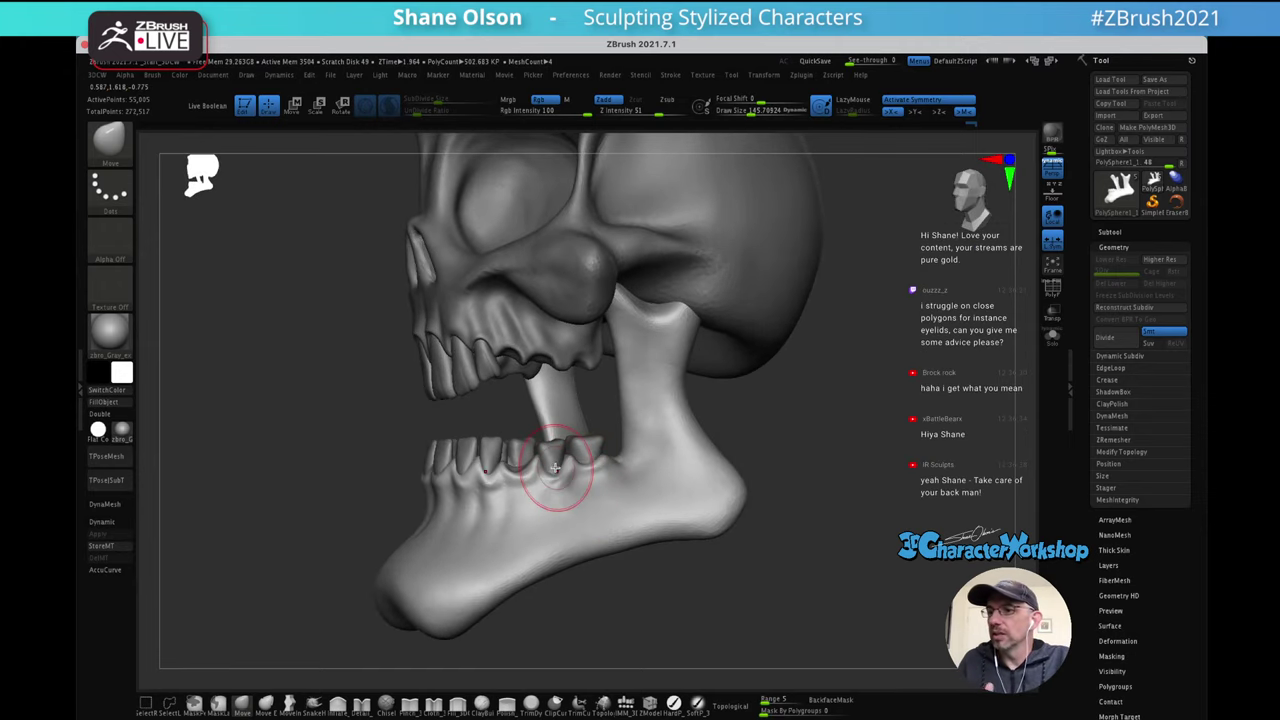
mouse_move(636, 425)
left_mouse_down()
mouse_move(605, 410)
mouse_move(633, 354)
mouse_move(723, 377)
mouse_move(640, 389)
mouse_move(623, 449)
mouse_move(666, 366)
mouse_move(563, 364)
left_mouse_up()
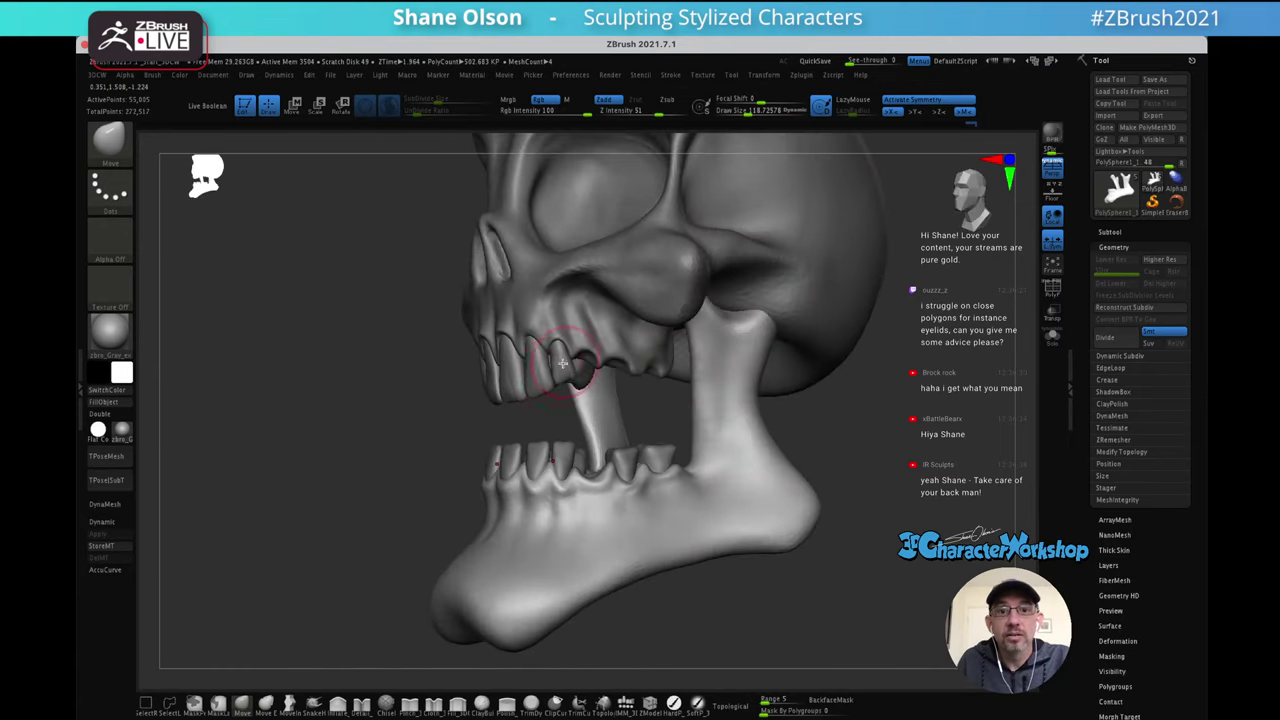
right_click_drag(565, 371, 681, 443)
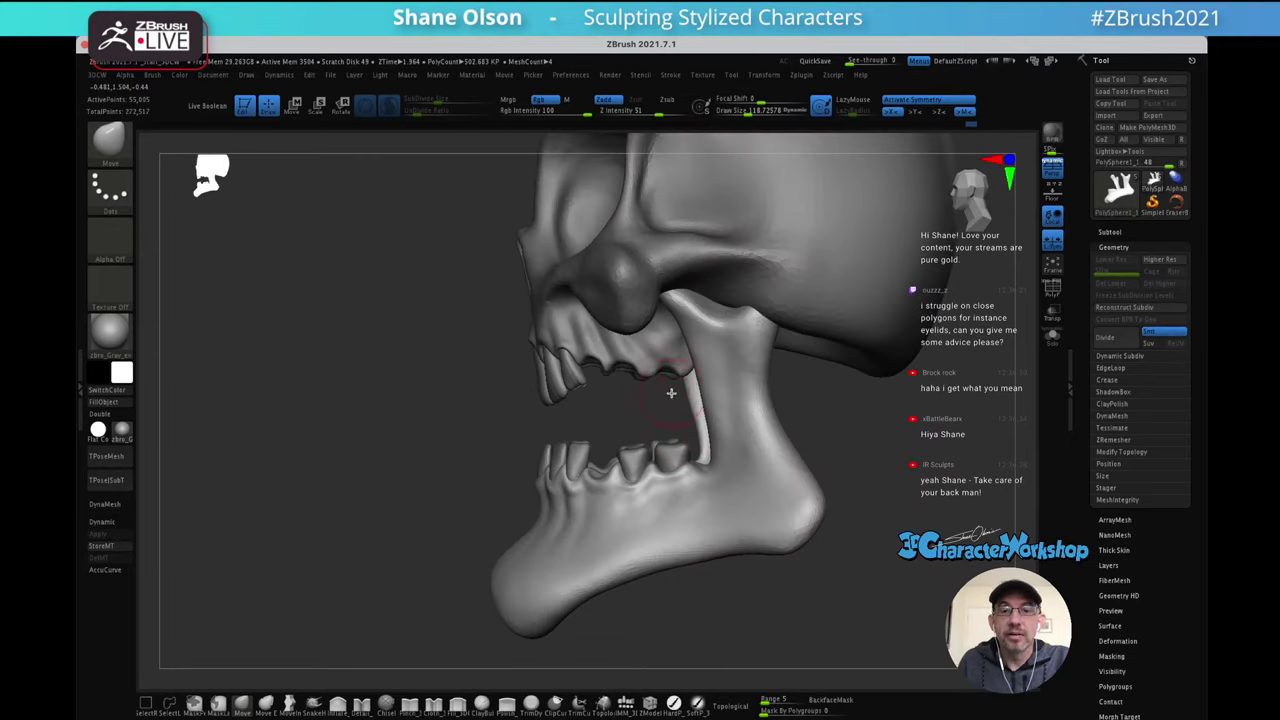
right_click_drag(659, 380, 703, 390)
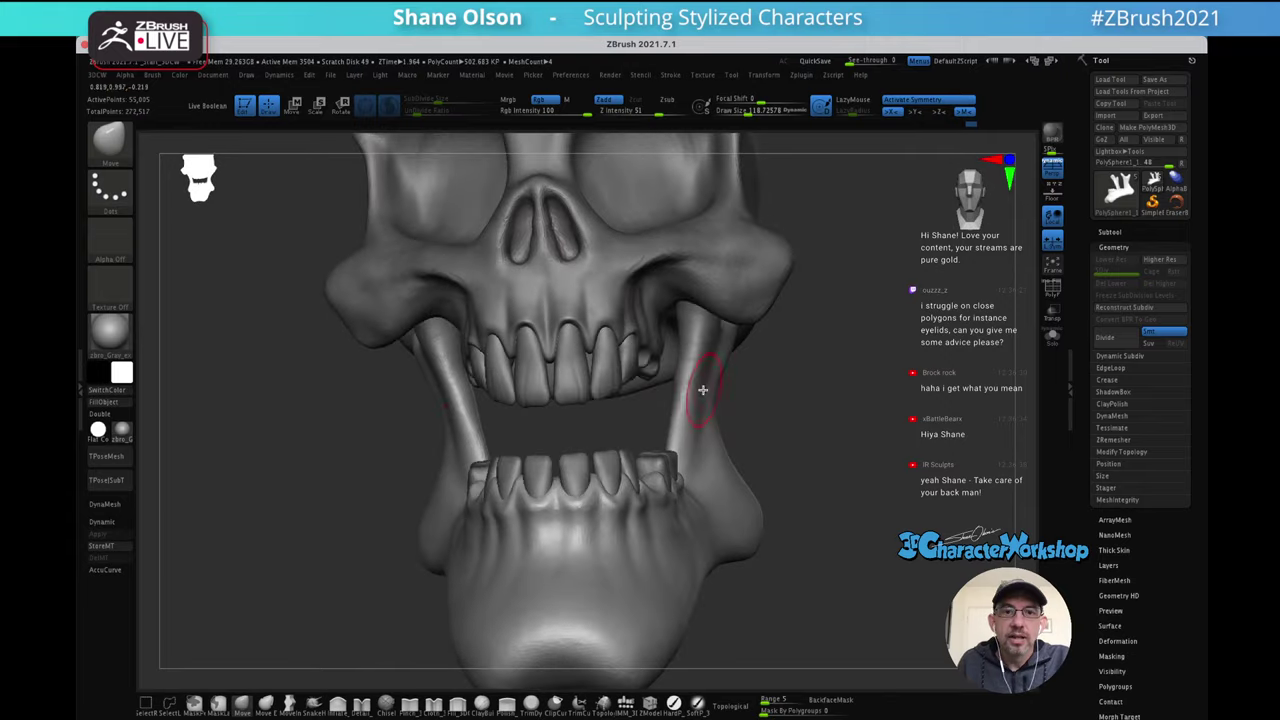
mouse_move(782, 374)
right_mouse_down()
mouse_move(815, 395)
mouse_move(811, 368)
mouse_move(788, 362)
right_mouse_up()
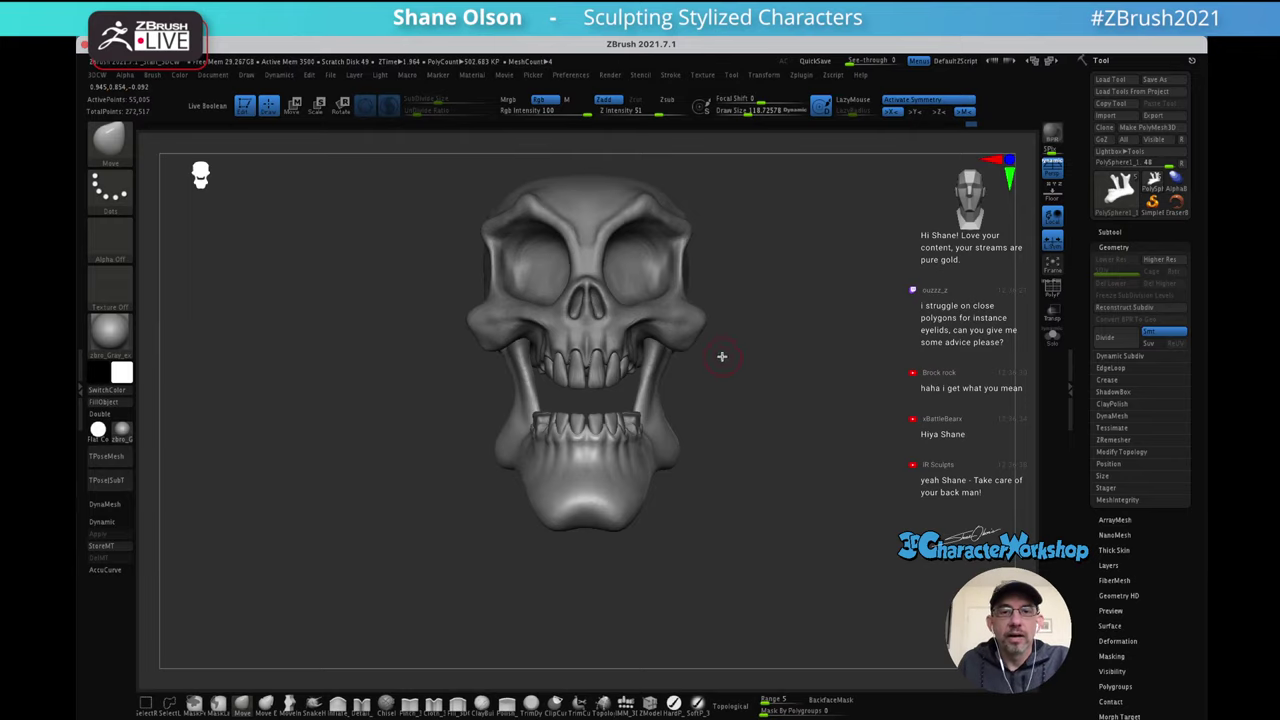
Change the skull's display material to the zbro_Viewport MatCap
right_click_drag(721, 356, 757, 363)
left_click(123, 432)
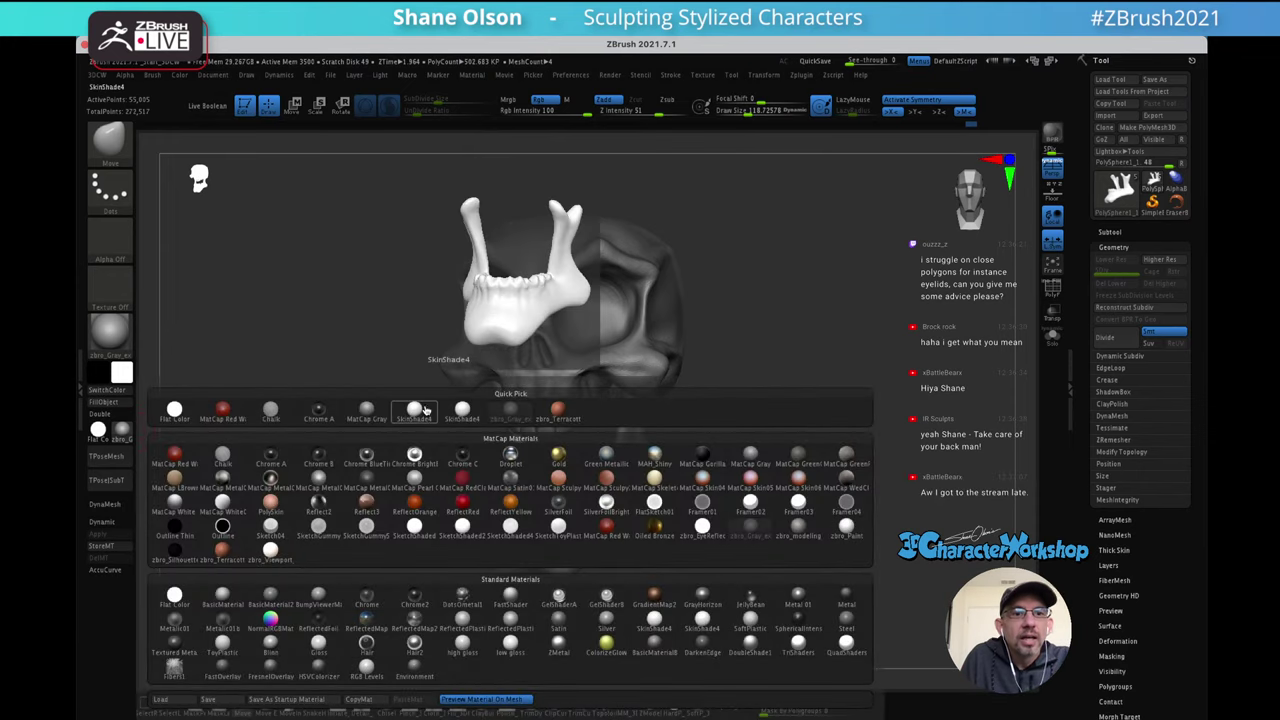
left_click(270, 550)
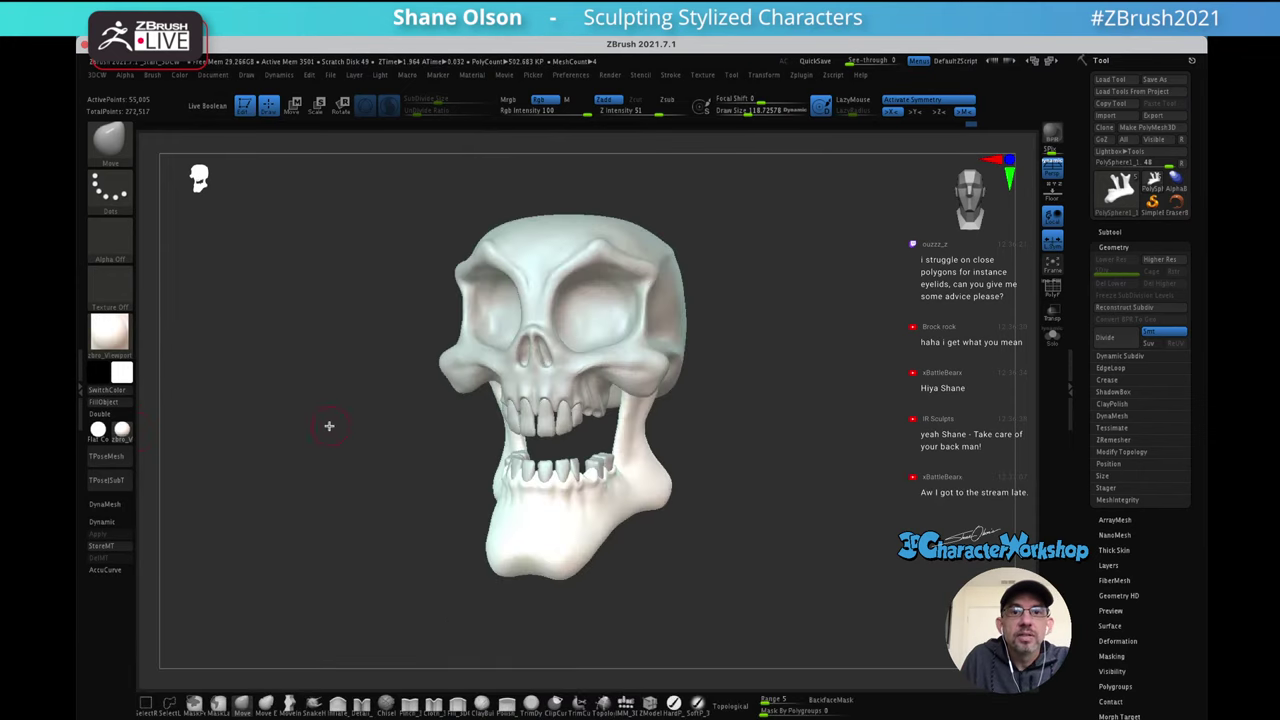
Examine the skull and jaw proportions from three-quarter views in the new material, with the draw size at about 146
right_click_drag(367, 462, 365, 478)
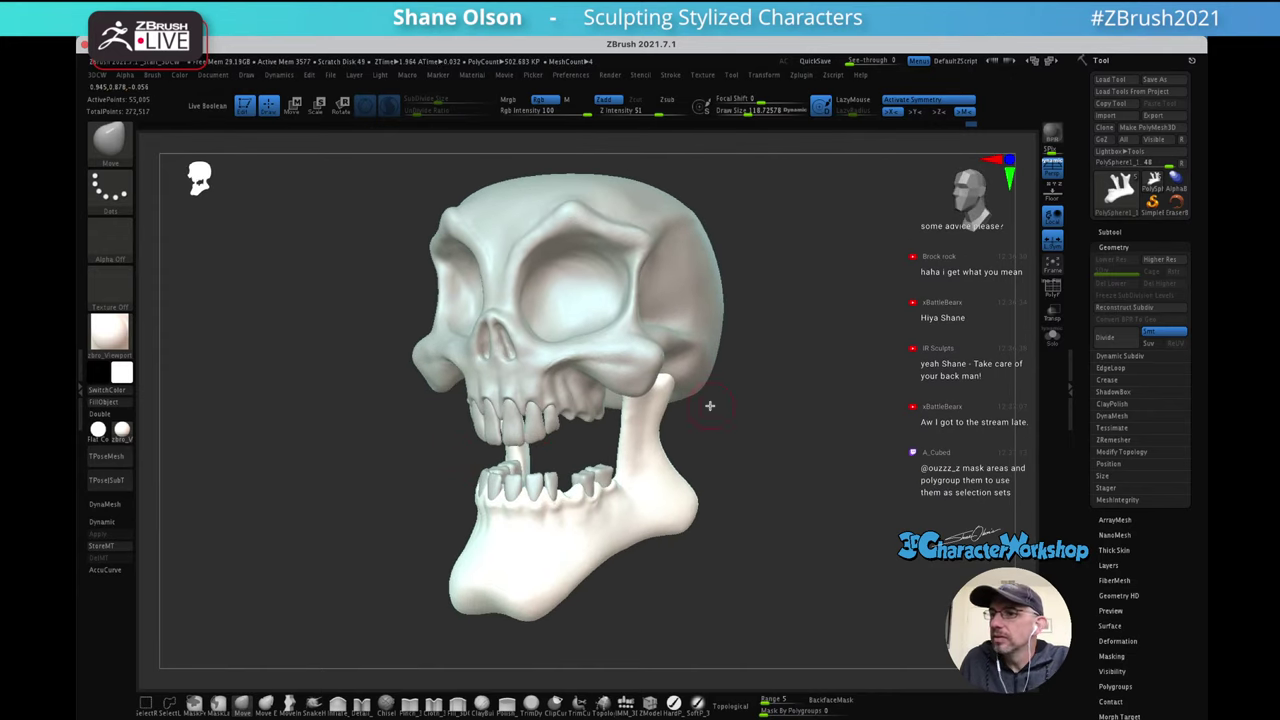
right_click_drag(928, 366, 910, 385)
key("s")
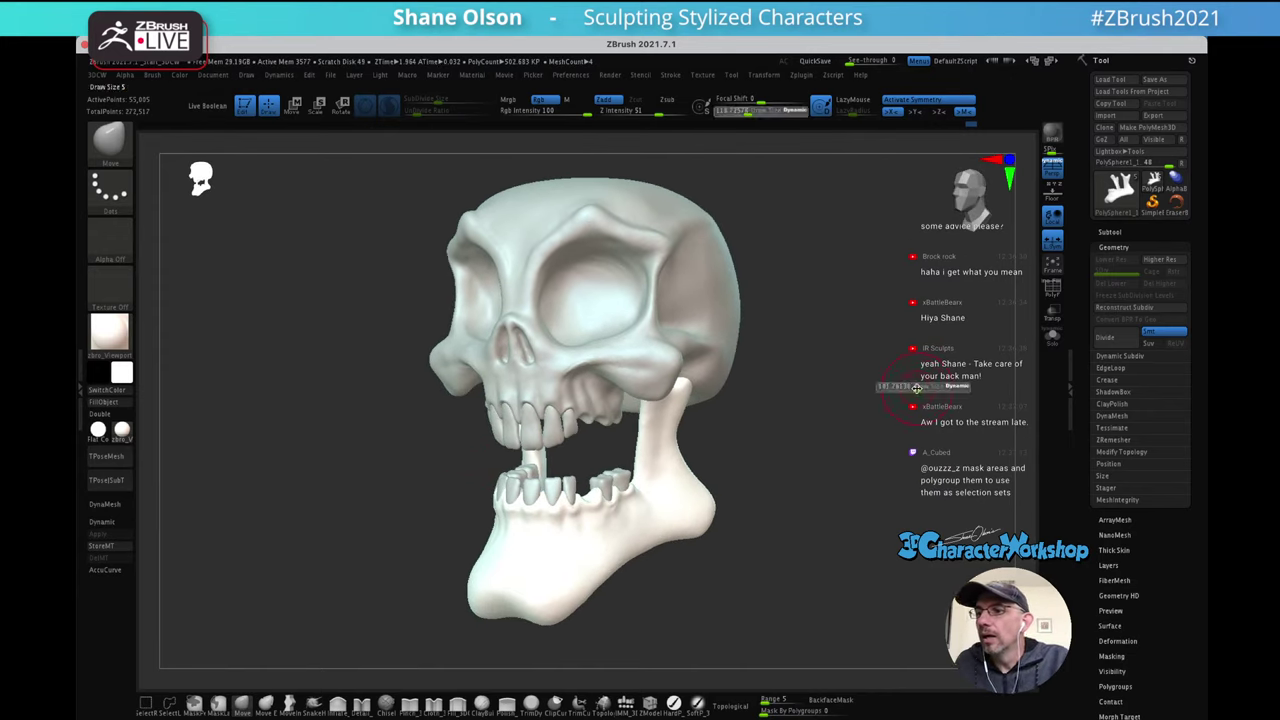
left_click_drag(917, 388, 922, 388)
mouse_move(898, 357)
right_mouse_down()
mouse_move(877, 380)
mouse_move(909, 377)
right_mouse_up()
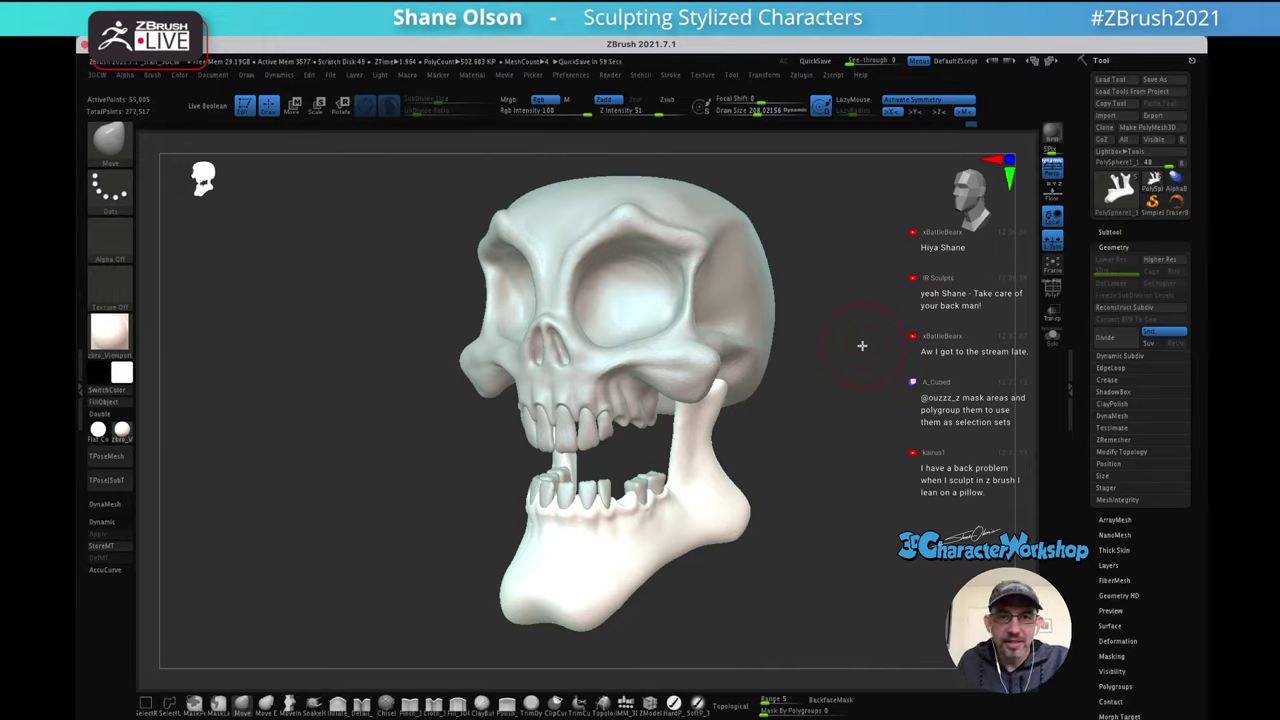
mouse_move(860, 321)
left_mouse_down("shift")
mouse_move(875, 346)
mouse_move(846, 309)
mouse_move(776, 318)
left_mouse_up("shift")
key("s")
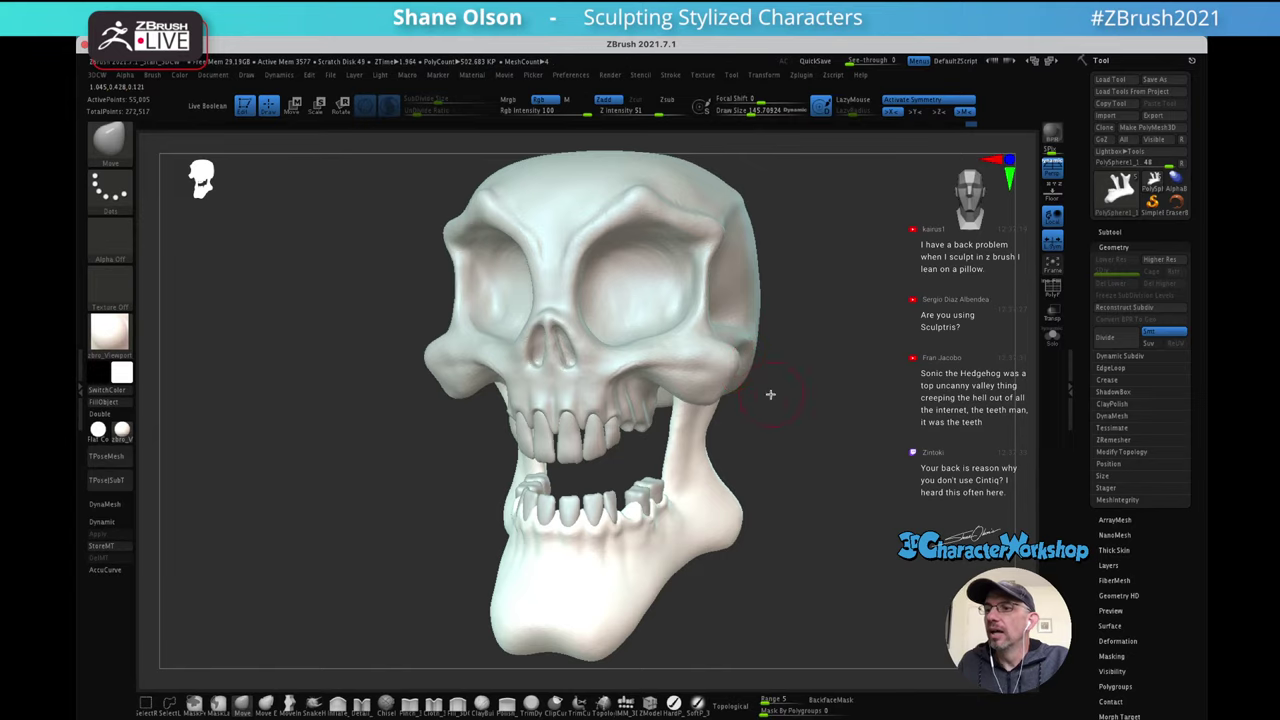
left_click_drag(827, 352, 815, 354, "alt")
mouse_move(801, 407)
left_mouse_down("alt")
mouse_move(784, 409)
mouse_move(793, 389)
mouse_move(720, 395)
mouse_move(765, 384)
mouse_move(806, 405)
left_mouse_up("alt")
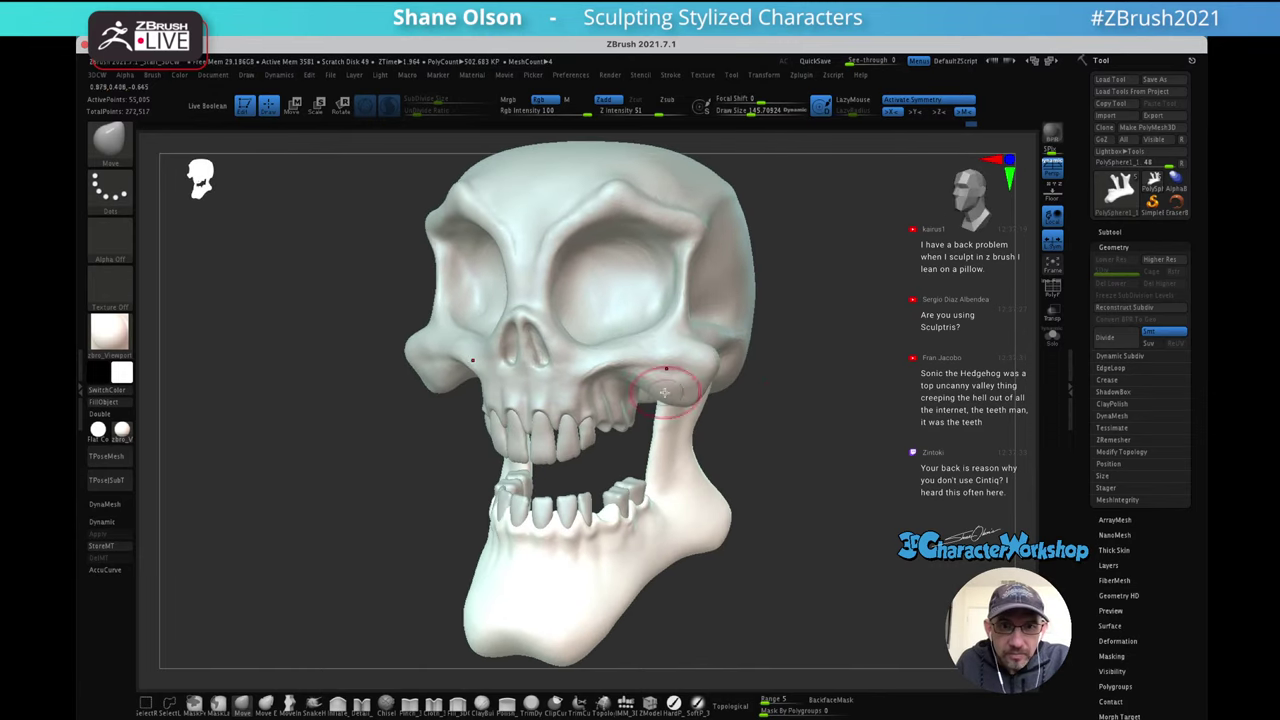
left_click_drag(789, 351, 737, 292, "alt")
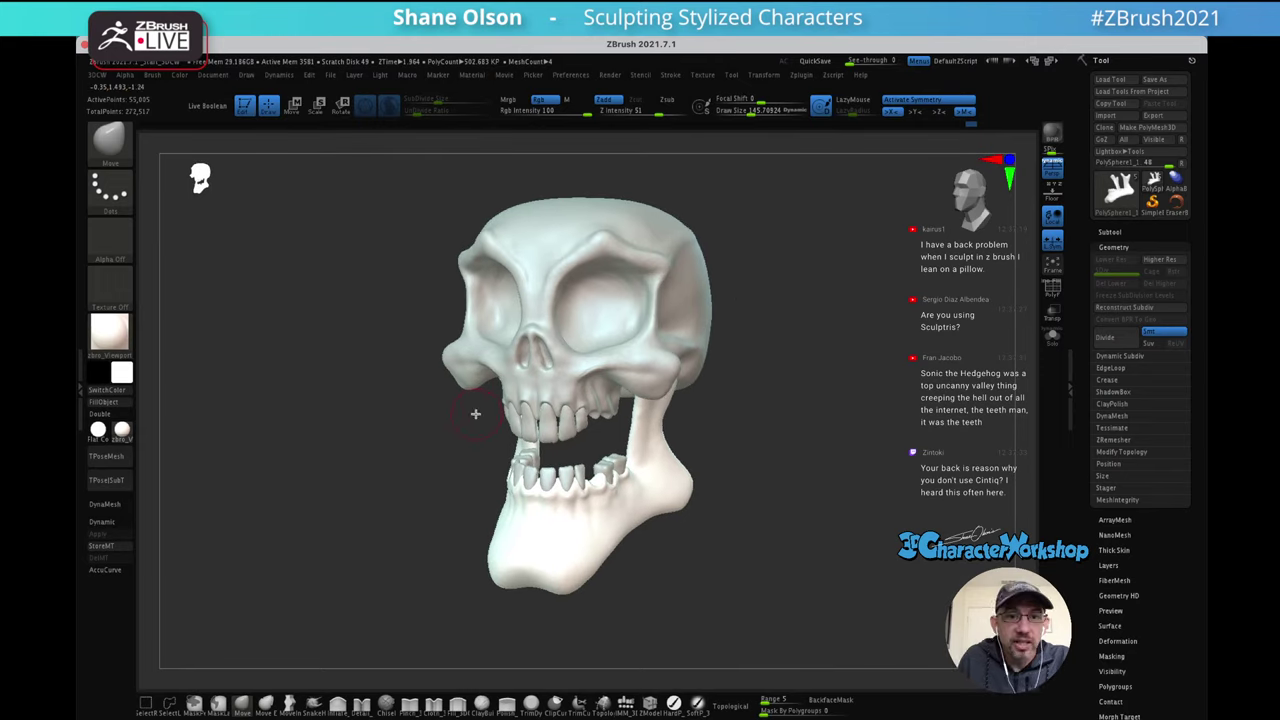
Switch to the HardP_3DCW paint brush and choose a pale warm beige as the main colour
left_click(675, 703)
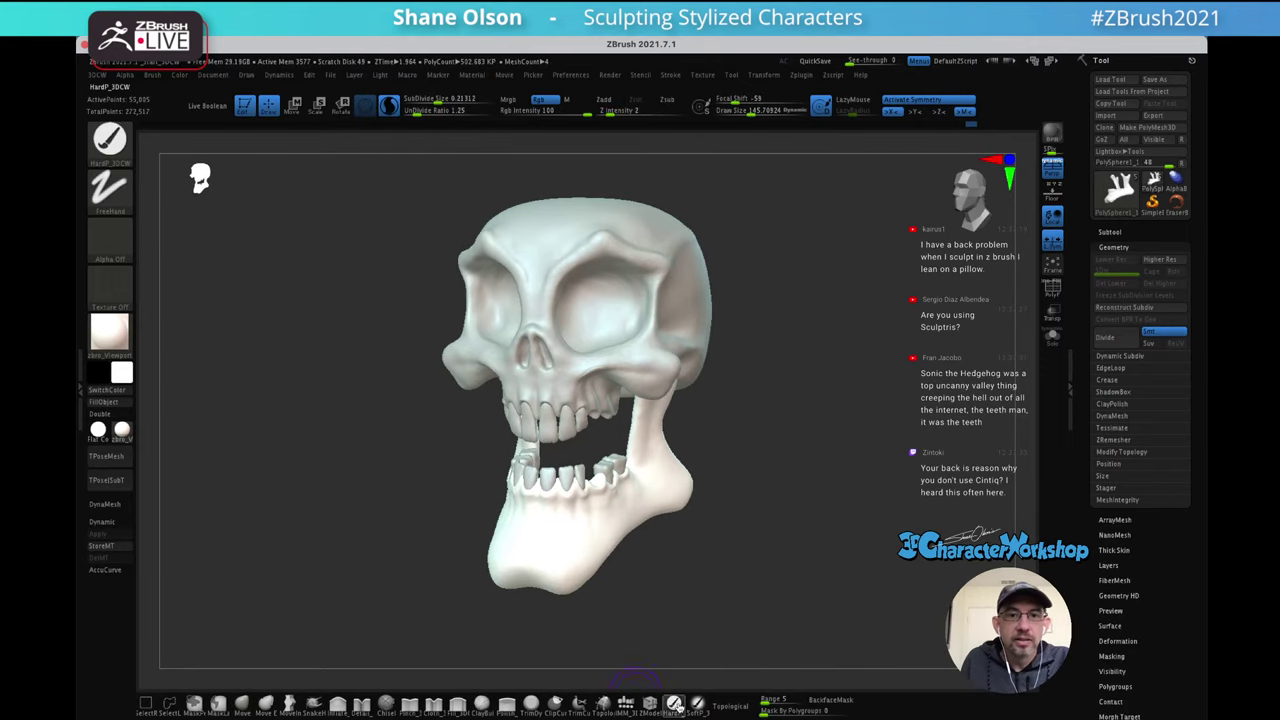
left_click(121, 373)
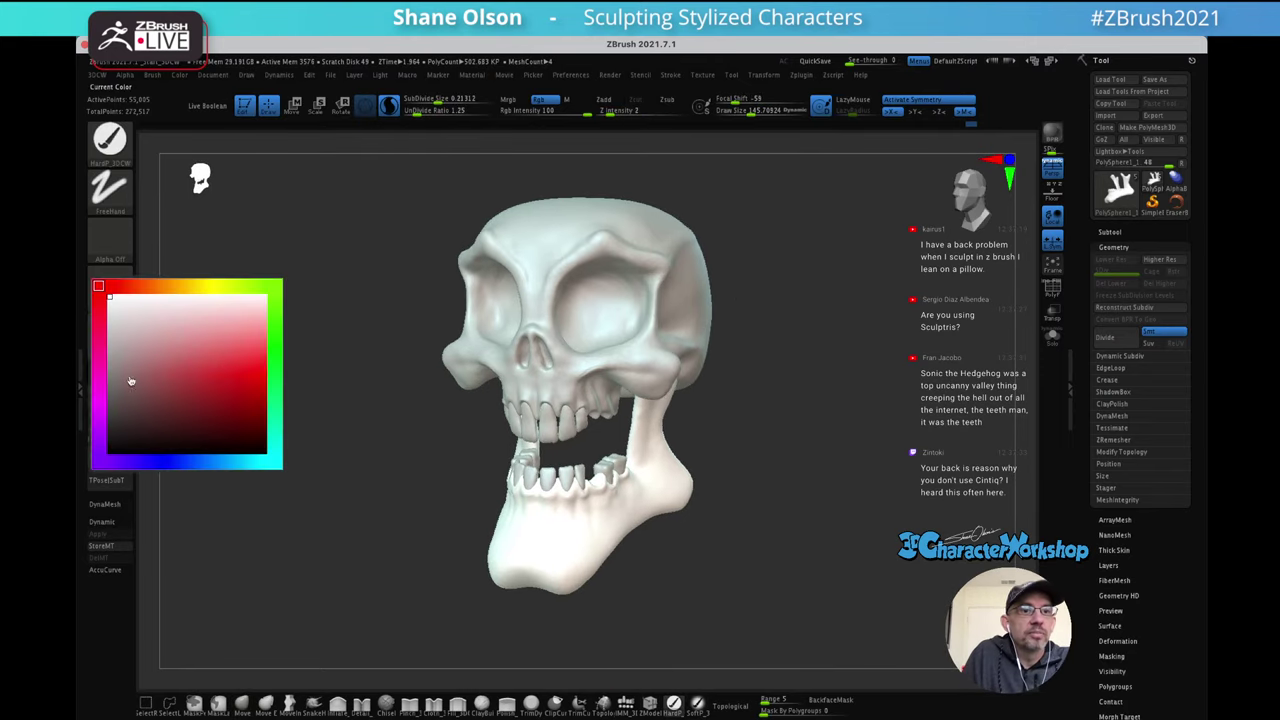
left_click(172, 287)
left_click_drag(139, 336, 139, 327)
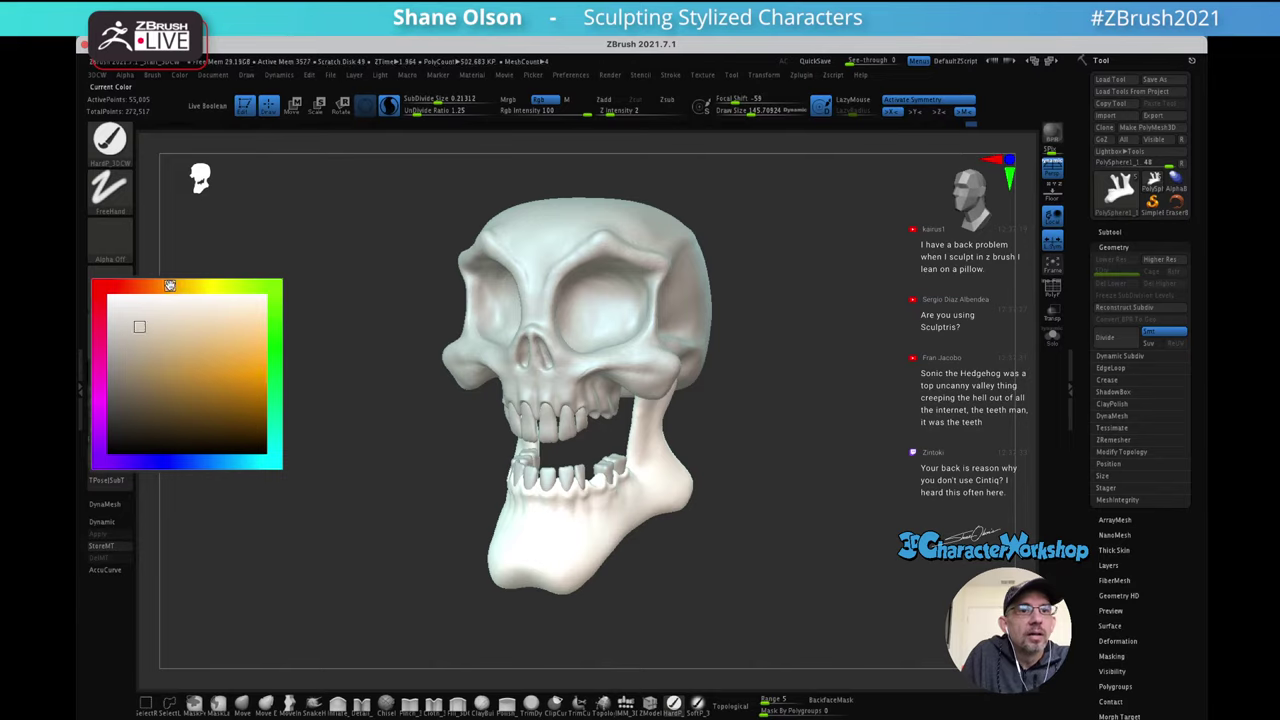
left_click_drag(170, 286, 168, 286)
left_click(136, 335)
left_click(145, 333)
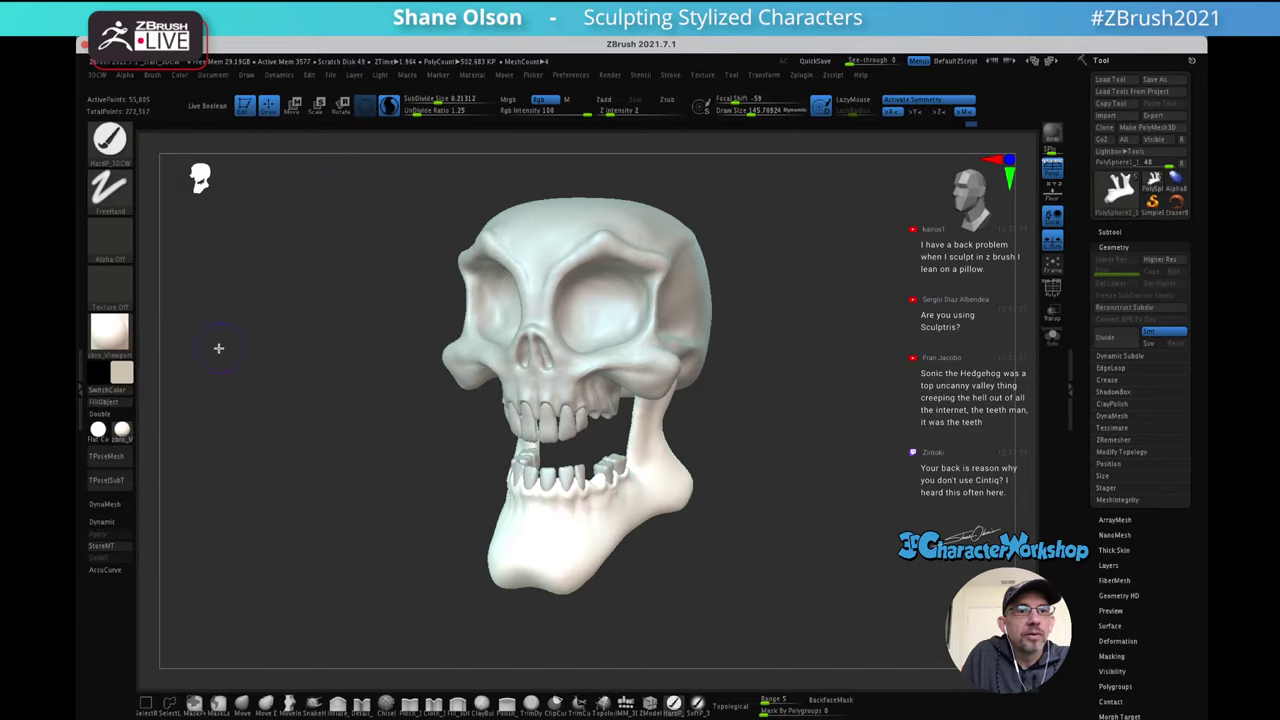
Fill the jaw, cranium, upper teeth and lower teeth subtools one by one with the beige base colour
left_click(123, 404)
left_click_drag(331, 403, 353, 428)
left_click(712, 322, "alt")
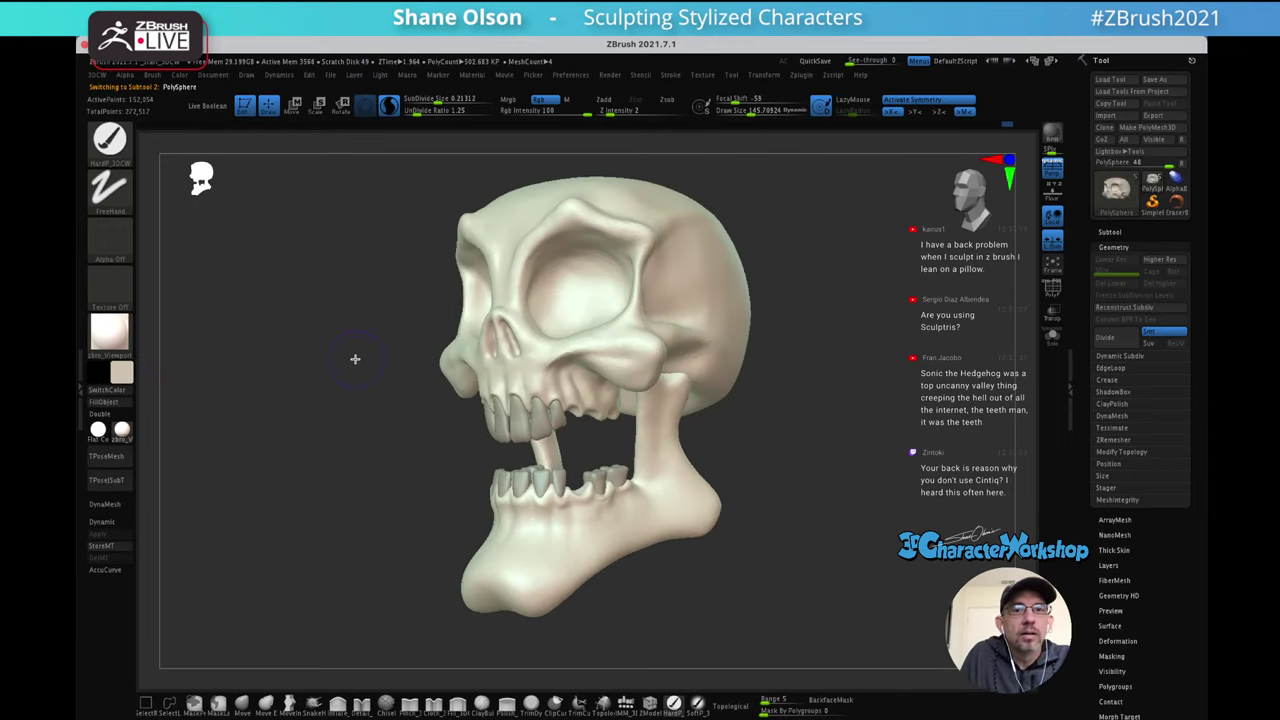
mouse_move(354, 357)
left_mouse_down()
mouse_move(366, 351)
mouse_move(372, 369)
left_mouse_up()
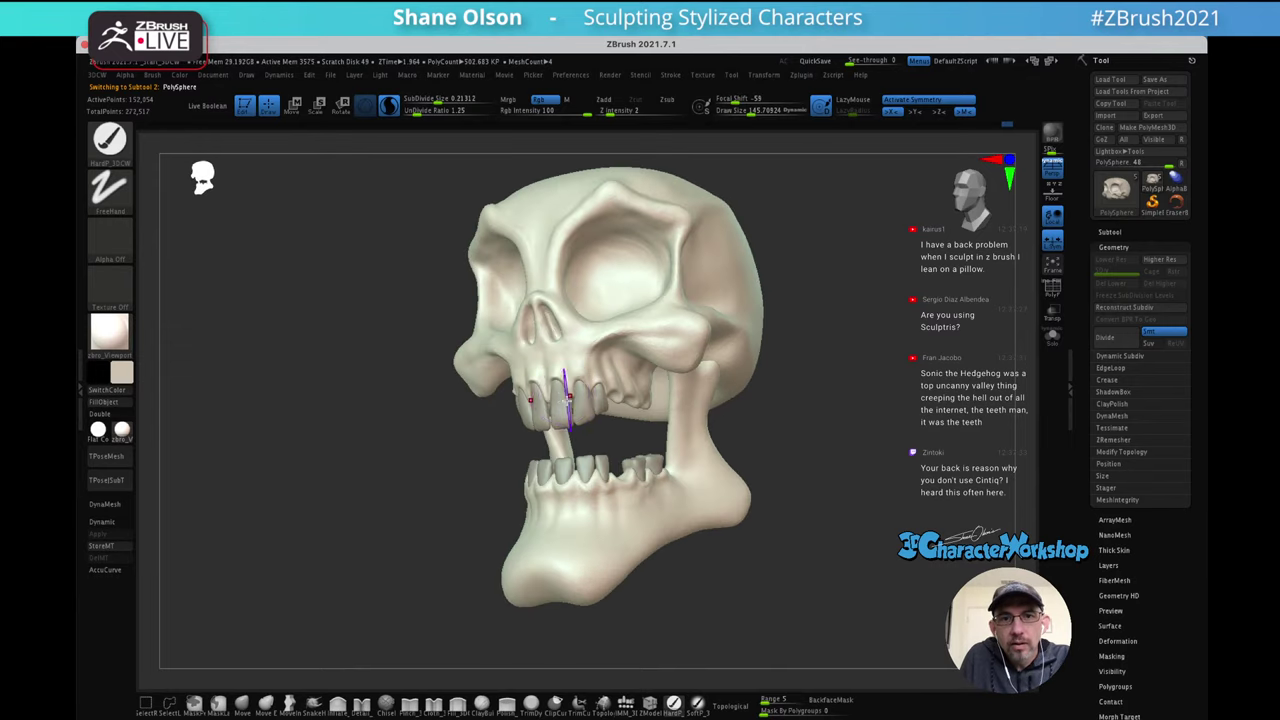
left_click(562, 402, "alt")
mouse_move(408, 316)
left_mouse_down()
mouse_move(390, 314)
mouse_move(419, 316)
left_mouse_up()
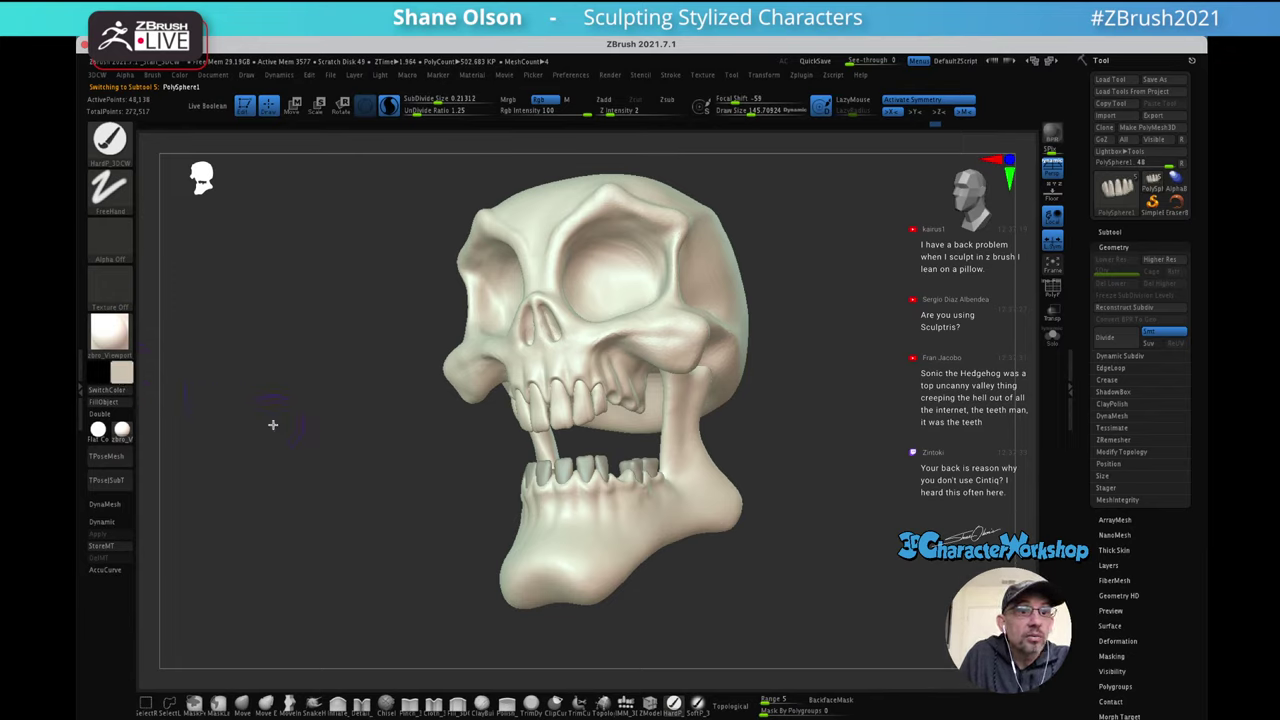
left_click(545, 470, "alt")
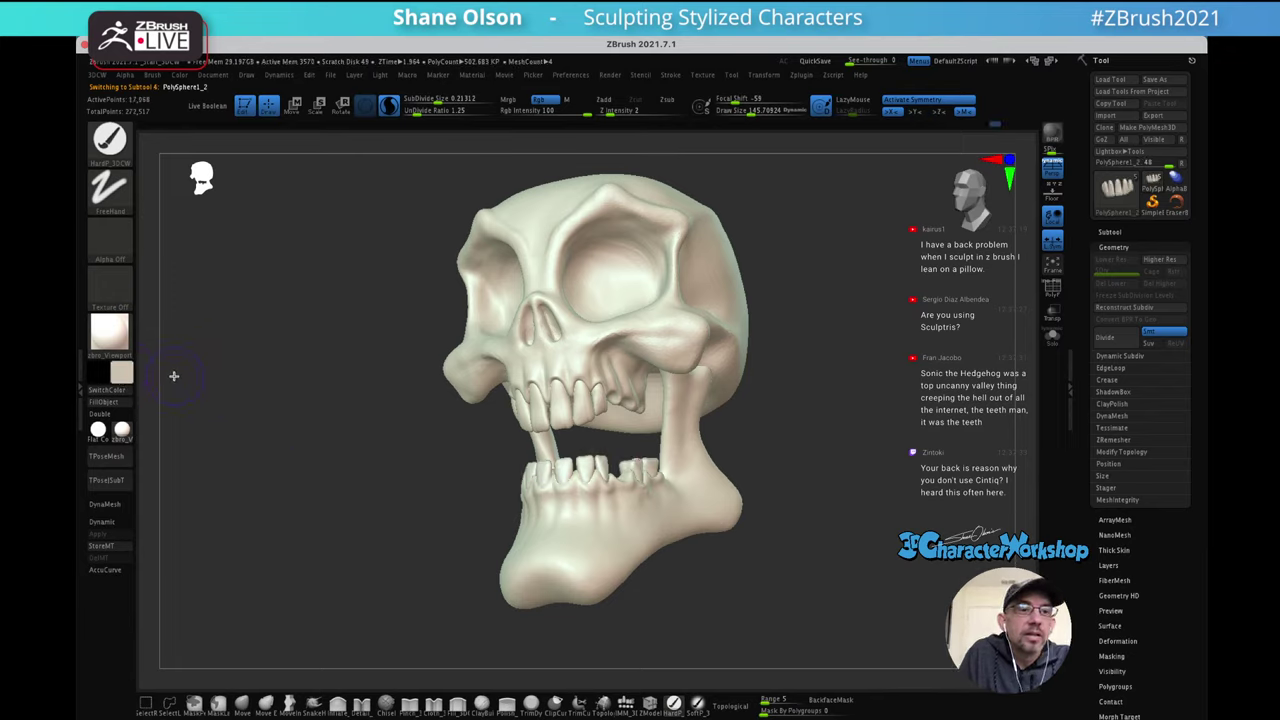
left_click(126, 403)
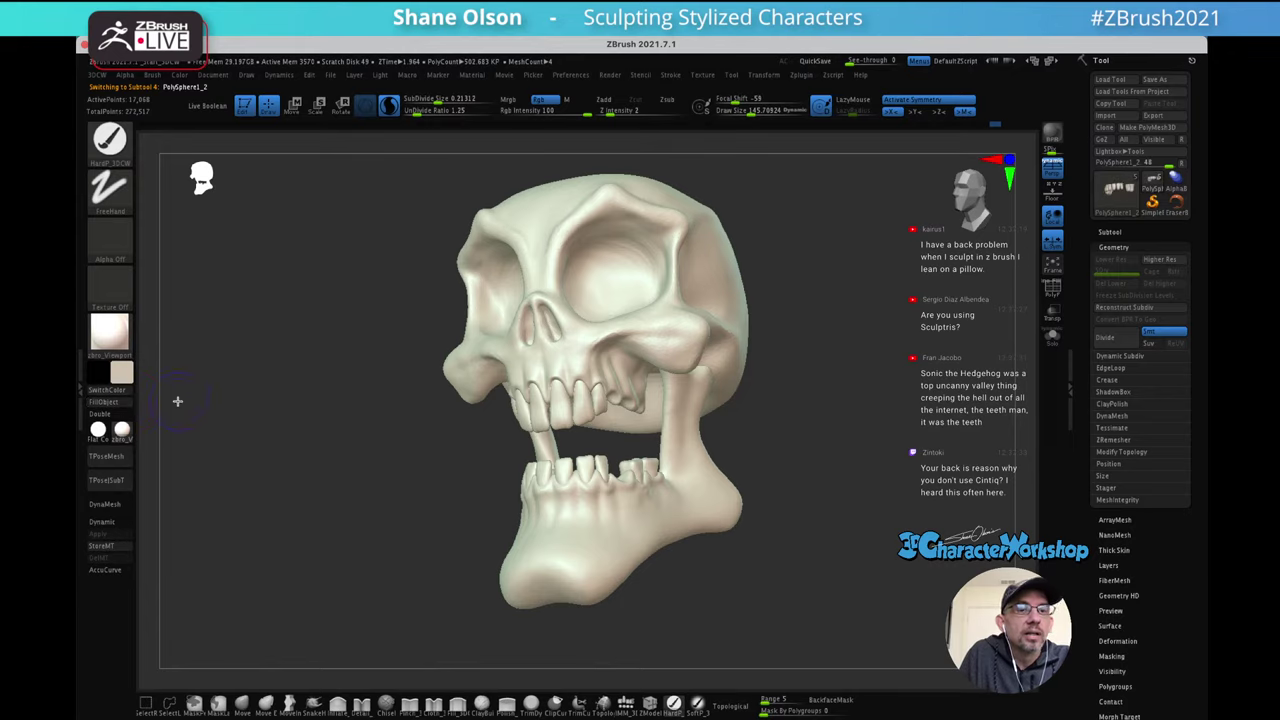
Set up the SoftP_3DCW brush with Sculptris Pro off, a draw size of about 281 and a medium brown colour
left_click(697, 703)
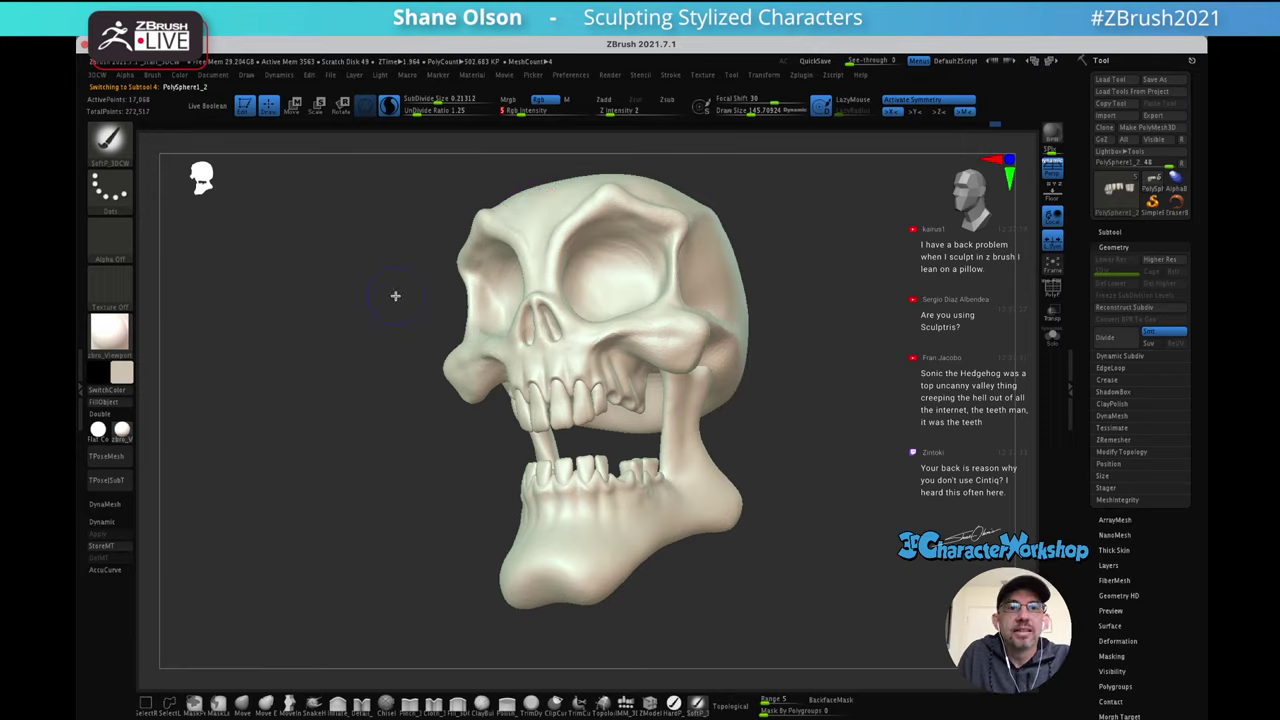
left_click(367, 105)
key("s")
left_click_drag(398, 301, 411, 299)
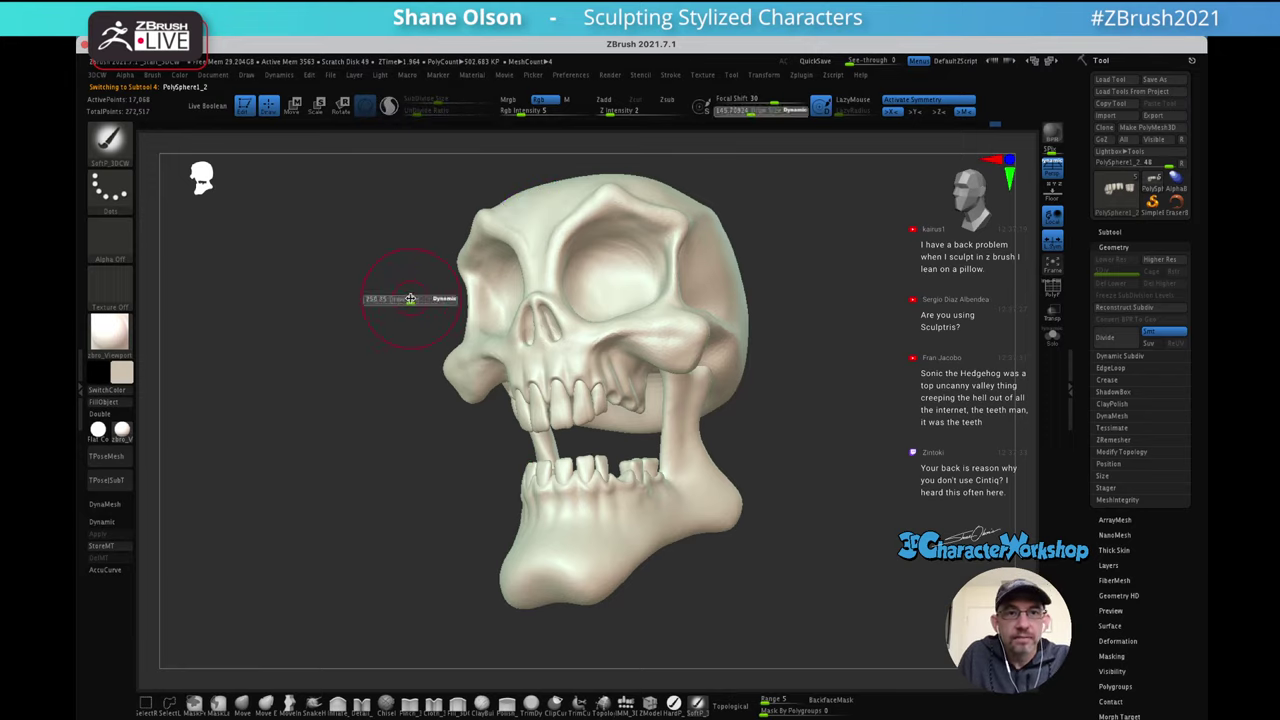
left_click(133, 374)
left_click(153, 360)
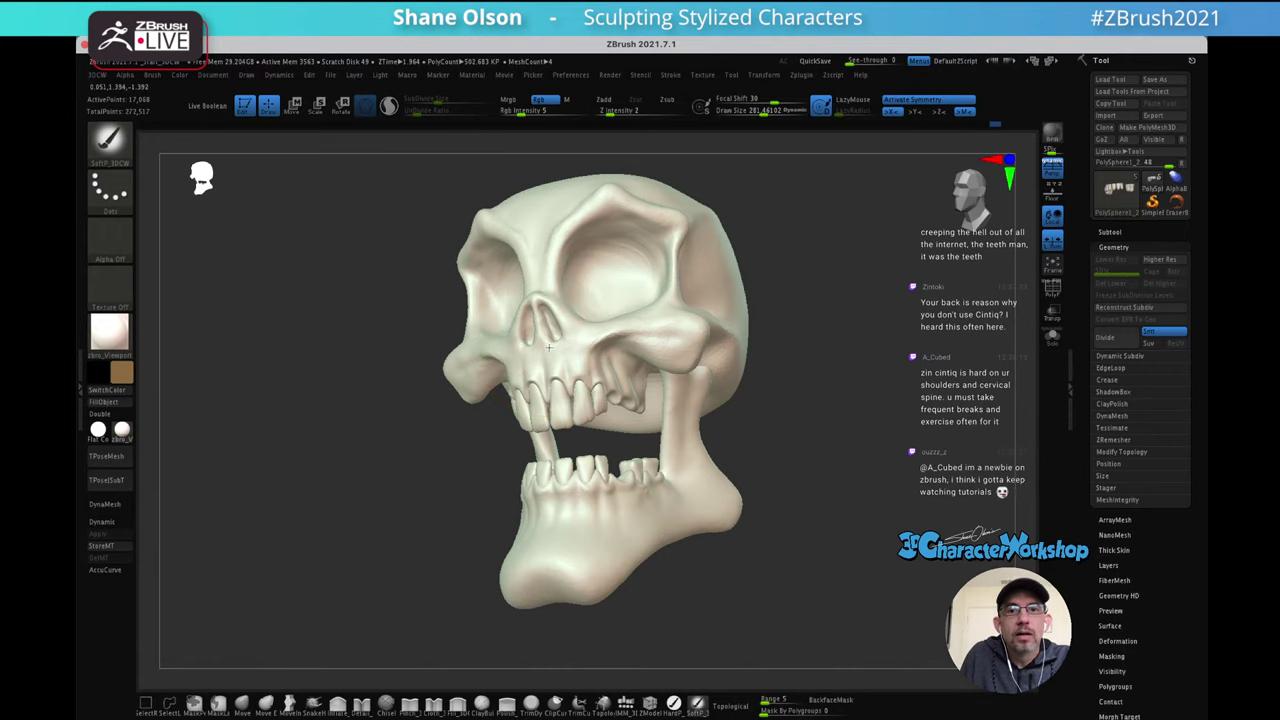
Make the cranium the active subtool and enlarge the soft paint brush to a draw size of about 394
left_click(691, 318, "alt")
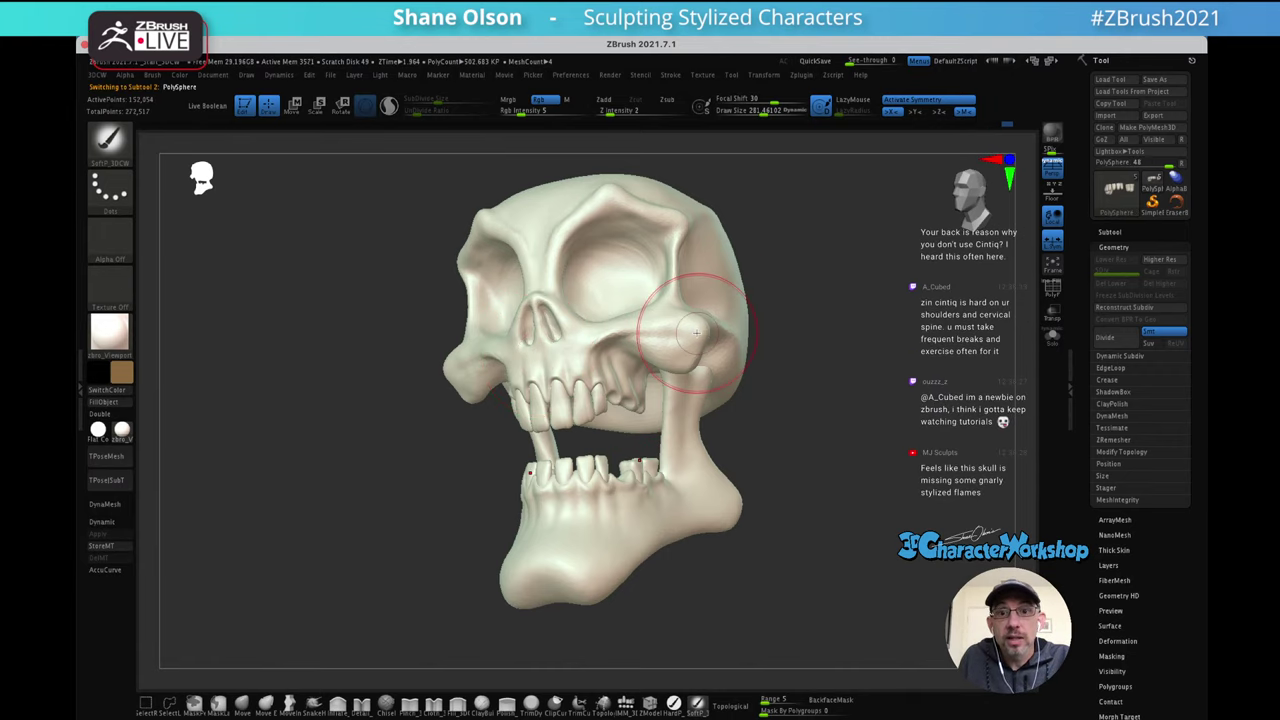
mouse_move(749, 306)
left_mouse_down()
mouse_move(779, 320)
mouse_move(743, 297)
mouse_move(757, 297)
mouse_move(677, 309)
mouse_move(634, 343)
left_mouse_up()
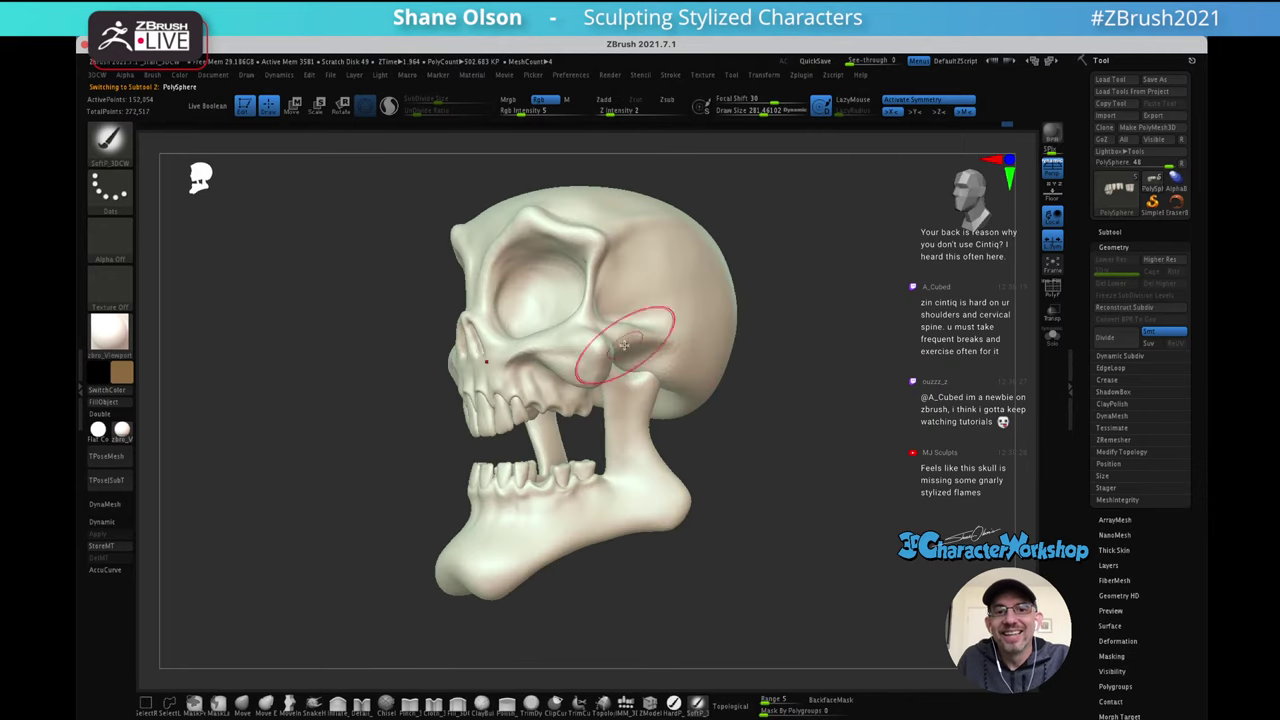
left_click(692, 302, "alt")
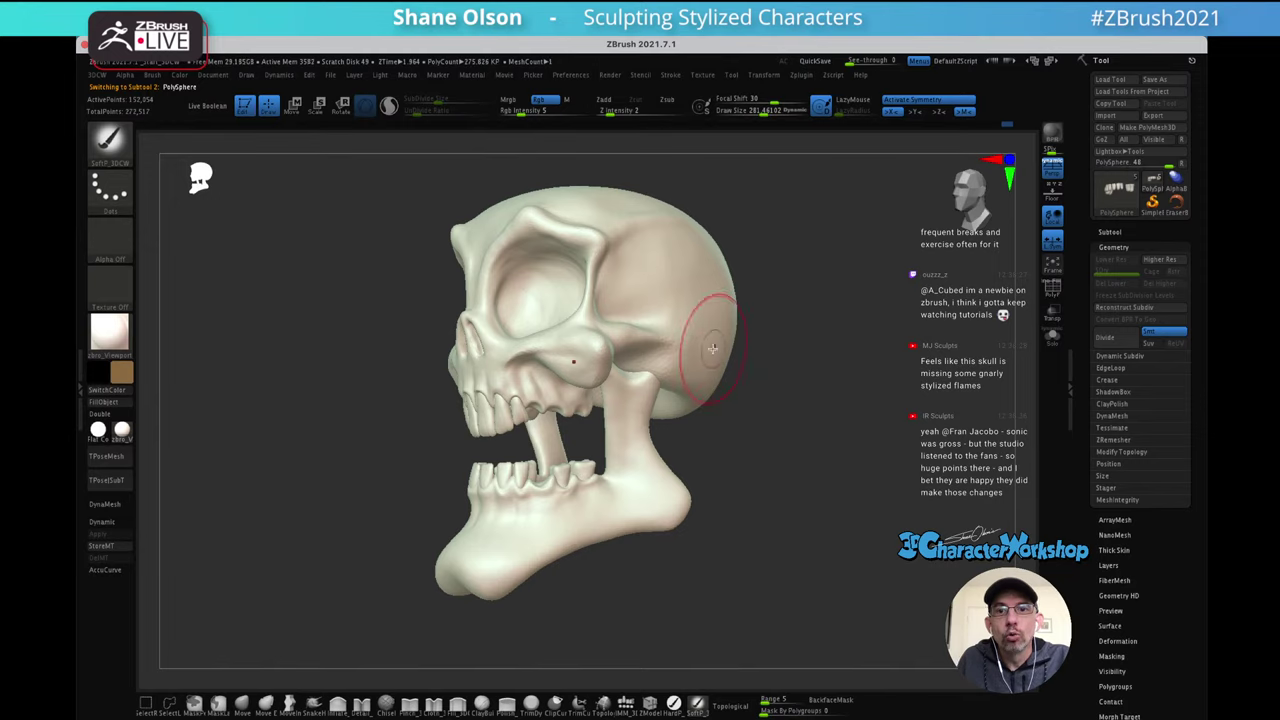
left_click_drag(786, 339, 766, 326)
key("s")
left_click_drag(694, 343, 709, 341)
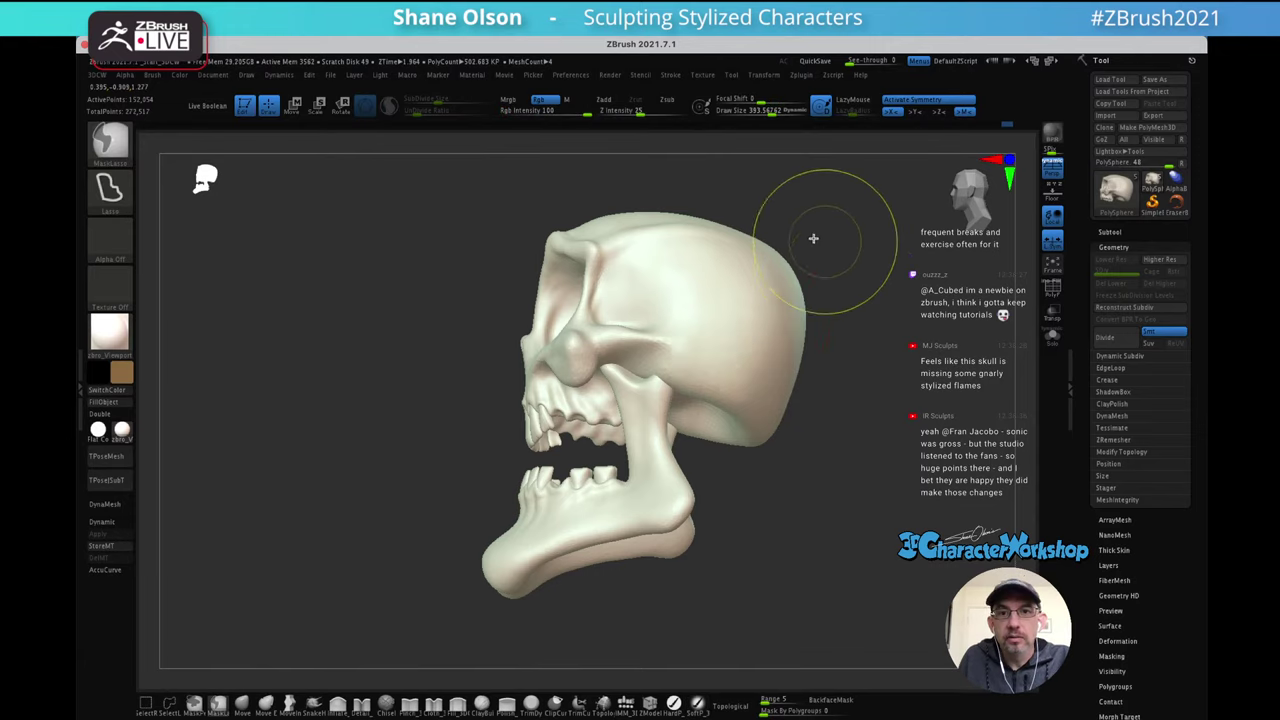
Paint soft brown into the hollows behind and below the cheekbone at RGB intensity 21, reducing the draw size to about 281
mouse_move(763, 294)
right_mouse_down()
mouse_move(714, 323)
mouse_move(633, 325)
mouse_move(620, 352)
right_mouse_up()
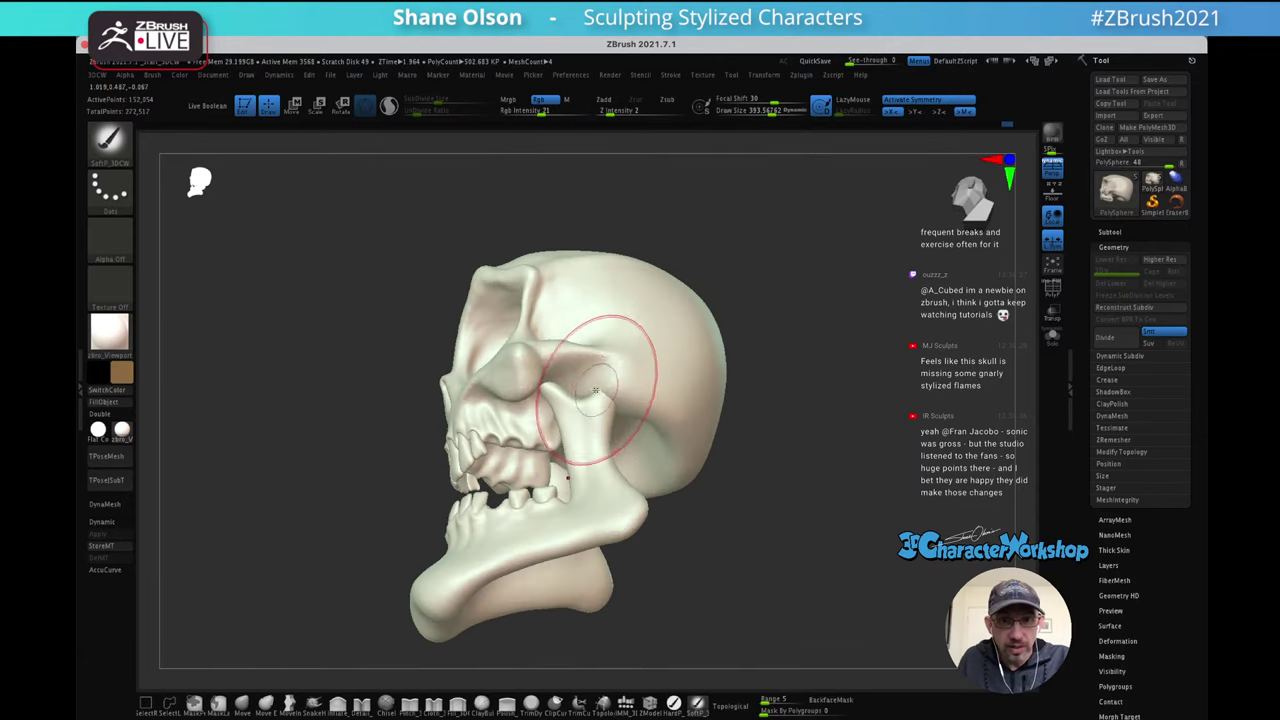
key("s")
left_click_drag(590, 378, 573, 380)
right_click_drag(569, 394, 597, 371)
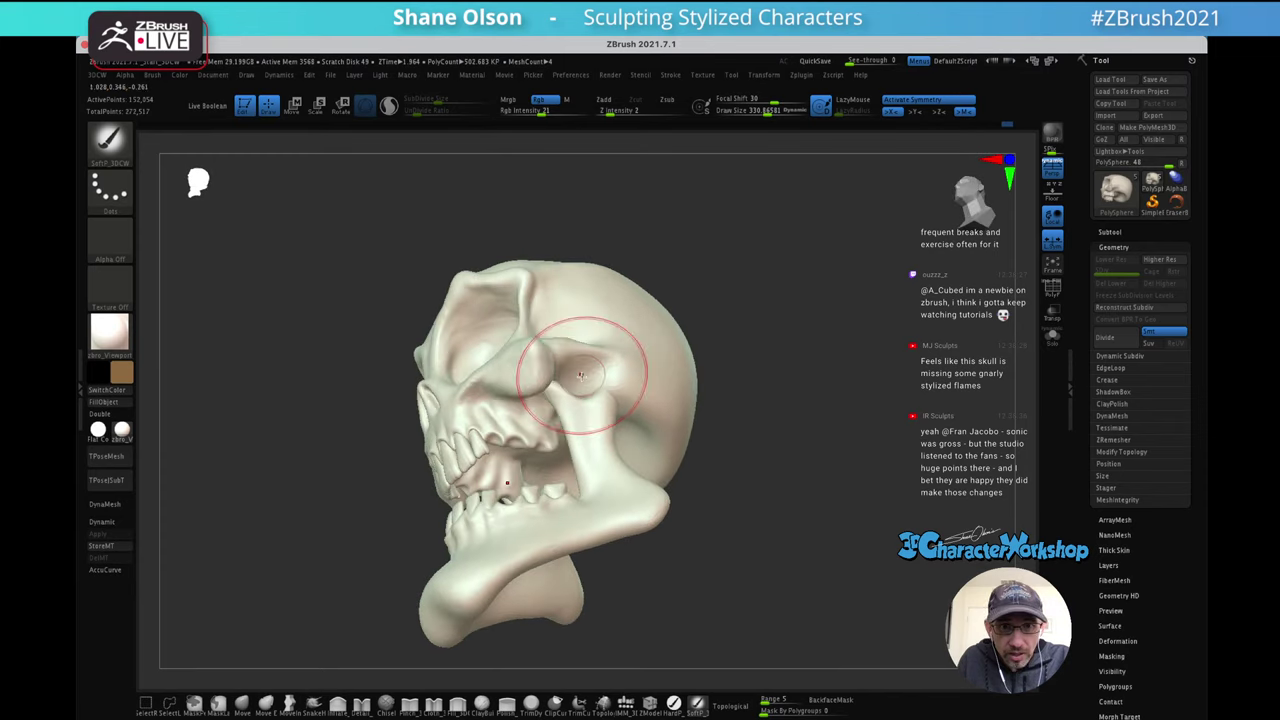
key("s")
left_click_drag(531, 393, 517, 394)
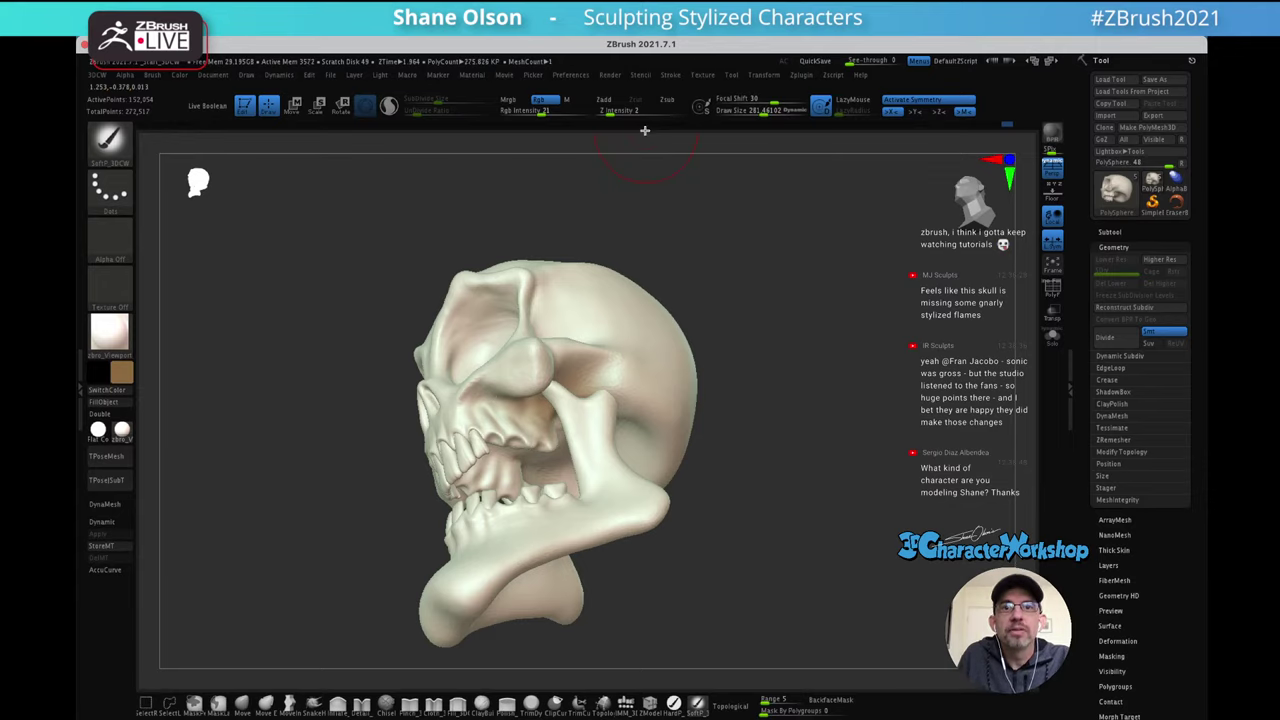
Raise the RGB intensity to about 38 and paint brown over the recessed underside of the cranium behind the upper jaw
left_click_drag(542, 111, 555, 111)
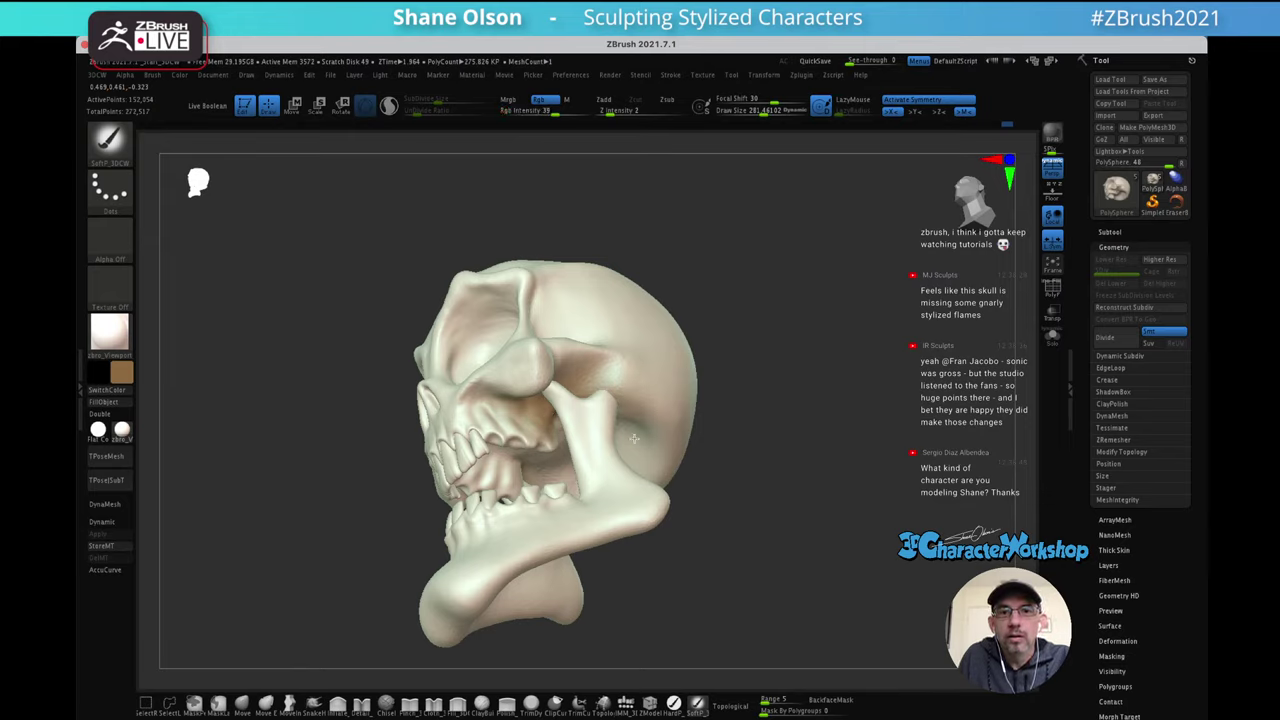
mouse_move(725, 386)
left_mouse_down("alt")
mouse_move(783, 341)
mouse_move(831, 346)
mouse_move(823, 309)
mouse_move(826, 363)
mouse_move(609, 368)
mouse_move(585, 395)
mouse_move(494, 397)
mouse_move(566, 405)
mouse_move(558, 412)
mouse_move(595, 404)
left_mouse_up("alt")
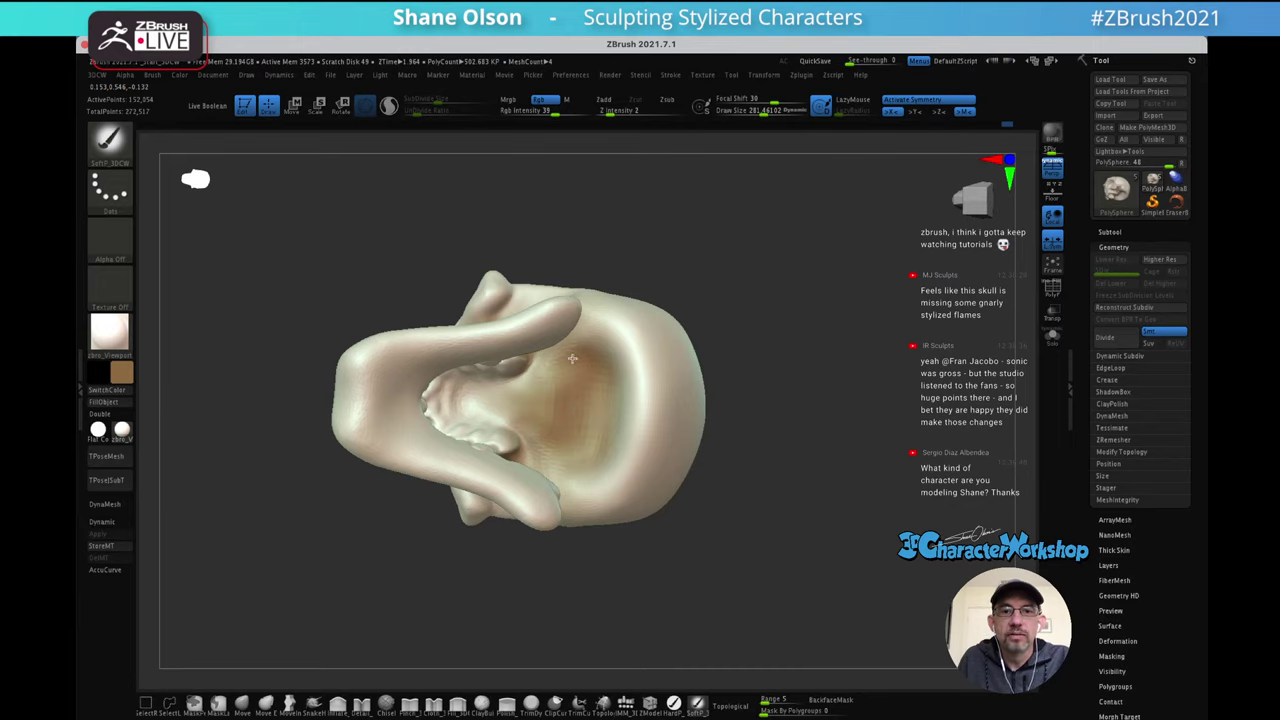
left_click_drag(572, 358, 586, 371)
right_click_drag(586, 371, 612, 376)
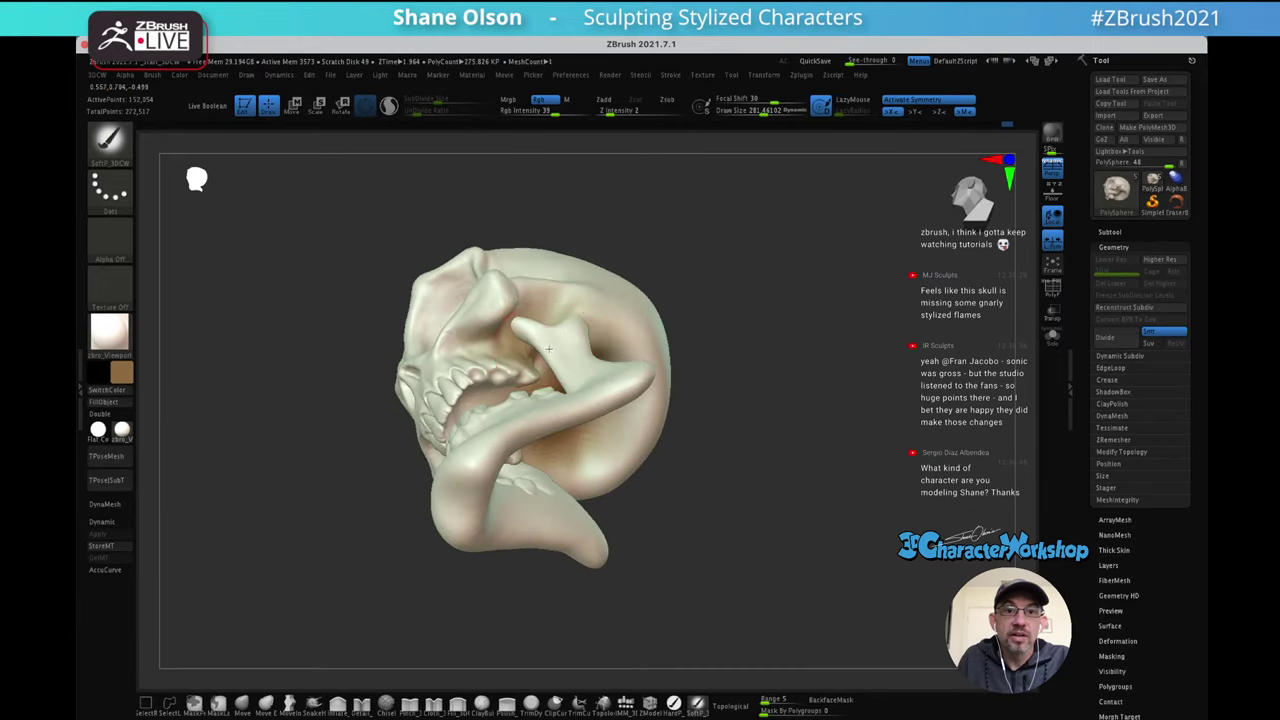
right_click_drag(549, 349, 519, 399)
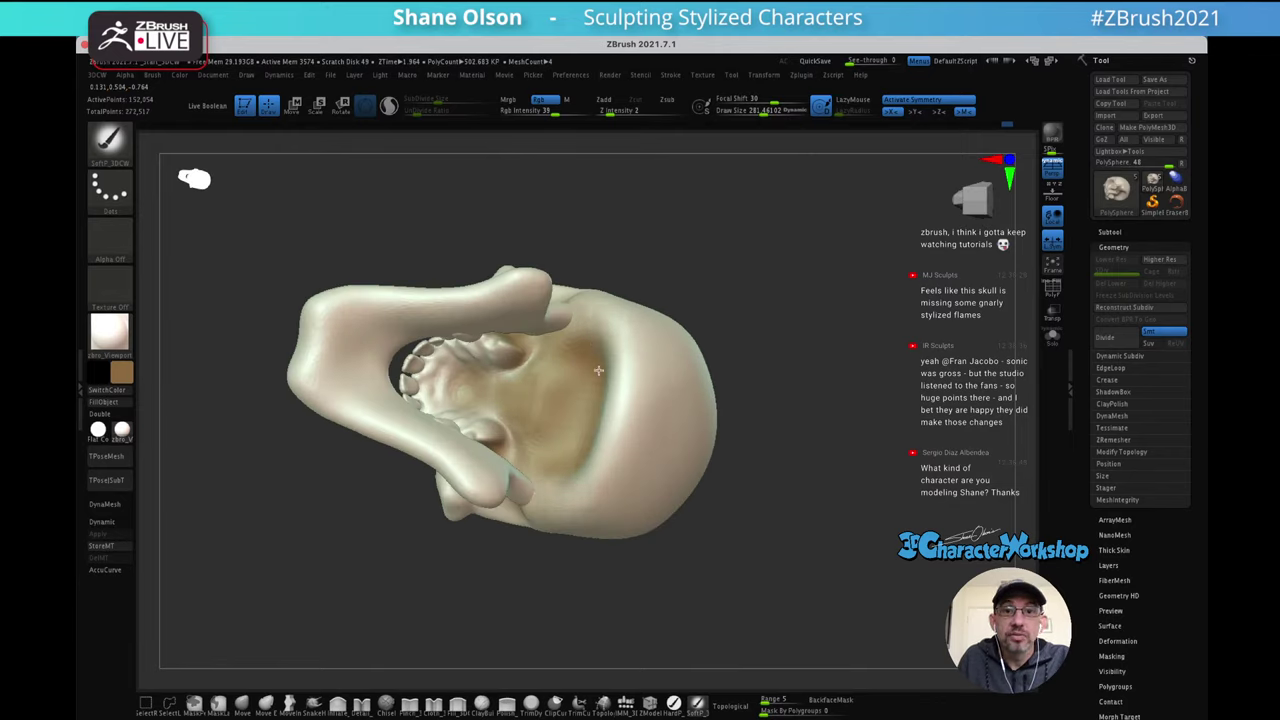
right_click_drag(571, 371, 585, 325)
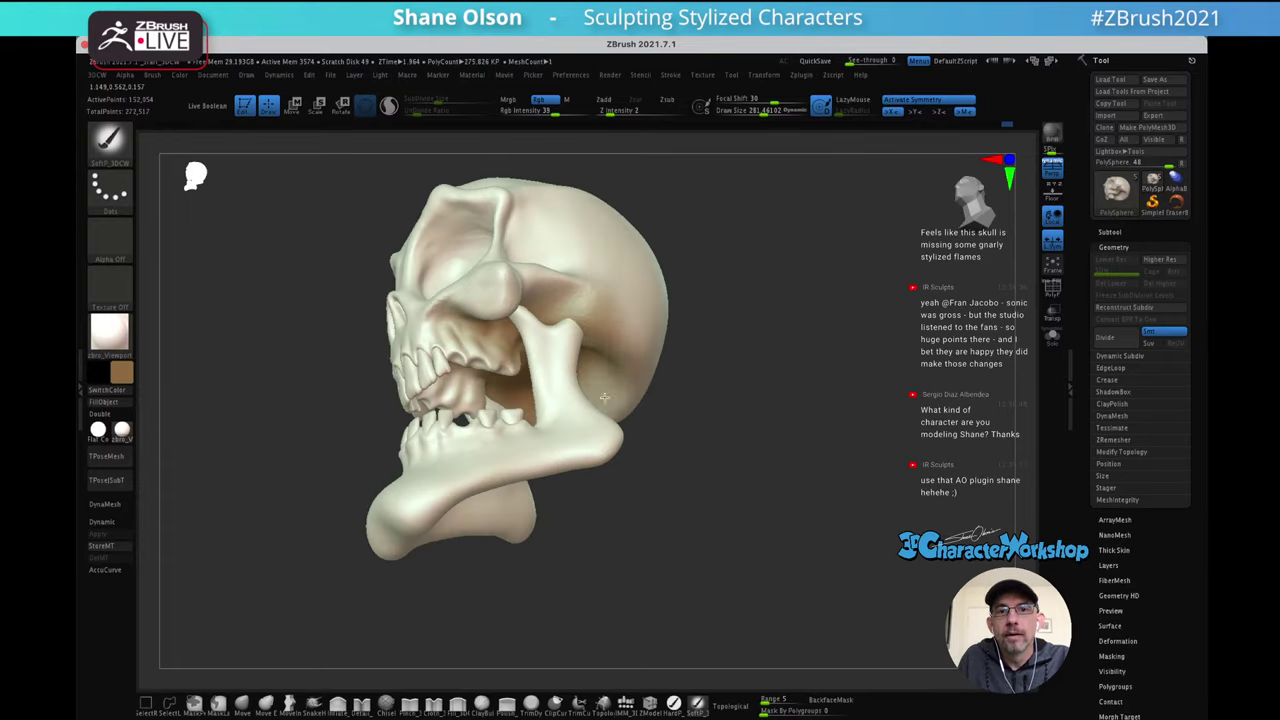
Shade the upper jaw beneath the cheekbone with brown, reducing the draw size to about 163 and on to about 86
mouse_move(667, 309)
right_mouse_down()
mouse_move(651, 363)
mouse_move(633, 331)
mouse_move(642, 290)
mouse_move(592, 330)
right_mouse_up()
key("s")
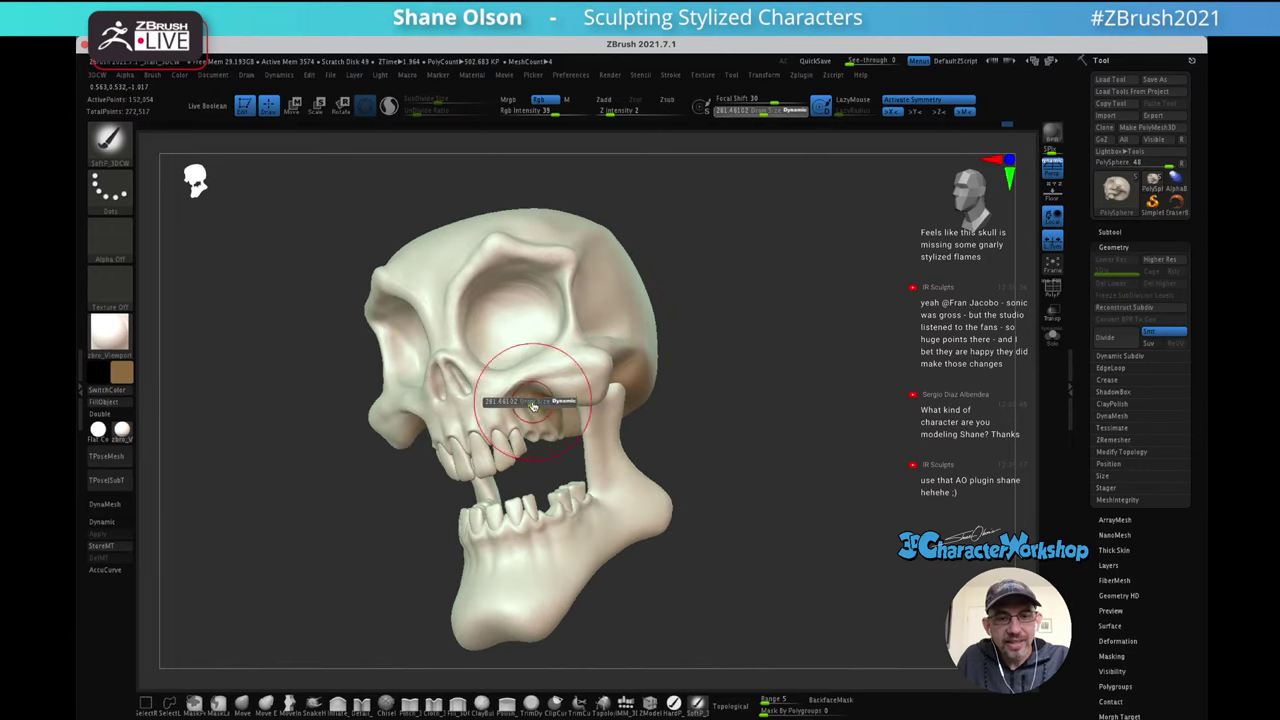
left_click_drag(533, 402, 512, 410)
key("s")
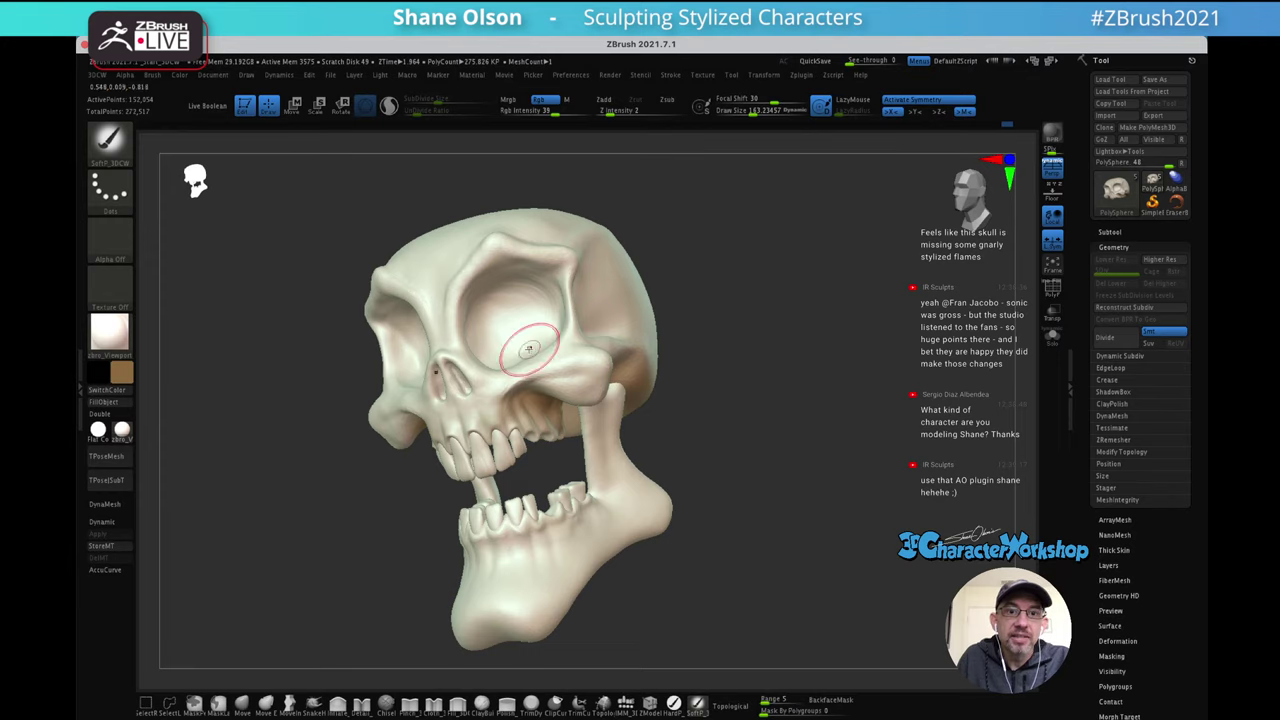
right_click_drag(531, 346, 531, 396, "ctrl")
key("s")
left_click_drag(538, 392, 549, 374)
mouse_move(549, 374)
right_mouse_down()
mouse_move(567, 357)
mouse_move(530, 398)
right_mouse_up()
key("s")
left_click_drag(524, 400, 517, 400)
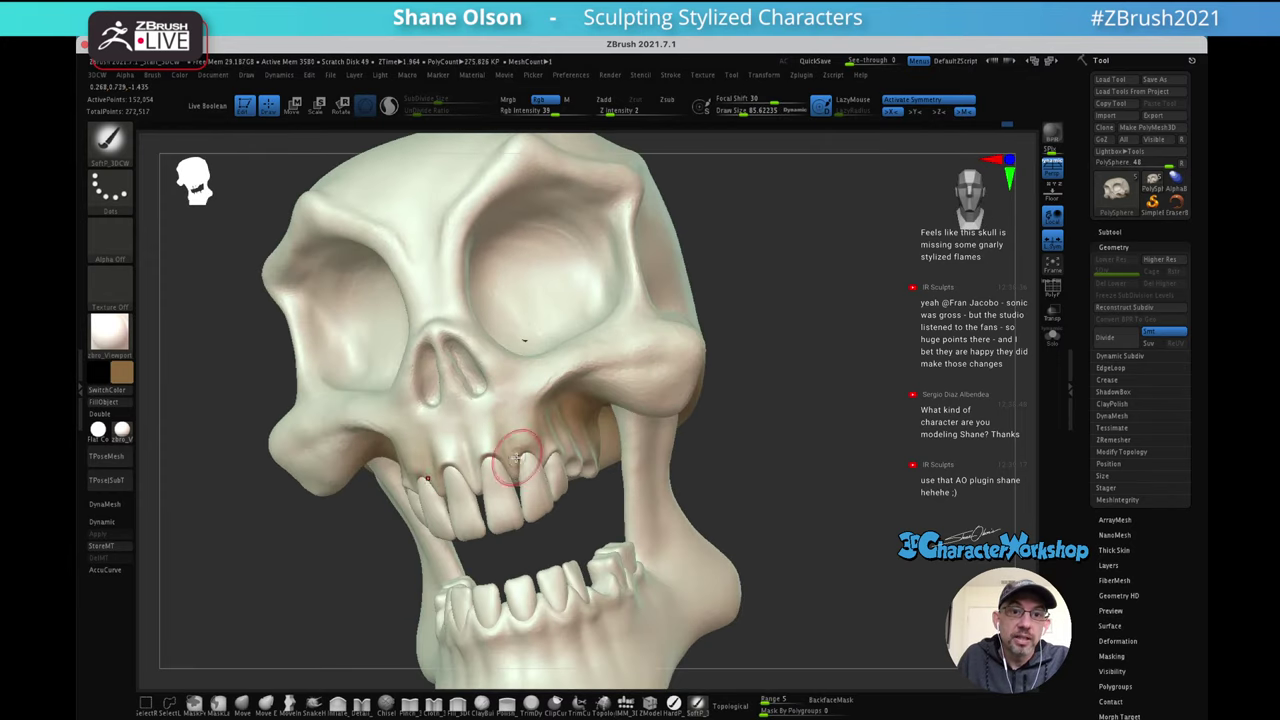
Paint brown into the gum grooves above the upper teeth and inside the nasal openings, with the draw size reduced to about 58
left_click_drag(516, 458, 498, 411)
key("s")
left_click_drag(507, 460, 501, 460)
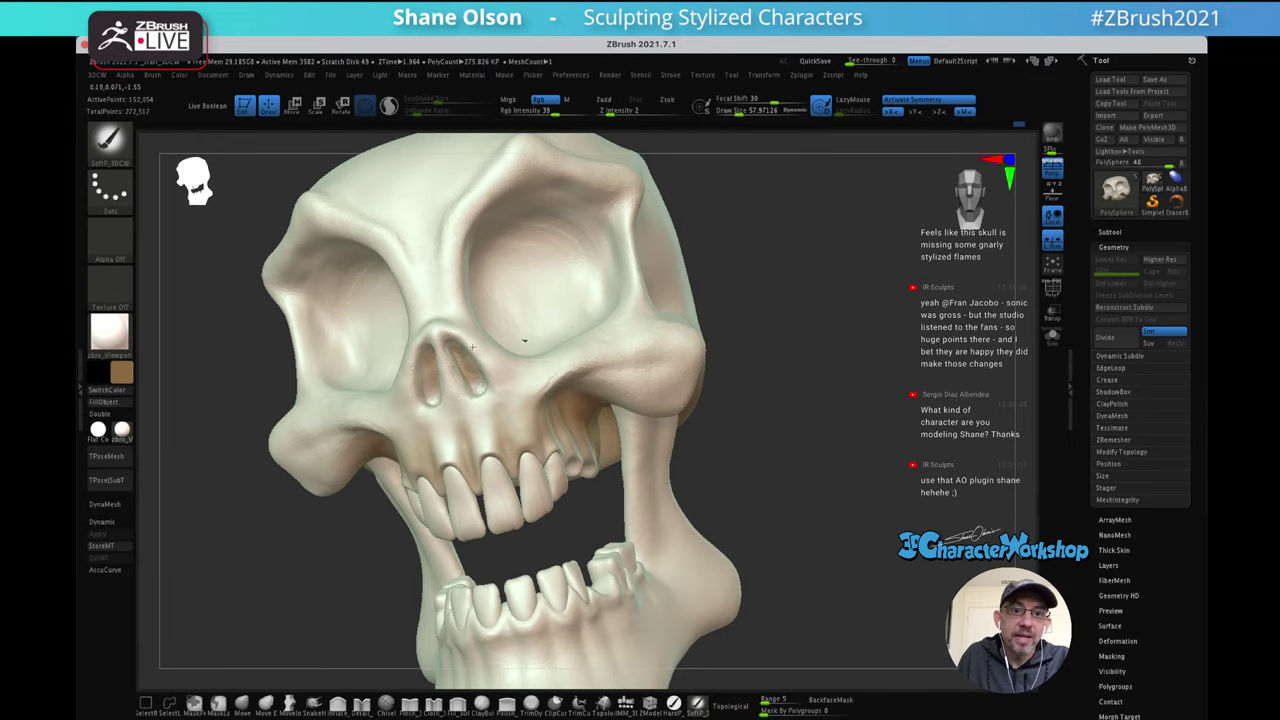
right_click_drag(450, 366, 478, 374)
right_click_drag(506, 327, 520, 322)
left_click_drag(520, 322, 511, 343)
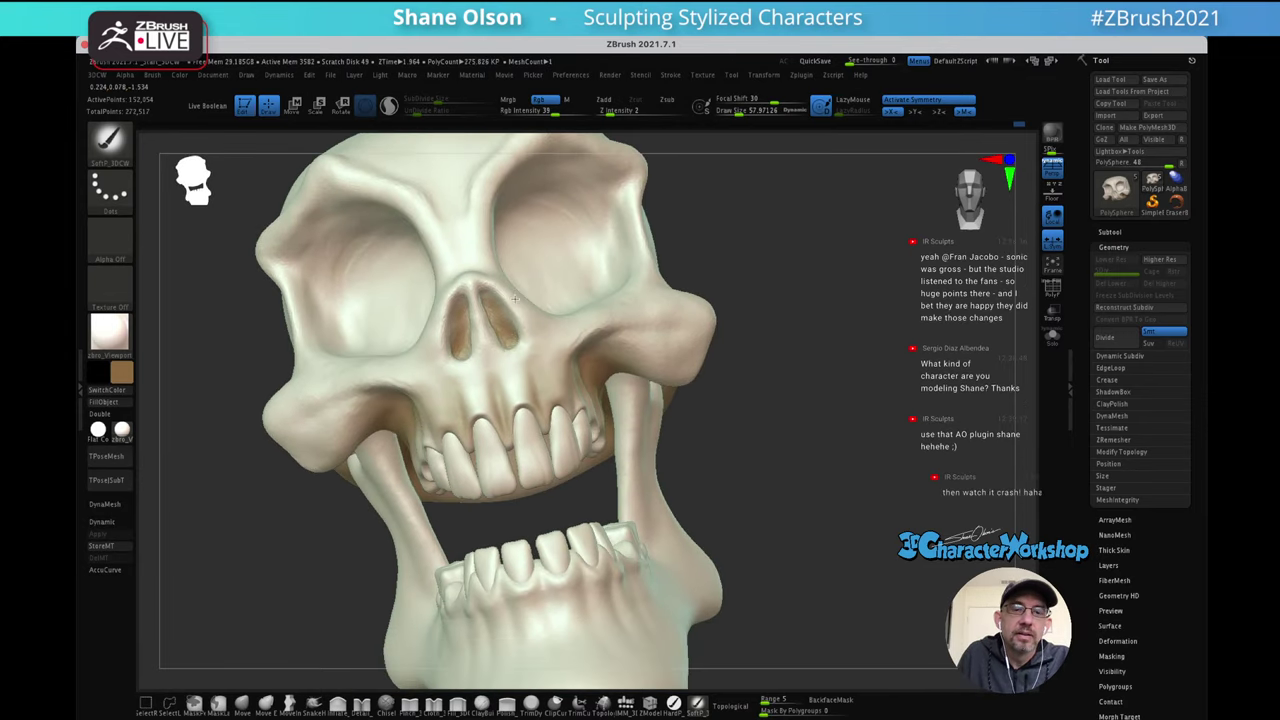
right_click_drag(500, 292, 505, 330)
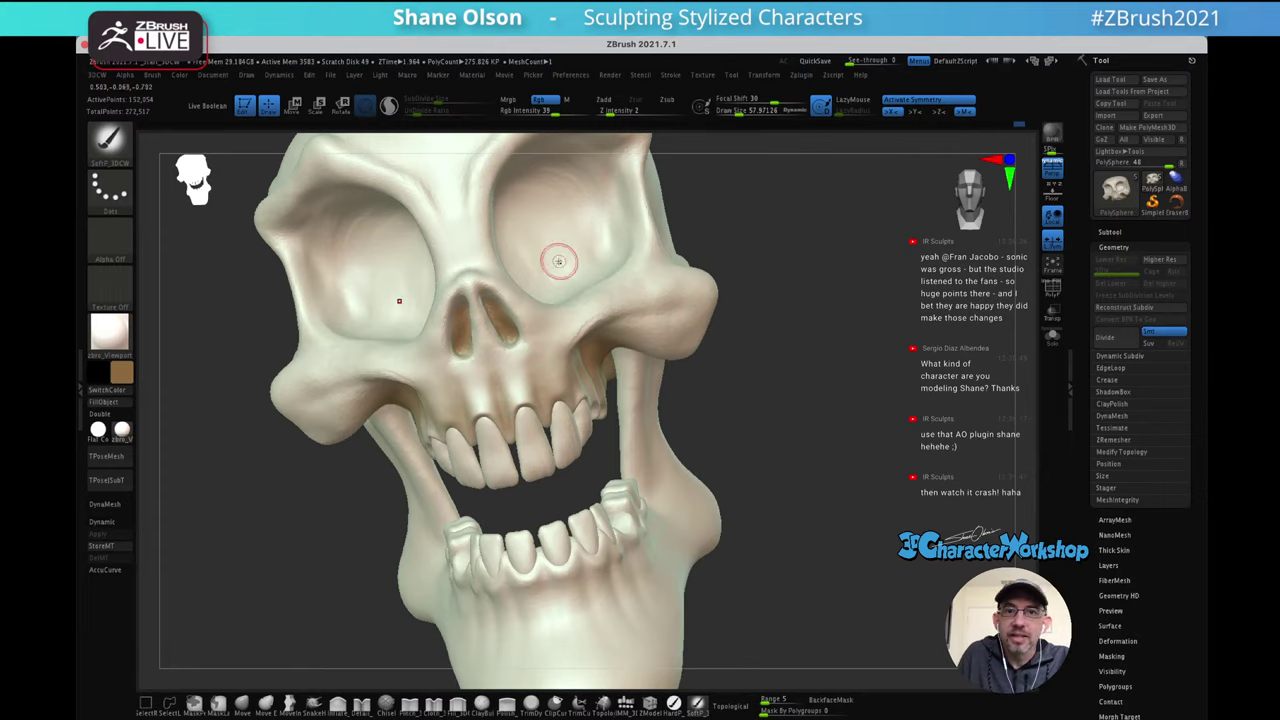
Enlarge the brush to a draw size of about 243 and paint brown across the inside of the eye sockets
mouse_move(626, 232)
right_mouse_down()
mouse_move(610, 216)
mouse_move(585, 290)
right_mouse_up()
key("s")
mouse_move(601, 285)
left_mouse_down()
mouse_move(566, 331)
mouse_move(555, 322)
mouse_move(574, 312)
mouse_move(560, 335)
mouse_move(546, 318)
mouse_move(549, 354)
mouse_move(538, 318)
mouse_move(580, 290)
mouse_move(550, 286)
left_mouse_up()
key("s")
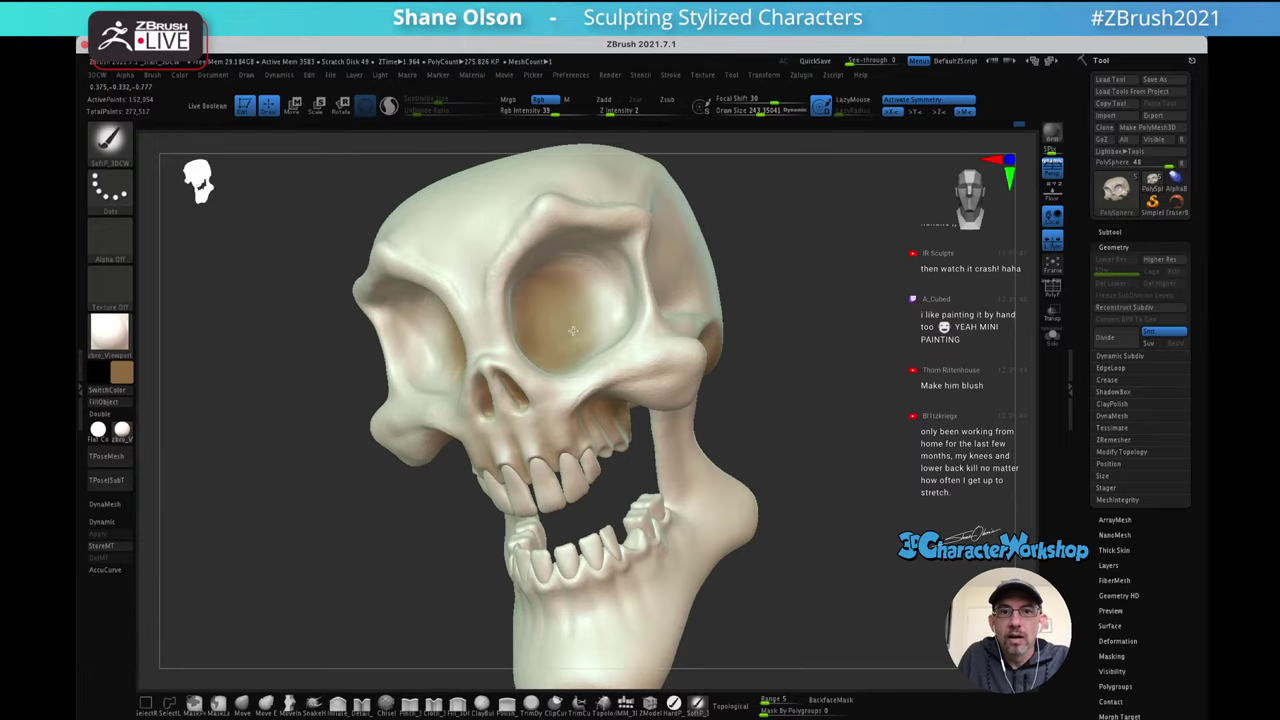
left_click_drag(538, 323, 549, 311)
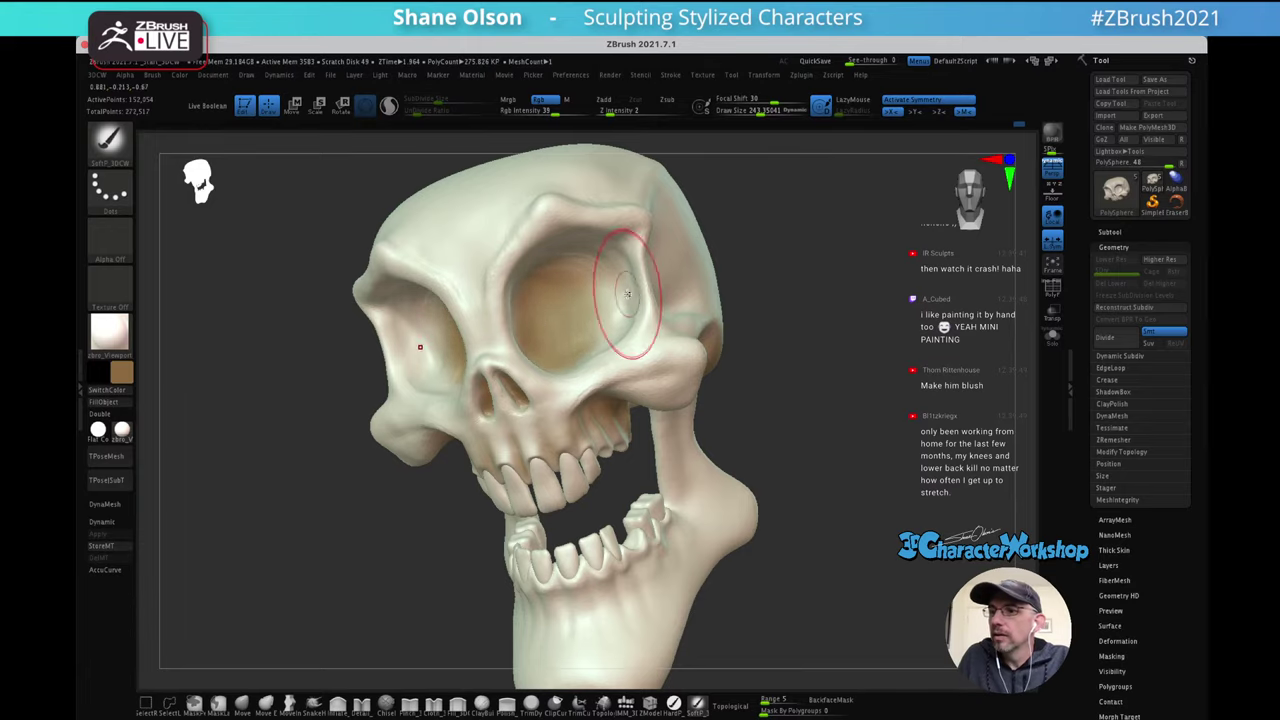
Choose a darker, less saturated brown and deepen the eye sockets and the recesses beneath the cheekbones
mouse_move(622, 303)
right_mouse_down("ctrl")
mouse_move(600, 280)
mouse_move(715, 282)
mouse_move(640, 280)
mouse_move(713, 257)
mouse_move(560, 275)
right_mouse_up("ctrl")
left_click_drag(126, 378, 146, 400)
mouse_move(631, 307)
left_mouse_down()
mouse_move(654, 266)
mouse_move(672, 288)
mouse_move(645, 315)
left_mouse_up()
mouse_move(654, 386)
left_mouse_down()
mouse_move(668, 375)
mouse_move(598, 390)
left_mouse_up()
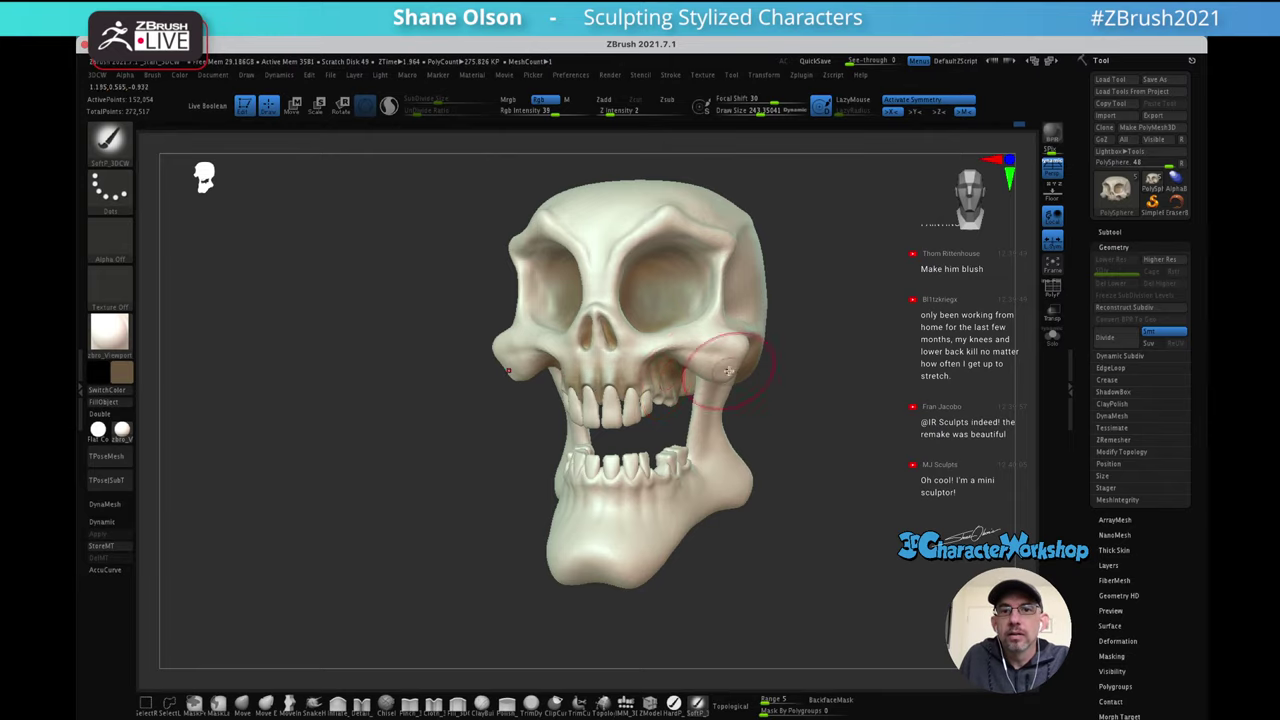
mouse_move(822, 374)
left_mouse_down()
mouse_move(692, 382)
mouse_move(707, 390)
left_mouse_up()
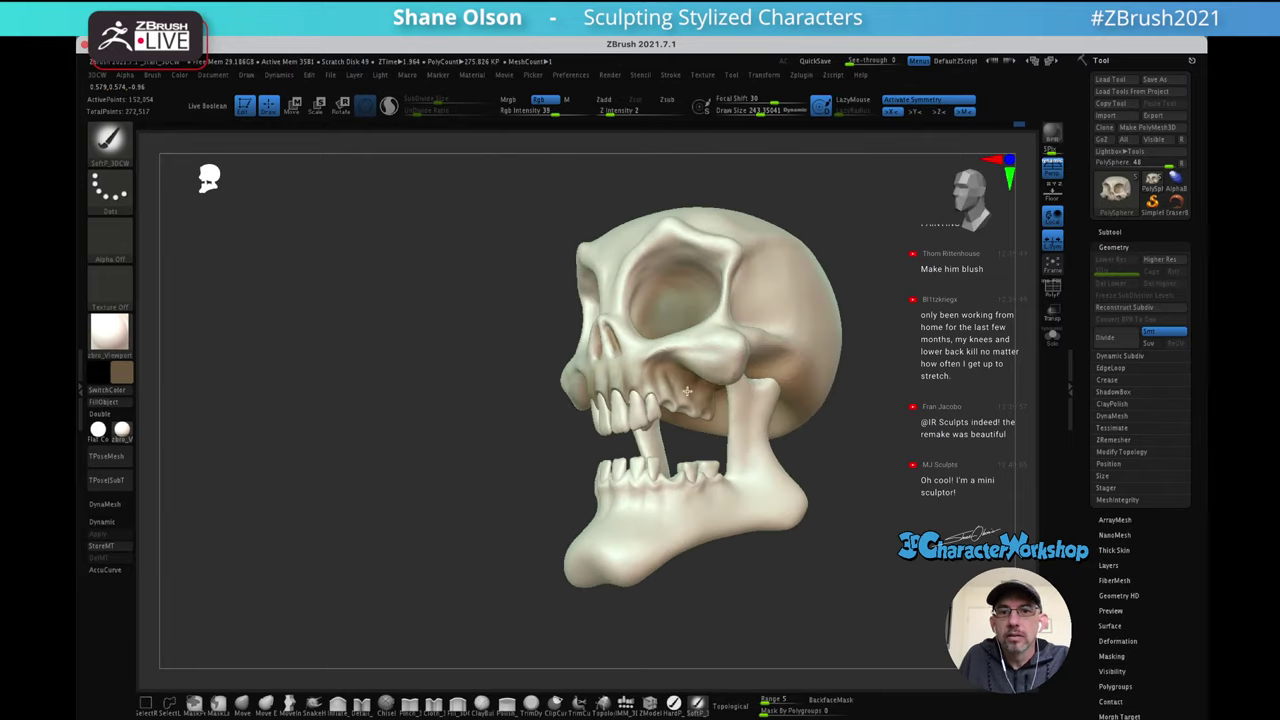
right_click_drag(843, 329, 736, 326)
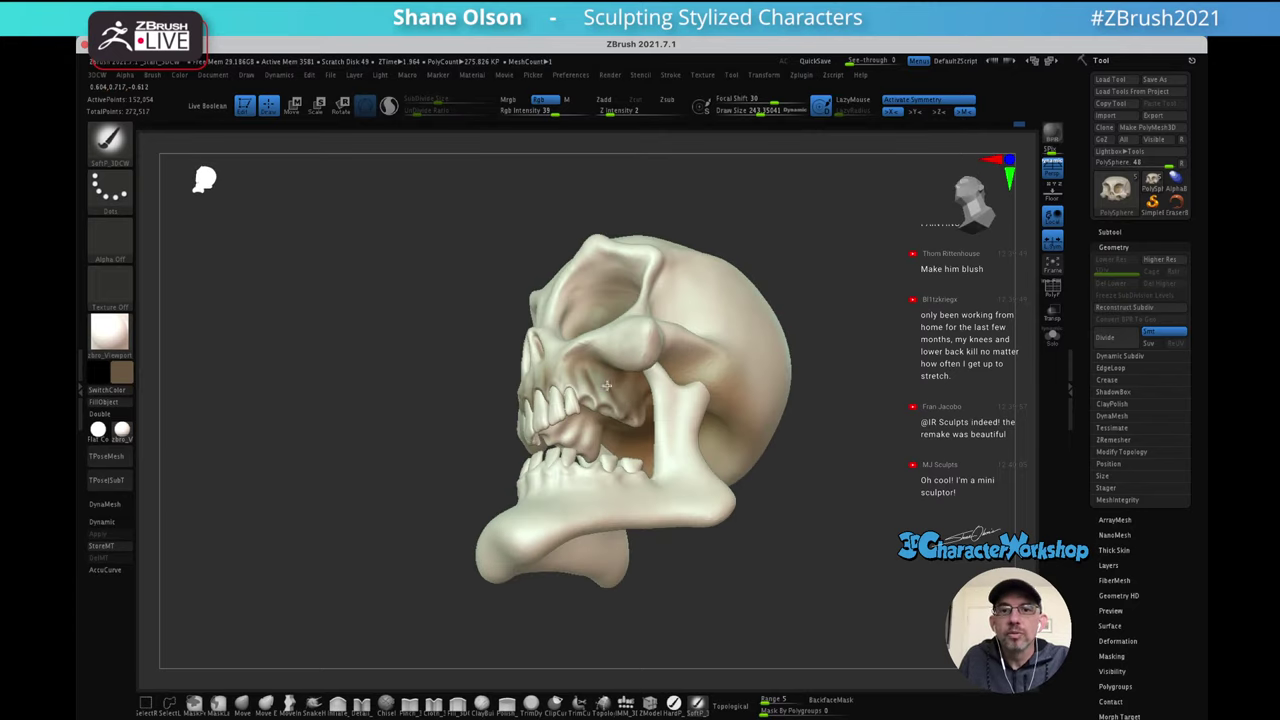
right_click_drag(607, 384, 735, 440)
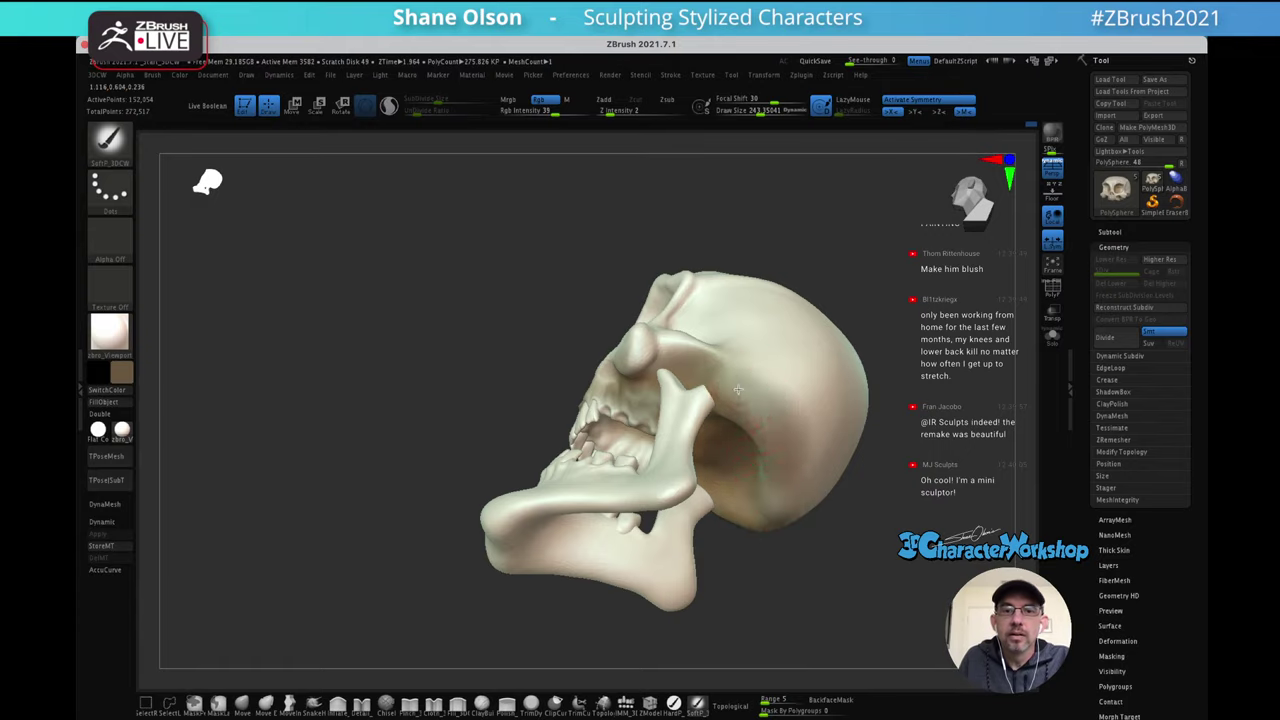
Choose a very dark greyish brown and darken the depths of the eye sockets, with a draw size of about 229
mouse_move(745, 416)
right_mouse_down()
mouse_move(665, 413)
mouse_move(639, 367)
right_mouse_up()
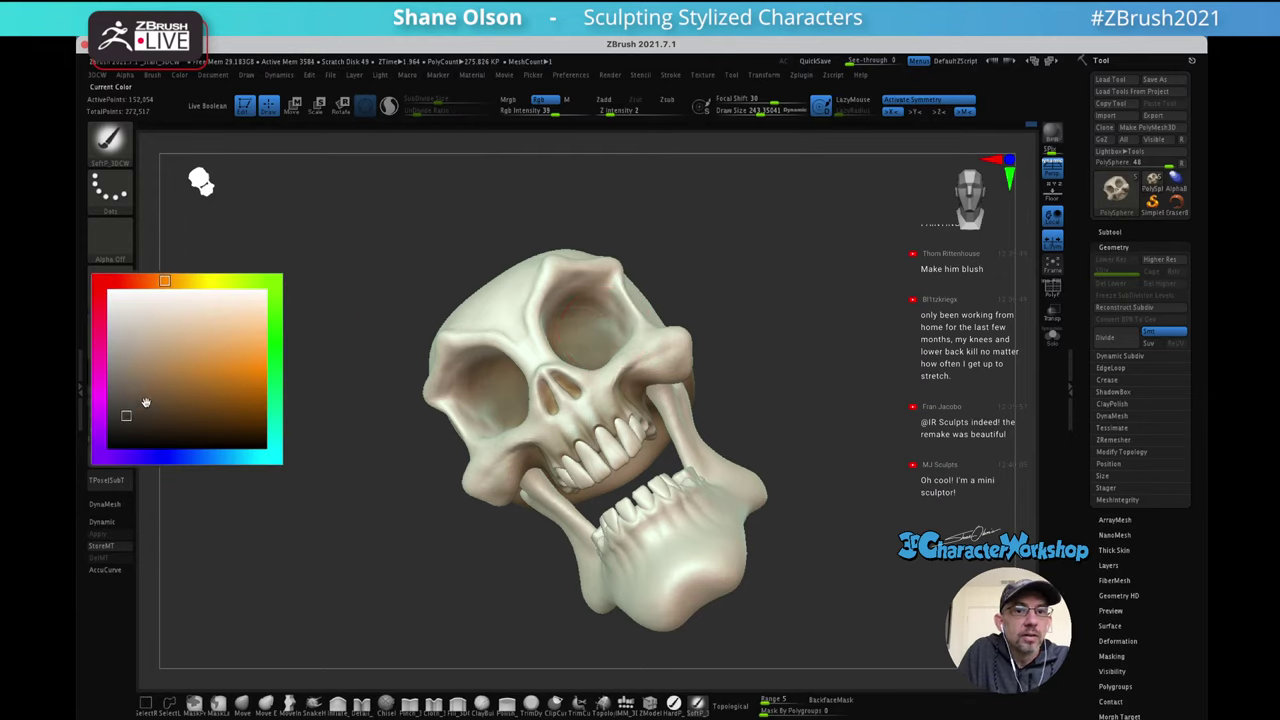
mouse_move(602, 278)
right_mouse_down()
mouse_move(568, 350)
mouse_move(601, 385)
mouse_move(714, 283)
mouse_move(806, 303)
mouse_move(652, 330)
right_mouse_up()
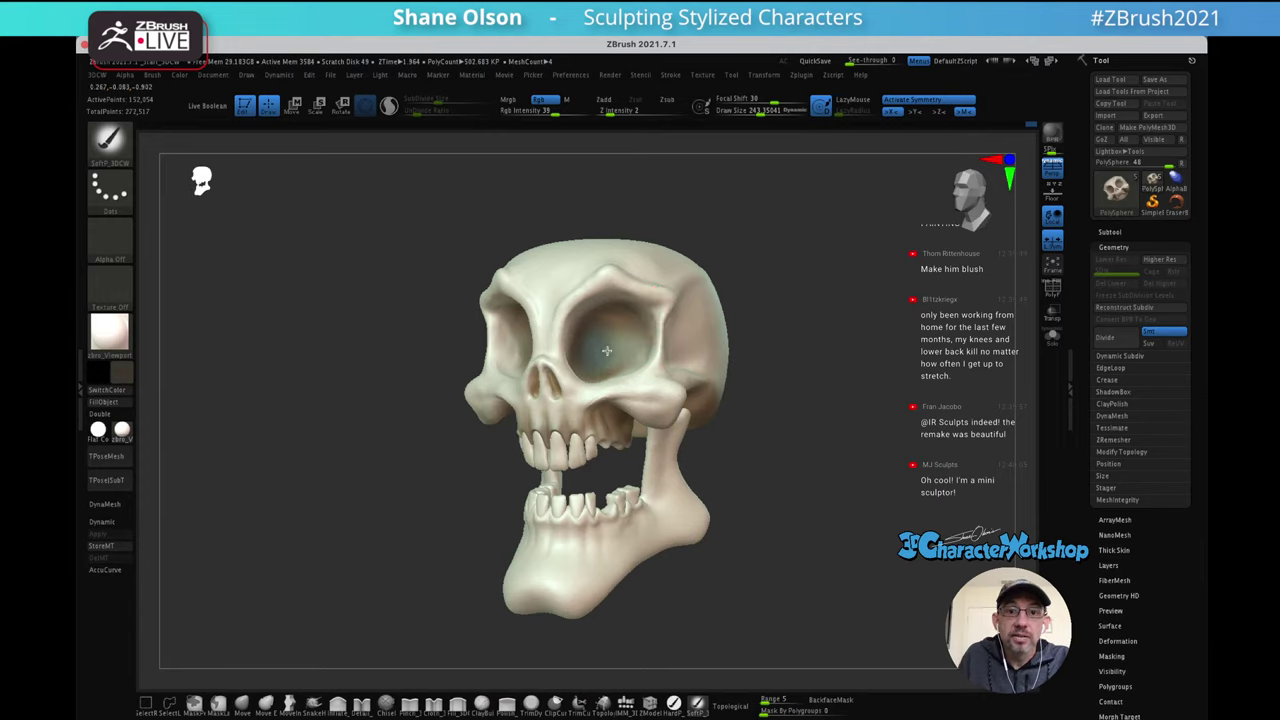
mouse_move(826, 320)
right_mouse_down()
mouse_move(816, 345)
mouse_move(769, 352)
mouse_move(732, 384)
right_mouse_up()
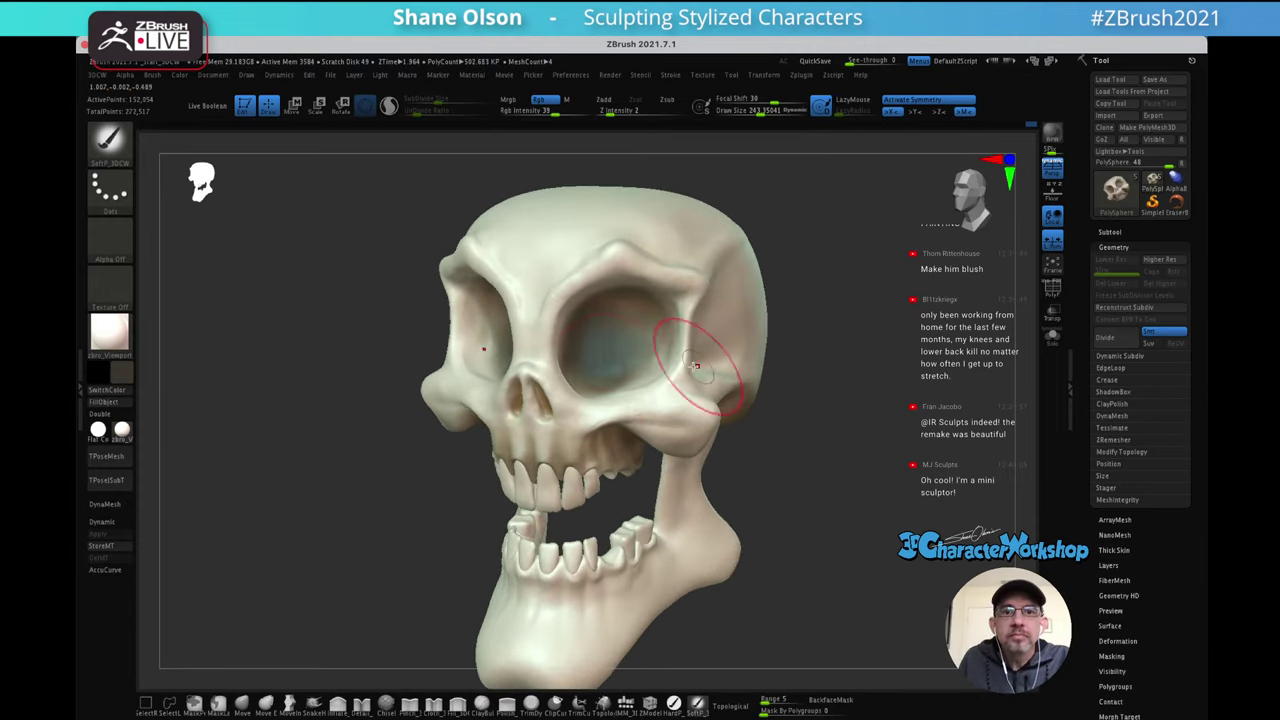
mouse_move(595, 375)
right_mouse_down()
mouse_move(575, 368)
mouse_move(608, 354)
mouse_move(574, 329)
mouse_move(575, 348)
mouse_move(586, 343)
right_mouse_up()
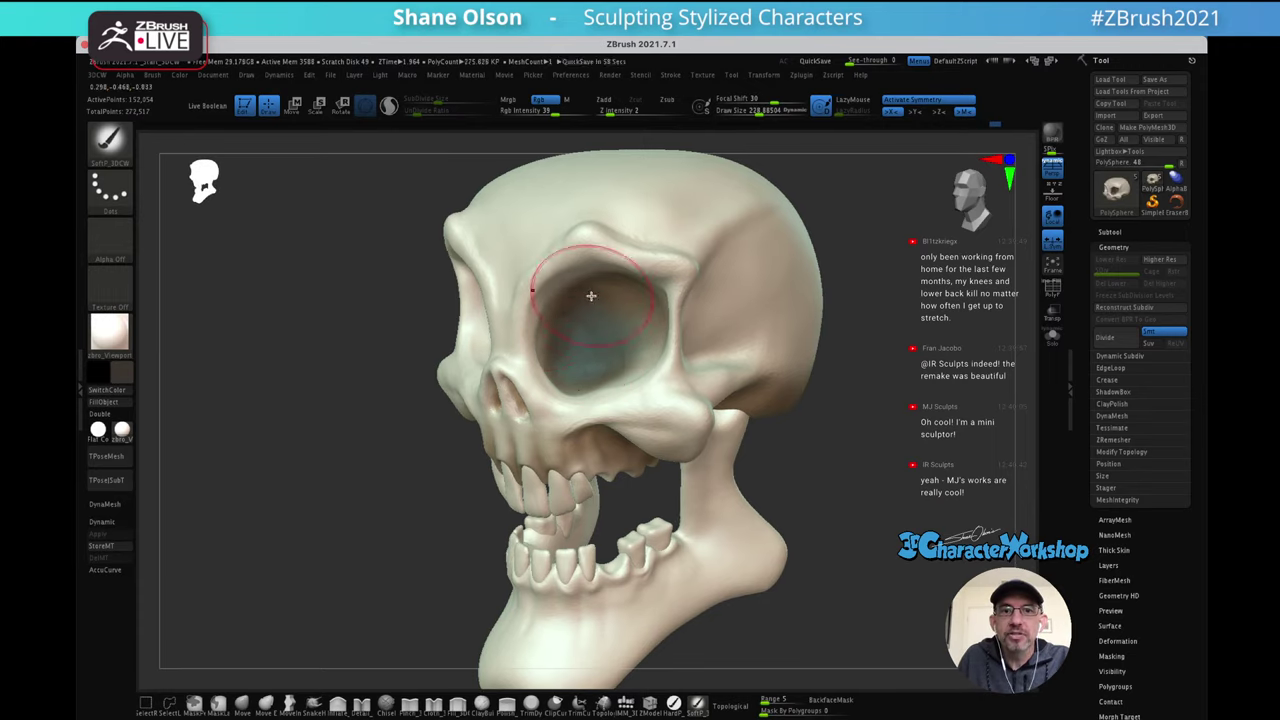
mouse_move(635, 311)
right_mouse_down()
mouse_move(628, 345)
mouse_move(643, 365)
right_mouse_up()
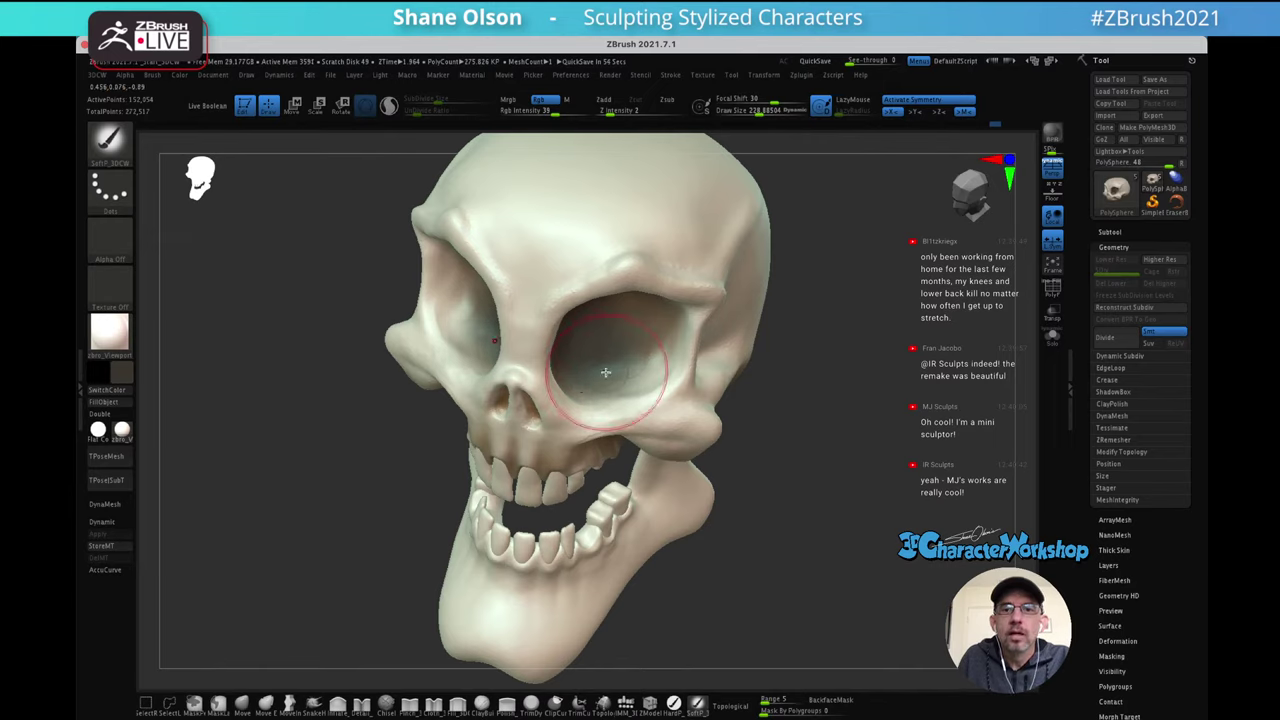
mouse_move(611, 340)
right_mouse_down()
mouse_move(603, 354)
mouse_move(563, 352)
right_mouse_up()
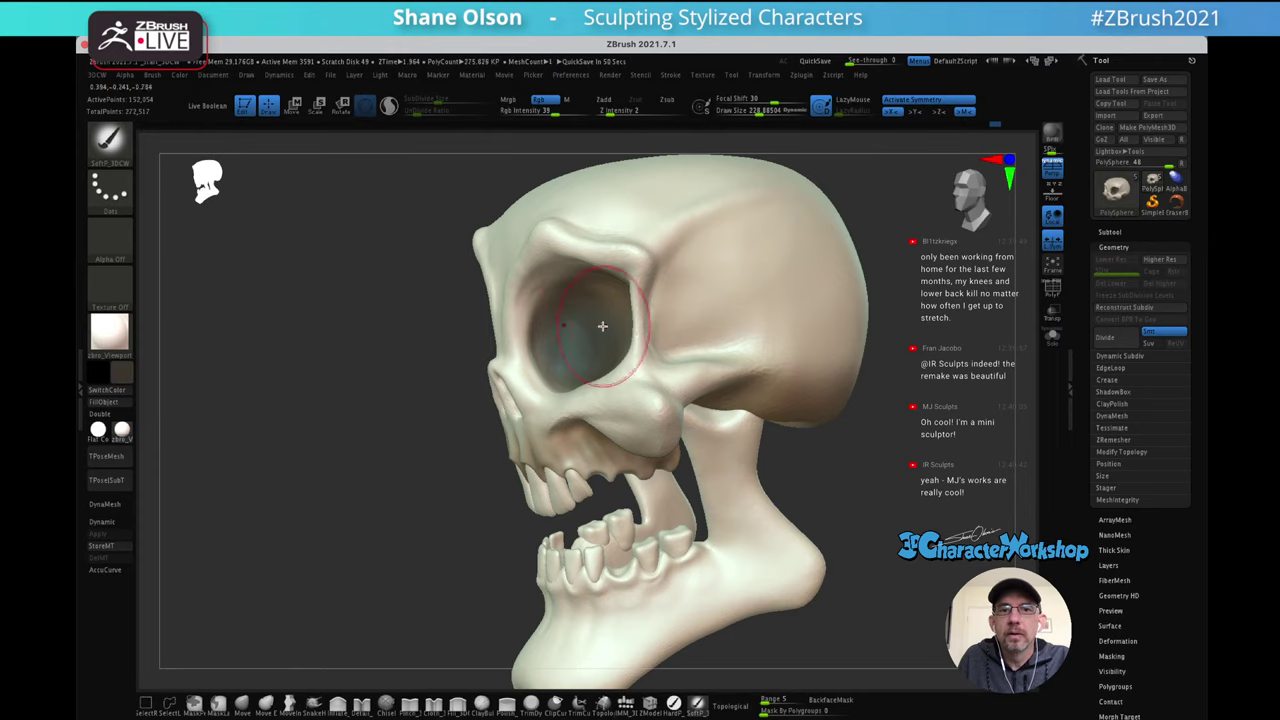
right_click_drag(577, 308, 518, 298)
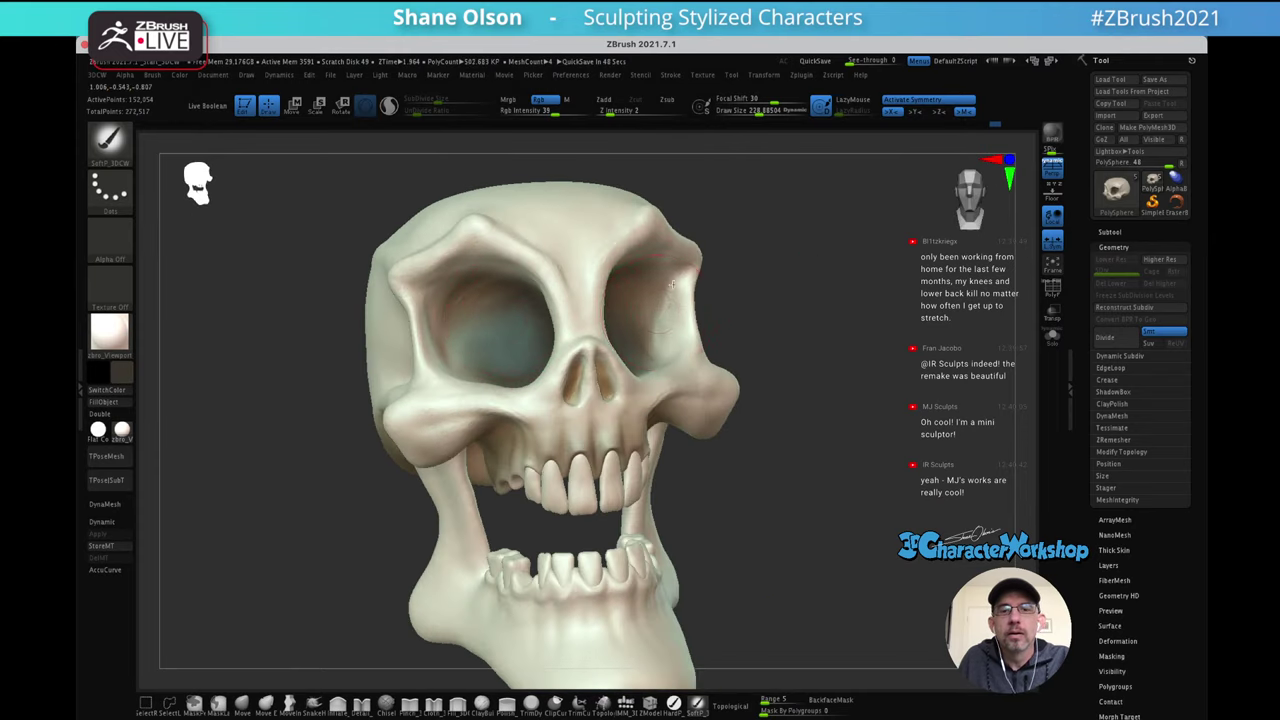
Reduce the draw size to about 73 and paint the dark greyish brown inside the nasal openings
mouse_move(673, 283)
right_mouse_down()
mouse_move(660, 322)
mouse_move(682, 318)
mouse_move(640, 342)
right_mouse_up()
key("s")
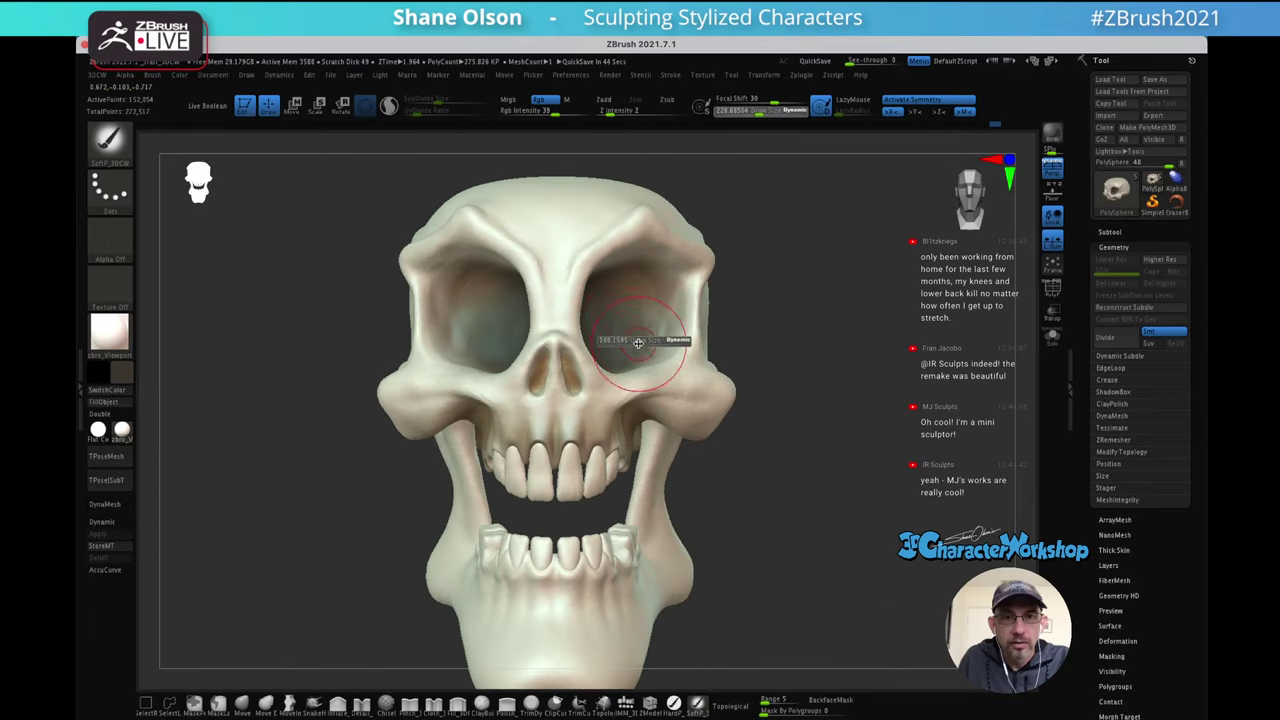
left_click_drag(638, 343, 625, 342)
right_click_drag(634, 317, 615, 366, "ctrl")
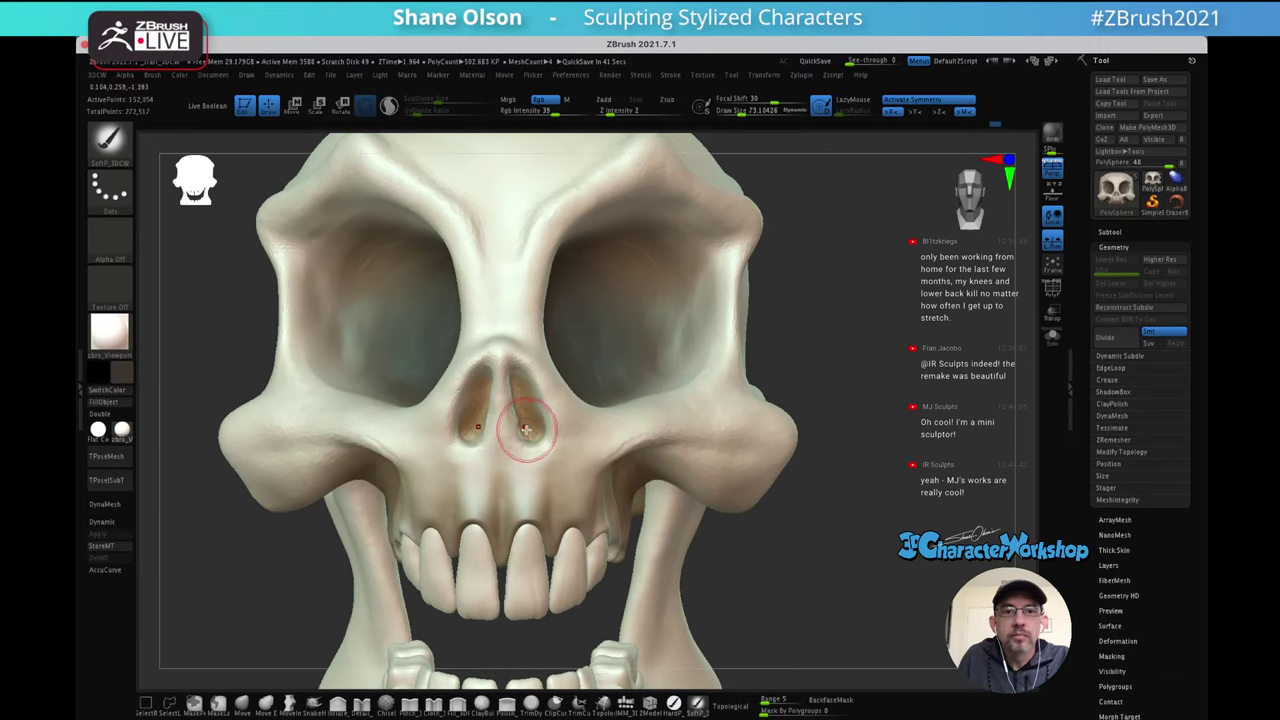
mouse_move(526, 426)
left_mouse_down()
mouse_move(514, 381)
mouse_move(533, 433)
left_mouse_up()
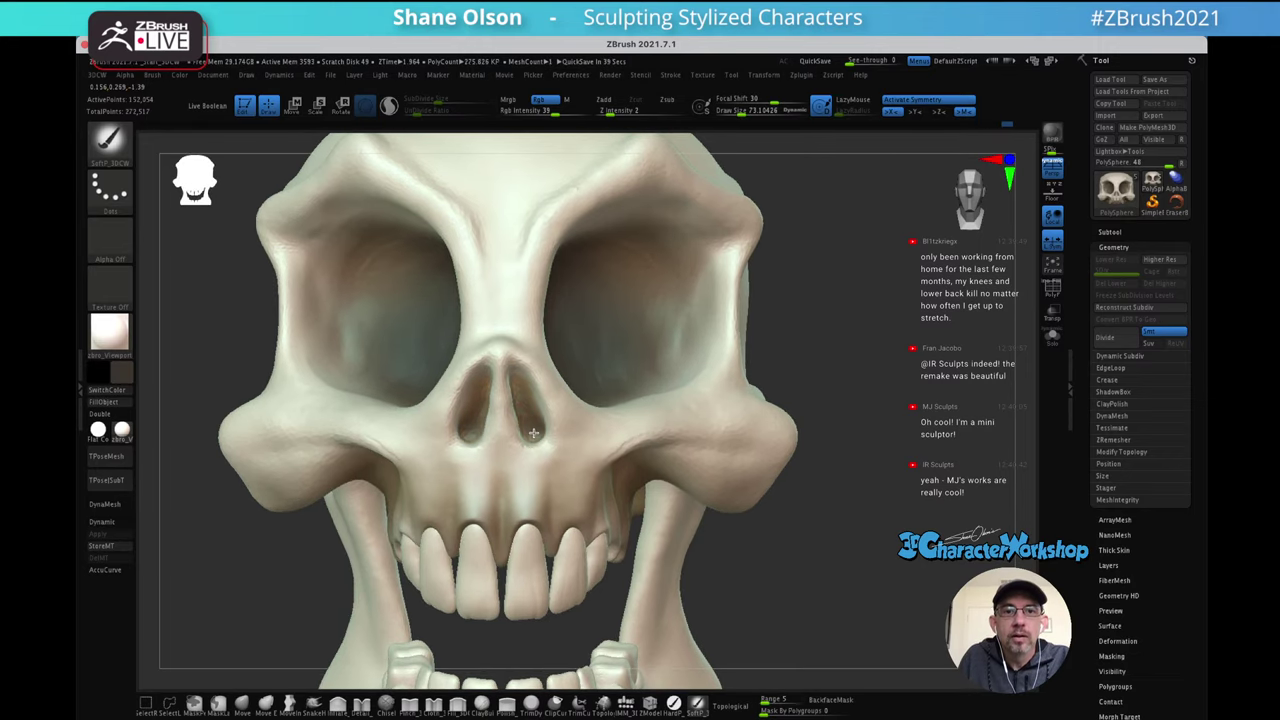
right_click_drag(537, 400, 532, 409)
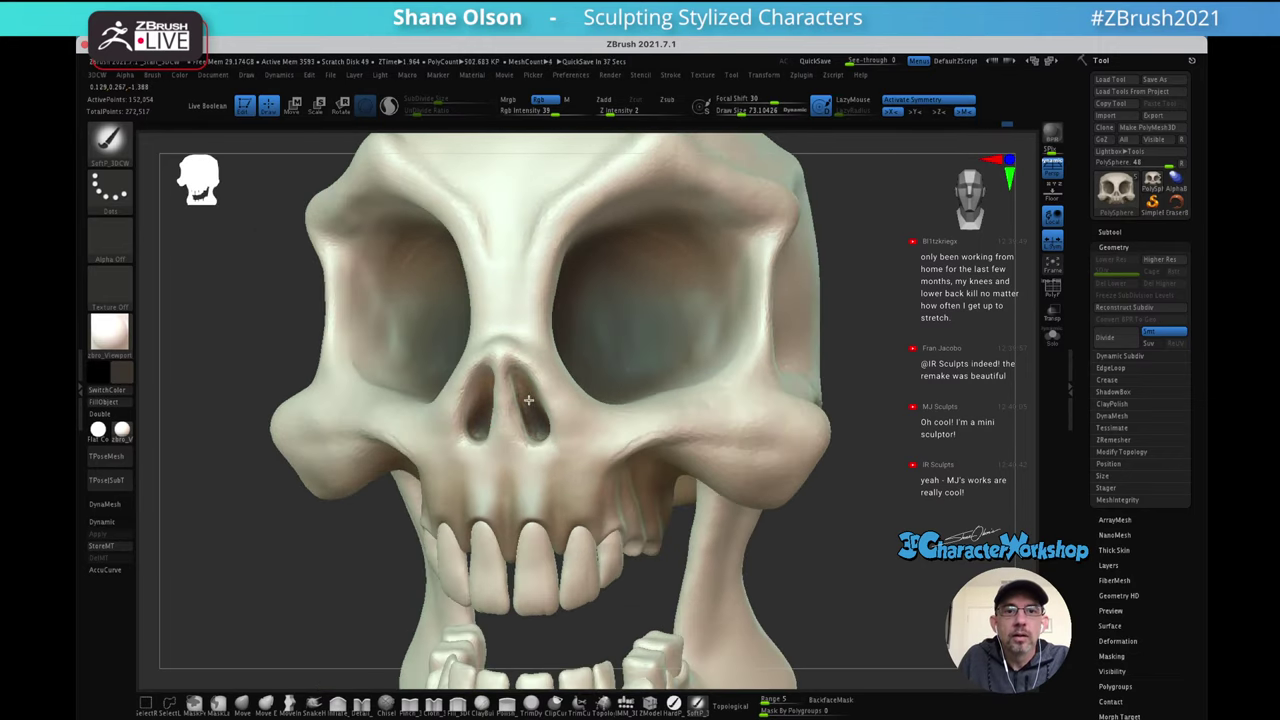
Deepen the dark greyish brown inside the upper part of the nasal openings
left_click_drag(528, 400, 521, 390)
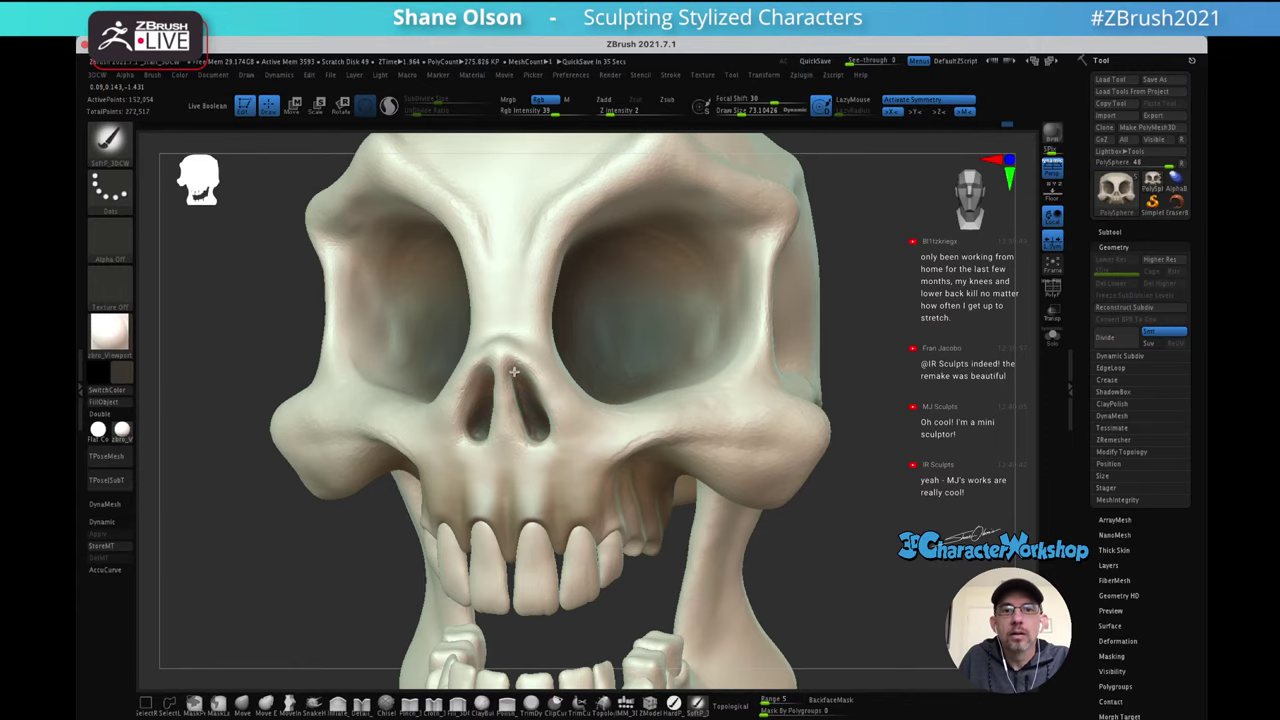
mouse_move(517, 250)
right_mouse_down()
mouse_move(514, 238)
mouse_move(547, 253)
mouse_move(531, 223)
mouse_move(554, 240)
right_mouse_up()
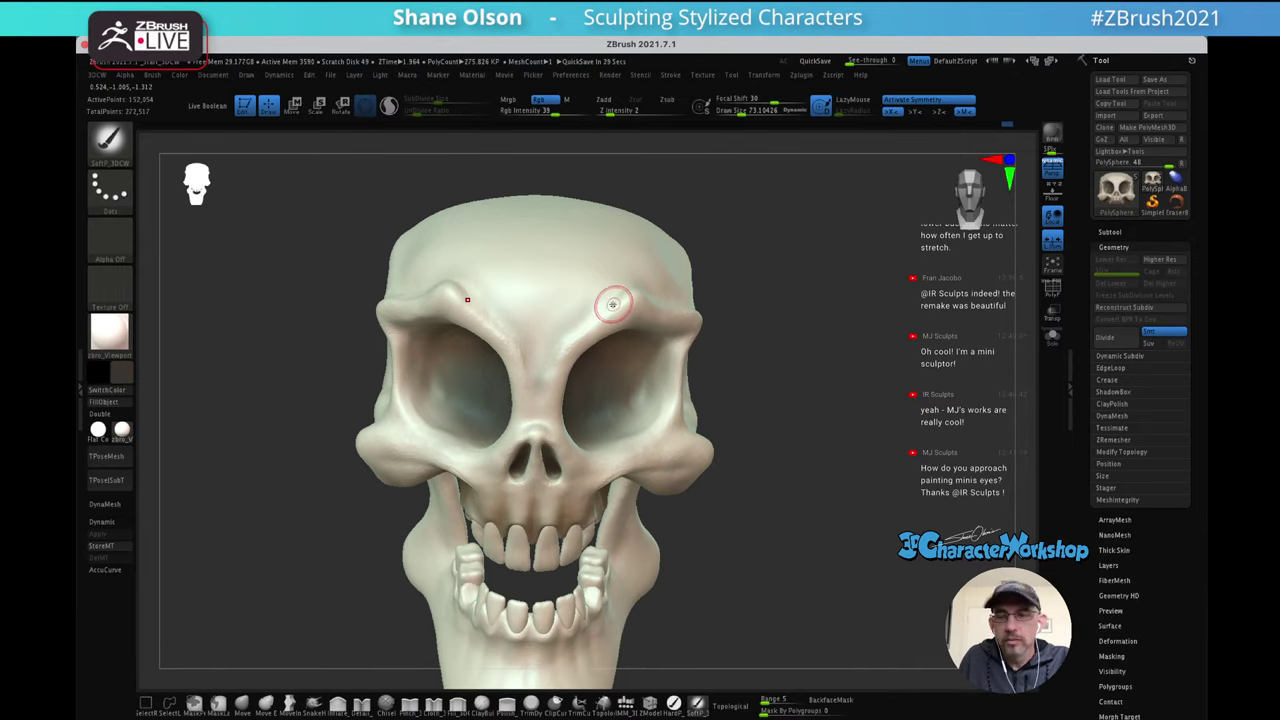
right_click_drag(634, 280, 631, 297)
Enlarge the draw size to about 114, then shade and smooth the area between the brow ridges
key("s")
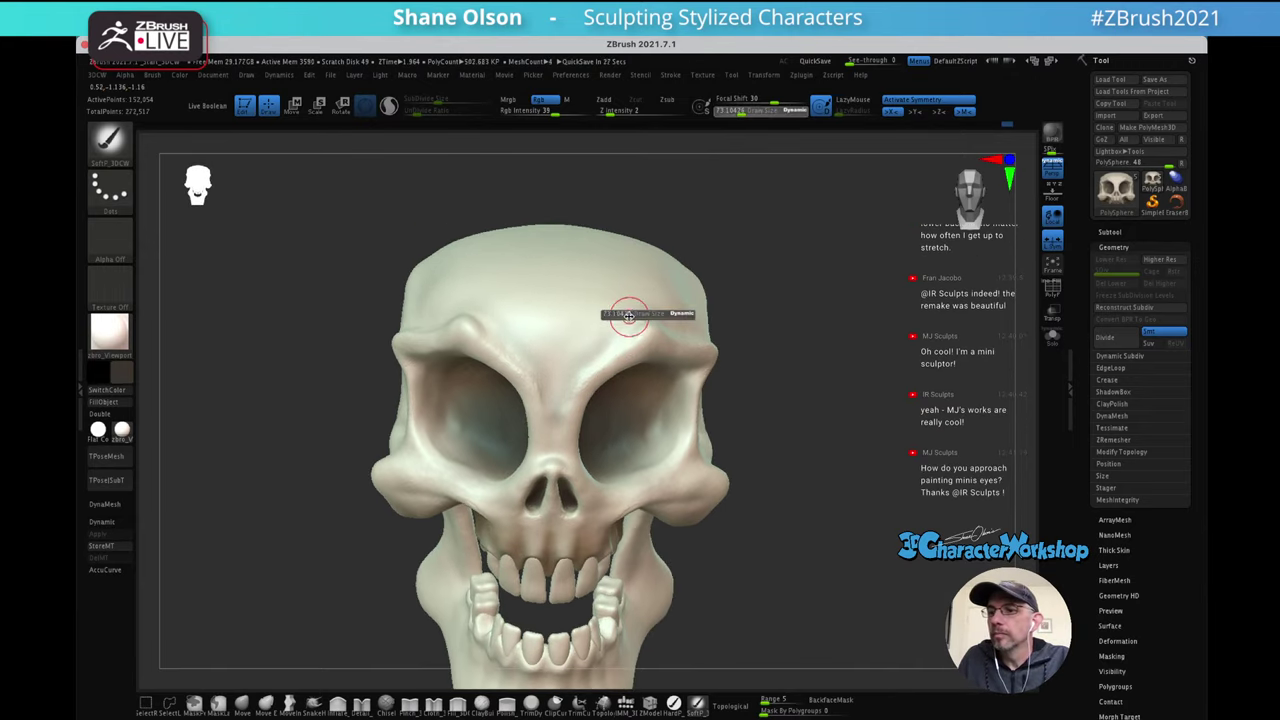
left_click_drag(629, 316, 634, 317)
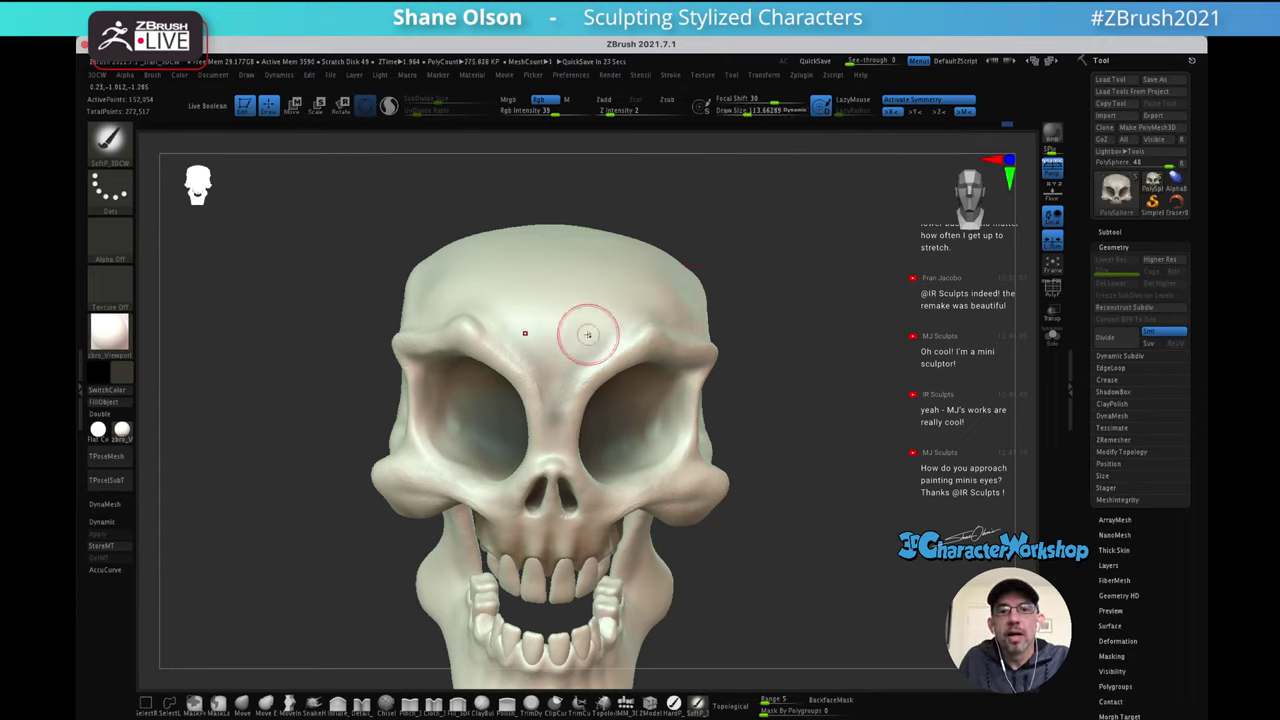
mouse_move(612, 318)
right_mouse_down()
mouse_move(590, 313)
mouse_move(596, 343)
right_mouse_up()
left_click_drag(571, 343, 586, 300, "shift")
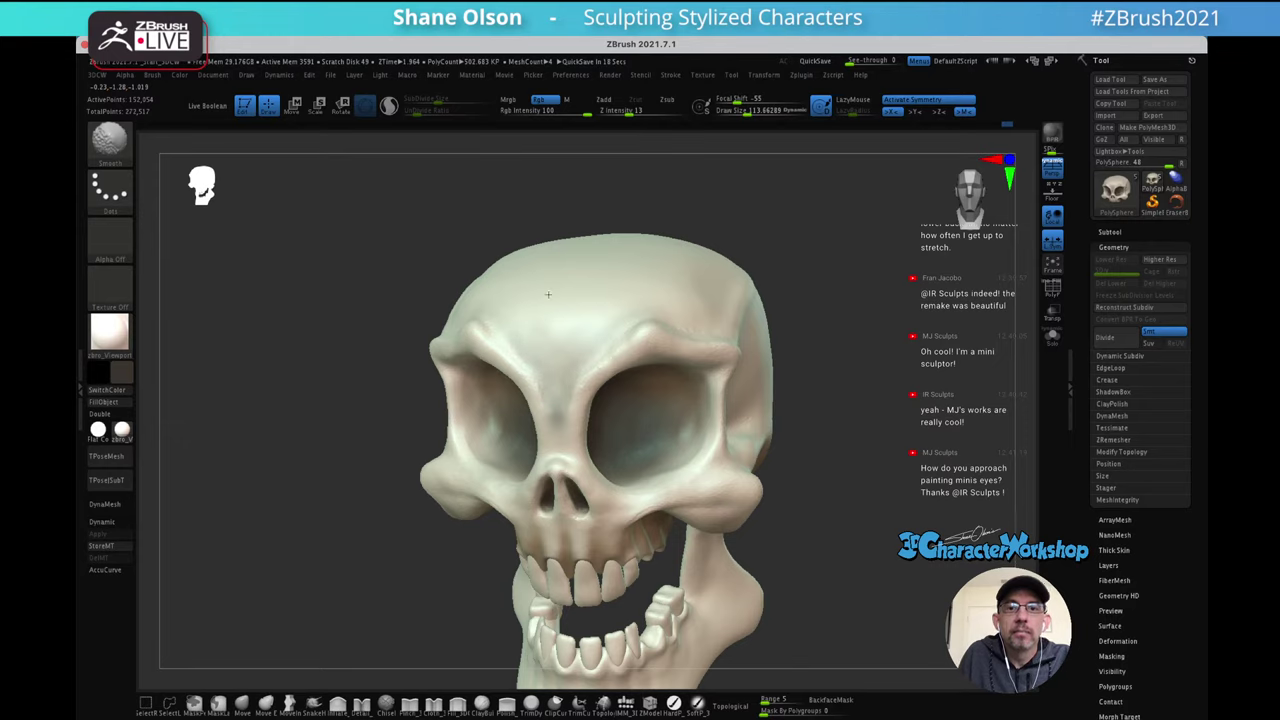
mouse_move(634, 286)
right_mouse_down()
mouse_move(617, 297)
mouse_move(631, 315)
right_mouse_up()
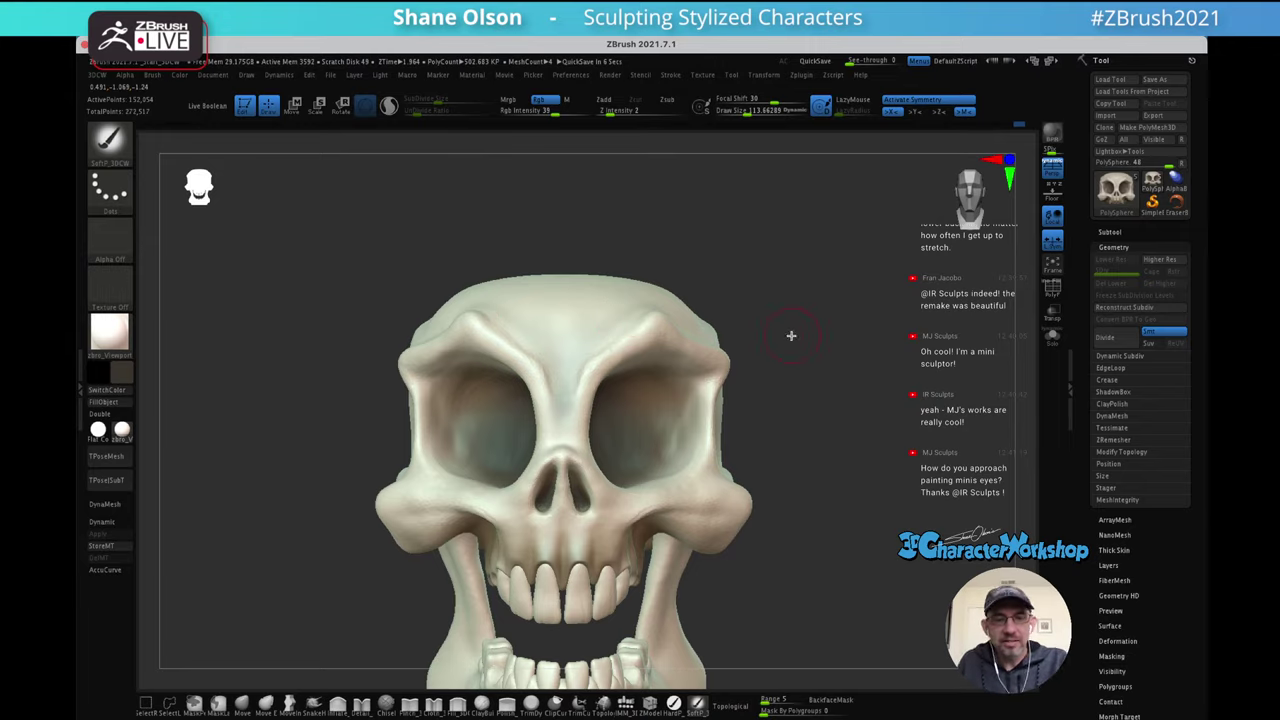
Enlarge the draw size to about 281, sample a lighter brown, and shade the temple hollows on the sides of the cranium
mouse_move(837, 358)
right_mouse_down()
mouse_move(823, 351)
mouse_move(689, 420)
right_mouse_up()
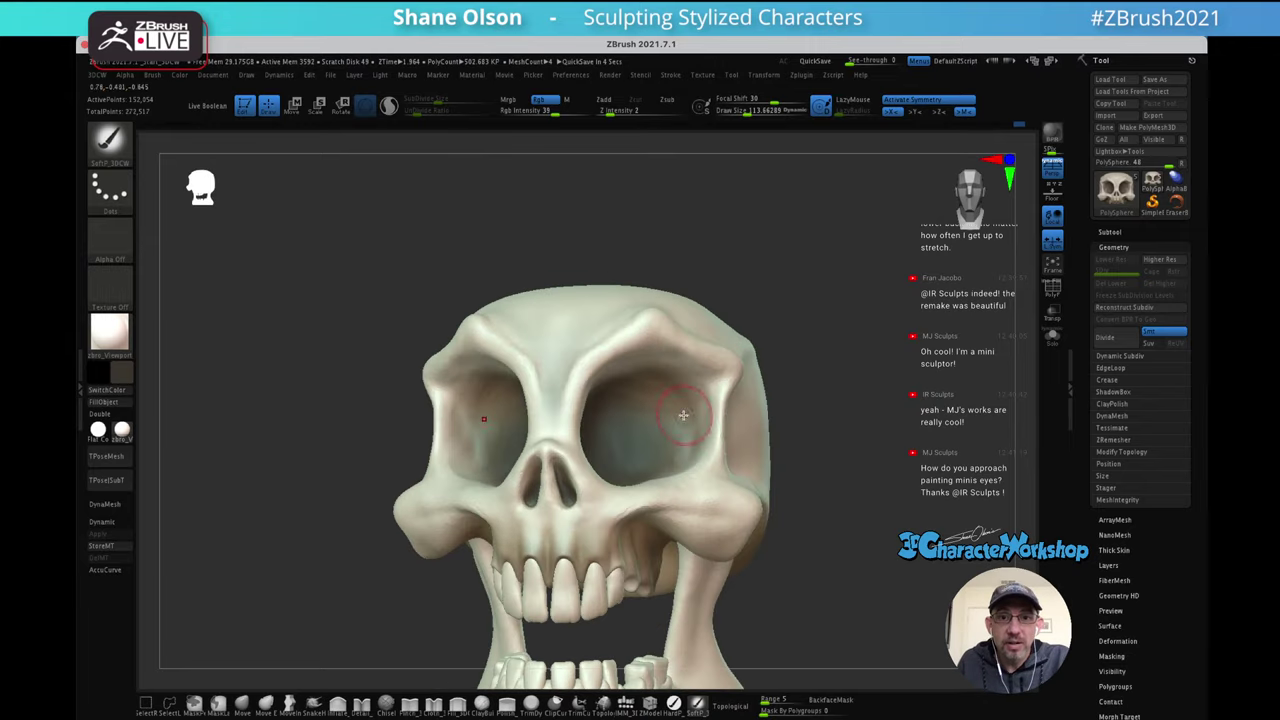
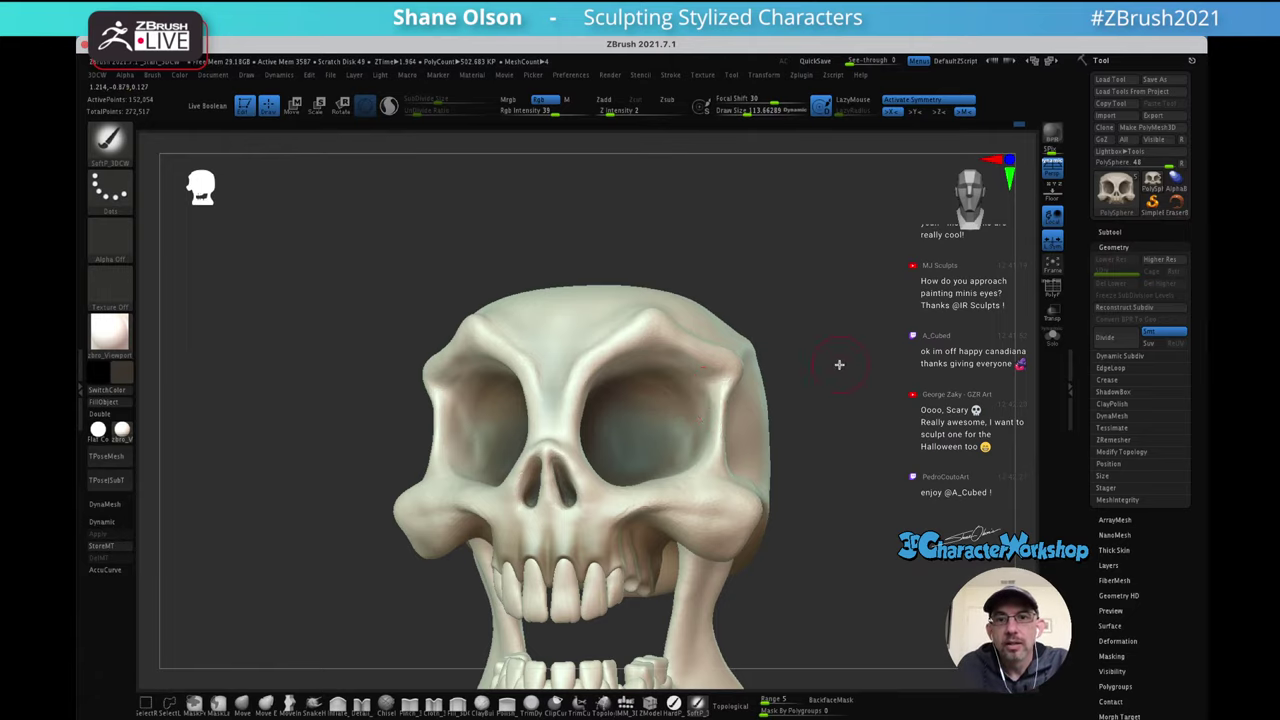
mouse_move(839, 364)
left_mouse_down()
mouse_move(866, 362)
mouse_move(857, 349)
mouse_move(840, 354)
mouse_move(871, 389)
mouse_move(863, 306)
mouse_move(837, 392)
left_mouse_up()
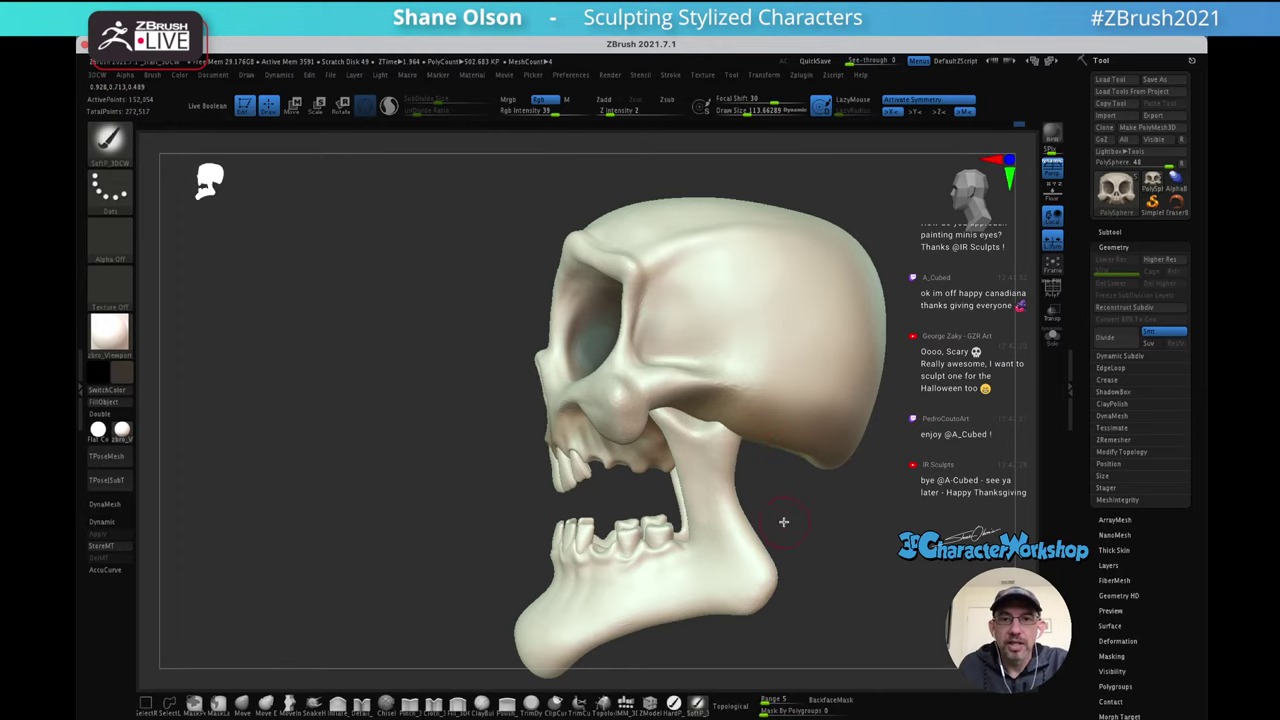
left_click_drag(853, 518, 777, 482)
key("s")
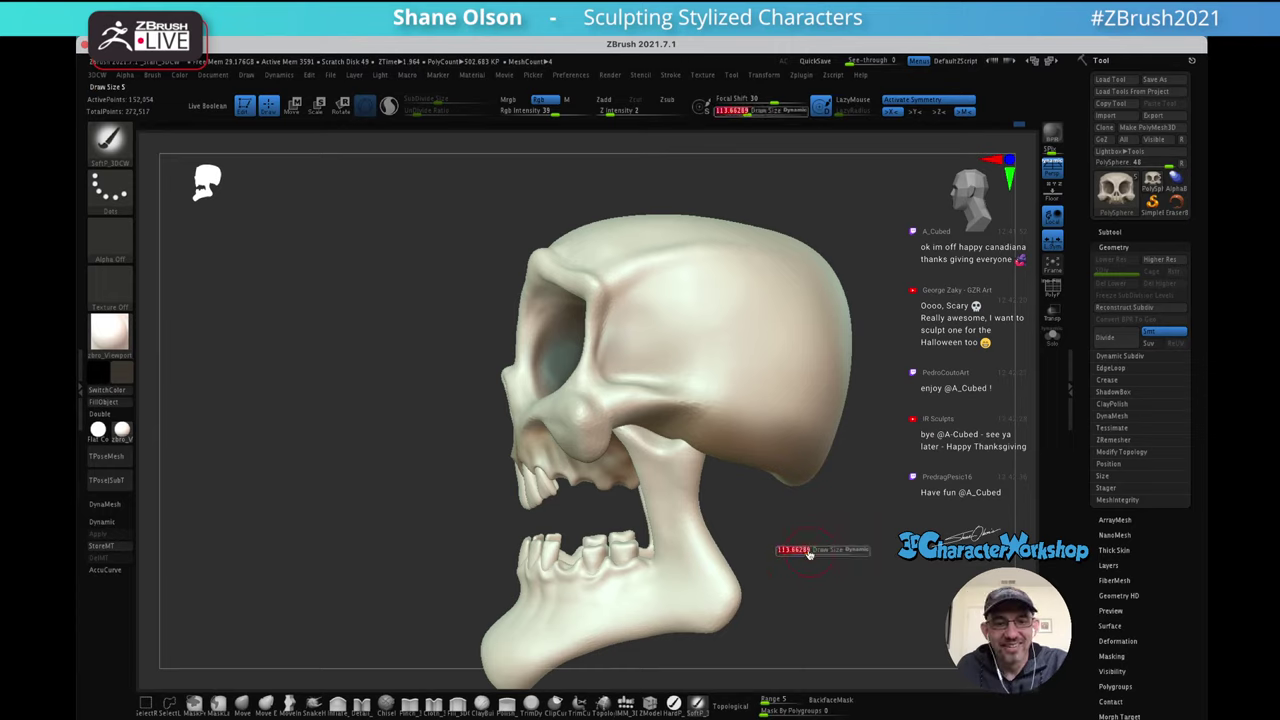
key("c")
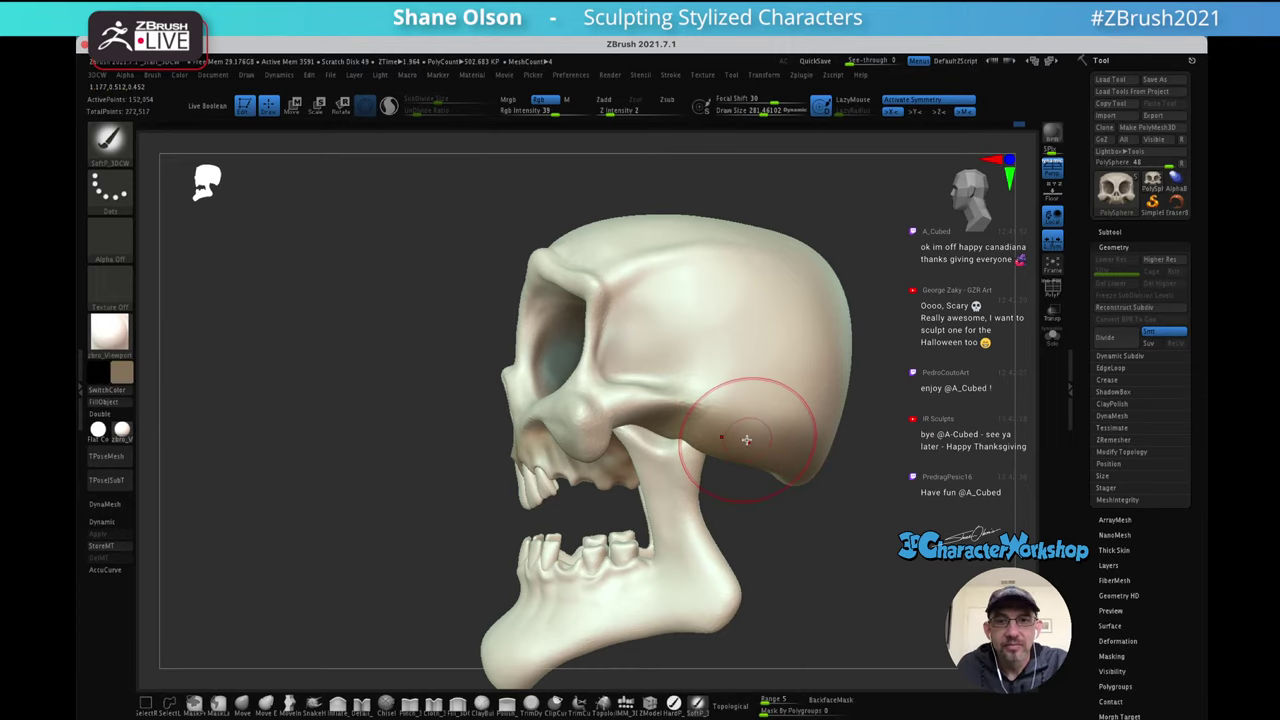
mouse_move(628, 343)
left_mouse_down()
mouse_move(631, 354)
mouse_move(616, 342)
mouse_move(683, 281)
mouse_move(648, 291)
left_mouse_up()
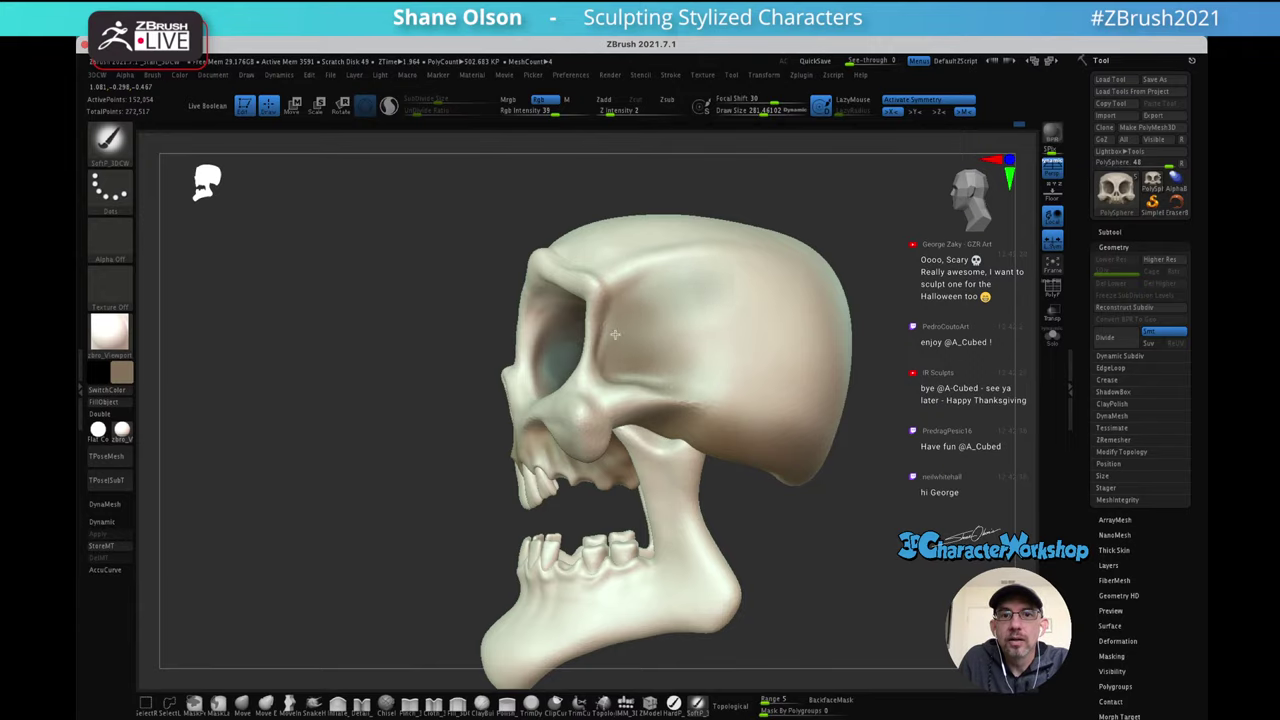
mouse_move(680, 361)
right_mouse_down()
mouse_move(685, 305)
mouse_move(643, 300)
mouse_move(674, 257)
mouse_move(683, 320)
mouse_move(631, 314)
right_mouse_up()
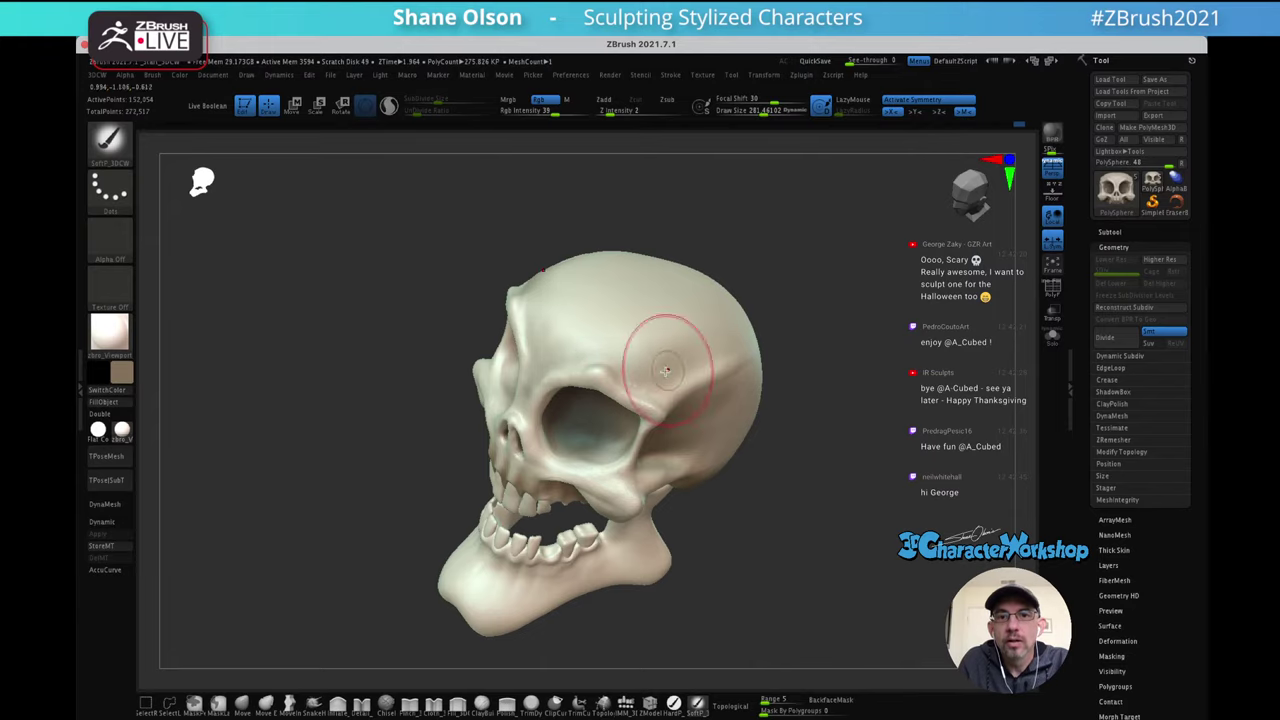
mouse_move(830, 366)
left_mouse_down()
mouse_move(829, 340)
mouse_move(897, 343)
mouse_move(863, 369)
mouse_move(831, 341)
mouse_move(800, 351)
mouse_move(820, 351)
mouse_move(810, 385)
mouse_move(797, 340)
mouse_move(665, 338)
mouse_move(771, 340)
mouse_move(774, 317)
mouse_move(762, 388)
left_mouse_up()
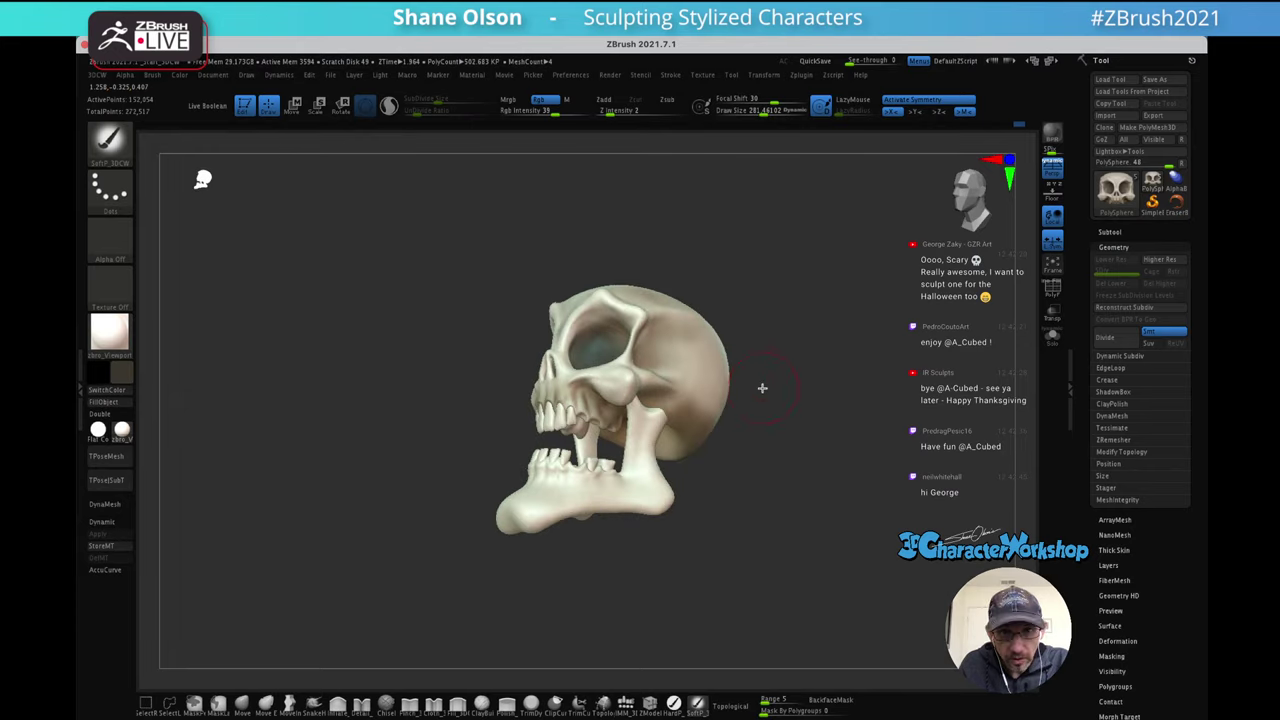
Make the lower jaw the active subtool and shade the upper ends of its vertical branches with the lighter brown
left_click(642, 413, "alt")
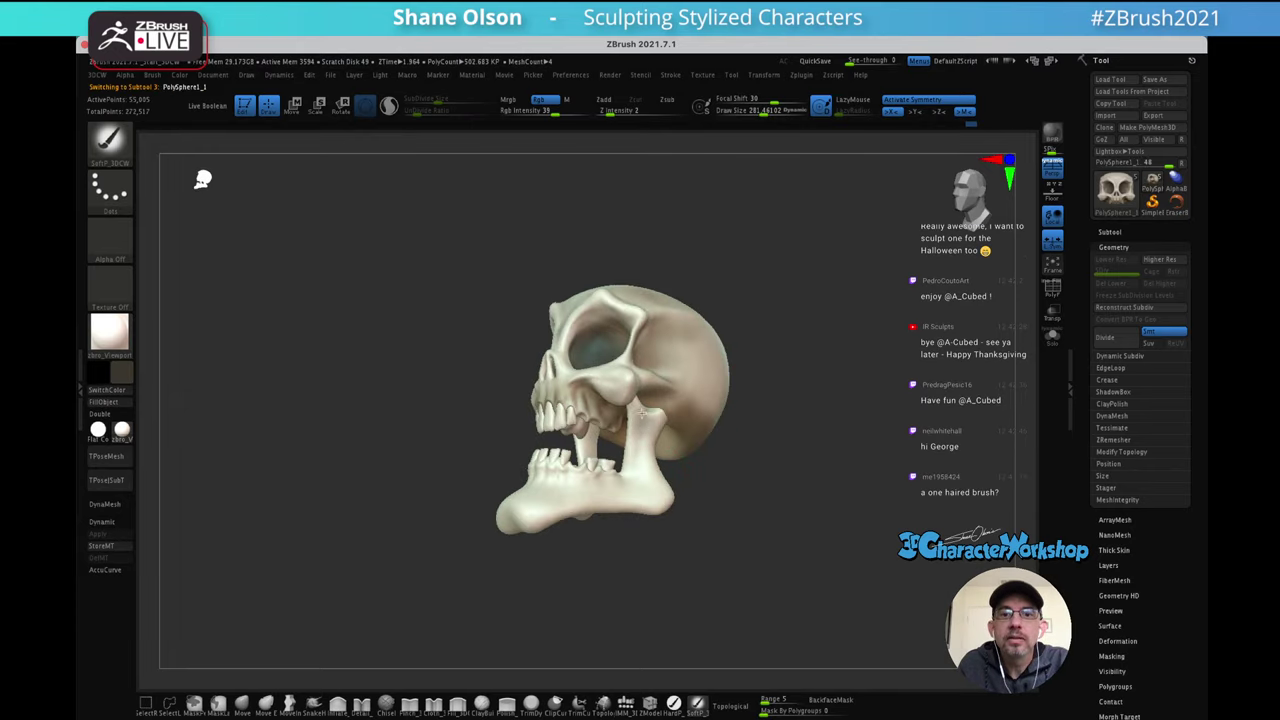
left_click_drag(738, 382, 735, 413)
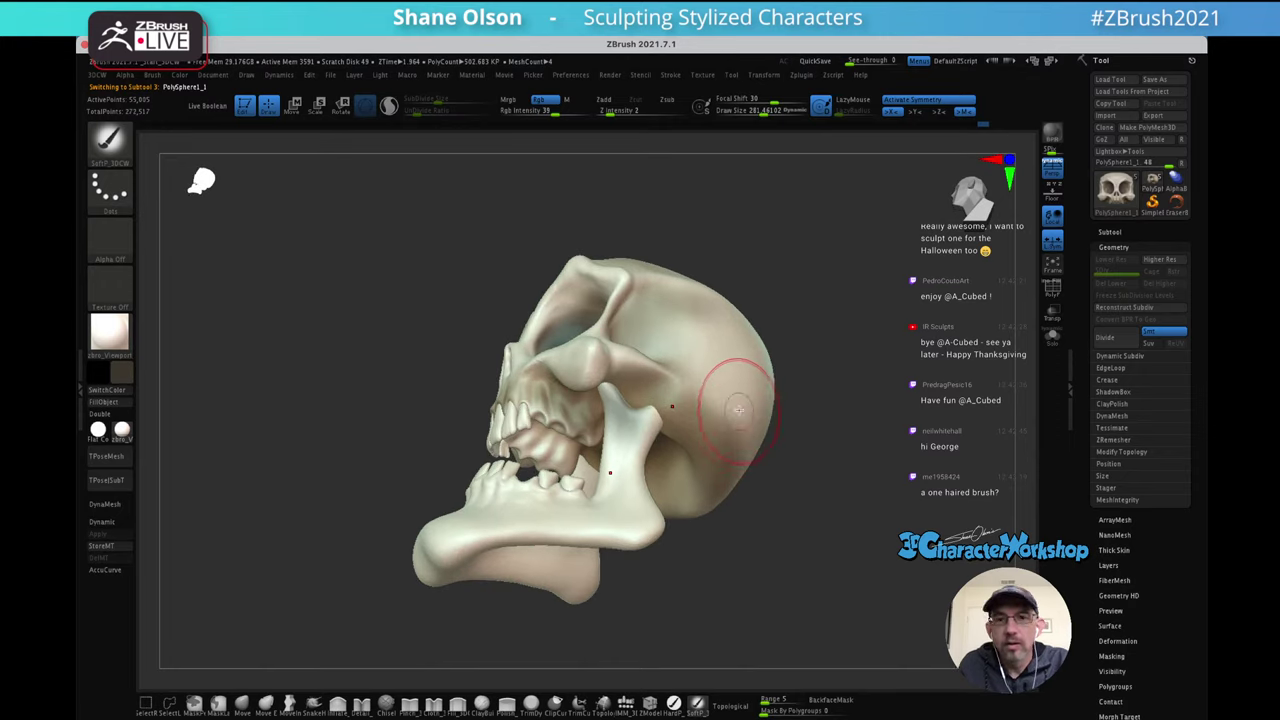
right_click_drag(733, 413, 691, 403)
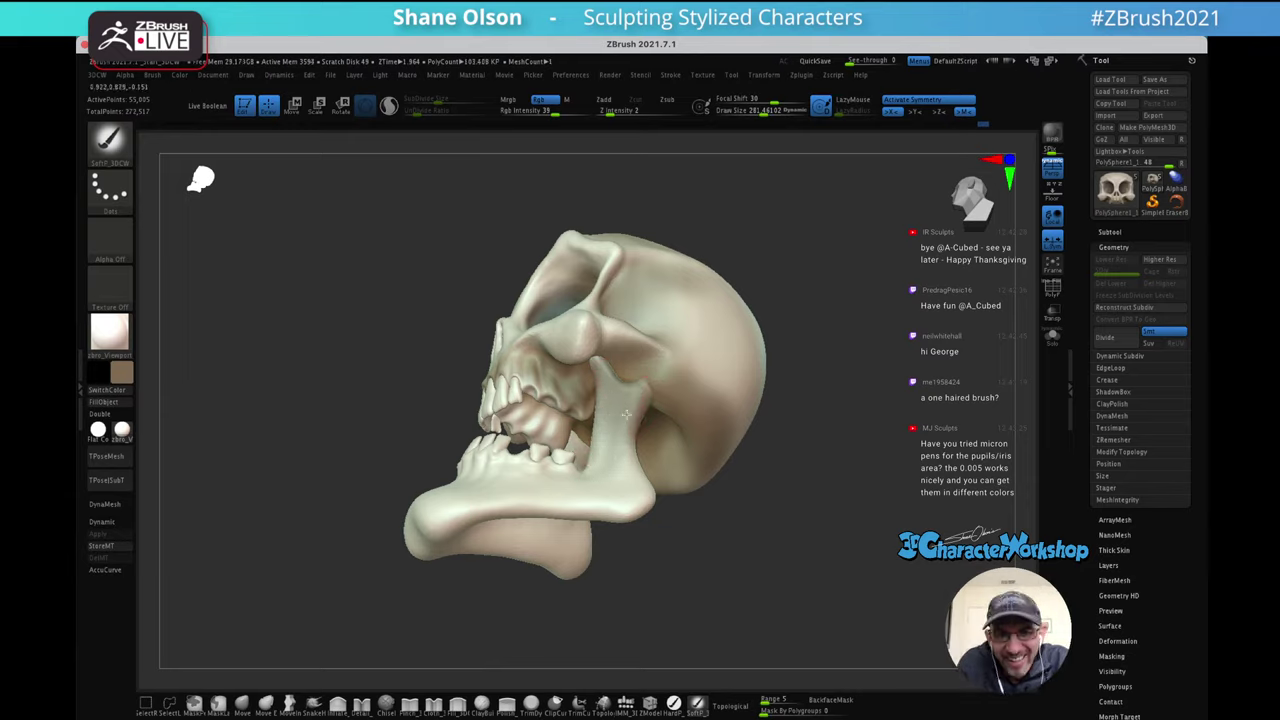
right_click_drag(622, 354, 612, 466)
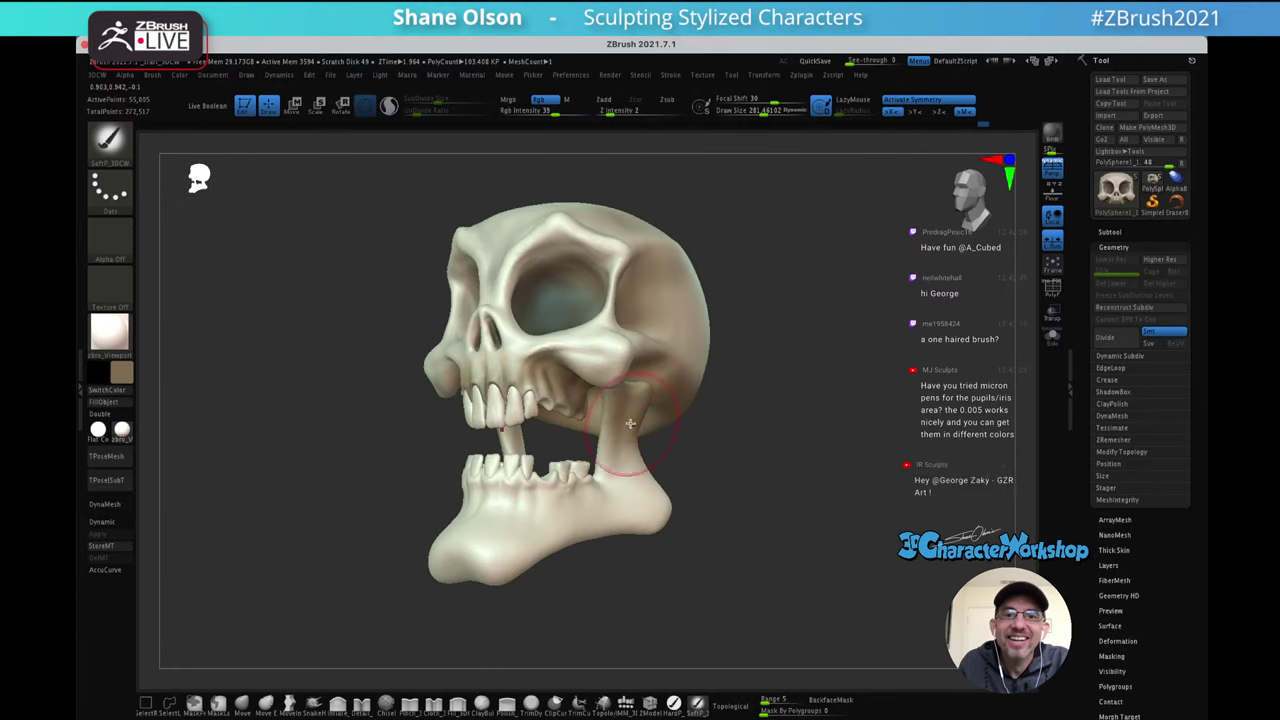
right_click_drag(629, 409, 646, 440)
Shade the sides of the lower jaw with brown at a draw size of about 384
left_click(606, 494, "alt")
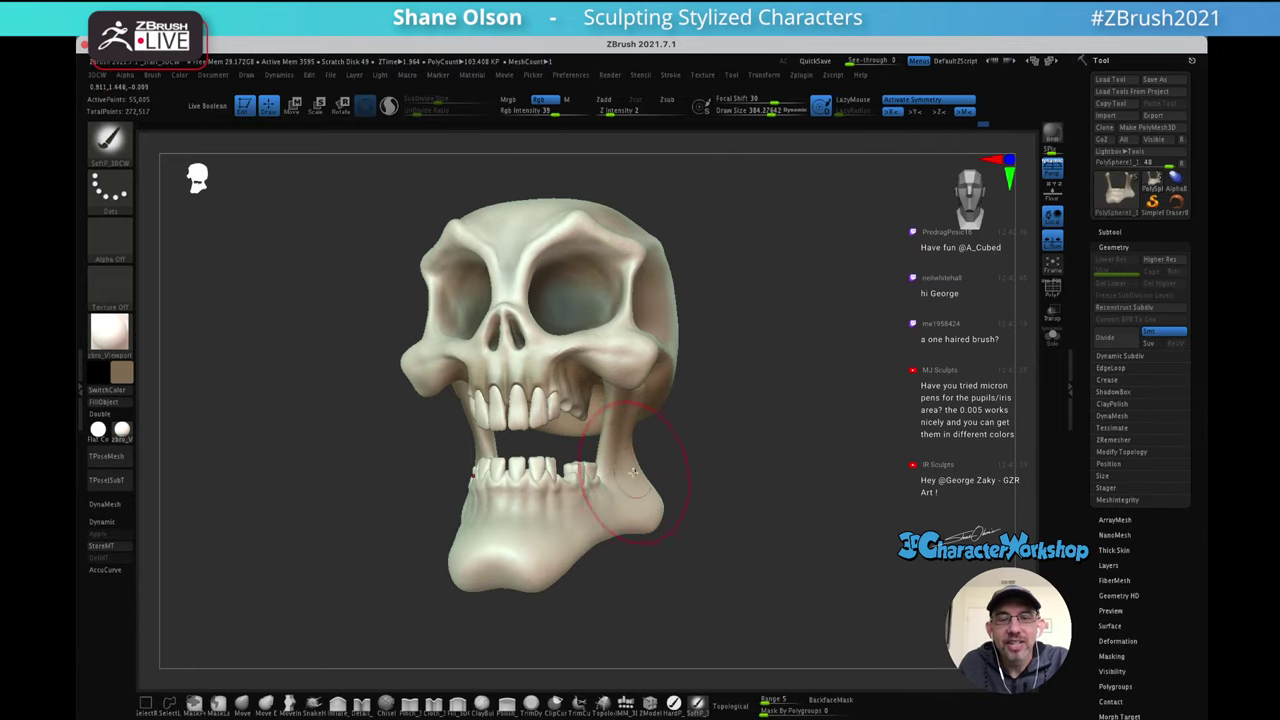
right_click_drag(632, 472, 604, 471)
left_click_drag(590, 500, 576, 514)
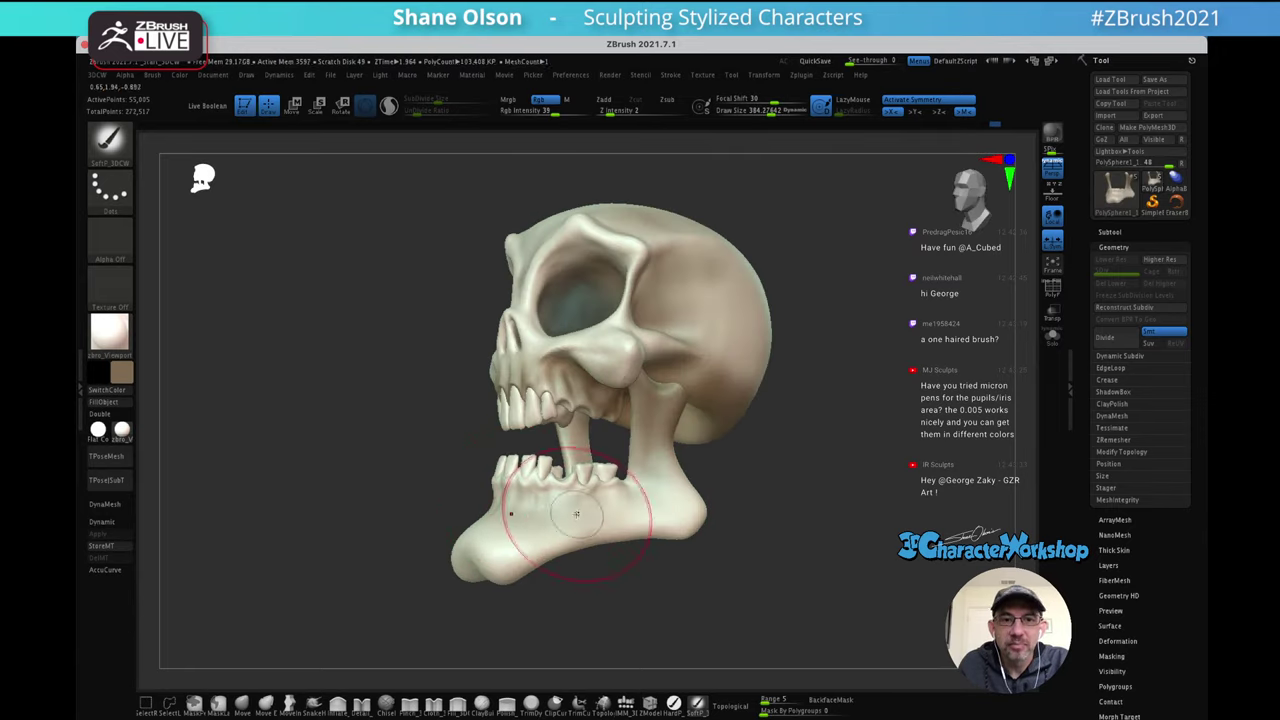
Reduce the draw size to about 274 and paint brown across the underside and inner surfaces of the lower jaw
mouse_move(592, 508)
right_mouse_down()
mouse_move(640, 476)
mouse_move(638, 403)
right_mouse_up()
key("s")
mouse_move(527, 415)
left_mouse_down()
mouse_move(516, 418)
mouse_move(662, 402)
mouse_move(568, 411)
left_mouse_up()
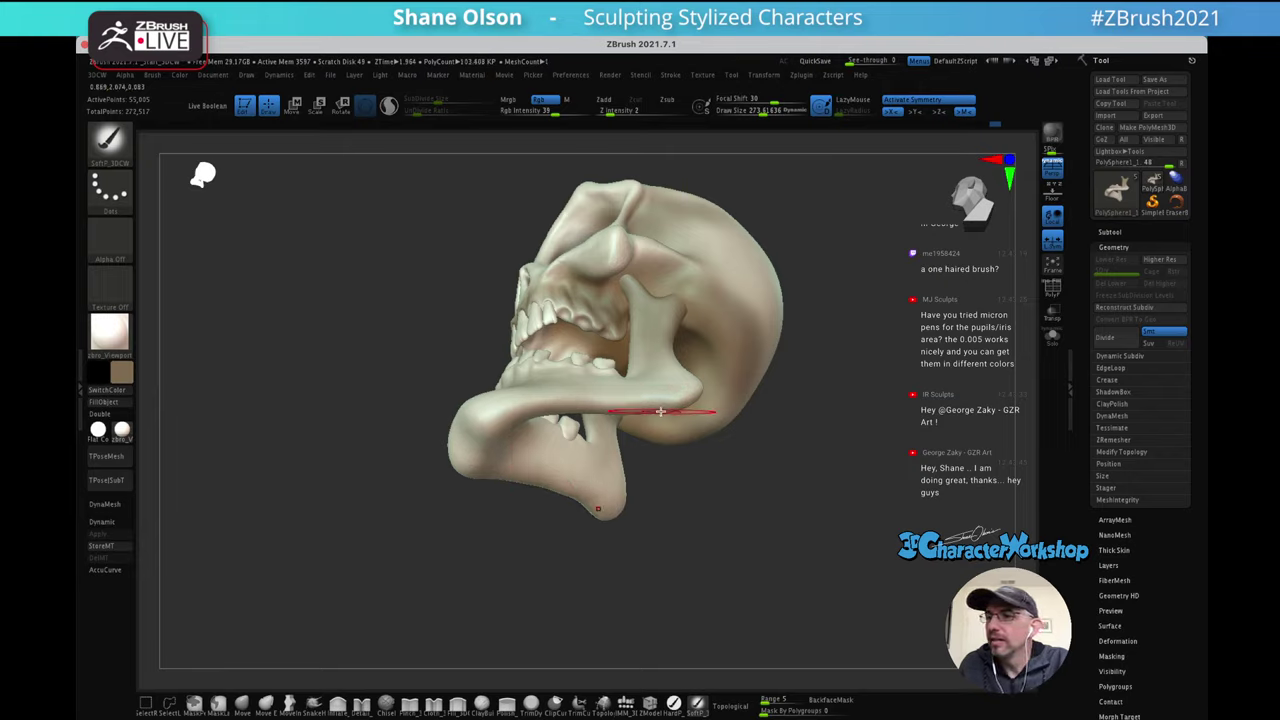
right_click_drag(664, 411, 693, 437, "alt")
right_click_drag(700, 390, 515, 435)
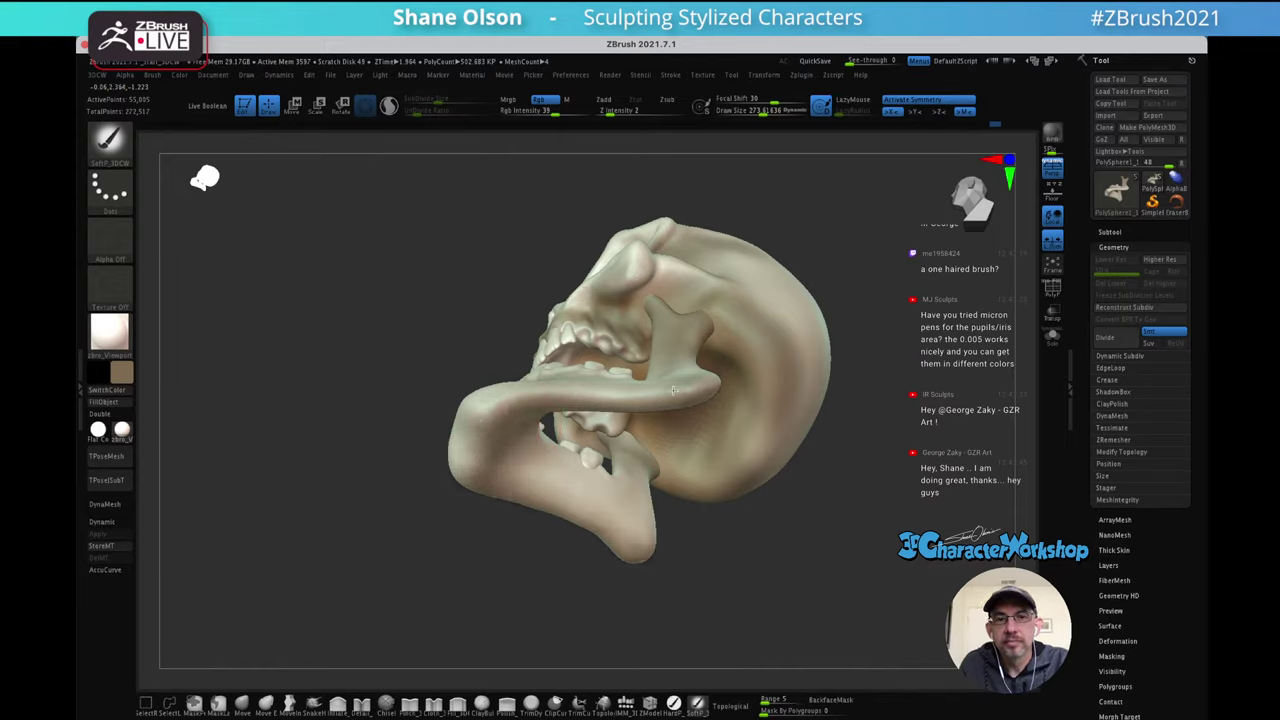
right_click_drag(503, 446, 735, 451)
Reduce the draw size to about 182 and shade the bone beneath the lower front teeth with brown
right_click_drag(789, 417, 690, 340)
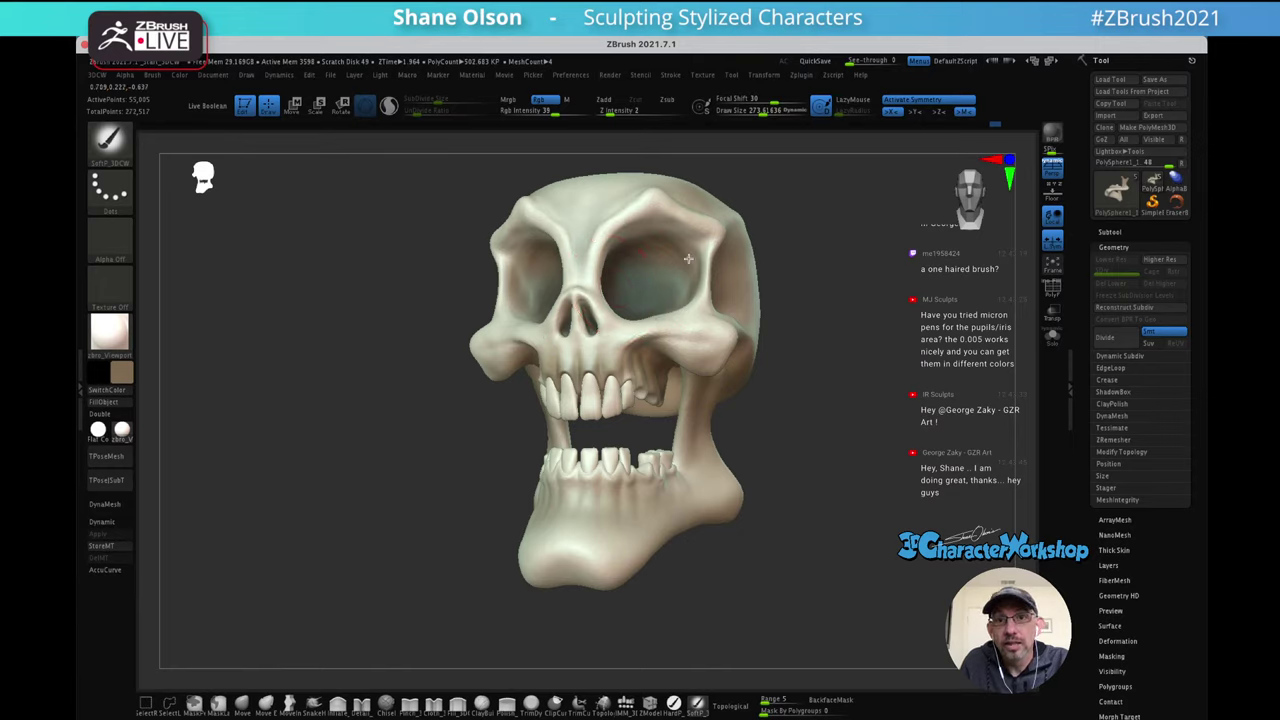
mouse_move(700, 275)
right_mouse_down()
mouse_move(802, 277)
mouse_move(723, 270)
mouse_move(745, 282)
right_mouse_up()
key("s")
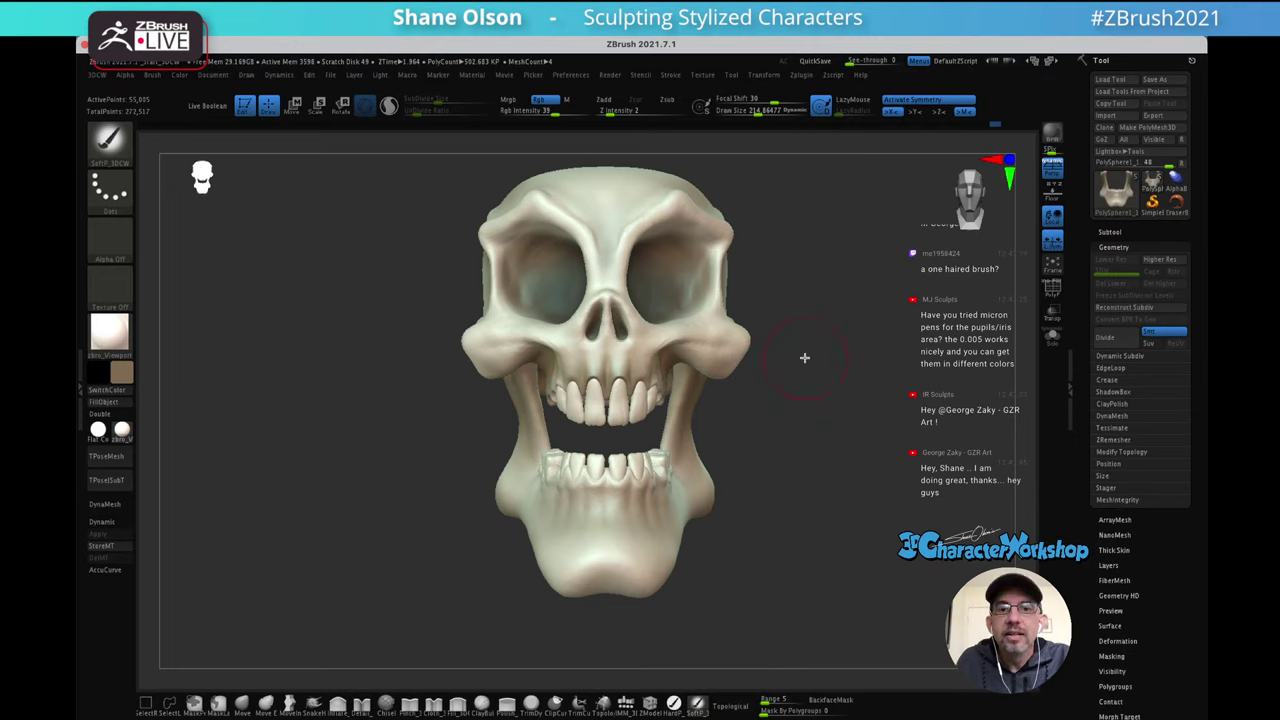
mouse_move(804, 358)
right_mouse_down("ctrl")
mouse_move(817, 397)
mouse_move(823, 386)
mouse_move(814, 406)
right_mouse_up("ctrl")
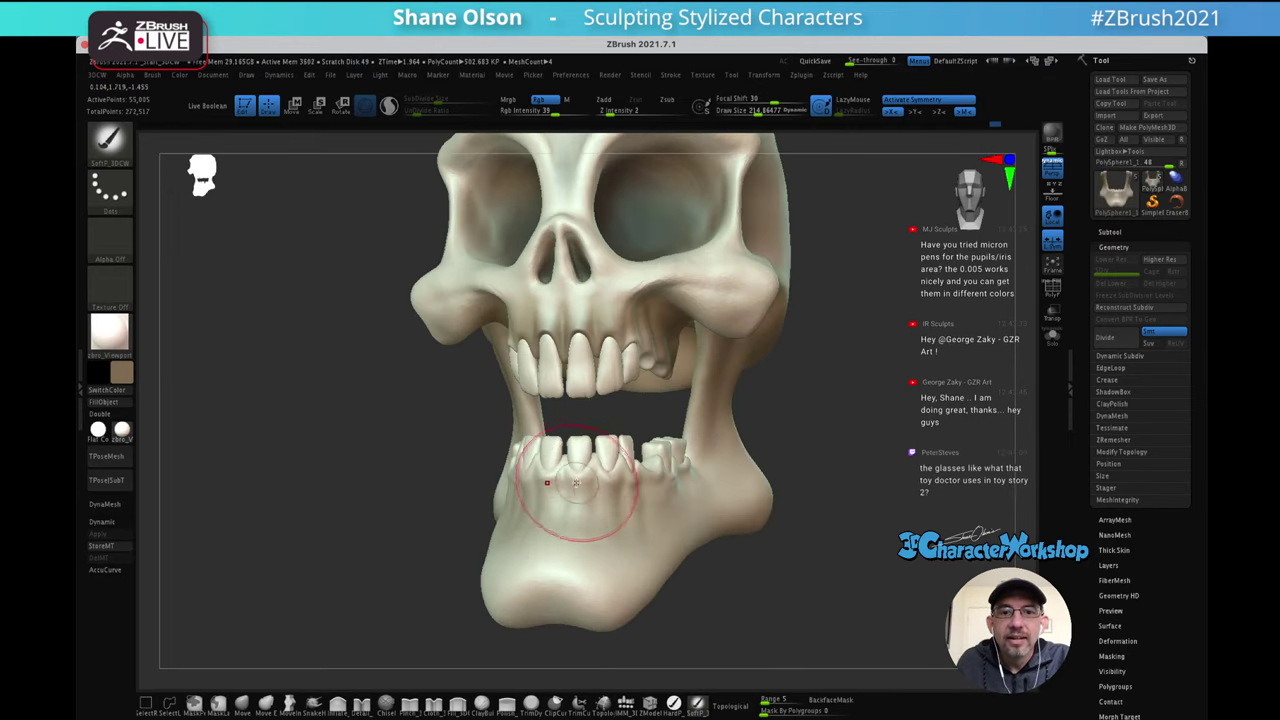
key("s")
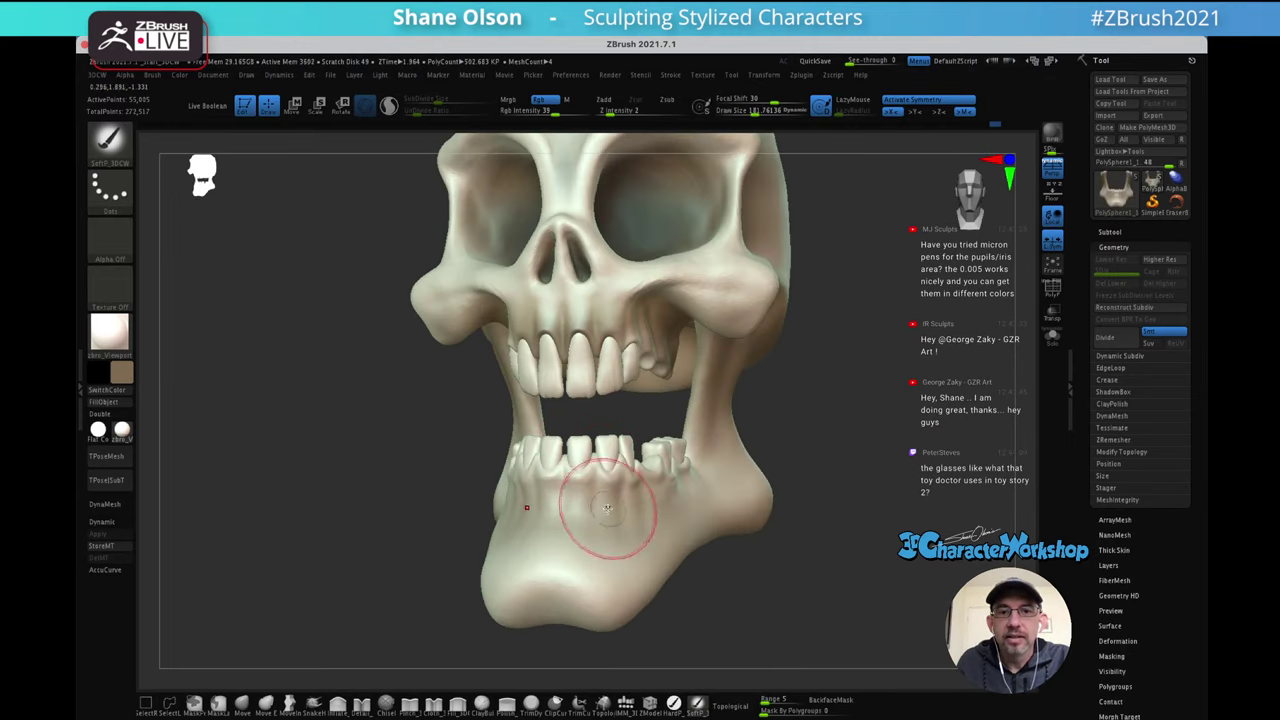
key("shift+f")
key("shift+f")
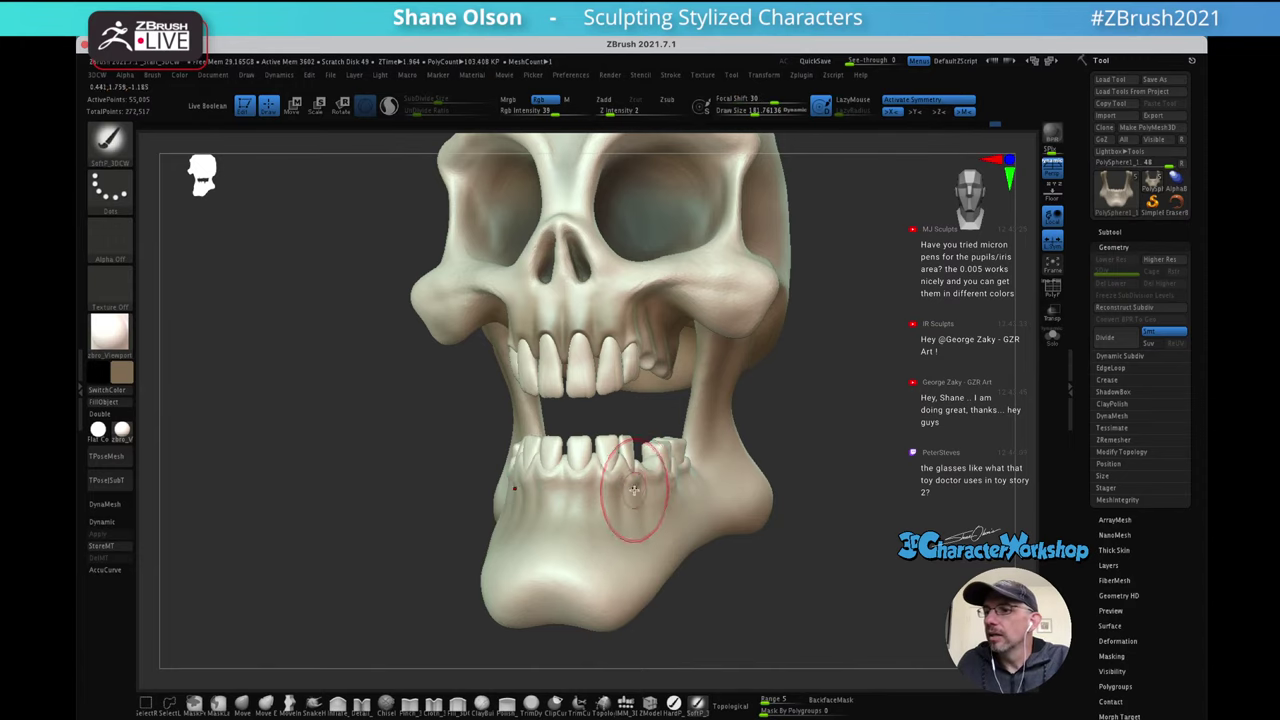
Extend the brown shading along the side of the jaw below the back teeth and smooth the color
mouse_move(632, 468)
right_mouse_down("alt")
mouse_move(640, 445)
mouse_move(645, 457)
mouse_move(600, 470)
right_mouse_up("alt")
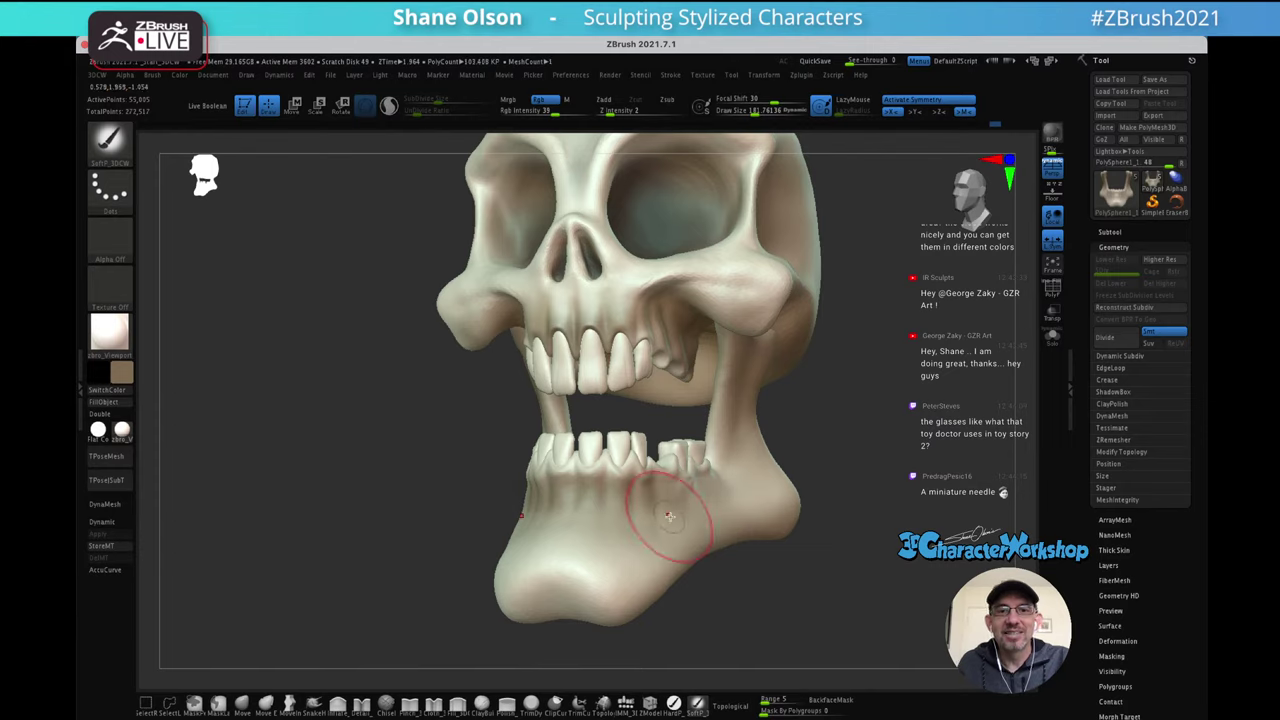
mouse_move(669, 516)
right_mouse_down()
mouse_move(671, 471)
mouse_move(686, 506)
right_mouse_up()
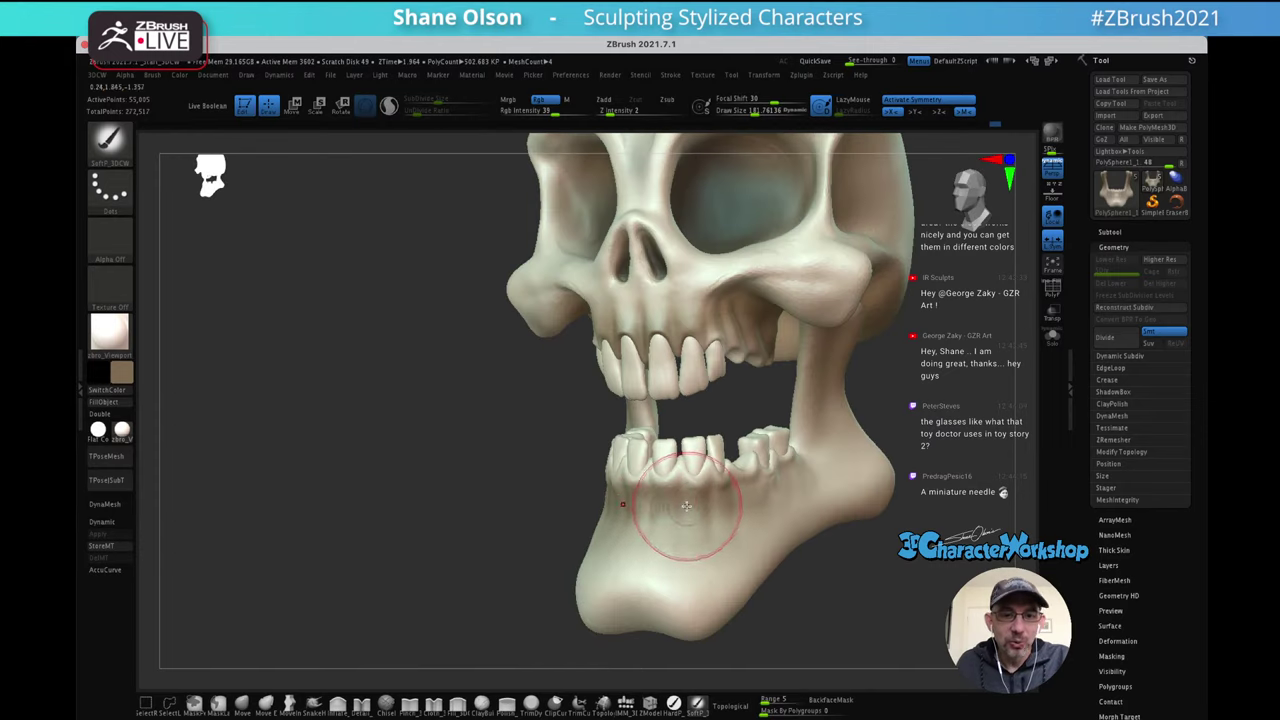
mouse_move(690, 478)
left_mouse_down("shift")
mouse_move(712, 474)
mouse_move(716, 490)
mouse_move(675, 517)
mouse_move(706, 530)
left_mouse_up("shift")
Reduce the draw size to about 86 and paint brown into the grooves between the lower front tooth roots
key("s")
right_click_drag(675, 508, 706, 497)
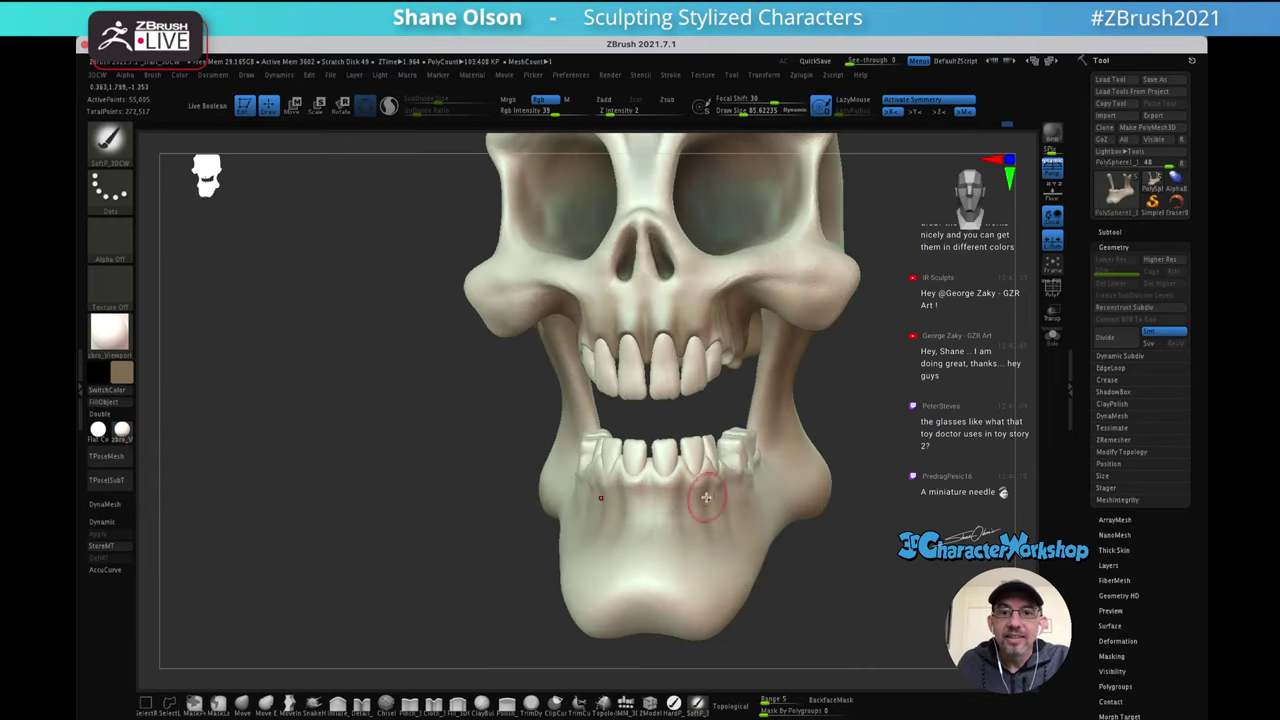
left_click_drag(656, 487, 660, 533)
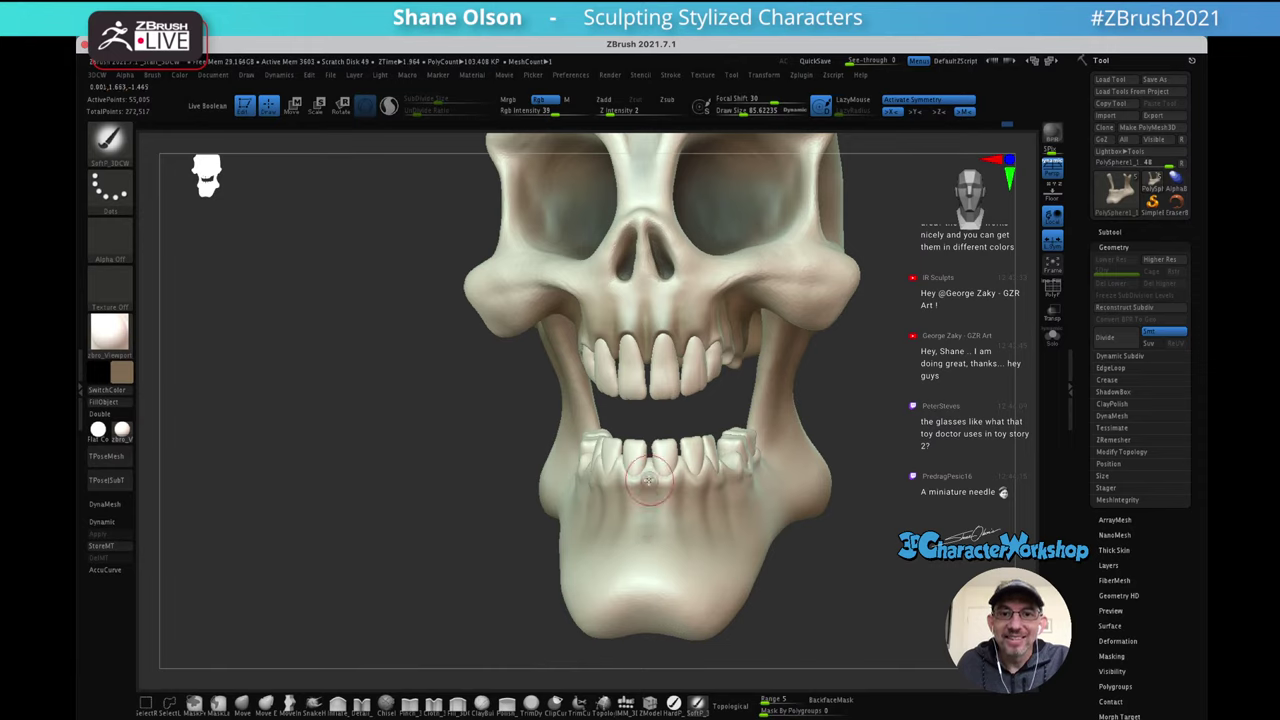
Paint brown around the bases of the lower teeth, from the front teeth back to the molars
mouse_move(680, 508)
right_mouse_down()
mouse_move(674, 523)
mouse_move(688, 495)
right_mouse_up()
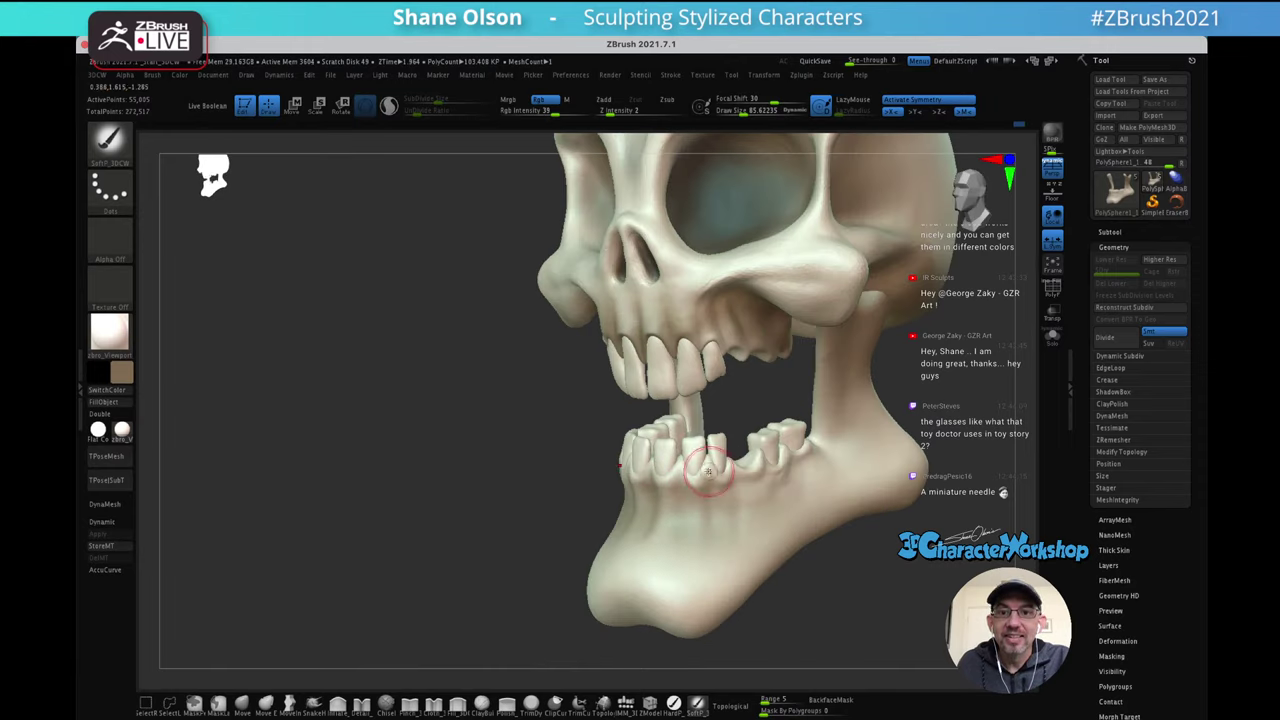
right_click_drag(766, 476, 752, 500)
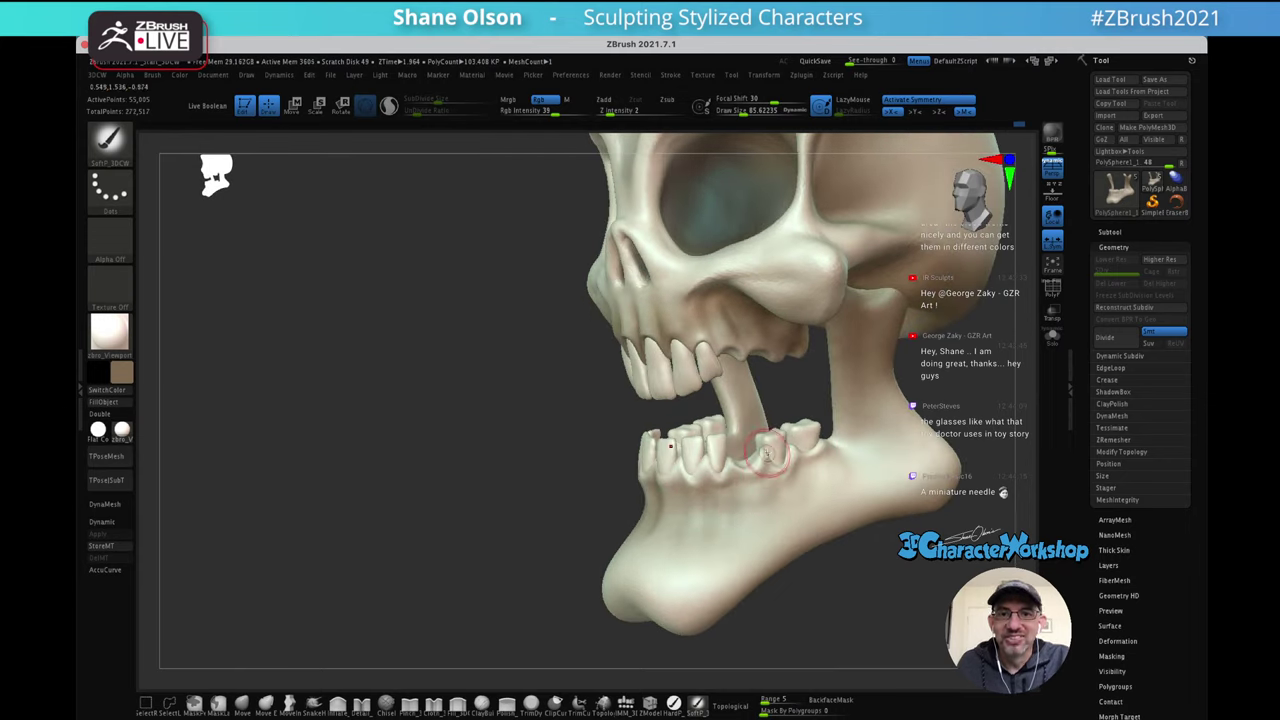
right_click_drag(768, 480, 766, 486)
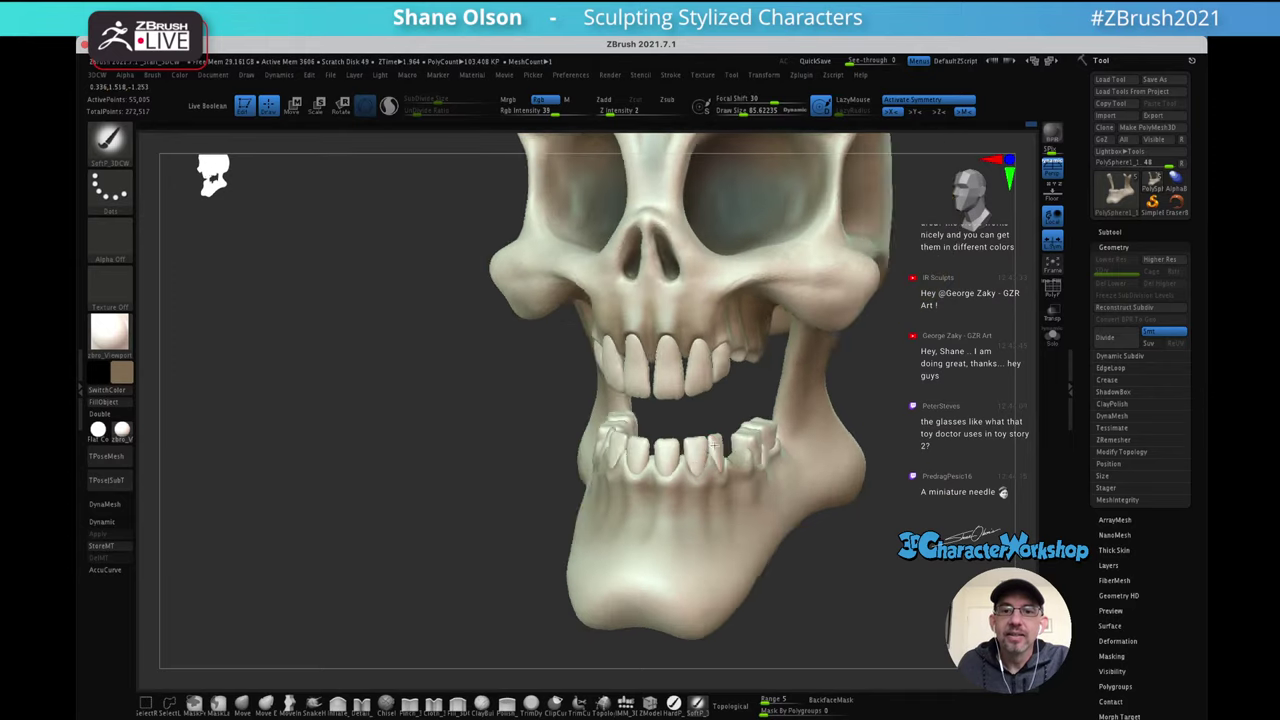
right_click_drag(700, 467, 676, 467, "shift")
right_click_drag(738, 441, 757, 459)
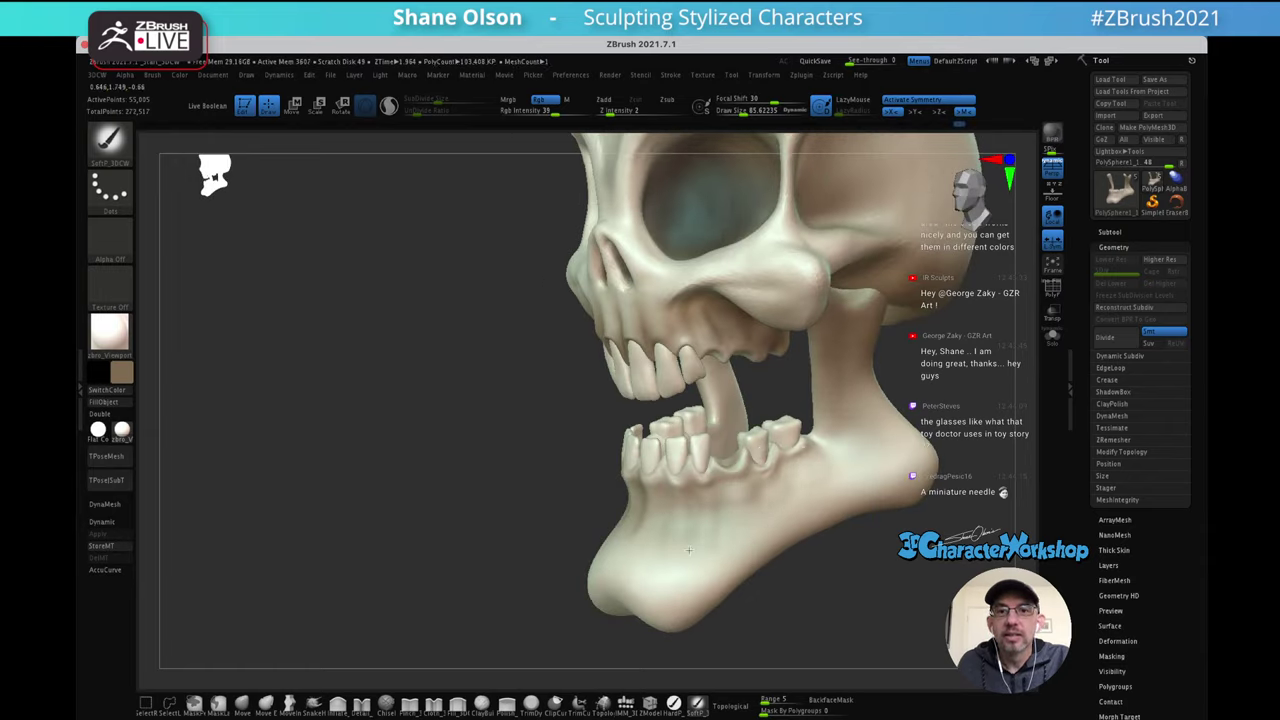
Select the upper teeth and paint brown around their bases, working from the front teeth toward the side teeth
right_click_drag(752, 456, 729, 381)
left_click(759, 391, "alt")
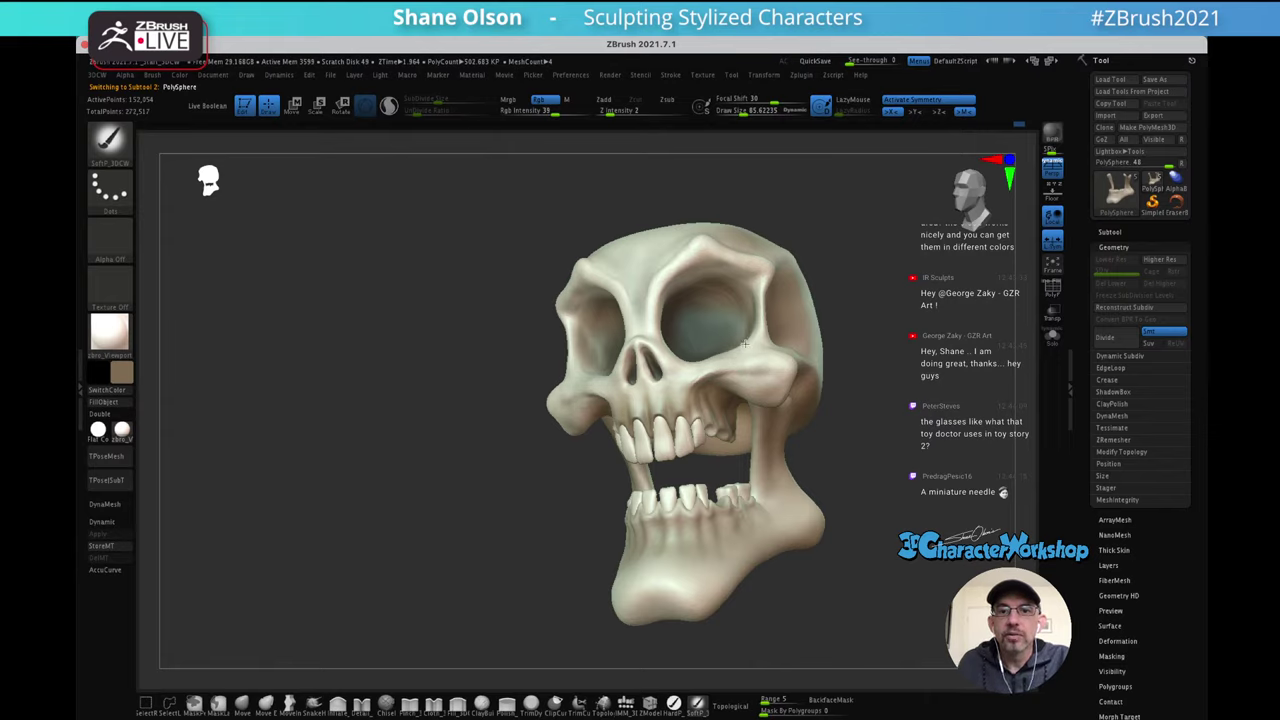
right_click_drag(766, 370, 680, 428)
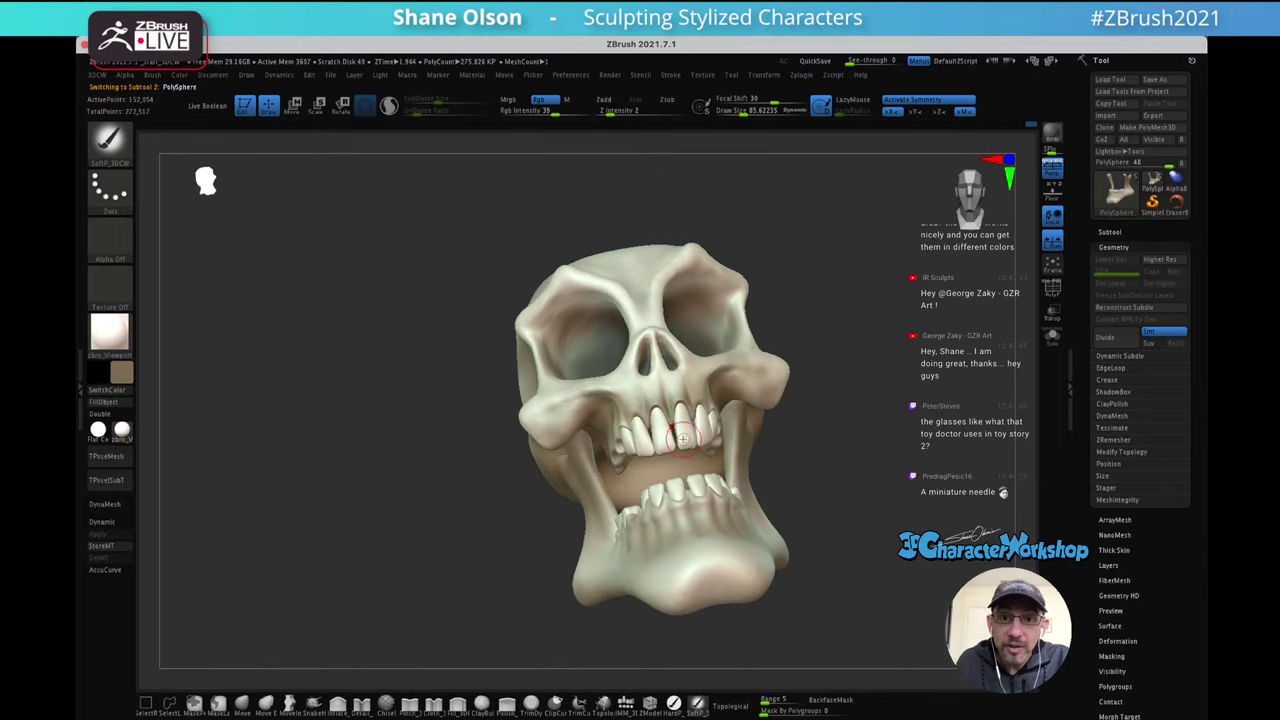
key("ctrl+f")
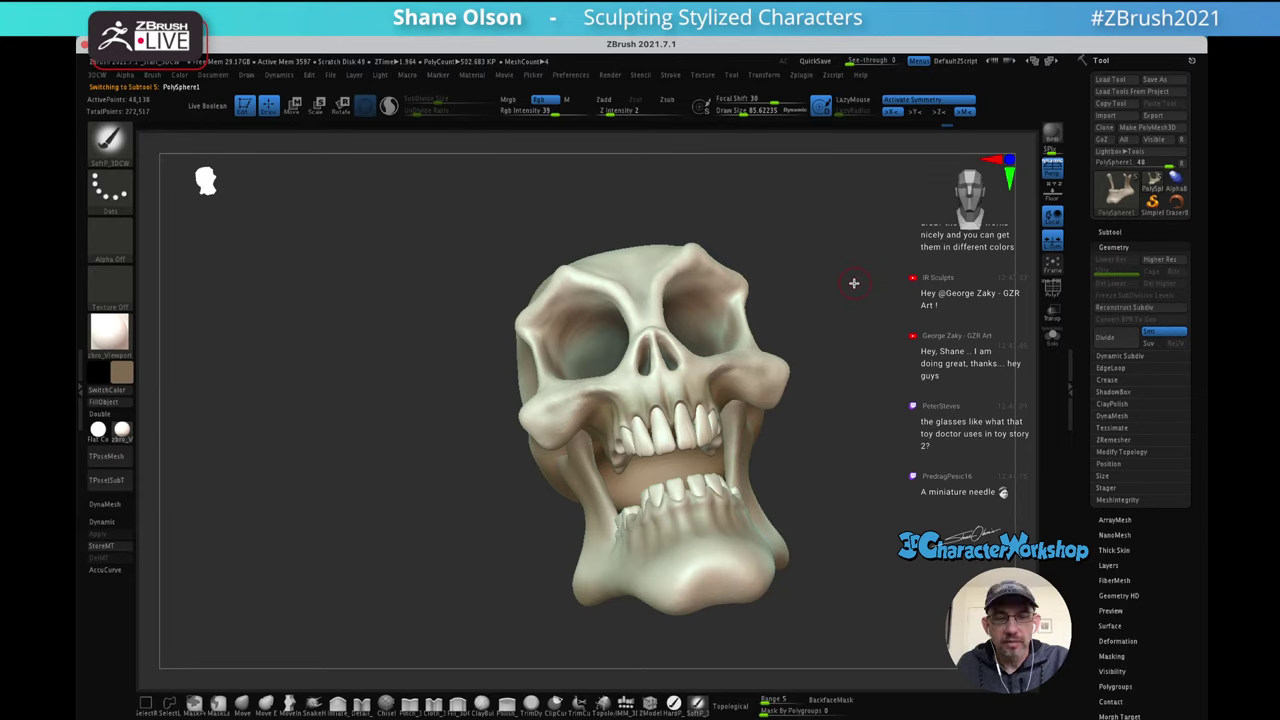
right_click_drag(854, 283, 900, 307, "ctrl")
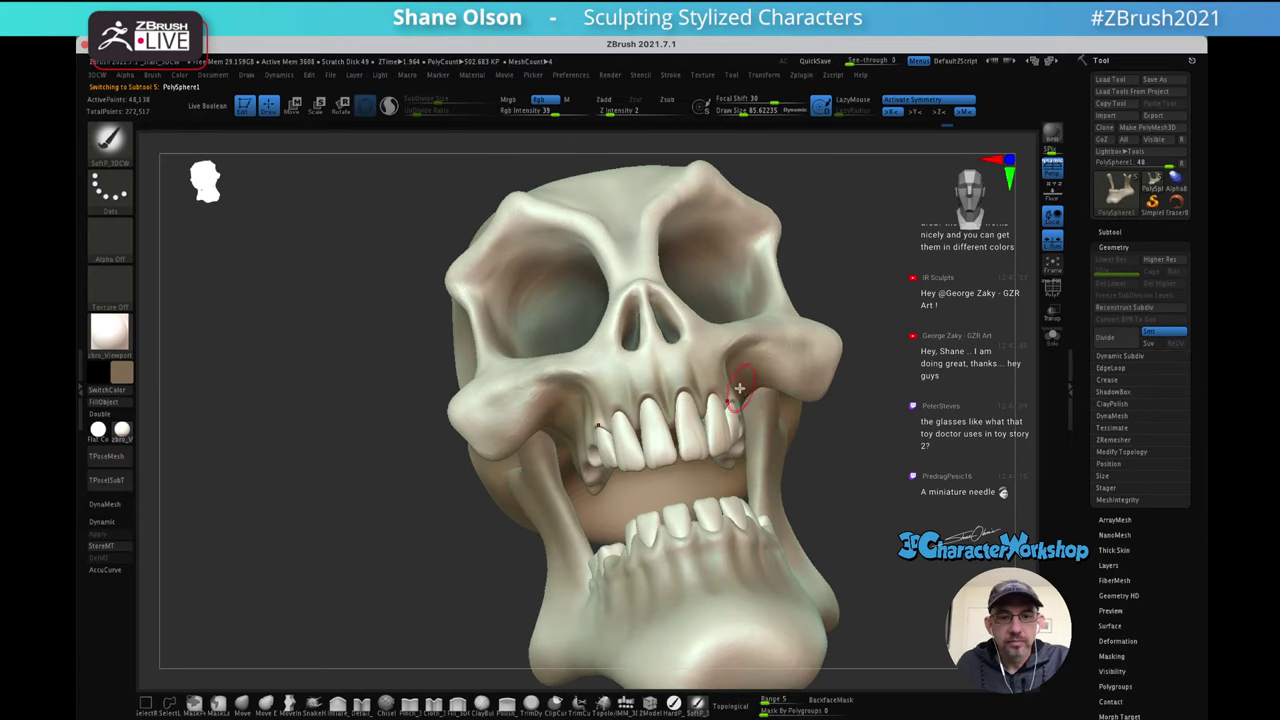
key("shift+f")
key("shift+f")
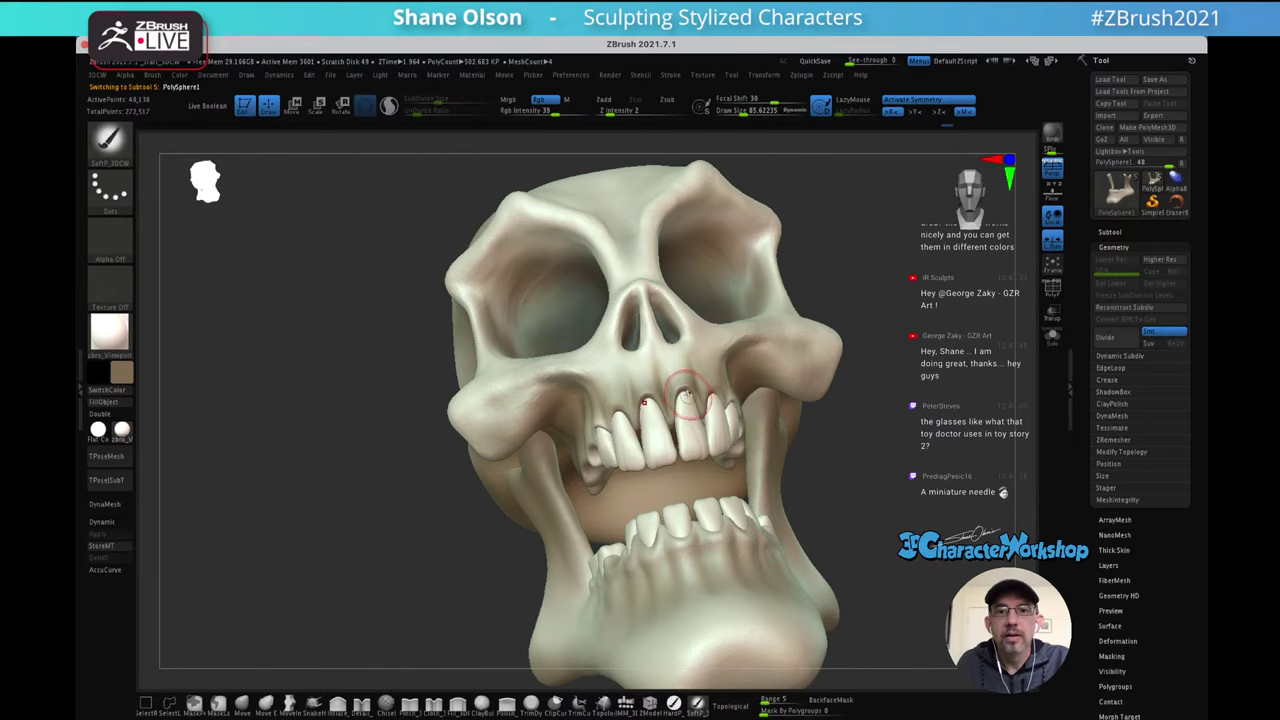
right_click_drag(684, 399, 708, 398)
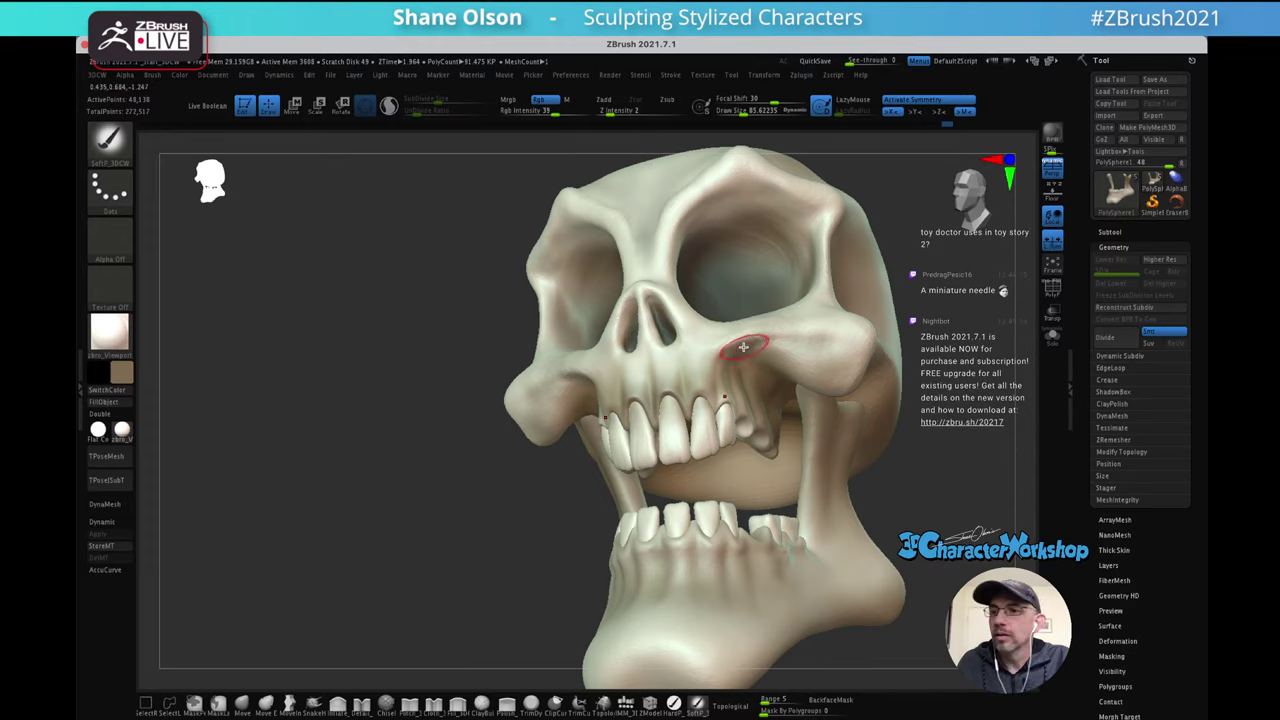
right_click_drag(760, 348, 785, 352)
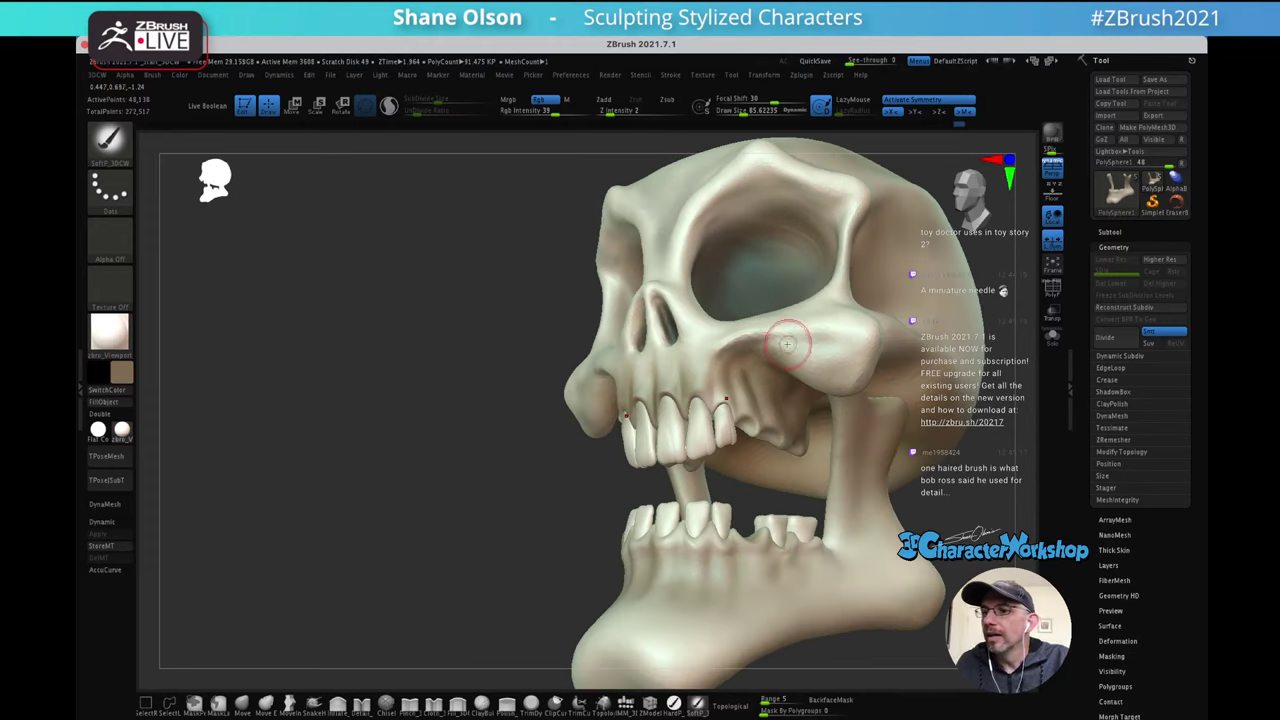
mouse_move(770, 350)
right_mouse_down()
mouse_move(780, 344)
mouse_move(765, 385)
right_mouse_up()
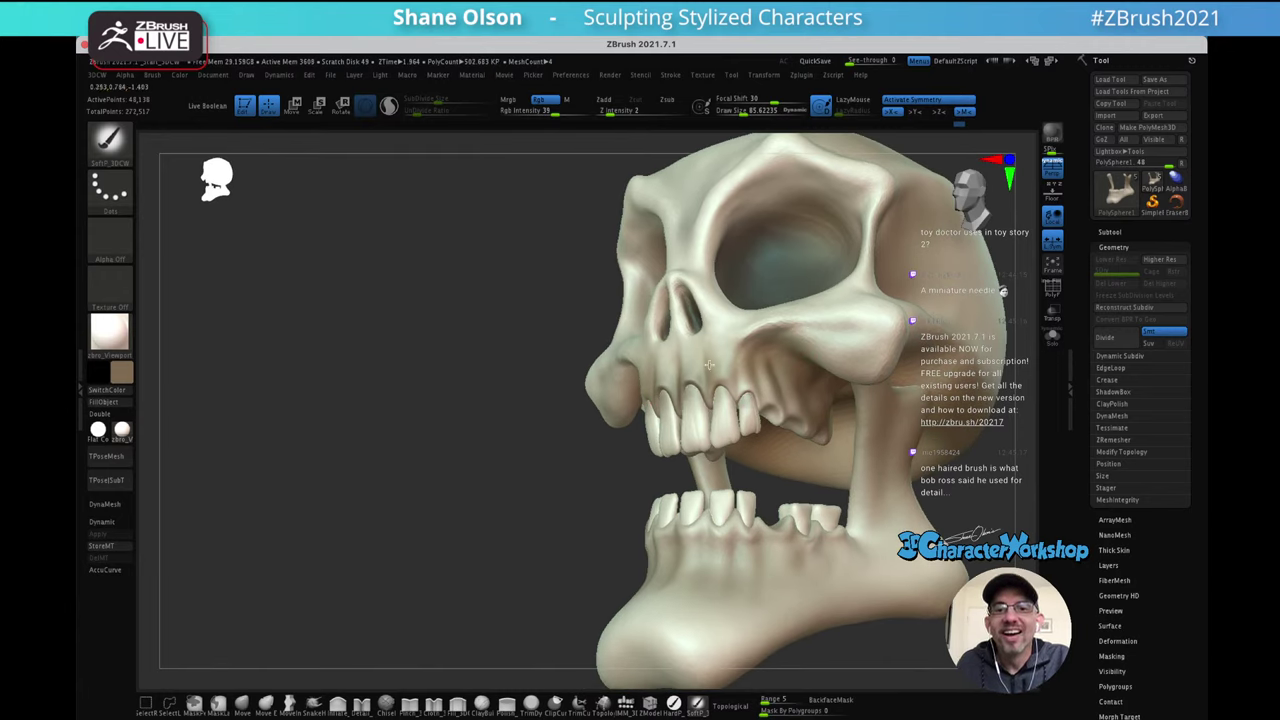
mouse_move(748, 347)
right_mouse_down()
mouse_move(722, 330)
mouse_move(669, 366)
right_mouse_up()
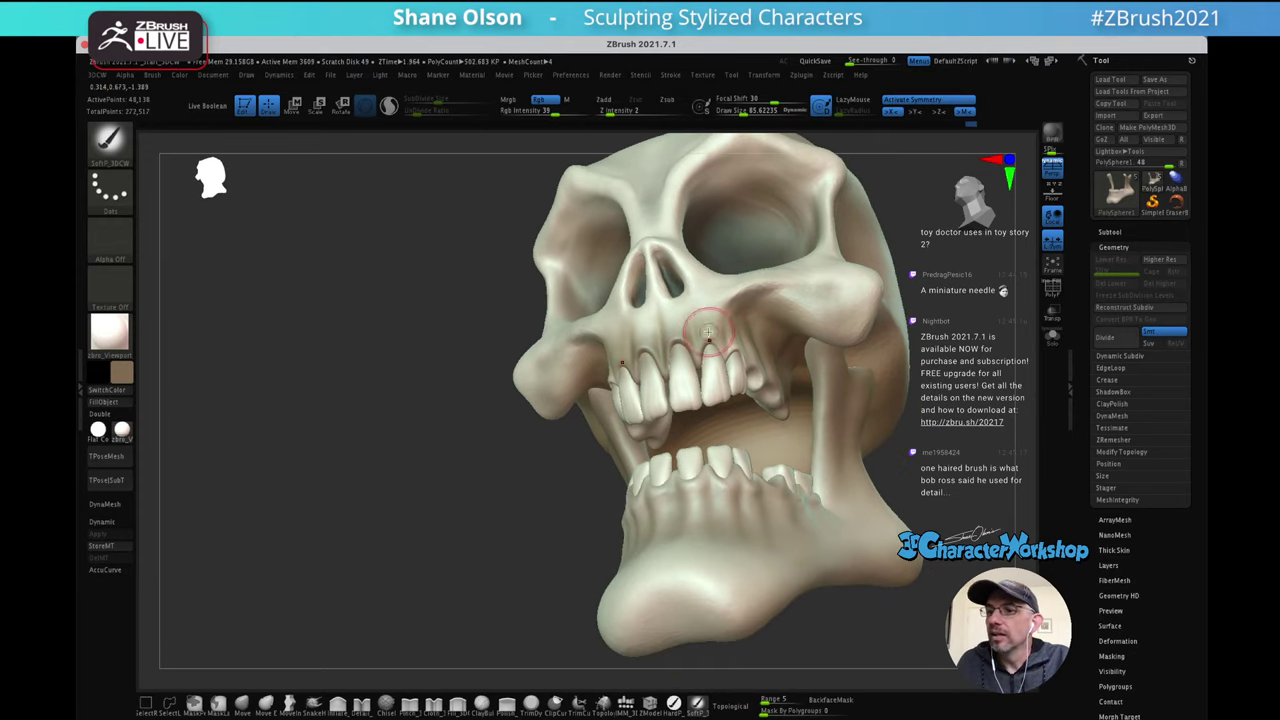
right_click_drag(742, 328, 718, 468)
Select the lower teeth and examine the painted skull and jaw from the three-quarter and side views
left_click(716, 470, "alt")
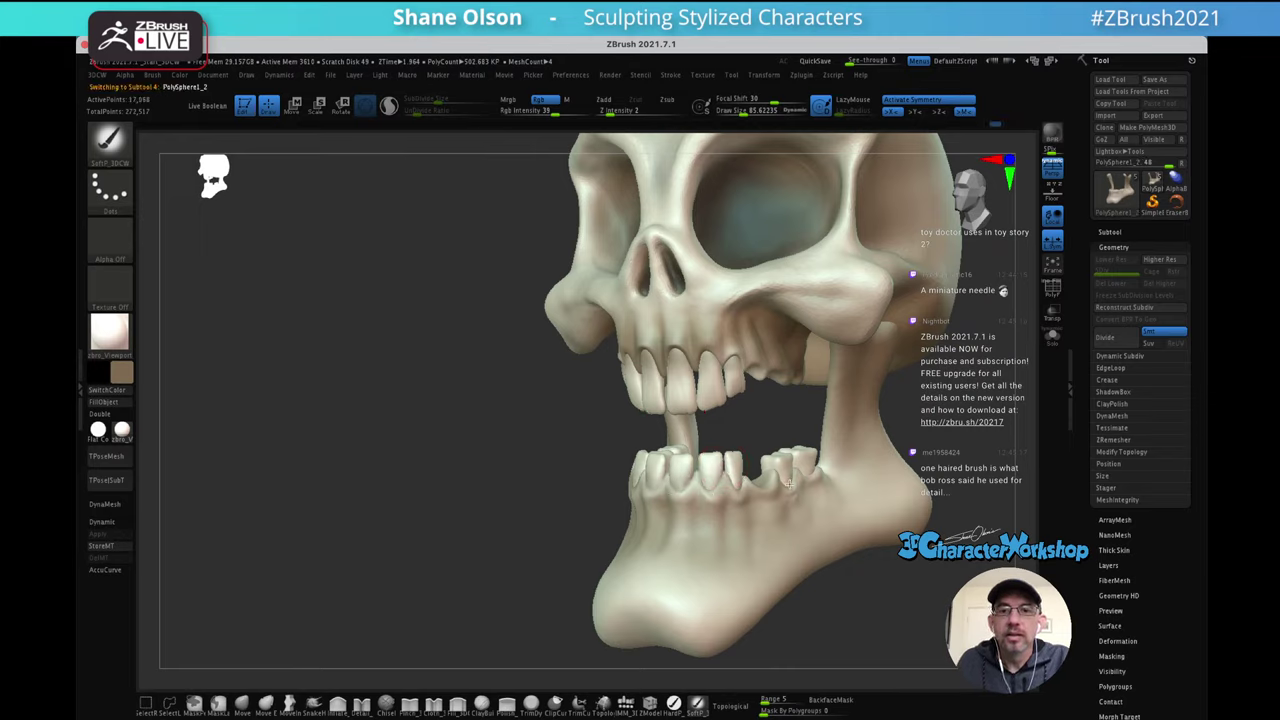
right_click_drag(811, 408, 841, 345, "ctrl")
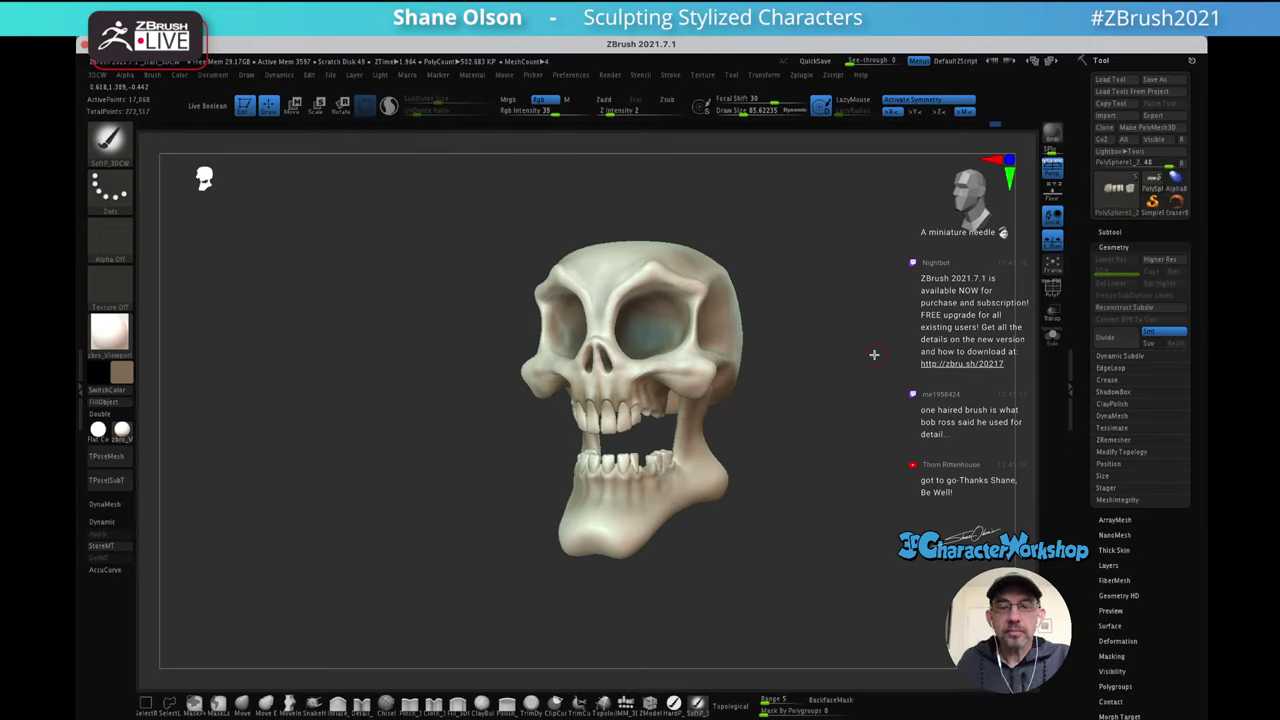
right_click_drag(874, 354, 875, 315)
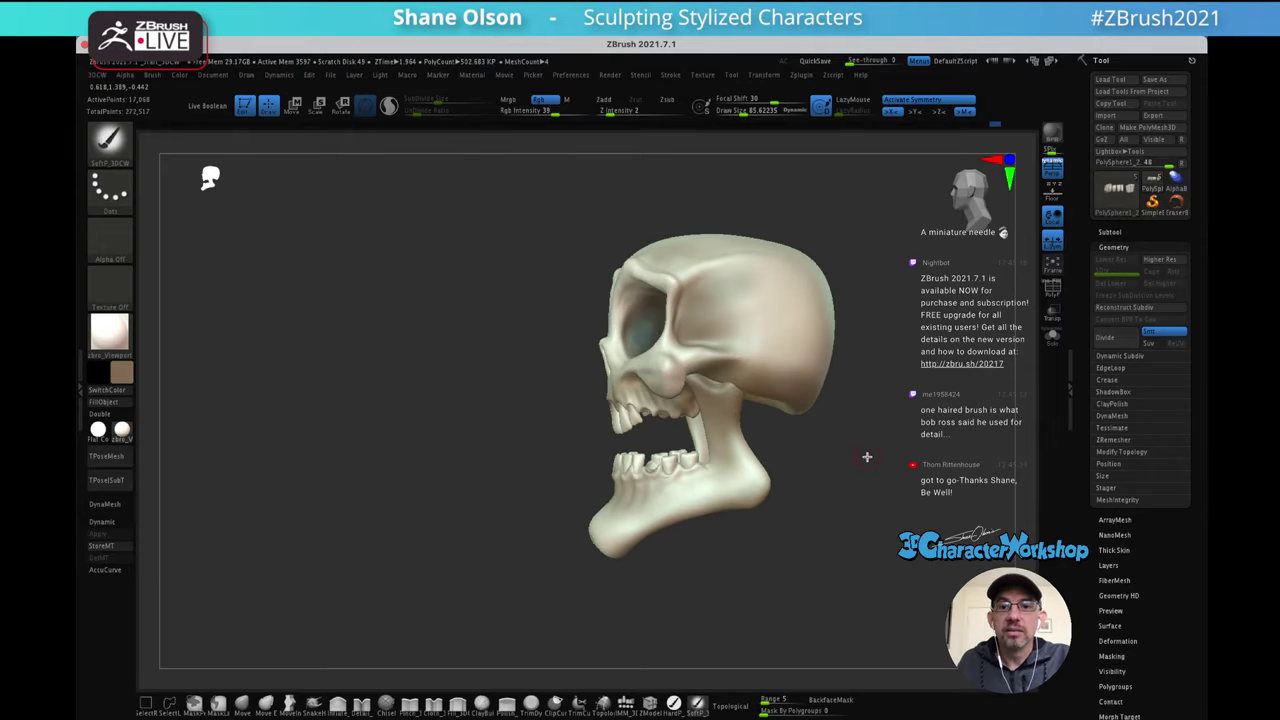
right_click_drag(867, 457, 709, 490)
Switch to the IMM_3DCW insert brush with the QuadSphere mesh and choose a dark maroon color
left_click(624, 703)
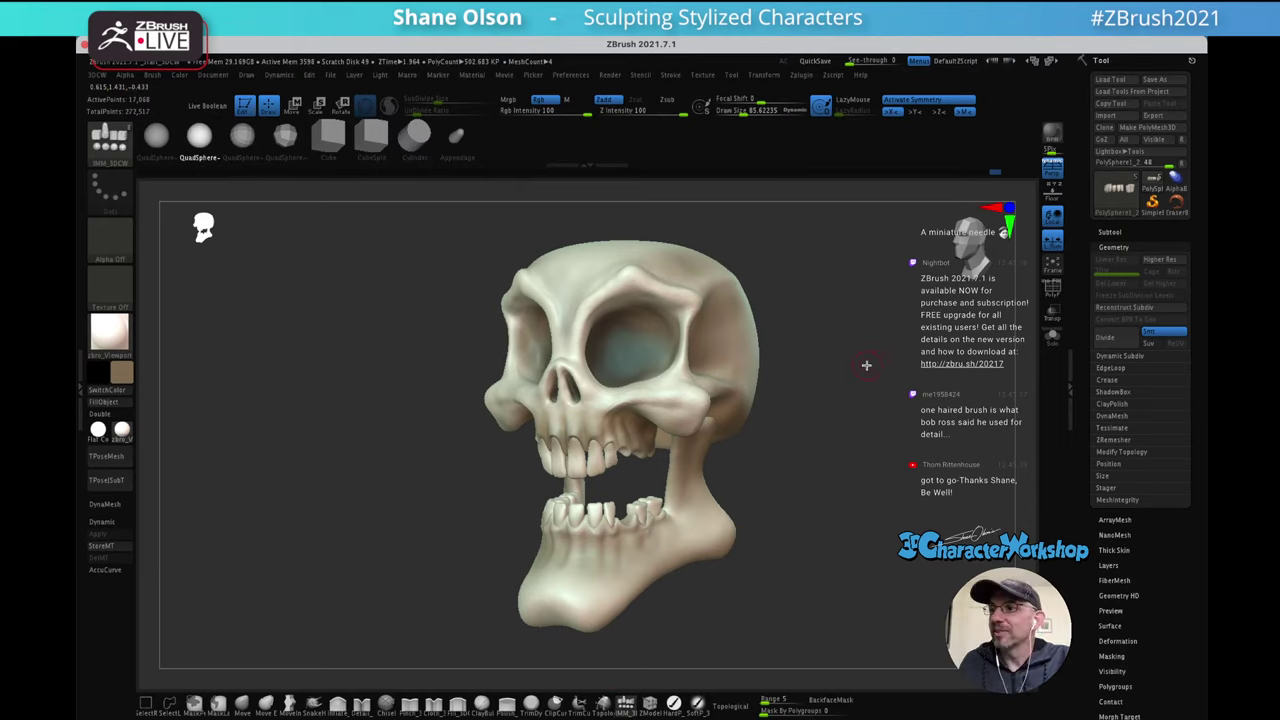
right_click_drag(866, 365, 828, 360)
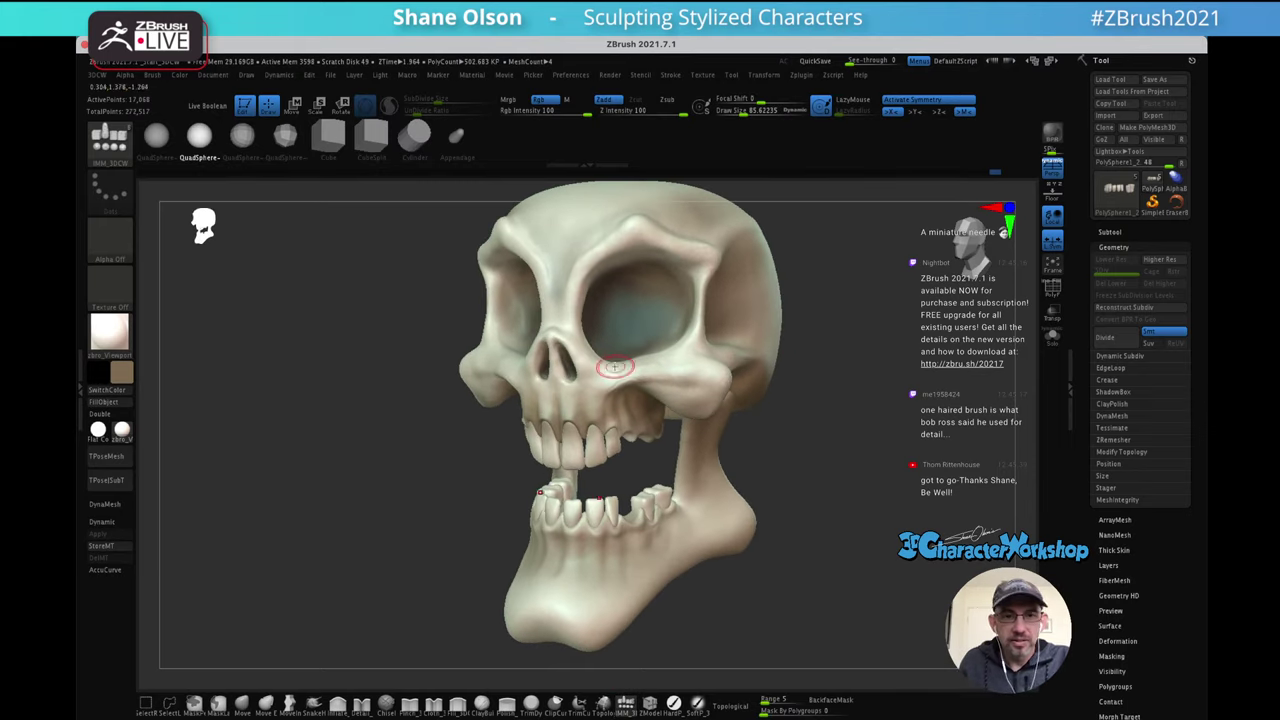
right_click_drag(906, 396, 698, 410)
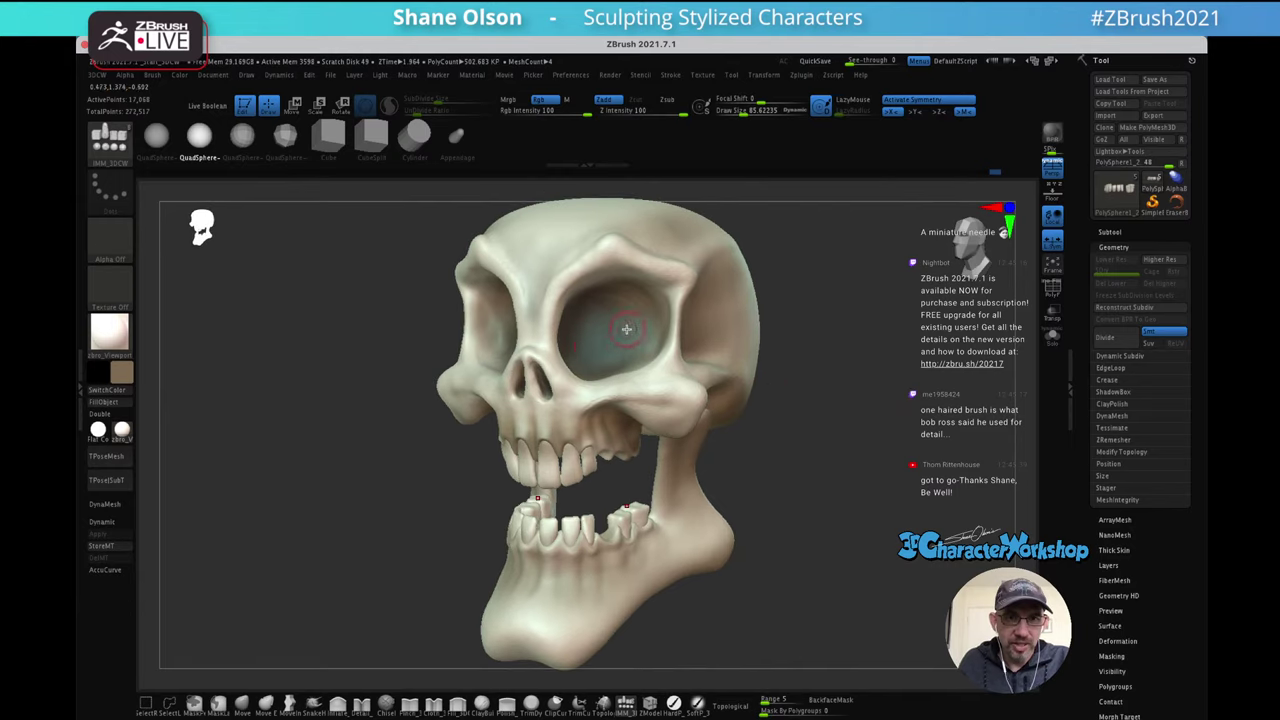
left_click(122, 373)
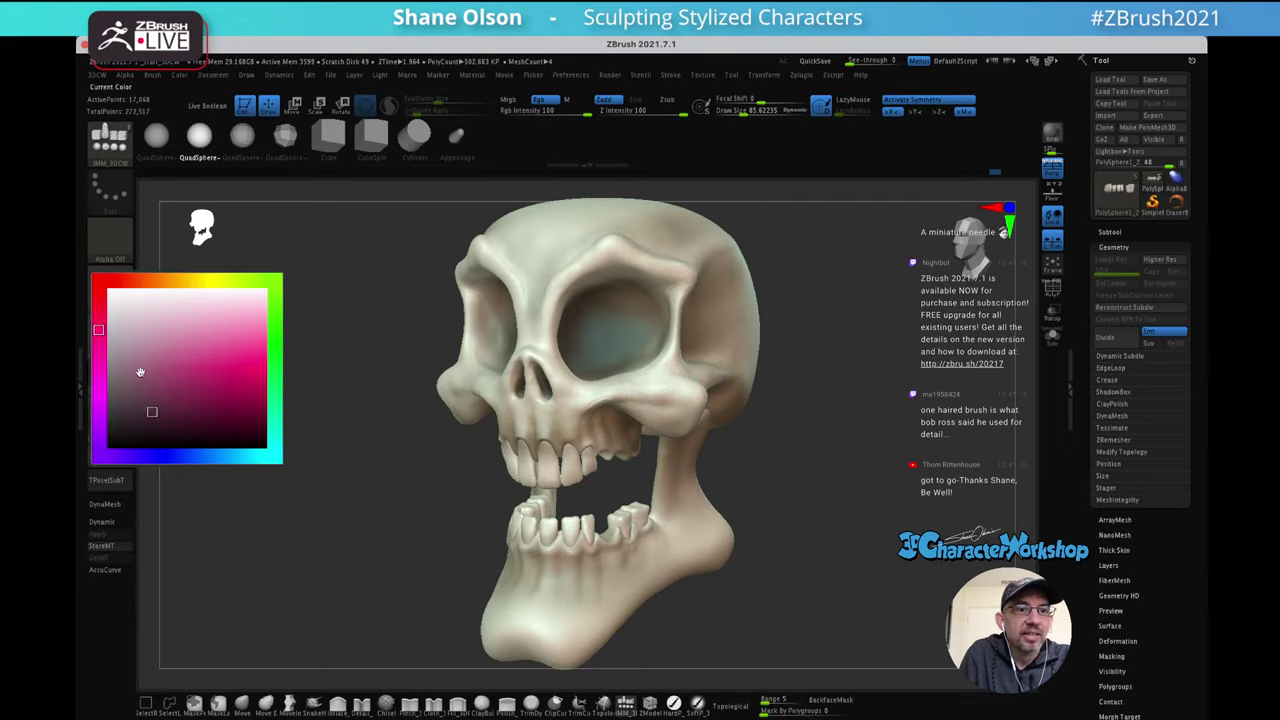
left_click(162, 413)
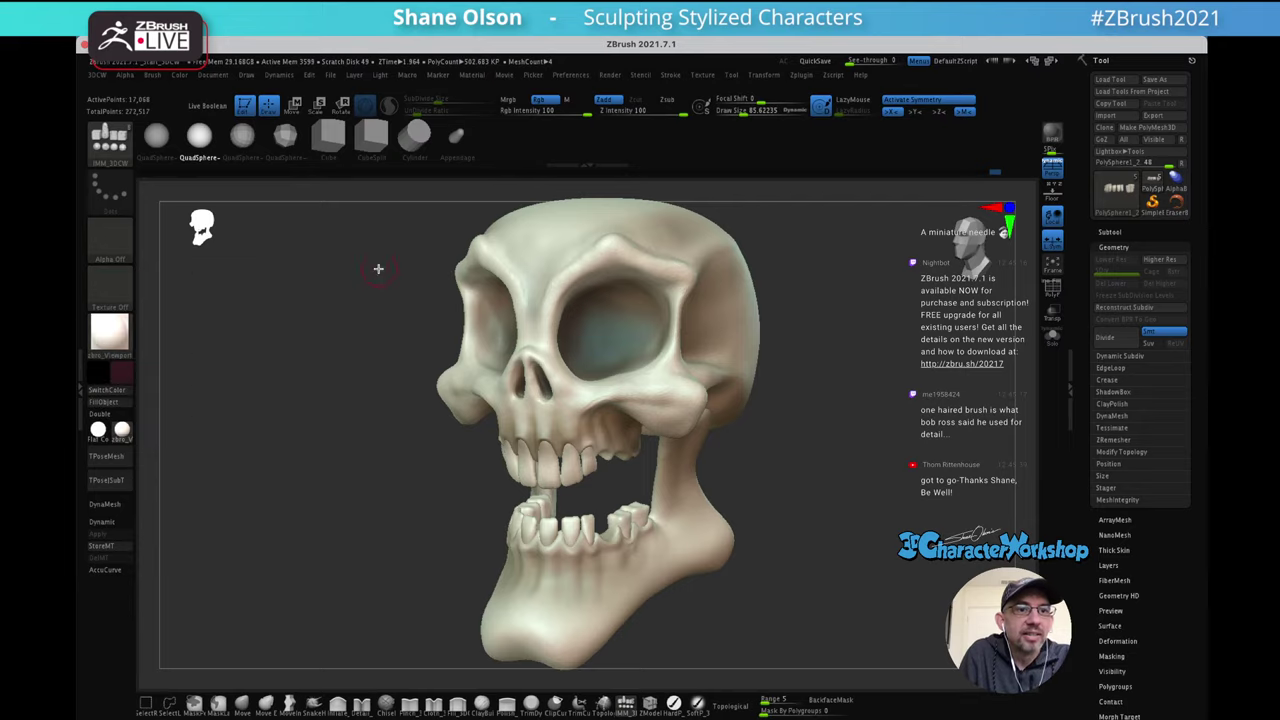
Select the skull and insert mirrored maroon spheres as eyeballs in the sockets at draw size about 188, undoing an undersized first attempt
key("s")
left_click(311, 412)
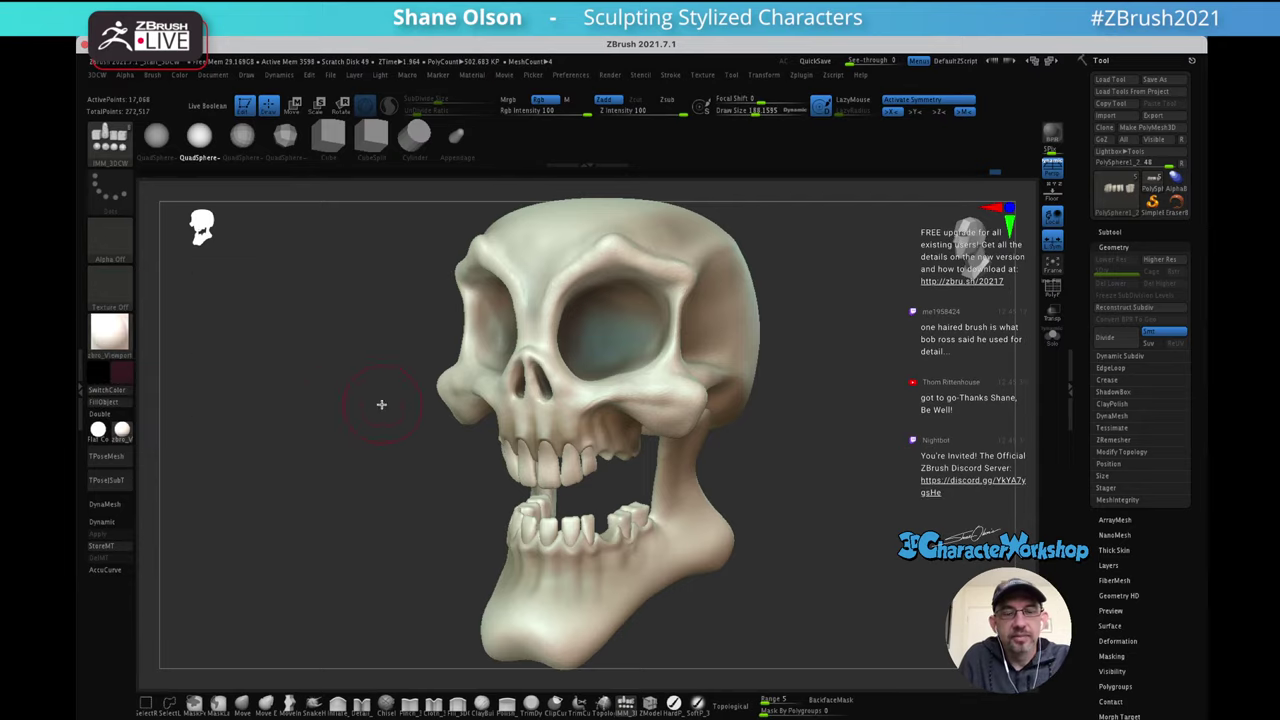
left_click(607, 330, "alt")
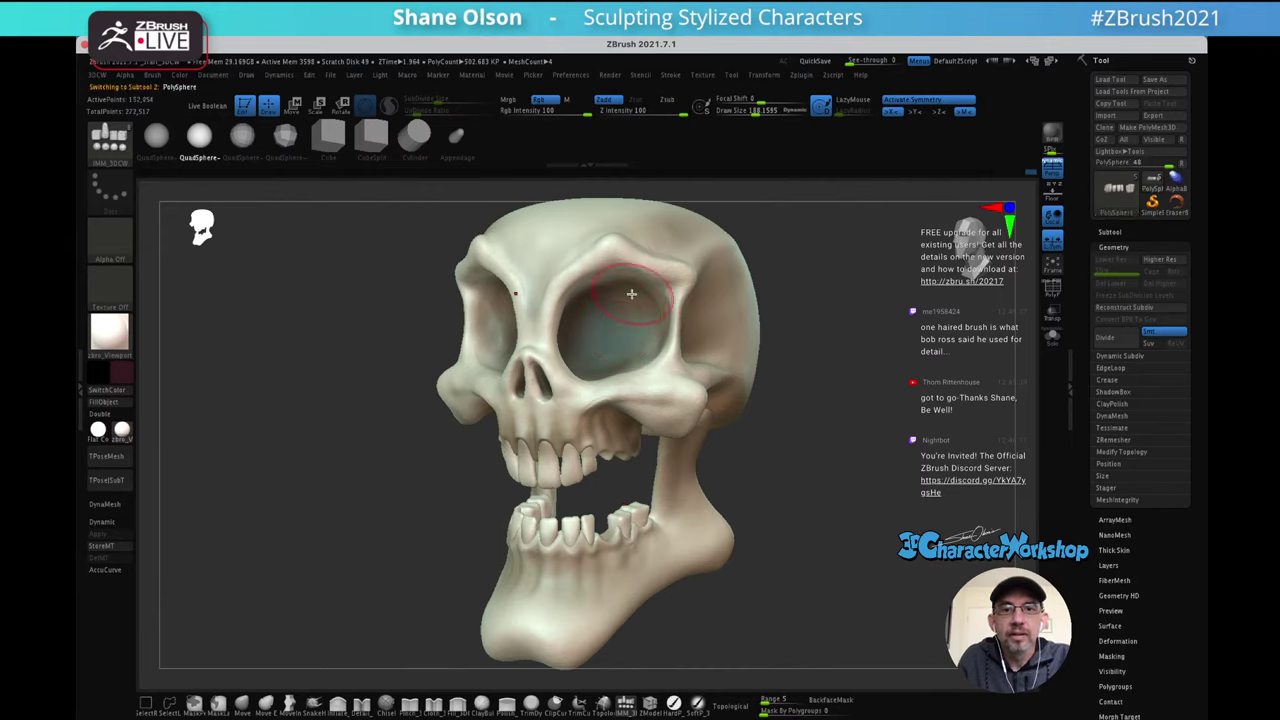
left_click_drag(592, 328, 612, 325)
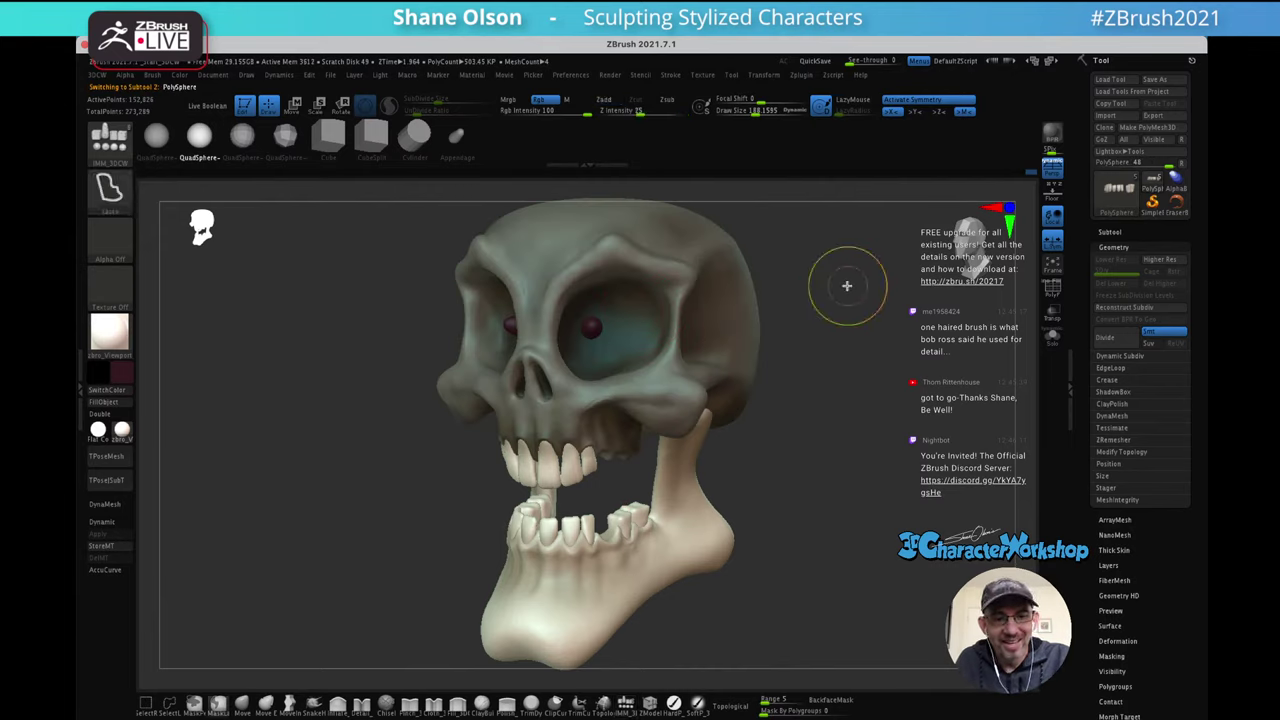
key("ctrl+z")
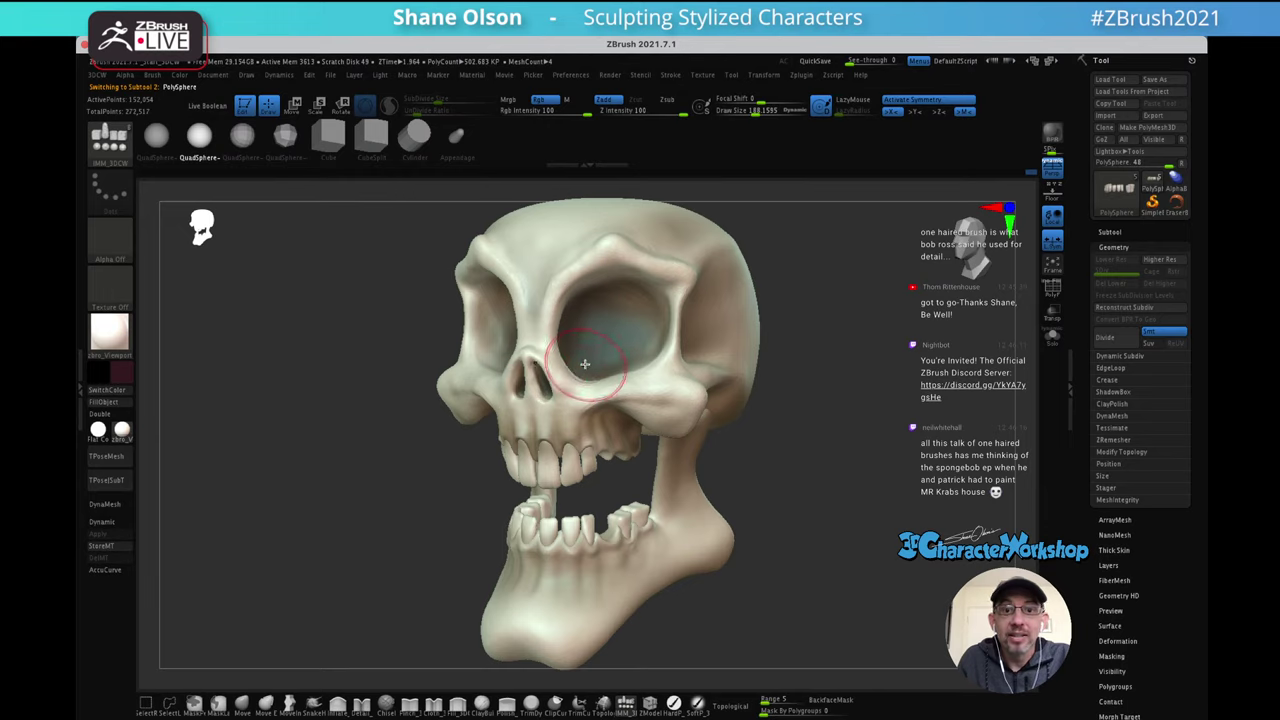
left_click_drag(588, 347, 584, 373)
left_click_drag(852, 364, 876, 379)
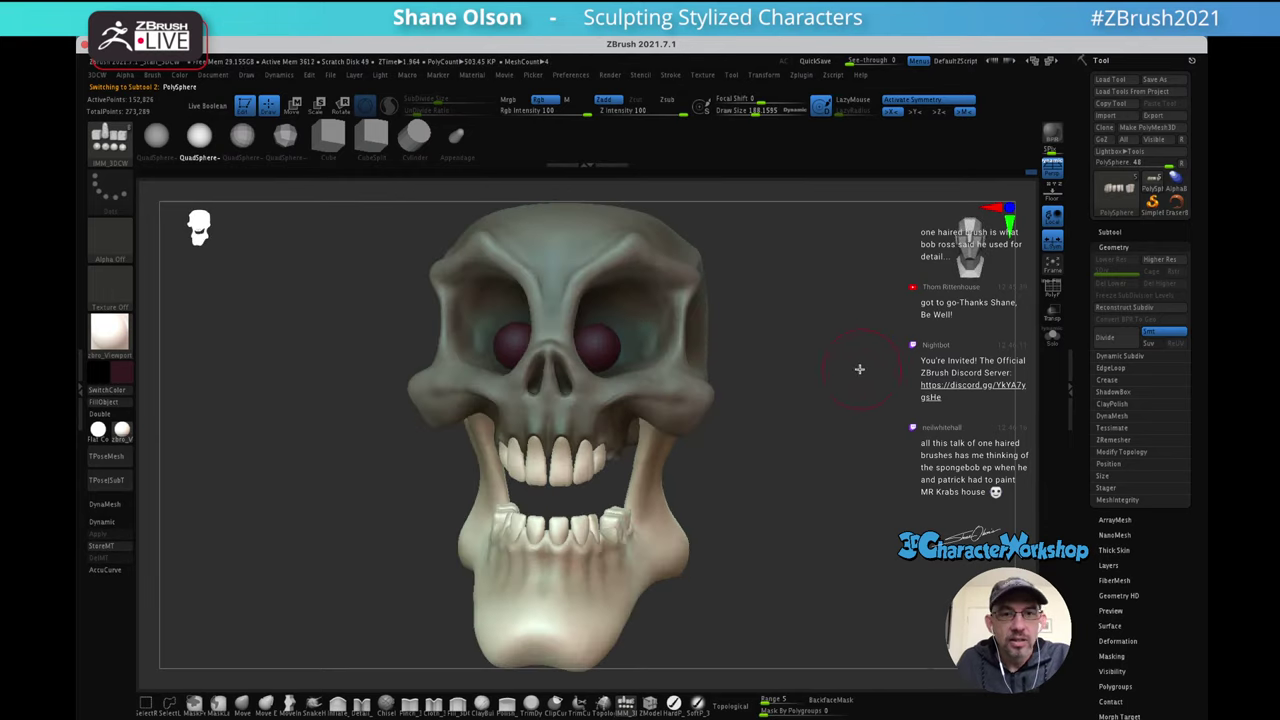
Split the unmasked eyeball spheres into their own subtool and hide that subtool
key("3")
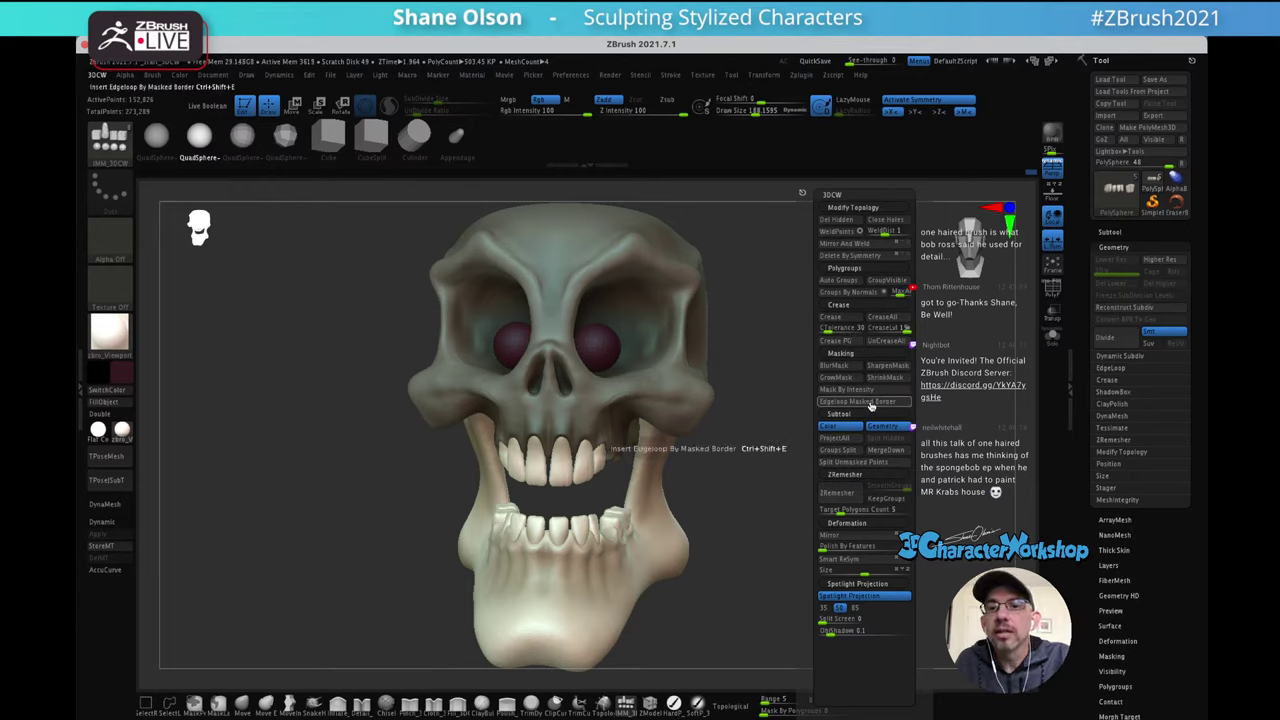
left_click(861, 463)
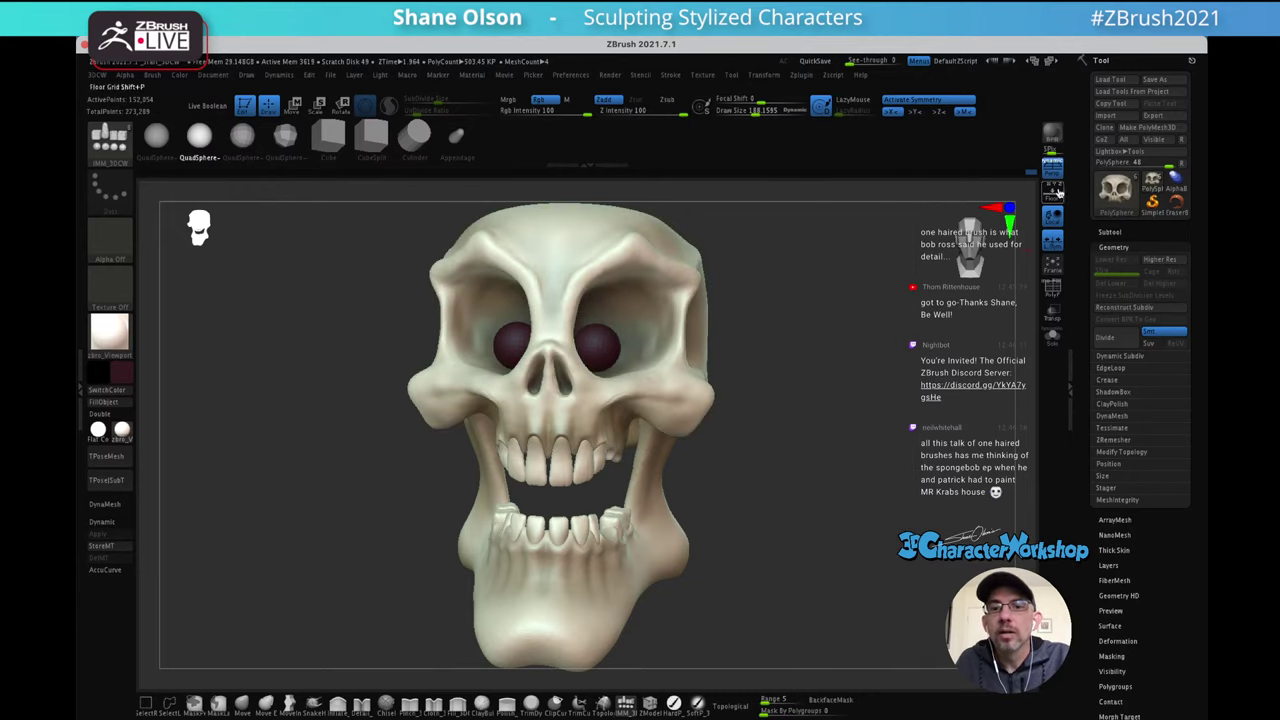
left_click(1106, 233)
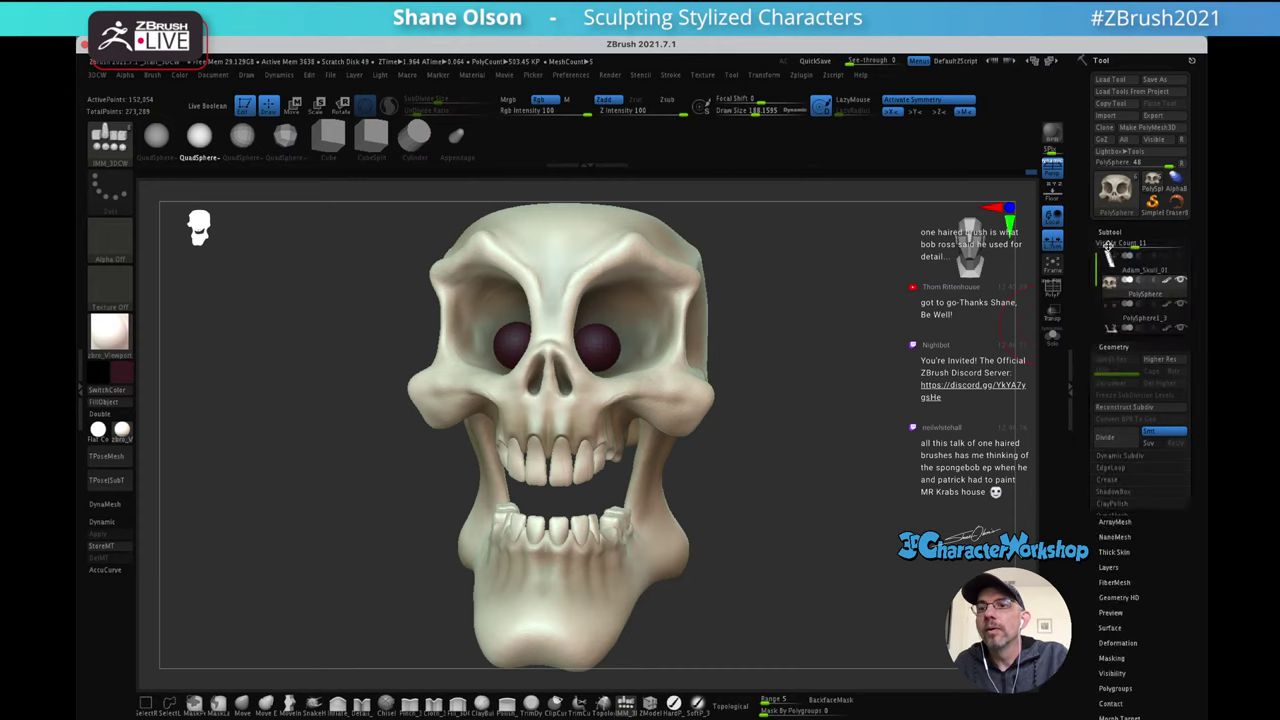
left_click(1182, 307)
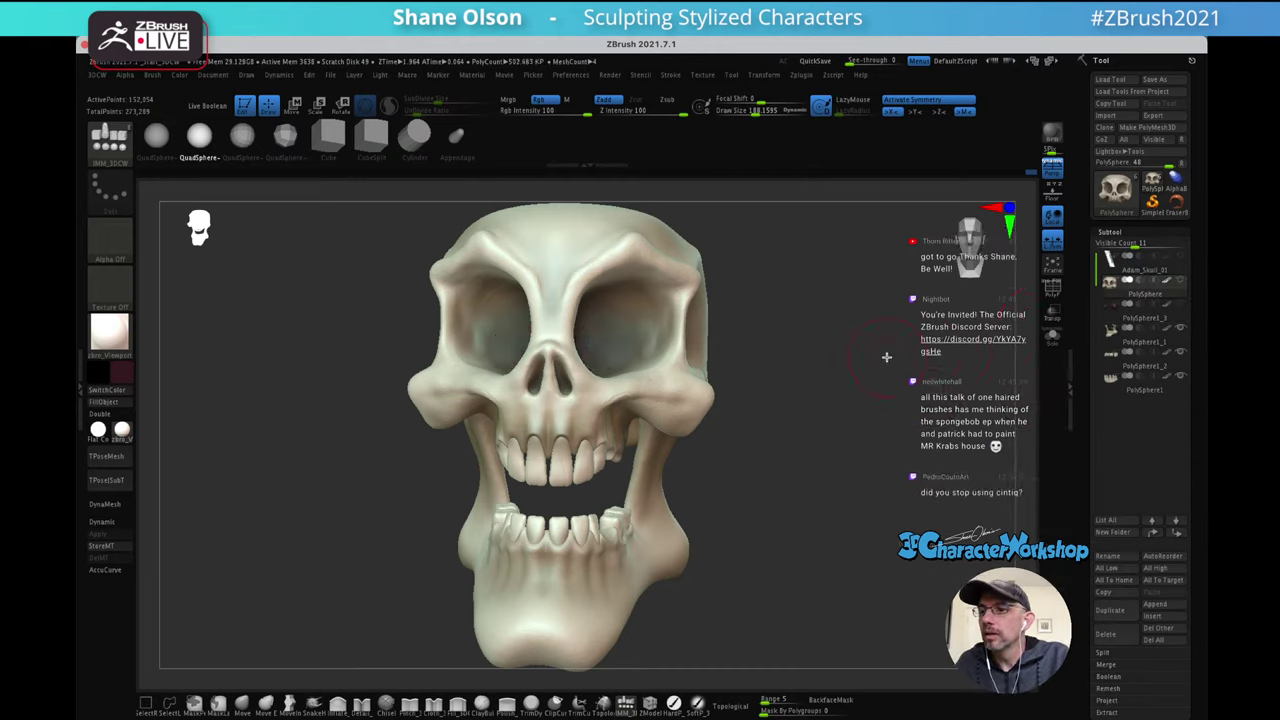
Switch to the soft paint brush at draw size about 215 and paint dark maroon inside the eye sockets
left_click_drag(886, 357, 745, 376)
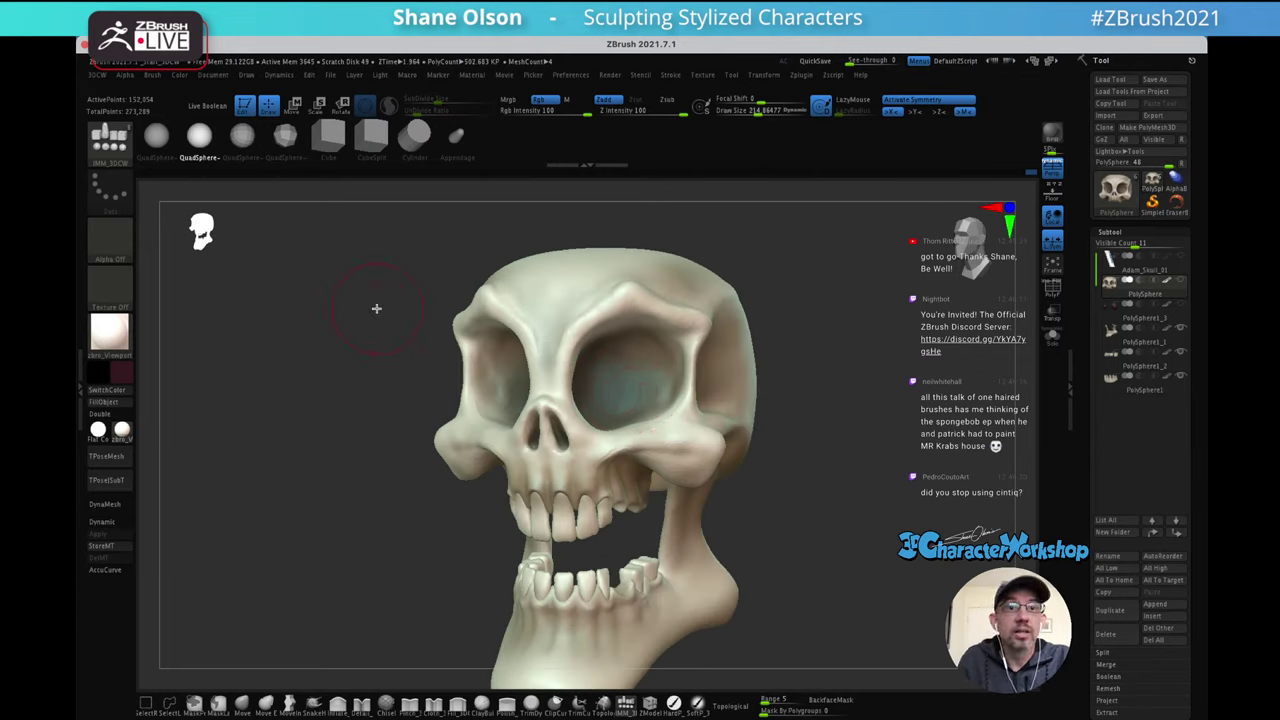
left_click_drag(371, 489, 385, 512, "alt")
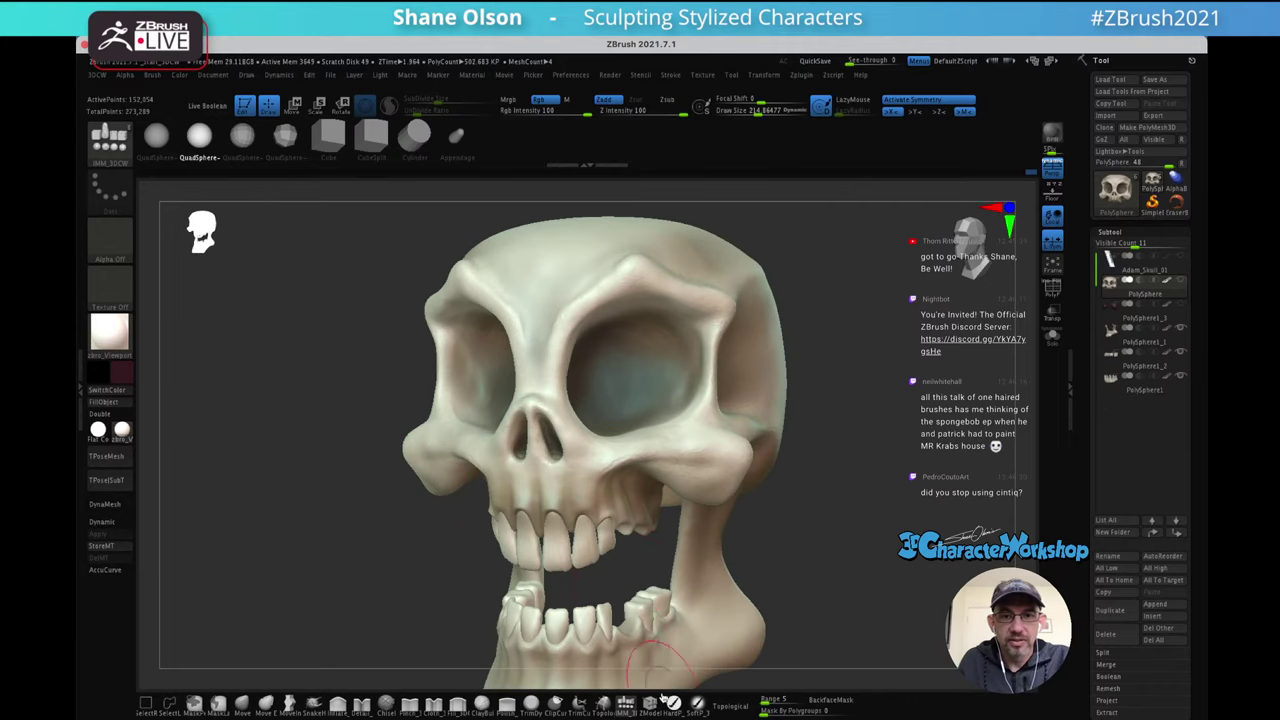
left_click(696, 704)
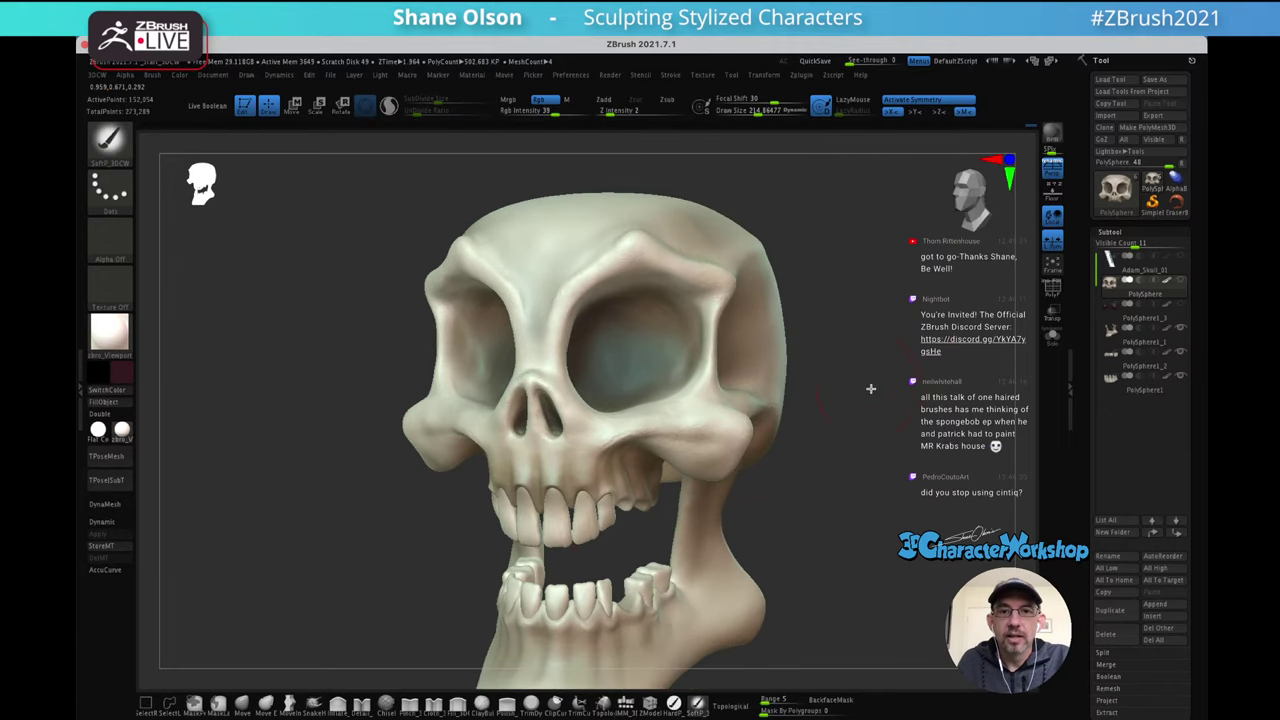
left_click_drag(871, 389, 862, 389)
left_click_drag(595, 366, 587, 360)
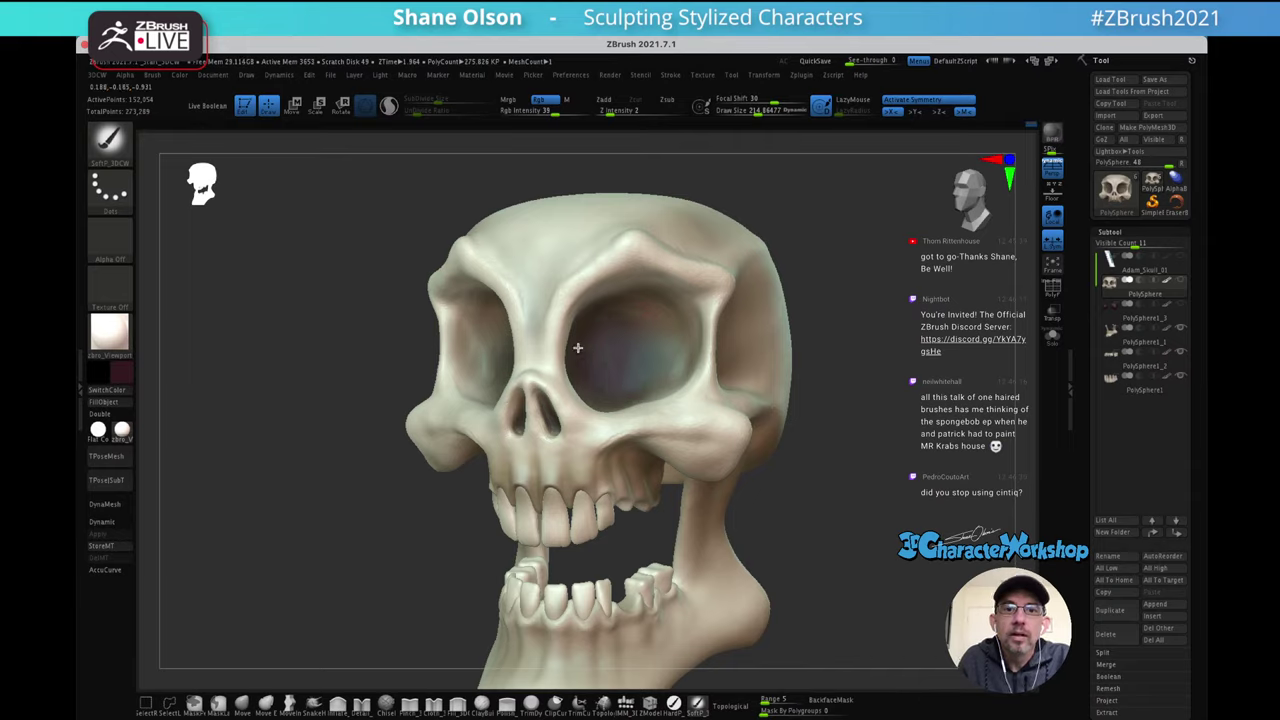
left_click_drag(658, 354, 640, 289)
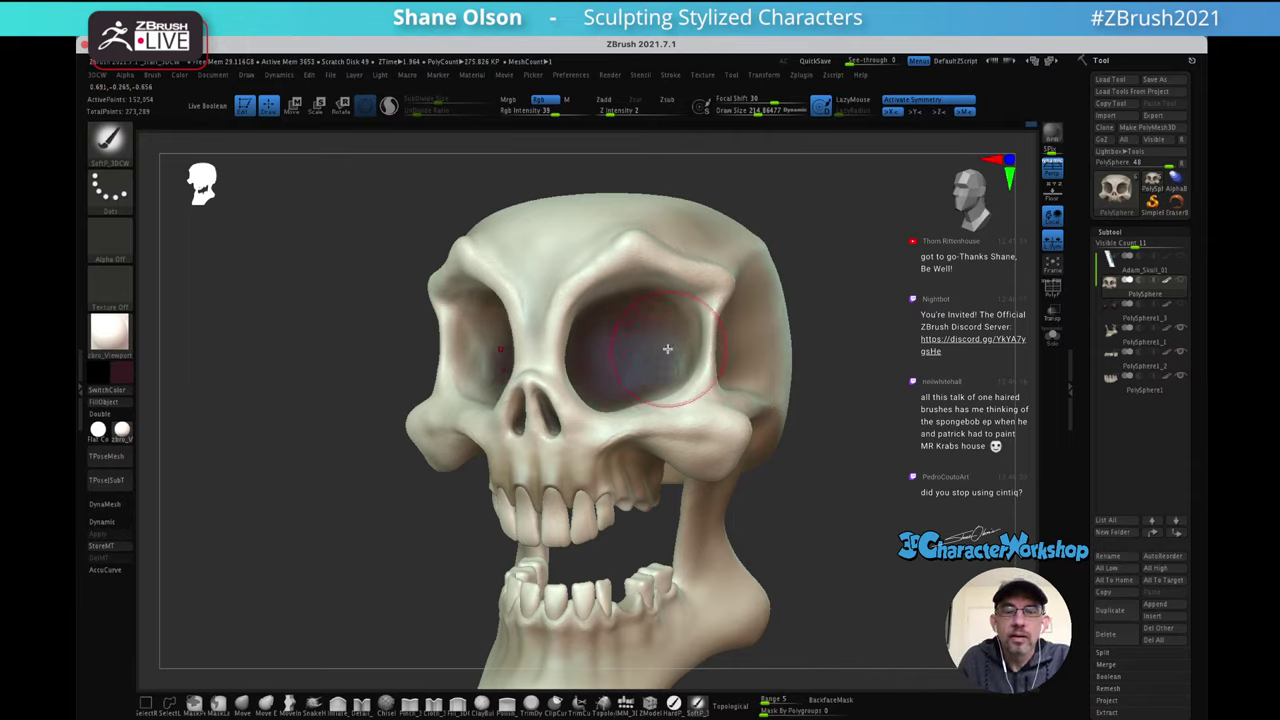
Deepen the dark maroon shading across the back and outer walls of the eye sockets, checking it from several angles
left_click_drag(850, 357, 745, 357)
mouse_move(592, 352)
left_mouse_down()
mouse_move(583, 342)
mouse_move(672, 312)
left_mouse_up()
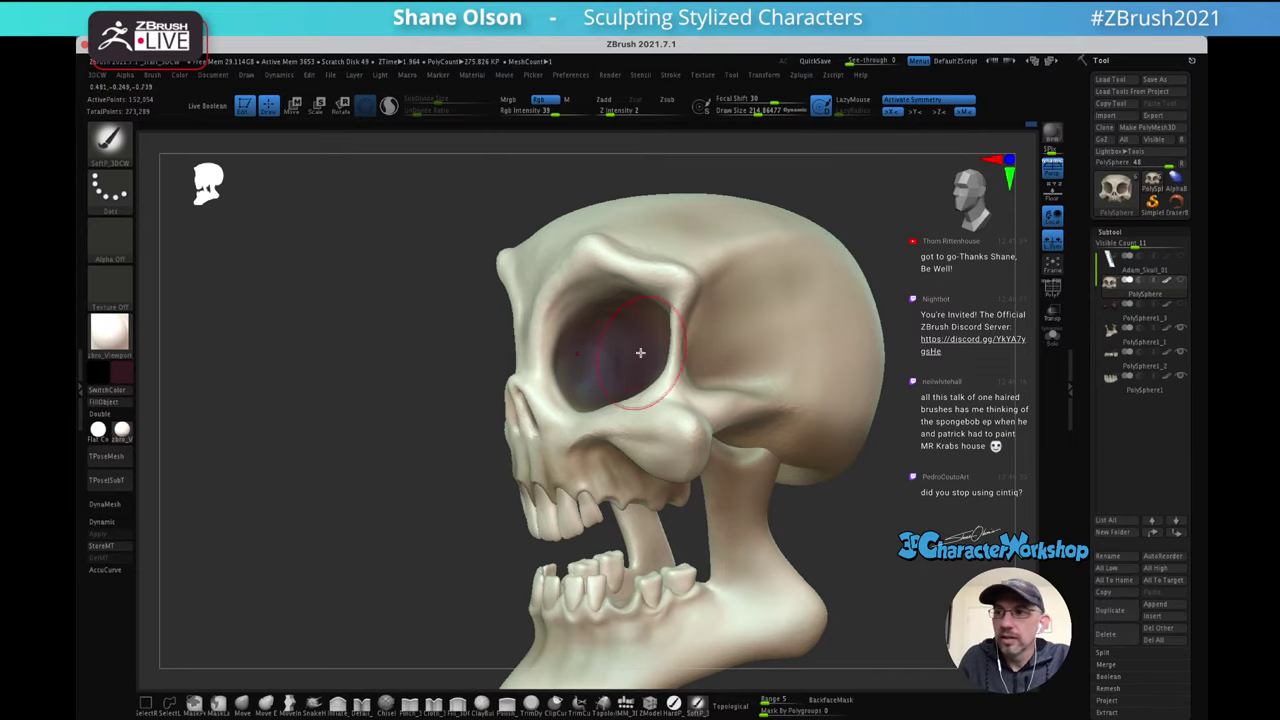
left_click_drag(640, 354, 620, 337)
right_click_drag(620, 337, 611, 361, "ctrl")
mouse_move(611, 361)
left_mouse_down()
mouse_move(629, 331)
mouse_move(601, 352)
left_mouse_up()
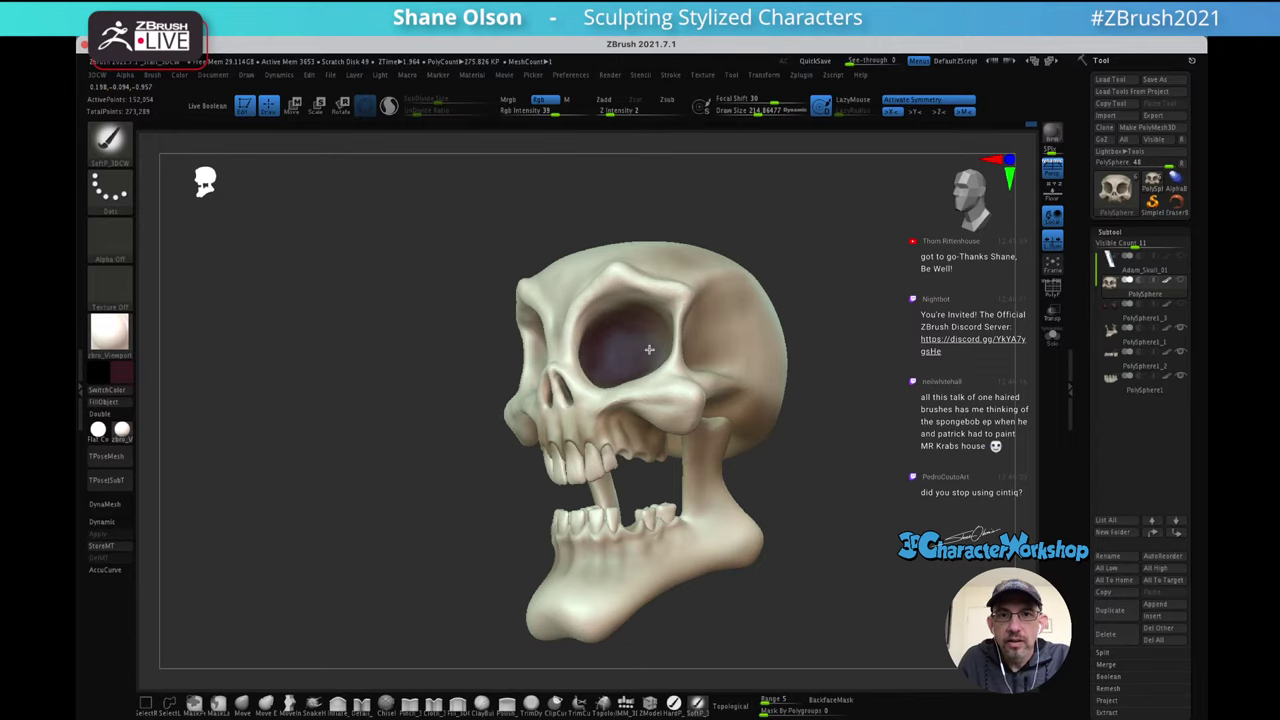
right_click_drag(664, 321, 651, 298)
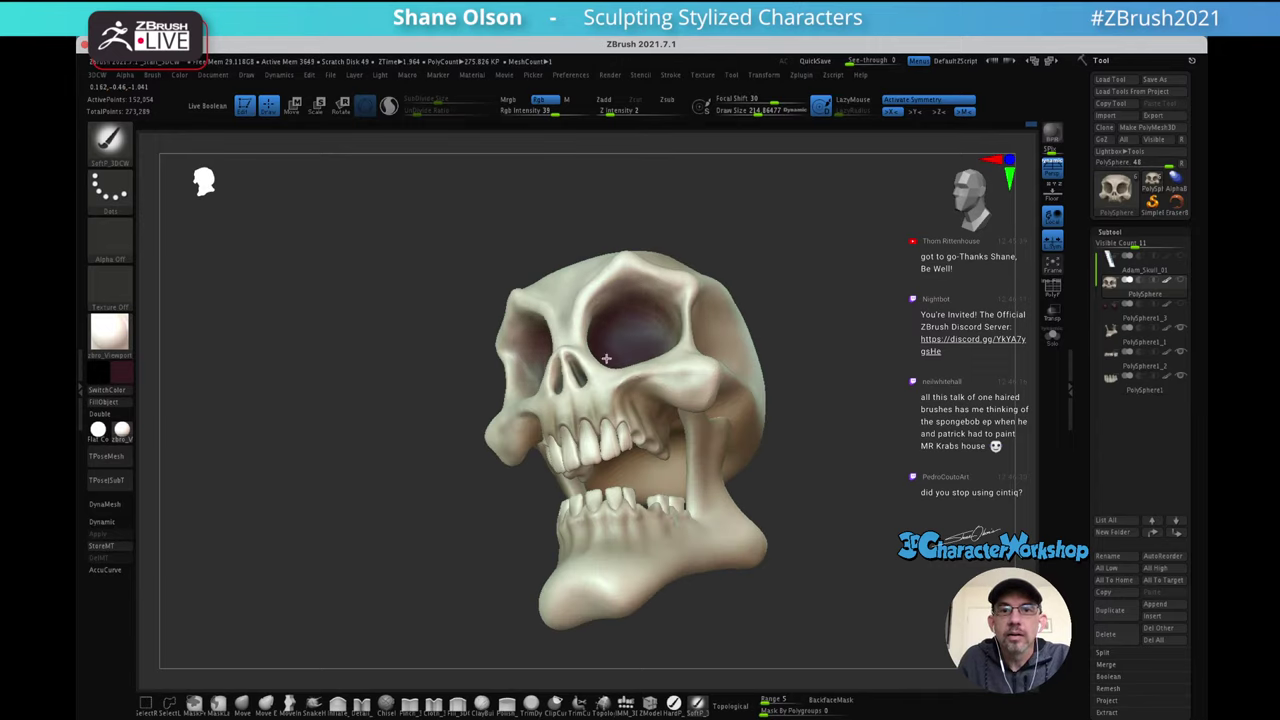
right_click_drag(608, 322, 686, 382)
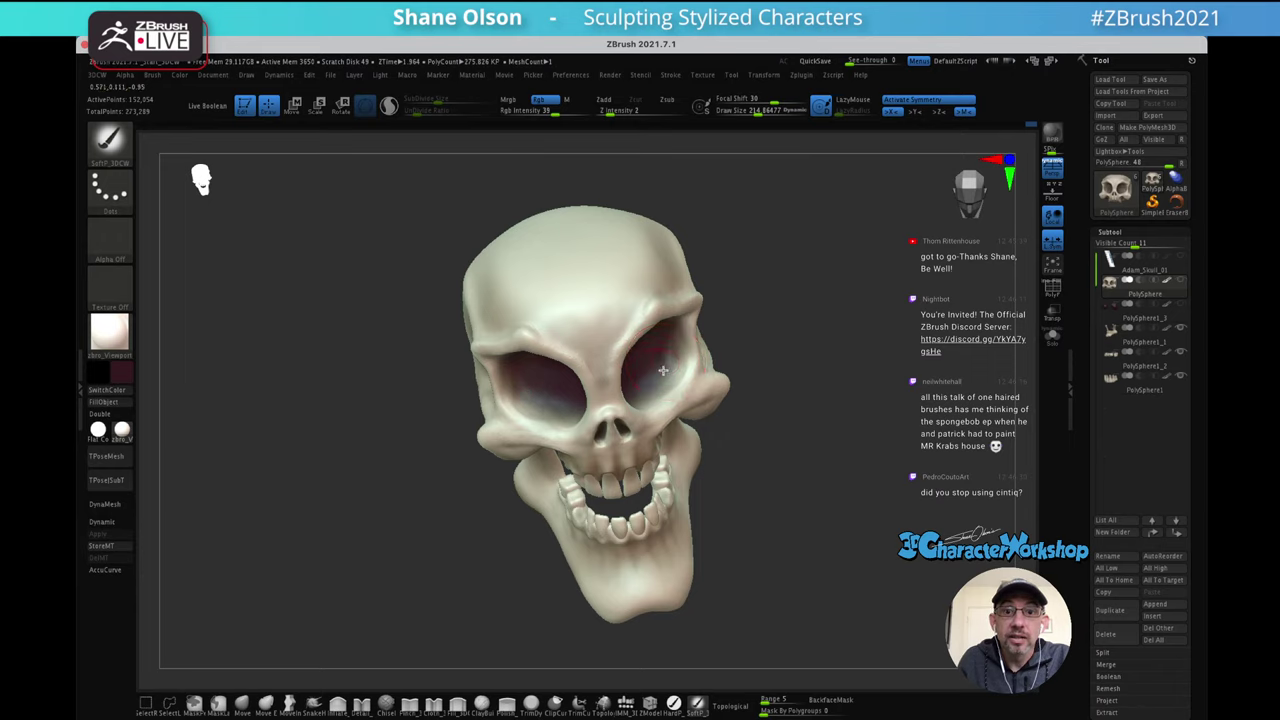
Add another pass of dark maroon to the upper and outer inner walls of the eye sockets
right_click_drag(663, 360, 680, 328)
key("shift")
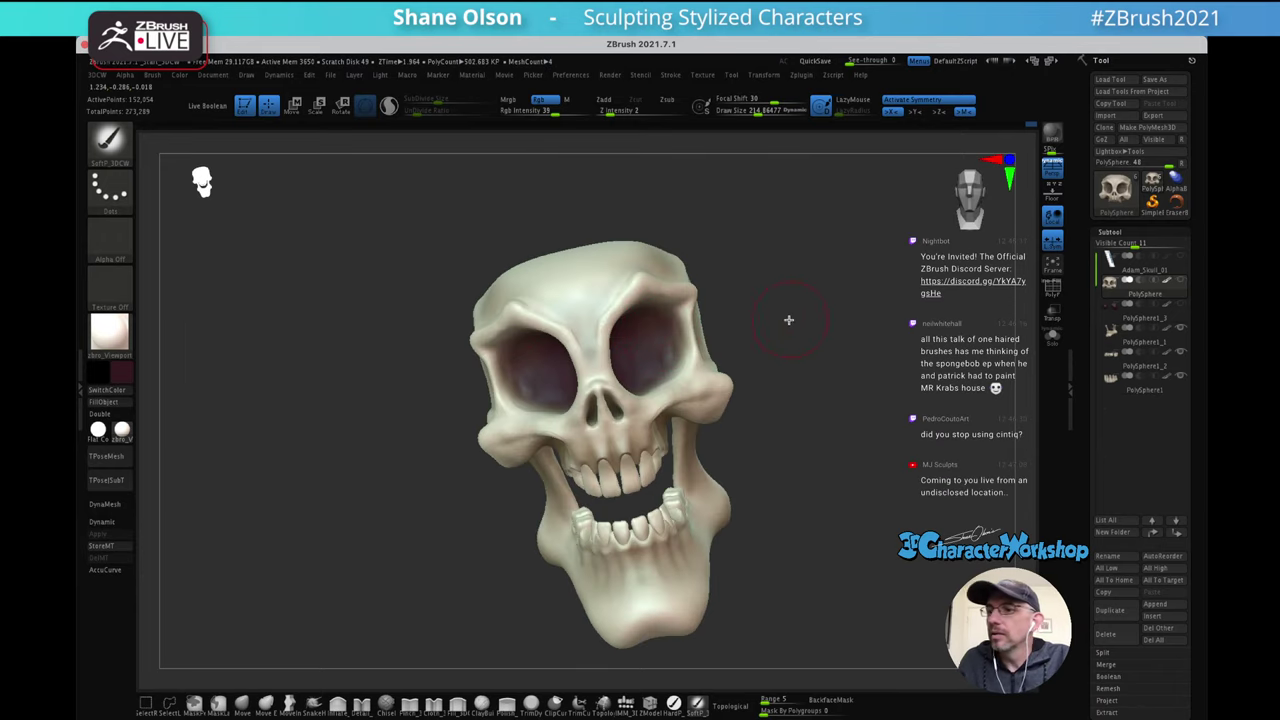
mouse_move(791, 317)
right_mouse_down()
mouse_move(800, 303)
mouse_move(777, 309)
mouse_move(811, 337)
mouse_move(829, 303)
mouse_move(792, 307)
mouse_move(789, 330)
right_mouse_up()
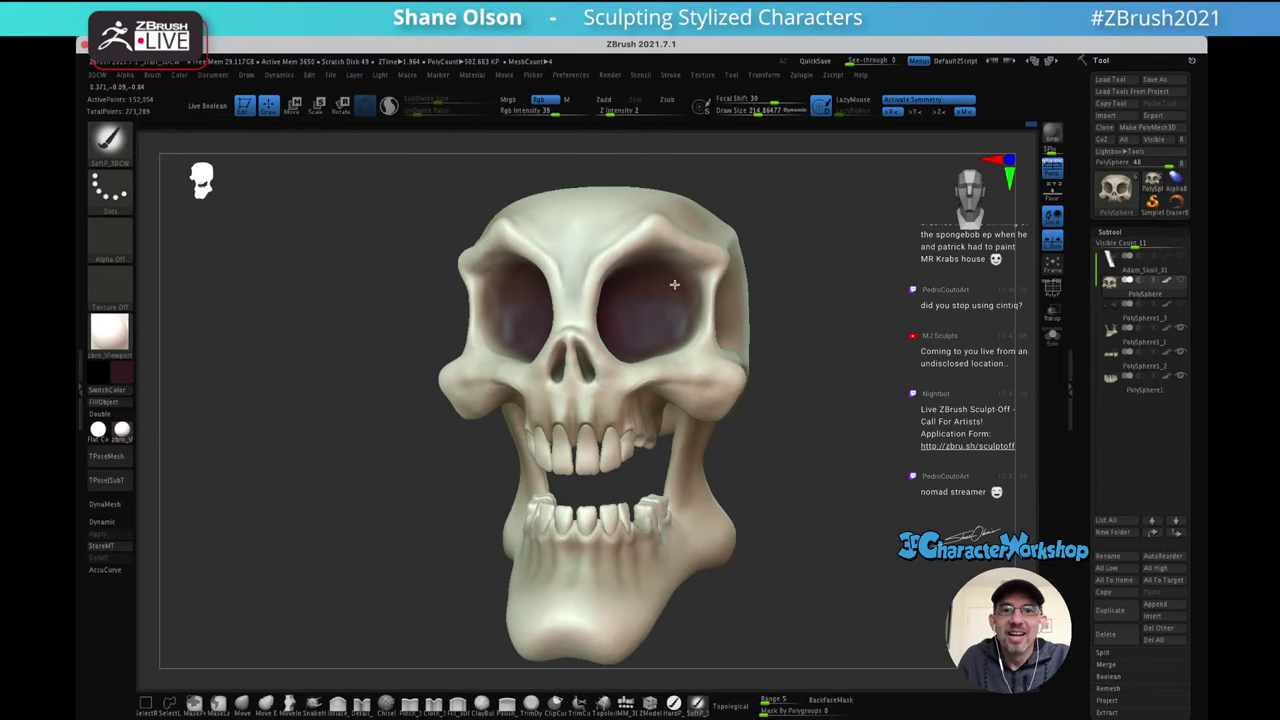
left_click_drag(653, 255, 700, 268)
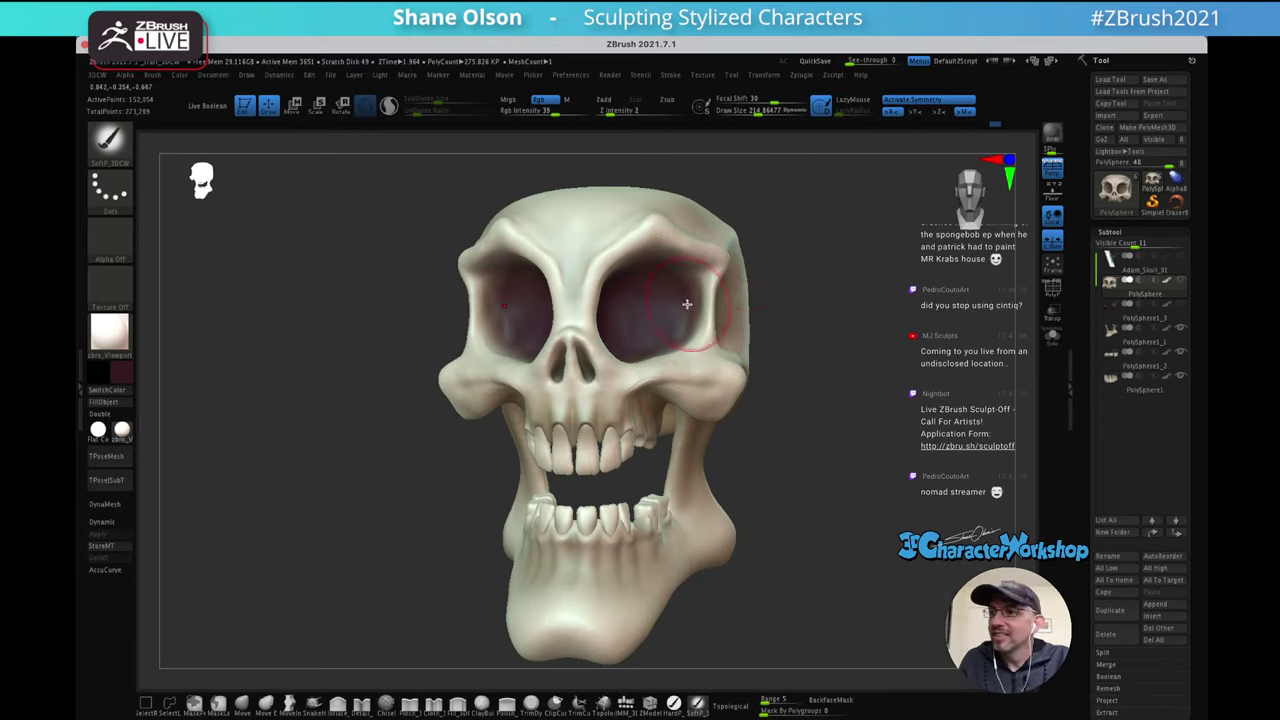
right_click_drag(710, 280, 673, 314)
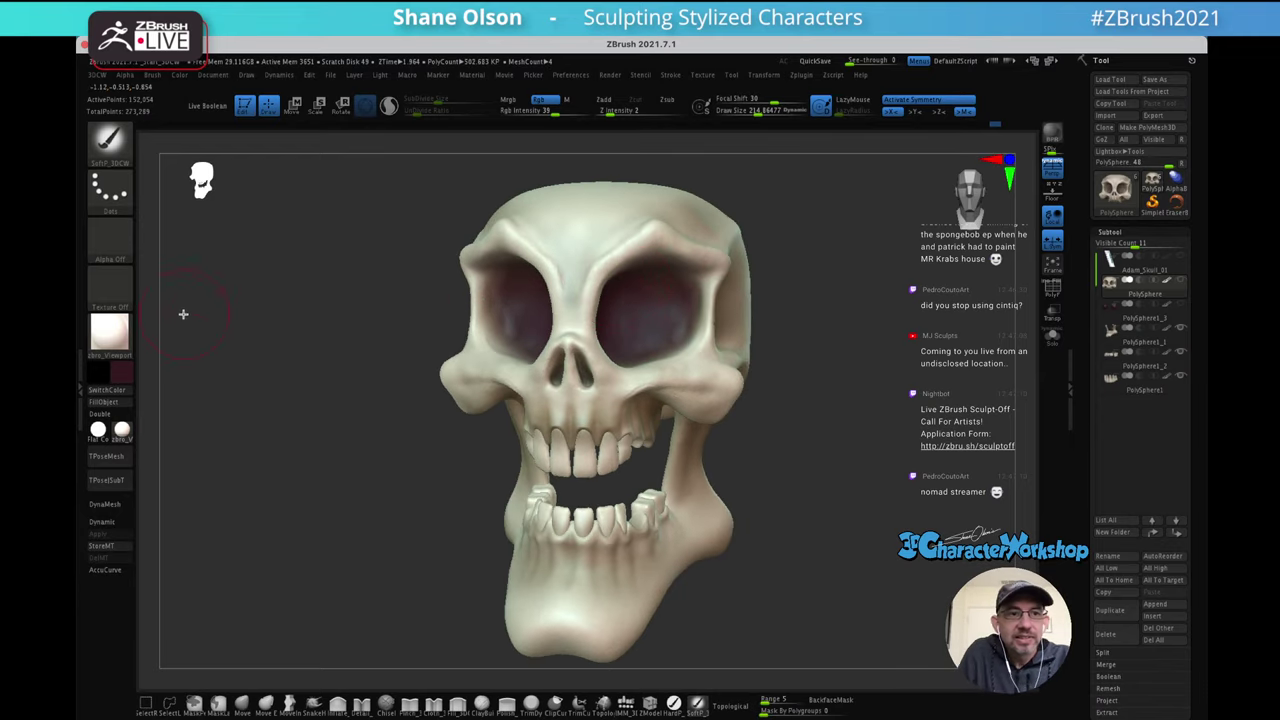
Choose an orange-brown colour and paint it softly over the outer inside walls of both eye sockets
left_click(123, 374)
left_click_drag(141, 285, 150, 284)
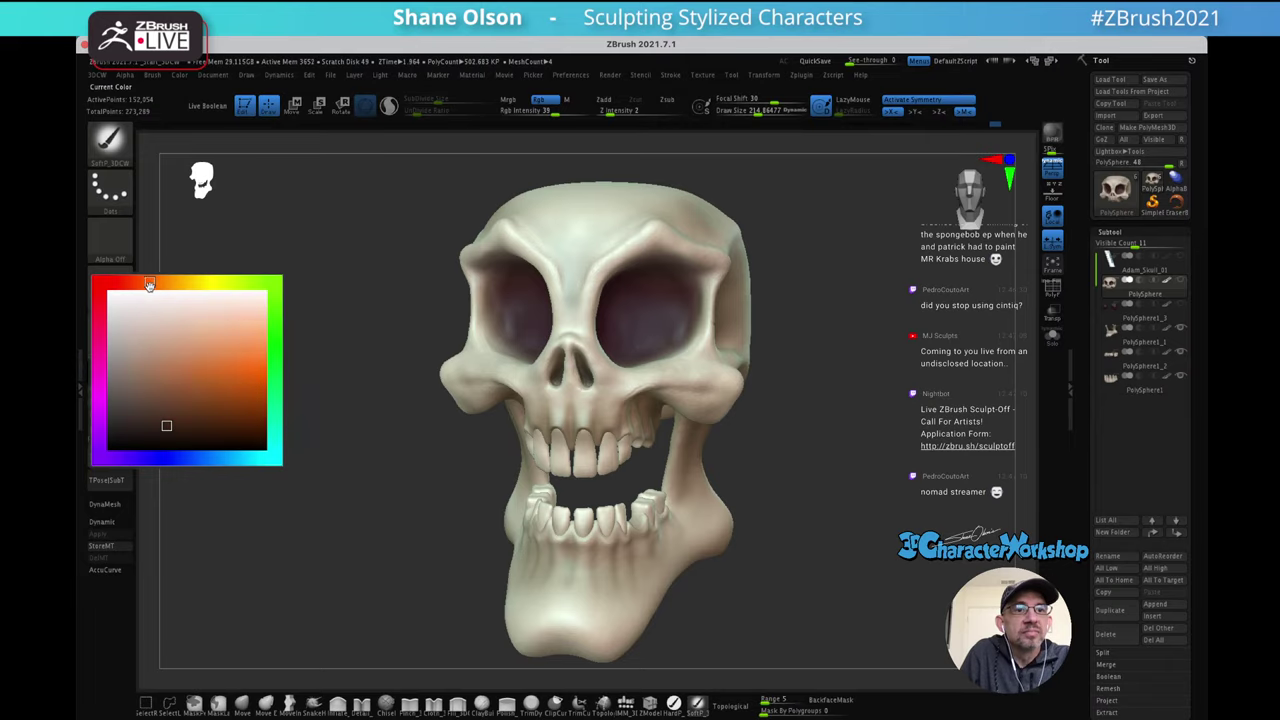
left_click(197, 389)
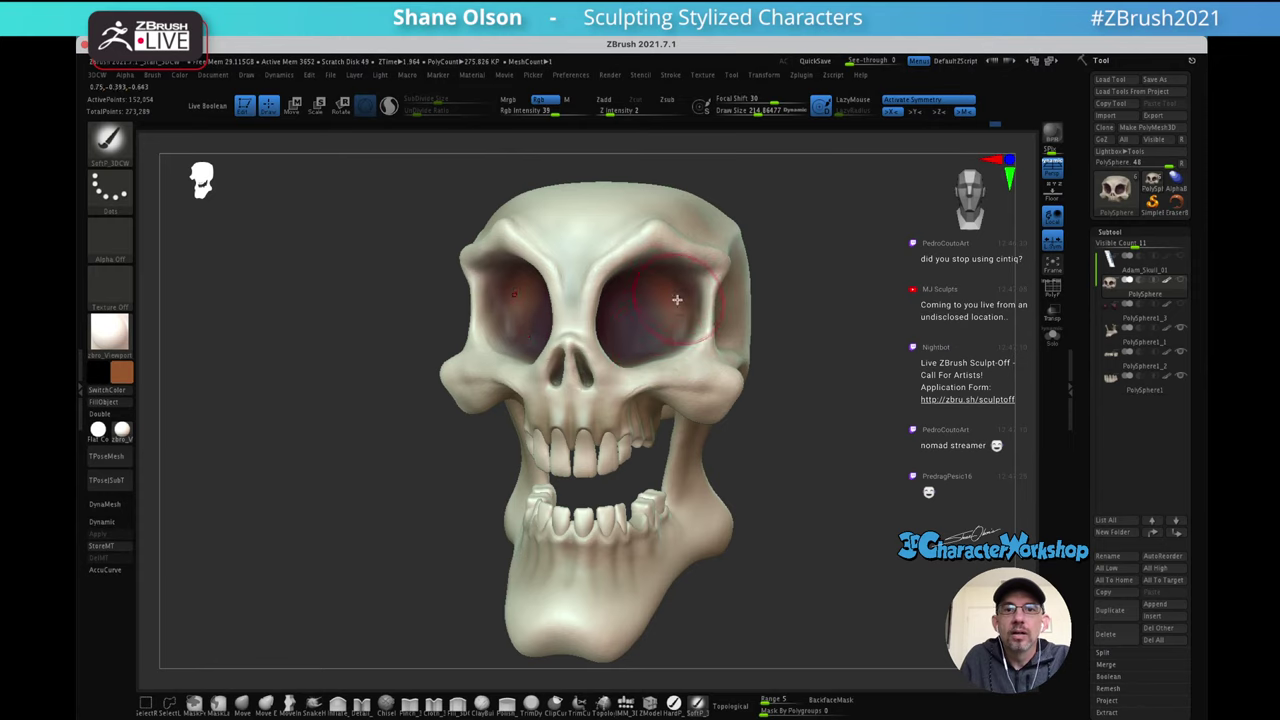
right_click_drag(677, 299, 664, 365)
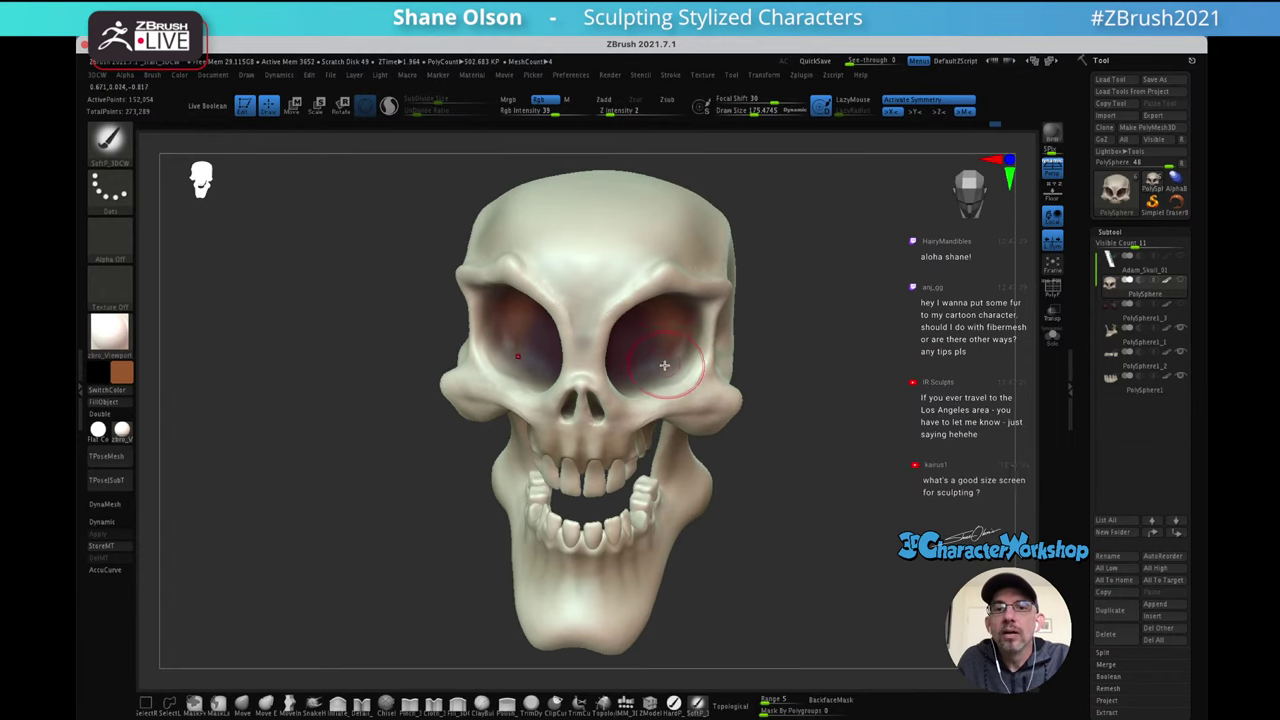
left_click_drag(664, 365, 660, 375)
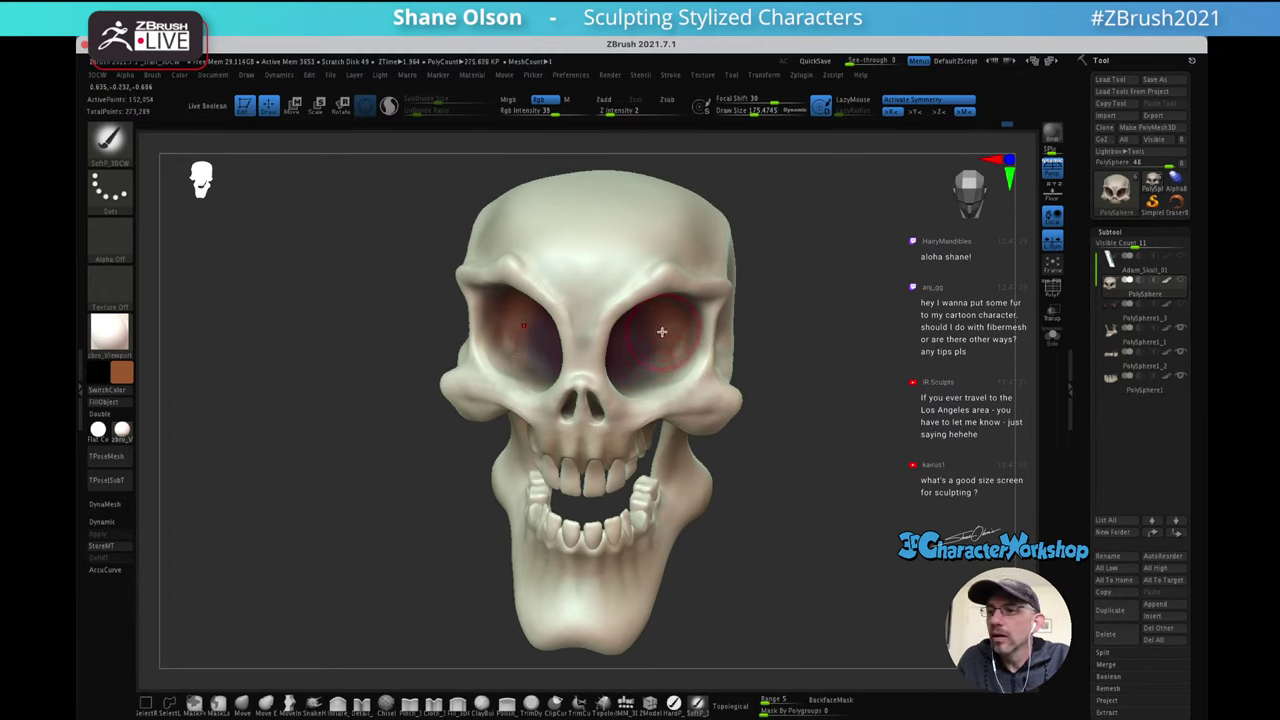
Blend dark maroon and a sampled reddish brown inside the eye sockets at draw size about 146
right_click_drag(674, 343, 649, 325)
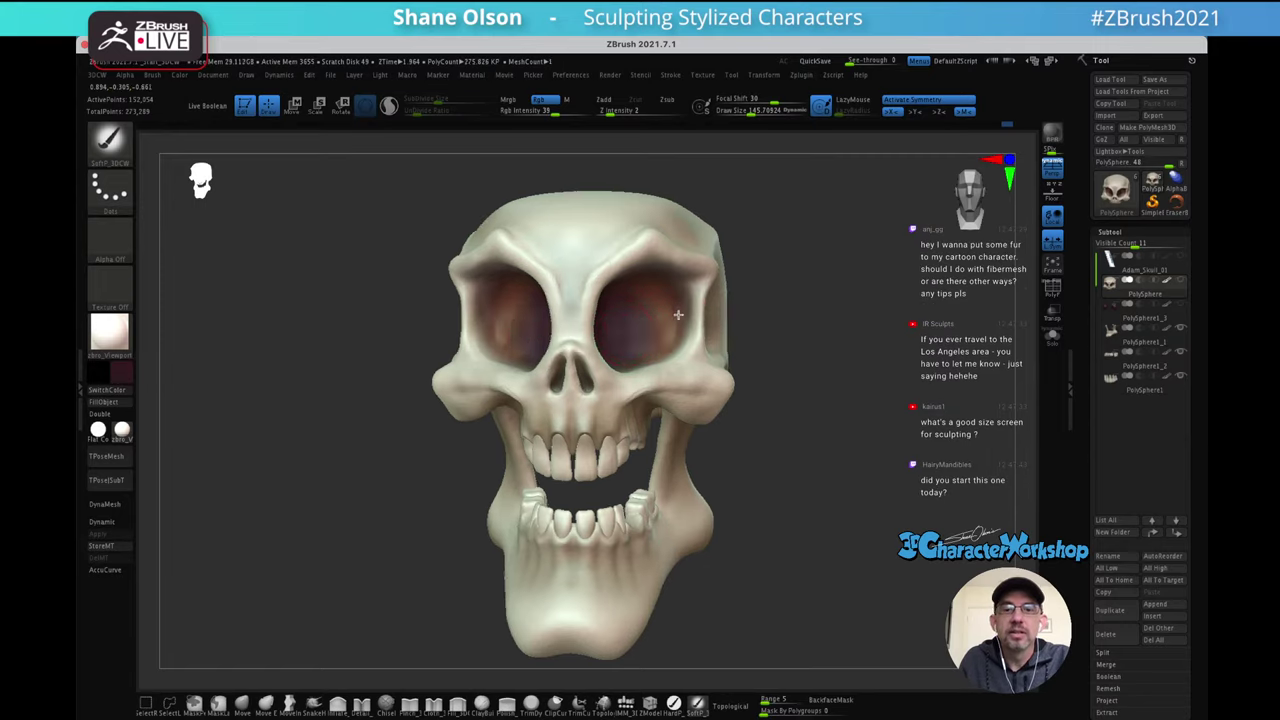
right_click_drag(653, 363, 640, 306)
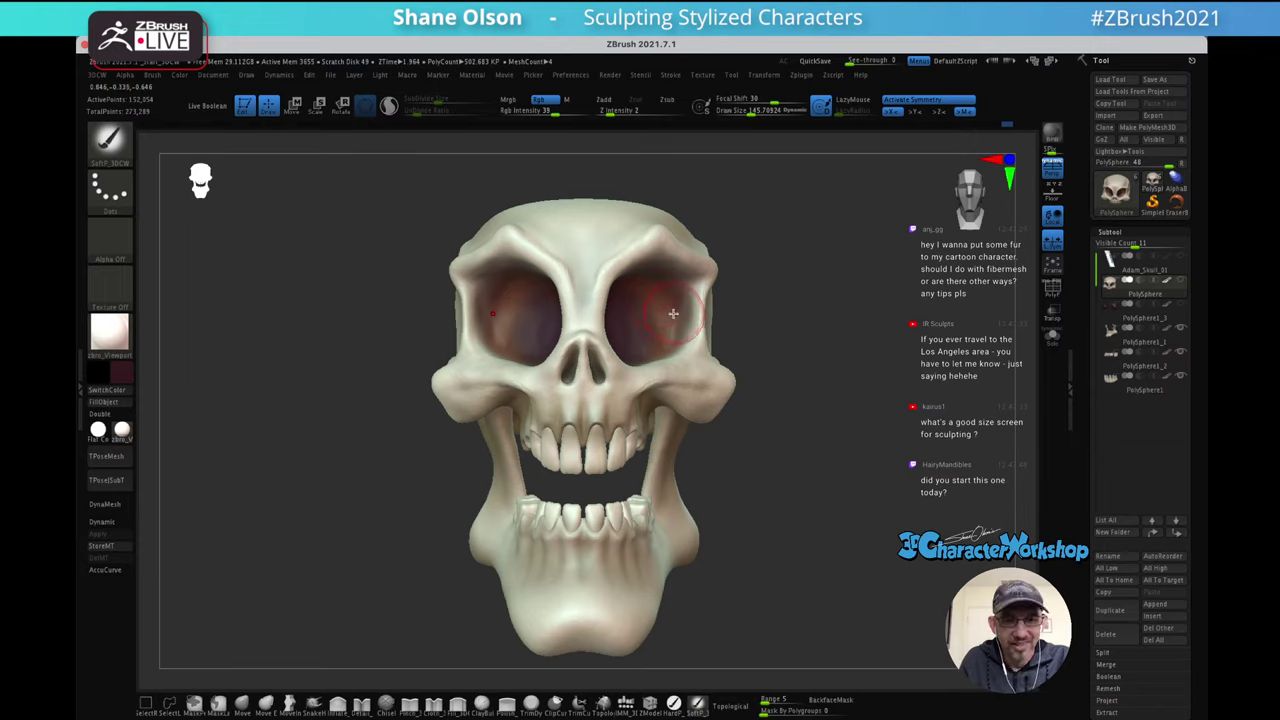
key("c")
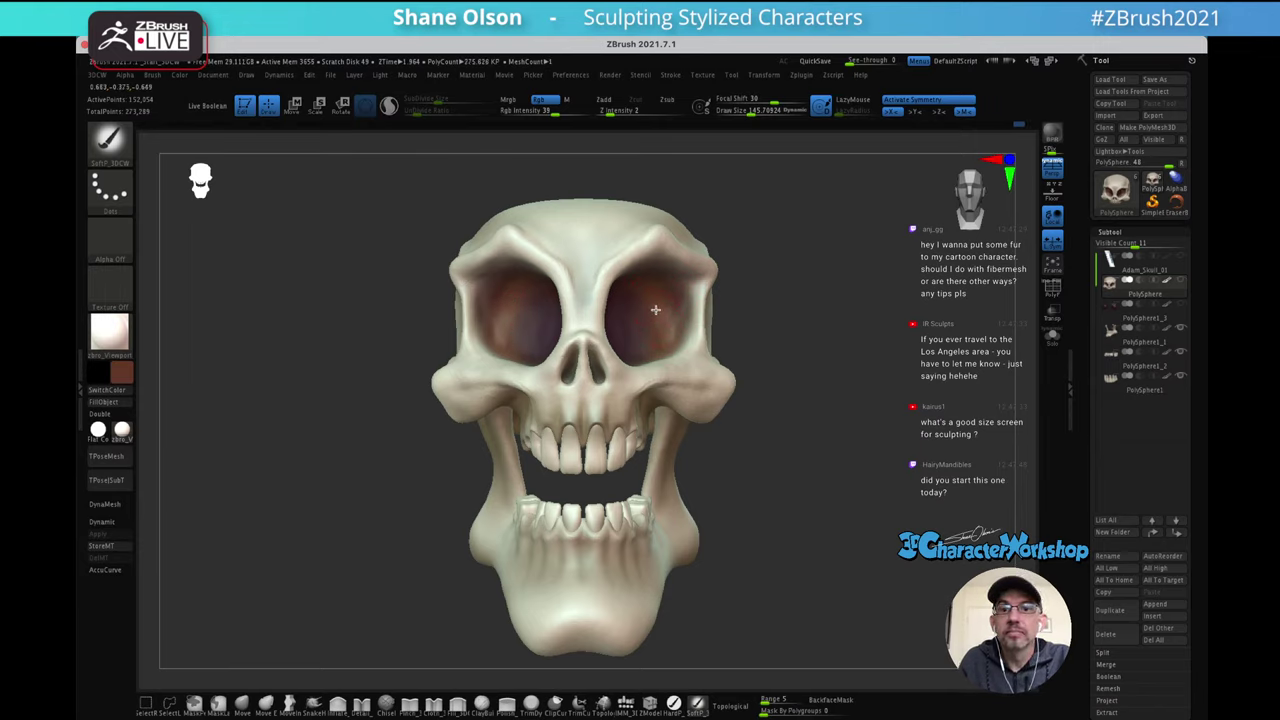
left_click_drag(819, 329, 745, 314)
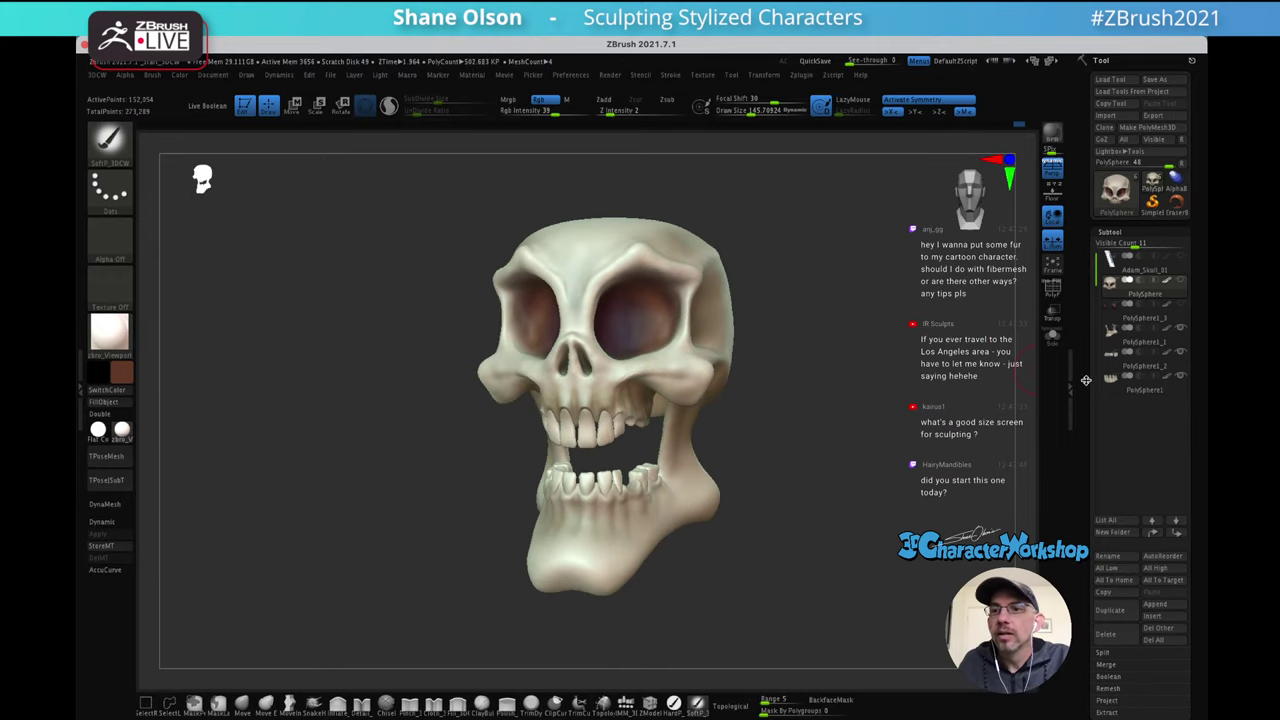
Make the eyeball spheres the active subtool and show them in the sockets
left_click(1112, 313)
left_click(1179, 284)
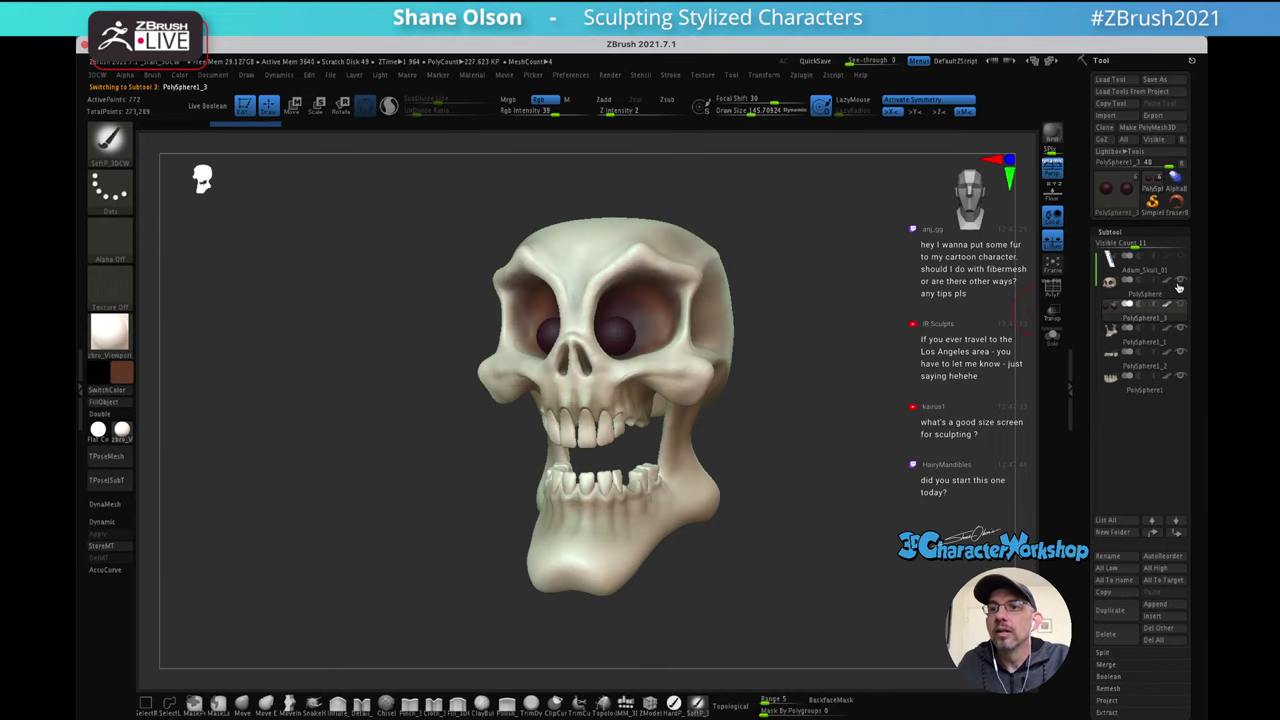
left_click_drag(814, 326, 720, 334)
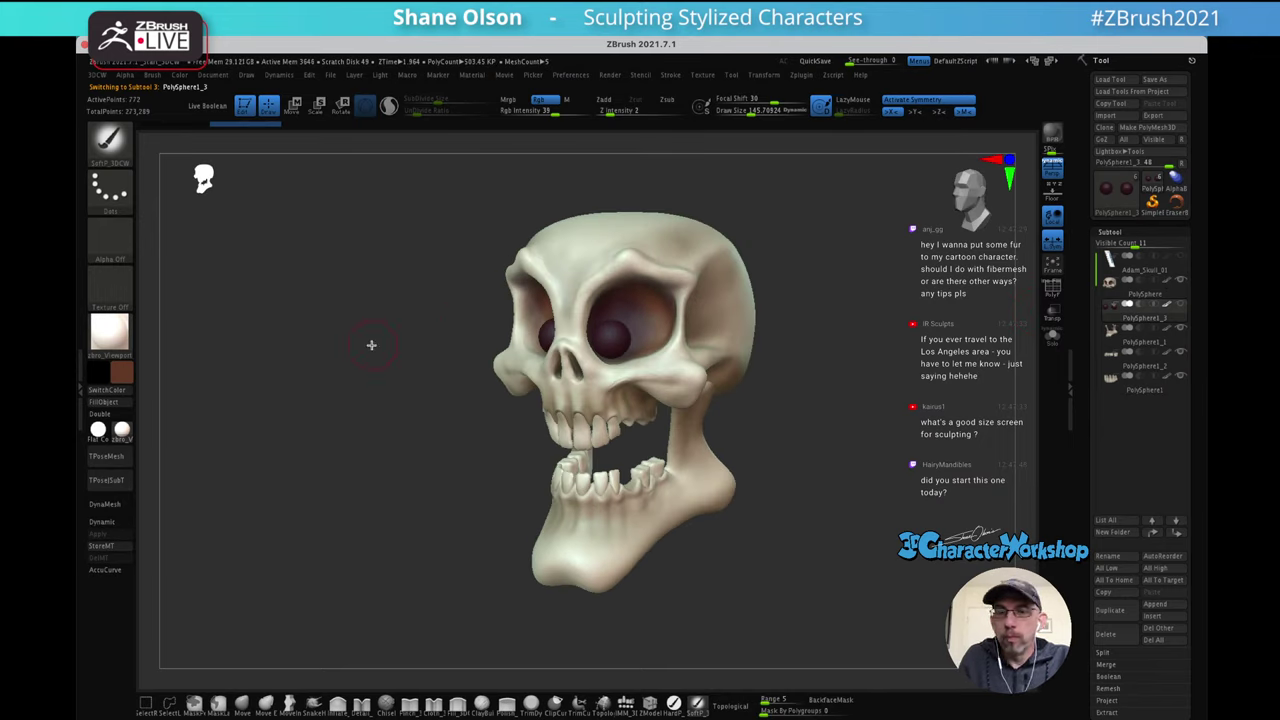
Choose a pale yellow colour and fill the eyeball spheres with it using the hard paint brush at full RGB intensity
left_click(125, 380)
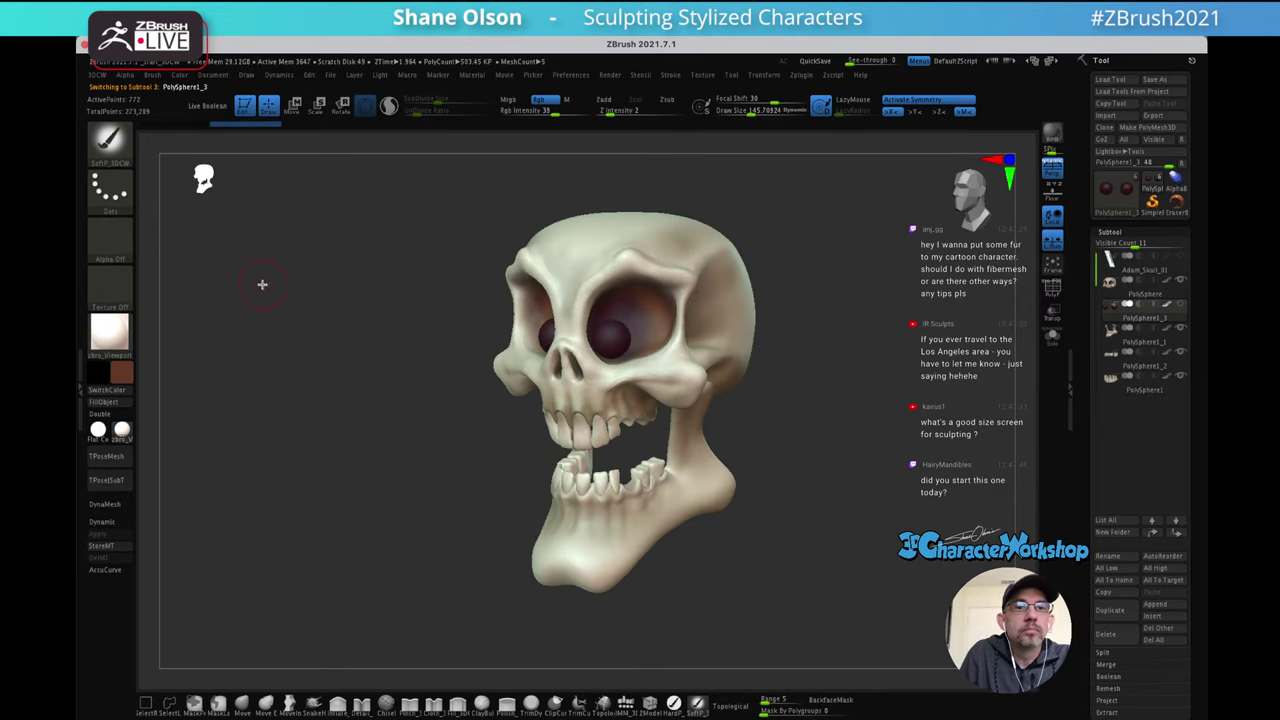
left_click(127, 378)
left_click(194, 285)
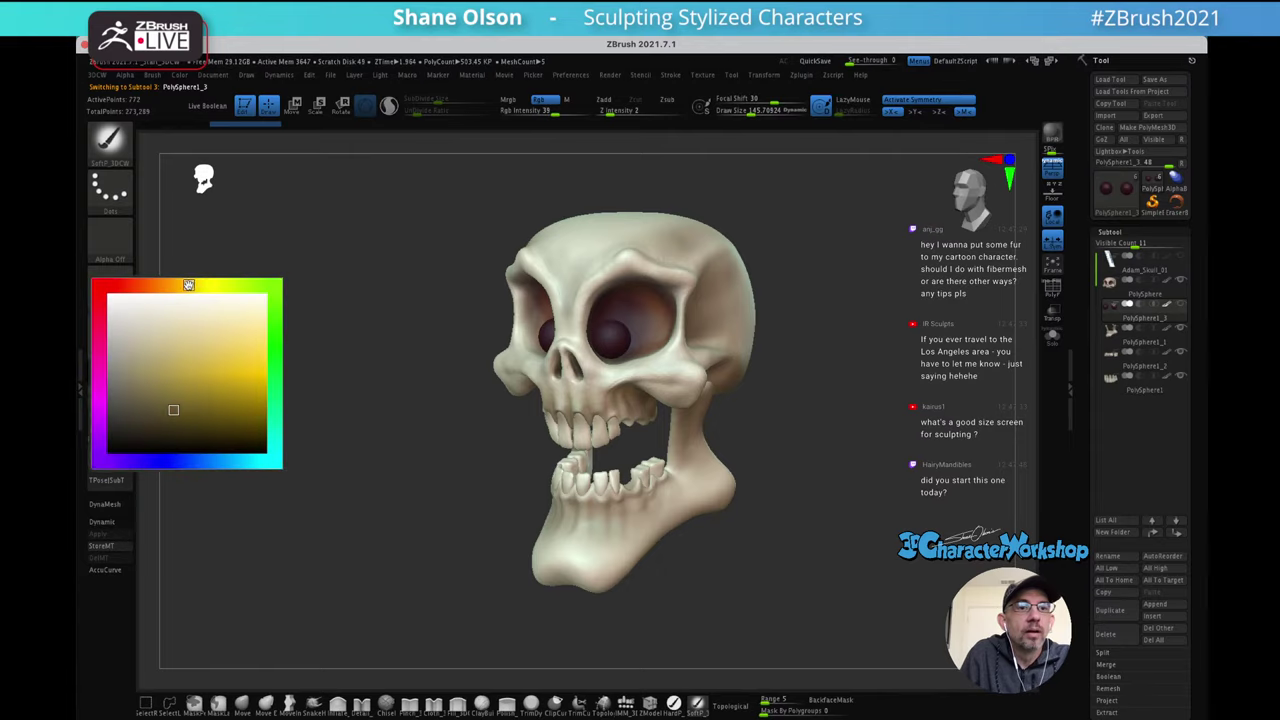
left_click_drag(189, 285, 182, 286)
left_click(169, 360)
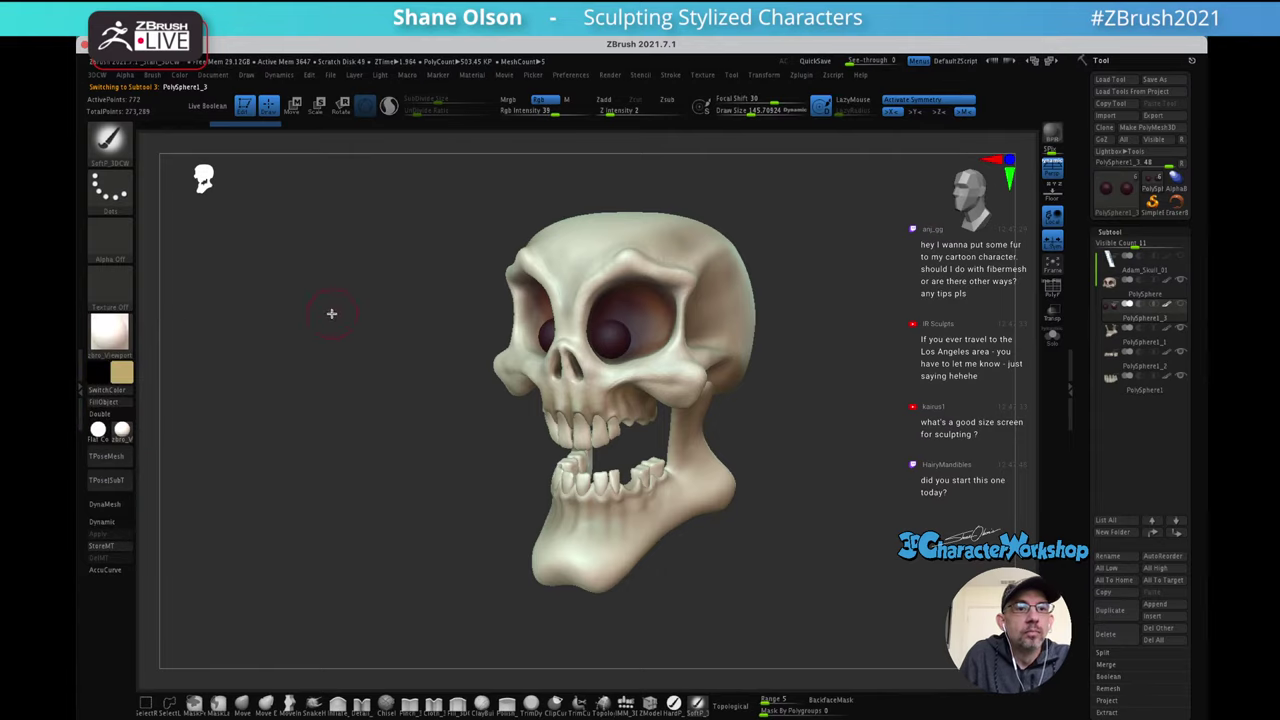
left_click(125, 378)
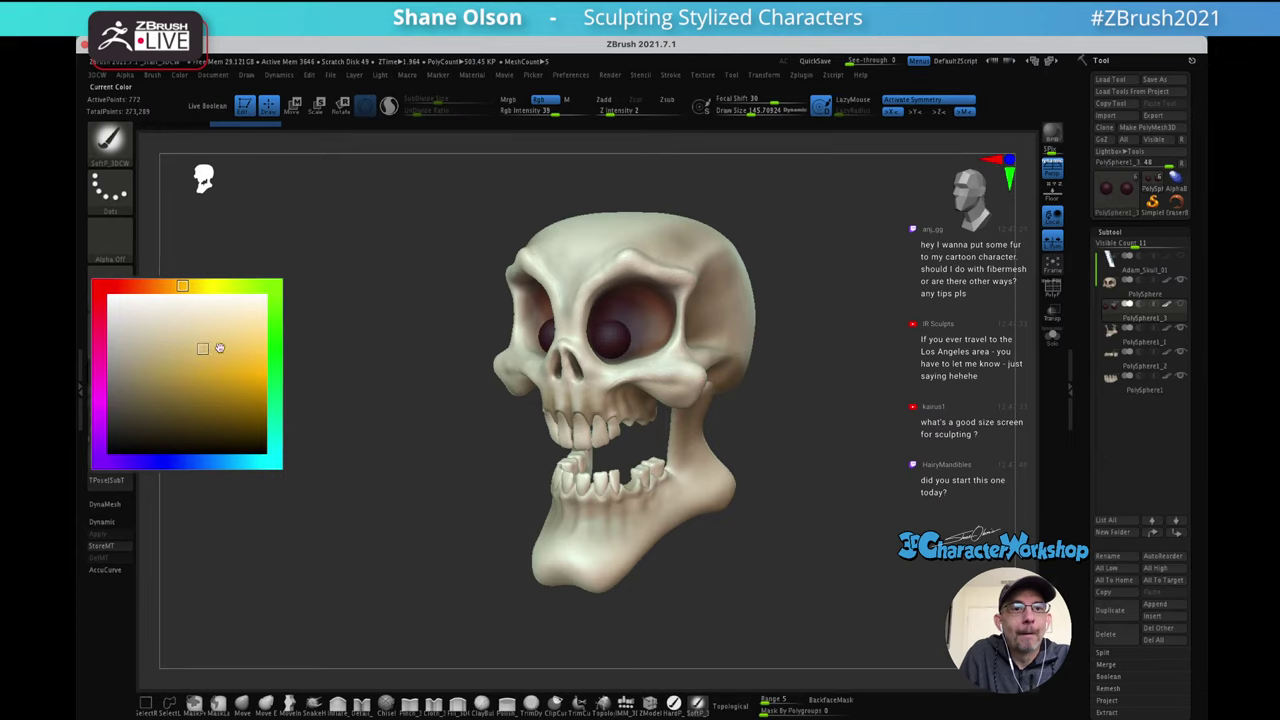
mouse_move(841, 338)
left_mouse_down("alt")
mouse_move(827, 519)
mouse_move(778, 485)
left_mouse_up("alt")
left_click(674, 705)
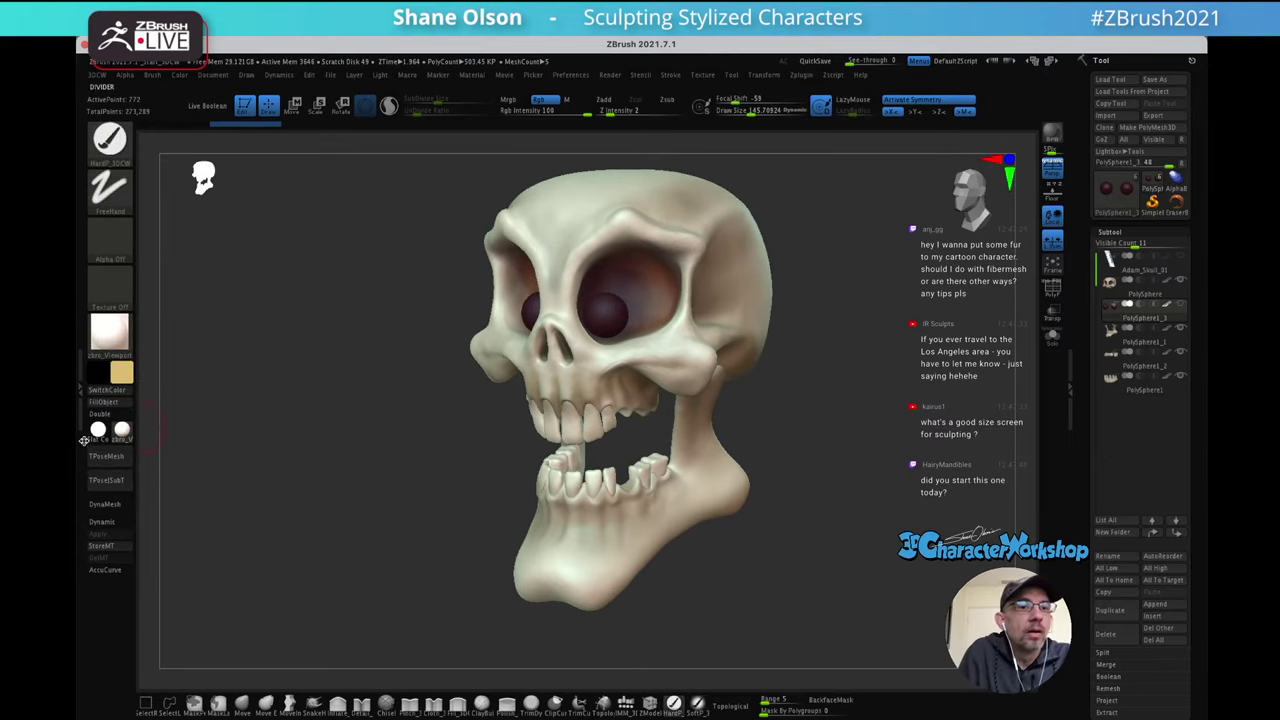
left_click(105, 403)
left_click_drag(377, 401, 389, 396, "shift")
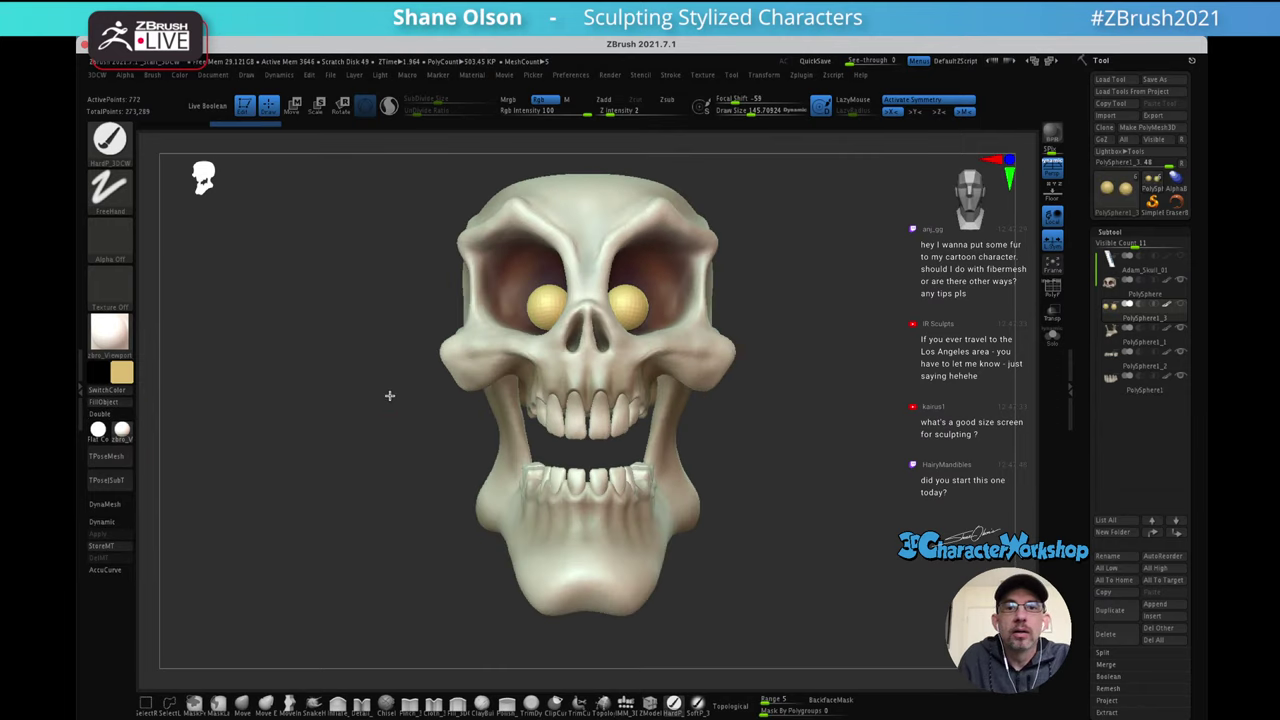
Adjust the mirrored eyeballs' placement inside the sockets with the transform gizmo, judging it from the side and front
key("w")
left_click_drag(852, 335, 690, 340)
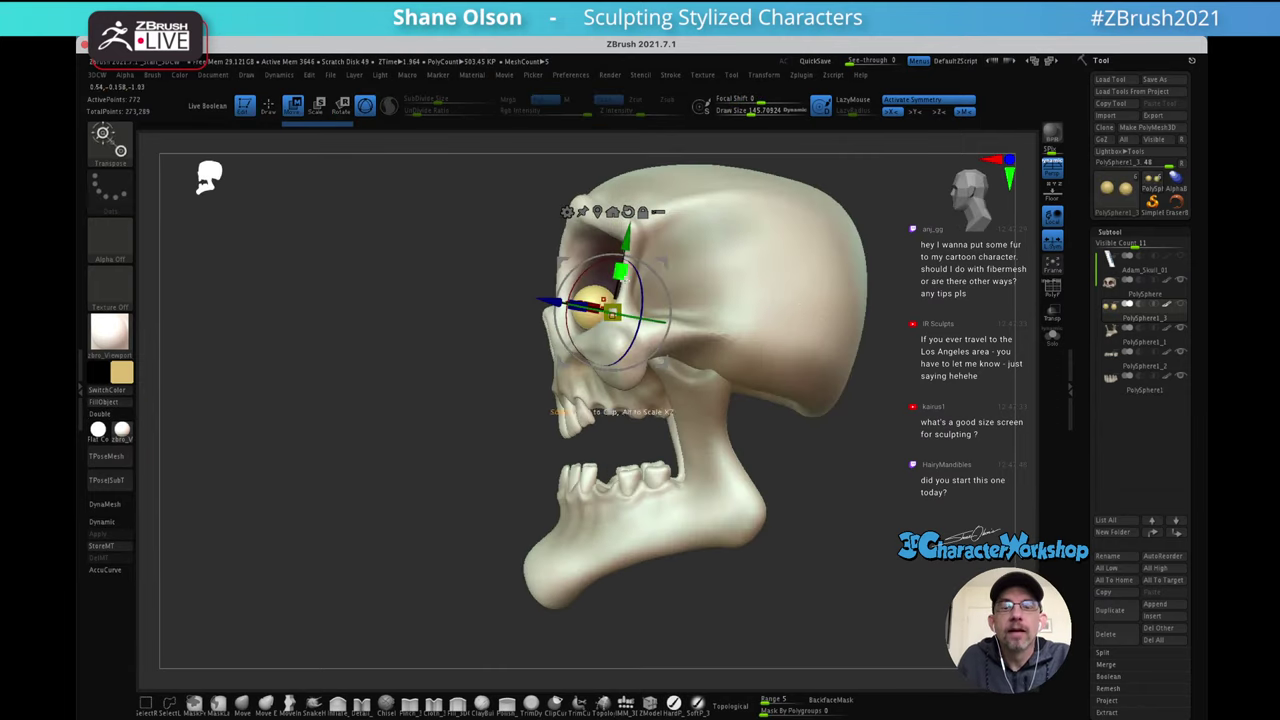
left_click_drag(594, 233, 609, 302)
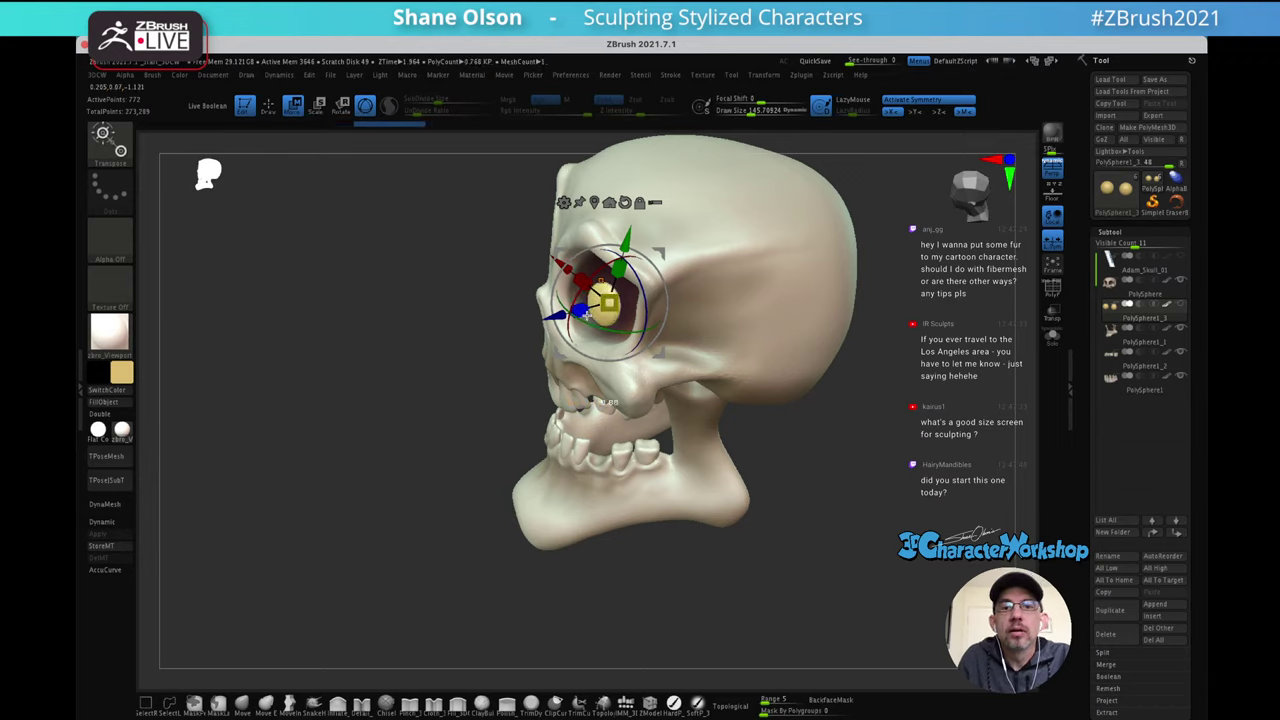
left_click_drag(508, 420, 567, 366, "shift")
left_click_drag(661, 254, 668, 259)
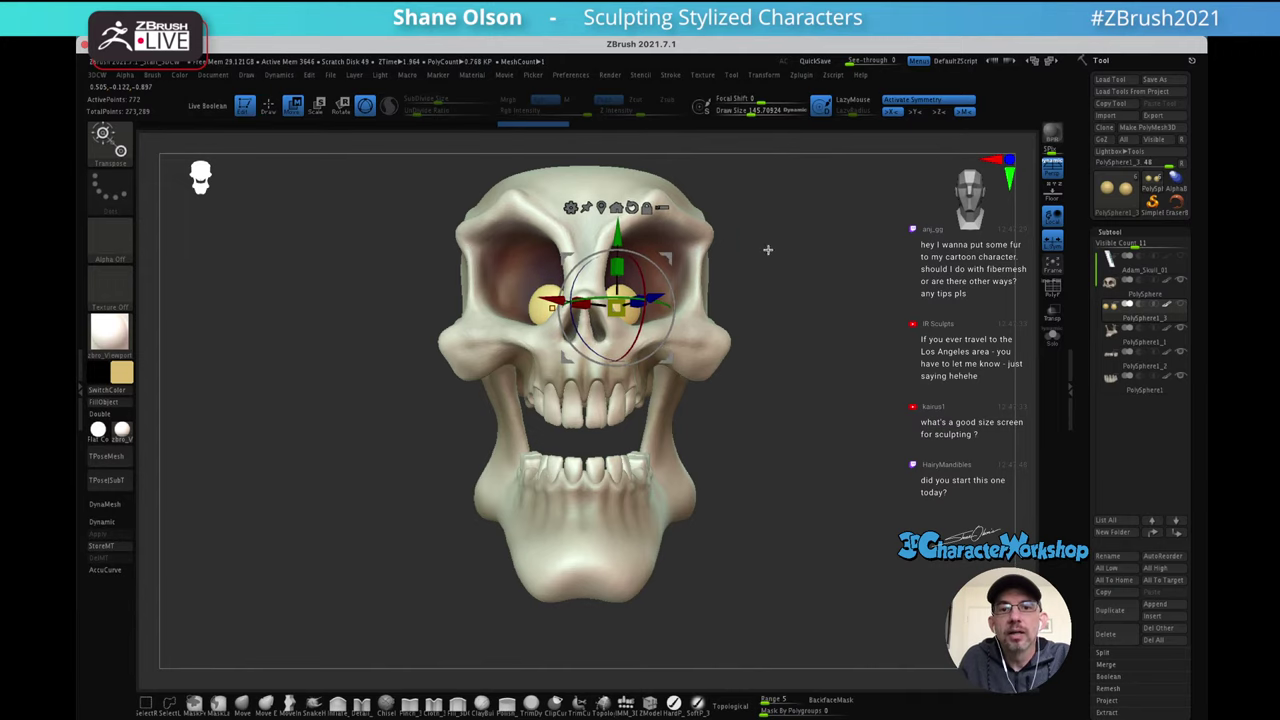
left_click_drag(766, 249, 860, 310)
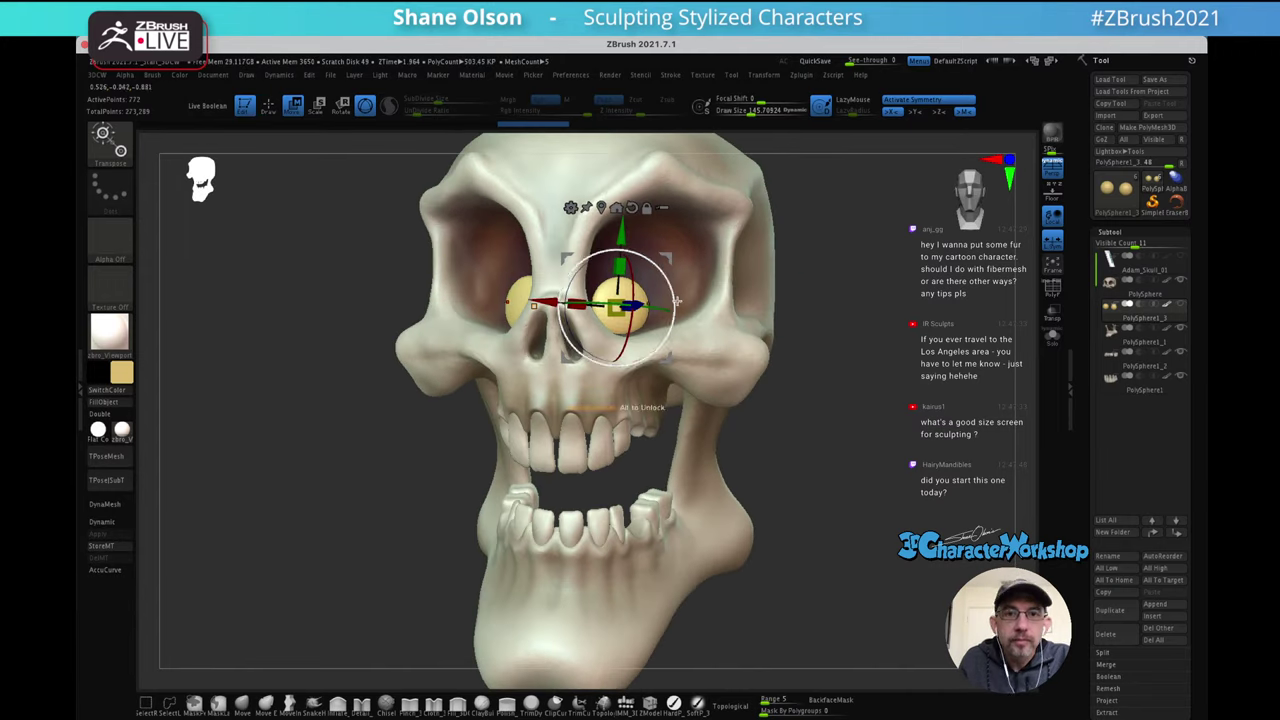
Turn on Dynamic Subdiv for the eyeballs to smooth them, and return to draw mode
key("d")
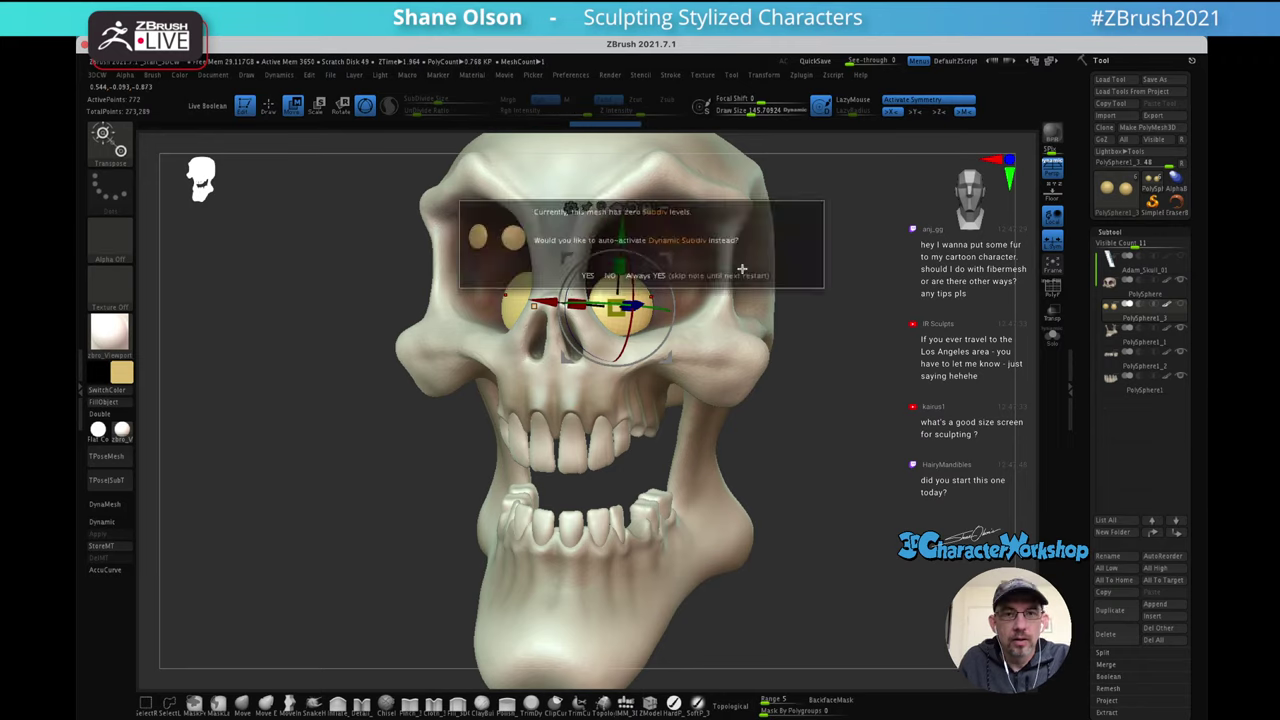
left_click(727, 281)
key("q")
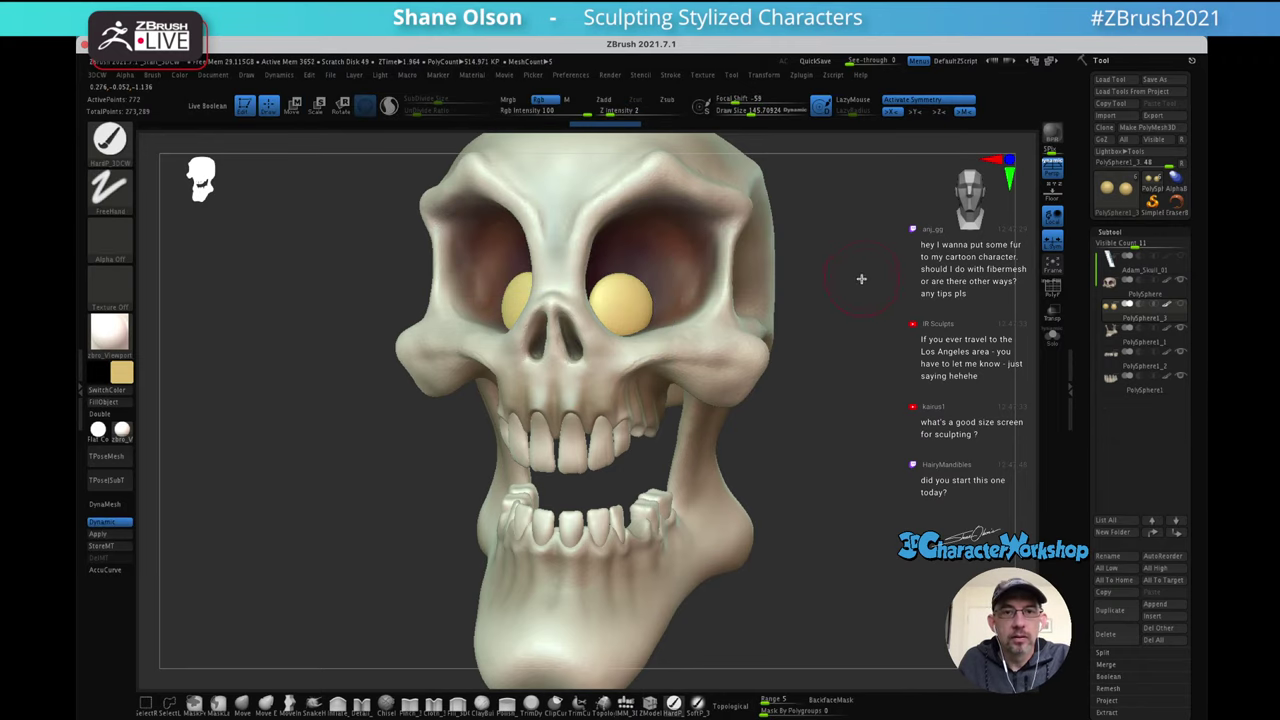
left_click_drag(860, 277, 843, 291)
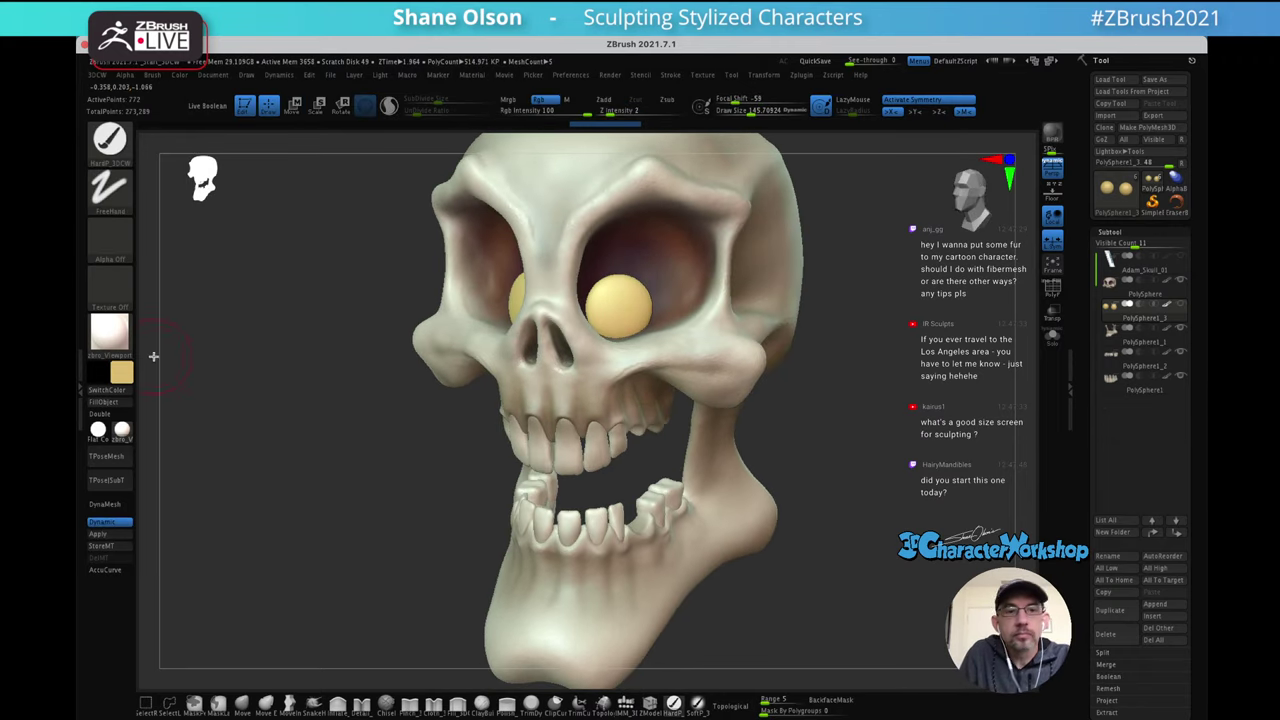
Insert mirrored black QuadSphere pupils on the fronts of the yellow eyeballs at draw size about 114
key("w")
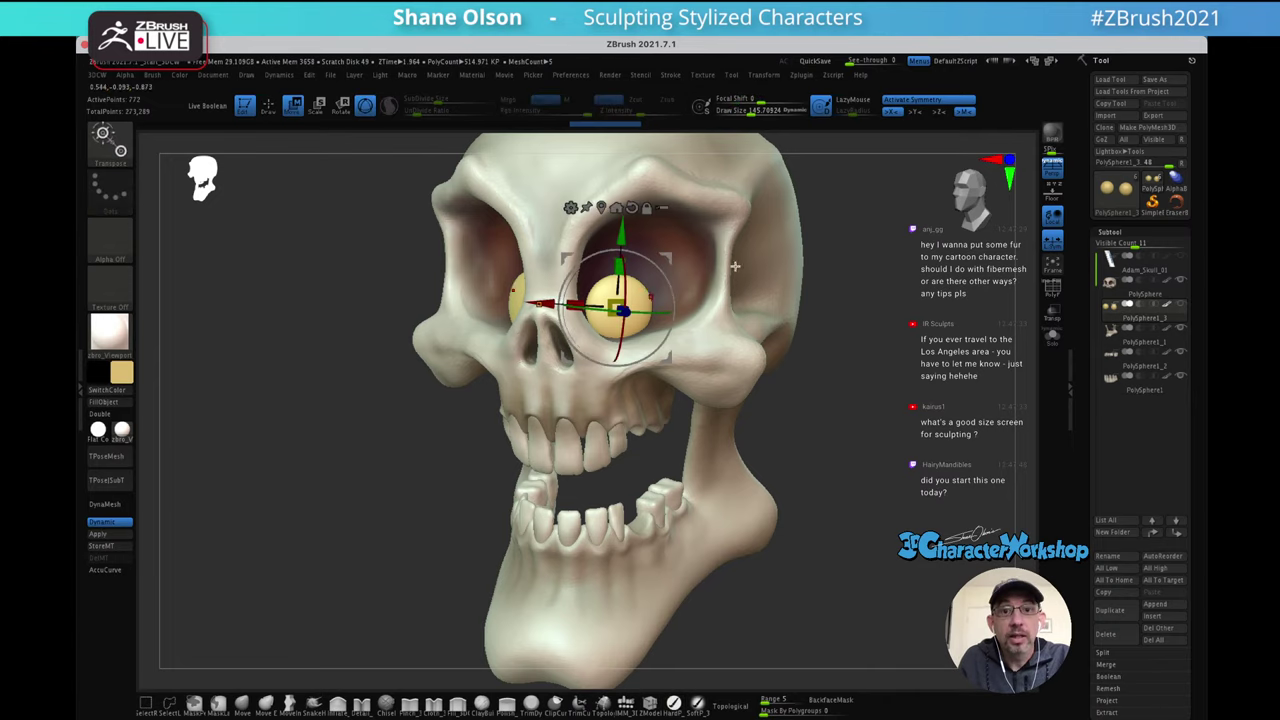
mouse_move(768, 247)
left_mouse_down()
mouse_move(854, 257)
mouse_move(897, 363)
mouse_move(911, 279)
mouse_move(805, 288)
left_mouse_up()
key("q")
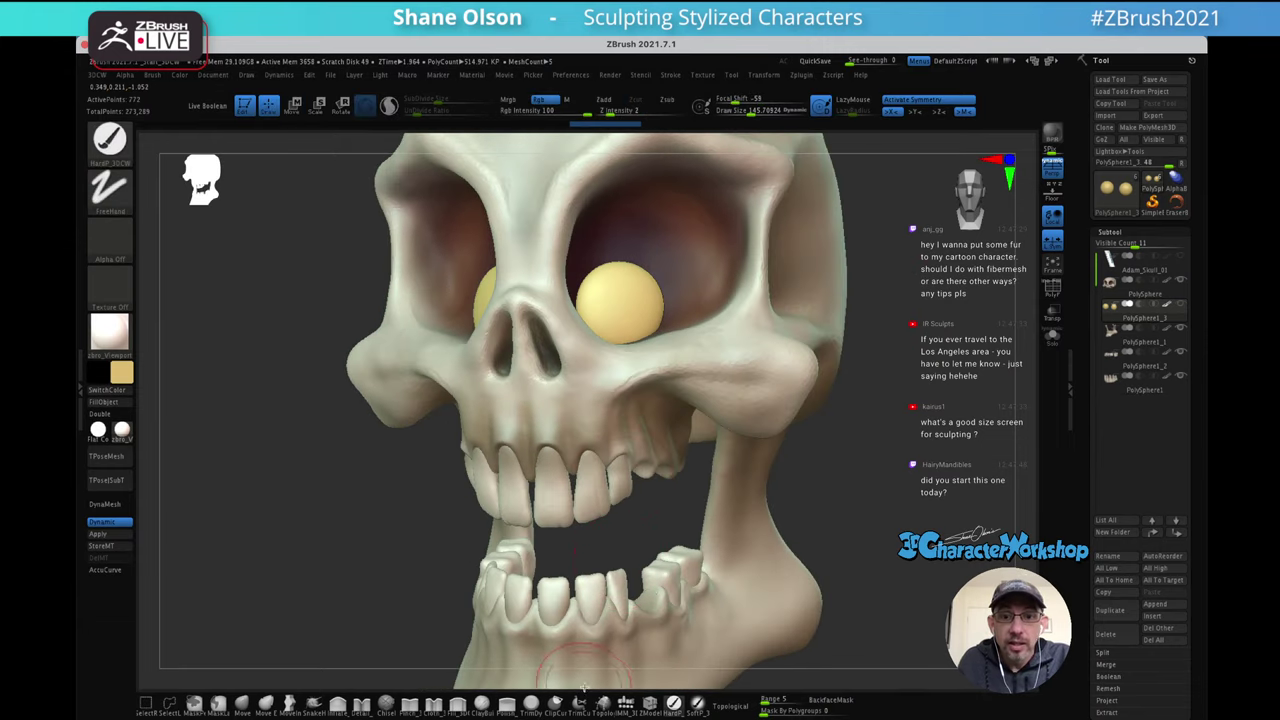
left_click(625, 705)
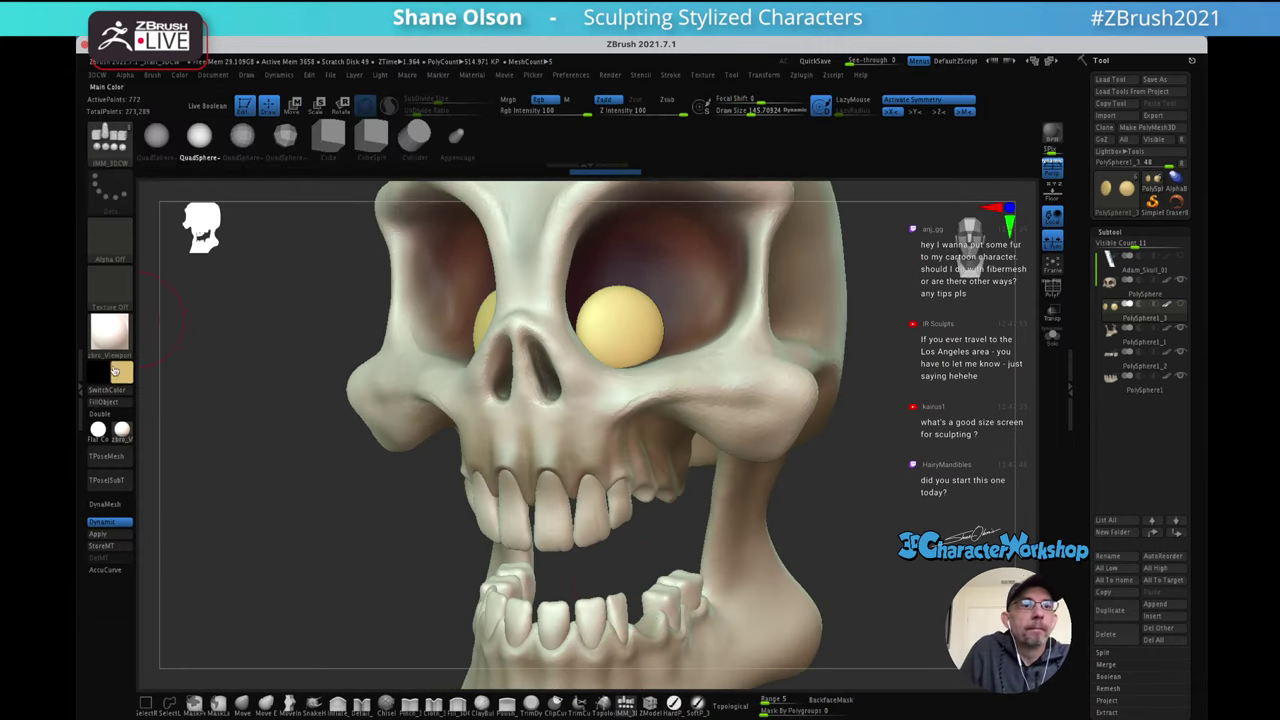
left_click(128, 374)
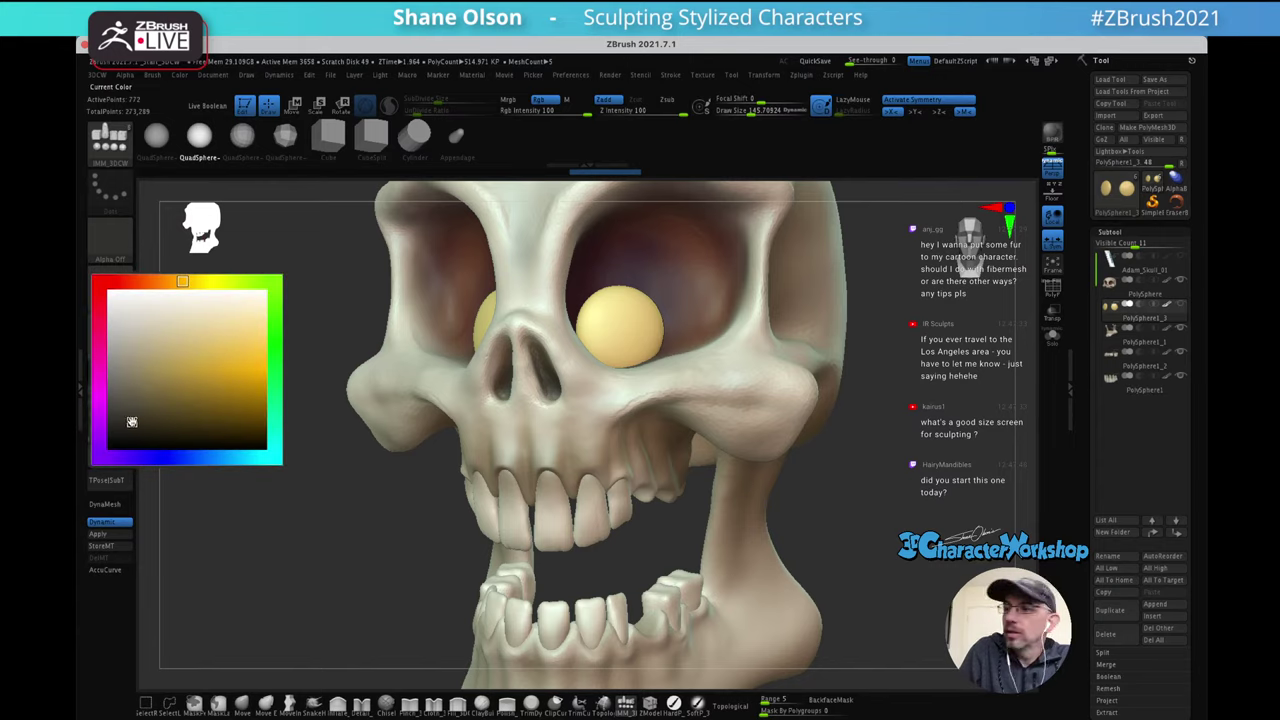
left_click(125, 427)
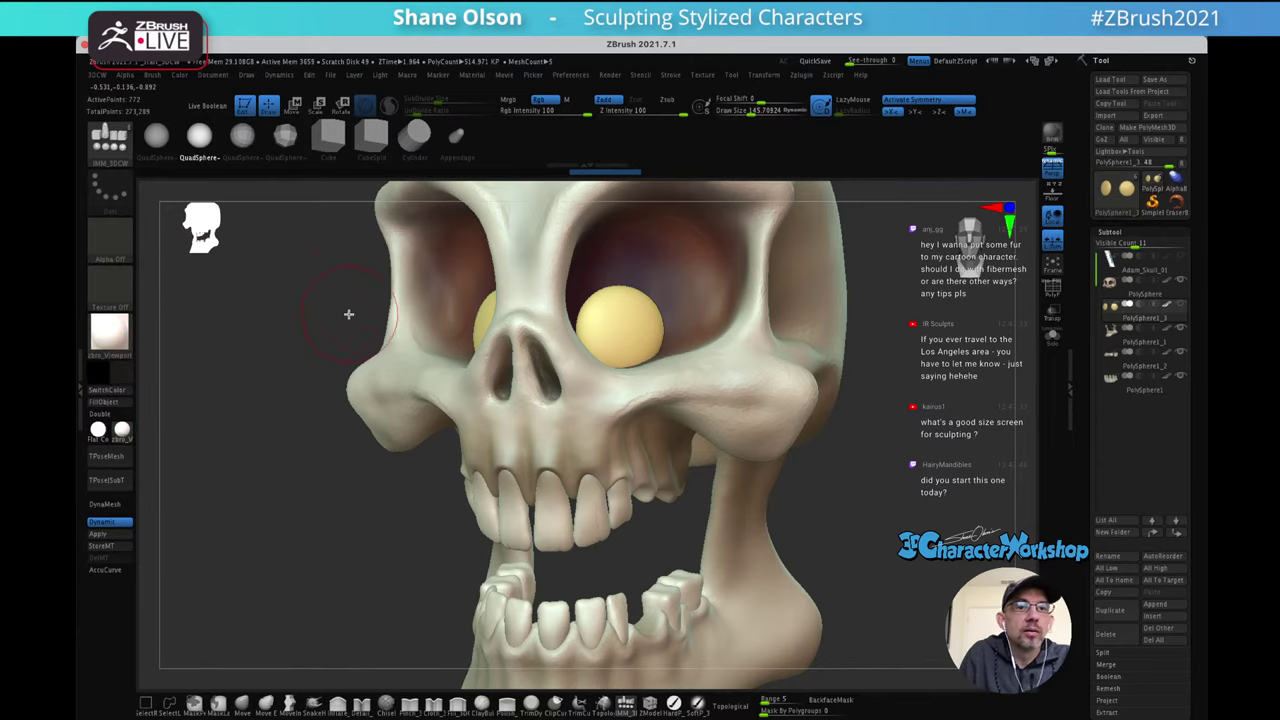
key("s")
left_click(333, 312)
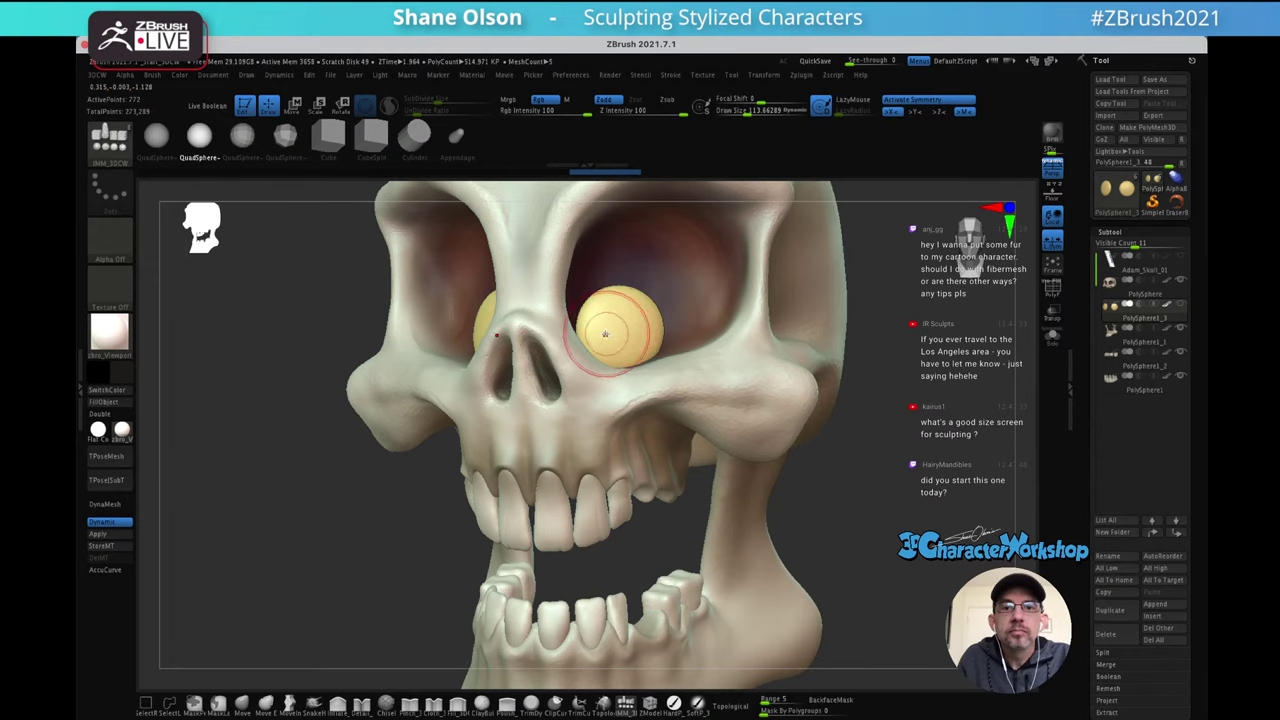
left_click_drag(604, 334, 604, 353)
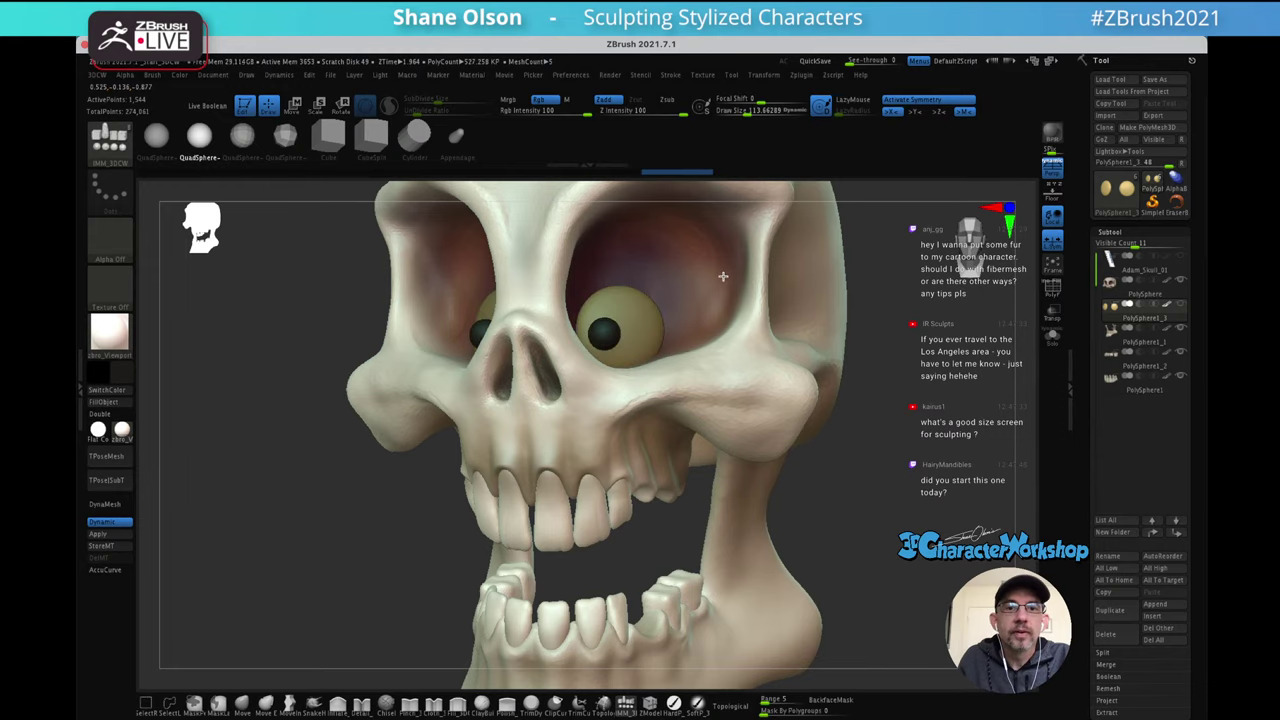
Adjust the mirrored black pupils' placement on the eyeballs with the gizmo, judging it from the side and front, and return to draw mode
right_click_drag(723, 272, 695, 285)
key("w")
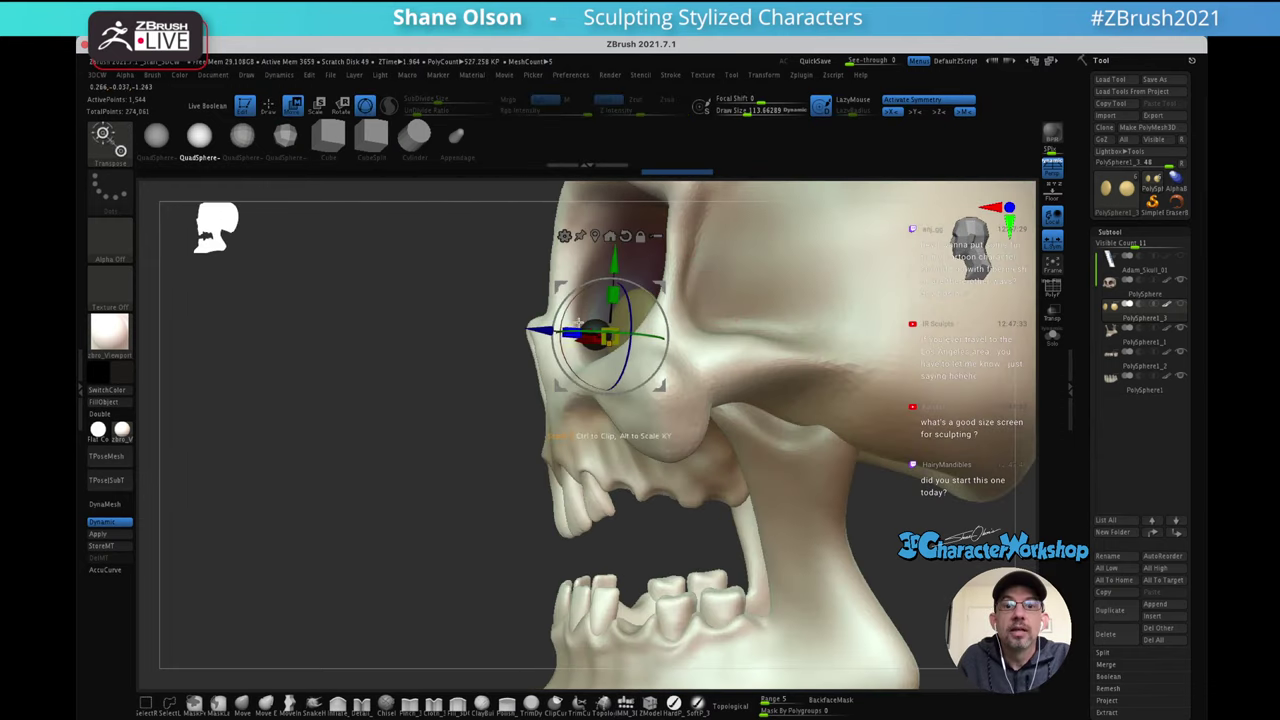
left_click_drag(572, 327, 621, 324)
right_click_drag(651, 271, 692, 287)
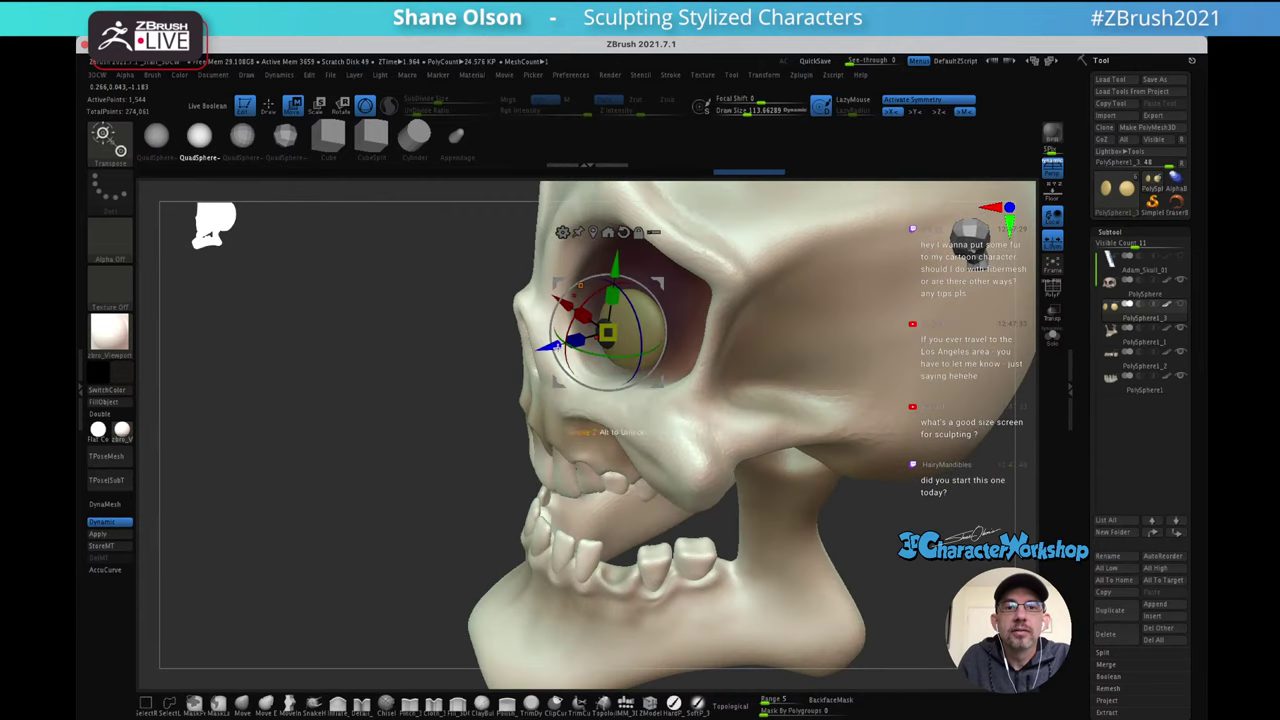
left_click_drag(557, 346, 563, 345)
right_click_drag(628, 290, 706, 282)
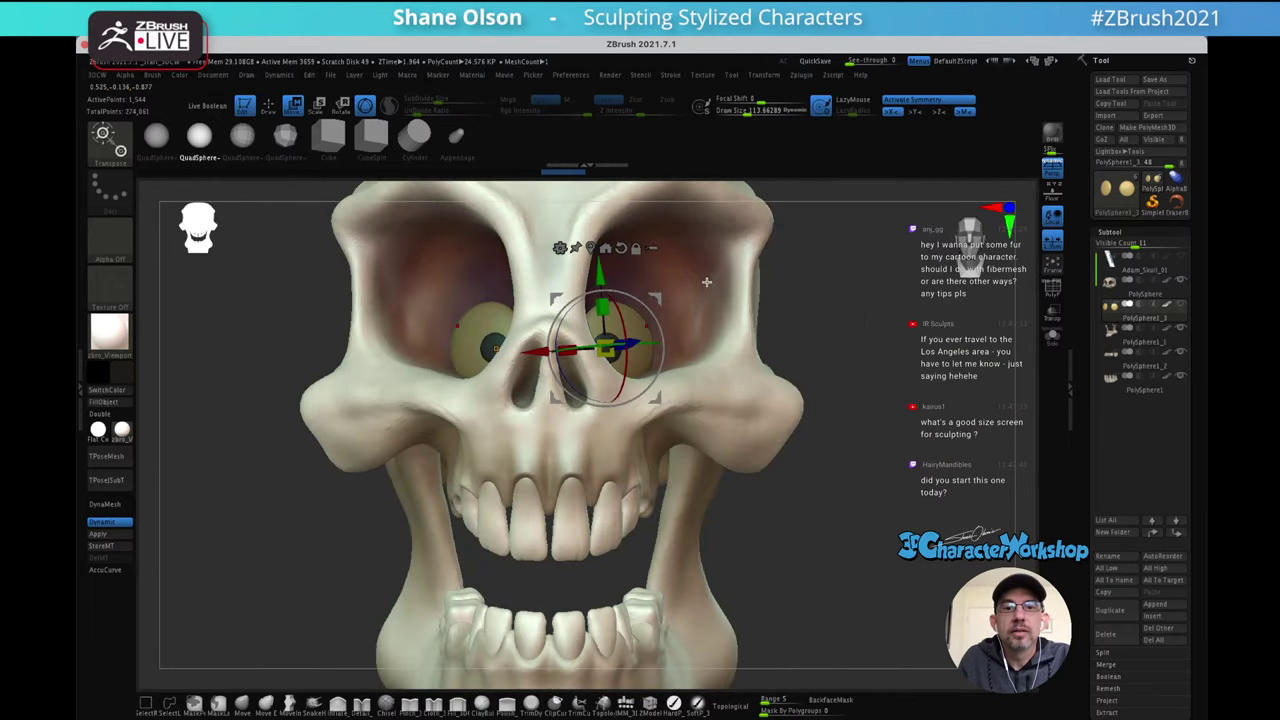
key("q")
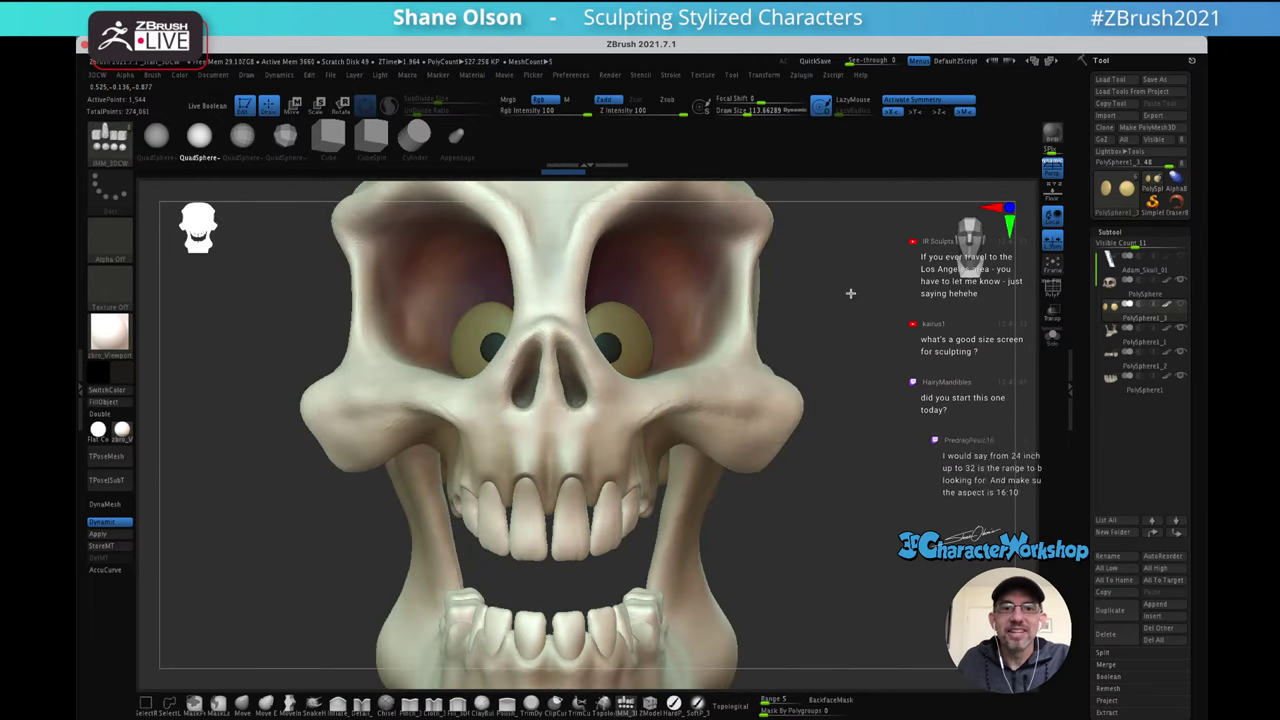
key("f")
right_click_drag(833, 336, 842, 316)
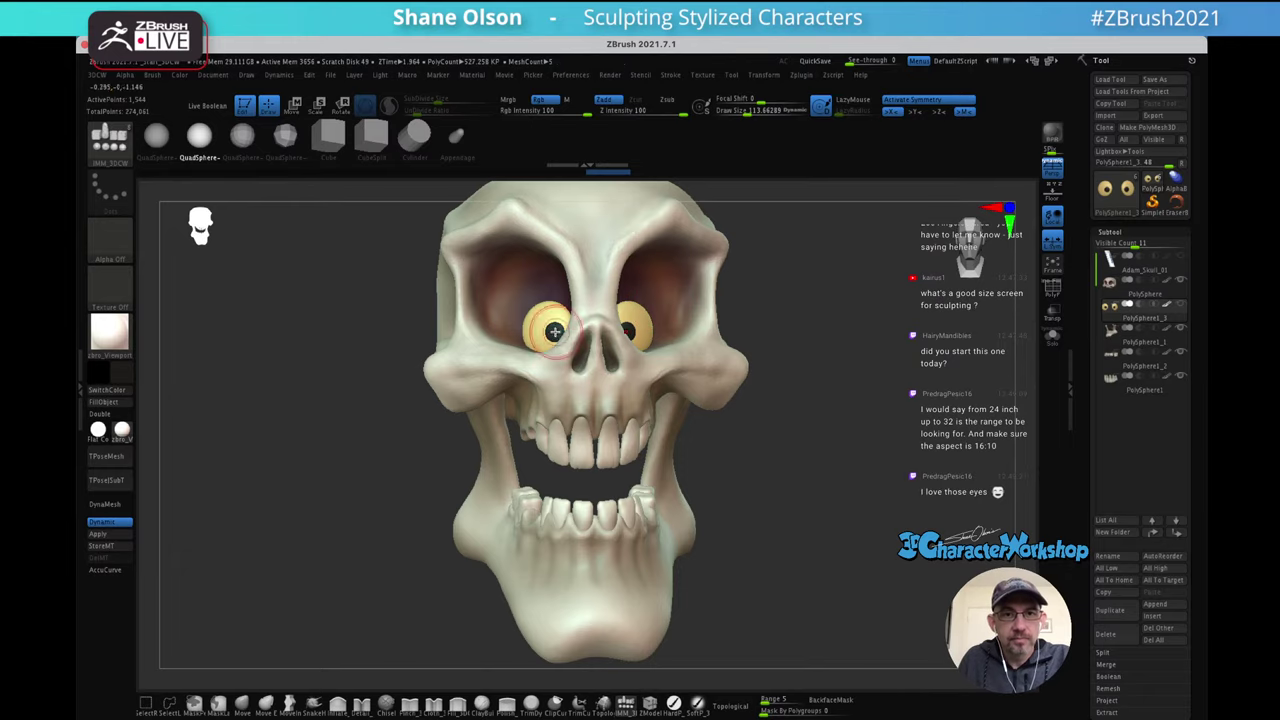
Set up the soft paint brush with an orange-brown colour and a draw size of about 222
left_click(675, 703)
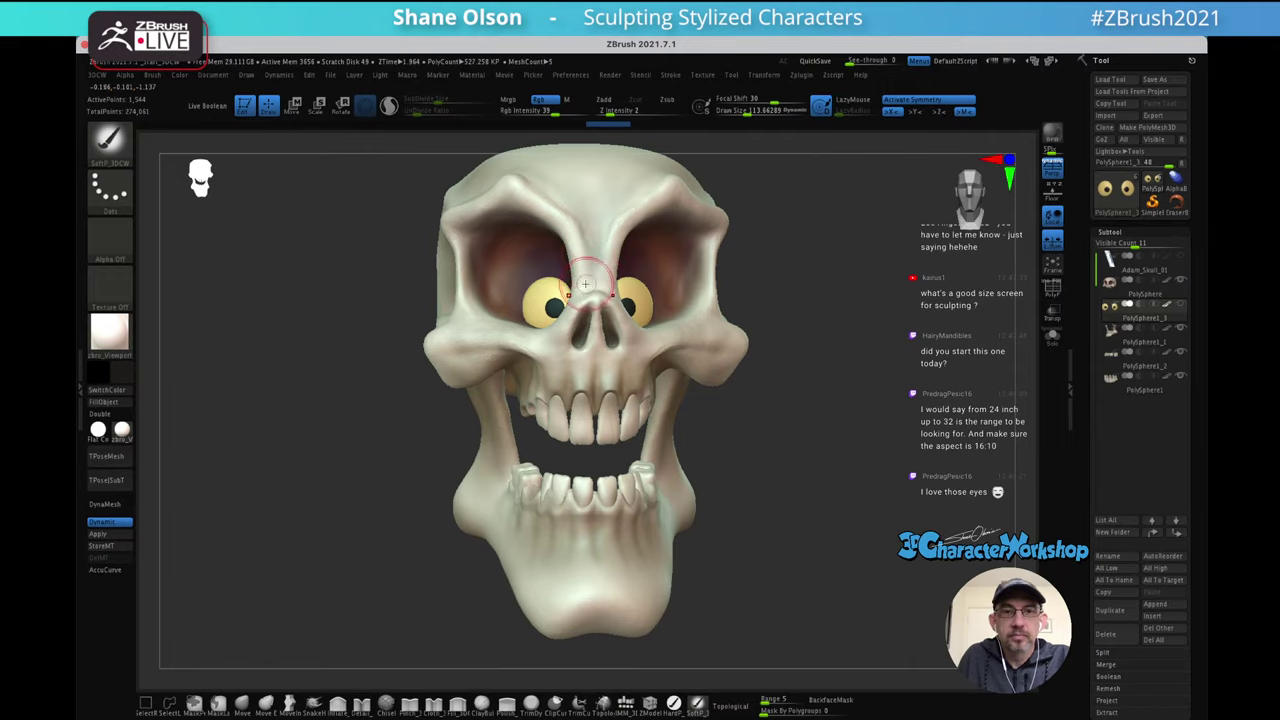
left_click(122, 373)
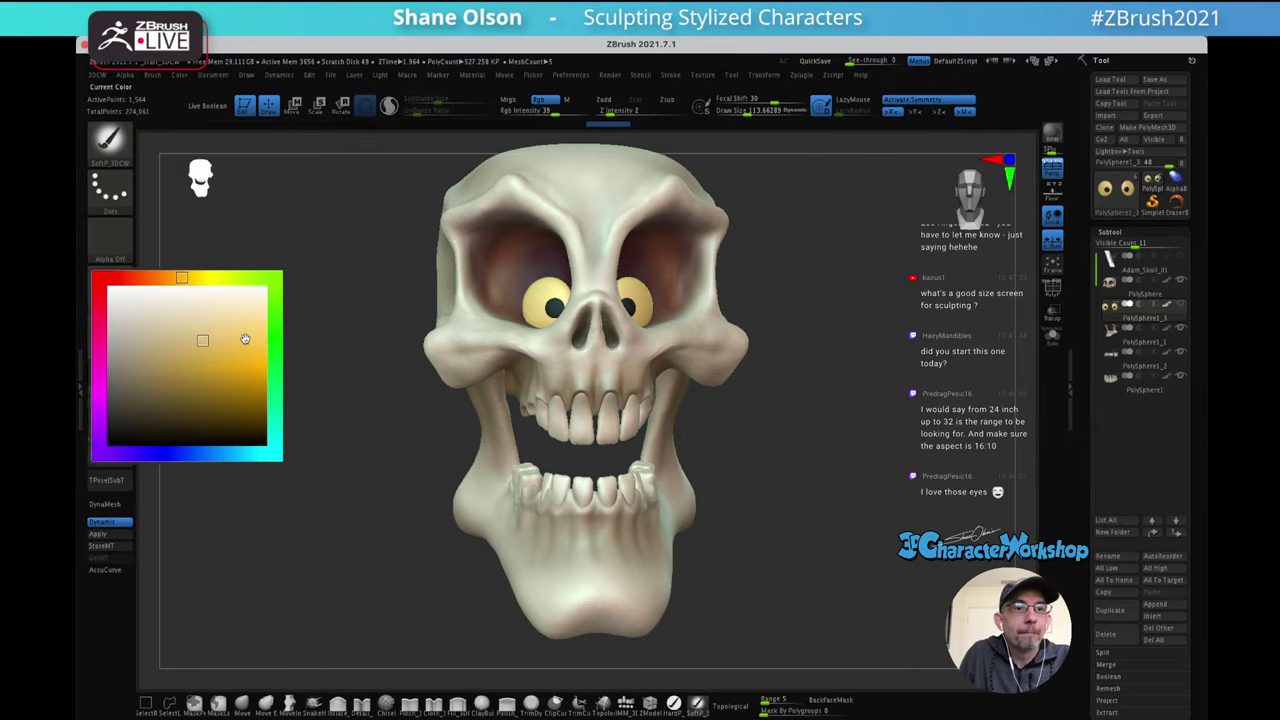
left_click(147, 284)
left_click(202, 382)
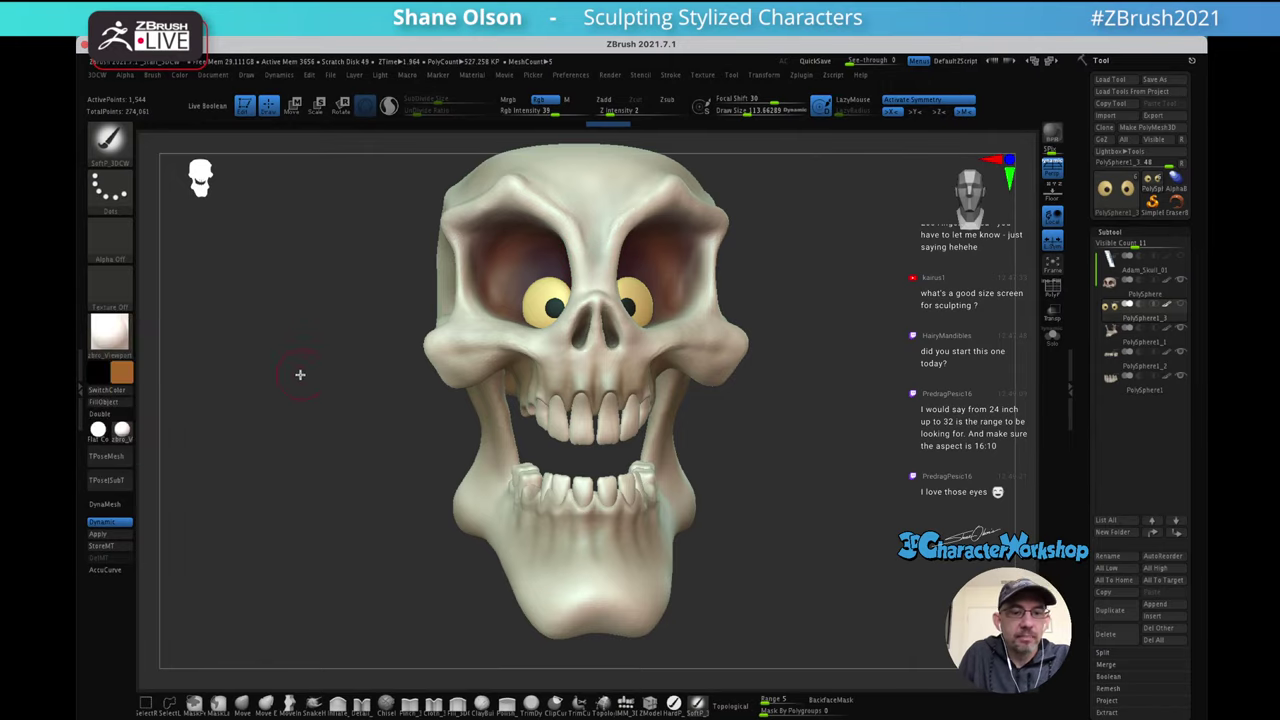
key("s")
left_click_drag(298, 389, 309, 384)
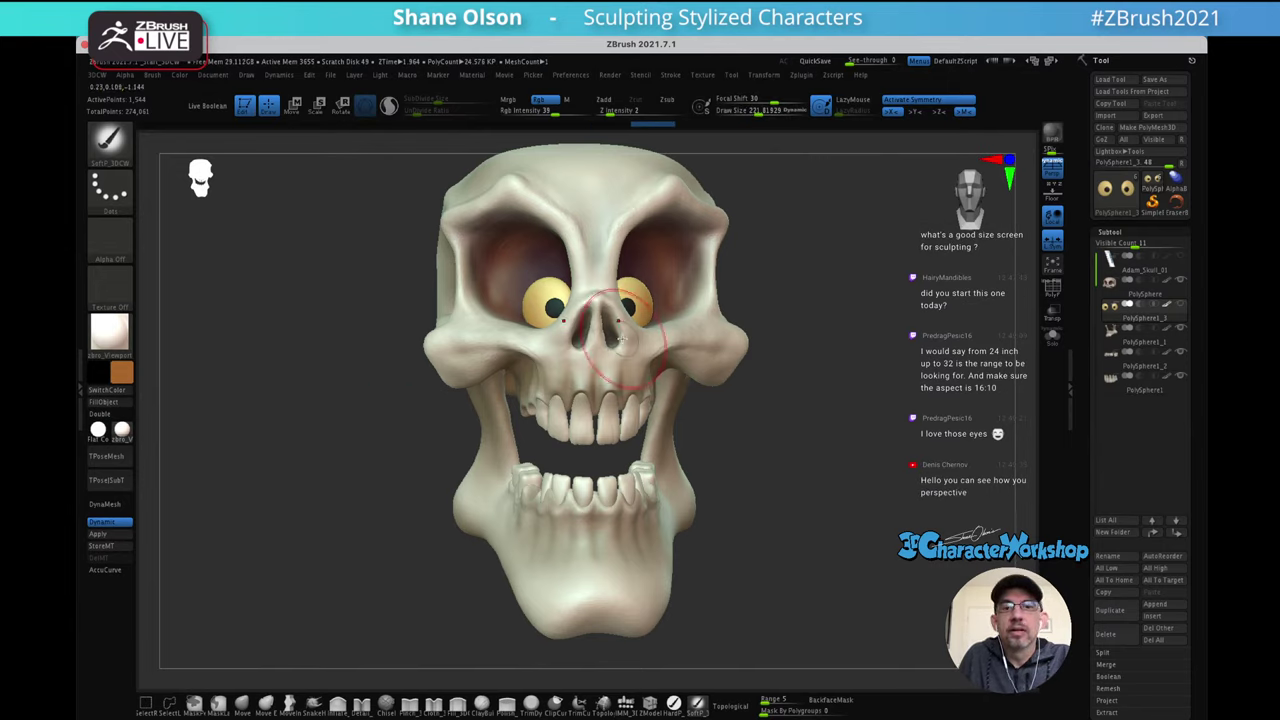
left_click_drag(842, 339, 880, 297)
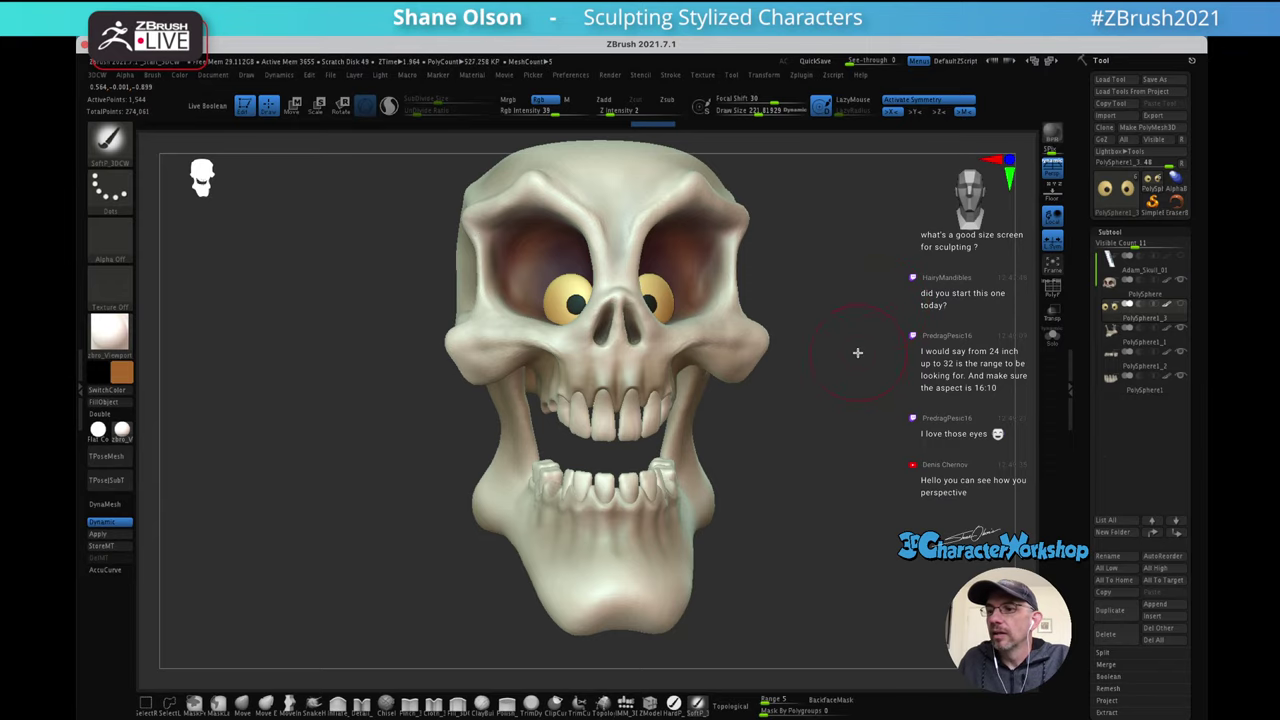
mouse_move(857, 351)
left_mouse_down()
mouse_move(857, 363)
mouse_move(843, 343)
mouse_move(857, 337)
mouse_move(854, 357)
mouse_move(840, 349)
mouse_move(855, 339)
mouse_move(848, 366)
mouse_move(823, 369)
mouse_move(808, 354)
mouse_move(843, 391)
mouse_move(811, 394)
mouse_move(817, 362)
mouse_move(814, 374)
left_mouse_up()
Reorder the subtools so the upper teeth sit directly below the eyes and the lower teeth directly below the jaw
mouse_move(1108, 366)
mouse_move(1108, 338)
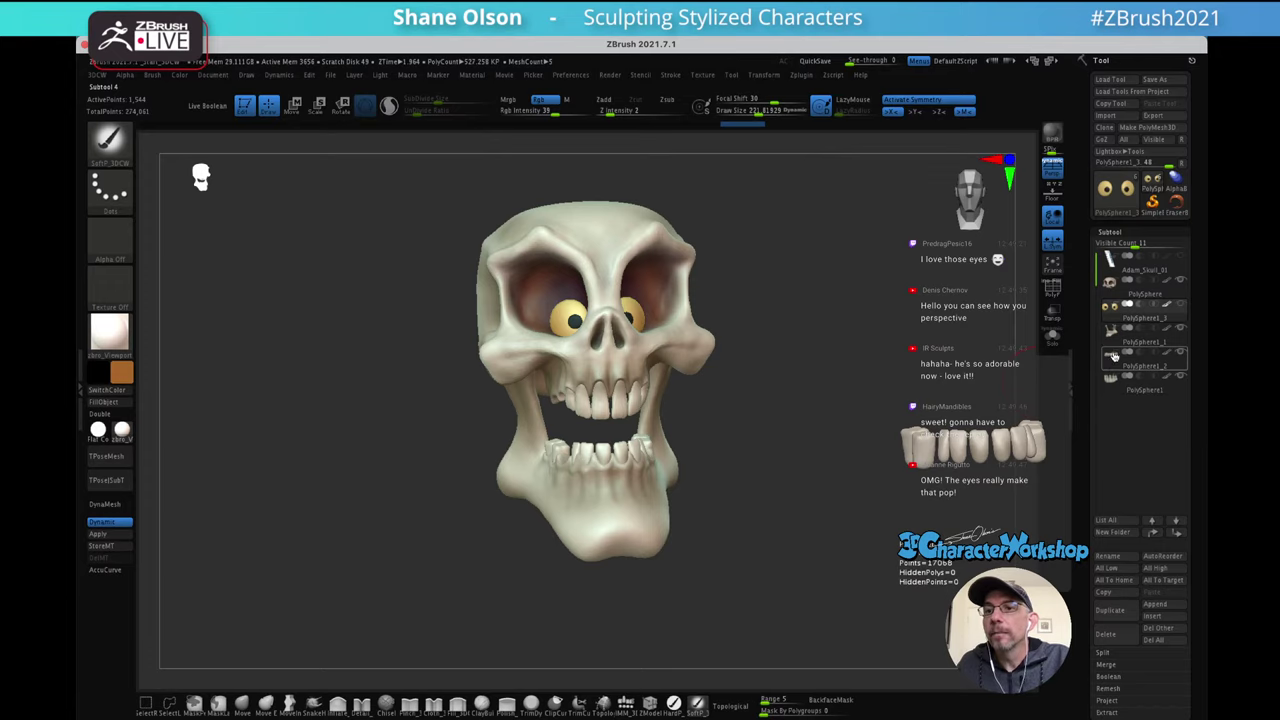
left_click(1112, 384)
left_click_drag(1110, 384, 1112, 387)
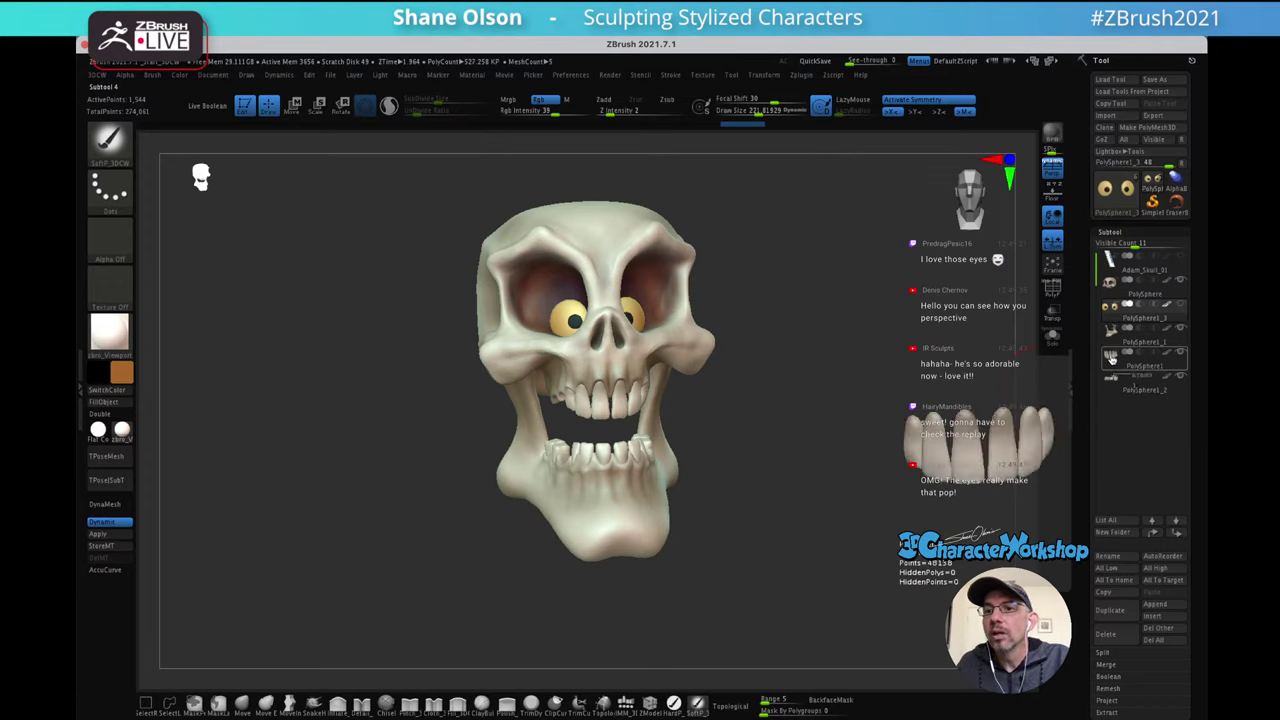
mouse_move(1113, 357)
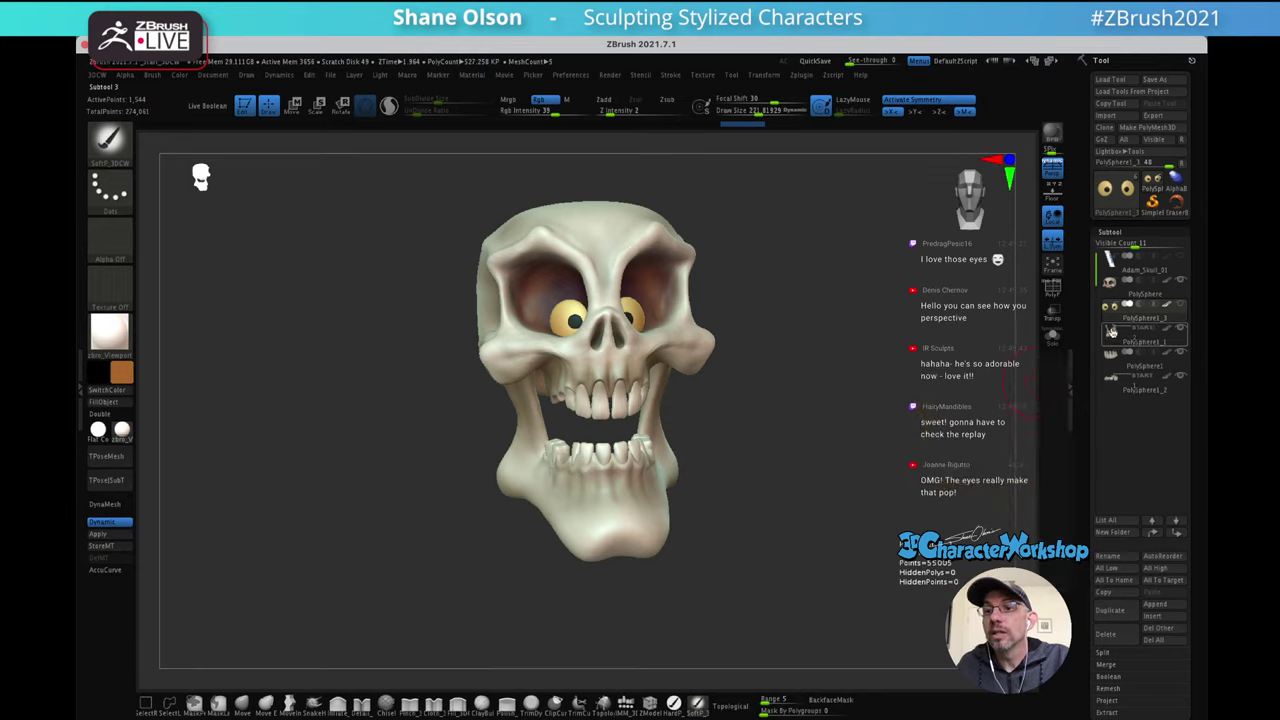
left_click_drag(1112, 337, 1118, 372)
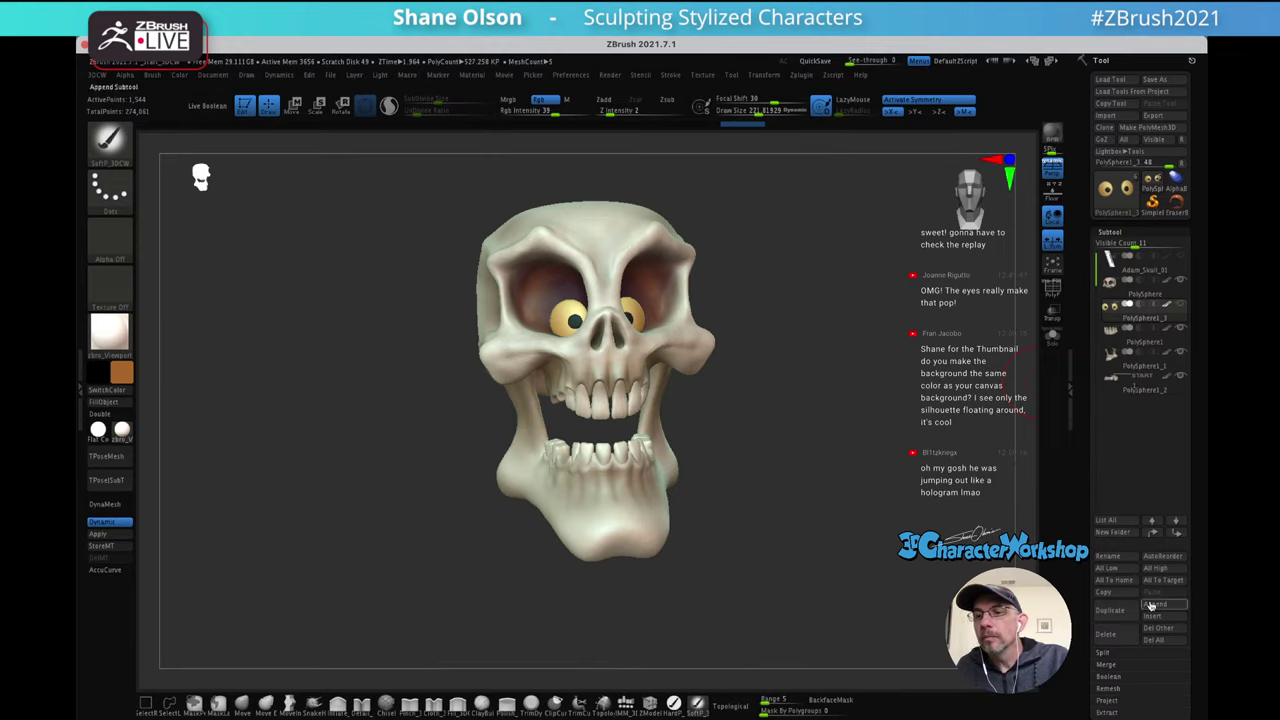
Merge the eyes subtool down with the upper teeth
left_click(1107, 665)
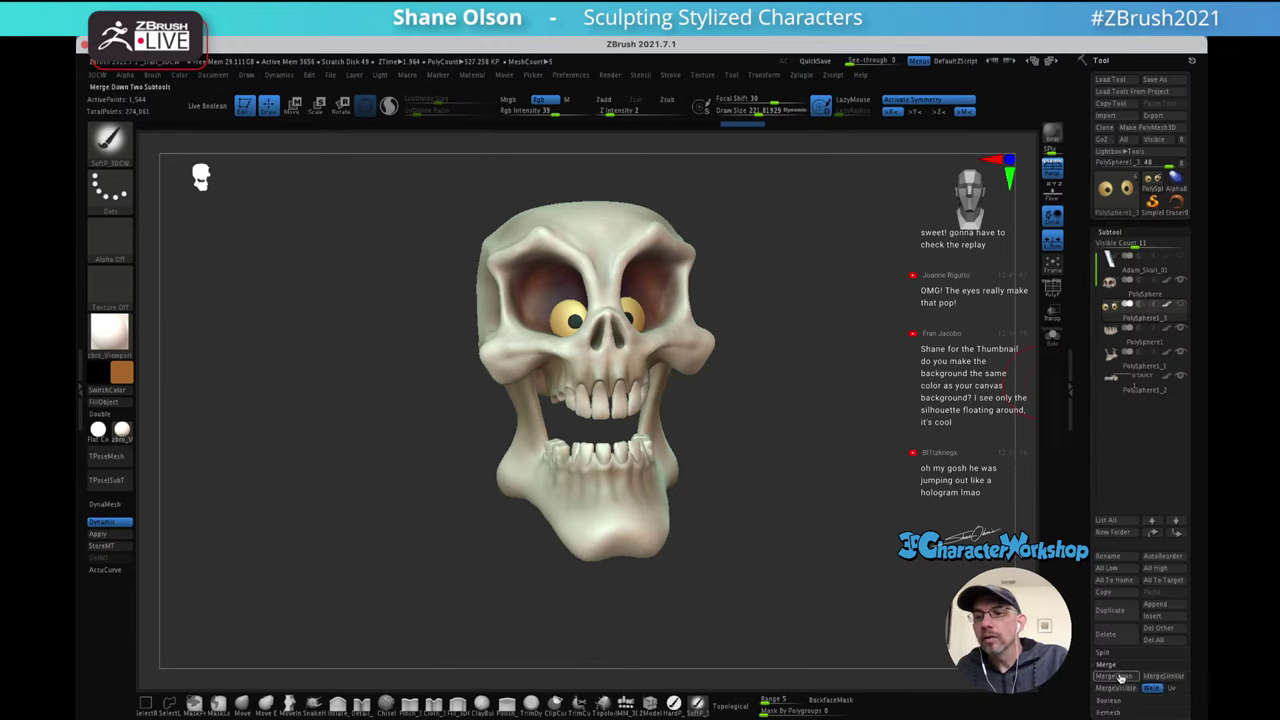
left_click(1122, 678)
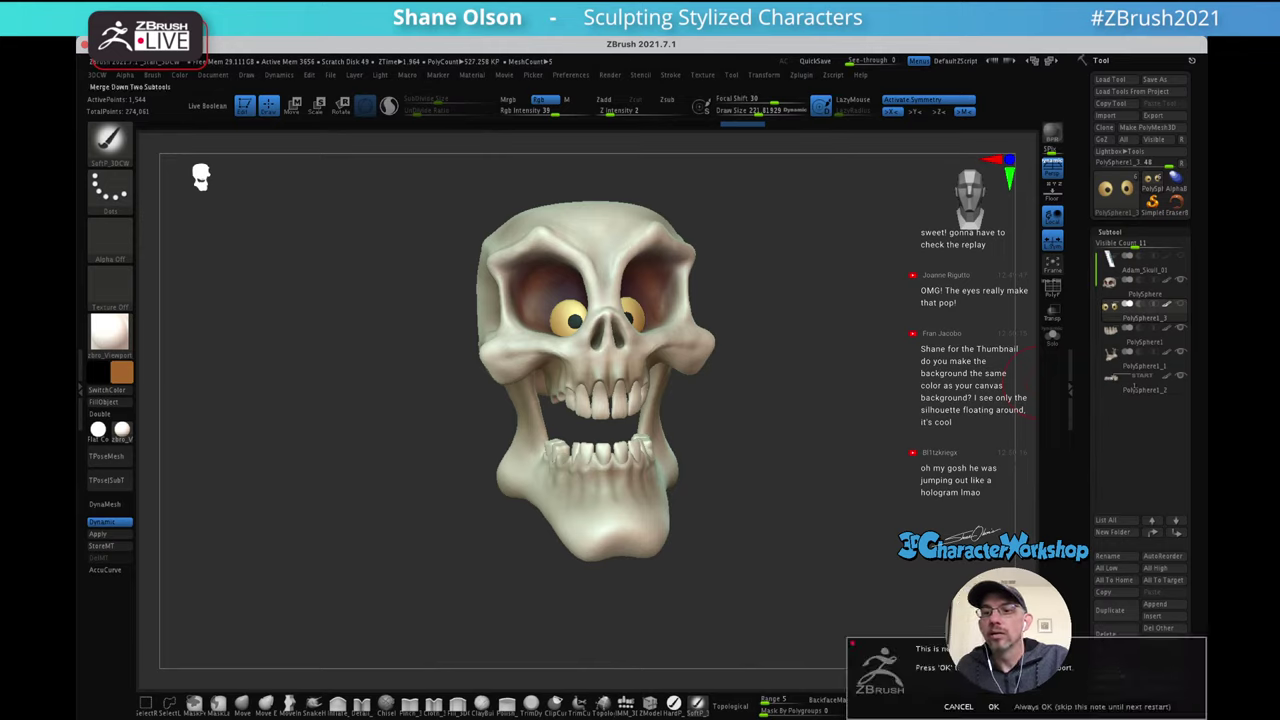
left_click(993, 706)
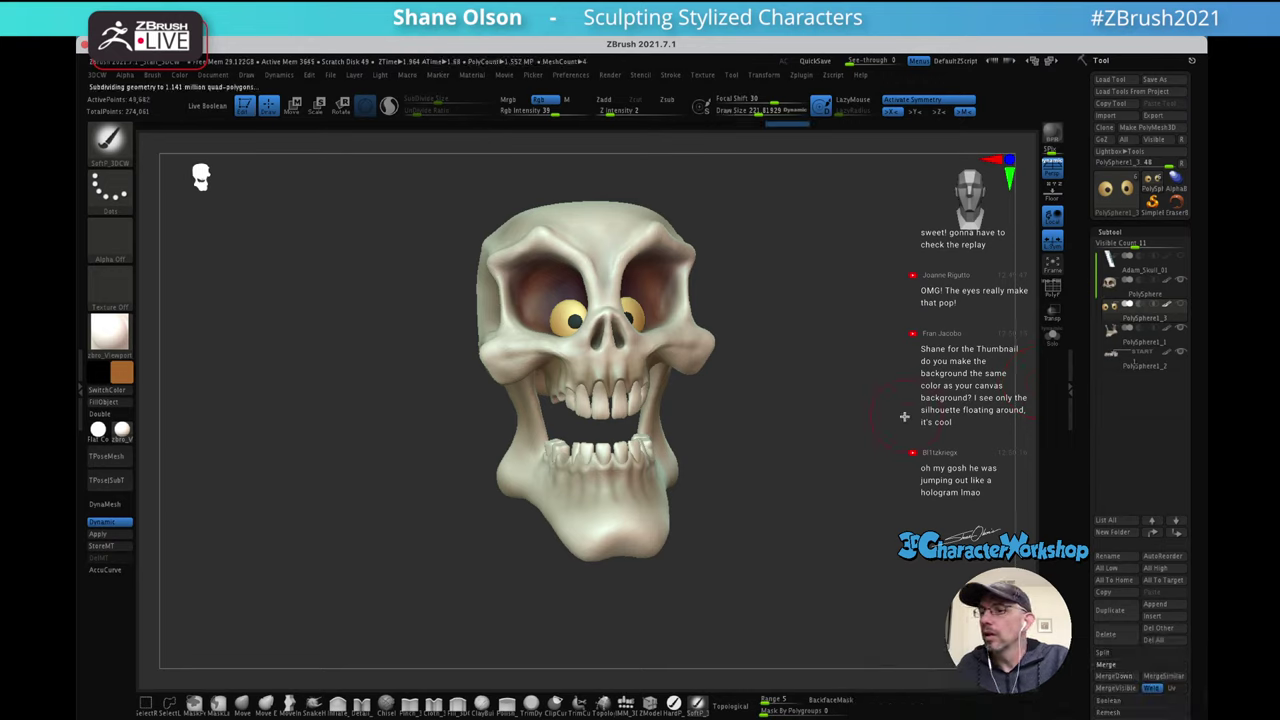
left_click_drag(905, 455, 880, 440)
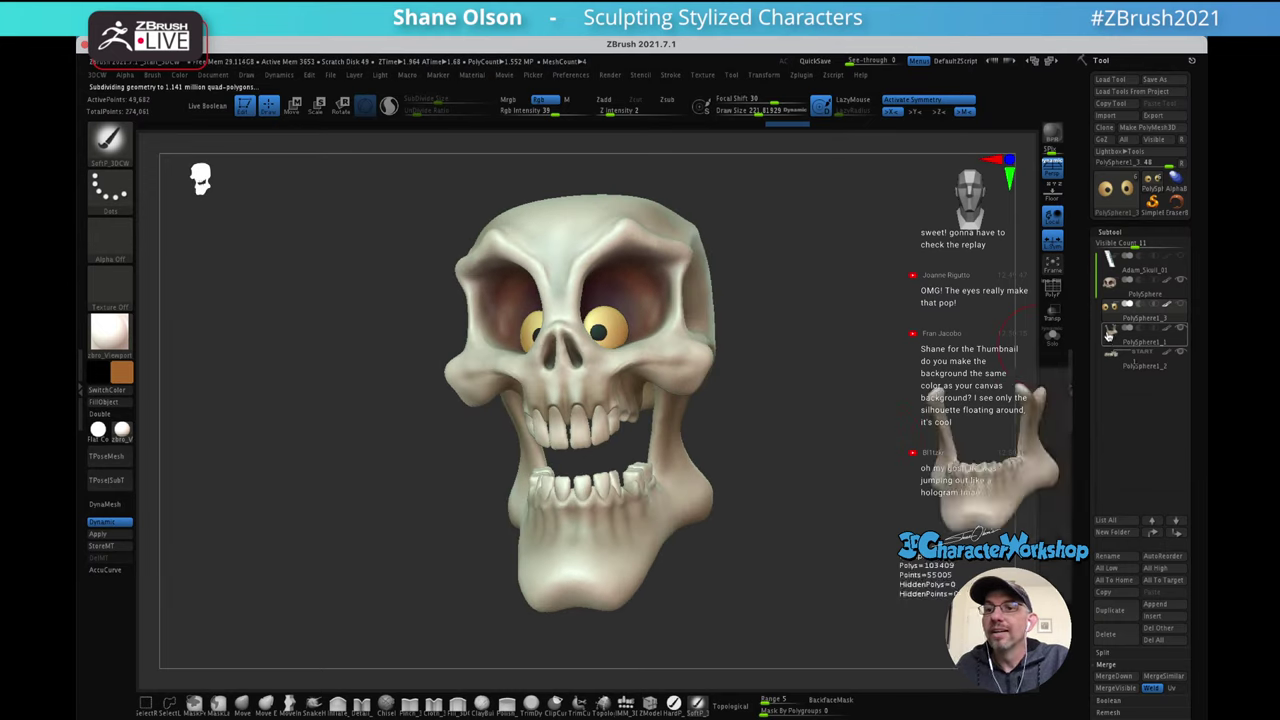
Merge the jaw subtool down with the lower teeth, and show the merged eyes and upper teeth again
left_click(1105, 362)
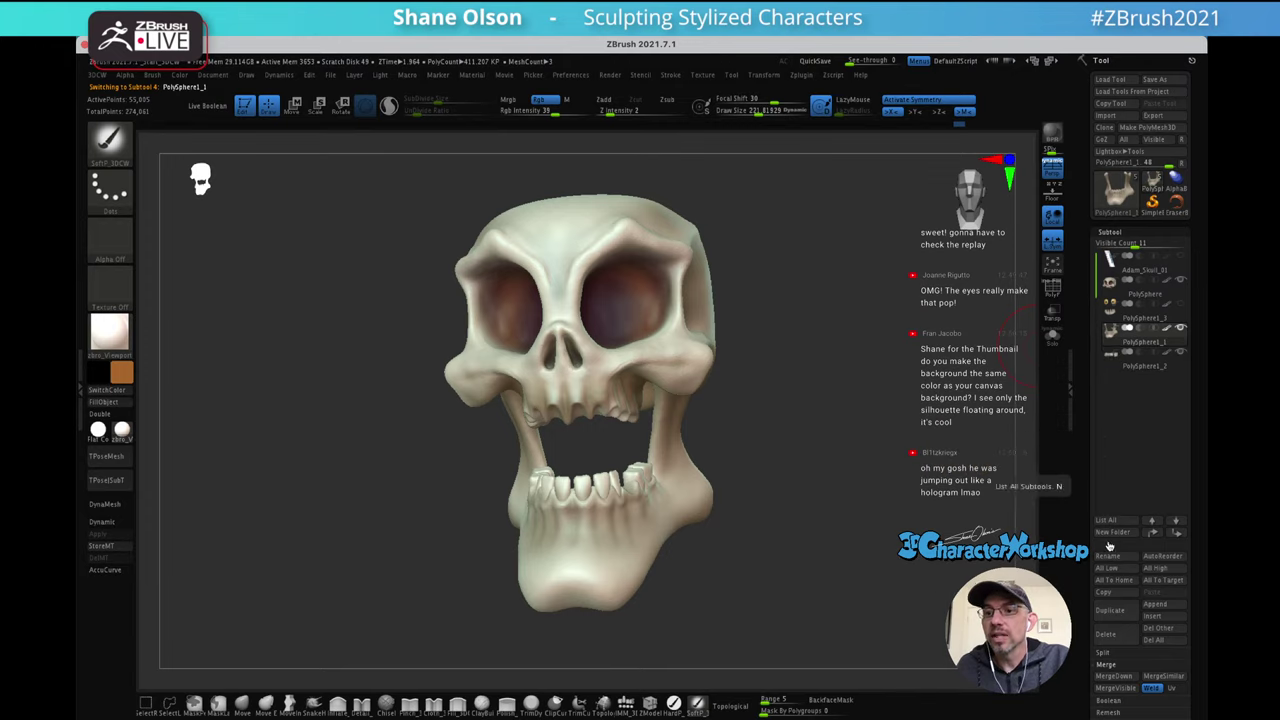
left_click(1116, 676)
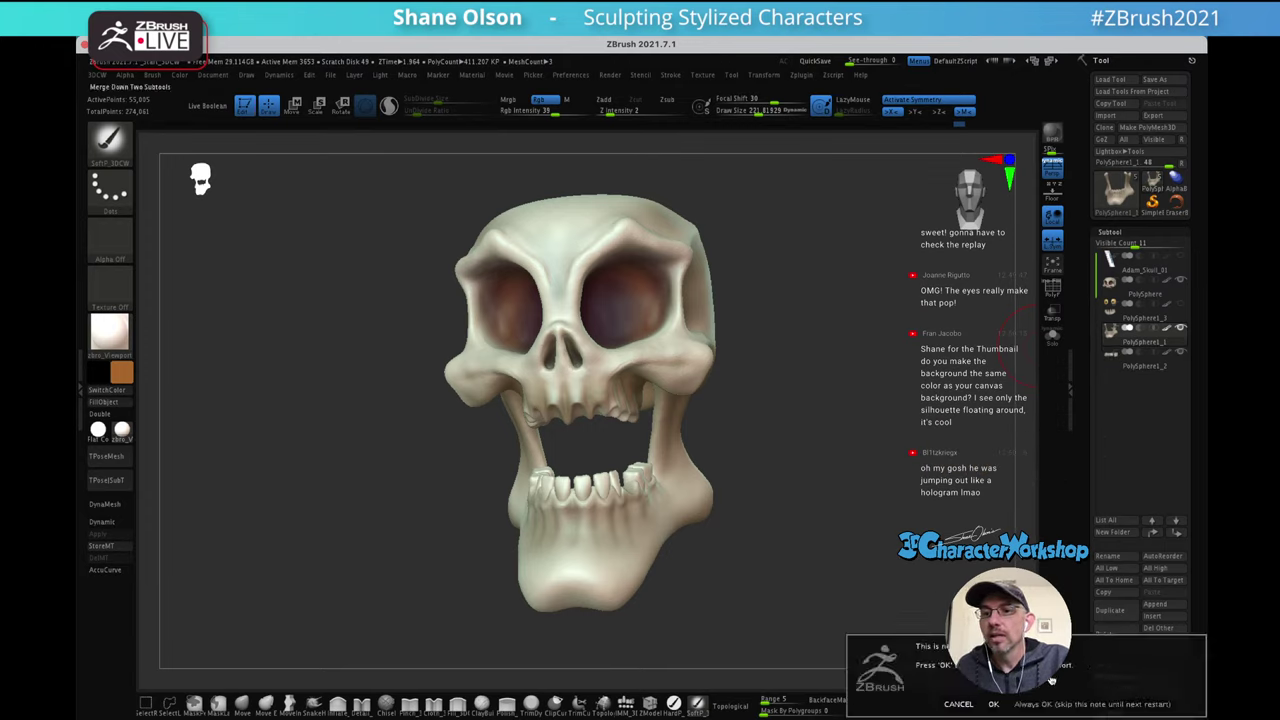
left_click(995, 704)
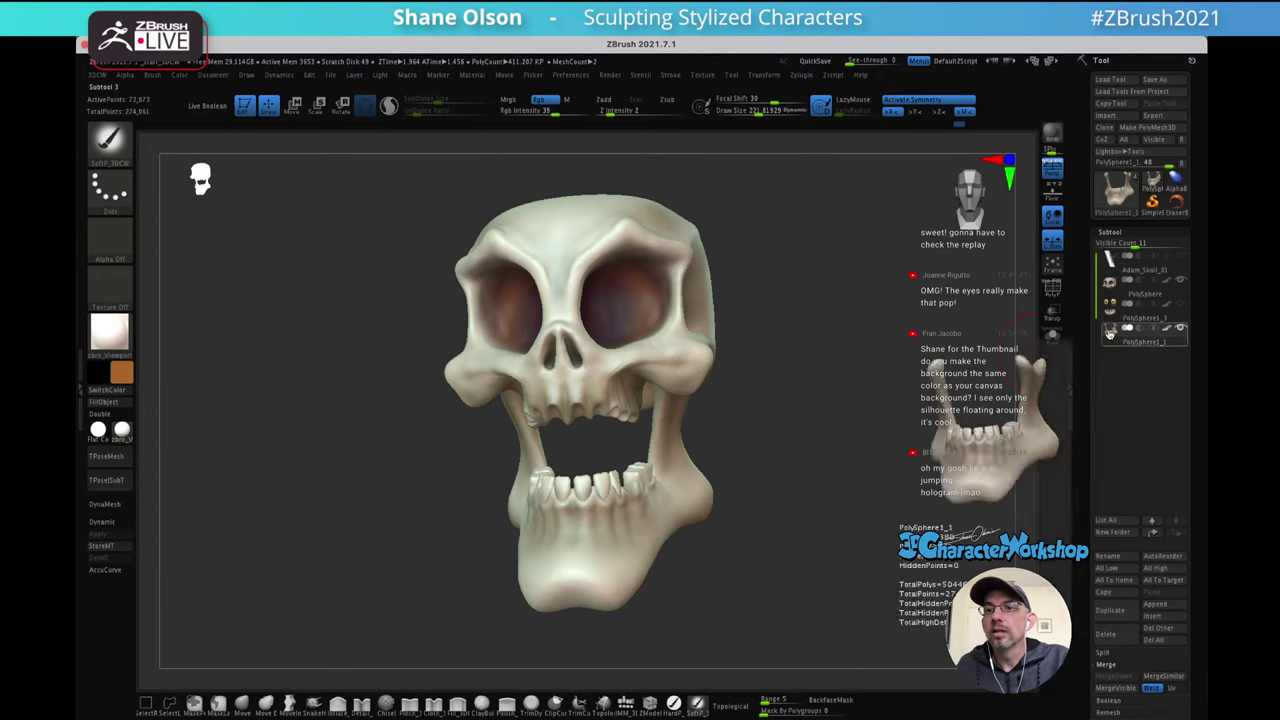
mouse_move(908, 371)
left_mouse_down()
mouse_move(874, 374)
mouse_move(894, 371)
left_mouse_up()
left_click(1155, 310)
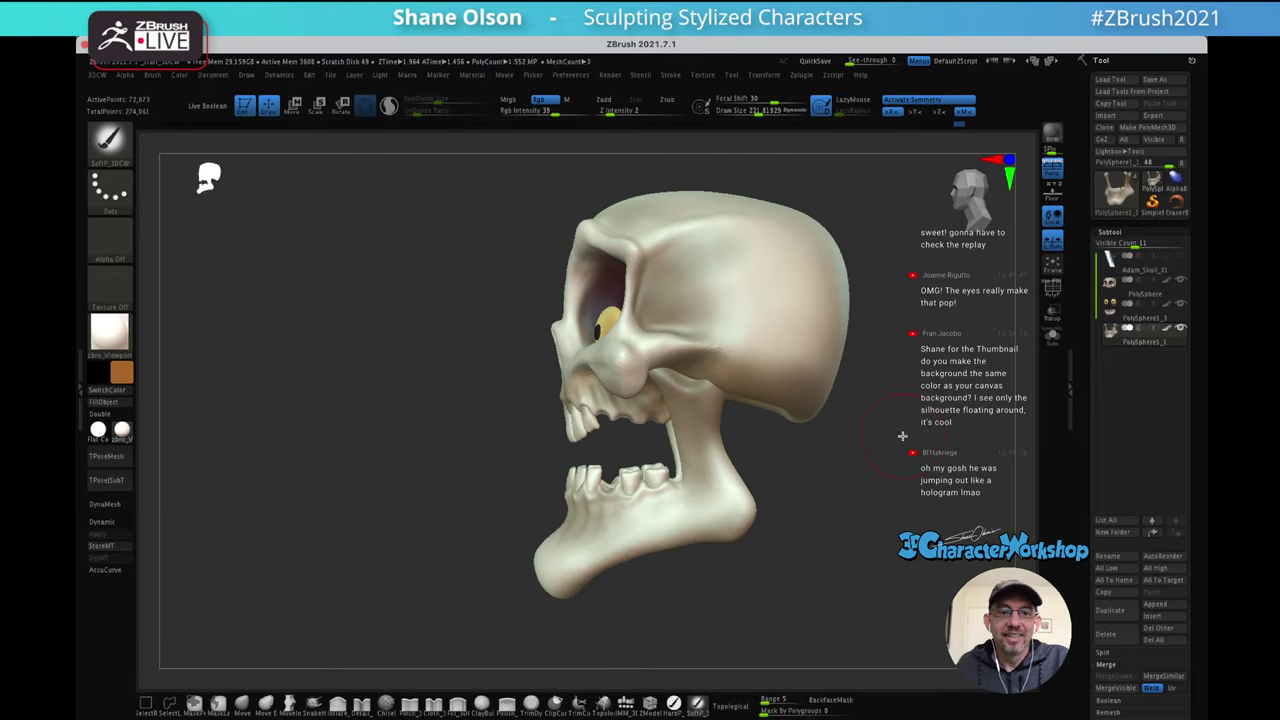
Move the jaw's gizmo pivot from the jaw hinge to an empty spot beside the skull, and return to draw mode
key("w")
left_click_drag(684, 427, 735, 321, "alt")
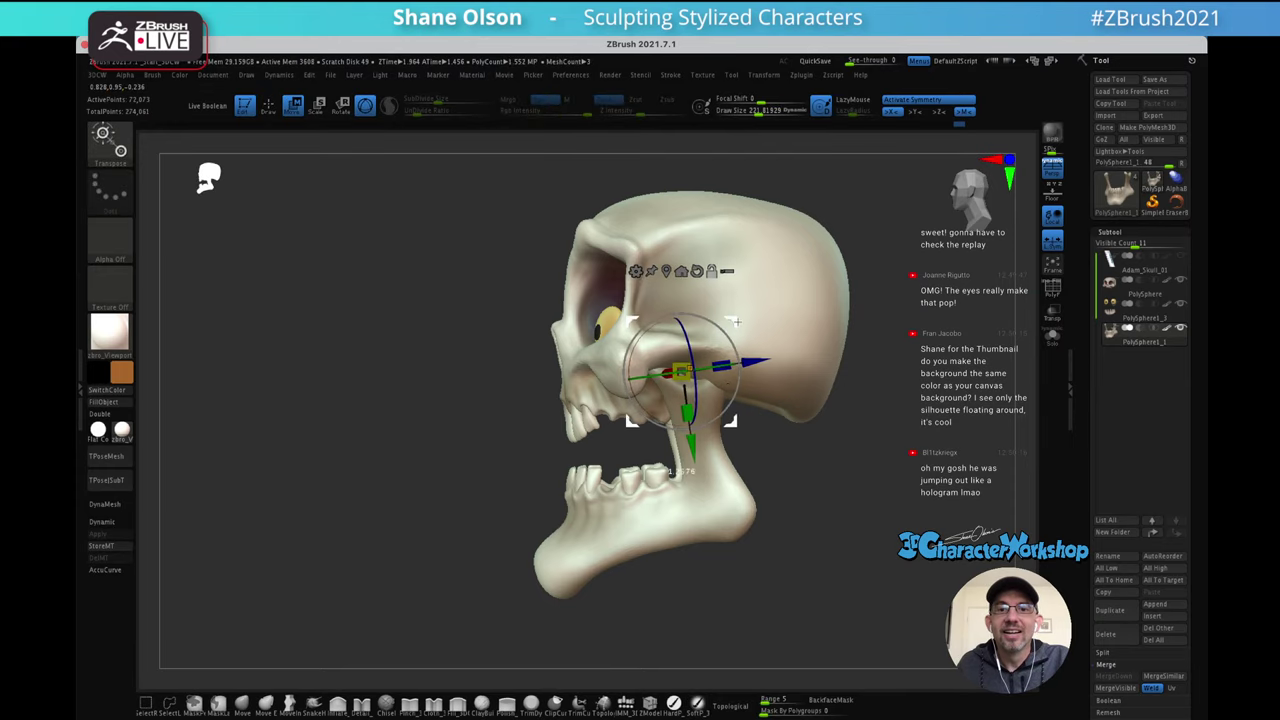
left_click_drag(812, 414, 902, 403)
left_click(656, 292, "alt")
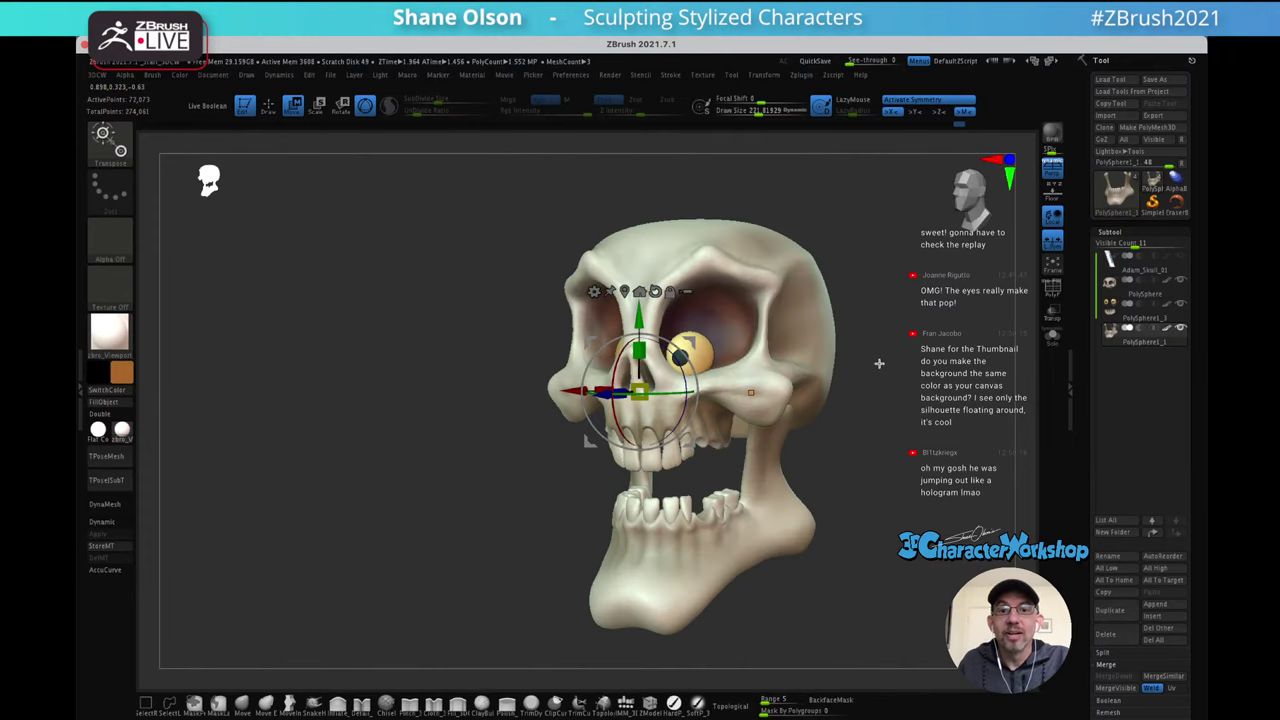
left_click_drag(573, 392, 837, 411, "alt")
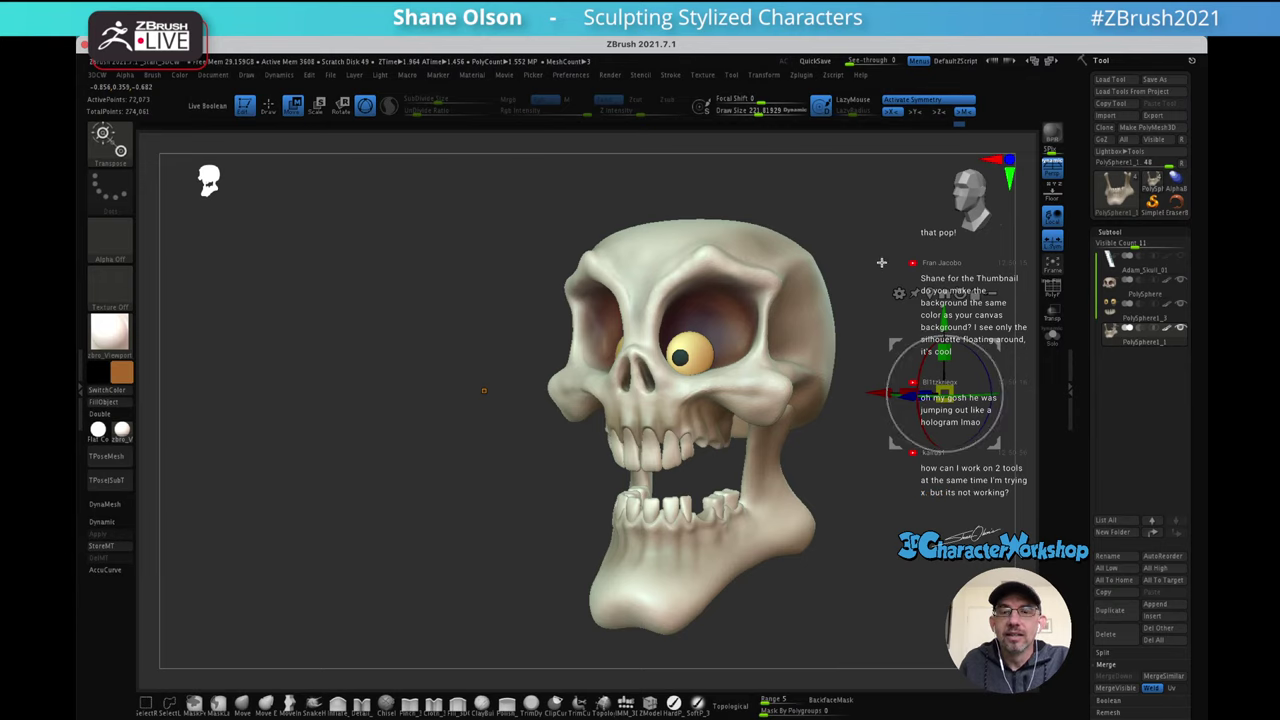
left_click_drag(884, 266, 796, 255, "alt")
left_click_drag(925, 250, 921, 226, "alt")
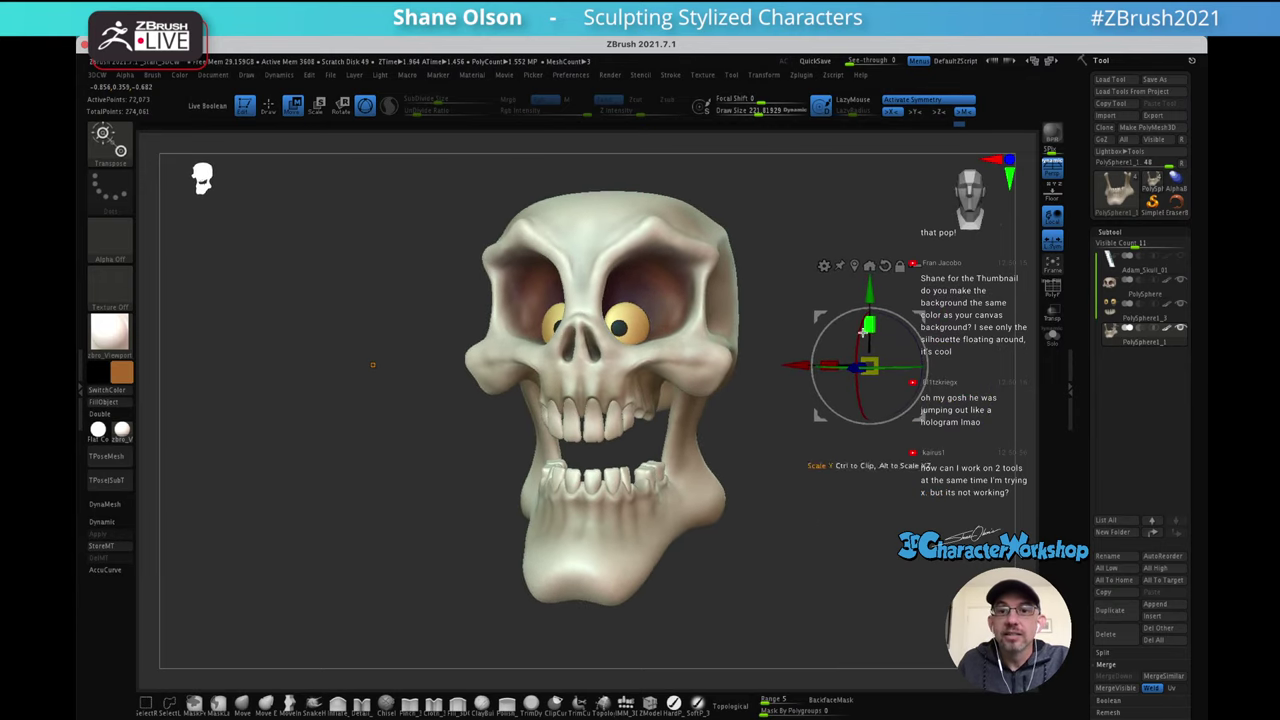
mouse_move(857, 339)
left_mouse_down()
mouse_move(852, 326)
mouse_move(854, 345)
left_mouse_up()
mouse_move(871, 477)
left_mouse_down()
mouse_move(840, 477)
mouse_move(874, 474)
left_mouse_up()
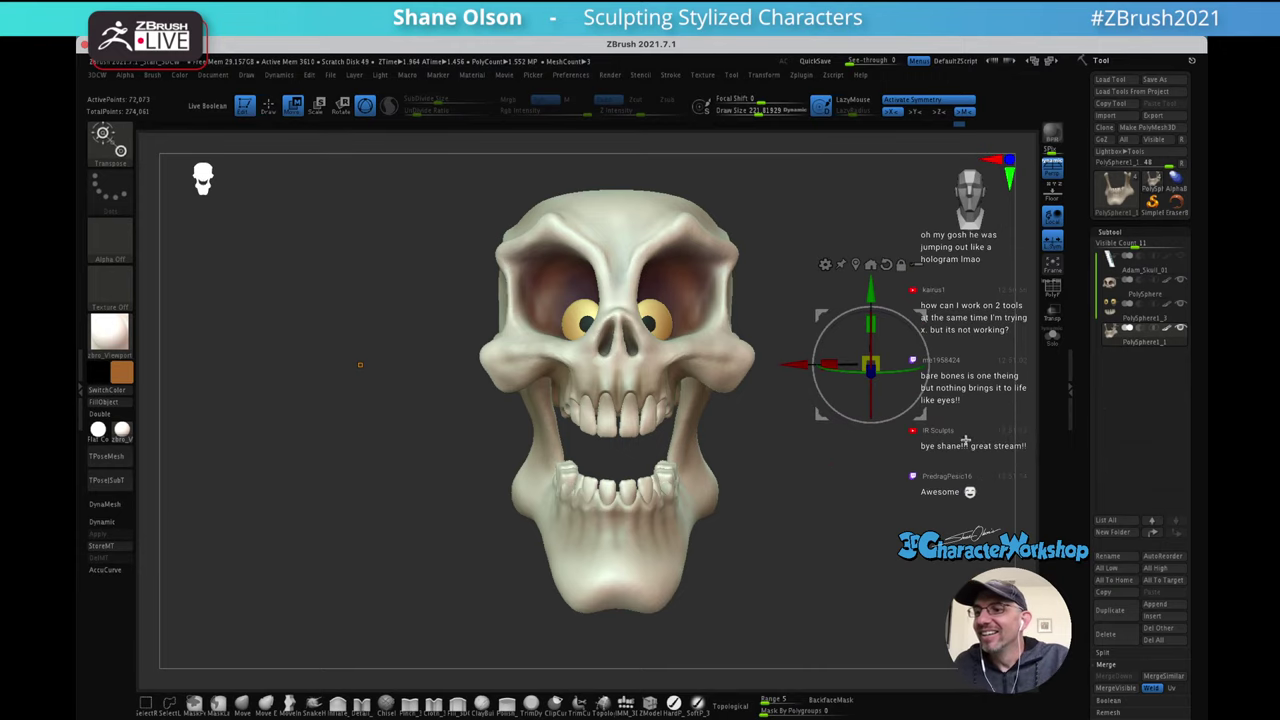
left_click_drag(966, 441, 927, 436, "alt")
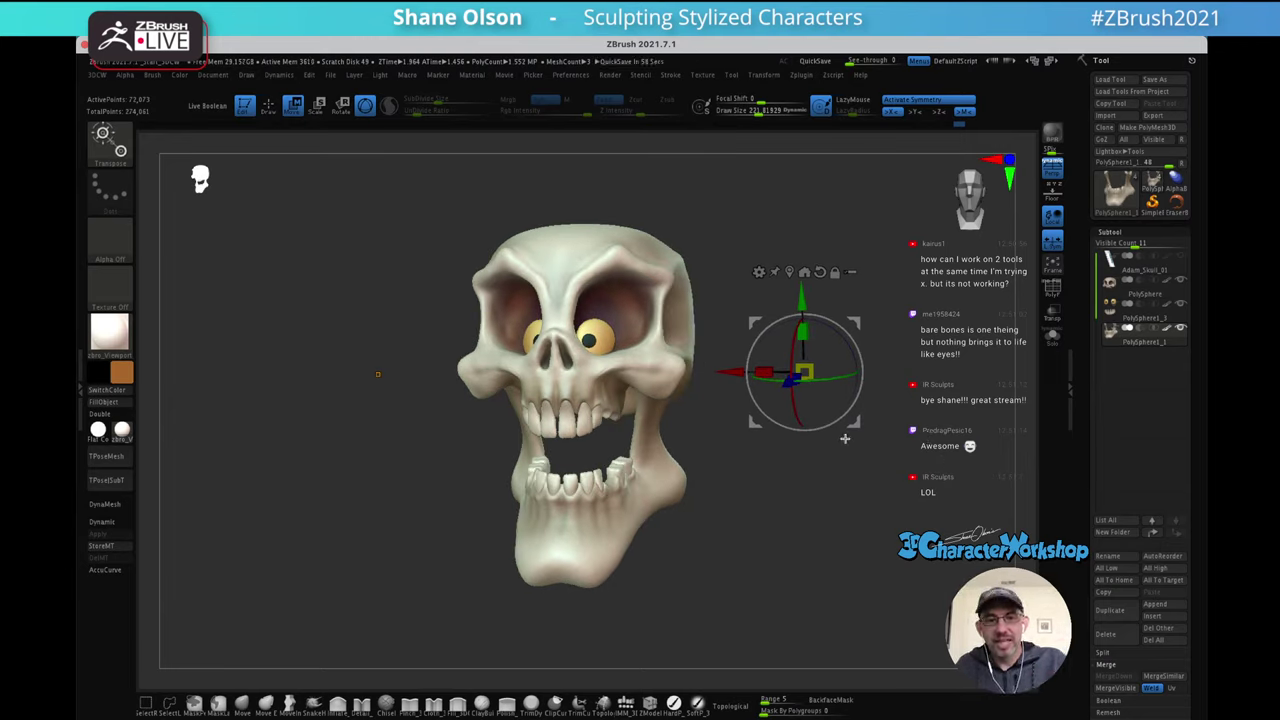
key("q")
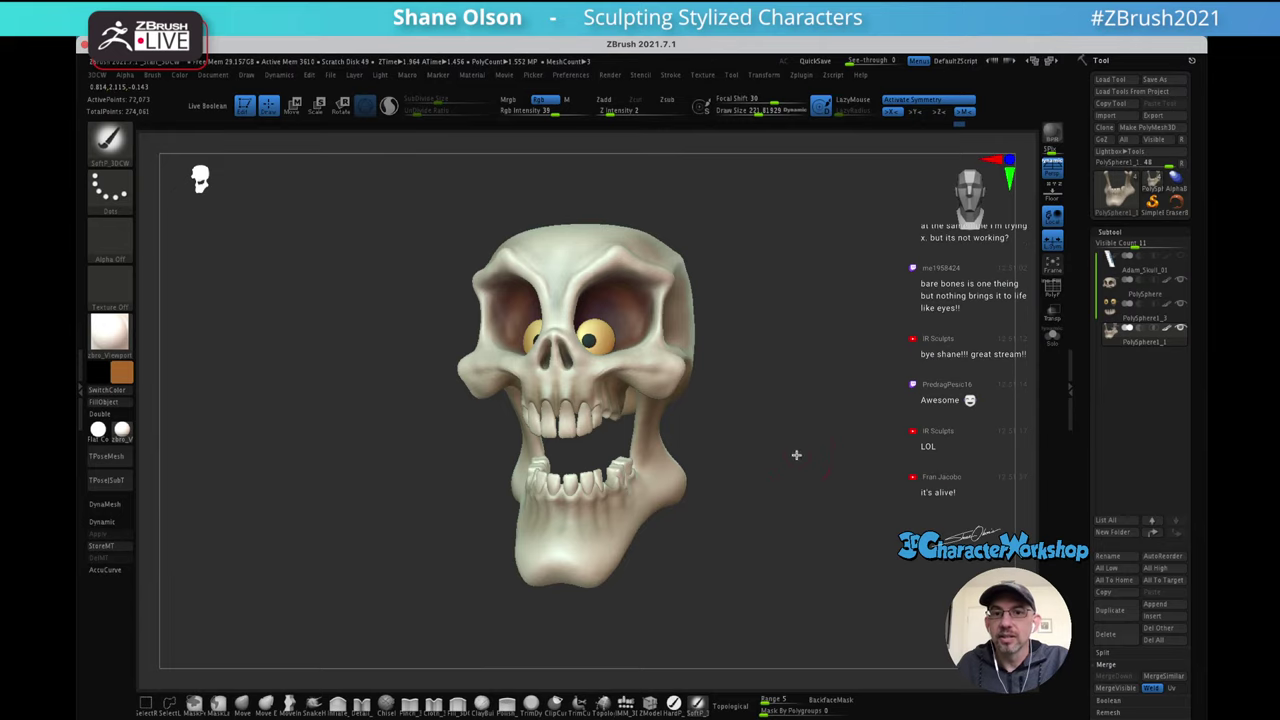
mouse_move(794, 451)
left_mouse_down()
mouse_move(760, 457)
mouse_move(804, 442)
mouse_move(810, 452)
left_mouse_up()
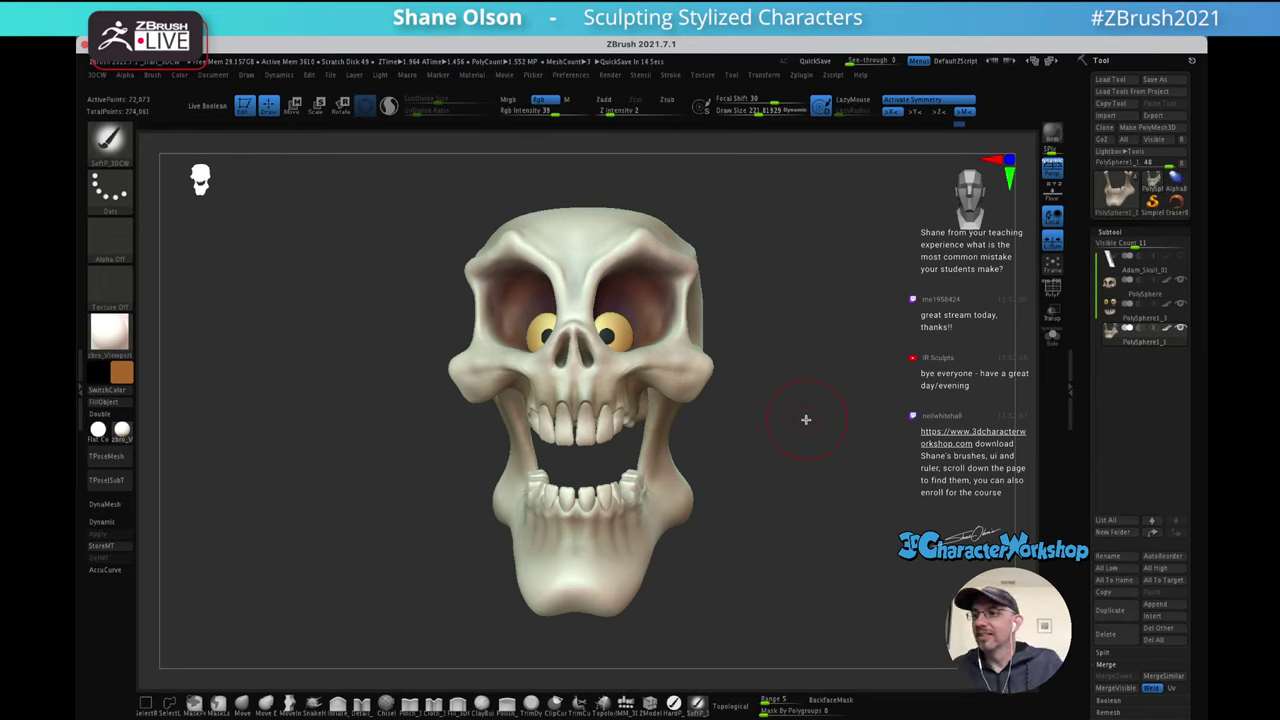
key("ctrl")
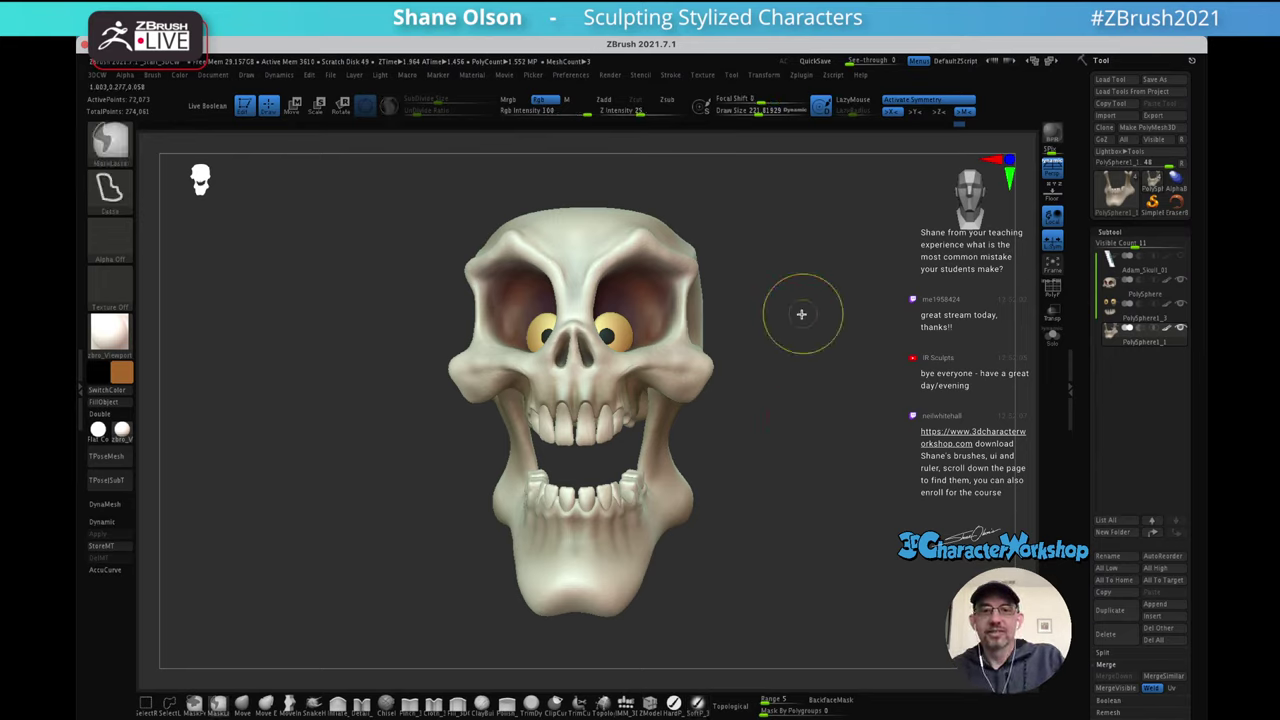